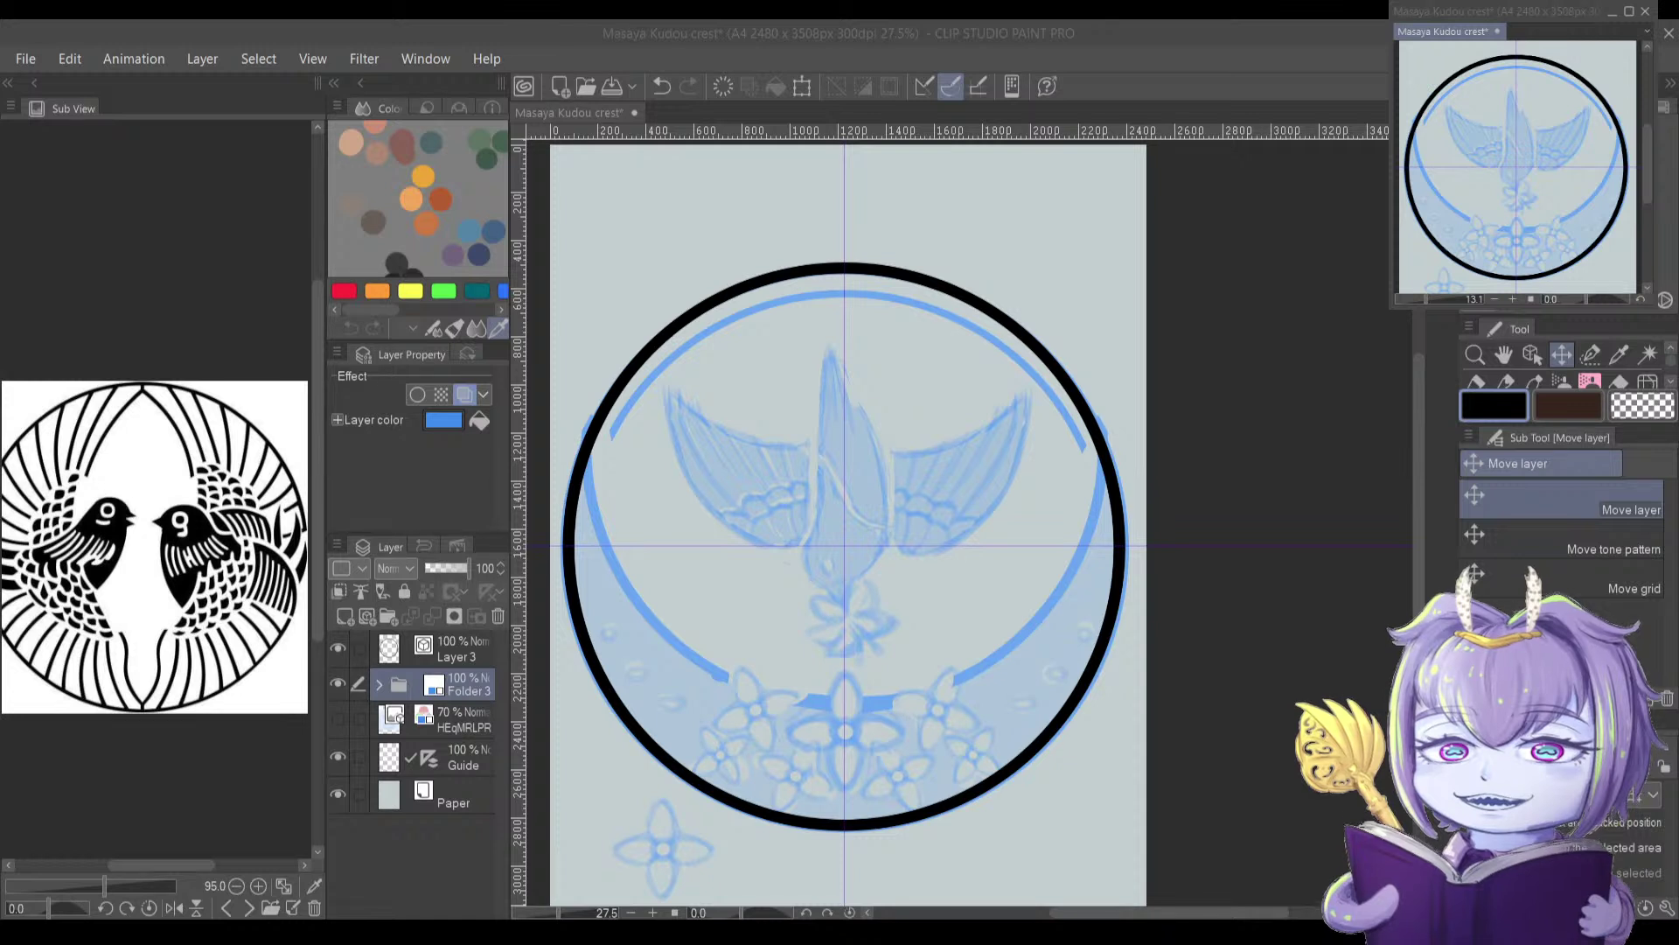
Step: Select Layer 3, which holds the crest's black outer circle, as the active layer
left_click(840, 737)
left_click_drag(755, 538, 803, 509)
scroll(695, 598, "down", 3)
scroll(695, 598, "left", 1)
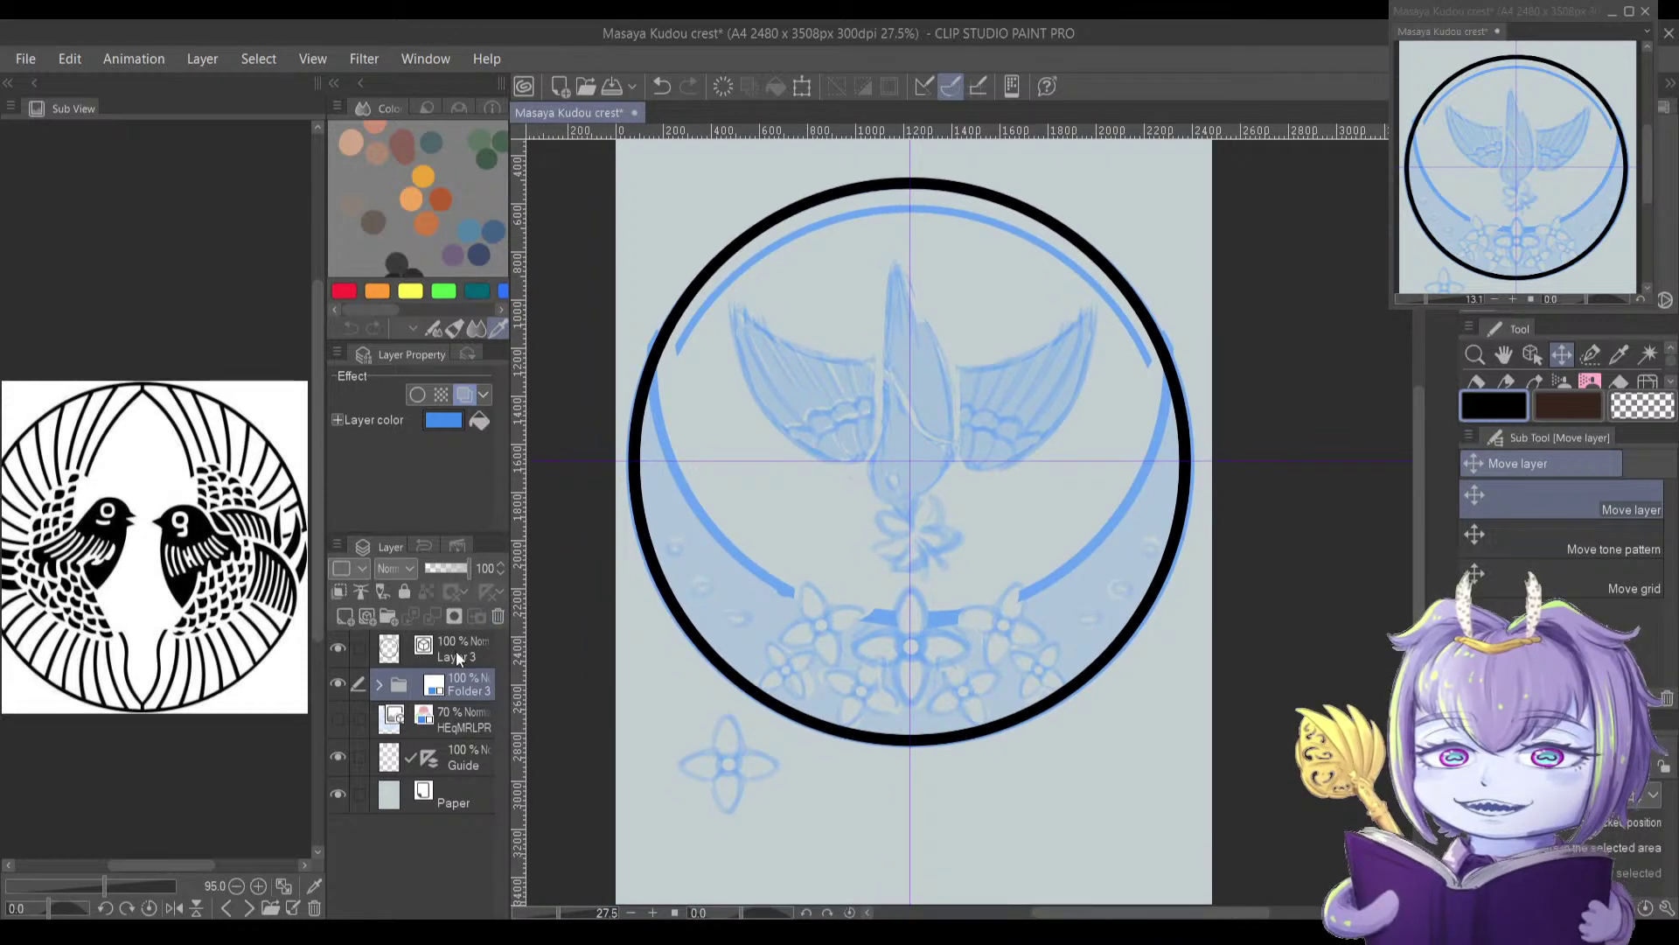
left_click(453, 649)
scroll(717, 568, "up", 2)
scroll(717, 569, "right", 1)
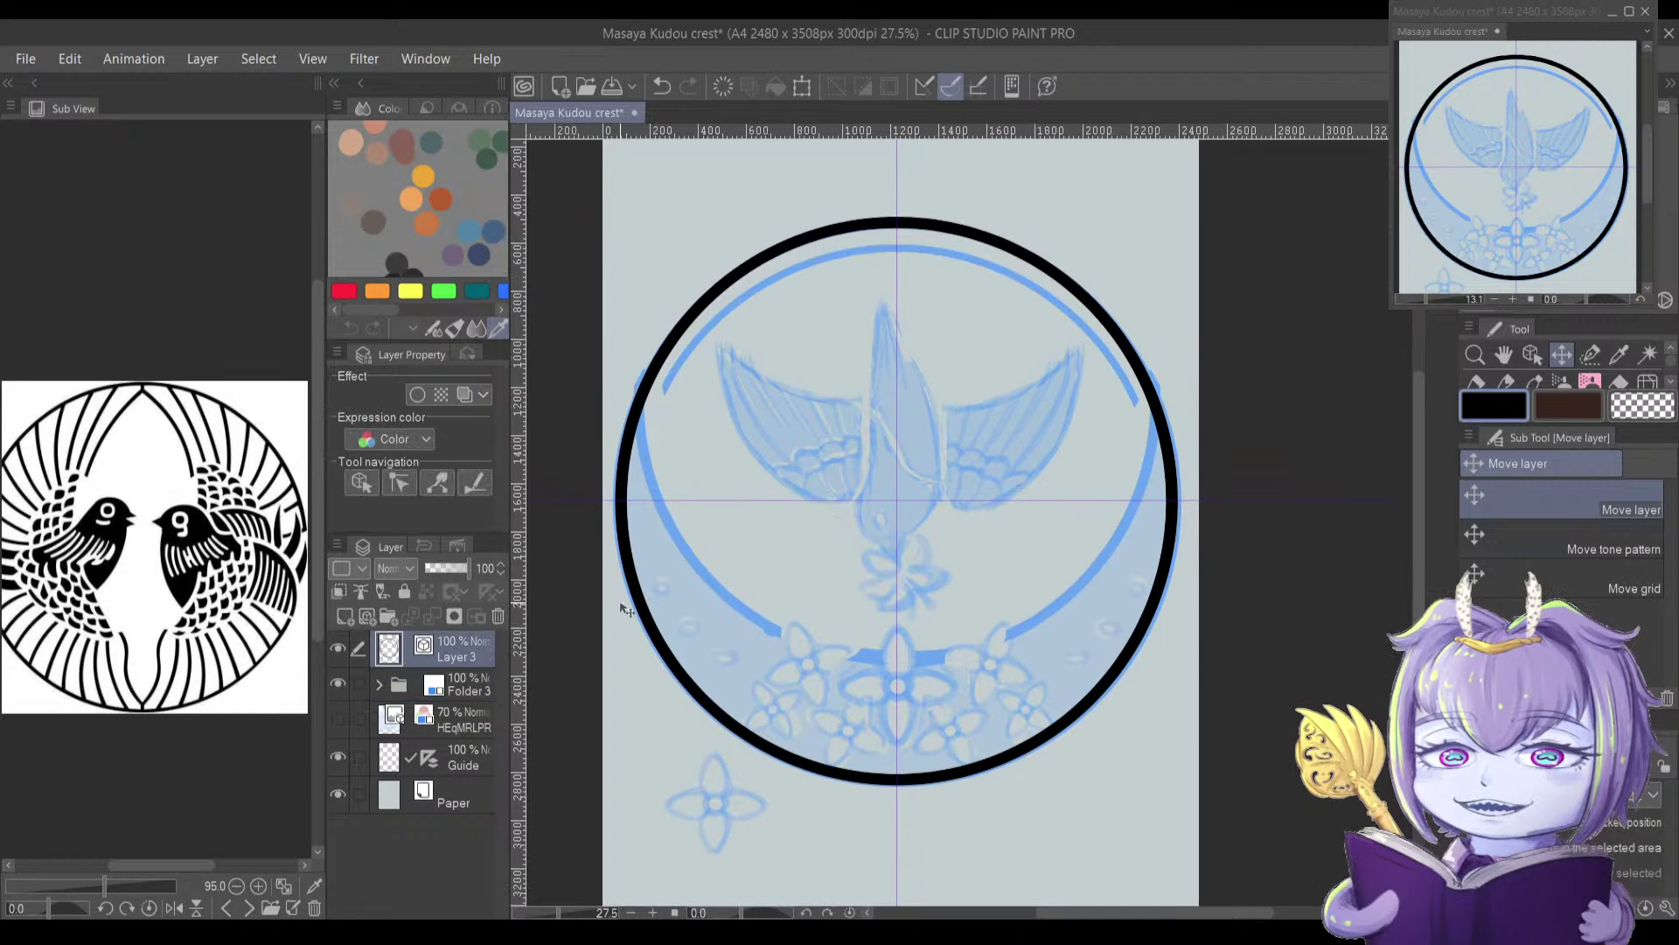
left_click_drag(721, 670, 724, 662)
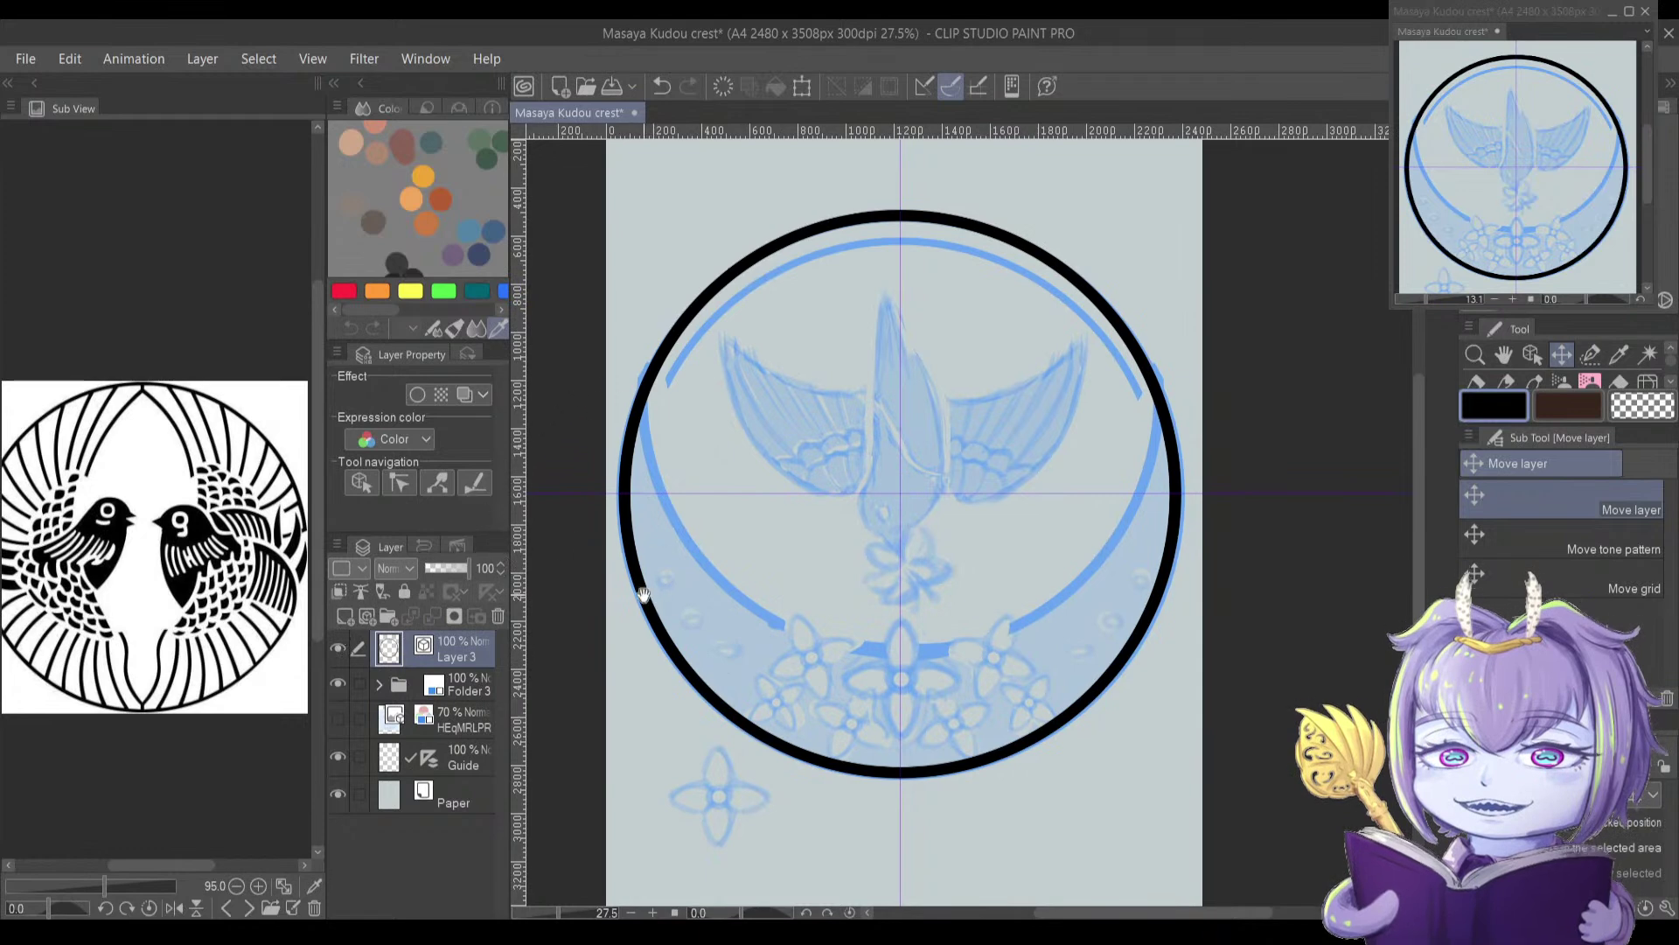
left_click_drag(642, 595, 641, 612)
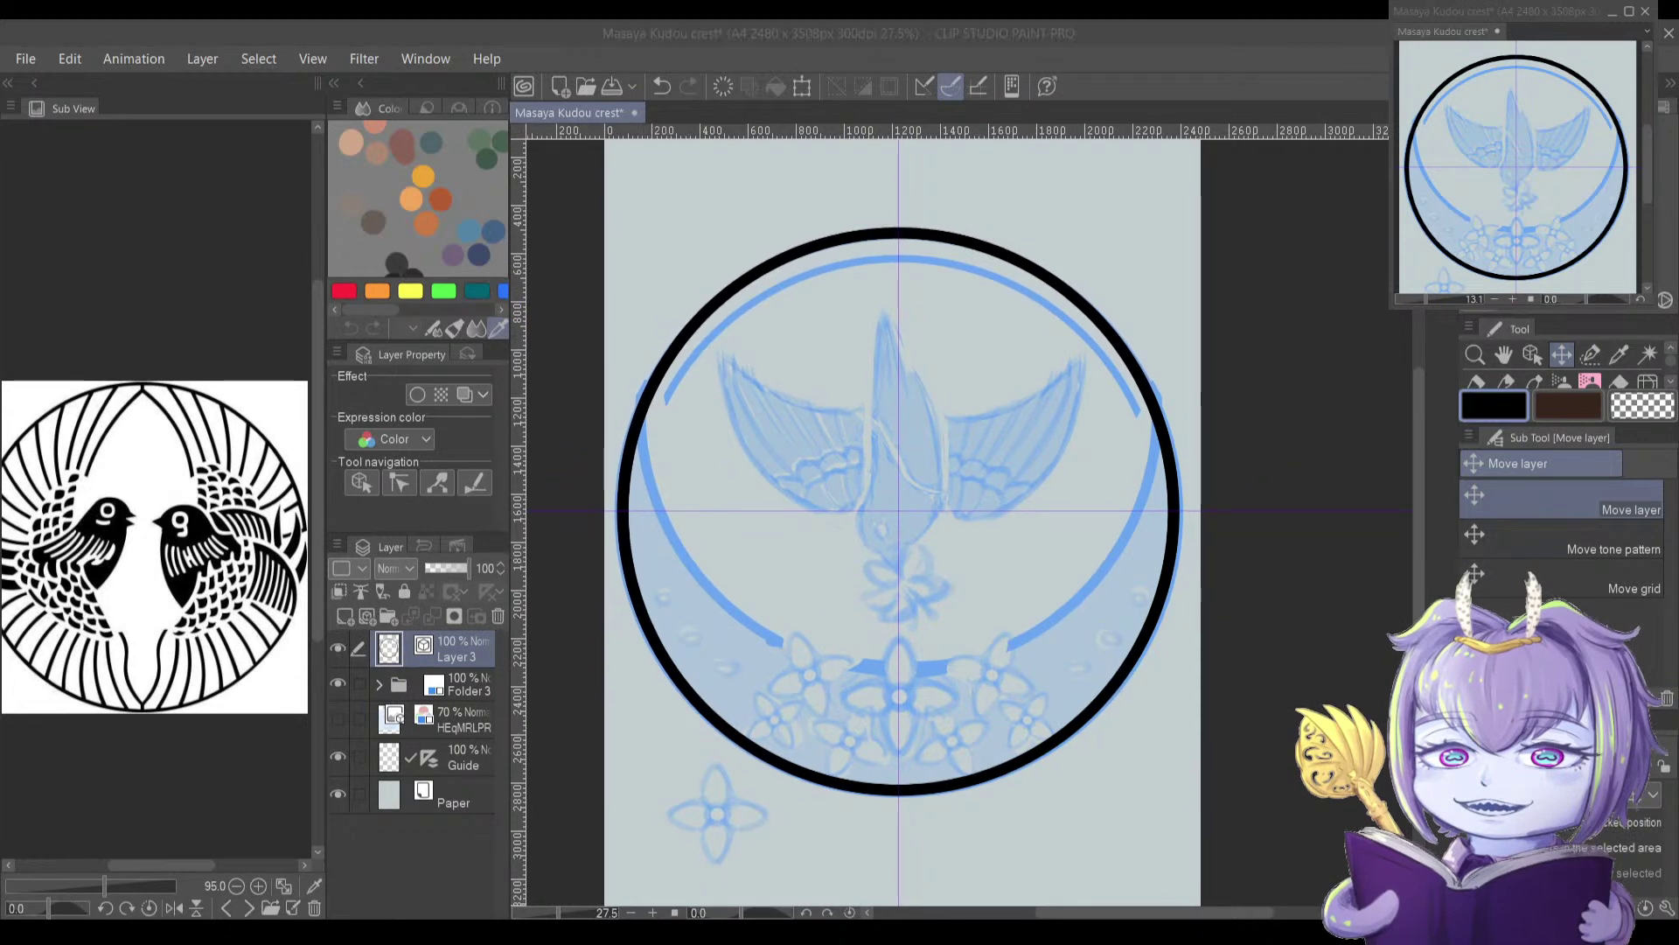
left_click_drag(668, 615, 661, 643)
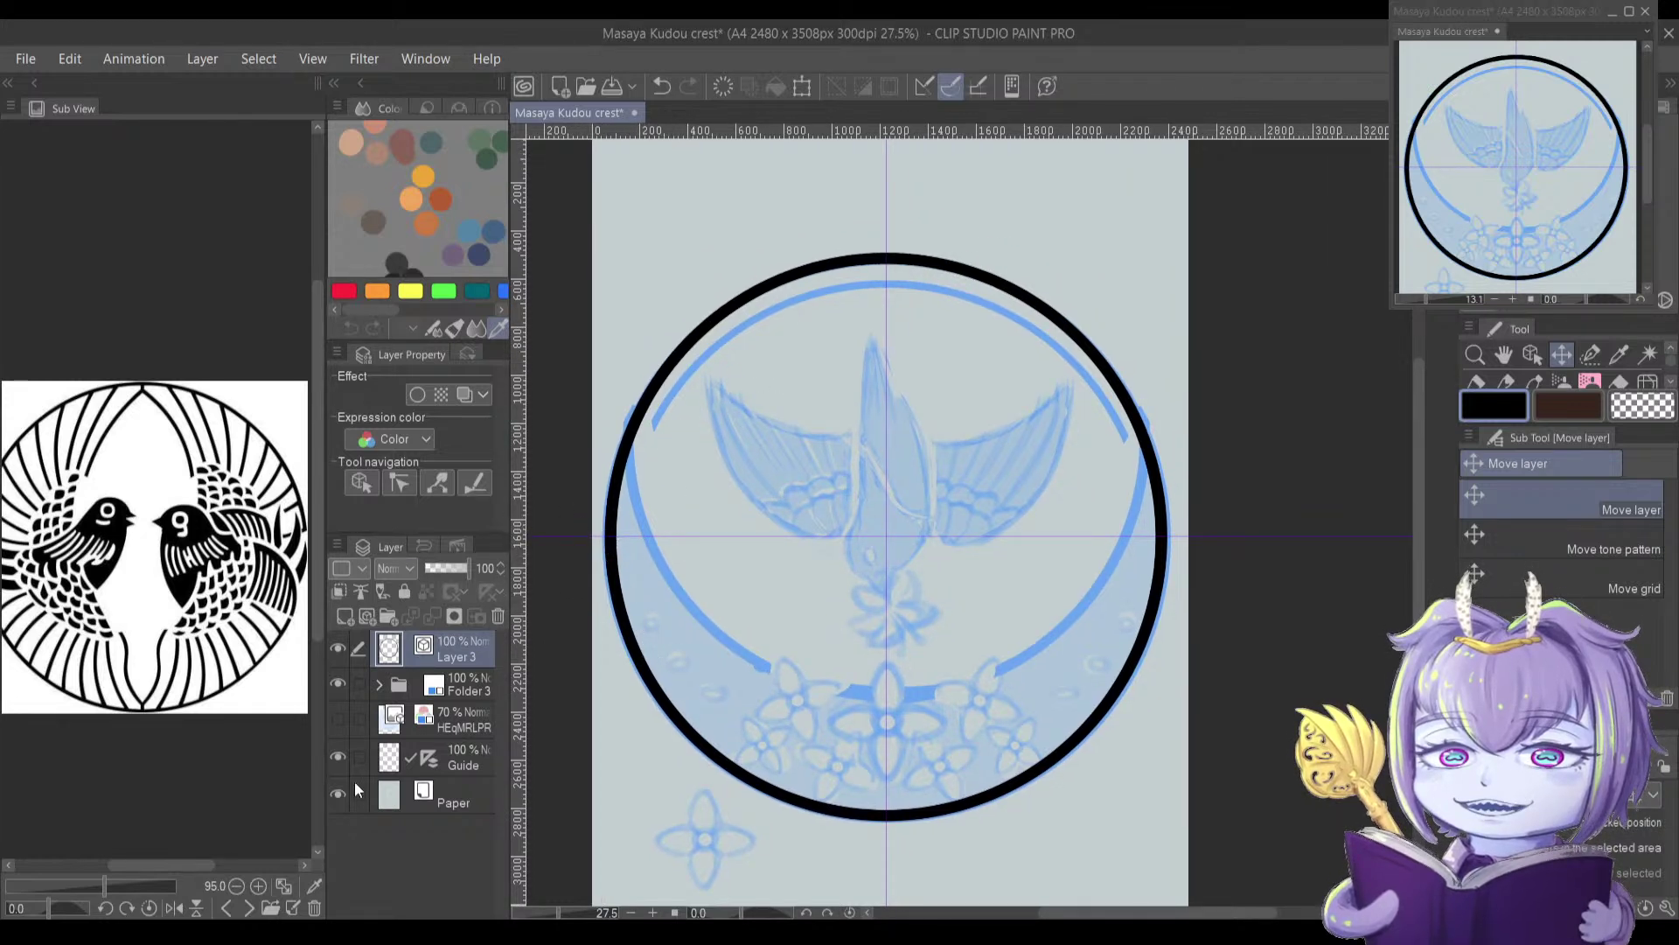
Step: Switch the Sub View reference to the hand-drawn nightingale crest sketch and compare it with the canvas drawing
left_click(227, 908)
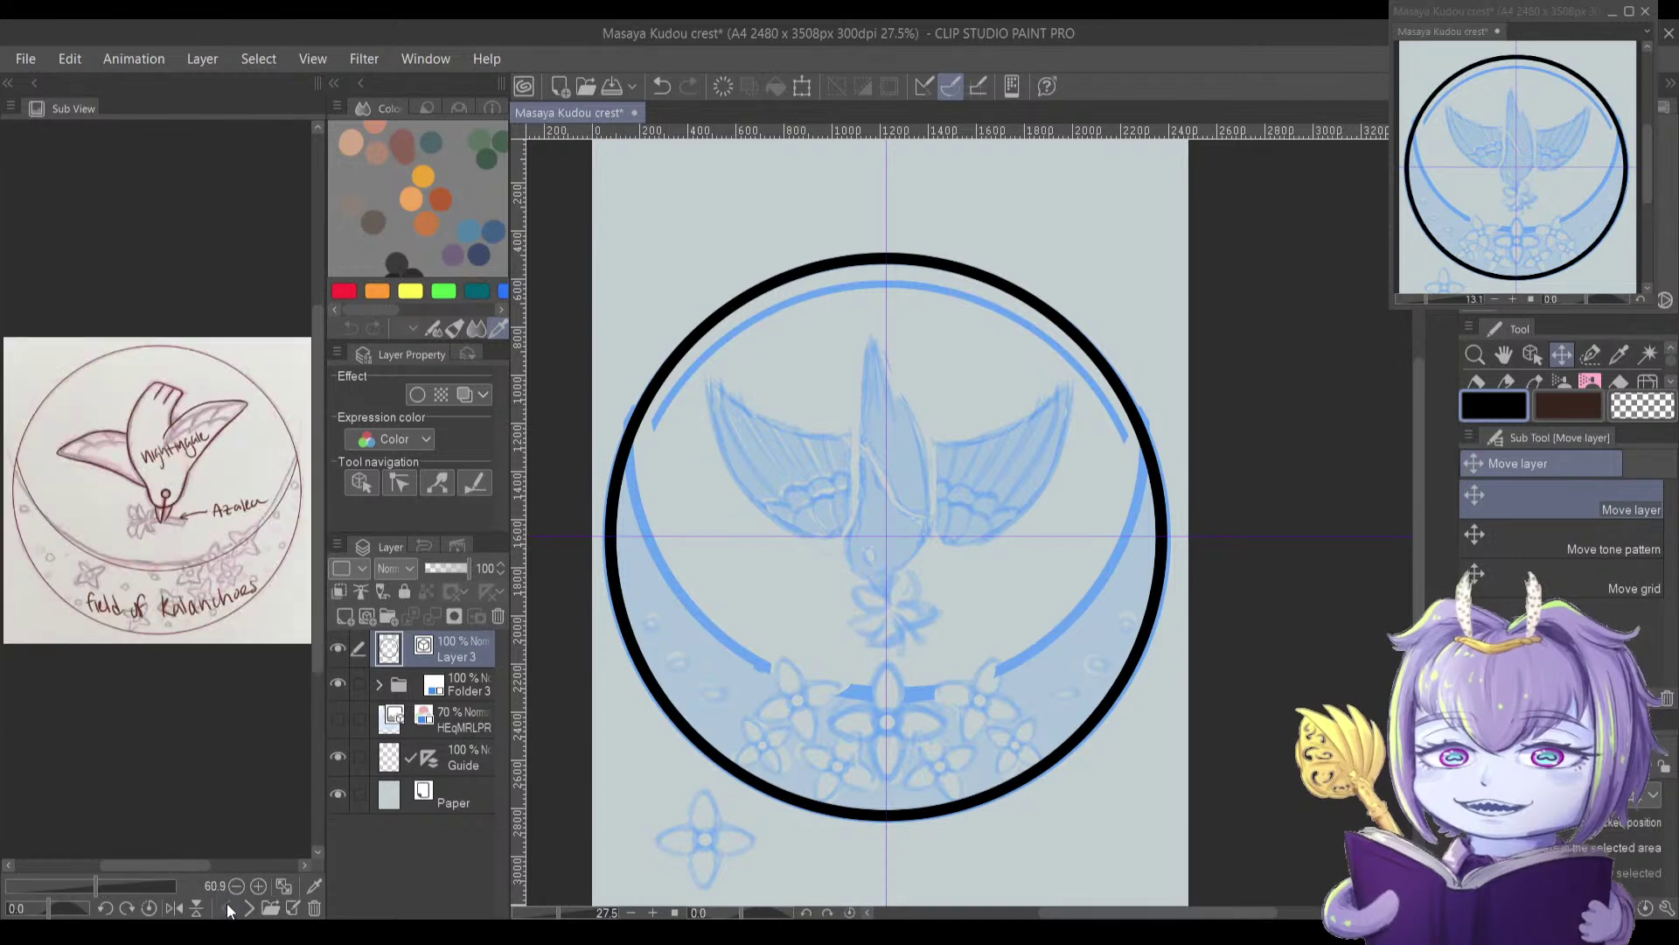
left_click_drag(137, 484, 139, 521)
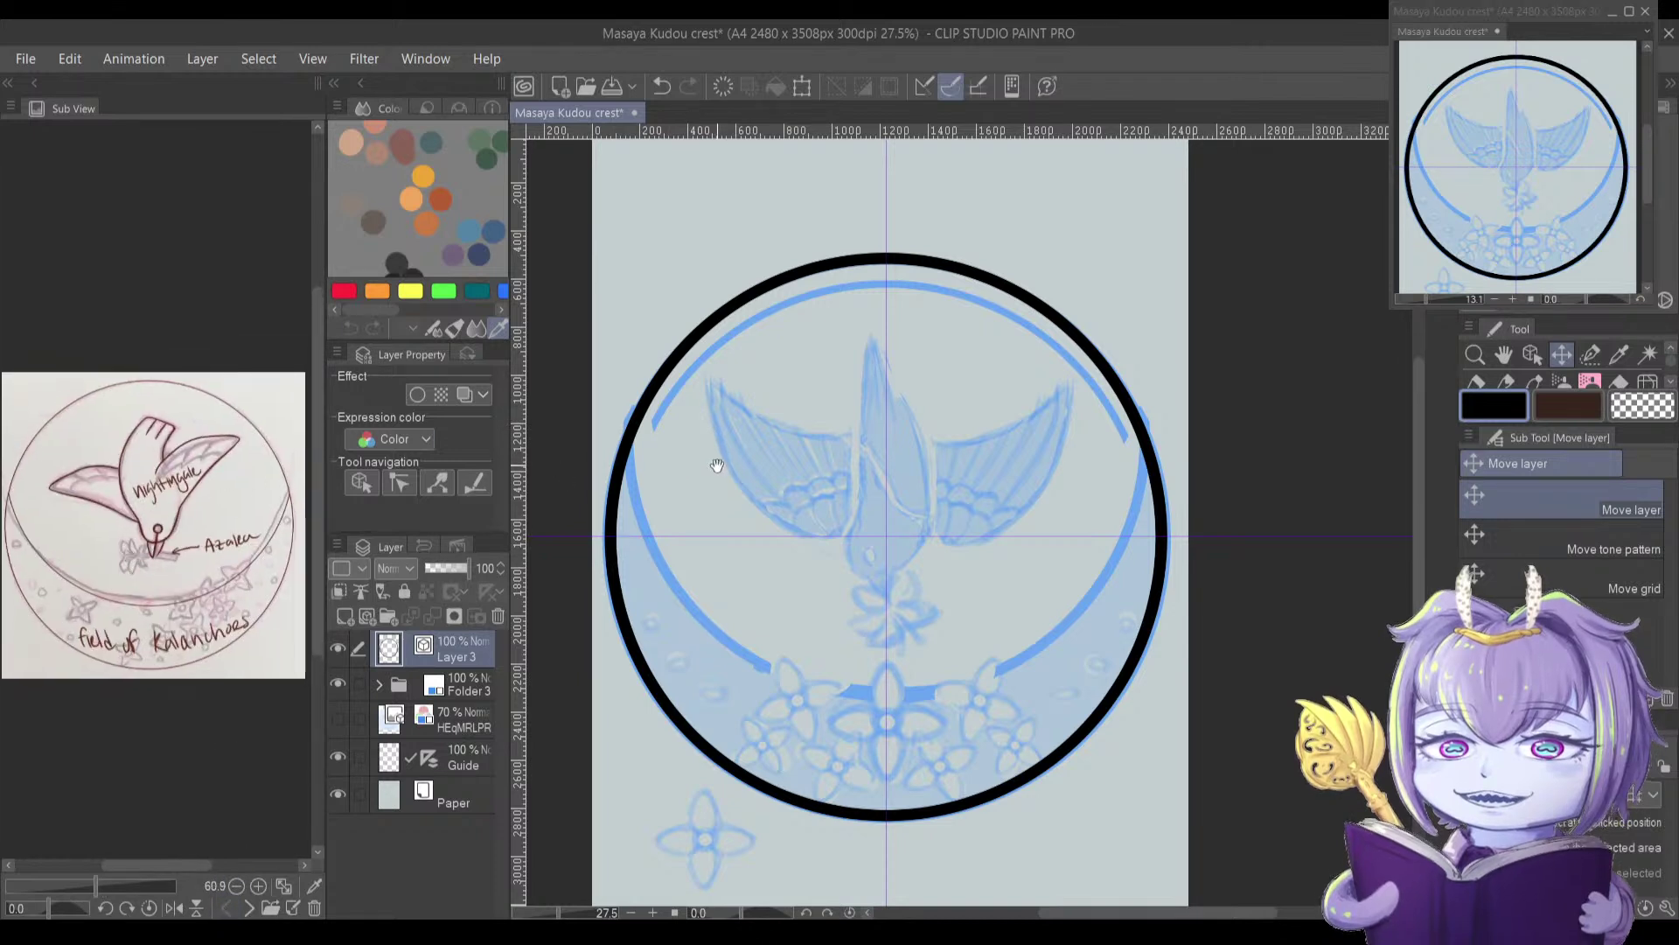
scroll(712, 470, "down", 1)
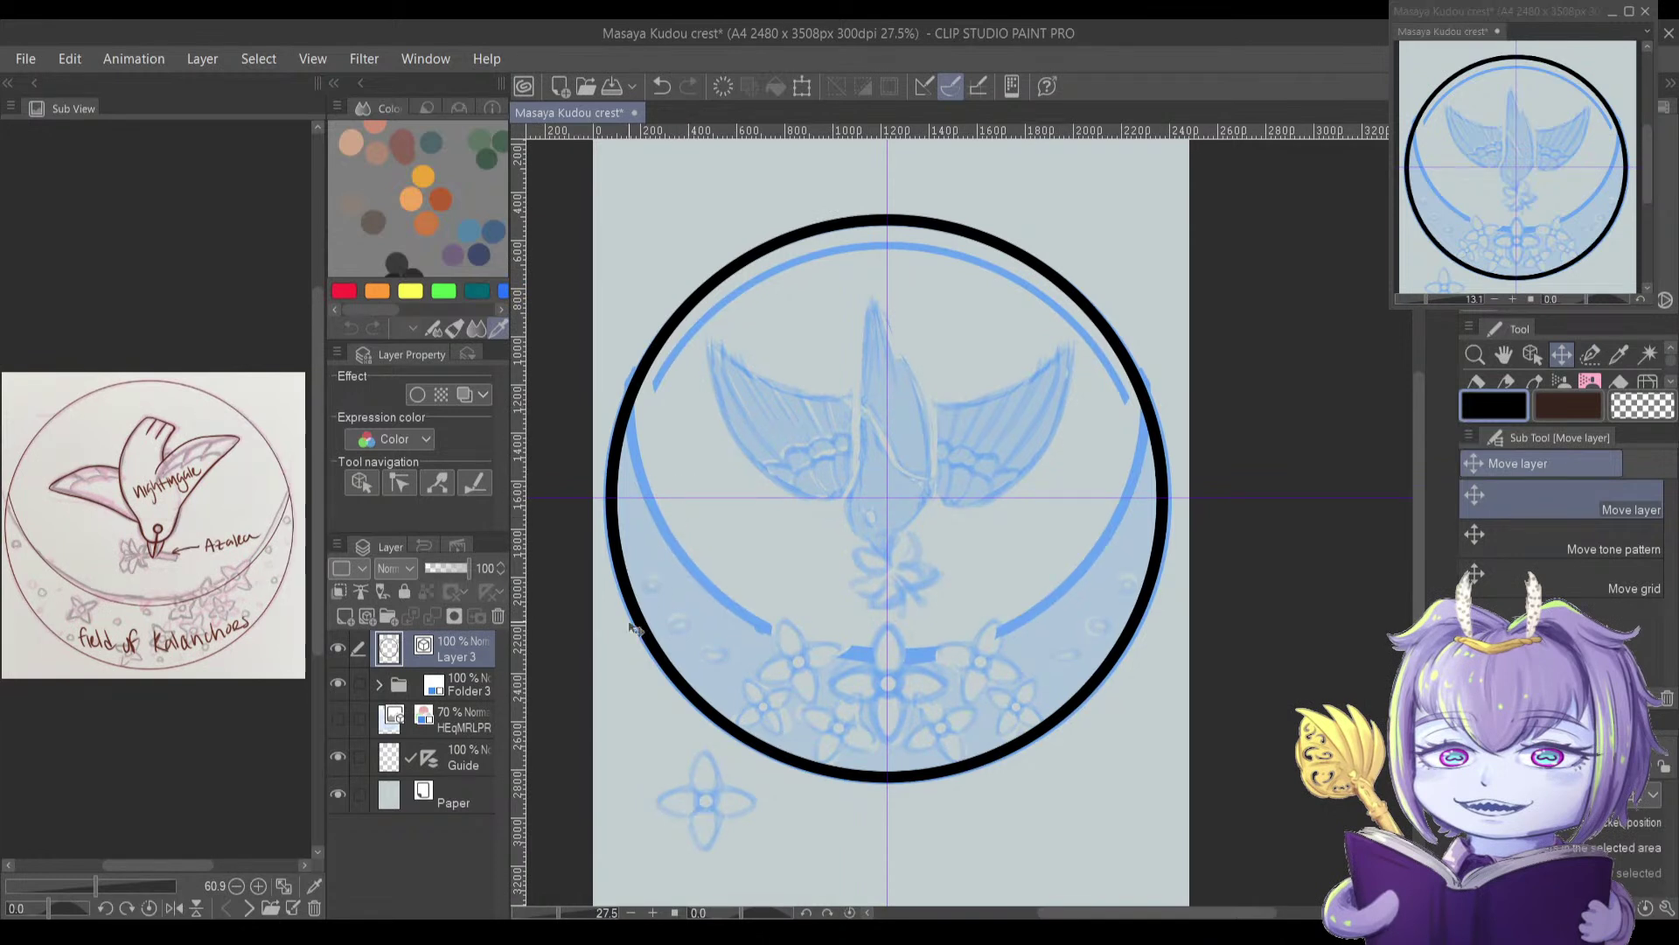
left_click_drag(675, 642, 634, 694)
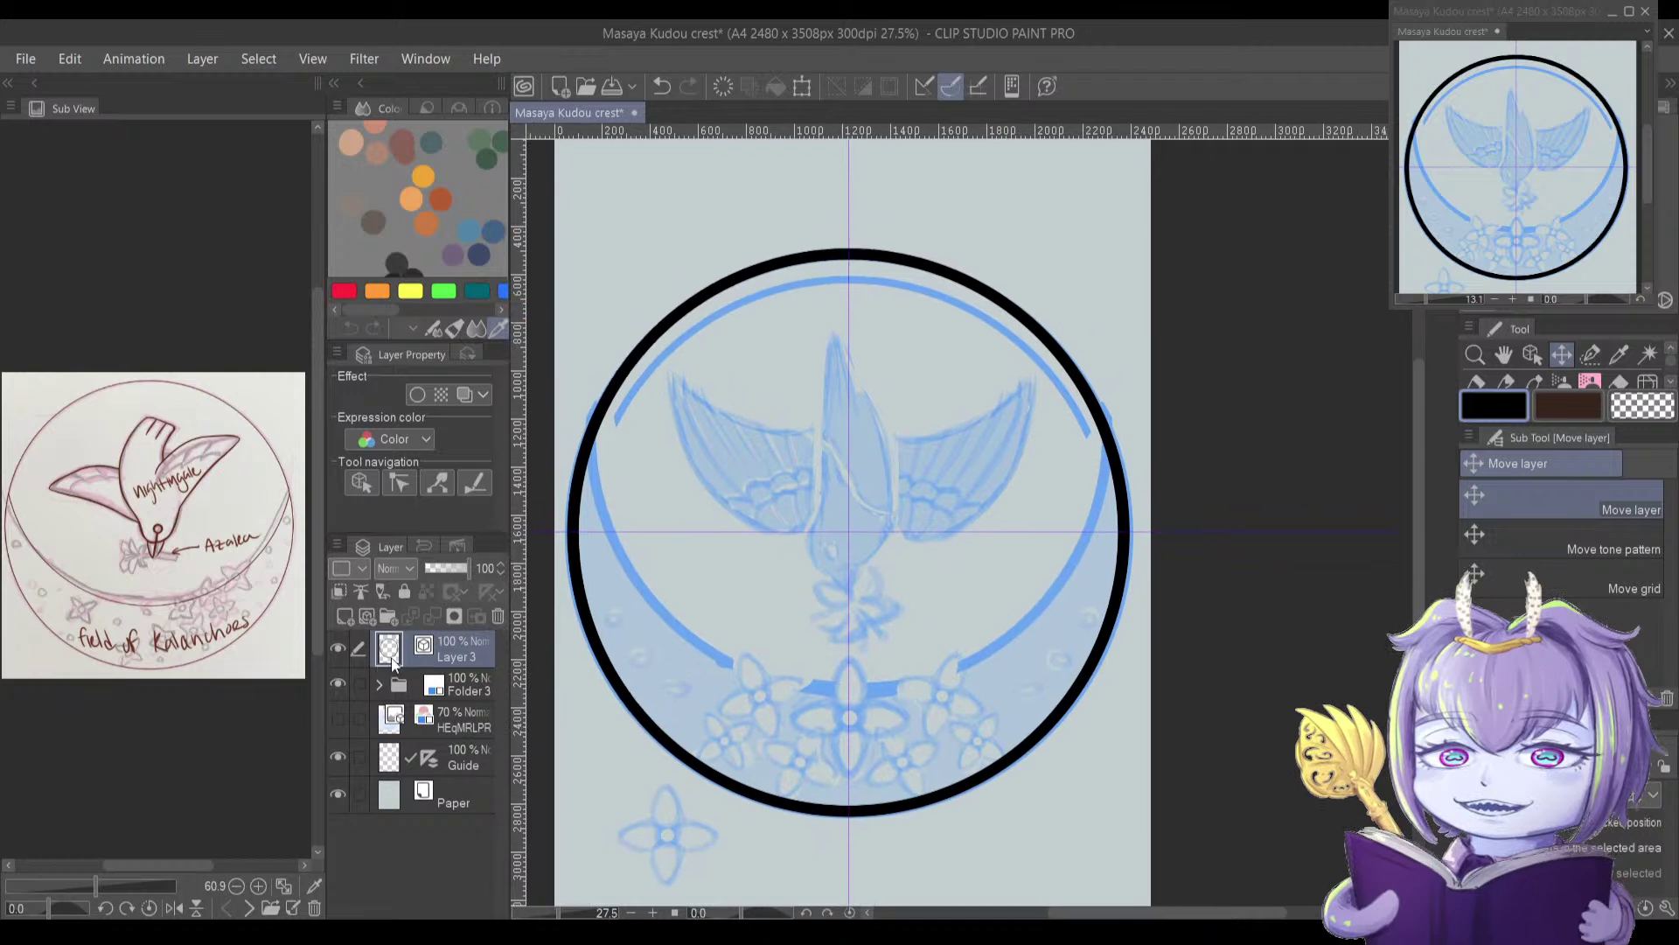
left_click_drag(648, 444, 664, 459)
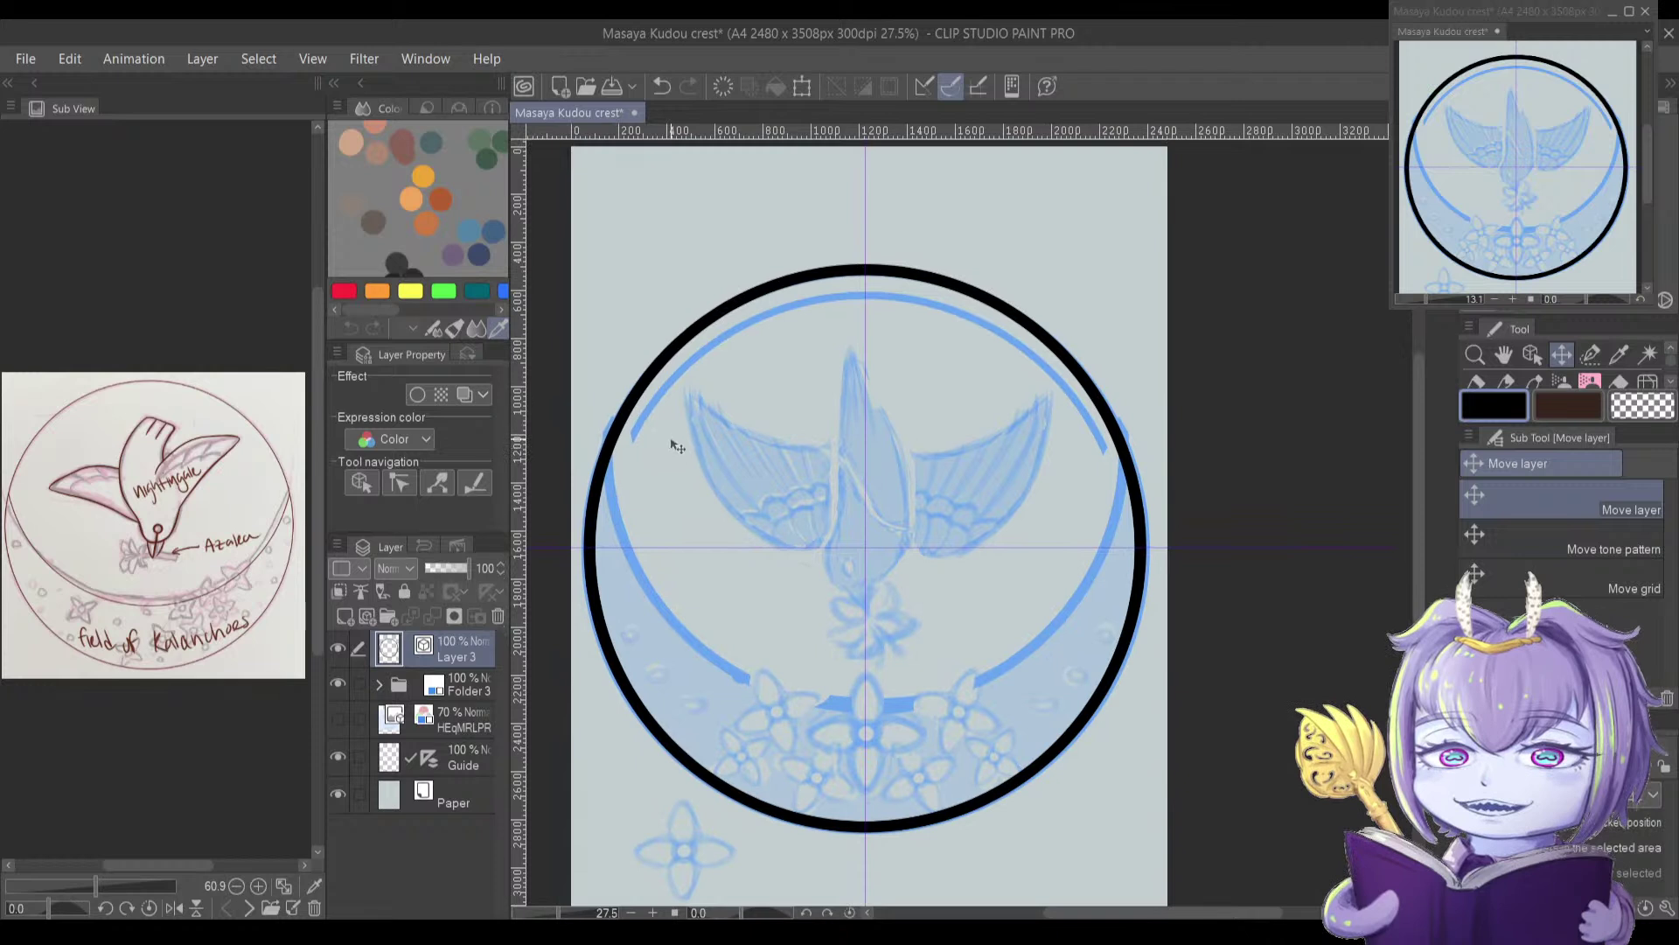
left_click_drag(719, 545, 698, 495)
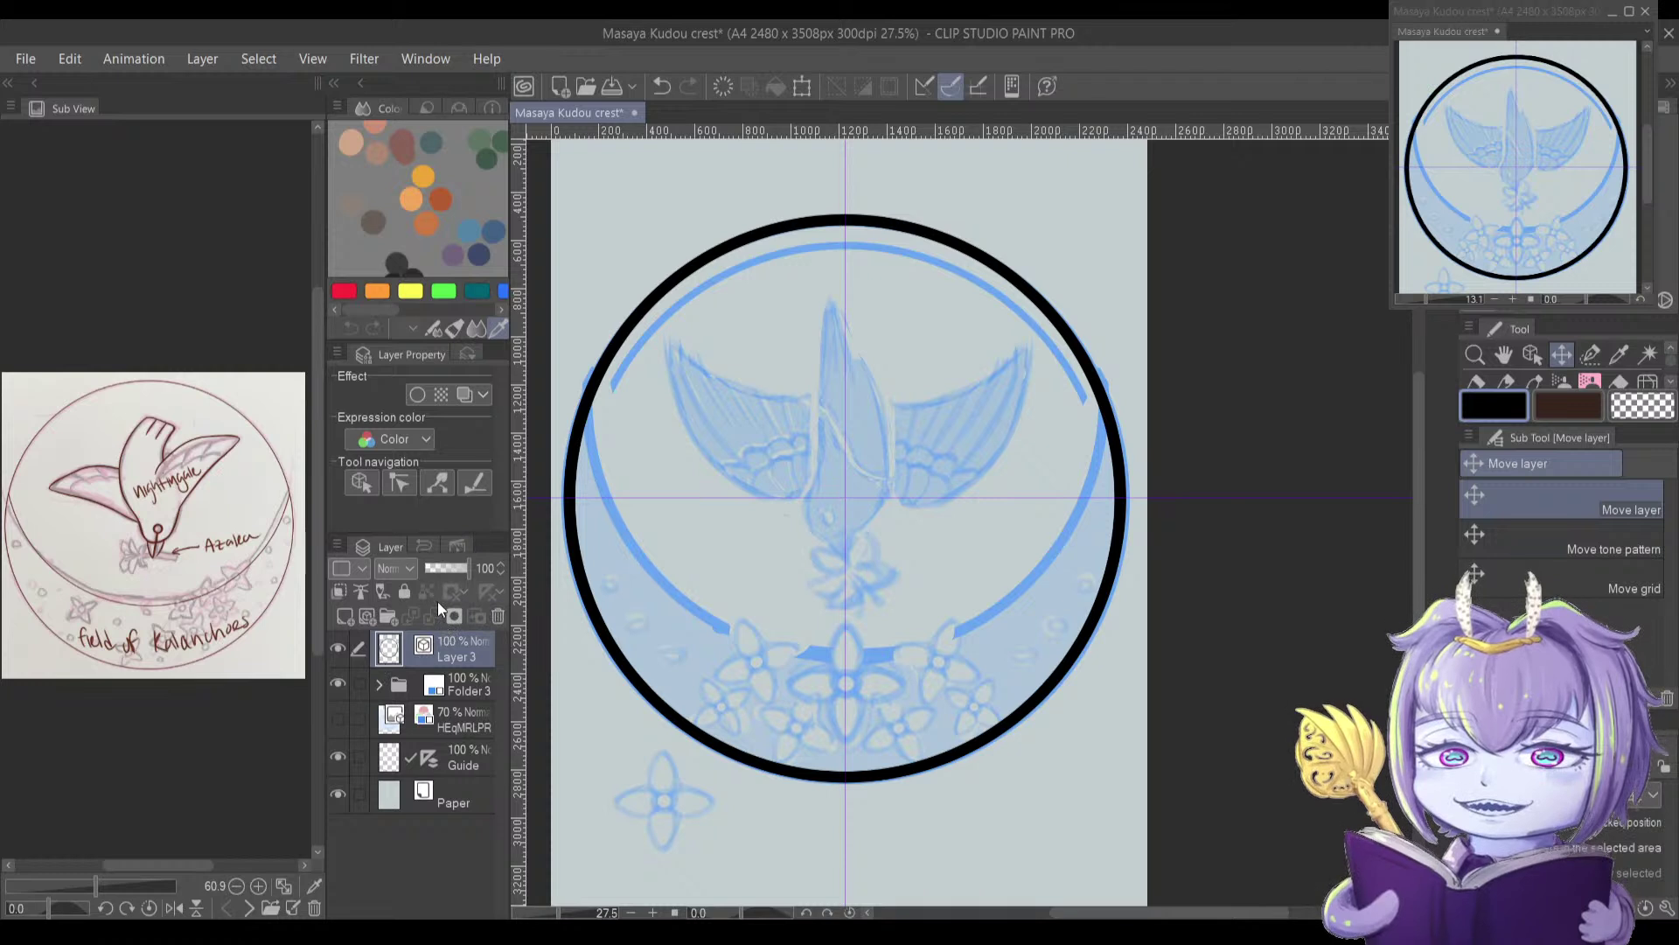
Step: Add a new vector layer above Layer 3 and draw a black circle outline about 2100 px wide around the bird
left_click(366, 617)
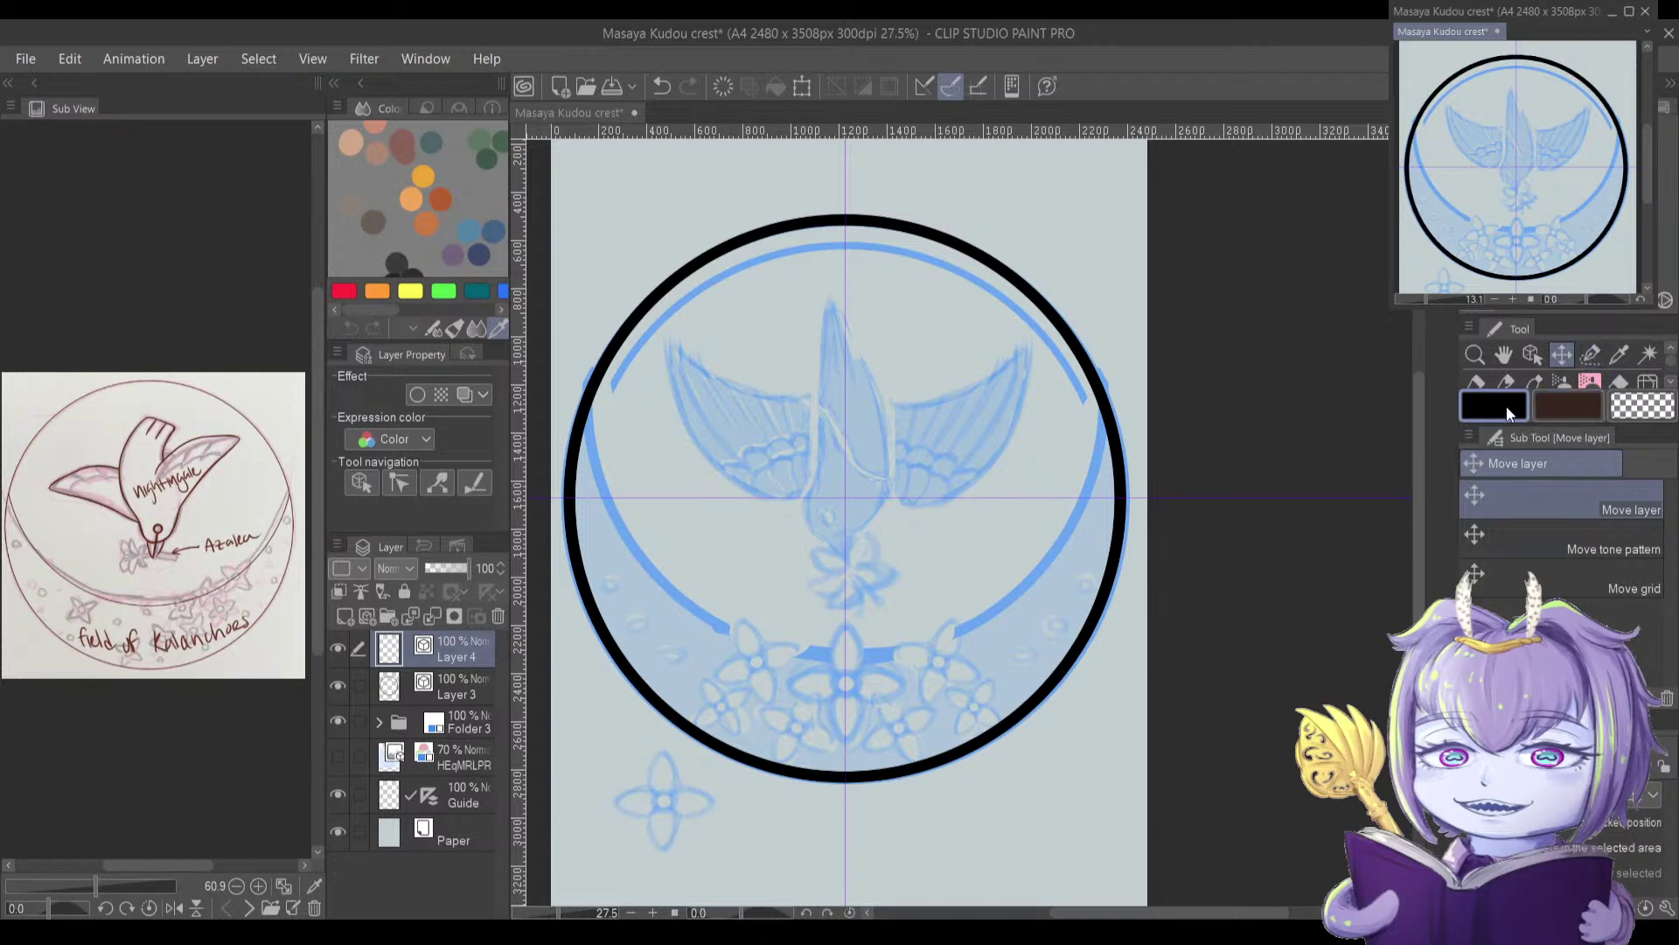
key("u")
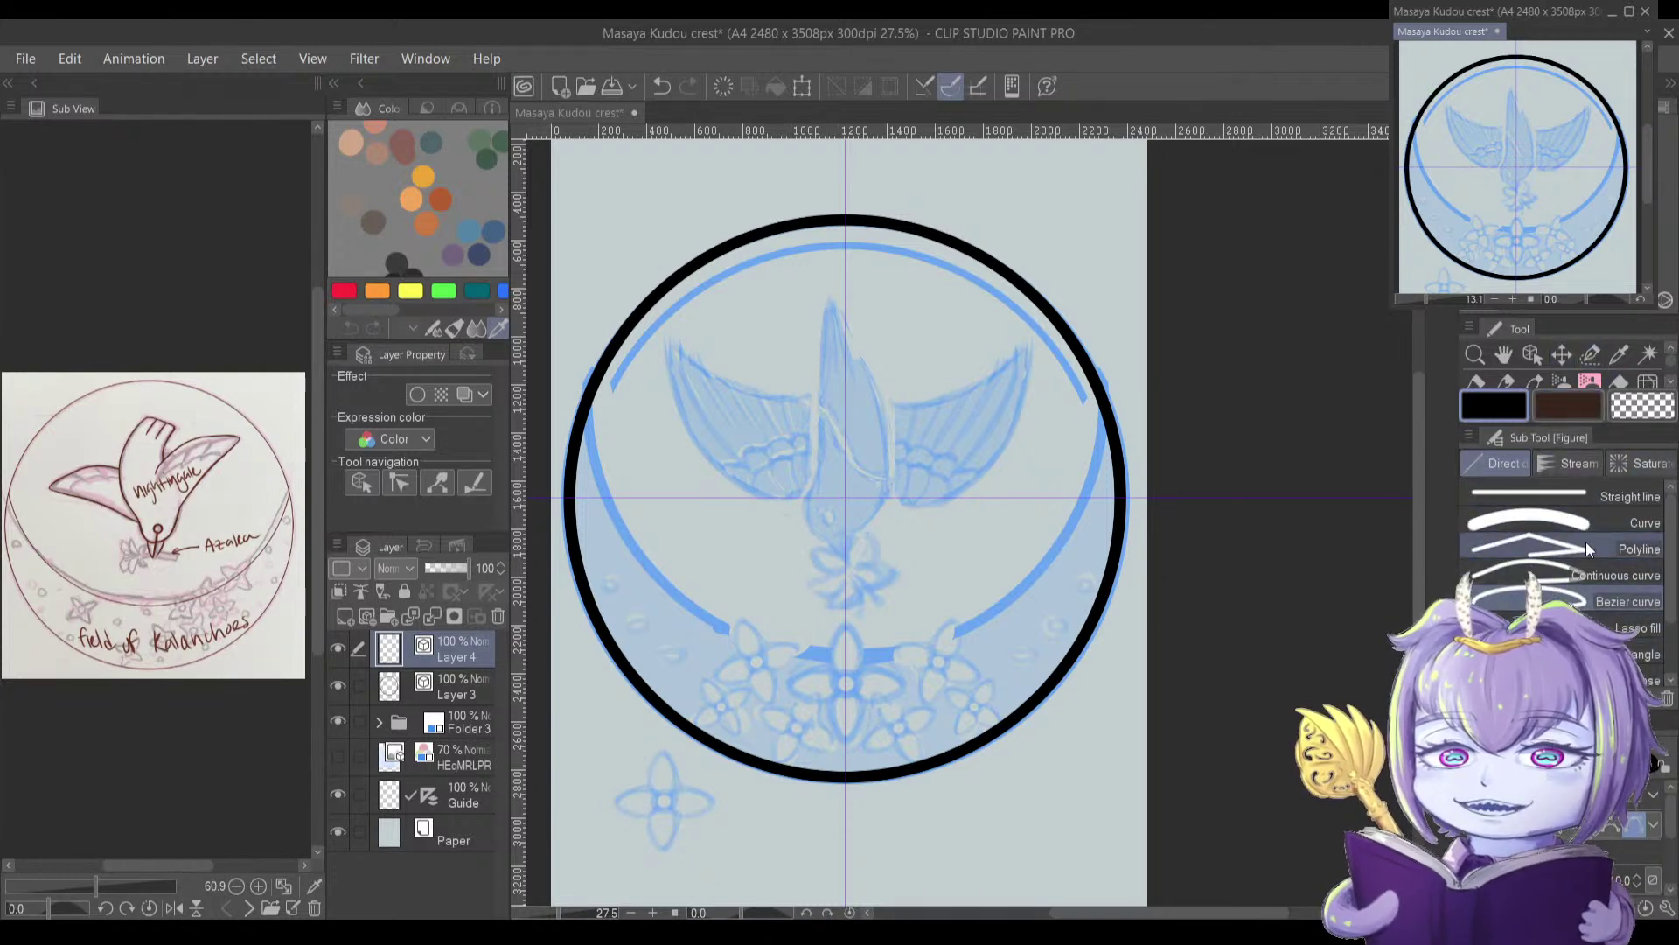
left_click(1645, 679)
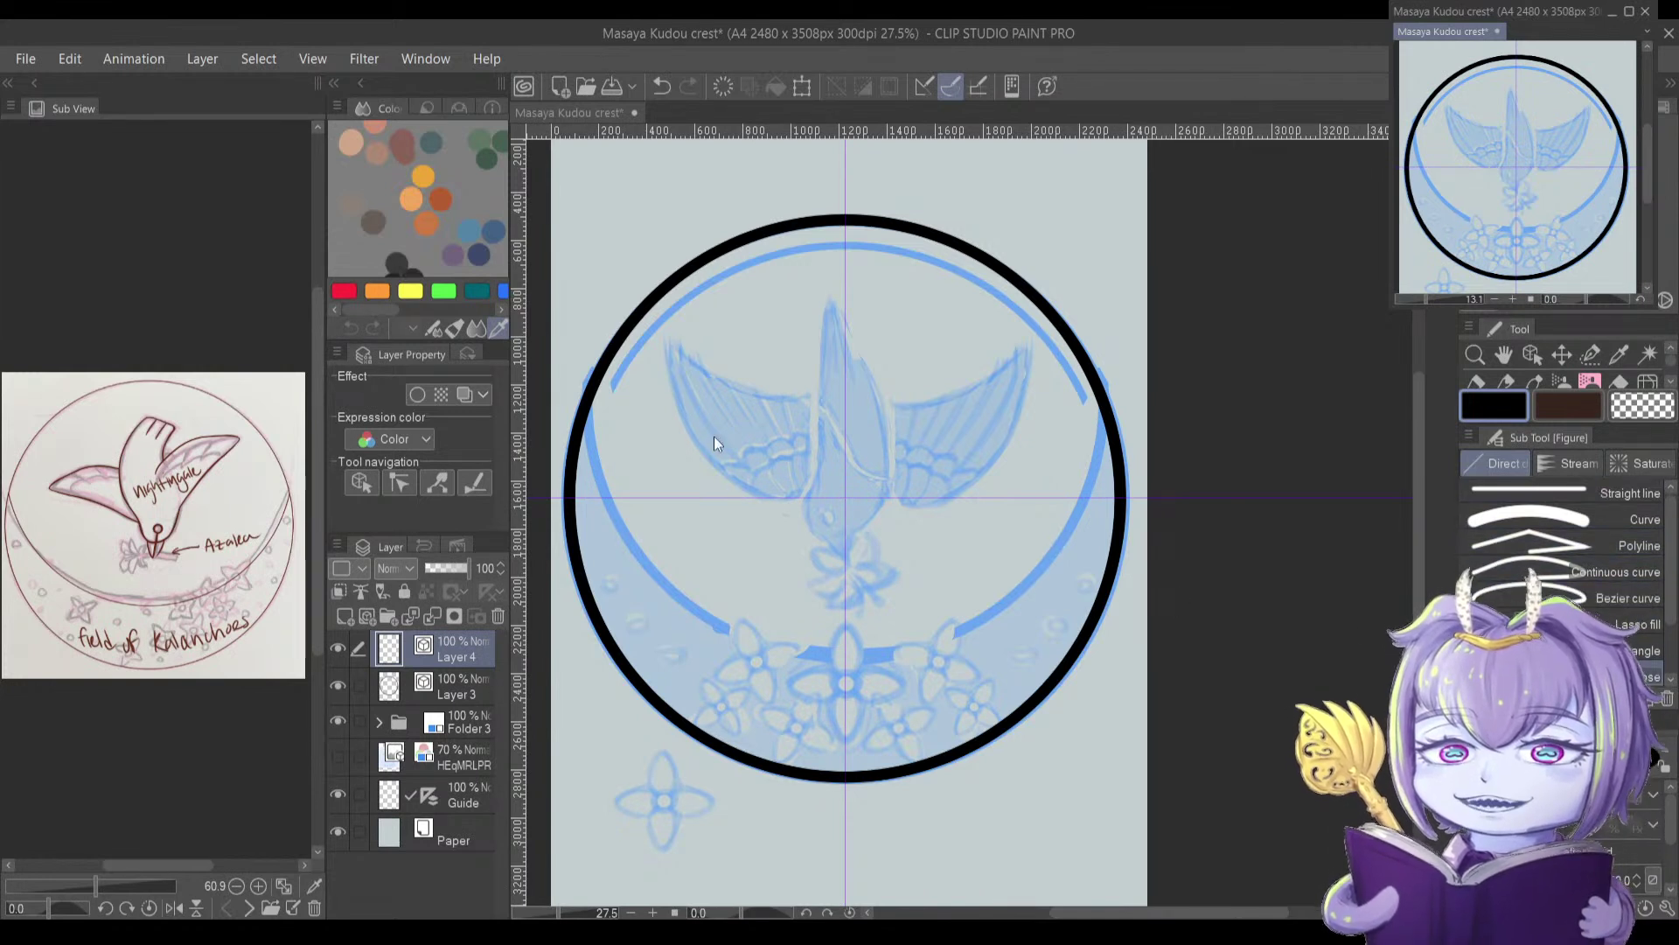
left_click_drag(569, 180, 1074, 703)
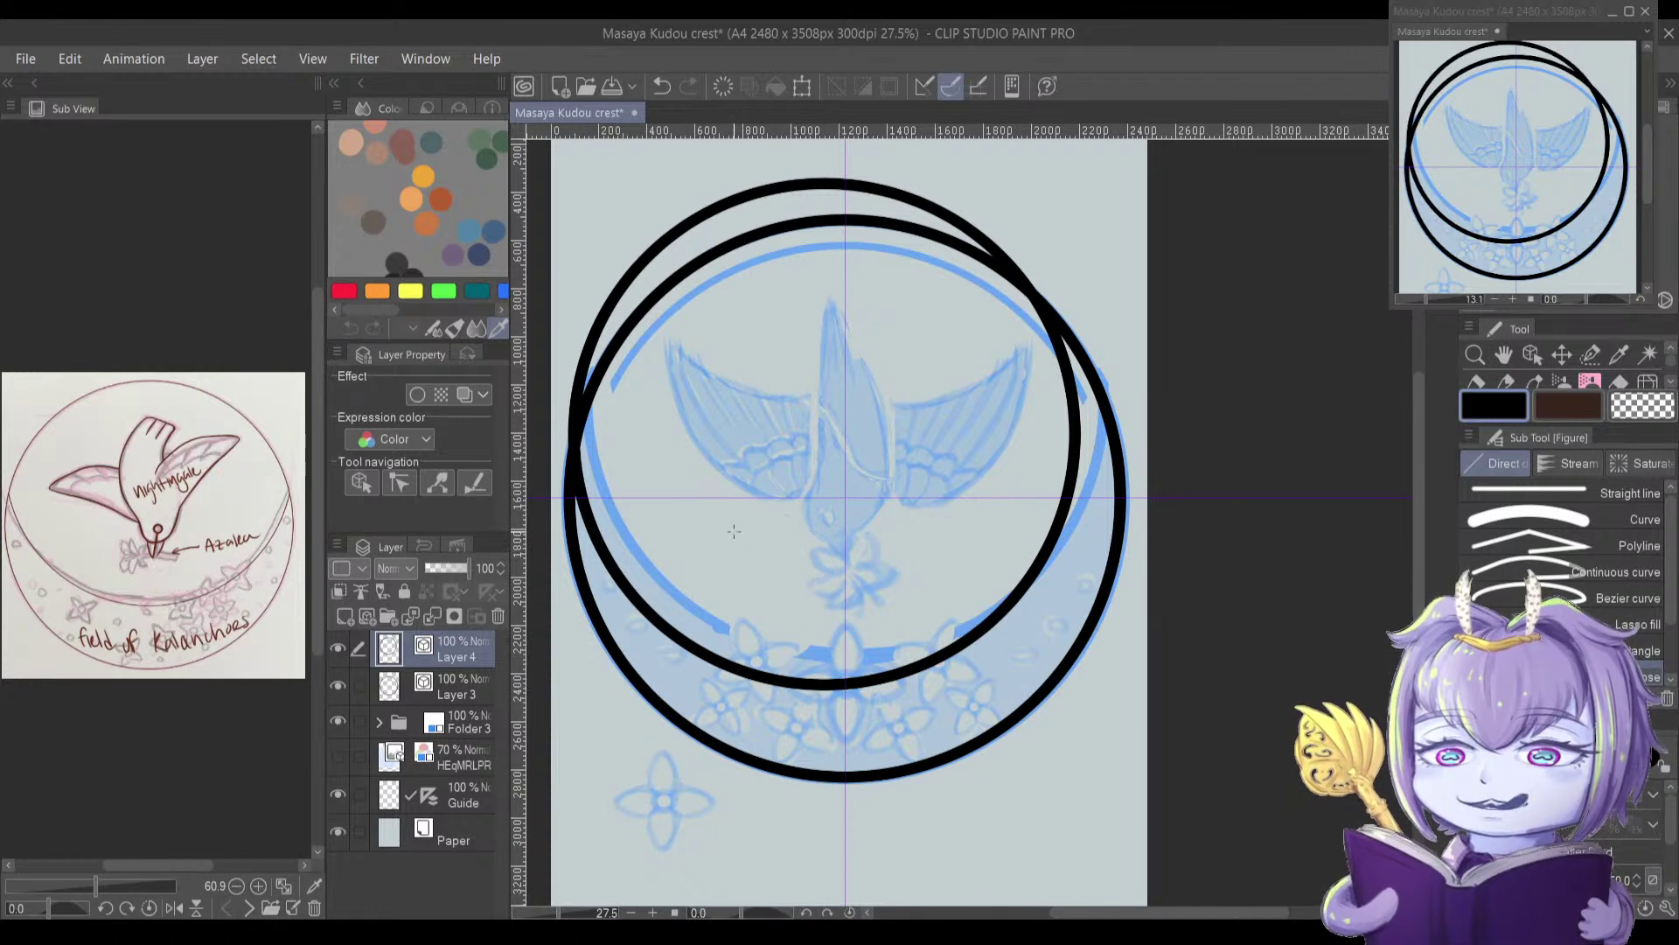
Step: Transform the new inner circle and shift it horizontally until its centre sits on the vertical guide
key("ctrl+t")
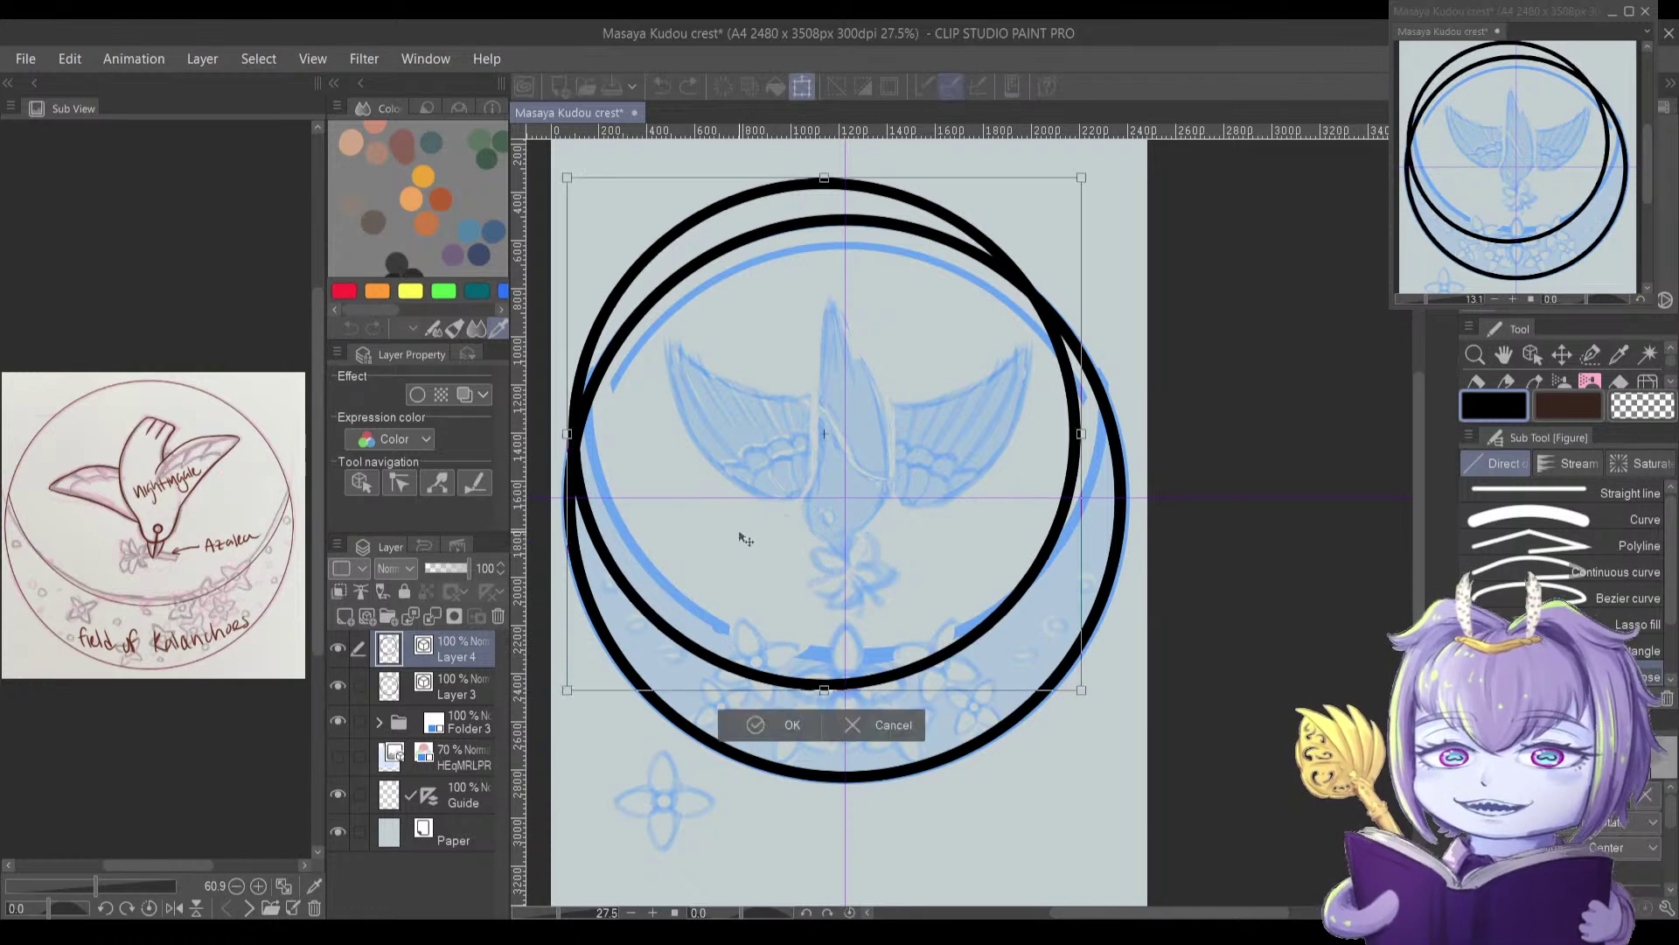
key("Right")
key("Right")
key("Right")
key("Right")
key("Right")
key("Right")
key("Right")
key("Right")
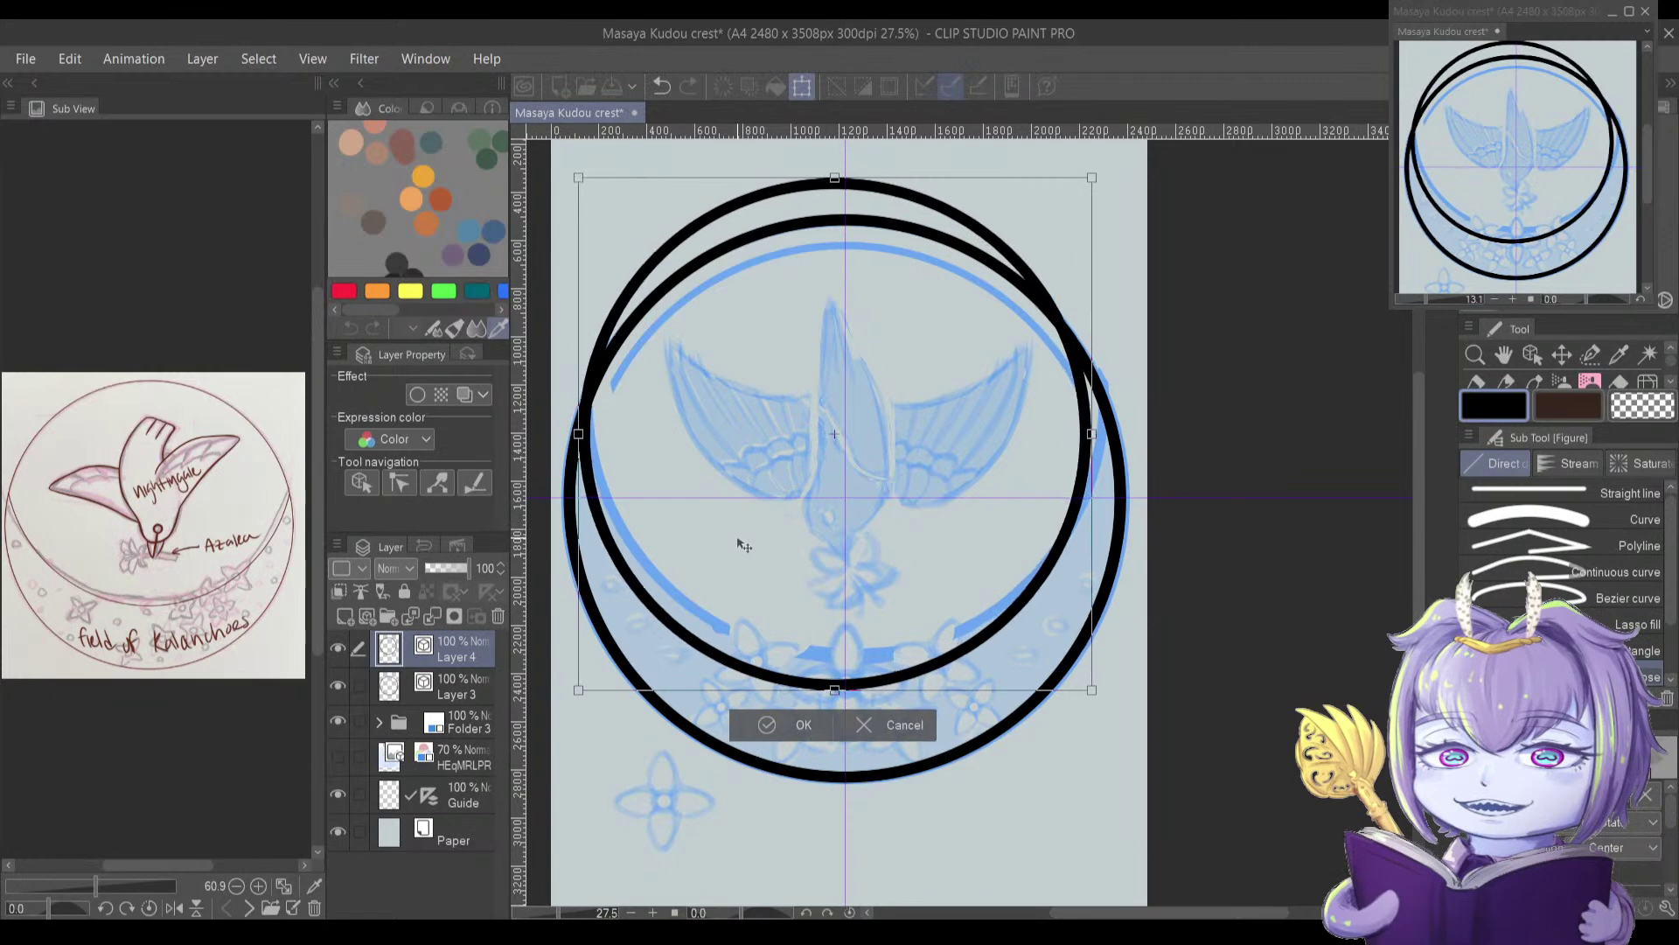
key("Right")
key("Right")
key("Right")
key("Right")
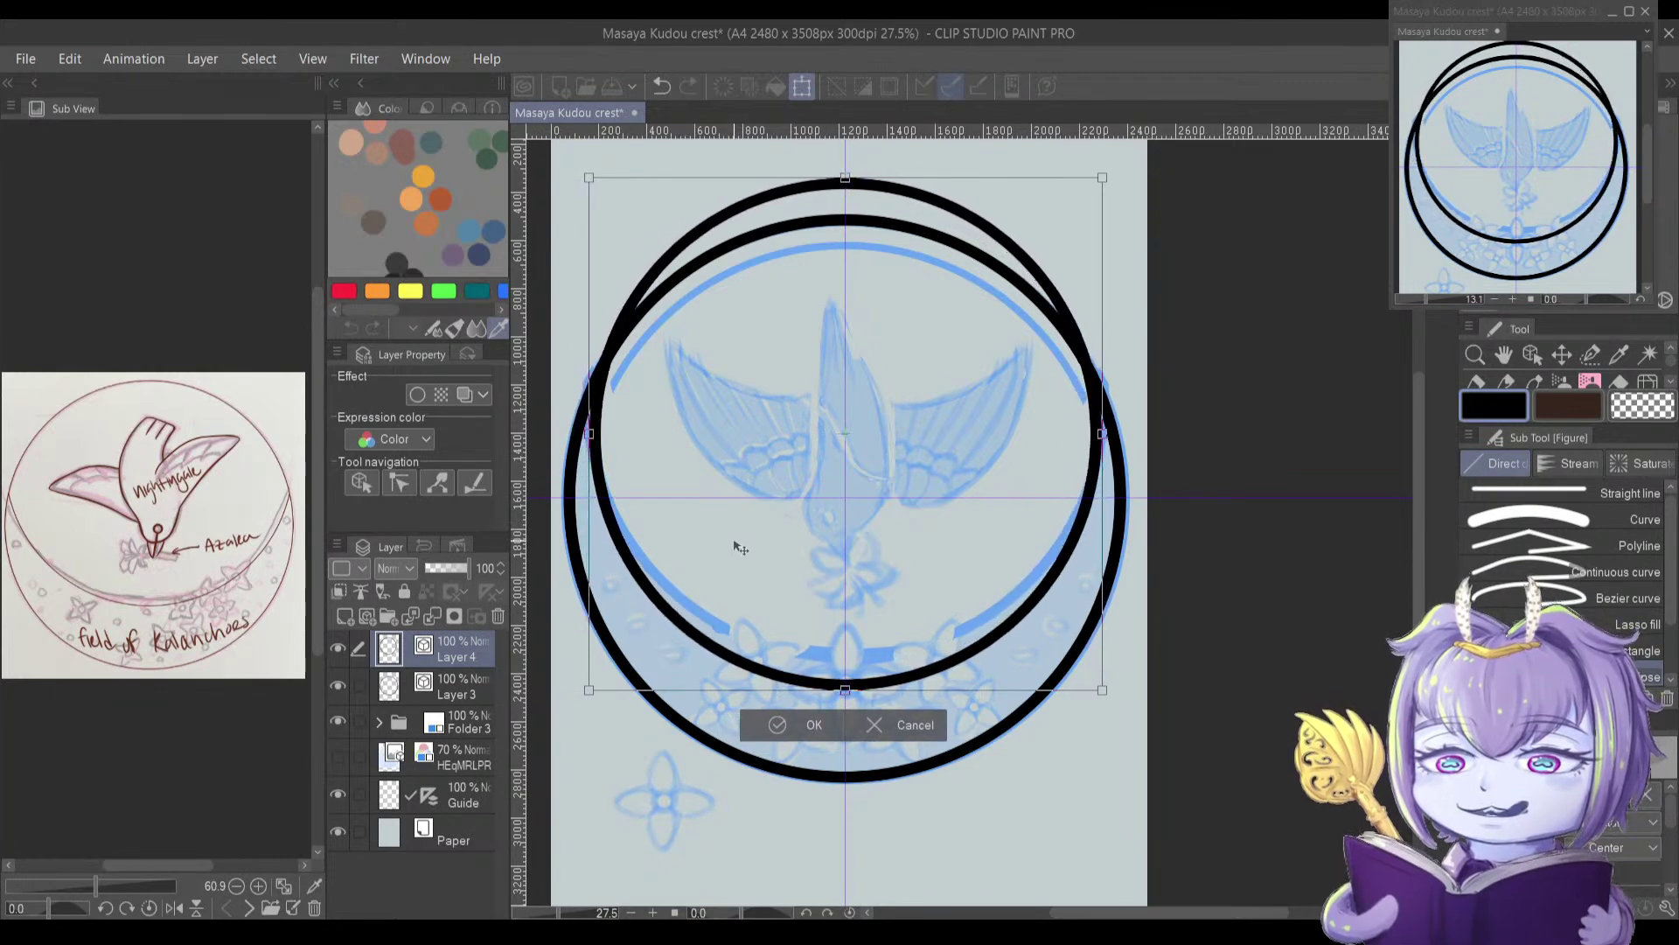
Step: Raise the inner circle until its lower arc follows the sketched crescent's inner edge, and apply the transformation
key("Up")
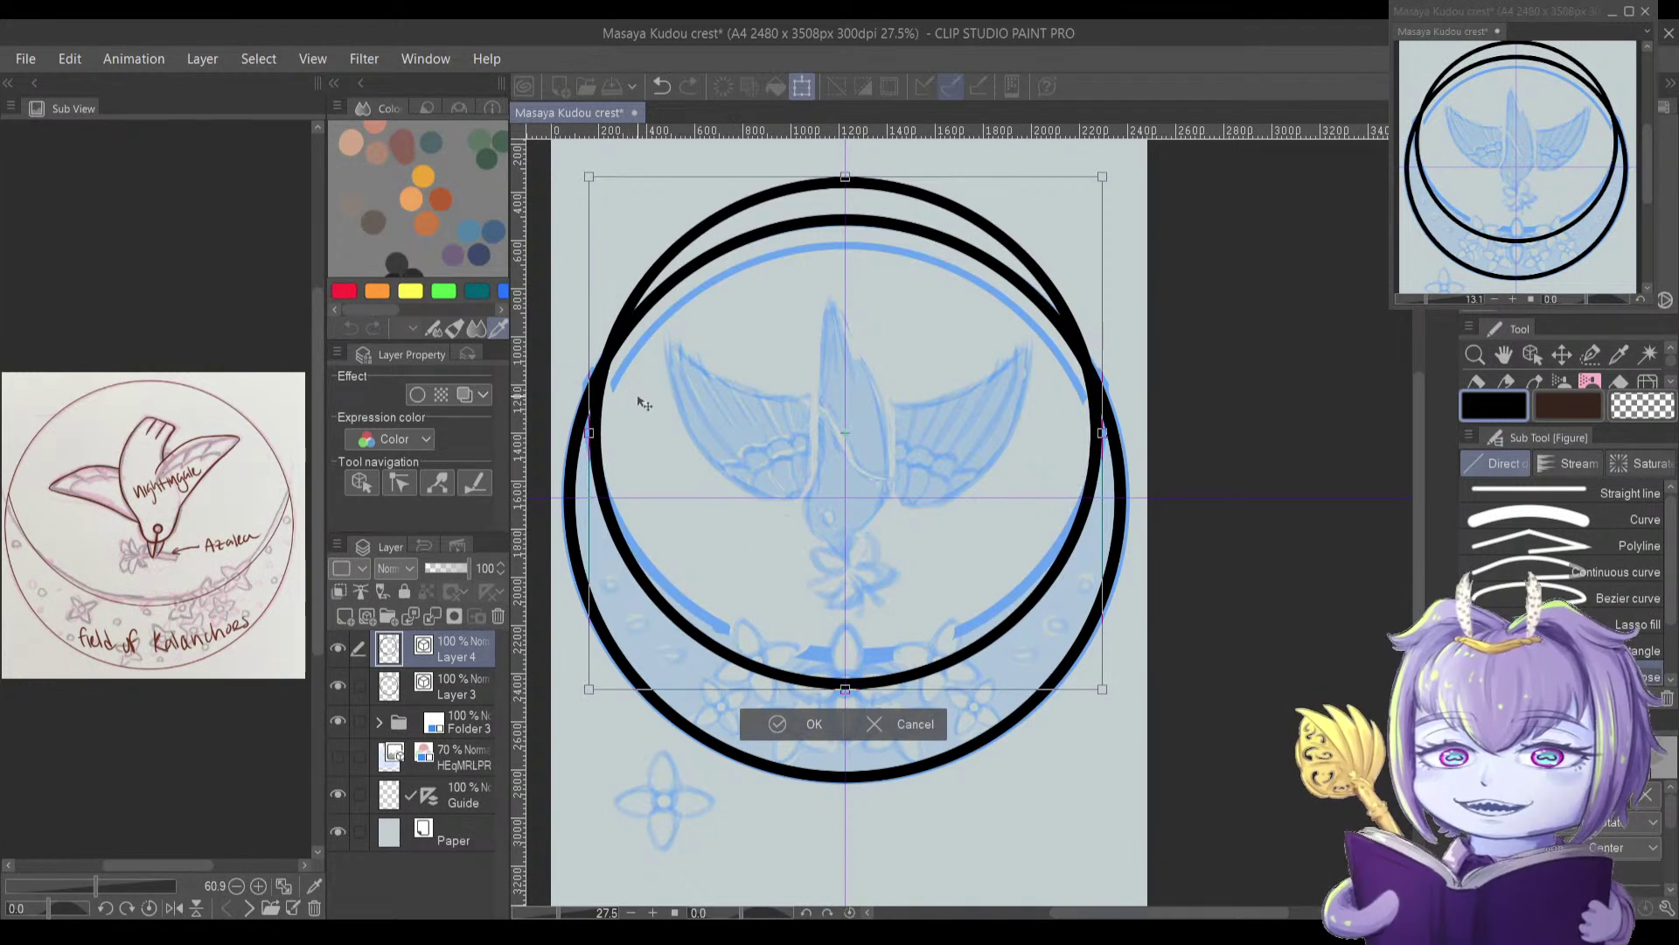
key("Up")
key("Up")
key("Up")
key("Up")
key("Up")
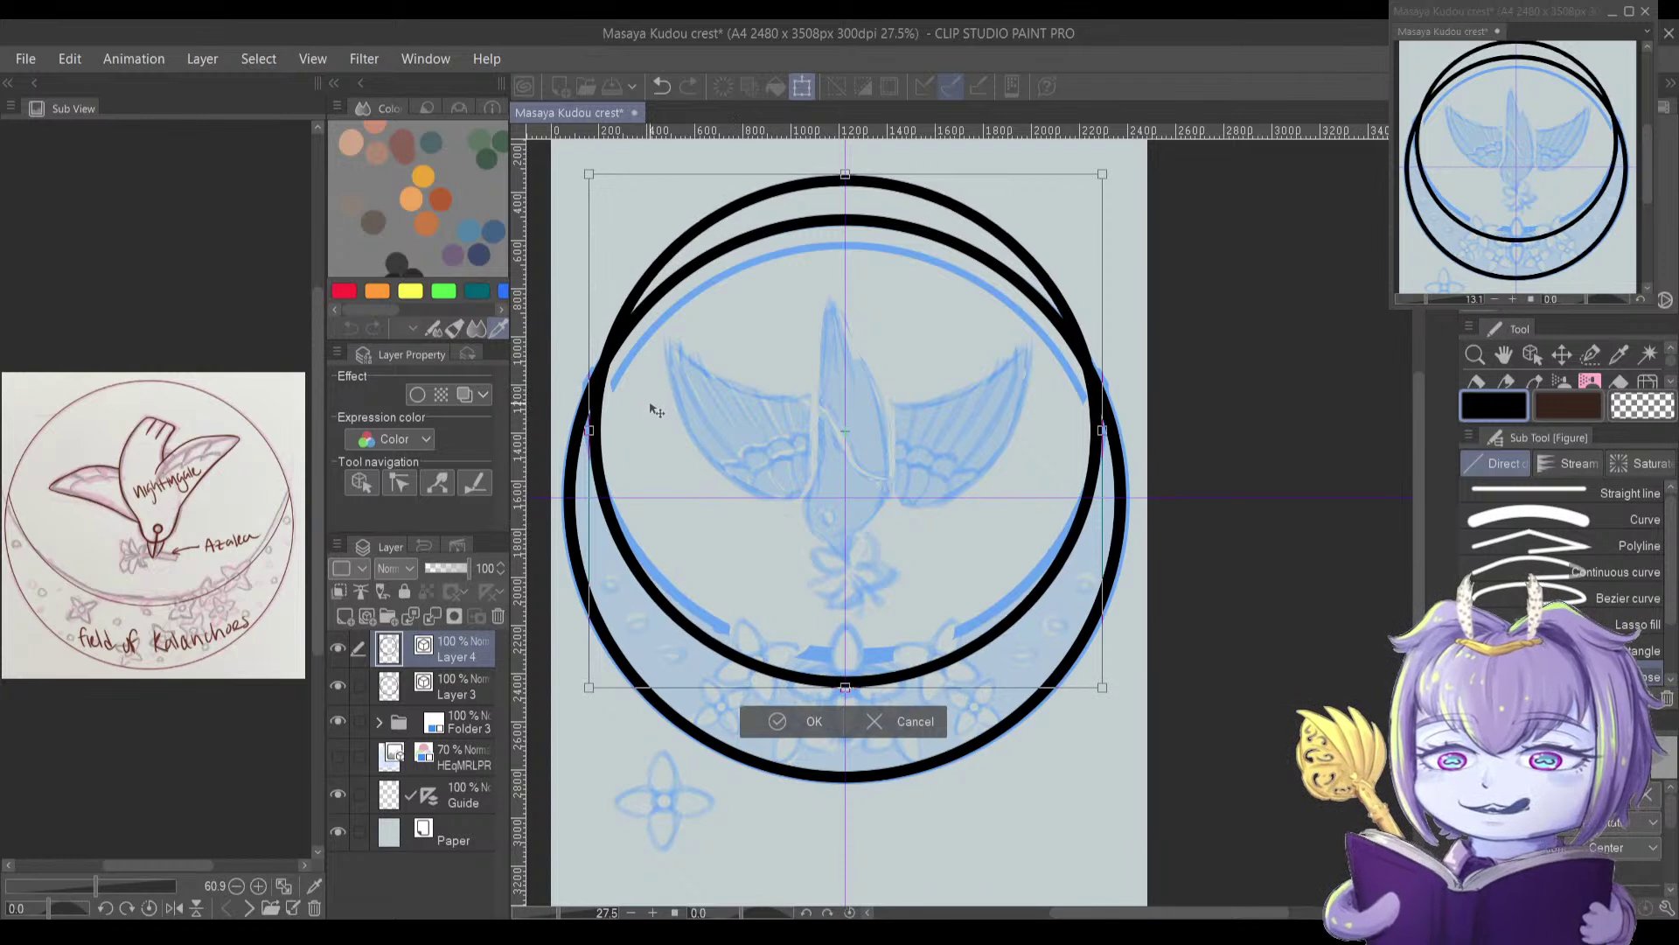
key("Up")
key("Up")
key("Up")
key("Up")
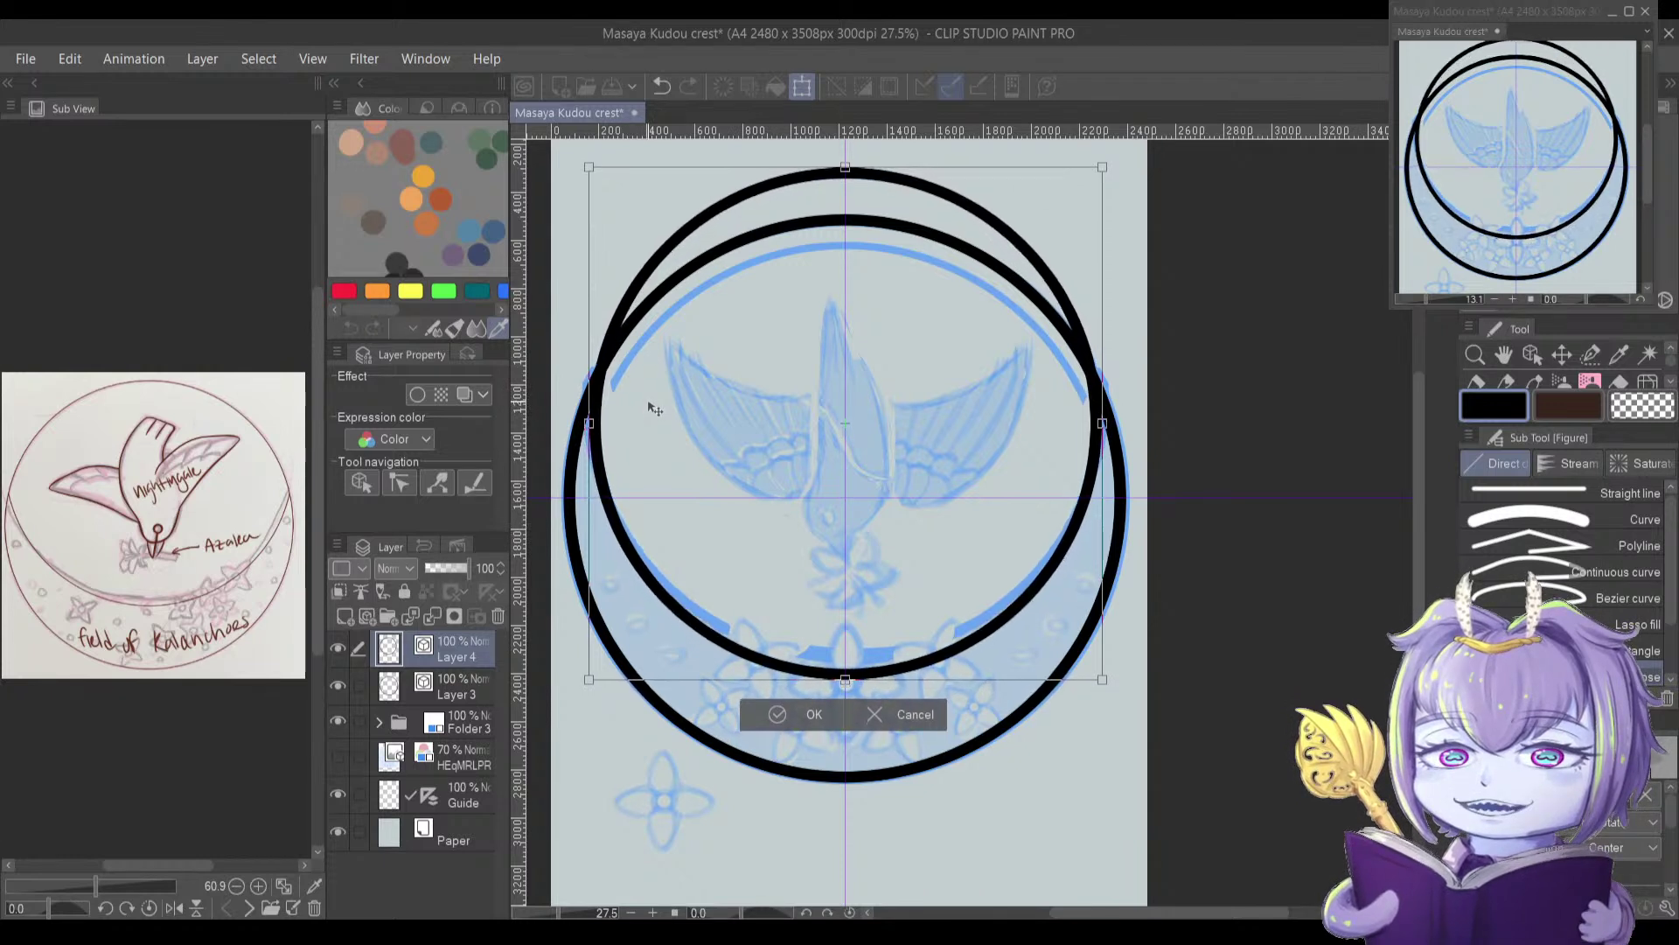
key("Up")
key("Up")
key("Up")
key("Up")
key("Up")
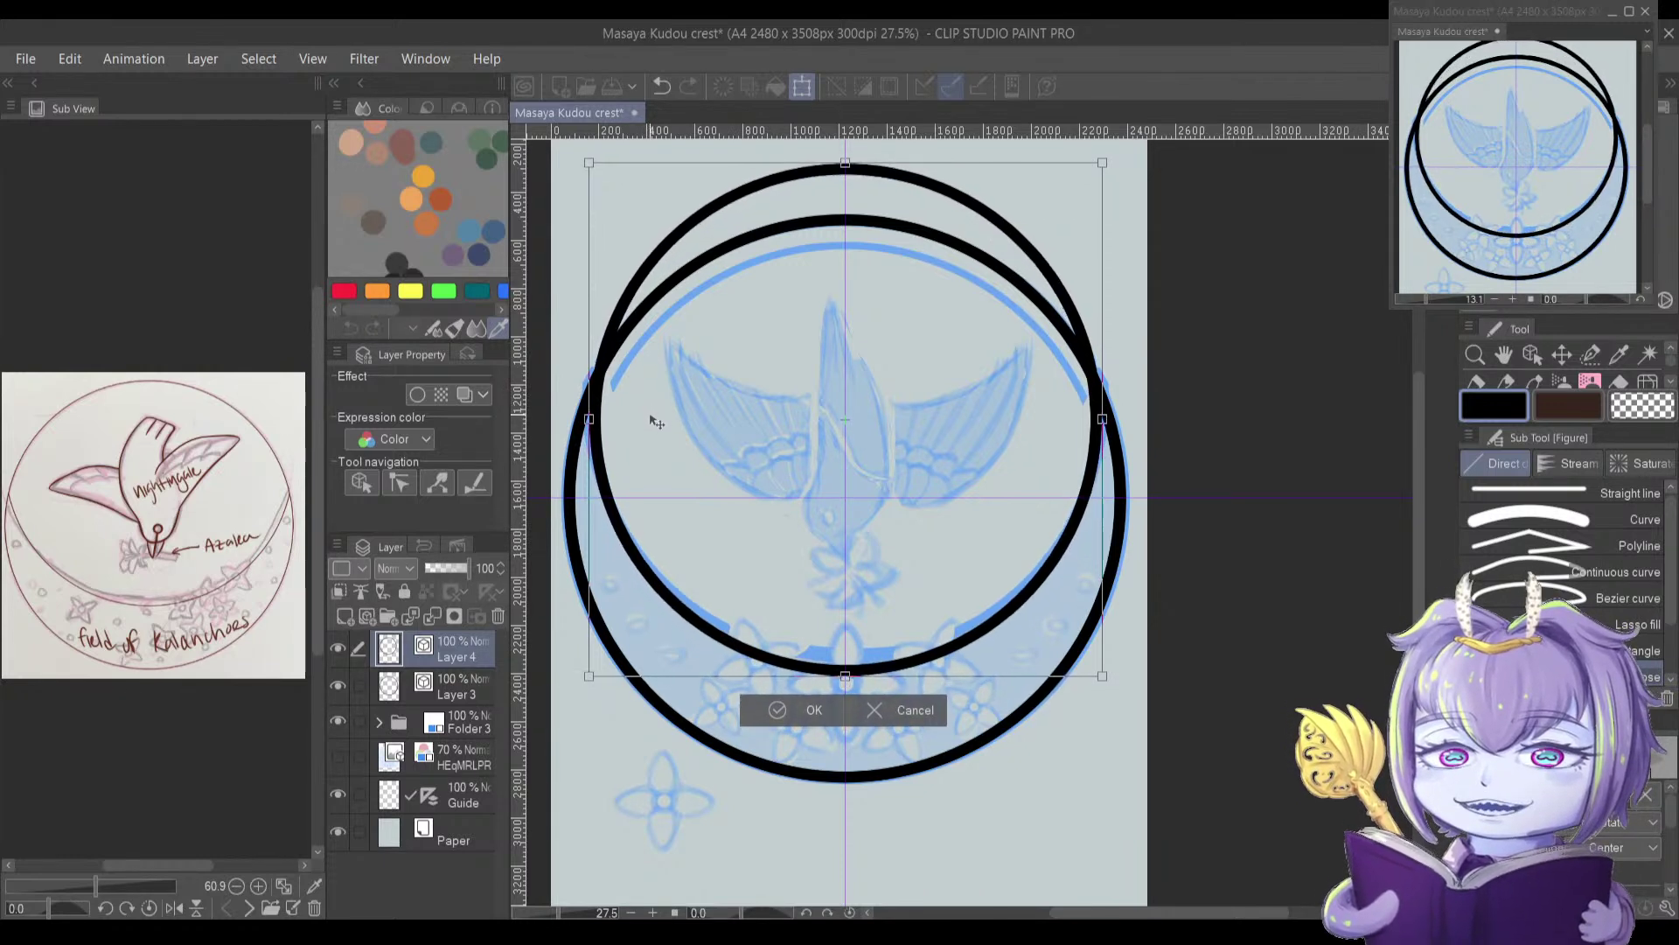
key("Up")
key("Up")
key("Up")
key("Up")
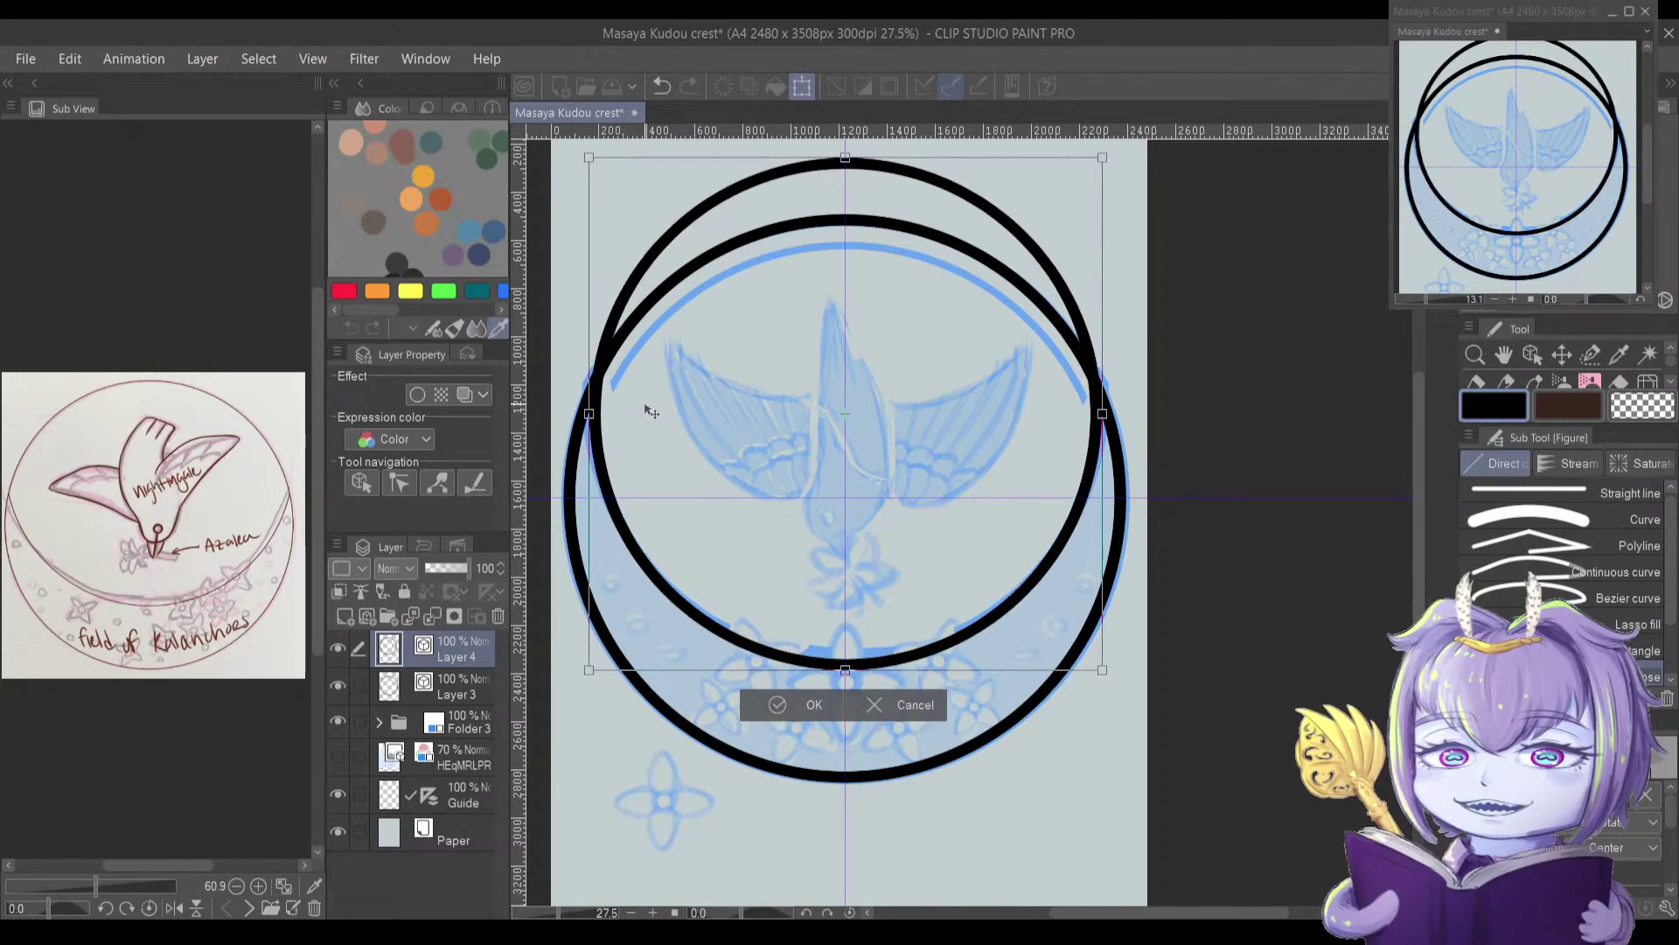
key("Up")
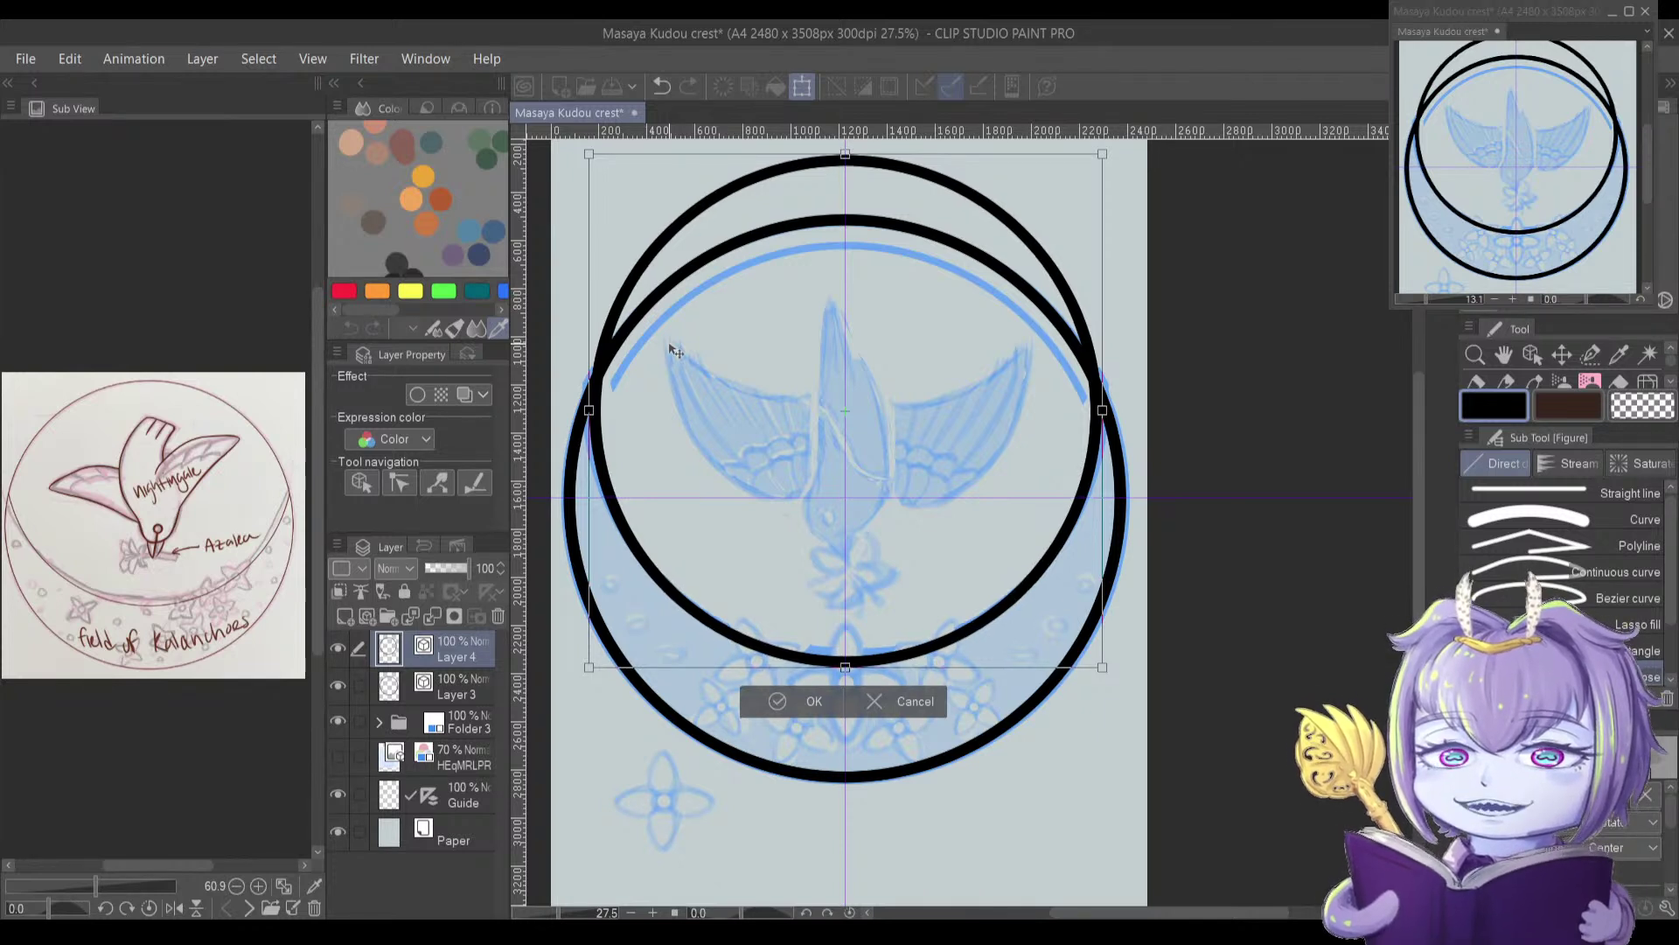
key("Return")
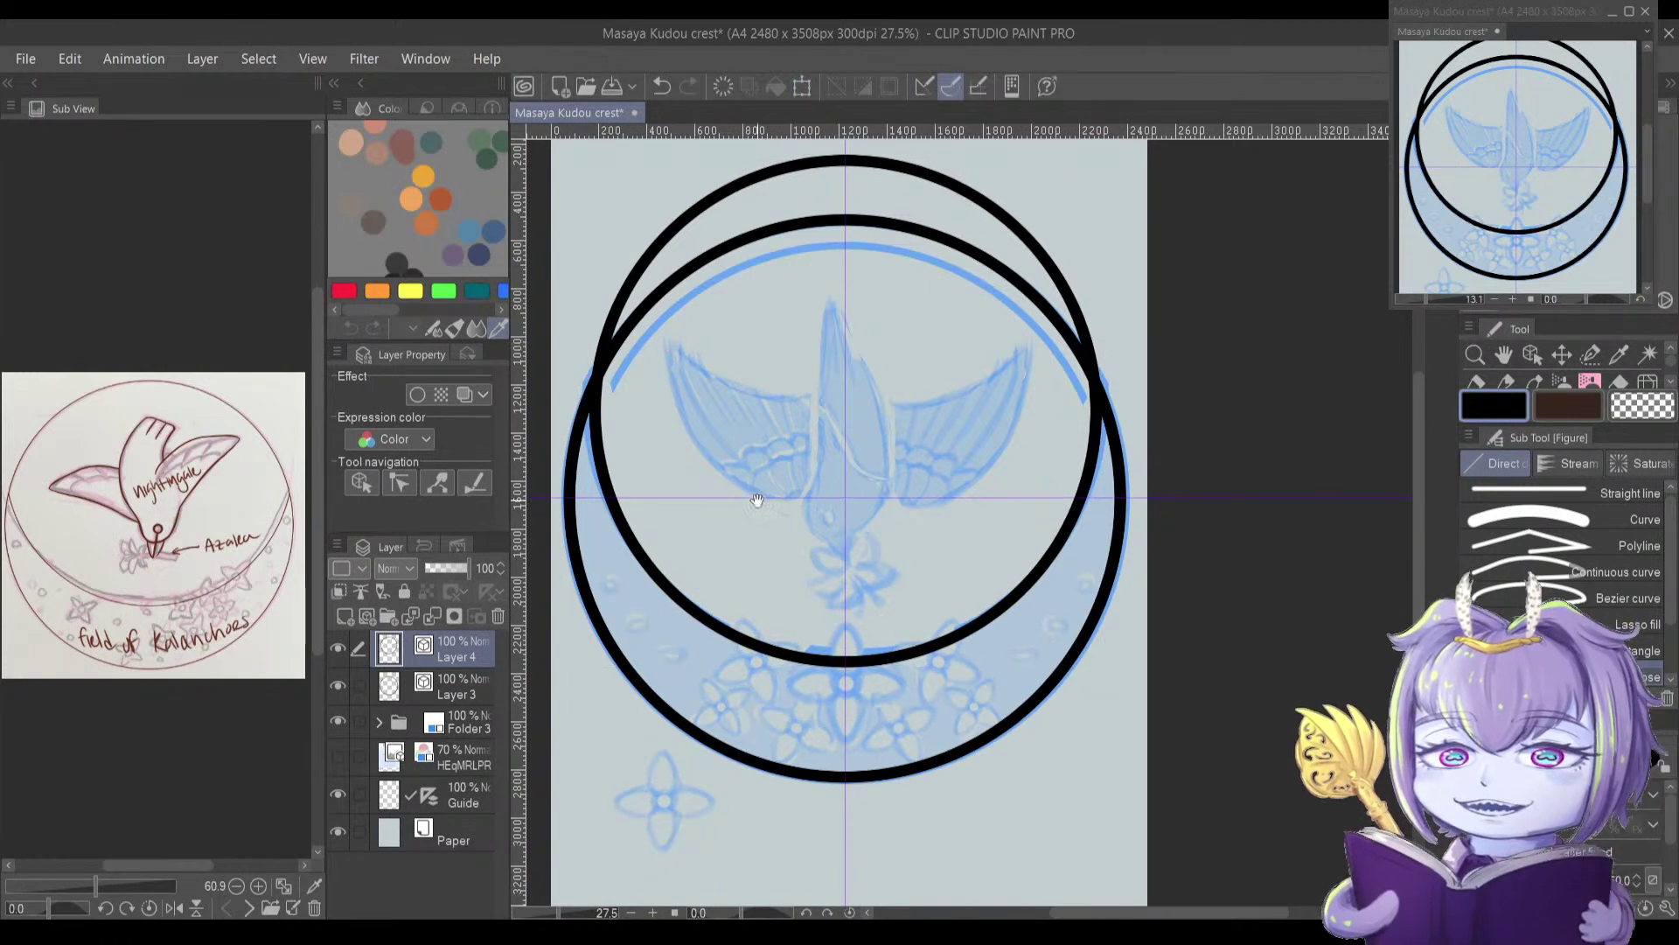
Step: Add another new vector layer above the inner circle's layer for the flower line art
left_click_drag(670, 344, 662, 333)
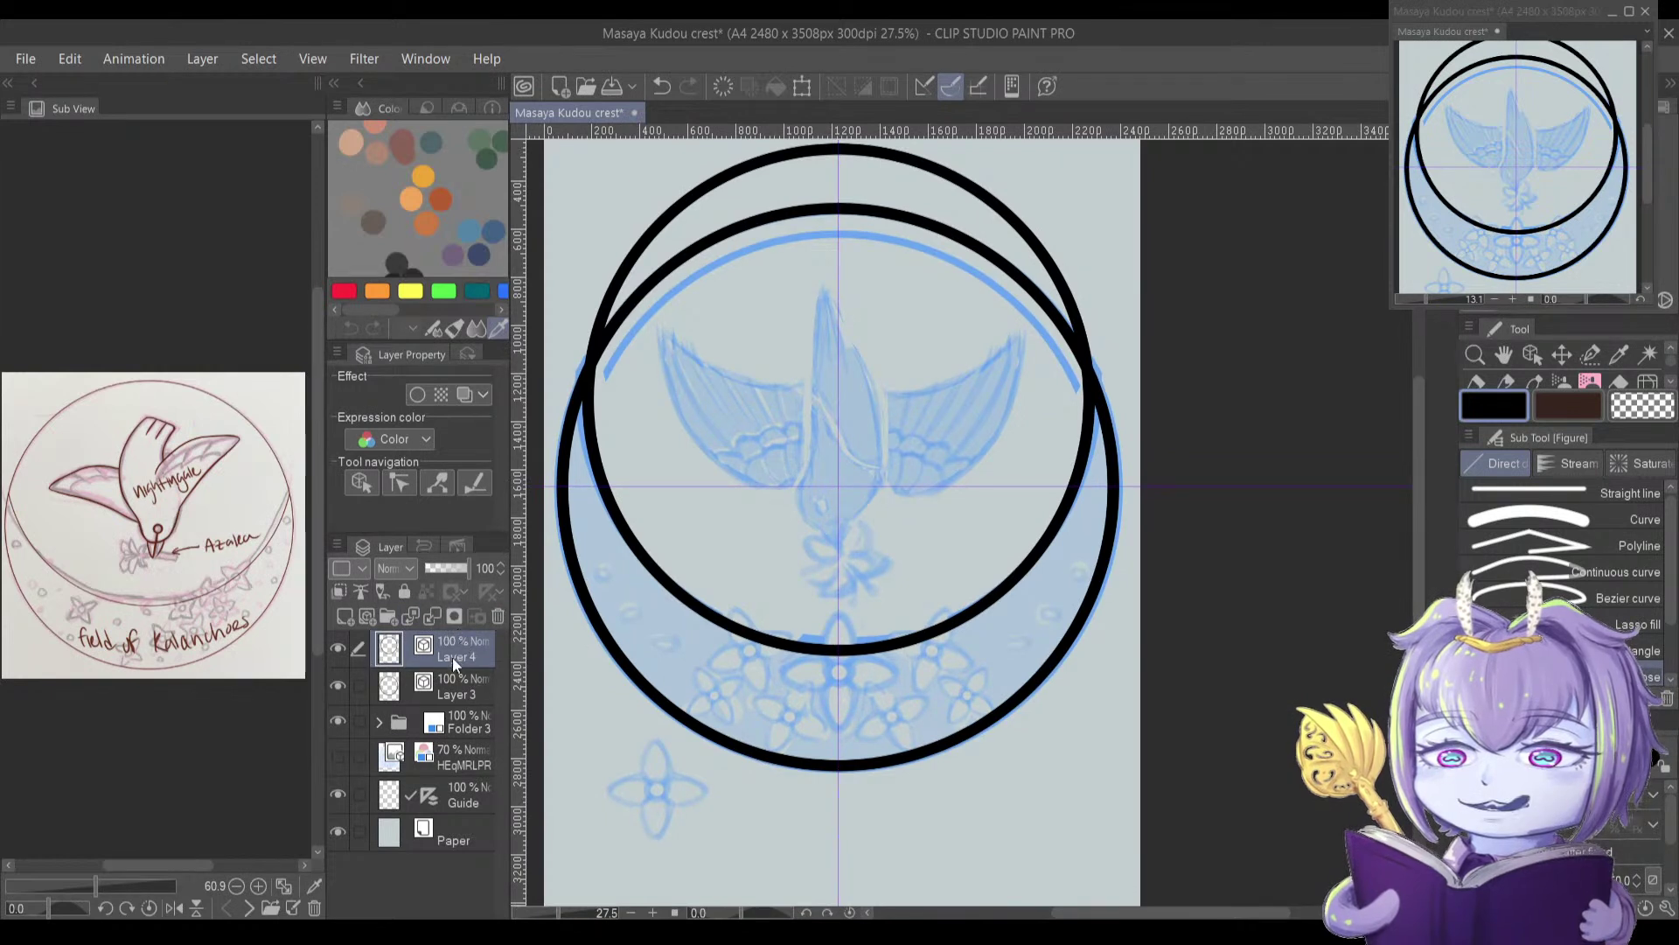
left_click_drag(721, 533, 728, 565)
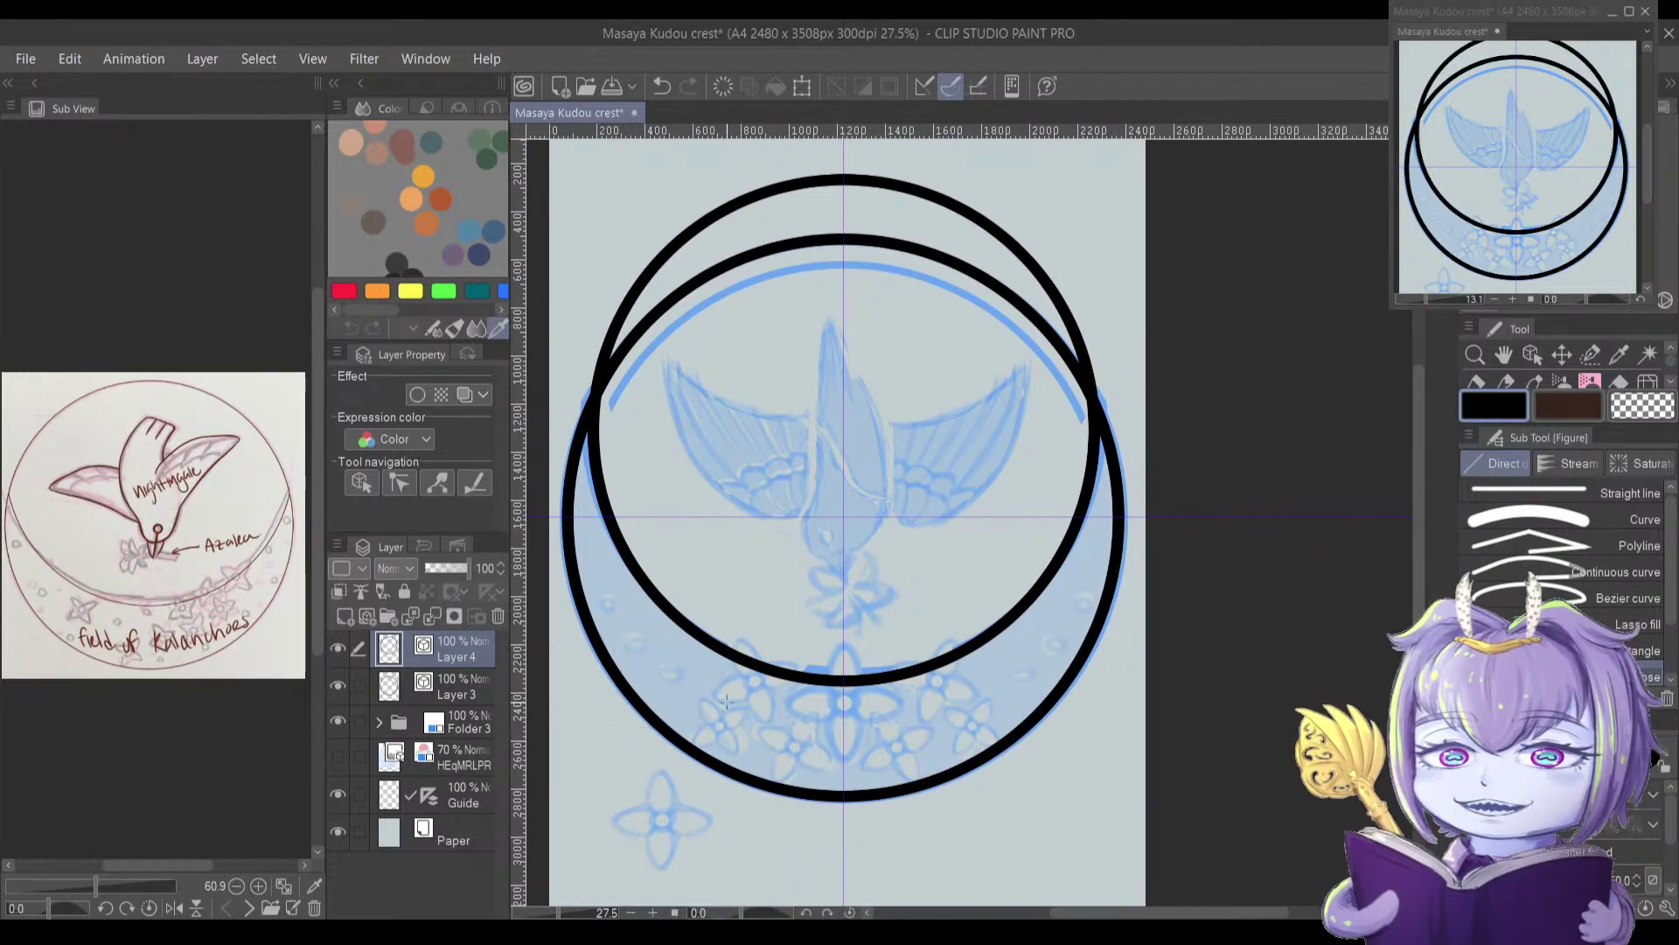
scroll(718, 713, "down", 3)
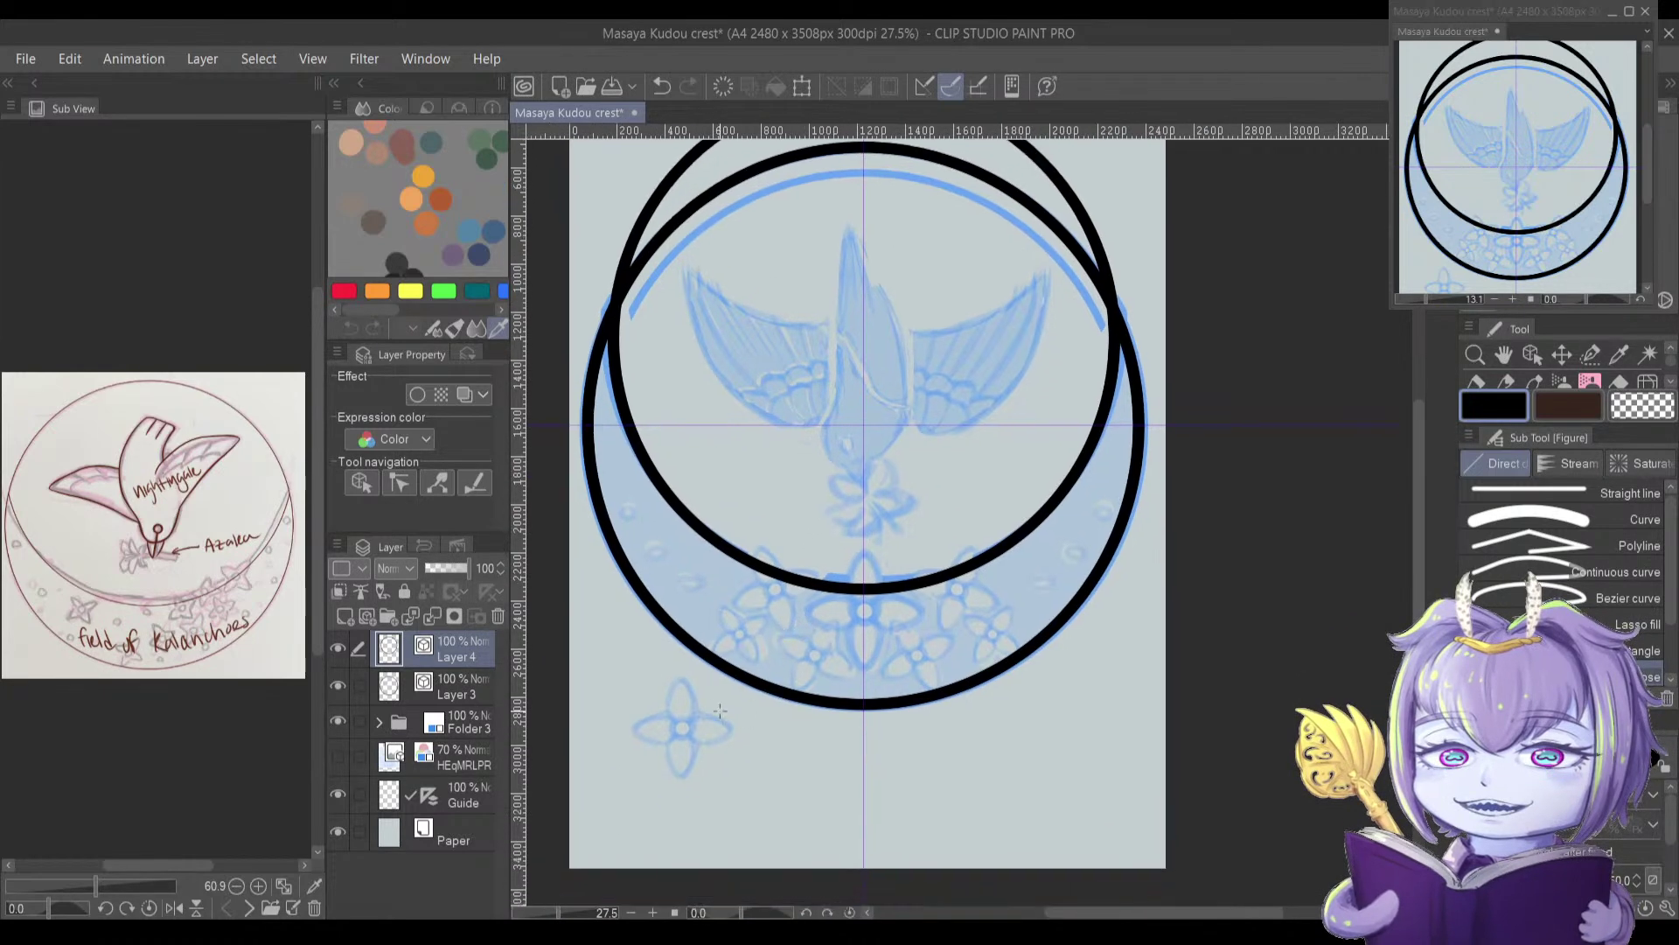
scroll(641, 718, "up", 4)
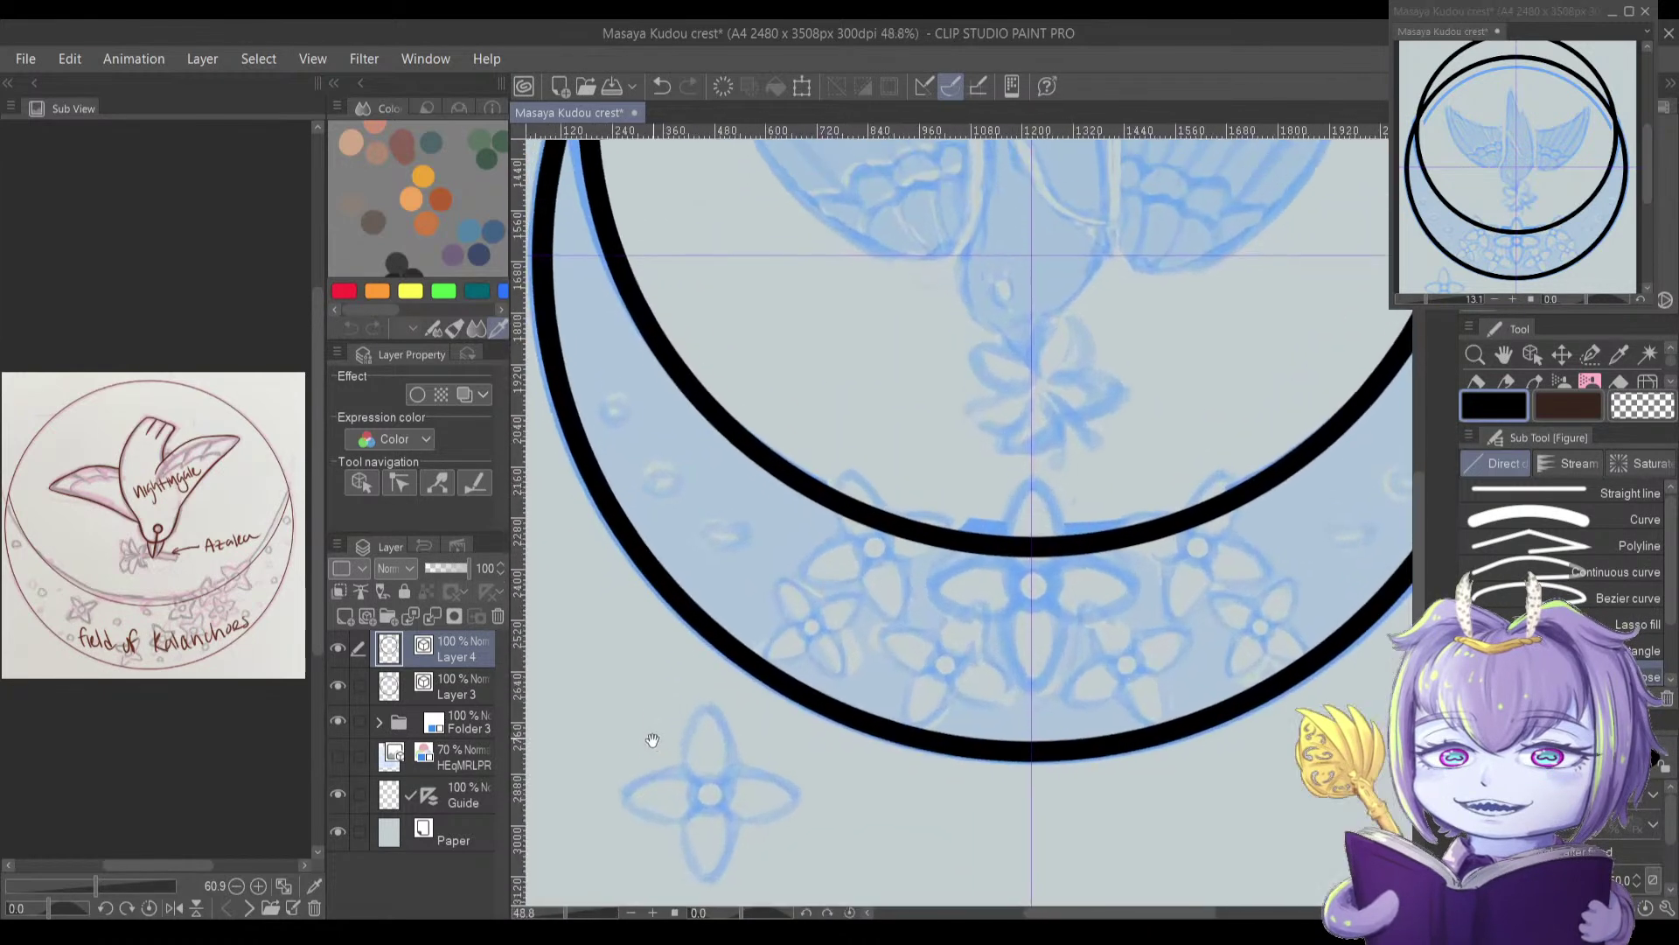
left_click(369, 617)
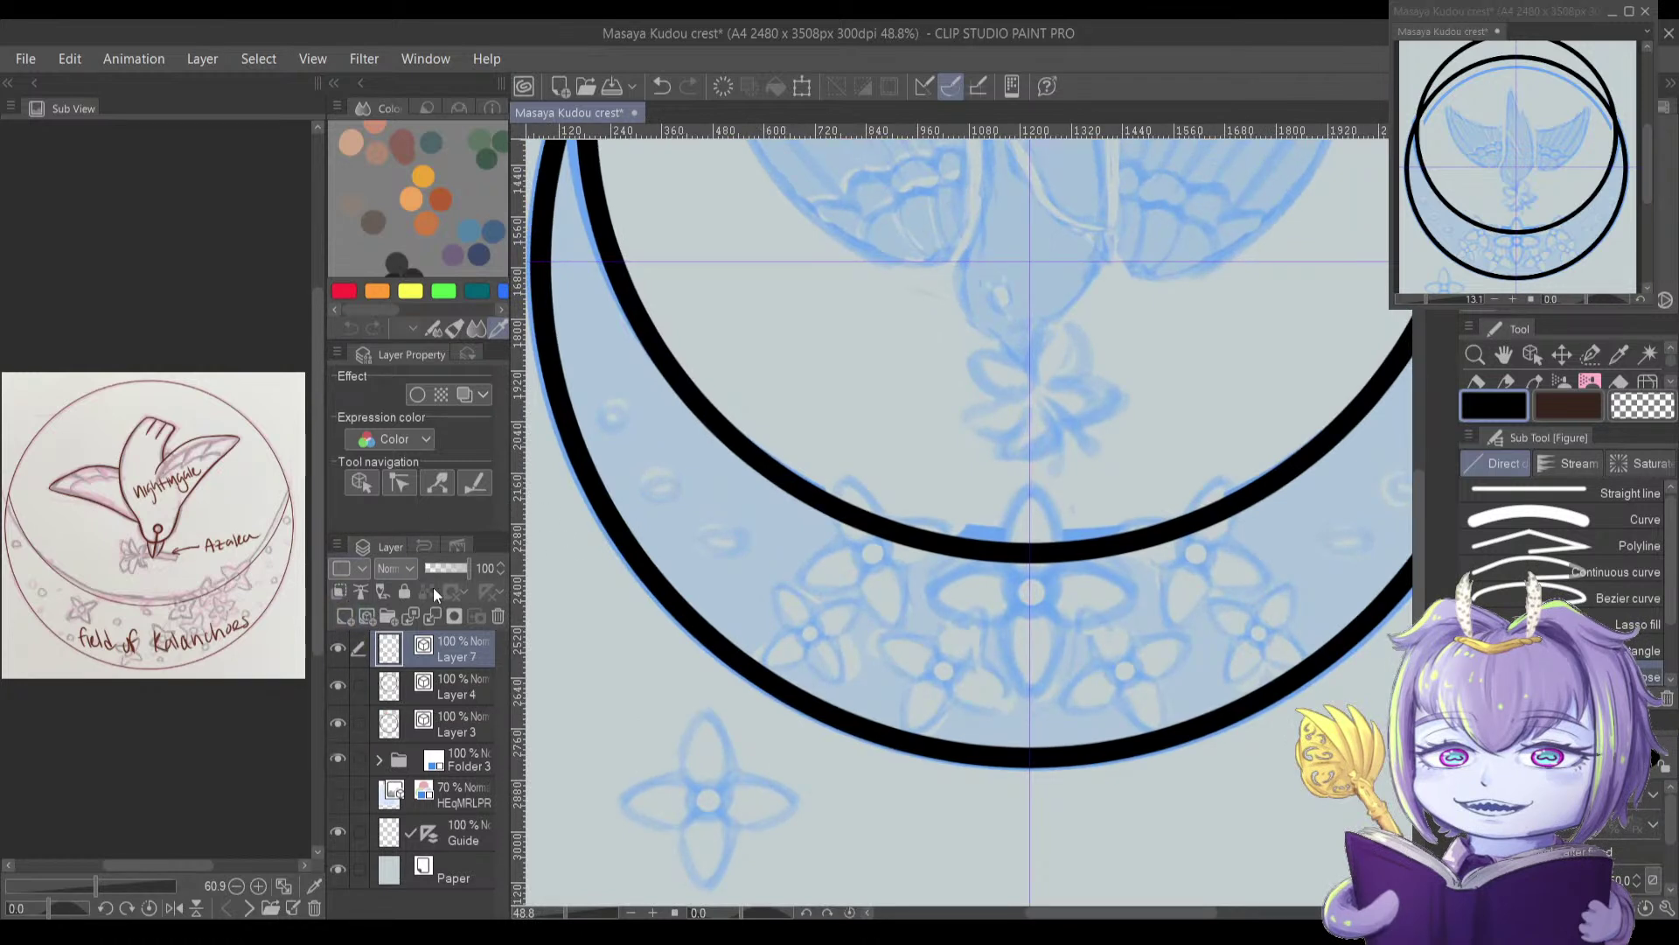
Step: Examine the crescent's flowers, the bird and the separate four-petalled flower sketch below the crest up close
left_click_drag(761, 718, 810, 652)
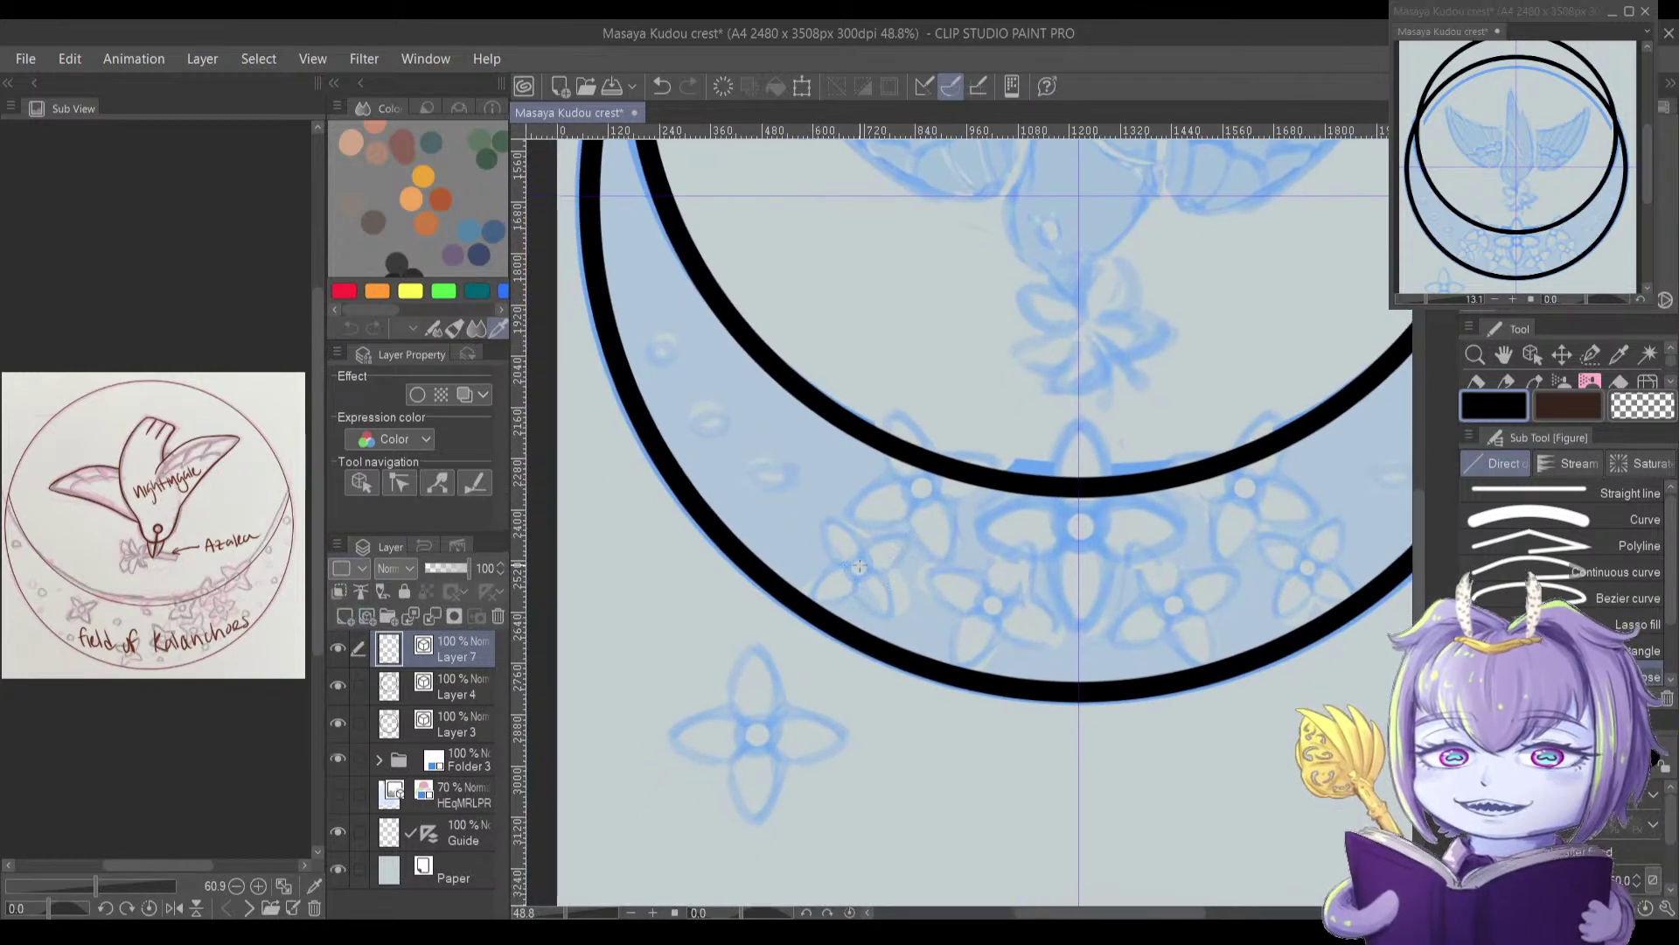
left_click_drag(774, 478, 764, 648)
left_click_drag(787, 573, 731, 630)
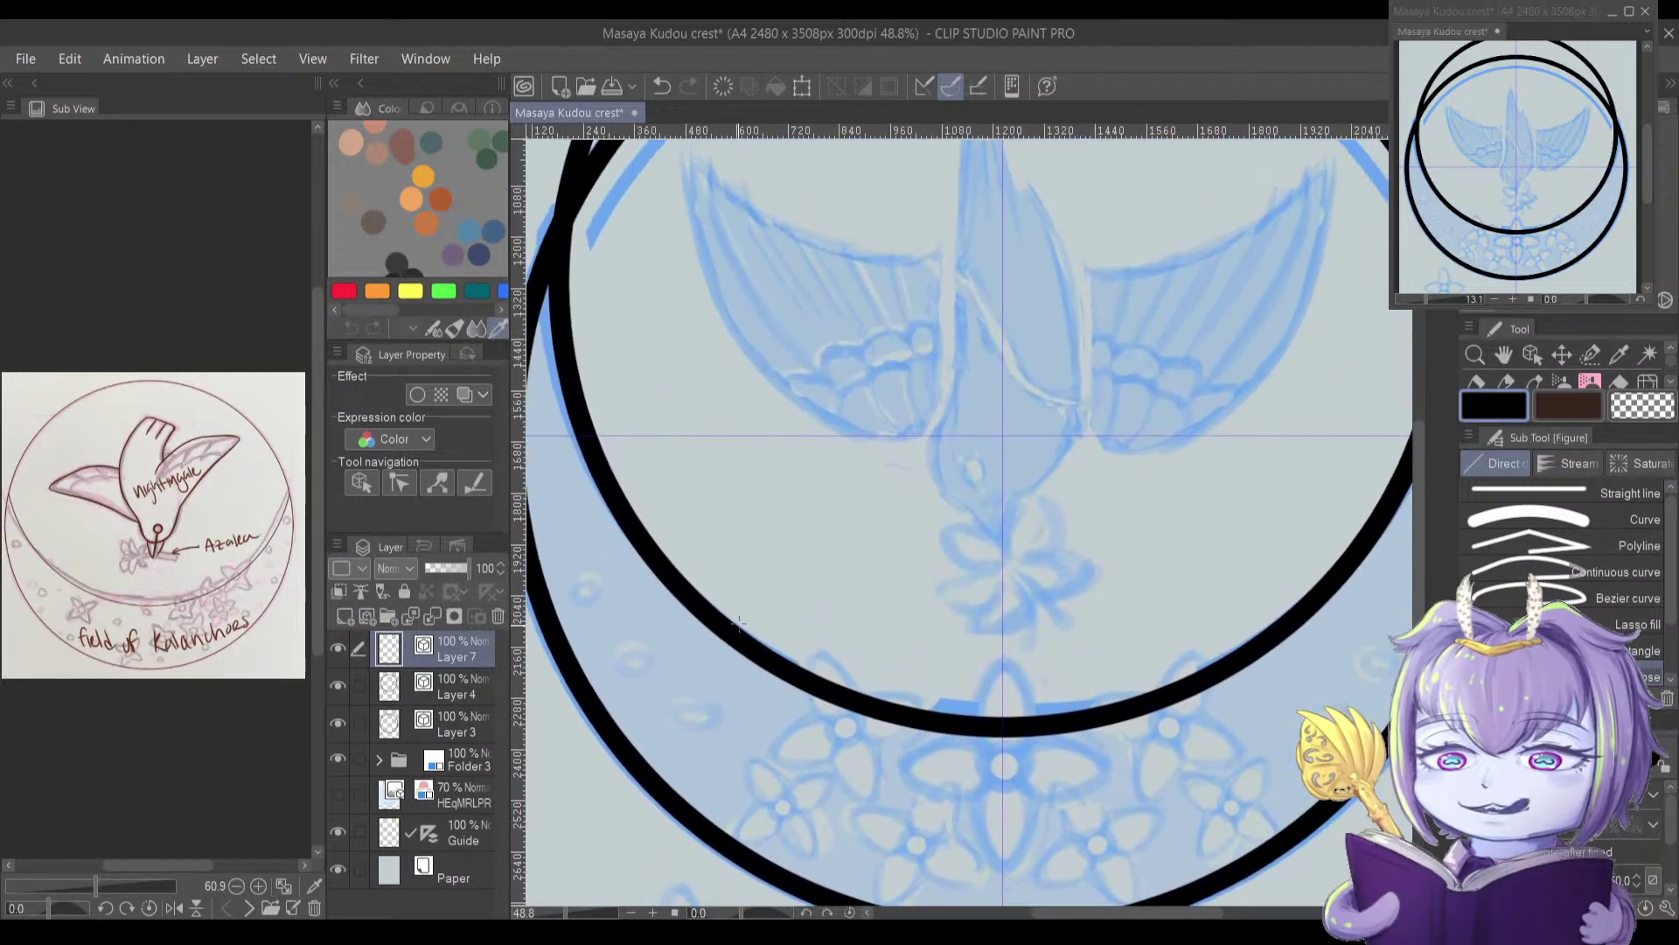
scroll(731, 629, "down", 2)
scroll(763, 571, "down", 1)
left_click_drag(784, 555, 746, 633)
mouse_move(747, 522)
left_mouse_down()
mouse_move(732, 549)
mouse_move(750, 561)
mouse_move(729, 524)
left_mouse_up()
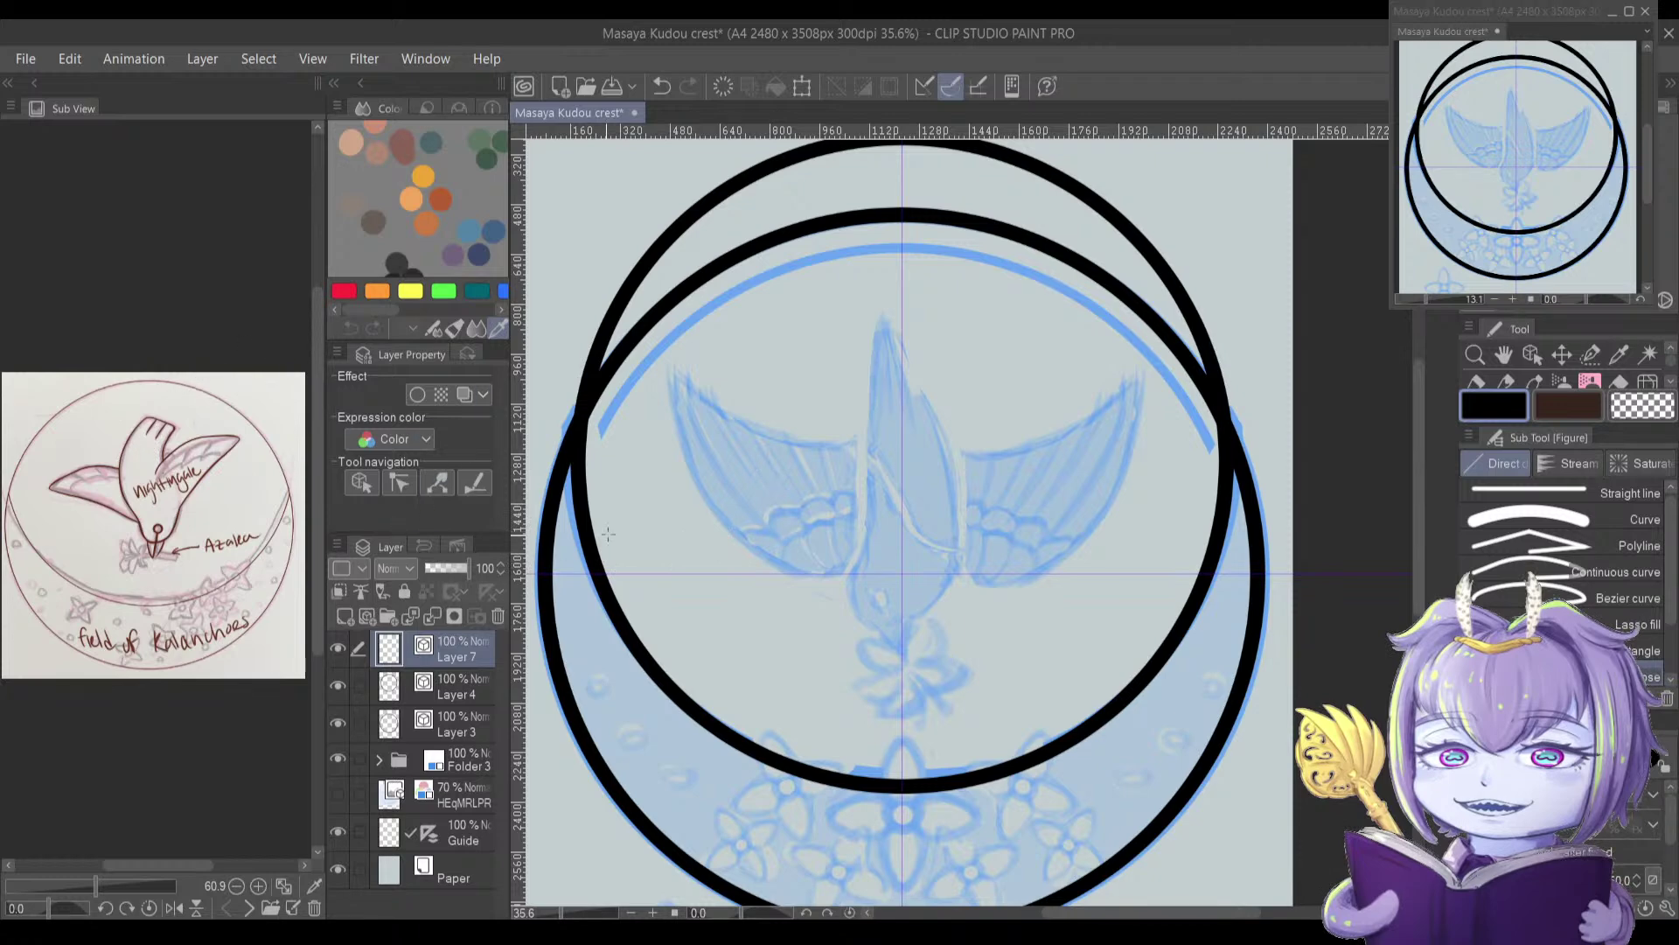
left_click_drag(715, 637, 752, 463)
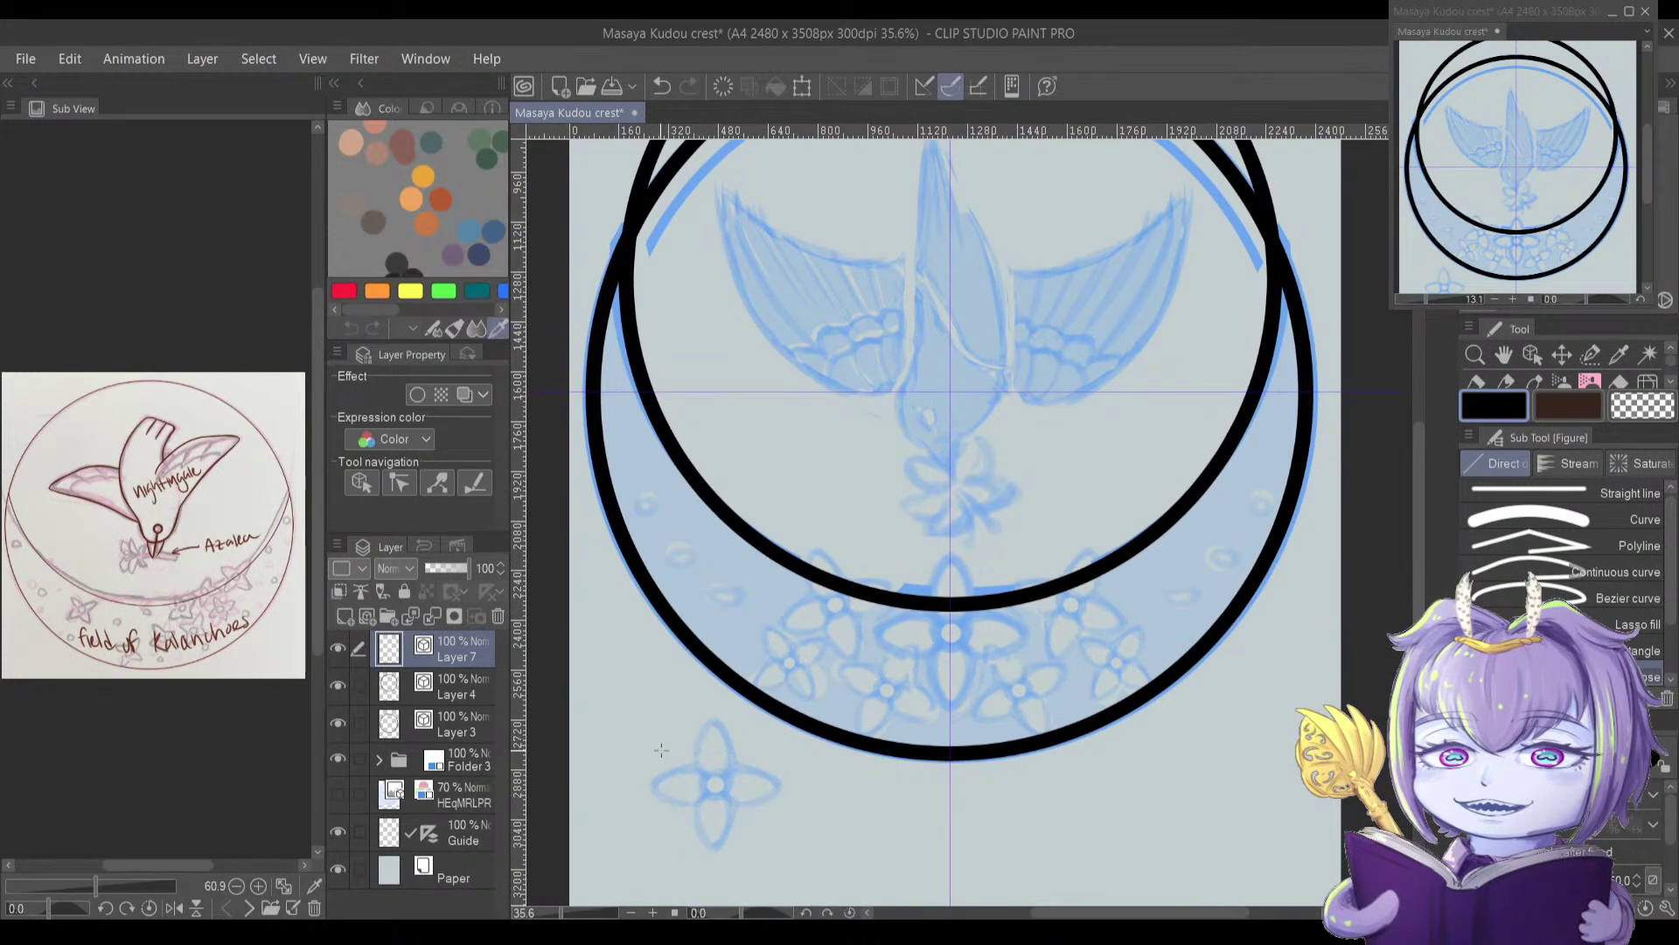
scroll(659, 751, "up", 6)
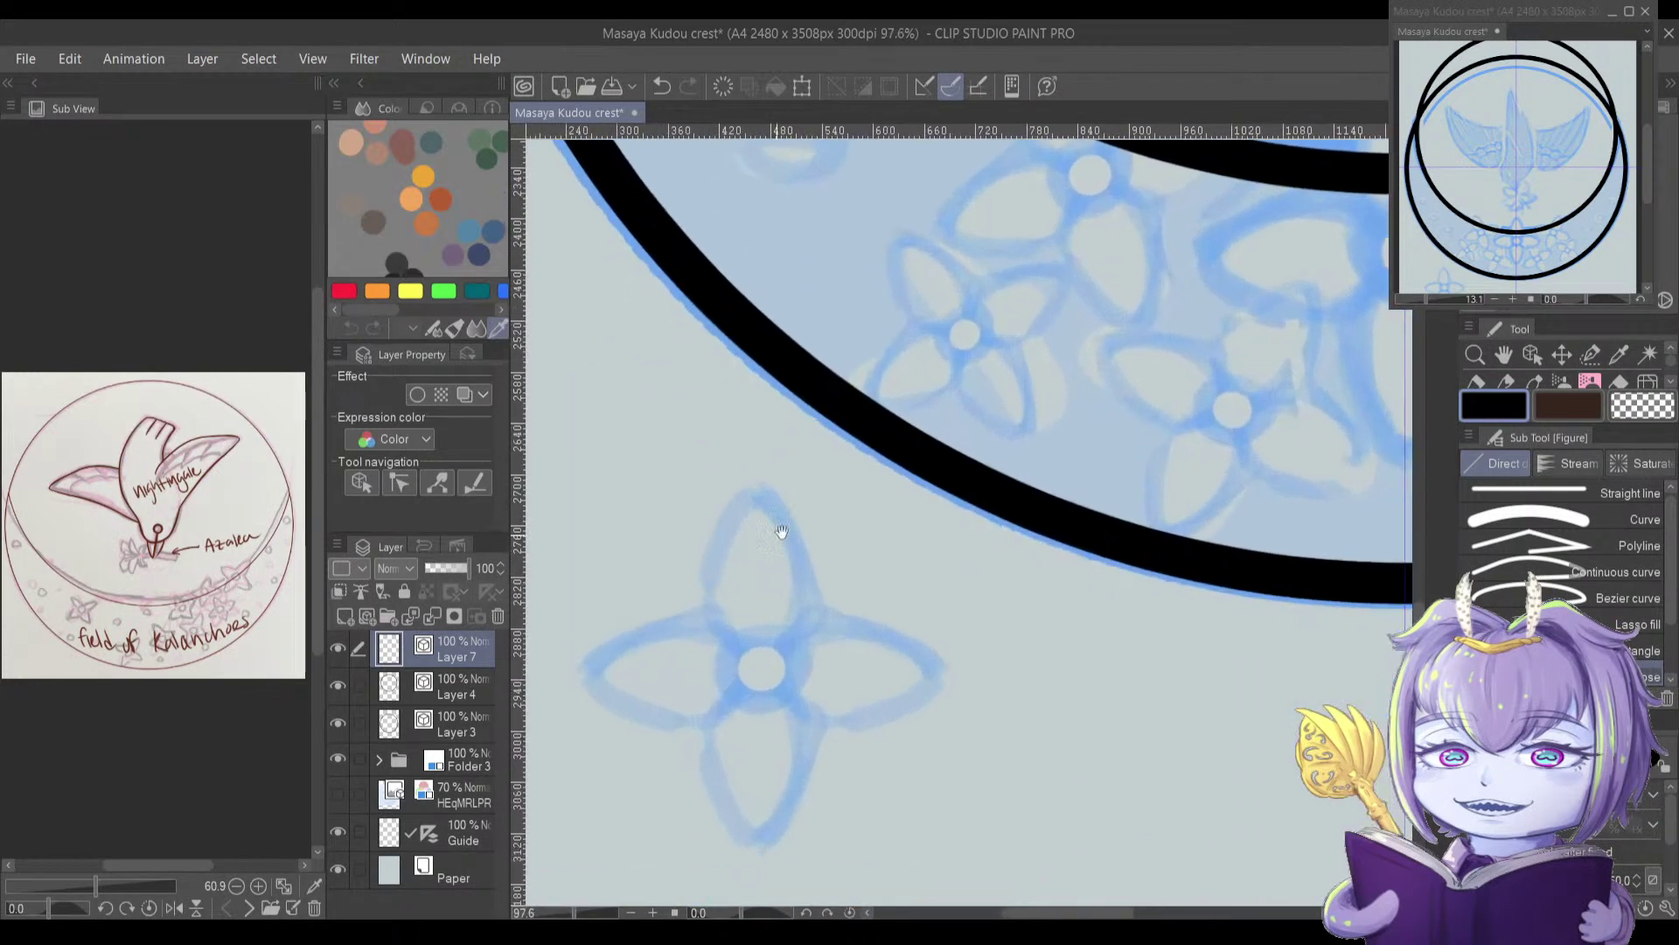
left_click(1627, 598)
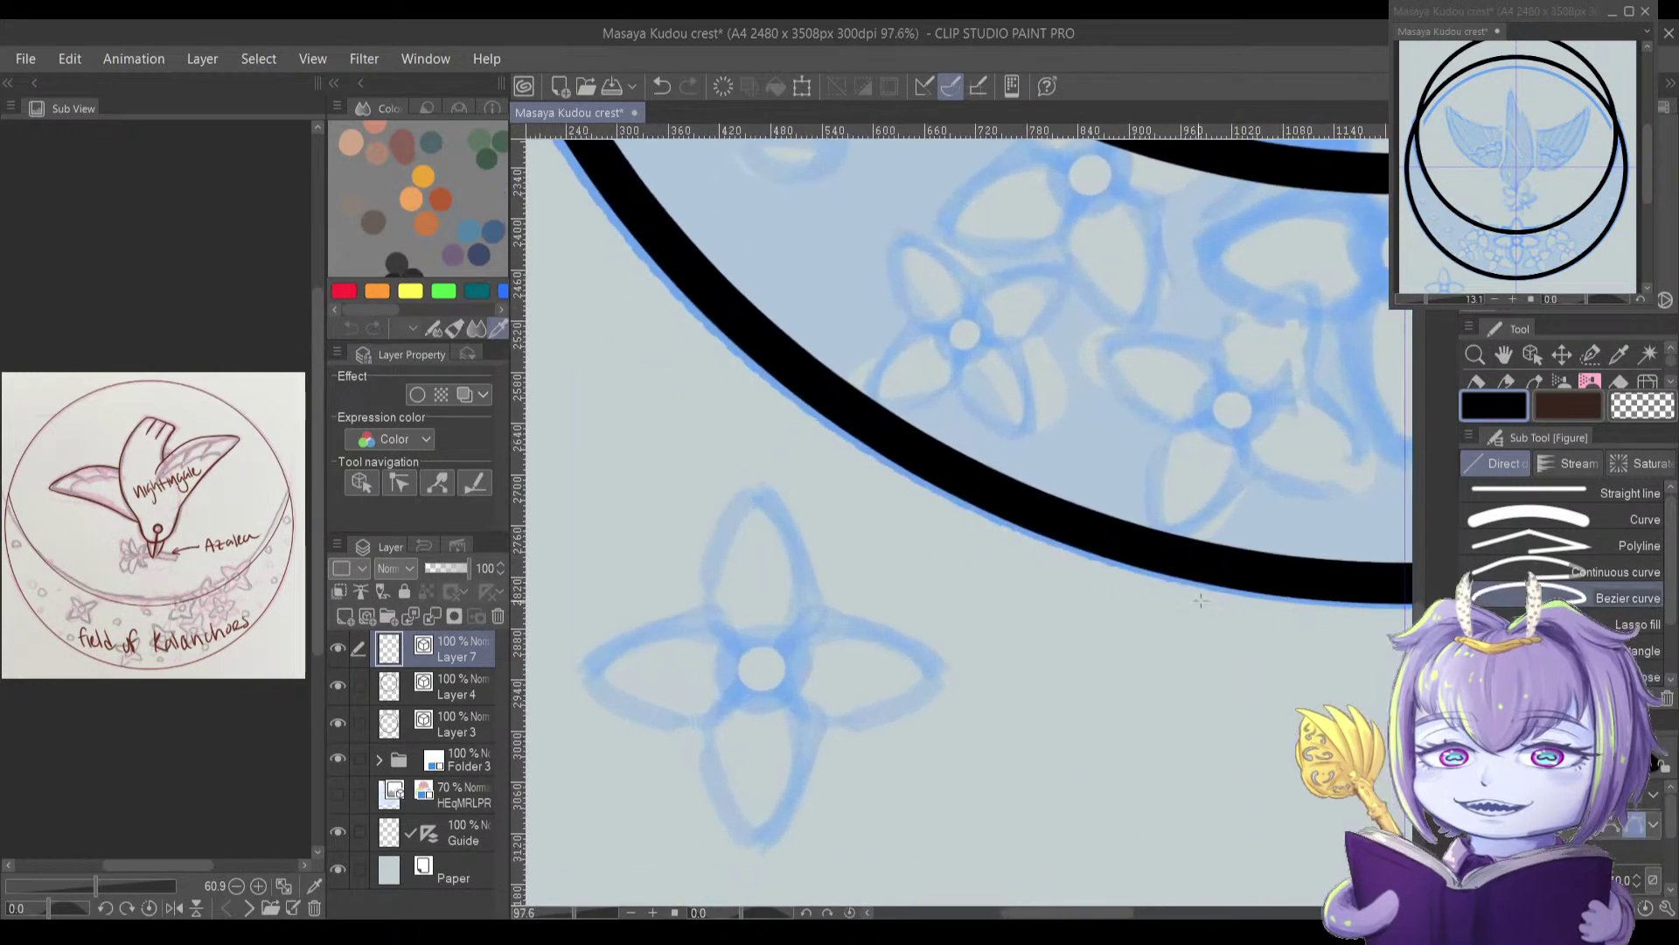
left_click_drag(699, 600, 710, 553)
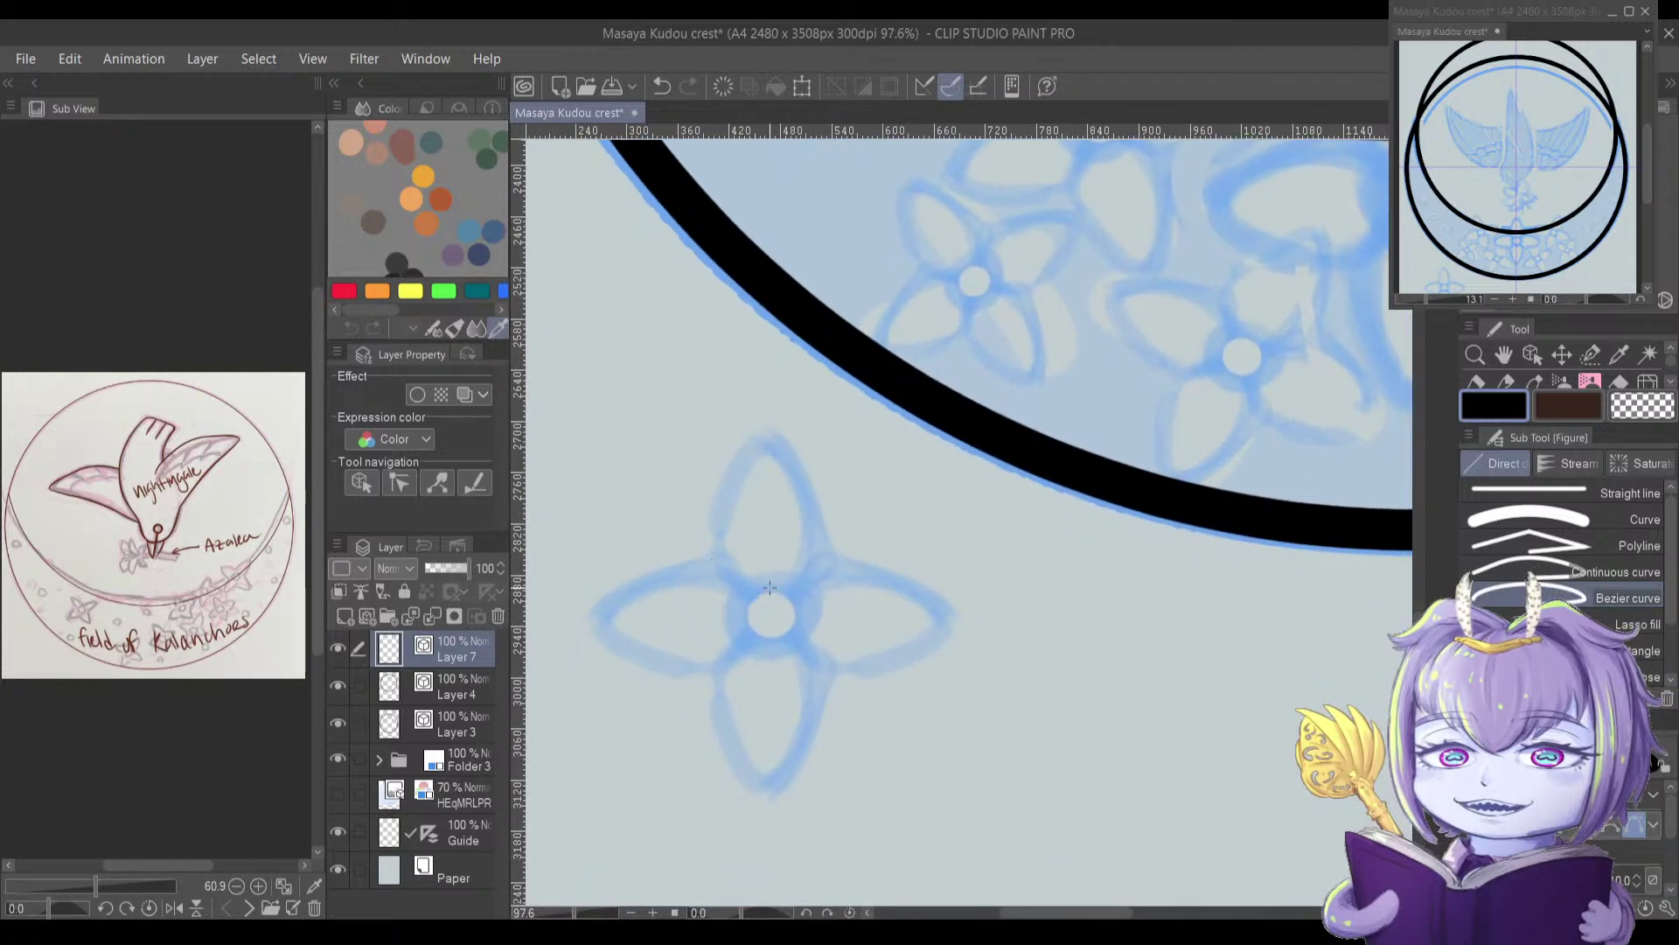
left_click_drag(729, 546, 730, 504)
key("Escape")
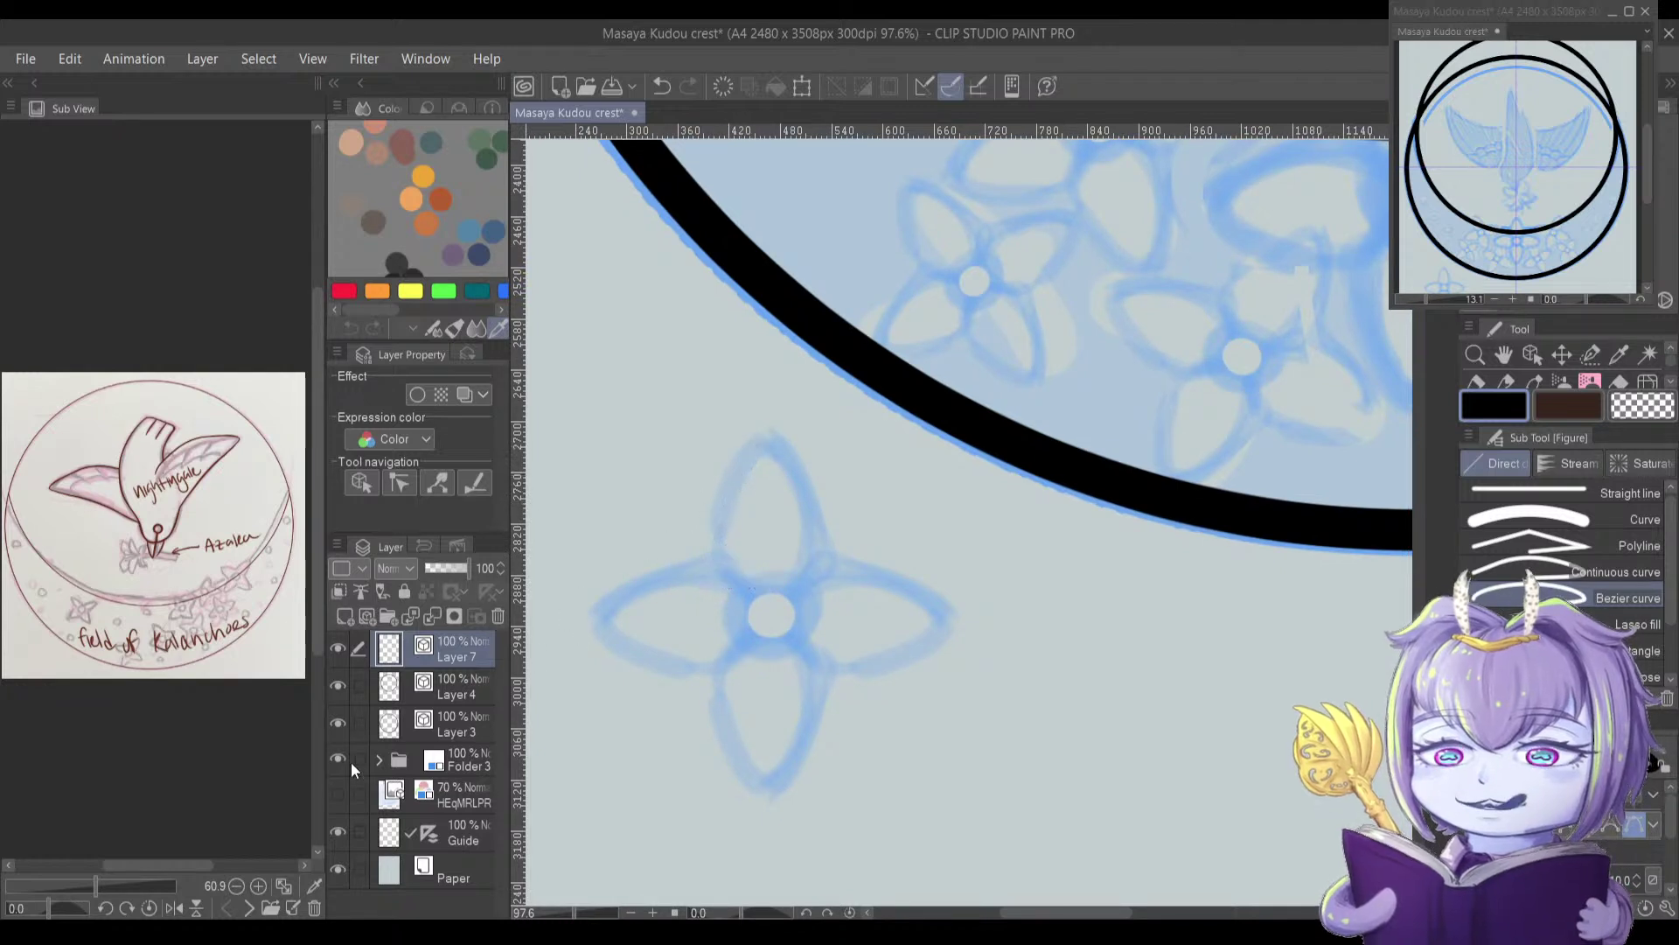
Step: Make the layer holding the separate four-petalled flower sketch active and enclose the flower in a freehand selection
left_click(378, 759)
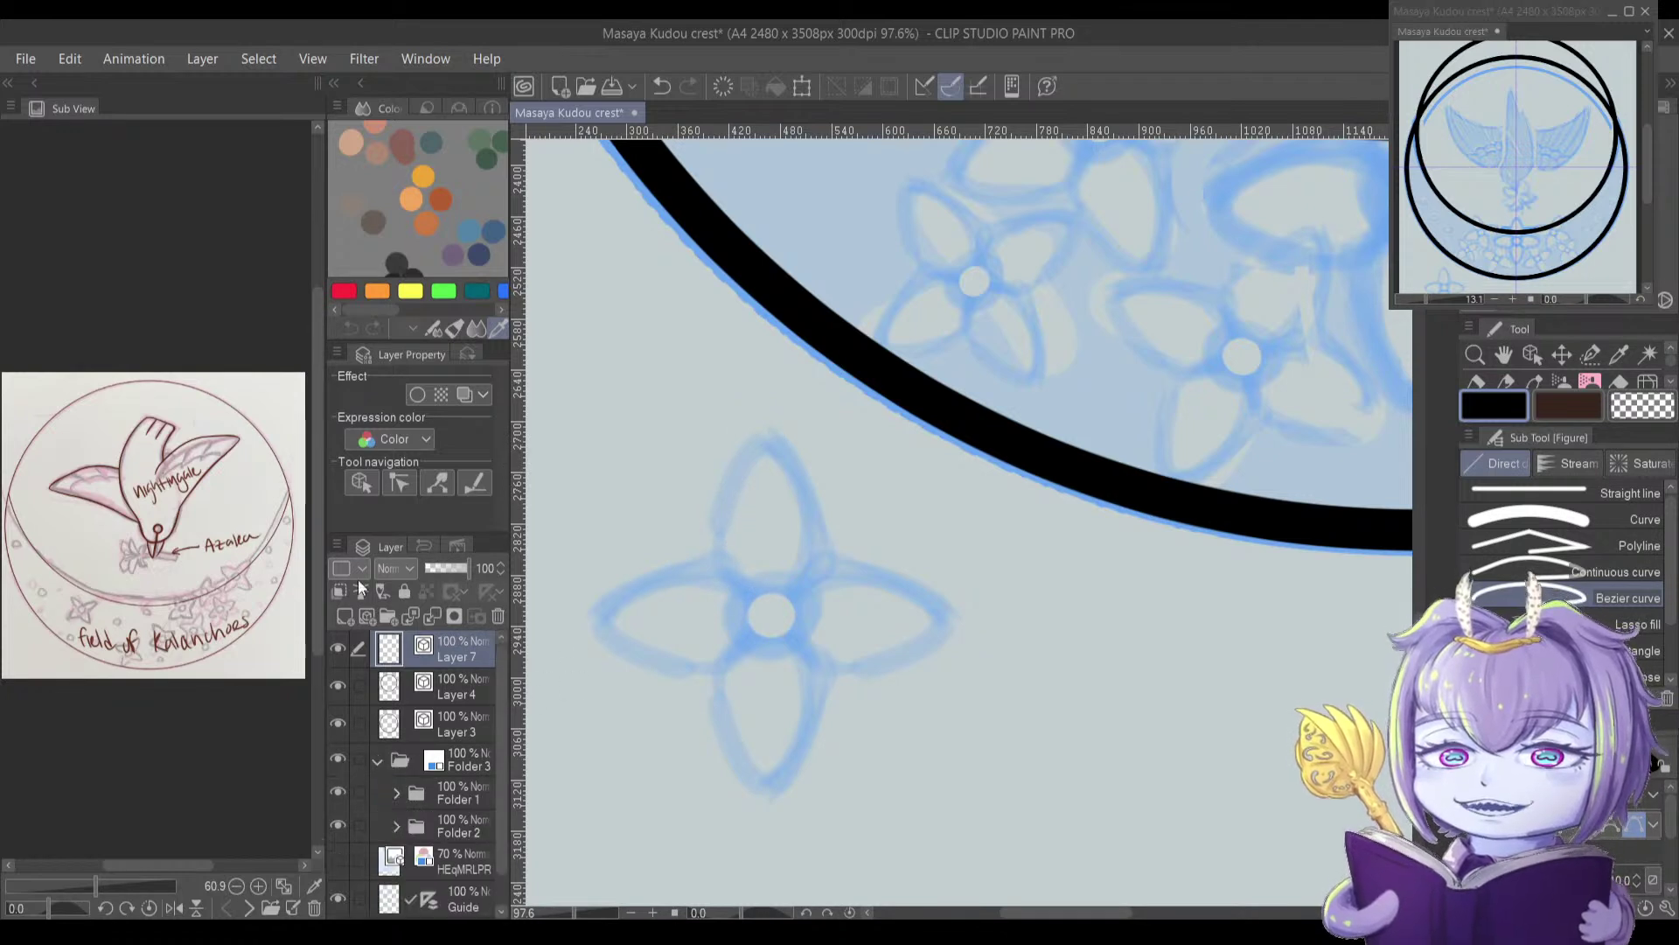
left_click(396, 792)
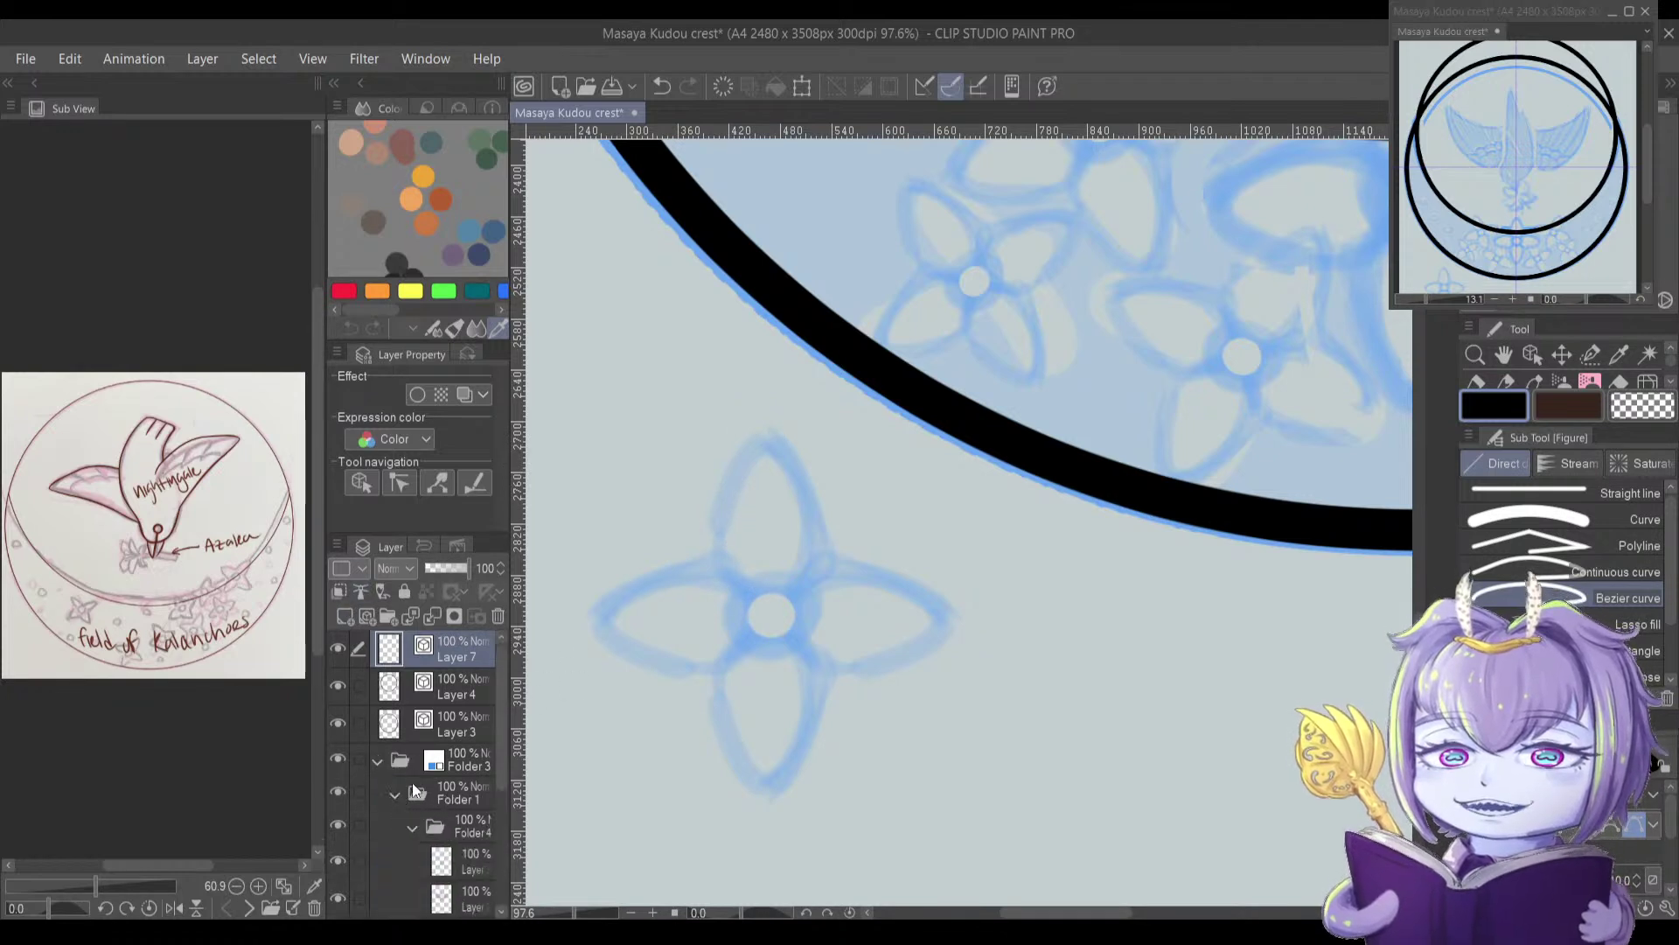
left_click(756, 631, "ctrl+shift")
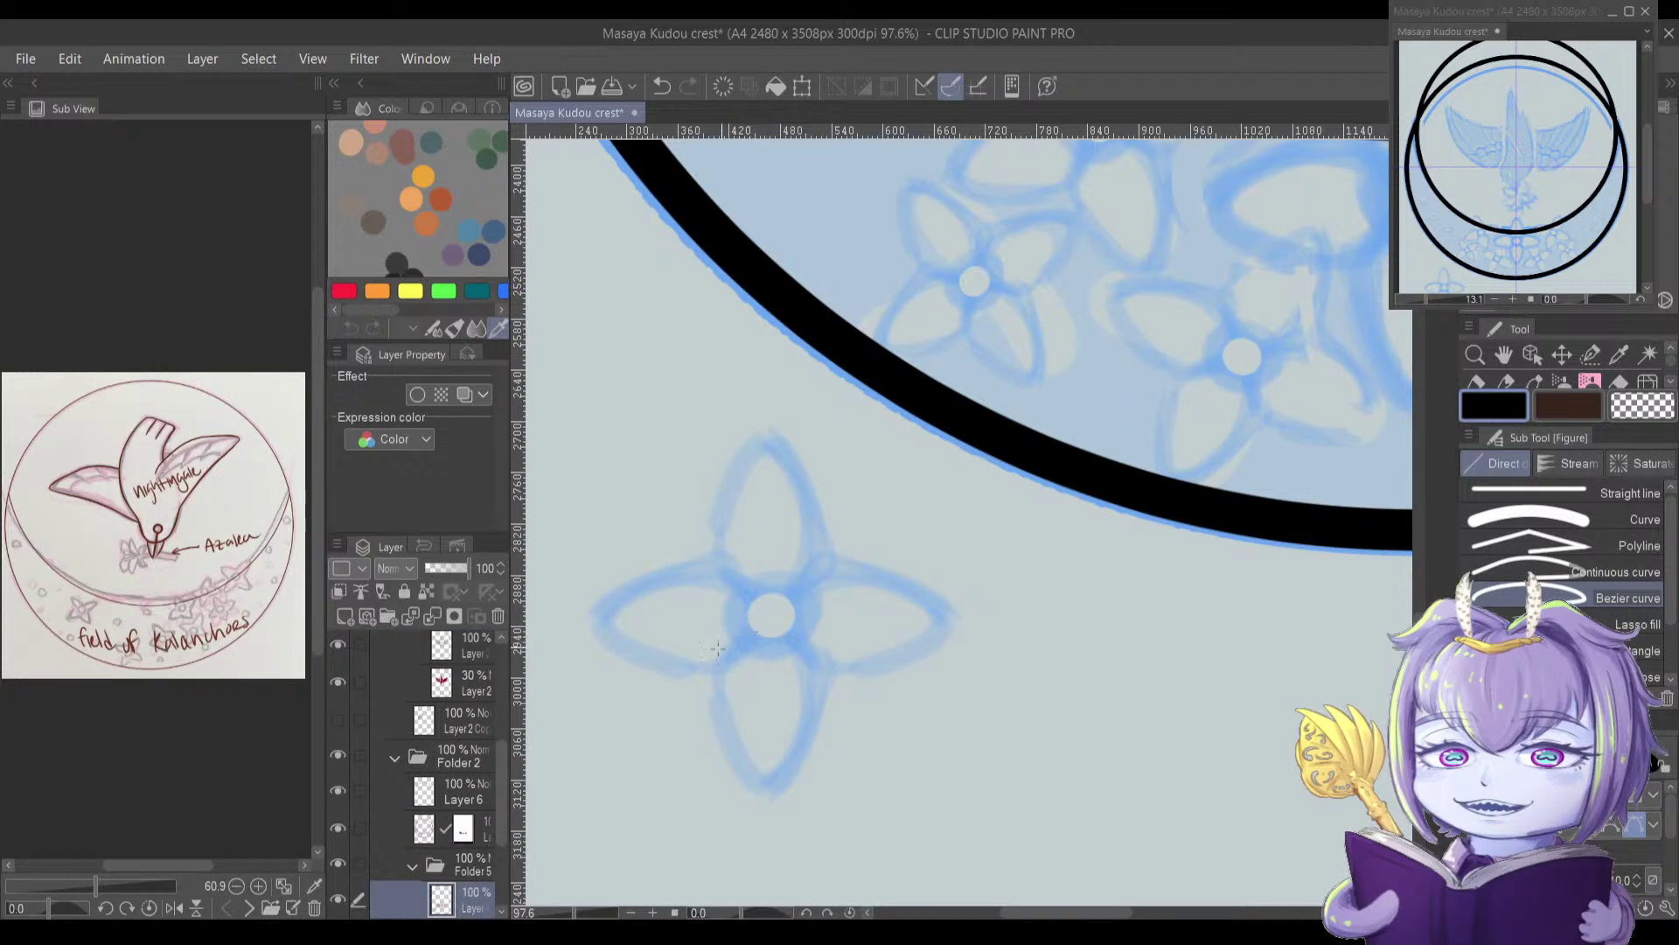
key("m")
mouse_move(731, 525)
left_mouse_down()
mouse_move(799, 534)
mouse_move(692, 709)
mouse_move(729, 613)
mouse_move(823, 608)
left_mouse_up()
mouse_move(845, 635)
left_mouse_down()
mouse_move(707, 562)
mouse_move(815, 735)
mouse_move(1068, 667)
mouse_move(667, 645)
mouse_move(1099, 755)
left_mouse_up()
Step: Transform the selected flower sketch, shifting it right until its centre sits on the vertical guide below the crest, apply it and deselect
key("ctrl+t")
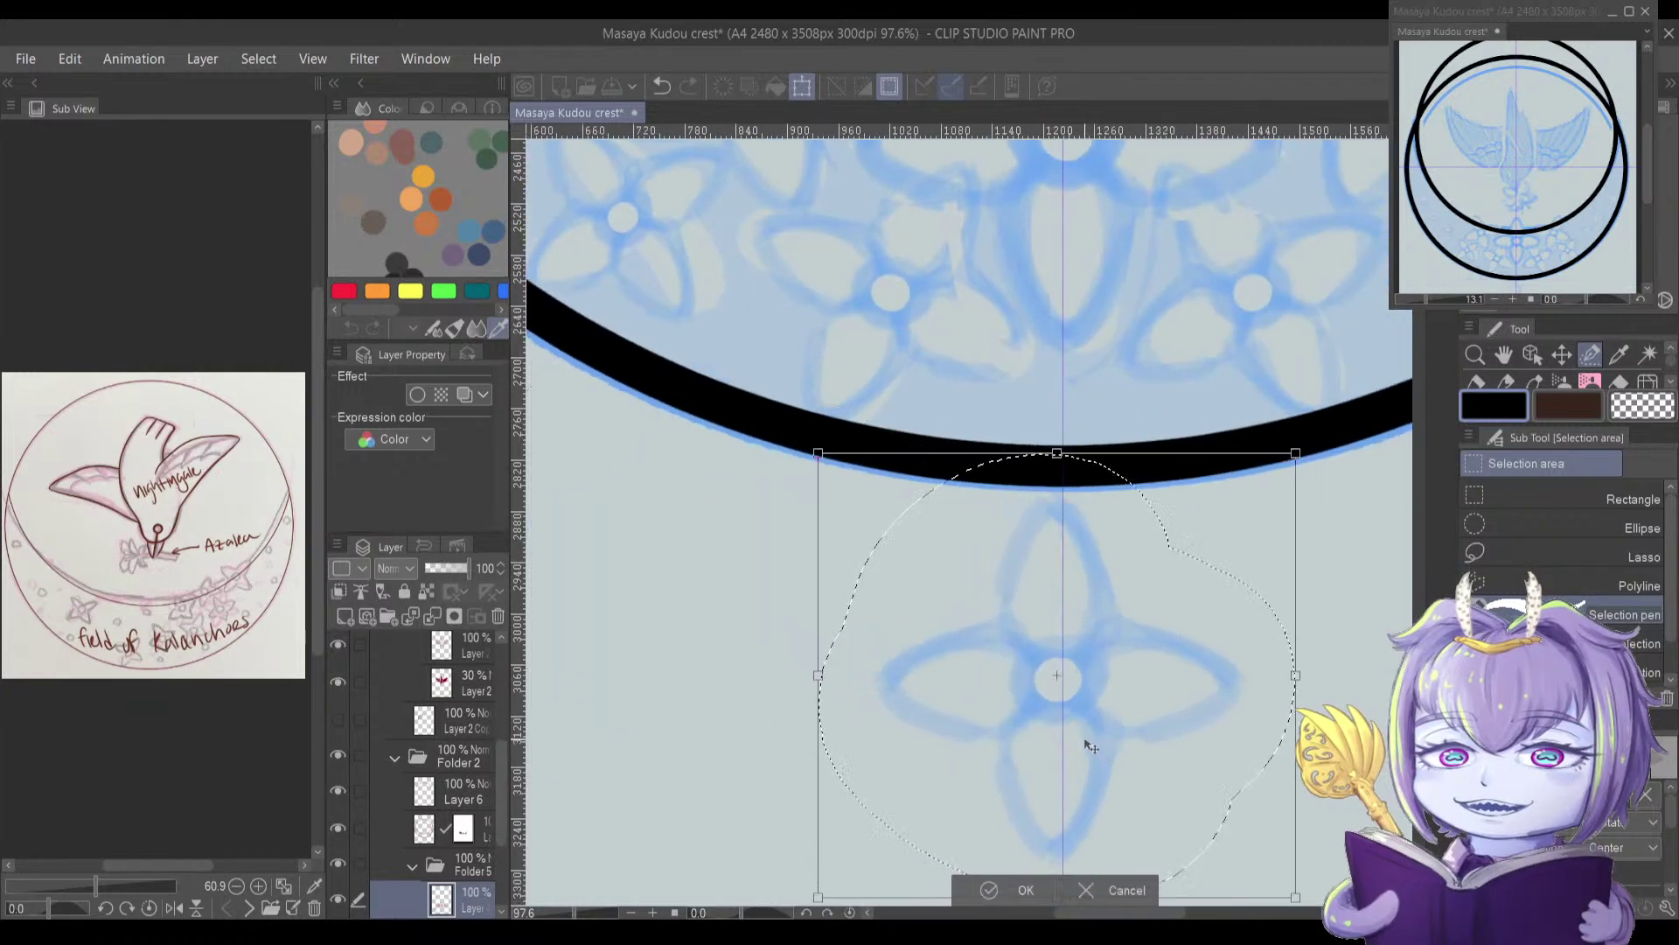
key("Right")
key("Right")
key("Right")
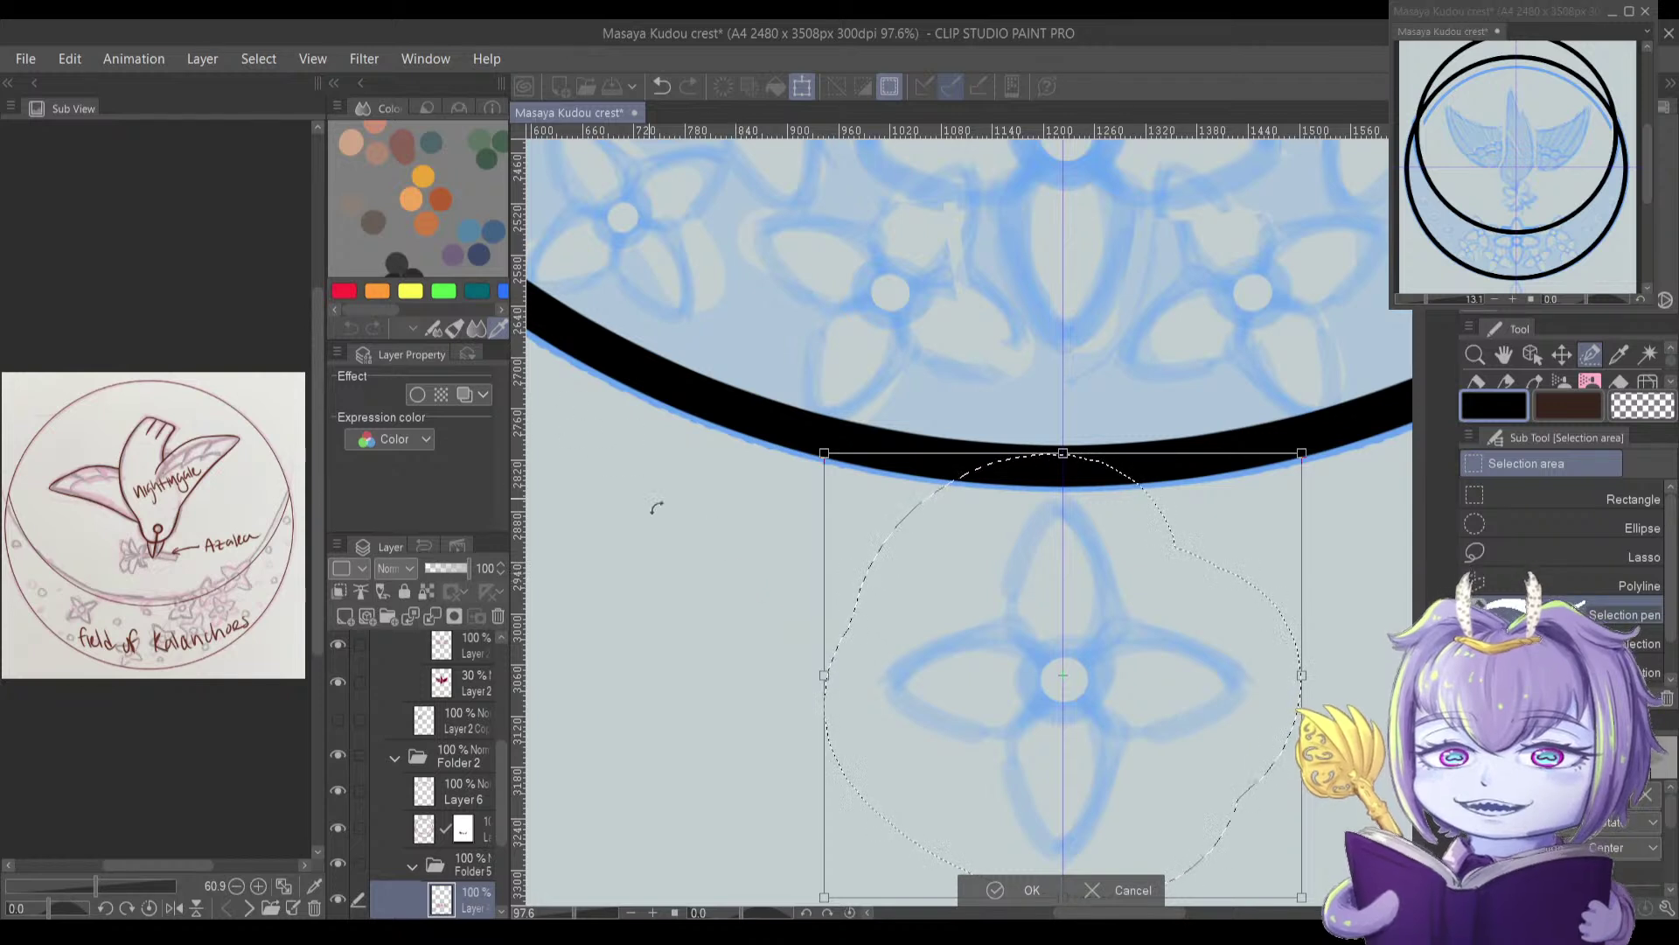
key("Return")
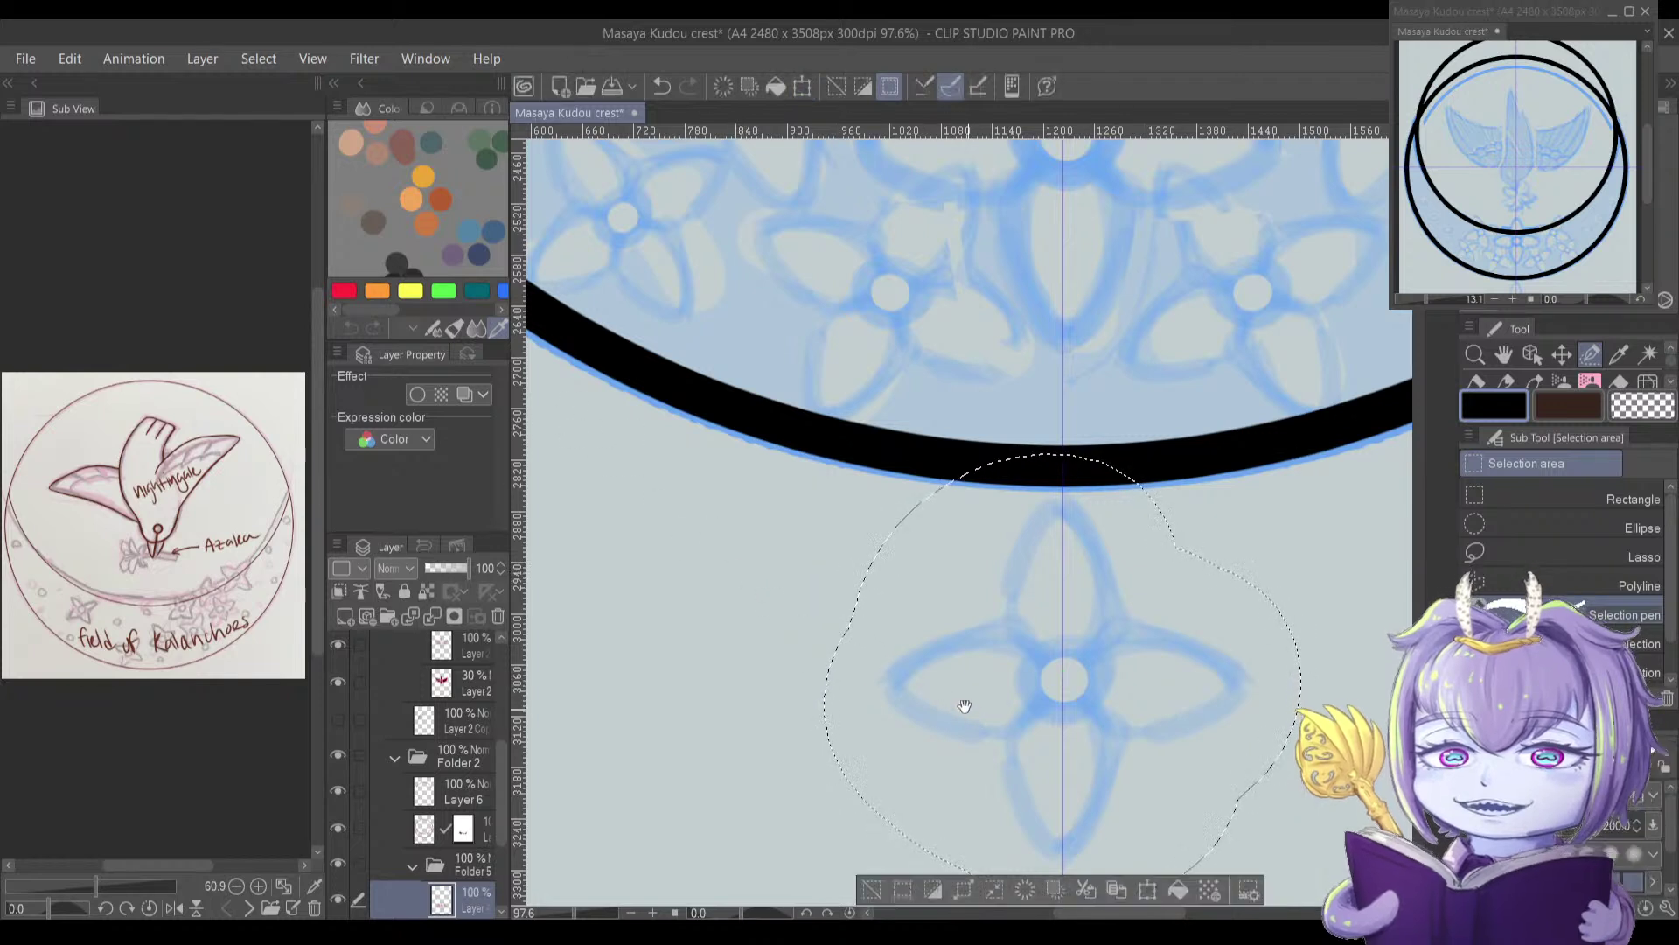
left_click_drag(999, 731, 853, 670)
key("ctrl+d")
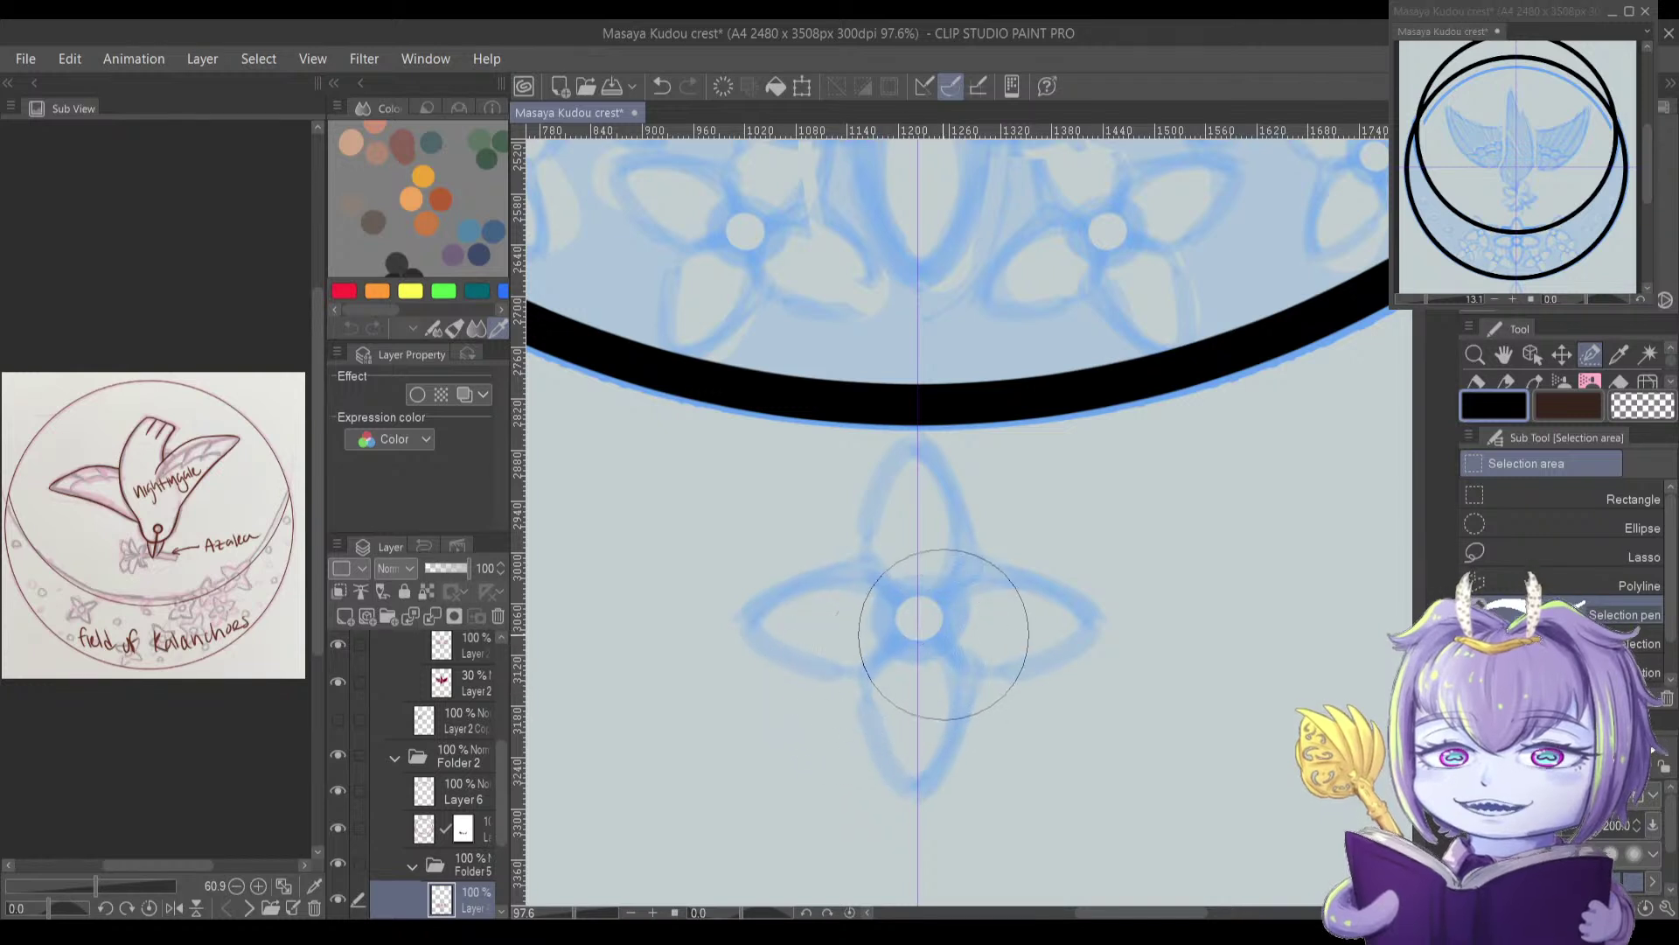
Step: Examine the bird, the crescent's flowers and the separate flower sketch below the crest
left_click_drag(889, 670, 878, 700)
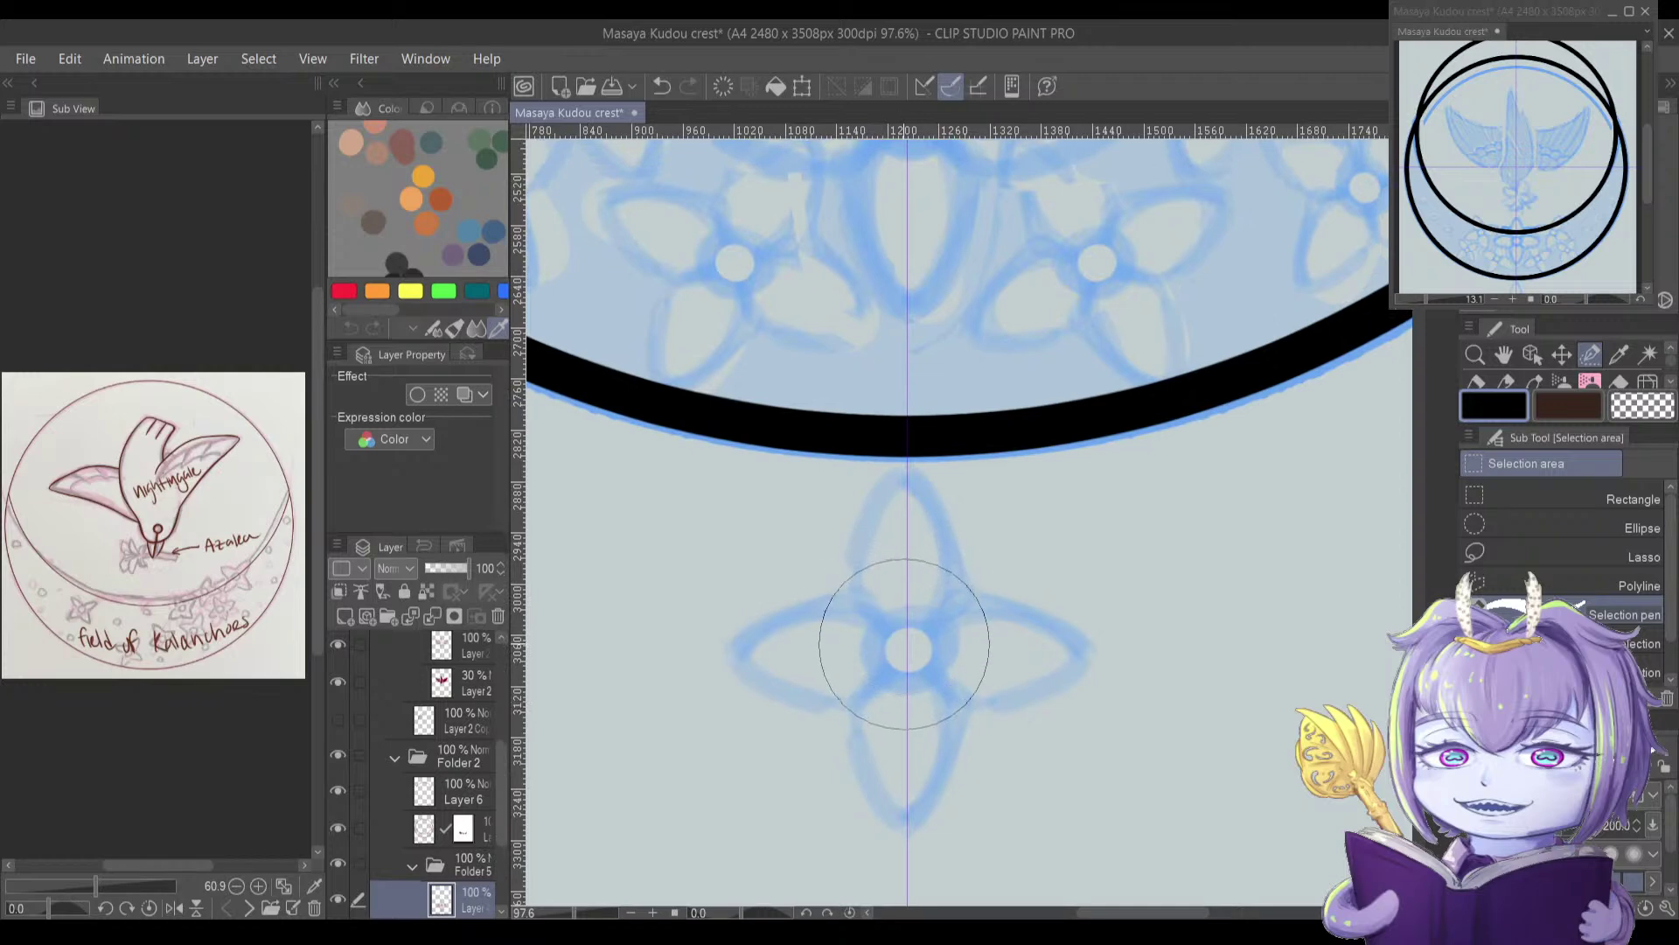
scroll(910, 647, "down", 5)
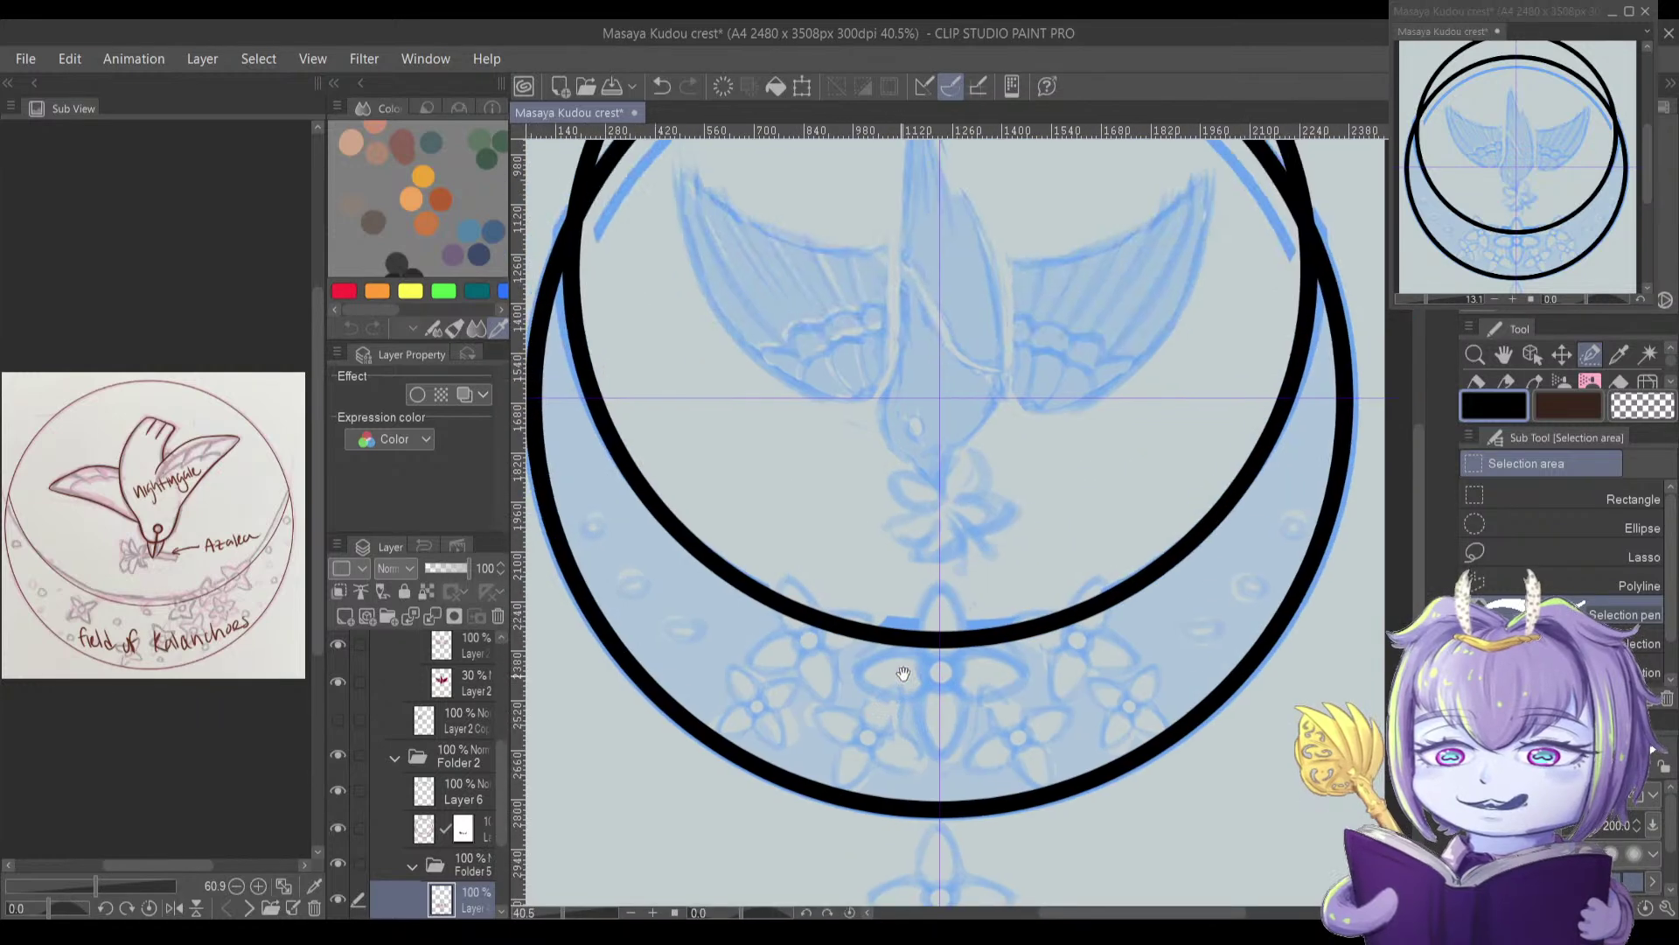
left_click_drag(864, 383, 789, 391)
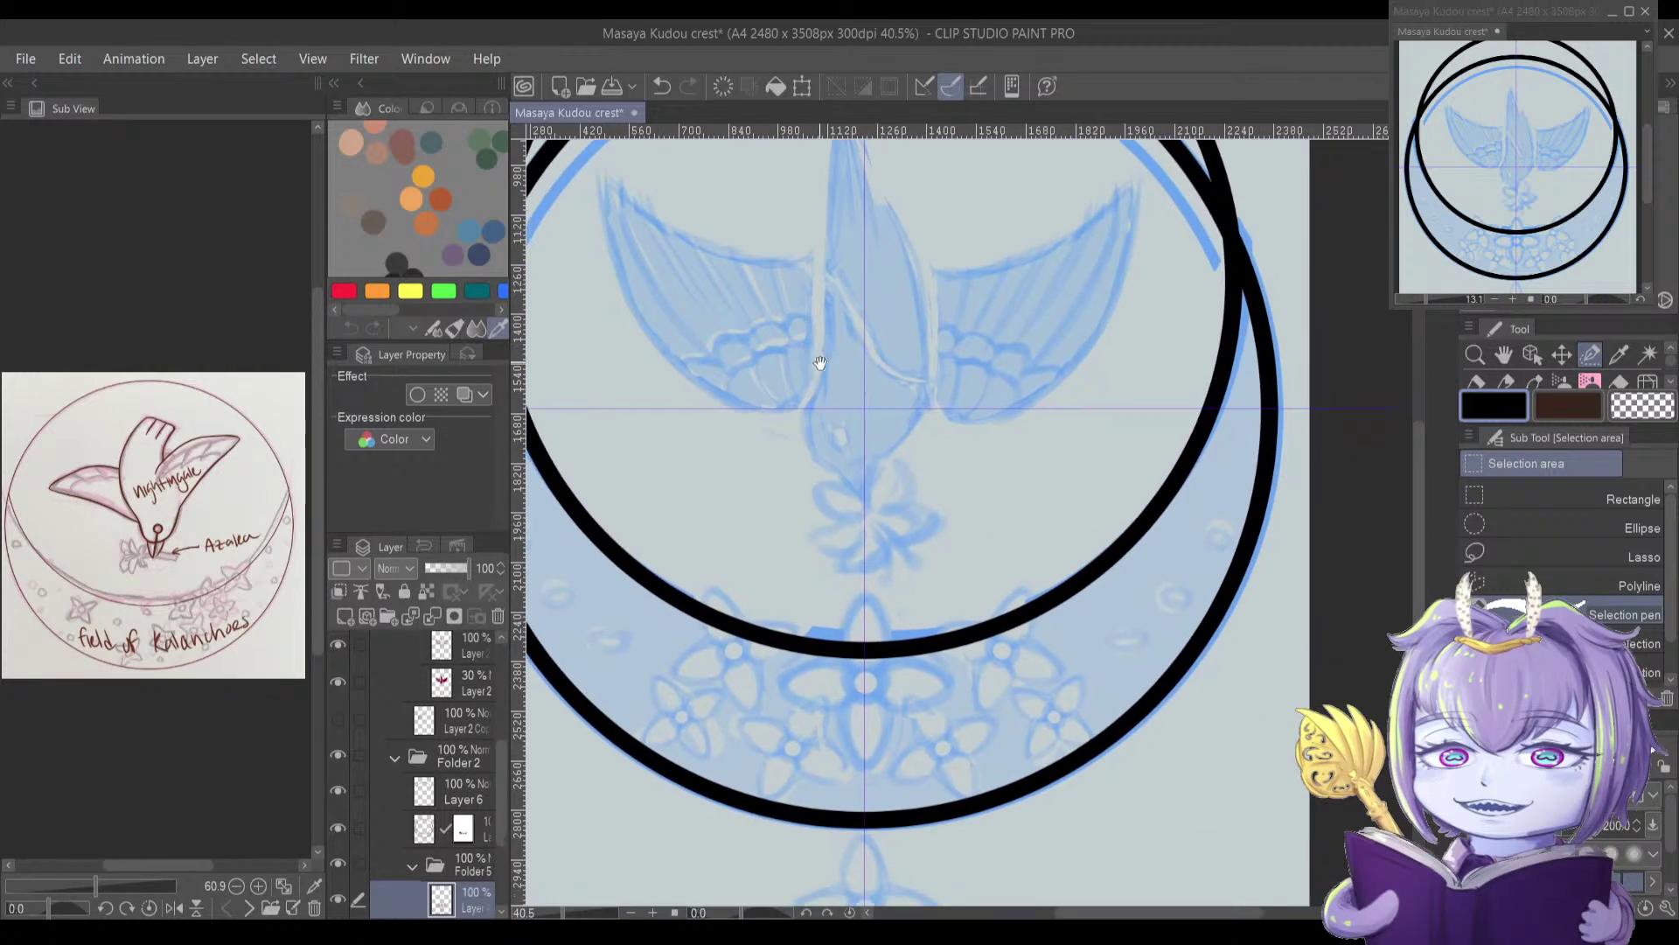
left_click_drag(719, 701, 726, 577)
scroll(804, 691, "up", 3)
left_click_drag(802, 673, 825, 688)
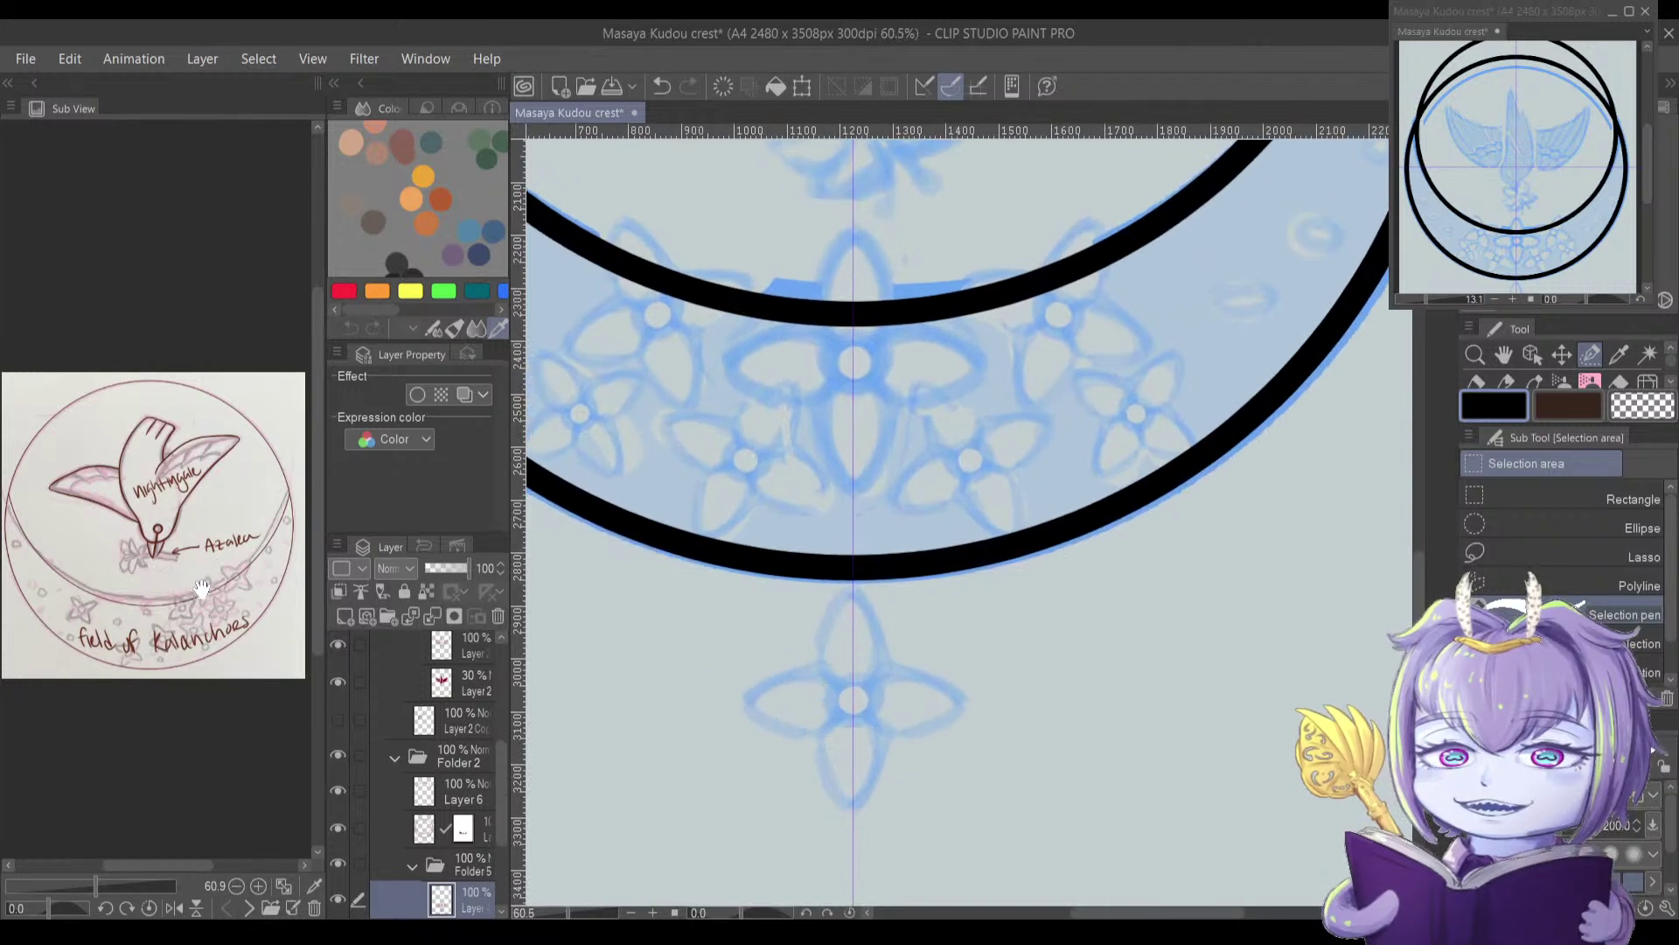
left_click_drag(745, 739, 728, 699)
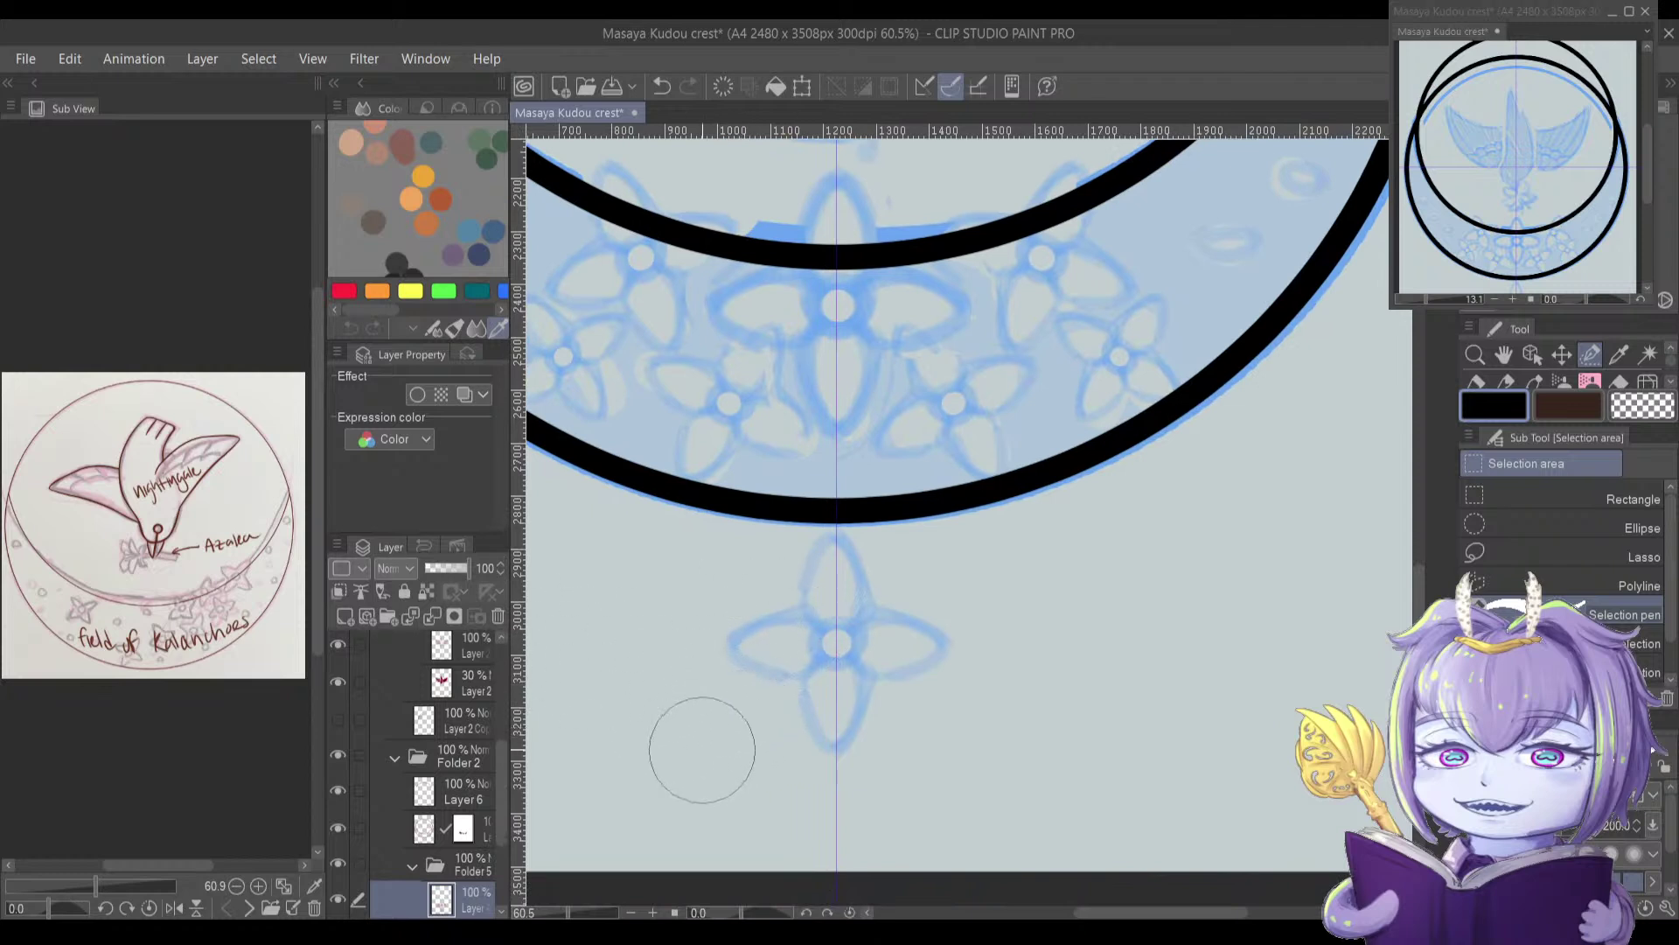
Step: On vector Layer 7, trace the left half of the separate flower's upper petal with a Bezier curve starting and ending on the vertical guide
left_click_drag(502, 770, 507, 659)
left_click(446, 650)
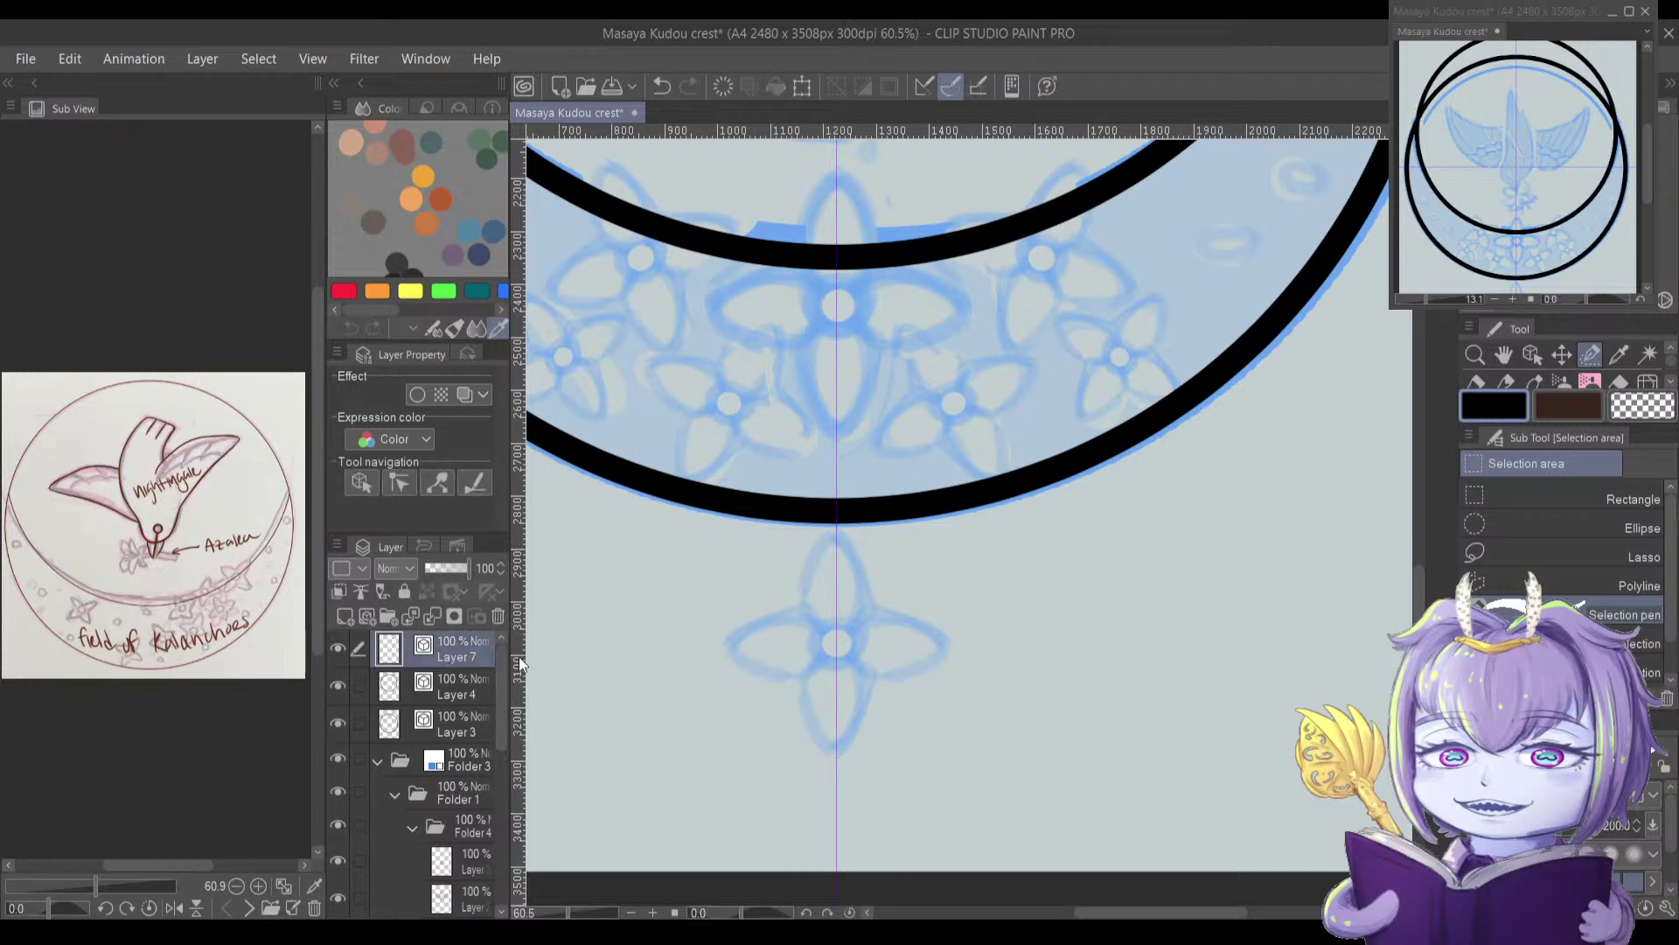
key("u")
left_click_drag(801, 614, 836, 614)
left_click_drag(828, 537, 821, 495)
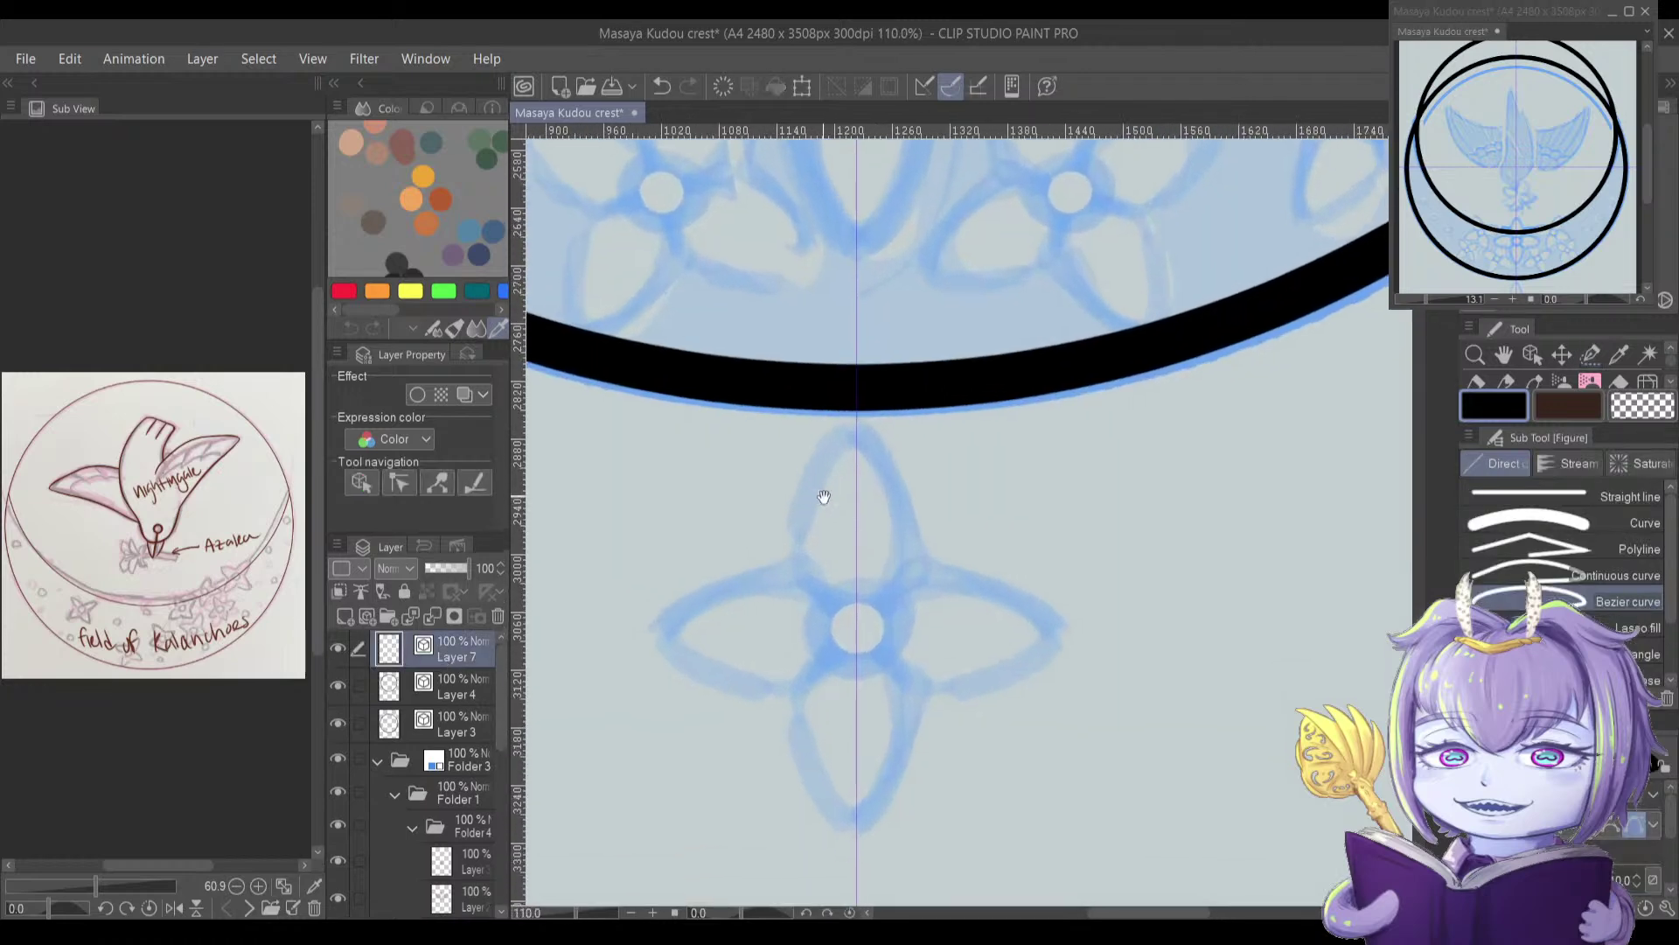
left_click(857, 596)
left_click_drag(798, 558, 797, 511)
left_click_drag(856, 432, 897, 432)
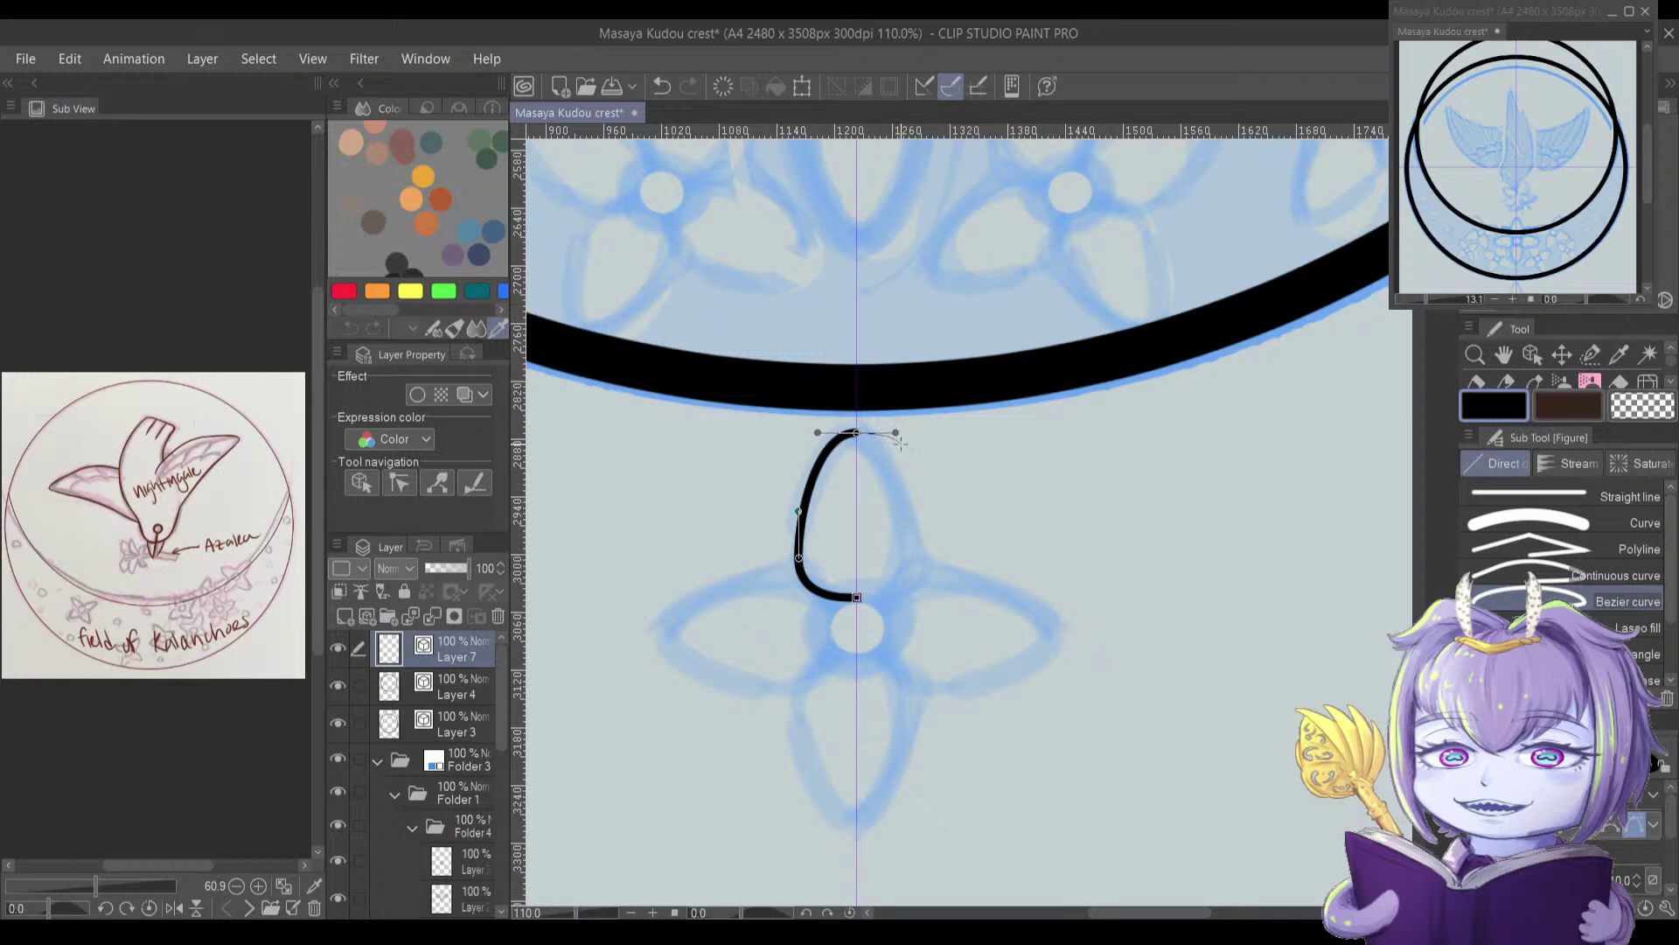
key("Return")
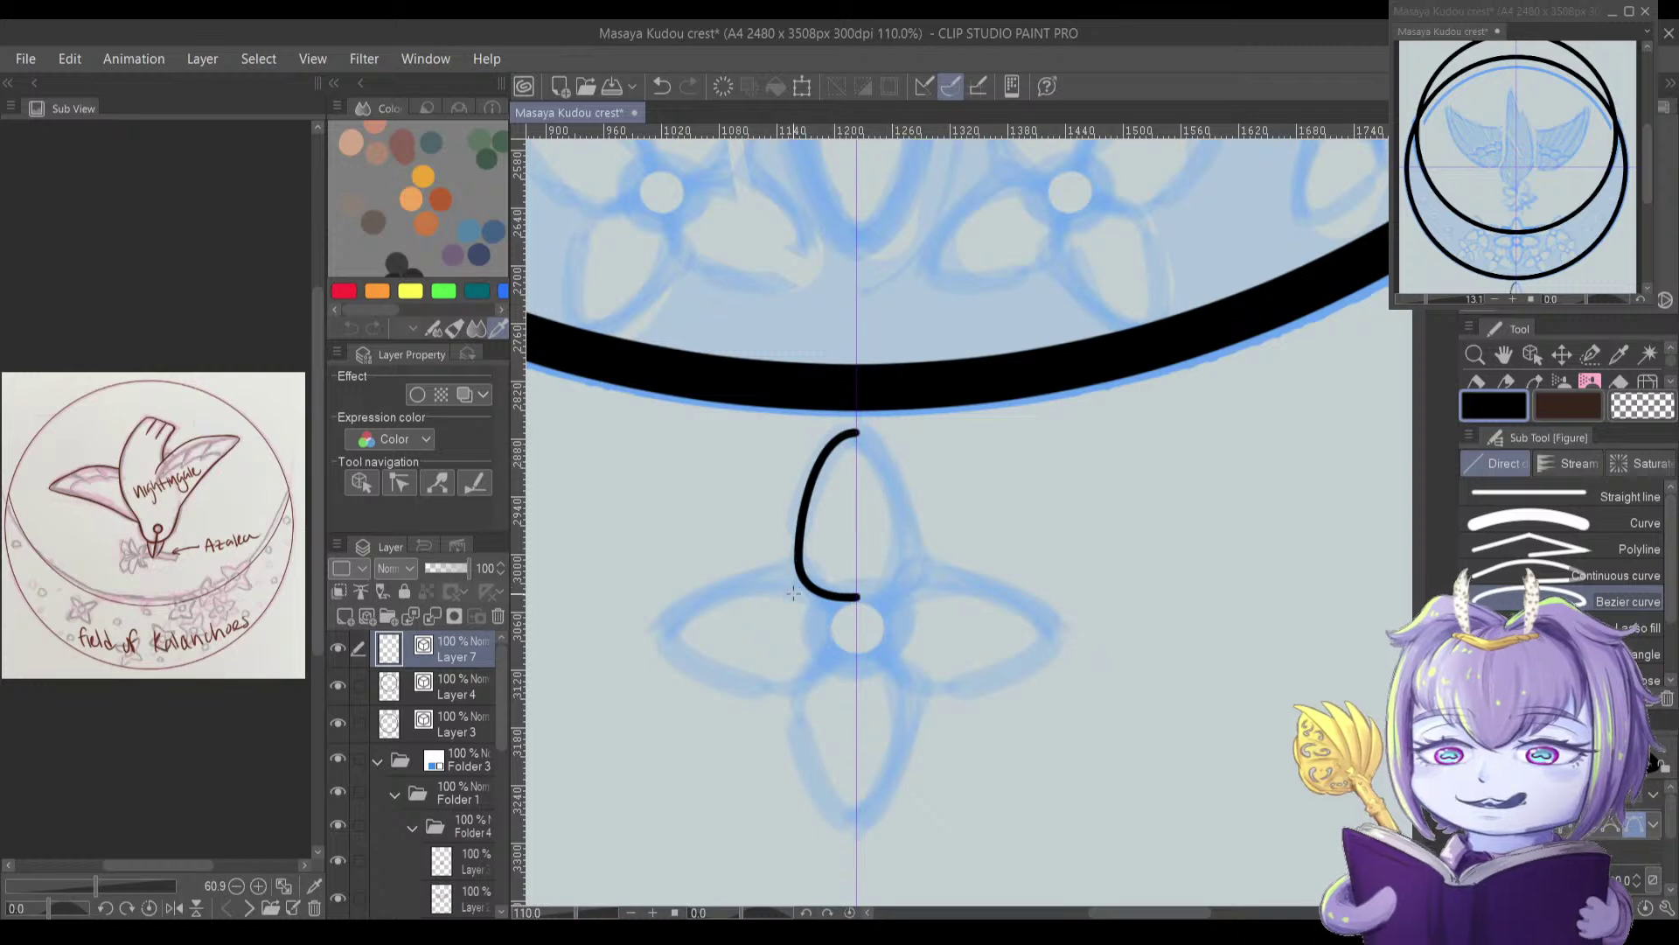
Step: Examine the whole crest, comparing the circles, bird and crescent flowers with the newly inked half petal
left_click_drag(802, 441, 818, 475)
scroll(817, 475, "down", 5)
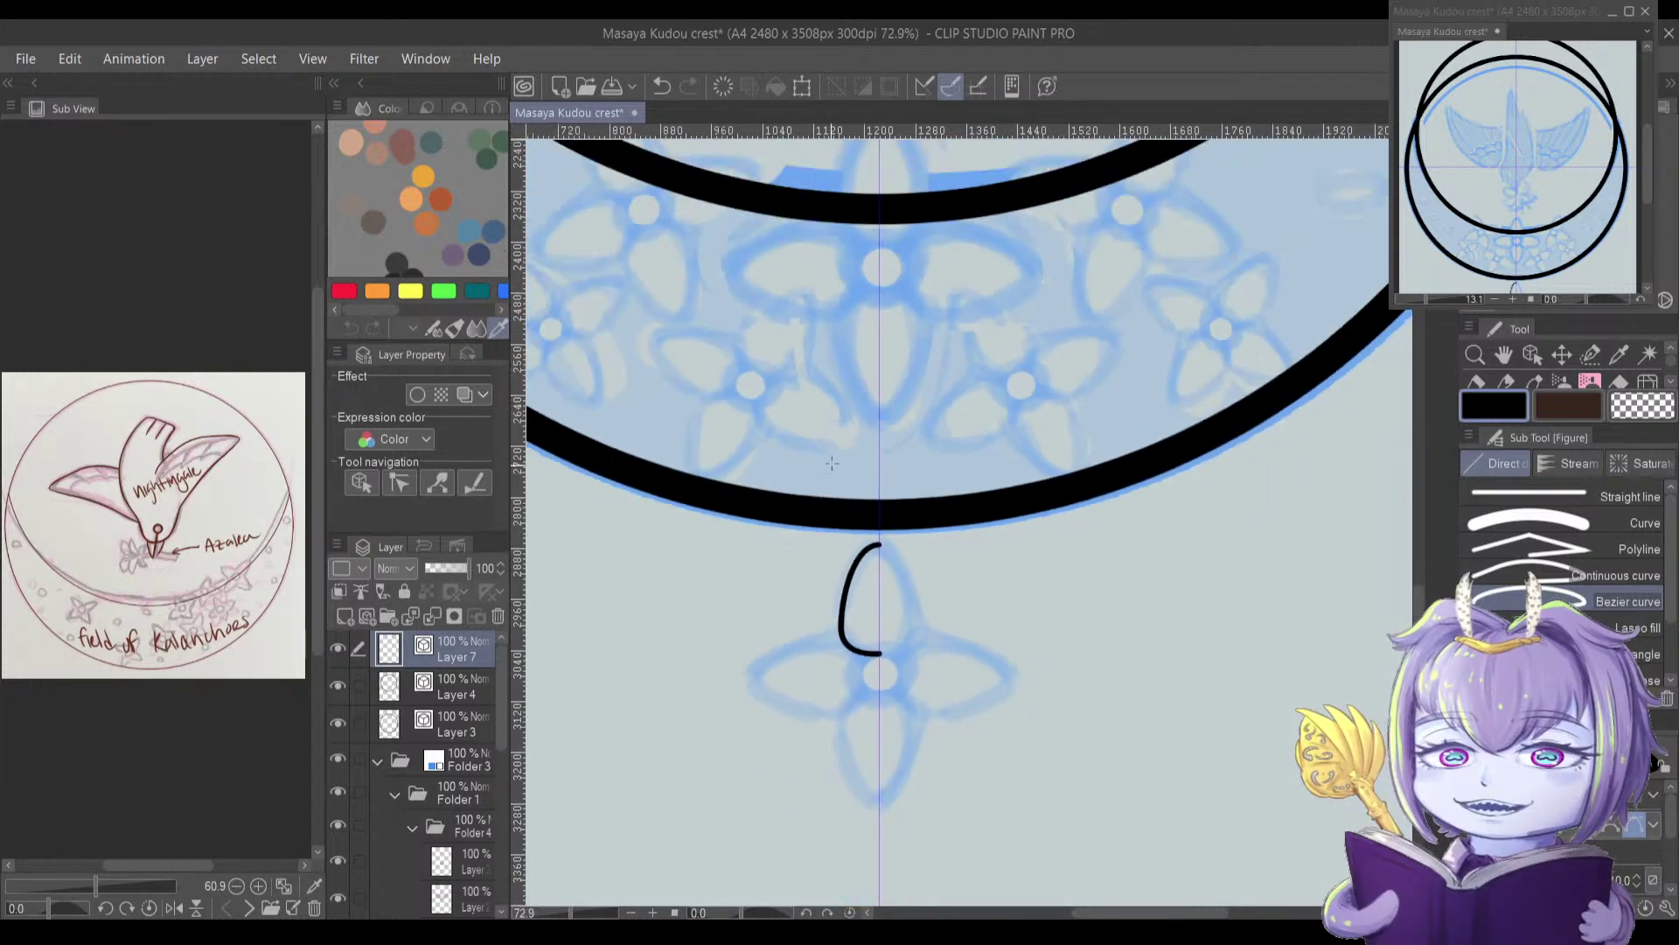
mouse_move(724, 321)
left_mouse_down()
mouse_move(701, 404)
mouse_move(746, 397)
mouse_move(705, 428)
mouse_move(773, 493)
mouse_move(796, 569)
left_mouse_up()
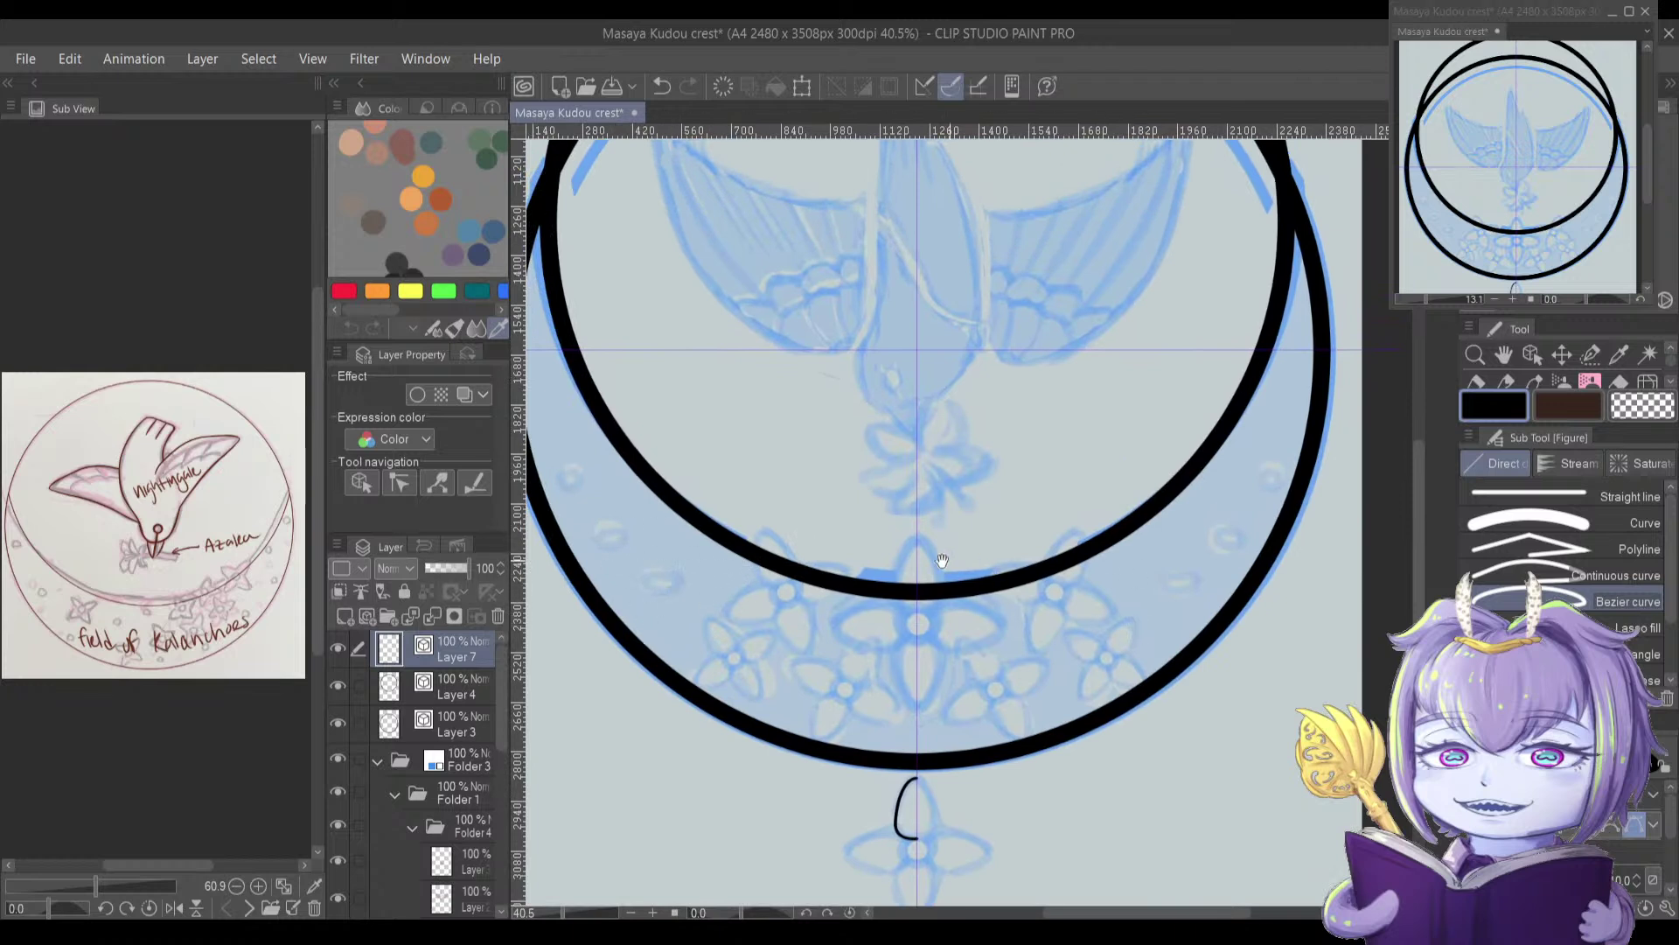
left_click_drag(772, 571, 717, 541)
left_click_drag(819, 663, 848, 605)
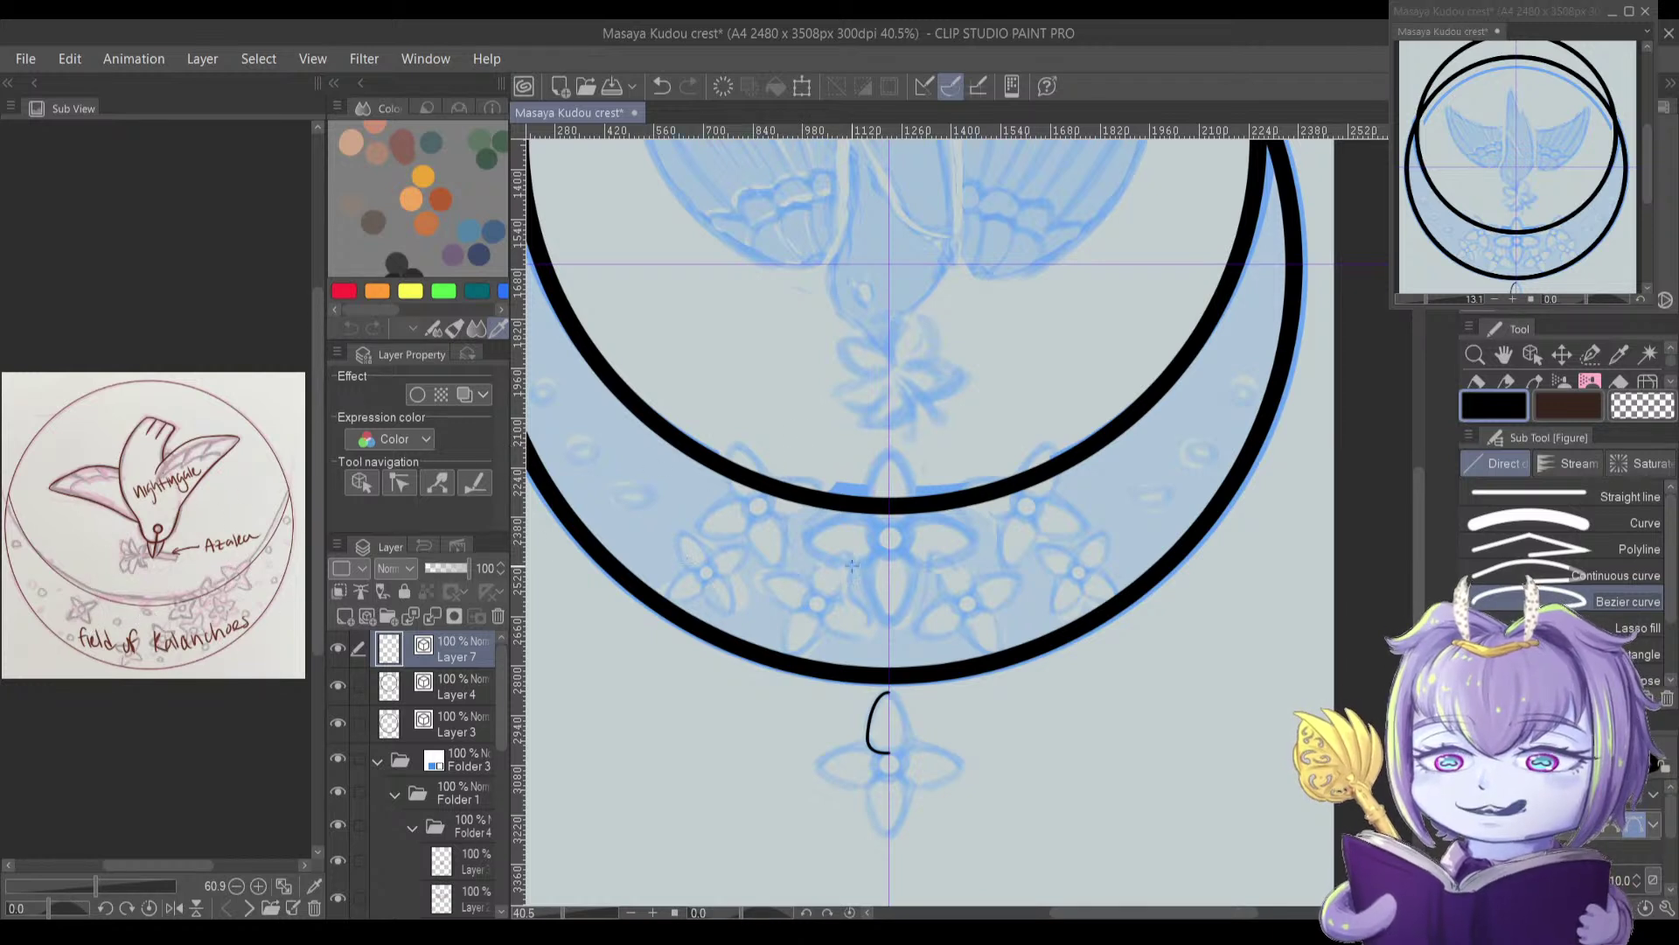
scroll(847, 563, "down", 1)
left_click_drag(757, 495, 726, 607)
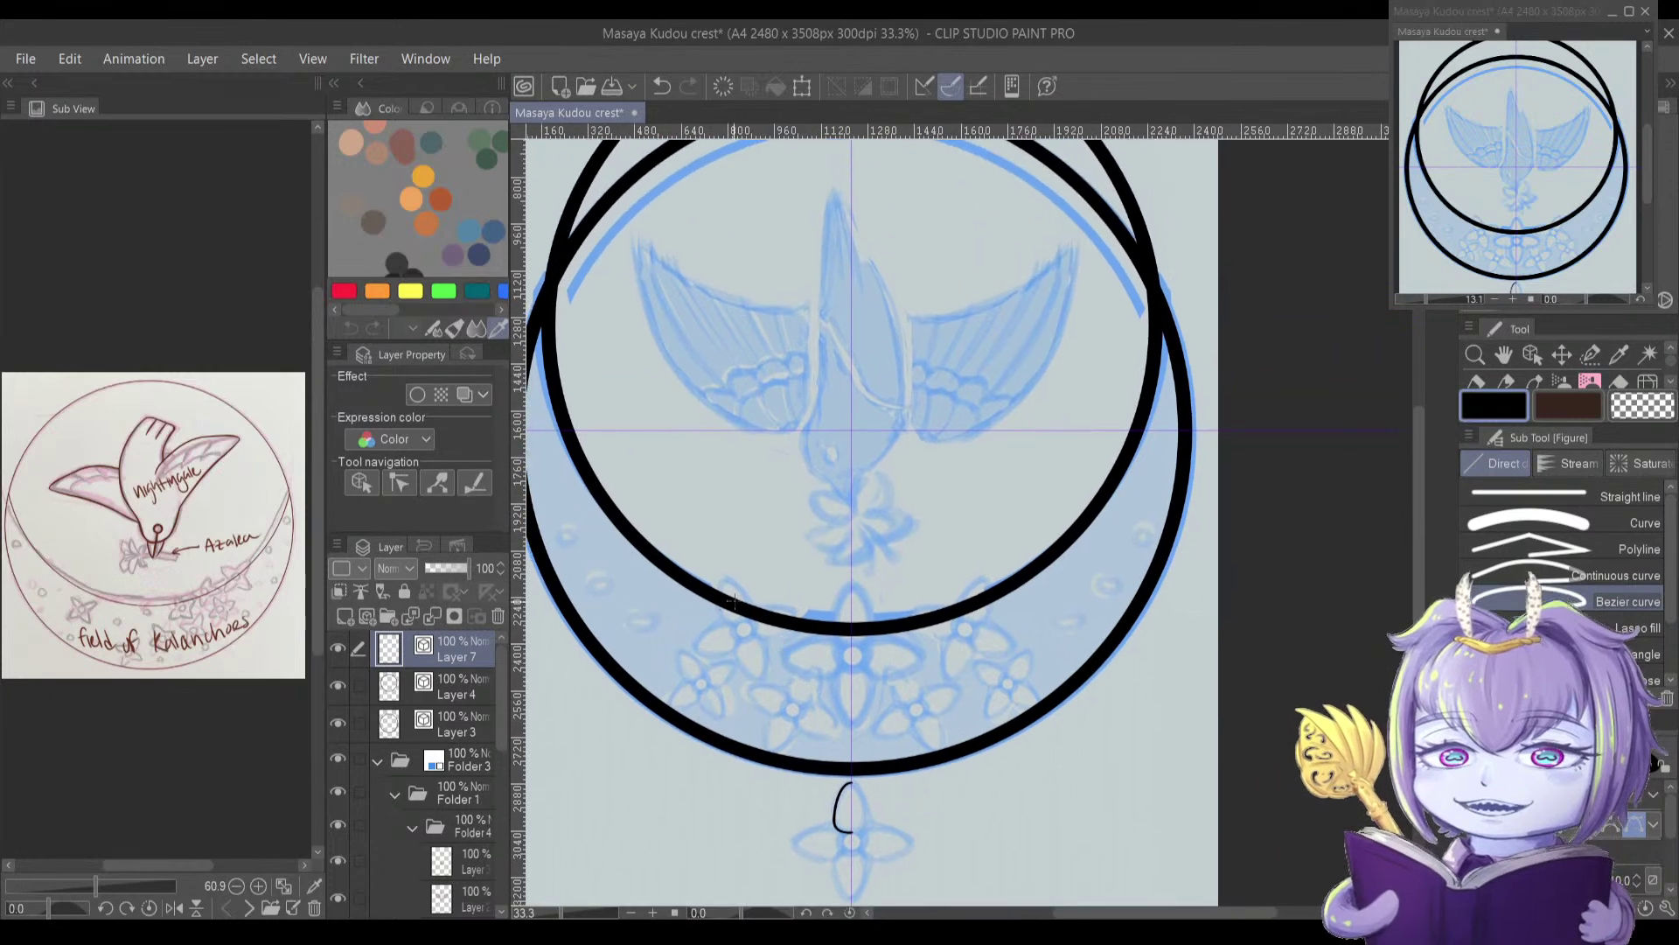
left_click_drag(764, 695, 759, 725)
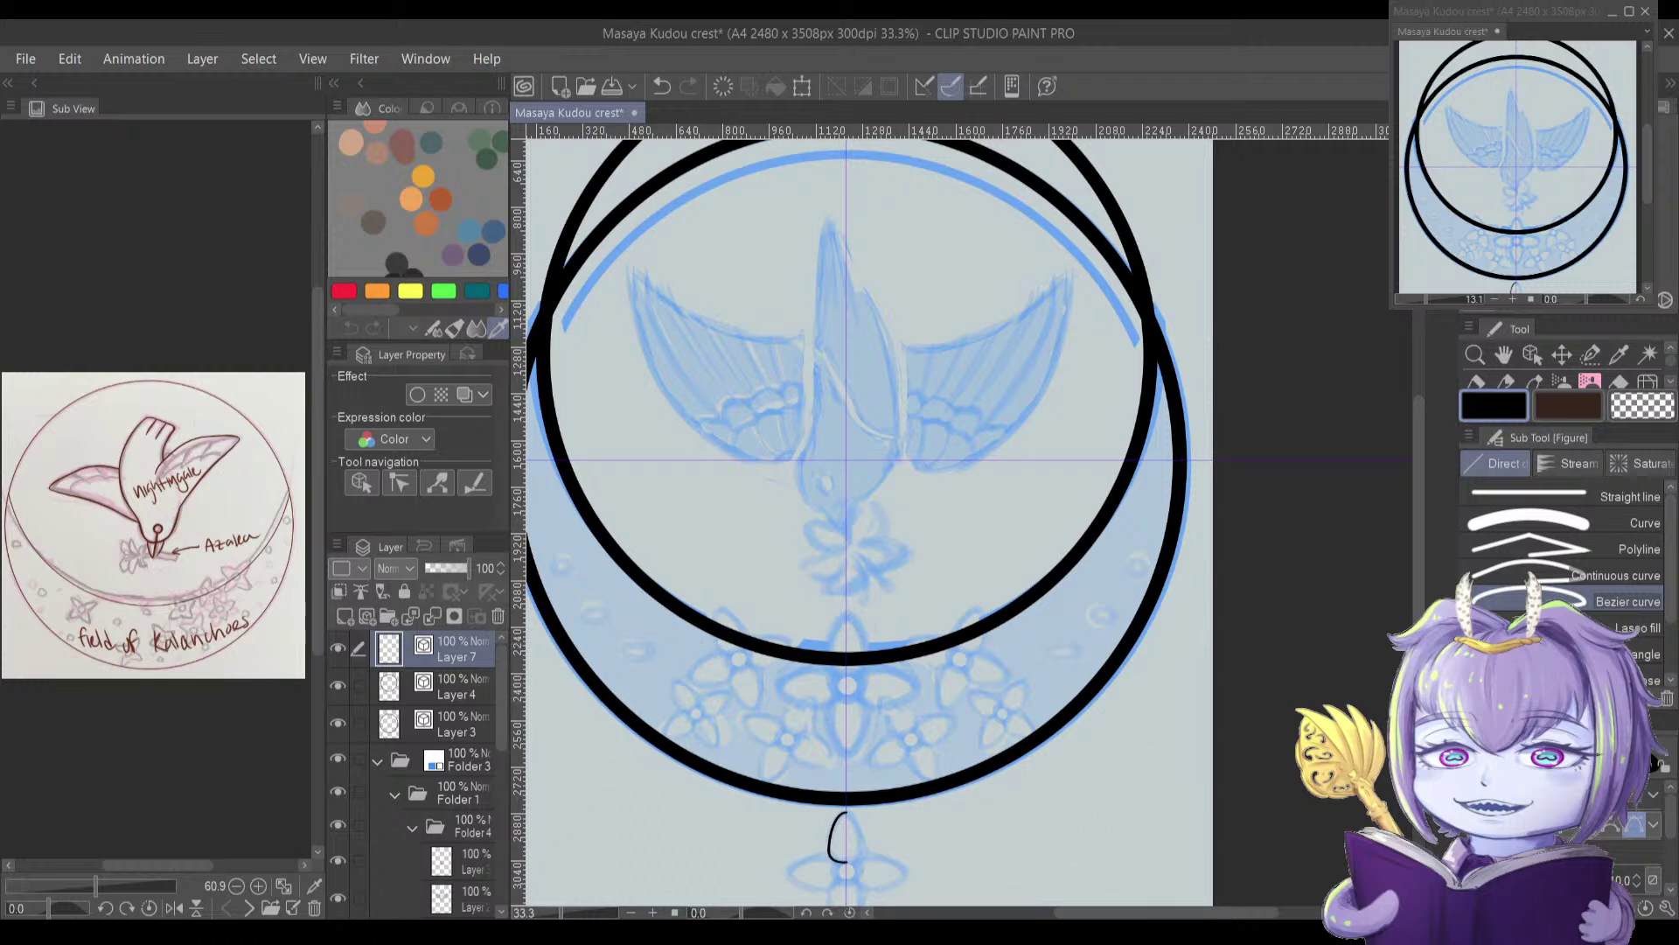
key("alt+Tab")
left_click_drag(792, 553, 746, 538)
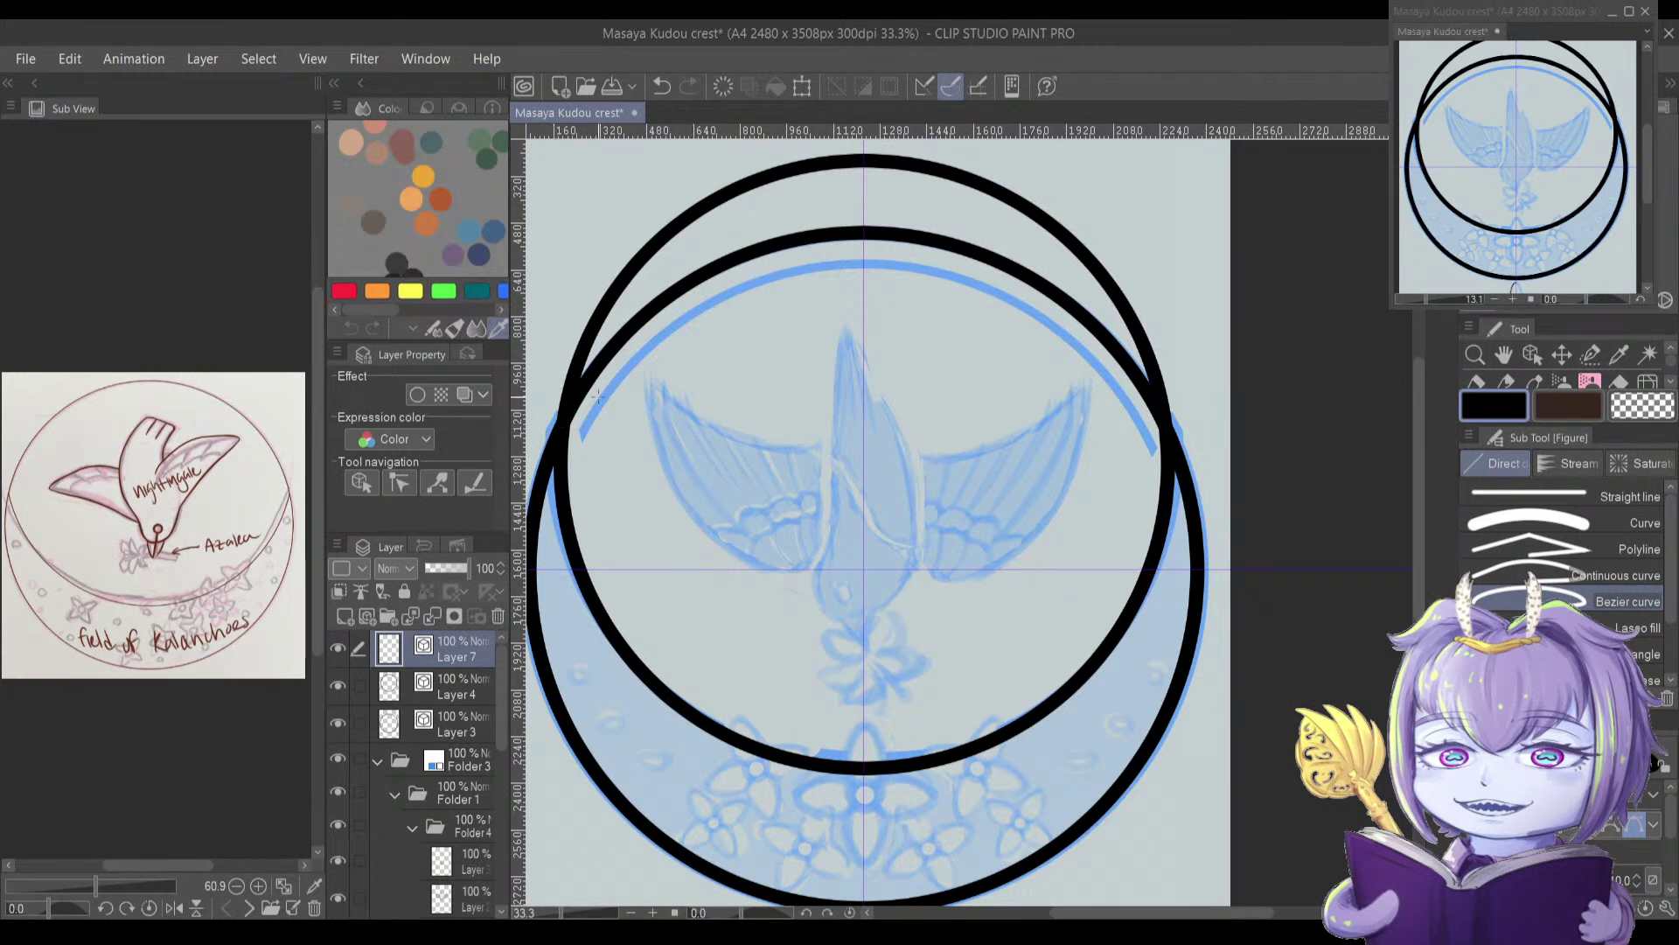
left_click_drag(781, 669, 808, 572)
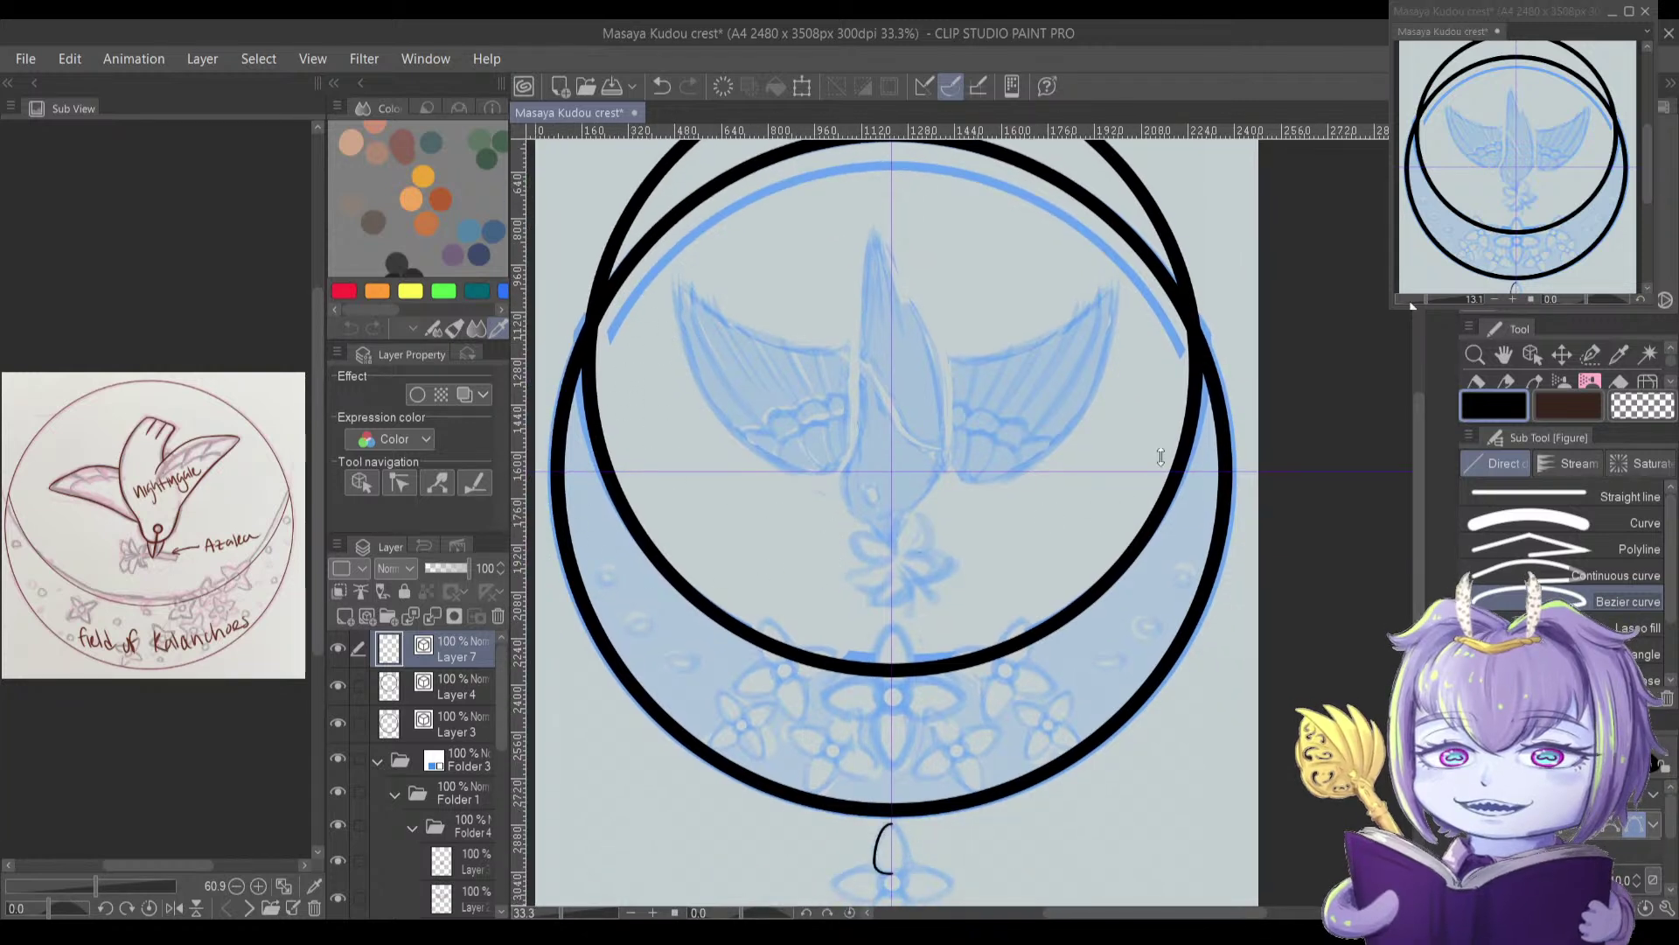
left_click_drag(831, 491, 798, 481)
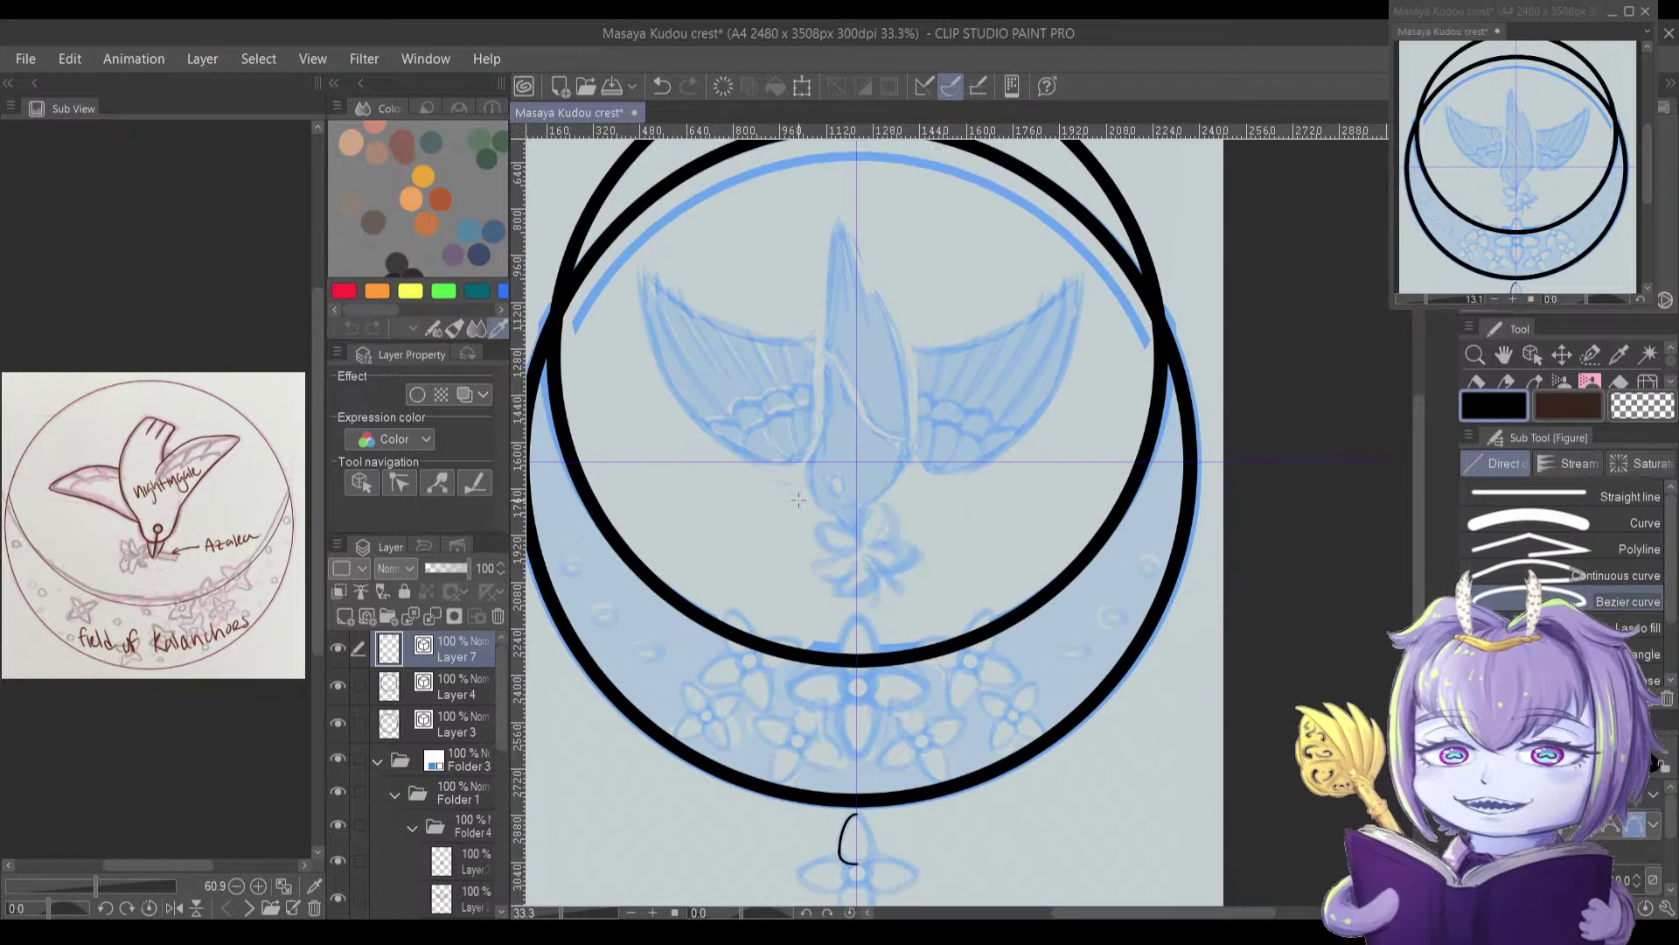
scroll(637, 363, "down", 1)
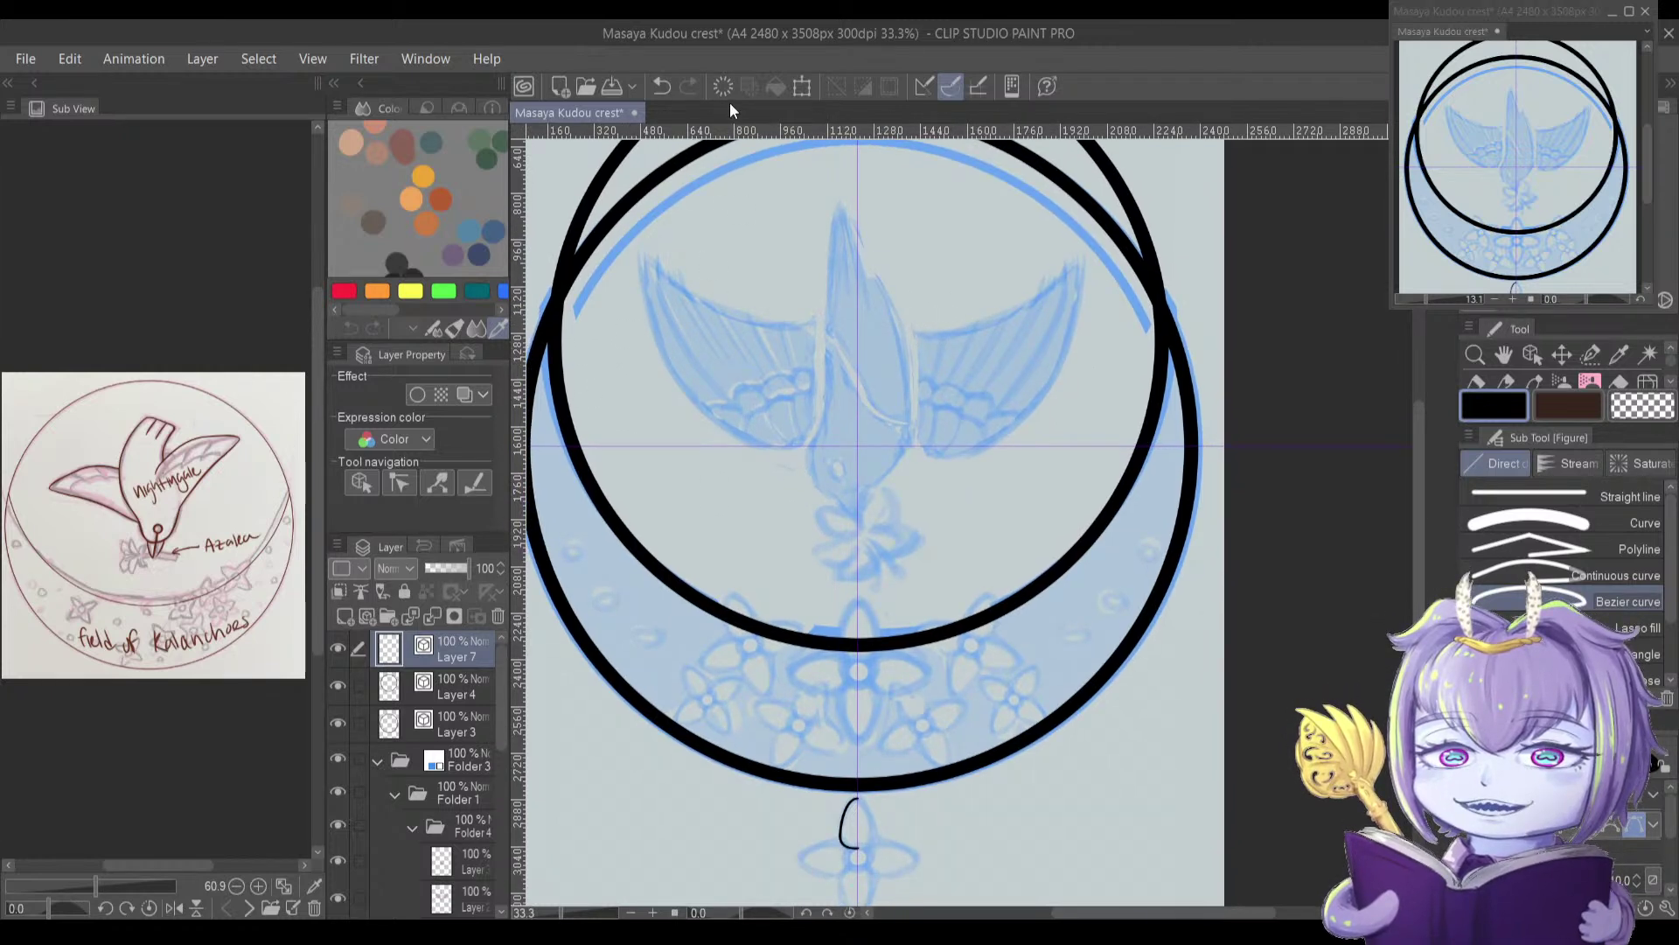
left_click_drag(797, 659, 802, 549)
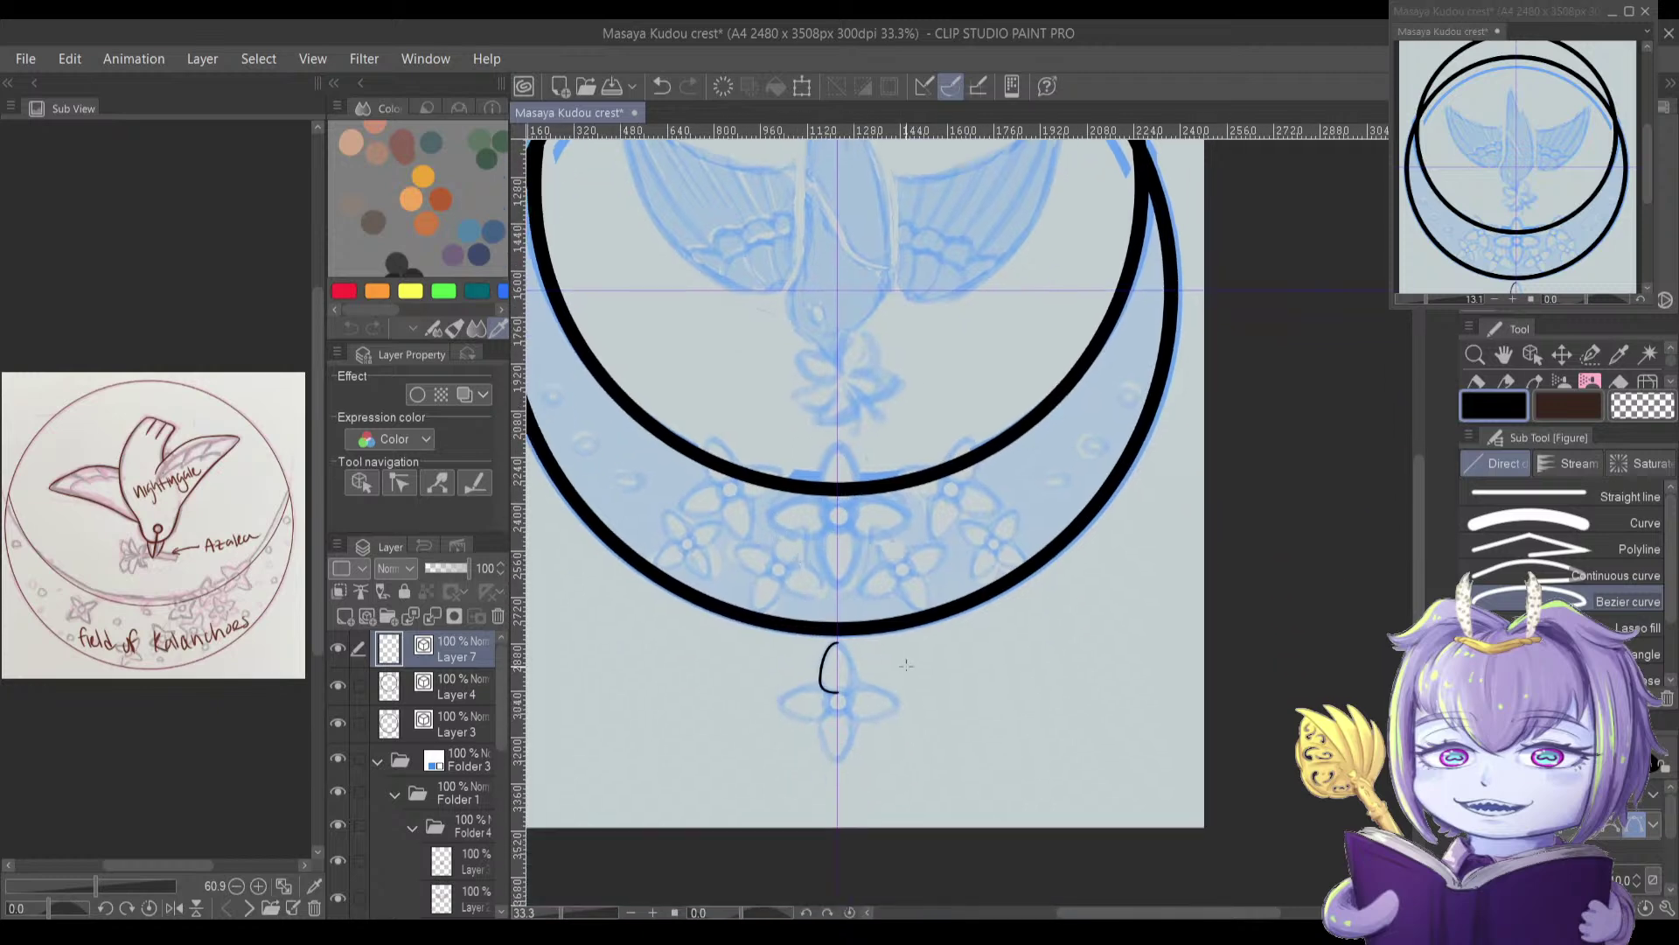
Step: Duplicate the inked half petal and mirror the copy across the vertical guide to complete the petal outline
scroll(906, 667, "up", 5)
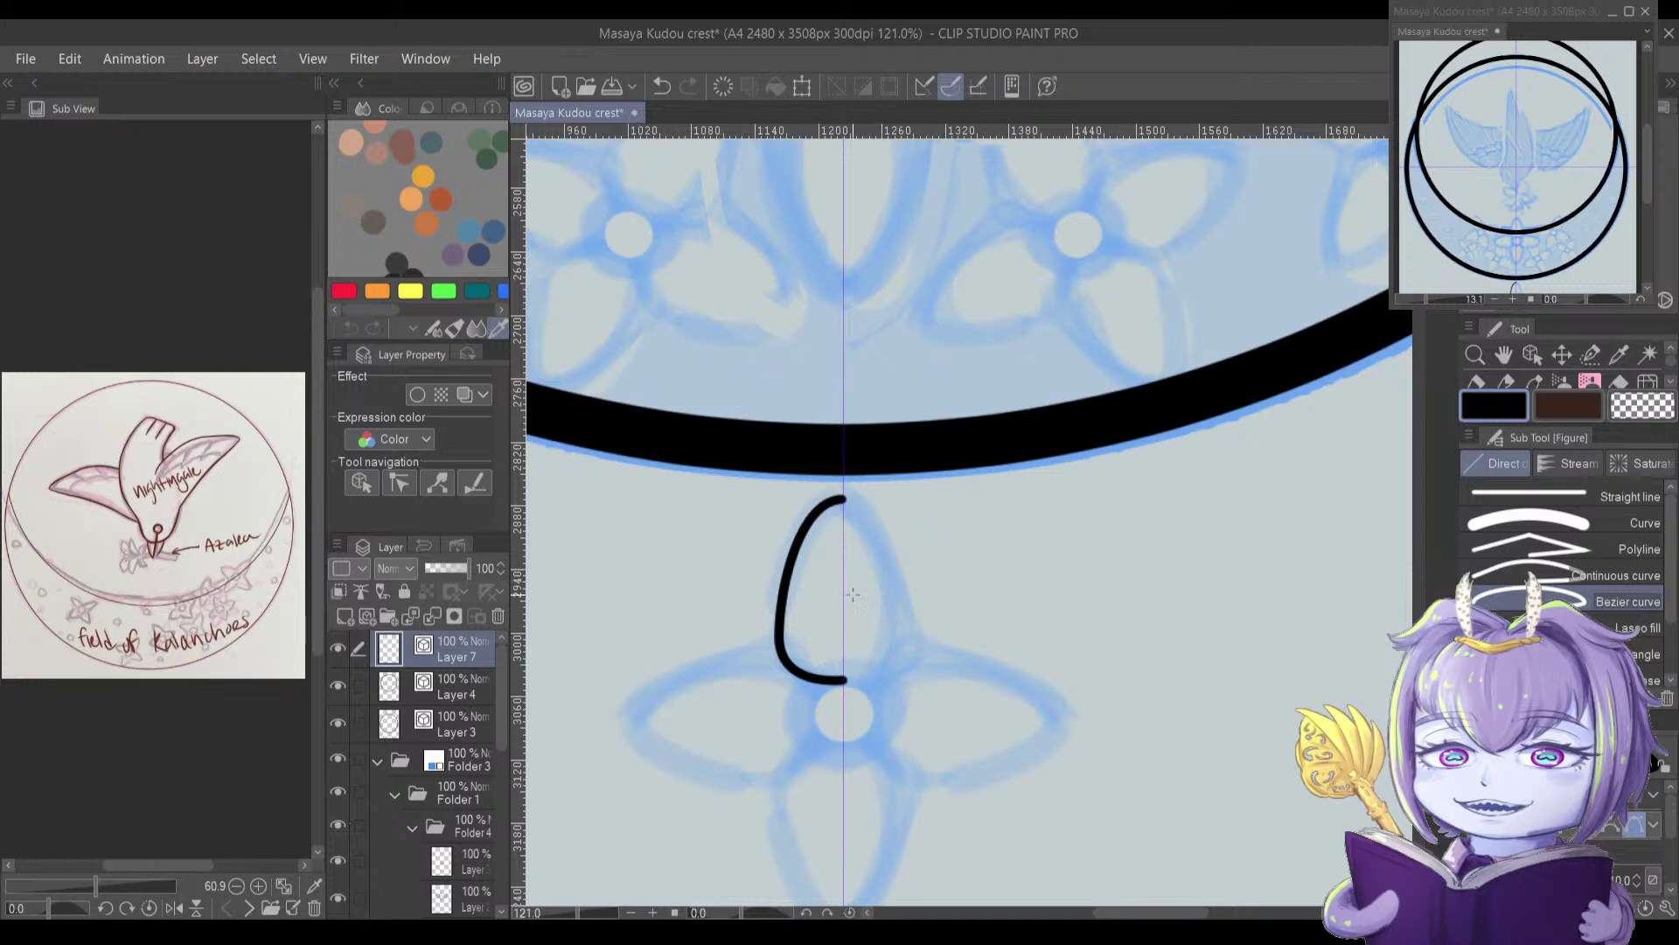
key("o")
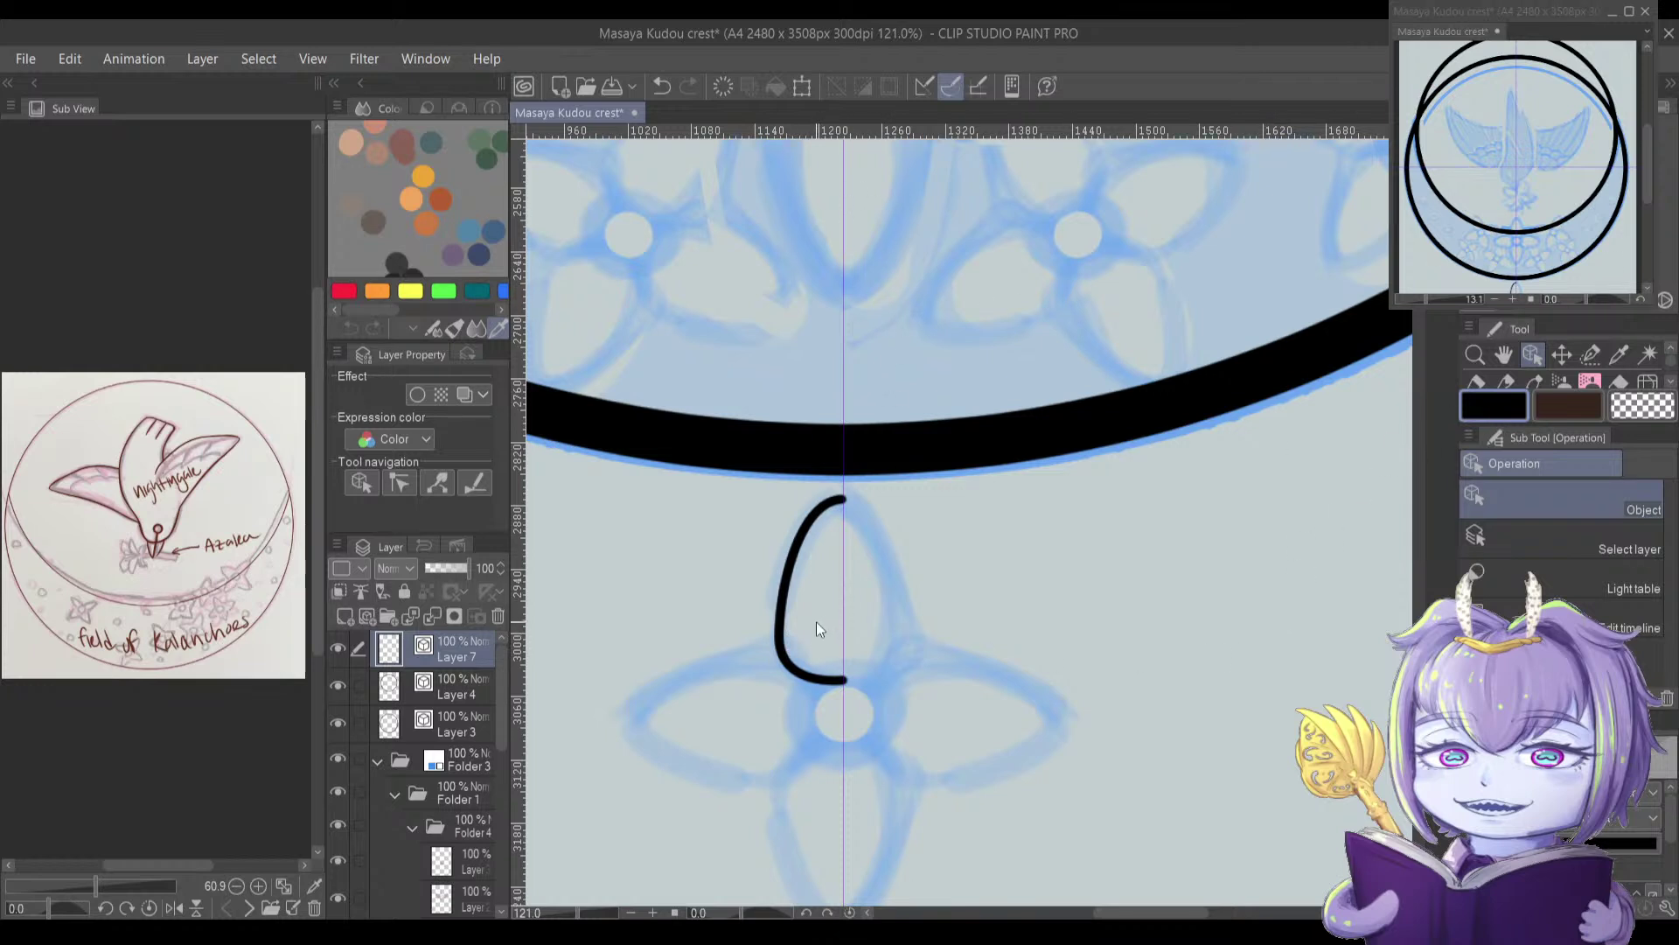
left_click(785, 608)
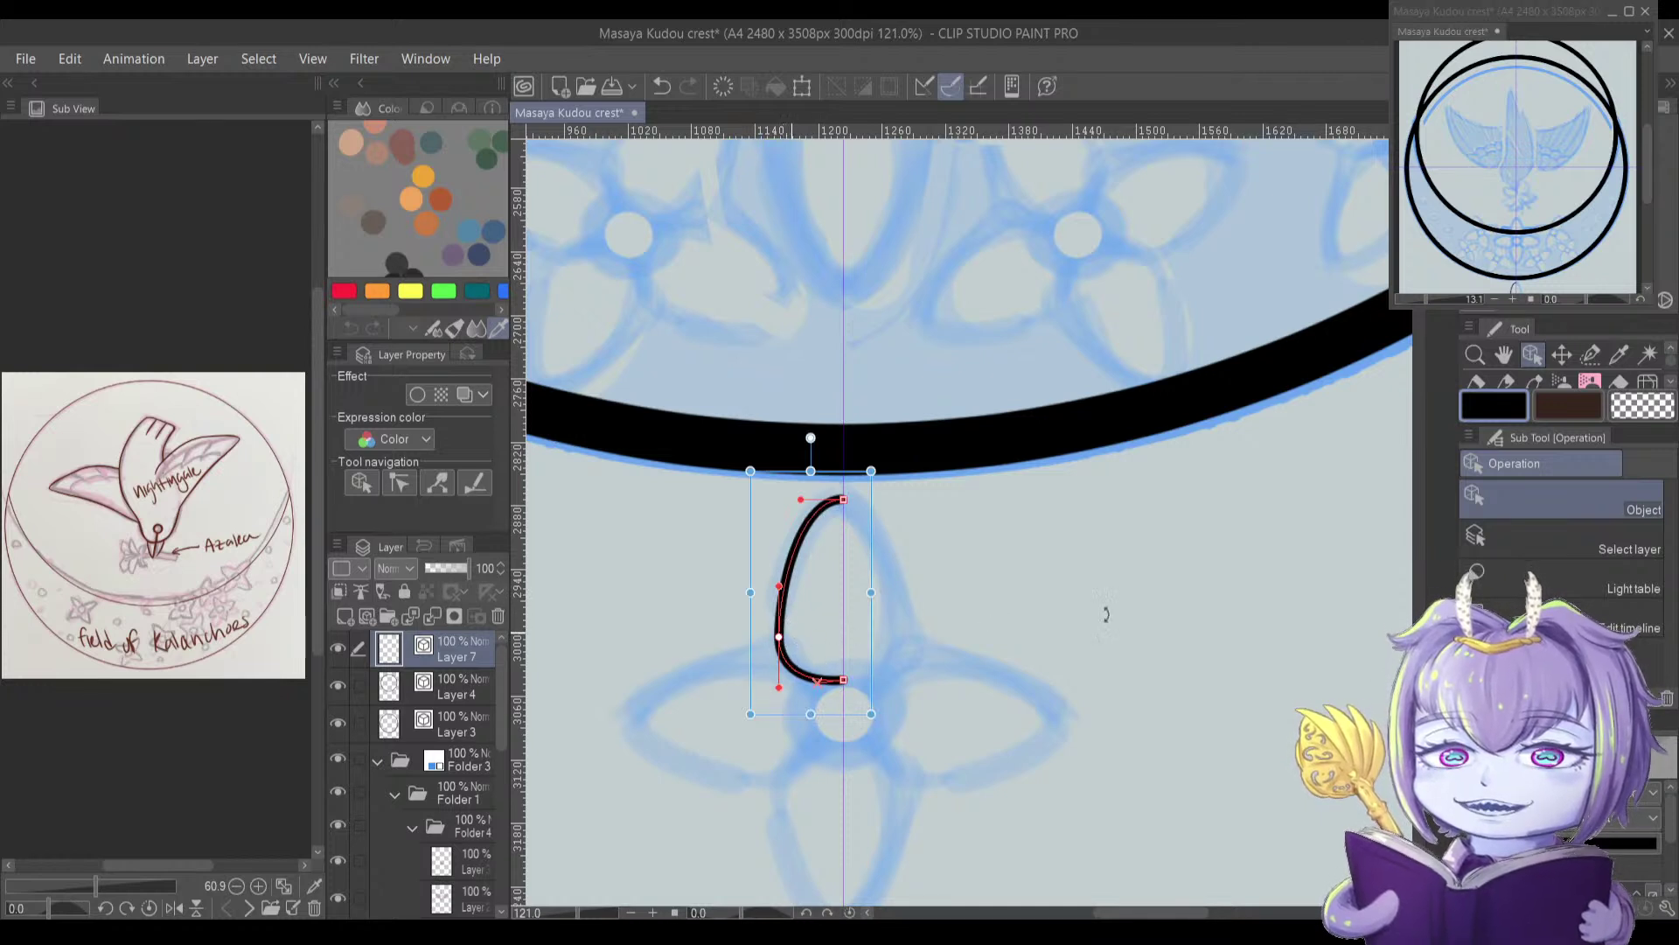
key("ctrl+t")
left_click_drag(1673, 818, 1663, 845)
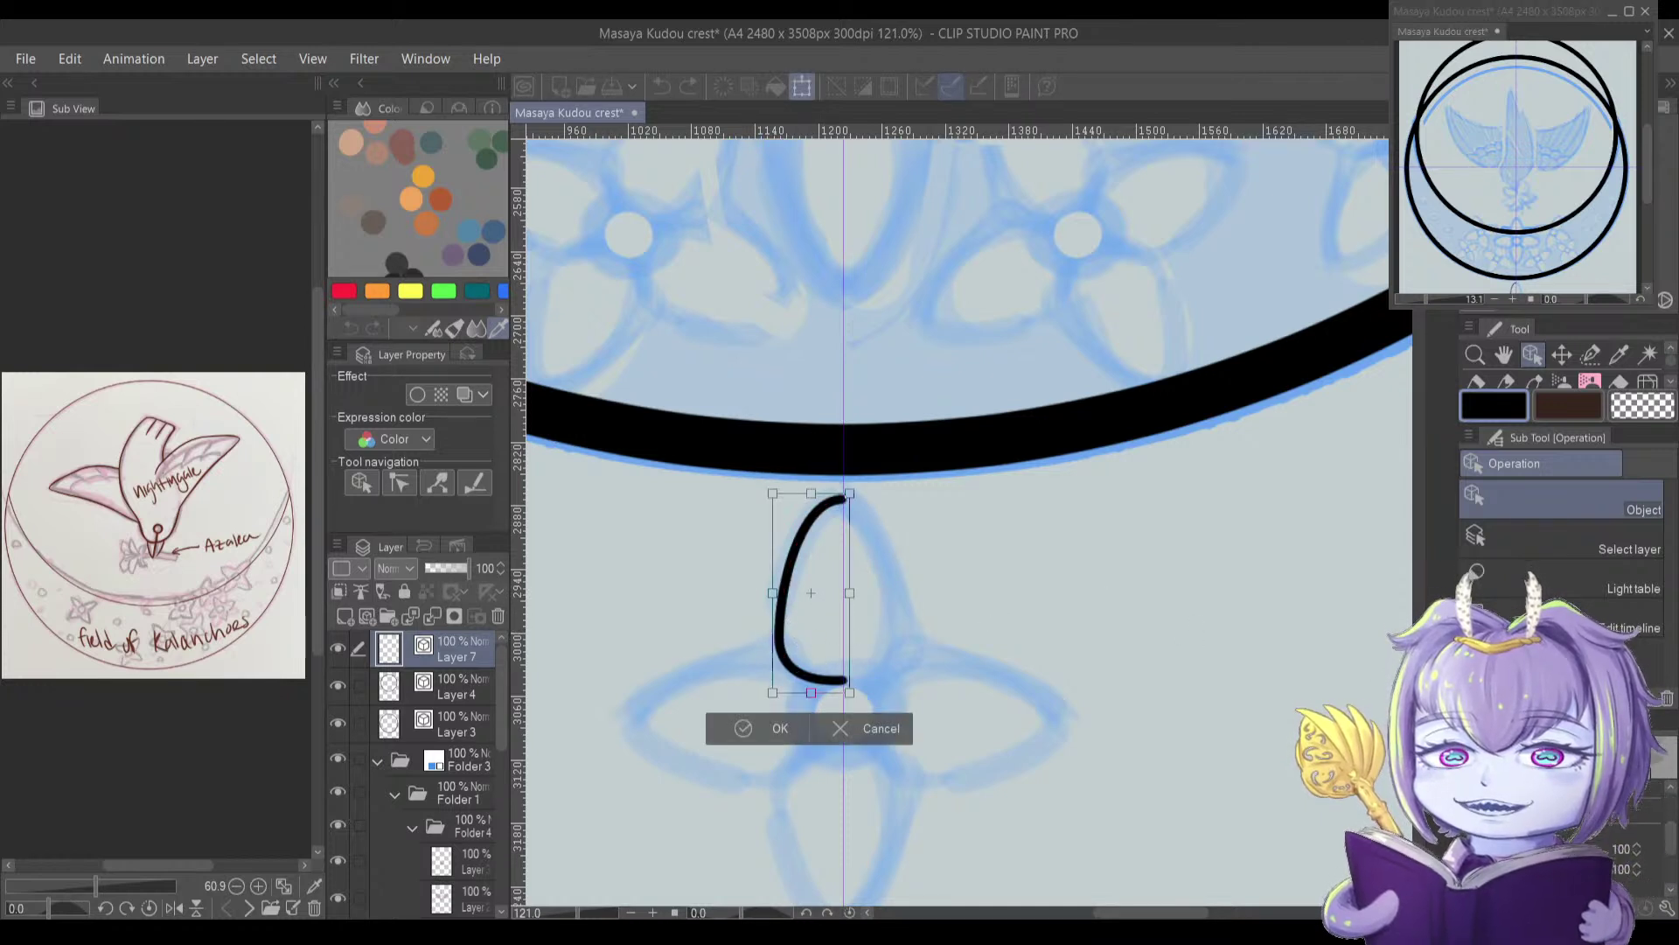
scroll(816, 593, "up", 3)
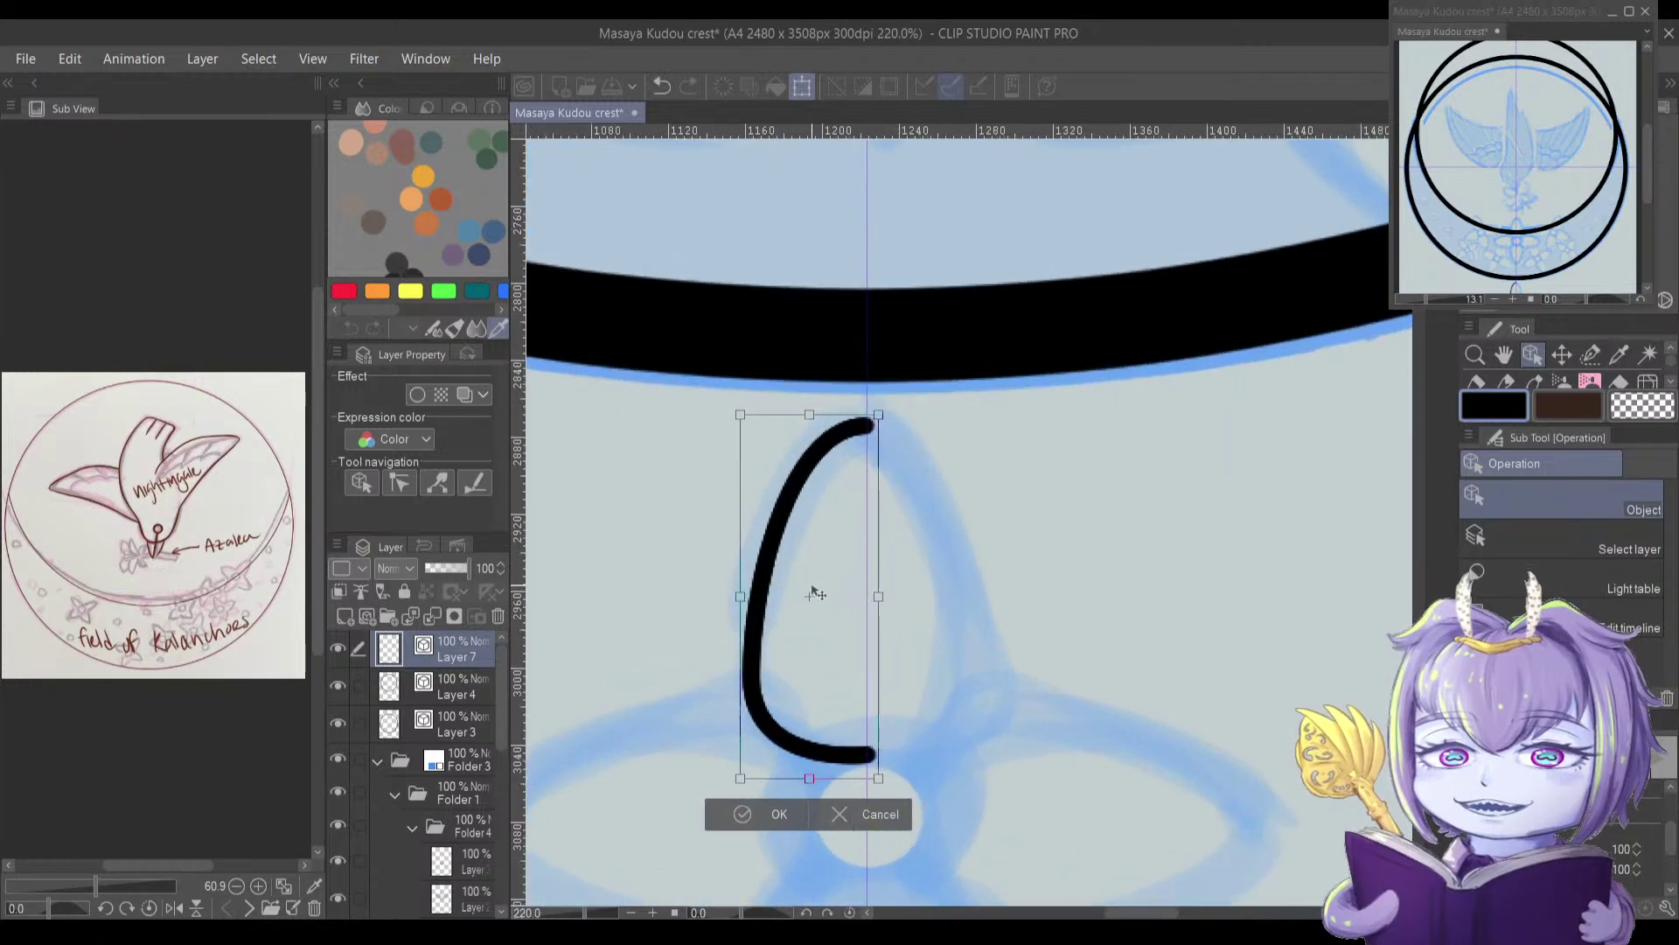
scroll(872, 637, "up", 3)
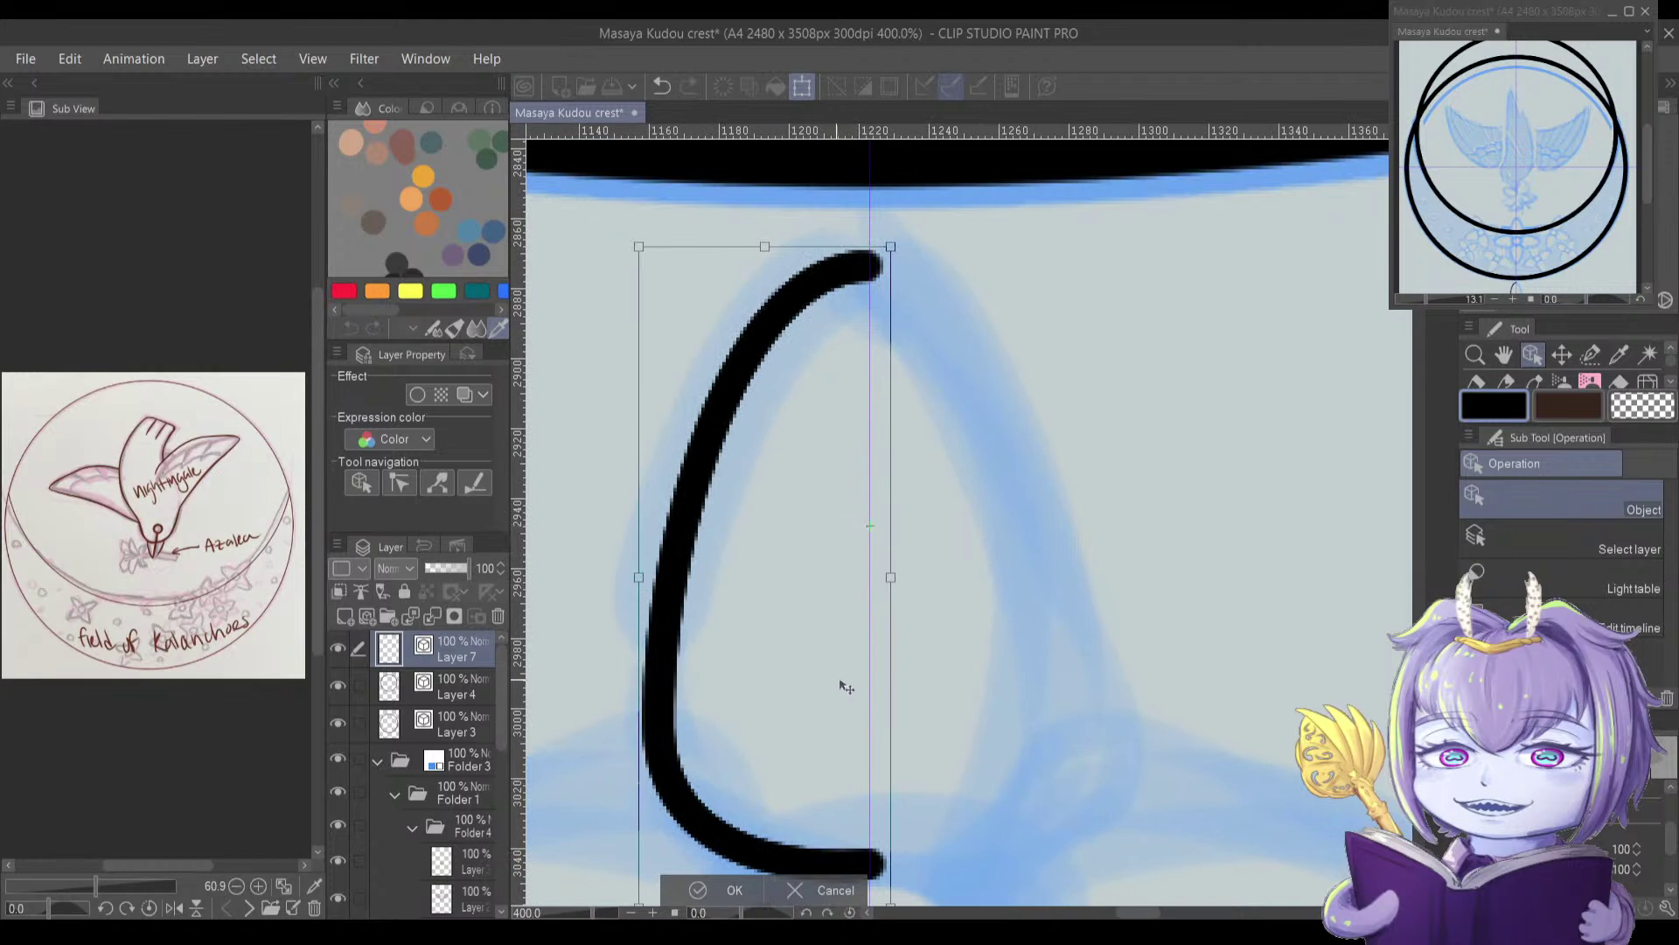
left_click_drag(1670, 838, 1670, 810)
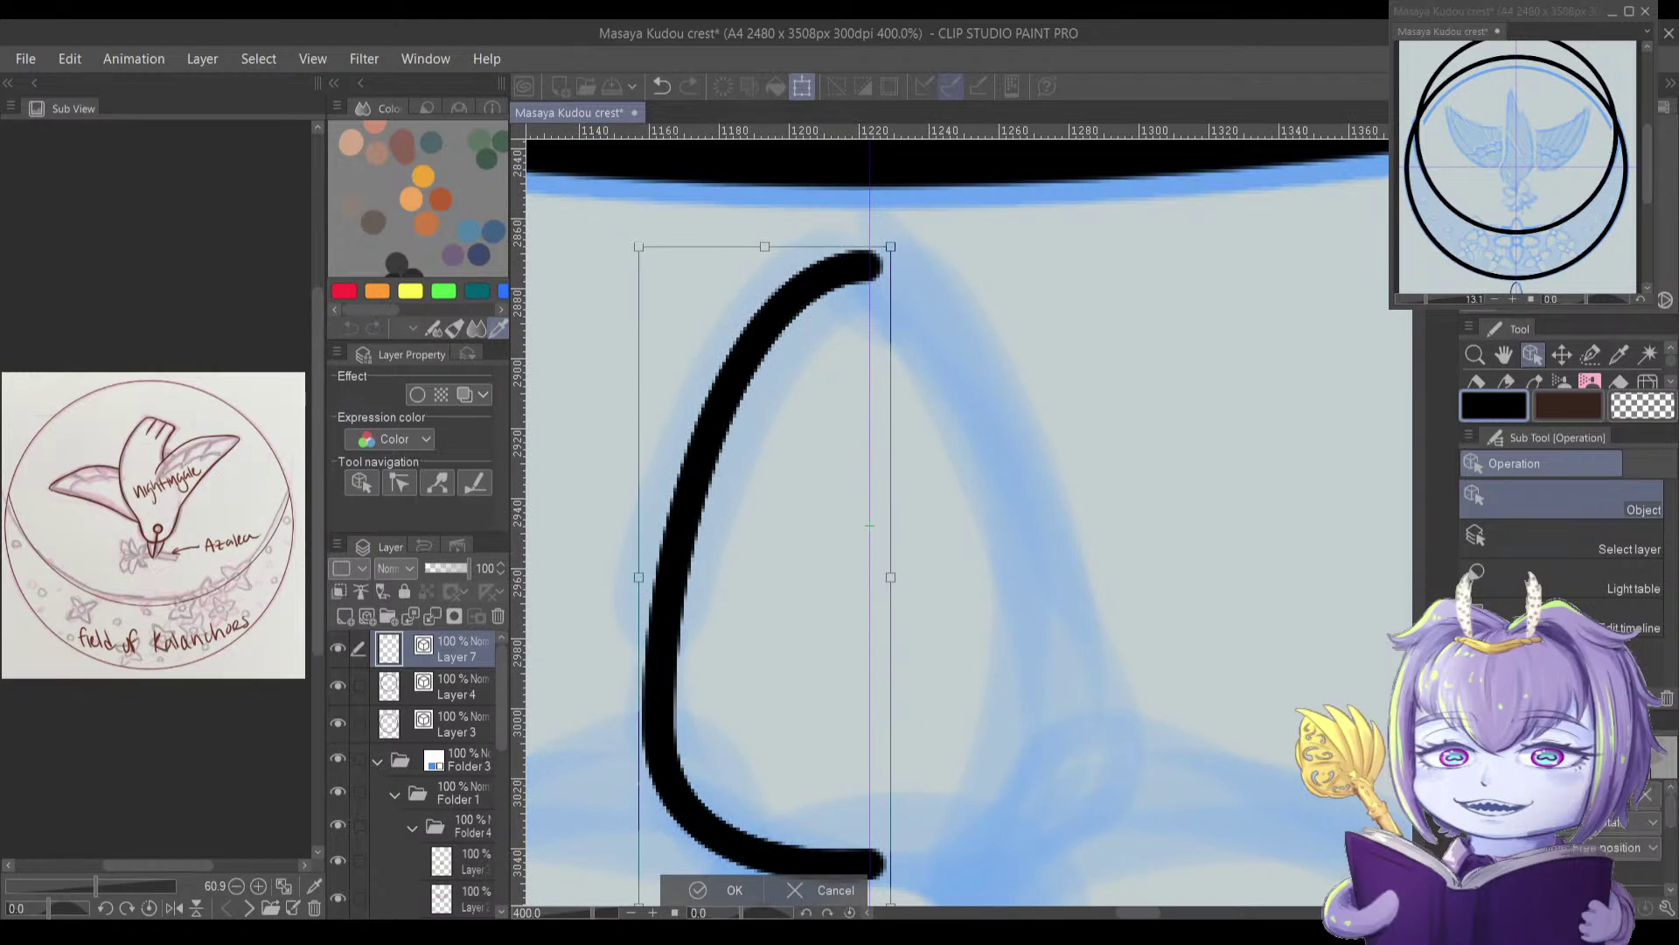
key("Return")
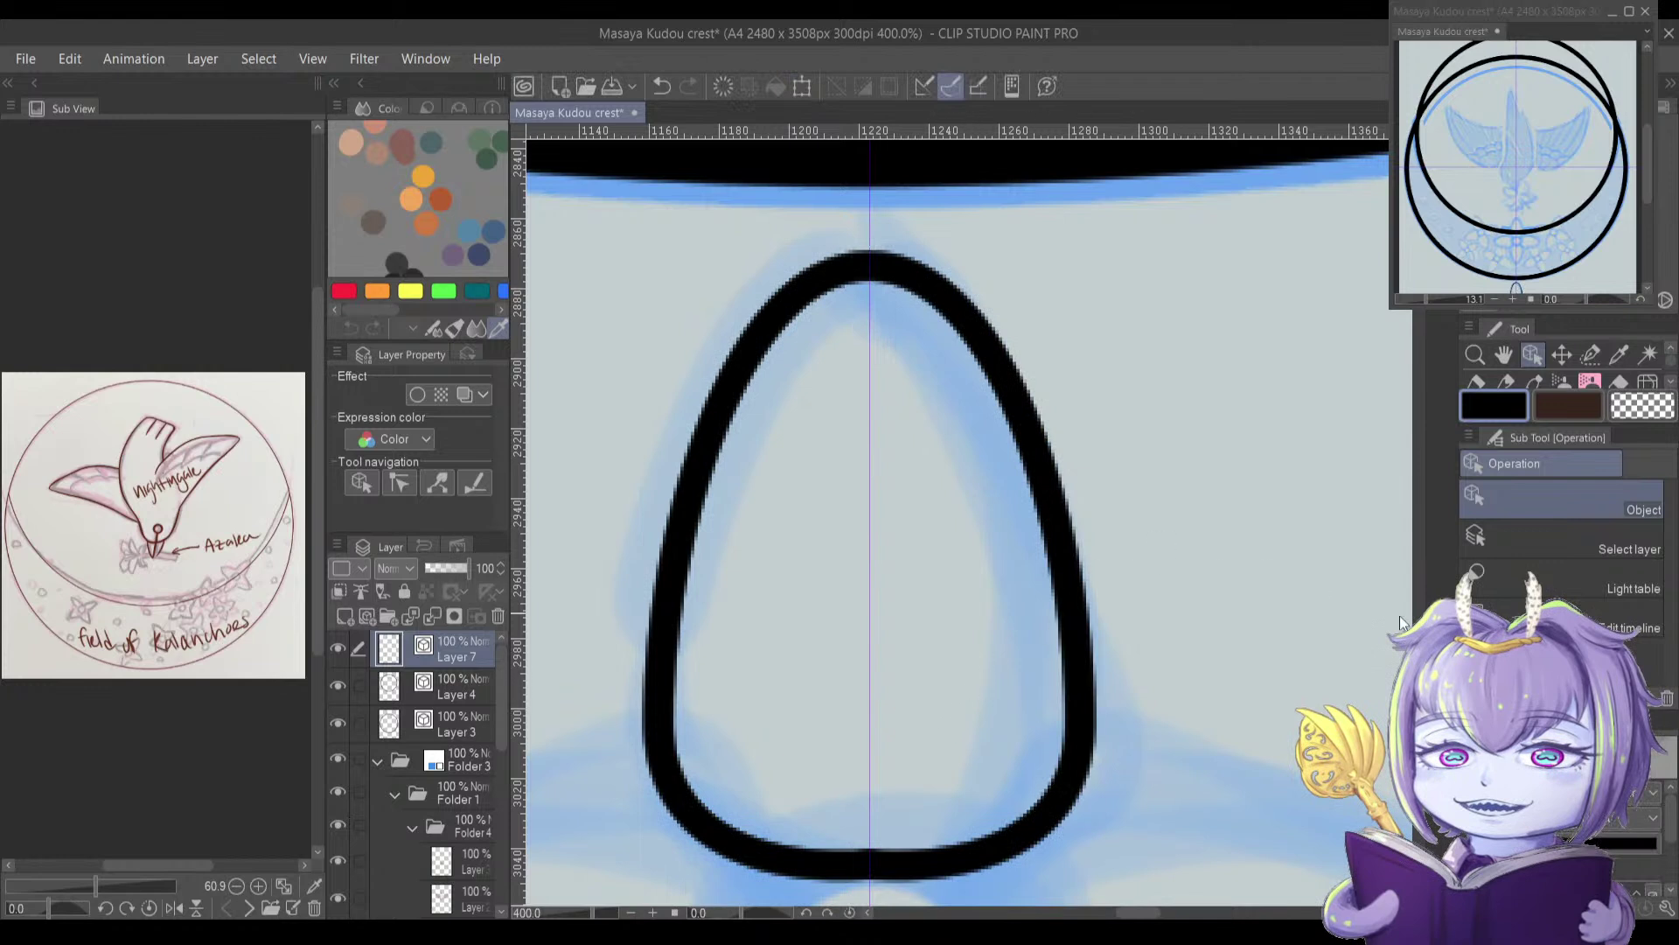
Step: Join the two petal halves at the base and the tip with Connect vector line
key("y")
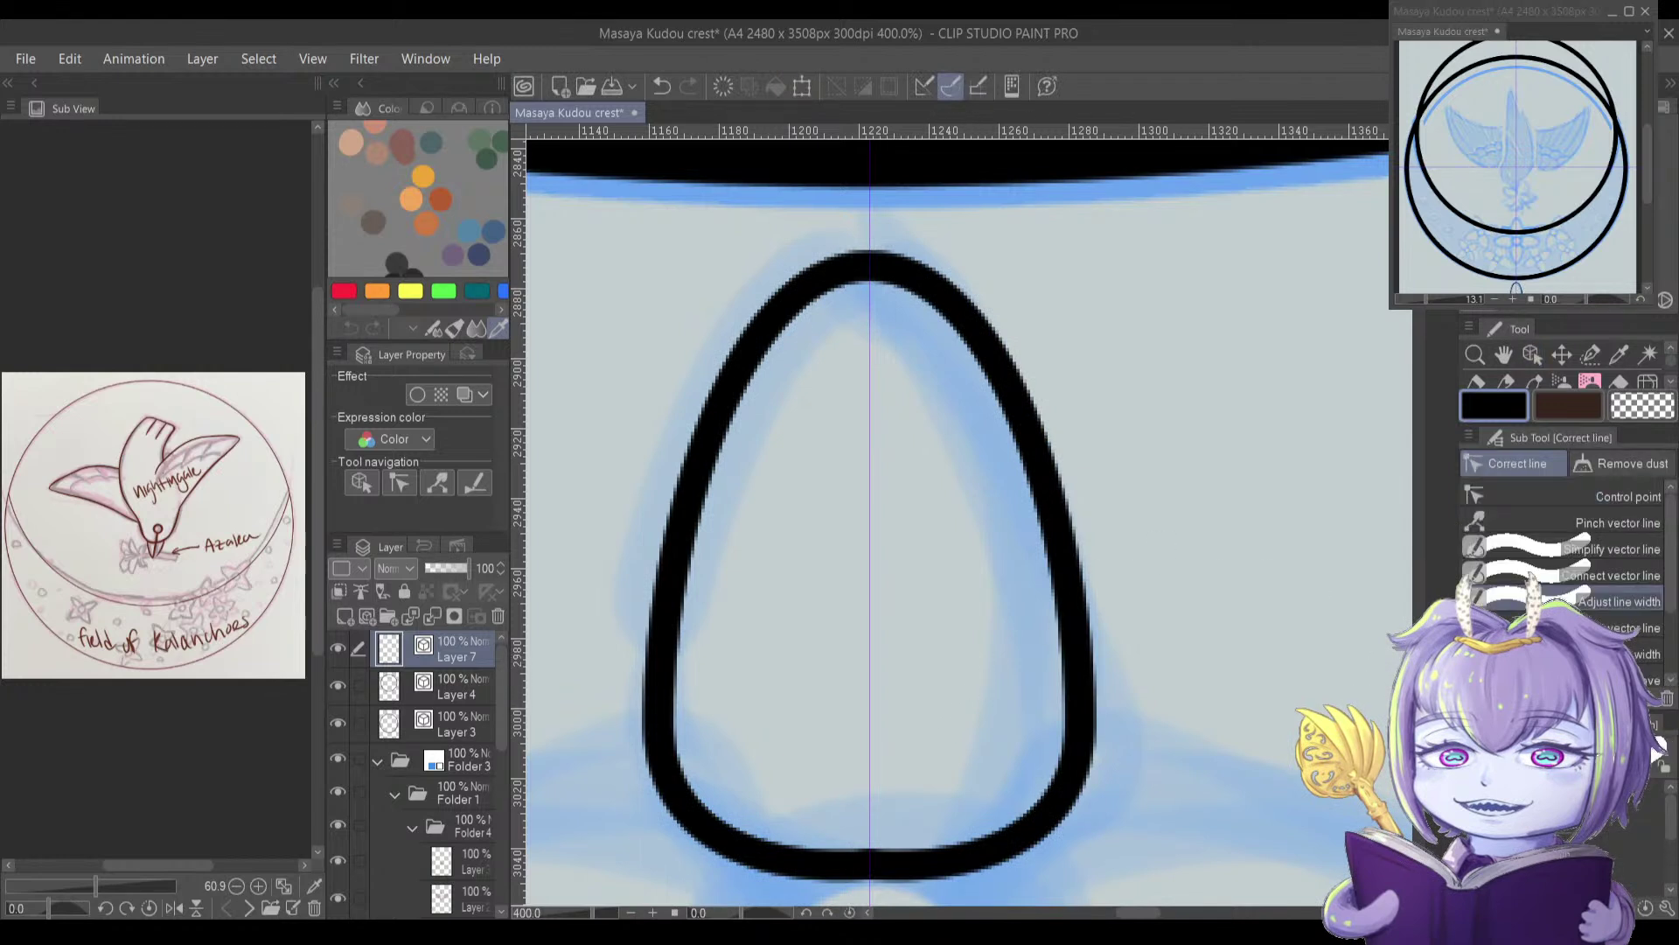
scroll(1656, 749, "down", 1)
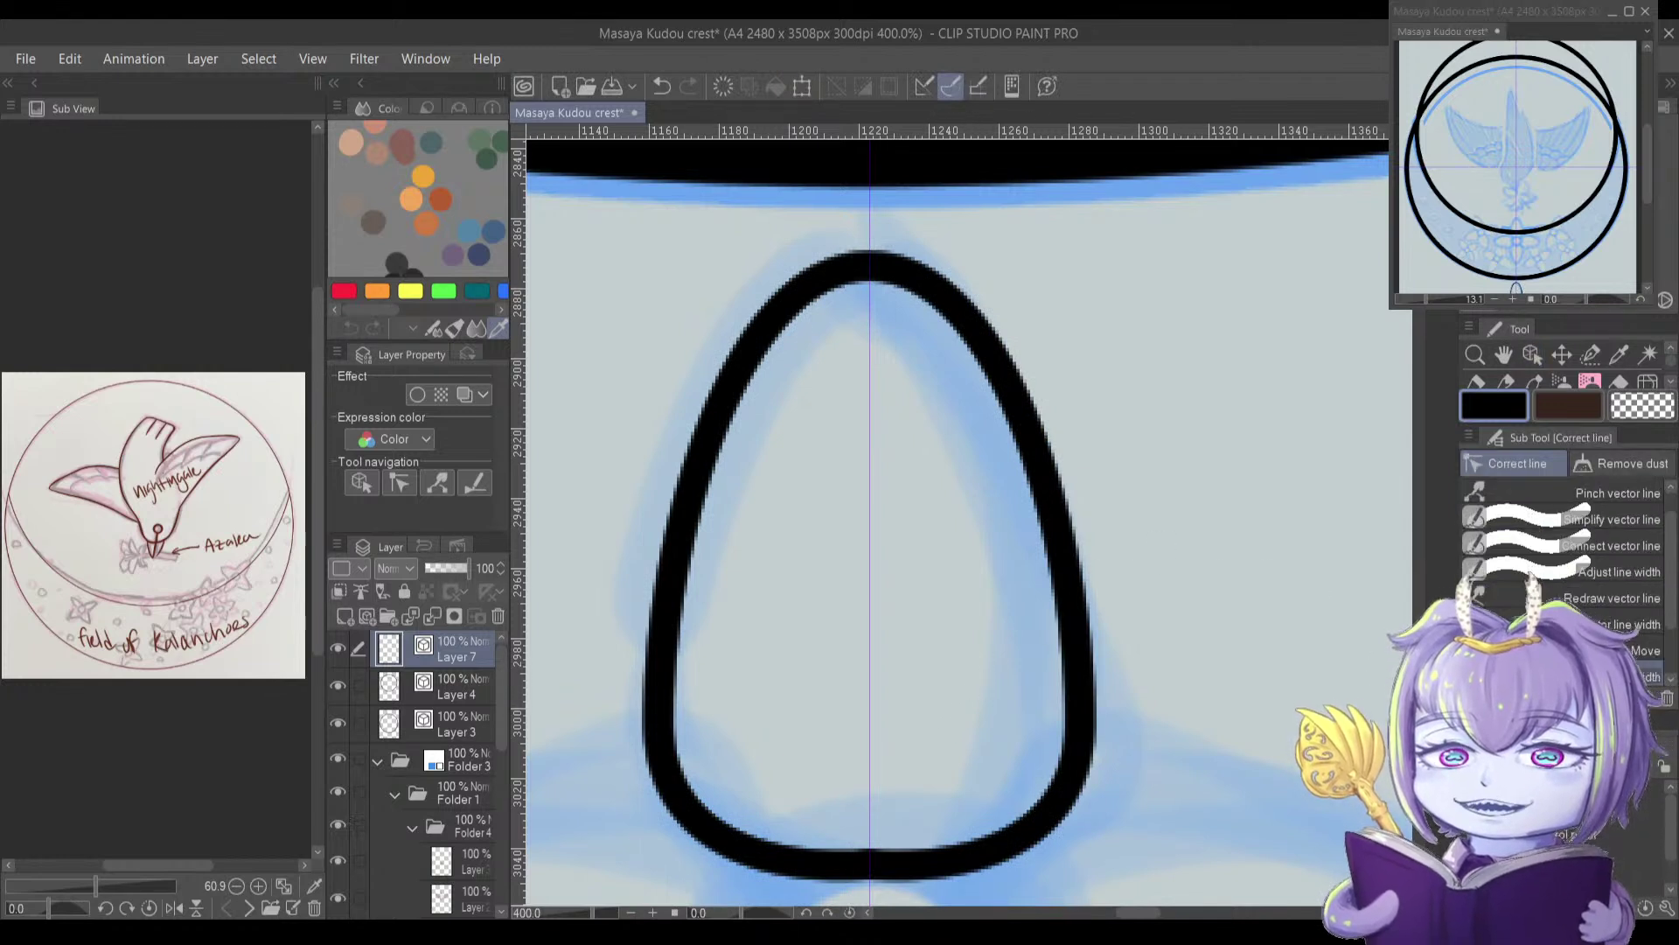
scroll(1656, 749, "down", 1)
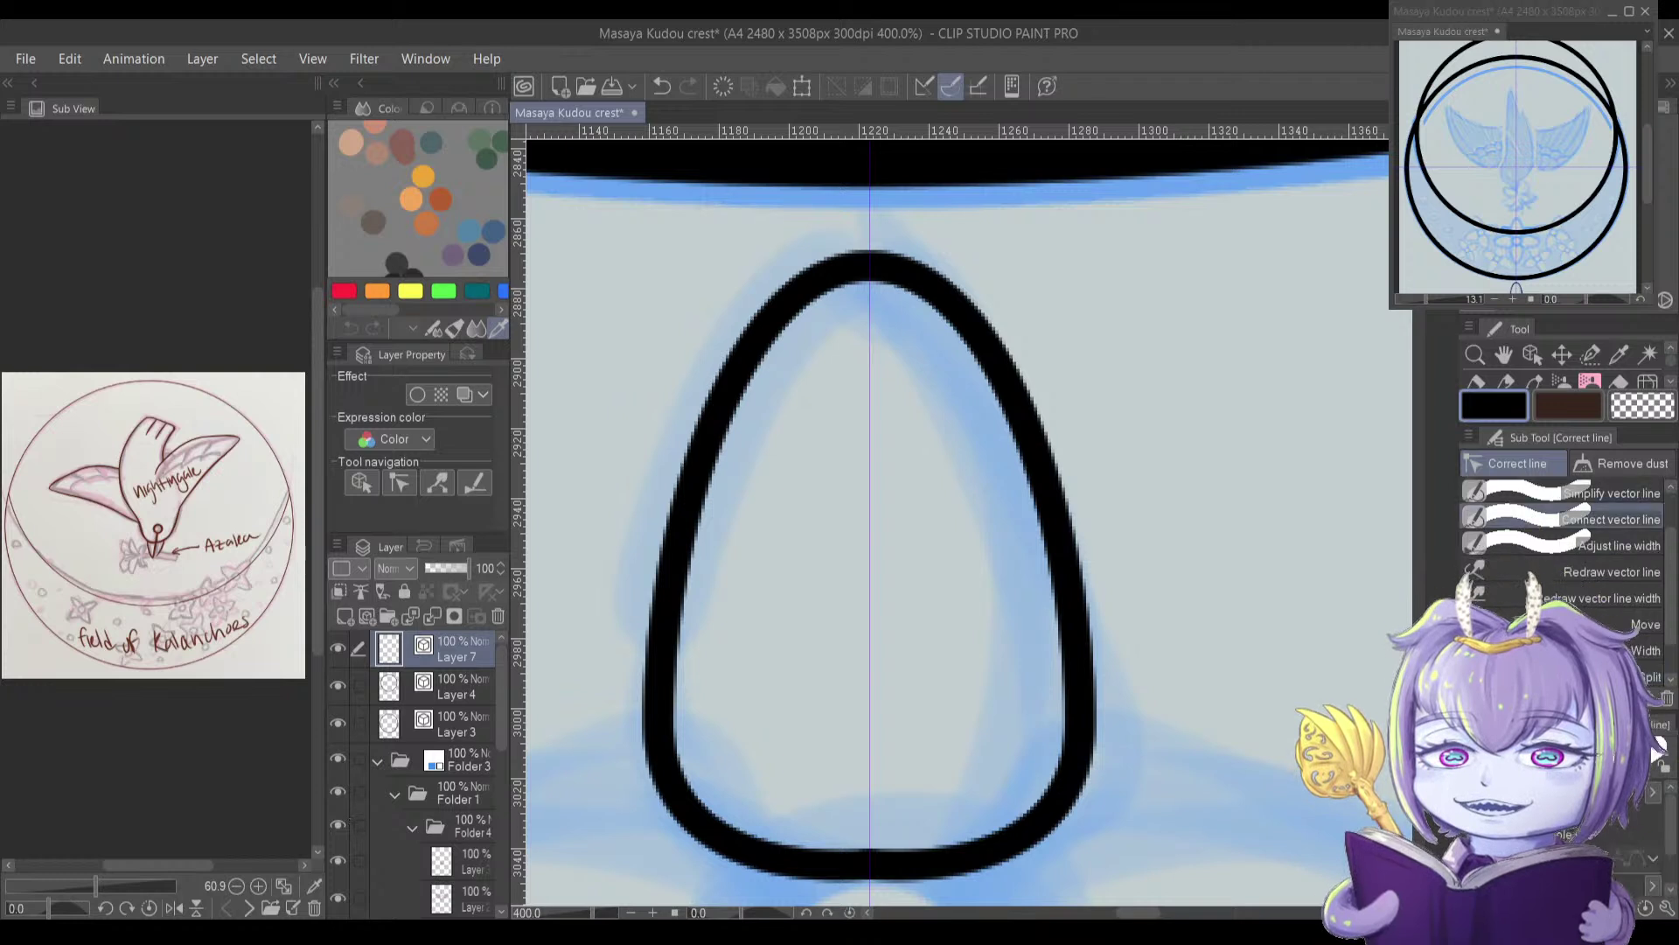
left_click_drag(862, 803, 869, 719)
left_click_drag(845, 584, 849, 789)
mouse_move(880, 379)
left_mouse_down()
mouse_move(857, 339)
mouse_move(854, 389)
left_mouse_up()
left_click_drag(859, 487, 870, 356)
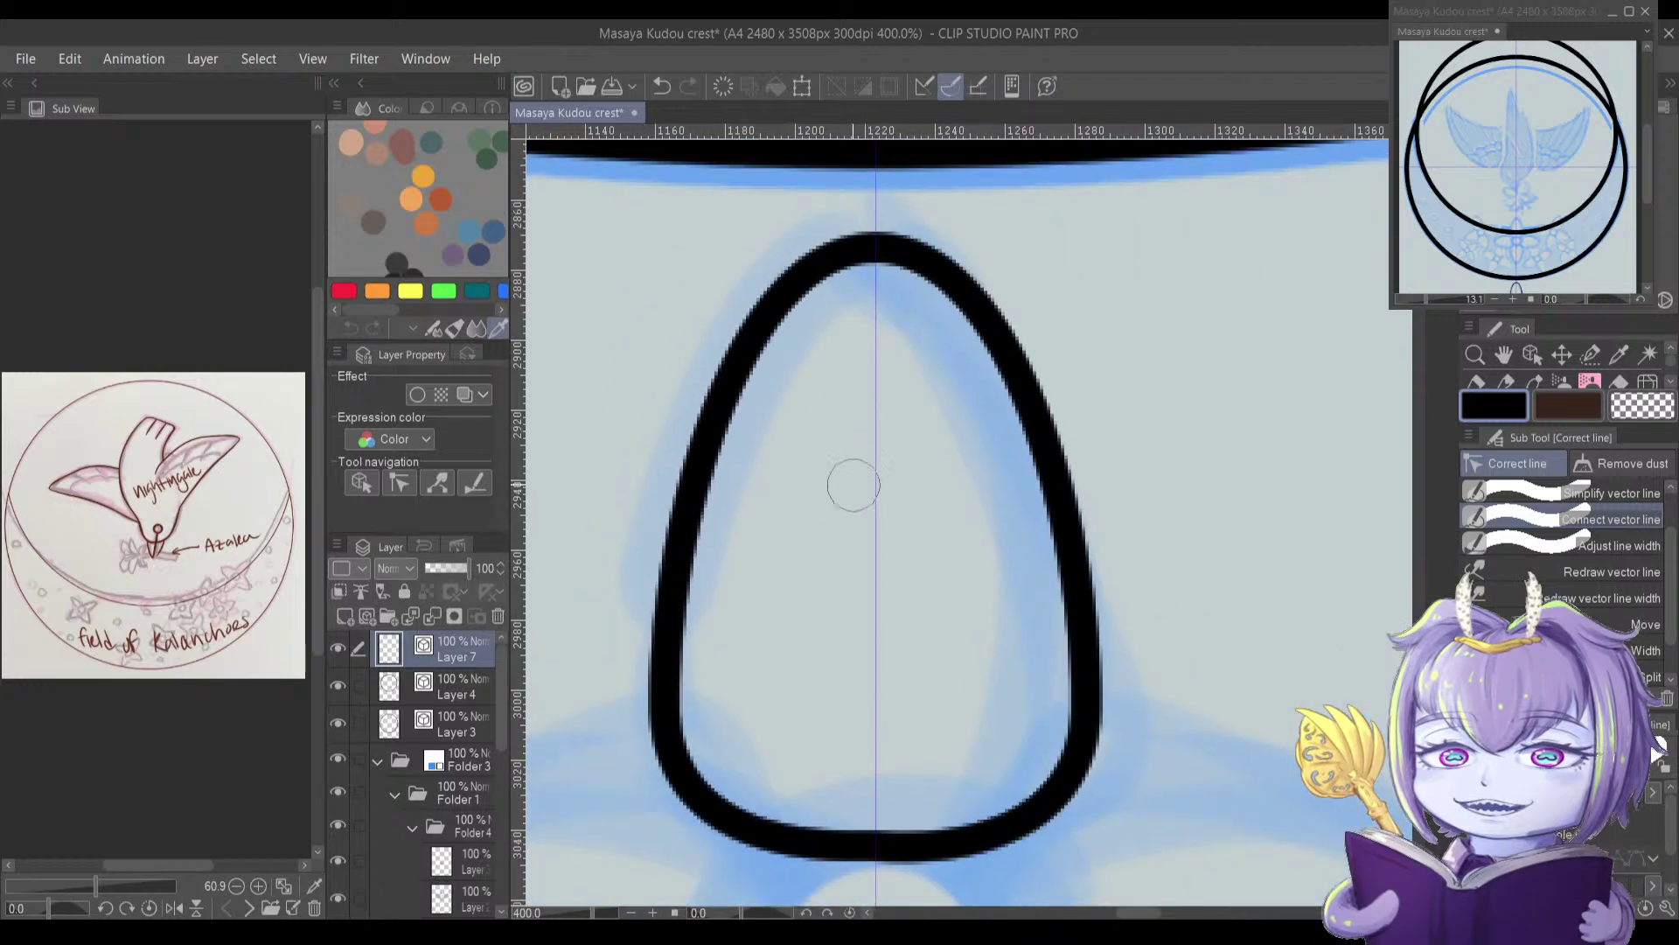
scroll(837, 498, "down", 4)
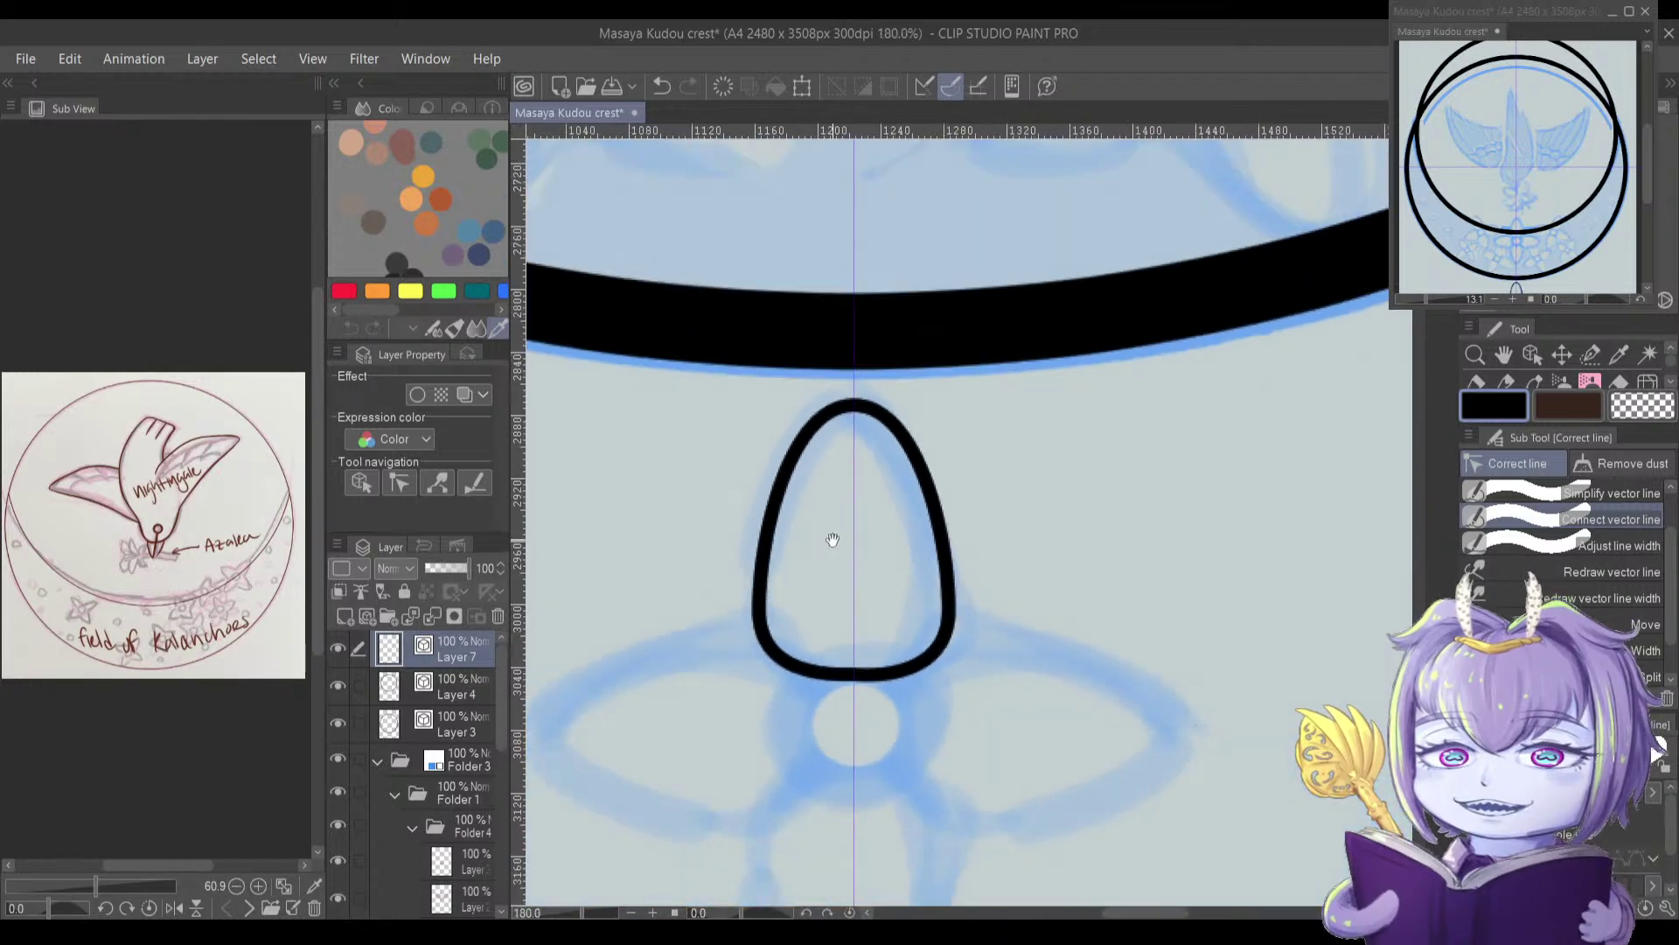
Step: Delete the surplus control point at the petal's base and move the remaining one onto the vertical guide, lengthening its curve handles
key("y")
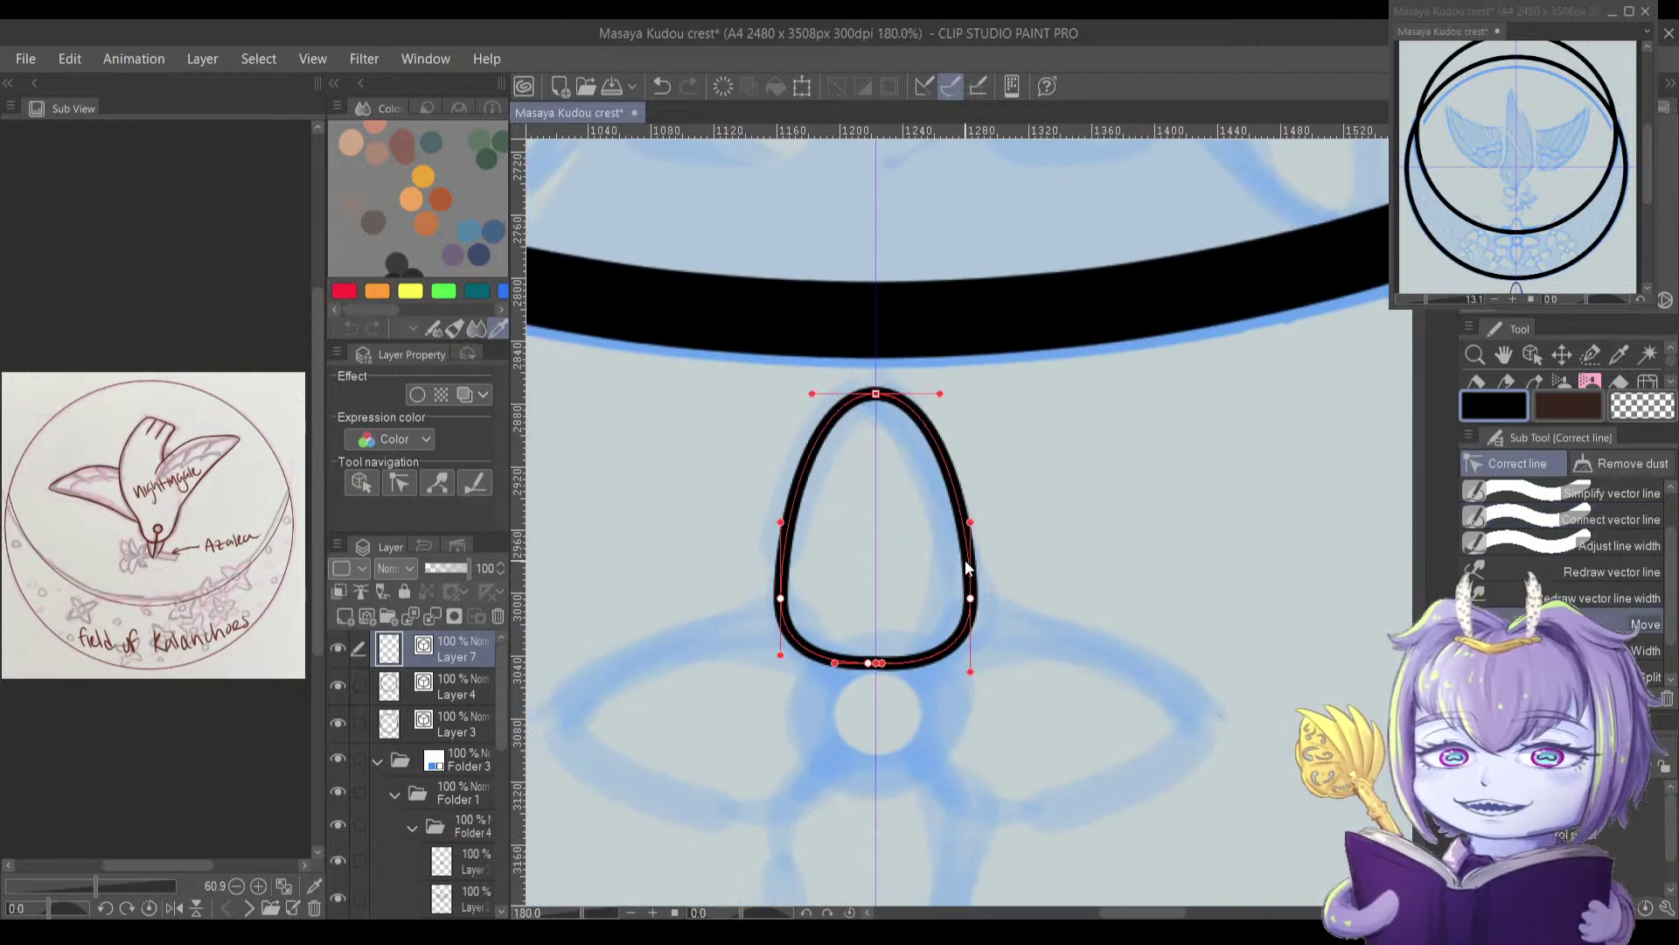
key("o")
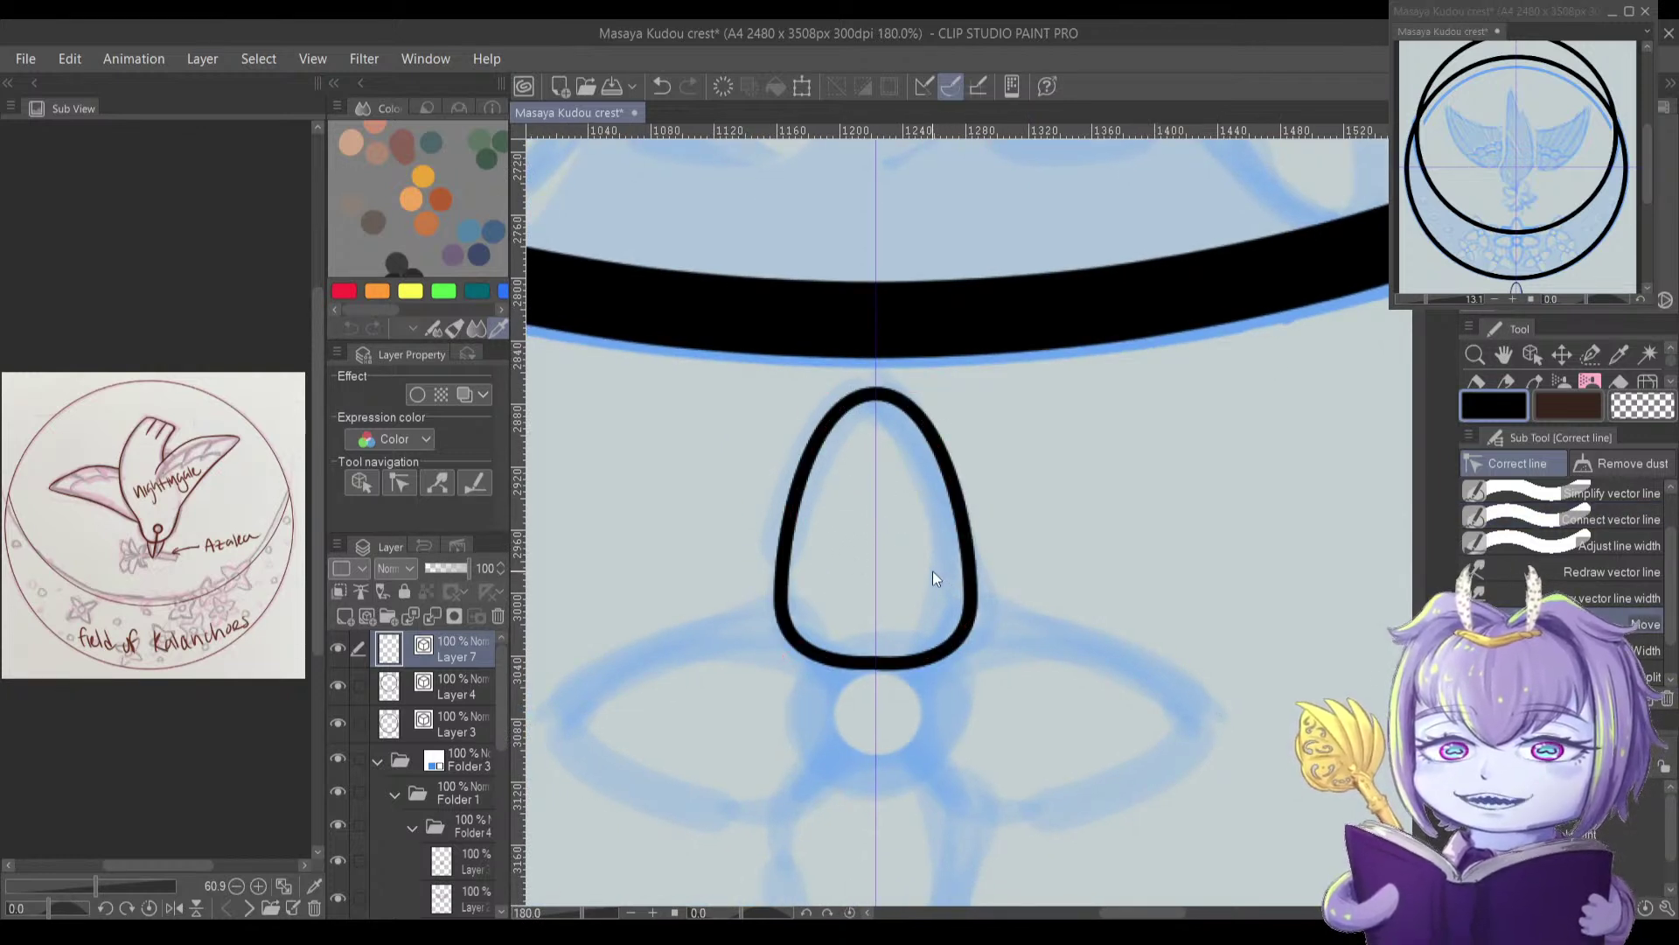
left_click(959, 542)
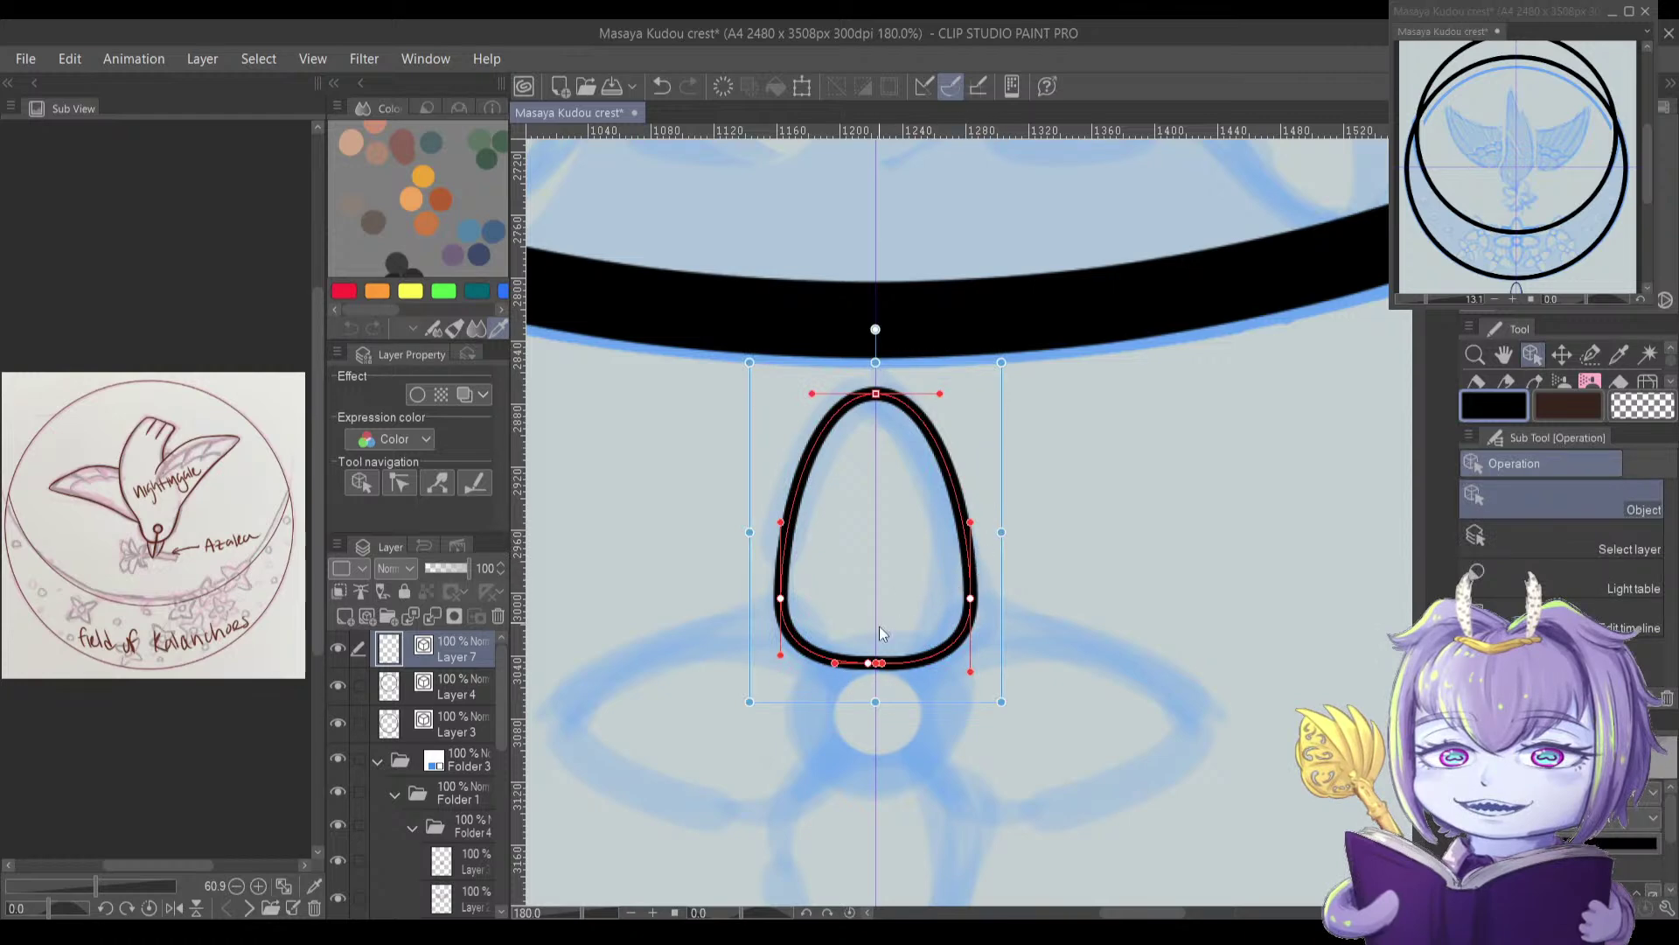
scroll(874, 660, "up", 8)
key("y")
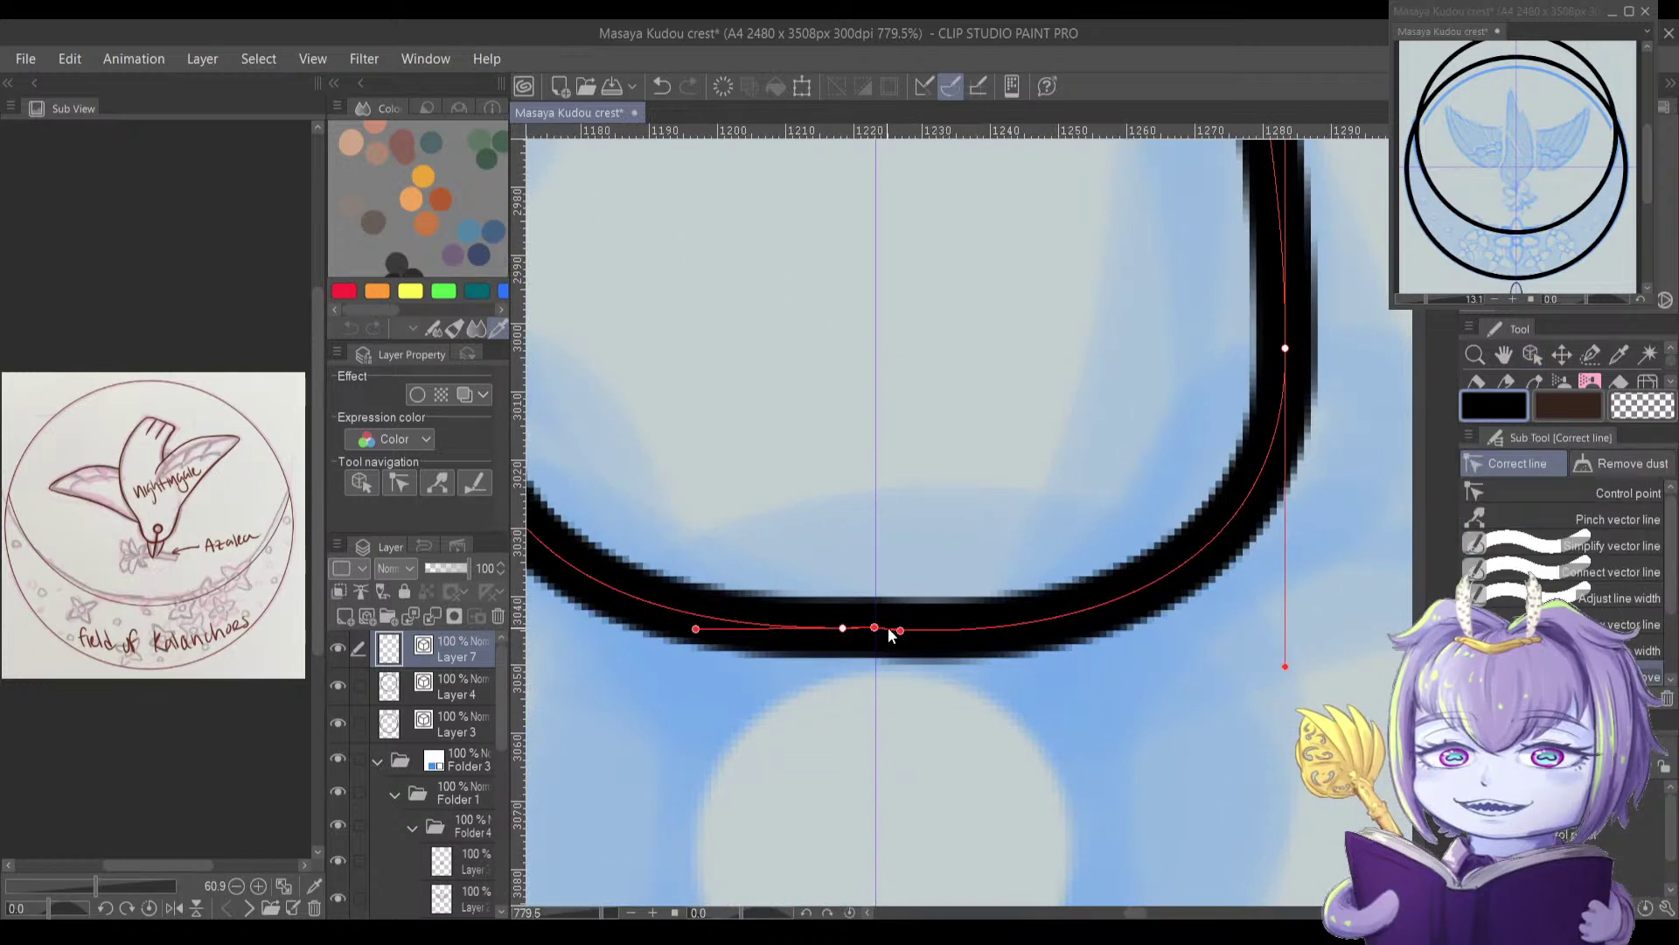
scroll(885, 631, "up", 2)
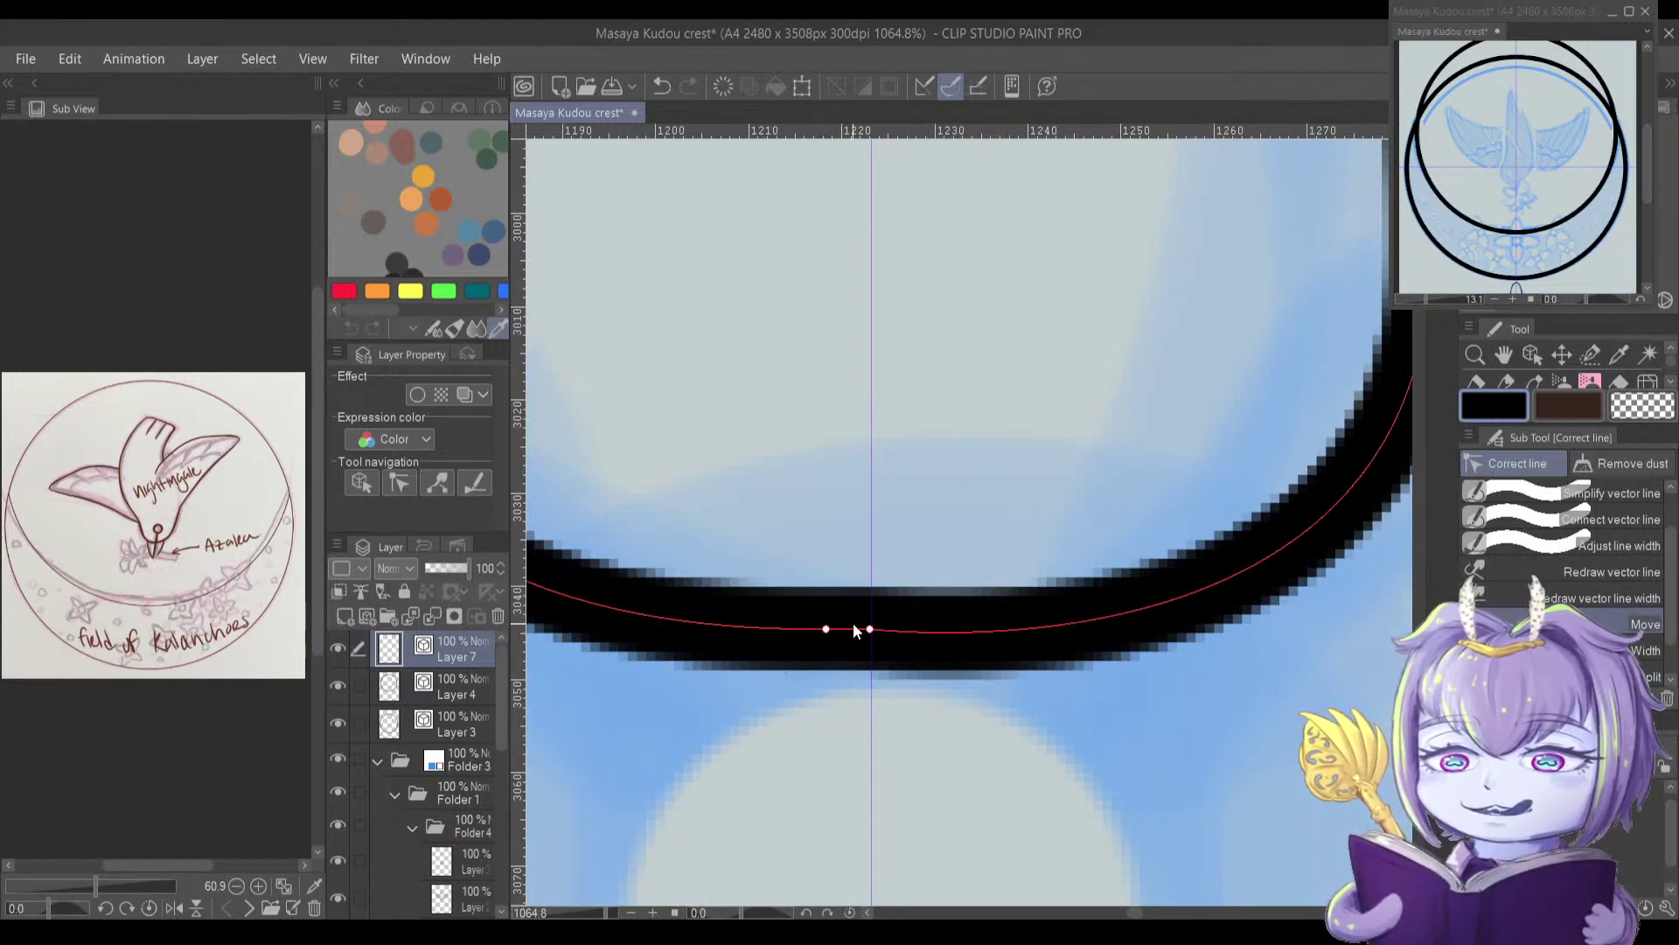
left_click(826, 630)
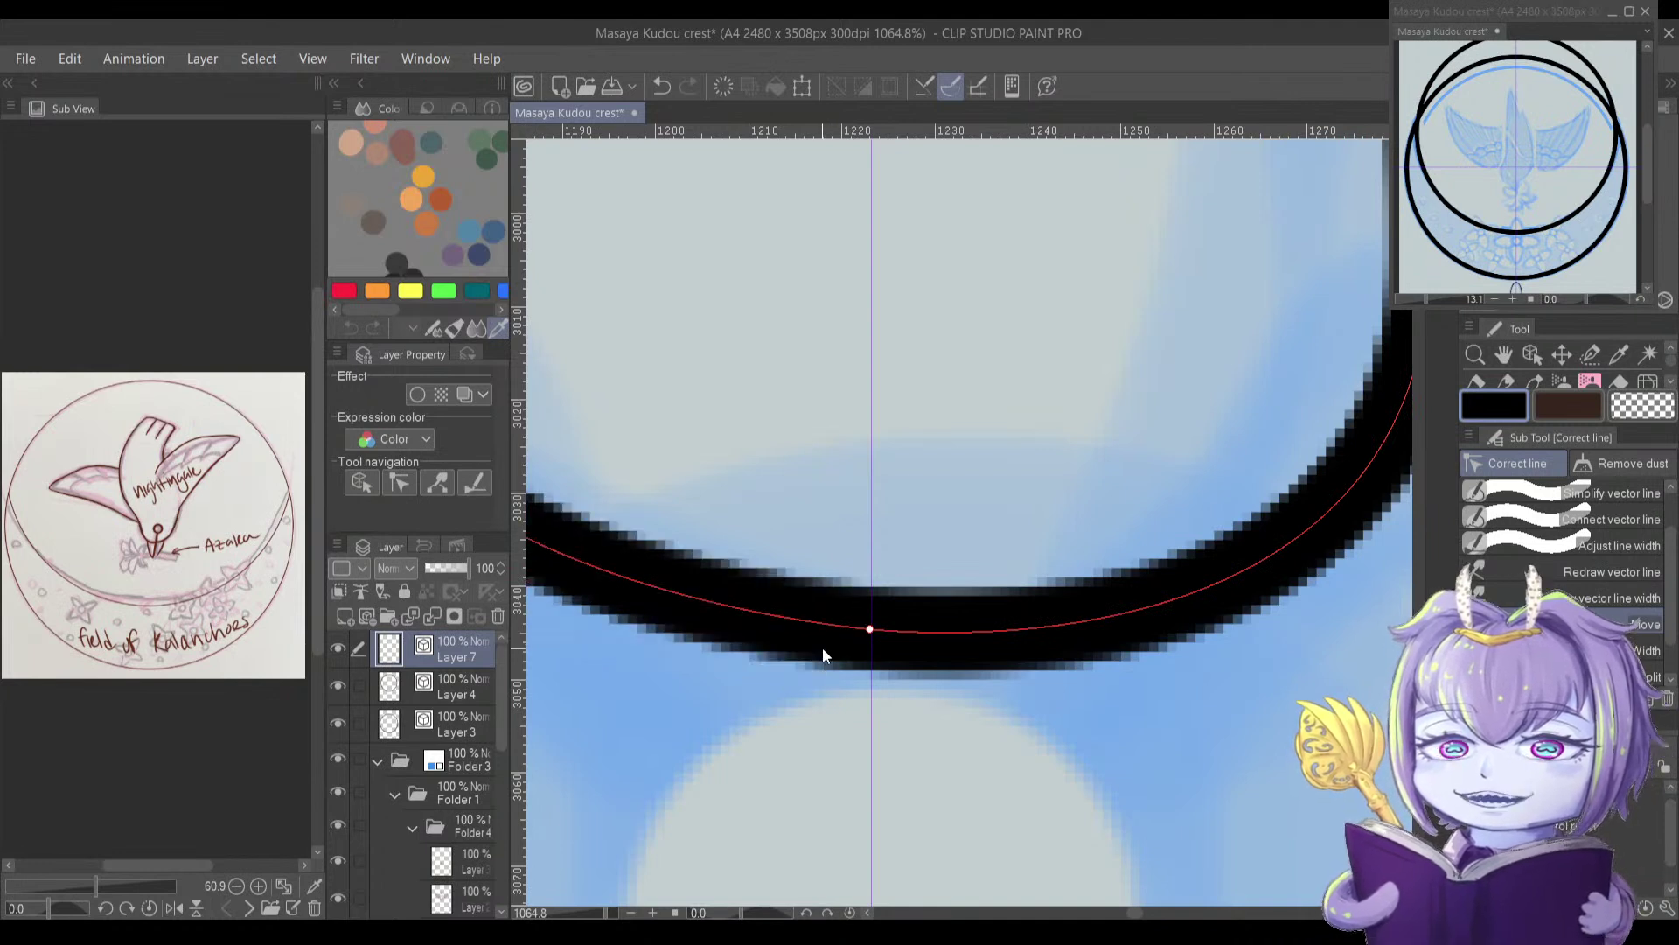
key("ctrl+z")
left_click(869, 630)
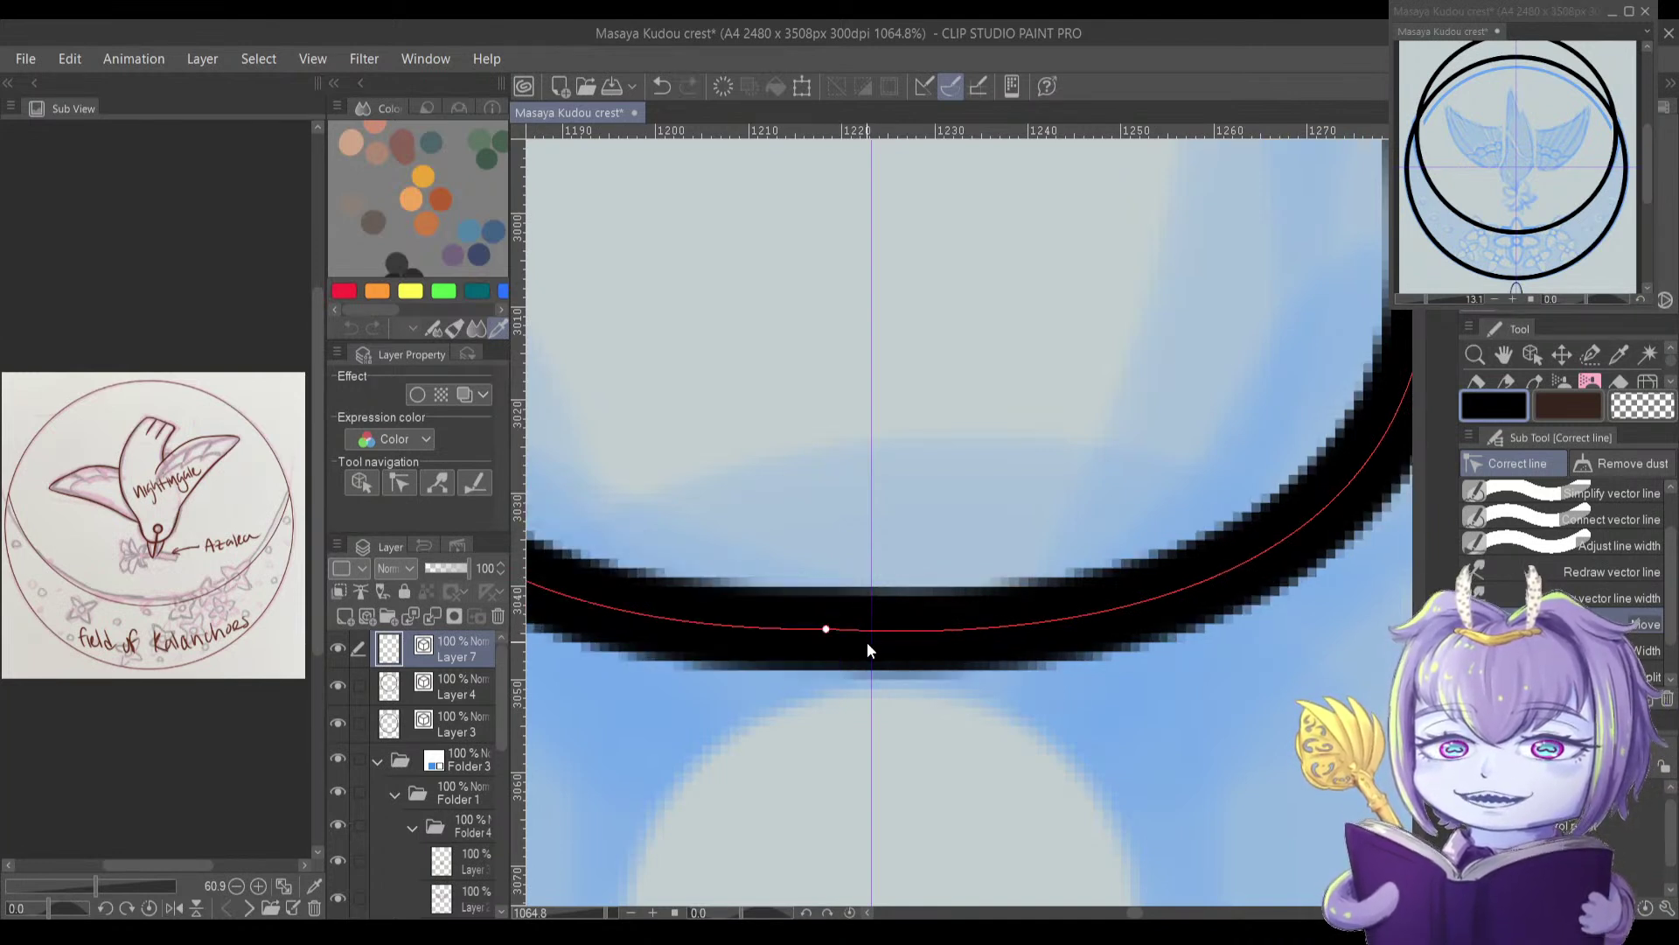
left_click_drag(827, 629, 1103, 634)
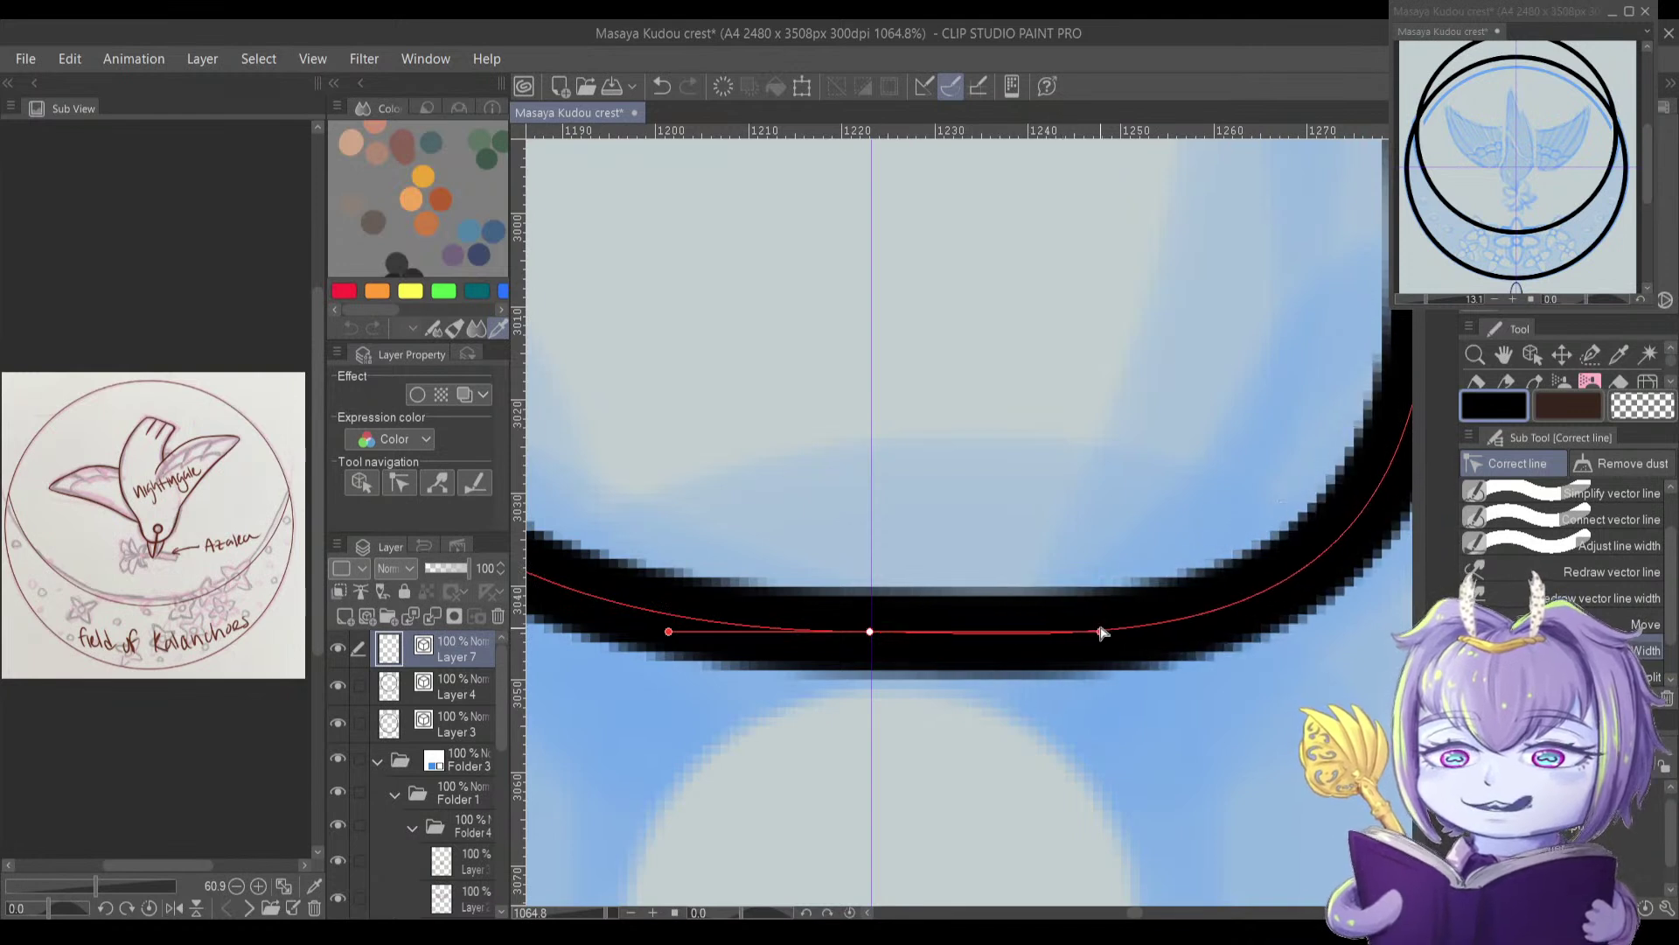
Step: Level the curve handles of the base control point so the petal's base runs flat across the guide
key("period")
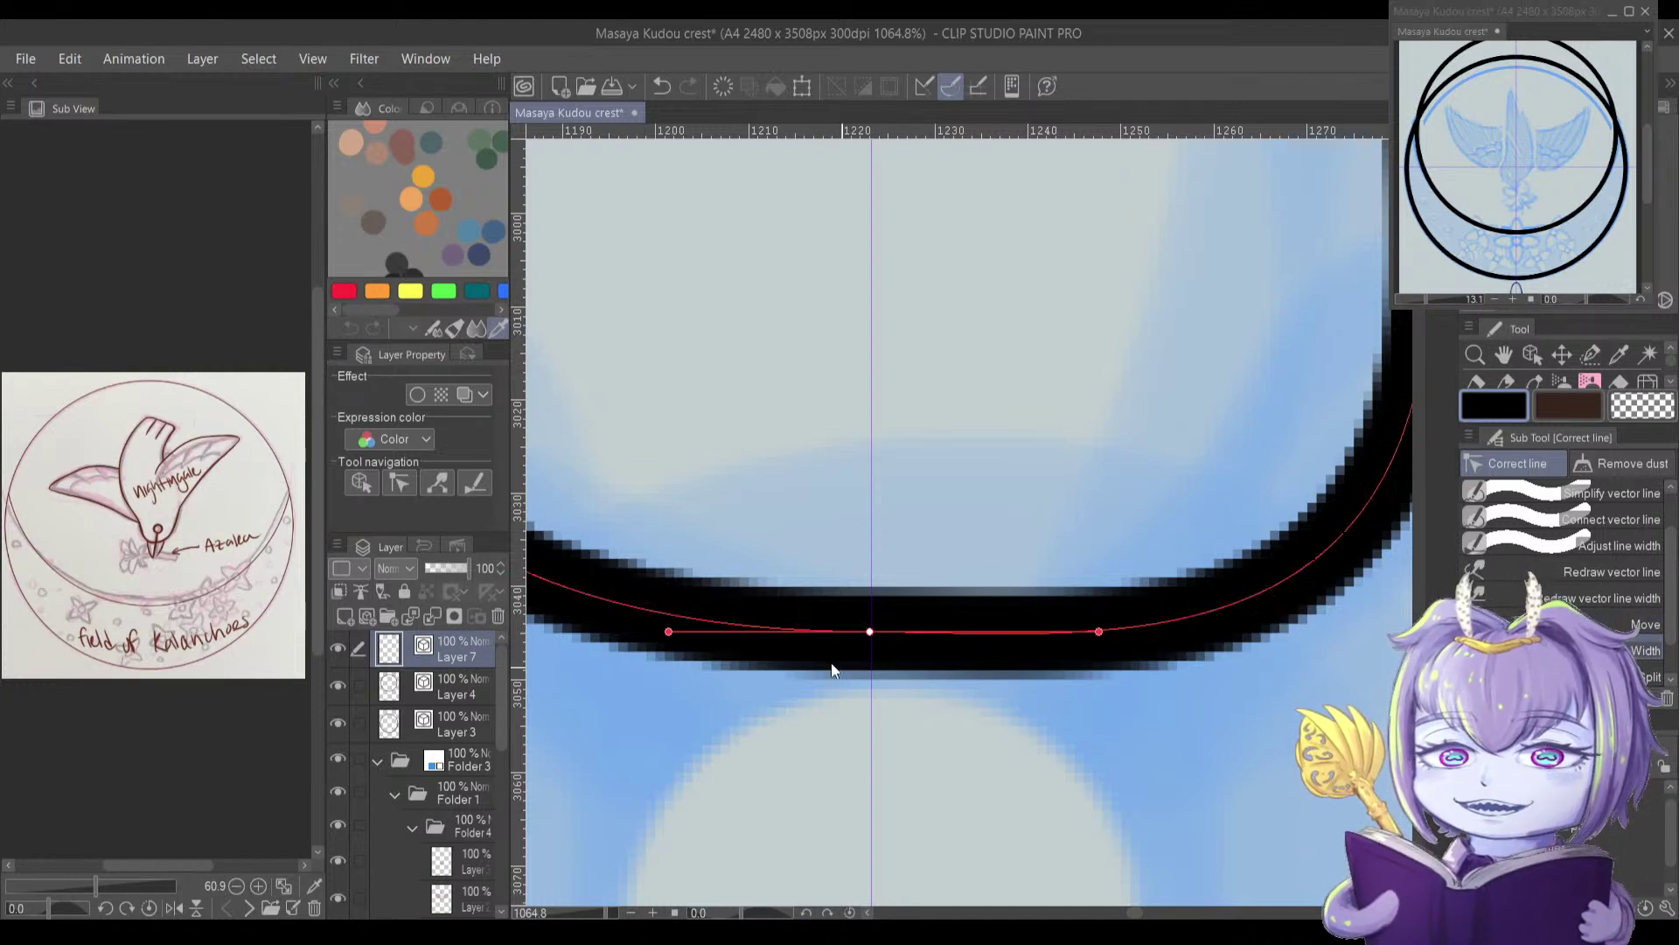
left_click(871, 632)
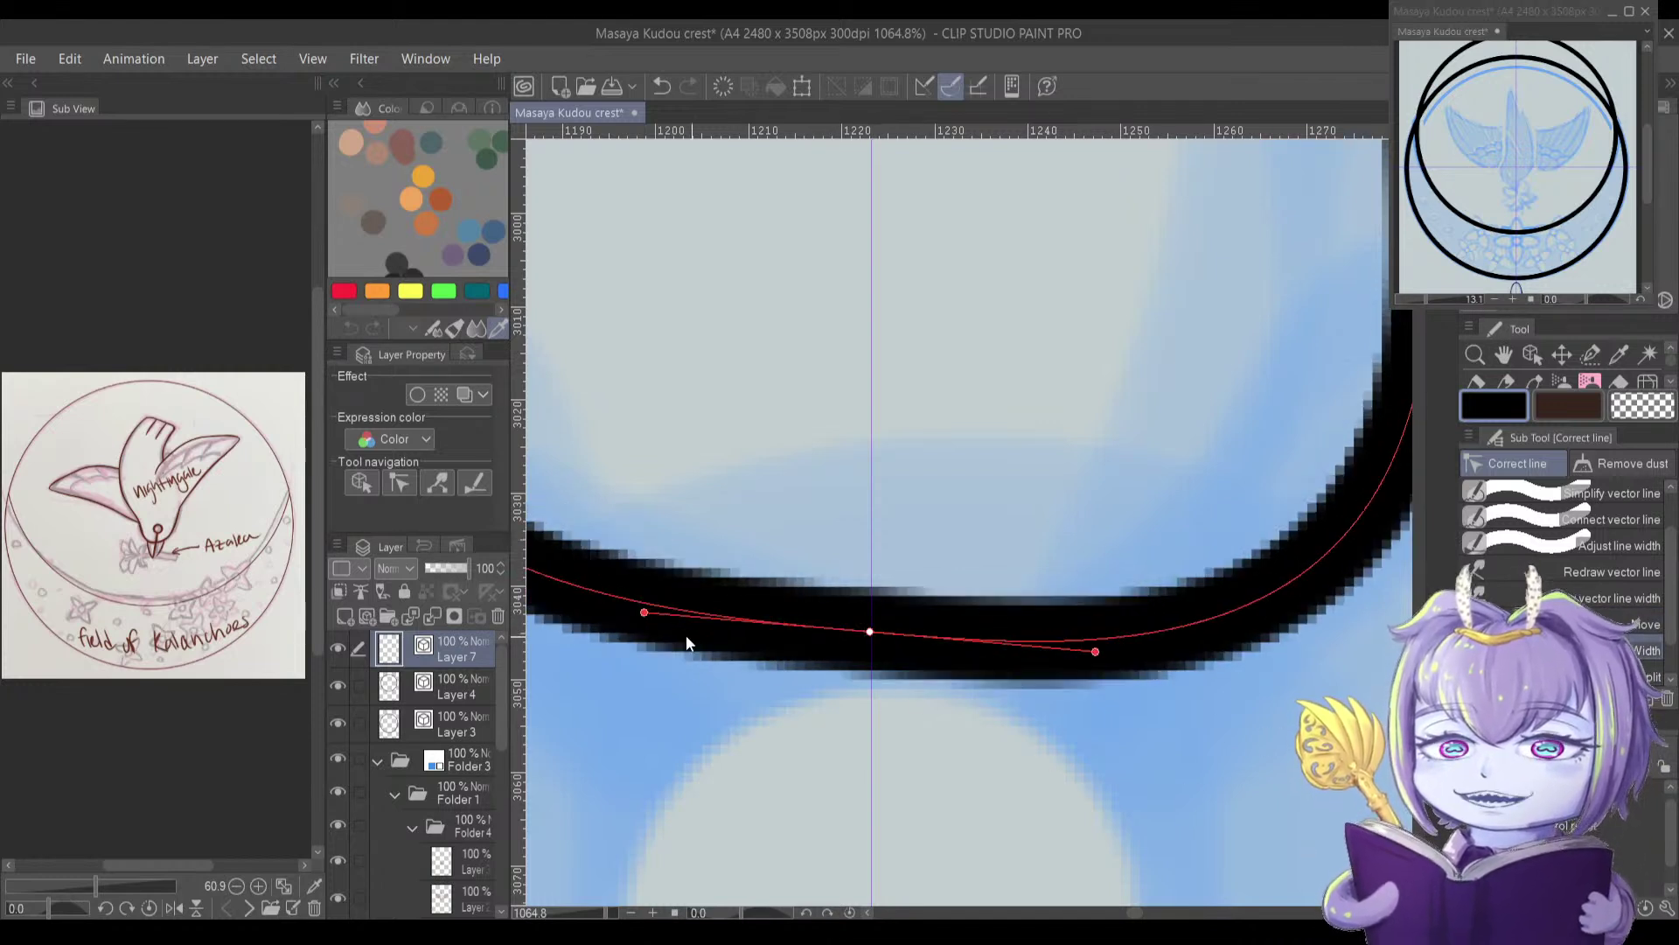
mouse_move(655, 618)
left_mouse_down()
mouse_move(650, 642)
mouse_move(644, 621)
left_mouse_up()
key("ctrl+z")
key("ctrl+z")
left_click(871, 633)
left_click(873, 633)
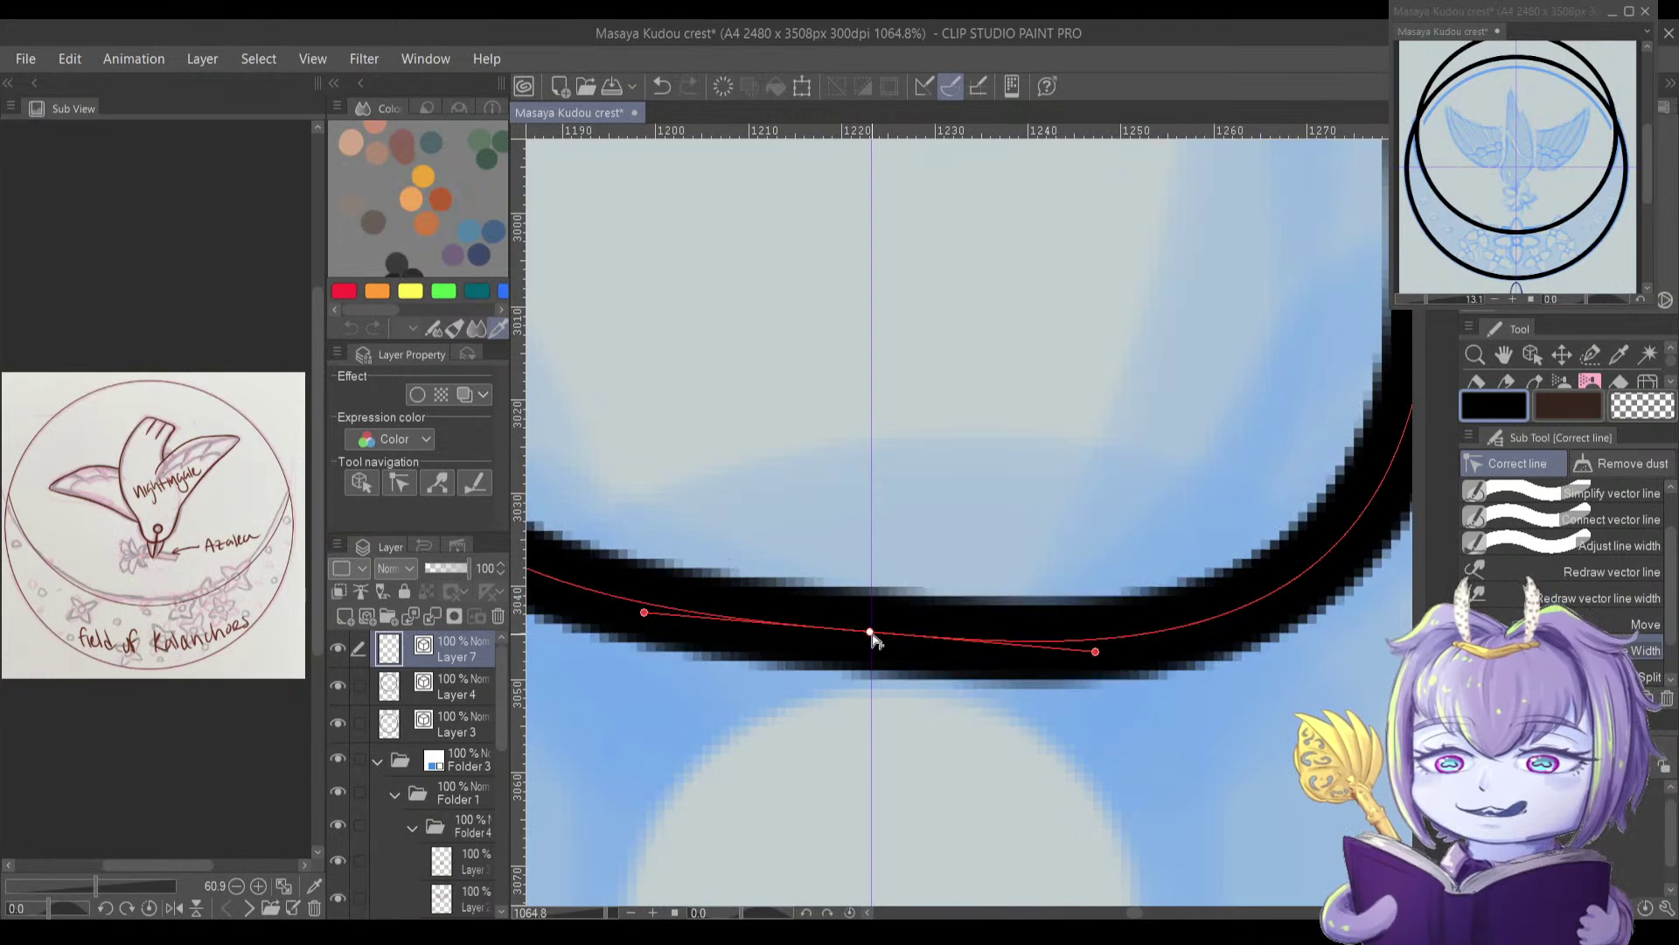
left_click_drag(872, 642, 873, 636)
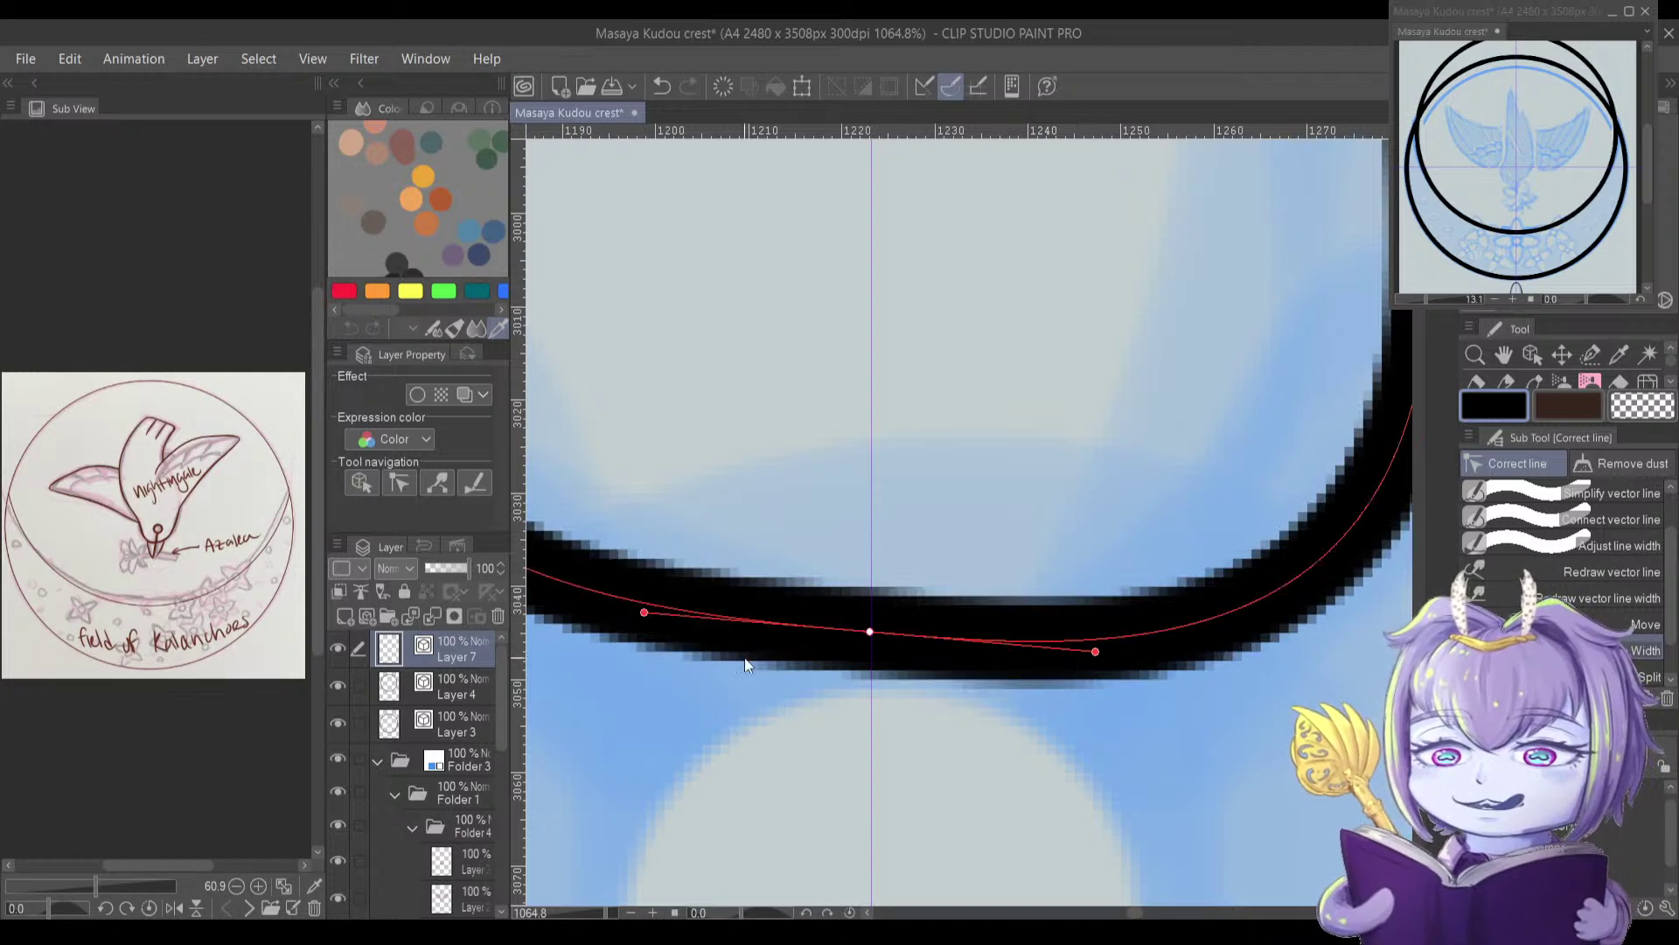
left_click_drag(644, 616, 640, 633)
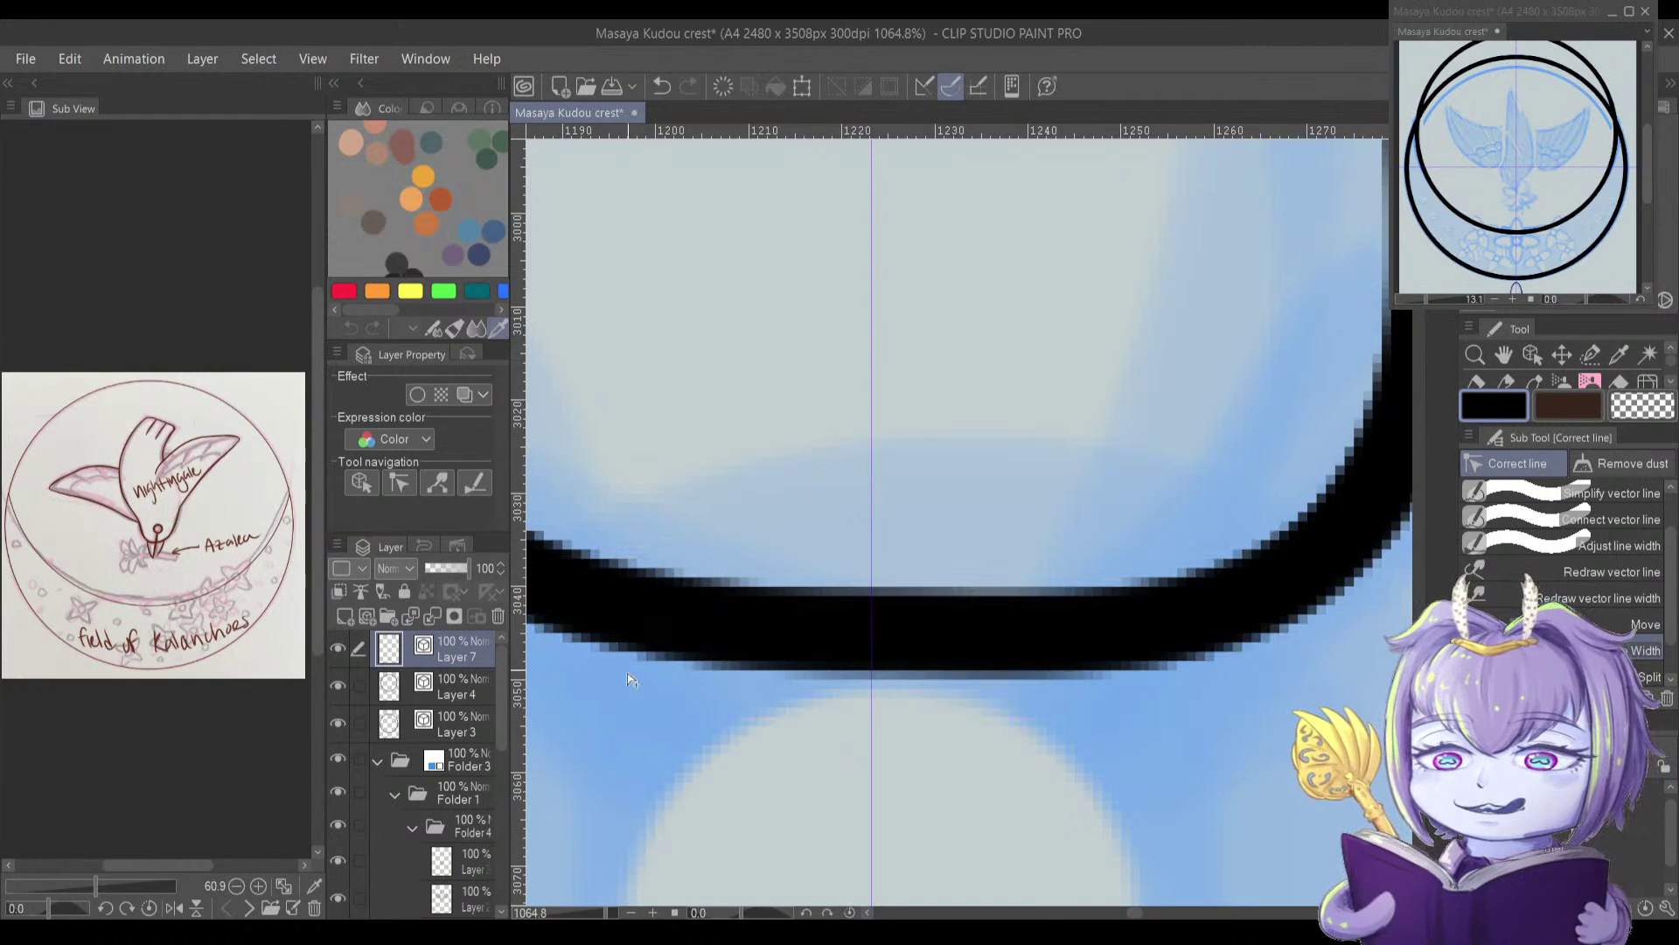
scroll(765, 577, "down", 8)
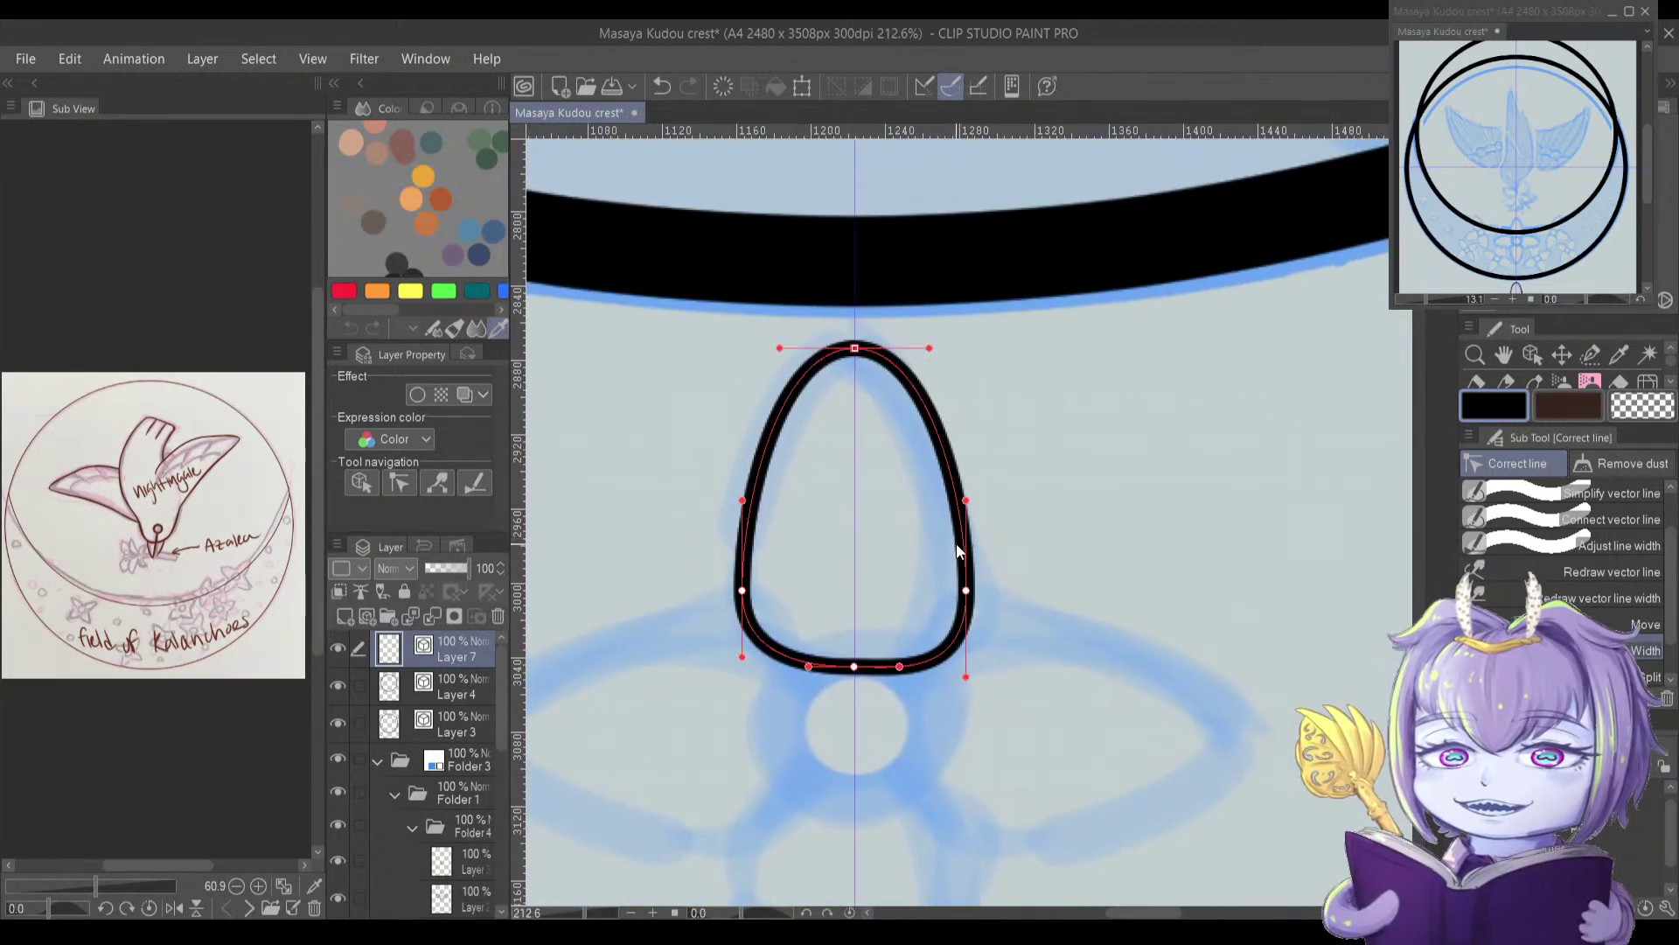
Step: Narrow the petal slightly about the vertical guide, checking it against the whole crest in the second view
key("o")
left_click(968, 561)
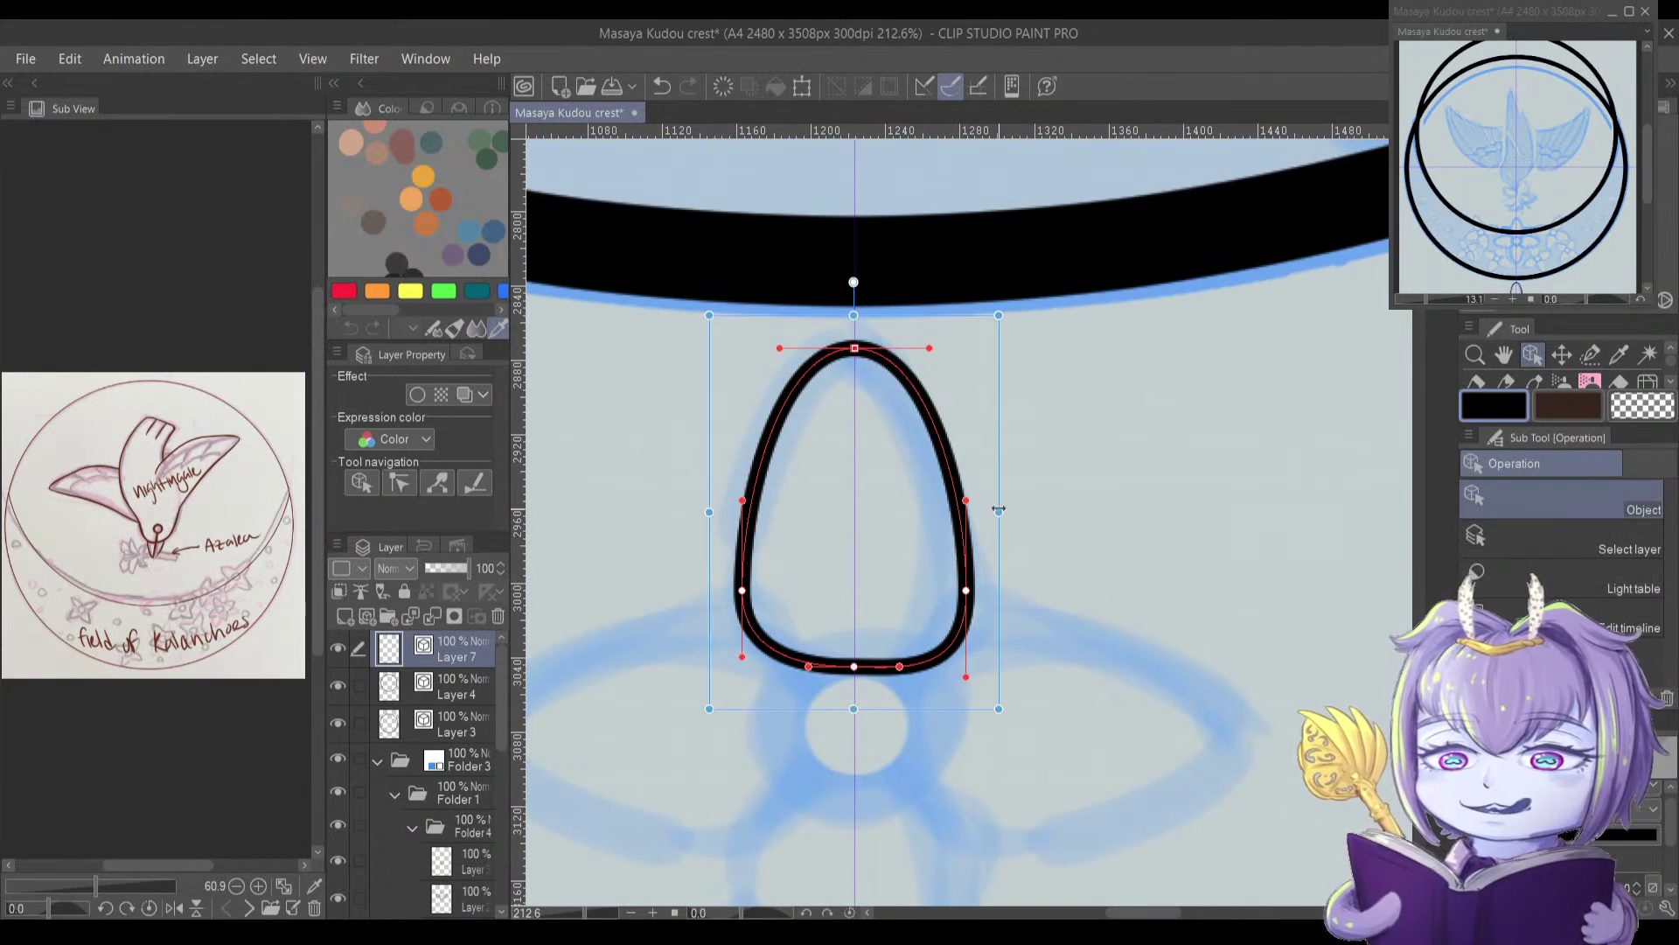
mouse_move(997, 512)
left_mouse_down()
mouse_move(977, 514)
mouse_move(973, 543)
left_mouse_up()
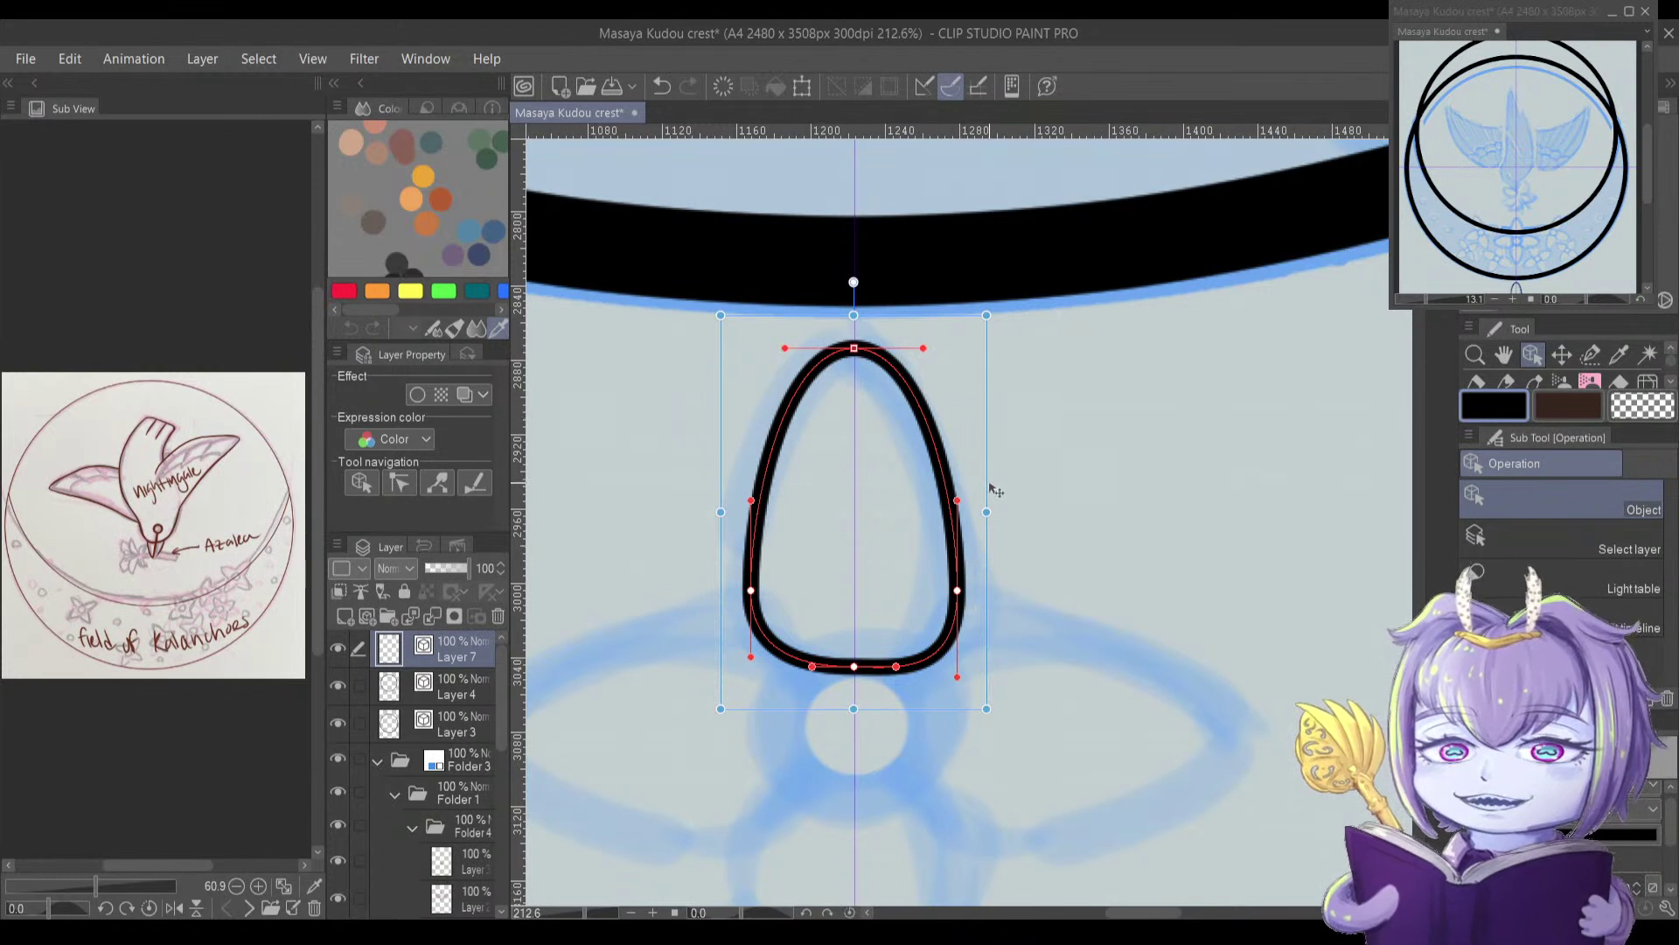
left_click_drag(1648, 179, 1653, 200)
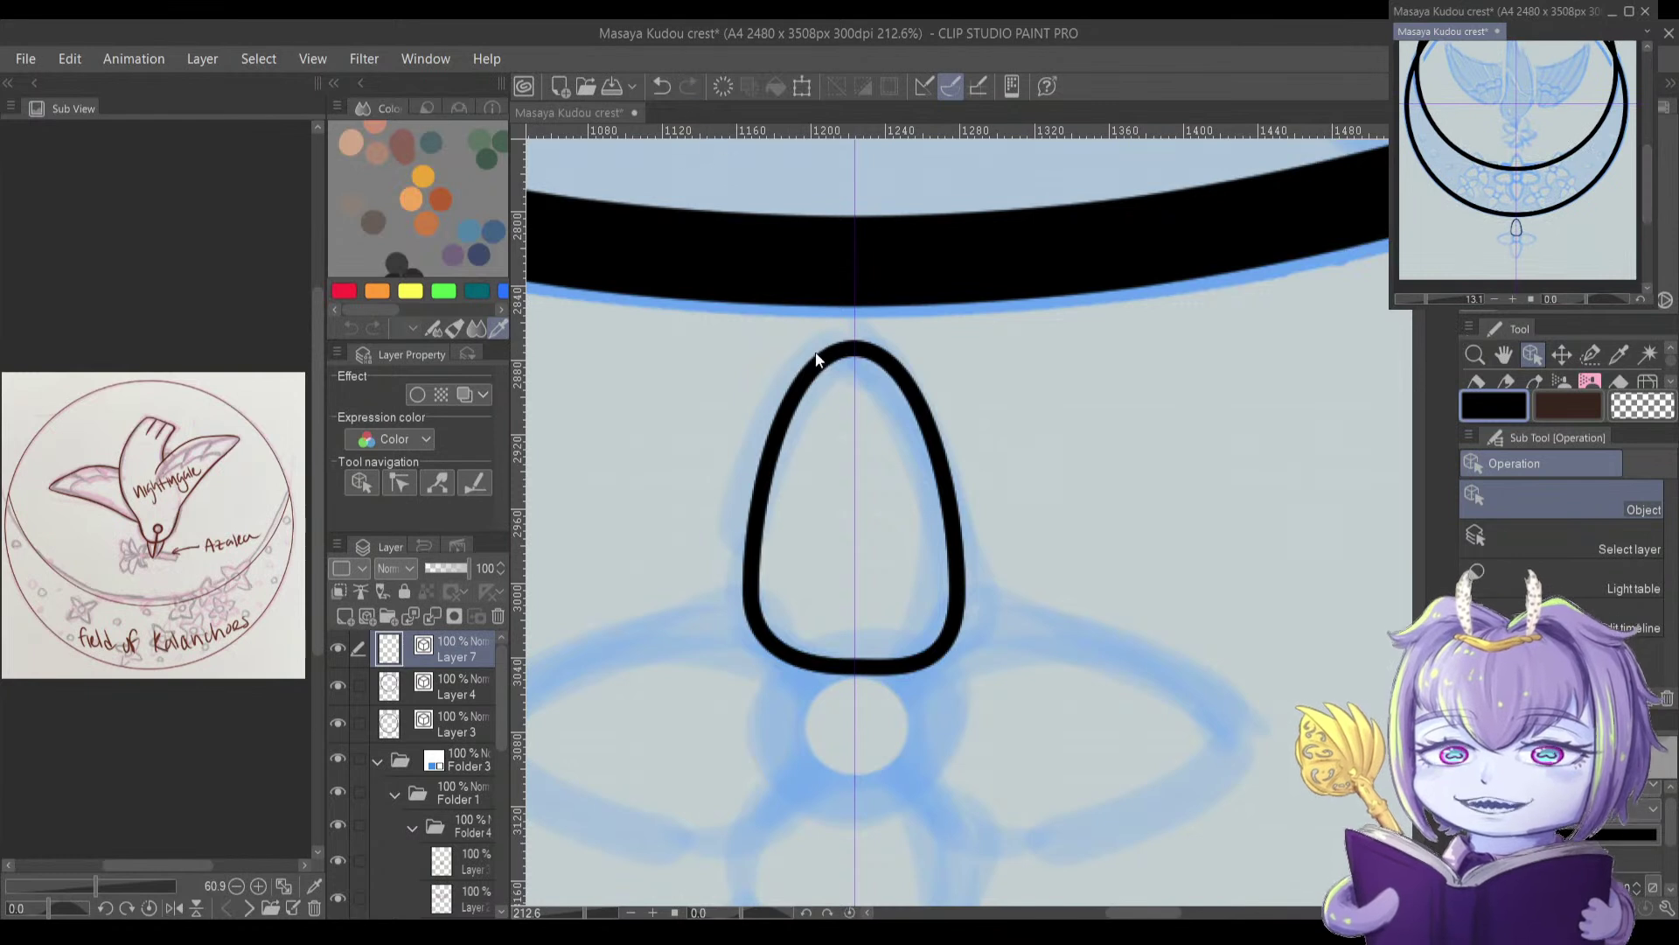
Step: Extend the lower handle of the petal's left control point downward to match the right corner's curve
left_click(860, 498)
scroll(862, 495, "down", 1)
left_click(901, 618)
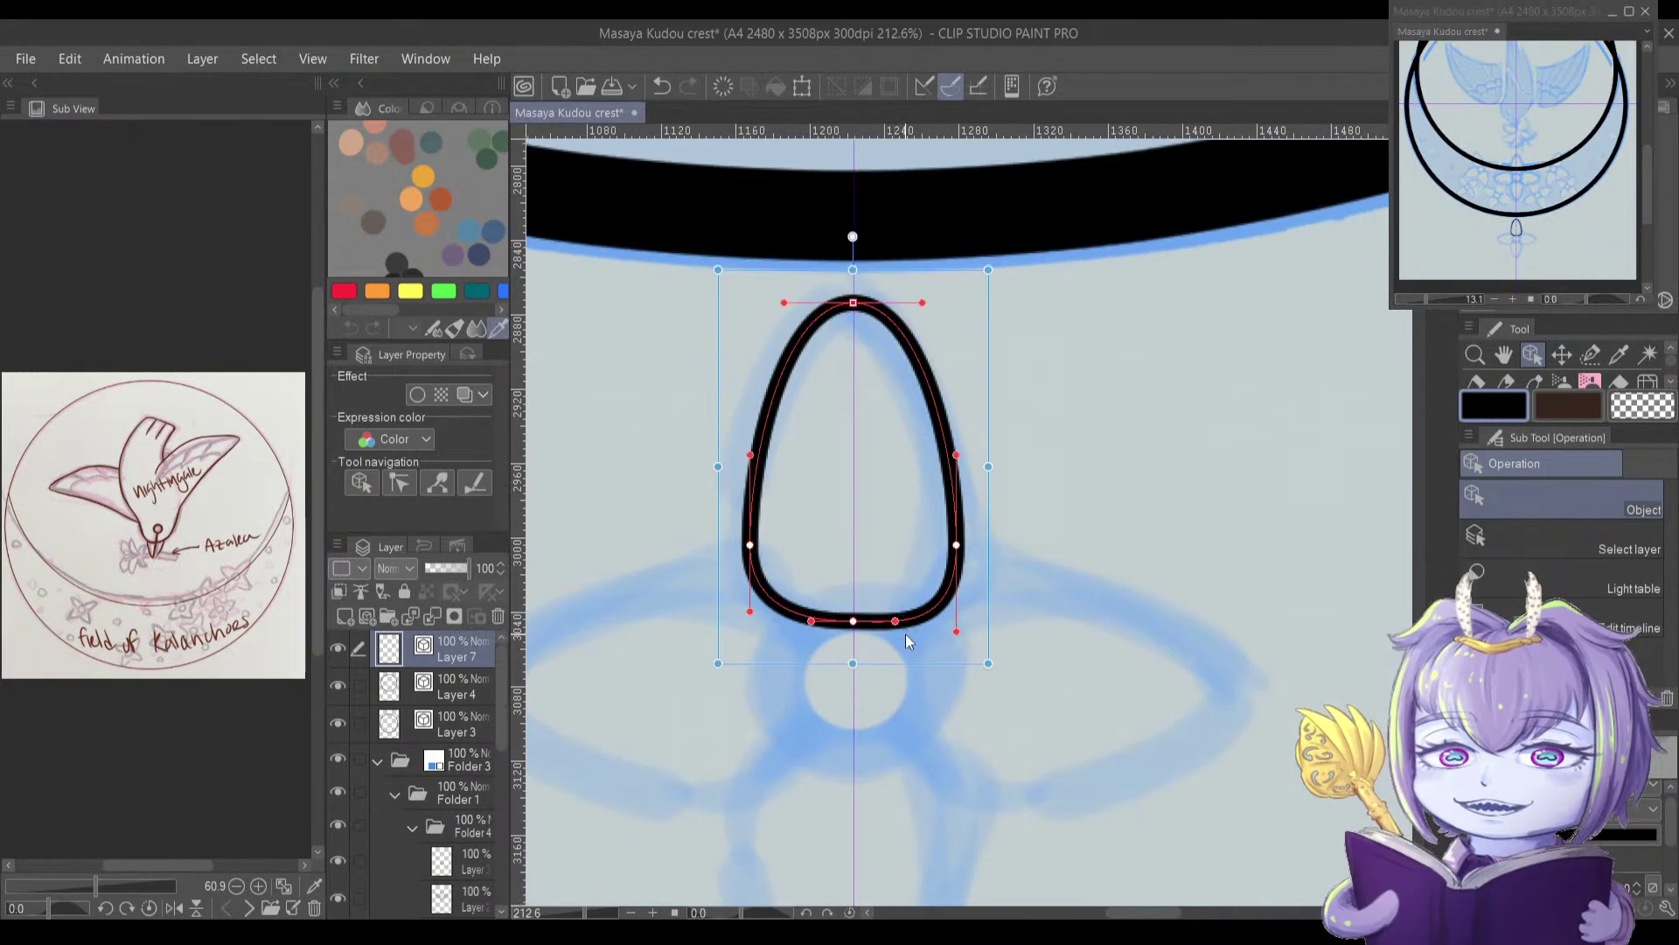
scroll(757, 615, "up", 2)
left_click_drag(759, 623, 758, 639)
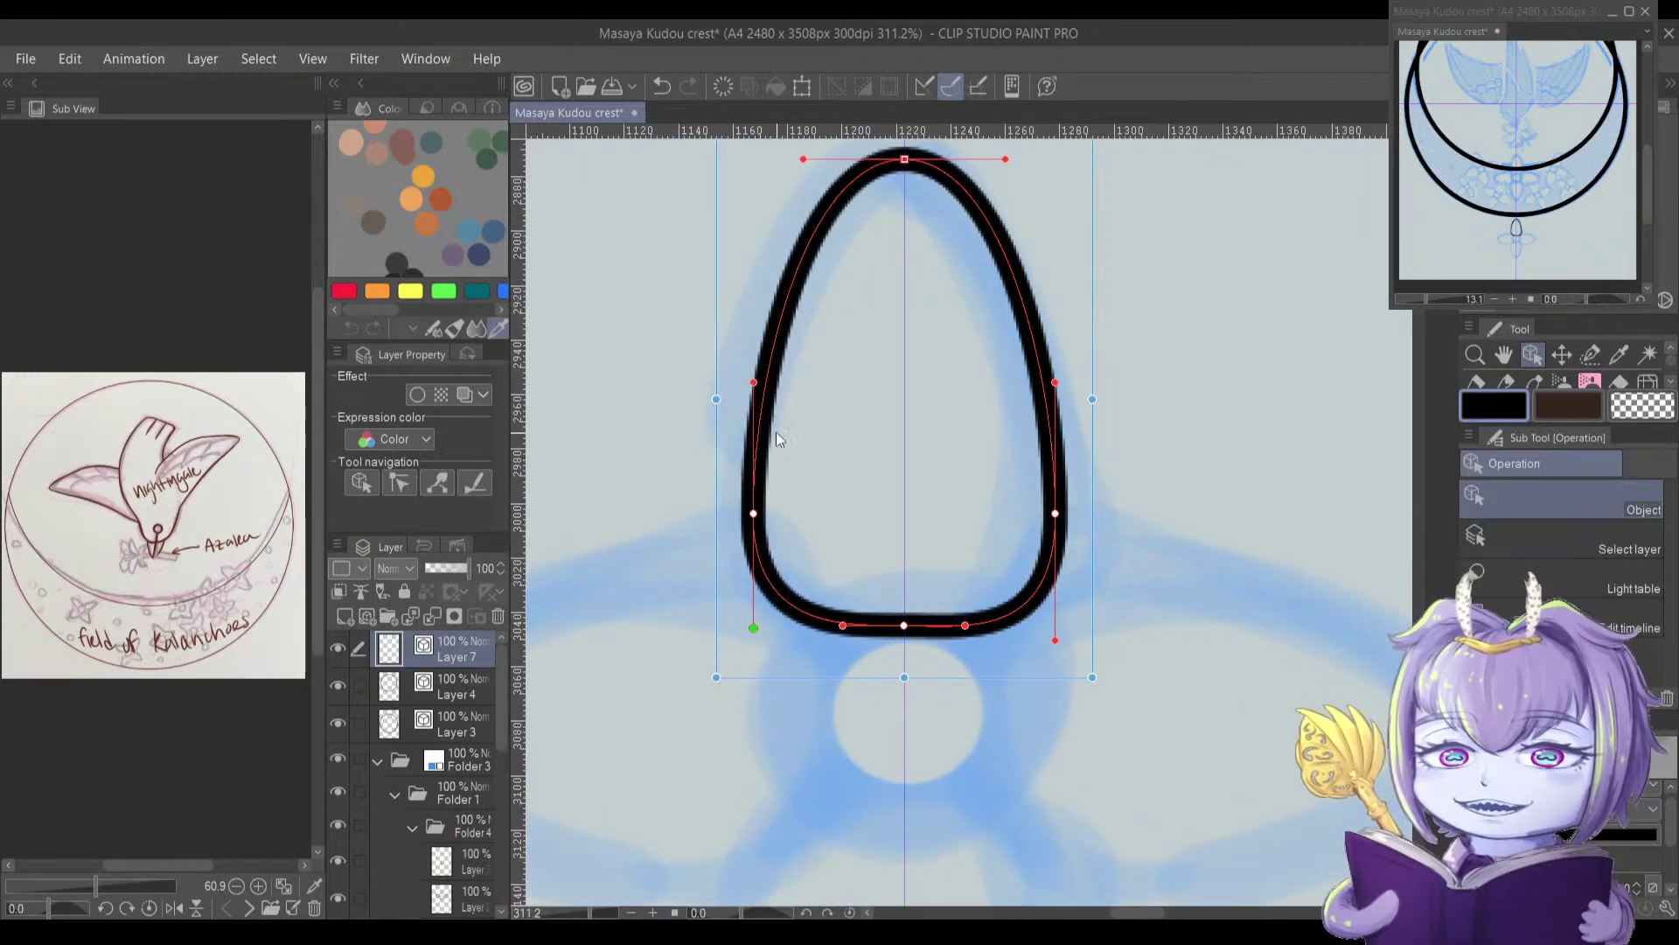
Step: Try to delete one of the two overlapping control points at the petal's tip, and undo the deletion
scroll(805, 421, "up", 2)
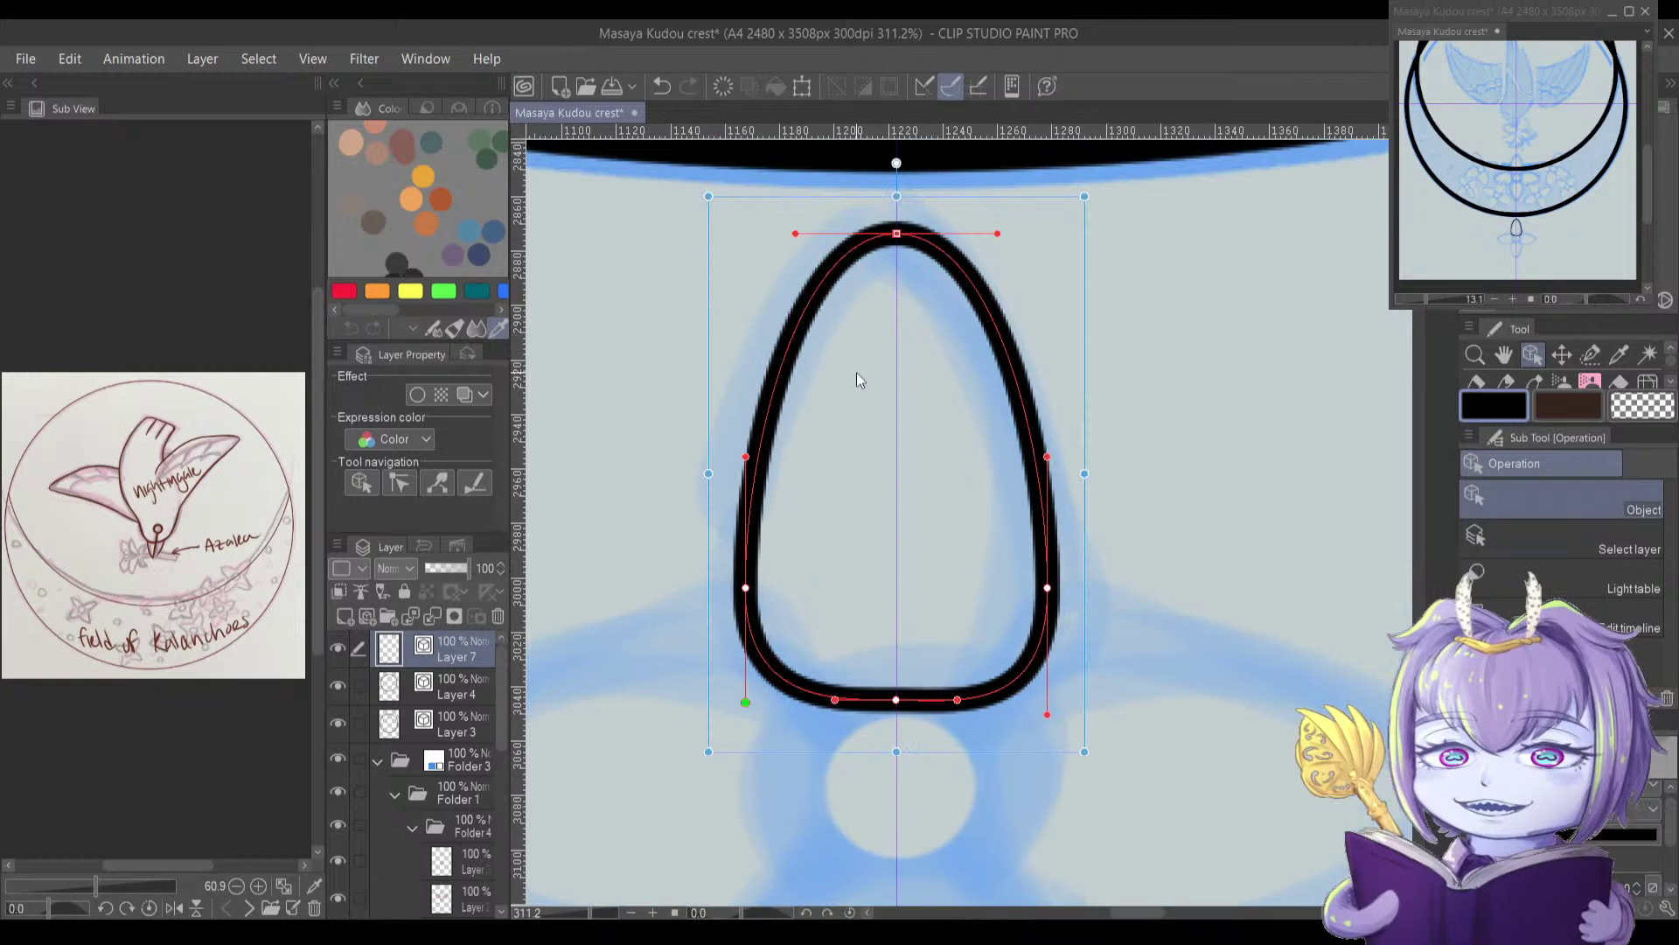
scroll(893, 246, "up", 8)
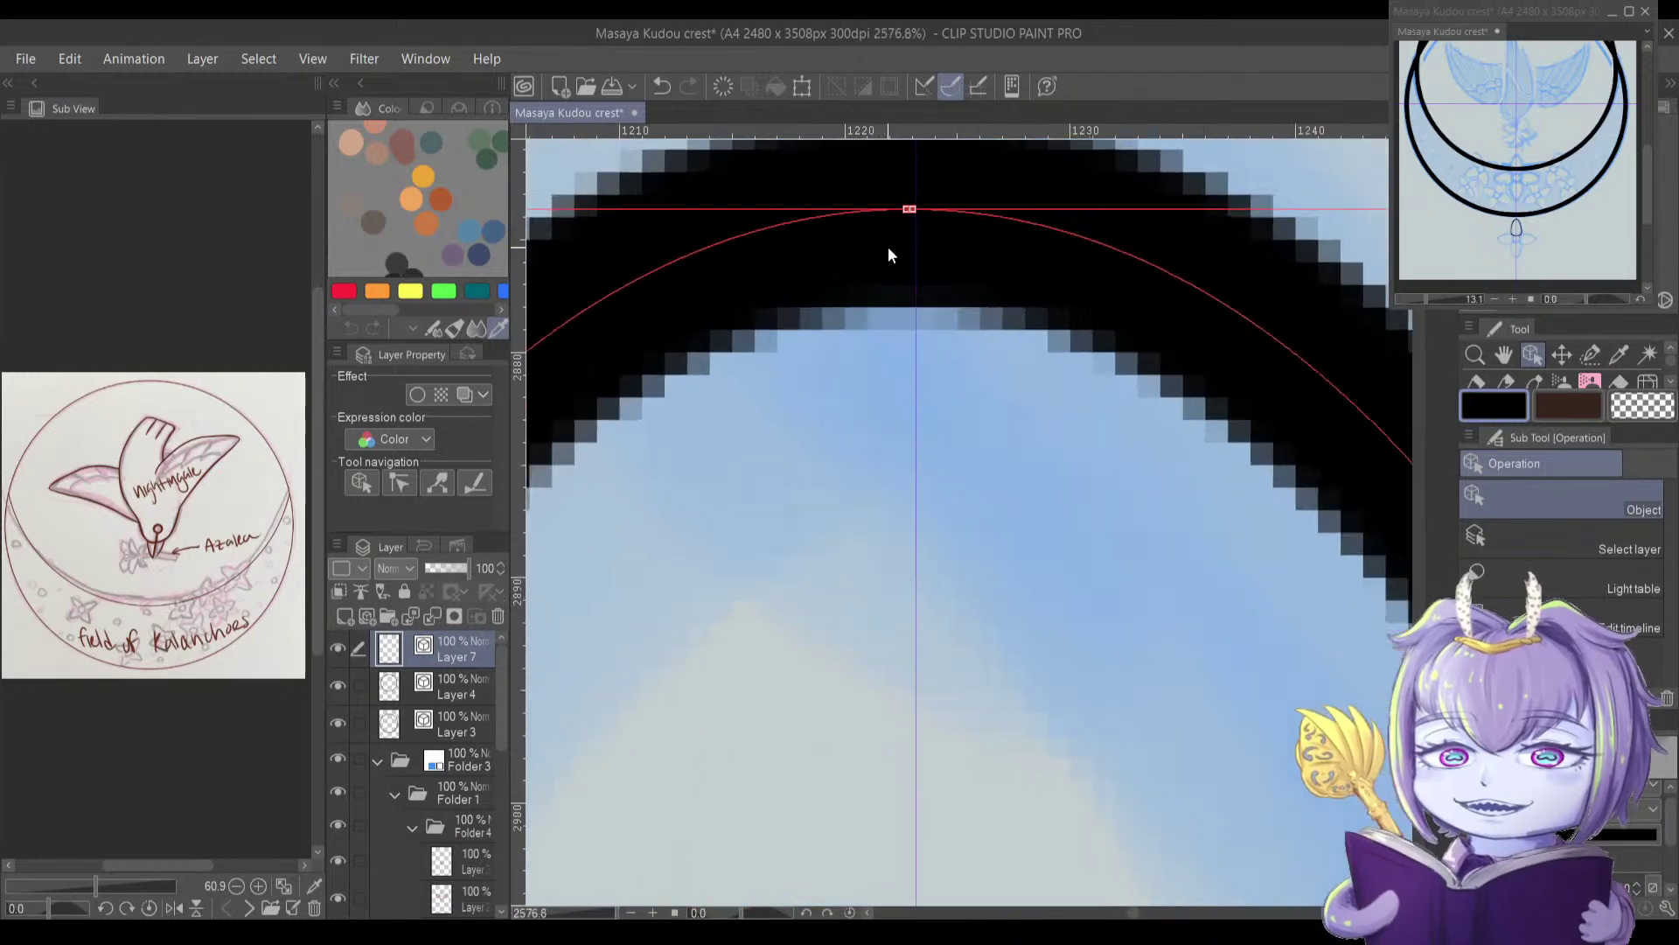
scroll(883, 433, "up", 1)
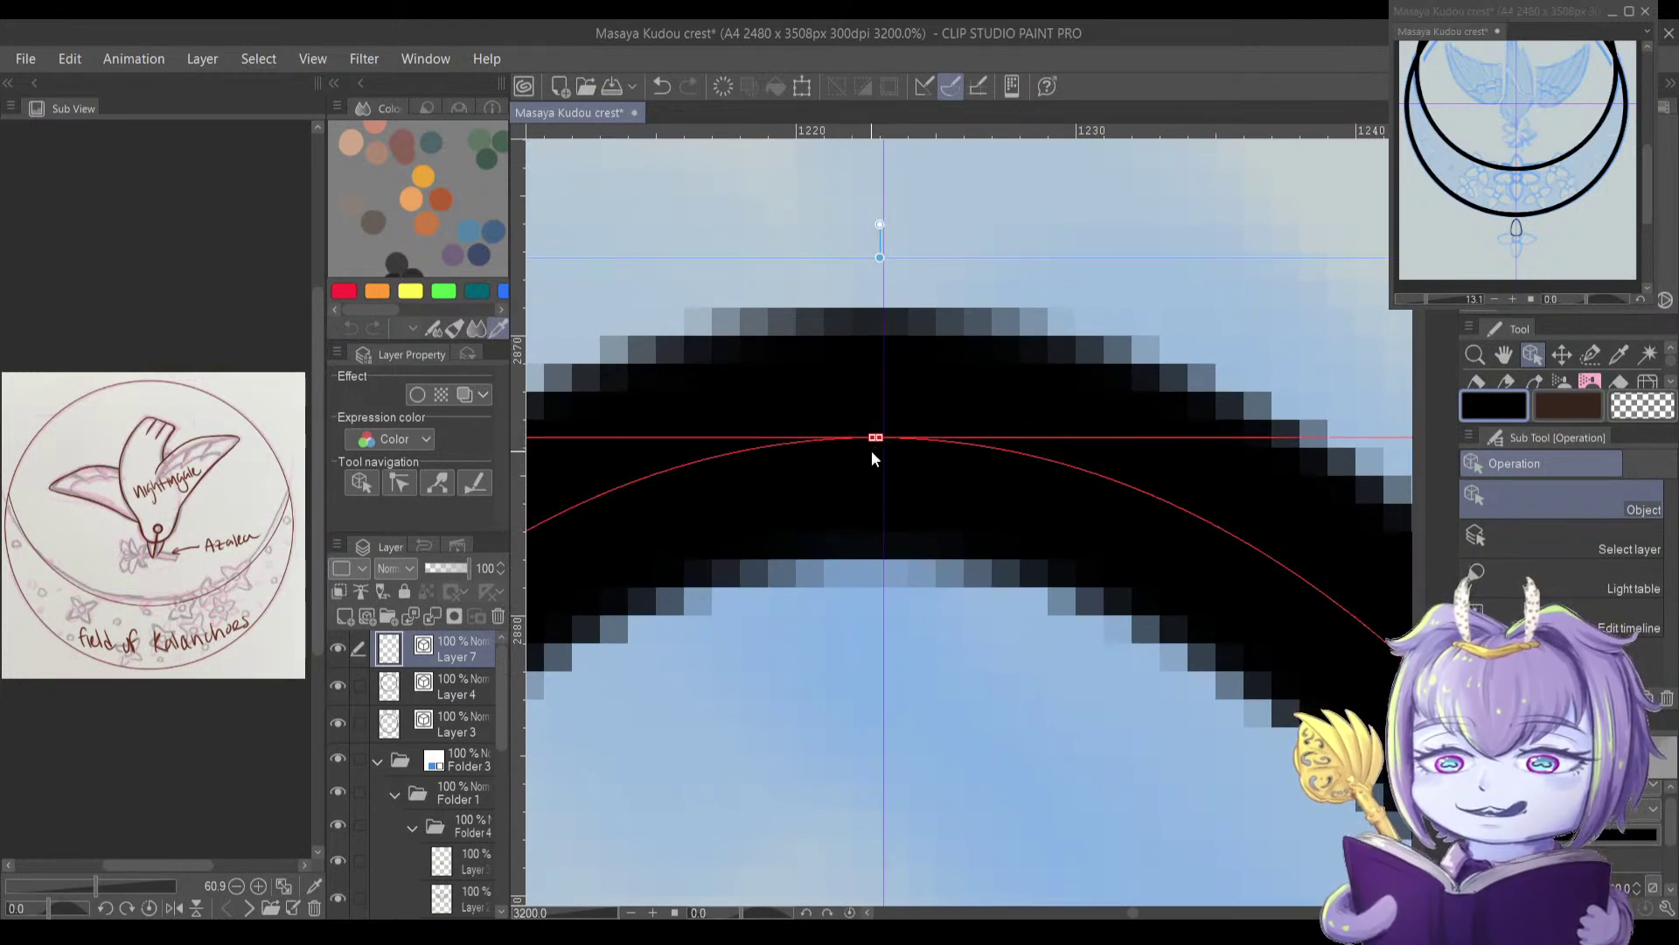
key("y")
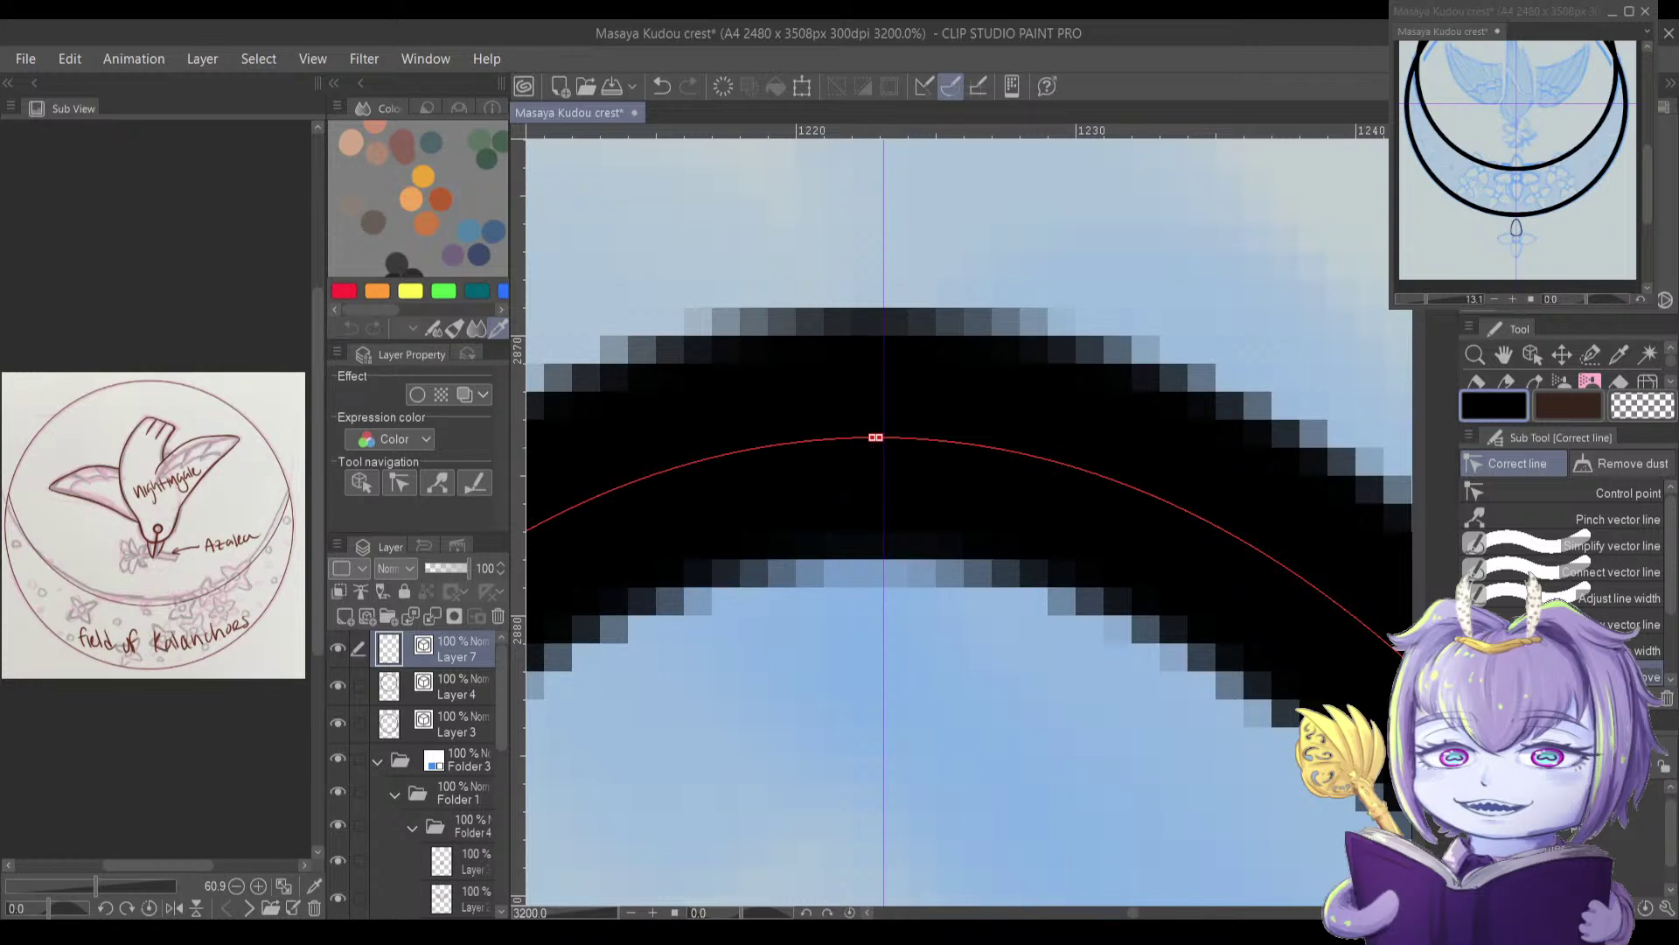
left_click(875, 438)
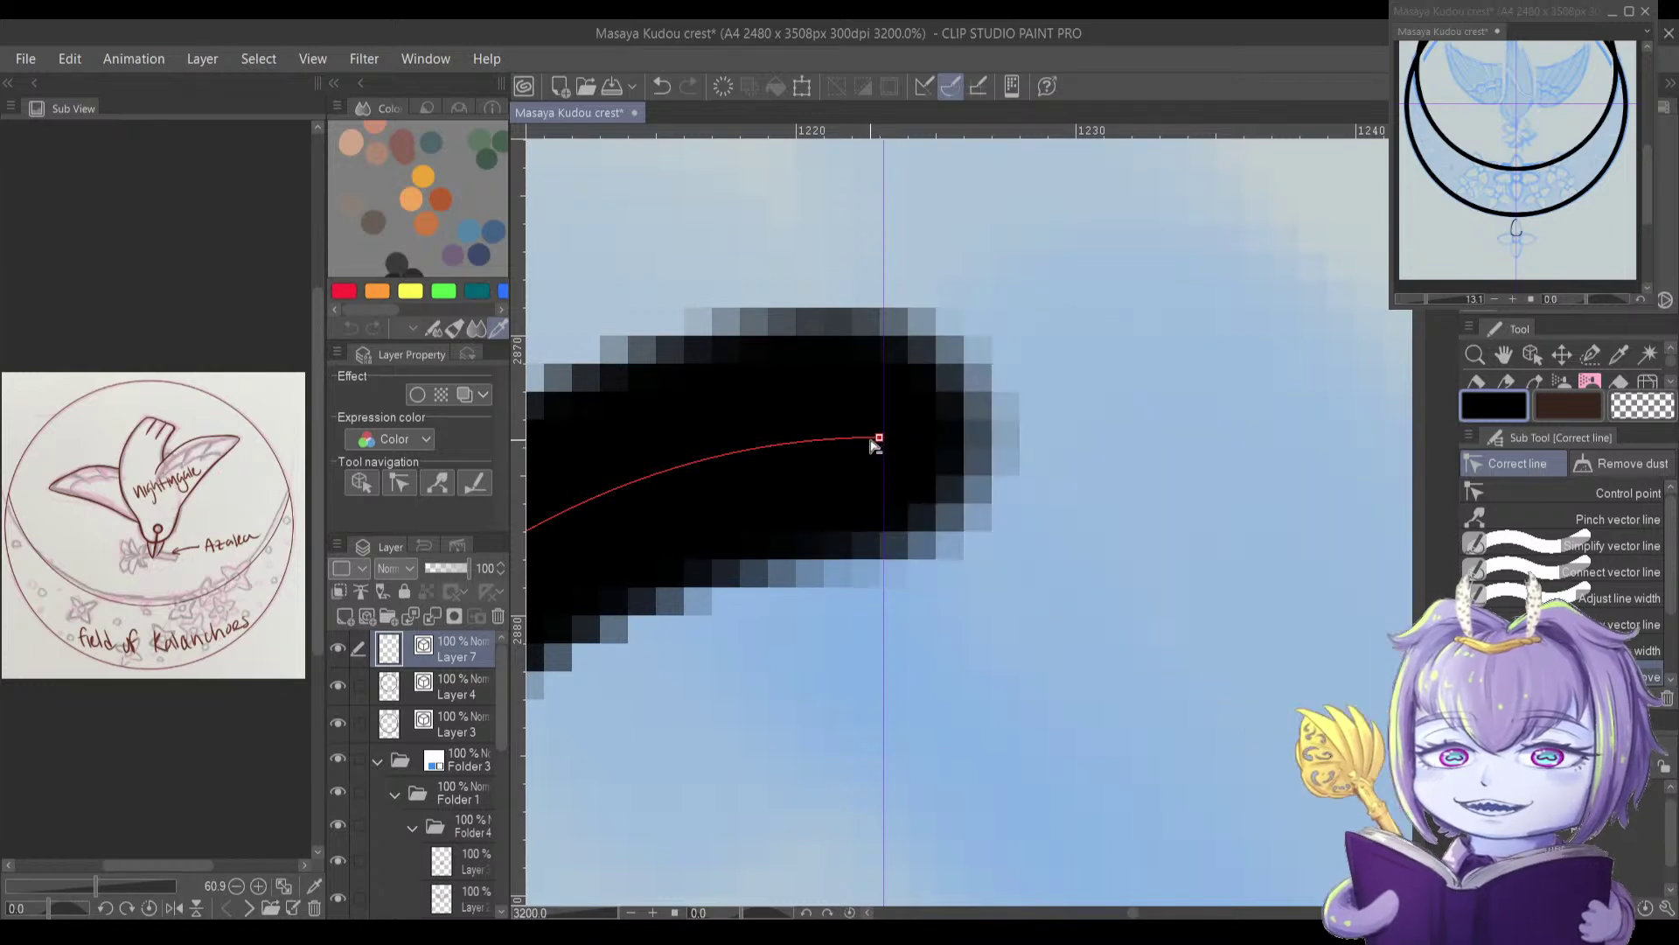
key("ctrl+z")
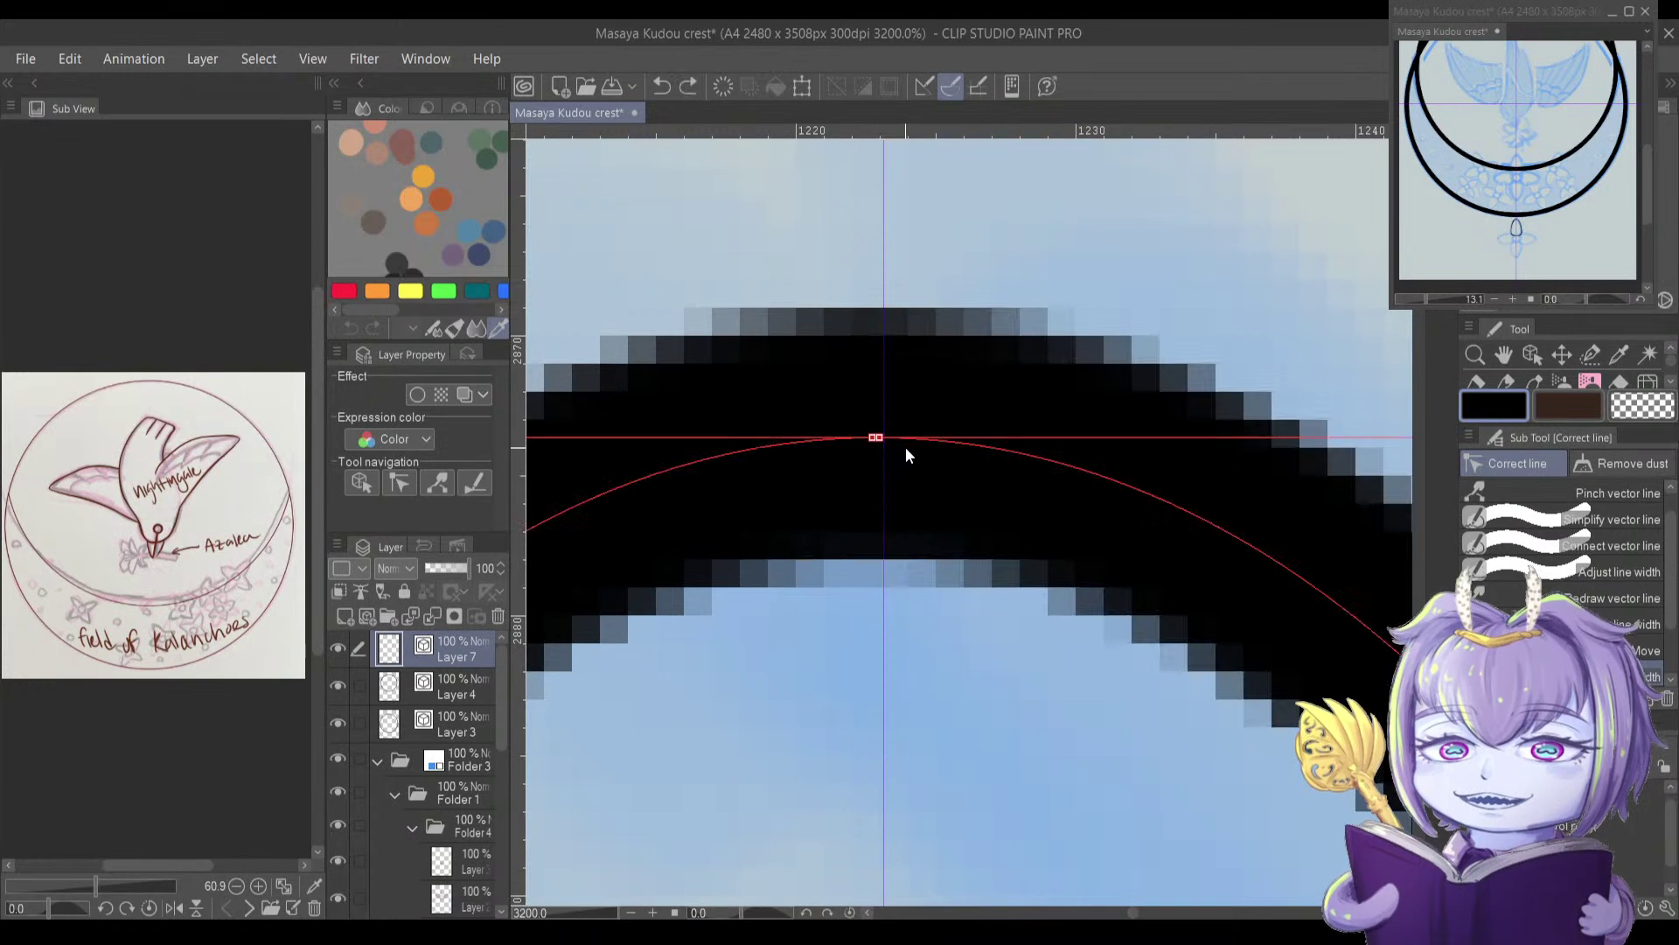
Step: Try to join the overlapping line ends at the petal's tip with Connect vector line, testing the joint by deleting its point and undoing that
key("u")
key("y")
left_click(1570, 571)
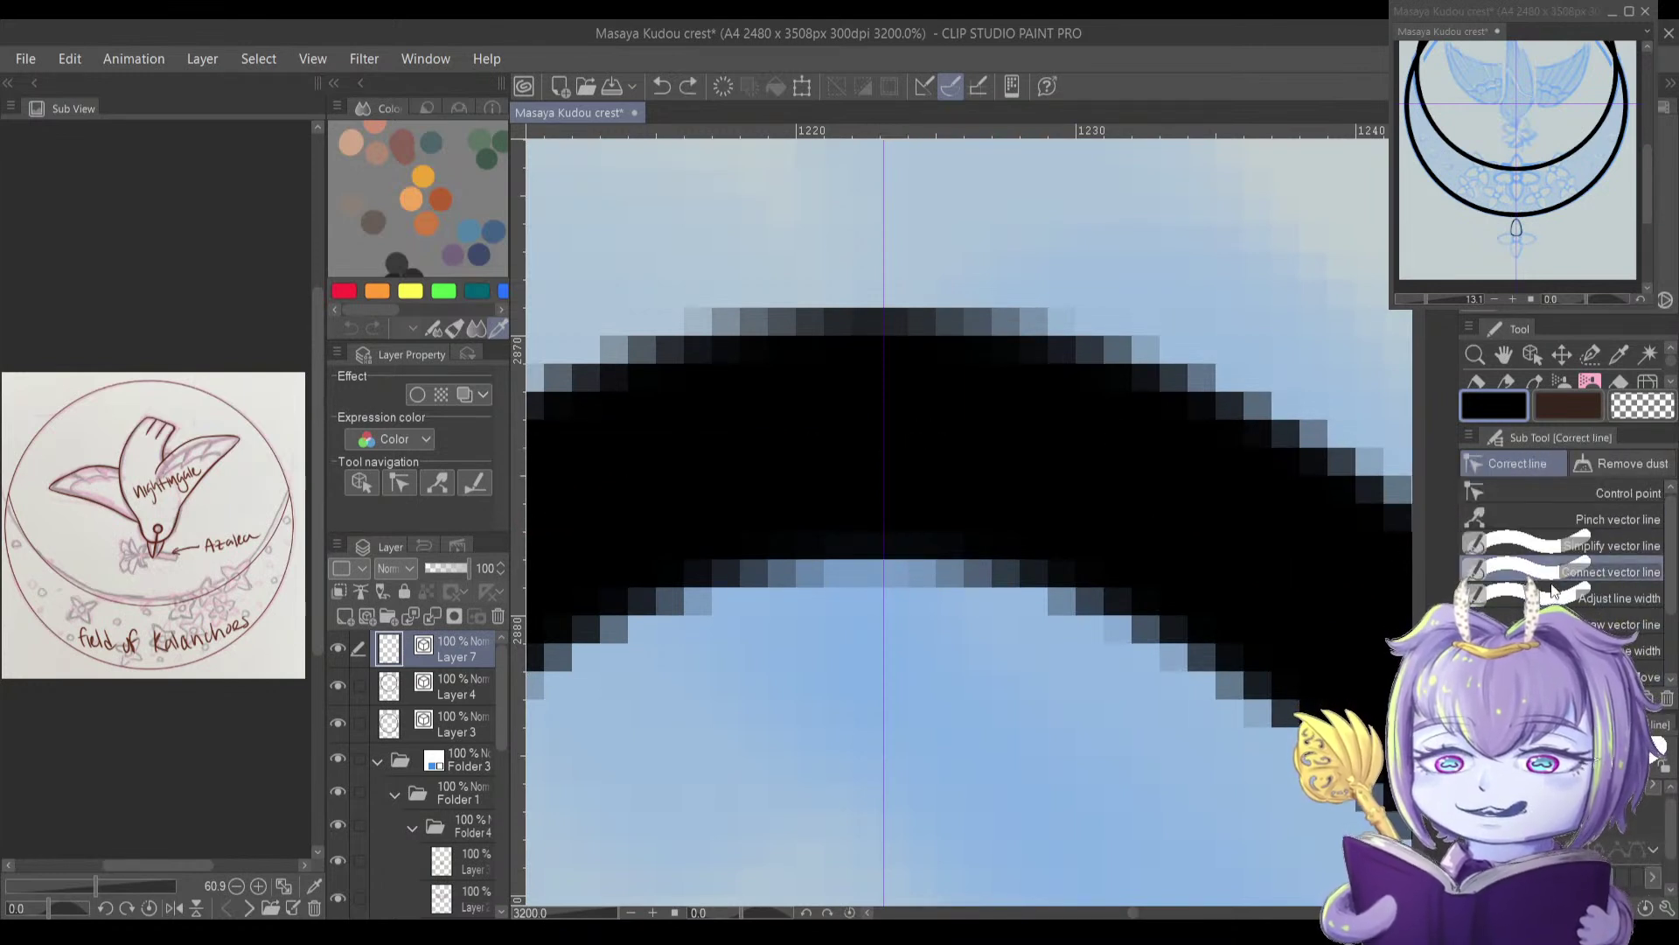
mouse_move(832, 388)
left_mouse_down()
mouse_move(880, 481)
mouse_move(847, 379)
mouse_move(828, 400)
left_mouse_up()
scroll(835, 390, "down", 6)
key("ctrl")
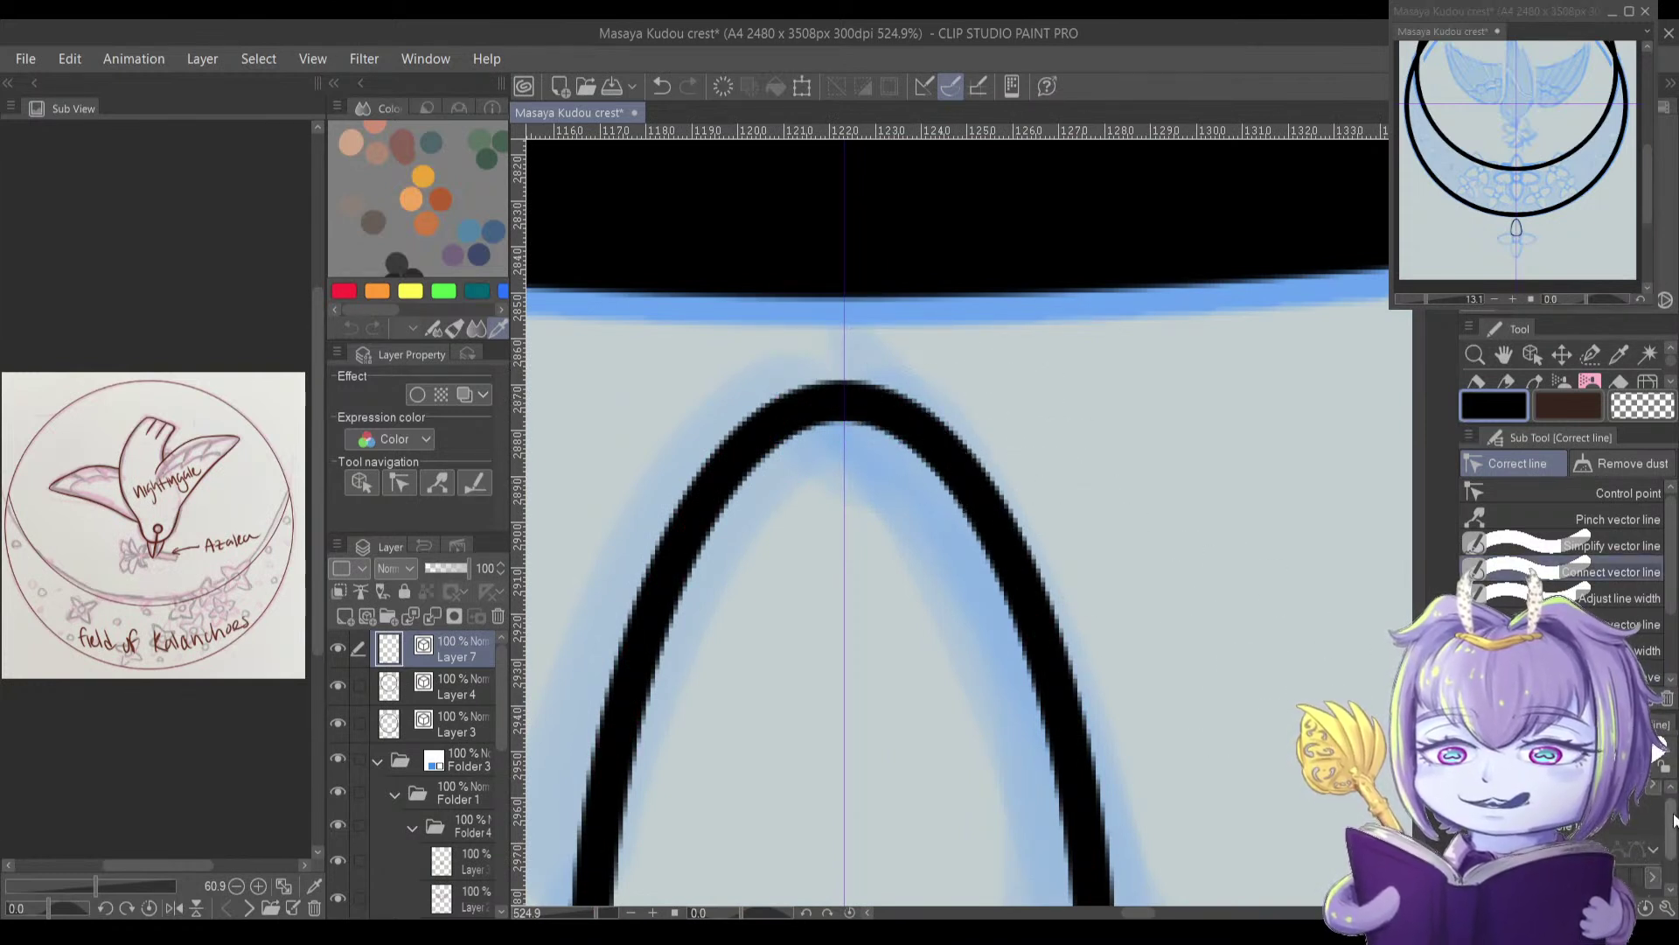
left_click(1637, 874)
mouse_move(842, 392)
left_mouse_down()
mouse_move(880, 483)
mouse_move(850, 407)
left_mouse_up()
left_click(844, 402, "ctrl")
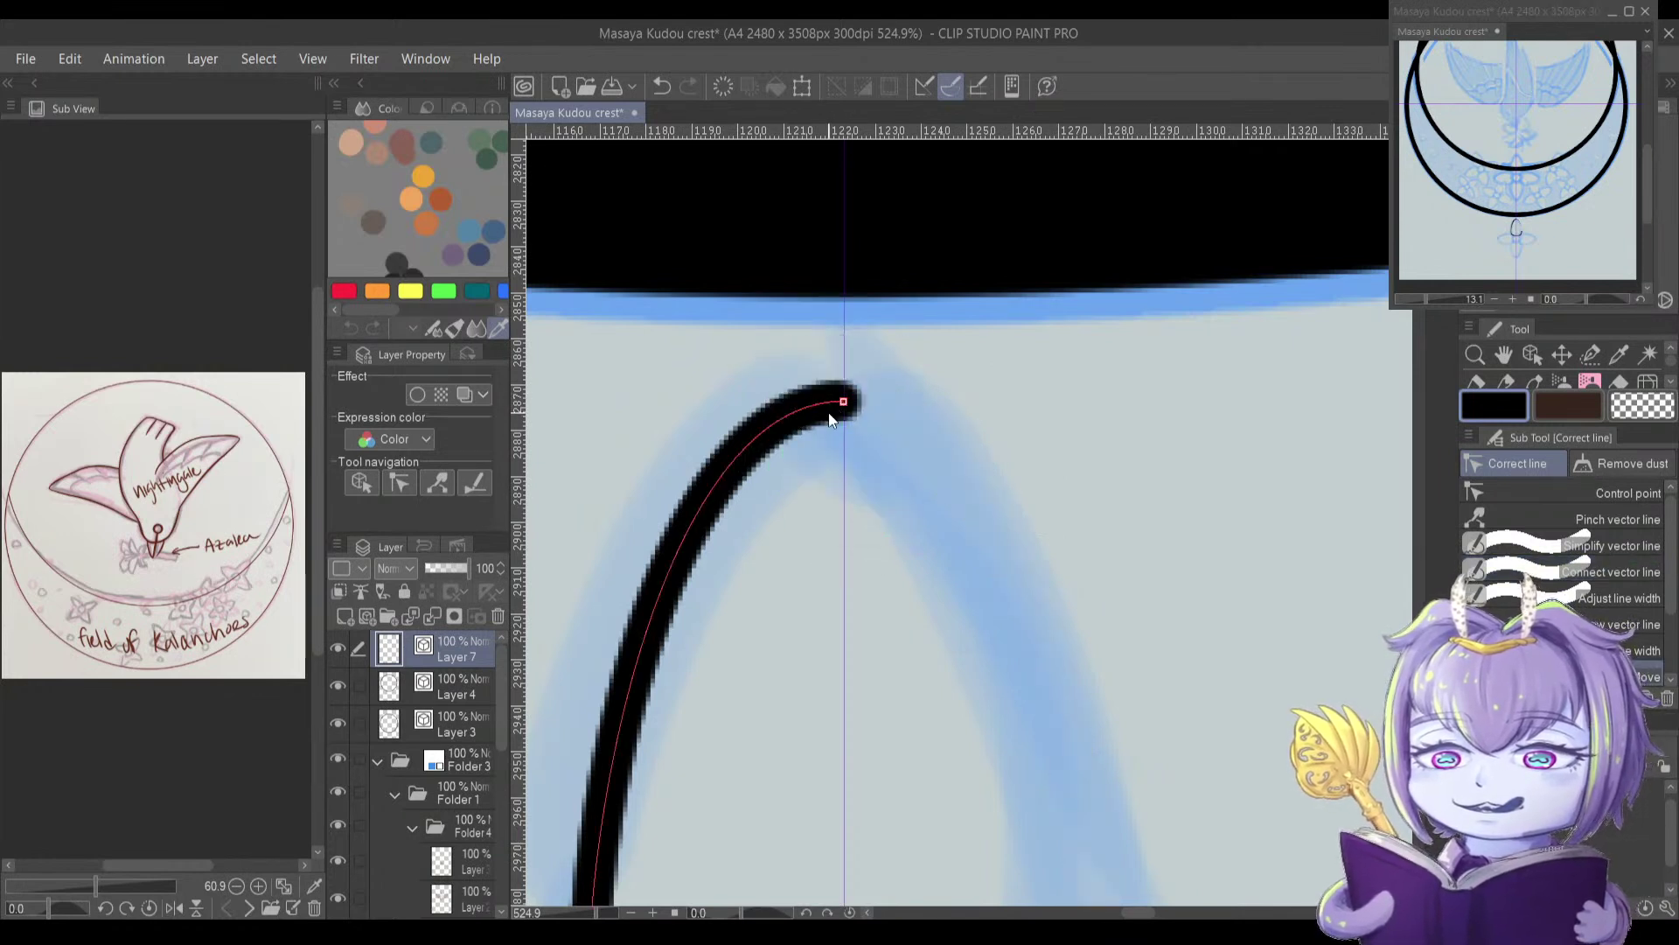
key("ctrl+z")
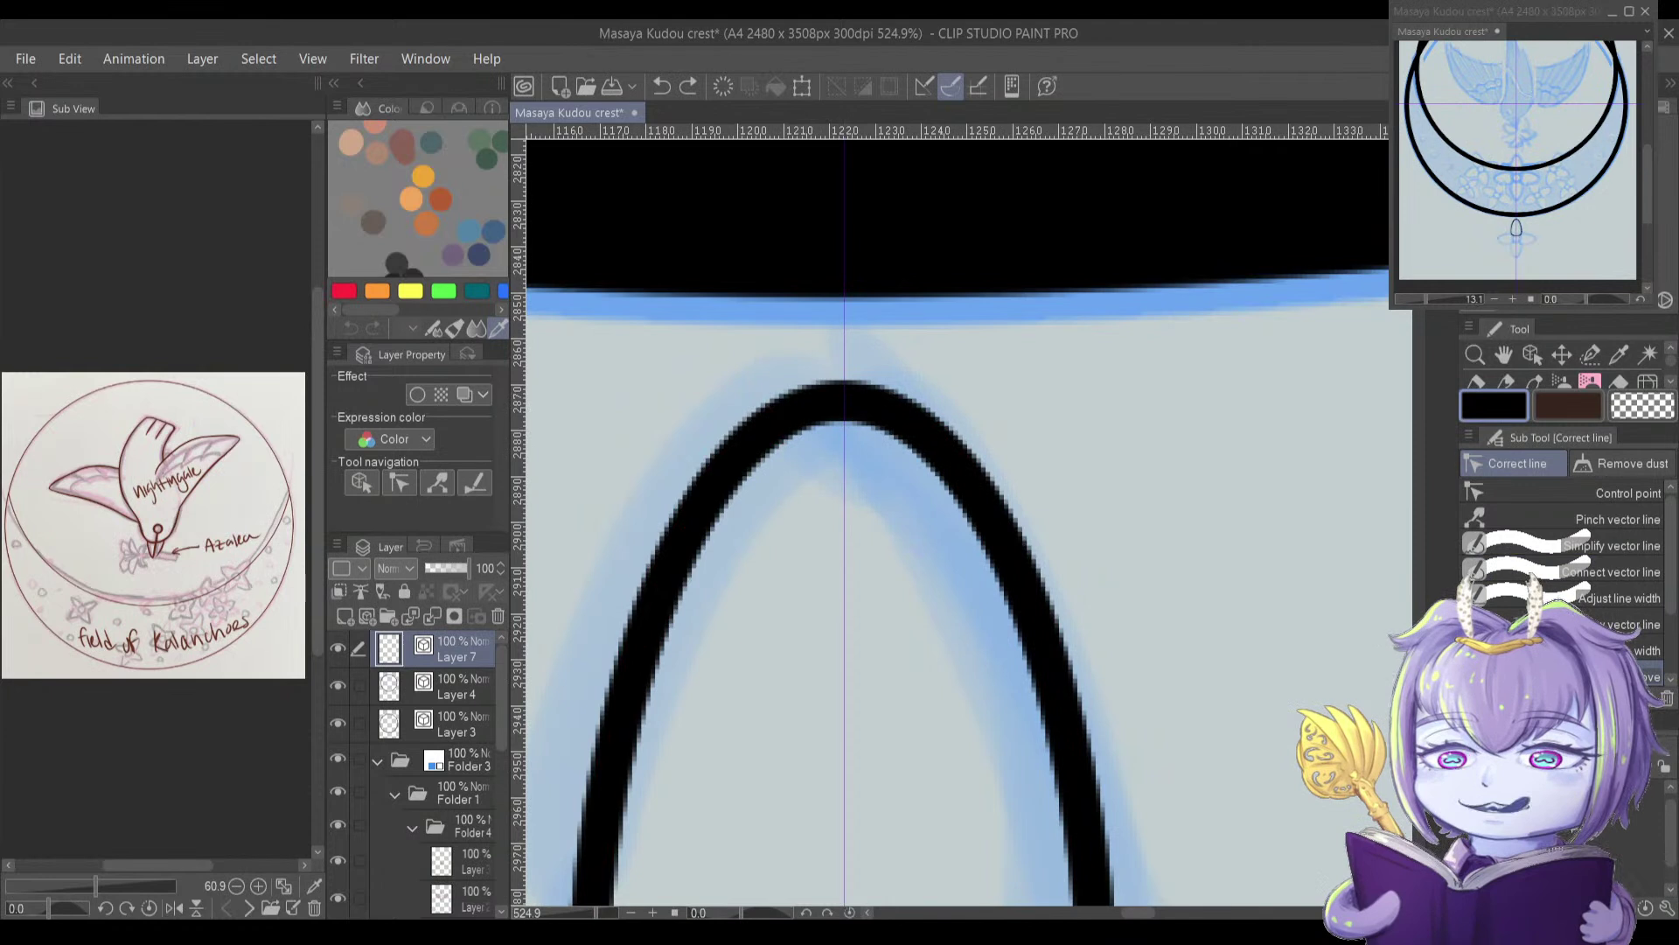
Step: Retry Connect vector line over the petal's tip, test the joint with another point deletion and undo it
mouse_move(1672, 836)
left_mouse_down()
mouse_move(1674, 858)
mouse_move(1675, 811)
left_mouse_up()
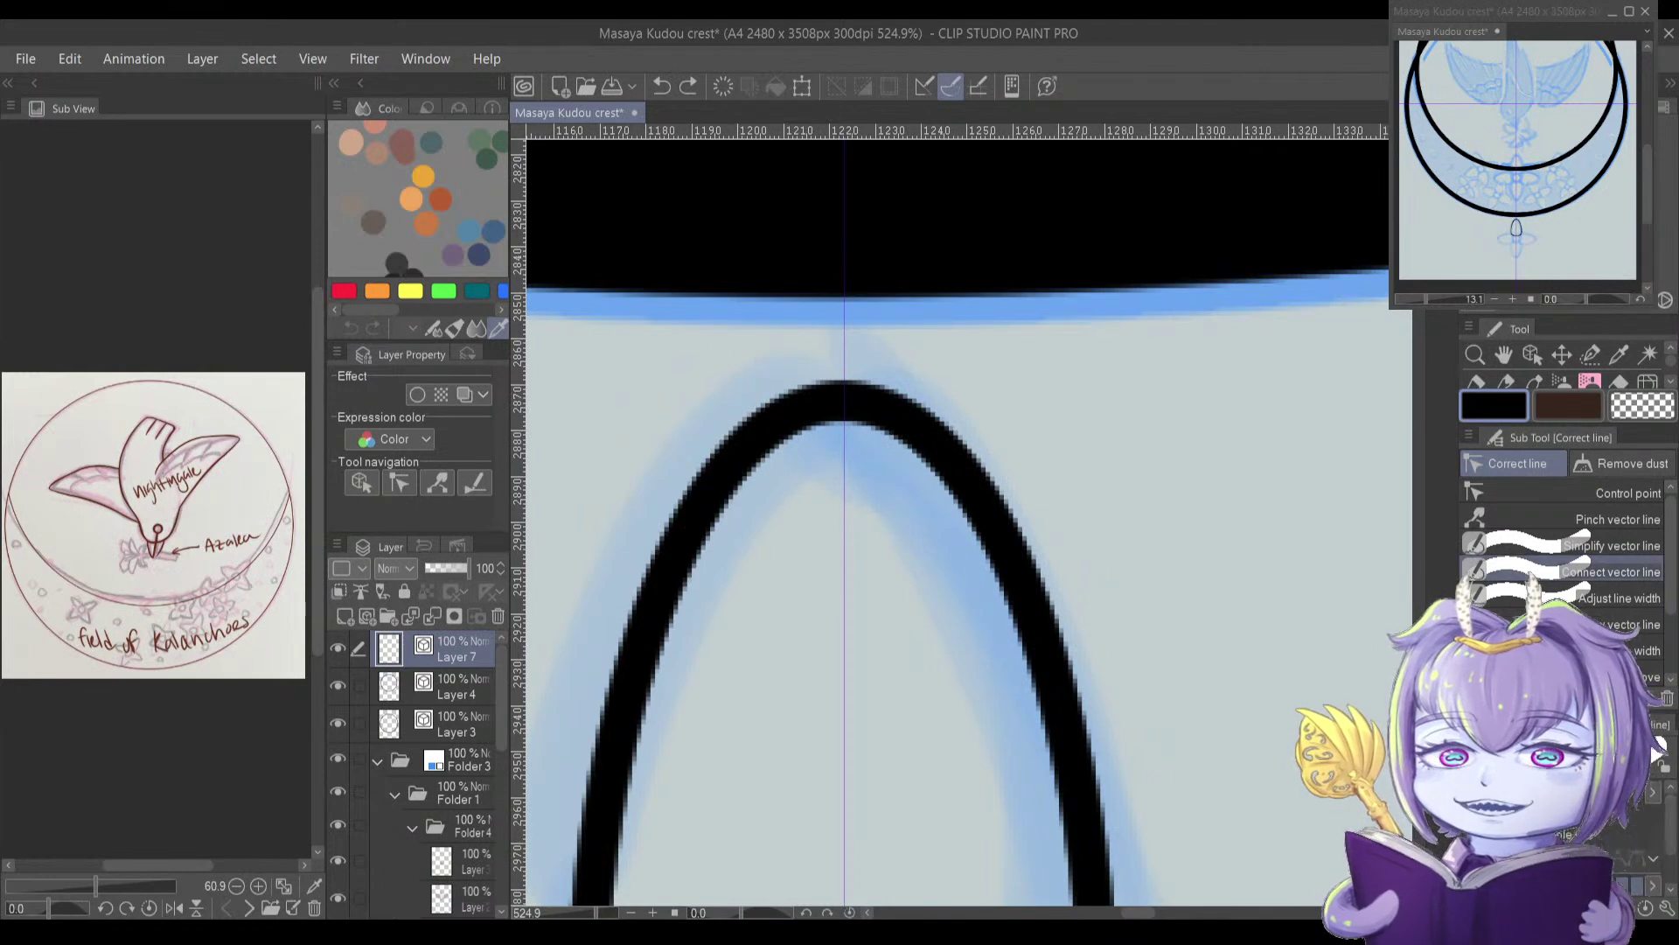
mouse_move(869, 476)
left_mouse_down()
mouse_move(843, 394)
mouse_move(850, 412)
left_mouse_up()
key("y")
key("y")
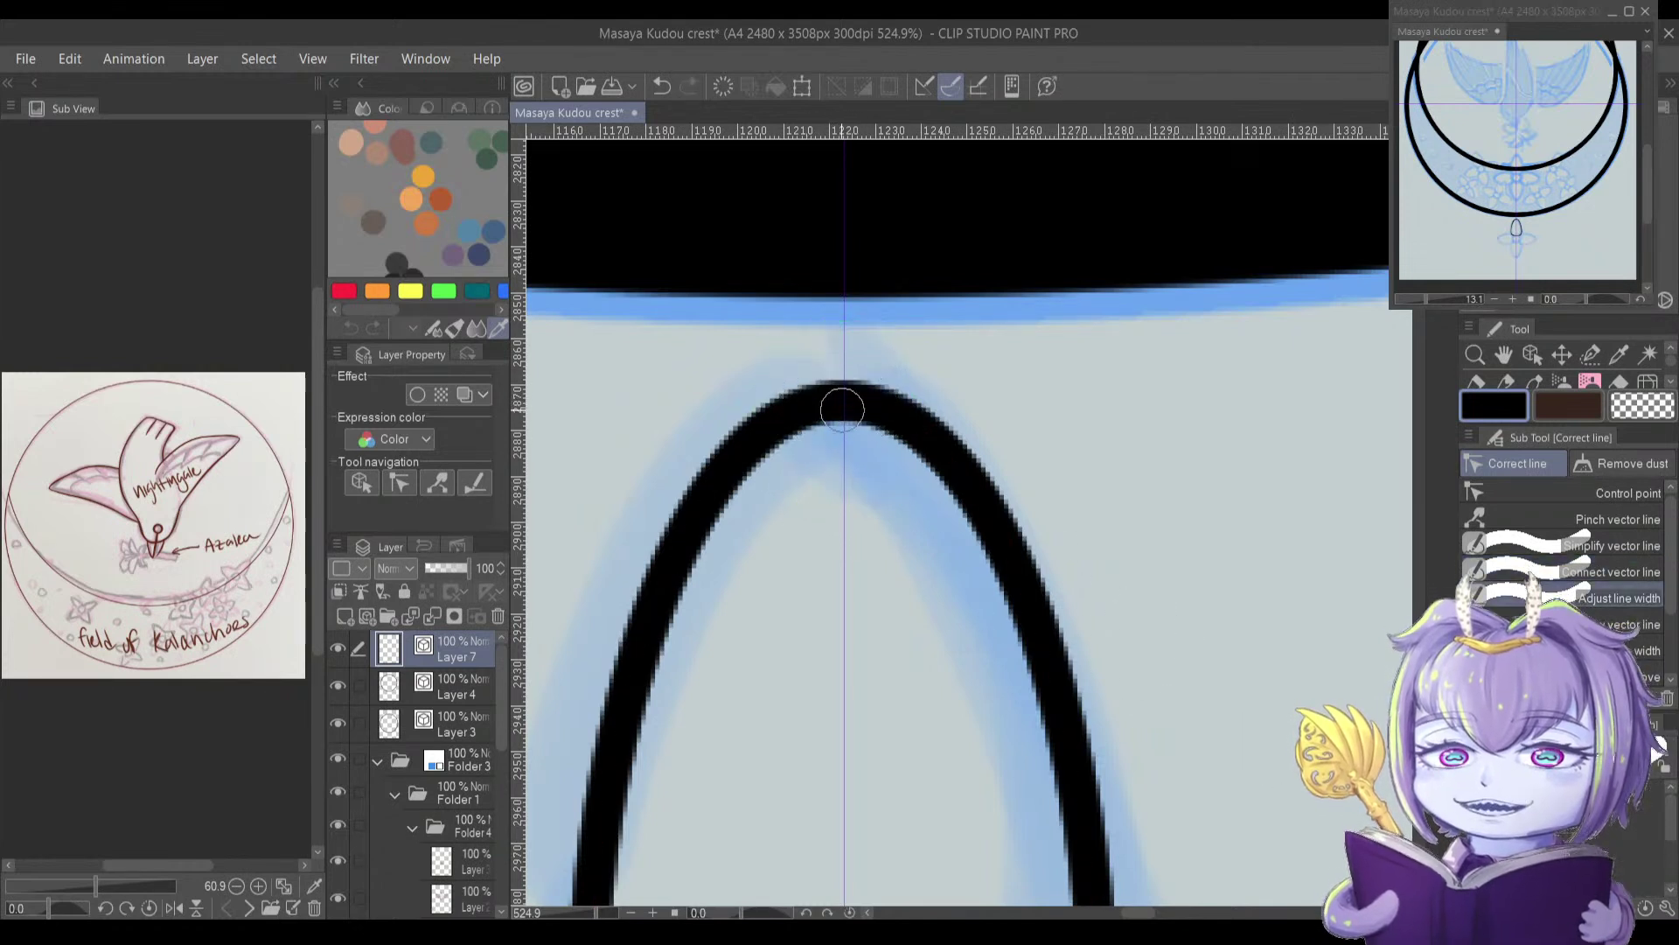
scroll(850, 406, "up", 5)
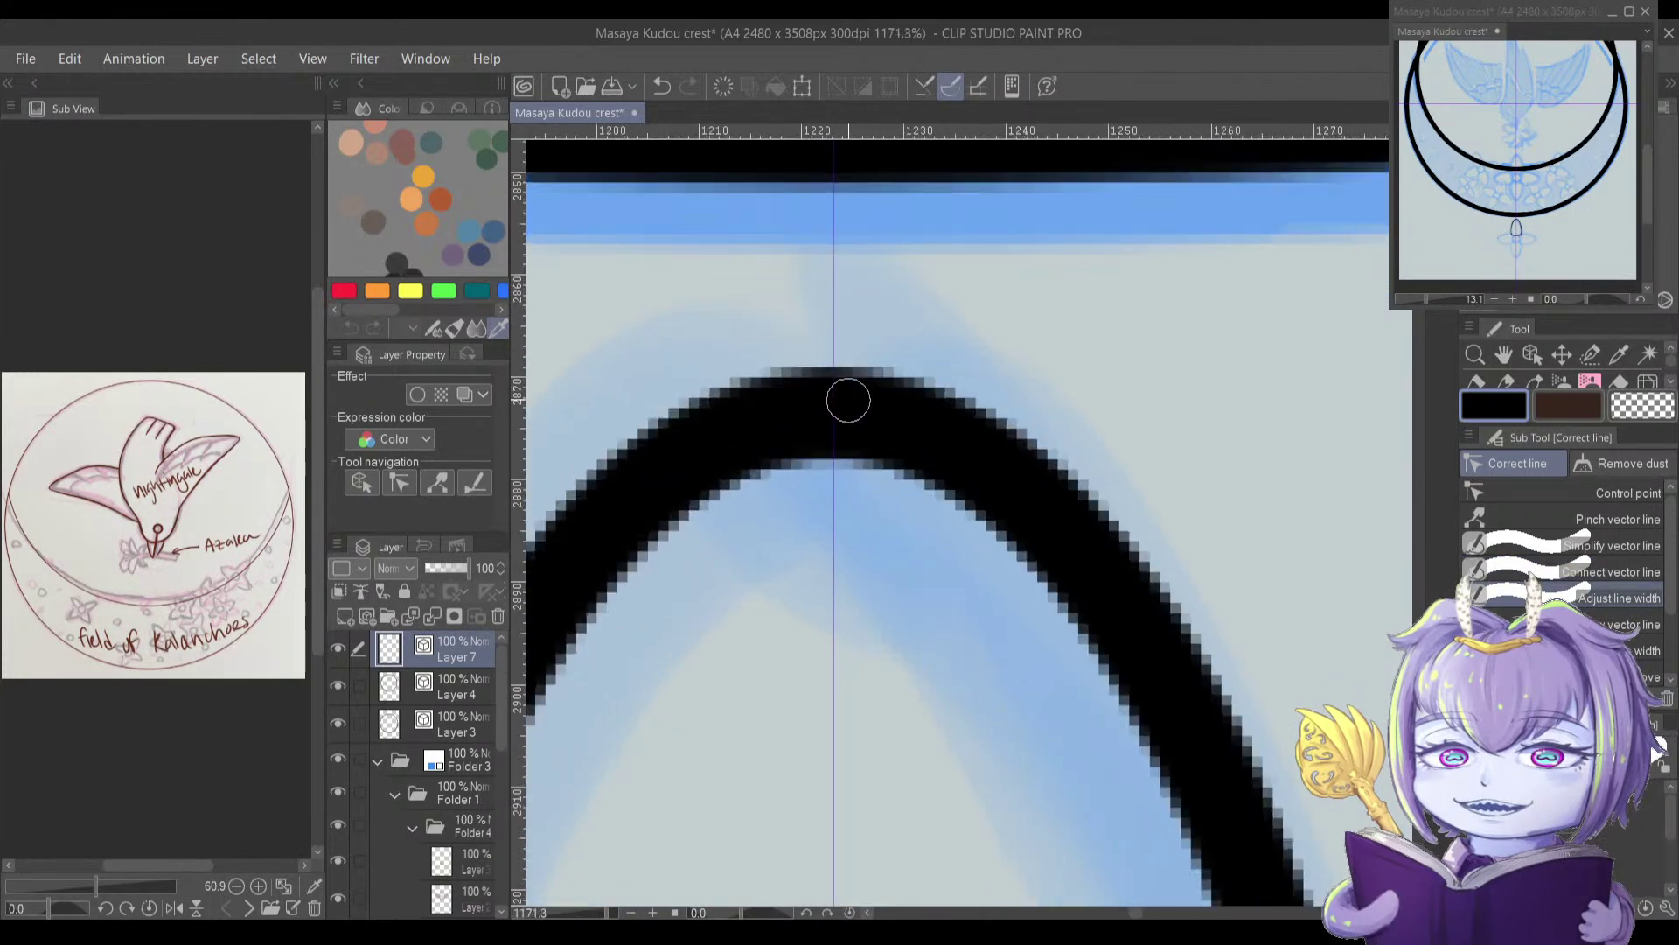
key("y")
left_click(830, 417)
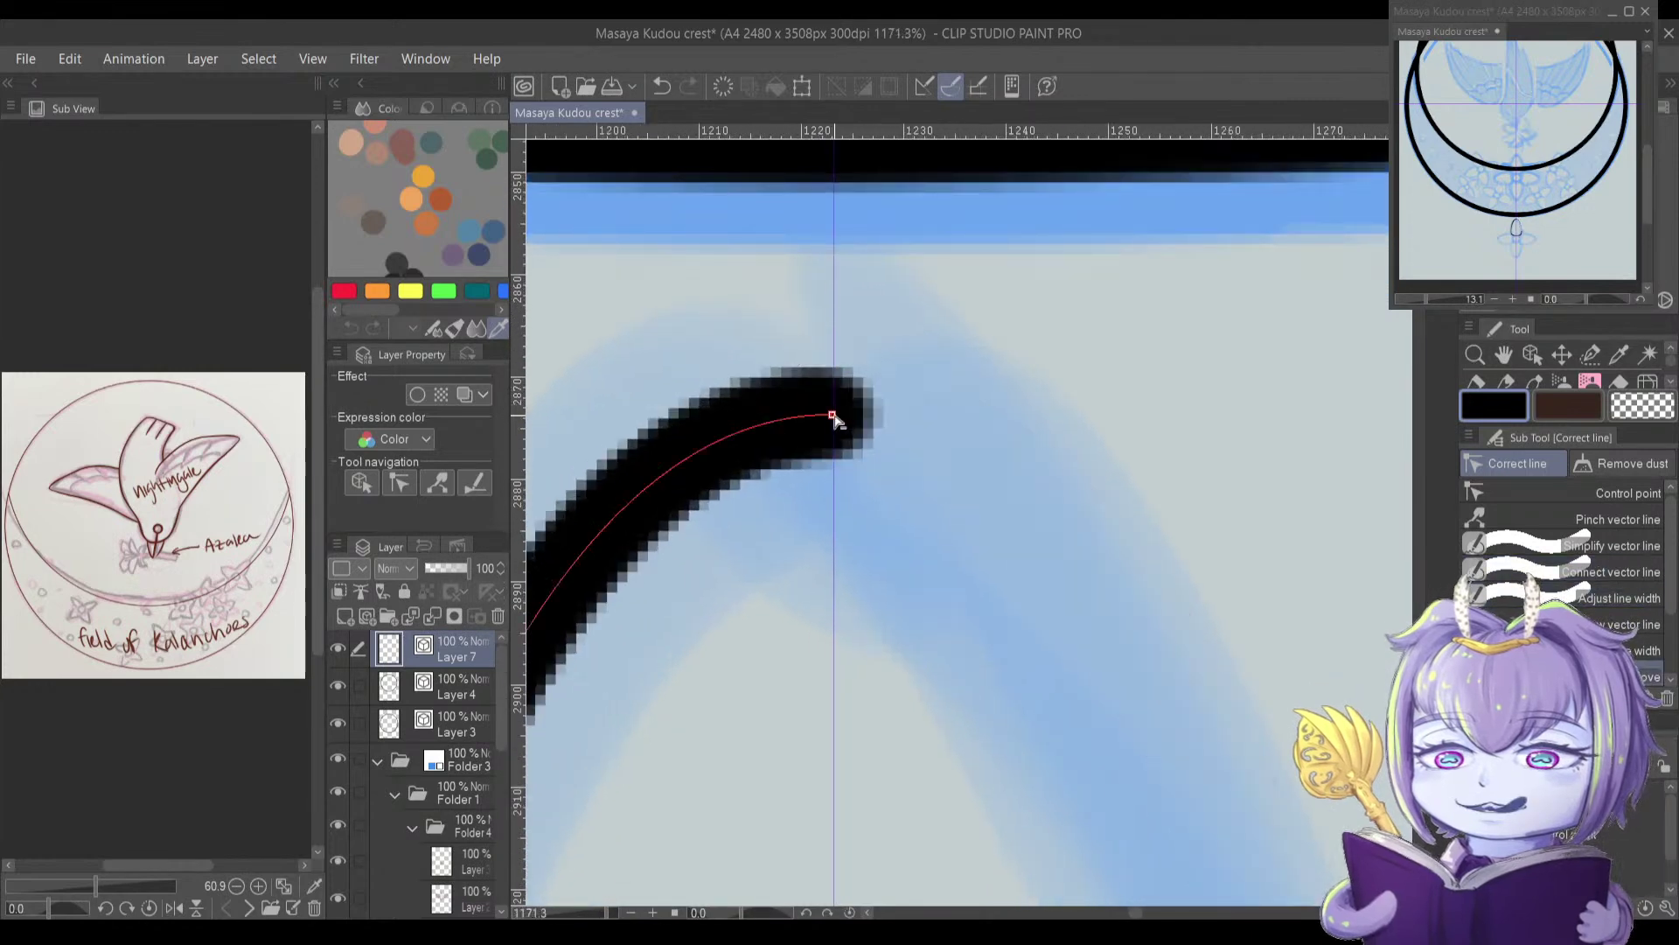
key("ctrl+z")
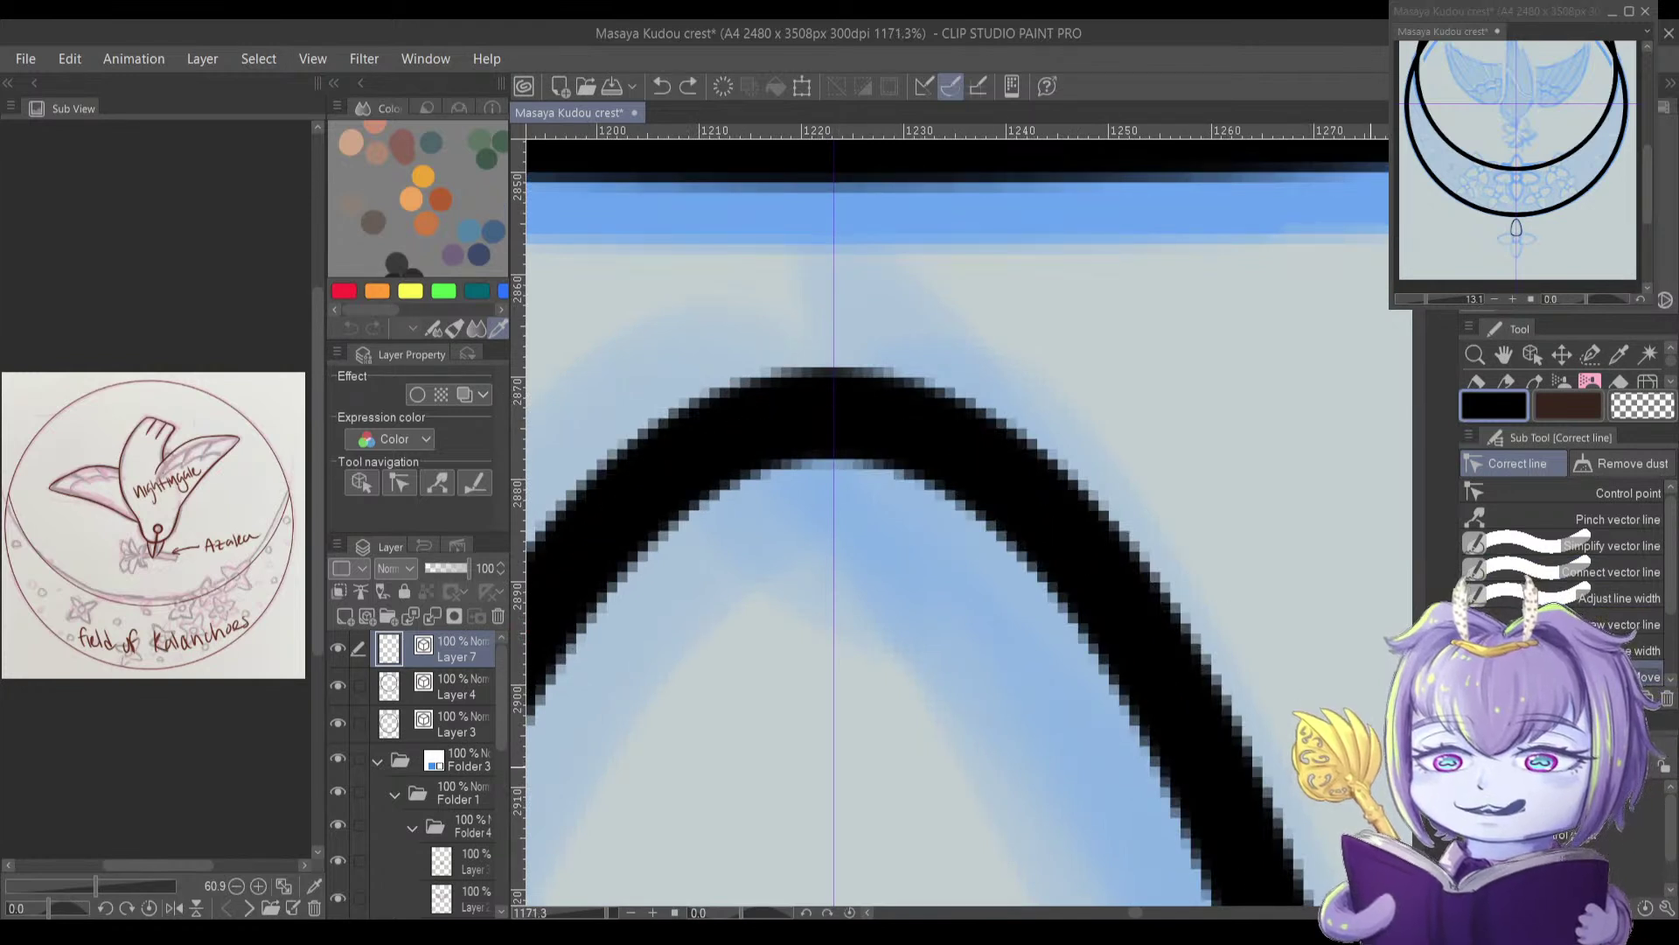
Step: Move the end point of the petal's left line slightly past the vertical guide, separating it from the other end
mouse_move(843, 424)
left_mouse_down()
mouse_move(875, 419)
mouse_move(806, 364)
mouse_move(876, 442)
mouse_move(835, 473)
left_mouse_up()
key("o")
key("y")
Step: Try to join the separated line ends at the tip with Connect vector line, inspect the whole petal and undo the join
left_click_drag(1671, 821, 1671, 849)
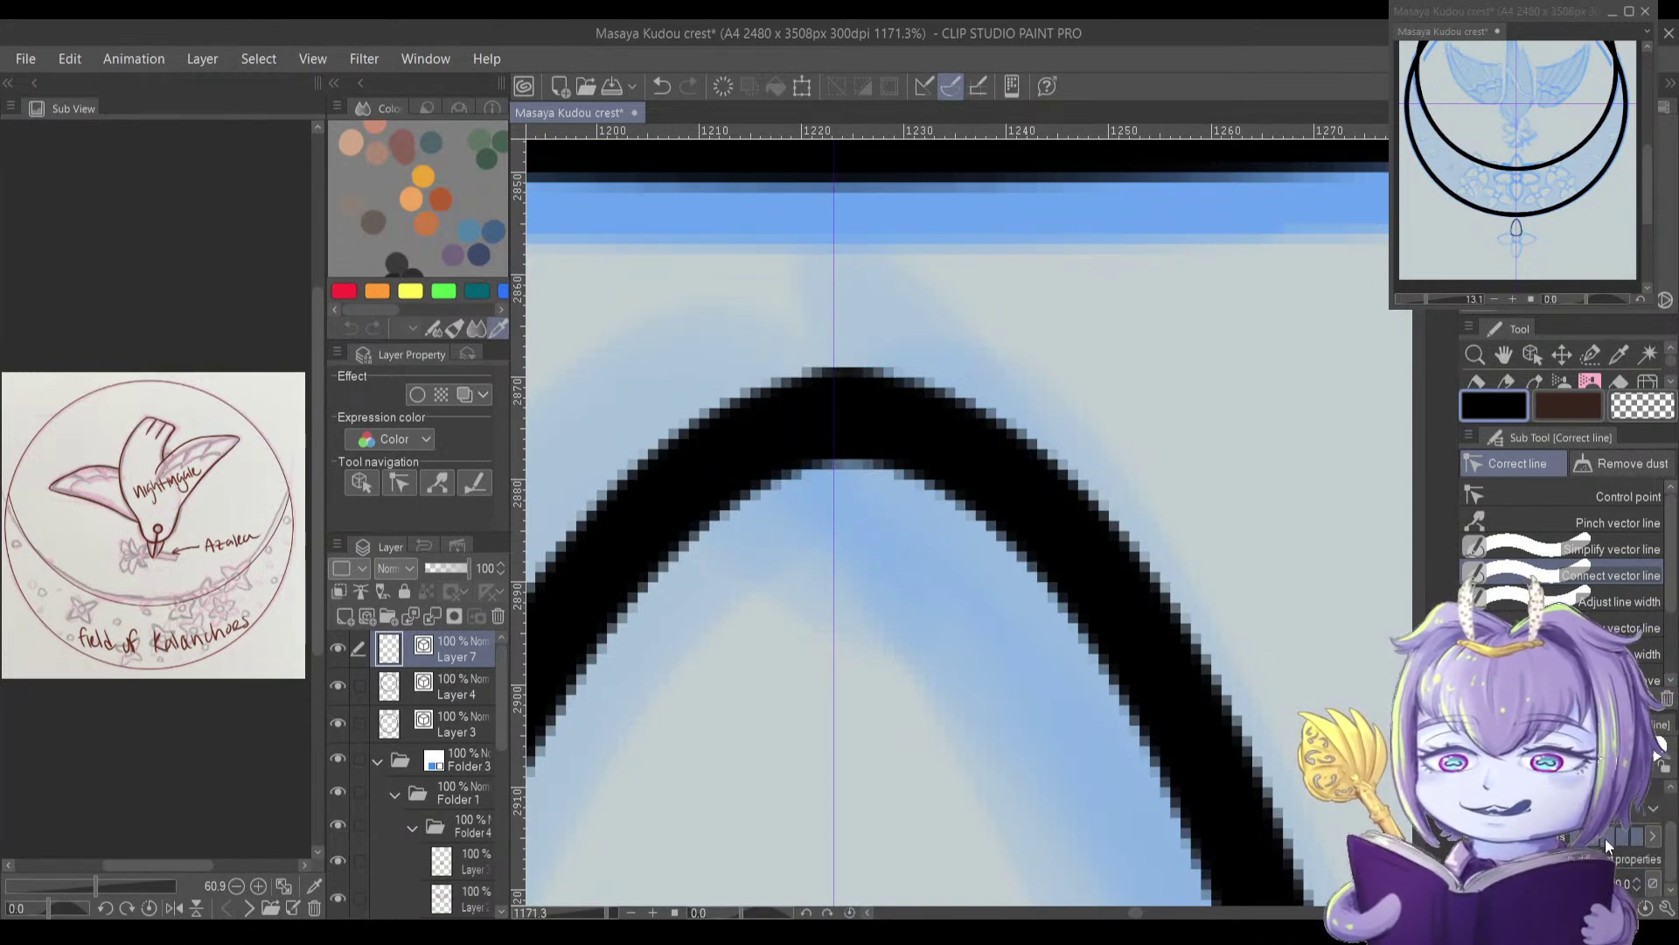
left_click_drag(1674, 866, 1673, 838)
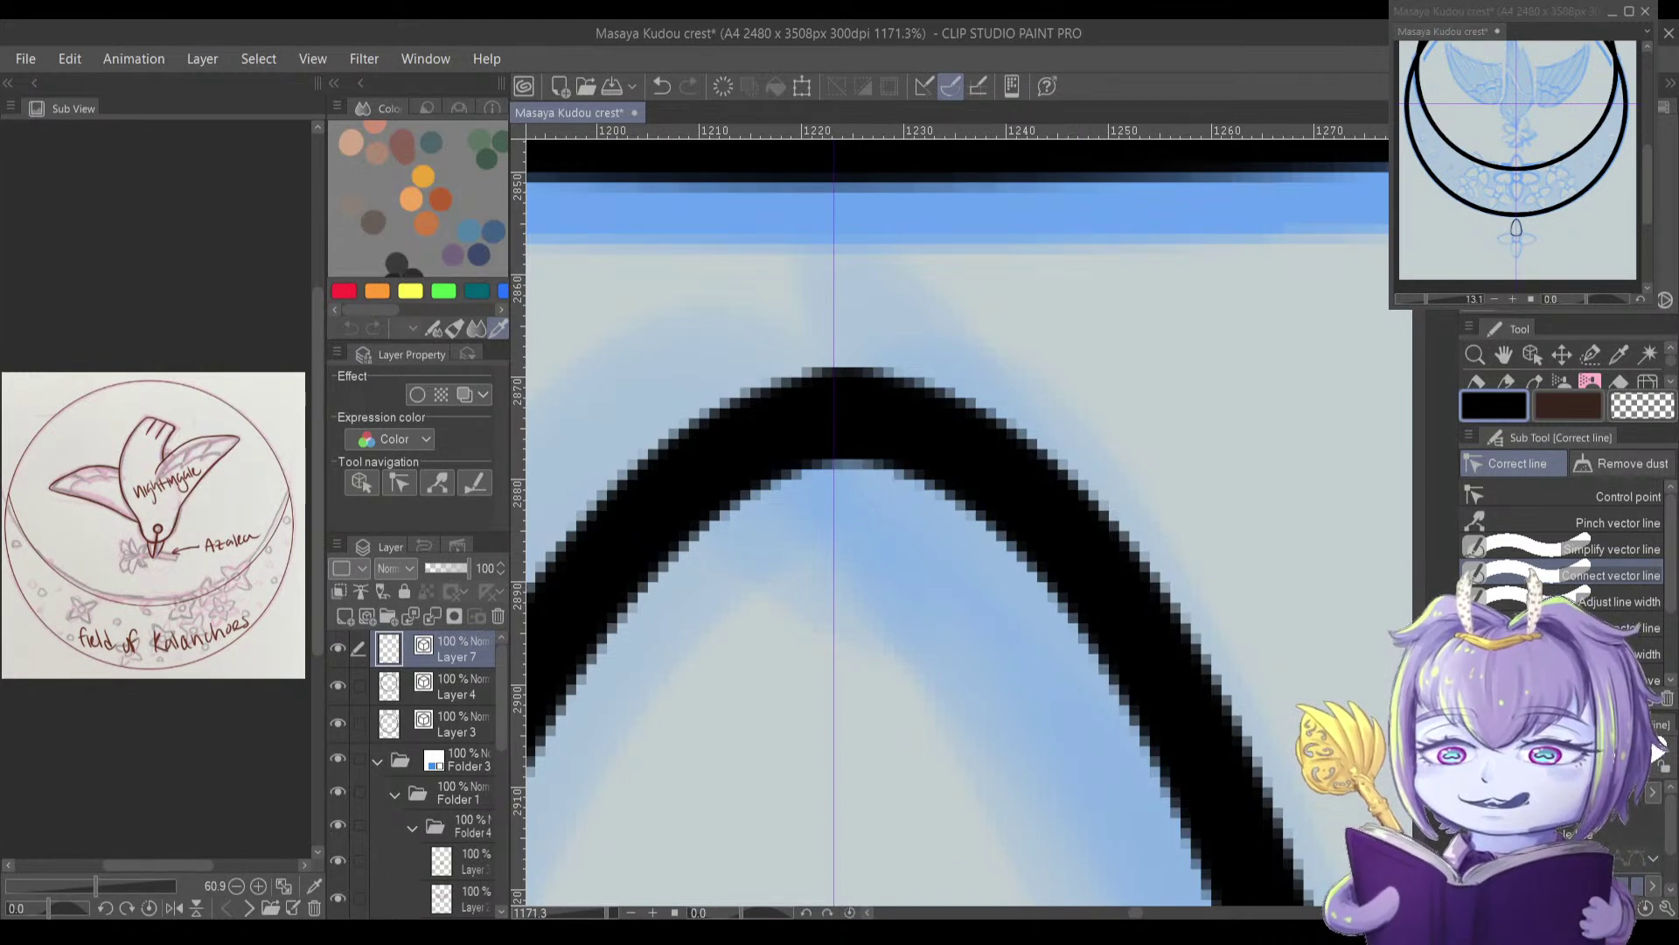
mouse_move(798, 385)
left_mouse_down()
mouse_move(844, 503)
mouse_move(836, 394)
left_mouse_up()
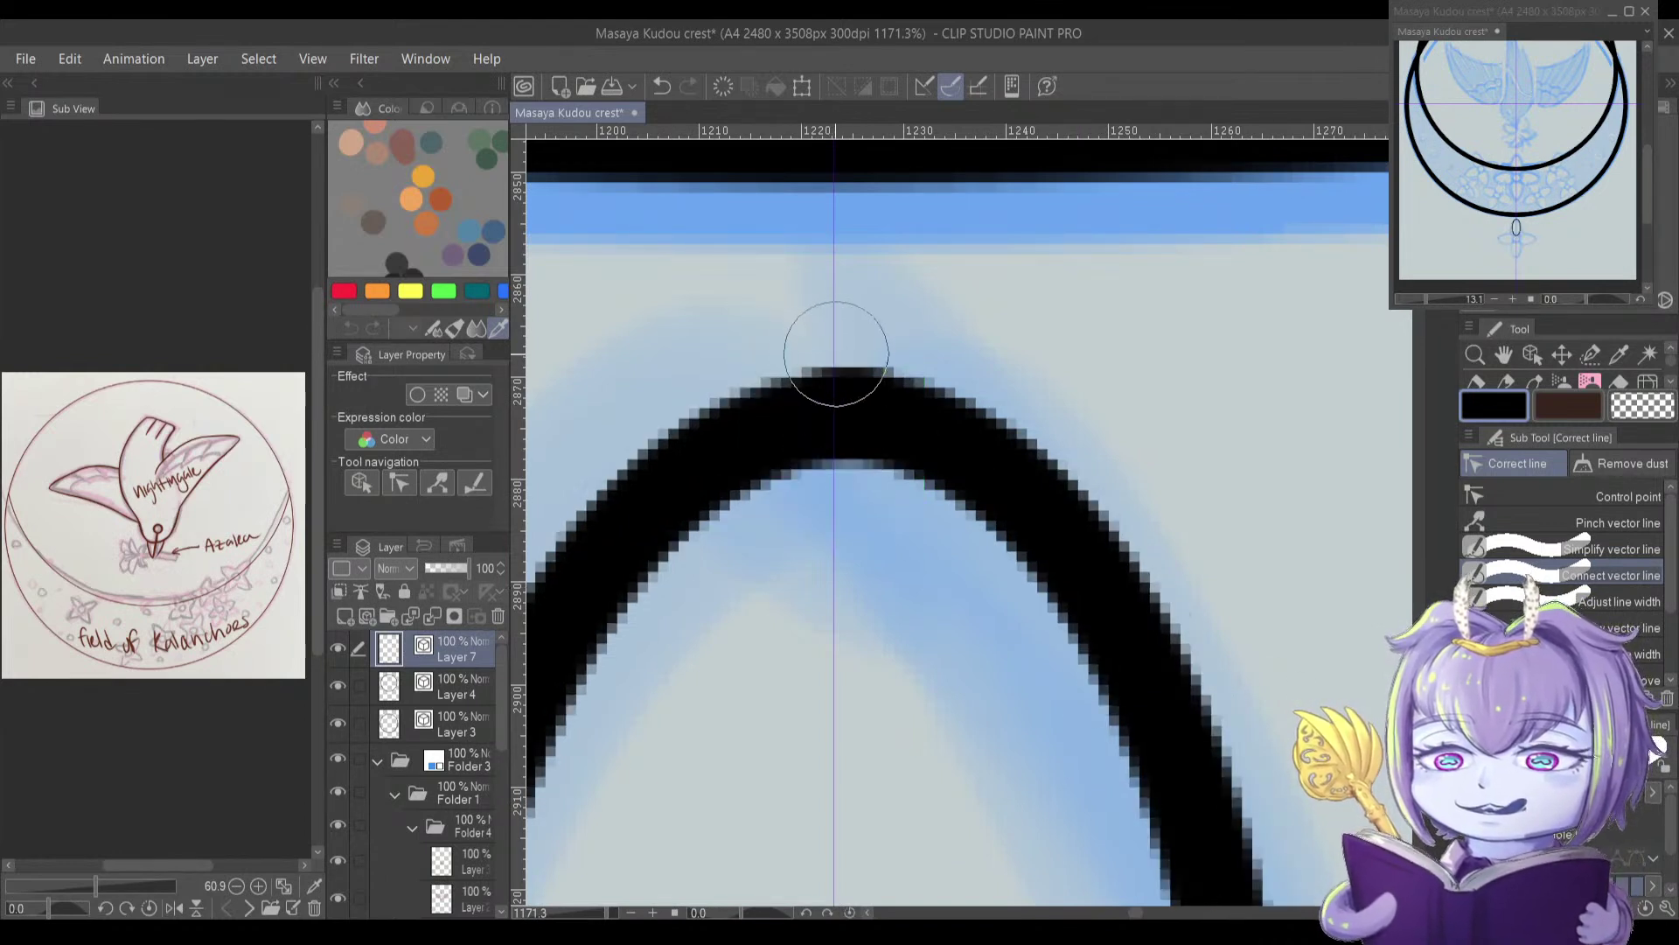
scroll(875, 490, "down", 1)
scroll(897, 574, "down", 5)
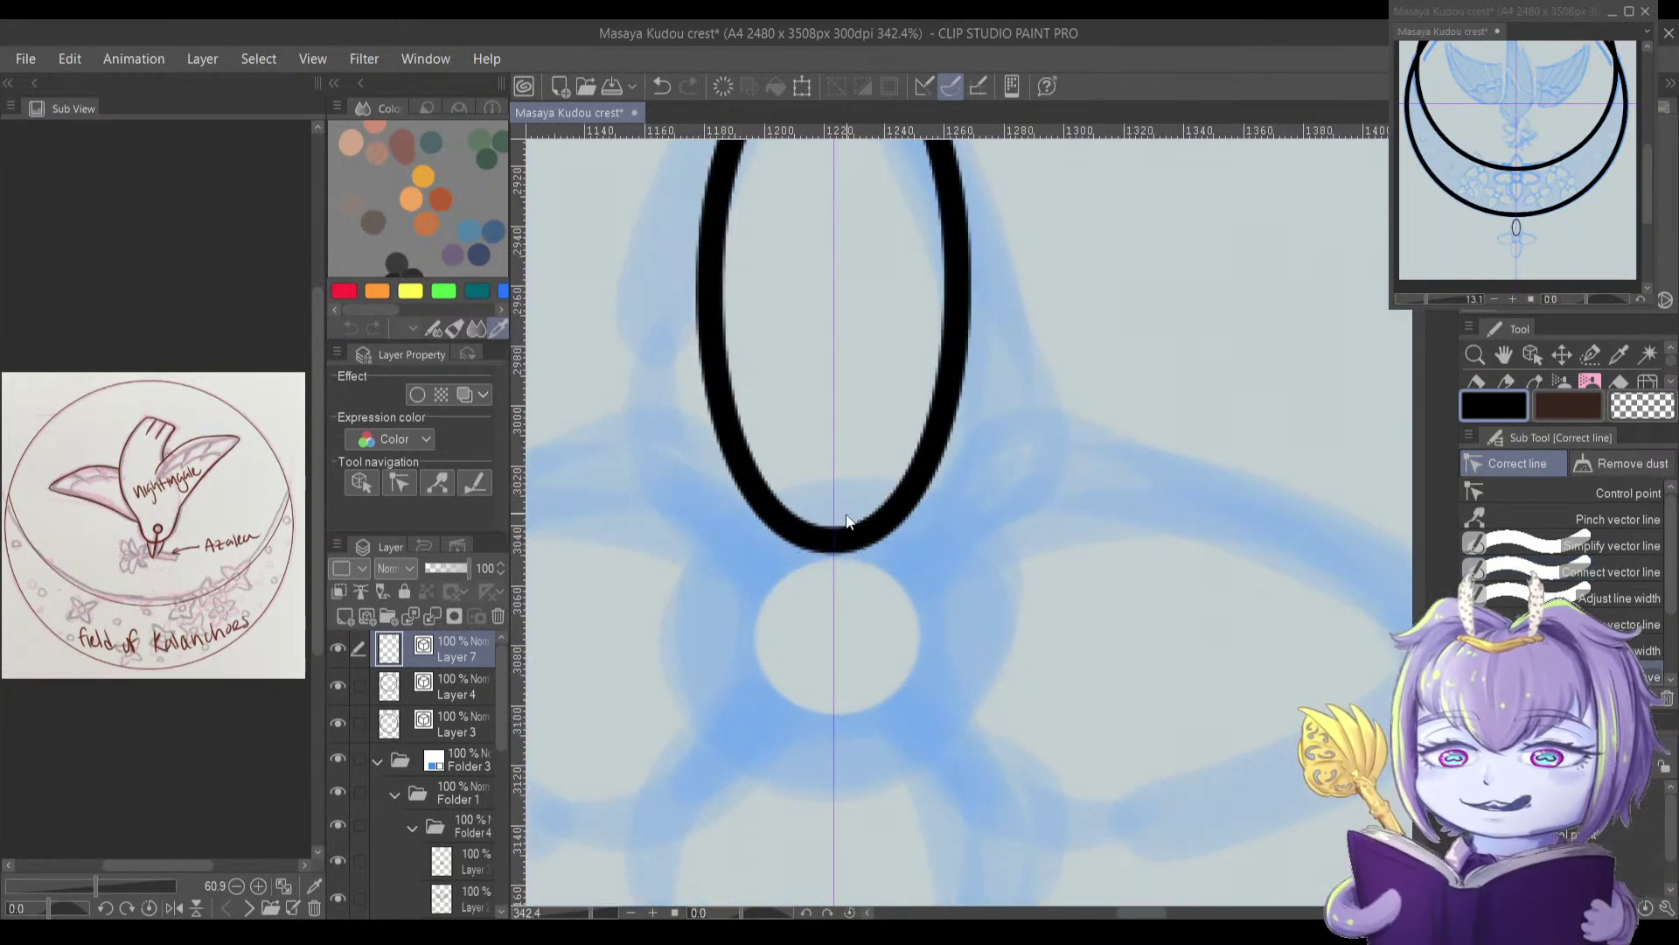
scroll(763, 393, "down", 2)
scroll(756, 358, "down", 1)
left_click_drag(755, 359, 783, 498)
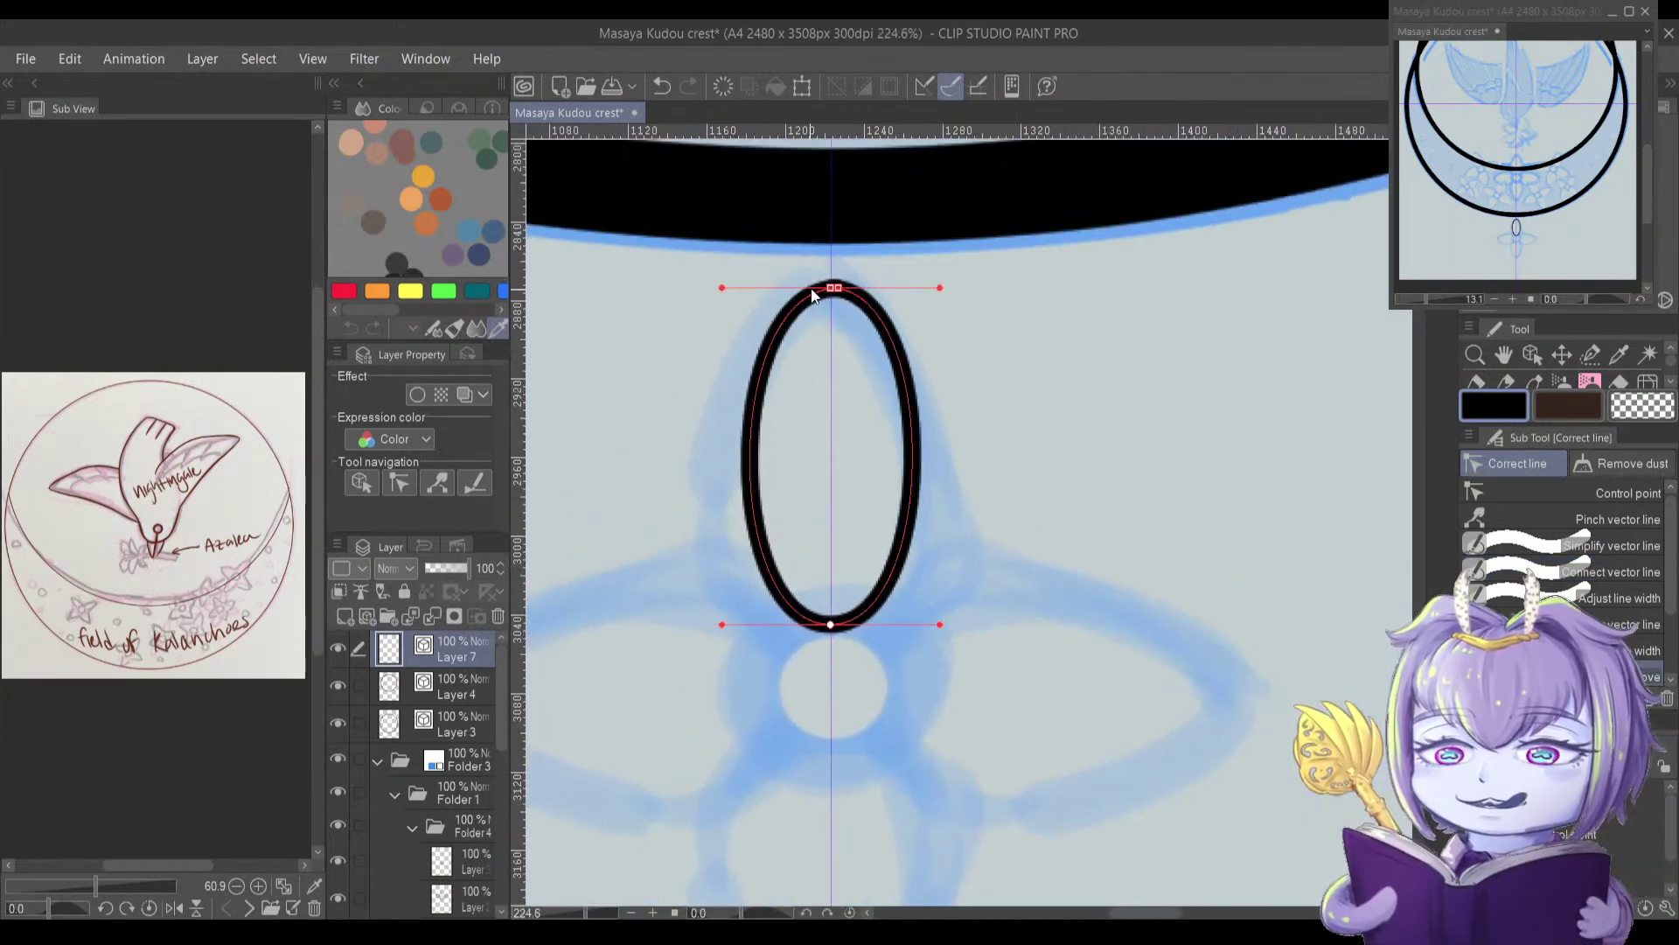
scroll(832, 289, "up", 10)
key("ctrl+z")
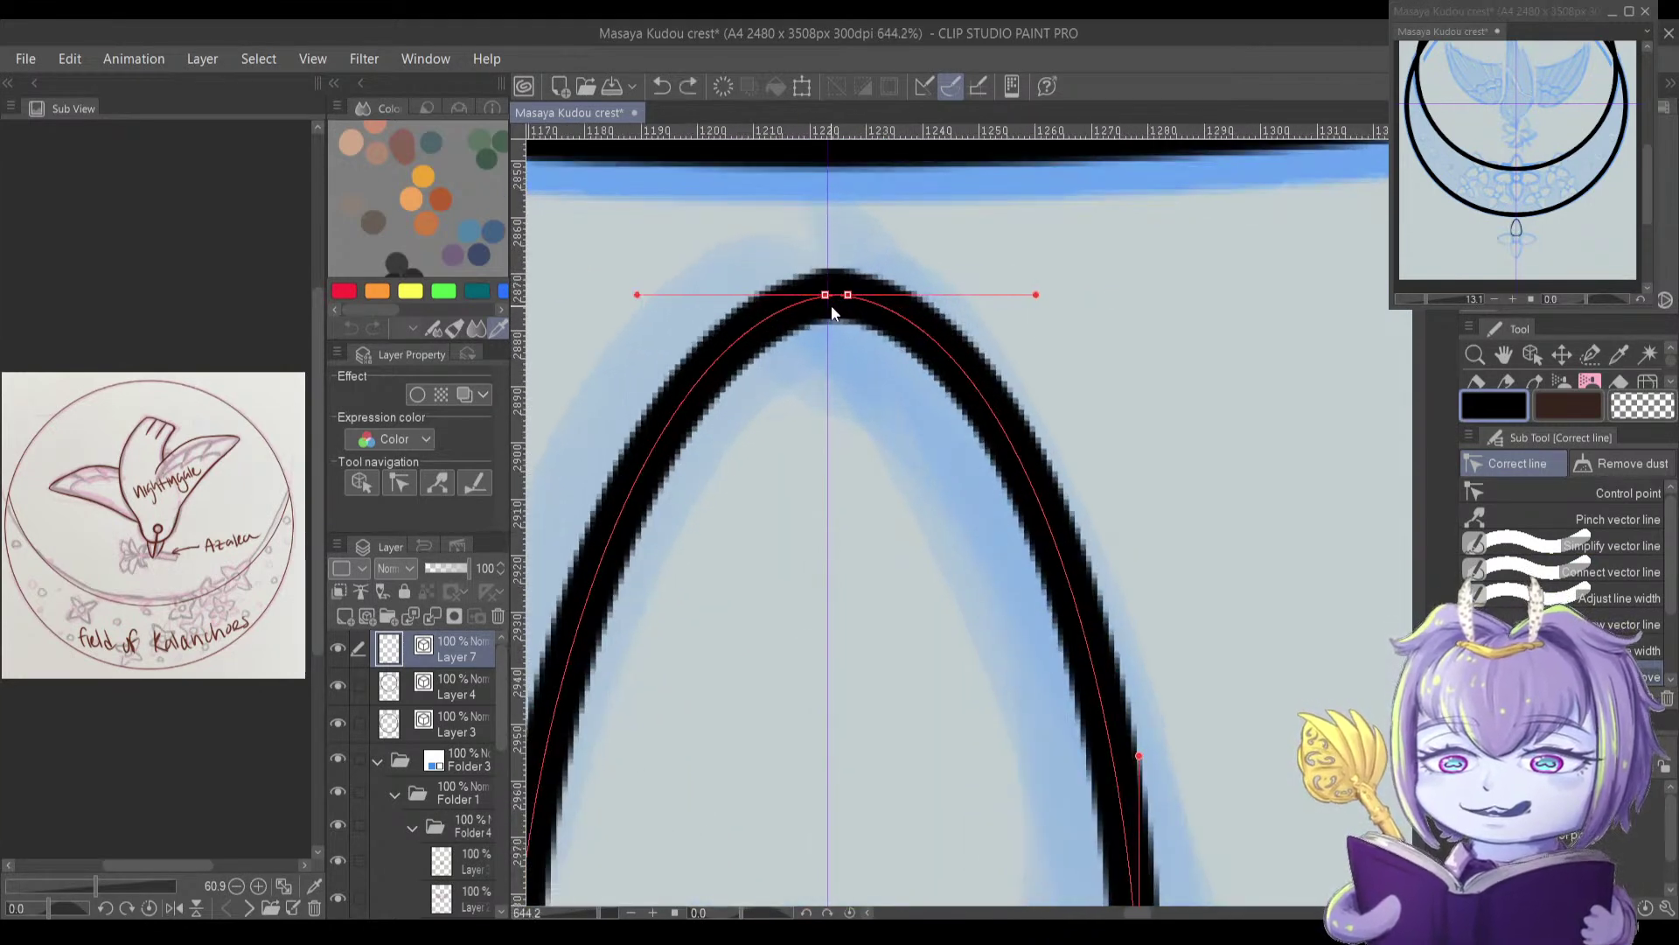
Step: Turn both end points at the petal's tip into corner points, so the two lines cross without curve handles
left_click_drag(833, 305, 873, 435)
scroll(879, 419, "up", 2)
left_click_drag(877, 627, 880, 203)
scroll(889, 327, "down", 4)
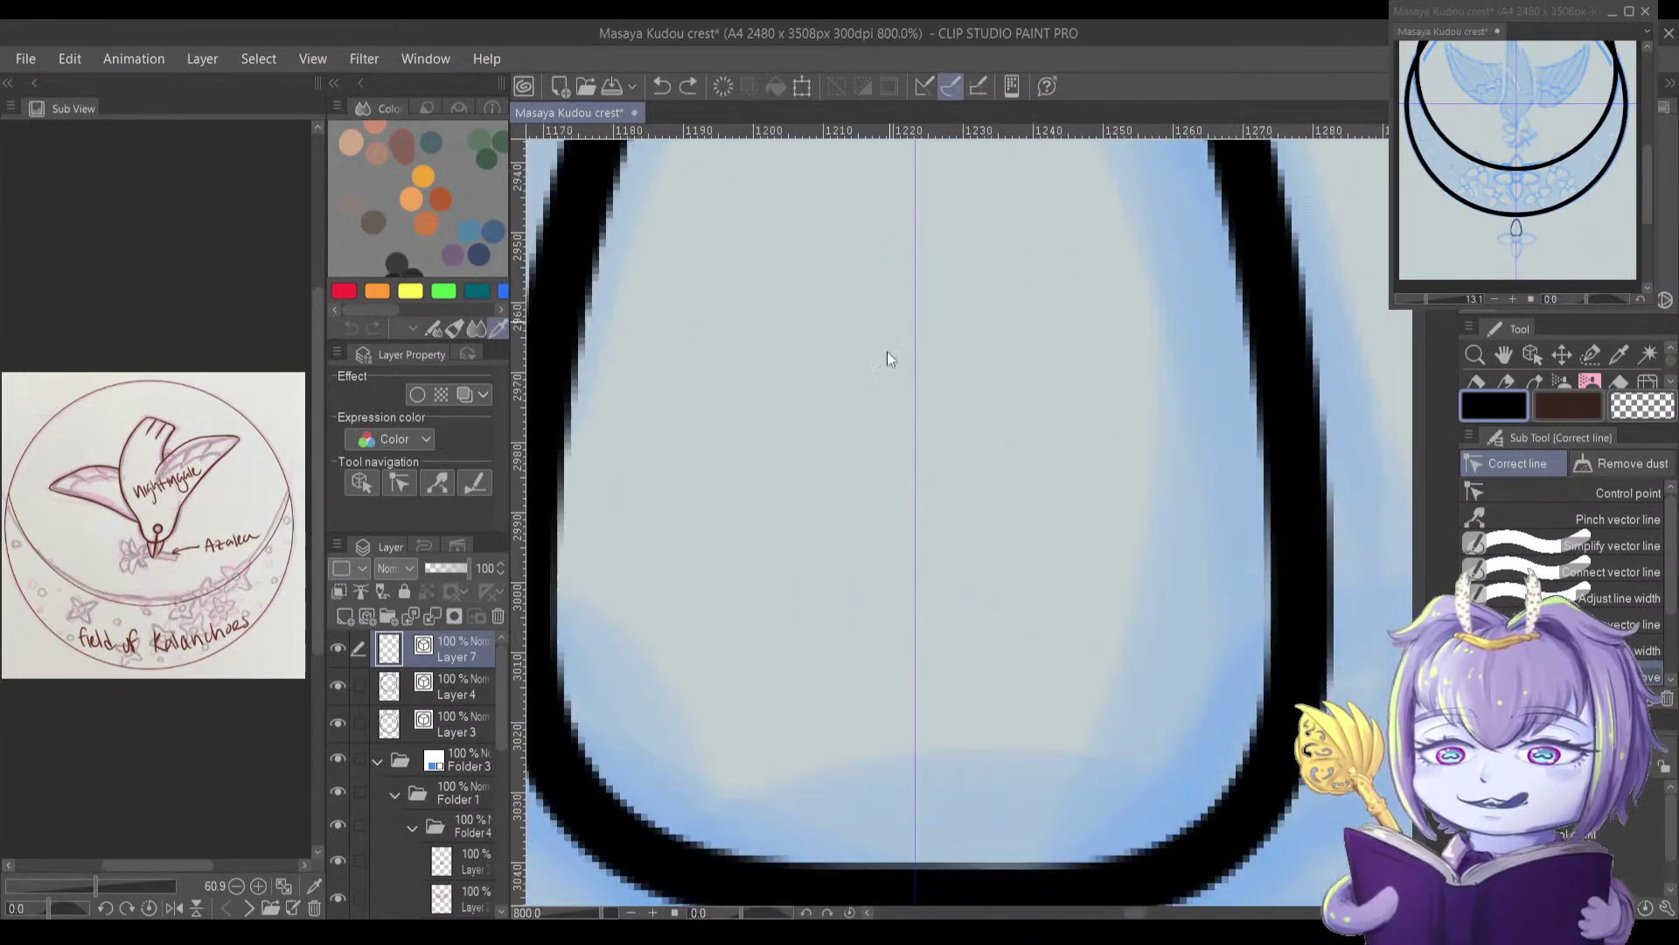
scroll(874, 439, "up", 3)
scroll(909, 400, "up", 4)
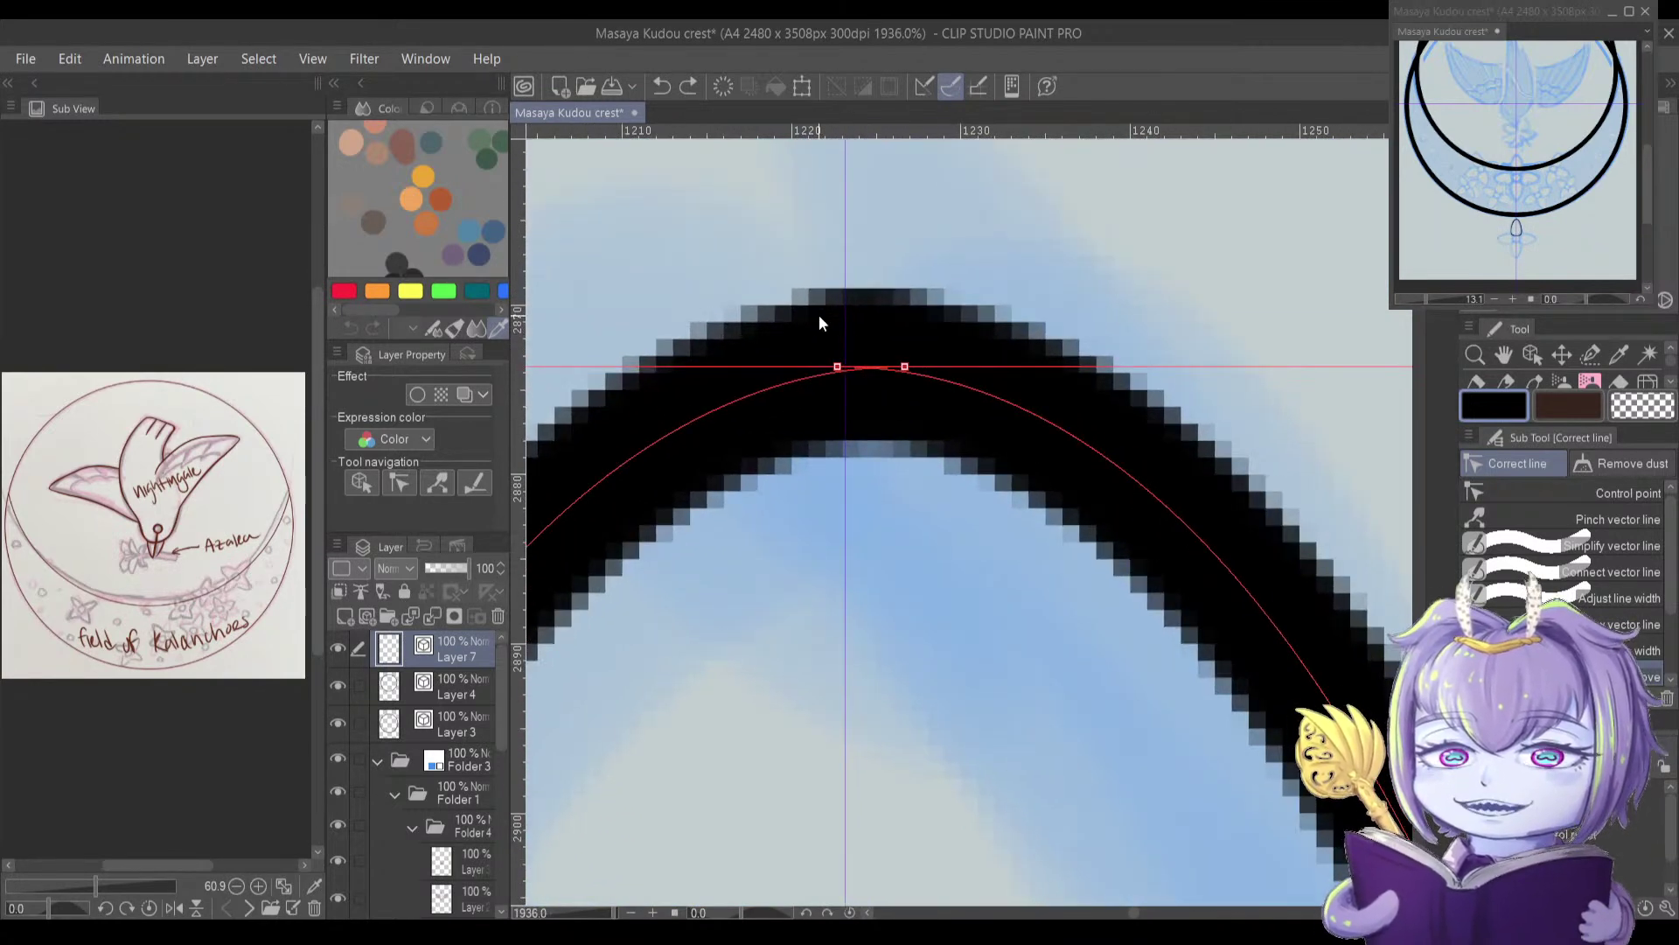
left_click(901, 367)
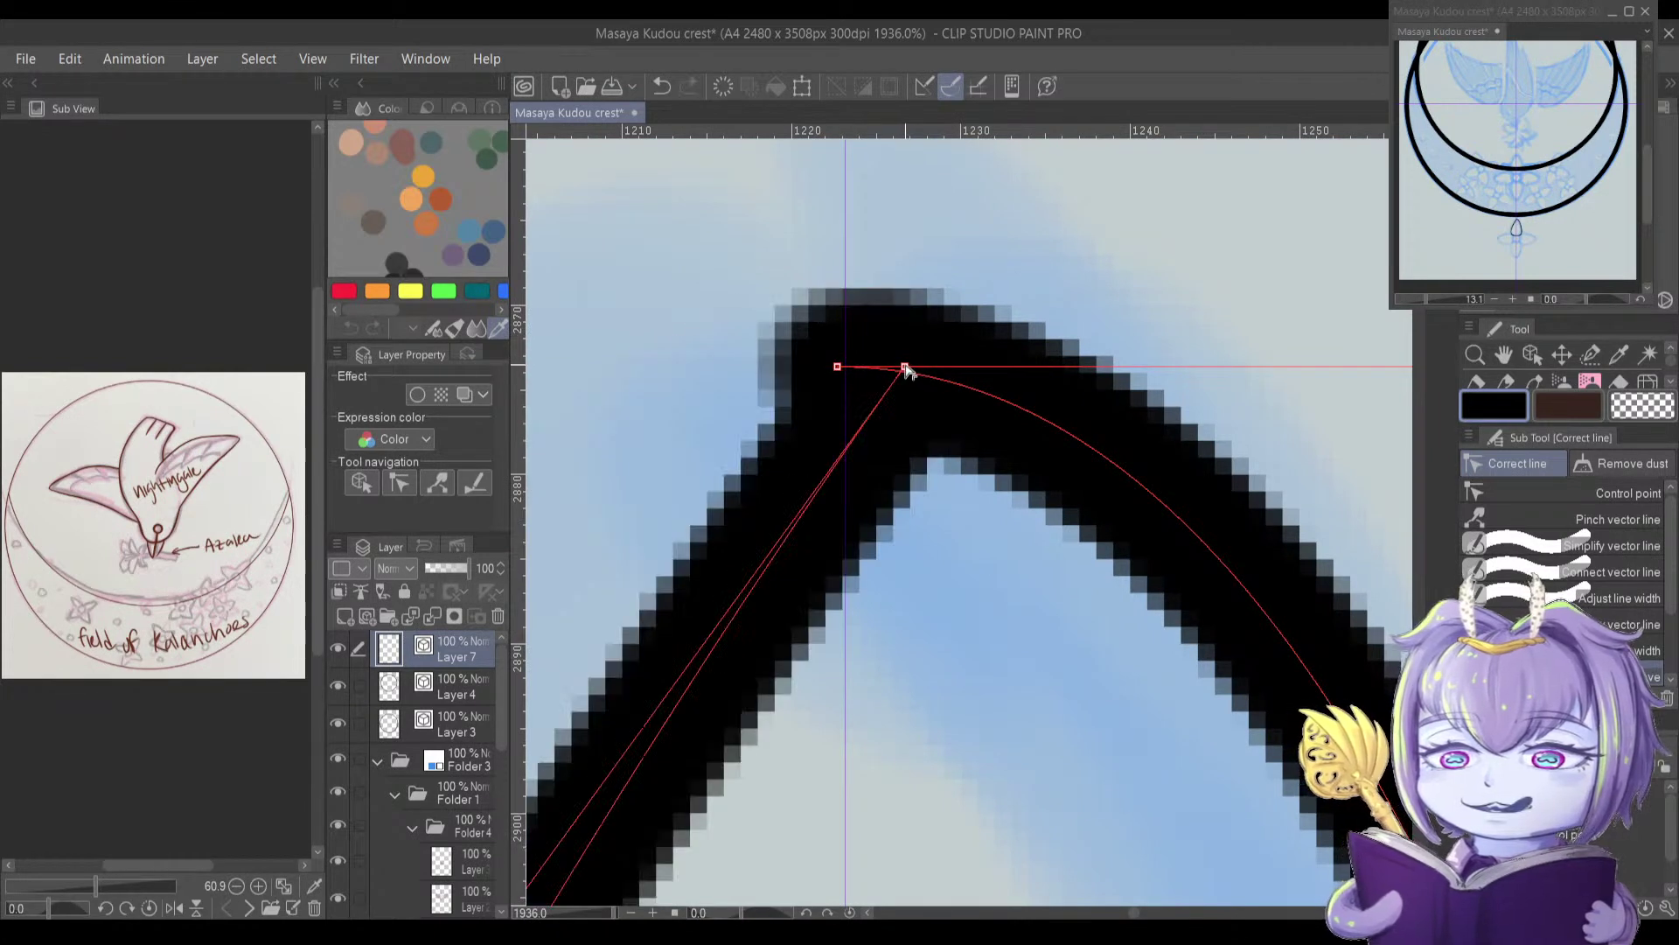
left_click(836, 367)
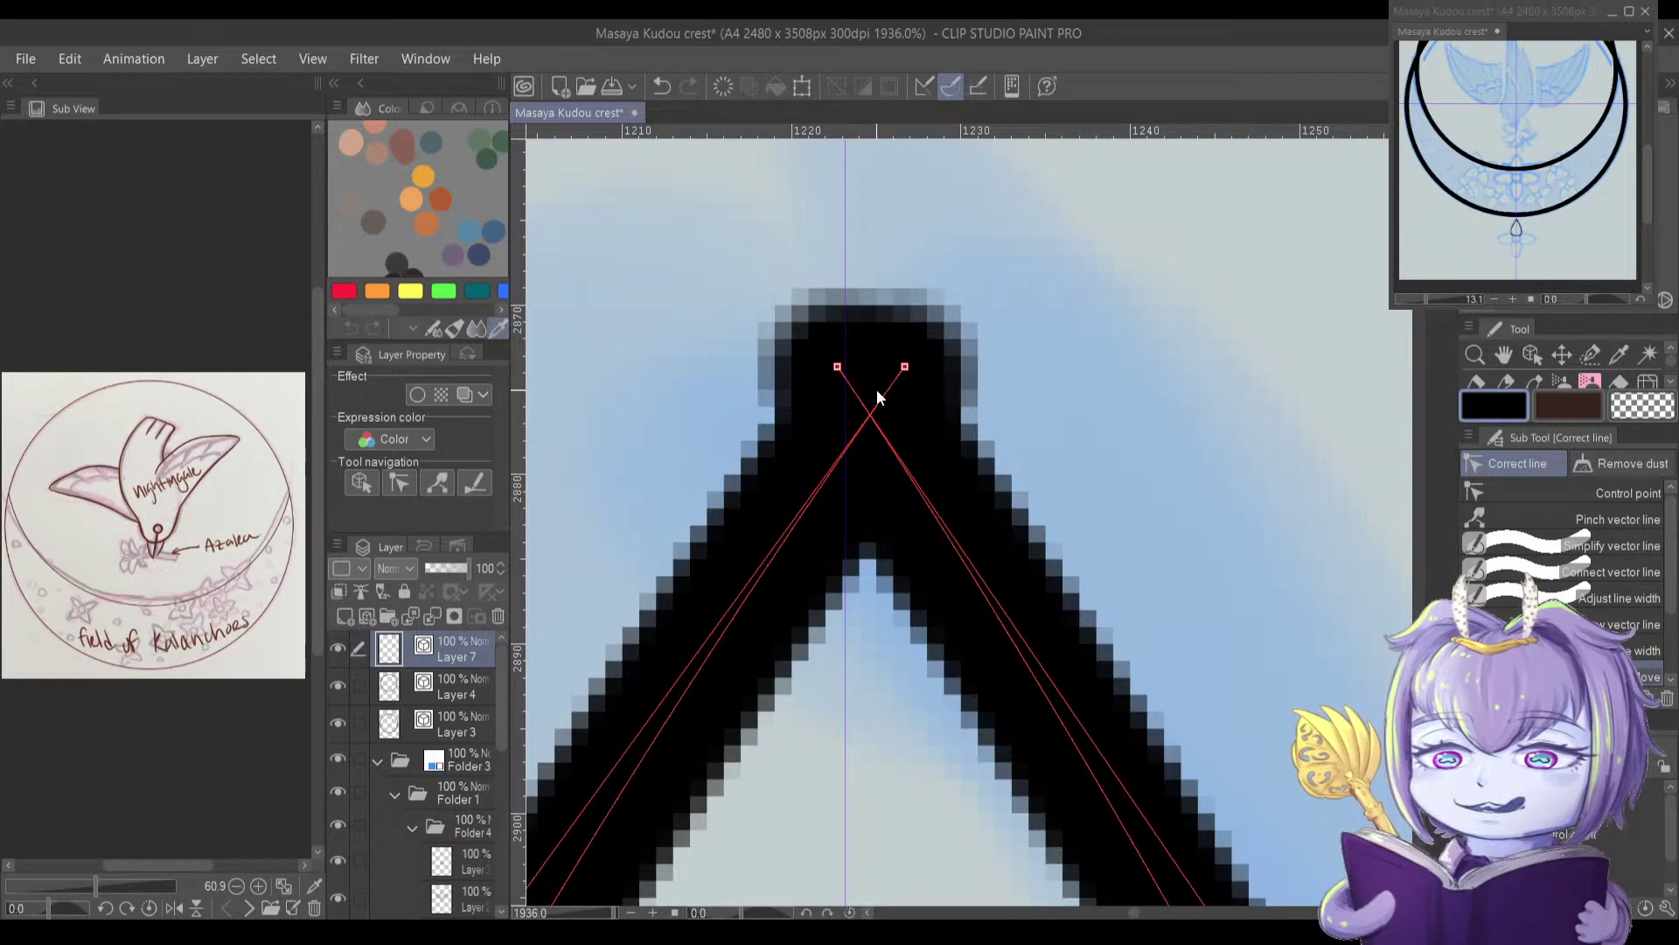
Step: Enlarge the Connect vector line brush to span the petal's tip and brush over both crossed line ends
key("y")
key("y")
left_click_drag(848, 382, 850, 328)
key("y")
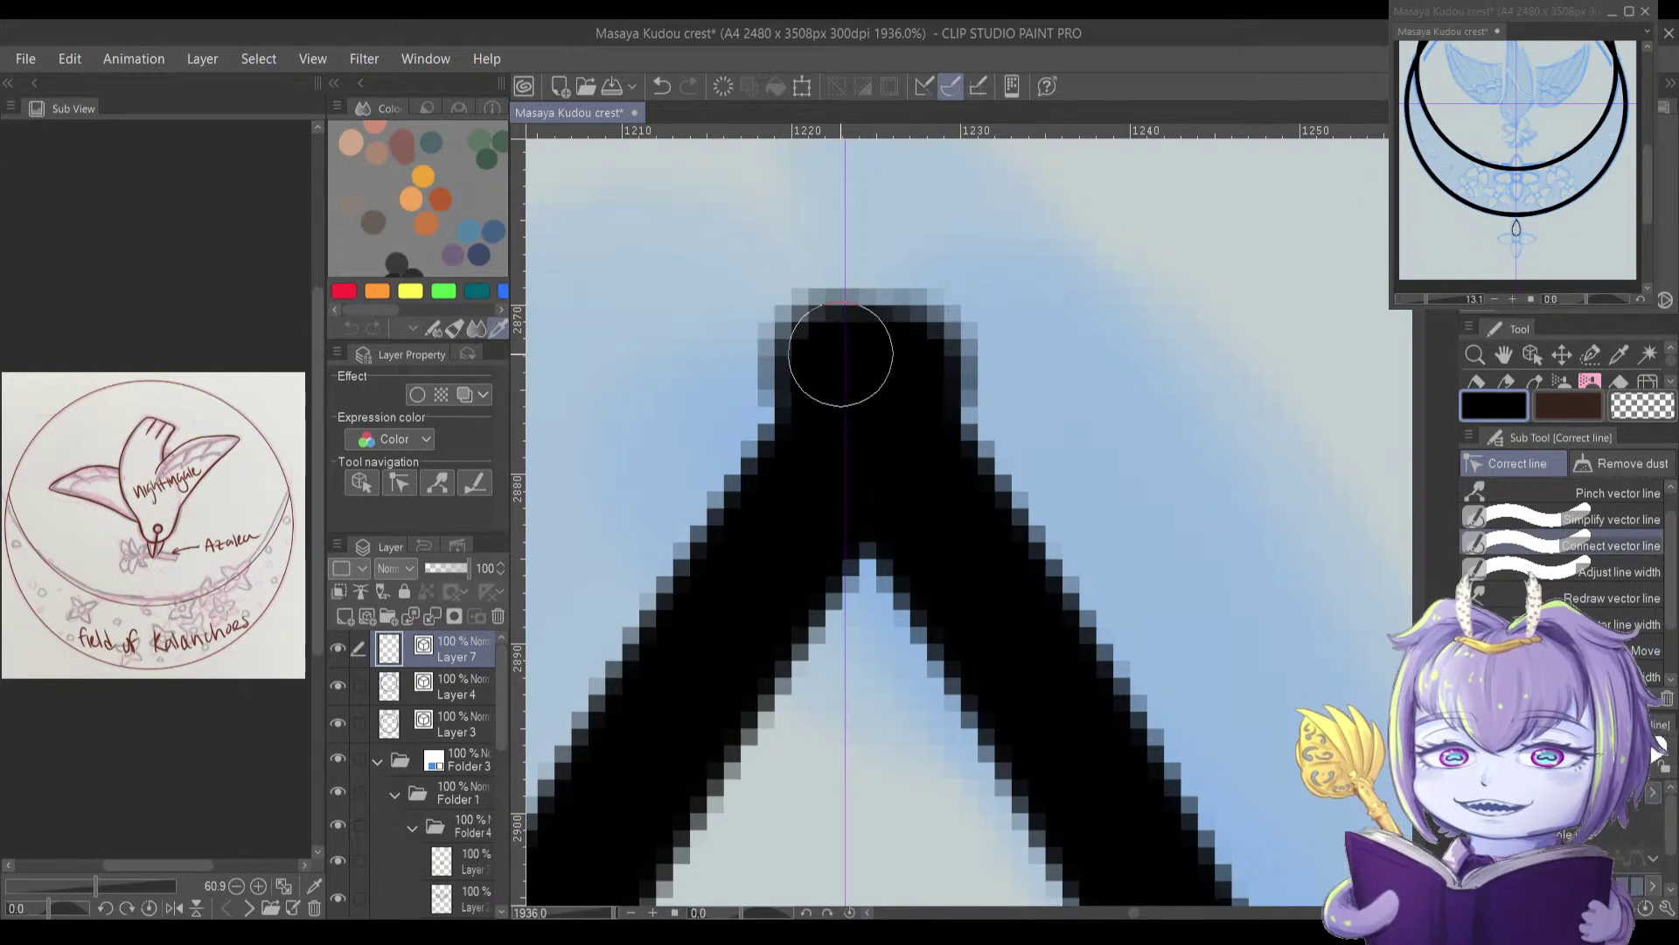
key("]")
key("]")
key("]")
key("]")
key("]")
key("]")
left_click_drag(840, 338, 862, 500)
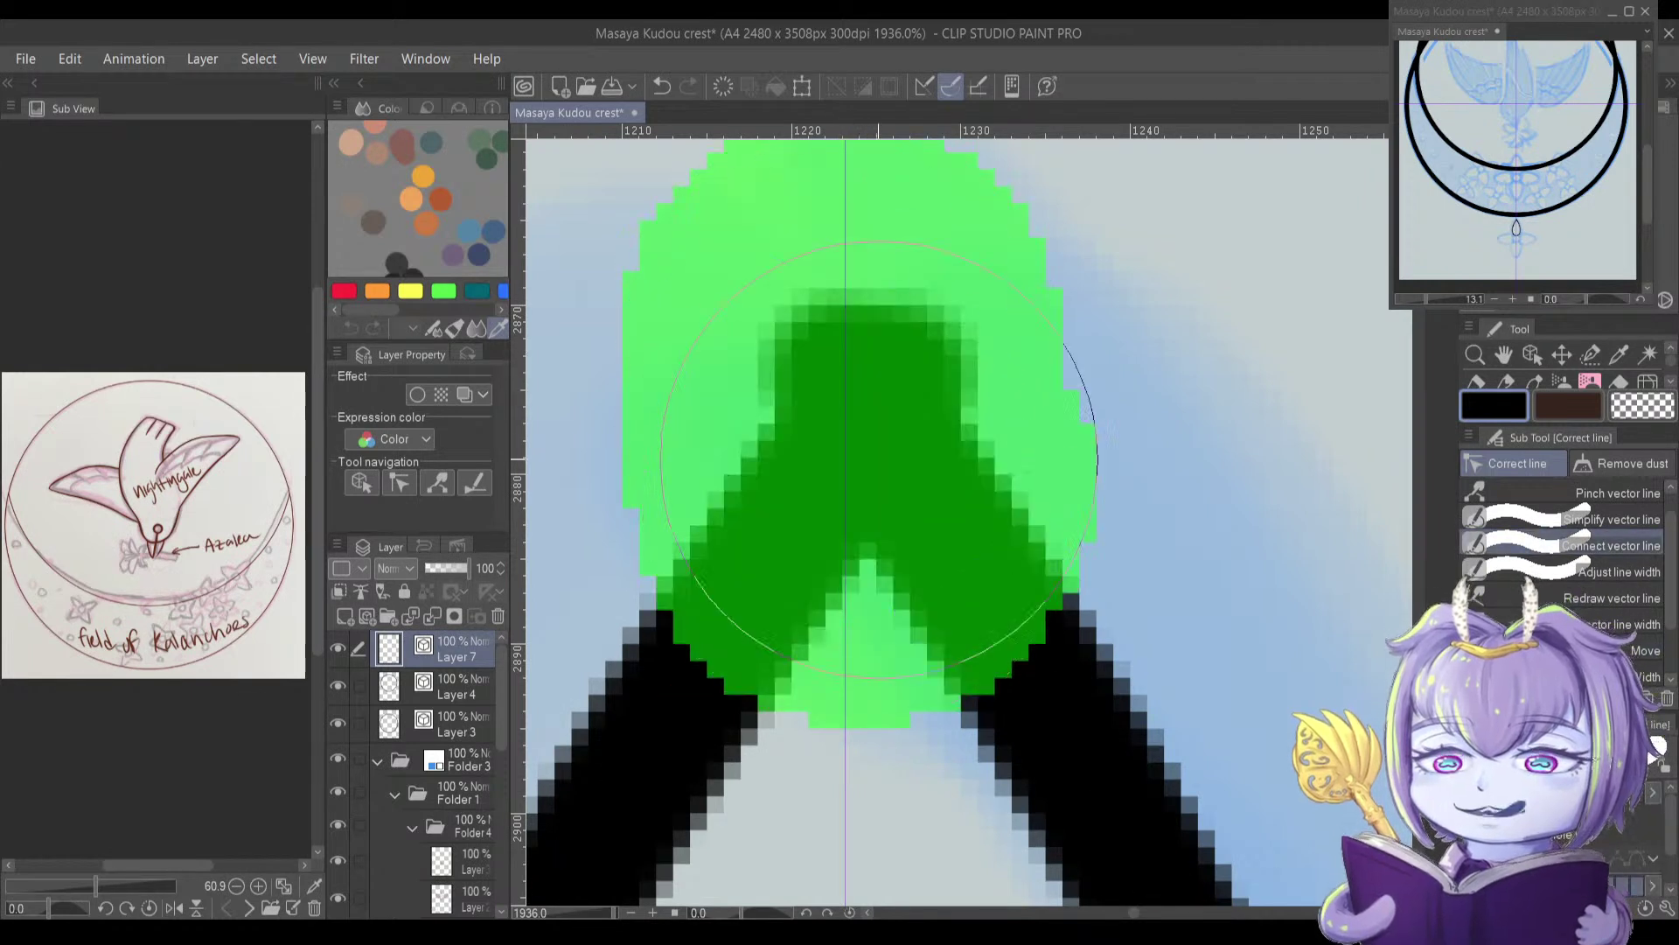
left_click(873, 398)
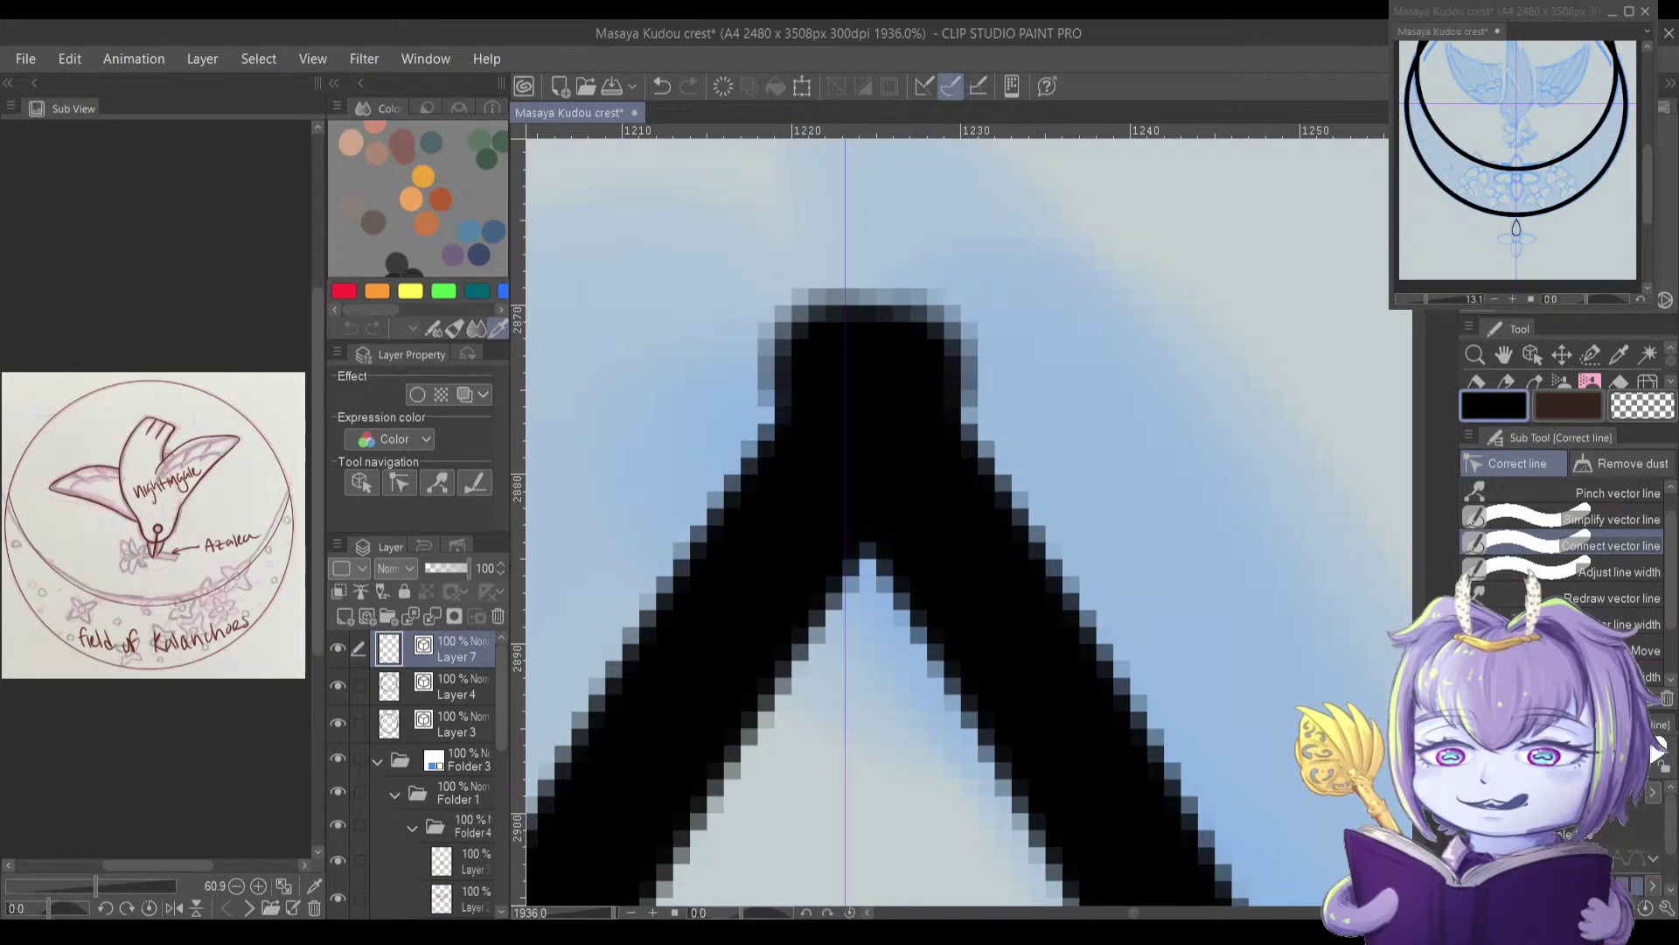
Step: Try again to join the petal's two crossed line ends with Connect vector line, brushing repeatedly across the tip
scroll(762, 396, "down", 1)
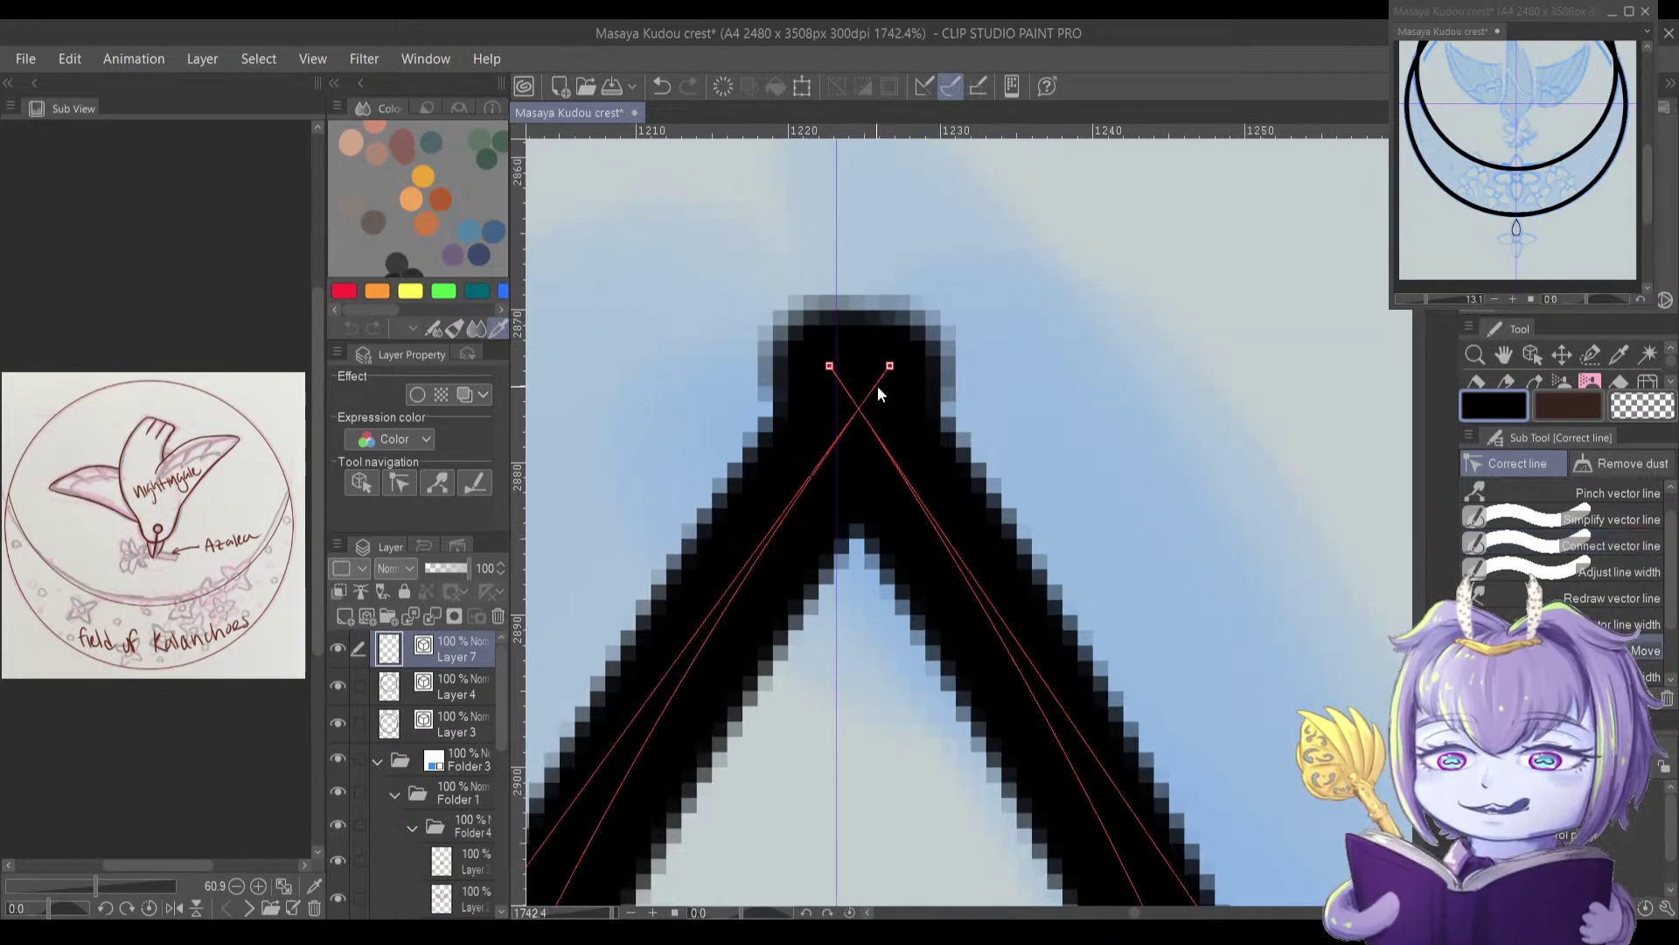
key("comma")
key("comma")
key("comma")
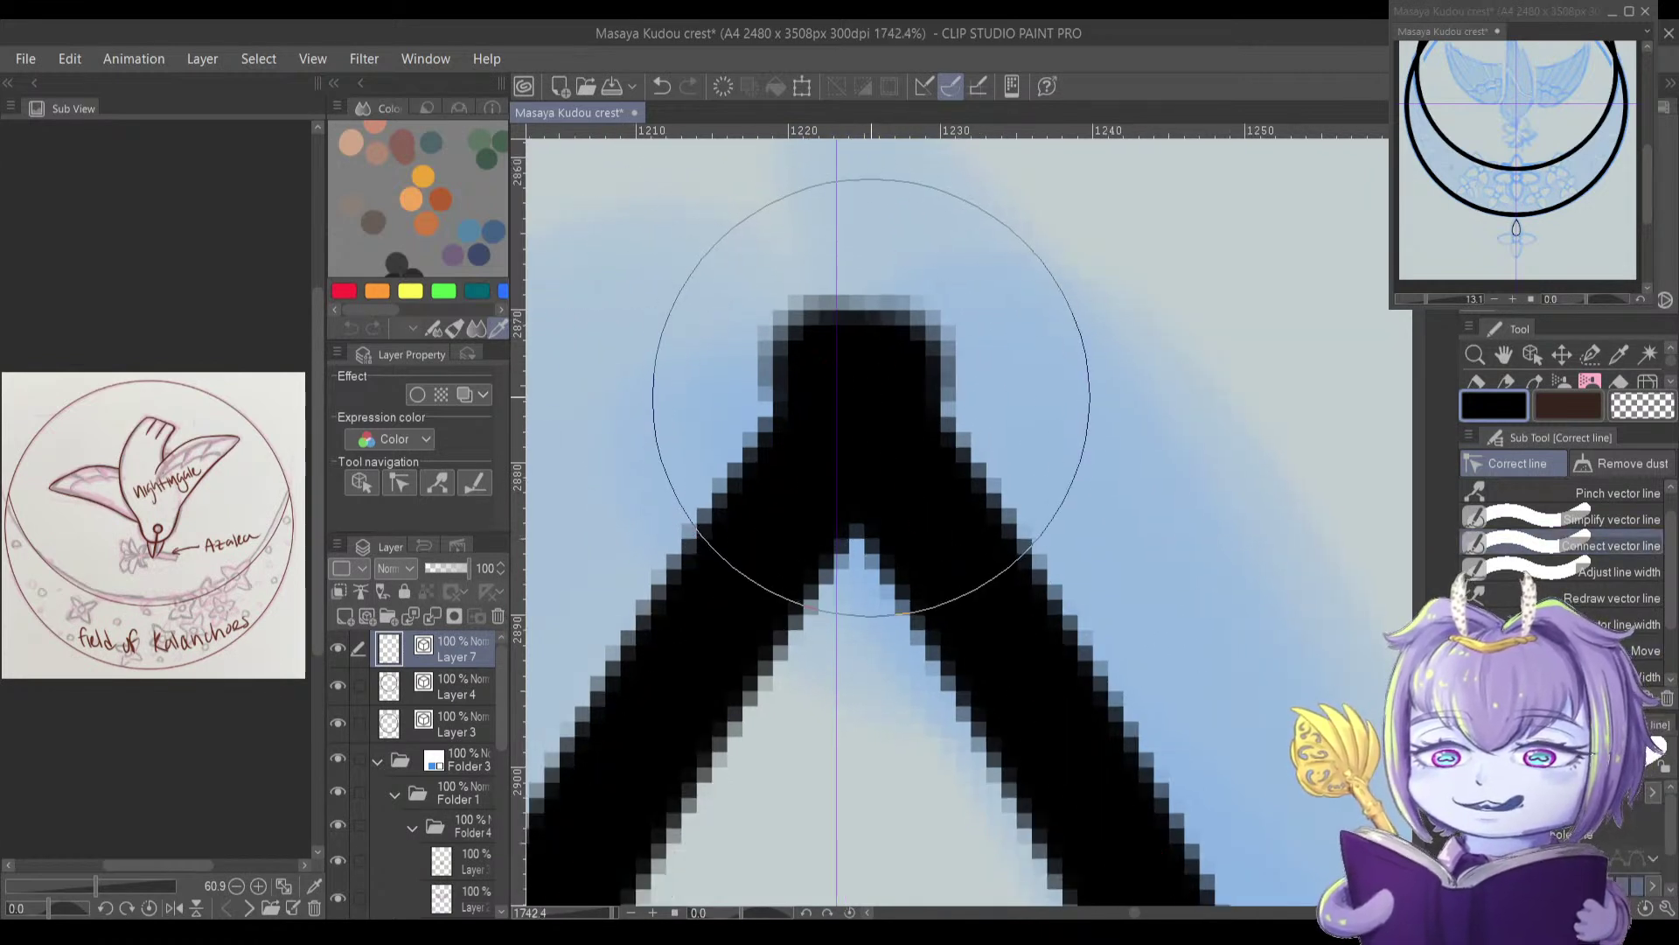
key("ctrl")
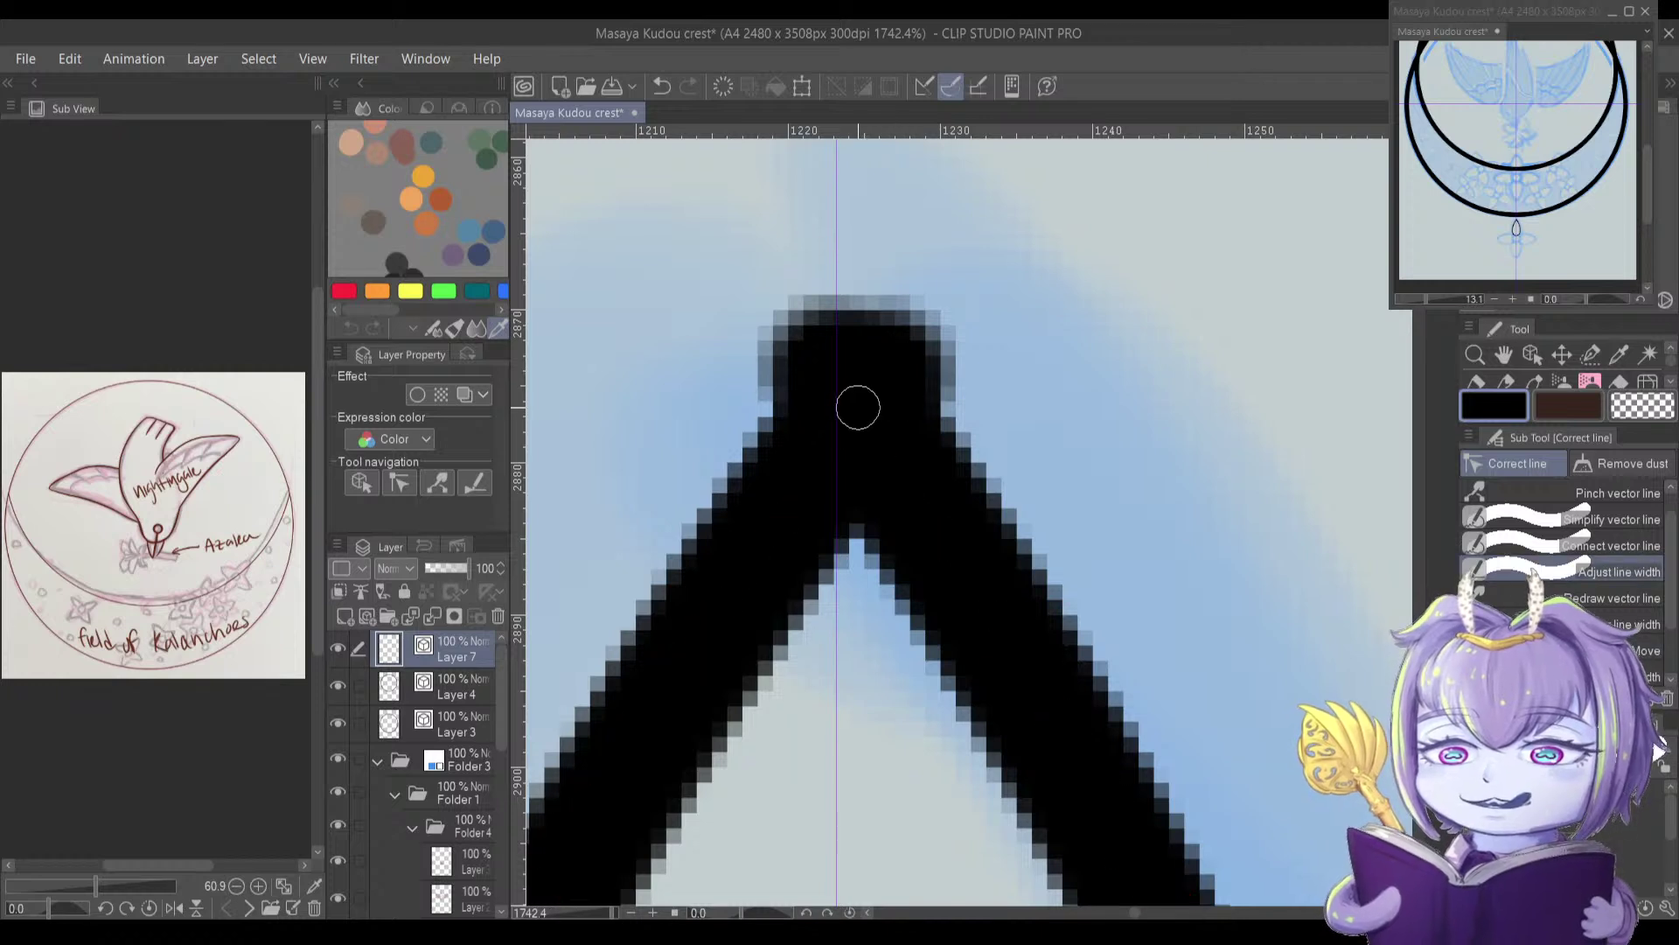
key("comma")
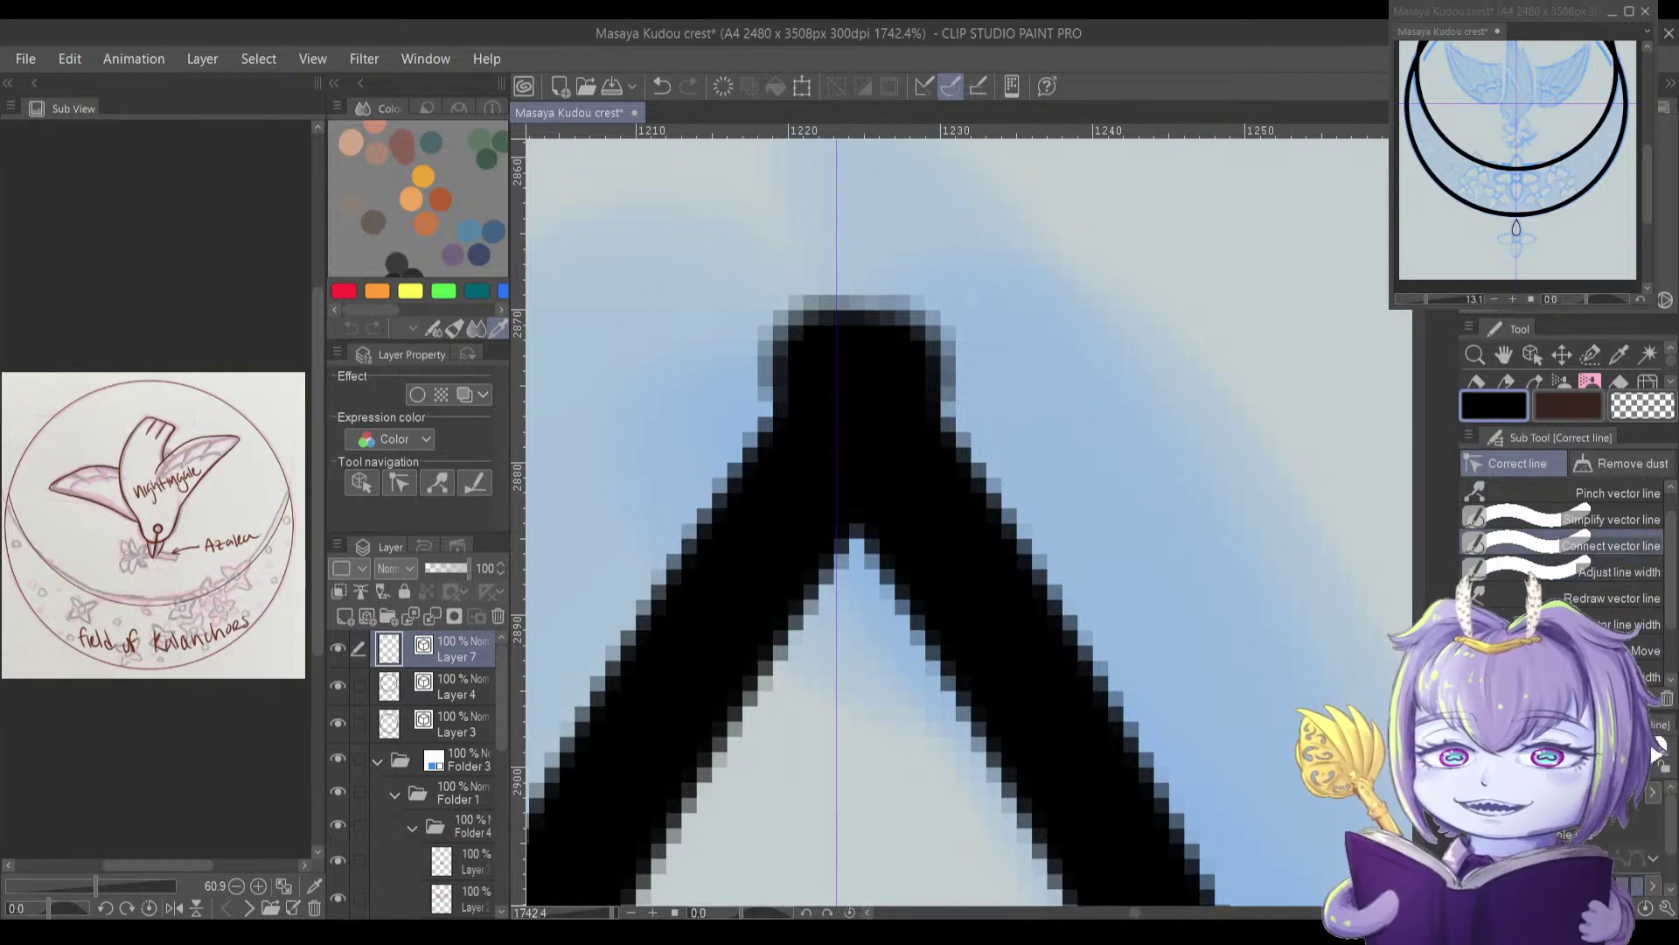
mouse_move(894, 369)
left_mouse_down()
mouse_move(900, 596)
mouse_move(859, 379)
left_mouse_up()
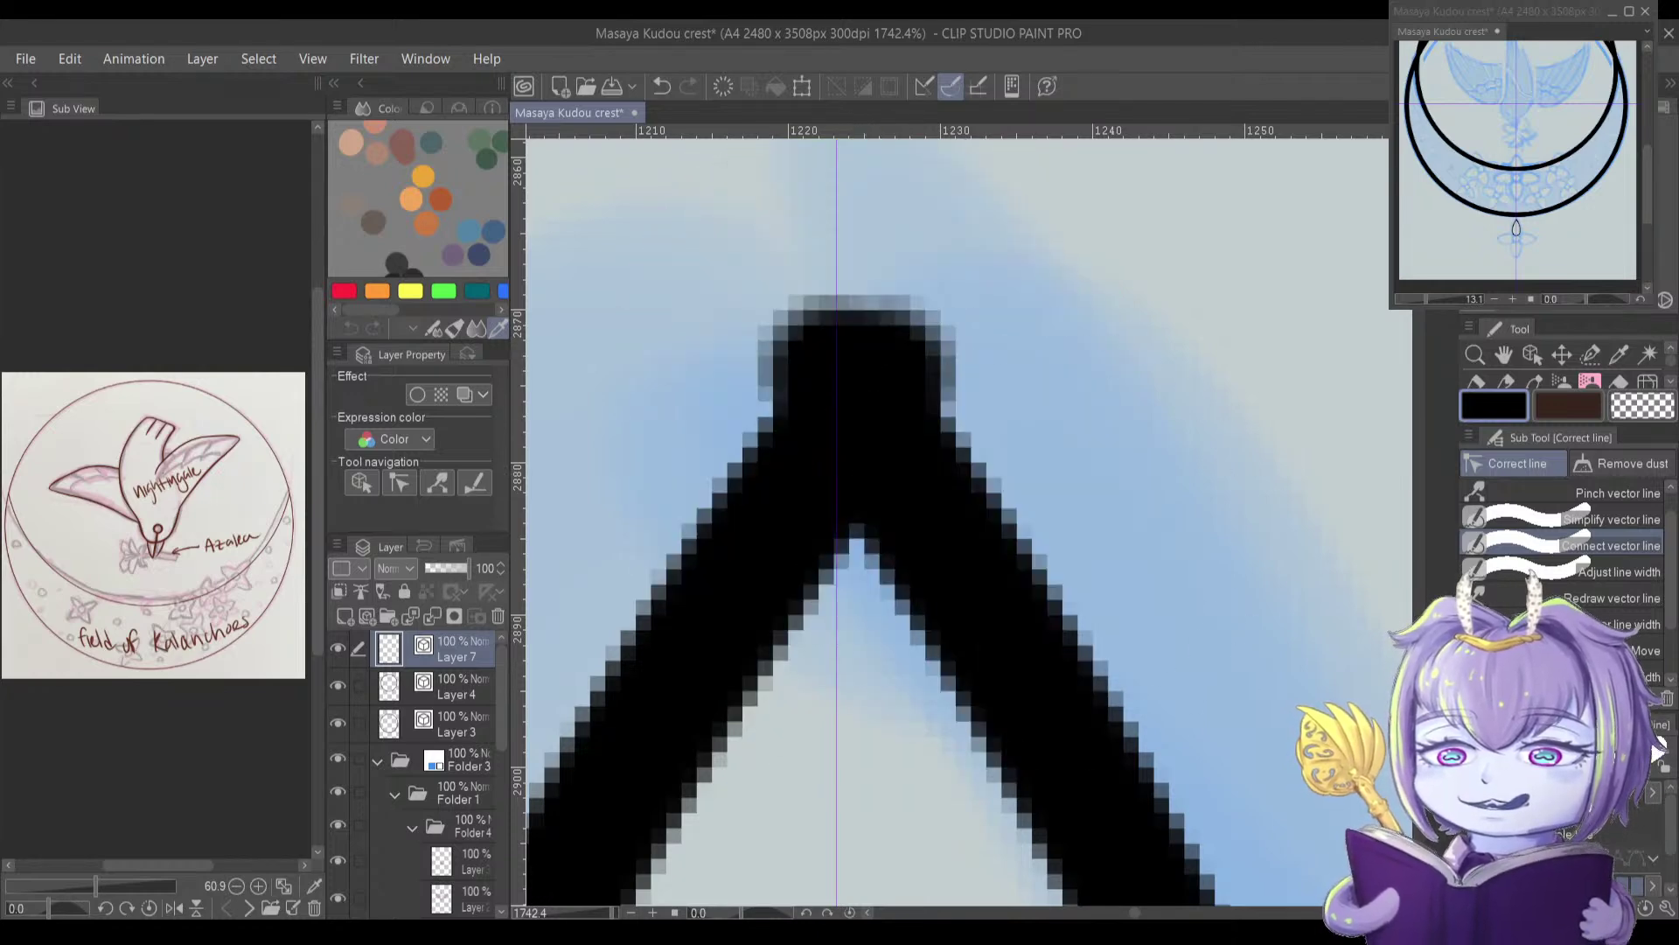
mouse_move(861, 315)
left_mouse_down()
mouse_move(919, 563)
mouse_move(880, 356)
left_mouse_up()
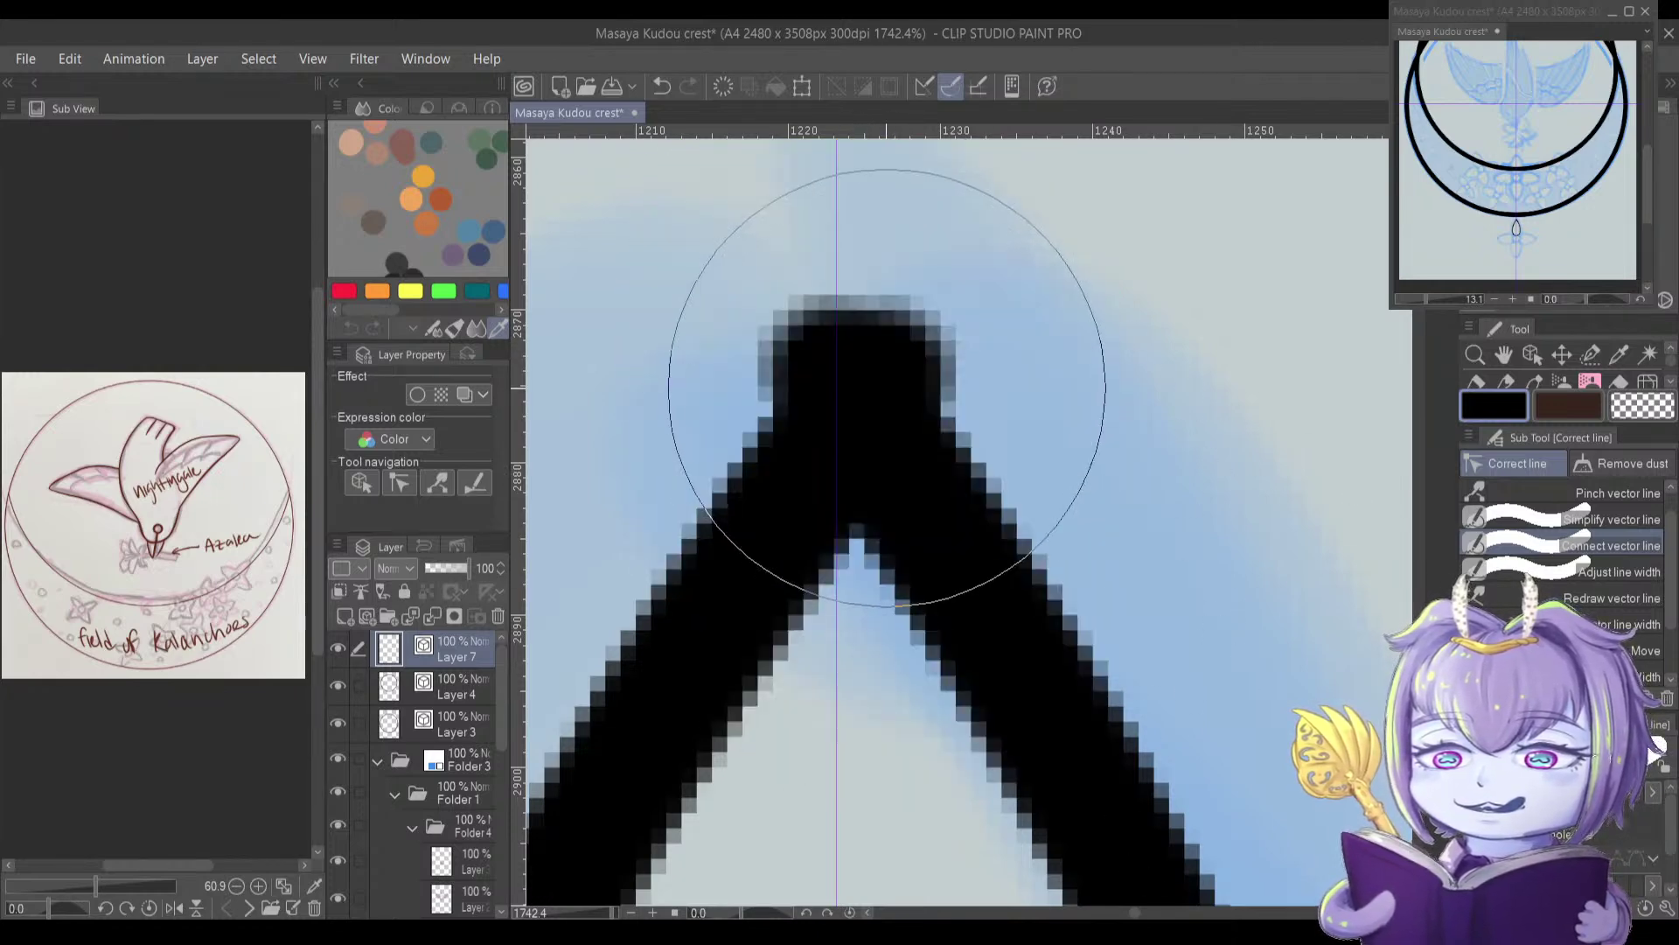
mouse_move(884, 595)
left_mouse_down()
mouse_move(769, 329)
mouse_move(843, 375)
left_mouse_up()
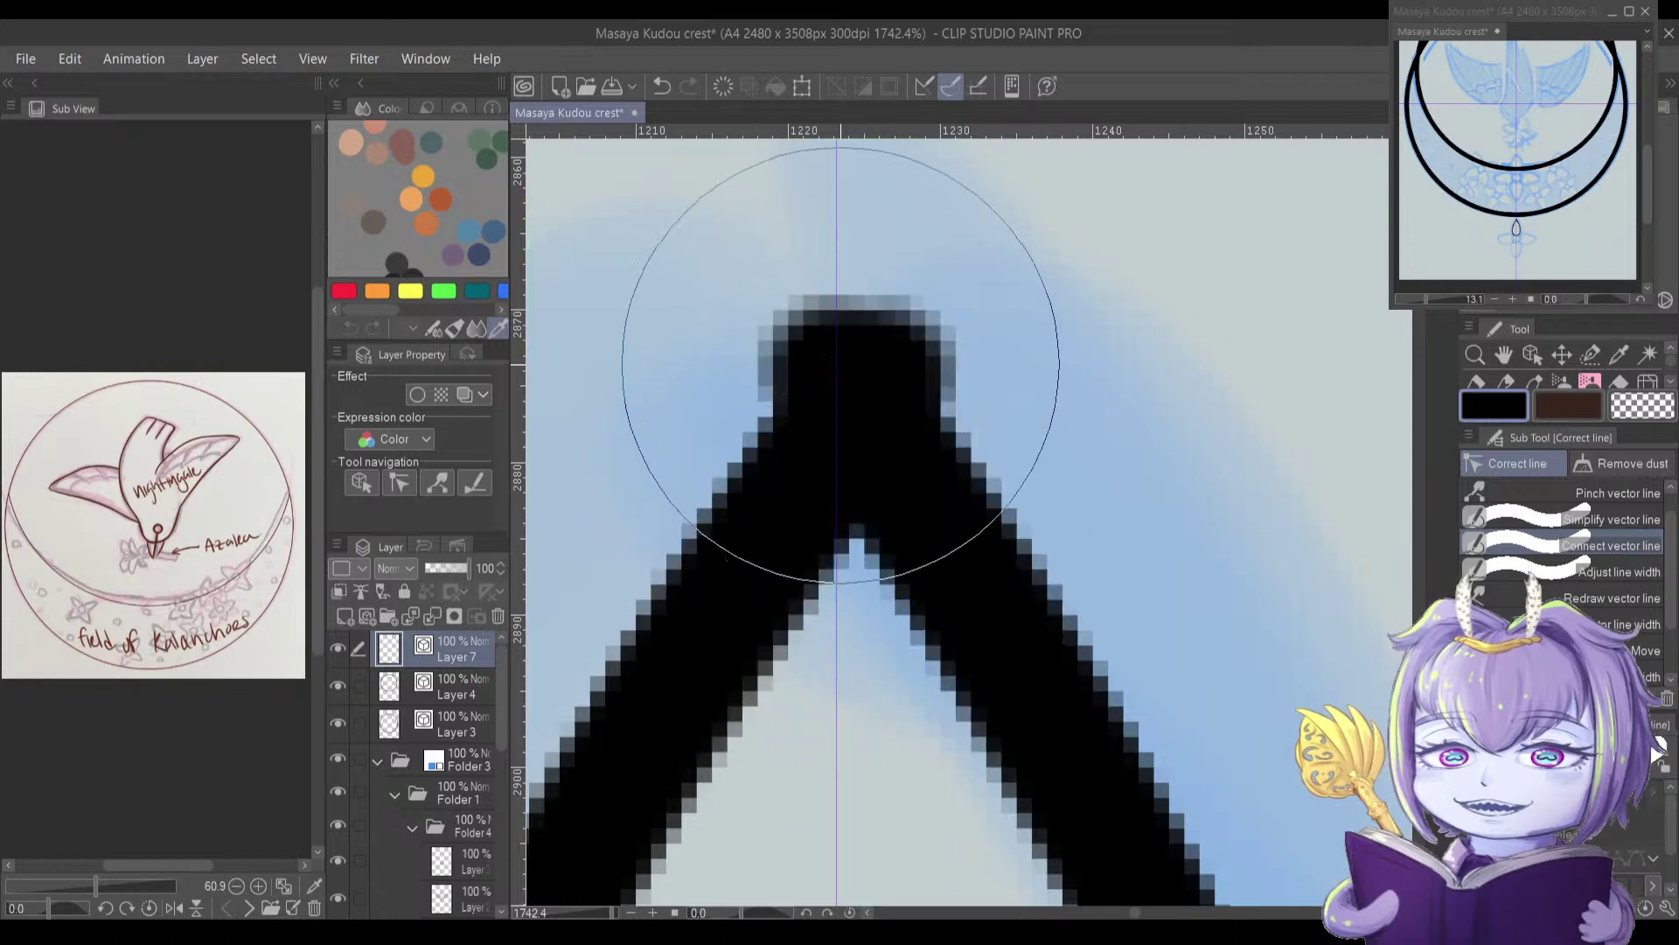
scroll(883, 433, "down", 2)
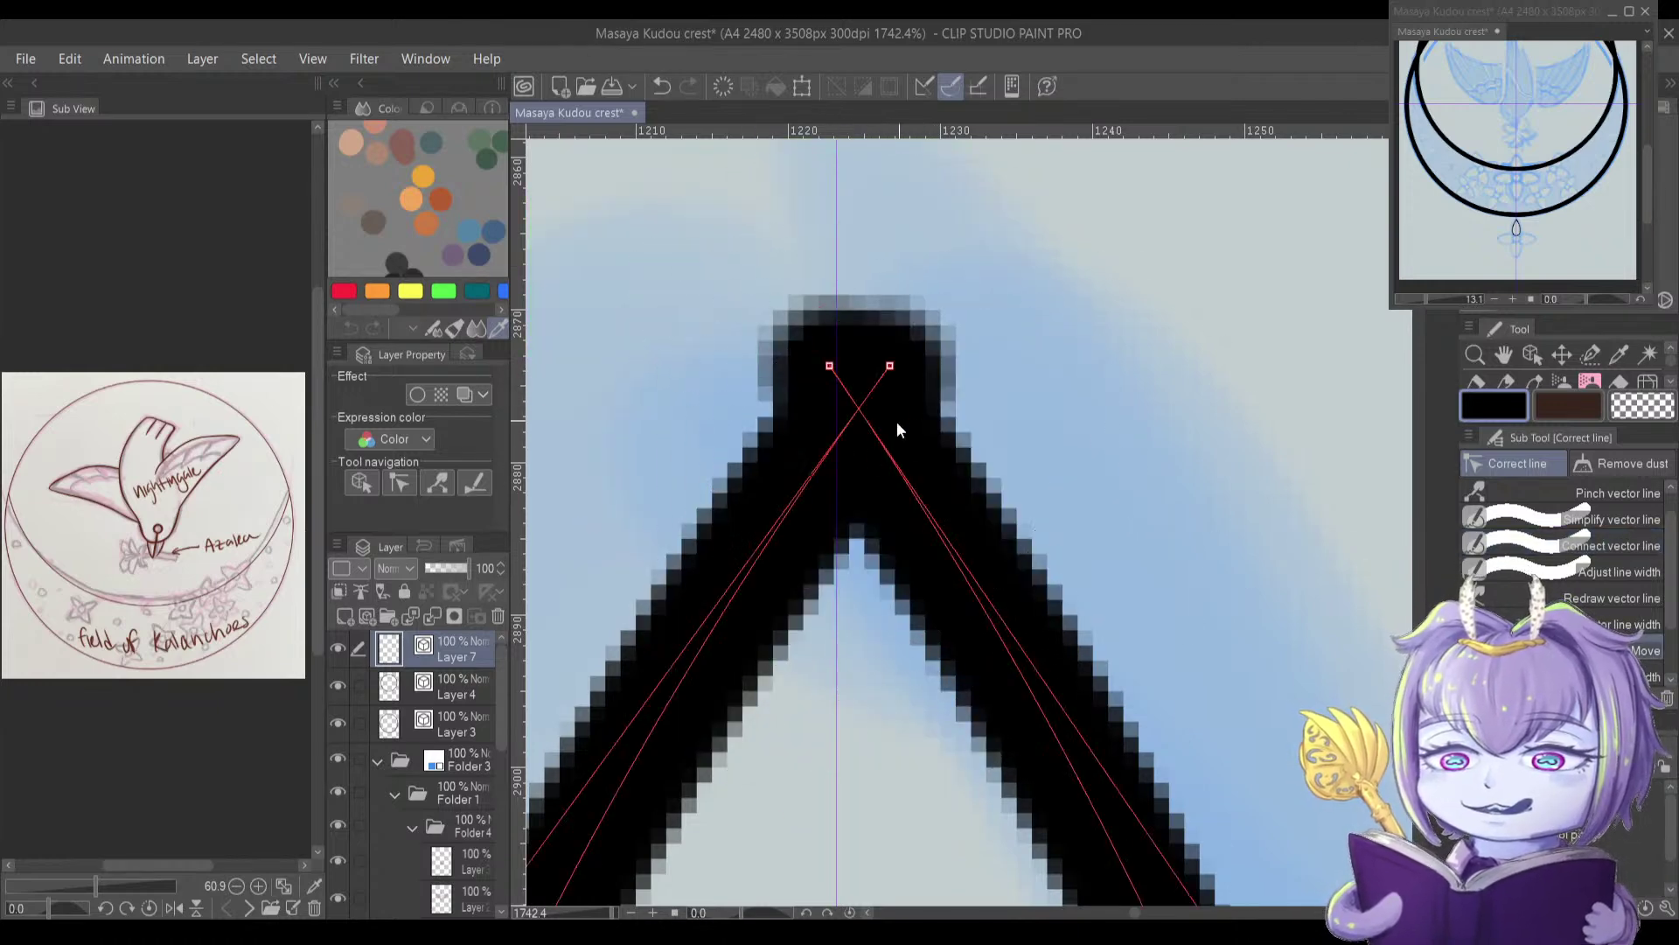
Step: Uncross the two line ends at the petal's tip and move both end points onto one spot on the vertical guide
scroll(875, 451, "down", 7)
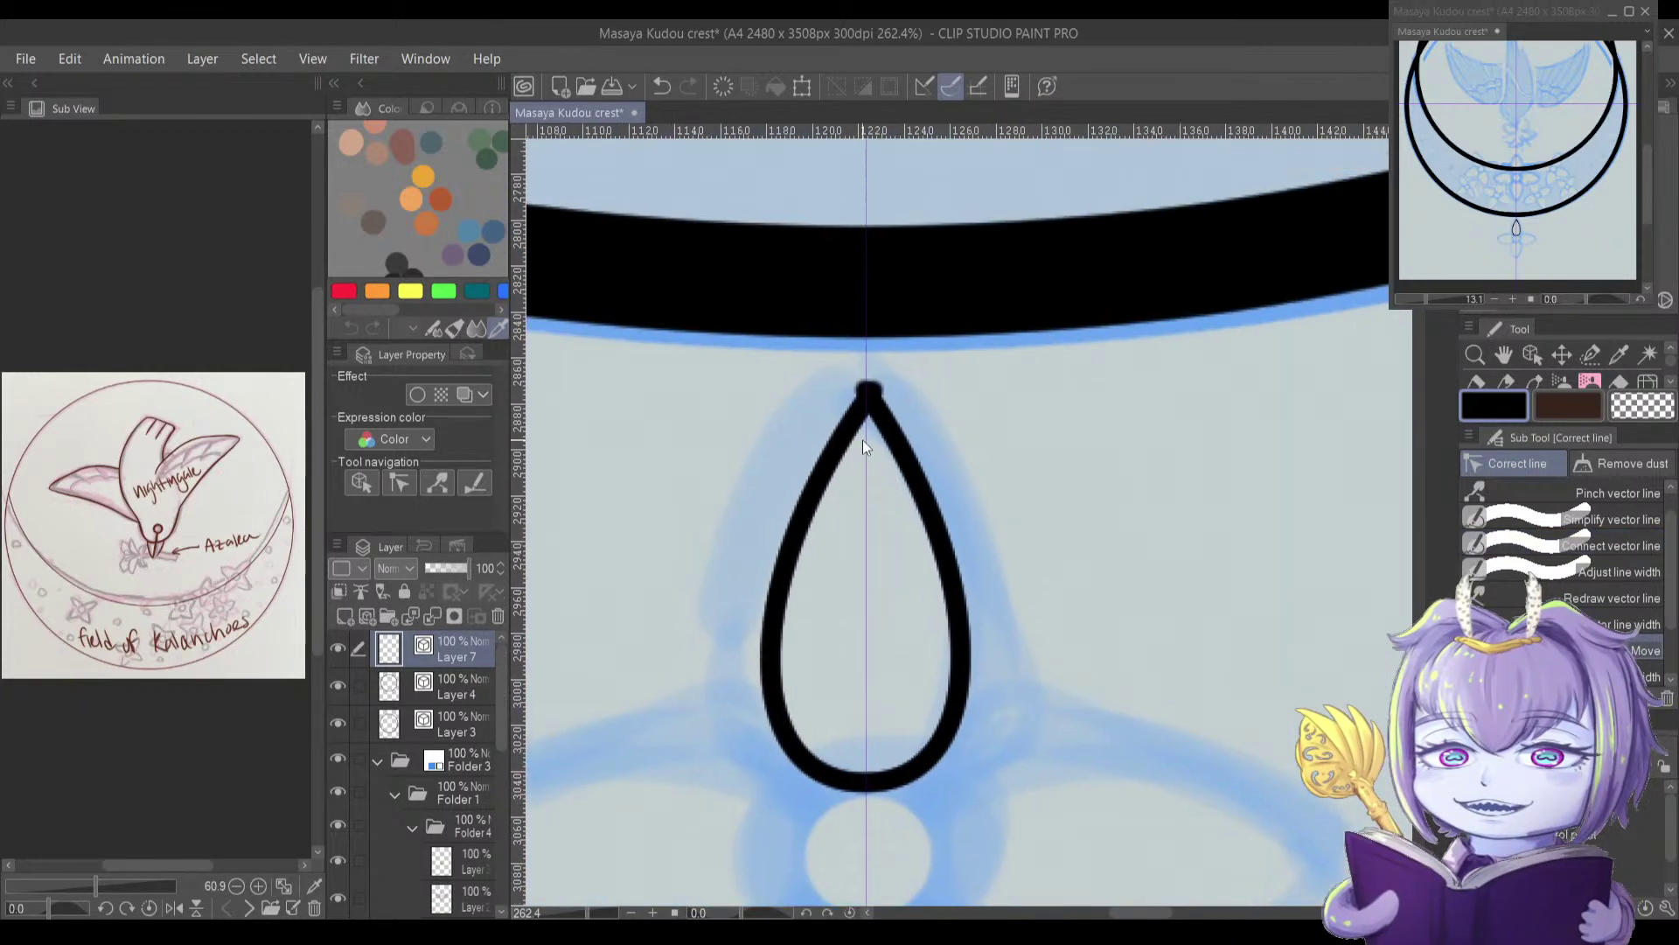
scroll(867, 399, "up", 4)
scroll(843, 464, "down", 3)
left_click_drag(829, 515, 826, 447)
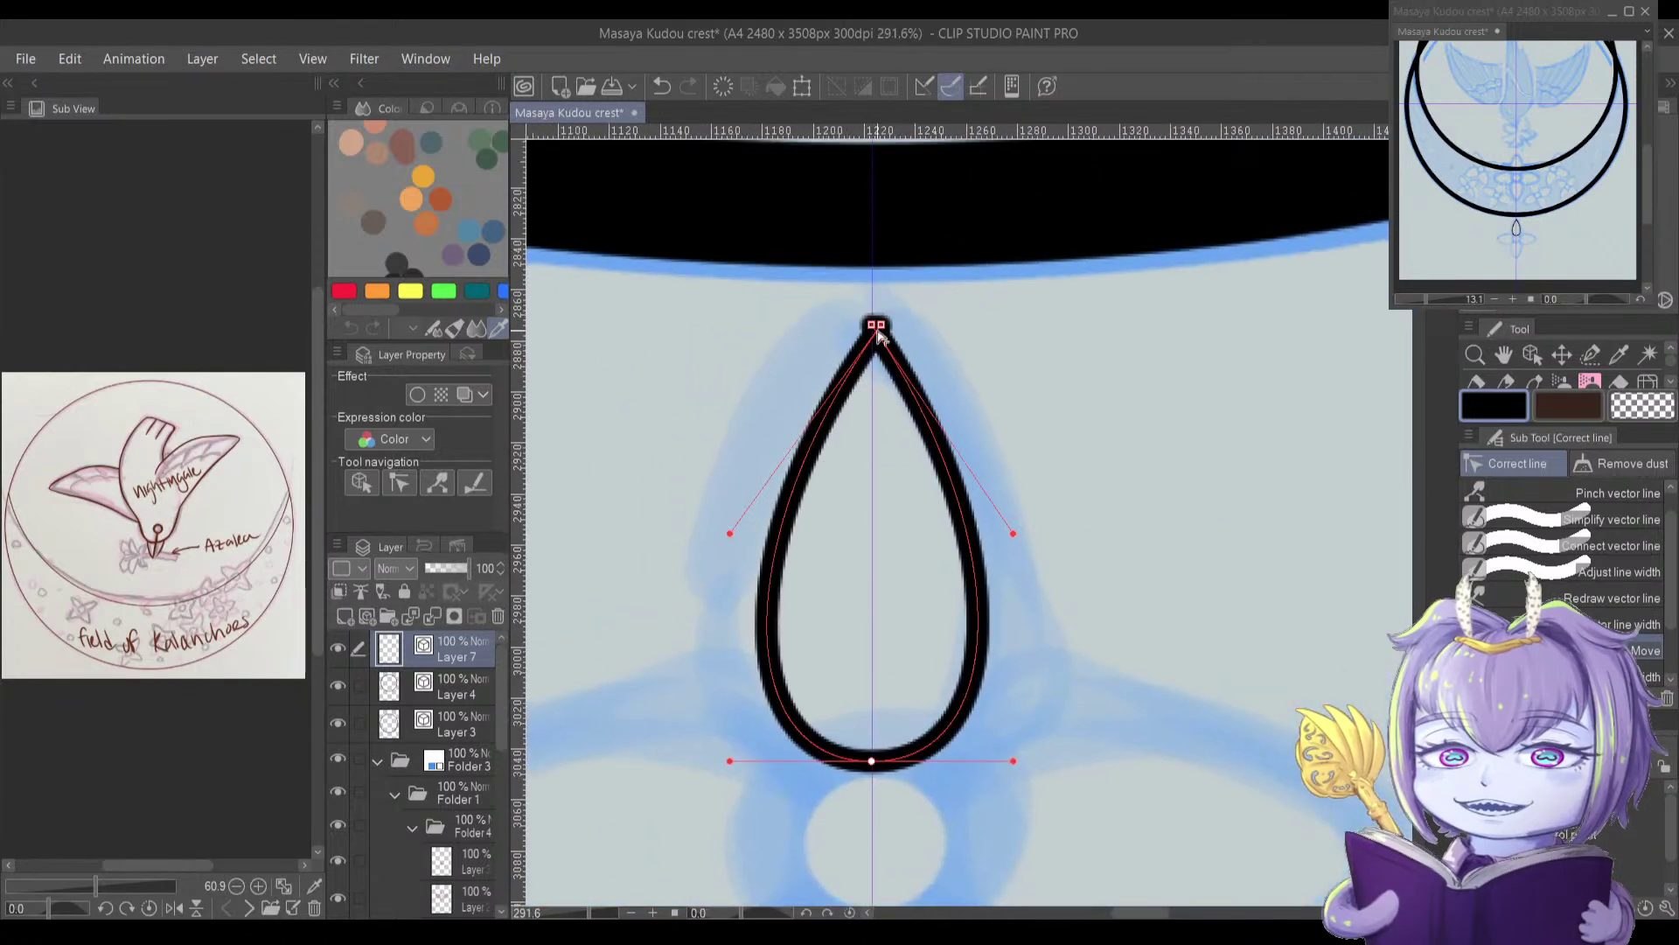
scroll(877, 333, "up", 3)
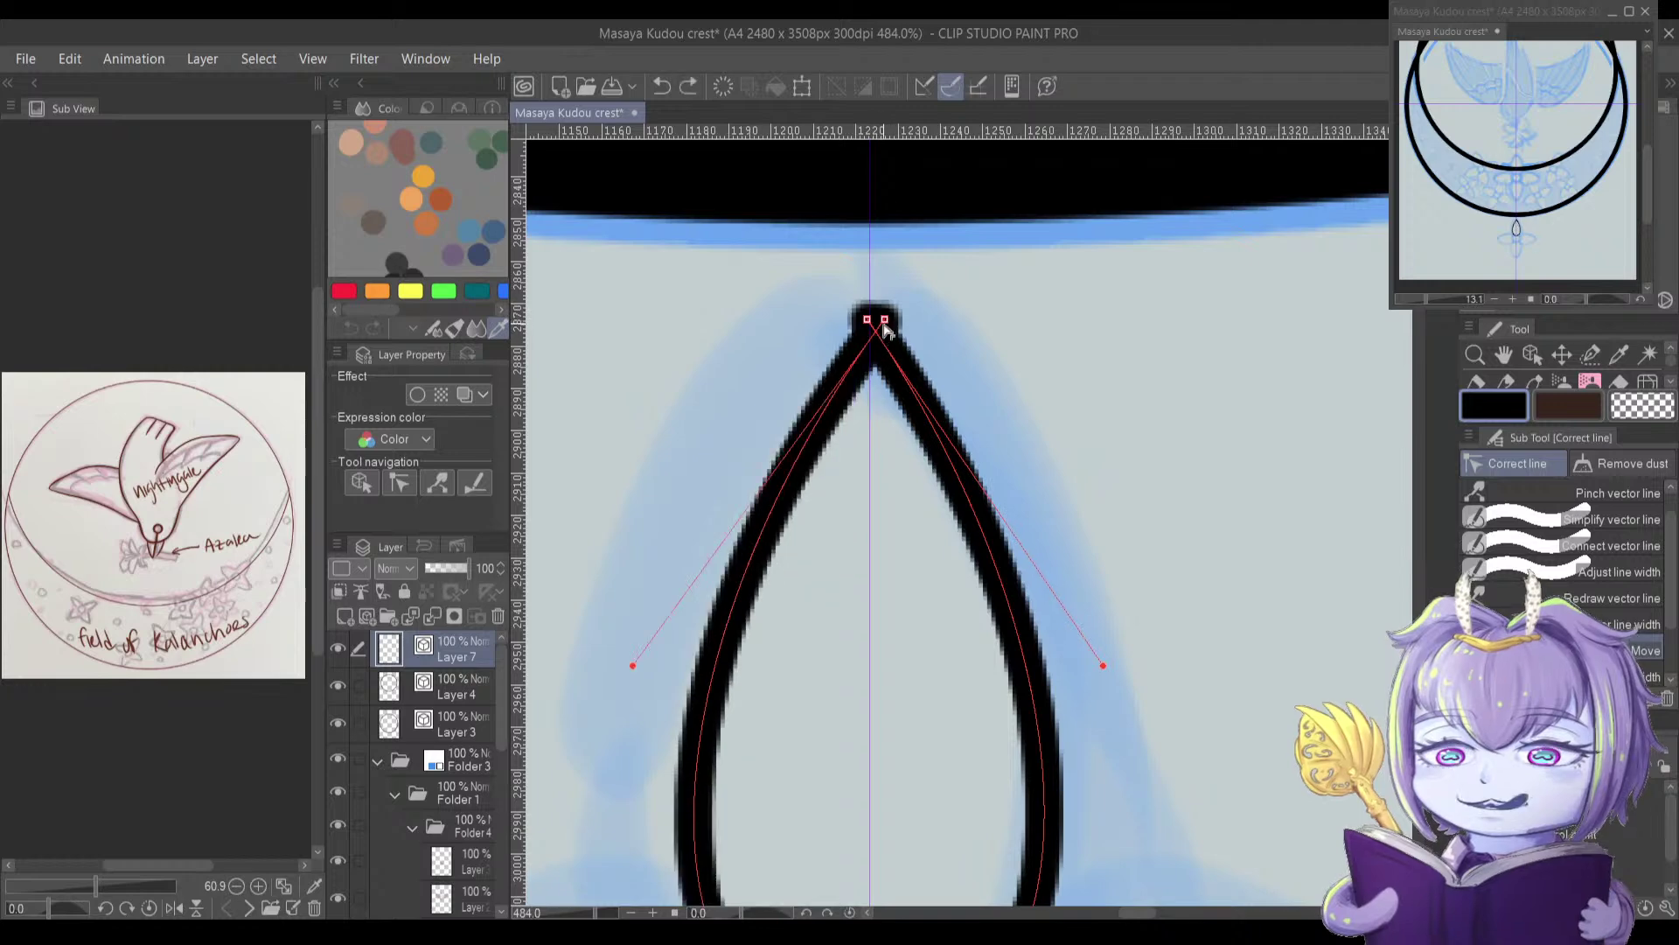
scroll(885, 325, "up", 2)
left_click_drag(875, 302, 866, 307)
scroll(866, 306, "up", 9)
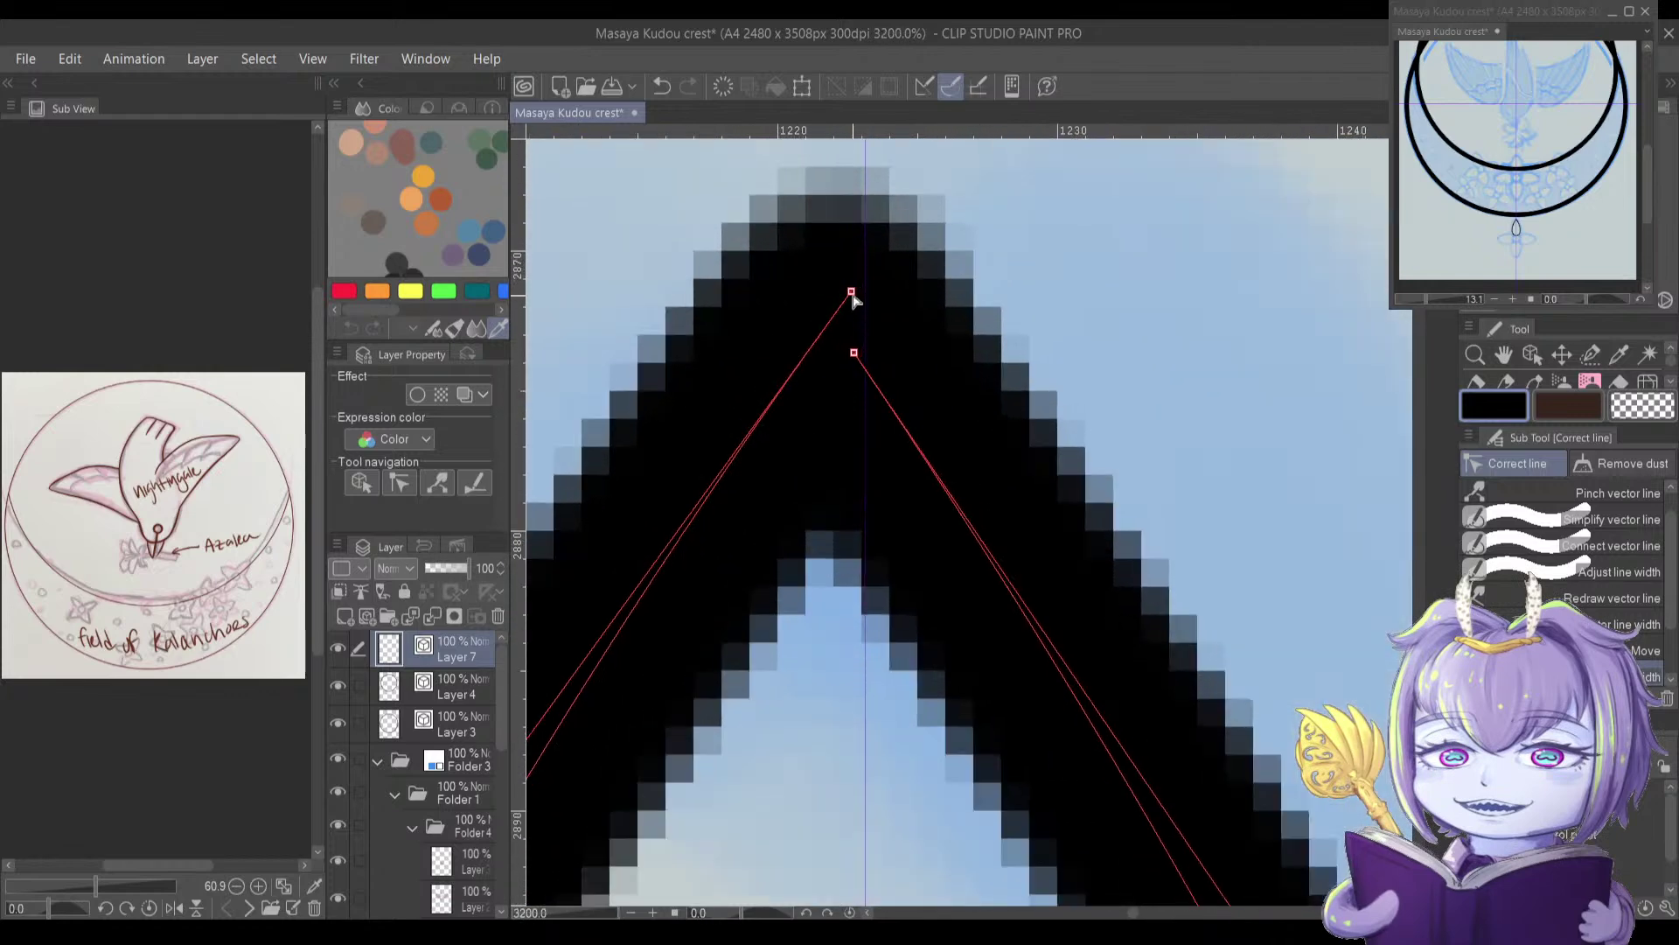
key("o")
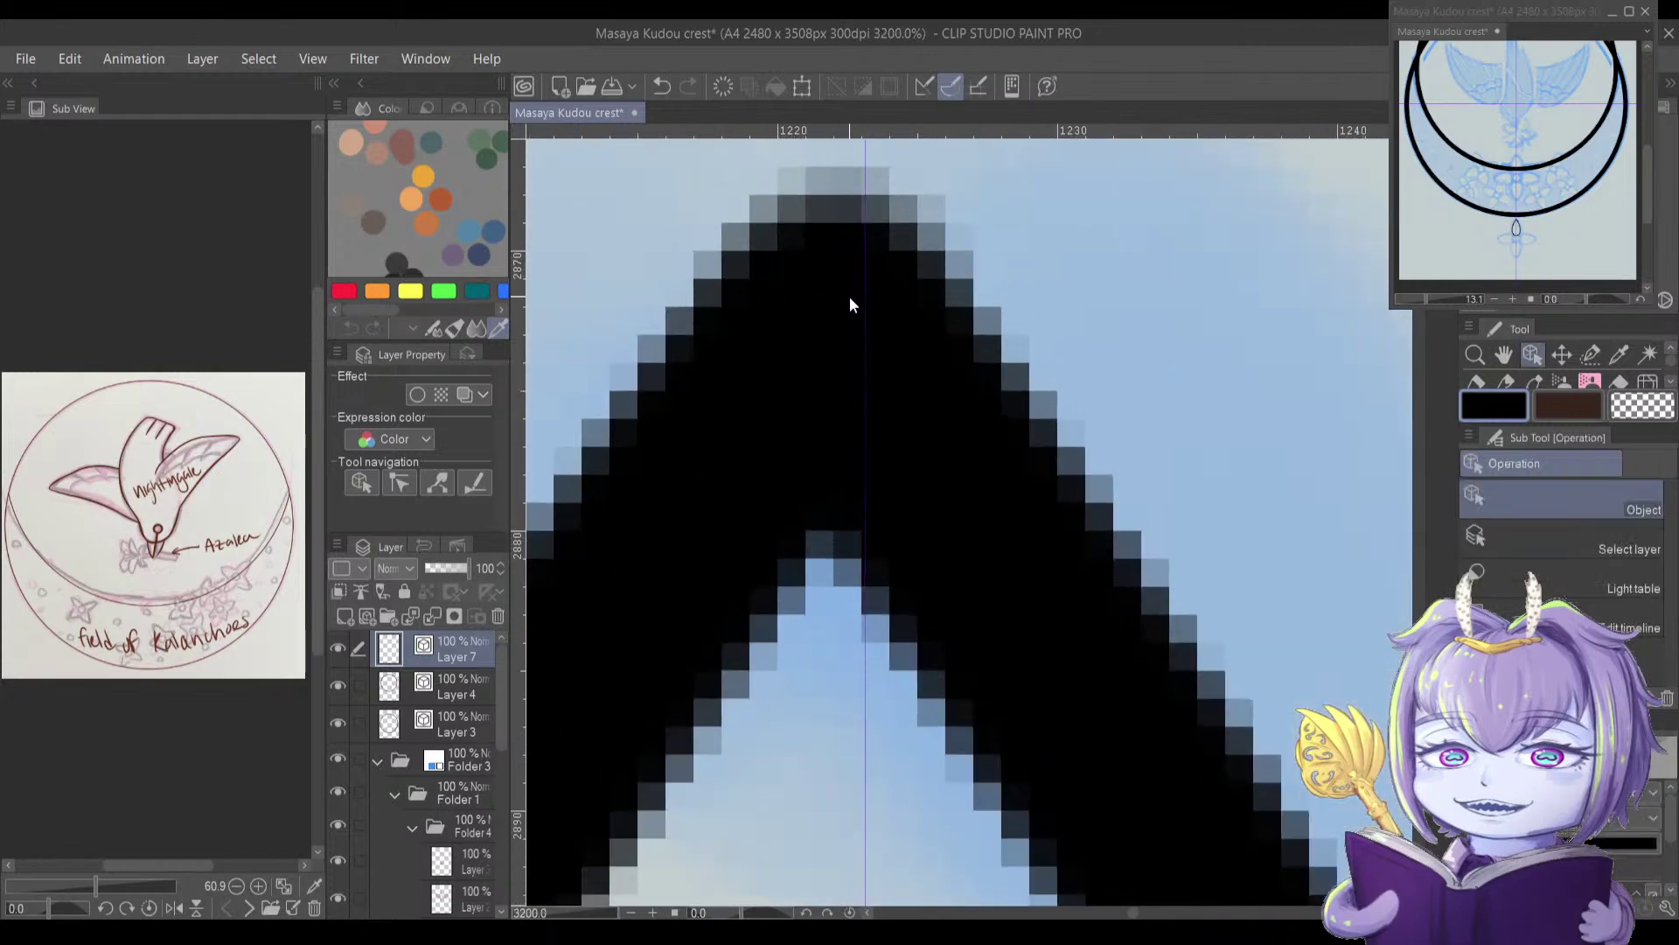
left_click(850, 294)
left_click_drag(850, 293, 865, 286)
left_click_drag(856, 353, 865, 286)
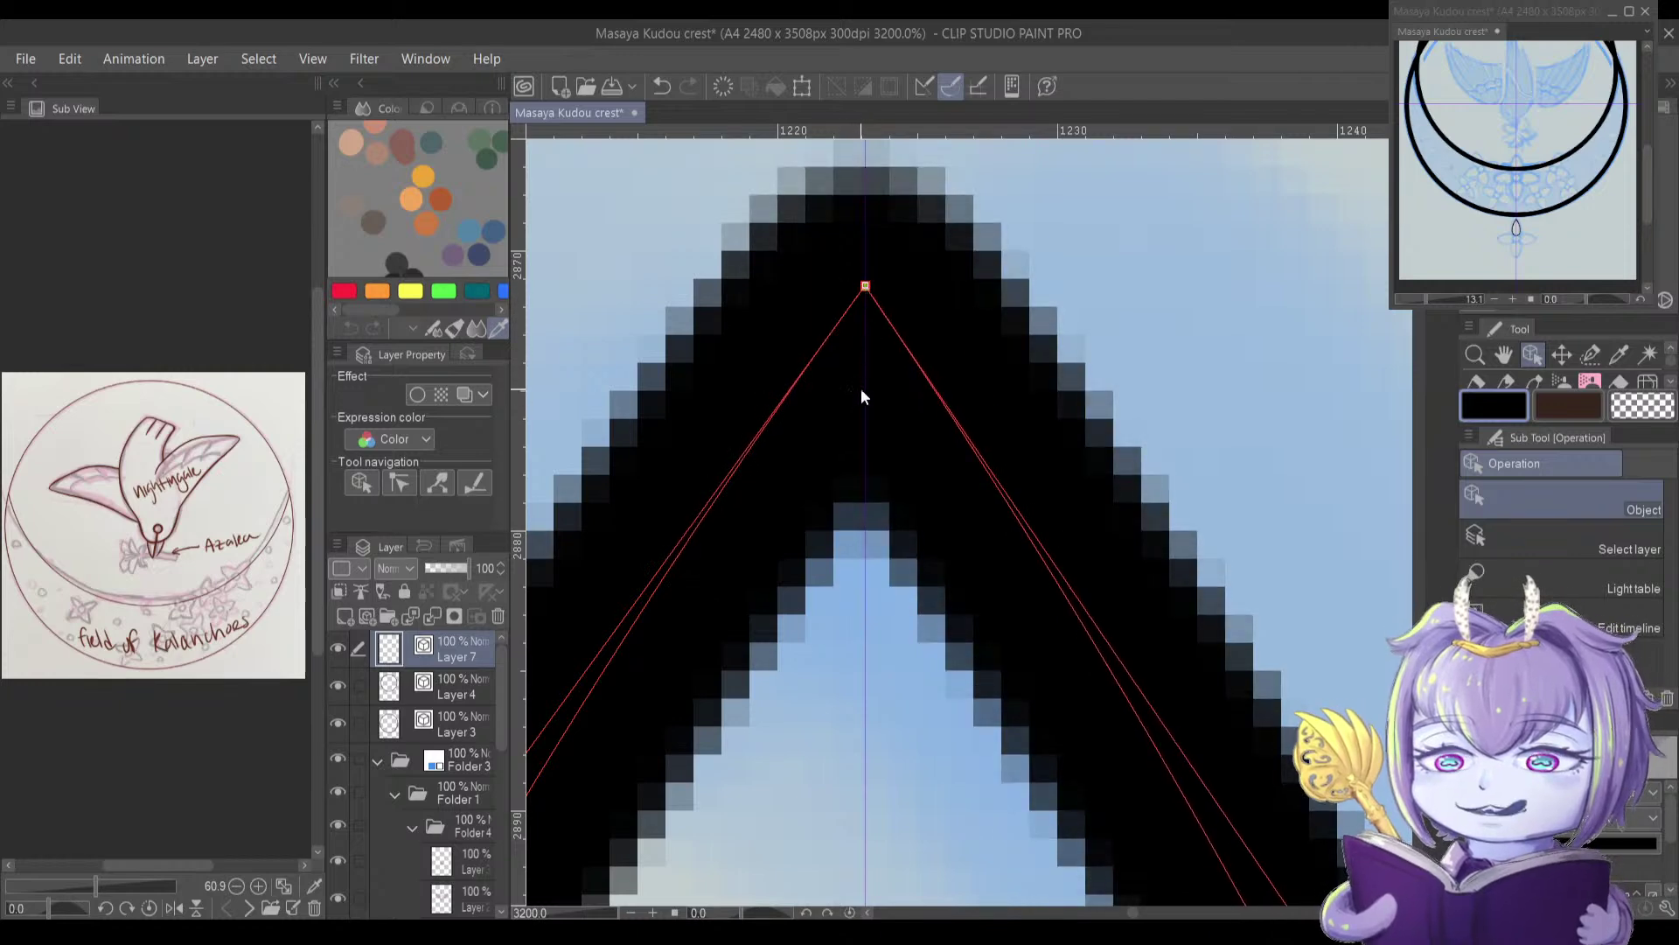
Step: Select the whole petal with the Object tool and widen it slightly by stretching both sides outward
scroll(864, 385, "down", 10)
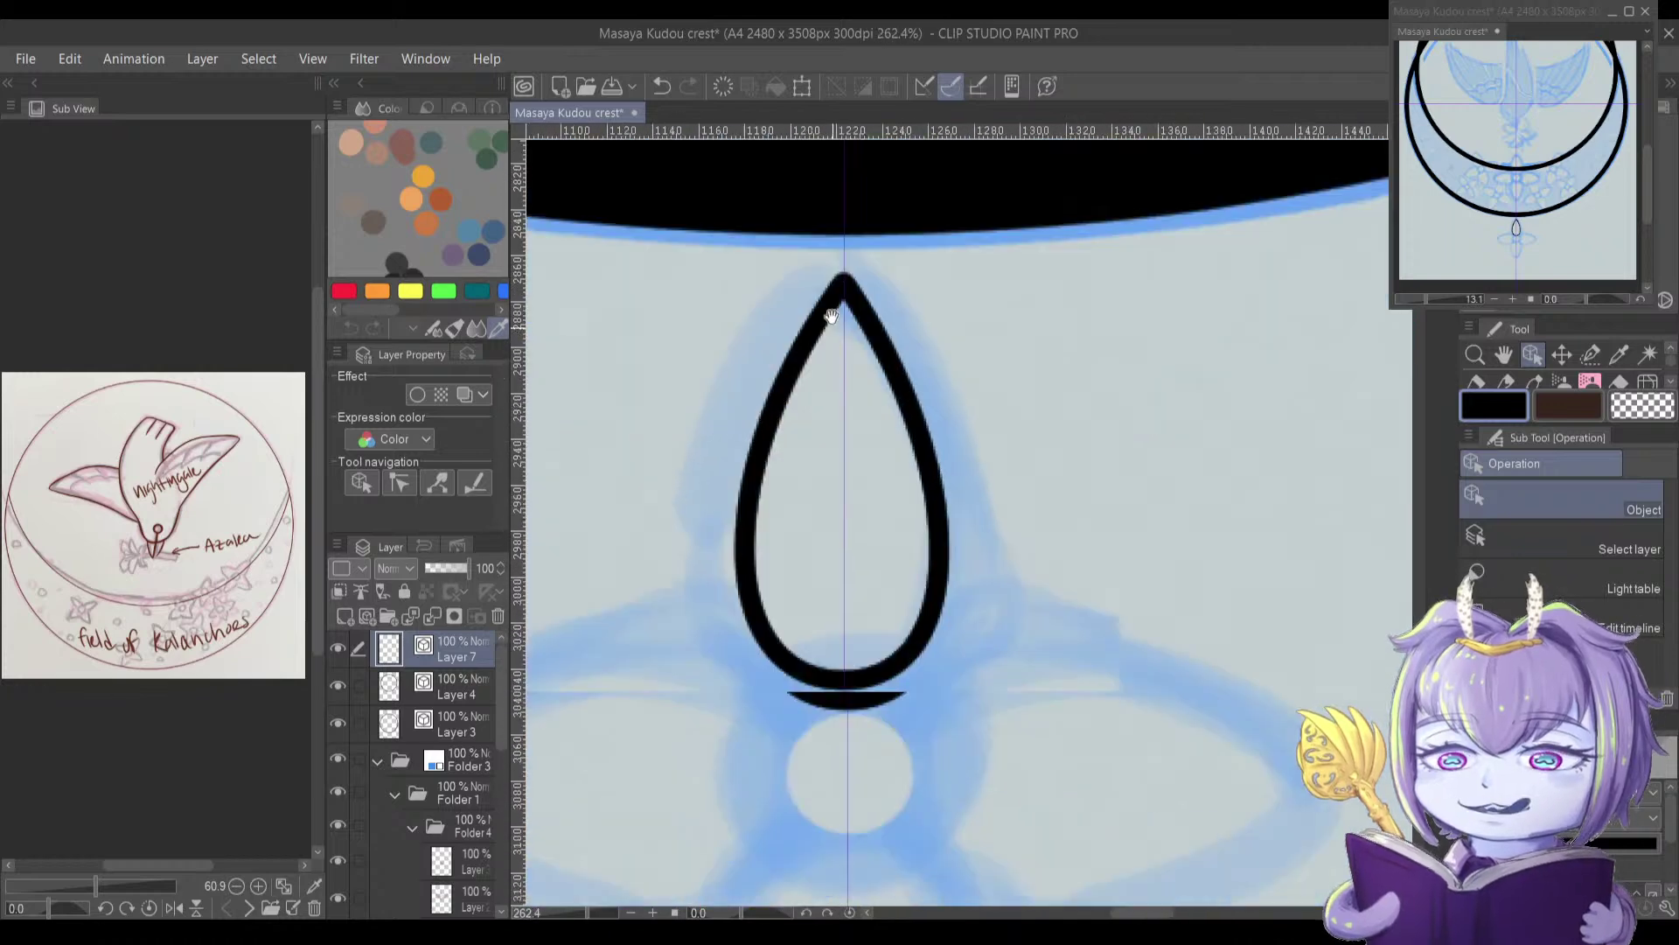
left_click_drag(831, 316, 827, 267)
left_click_drag(822, 523, 832, 487)
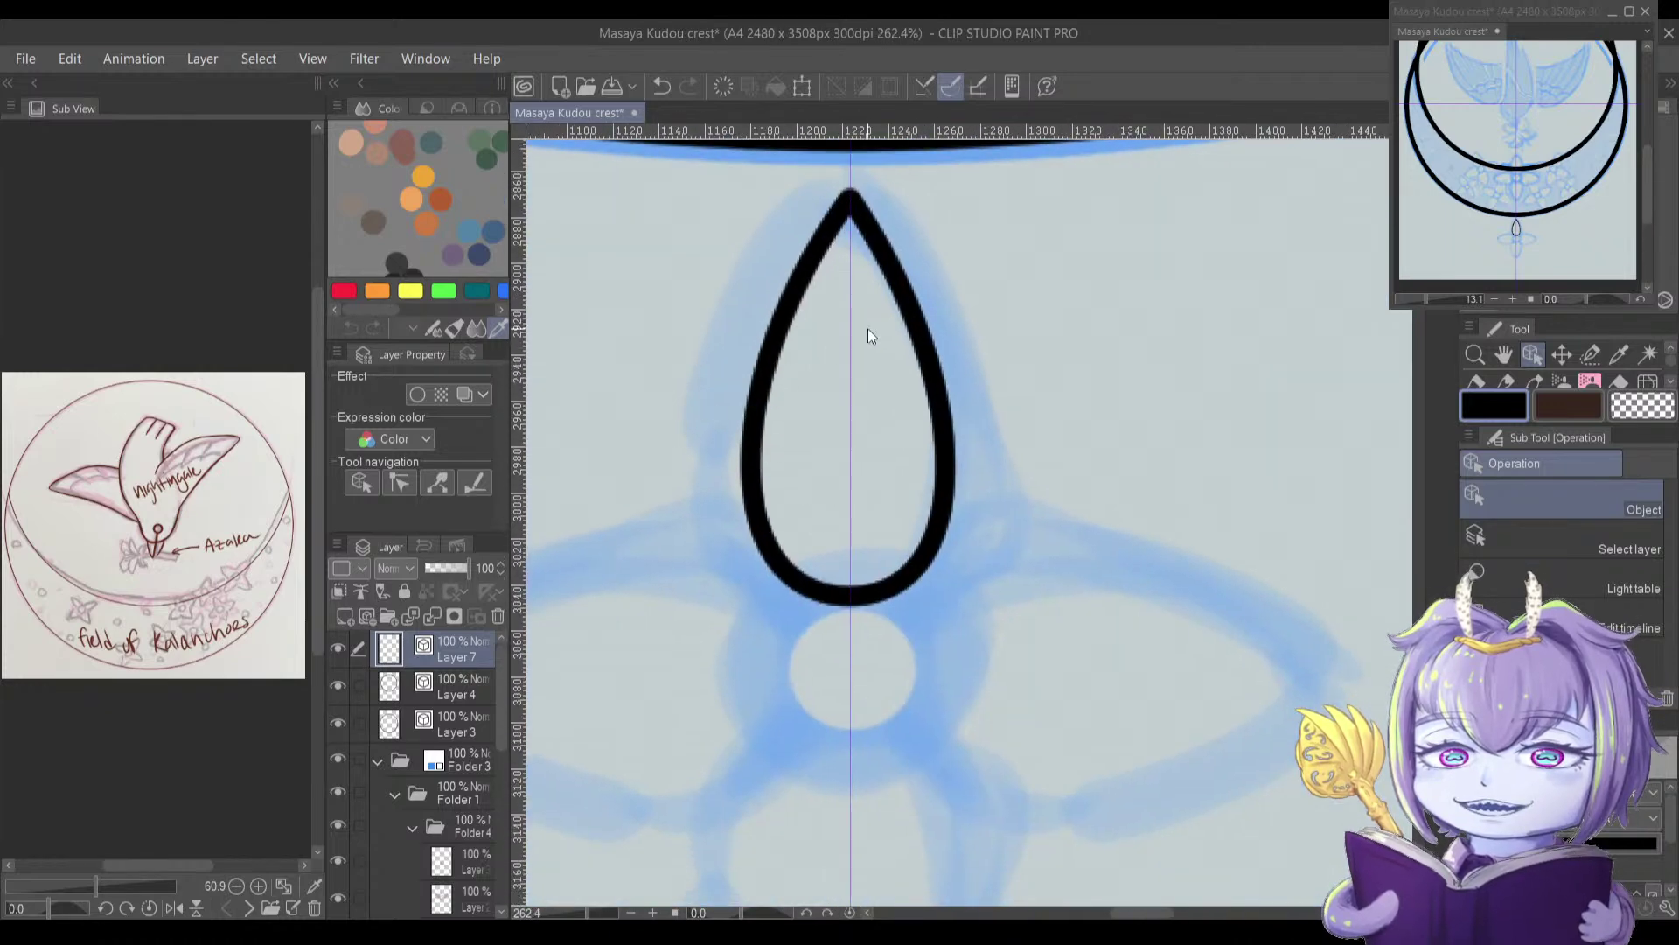
left_click(736, 454)
left_click_drag(678, 400, 658, 400)
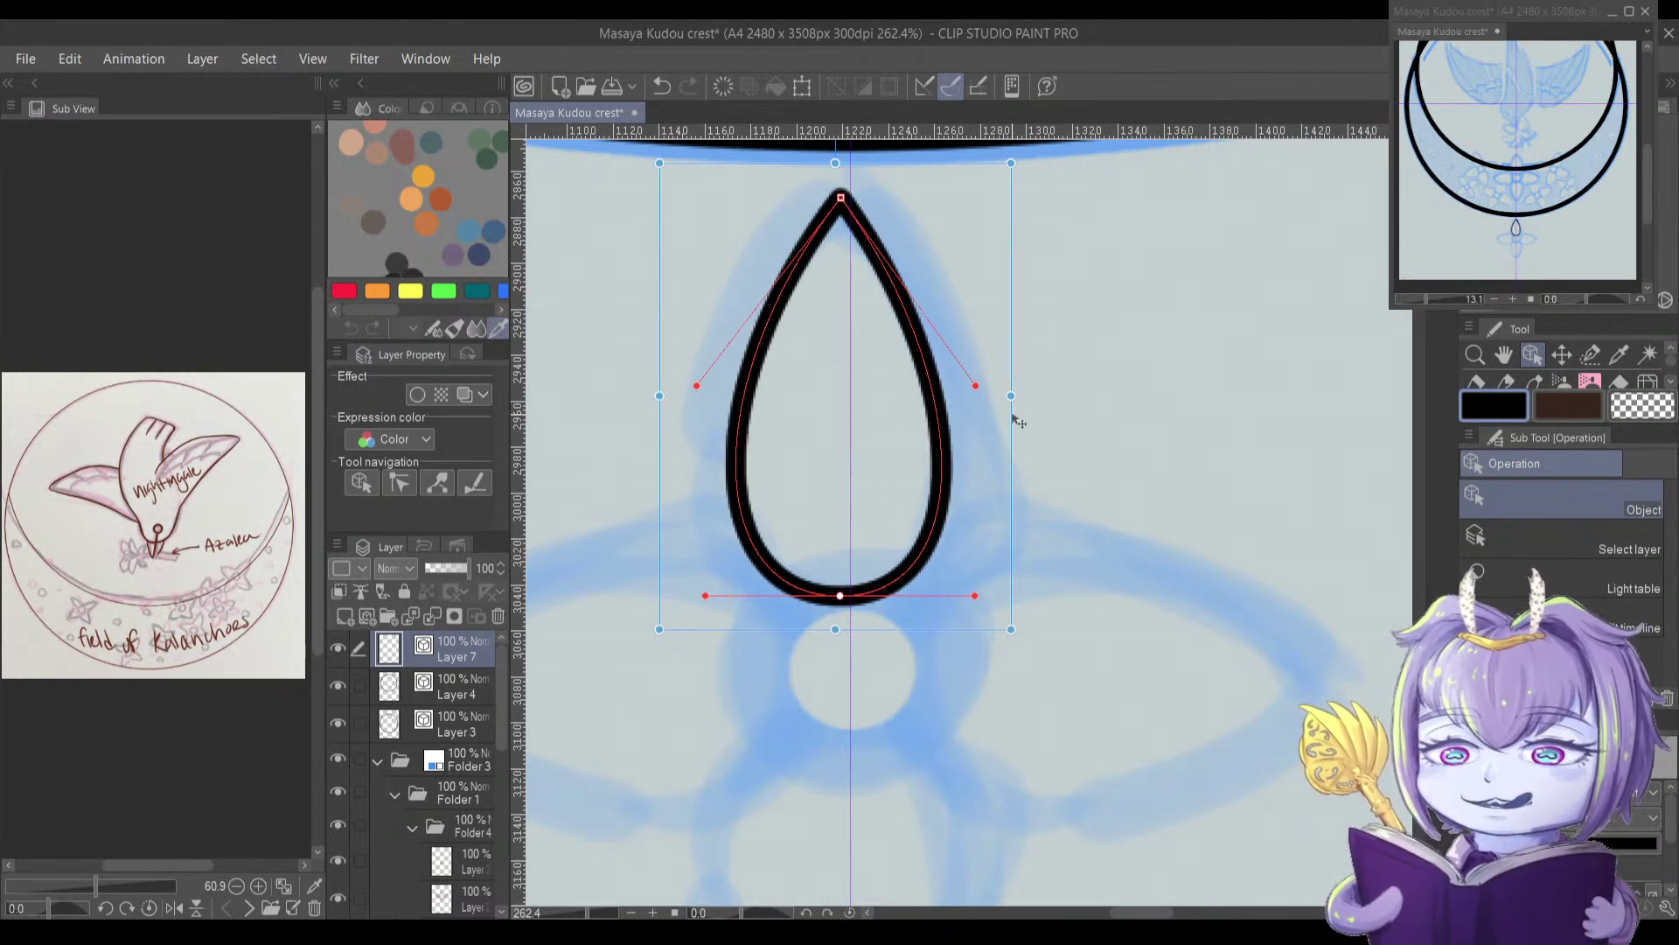
left_click_drag(1012, 397, 1036, 397)
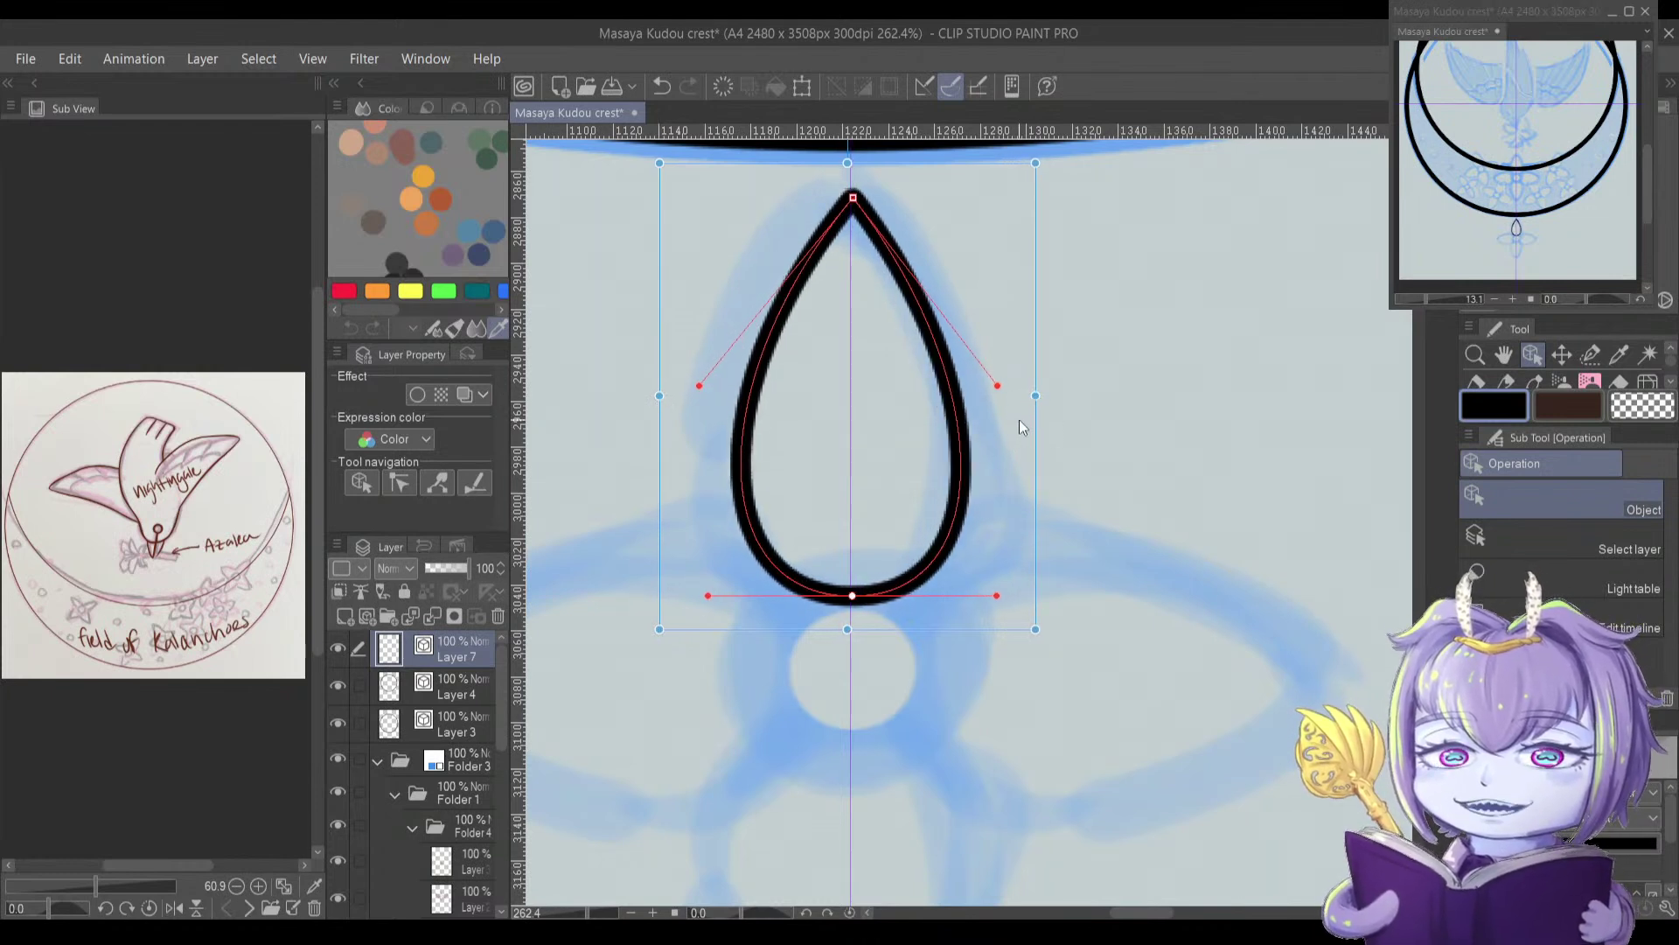
Step: Realign the widened petal's bottom point and tip points with the vertical guide, and deselect the petal
scroll(993, 455, "up", 1)
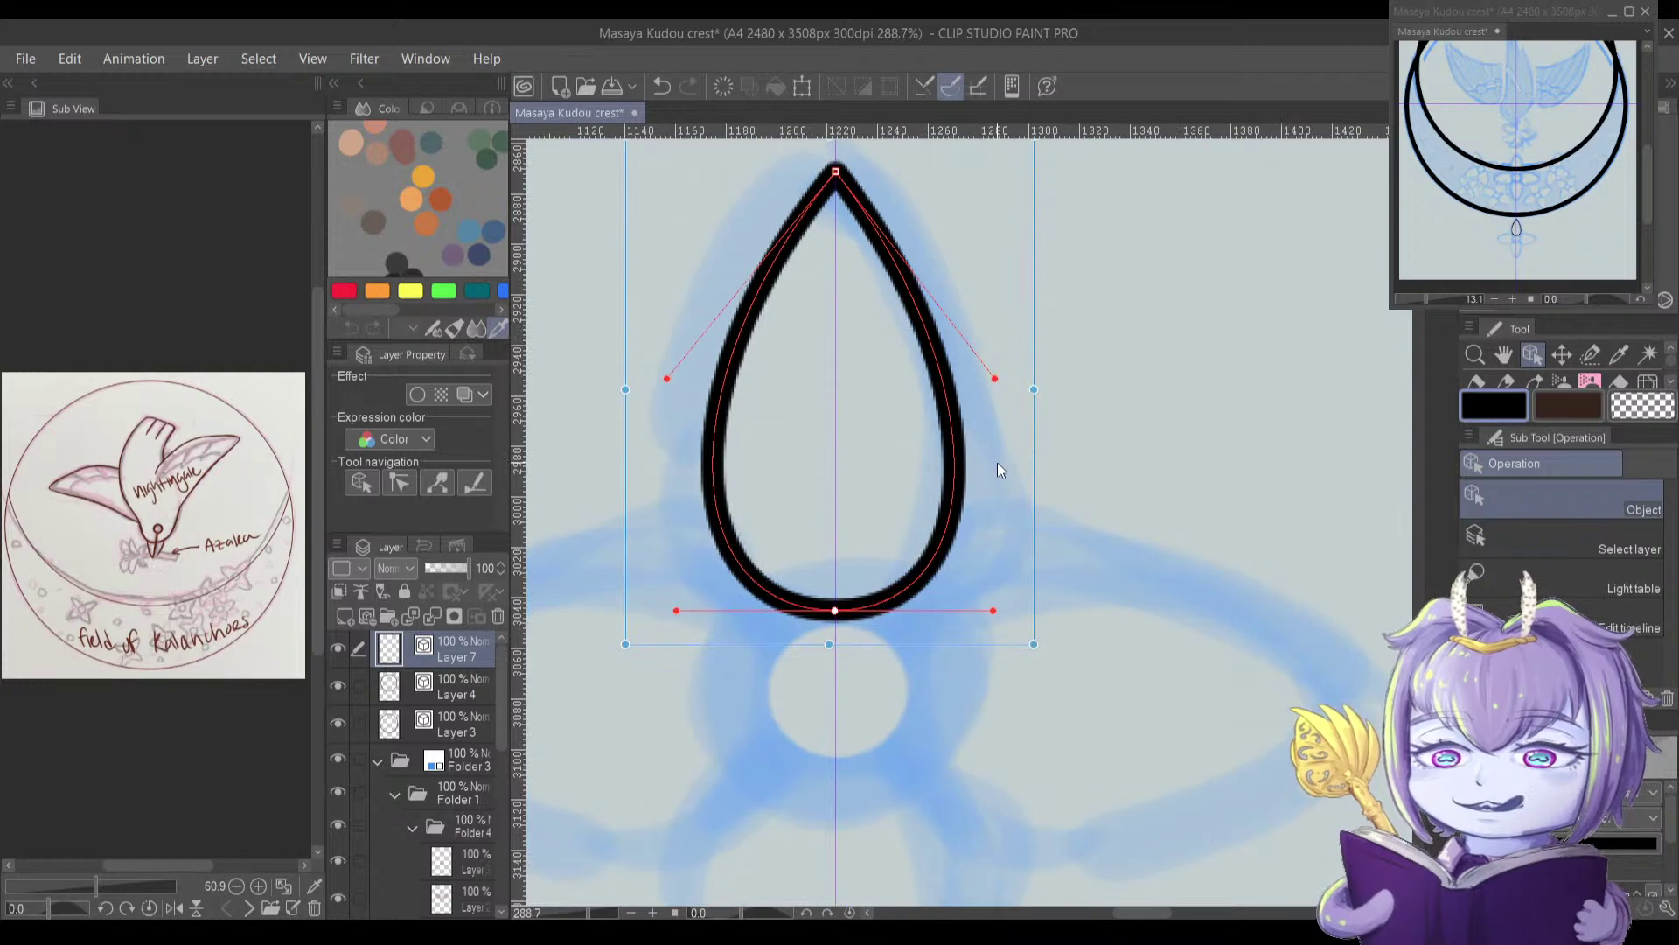
scroll(894, 518, "up", 2)
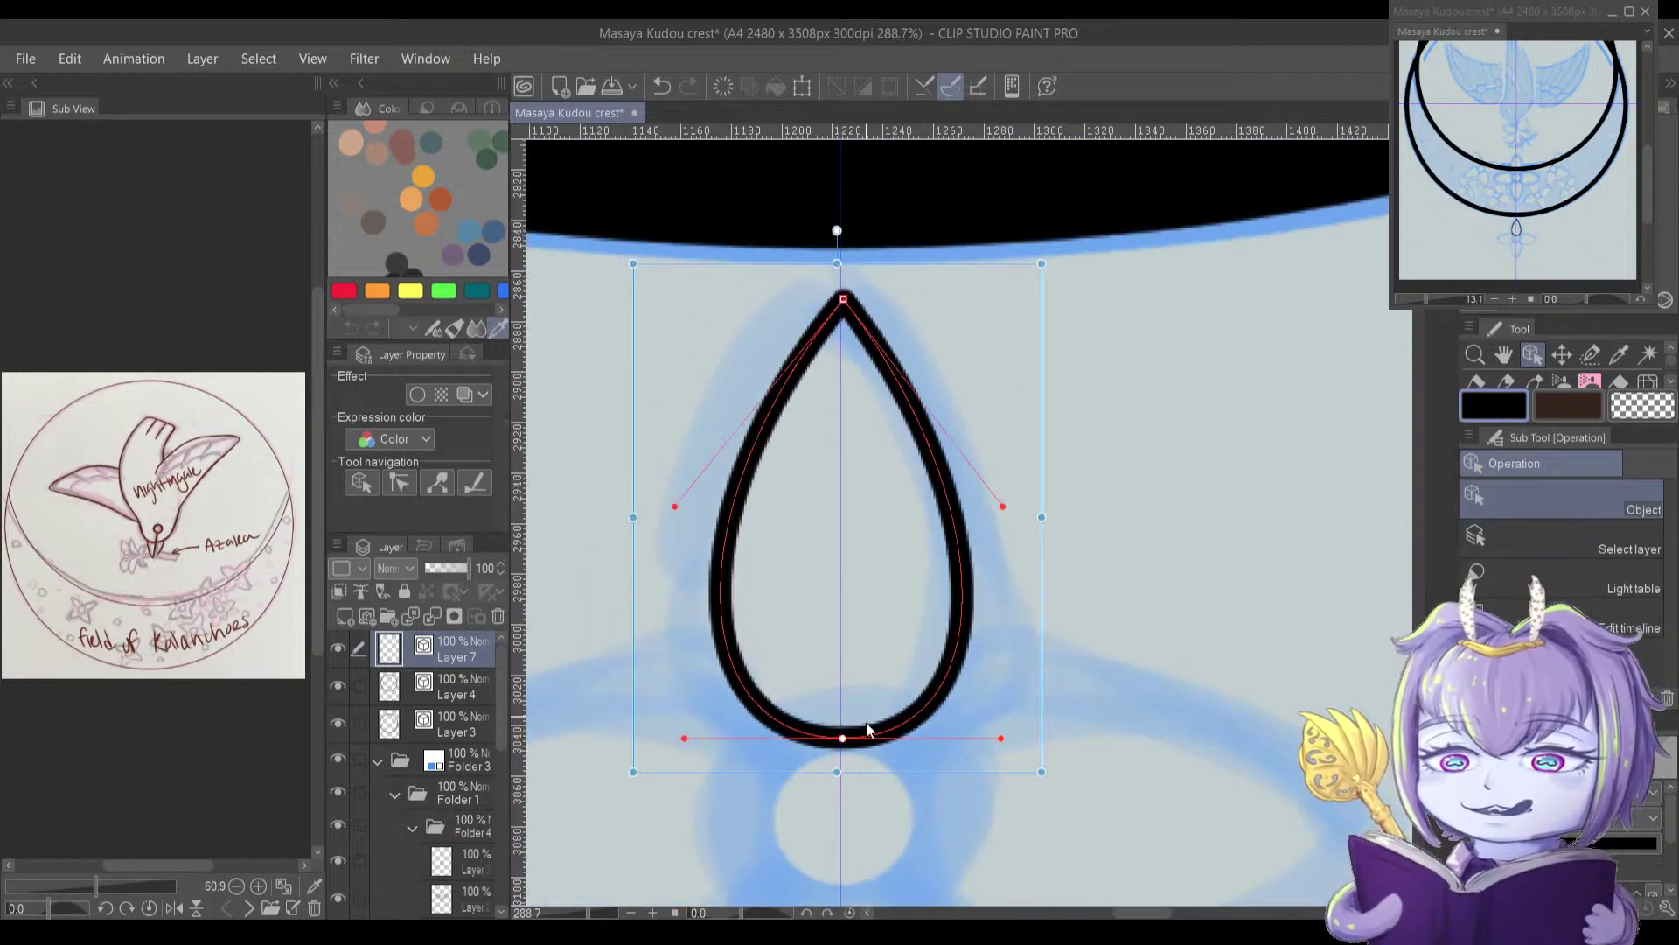
left_click_drag(842, 750, 840, 749)
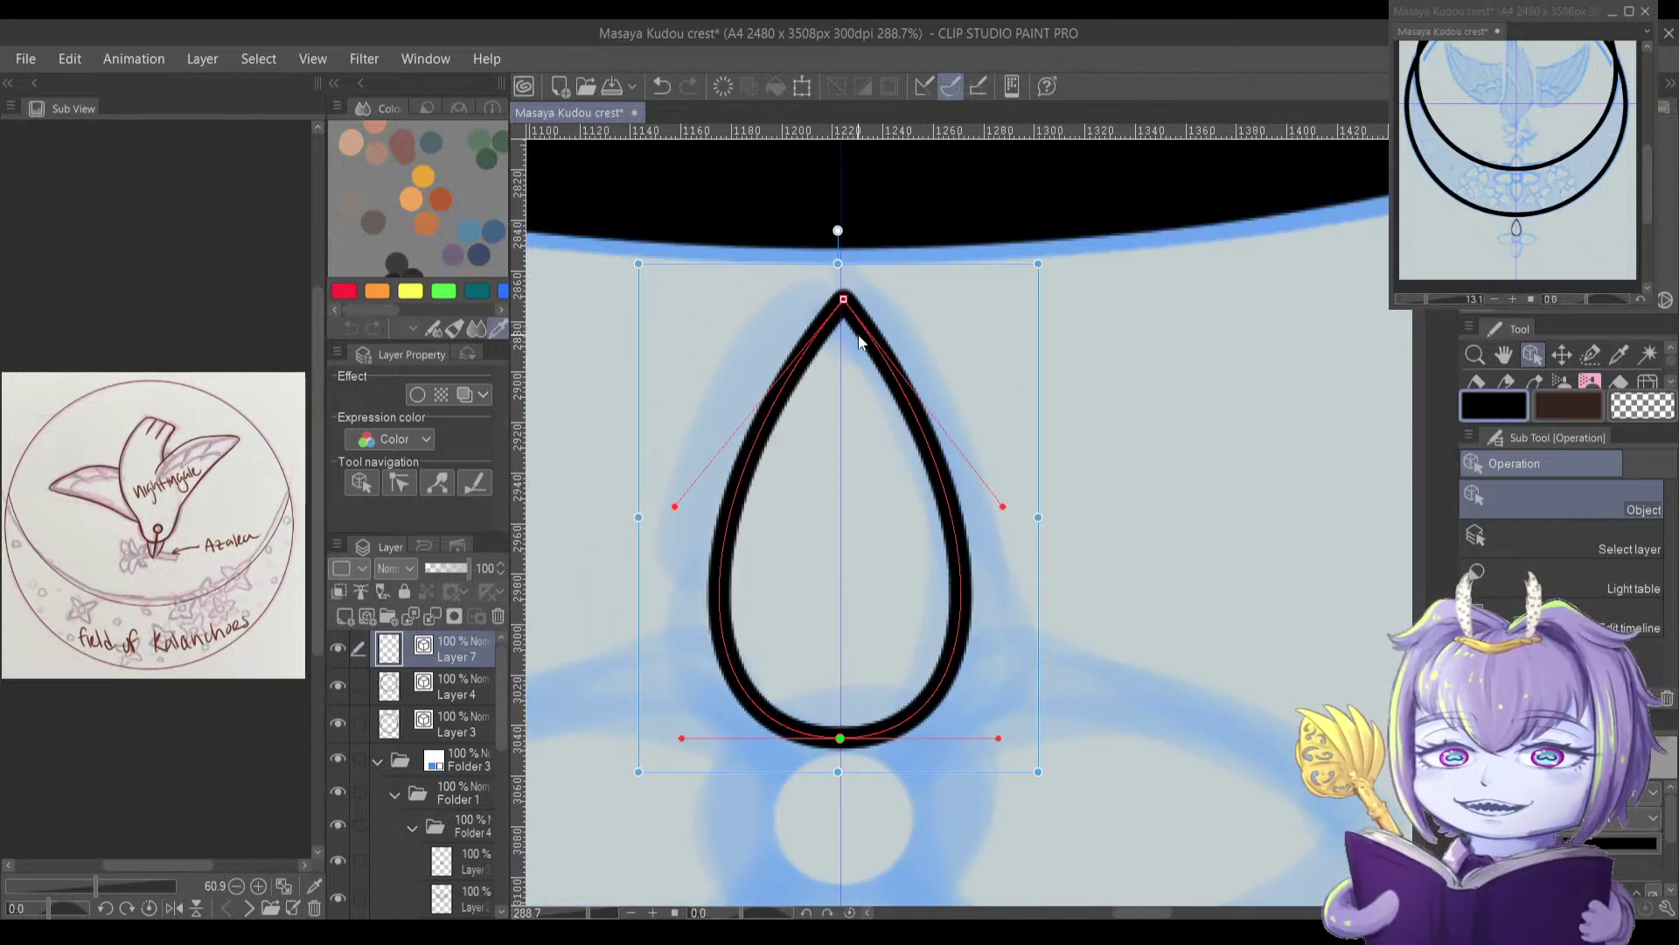
left_click_drag(843, 301, 844, 310)
left_click(921, 312)
left_click(842, 303)
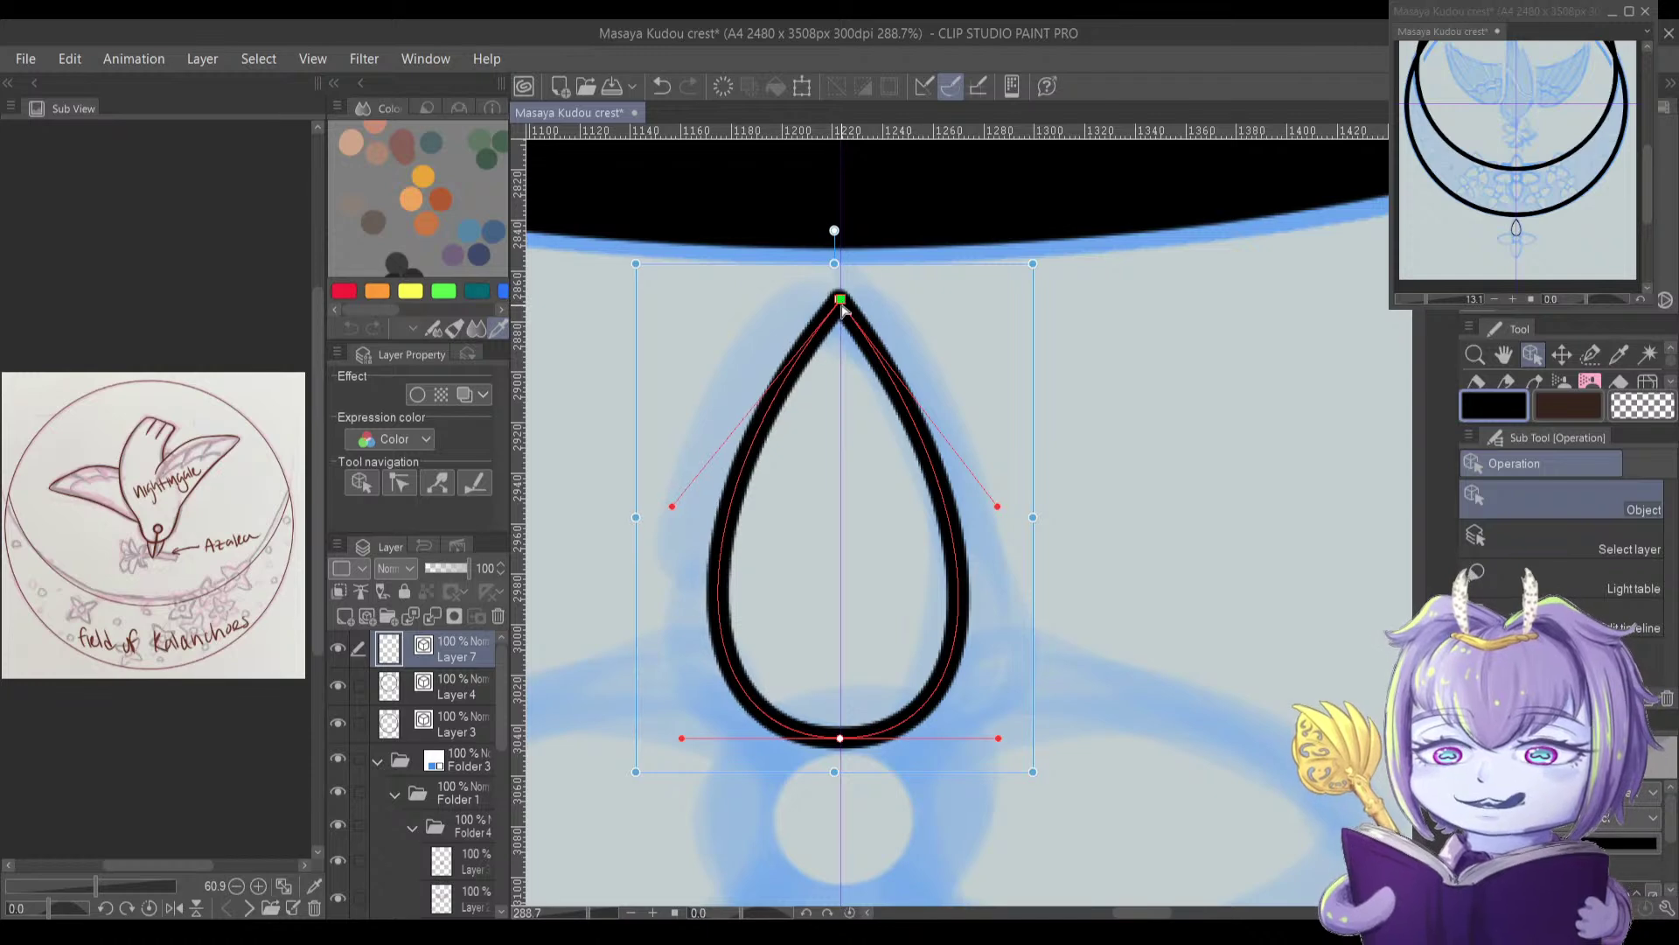
left_click(794, 278)
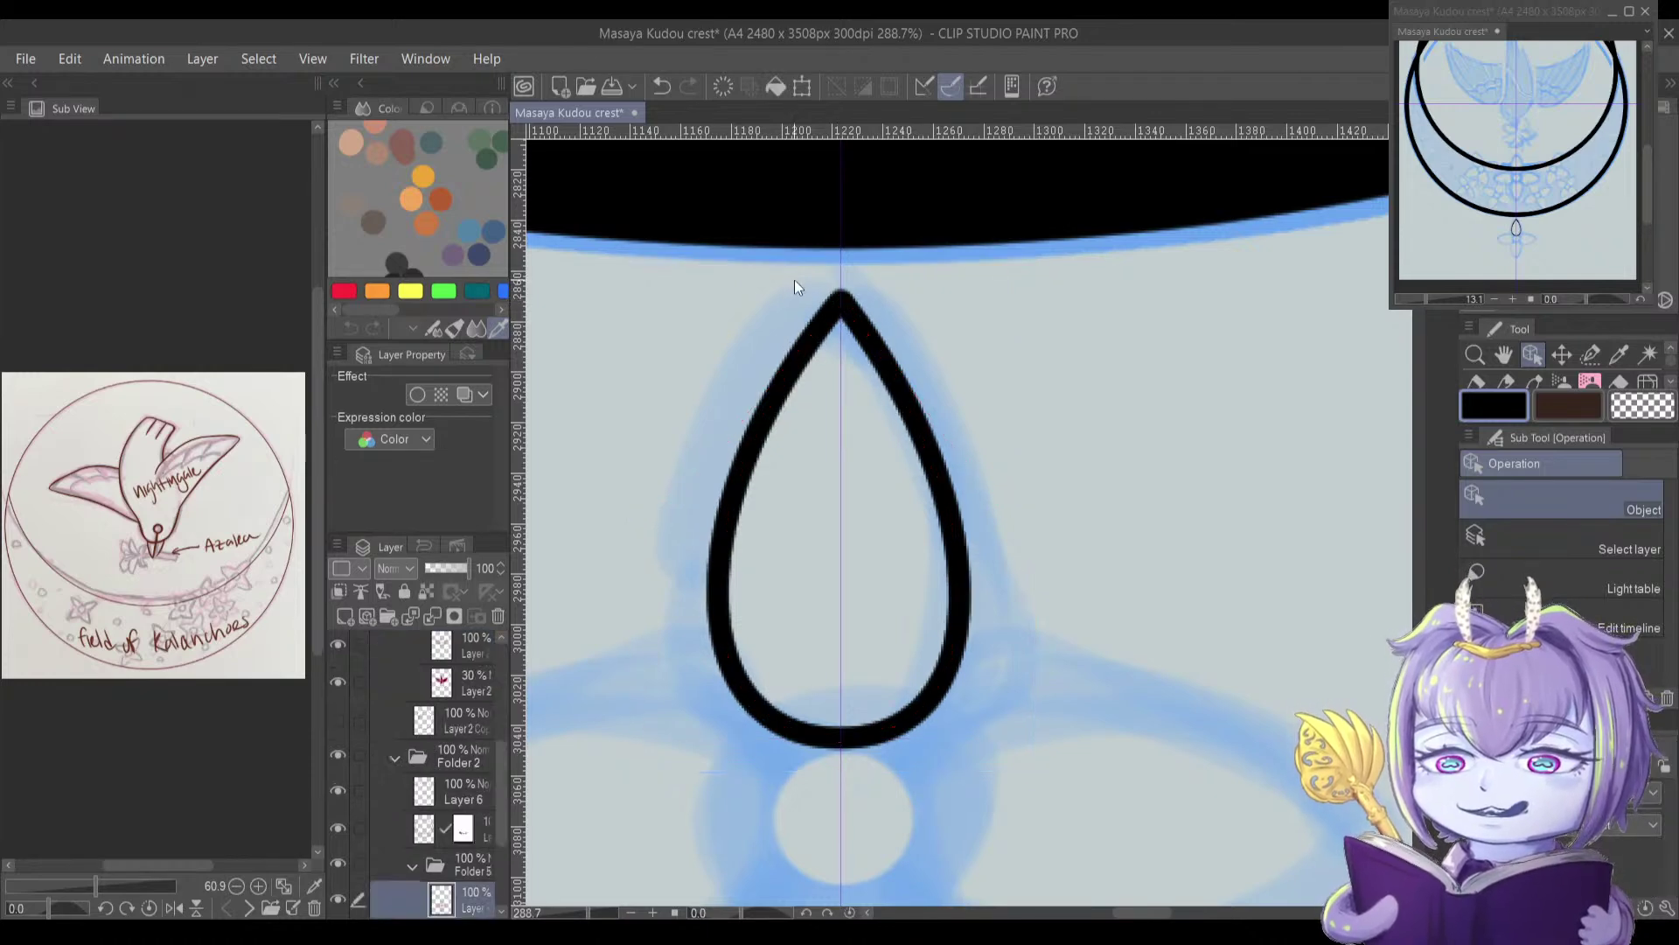
Step: Transform the petal into a vertically flipped copy below the flower's sketched centre circle, keeping the original petal above it
scroll(805, 429, "down", 5)
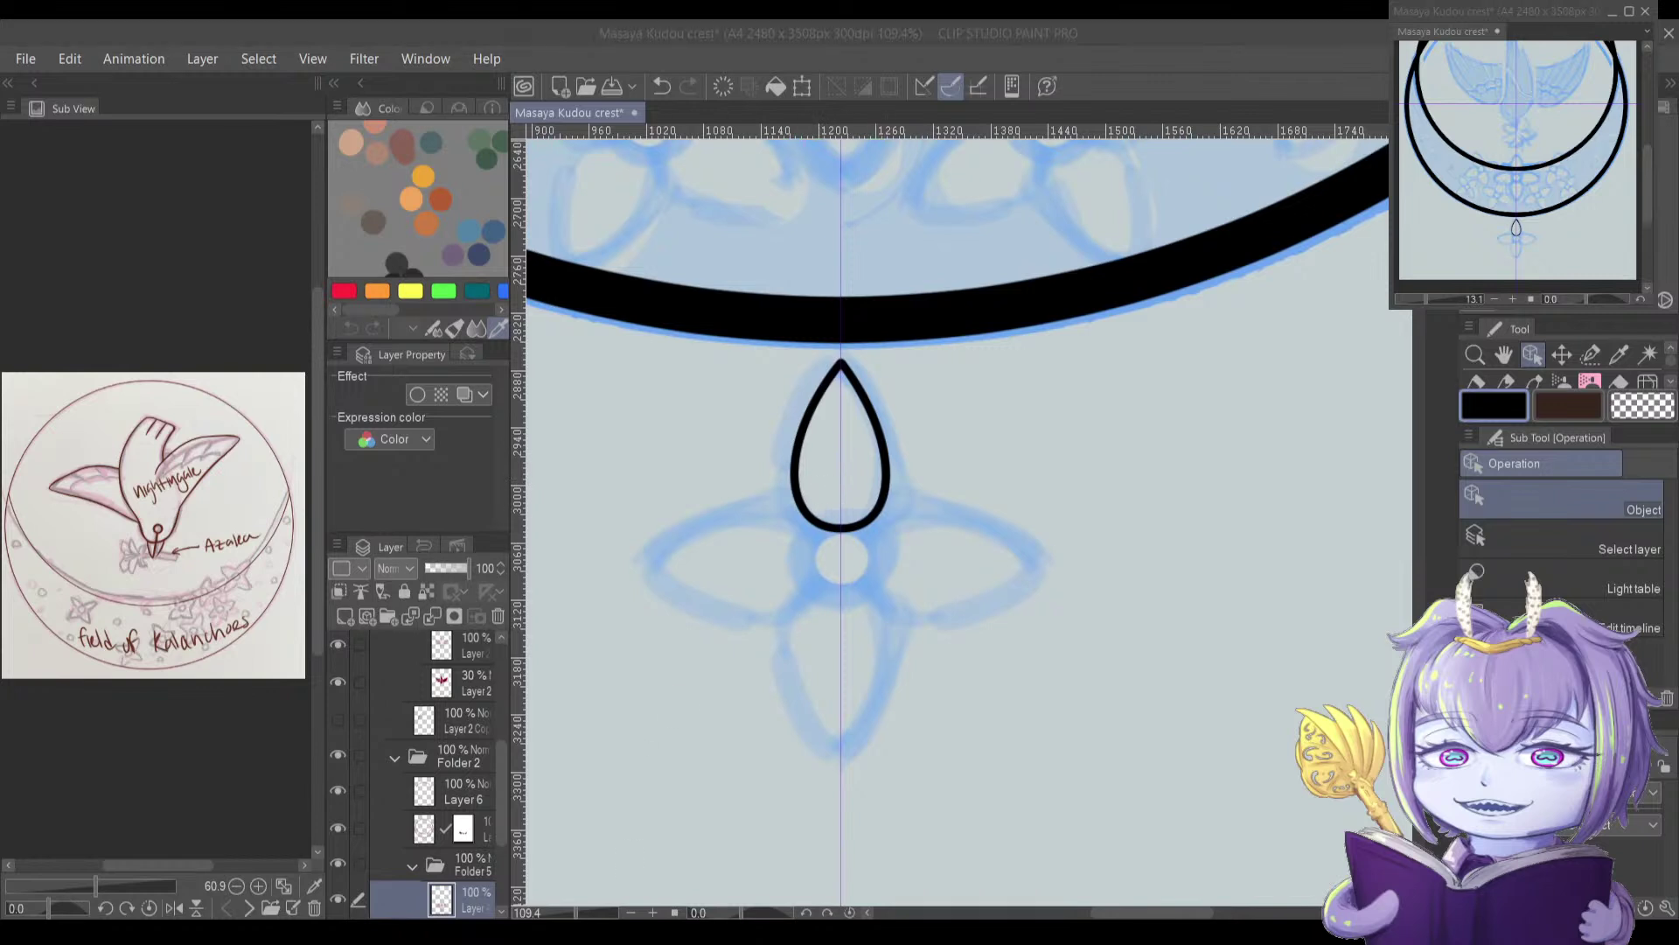
left_click(810, 681)
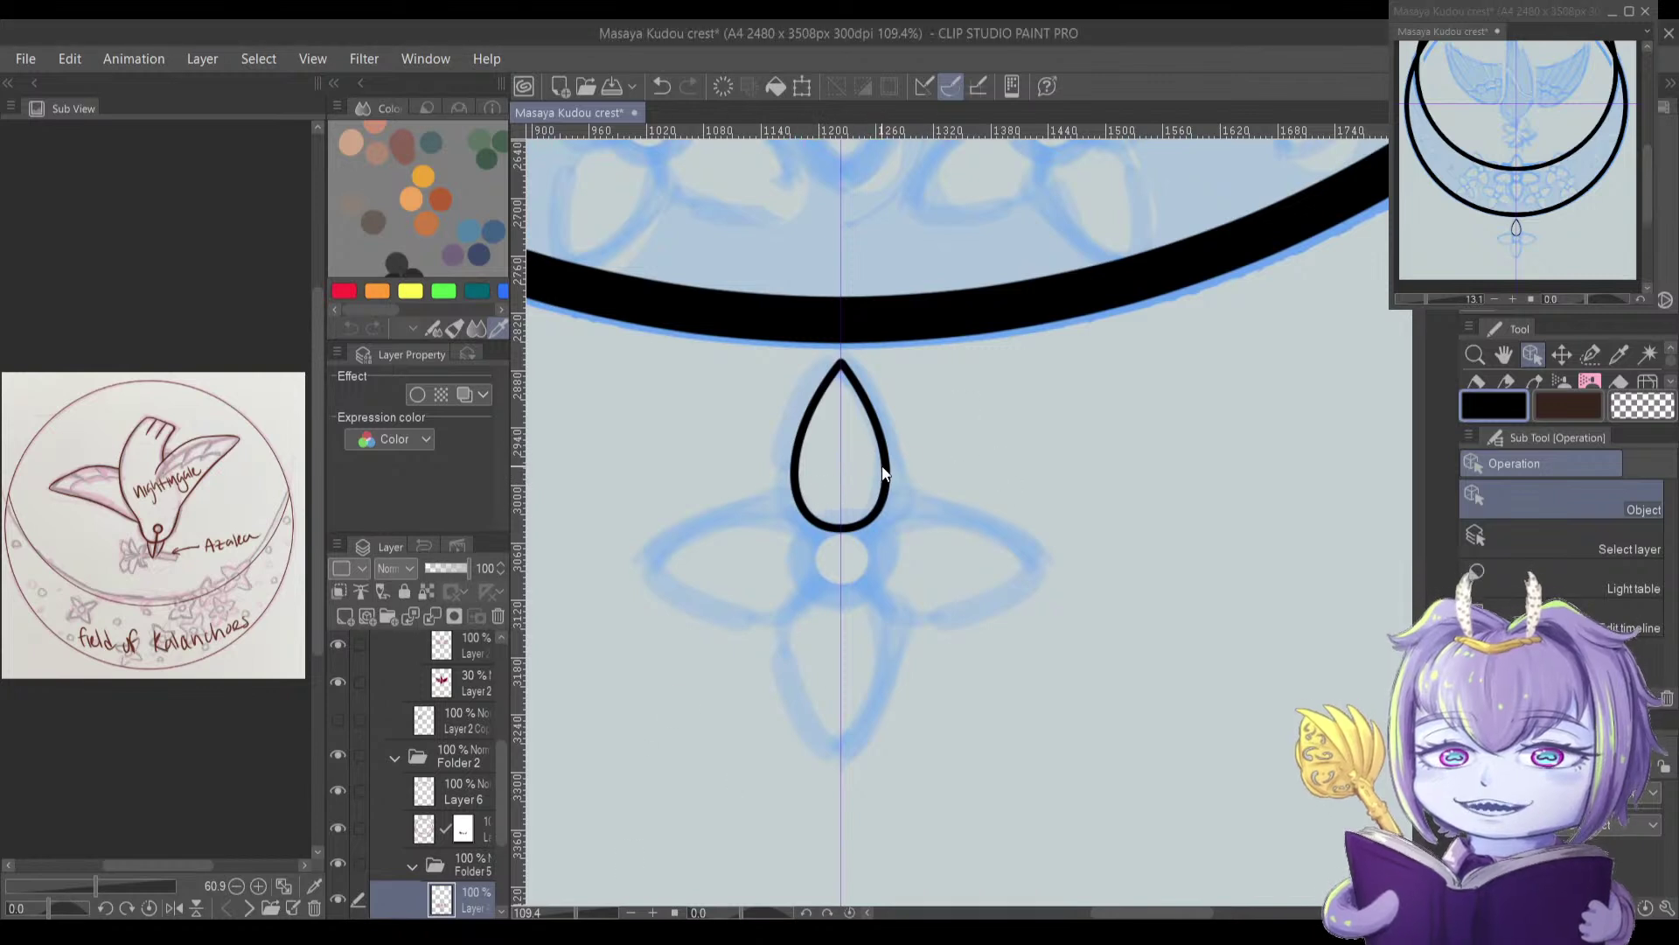
left_click(796, 470)
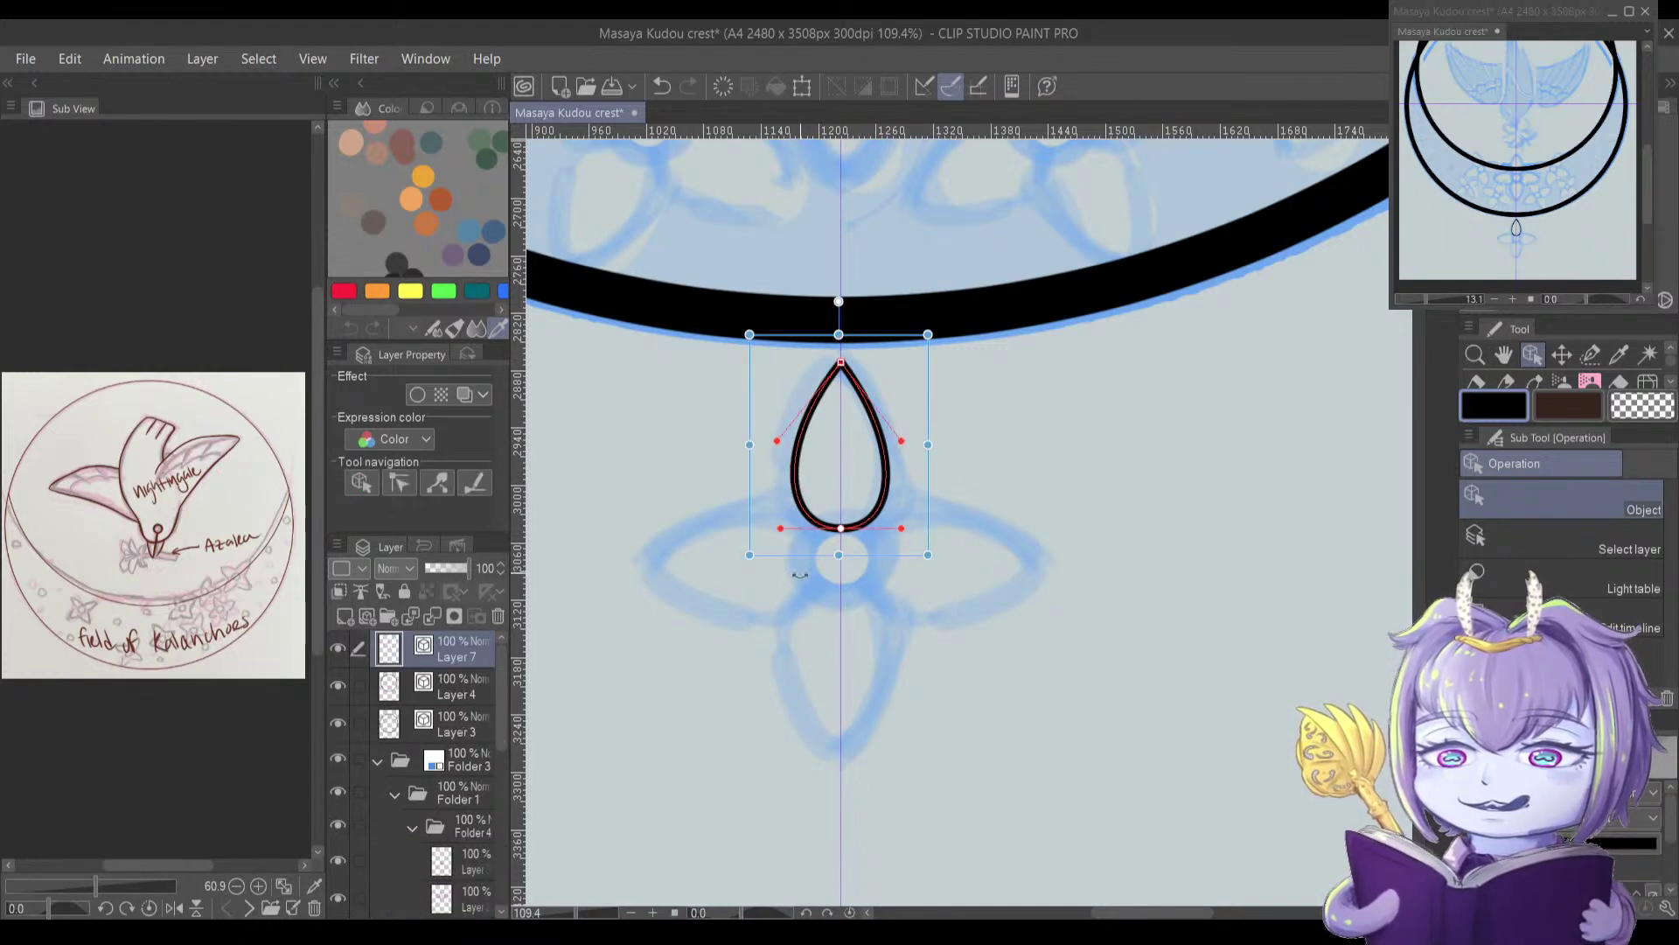
key("ctrl+t")
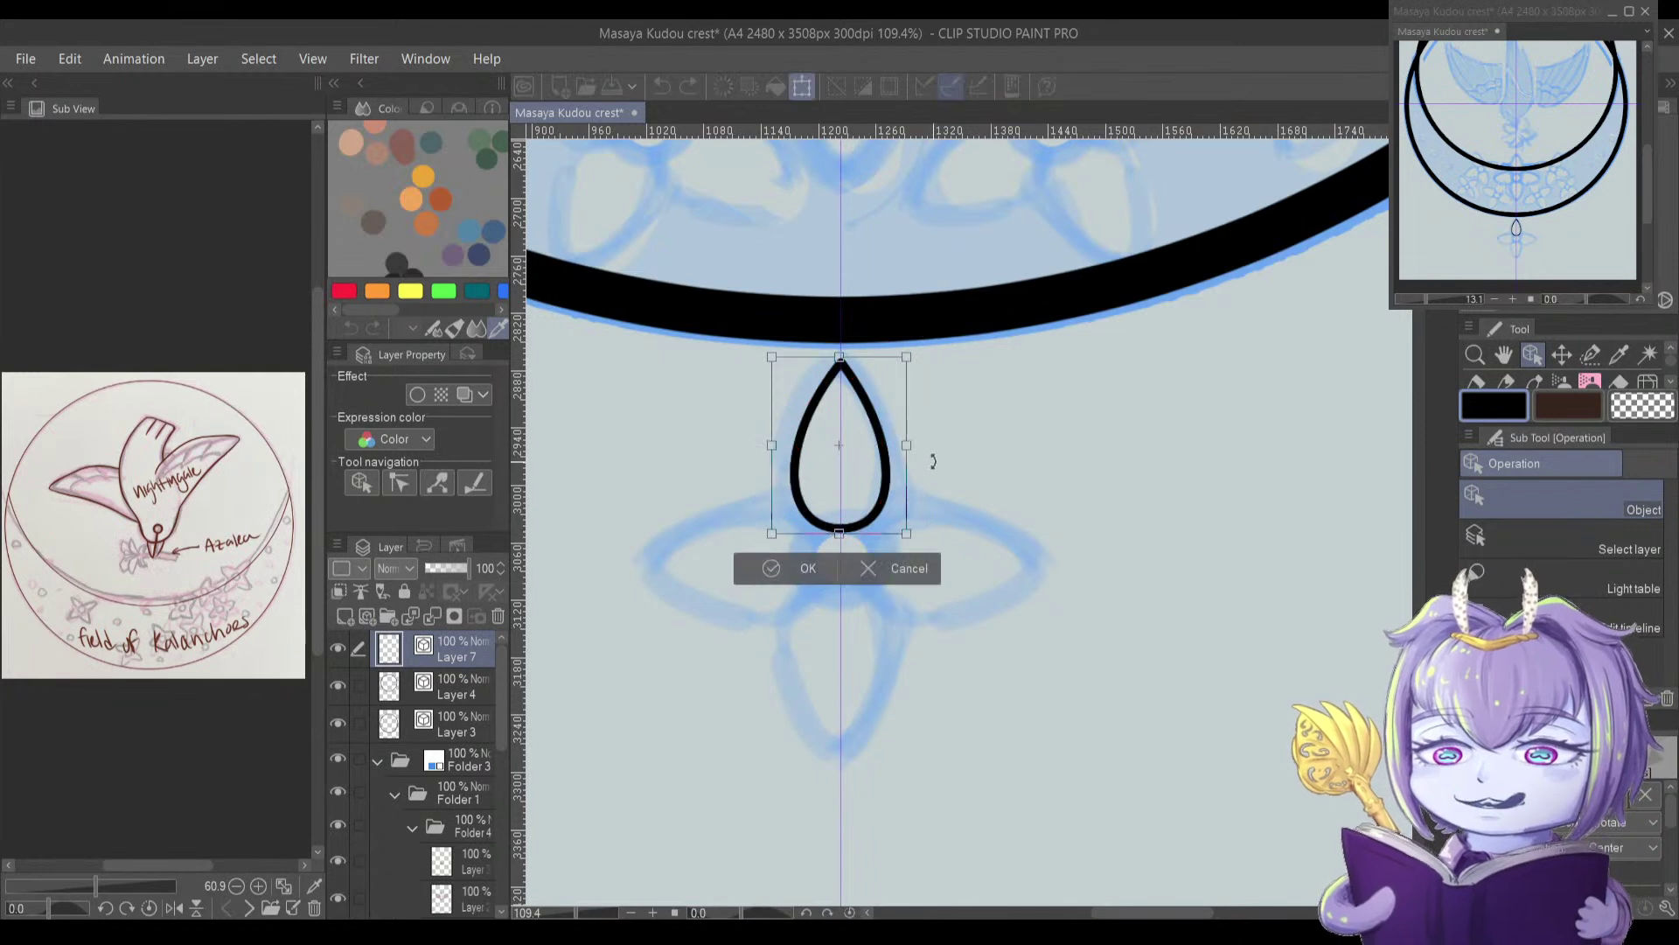
key("Right")
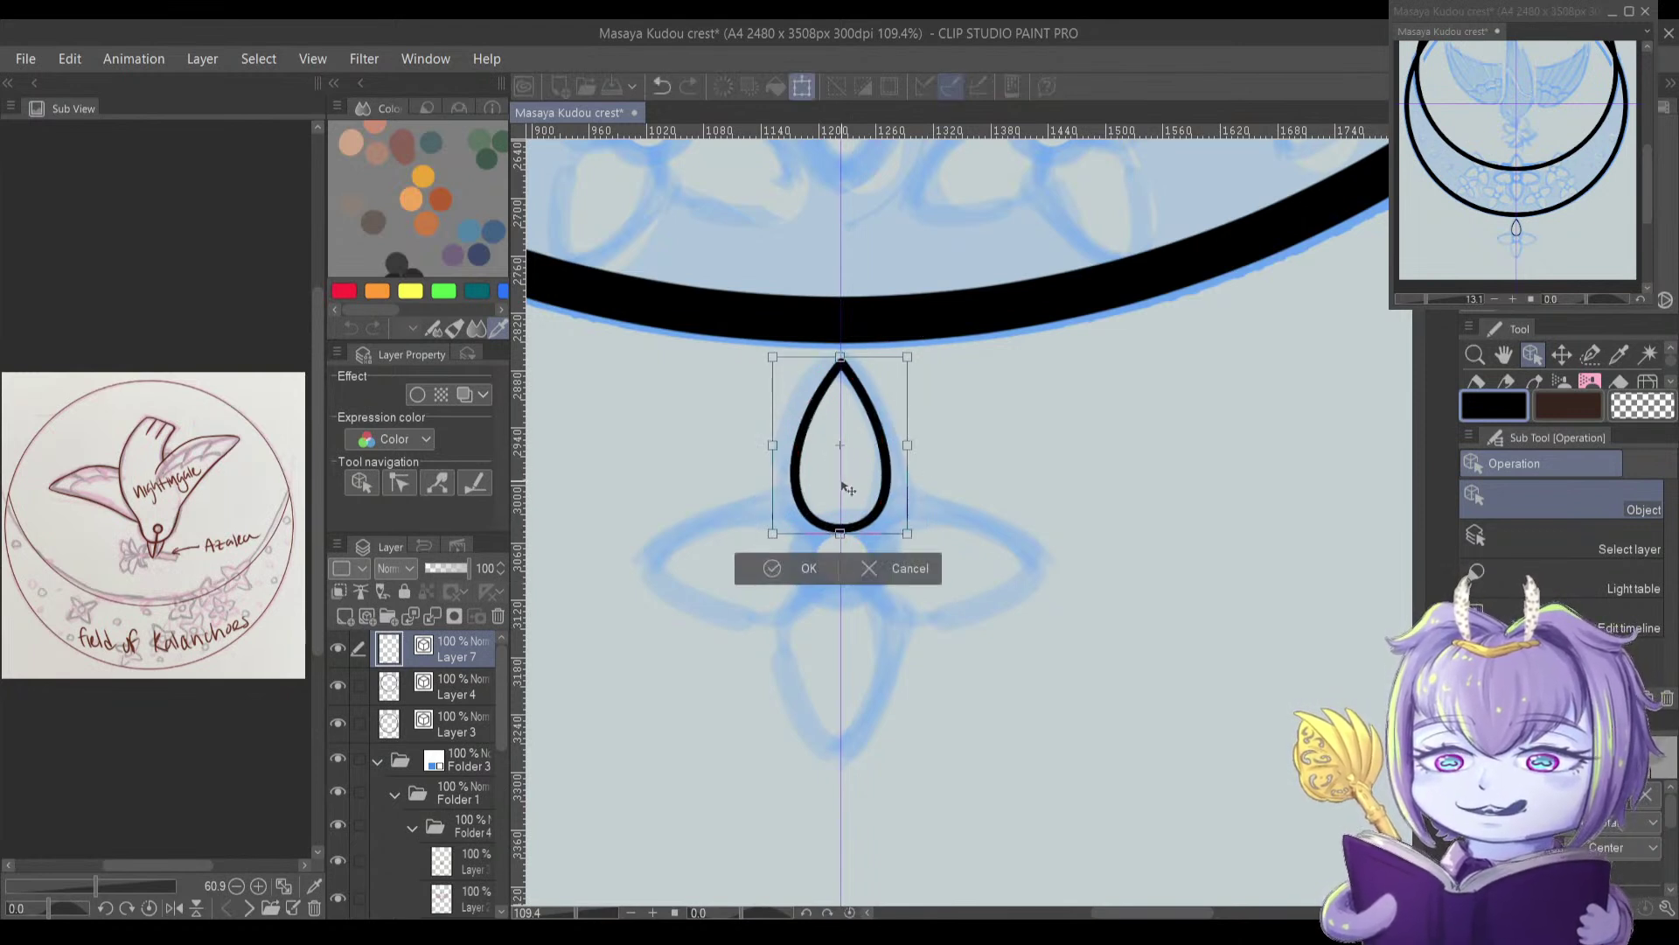
key("Right")
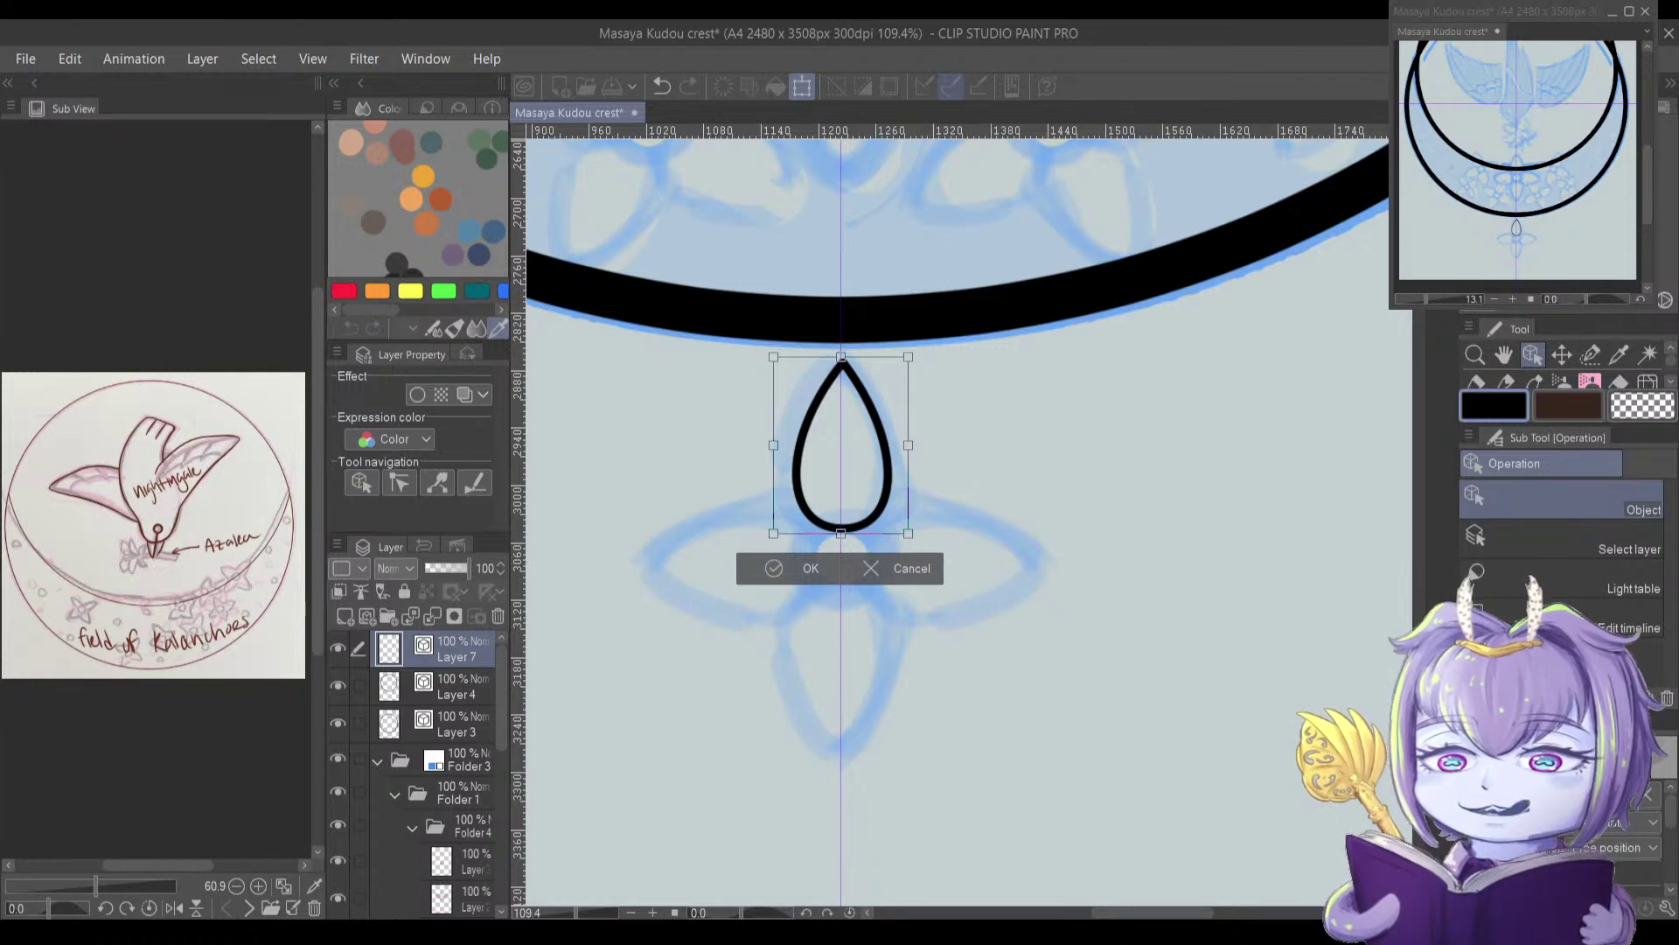
left_click(1651, 756)
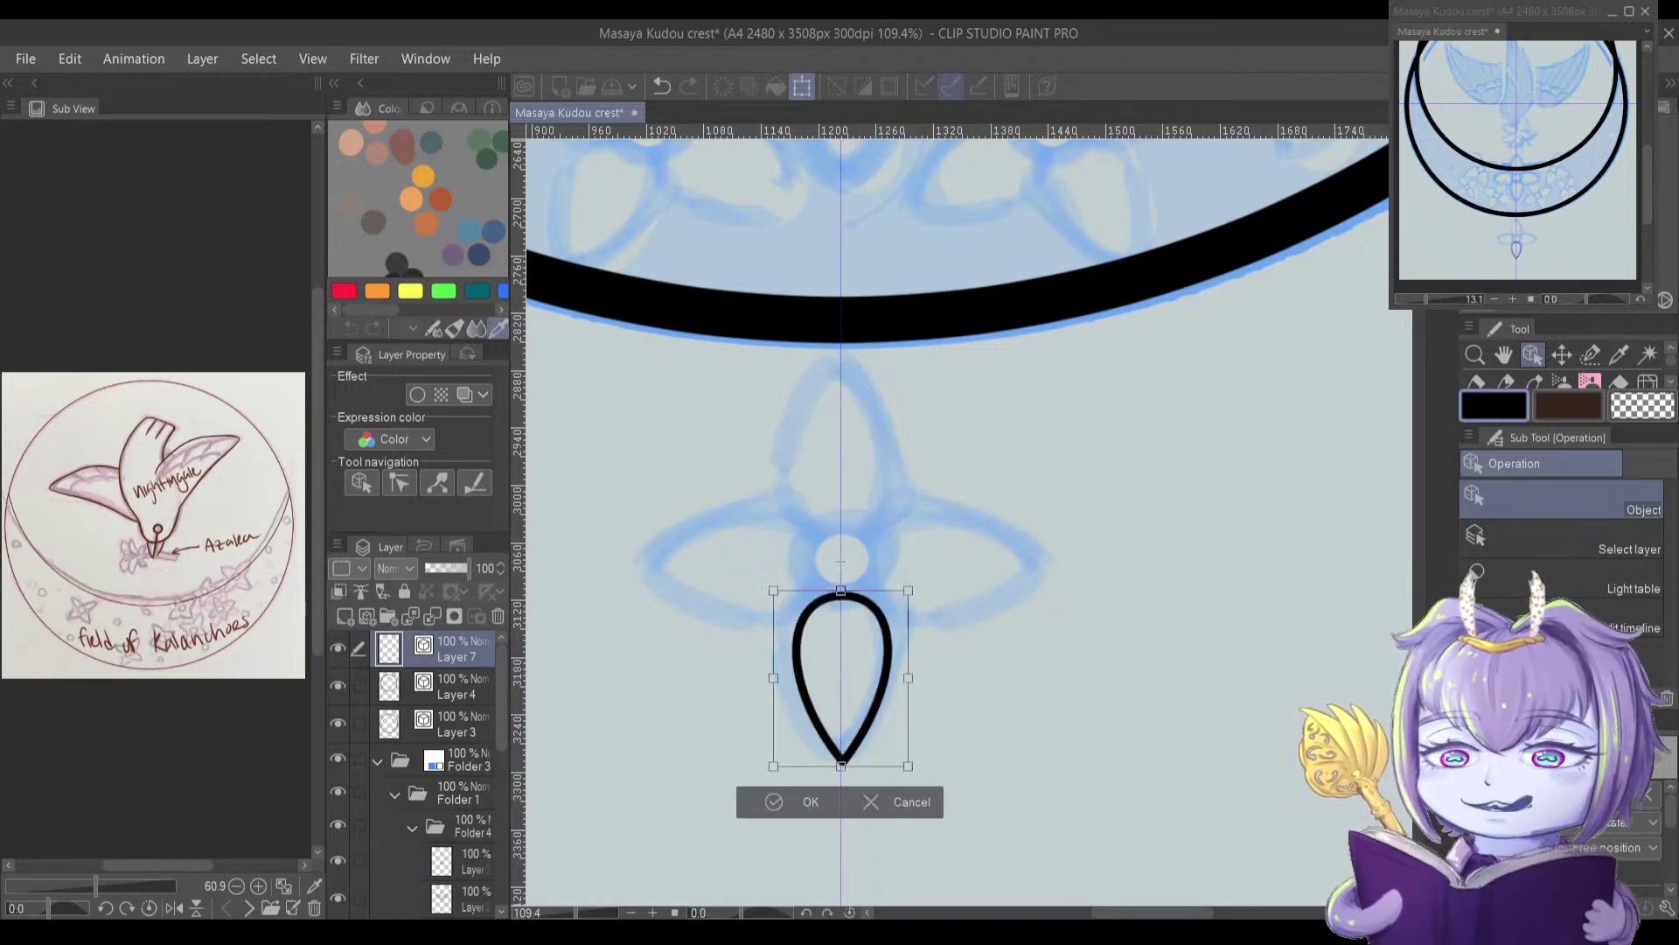
key("Return")
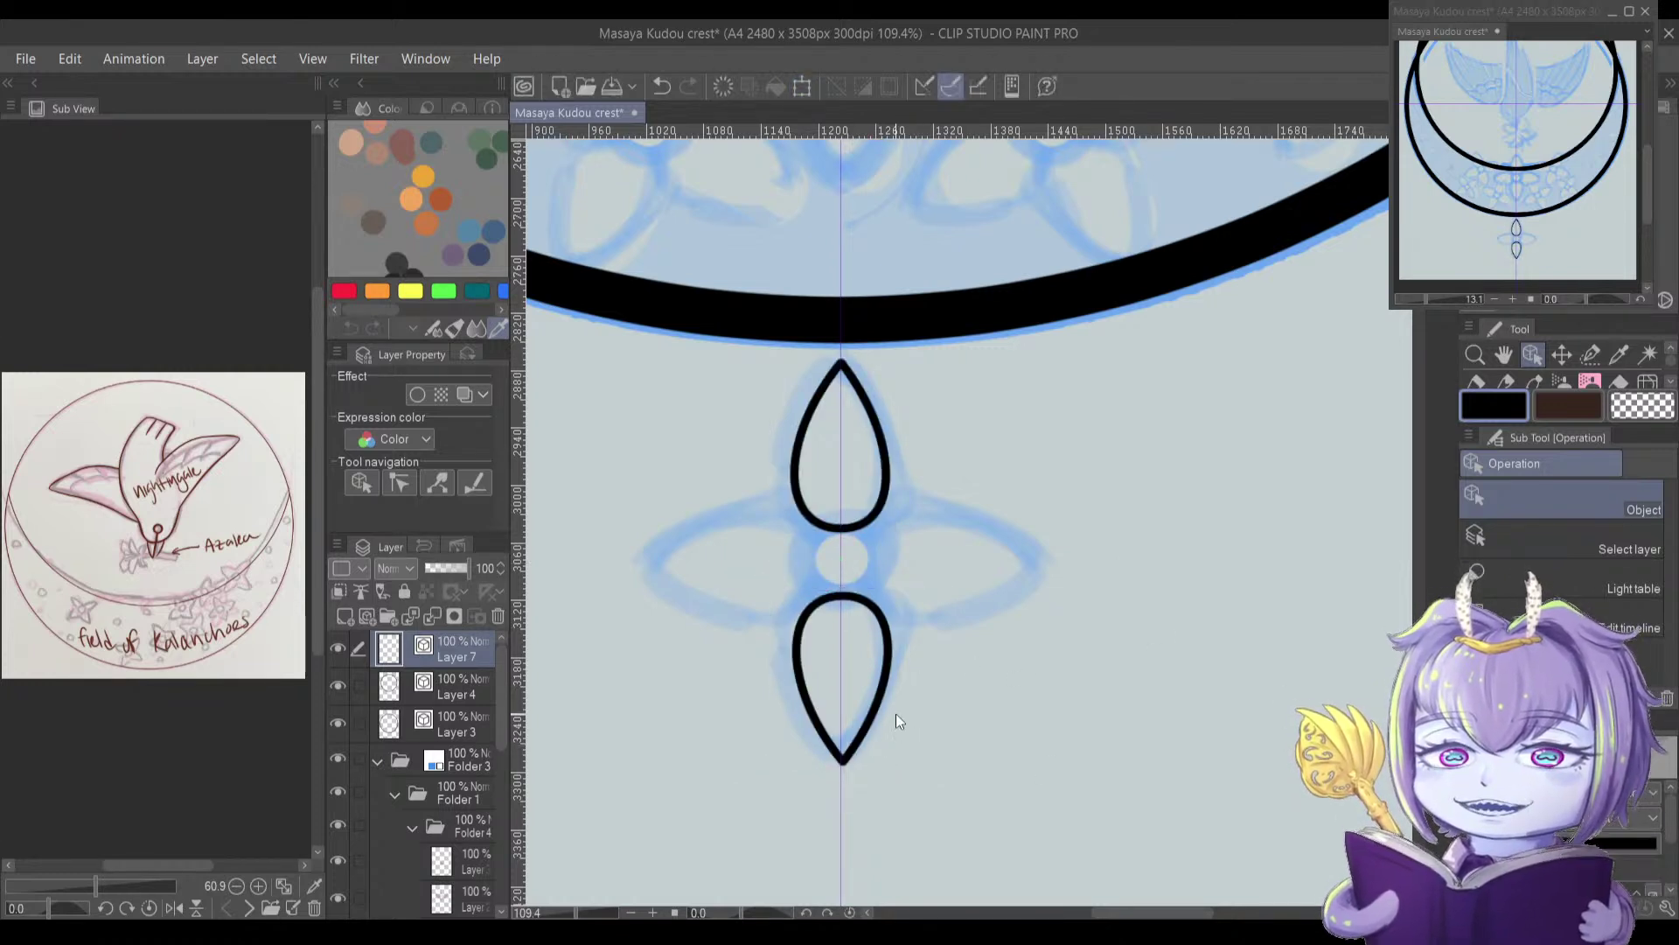
Step: Rotate a copy of both petals by 90 degrees about their common centre to form the flower's two side petals
key("ctrl+t")
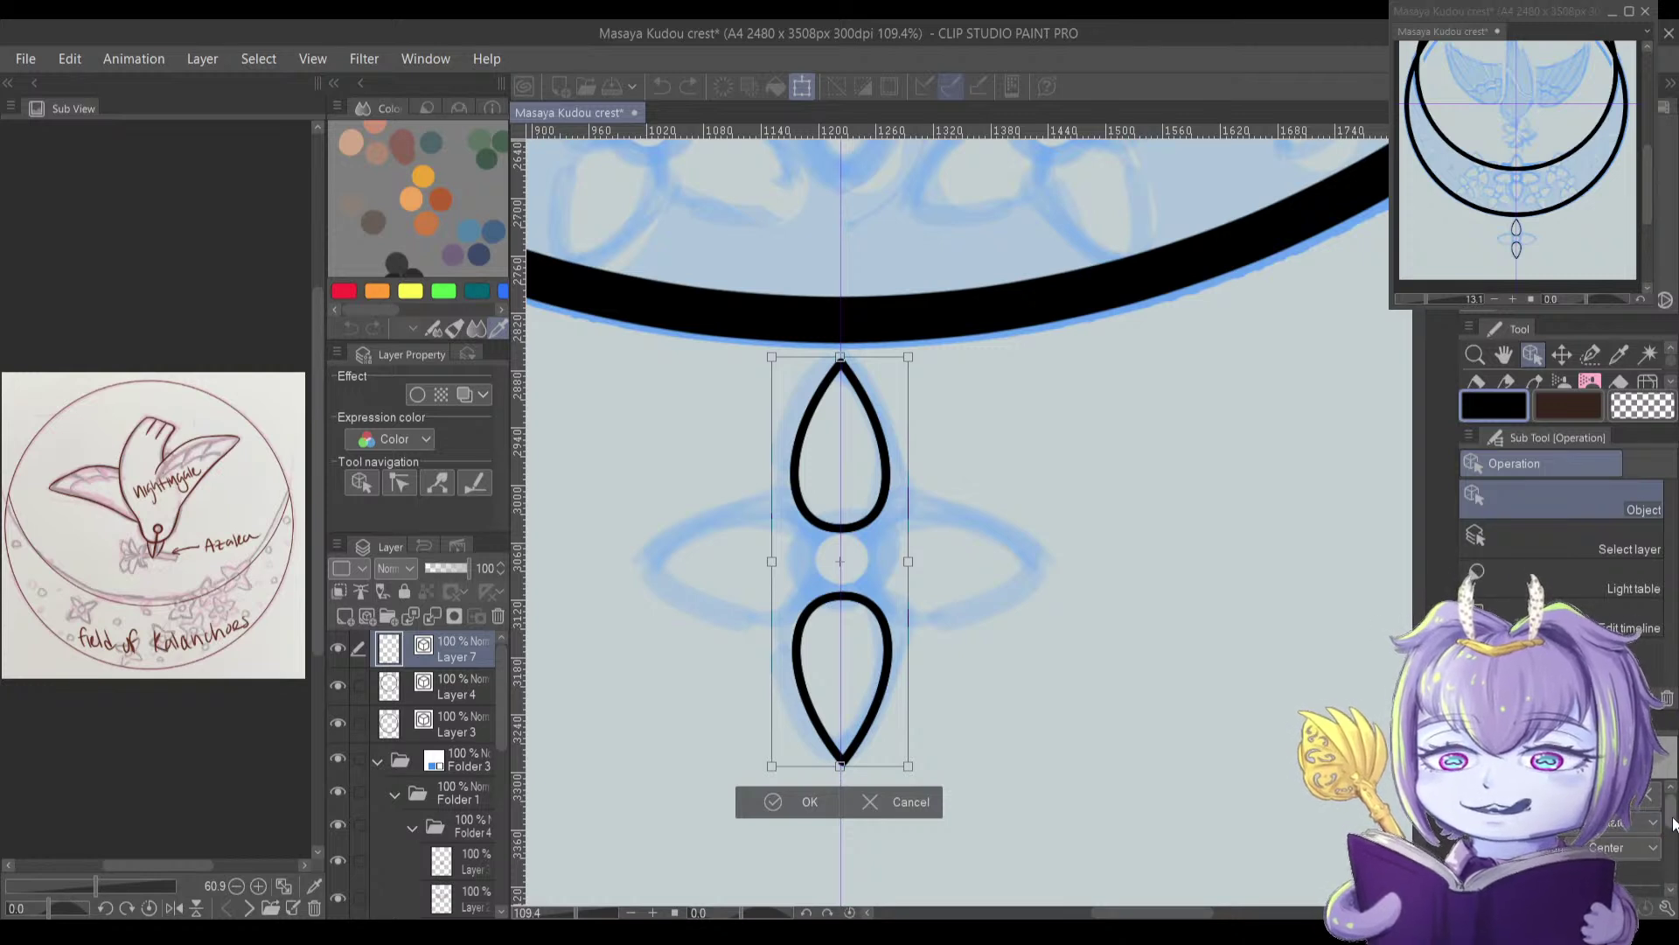
left_click_drag(1673, 824, 1674, 859)
left_click(1622, 834)
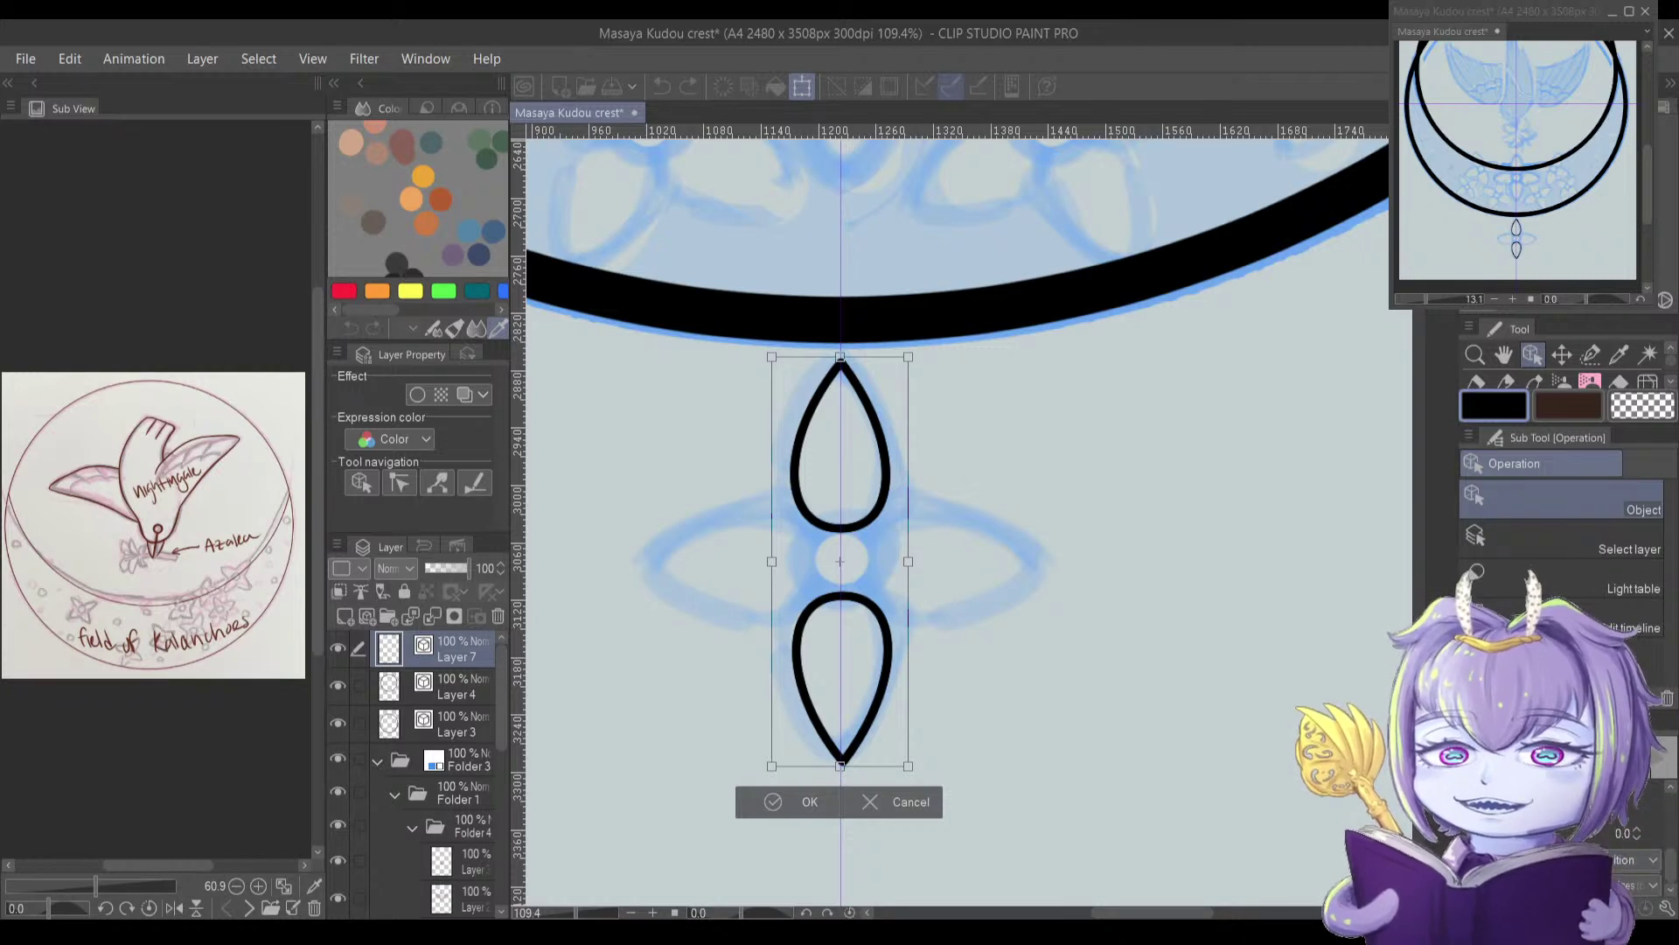
type("90")
key("Return")
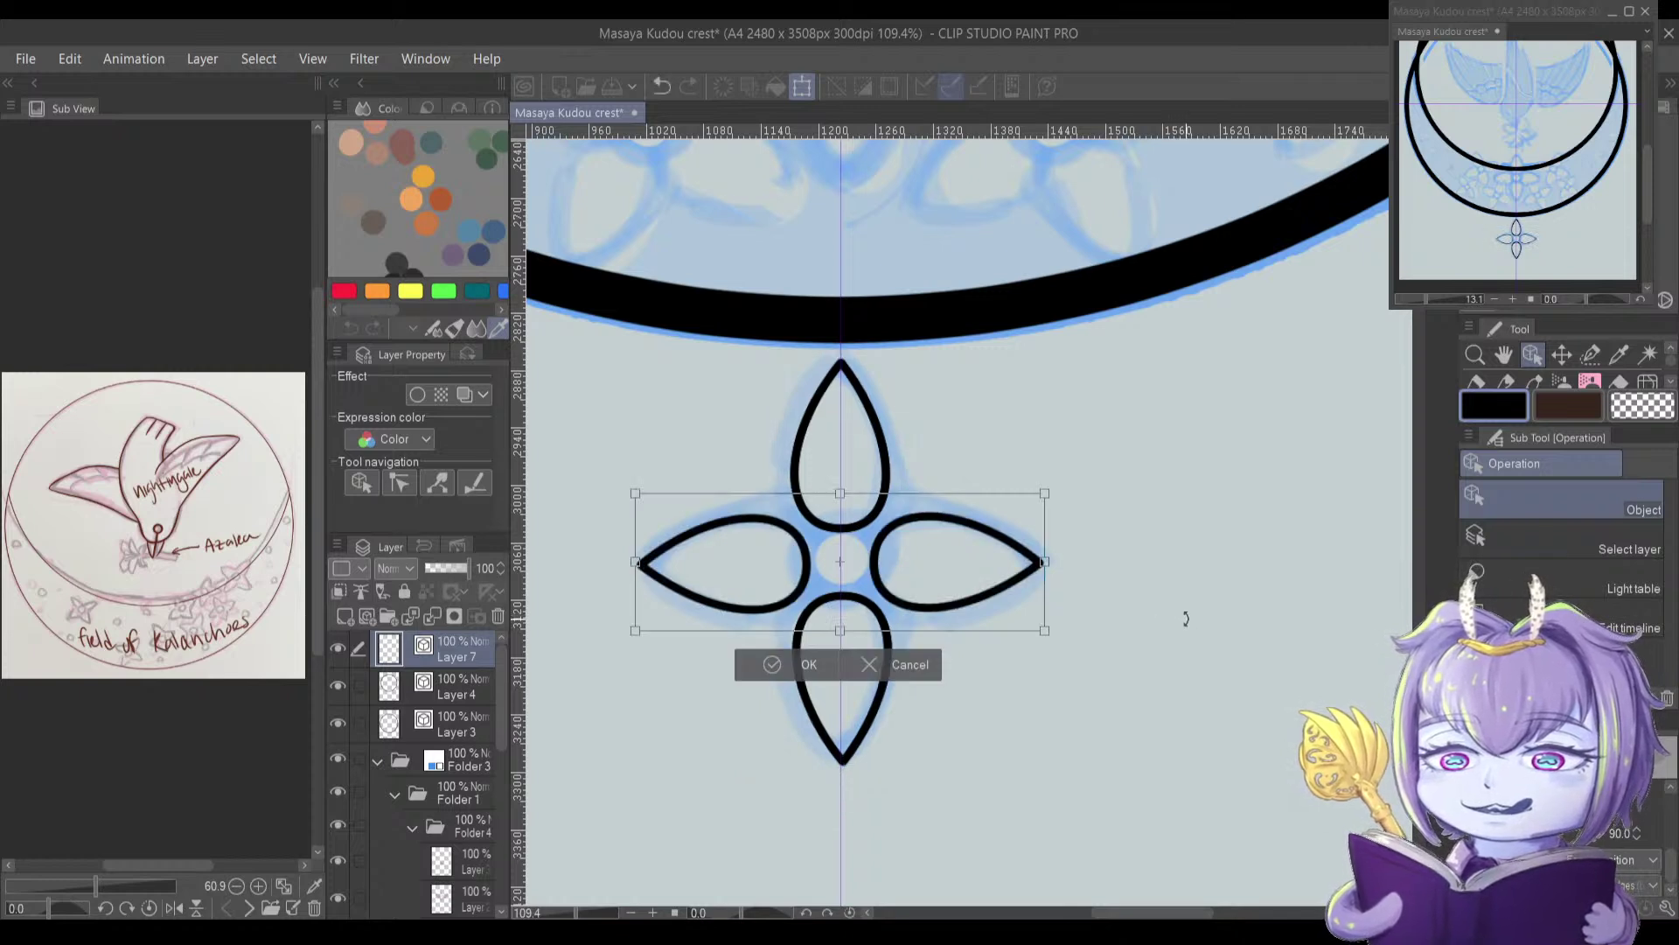
key("Return")
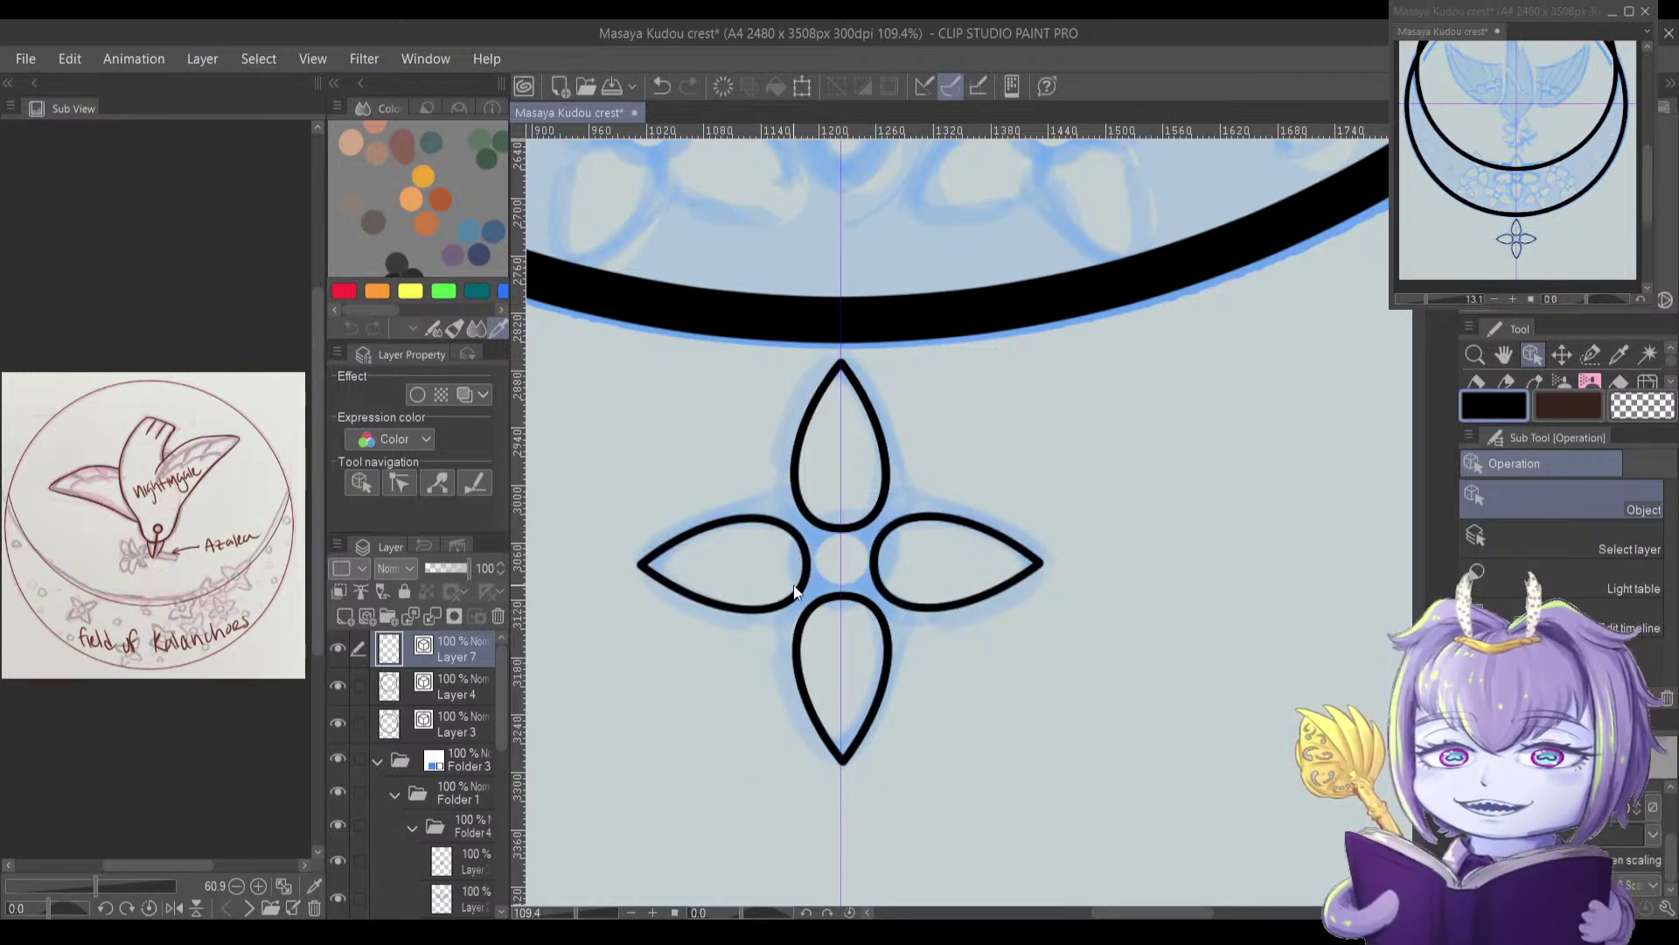
Step: Undo the two petal copies, then widen the remaining petal with Transform and nudge it sideways to recentre it on the vertical guide
key("ctrl+z")
key("ctrl+z")
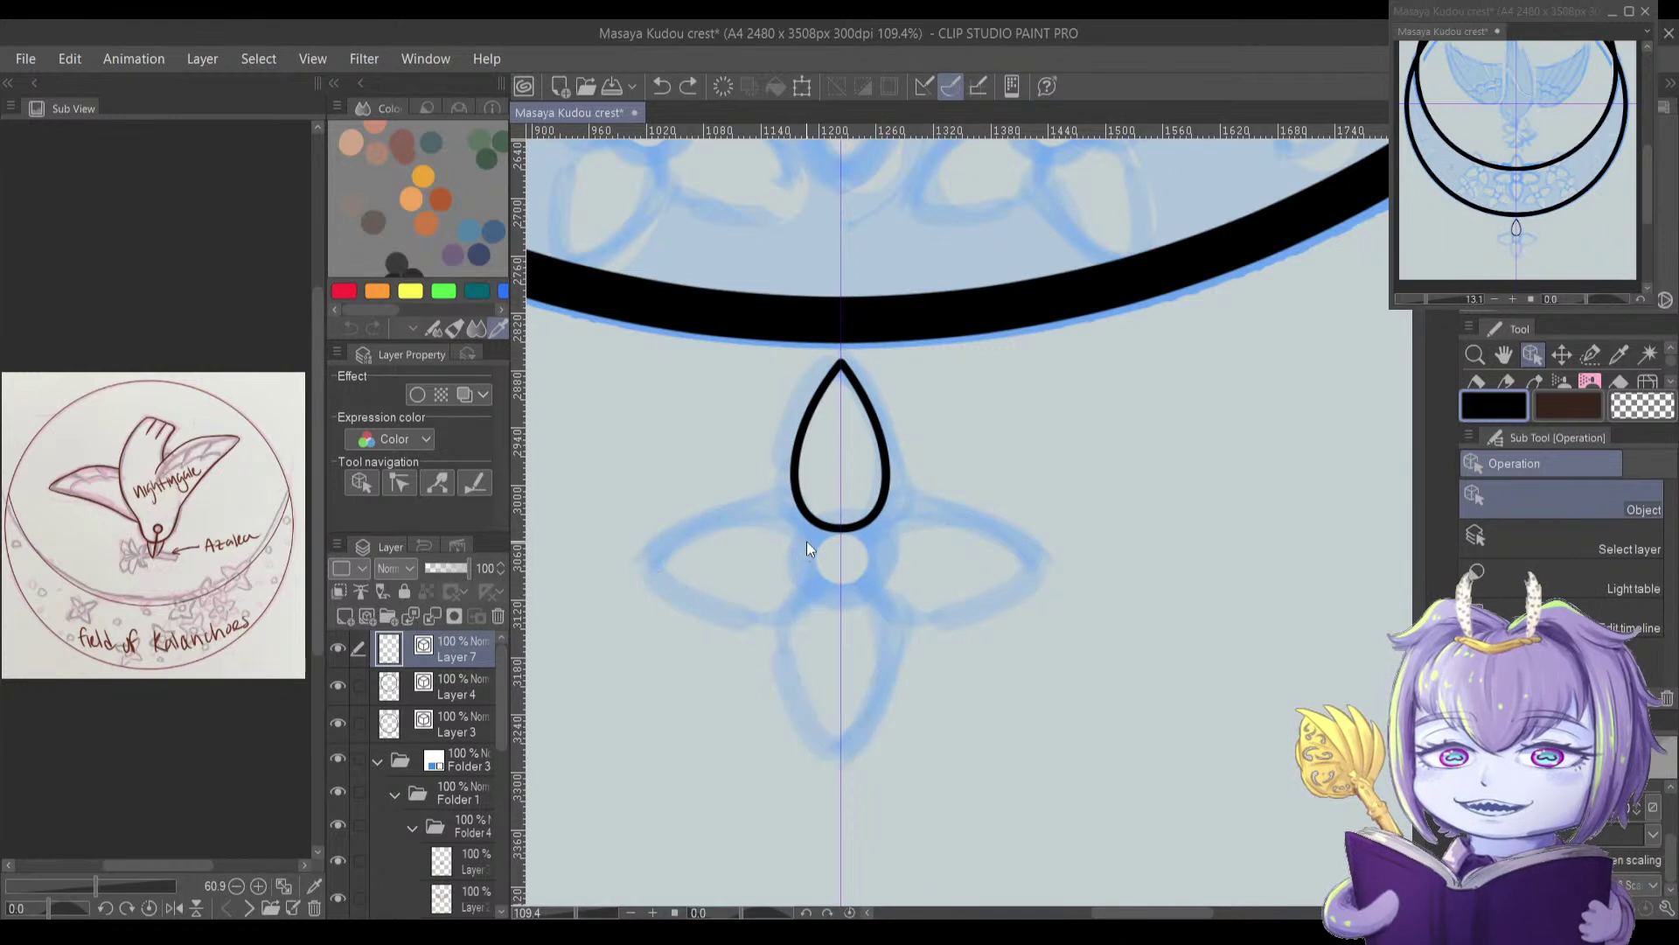
key("ctrl+t")
left_click_drag(773, 448, 754, 449)
key("Right")
key("Right")
key("Right")
key("Right")
key("Right")
key("Right")
key("Right")
key("Right")
key("Right")
key("Right")
key("Right")
key("Right")
left_click_drag(758, 444, 743, 446)
key("Right")
key("Right")
key("Right")
key("Right")
key("Right")
key("Right")
key("Right")
key("Right")
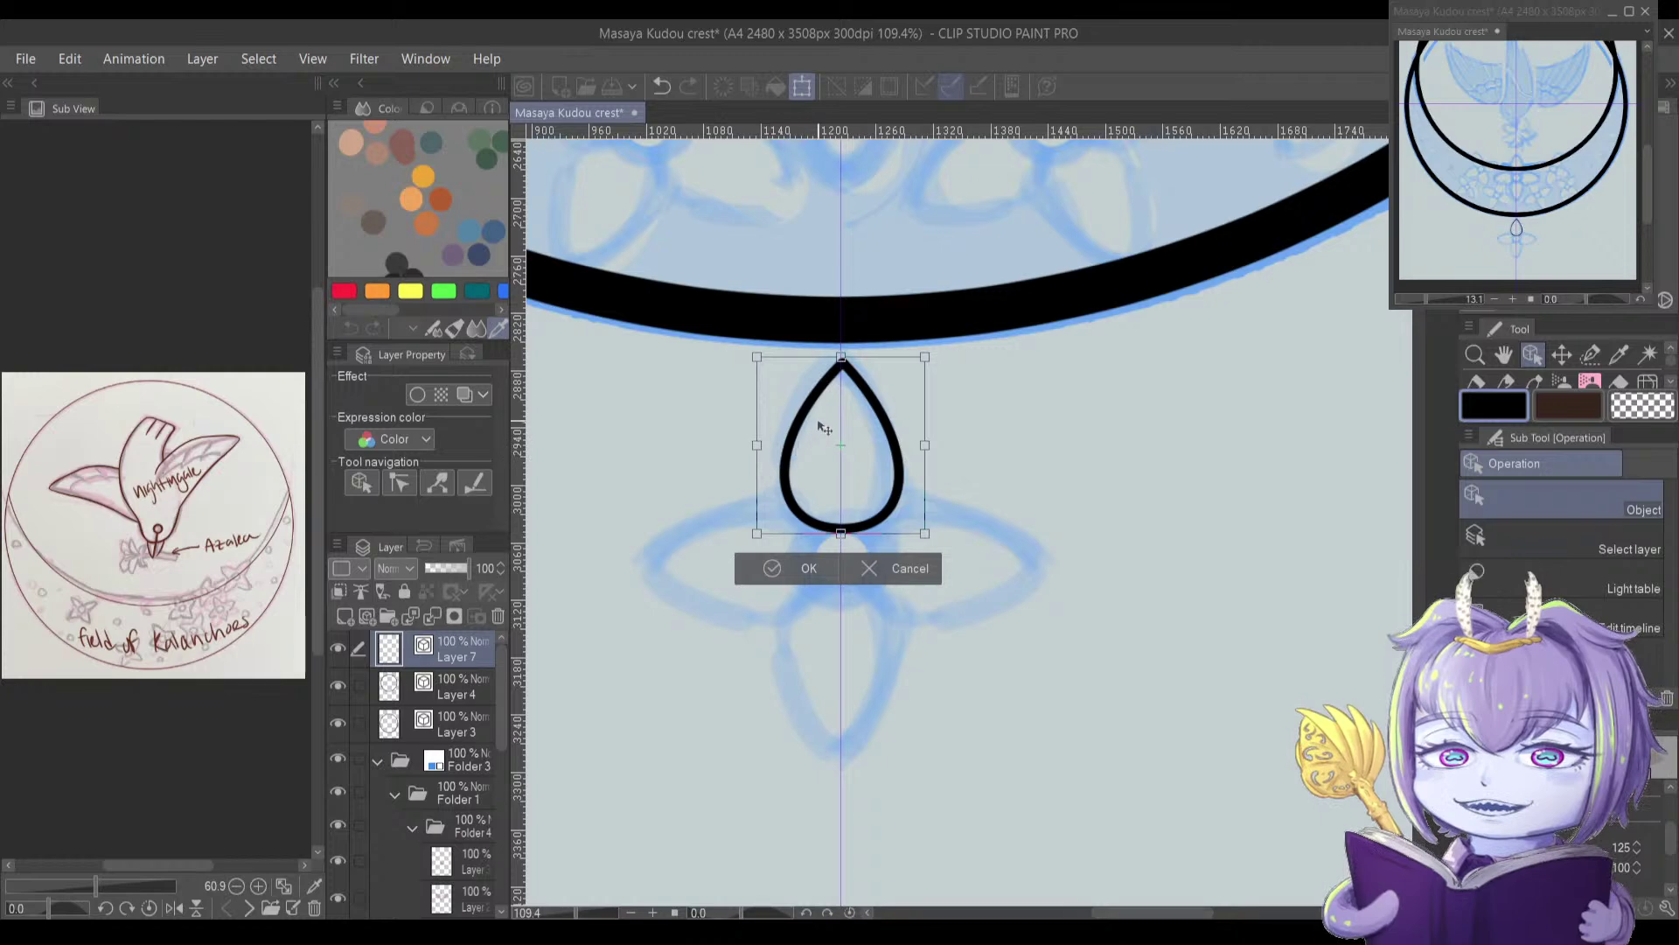
key("Return")
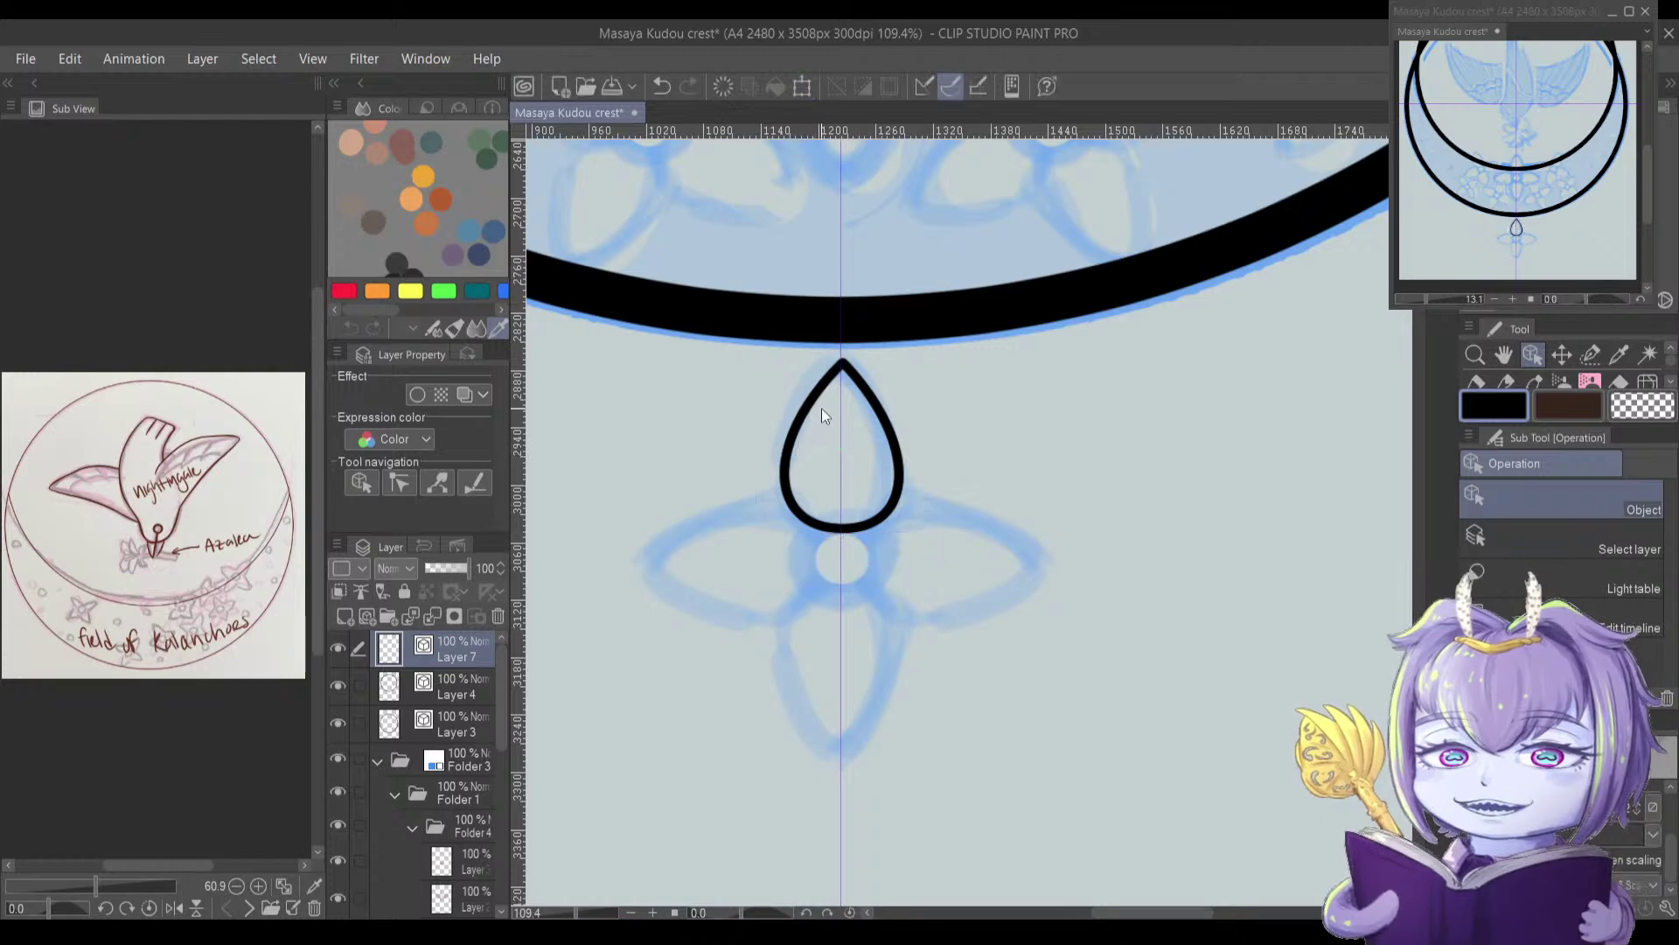
Step: Move the petal's tip control point onto the vertical guide with the Correct line tool
scroll(885, 392, "up", 5)
key("y")
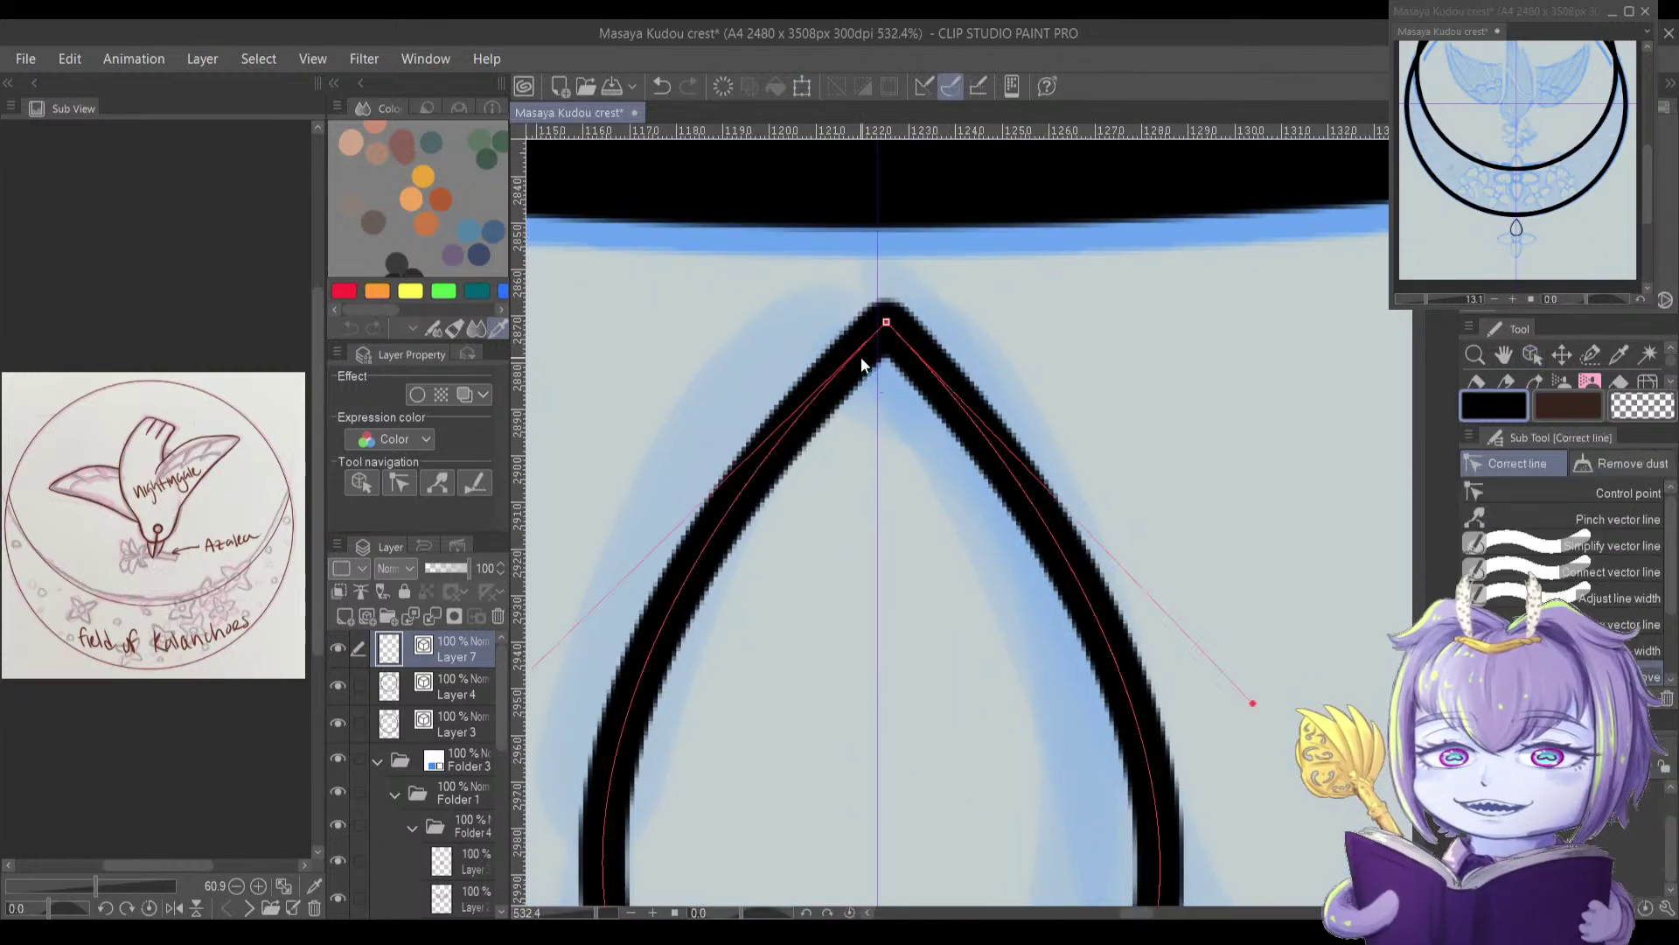
scroll(882, 347, "up", 1)
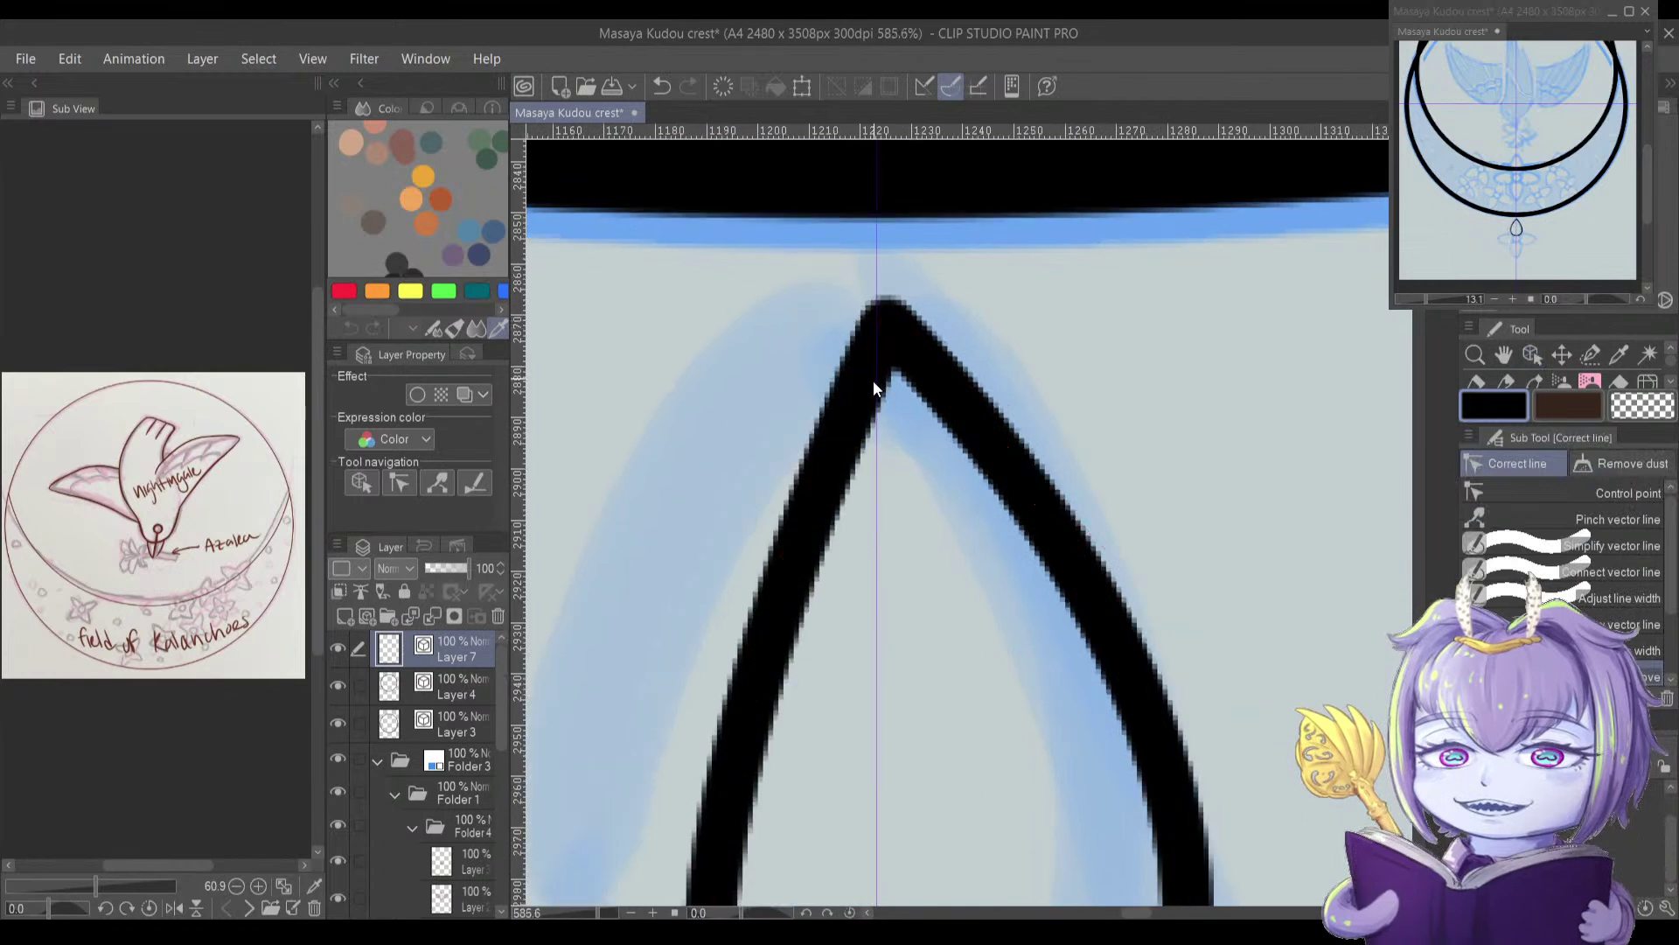
key("ctrl+z")
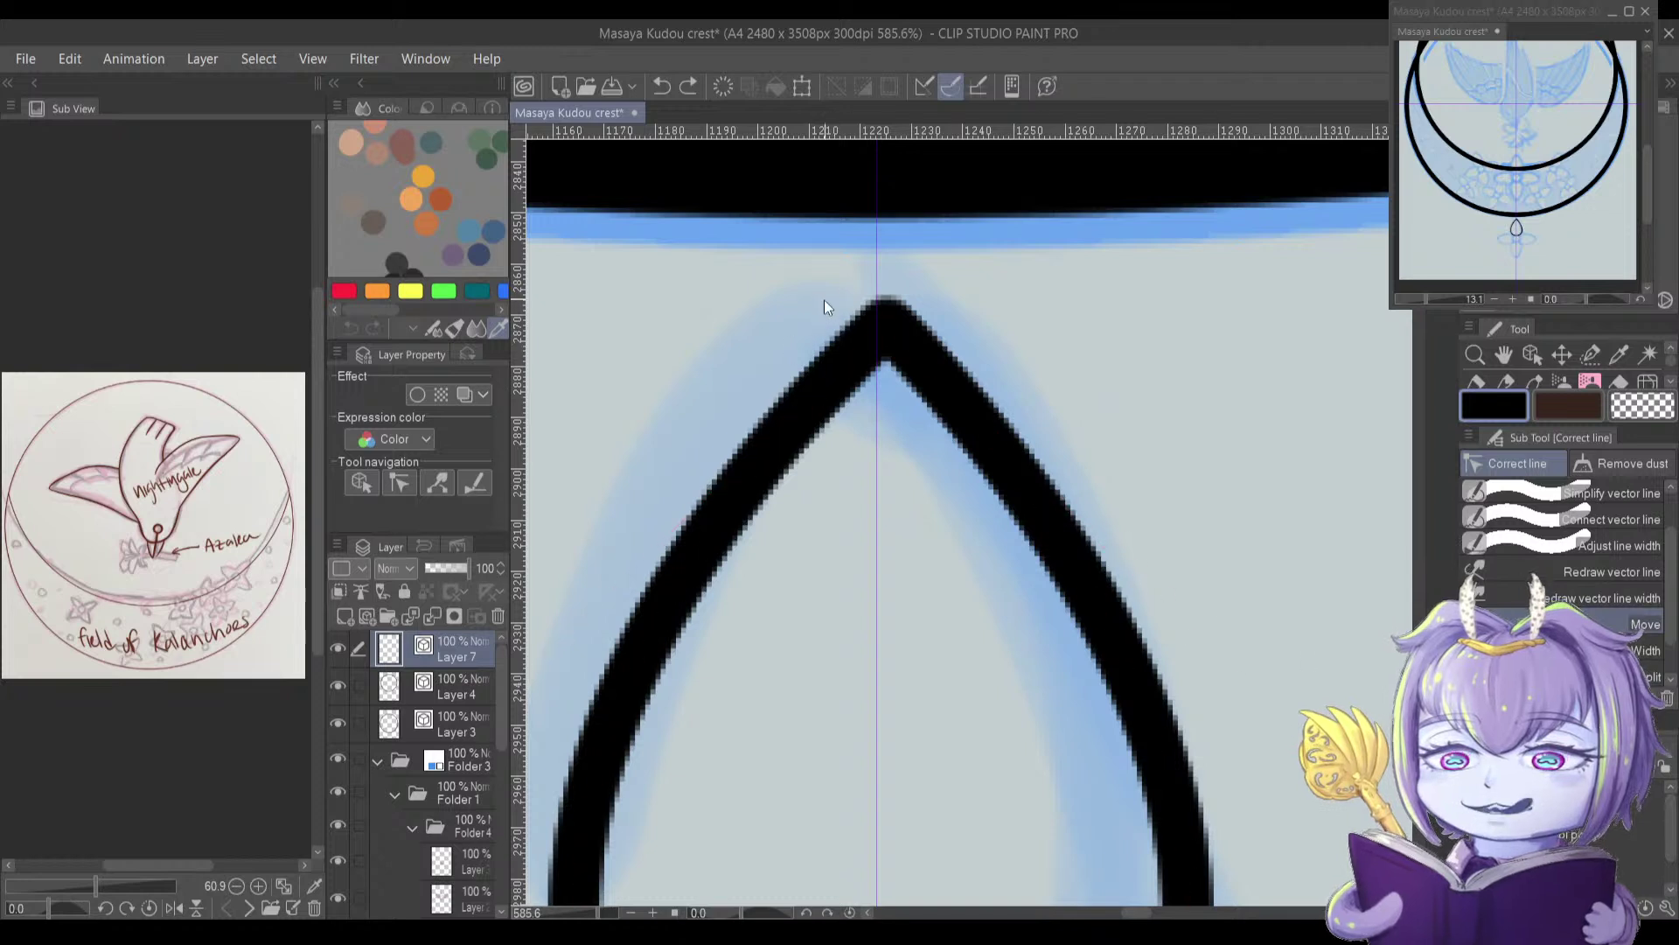
left_click(887, 323)
left_click_drag(881, 324, 878, 324)
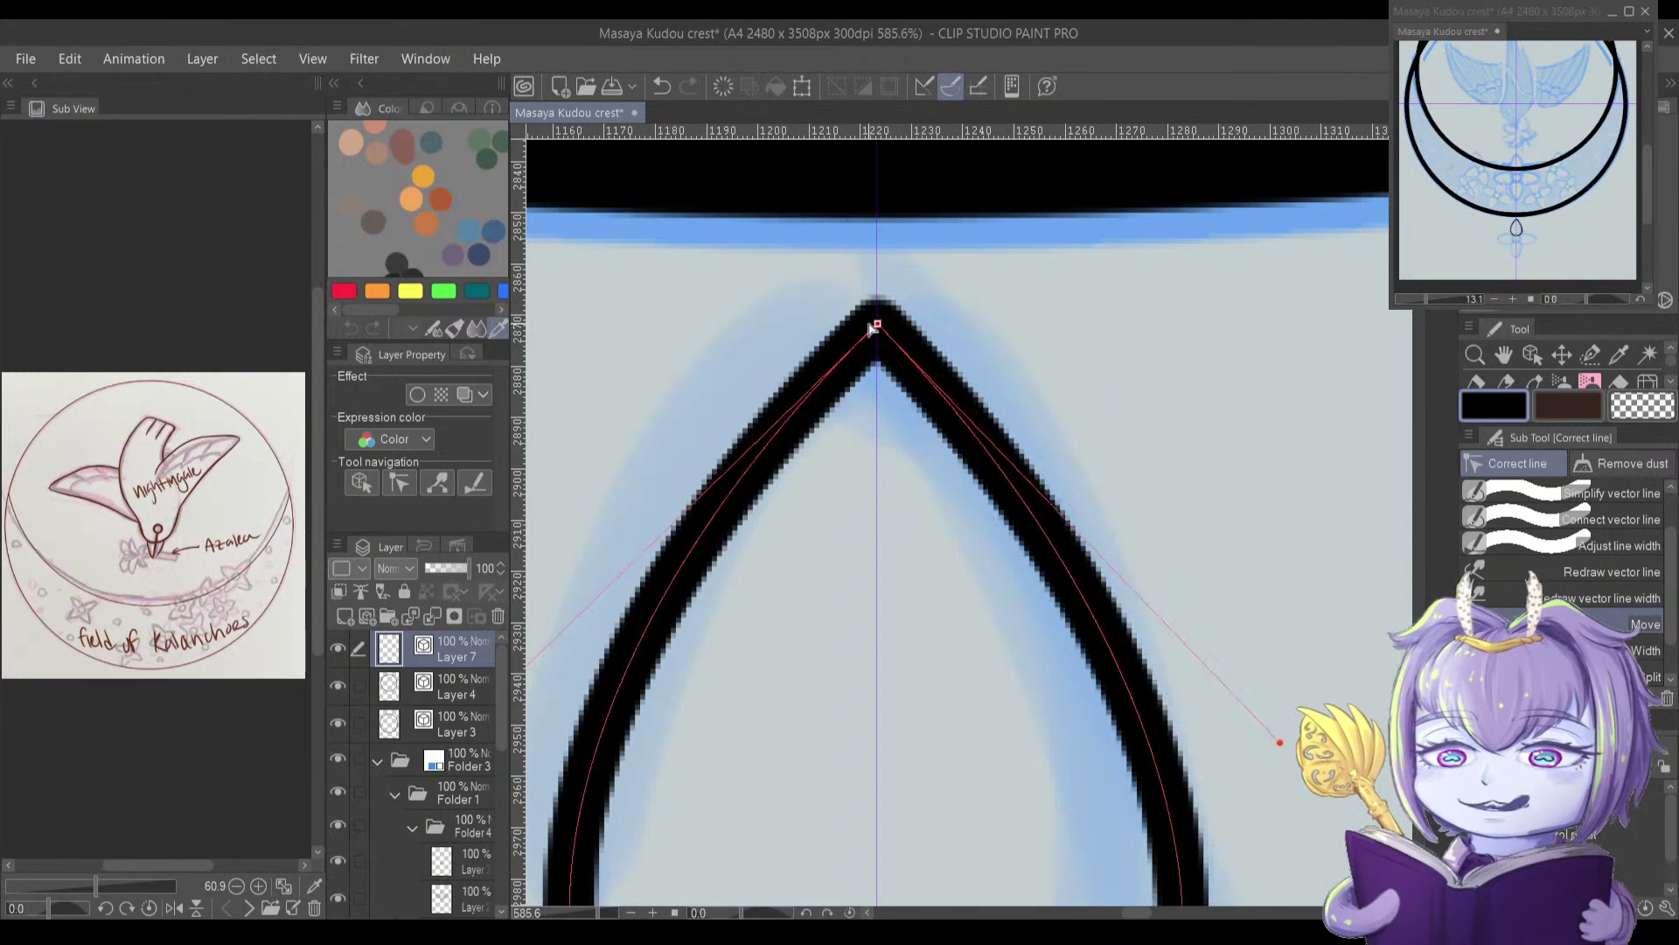
Step: Transform the widened petal into a vertically flipped copy below the sketched centre circle, keeping the original above
scroll(885, 344, "down", 2)
scroll(885, 345, "down", 4)
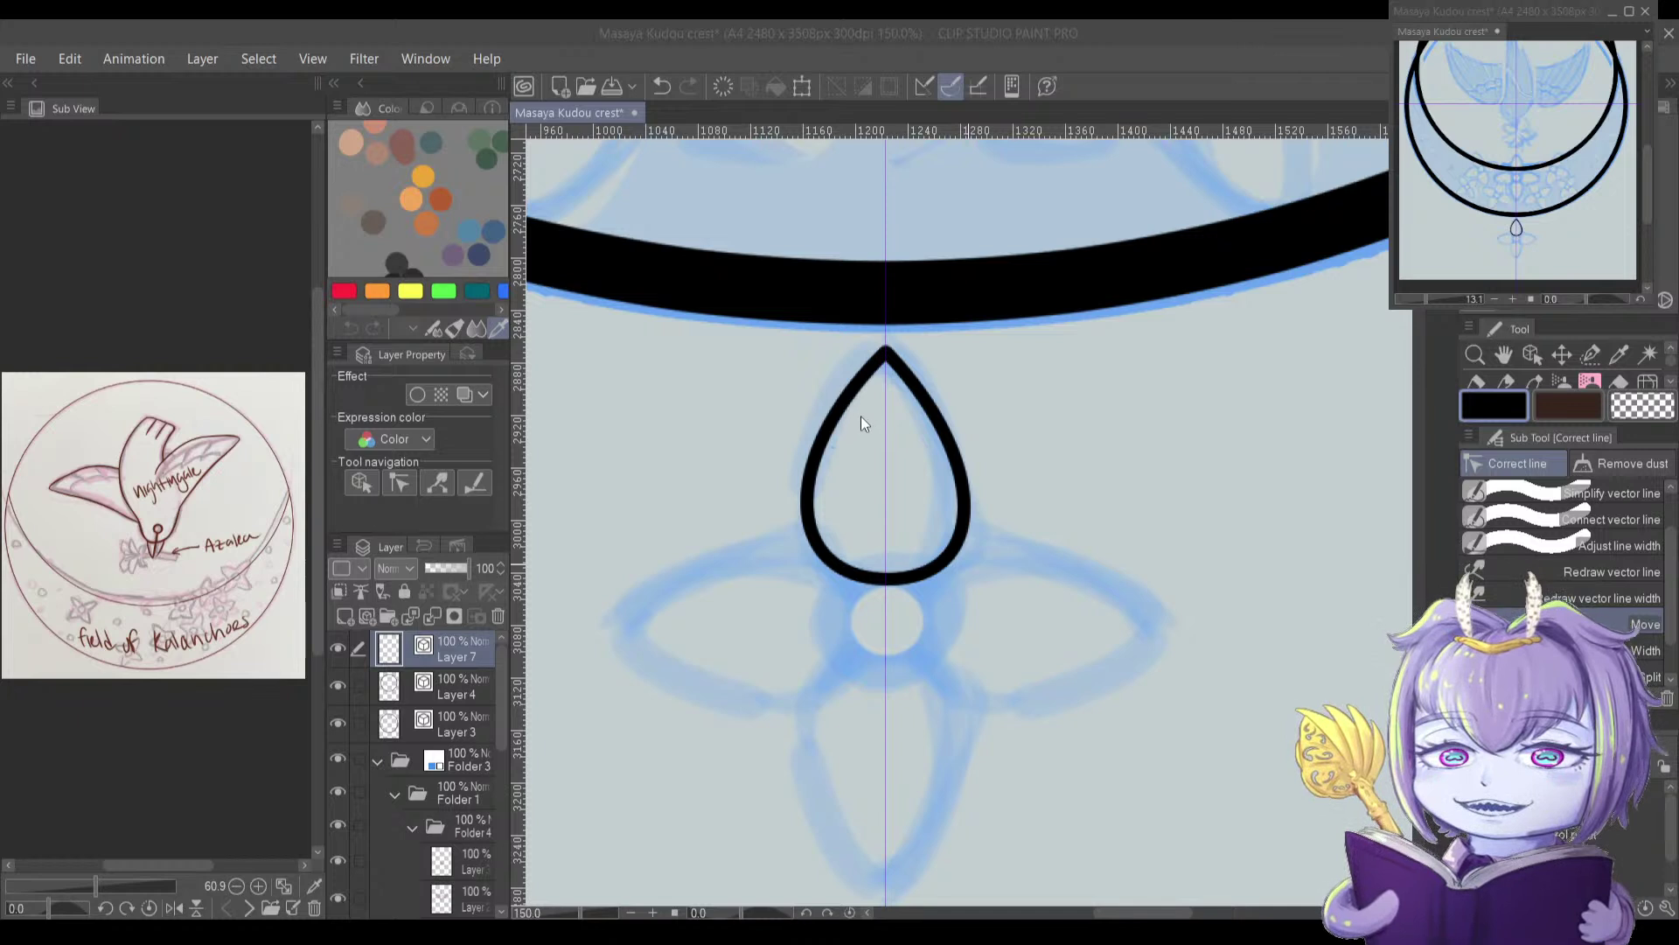
left_click(858, 444)
key("ctrl+t")
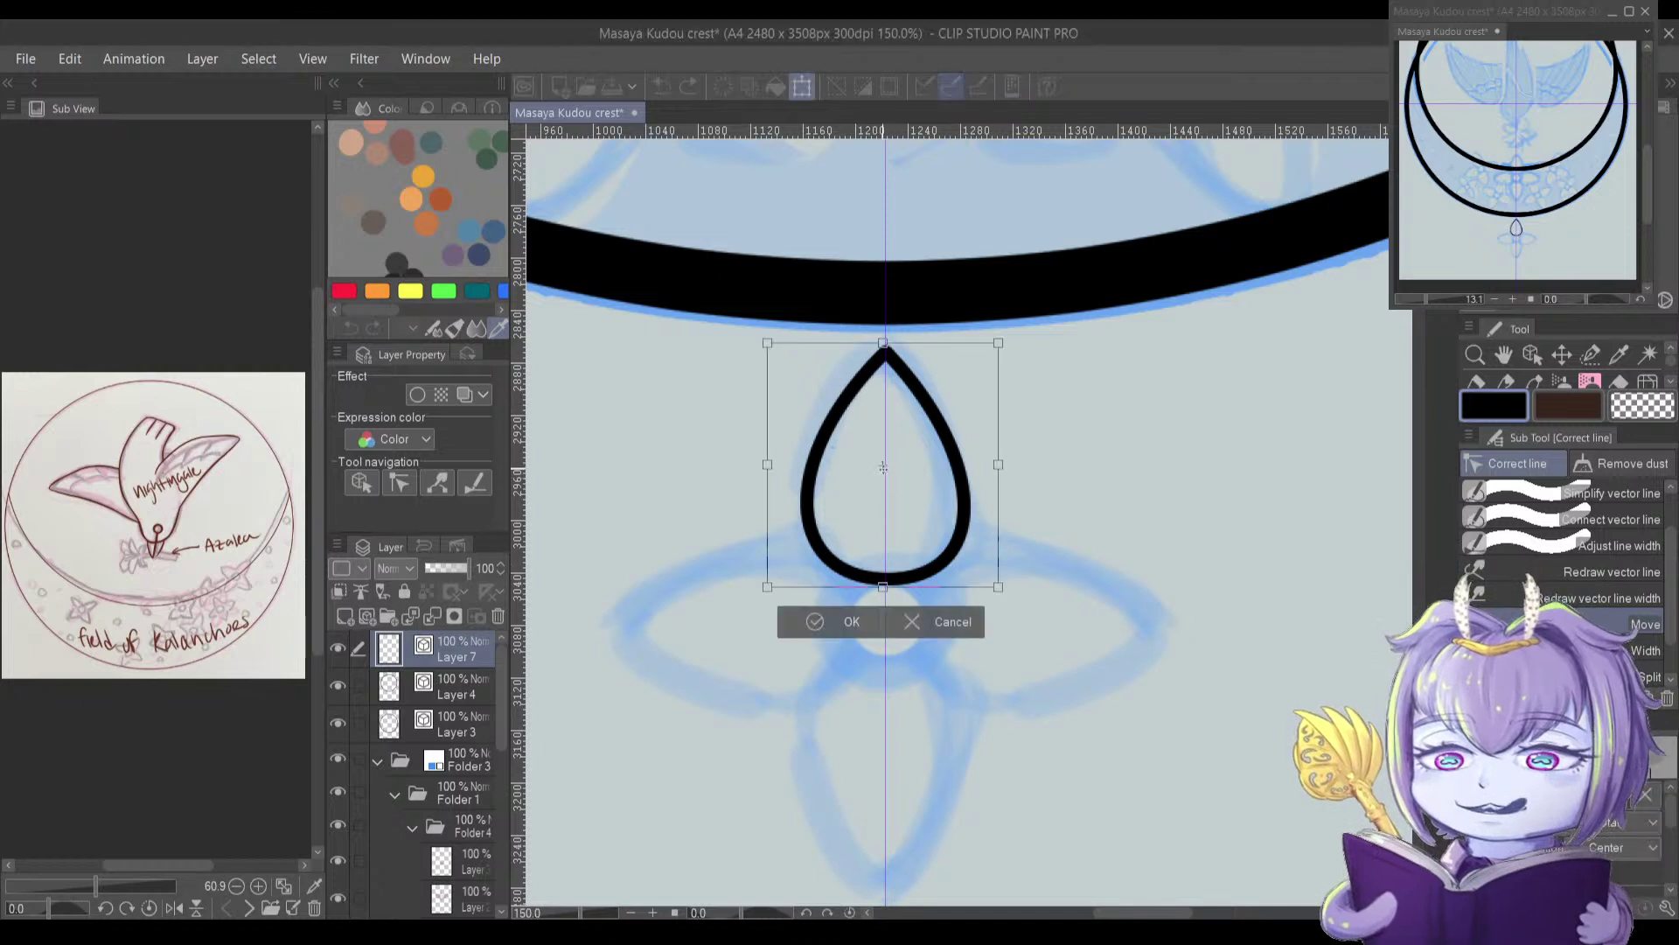
left_click_drag(882, 520, 886, 522)
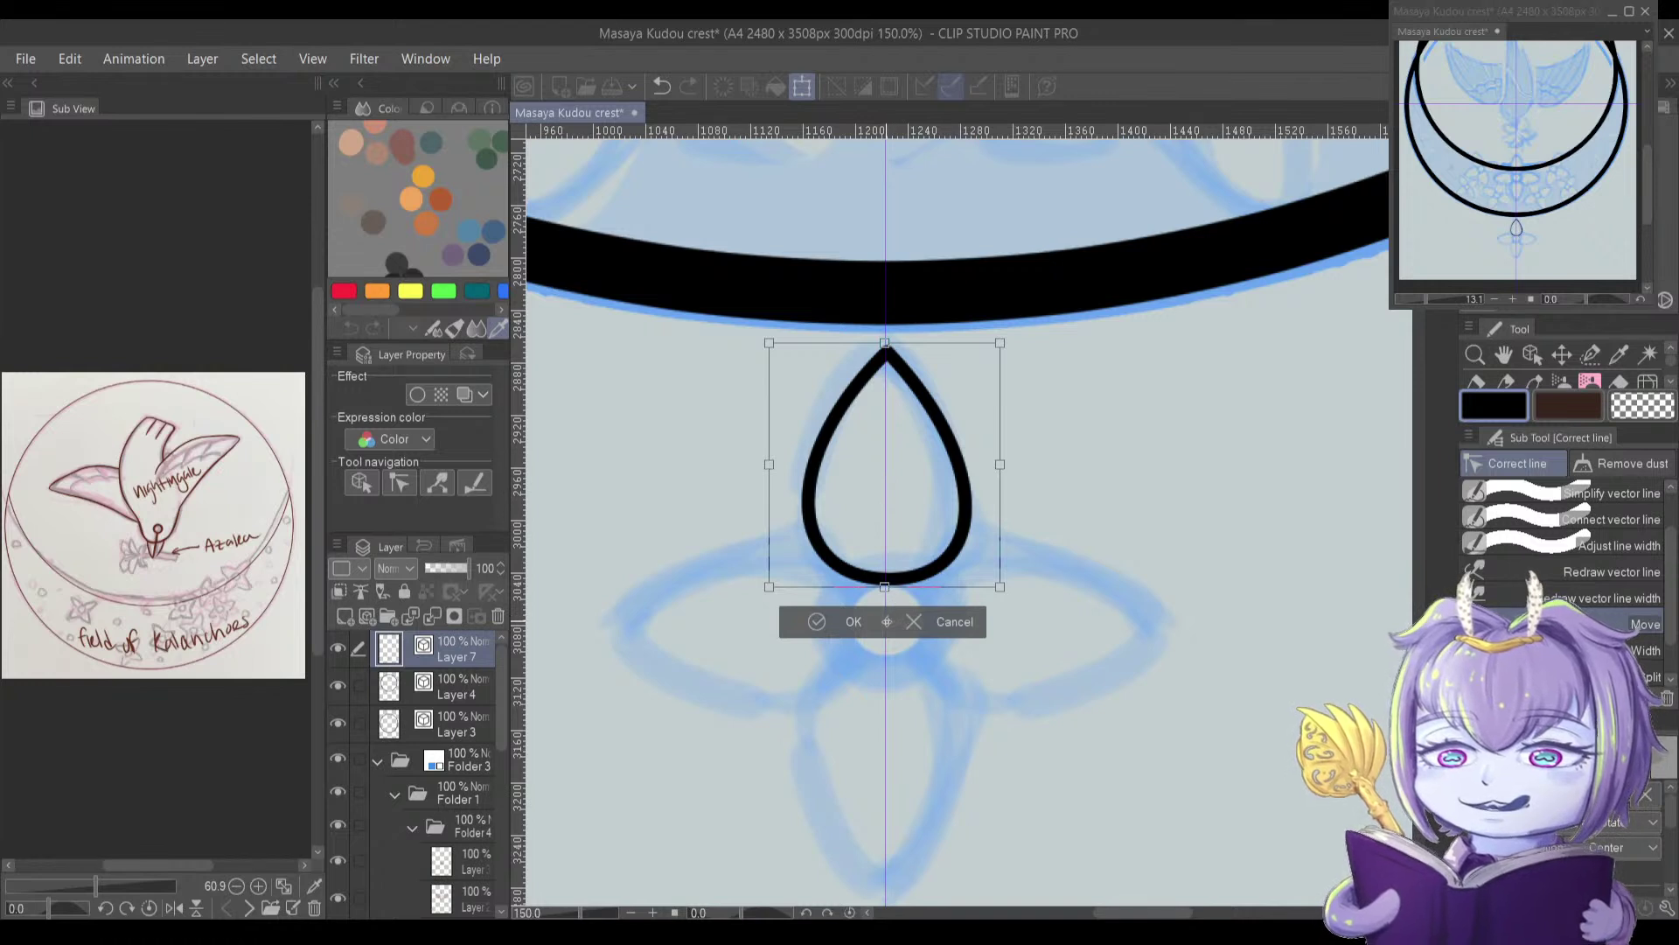
key("h")
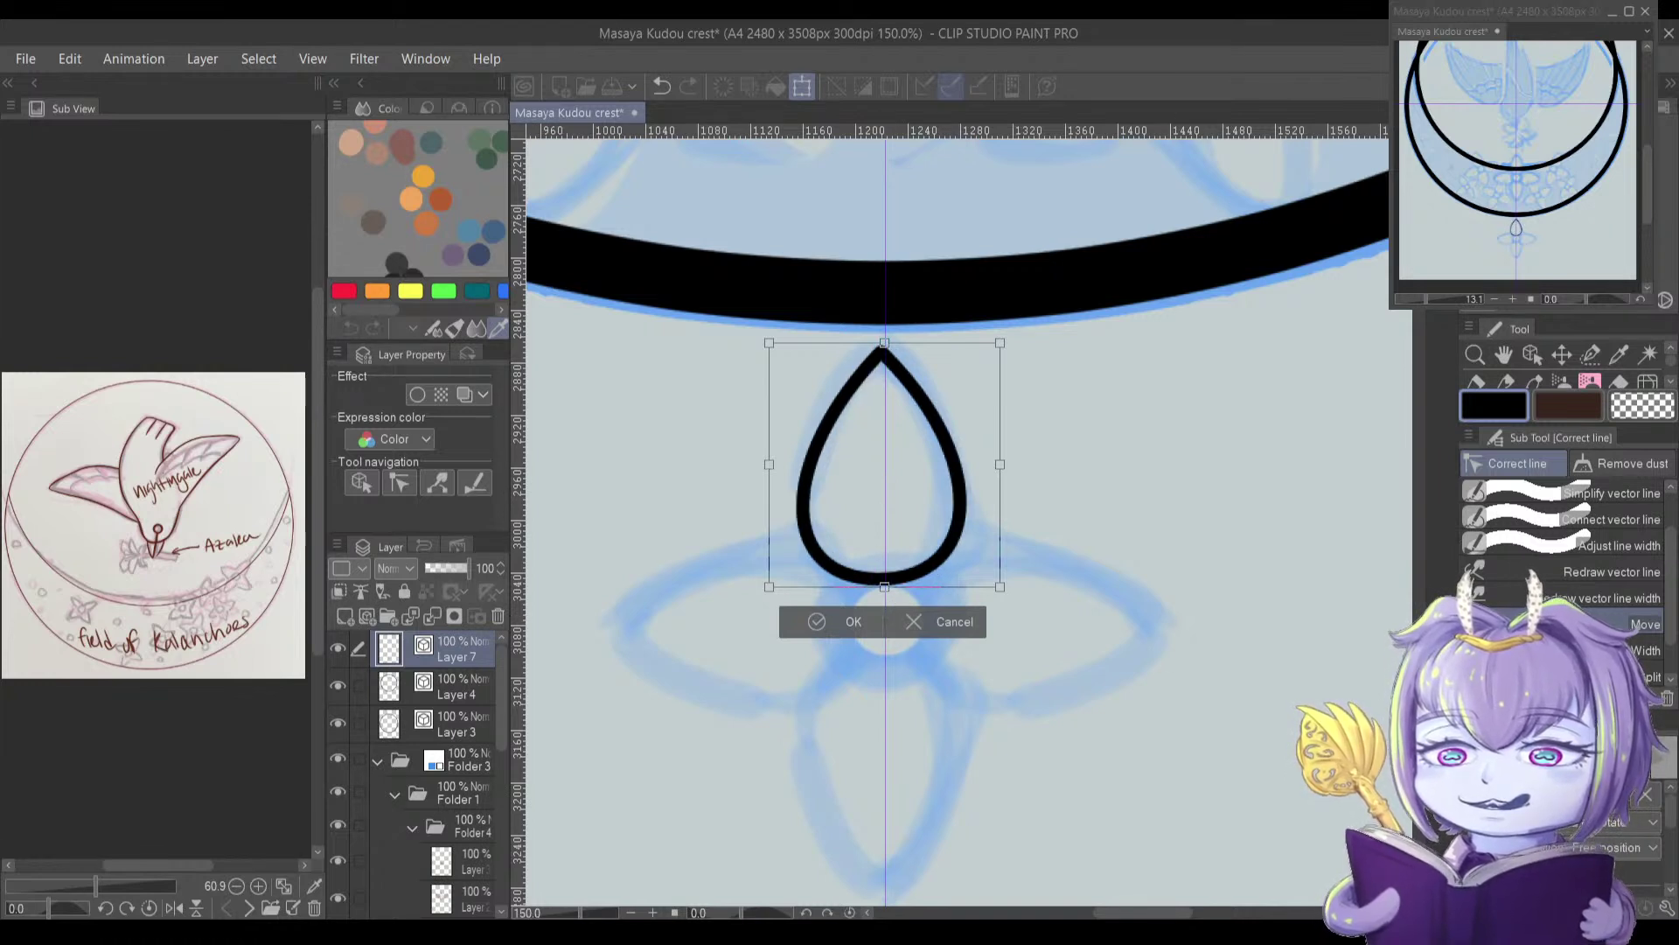
key("h")
key("v")
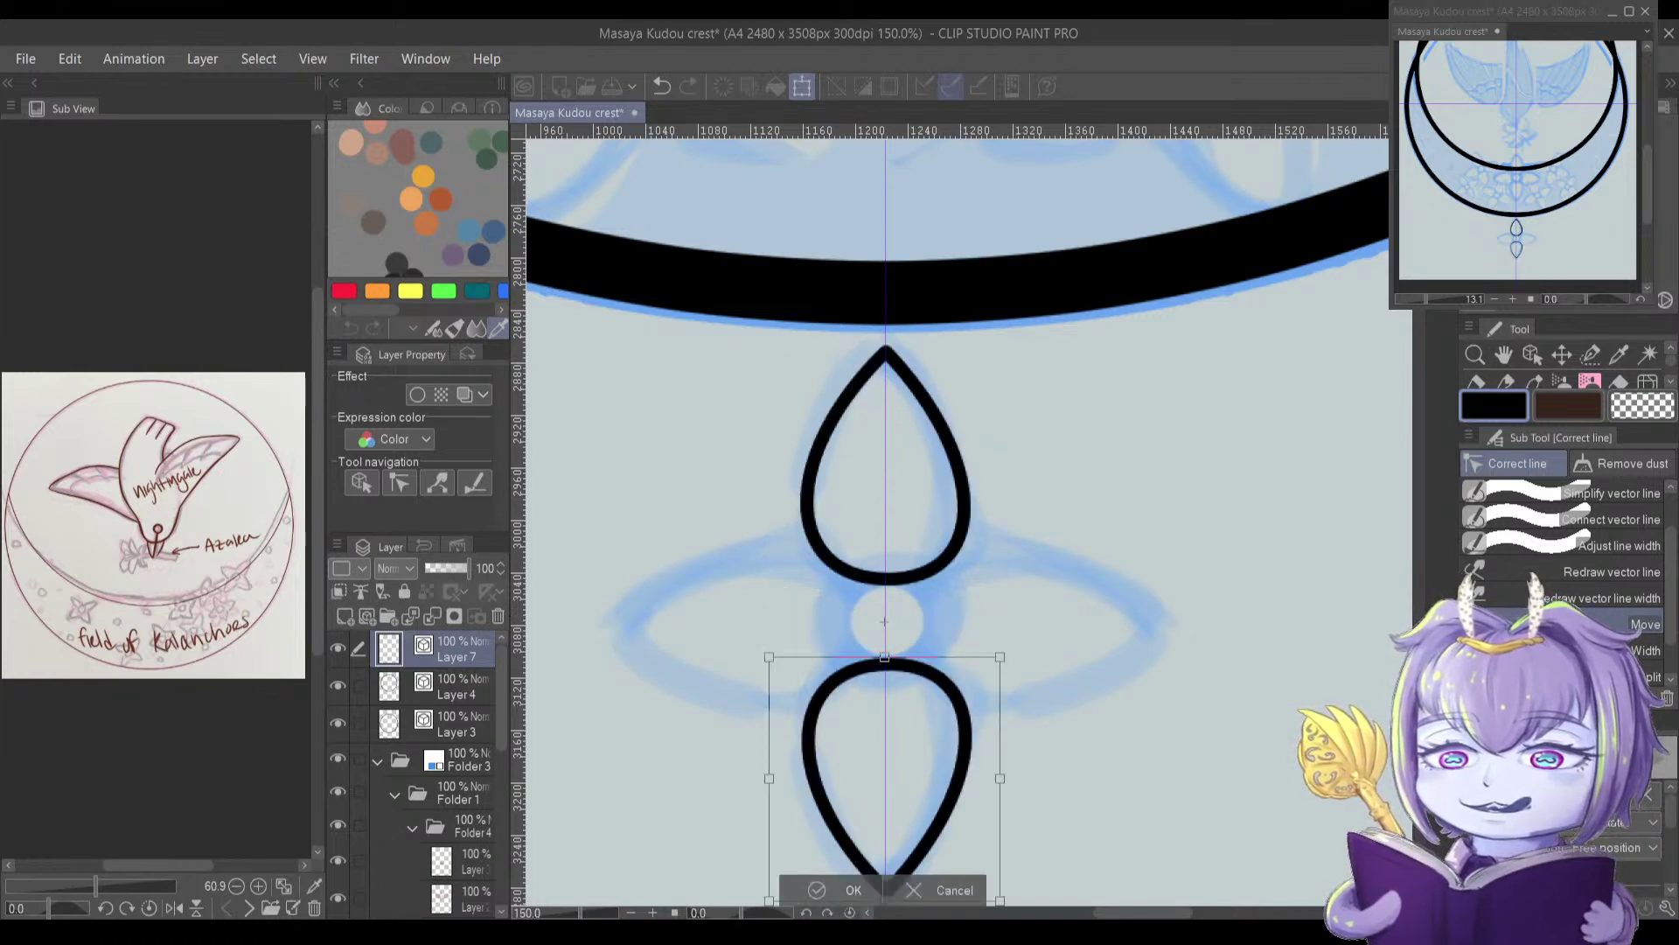
key("Return")
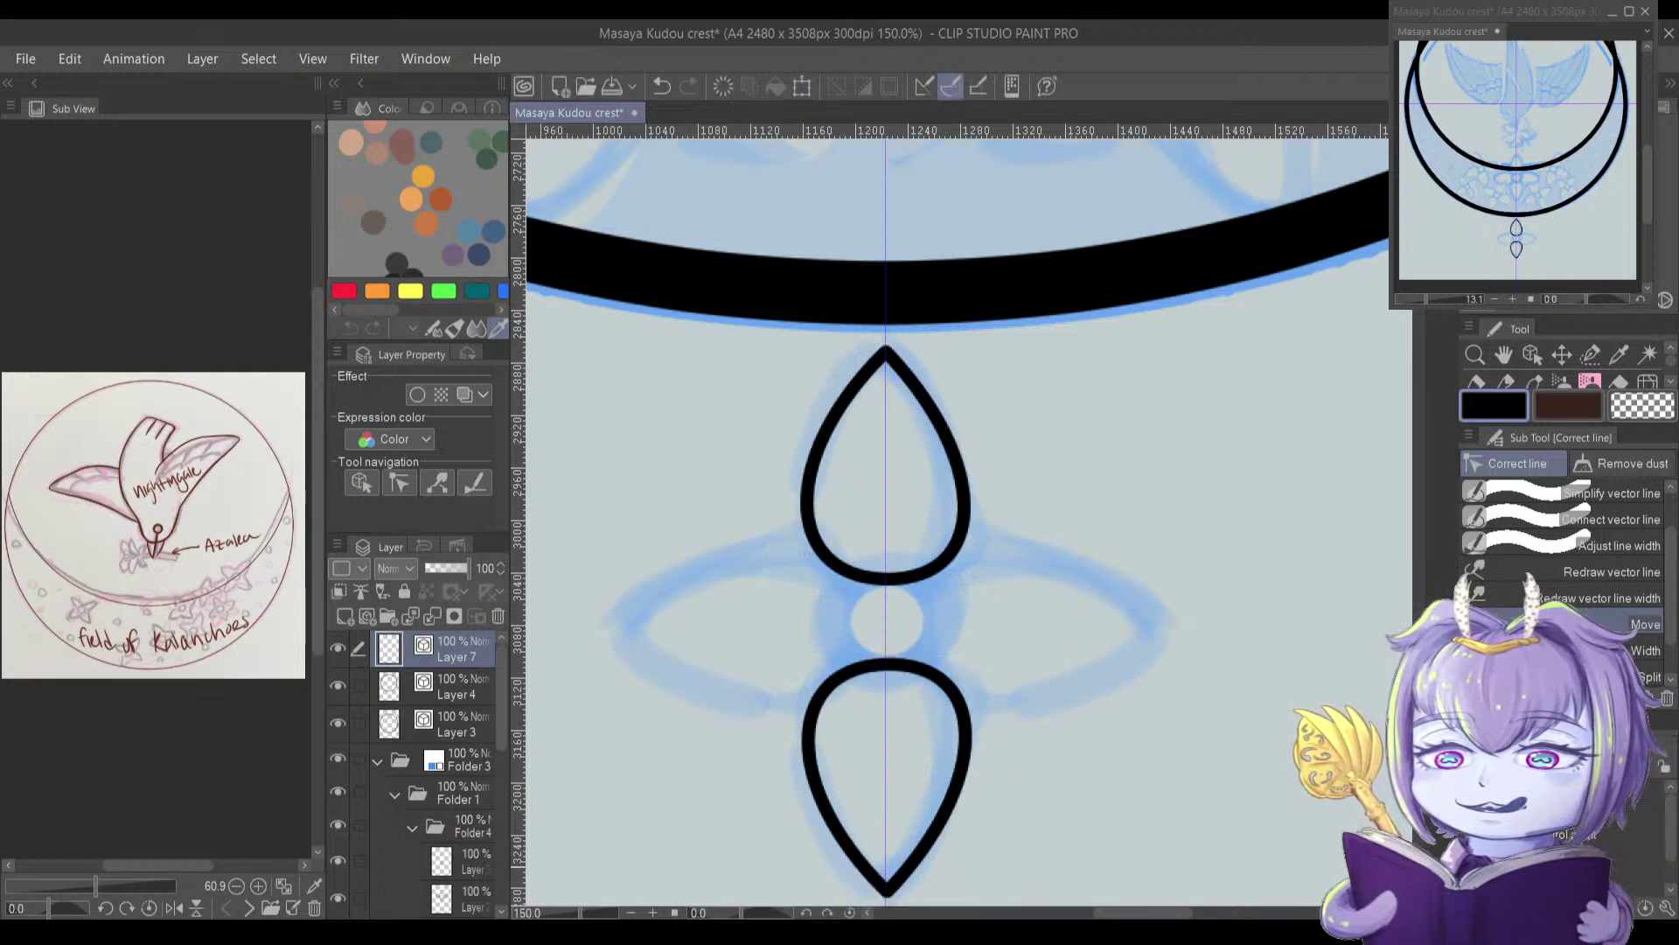
Step: Rotate a copy of the upper and lower petals by 90 degrees about their common centre to form the side petals
key("ctrl+t")
left_click(1669, 884)
left_click(1619, 833)
type("90")
key("Return")
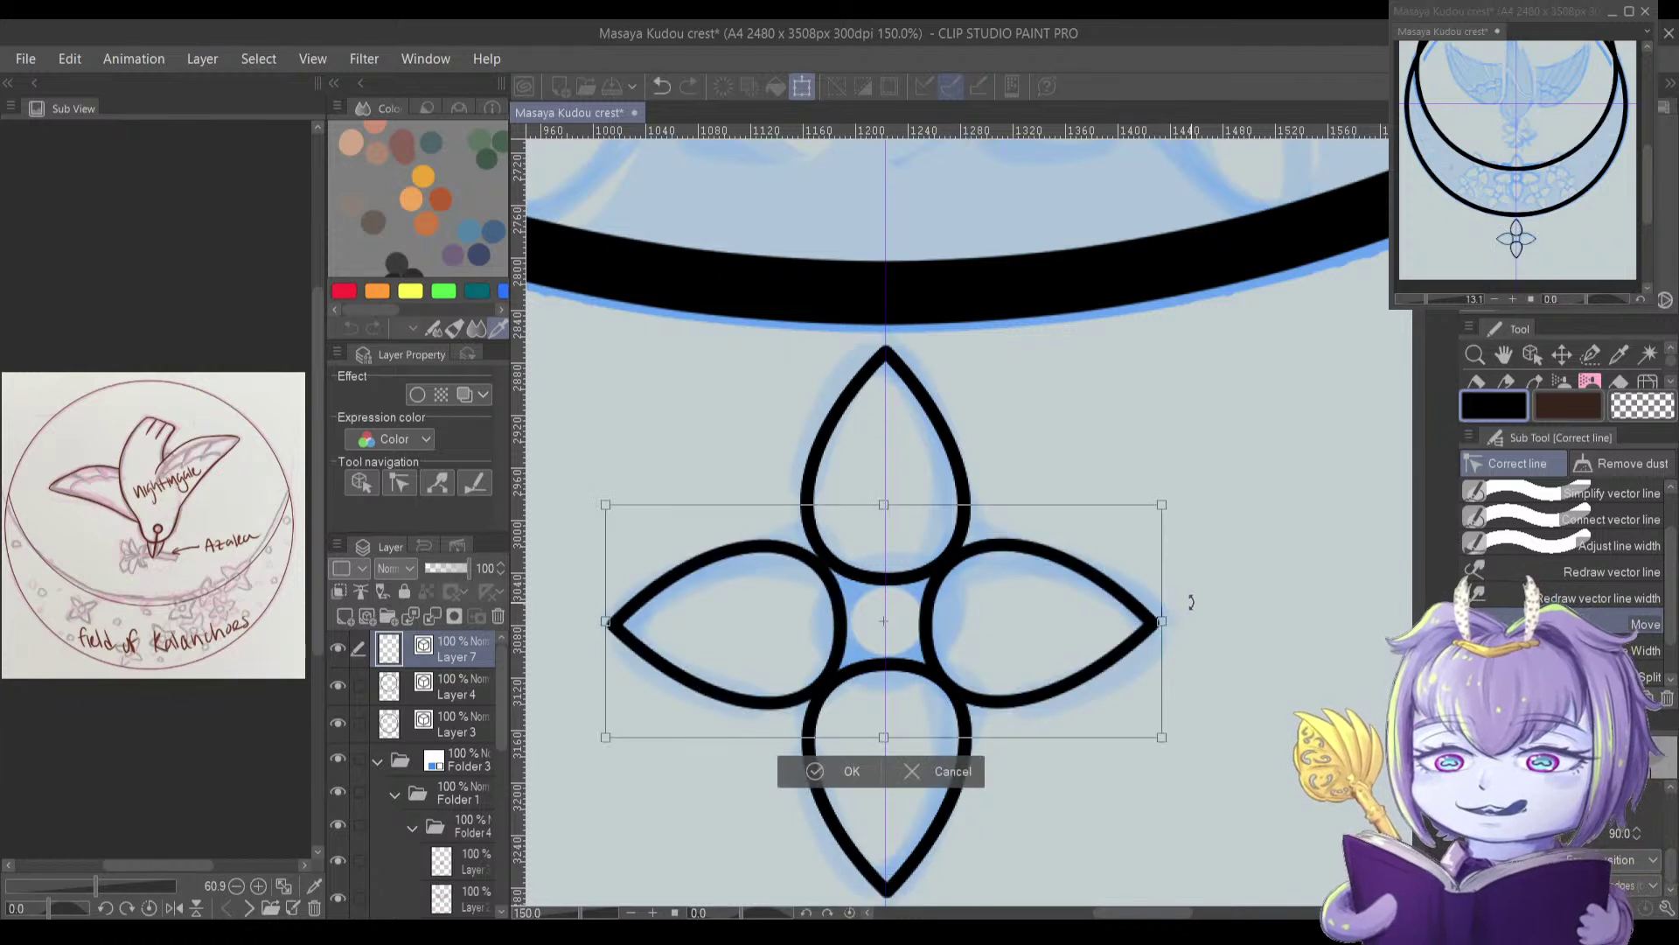
key("Return")
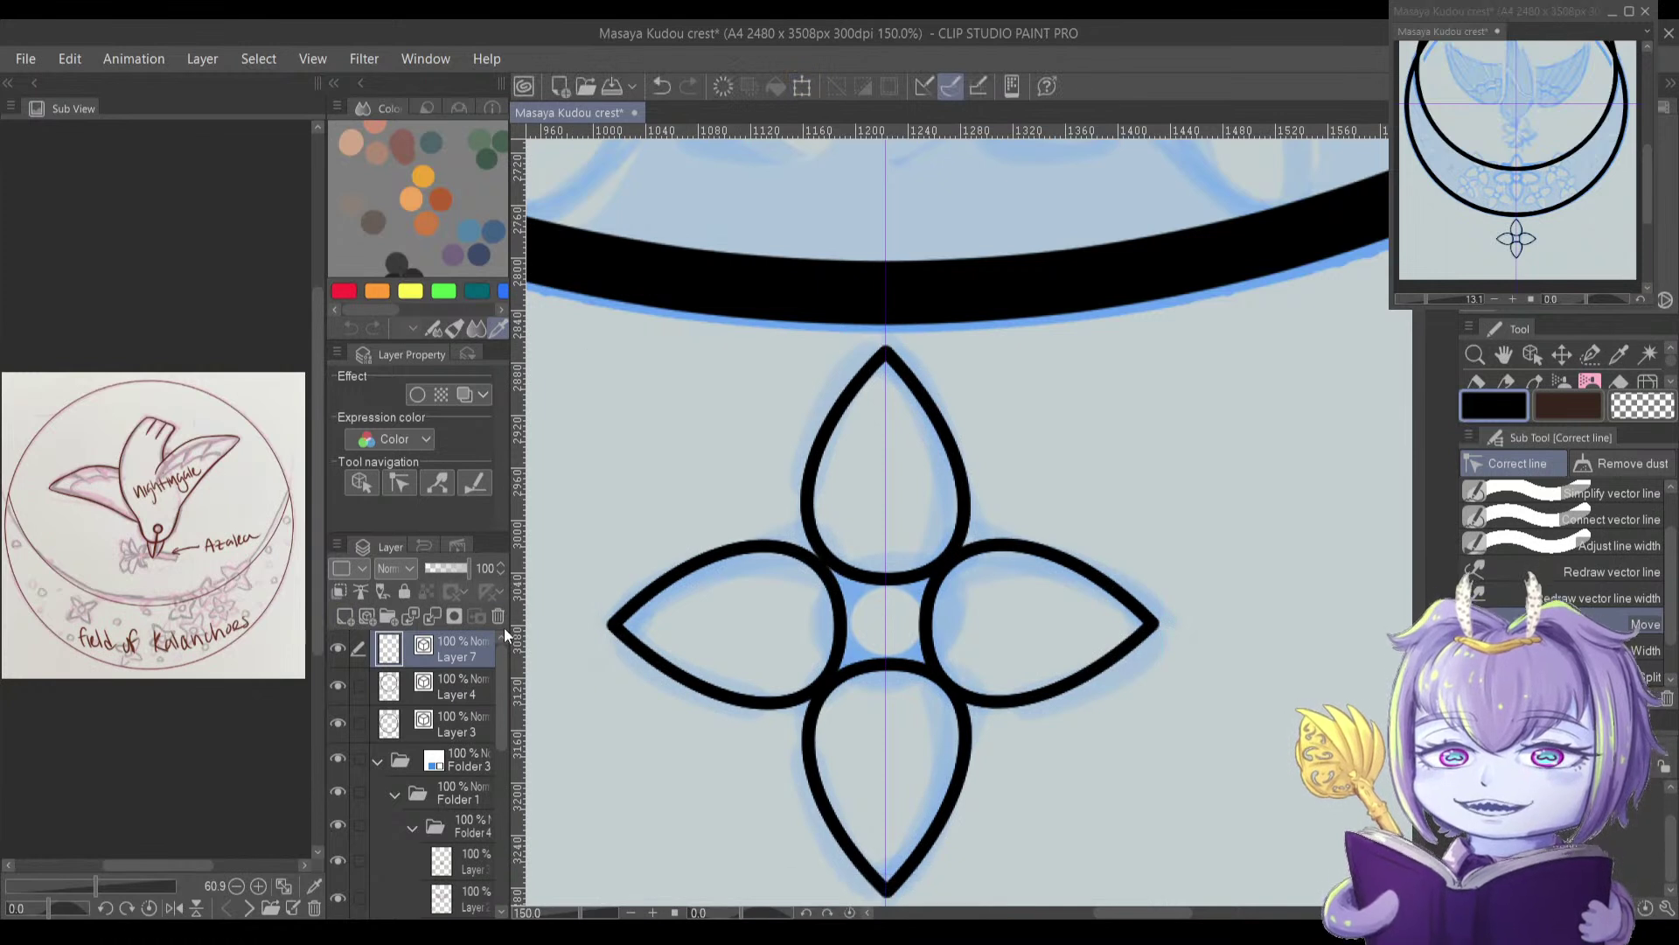
Step: Draw a small black circle outline beside the flower with the Ellipse tool, using a brush size of 15
key("u")
left_click(1634, 679)
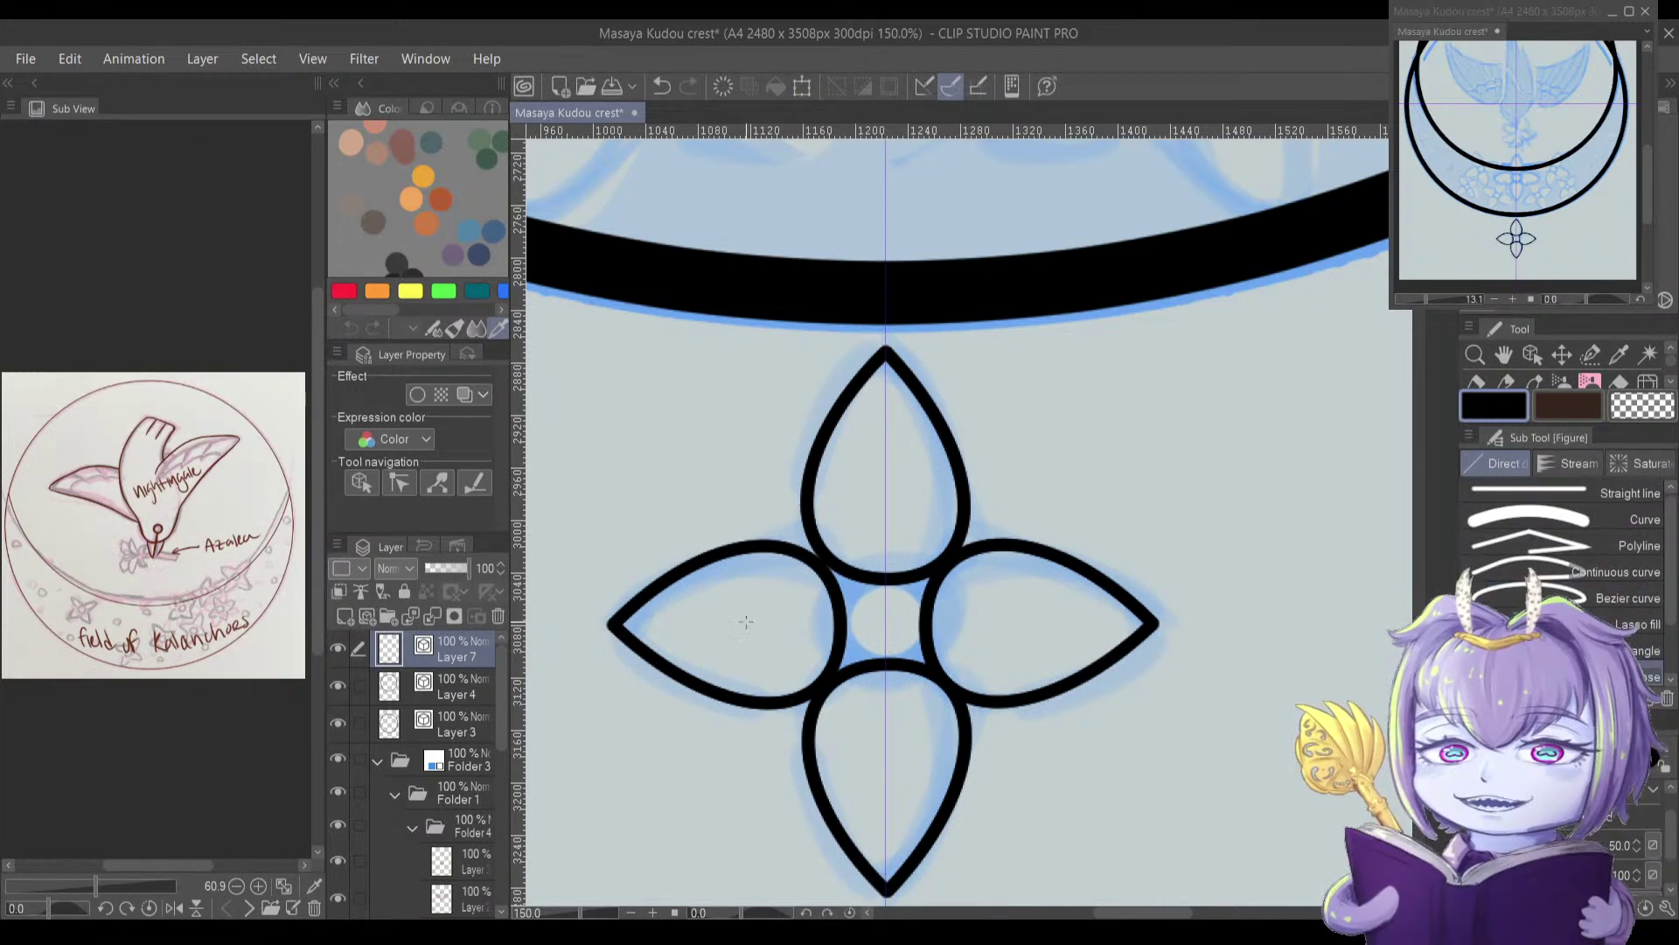
left_click_drag(669, 459, 775, 587)
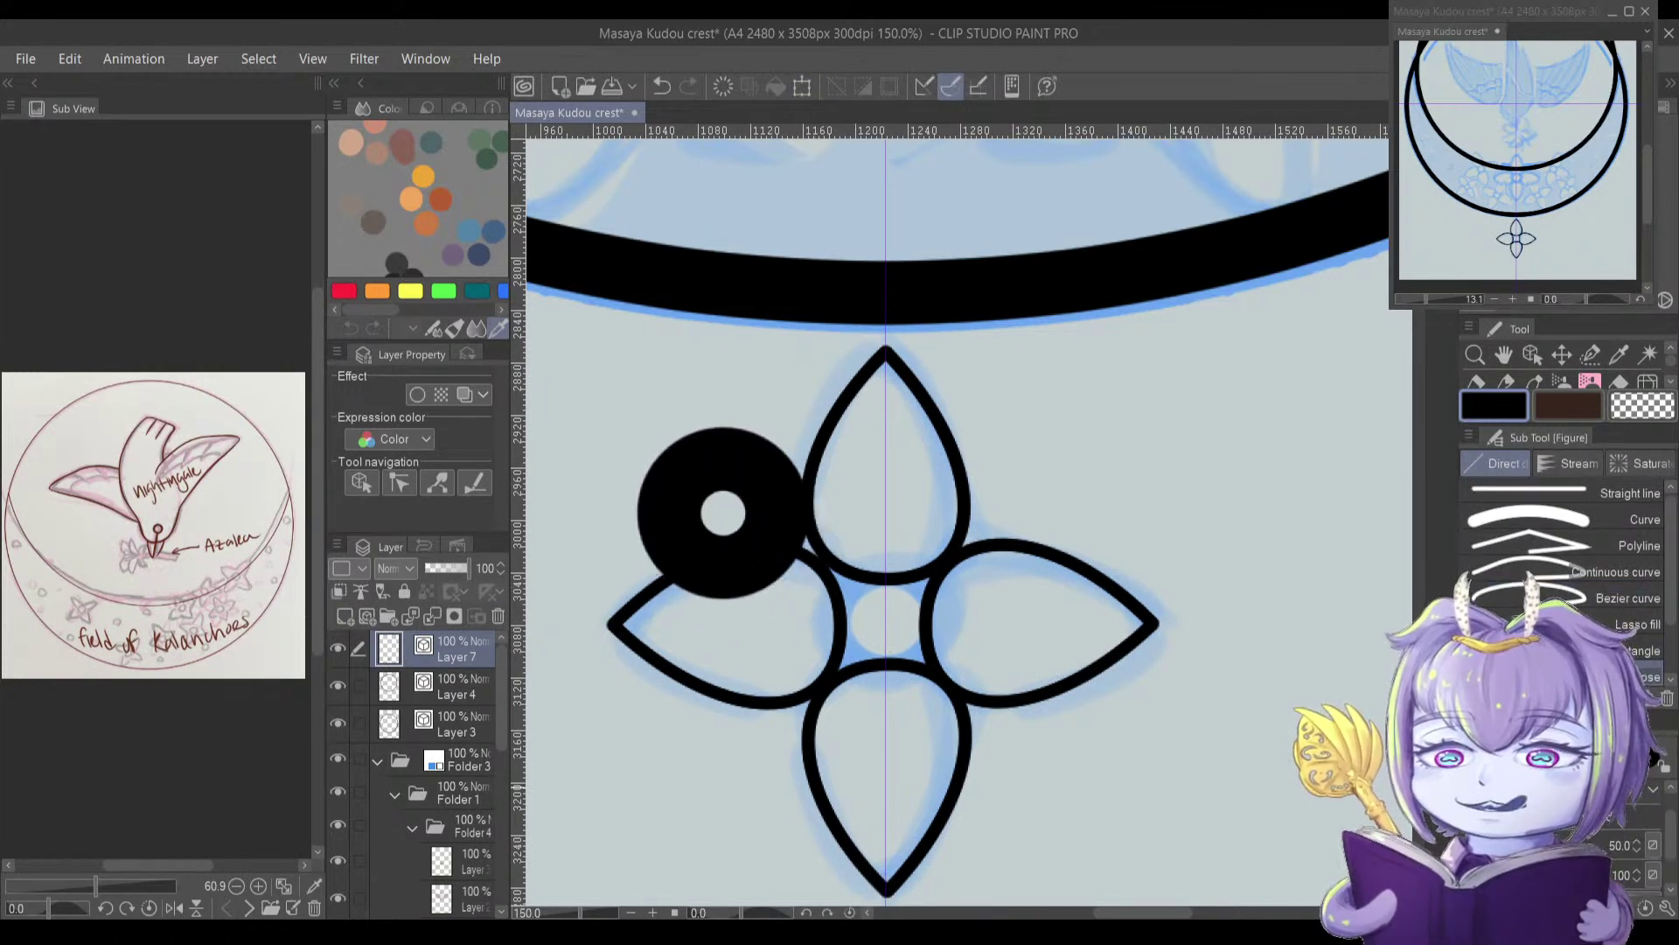
key("ctrl+z")
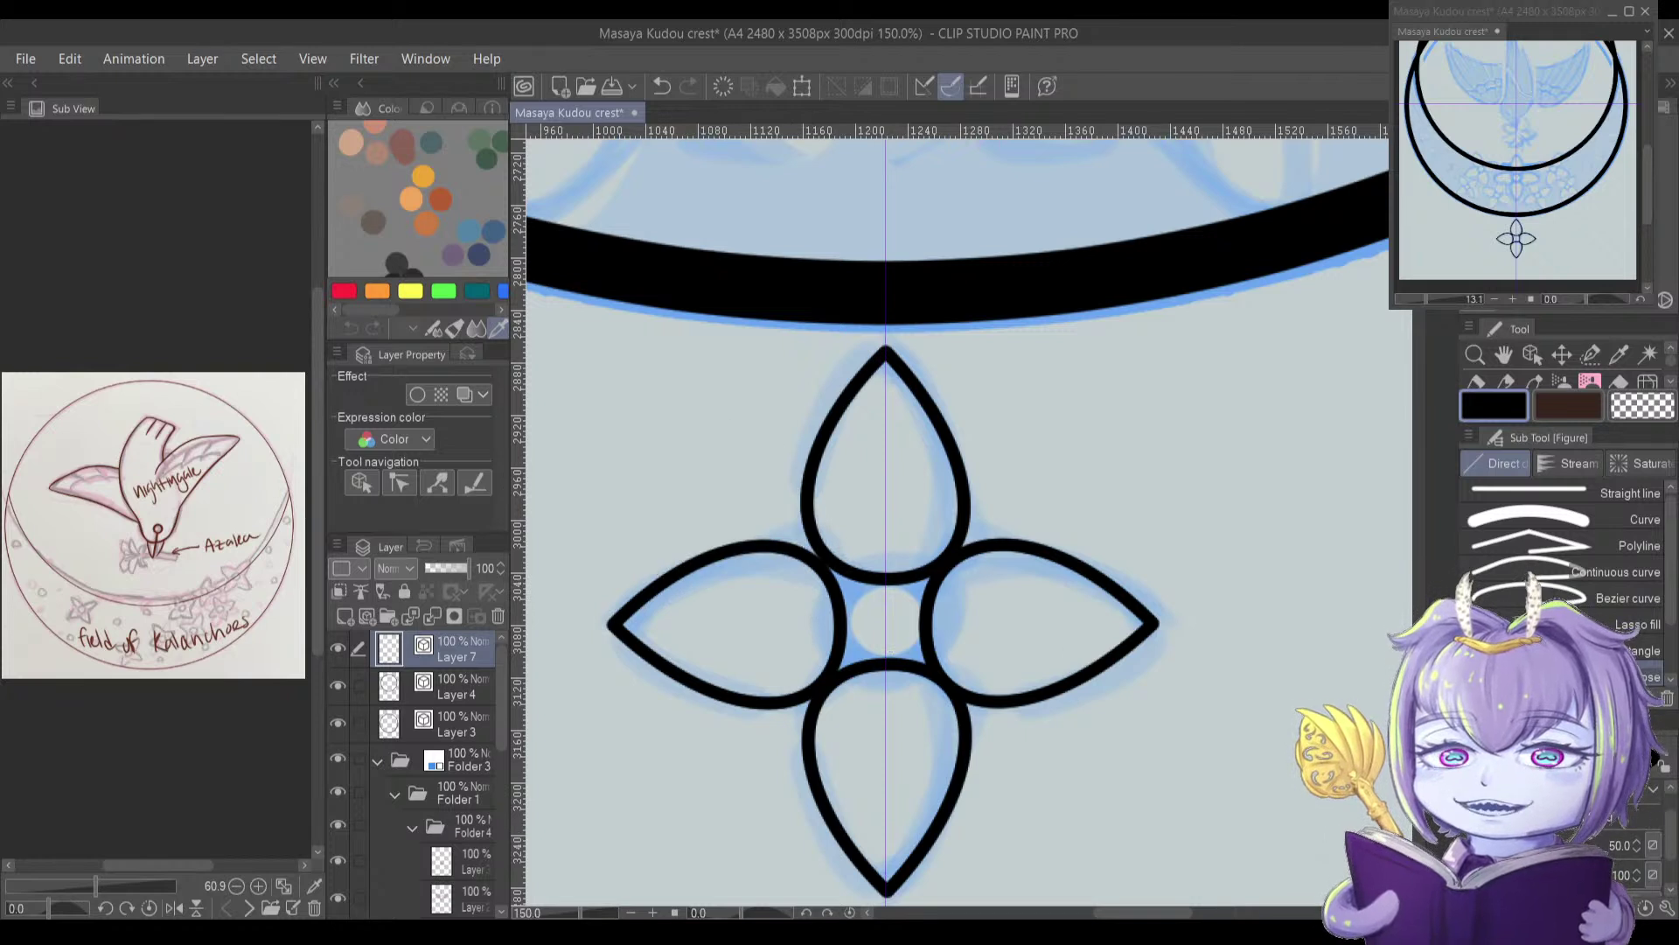
left_click_drag(573, 432, 719, 567)
scroll(719, 567, "down", 1)
key("ctrl+z")
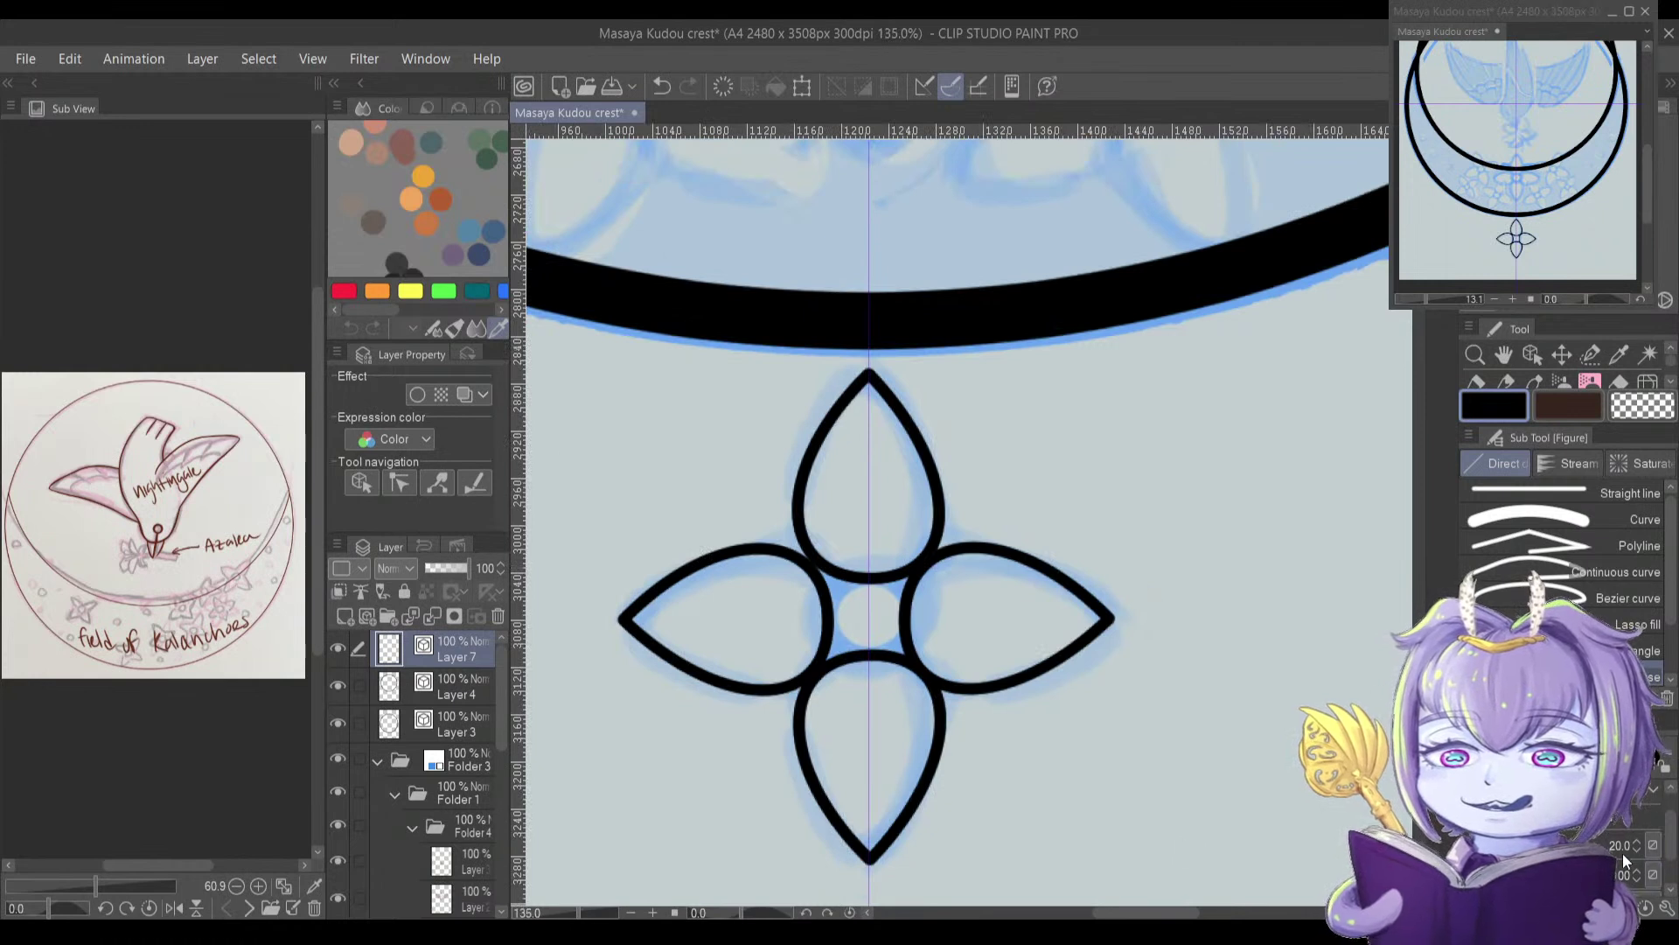
scroll(770, 507, "down", 2)
key("bracketleft")
left_click_drag(613, 441, 705, 531)
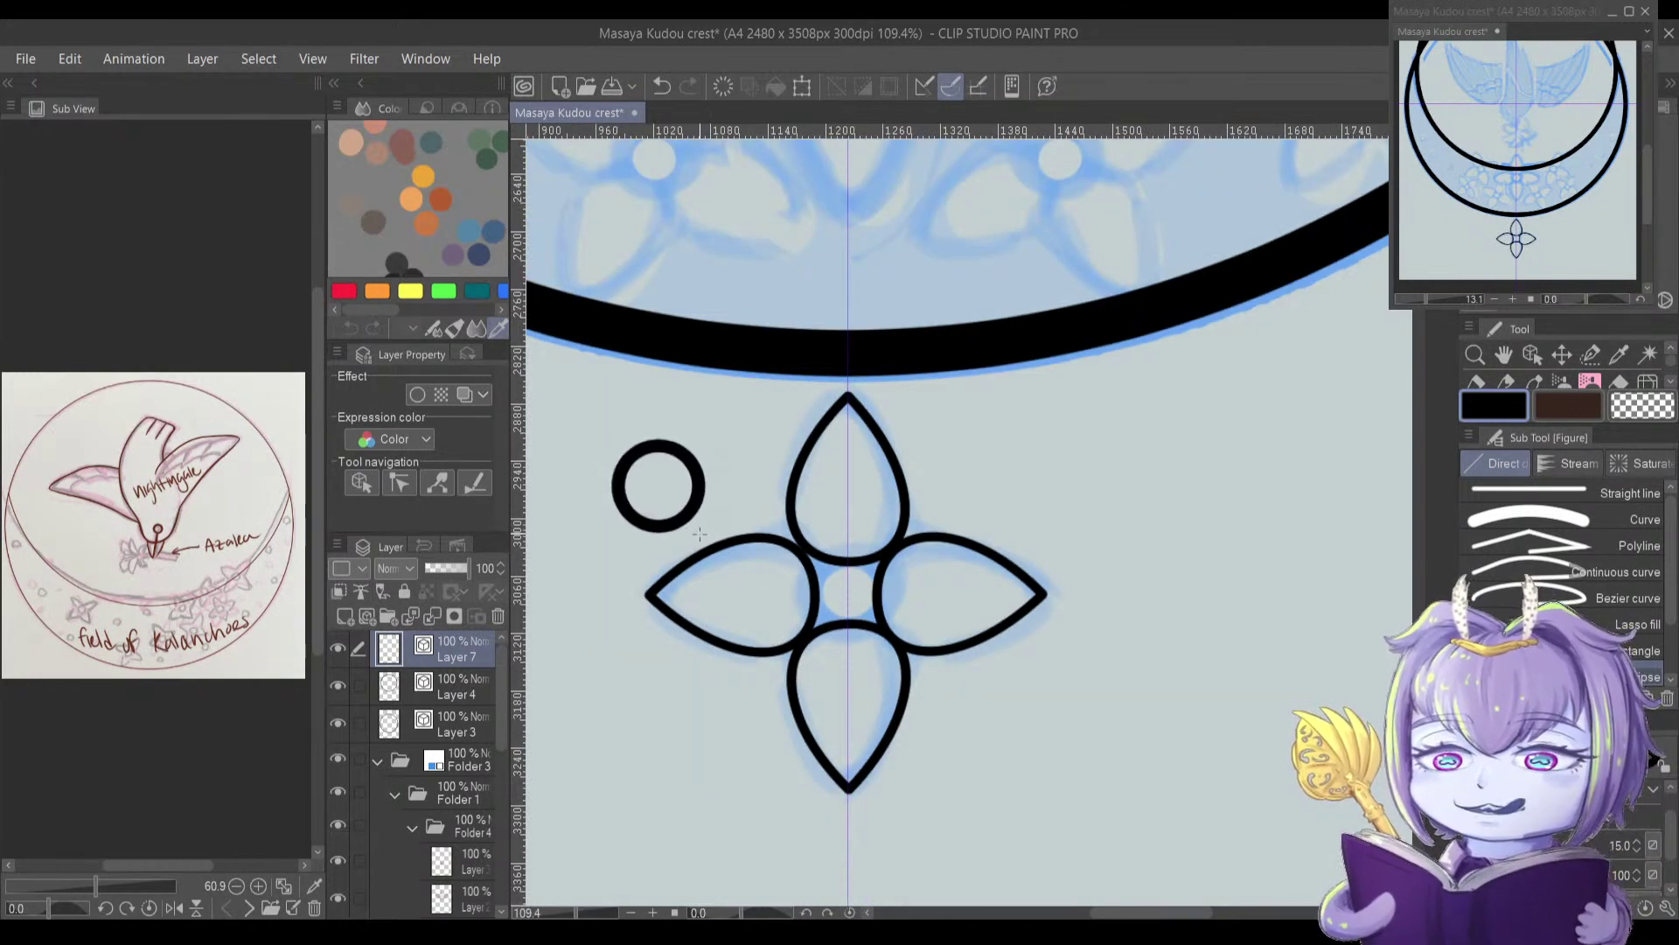
Step: Move the small circle onto the flower's centre with the Object tool and align it with the vertical guide
key("o")
left_click(669, 535)
left_click_drag(697, 422, 890, 530)
scroll(890, 534, "up", 5)
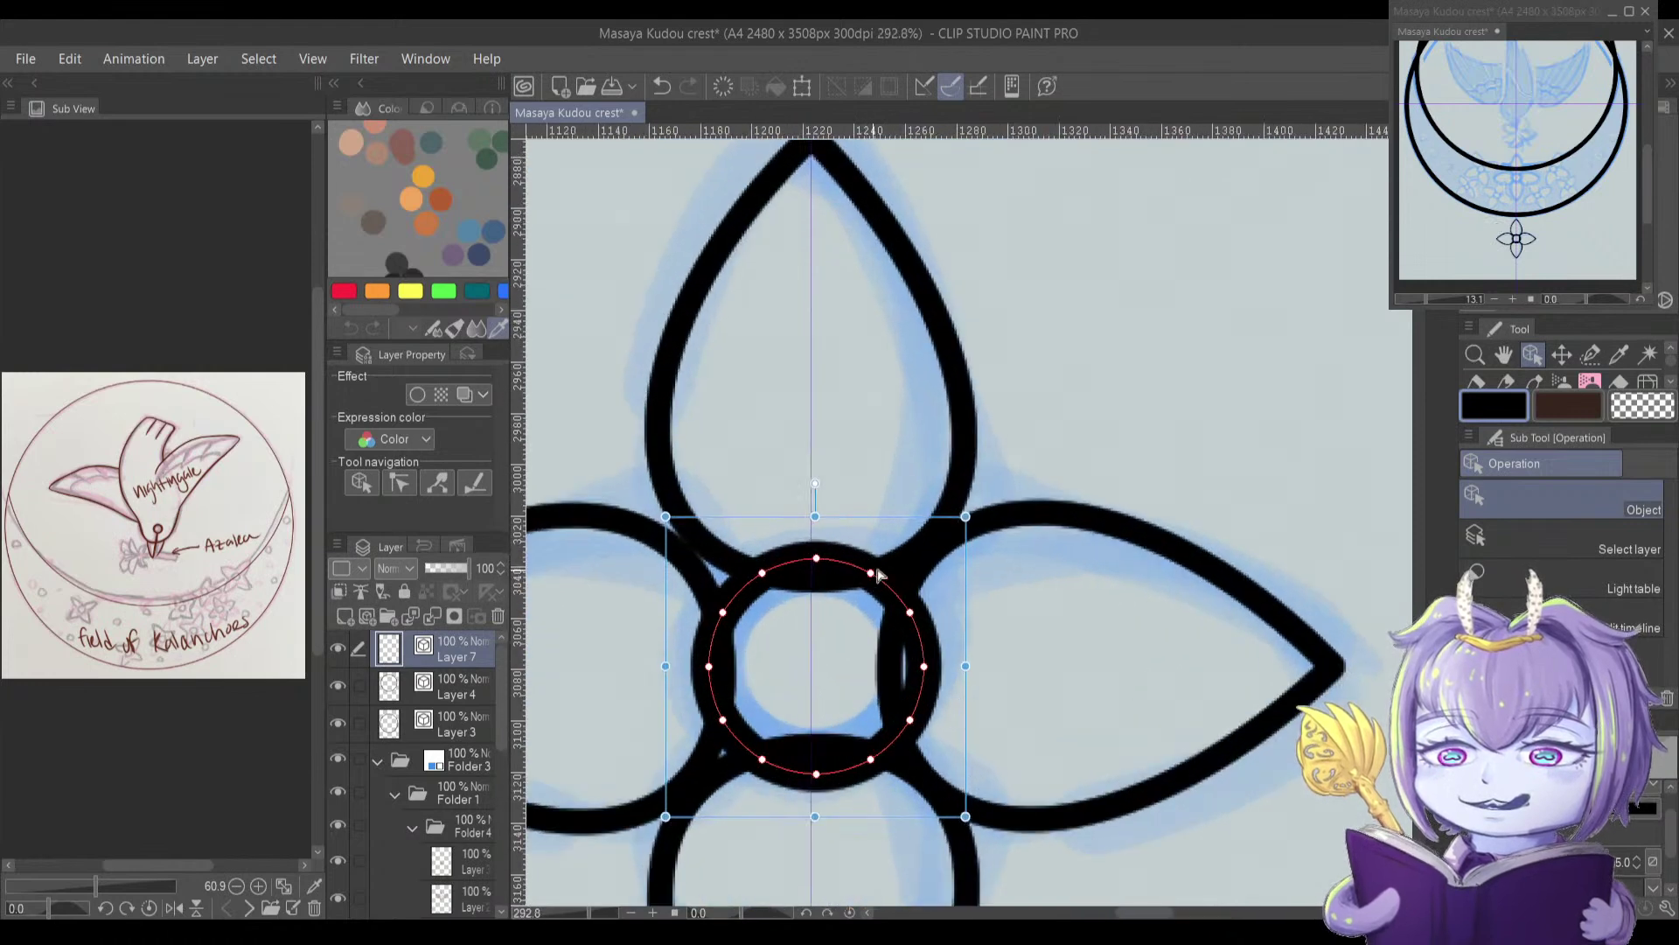
scroll(894, 550, "down", 1)
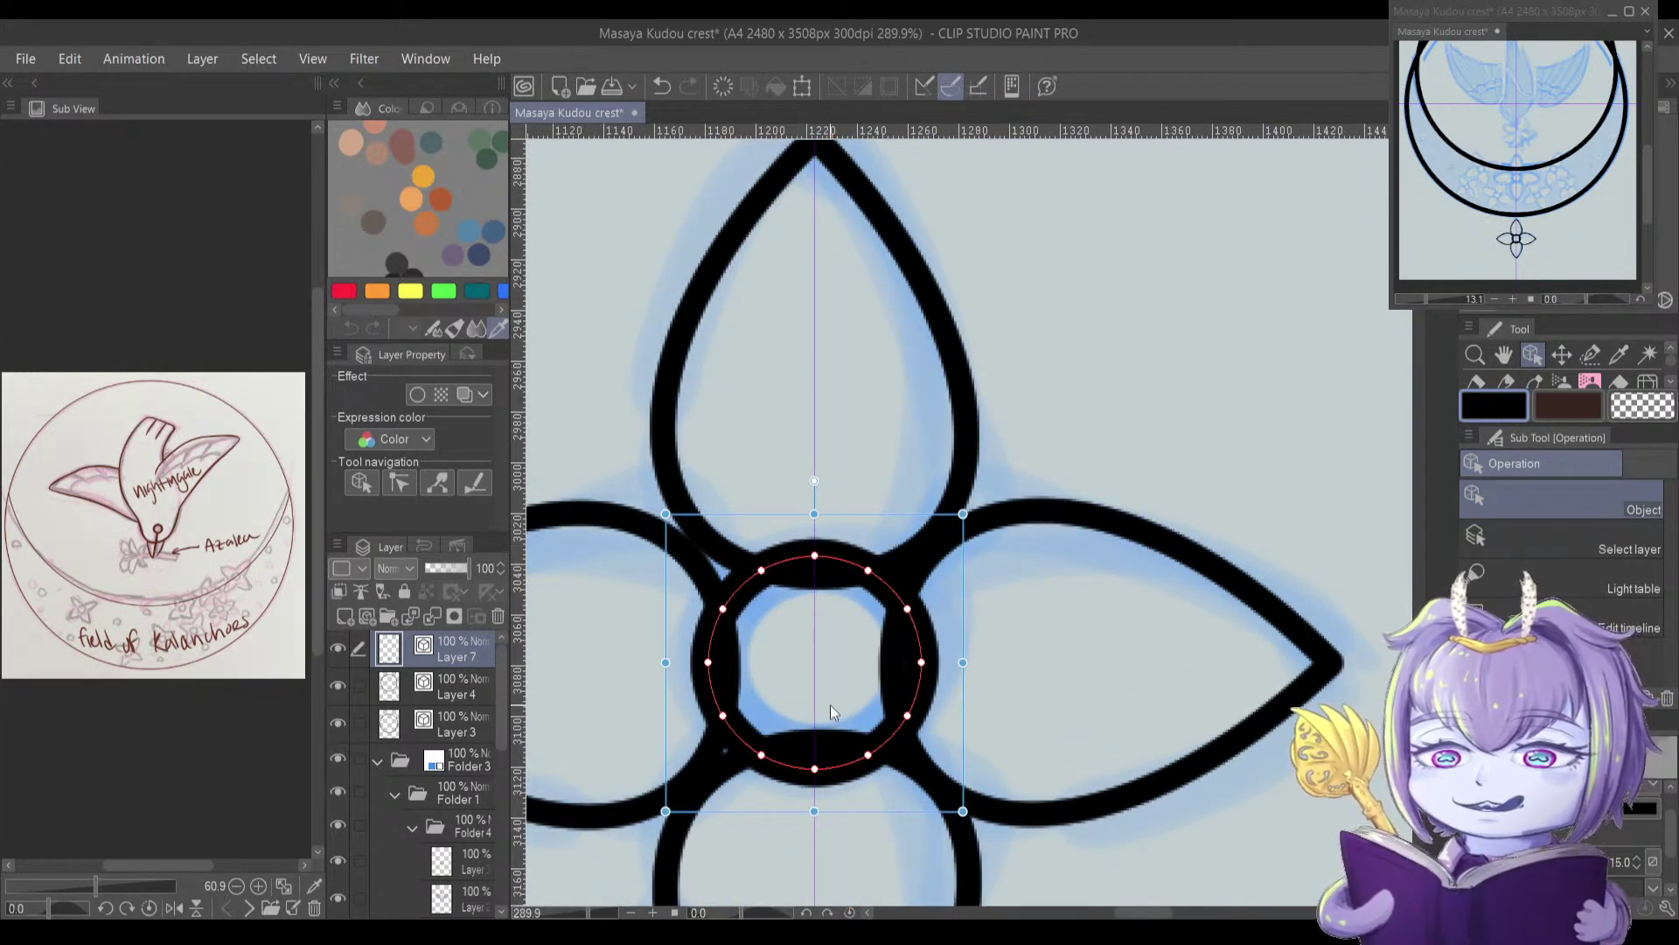
scroll(831, 710, "down", 1)
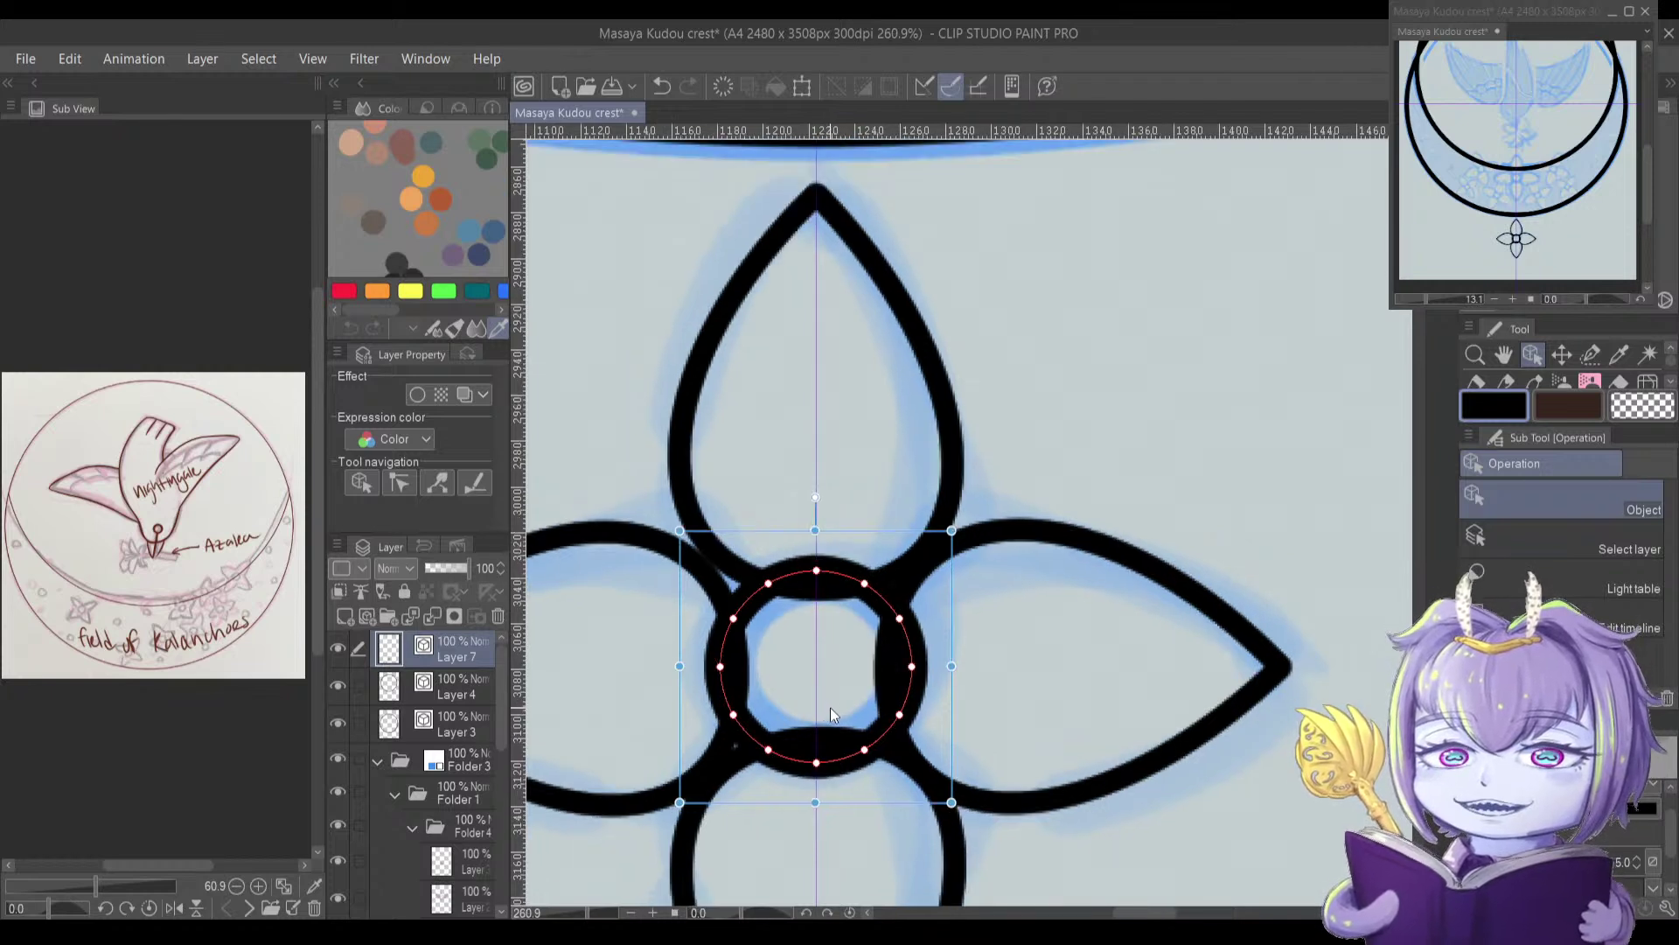
Step: Select the petals and the centre circle in turn and nudge their positions slightly so they line up about the flower's centre
left_click(1072, 546)
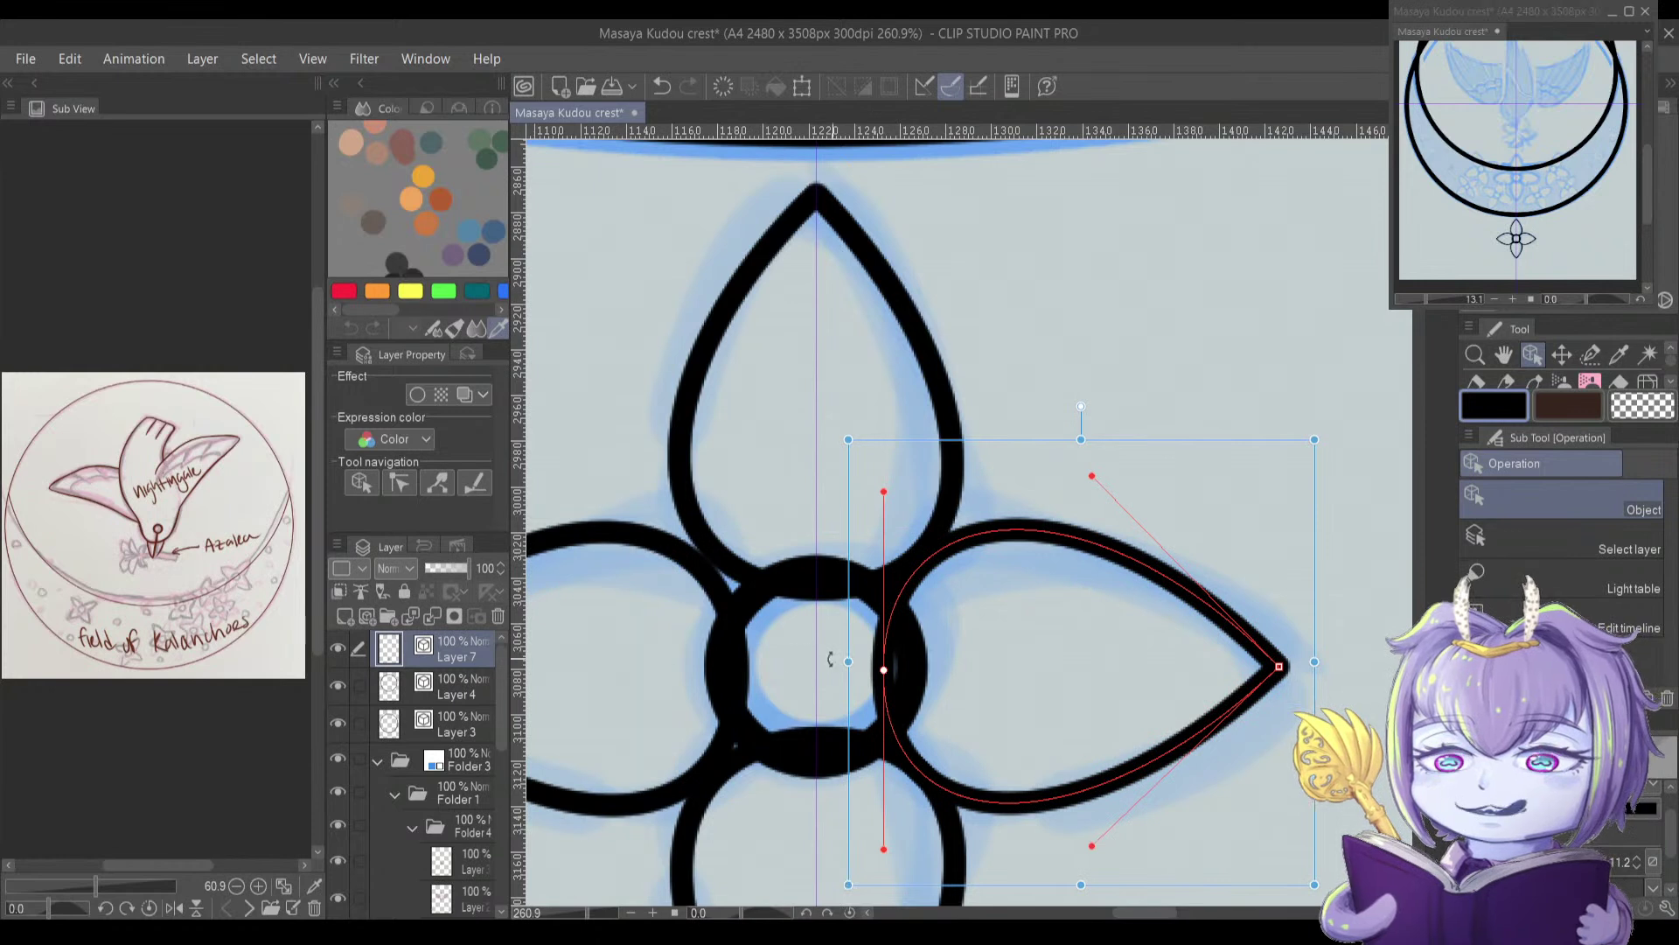
left_click(631, 542)
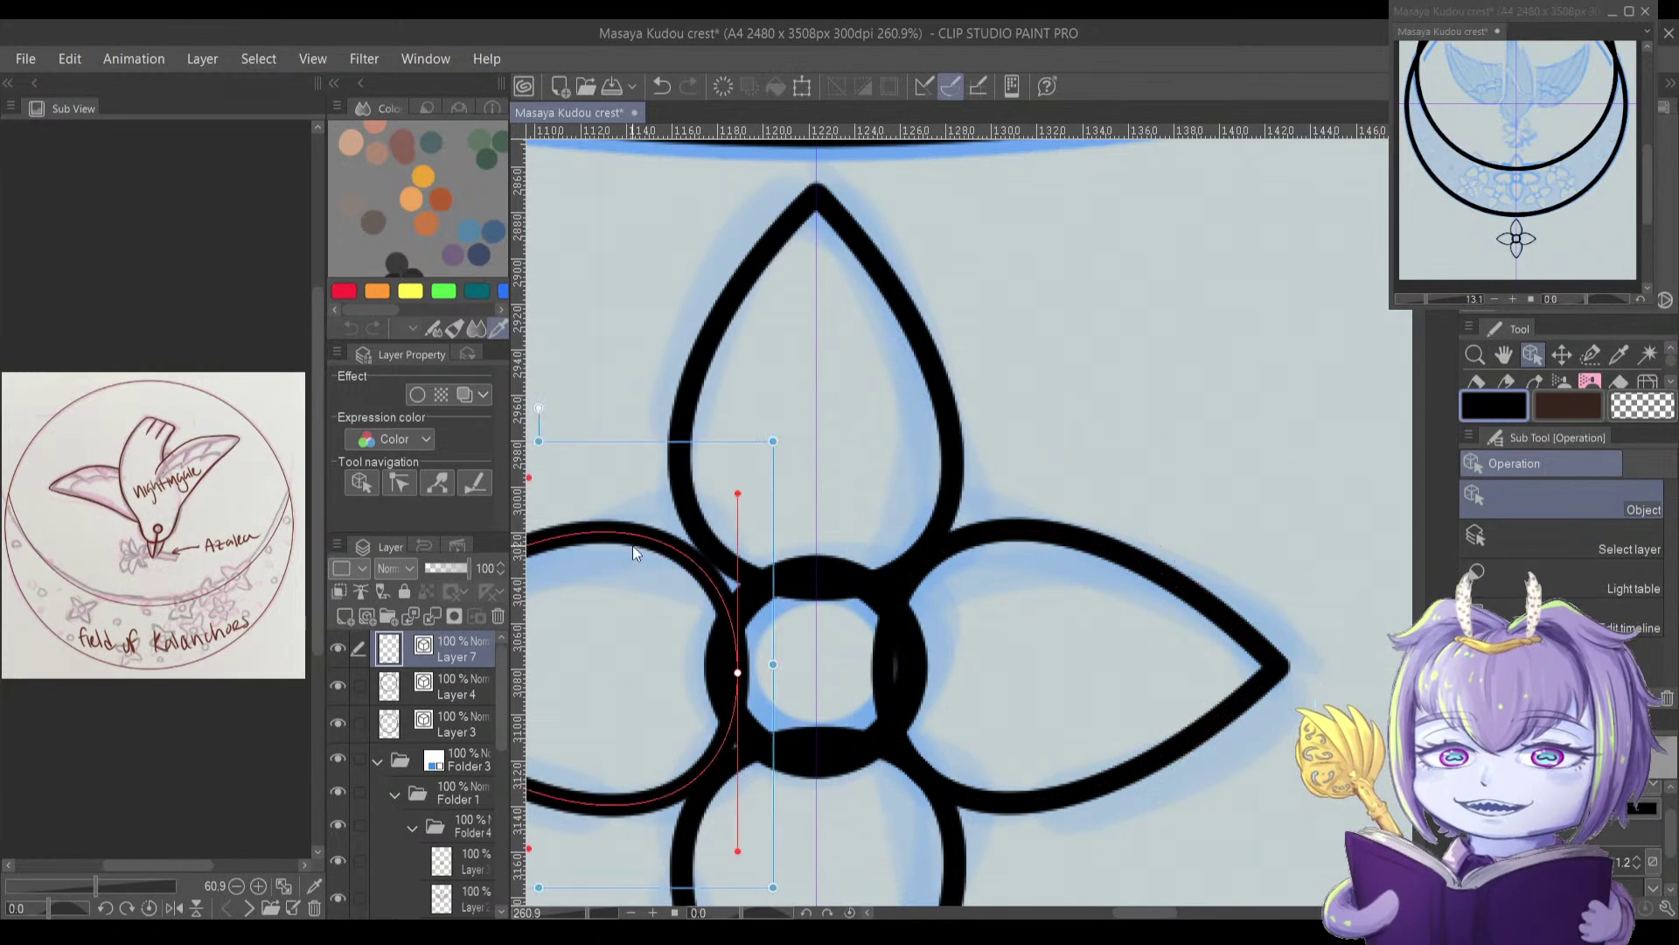
left_click(690, 502)
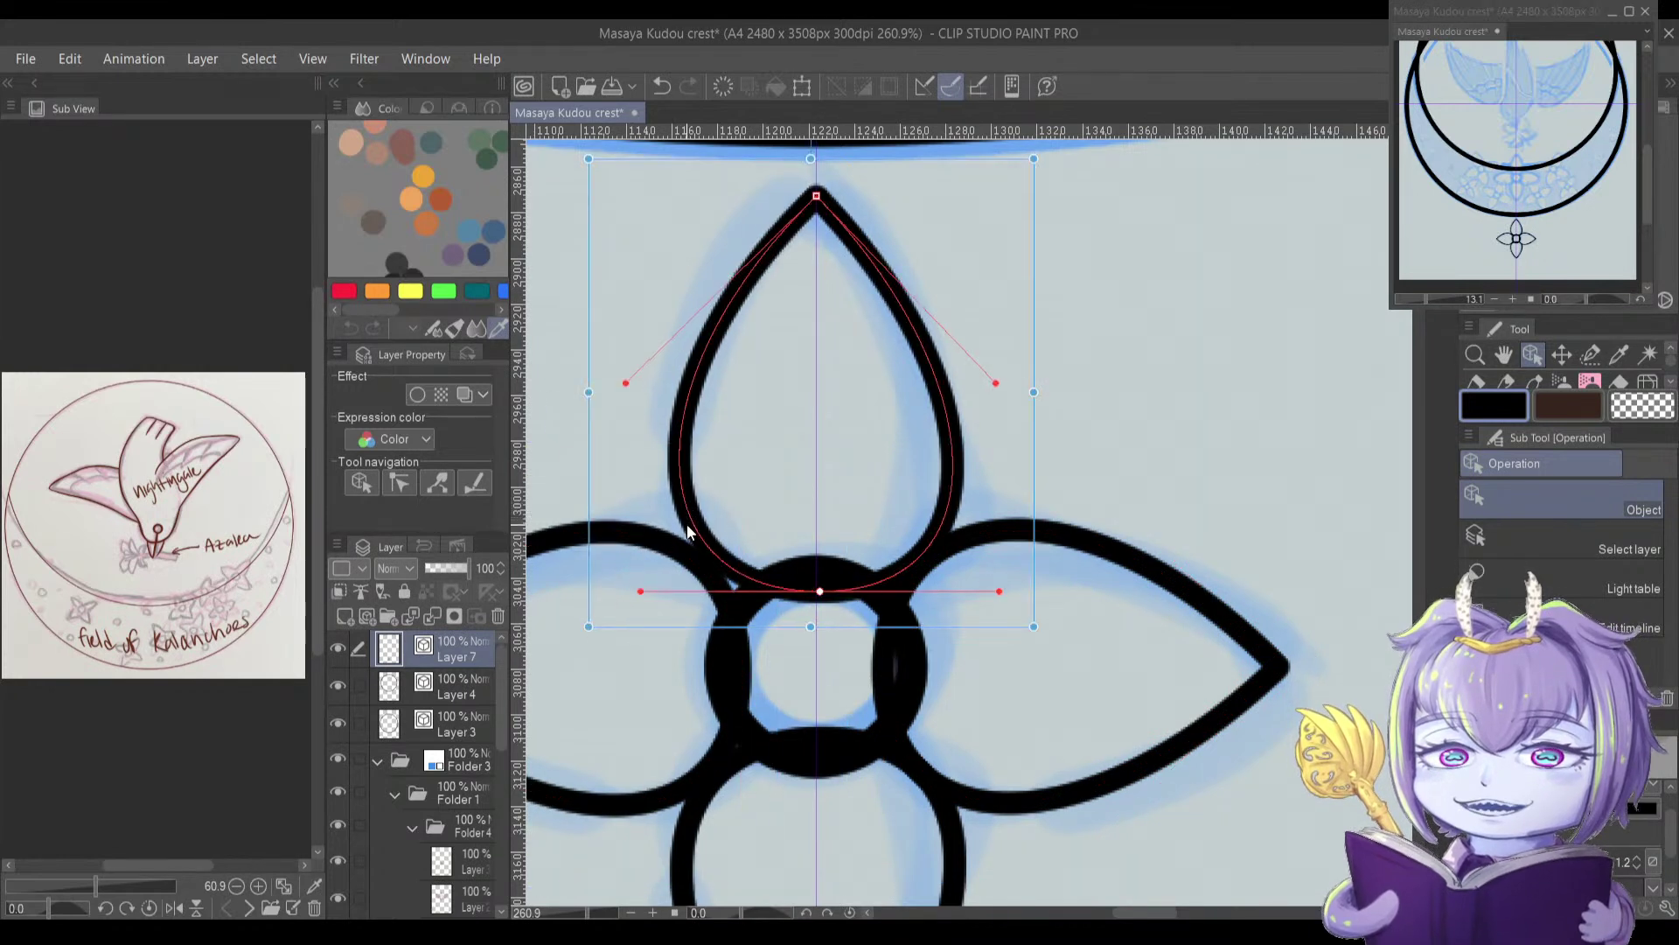
left_click(724, 614)
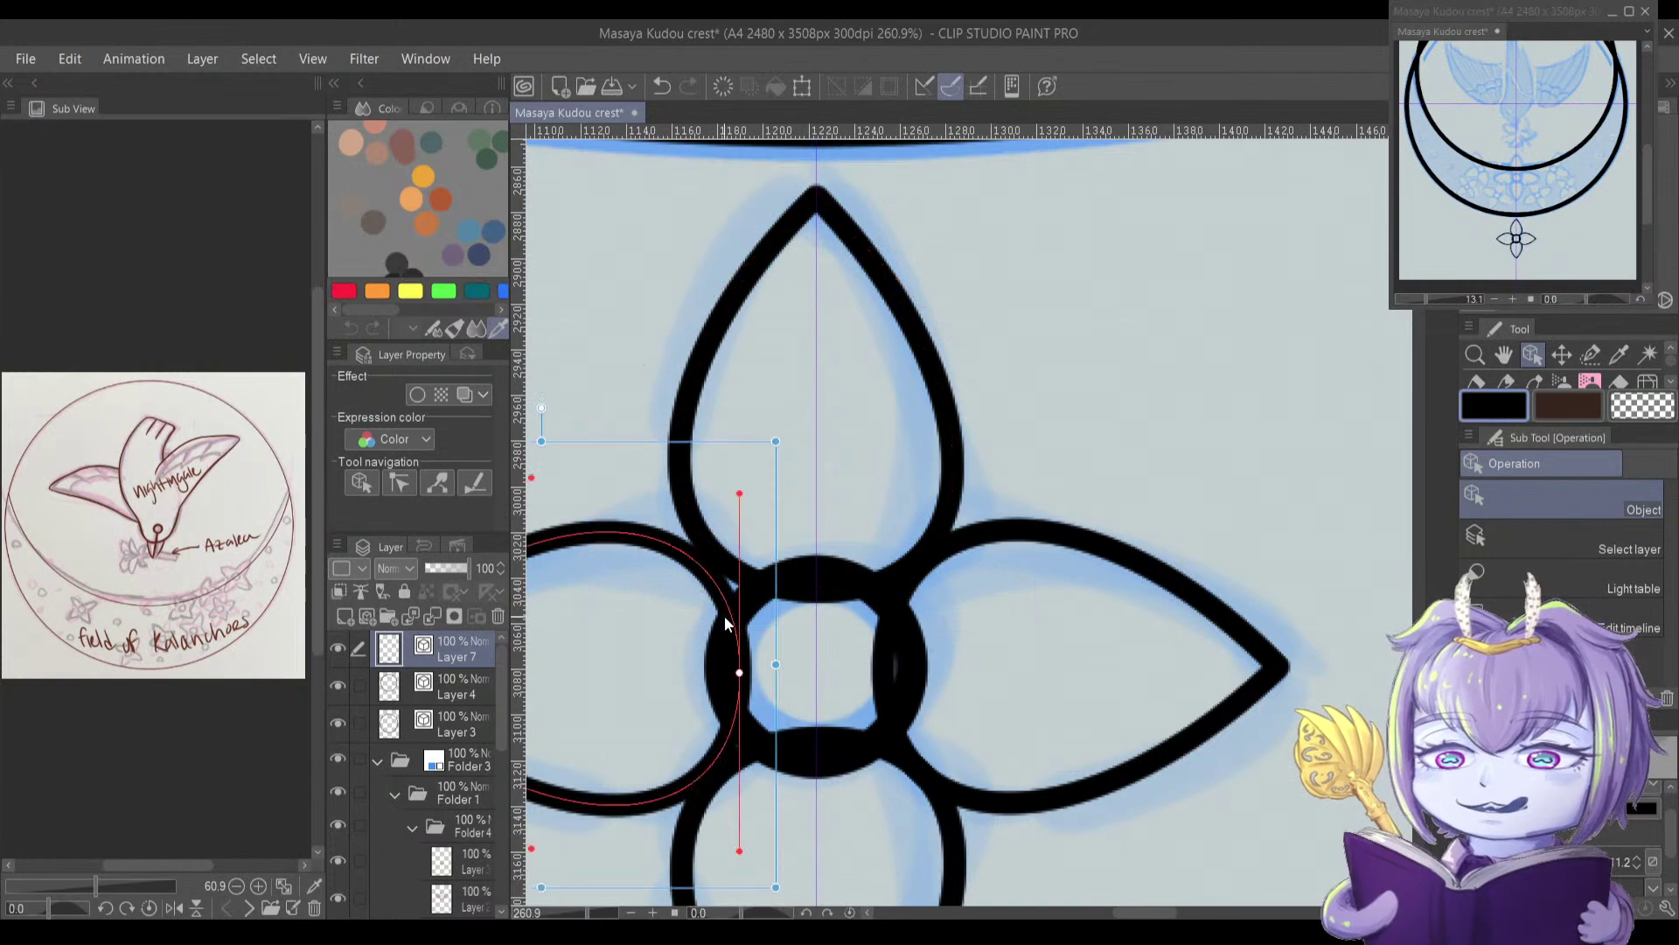
left_click(785, 581)
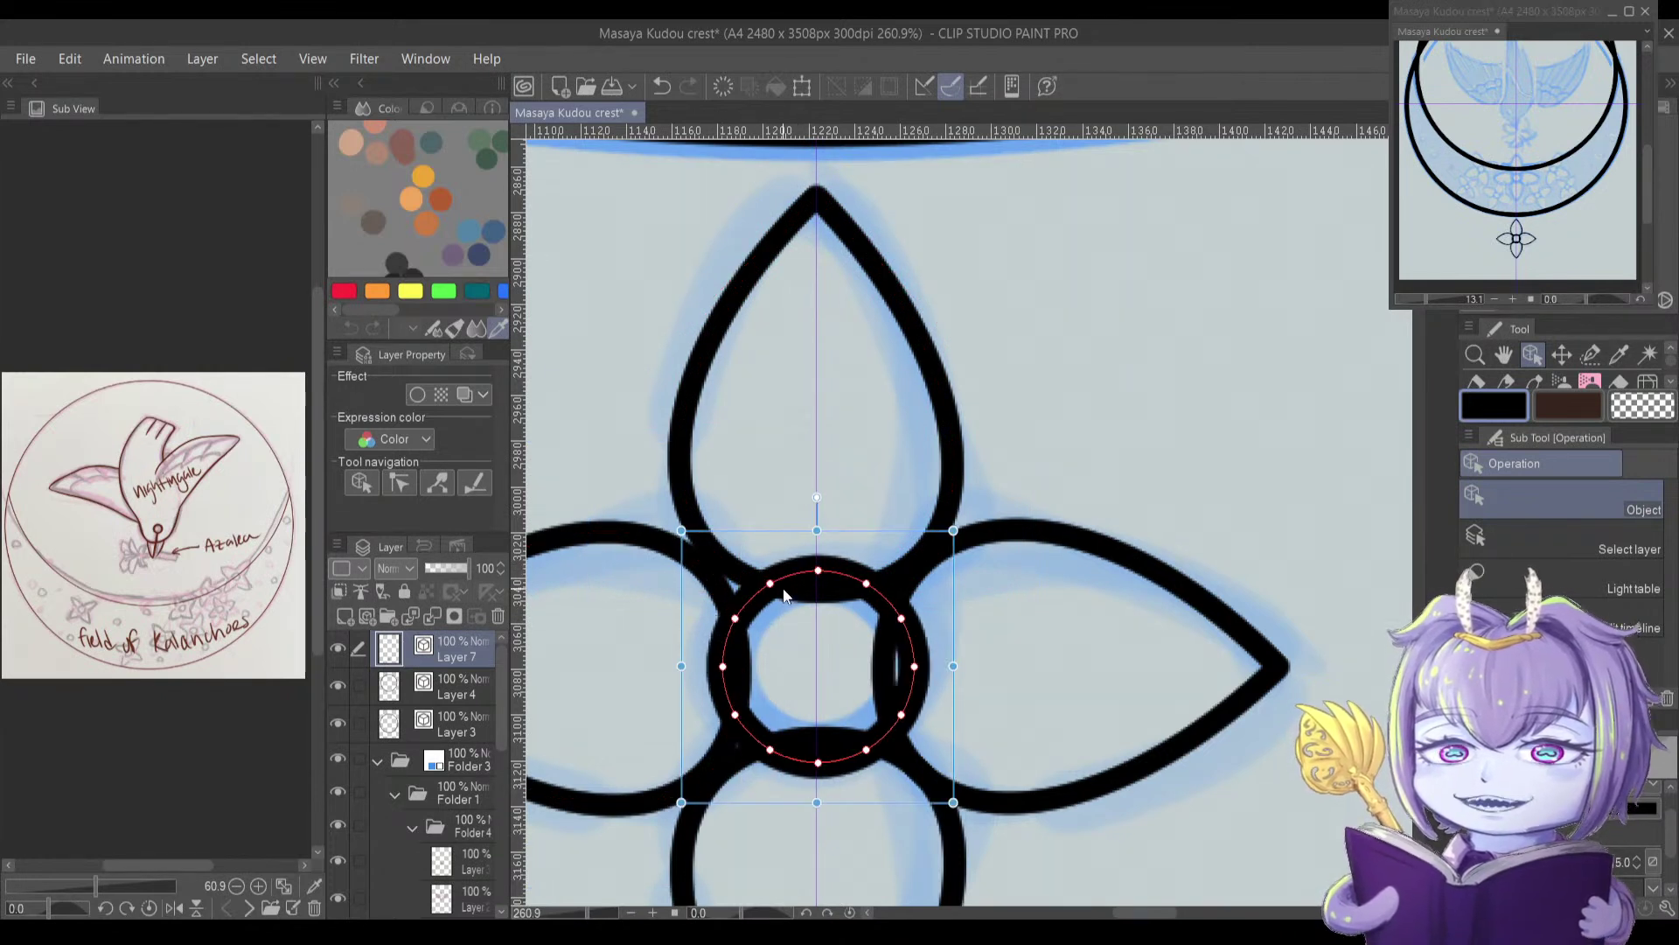
left_click(630, 536)
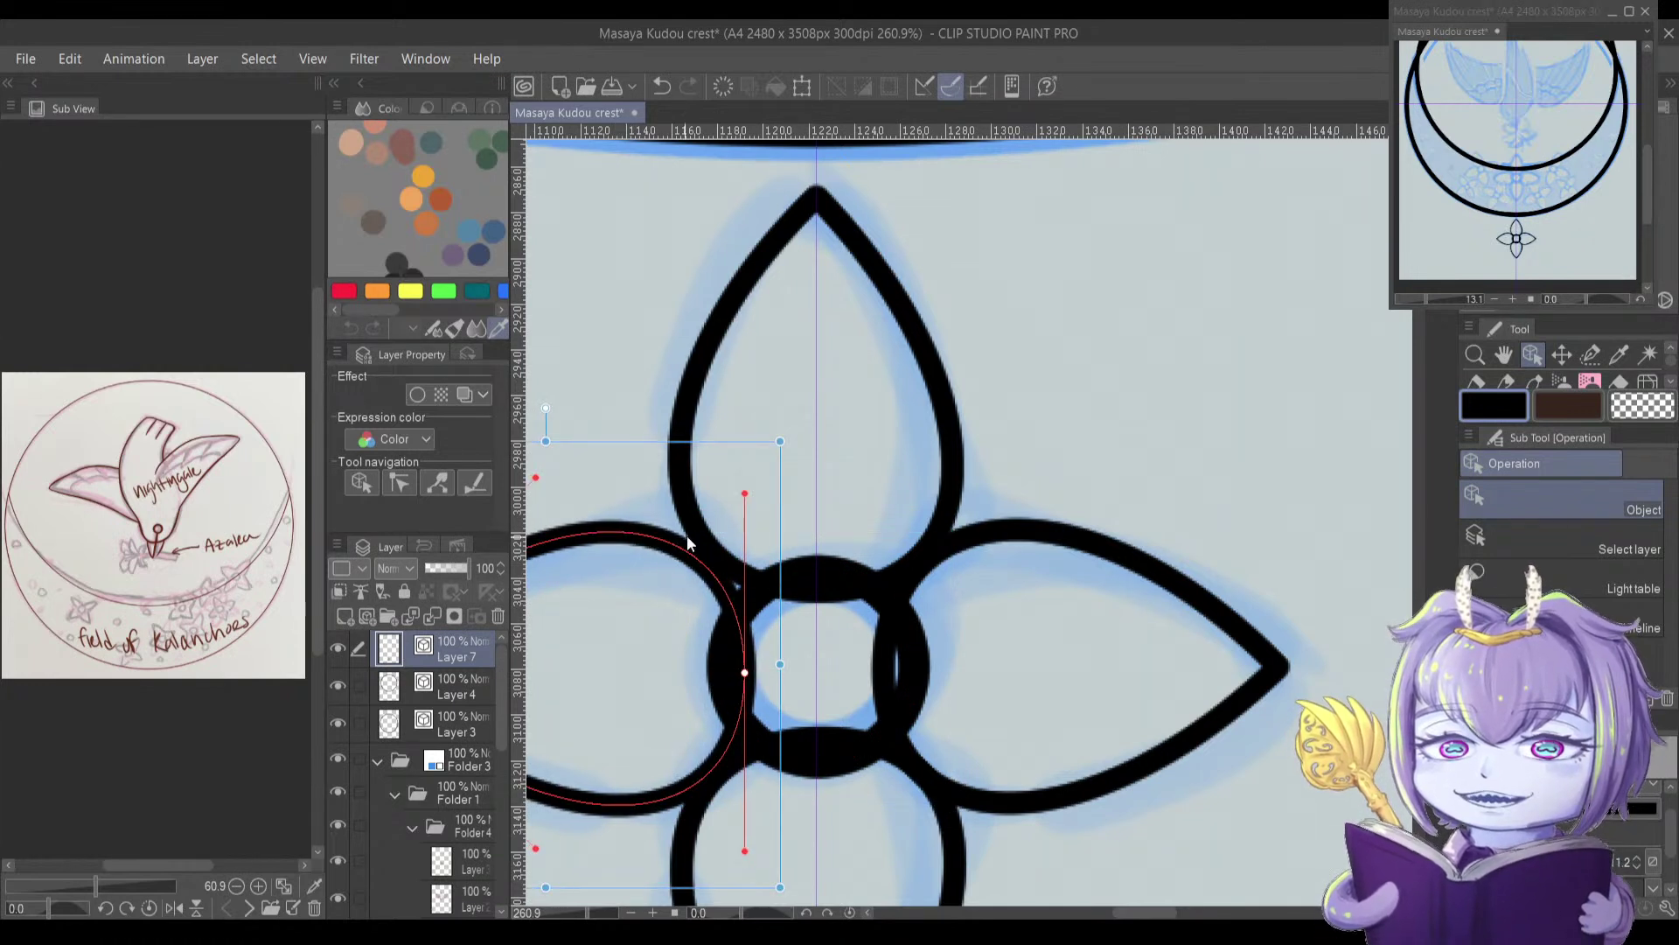
Step: Move the upper petal slightly down toward the centre circle, check the lower petal's position, and clear the selection
left_click(695, 366)
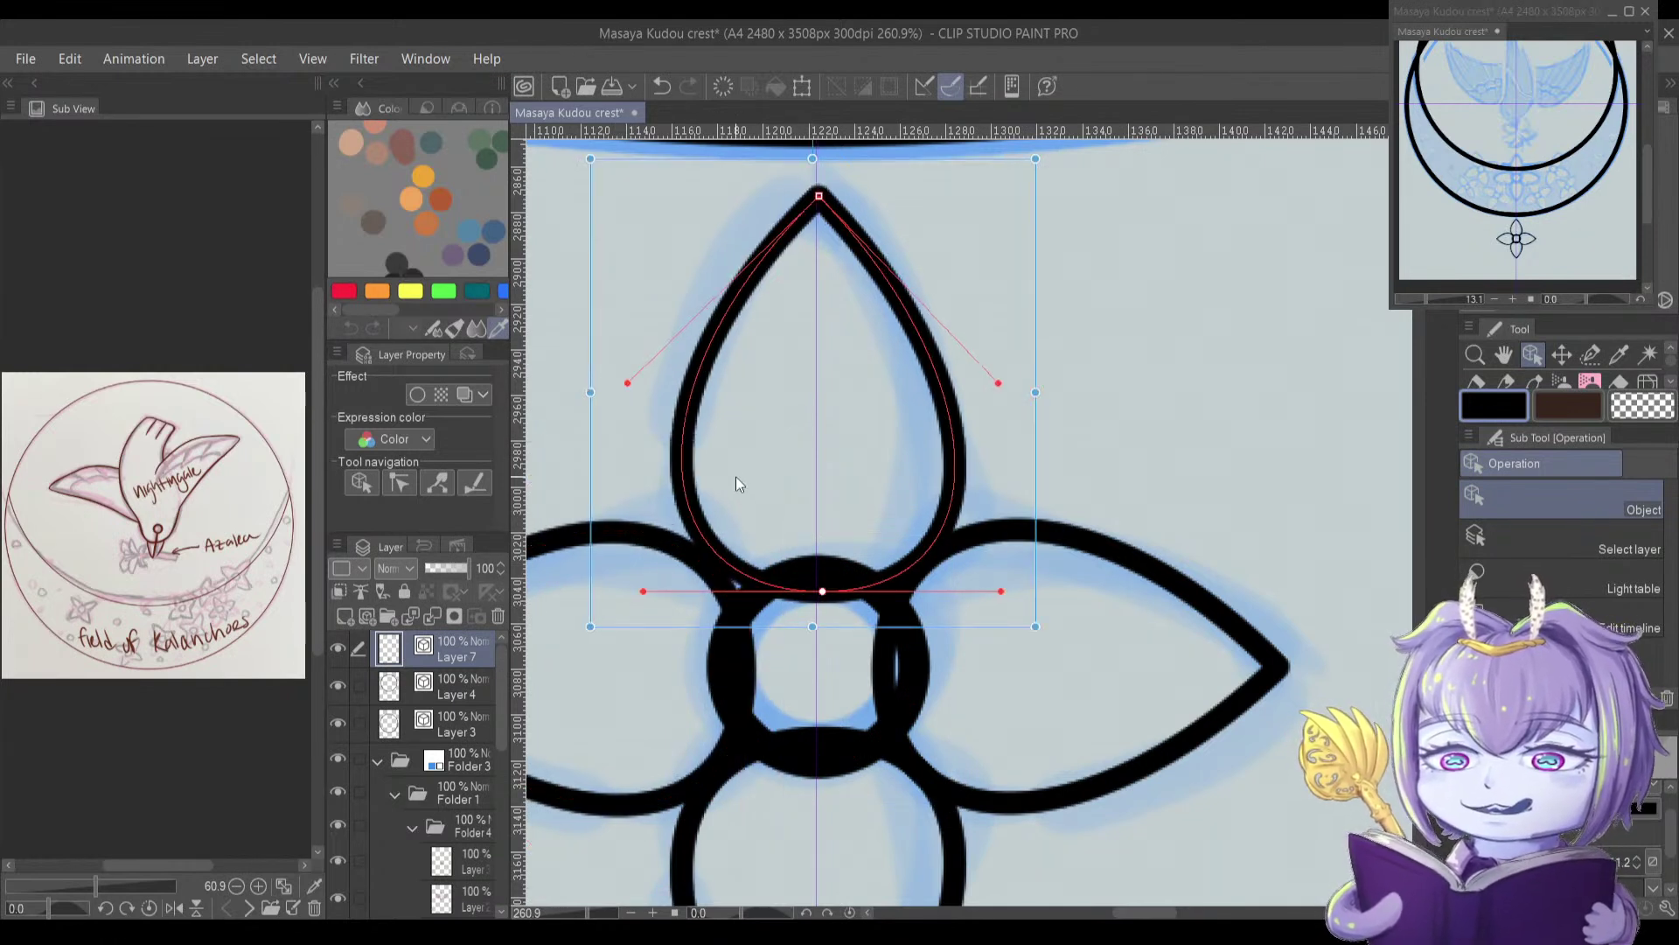
left_click_drag(729, 493, 726, 500)
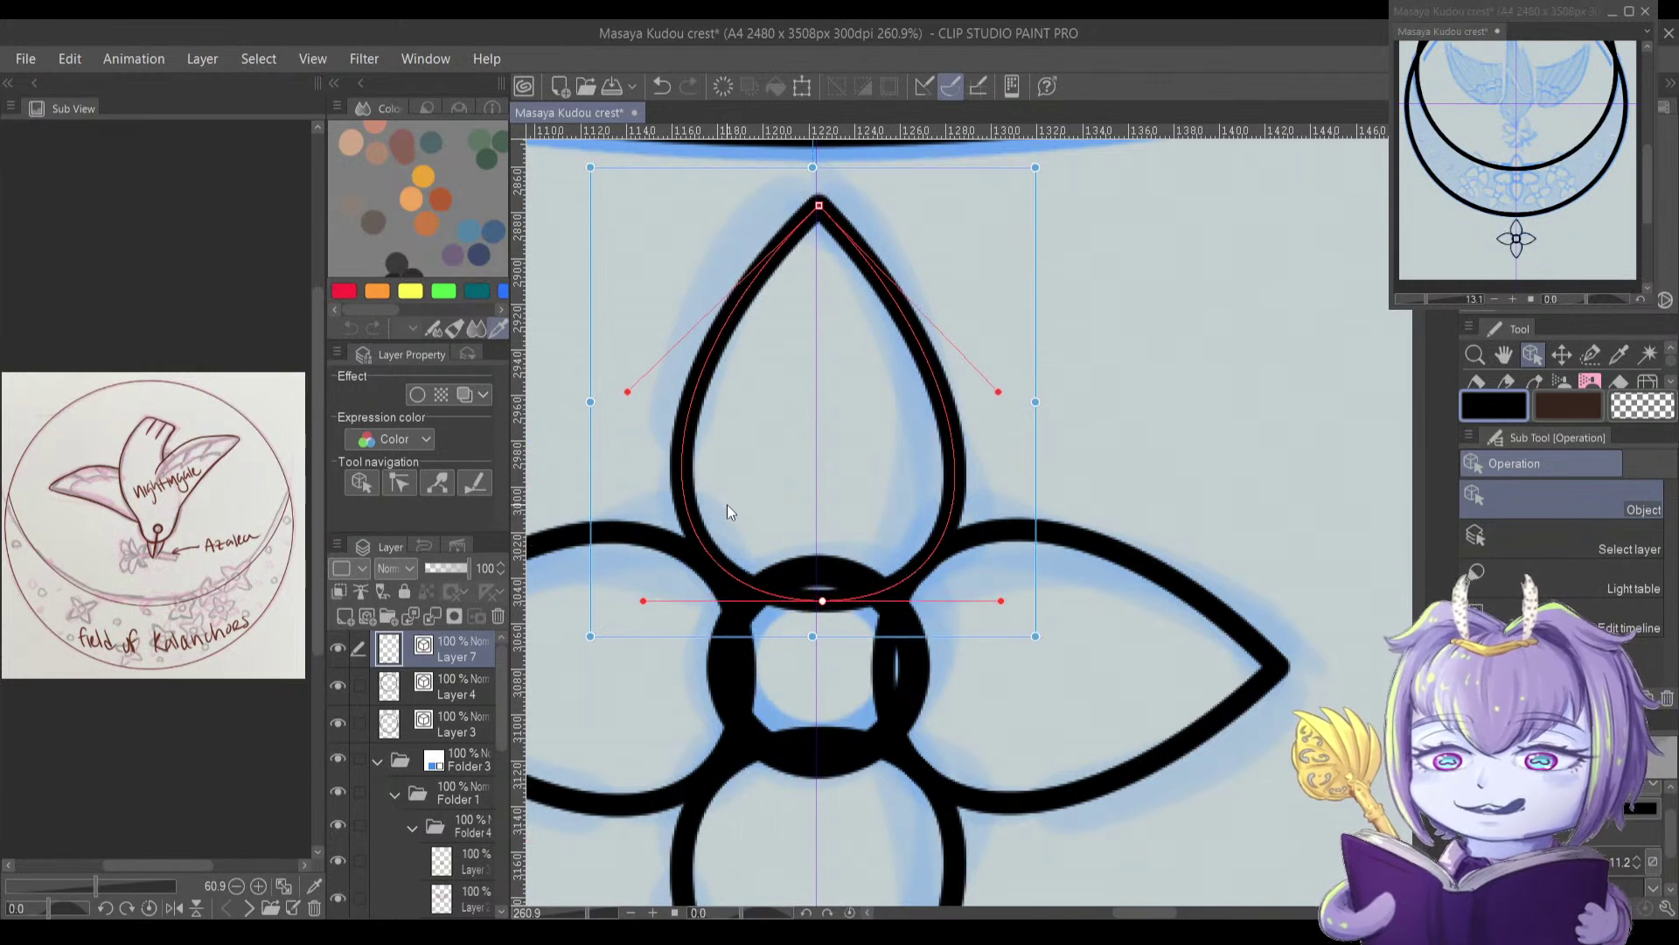
left_click(690, 822)
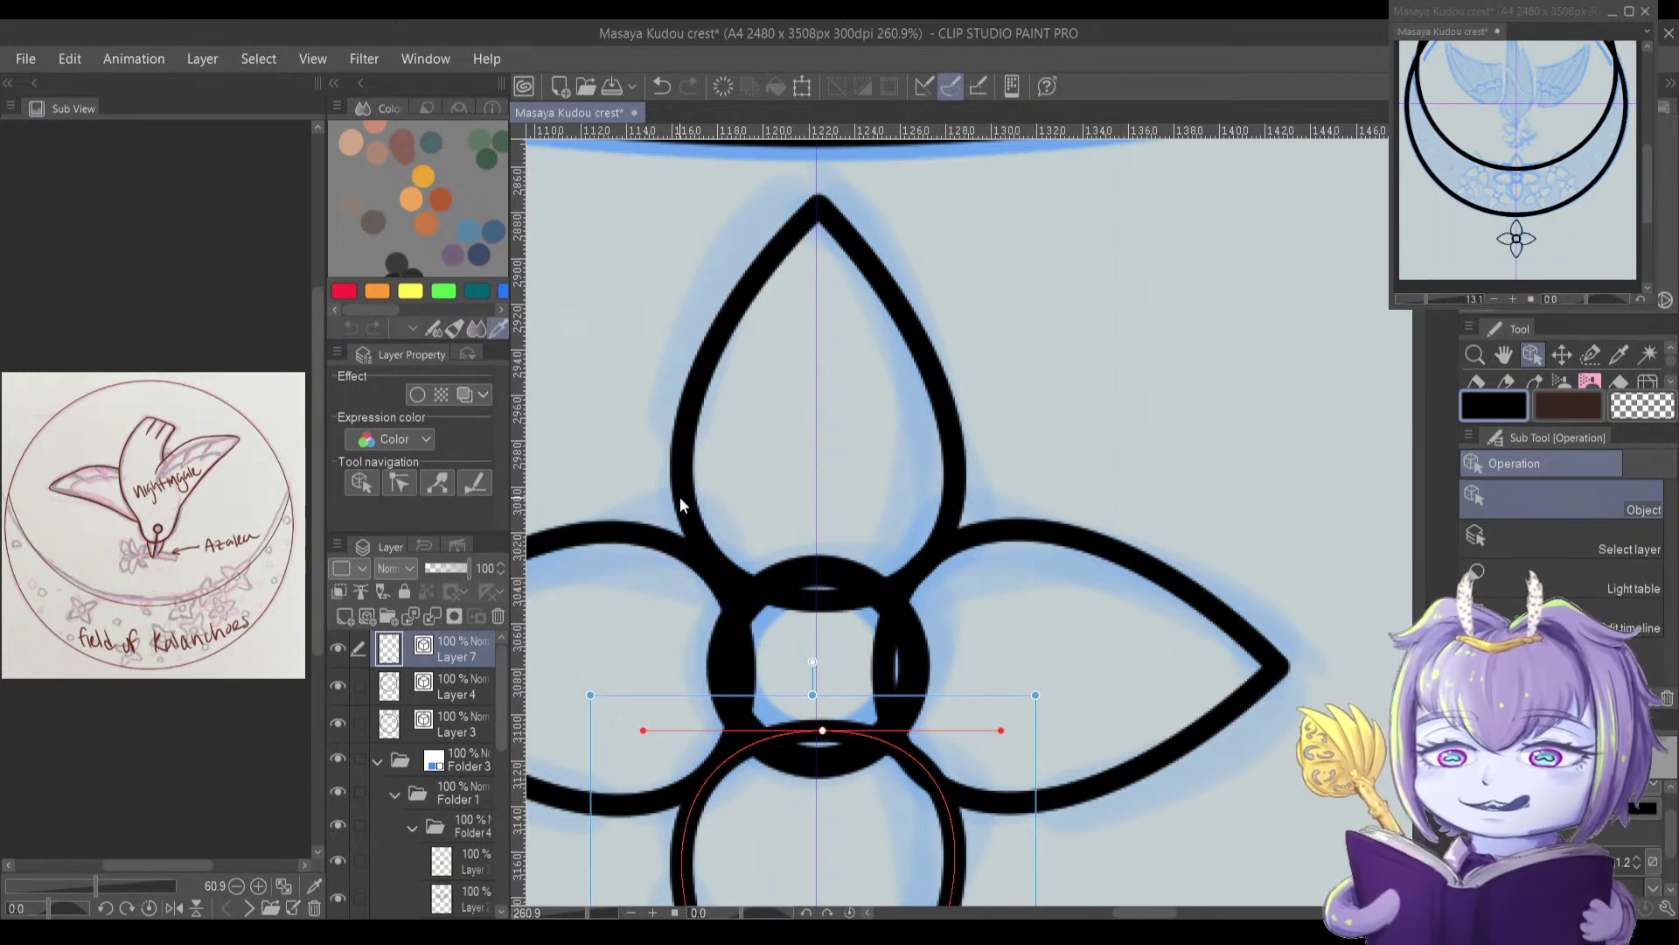
left_click(610, 441)
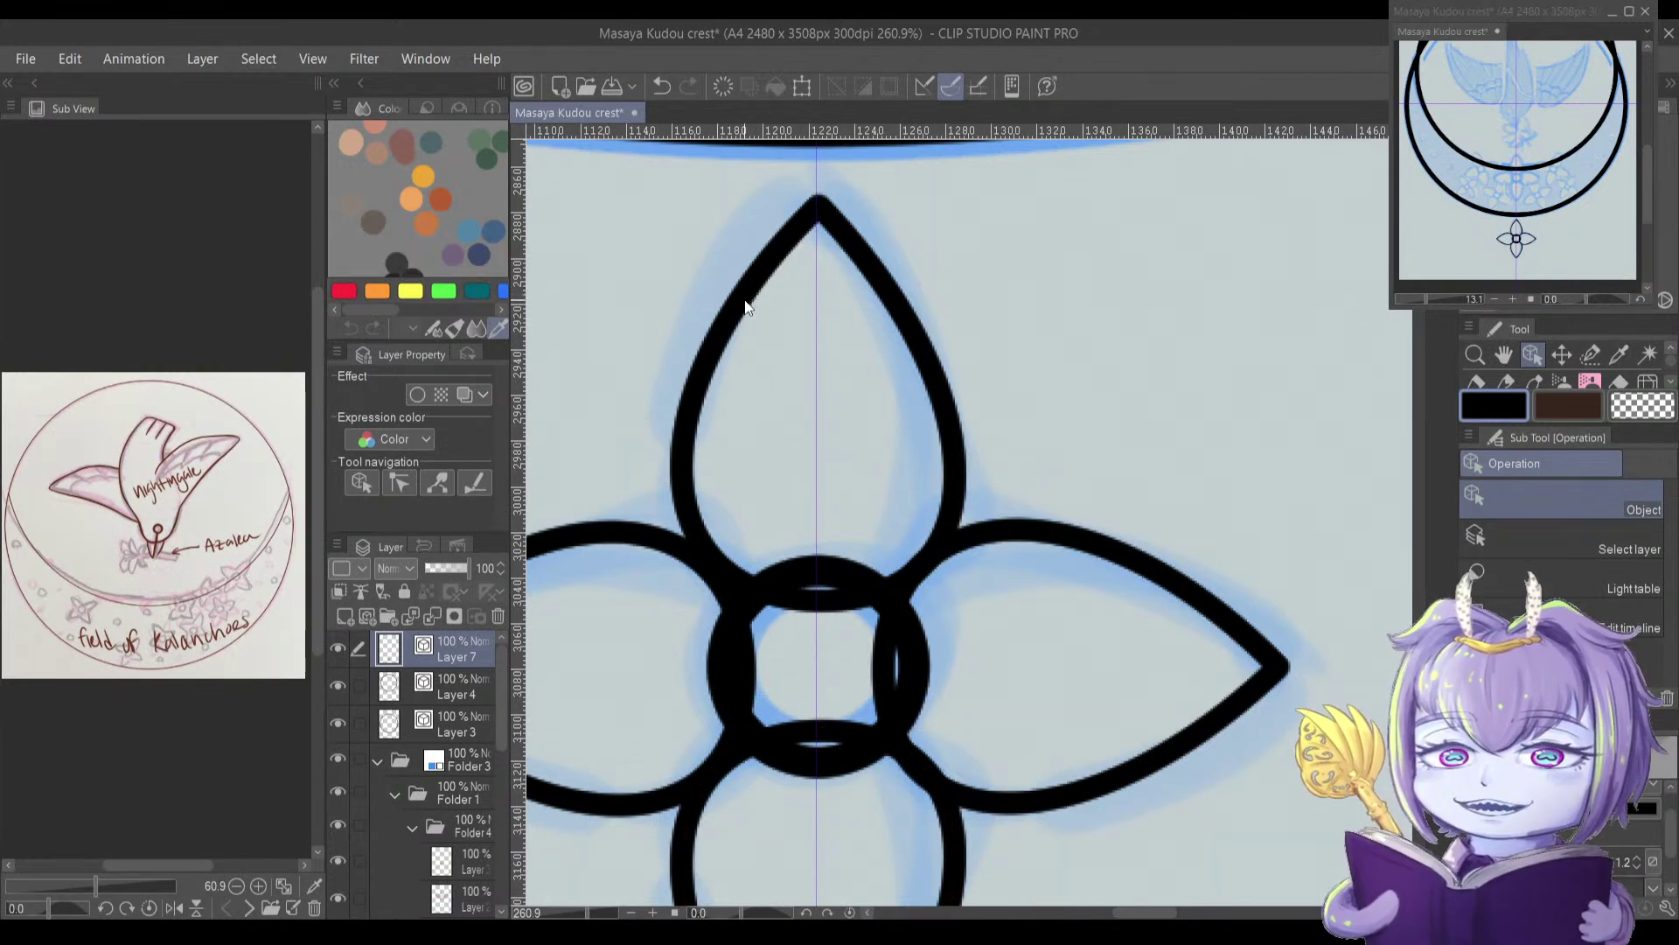
Step: Nudge the left petal right toward the centre circle and the upper petal left so its tip sits on the vertical guide
left_click_drag(690, 454, 787, 469)
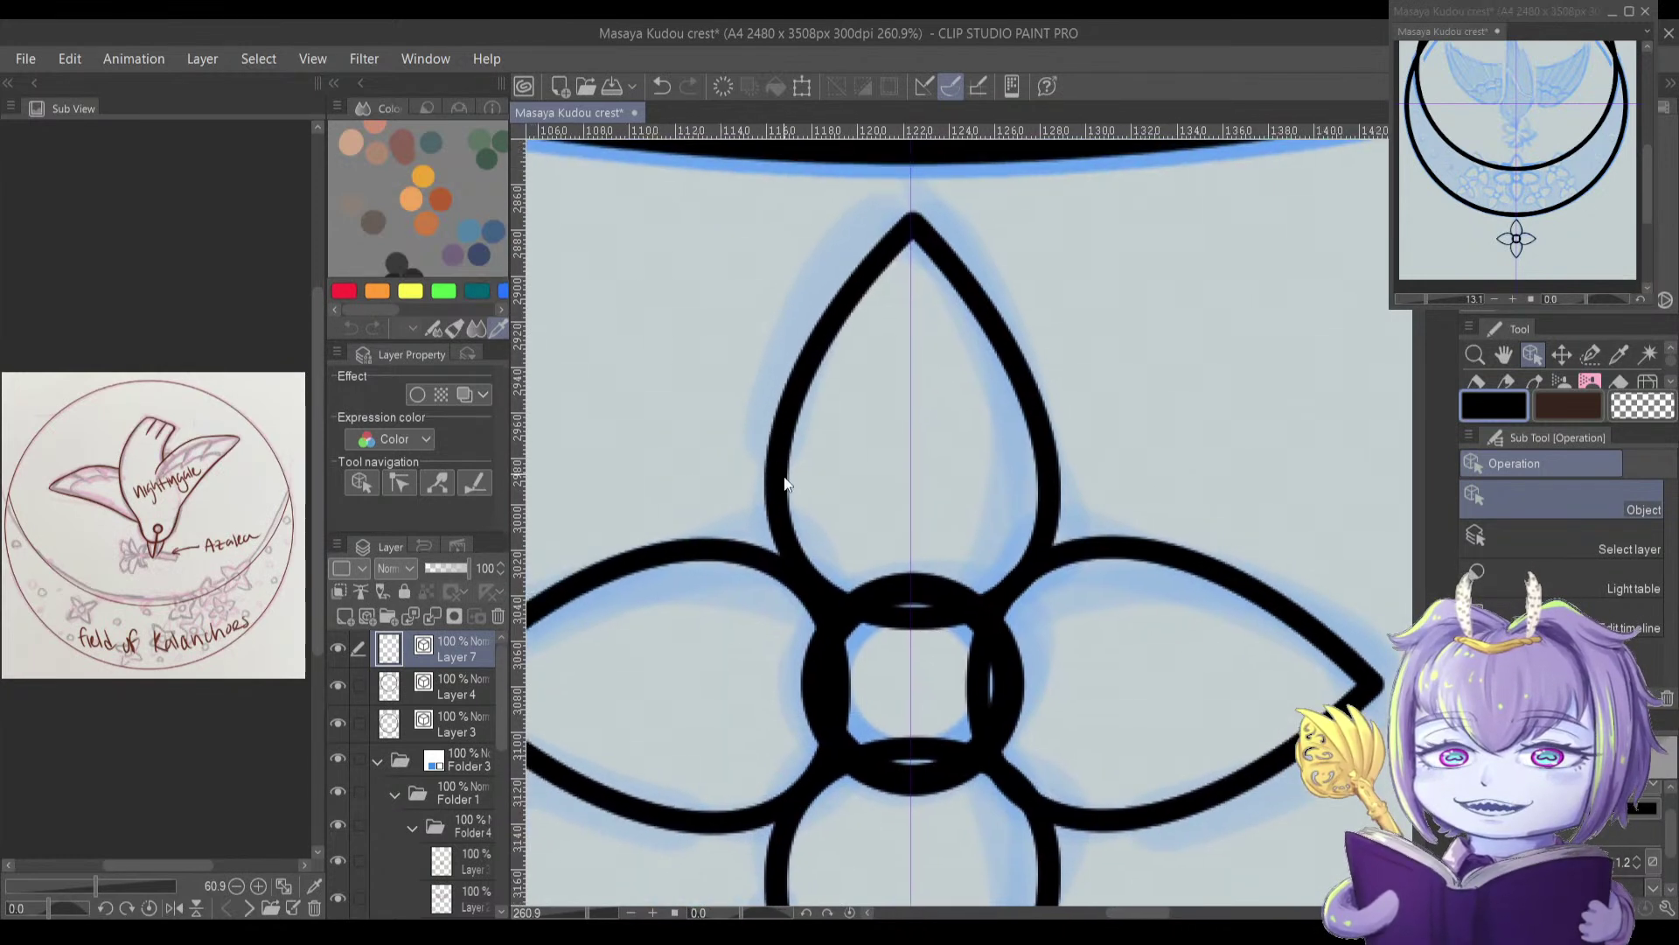
left_click(848, 680)
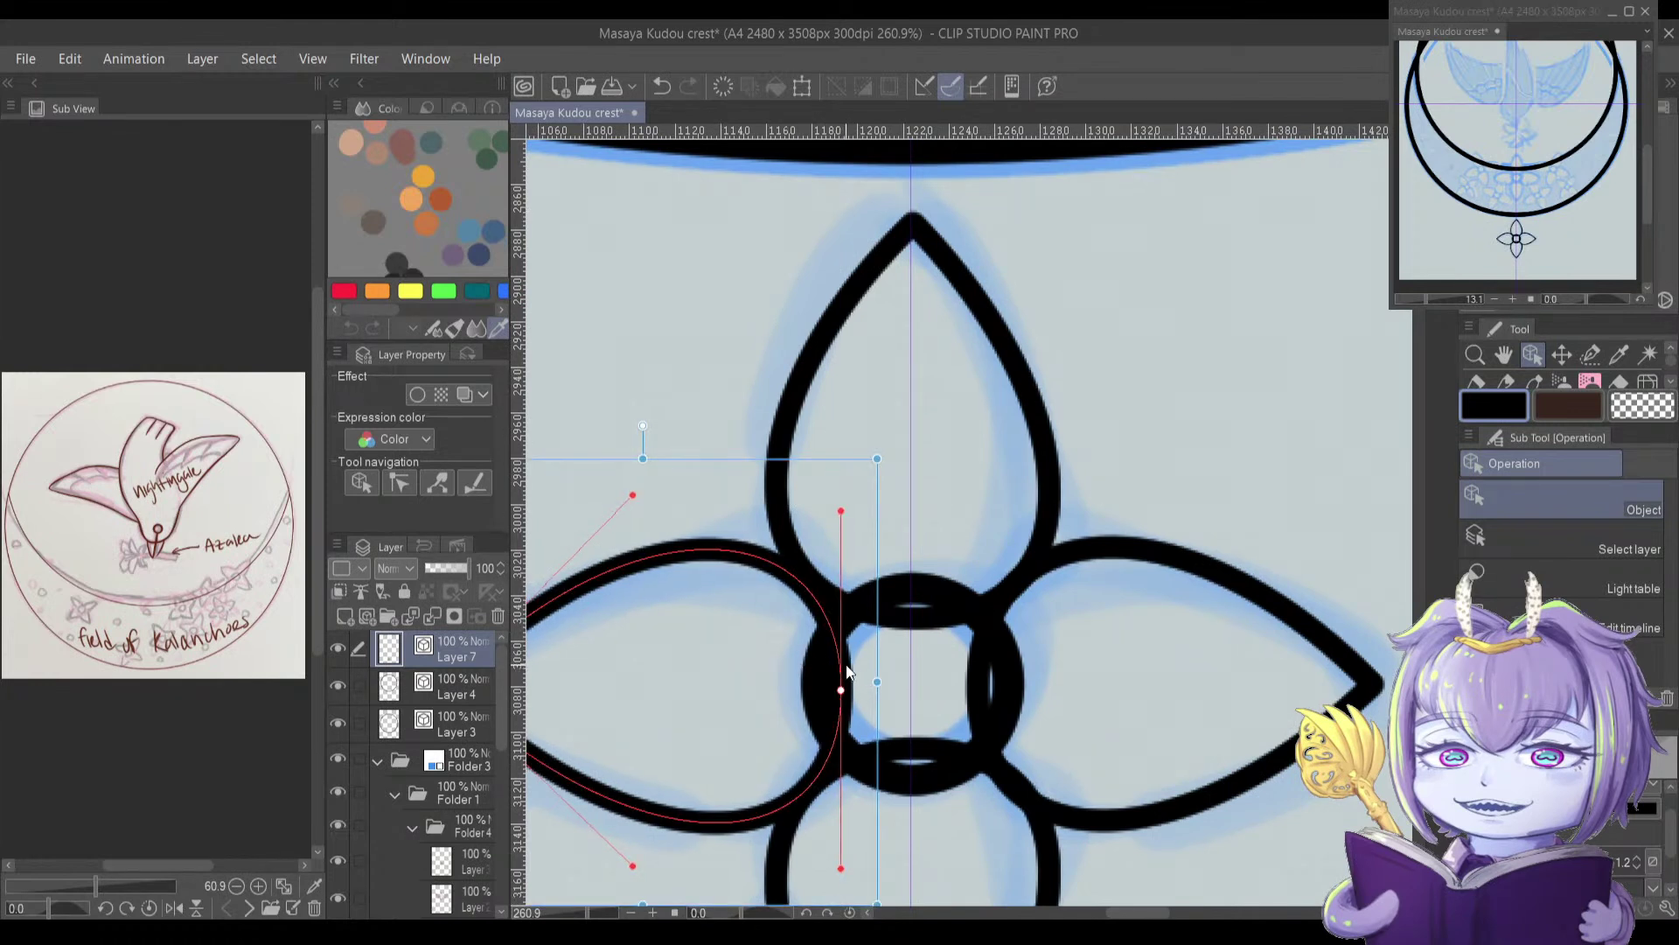
key("Right")
key("Left")
key("Right")
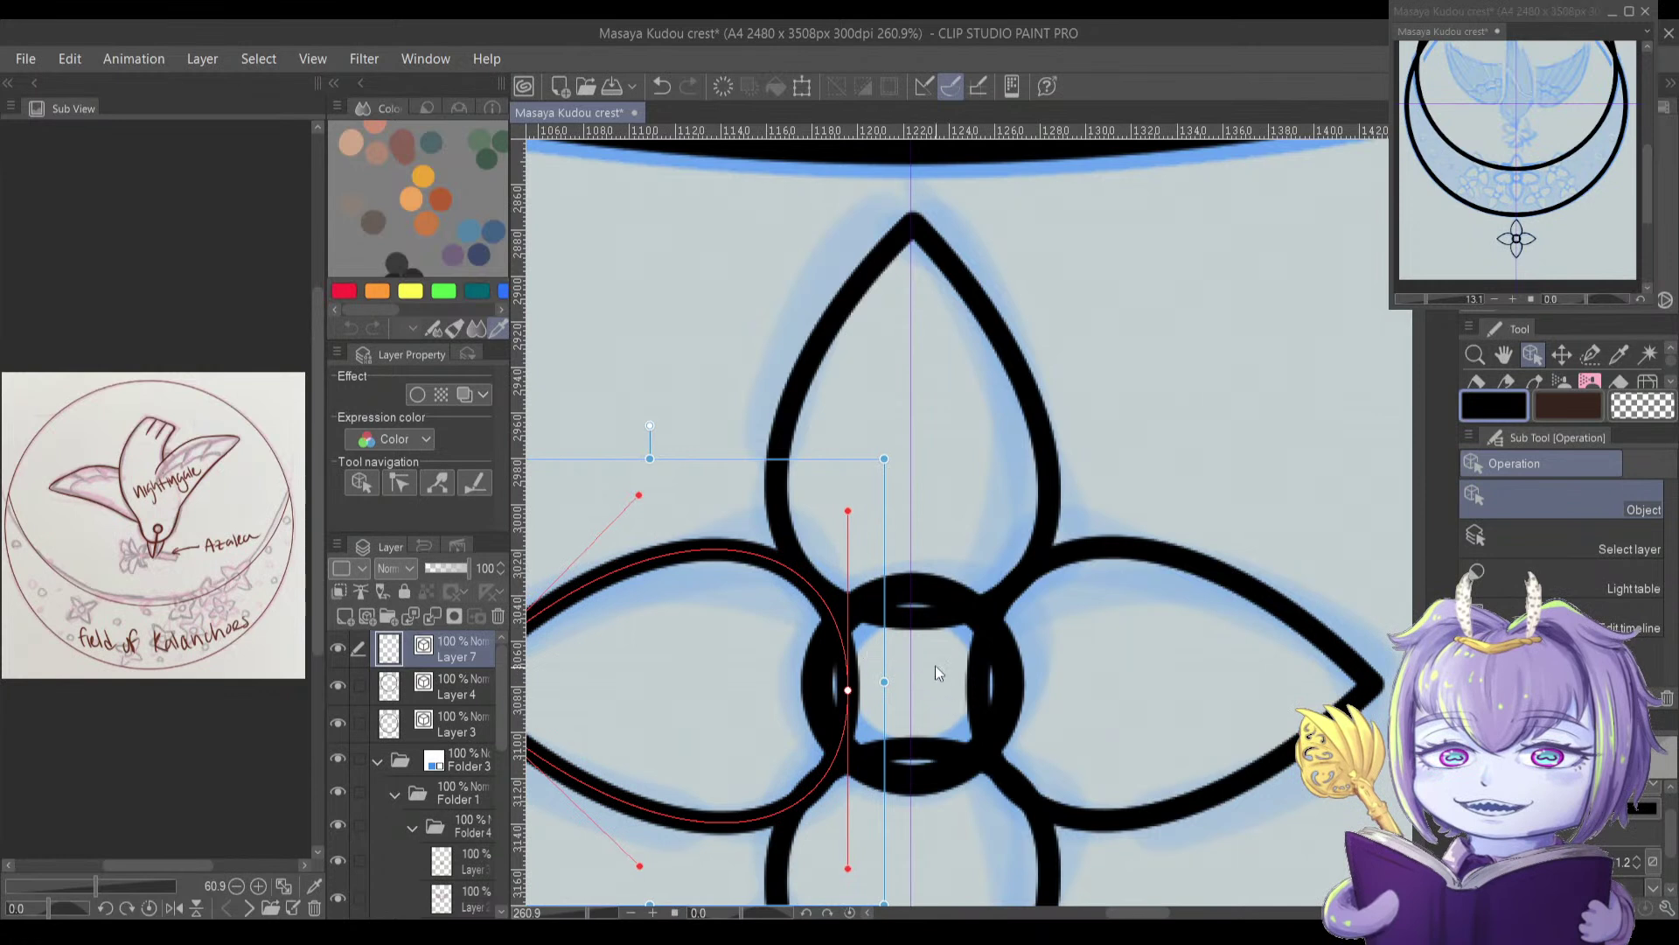
left_click(945, 624)
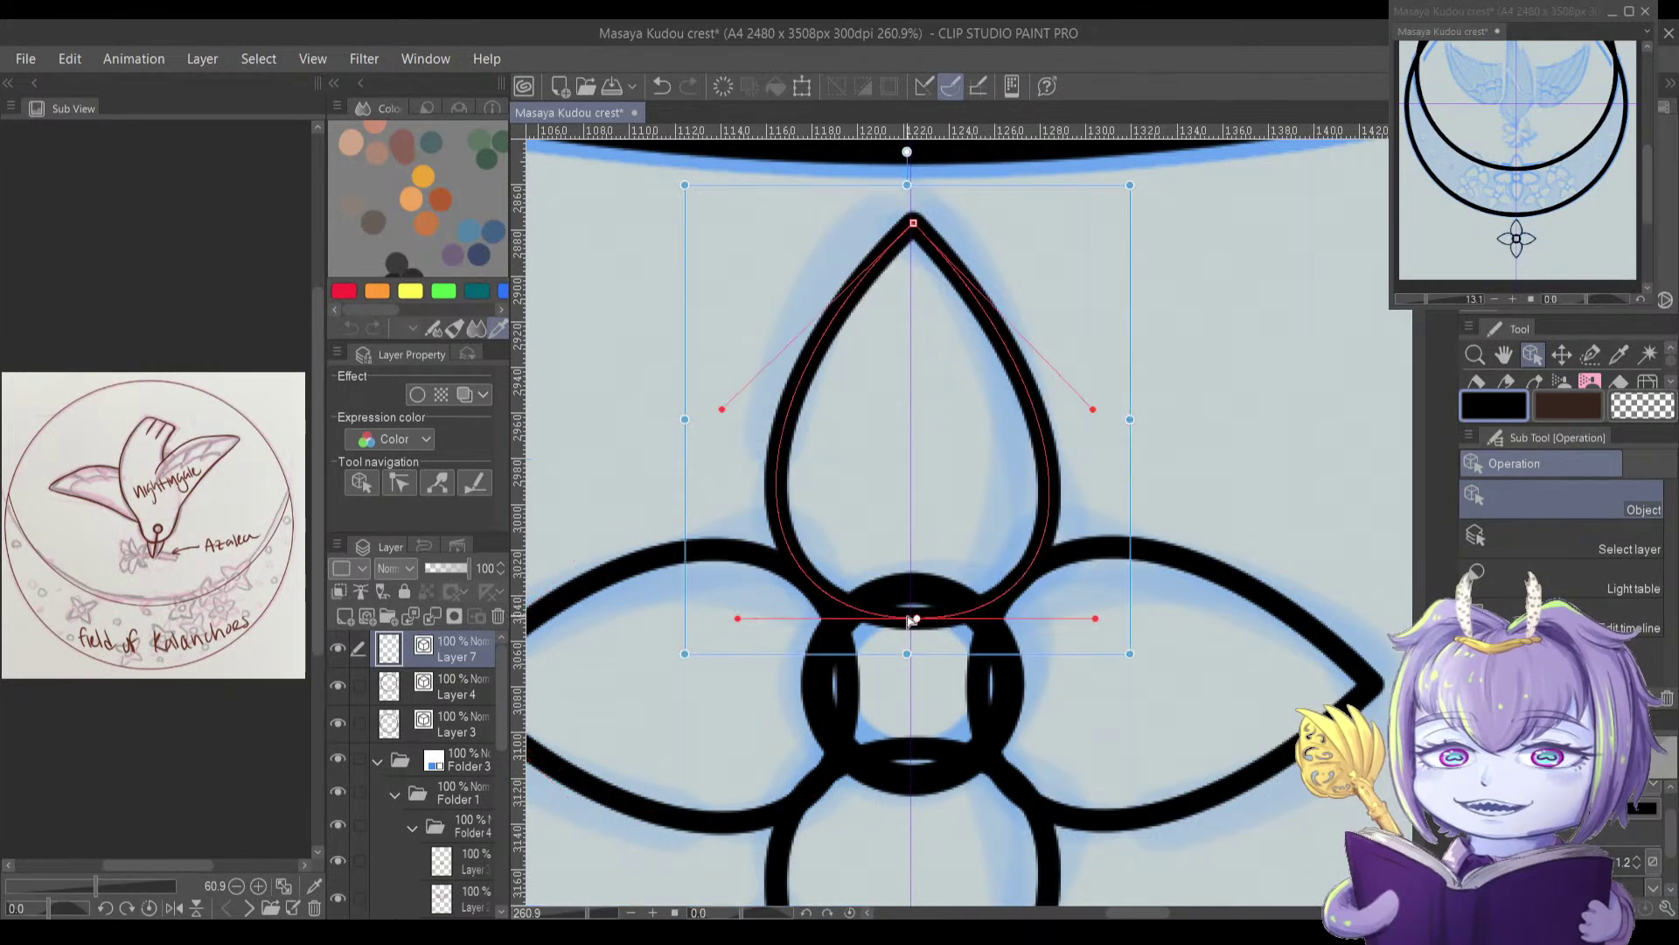
key("Left")
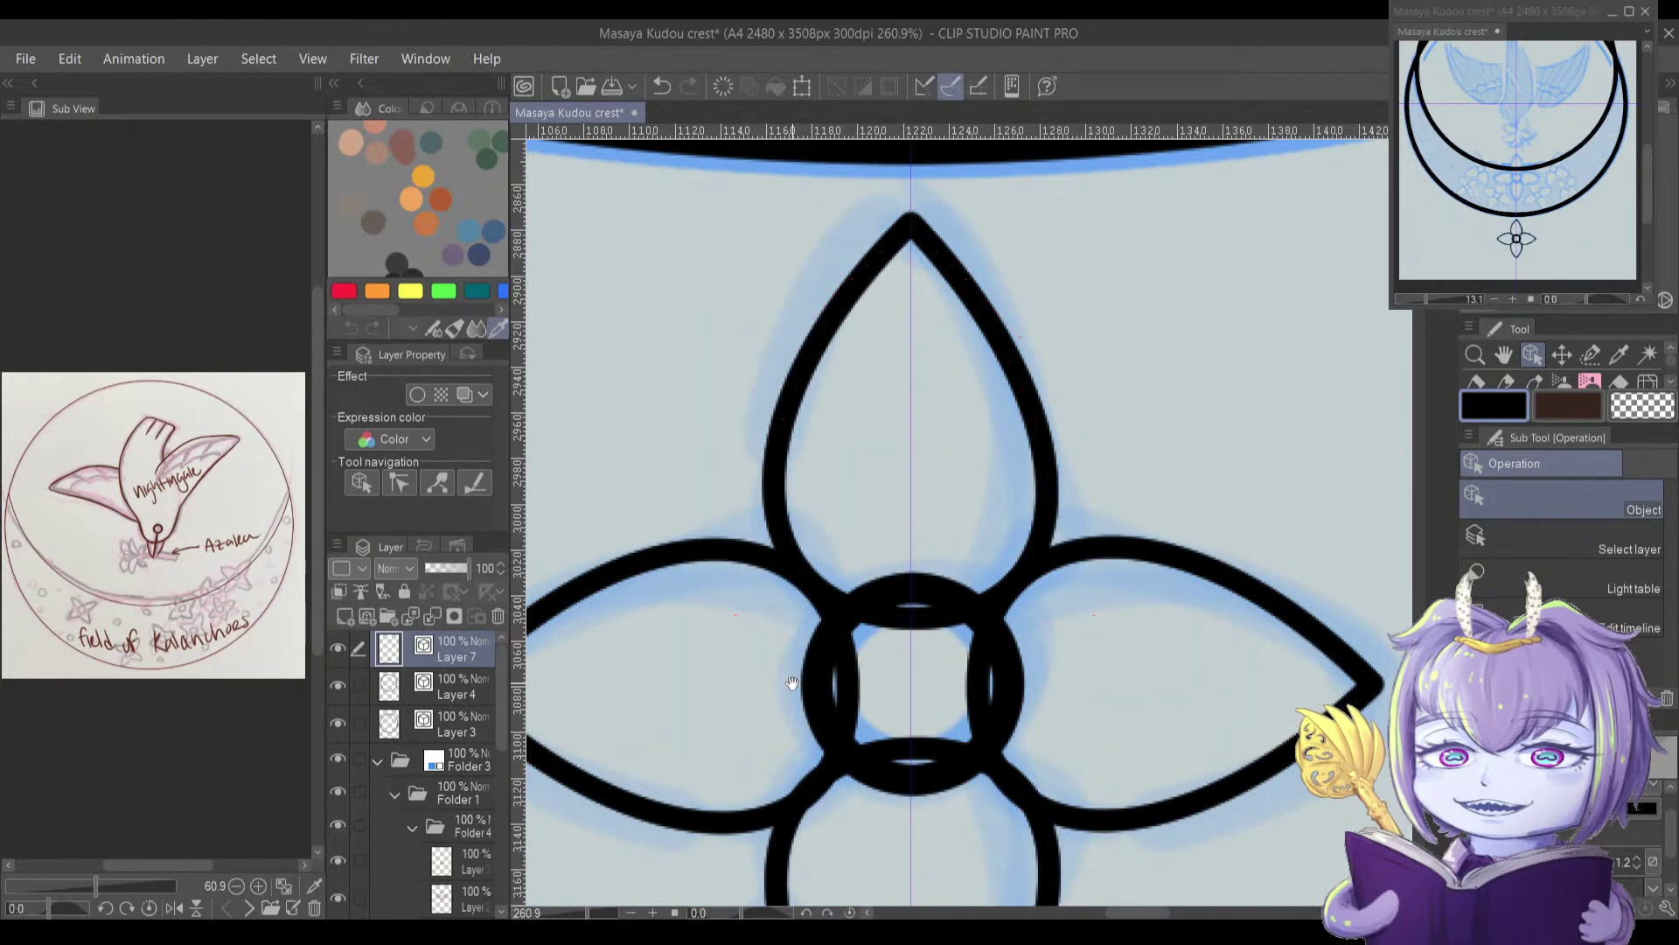
Step: Nudge the upper petal up and the lower petal down so their inner curves overlap the centre circle's outline evenly
left_click_drag(780, 688, 771, 481)
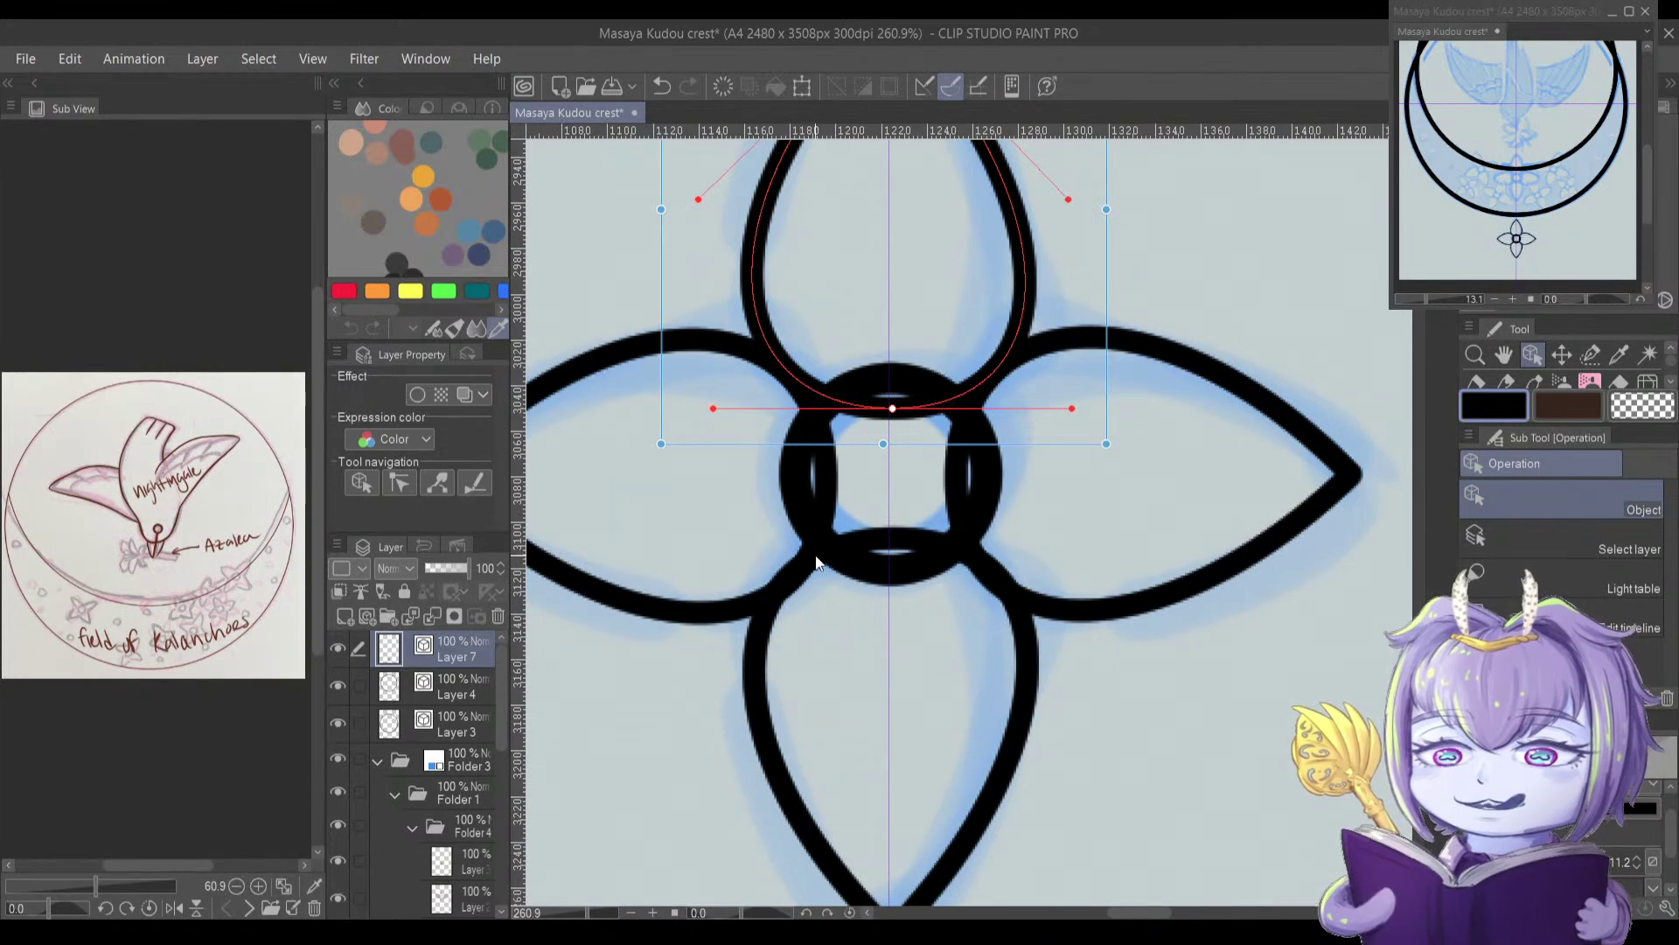
key("Up")
key("Up")
left_click(783, 705)
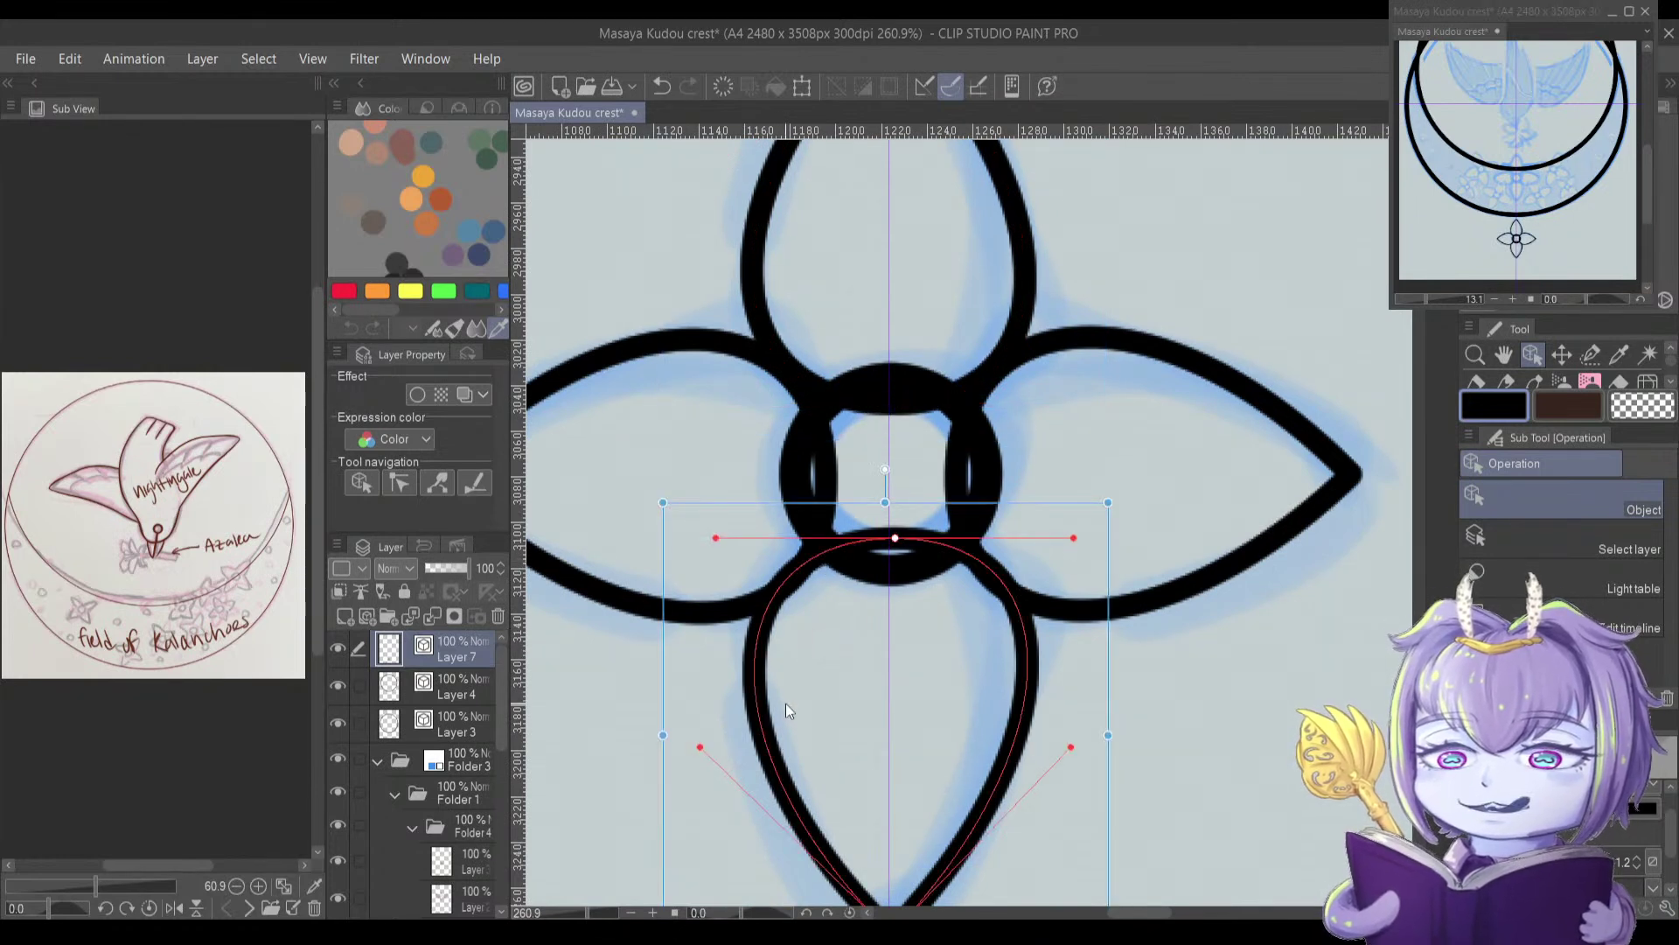
key("Down")
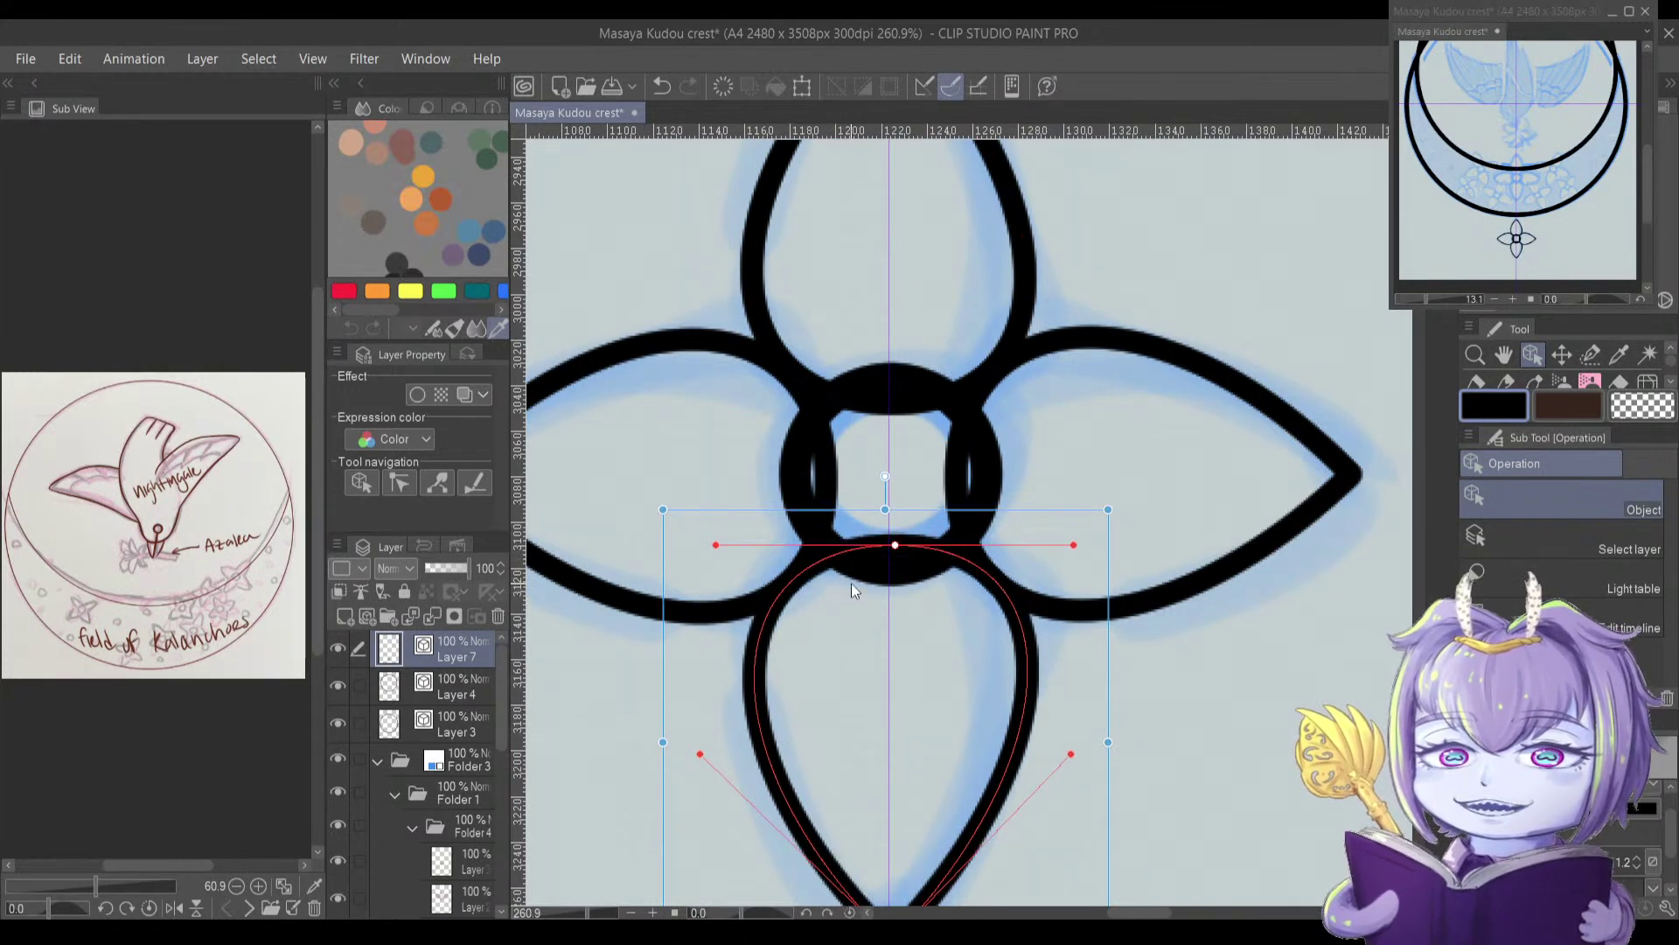
Step: Split the four petal outlines where their inner curves meet the centre circle, using the Correct line tool
left_click_drag(866, 649, 815, 659)
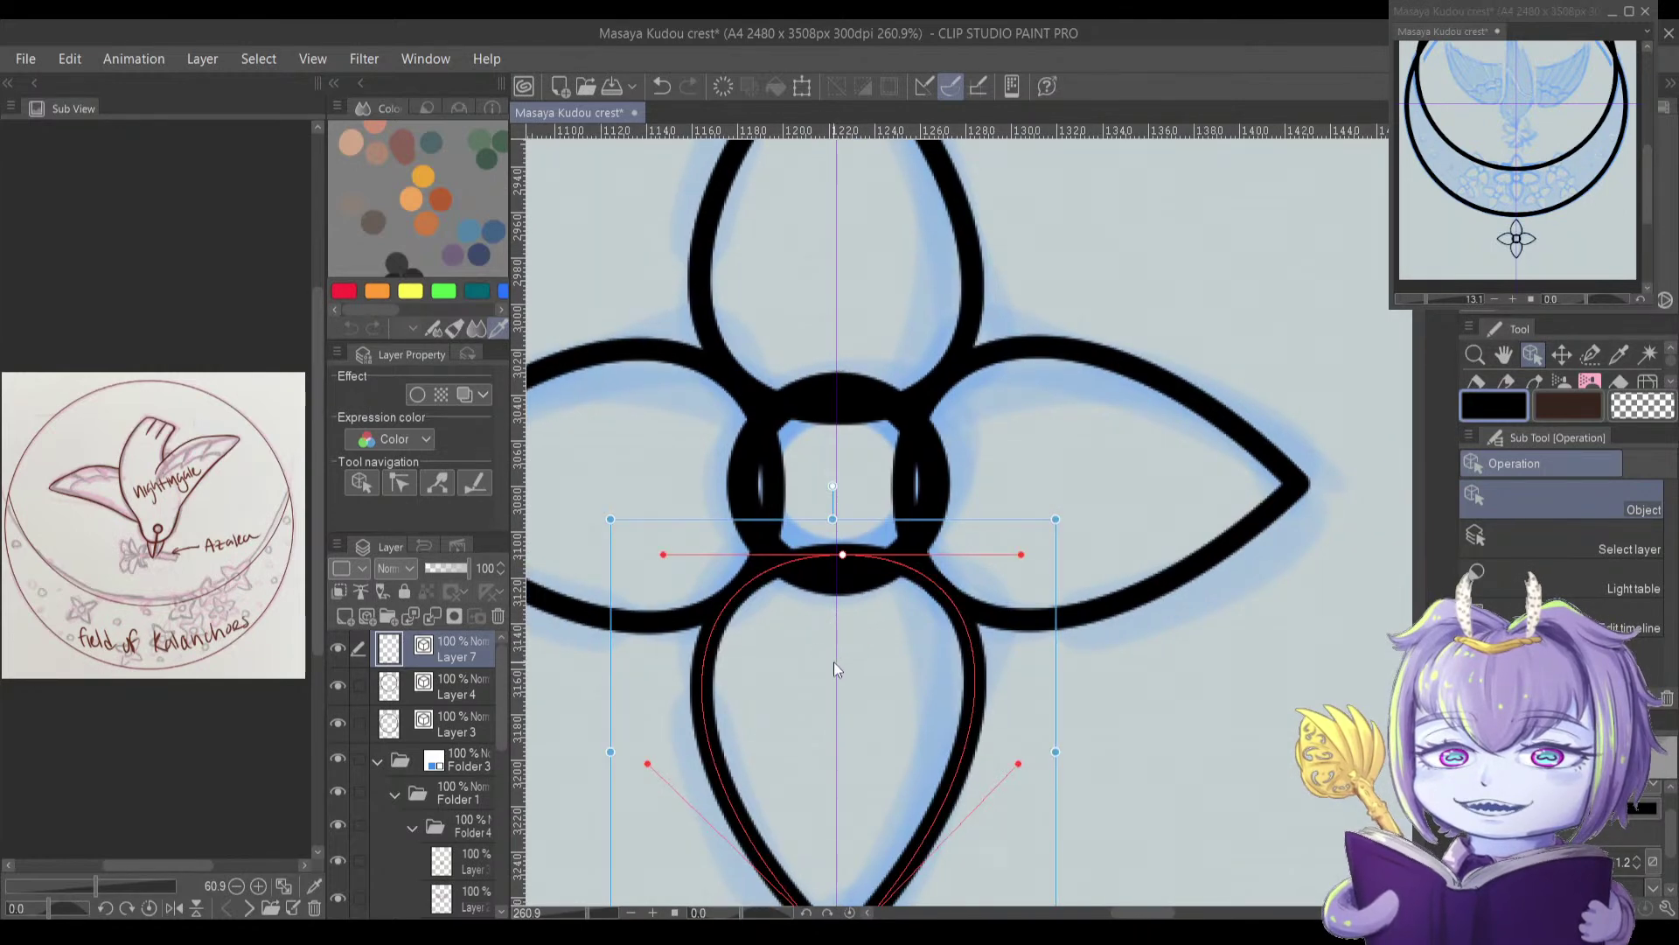
scroll(835, 669, "up", 3)
left_click_drag(782, 501, 791, 536)
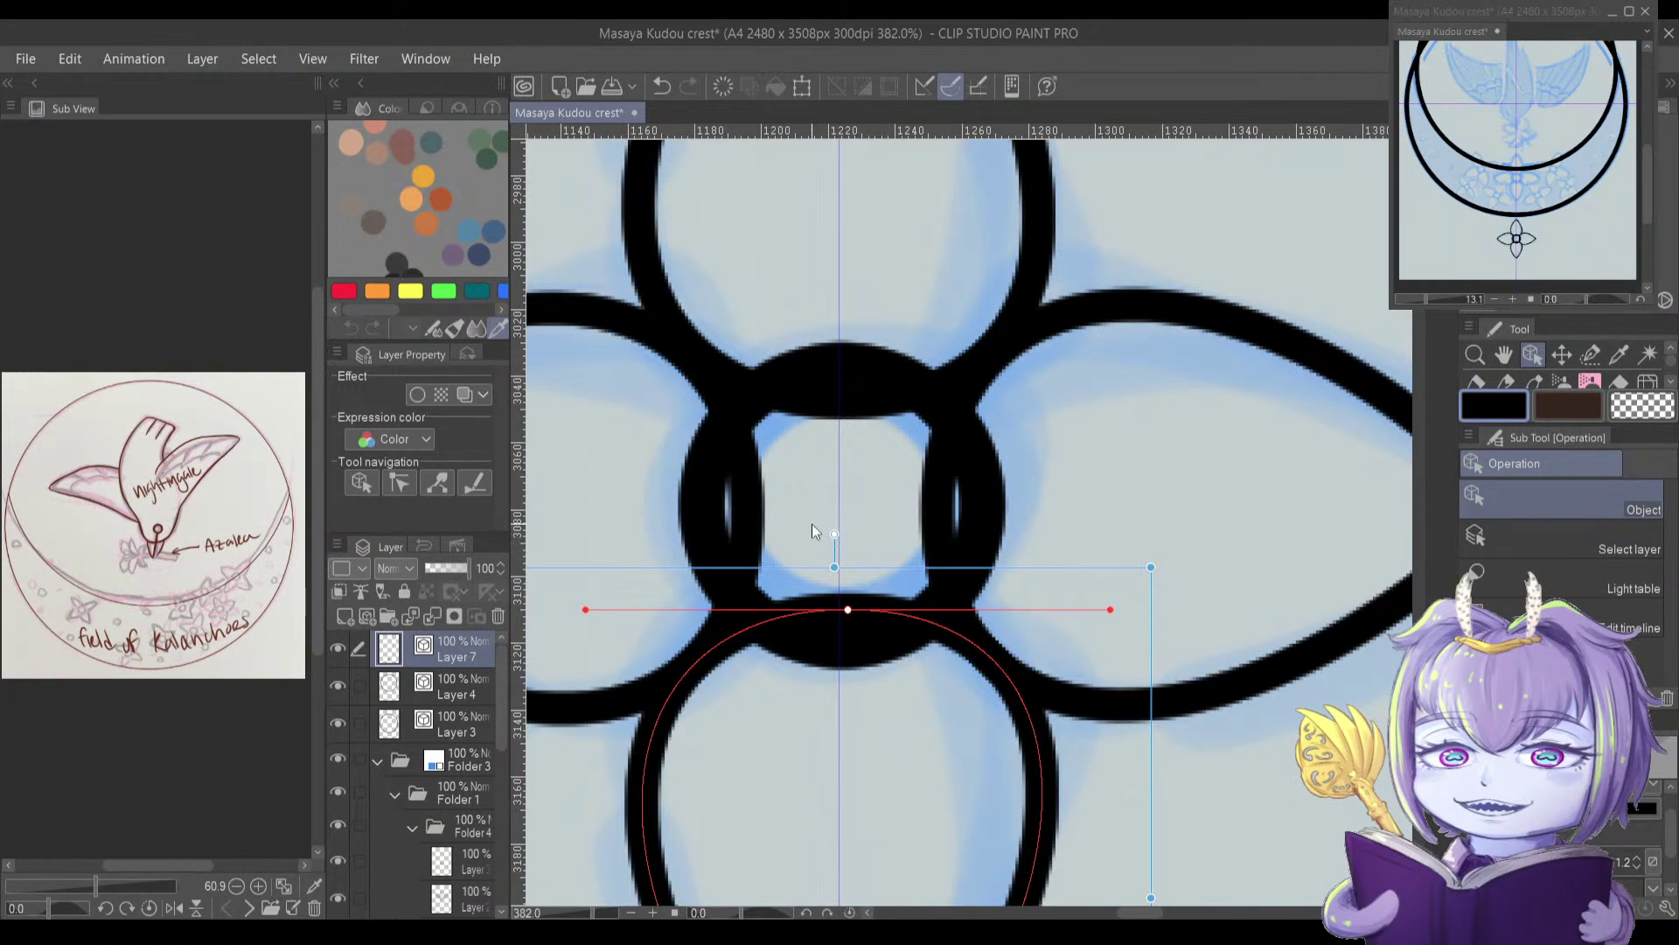
key("u")
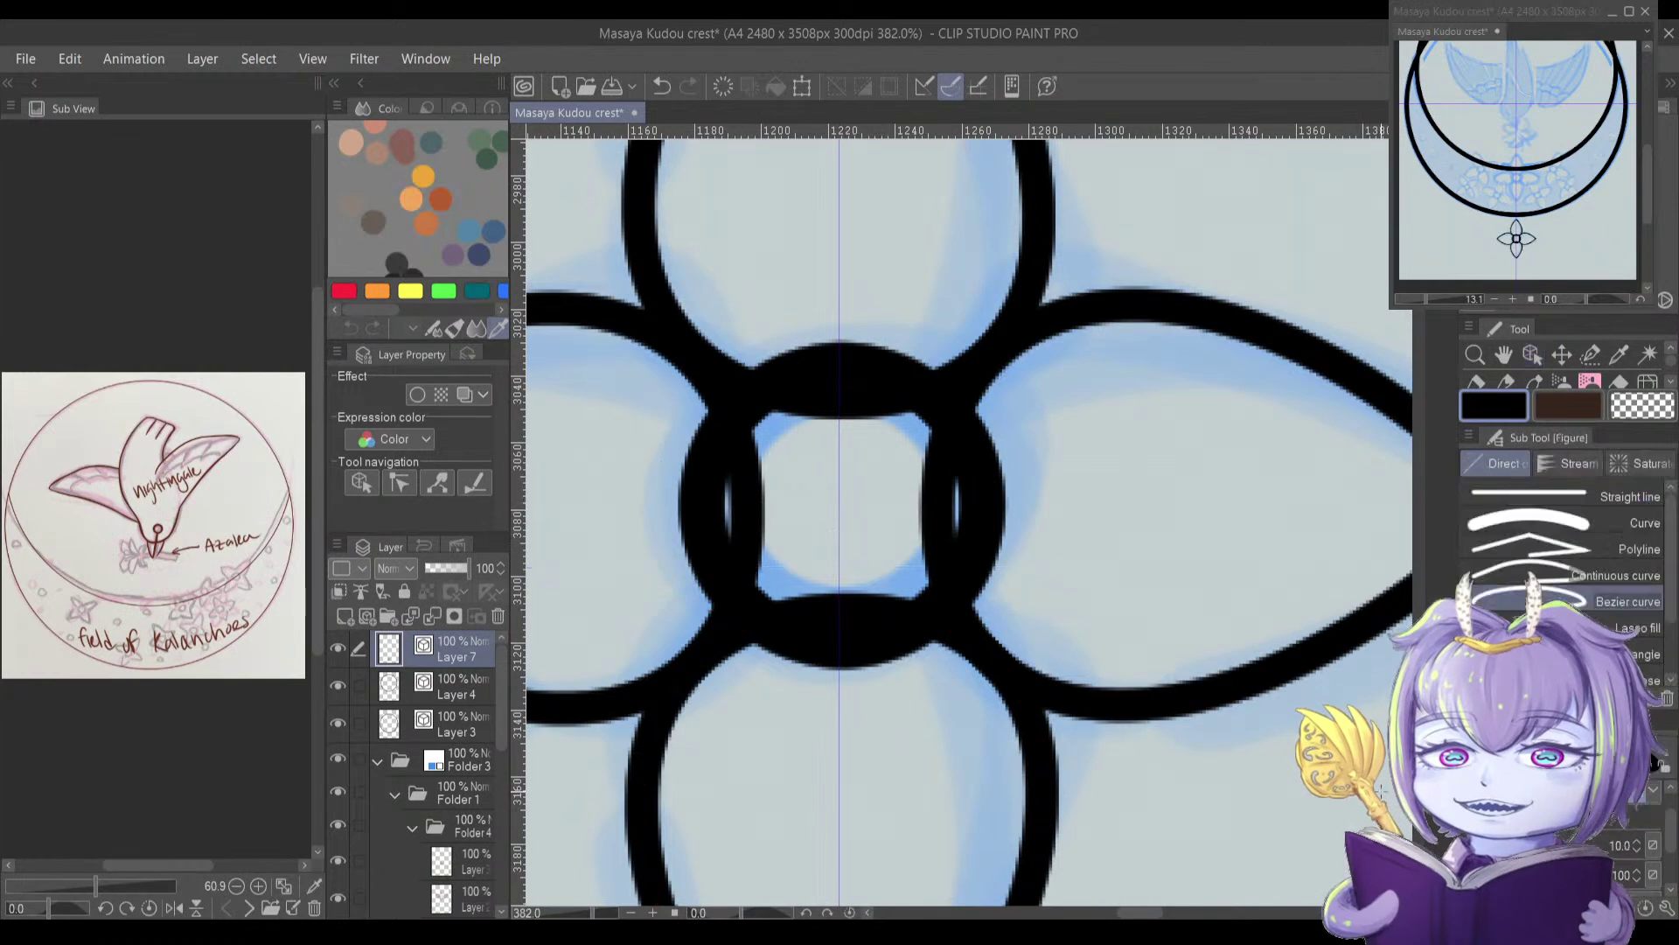
key("y")
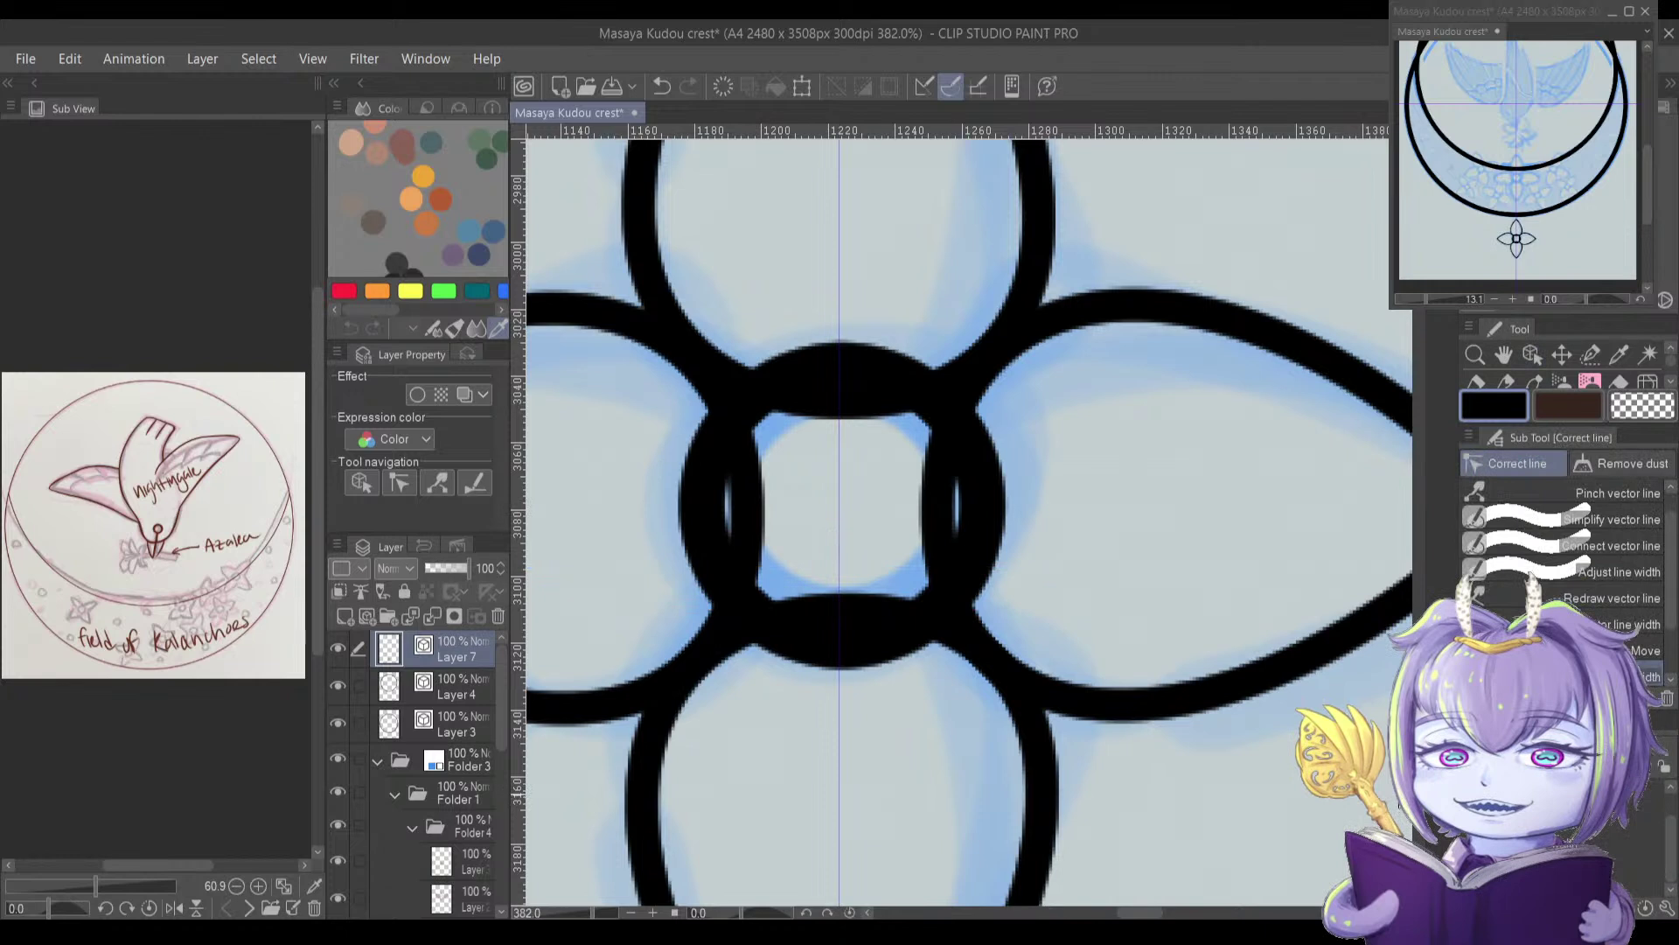
scroll(1565, 568, "down", 1)
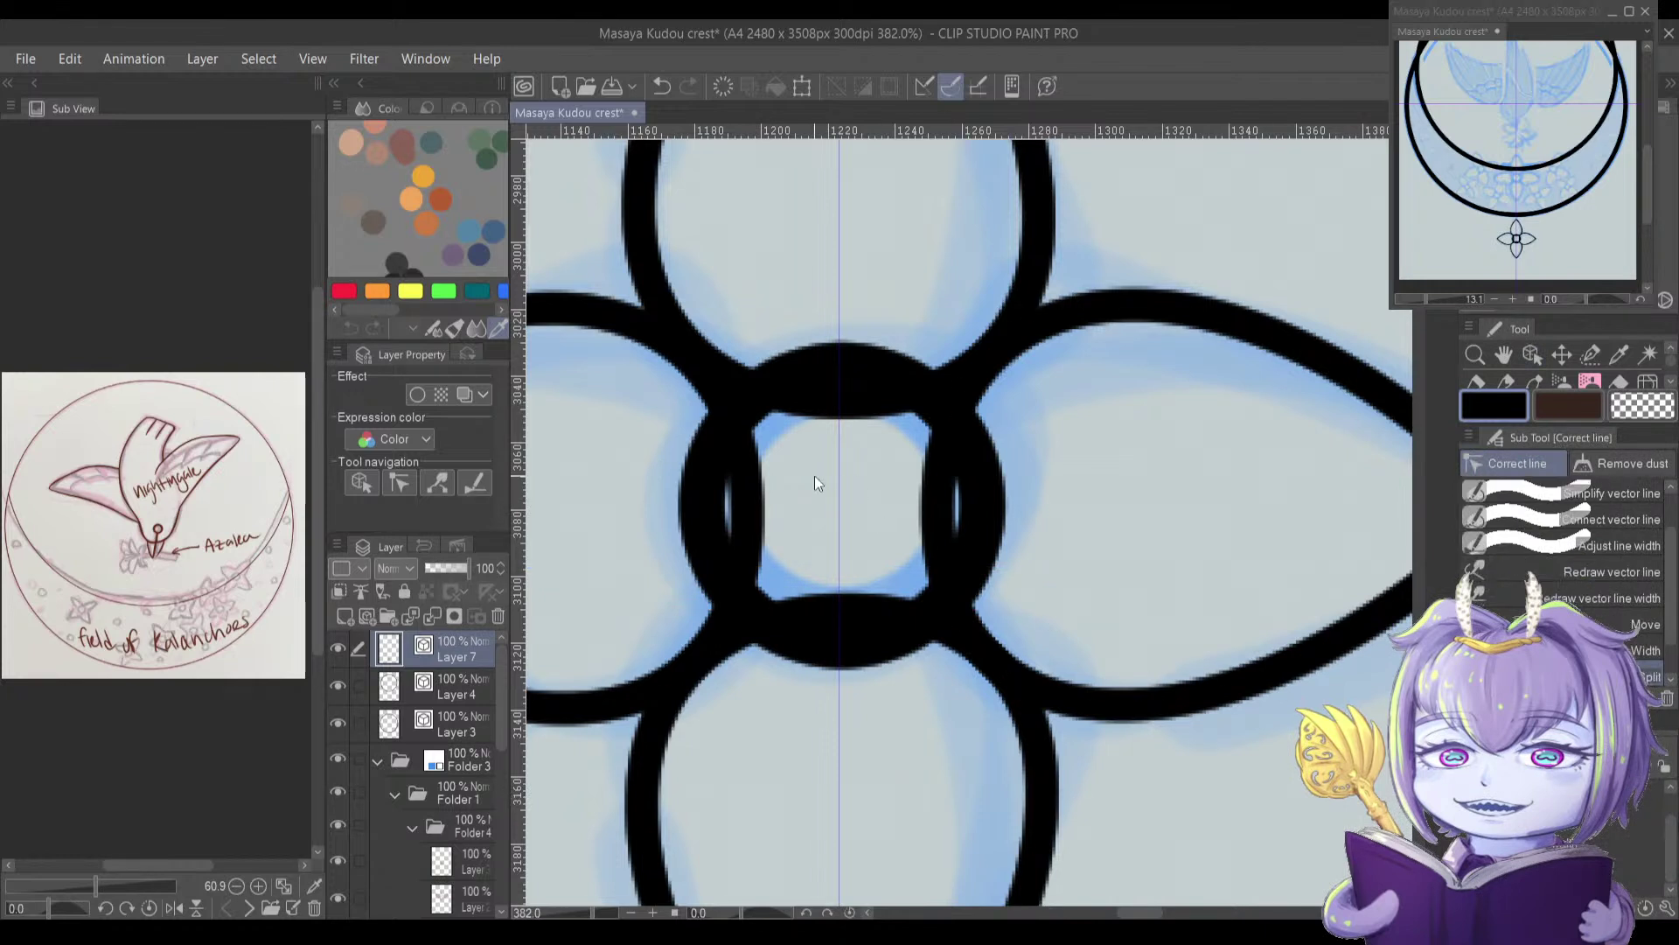
left_click(755, 624)
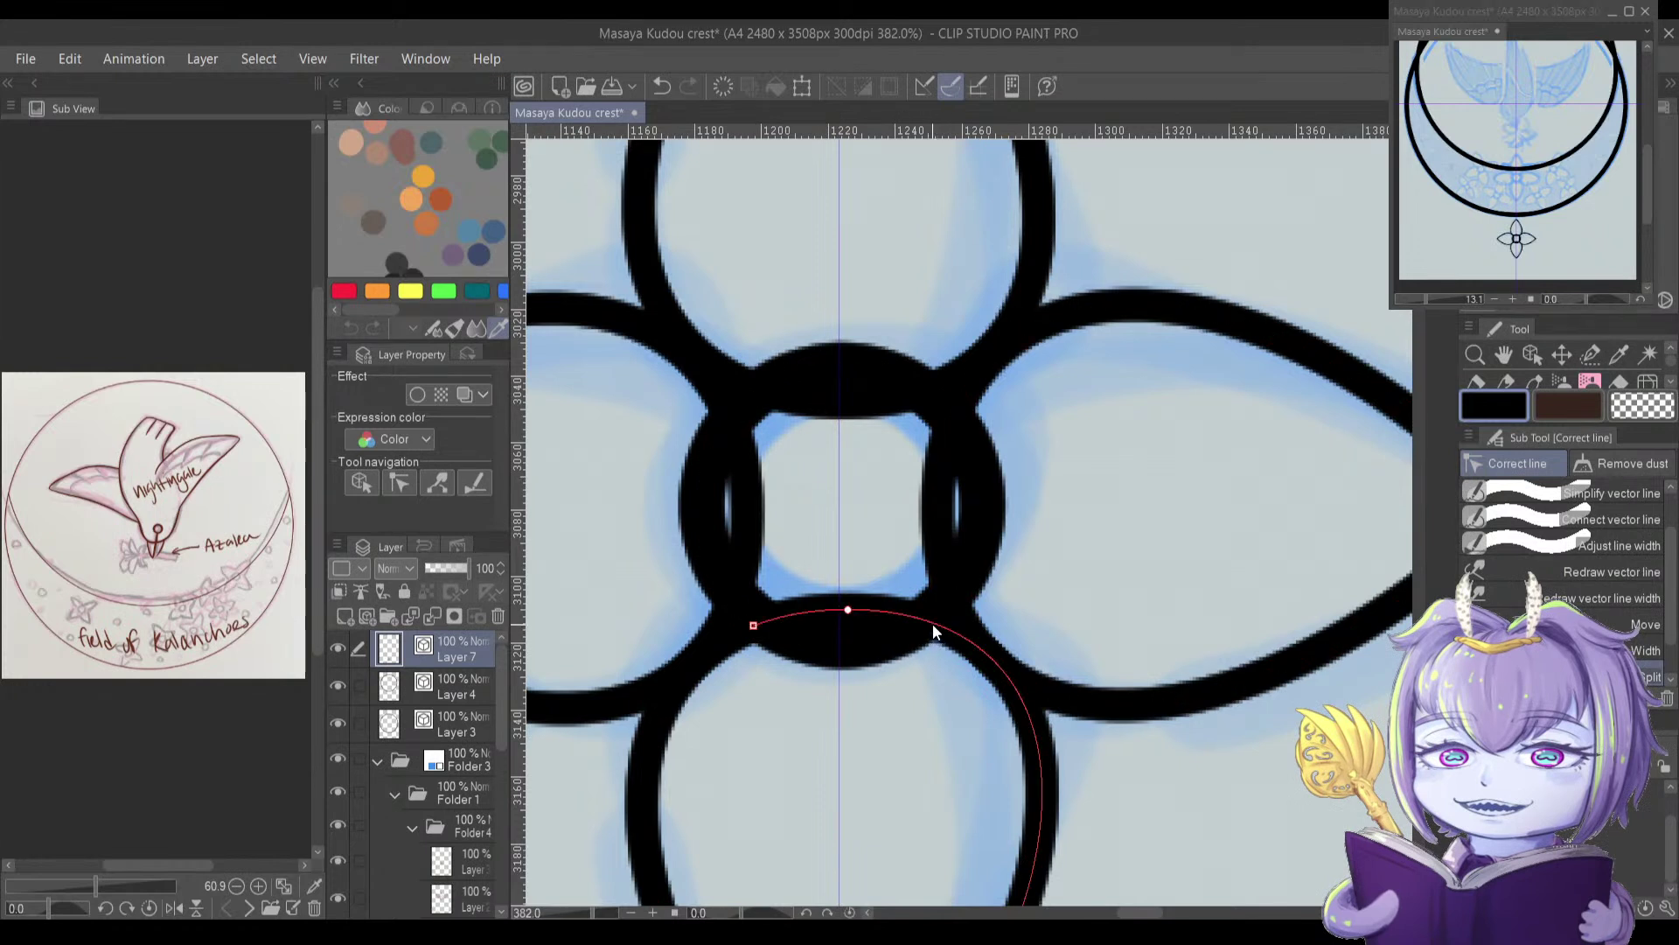
left_click(954, 602)
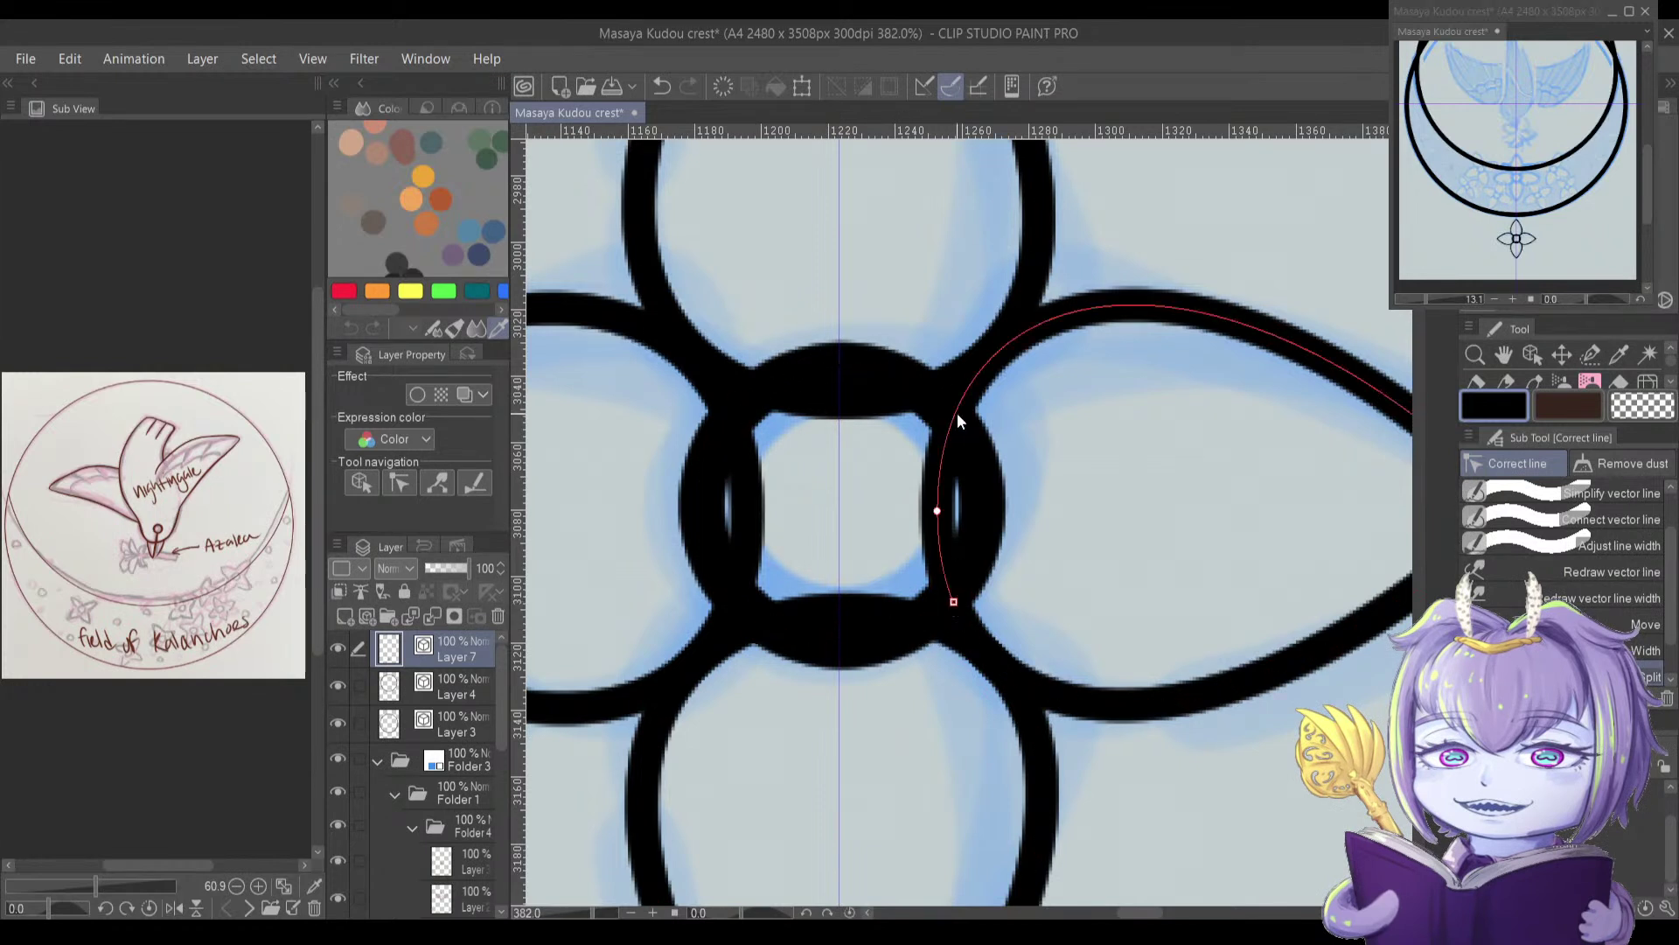
left_click(927, 390)
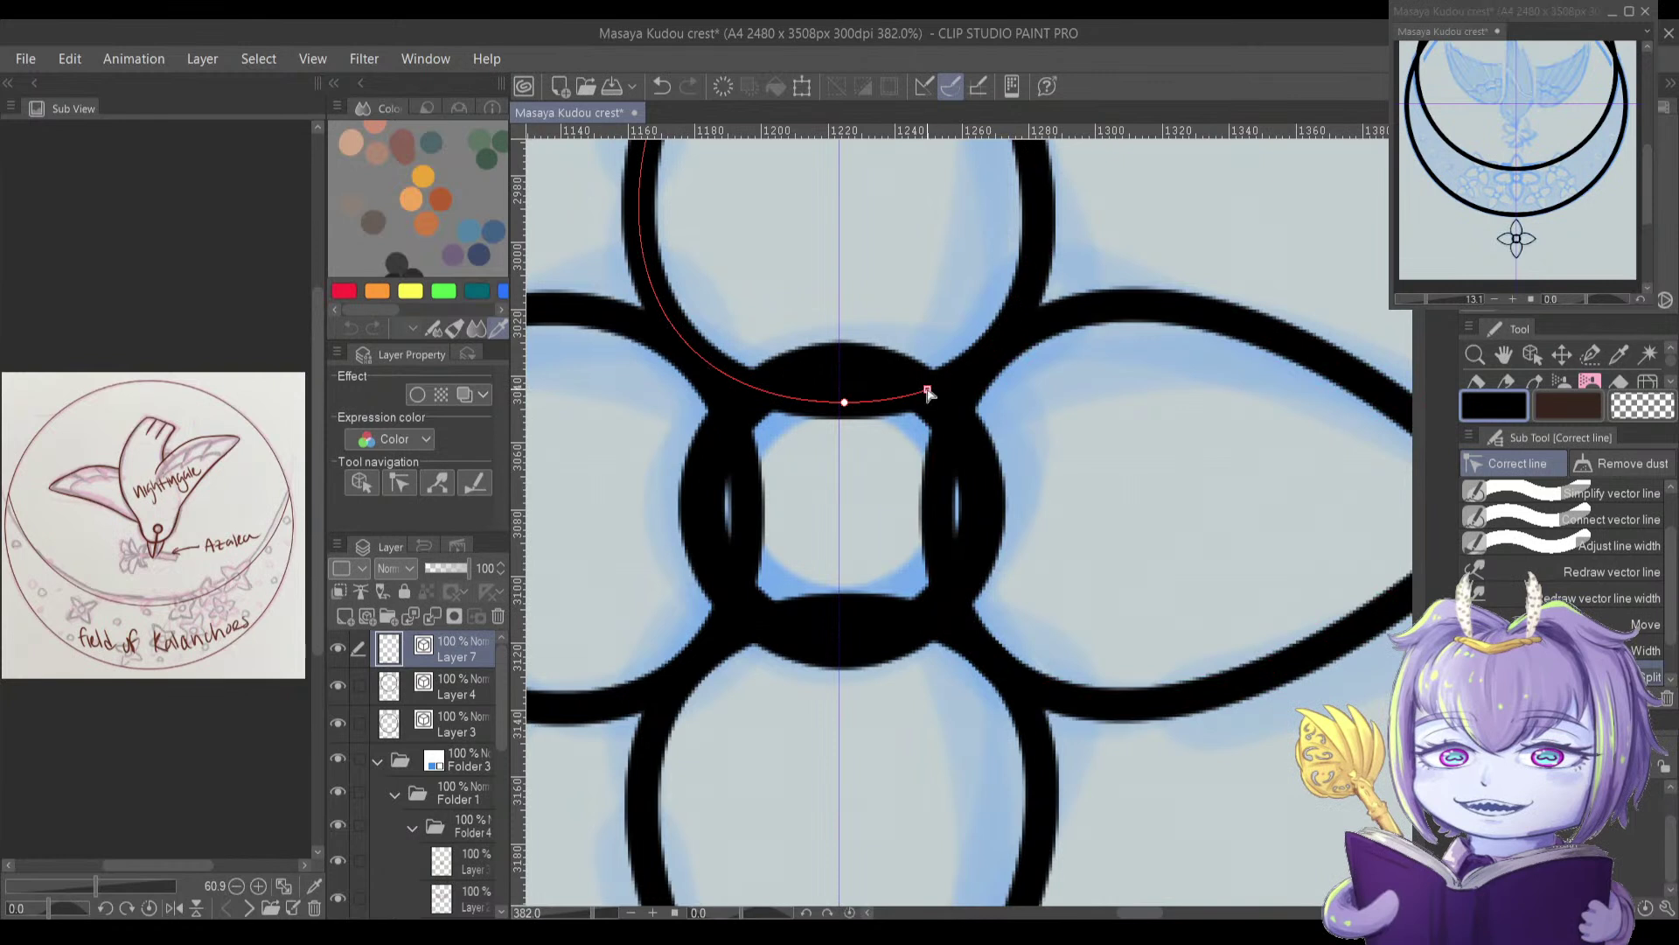
left_click(751, 388)
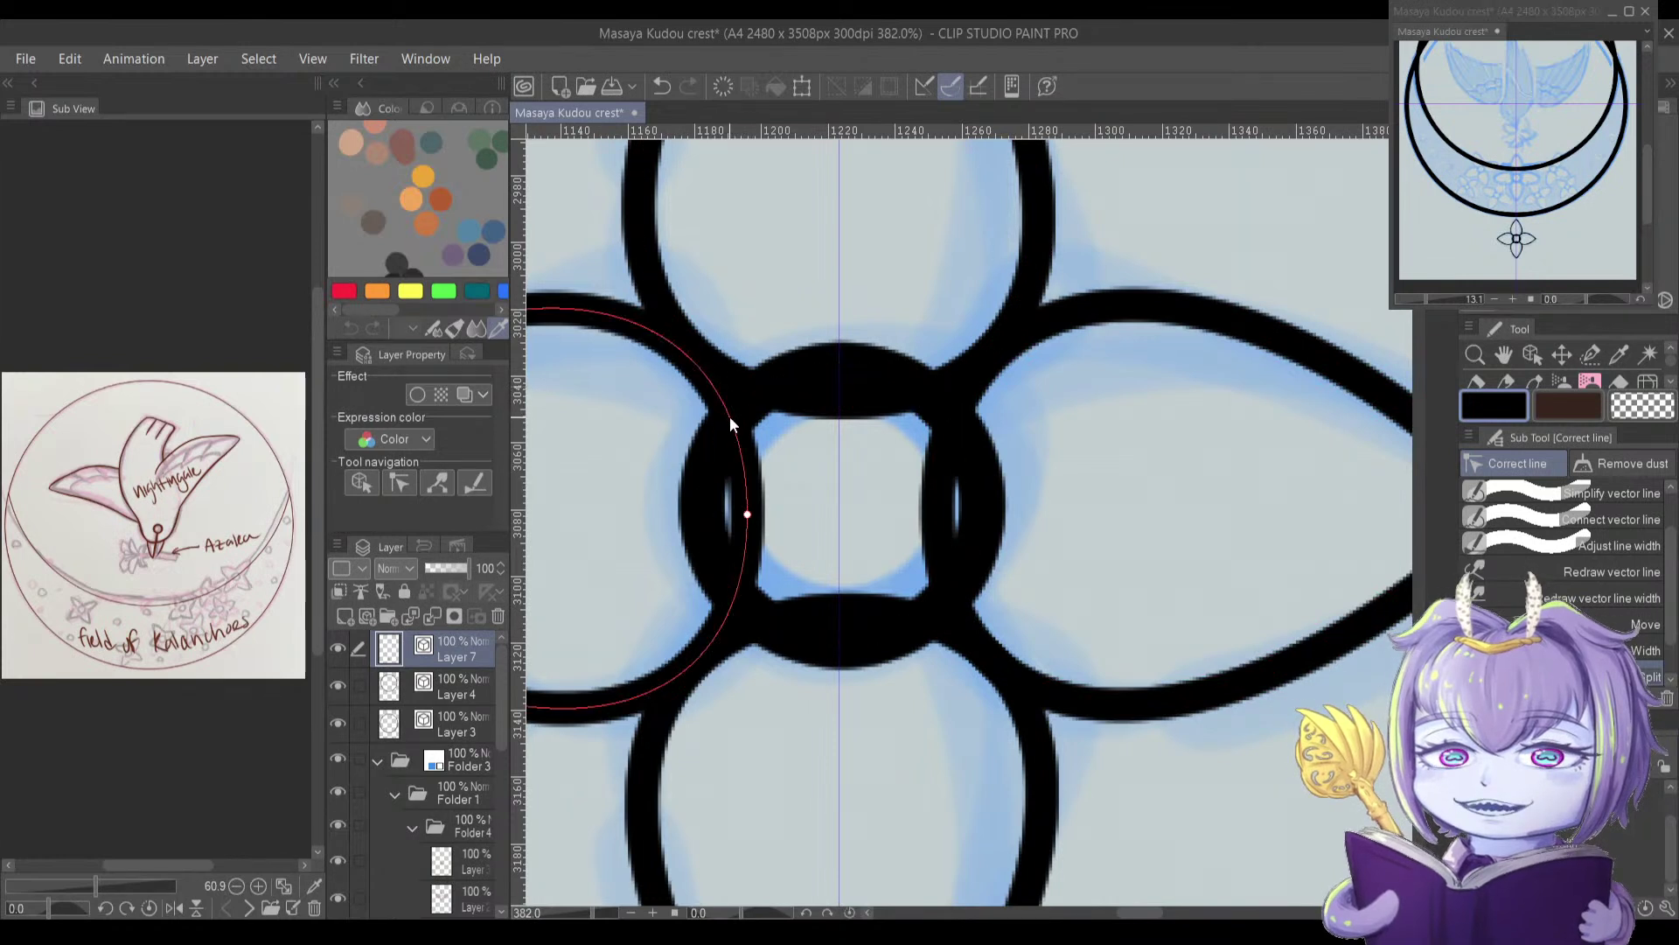
left_click(732, 606)
key("comma")
key("comma")
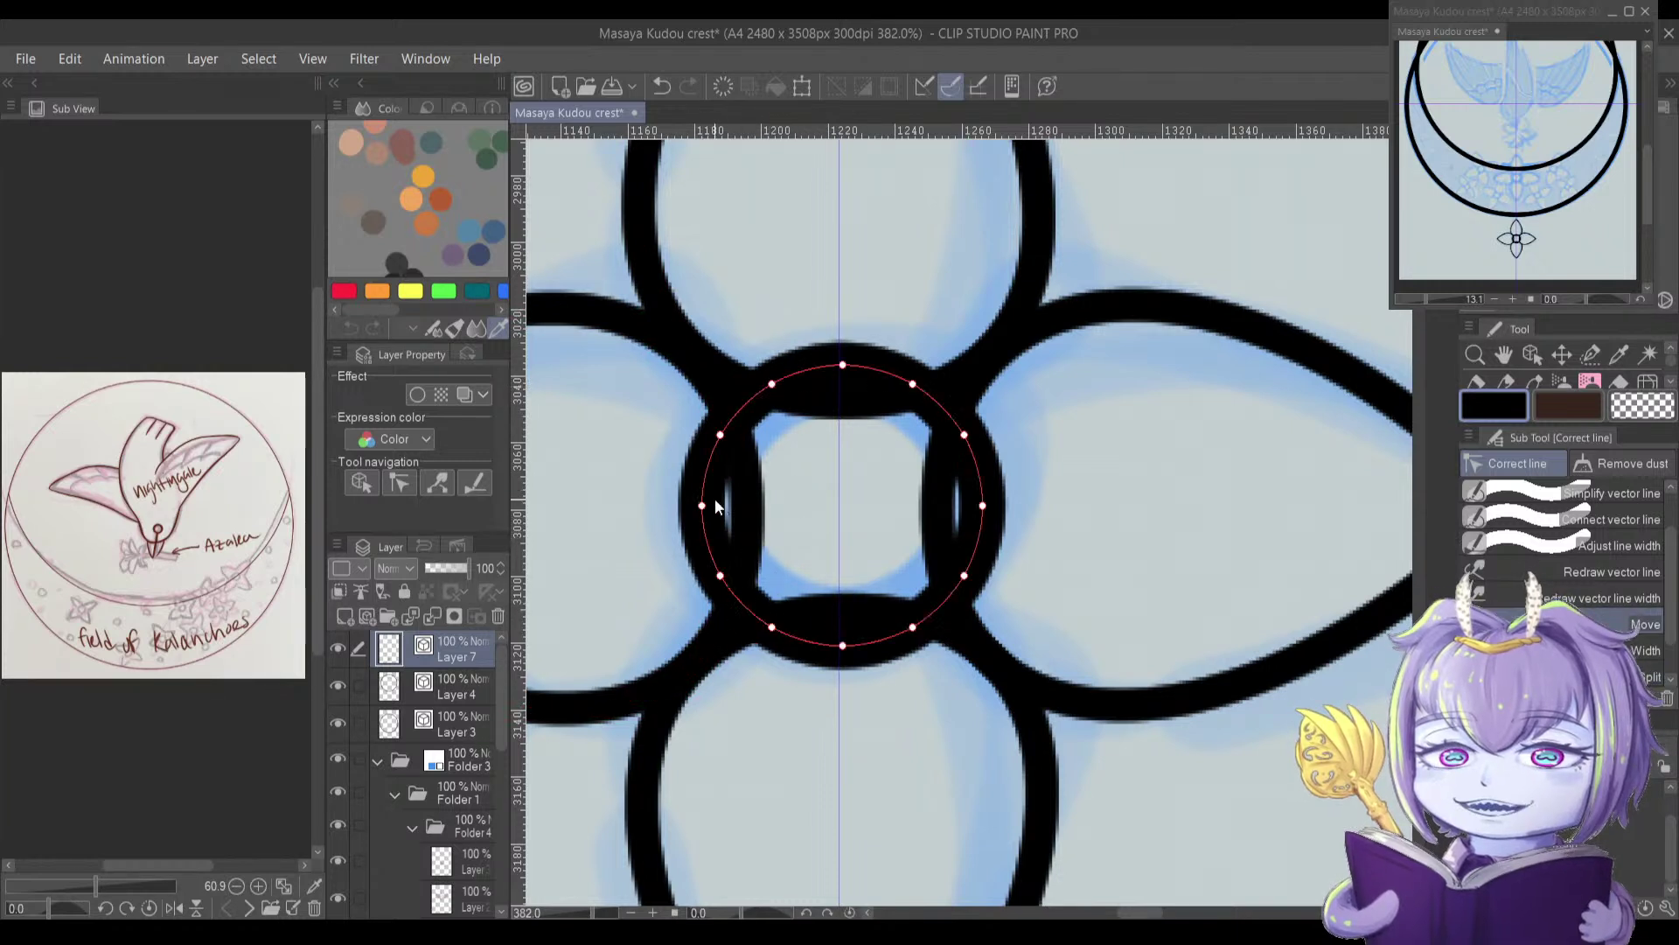
Step: Delete the four split petal segments inside the centre circle with the Object tool
key("o")
left_click(746, 500)
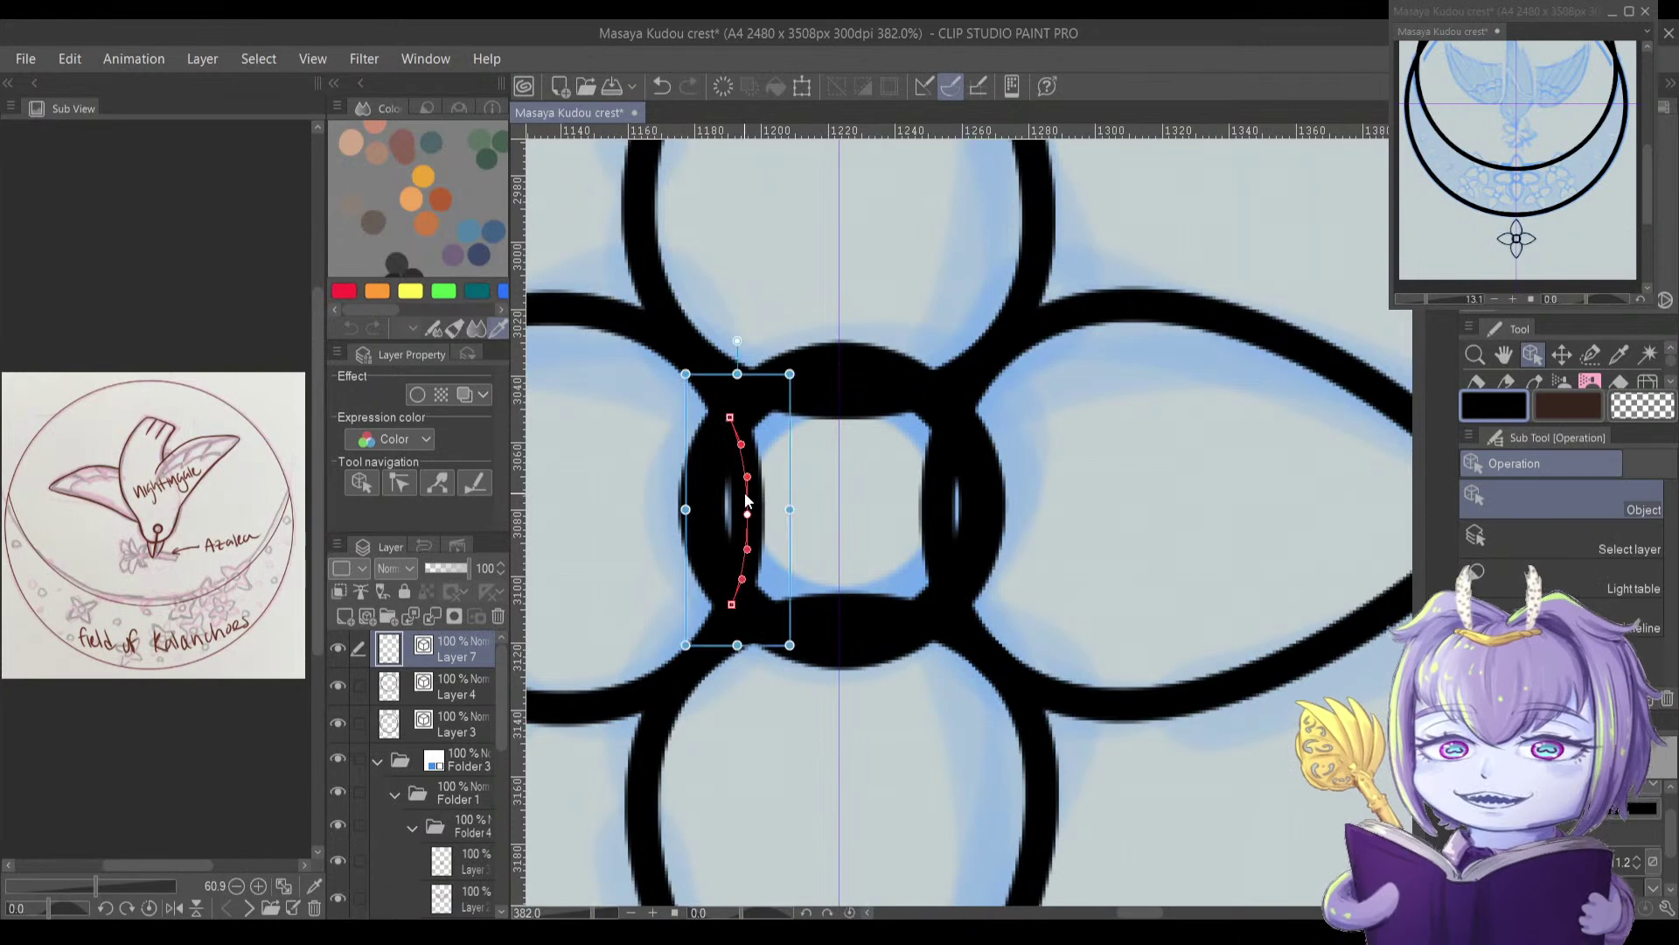
left_click(837, 400)
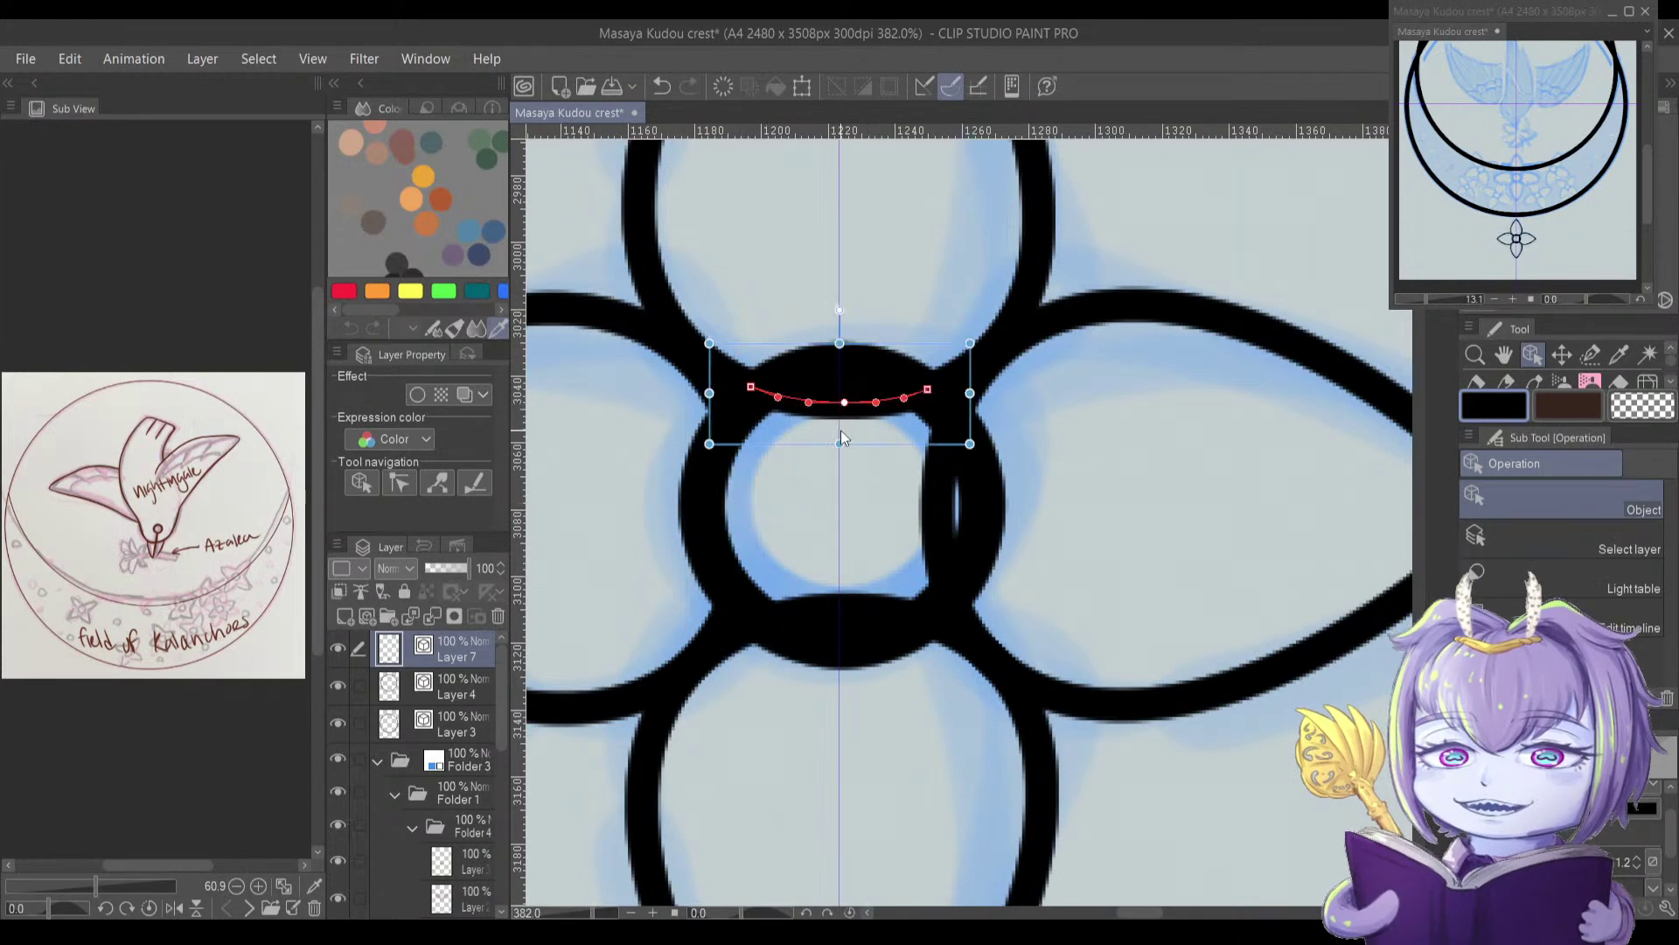
key("Delete")
left_click(953, 485)
key("Delete")
left_click(827, 605)
key("Delete")
Step: Rename the flower's vector layer with a name beginning "kalanchoe b" and duplicate that layer
scroll(800, 640, "down", 3)
scroll(790, 652, "down", 1)
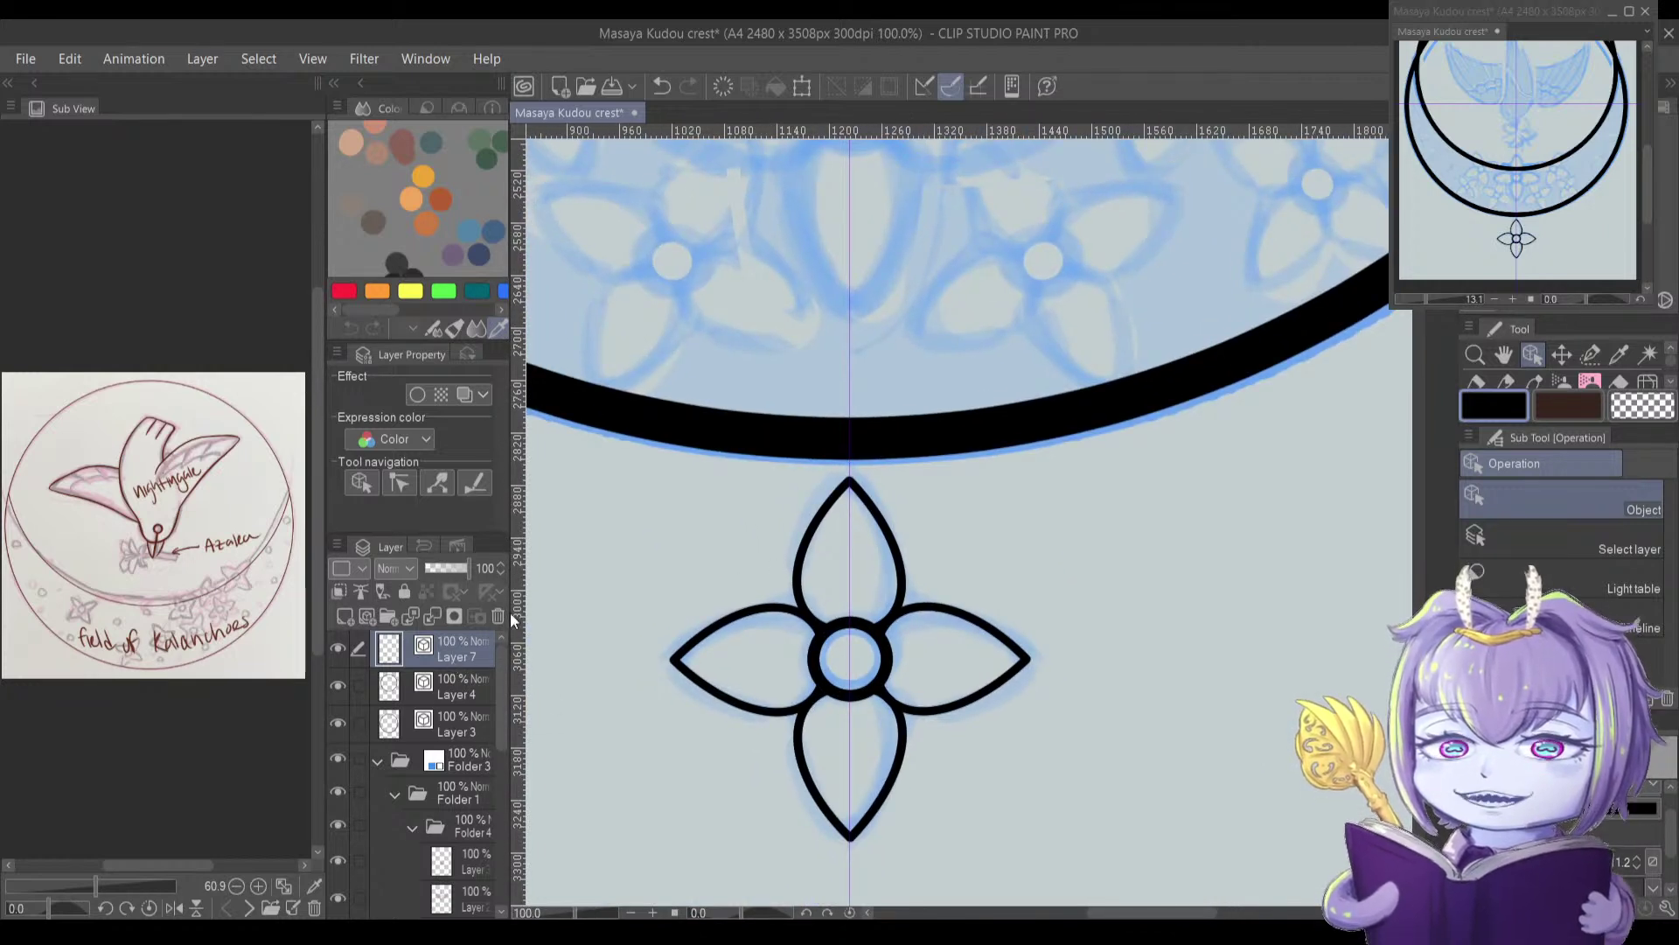
key("Return")
key("ctrl+a")
key("ctrl+v")
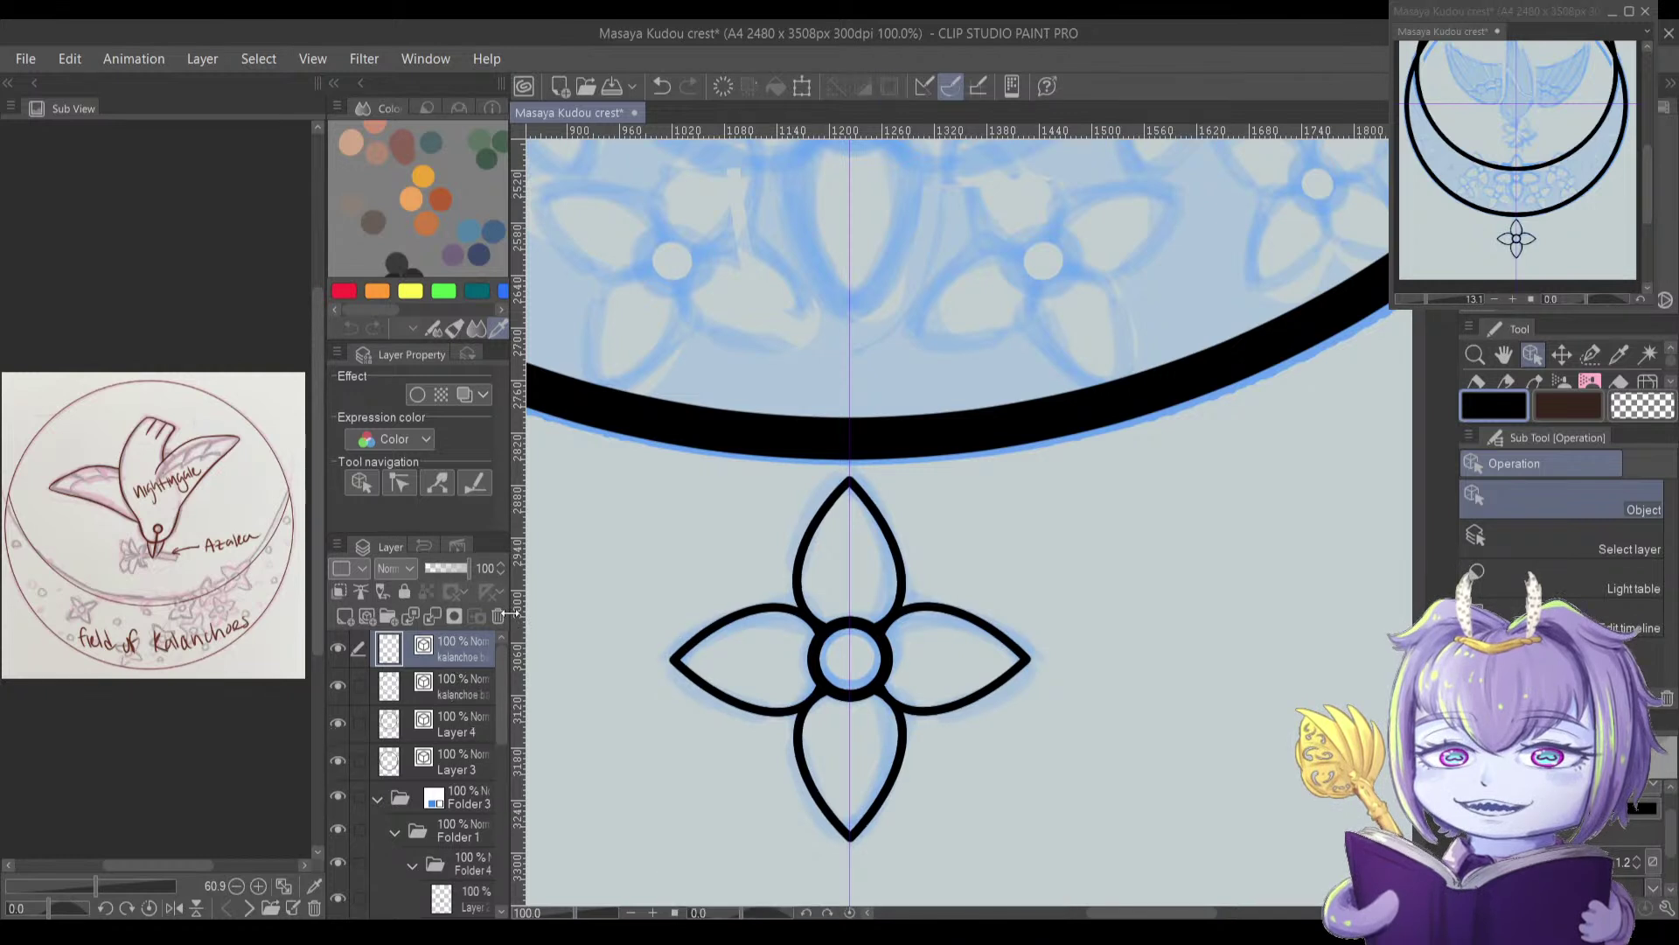
Step: Move the duplicated flower up into the crescent over the central sketched flower, centred on the vertical guide
left_click_drag(869, 493, 866, 538)
key("ctrl+t")
scroll(857, 272, "down", 2)
scroll(866, 292, "down", 1)
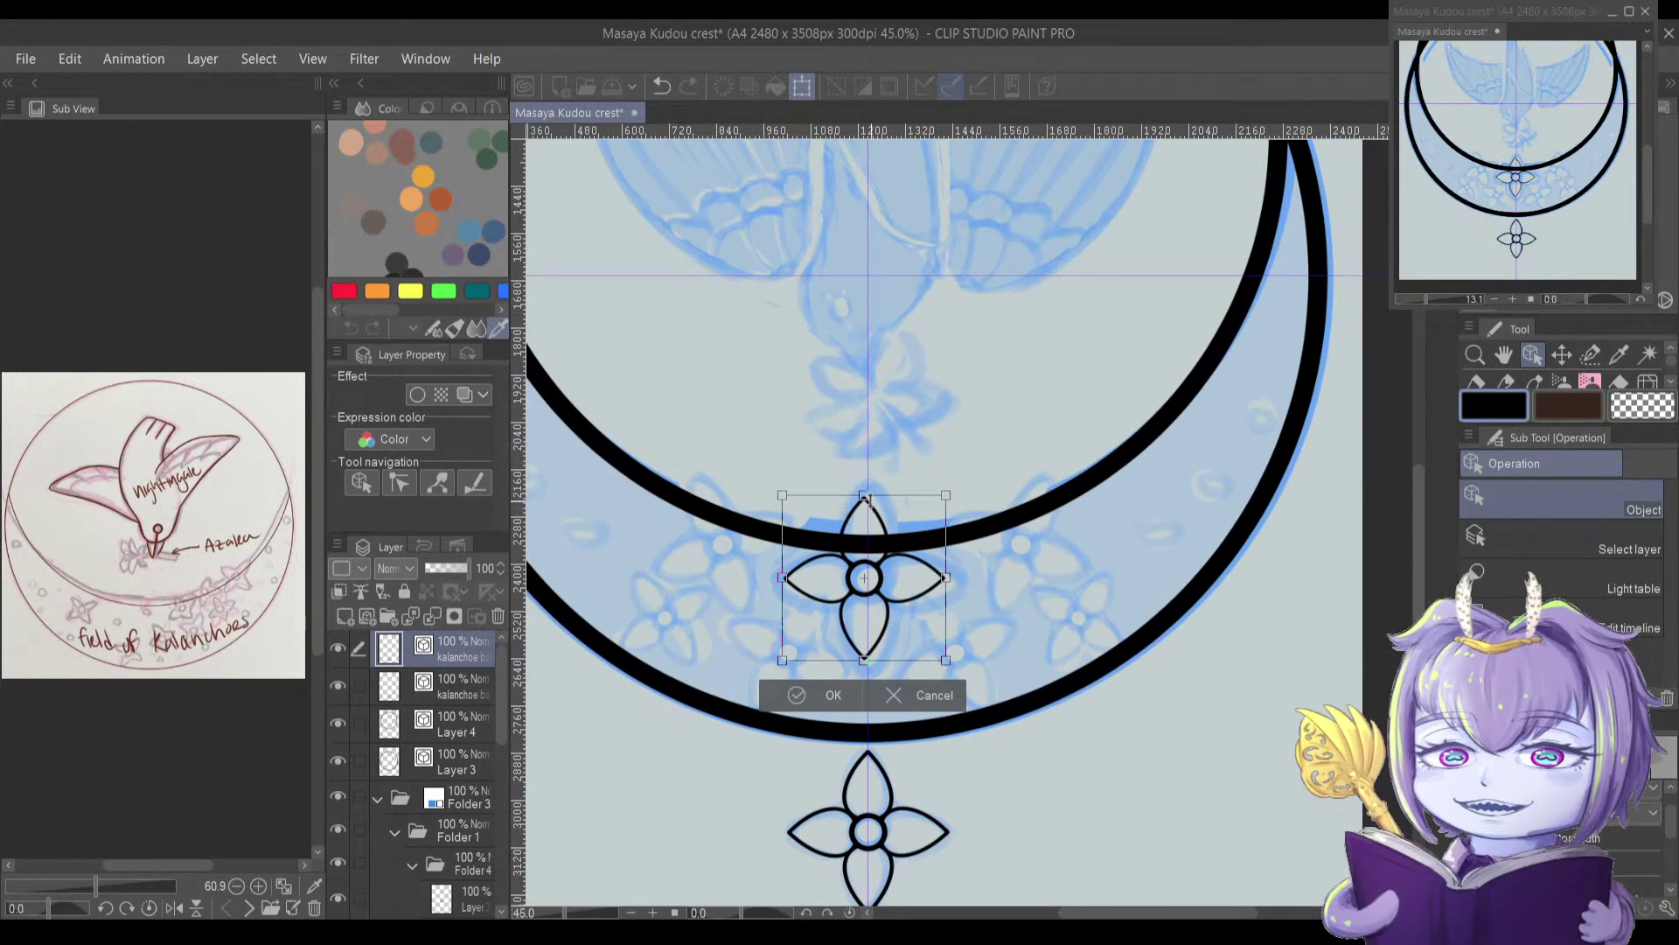
left_click_drag(879, 539, 885, 543)
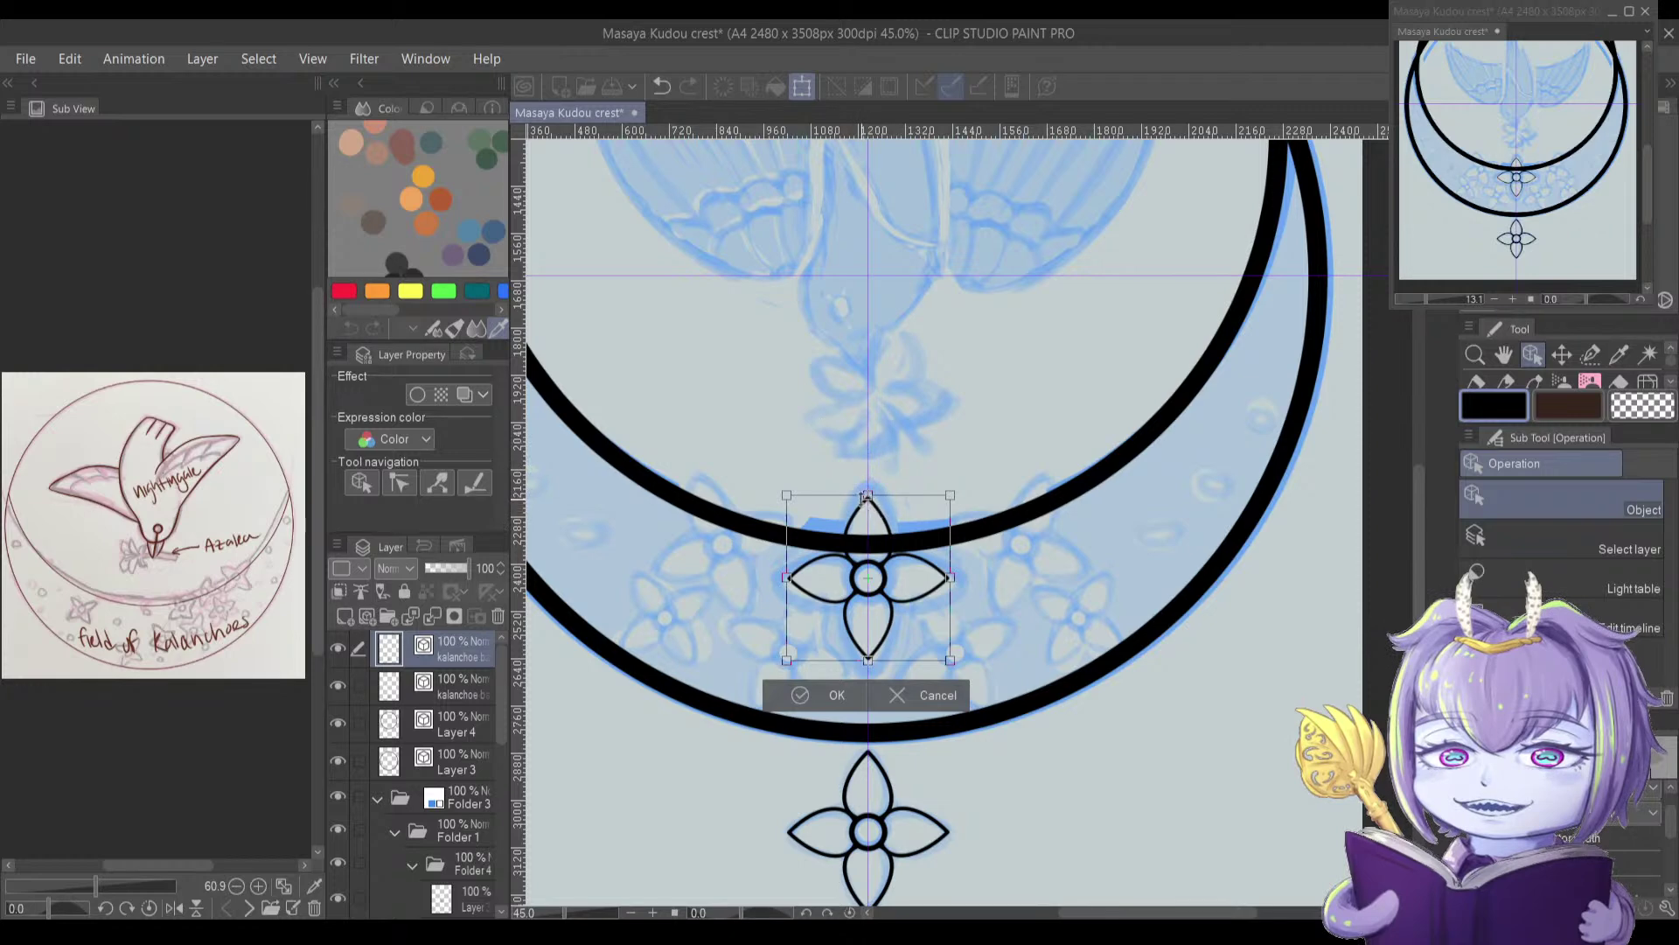
Step: Enlarge the flower copy slightly to fit the central sketched flower and apply the transformation
scroll(866, 496, "up", 4)
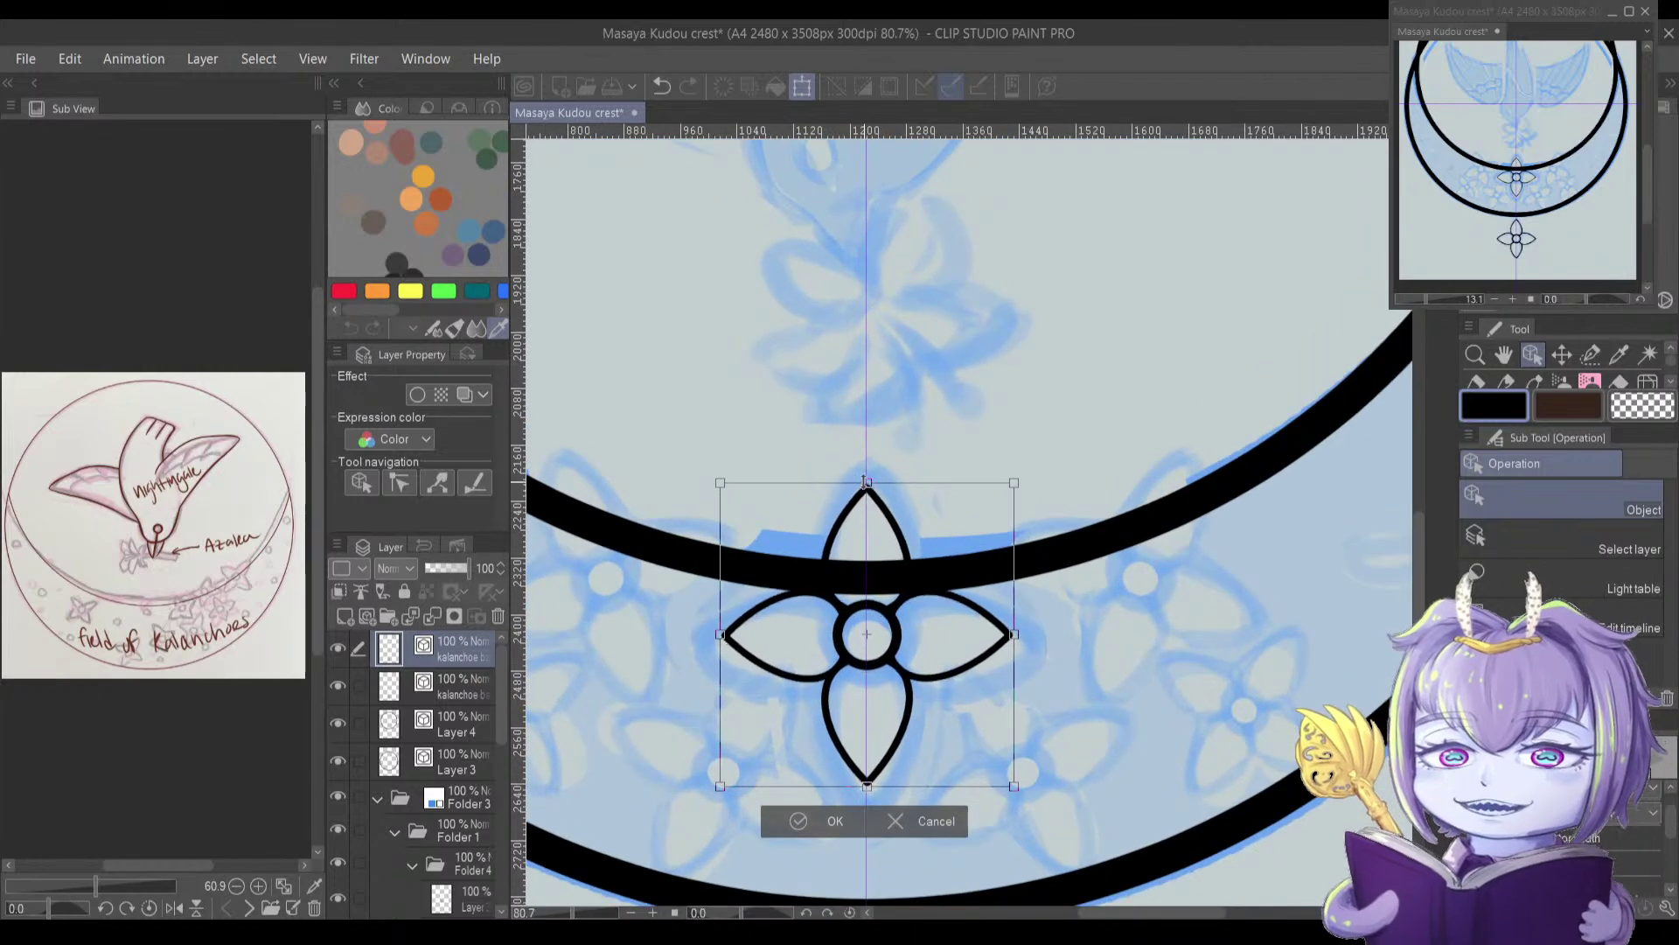
key("ctrl+z")
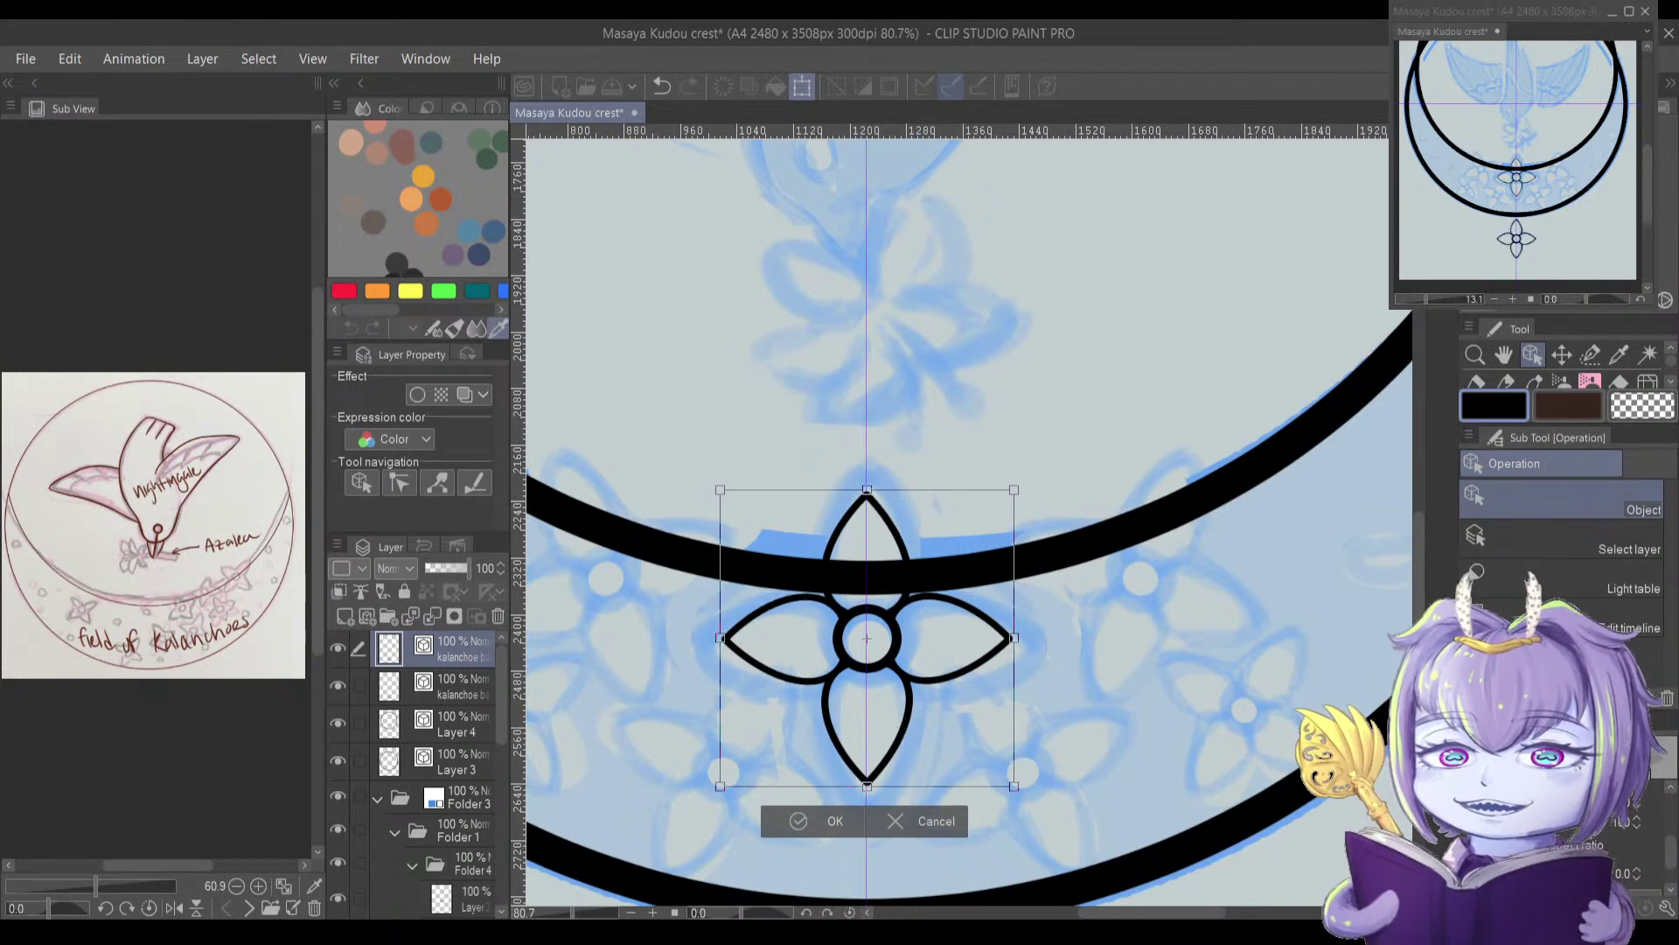
left_click_drag(867, 486, 865, 526)
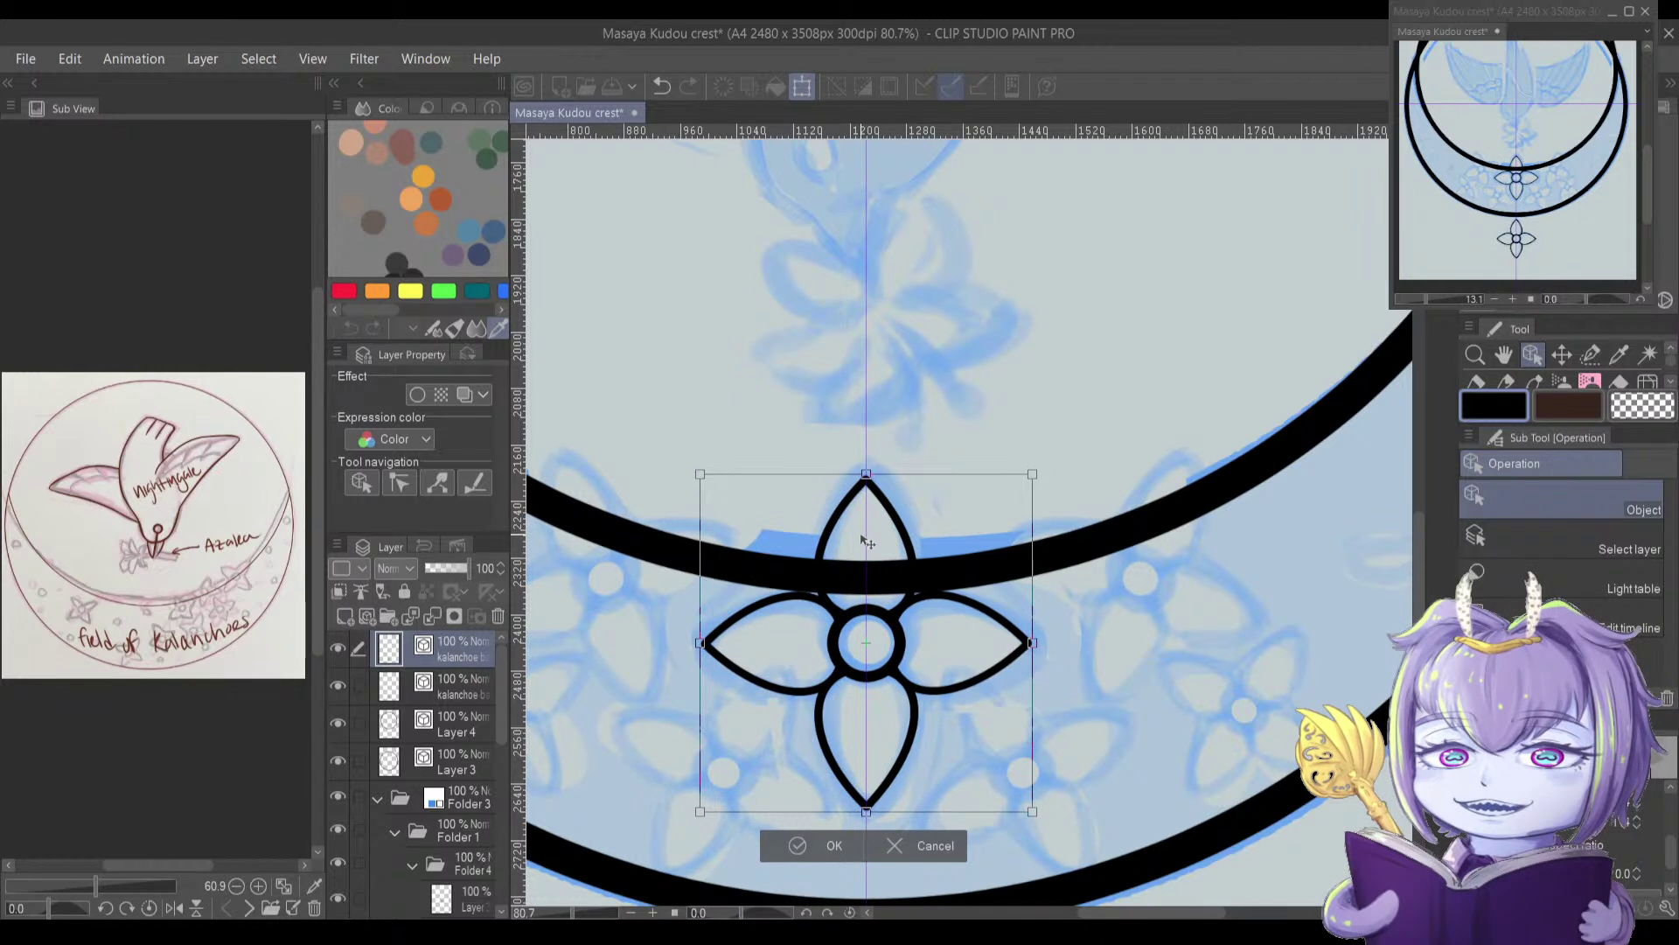
key("Return")
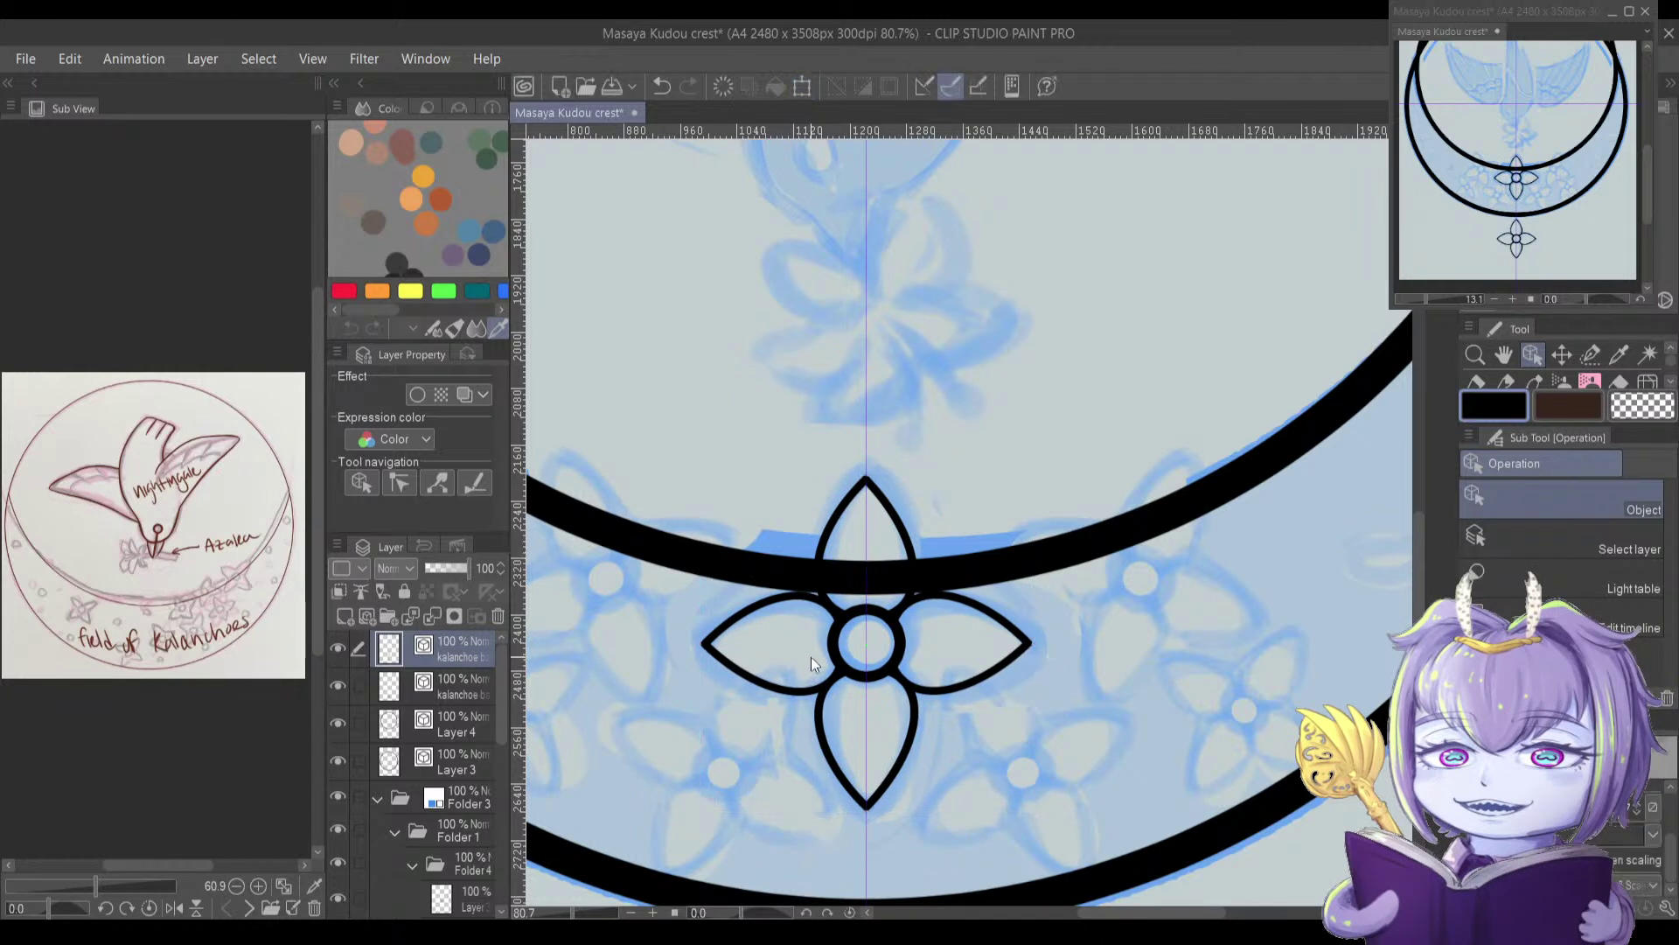
Step: Transform another flower copy to 69% scale, rotated about 30 degrees, over the sketched flower below and left of the central one
key("ctrl+t")
left_click_drag(915, 698, 986, 623)
left_click_drag(883, 537, 754, 653)
mouse_move(860, 472)
left_mouse_down()
mouse_move(887, 480)
mouse_move(865, 573)
mouse_move(821, 634)
left_mouse_up()
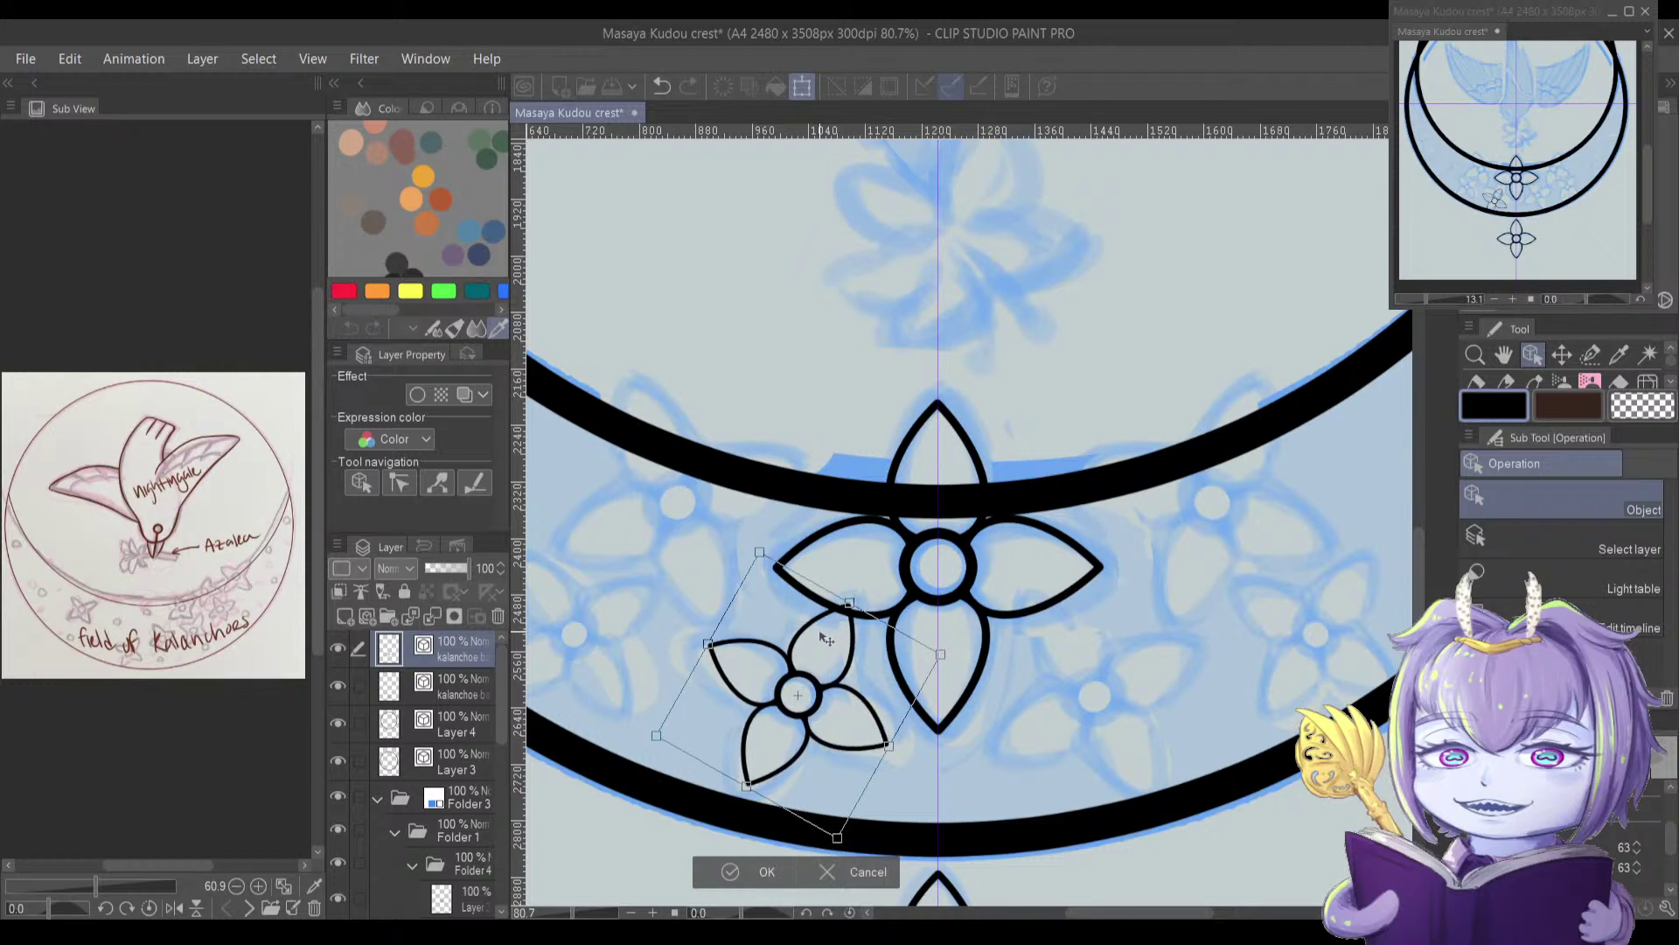
left_click_drag(705, 641, 760, 649)
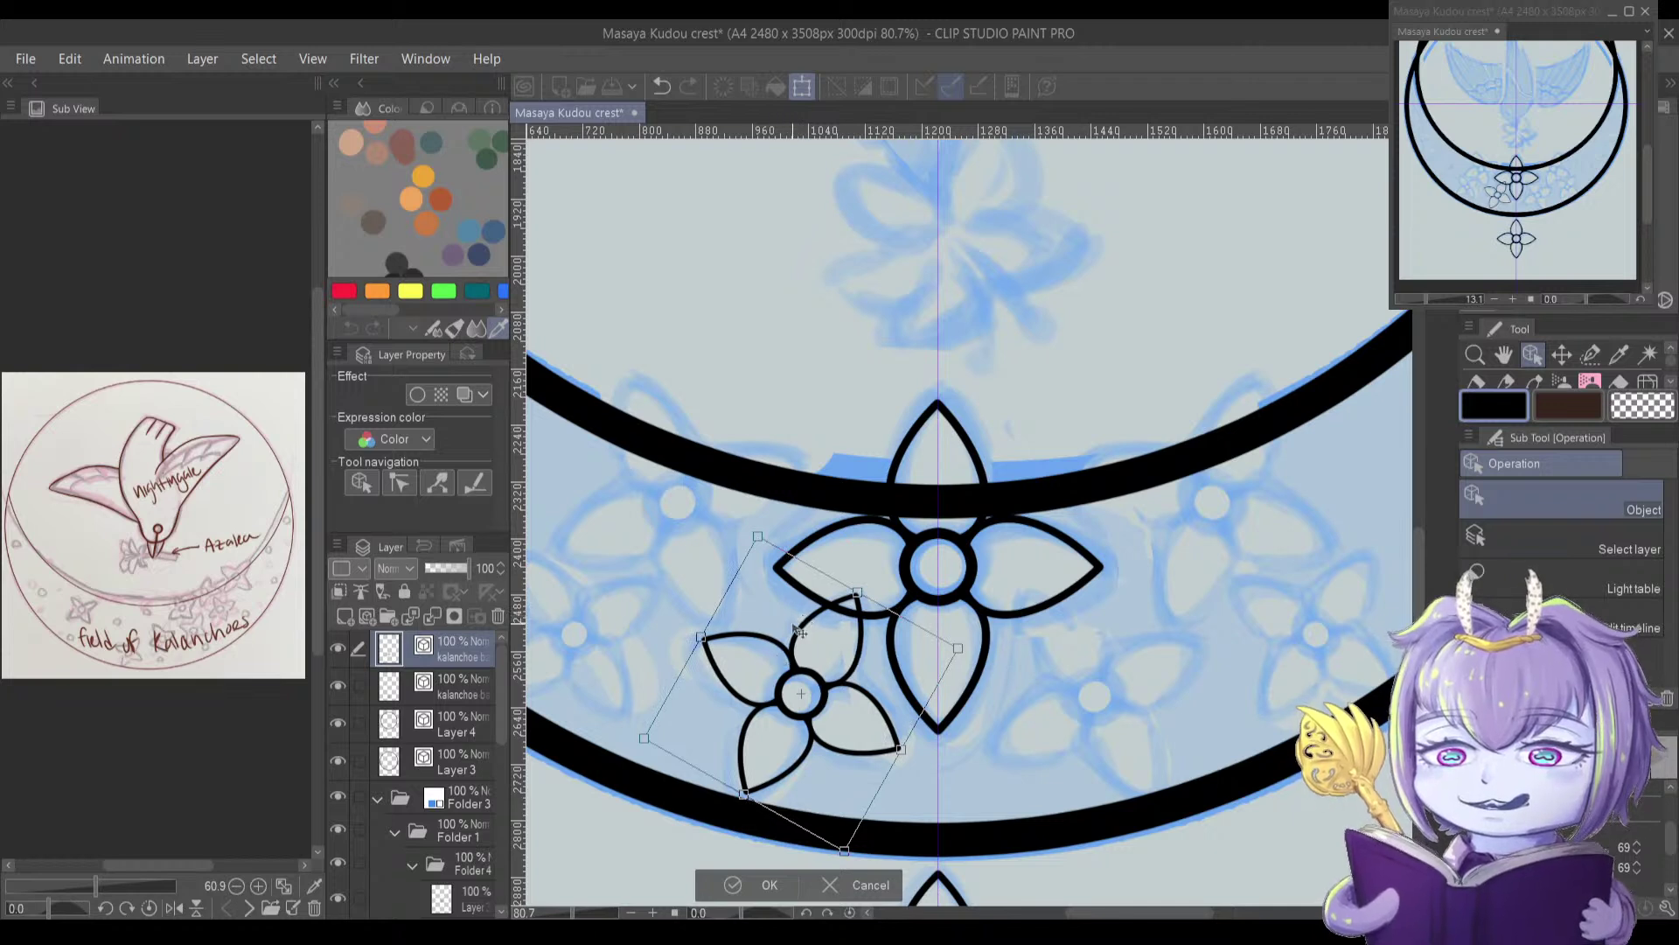
key("Return")
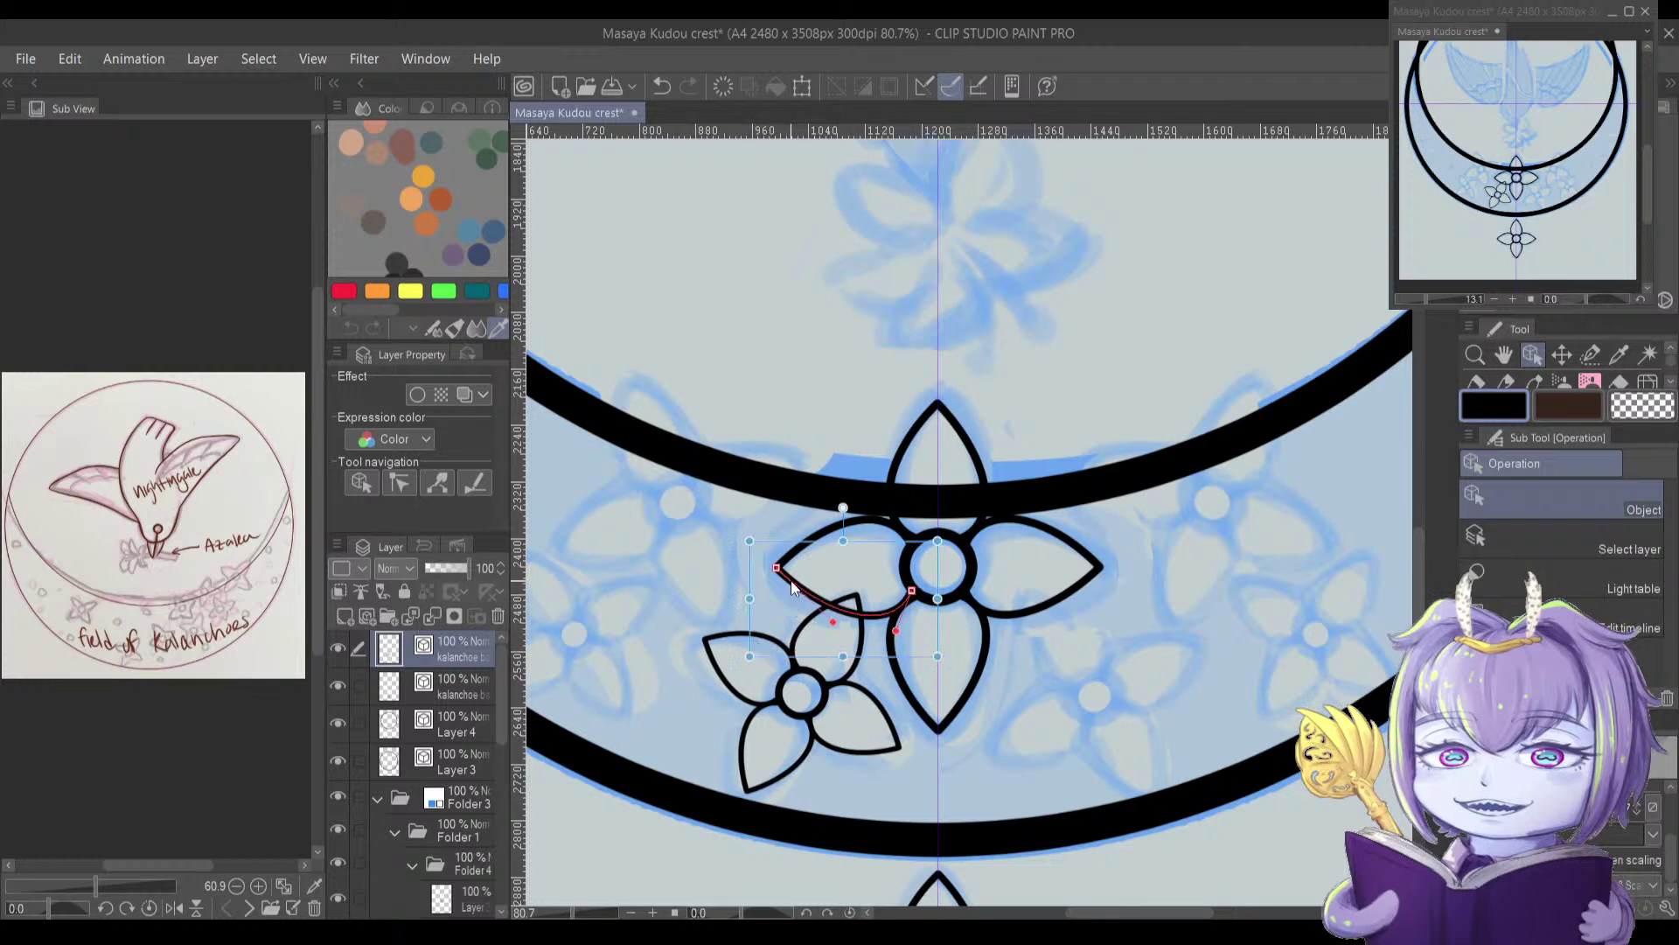
Step: Check which layers hold the placed flowers and paste another flower copy above the topmost kalanchoe layer
left_click(670, 581)
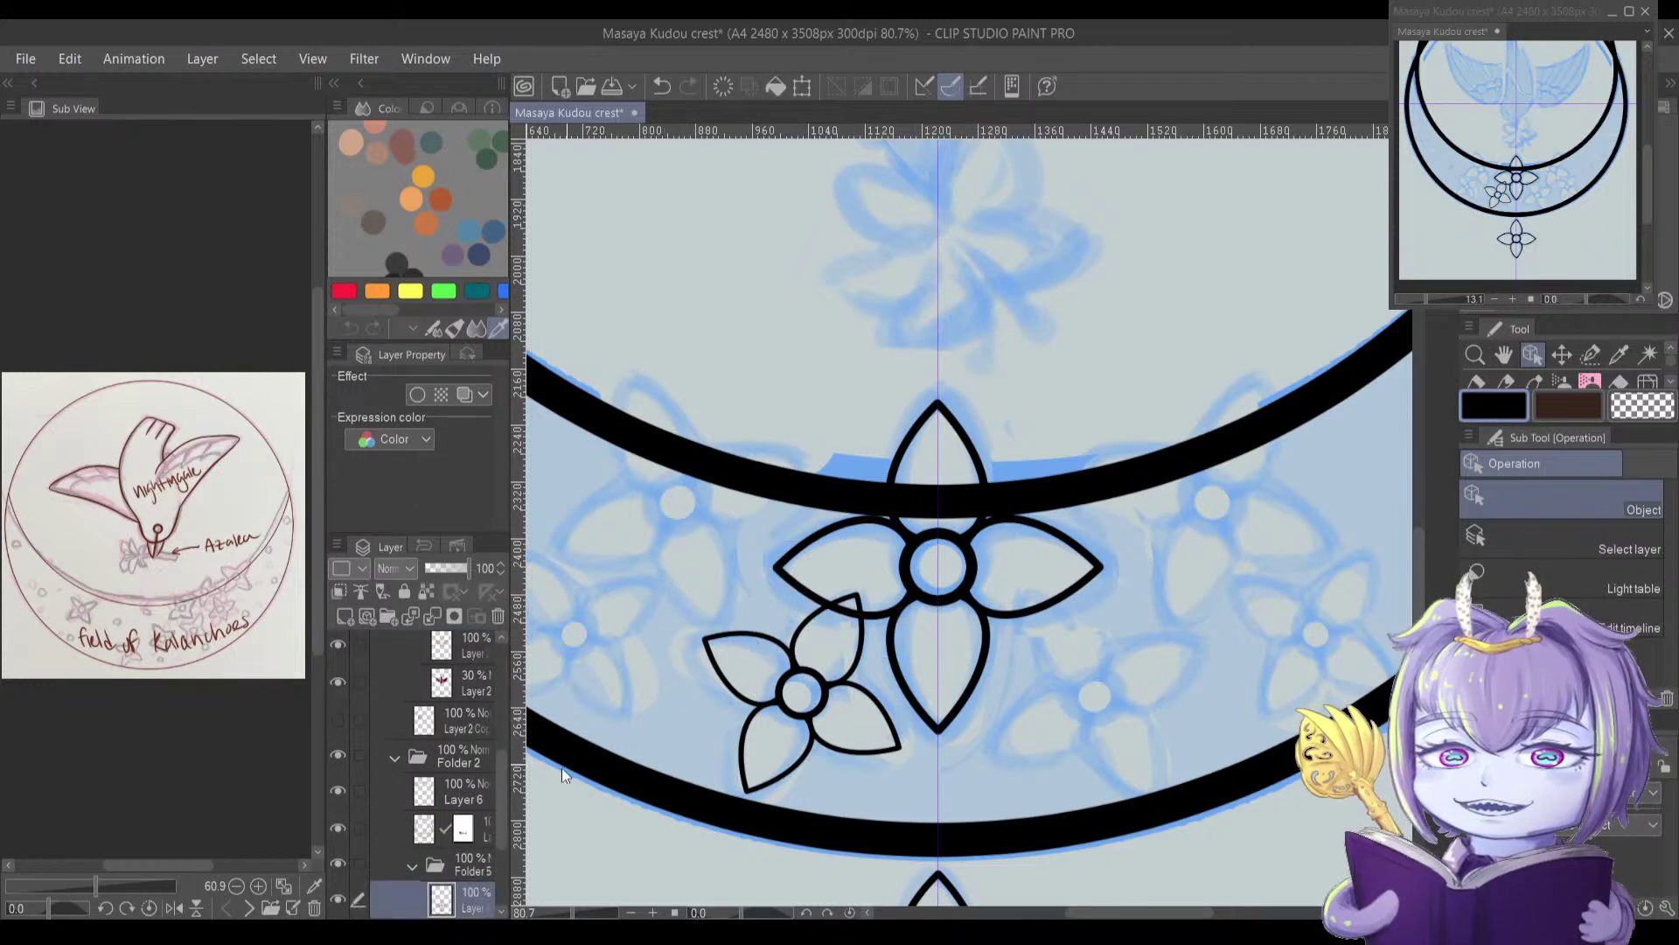
left_click(756, 643)
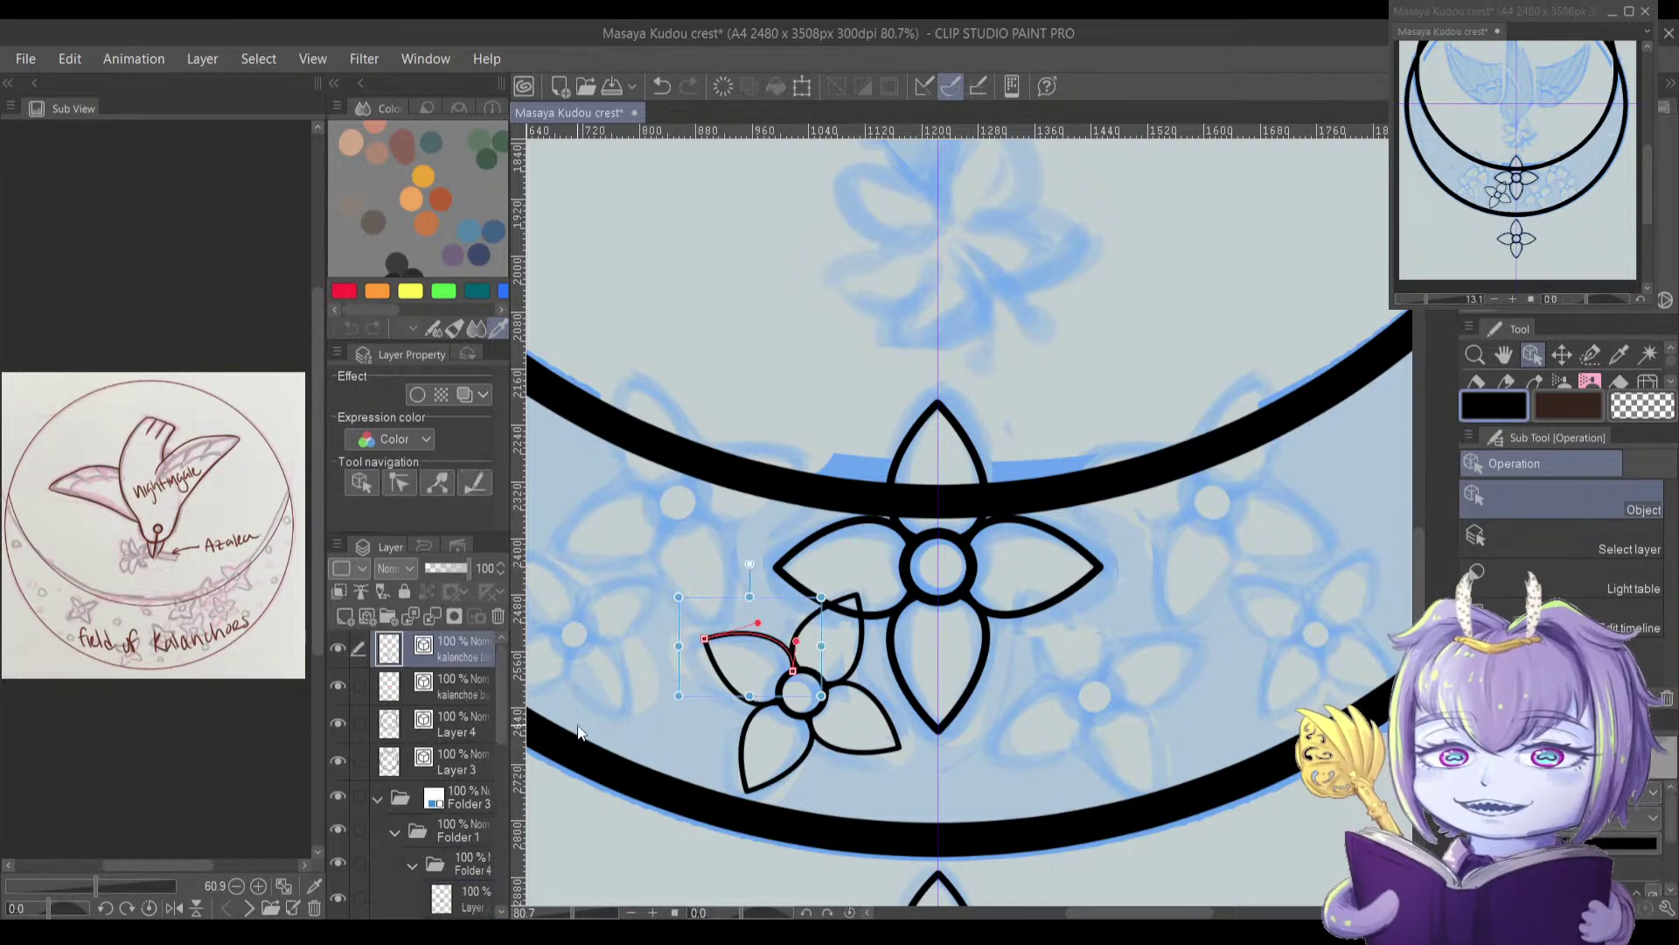
left_click(459, 686)
left_click(453, 656)
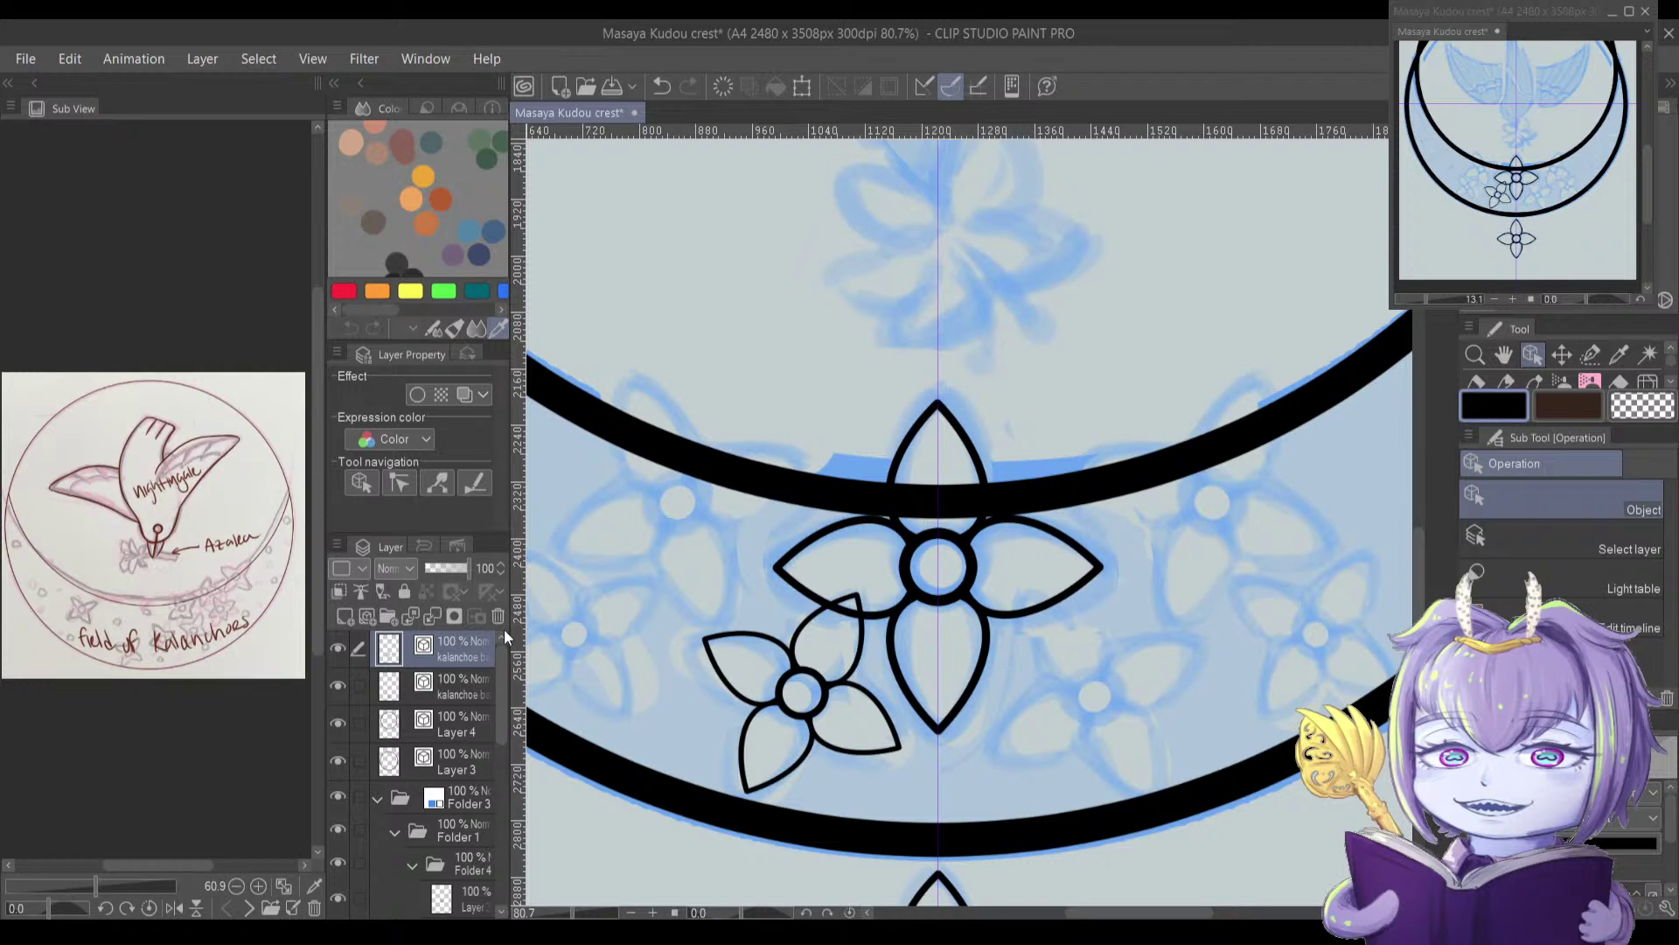
key("ctrl+v")
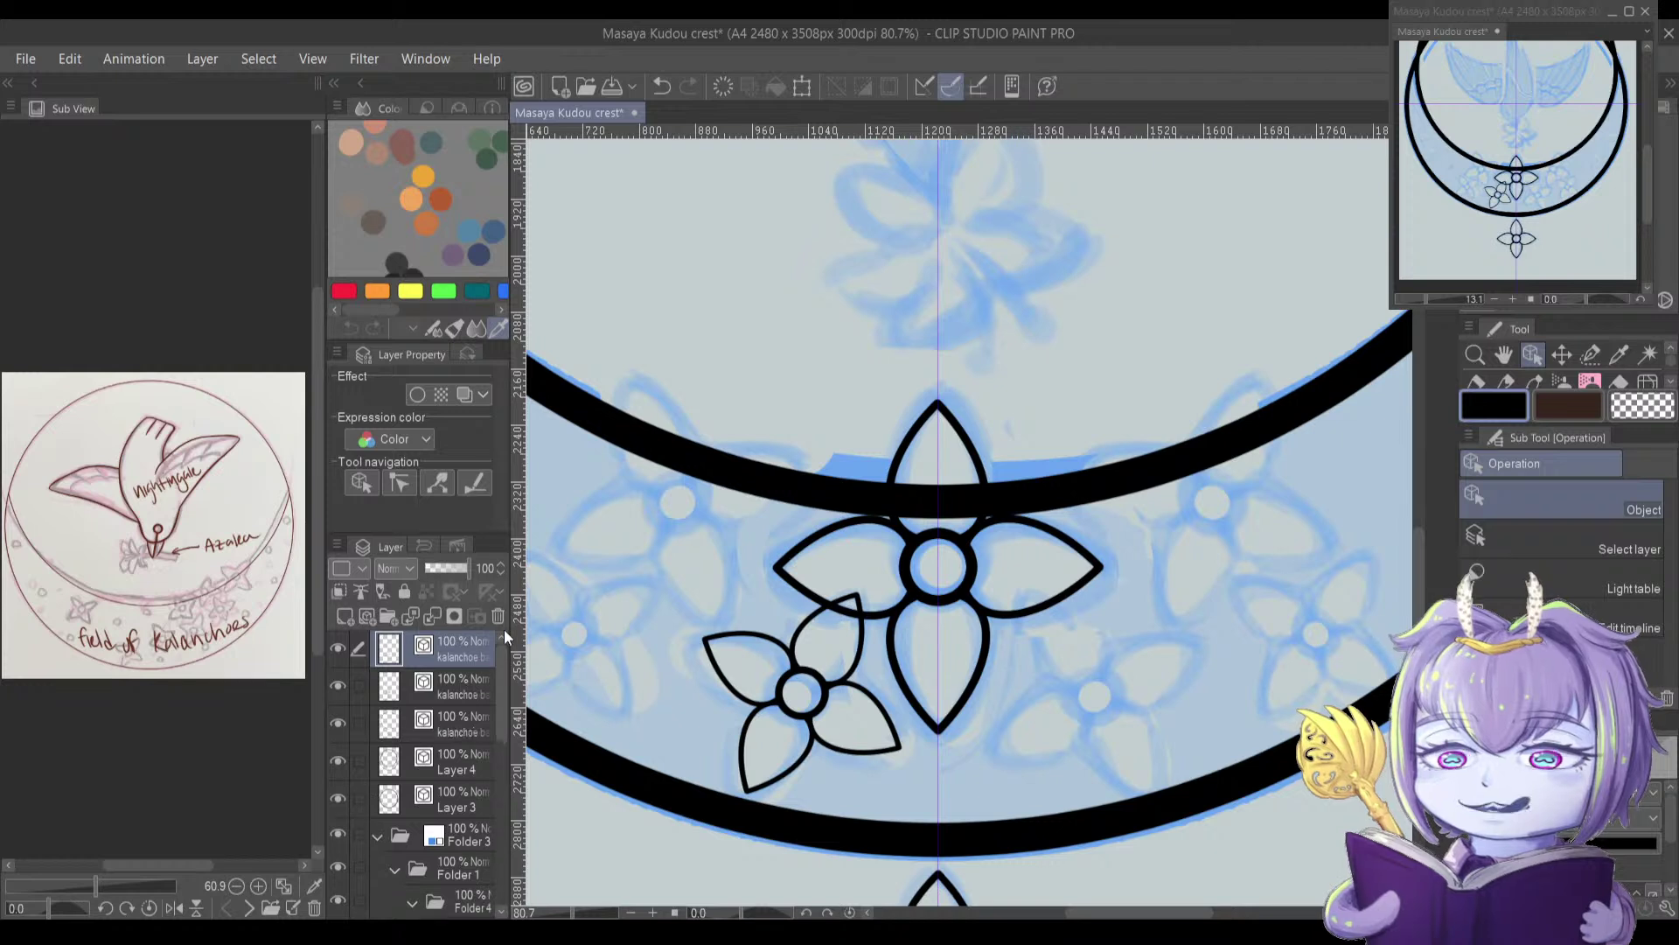
Step: Transform the pasted flower, slightly reduced and rotated about 20 degrees counterclockwise, over the upper sketched flower left of the central one
key("ctrl+t")
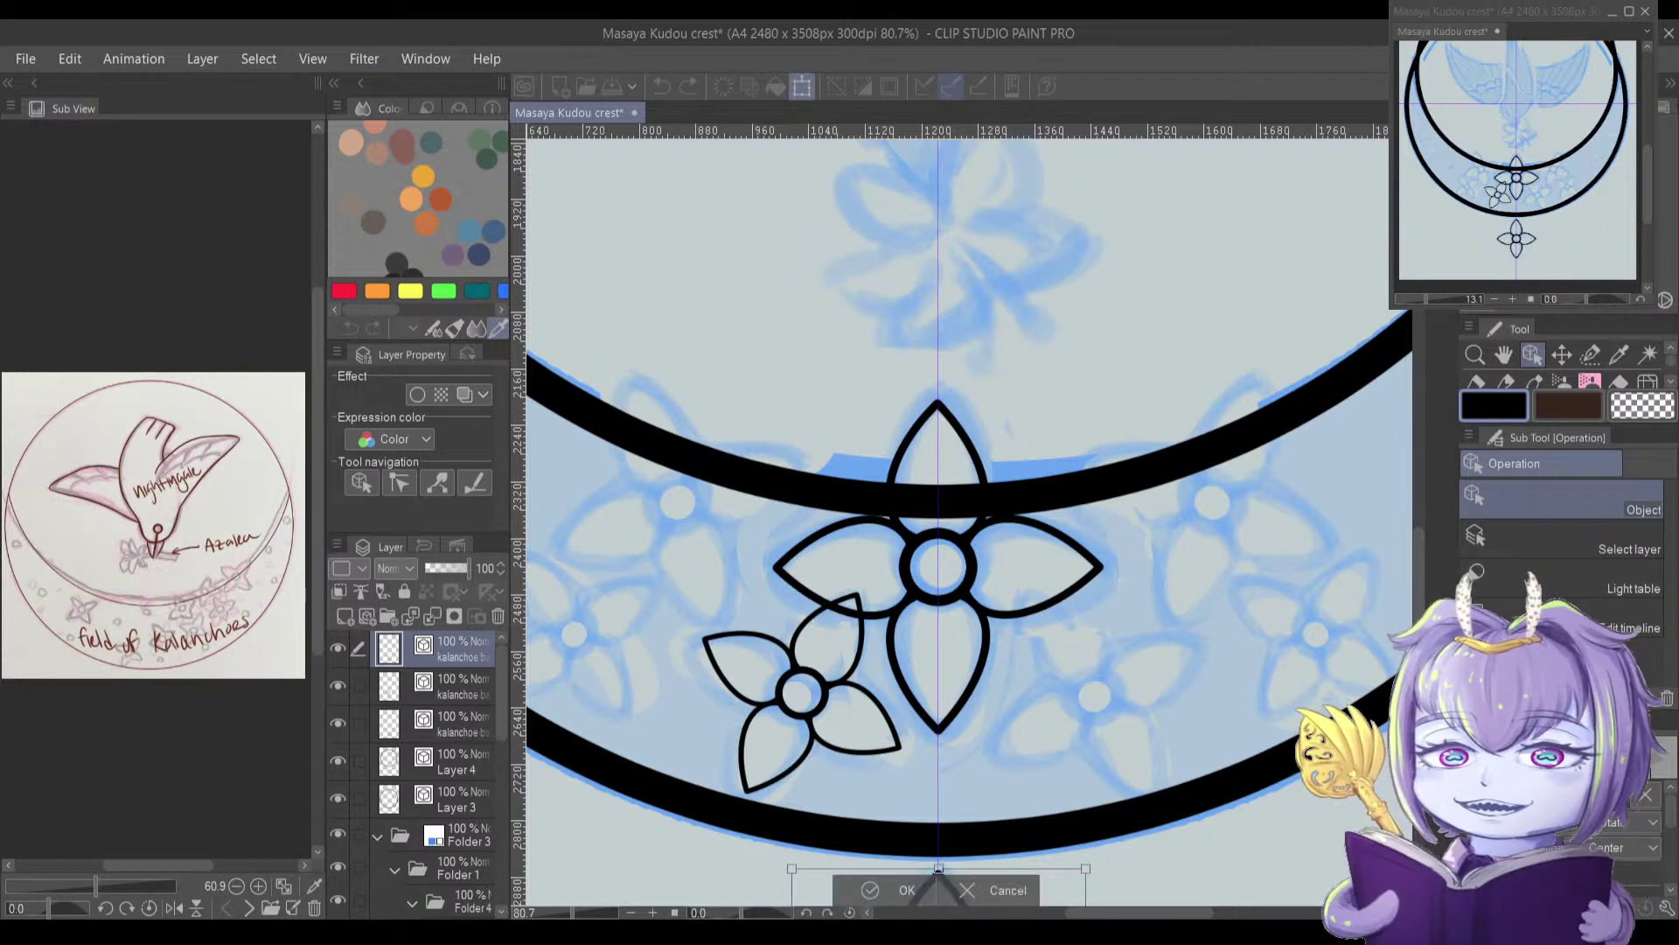
left_click_drag(1425, 540, 1425, 579)
left_click_drag(911, 753, 674, 300)
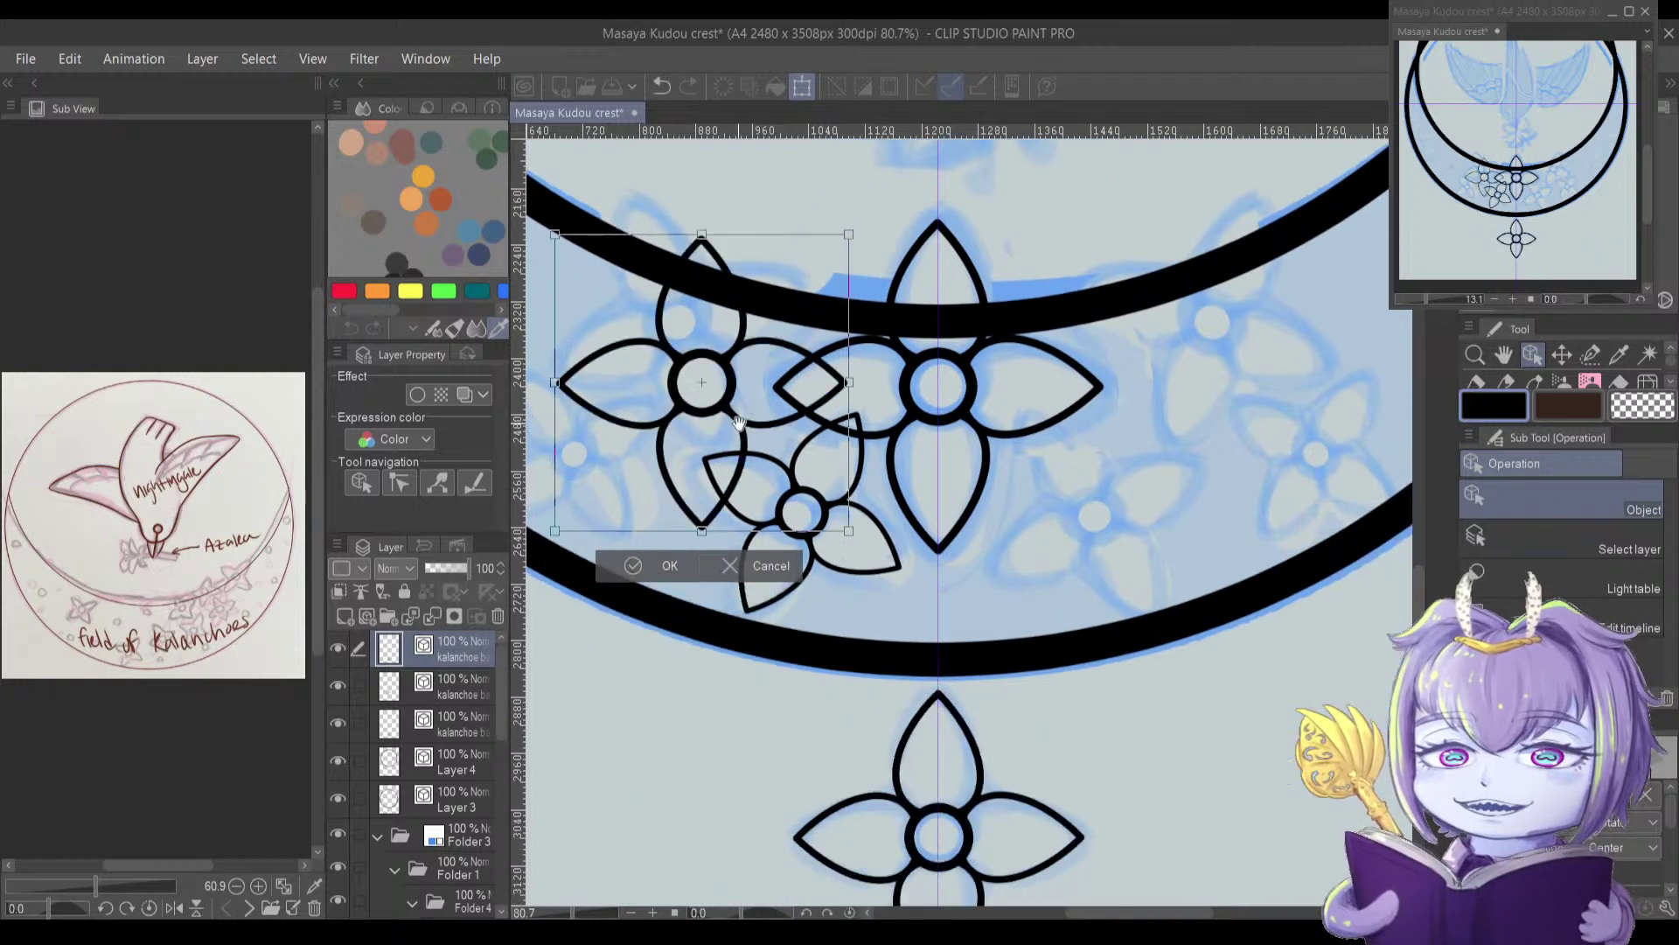
left_click_drag(743, 432, 841, 599)
left_click_drag(681, 325, 611, 380)
left_click_drag(760, 560, 746, 396)
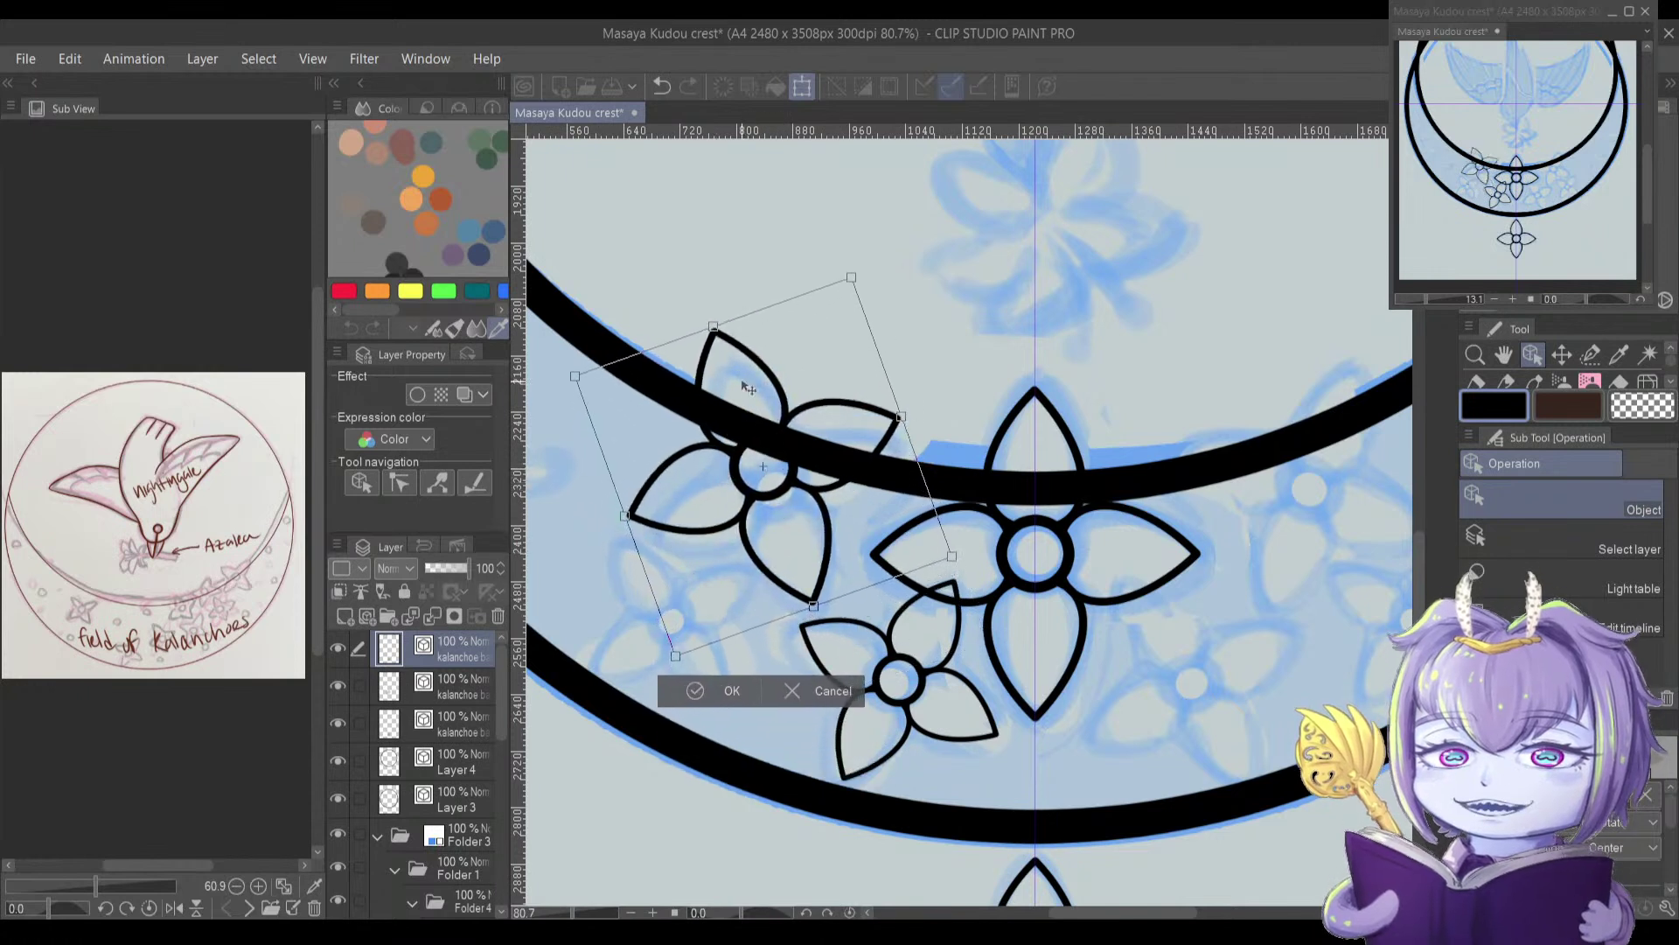
left_click_drag(710, 326, 732, 383)
left_click_drag(813, 511, 860, 501)
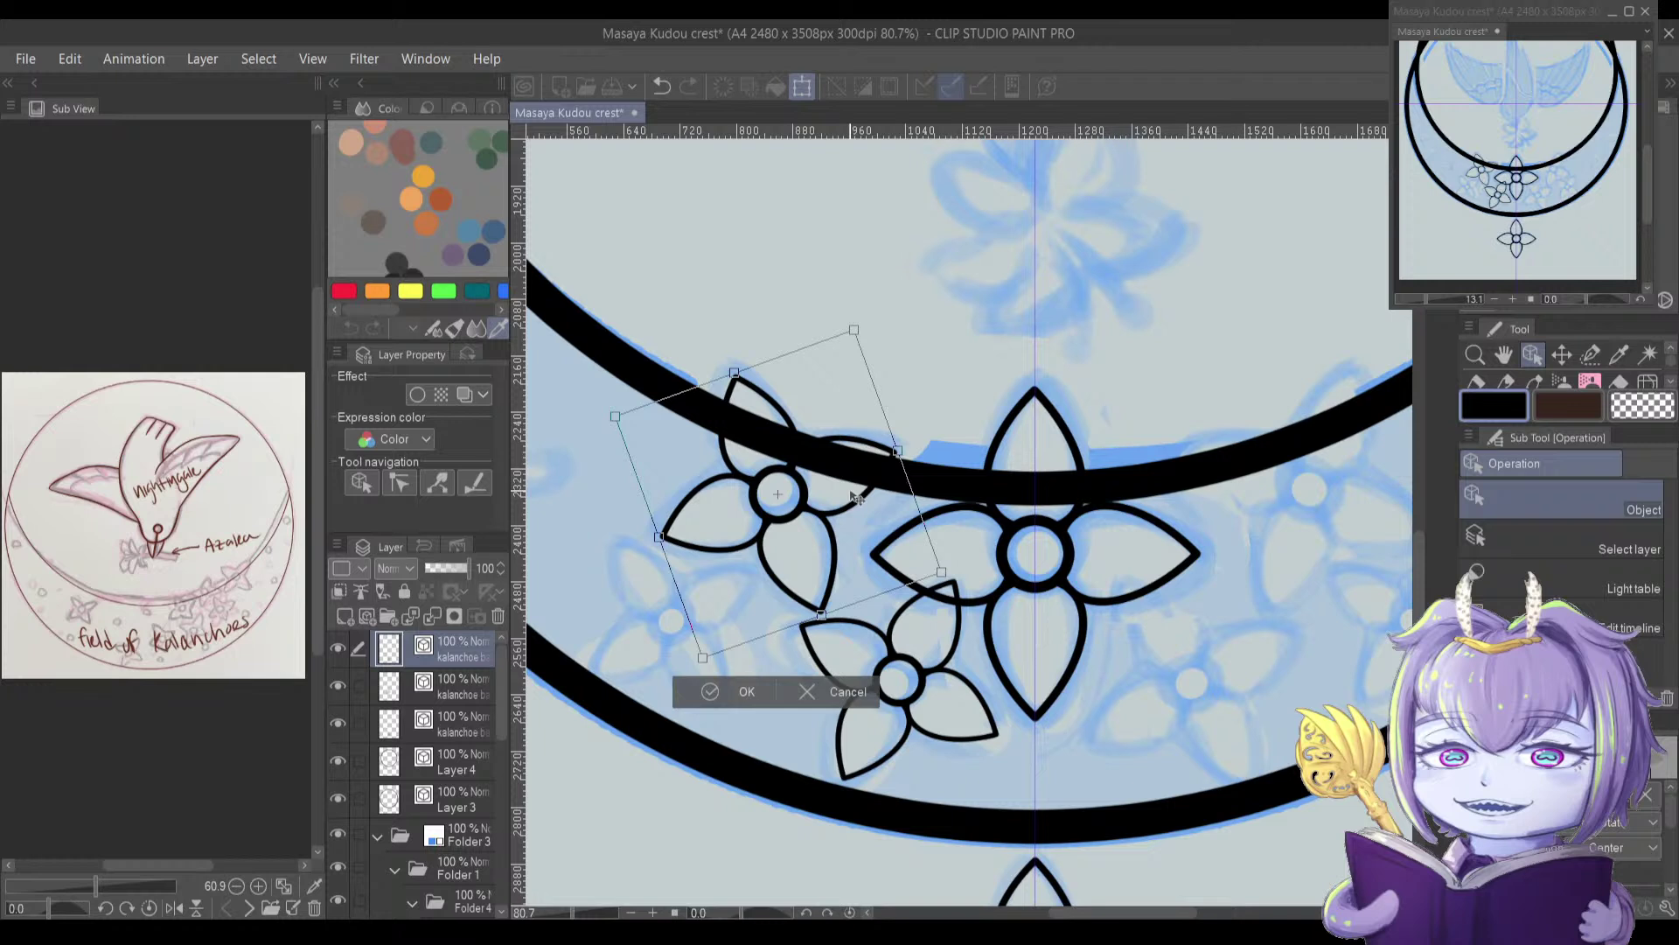
left_click_drag(703, 437, 794, 474)
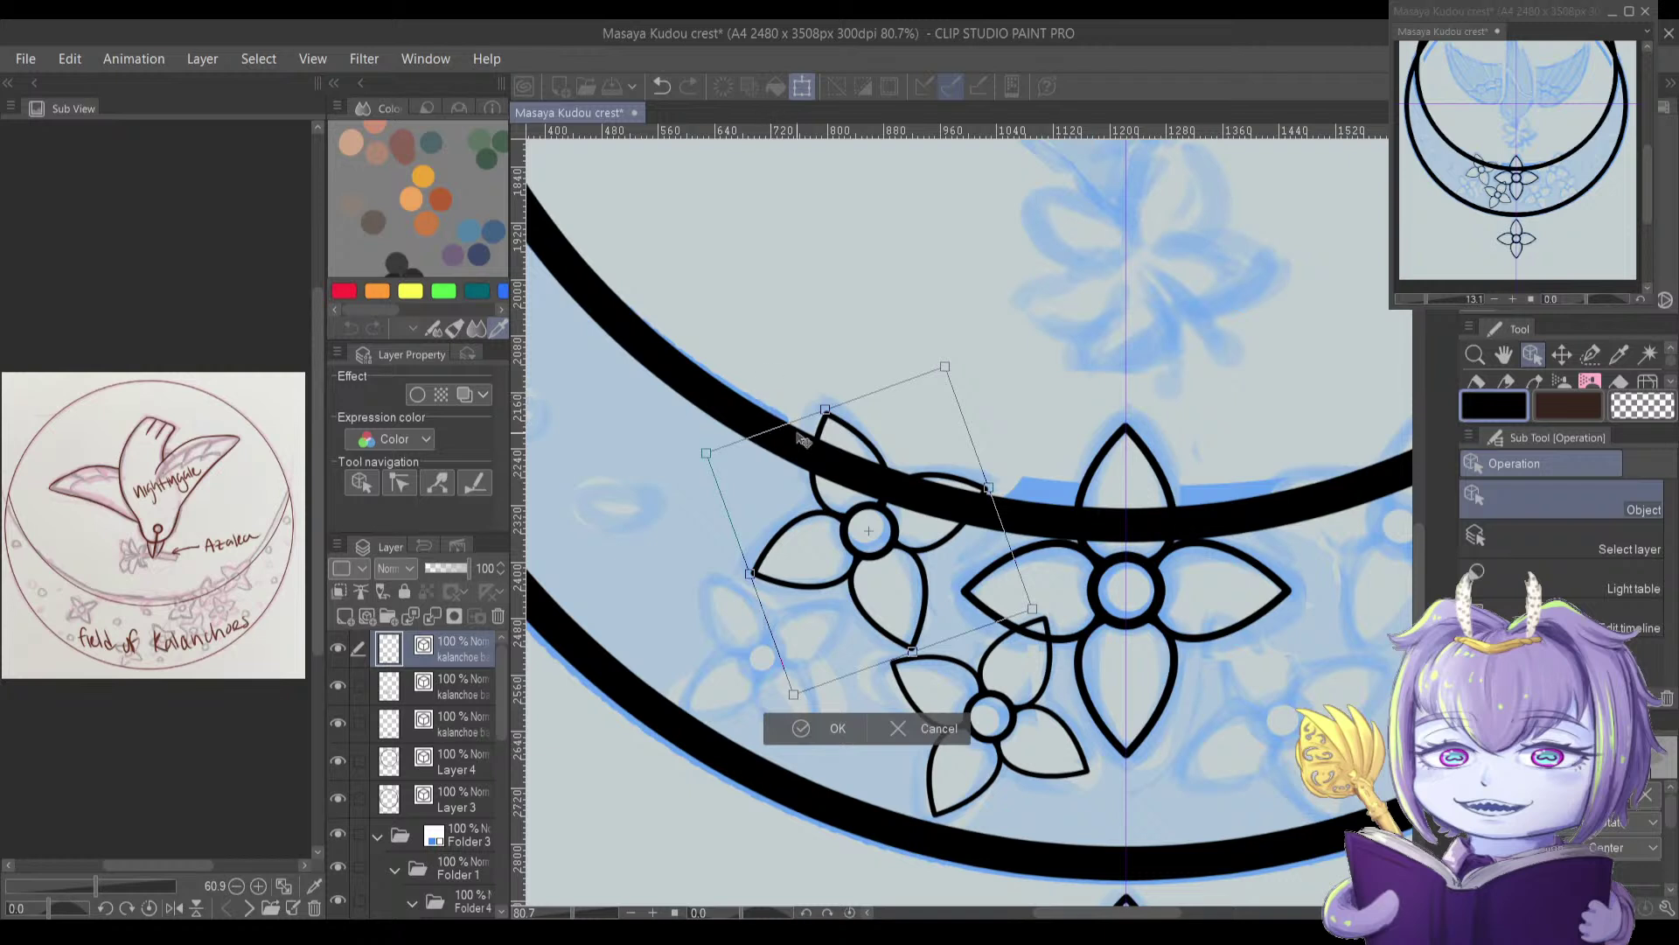
key("Return")
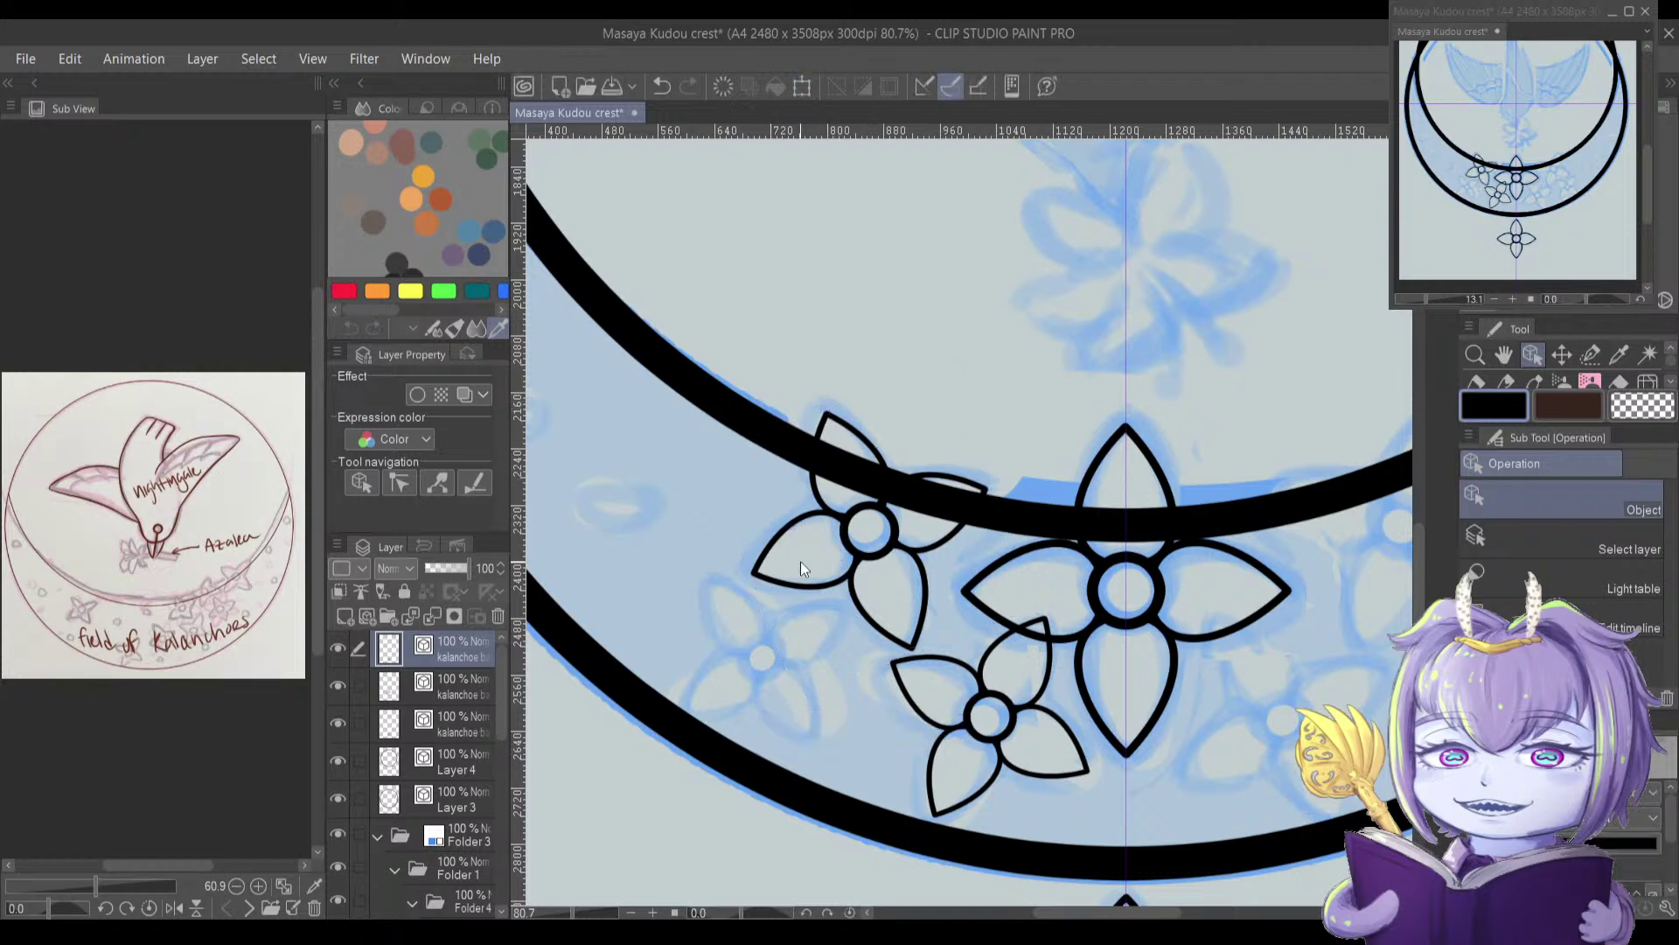
Step: Transform a flower copy, reduced and rotated, over the small sketched flower below and left of the previous one
key("ctrl+t")
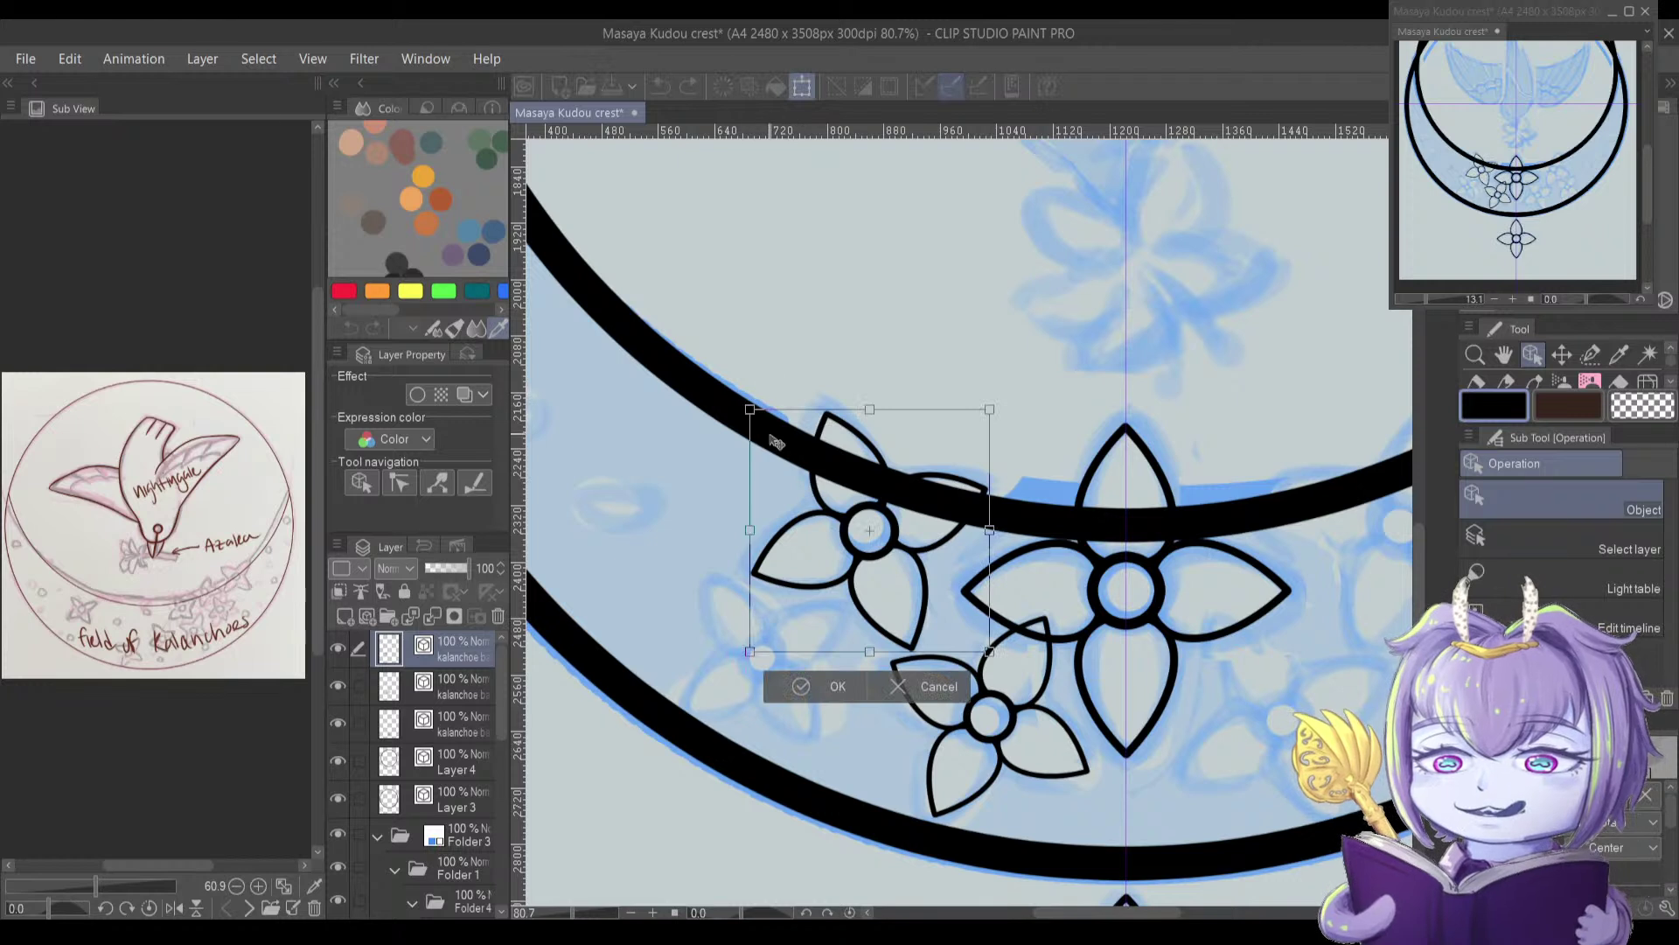
left_click_drag(829, 515, 782, 544)
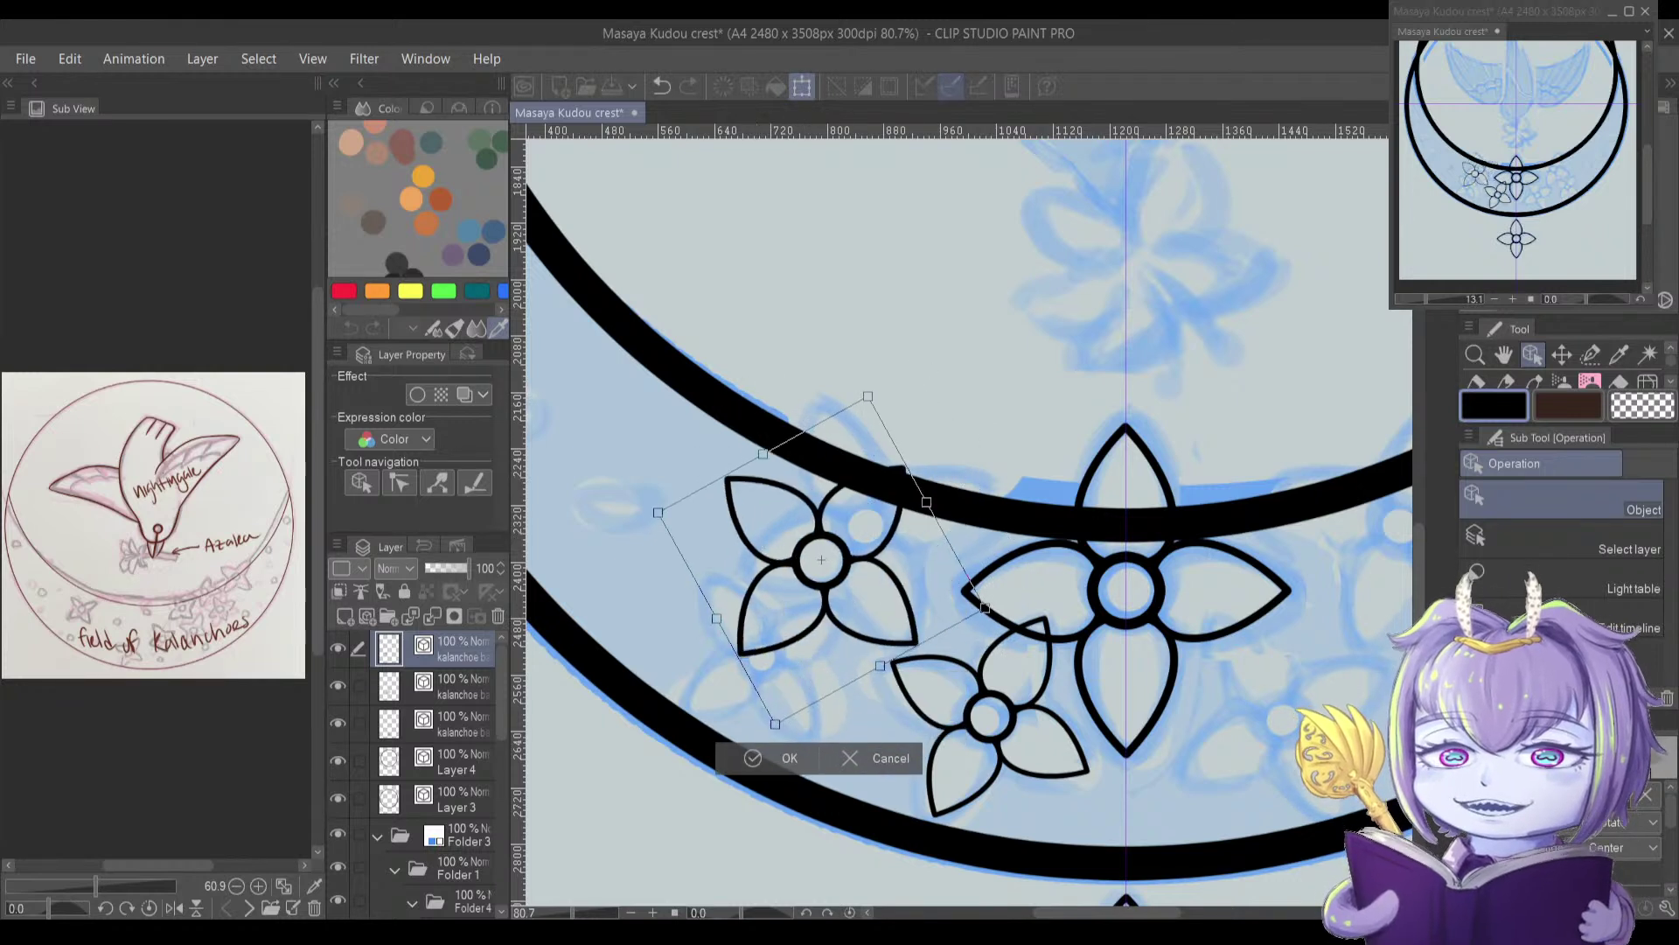
left_click_drag(800, 604, 750, 667)
left_click_drag(813, 484, 769, 467)
left_click_drag(732, 556, 737, 574)
left_click_drag(781, 655, 778, 656)
left_click_drag(723, 536, 740, 527)
left_click_drag(795, 627, 797, 625)
left_click_drag(750, 566, 751, 569)
left_click_drag(712, 498, 714, 497)
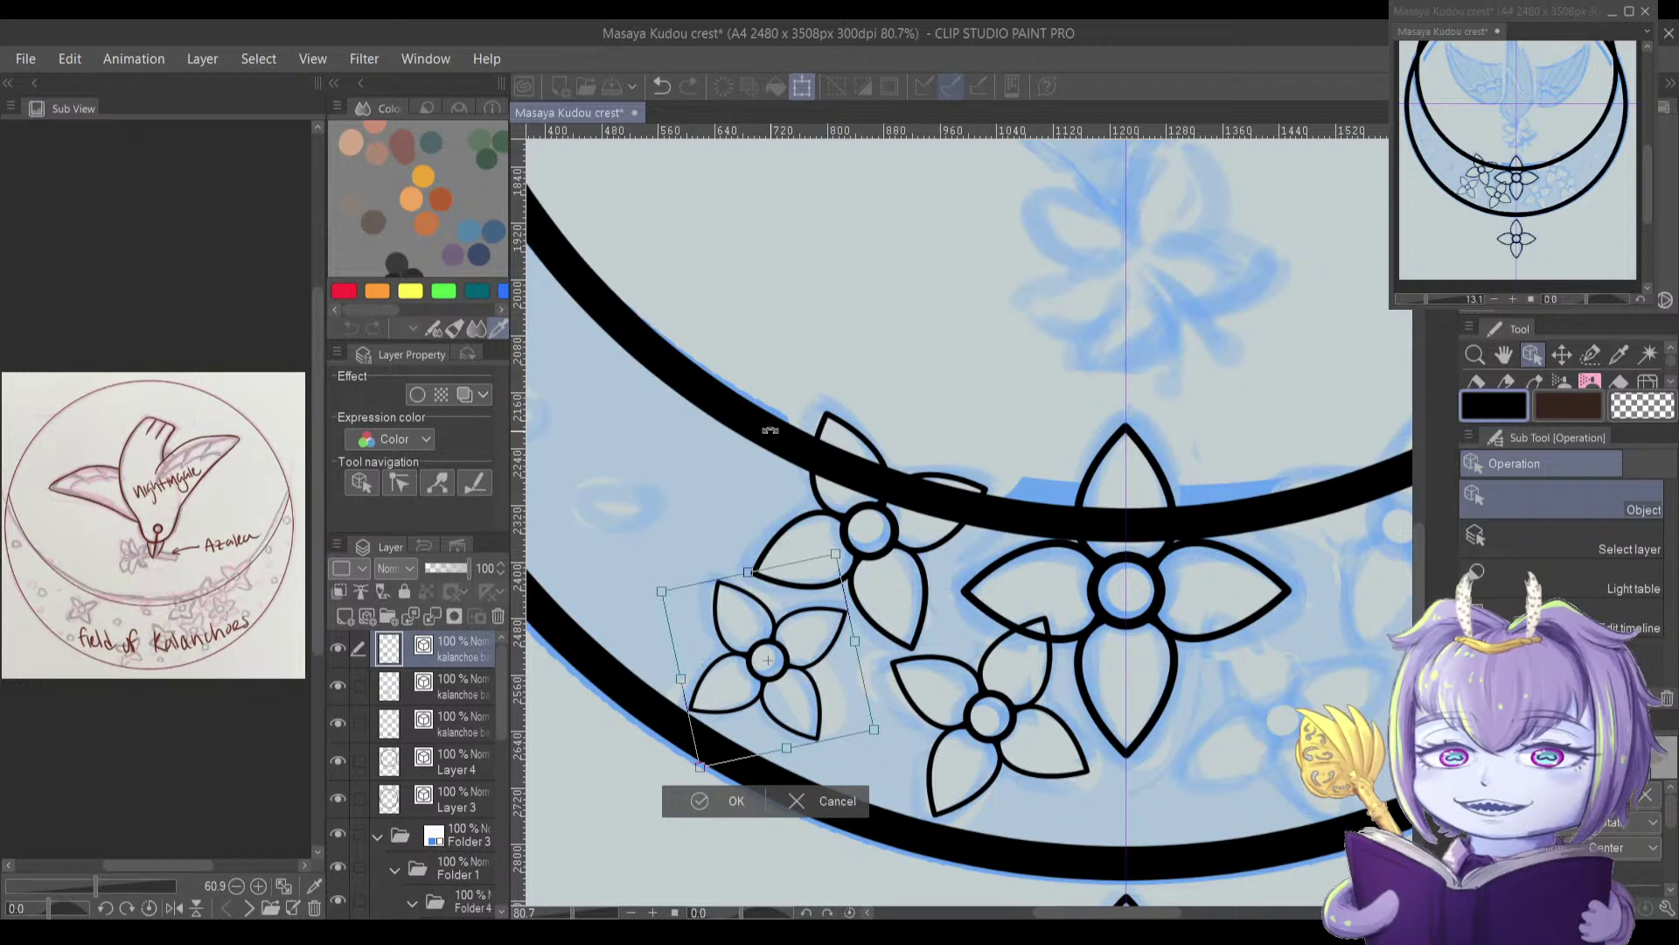
Step: Fine-tune the small flower's rotation, nudge it slightly right to match the sketch, and apply the transformation
key("Right")
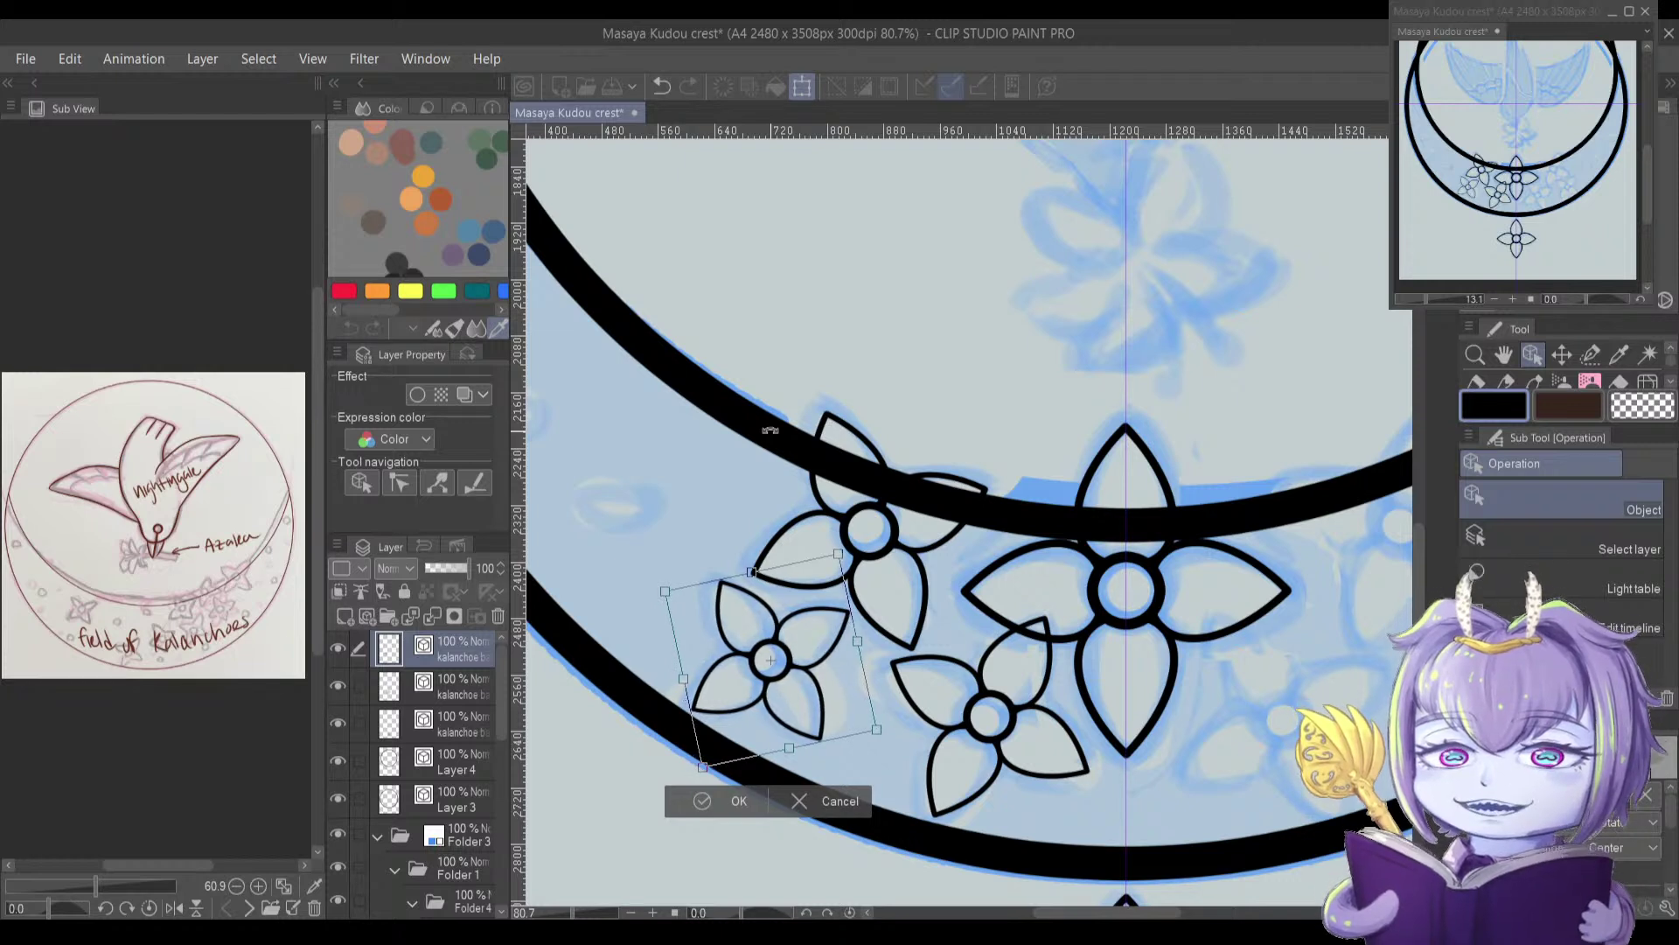
left_click_drag(566, 569, 598, 549)
key("Right")
key("Right")
key("Right")
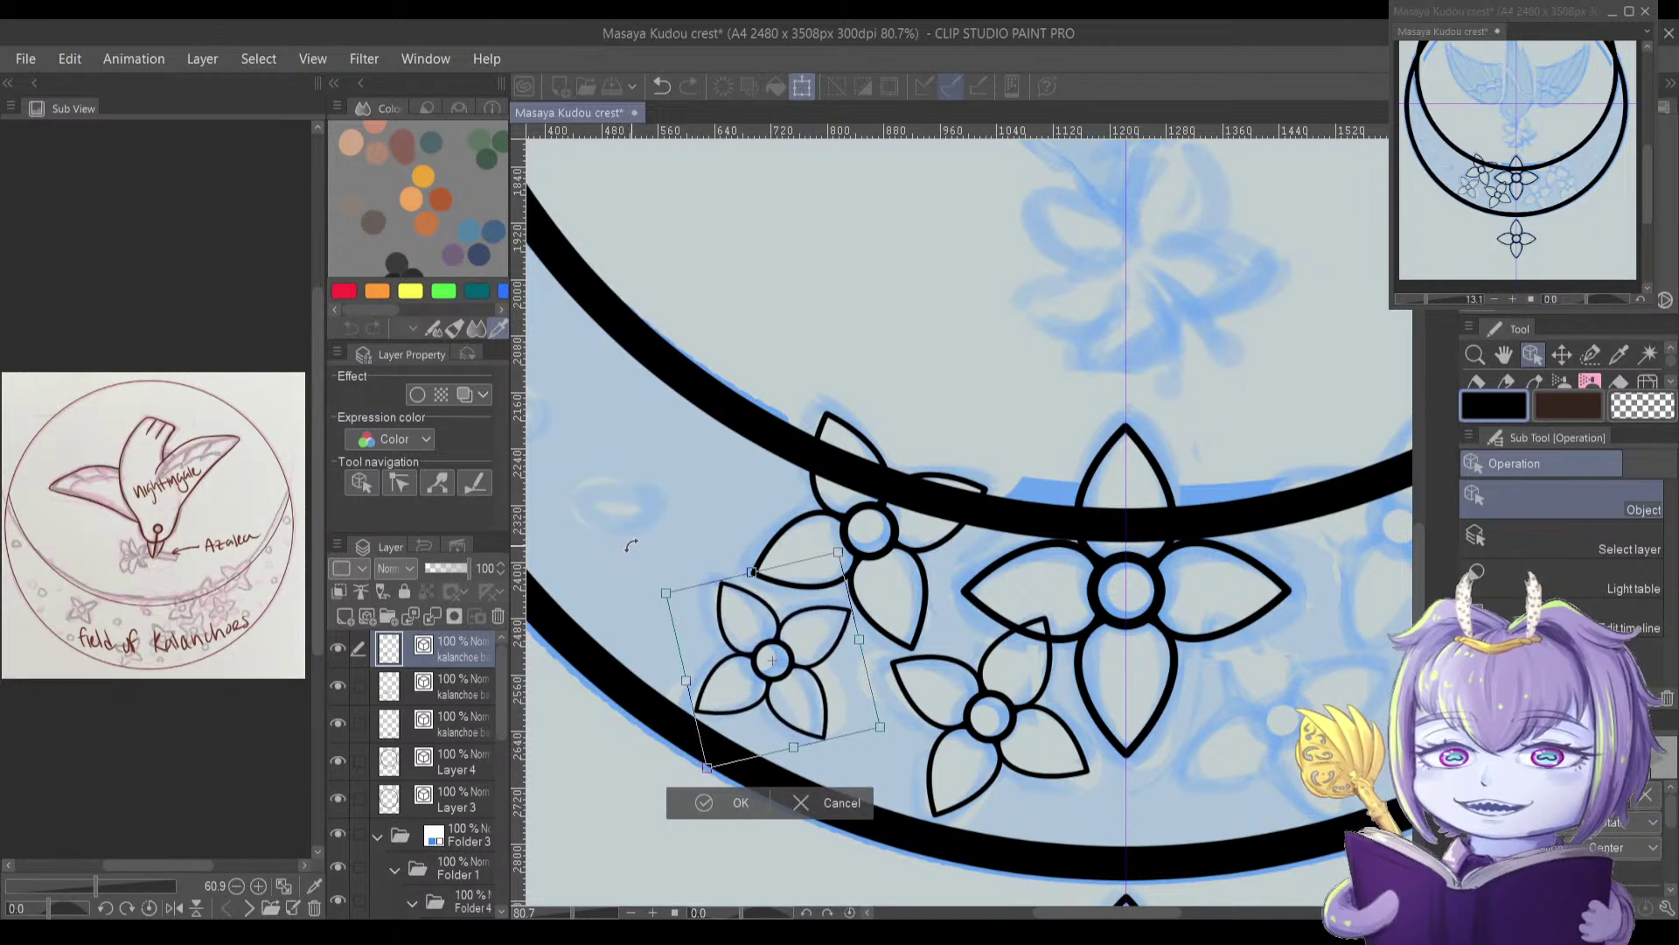
key("Right")
key("Right")
key("Right")
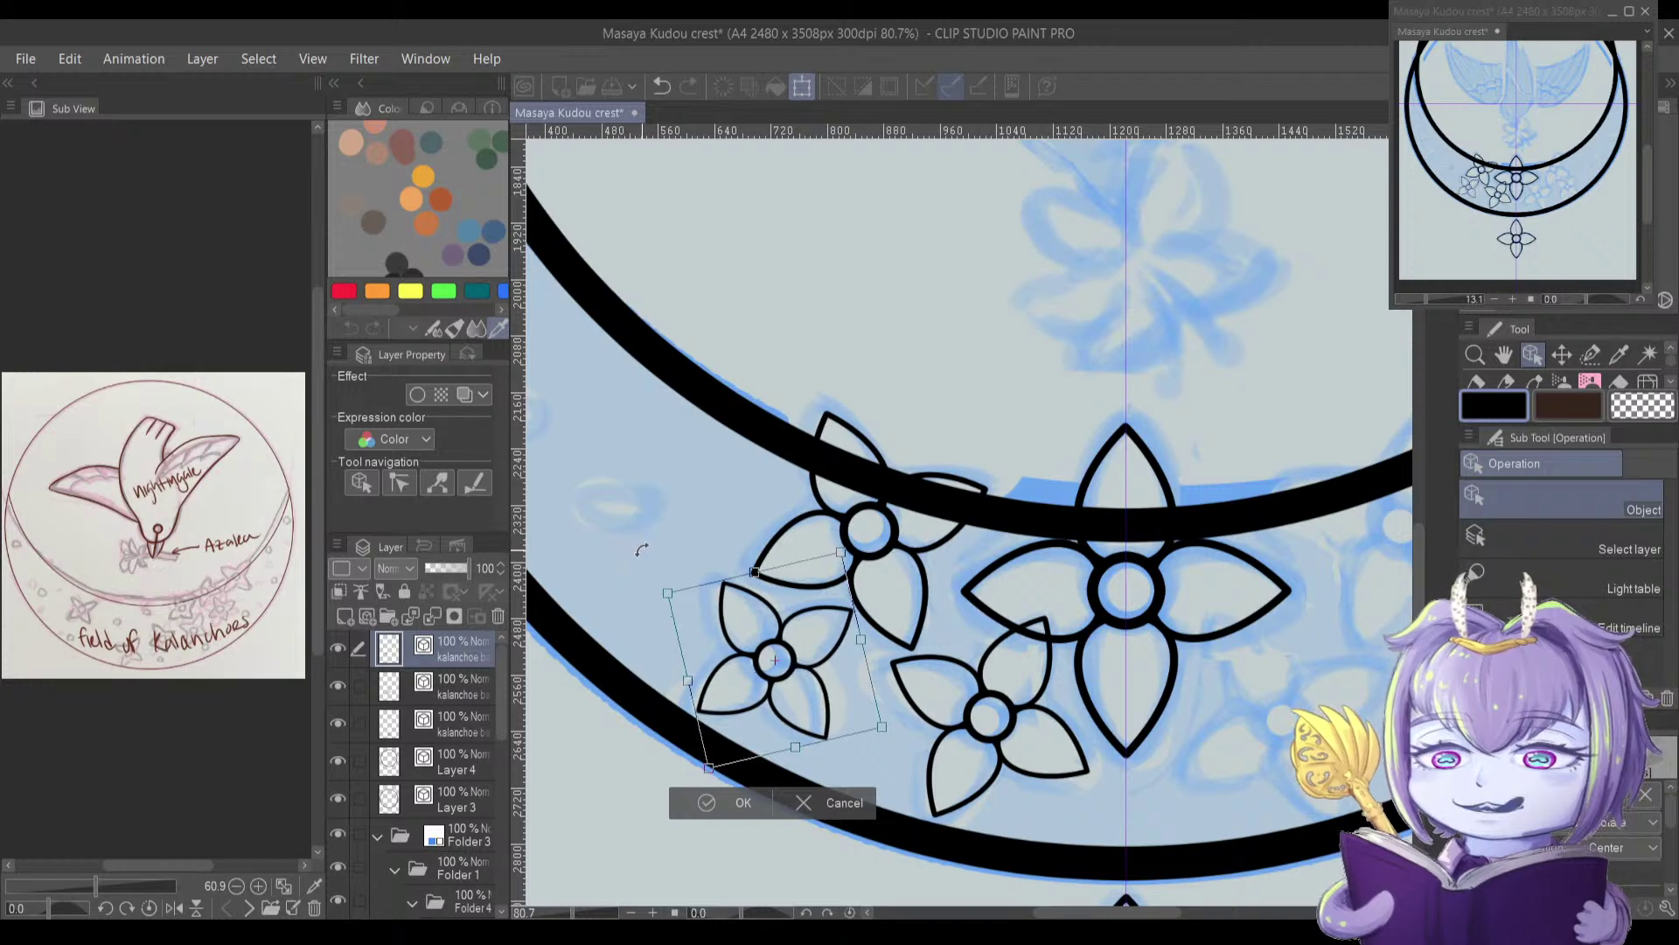
key("Return")
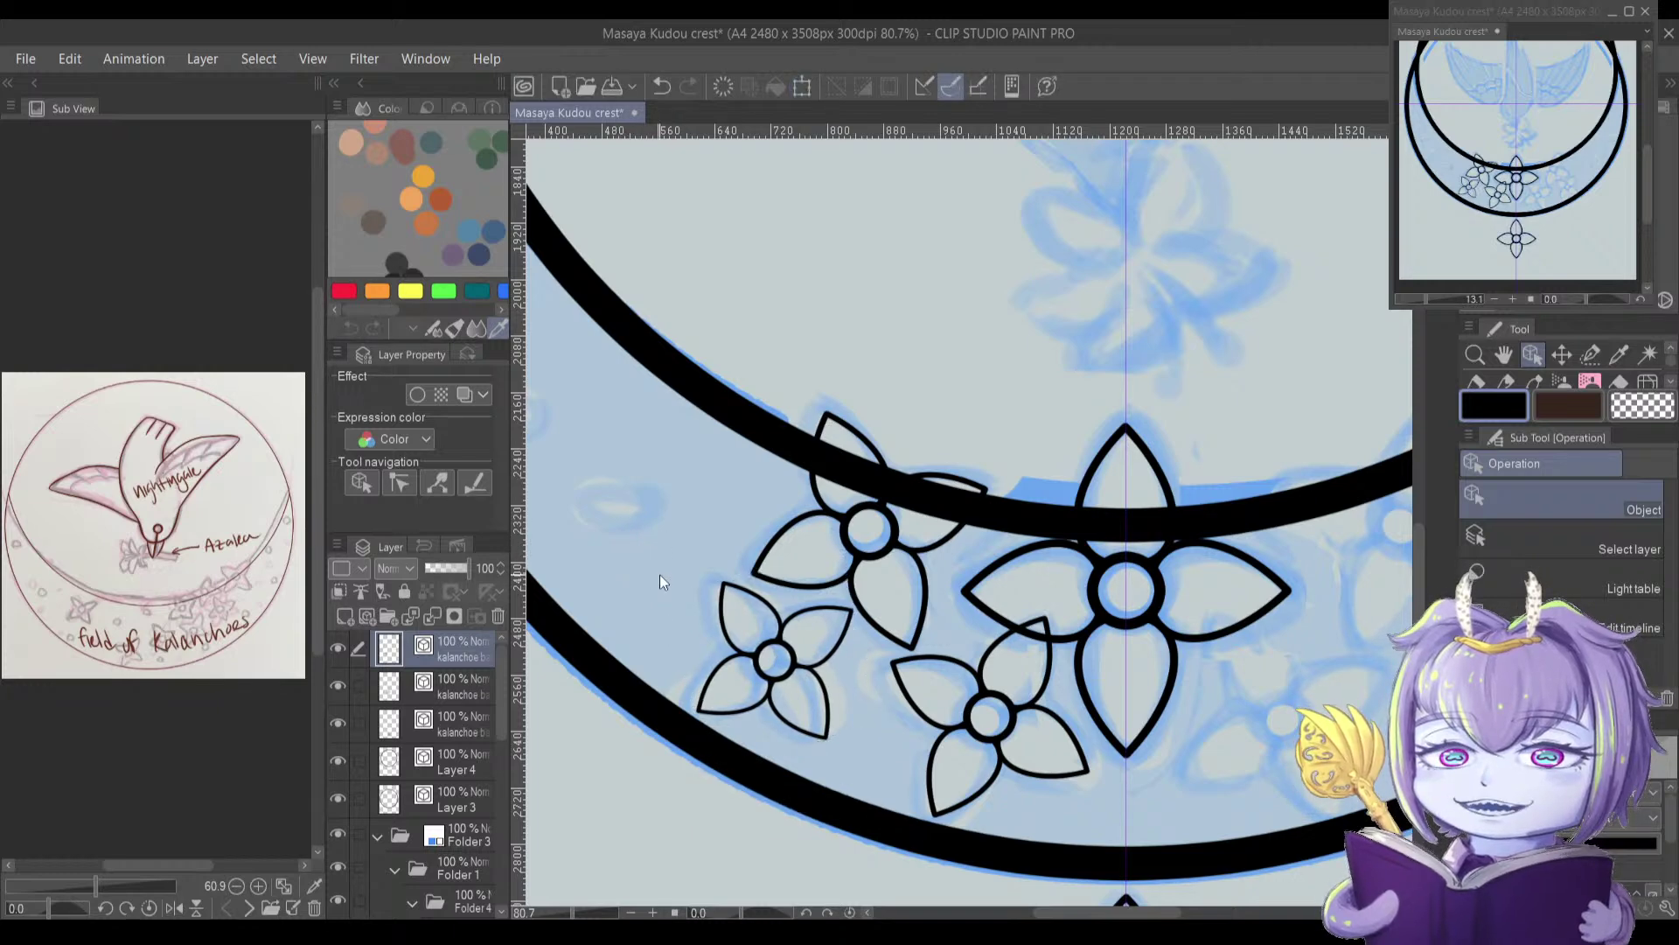
Step: Merge the topmost flower layer with the kalanchoe layer directly below it
scroll(656, 568, "down", 5)
left_click_drag(656, 551, 707, 523)
scroll(743, 621, "up", 1)
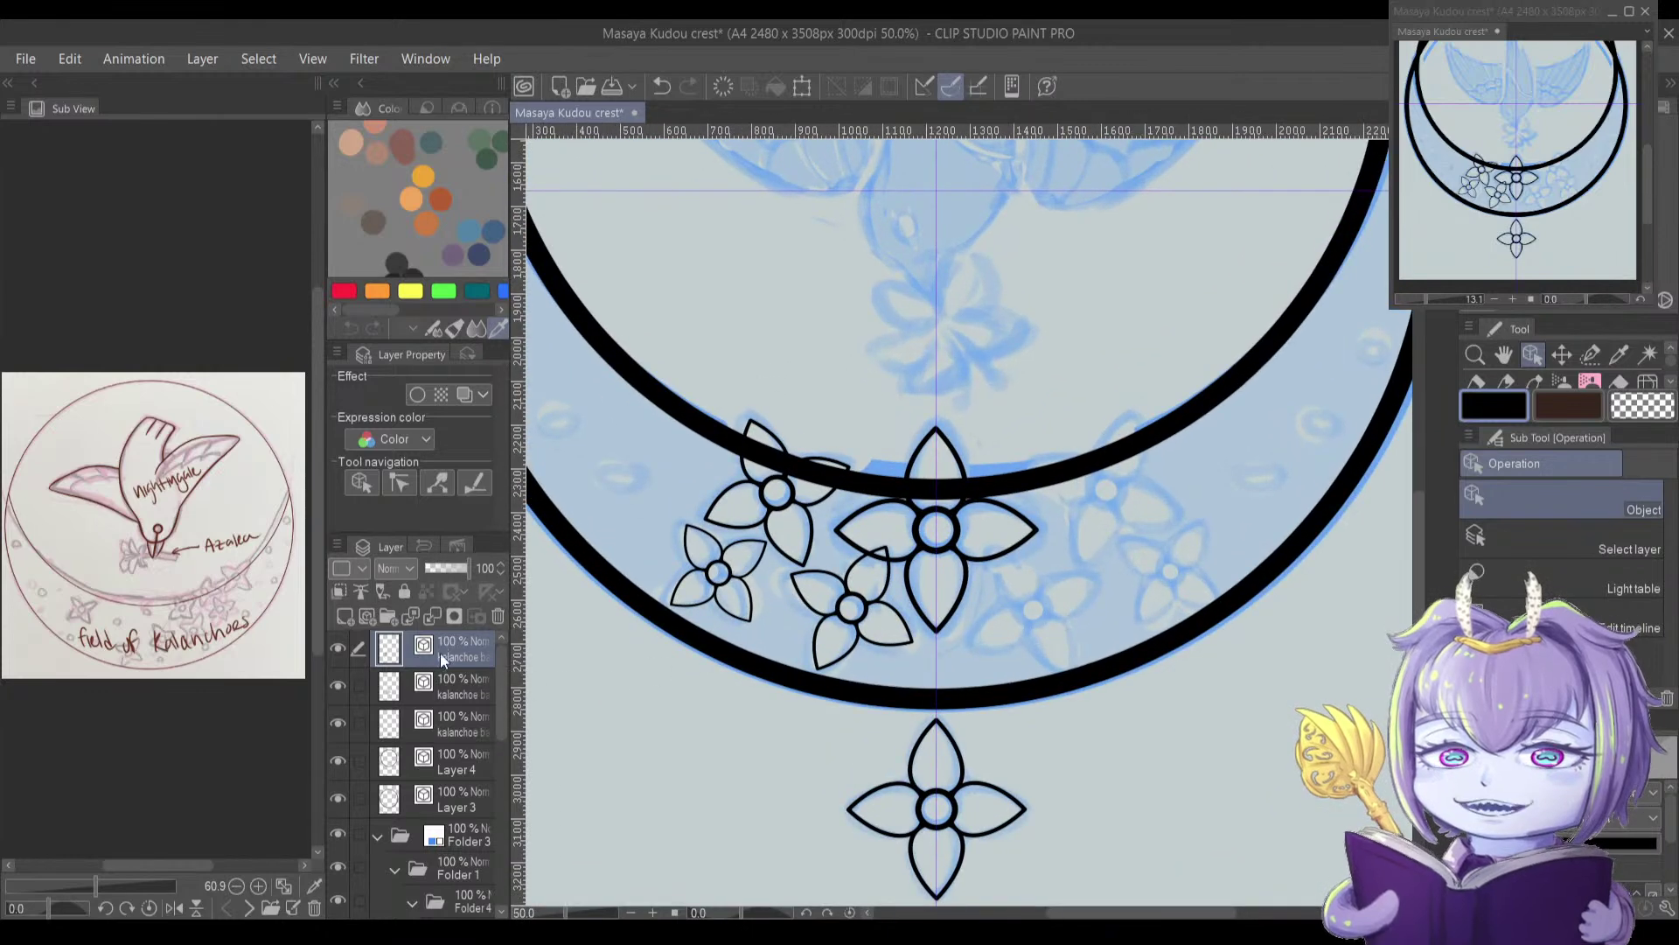
left_click(426, 617)
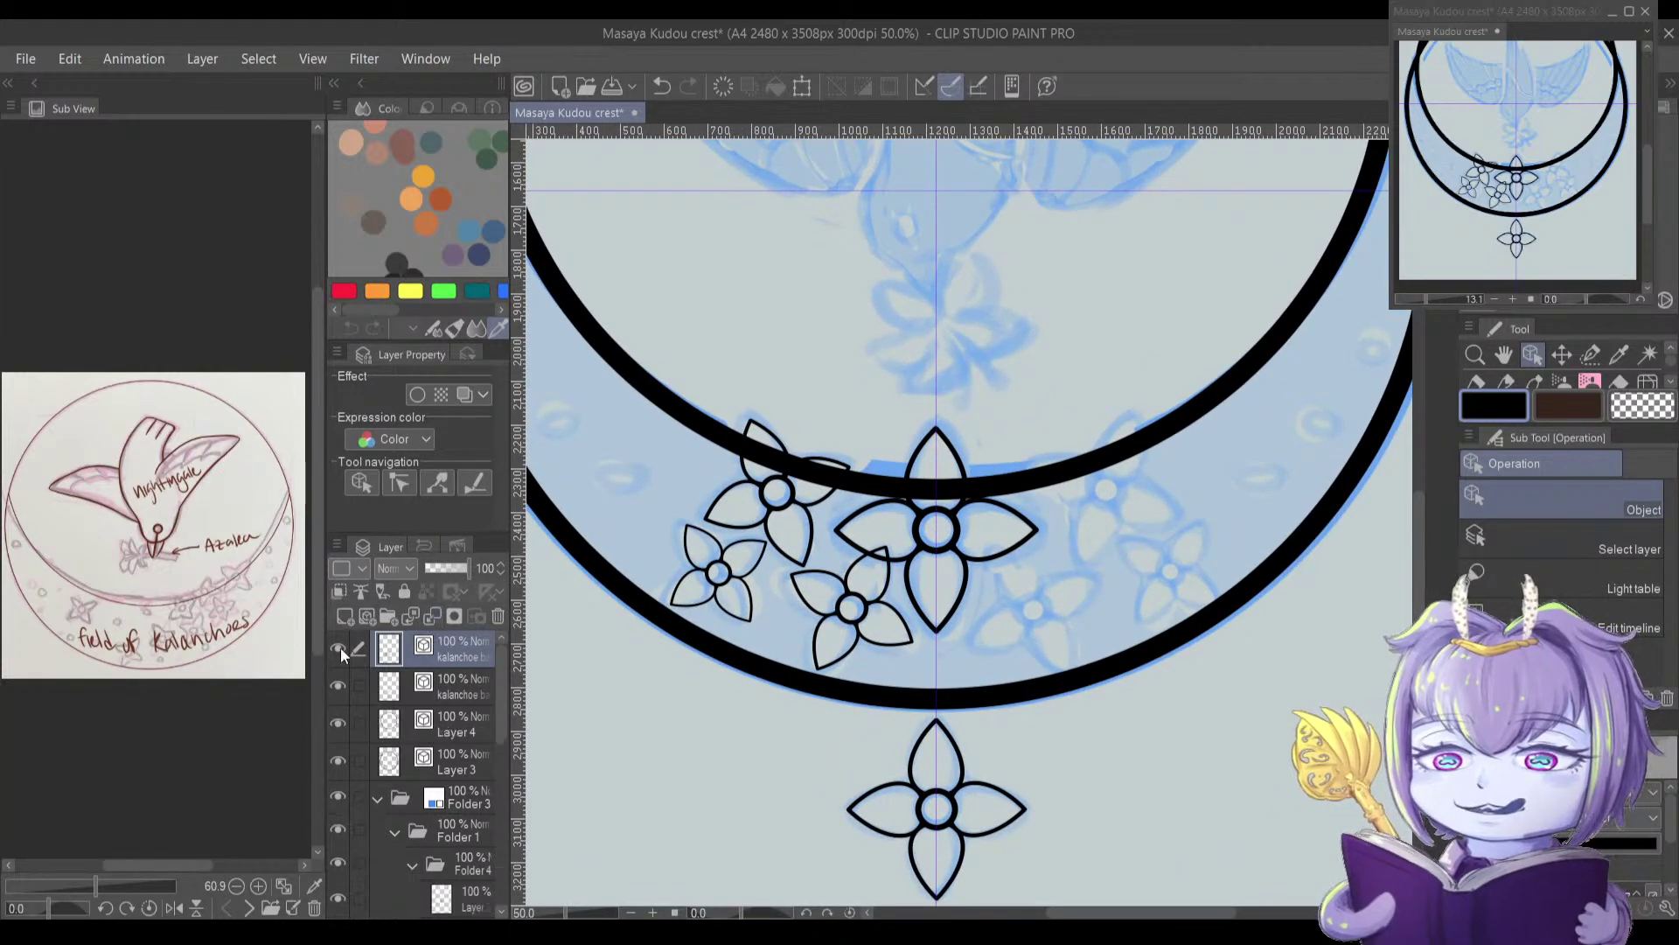
left_click_drag(656, 610, 621, 651)
key("alt")
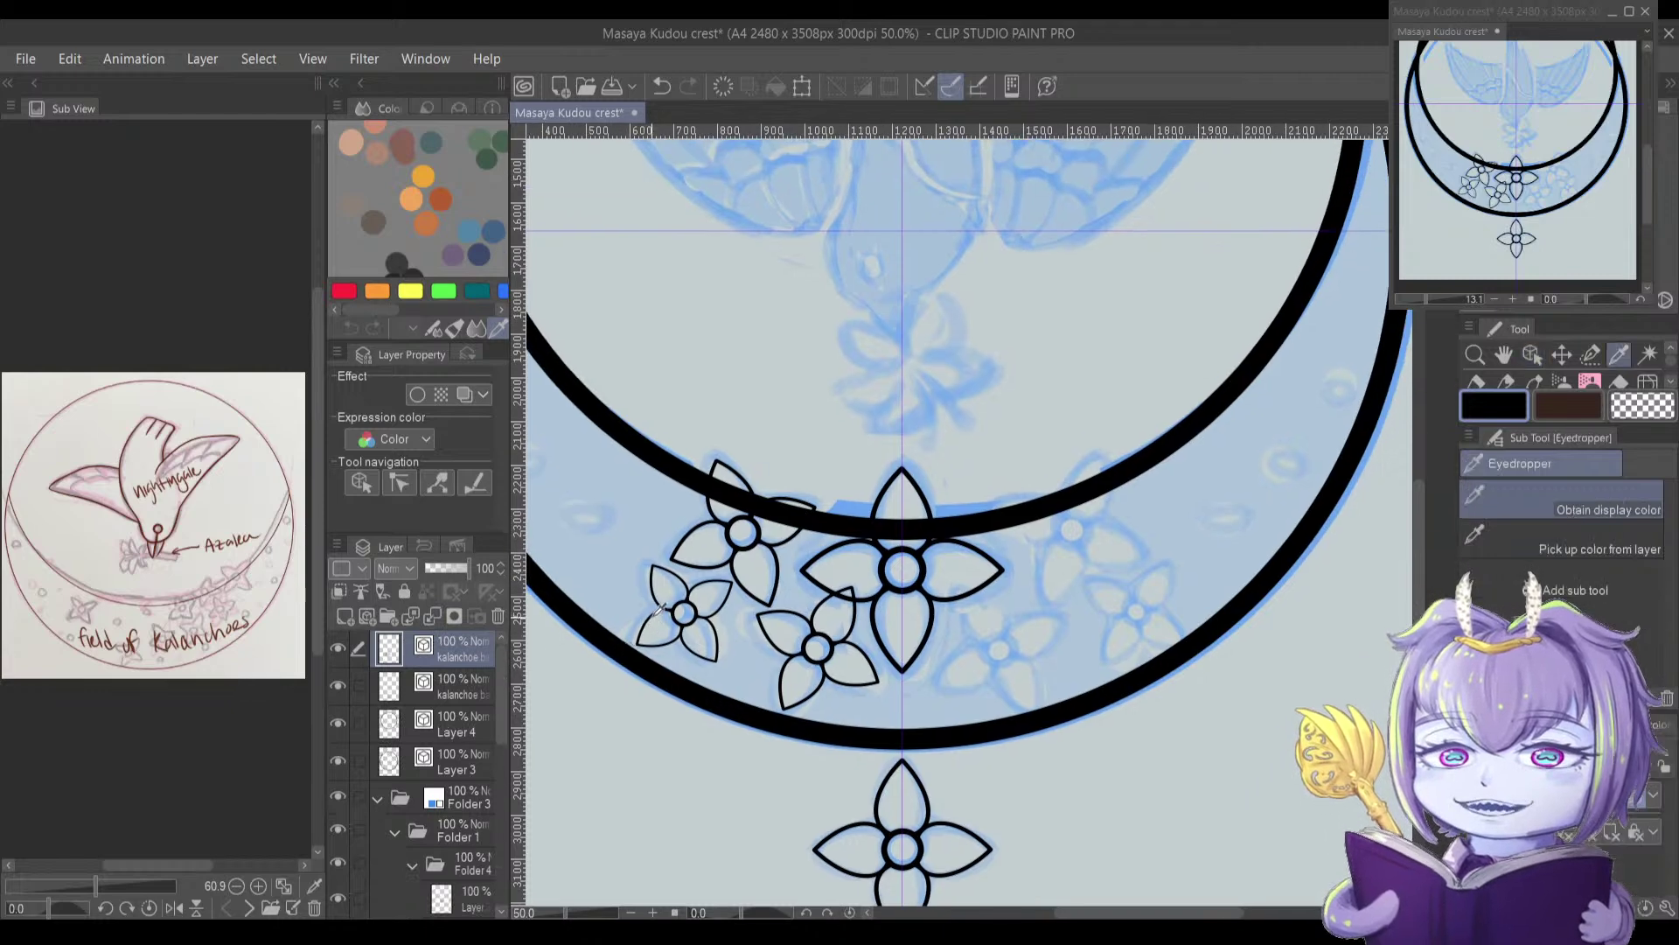
key("alt+n")
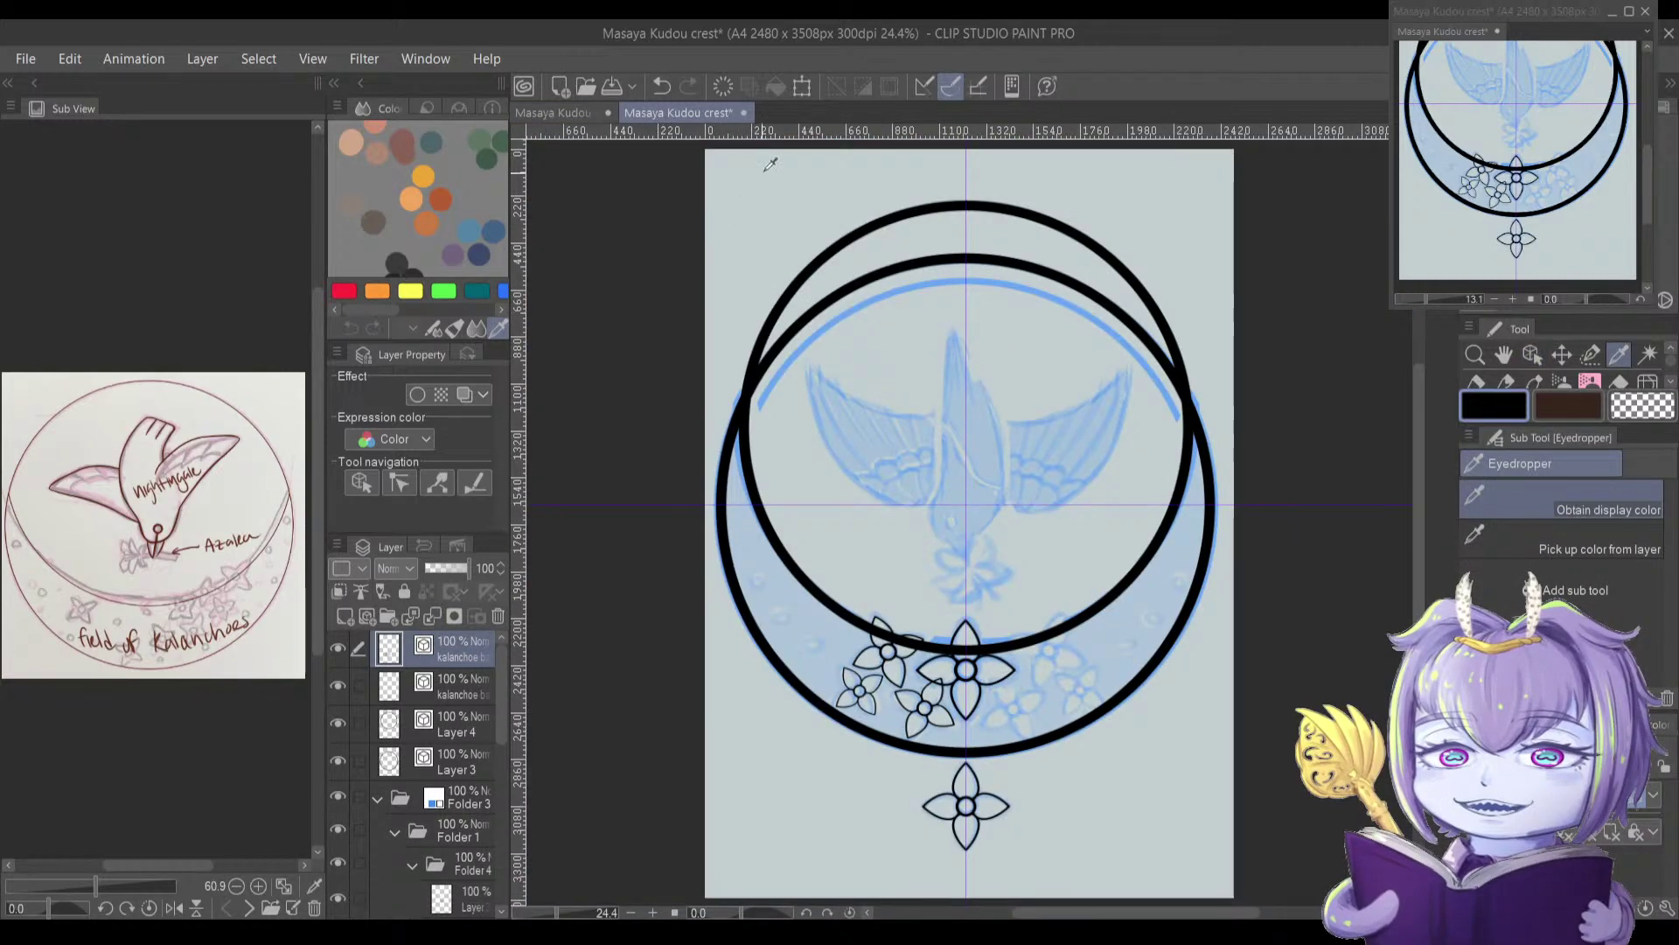
left_click(743, 114)
Step: Toggle the visibility of the merged kalanchoe layer to check which flowers it contains
key("o")
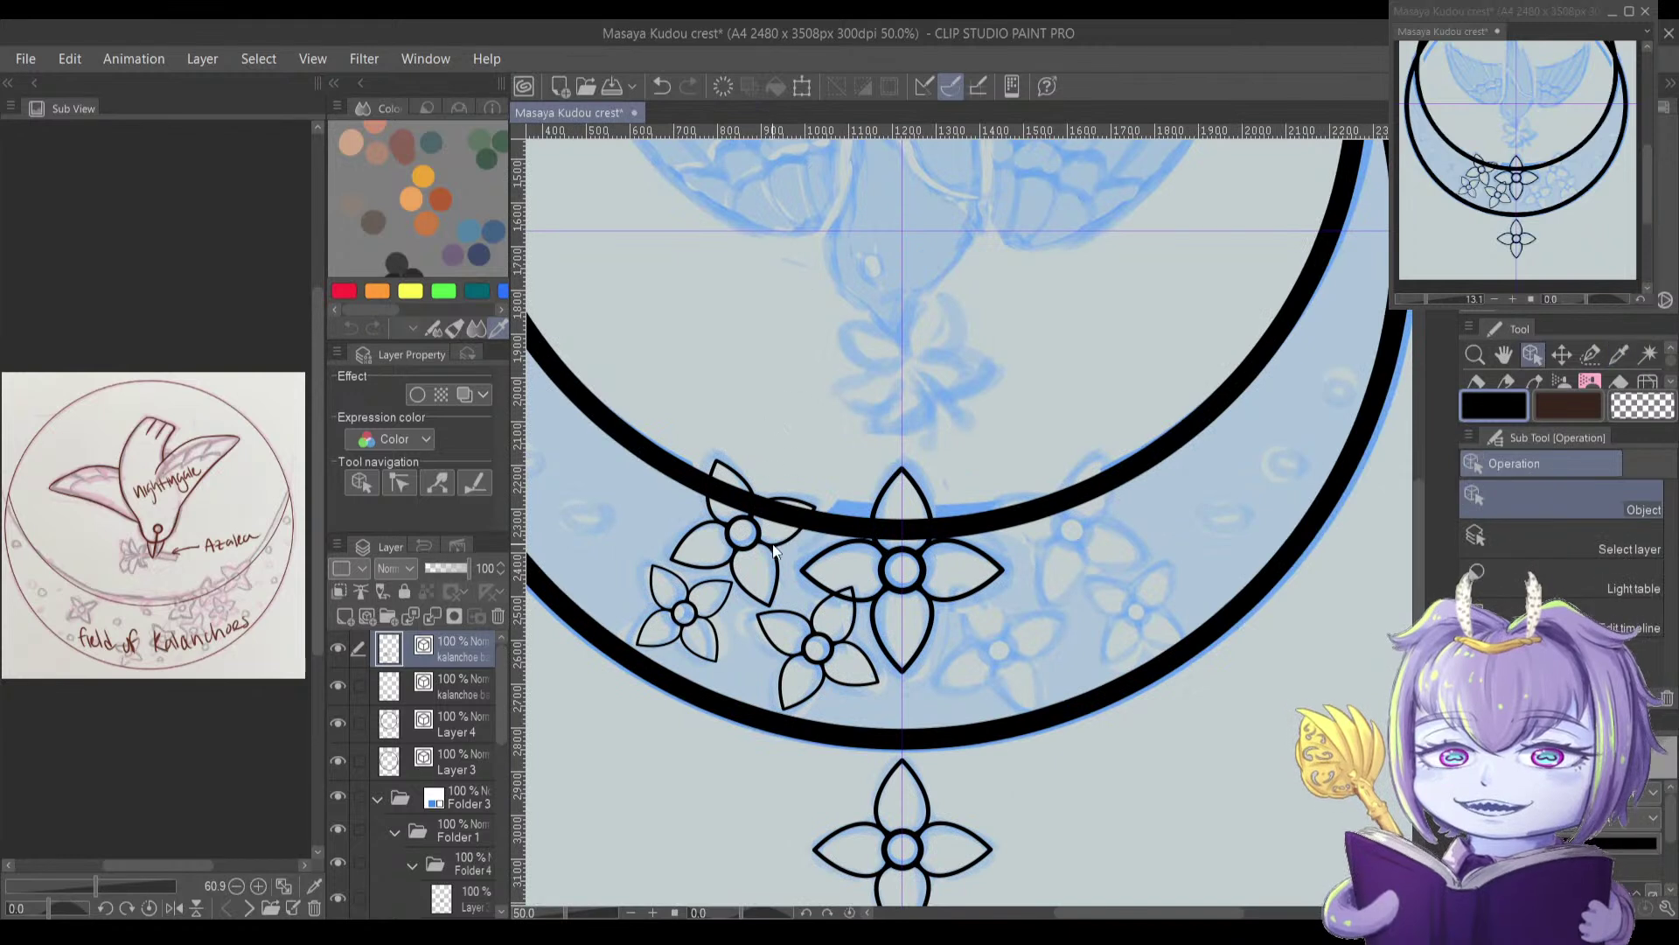
left_click(700, 522)
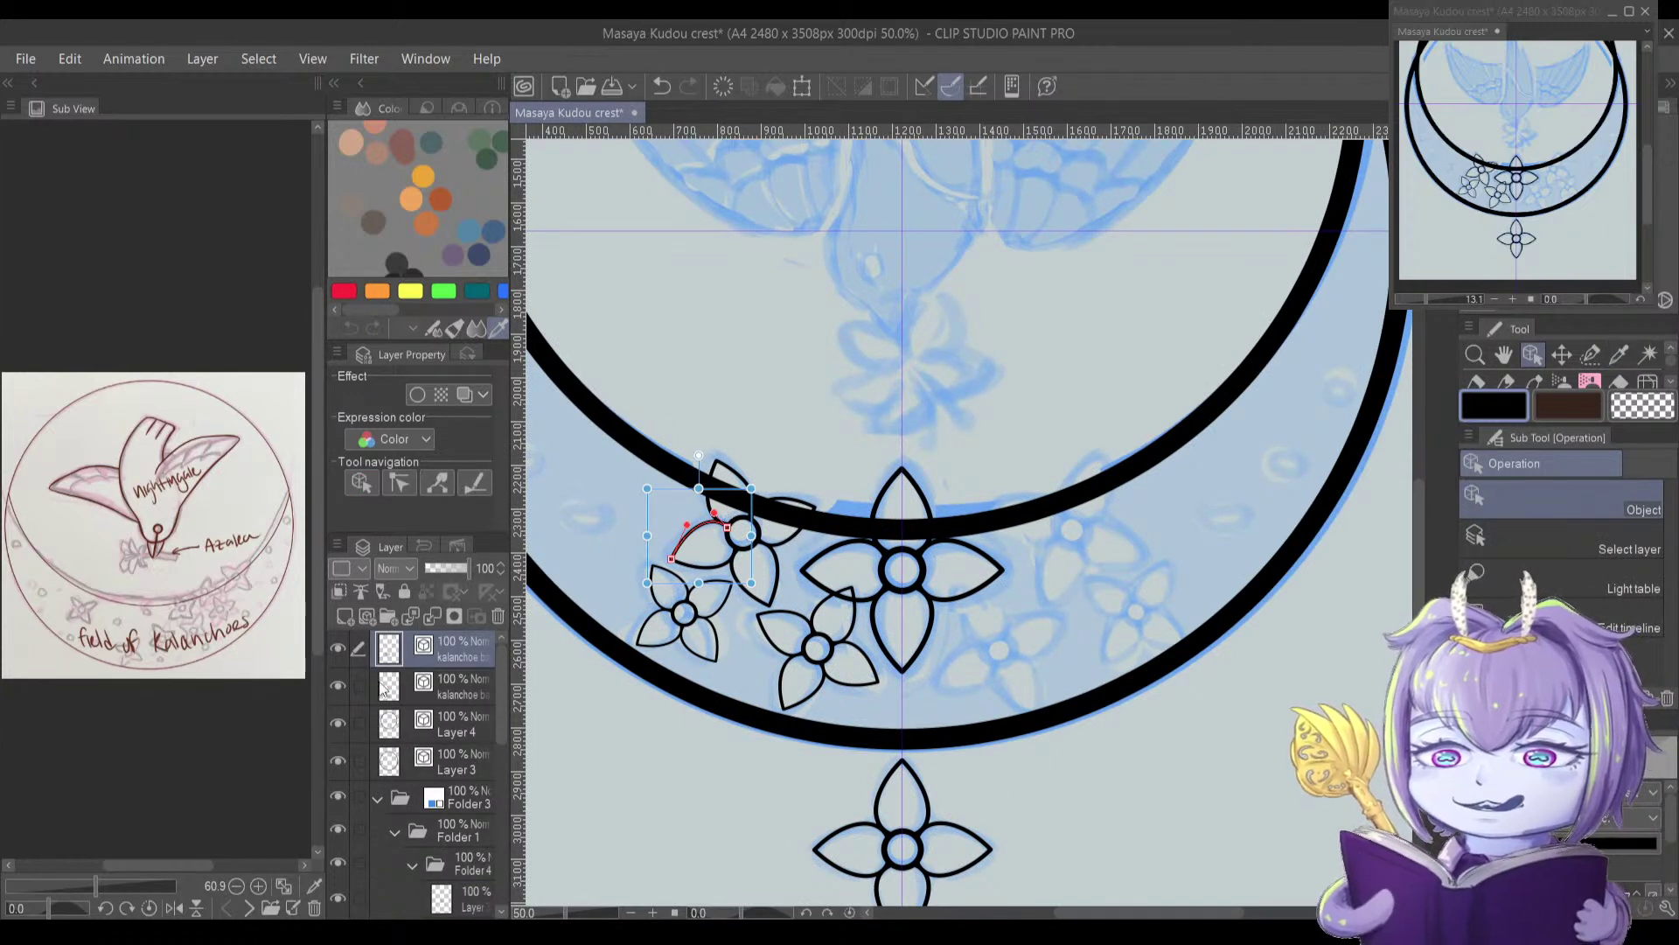
left_click(341, 651)
left_click(340, 651)
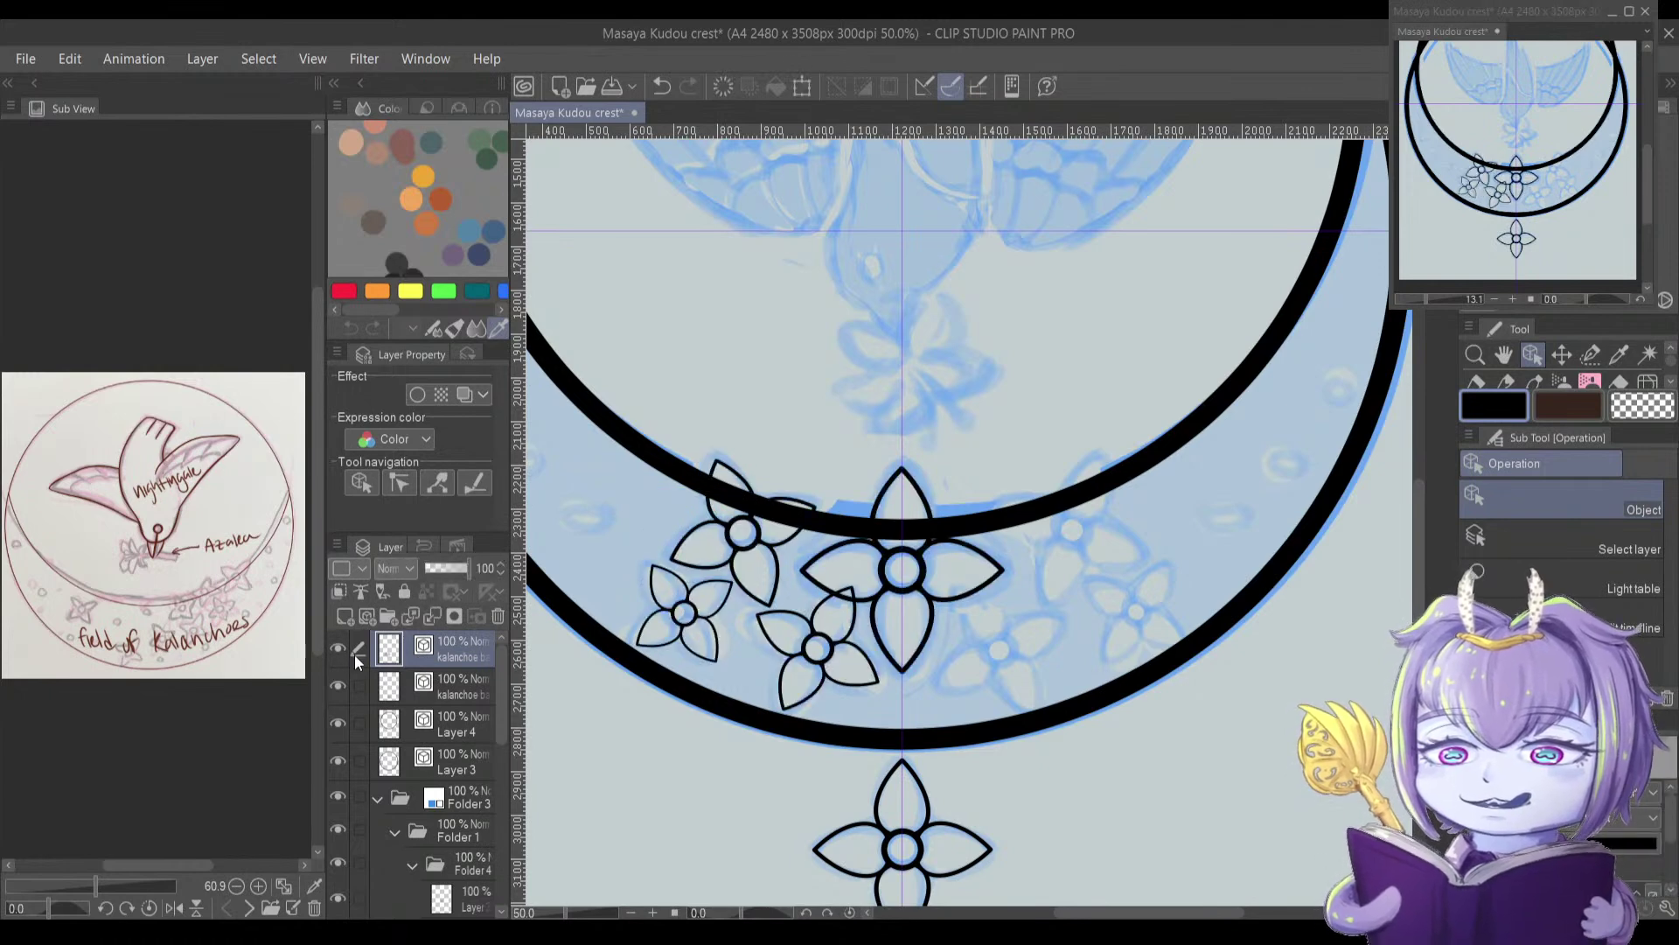
Step: Select all petal lines and the centre ring of the central flower and move them to a new vector layer
scroll(879, 614, "up", 1)
scroll(879, 614, "up", 3)
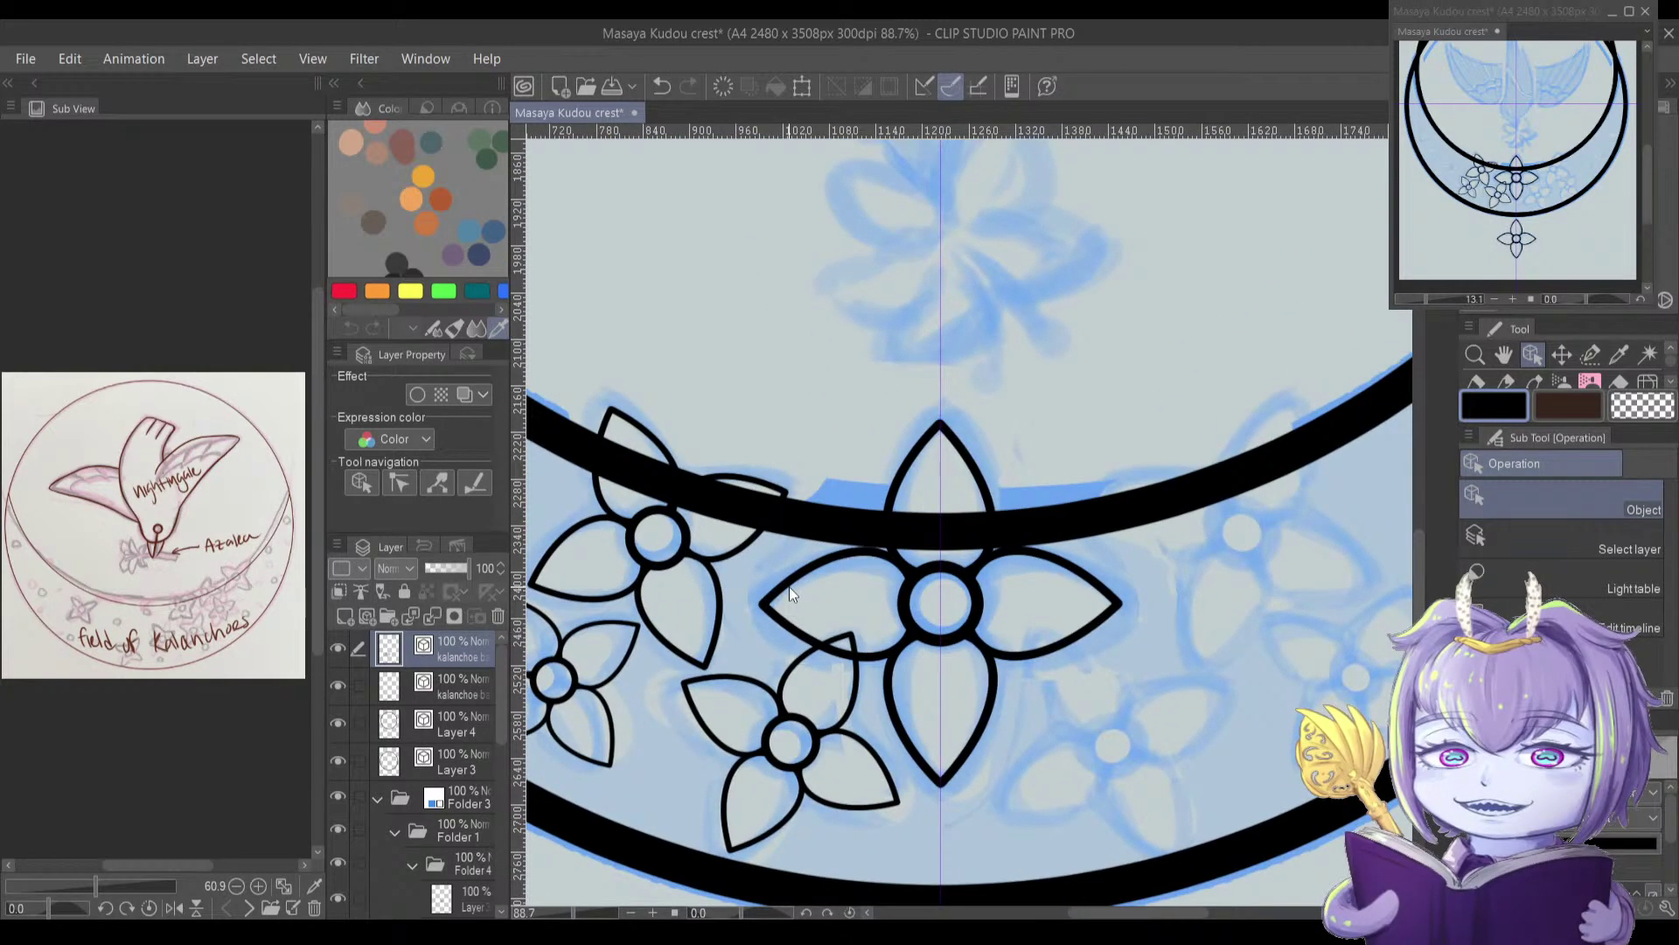
left_click(833, 567)
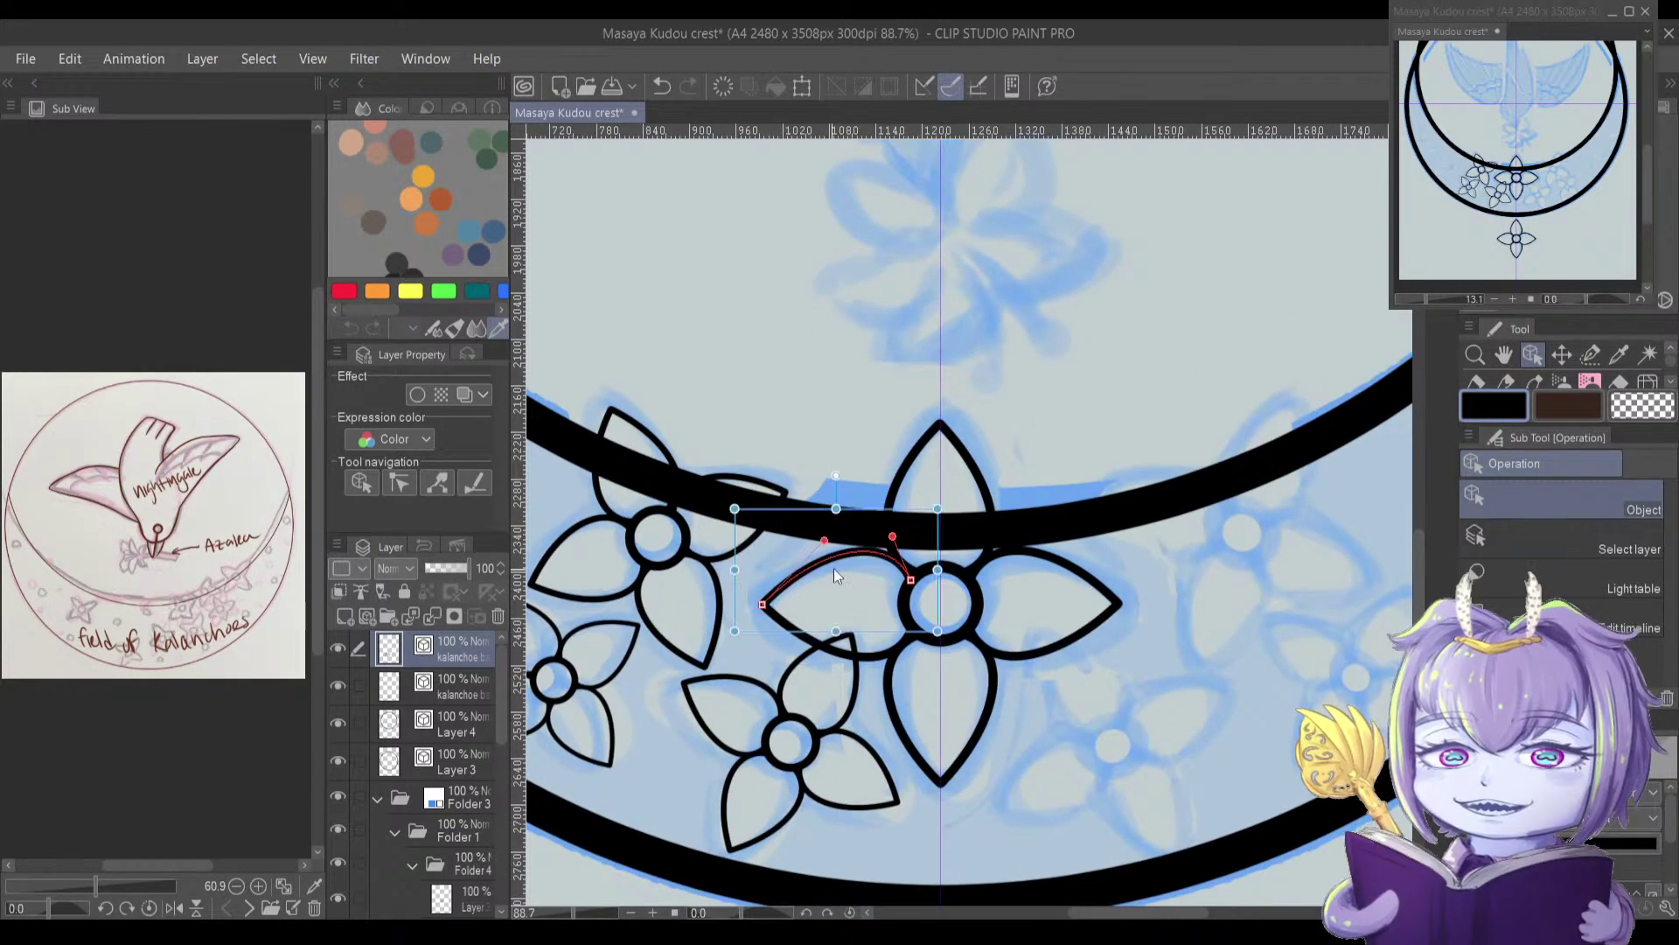
left_click(788, 624, "shift")
left_click(907, 603, "shift")
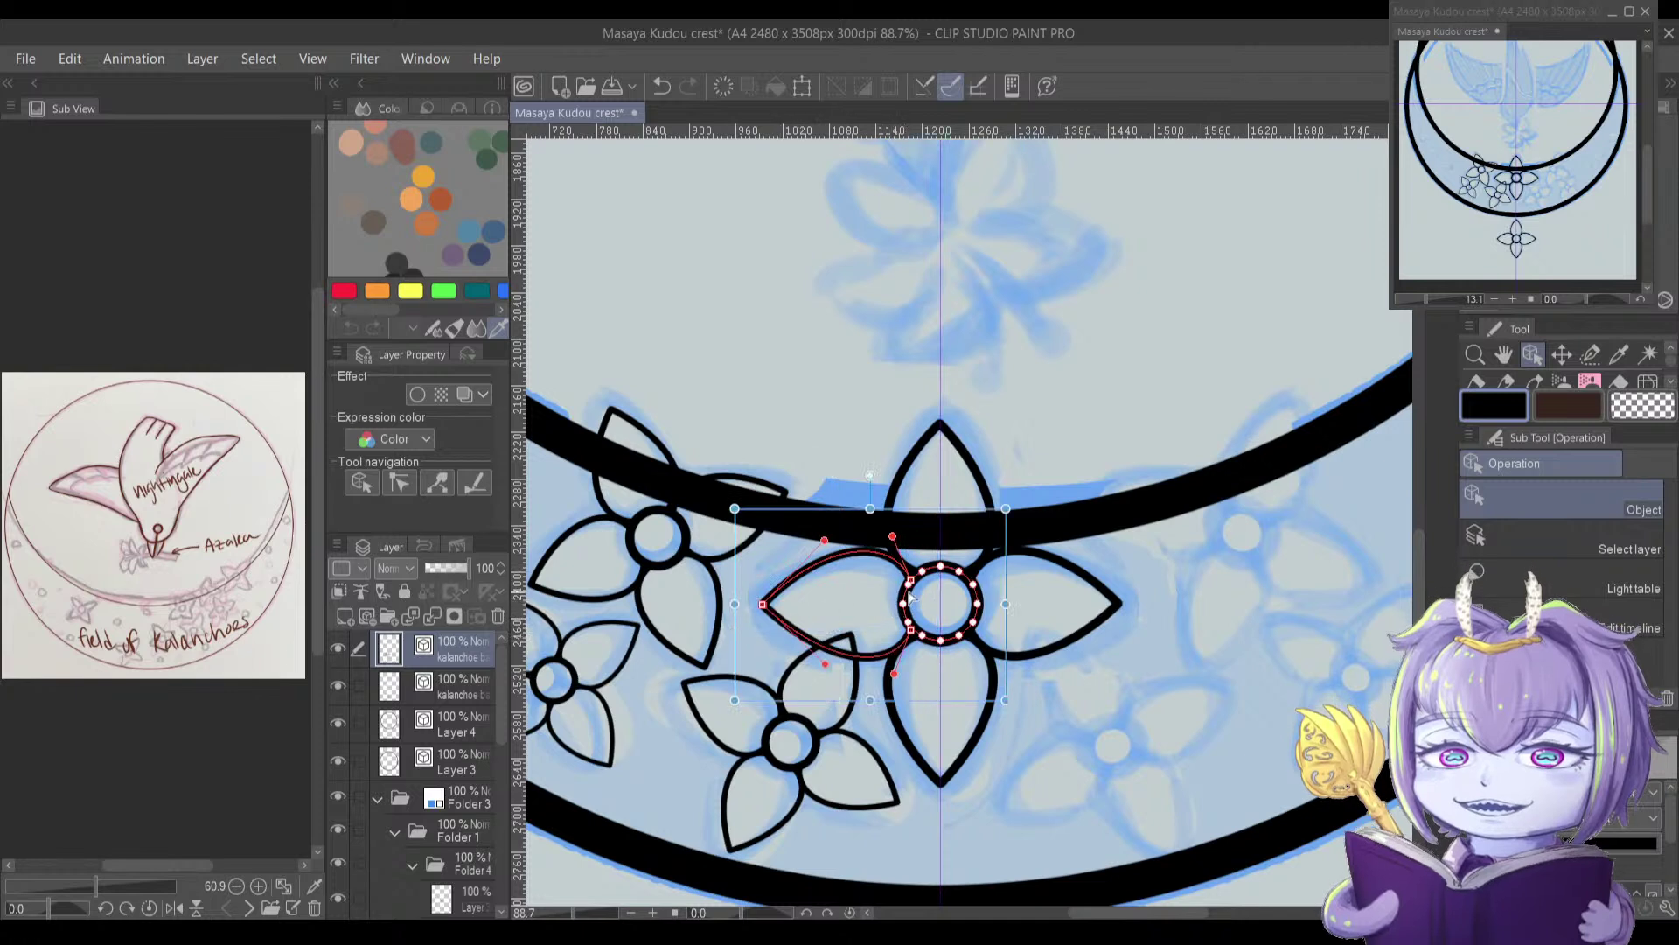
left_click(950, 449, "shift")
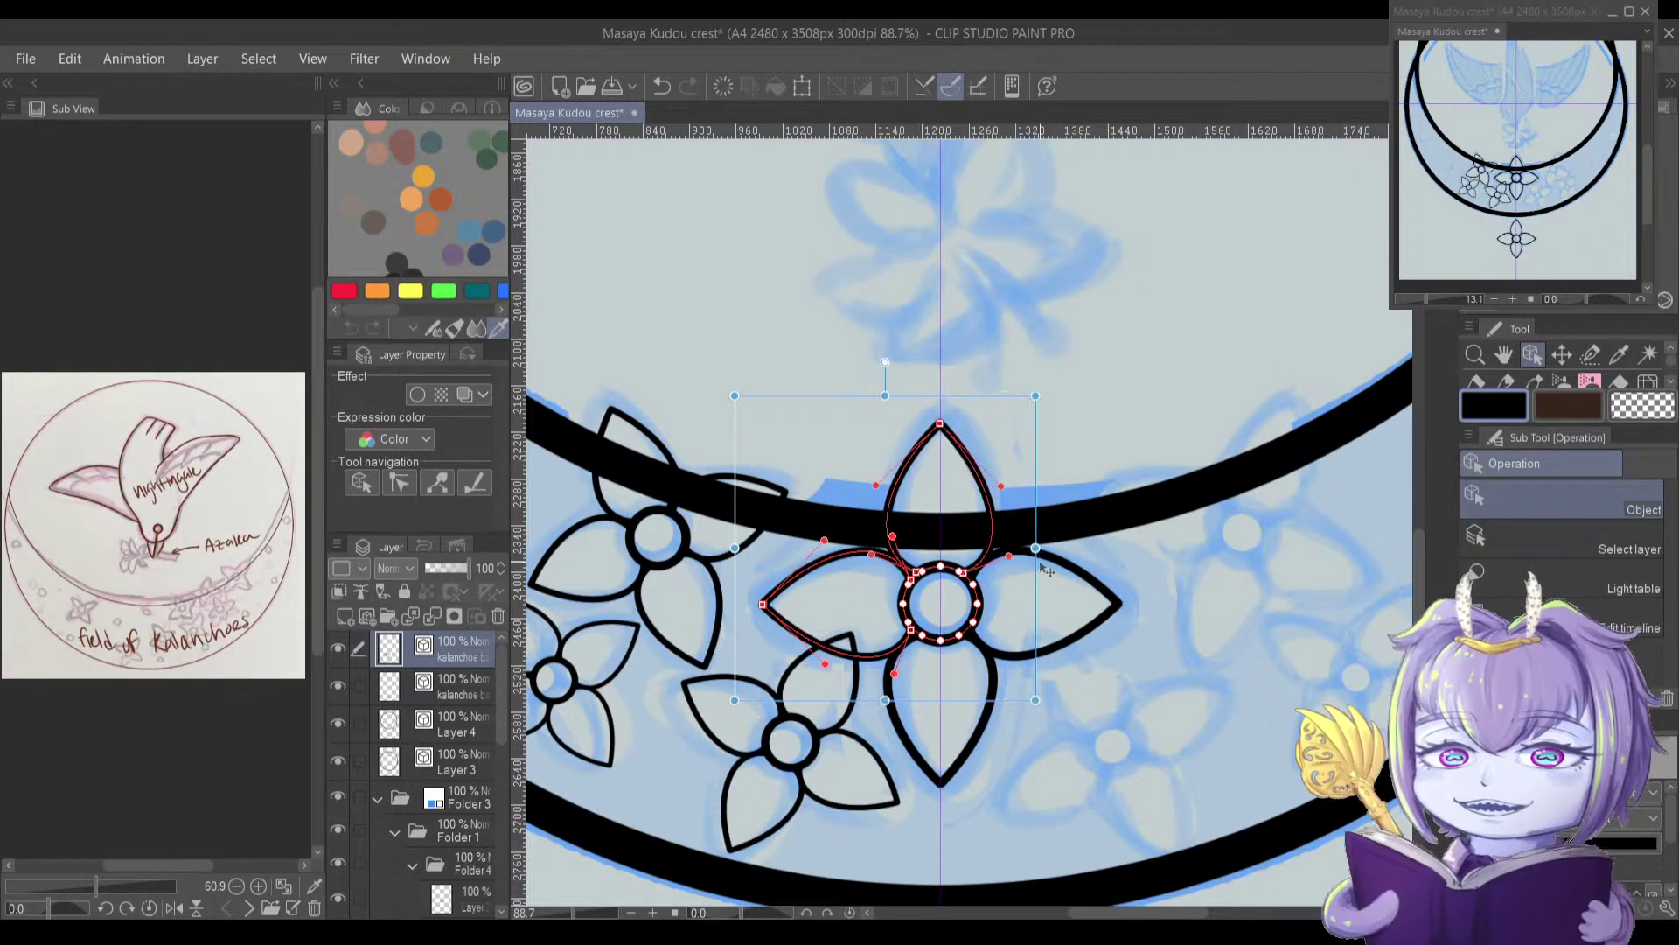
left_click(1091, 586, "shift")
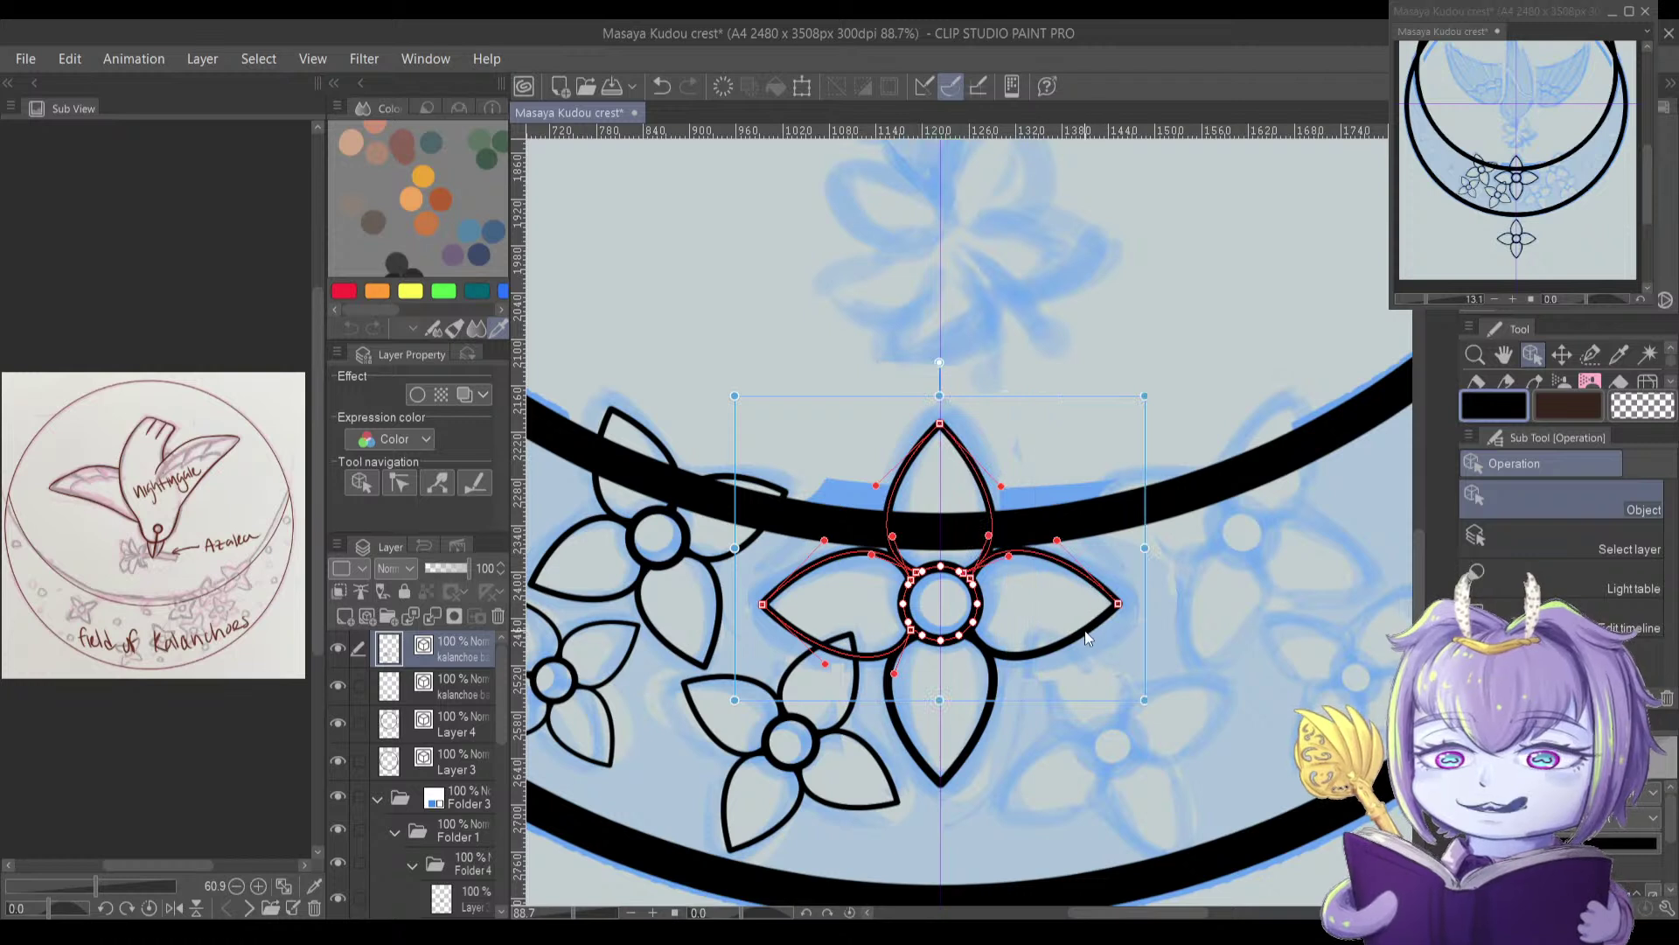
left_click(993, 695, "shift")
left_click(890, 723, "shift")
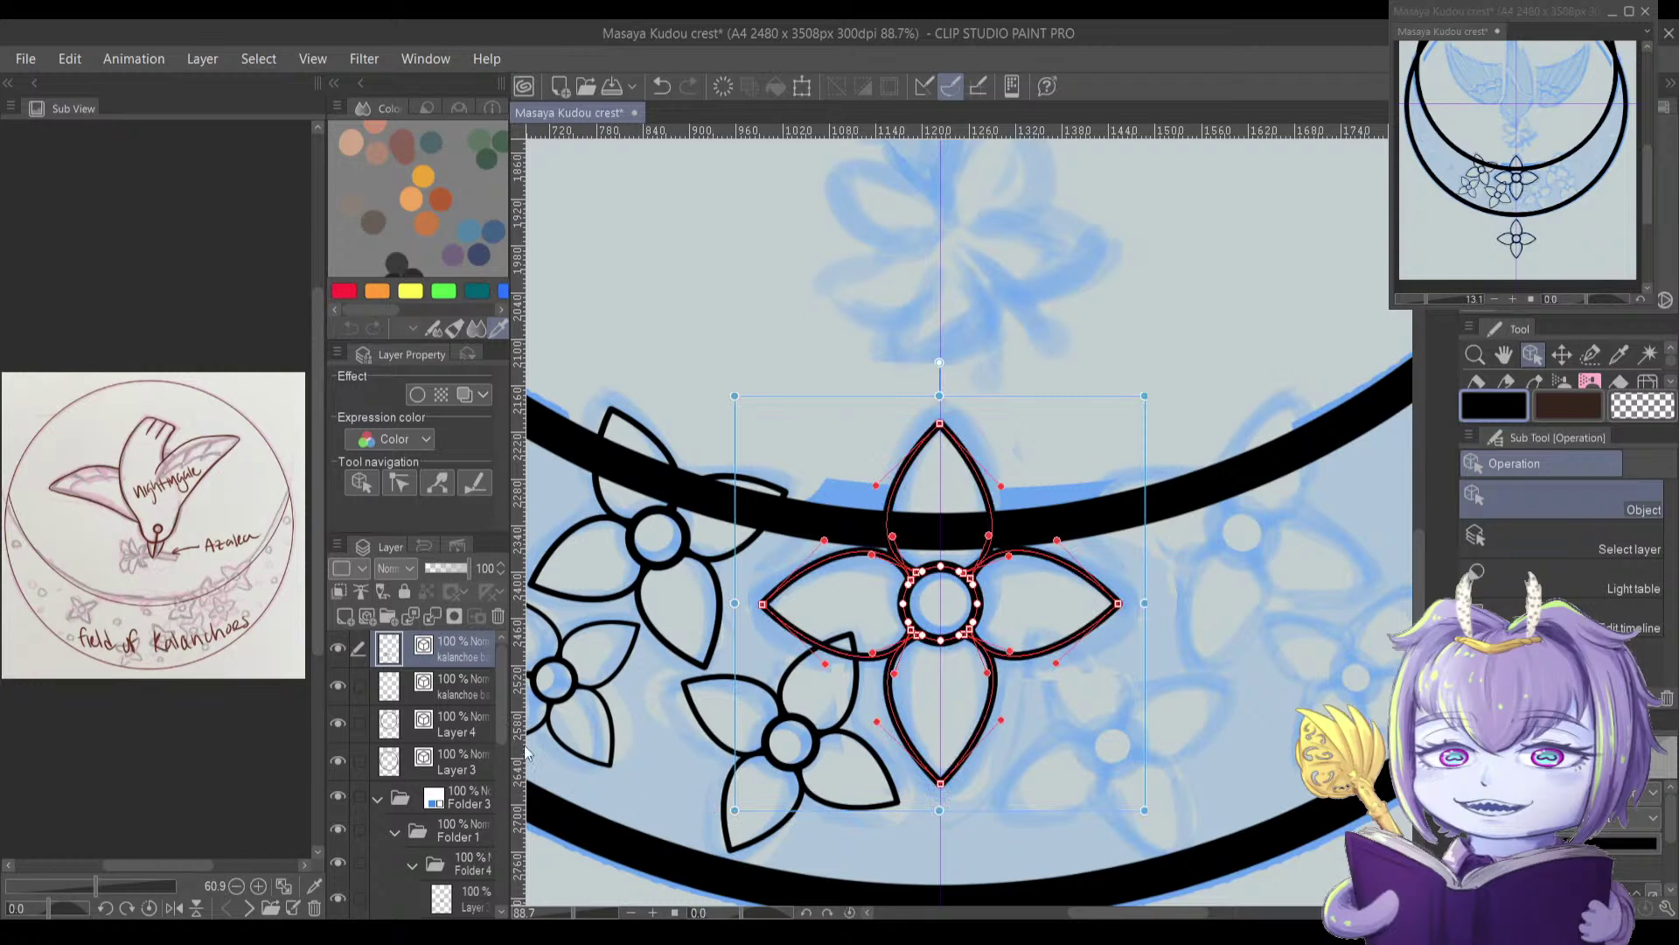
left_click(368, 616)
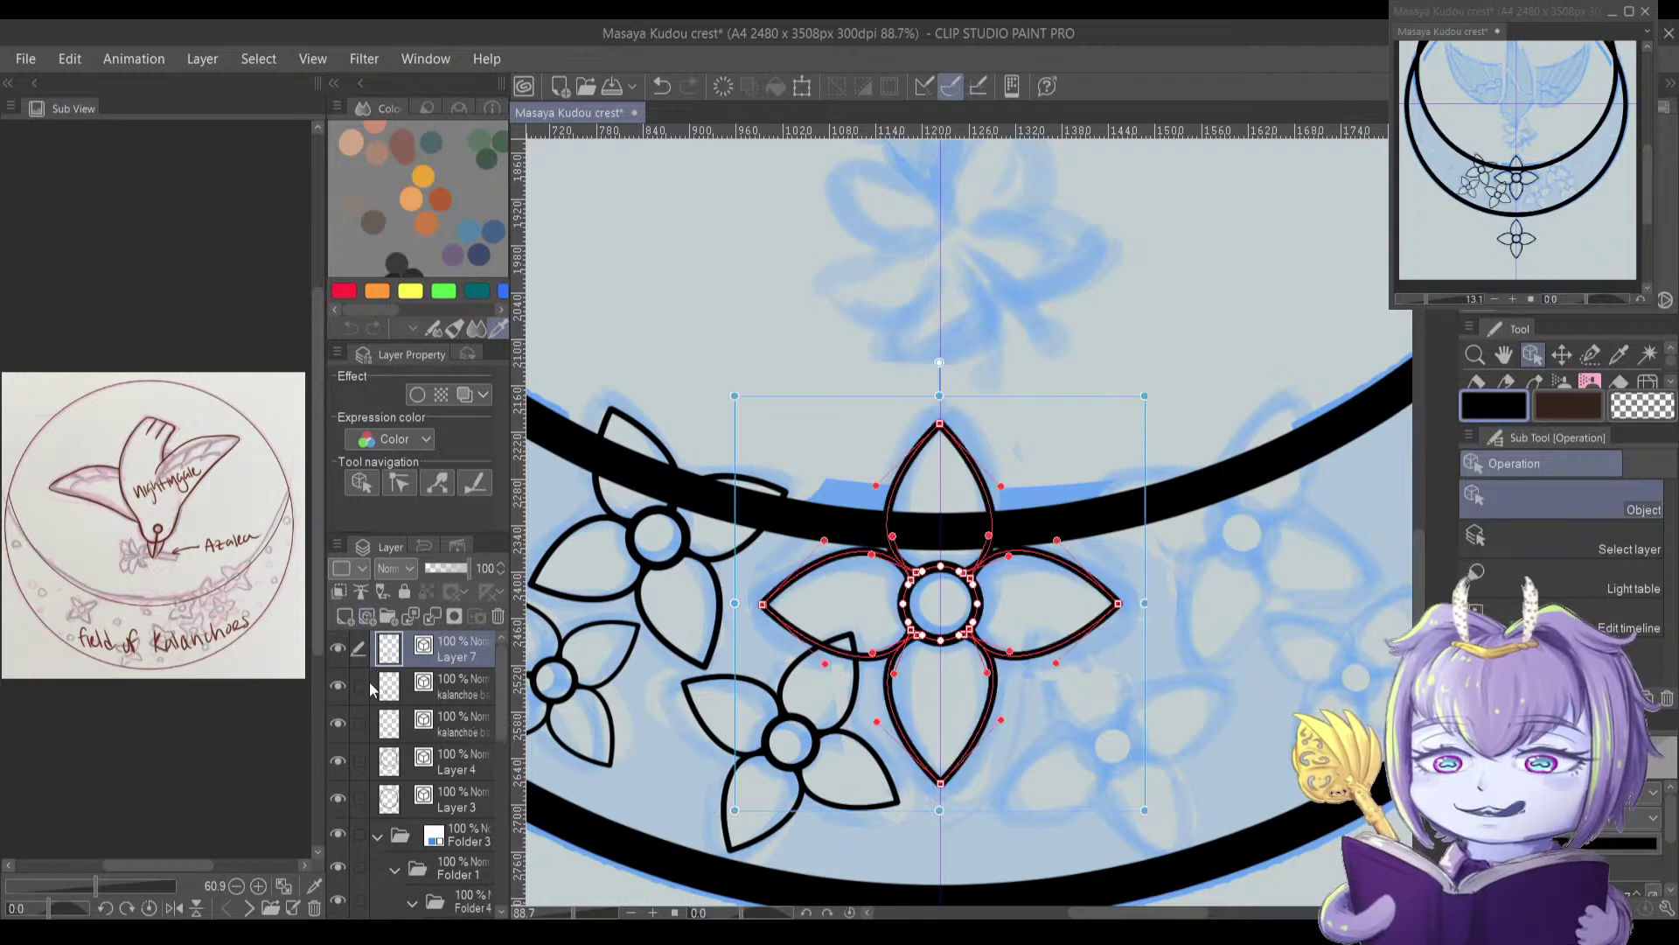
left_click(336, 651)
left_click(335, 651)
Step: Flip the kalanchoe layer's flower group horizontally about the vertical centre guide, placing it on the crescent's right side, and apply the transformation
left_click(455, 680)
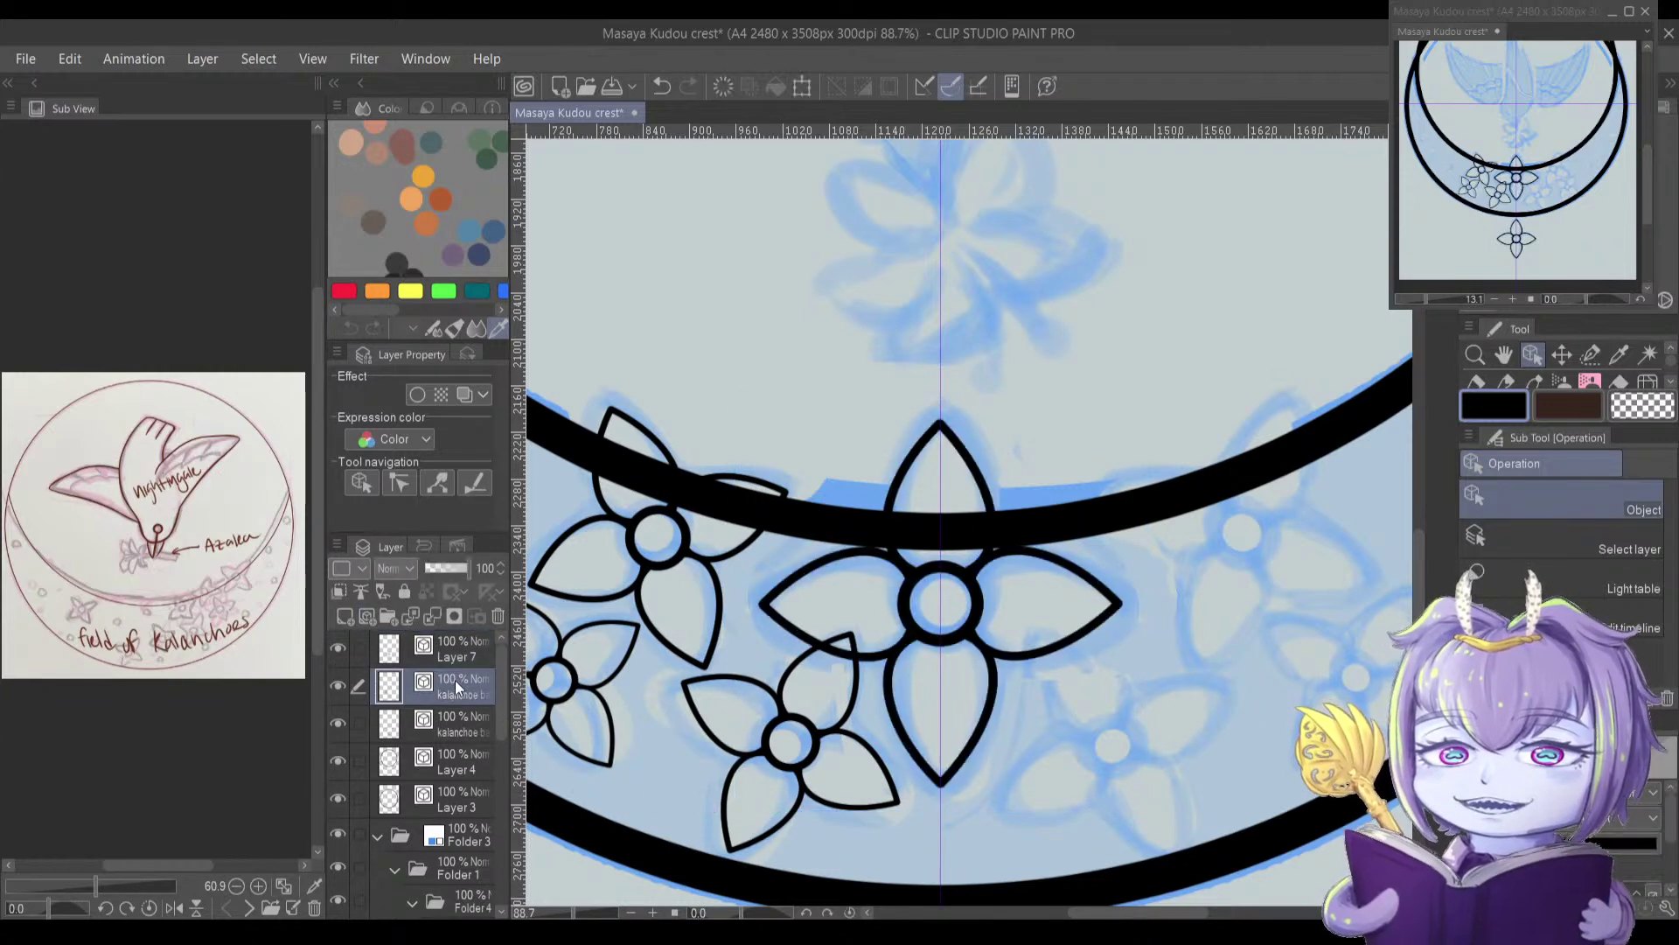
key("ctrl+t")
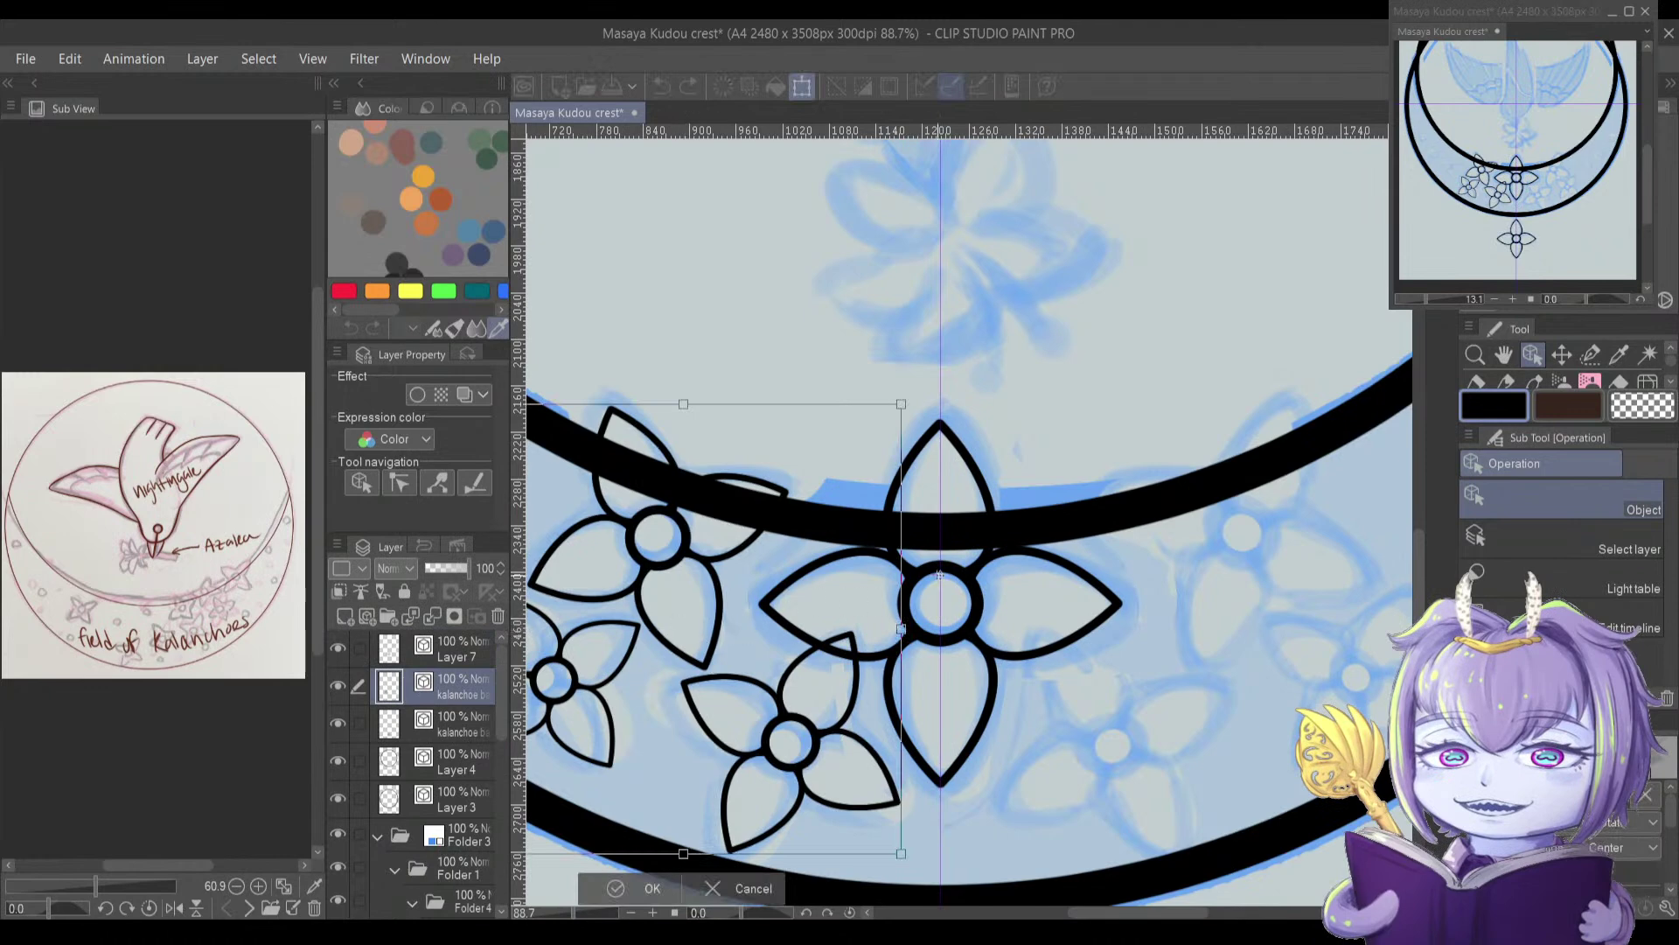
scroll(940, 566, "up", 6)
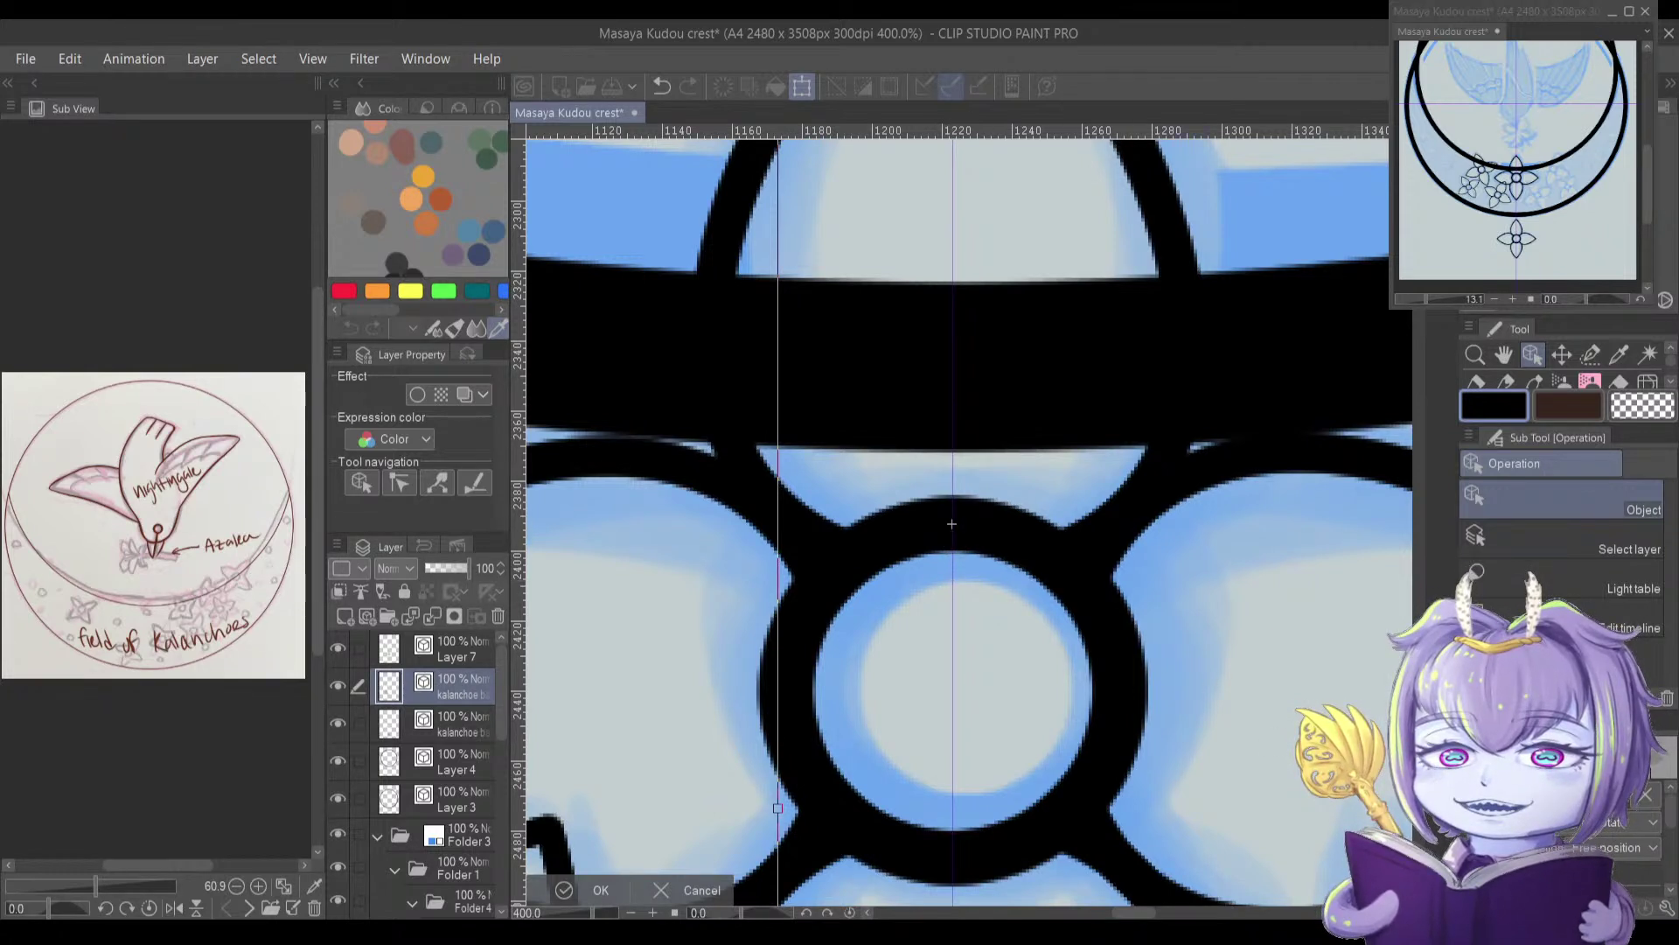
left_click(1480, 795)
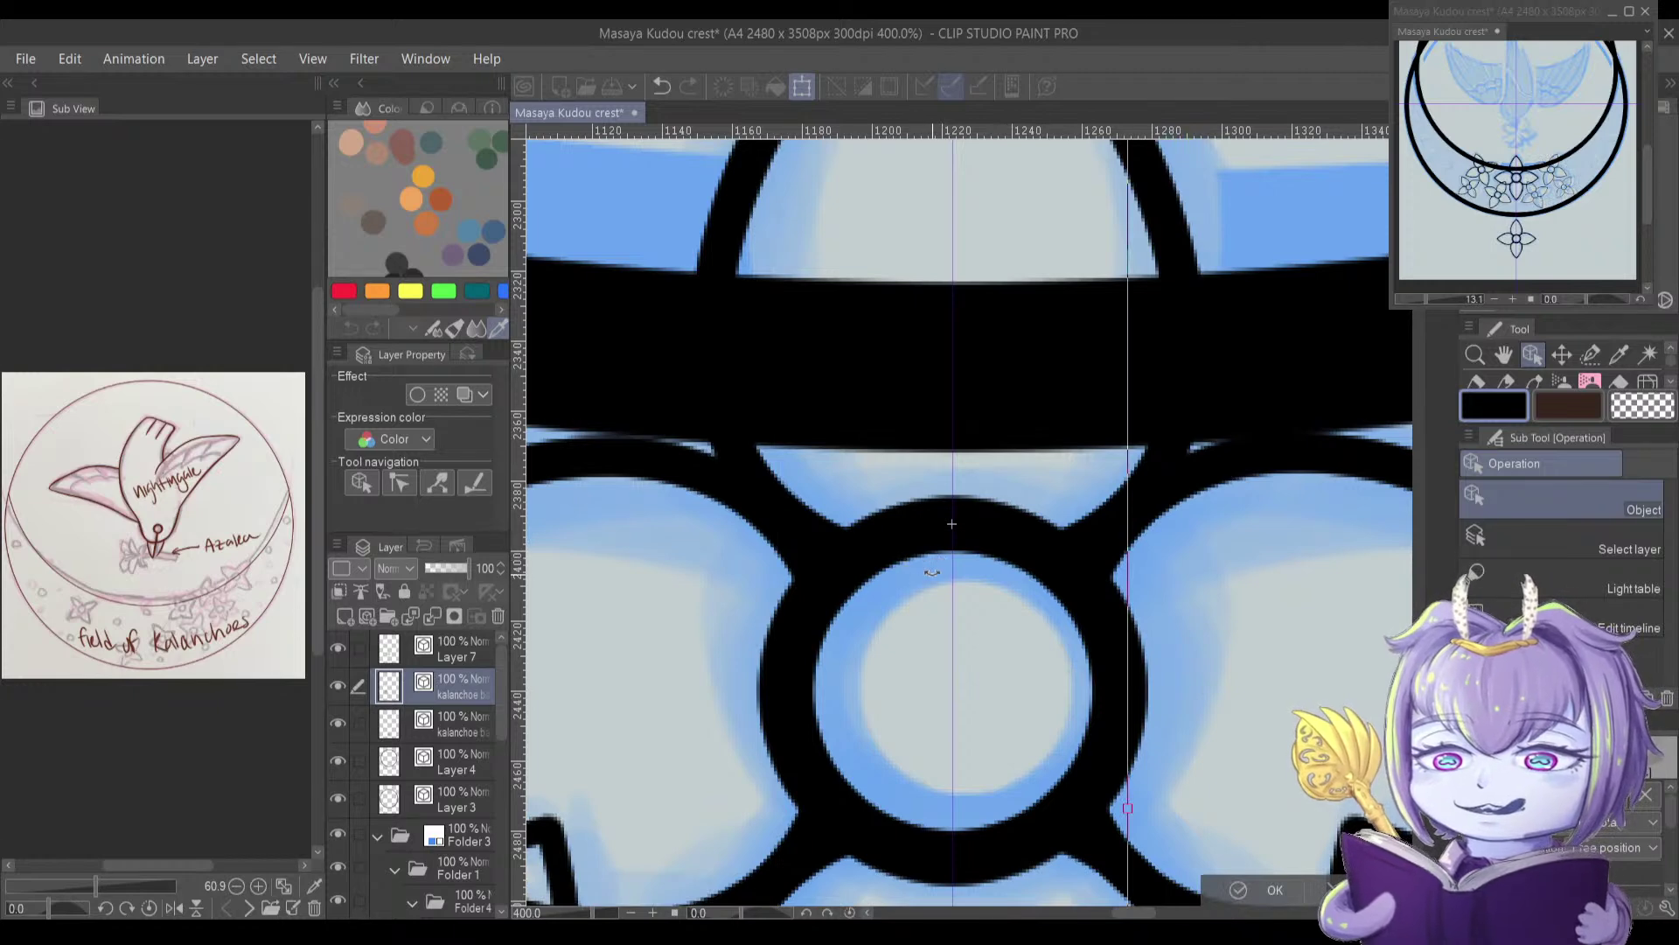
scroll(940, 533, "down", 5)
scroll(927, 551, "up", 4)
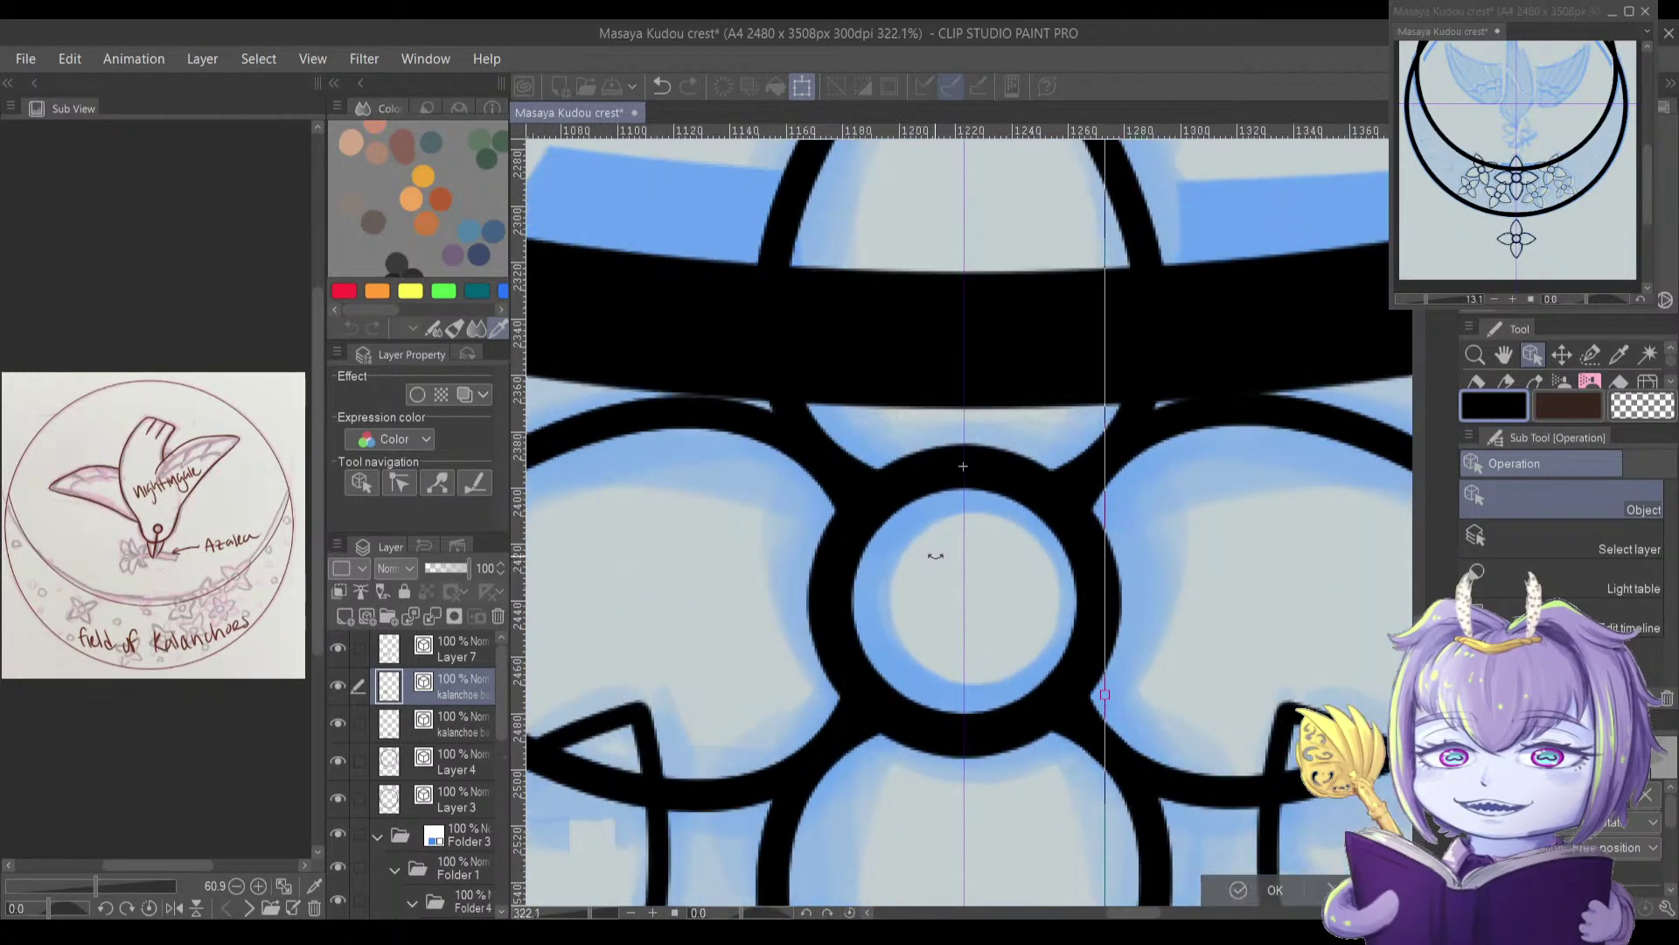
scroll(965, 459, "up", 5)
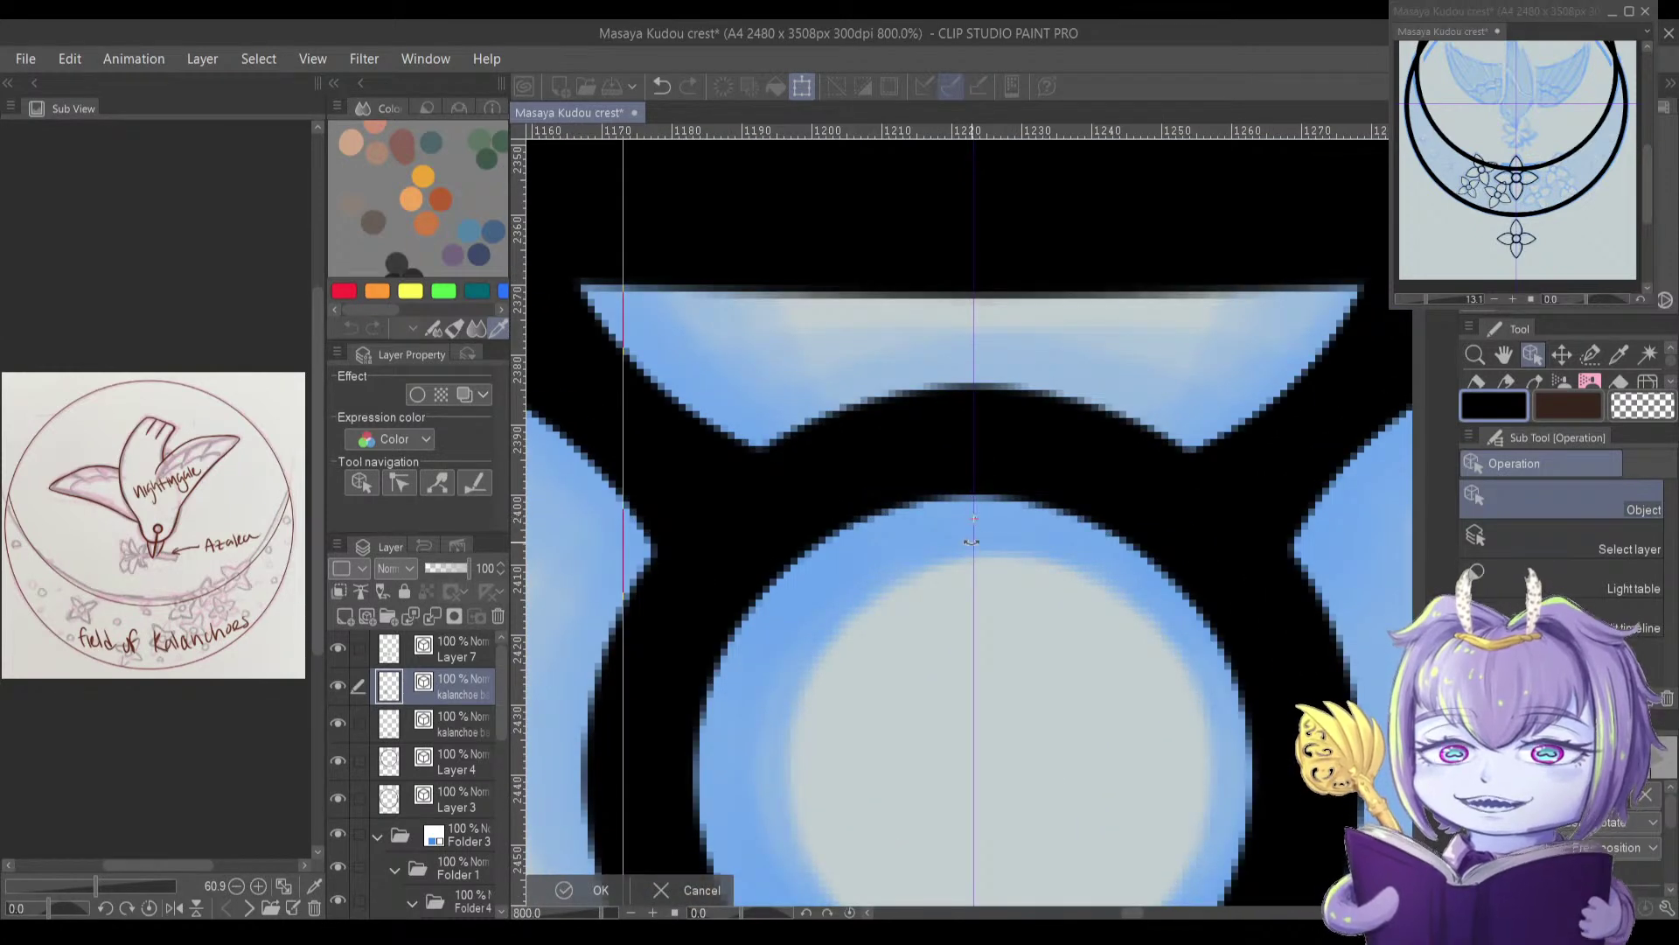
scroll(975, 517, "down", 5)
scroll(1021, 667, "down", 8)
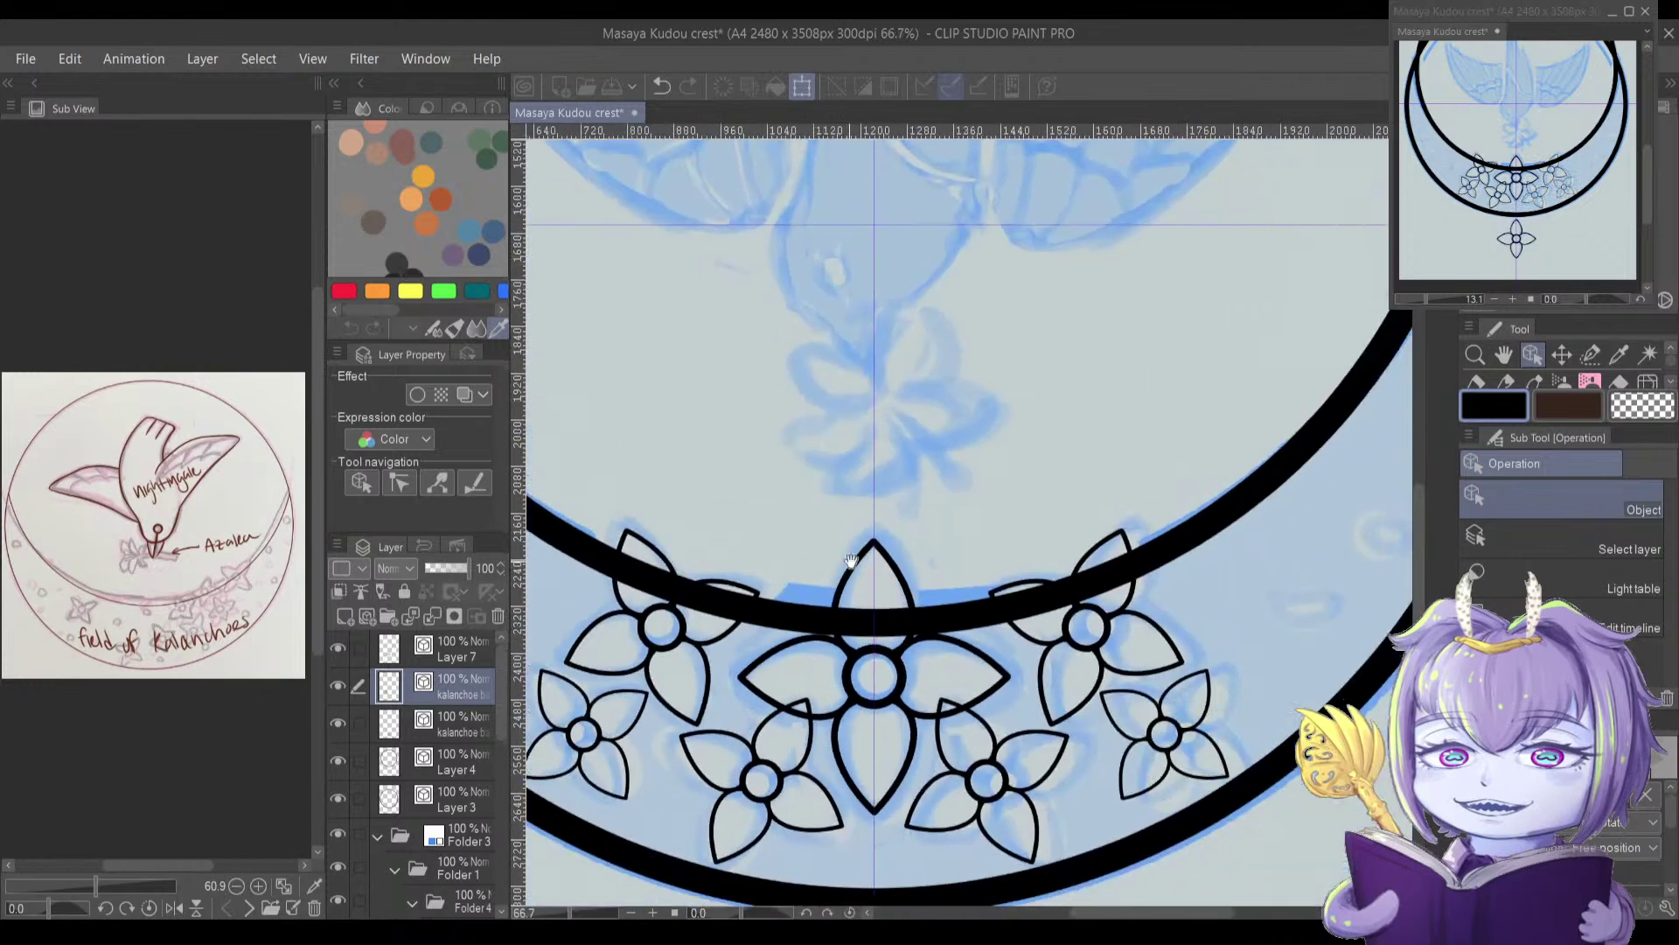
left_click_drag(844, 341, 814, 469)
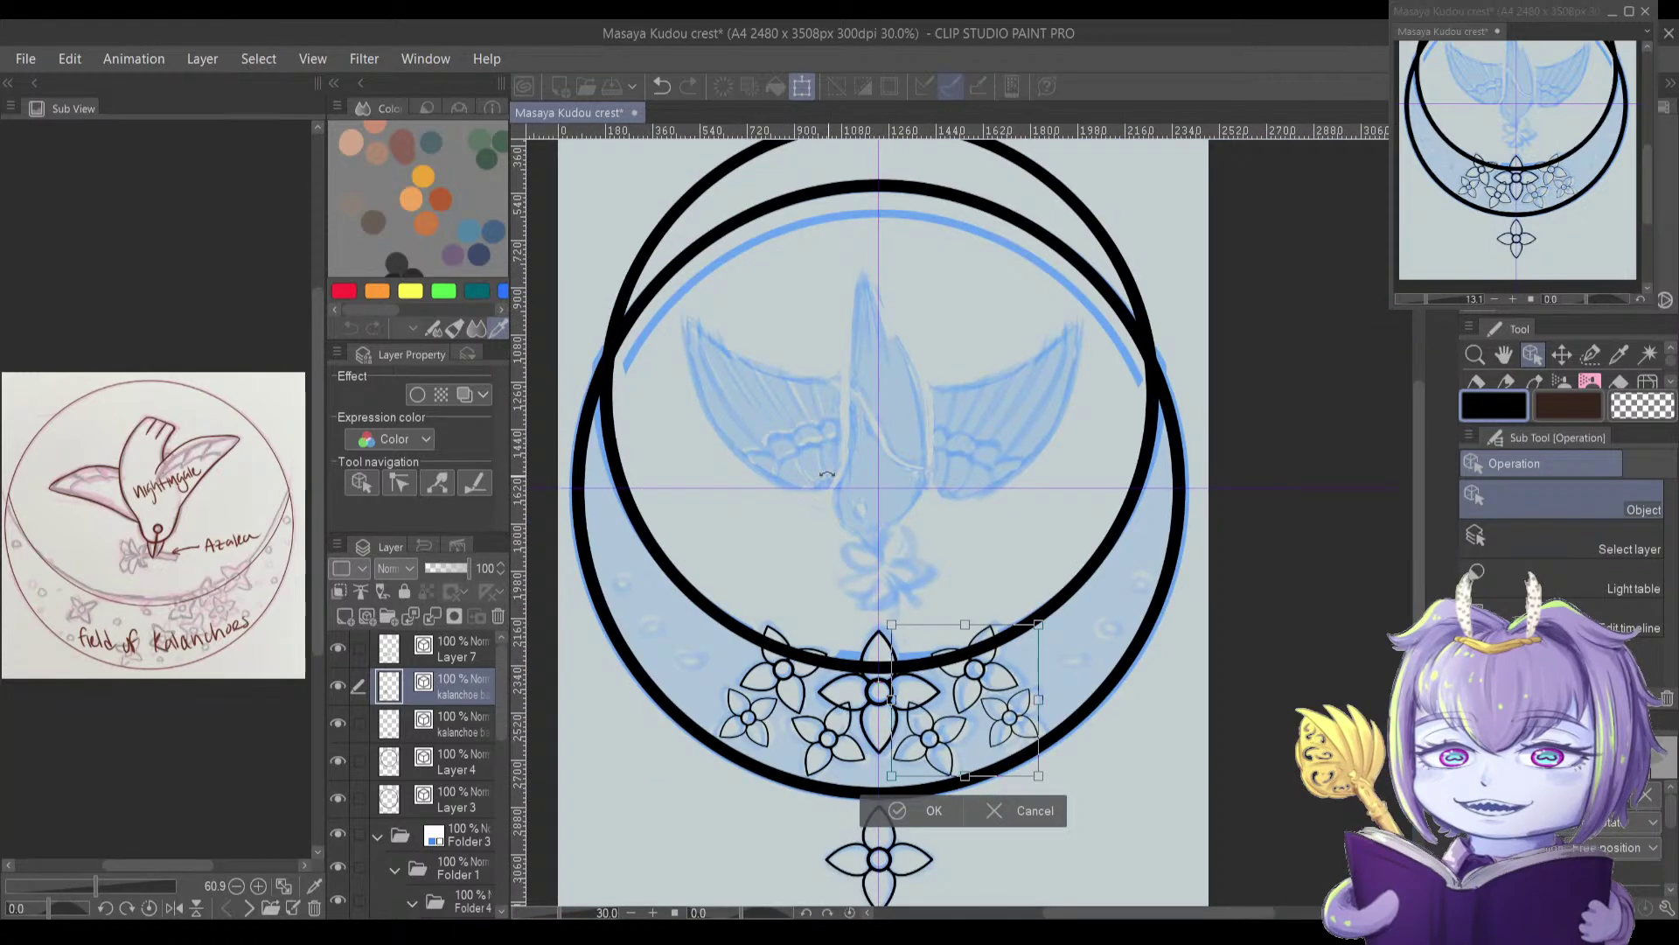
key("Return")
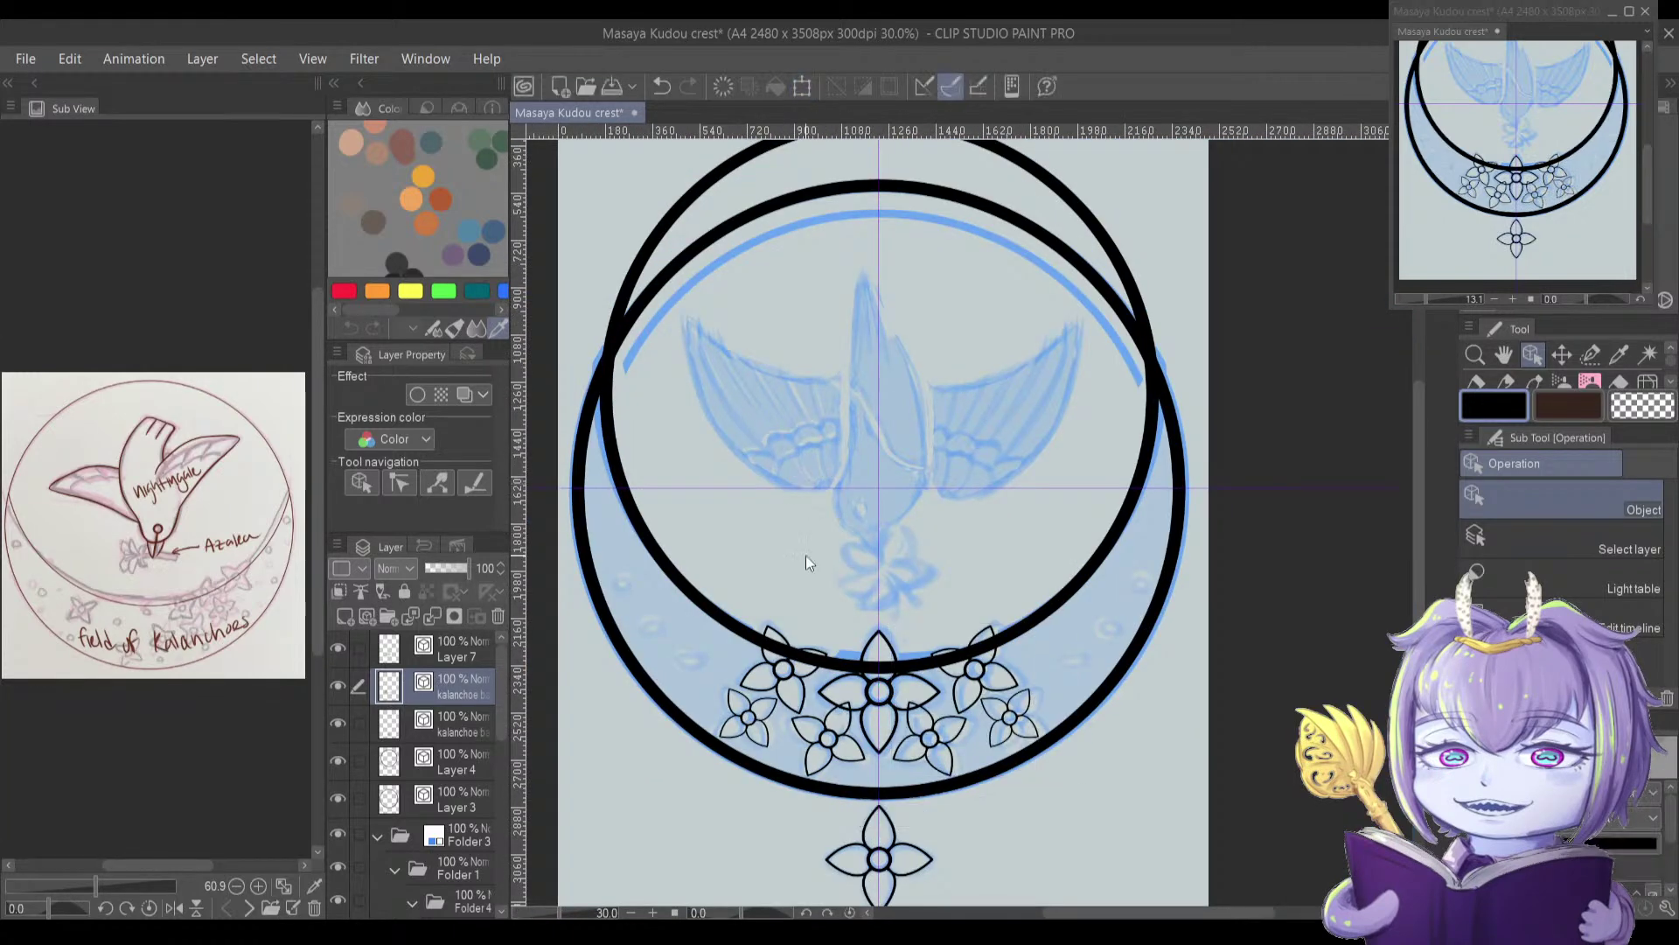
Step: Examine the mirrored flower arrangement against the sketch and check the selected kalanchoe layer's visibility
scroll(843, 670, "up", 2)
left_click_drag(871, 695, 876, 492)
mouse_move(838, 559)
left_mouse_down()
mouse_move(838, 580)
mouse_move(824, 569)
left_mouse_up()
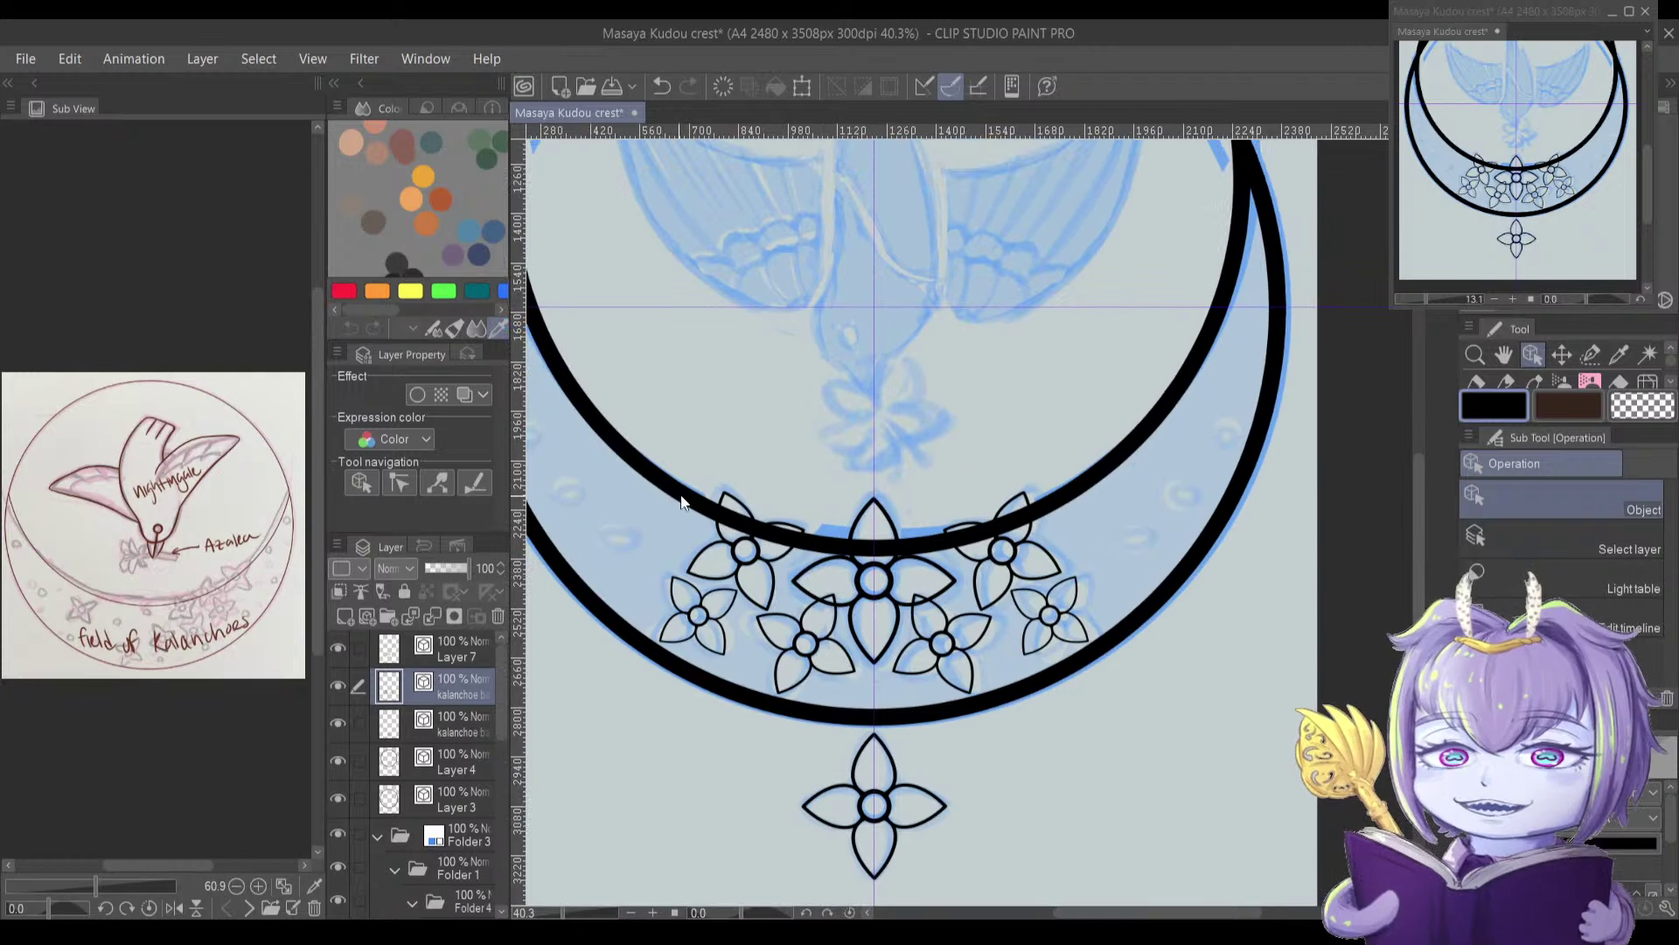
left_click_drag(565, 623, 680, 680)
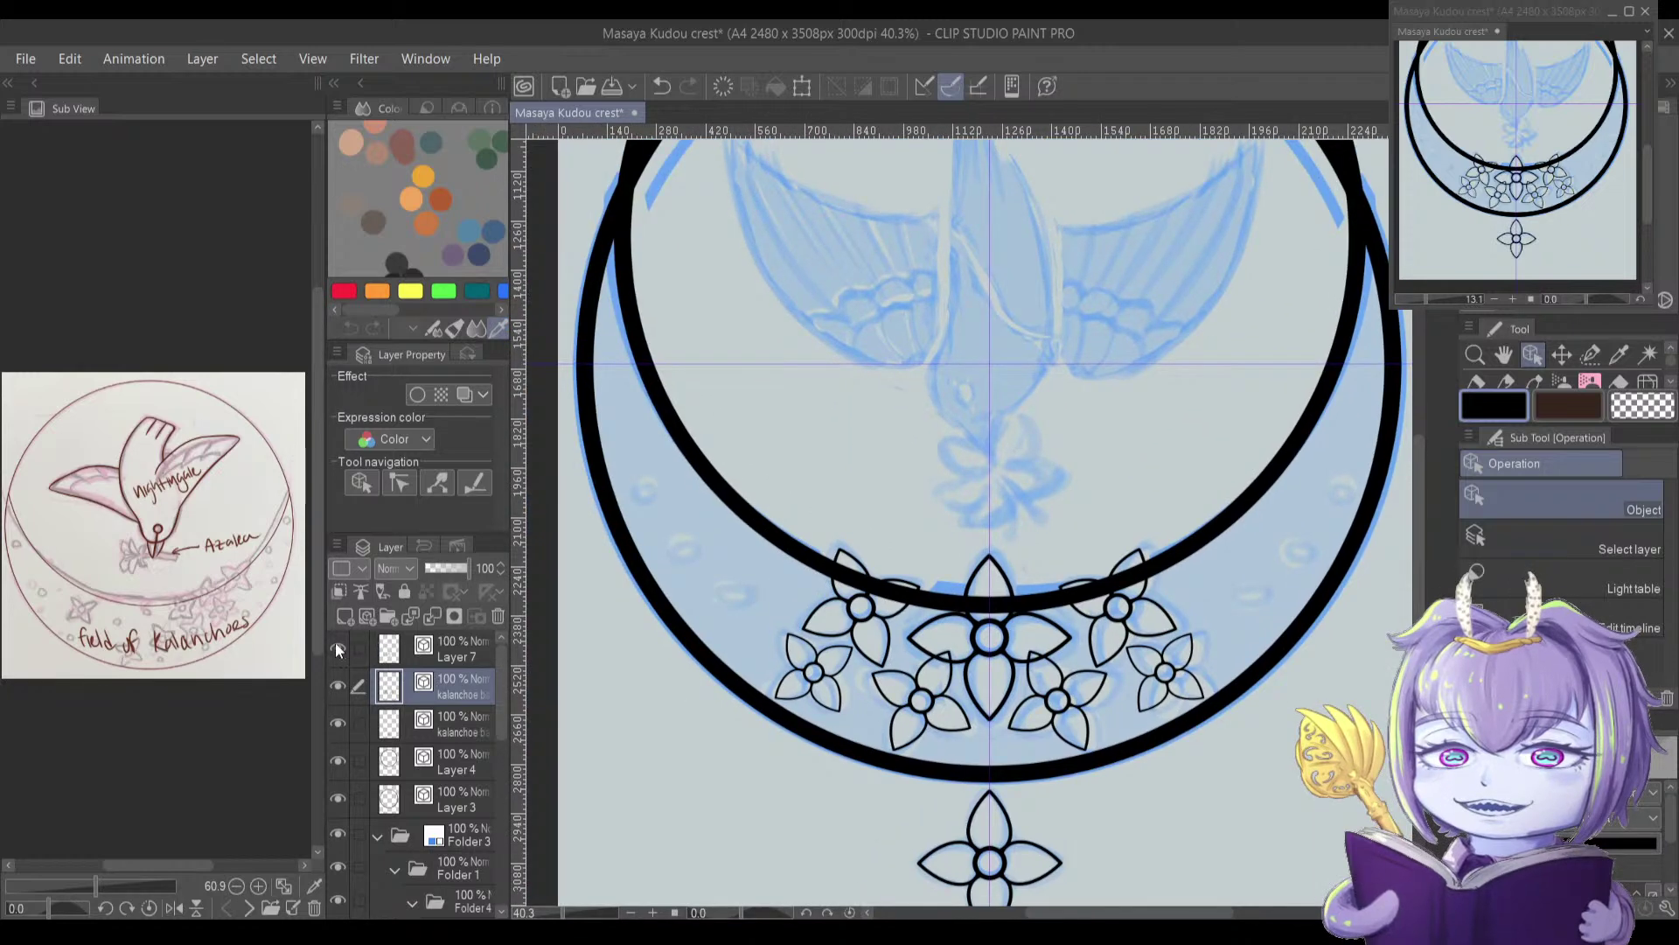
left_click(339, 690)
Step: Draw a small closed oval with the Bezier curve tool over the lowest sketched bubble in the crescent's left part
scroll(737, 580, "up", 4)
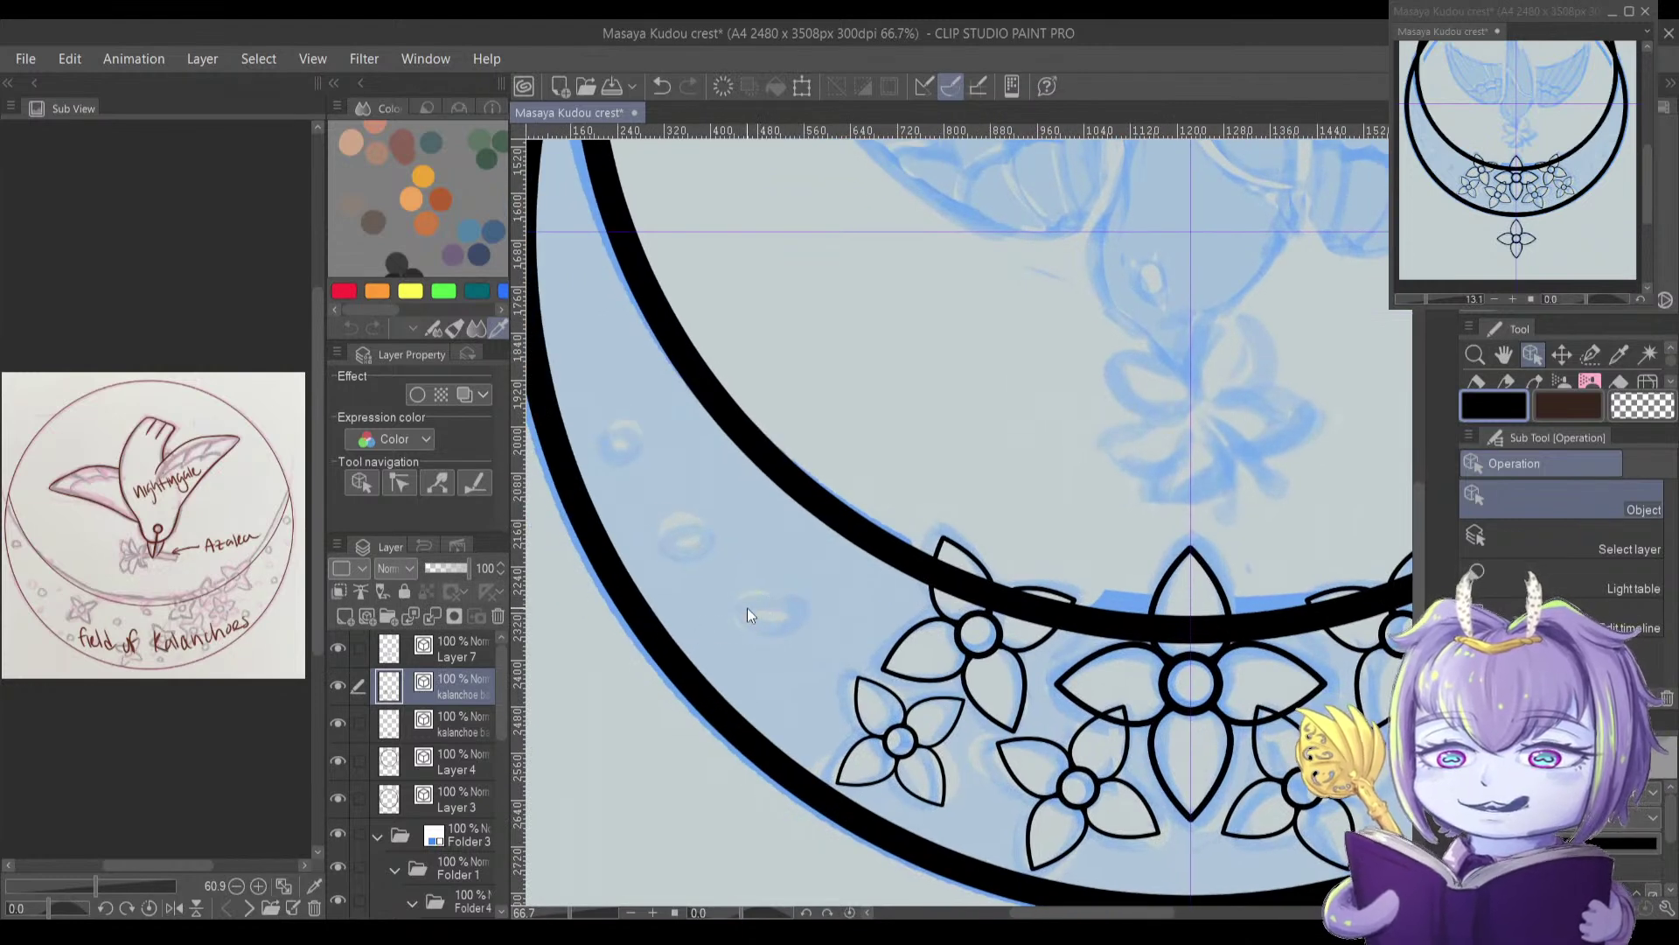
key("u")
scroll(726, 635, "up", 2)
scroll(728, 621, "up", 1)
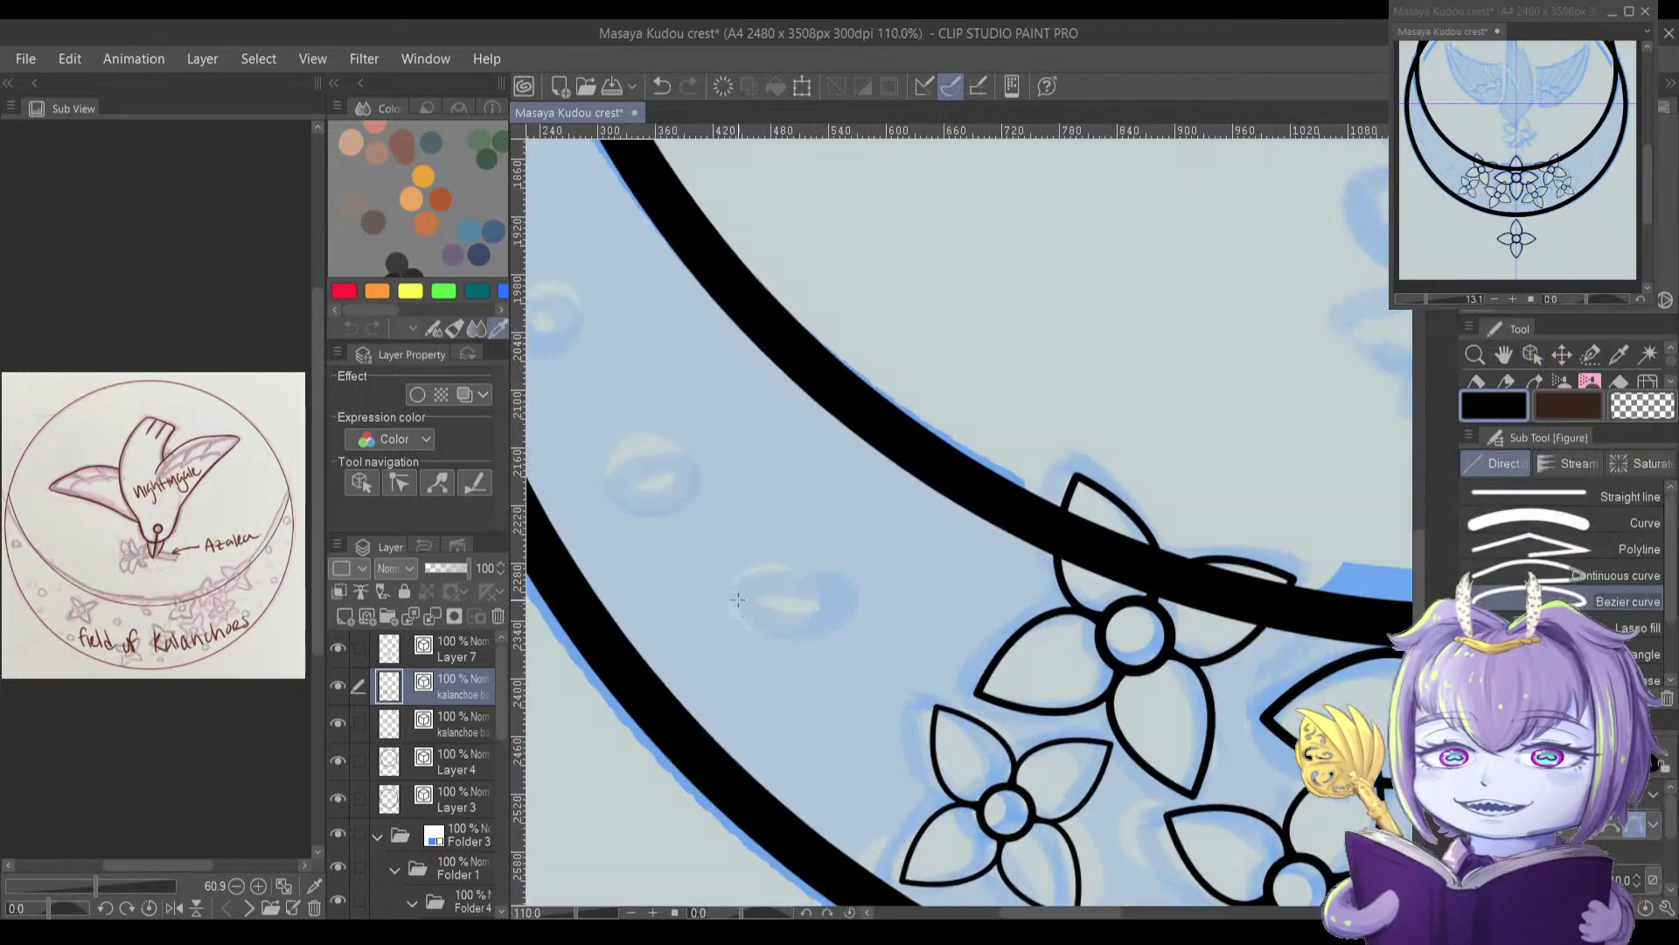
mouse_move(746, 584)
left_mouse_down()
mouse_move(839, 579)
mouse_move(848, 611)
mouse_move(775, 625)
mouse_move(734, 578)
left_mouse_up()
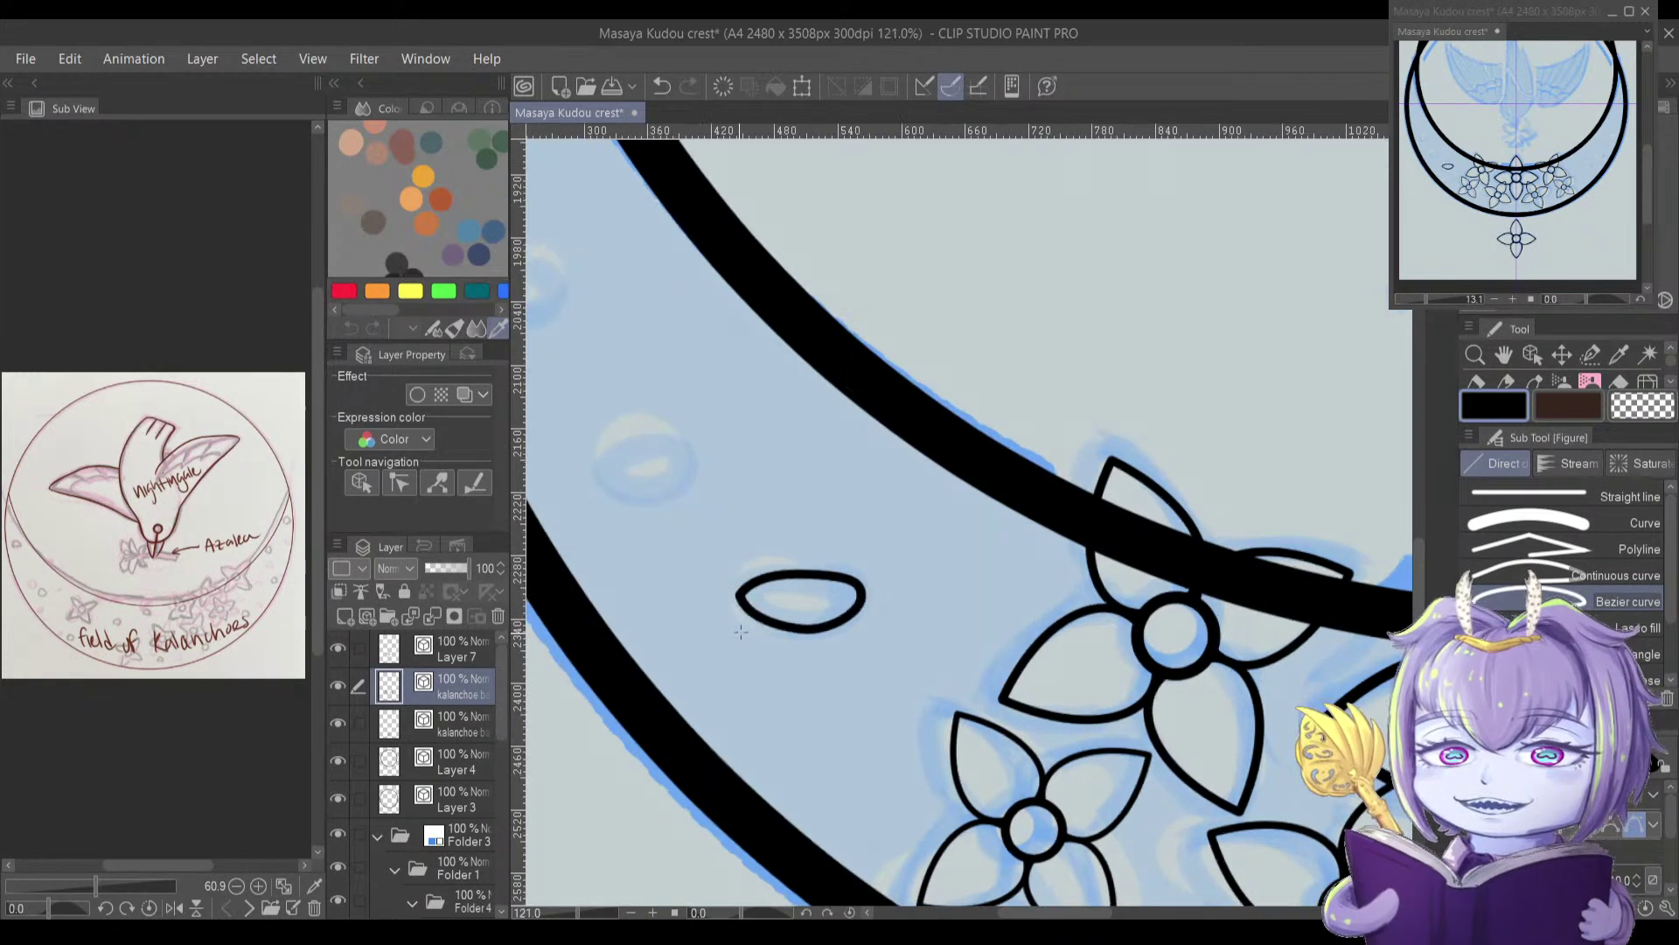
Step: Convert the corner control point at the oval's left end into a smooth point using line correction
scroll(760, 623, "up", 4)
key("y")
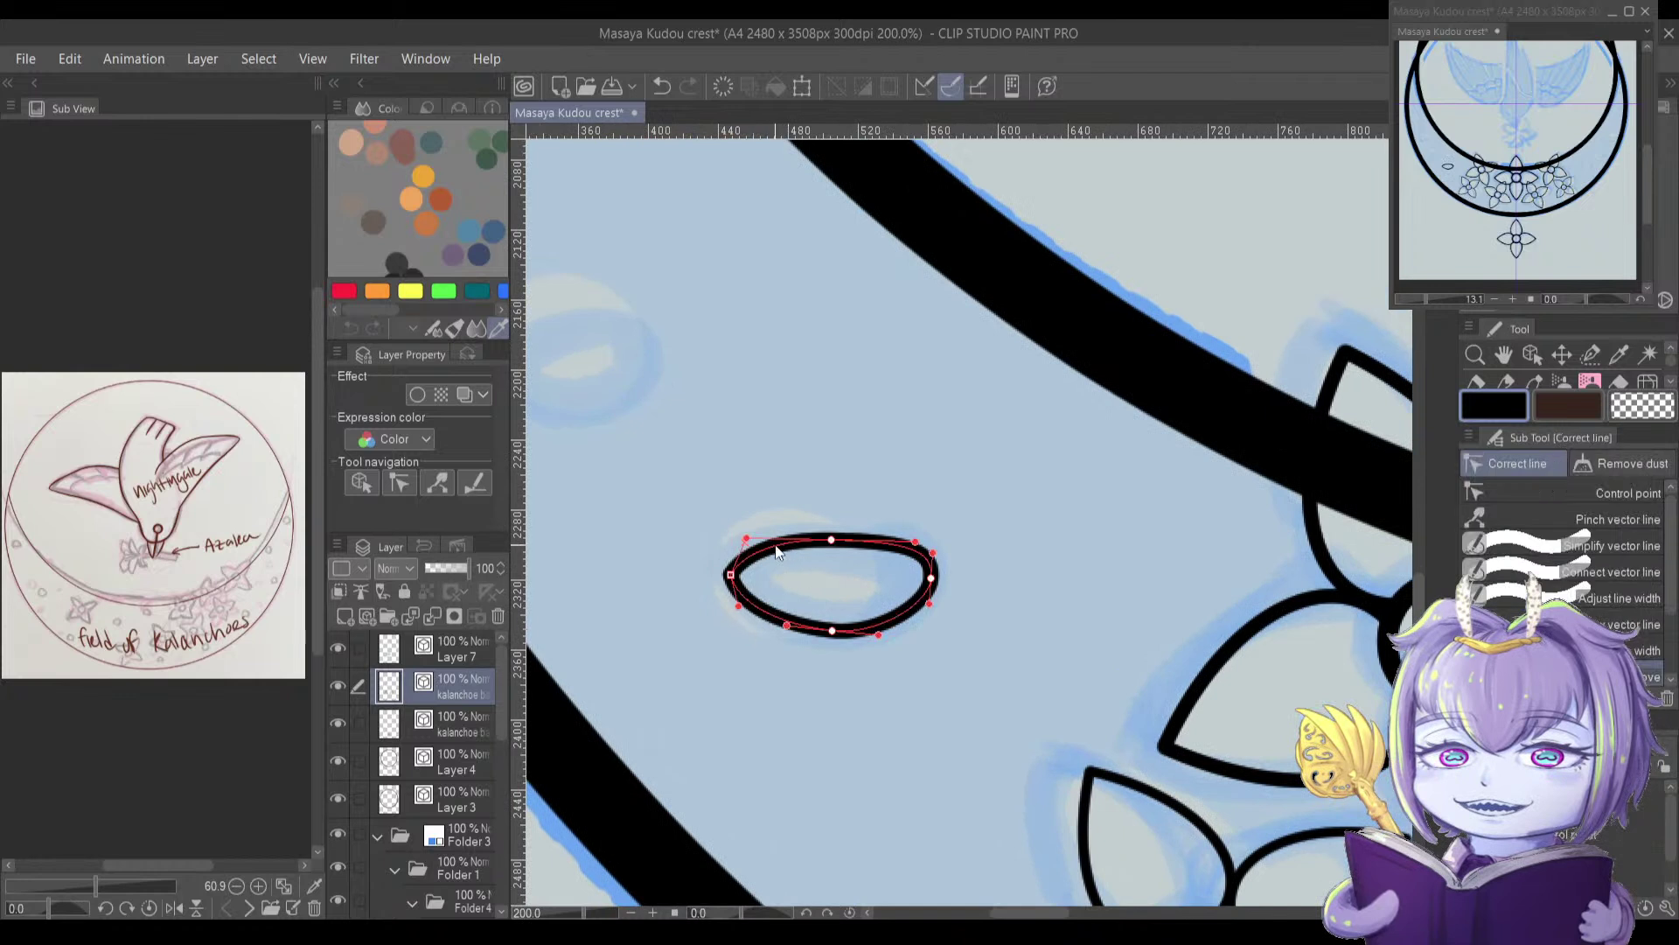
key(".")
key(".")
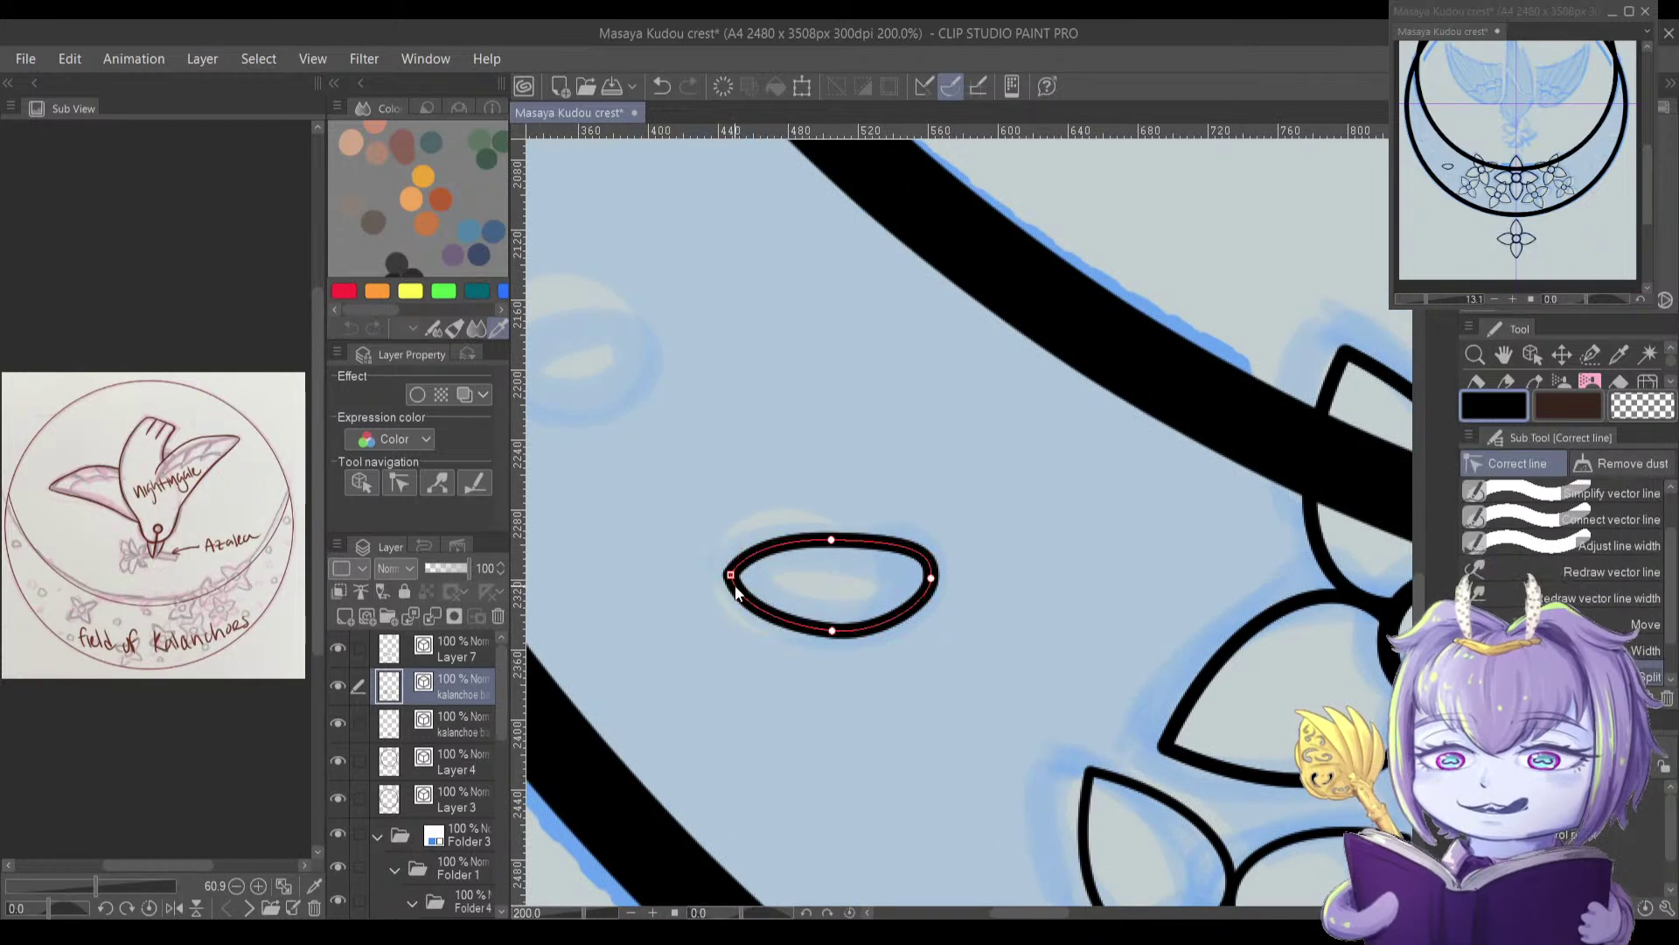
key("y")
key("y")
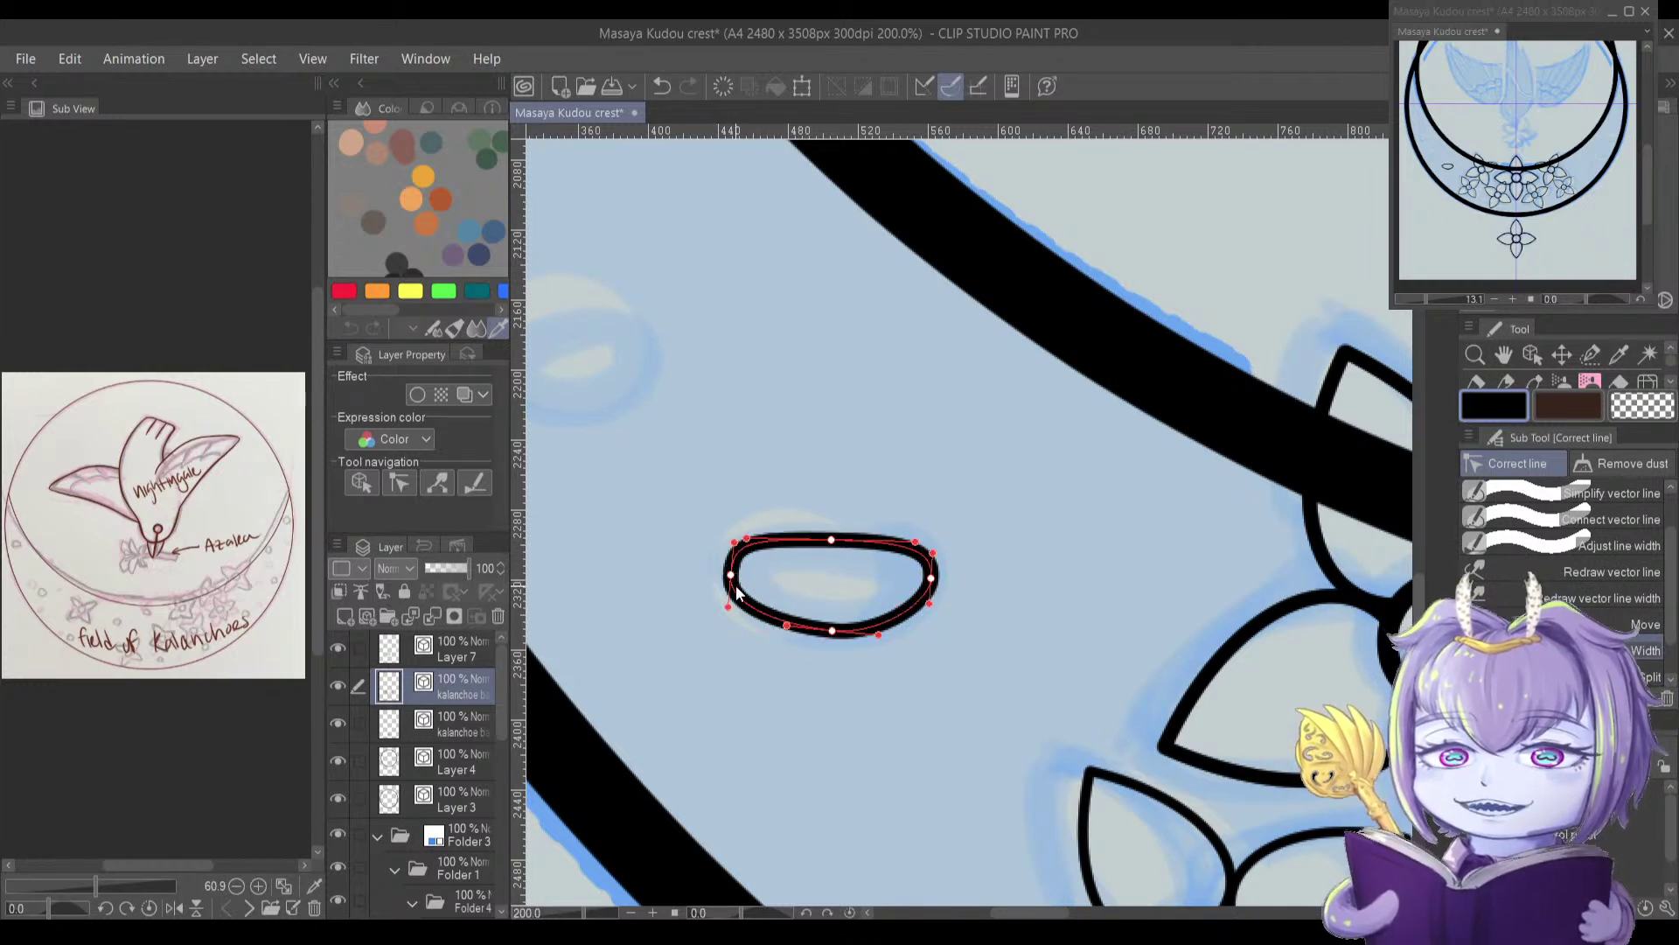
Step: Move the oval's control points and handles to round its left end, raise its top edge and smooth its lower-left curve
key(".")
key("comma")
key("comma")
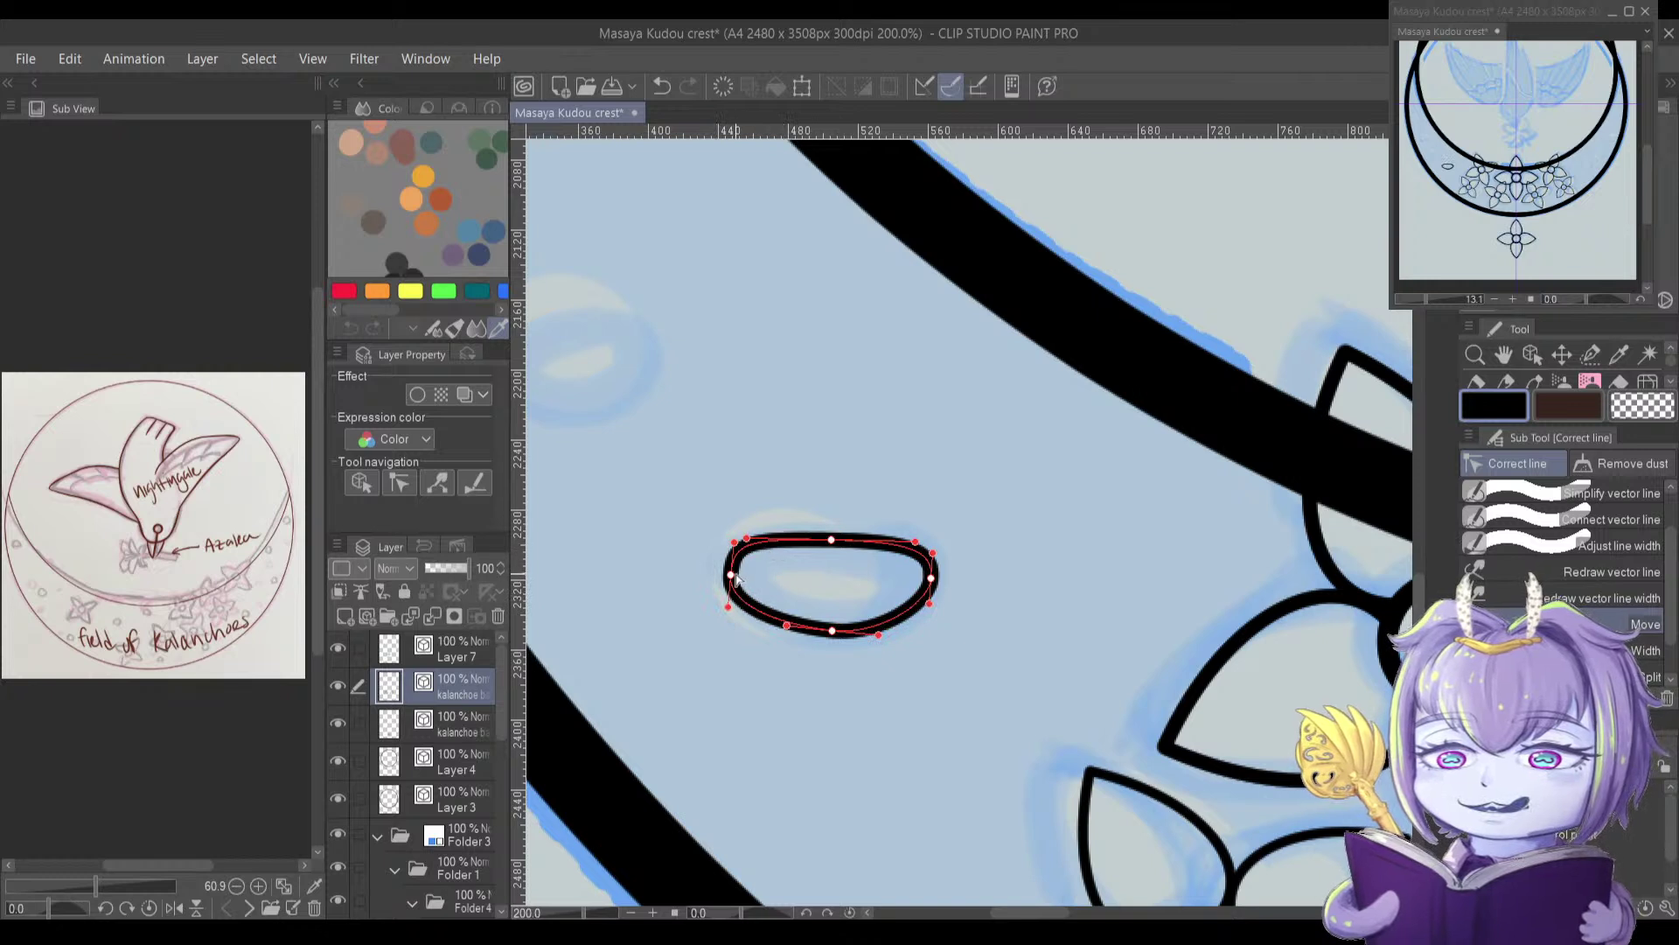
left_click_drag(734, 549, 731, 551)
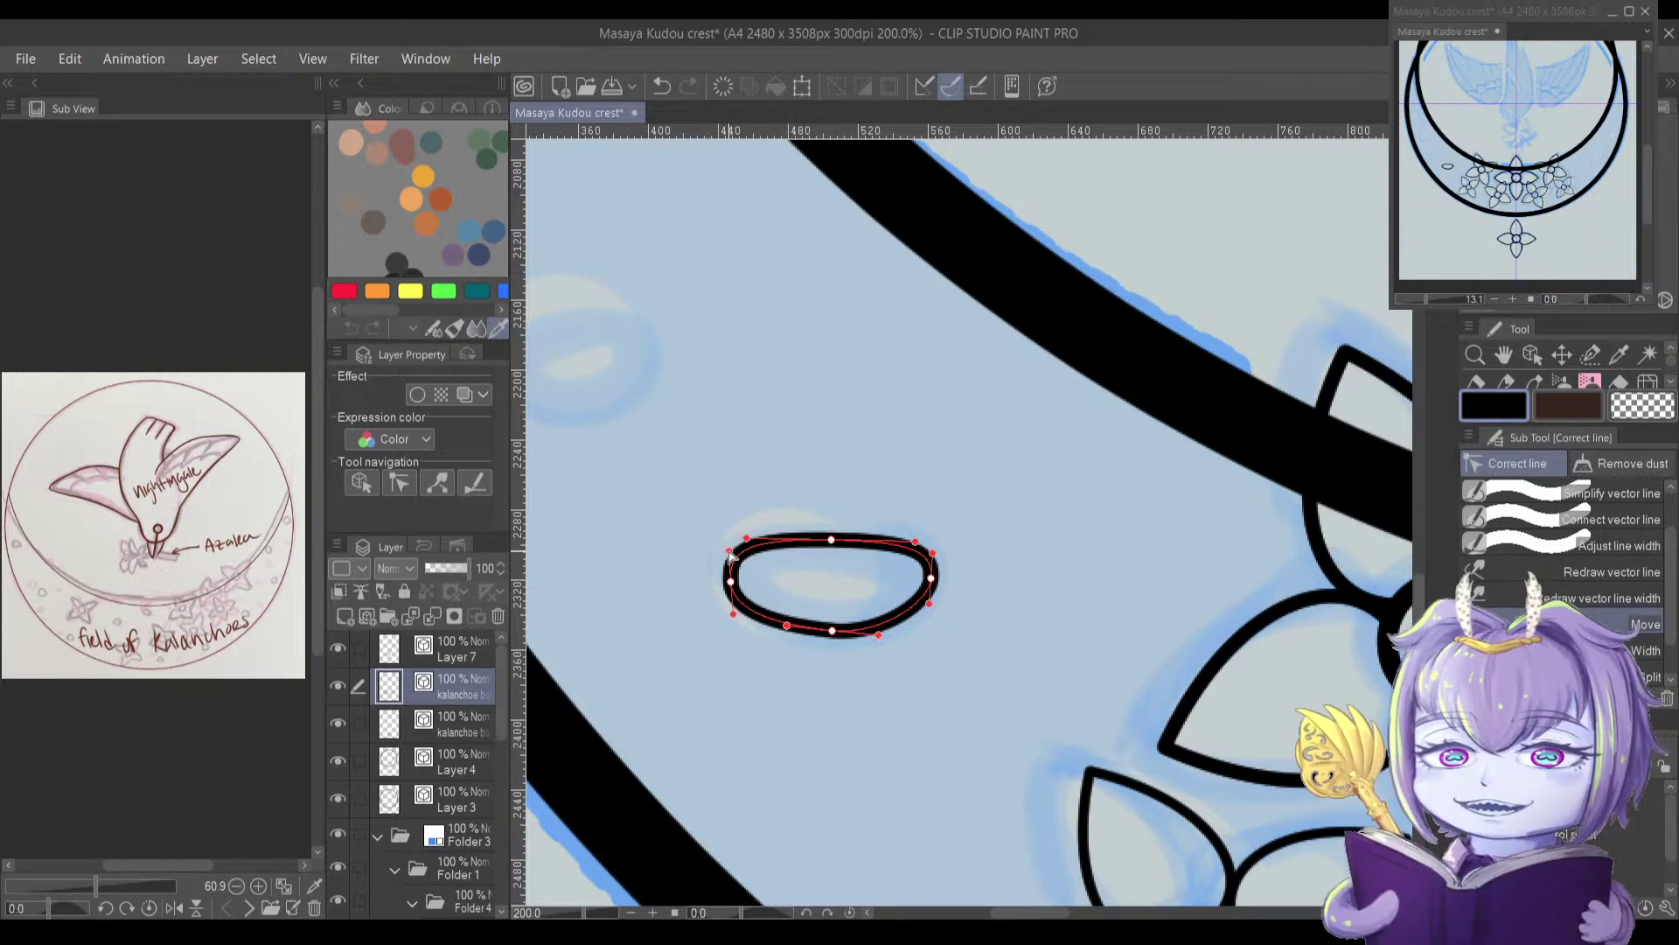
left_click_drag(831, 540, 831, 531)
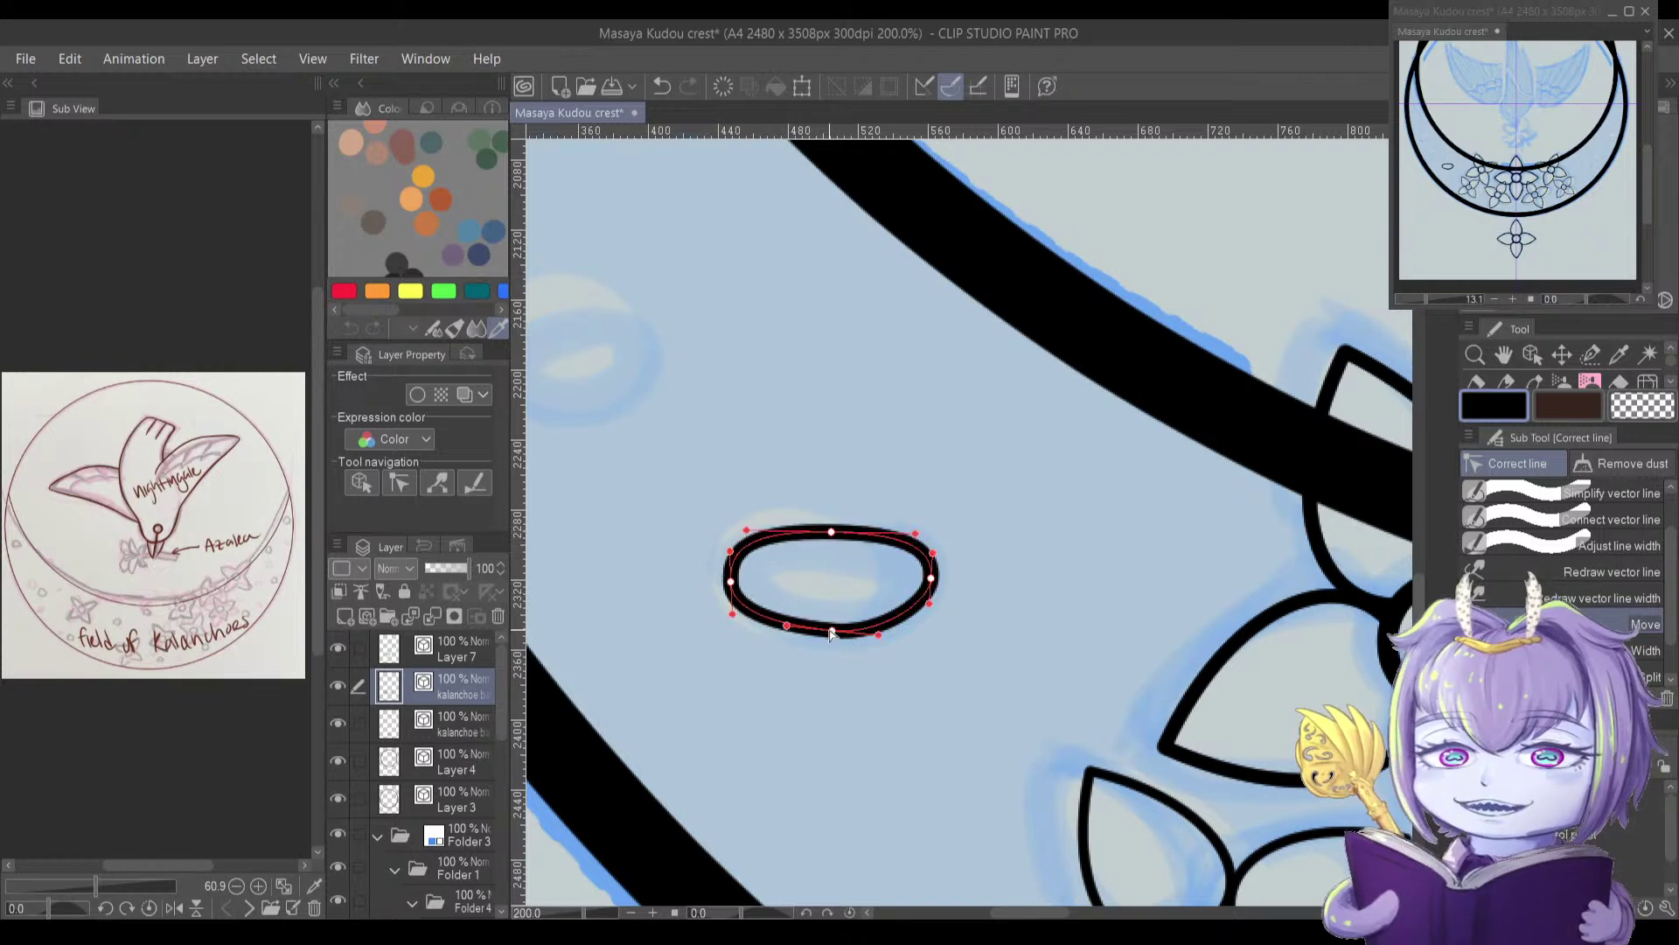
left_click_drag(786, 626, 784, 632)
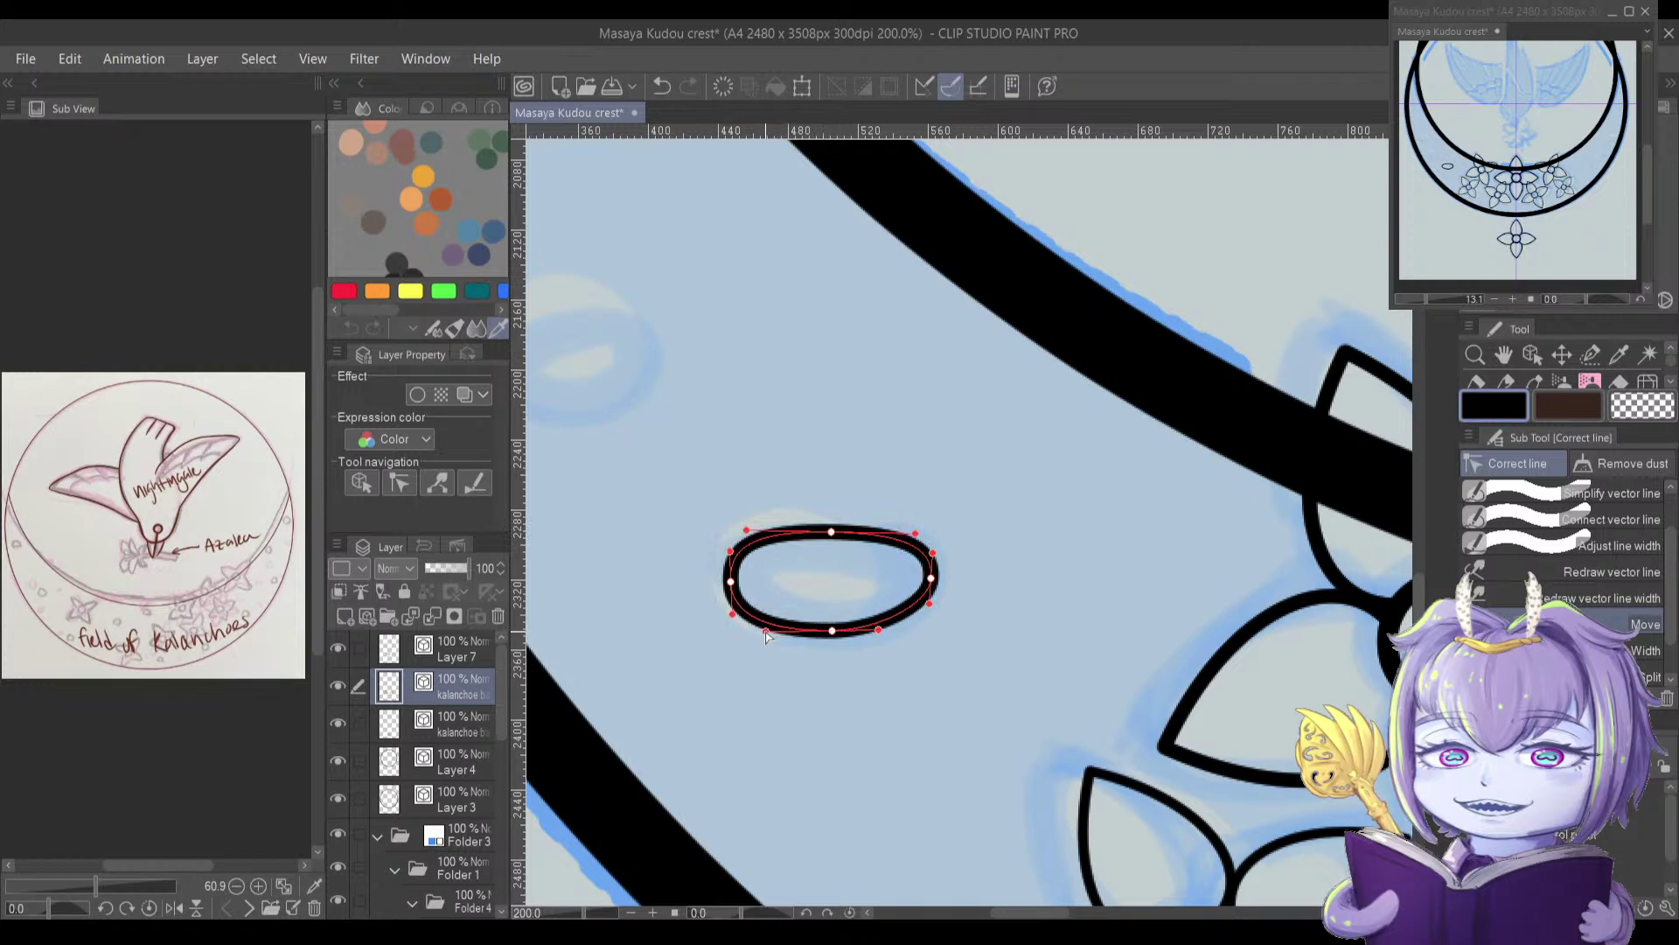
Step: Shift the oval's right point inward and left point outward, and spread its top and bottom points to make it taller
left_click_drag(930, 573, 923, 584)
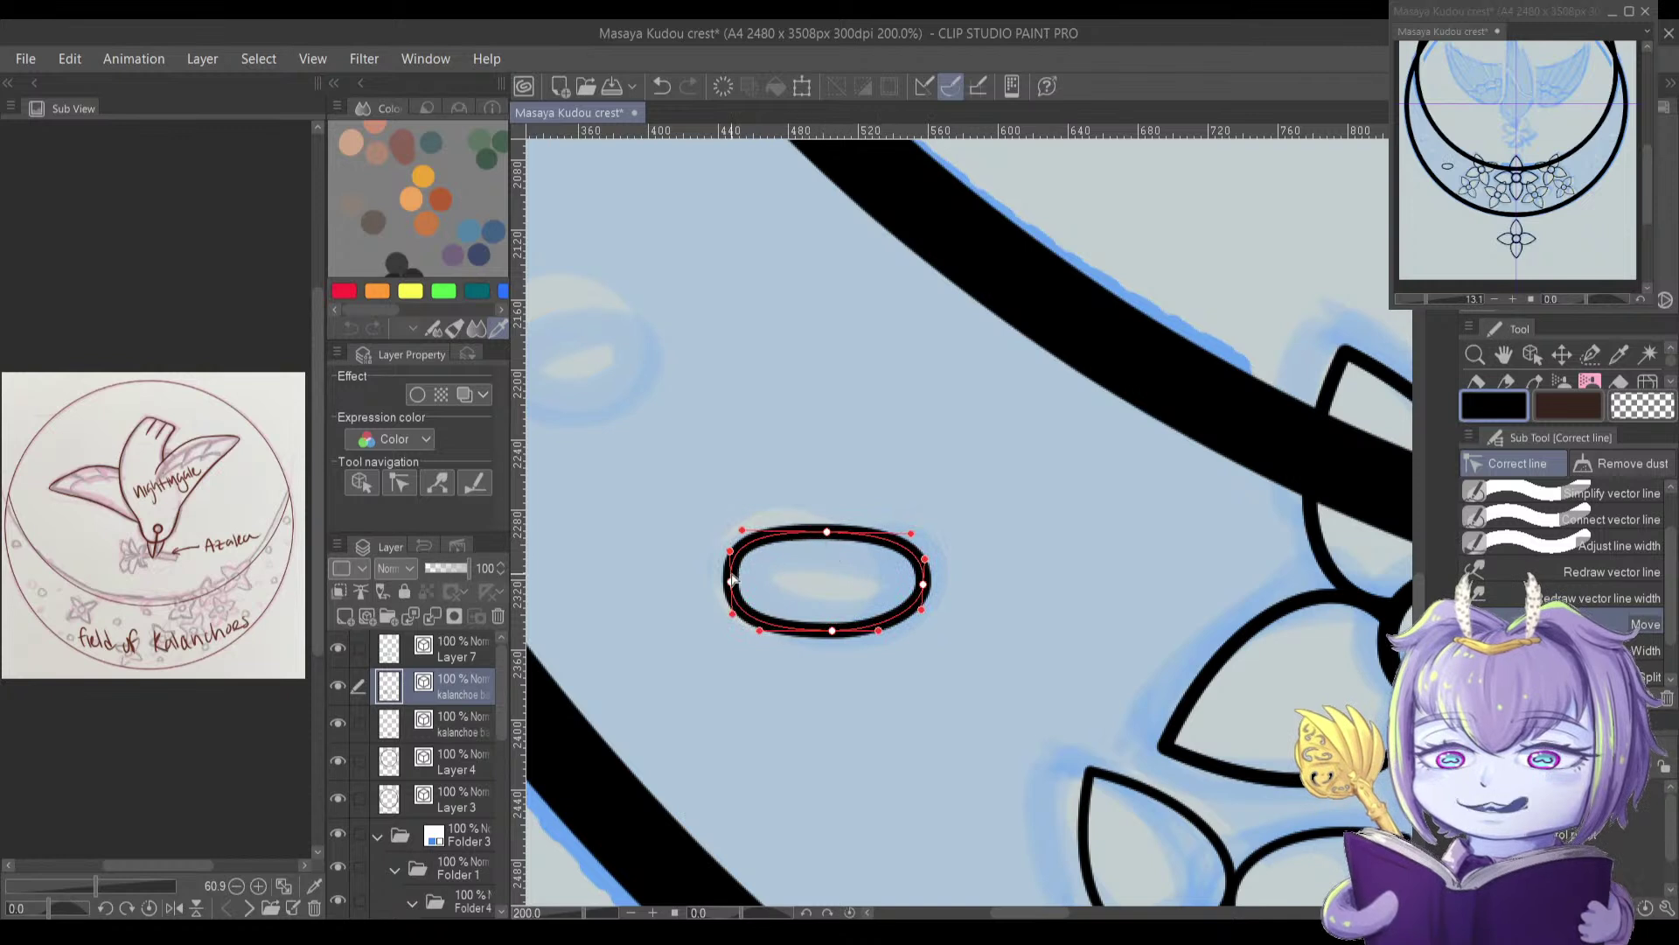
left_click_drag(731, 582, 712, 543)
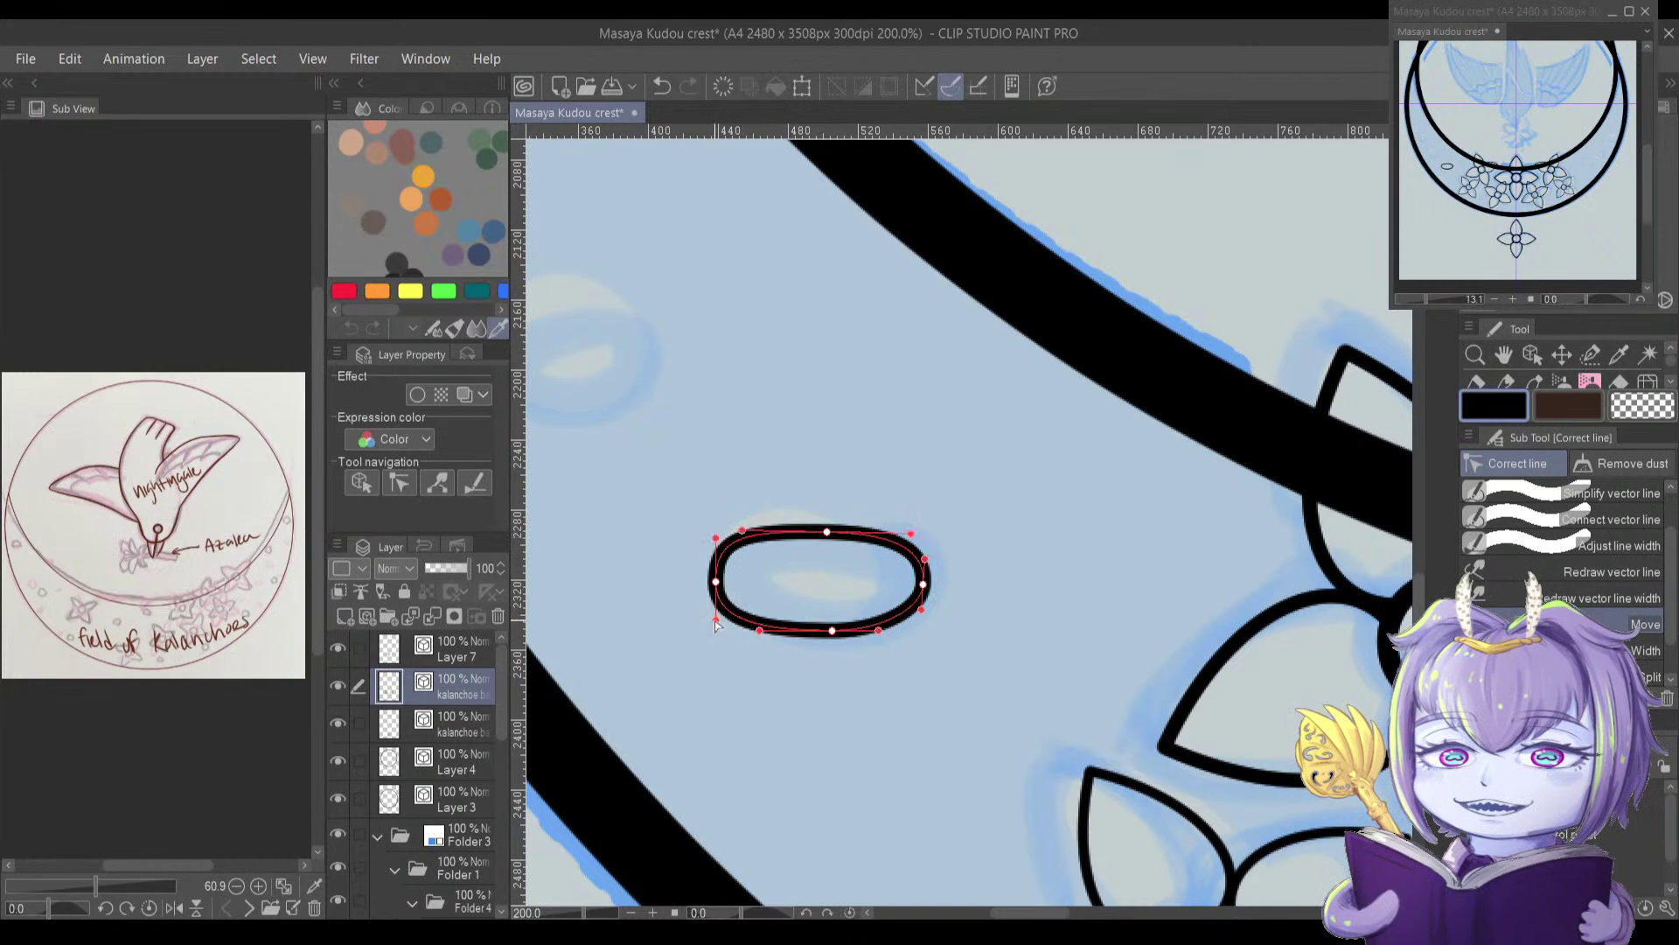
left_click_drag(836, 632, 831, 640)
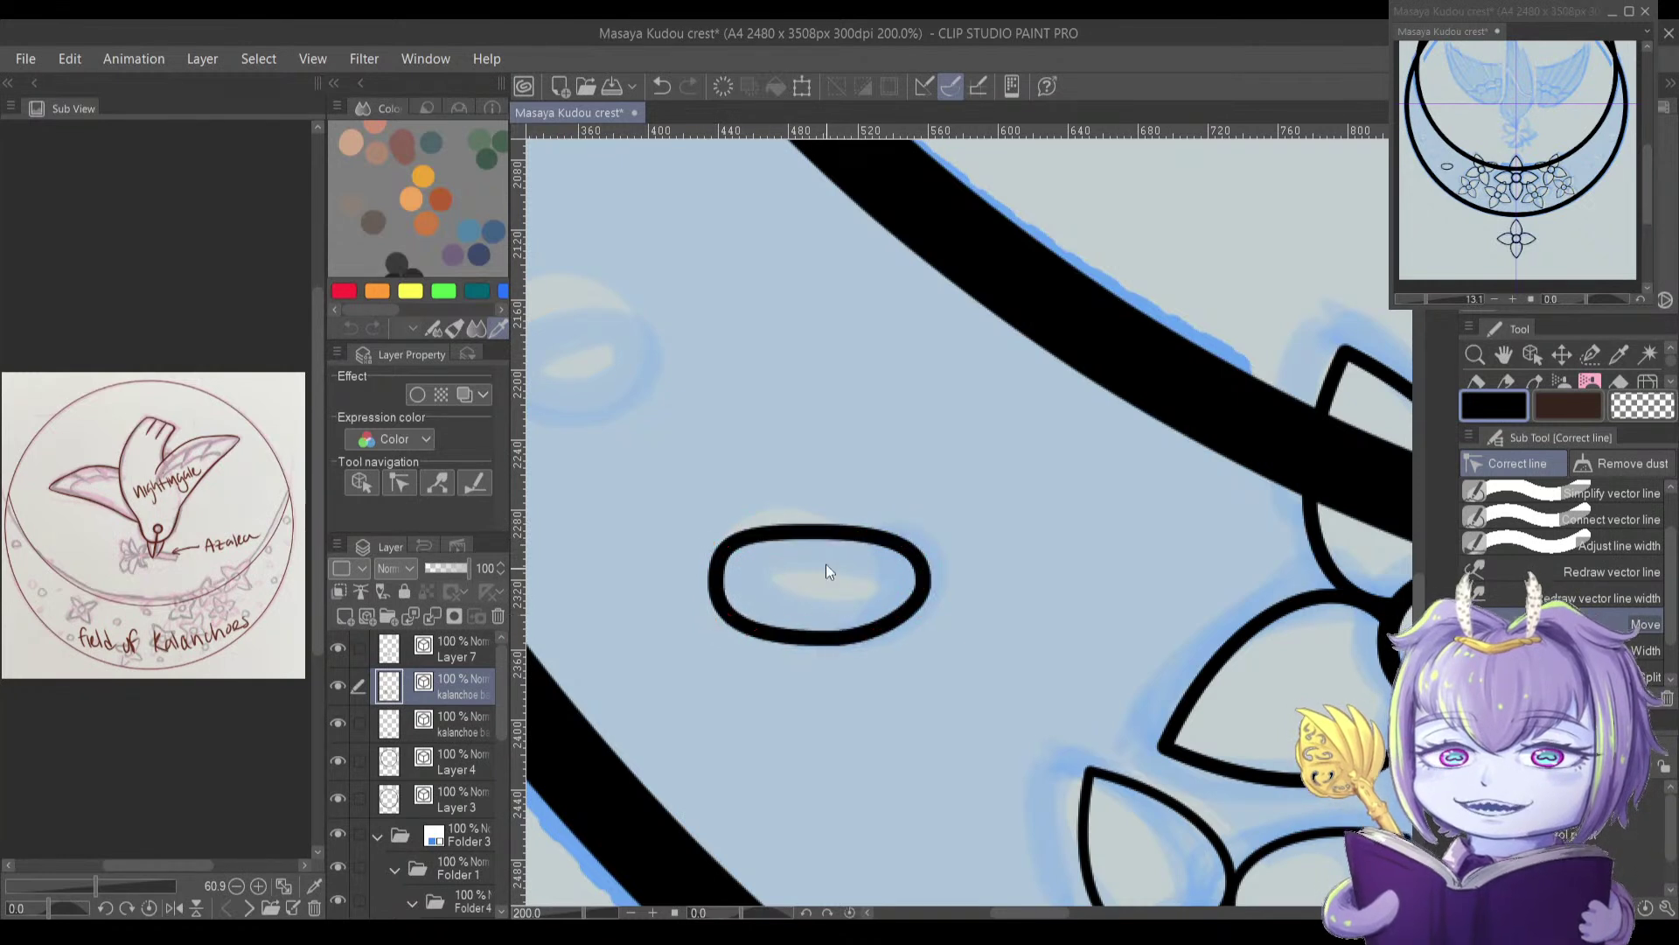
left_click_drag(827, 531, 824, 522)
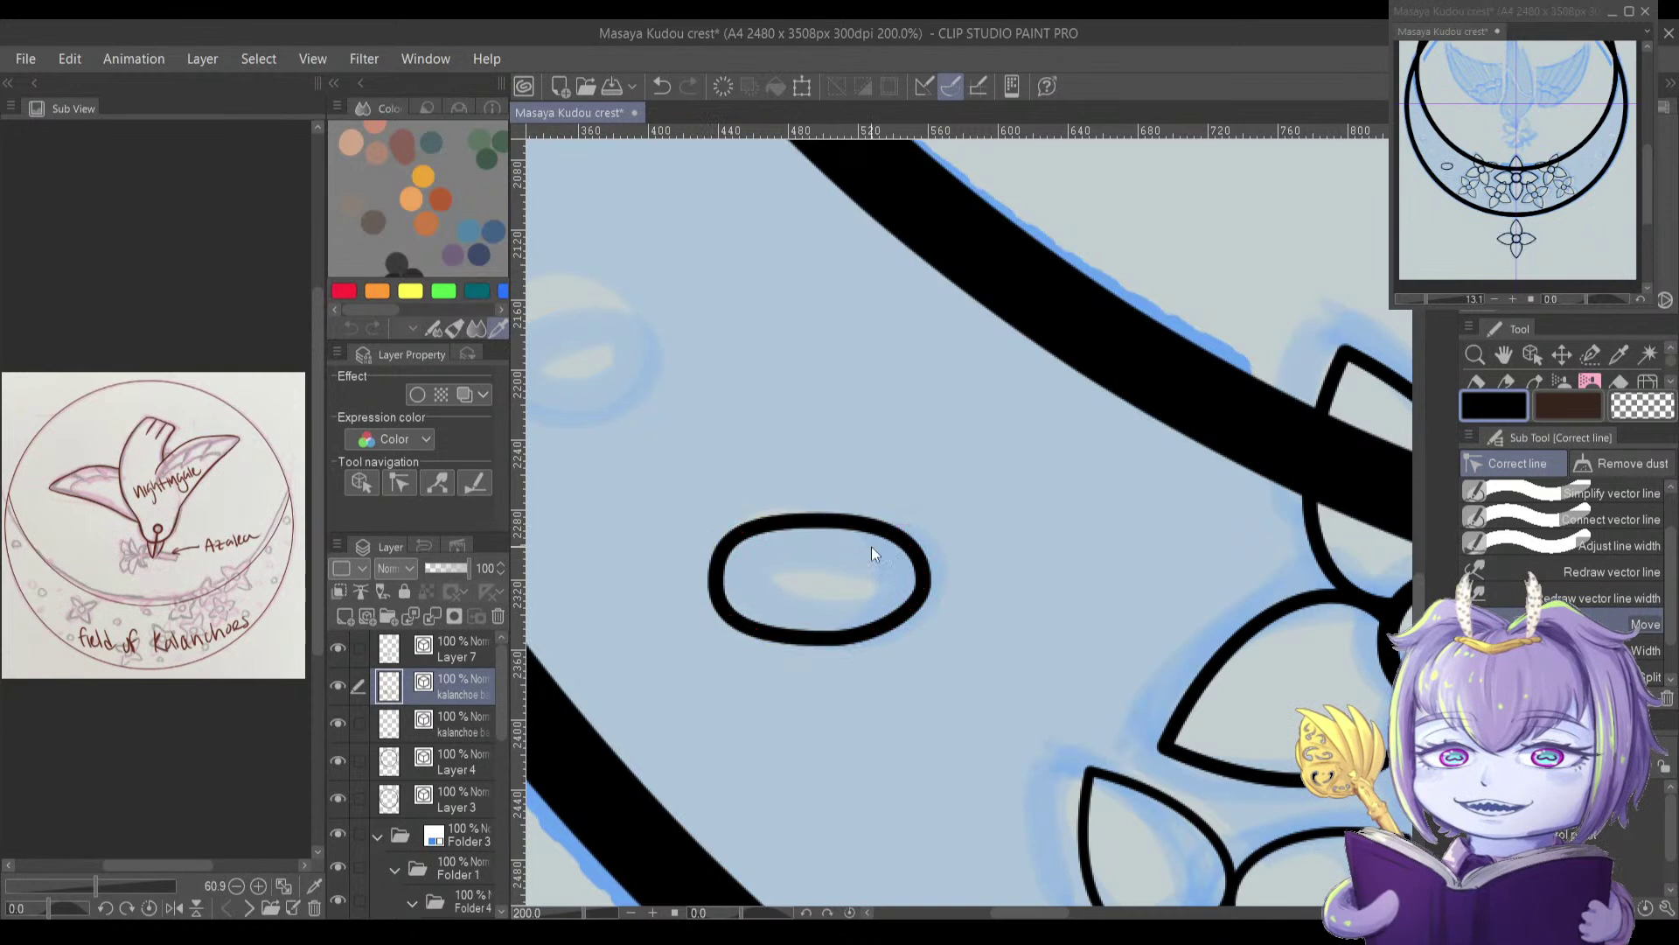
Step: Pull the oval's left point further outward and refine the handles along its top and bottom edges
scroll(914, 558, "down", 1)
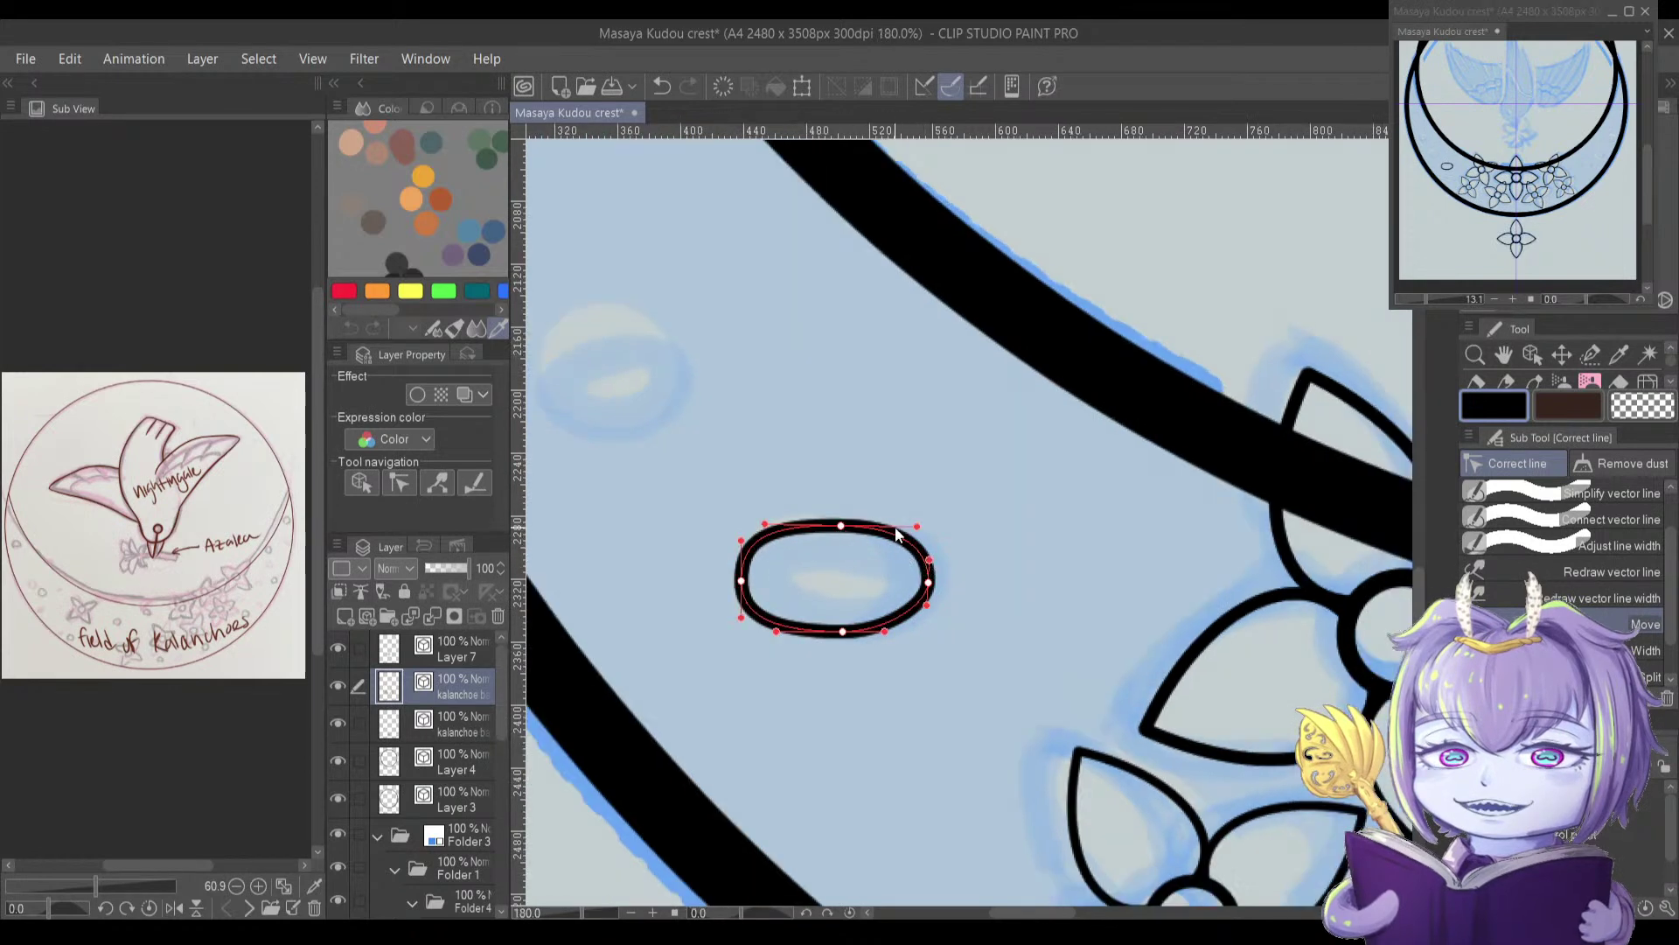
left_click_drag(883, 633, 882, 634)
left_click_drag(741, 582, 728, 586)
left_click_drag(845, 533, 755, 527)
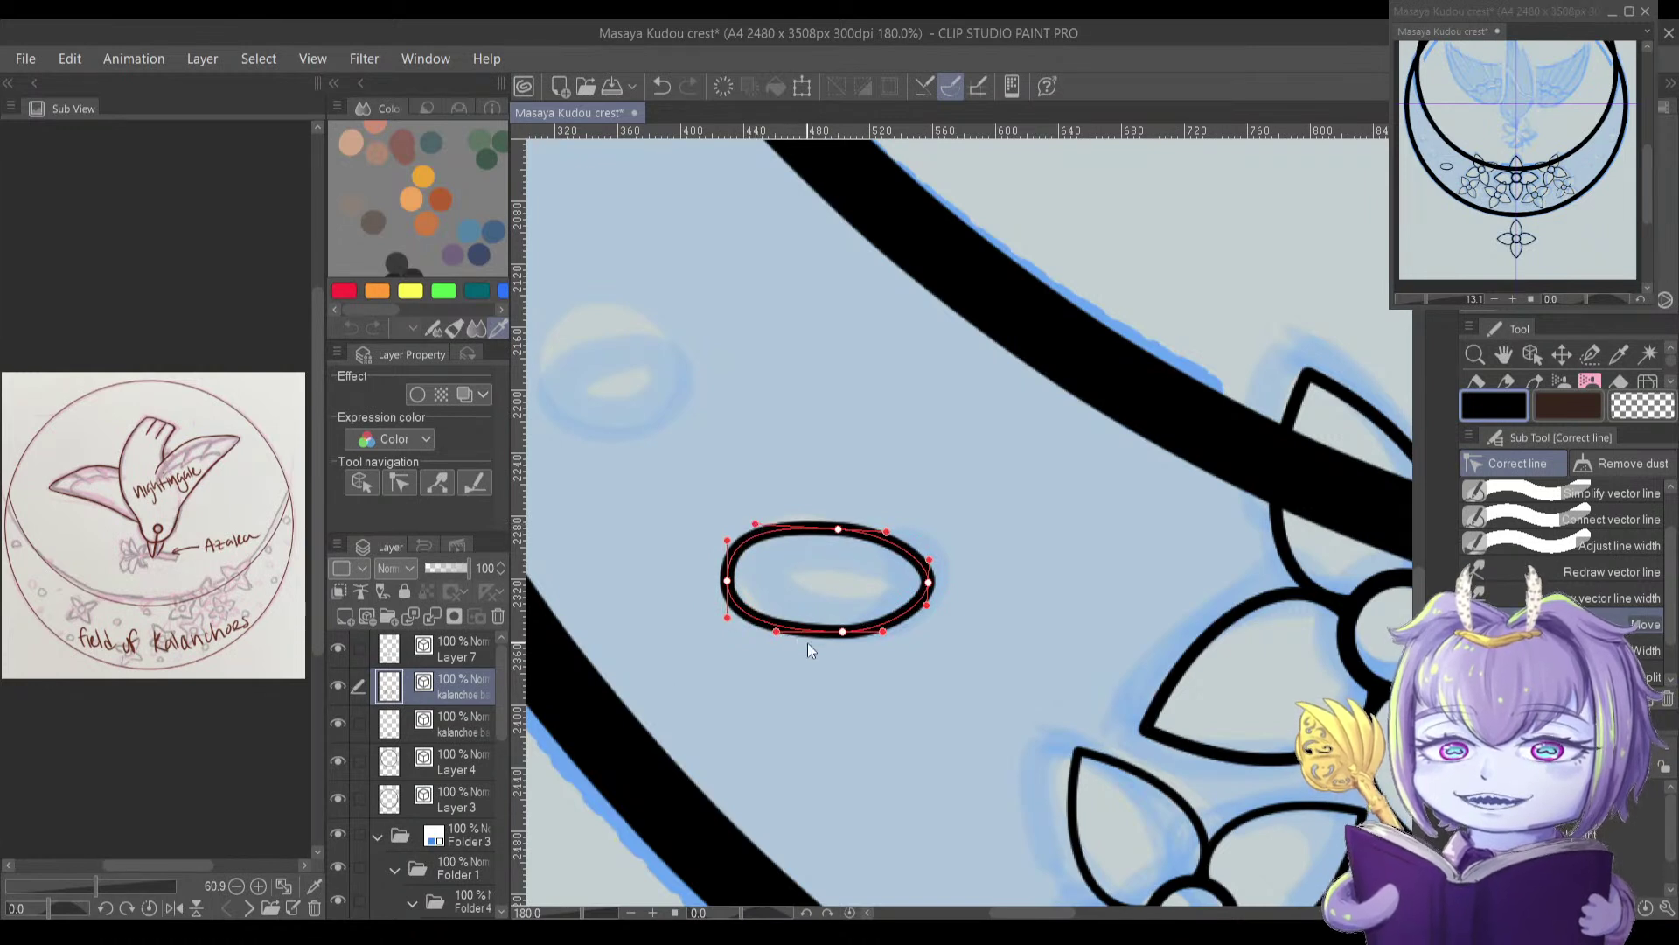
left_click_drag(776, 632, 763, 634)
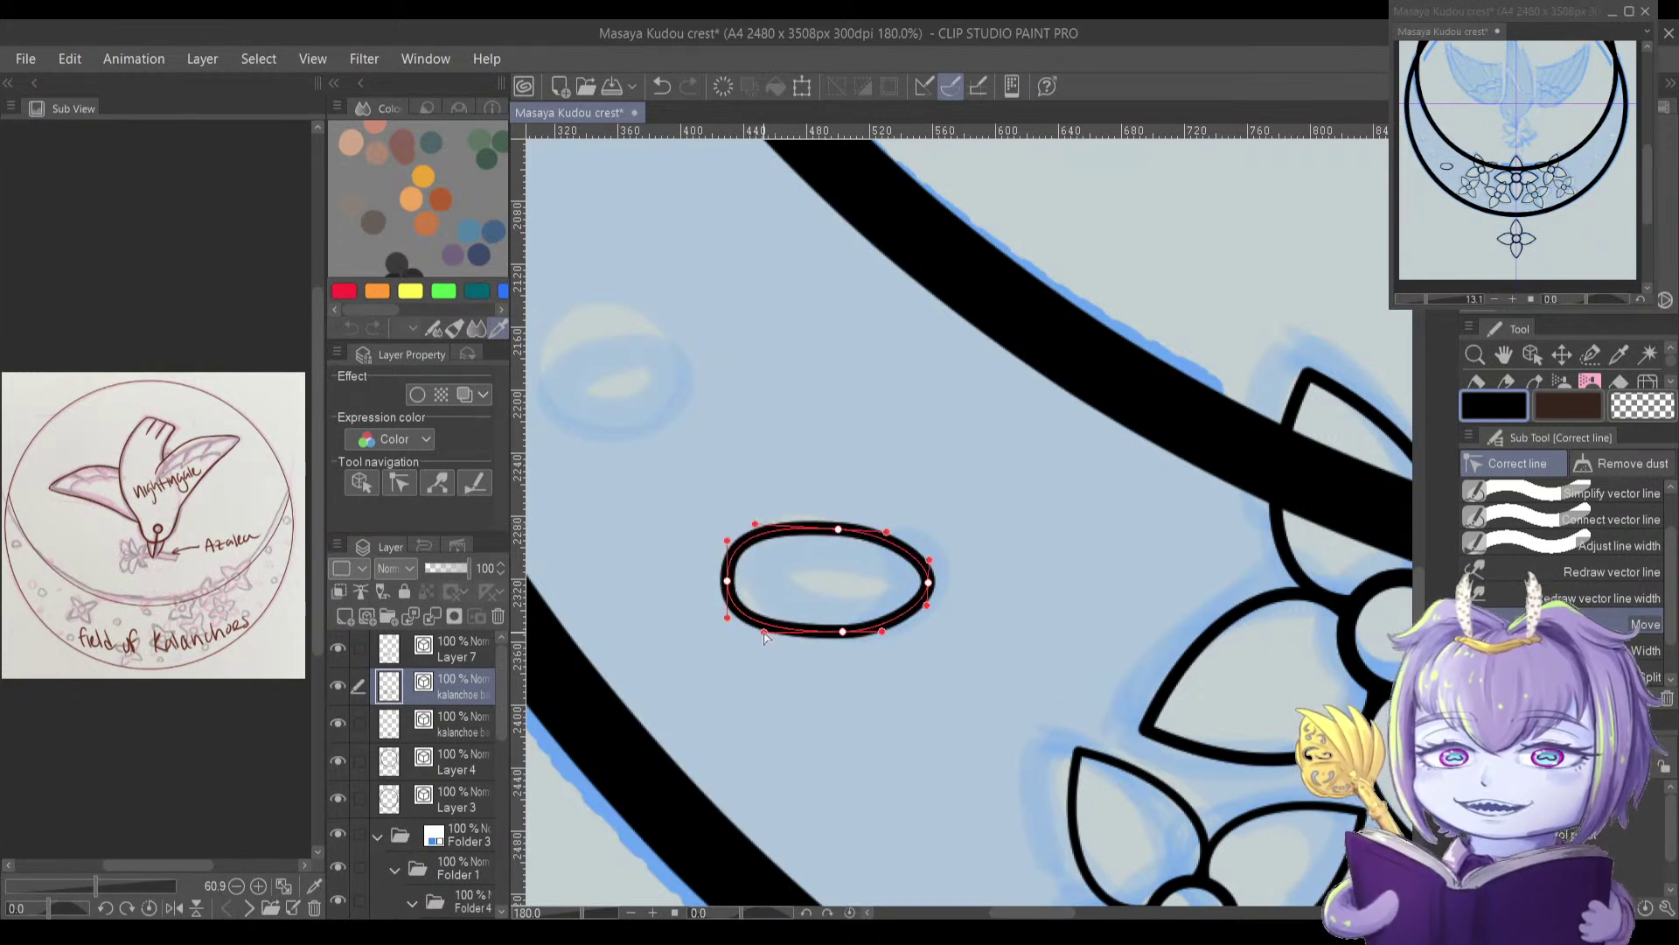
Step: Compare the oval with the whole crest and adjust its right-end handle for a rounder curve
scroll(826, 577, "down", 3)
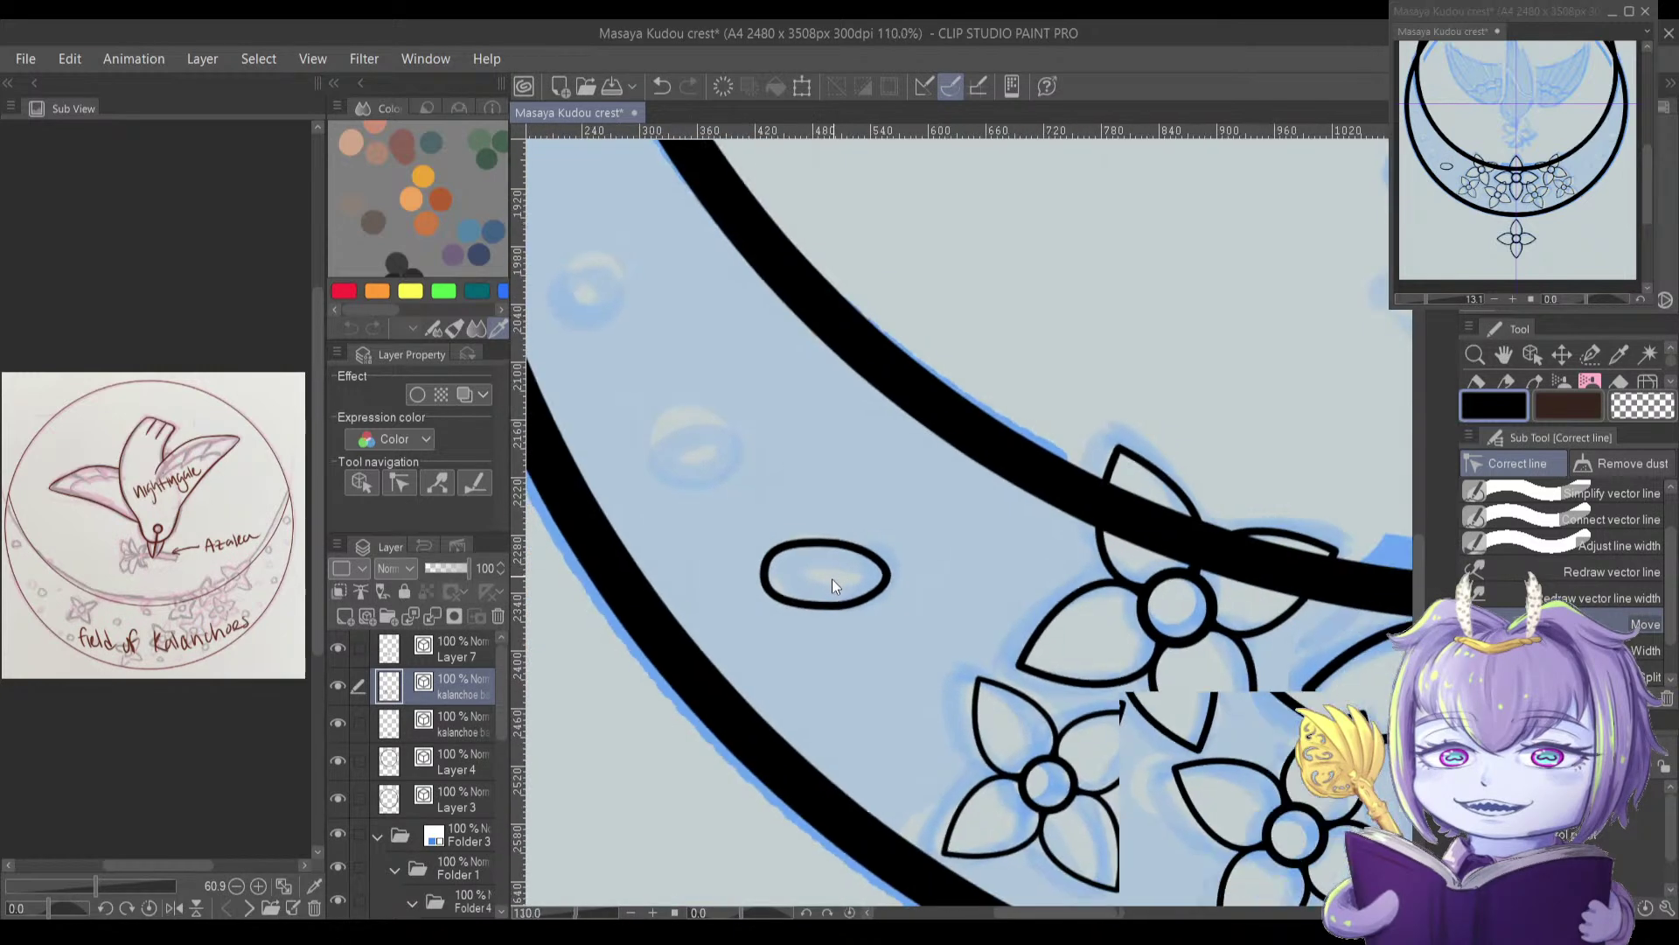
scroll(833, 576, "down", 2)
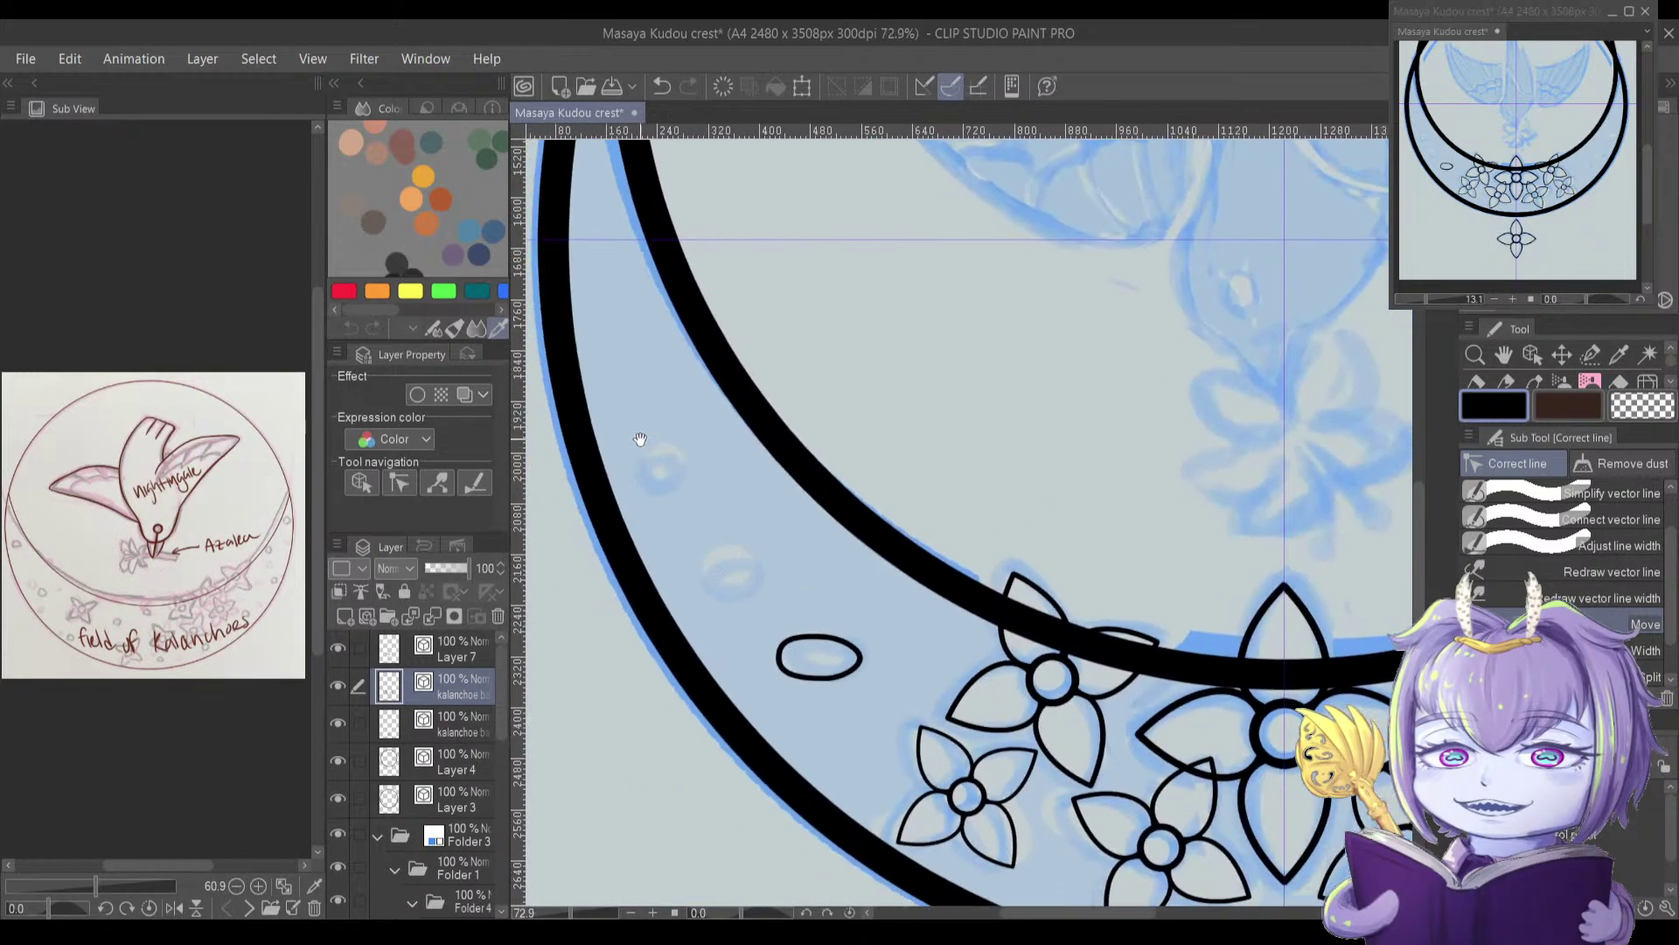
scroll(645, 443, "down", 4)
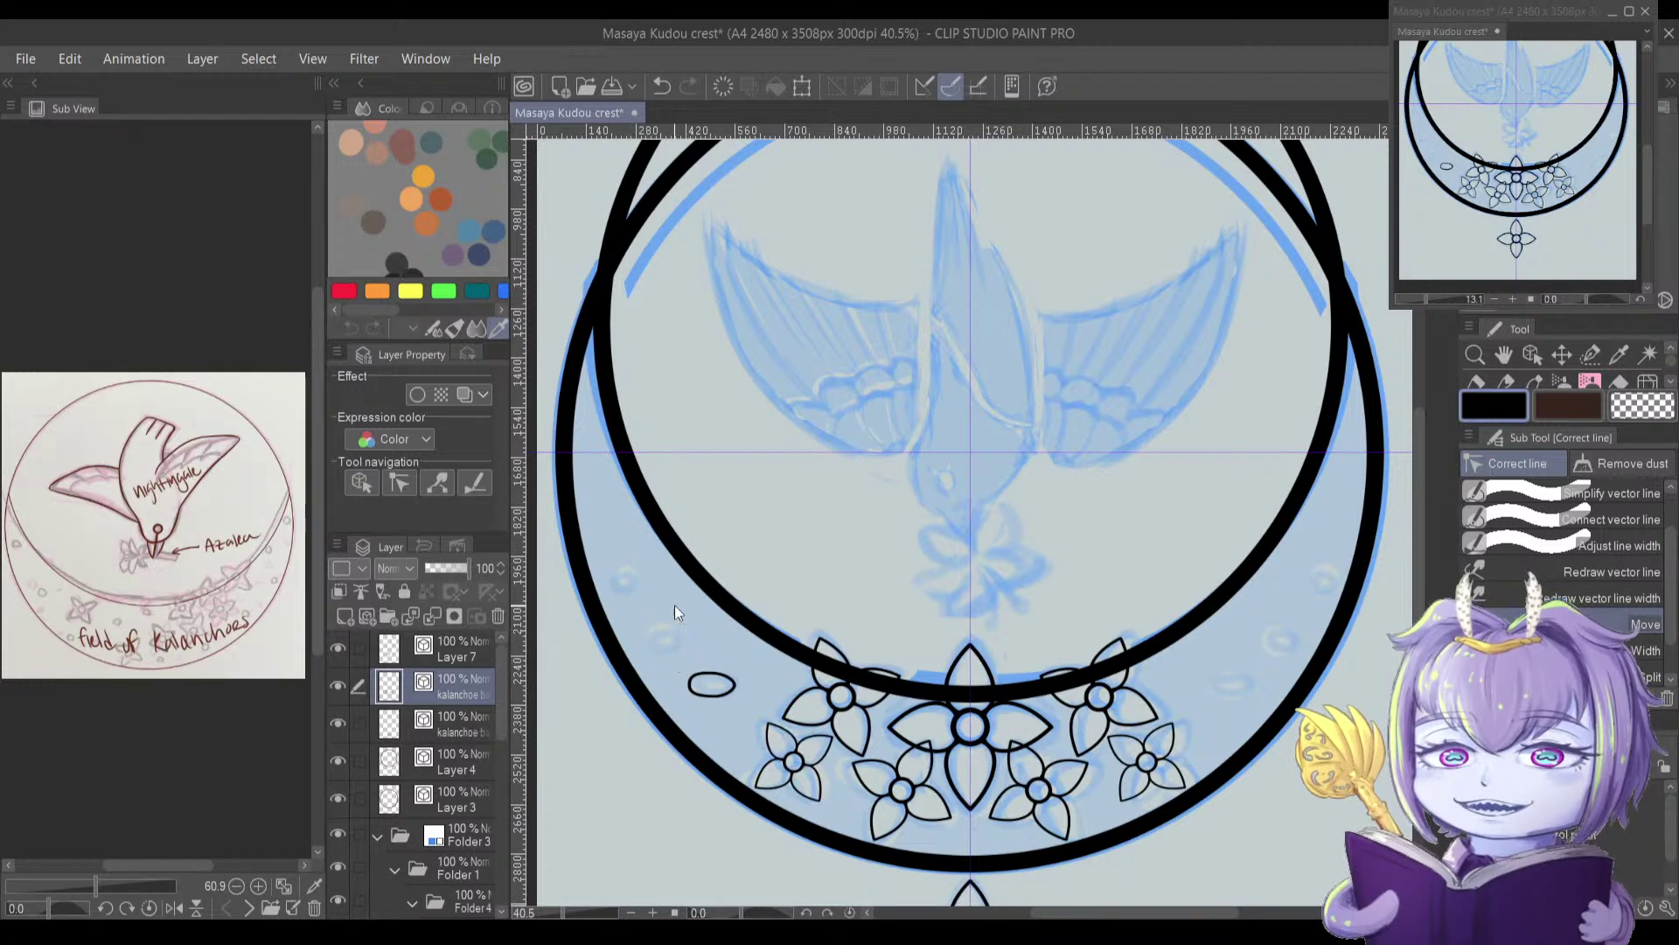
scroll(668, 642, "up", 2)
scroll(678, 643, "up", 4)
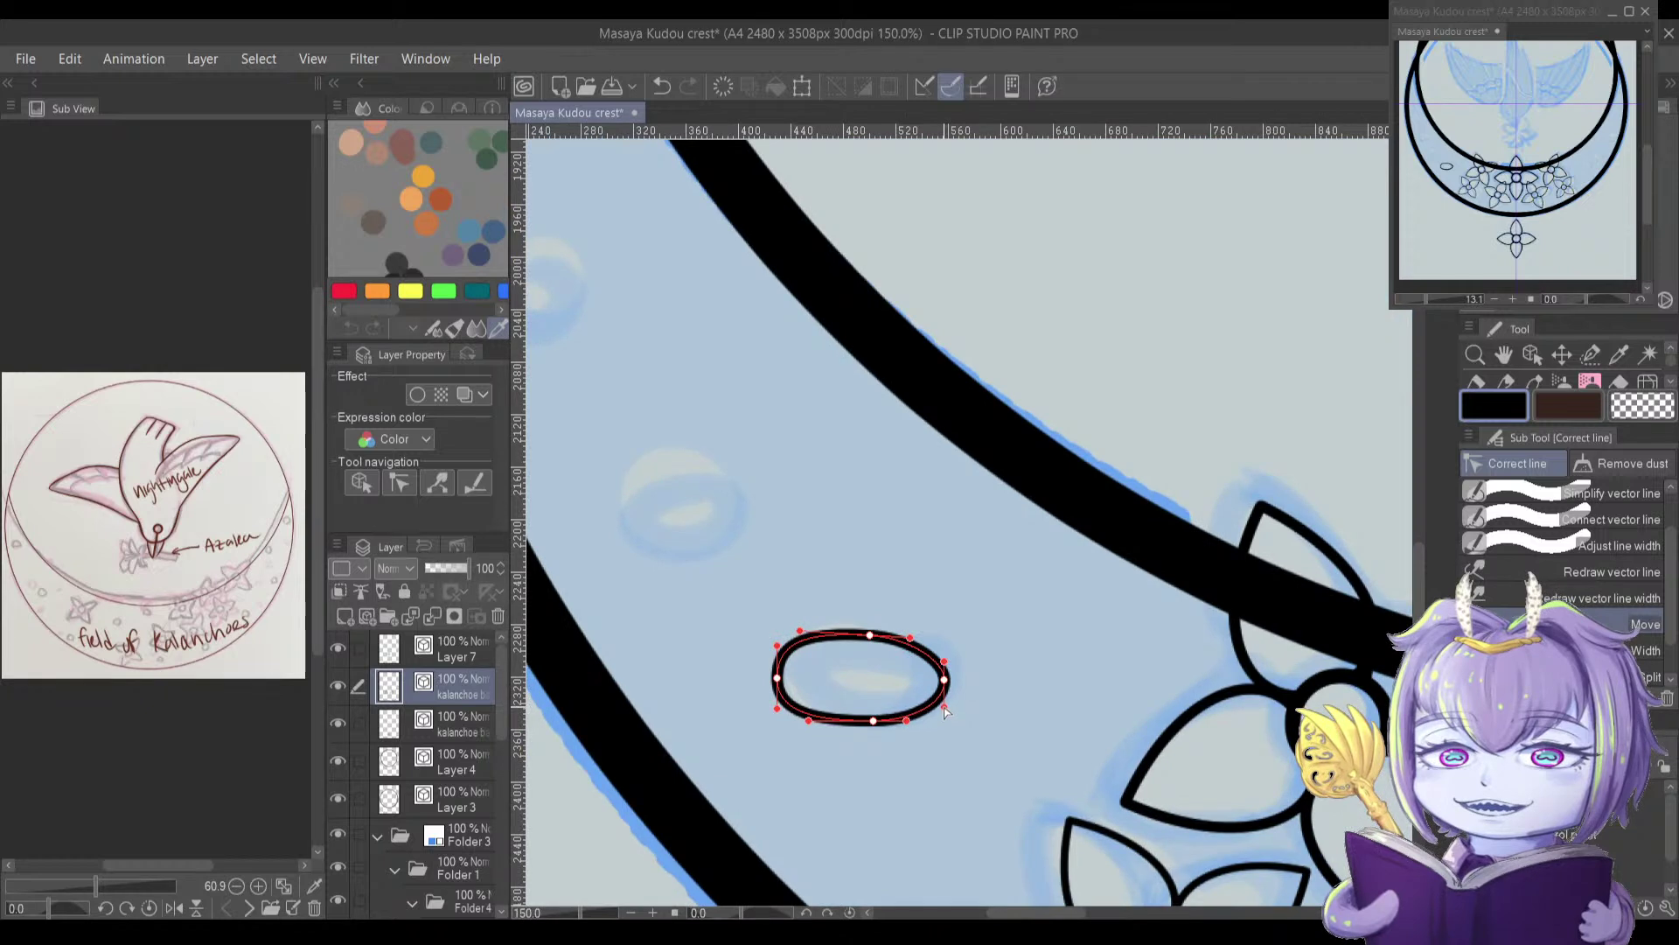
left_click_drag(943, 662, 944, 657)
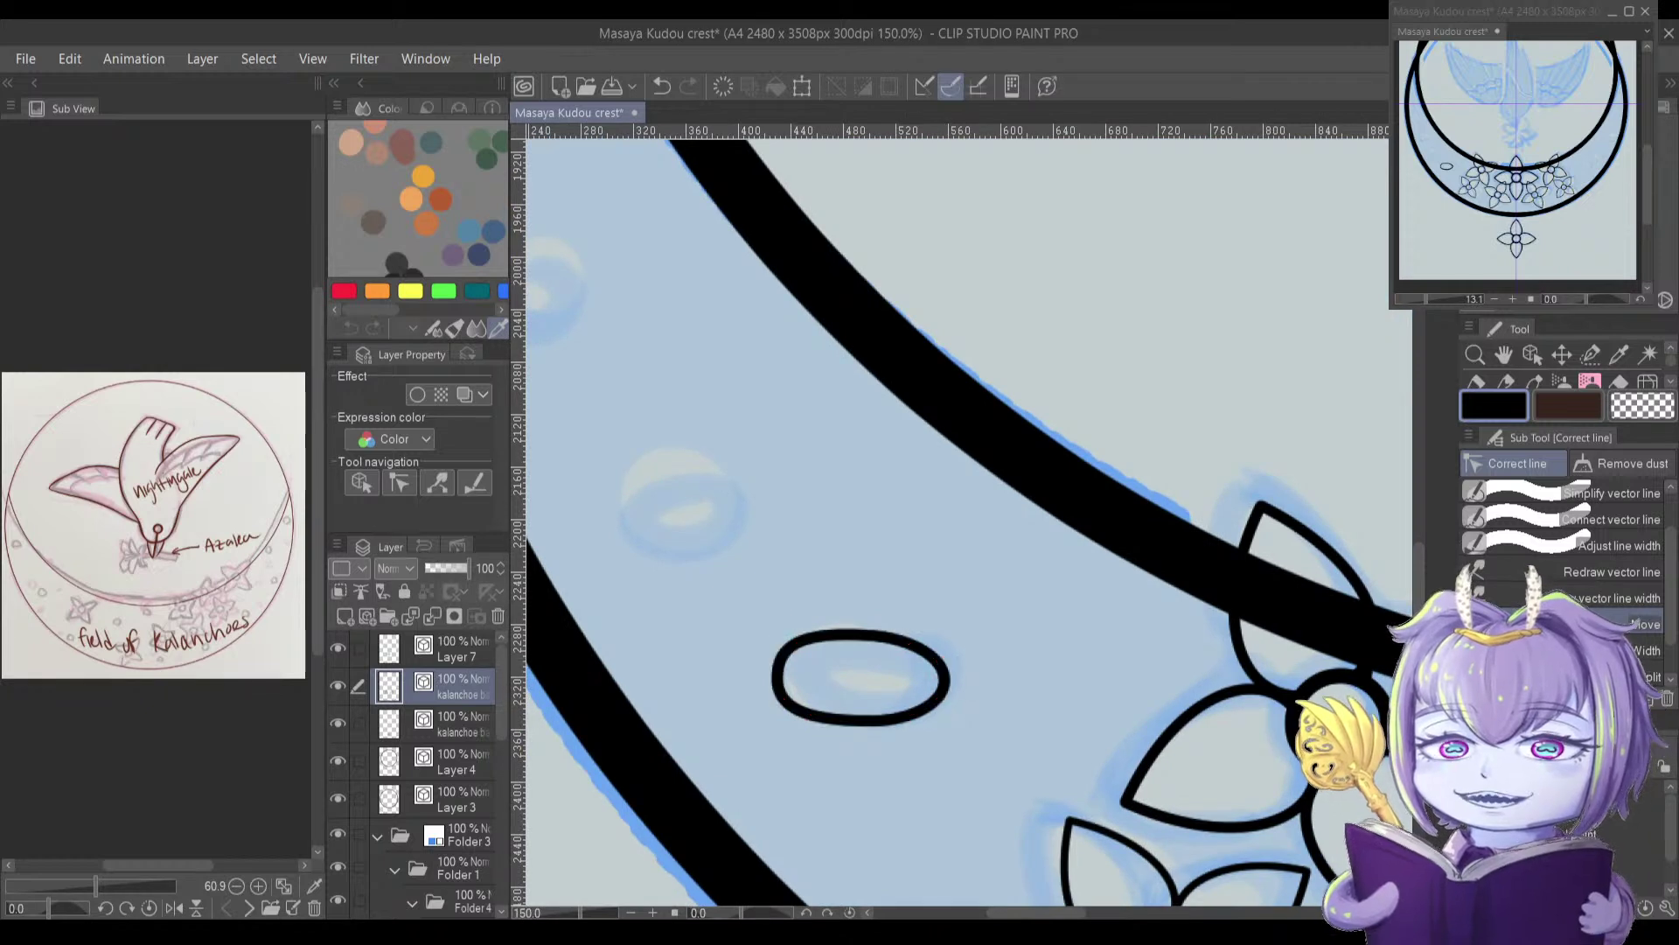
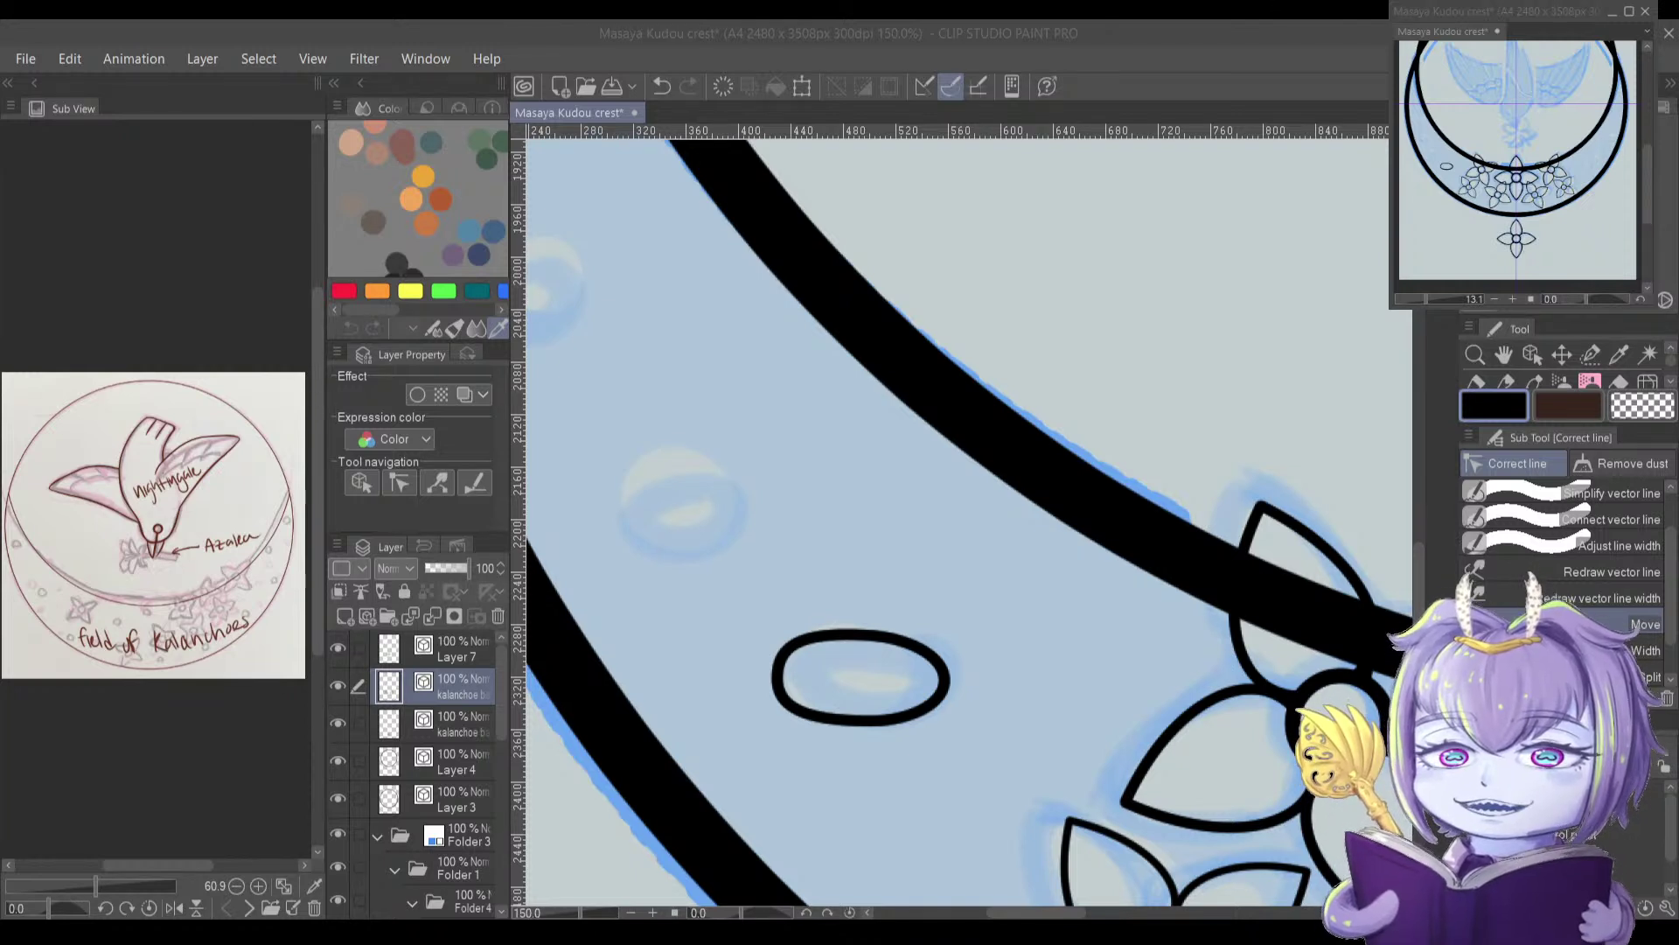
left_click(637, 690)
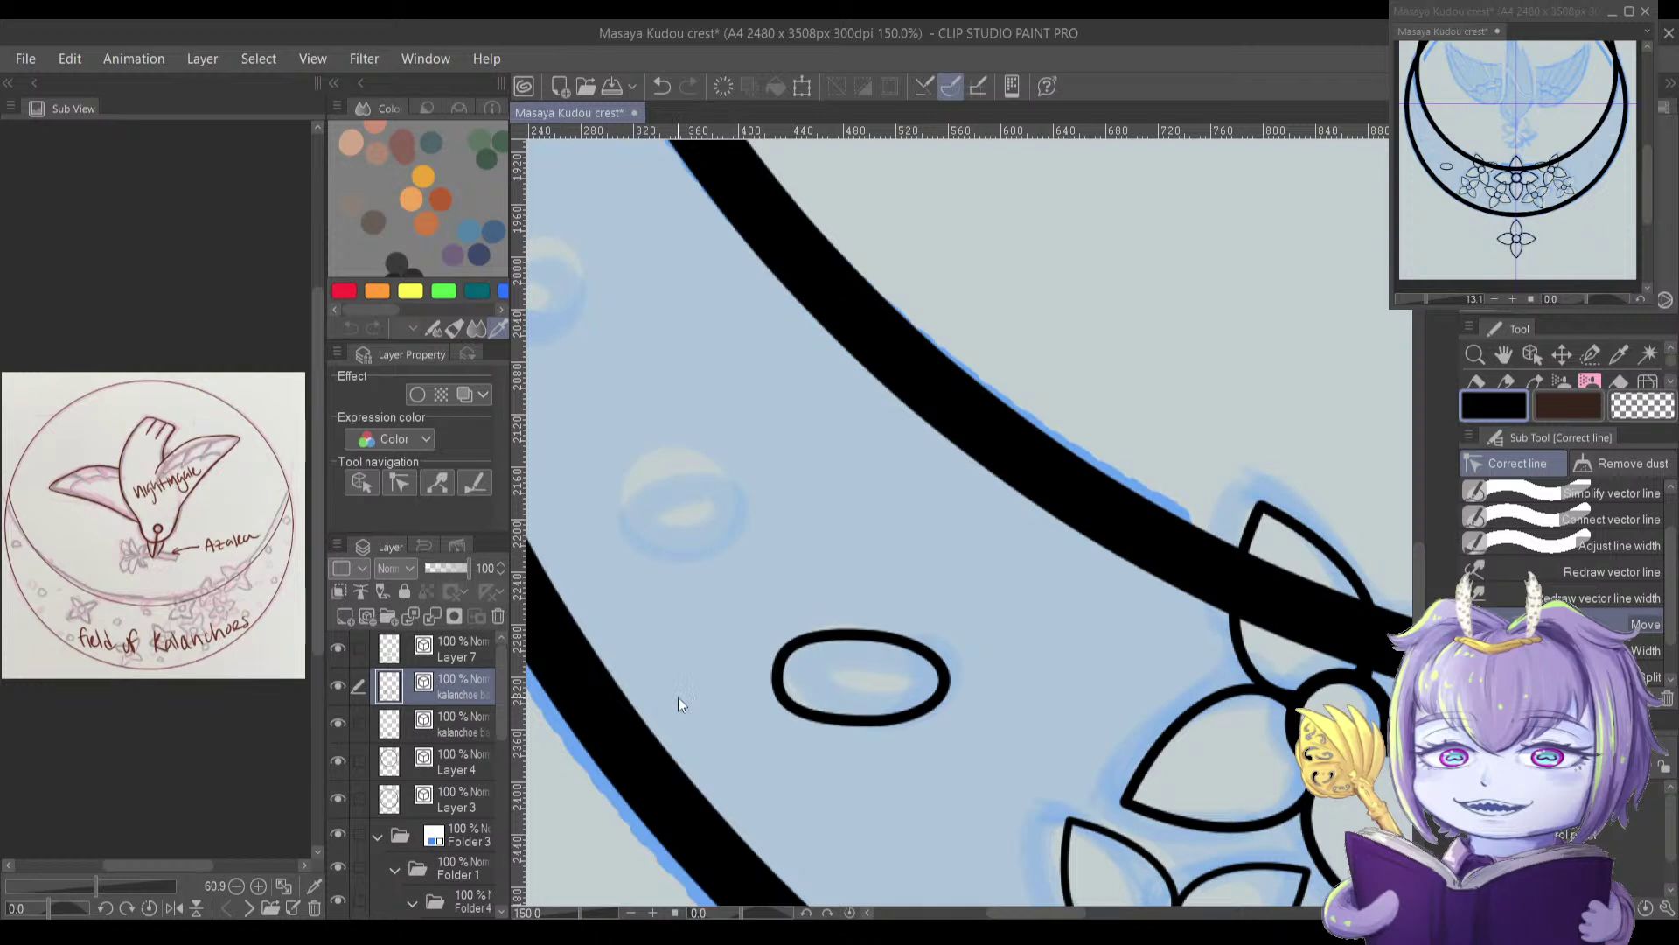
Step: Draw a thick black circle over the sketched dot just up the crescent from the oval
left_click_drag(905, 687, 916, 629)
left_click_drag(790, 570, 755, 613)
left_click_drag(822, 666, 813, 628)
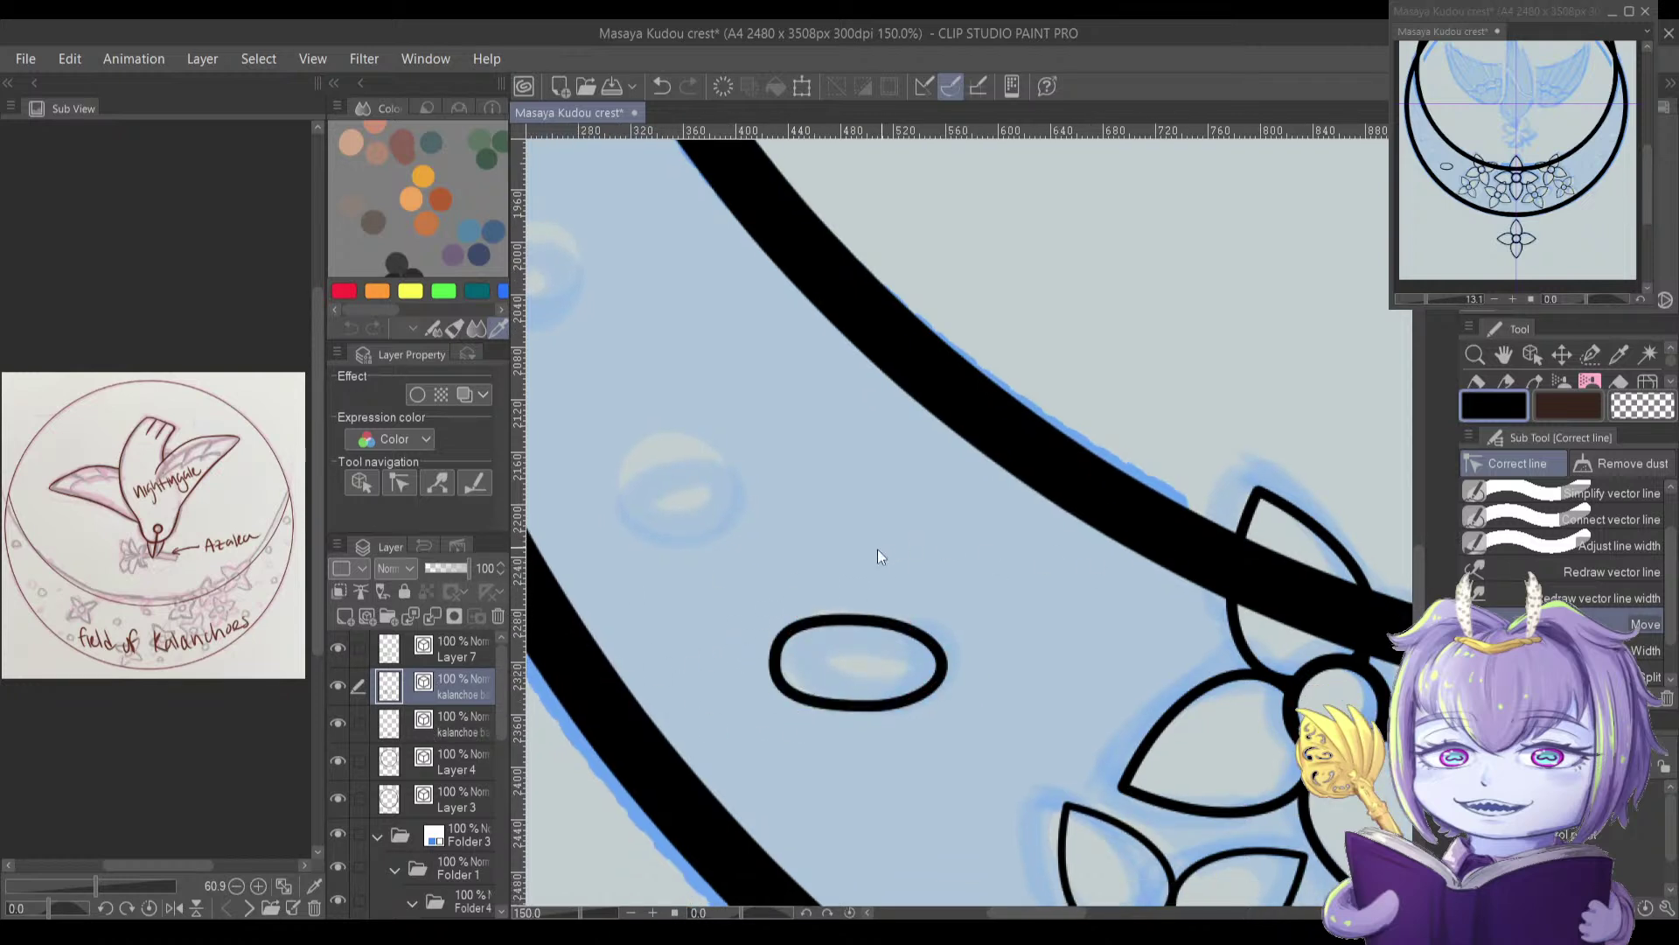
key("u")
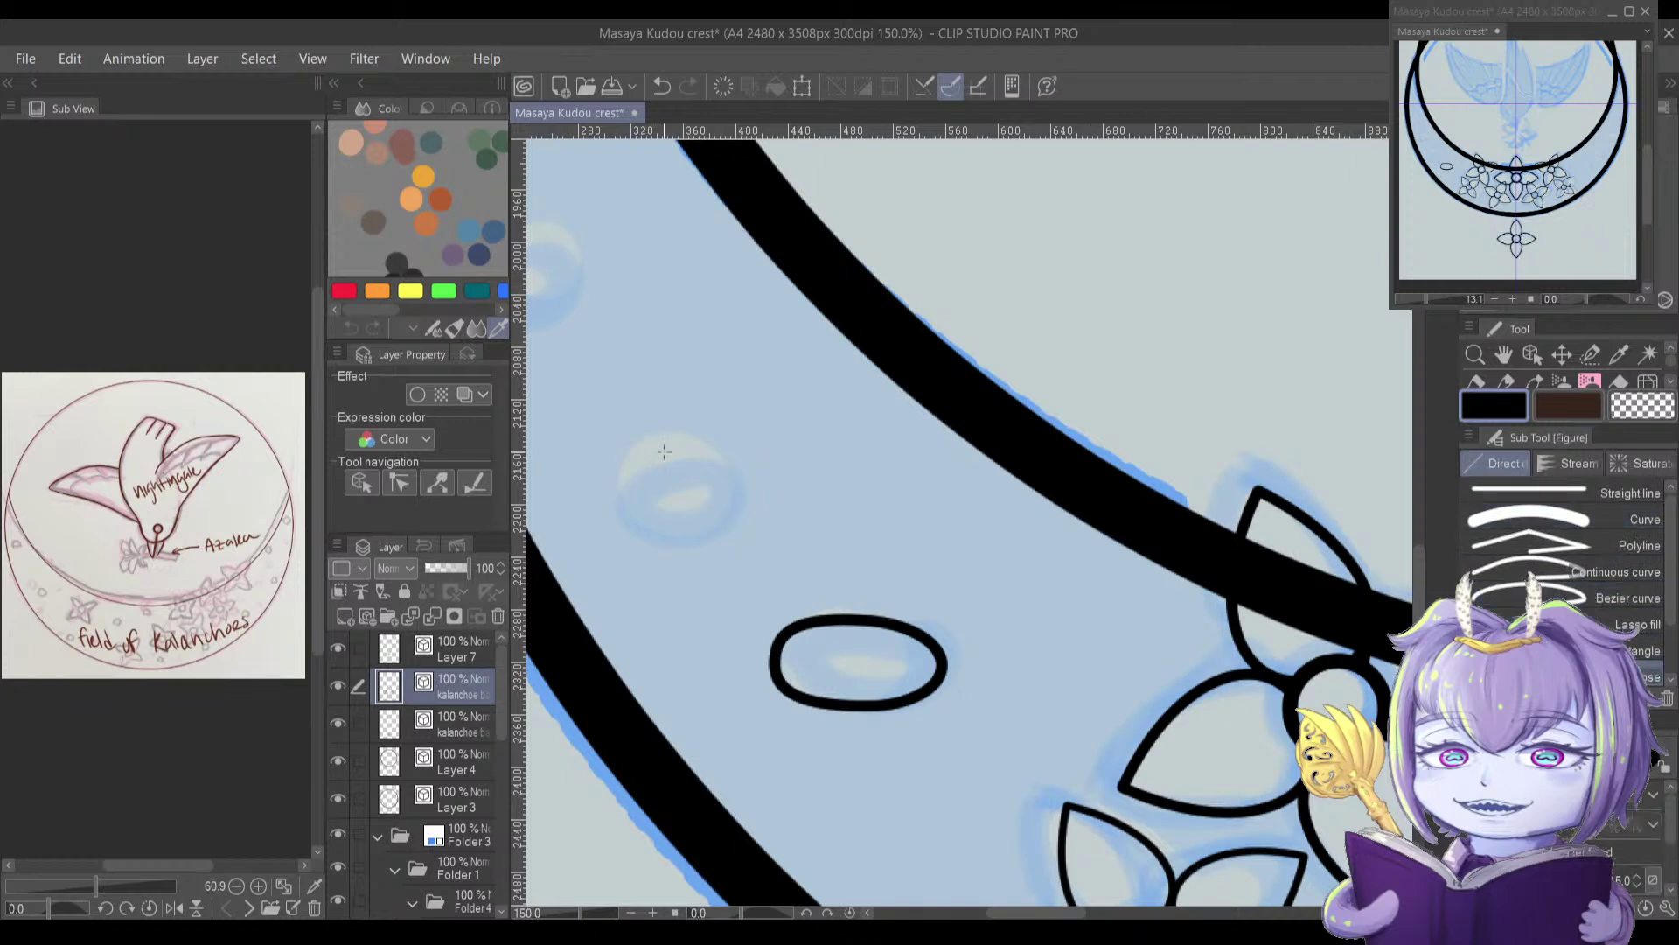
left_click_drag(605, 438, 717, 568)
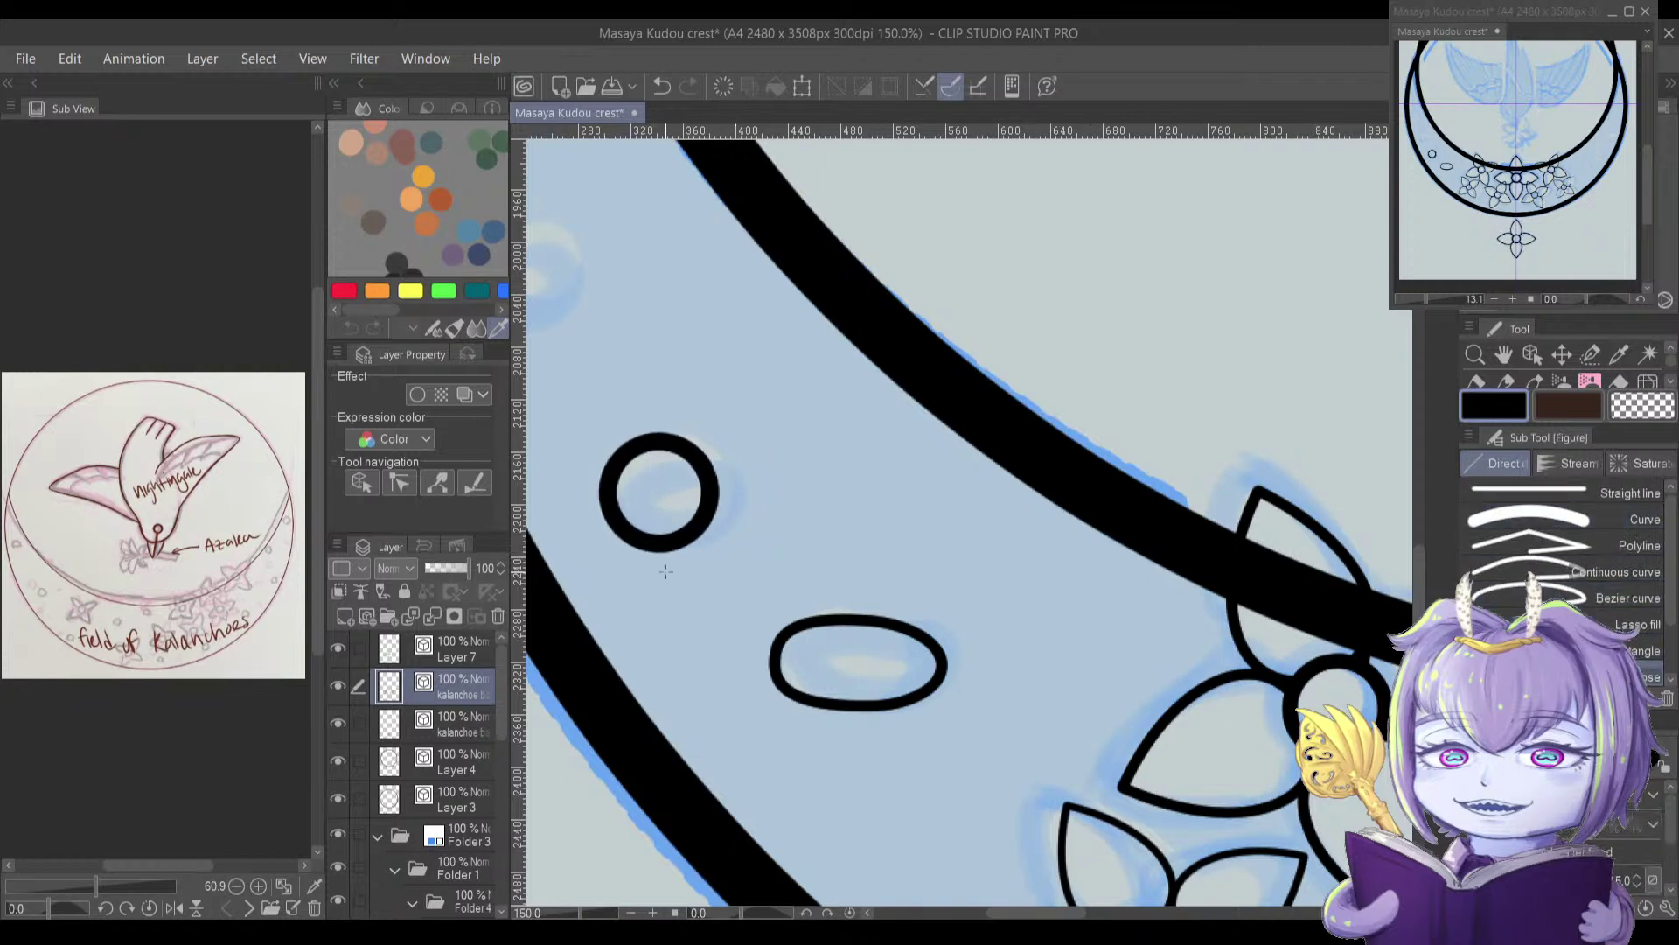
Step: Shift the new circle slightly to the right so it sits centred over its sketched dot
key("ctrl+t")
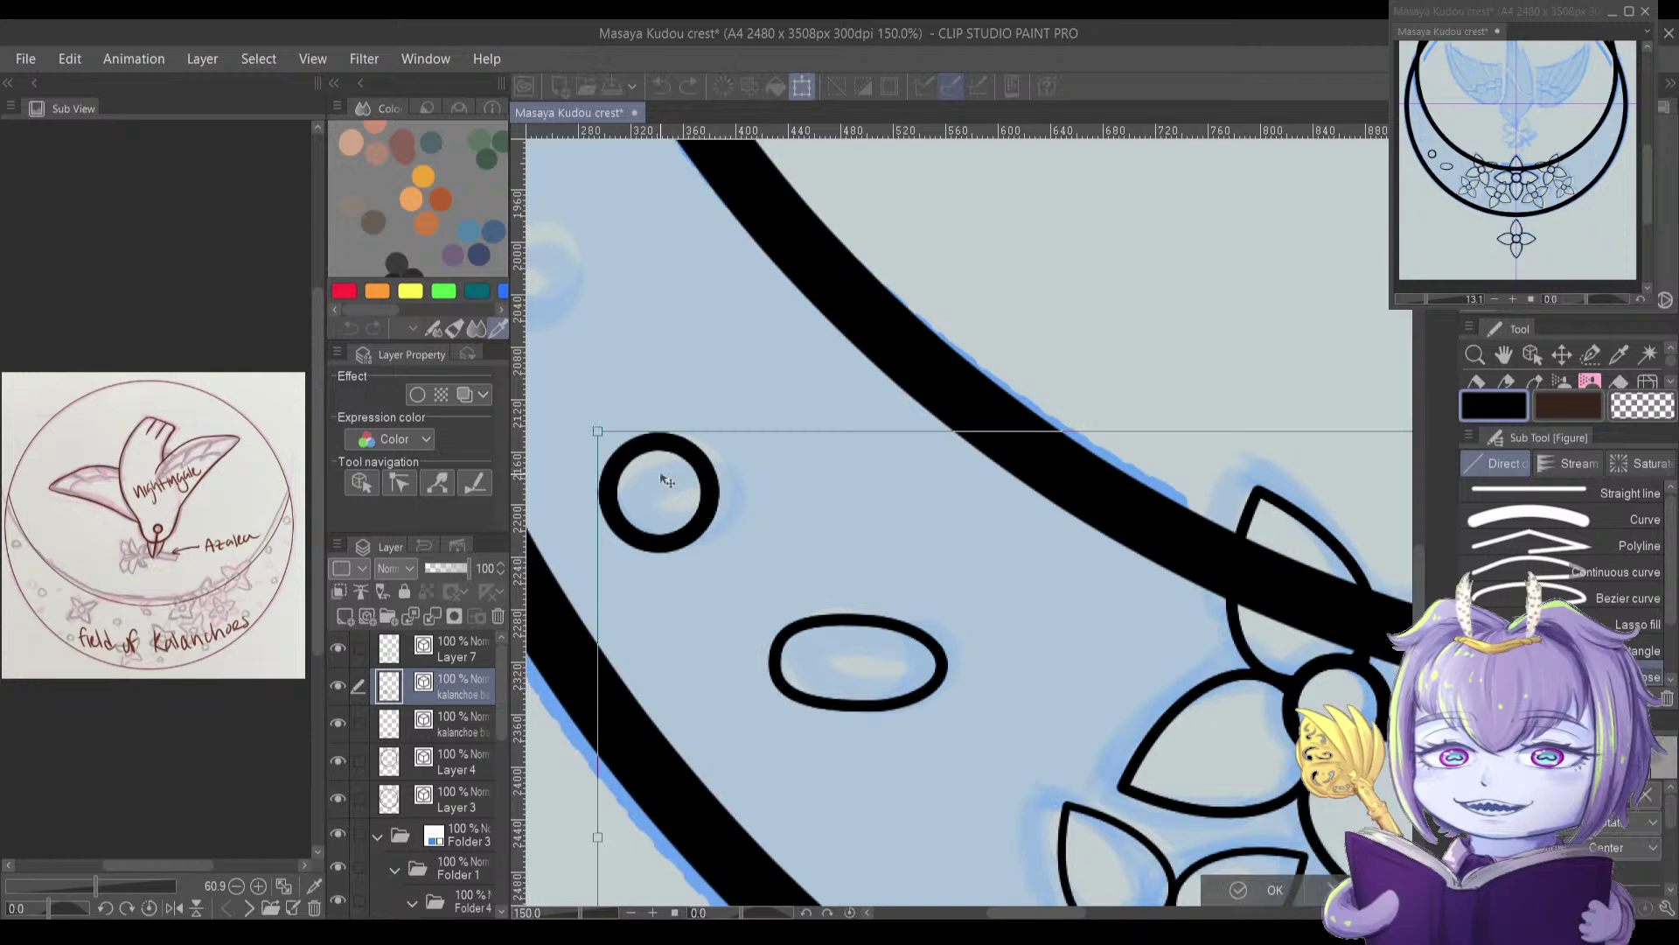
key("Return")
key("o")
left_click(703, 524)
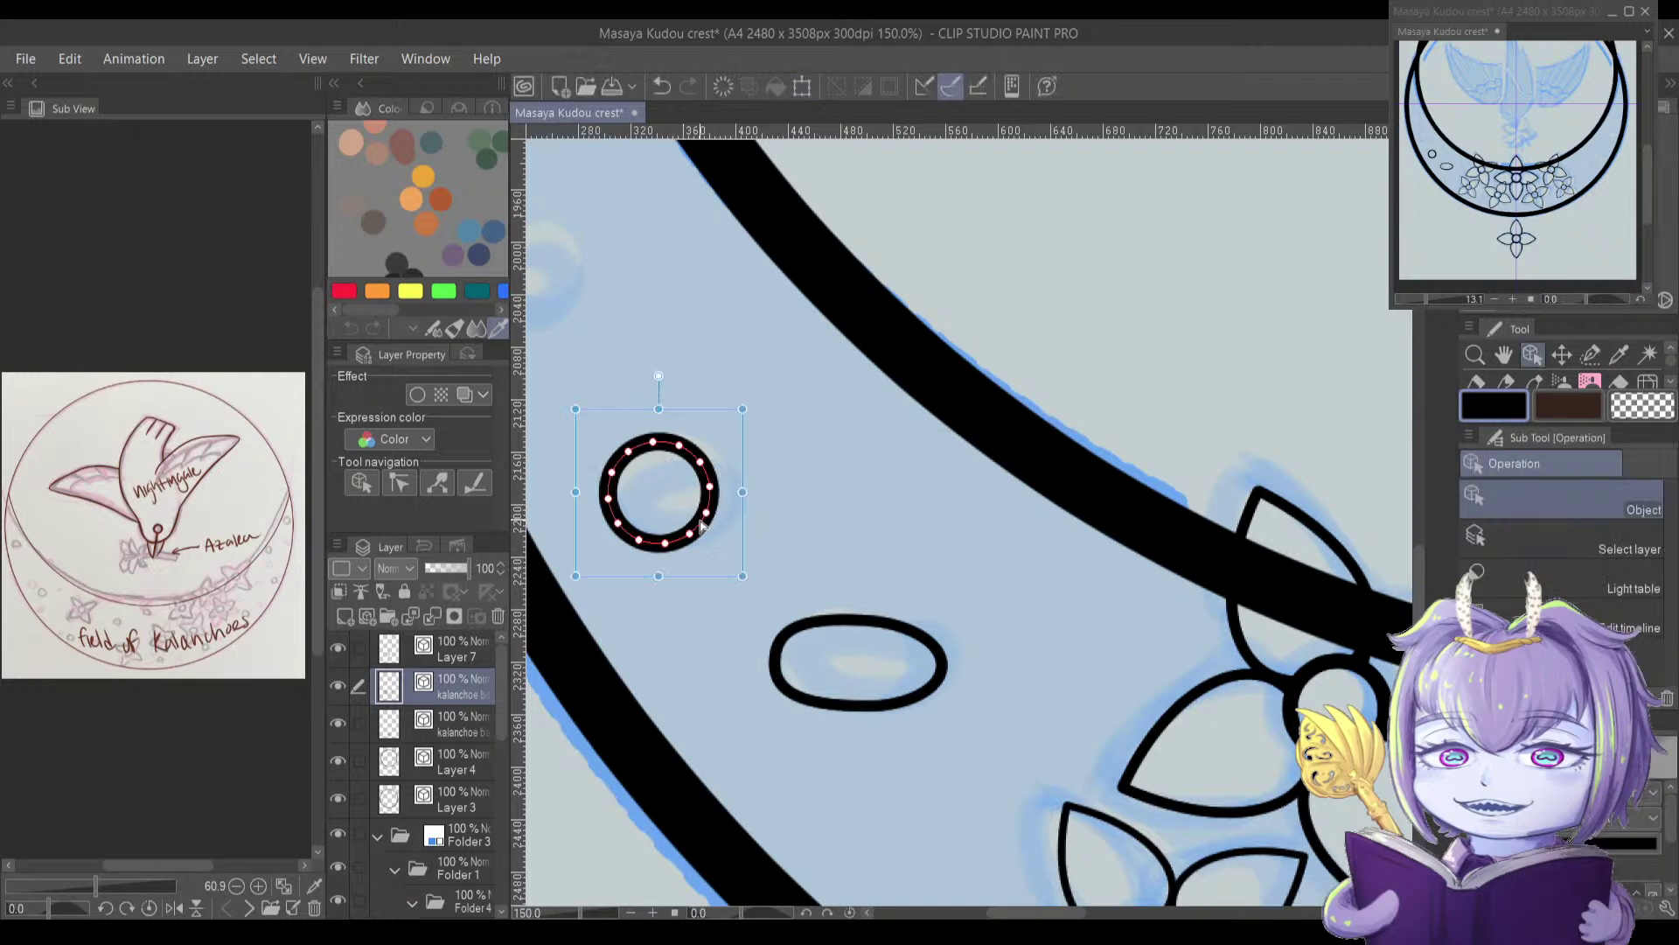
left_click_drag(697, 455, 711, 453)
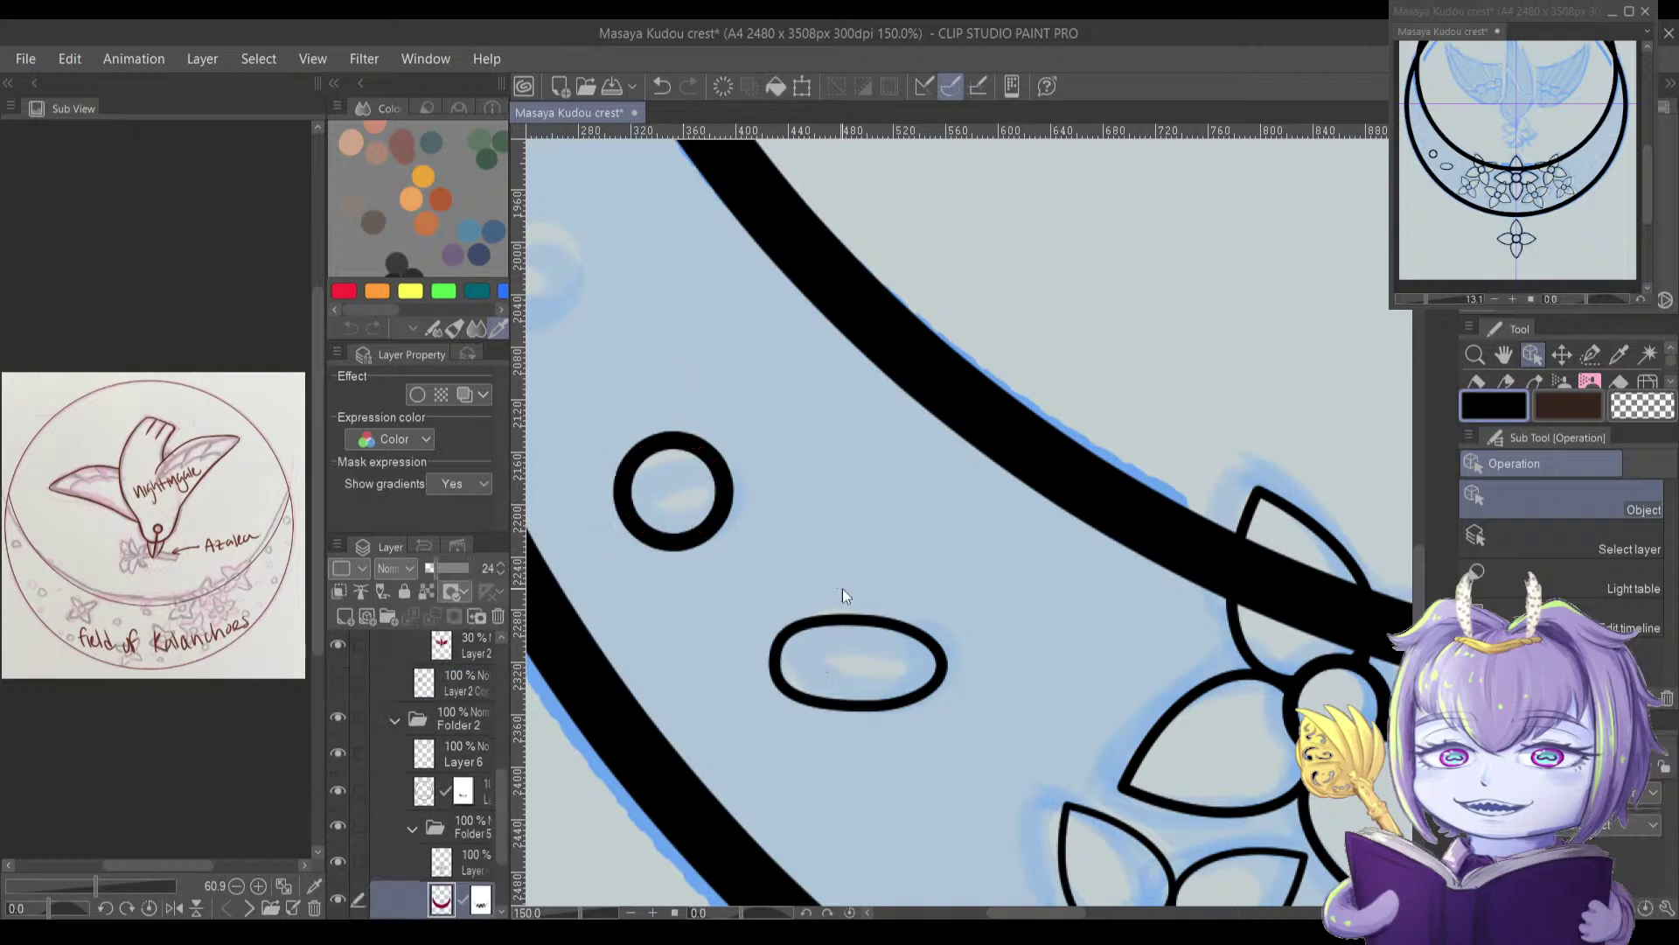
Step: Rotate the oval so it slants diagonally along the crescent's curve, and nudge it slightly downward
left_click(855, 623)
left_click_drag(956, 561, 1011, 665)
left_click(1017, 598)
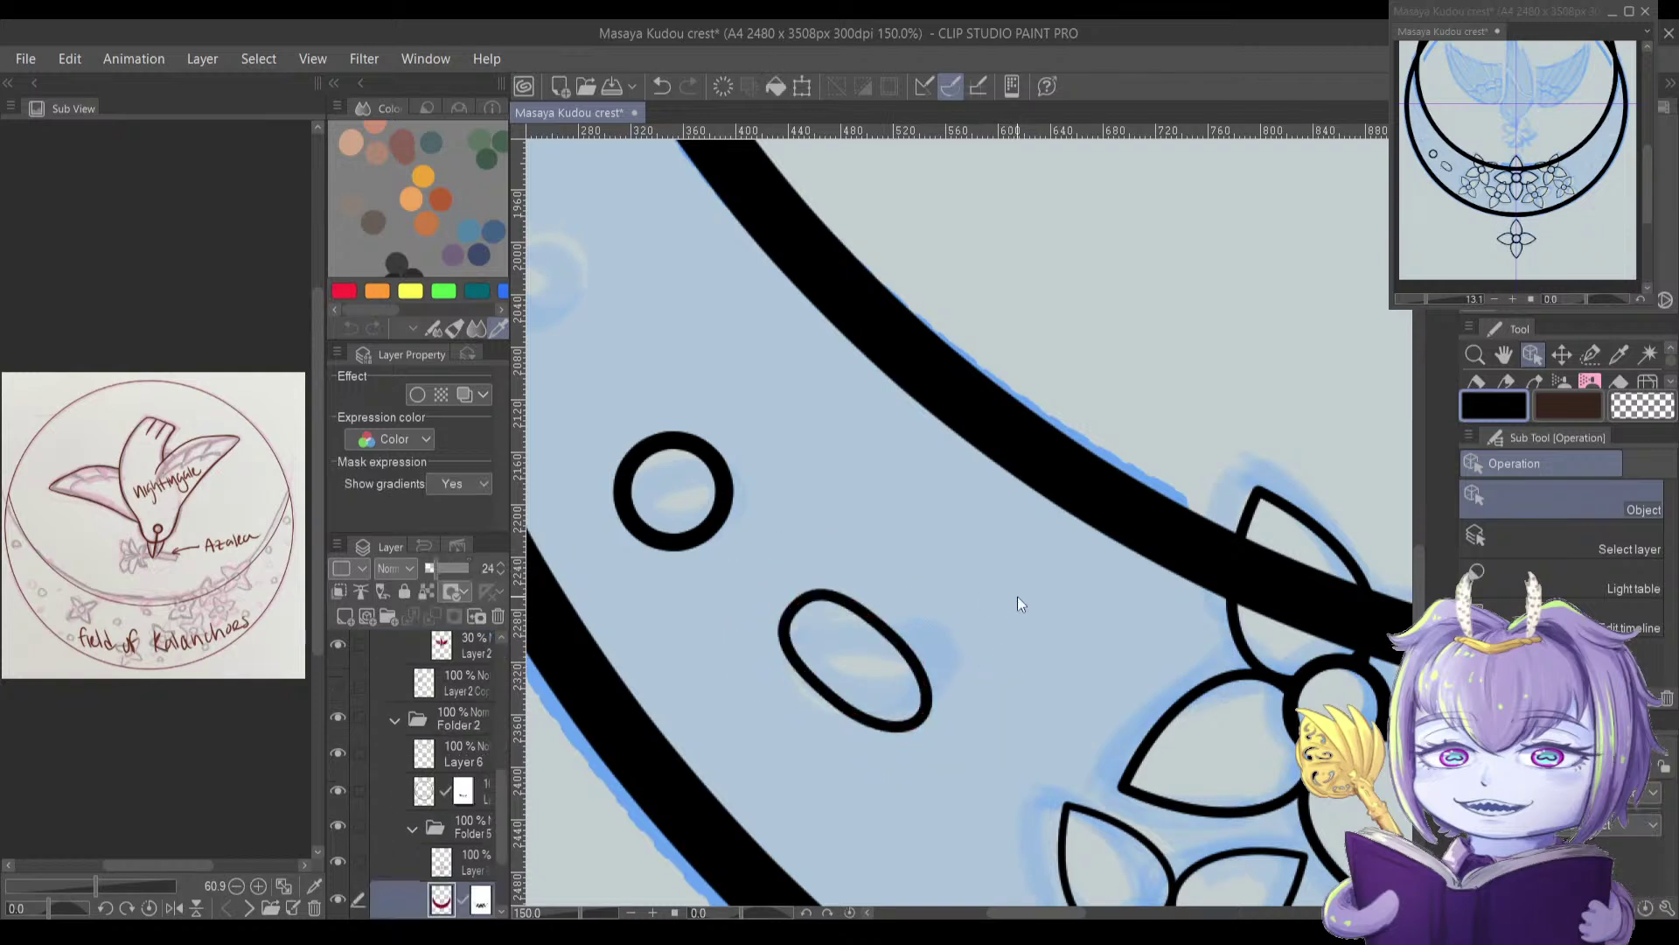
key("ctrl+z")
left_click(899, 638)
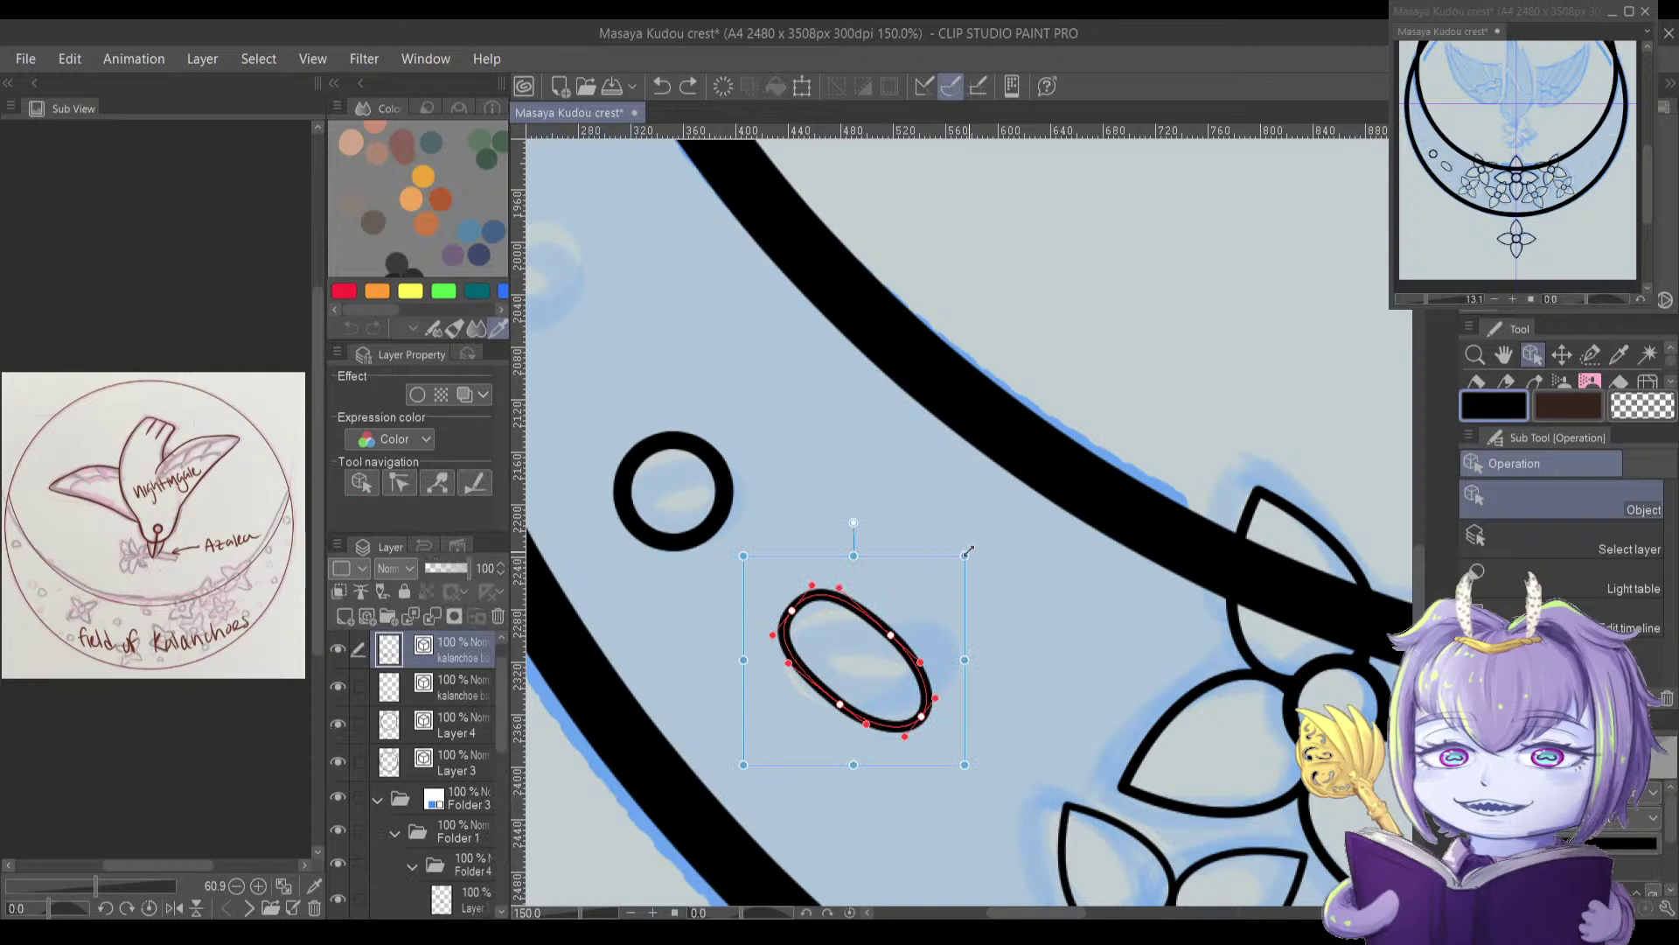
left_click_drag(975, 545, 984, 566)
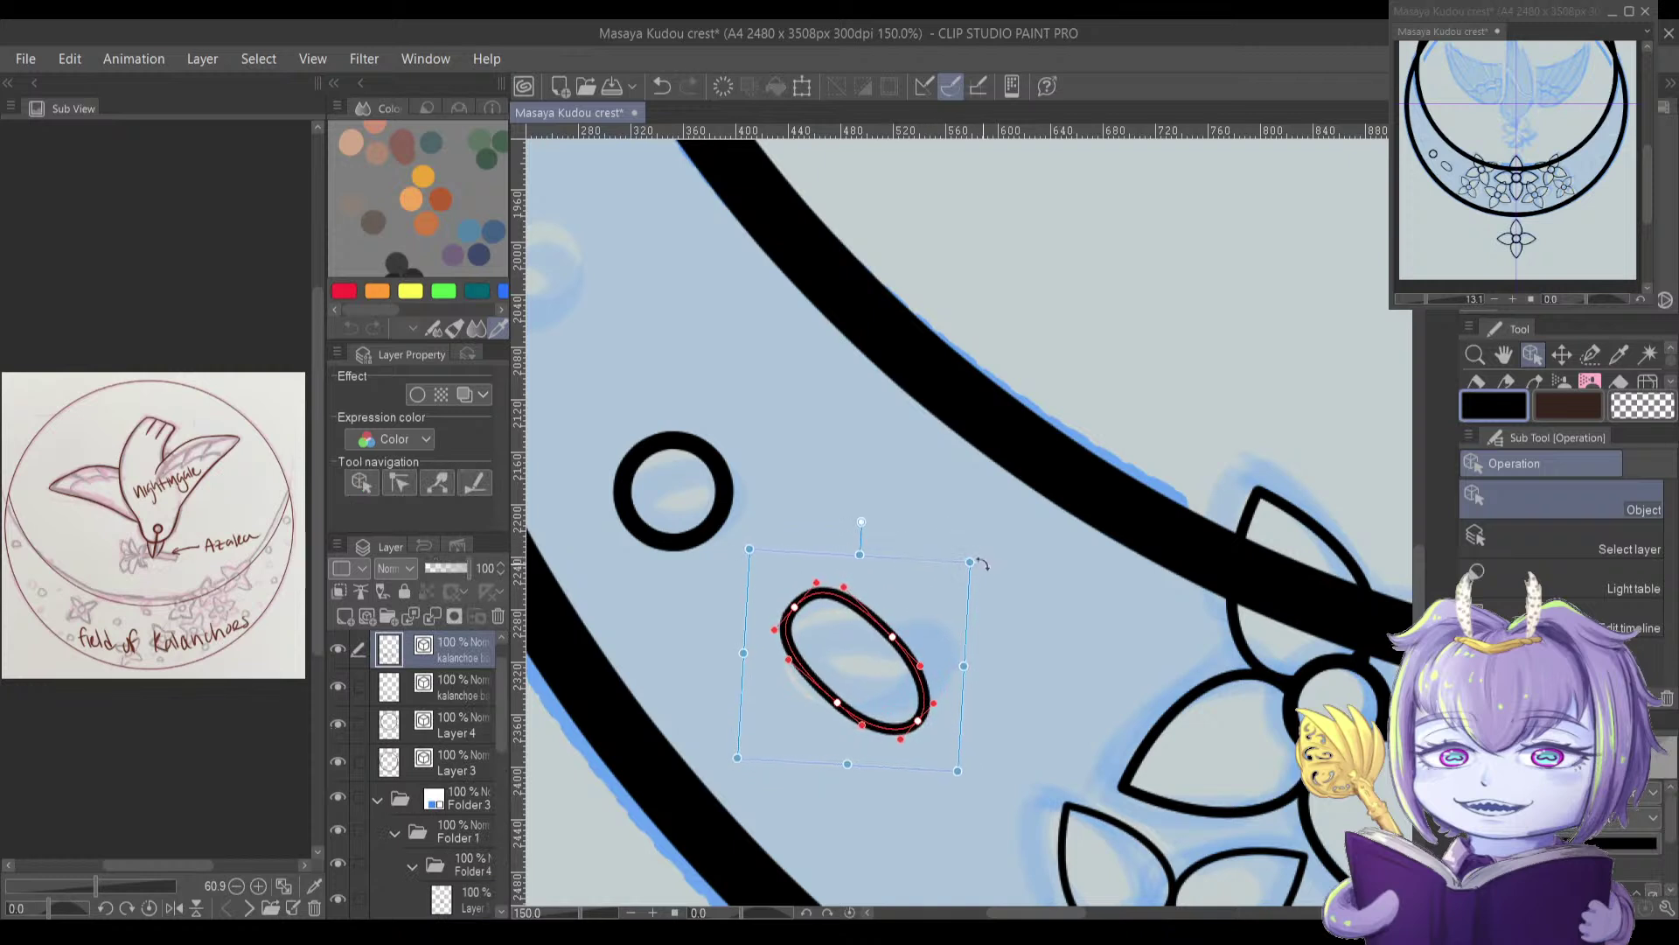
left_click_drag(887, 624, 872, 639)
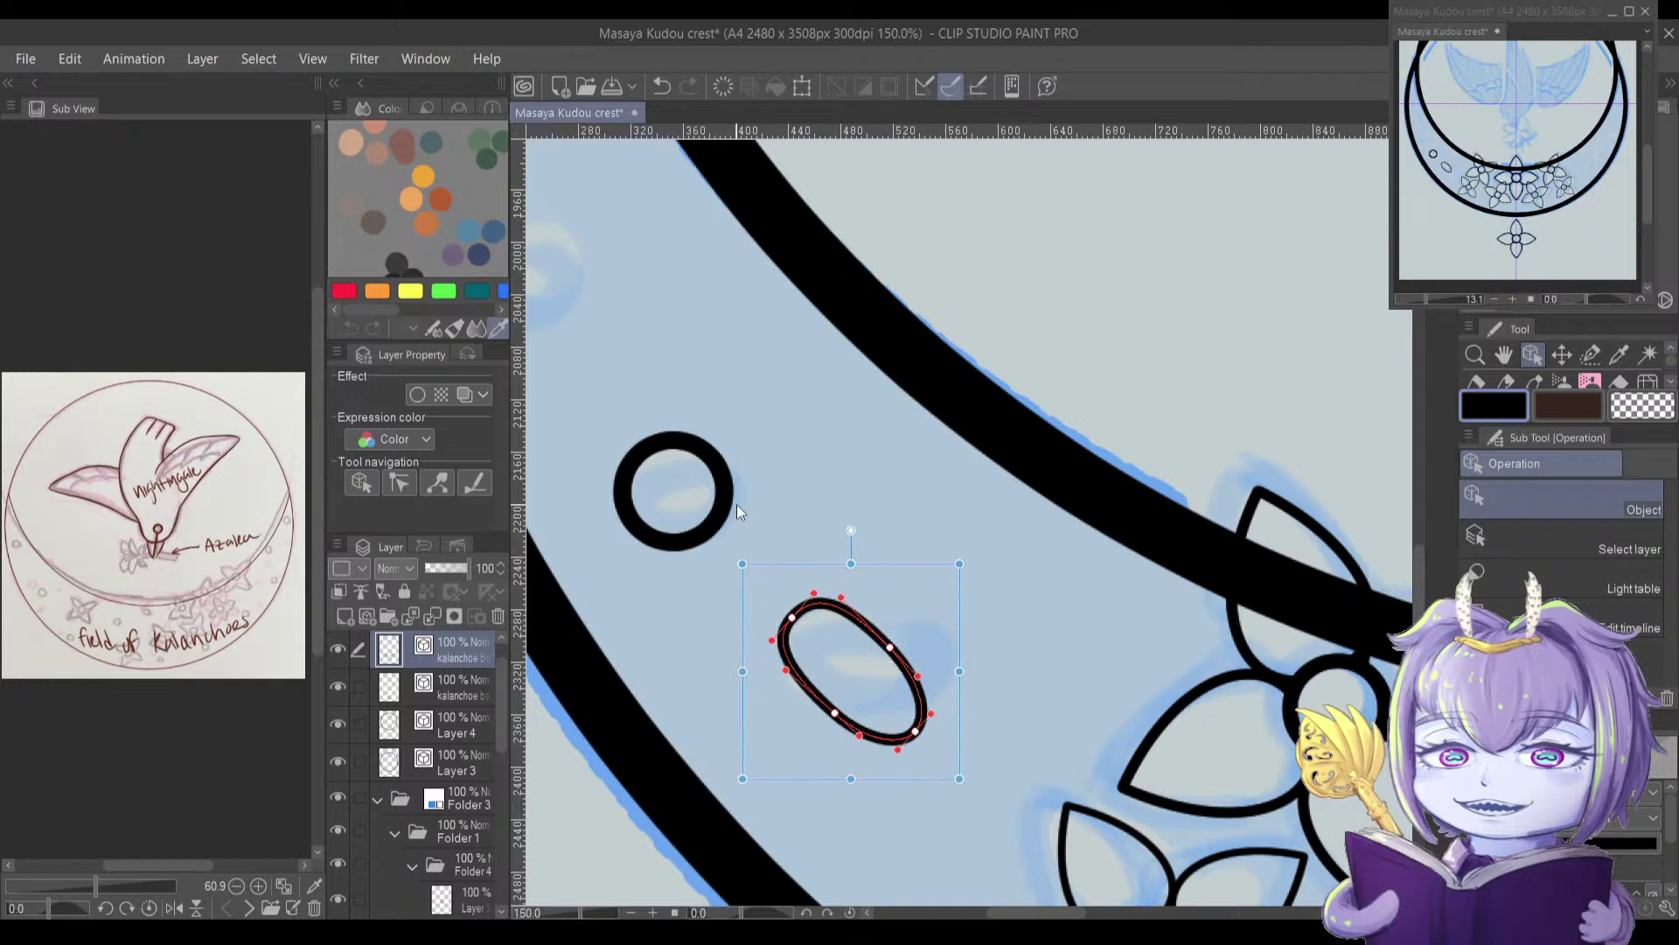
Step: Duplicate the circle and place the copy over the next sketched dot further up the crescent
left_click_drag(637, 485, 733, 579)
left_click(721, 589)
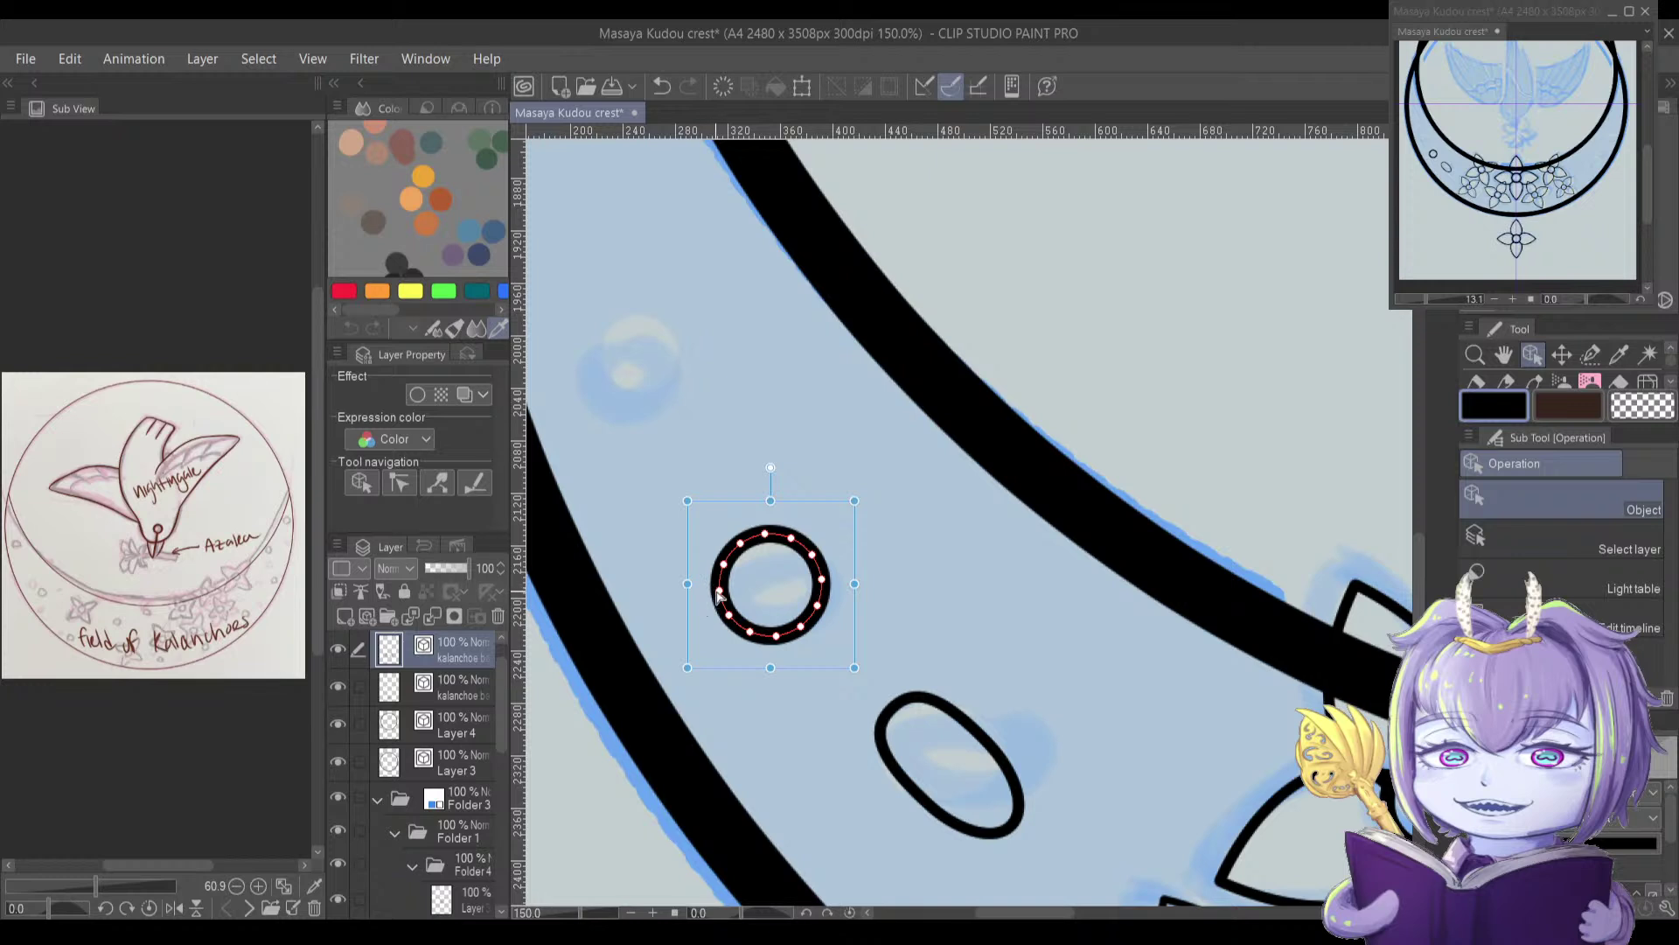
left_click_drag(733, 562, 612, 376)
key("ctrl+z")
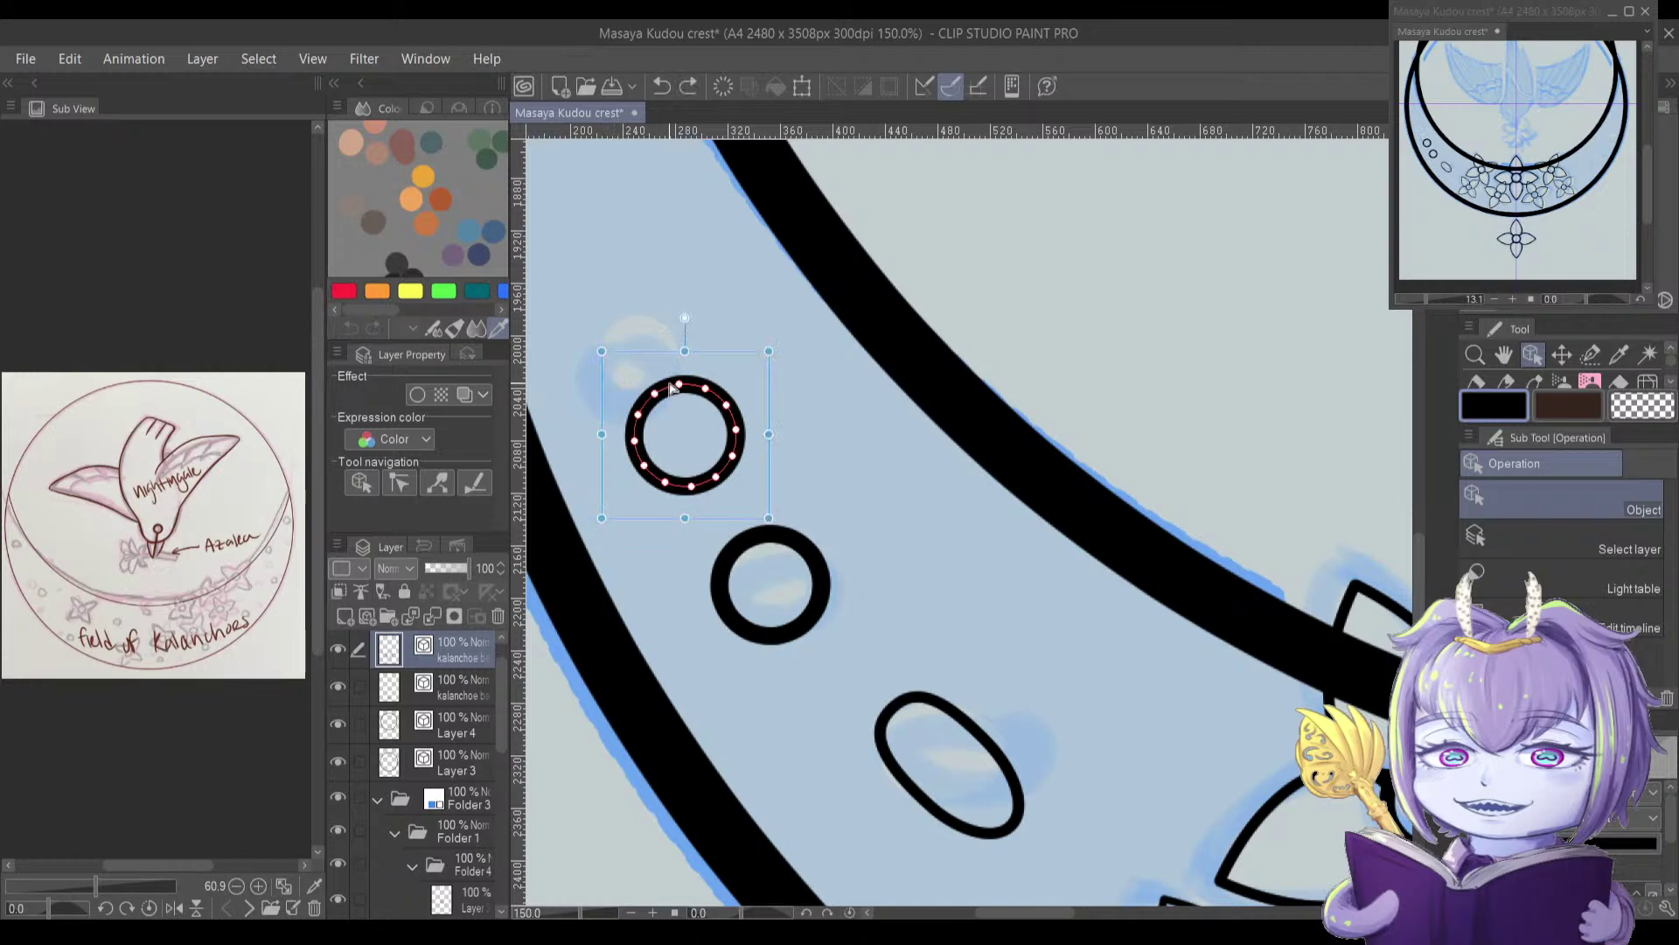
left_click_drag(725, 358, 677, 297)
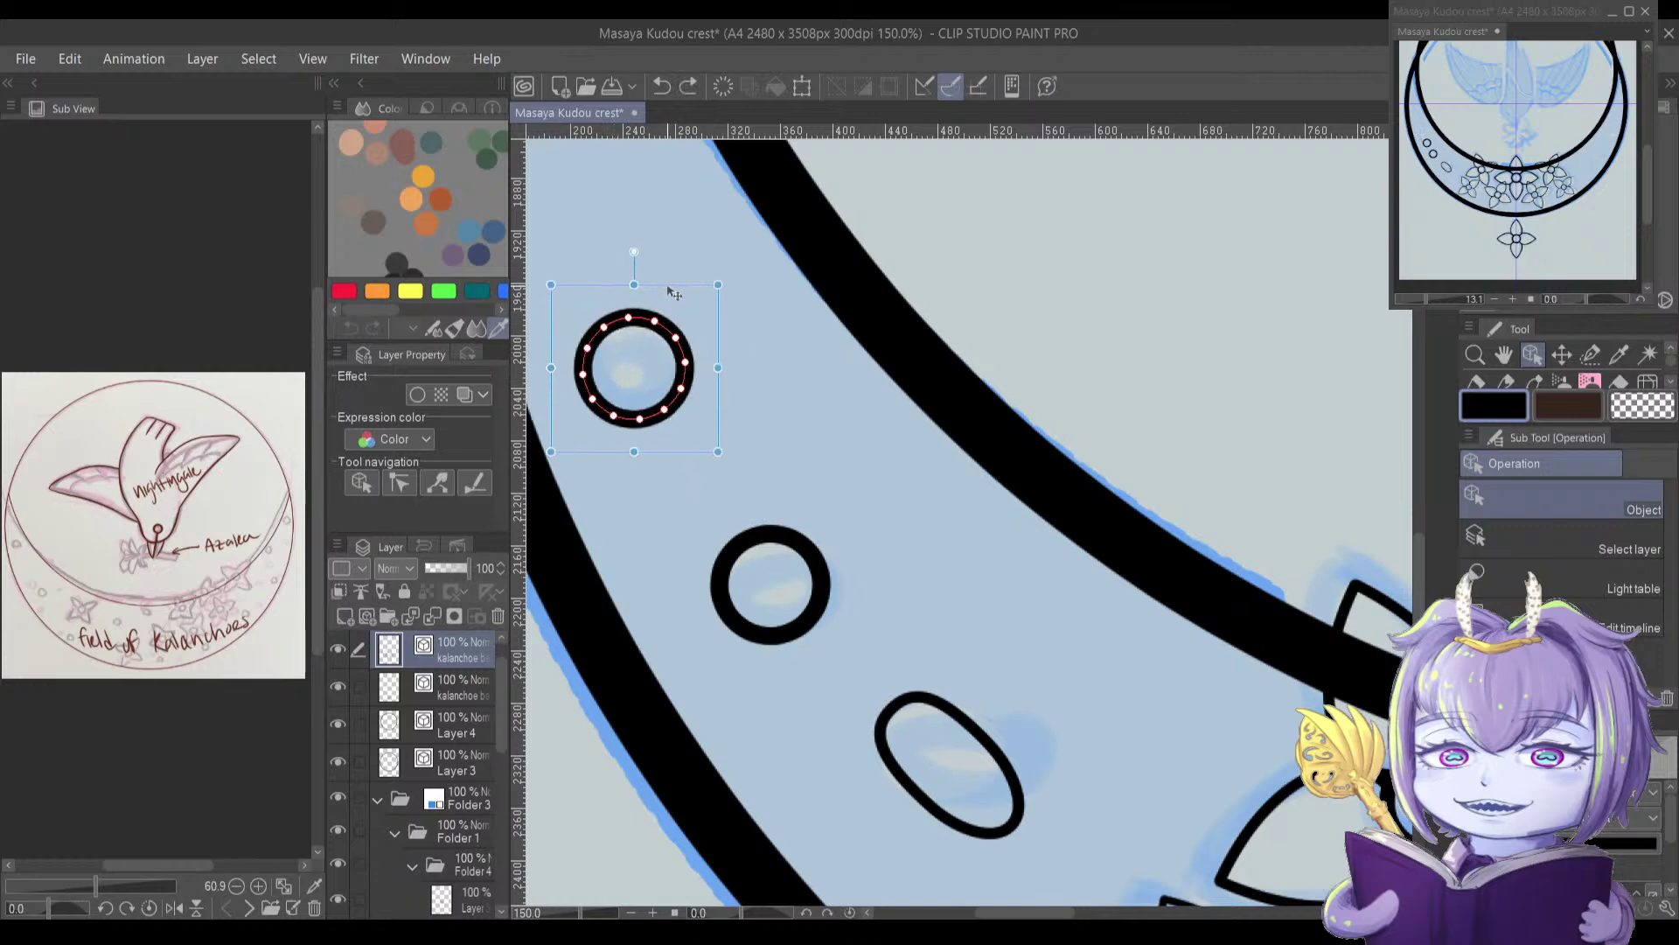
left_click(670, 290)
Step: Shrink the upper circle slightly and nudge both circles up and to the right to even their spacing inside the crescent
scroll(689, 310, "down", 5)
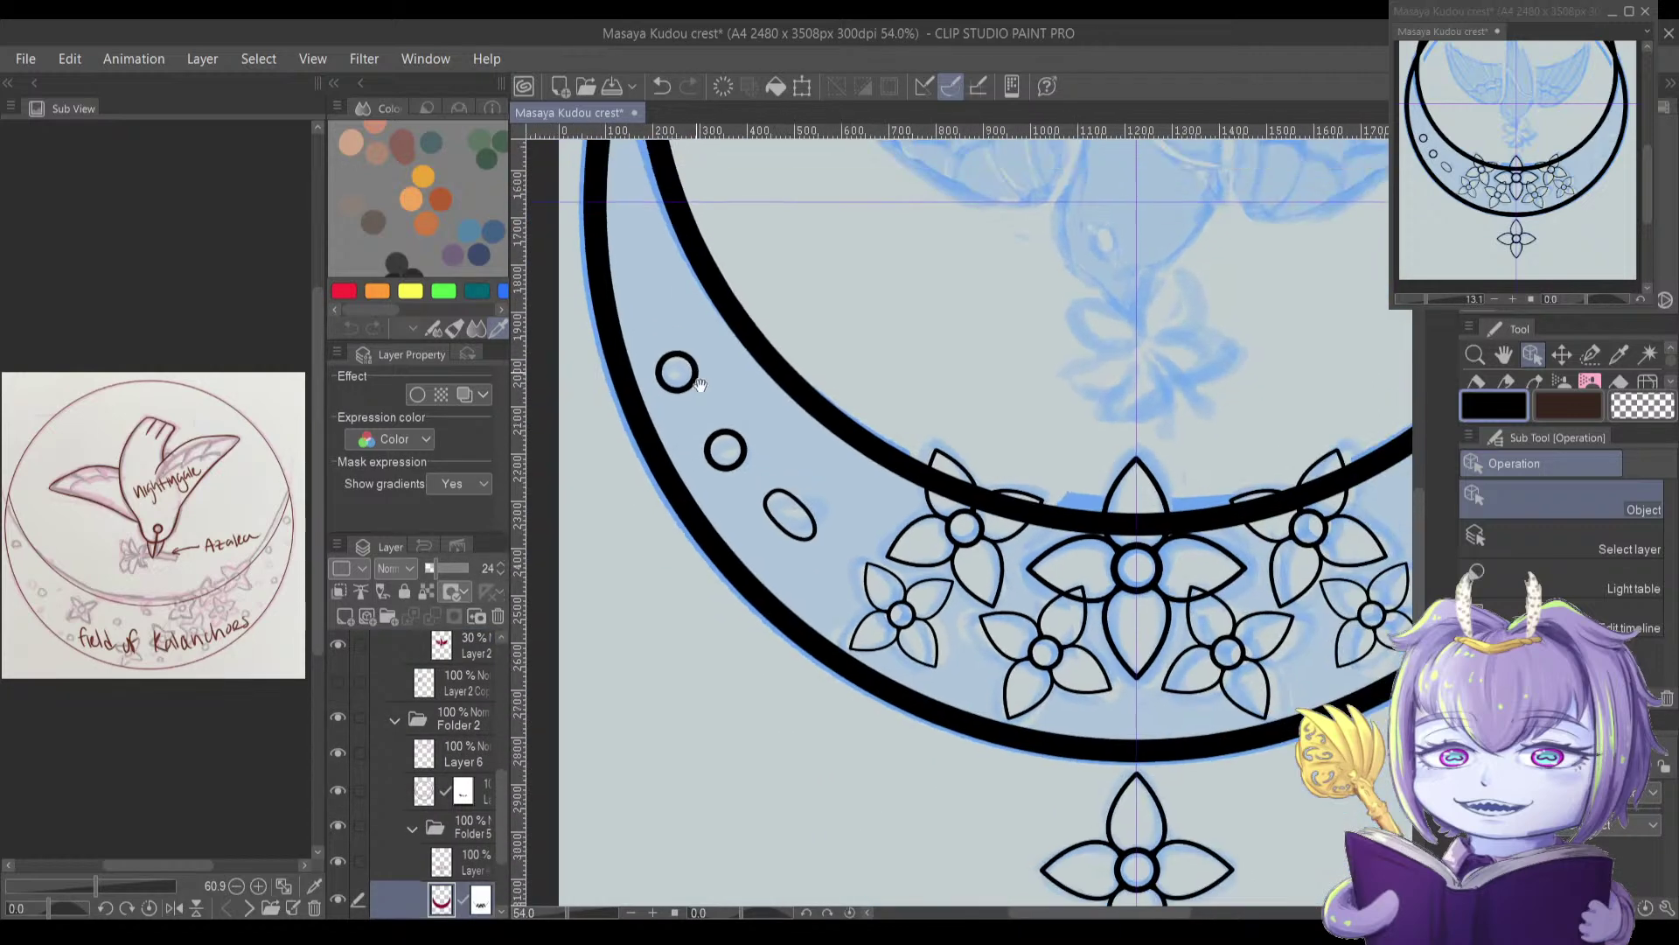
left_click(709, 426)
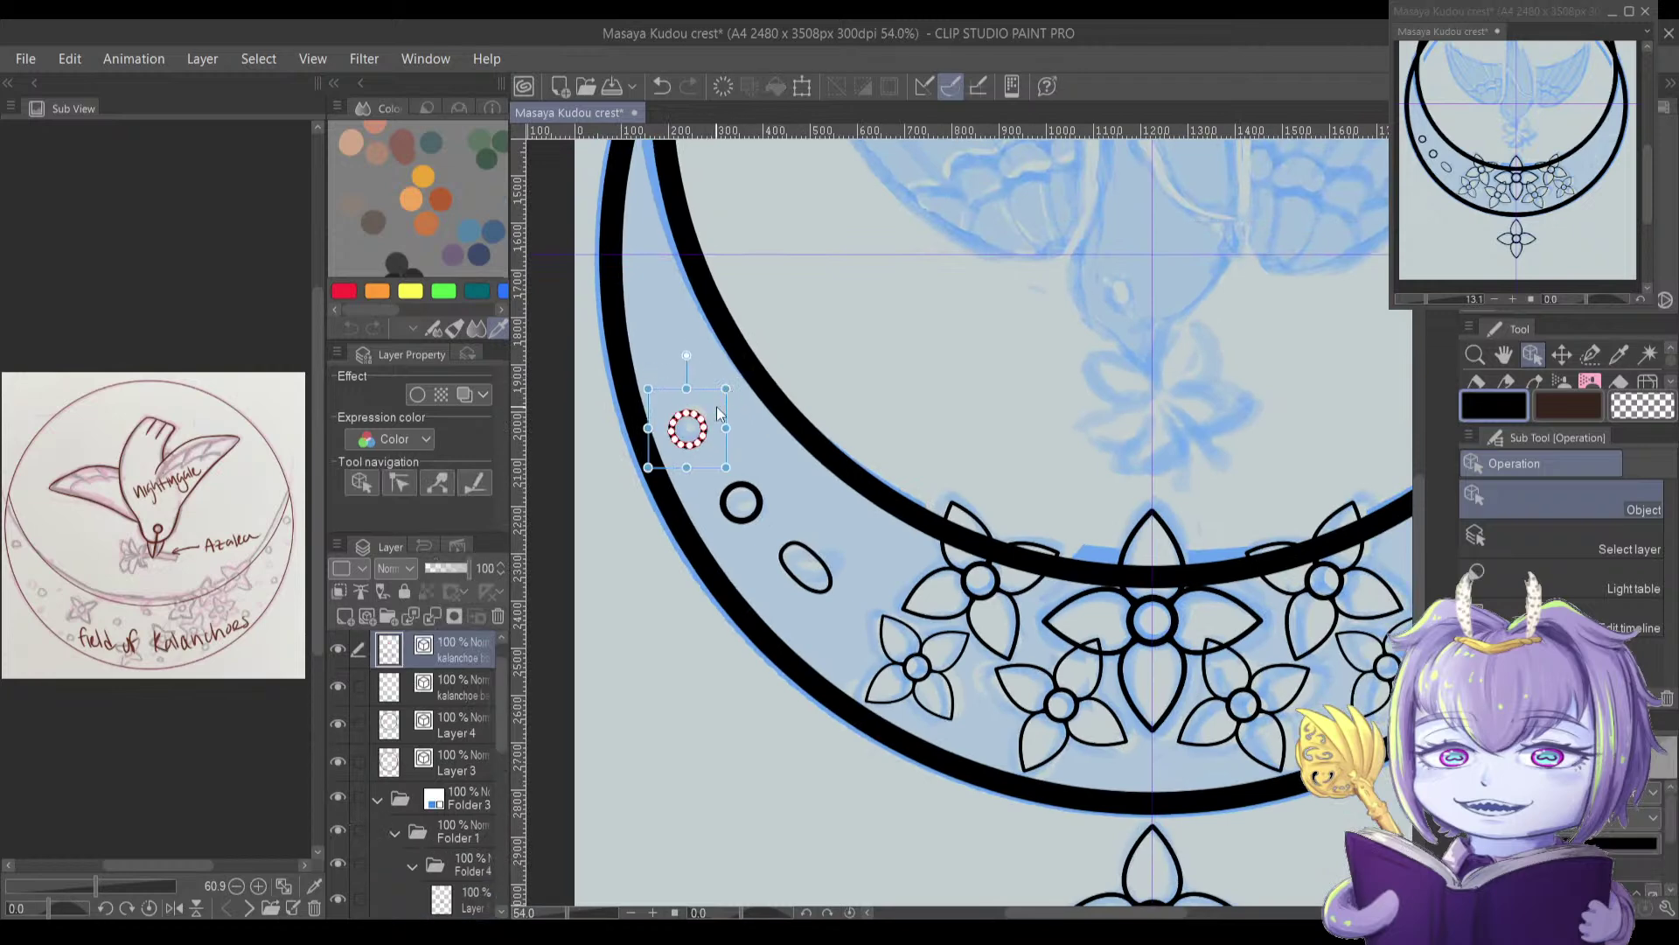
scroll(709, 421, "up", 4)
left_click_drag(697, 411, 700, 389)
key("ctrl+z")
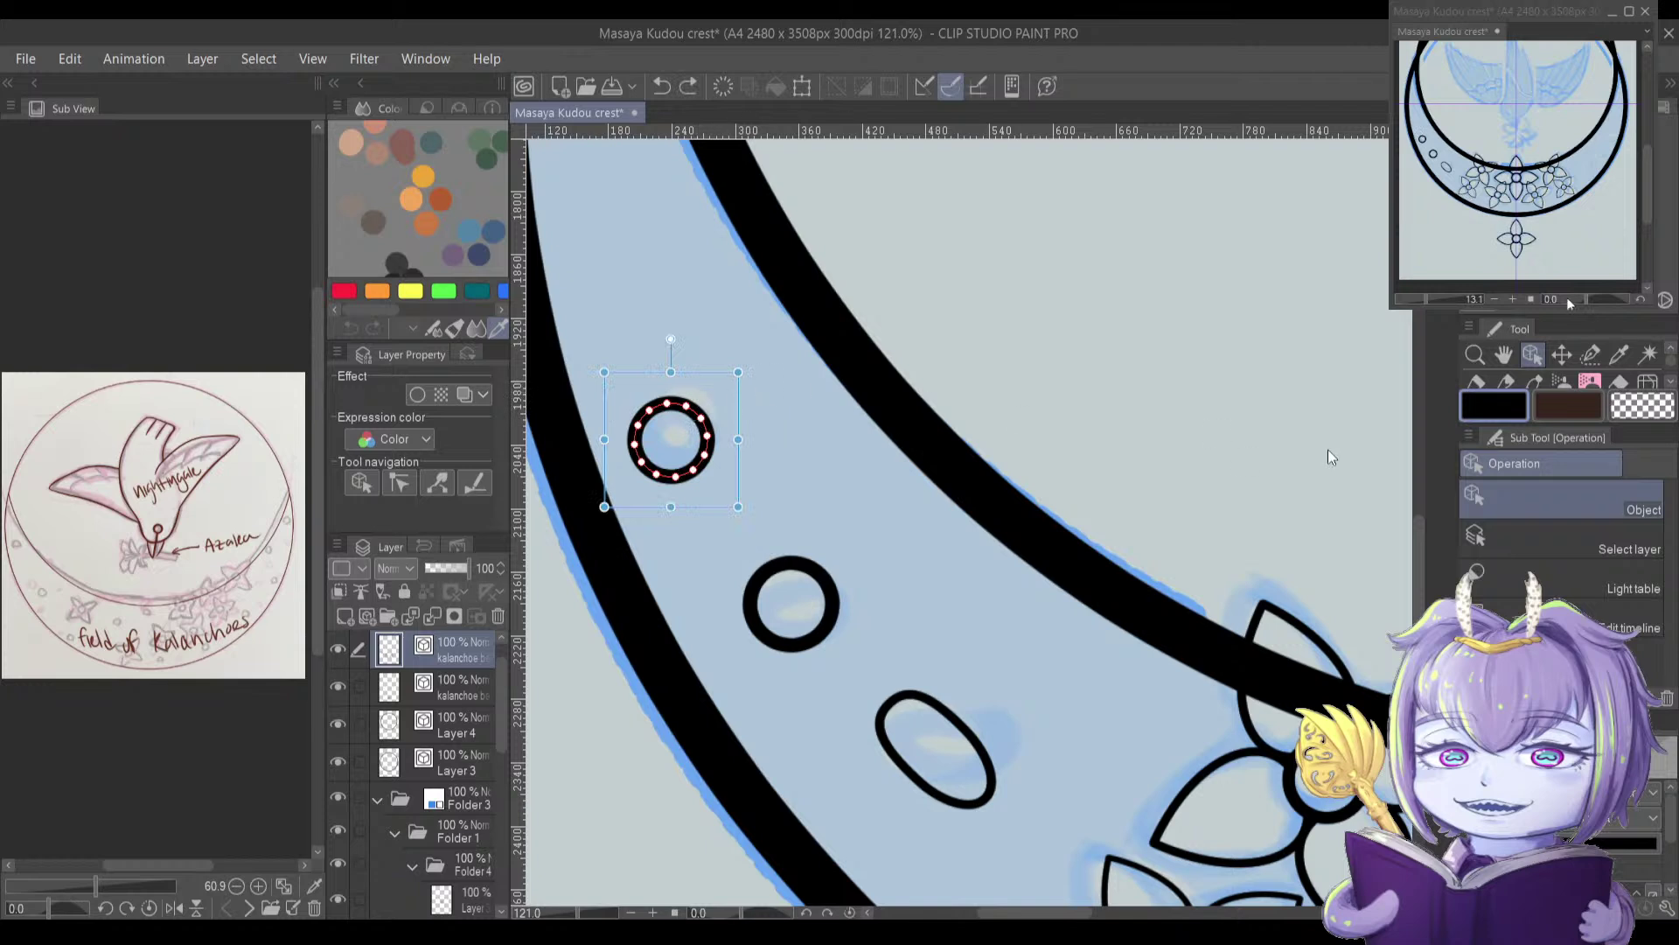
left_click_drag(689, 374, 719, 343)
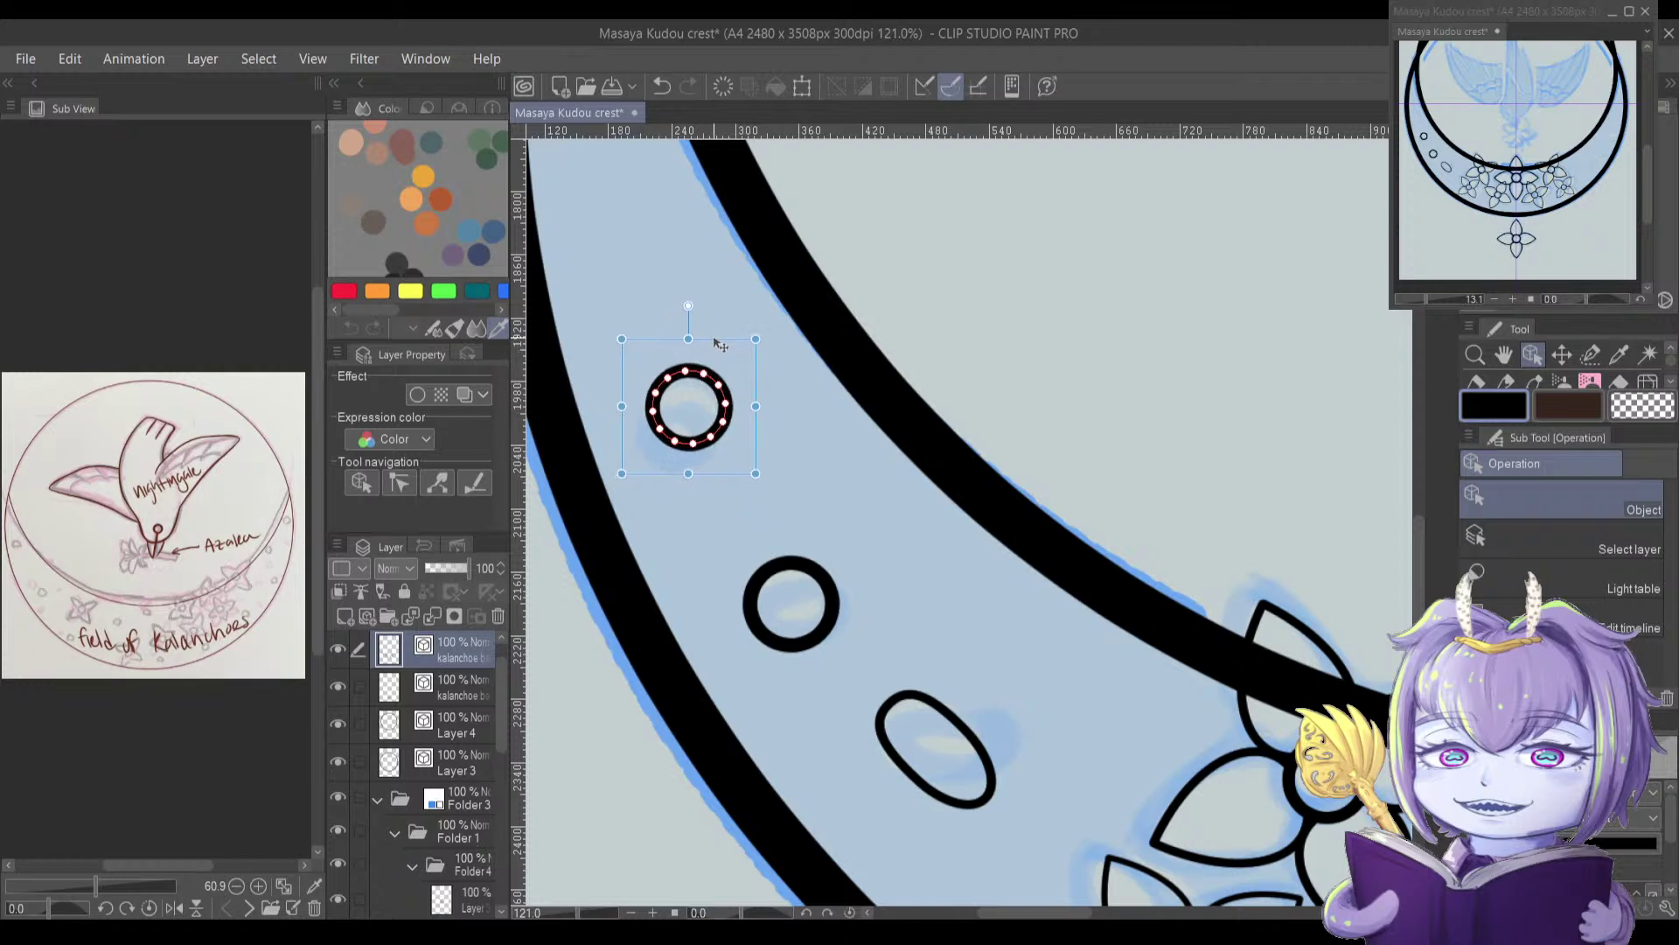
left_click(832, 563)
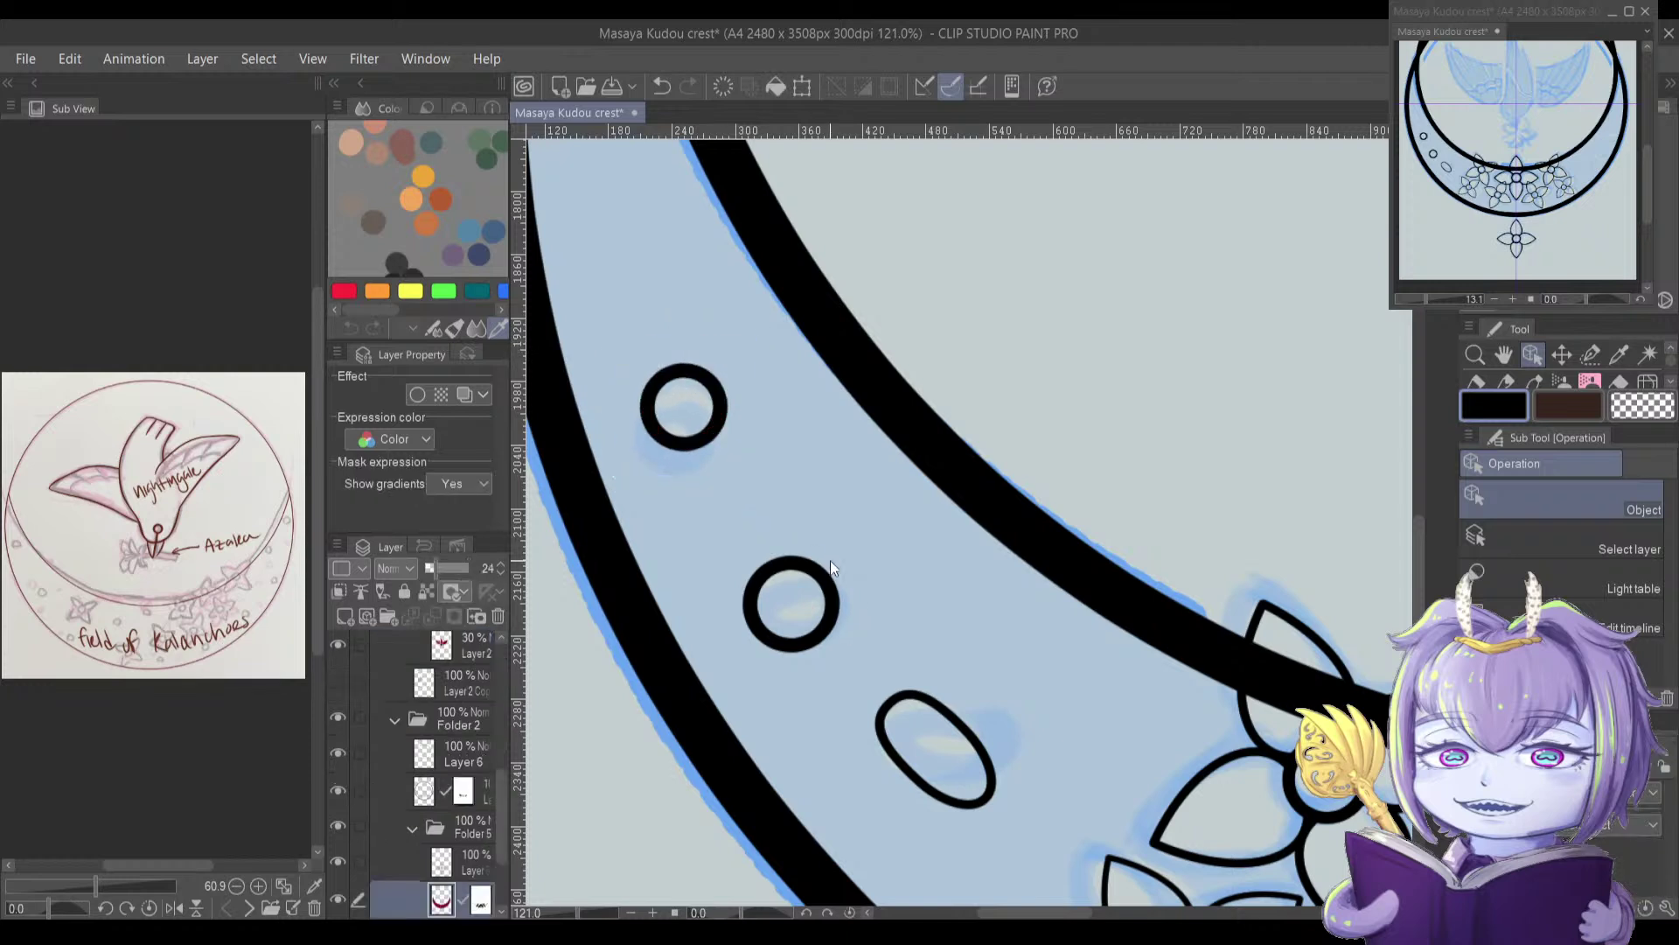
left_click_drag(831, 537, 838, 523)
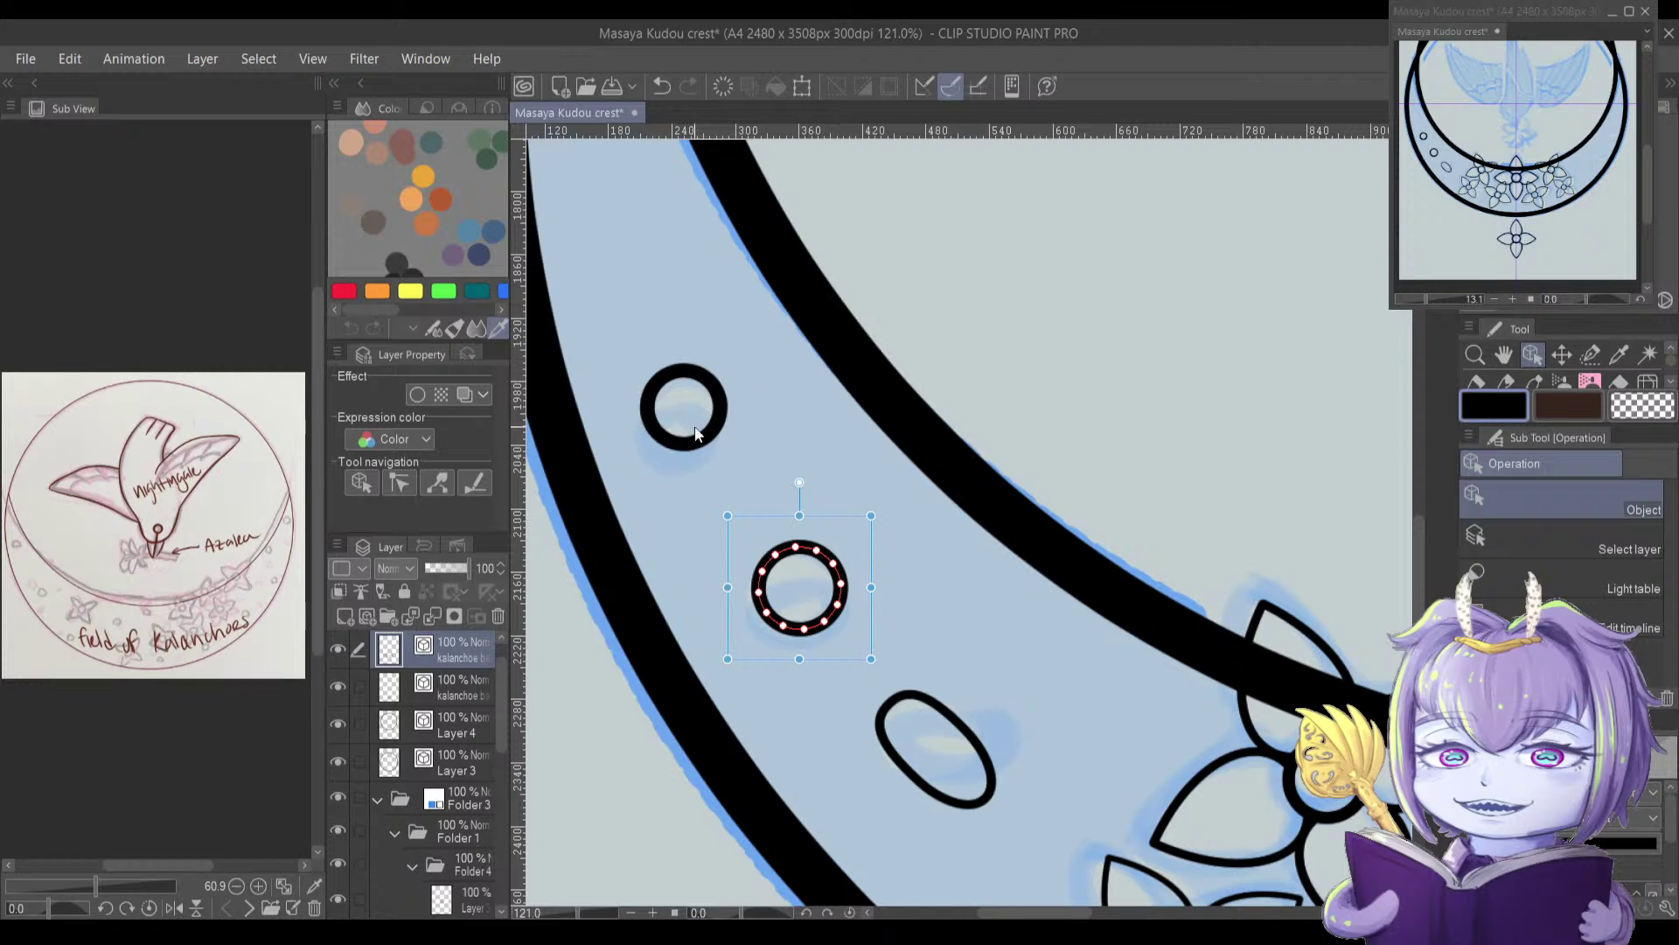
left_click(685, 450)
left_click(820, 568, "shift")
left_click(928, 707, "shift")
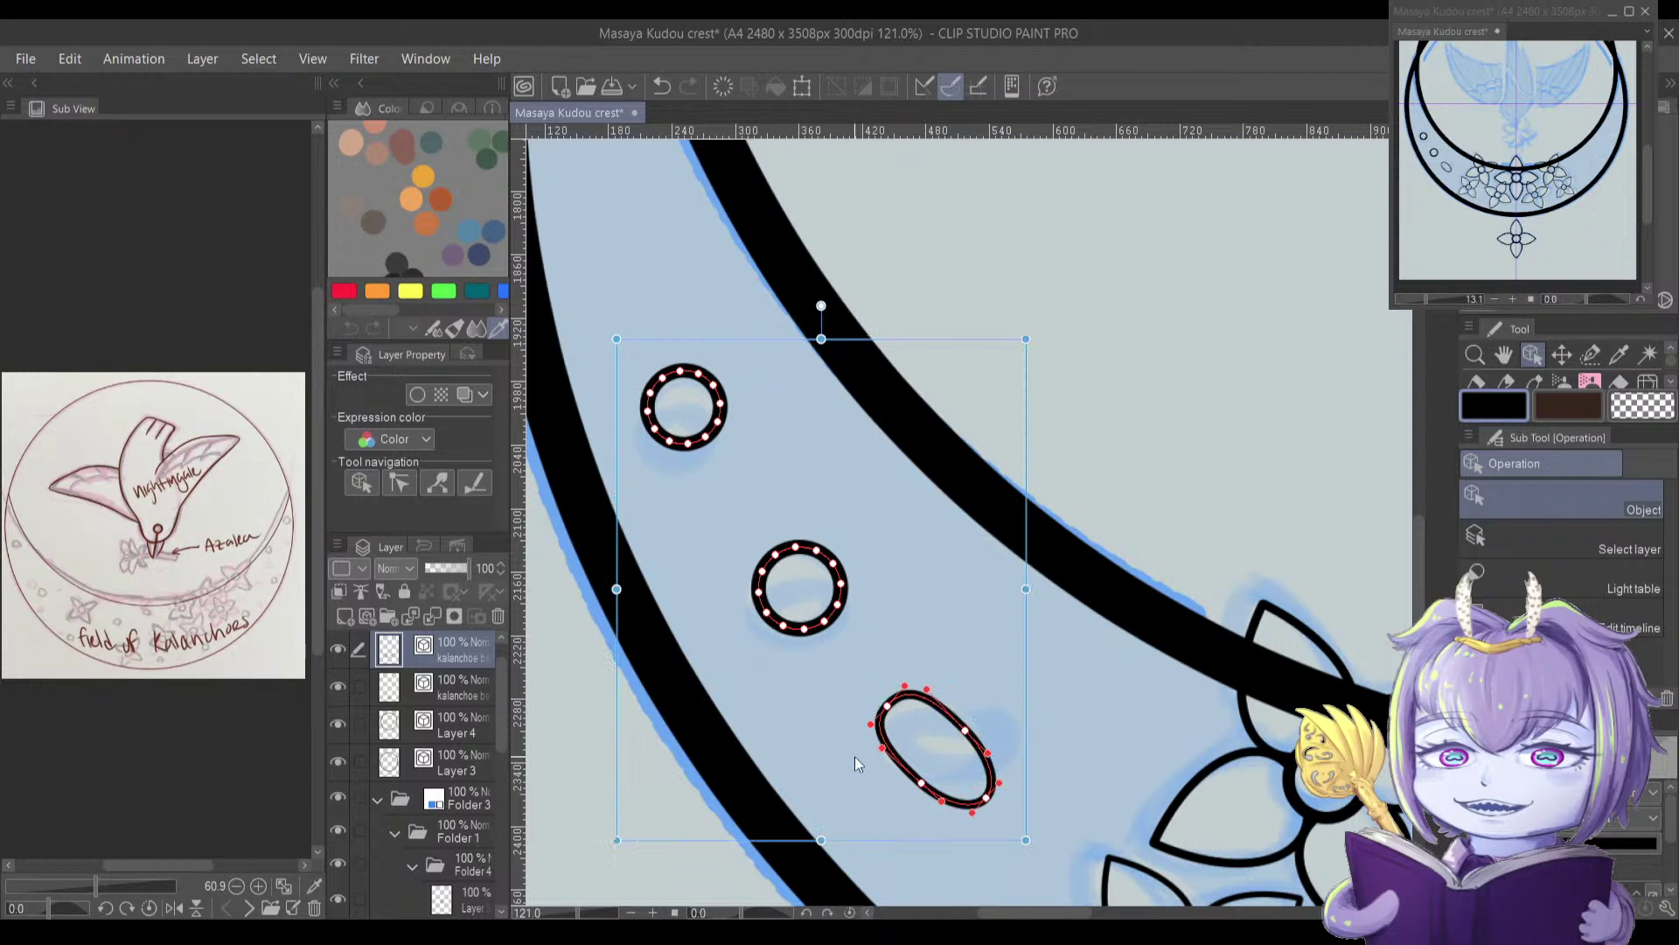
key("ctrl+shift+t")
key("alt")
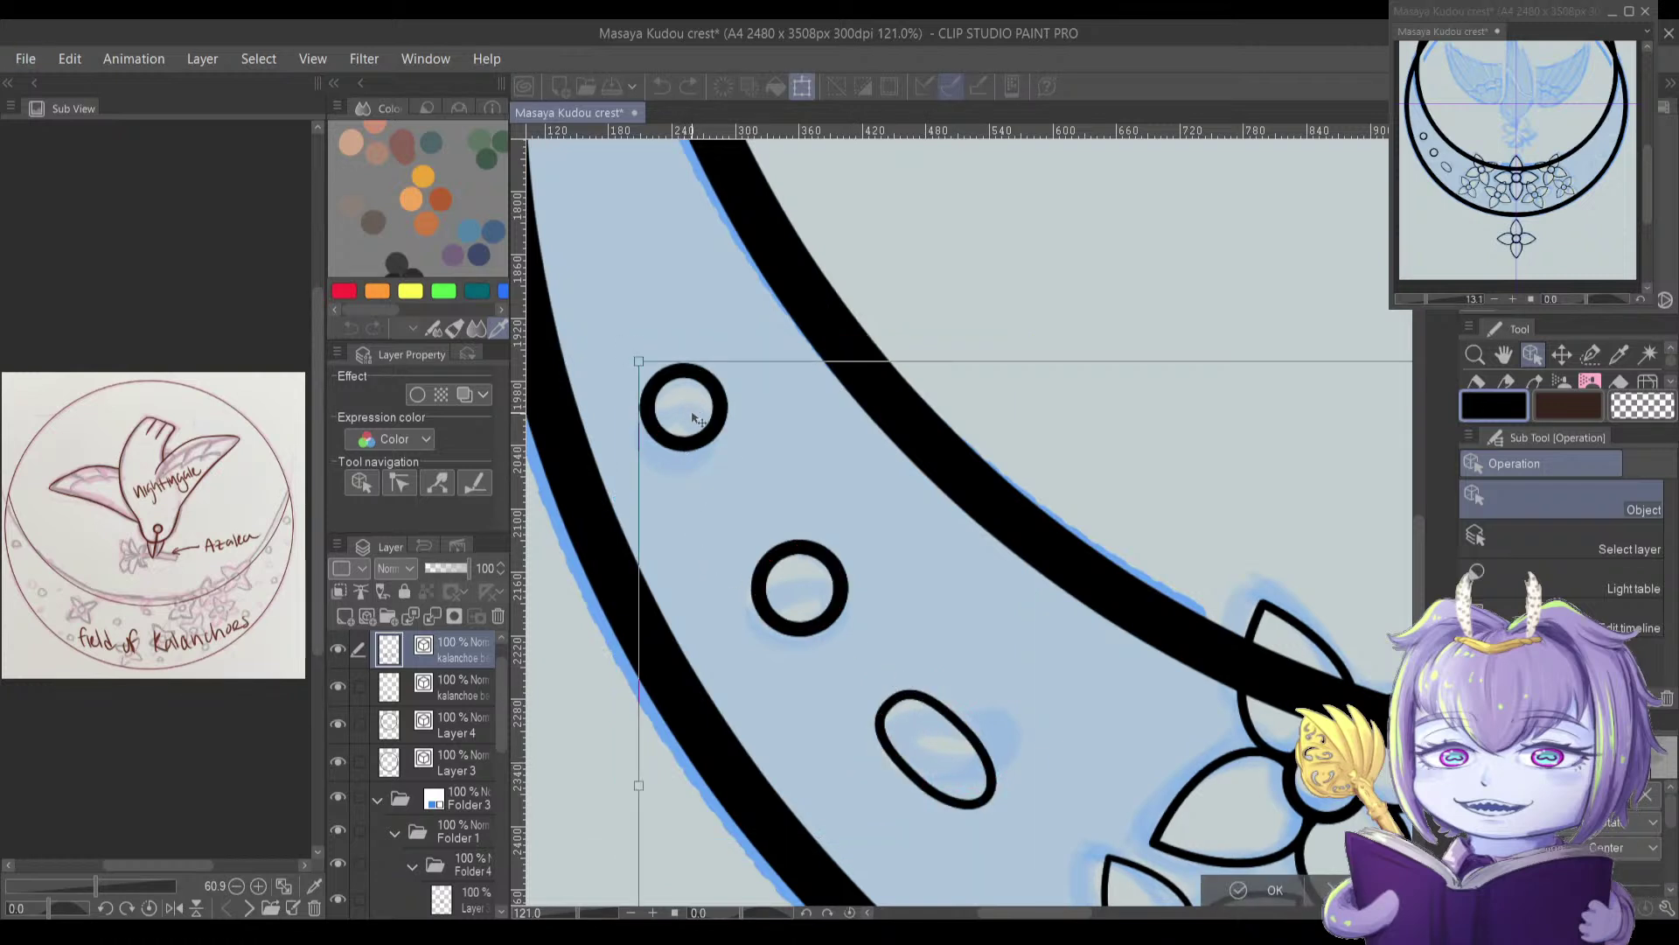
key("Return")
Step: Select the two circles and the oval, mirror a copy across the crest's vertical centre guide onto the opposite side, and deselect
key("m")
left_click(694, 487)
left_click_drag(682, 407, 954, 840)
key("u")
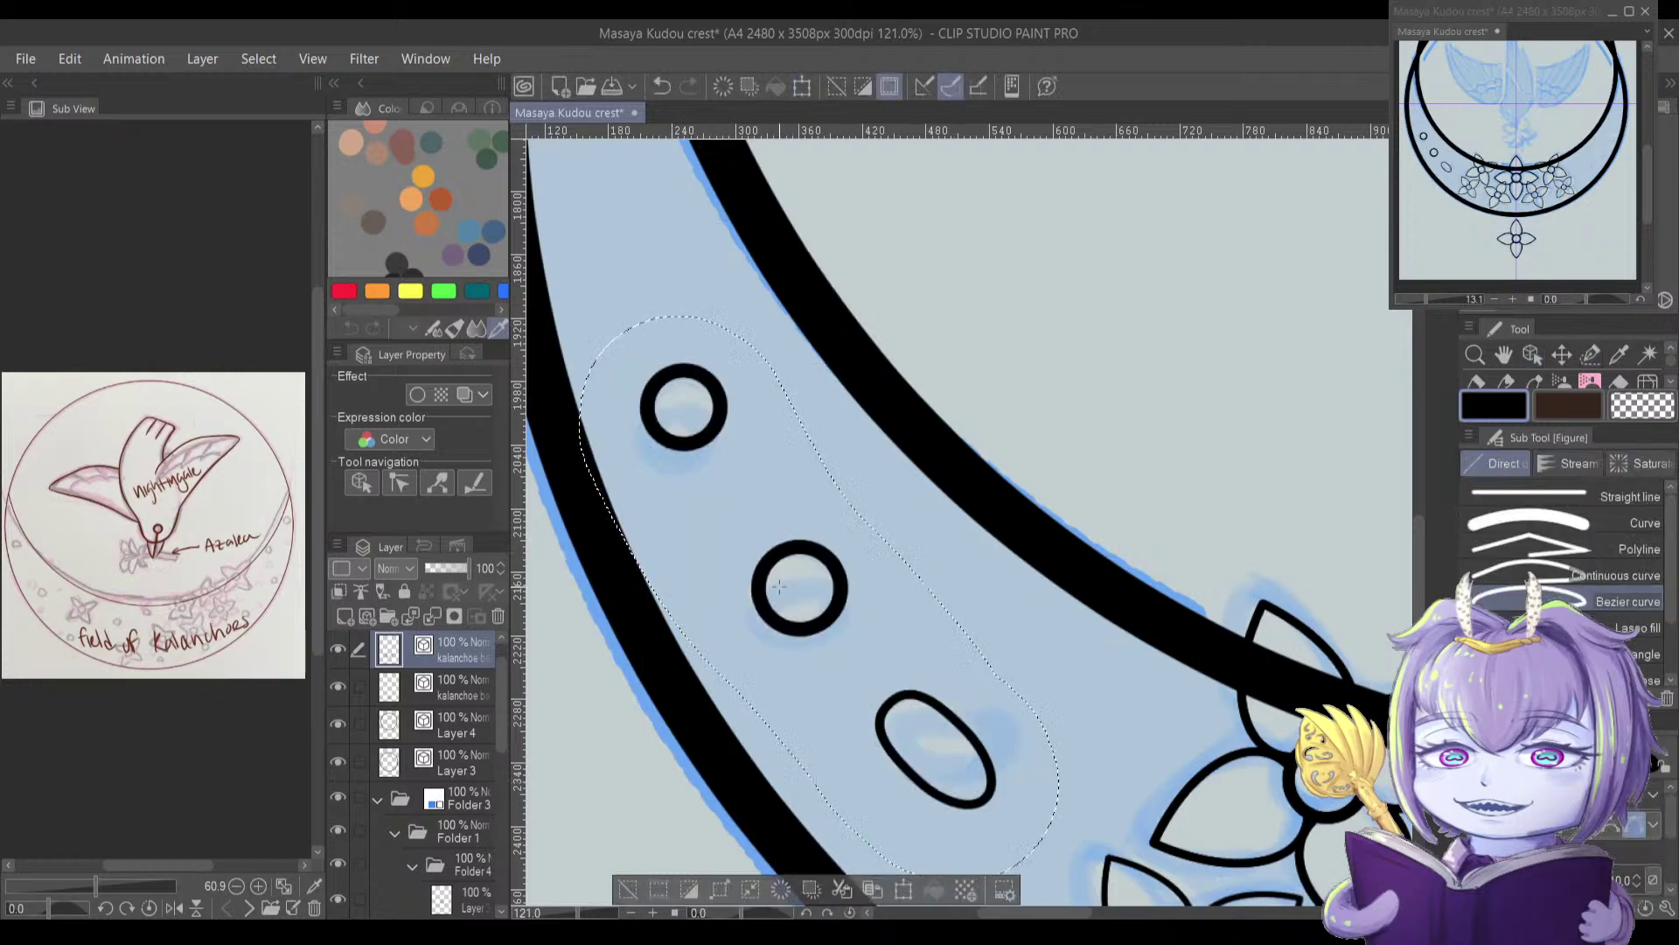
left_click_drag(824, 599, 770, 488)
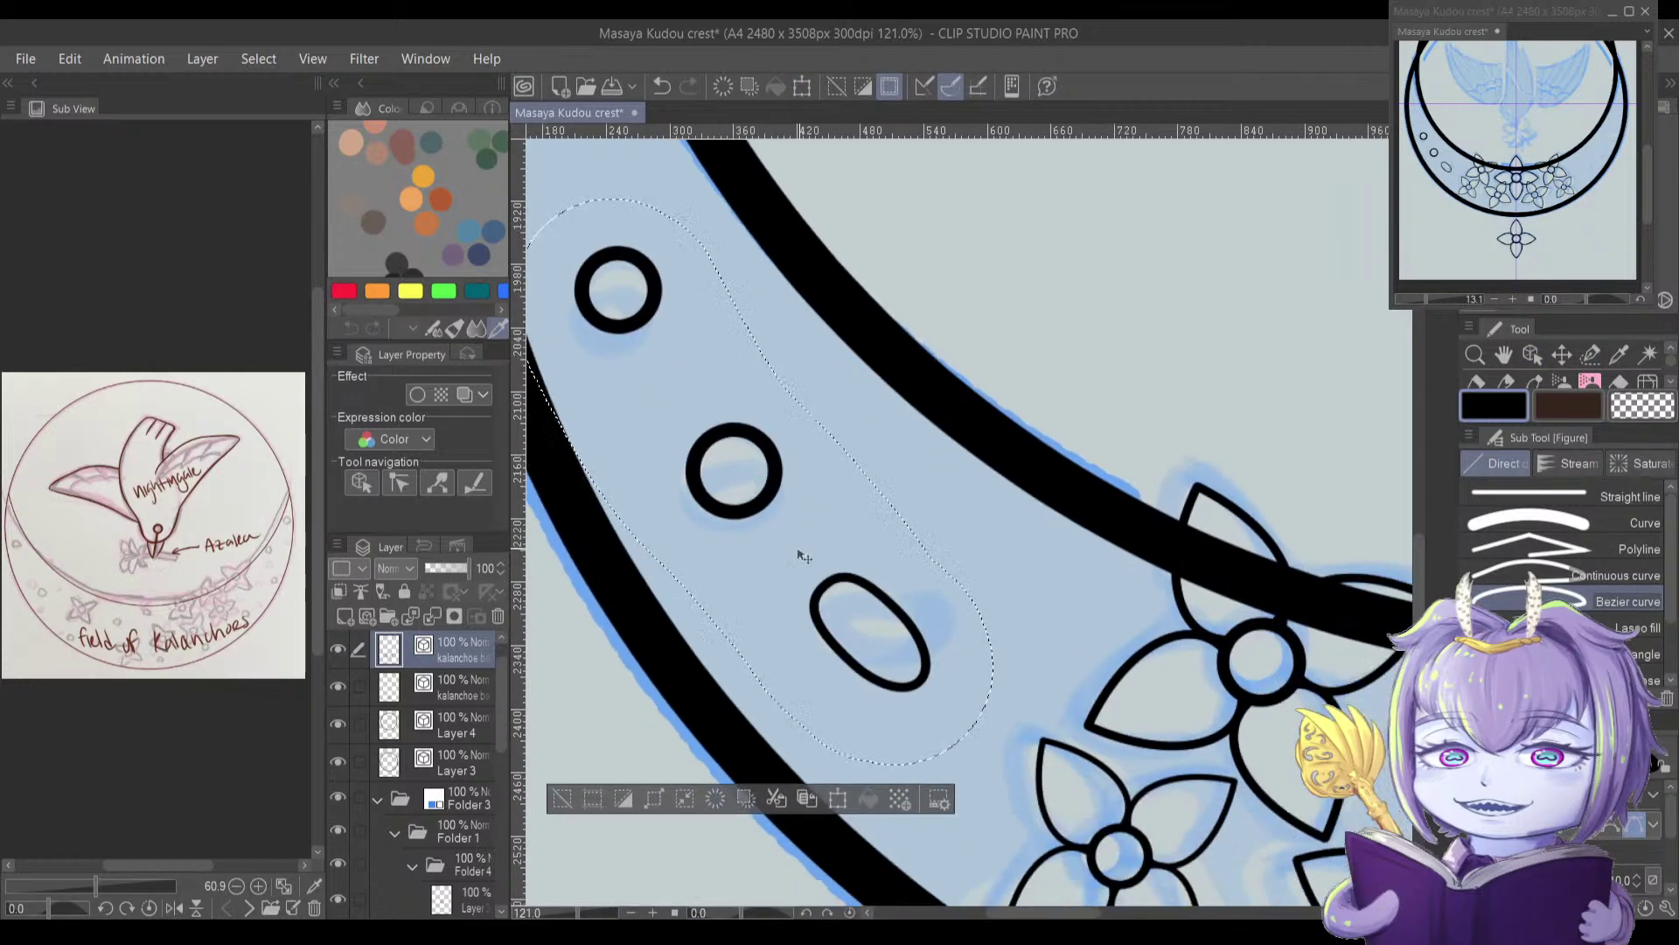
key("ctrl+t")
left_click_drag(1203, 778, 858, 560)
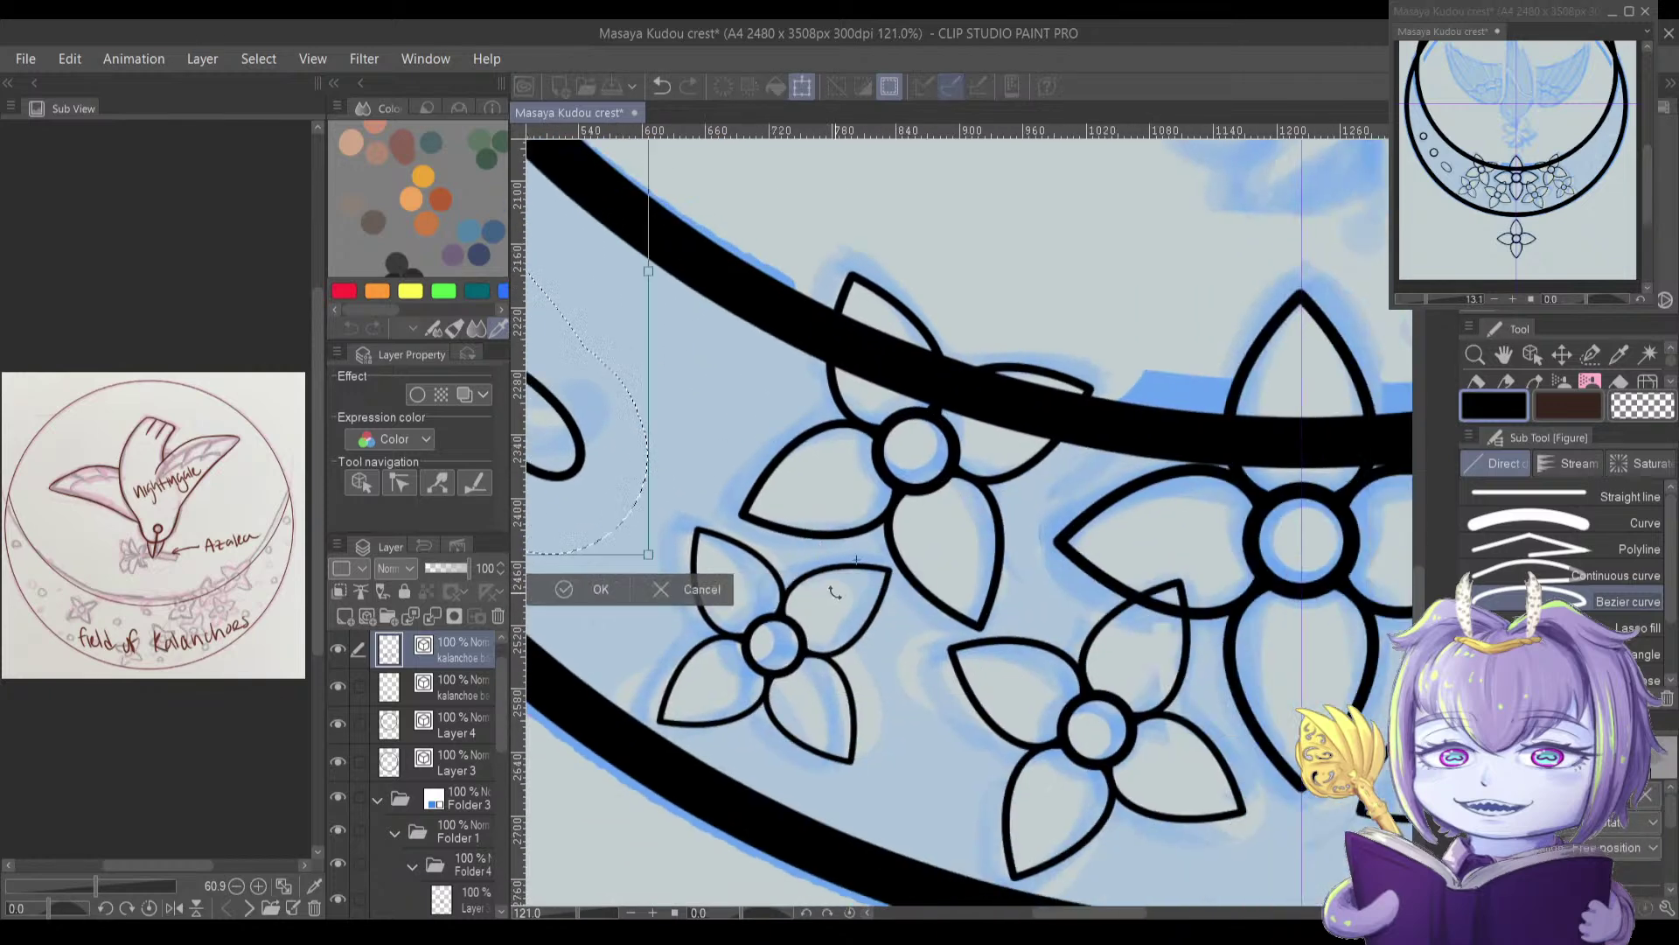
left_click_drag(1295, 588, 1115, 673)
scroll(1114, 674, "up", 6)
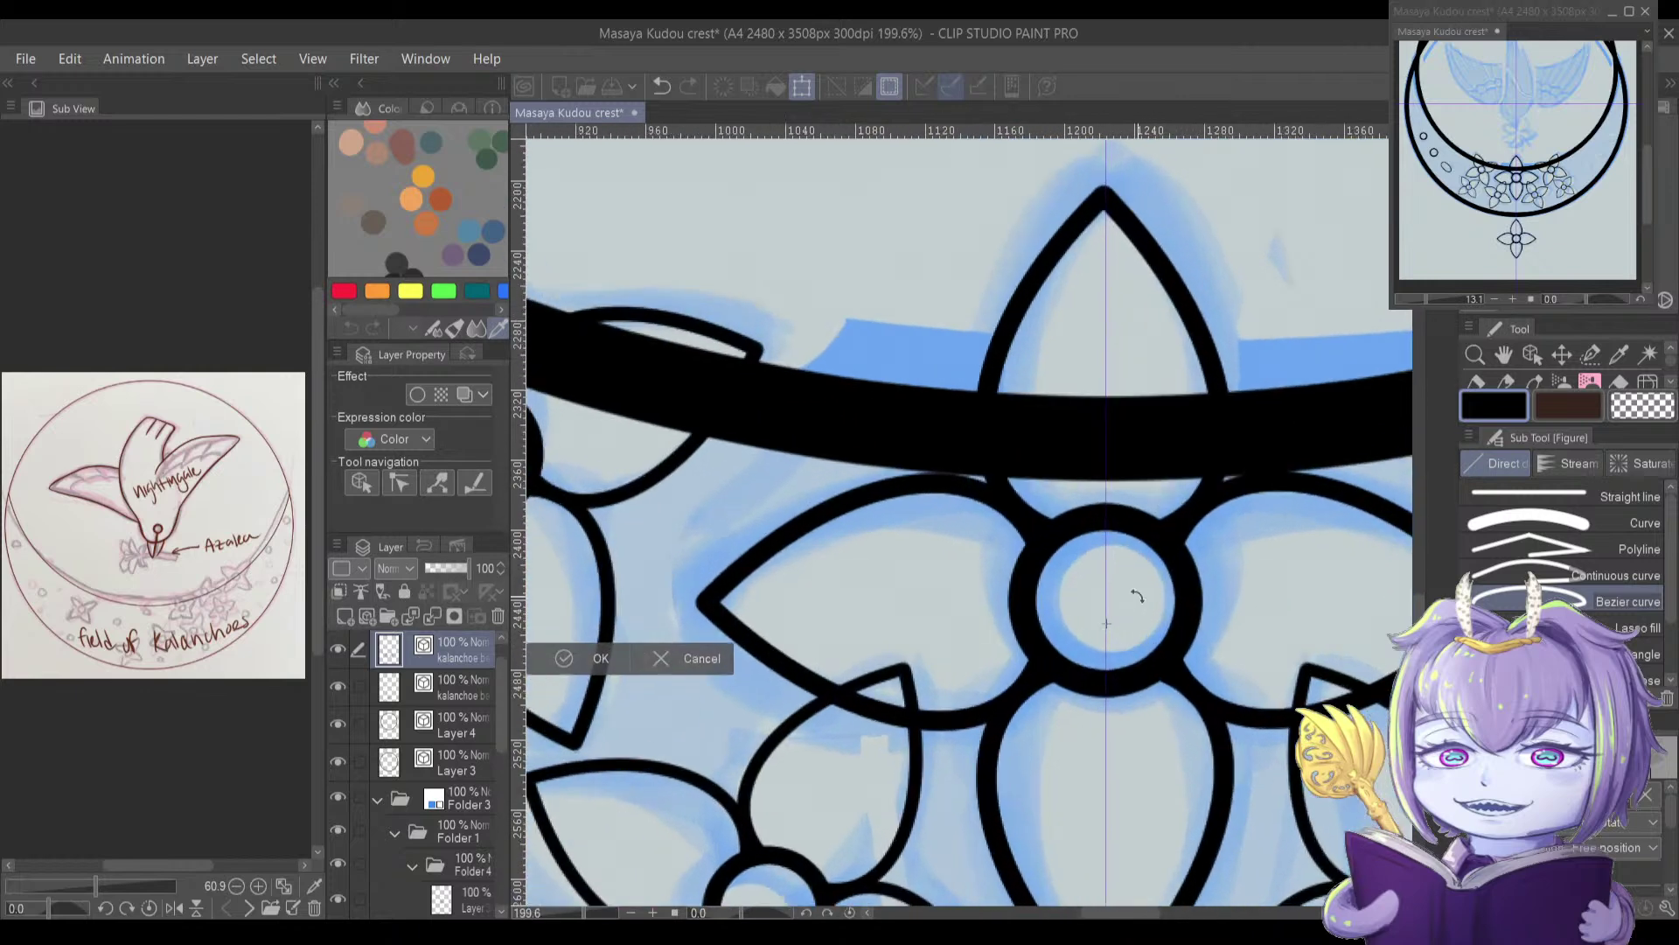
scroll(1053, 626, "up", 3)
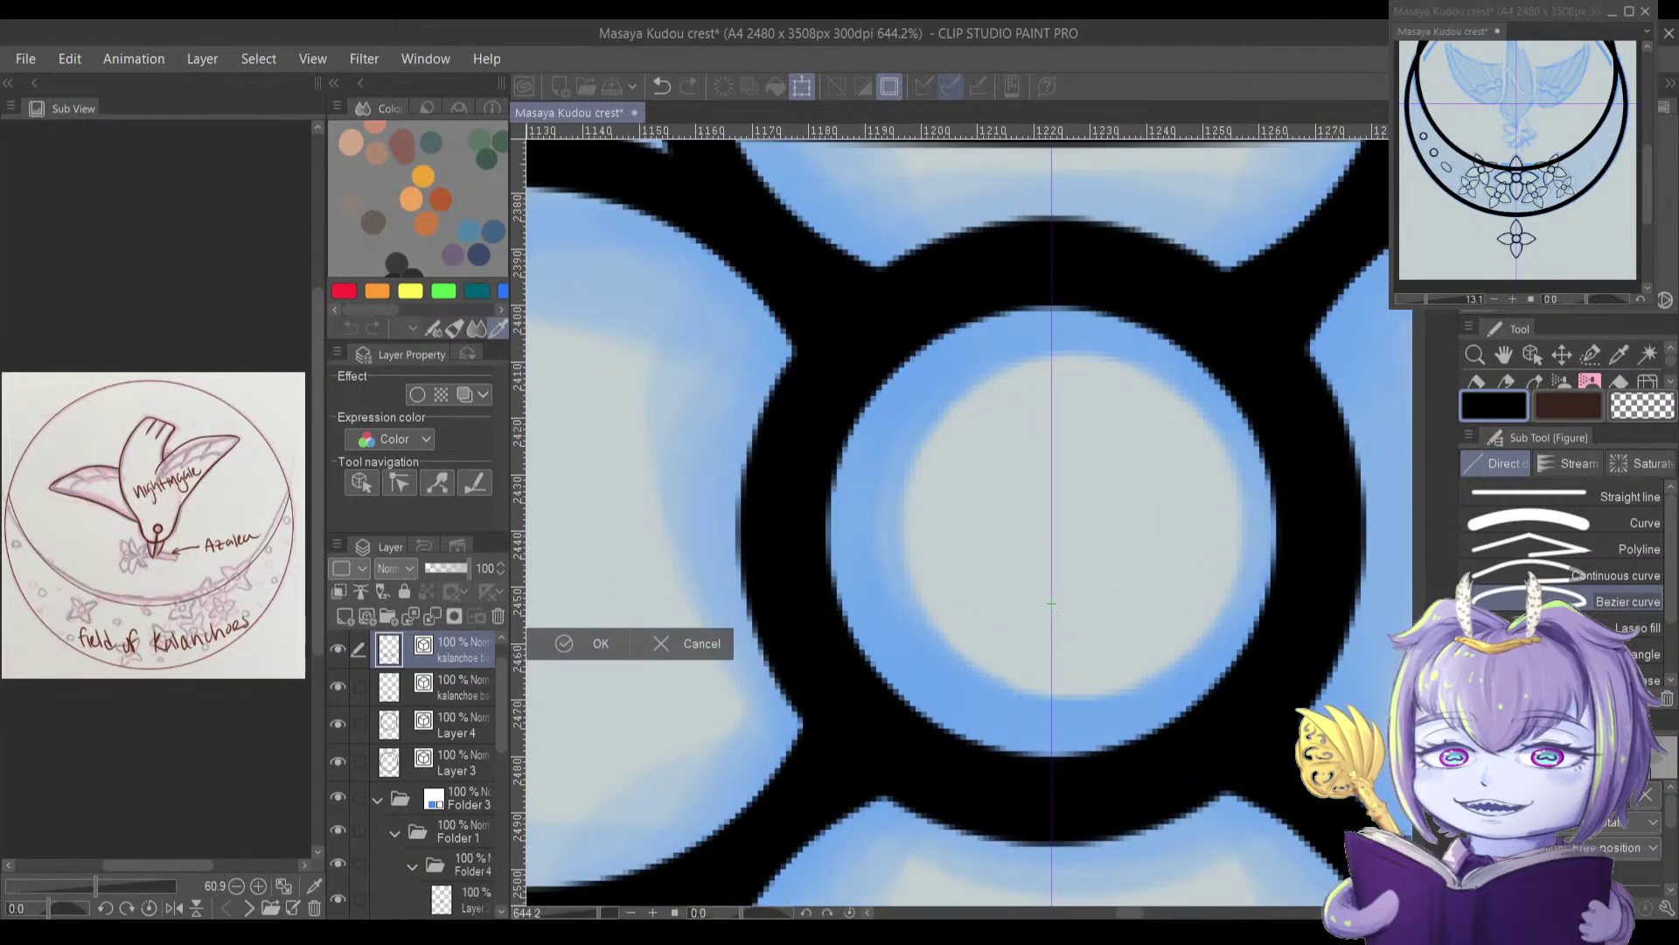
scroll(1052, 604, "down", 14)
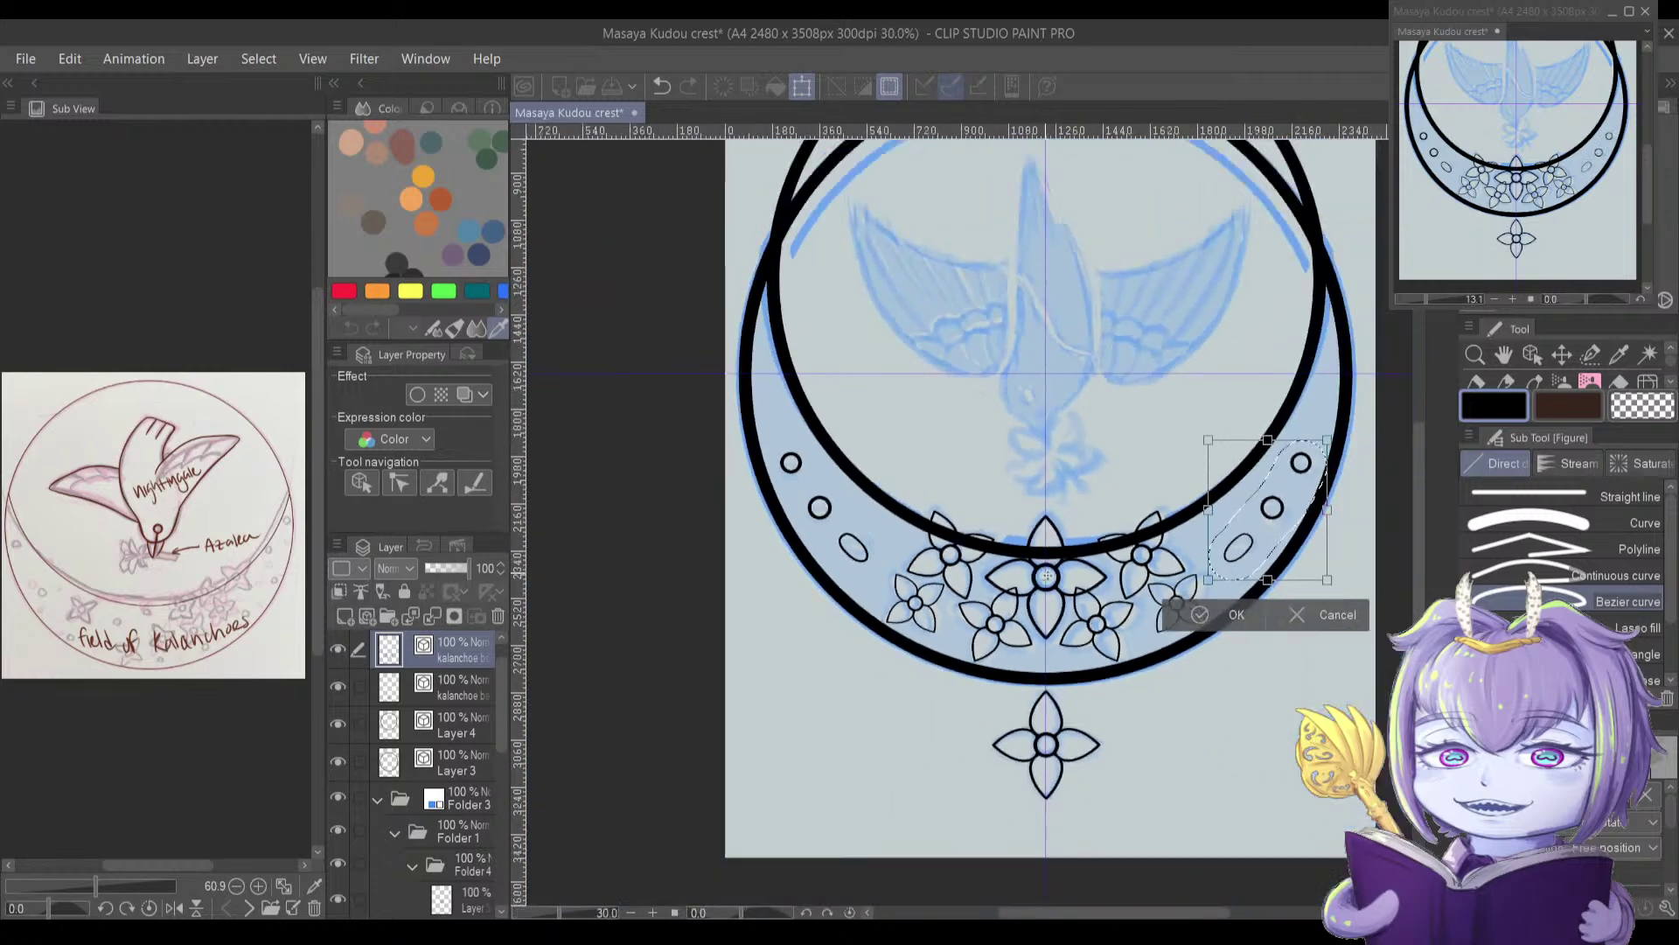
scroll(1046, 576, "down", 1)
key("Return")
key("ctrl+d")
Step: Split the crescent's inner circle on Layer 4 at both points where it crosses the outer ring
left_click_drag(821, 273, 770, 331)
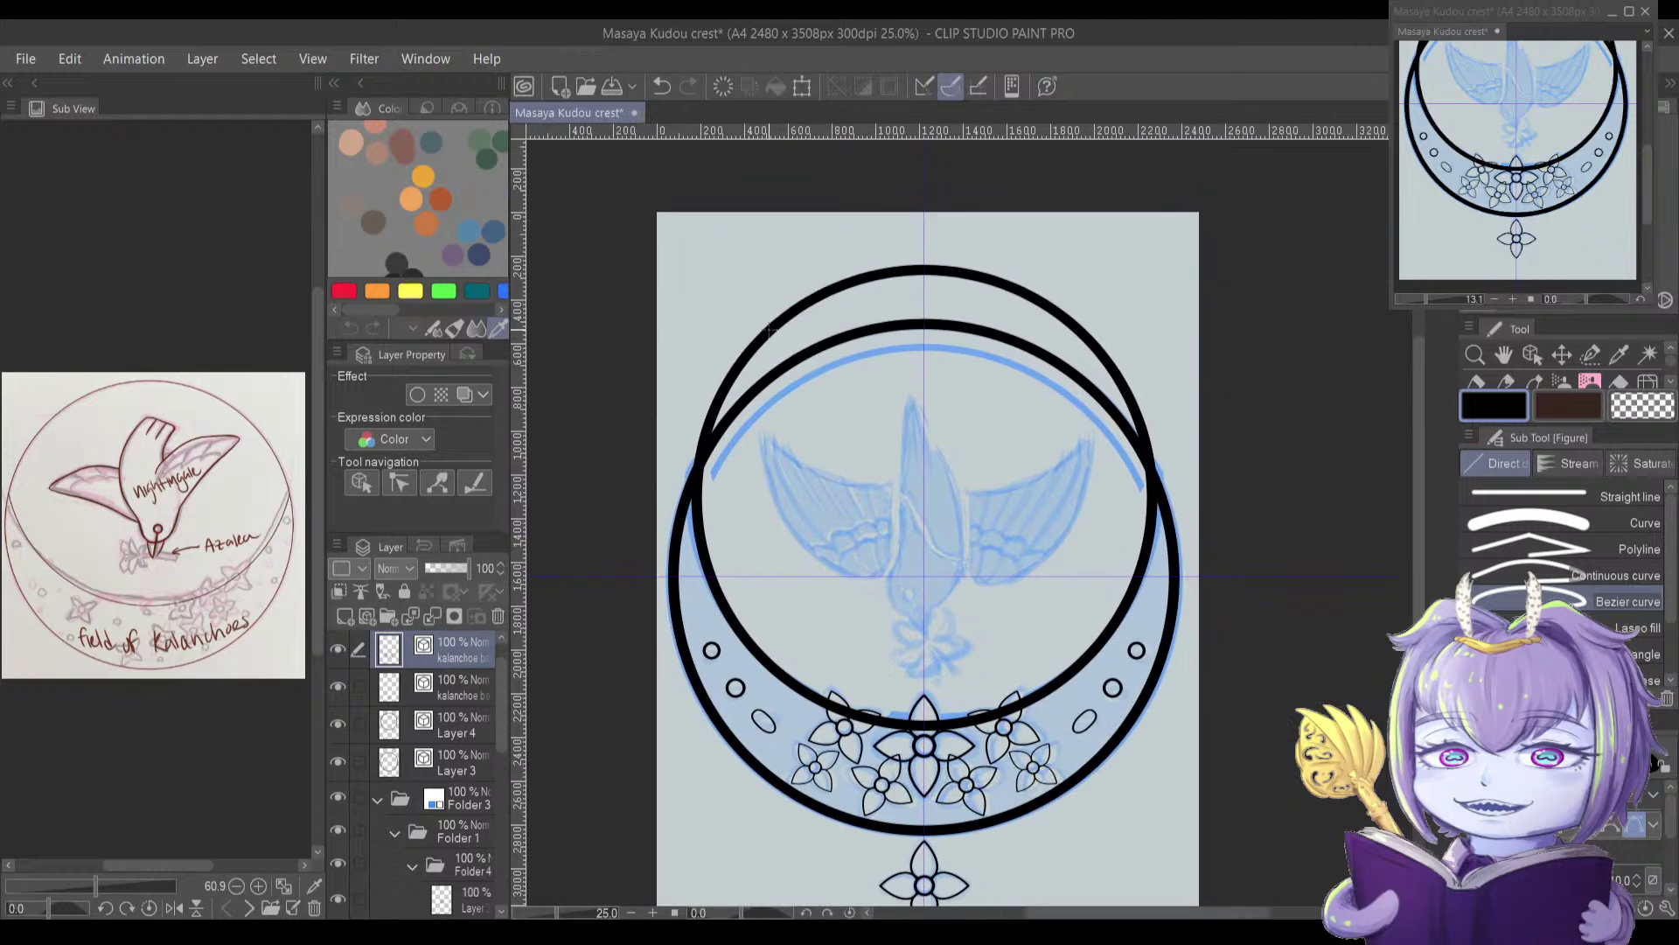
key("o")
left_click(763, 342)
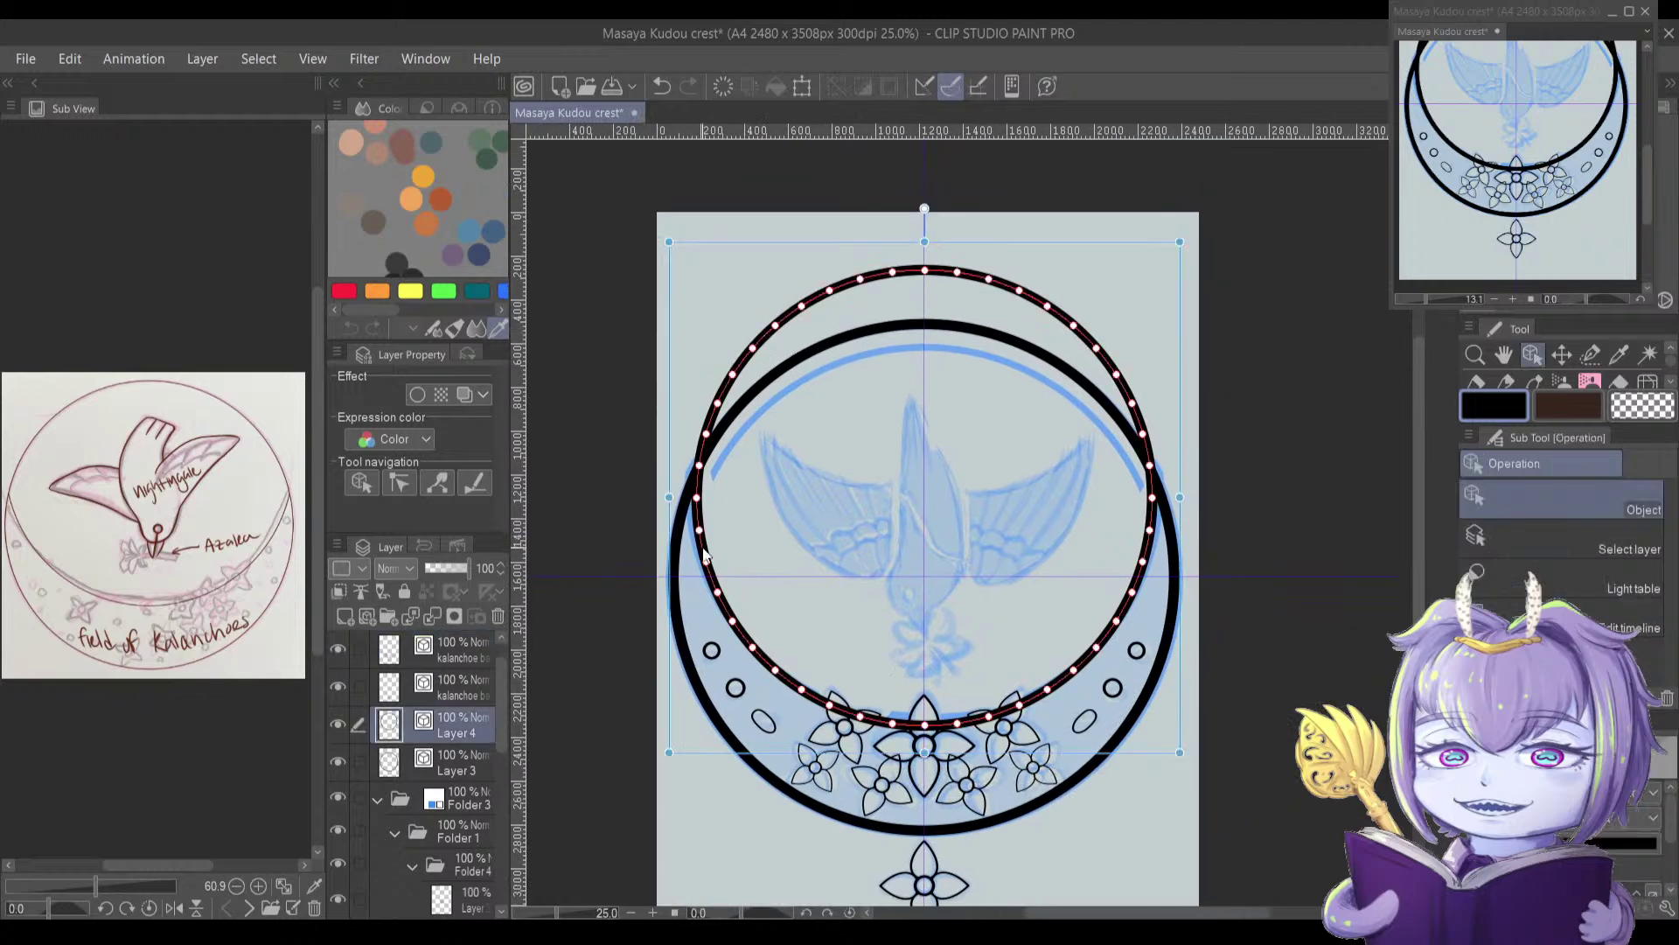
scroll(706, 464, "up", 3)
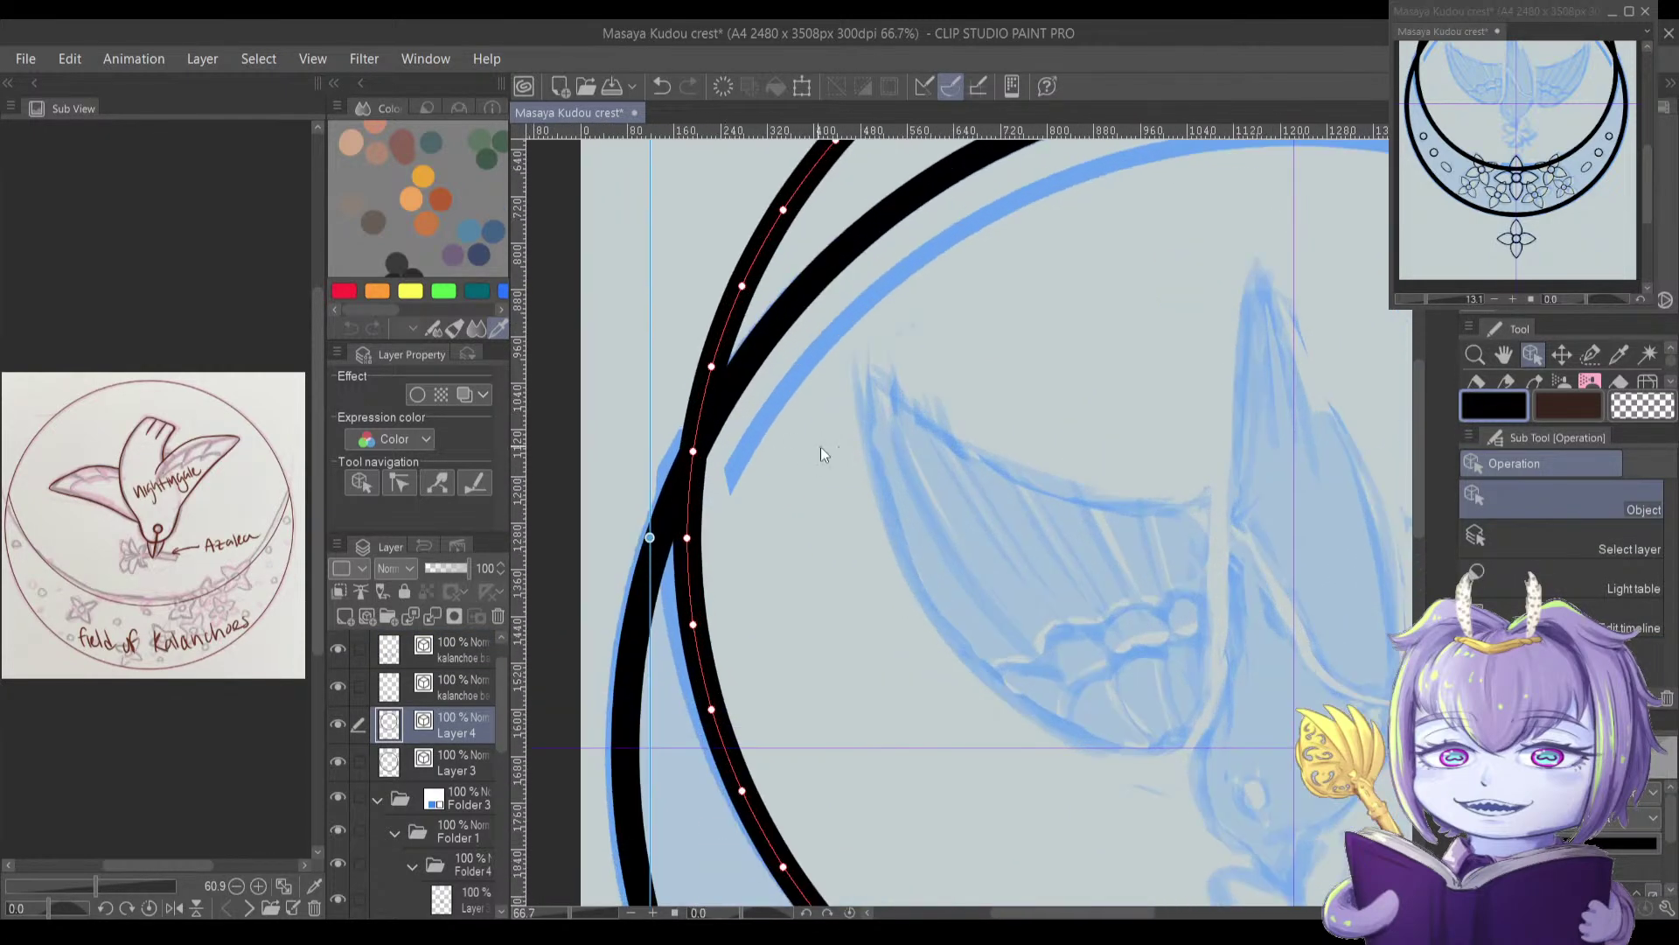
key("y")
key("y")
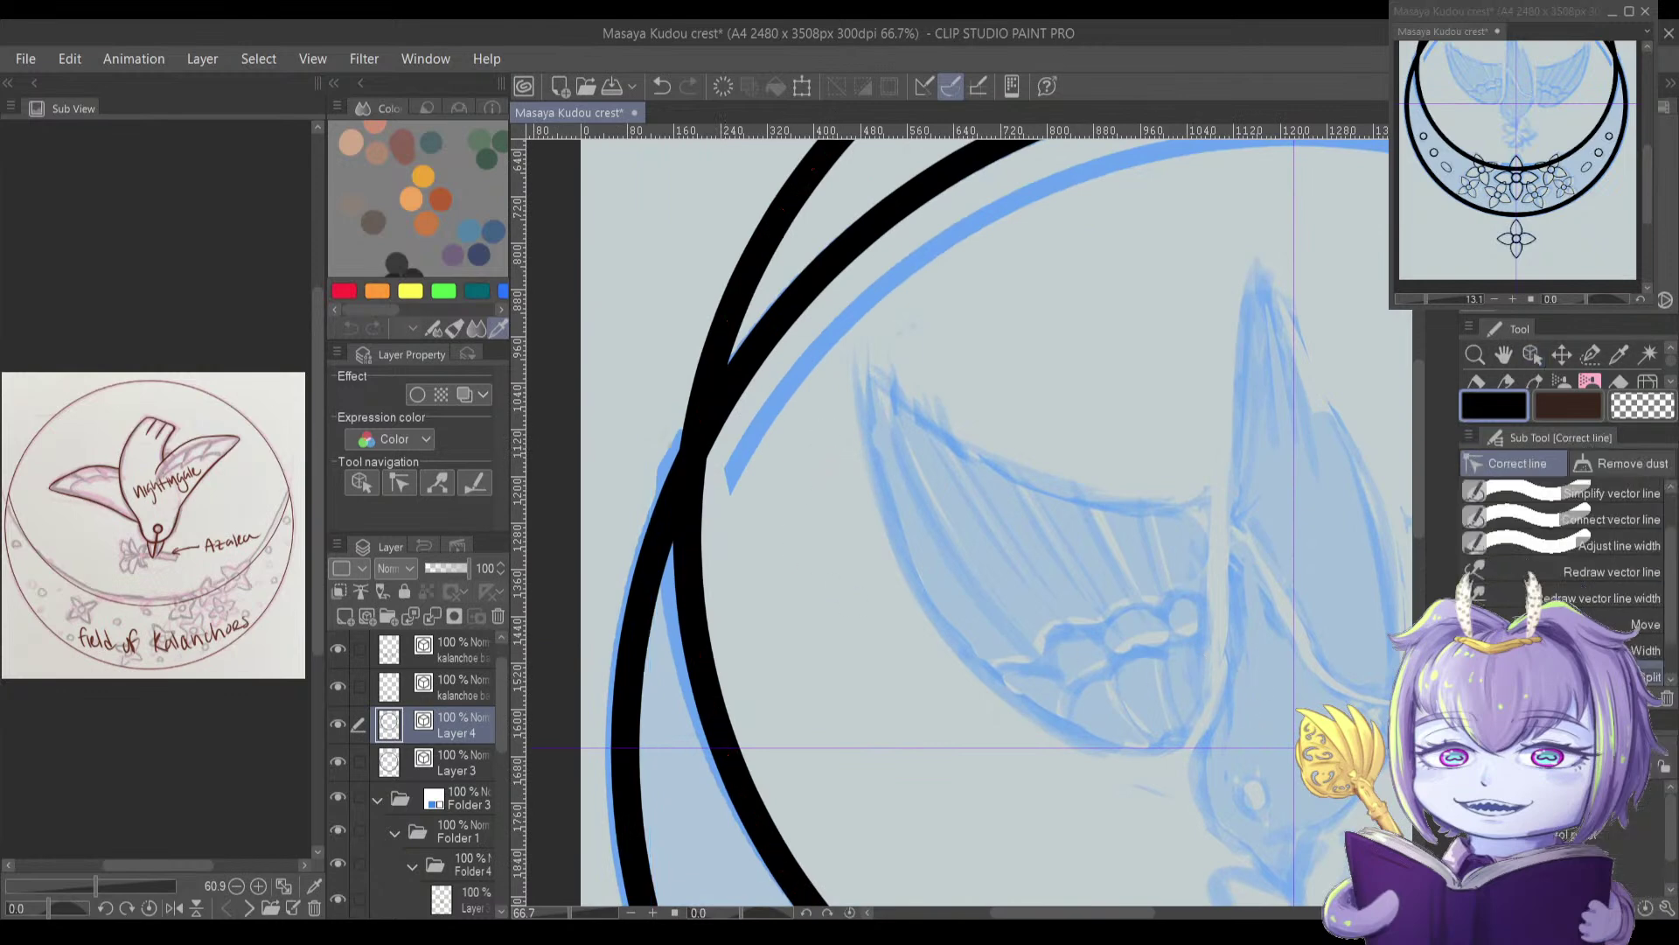
left_click(691, 469)
left_click_drag(1015, 545, 413, 569)
left_click_drag(1314, 520, 873, 615)
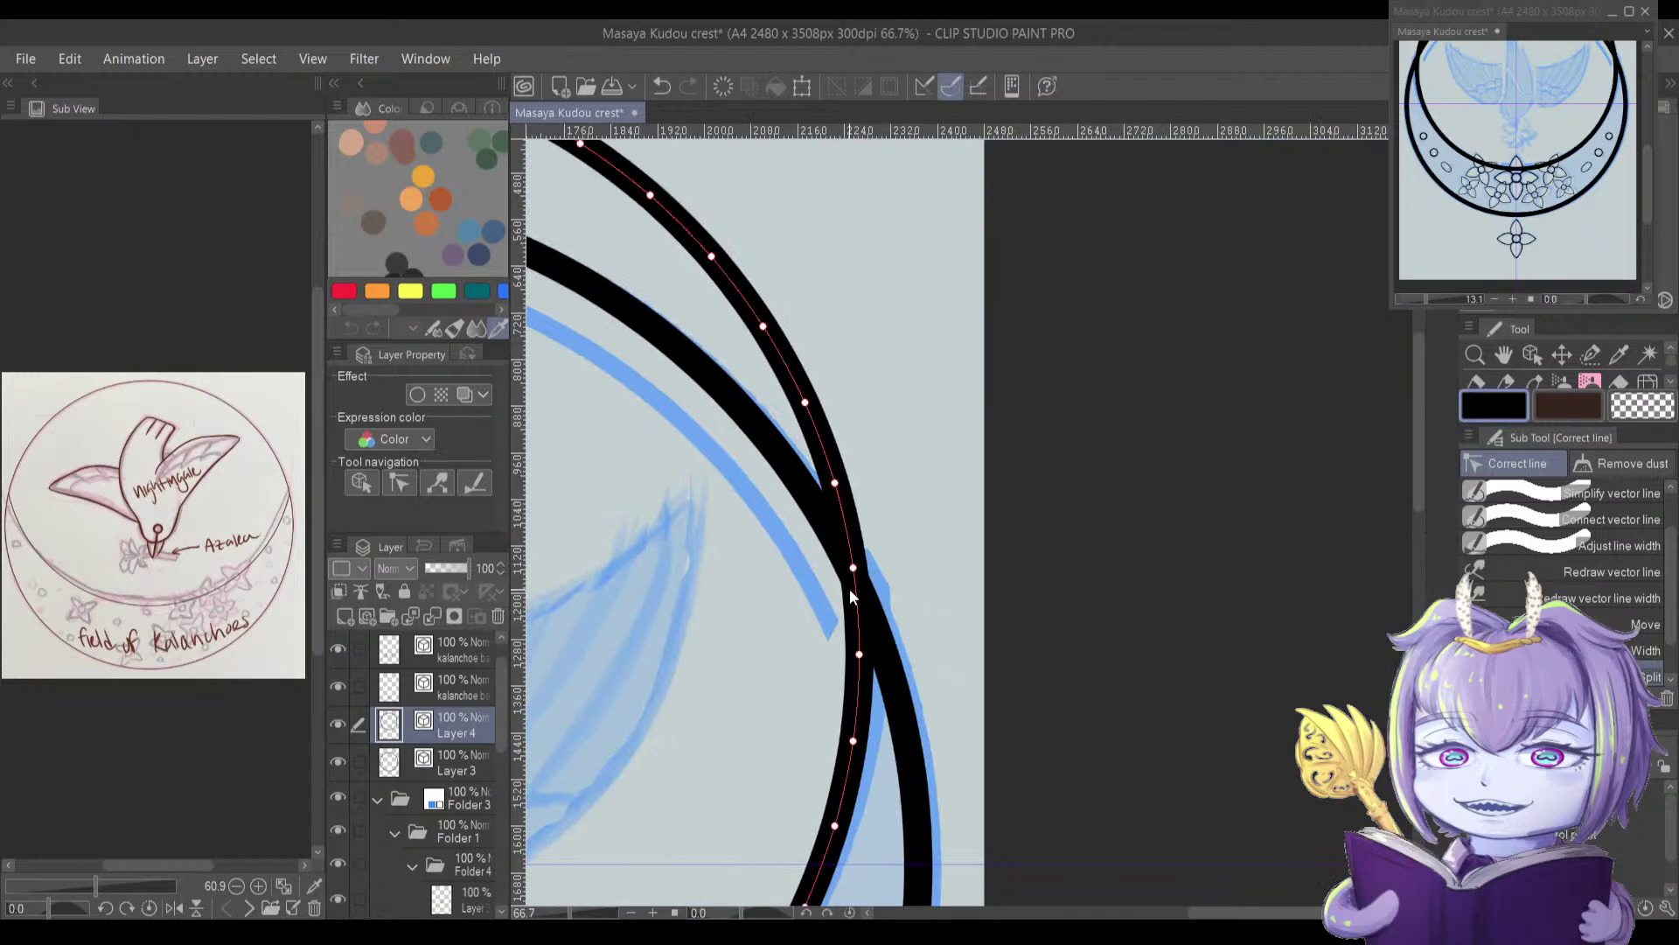
left_click(855, 585)
Step: Delete the split circle's upper arc that extends above the outer ring
key("o")
left_click(810, 423)
key("Delete")
Step: Inspect the trimmed crest and toggle the visibility of the top line-art layers to check what each one contains
scroll(805, 523, "down", 3)
scroll(824, 513, "down", 5)
scroll(811, 543, "up", 4)
left_click_drag(801, 658, 822, 567)
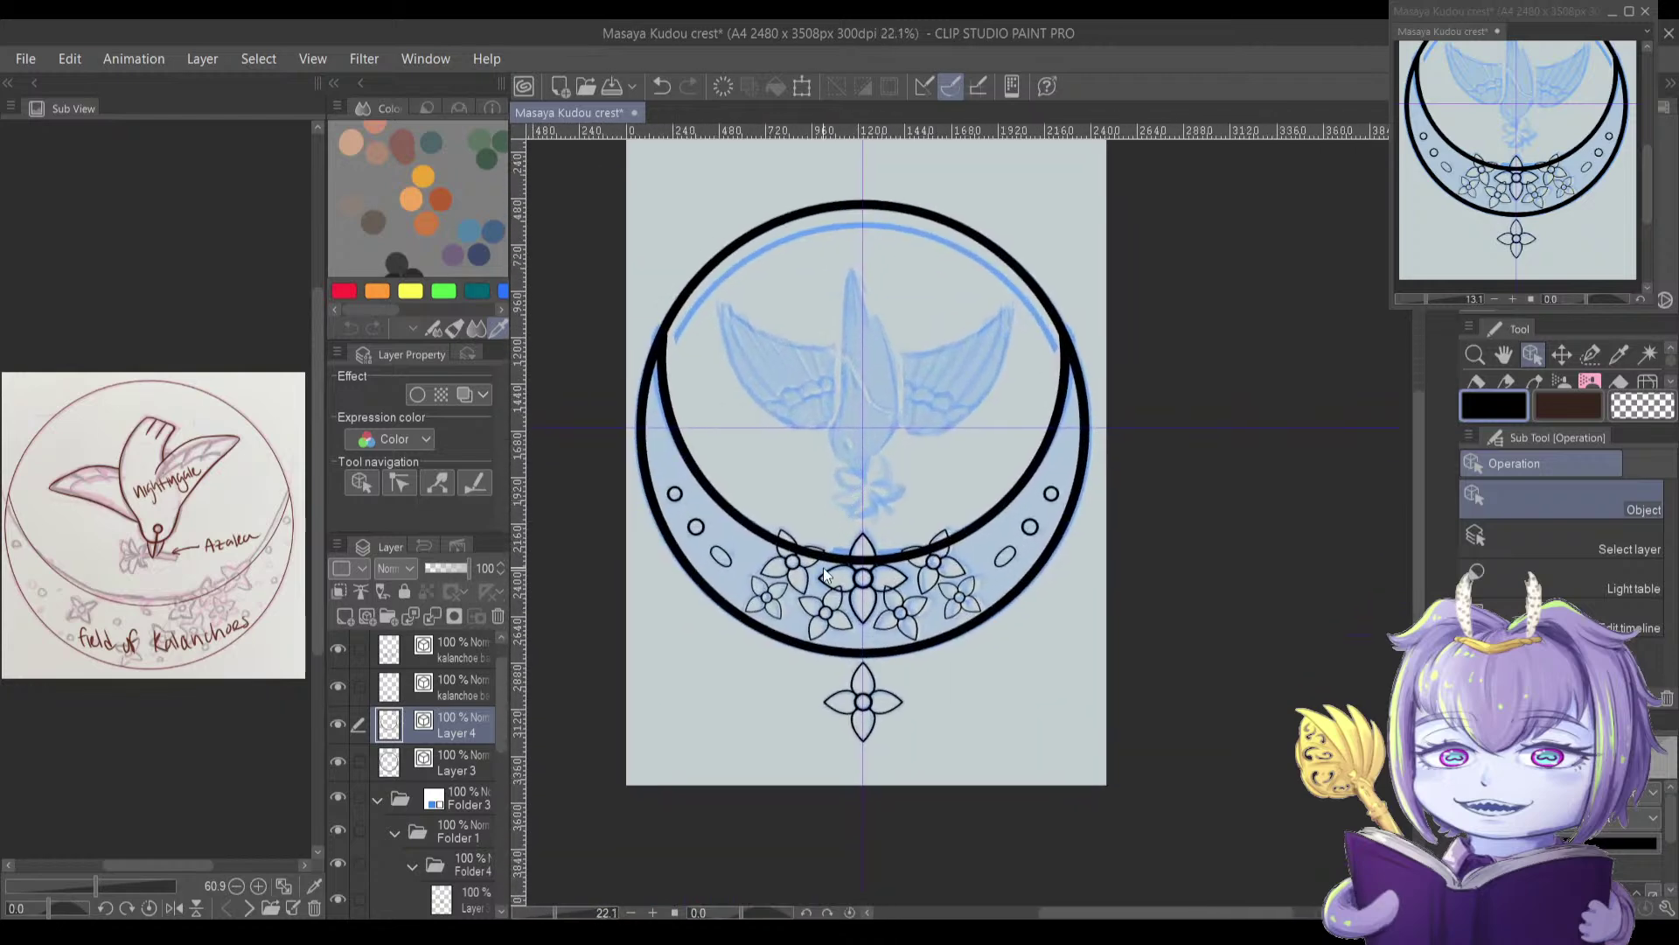
scroll(822, 567, "up", 3)
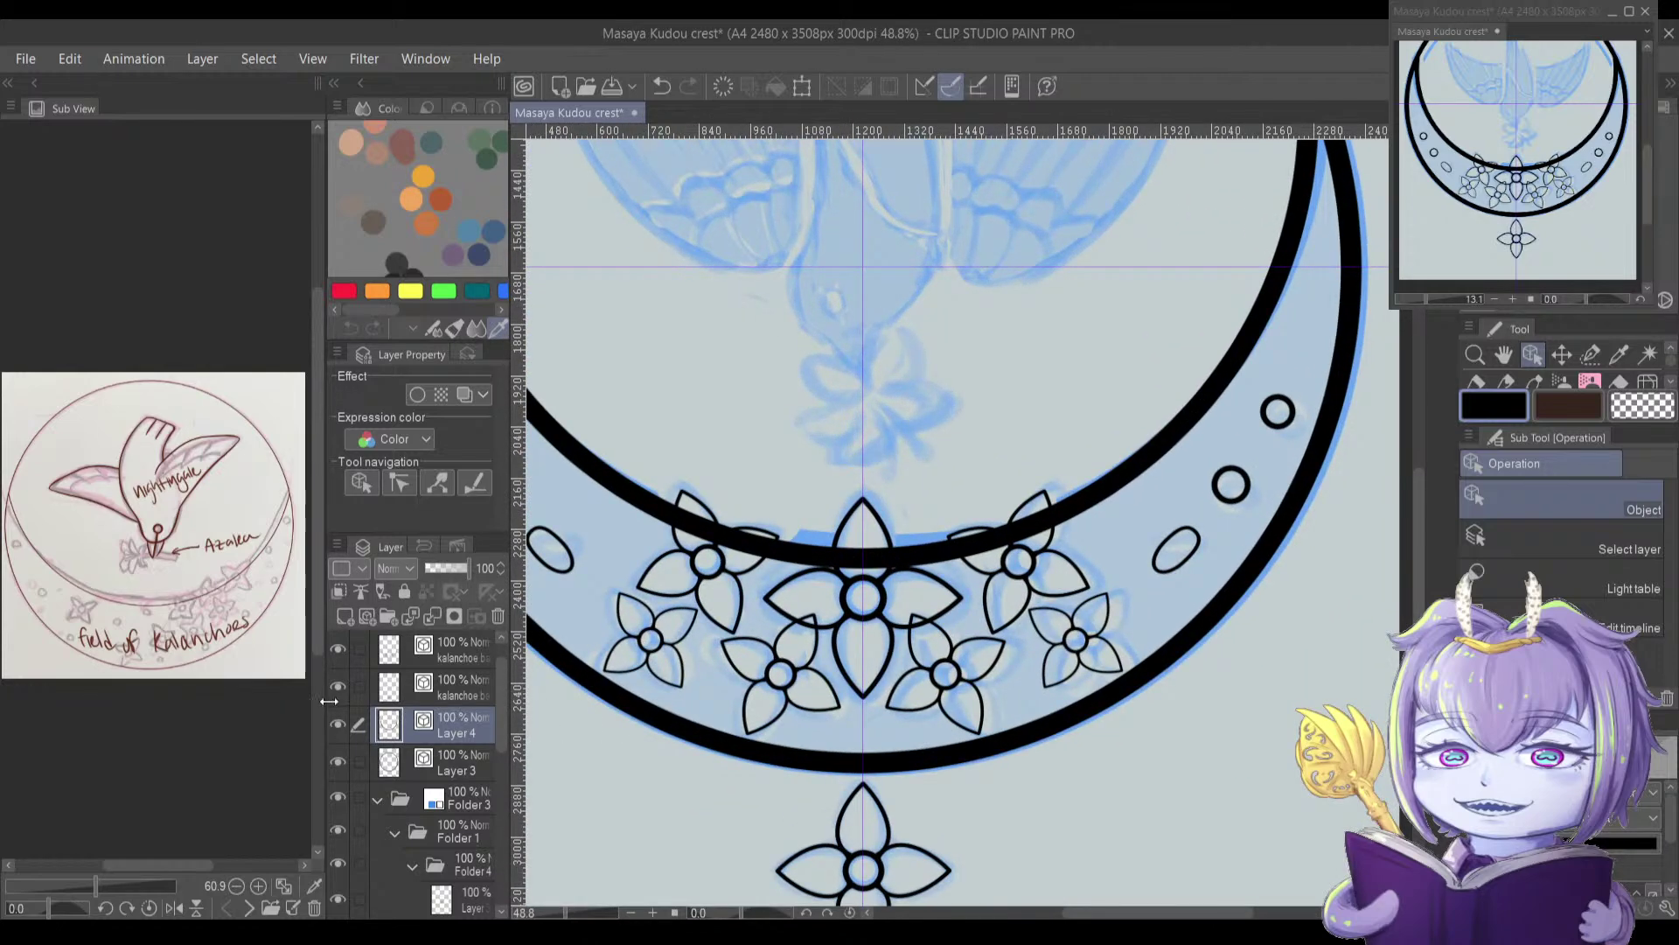
left_click(338, 685)
left_click(337, 648)
left_click(340, 650)
scroll(500, 679, "up", 1)
left_click(339, 648)
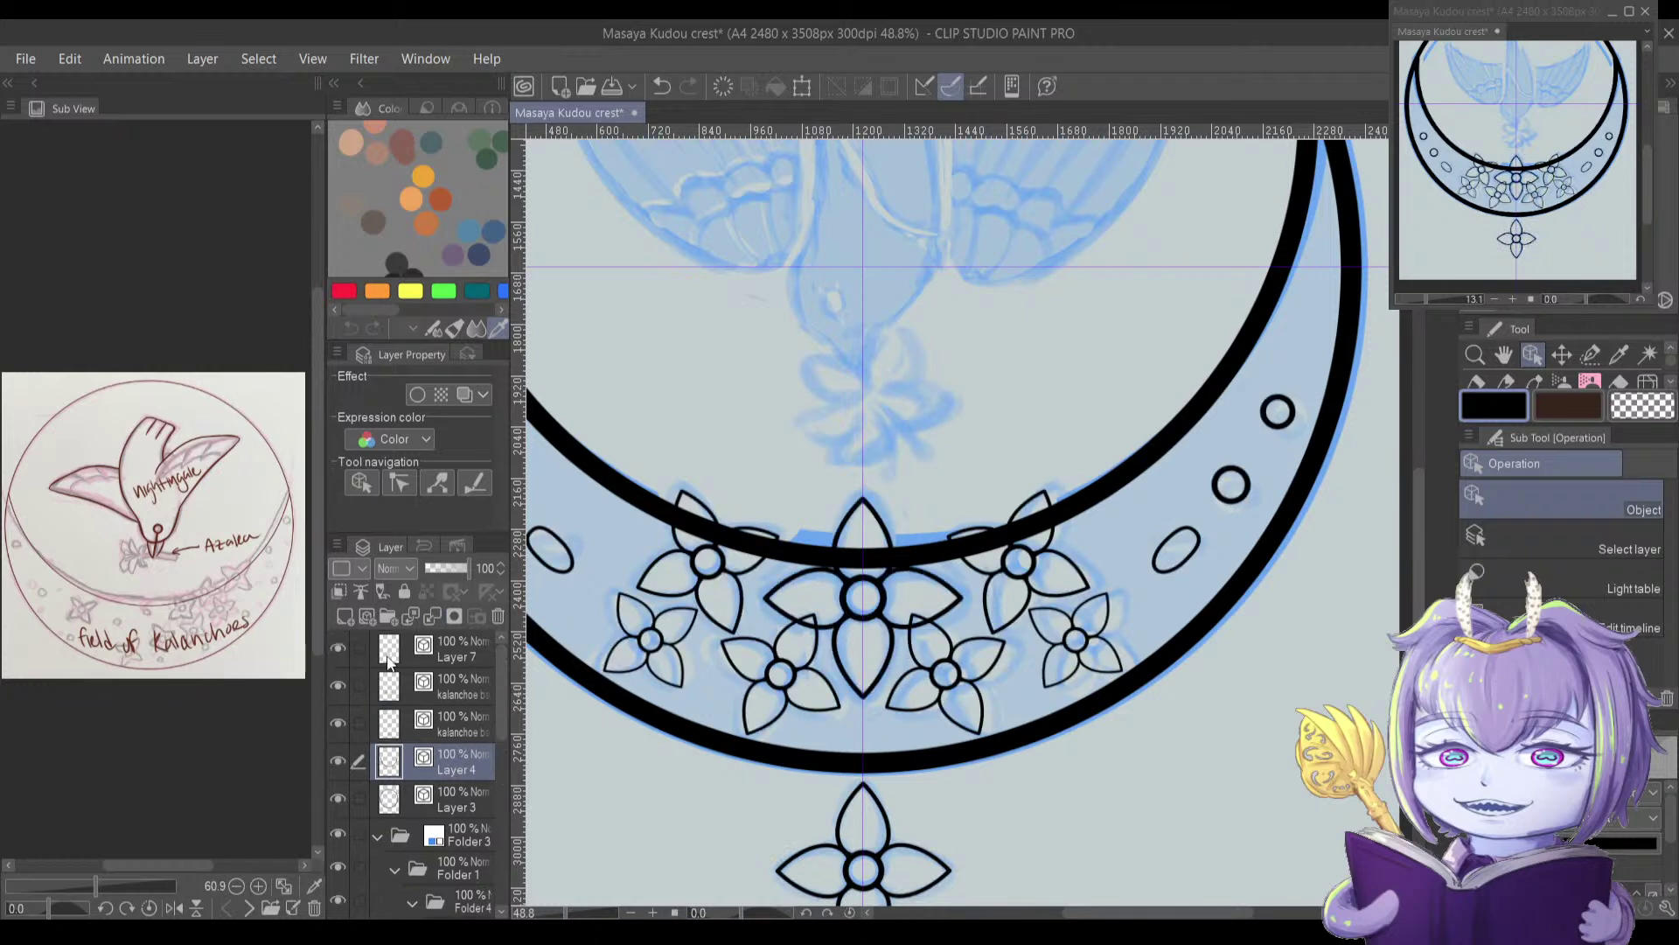
Step: Group Layer 7 and the kalanchoe layer directly beneath it into a folder, and place that folder directly above Layer 4
left_click(459, 647)
left_click(467, 688, "ctrl")
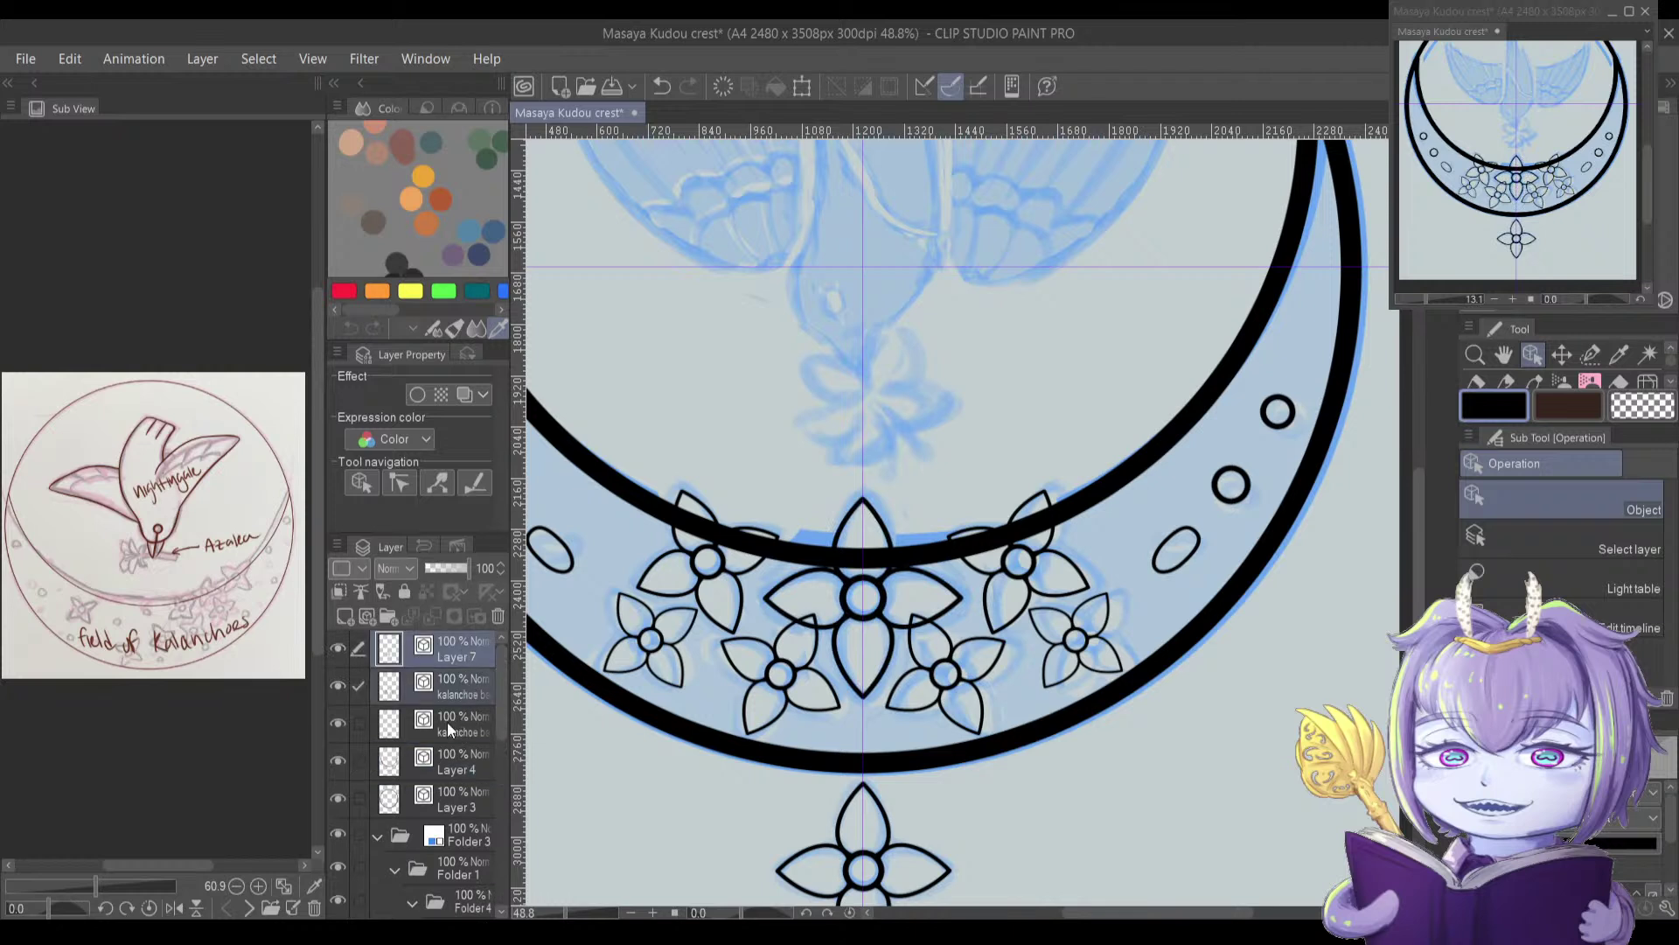
key("ctrl+g")
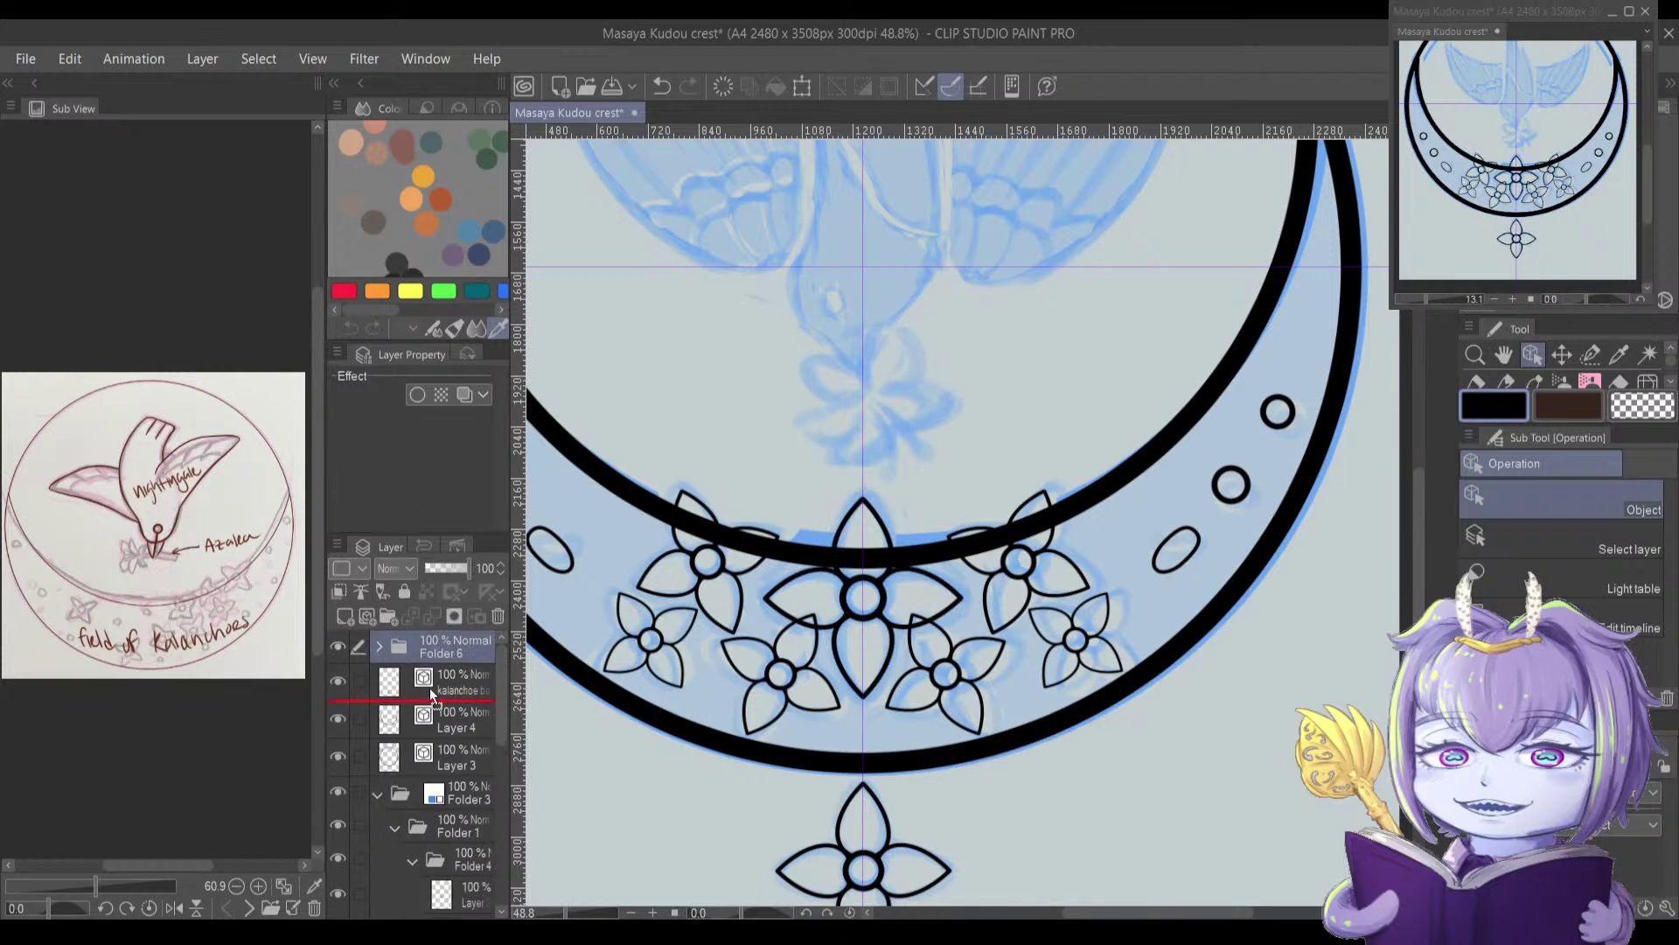
left_click_drag(430, 710, 428, 705)
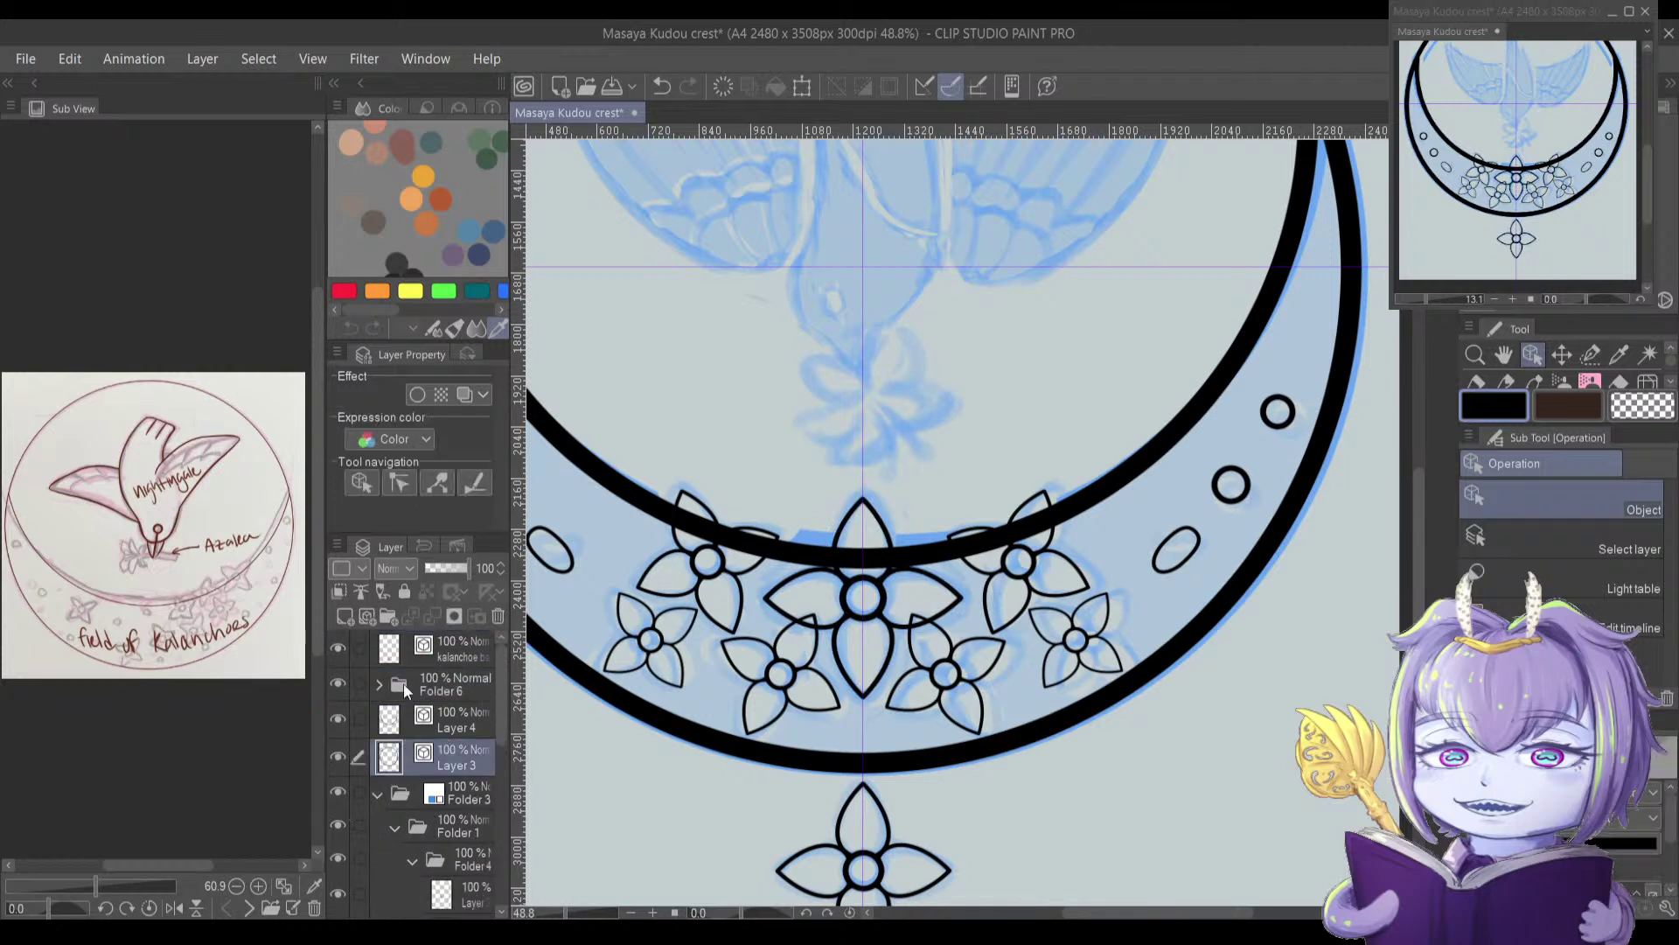
Step: Add a new raster layer between Layer 3 and the Folder 3 sketch folder
left_click(459, 794)
left_click(346, 617)
left_click_drag(462, 787, 461, 786)
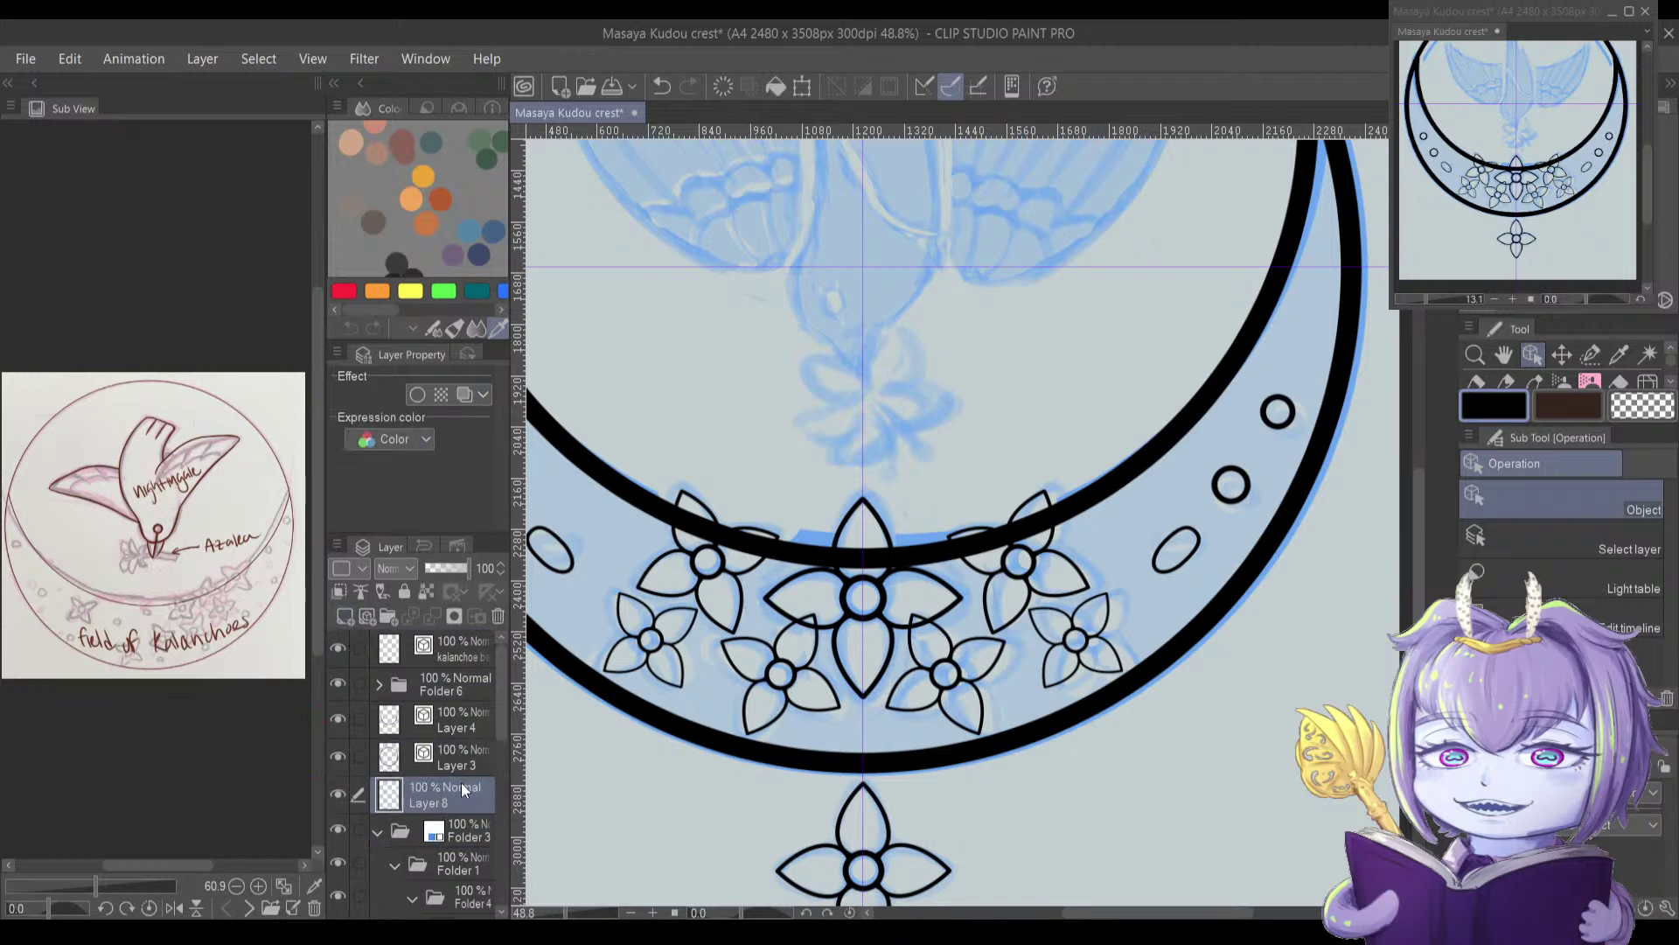
Step: Hide the top kalanchoe layer, the flower line-art folder and the collapsed sketch folder so only the crescent outlines show for filling
key("g")
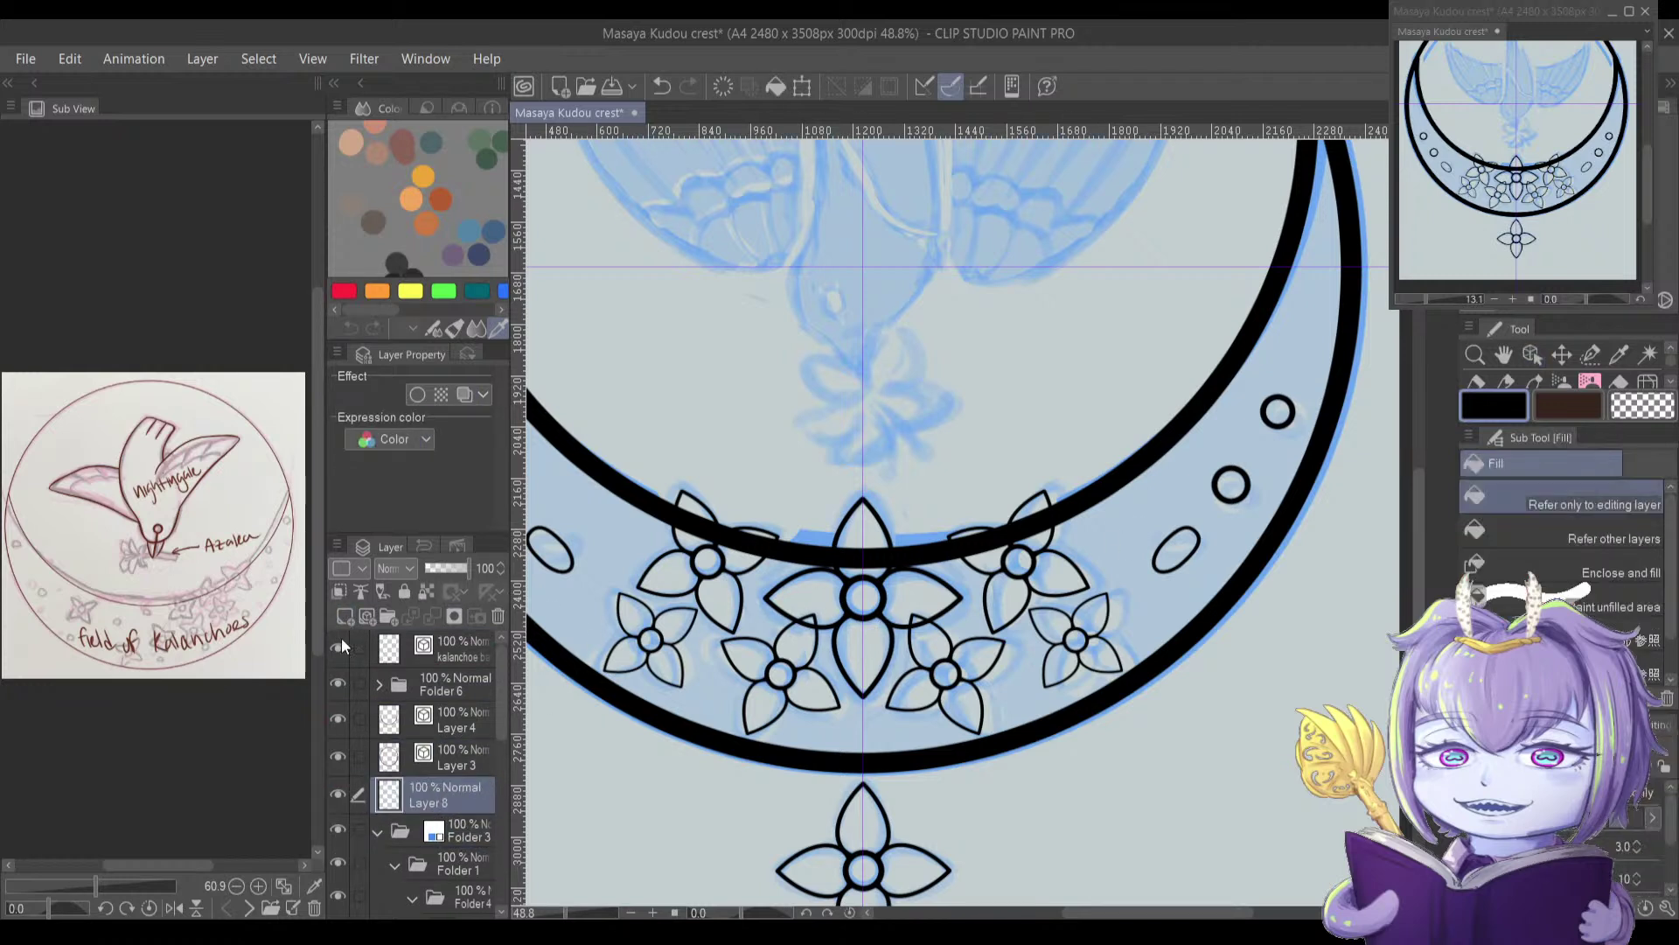
left_click_drag(336, 644, 338, 684)
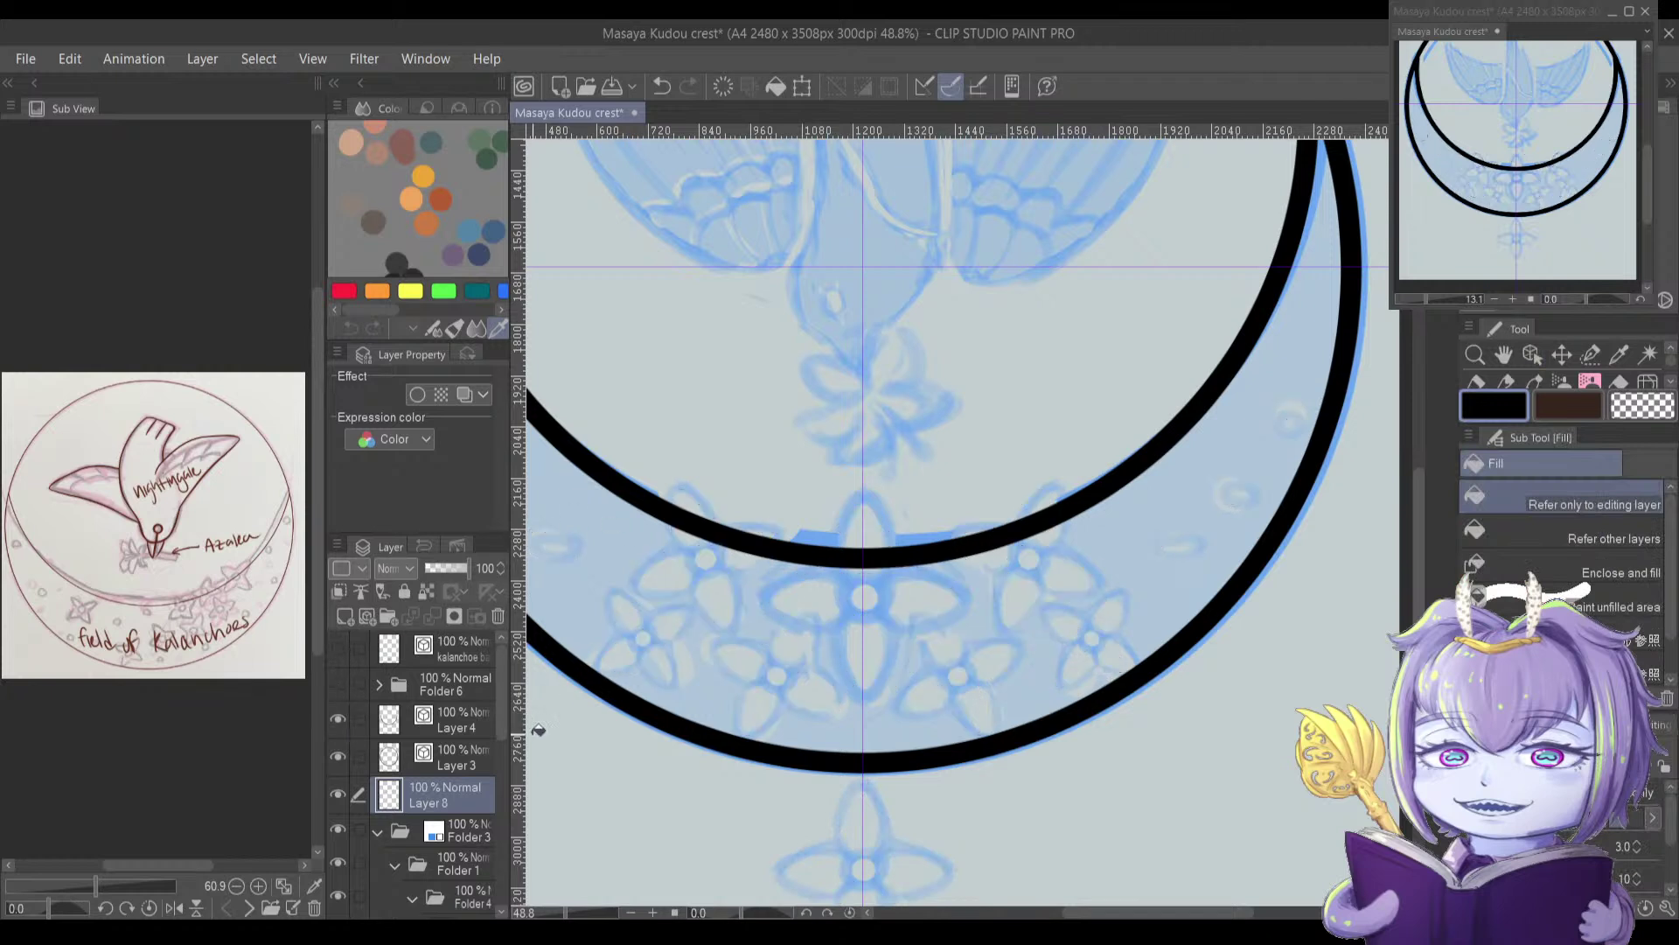
left_click(379, 829)
left_click(337, 830)
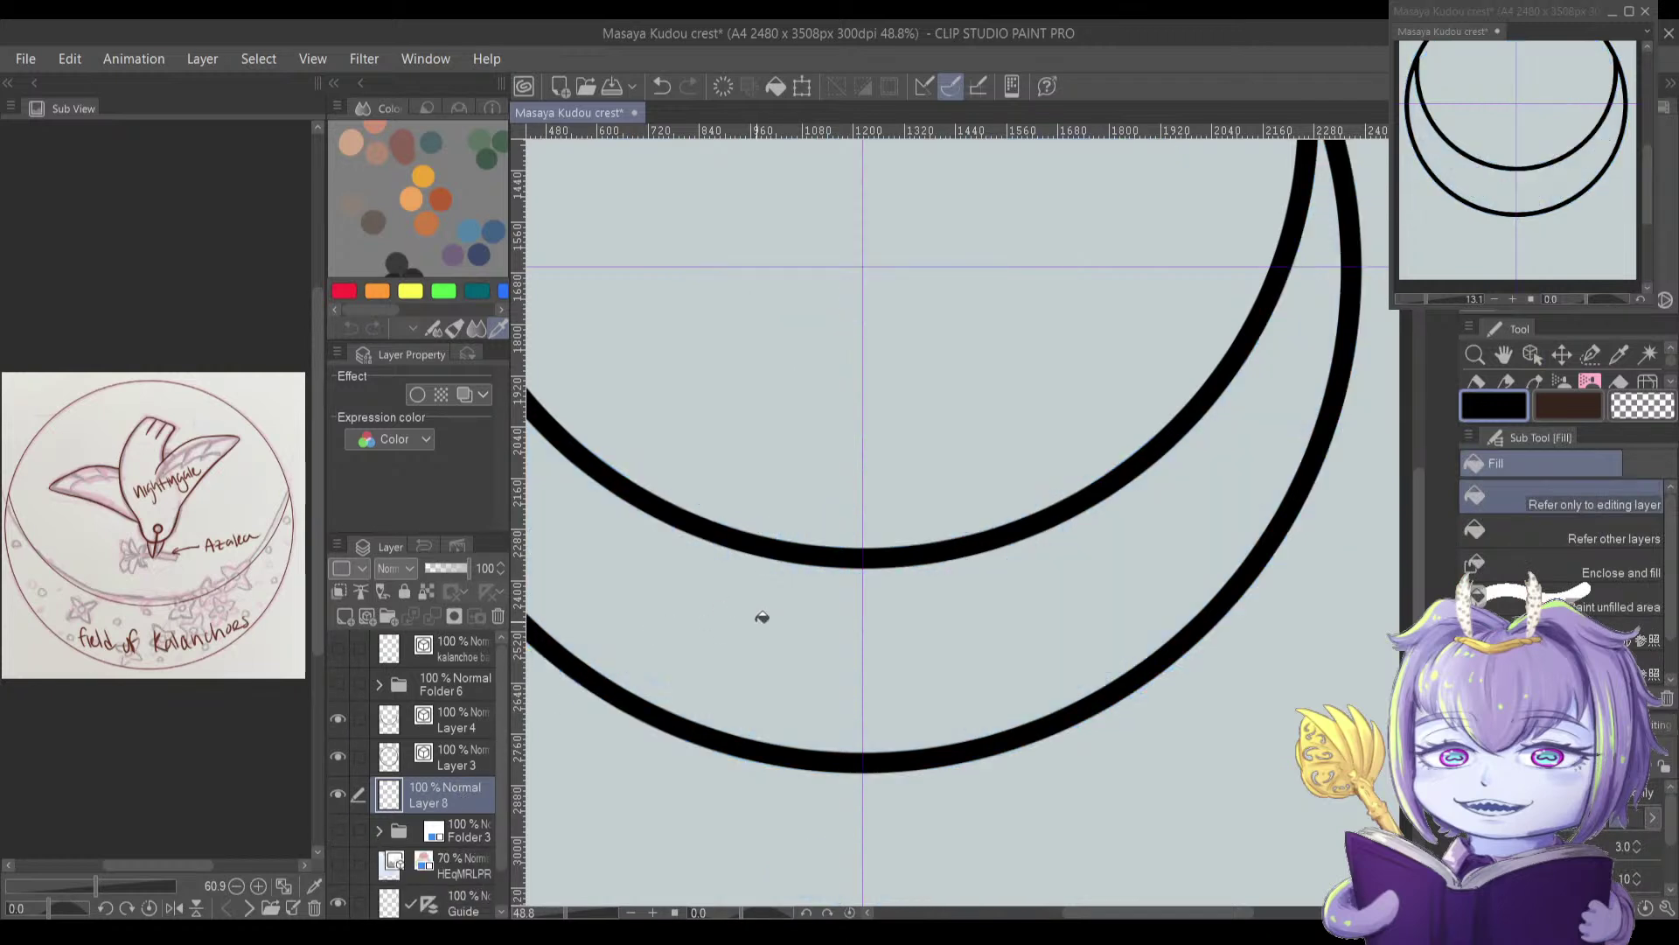
Step: Fill the crescent with solid black on the new layer, using the fill mode that refers to other layers
left_click(619, 718)
key("ctrl+z")
key("period")
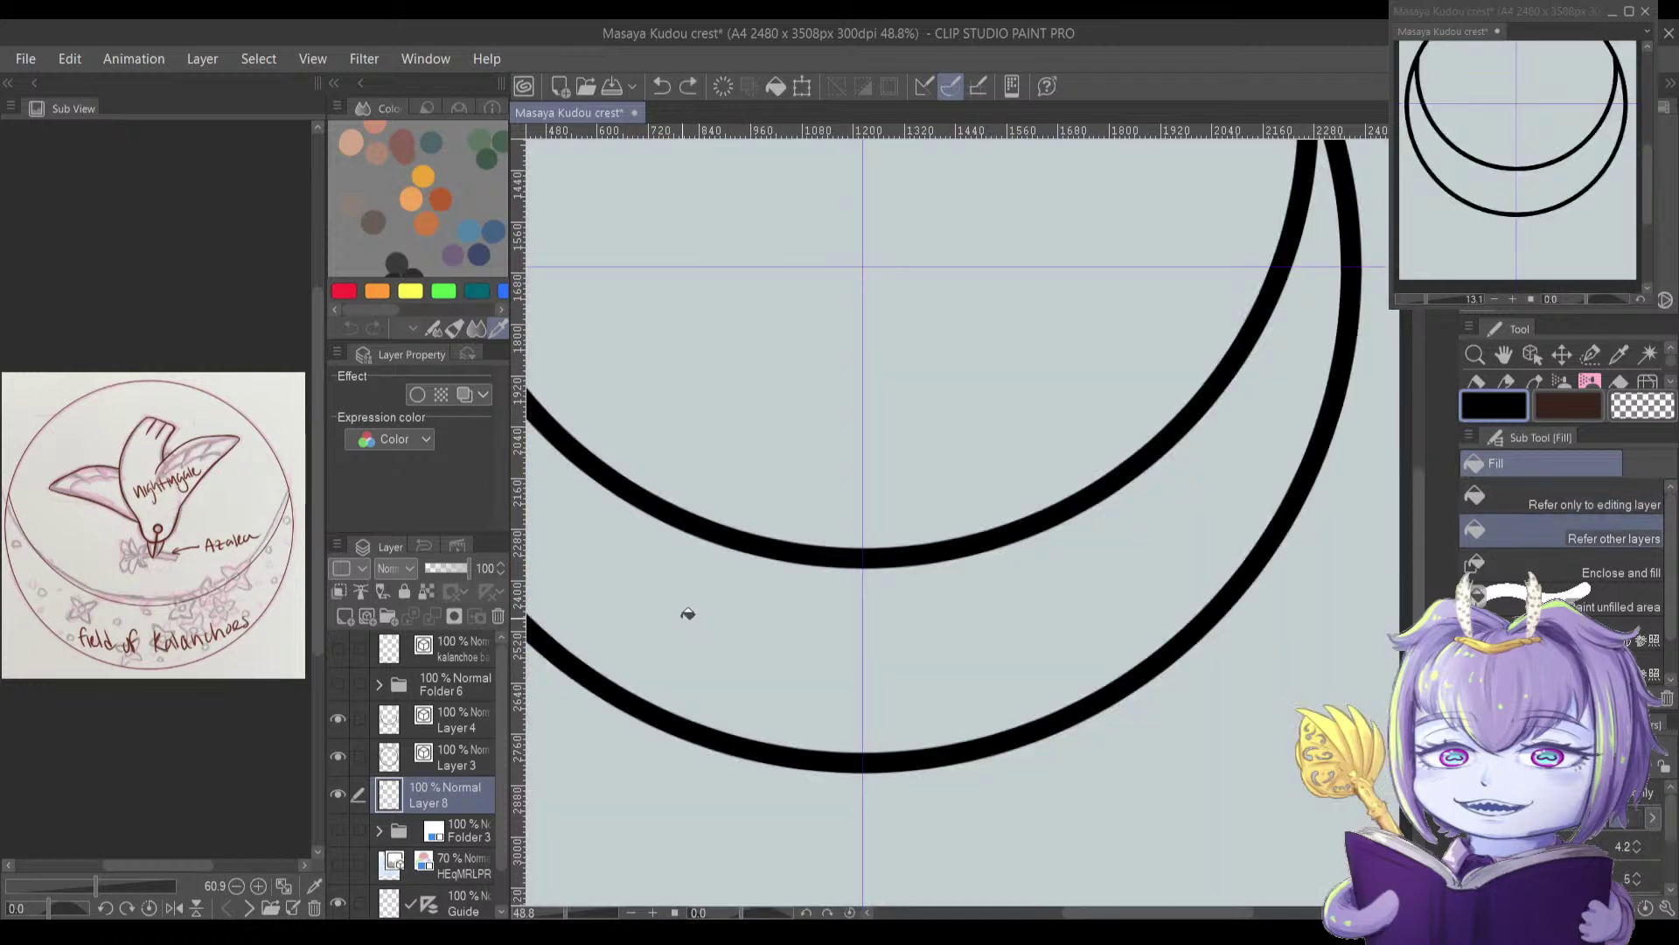
left_click(661, 639)
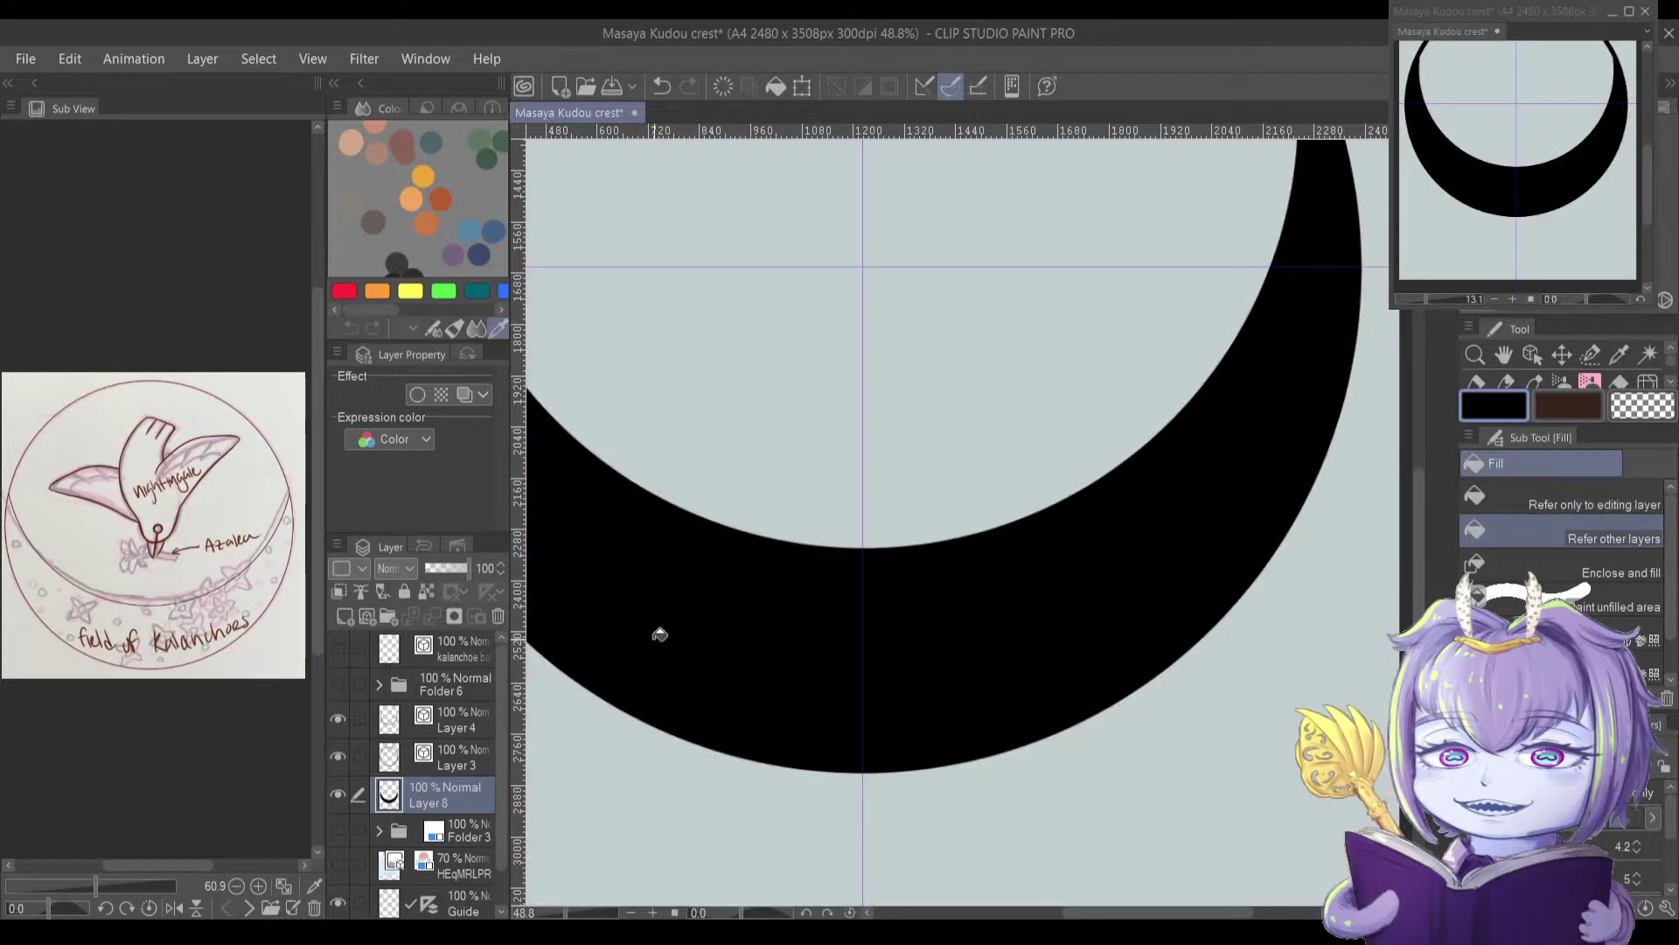
Step: Show the flower line-art folder again and give it a white border effect against the black crescent
left_click(338, 684)
left_click(453, 680)
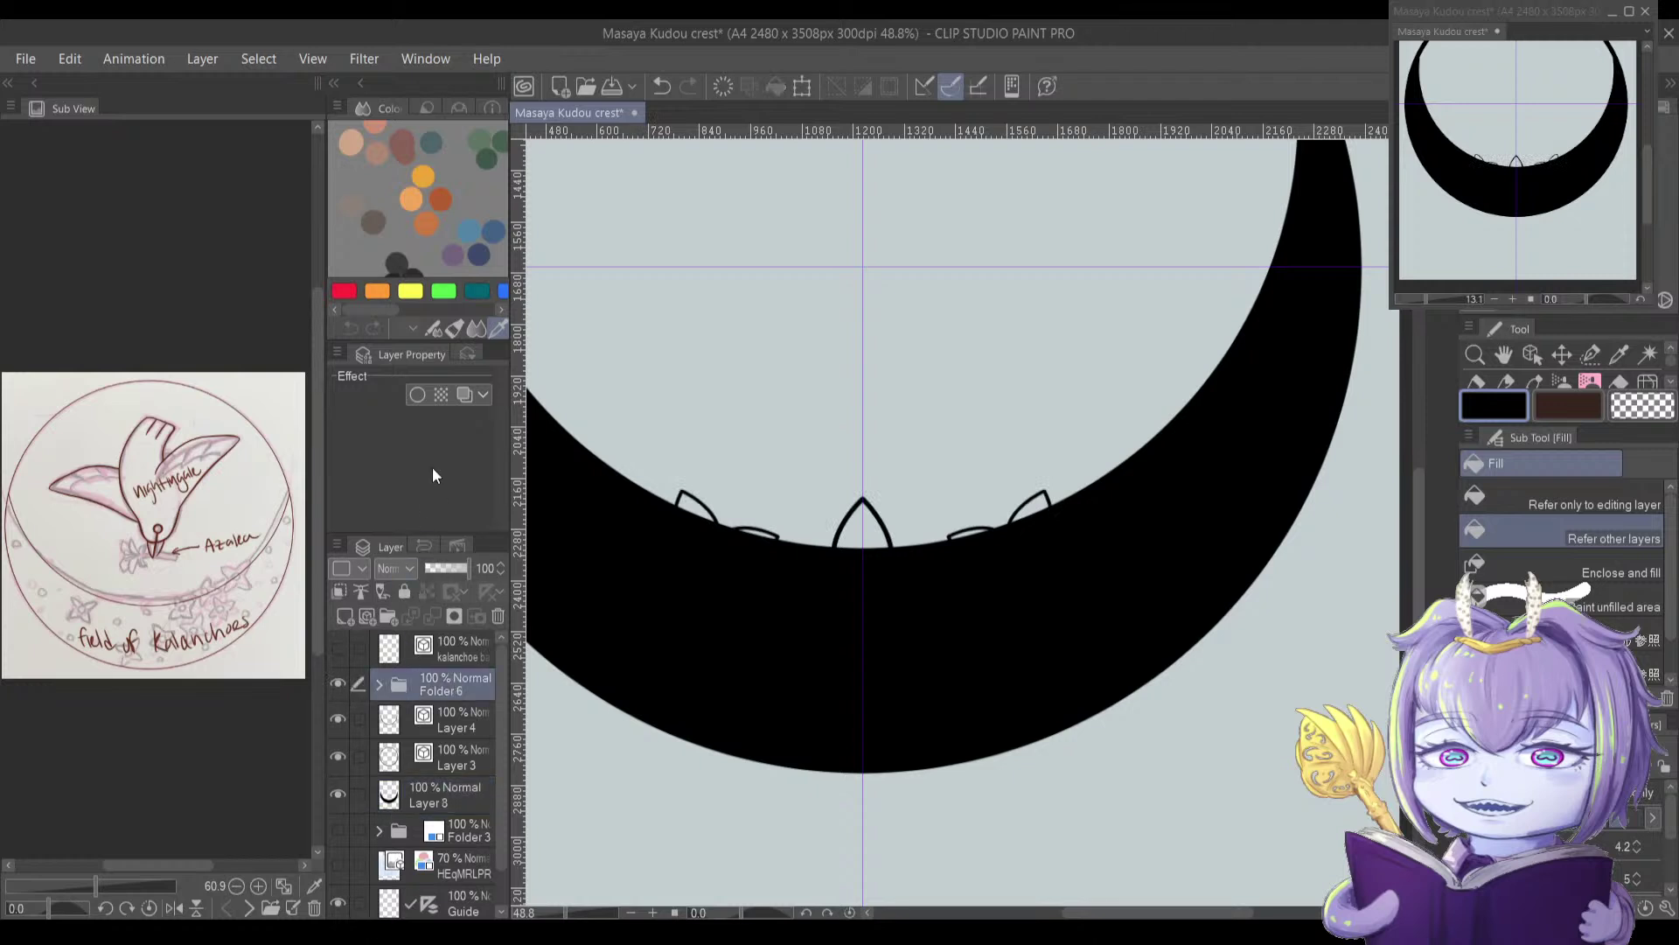
left_click(416, 395)
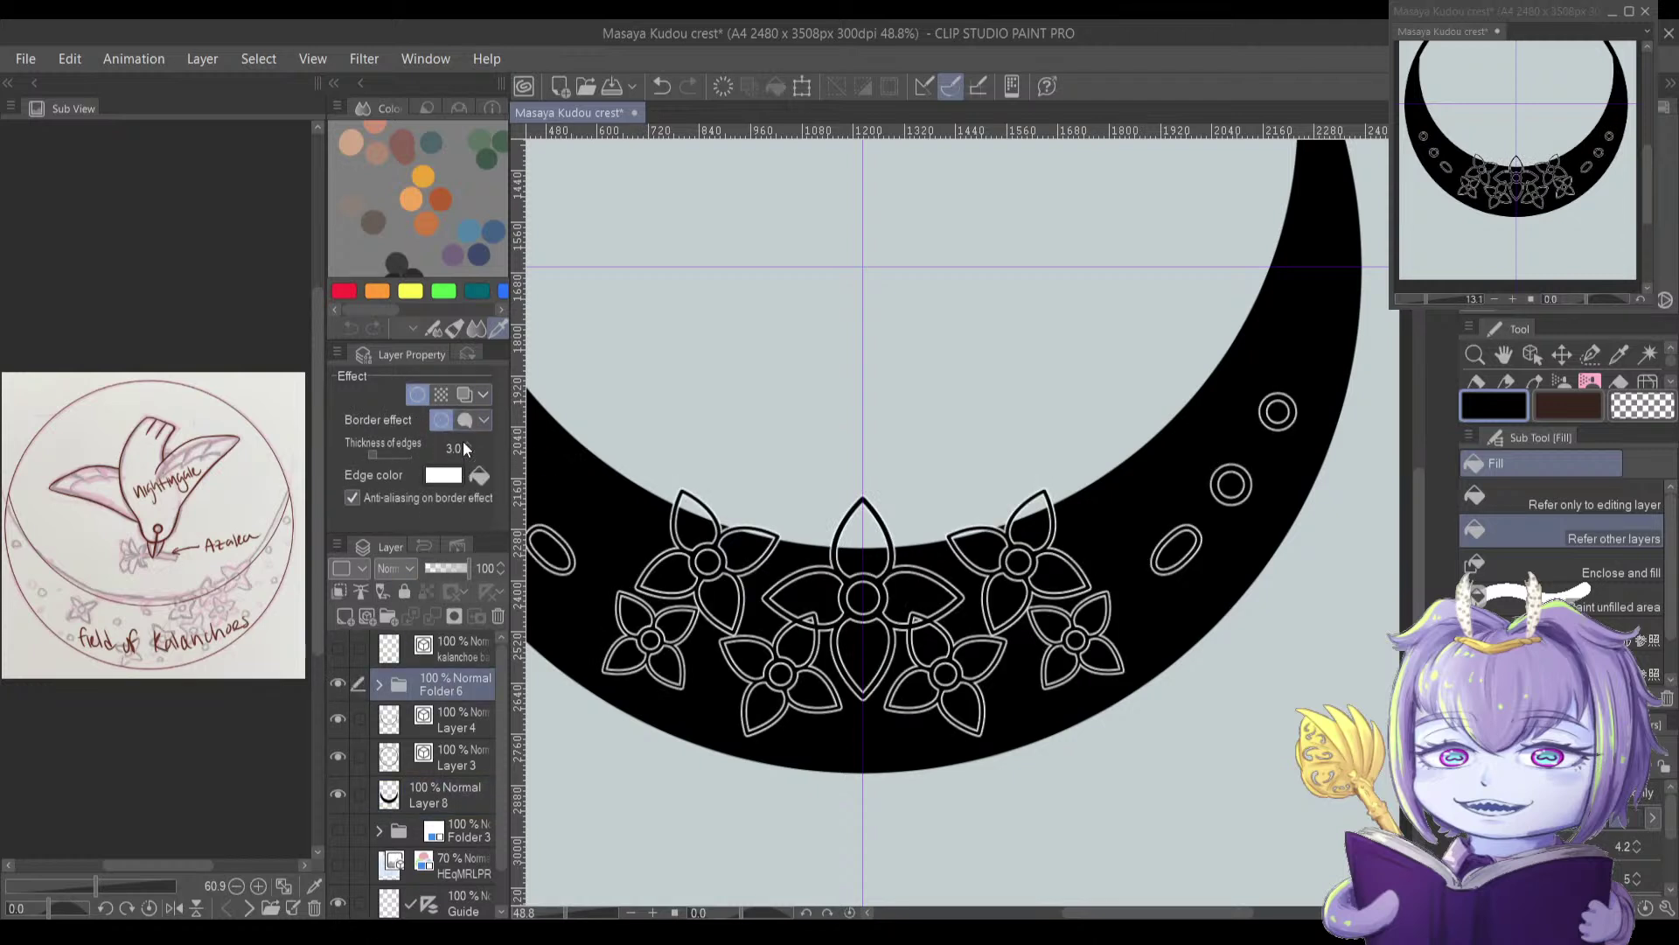
Step: Turn off the border effect on Folder 6 and hide Layer 3, Layer 4 and Layer 8
left_click(416, 395)
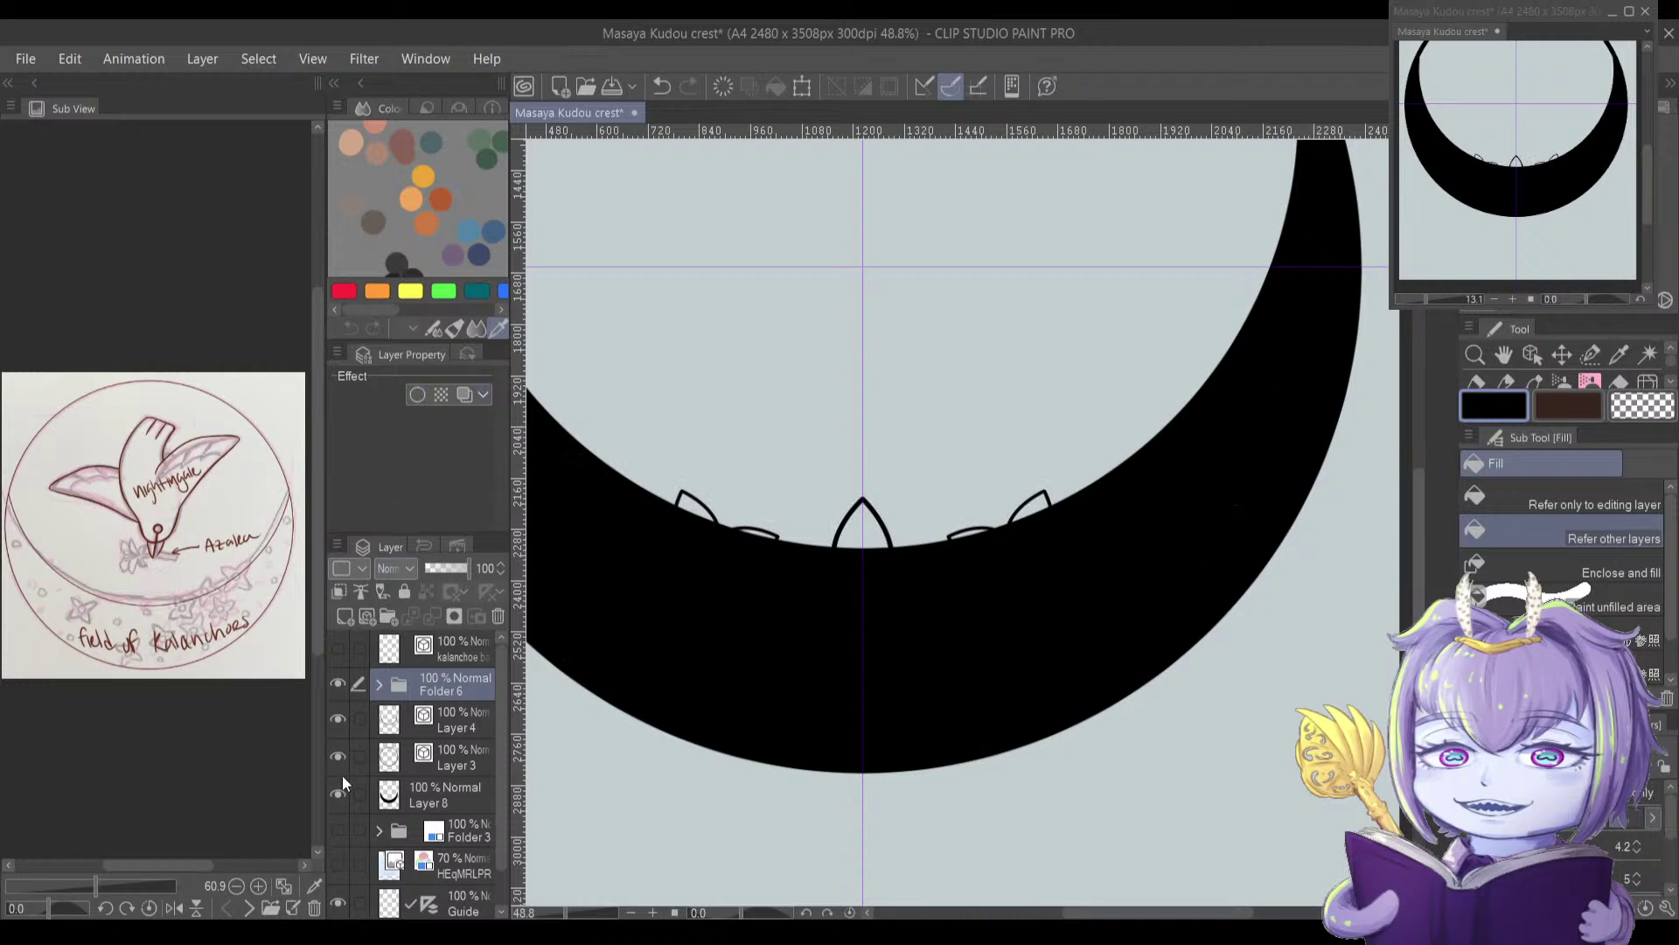
left_click(337, 755)
left_click(338, 793)
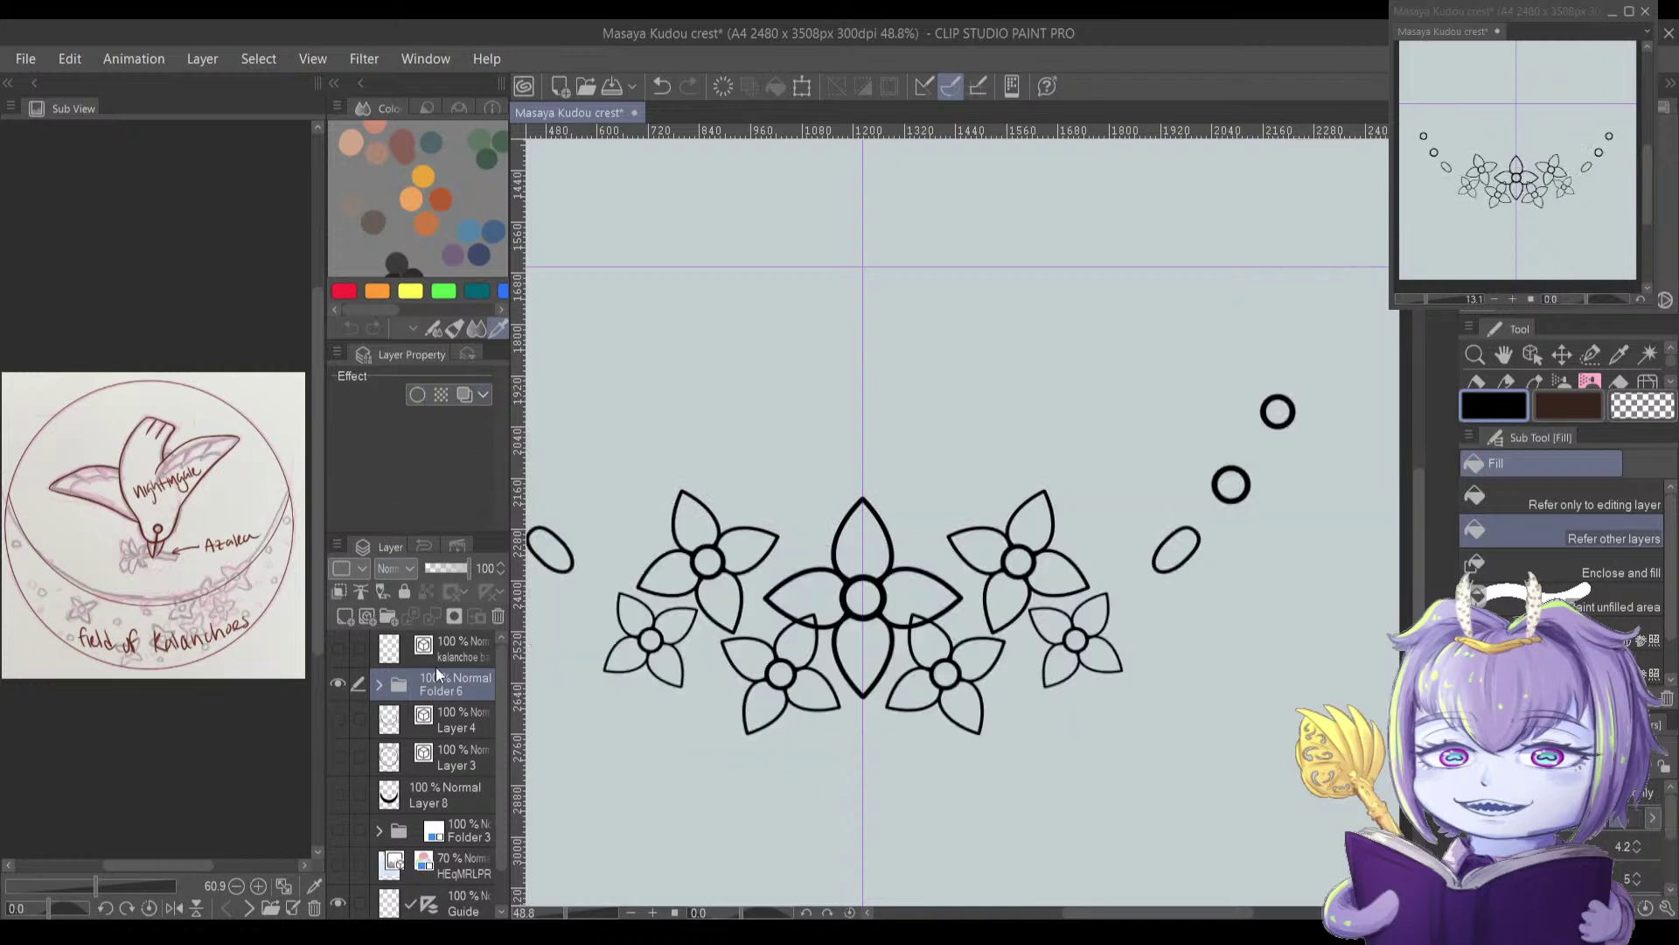
Step: Create a new raster layer below the line art inside Folder 6 and switch the drawing color to white
left_click(378, 685)
left_click(405, 754)
key("ctrl+shift+n")
left_click_drag(447, 757, 440, 807)
key("x")
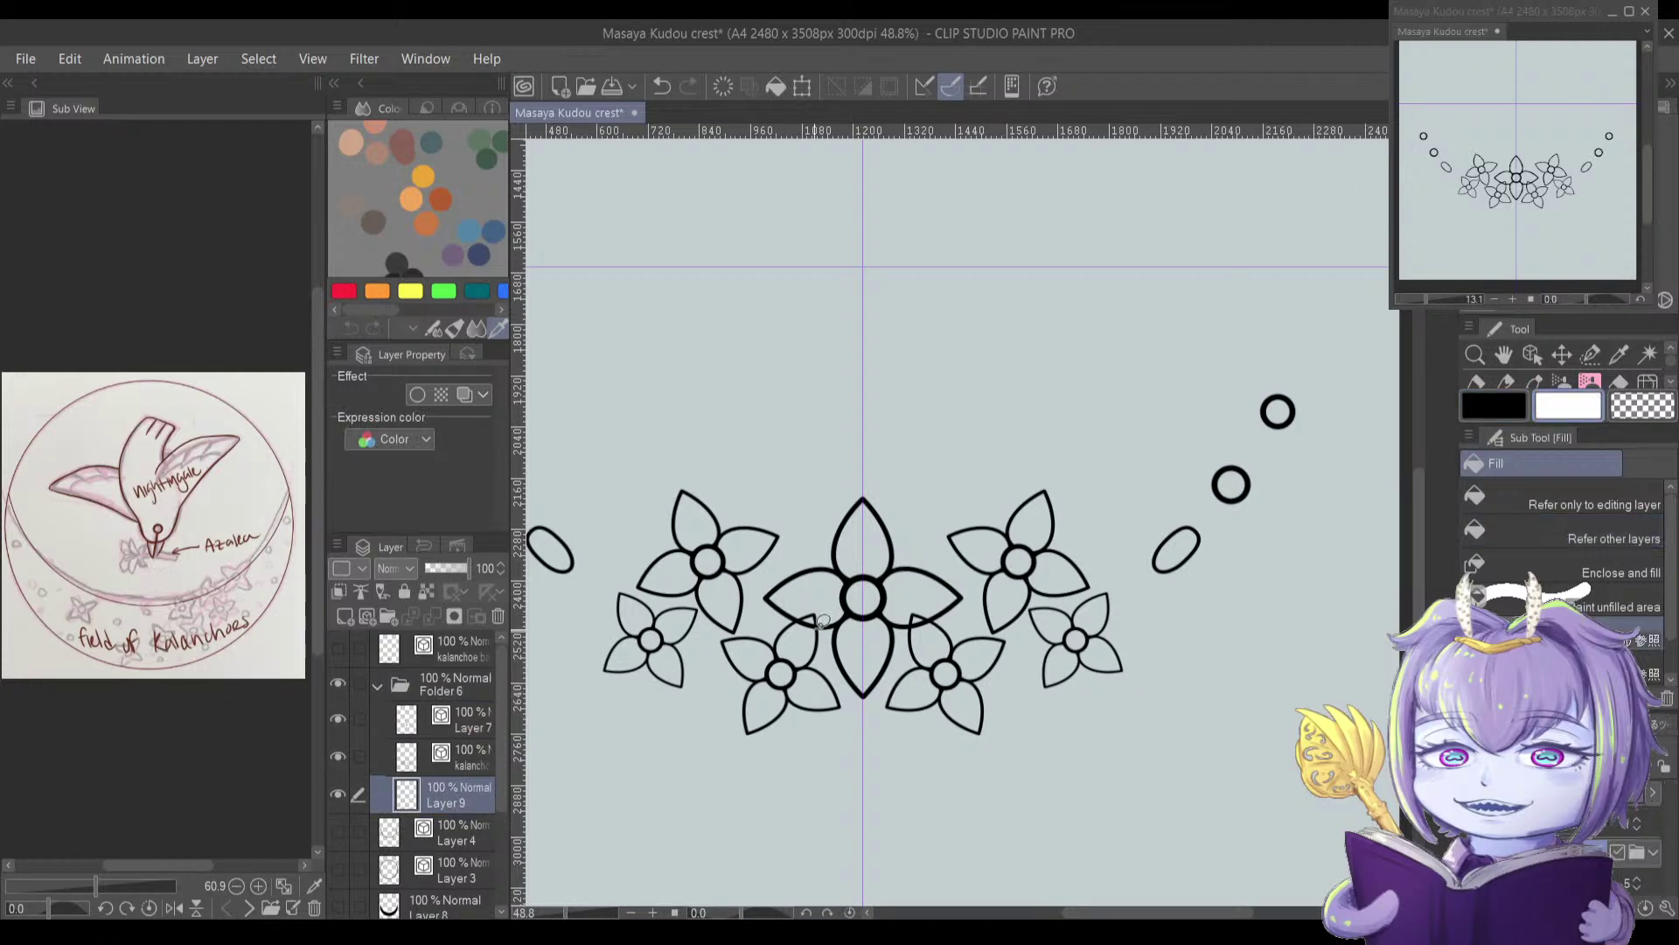
Step: Fill the petals and center of the large middle flower with white, using the fill that refers to other layers
scroll(840, 628, "up", 3)
left_click_drag(840, 628, 851, 622)
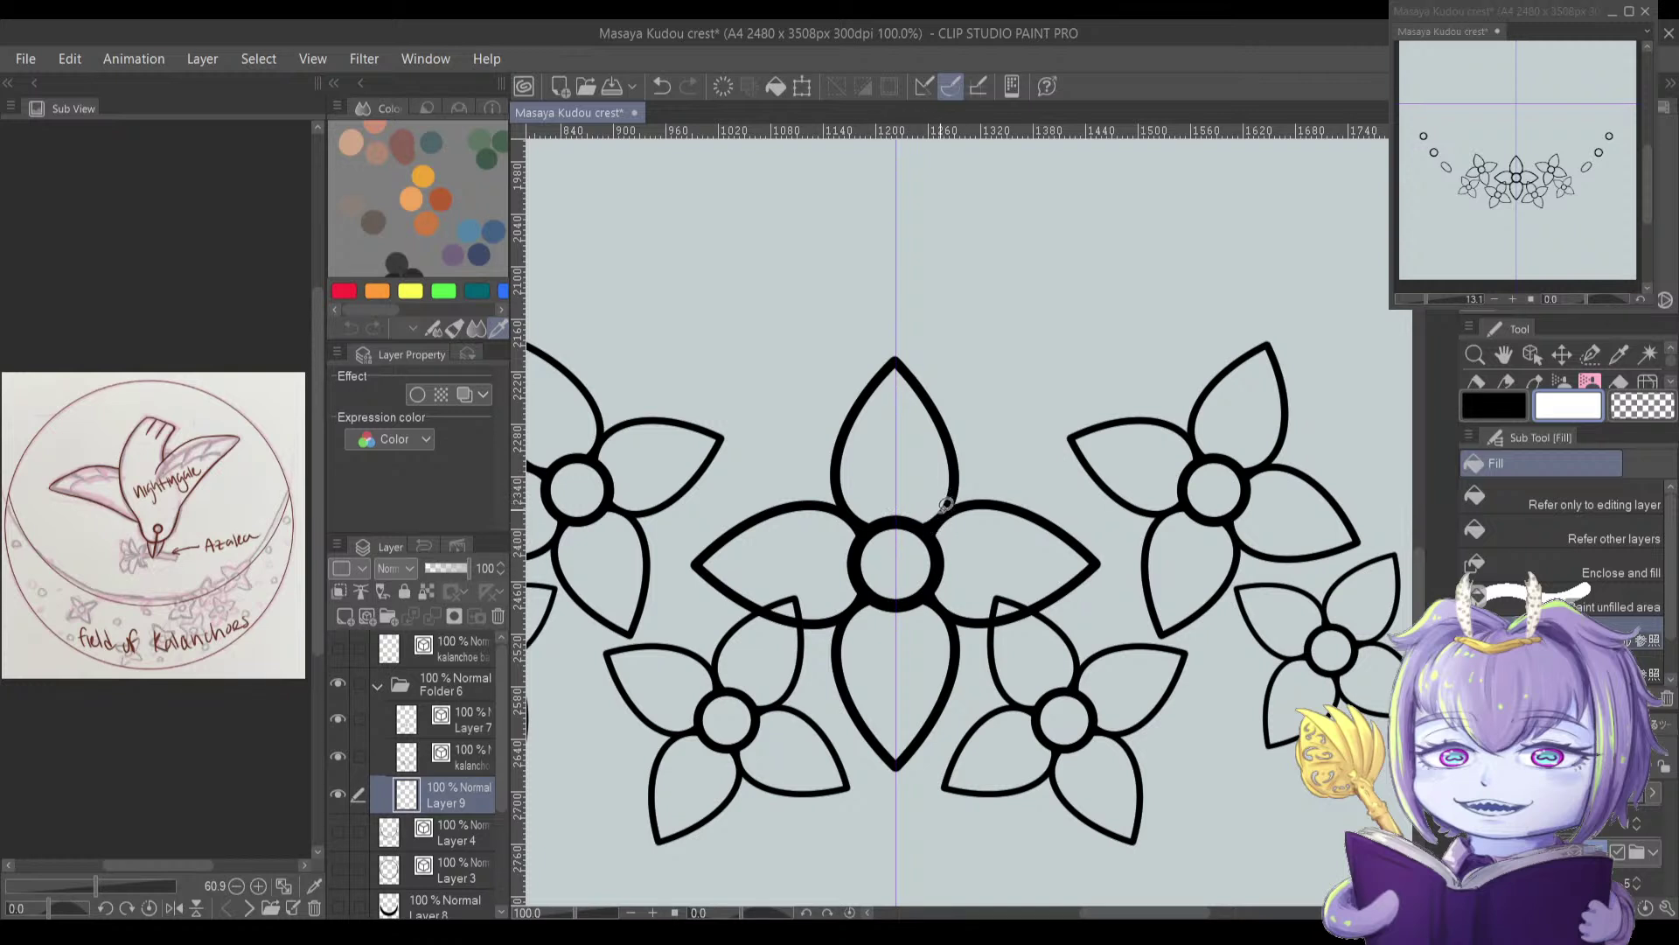
key("period")
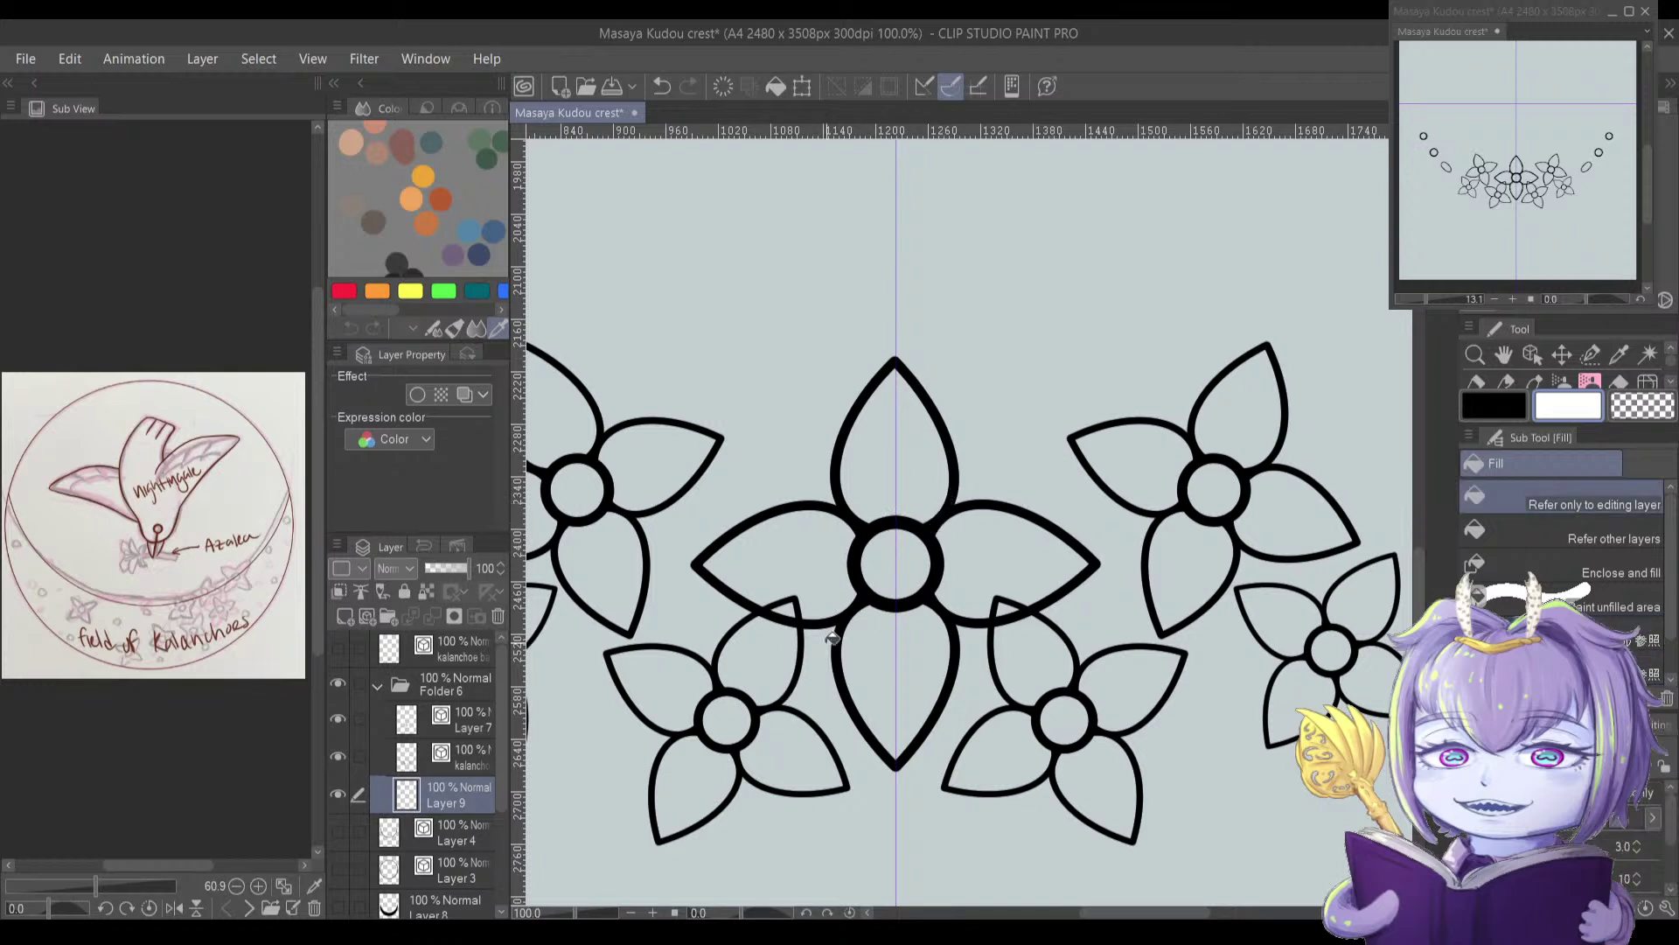
key("period")
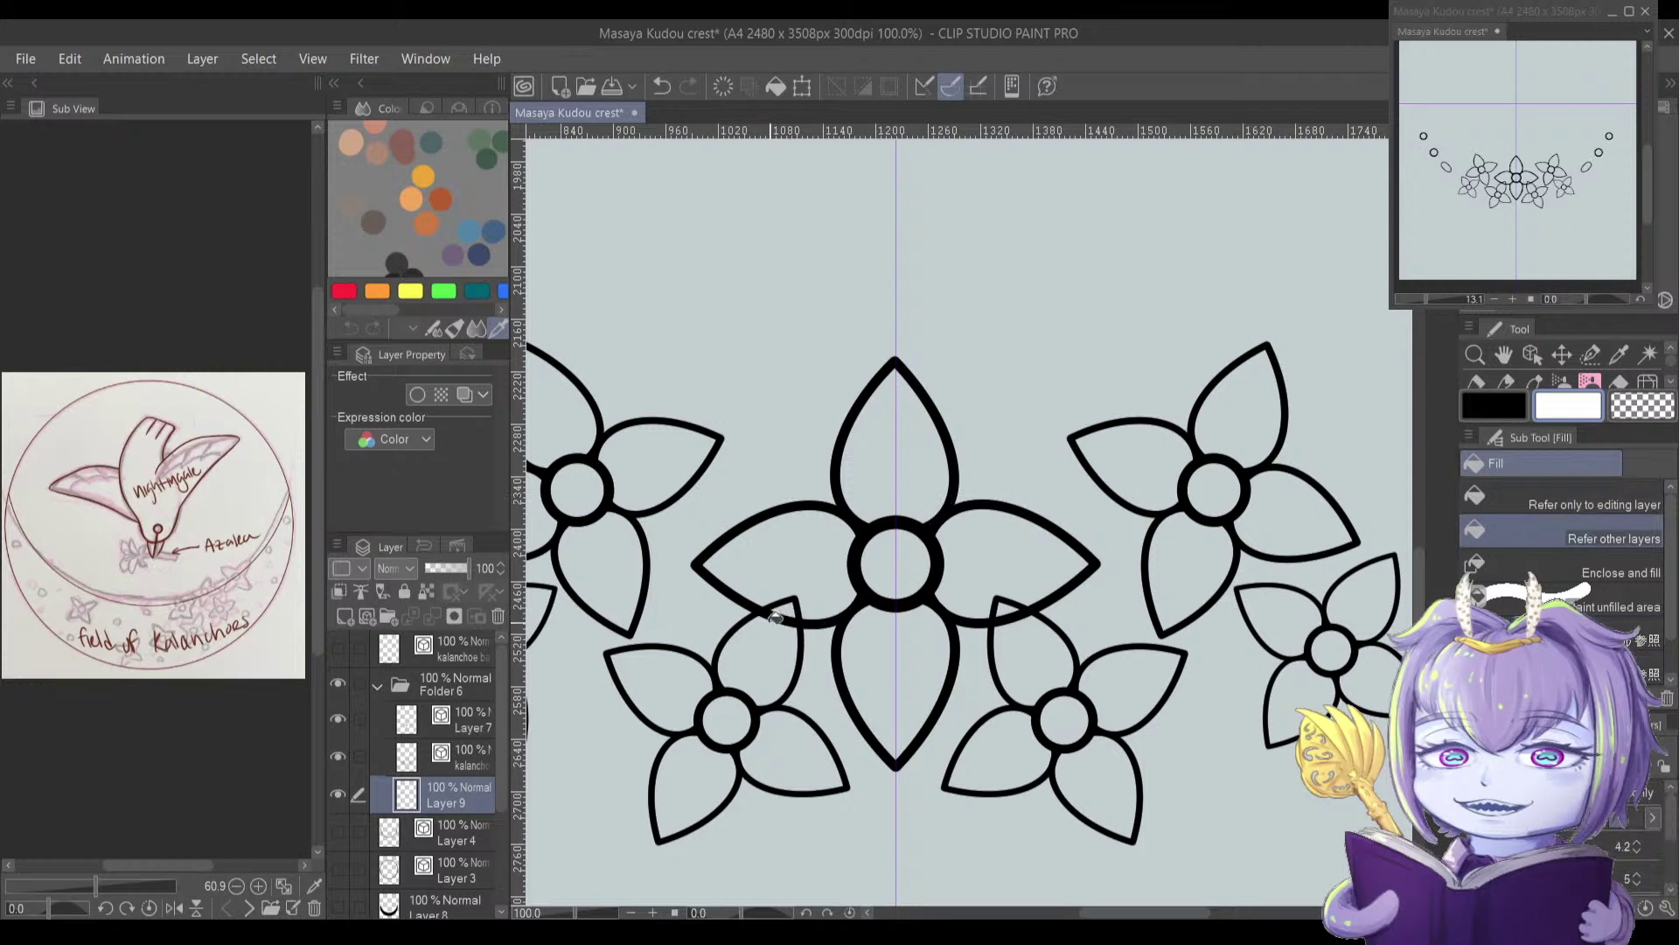
left_click(870, 475)
left_click(803, 540)
left_click(914, 662)
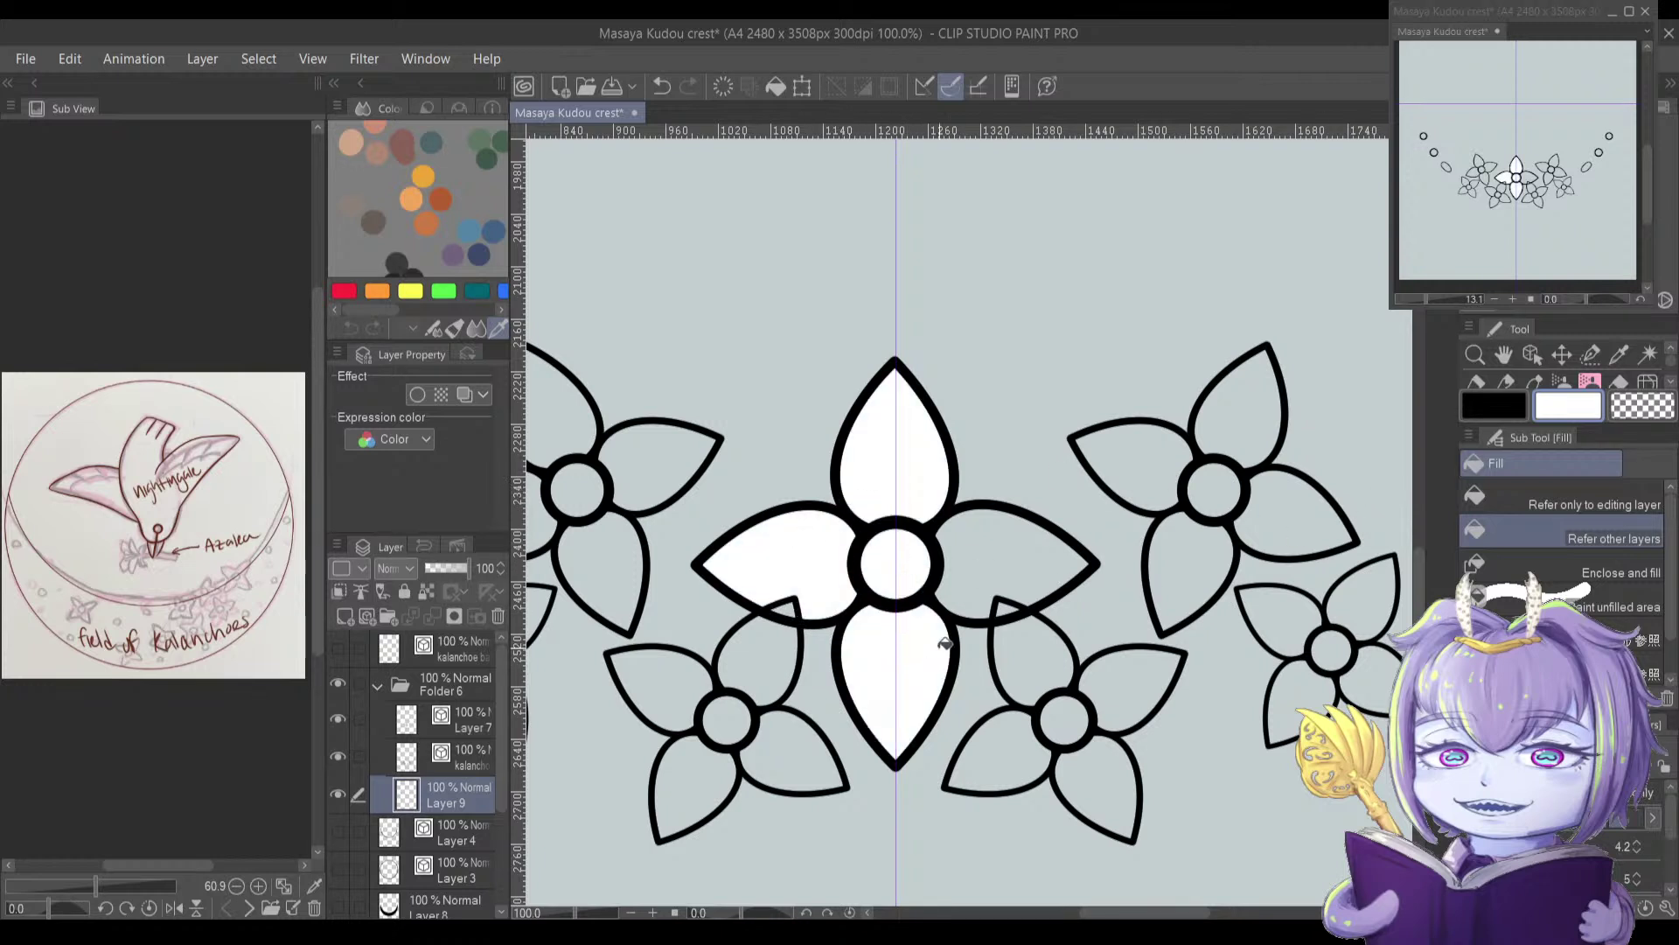
left_click(1004, 567)
Step: Fill the petals and centers of the two flowers flanking the large flower's lower petal with white
left_click(1010, 613)
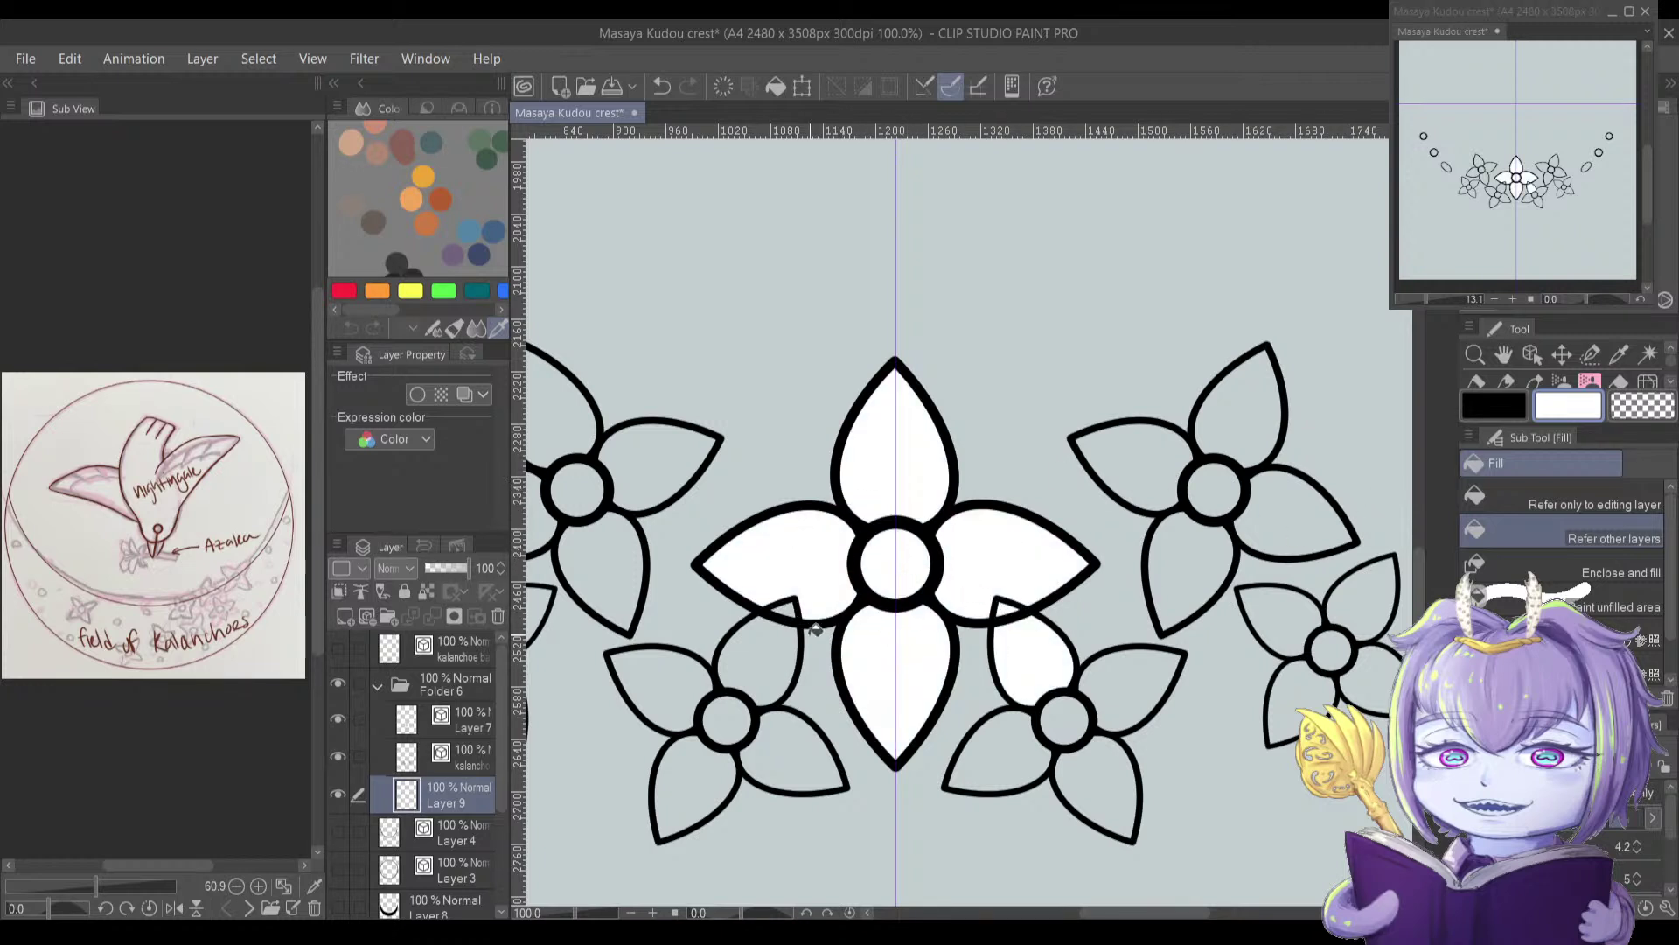
left_click(782, 617)
left_click(798, 760)
left_click(707, 777)
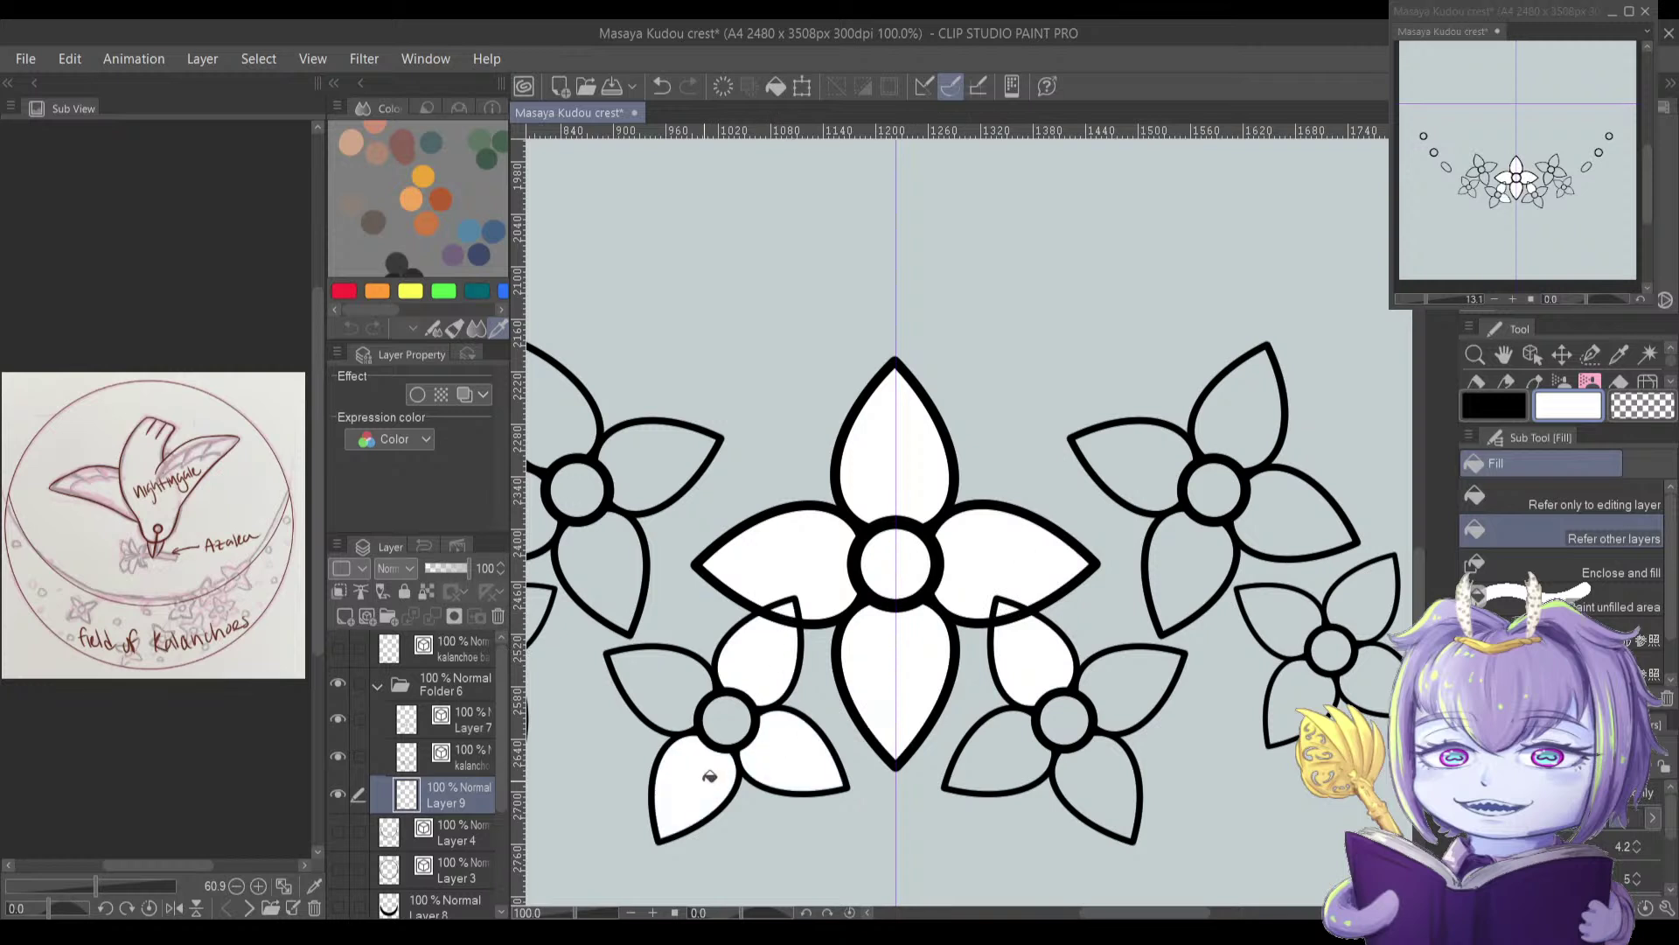
left_click(744, 713)
left_click(678, 693)
left_click(998, 751)
left_click(1067, 714)
left_click(1114, 758)
left_click(1141, 654)
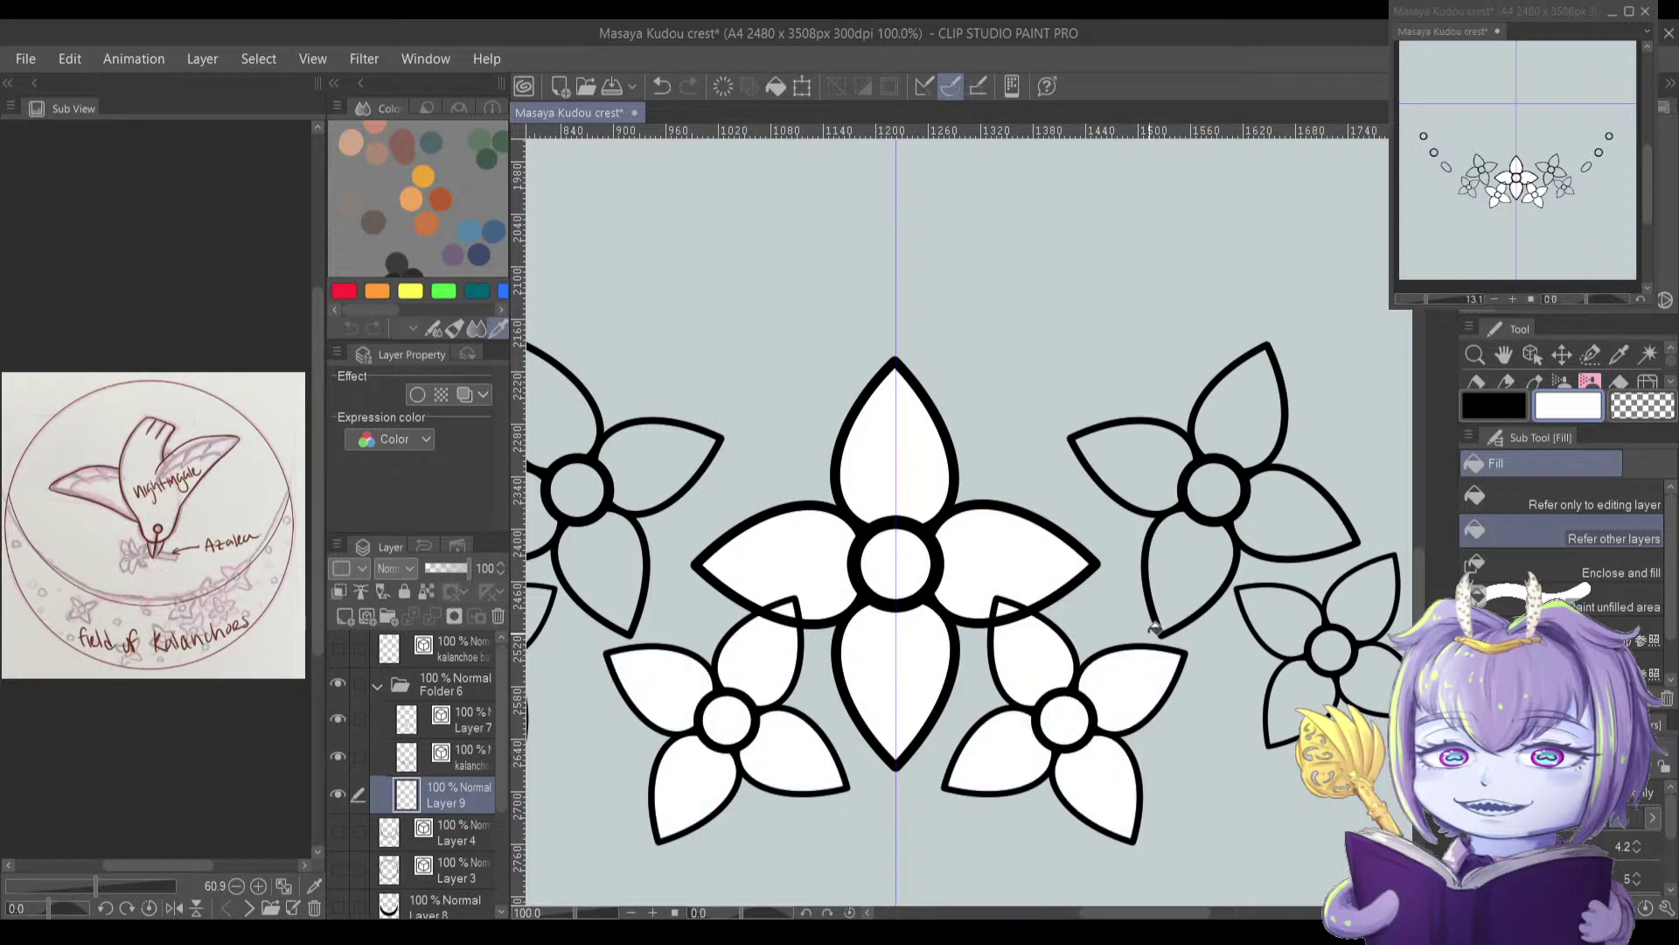
Step: Fill the petals and center of the upper flower to the right of the middle one with white
left_click(1207, 557)
left_click(1152, 481)
left_click(1205, 478)
left_click(1237, 462)
left_click(1280, 501)
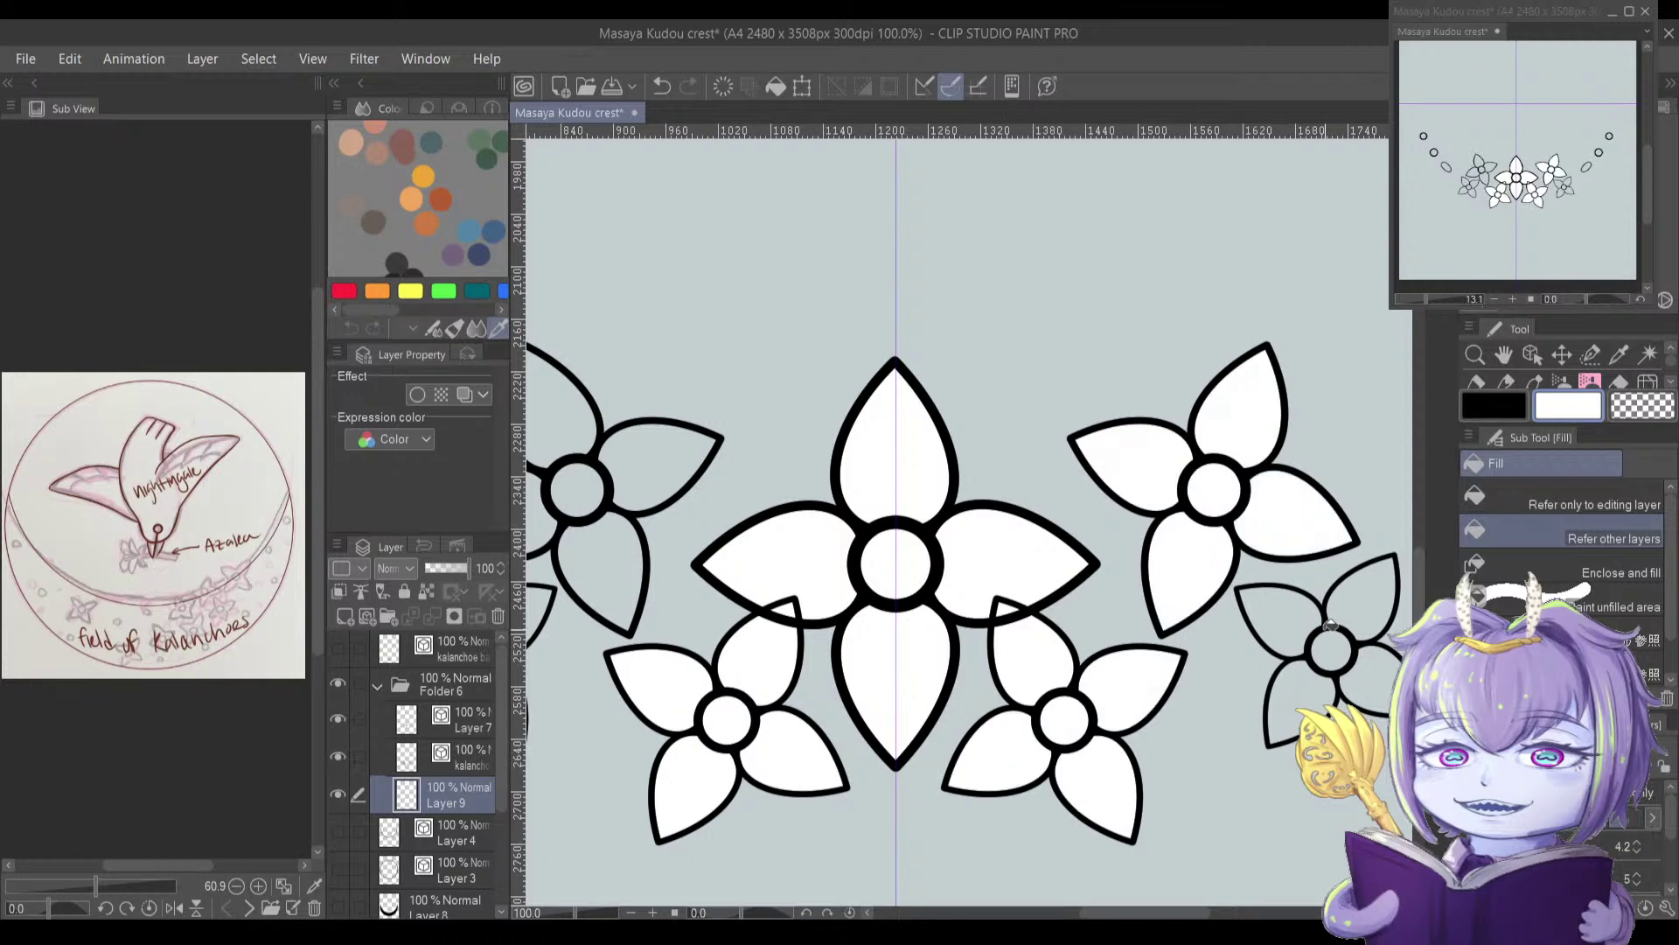
Step: Fill the small outermost flower on the right side with white, undoing the fill that covers the background
left_click(1294, 627)
left_click(1298, 699)
left_click(1343, 618)
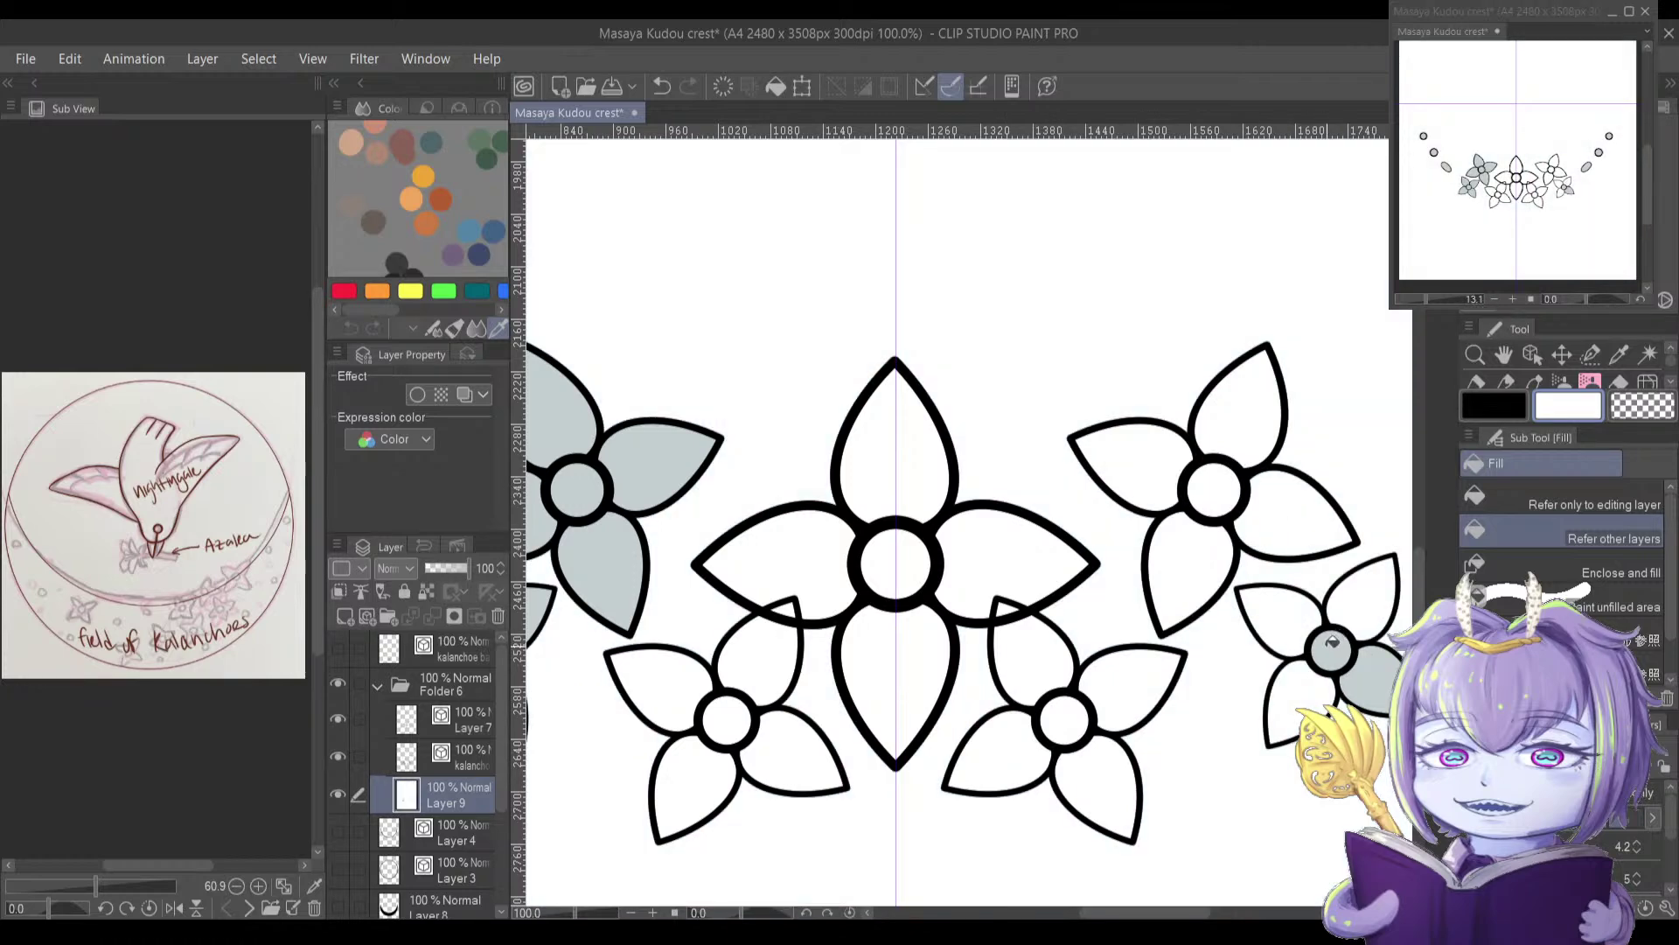
key("ctrl+z")
left_click(1331, 649)
left_click(1303, 699)
left_click(1286, 617)
left_click(1363, 595)
left_click(1369, 678)
Step: Fill the petals and center of the small outermost flower on the left side with white
left_click_drag(720, 588, 1015, 551)
left_click(793, 587)
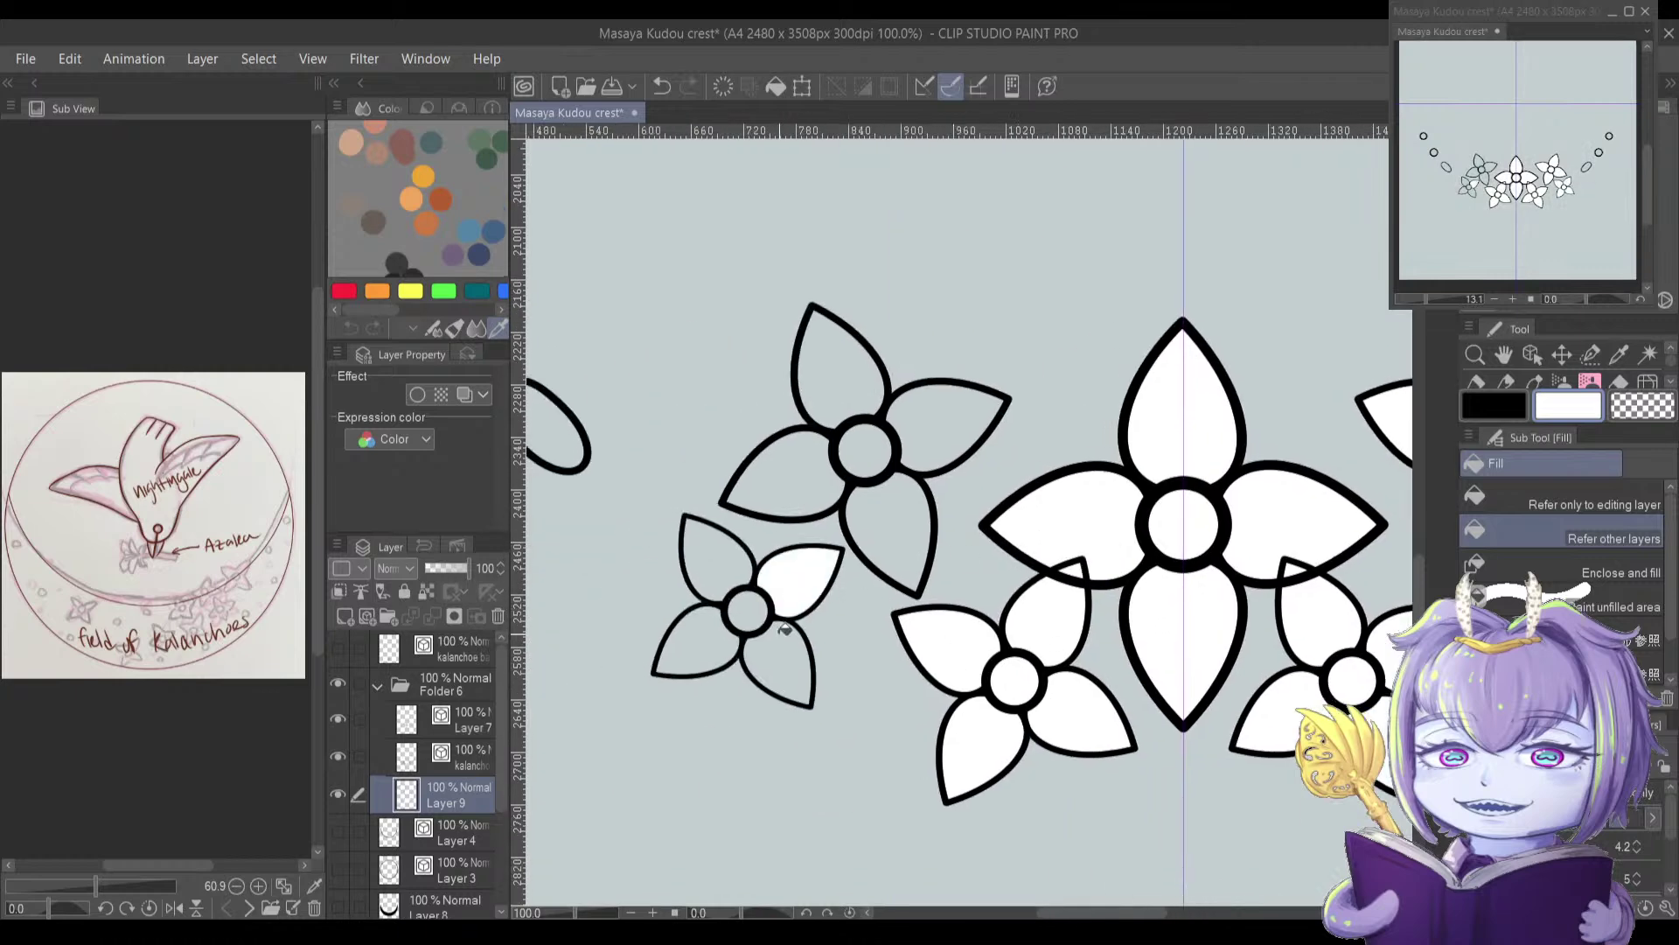
left_click(783, 652)
left_click(700, 643)
left_click(748, 611)
left_click(720, 551)
Step: Fill the petals and center of the upper flower to the left of the middle one with white
left_click(753, 492)
left_click(875, 442)
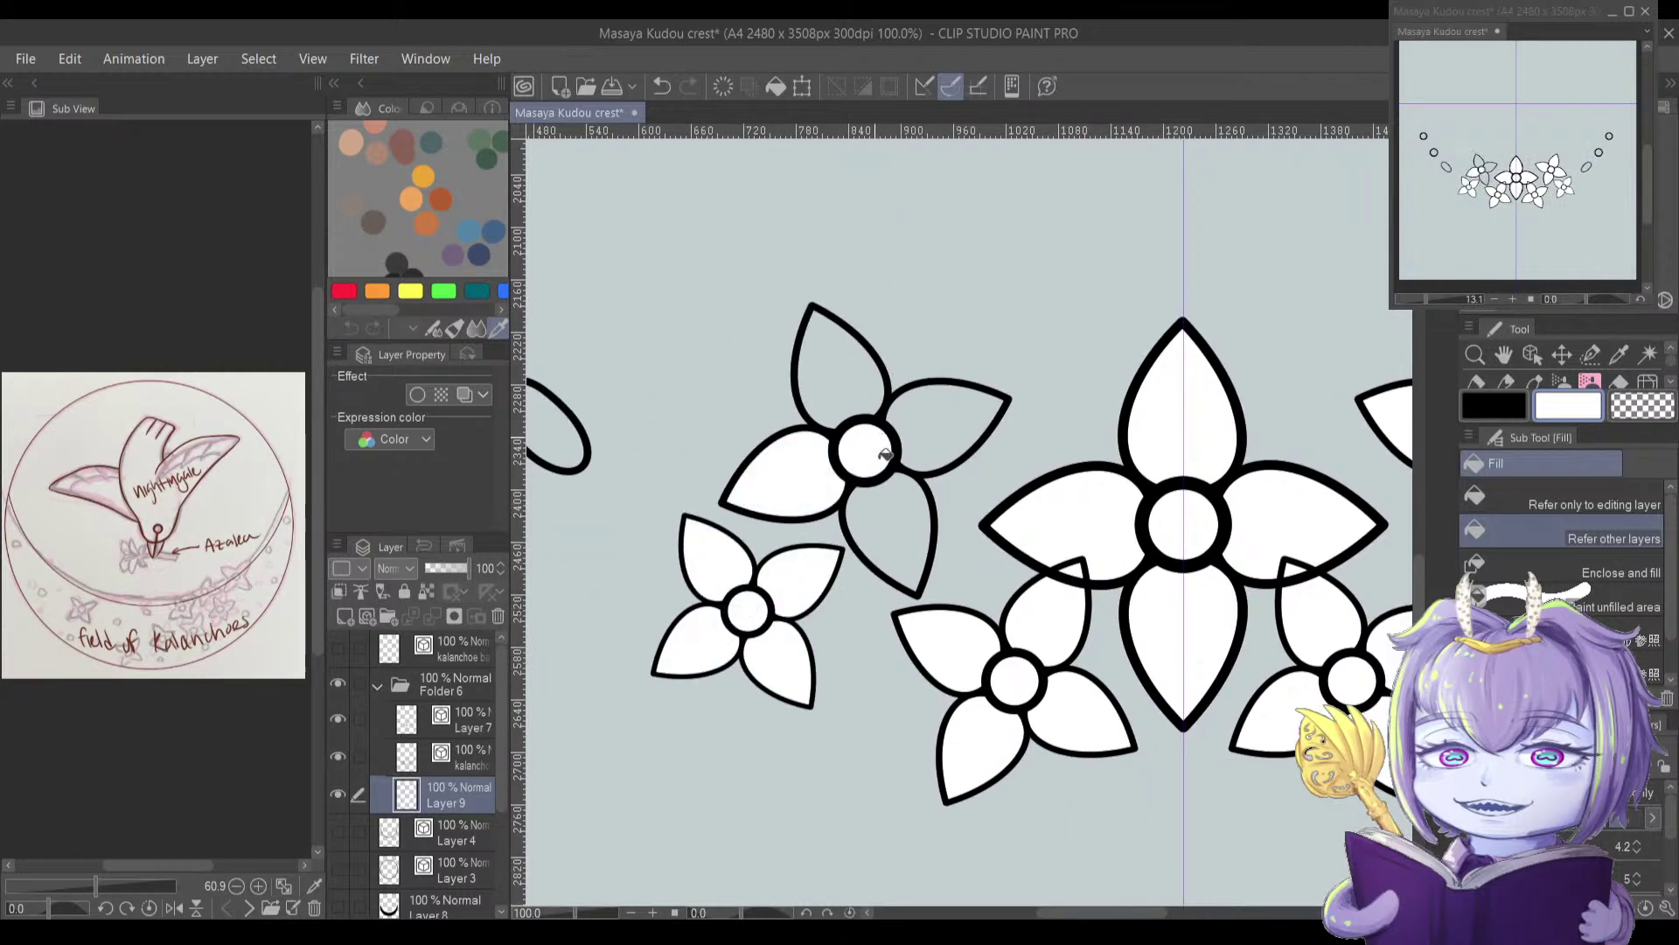
left_click(923, 512)
left_click(936, 403)
left_click(847, 385)
Step: Fill the oval and round beads on both sides of the flower cluster with white
scroll(798, 634, "down", 4)
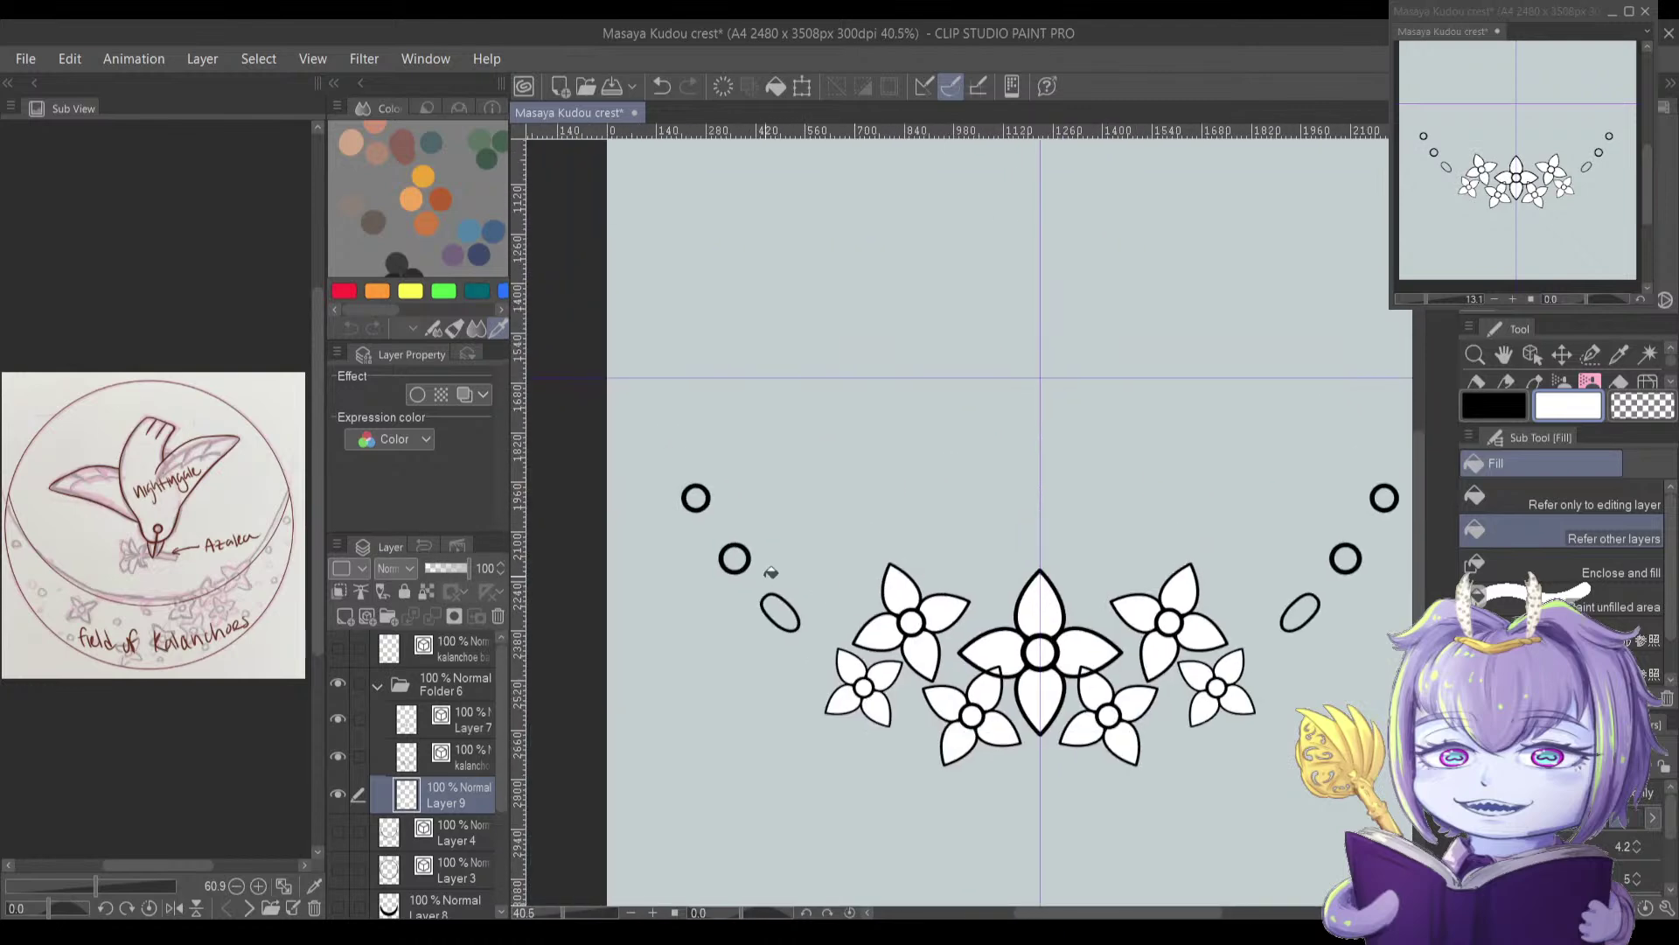
left_click(696, 498)
left_click_drag(1015, 612, 637, 614)
left_click(922, 617)
left_click(968, 562)
left_click(1006, 501)
Step: Apply a white border effect with an edge thickness of 9.0 to Folder 6
left_click(430, 678)
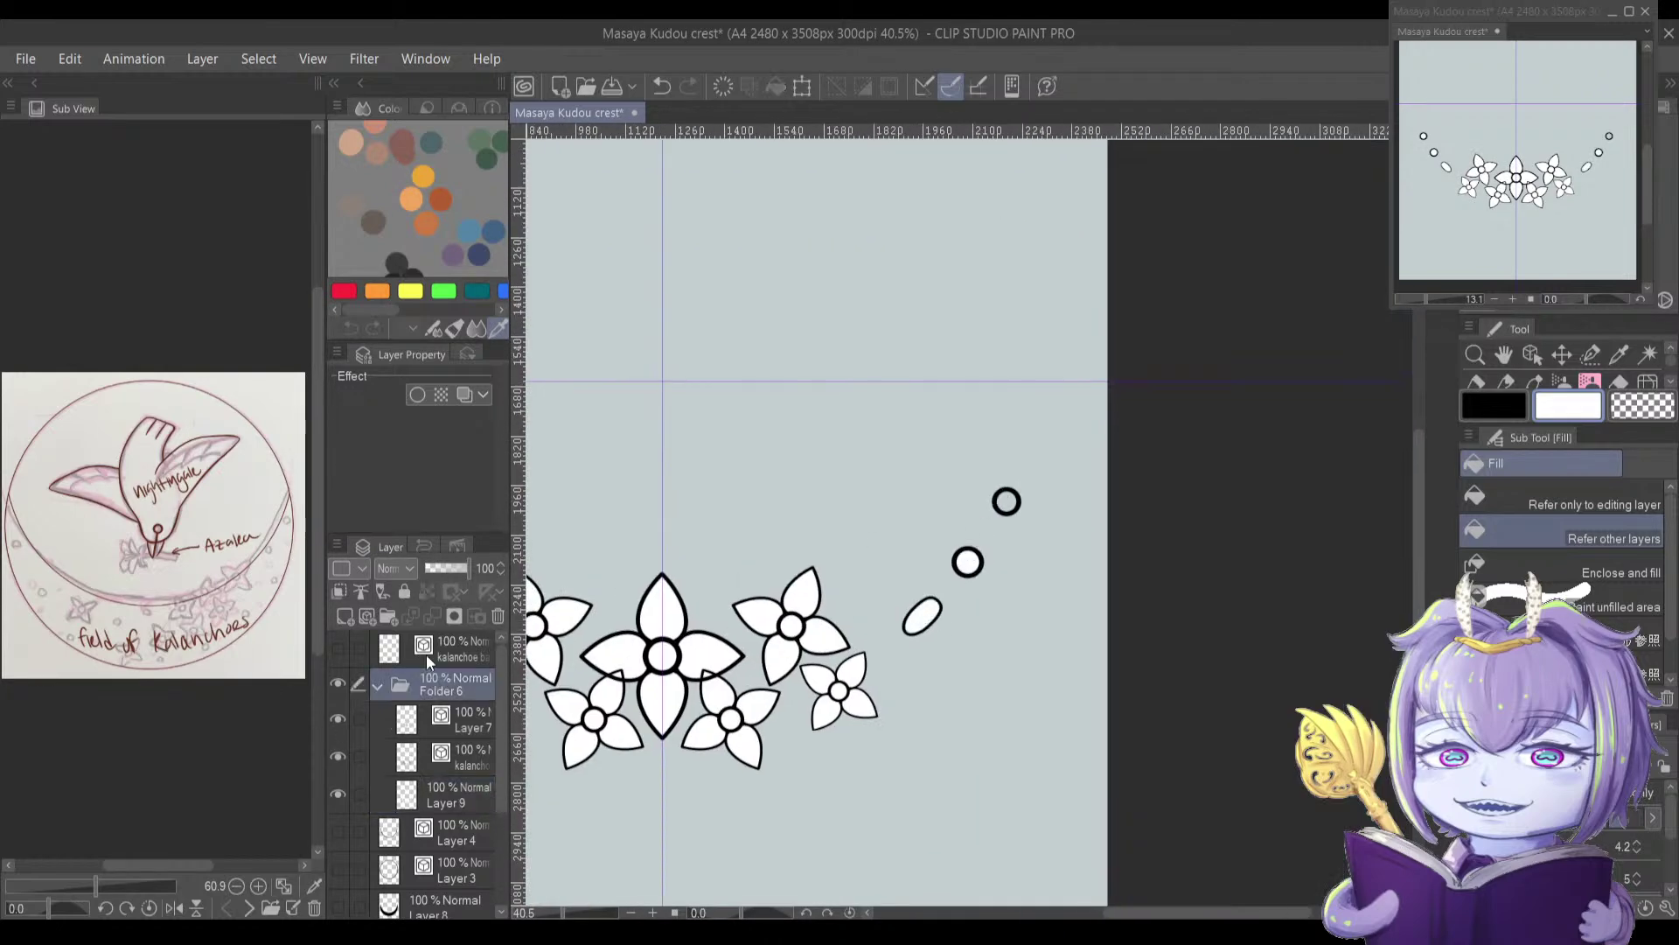
left_click(467, 444)
left_click(467, 443)
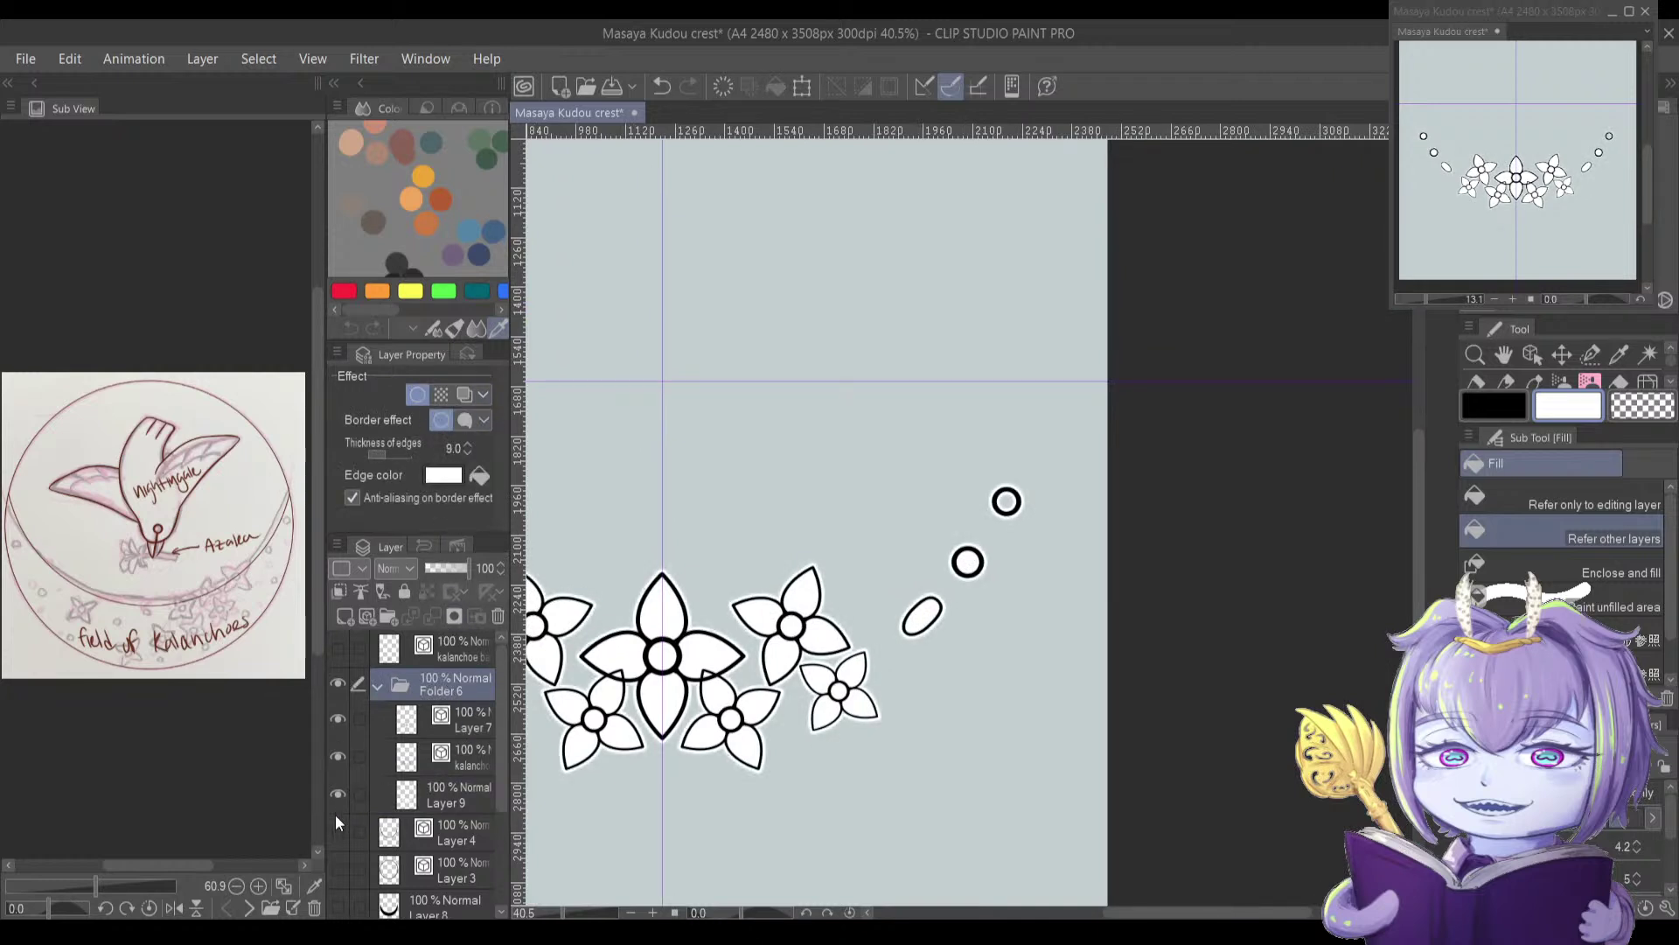
Step: Make the crescent on Layer 8 and the ring artwork on Layer 3 and Layer 4 visible again
left_click_drag(588, 617, 693, 551)
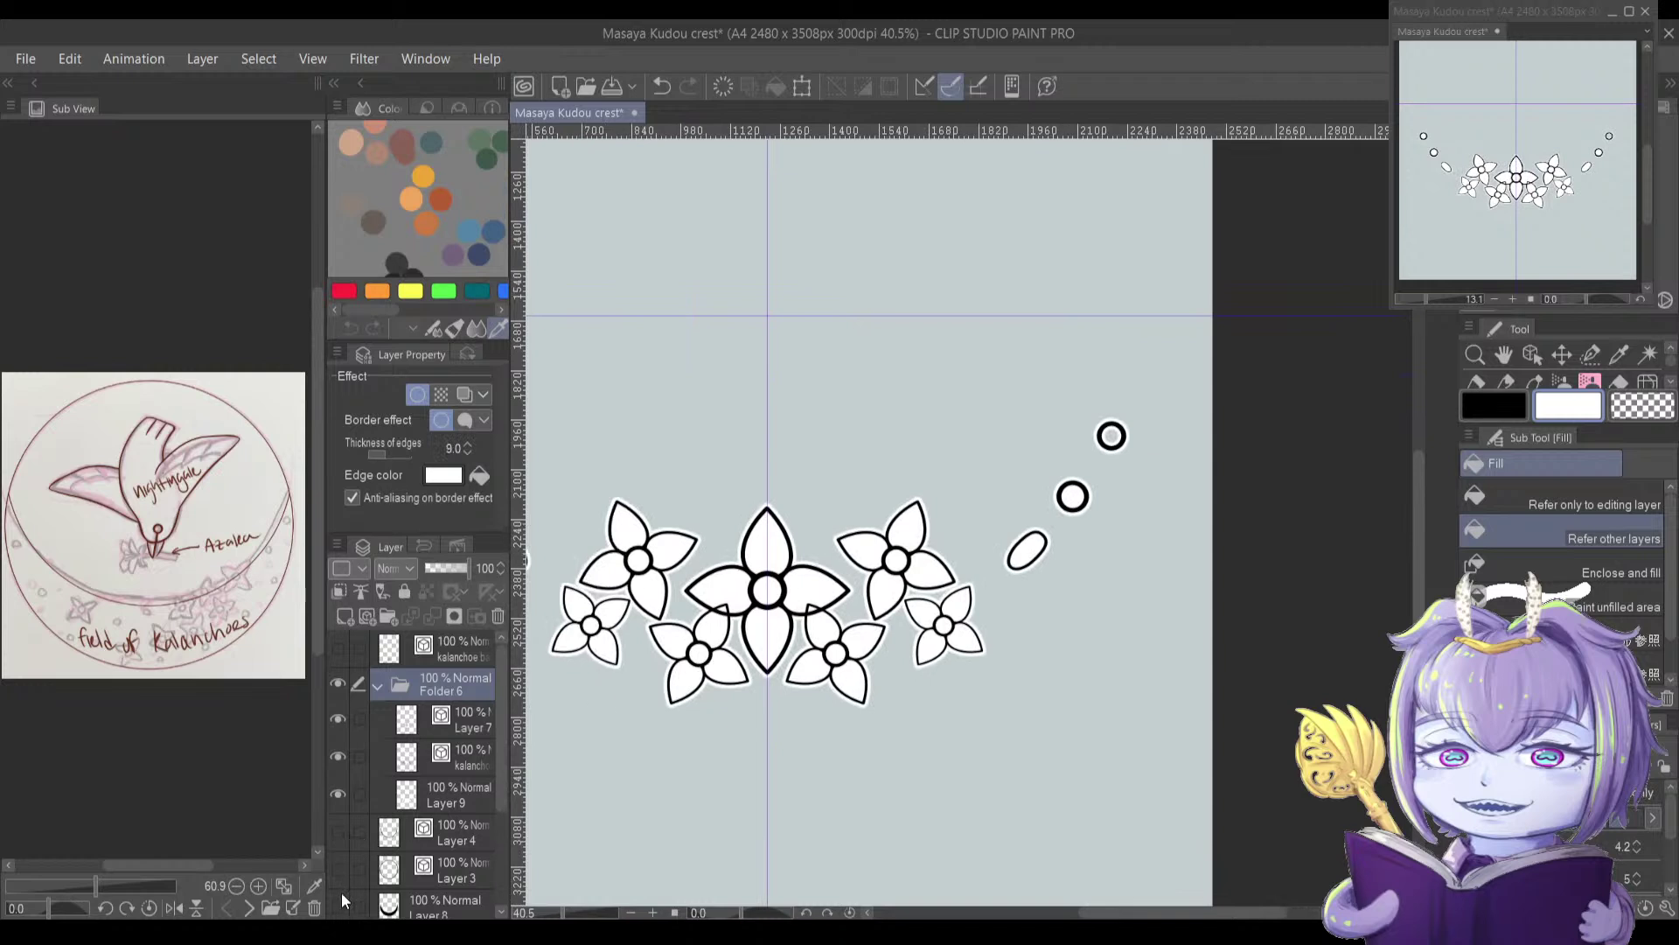
left_click(337, 906)
left_click_drag(645, 661, 706, 697)
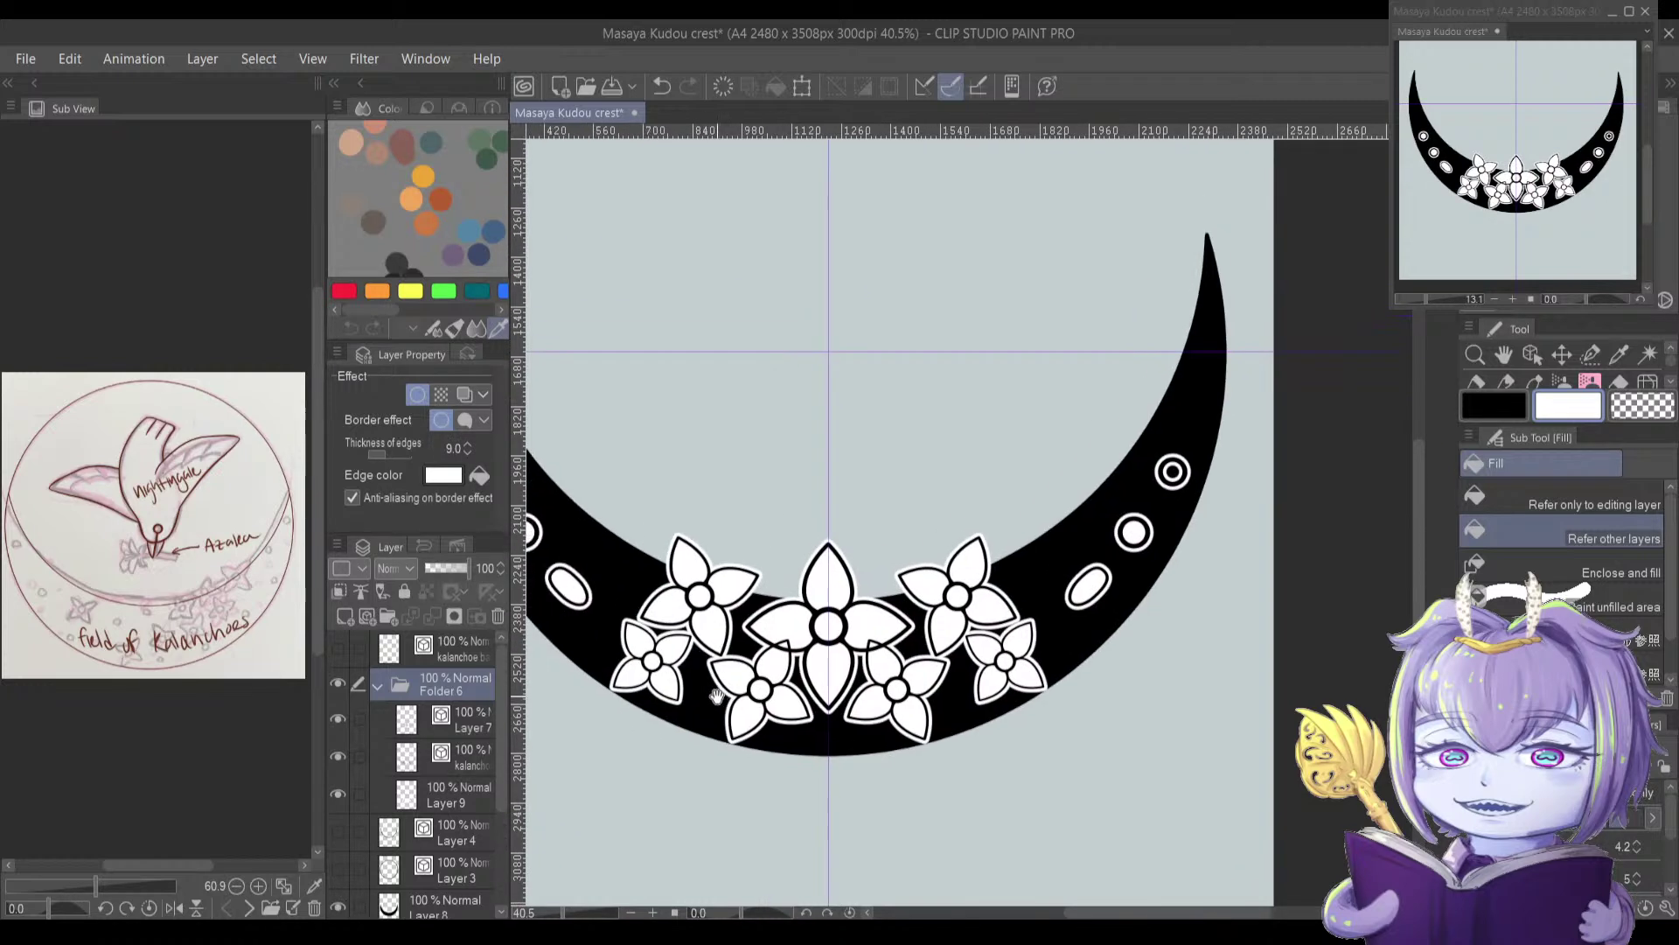
left_click(340, 882)
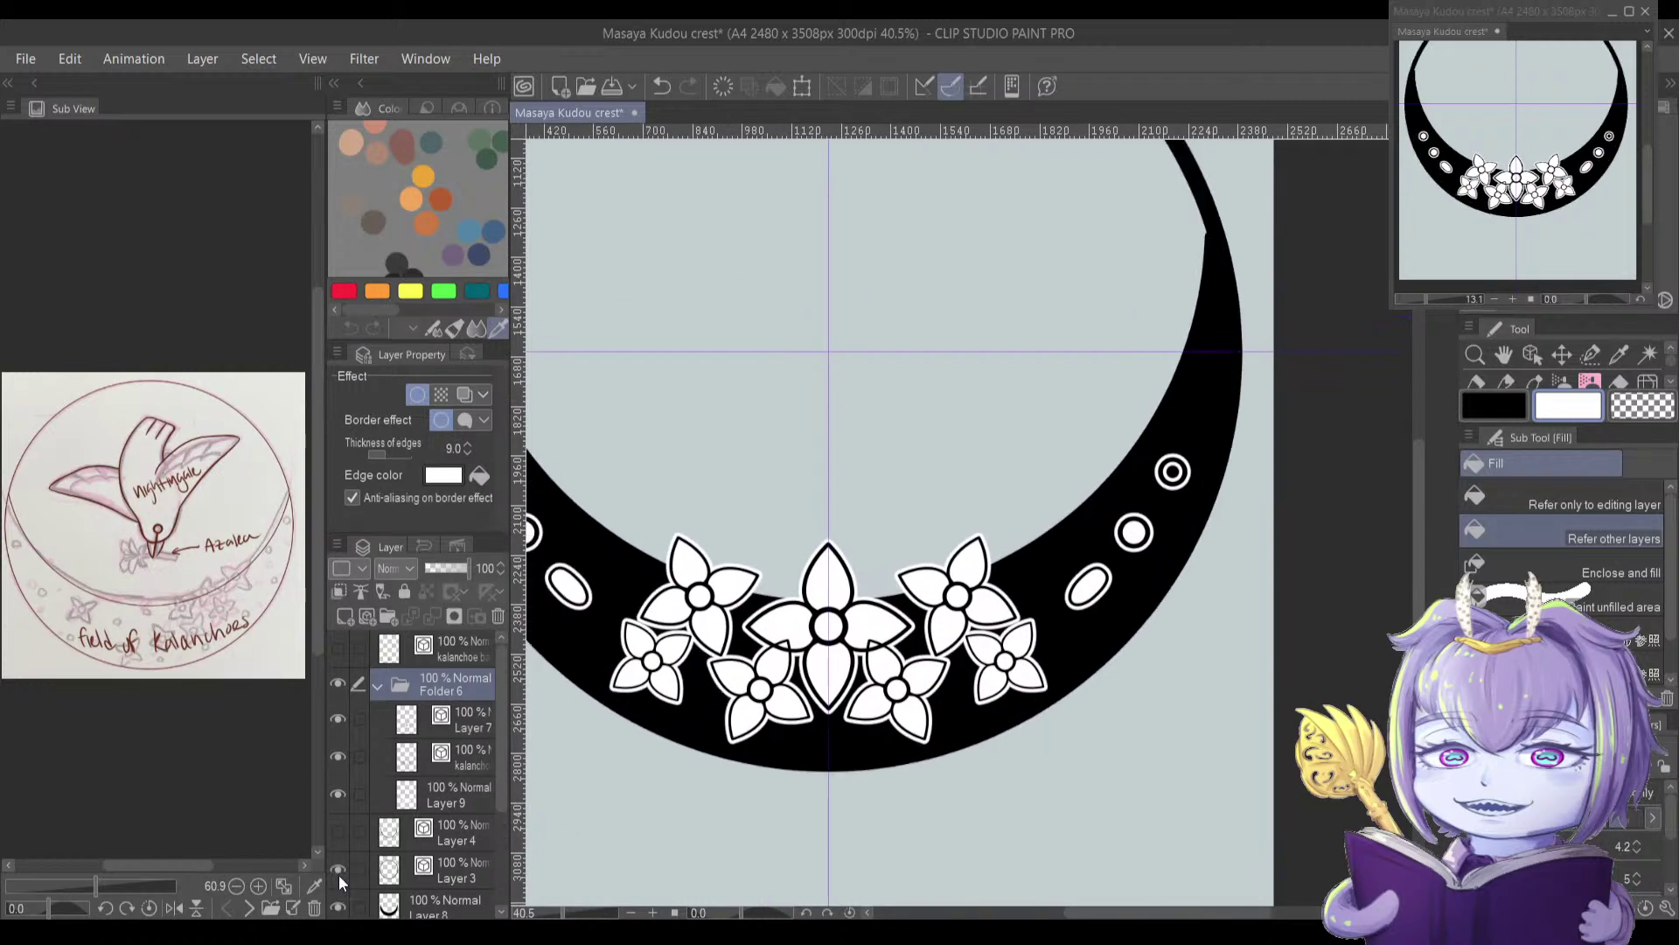
left_click(338, 833)
Step: Compare the flowers with and without Folder 6's border effect, keep the effect on, and collapse the folder
scroll(685, 488, "down", 3)
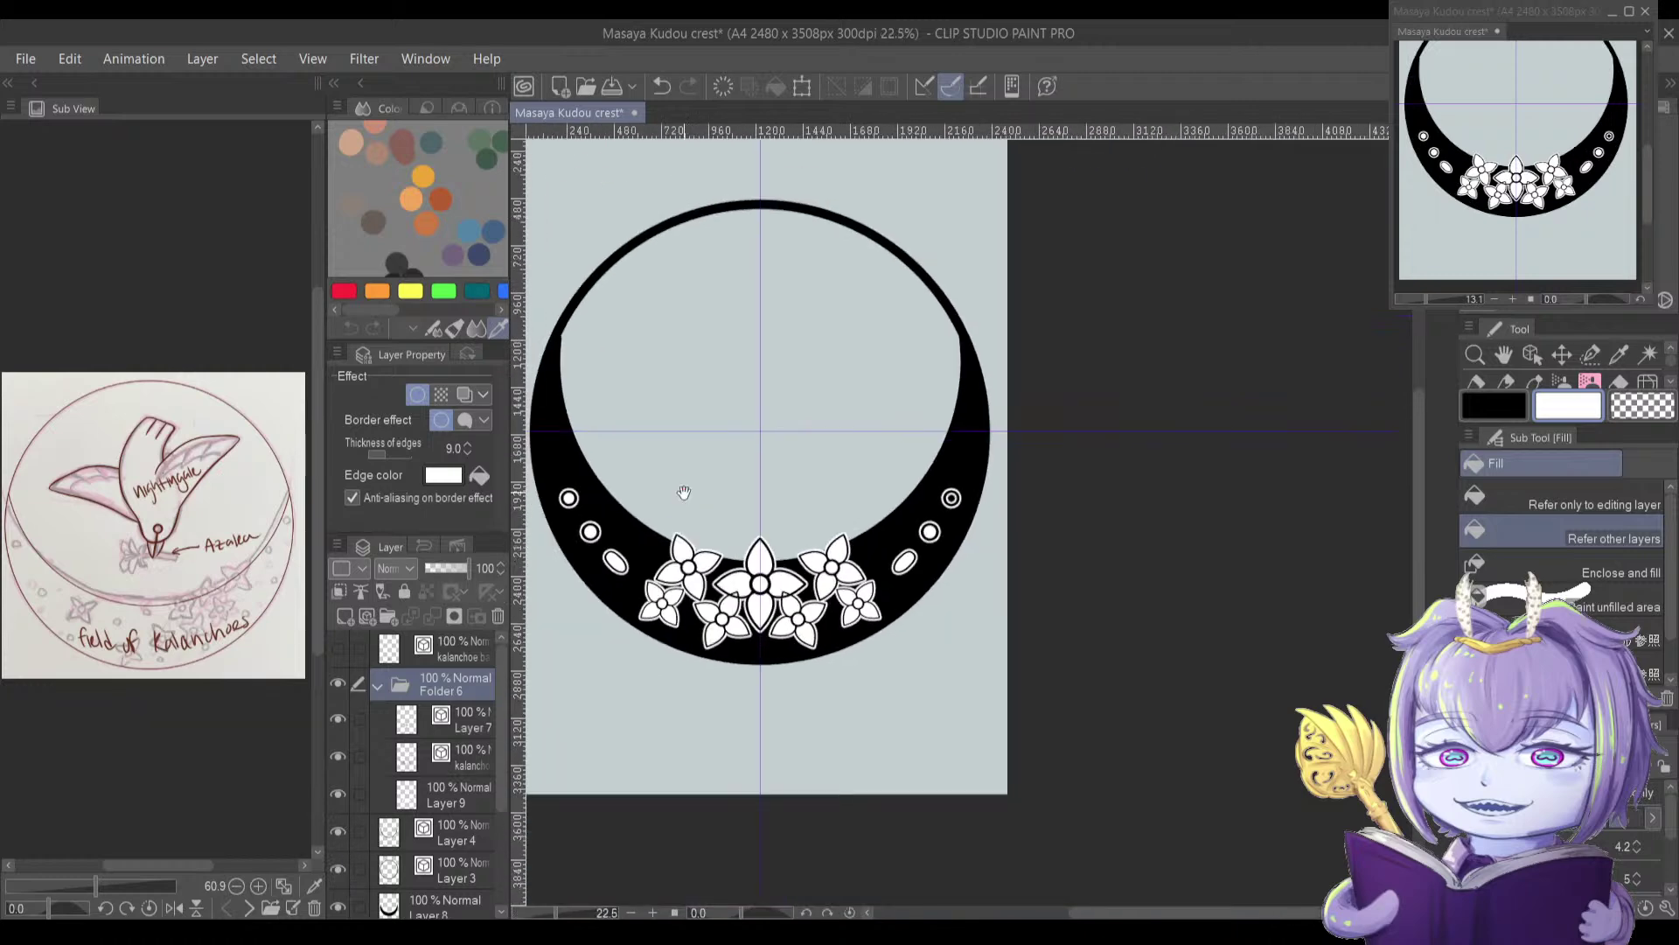
left_click_drag(686, 488, 723, 524)
scroll(819, 598, "up", 3)
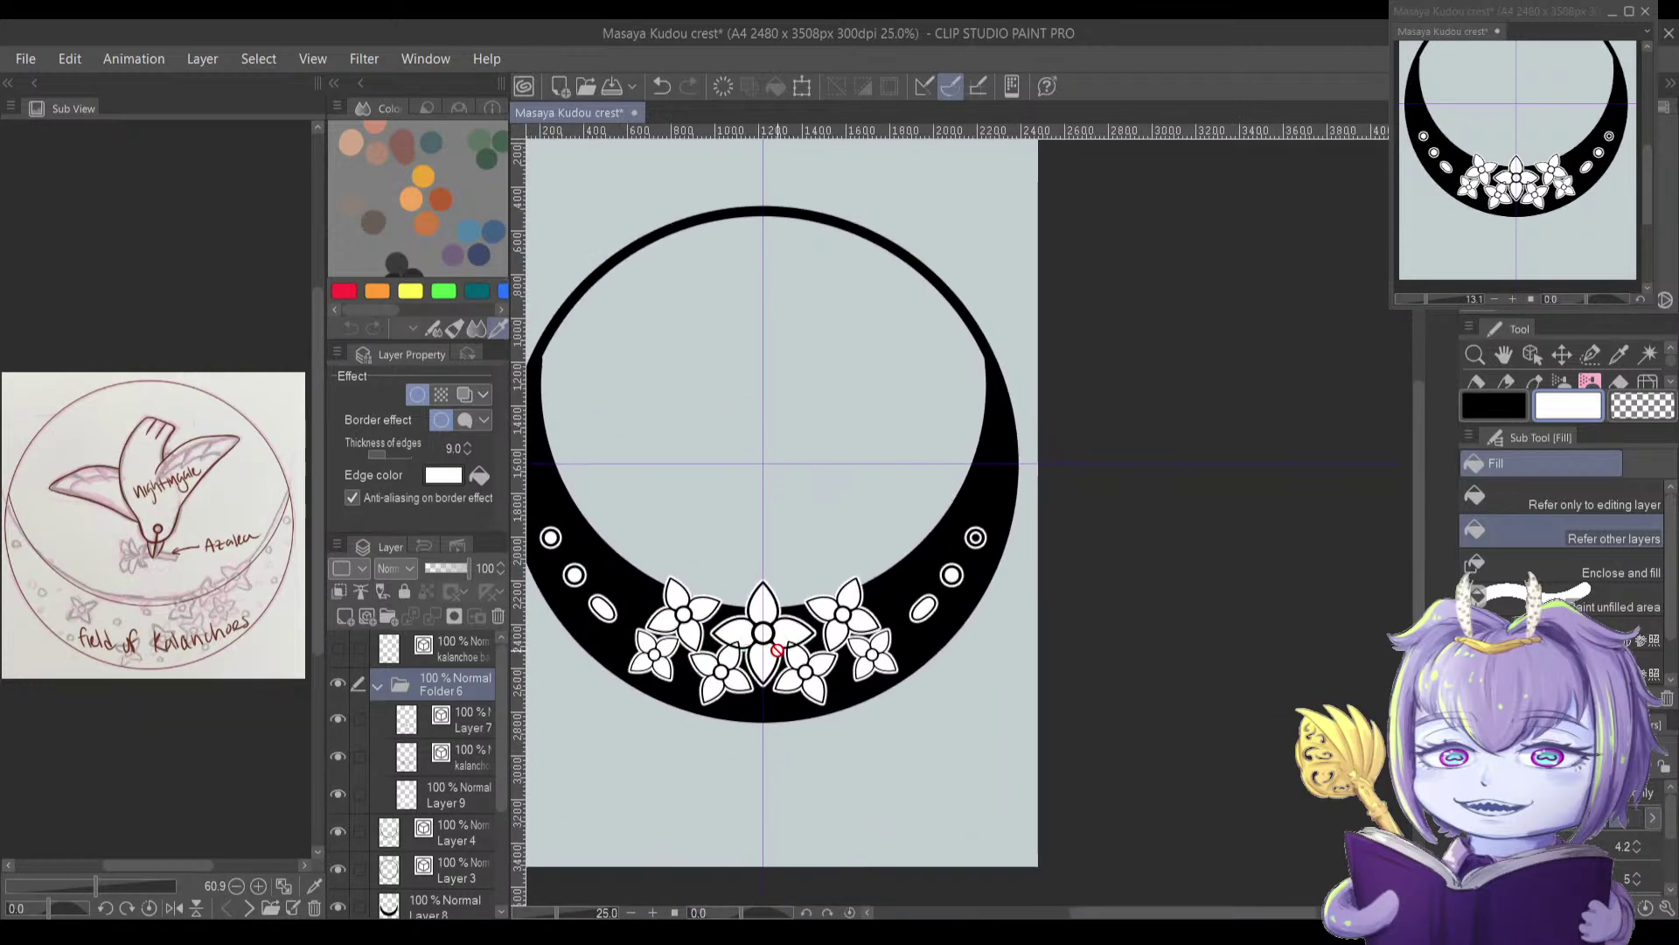
scroll(818, 598, "up", 2)
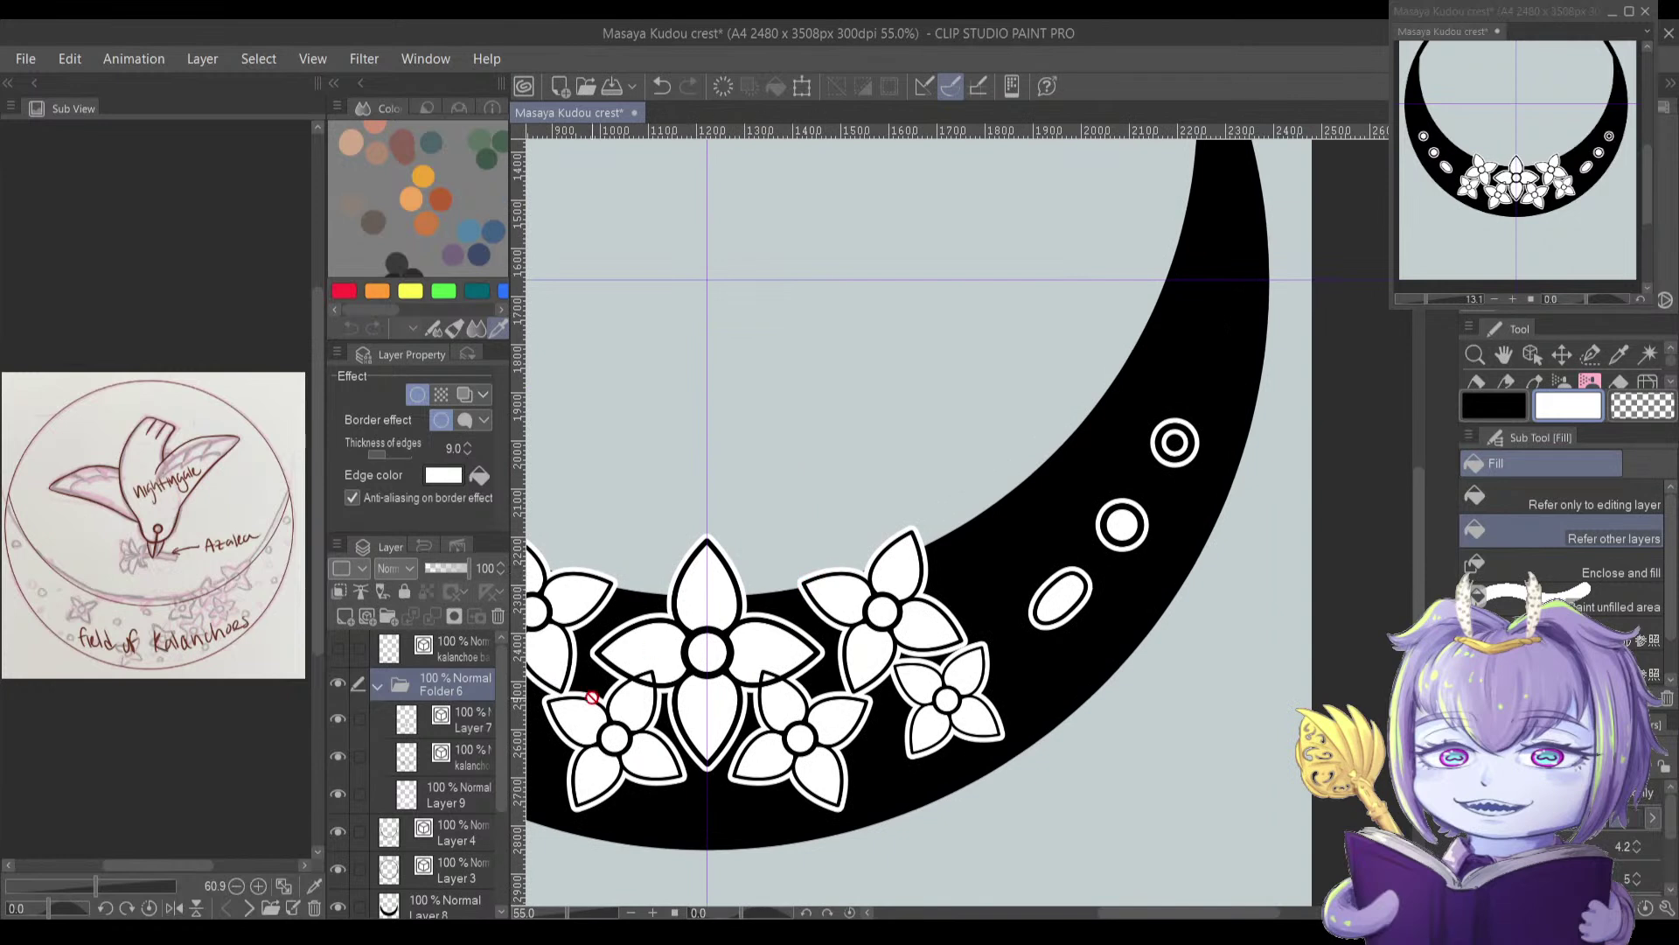
left_click(419, 394)
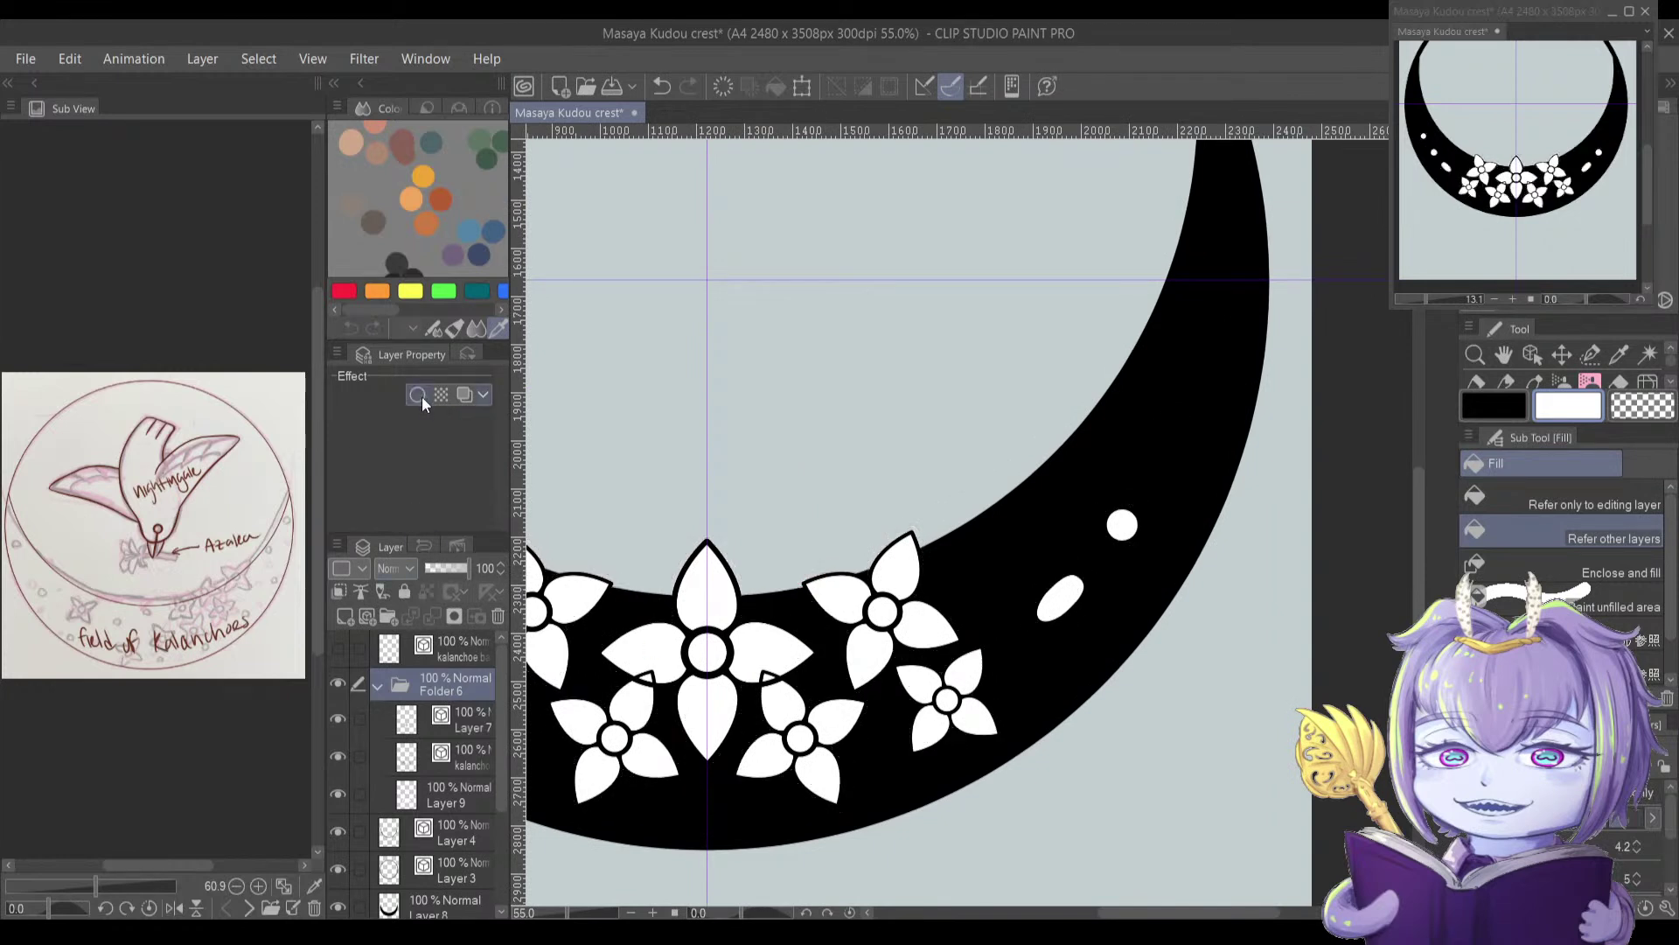
left_click(418, 395)
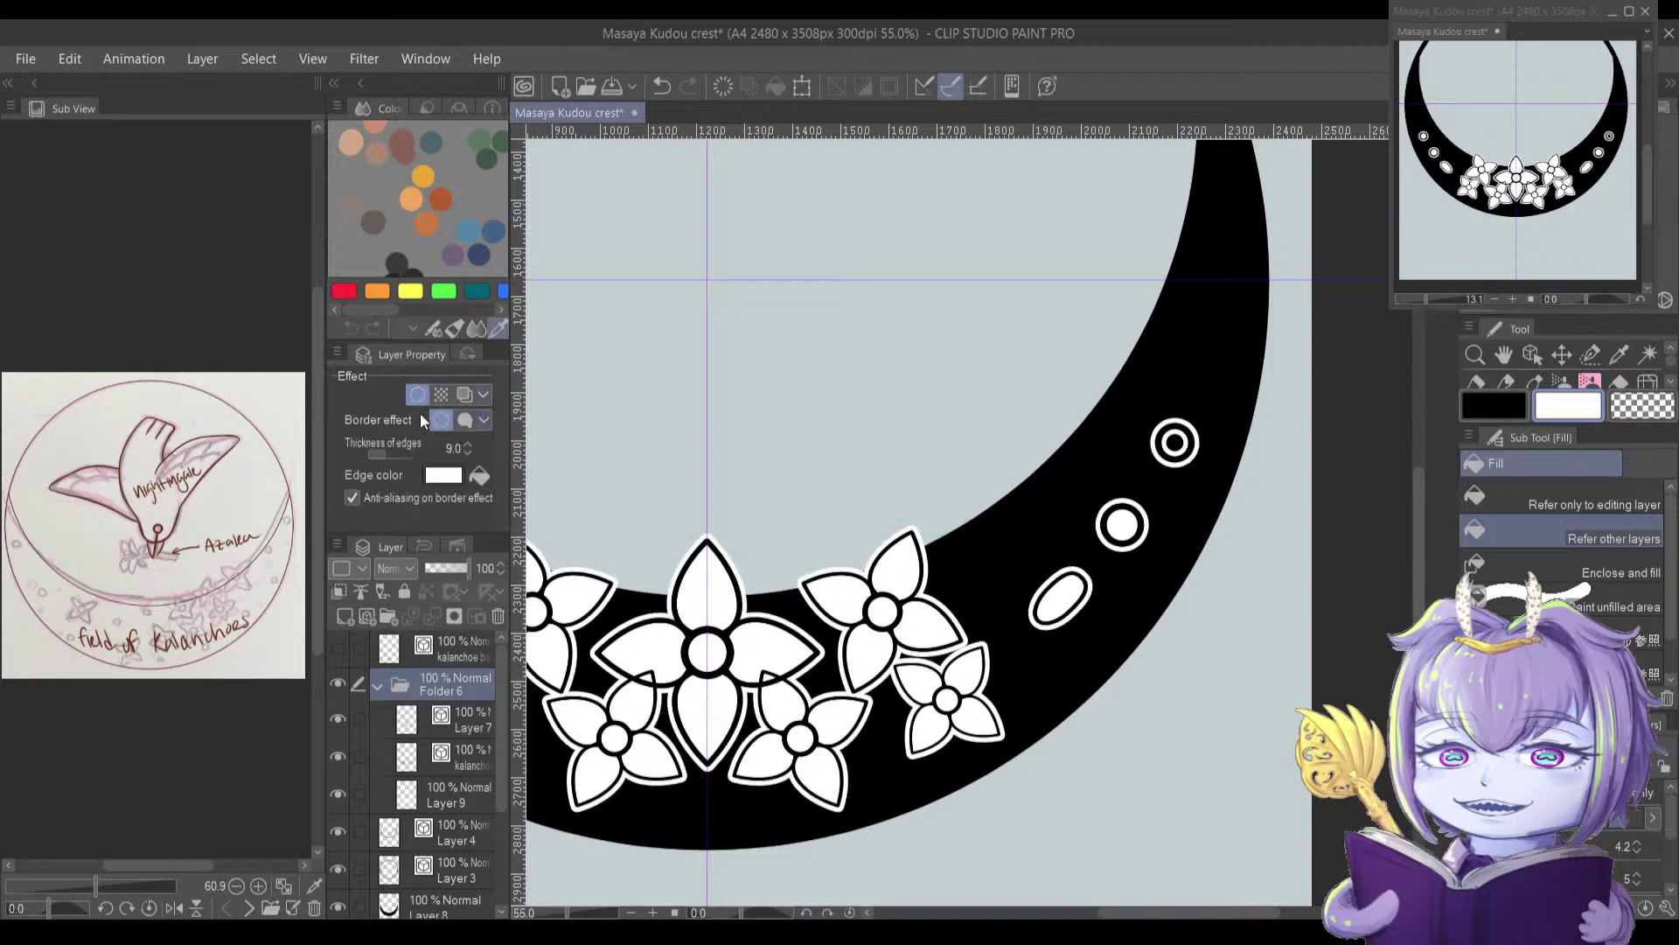
scroll(740, 669, "down", 4)
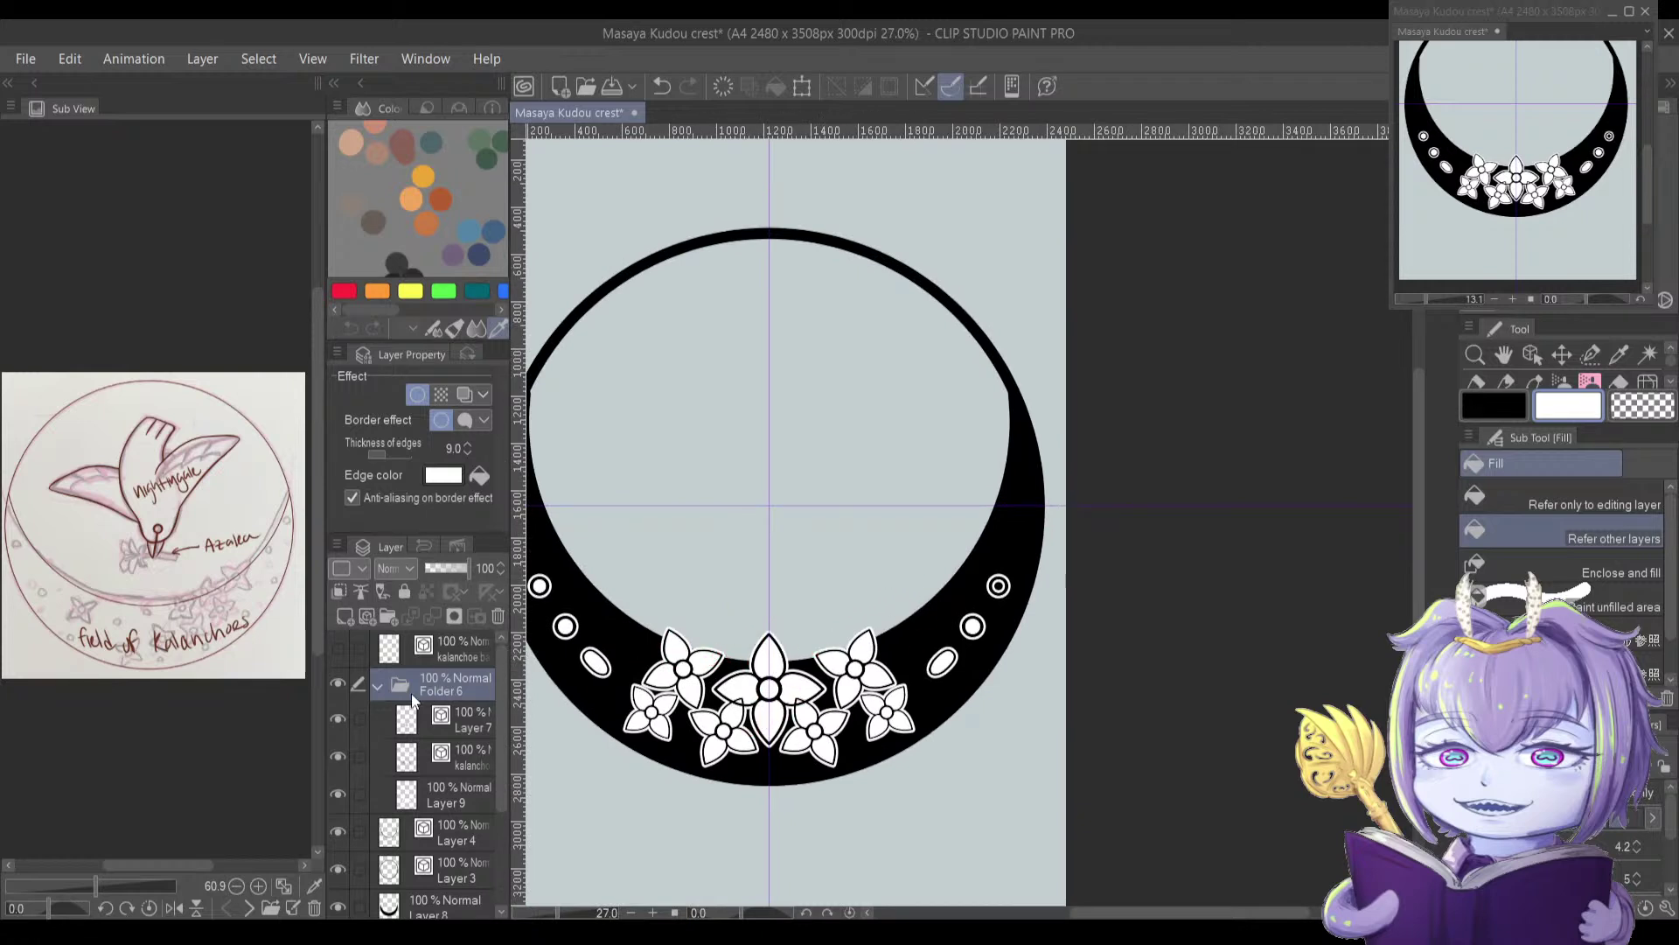
left_click(378, 687)
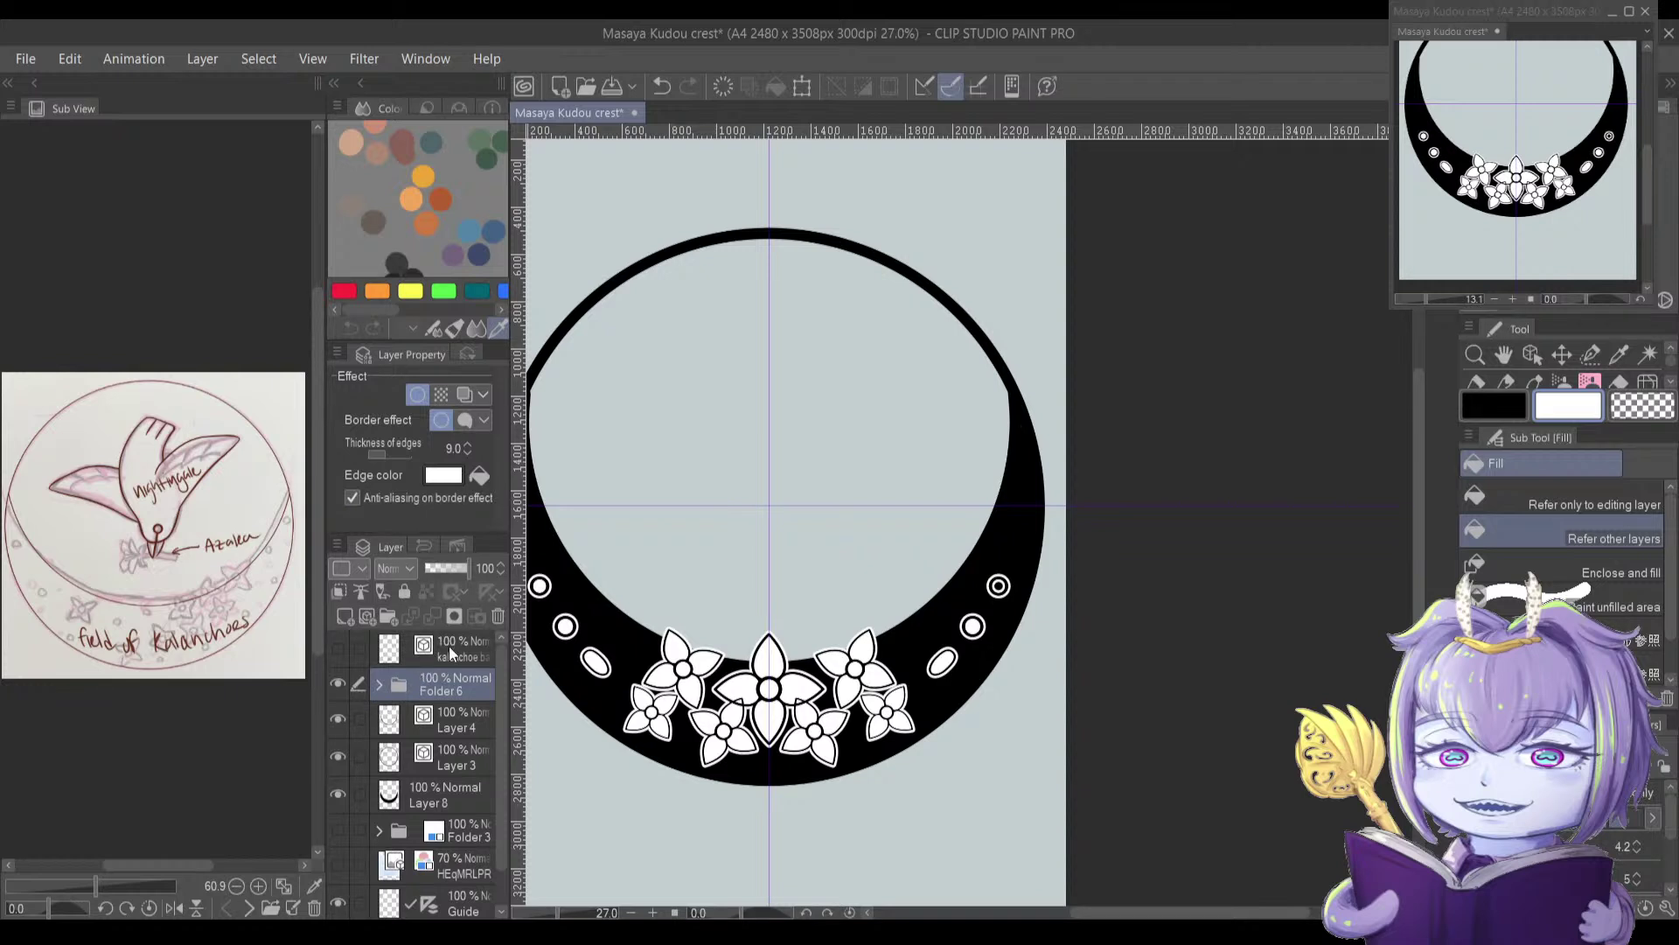
left_click(464, 706)
left_click(470, 686)
left_click(483, 929)
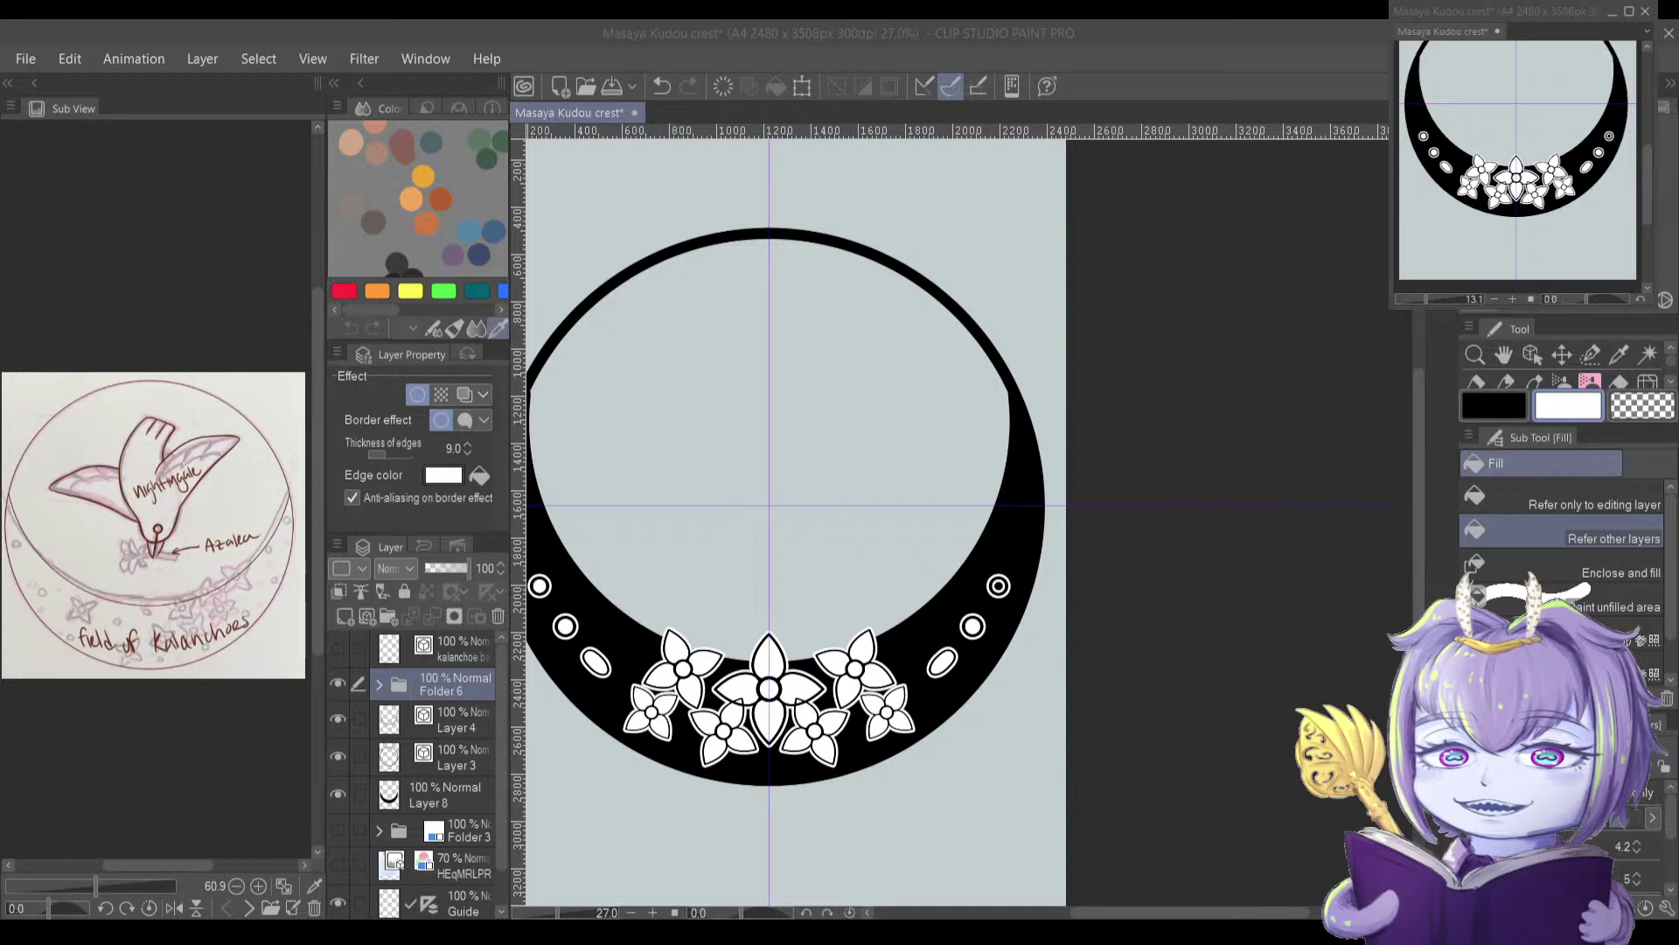
left_click(310, 33)
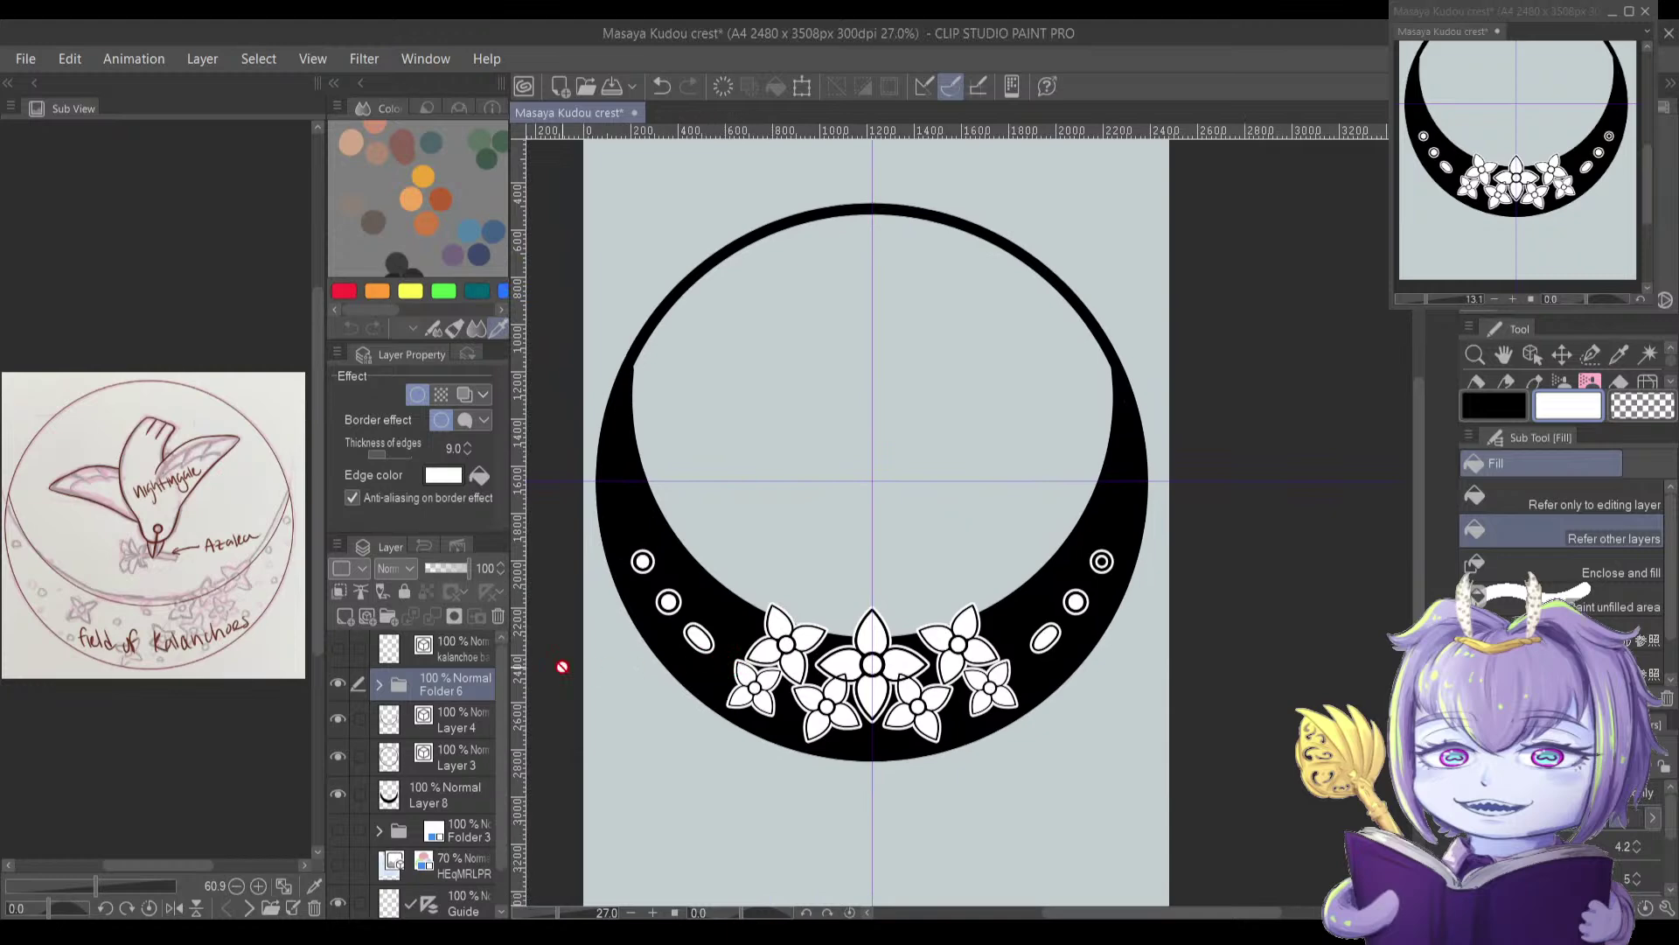
Step: Change the Paper layer's color to white
scroll(741, 665, "up", 3)
mouse_move(721, 549)
left_mouse_down()
mouse_move(626, 683)
mouse_move(727, 667)
mouse_move(726, 549)
left_mouse_up()
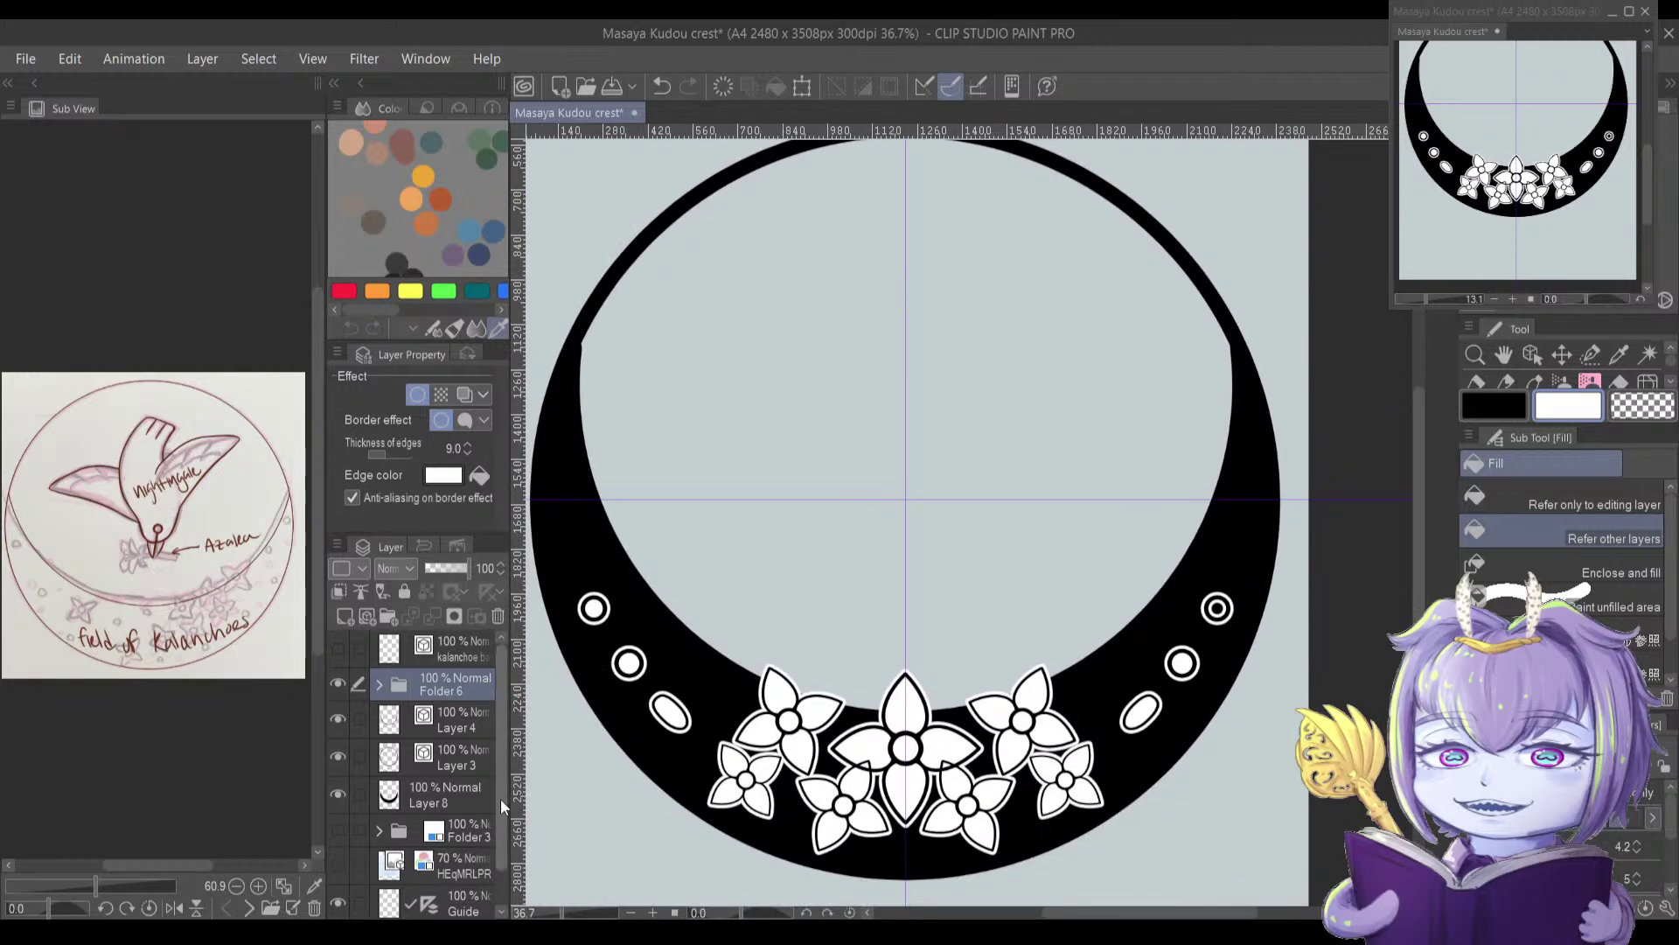
scroll(496, 888, "down", 1)
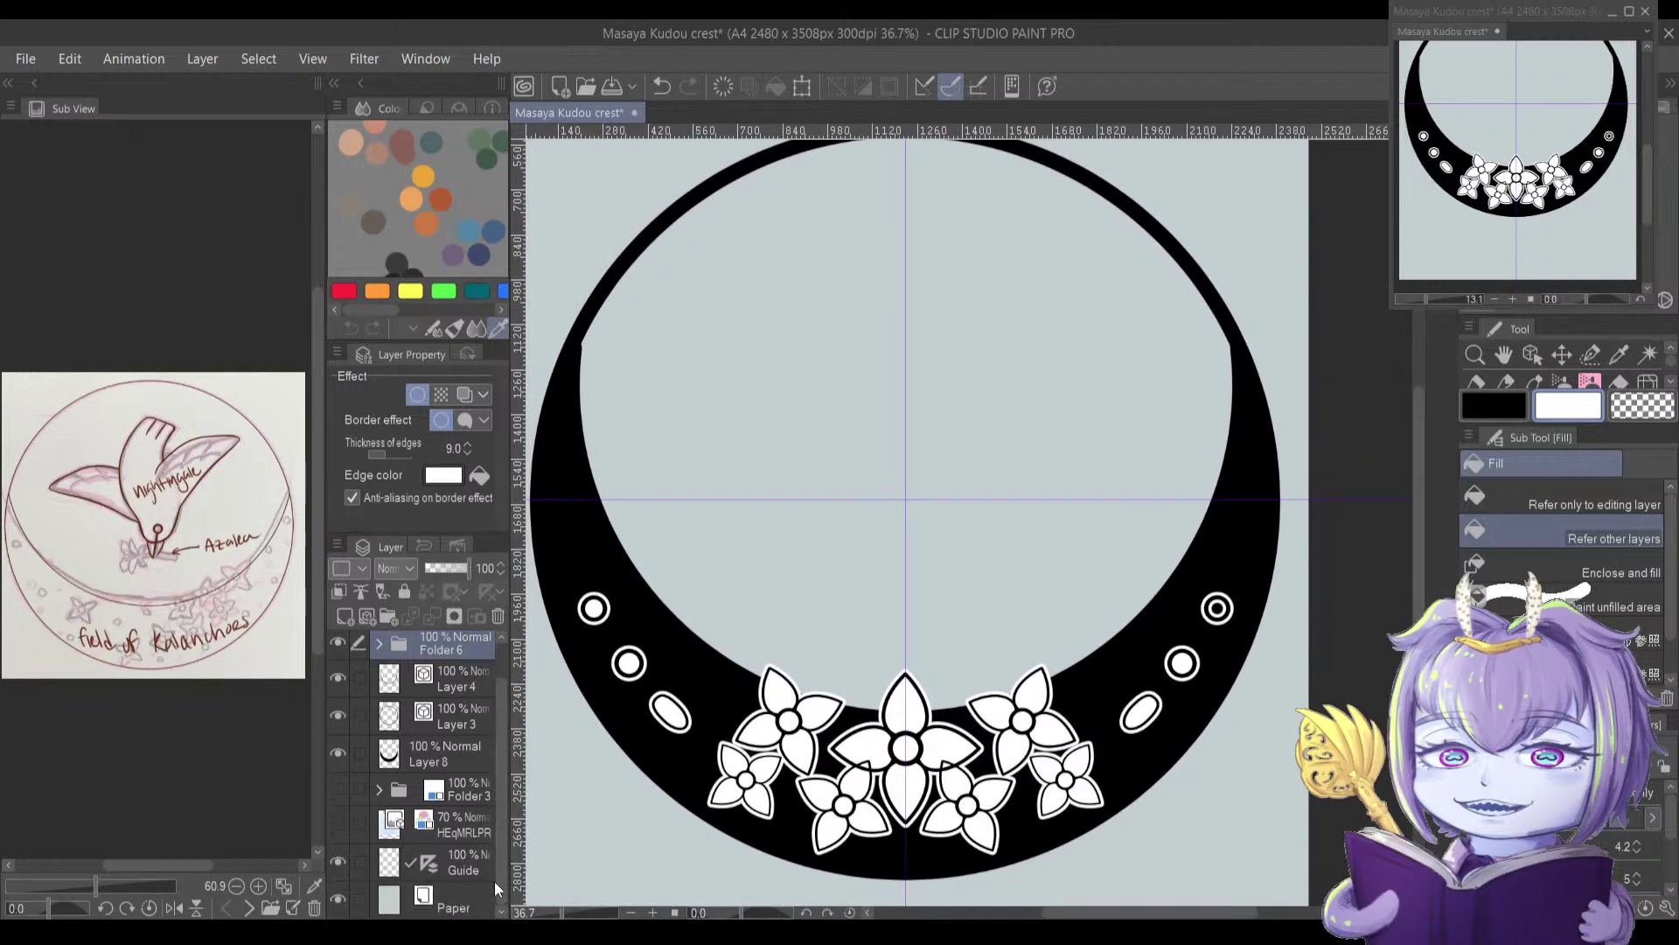
left_click(388, 910)
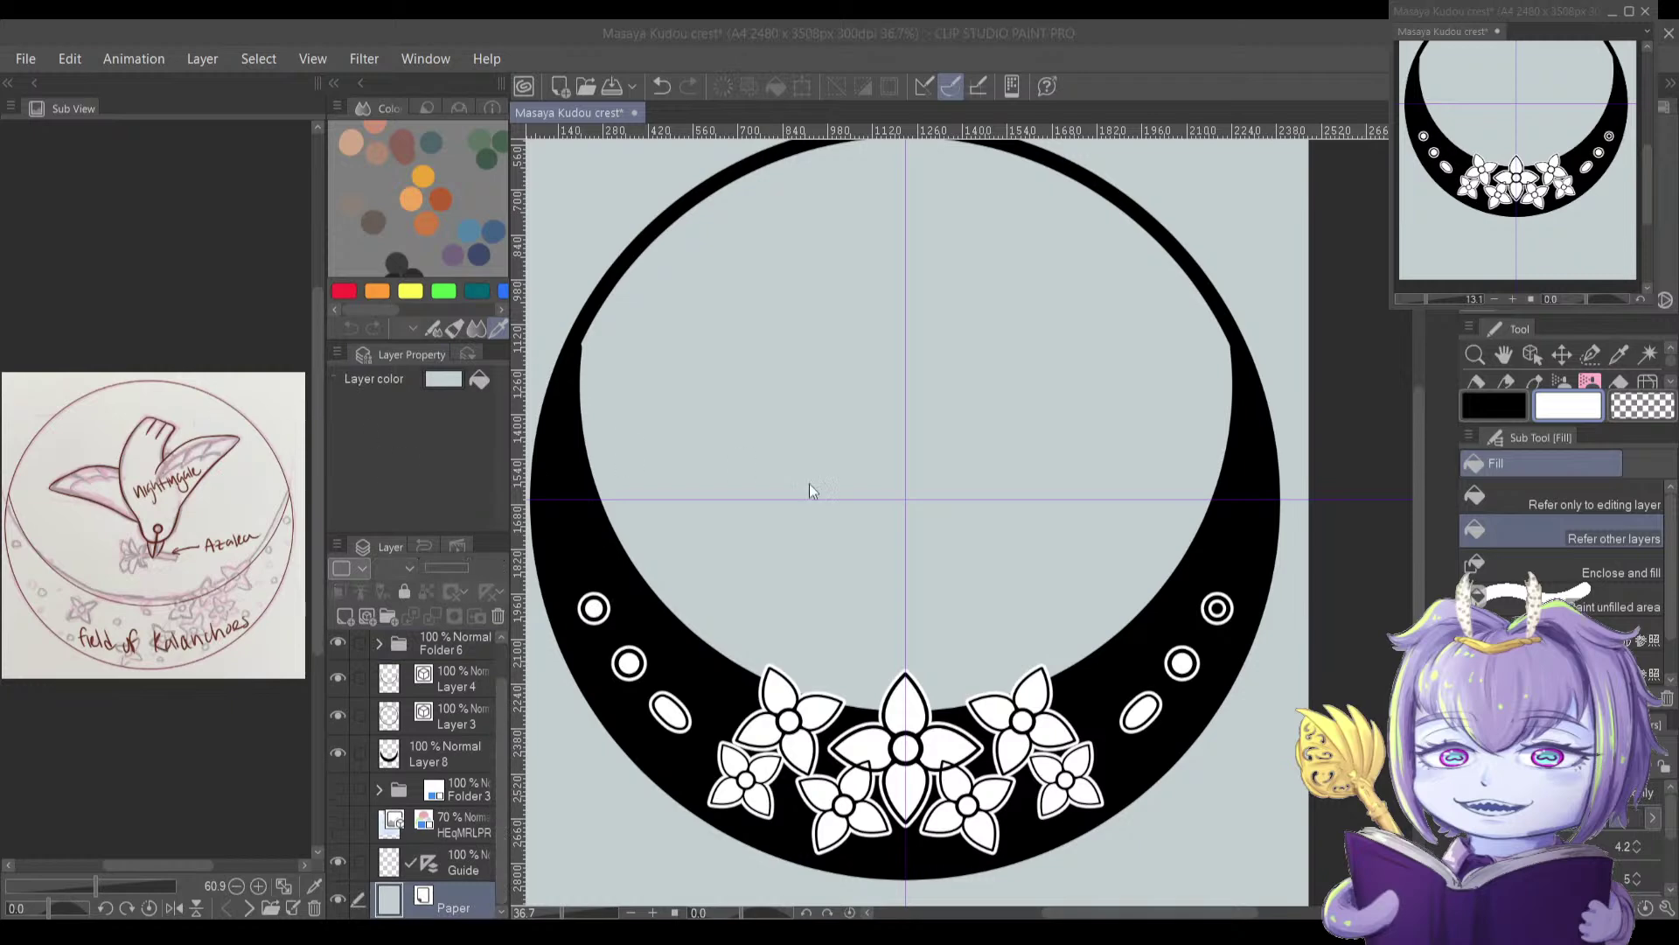
left_click(970, 445)
scroll(702, 535, "down", 1)
scroll(730, 505, "down", 2)
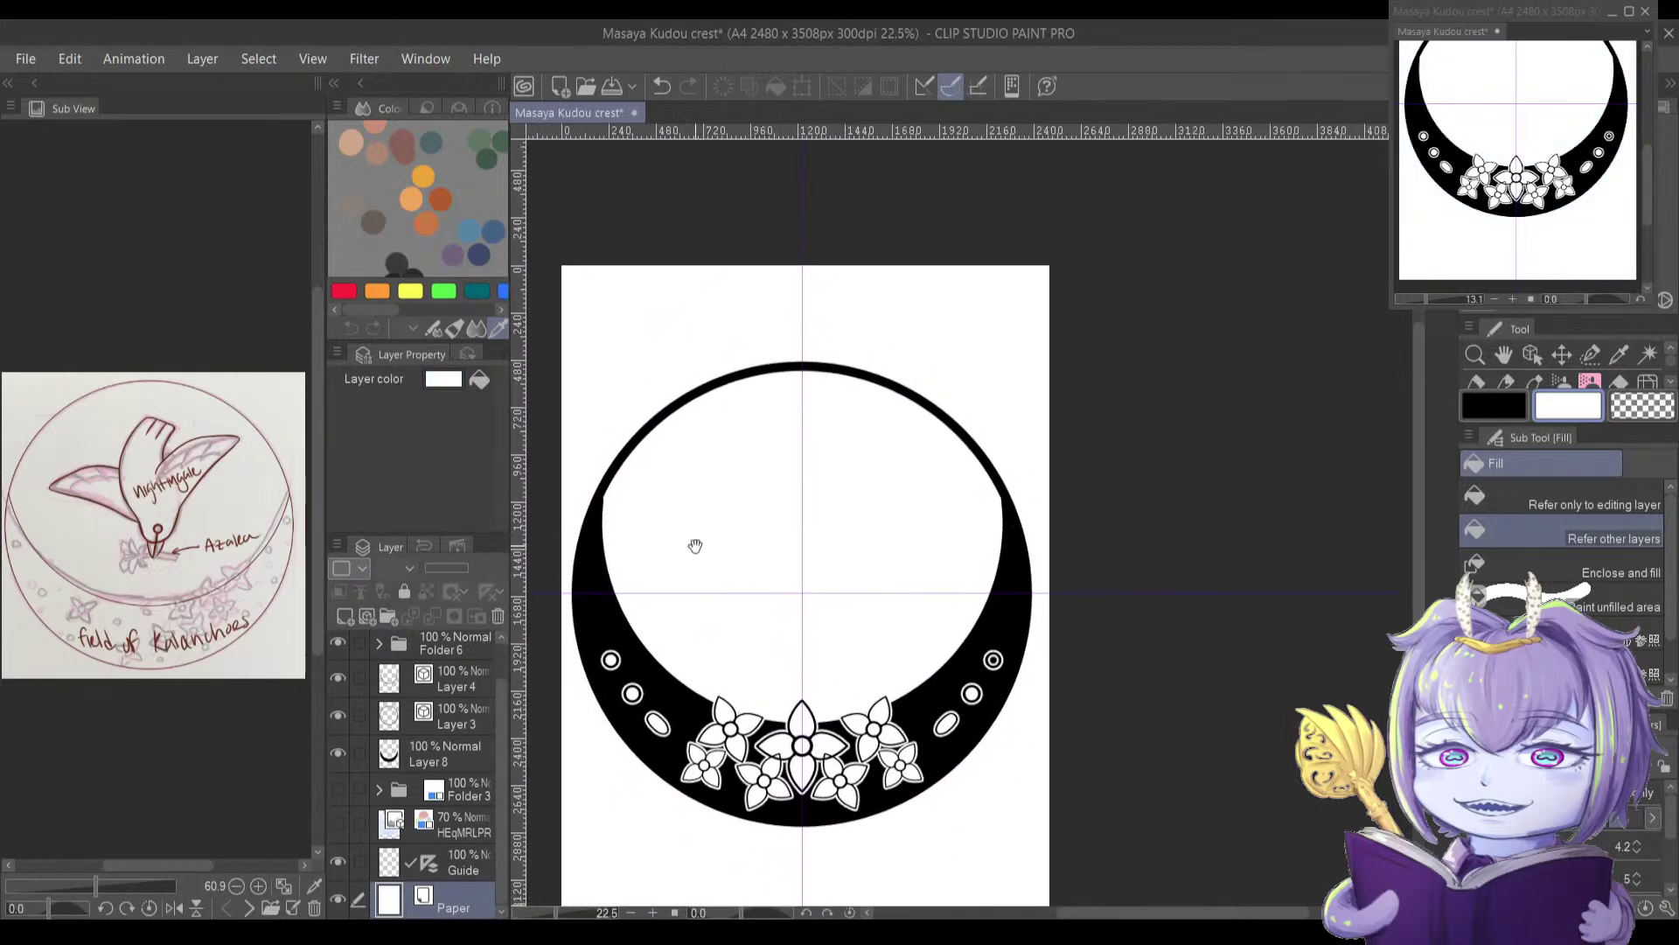
left_click_drag(679, 543, 682, 578)
Step: Change the Paper layer's color to a light blue-grey
left_click(444, 385)
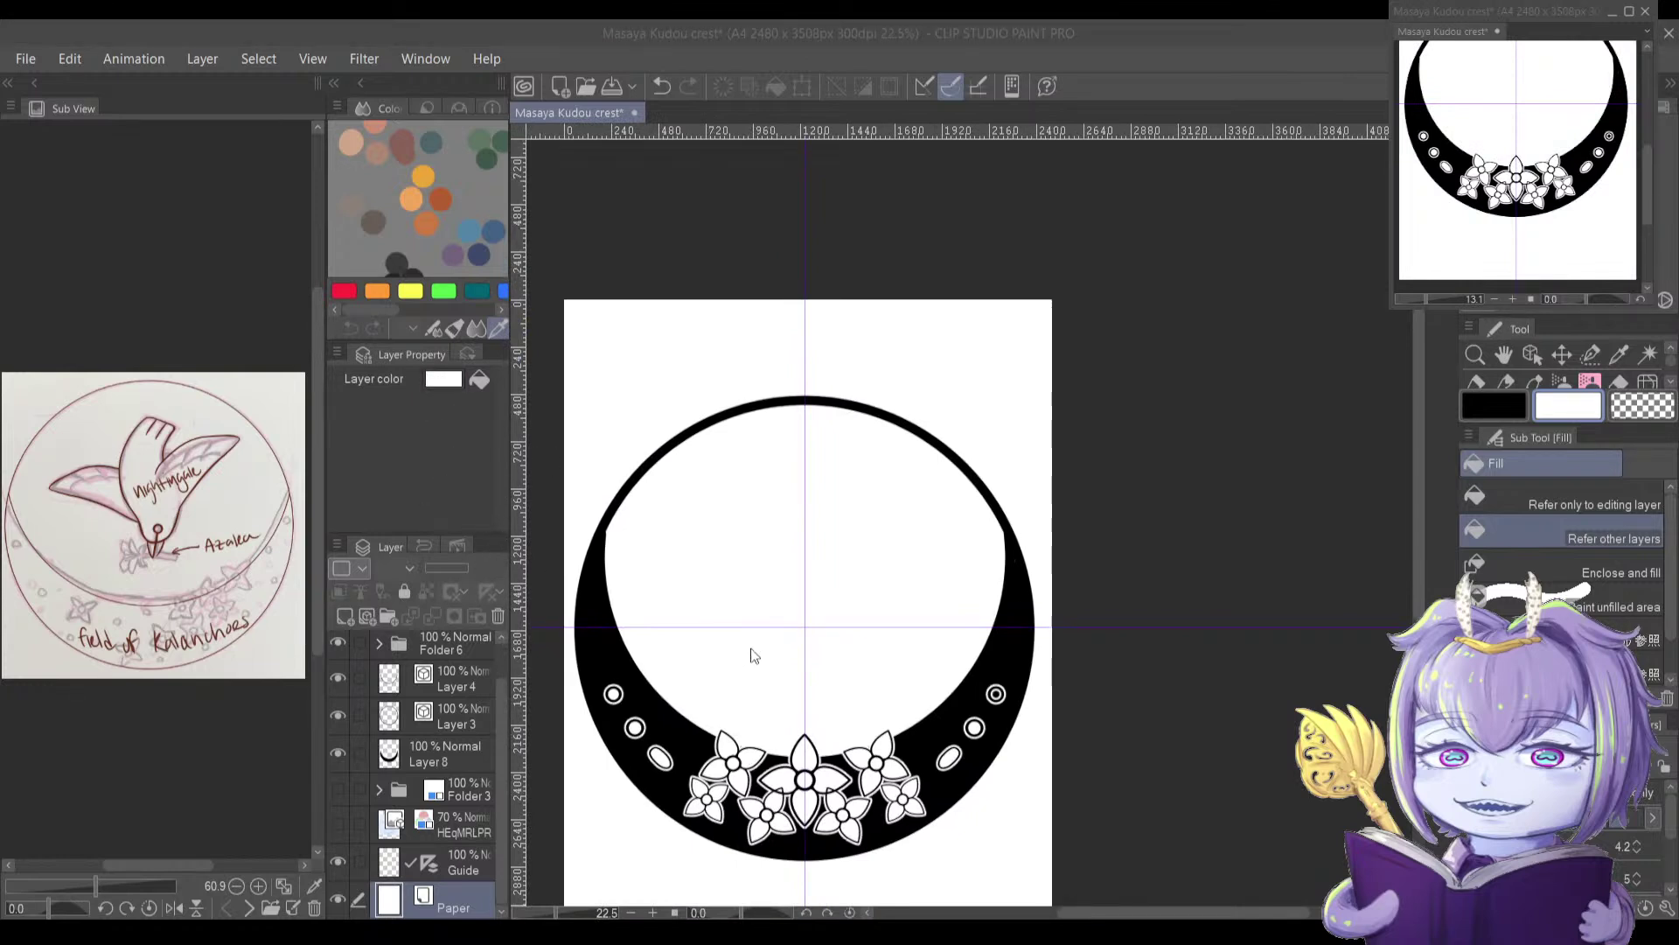
left_click(987, 463)
left_click_drag(779, 630, 776, 516)
left_click_drag(781, 591, 800, 538)
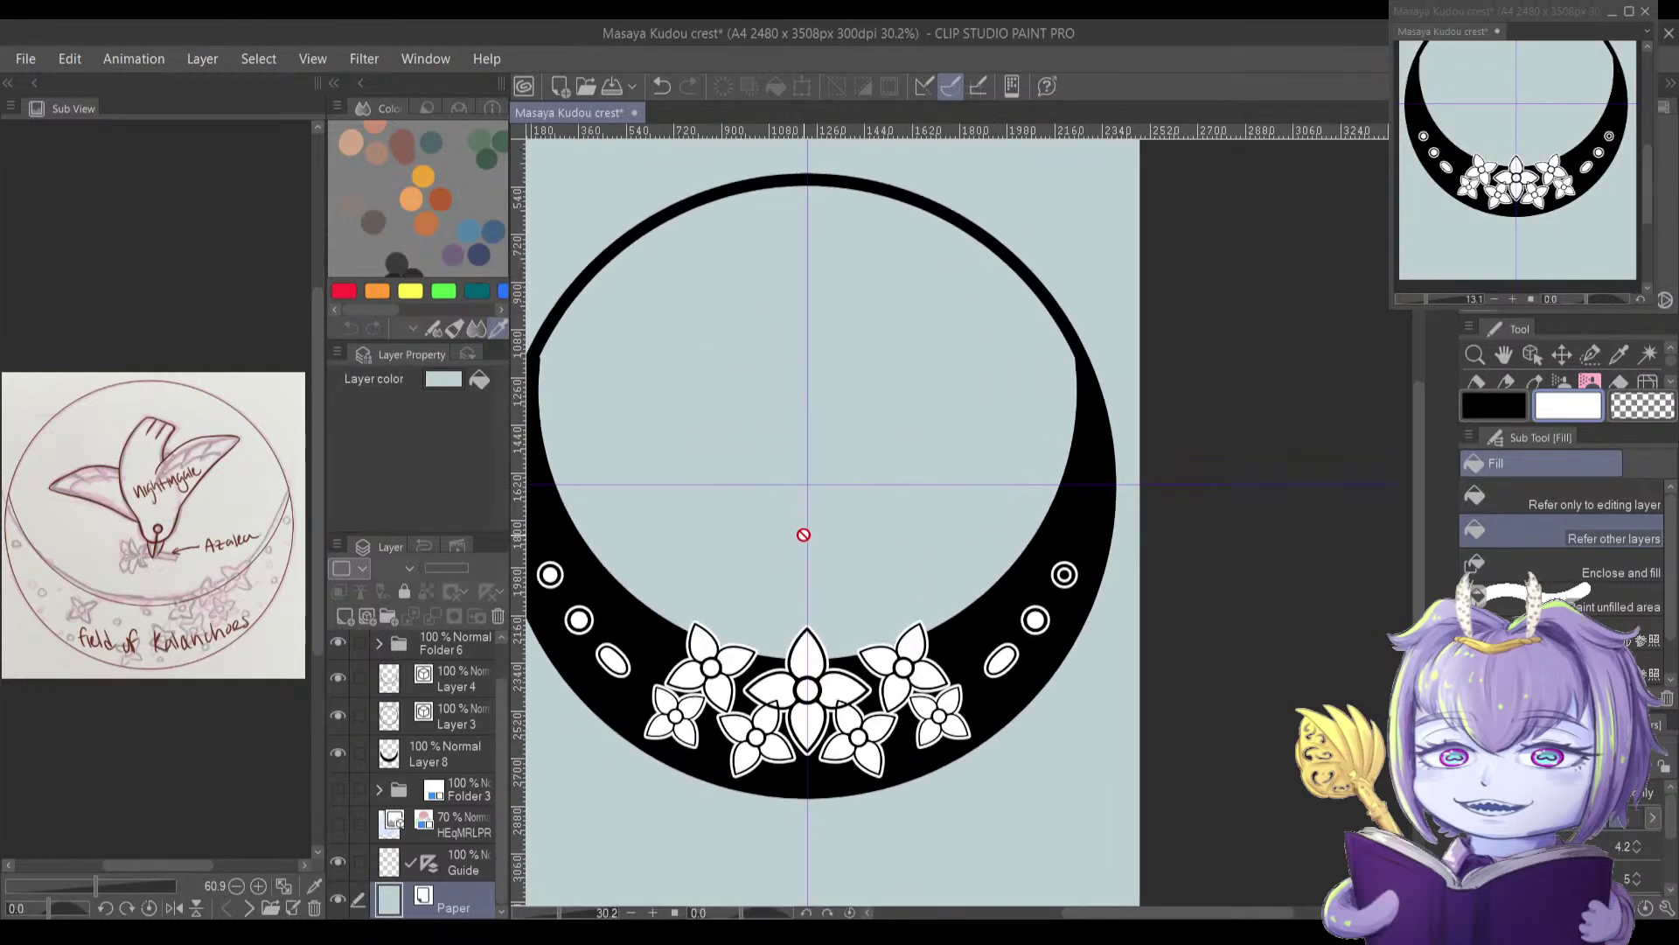
Step: Show the blue bird sketch in Folder 3 beneath the crest artwork
scroll(800, 538, "up", 1)
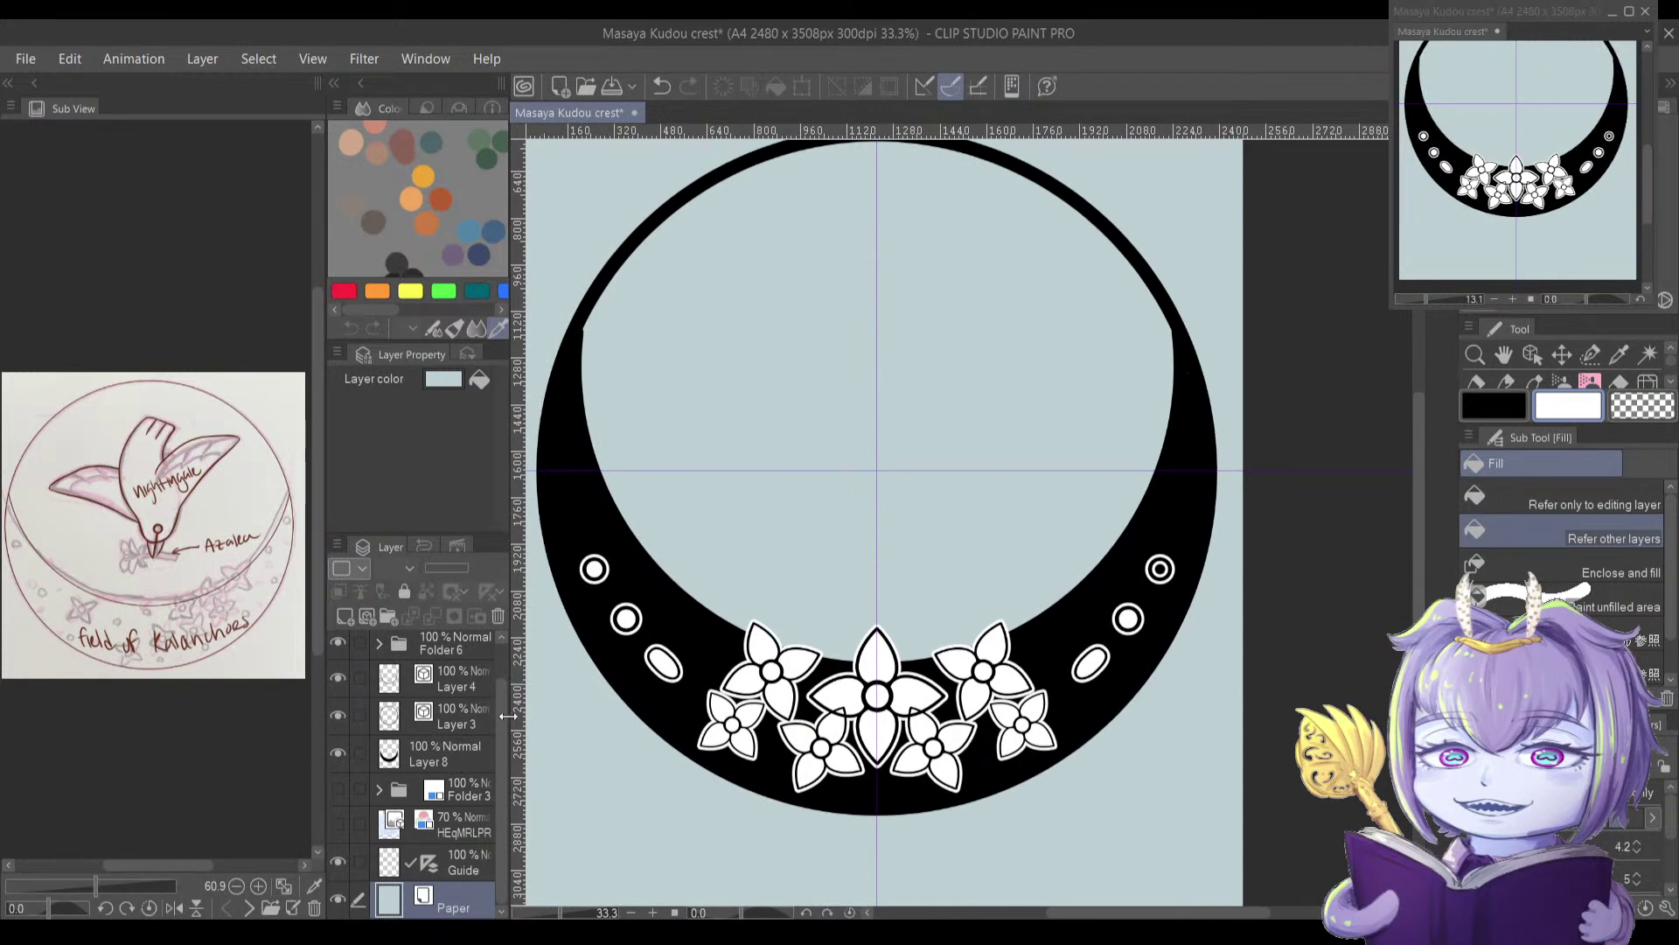
scroll(502, 688, "up", 1)
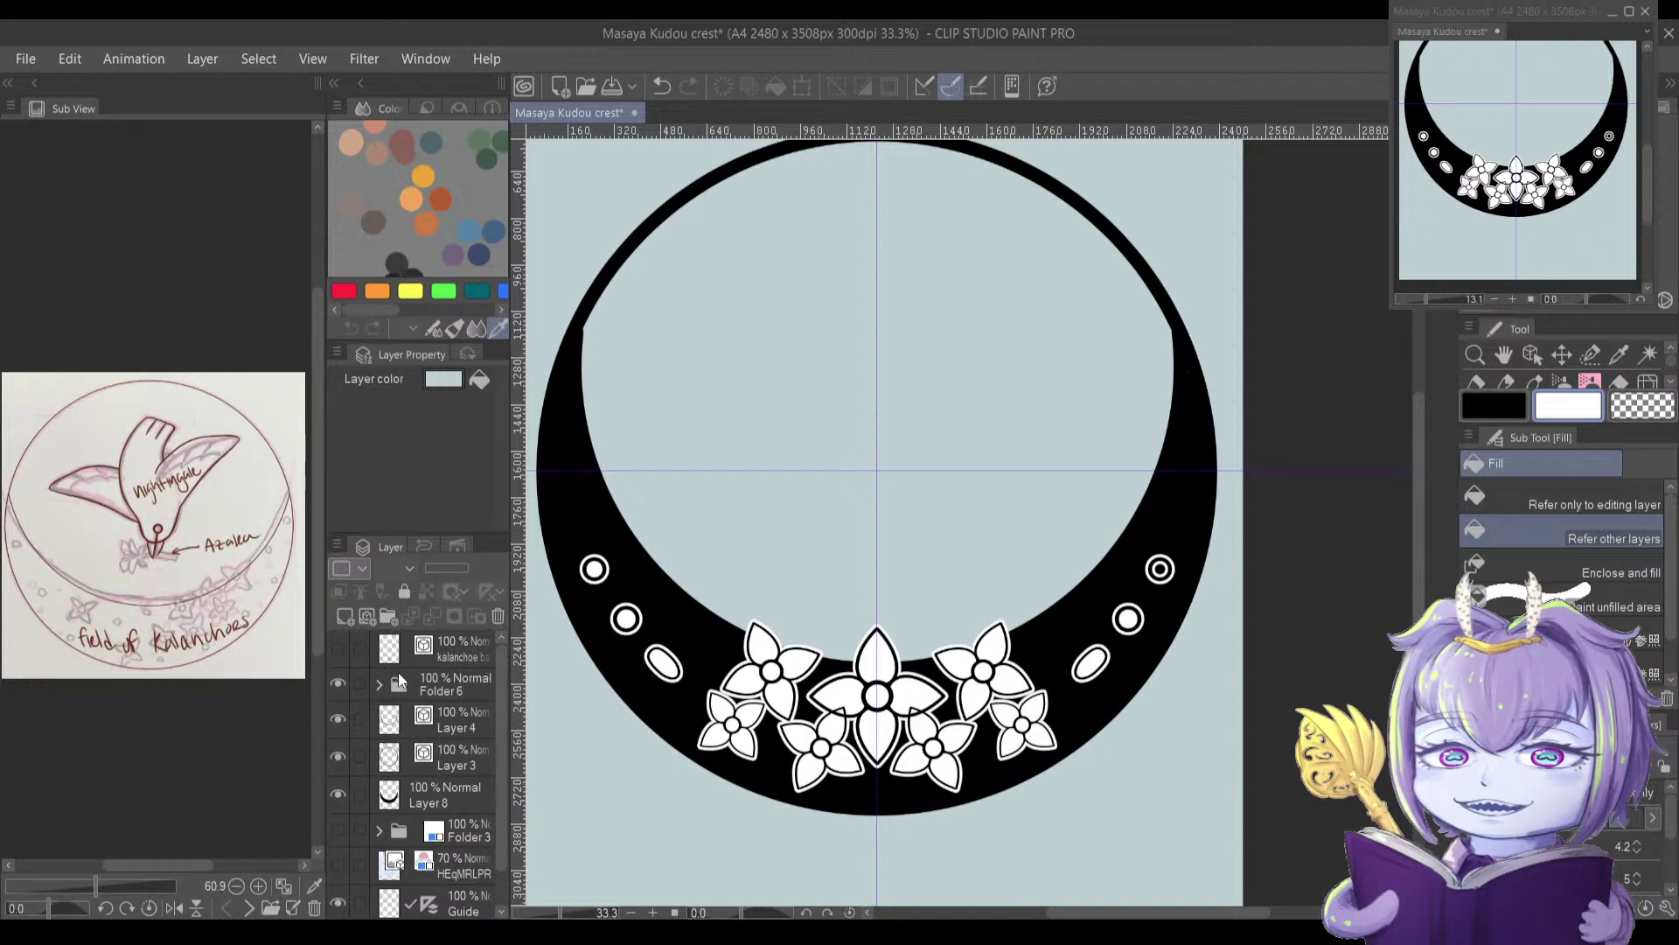
left_click_drag(654, 695, 667, 700)
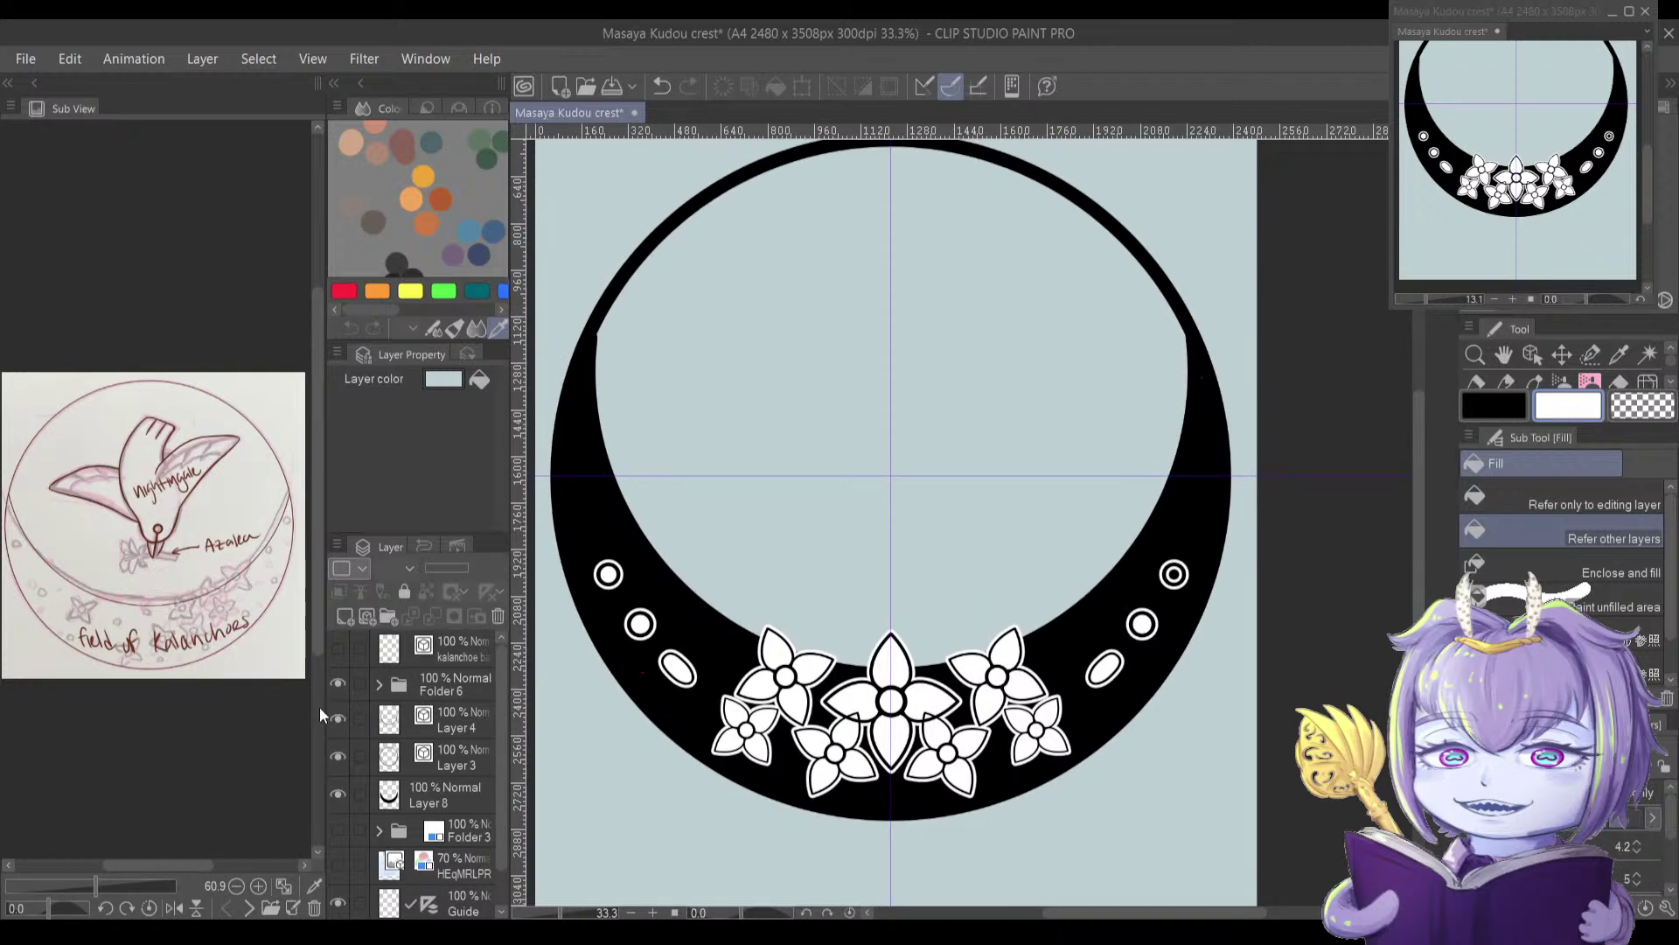
left_click(423, 691)
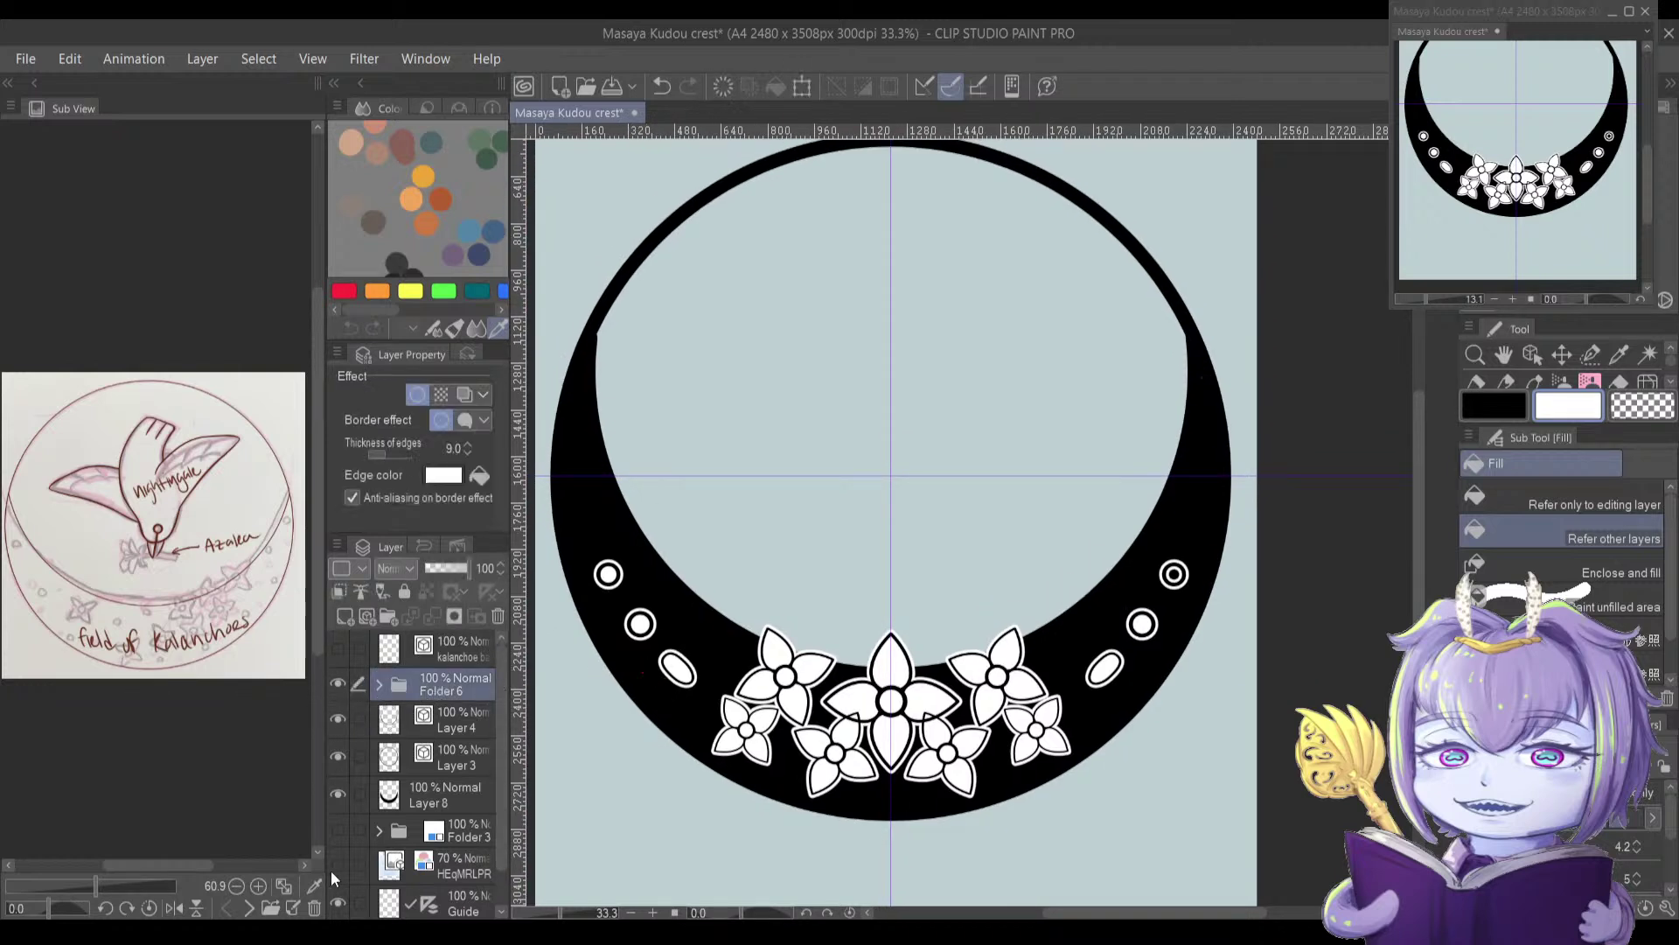
left_click(338, 829)
left_click_drag(686, 643, 660, 658)
left_click_drag(661, 597, 603, 633)
left_click_drag(679, 472, 713, 516)
scroll(733, 553, "up", 2)
left_click_drag(754, 573, 690, 622)
left_click_drag(653, 491, 688, 468)
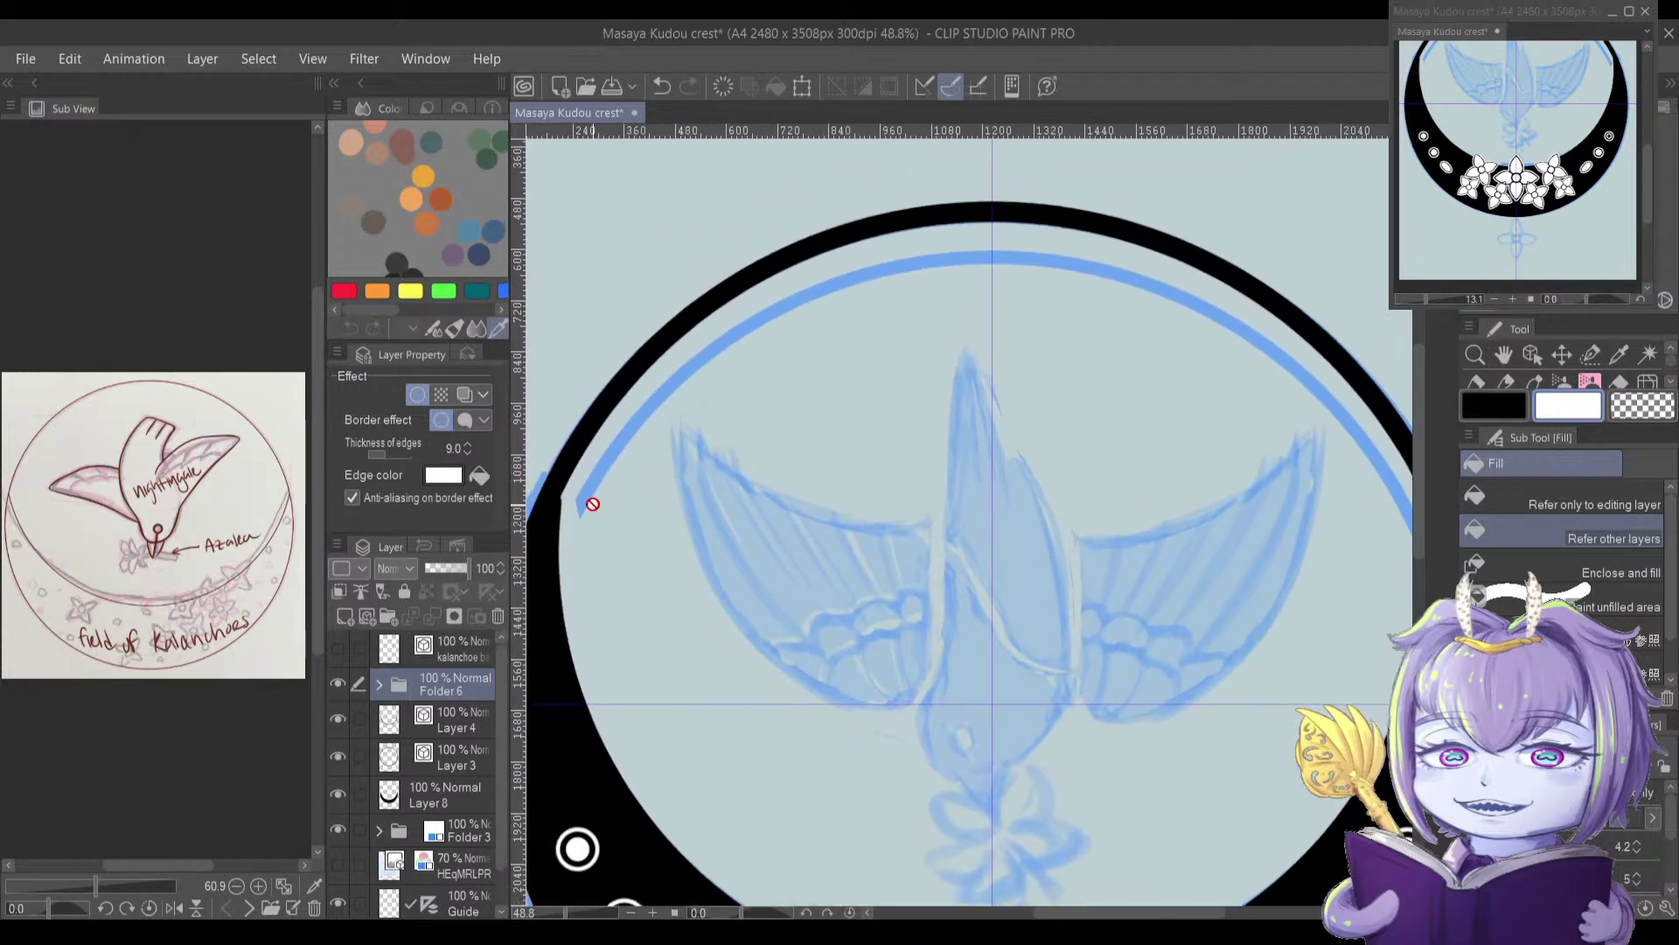
Step: Try drawing a thin black circle inside the ring on a new raster layer above Layer 4
key("u")
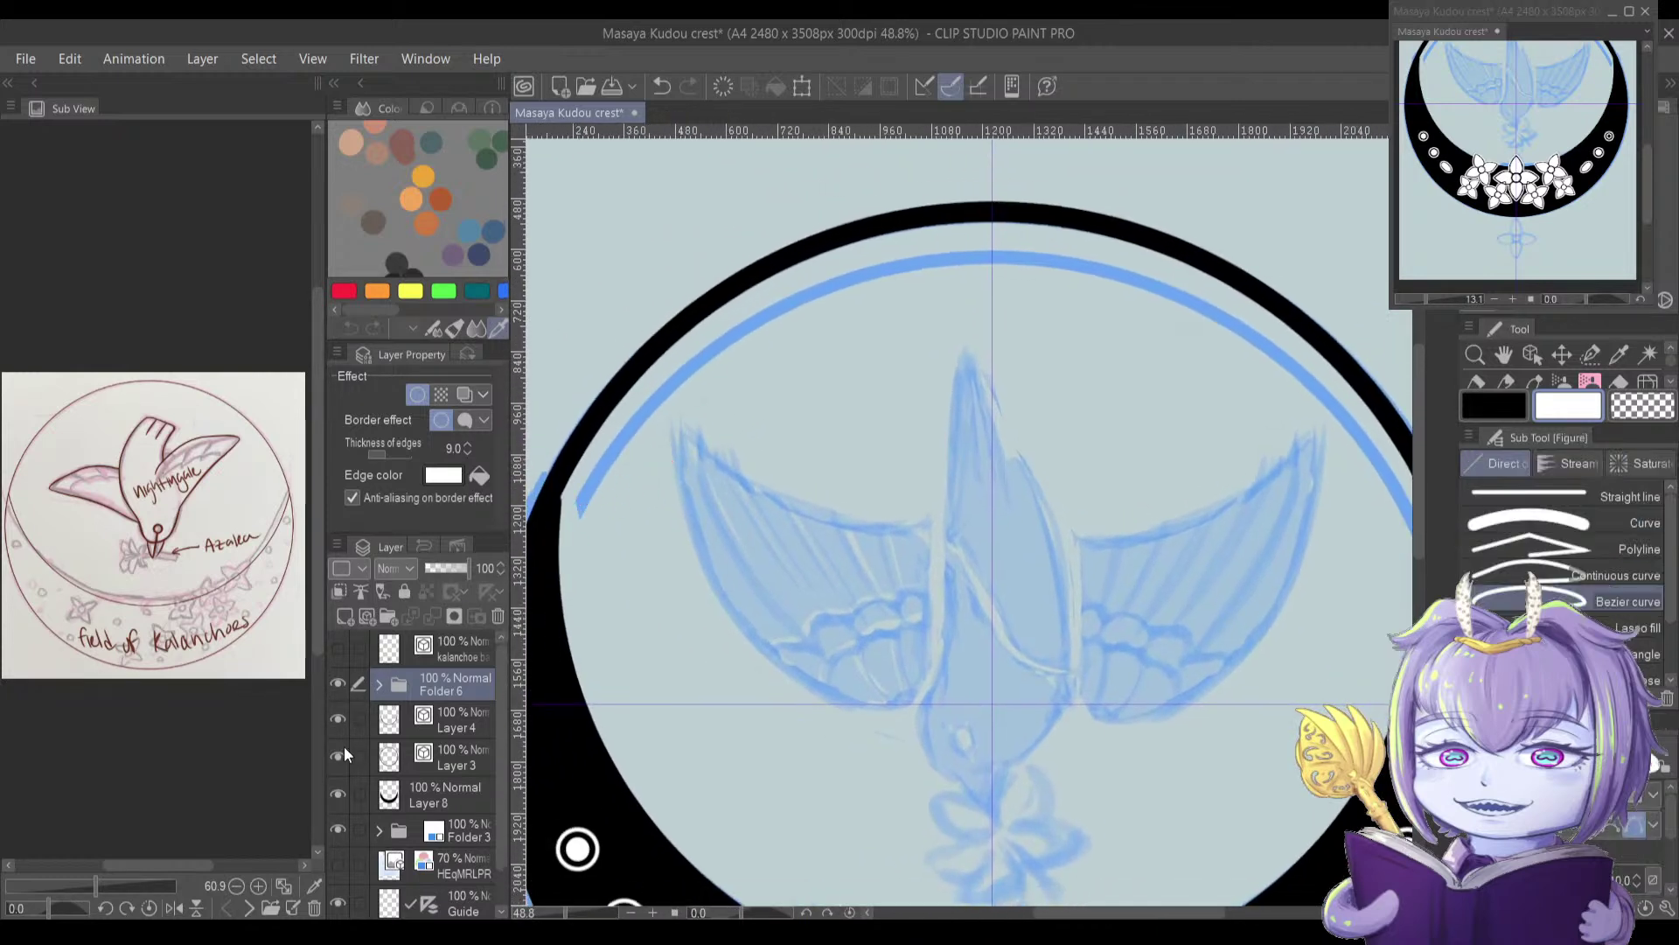
left_click(451, 716)
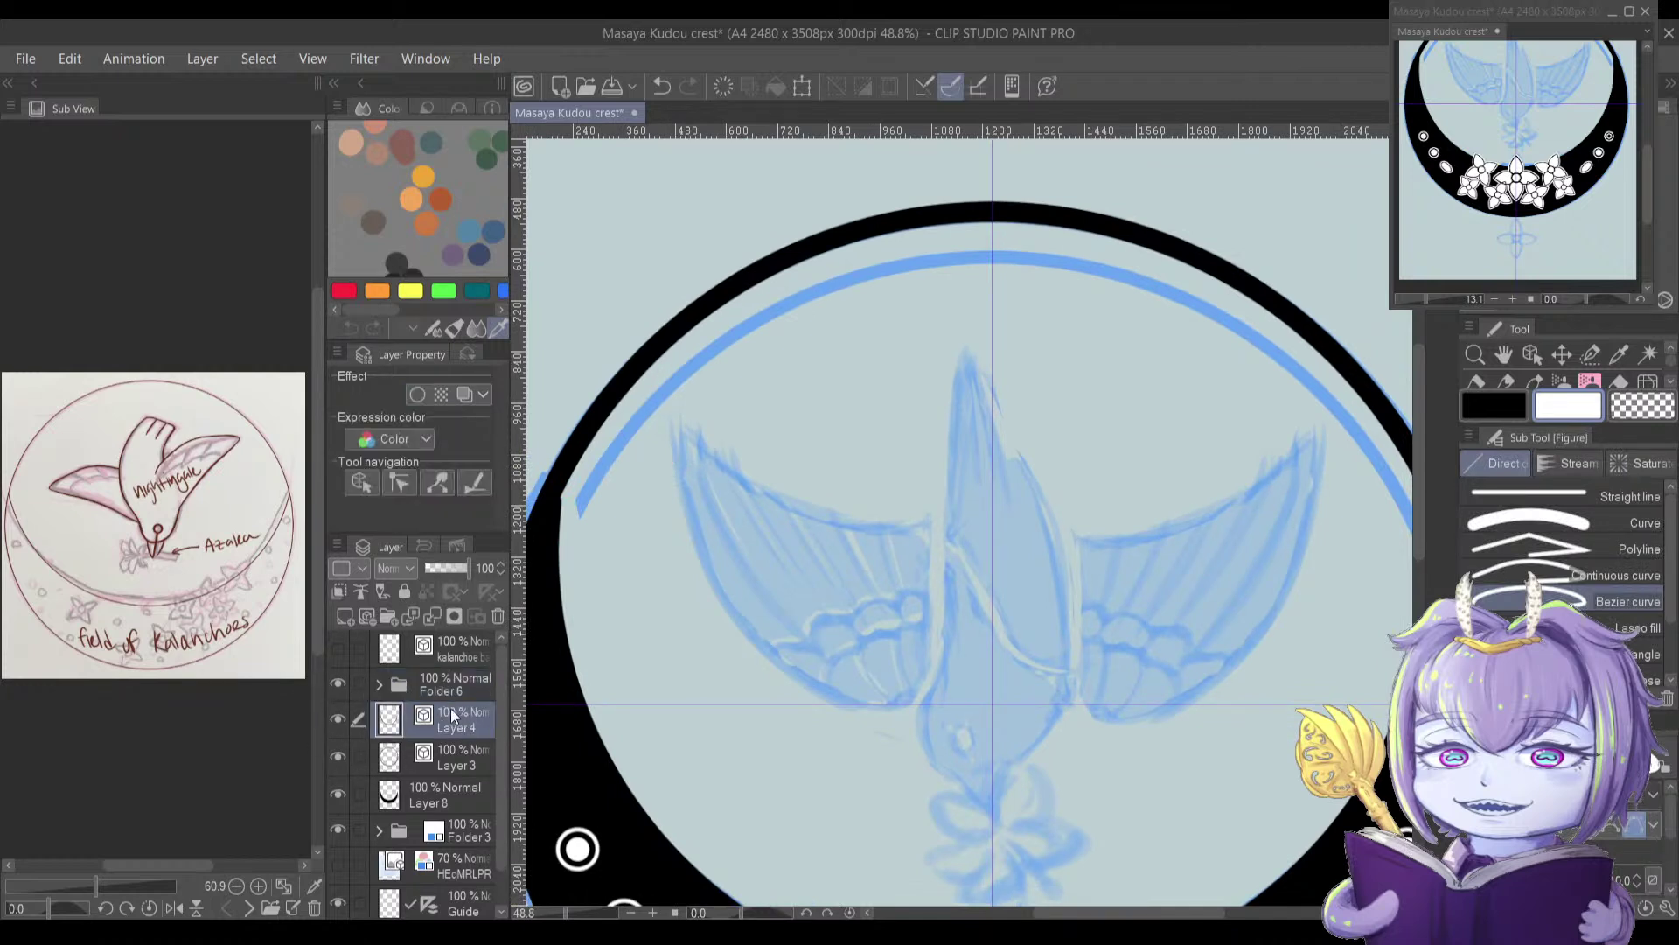
left_click(347, 617)
scroll(860, 573, "down", 5)
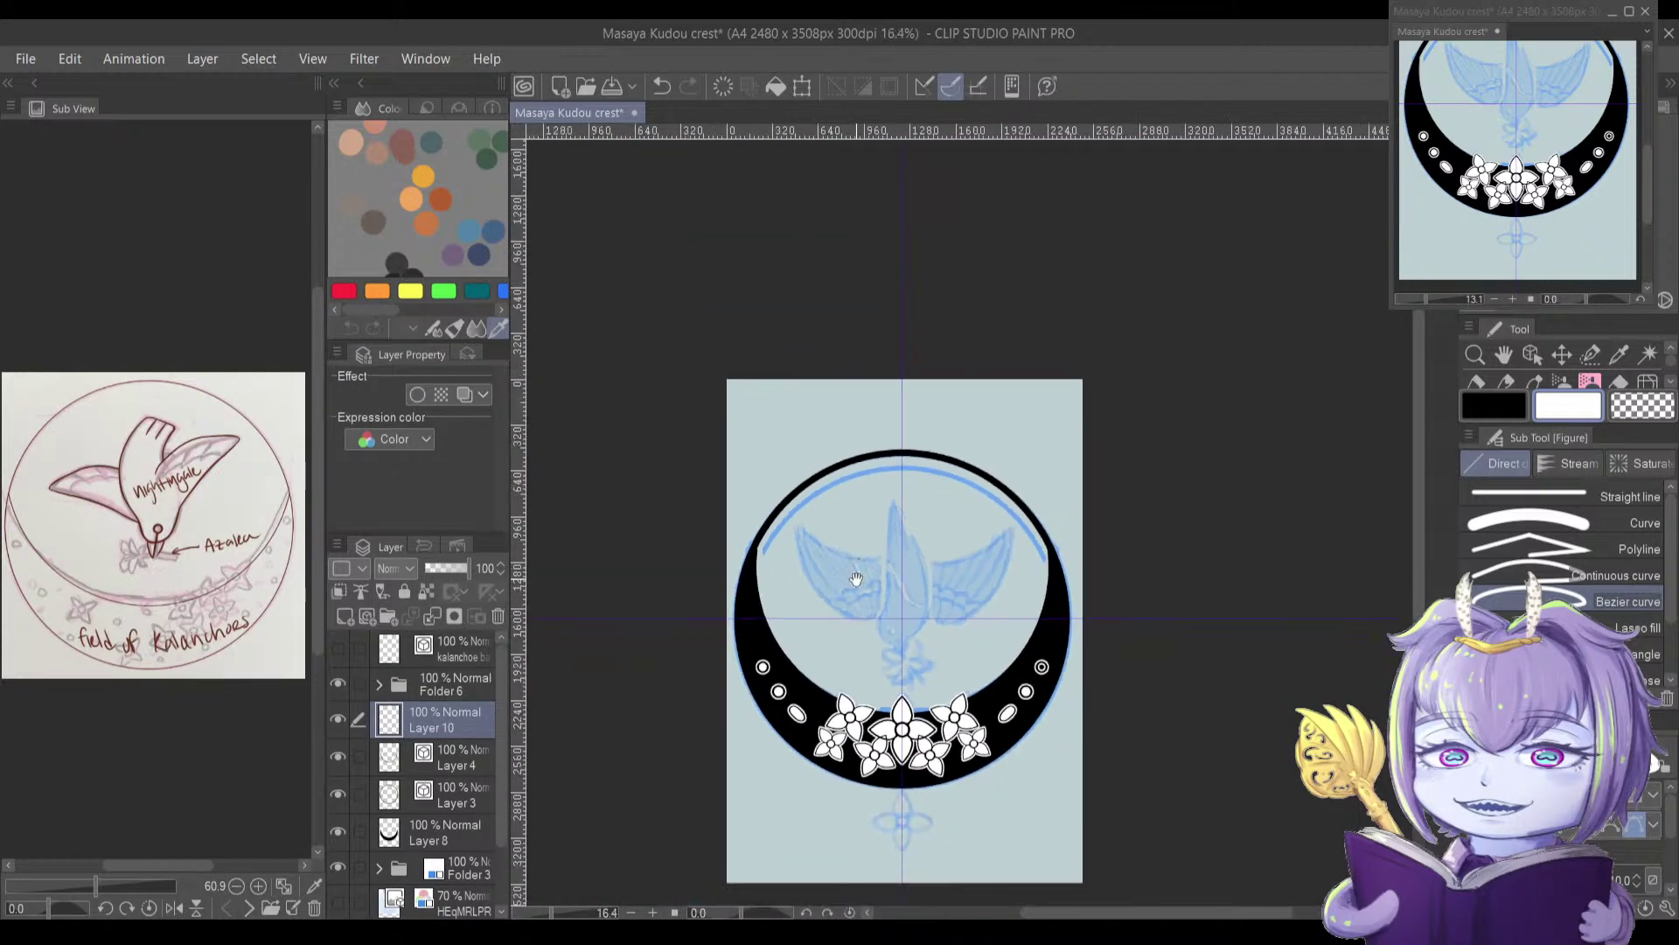
left_click_drag(860, 574, 817, 593)
key("x")
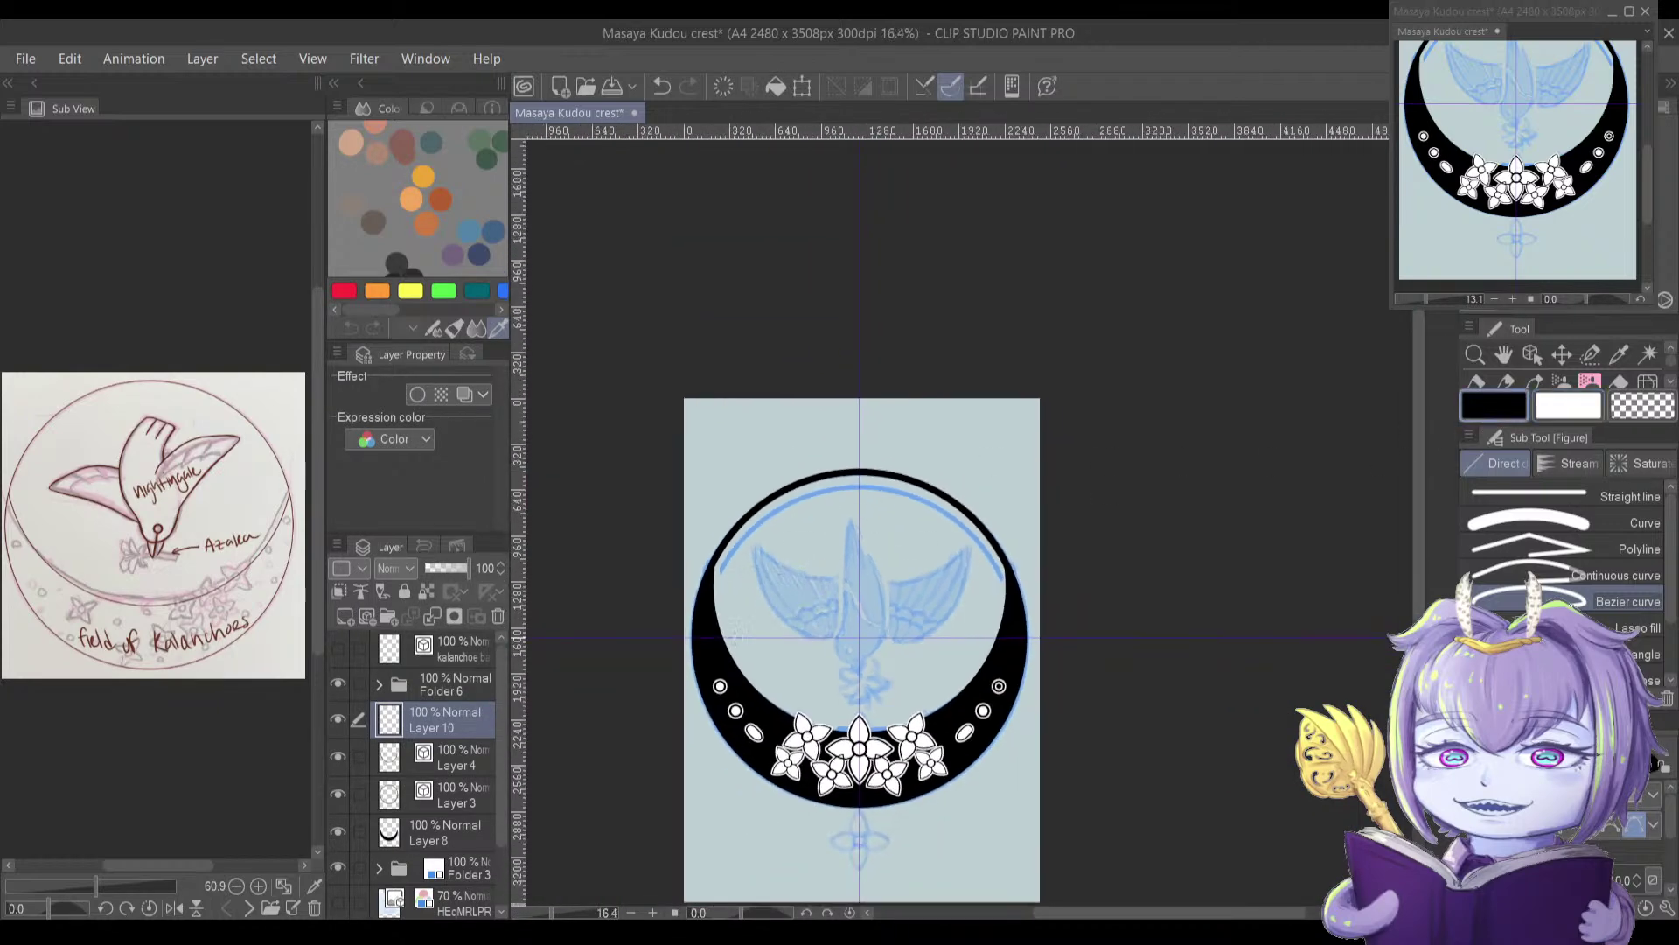
key("minus")
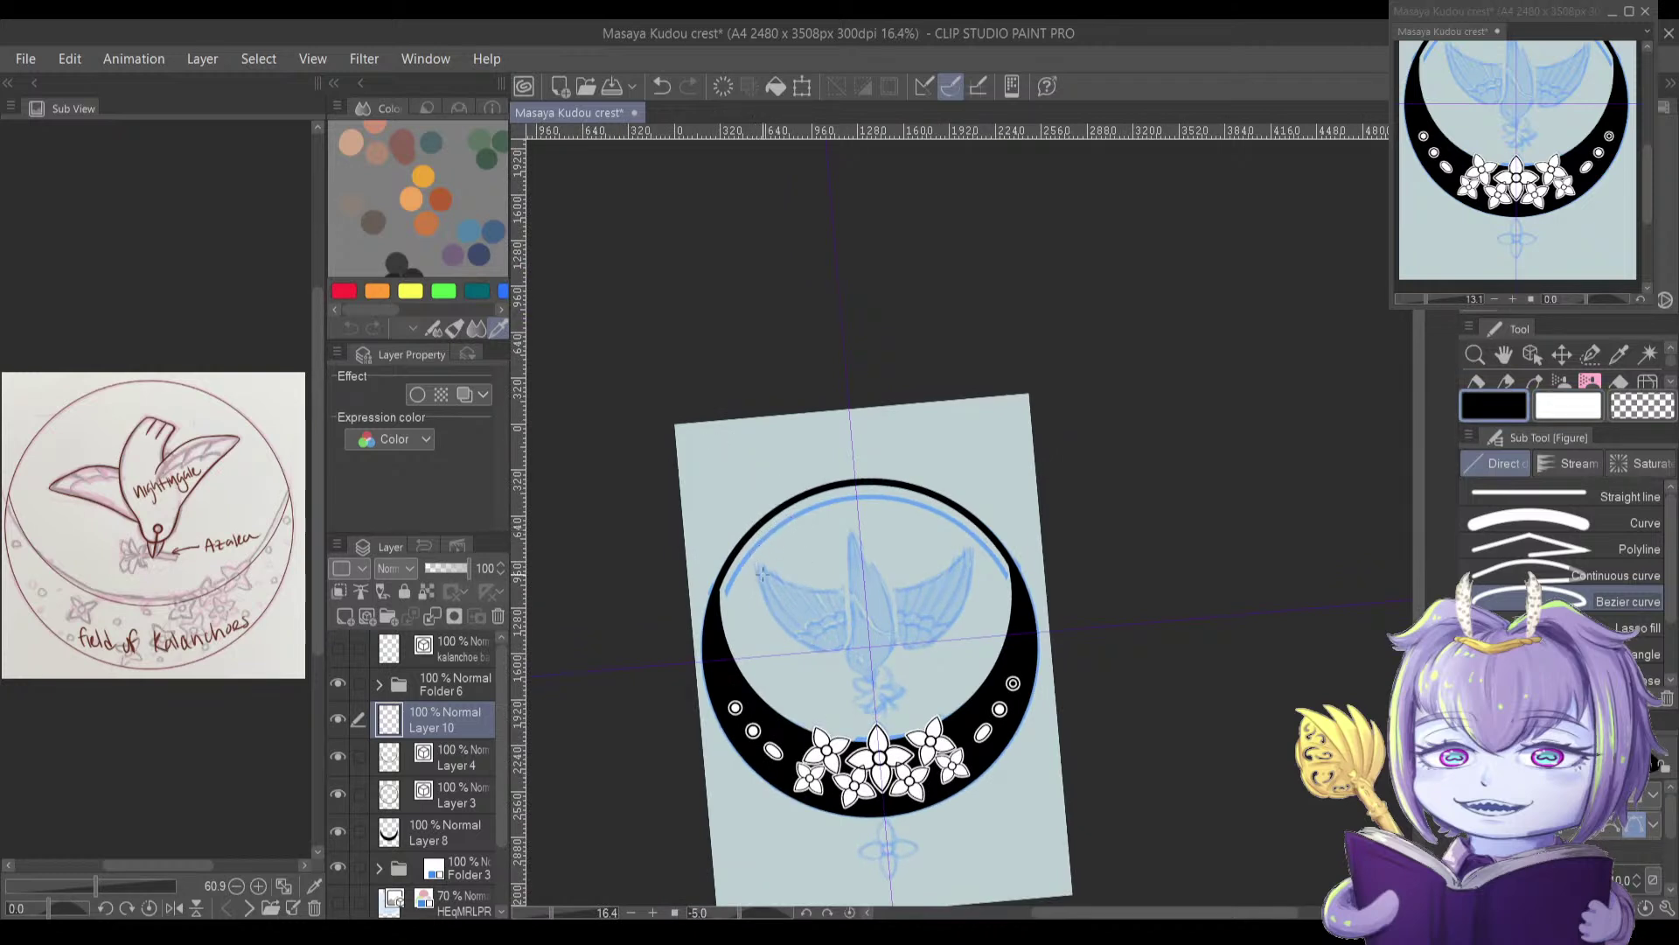
key("asciicircum")
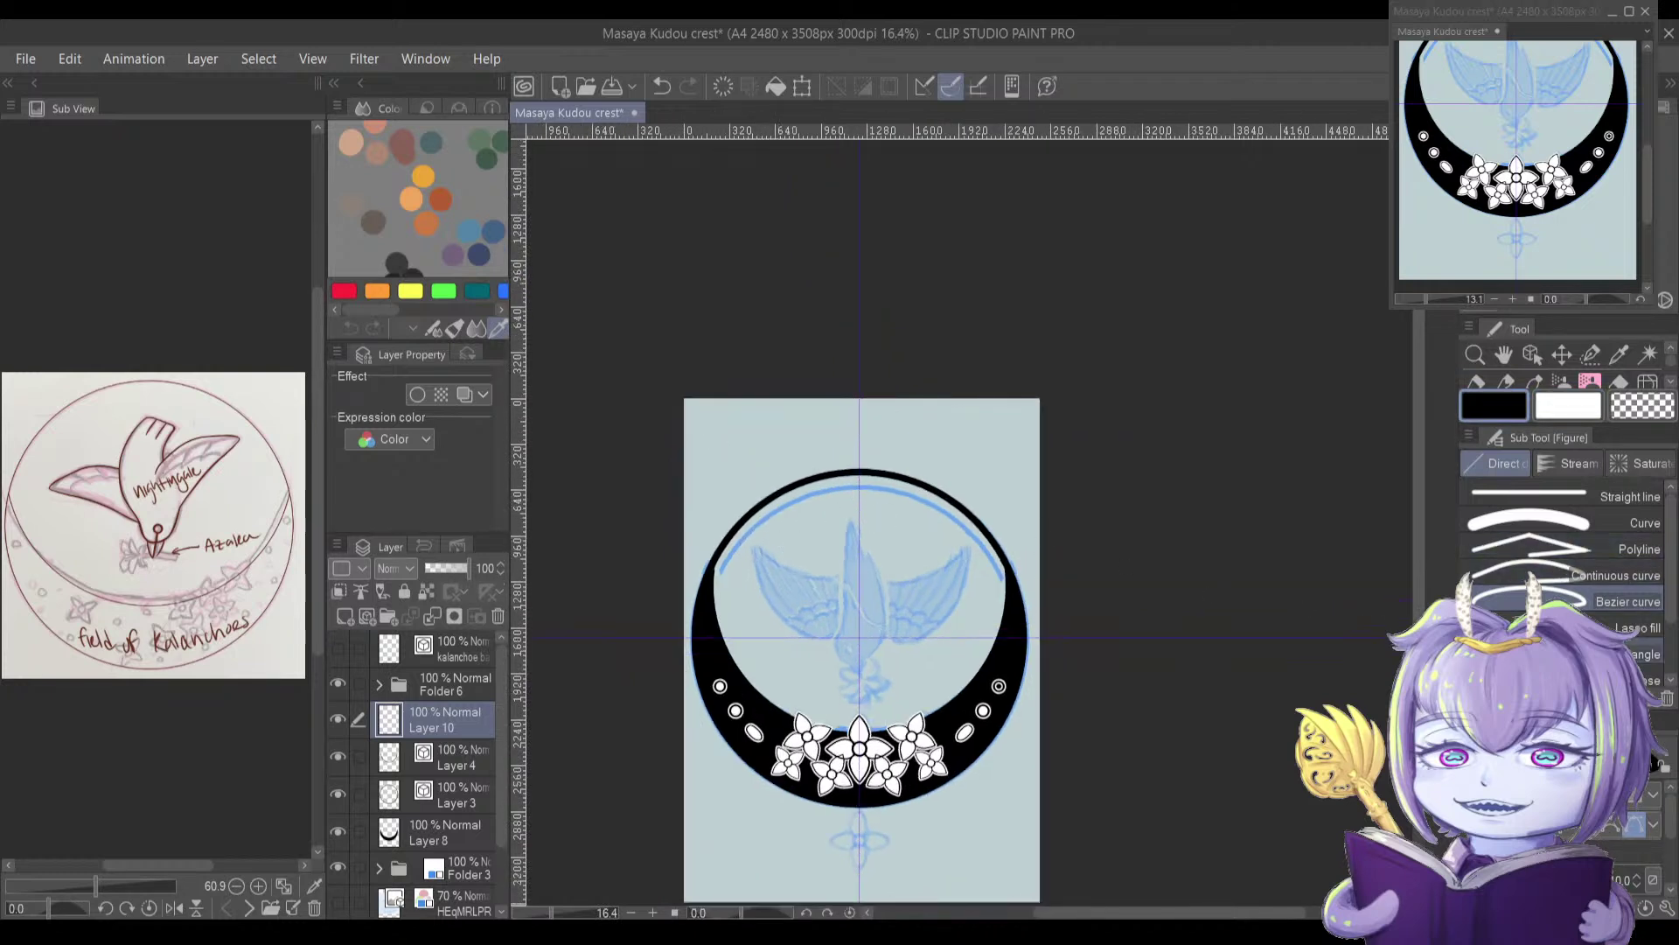
left_click(1634, 679)
left_click_drag(710, 445, 1003, 710)
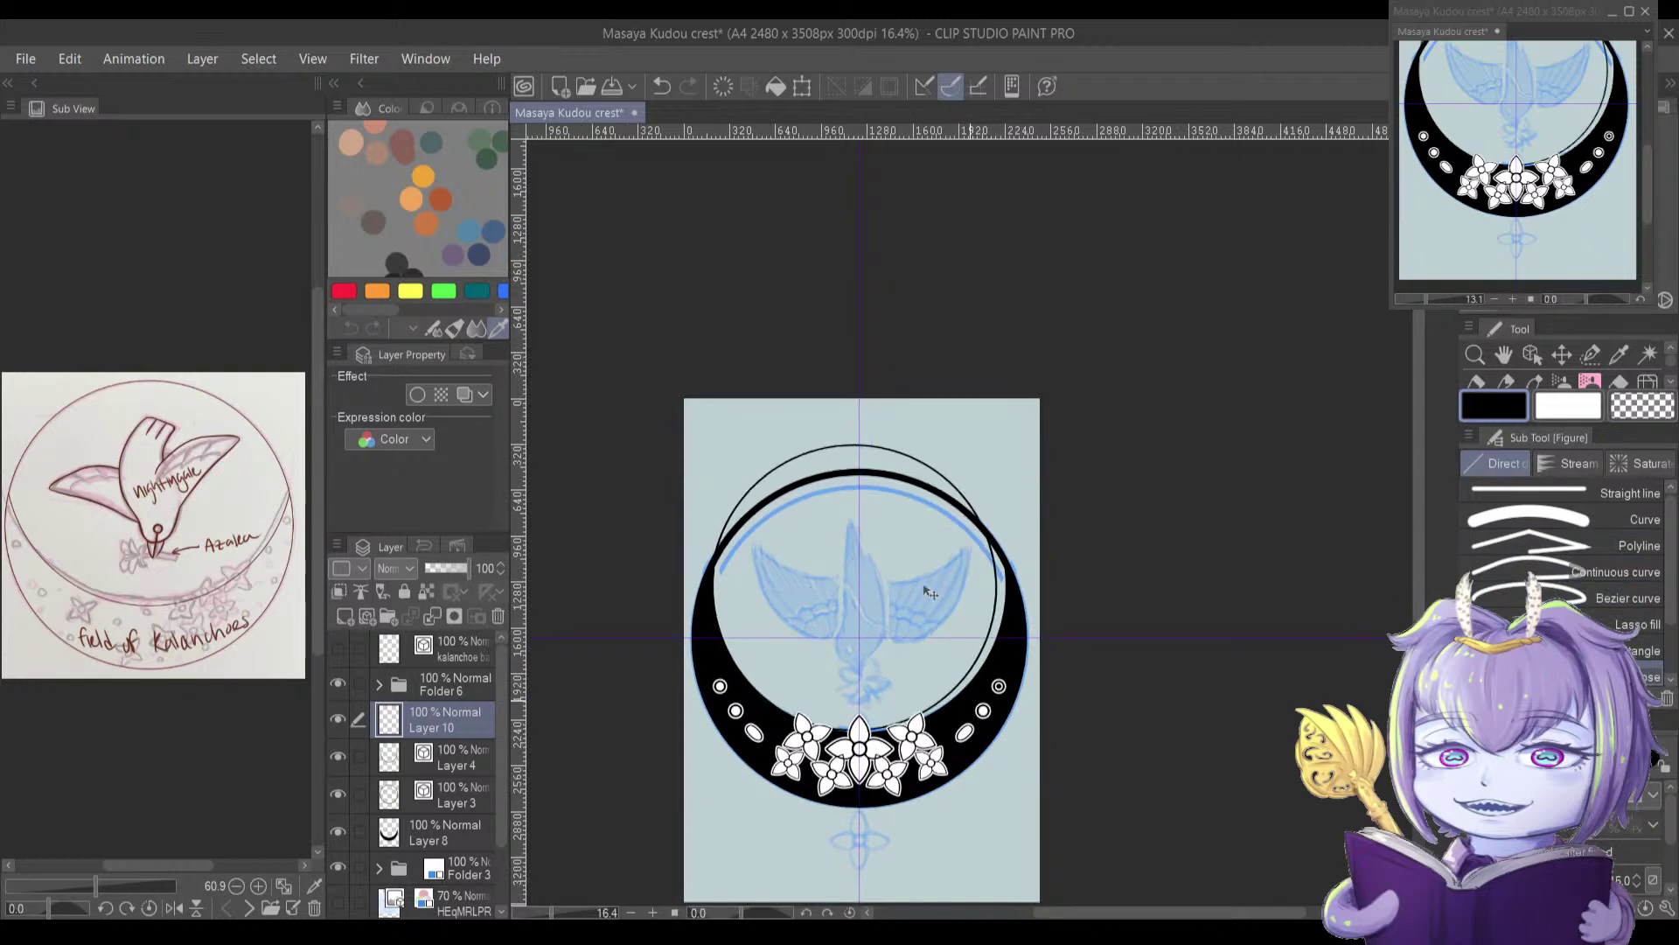
Step: Try moving the thin circle to fit the sketched inner arc, and discard it together with its raster layer
key("ctrl+t")
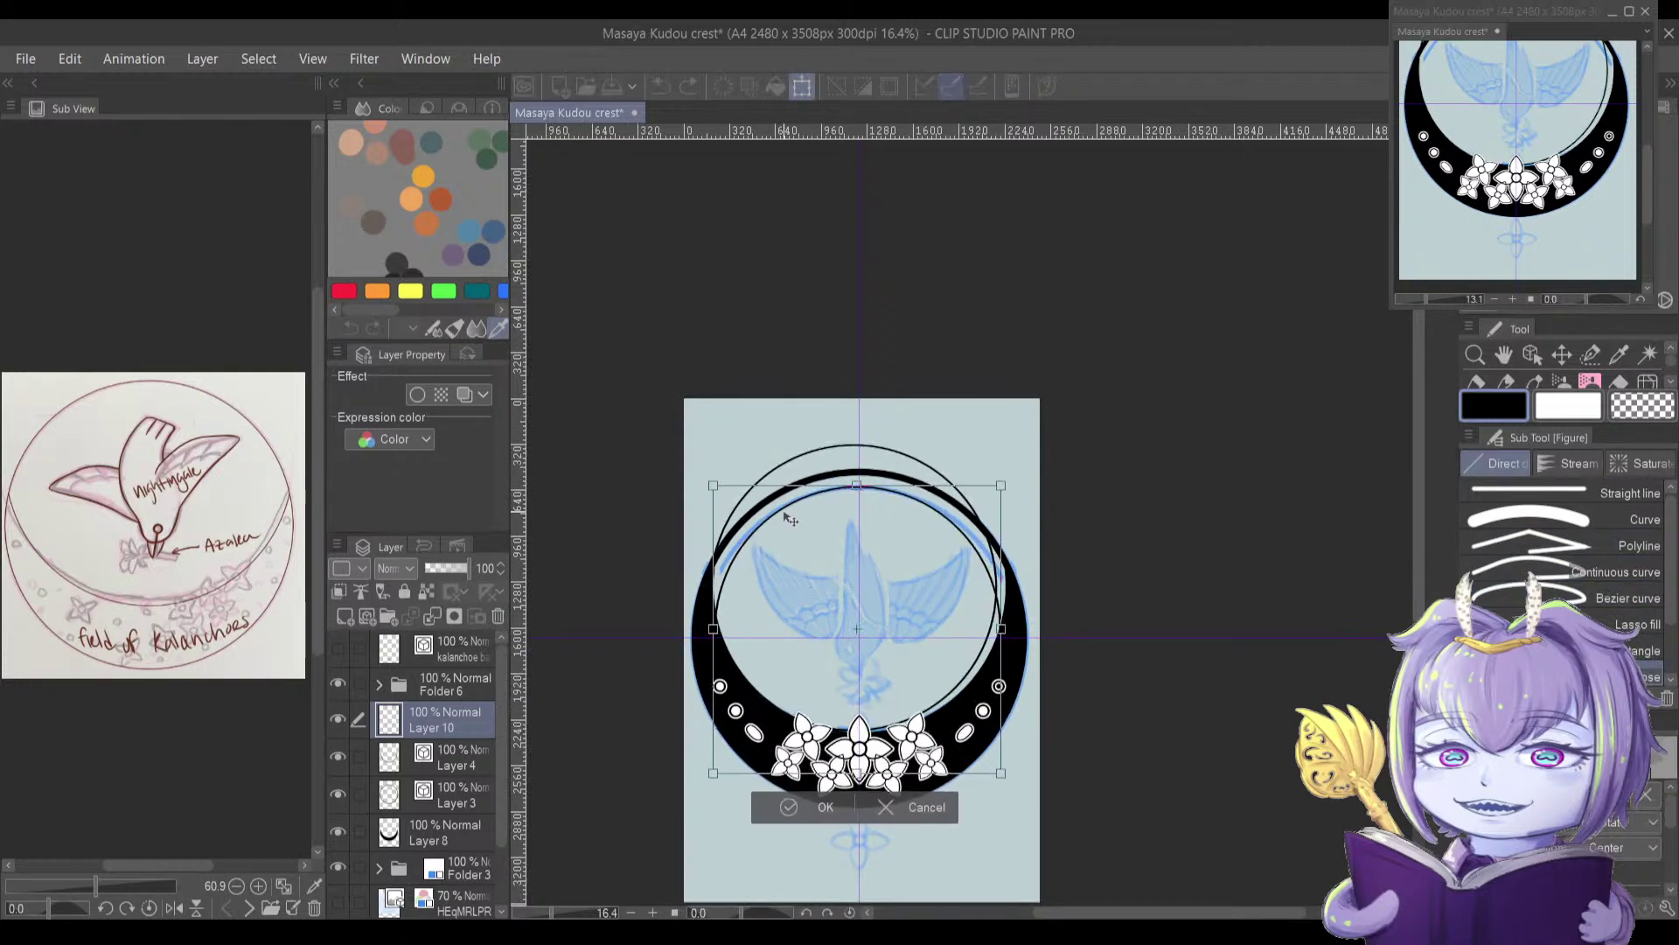
scroll(822, 569, "up", 5)
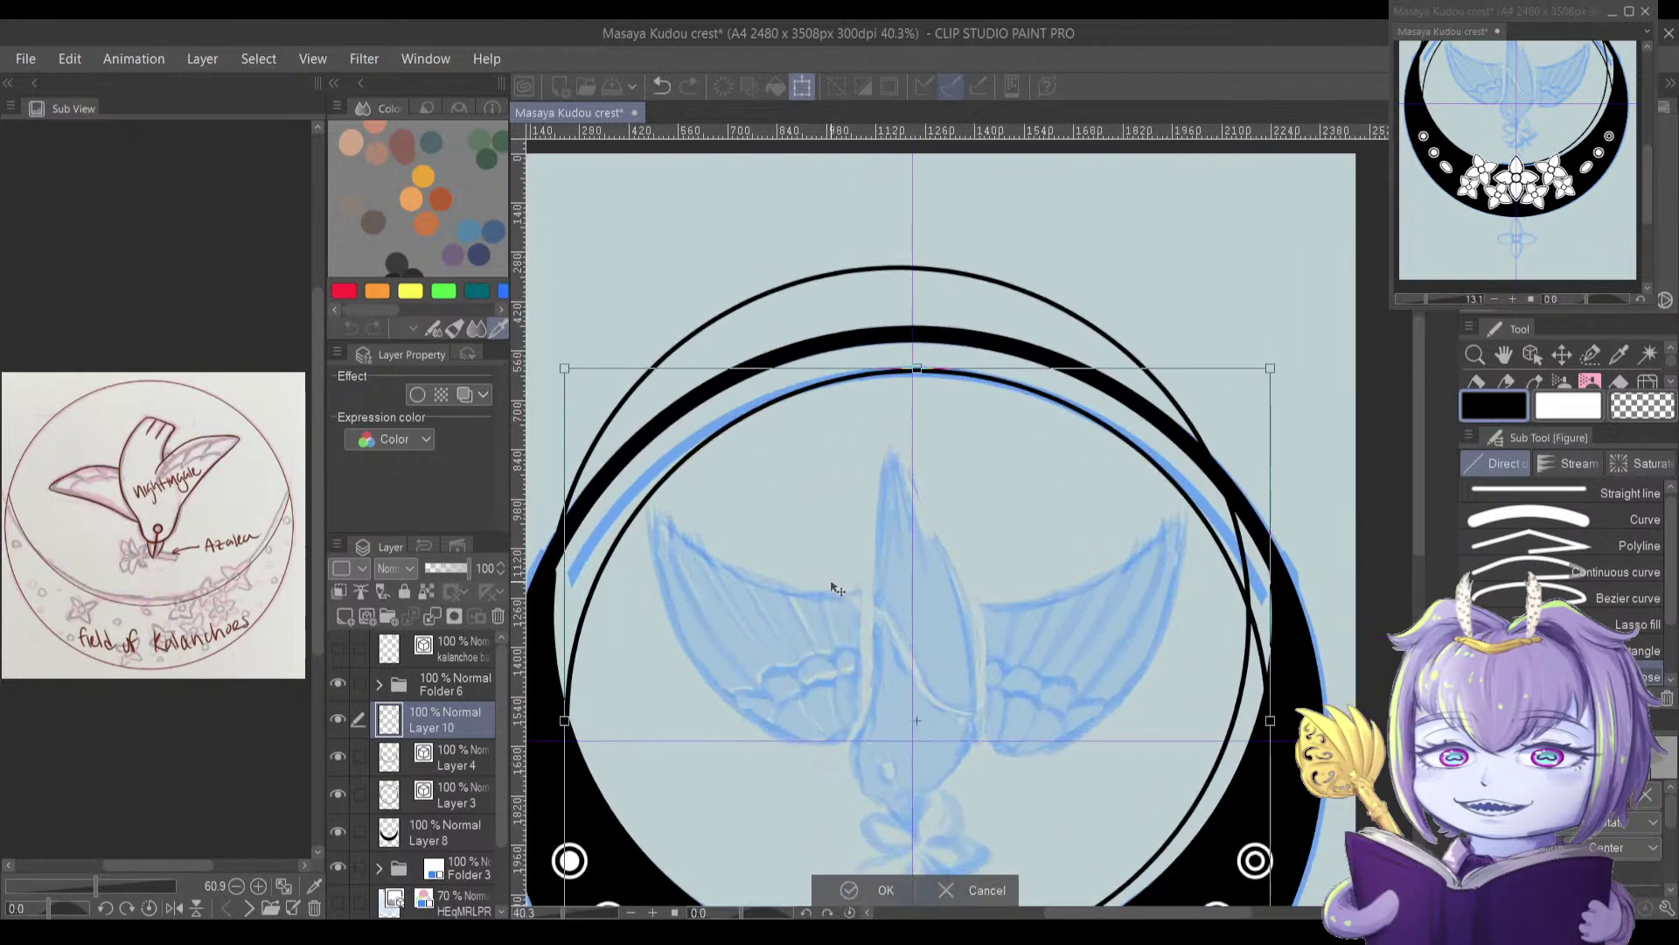
left_click_drag(831, 575, 828, 584)
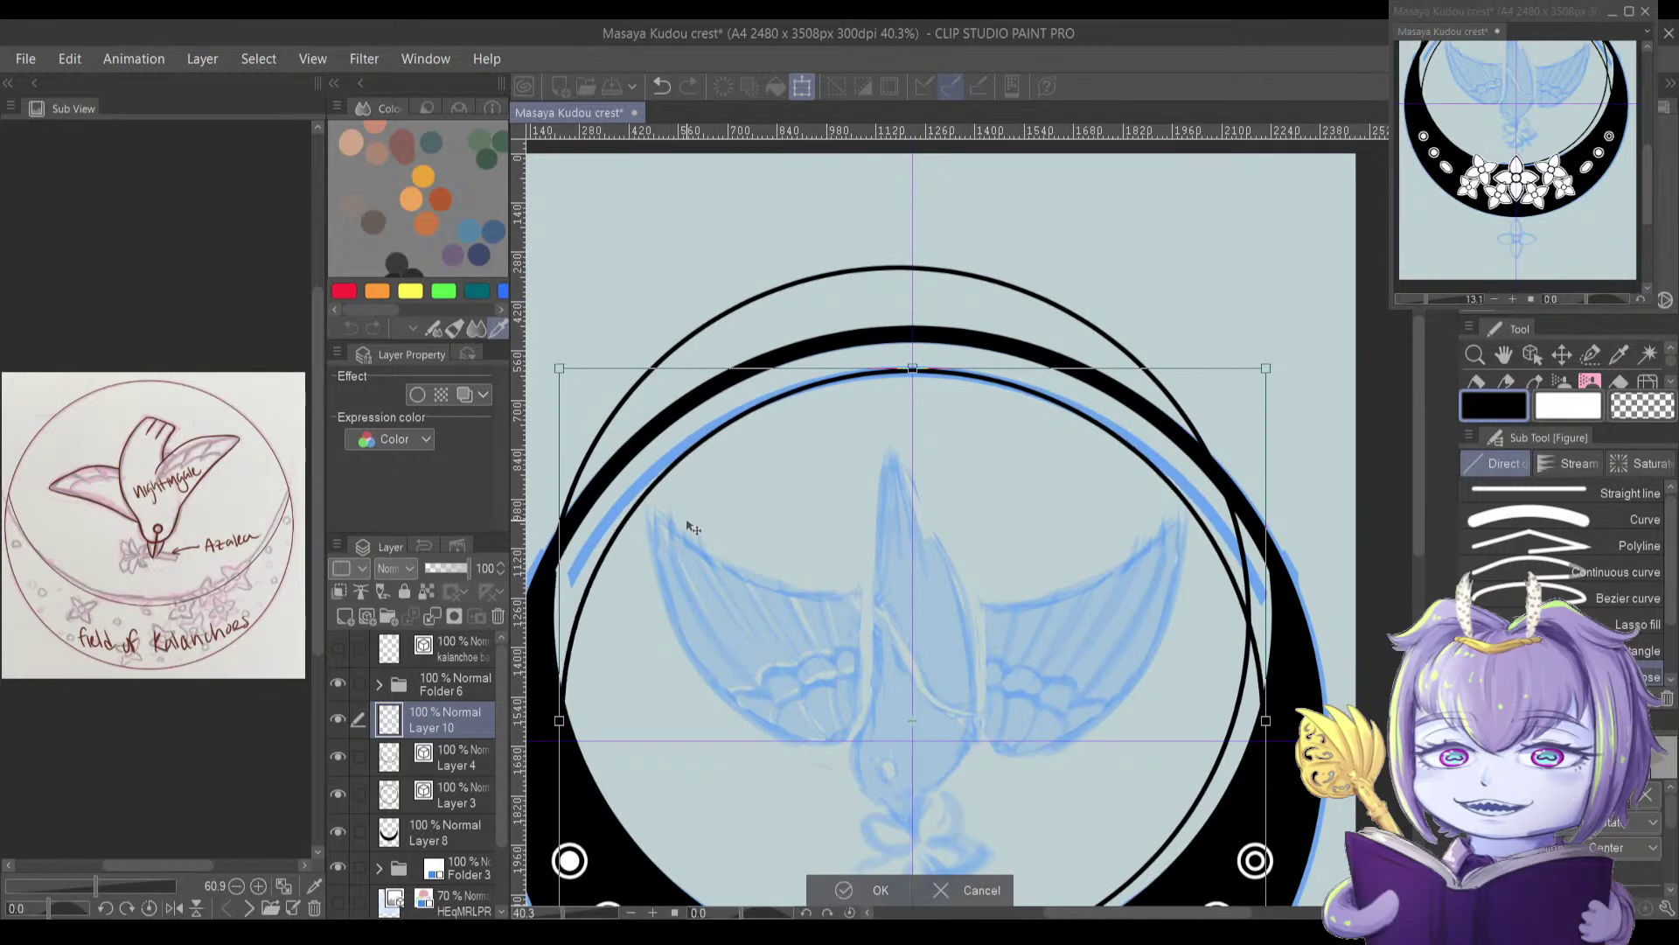
scroll(691, 522, "down", 2)
left_click_drag(610, 647, 678, 640)
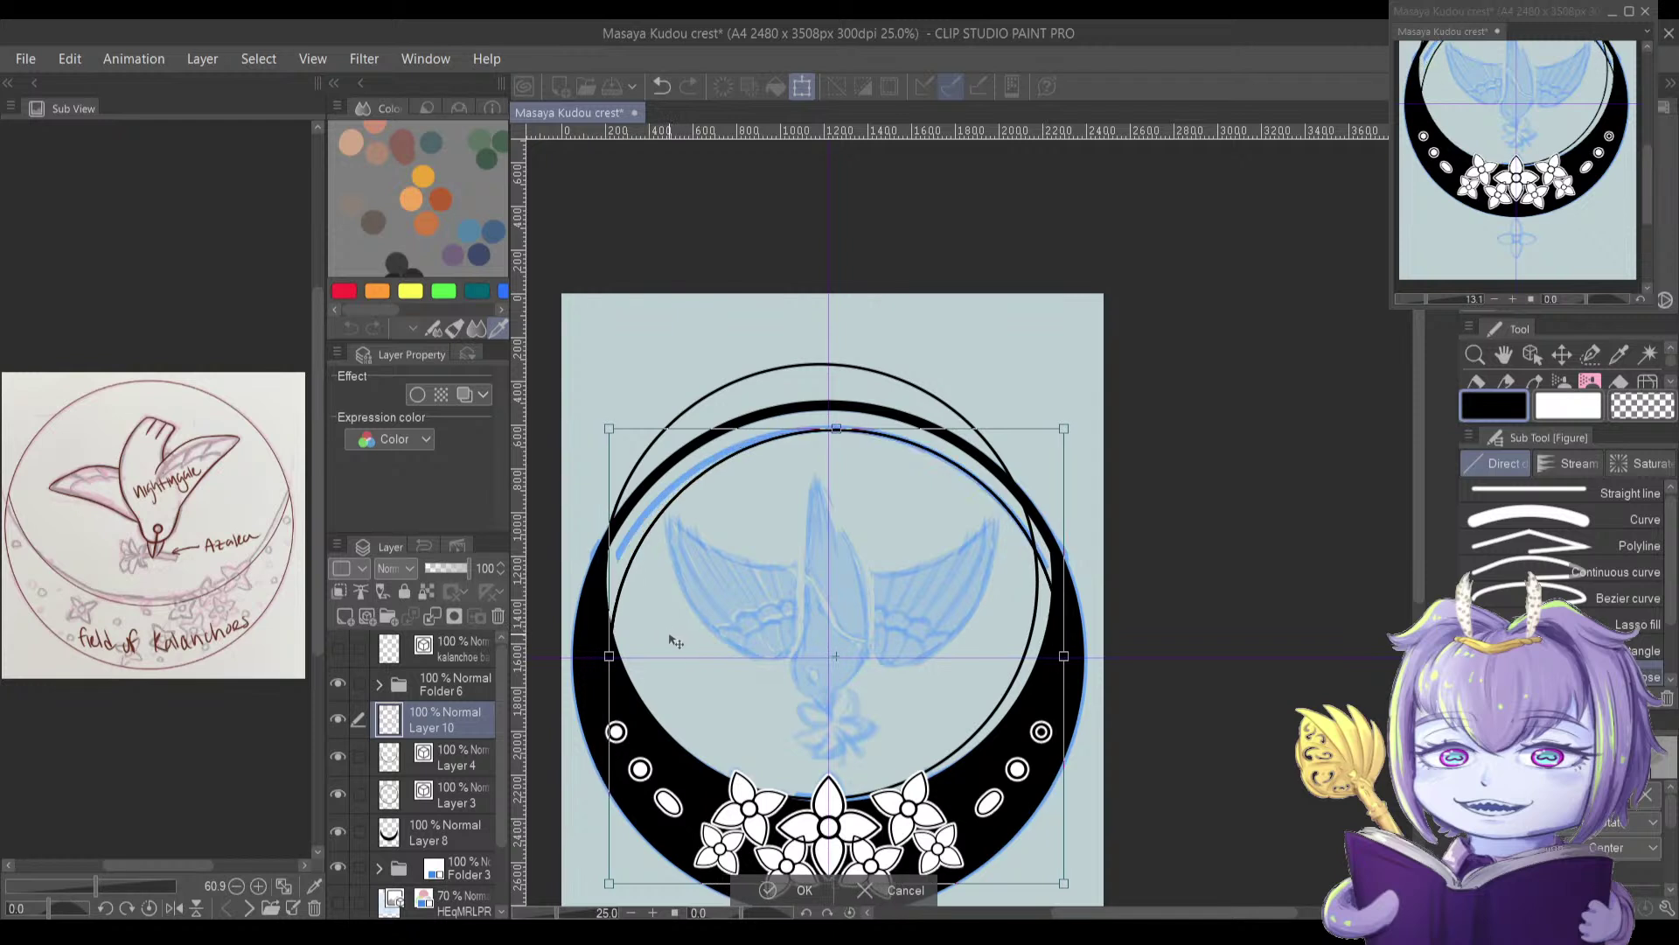
key("Return")
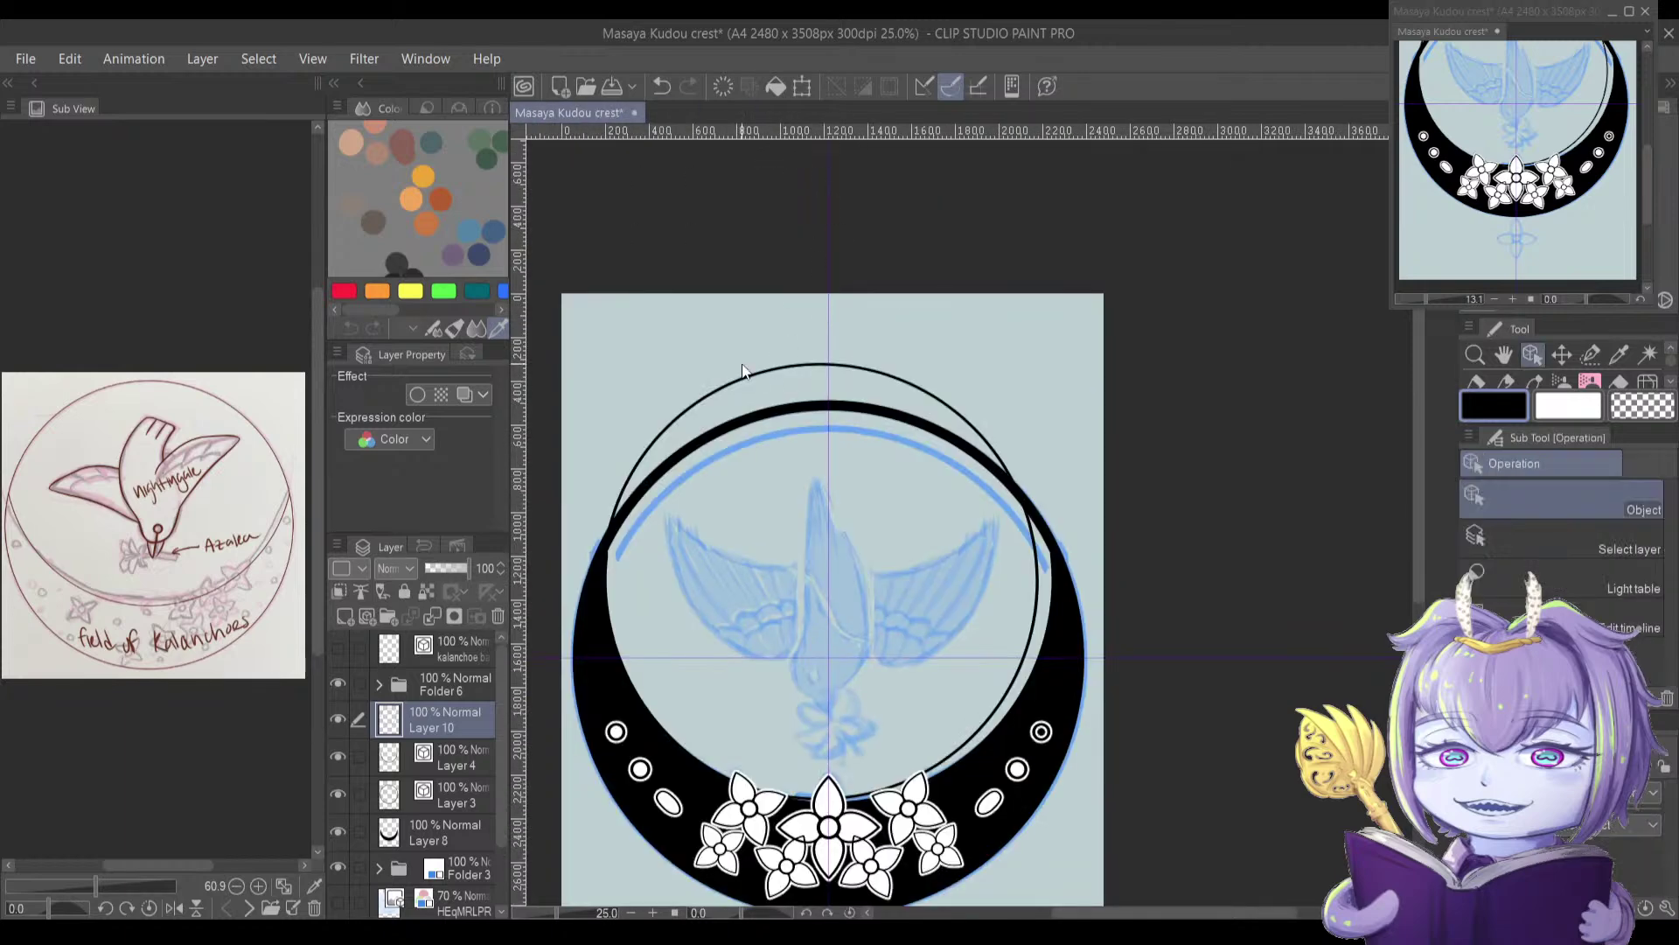
left_click_drag(716, 390, 722, 351)
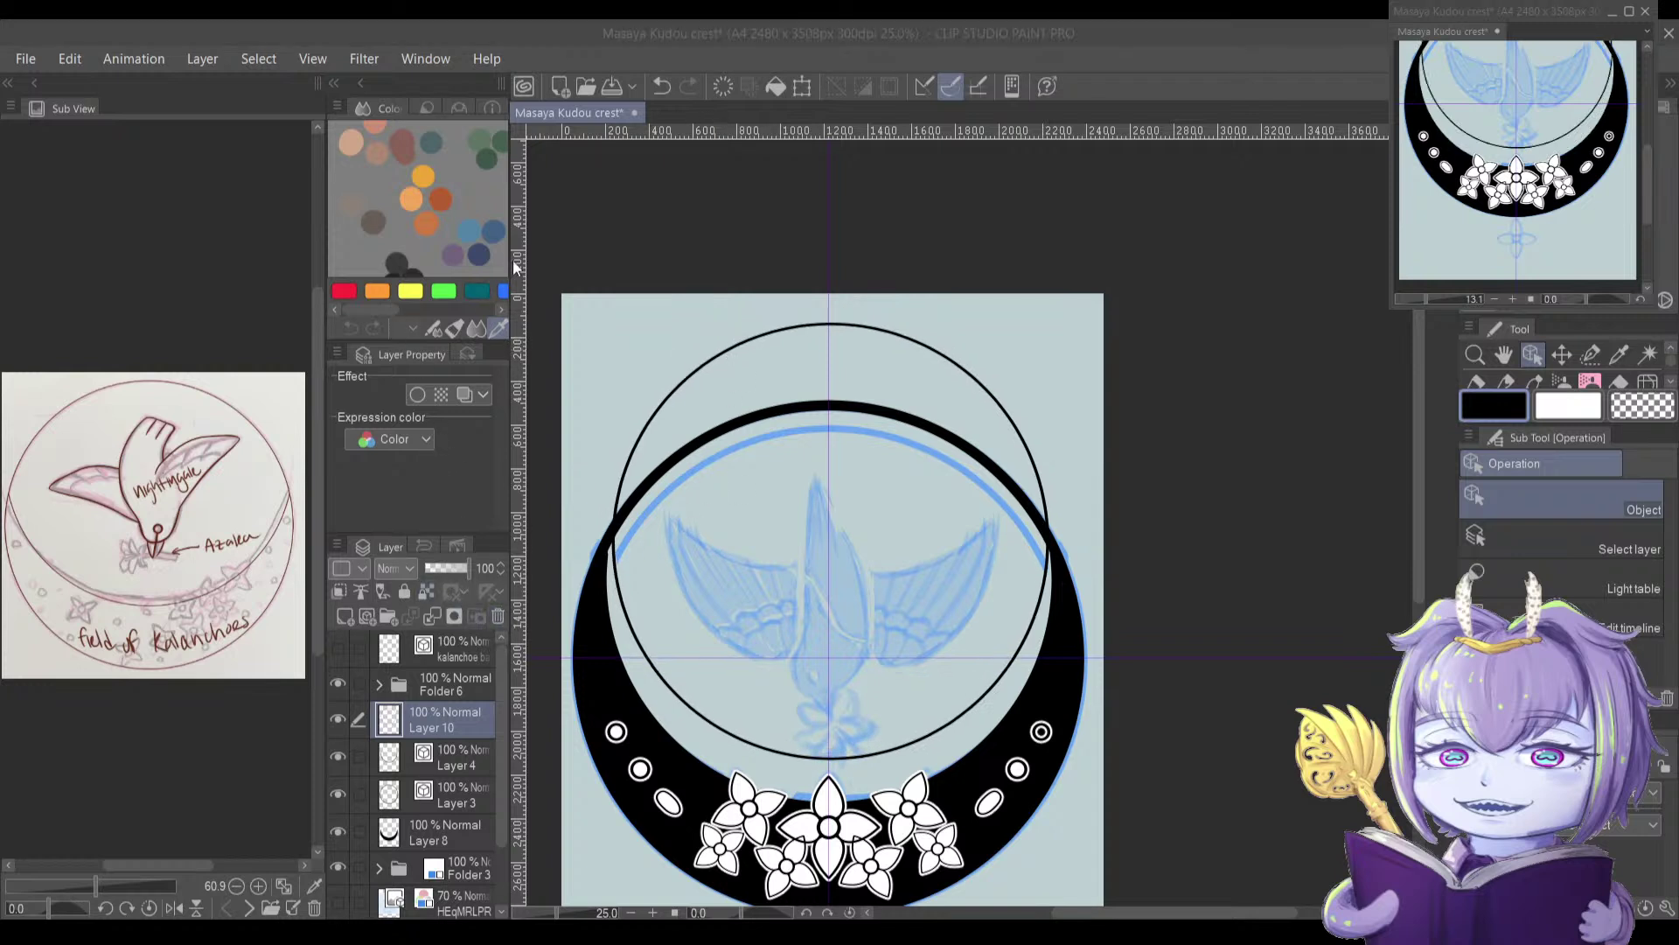
key("Return")
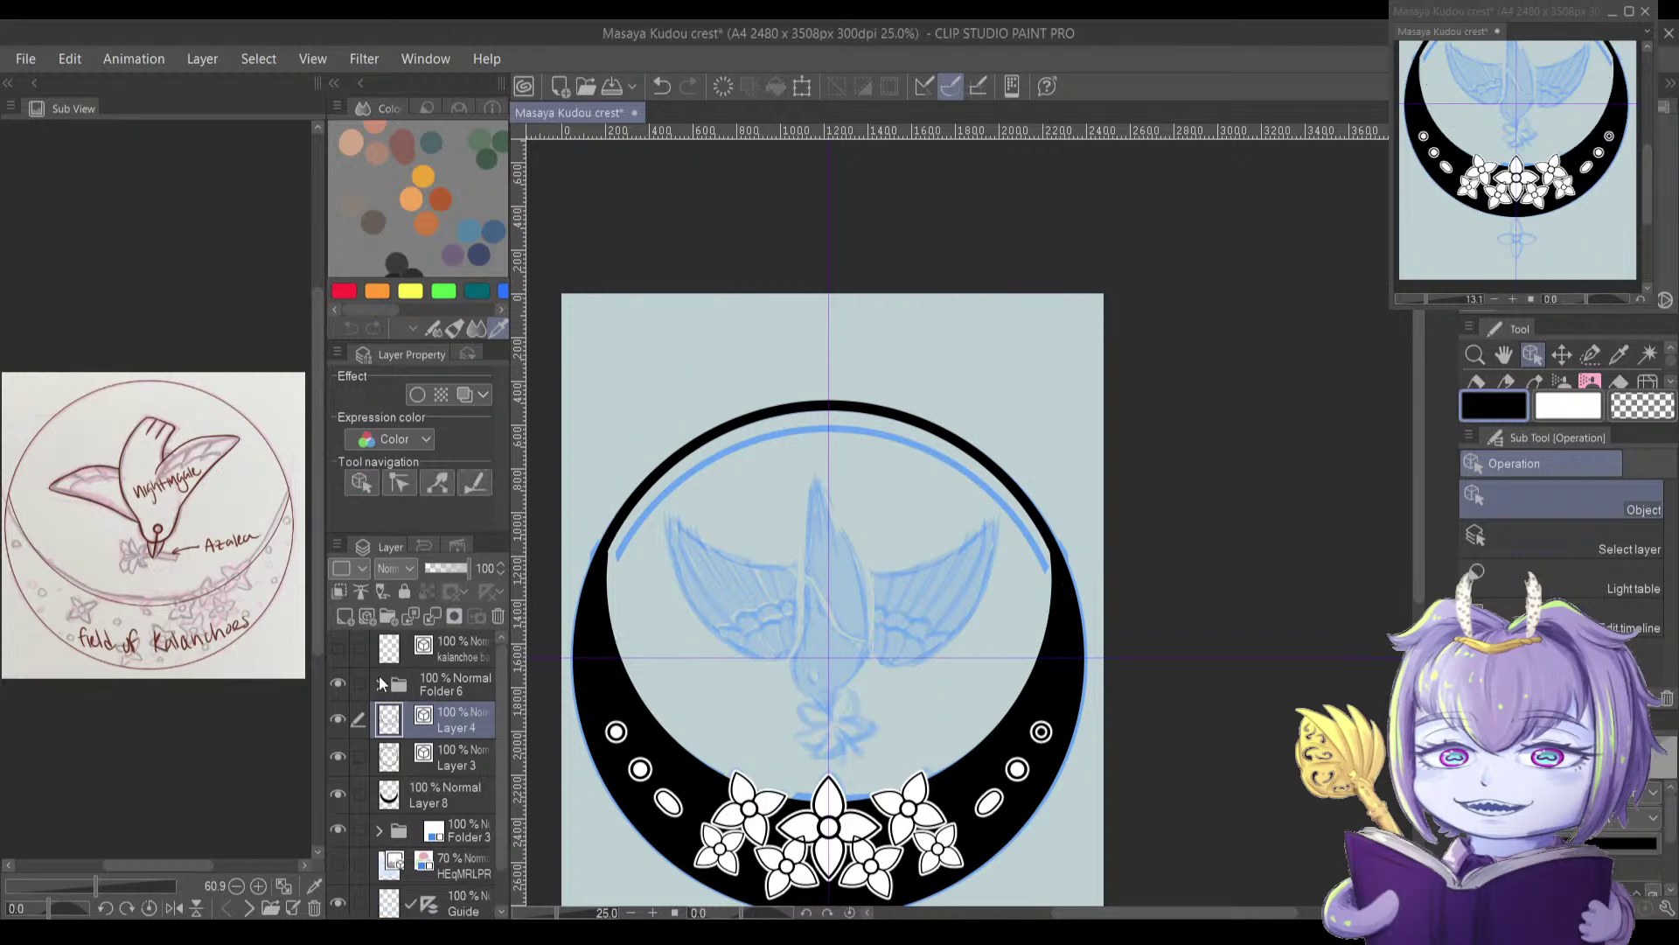
Step: Add a vector layer above Layer 4 and draw a thin black circle following the sketched inner arc
left_click(369, 615)
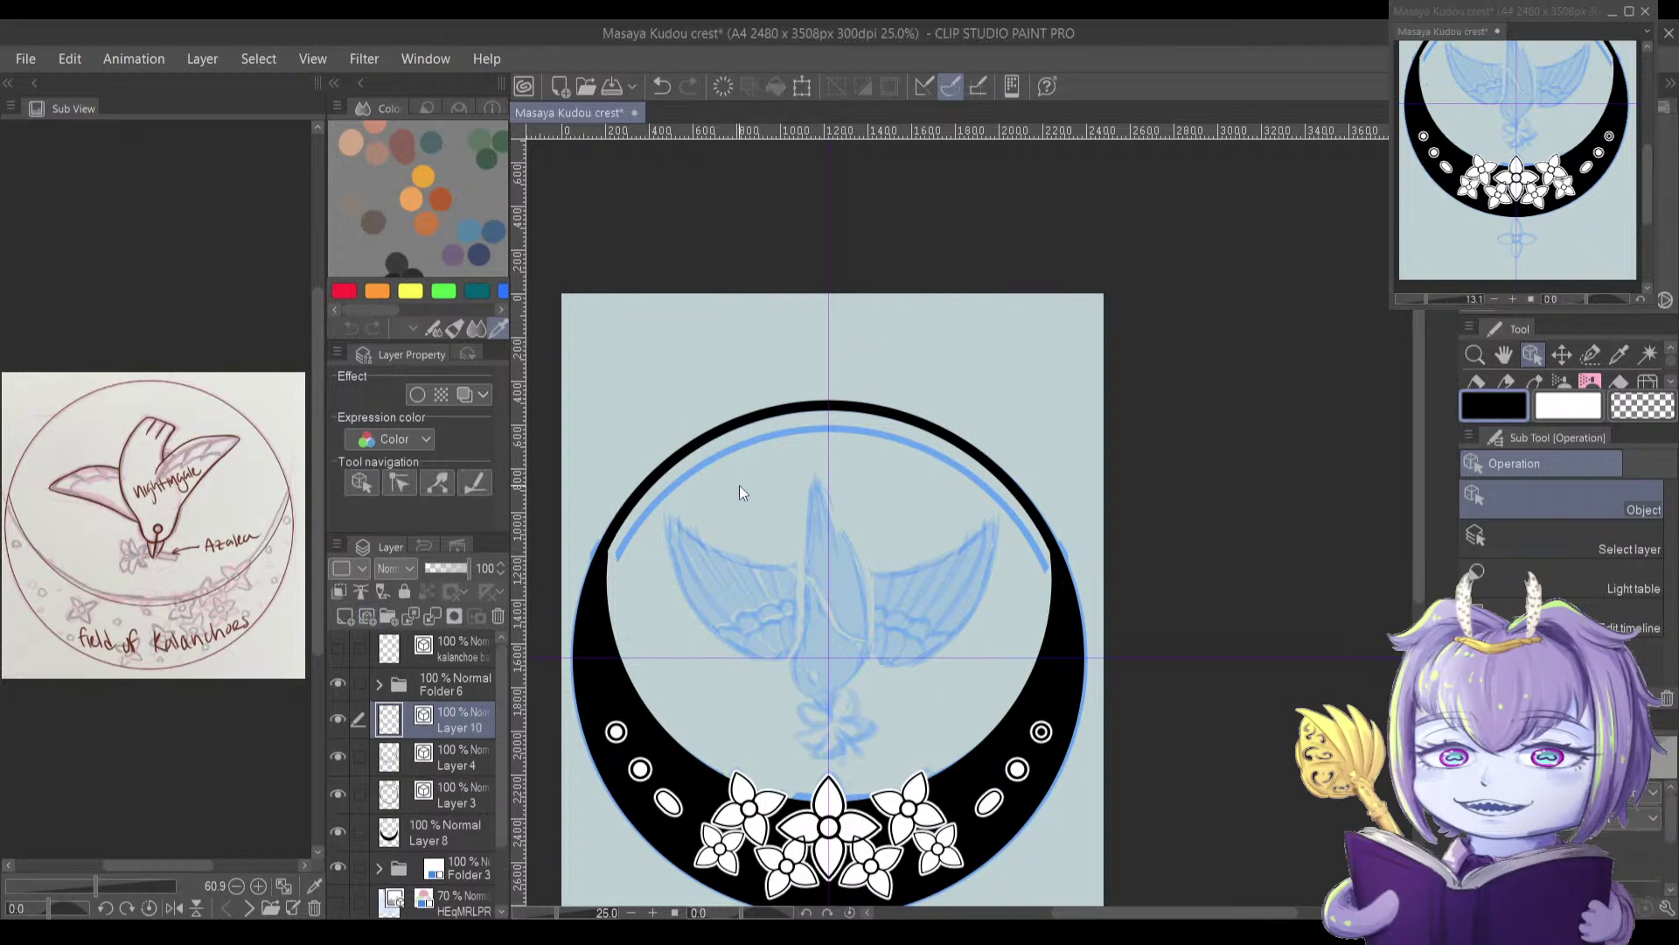
key("u")
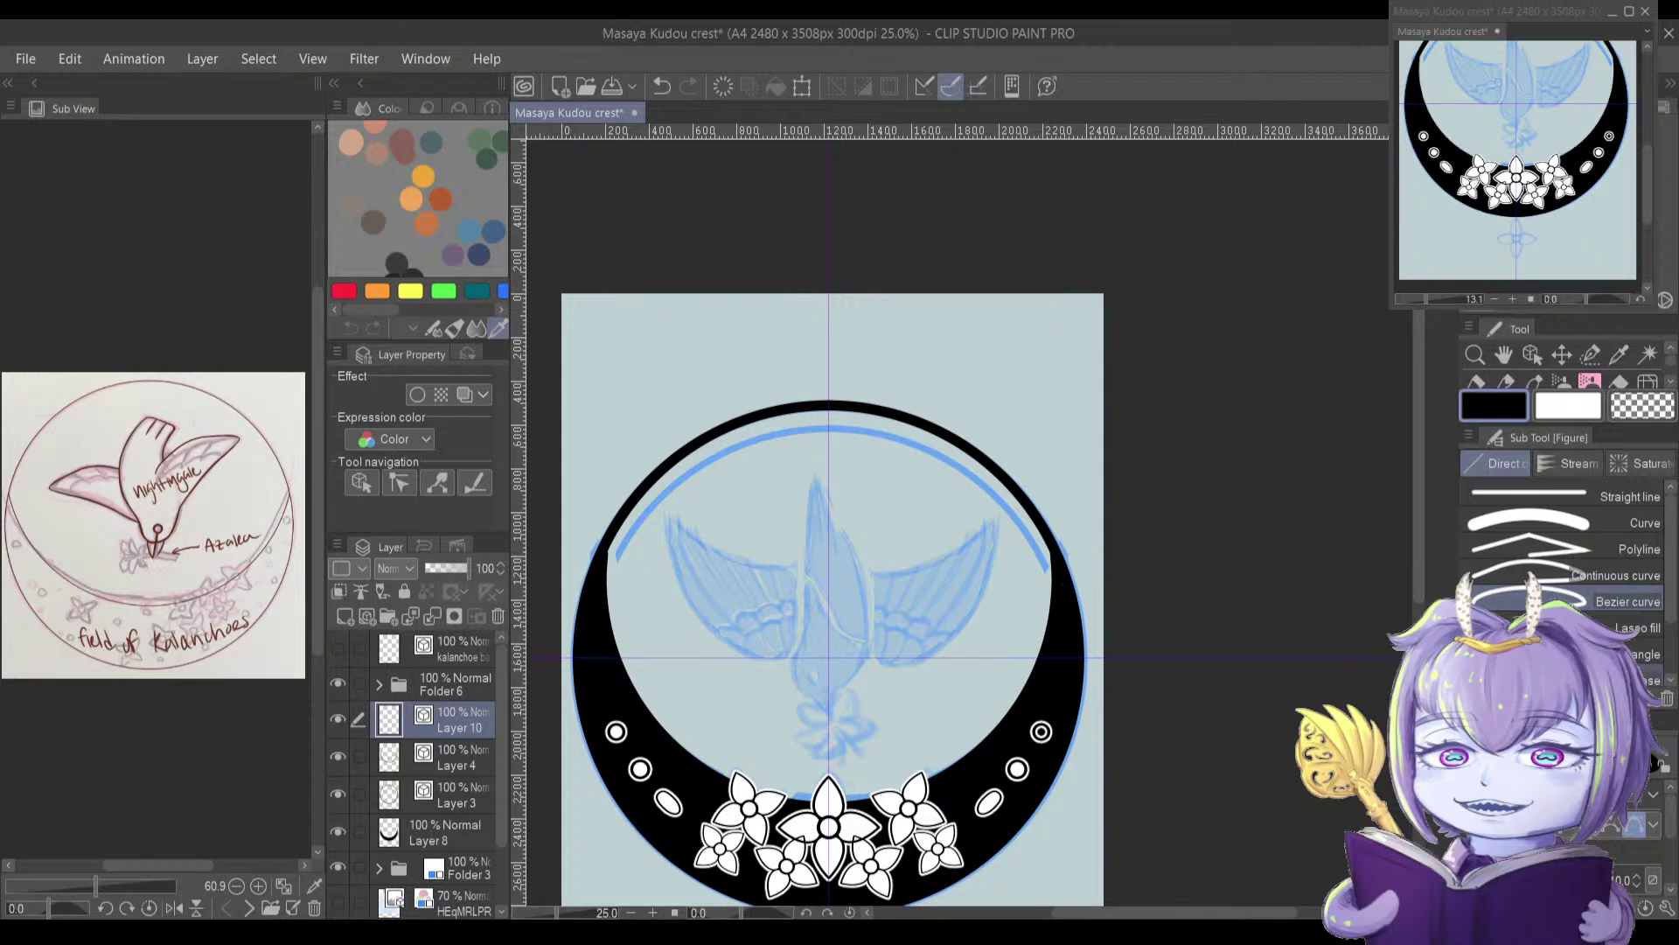
left_click_drag(596, 424, 1097, 876)
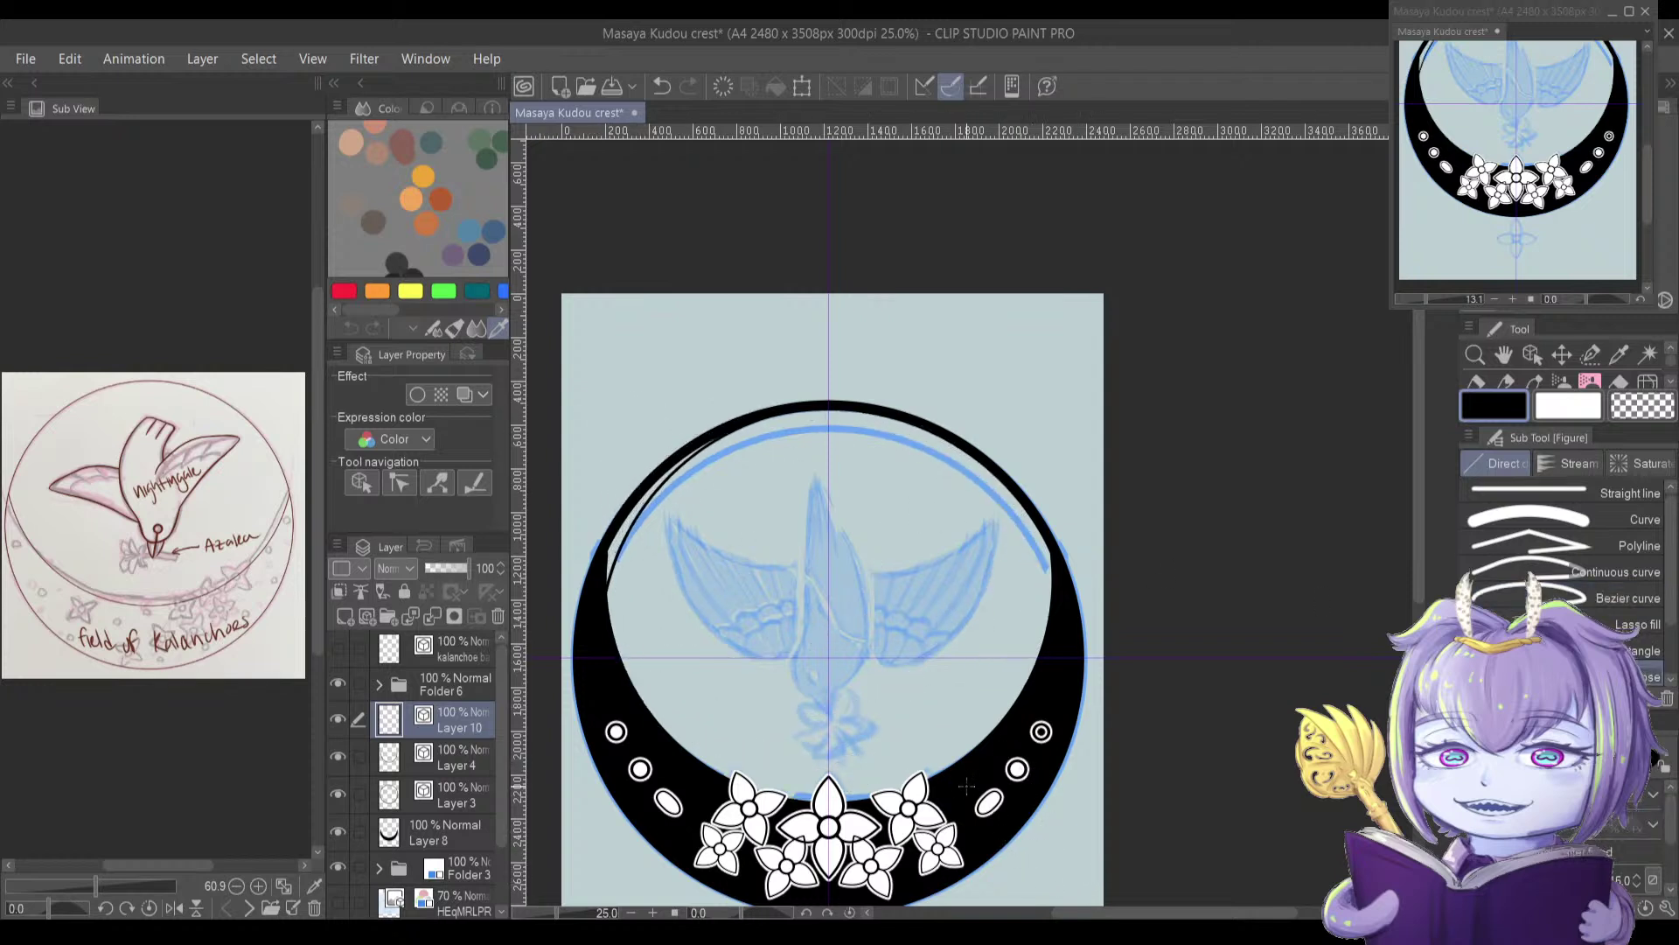
Step: Move the thin circle to center it on the vertical guide, with its upper edge along the sketched blue arc
key("ctrl+t")
left_click_drag(662, 509, 648, 528)
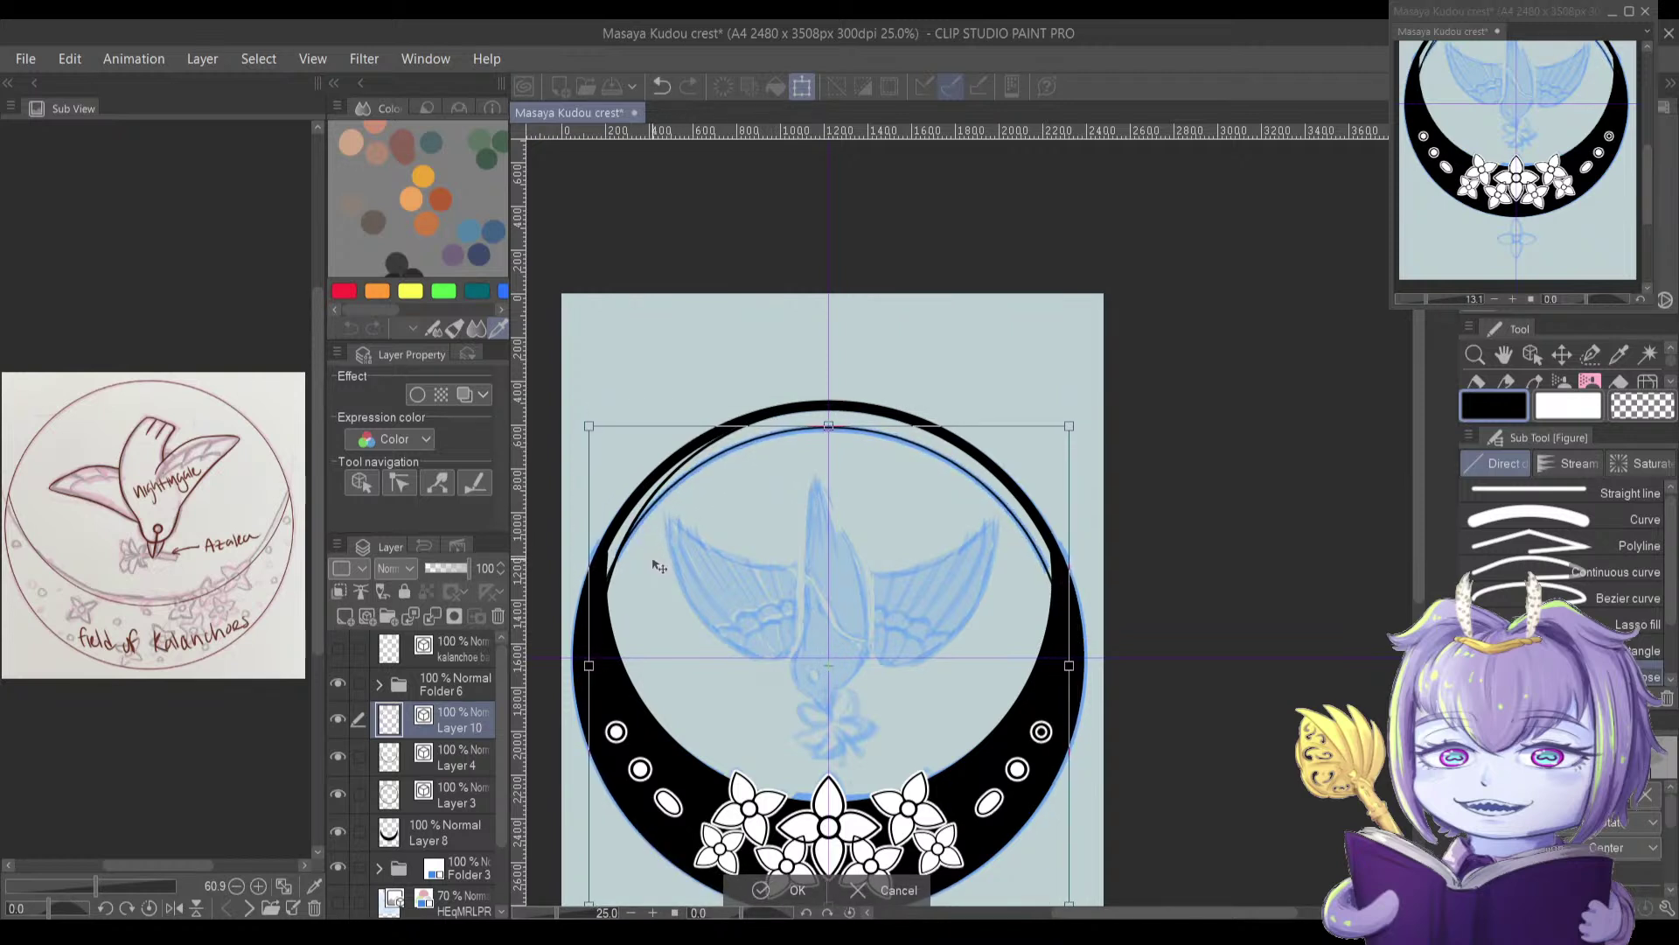
left_click_drag(662, 573, 665, 595)
key("Up")
key("Up")
key("Up")
key("Up")
key("Up")
key("Up")
key("Up")
key("Up")
key("Up")
key("Up")
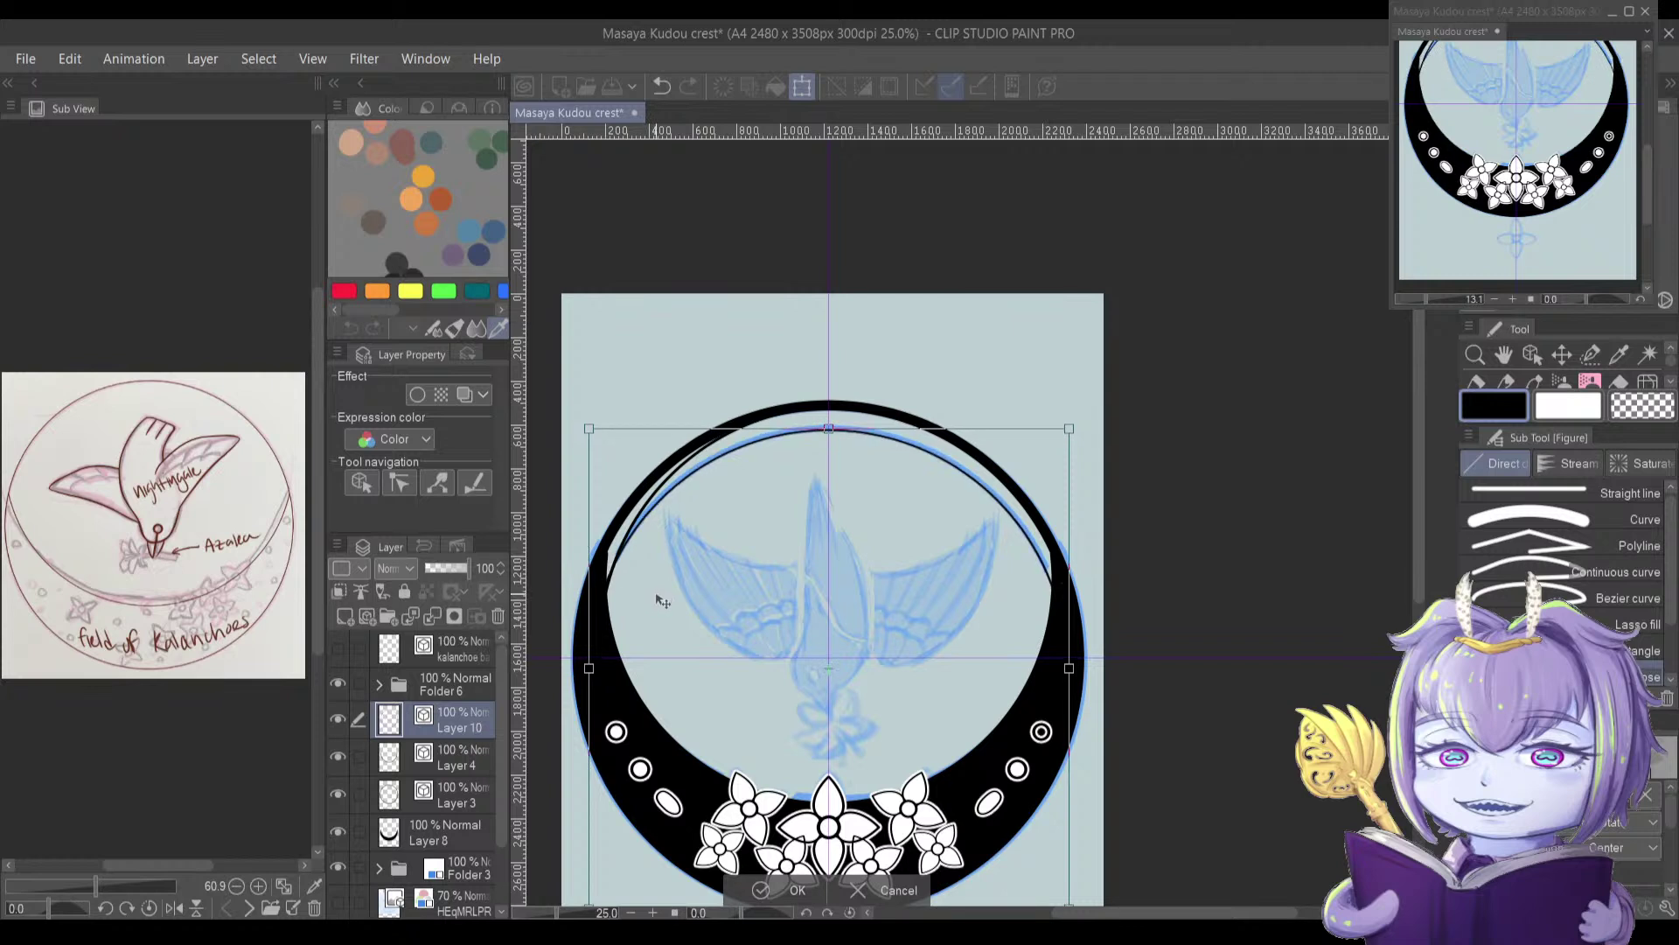
key("Return")
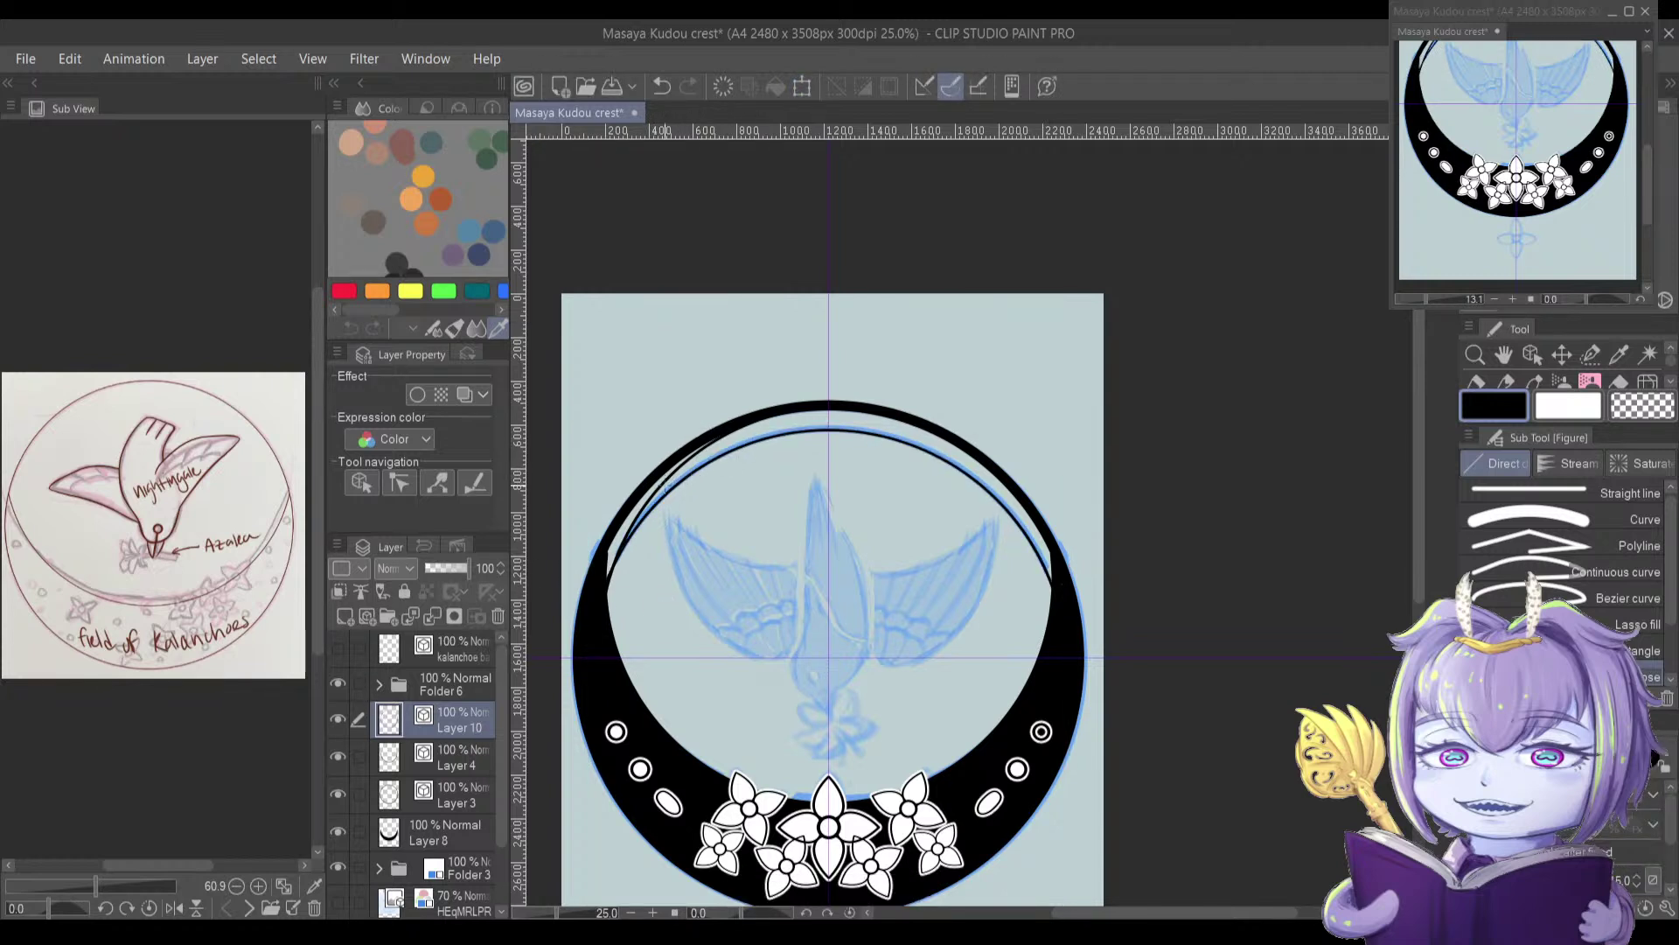
Step: Delete the misplaced extra circle on Layer 10, keeping the one aligned with the blue arc
key("o")
left_click(662, 495)
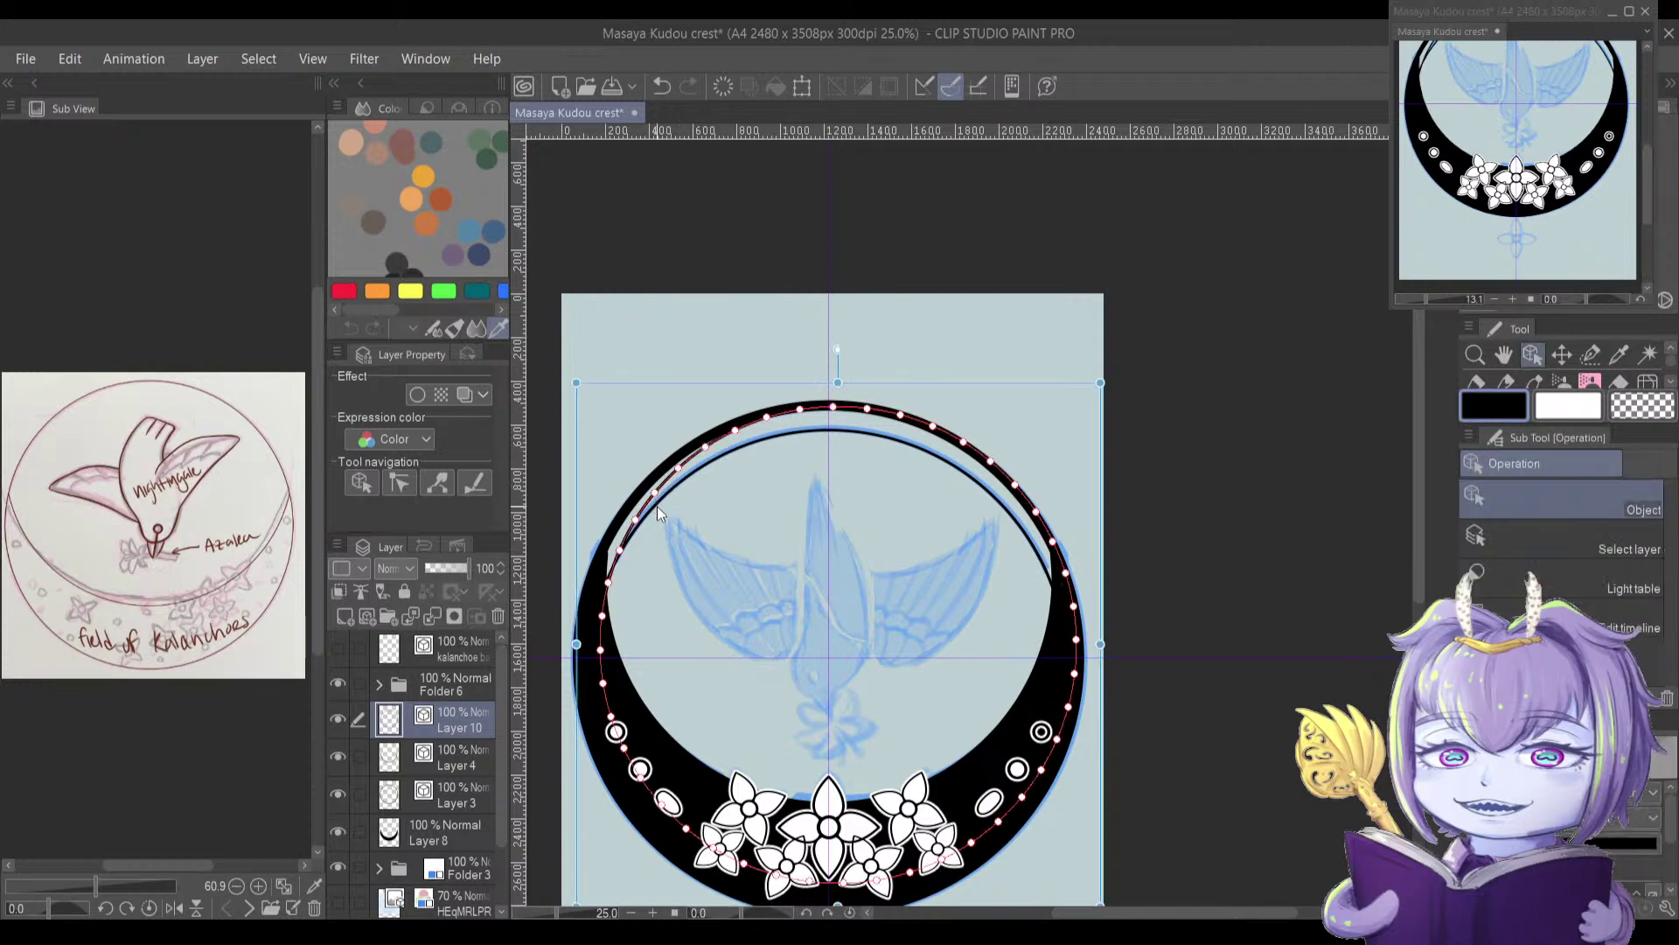
left_click(626, 548)
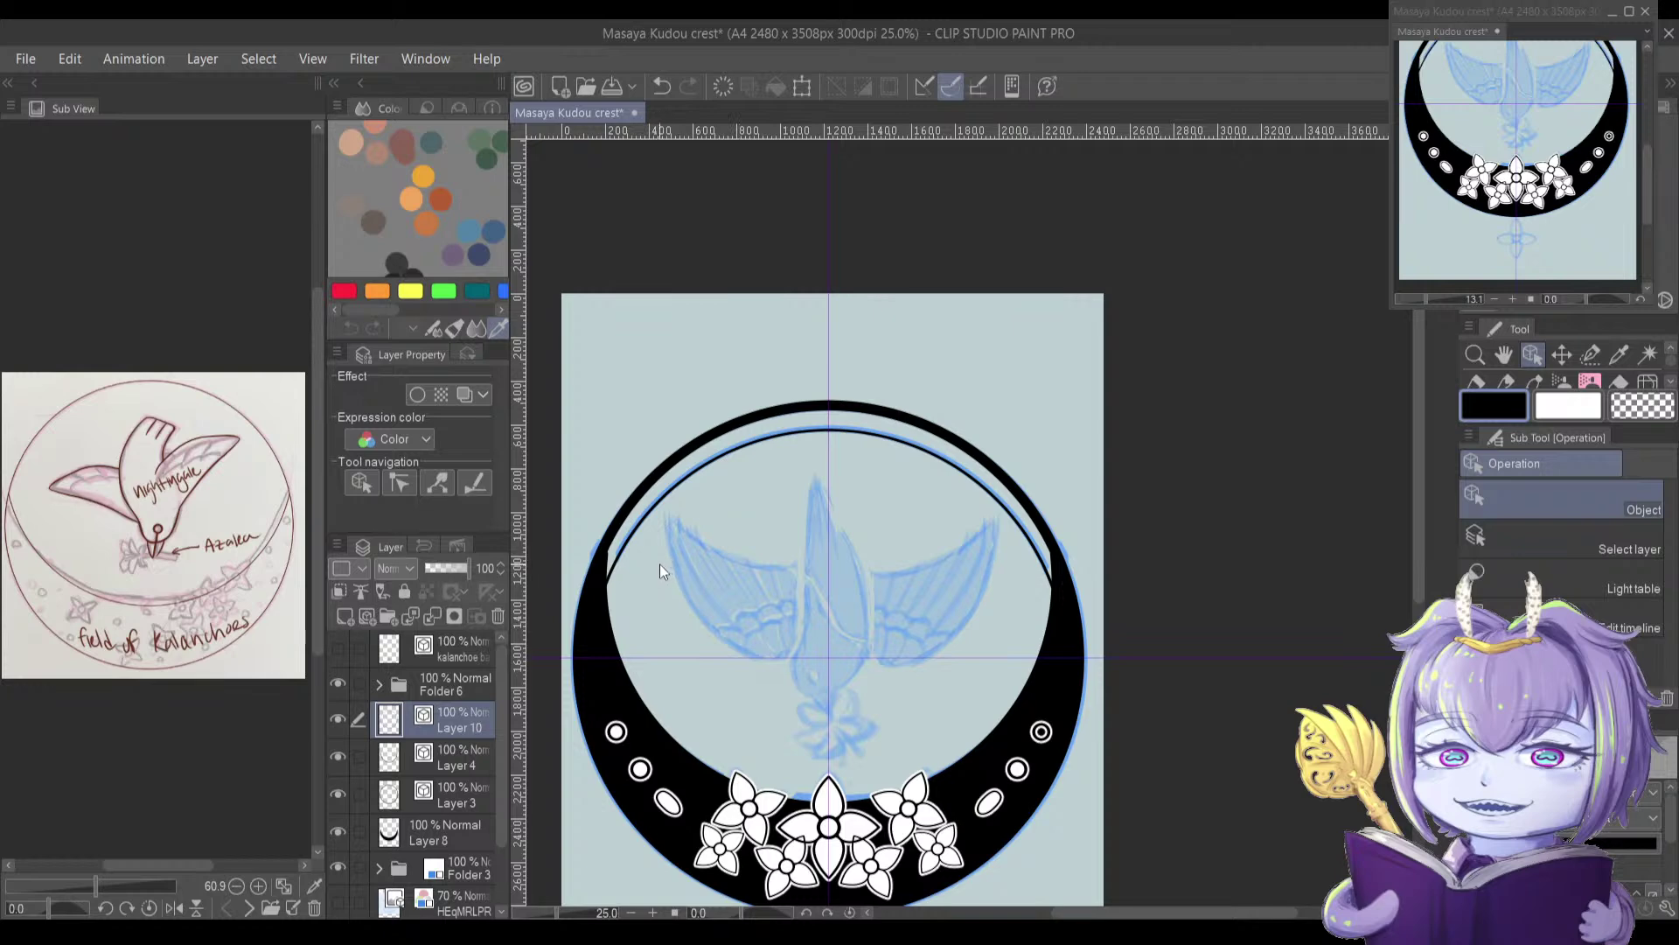
Step: Split the thin circle's vector line at the left end of the sketched arc
scroll(625, 563, "up", 1)
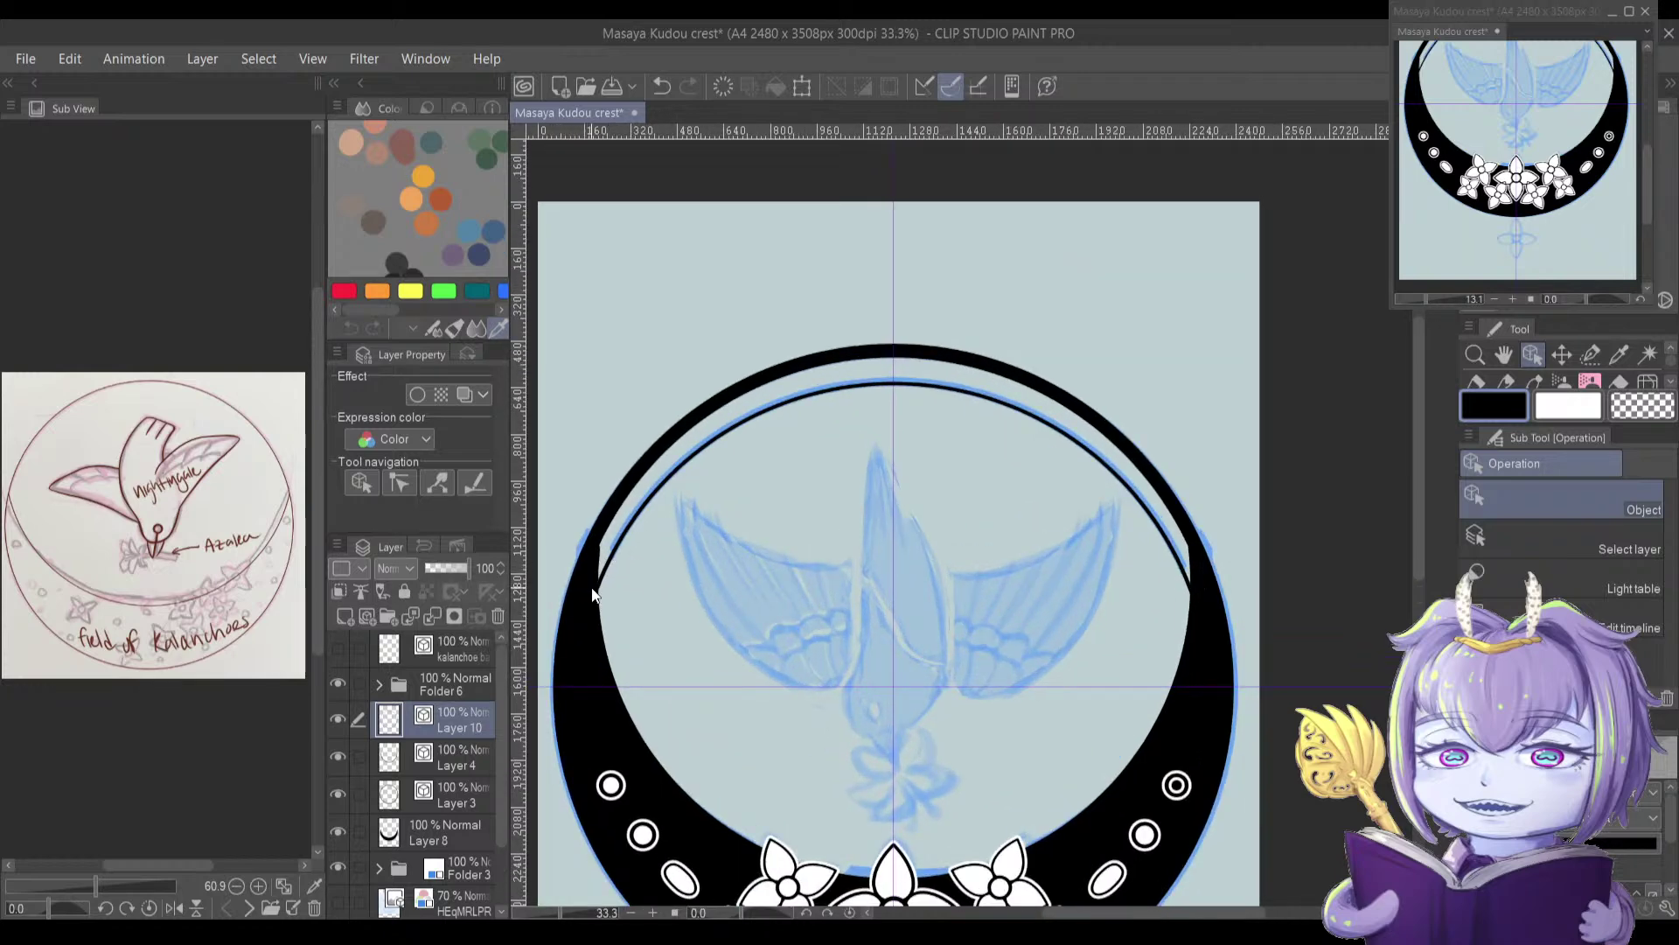
key("g")
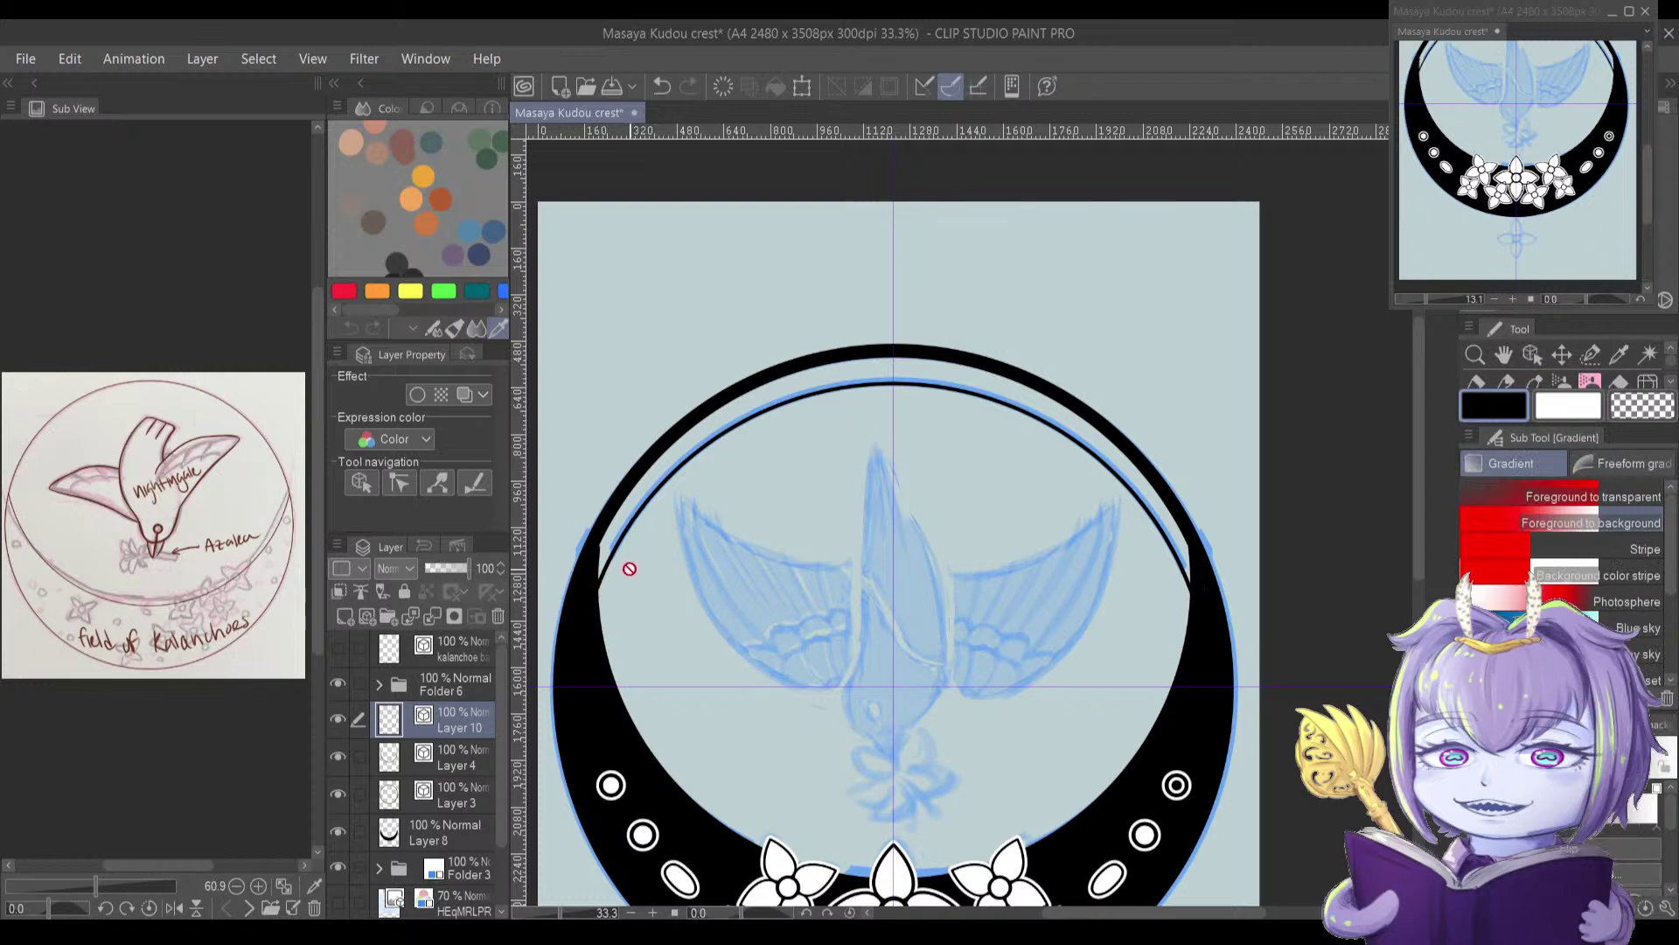
key("y")
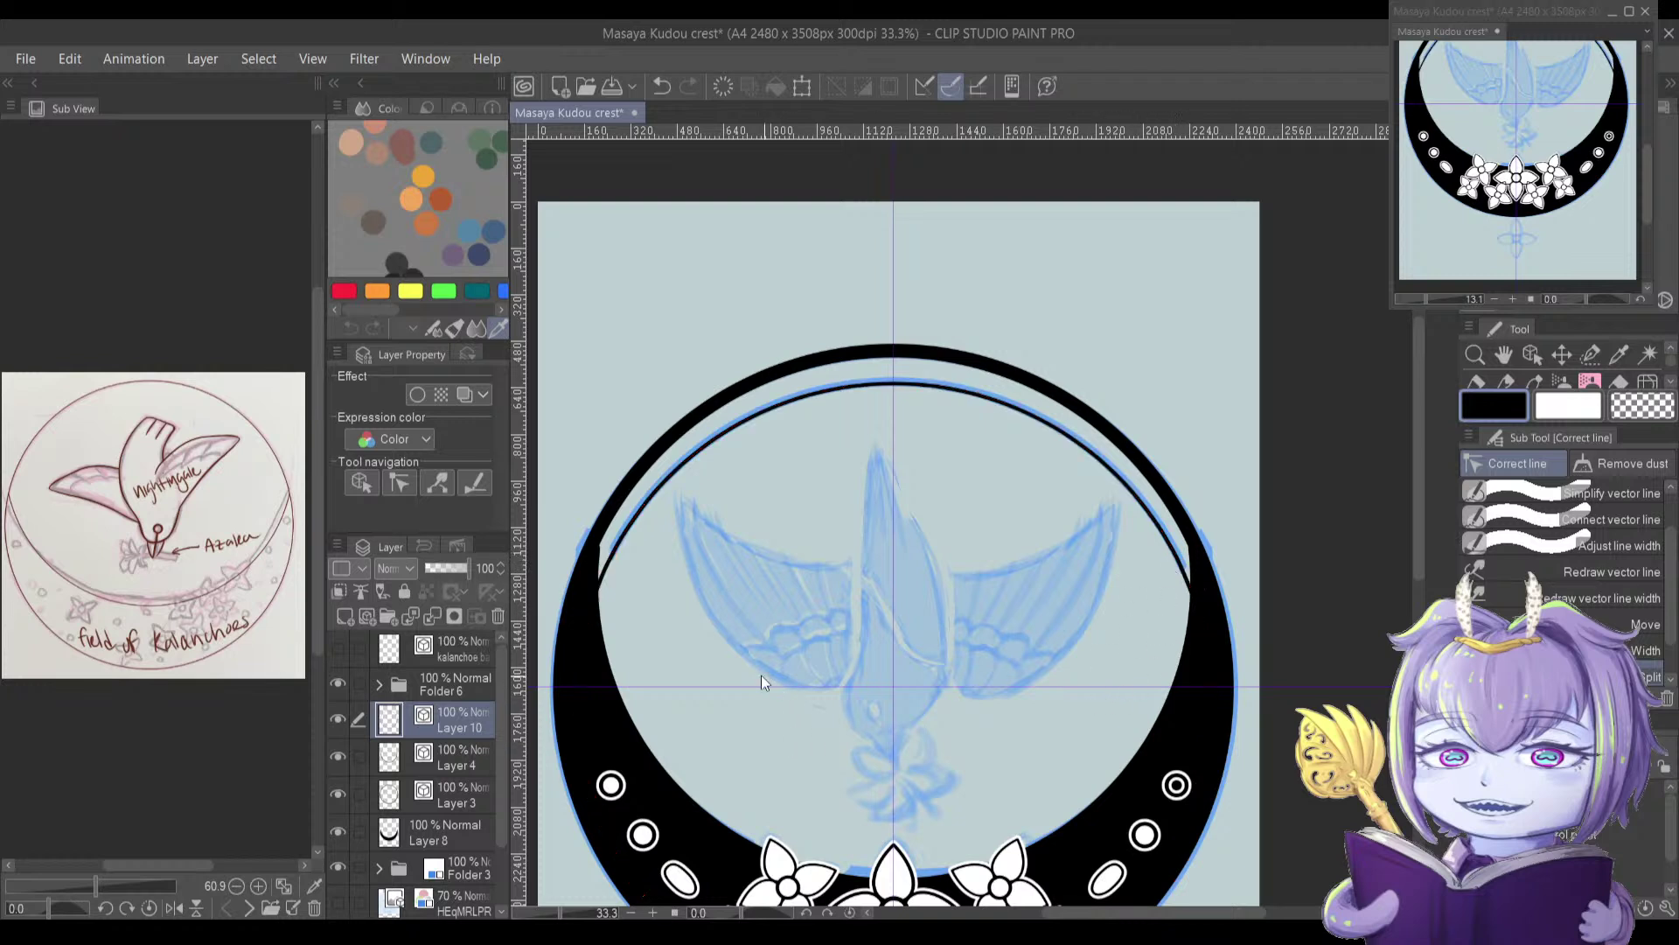
left_click(609, 577)
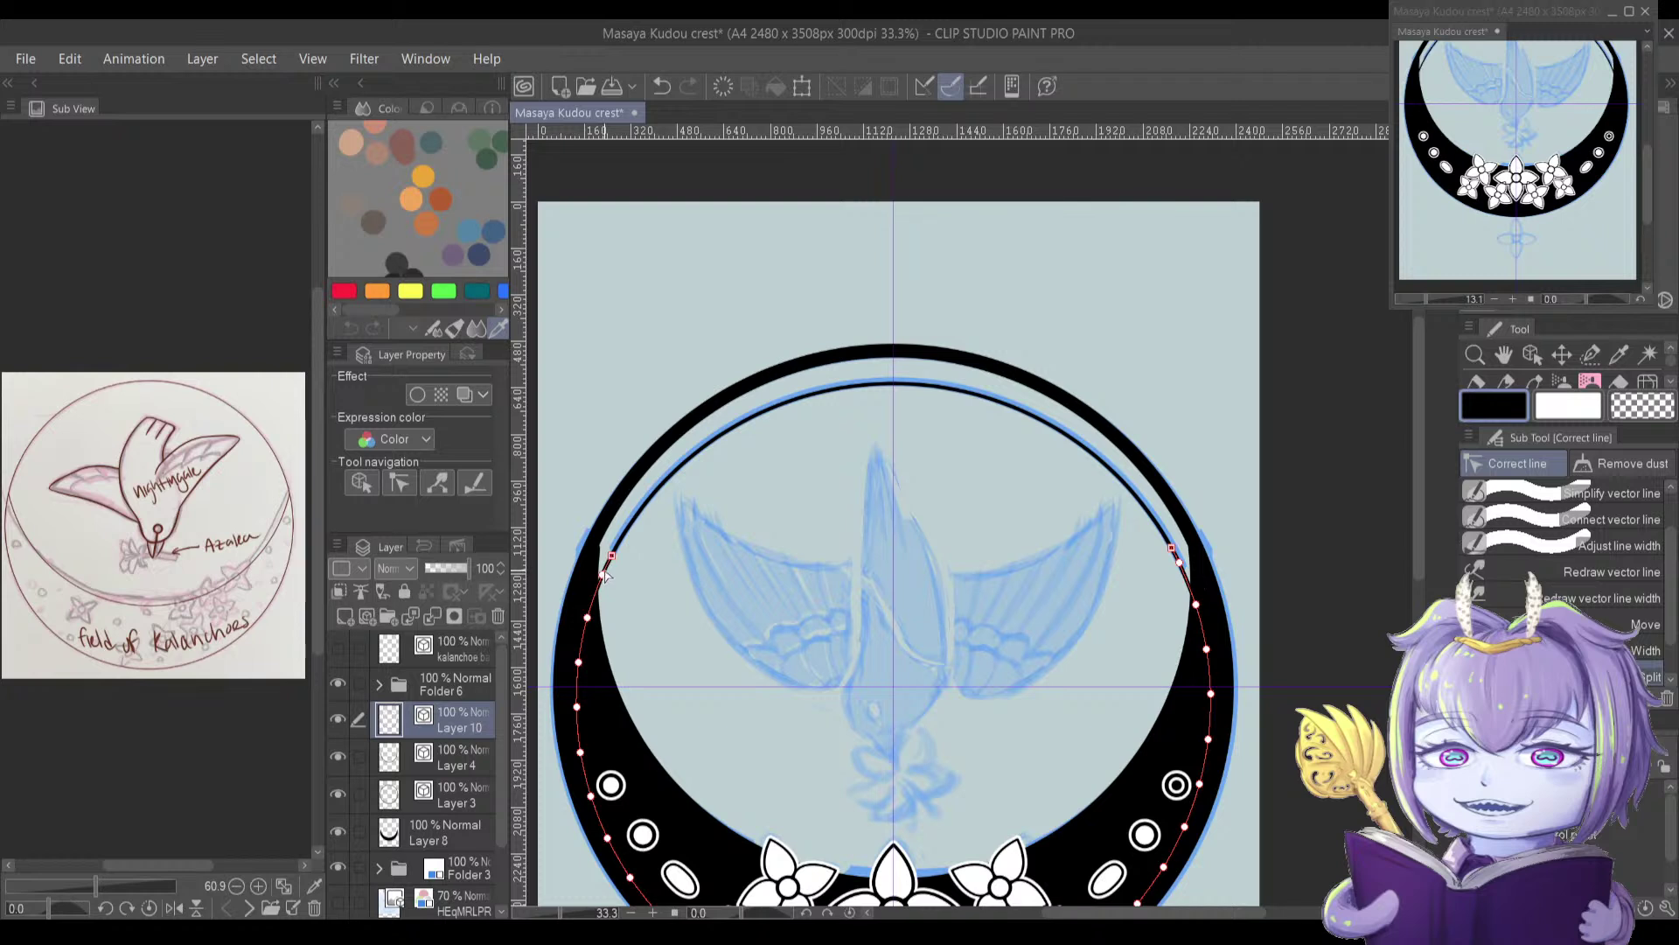
Step: Try deleting the unwanted part of the thin circle, and undo the deletion
key("o")
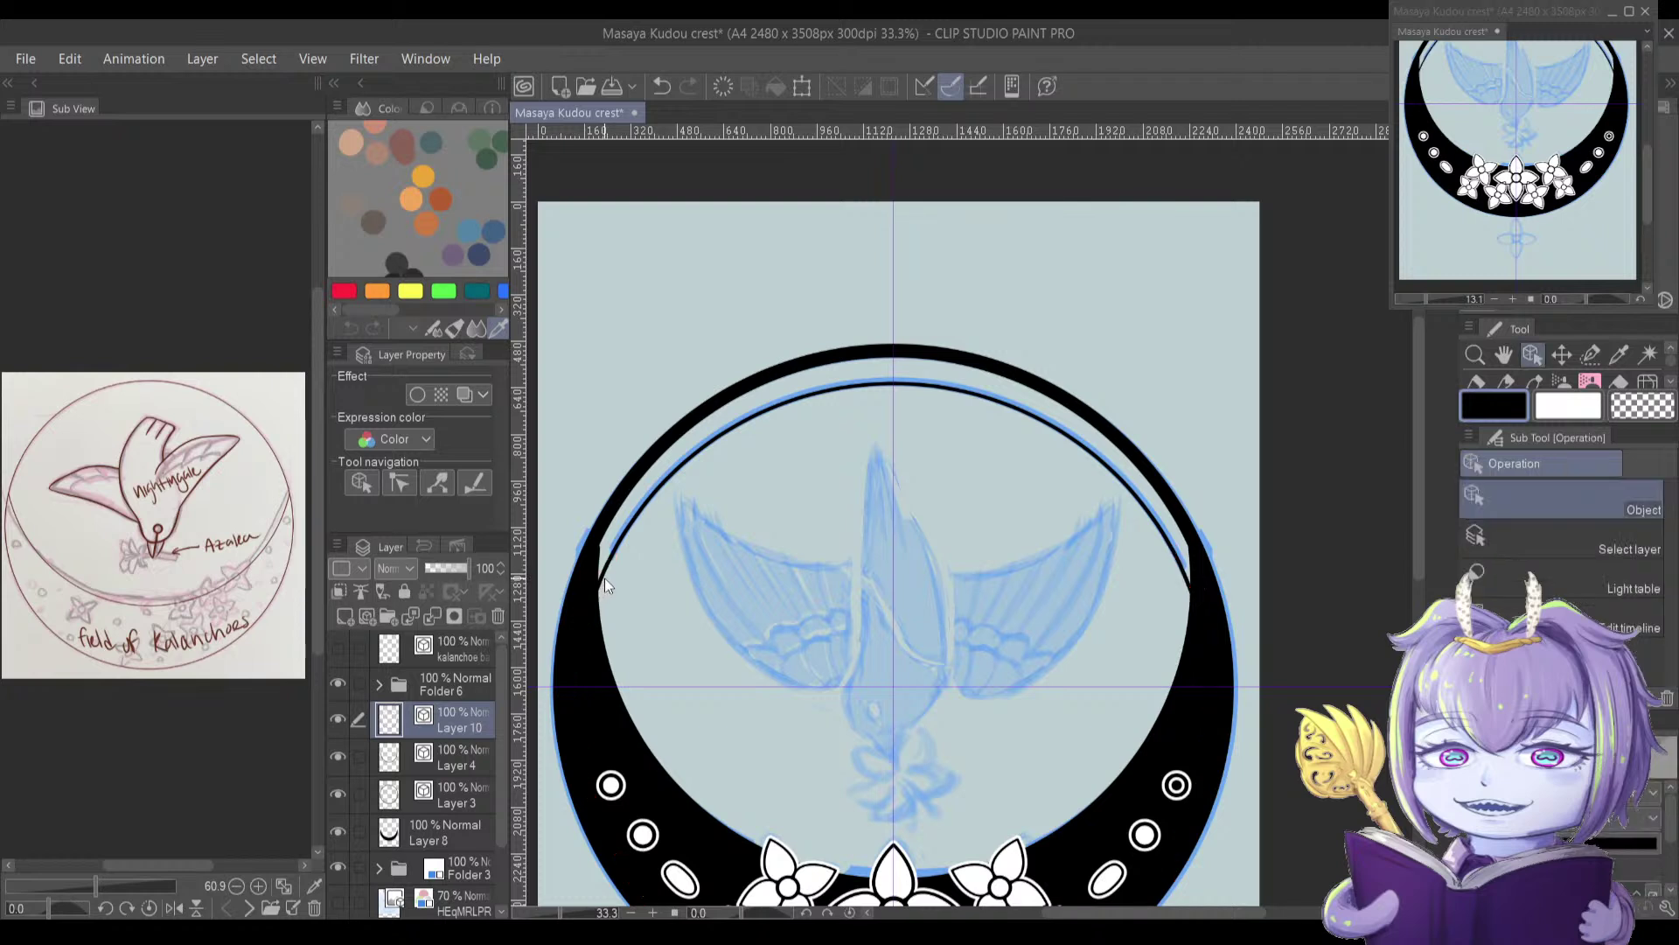
left_click(603, 583)
key("Delete")
key("ctrl+z")
Step: Split the thin circle at the right end of the sketched arc and delete its lower part, keeping the upper arc
key("y")
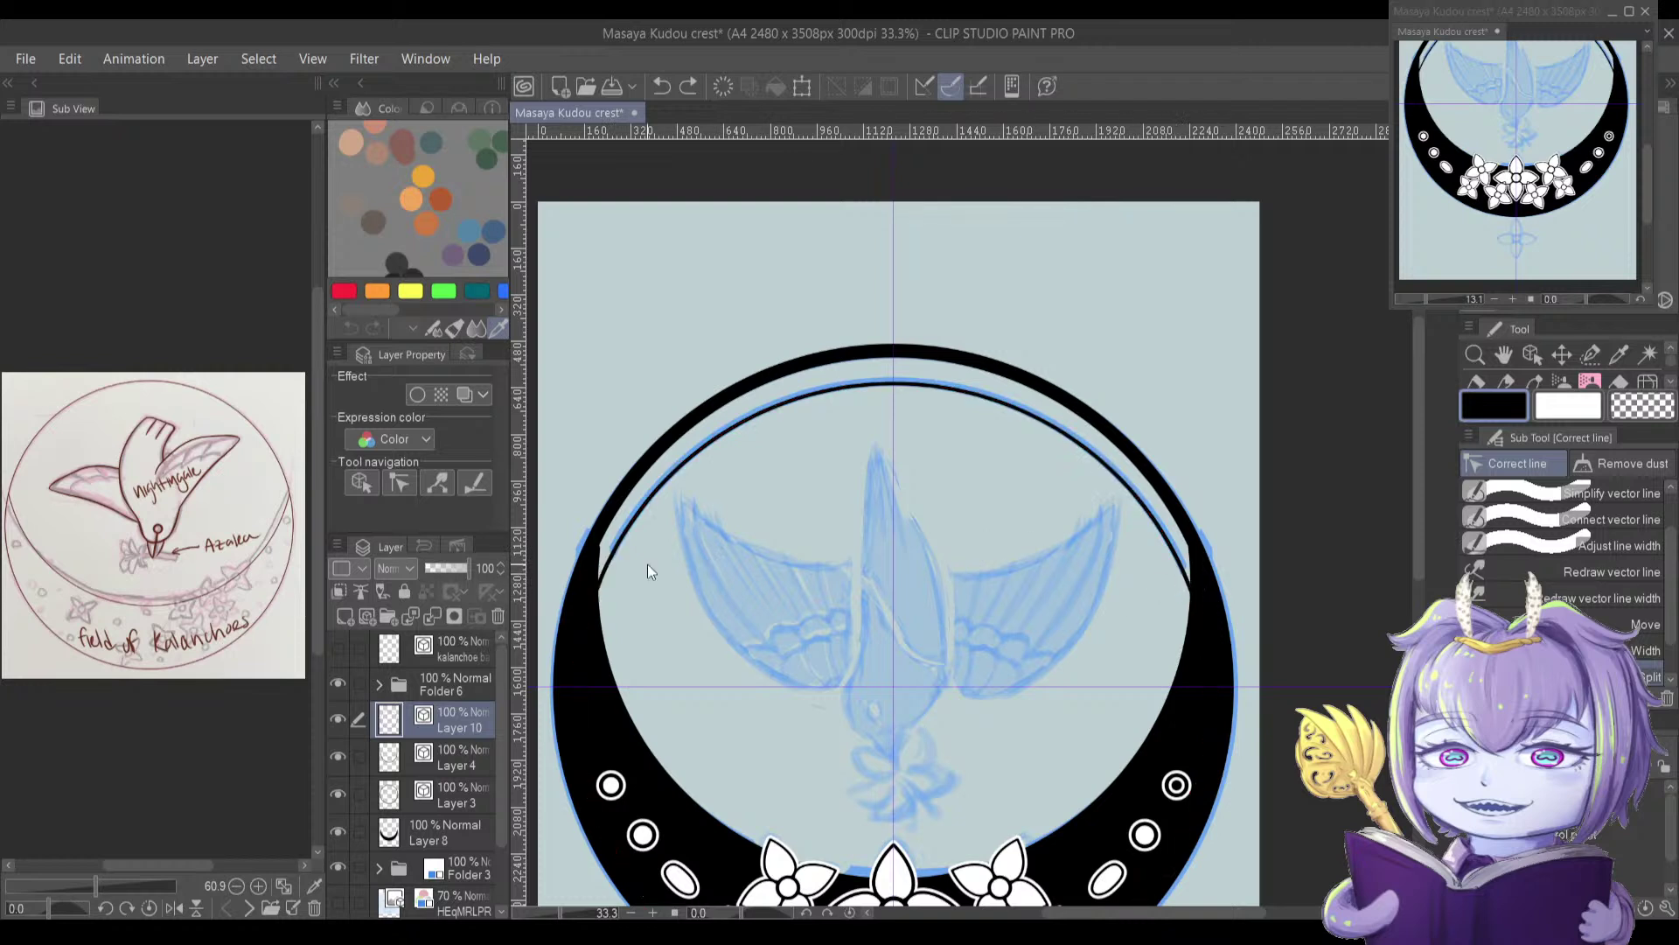
left_click(1184, 563)
key("o")
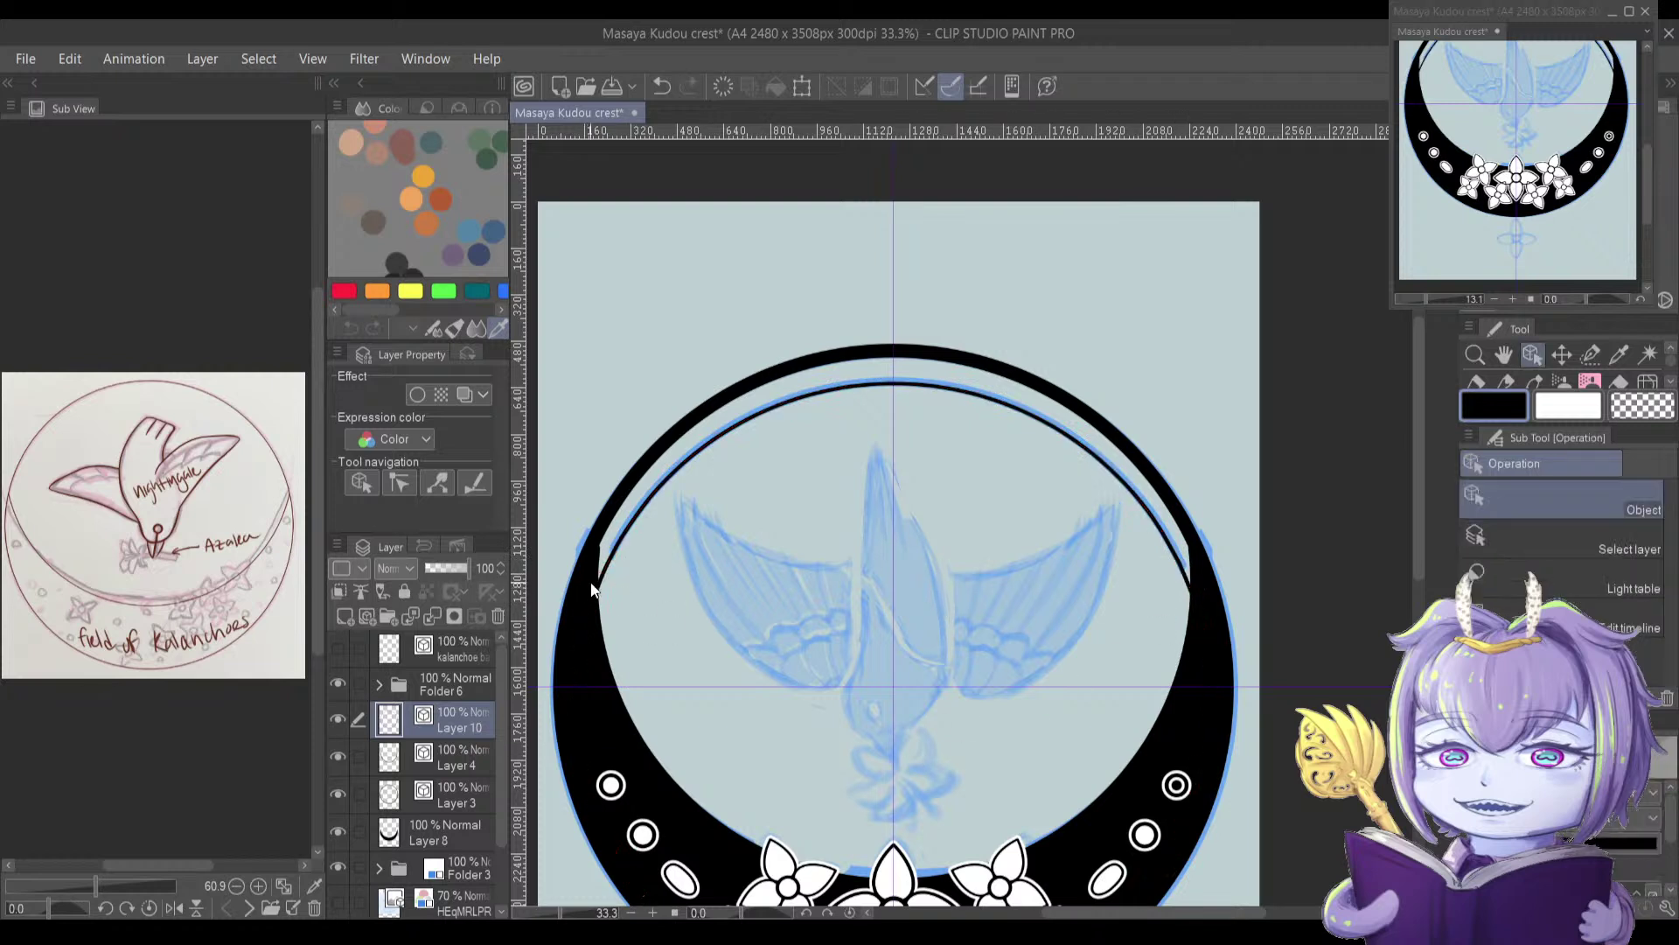
left_click(602, 584)
key("Delete")
key("y")
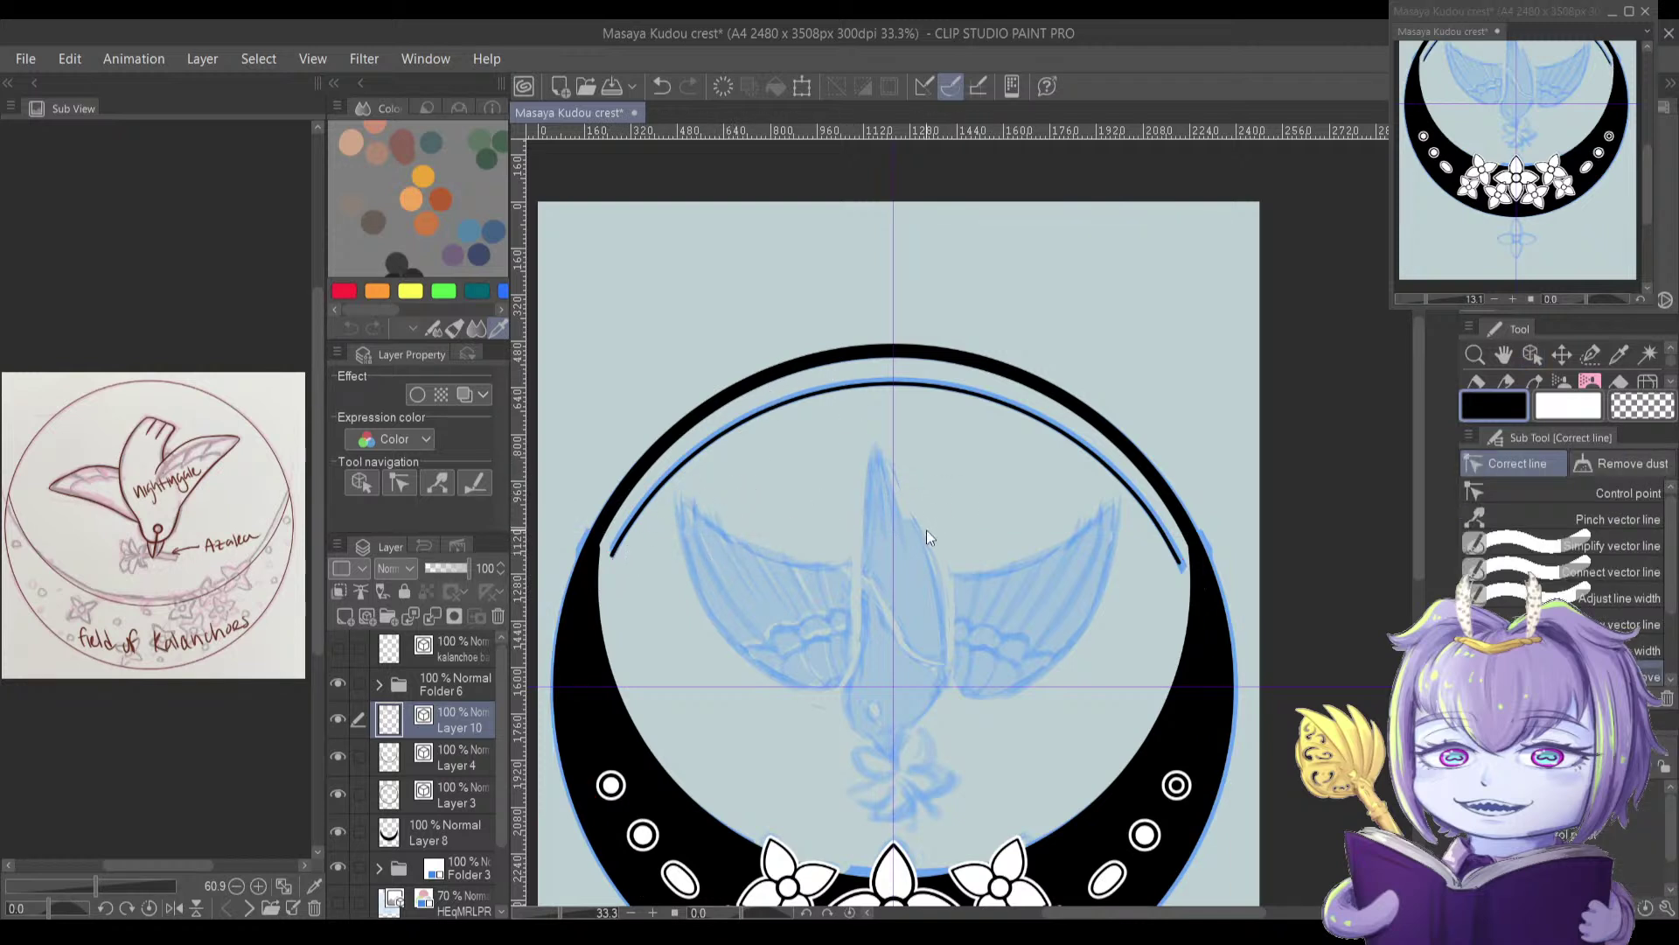
Step: Try simplifying the thin inner arc's vector line, and undo the change
key("period")
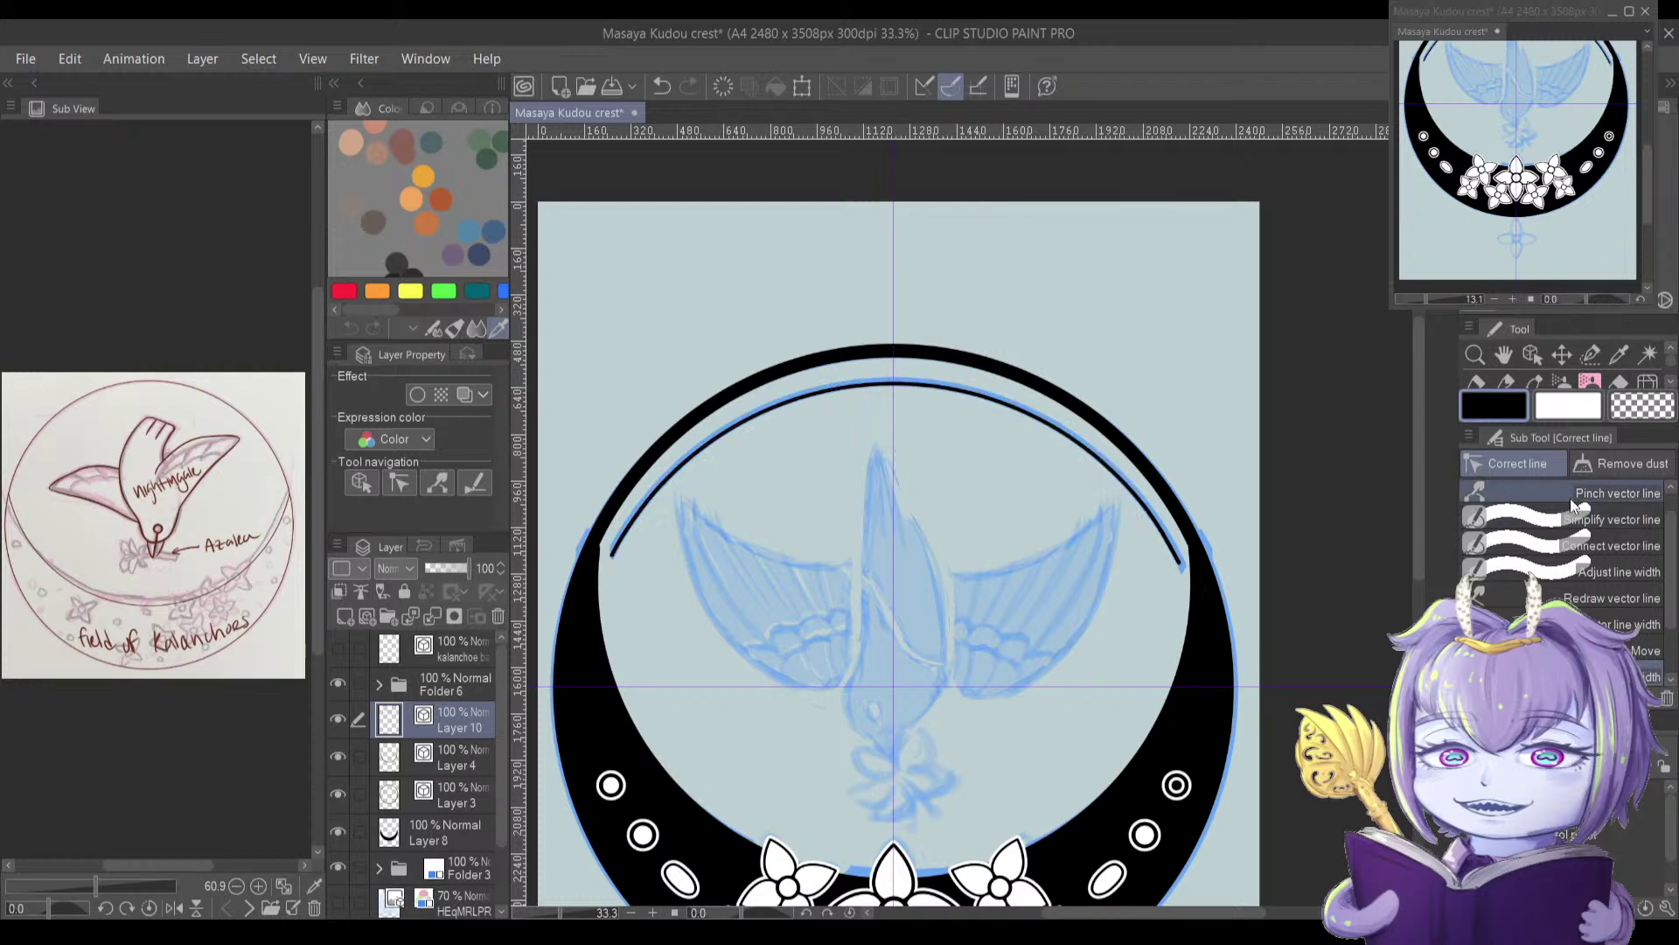
left_click(1545, 516)
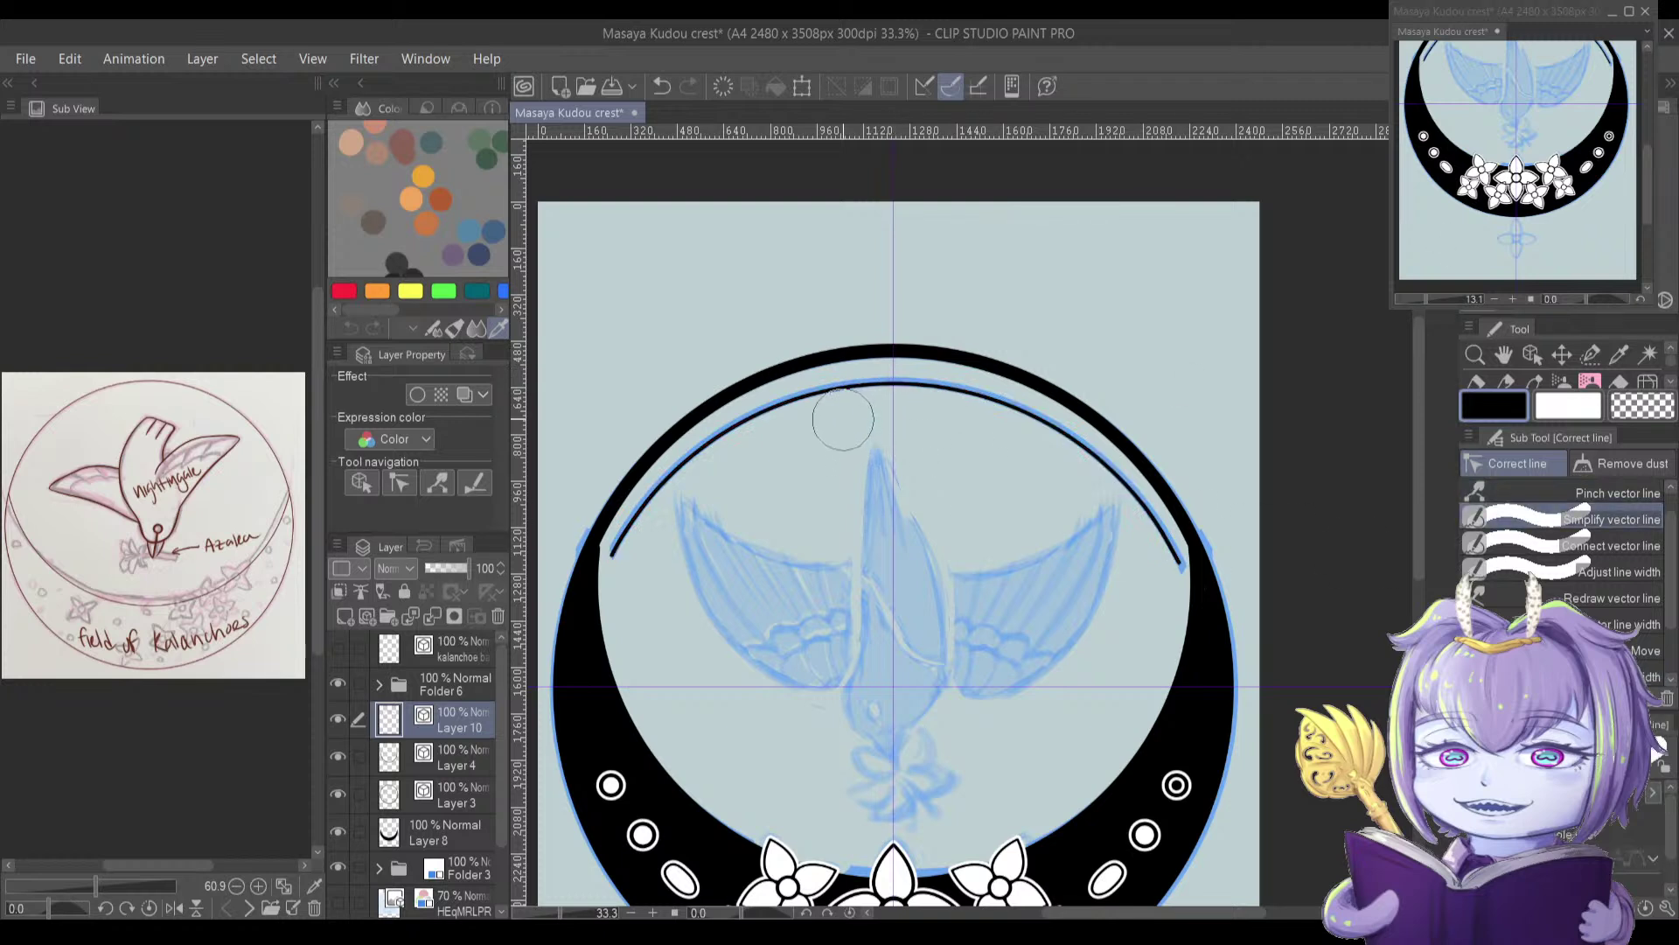
left_click_drag(810, 433, 821, 420)
key("ctrl")
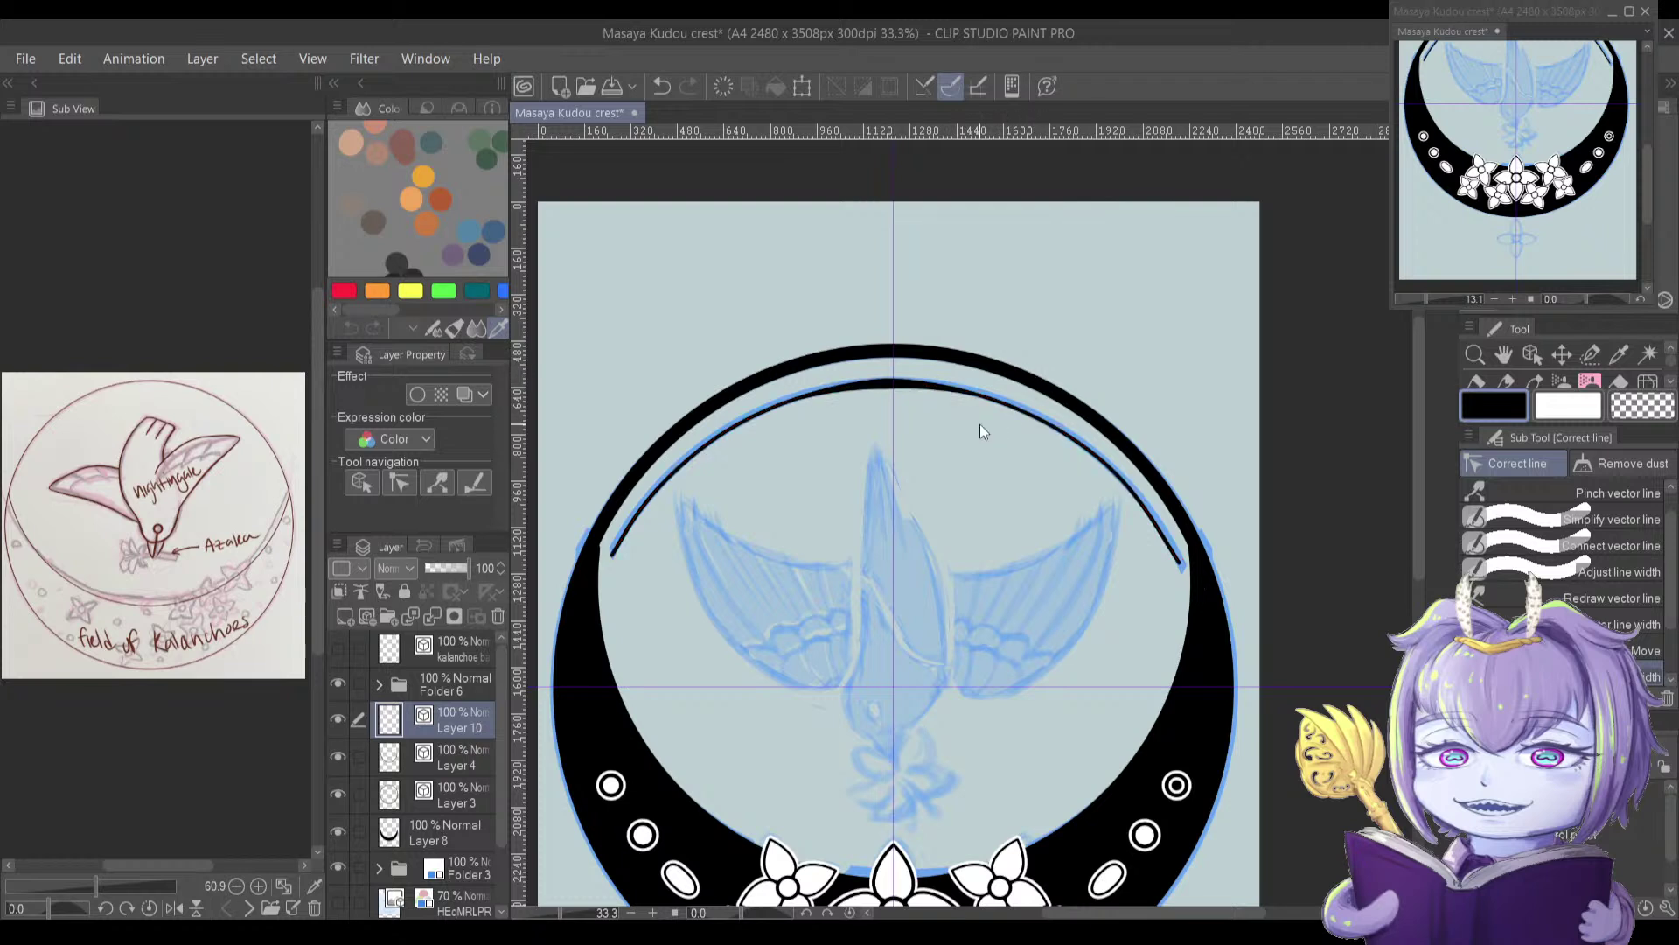
key("ctrl+z")
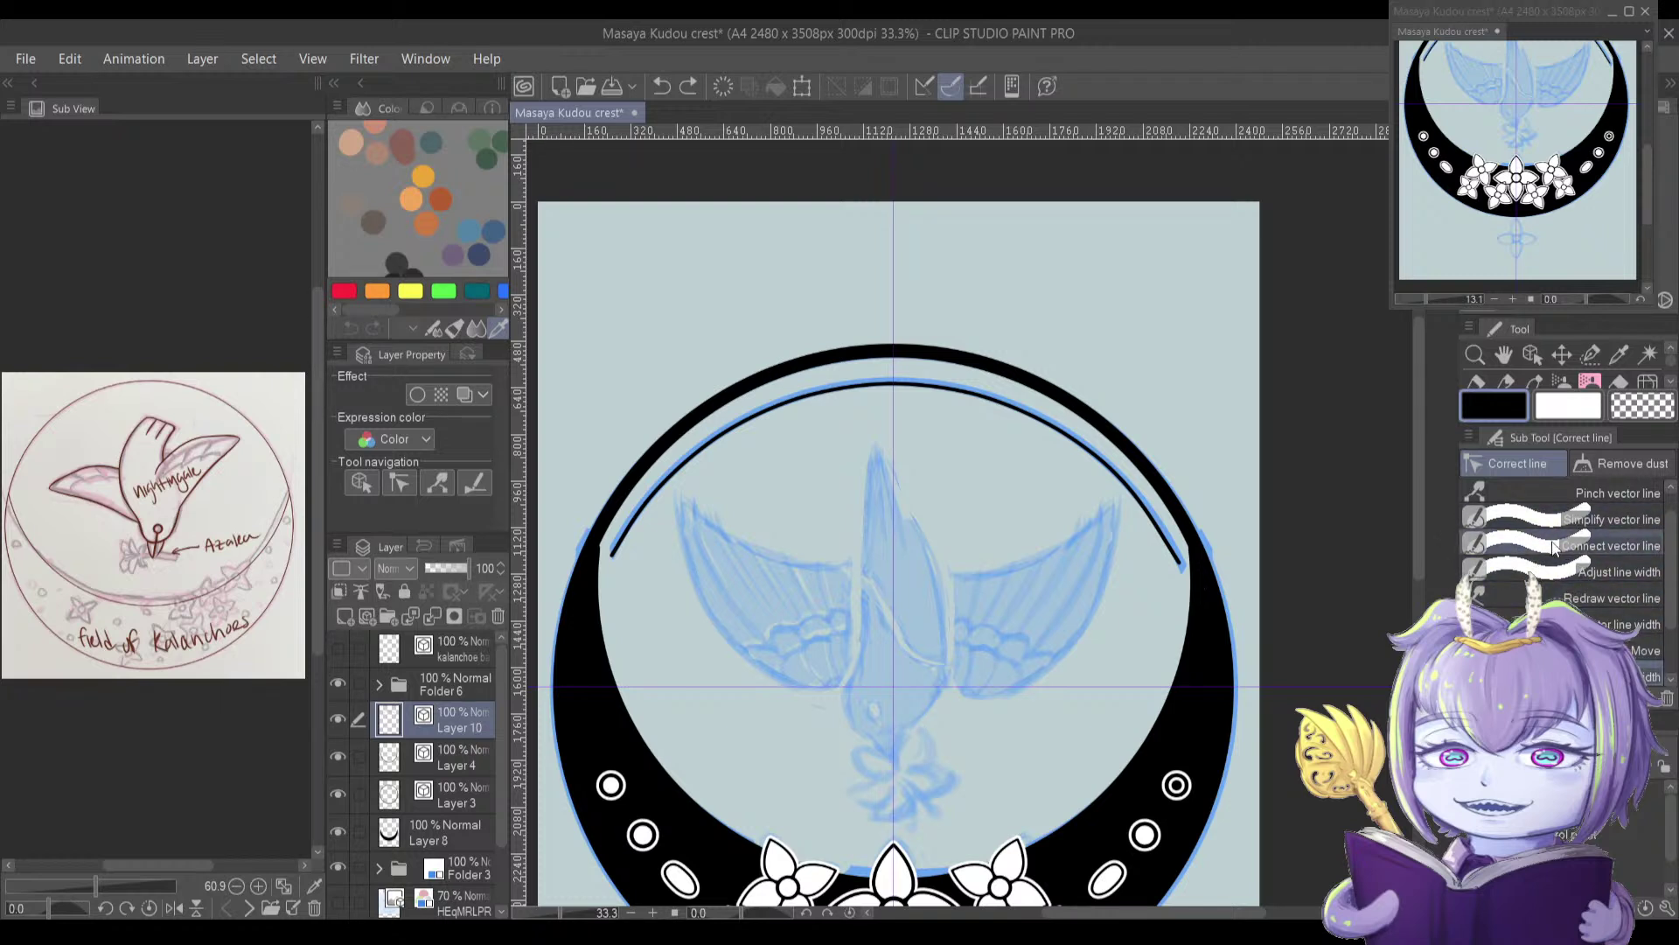
Step: Thicken the inner arc on Layer 10 with Adjust line width
left_click(1575, 571)
left_click(866, 406)
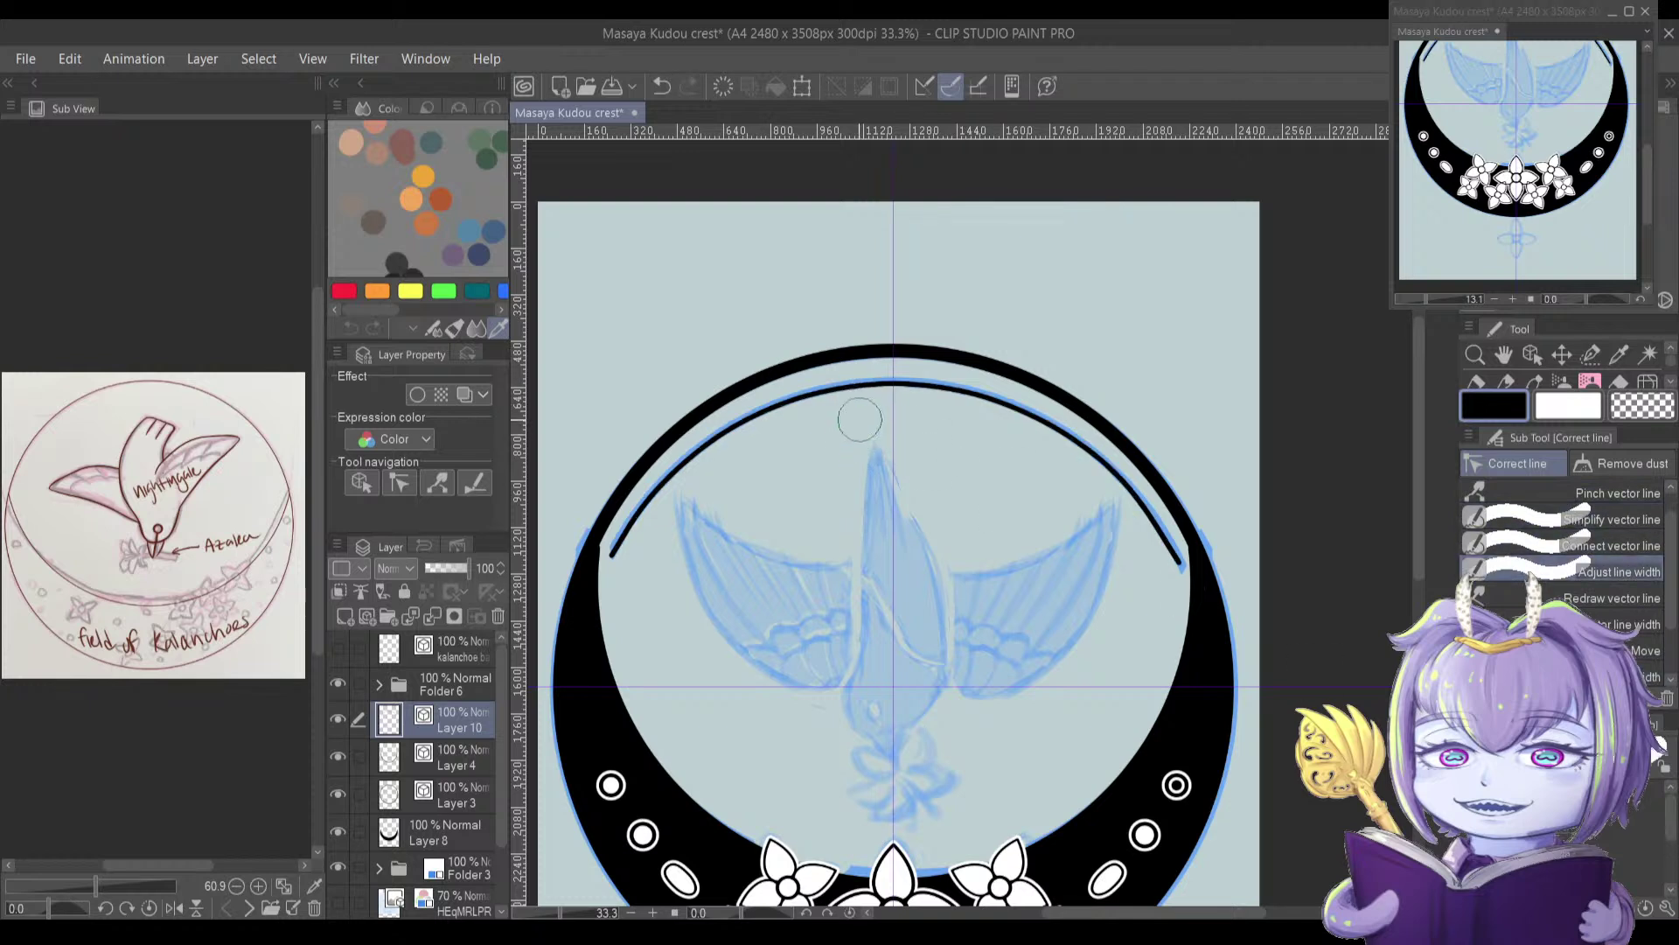
left_click(863, 398)
left_click(859, 404)
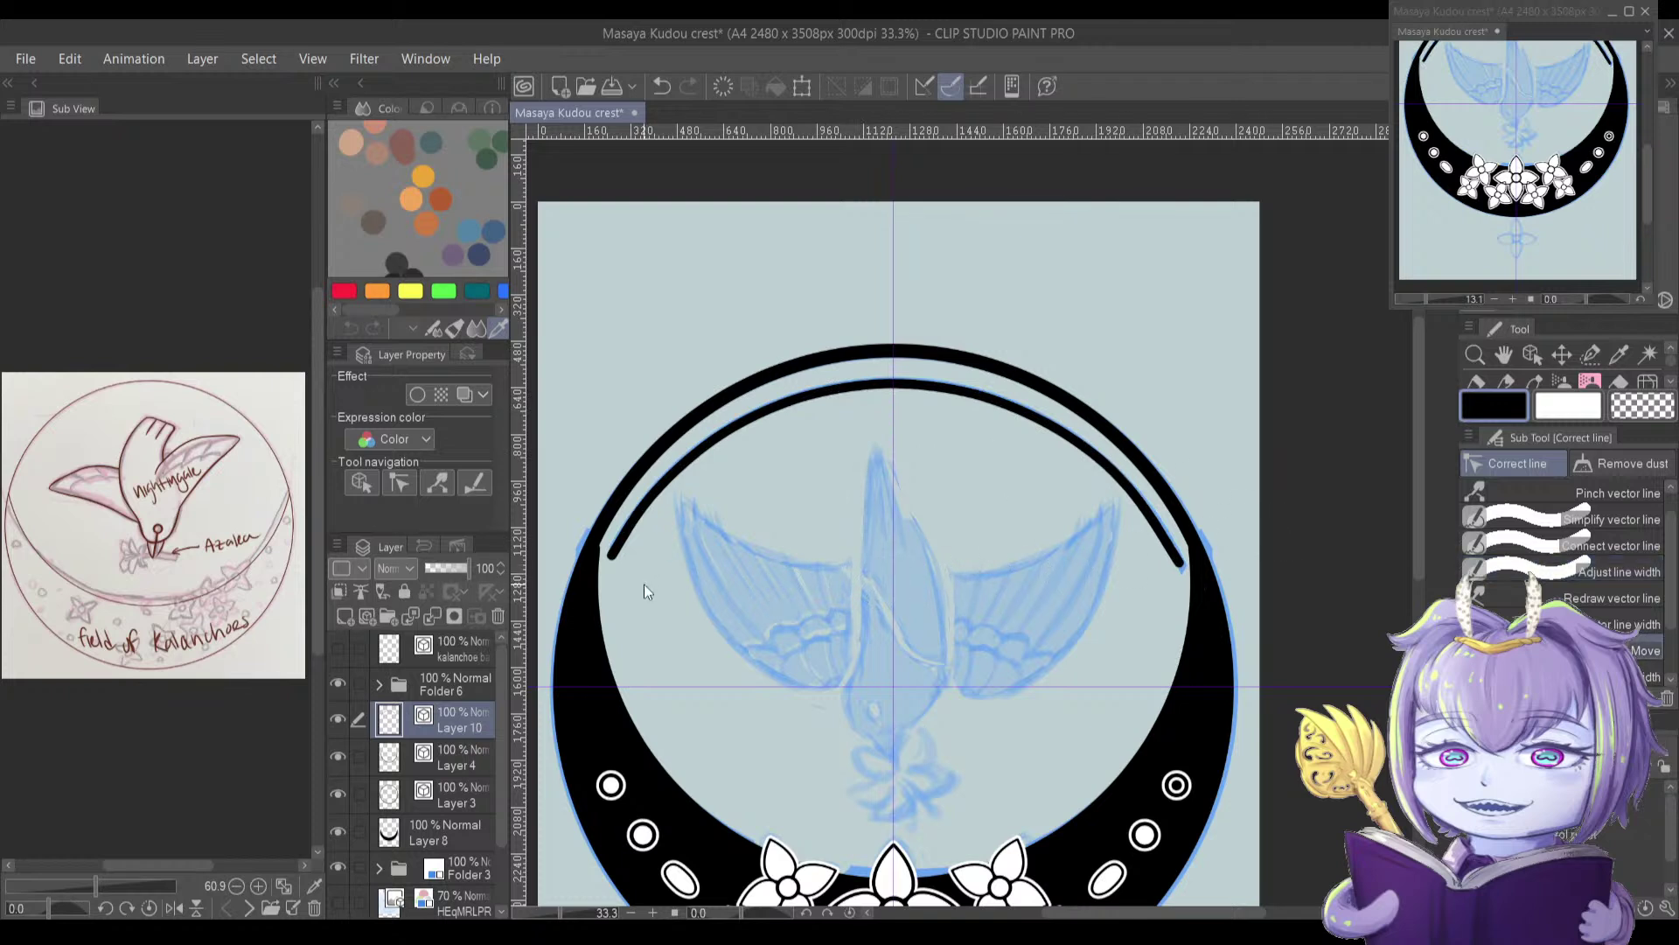
Step: Taper both ends of the inner arc to thin points through the line's end control points
left_click(613, 557)
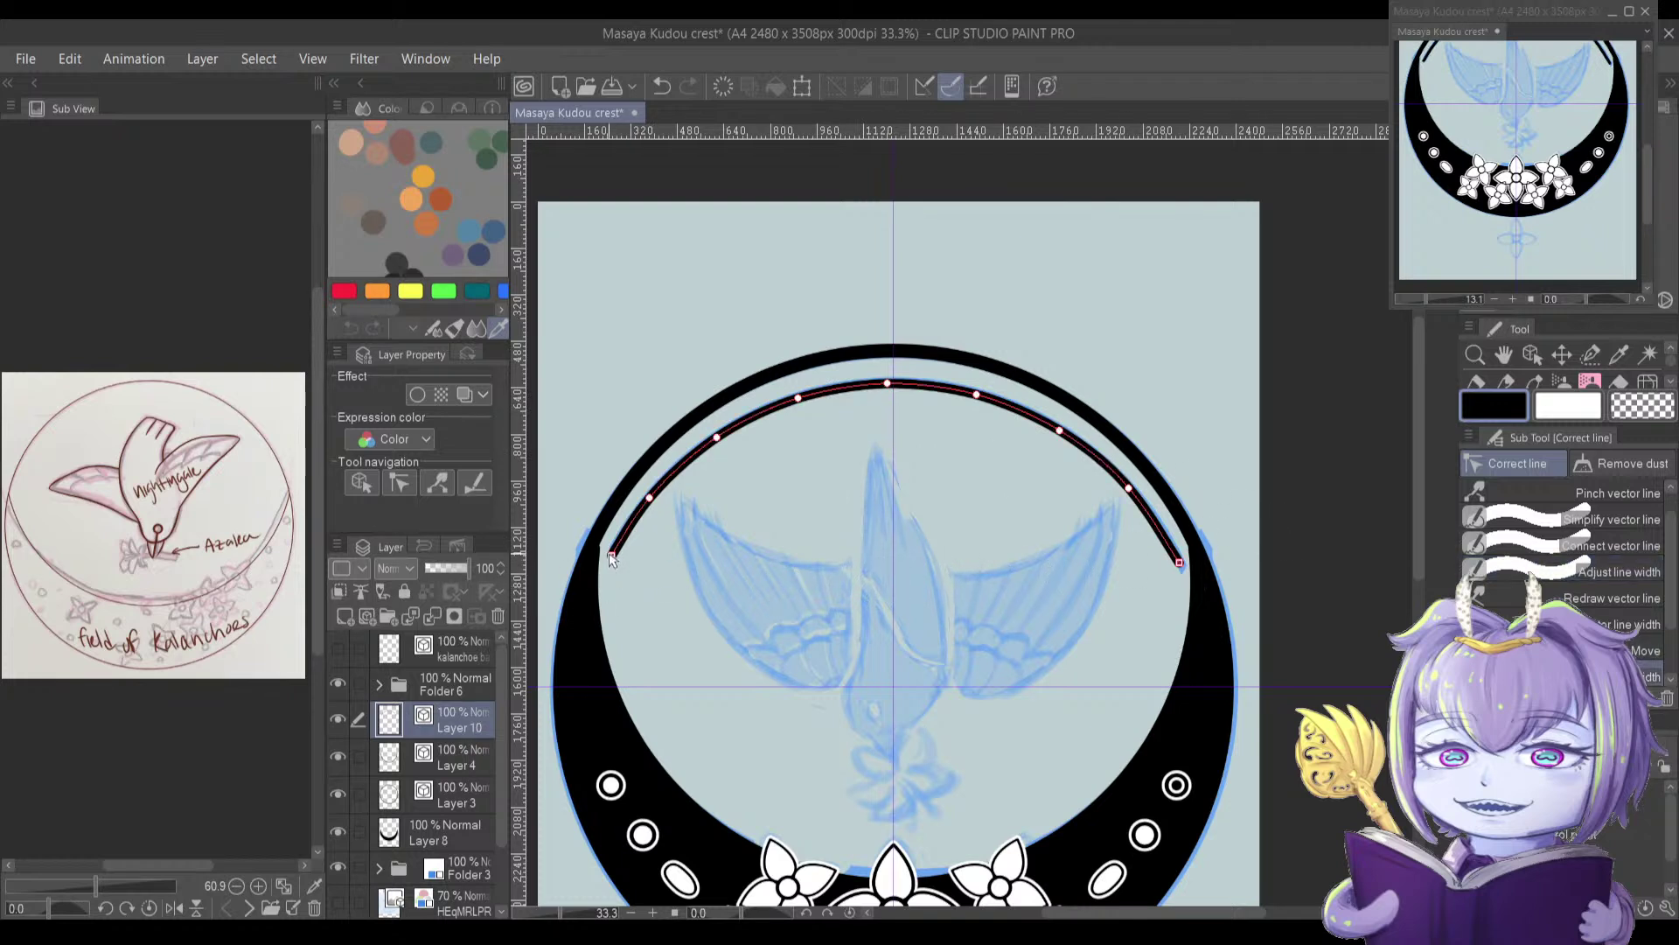
scroll(525, 577, "left", 1)
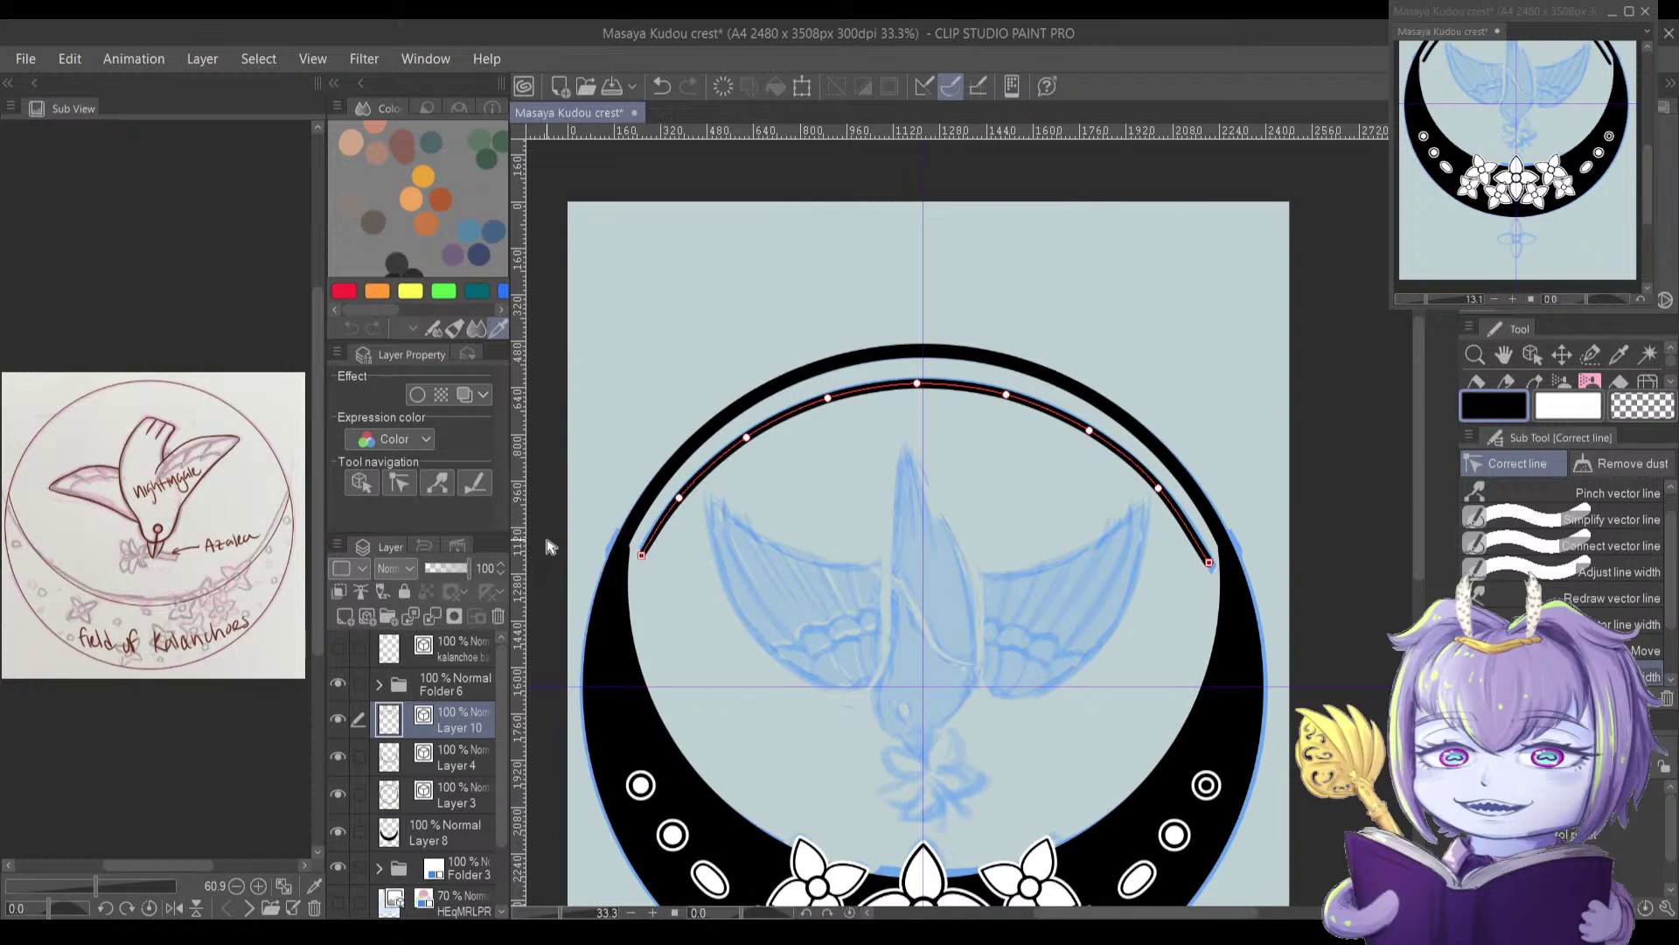
key("ctrl+z")
scroll(538, 568, "left", 2)
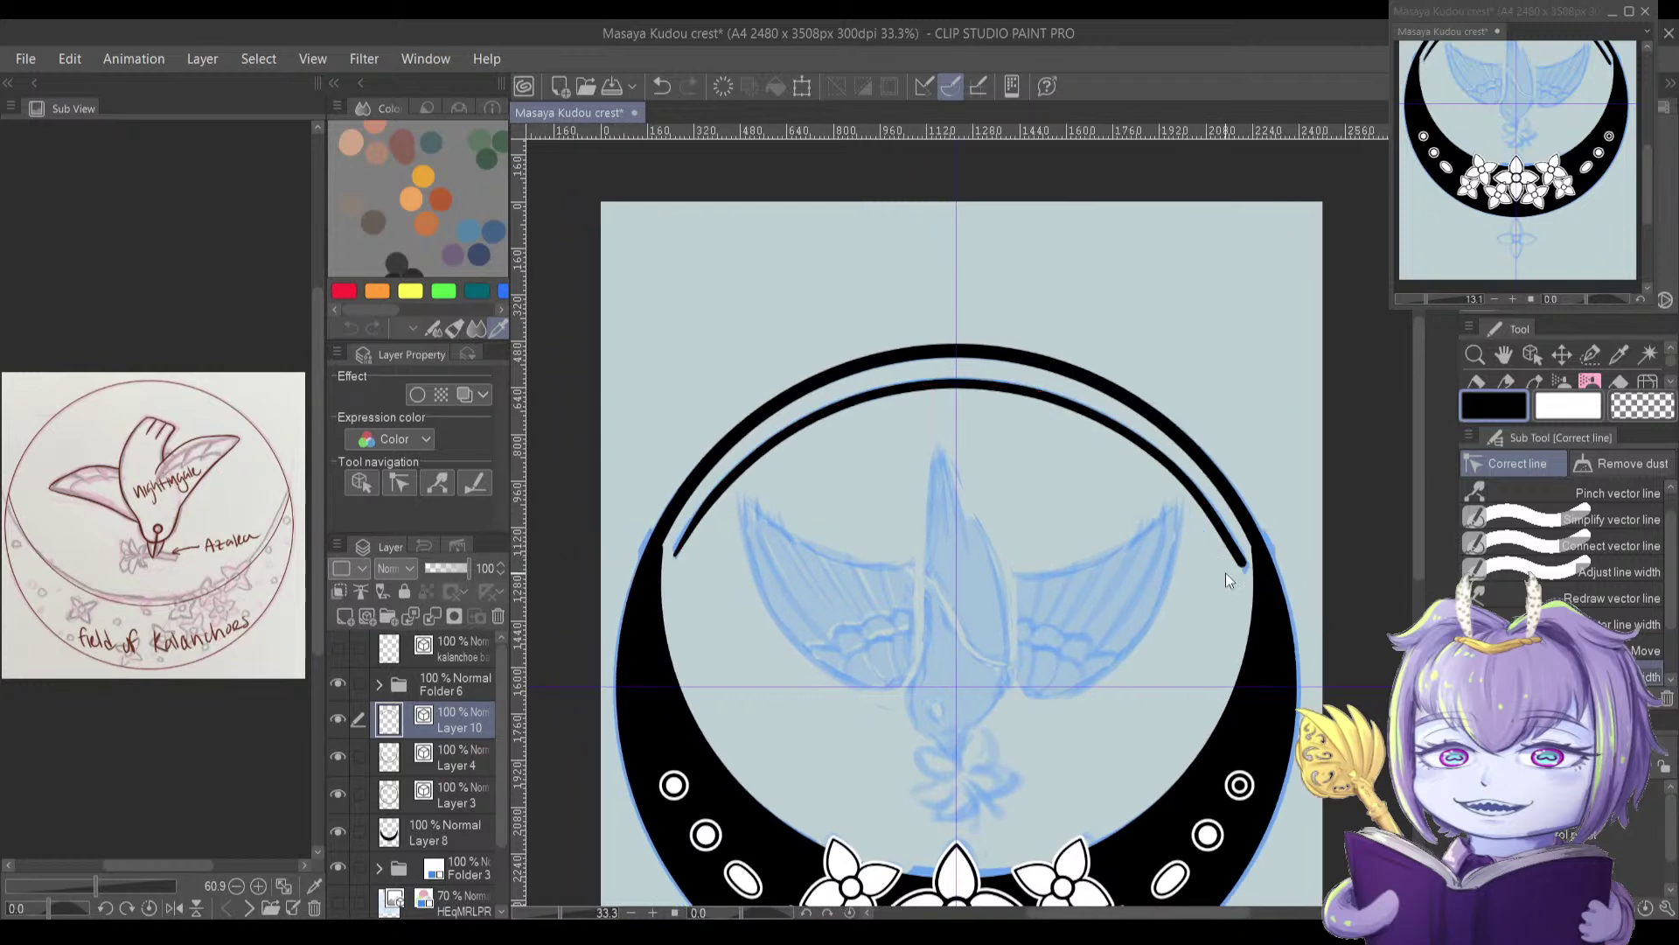
left_click_drag(1017, 497, 980, 590)
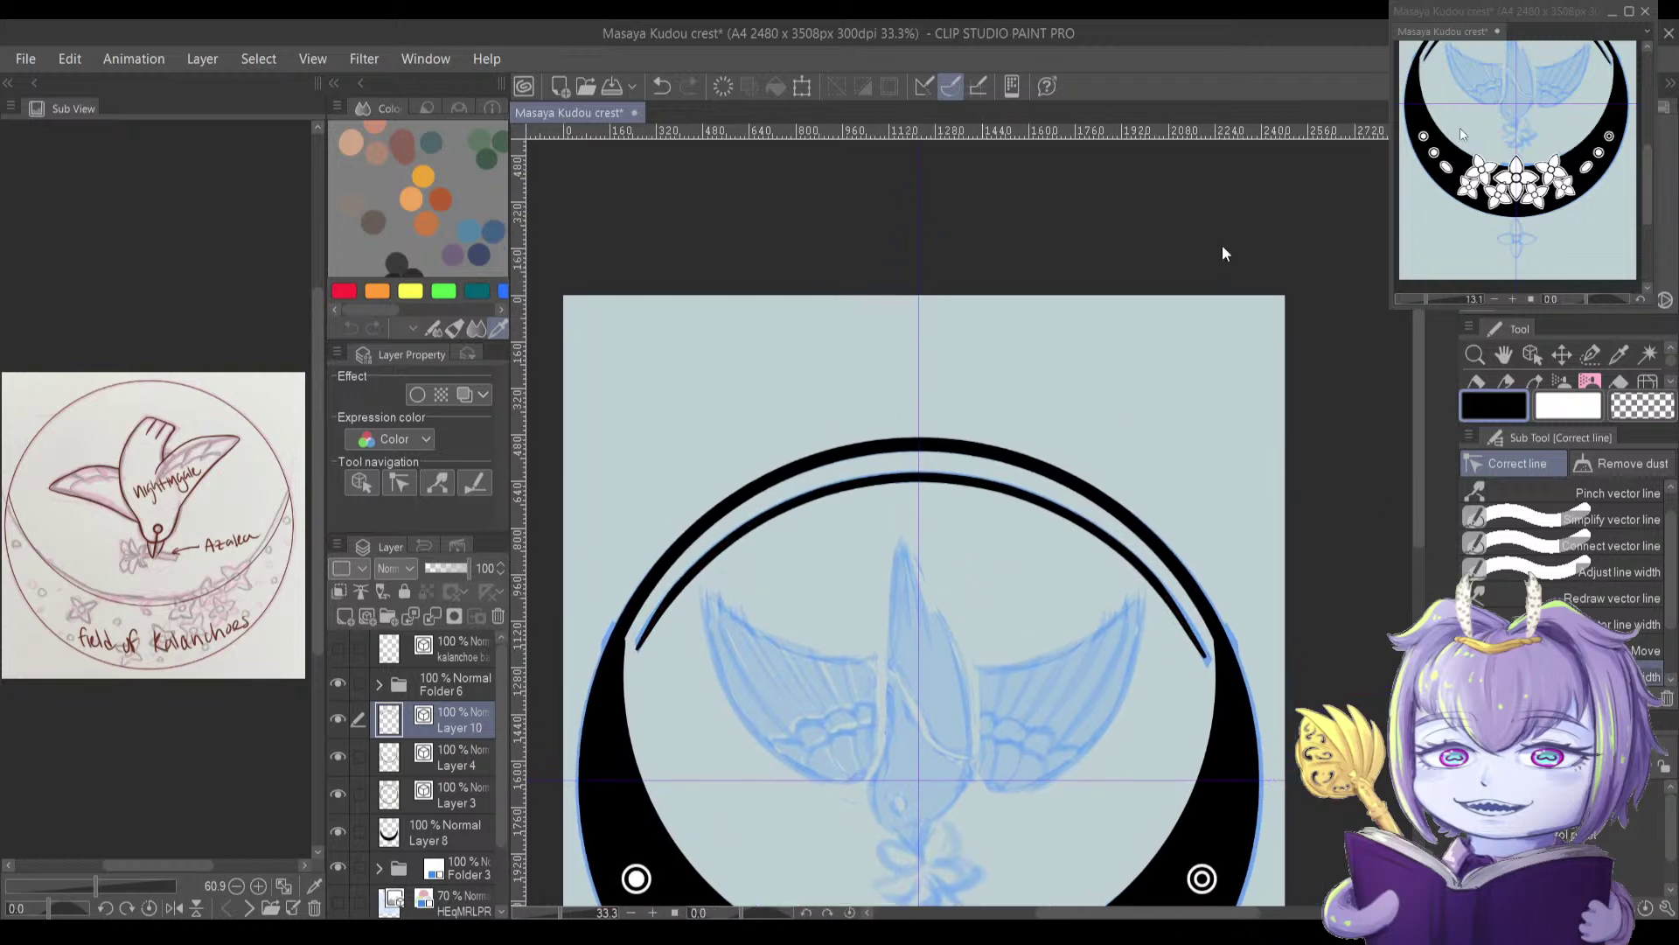
left_click_drag(1473, 115, 1472, 175)
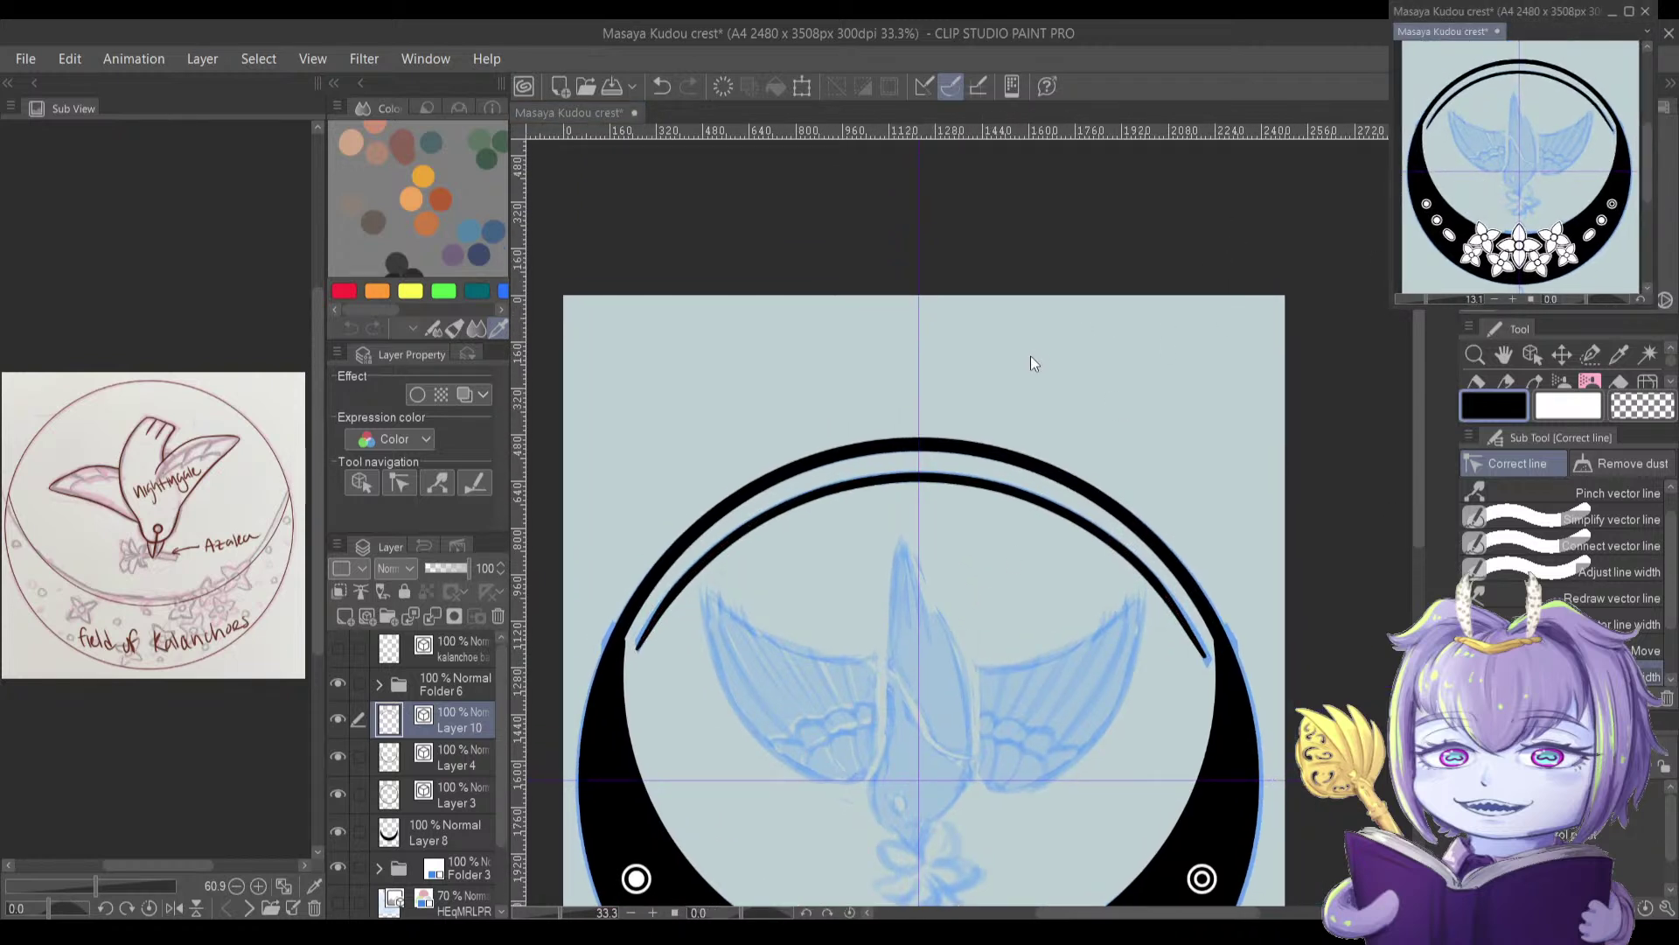
left_click(685, 579)
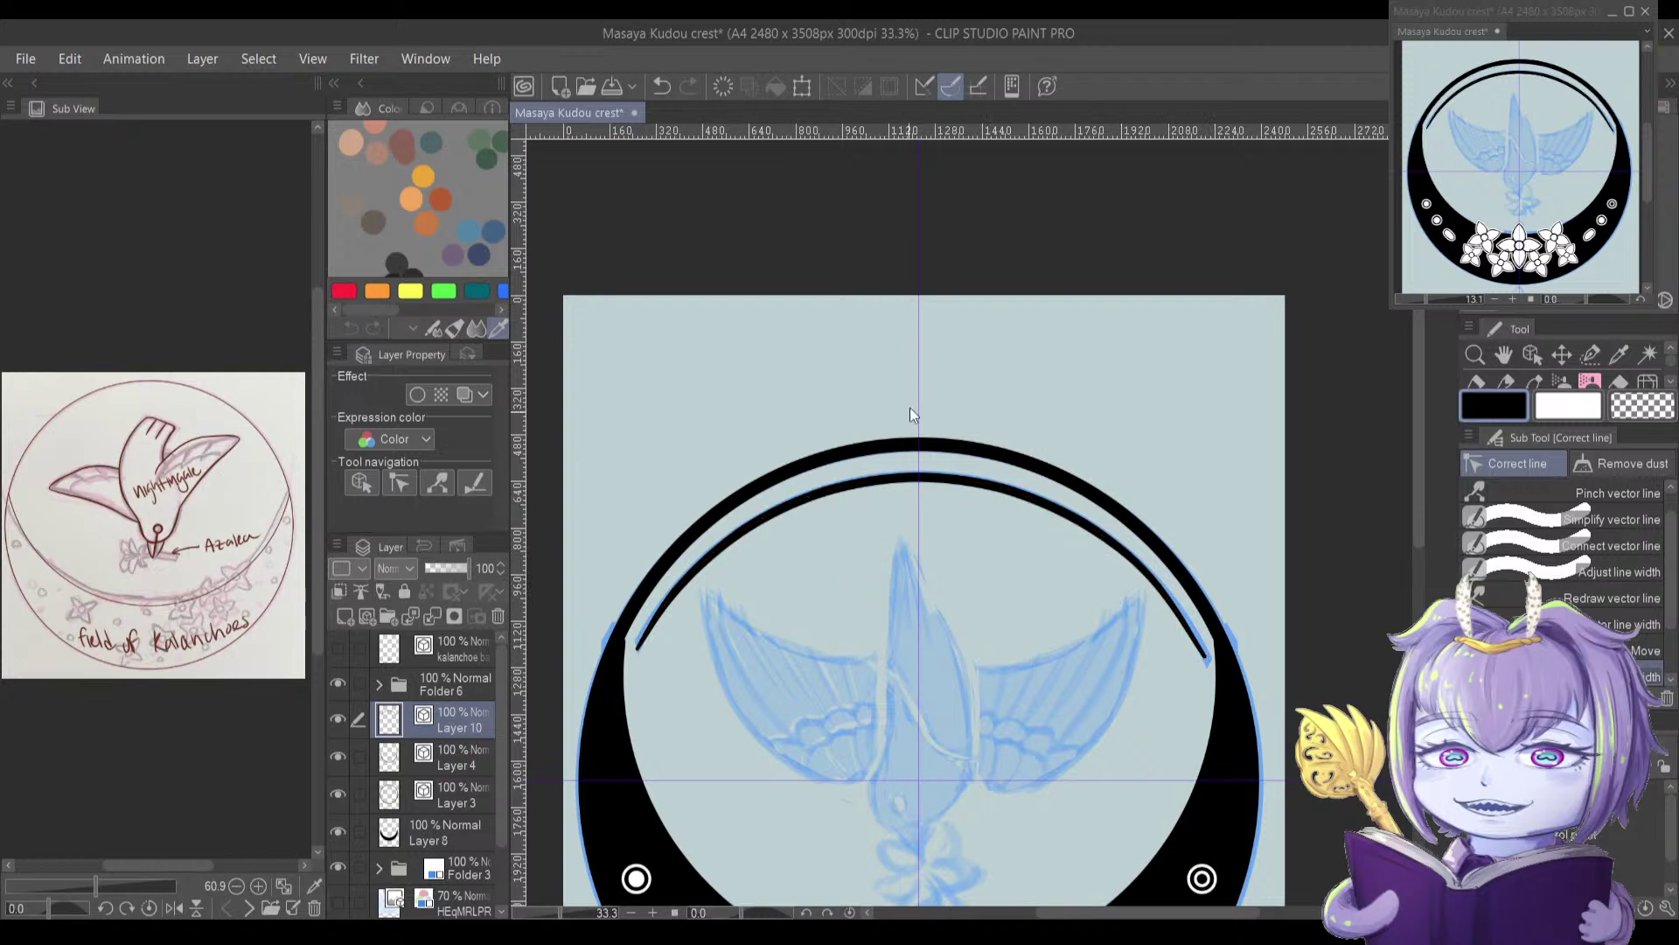
Step: Refine the inner arc's thickness with Adjust line width set to 2.0, and check the crest with the sketch folder briefly hidden
key("period")
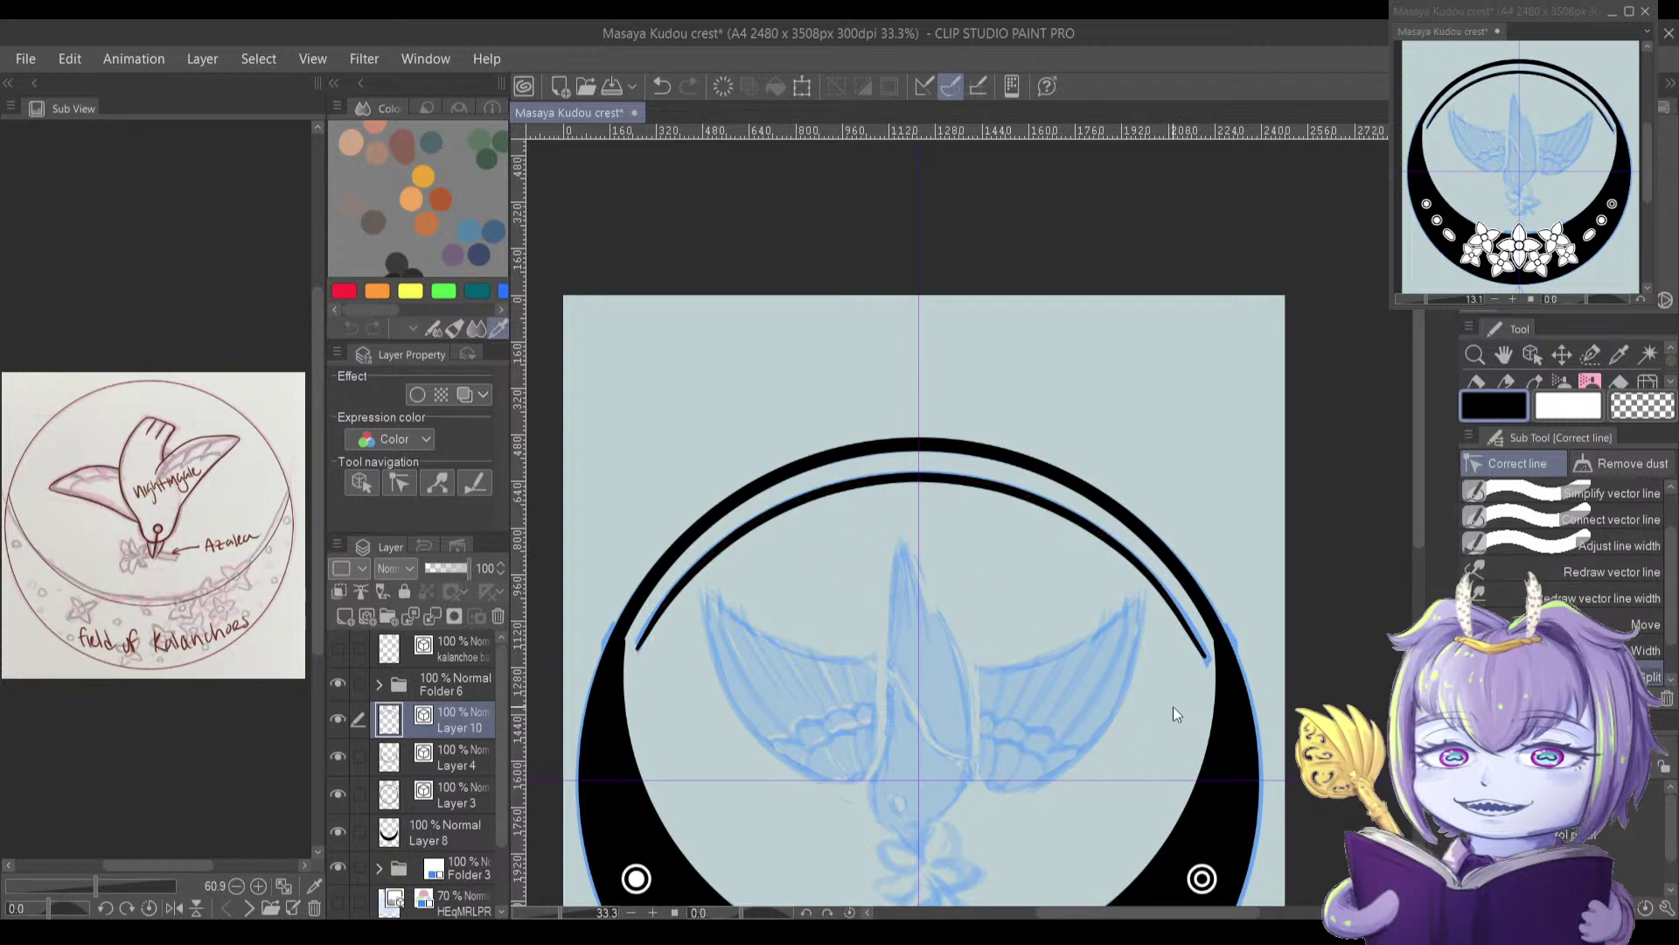
key("y")
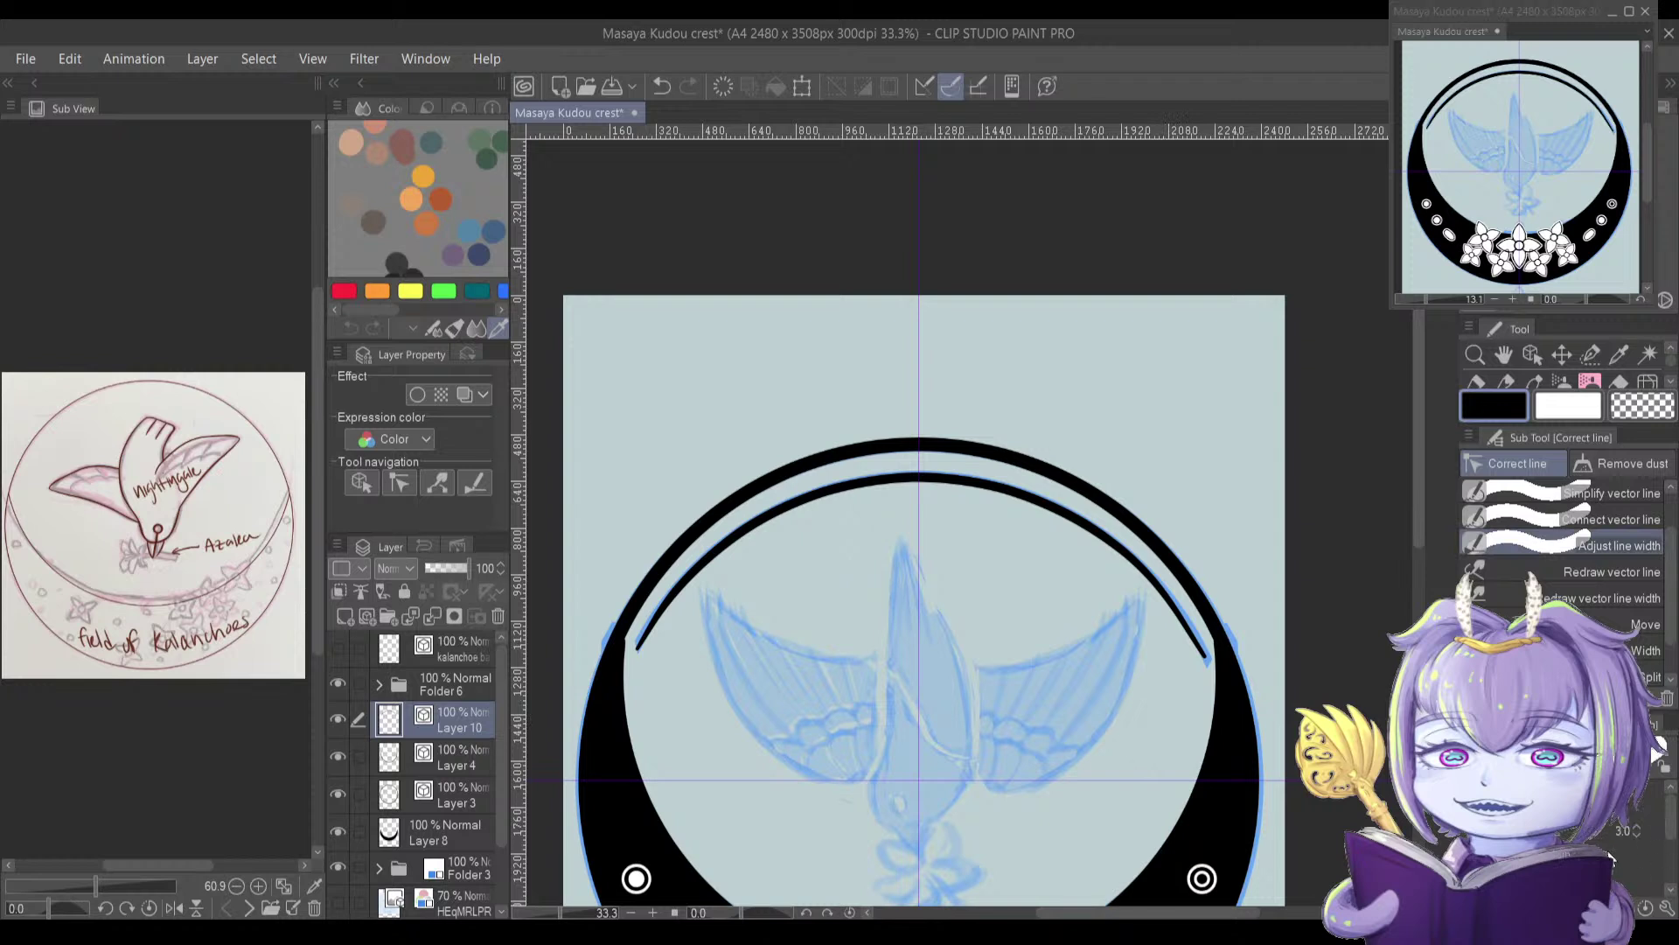
left_click_drag(866, 486, 832, 600)
left_click(338, 866)
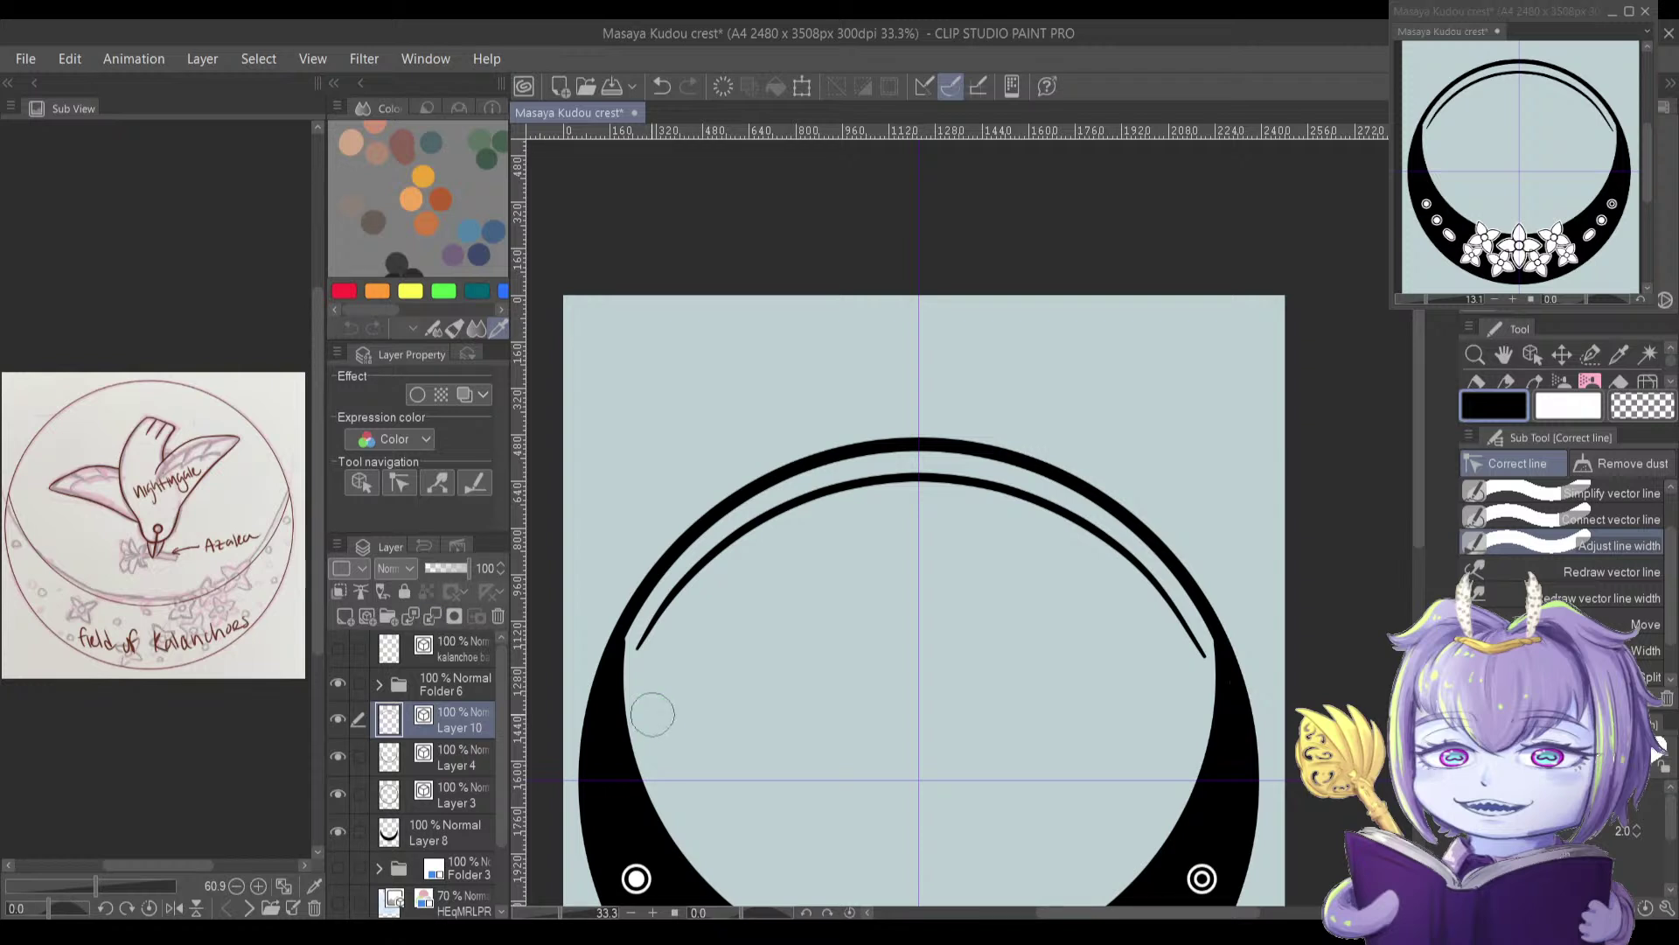
left_click(340, 871)
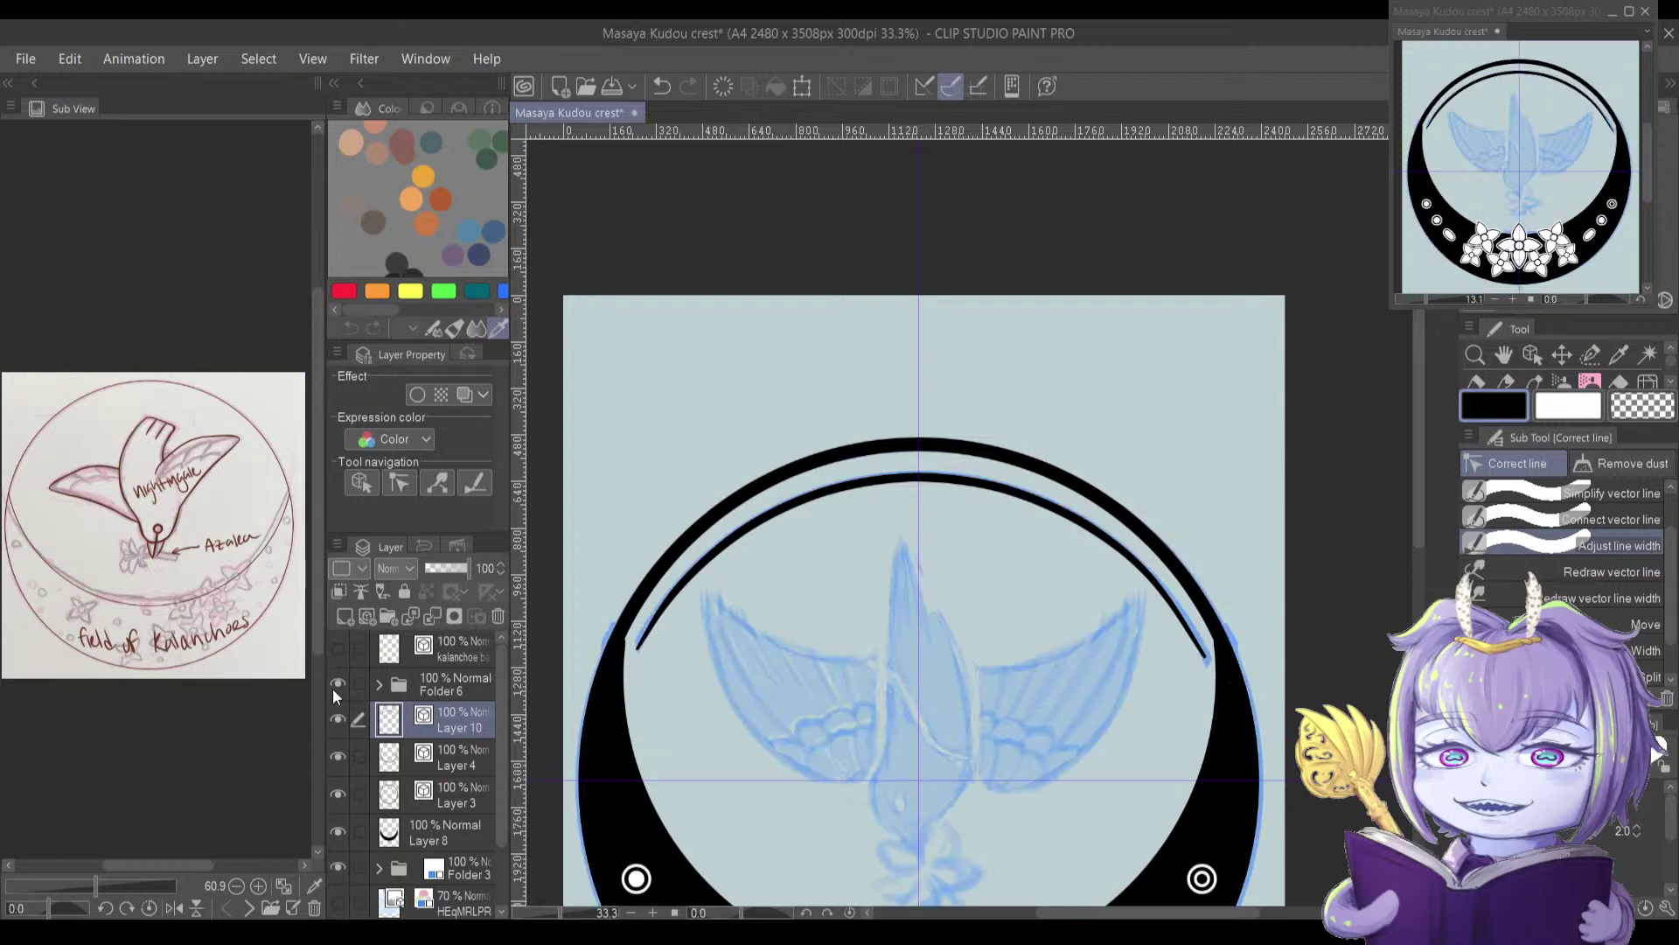
Step: Rotate the canvas view to 90° so that the bird sketch lies horizontally
left_click_drag(716, 761, 696, 582)
left_click_drag(694, 689, 686, 676)
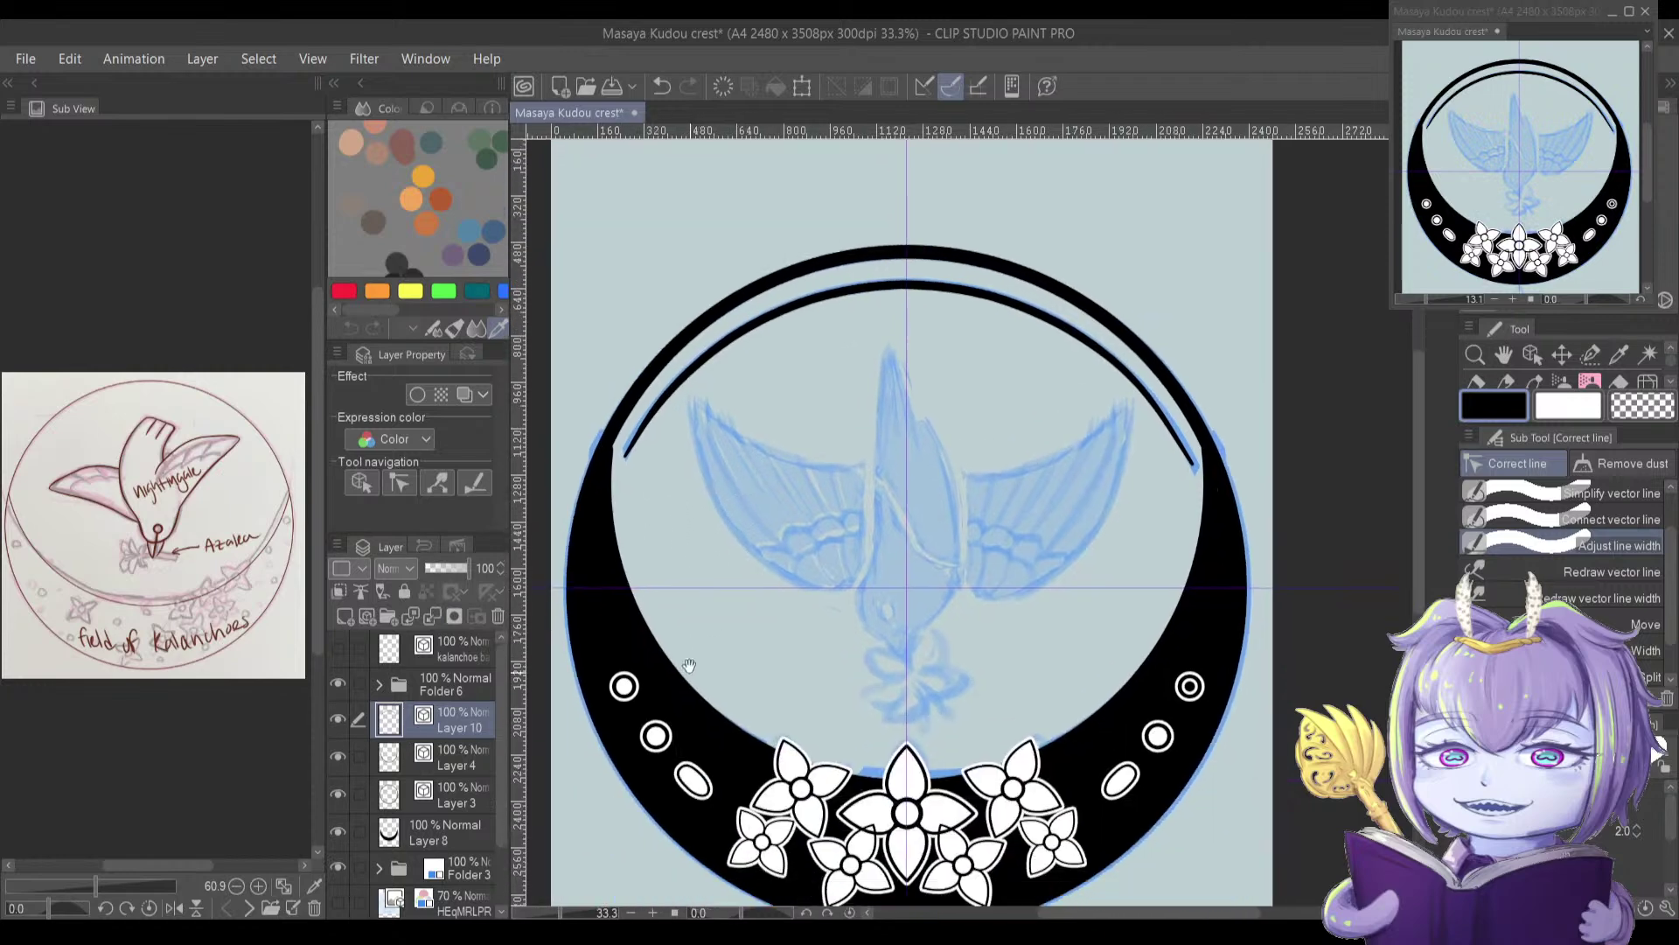
mouse_move(687, 750)
left_mouse_down()
mouse_move(672, 696)
mouse_move(679, 748)
left_mouse_up()
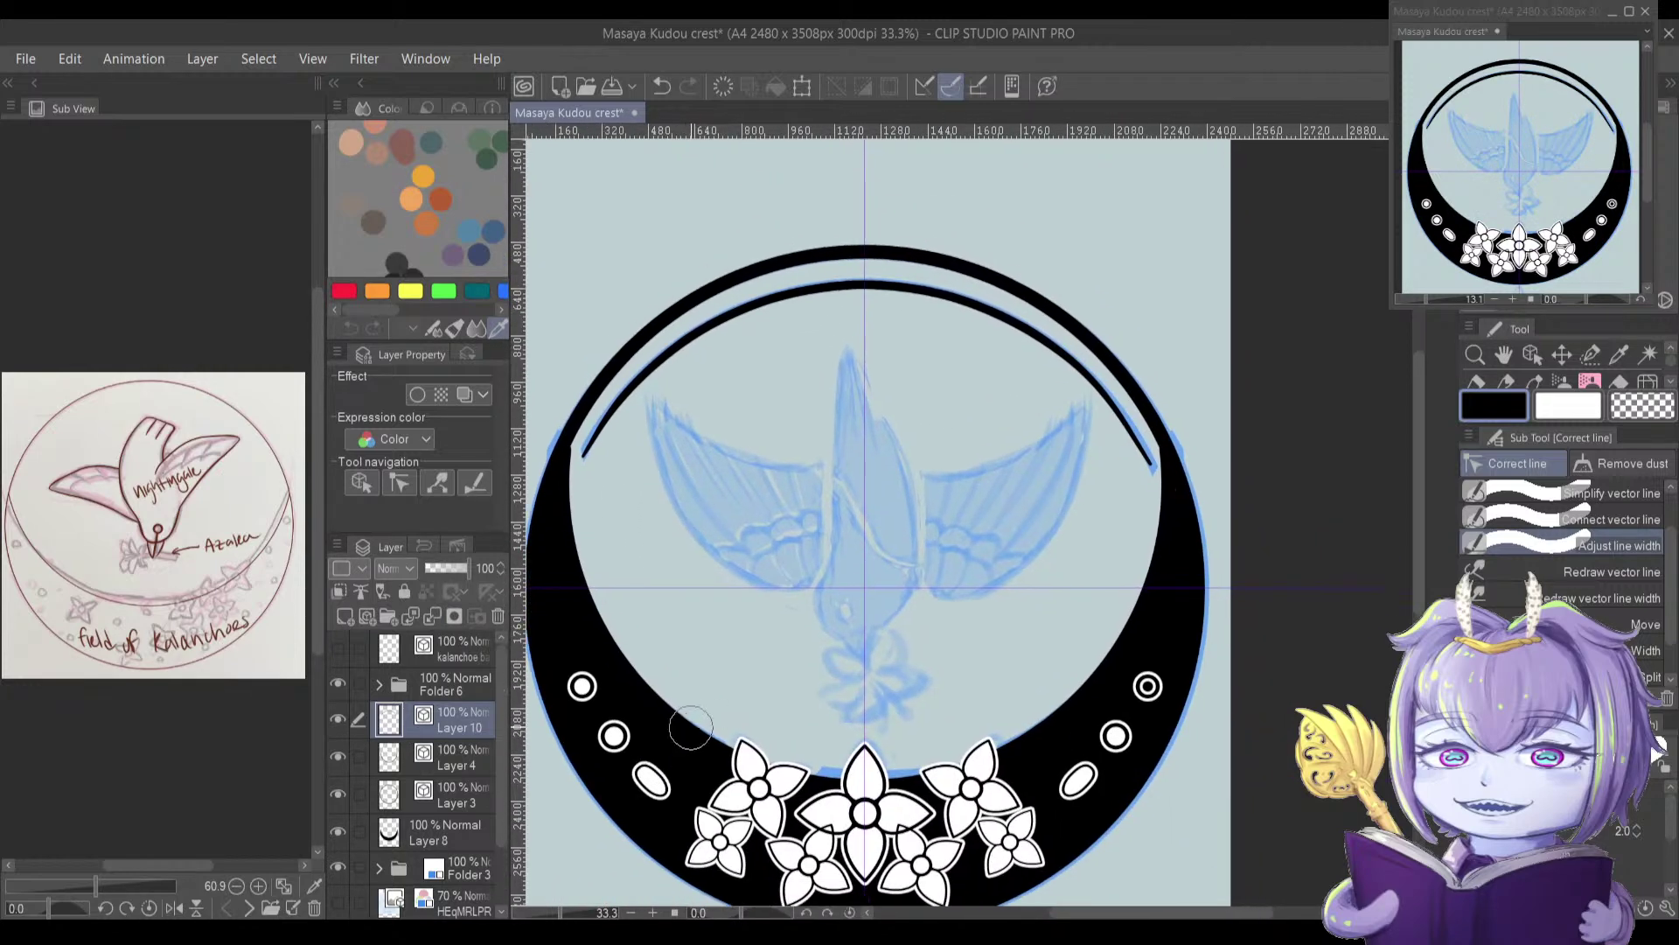
scroll(731, 667, "up", 2)
left_click_drag(725, 663, 682, 680)
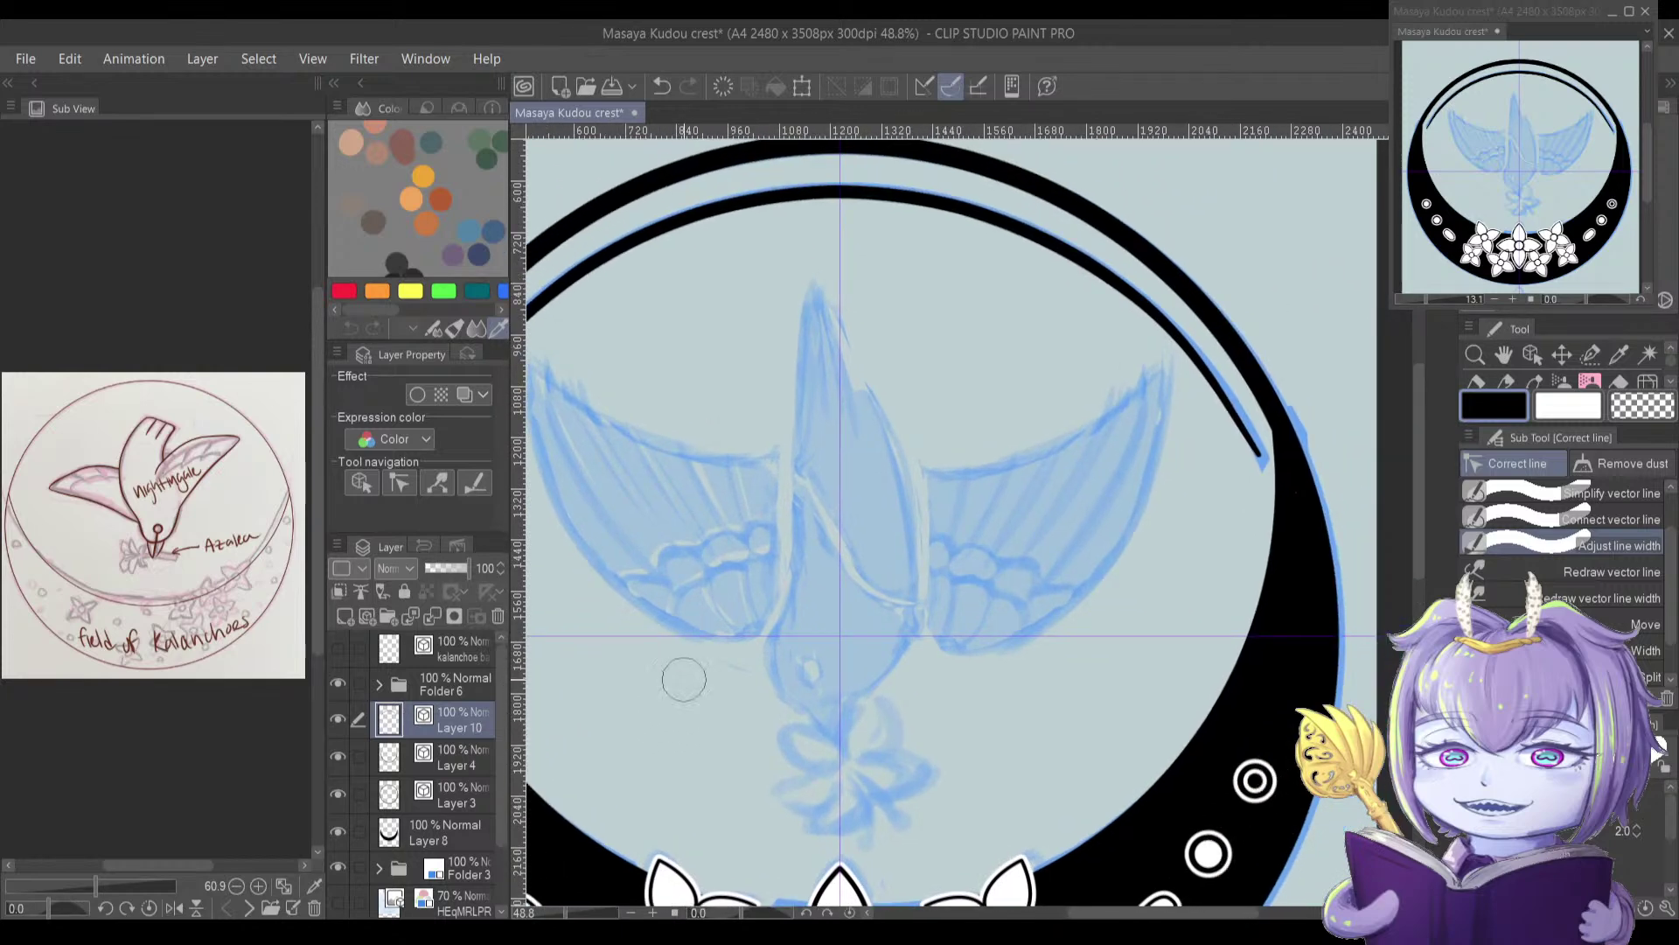
key("asciicircum")
key("asciicircum")
key("asciicircum")
key("asciicircum")
key("asciicircum")
key("asciicircum")
key("asciicircum")
key("asciicircum")
key("asciicircum")
key("asciicircum")
key("asciicircum")
key("asciicircum")
key("asciicircum")
key("asciicircum")
left_click_drag(682, 700, 678, 697)
left_click_drag(692, 626, 646, 772)
Step: Identify Layer 10 and Folder 6 by toggling their visibility, renaming the folder flowers and the layer inner ripple
left_click(338, 721)
left_click(339, 720)
left_click_drag(700, 648, 660, 695)
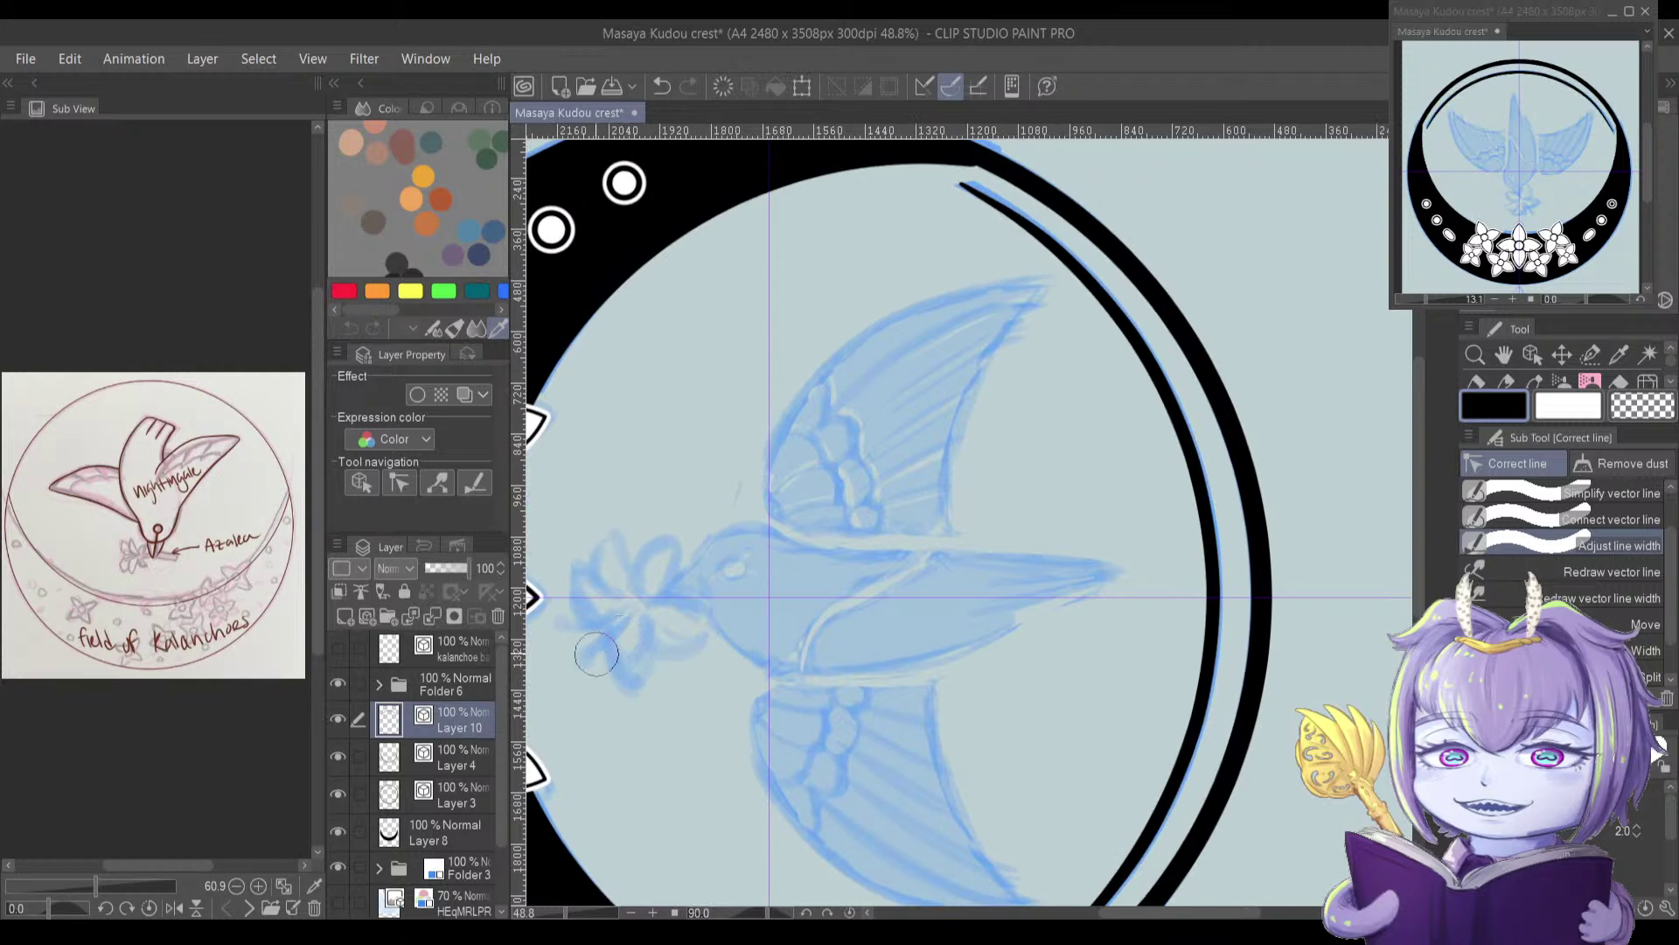
left_click_drag(616, 612, 647, 636)
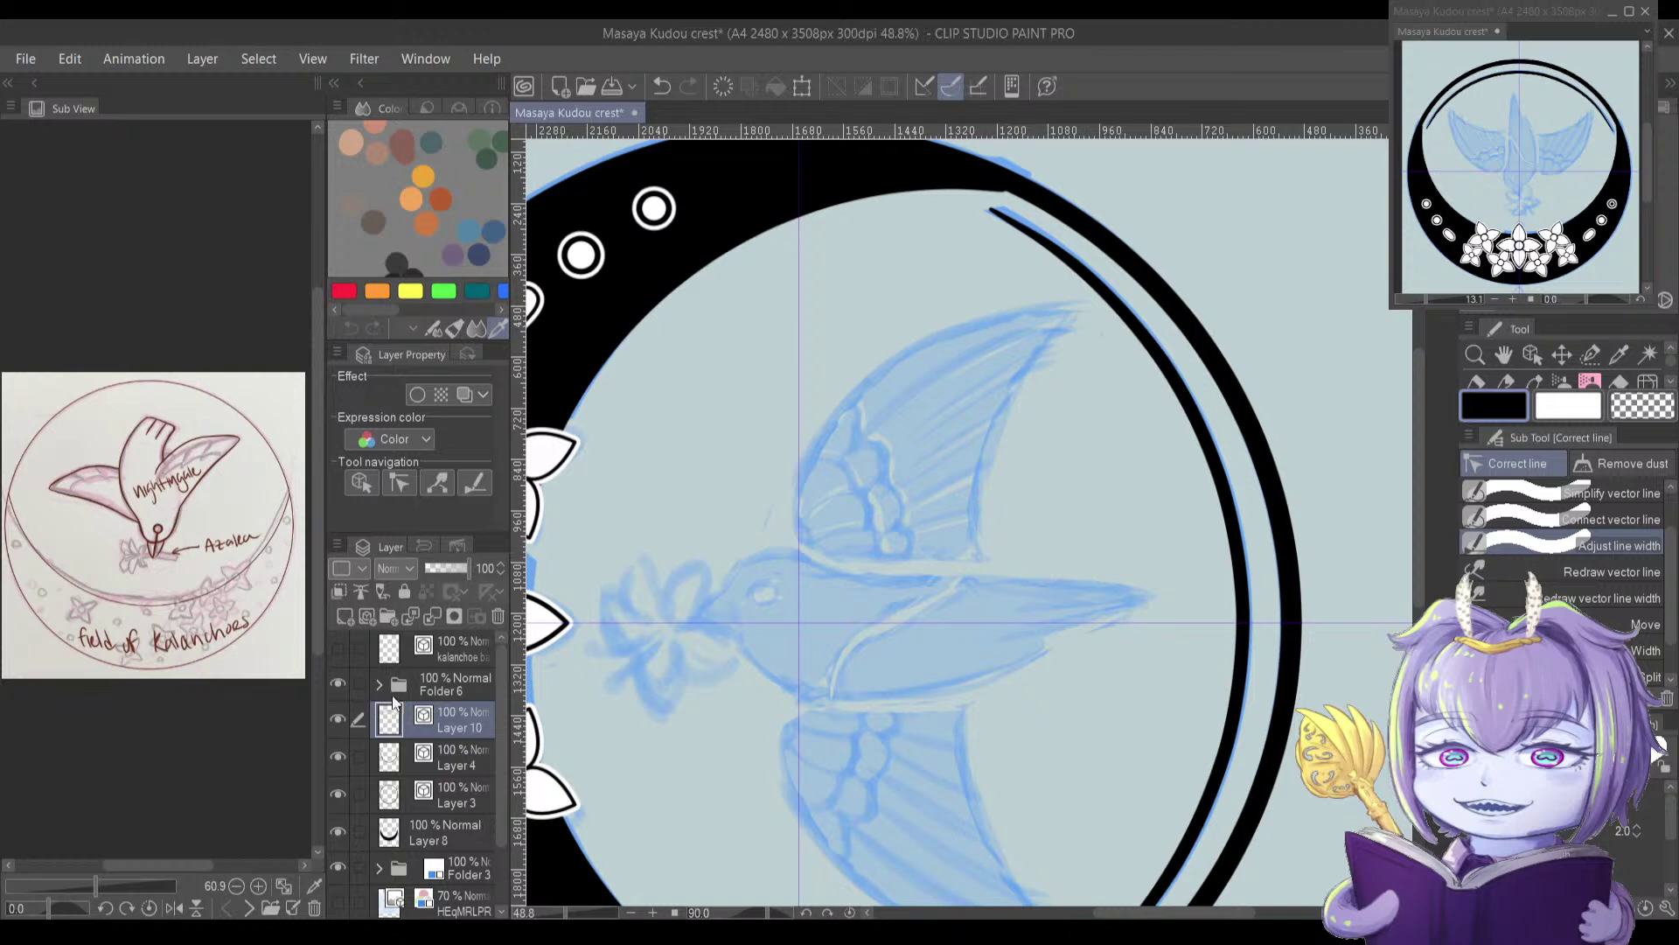
left_click(338, 682)
left_click(343, 680)
left_click(425, 693)
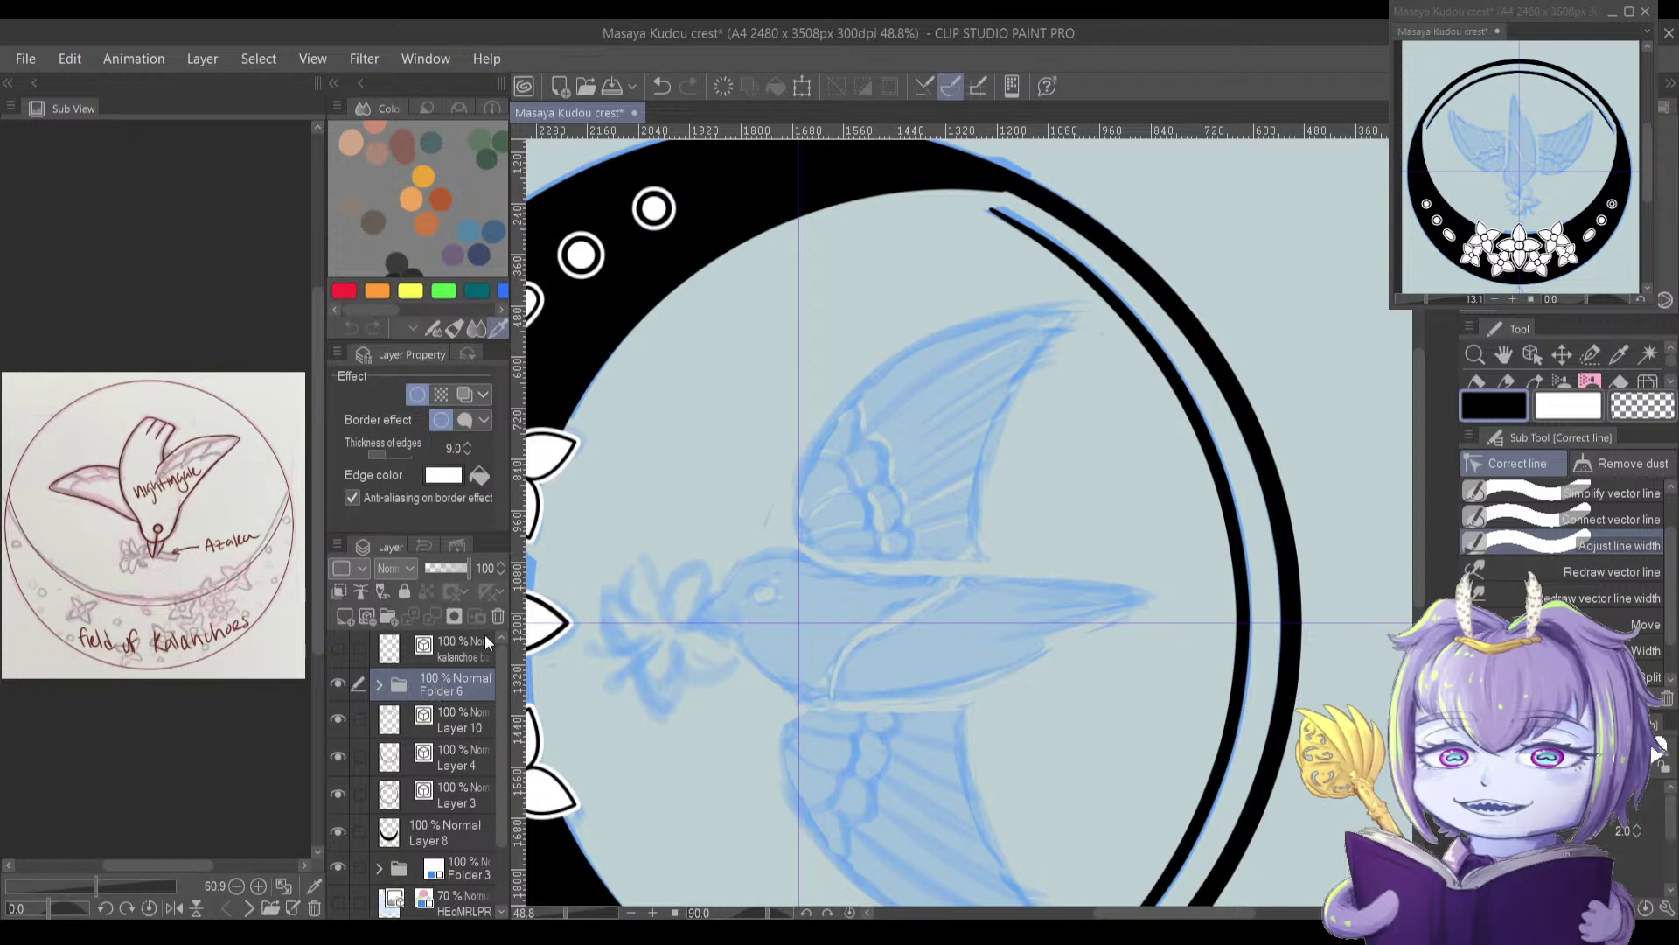
type("flowers")
key("Return")
left_click(454, 726)
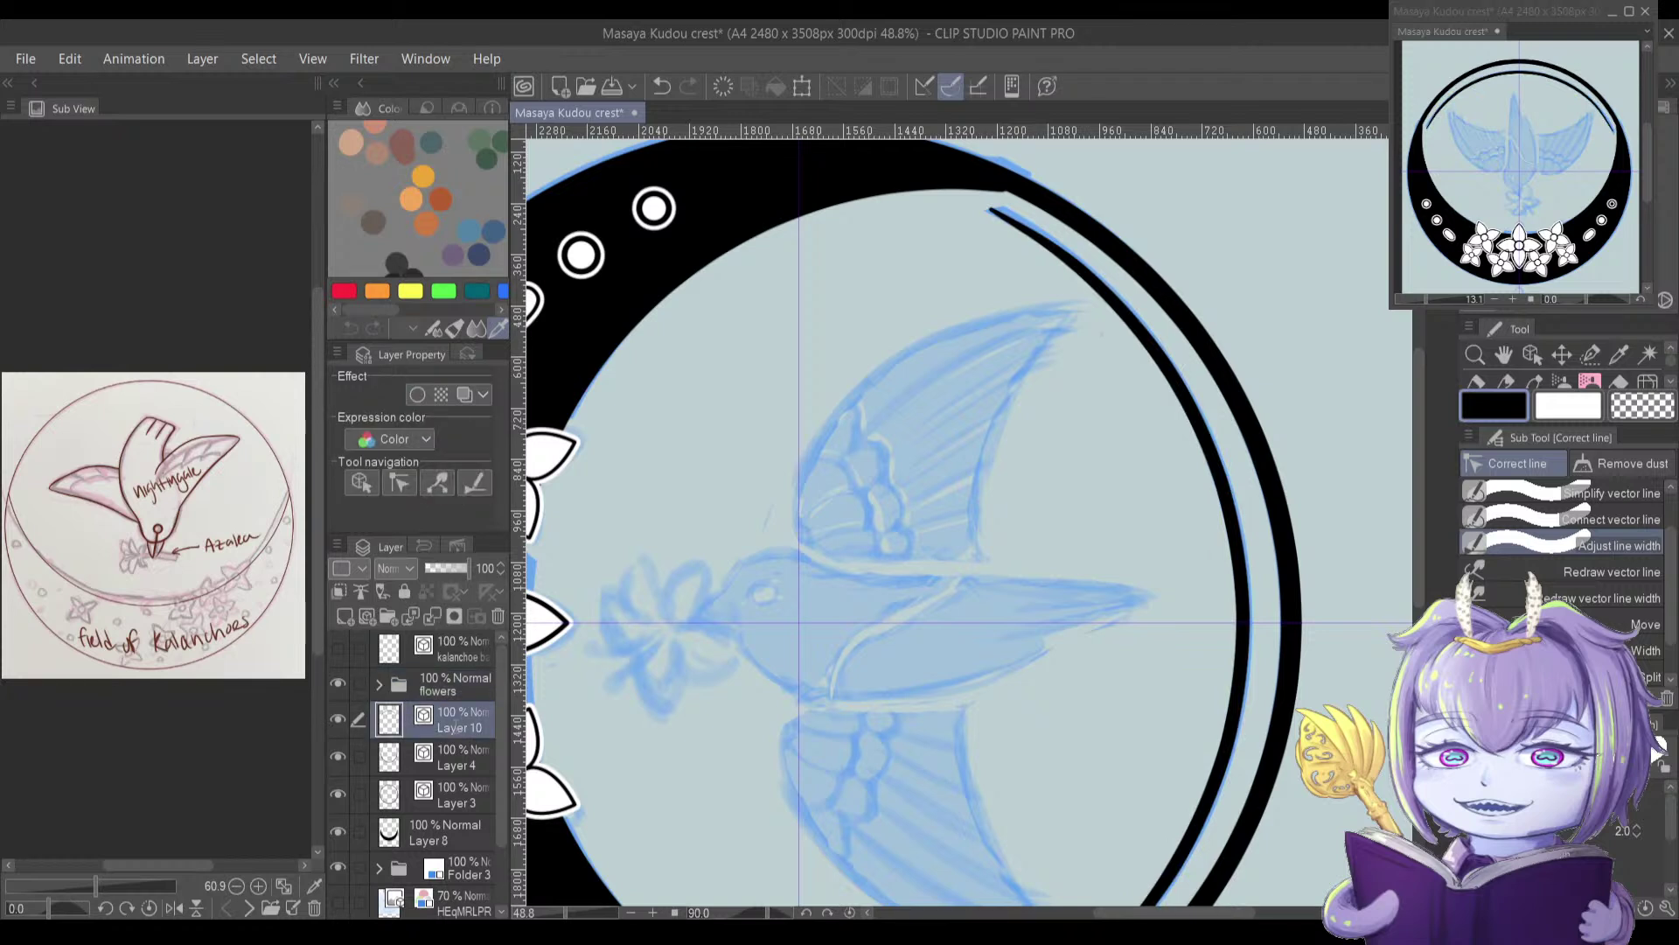
type("inner ripple")
key("Return")
Step: Group the inner ripple layer, Layer 4, Layer 3 and Layer 8 into a folder named circle
left_click(466, 836, "shift")
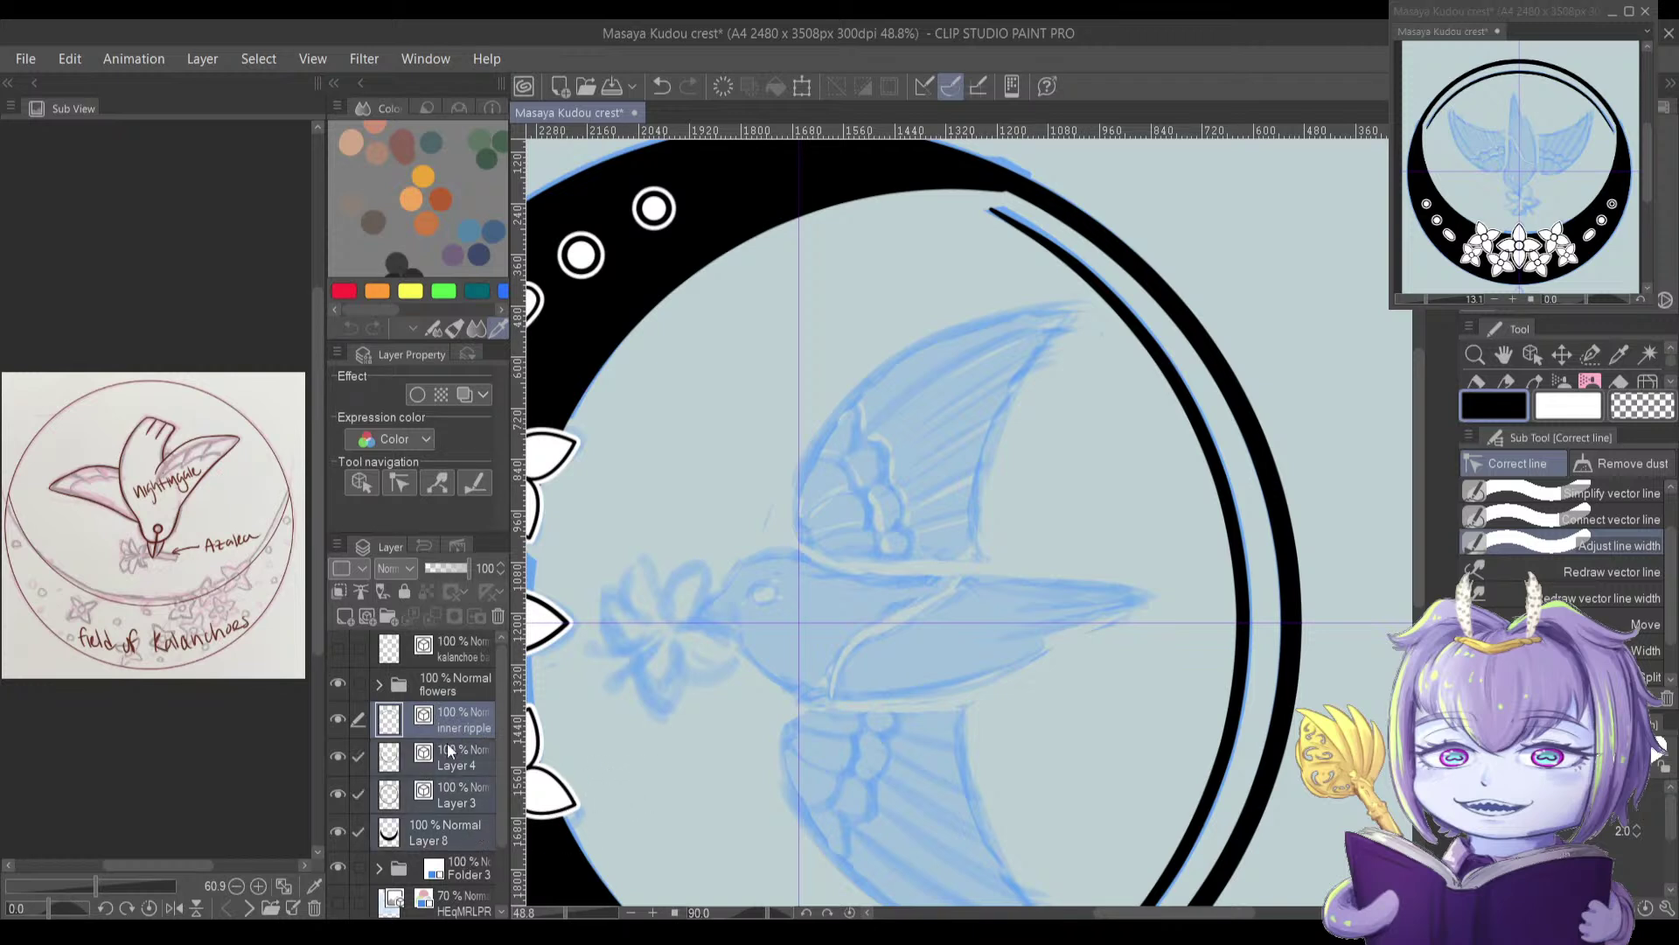
key("ctrl+g")
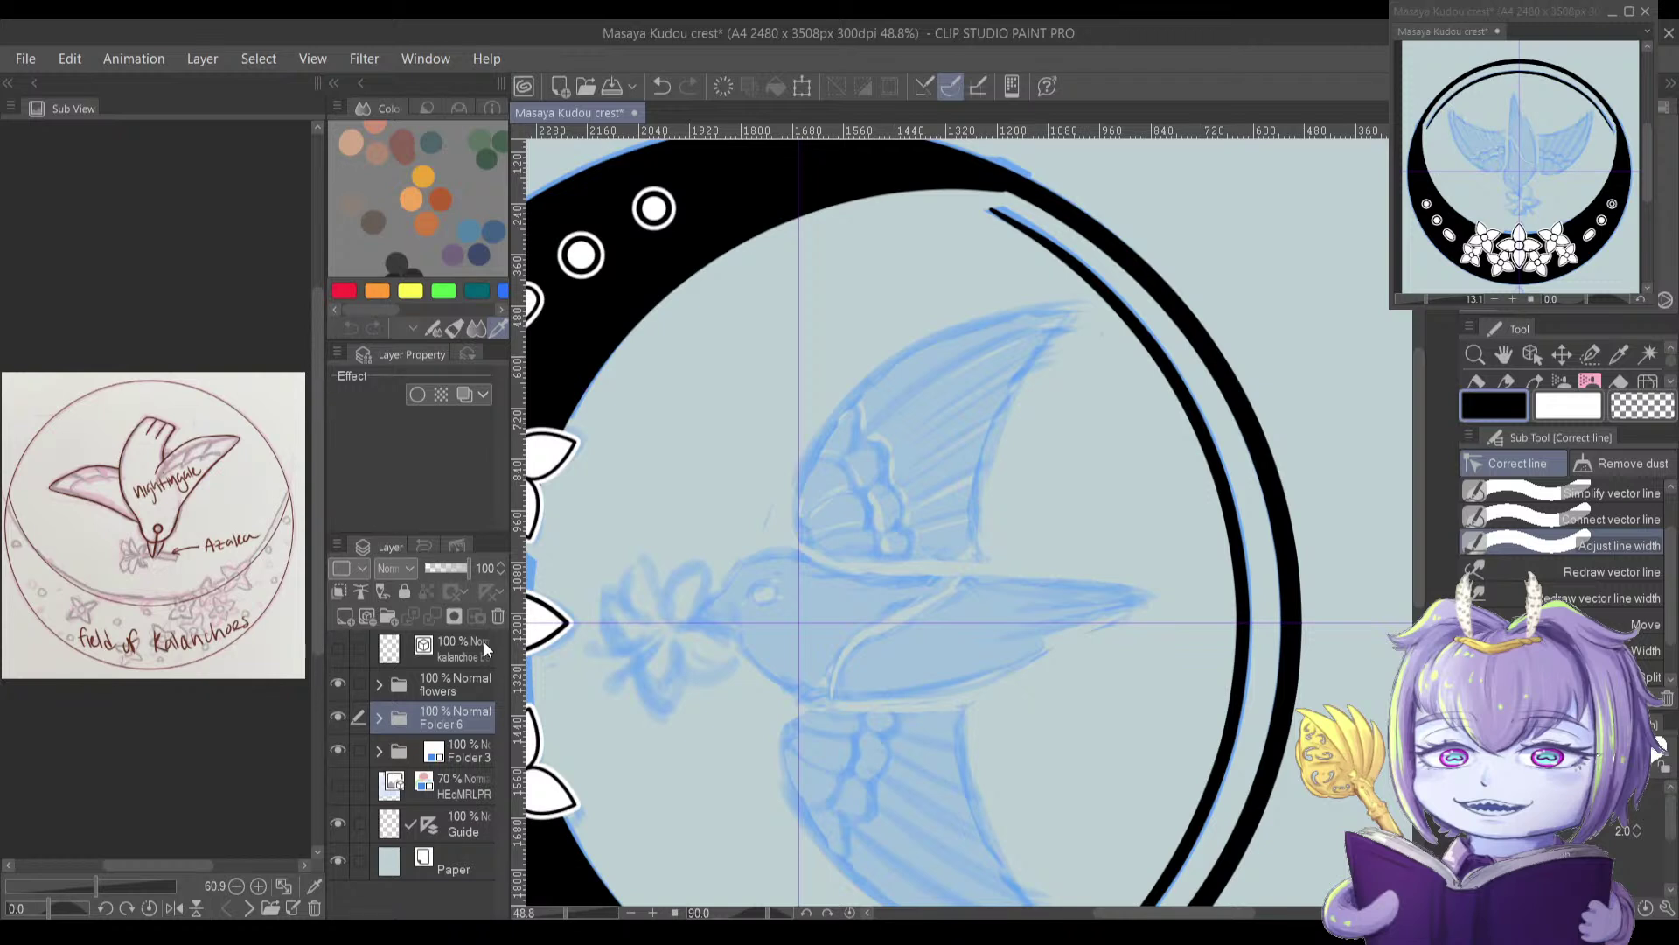
type("circle")
key("Return")
Step: Create a folder named bird above the flowers folder, with a new vector layer inside it
left_click(459, 680)
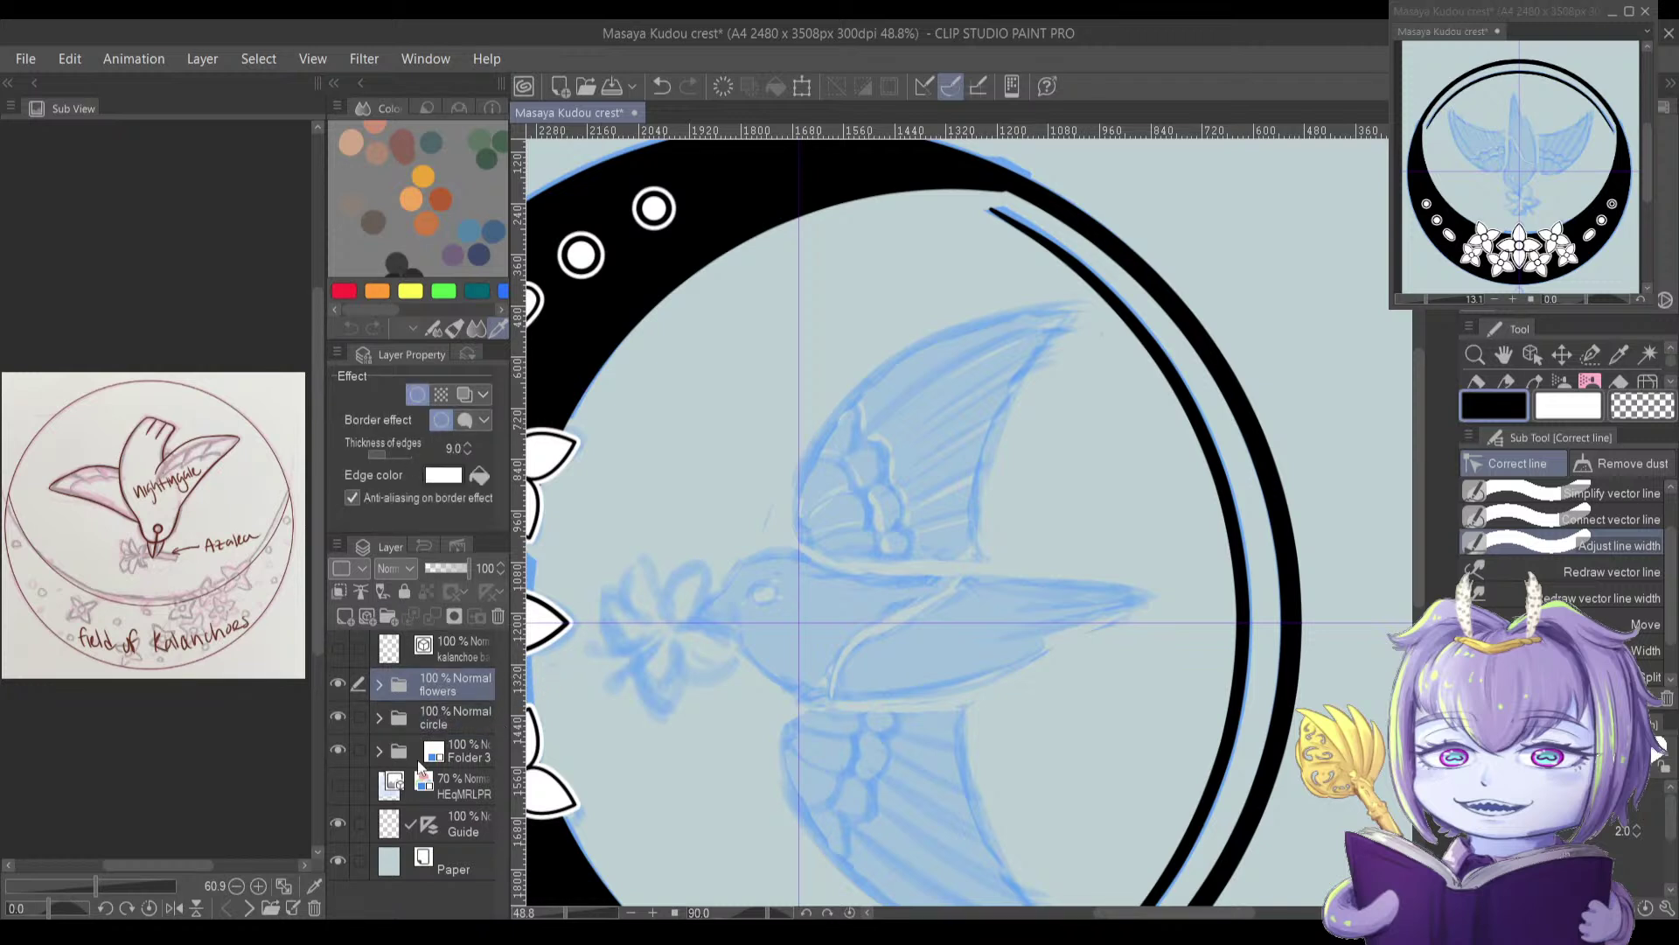
left_click(389, 617)
left_click(345, 616)
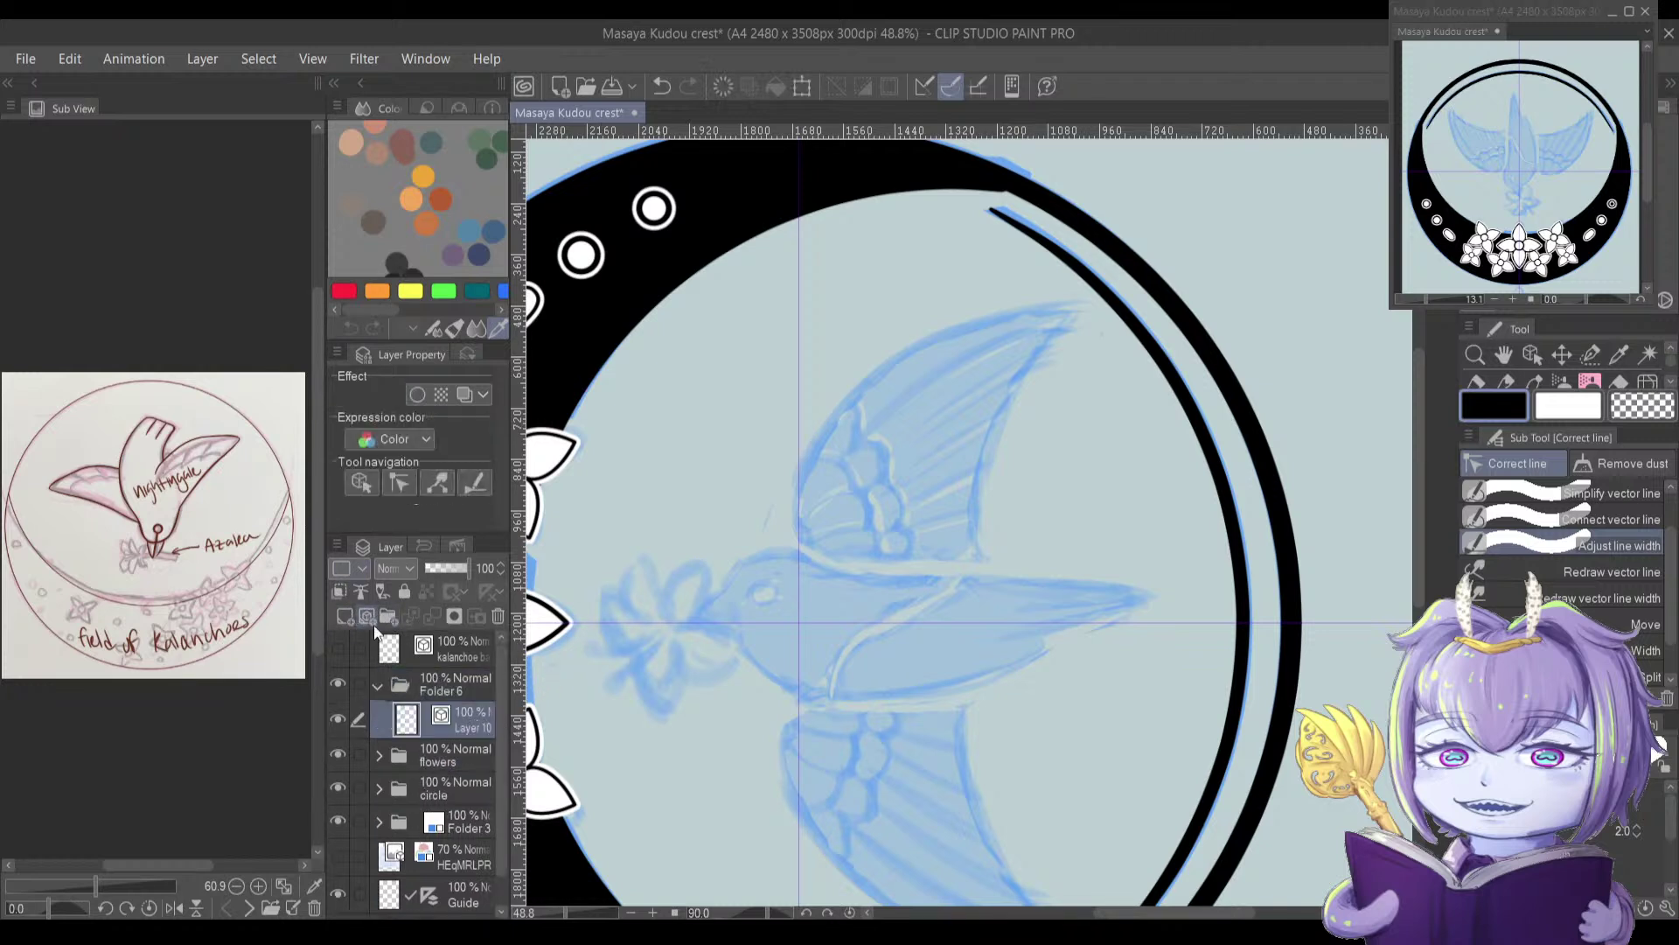
left_click(442, 689)
type("bird")
key("Return")
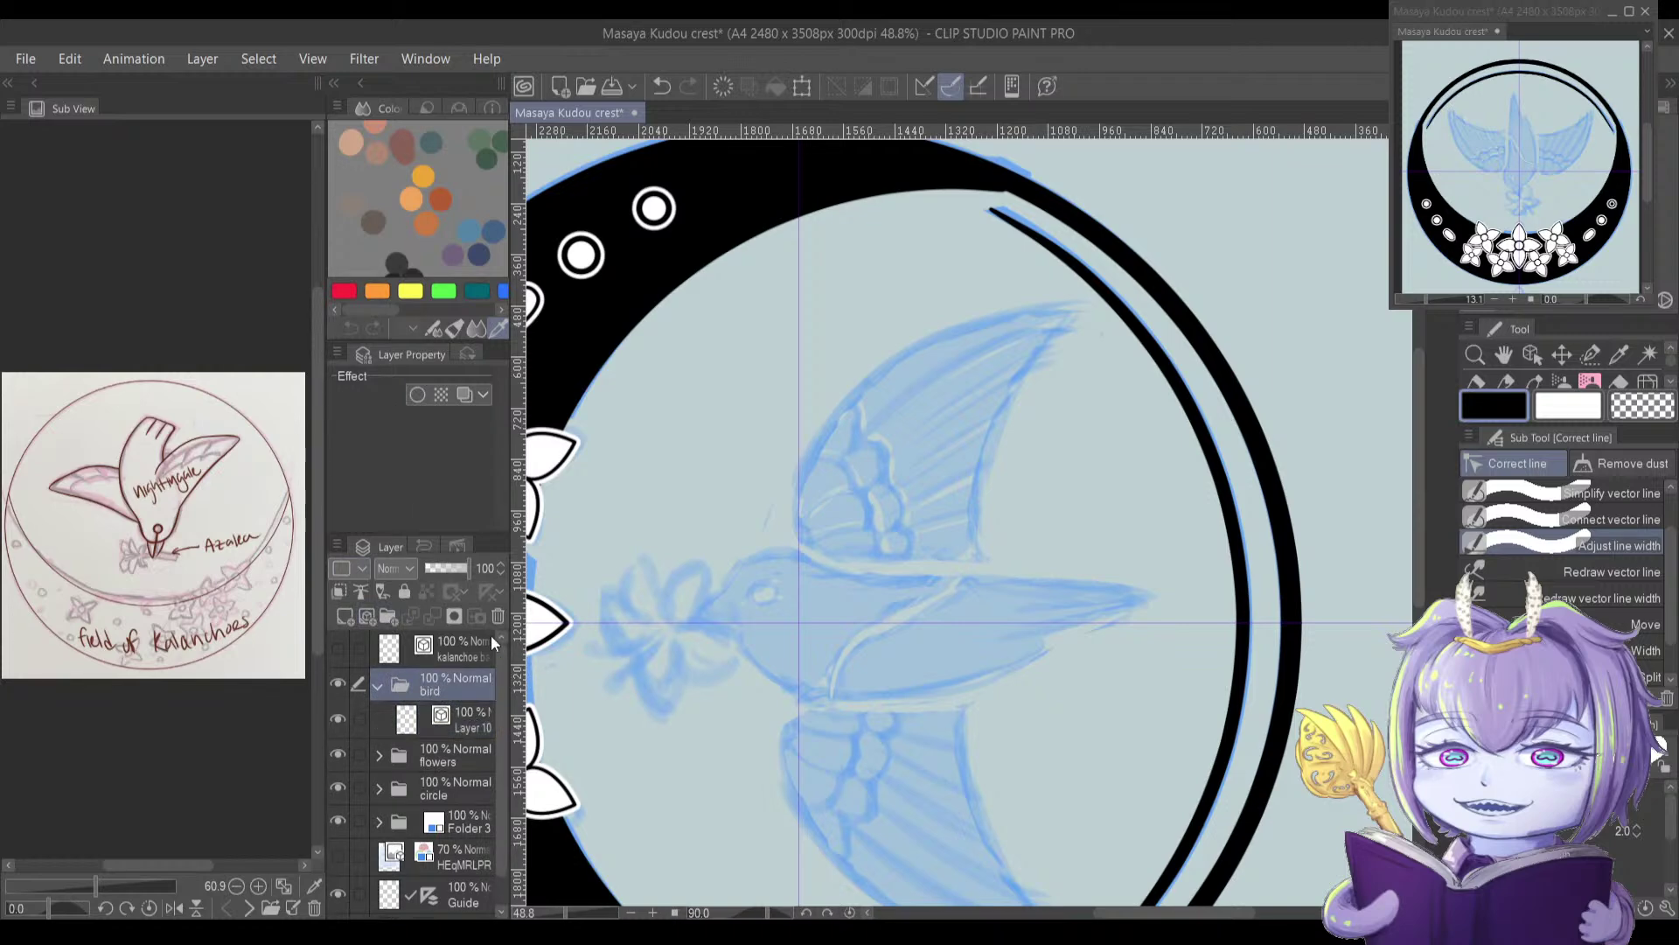
Step: Trace the upper contour of the bird's head with a Bezier curve on the bird folder's layer, from beak tip to the back of the shoulder
left_click_drag(802, 593, 932, 528)
key("u")
scroll(818, 537, "up", 3)
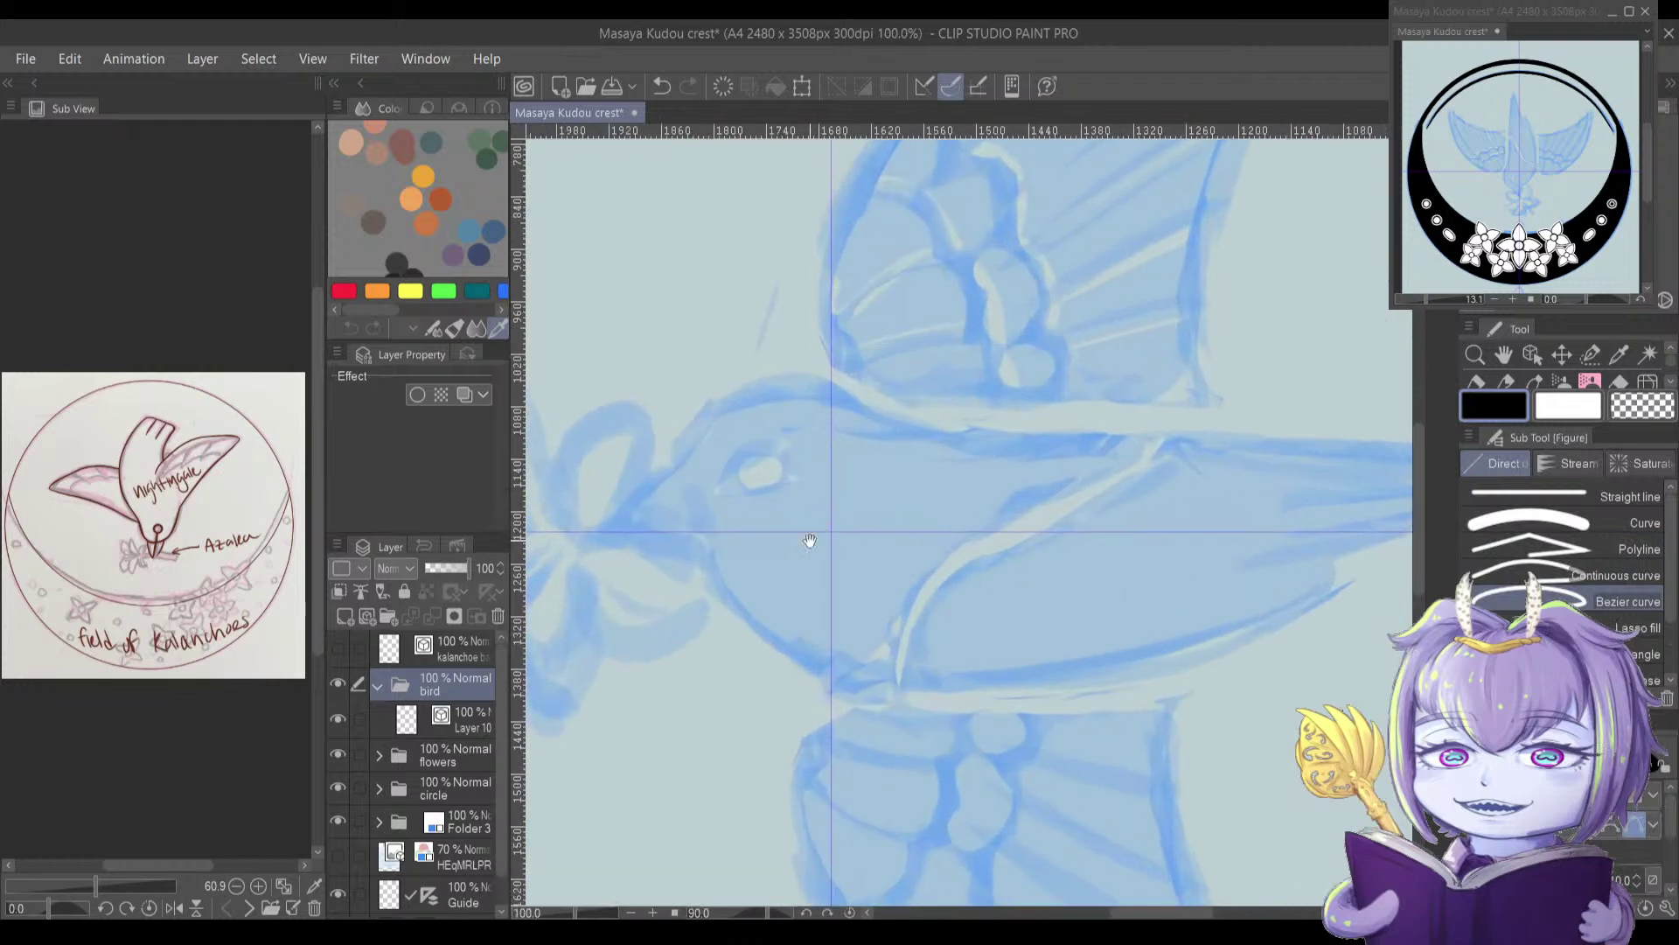
left_click(480, 721)
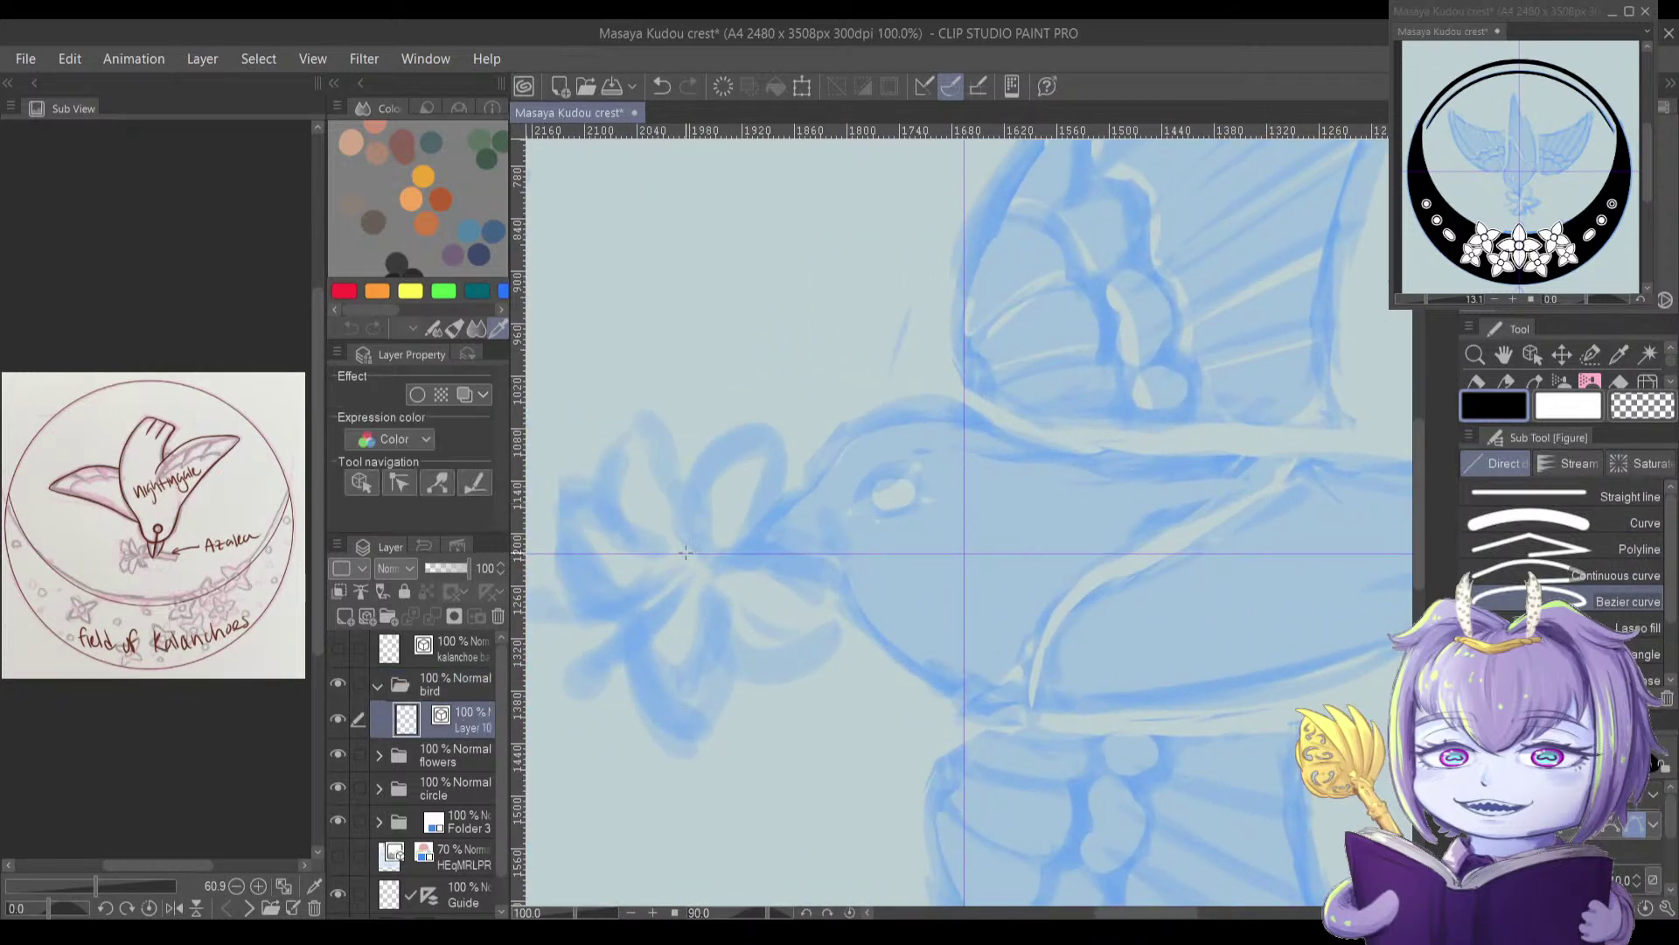
left_click(741, 553)
left_click_drag(804, 488, 836, 474)
left_click_drag(895, 409, 799, 492)
left_click_drag(889, 529, 1119, 532)
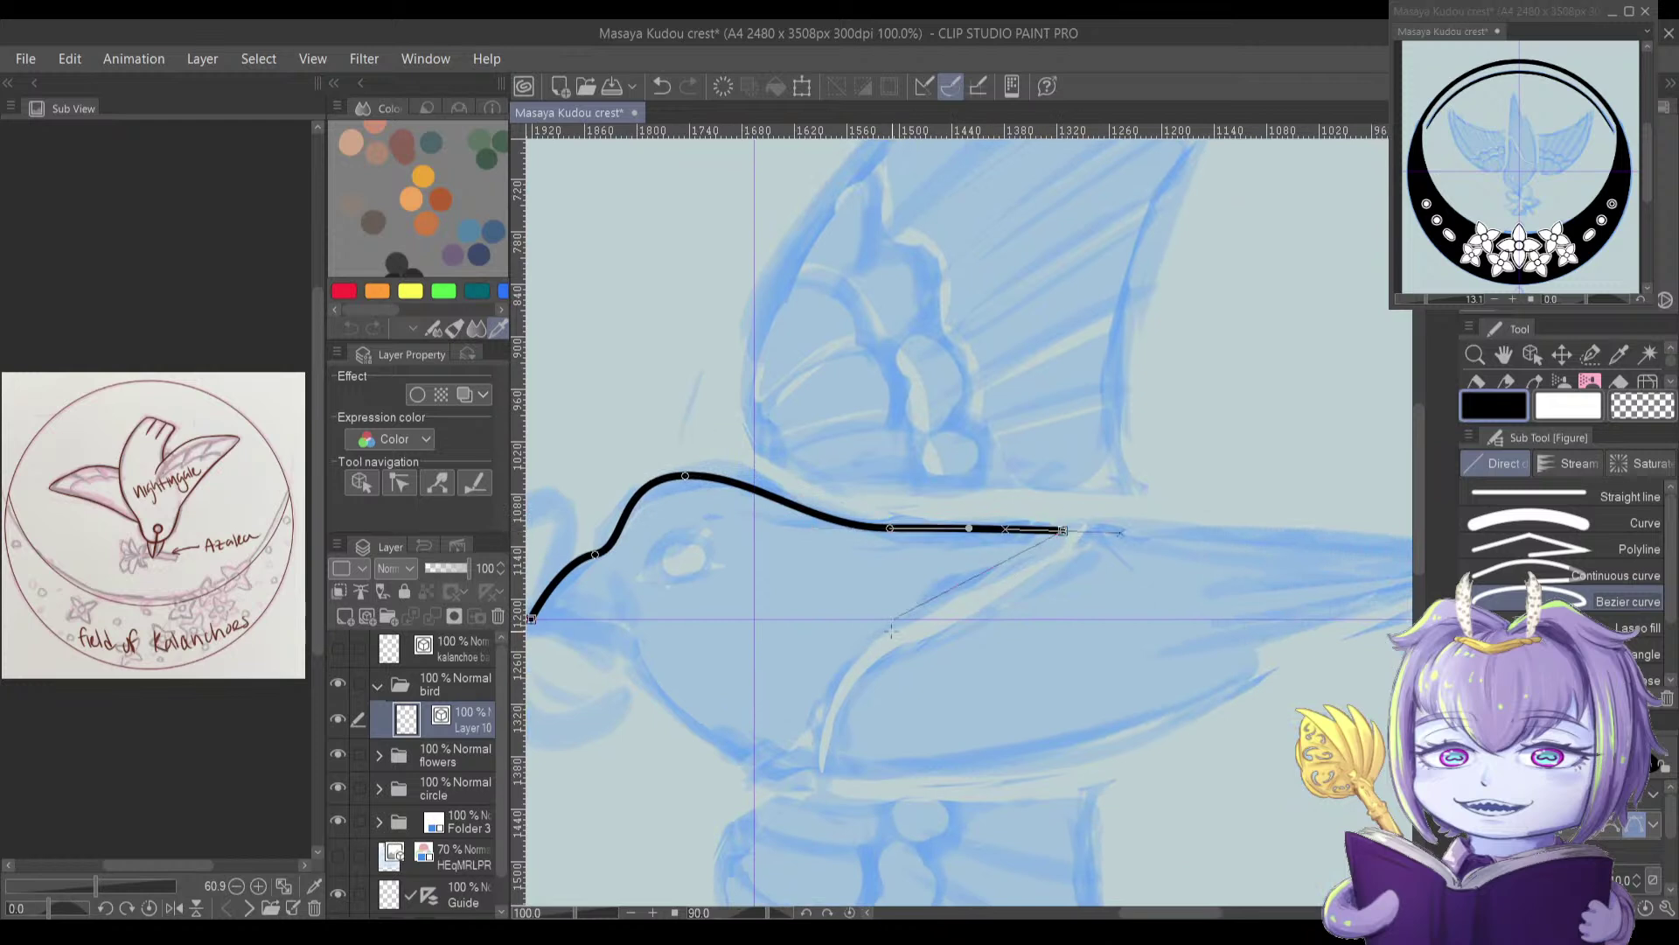
Step: Continue the Bezier curve along the shoulder edge, breast and throat, closing the bird's head outline at the beak tip
left_click_drag(842, 667, 817, 718)
left_click(816, 771)
left_click_drag(681, 719, 735, 628)
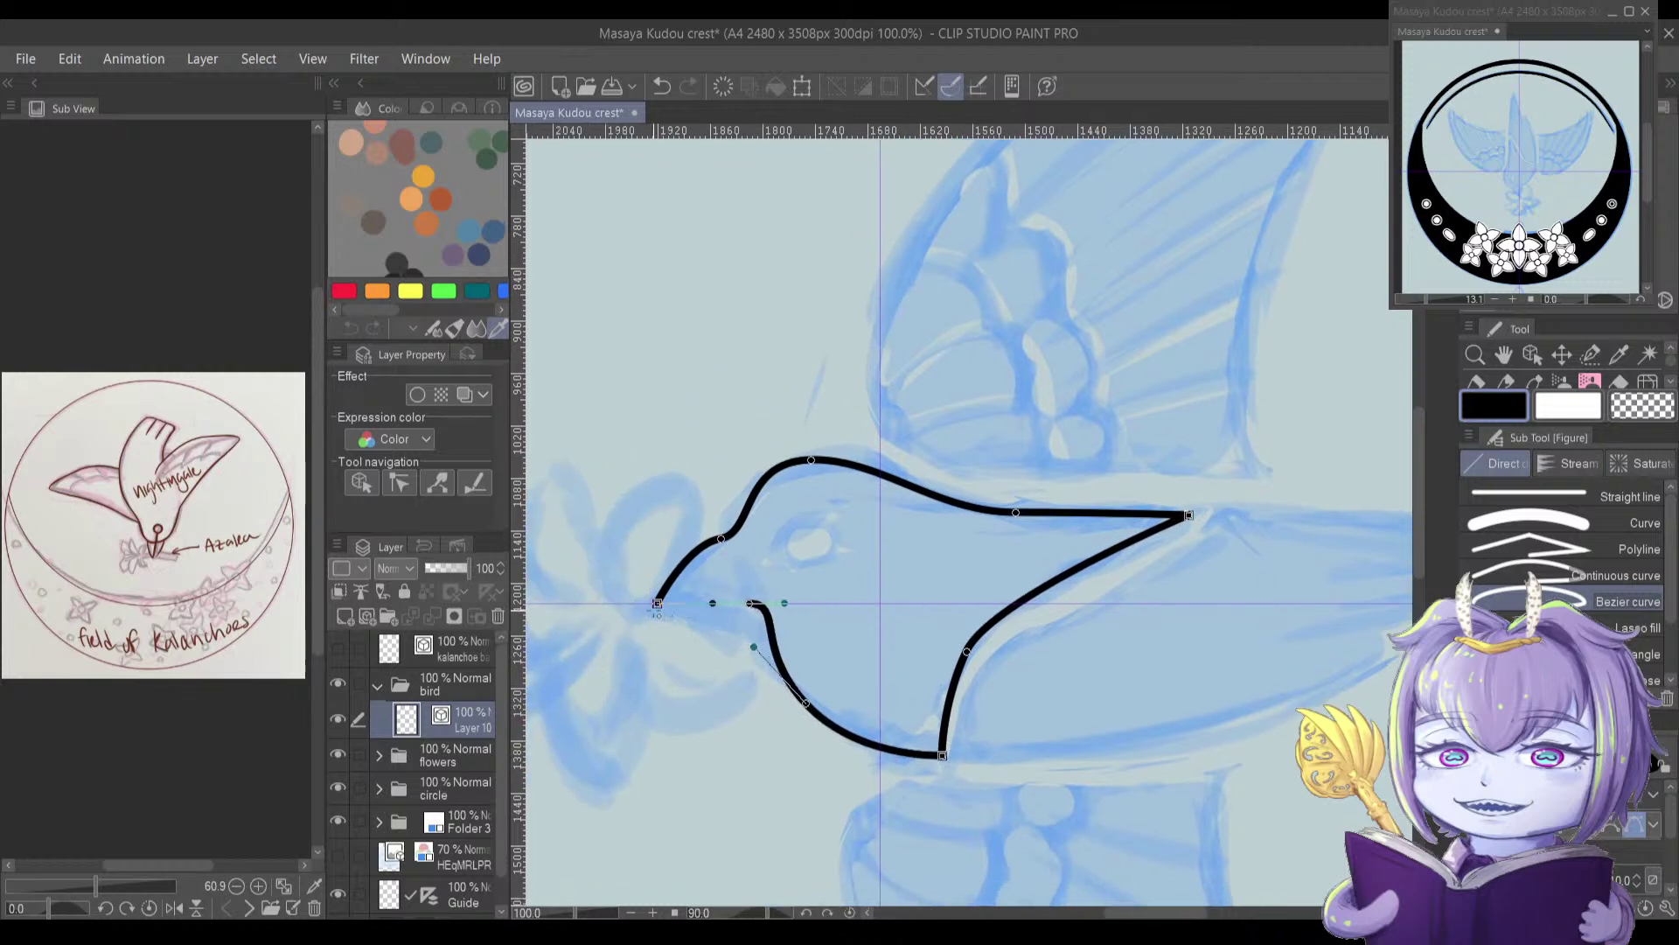
left_click(657, 603)
left_click_drag(825, 478, 897, 501)
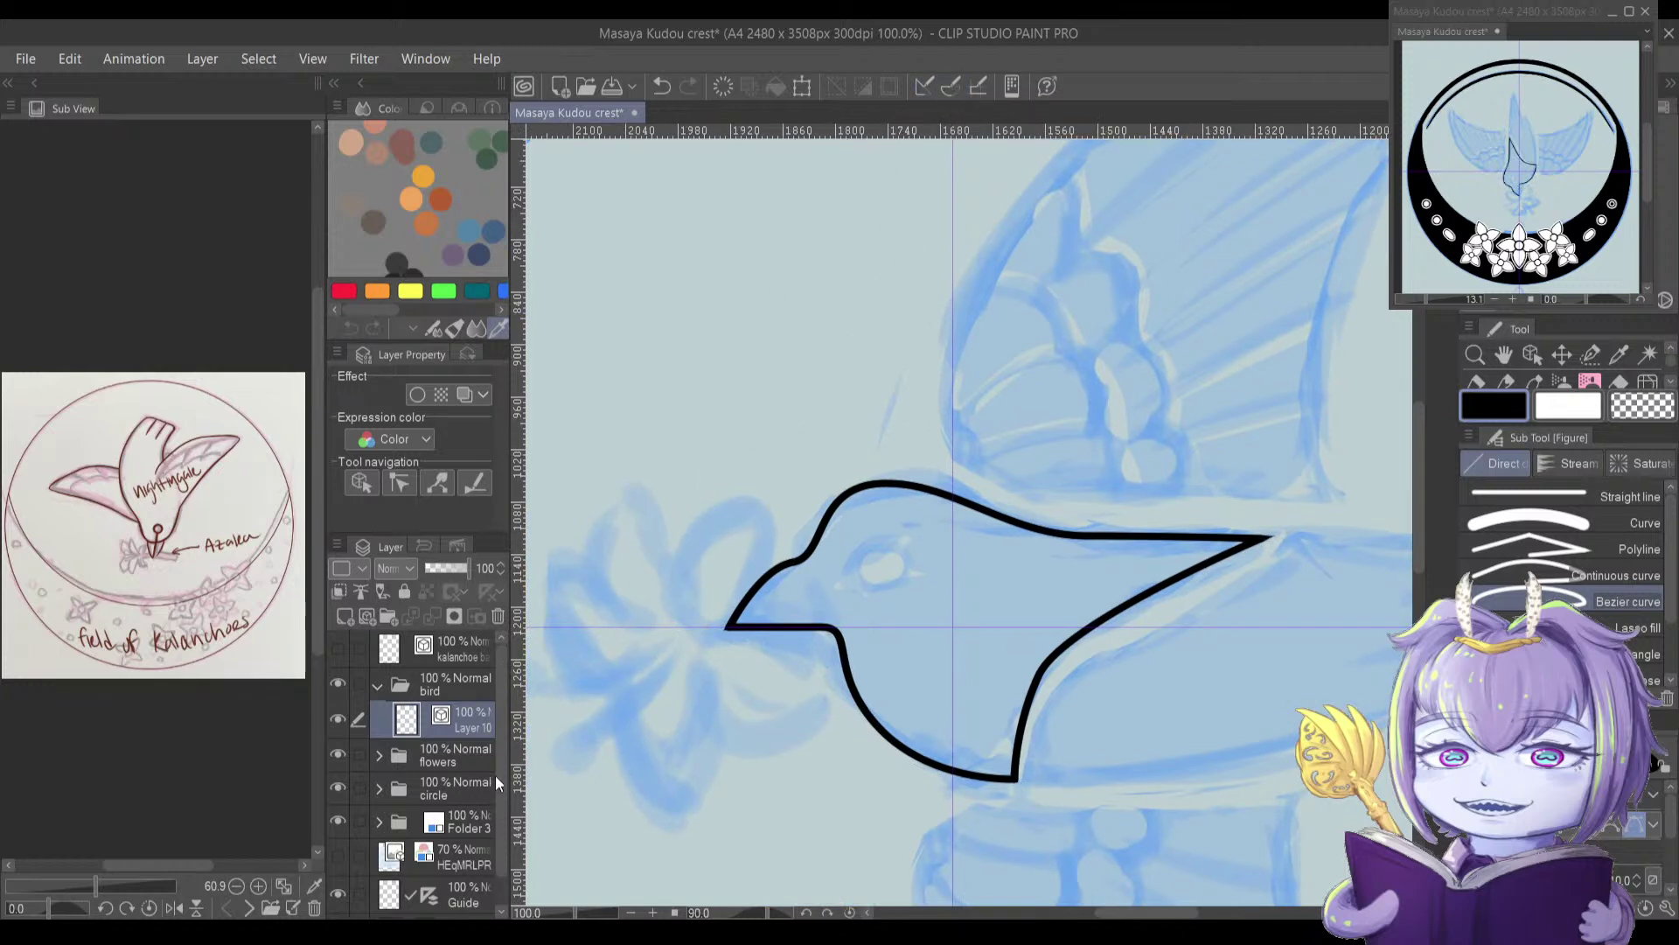
left_click_drag(894, 616, 882, 564)
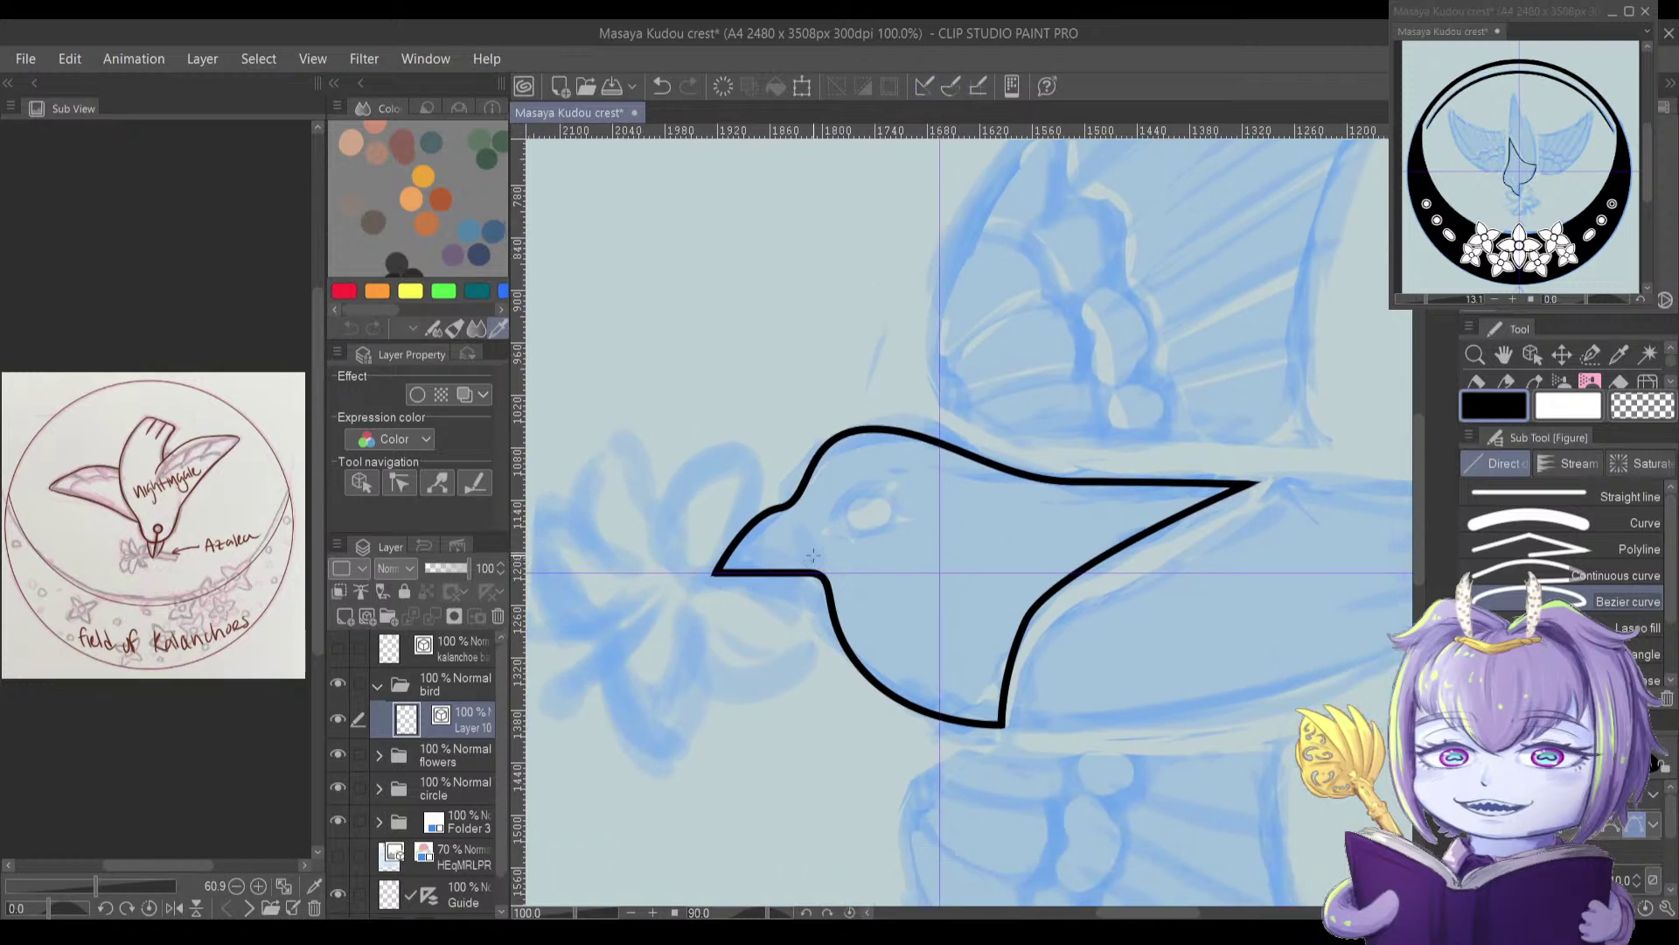
key("y")
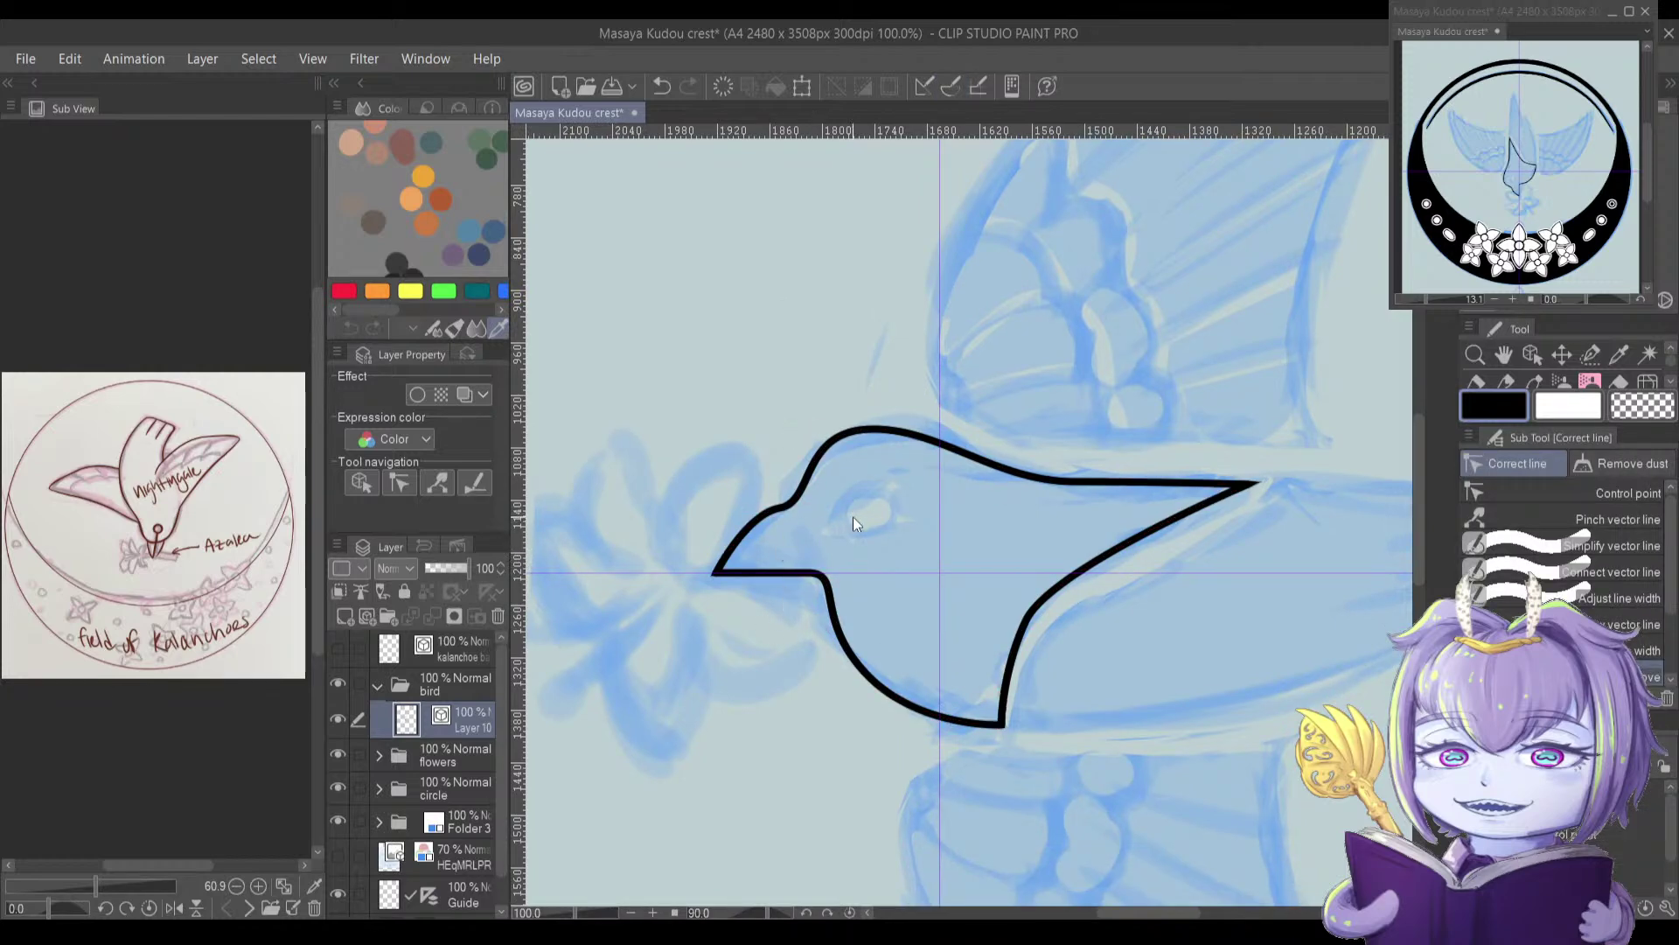
Step: Reshape the lower beak of the bird's head outline with control points, angling it down from the beak tip towards the throat
scroll(772, 615, "up", 3)
mouse_move(773, 602)
left_click_drag(722, 604, 748, 641)
left_click_drag(638, 607, 636, 607)
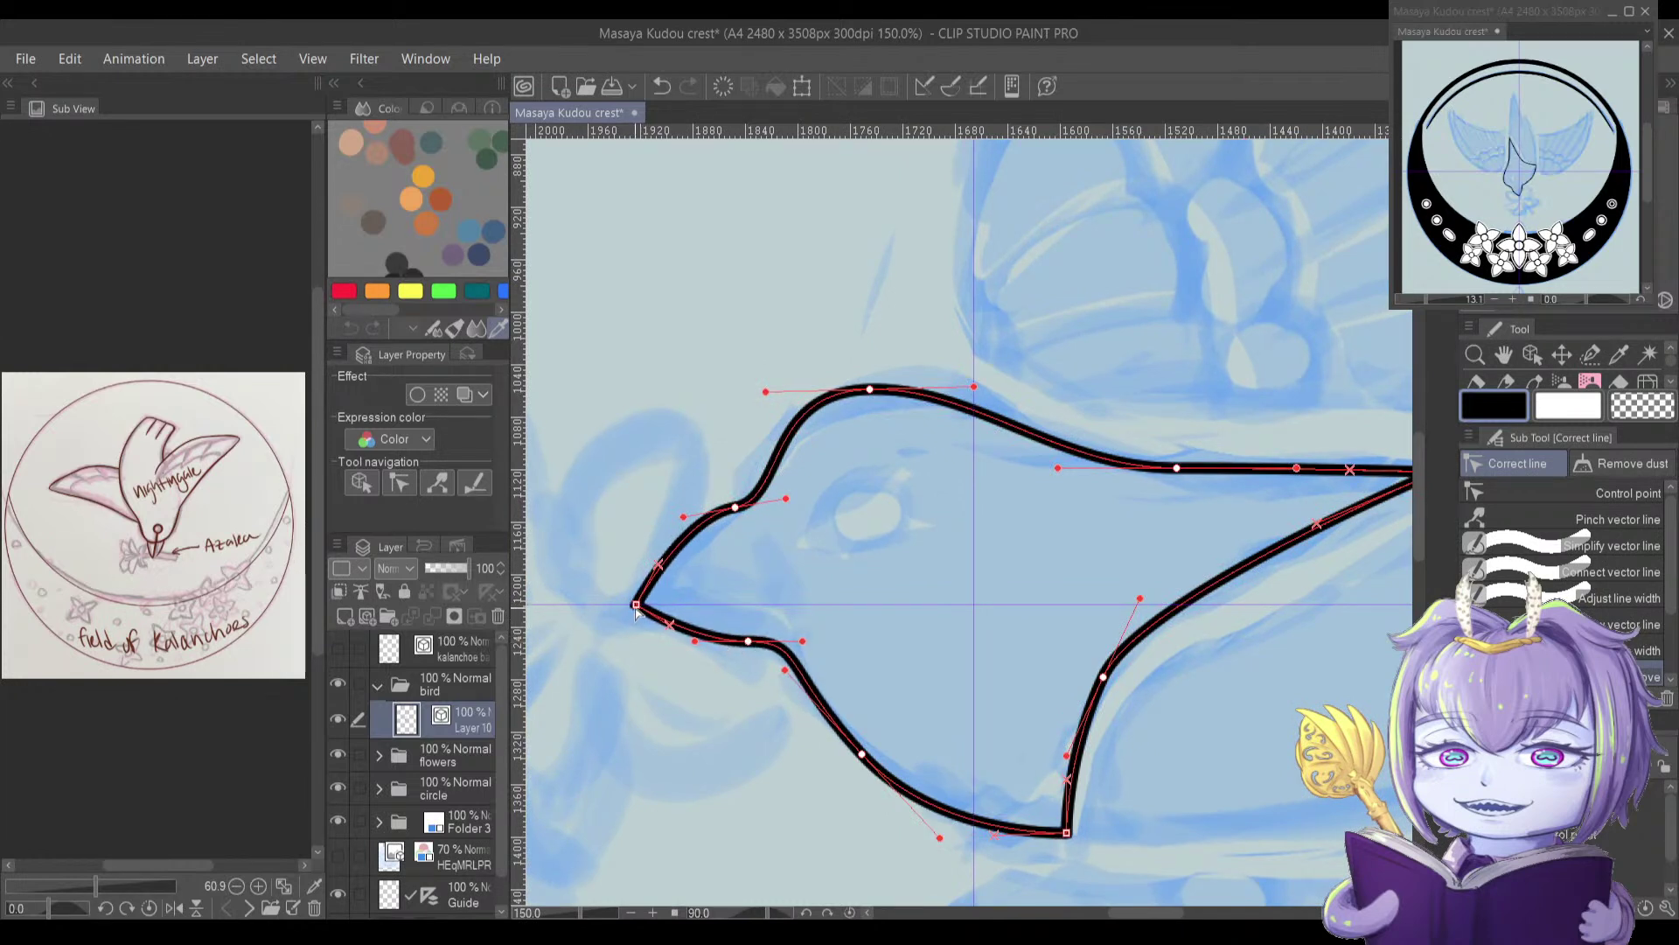
Step: Adjust the control points and curve handles at the bird's brow and crown to give the head a broader, smoother top
left_click_drag(735, 507, 678, 528)
left_click_drag(865, 390, 868, 396)
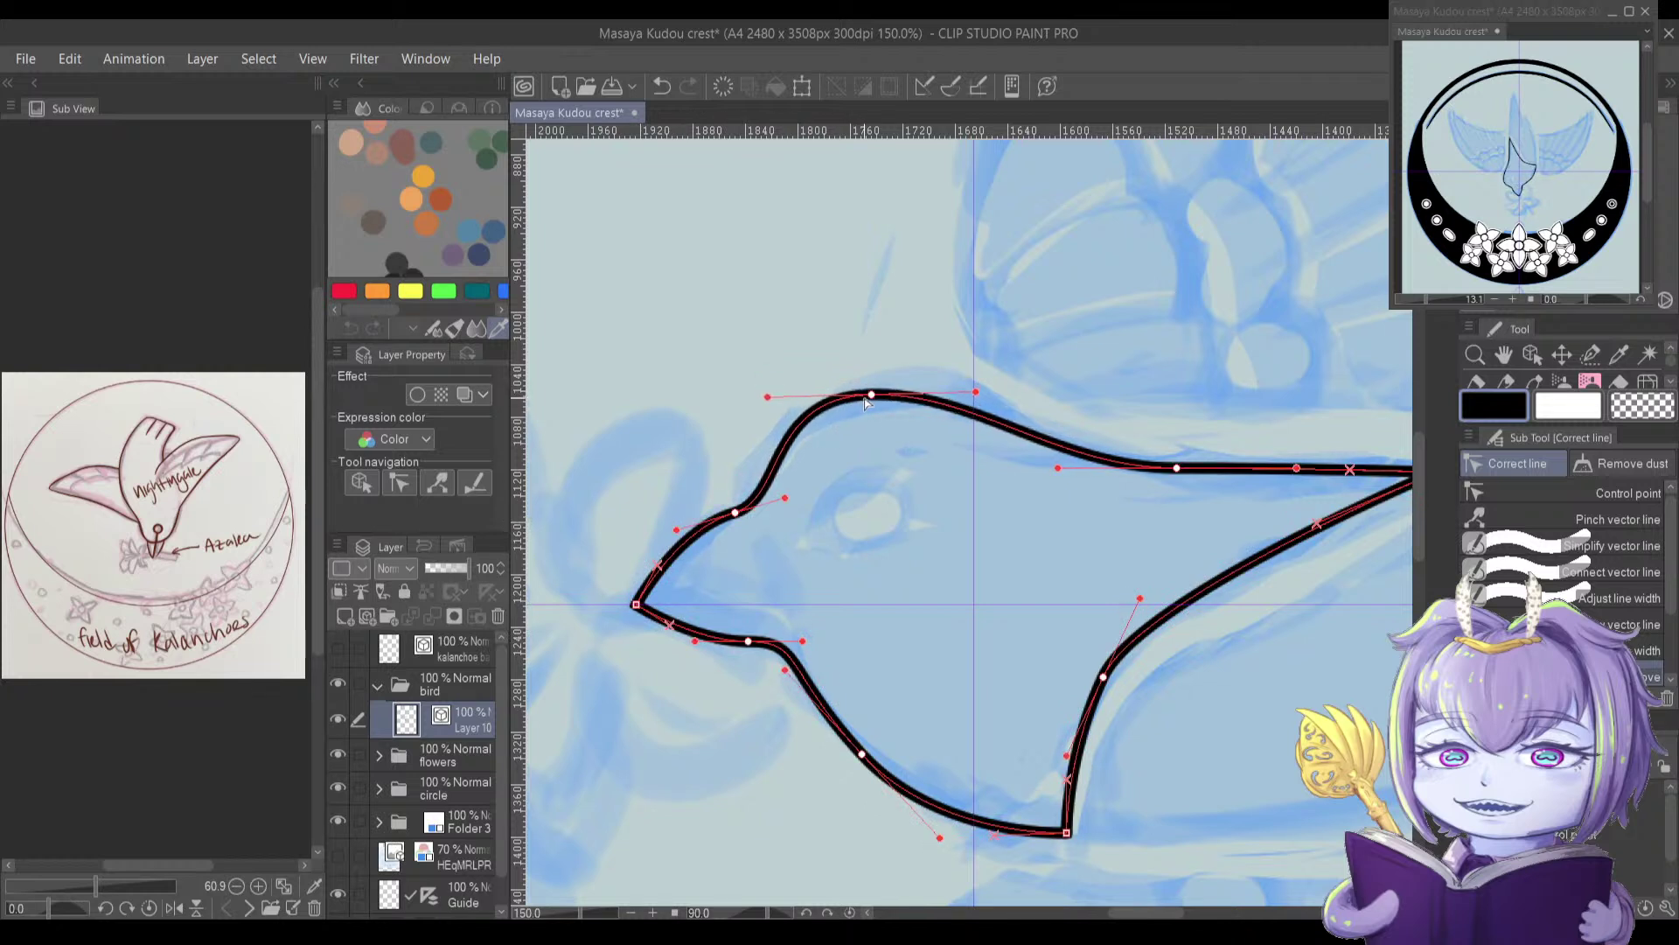
left_click_drag(735, 513, 726, 515)
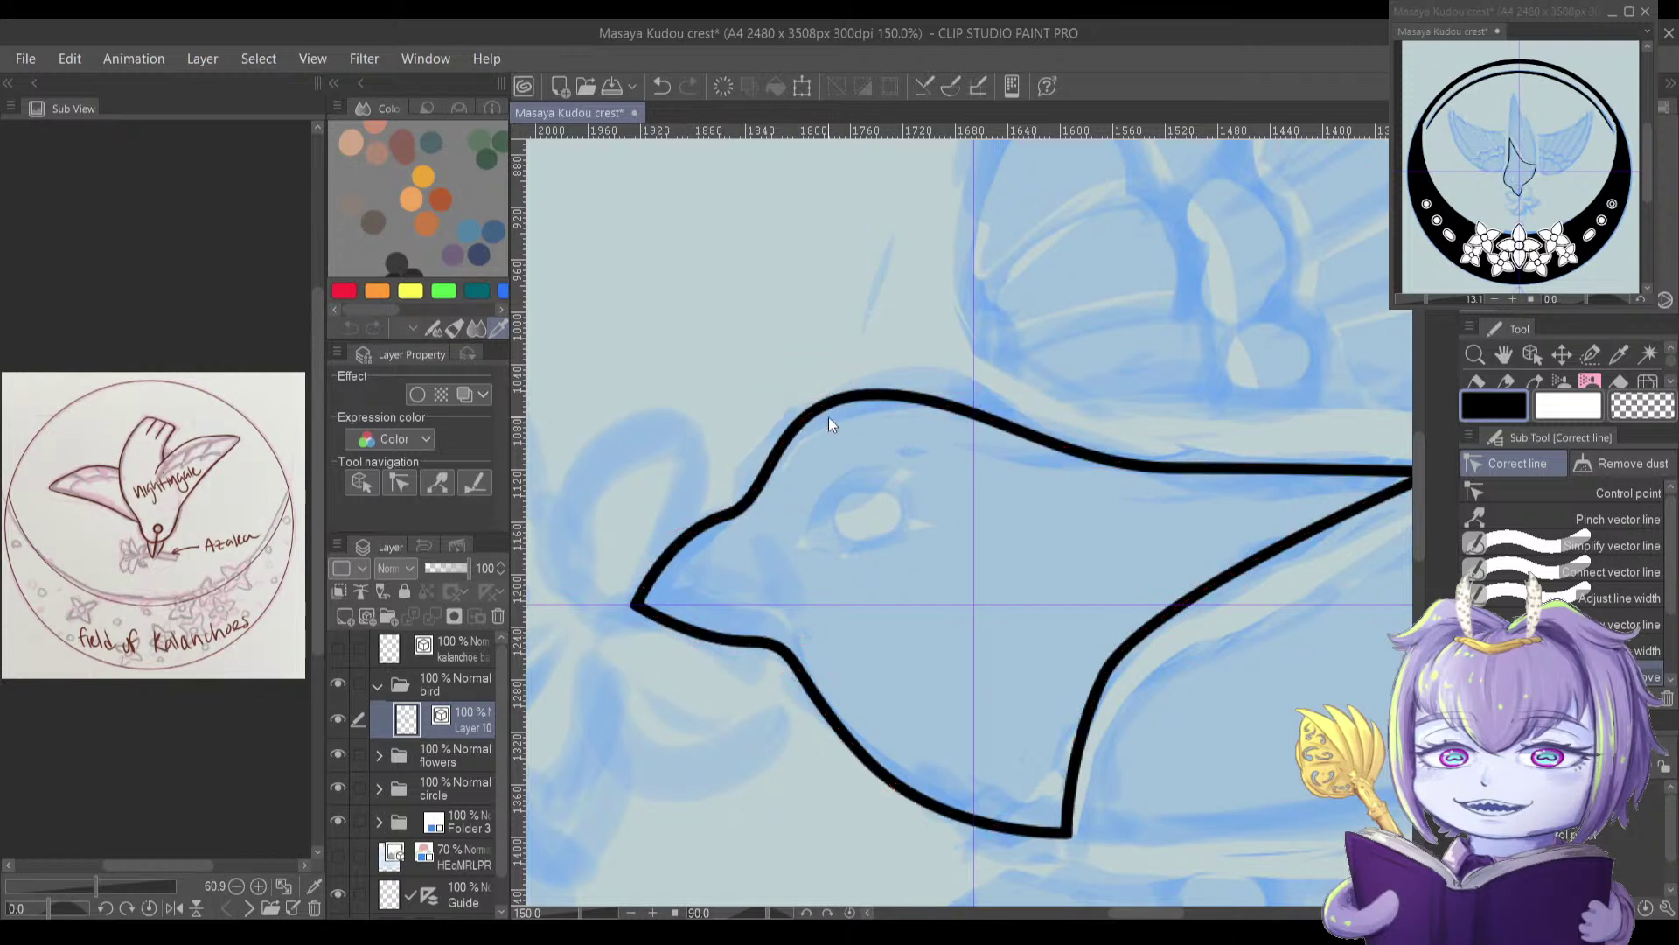
left_click_drag(872, 394, 884, 388)
left_click_drag(987, 387, 1020, 383)
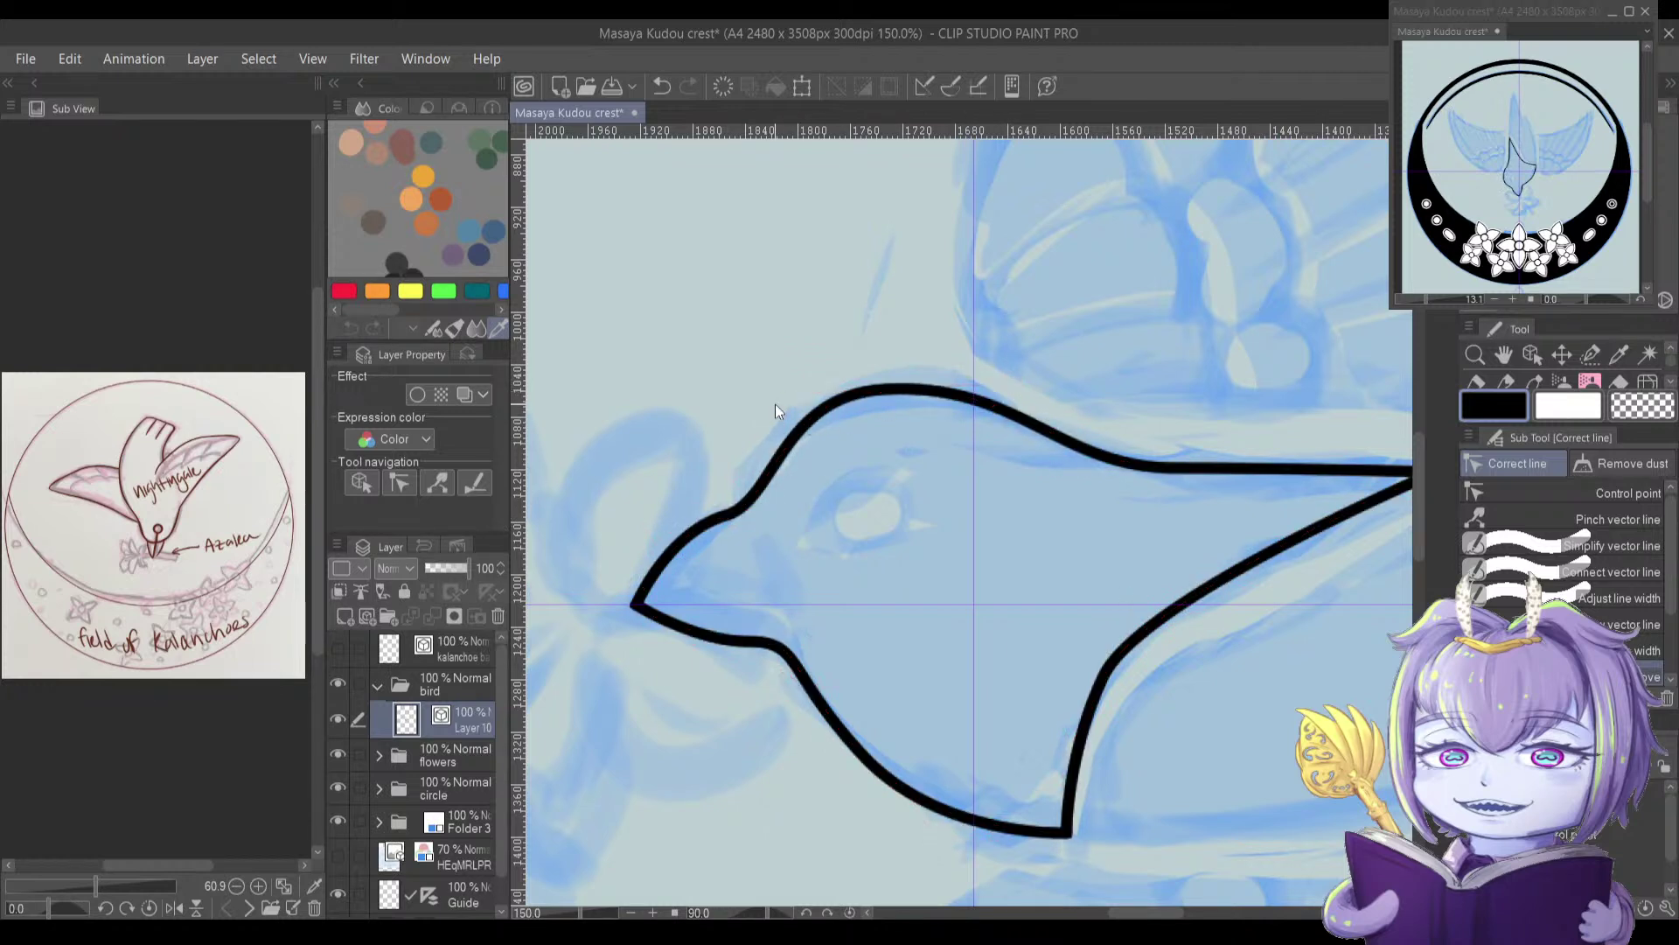
left_click_drag(761, 404, 762, 400)
Step: Flatten the breast curve near its corner and nudge the back tip of the head outline with control points
left_click_drag(895, 429, 683, 518)
left_click_drag(959, 557, 876, 574)
left_click_drag(733, 790, 804, 651)
left_click_drag(841, 570, 877, 581)
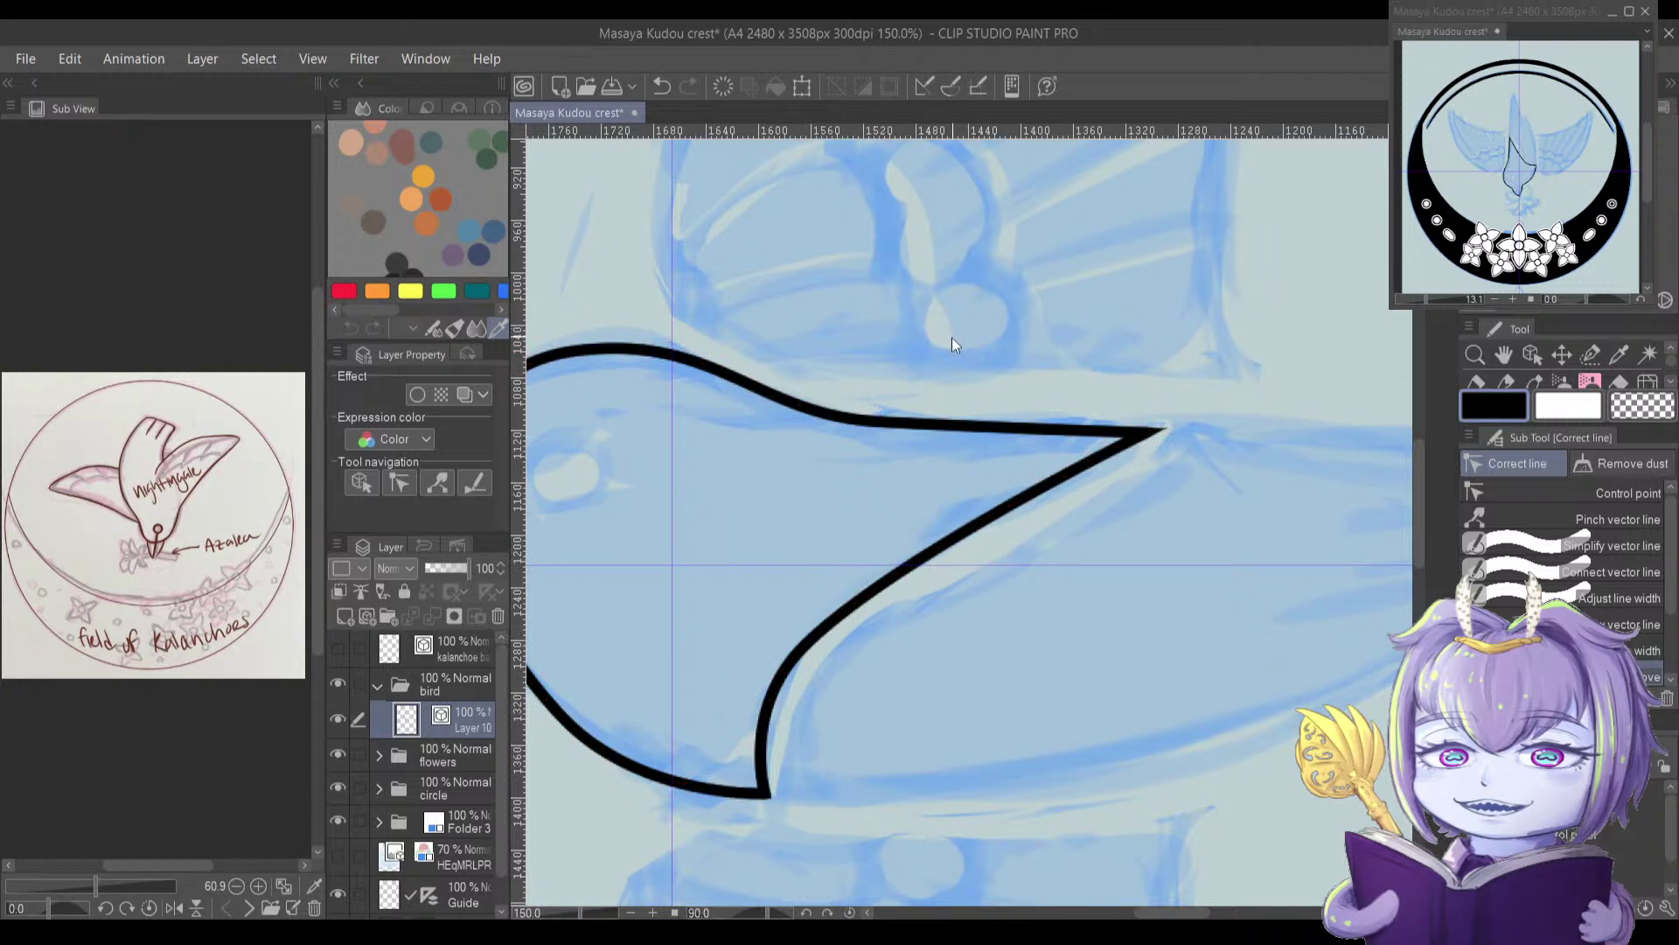
left_click_drag(963, 514, 1010, 473)
left_click_drag(803, 738, 795, 744)
left_click_drag(691, 731, 740, 662)
left_click_drag(670, 581, 802, 542)
mouse_move(705, 480)
left_click_drag(688, 482, 726, 596)
Step: Tighten the bend in the shoulder edge and fine-tune the corner points at its breast and back ends
scroll(866, 696, "up", 2)
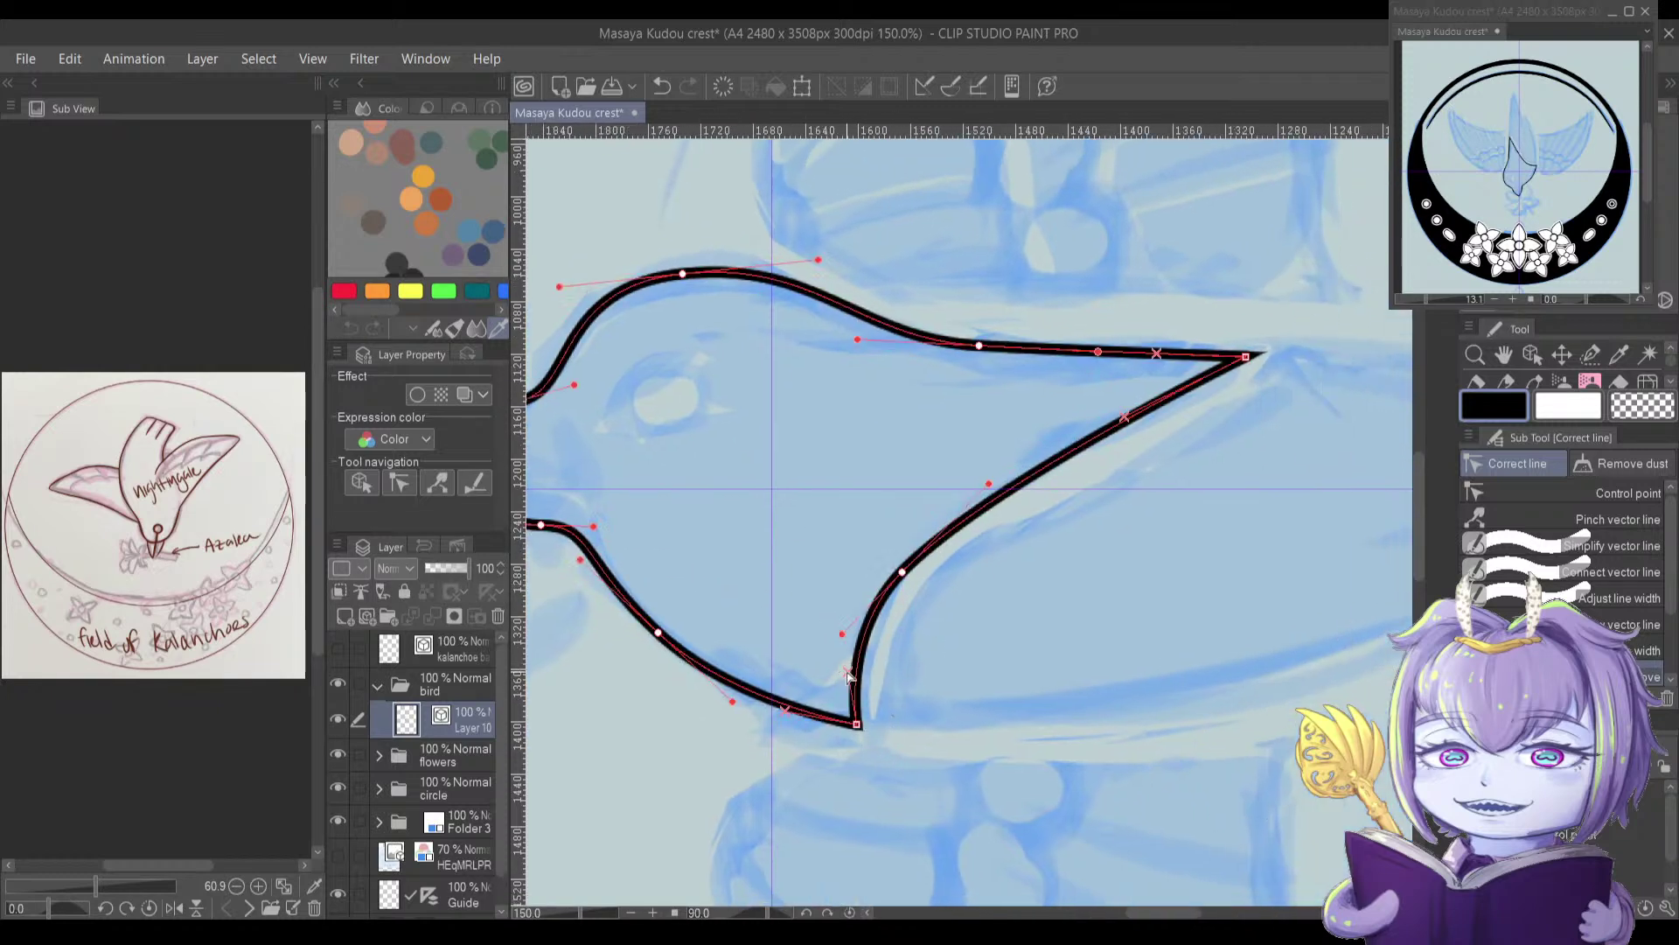
scroll(848, 683, "up", 3)
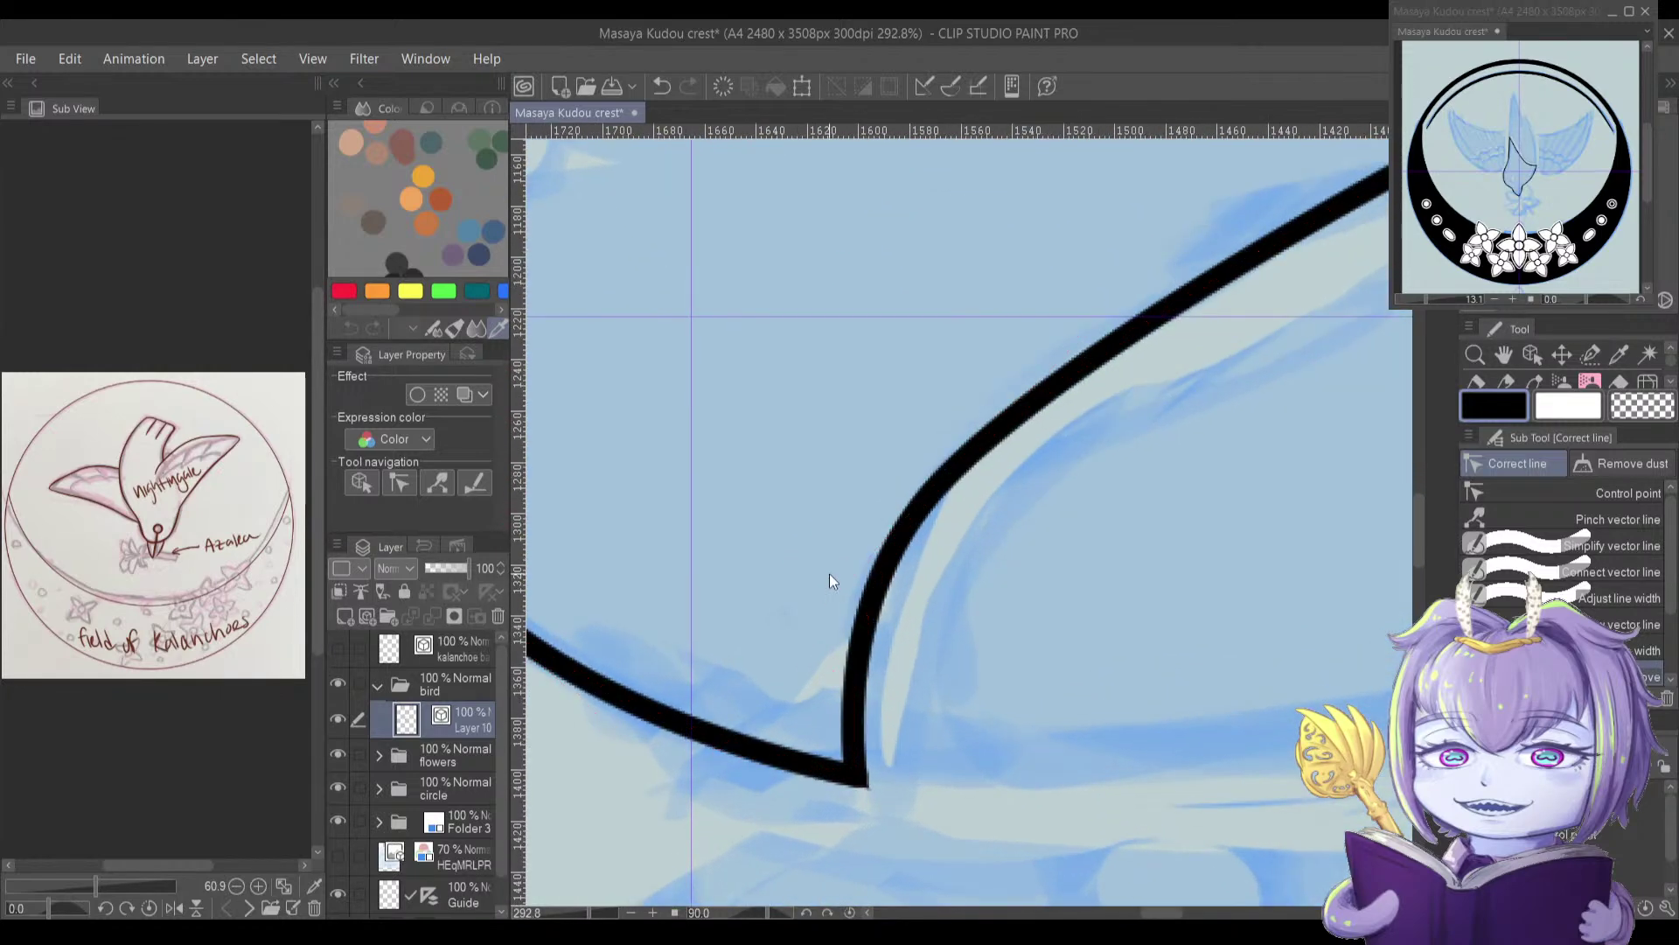
left_click_drag(829, 600, 866, 555)
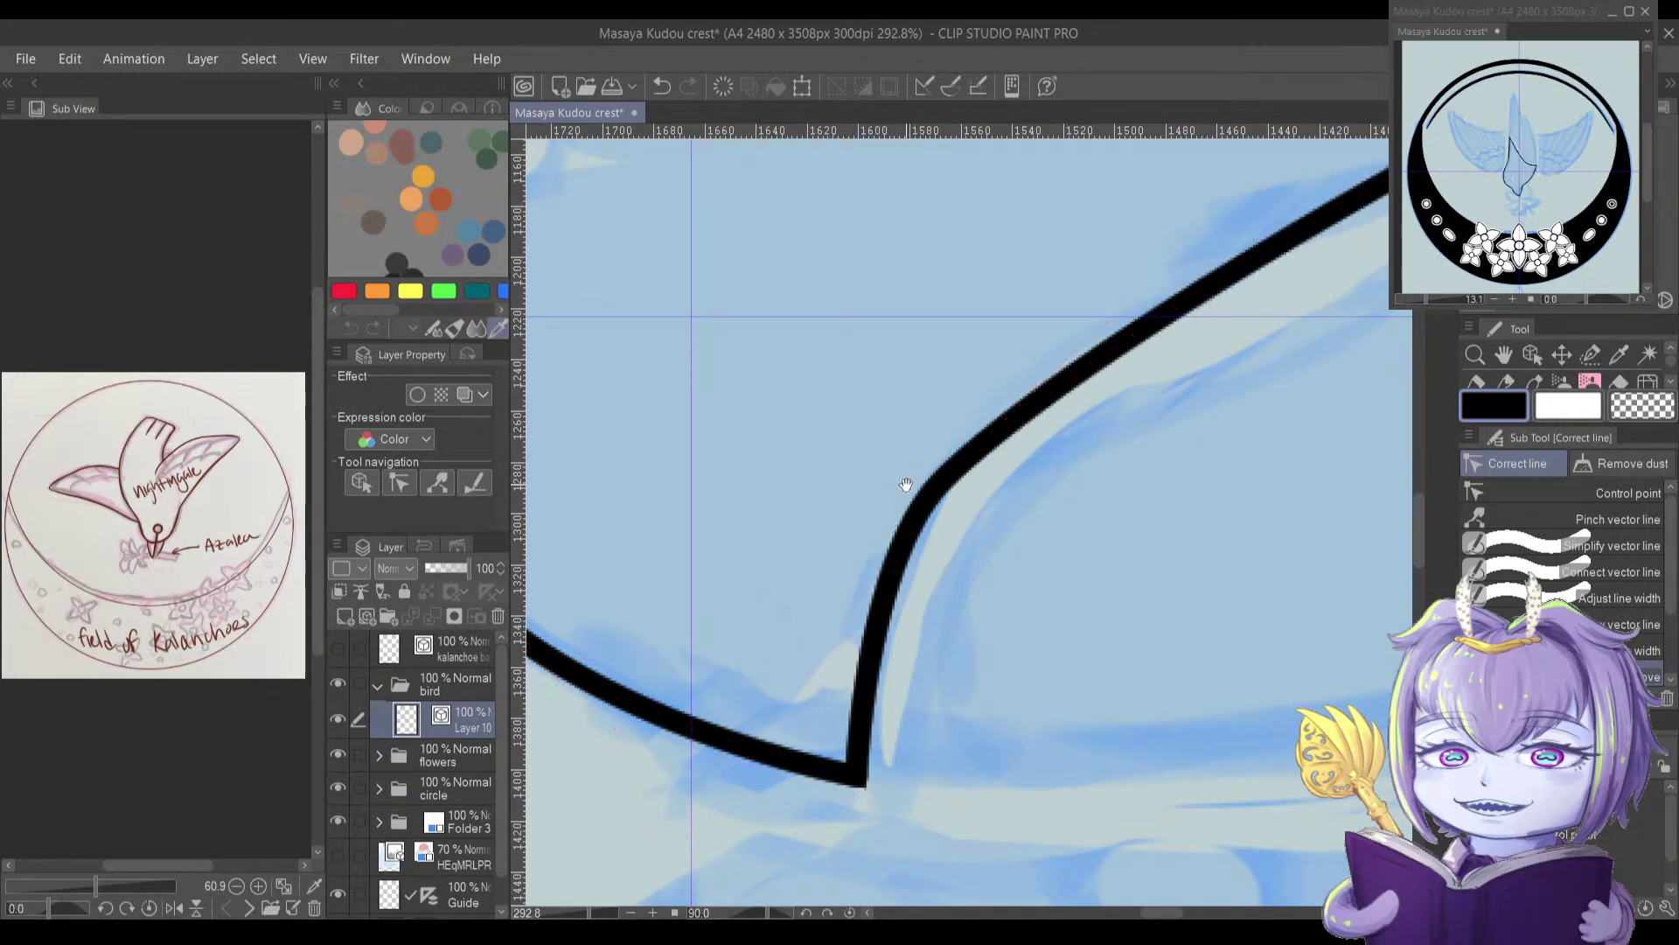
left_click_drag(1057, 372, 917, 531)
scroll(917, 530, "down", 5)
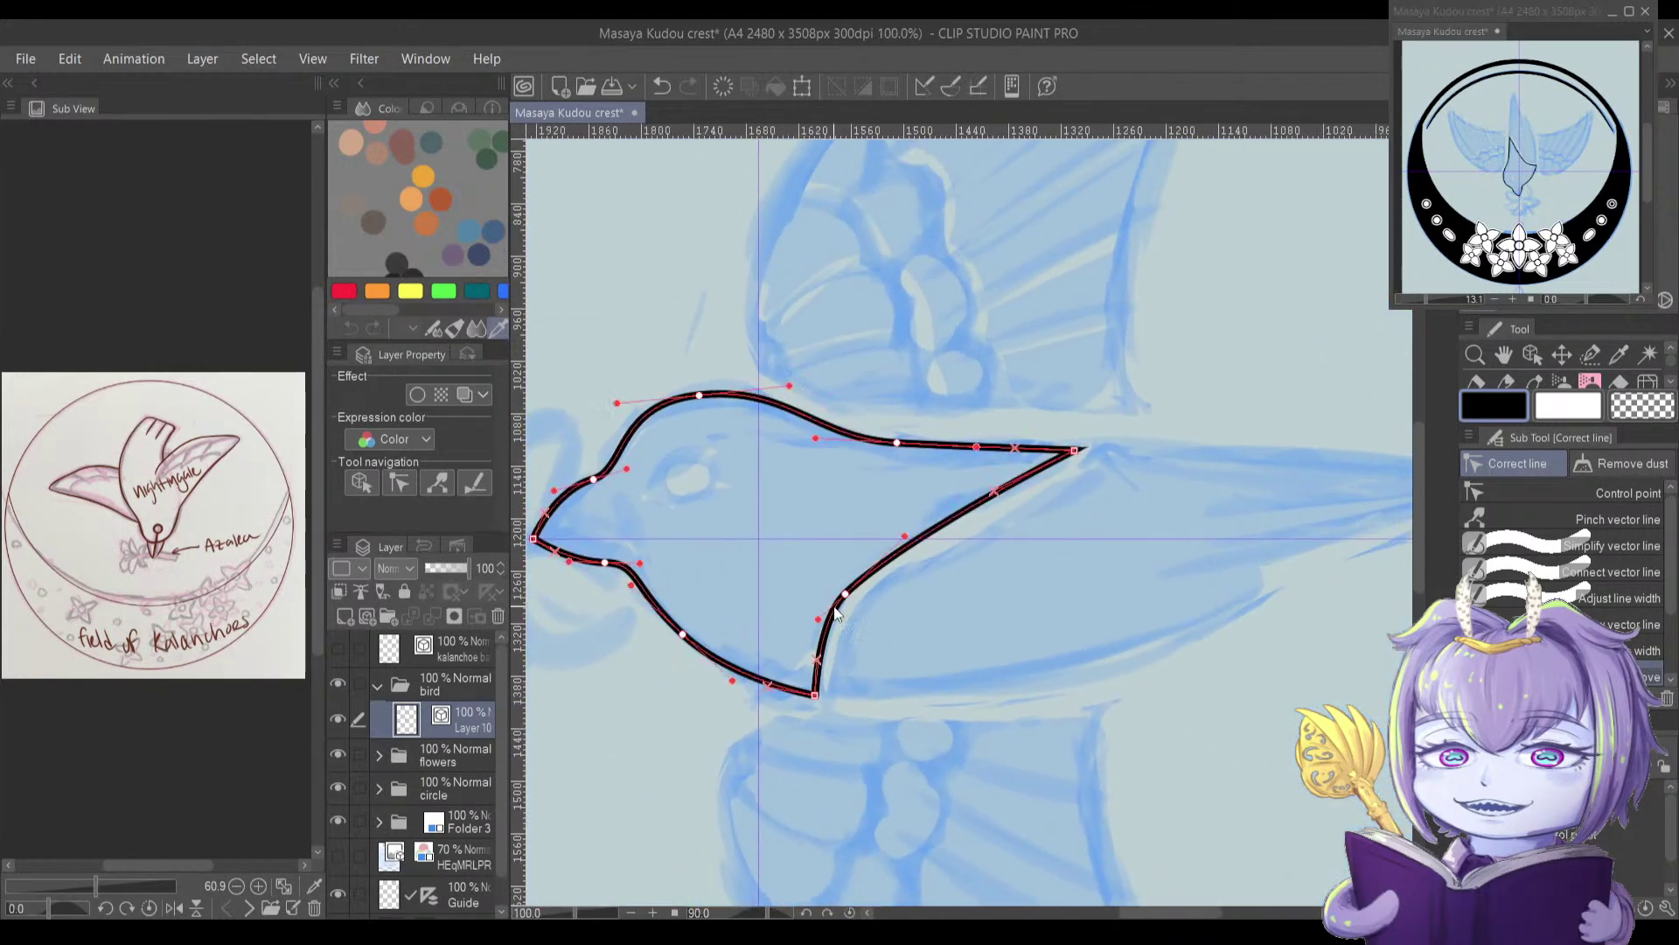
scroll(818, 695, "up", 4)
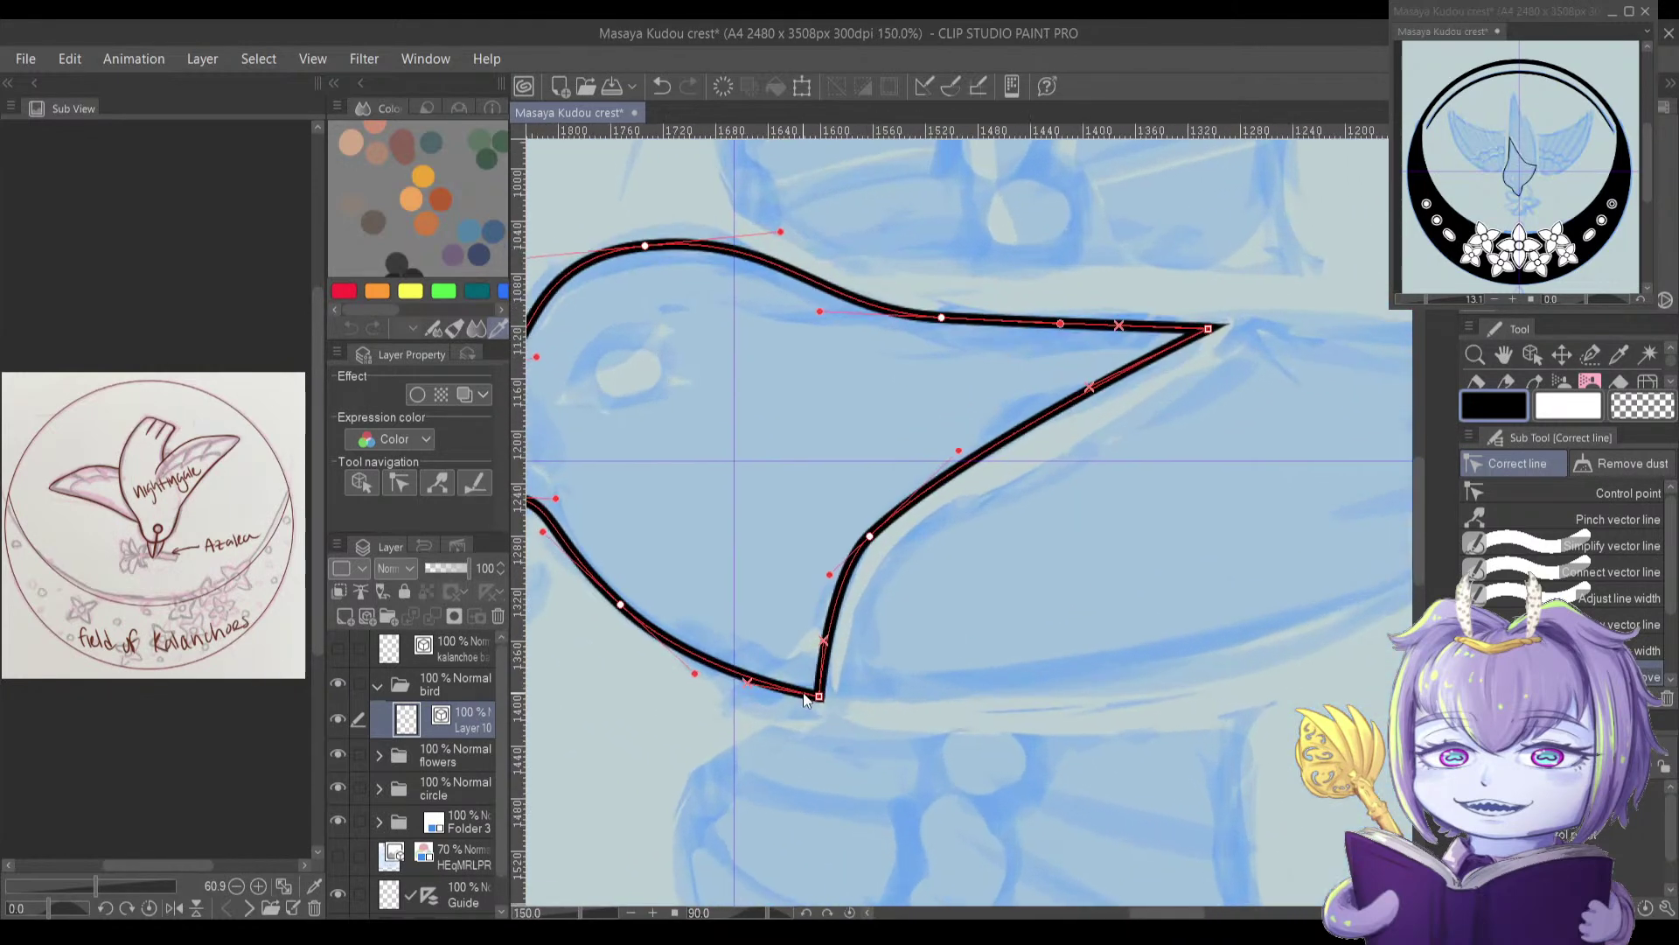
left_click_drag(820, 698, 814, 698)
left_click_drag(866, 608, 831, 680)
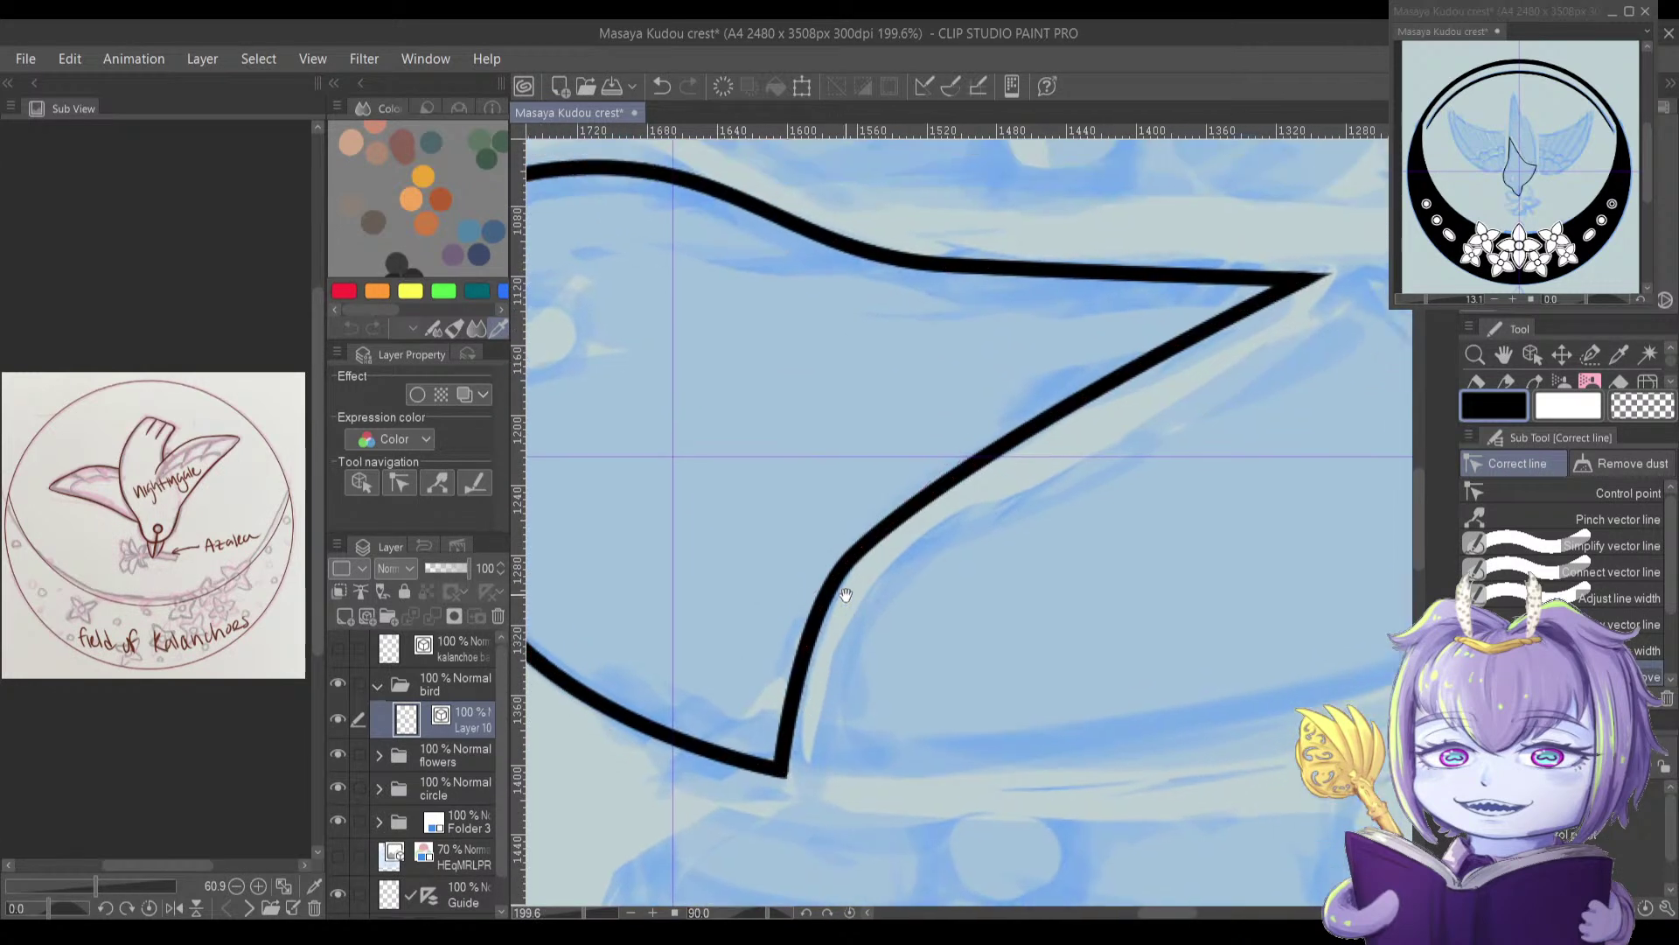
left_click_drag(846, 559, 849, 561)
left_click_drag(929, 460, 797, 596)
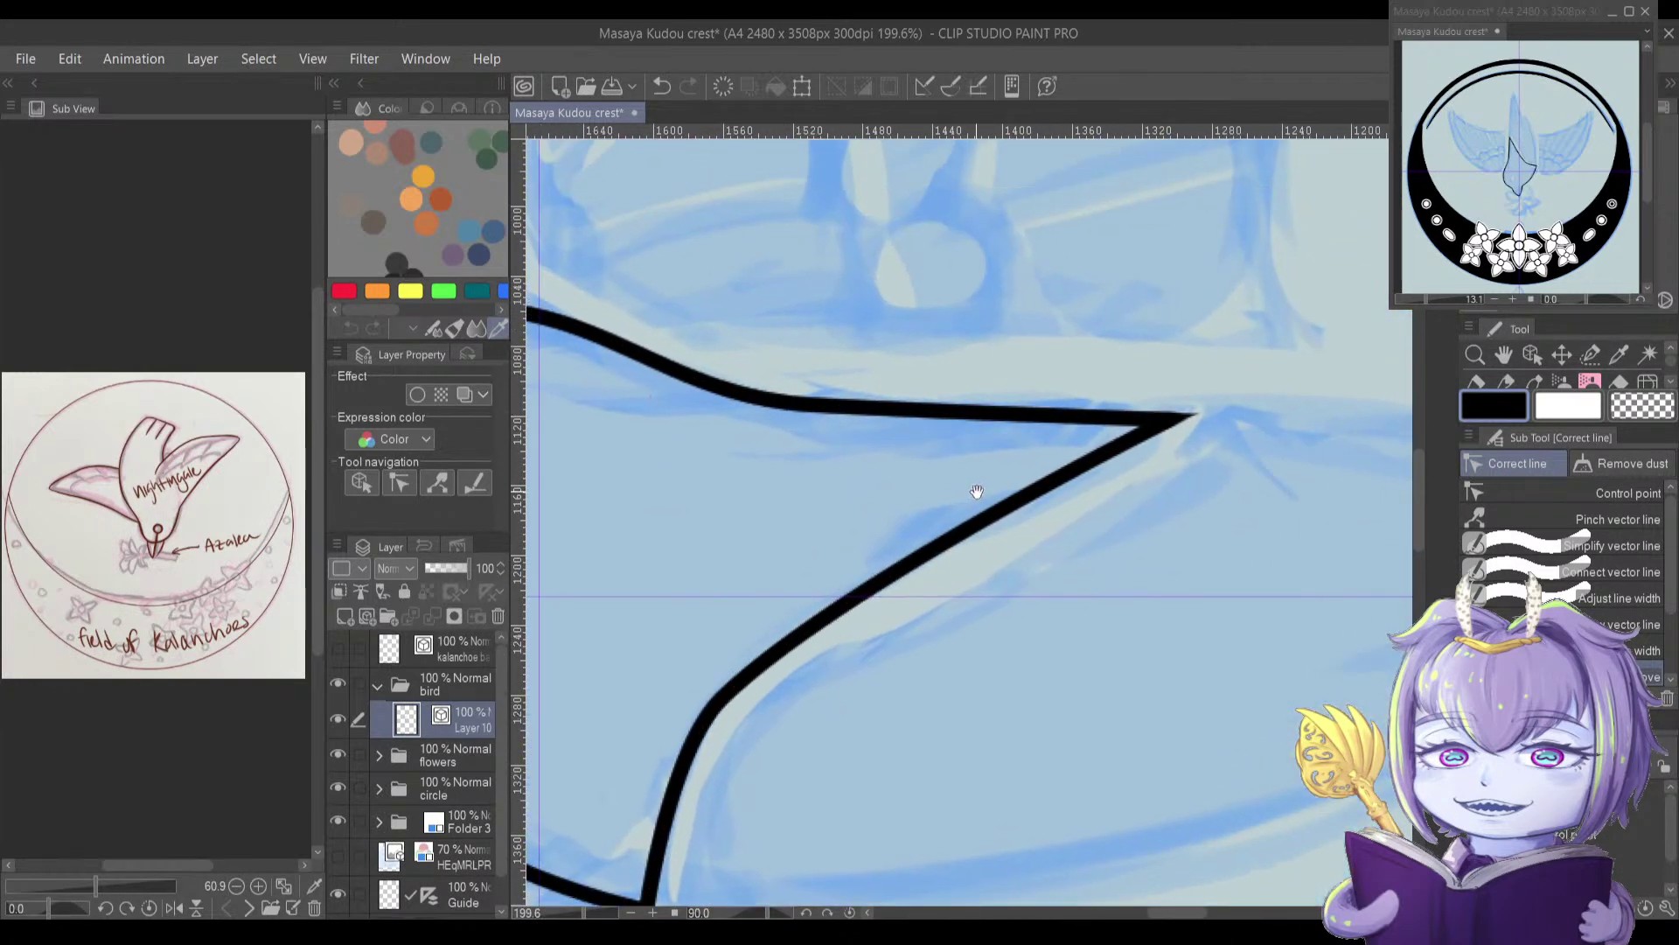
left_click_drag(971, 493, 832, 587)
left_click_drag(1020, 515, 1011, 512)
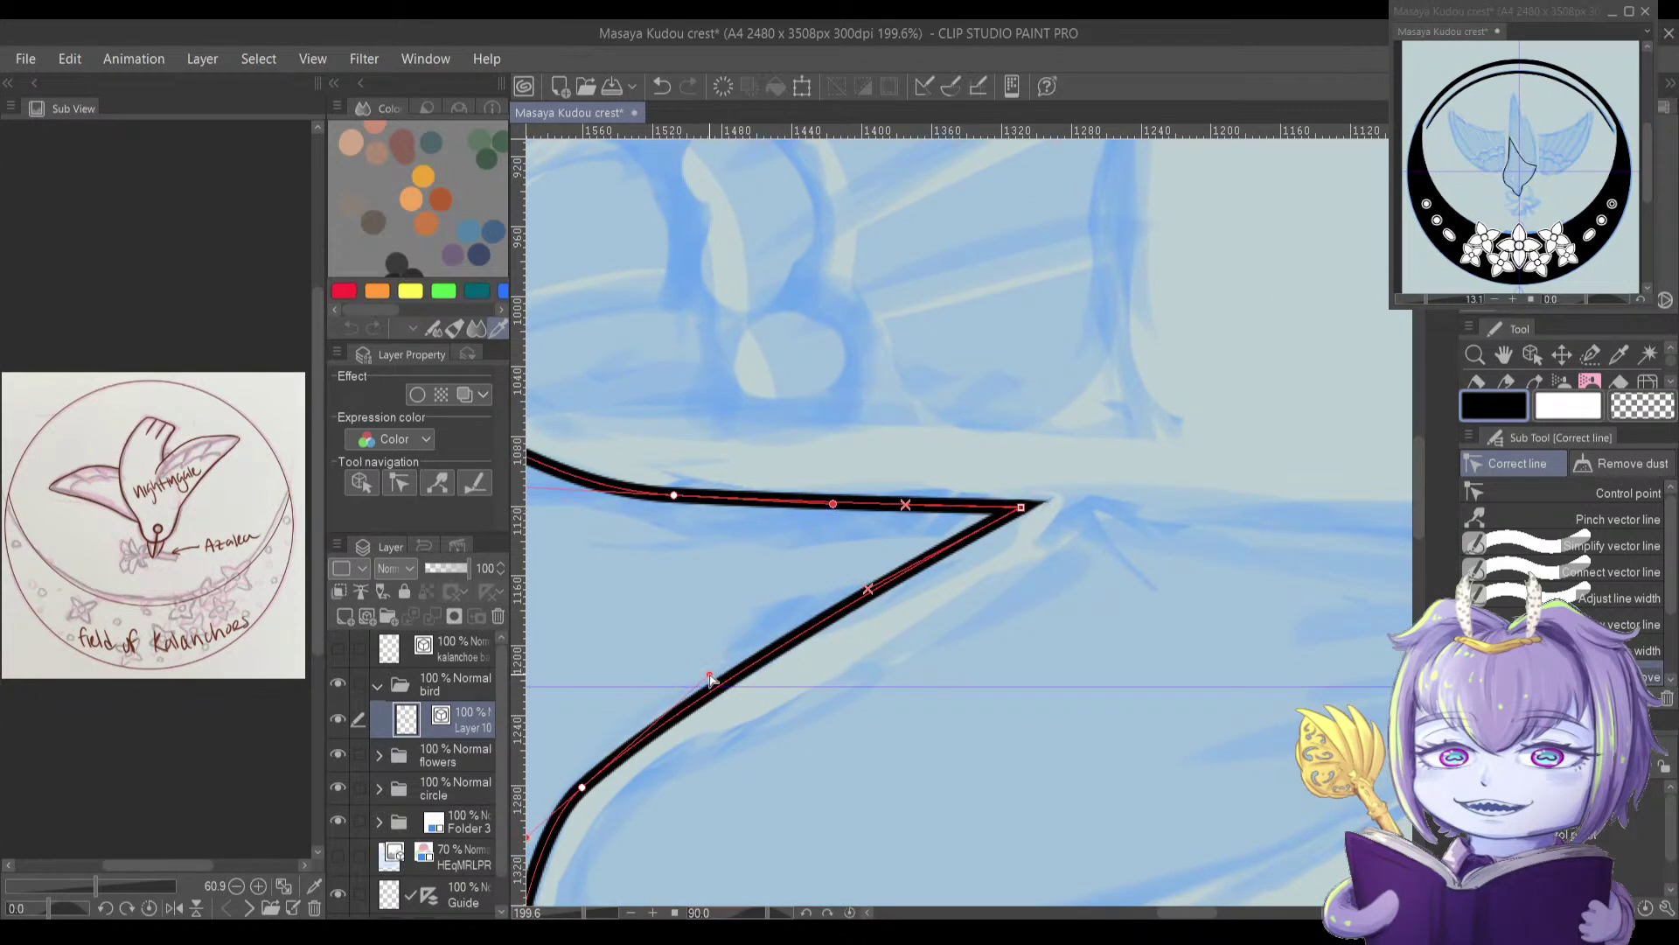
Step: Draw a tilted ellipse over the sketched eye on the bird's head
left_click_drag(690, 703, 837, 521)
left_click_drag(746, 614, 860, 582)
left_click_drag(731, 539, 934, 528)
left_click_drag(659, 452, 880, 548)
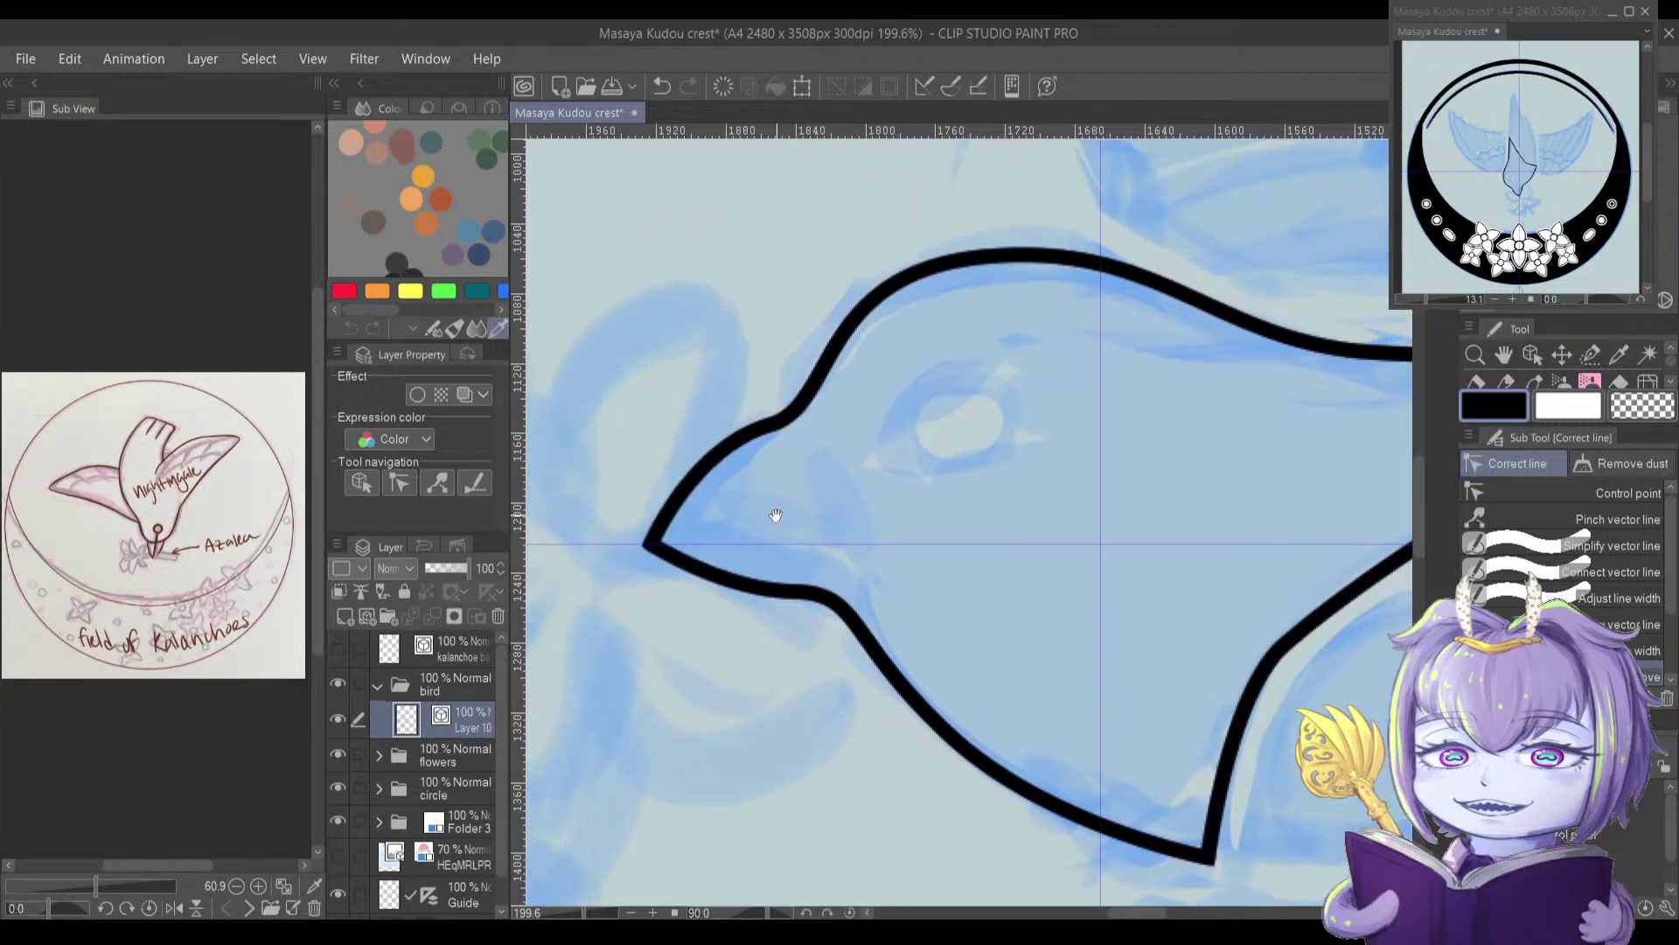
left_click_drag(775, 513, 726, 556)
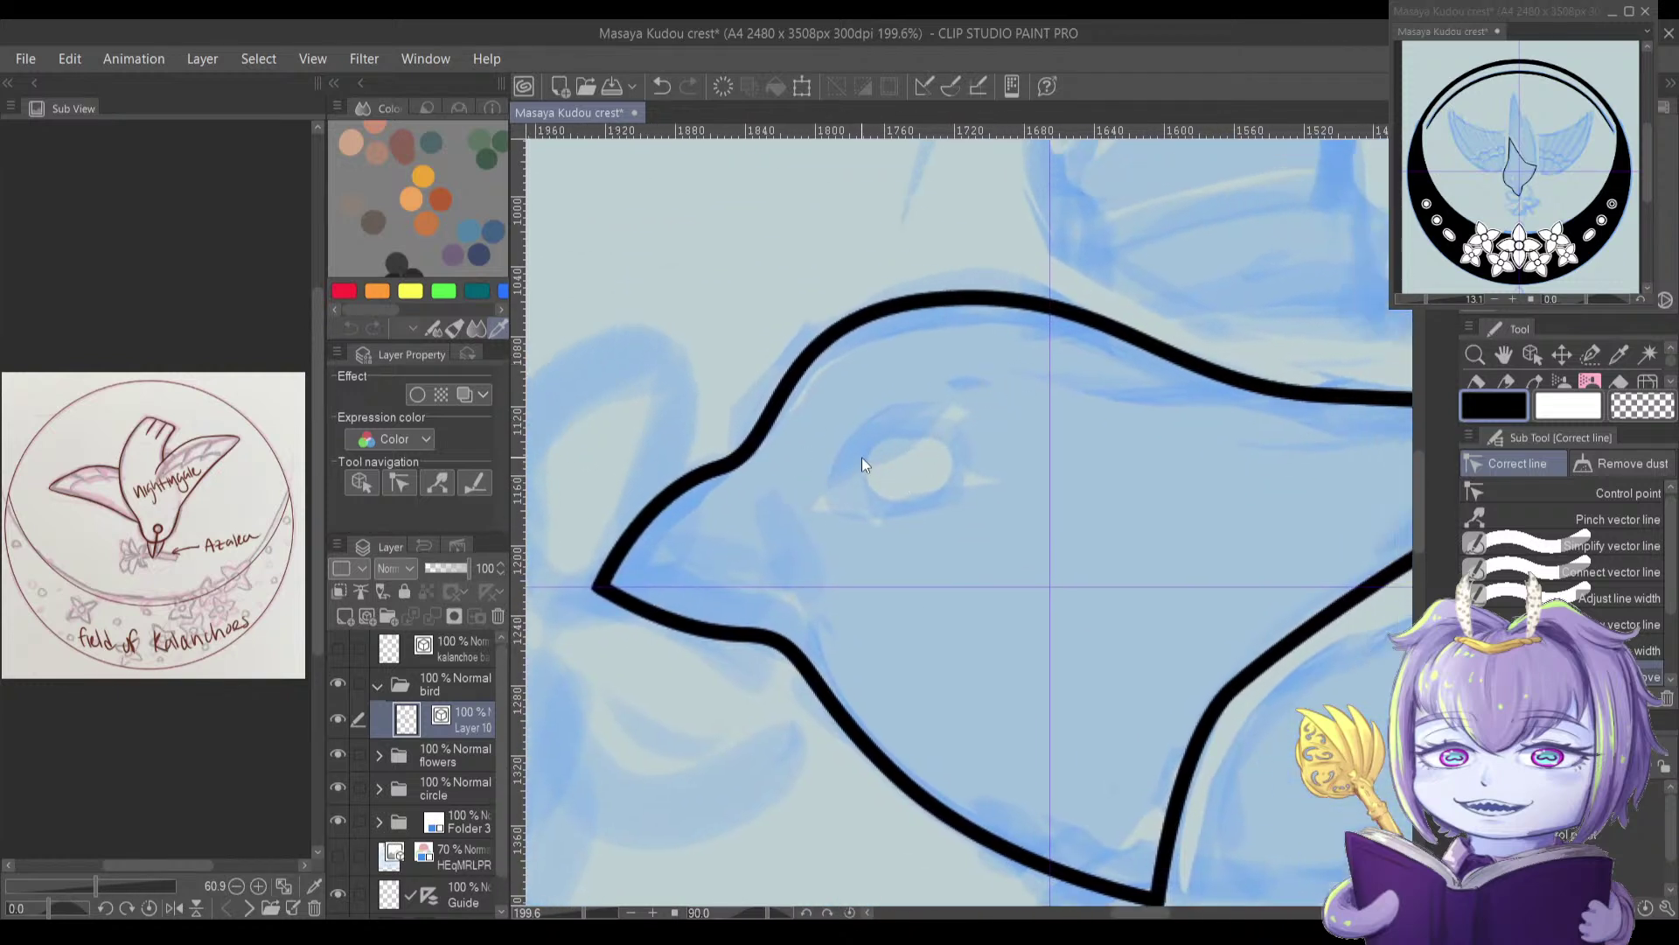
key("u")
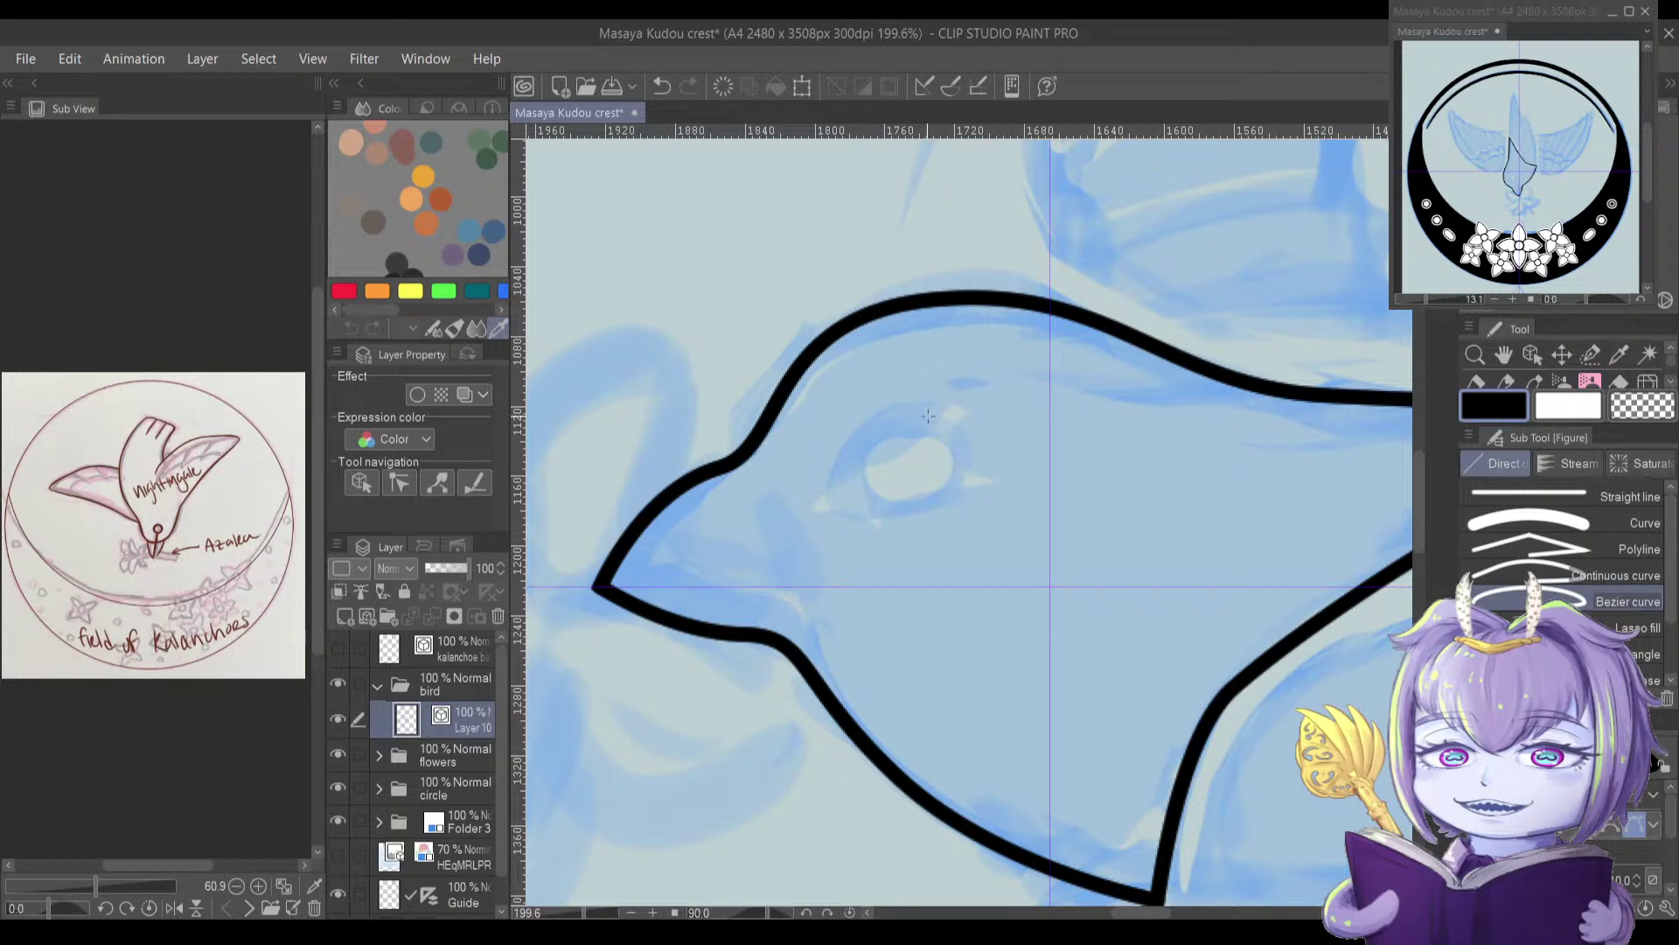
left_click(1644, 679)
left_click_drag(841, 418, 951, 502)
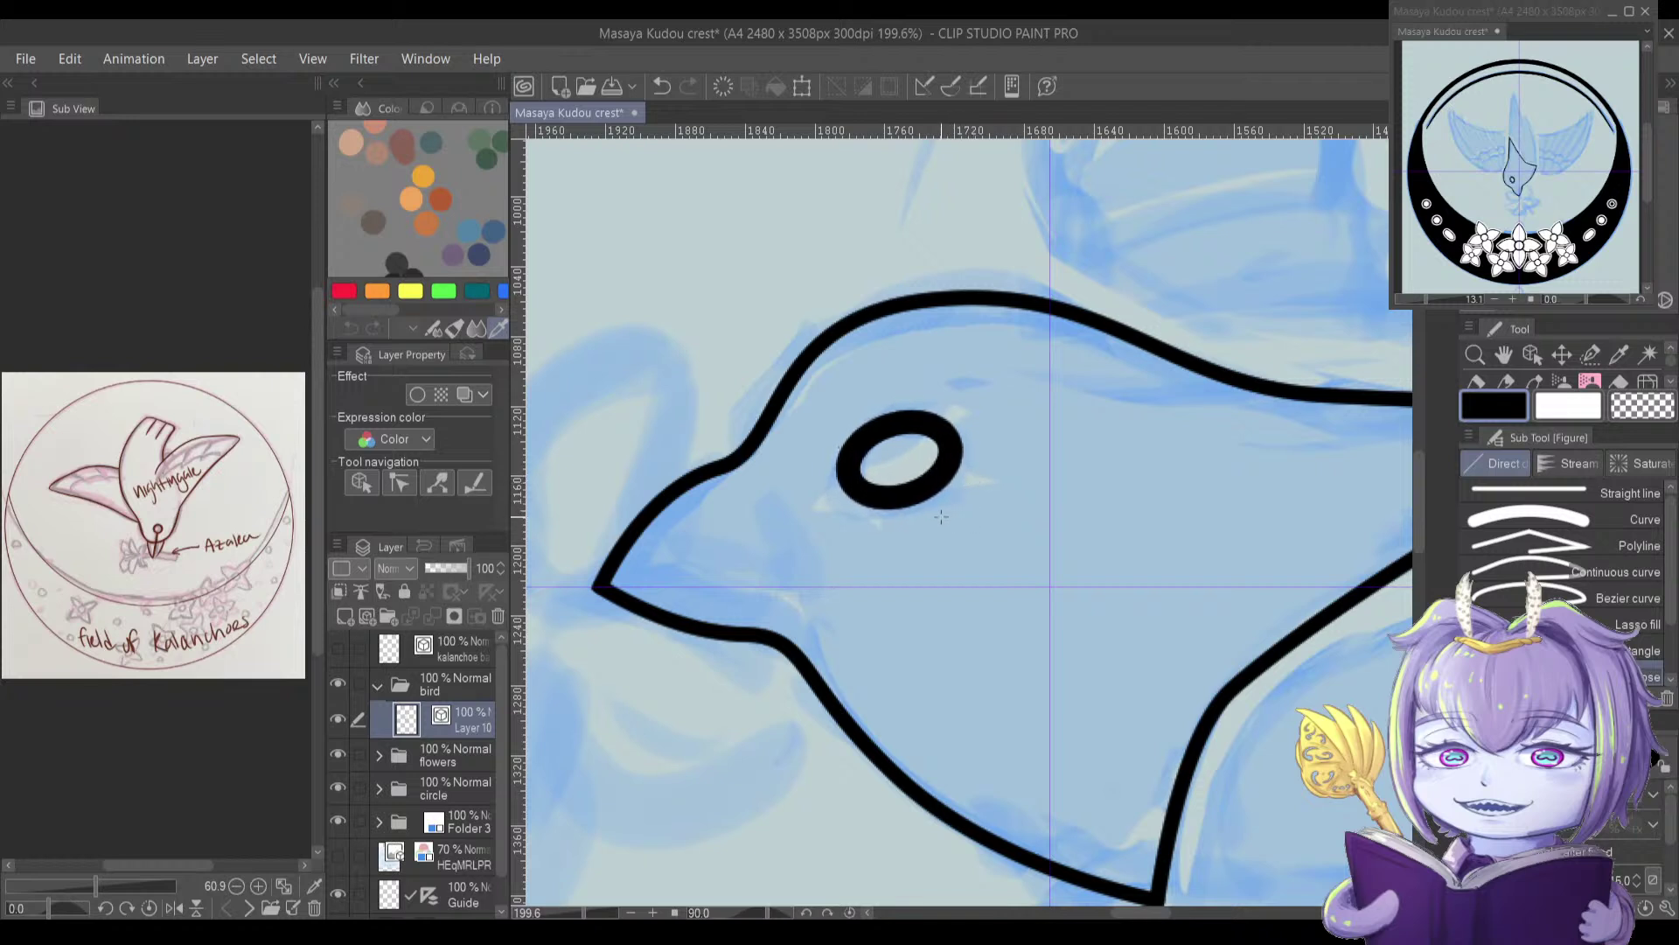
Step: Thin the eye ellipse's outline with the Adjust line width tool
key("y")
key("u")
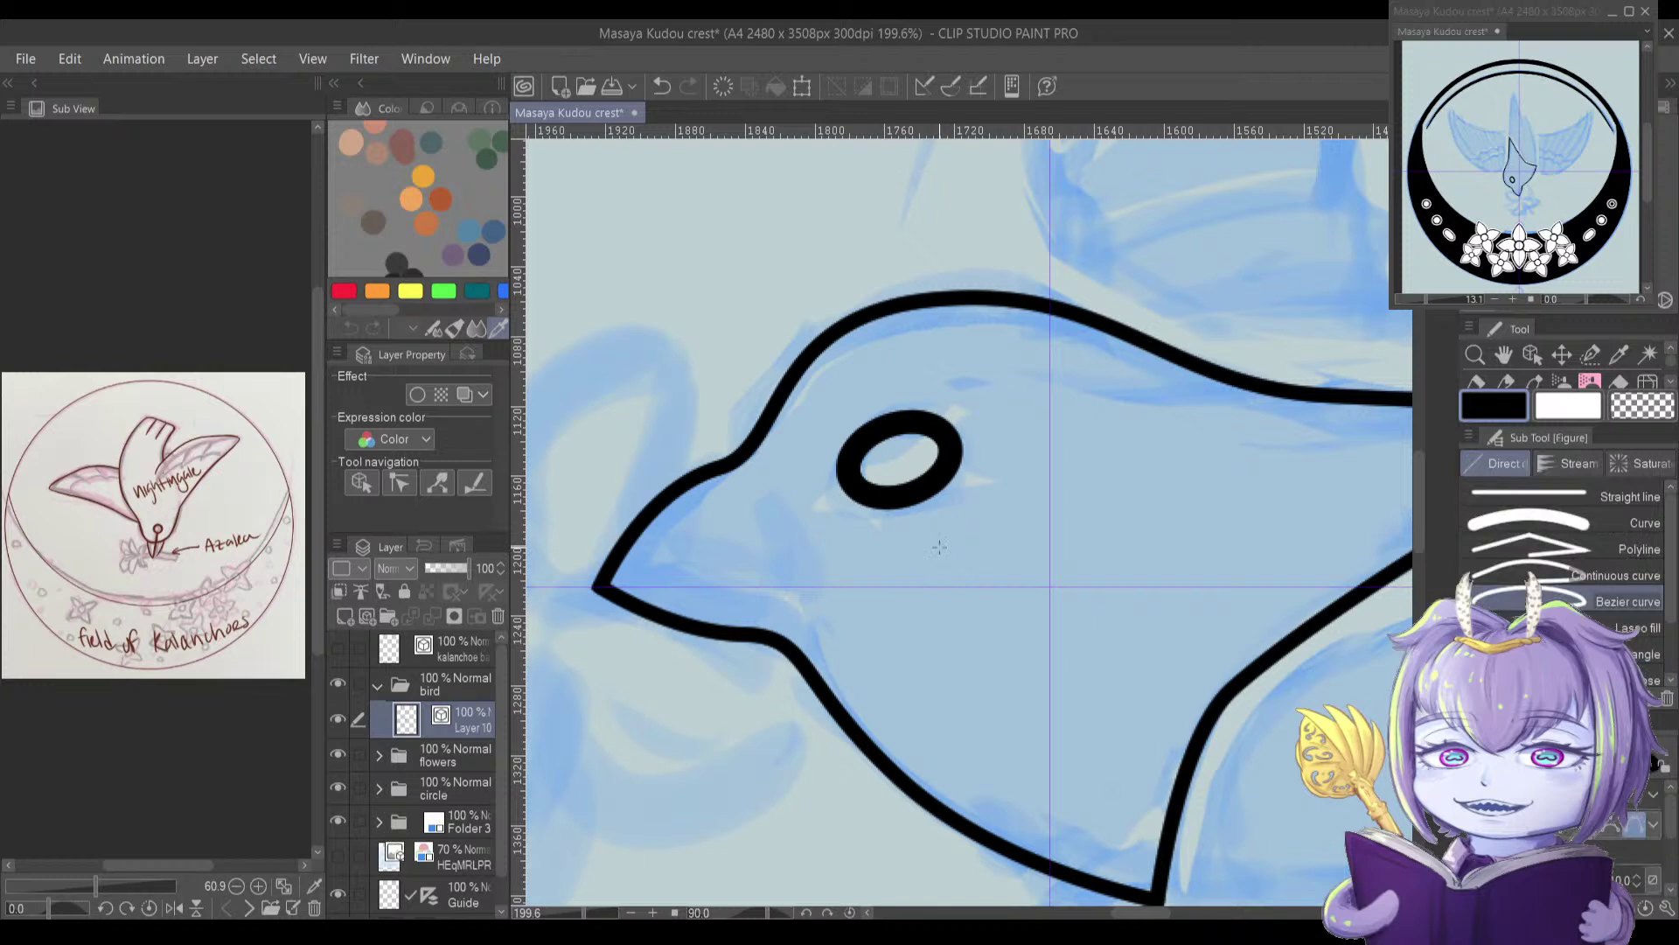
key("y")
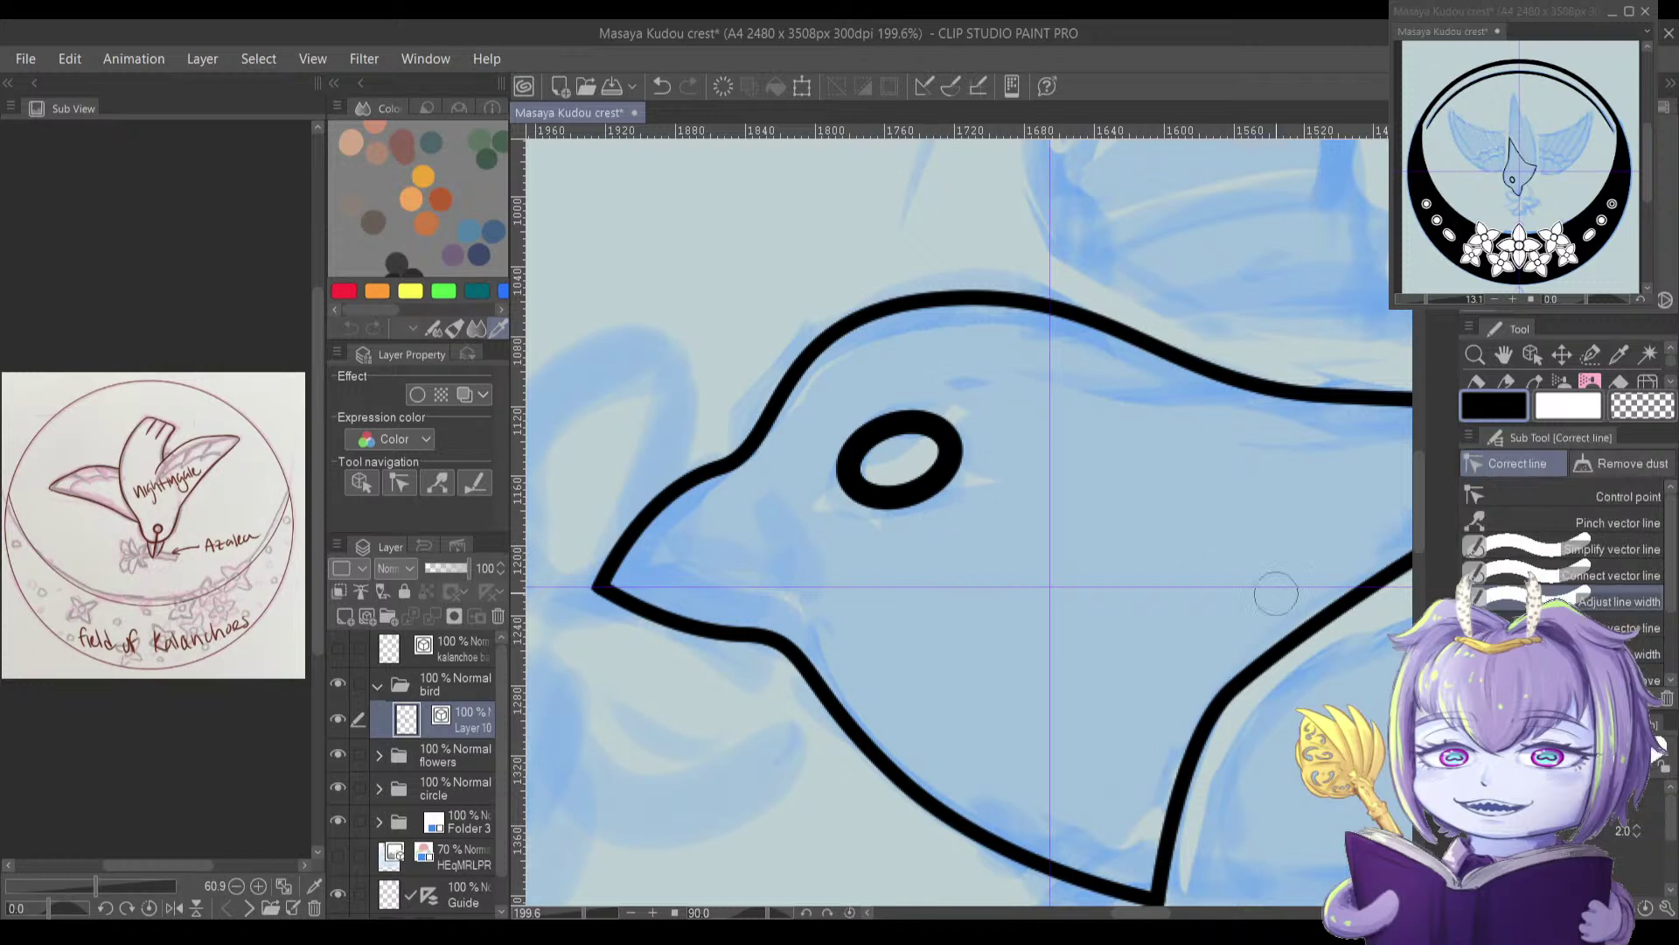
left_click(1618, 679)
left_click(1609, 571)
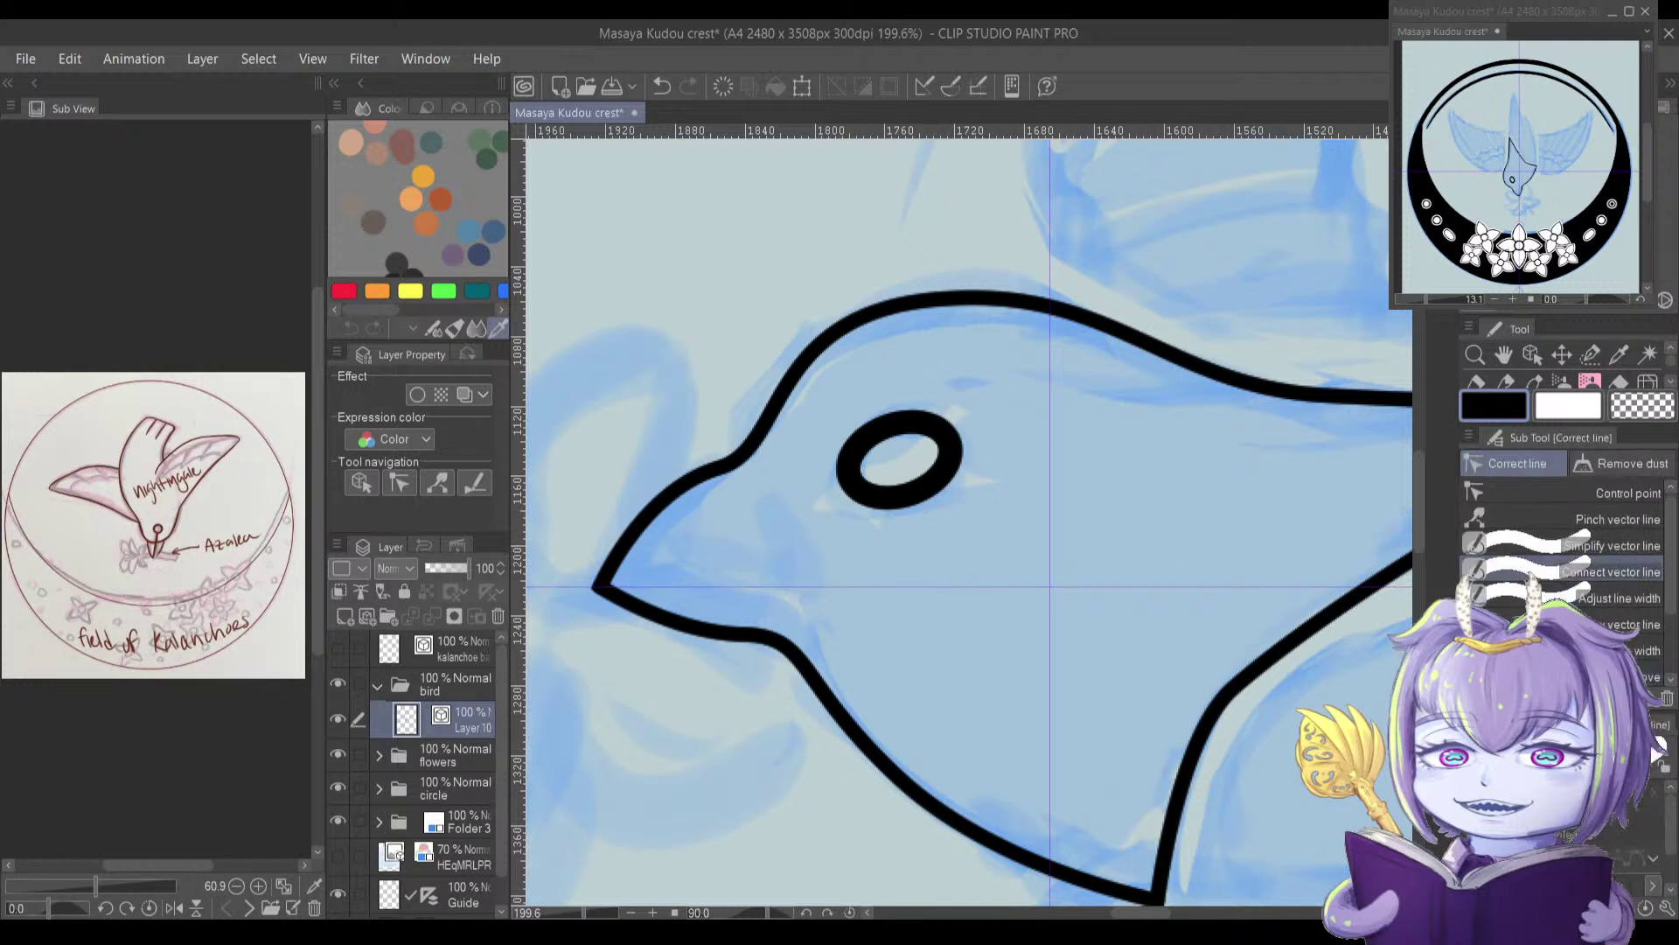
key("u")
key("y")
left_click(1609, 598)
left_click_drag(966, 469, 896, 536)
left_click_drag(950, 417, 886, 572)
mouse_move(985, 589)
left_mouse_down()
mouse_move(960, 551)
mouse_move(918, 563)
left_mouse_up()
left_click_drag(817, 581, 895, 594)
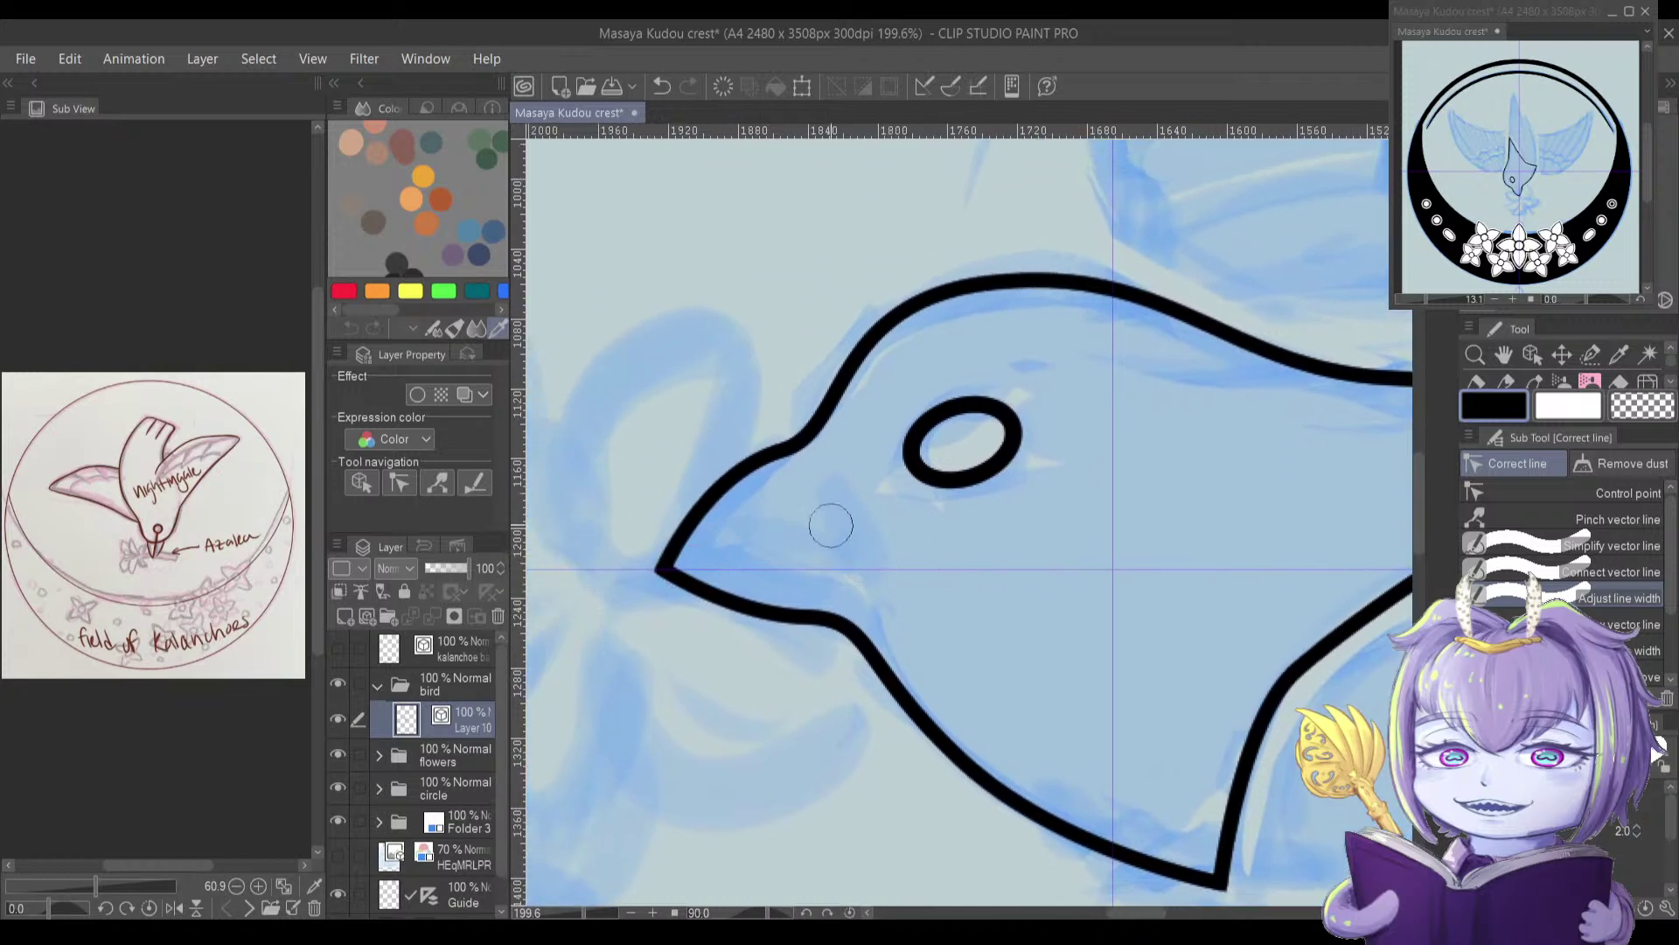
Step: Examine the head and feather treatment in the two-bird crest reference, and view the painted bird on the blossom branch
left_click(249, 908)
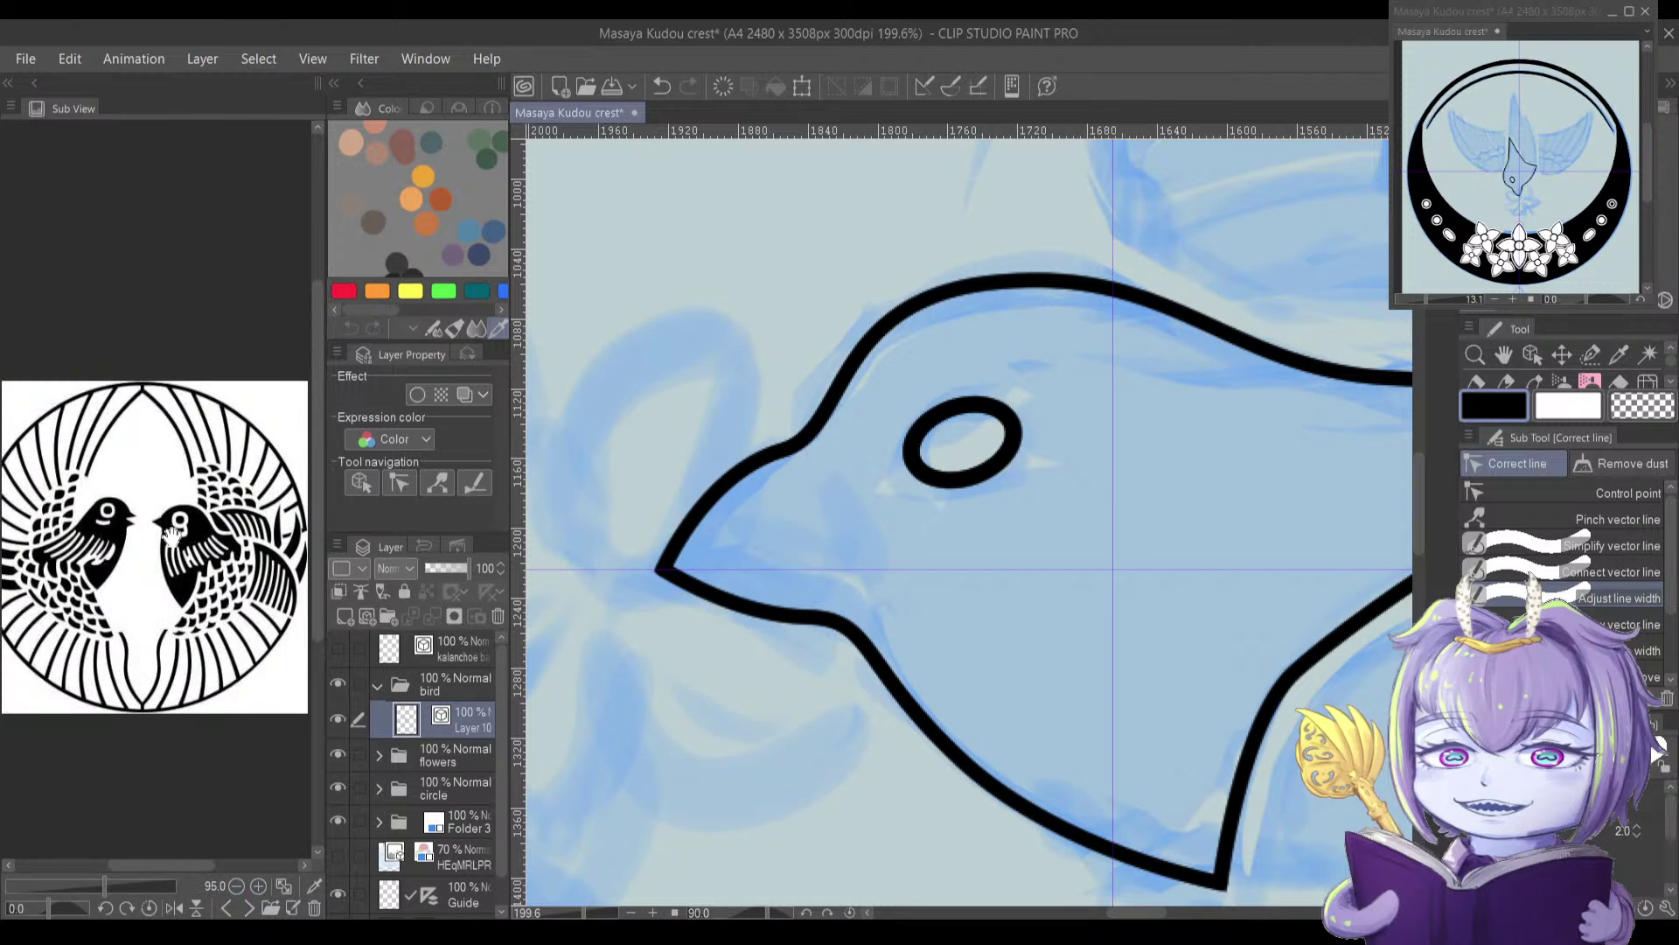
scroll(170, 532, "up", 5)
left_click_drag(143, 442, 119, 463)
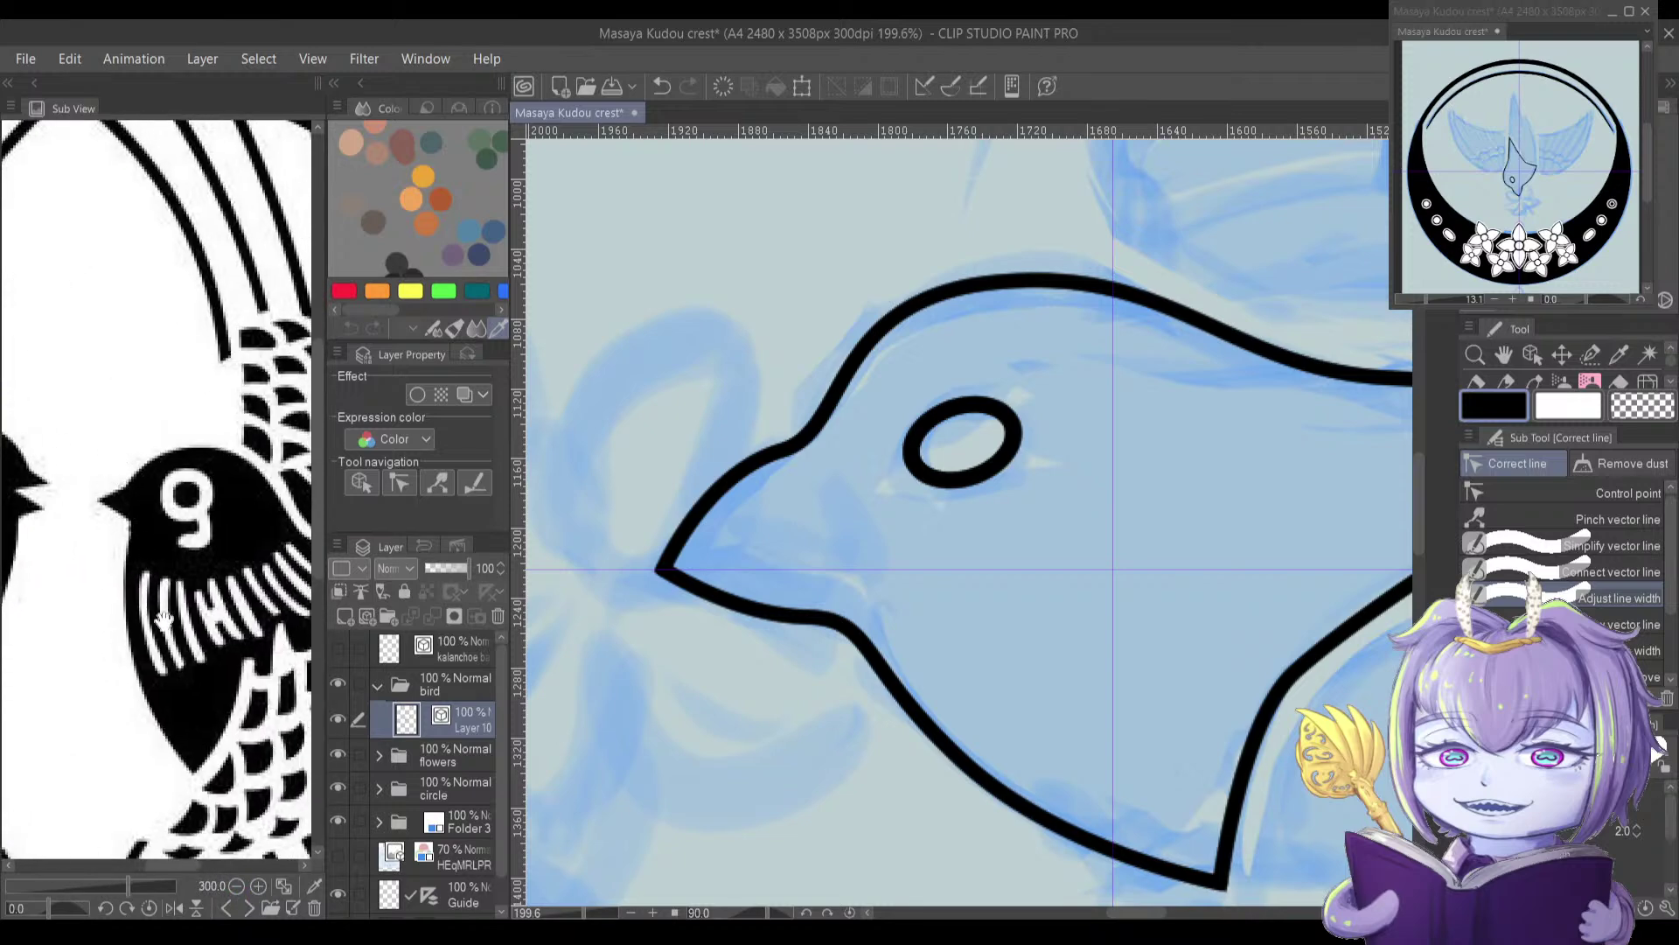
left_click_drag(155, 598, 145, 574)
left_click(224, 909)
mouse_move(212, 645)
left_mouse_down()
mouse_move(186, 692)
mouse_move(300, 604)
left_mouse_up()
left_click(246, 907)
mouse_move(158, 674)
left_mouse_down()
mouse_move(155, 661)
mouse_move(185, 679)
left_mouse_up()
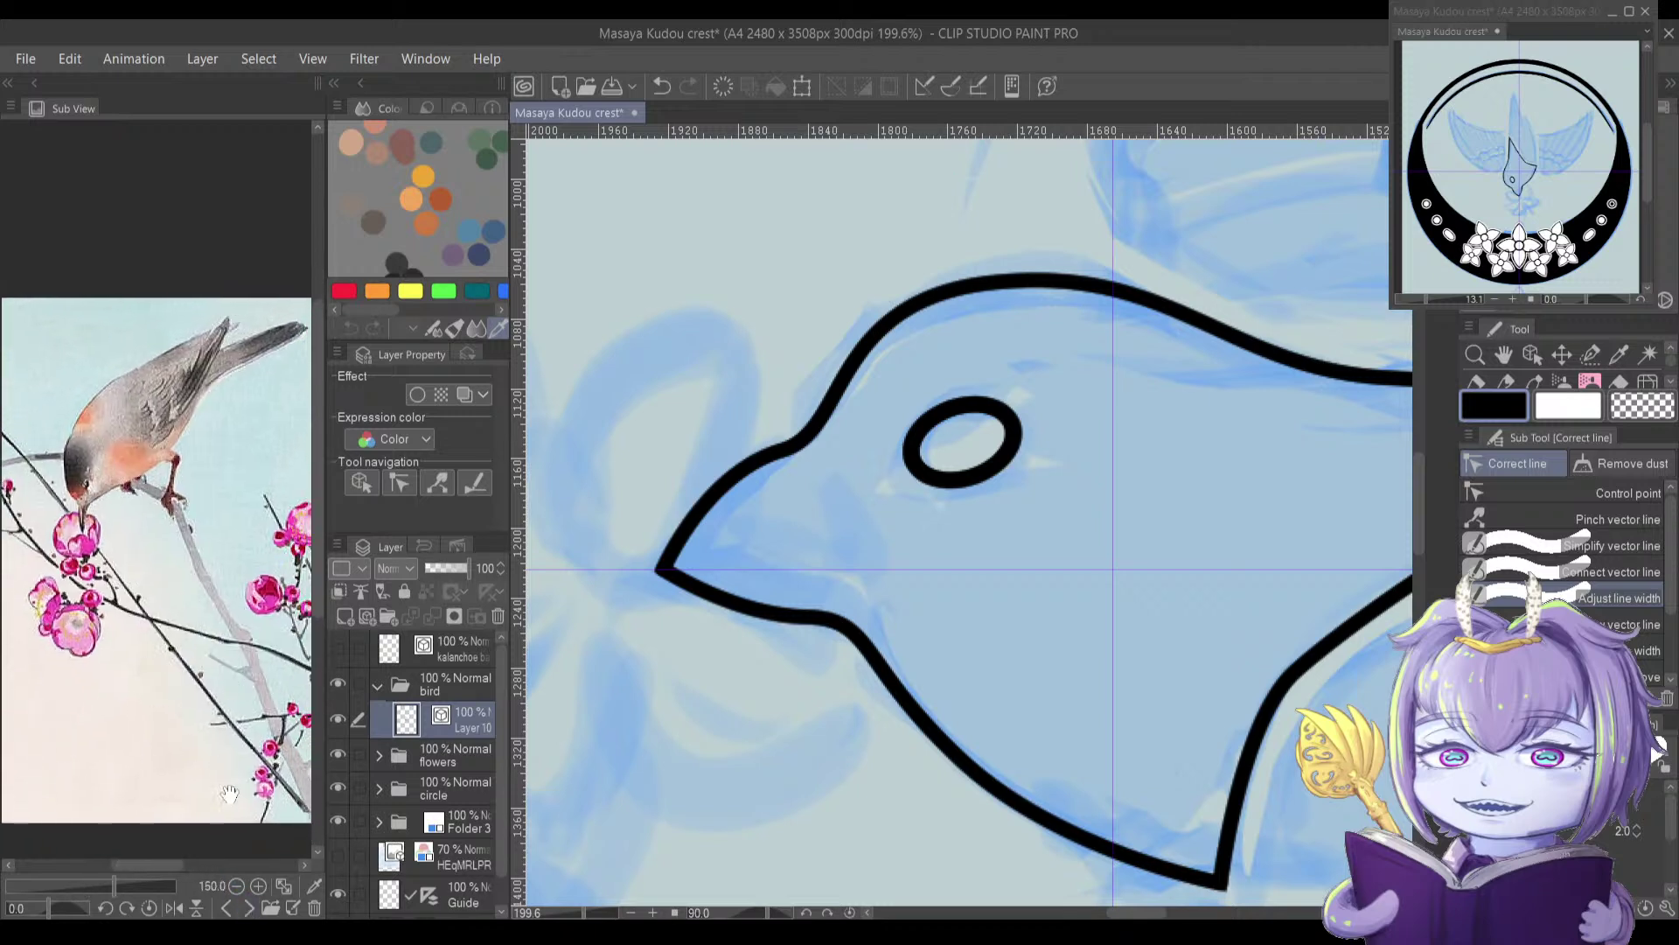
Step: Study how the bird motifs on the sheet of crest references handle the head, eye and wings
left_click(245, 906)
left_click_drag(219, 612, 208, 675)
left_click_drag(101, 532, 185, 565)
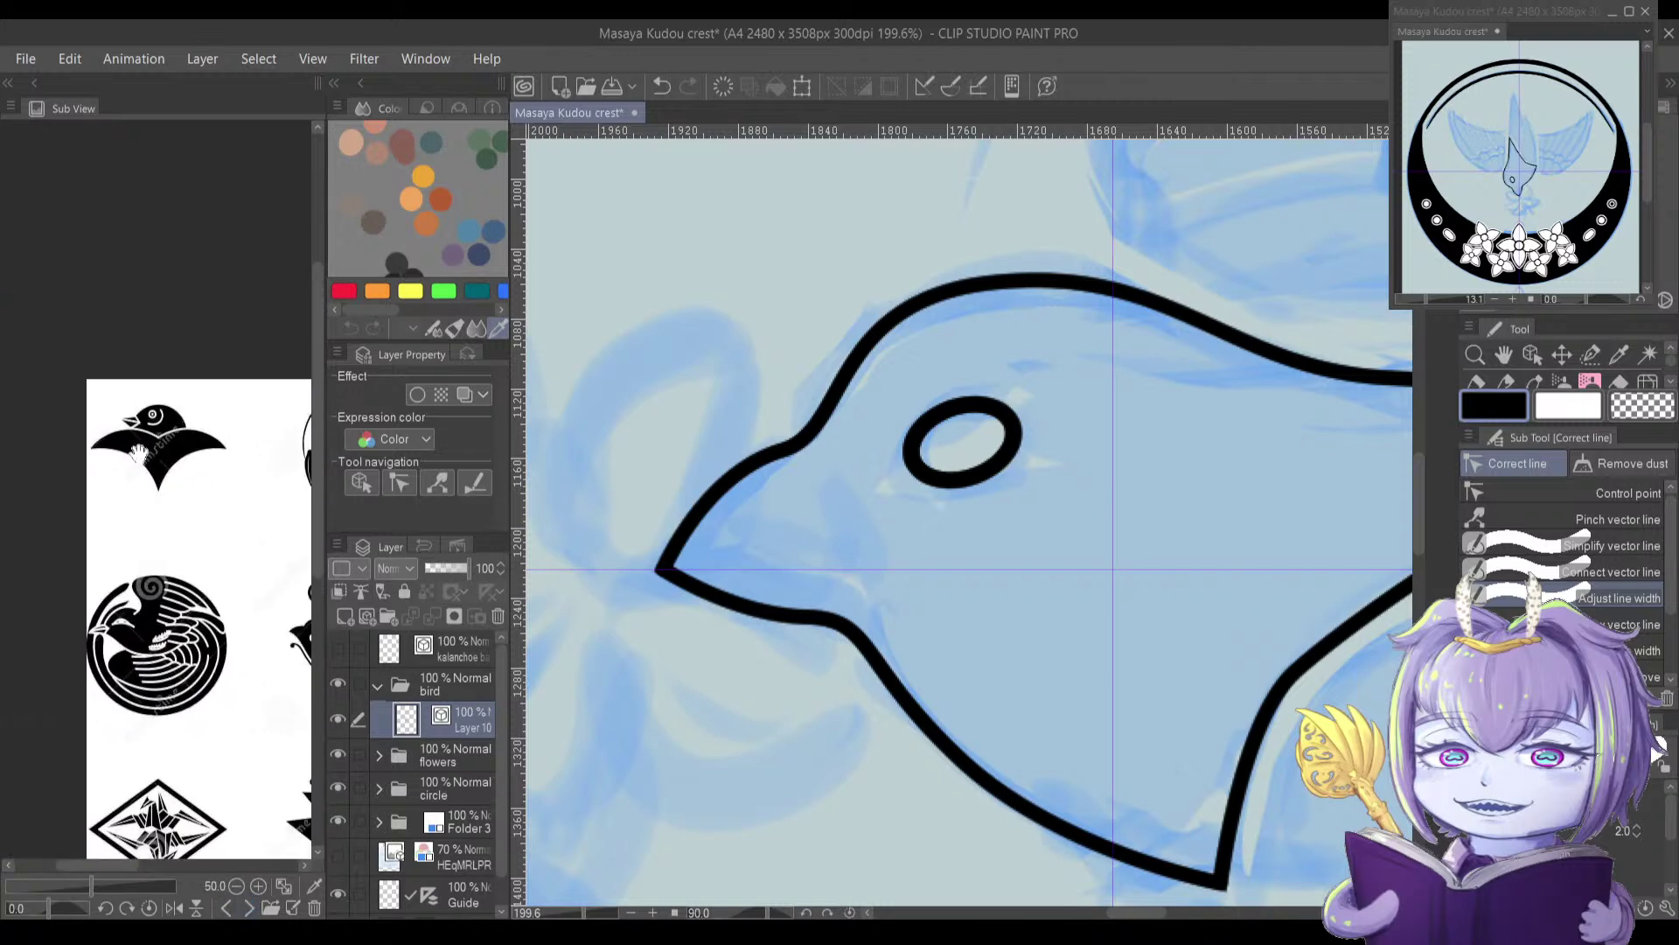
scroll(139, 490, "up", 4)
left_click_drag(158, 406, 146, 551)
scroll(118, 420, "down", 2)
left_click_drag(158, 425, 192, 357)
left_click_drag(172, 504, 26, 603)
scroll(193, 594, "down", 3)
scroll(185, 610, "up", 1)
scroll(709, 669, "down", 3)
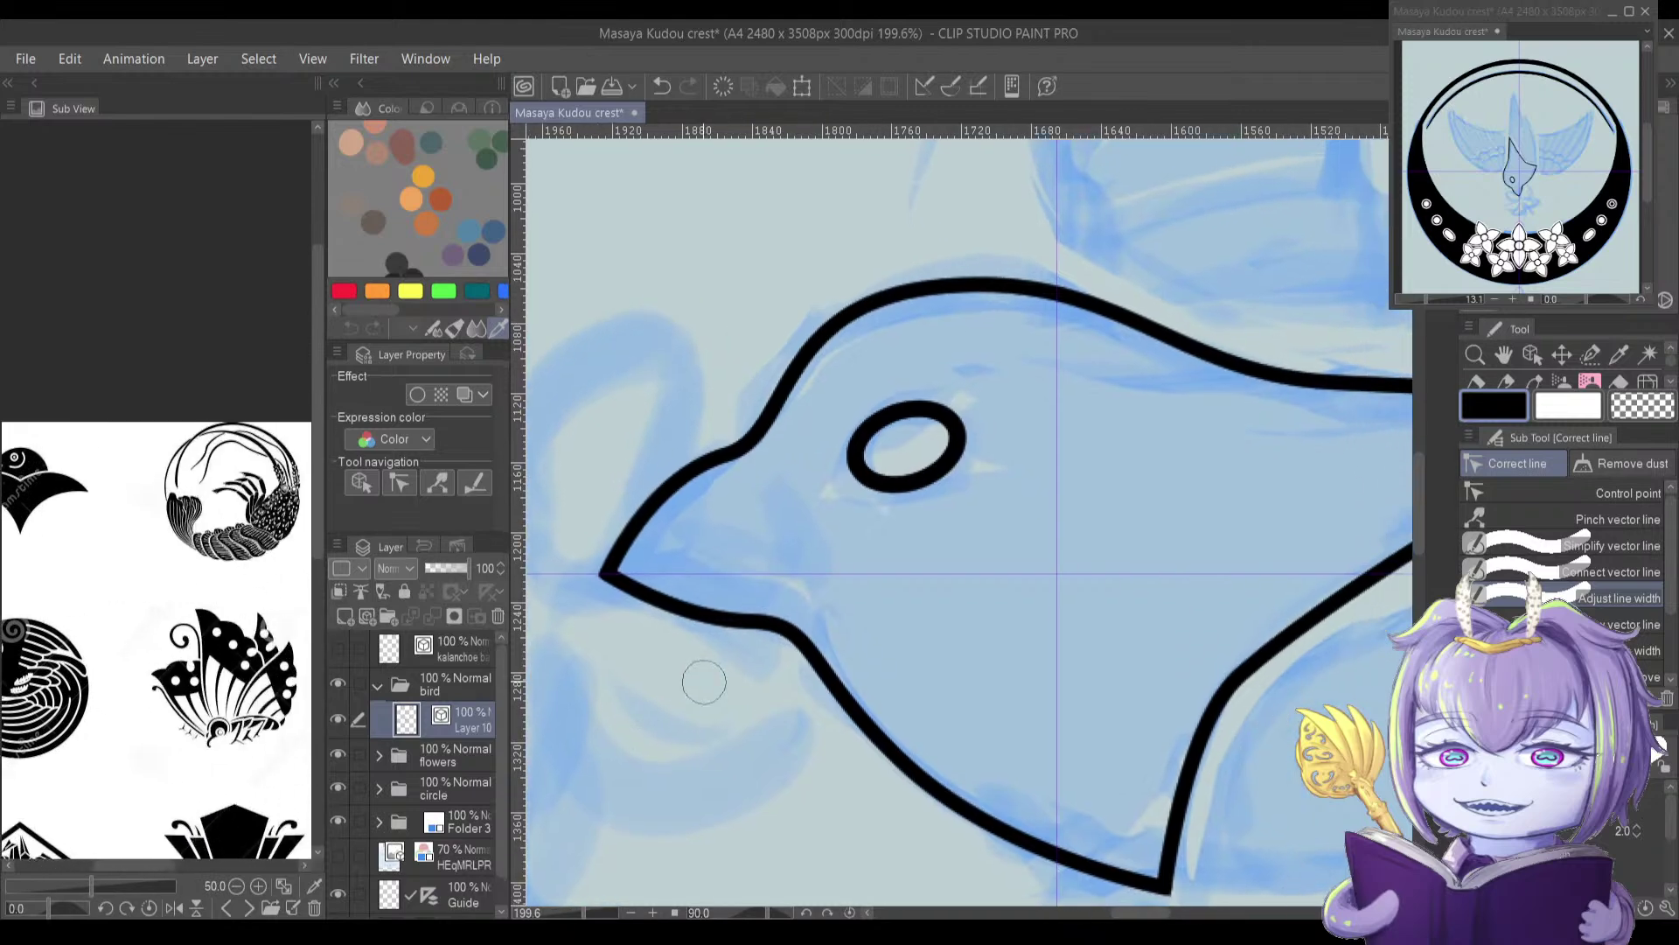
Step: Show the photo of the yellow-green bird as reference and enlarge its head and beak
left_click(227, 909)
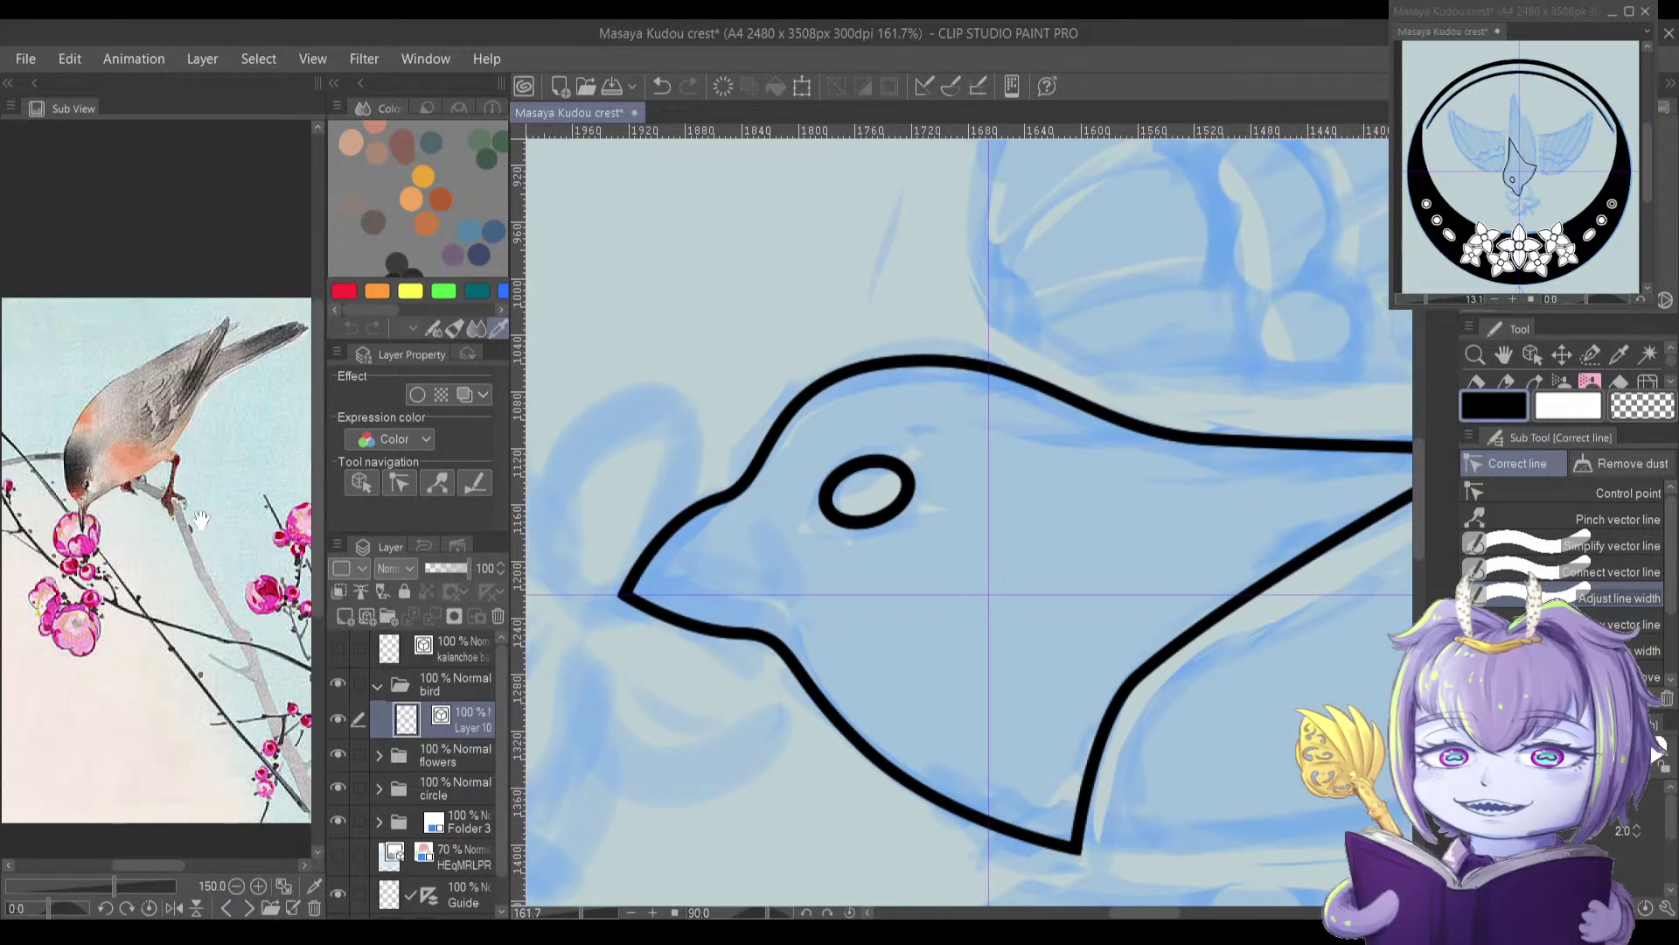
left_click(228, 909)
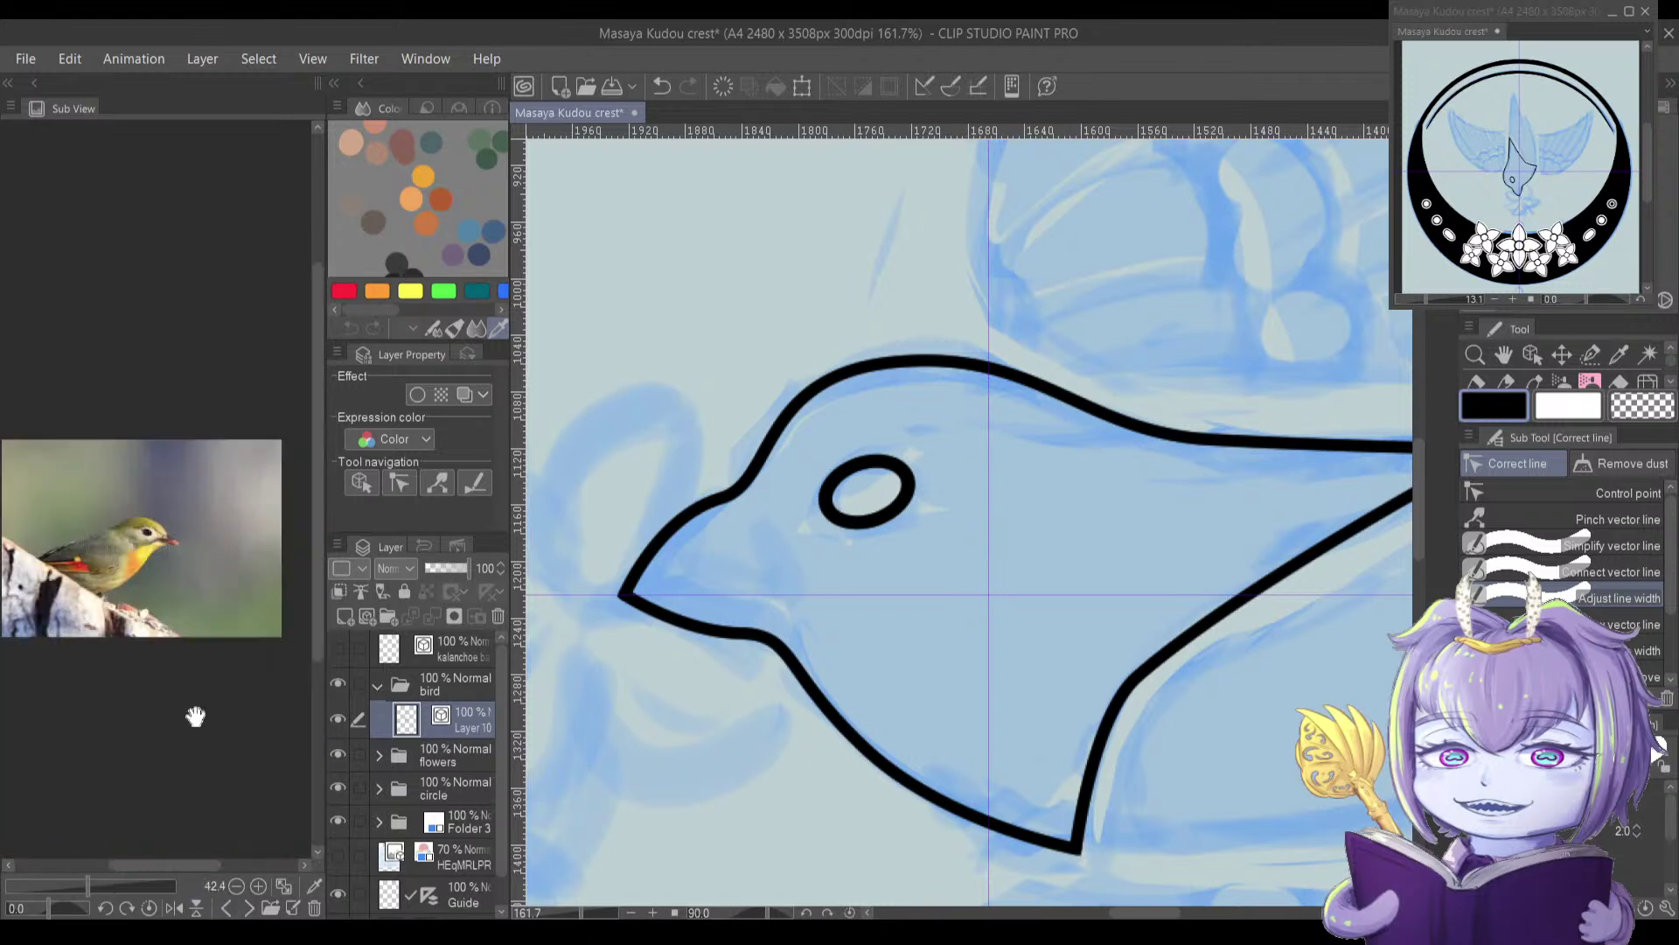
scroll(168, 577, "up", 3)
scroll(146, 508, "up", 1)
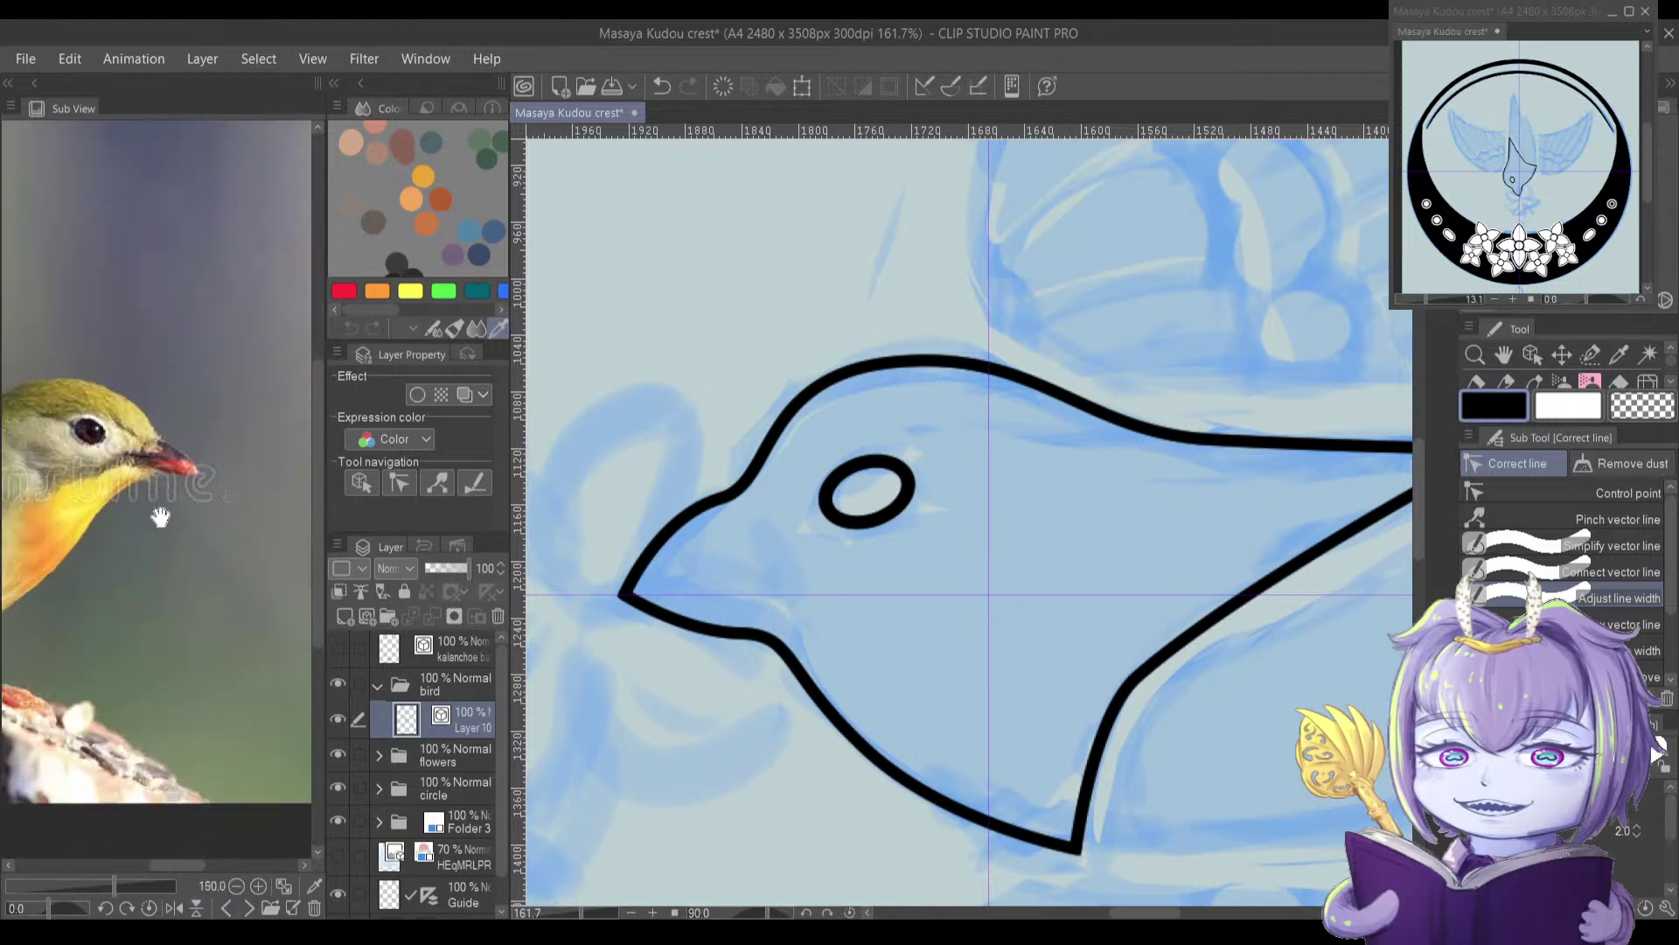
left_click_drag(158, 516, 181, 569)
Step: Trace the front edge of the bird's body with a Bezier curve alongside the shoulder edge, leaving a narrow gap, from breast to back
left_click_drag(687, 621, 654, 652)
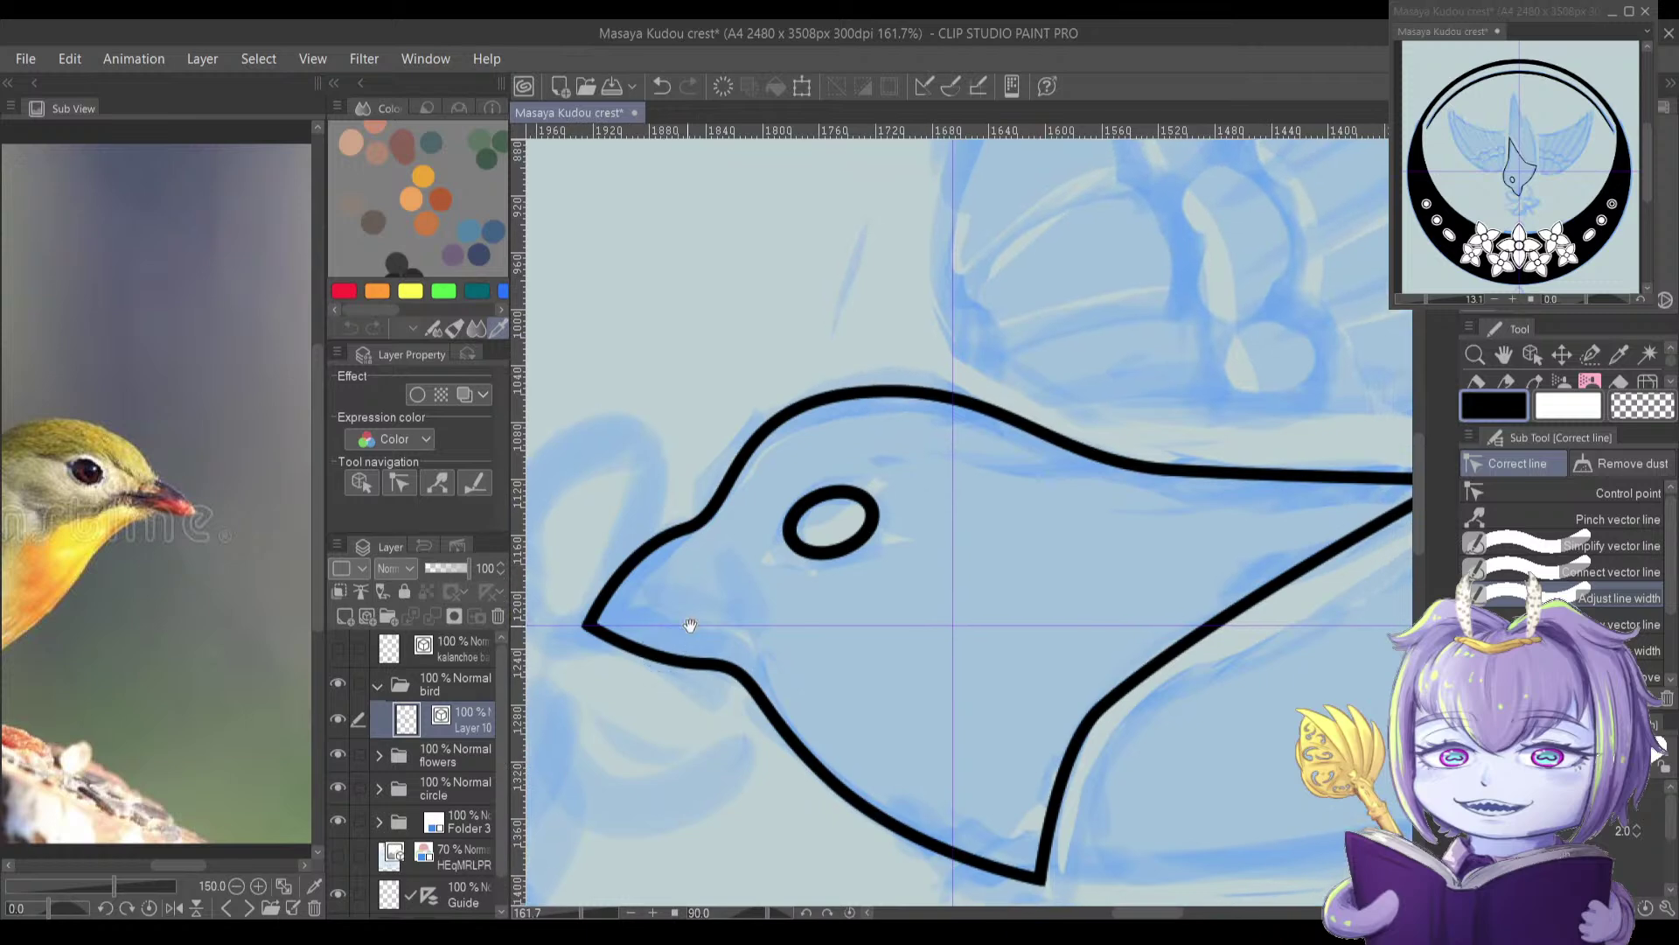
left_click_drag(734, 587, 664, 644)
scroll(699, 636, "down", 1)
scroll(735, 621, "down", 3)
left_click_drag(847, 548, 790, 589)
key("u")
scroll(767, 797, "up", 2)
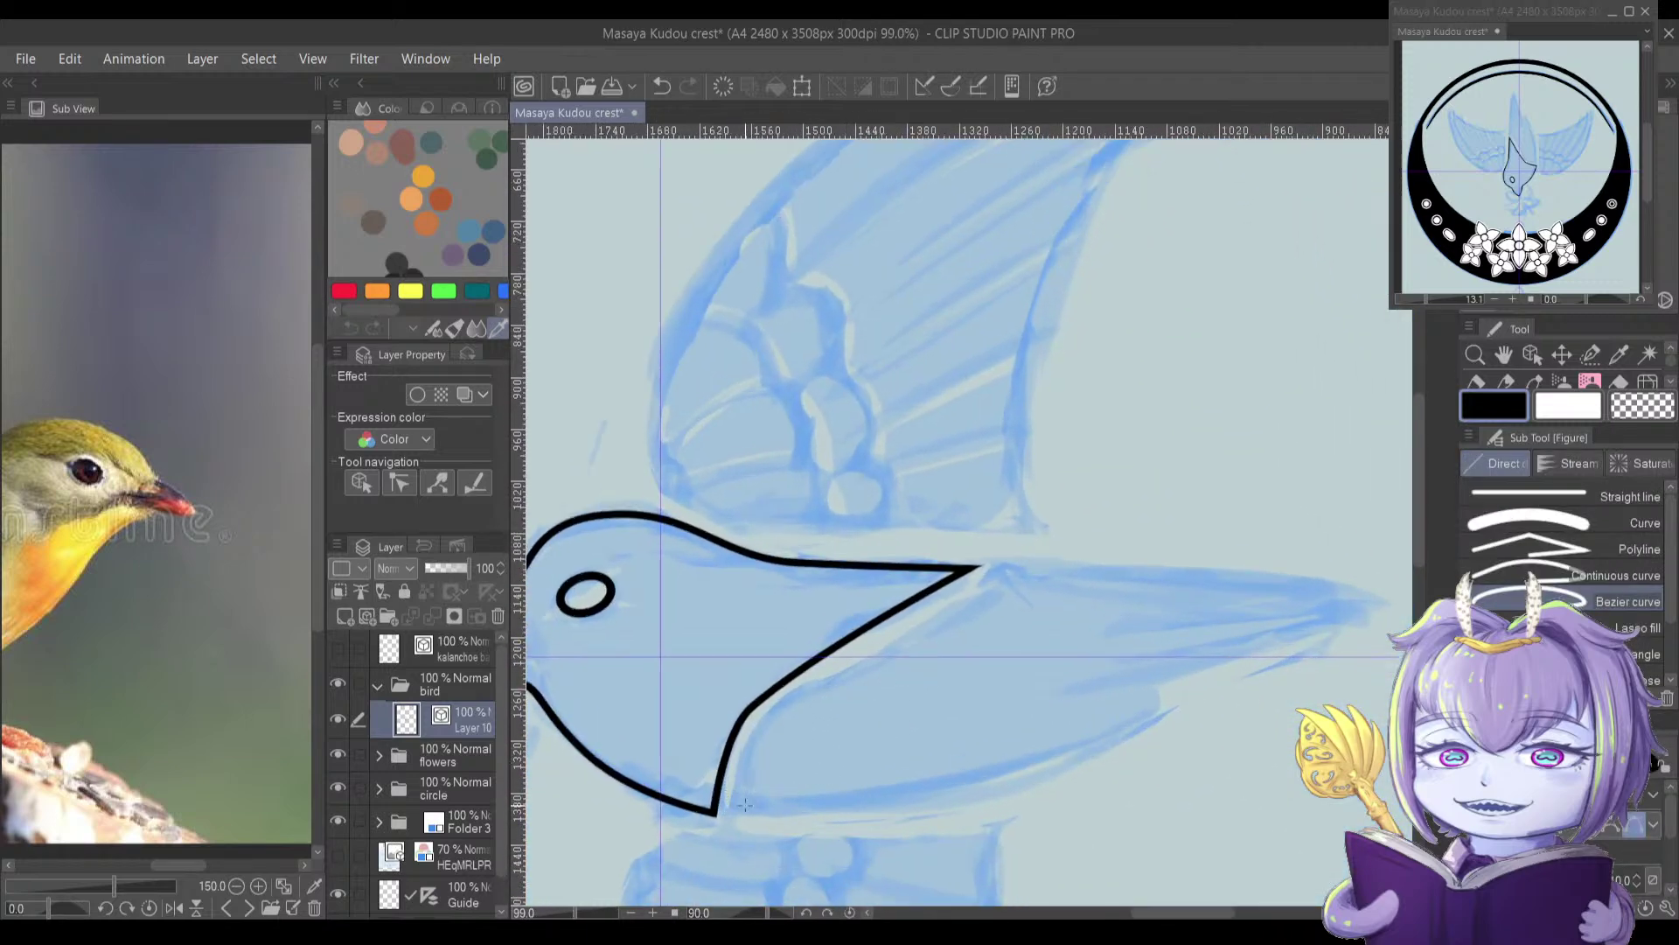
left_click_drag(768, 797, 774, 743)
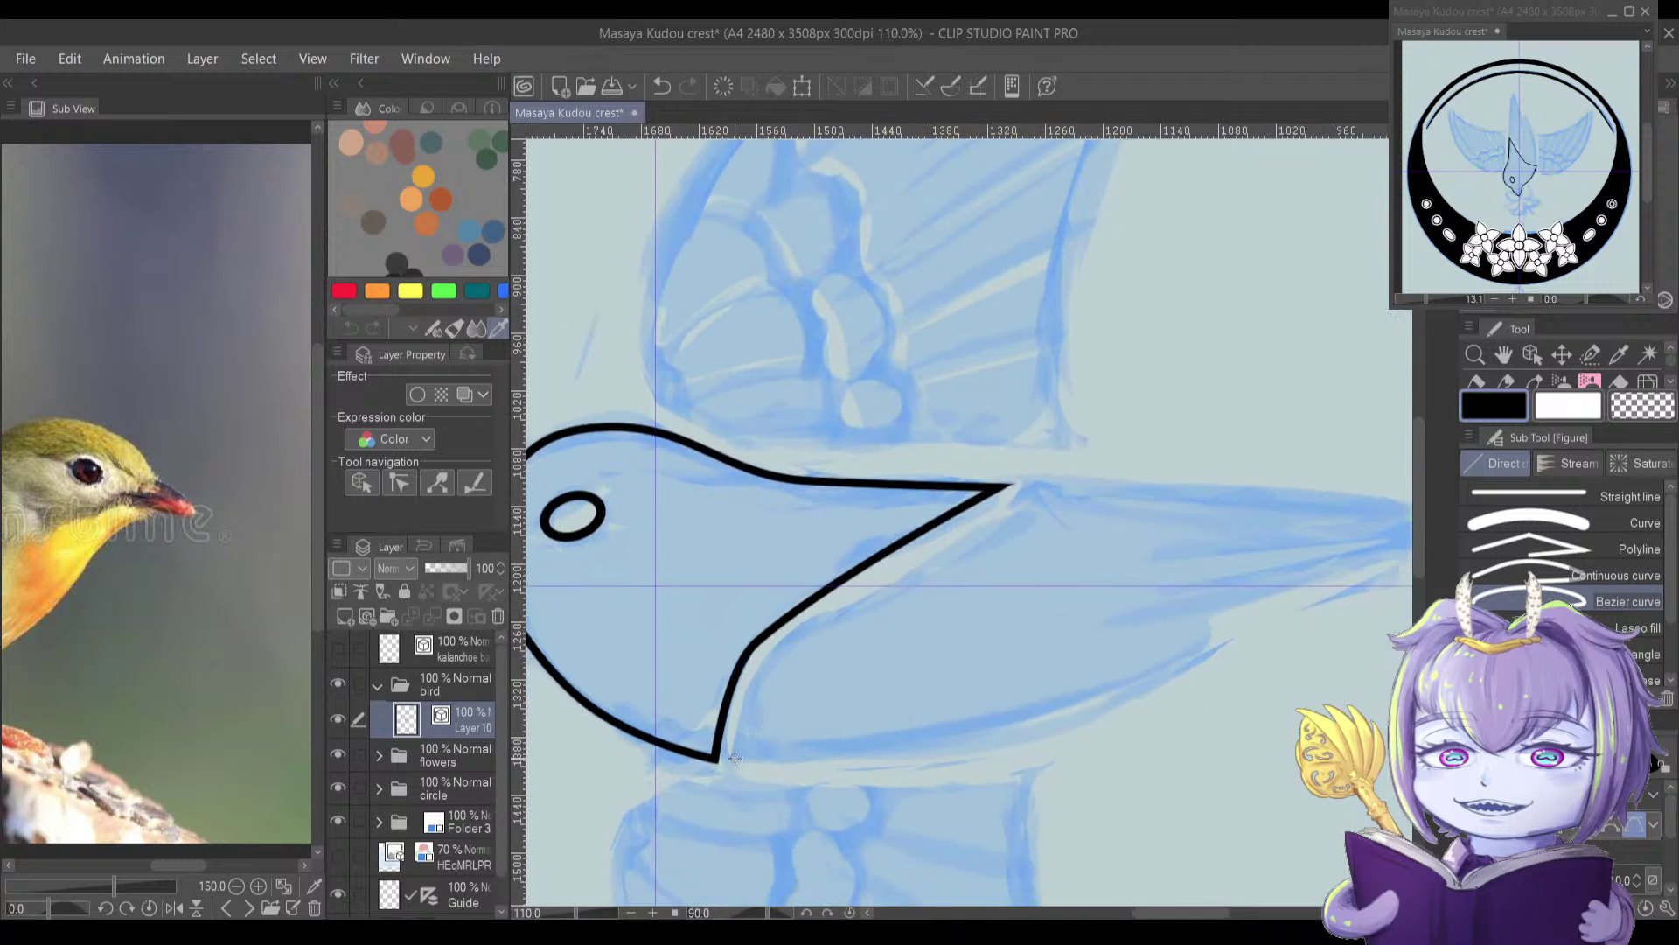
left_click_drag(780, 640, 817, 616)
left_click_drag(951, 557, 977, 537)
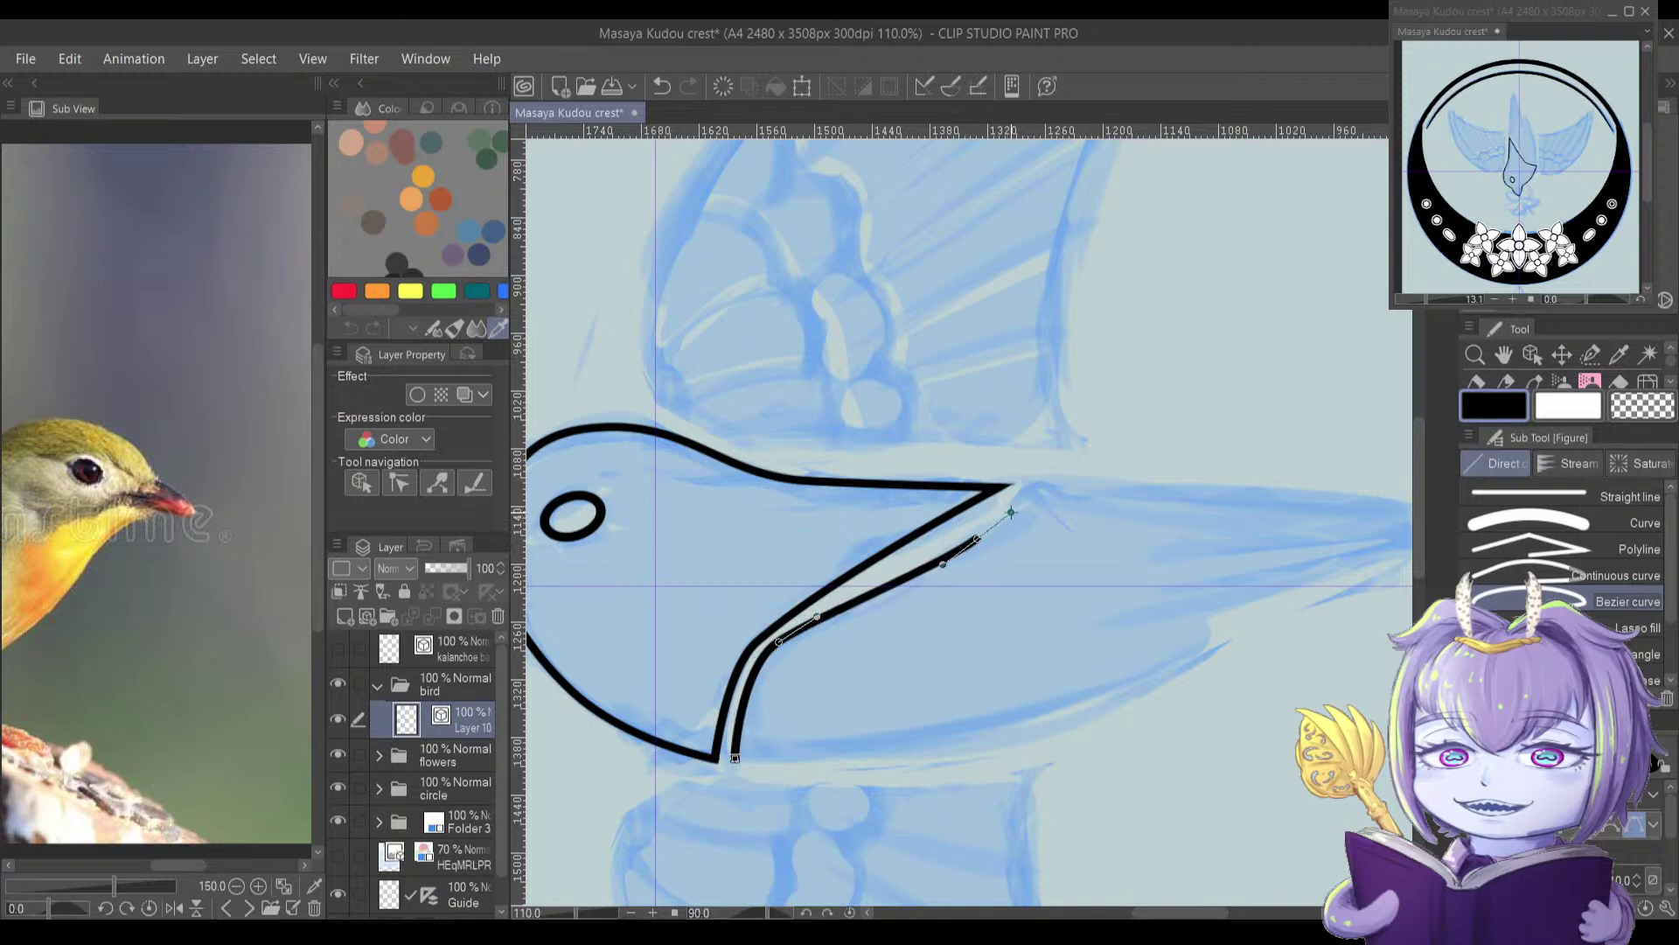
left_click(1031, 490)
Step: Continue the Bezier curve along the back, around the tail tip and notch, and along the belly, closing the body outline
left_click_drag(1078, 504, 822, 540)
left_click_drag(1178, 551, 1206, 567)
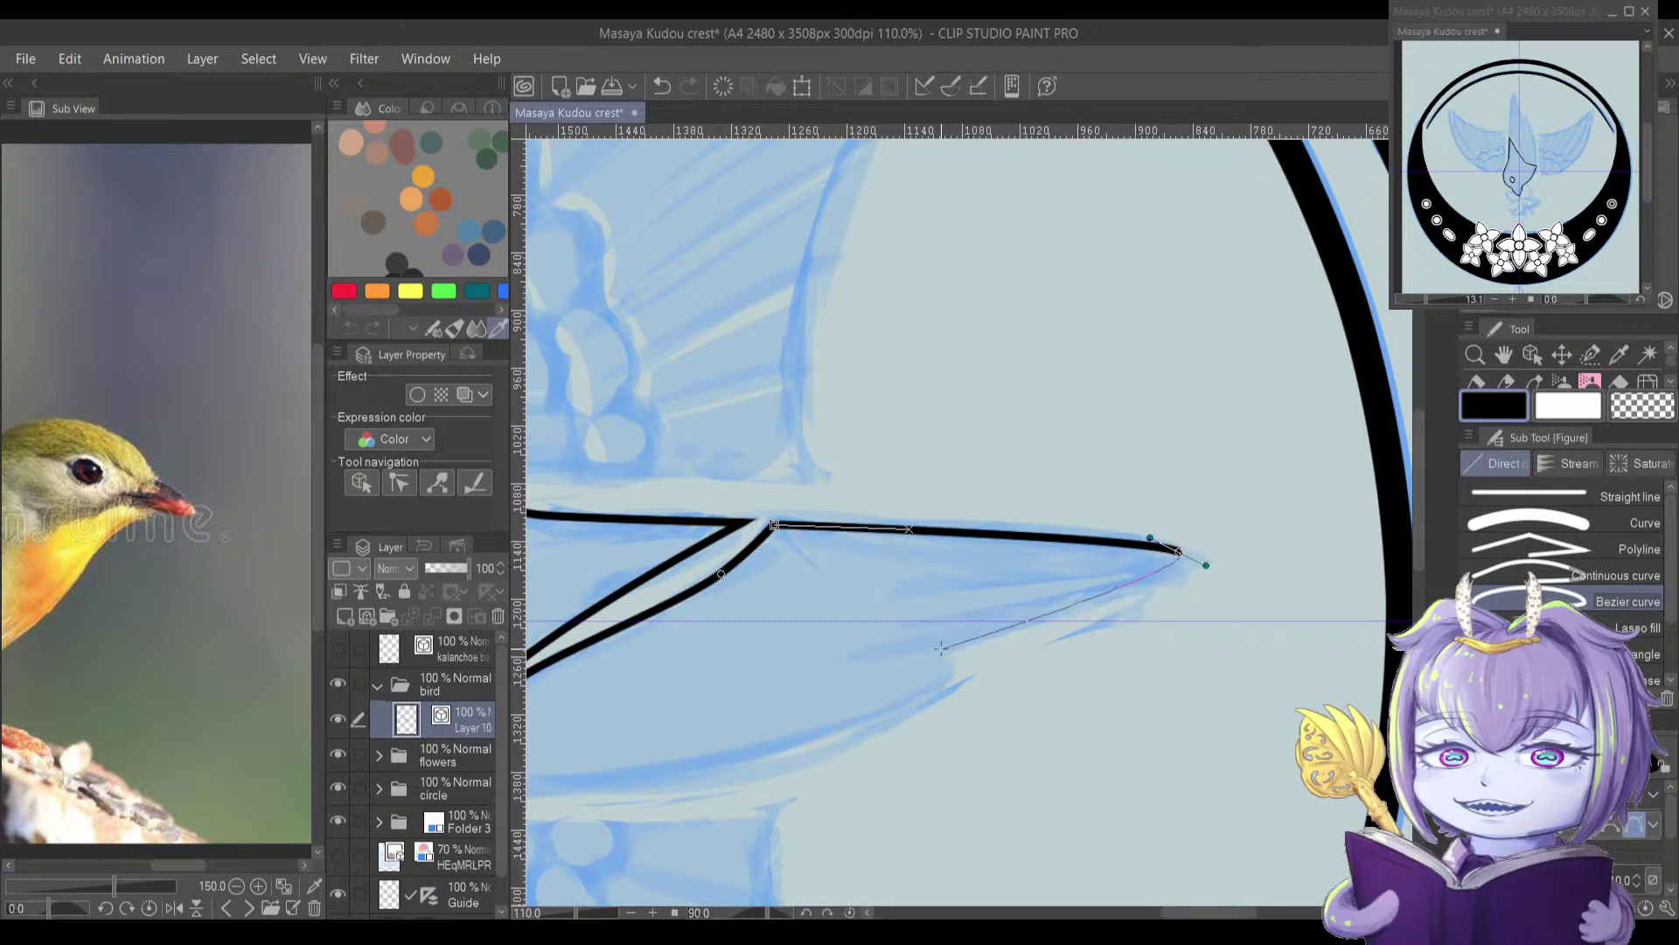
left_click_drag(942, 648, 964, 691)
left_click_drag(831, 733, 1067, 639)
left_click_drag(945, 680, 772, 712)
left_click(716, 700)
mouse_move(900, 638)
left_mouse_down()
mouse_move(795, 659)
mouse_move(868, 662)
left_mouse_up()
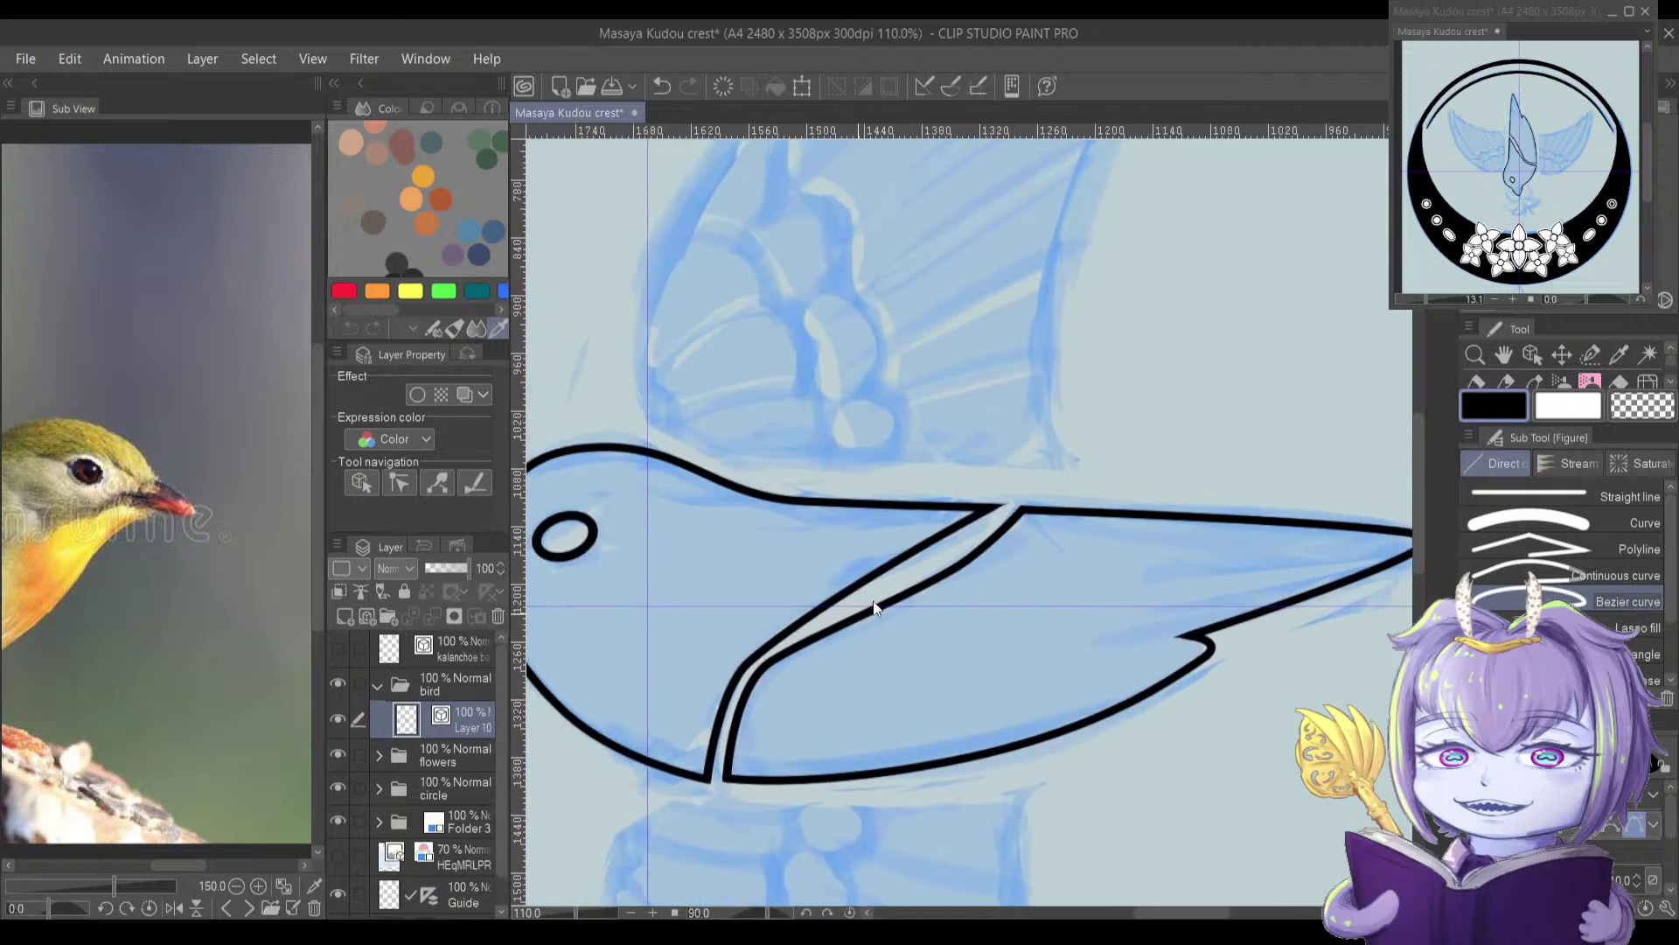
Step: Move the control points of the body's upper front edge to straighten it and even the gap beside the shoulder edge
key("y")
scroll(958, 567, "up", 3)
left_click_drag(958, 569, 929, 572)
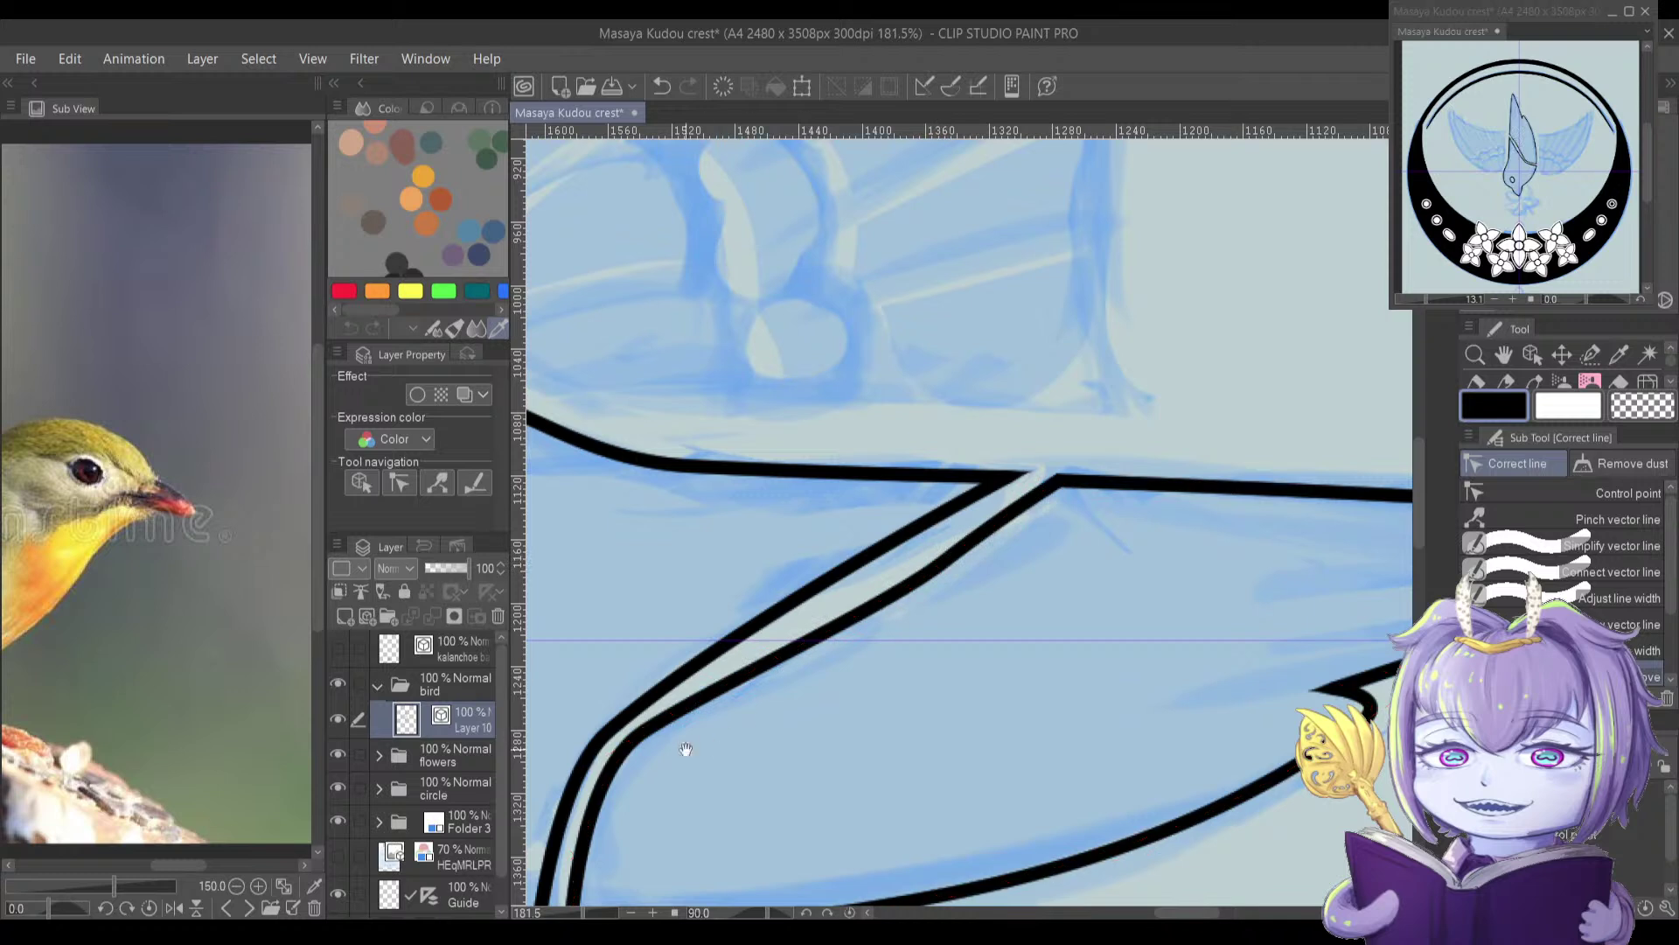
scroll(691, 700, "down", 3)
mouse_move(696, 650)
left_mouse_down()
mouse_move(660, 693)
mouse_move(690, 681)
left_mouse_up()
left_click_drag(1038, 462, 936, 517)
left_click_drag(843, 574, 827, 599)
Step: Refine the tail outline by moving the control points so the rounded lobe below the notch follows the sketch
key("space")
key("space")
left_click_drag(1059, 485, 740, 499)
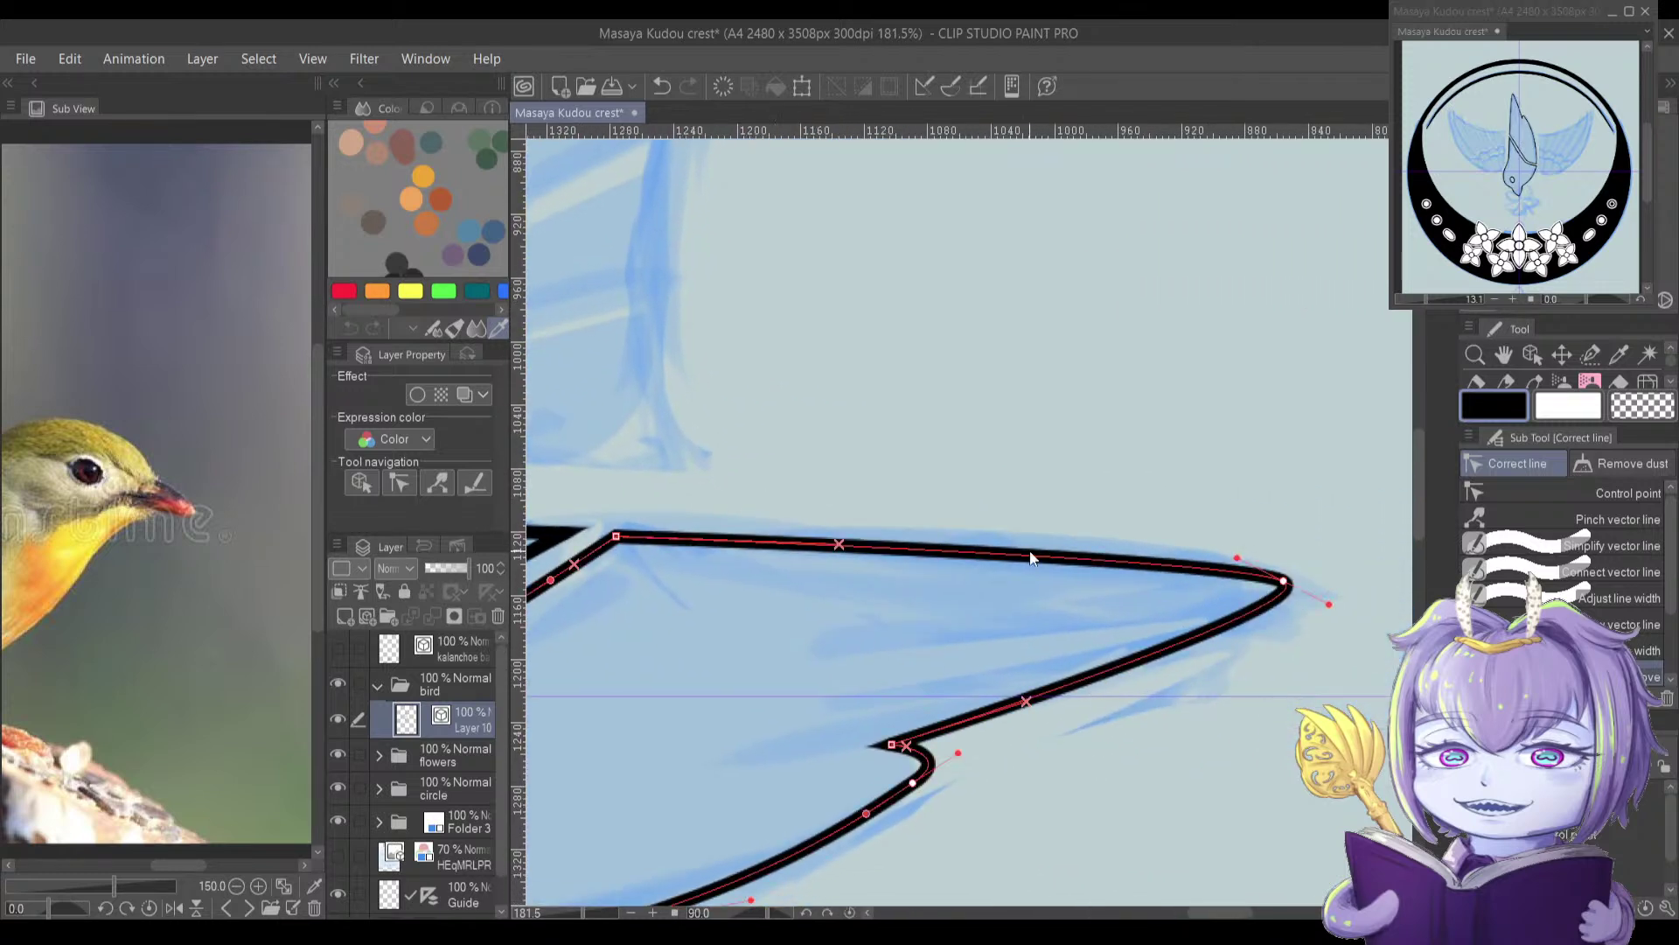
key("space")
left_click_drag(1027, 557, 935, 559)
left_click_drag(1191, 584, 1198, 588)
key("space")
left_click_drag(936, 593, 996, 453)
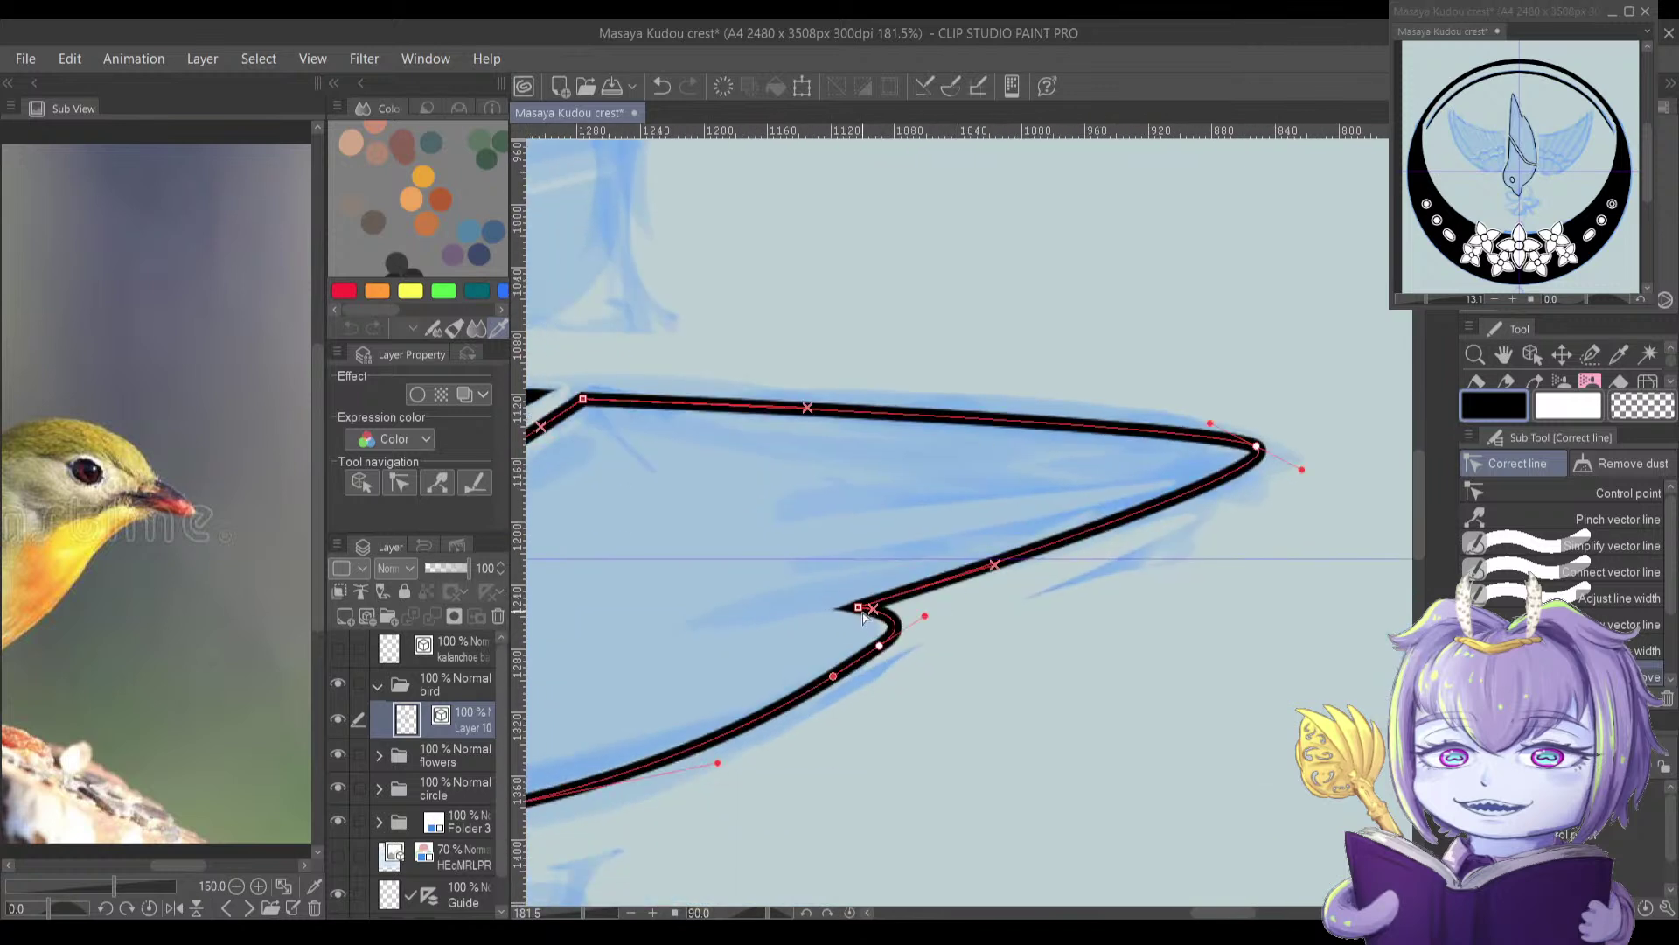
key("space")
left_click_drag(870, 610, 909, 564)
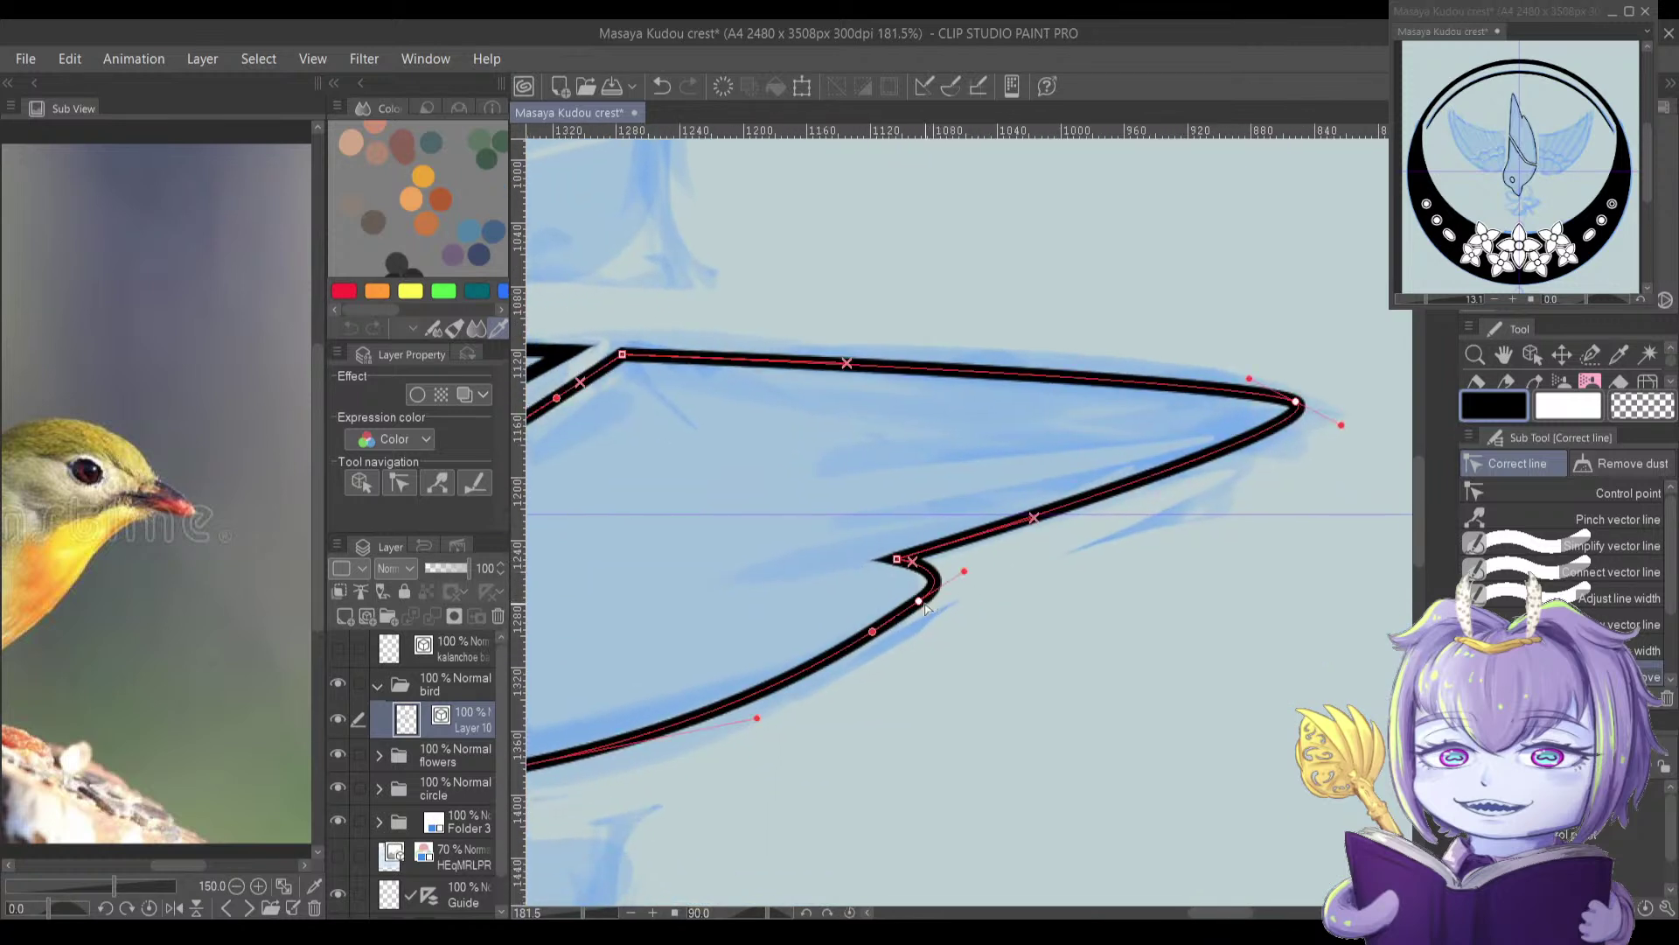
left_click_drag(916, 621, 883, 648)
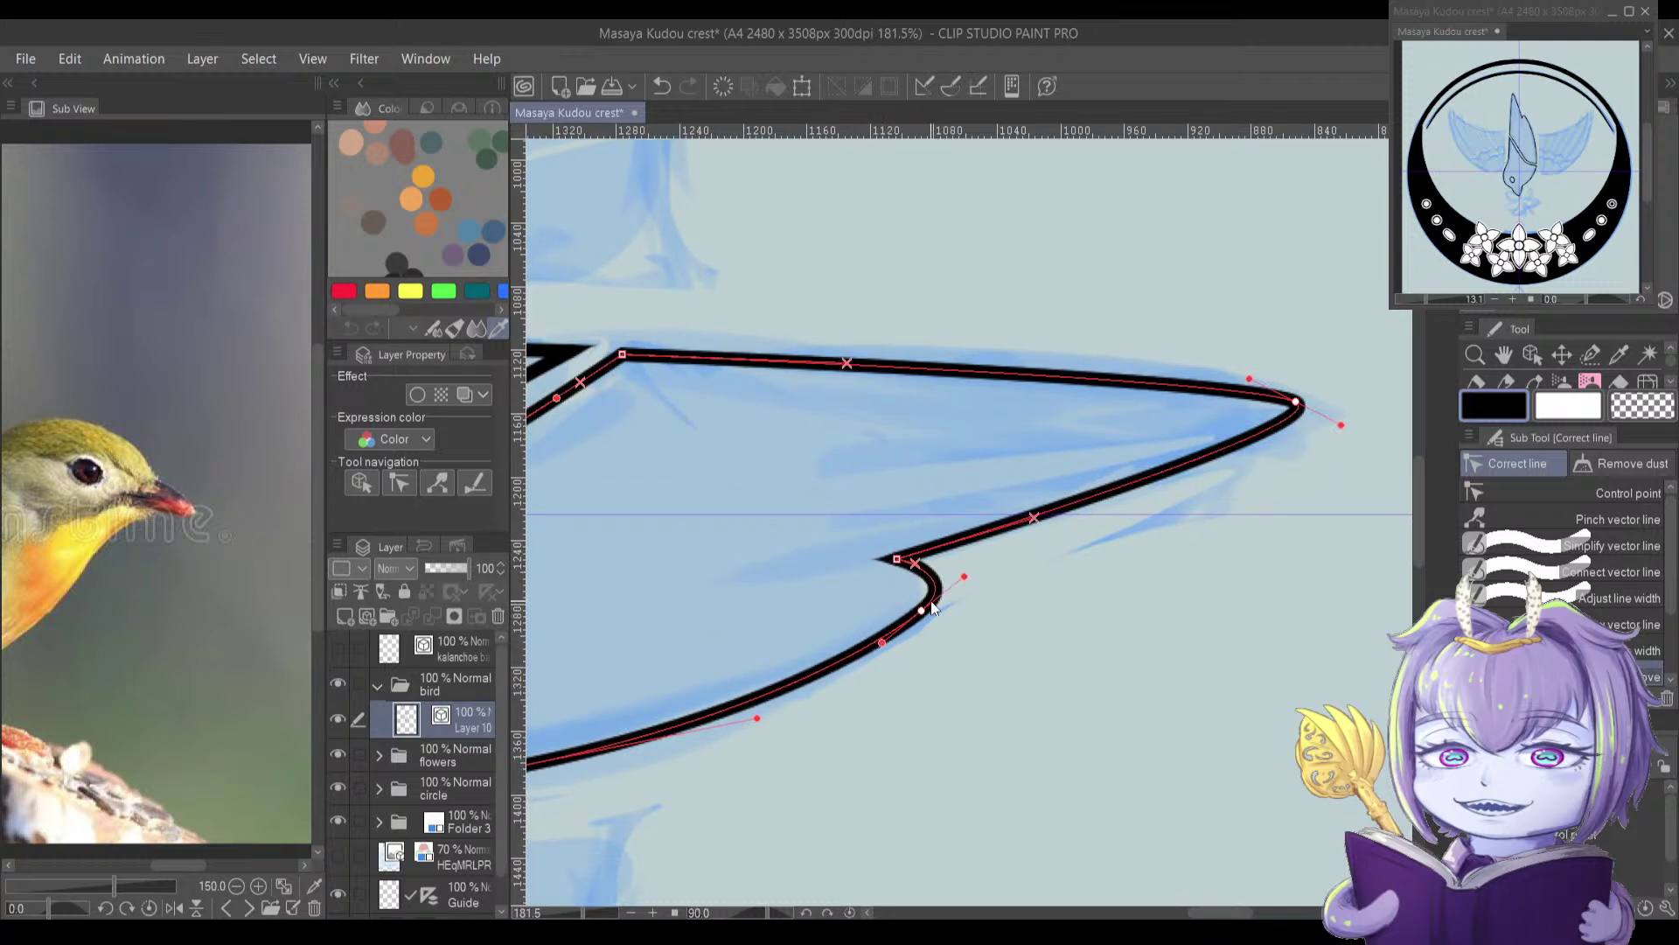
Step: Adjust the control points at the bend and breast end of the body's front edge so it runs parallel to the shoulder edge
left_click_drag(775, 715, 1305, 570)
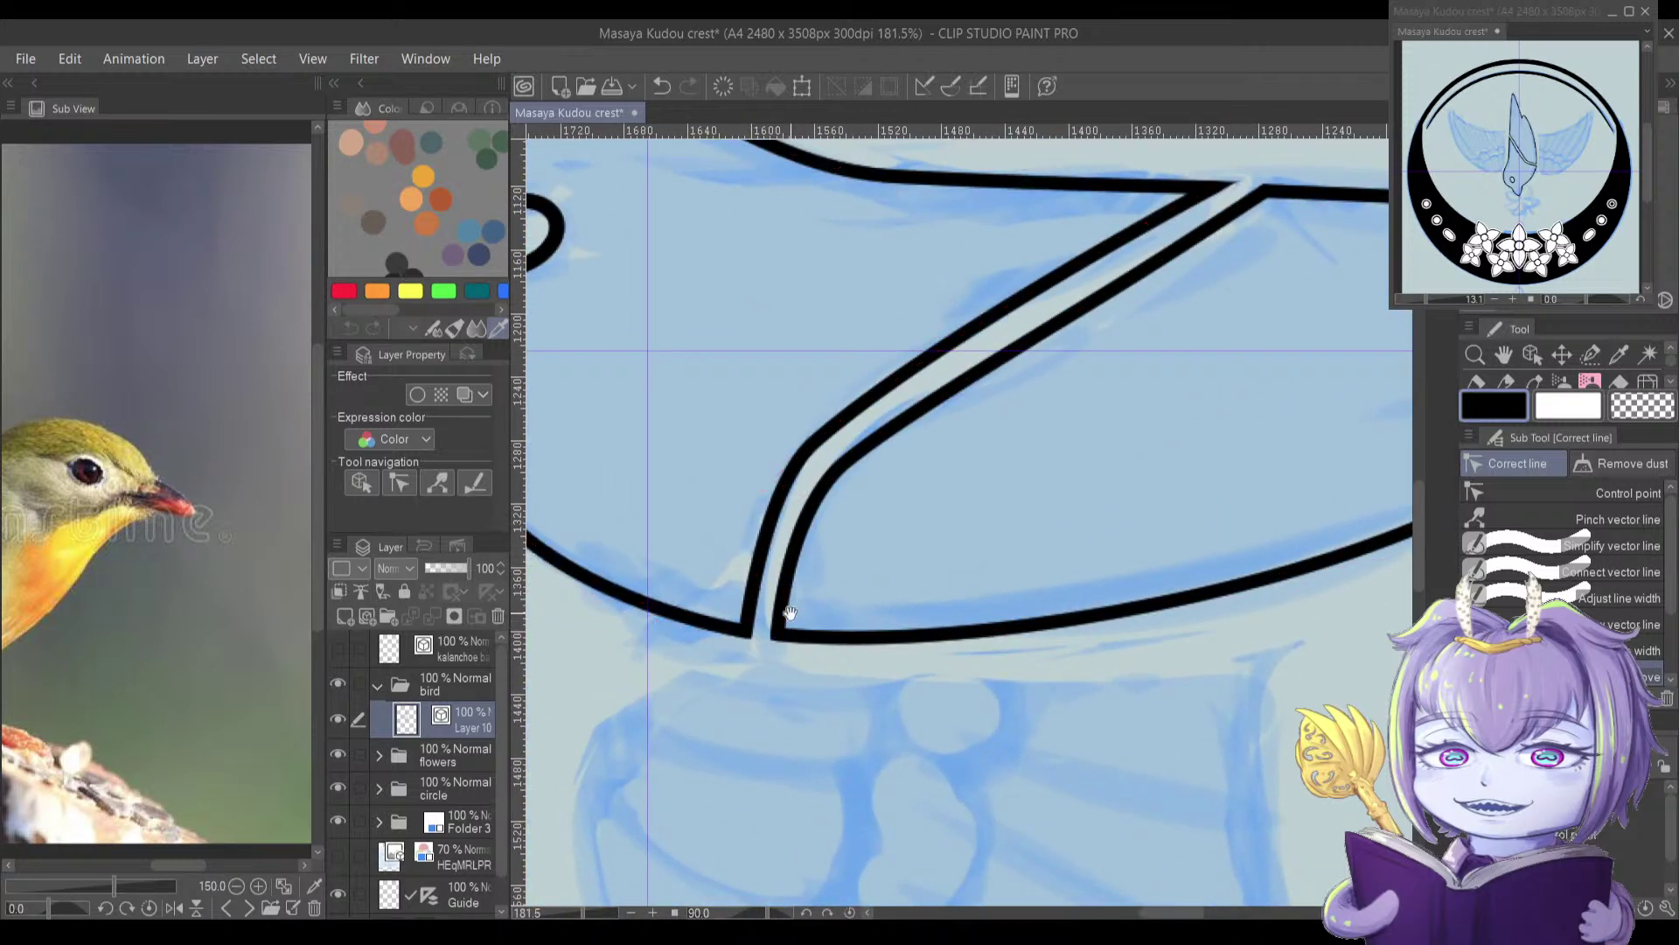
left_click_drag(878, 561, 789, 613)
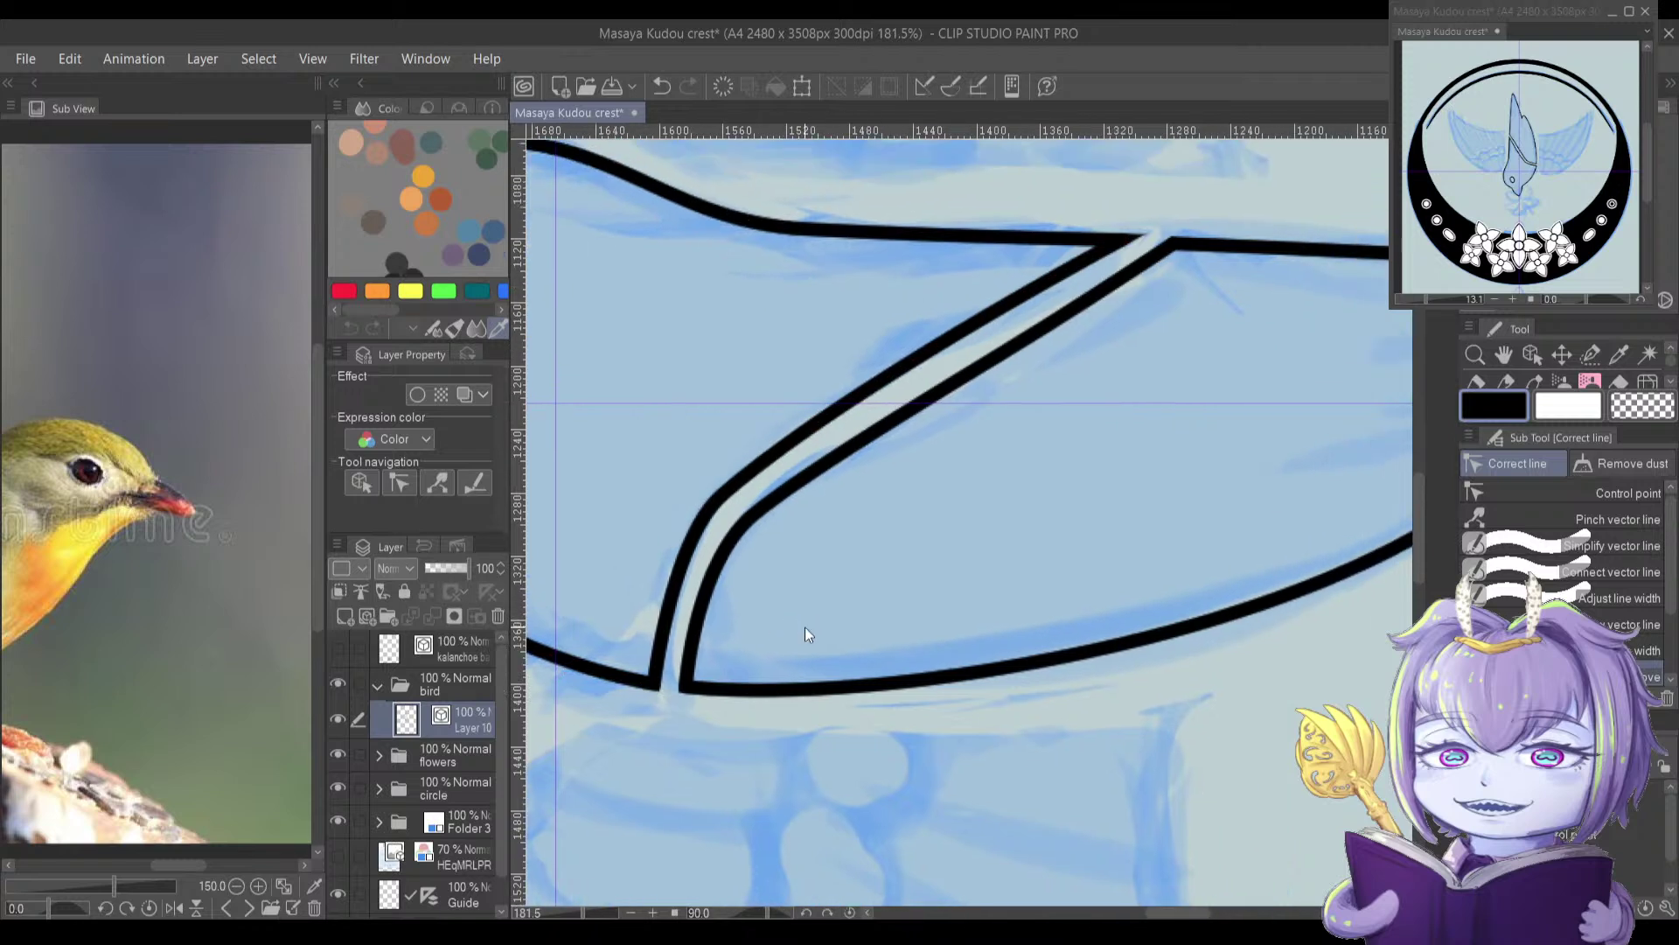
left_click_drag(746, 528, 754, 503)
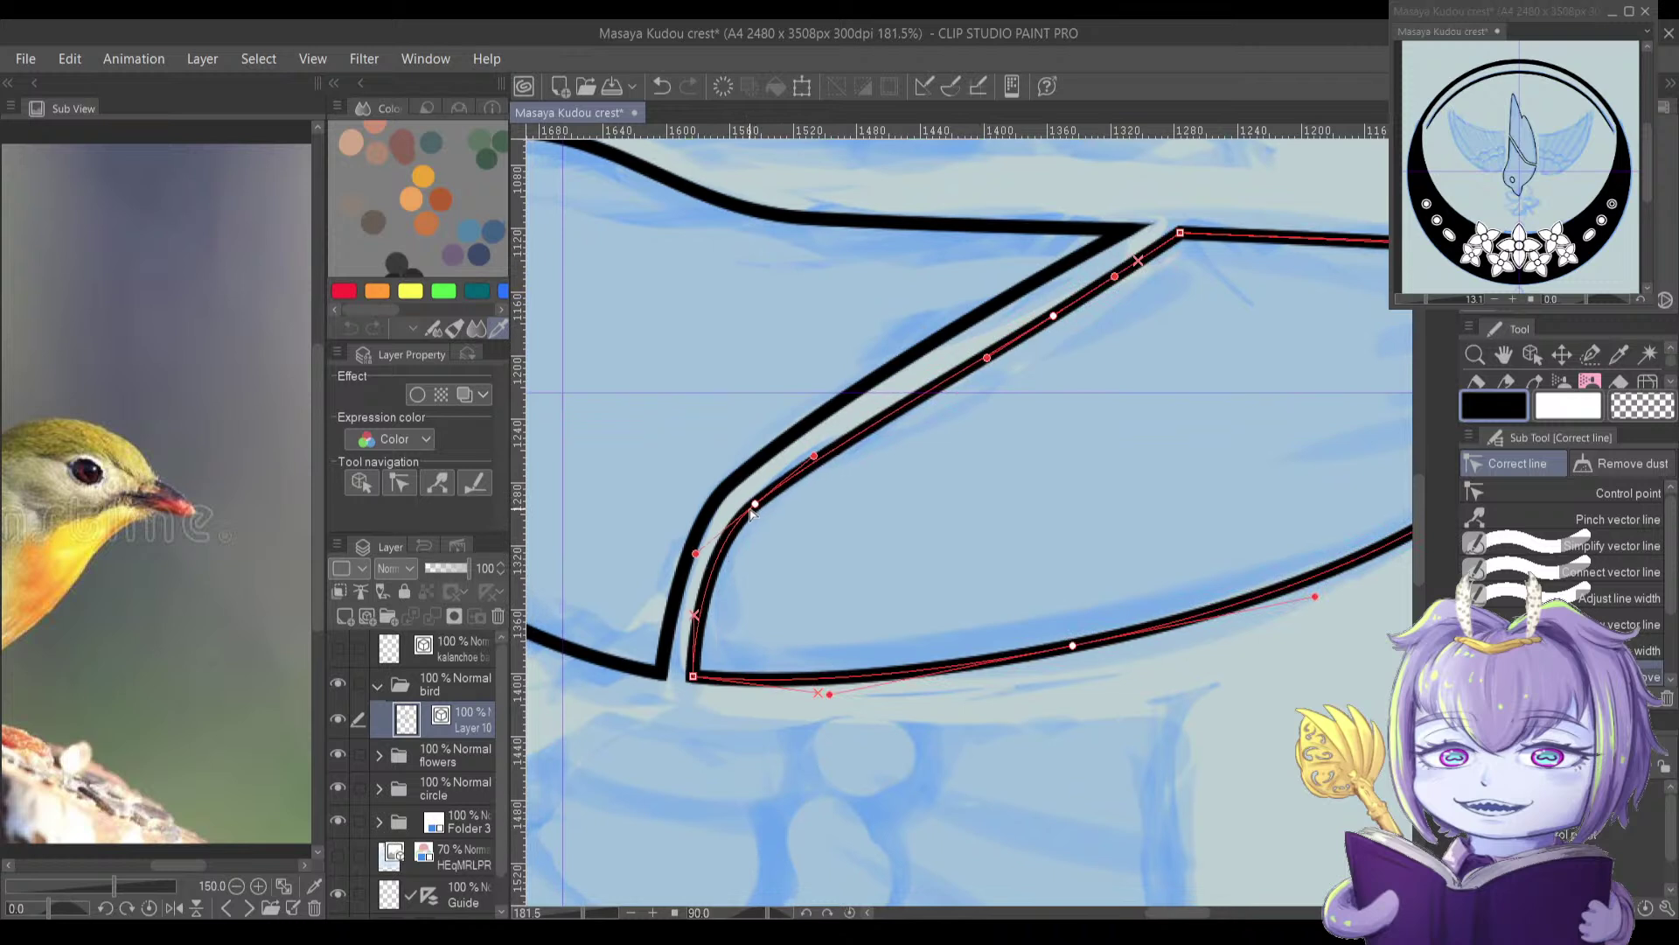
left_click_drag(745, 575, 762, 498)
left_click_drag(710, 598, 704, 598)
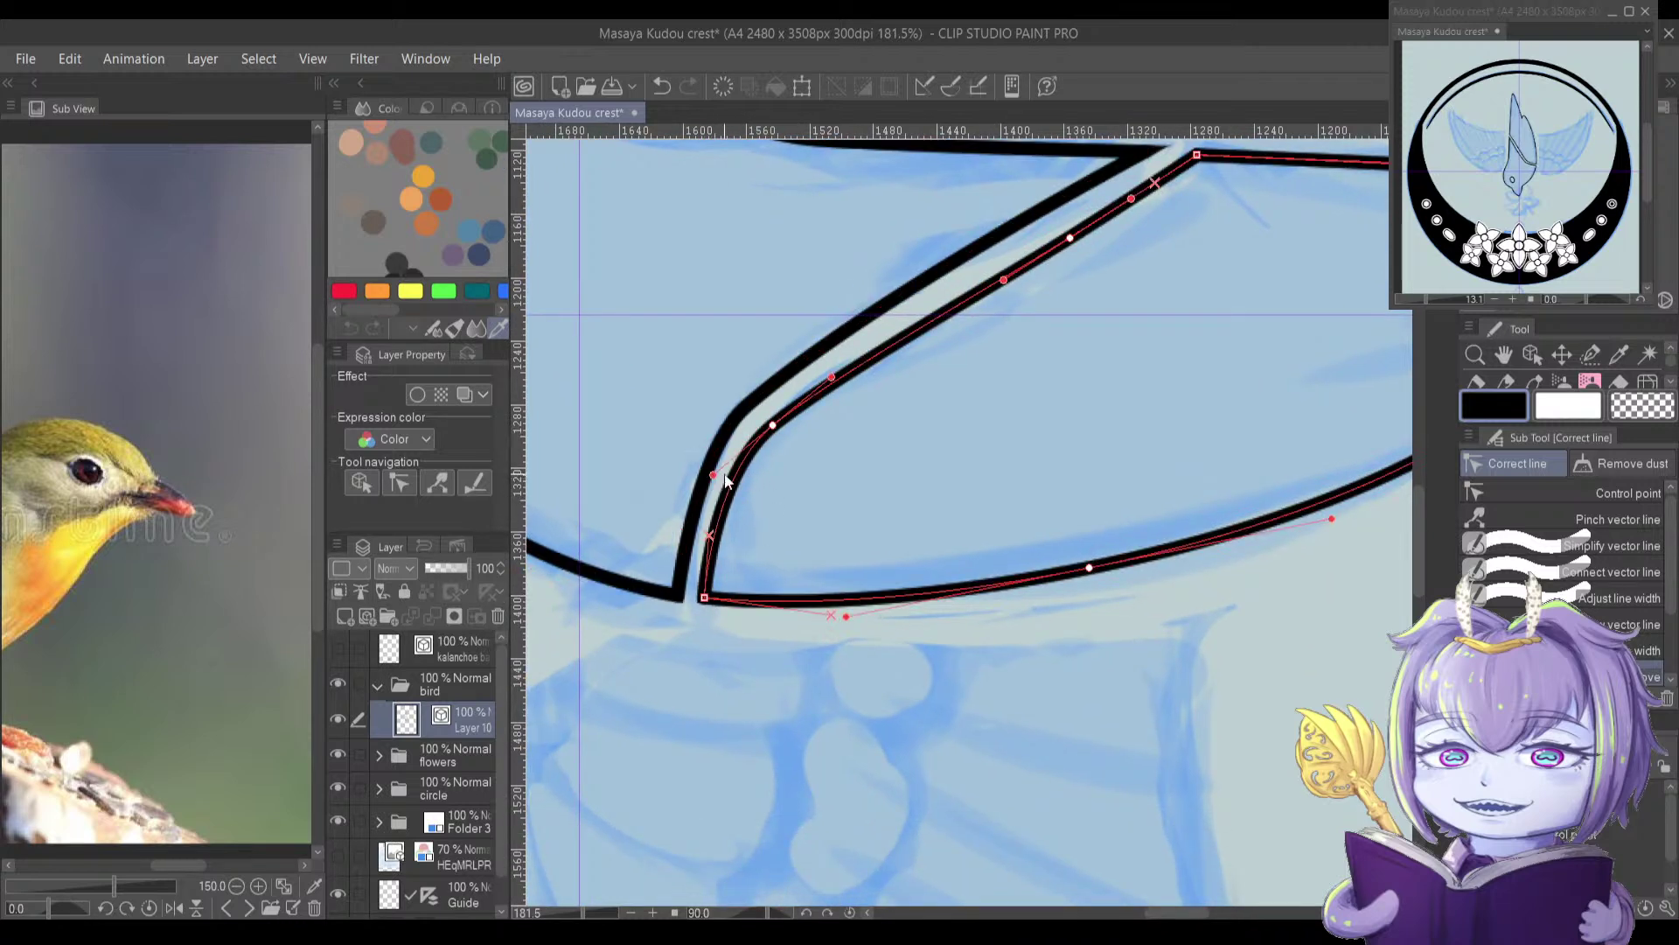
left_click_drag(846, 493, 719, 528)
mouse_move(942, 584)
left_mouse_down()
mouse_move(898, 594)
mouse_move(947, 590)
left_mouse_up()
scroll(914, 633, "down", 5)
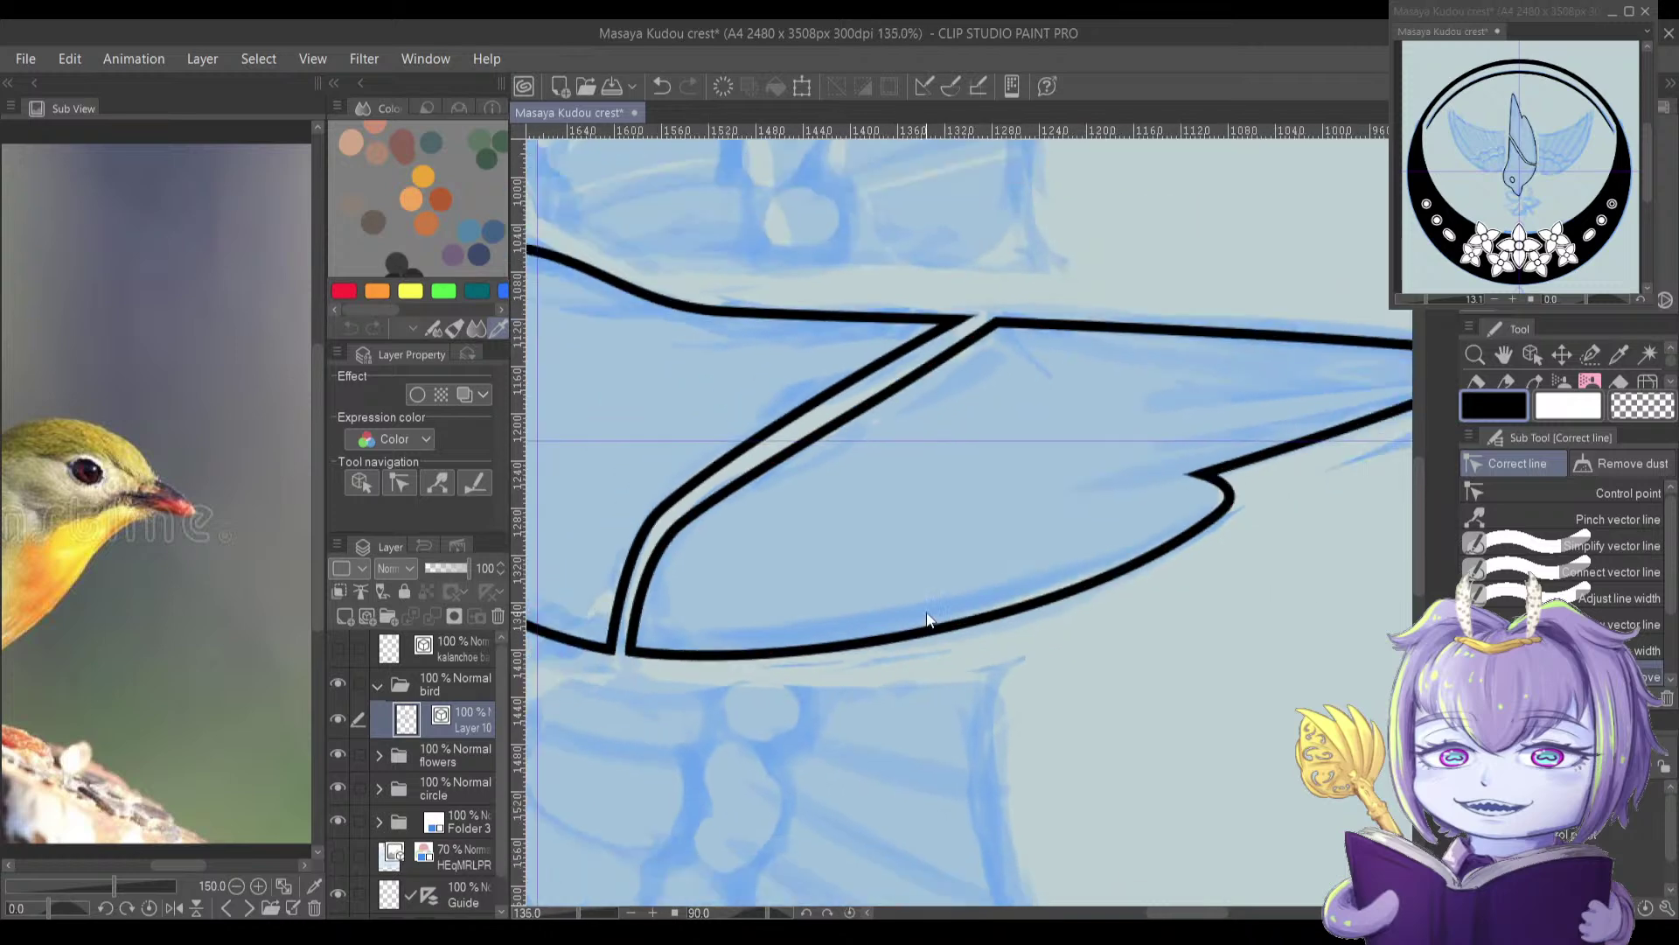
Step: Fine-tune the front edge between its back corner and bend to keep an even, narrow gap to the head section
left_click_drag(933, 589, 1006, 570)
scroll(971, 553, "up", 5)
scroll(981, 547, "up", 1)
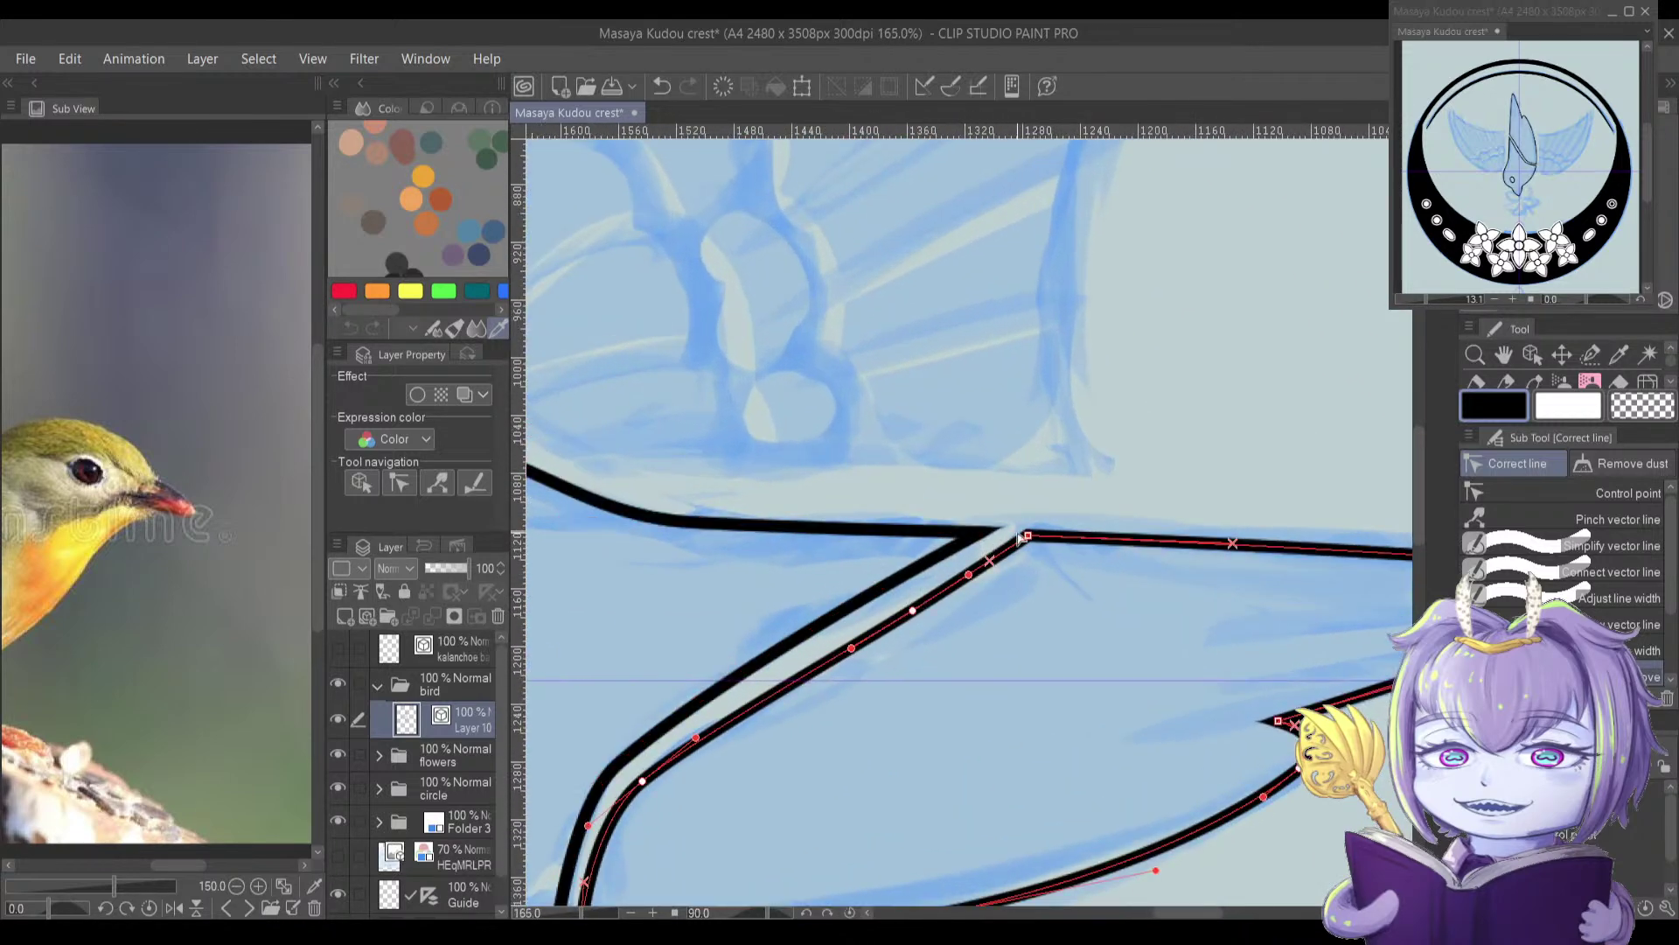
left_click_drag(902, 619, 991, 501)
mouse_move(752, 628)
left_mouse_down()
mouse_move(770, 657)
mouse_move(725, 687)
mouse_move(770, 656)
left_mouse_up()
left_click(758, 662)
left_click_drag(783, 595, 848, 537)
scroll(837, 544, "down", 2)
scroll(841, 516, "down", 2)
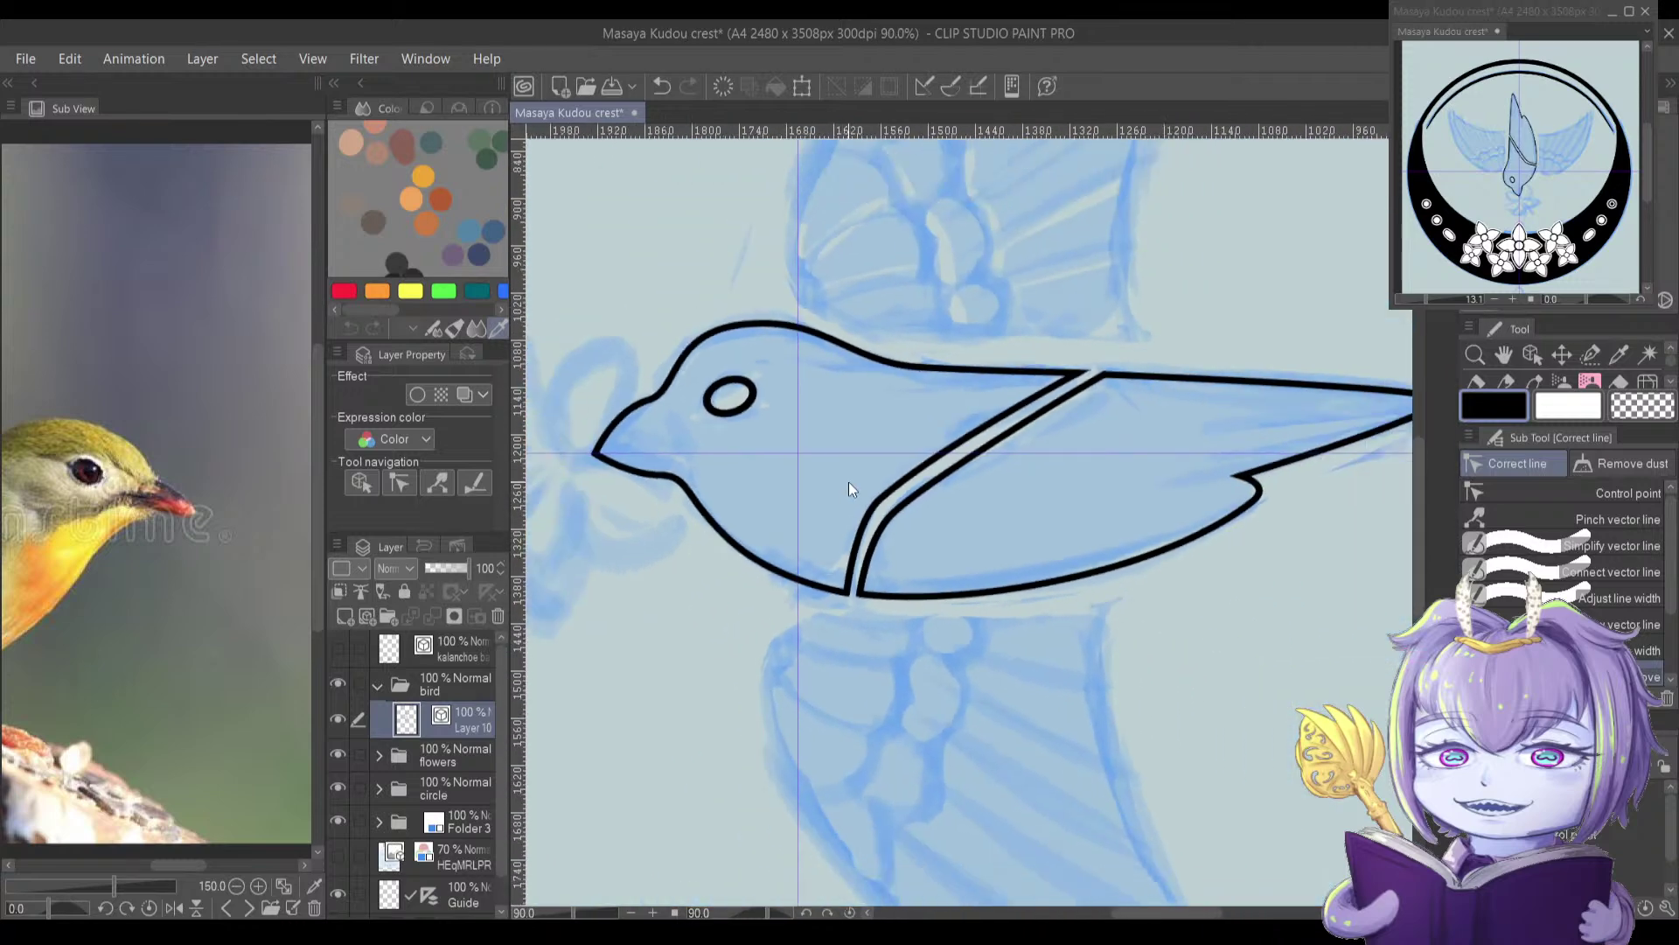
scroll(894, 507, "up", 1)
left_click_drag(893, 508, 873, 499)
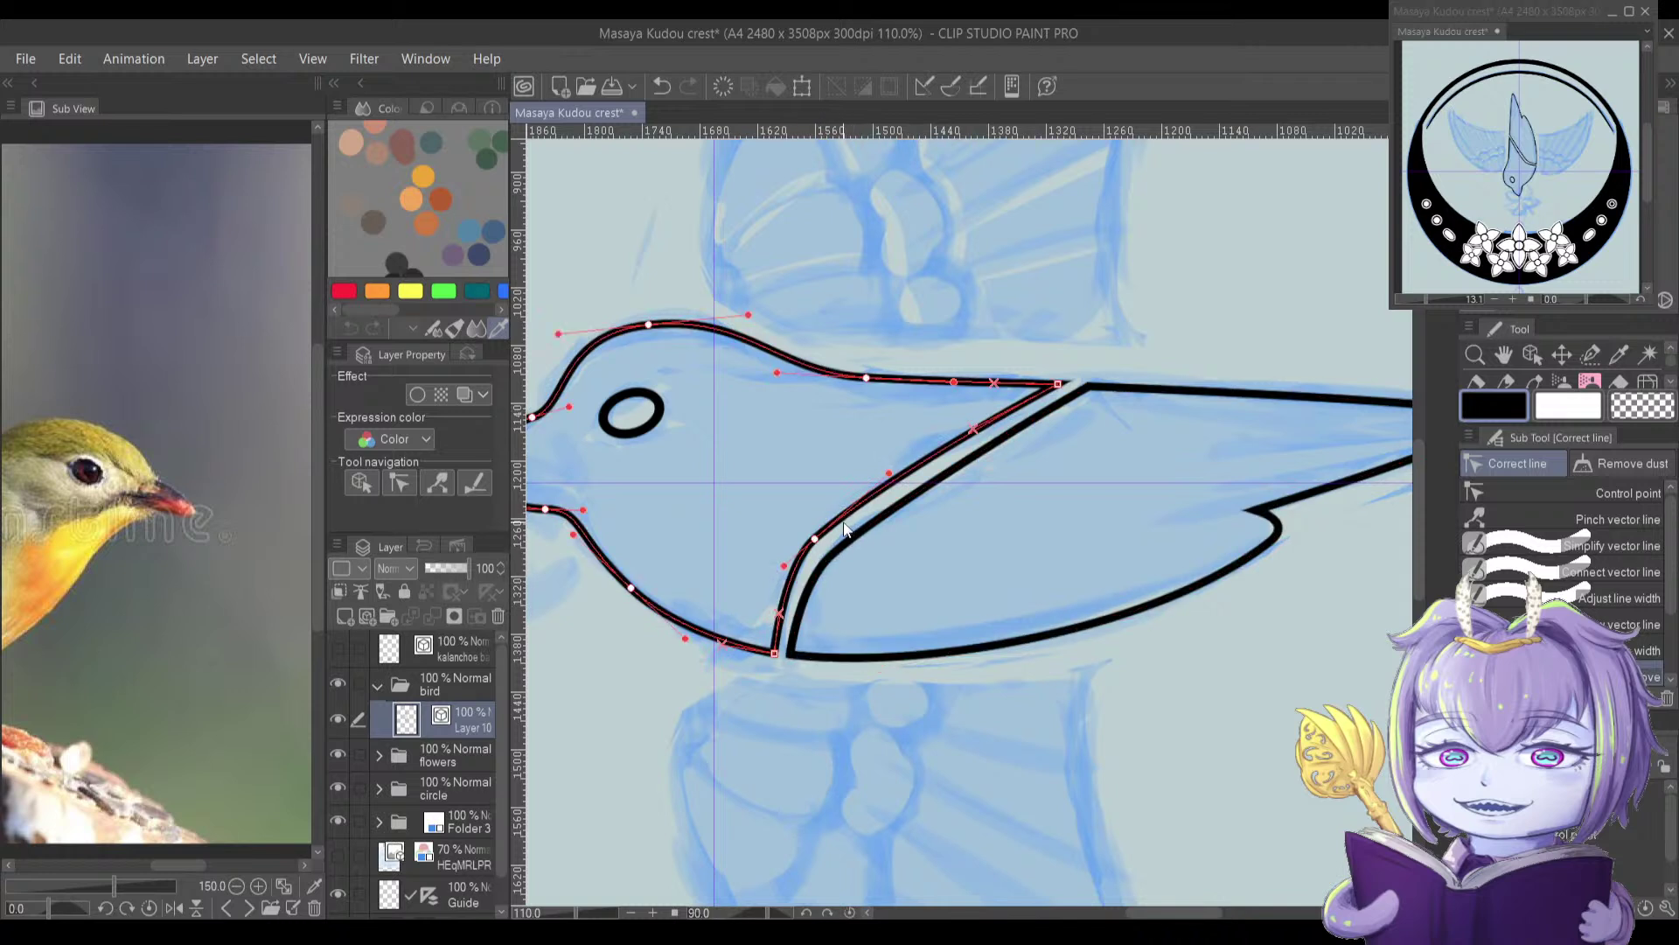
Step: Rotate the canvas view to 175 degrees so the beak points up, and examine the sketched wing beside the bird's back
left_click_drag(857, 479, 791, 613)
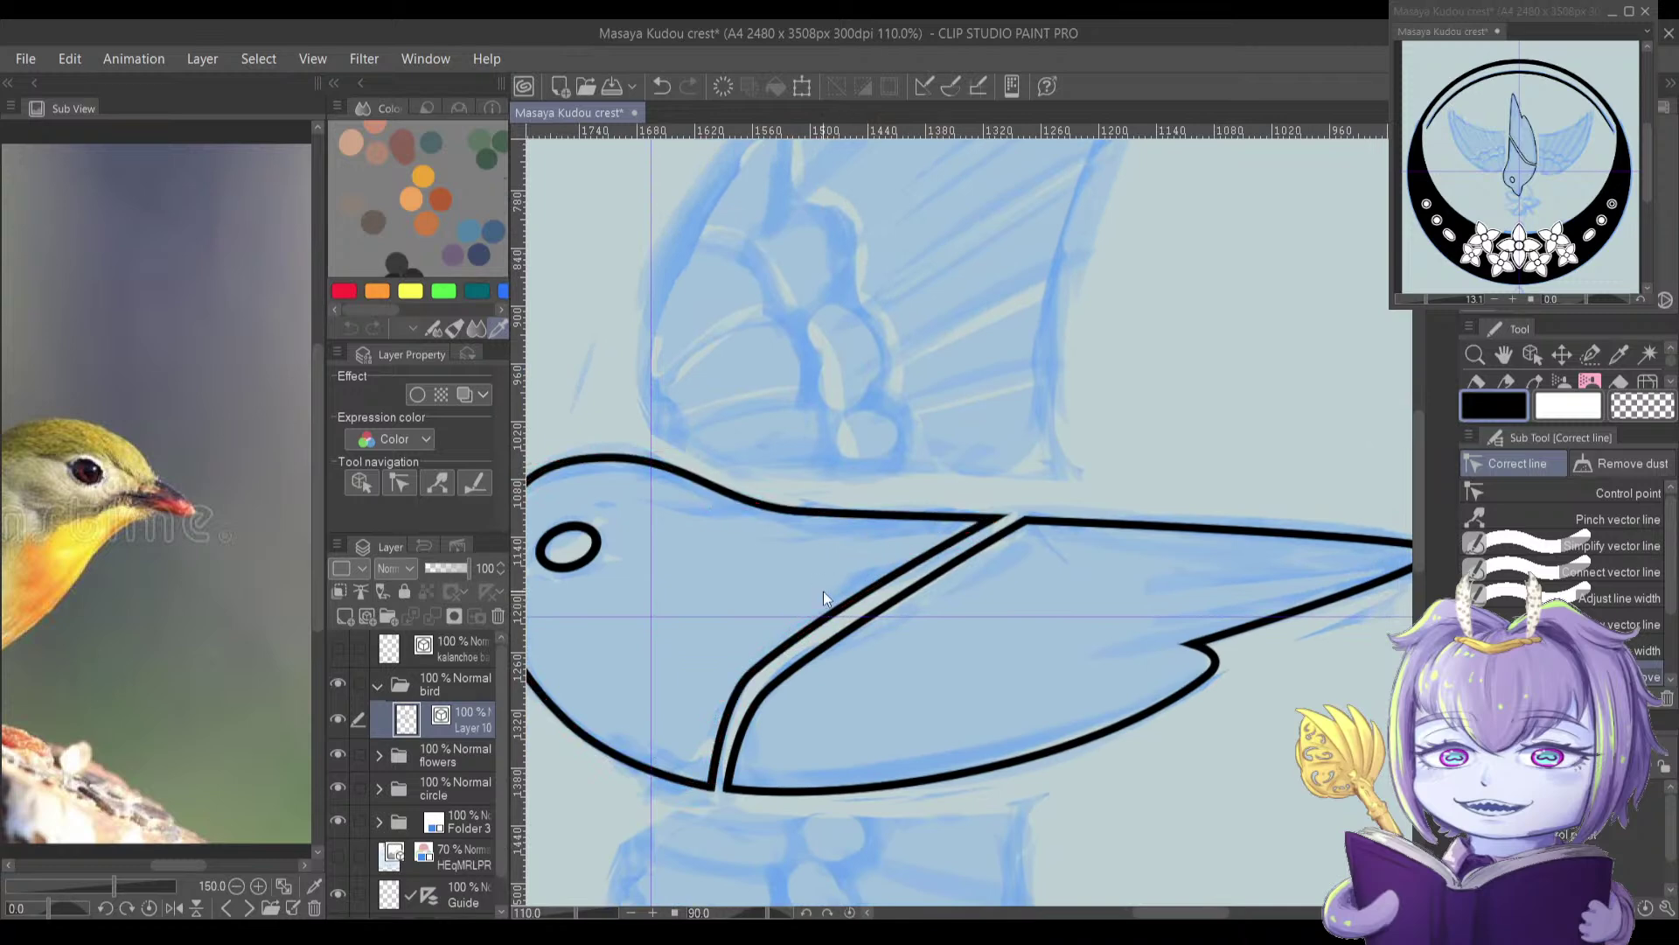
mouse_move(909, 547)
left_mouse_down()
mouse_move(922, 556)
mouse_move(873, 465)
mouse_move(801, 524)
mouse_move(955, 478)
mouse_move(971, 543)
mouse_move(858, 592)
mouse_move(810, 580)
left_mouse_up()
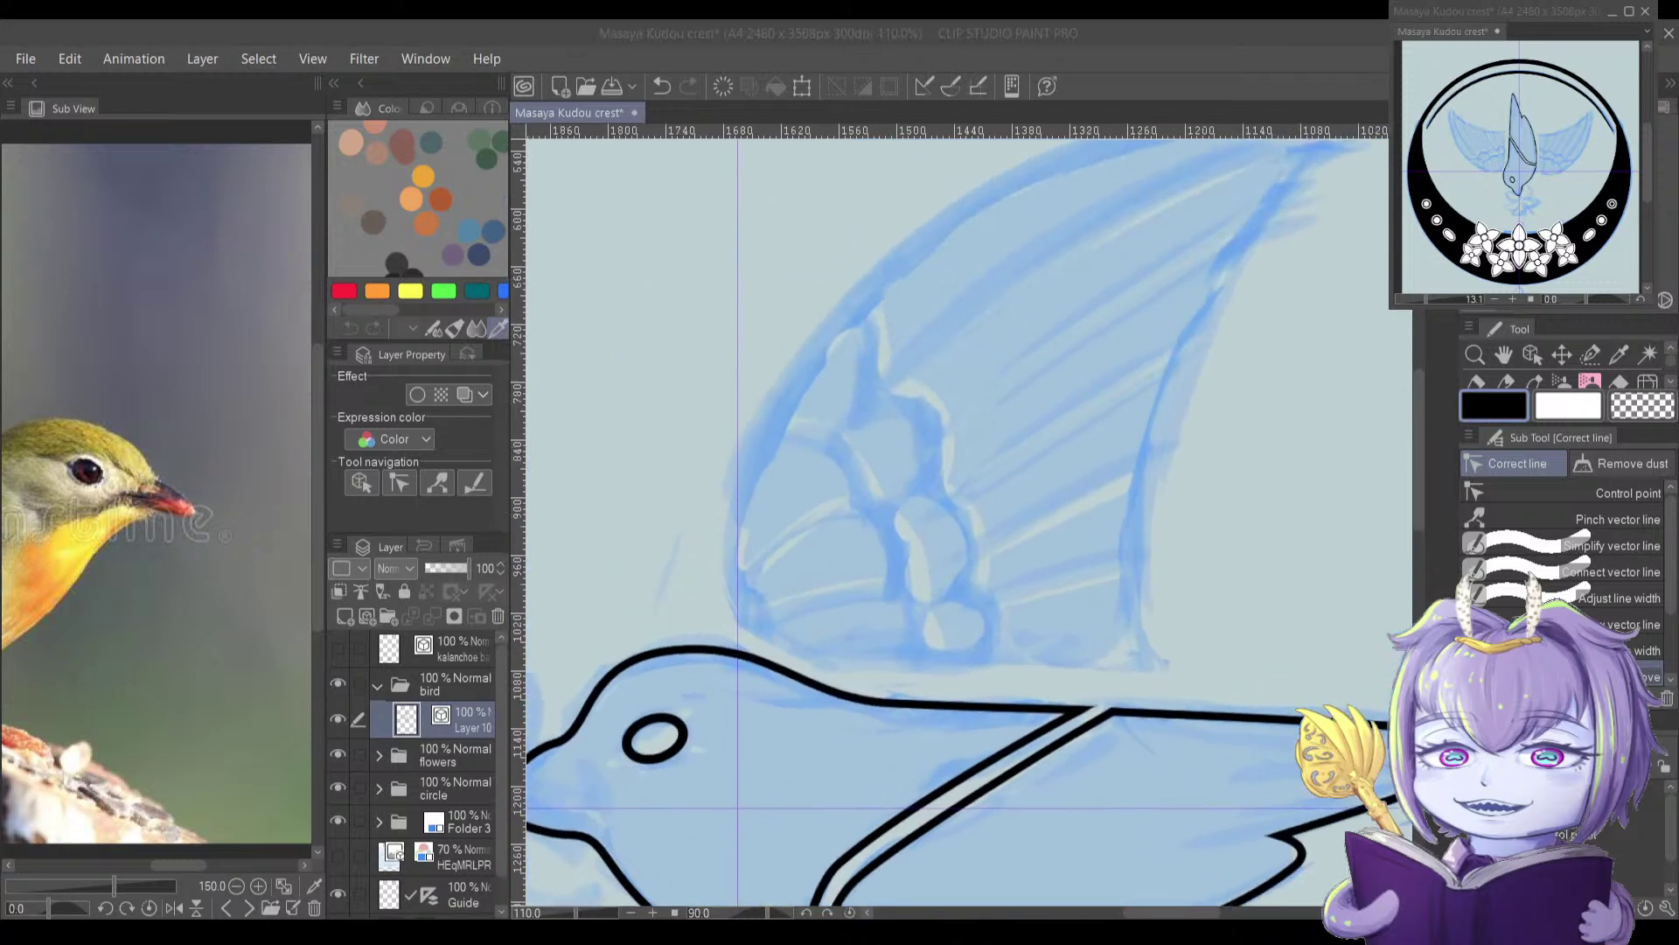
left_click(763, 621)
mouse_move(763, 621)
left_mouse_down()
mouse_move(788, 537)
mouse_move(844, 477)
mouse_move(877, 473)
mouse_move(750, 585)
mouse_move(769, 667)
mouse_move(748, 678)
left_mouse_up()
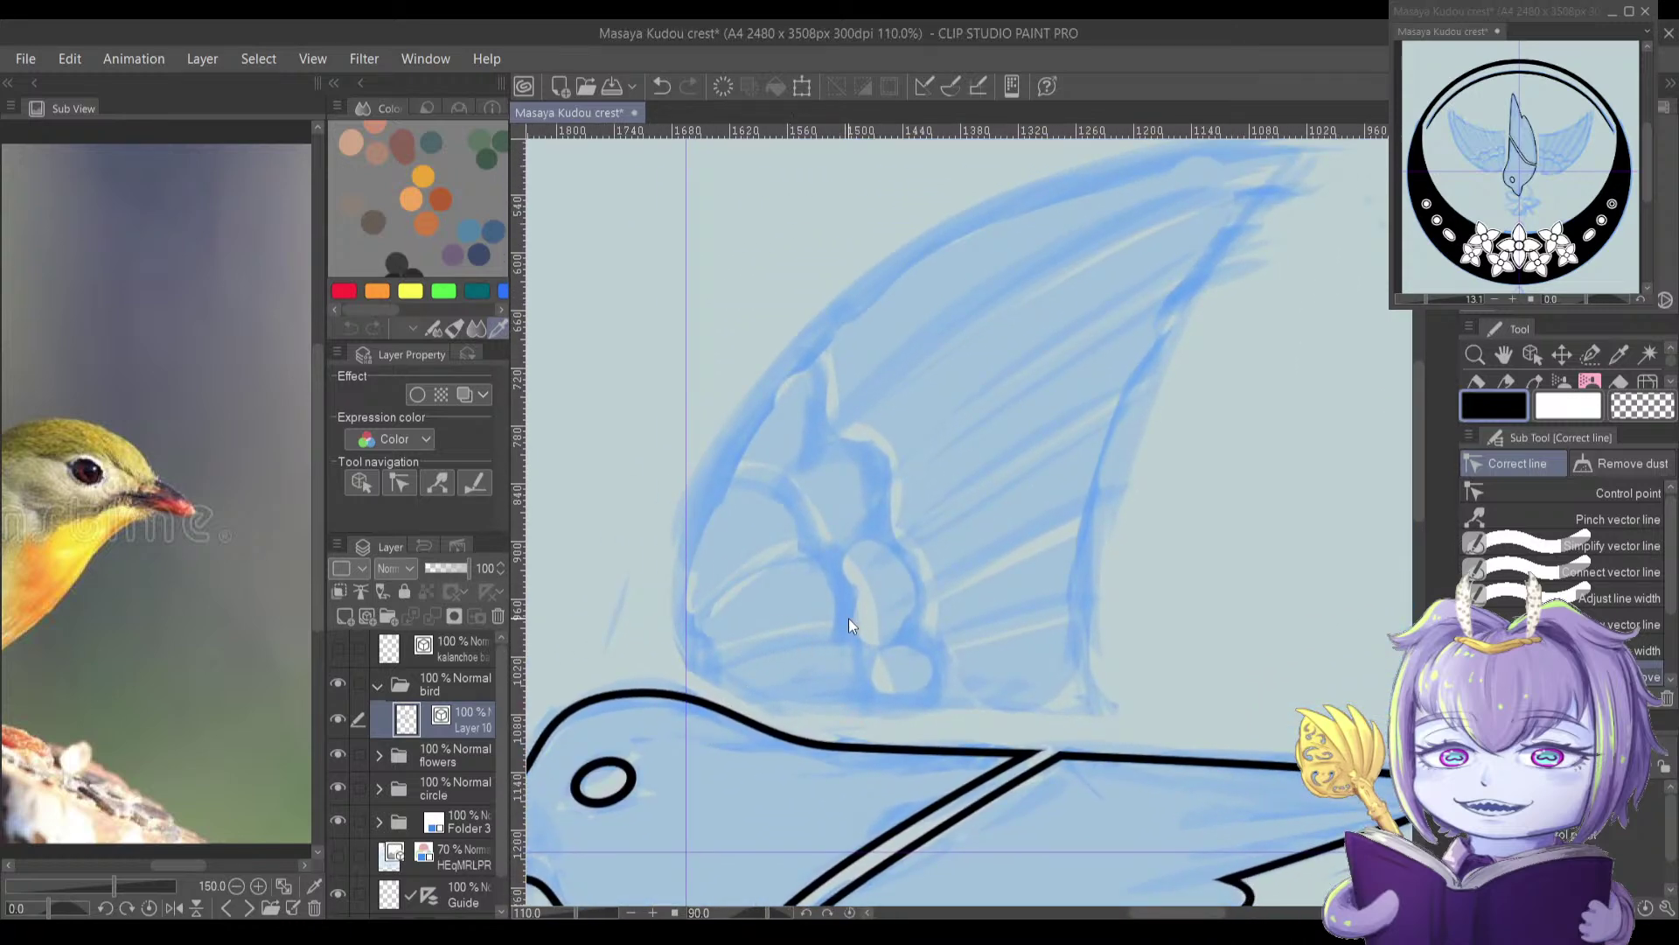
key("minus")
key("minus")
key("minus")
key("minus")
key("minus")
key("minus")
key("minus")
key("minus")
key("minus")
key("minus")
key("minus")
left_click_drag(837, 597, 740, 543)
left_click_drag(631, 530, 882, 492)
scroll(832, 478, "down", 4)
left_click_drag(698, 484, 772, 465)
left_click_drag(795, 589, 661, 623)
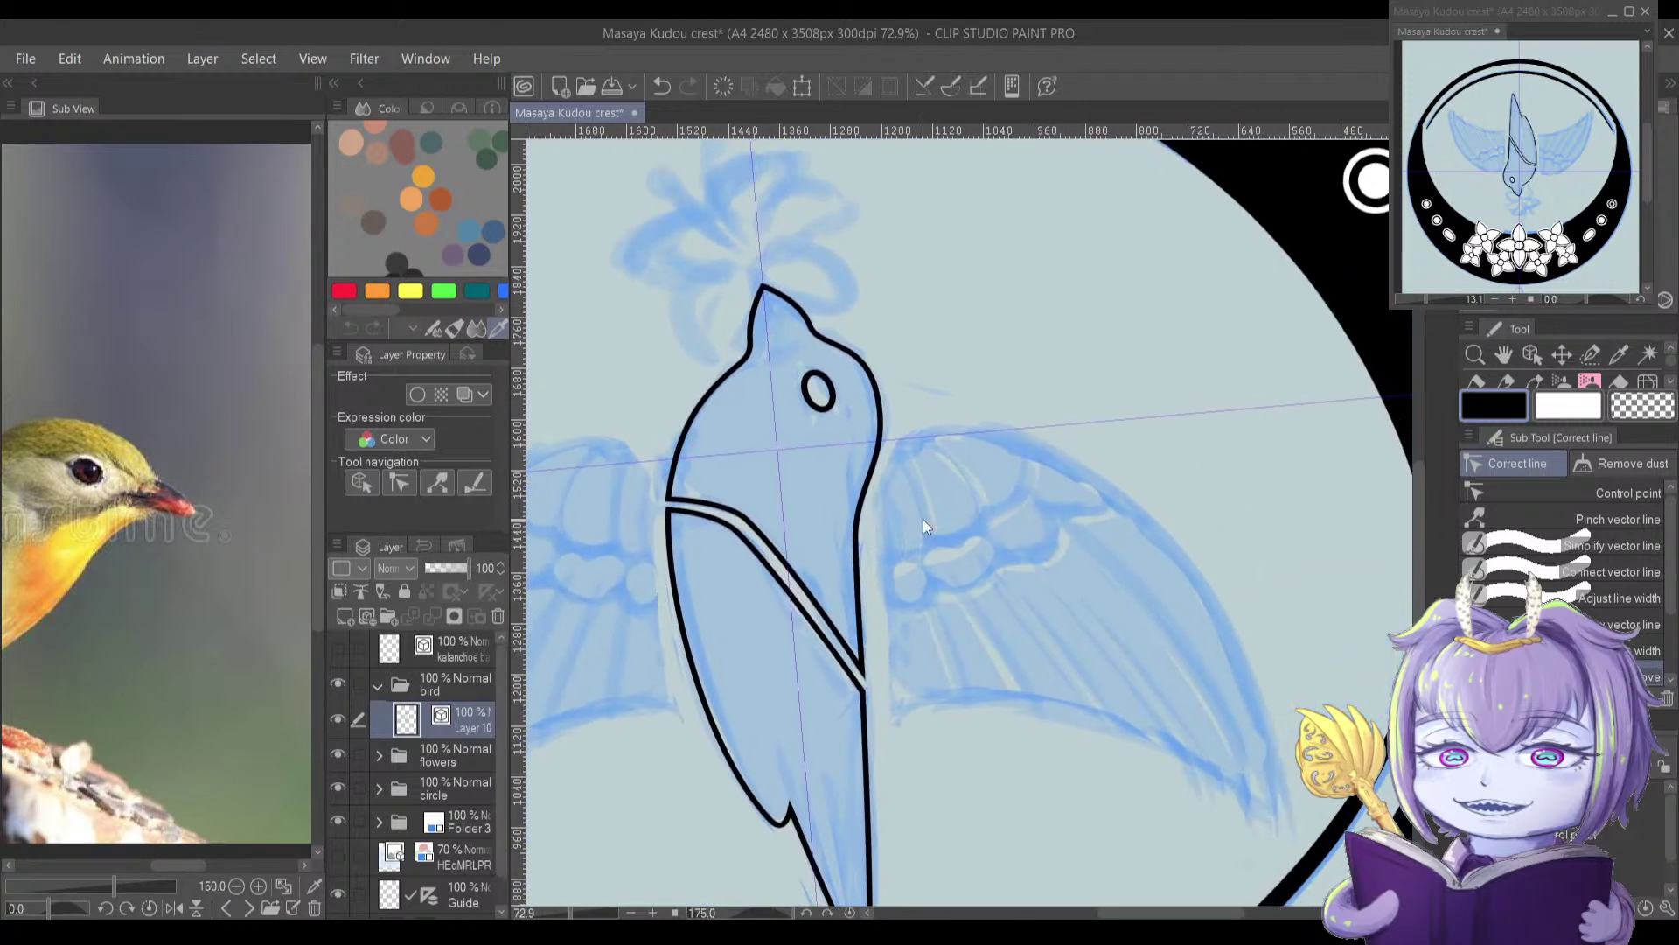
scroll(874, 492, "up", 2)
left_click_drag(896, 468, 898, 426)
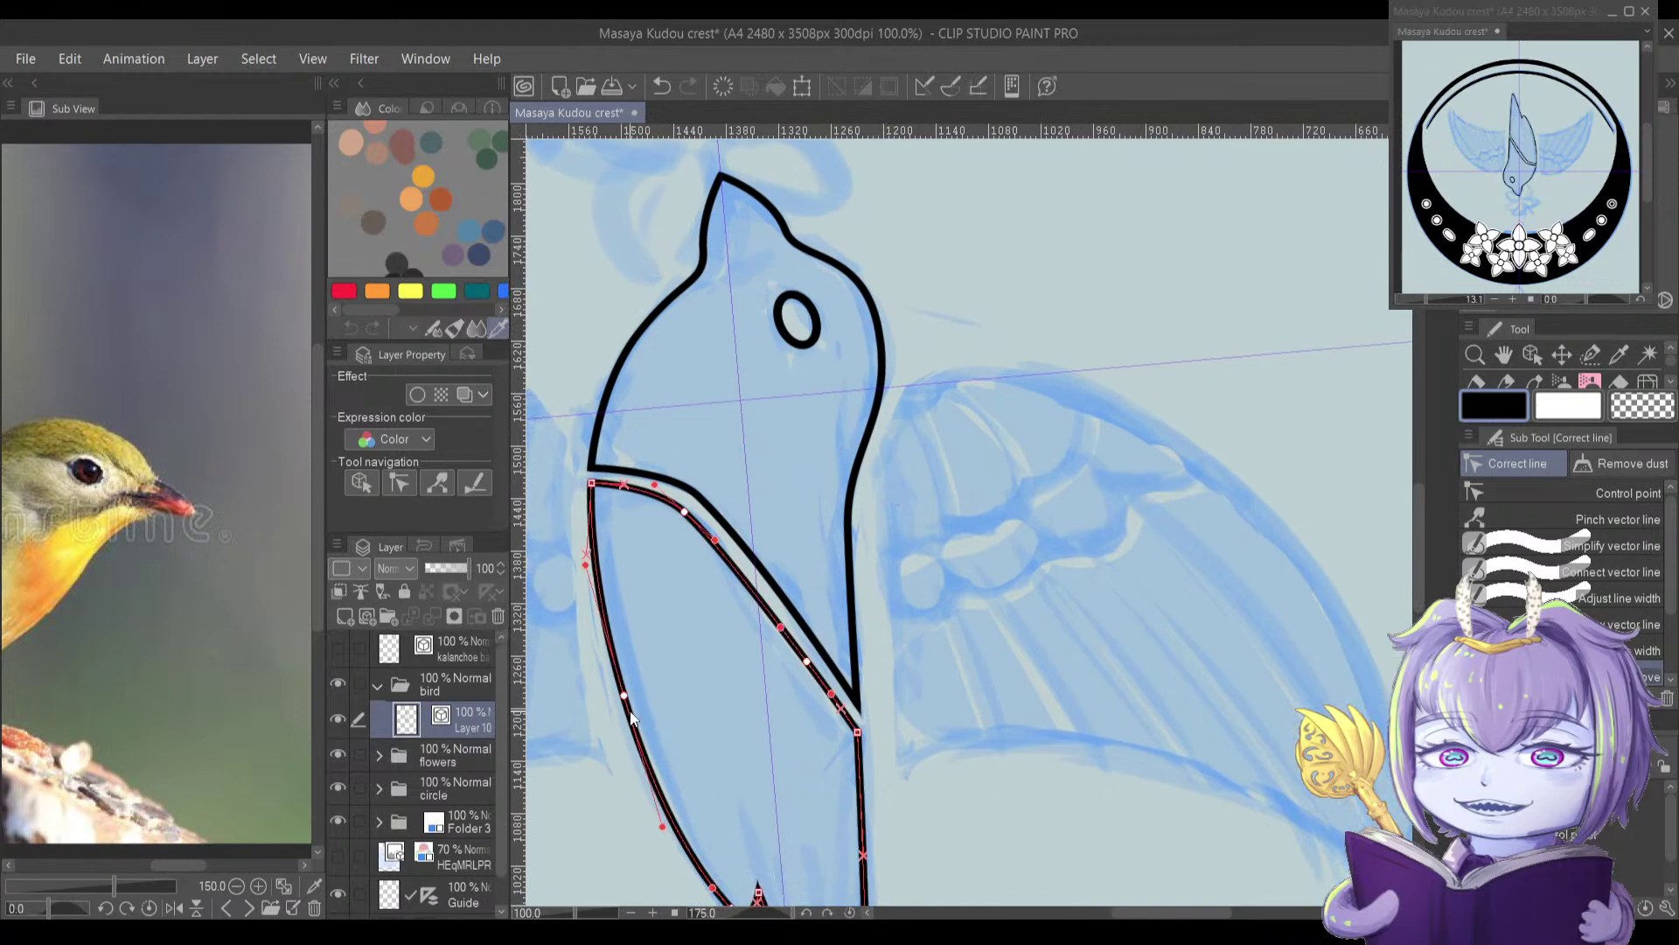
Step: Show the black-and-white crest with two facing birds as reference and study how its wing feathers are built
left_click(224, 909)
left_click(249, 909)
left_click_drag(156, 682, 192, 669)
left_click(225, 909)
left_click(226, 908)
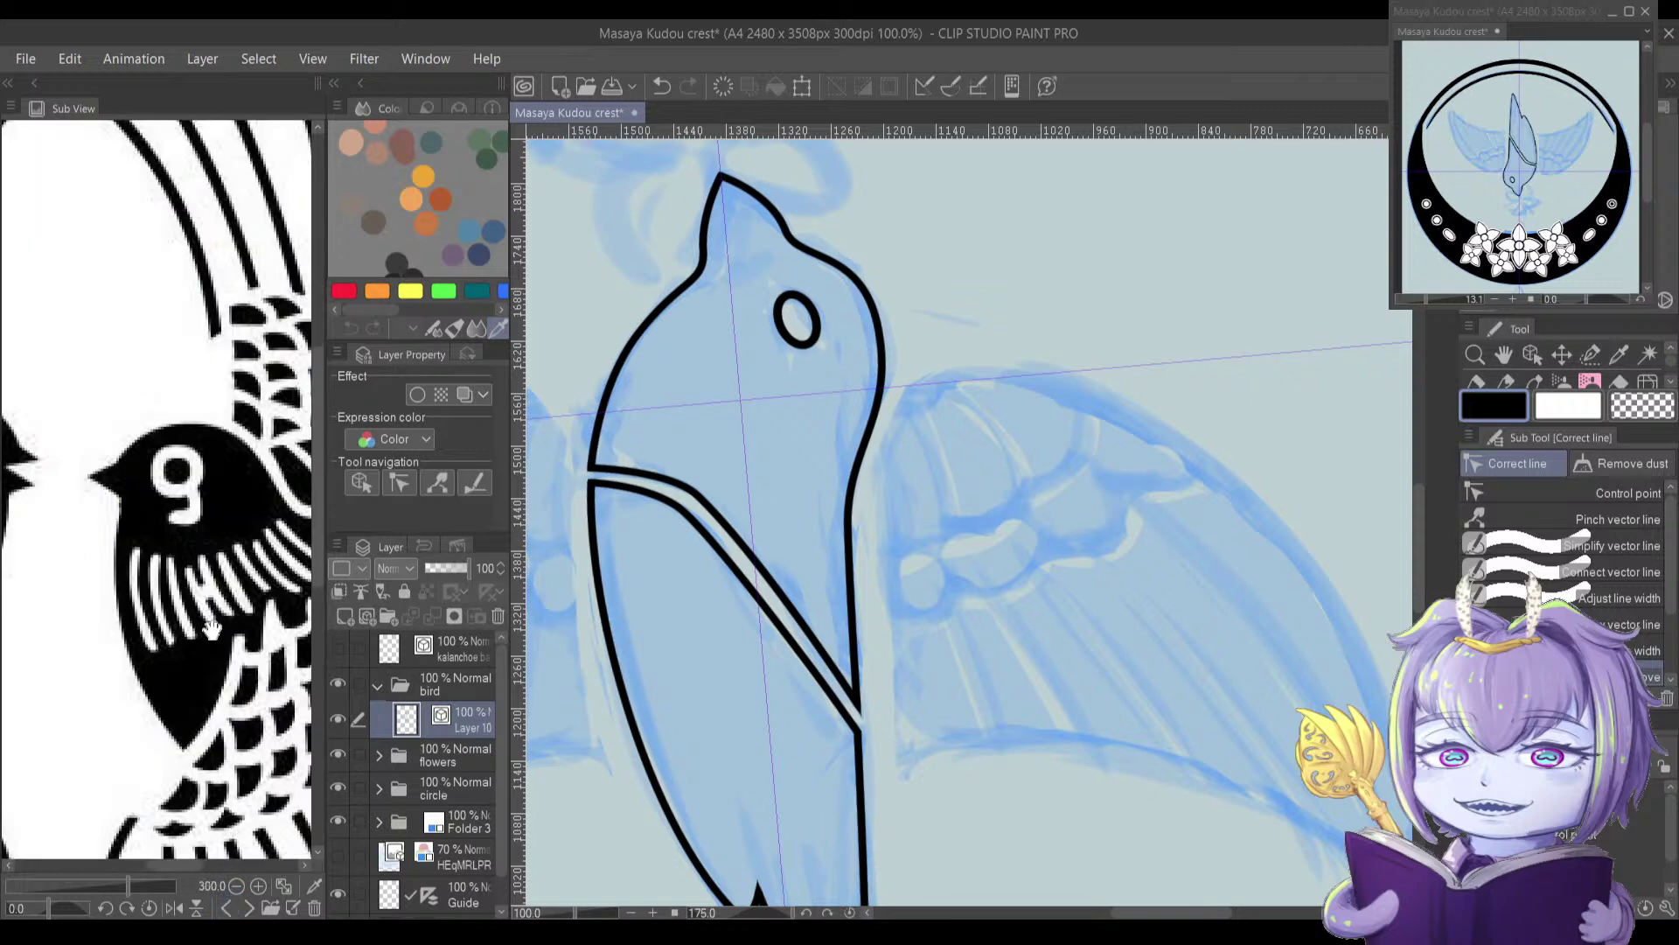
scroll(215, 559, "down", 2)
left_click_drag(239, 505, 179, 549)
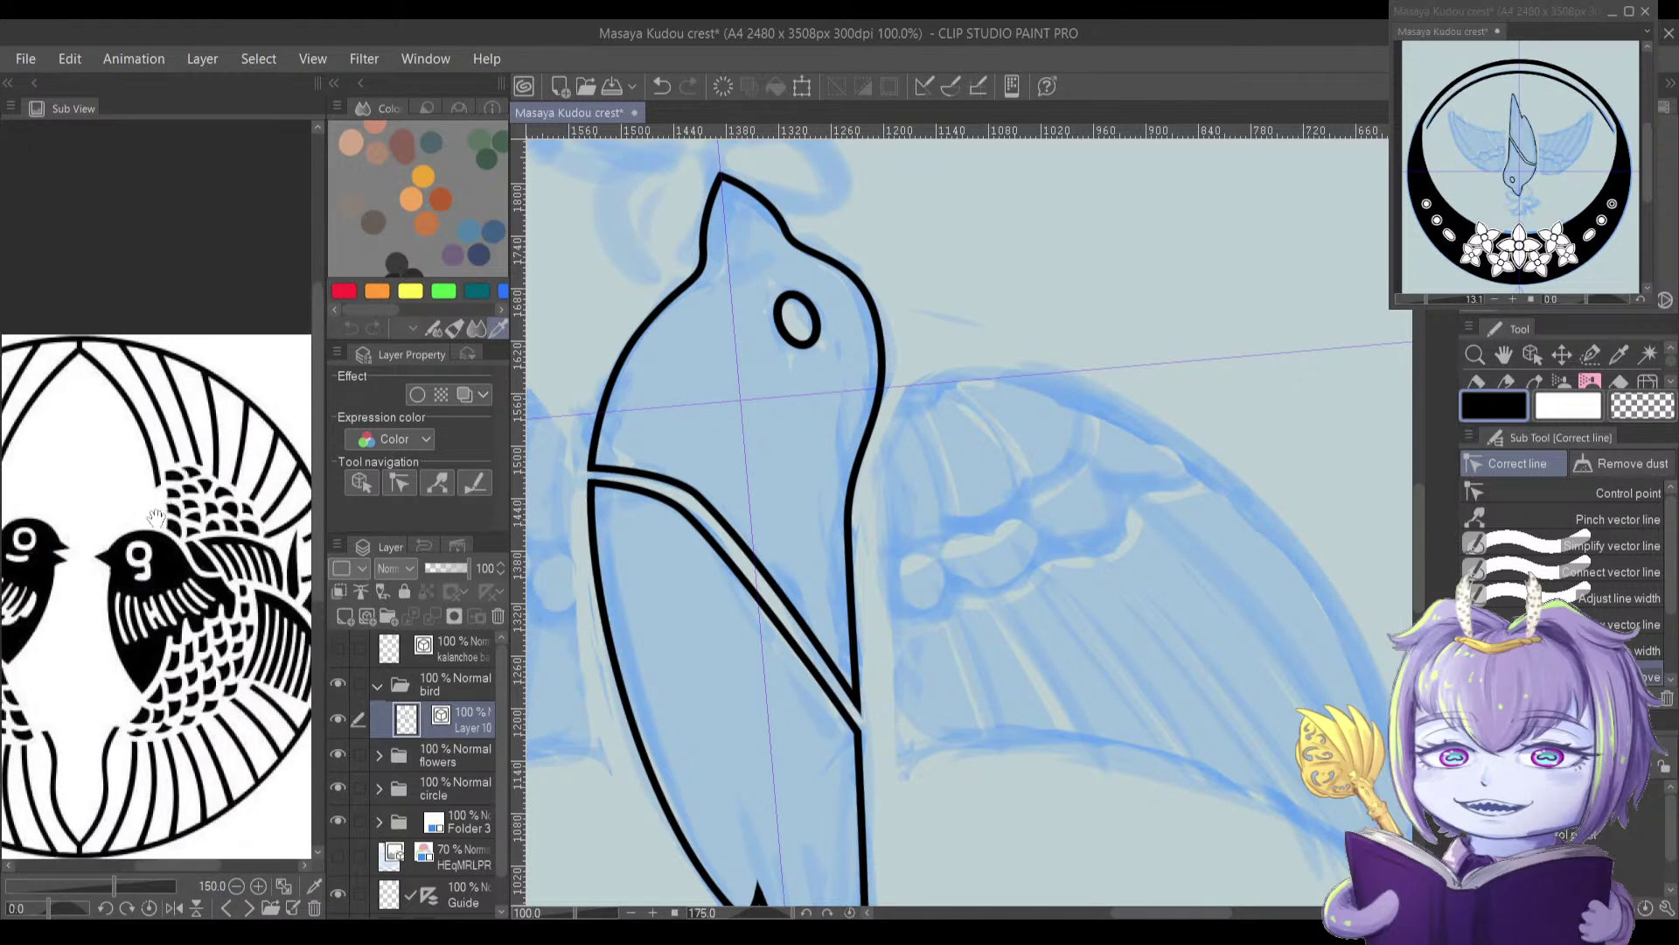
left_click_drag(198, 523, 205, 595)
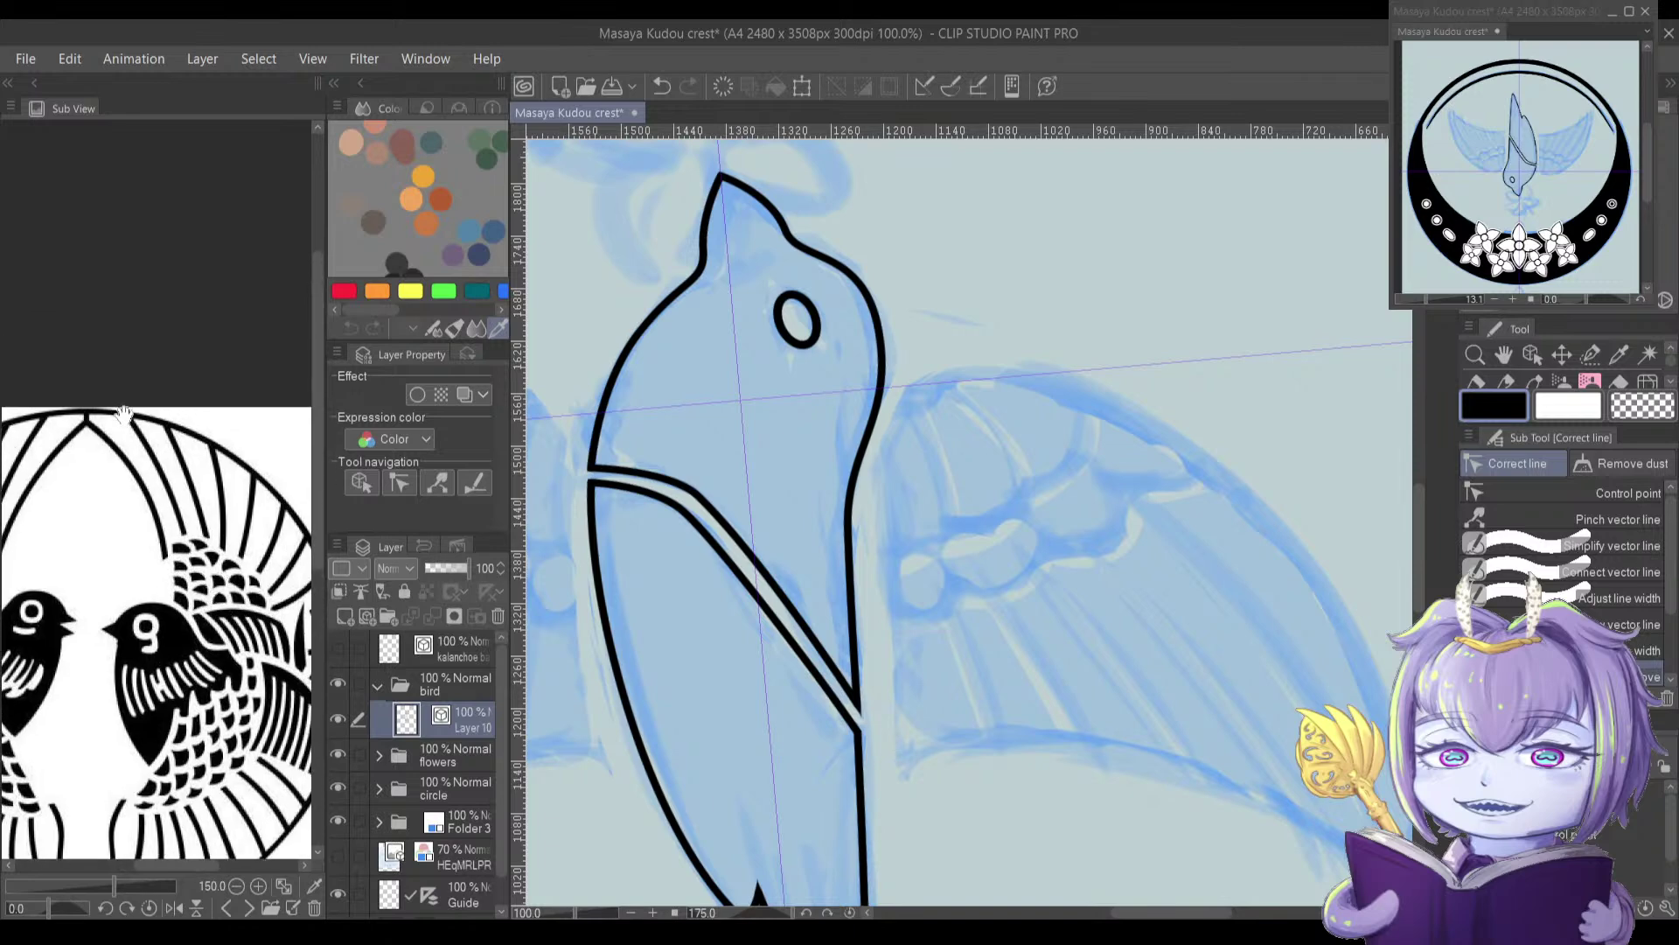
Step: Look through the sheet of crest motifs and the red flower photo, and return to the crest with two facing birds
left_click(248, 908)
left_click(249, 908)
left_click(249, 908)
left_click(249, 908)
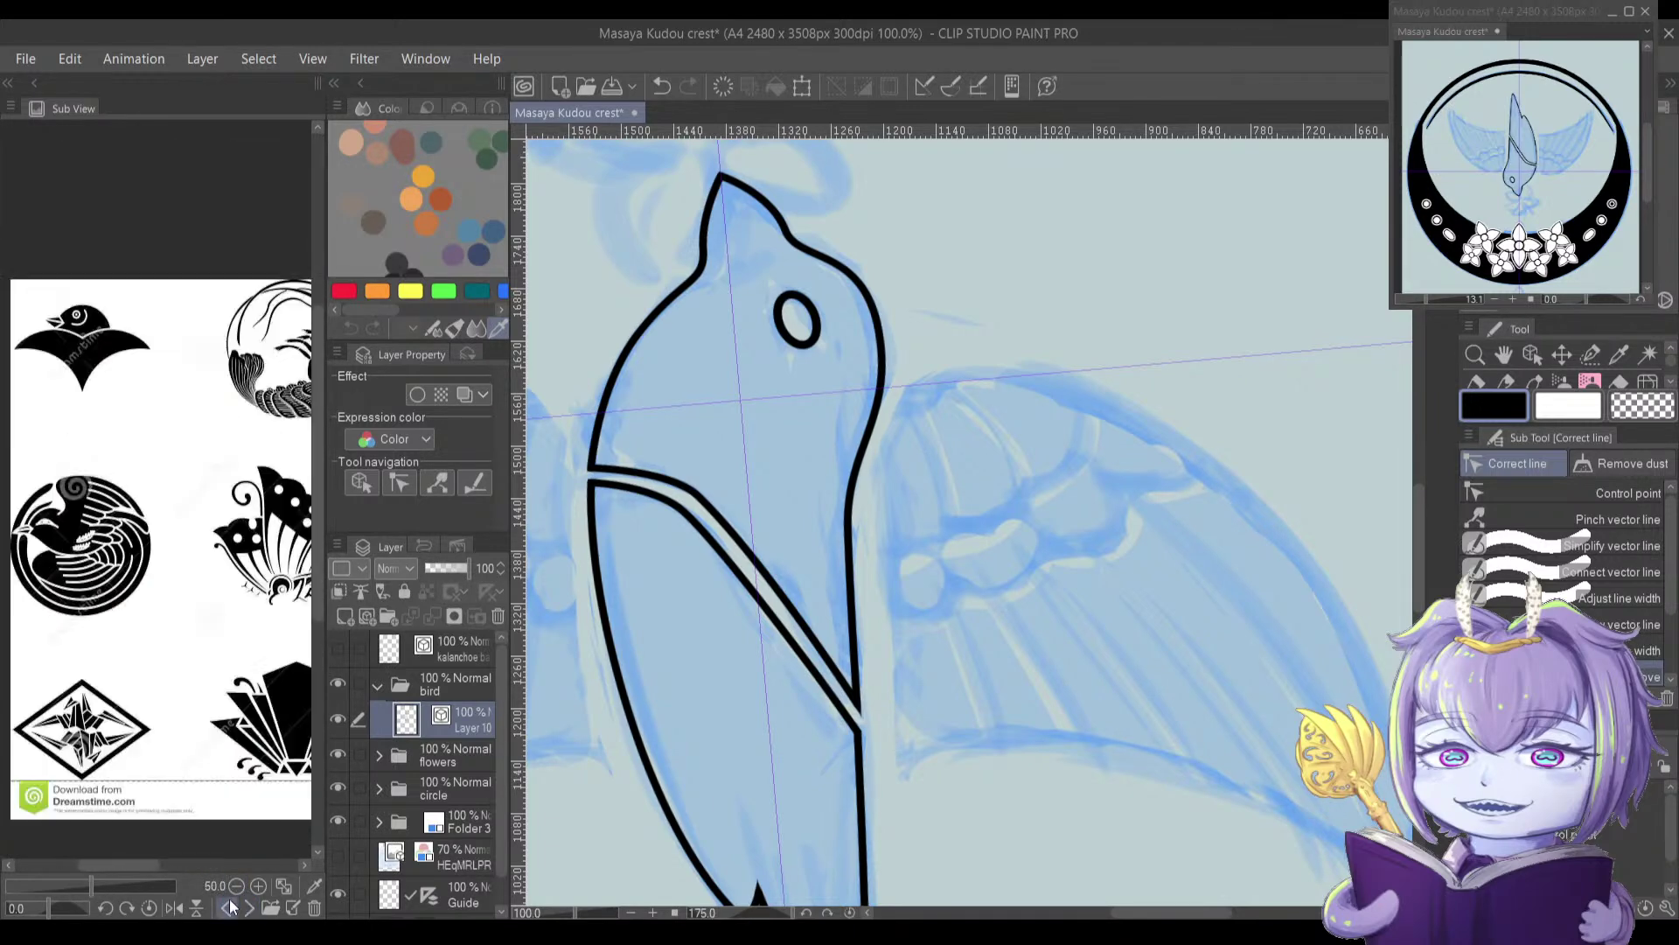
left_click_drag(210, 645, 191, 467)
mouse_move(98, 554)
left_mouse_down()
mouse_move(204, 586)
mouse_move(123, 577)
left_mouse_up()
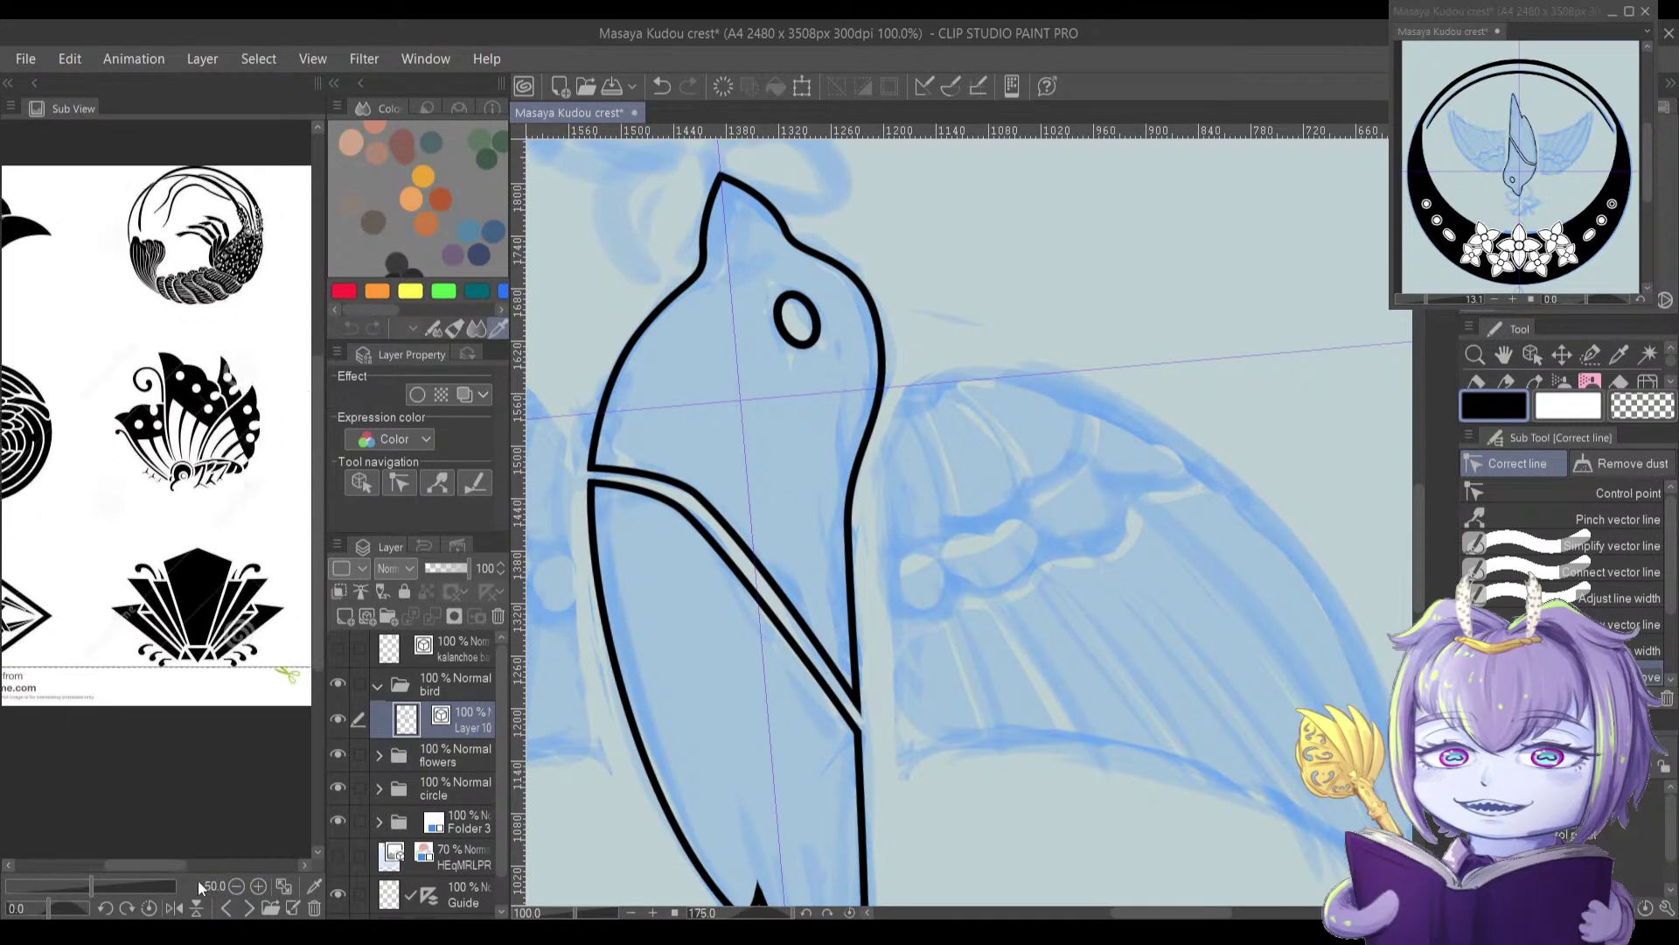
left_click(249, 908)
left_click_drag(228, 750, 222, 815)
left_click(249, 907)
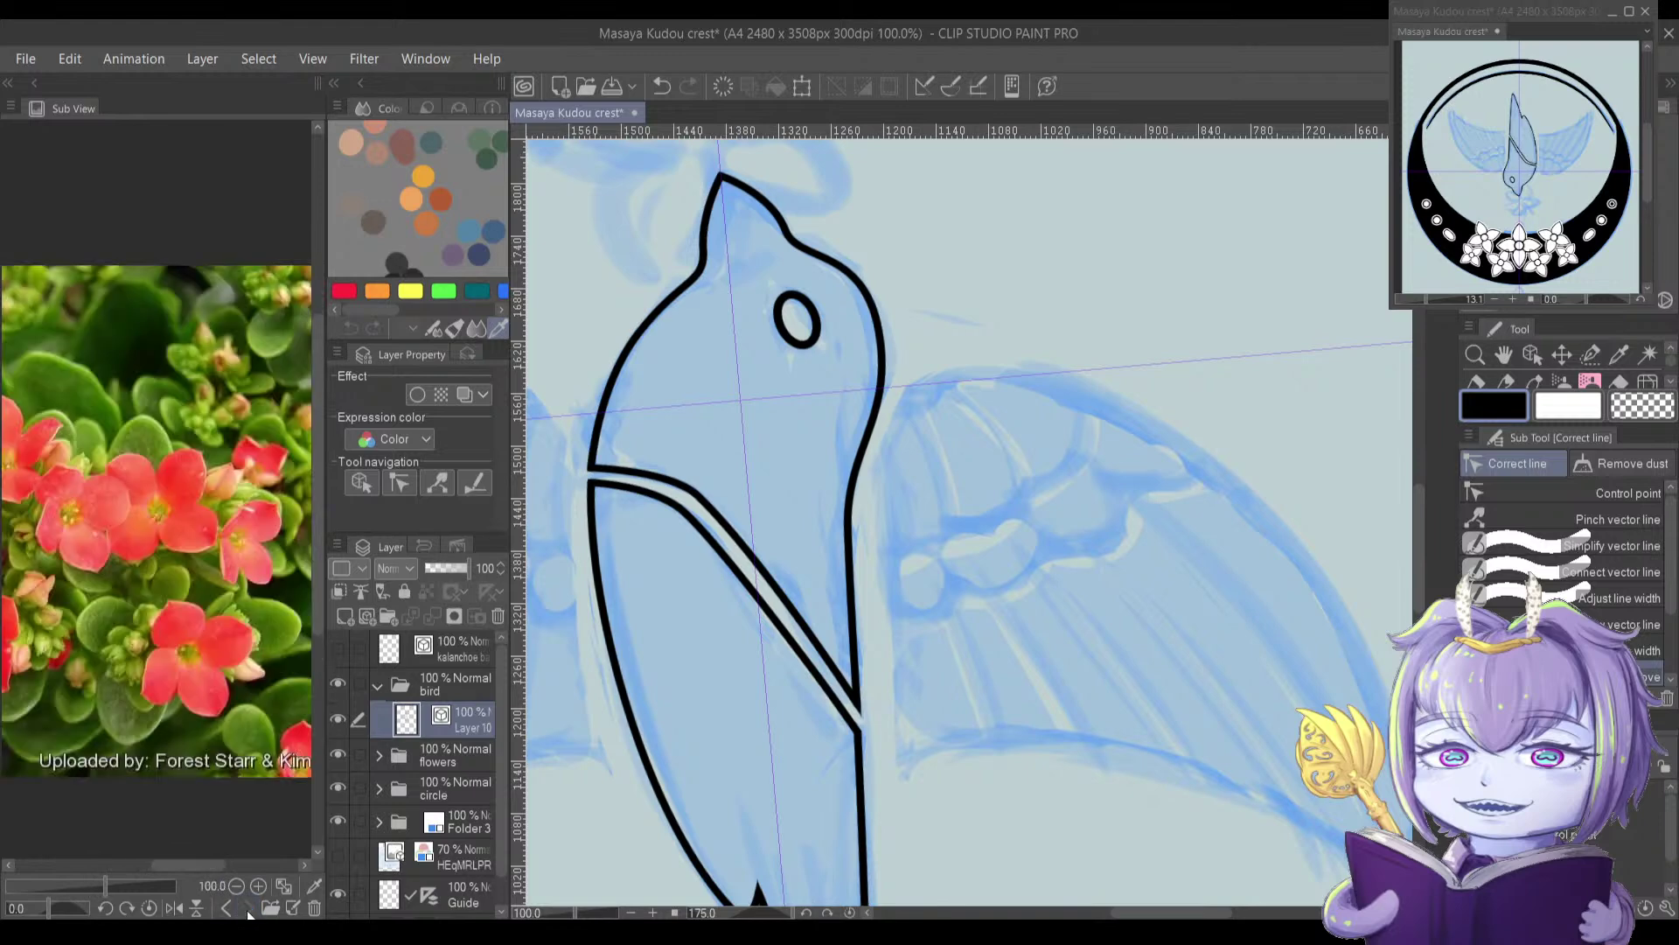
left_click(225, 910)
left_click(225, 909)
left_click(225, 909)
left_click(225, 909)
left_click(225, 910)
left_click_drag(240, 685, 232, 606)
Step: Try to trace the scalloped inner section of the wing beside the bird's back with a closed Bezier curve on a new raster layer
left_click_drag(965, 606, 855, 651)
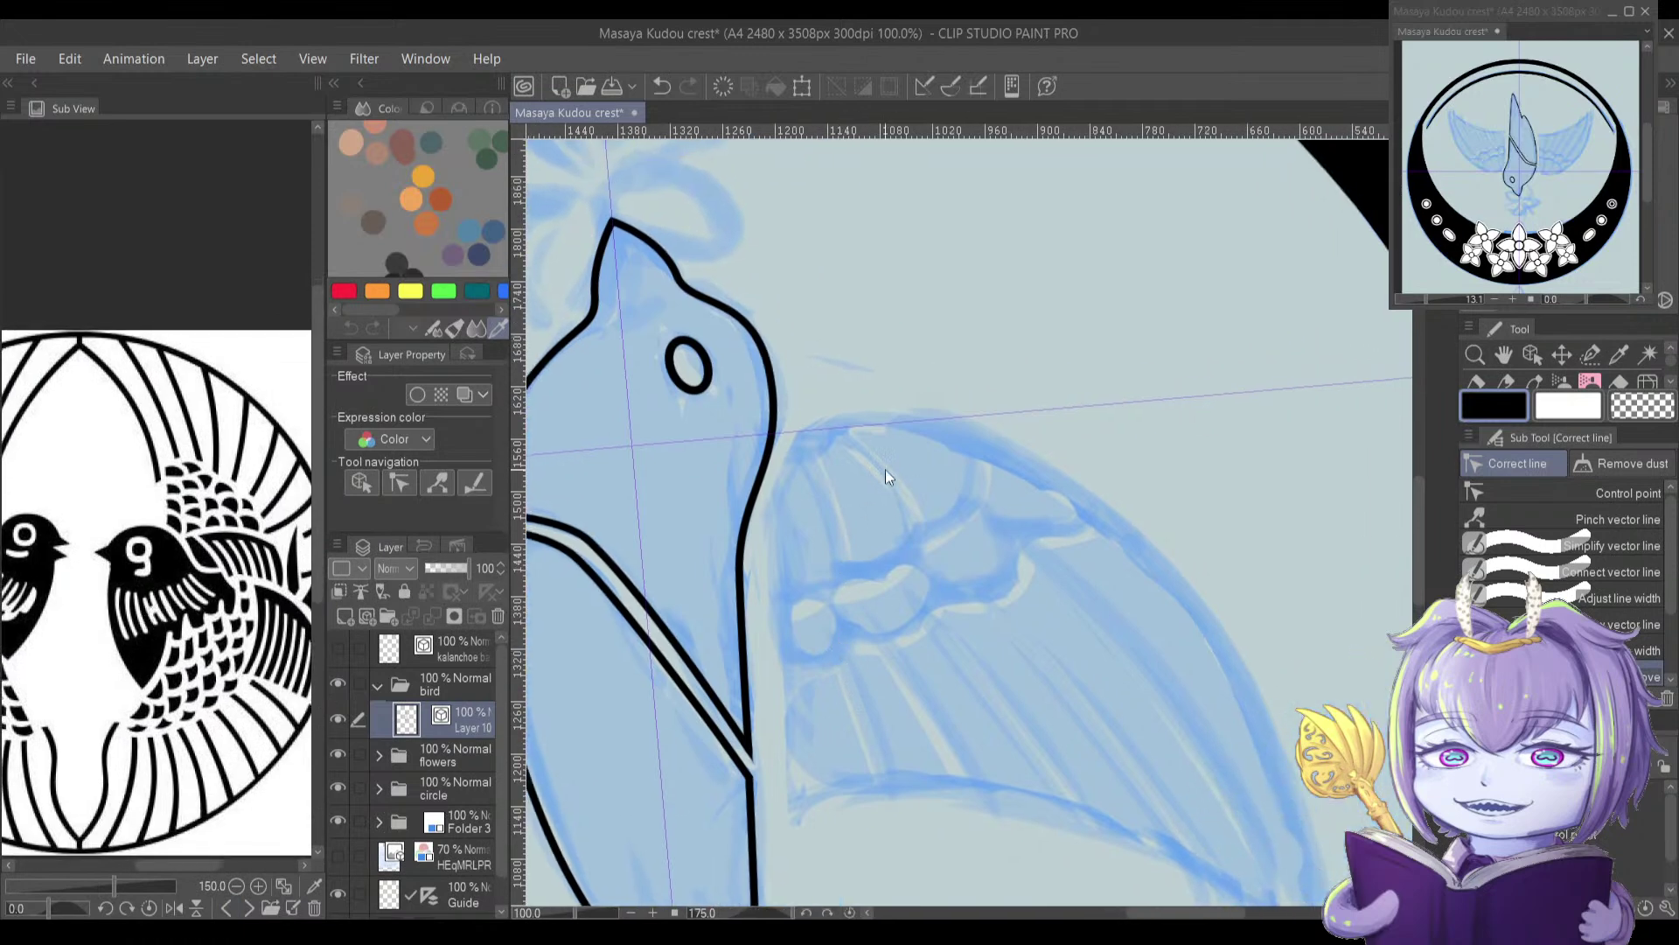
scroll(807, 481, "up", 4)
left_click_drag(773, 491, 807, 426)
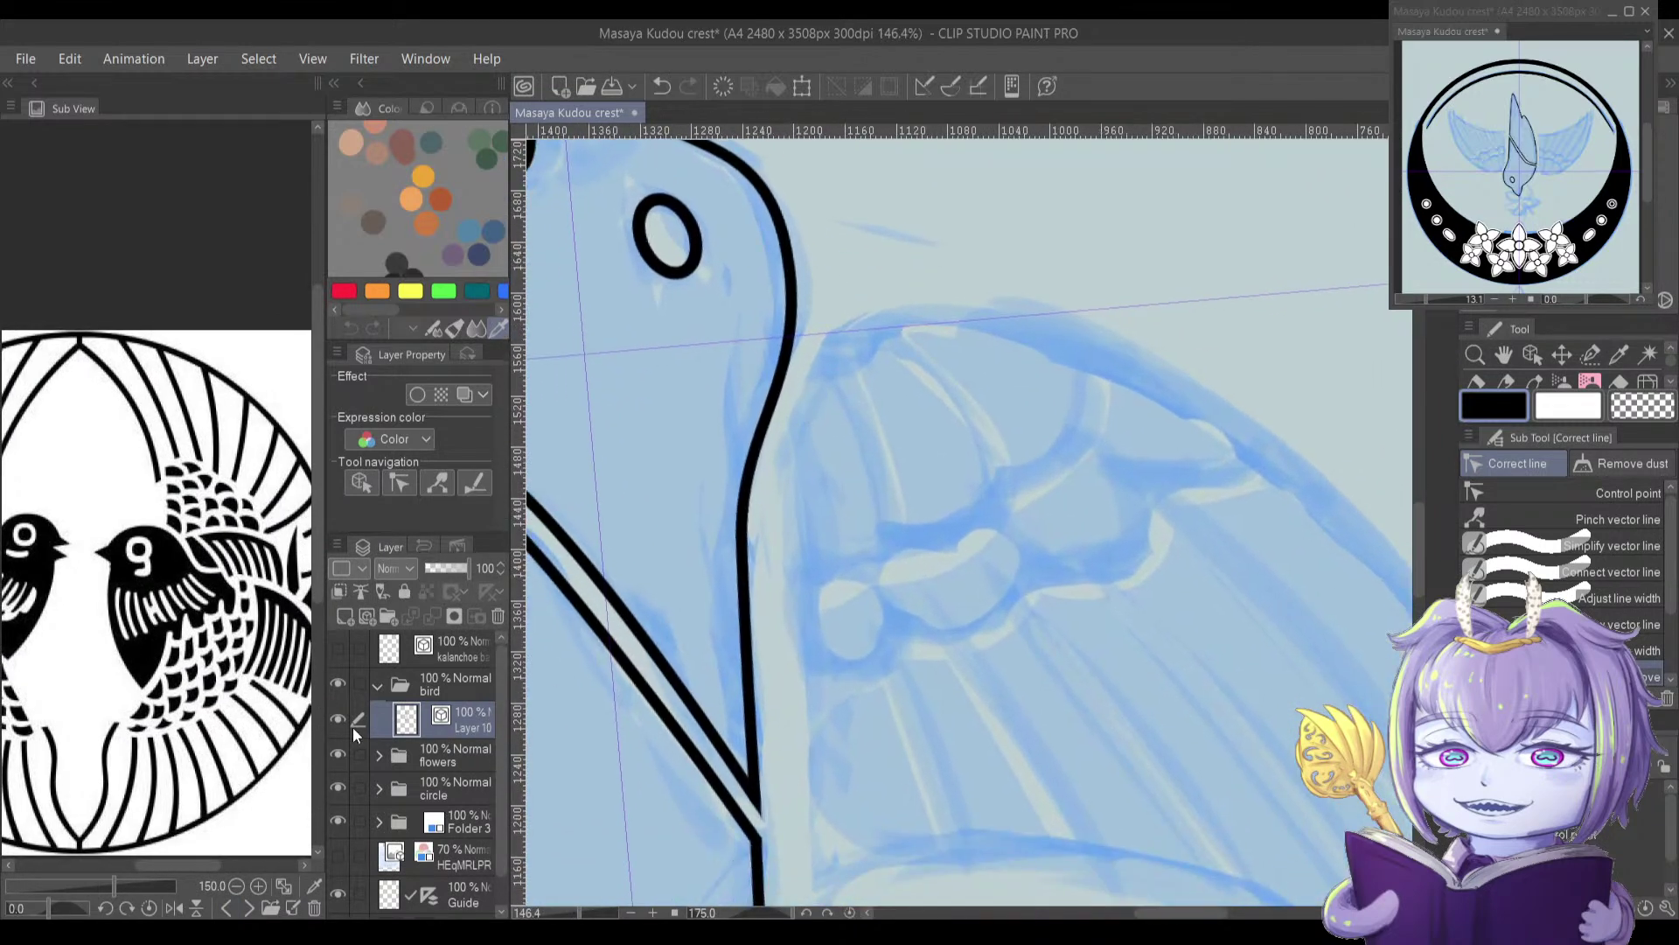
left_click(345, 617)
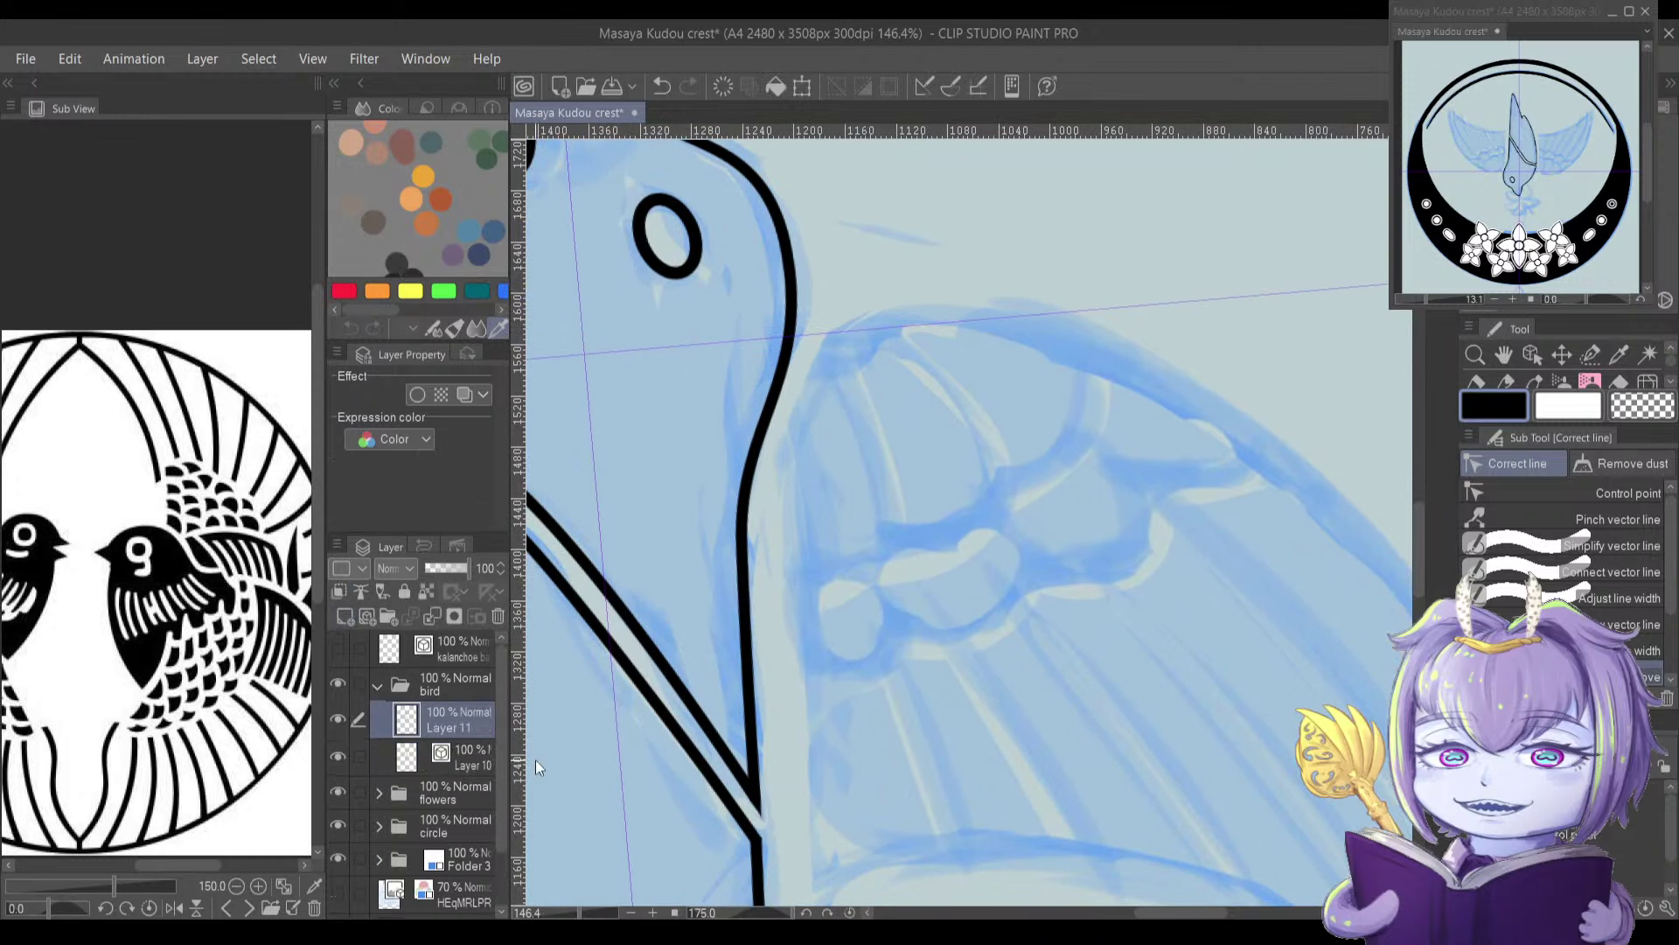
key("u")
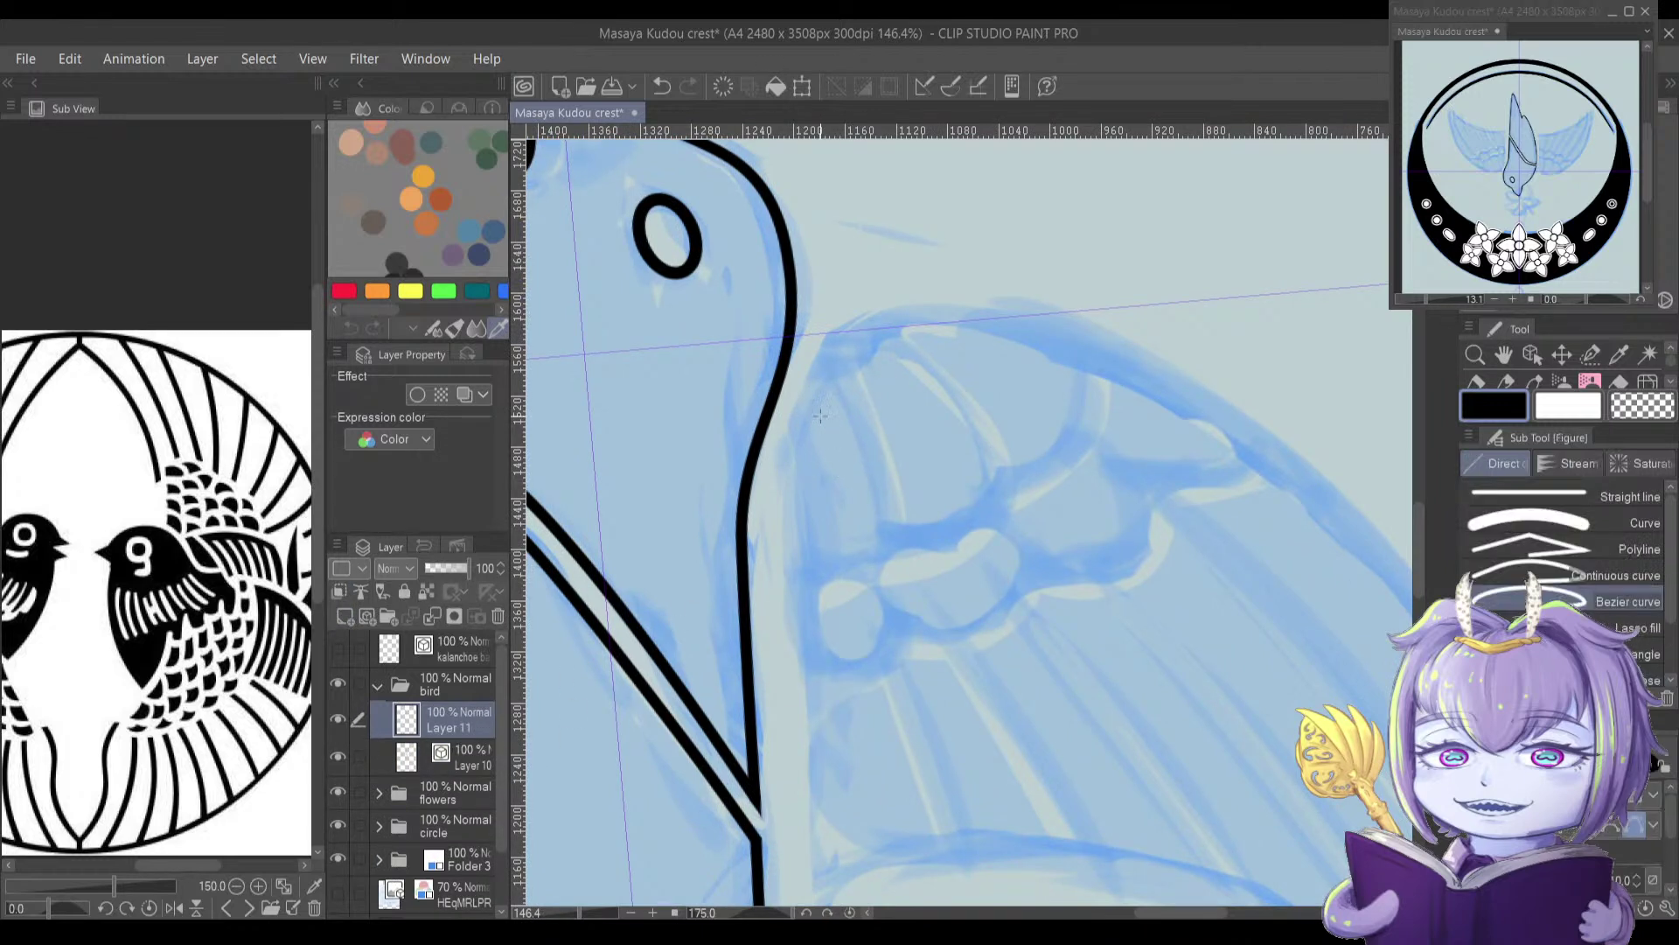
left_click_drag(794, 446, 771, 525)
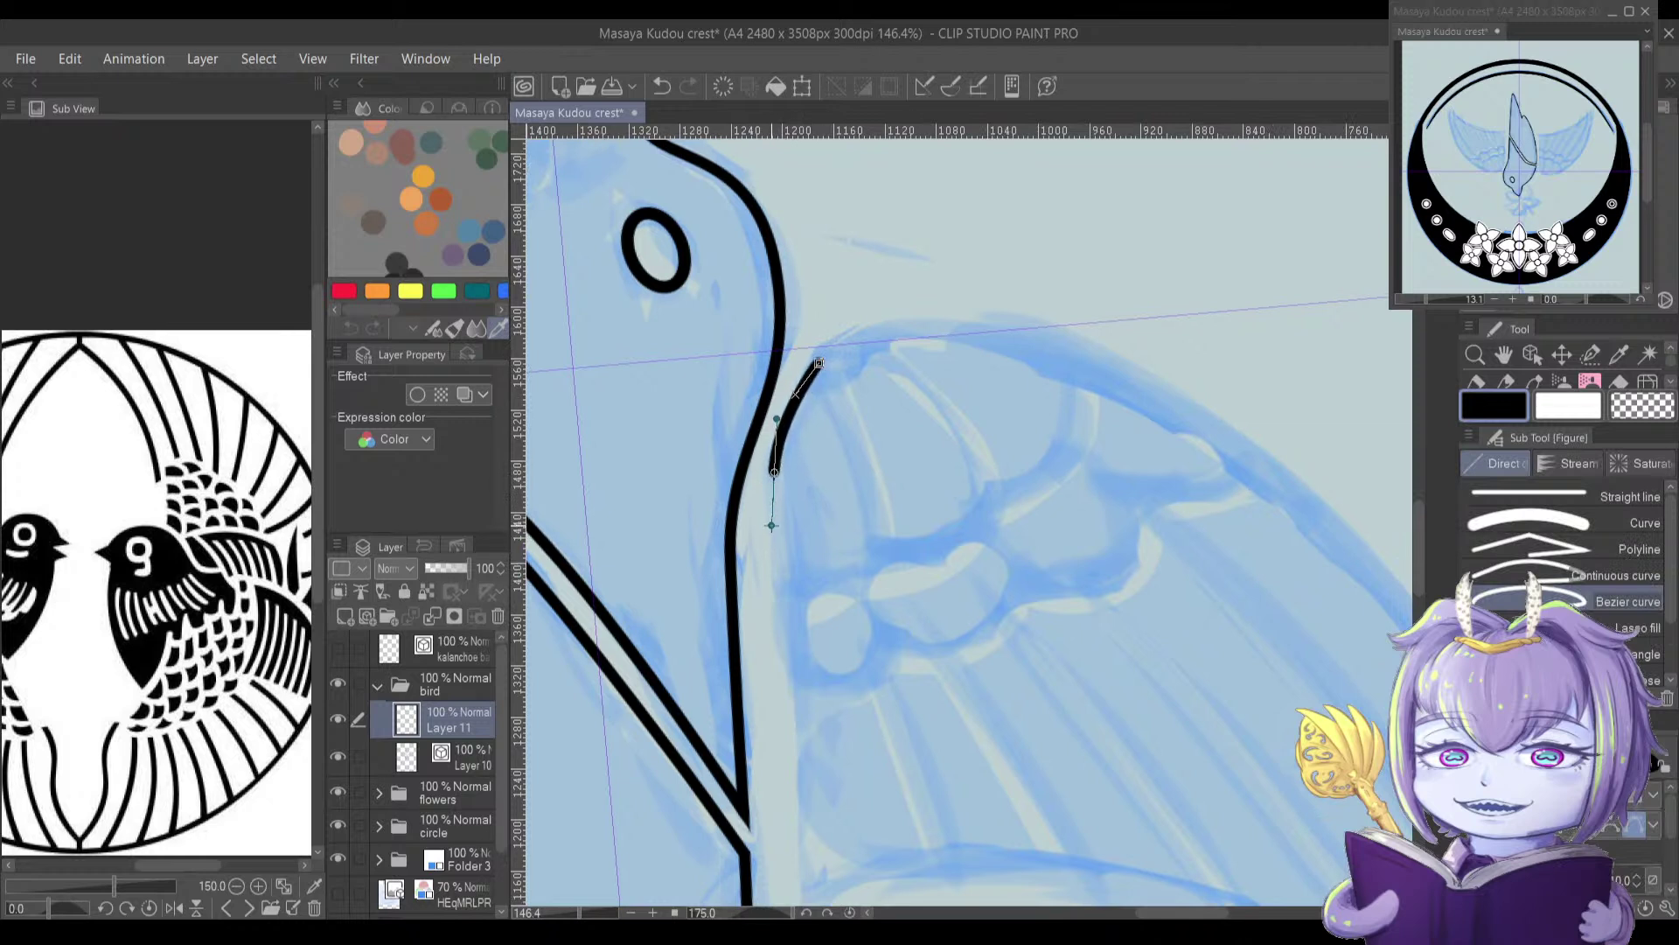
left_click_drag(791, 673, 990, 505)
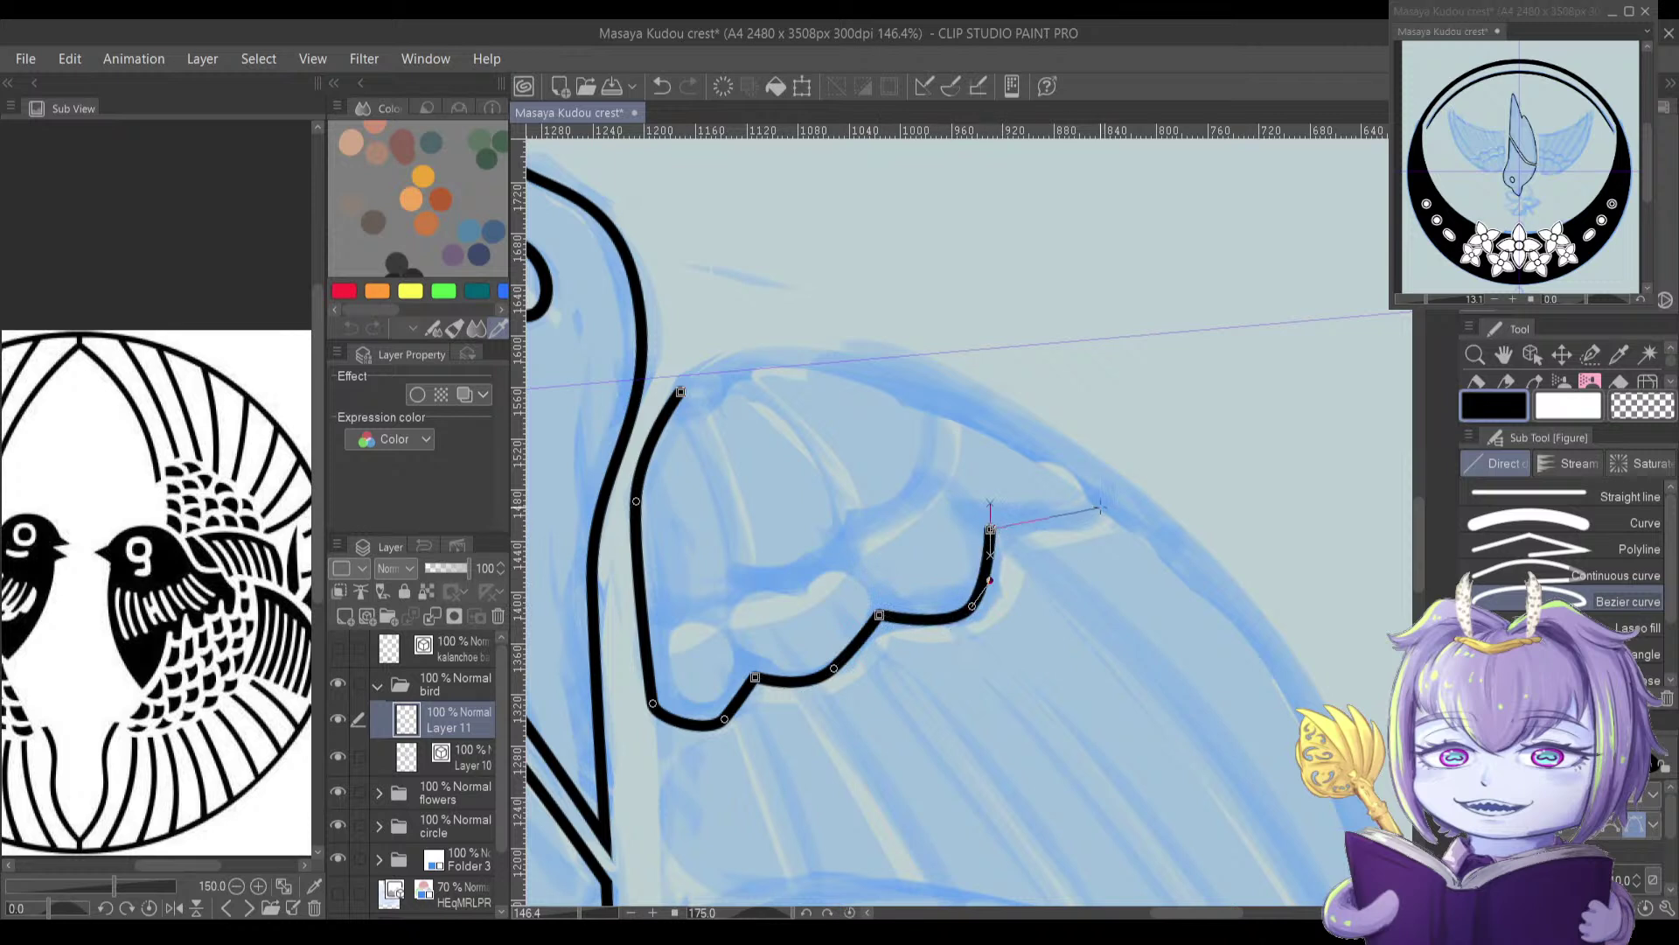
left_click_drag(1108, 502, 1116, 466)
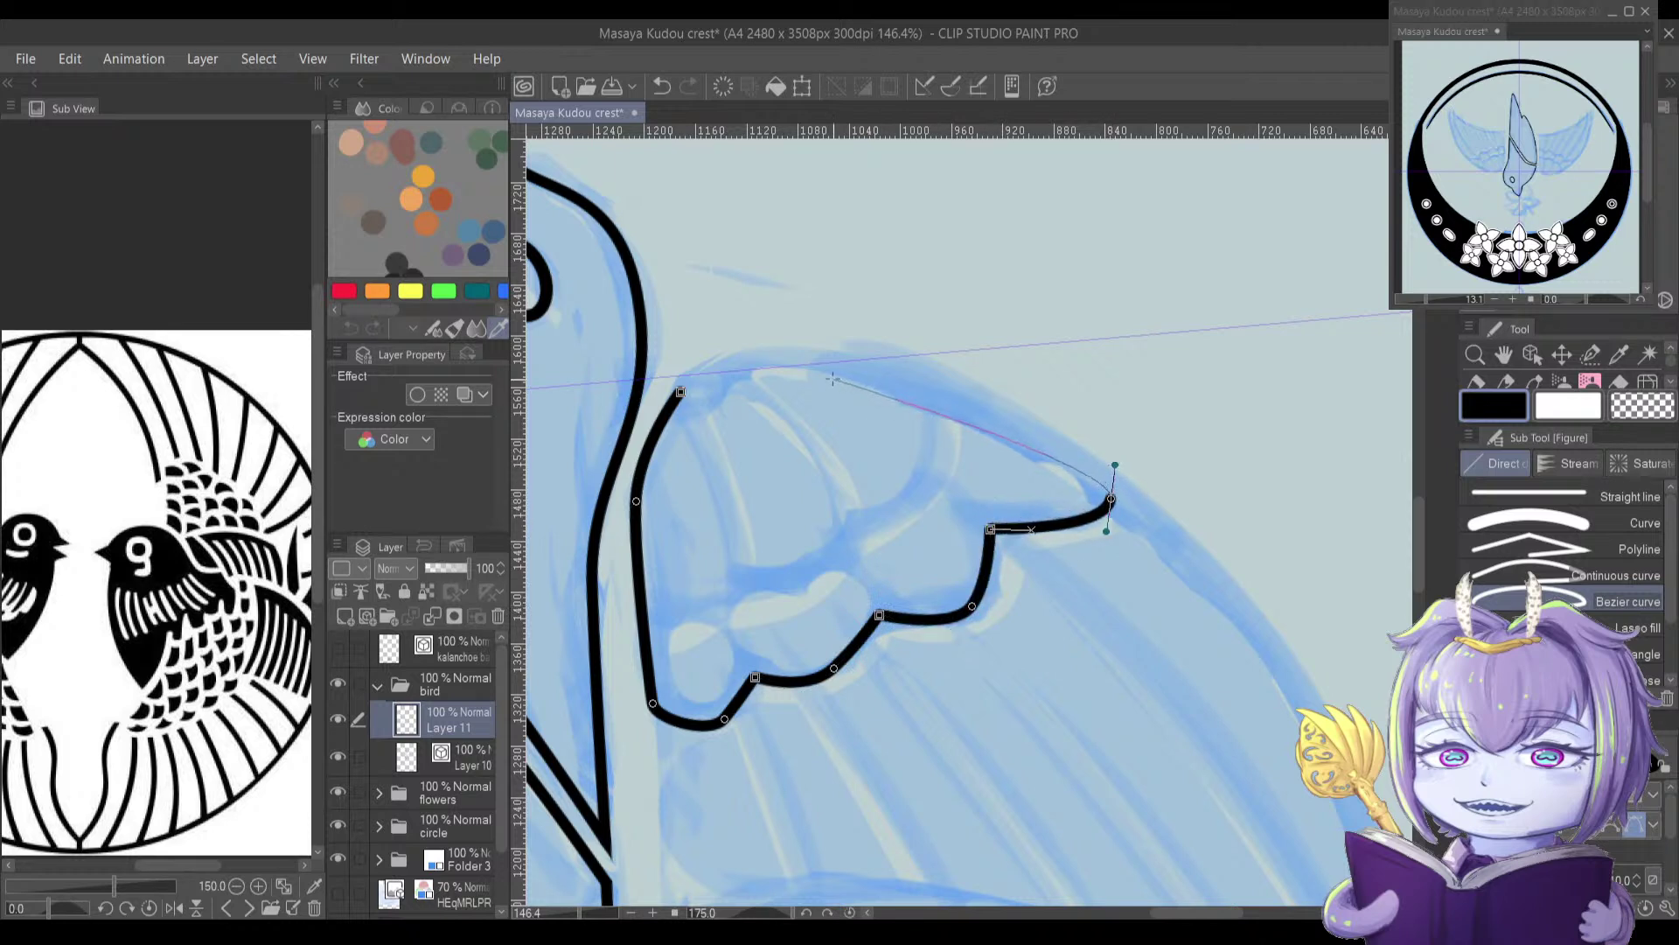
left_click_drag(807, 350, 730, 352)
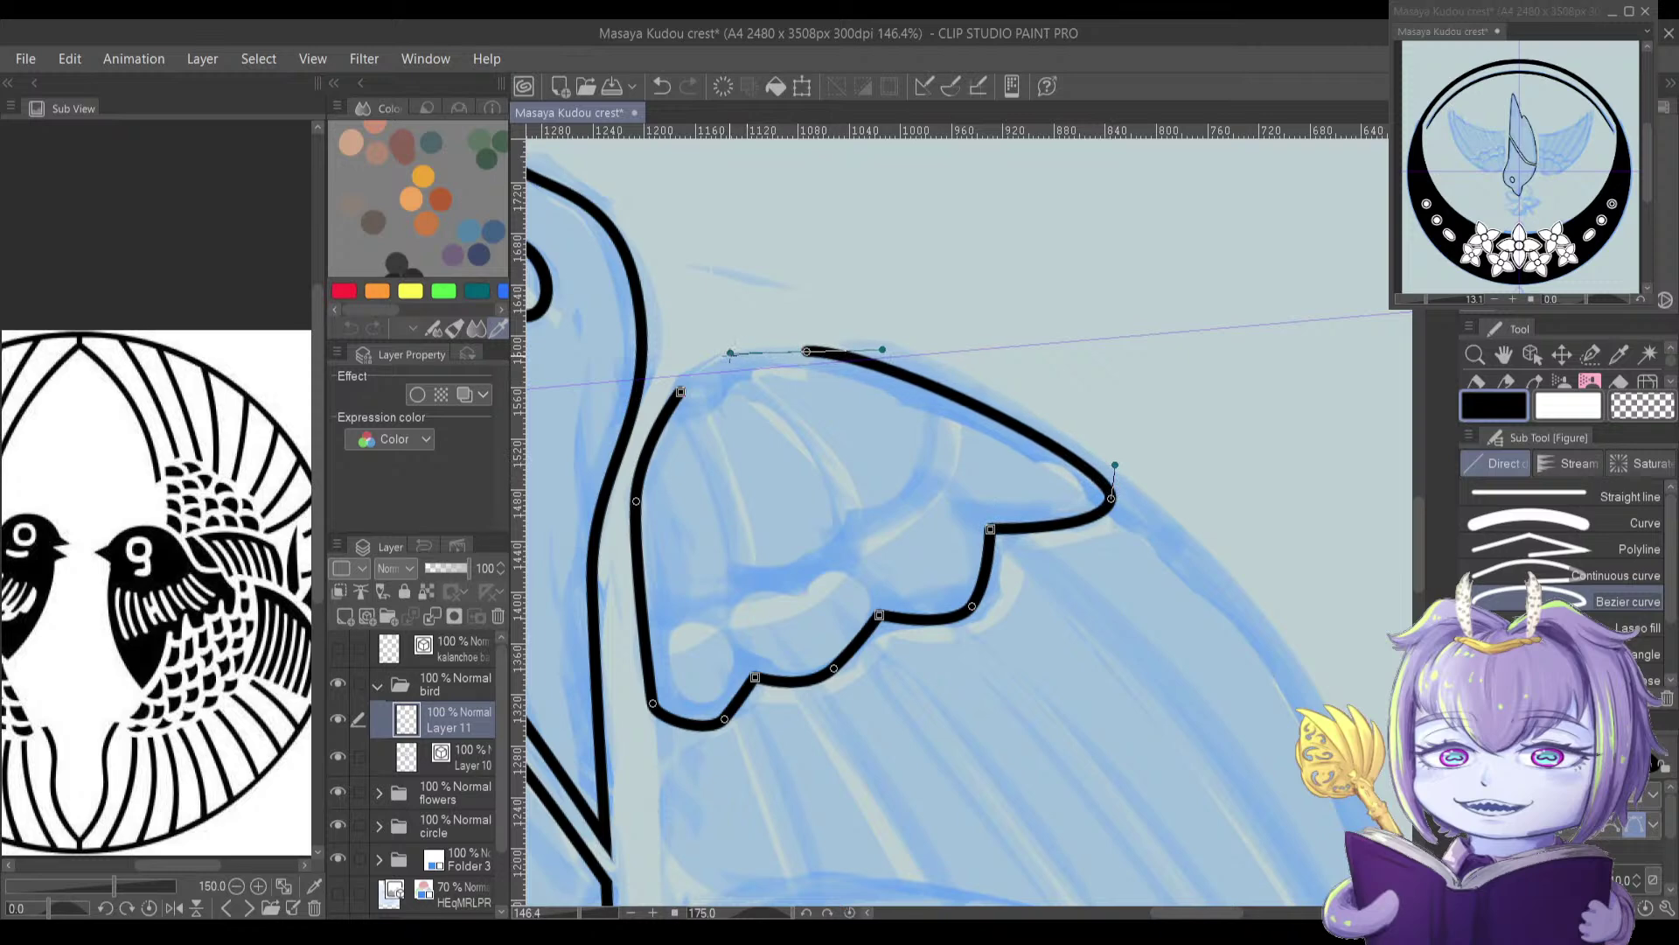
left_click(680, 393)
left_click_drag(761, 450, 823, 461)
key("y")
scroll(758, 394, "up", 2)
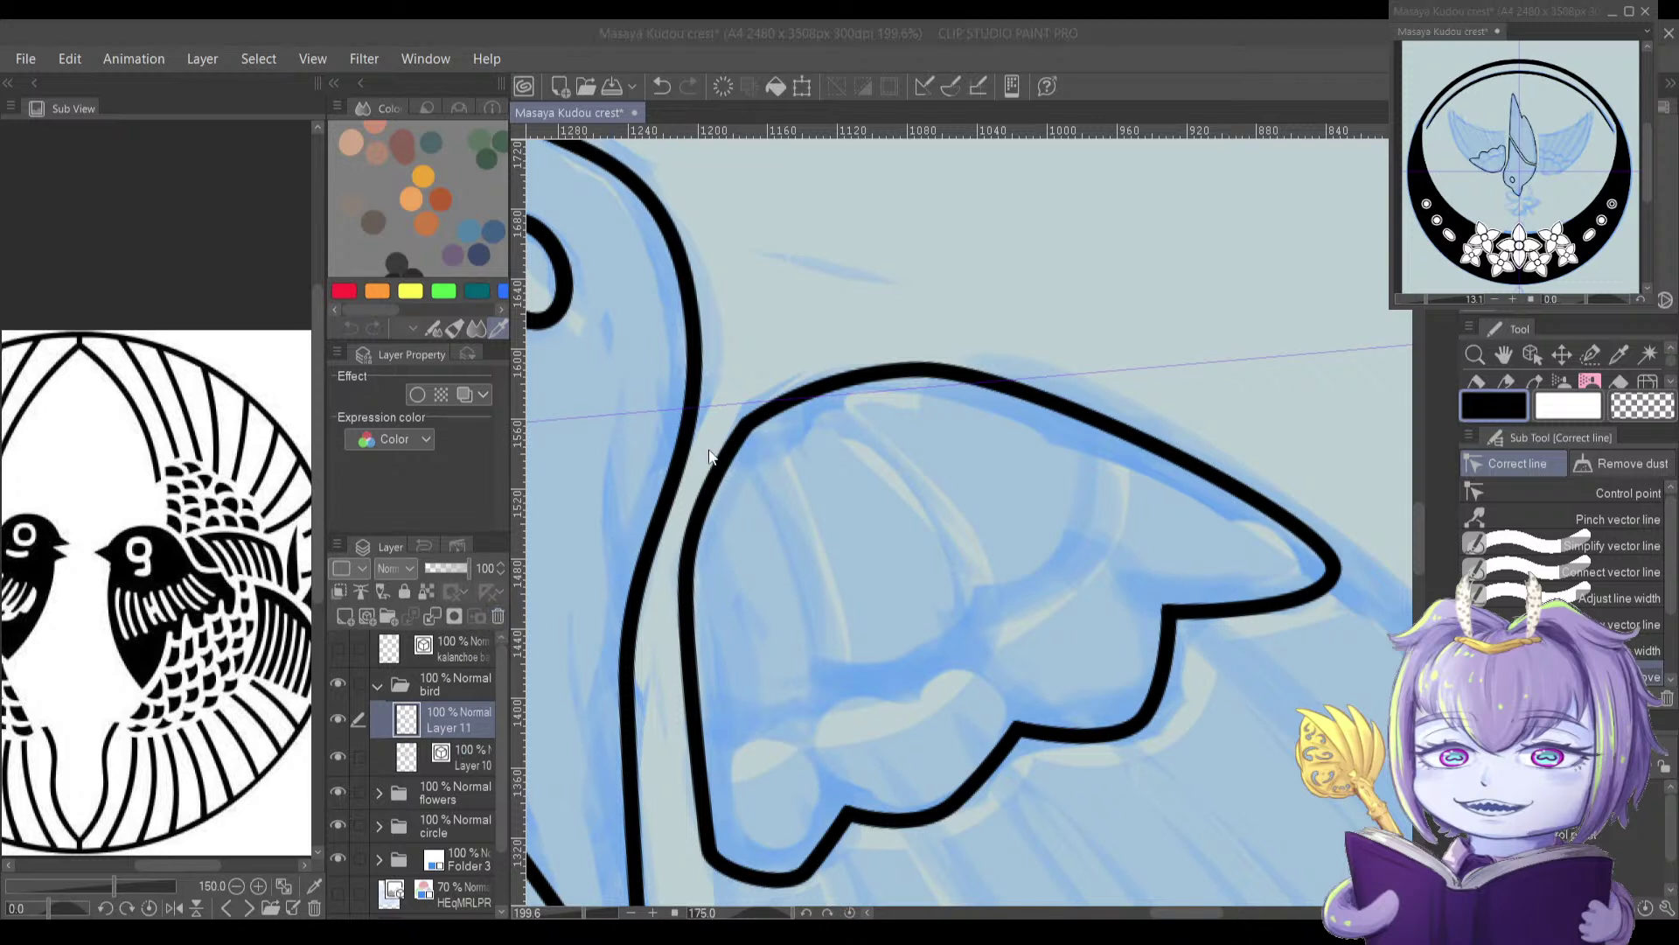
left_click(845, 382)
Step: Trace the scalloped inner section of the wing beside the bird's back with a closed Bezier curve on a new vector layer
left_click(373, 613)
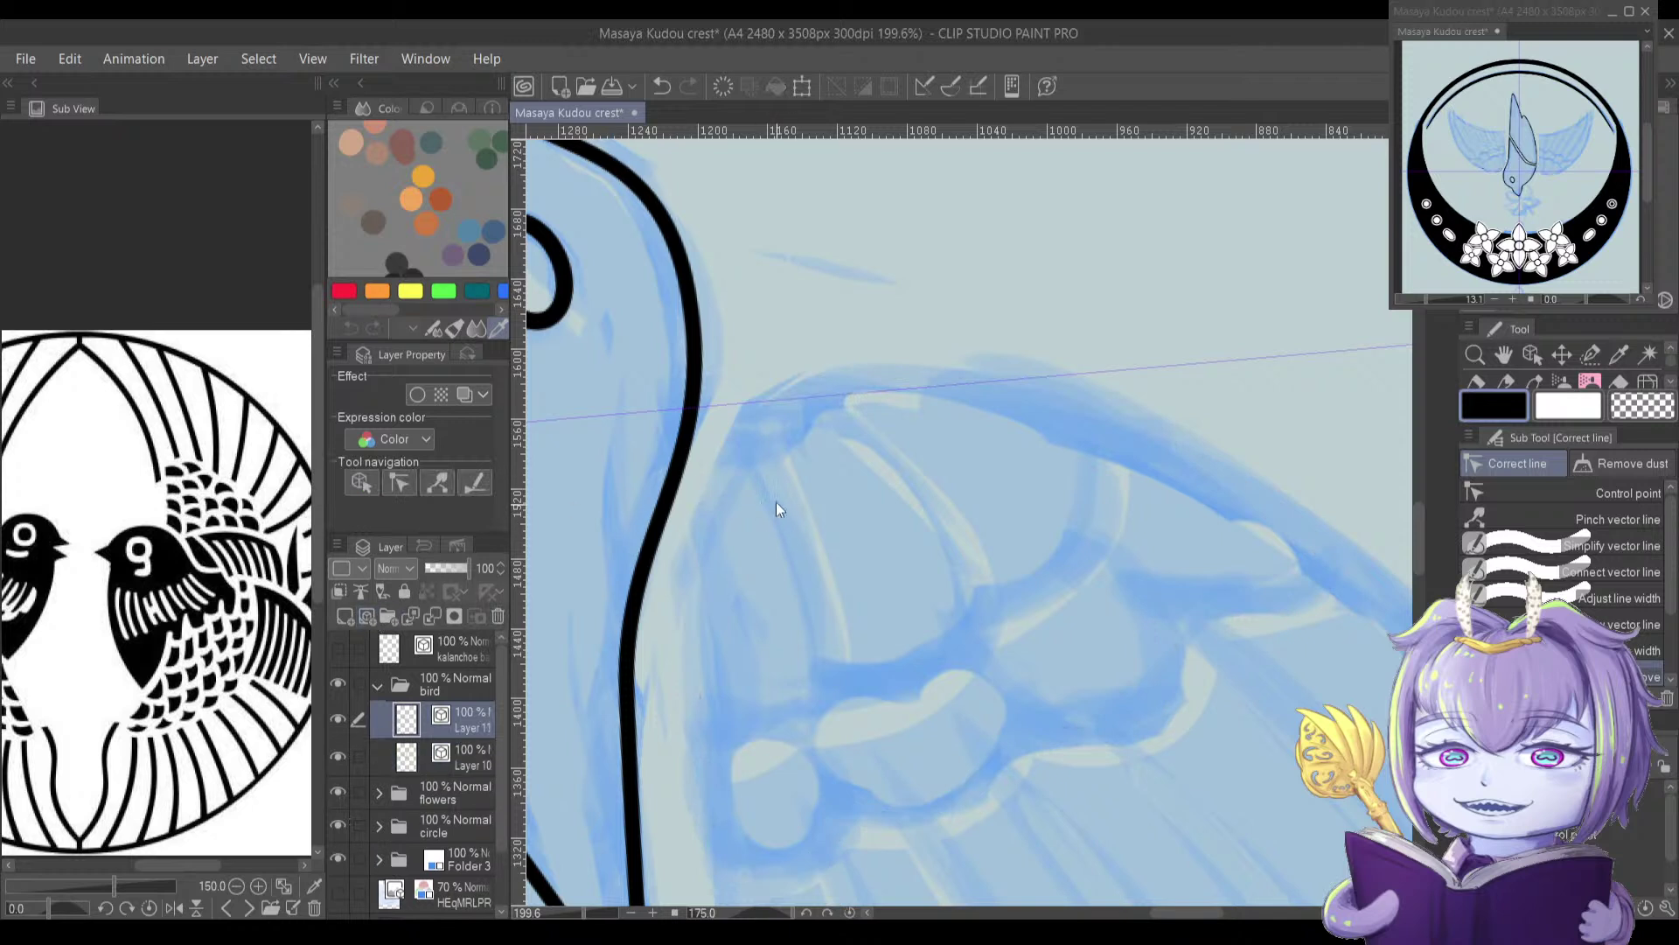
key("u")
left_click(818, 377)
mouse_move(685, 564)
left_mouse_down()
mouse_move(693, 683)
mouse_move(683, 567)
left_mouse_up()
left_click(704, 723)
left_click_drag(805, 730, 838, 679)
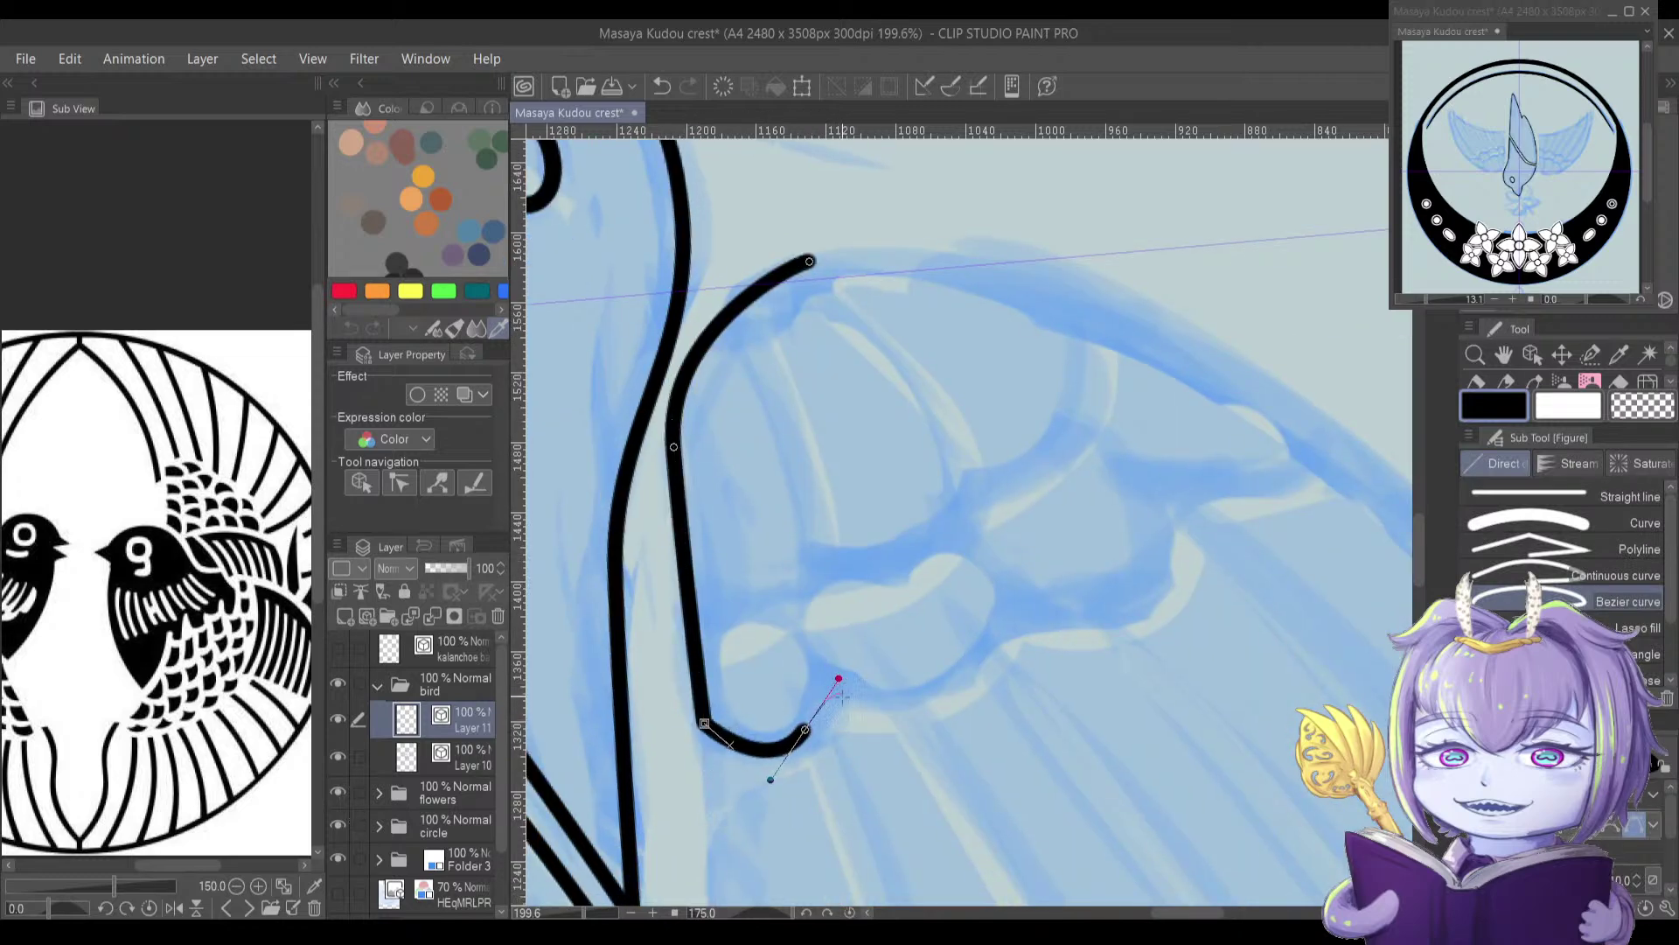
left_click(834, 678)
left_click_drag(946, 674, 858, 628)
left_click(1011, 601)
left_click_drag(979, 641, 999, 584)
left_click(994, 542)
left_click_drag(1156, 506, 1148, 438)
left_click_drag(947, 374, 933, 393)
left_click_drag(633, 336, 570, 385)
mouse_move(743, 433)
left_mouse_down()
mouse_move(701, 465)
mouse_move(721, 458)
left_mouse_up()
Step: Correct the curve points along the upper edge and the body side of the scalloped outline to follow the sketch
key("y")
left_click_drag(726, 360, 682, 382)
left_click_drag(585, 426, 591, 443)
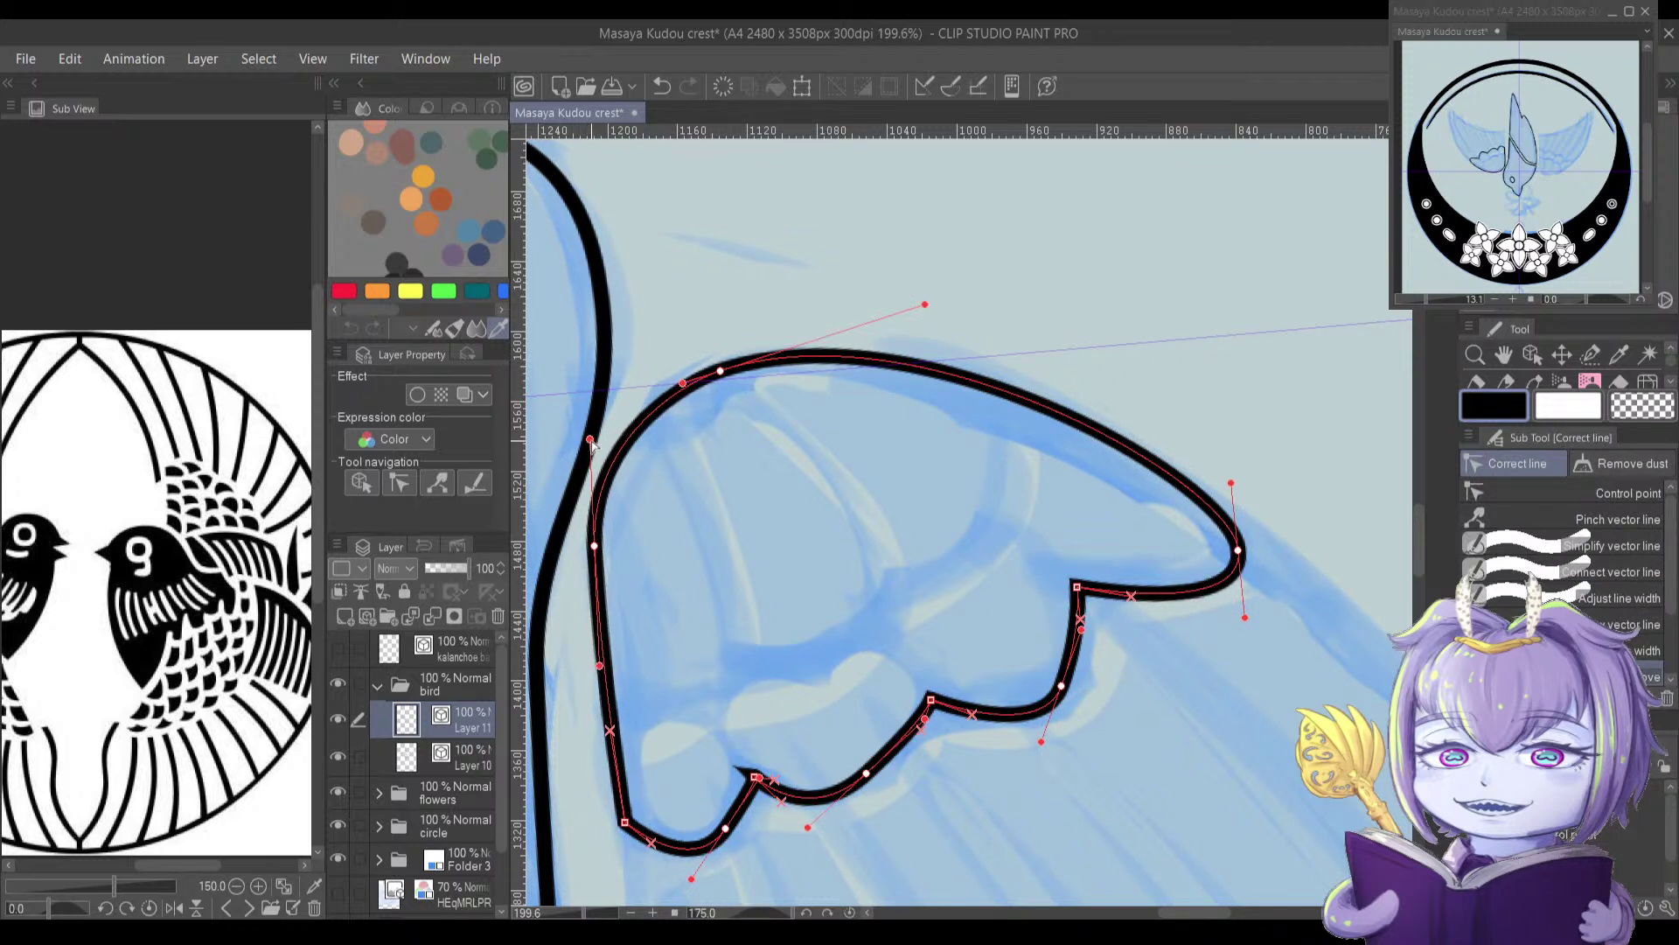
left_click_drag(595, 574, 601, 561)
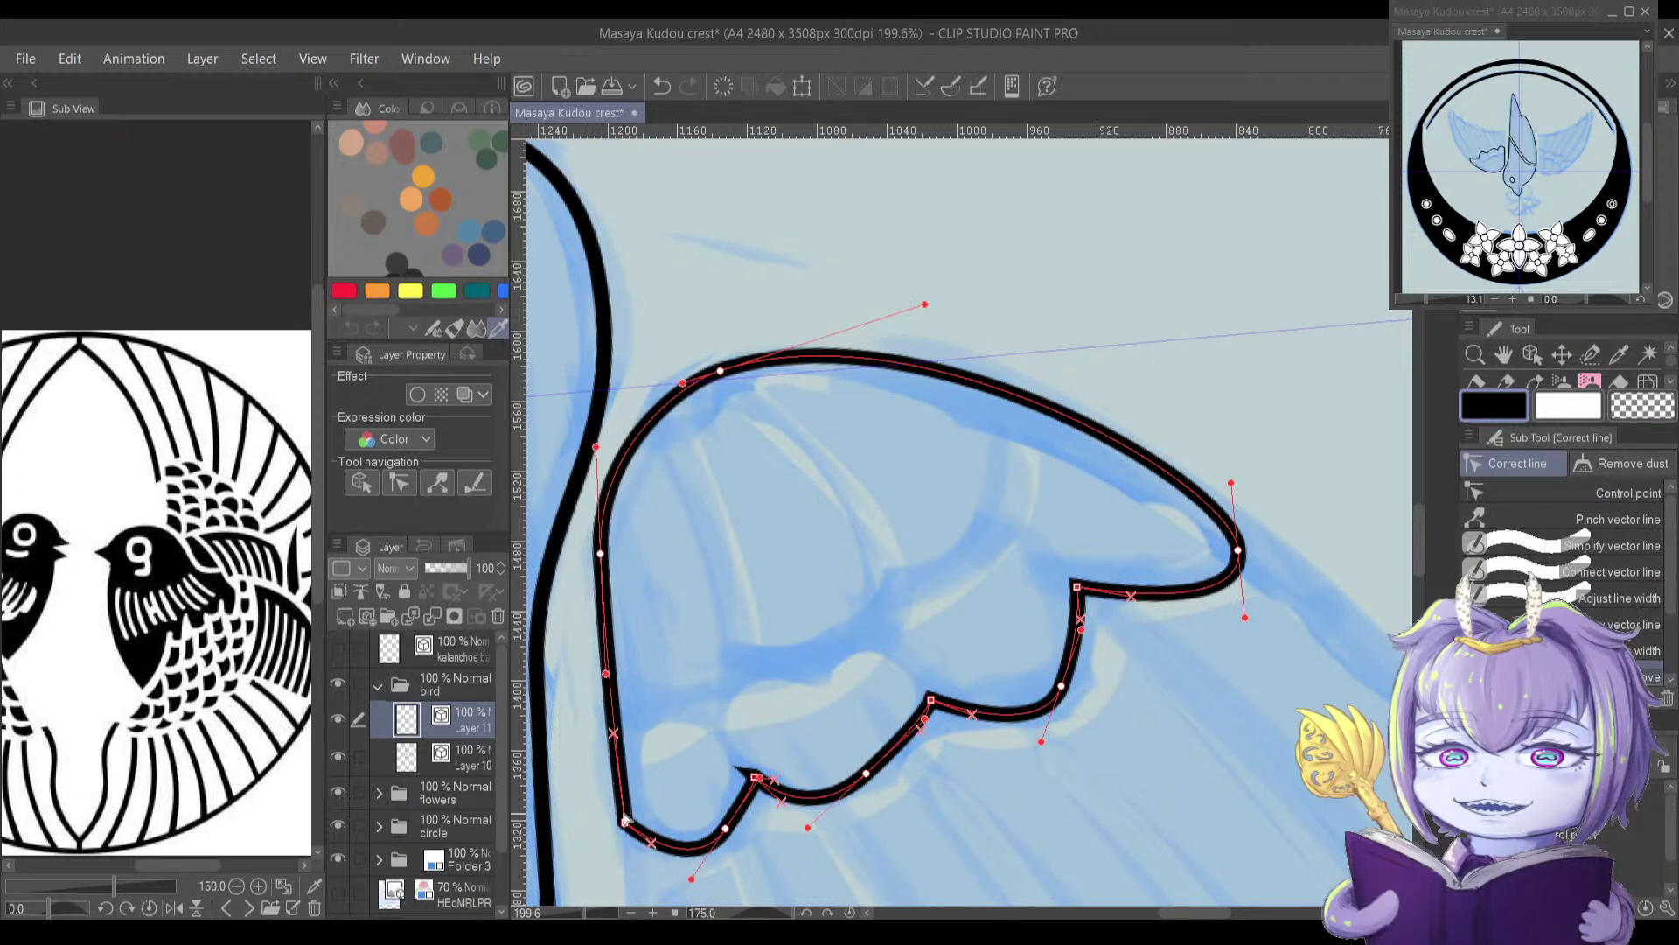
left_click_drag(624, 824, 628, 827)
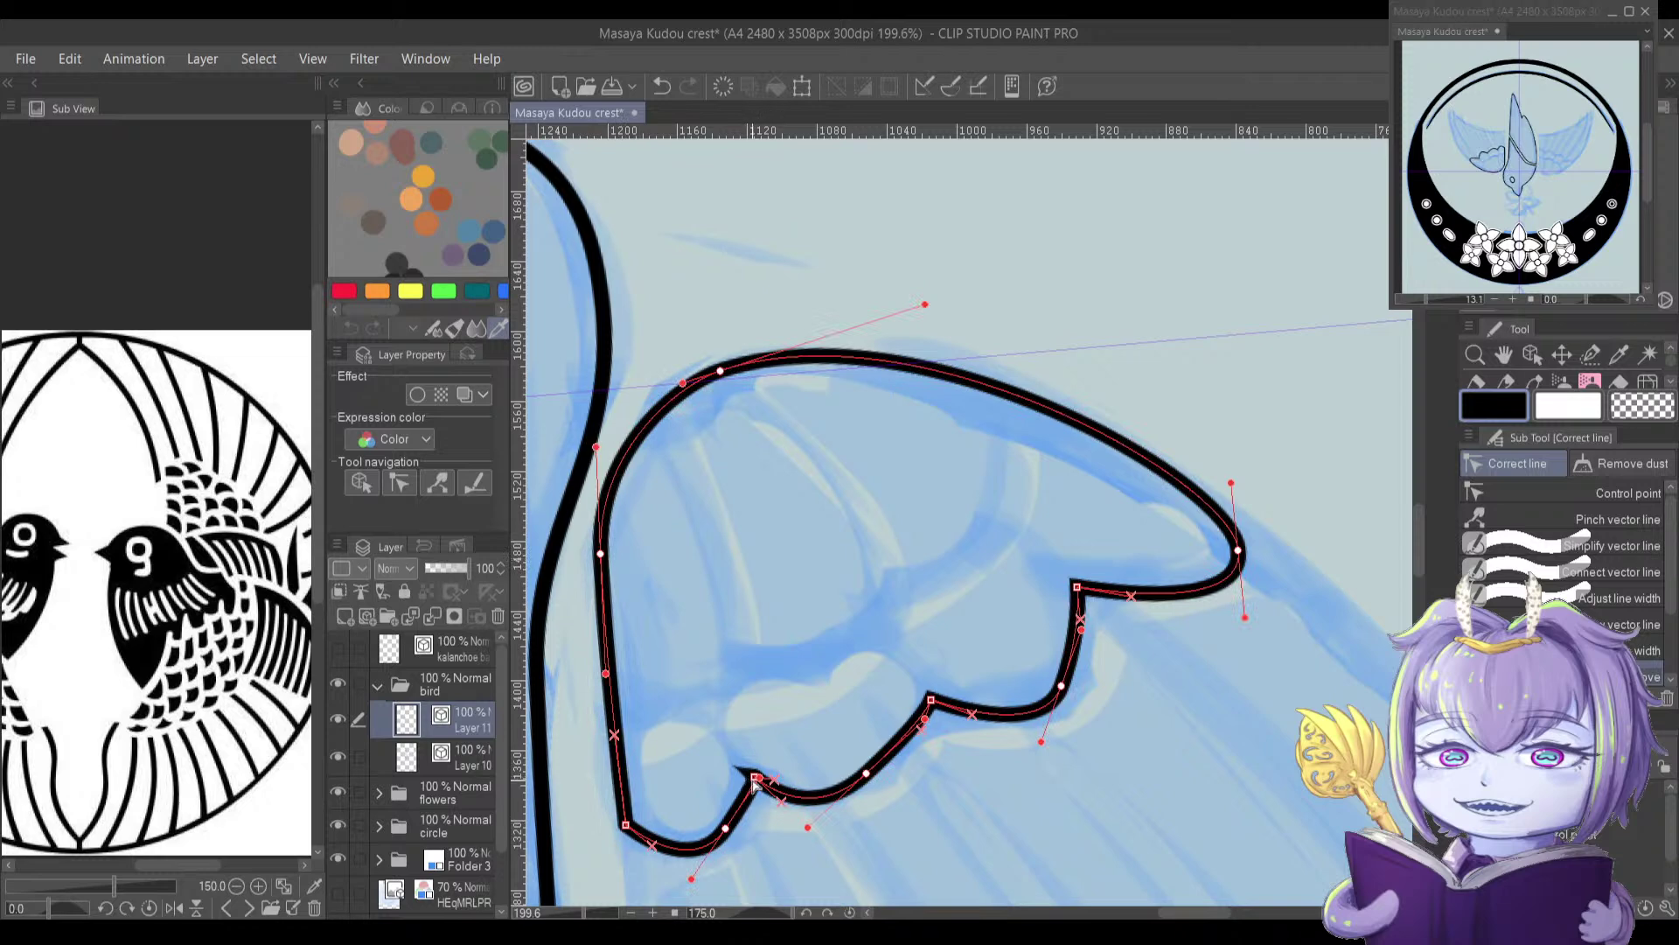
Step: Adjust the control handles at the notch between the two scallops nearest the body to clean up its corner
scroll(751, 780, "up", 6)
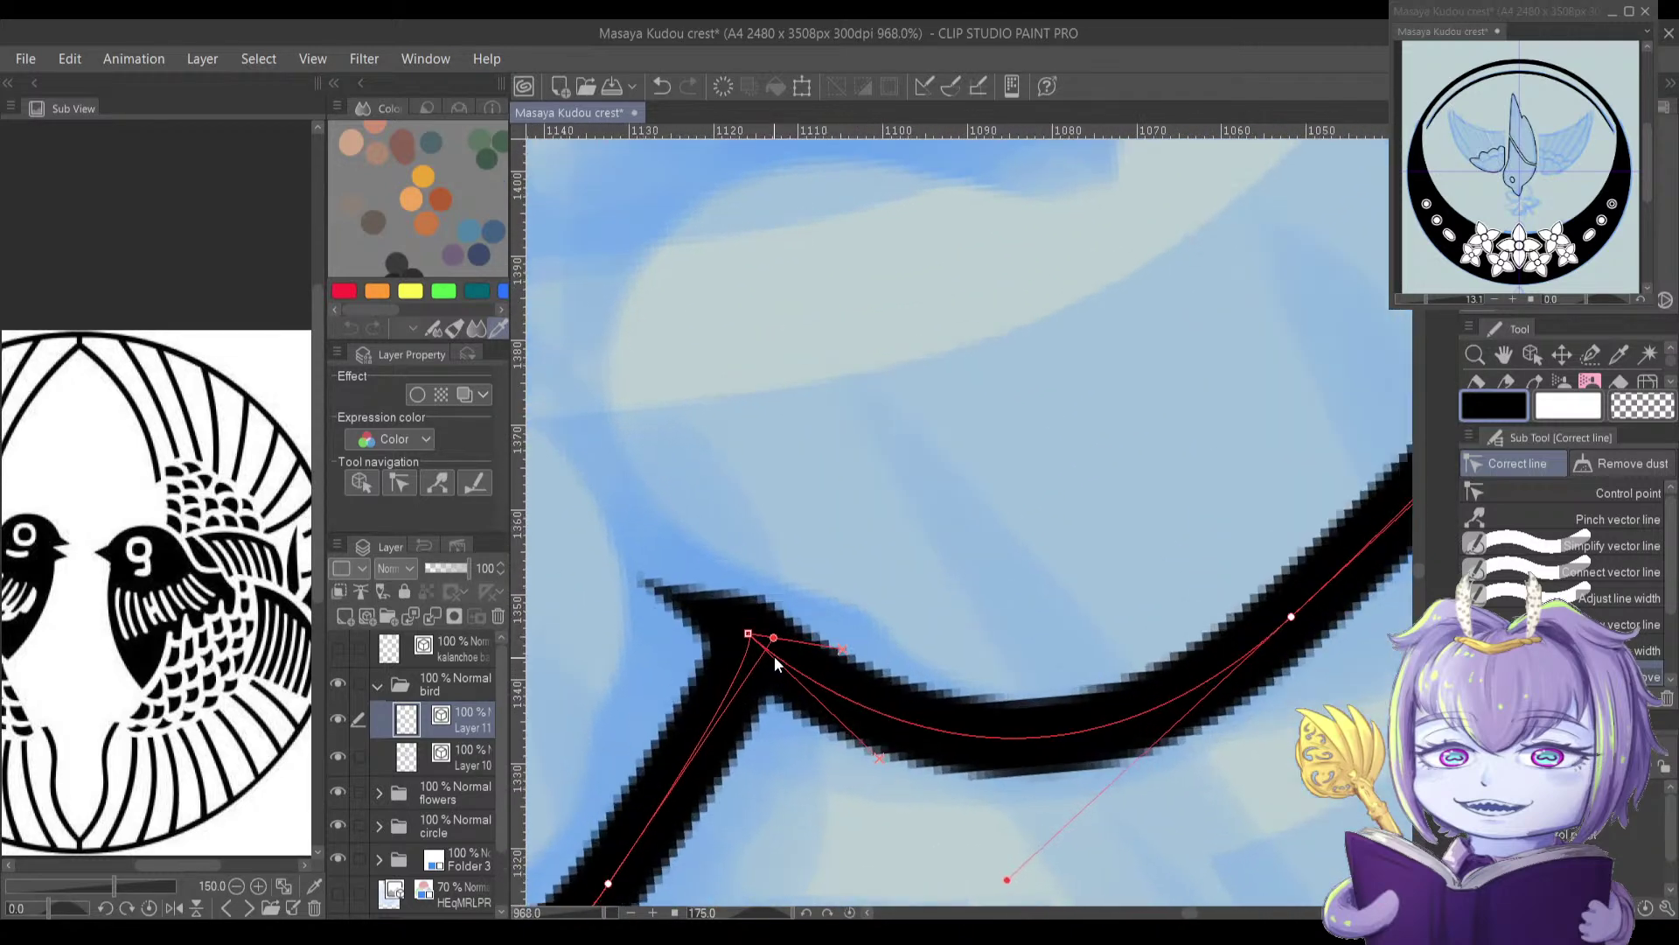
scroll(774, 658, "up", 1)
left_click_drag(779, 643, 758, 655)
left_click_drag(736, 720, 1030, 387)
scroll(818, 617, "down", 3)
left_click_drag(752, 593, 847, 641)
scroll(847, 634, "down", 3)
left_click_drag(731, 678, 573, 858)
left_click_drag(989, 652, 828, 664)
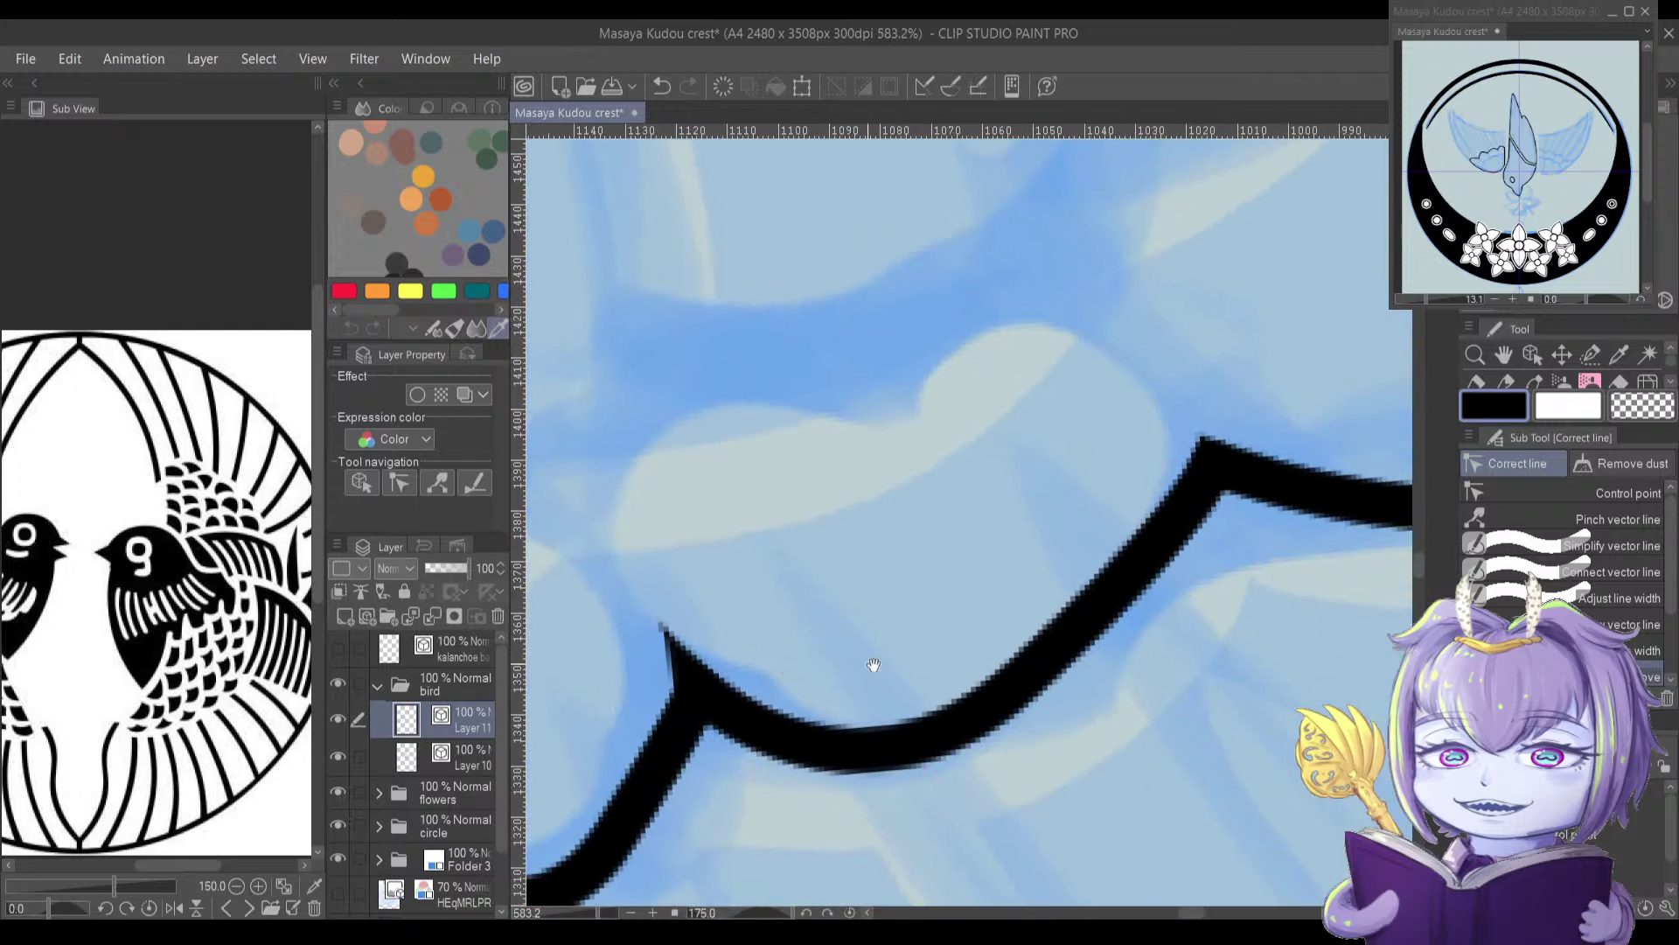
Step: Adjust the control handles of the second and third scallops from the body so they curve roundly into their pointed notches
left_click_drag(1024, 682, 1043, 697)
left_click_drag(873, 844, 858, 831)
left_click_drag(1053, 605, 854, 807)
mouse_move(1011, 699)
left_mouse_down()
mouse_move(989, 610)
mouse_move(1020, 674)
left_mouse_up()
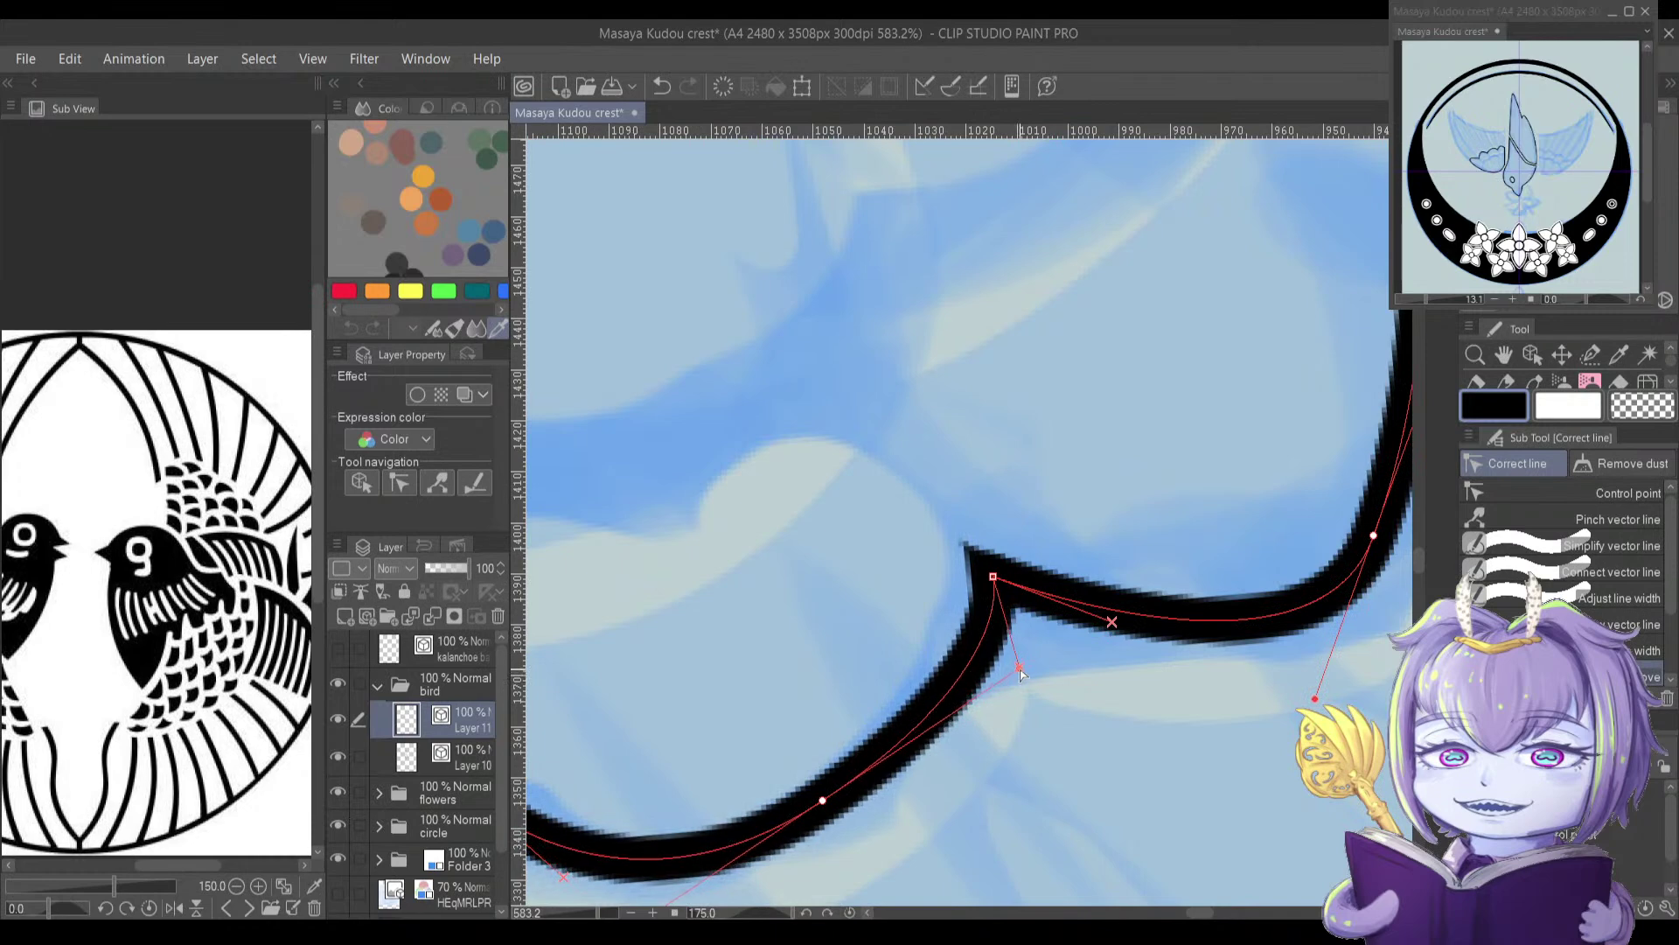
scroll(1032, 616, "down", 5)
scroll(1036, 610, "up", 3)
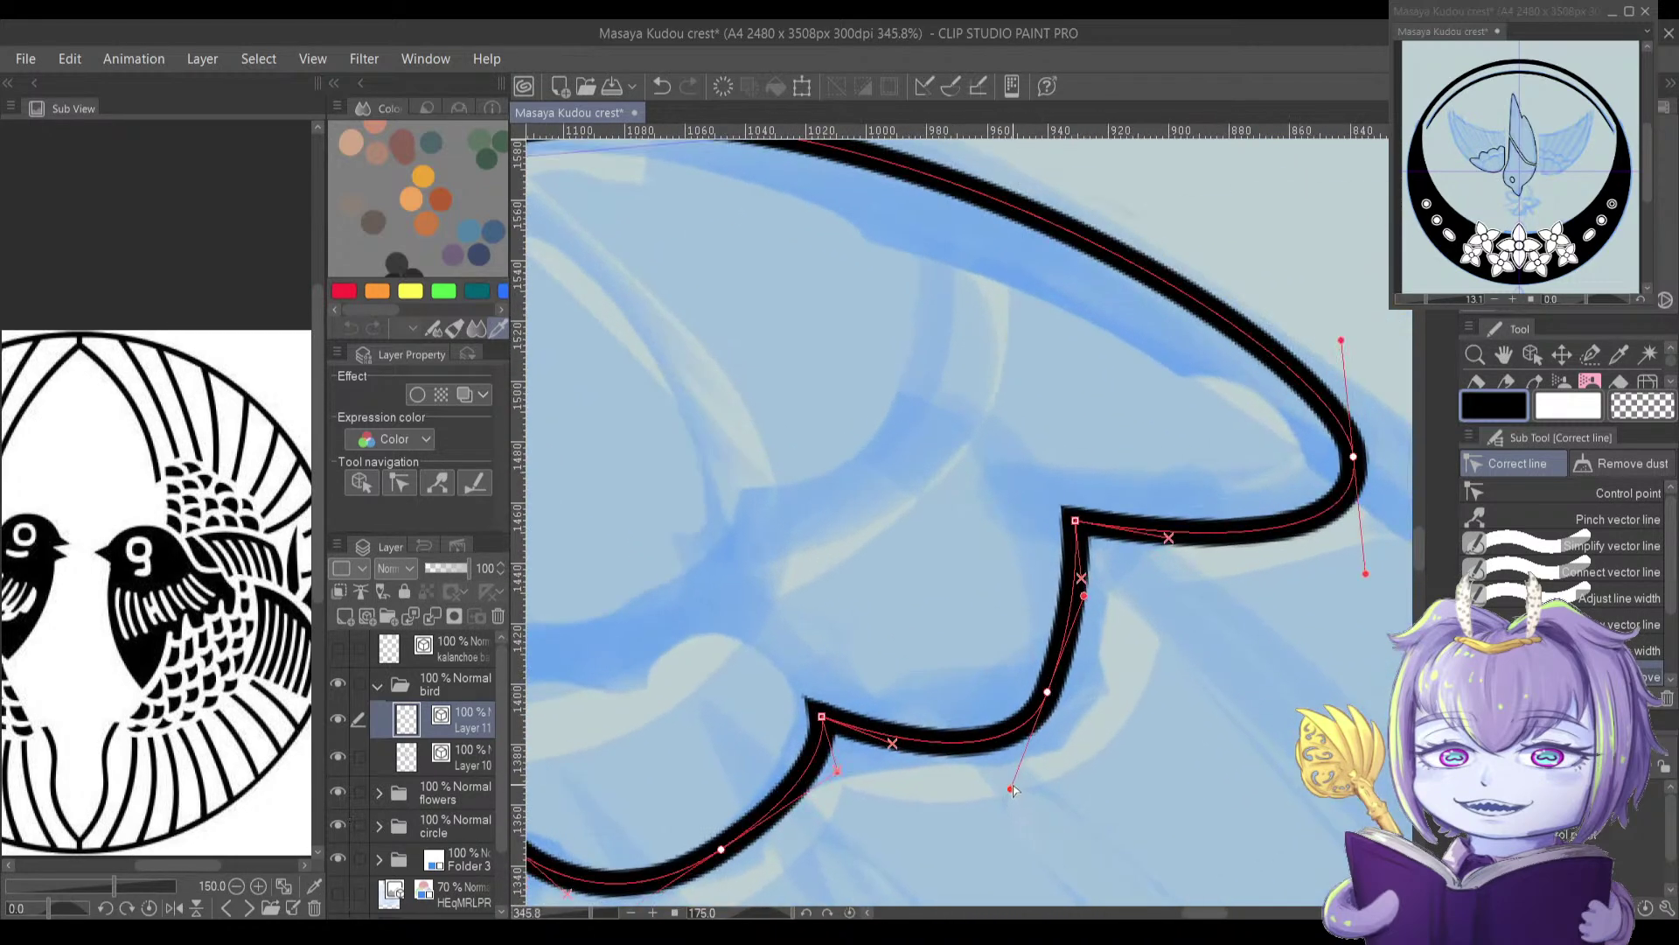
left_click_drag(1011, 792, 989, 782)
left_click_drag(1073, 614, 1016, 643)
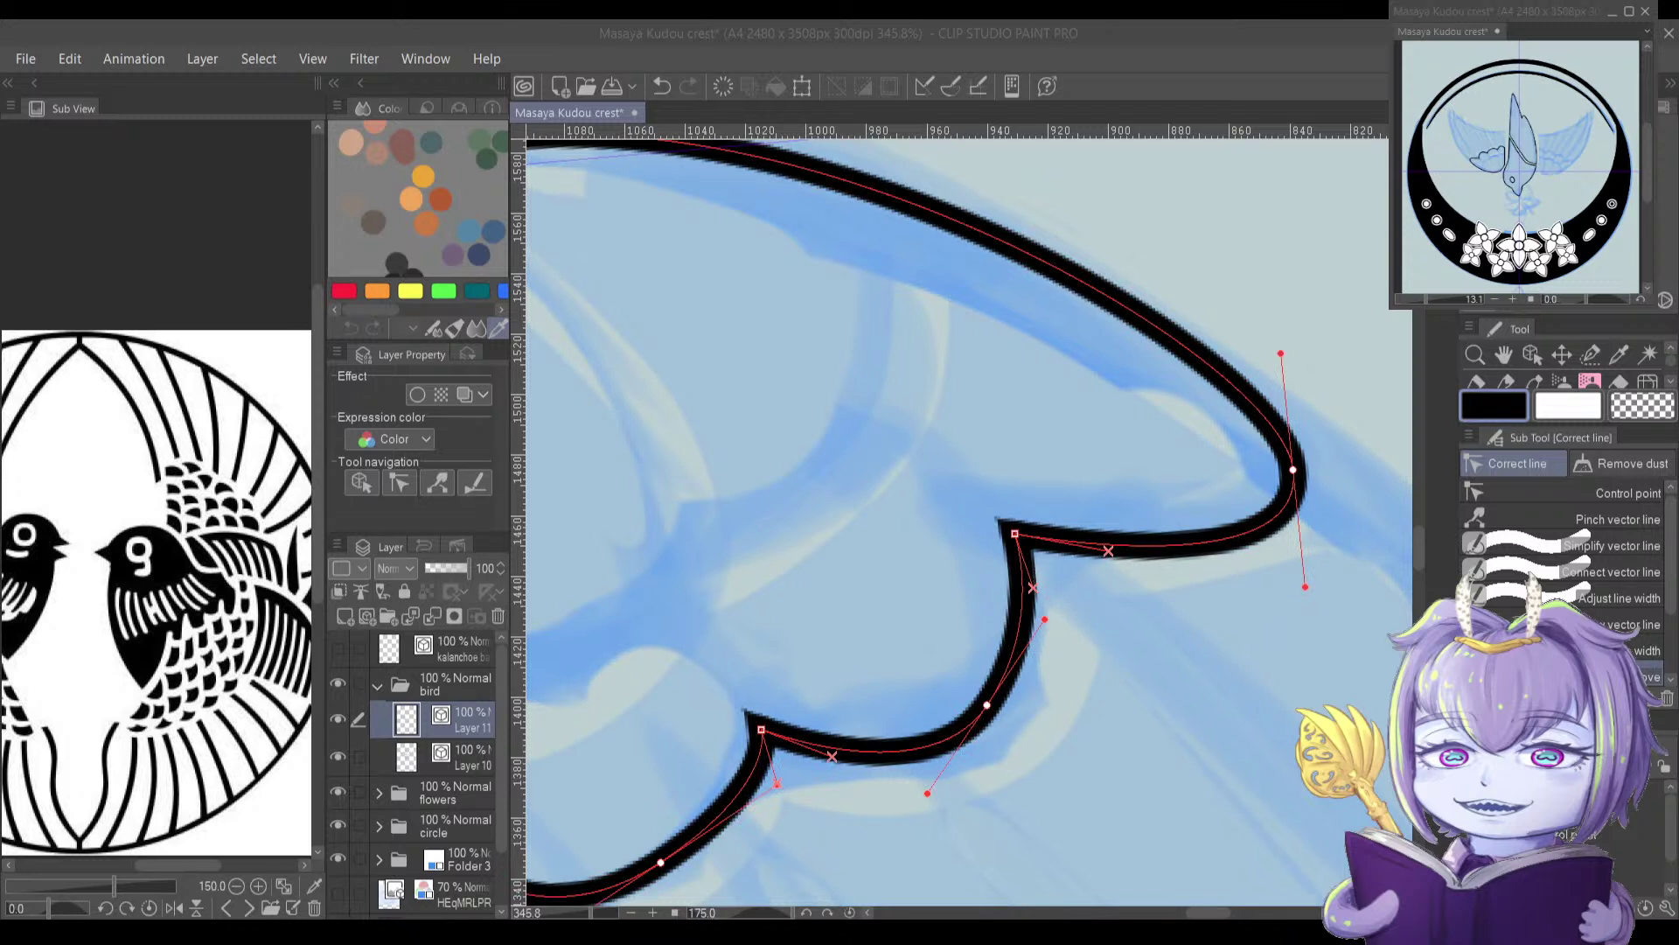
Step: Enlarge and reposition the floating overview window of the crest, and return to the main drawing
left_click_drag(1390, 308, 1343, 365)
left_click_drag(1469, 13, 1492, 31)
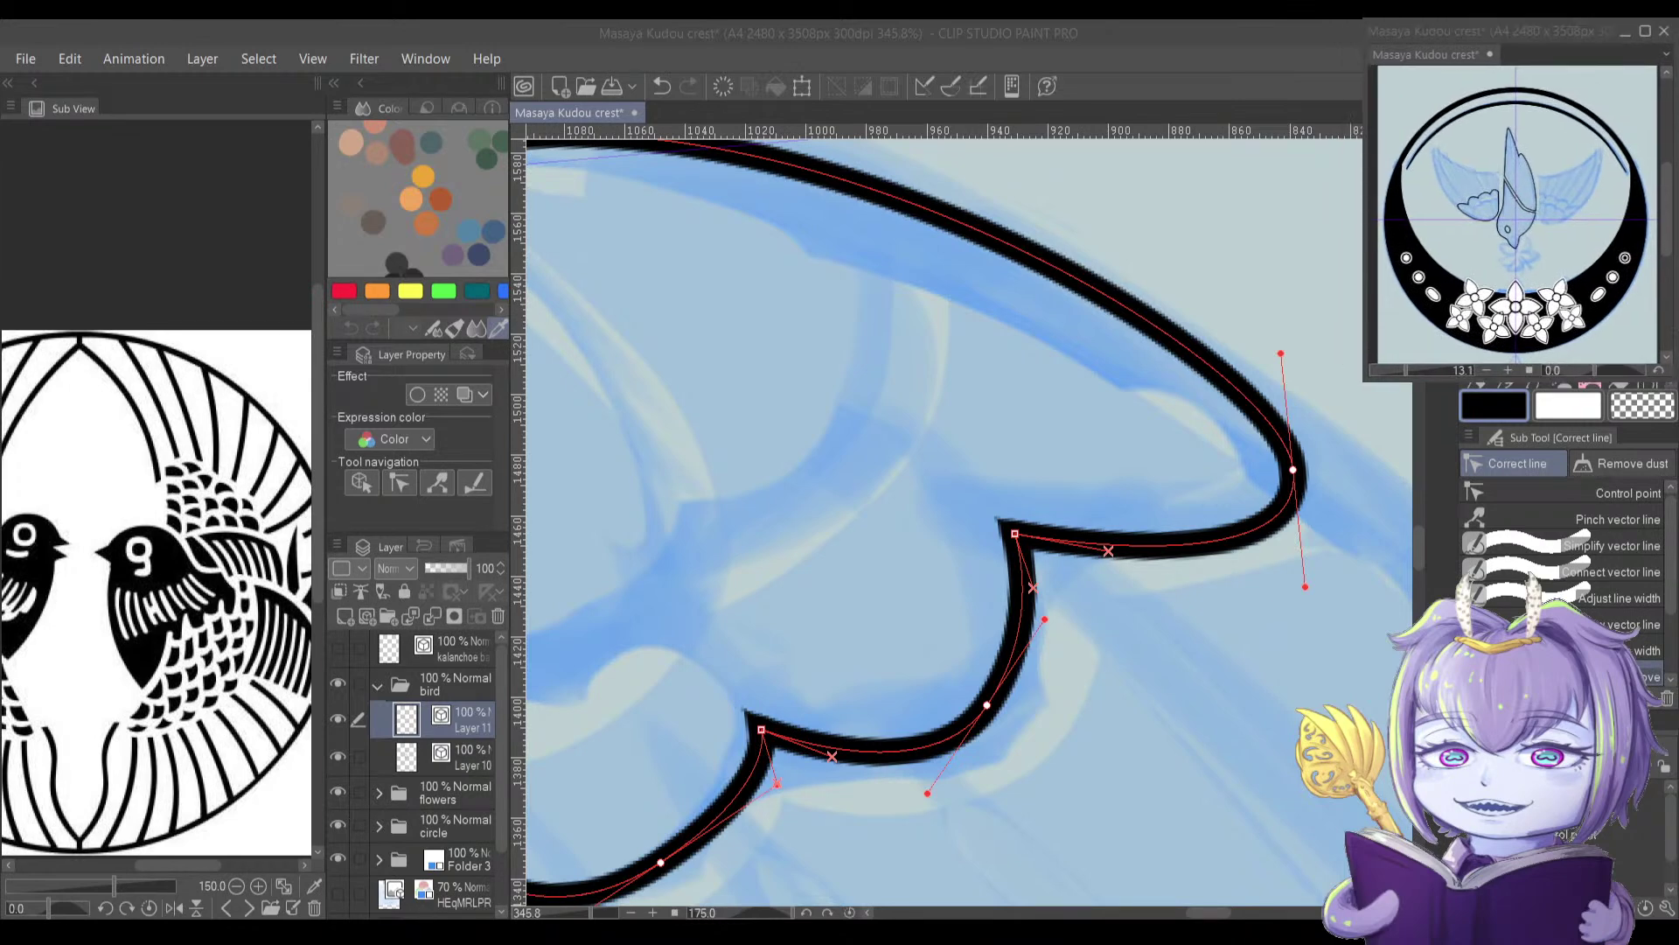
left_click(760, 112)
Step: Bend the scallop nearest the body more roundly into its notch by adjusting the control handles there
left_click_drag(878, 444, 910, 484)
left_click_drag(825, 600, 866, 563)
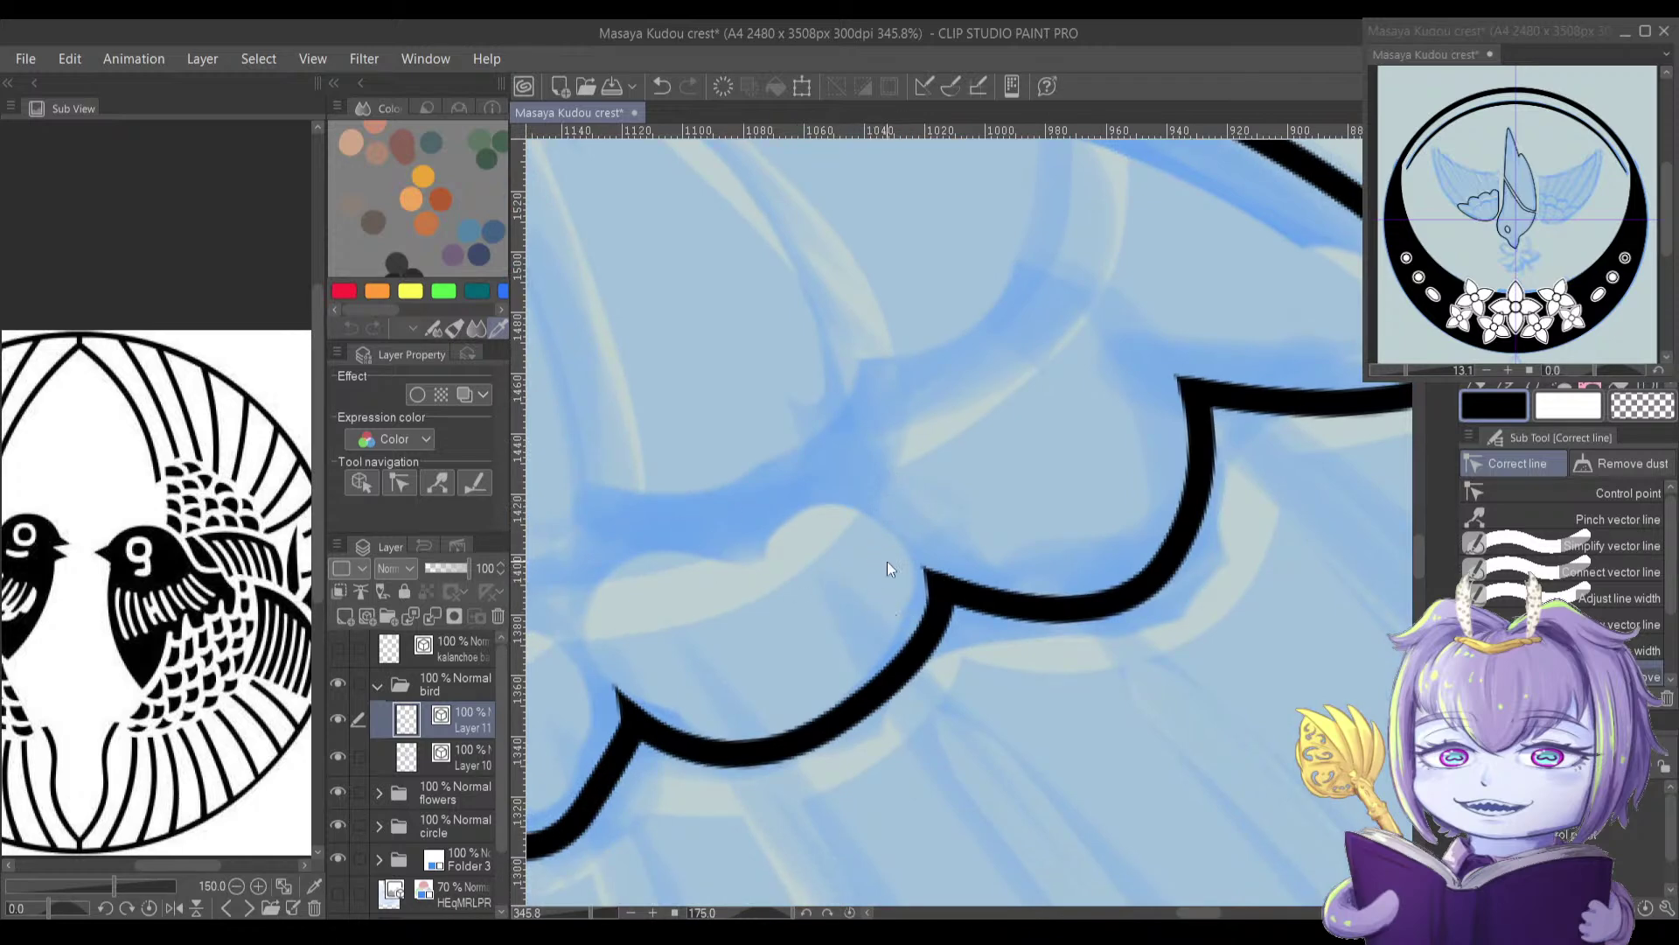
scroll(892, 619, "down", 3)
left_click_drag(885, 624, 878, 402)
left_click_drag(764, 557, 784, 637)
left_click_drag(791, 470, 788, 619)
scroll(782, 612, "up", 3)
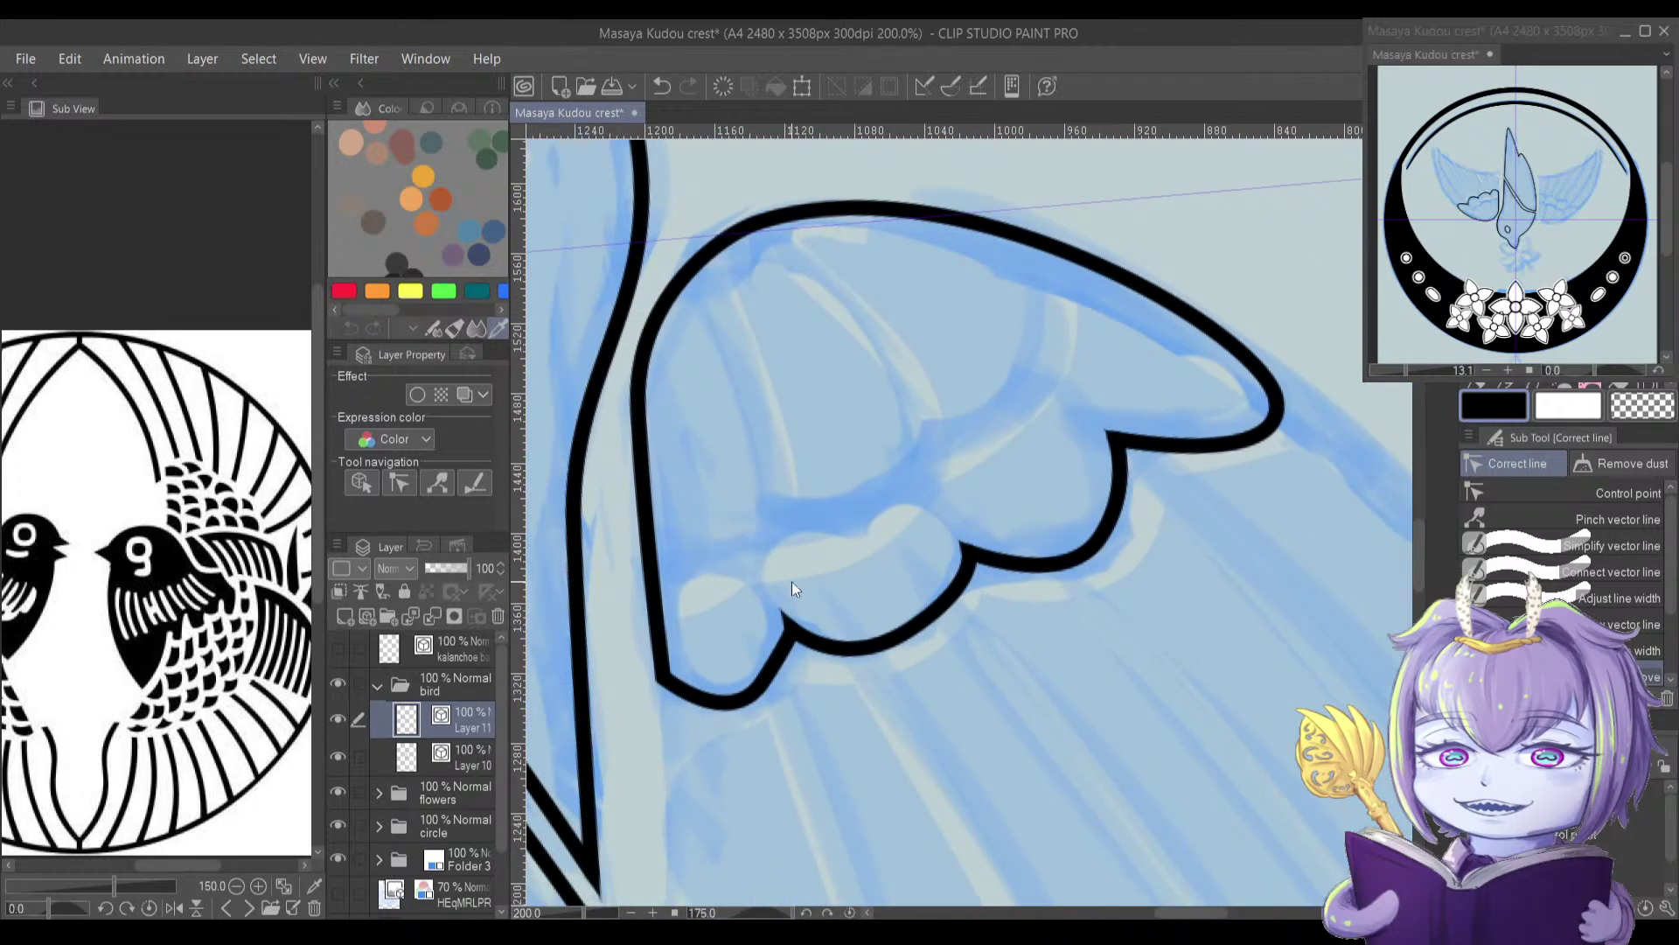
left_click_drag(807, 546, 833, 527)
mouse_move(815, 608)
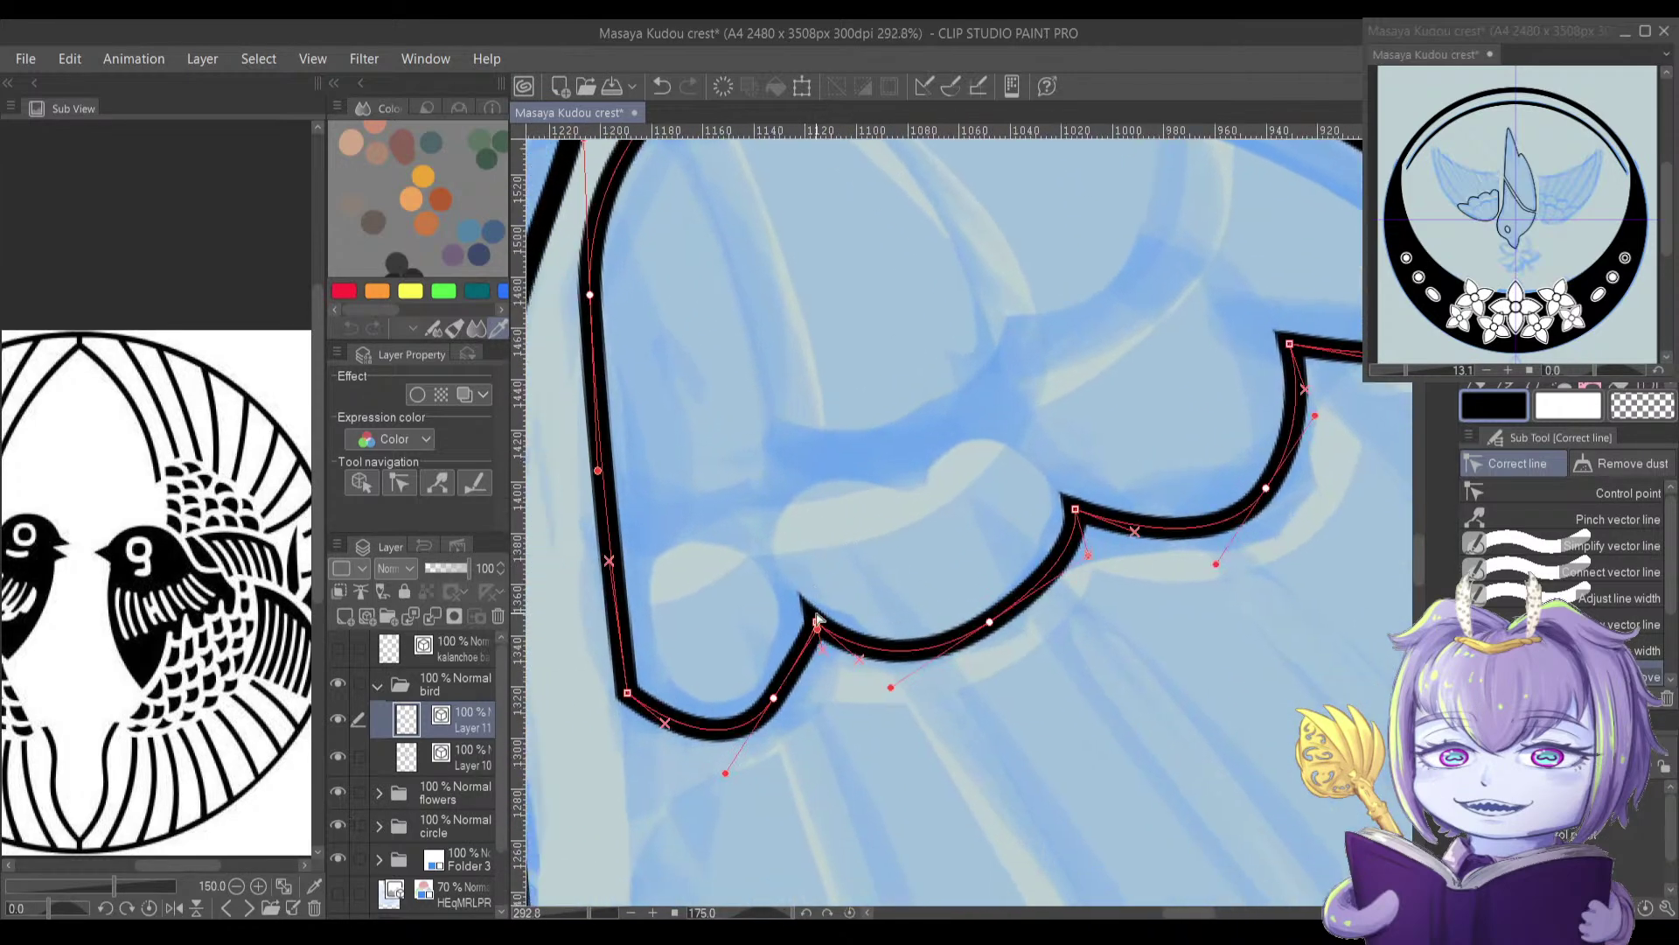
scroll(817, 642, "up", 5)
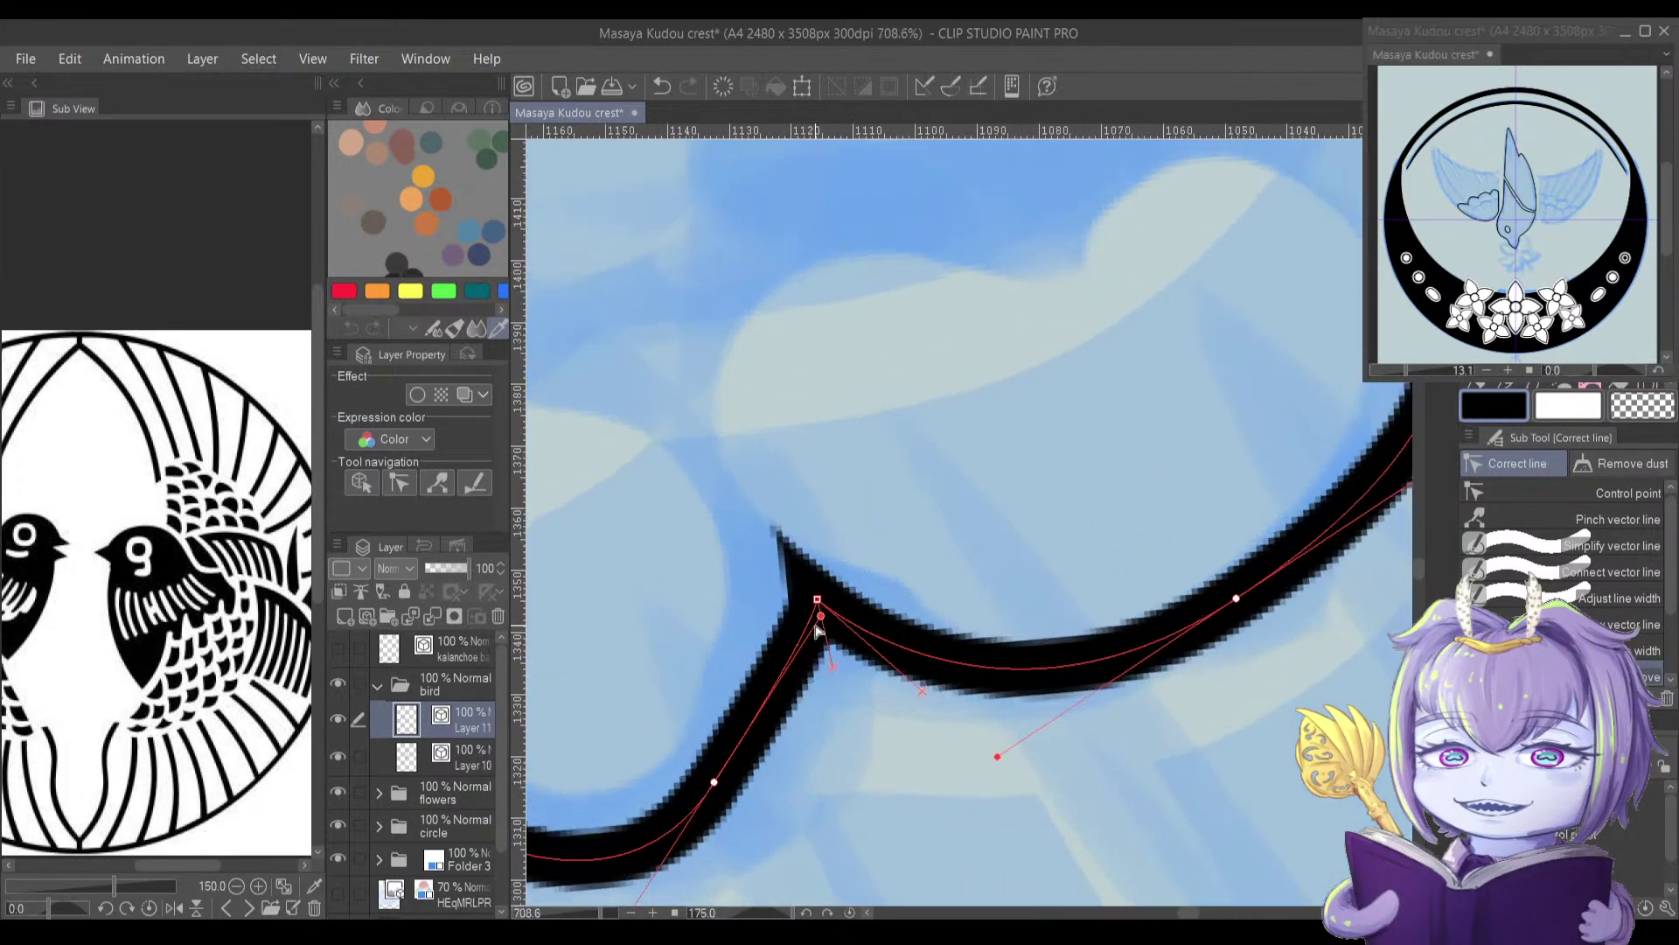
mouse_move(830, 665)
left_mouse_down()
mouse_move(820, 629)
mouse_move(832, 664)
left_mouse_up()
scroll(827, 660, "up", 1)
key("ctrl+z")
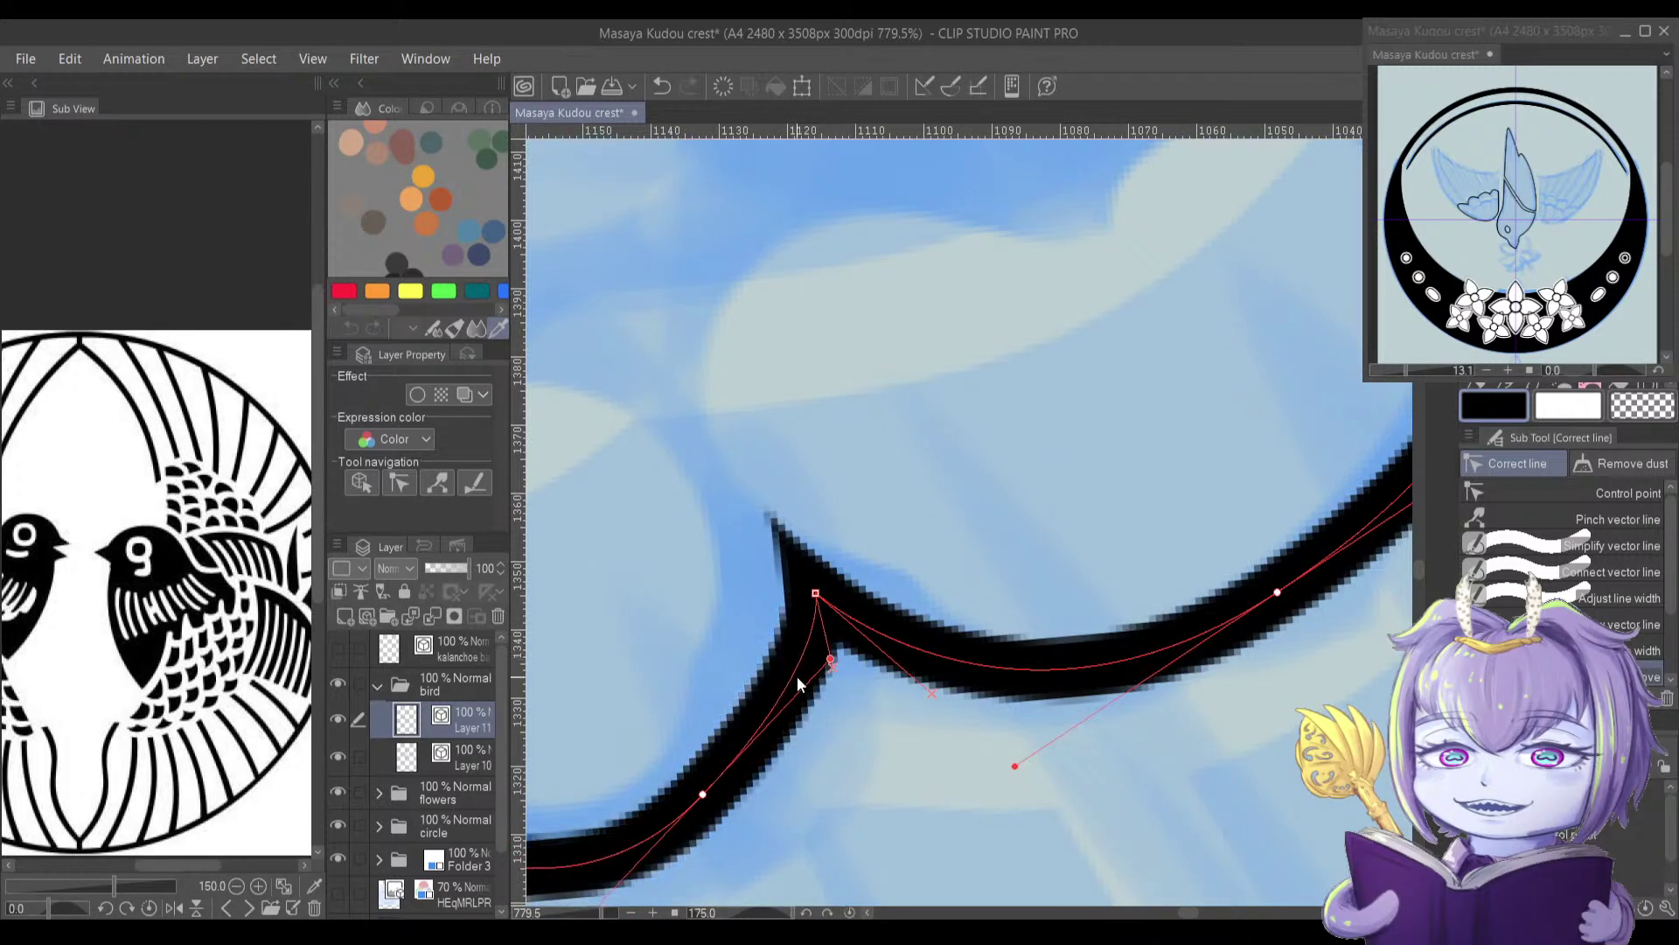
scroll(799, 683, "down", 8)
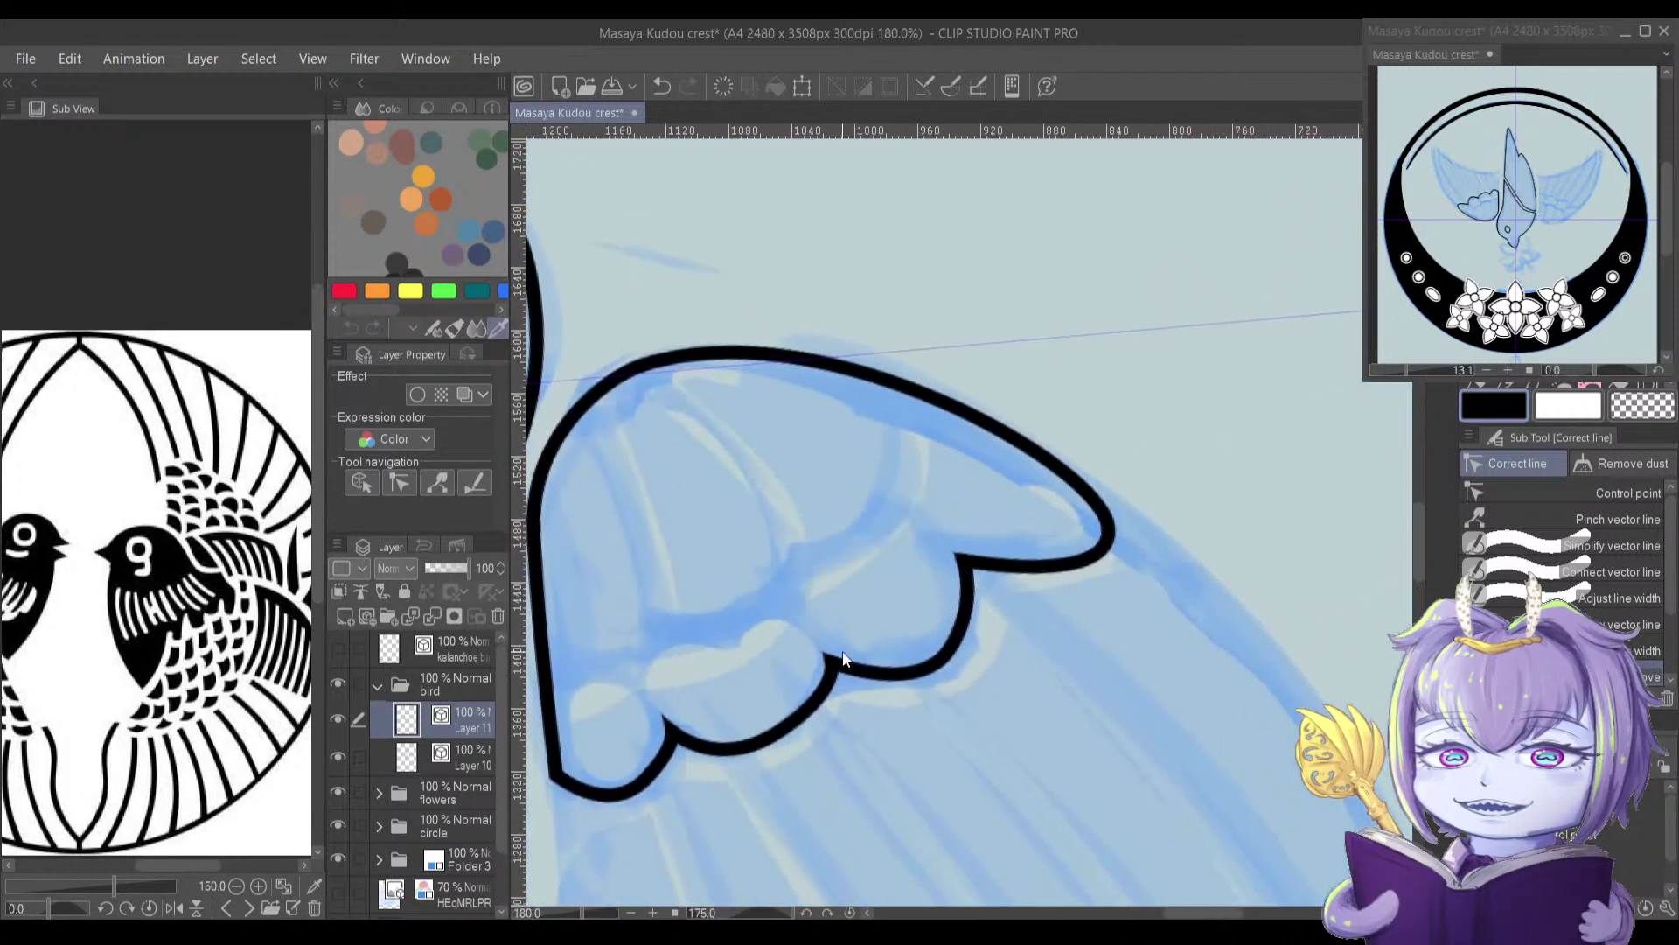
Step: Fine-tune the curve points of the first and second scallops from the body to even out their rounding
scroll(868, 675, "up", 3)
left_click_drag(1010, 629, 1005, 646)
left_click_drag(949, 726, 1003, 595)
left_click_drag(832, 693, 849, 701)
left_click_drag(820, 696, 953, 617)
left_click_drag(798, 670, 787, 683)
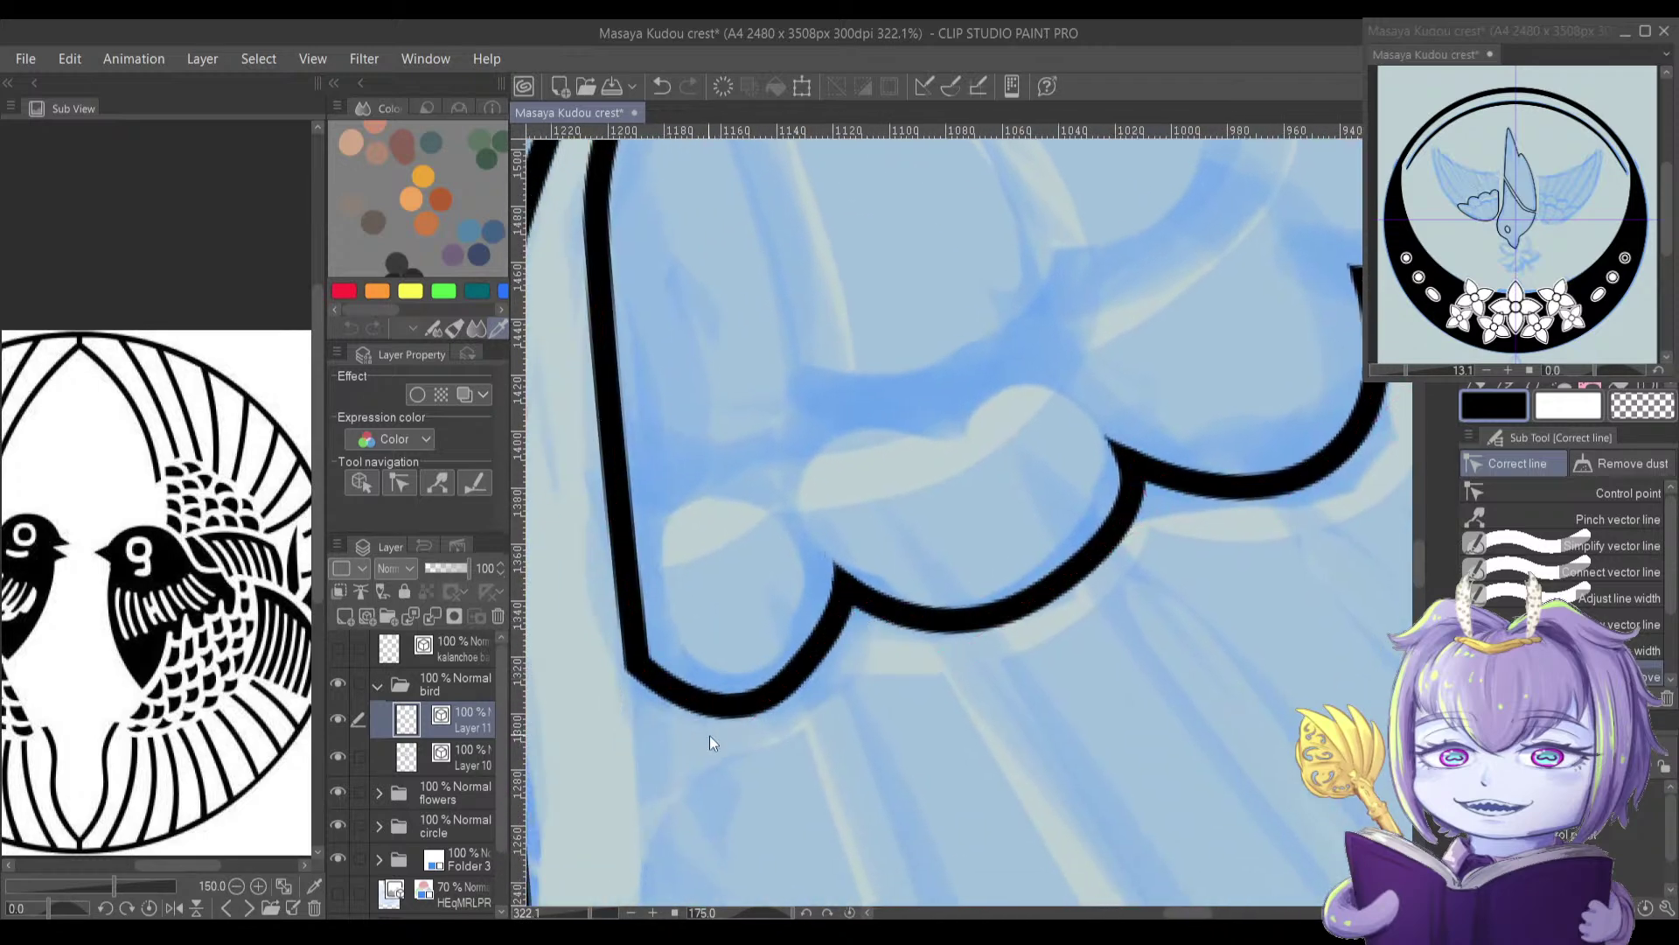
left_click_drag(722, 740, 705, 740)
left_click_drag(847, 620, 712, 705)
left_click_drag(1012, 547, 766, 735)
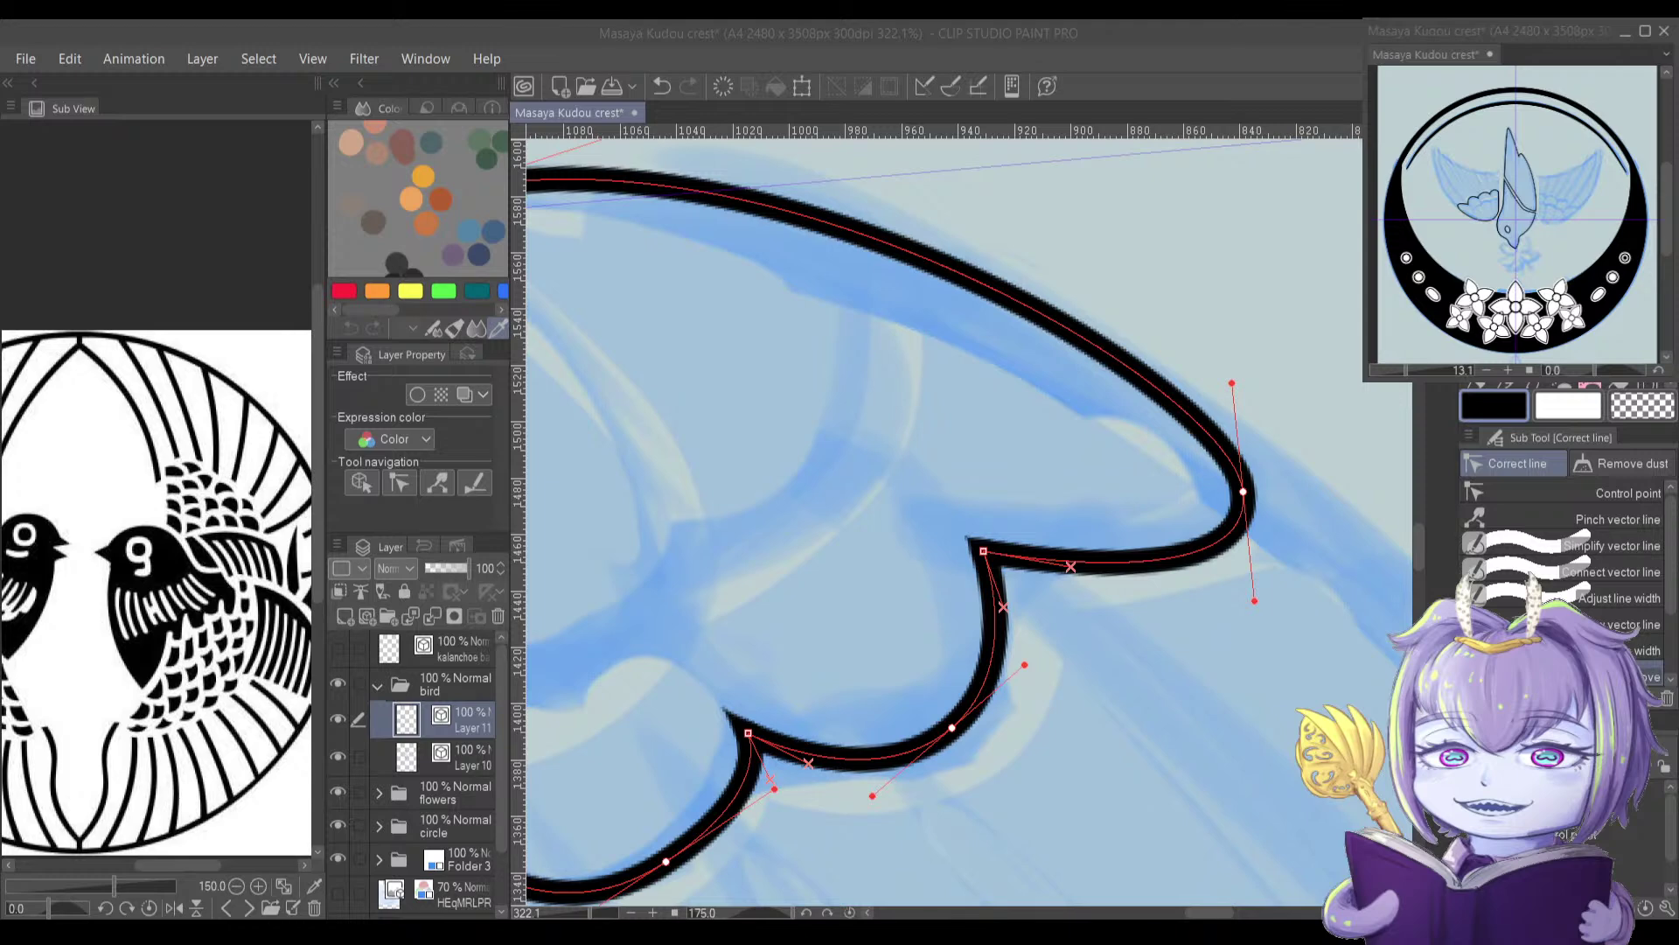
Step: Move the curve point of the third scallop outward for a fuller shape, and refine the second scallop's curve
left_click(782, 764)
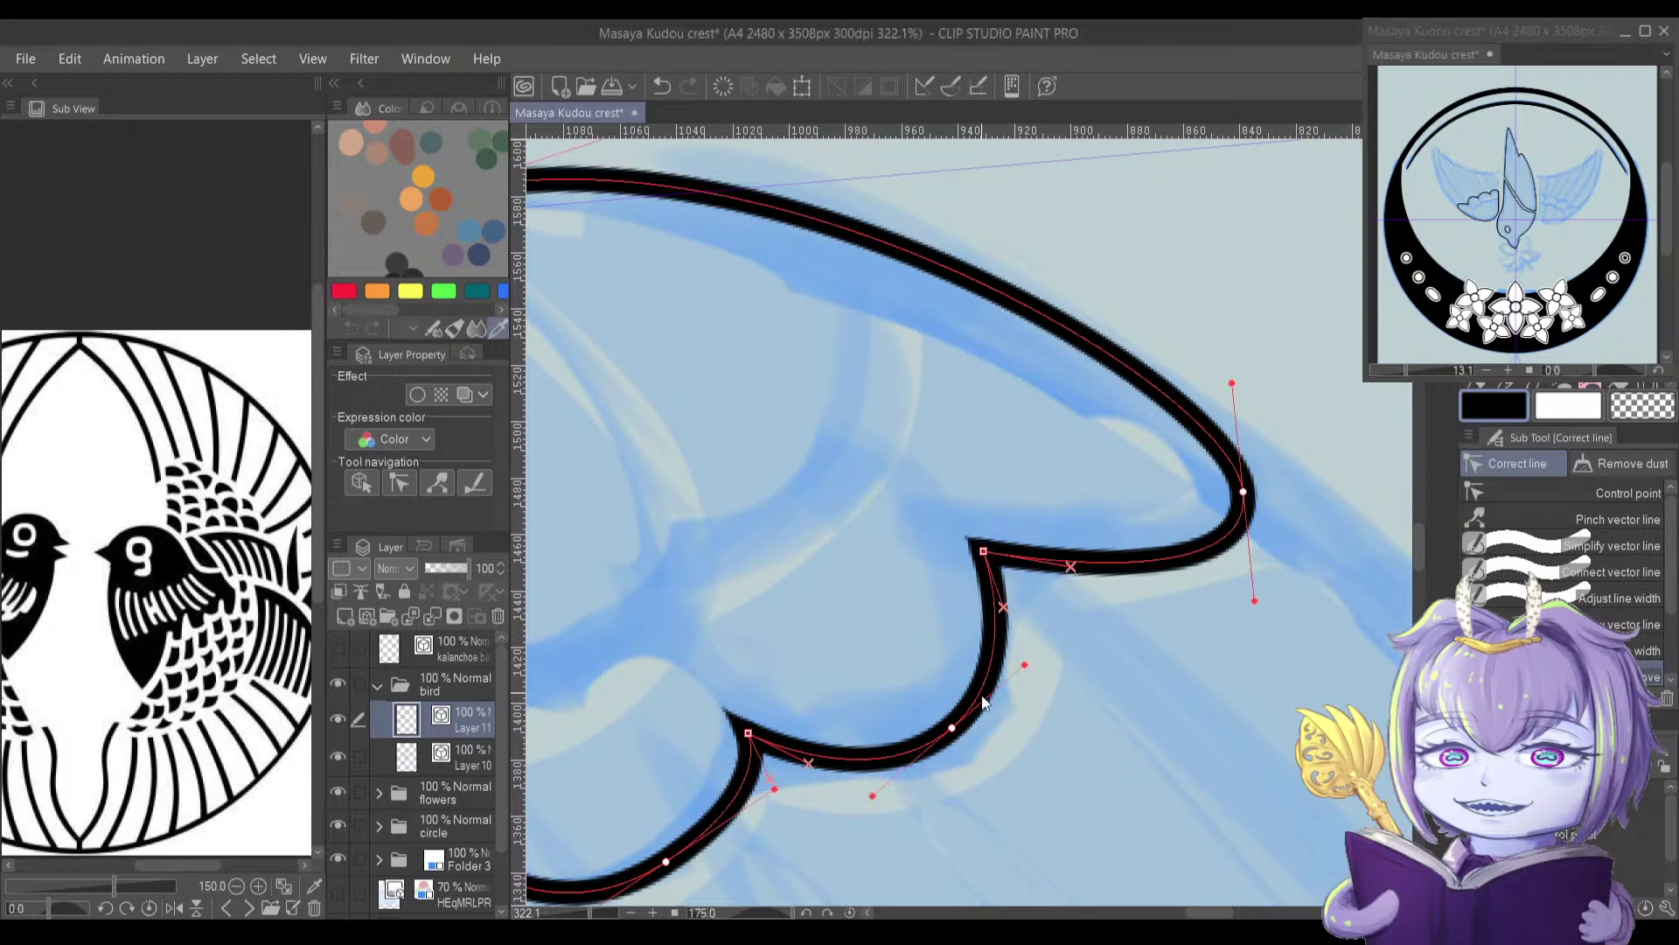
left_click_drag(953, 728, 959, 736)
left_click_drag(1242, 486, 1098, 600)
left_click_drag(799, 656, 920, 505)
scroll(920, 506, "down", 4)
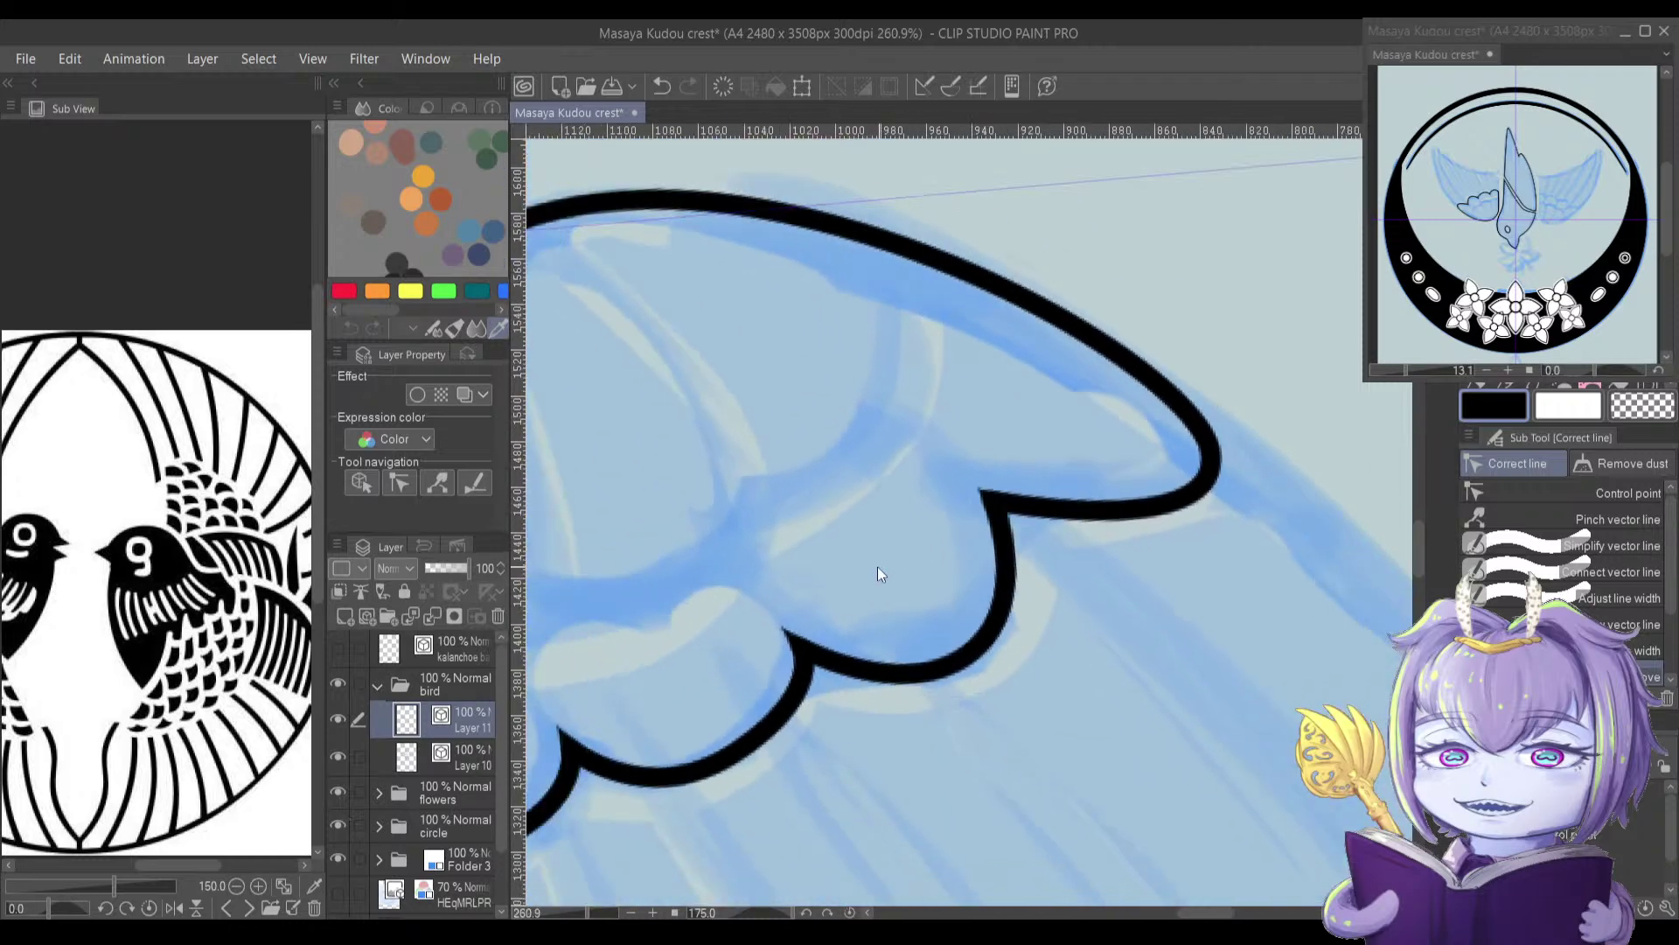
left_click_drag(969, 531, 984, 572)
scroll(981, 570, "up", 3)
left_click_drag(731, 692, 728, 699)
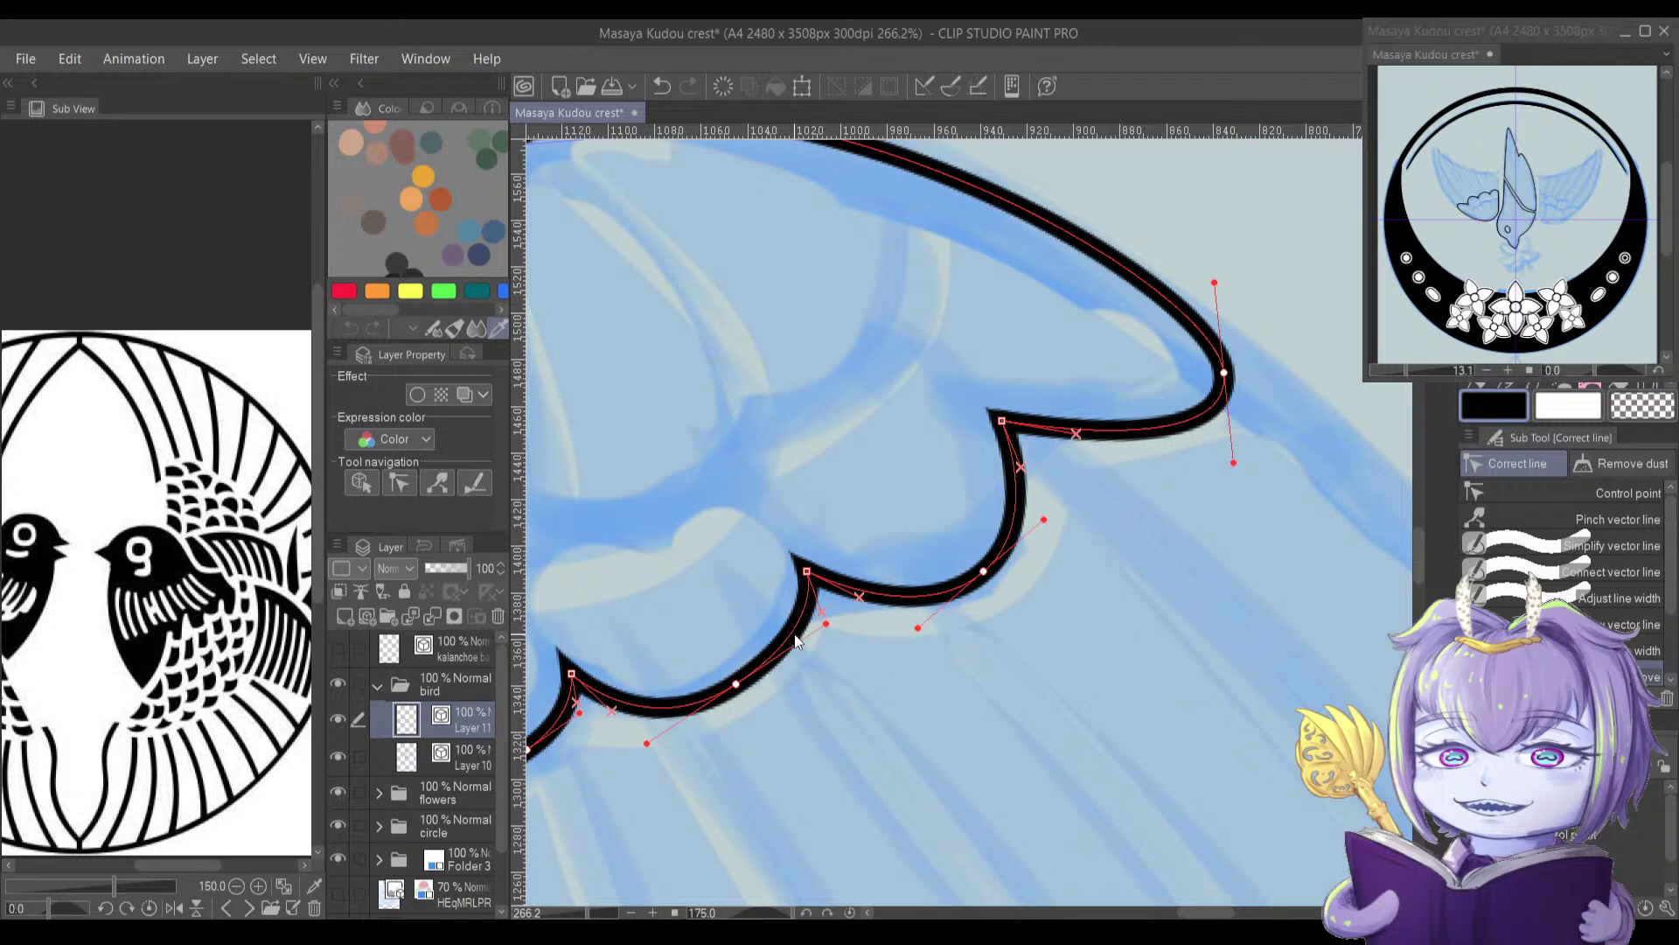
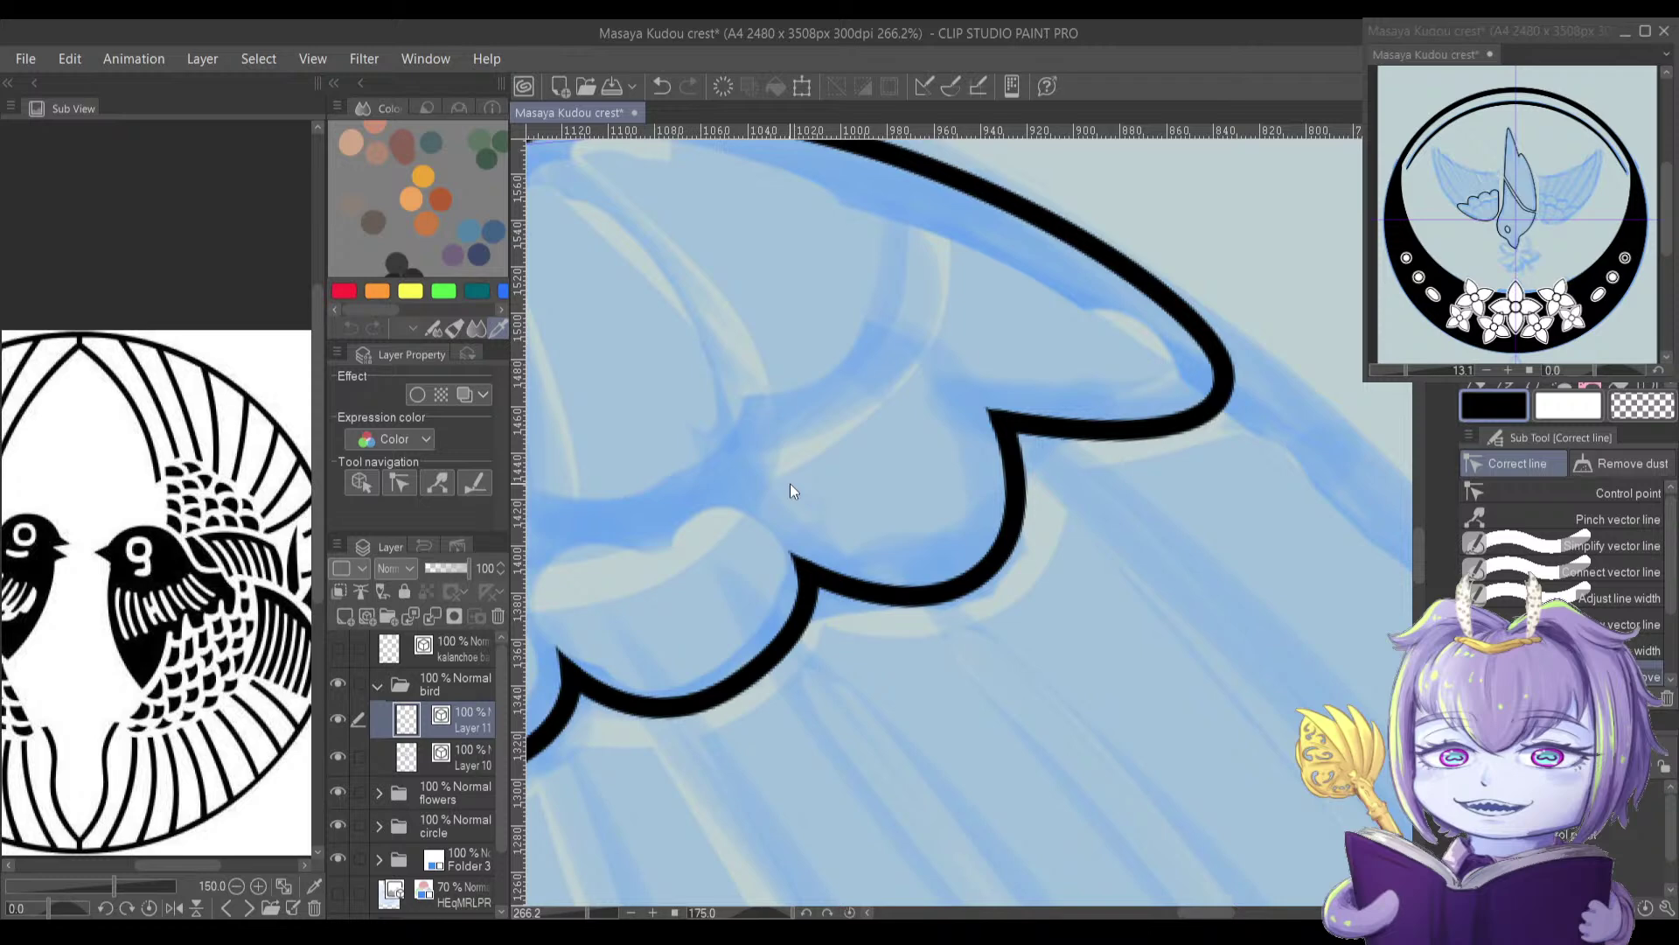
Step: Refine the curve point and lower handle of the scallop nearest the body to match its neighbours
left_click_drag(719, 402, 754, 448)
left_click_drag(811, 638, 814, 641)
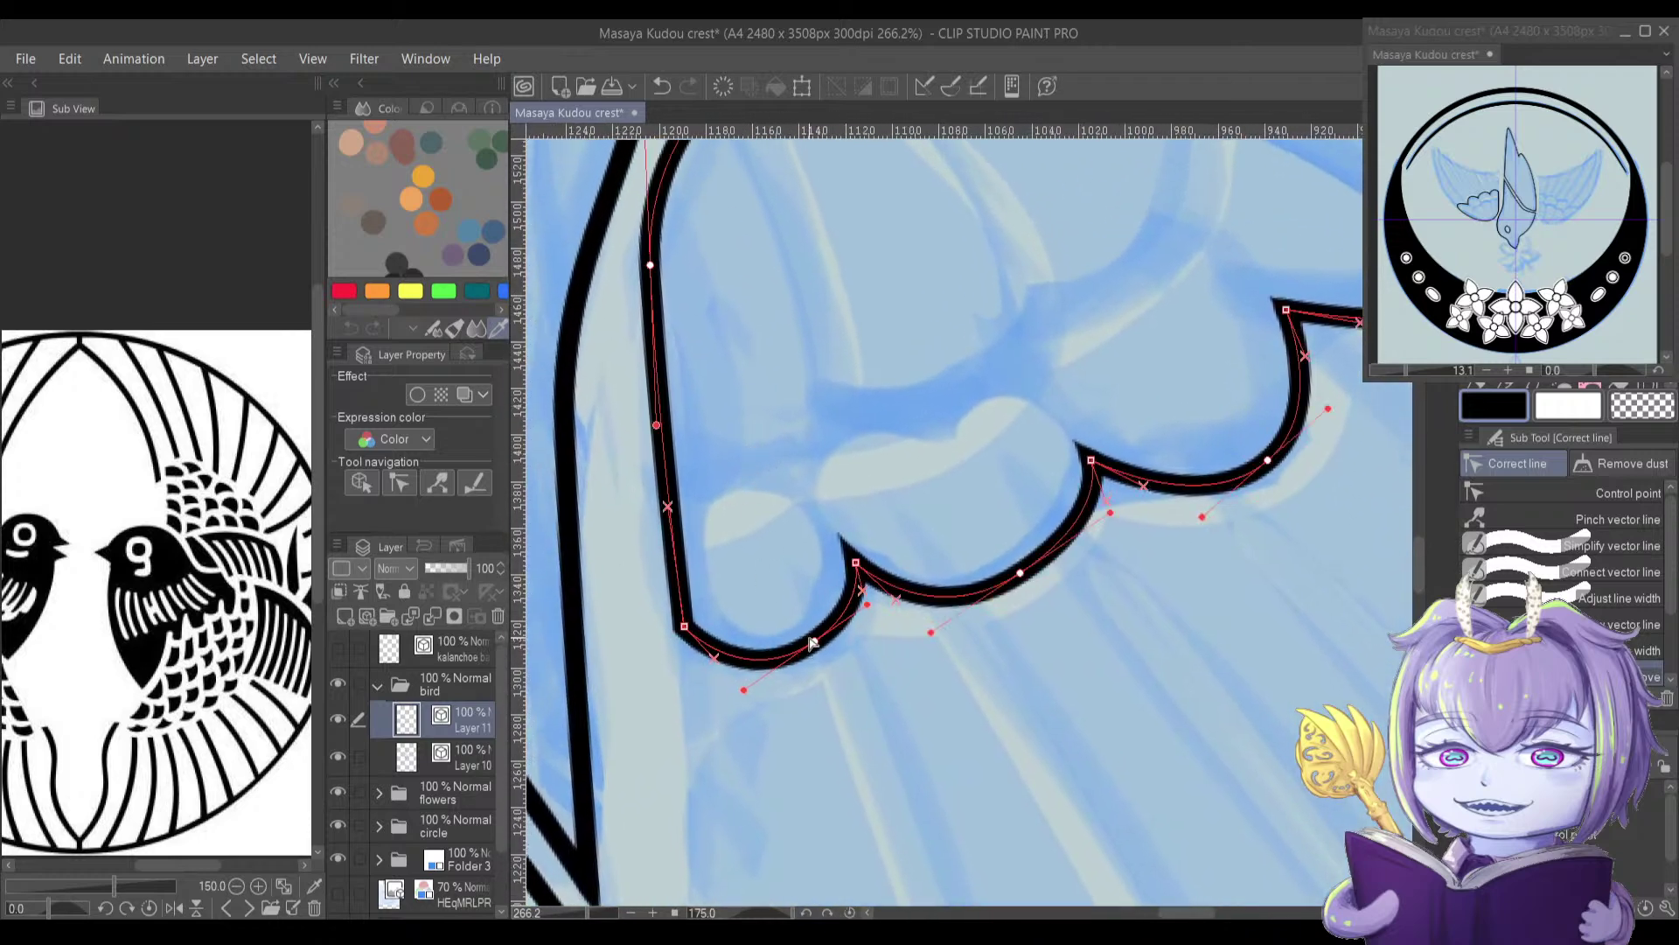
left_click_drag(744, 689, 740, 682)
left_click_drag(815, 641, 813, 646)
left_click_drag(886, 587, 763, 656)
left_click_drag(895, 641, 901, 643)
scroll(897, 638, "down", 2)
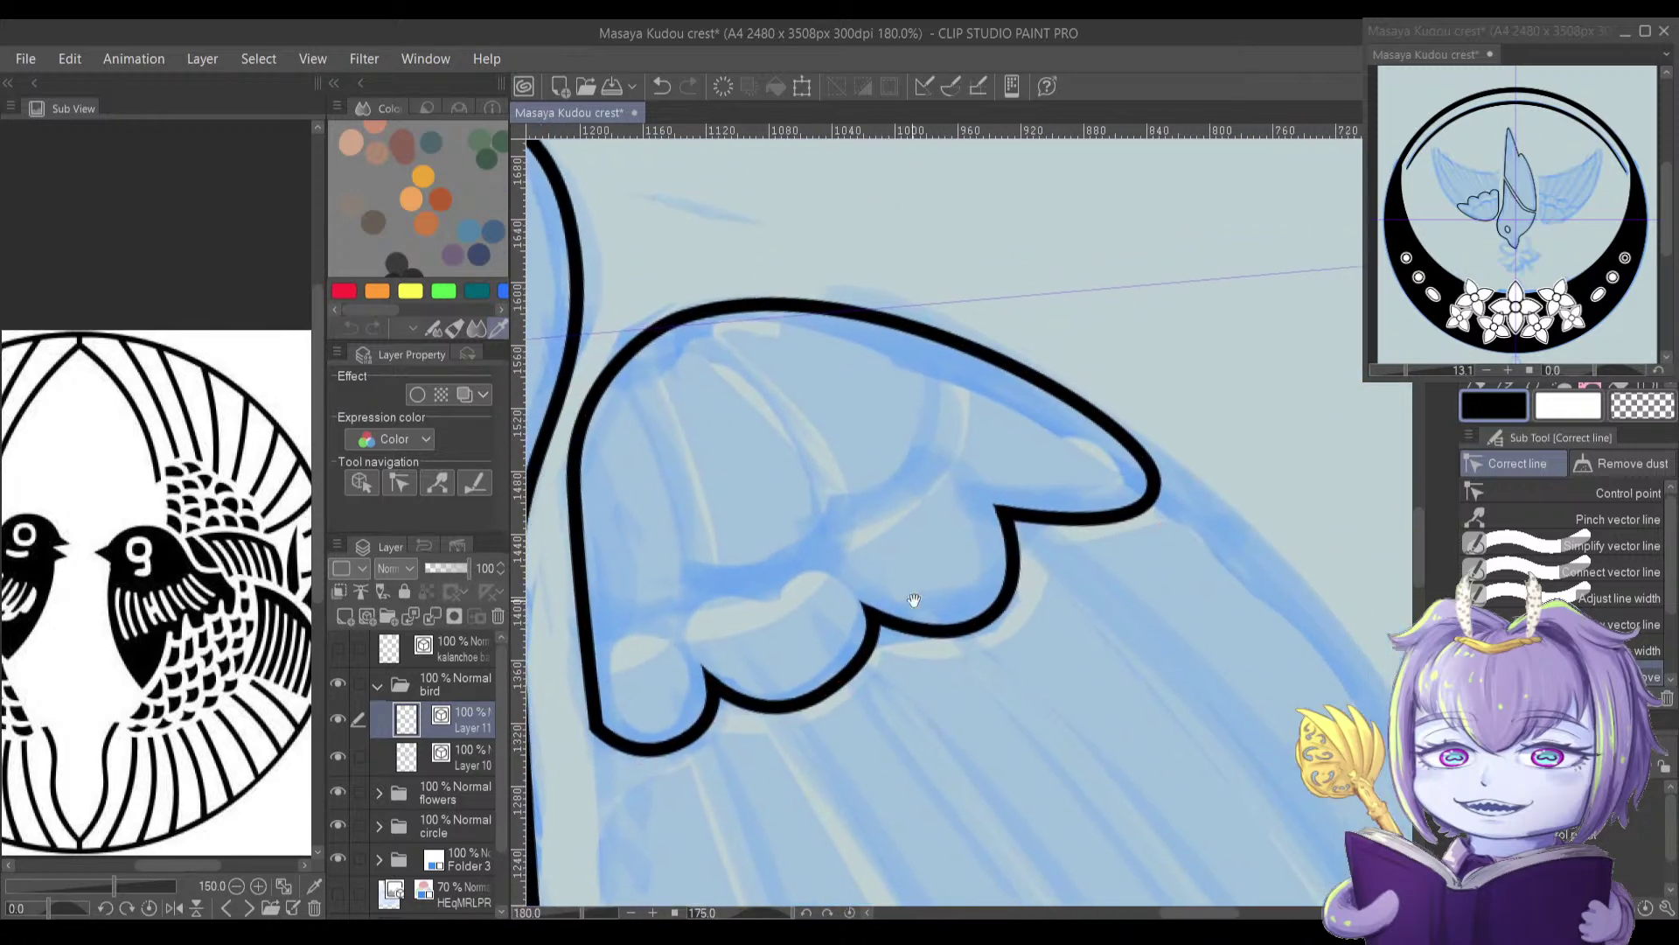
Step: Flatten the upper edge of the scalloped outline and reshape its outer tip by moving the tip point and its handle
left_click_drag(1004, 613, 963, 637)
left_click_drag(908, 528, 959, 585)
left_click_drag(867, 344, 879, 365)
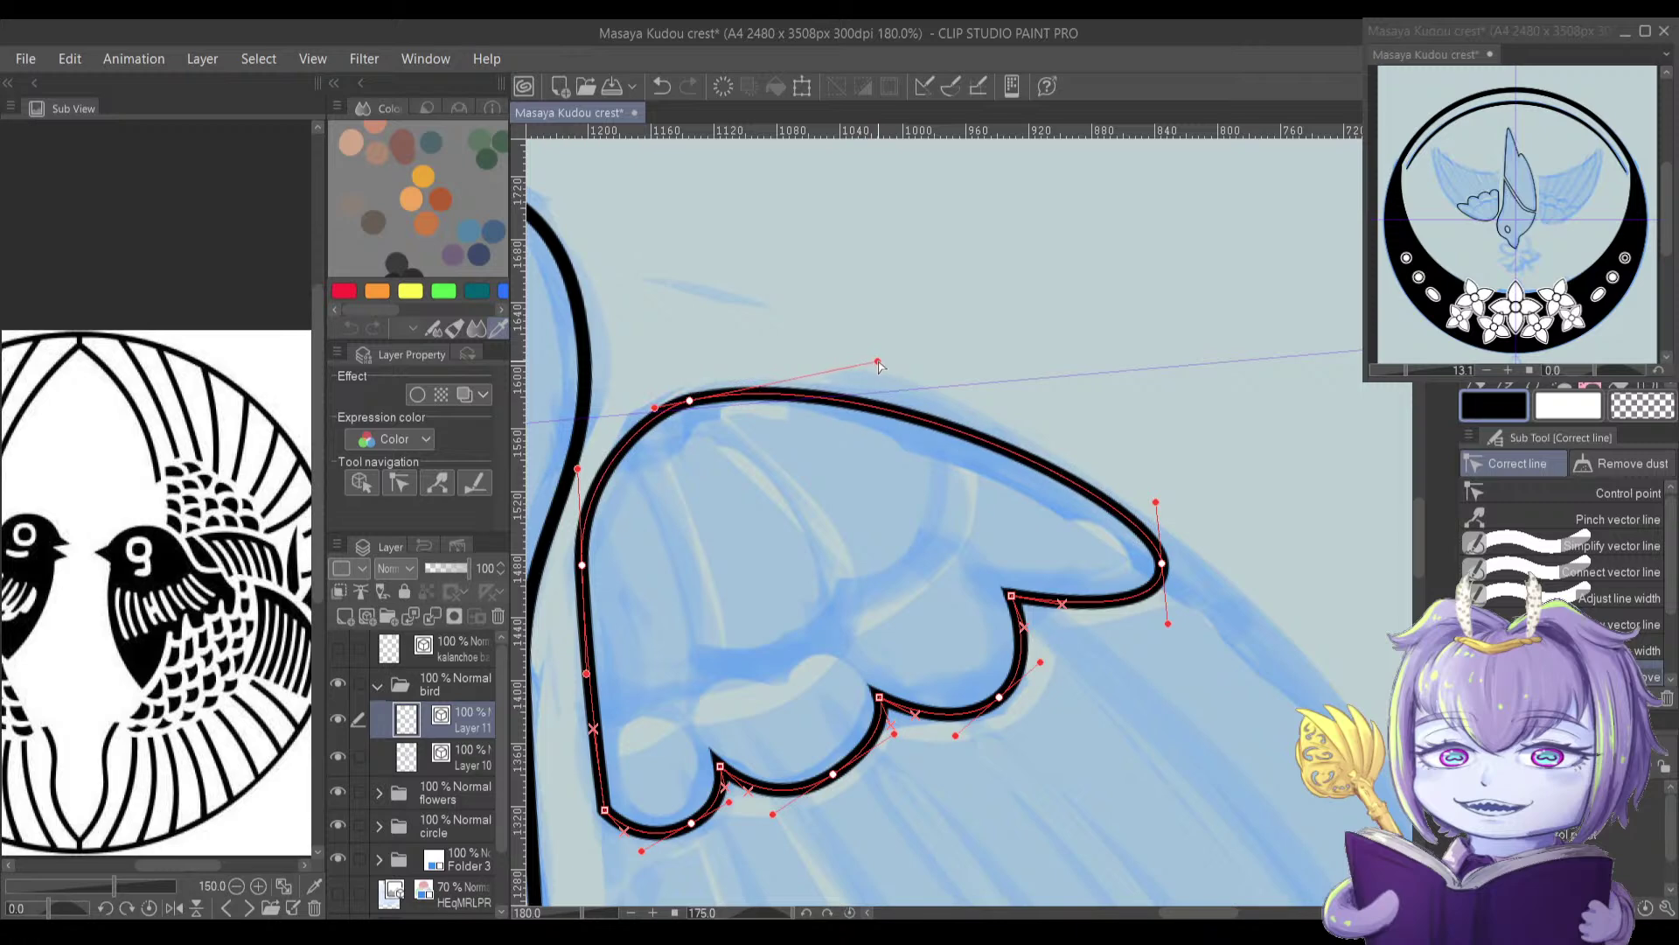
scroll(1006, 491, "up", 4)
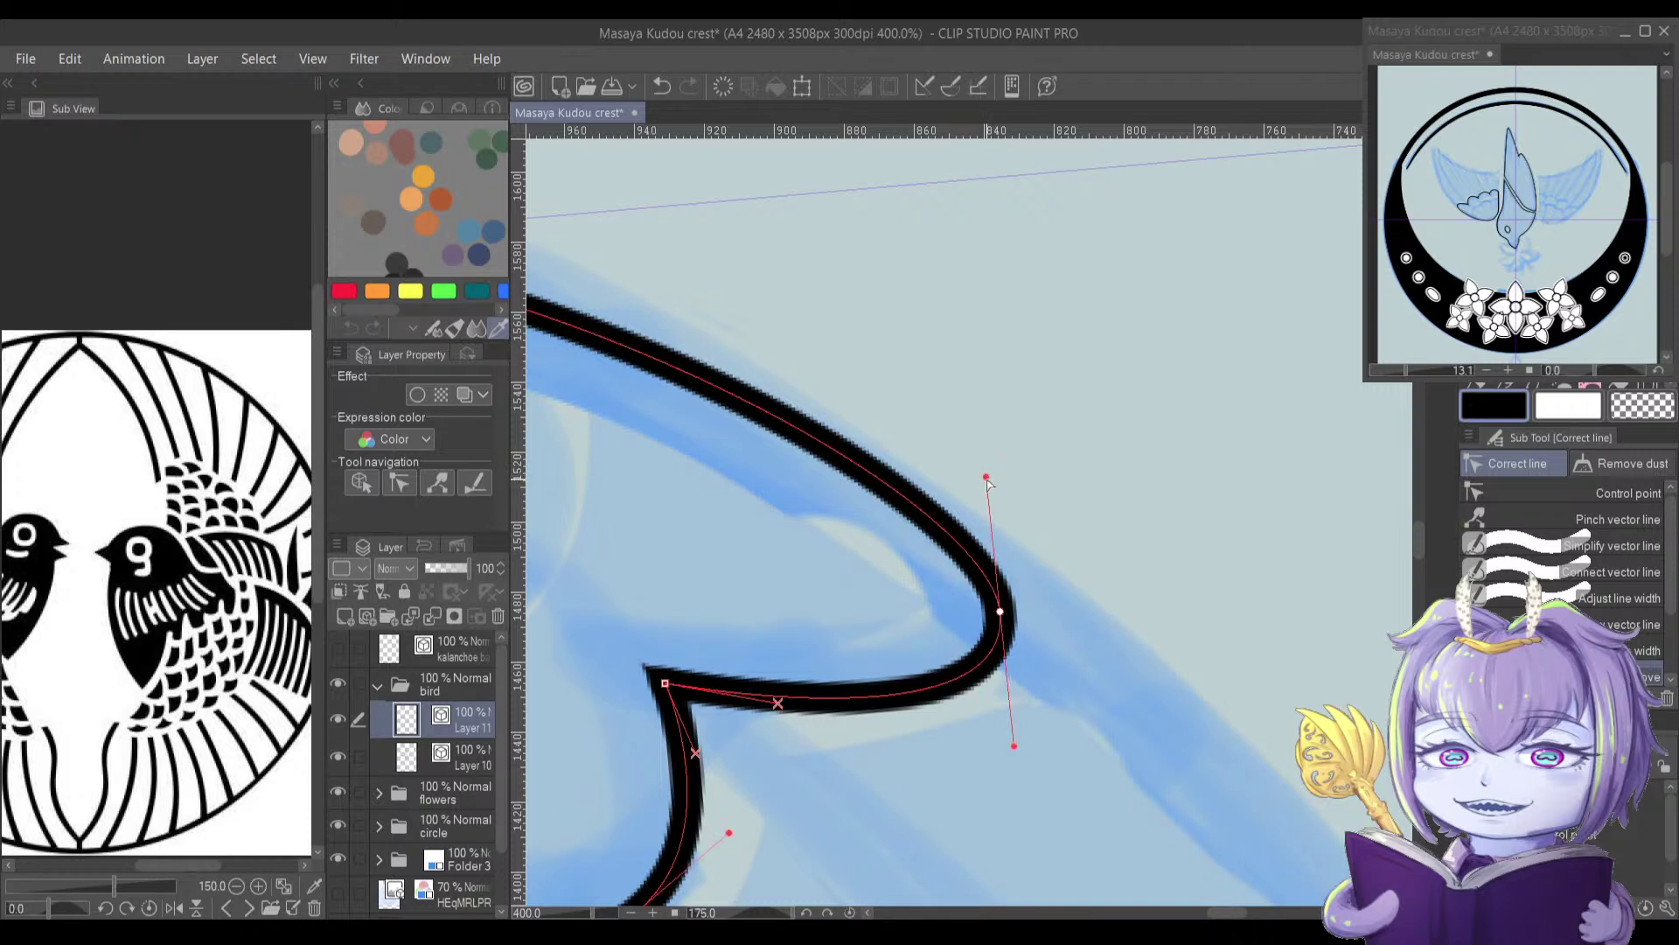
left_click_drag(986, 477, 952, 492)
left_click_drag(1007, 609, 1018, 607)
left_click_drag(962, 492, 951, 494)
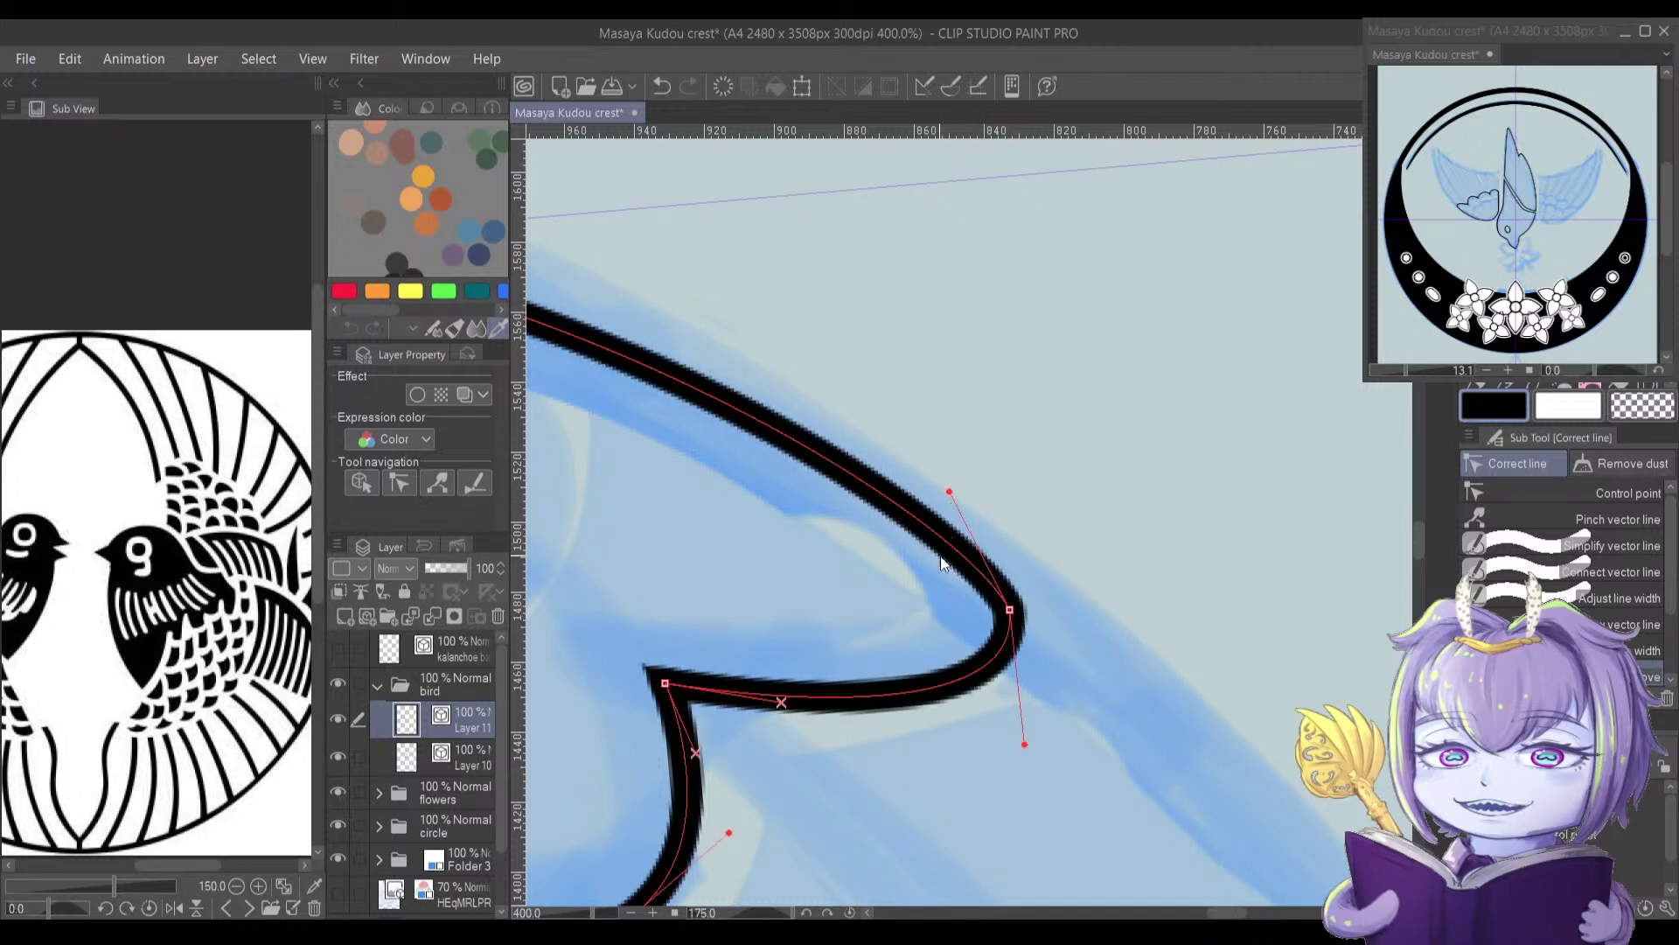
left_click_drag(866, 536, 1025, 571)
scroll(941, 577, "down", 3)
scroll(941, 577, "down", 6)
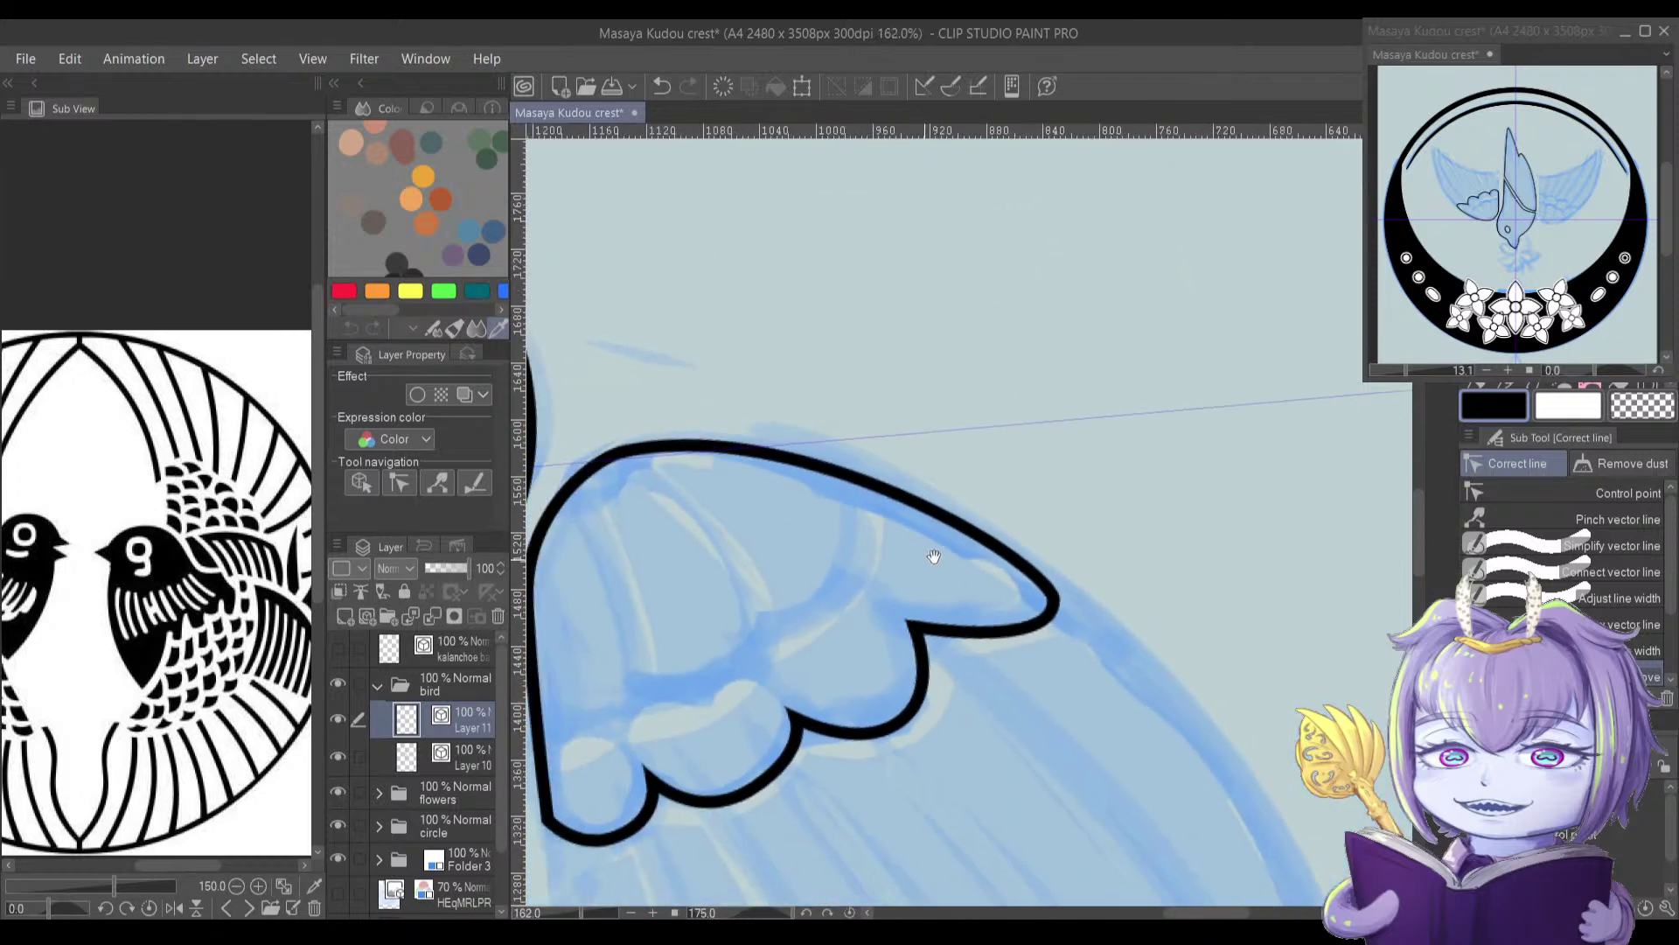
Step: Outline the first flight feather with the Bezier curve, running from below the scallop nearest the body to the wing's sketched lower edge
left_click_drag(754, 595, 942, 502)
mouse_move(872, 671)
left_mouse_down()
mouse_move(903, 567)
mouse_move(858, 420)
left_mouse_up()
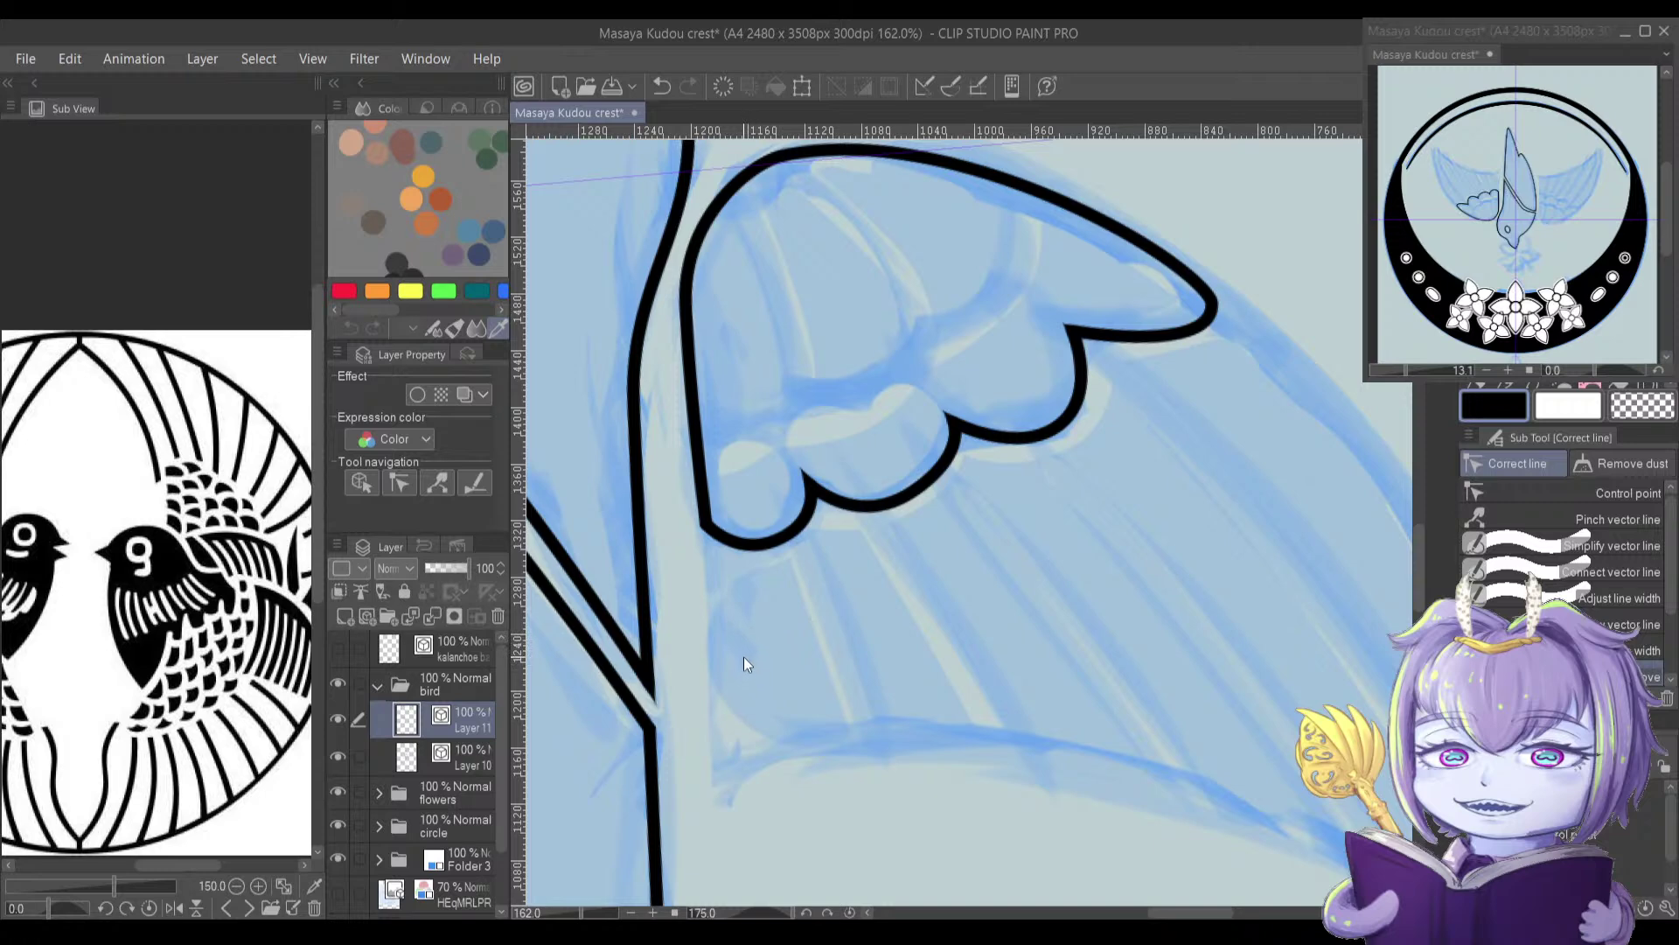
key("u")
mouse_move(731, 665)
left_mouse_down()
mouse_move(727, 553)
mouse_move(741, 635)
left_mouse_up()
scroll(762, 689, "up", 4)
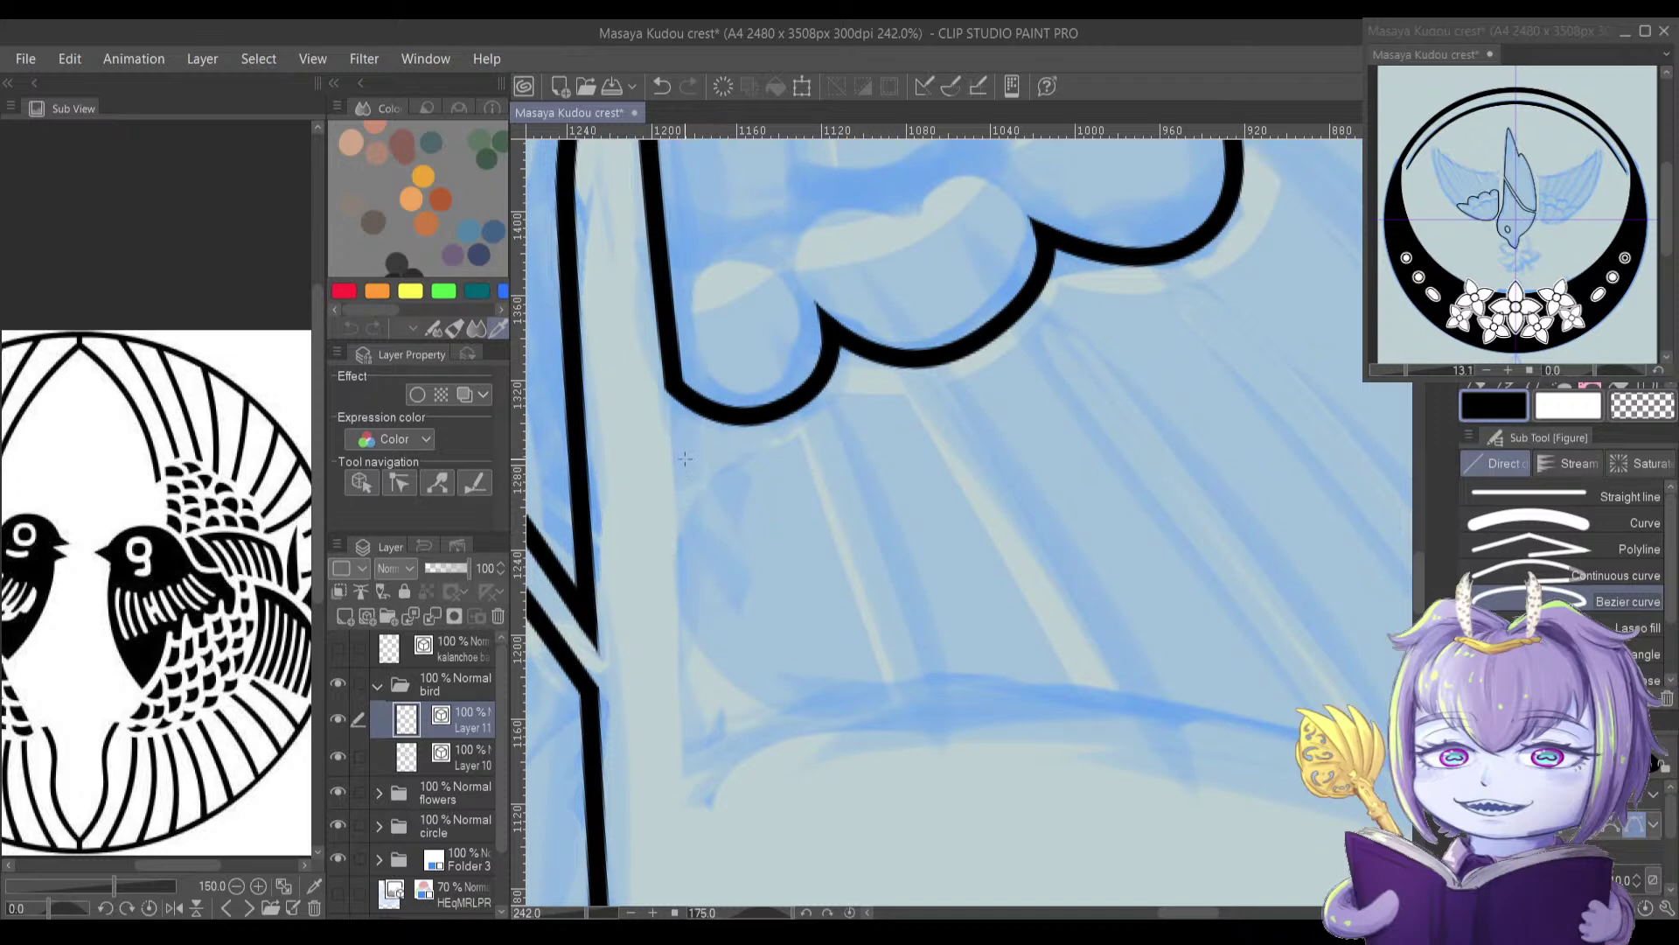
scroll(727, 500, "down", 5)
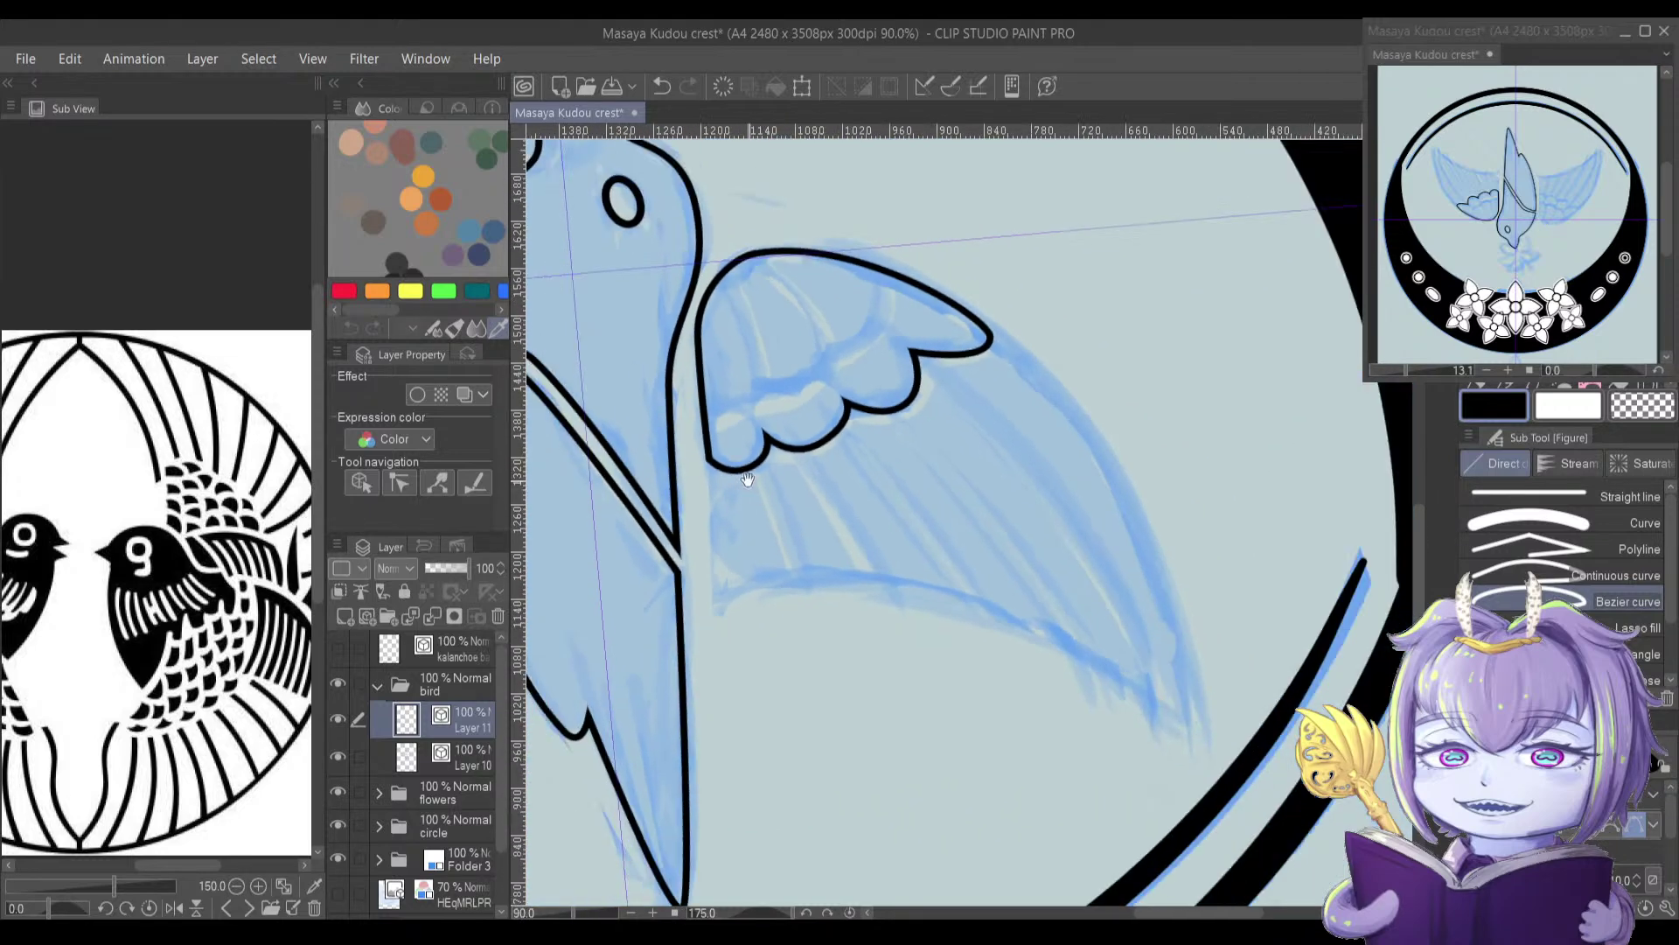
key("minus")
key("minus")
key("minus")
key("minus")
key("minus")
key("minus")
key("minus")
key("minus")
key("minus")
key("minus")
key("minus")
key("minus")
key("minus")
key("minus")
key("minus")
key("minus")
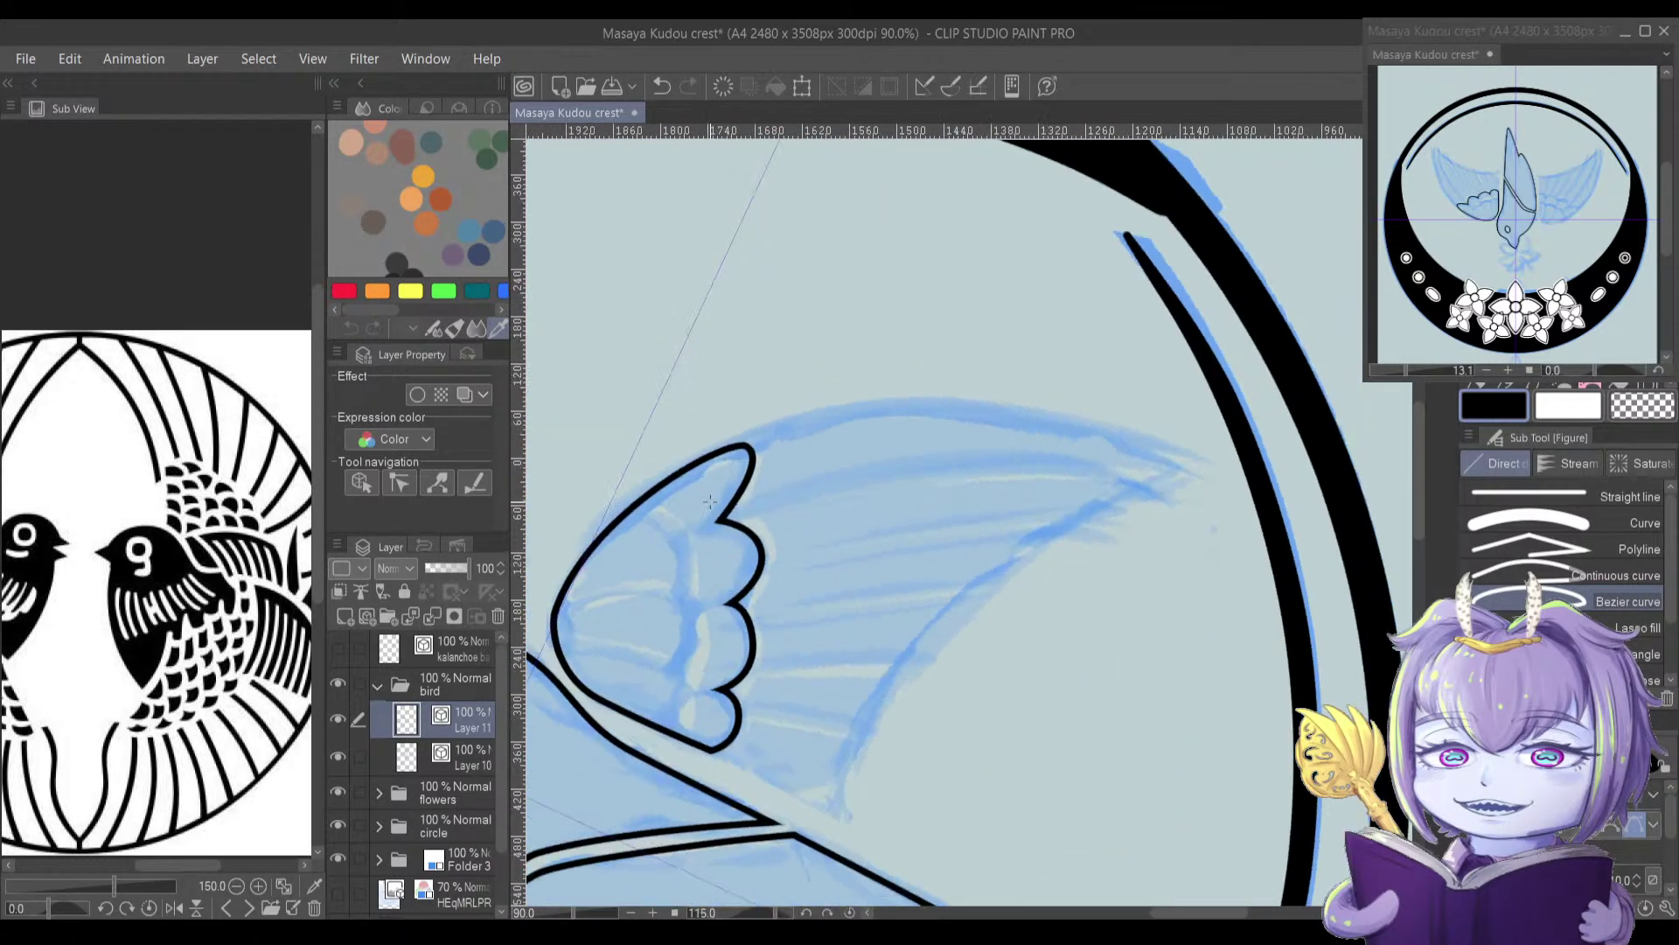
left_click_drag(756, 761, 693, 507)
scroll(715, 588, "up", 6)
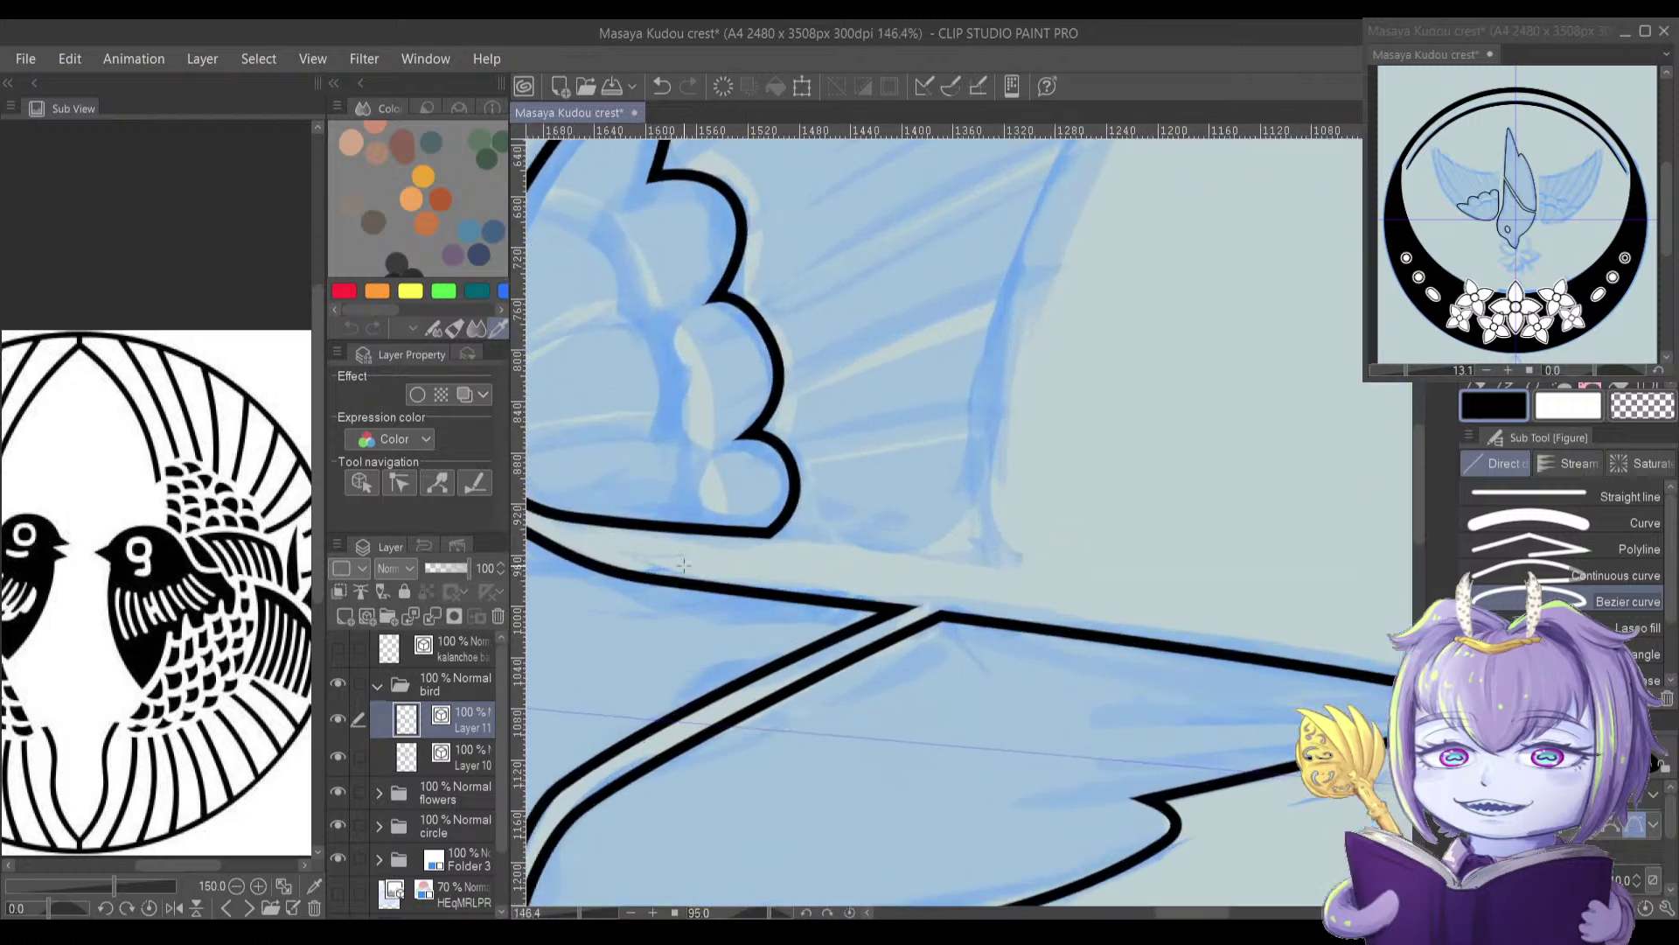
left_click_drag(669, 584, 822, 266)
left_click(759, 190)
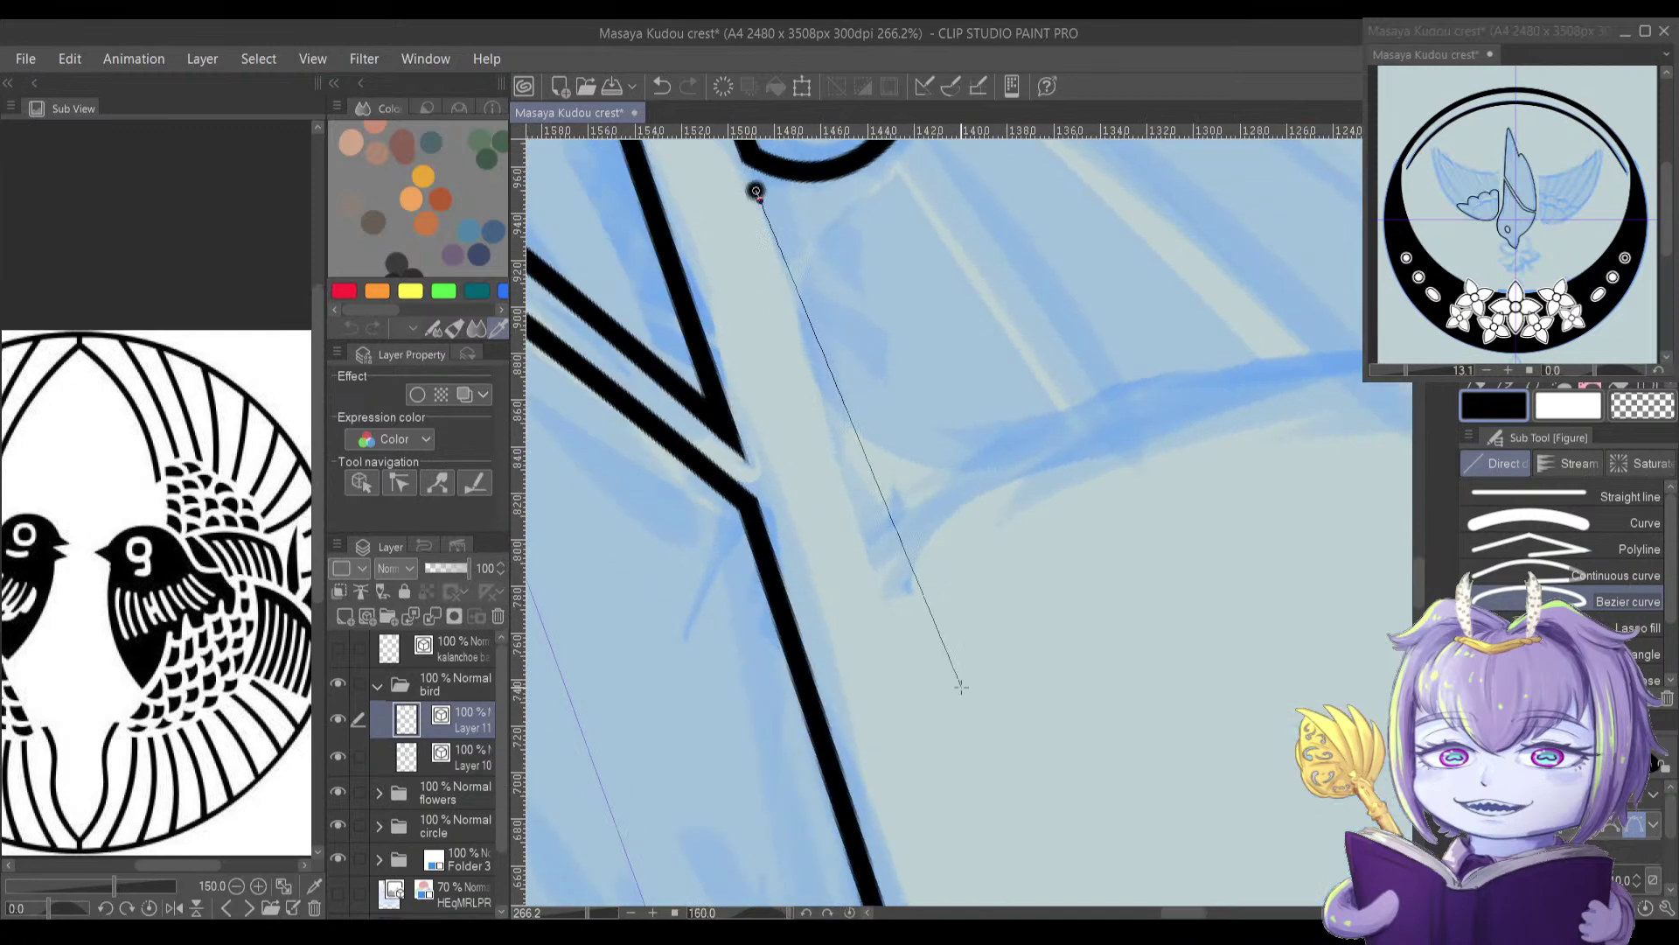
scroll(952, 700, "down", 3)
left_click(913, 626)
left_click_drag(912, 626, 939, 705)
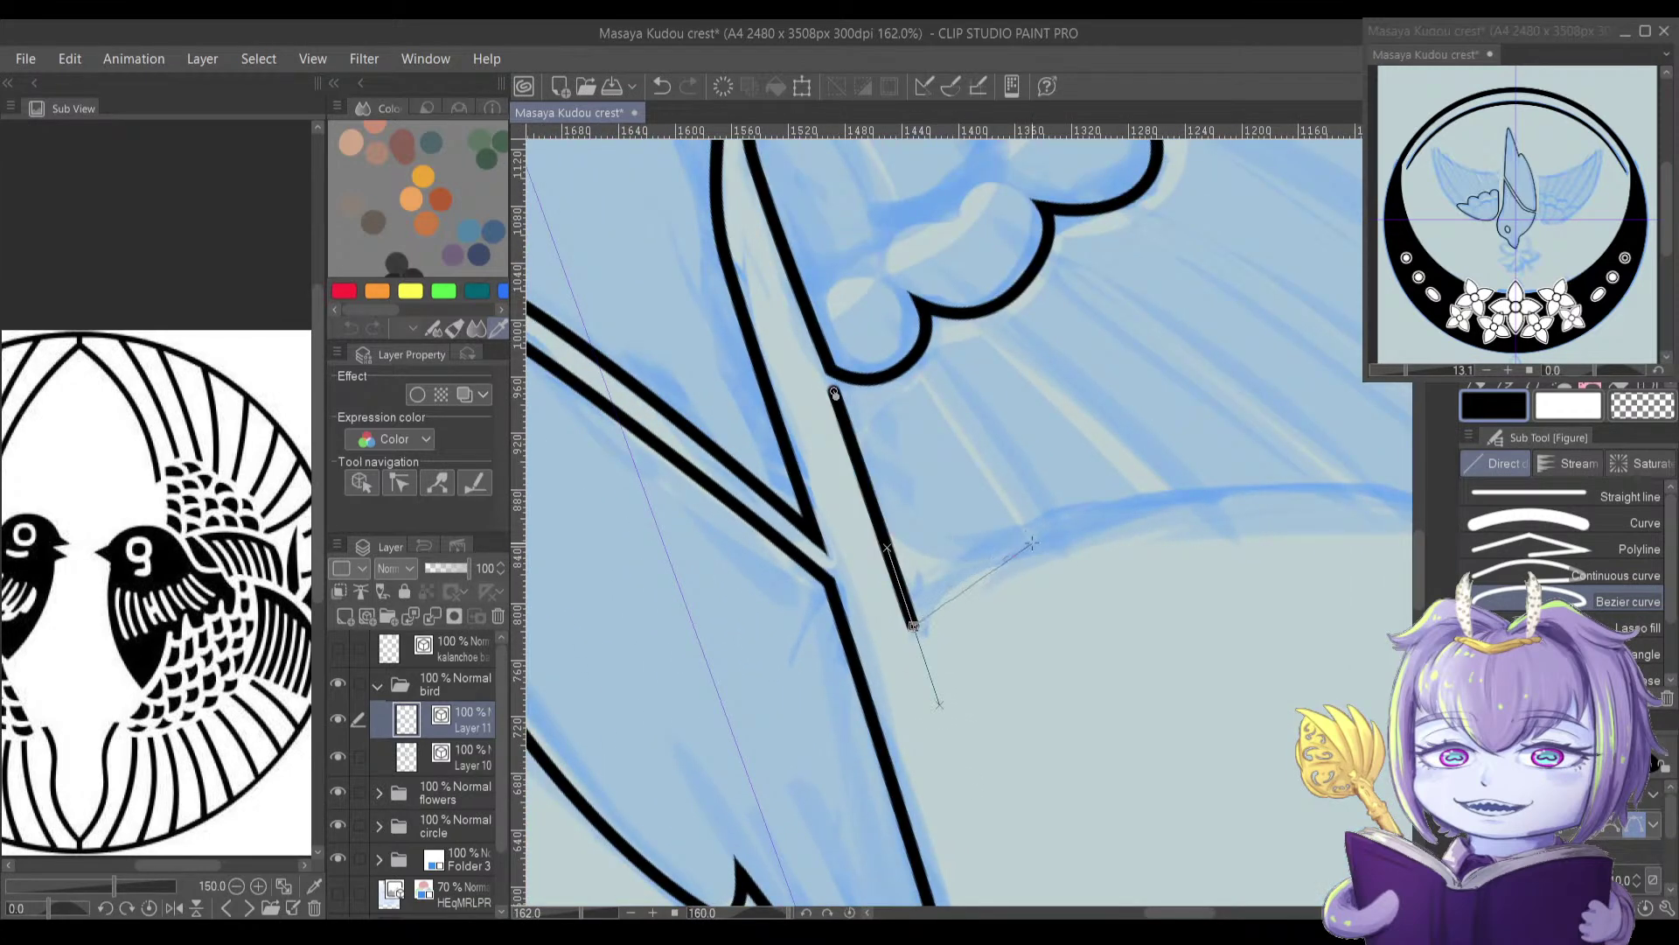
left_click_drag(1048, 542, 1068, 543)
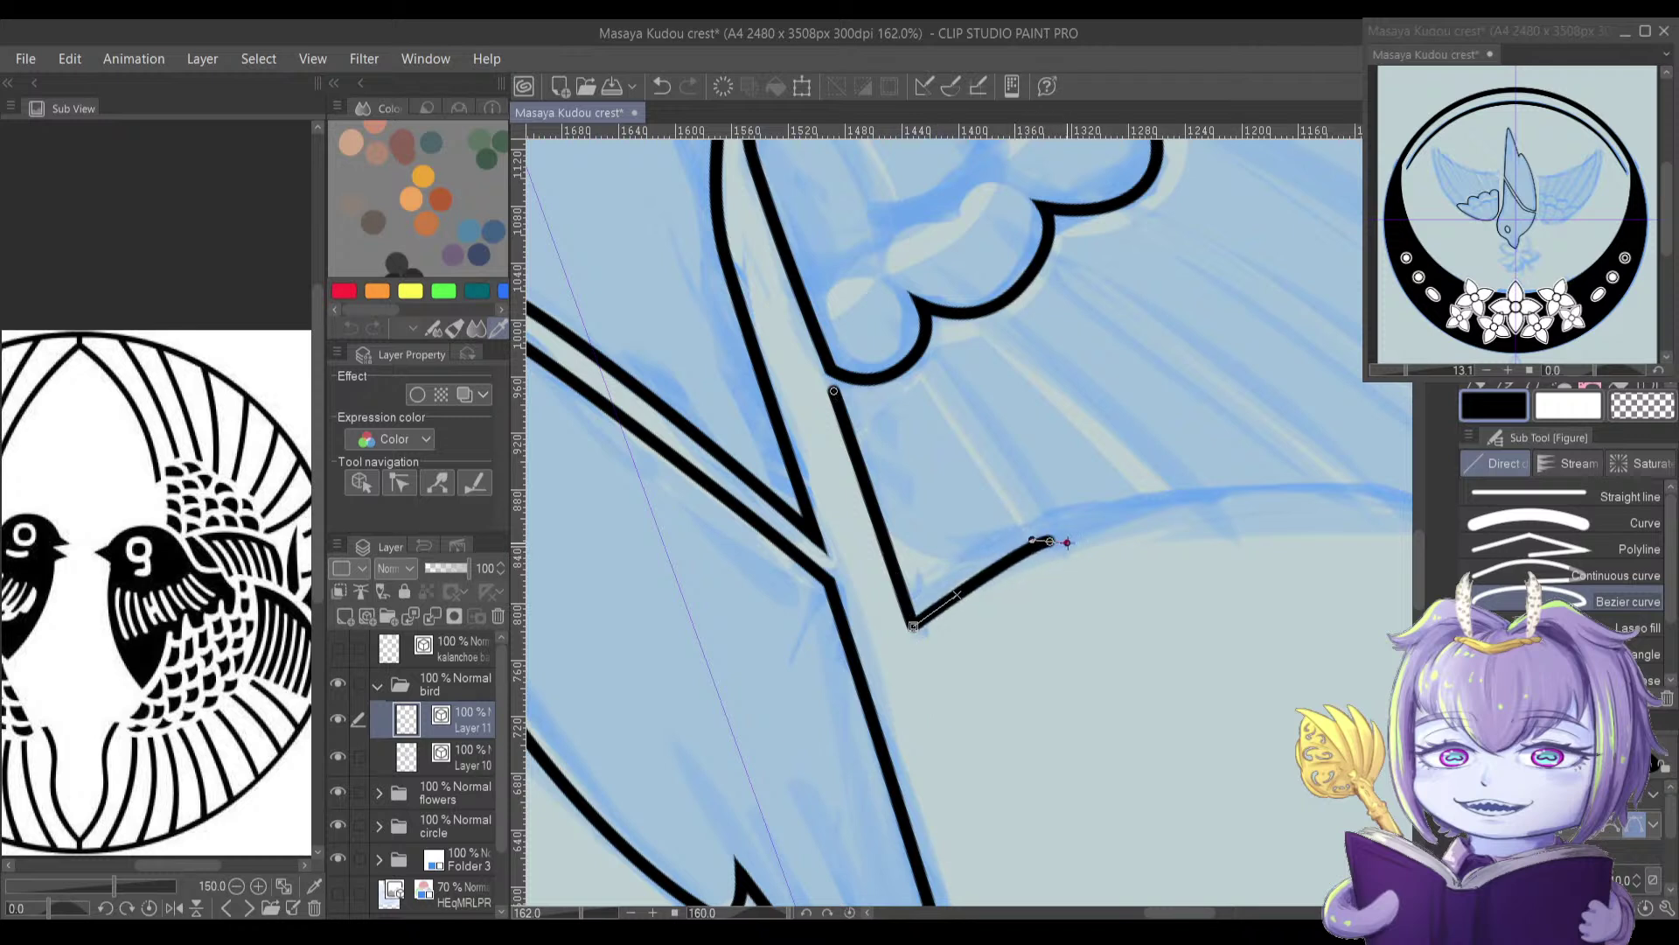
left_click(937, 364)
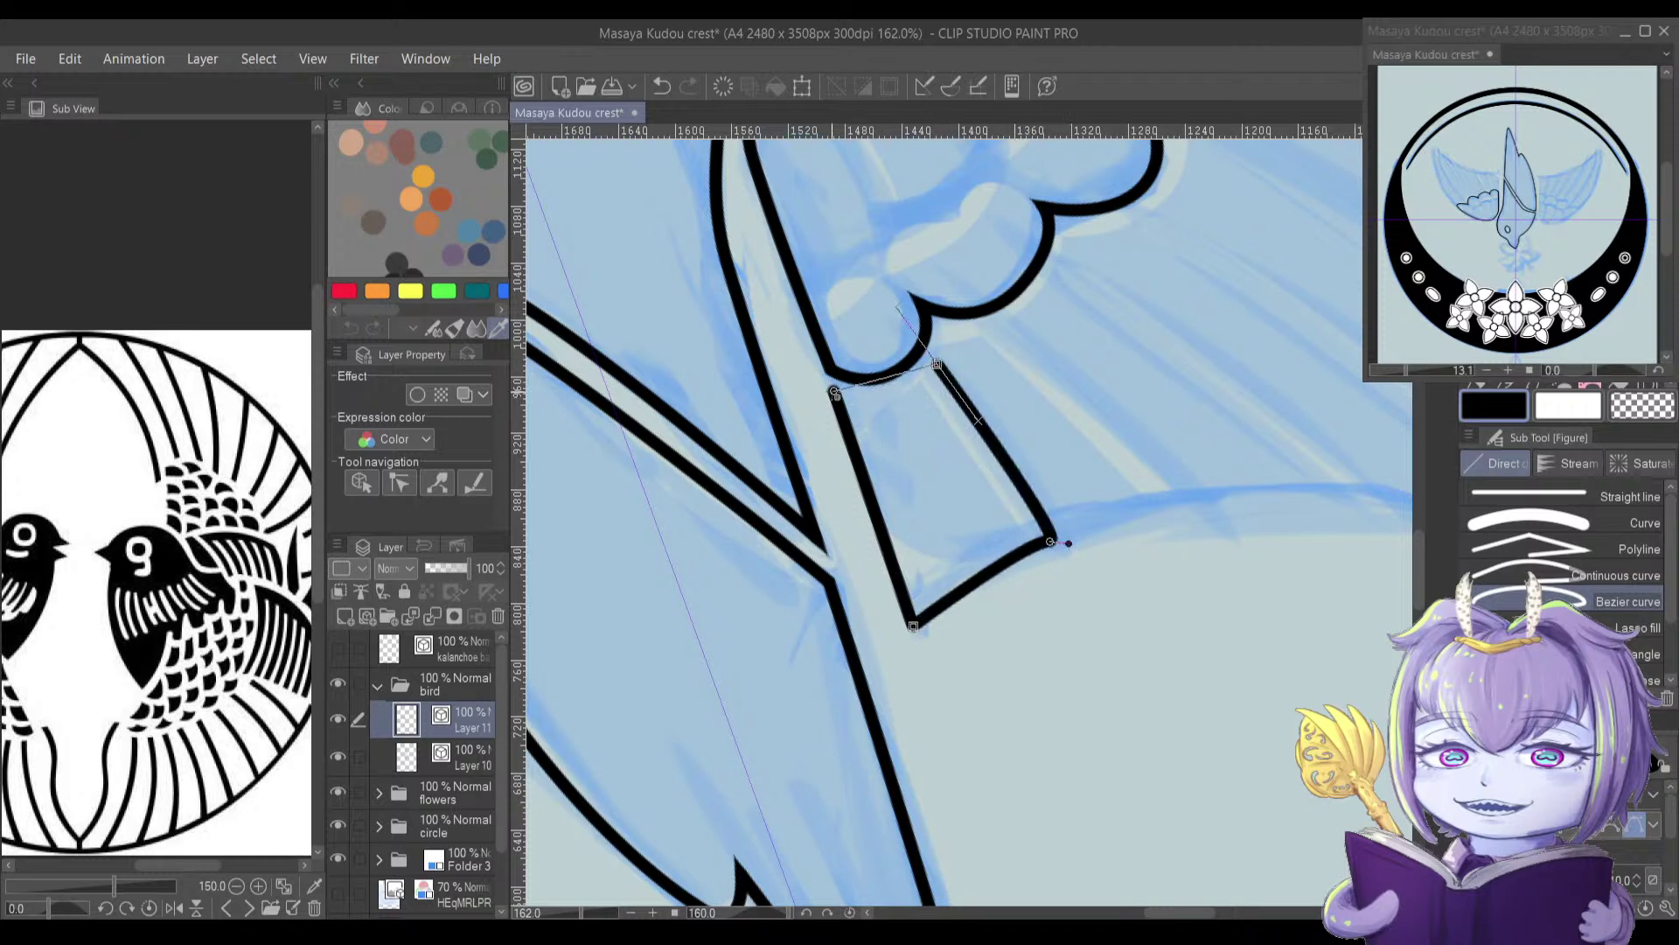
left_click_drag(831, 390, 778, 357)
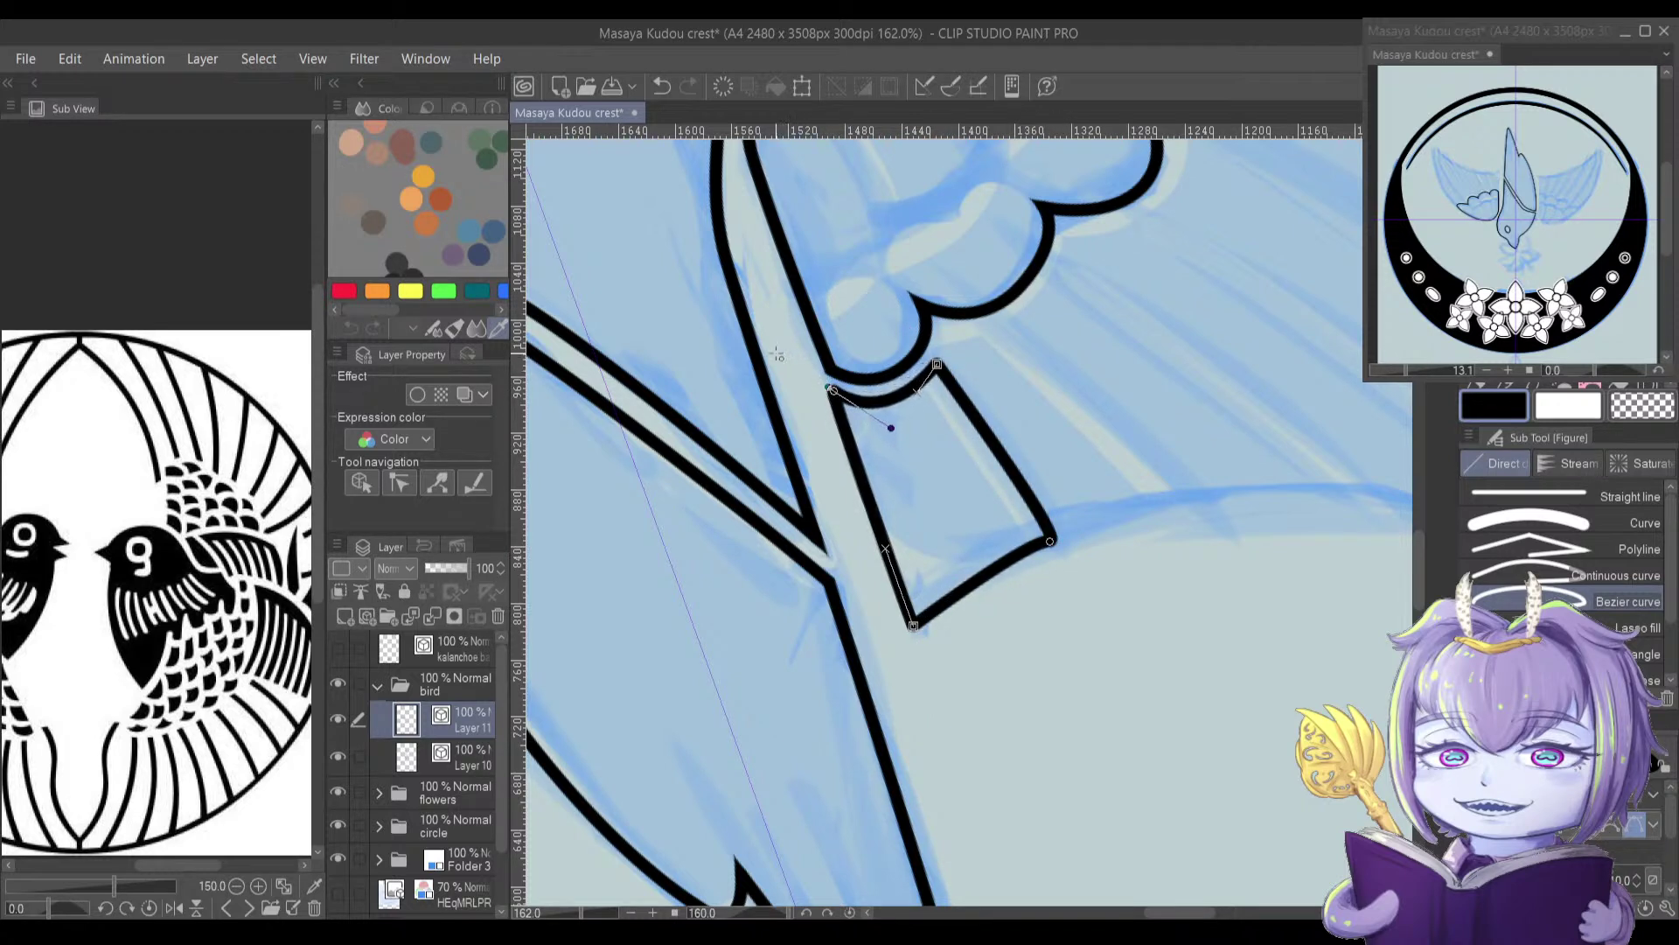
Step: Outline a wider second flight feather beside the first with the Bezier curve, its upper edge following the second scallop
mouse_move(972, 392)
left_mouse_down()
mouse_move(734, 421)
mouse_move(710, 521)
mouse_move(761, 514)
mouse_move(716, 517)
mouse_move(705, 551)
mouse_move(686, 543)
mouse_move(691, 512)
mouse_move(727, 525)
mouse_move(688, 604)
mouse_move(712, 535)
mouse_move(694, 541)
mouse_move(750, 481)
mouse_move(724, 562)
mouse_move(654, 613)
mouse_move(731, 551)
mouse_move(659, 543)
mouse_move(652, 581)
mouse_move(677, 602)
mouse_move(768, 498)
mouse_move(753, 487)
mouse_move(712, 523)
left_mouse_up()
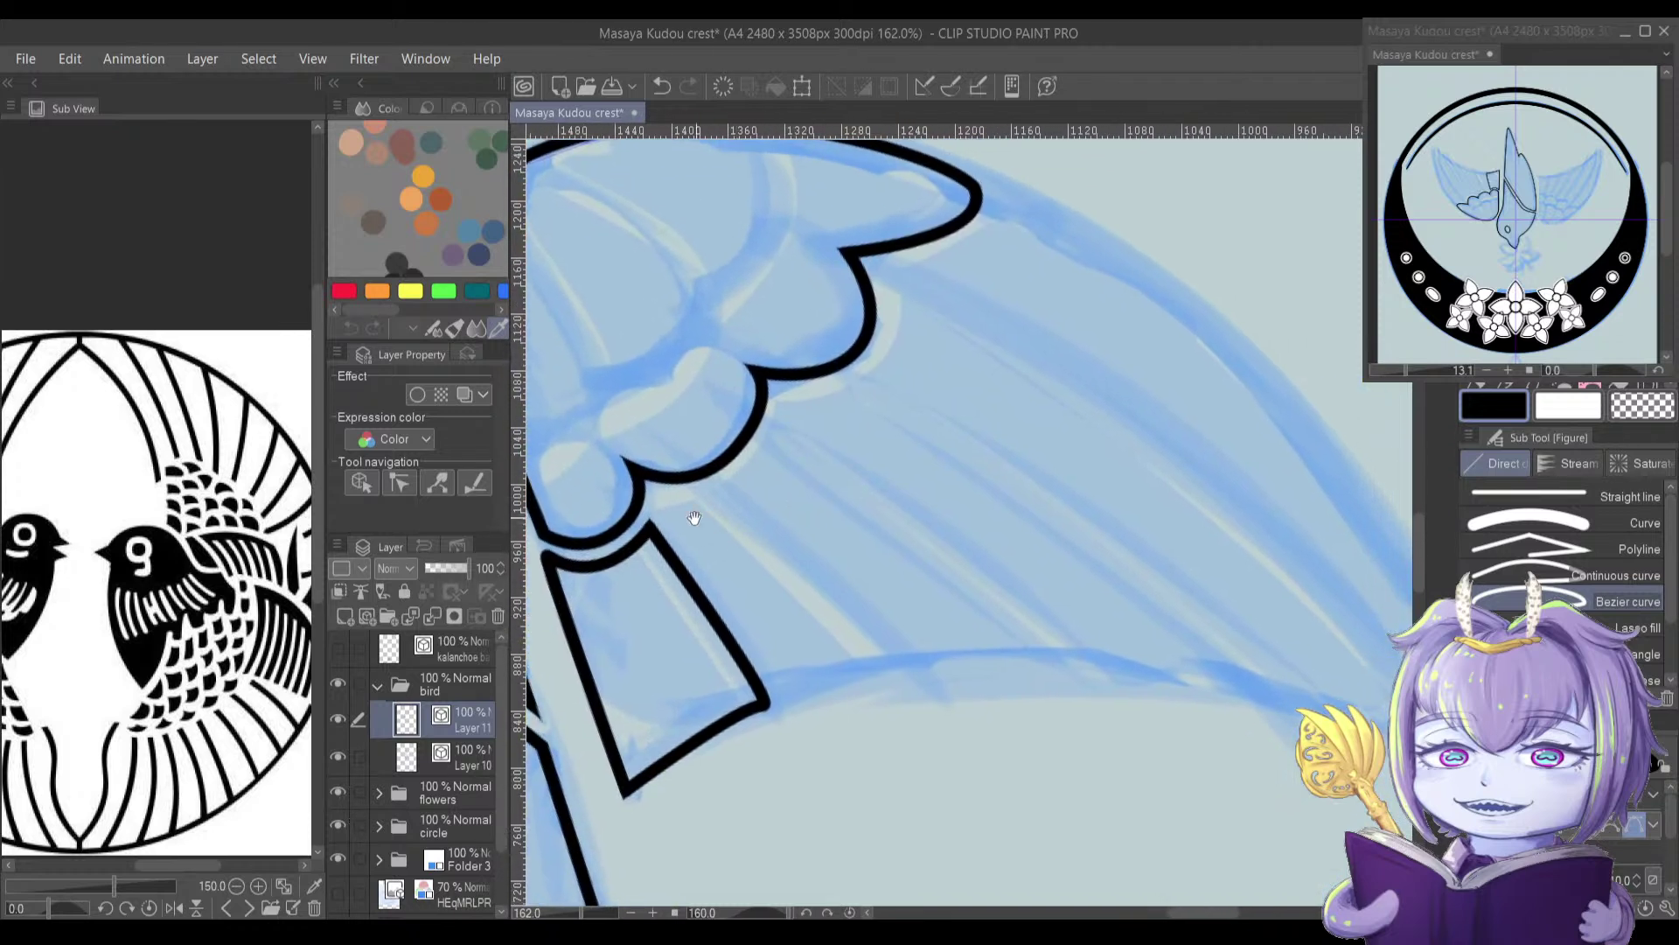
left_click_drag(792, 685, 836, 748)
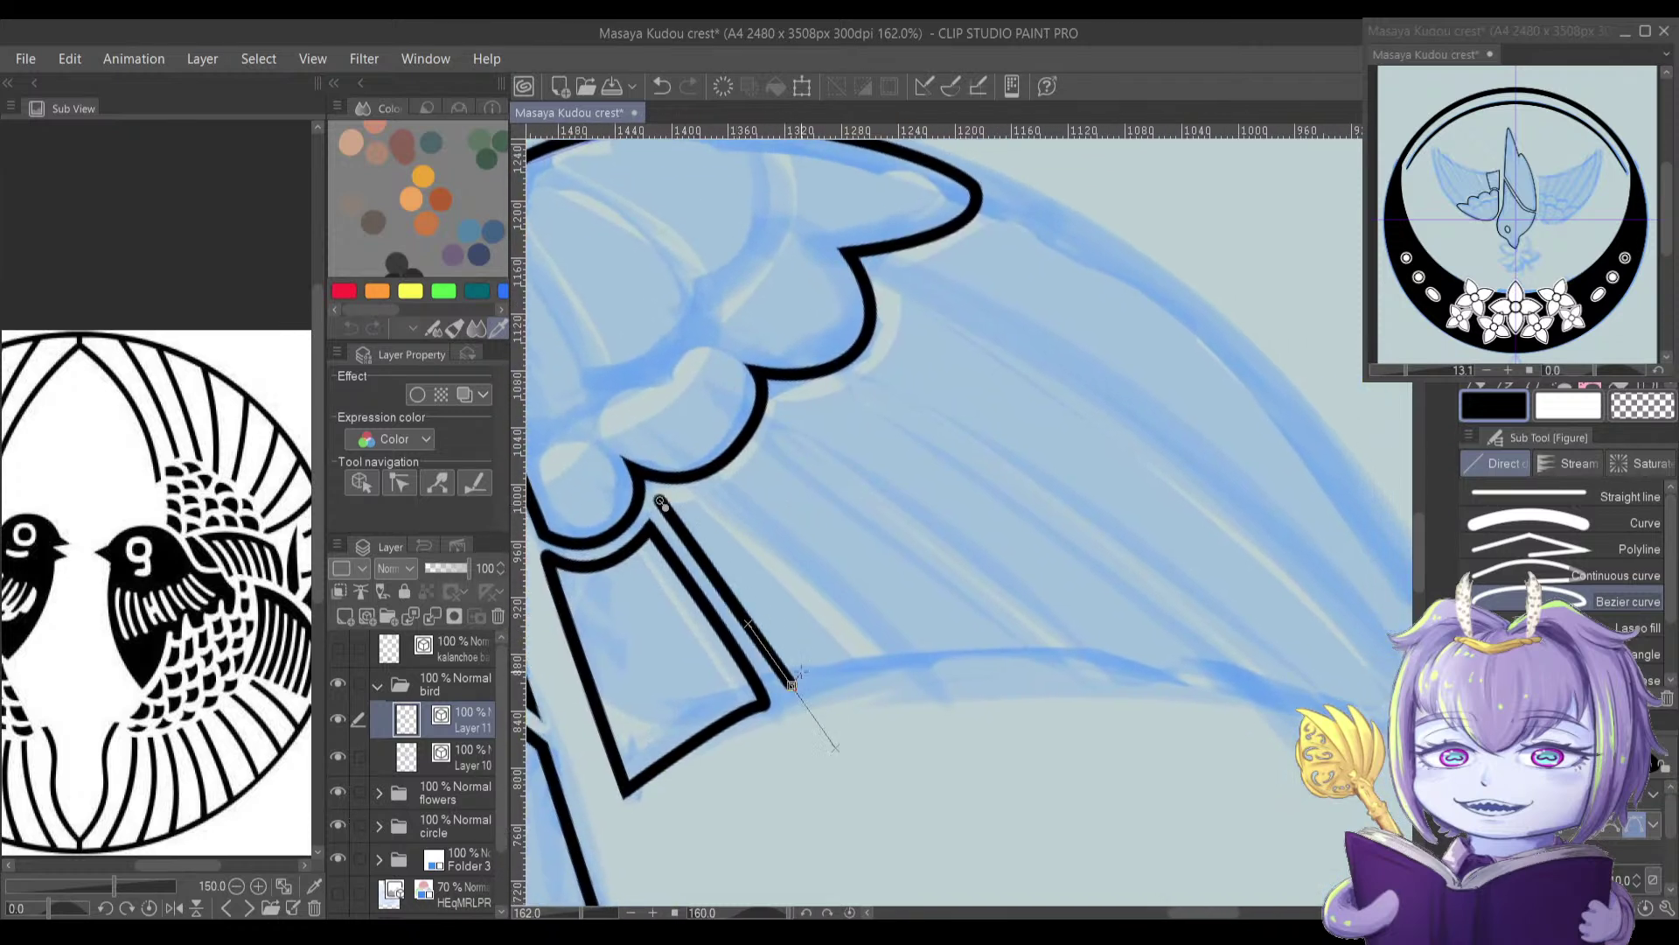
left_click_drag(1036, 660, 1076, 665)
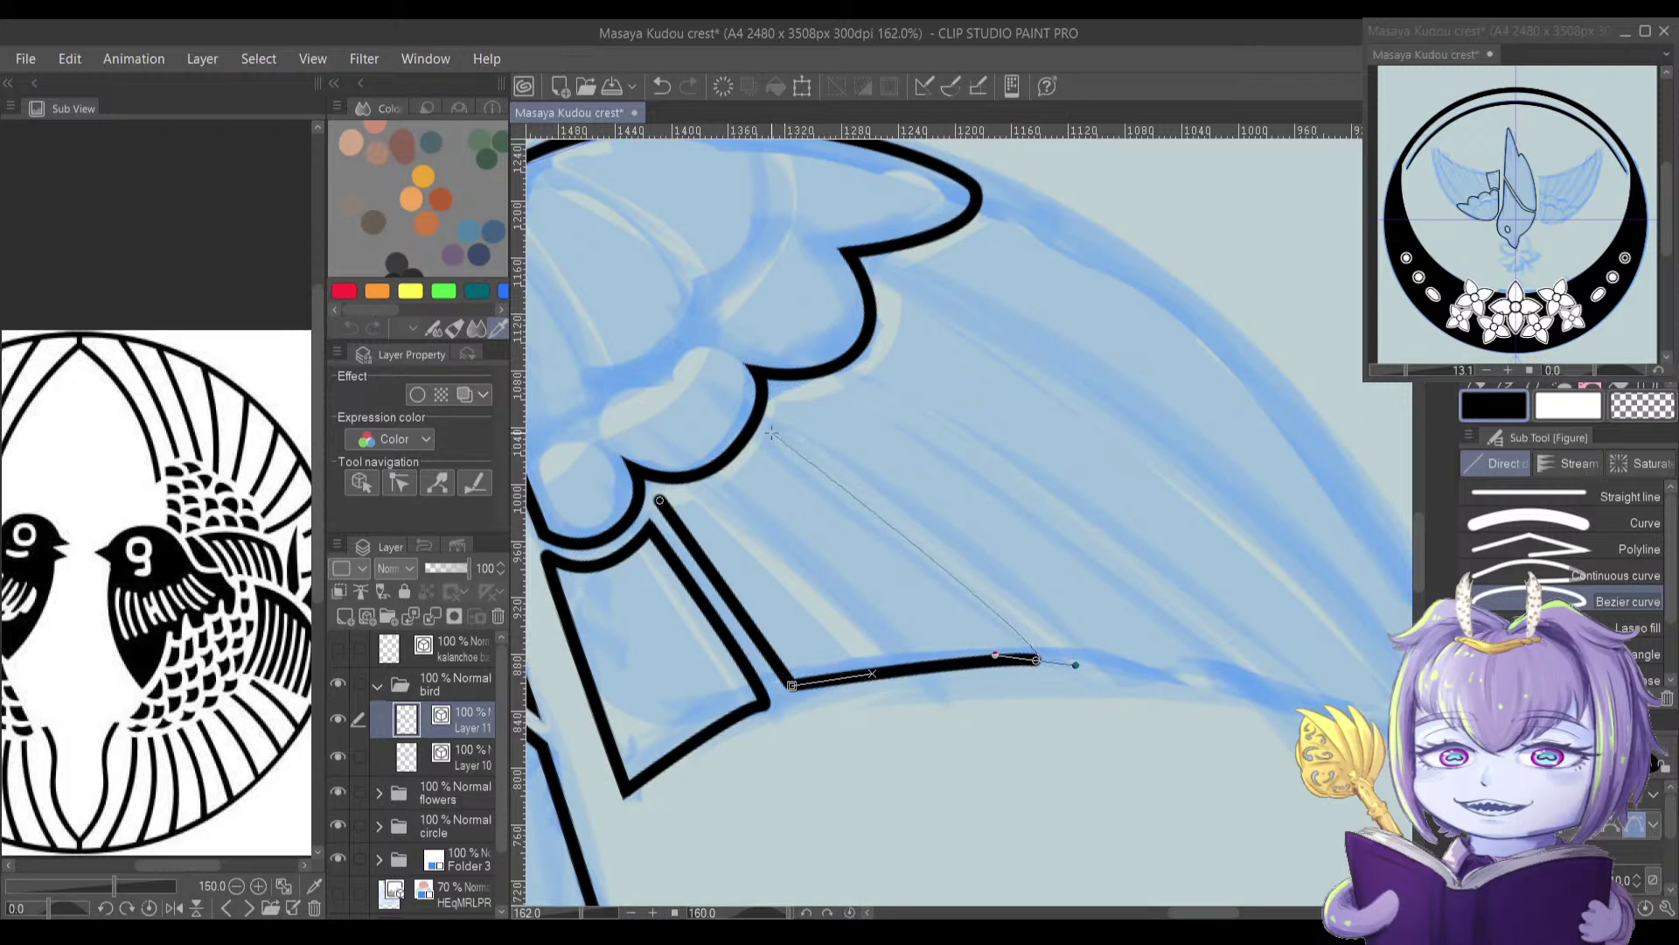
left_click(775, 402)
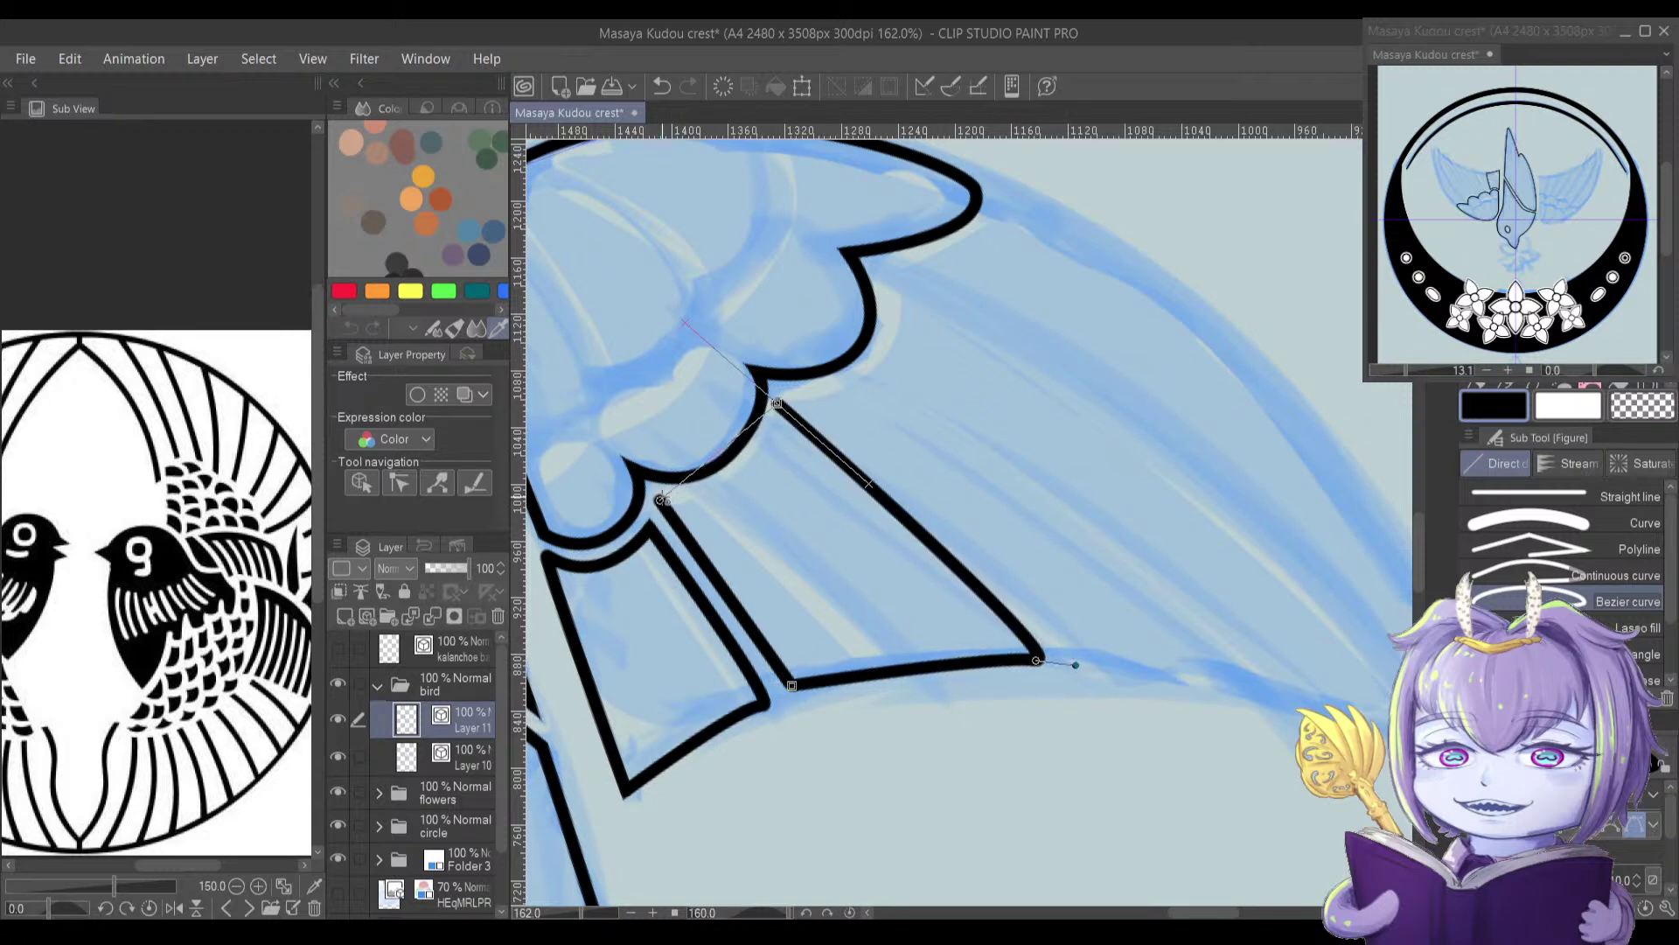
left_click(659, 501)
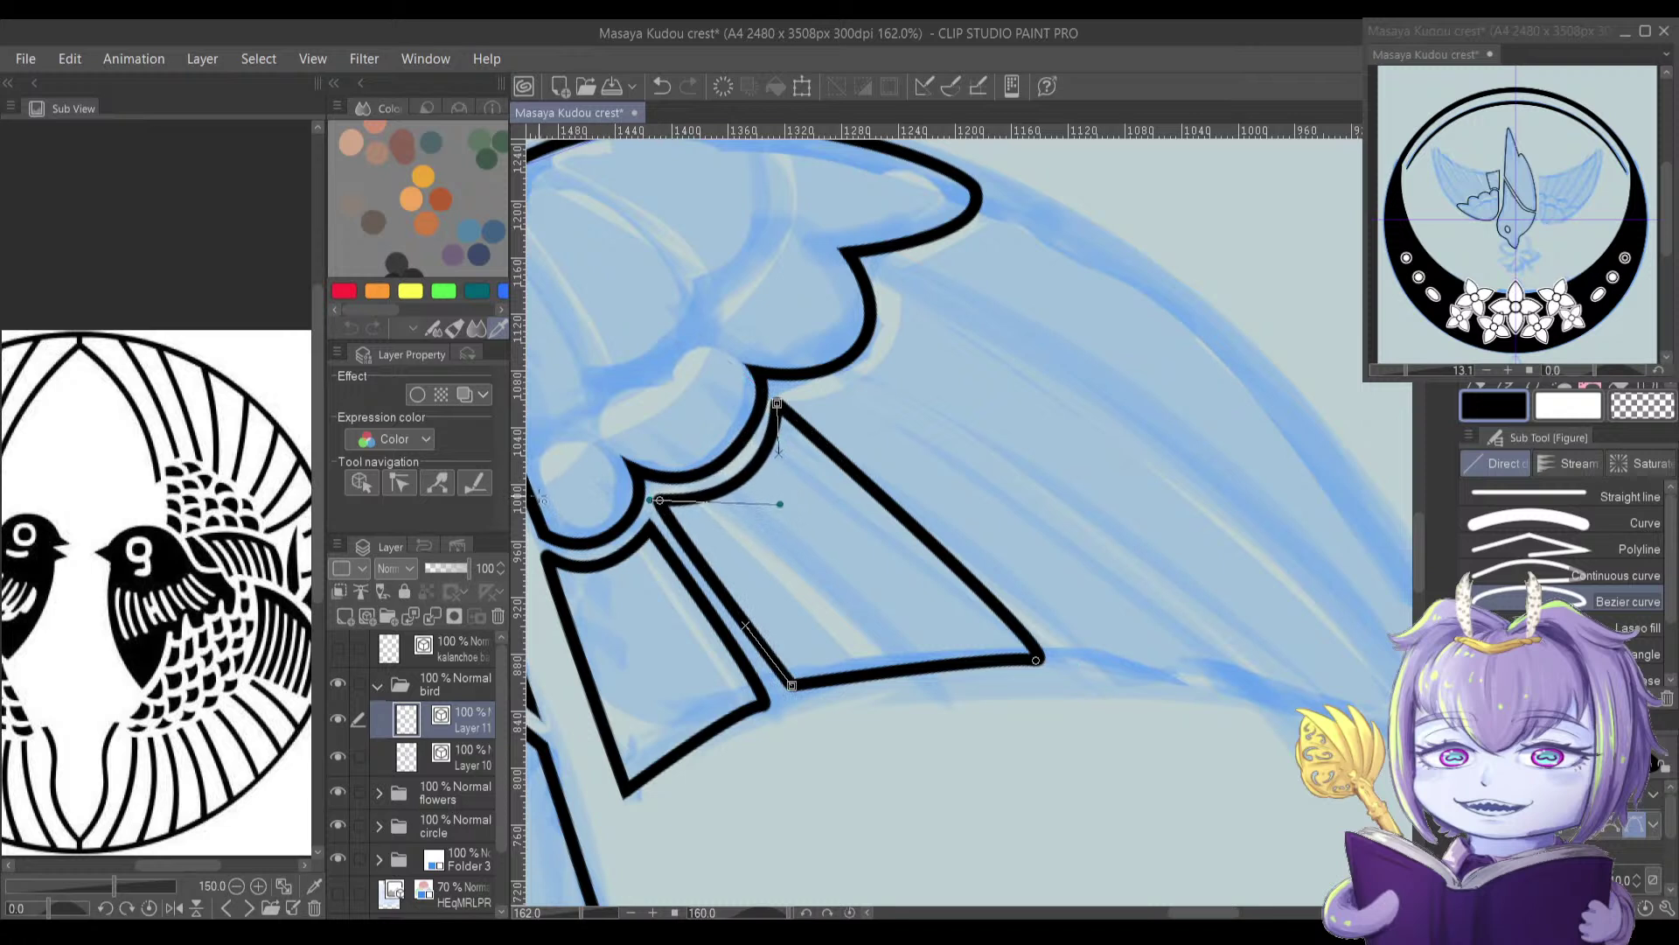
Step: Add a new raster layer directly above the flowers folder and choose a red-orange drawing colour
left_click_drag(783, 578, 783, 600)
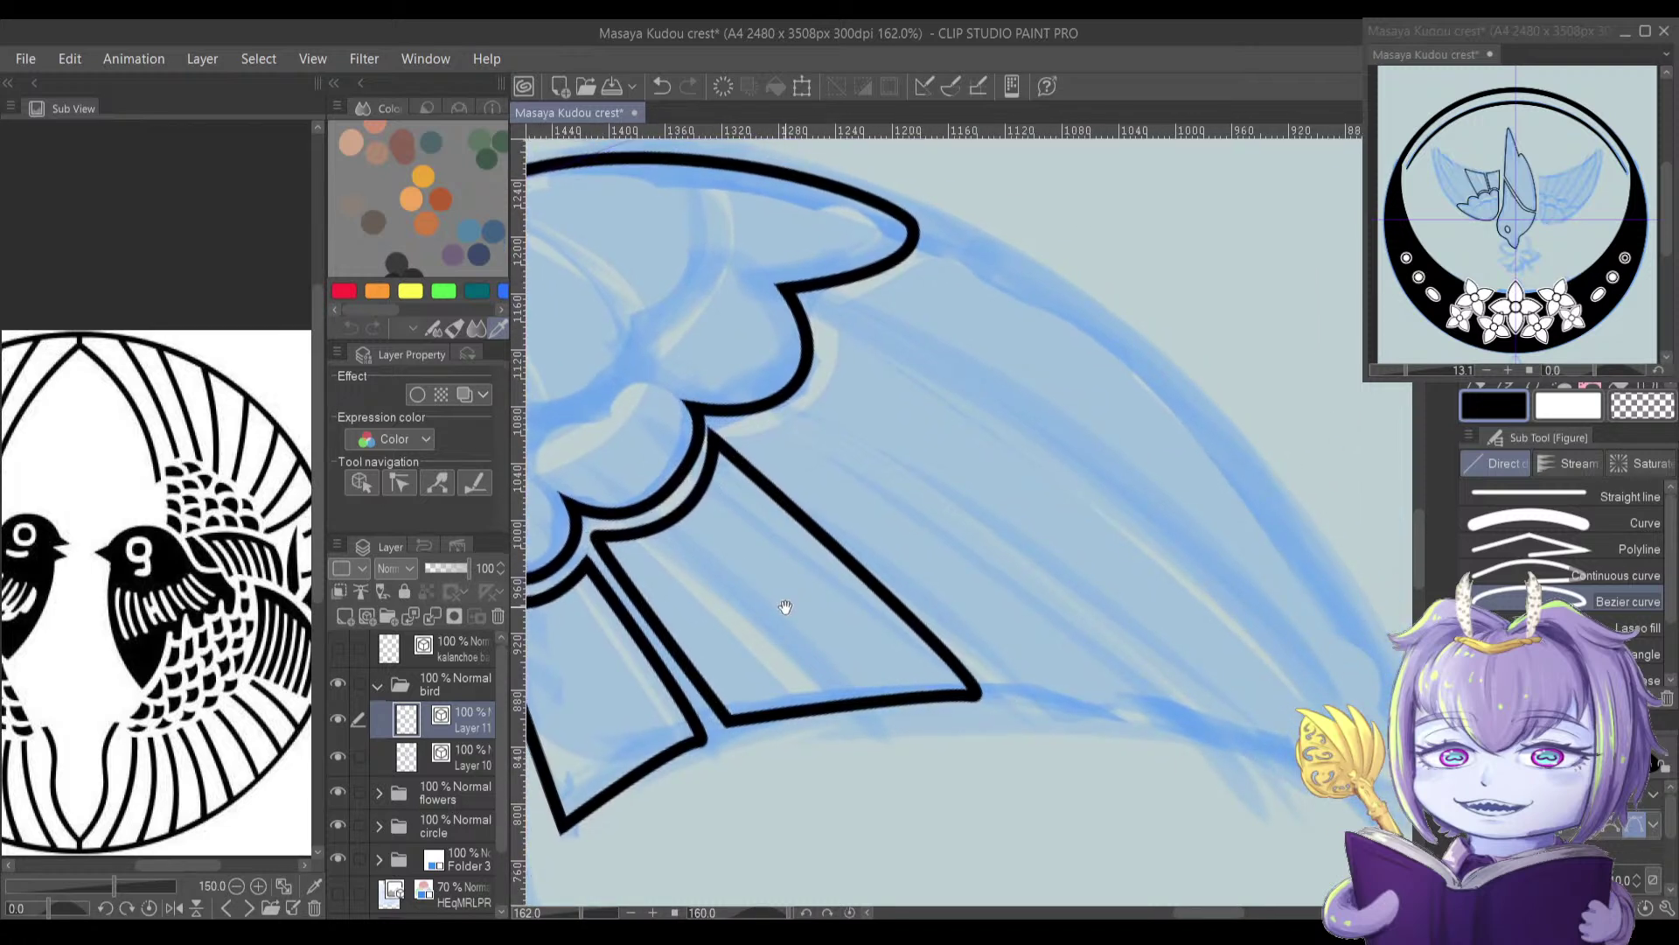
left_click(432, 794)
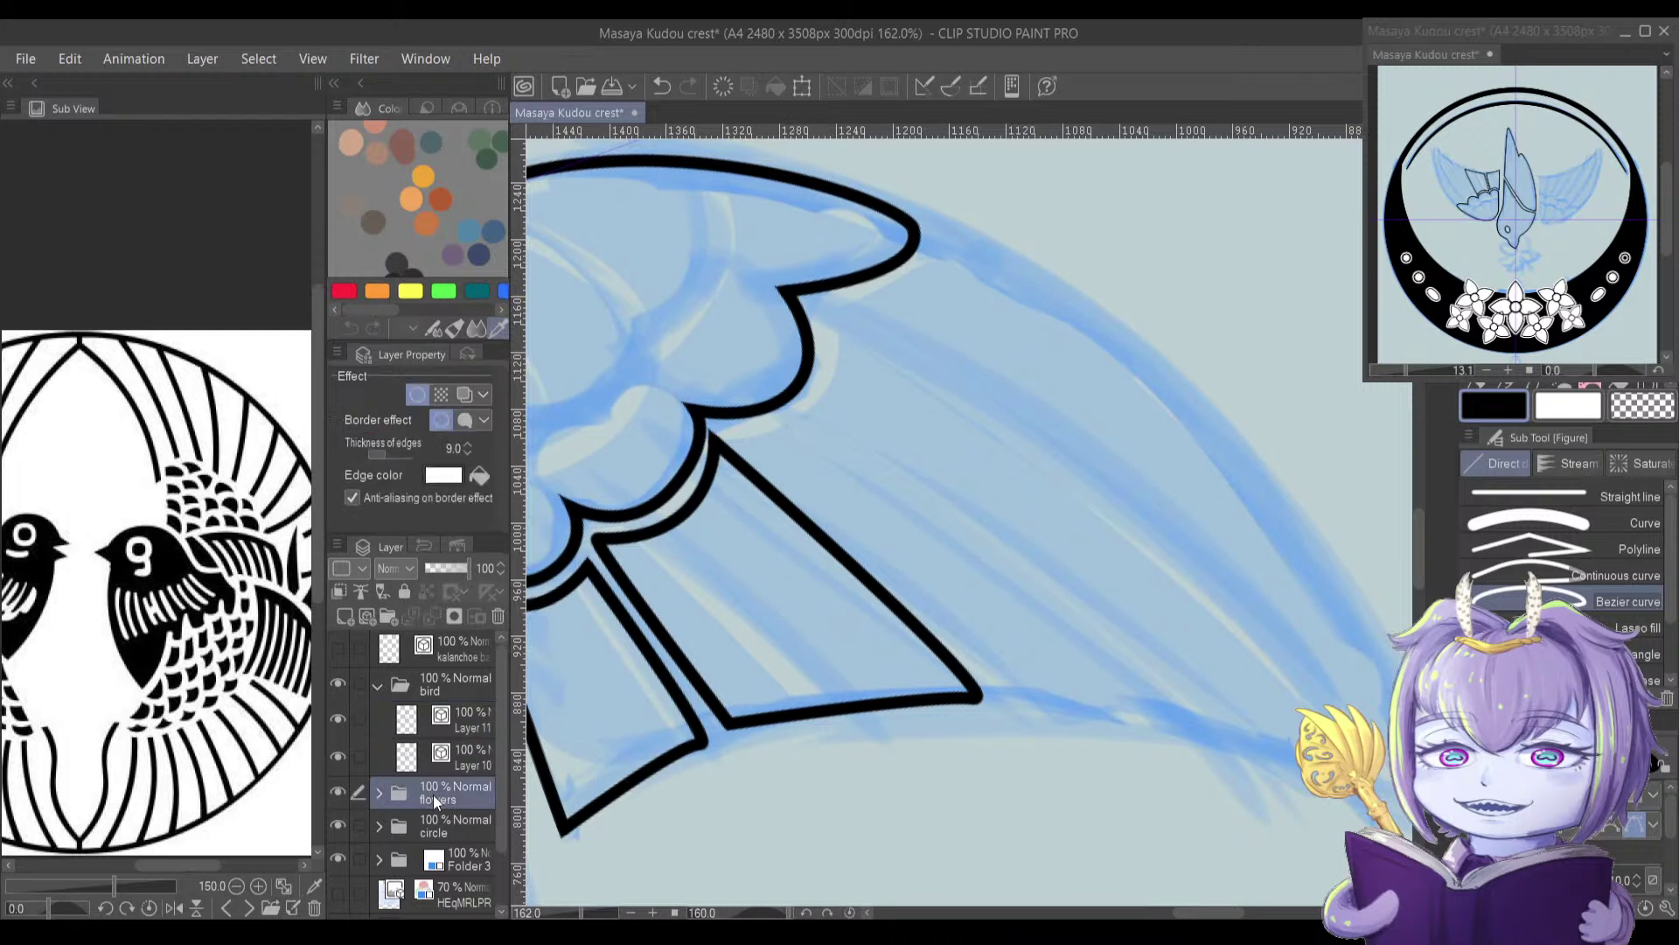
key("ctrl+t")
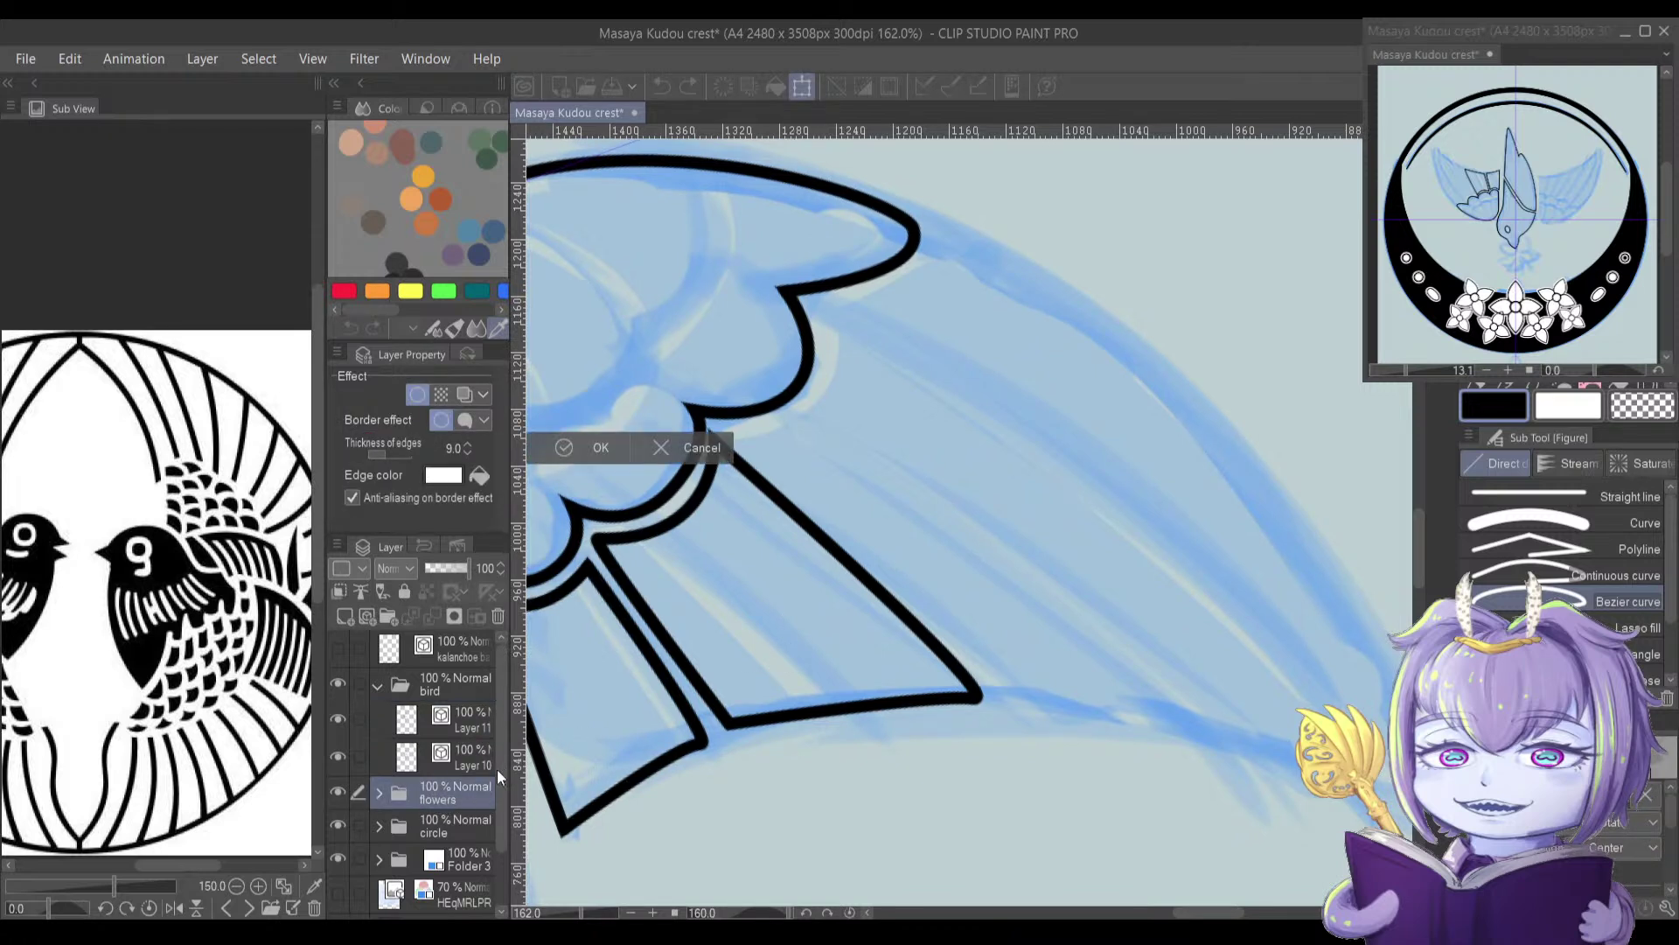
key("Escape")
key("ctrl+shift+n")
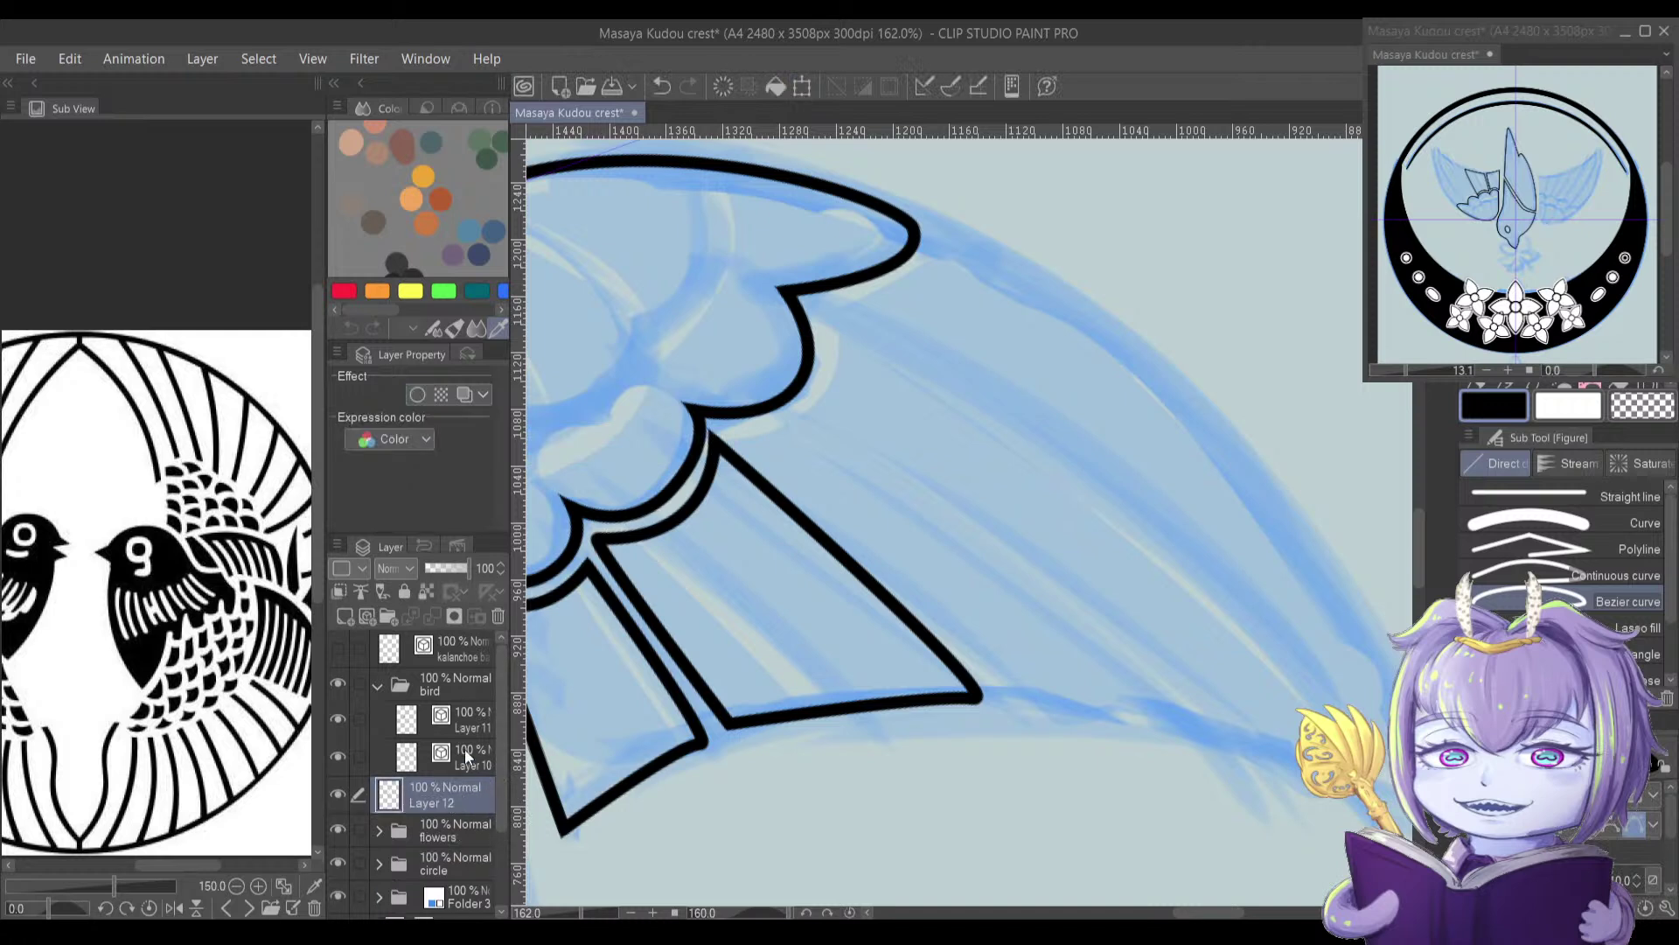
key("x")
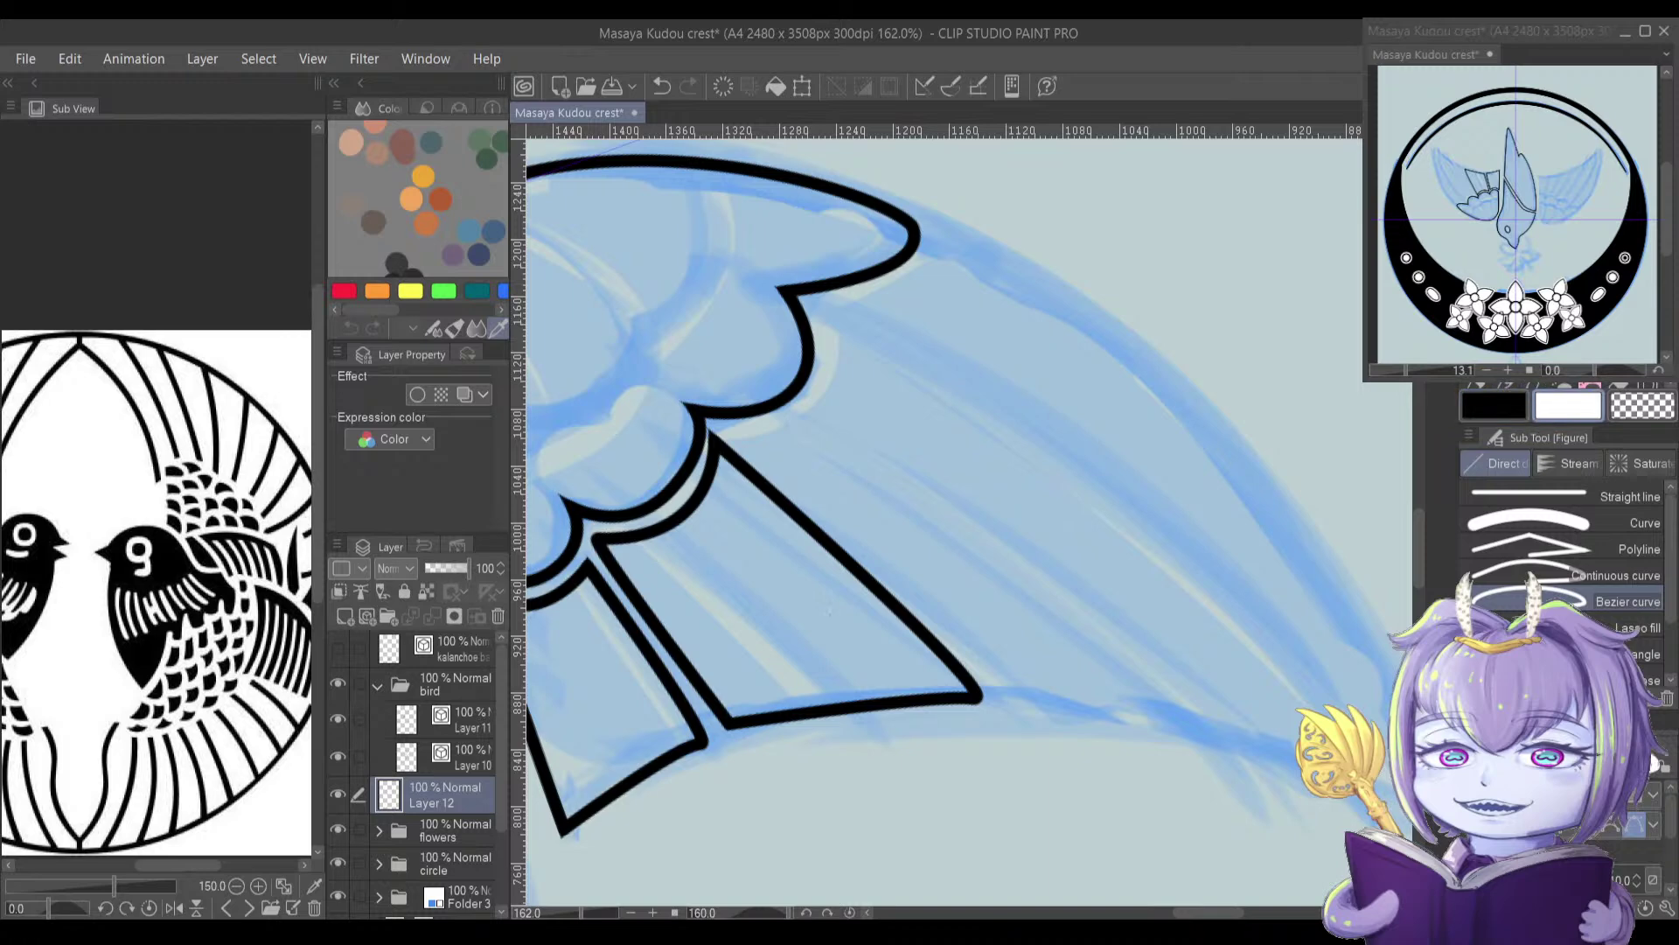
scroll(1164, 520, "down", 2)
left_click_drag(1277, 517, 1199, 540)
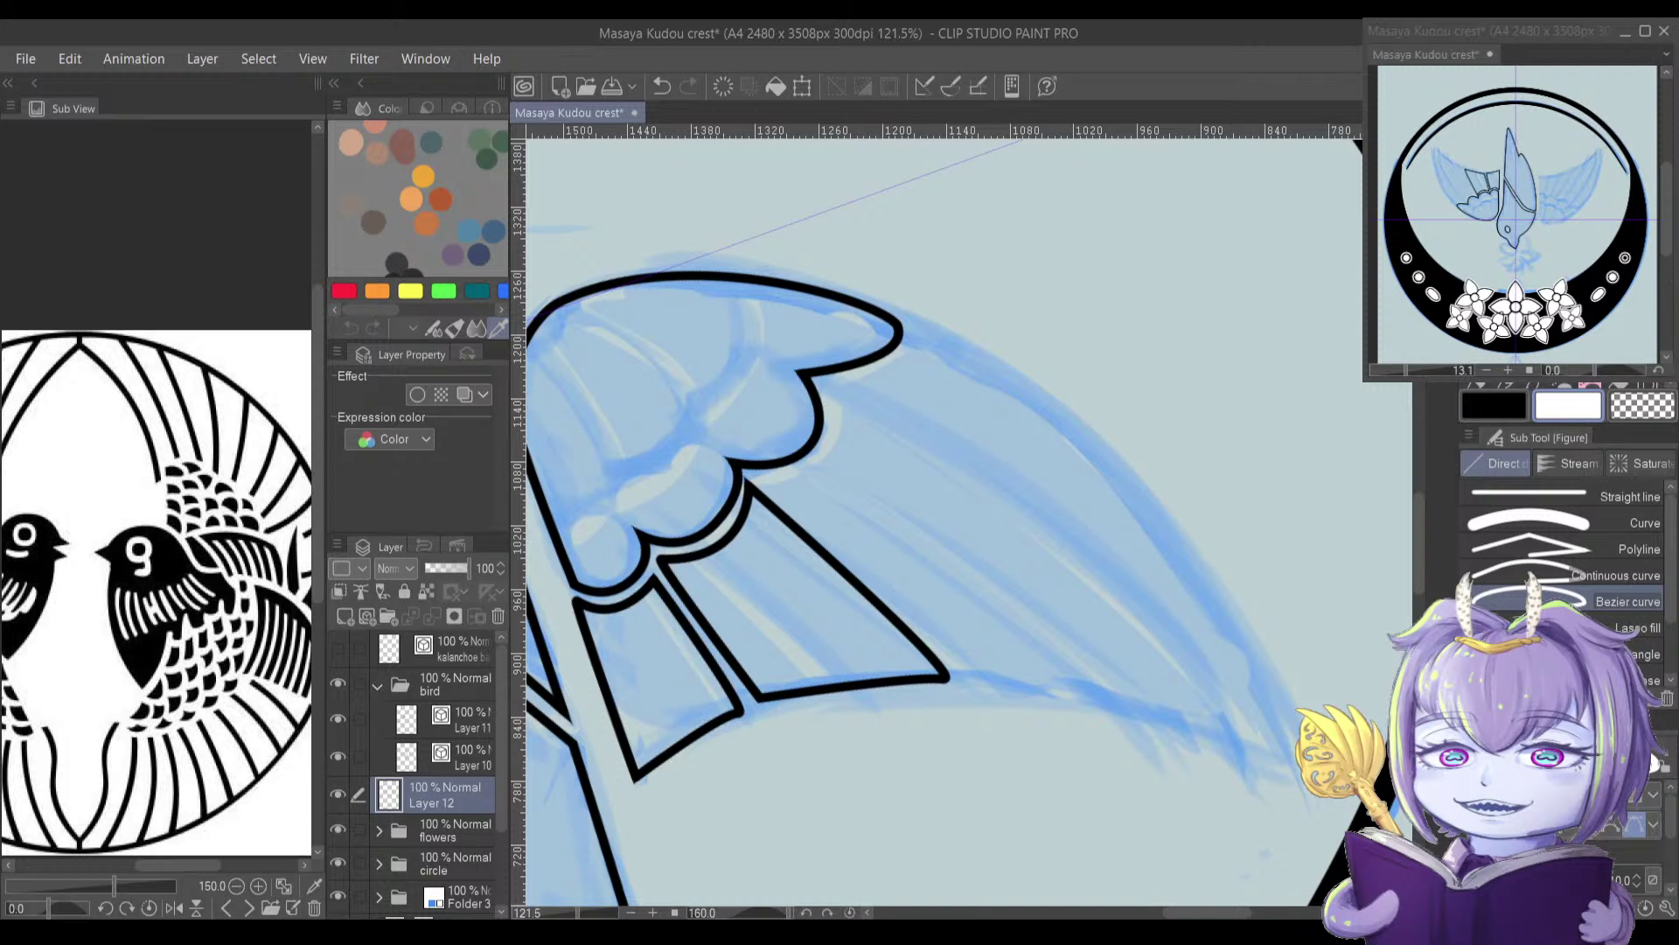
left_click(1653, 763)
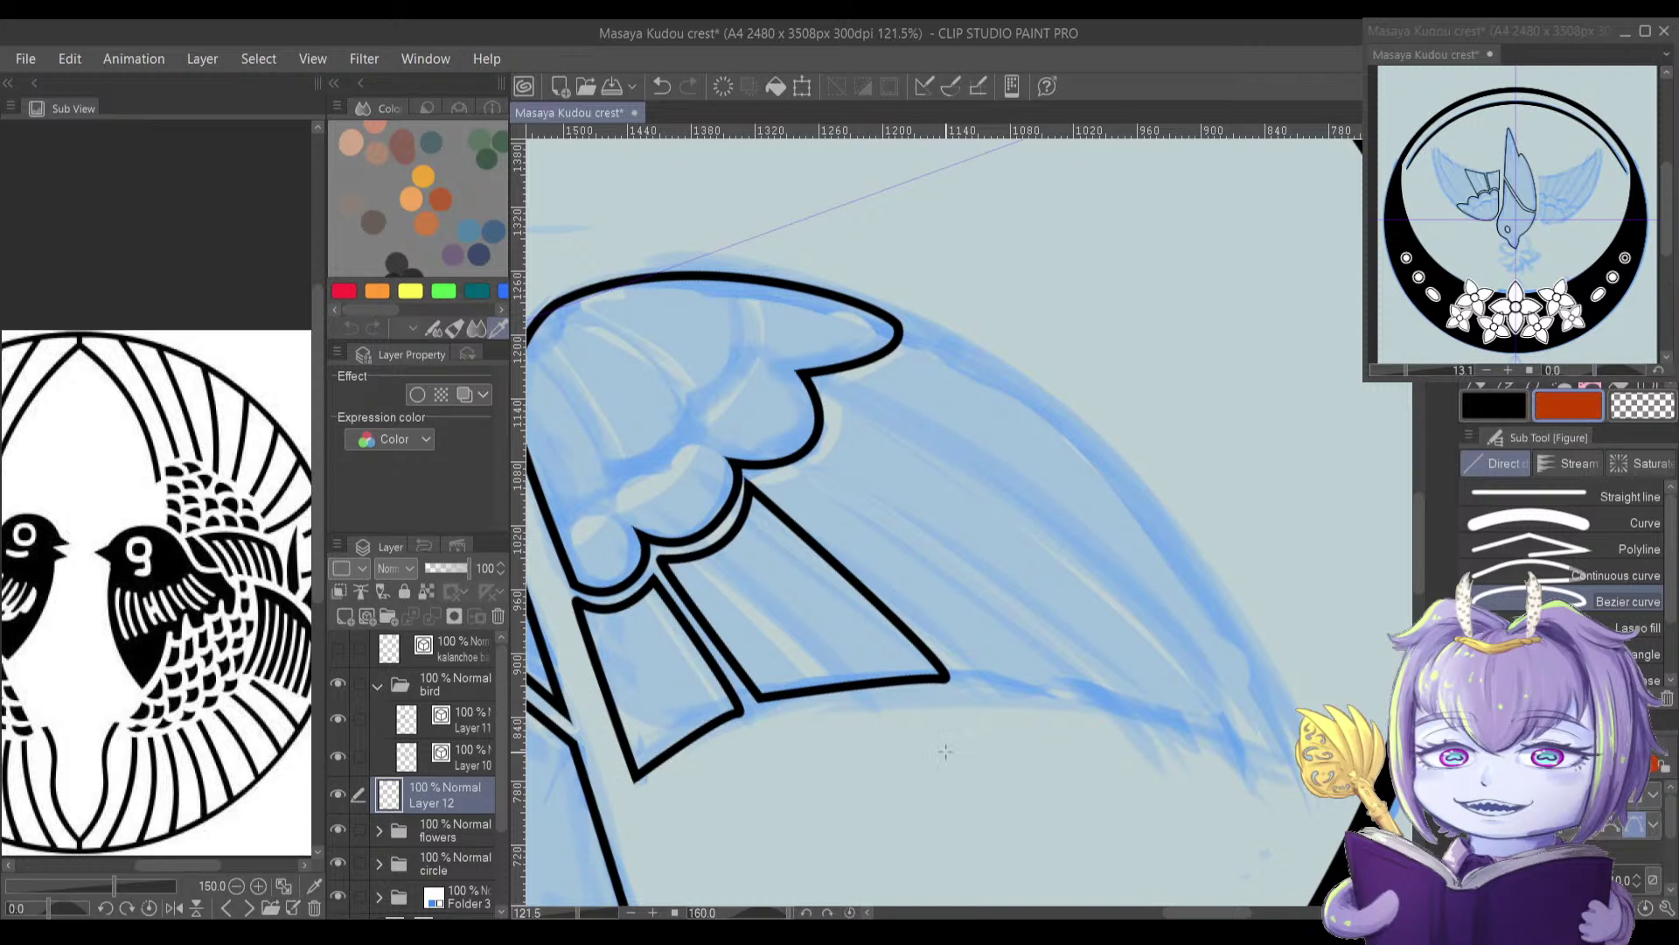
Step: Draw a red-orange Bezier guide curve along the wing's lower edge, from the first feather's inner corner to the wing tip
left_click(638, 780)
left_click_drag(942, 673, 1072, 687)
left_click_drag(1127, 691, 1136, 699)
left_click(1300, 768)
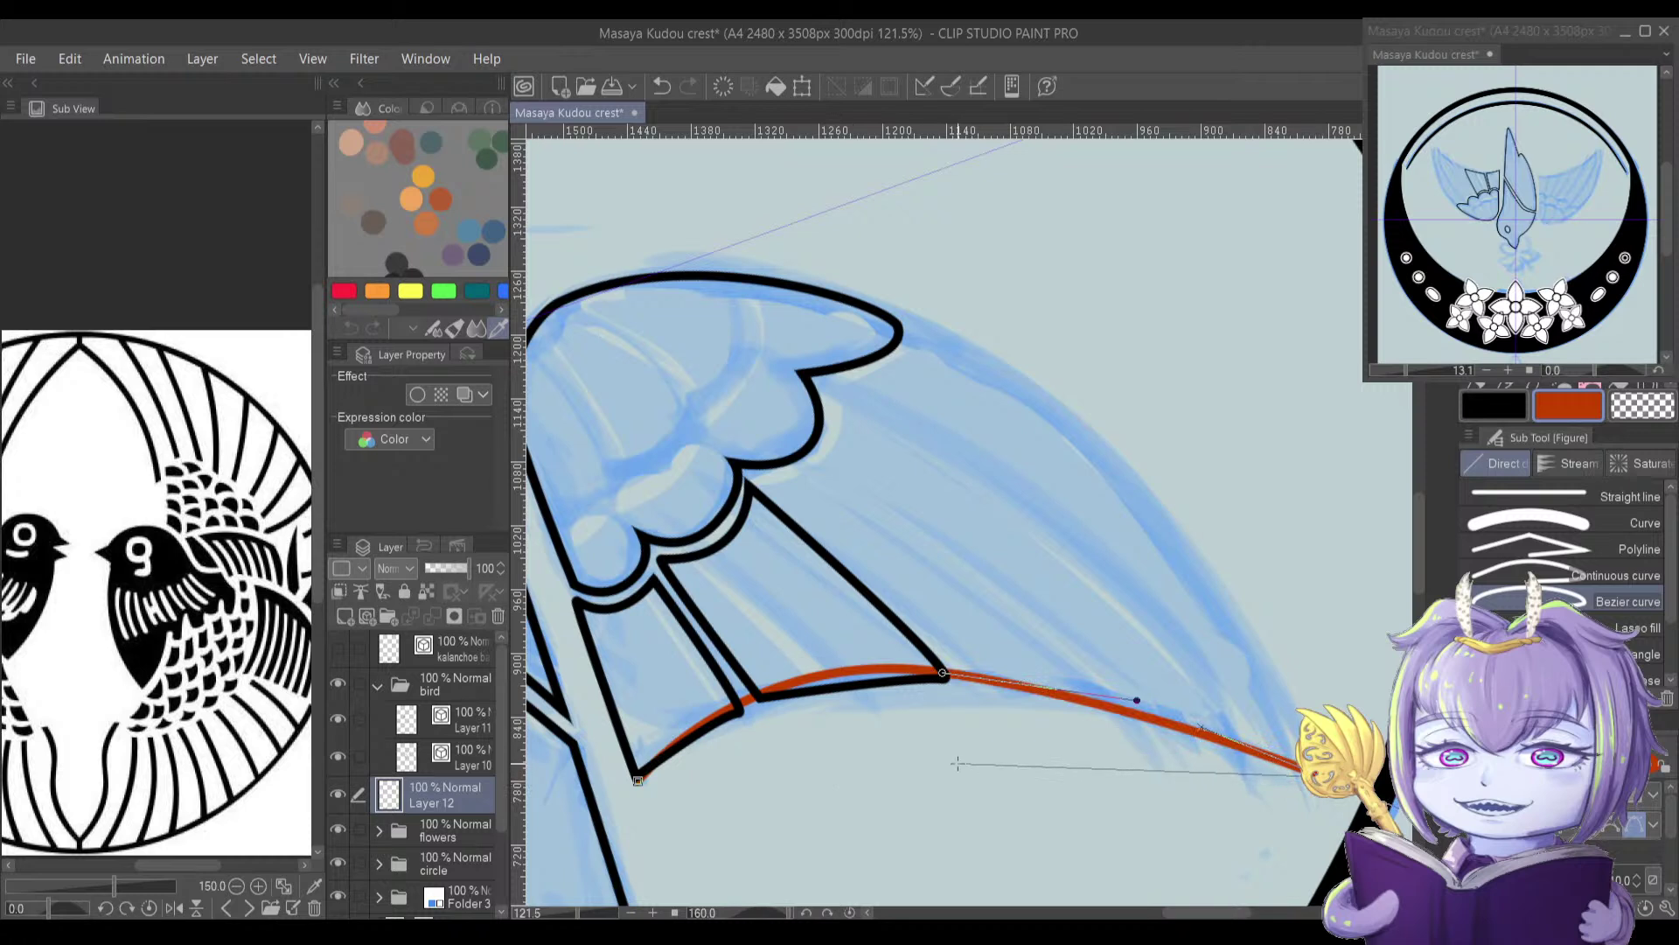
key("Return")
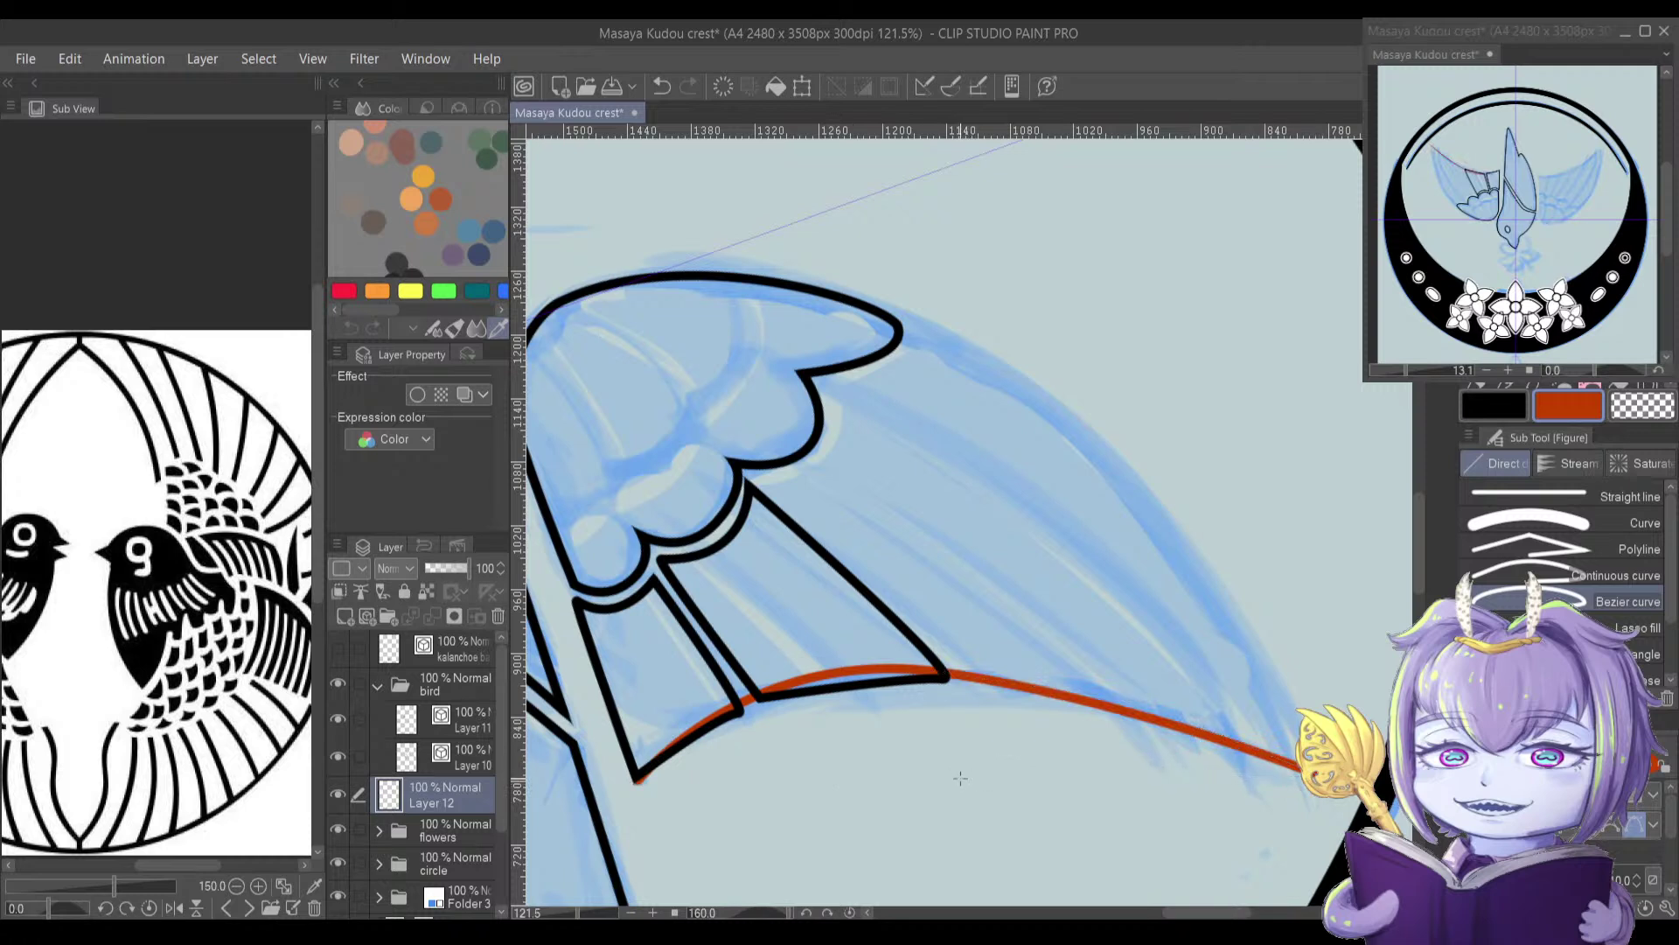
Step: On Layer 11, move the second feather's outer lower corner onto the guide curve and bend its lower edge to match
mouse_move(975, 768)
left_mouse_down()
mouse_move(1020, 611)
mouse_move(971, 667)
left_mouse_up()
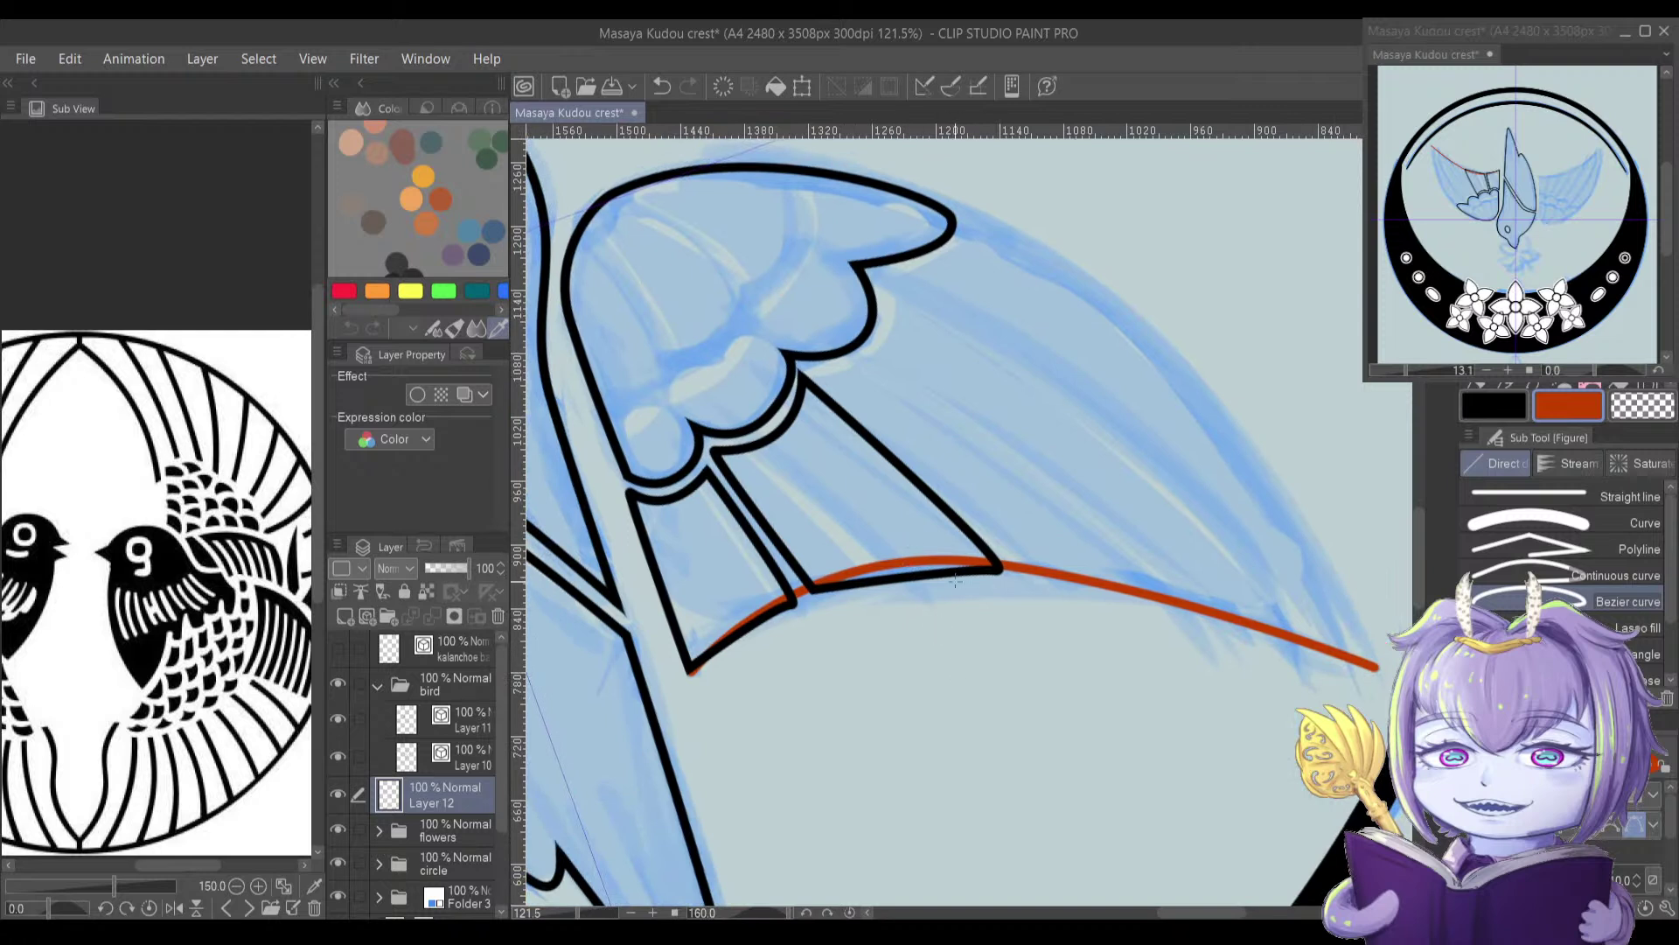
key("y")
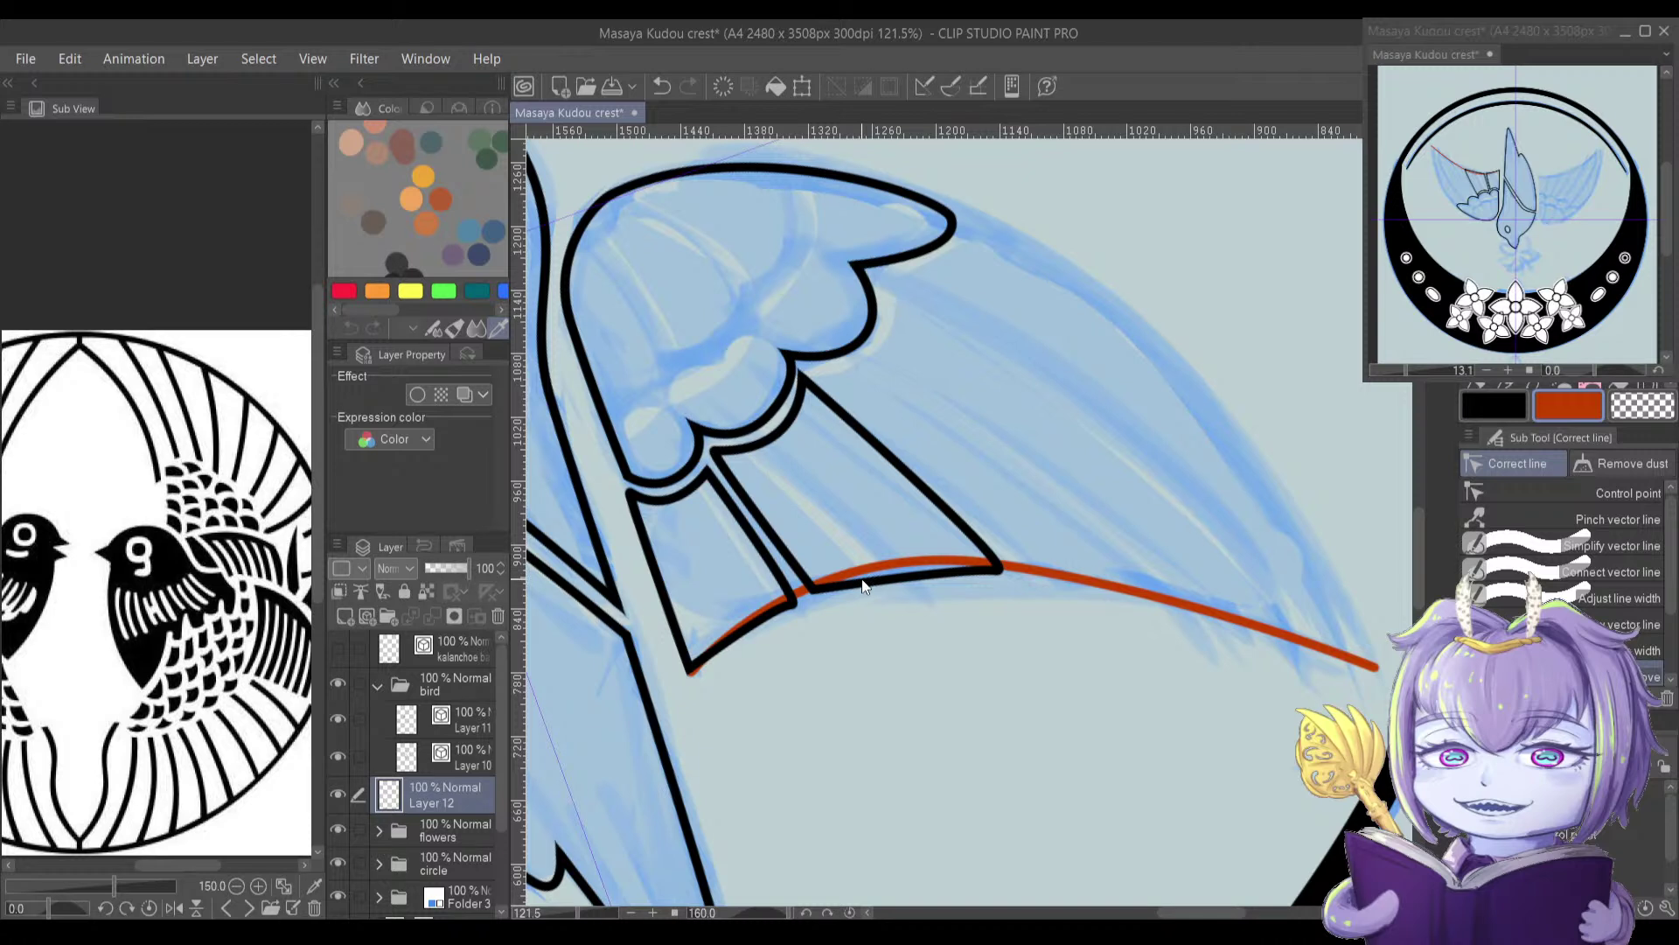
left_click(429, 719)
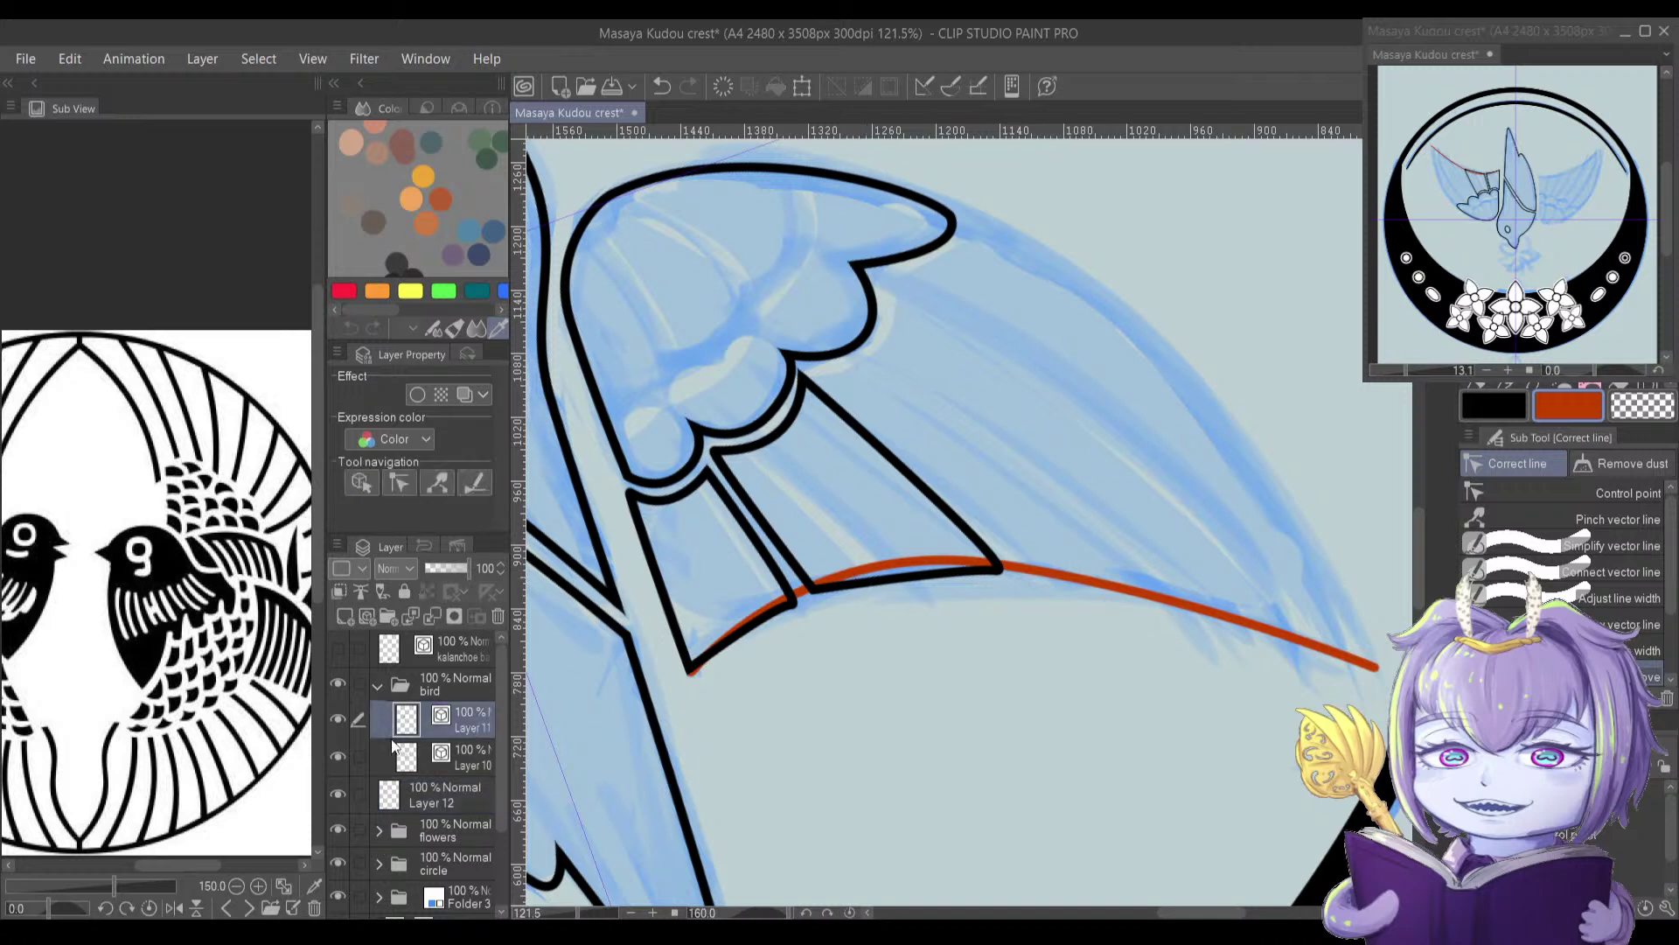
left_click(337, 719)
left_click(336, 719)
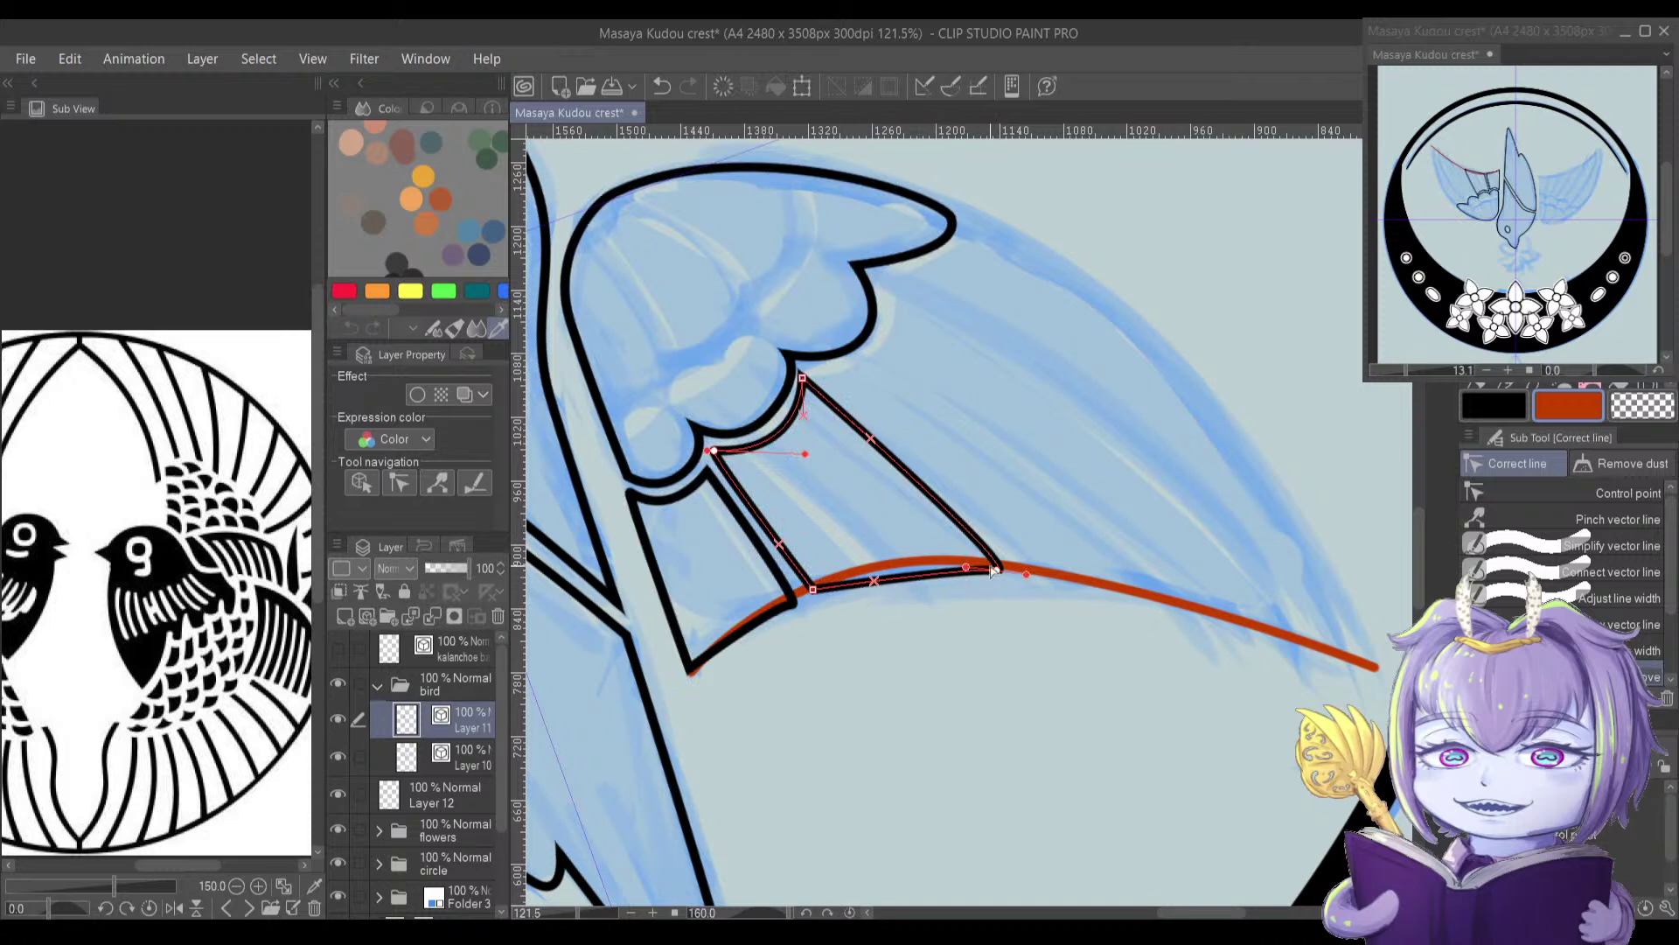
left_click_drag(998, 572, 993, 562)
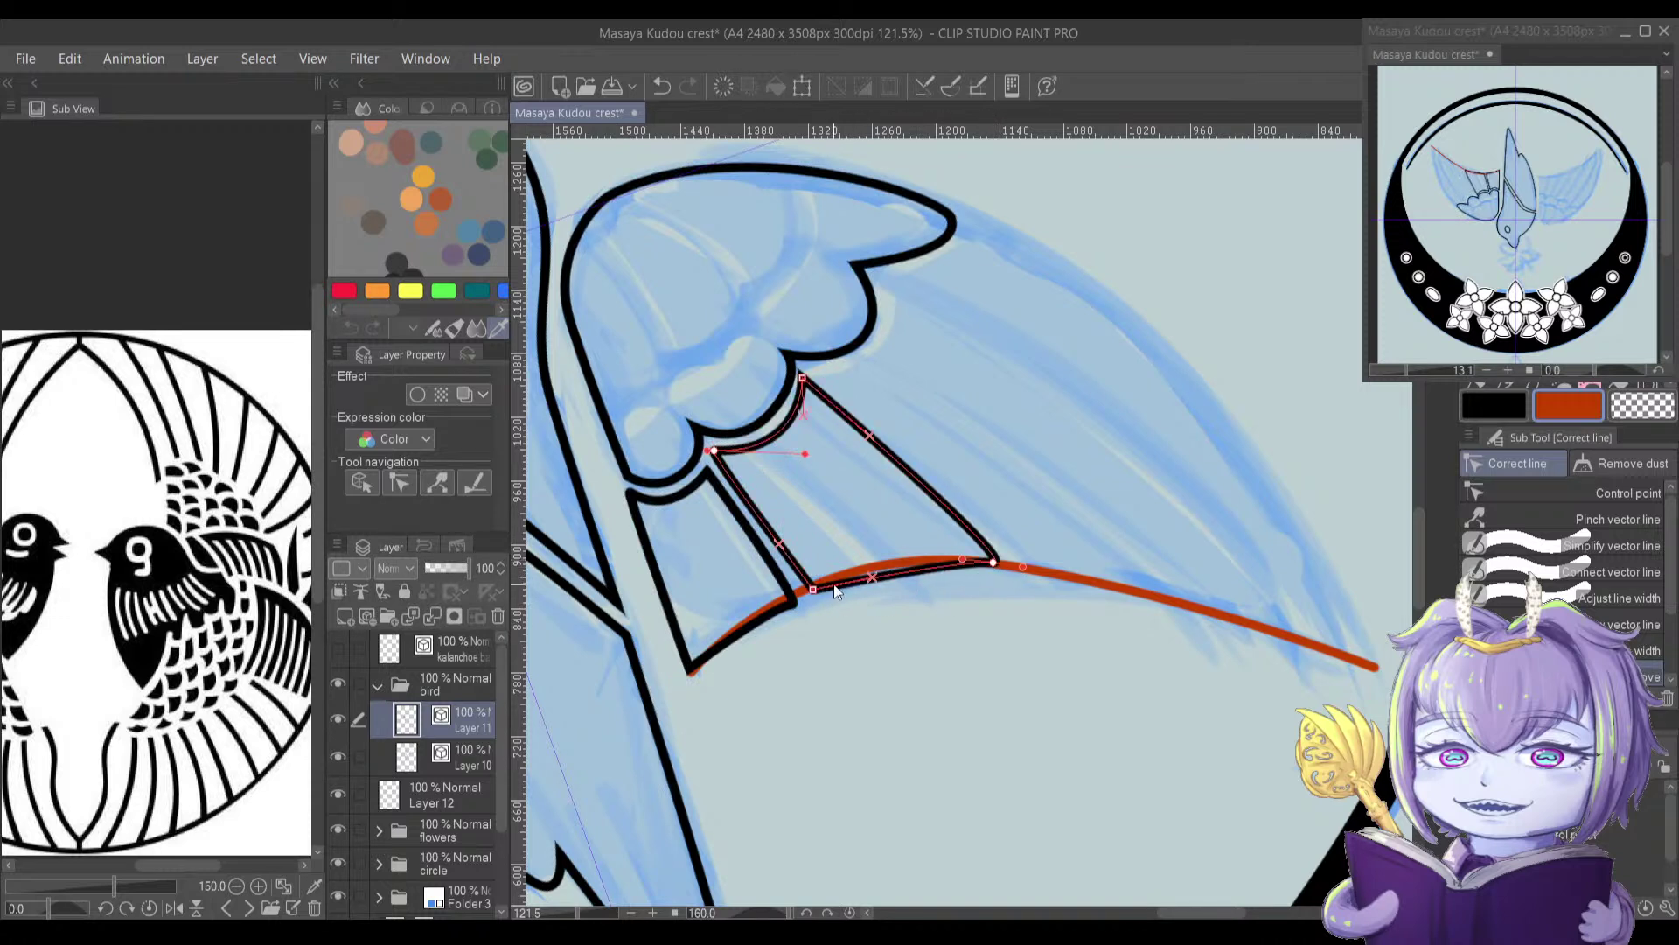
left_click_drag(871, 579, 862, 562)
Step: Move the first feather's two lower corners onto the guide curve and adjust the handles so its lower edge follows it
left_click_drag(793, 606, 790, 595)
scroll(792, 597, "up", 6)
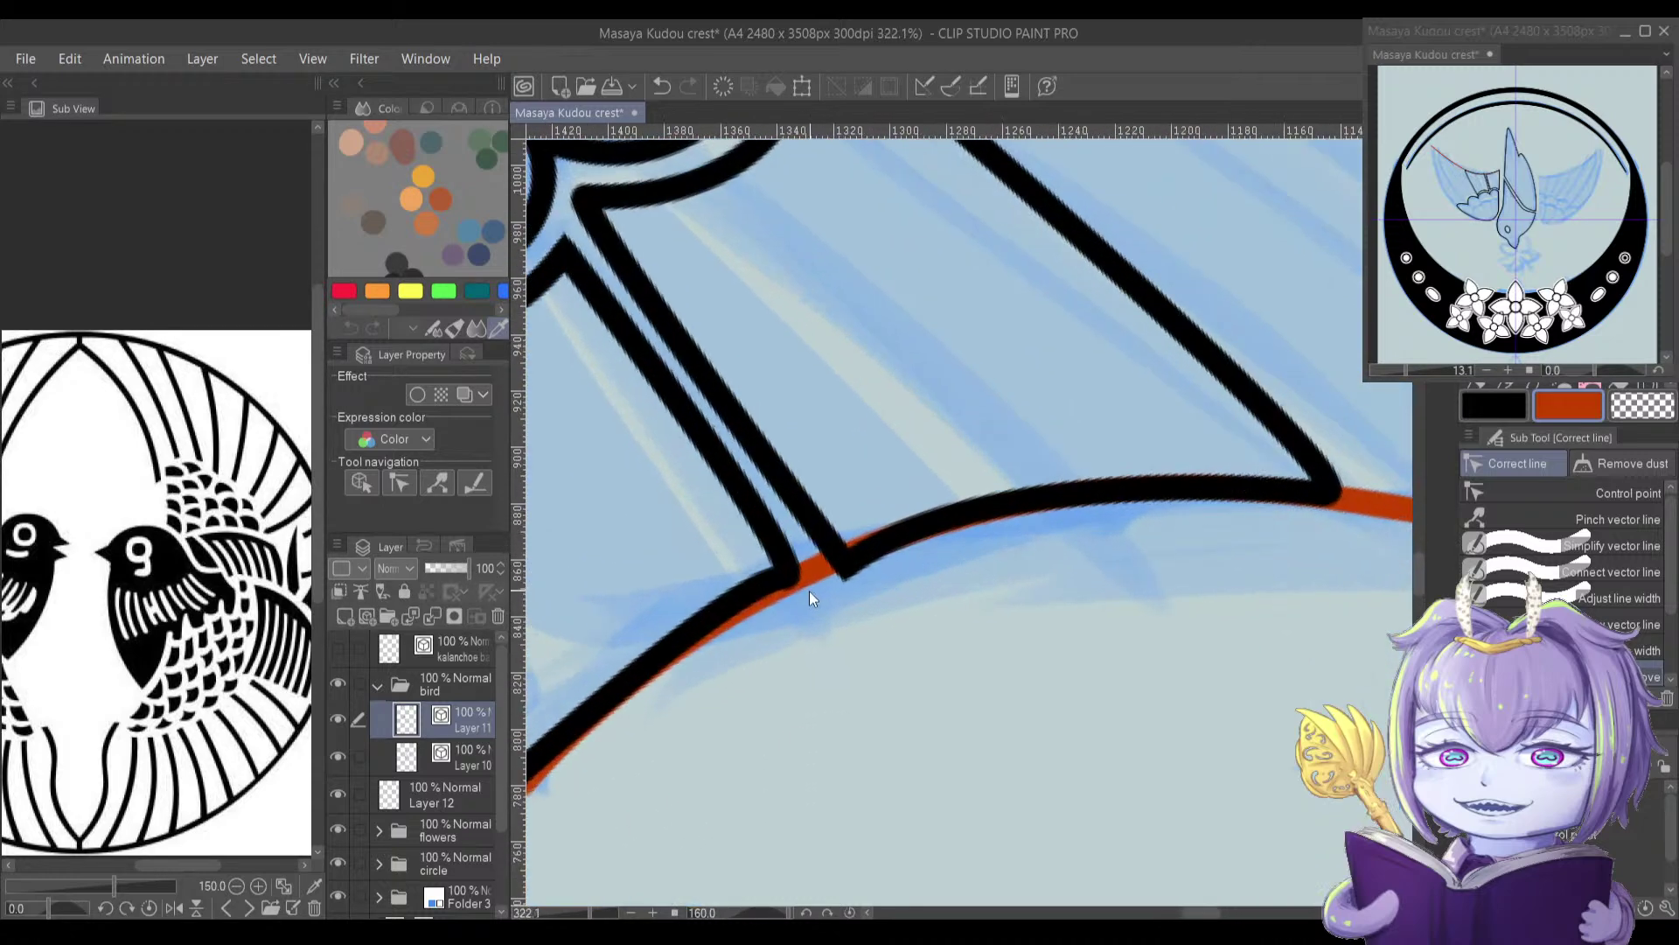
mouse_move(826, 583)
left_mouse_down()
mouse_move(768, 522)
mouse_move(785, 582)
mouse_move(712, 602)
left_mouse_up()
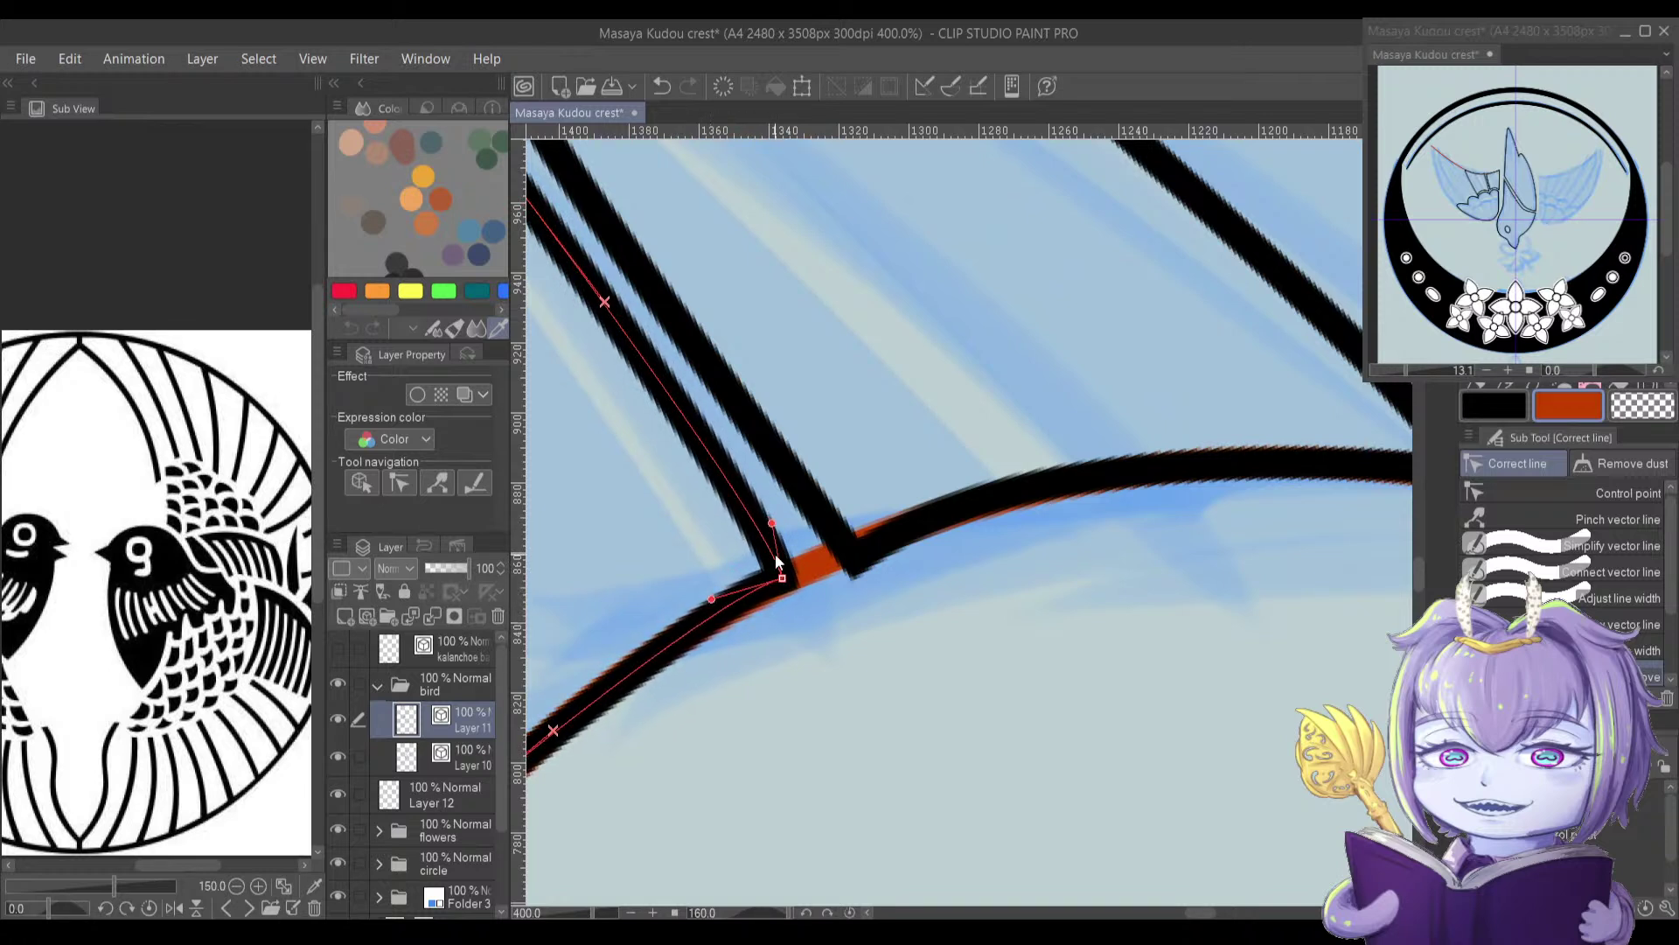
left_click_drag(772, 524, 767, 525)
left_click_drag(712, 598, 996, 485)
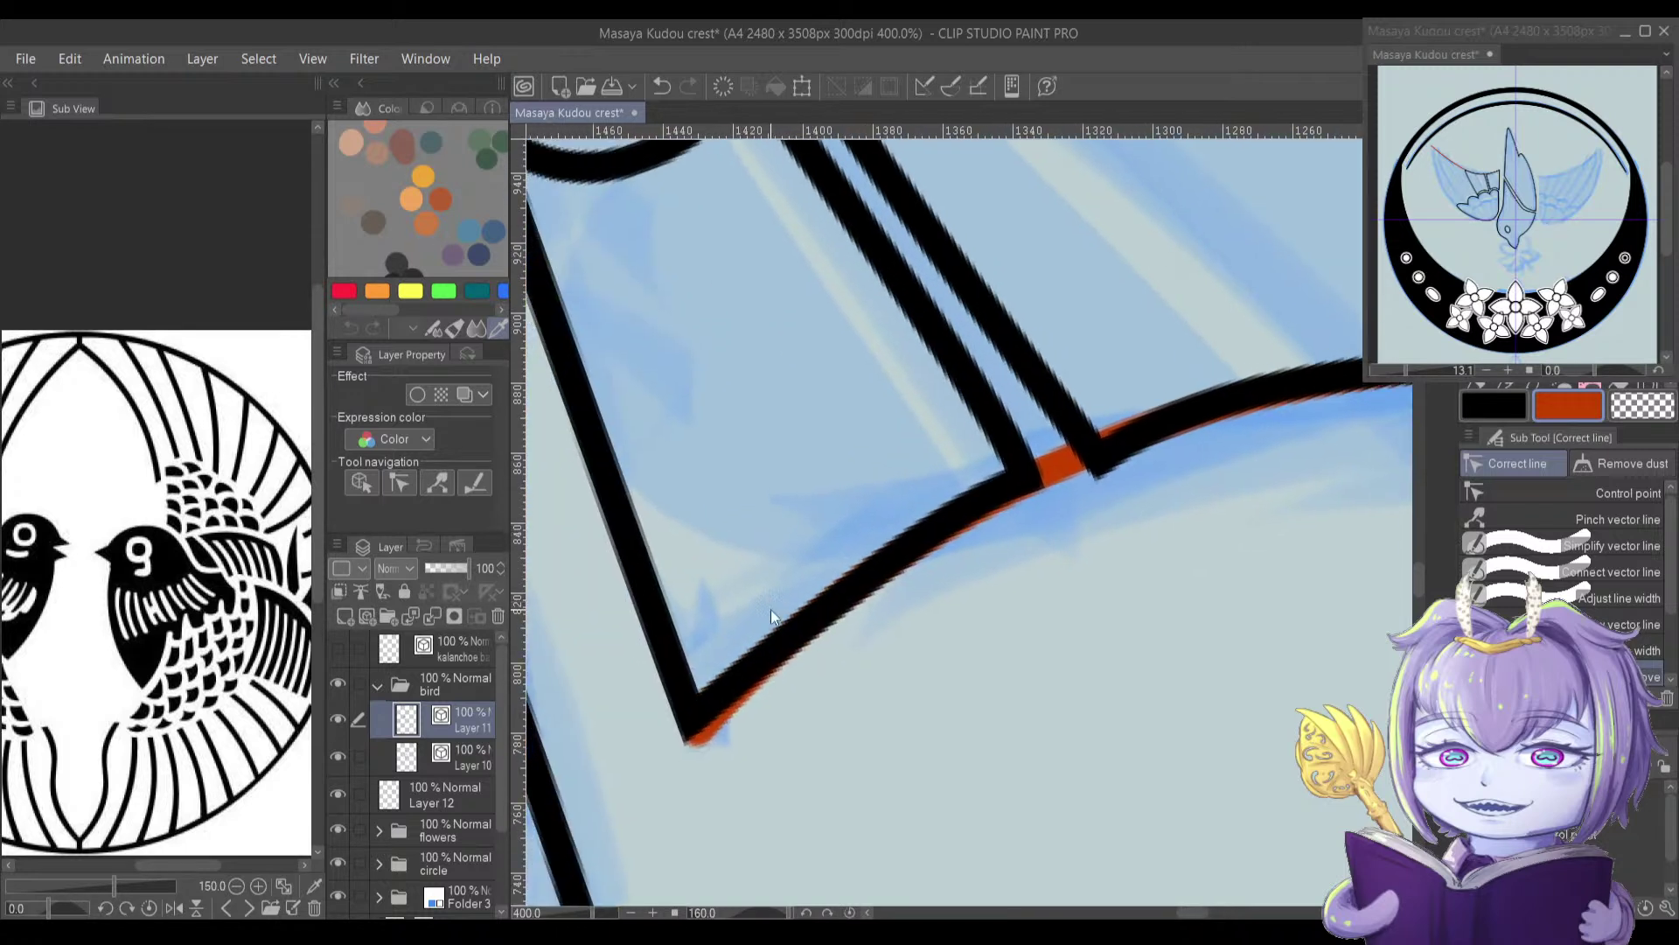
left_click(694, 731)
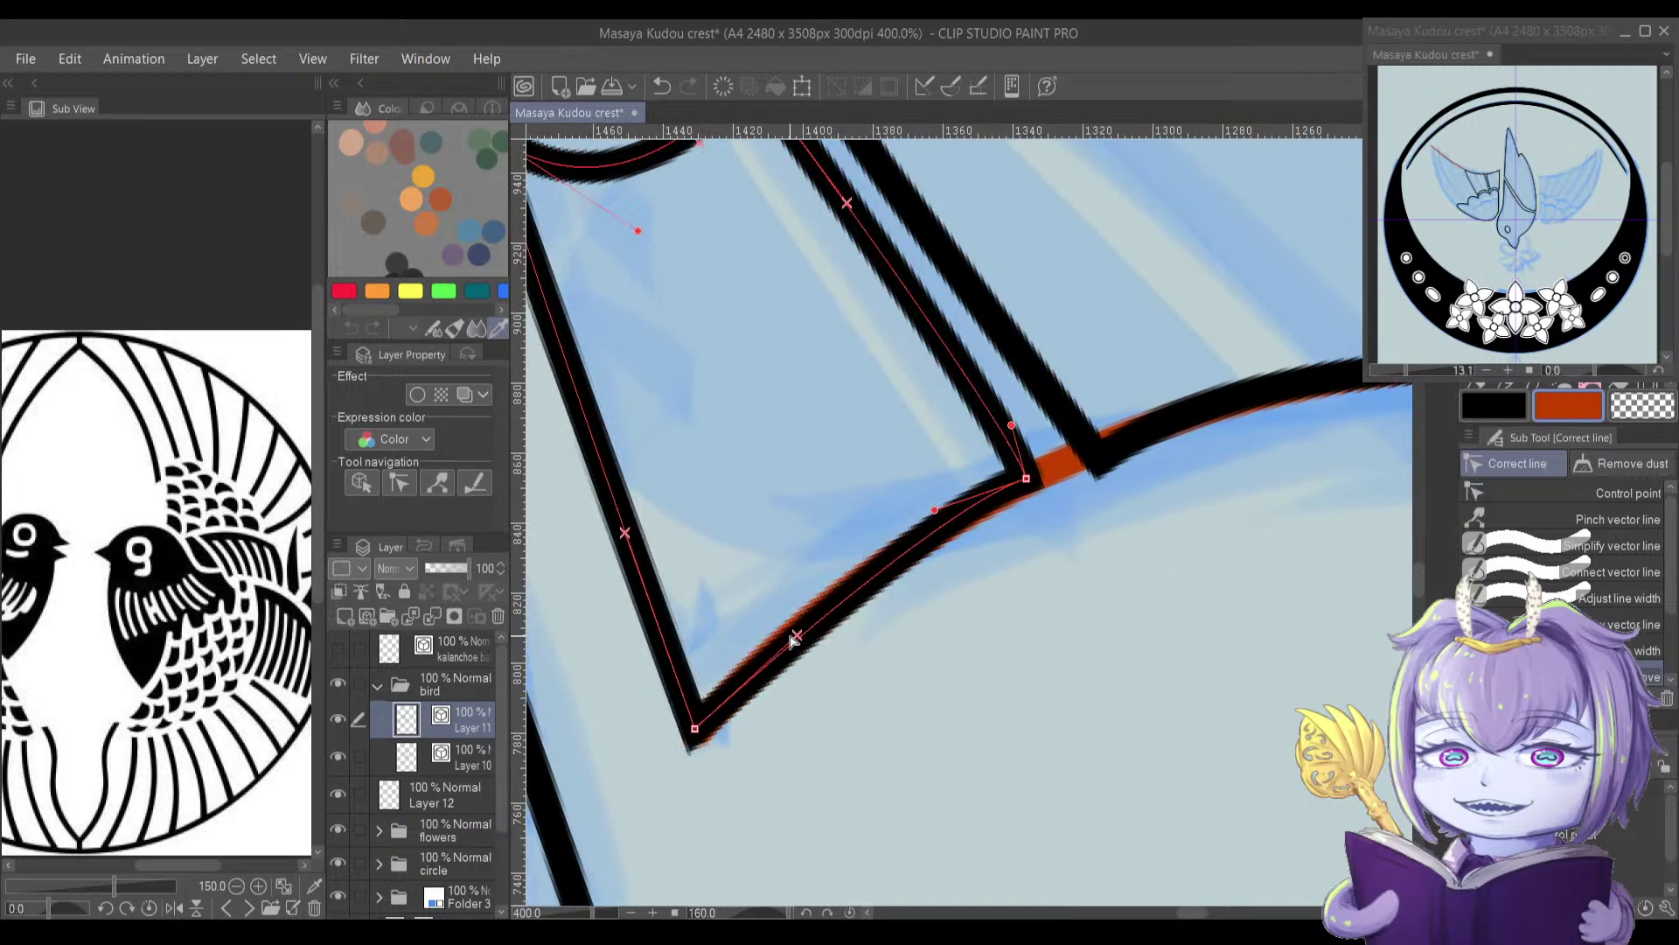
scroll(878, 485, "down", 5)
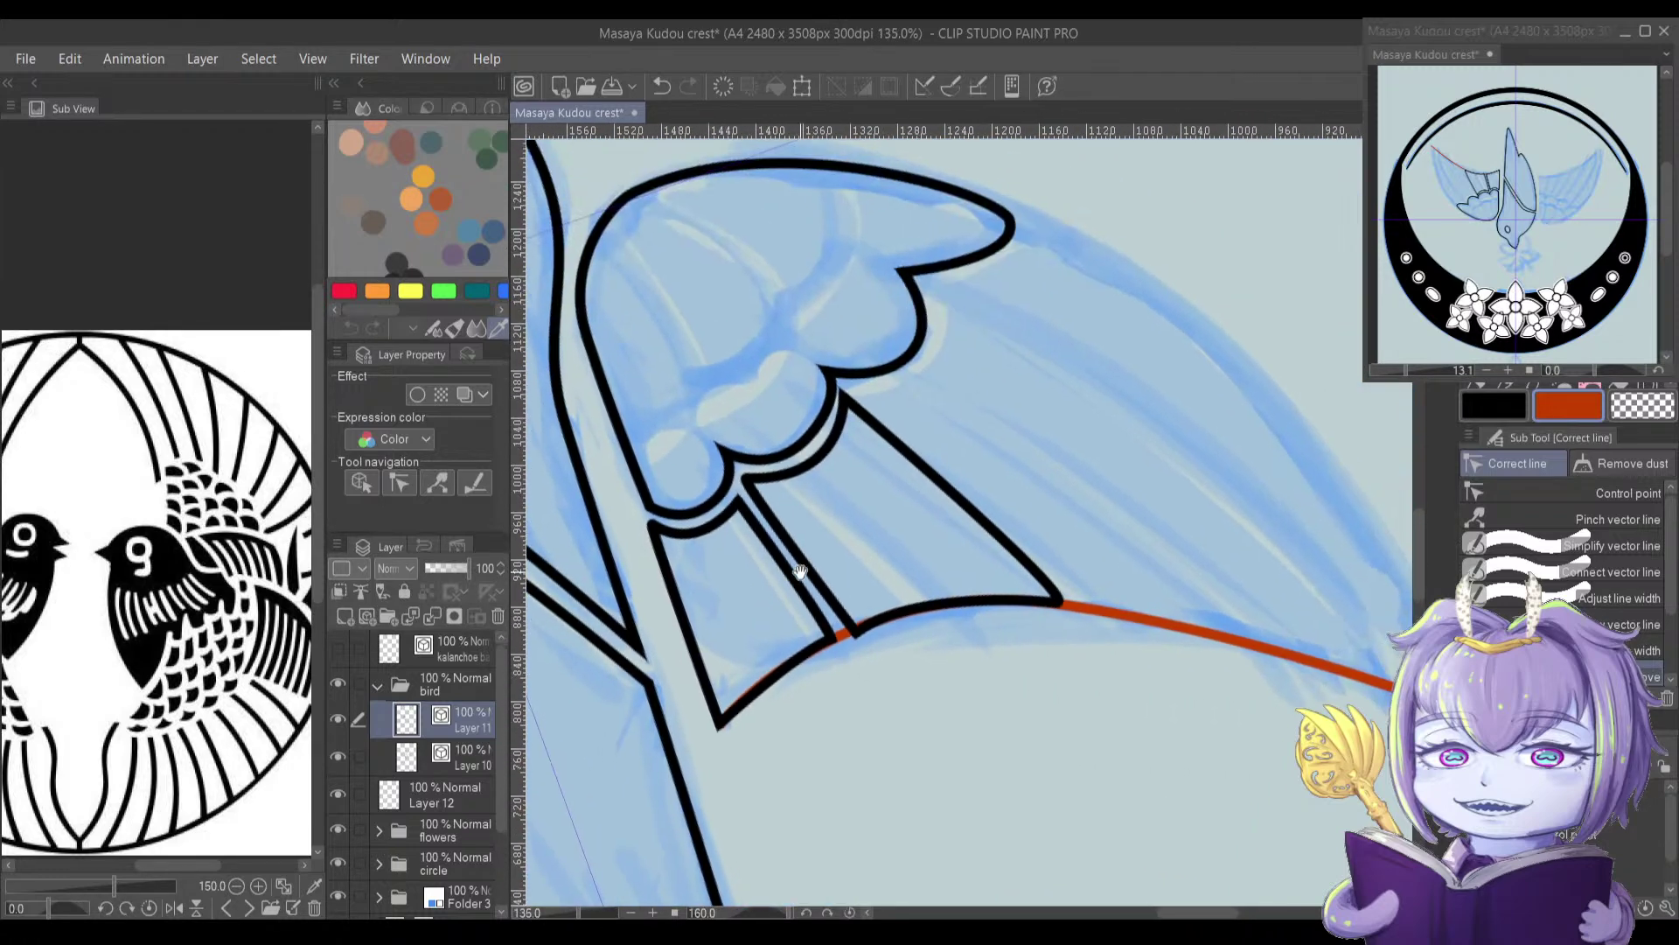
scroll(714, 575, "up", 4)
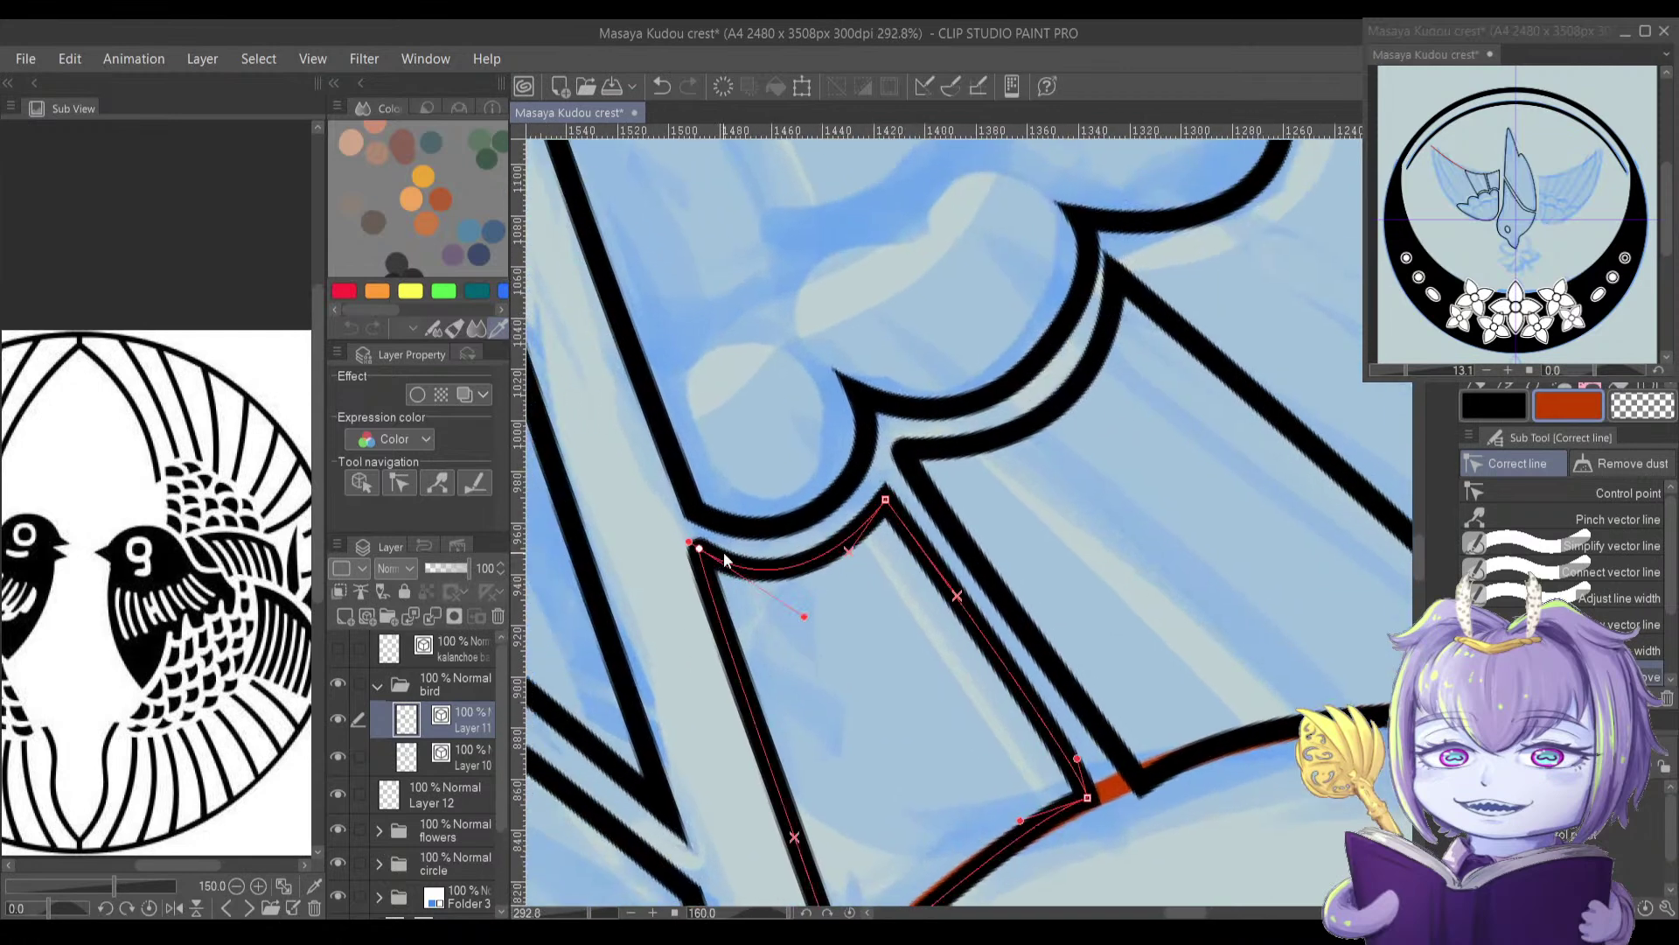
Step: Reposition the first feather's two upper corners and adjust the curve handle so its upper edge parallels the scalloped covert above
mouse_move(686, 539)
left_mouse_down()
mouse_move(715, 584)
mouse_move(712, 557)
left_mouse_up()
left_click_drag(837, 637, 823, 617)
left_click_drag(900, 547, 741, 538)
left_click_drag(765, 422, 766, 474)
left_click_drag(994, 793, 869, 745)
left_click(791, 315)
left_click(766, 318)
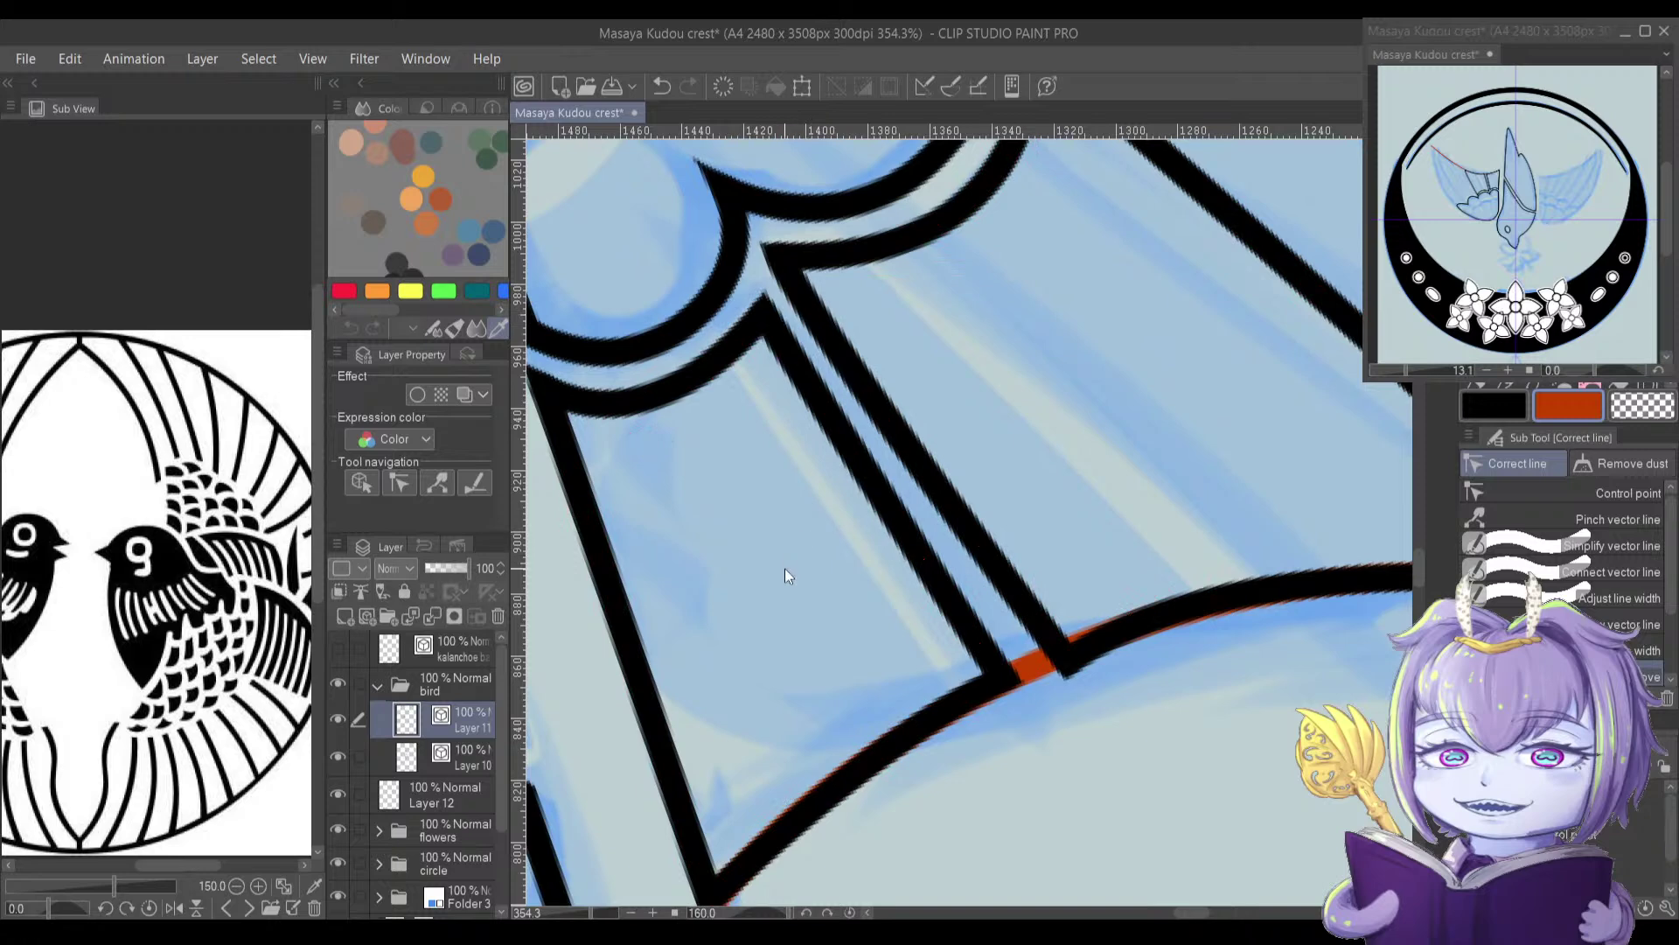
Step: Move the second feather's upper inner corner slightly to even out its gap to the first feather and the scallop
left_click_drag(719, 744, 686, 602)
left_click_drag(768, 463, 686, 787)
left_click_drag(693, 517, 711, 512)
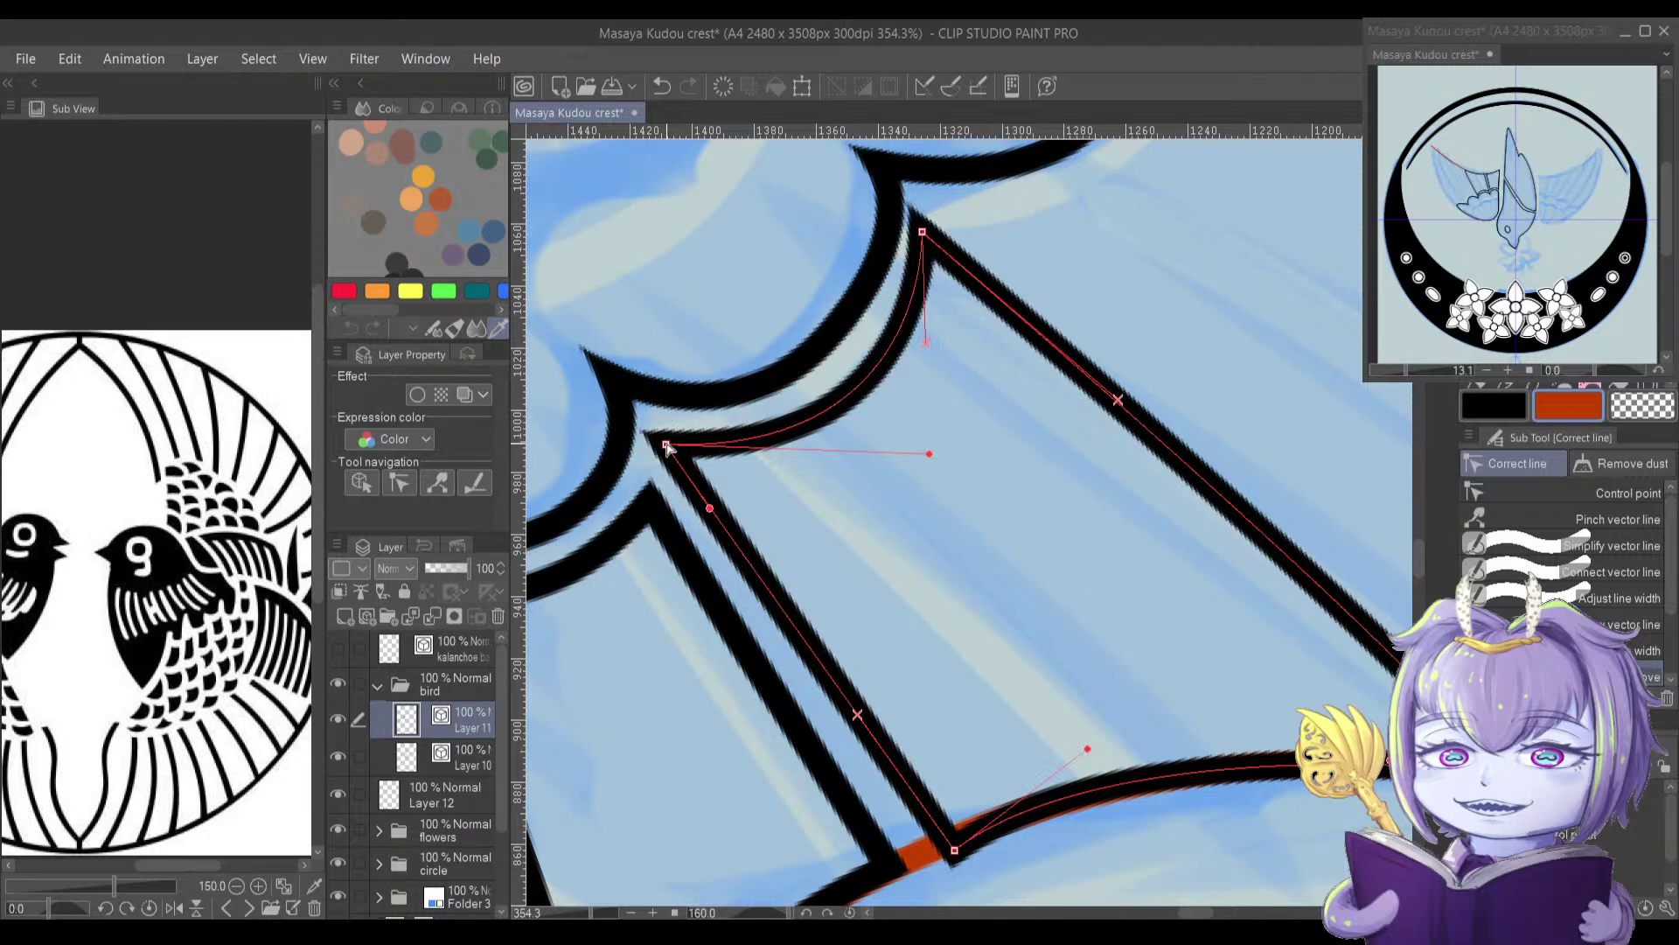
left_click_drag(666, 447, 655, 494)
left_click(652, 497)
key("space")
left_click_drag(924, 813, 813, 665)
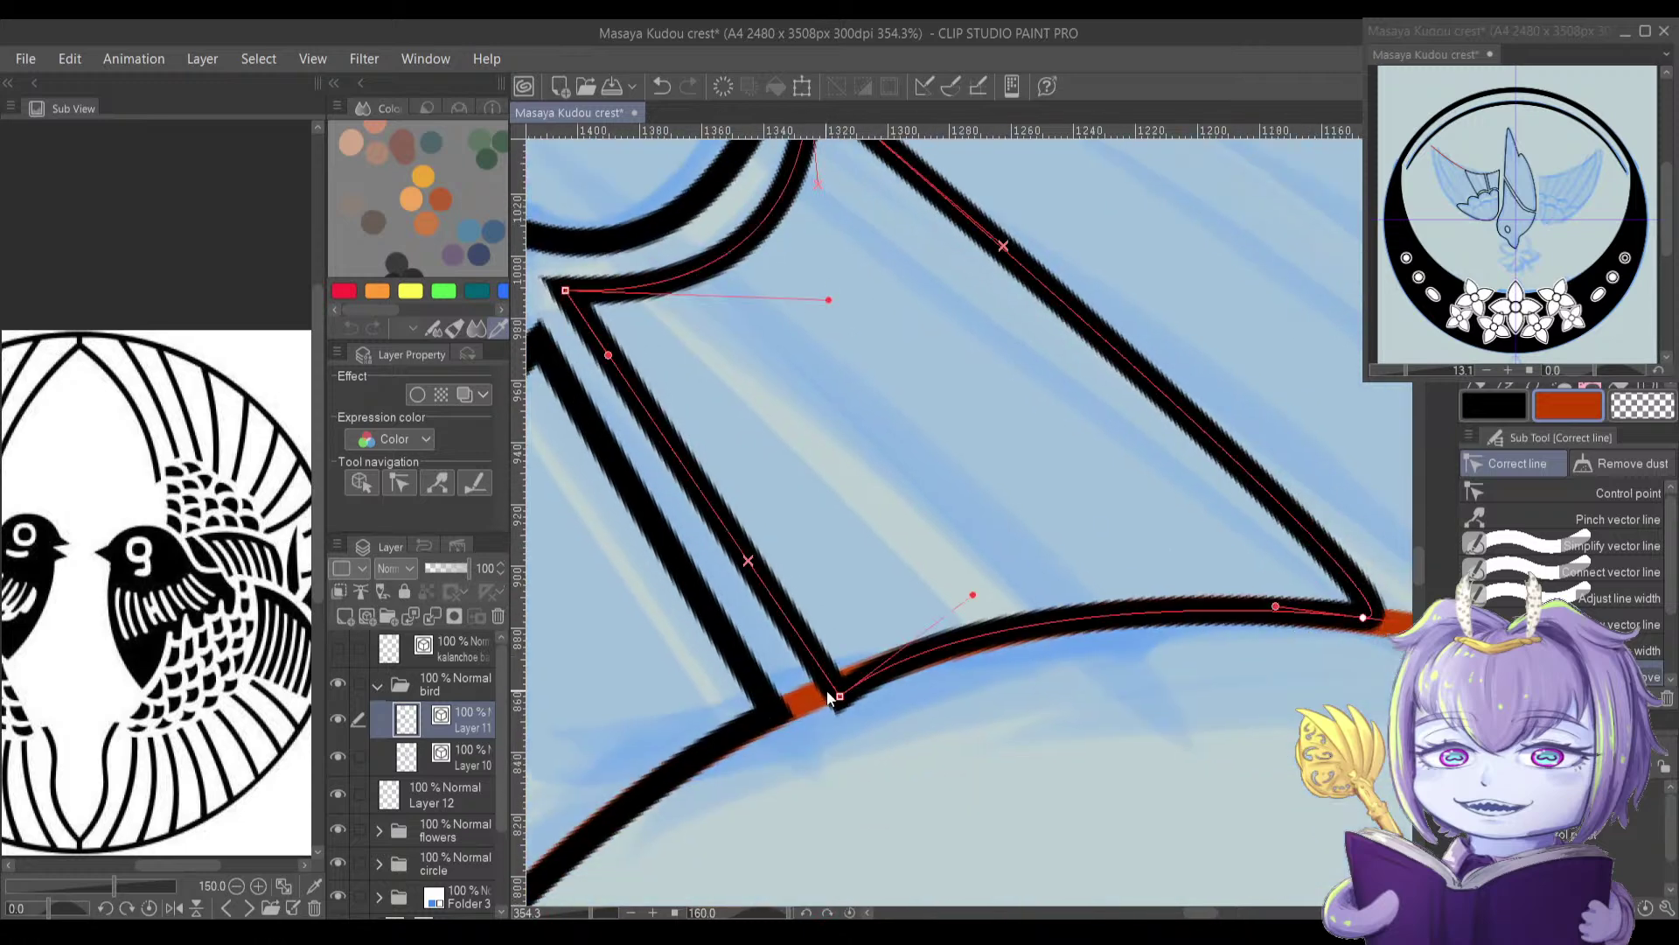
Step: Fine-tune the second feather's lower inner corner and edge handles so its lower edge follows the guide curve
left_click_drag(965, 593, 1152, 534)
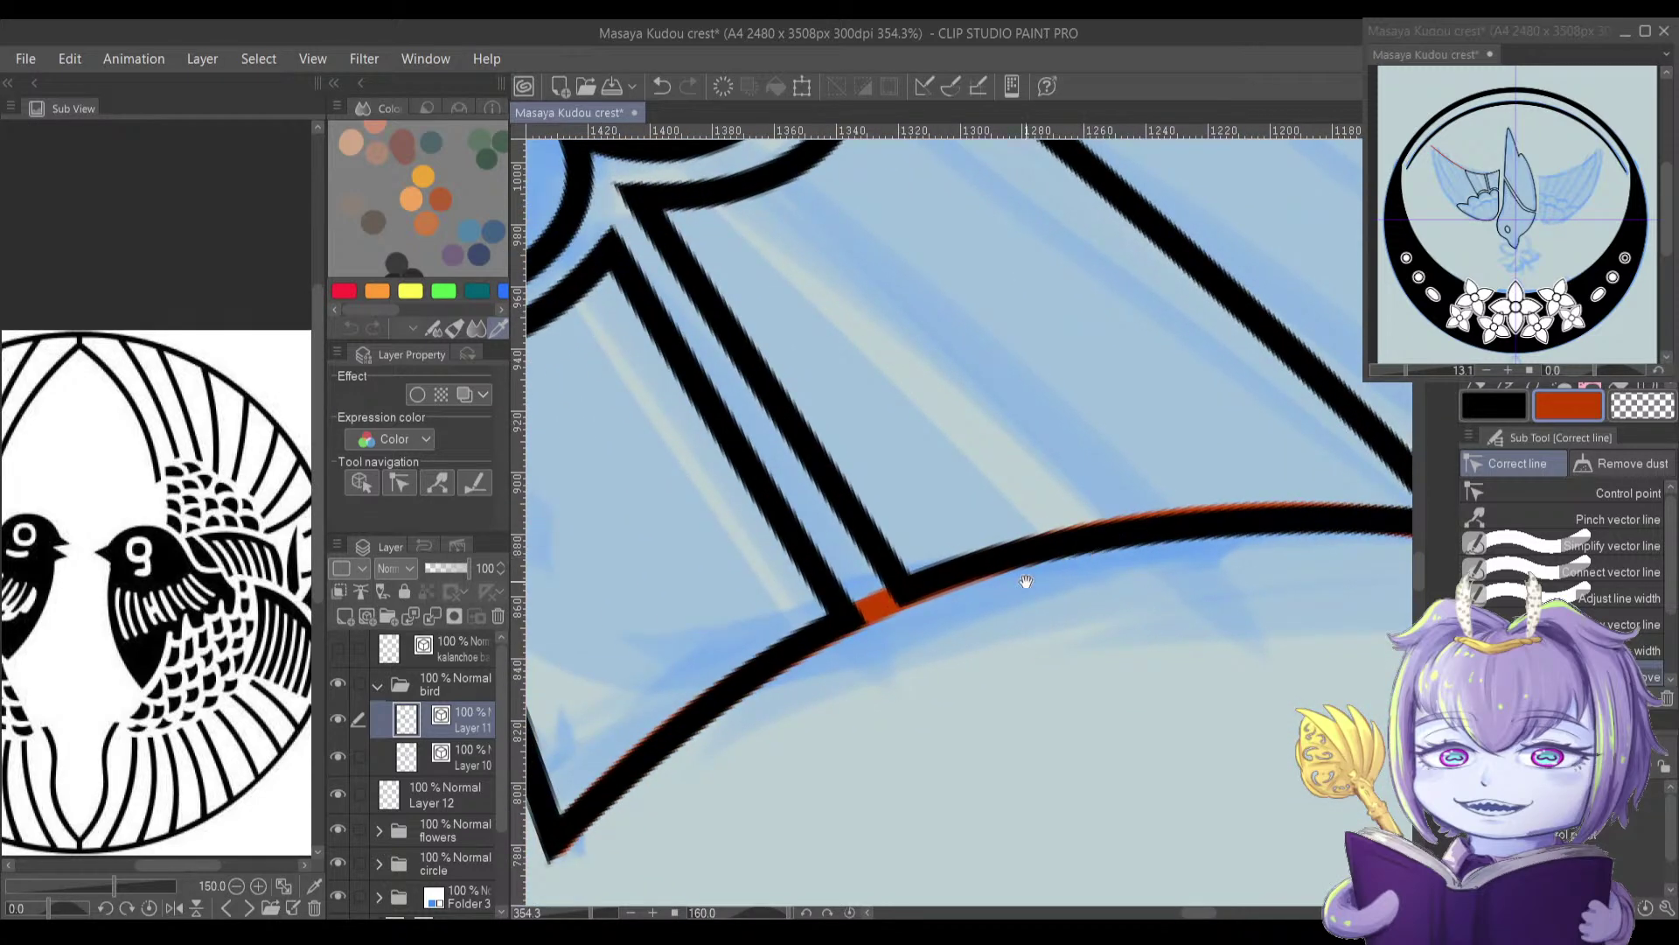
left_click_drag(814, 571, 847, 598)
mouse_move(824, 695)
left_mouse_down()
mouse_move(714, 762)
mouse_move(807, 728)
left_mouse_up()
left_click_drag(746, 594, 764, 564)
left_click_drag(846, 600, 956, 591)
left_click_drag(1146, 516, 773, 750)
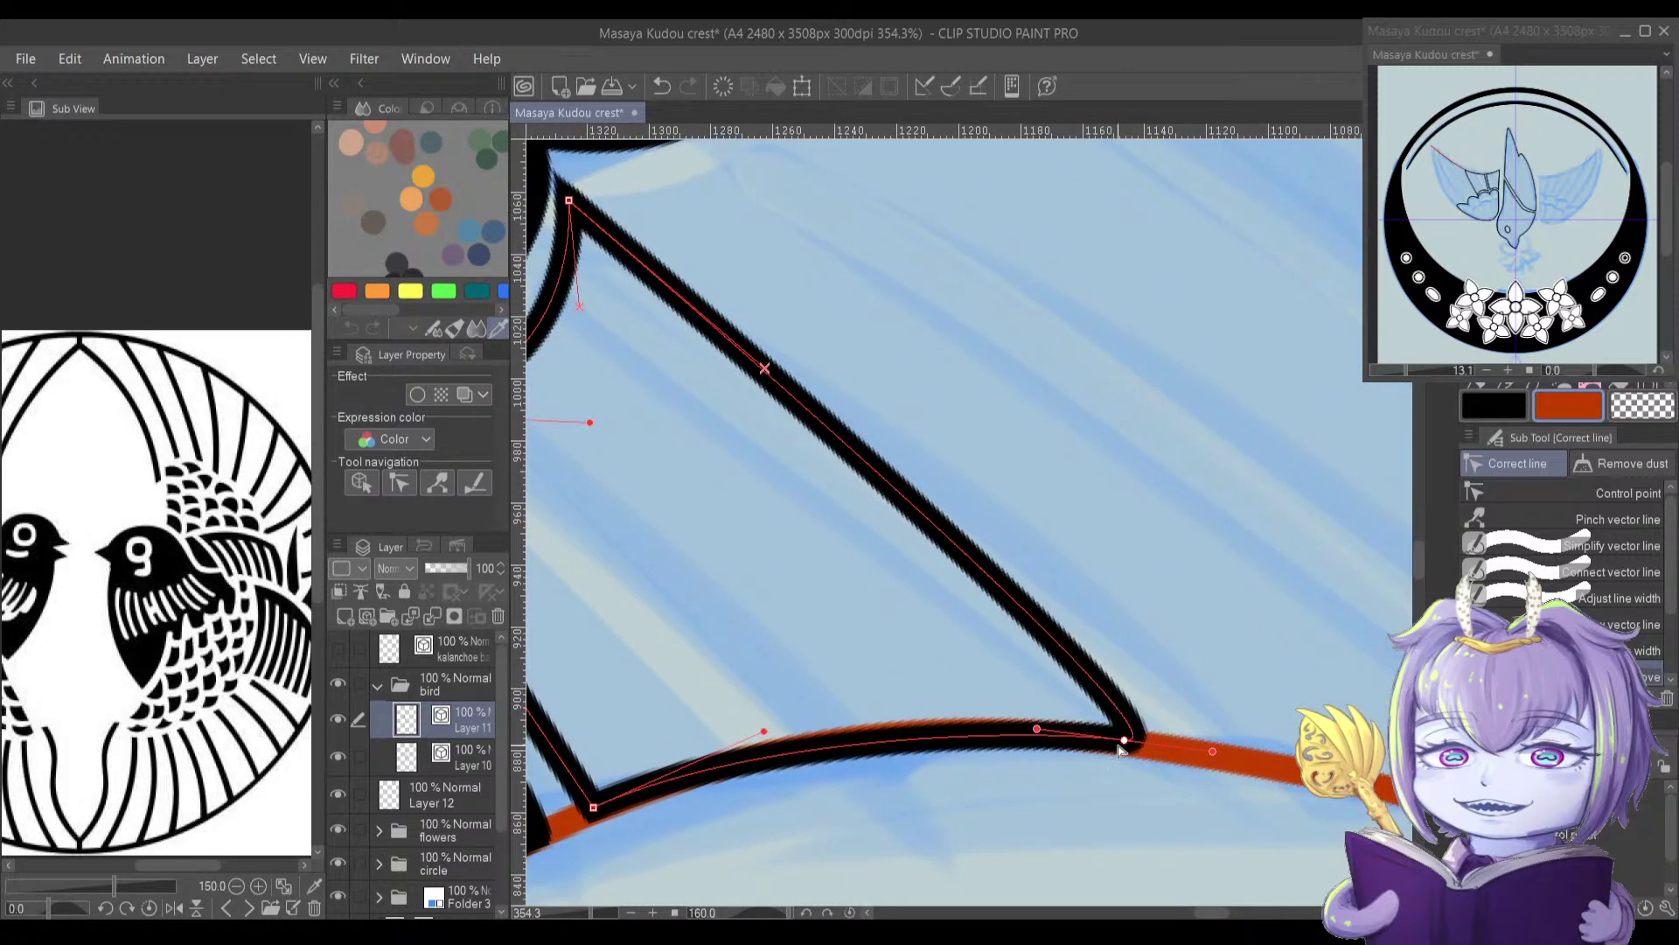
Step: Refine the second feather's upper outer corner and curve handles to keep an even gap beneath the scalloped edge
mouse_move(711, 329)
left_mouse_down()
mouse_move(874, 412)
mouse_move(1043, 579)
left_mouse_up()
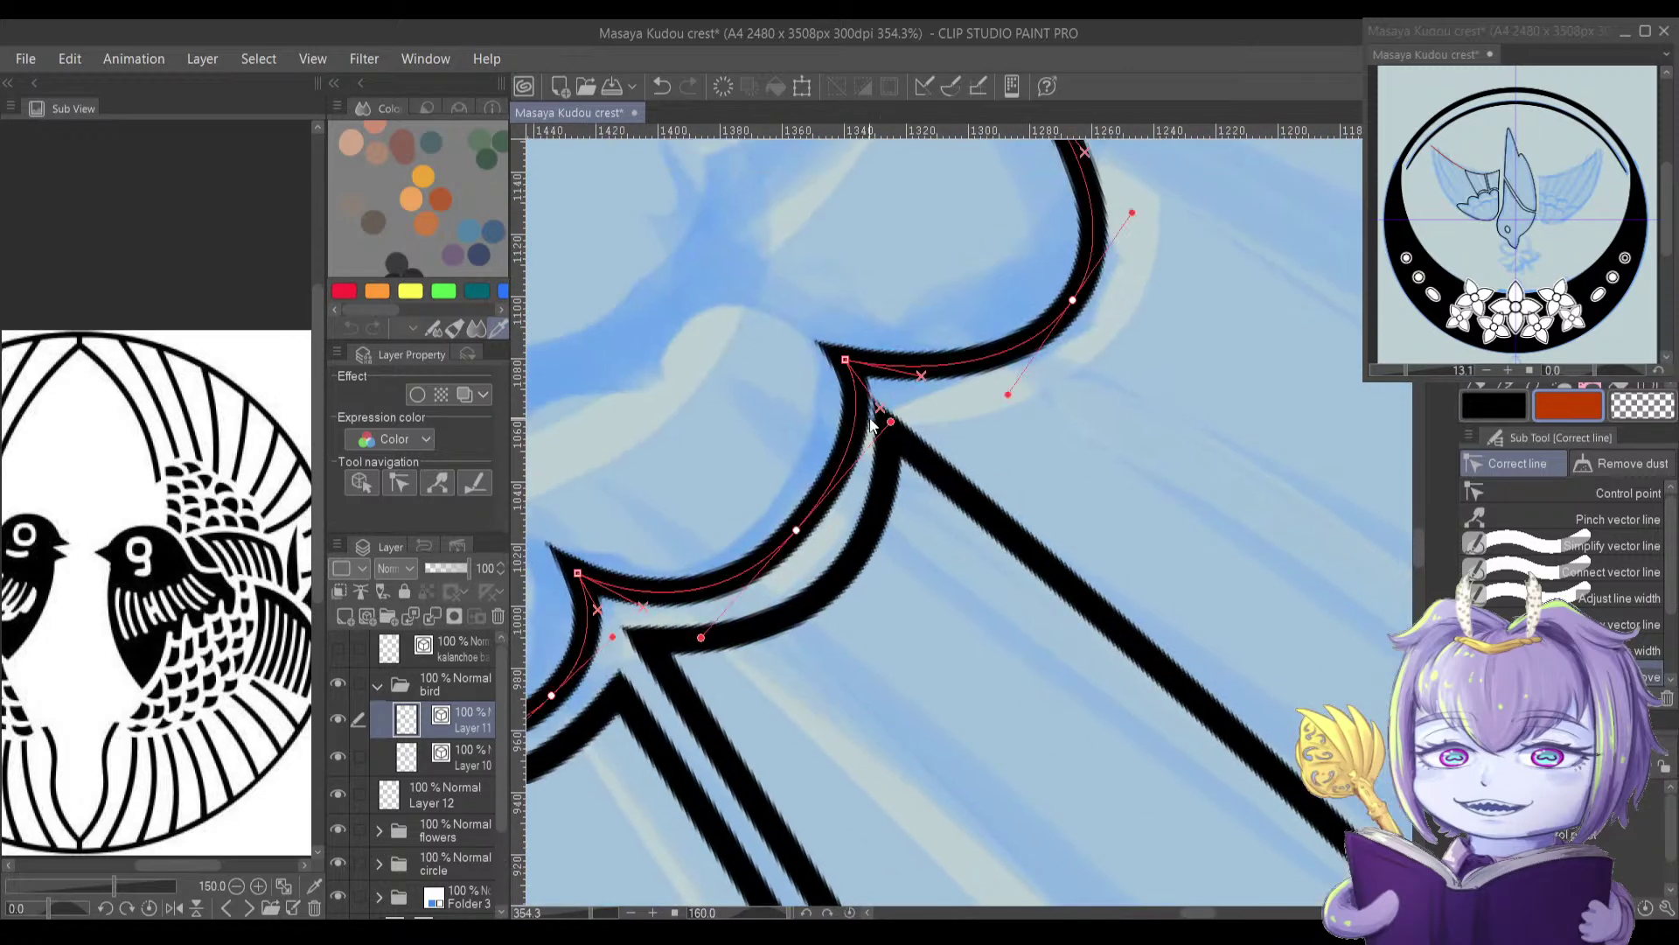
left_click_drag(889, 425, 898, 432)
key("ctrl+z")
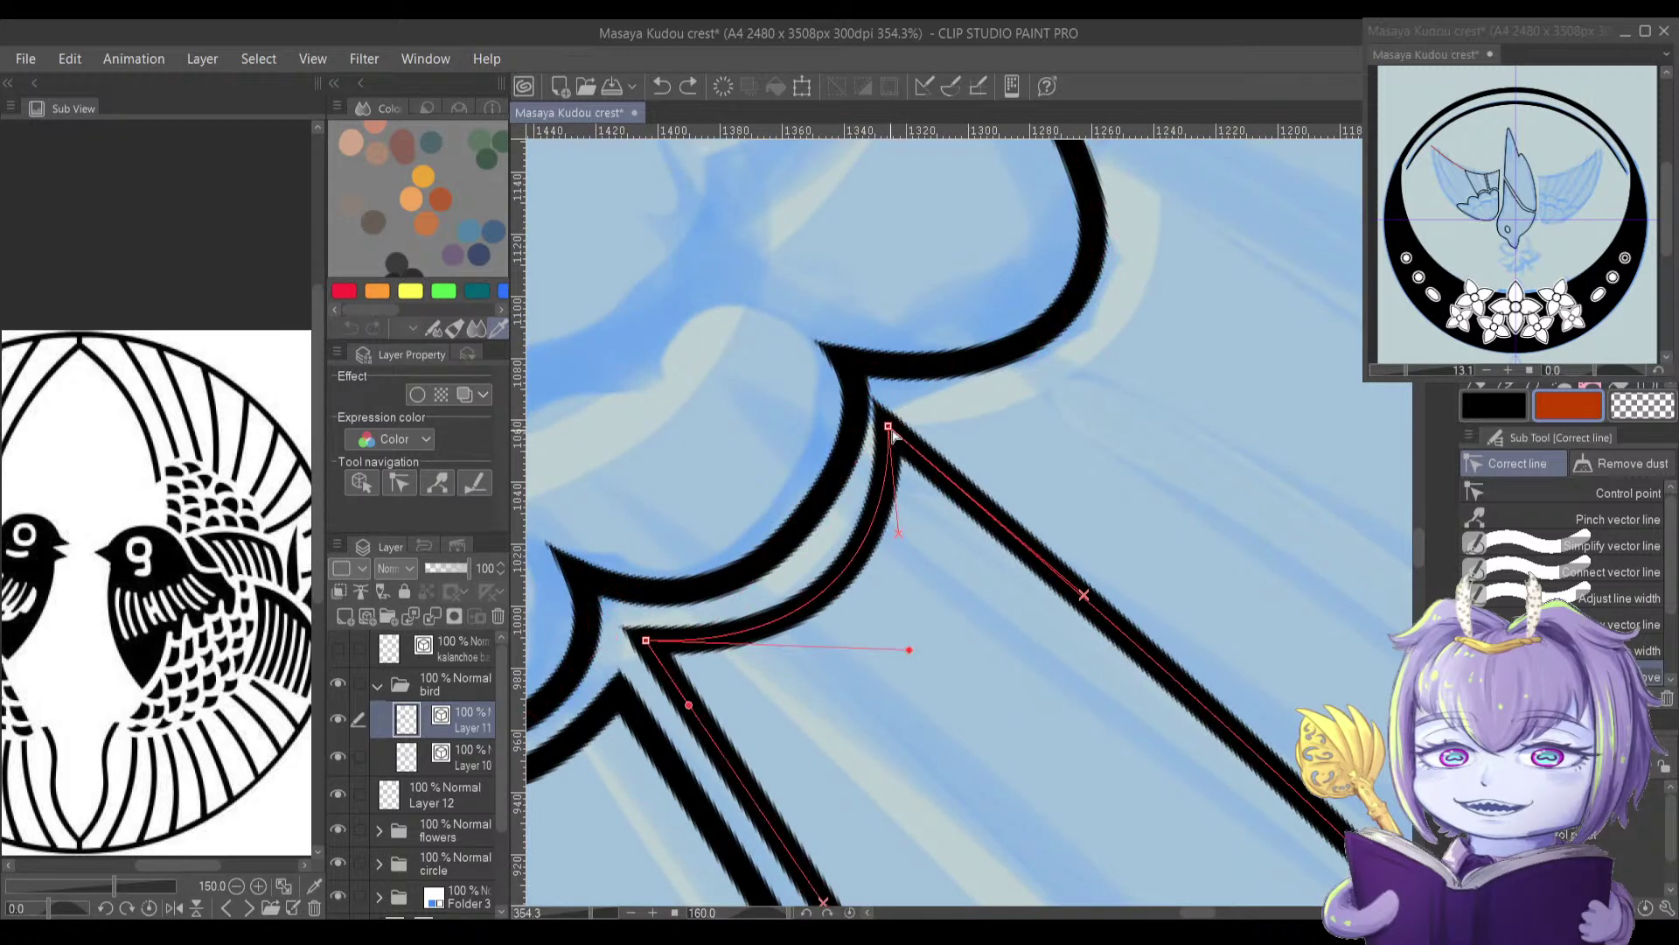
left_click_drag(904, 536, 894, 526)
key("ctrl+z")
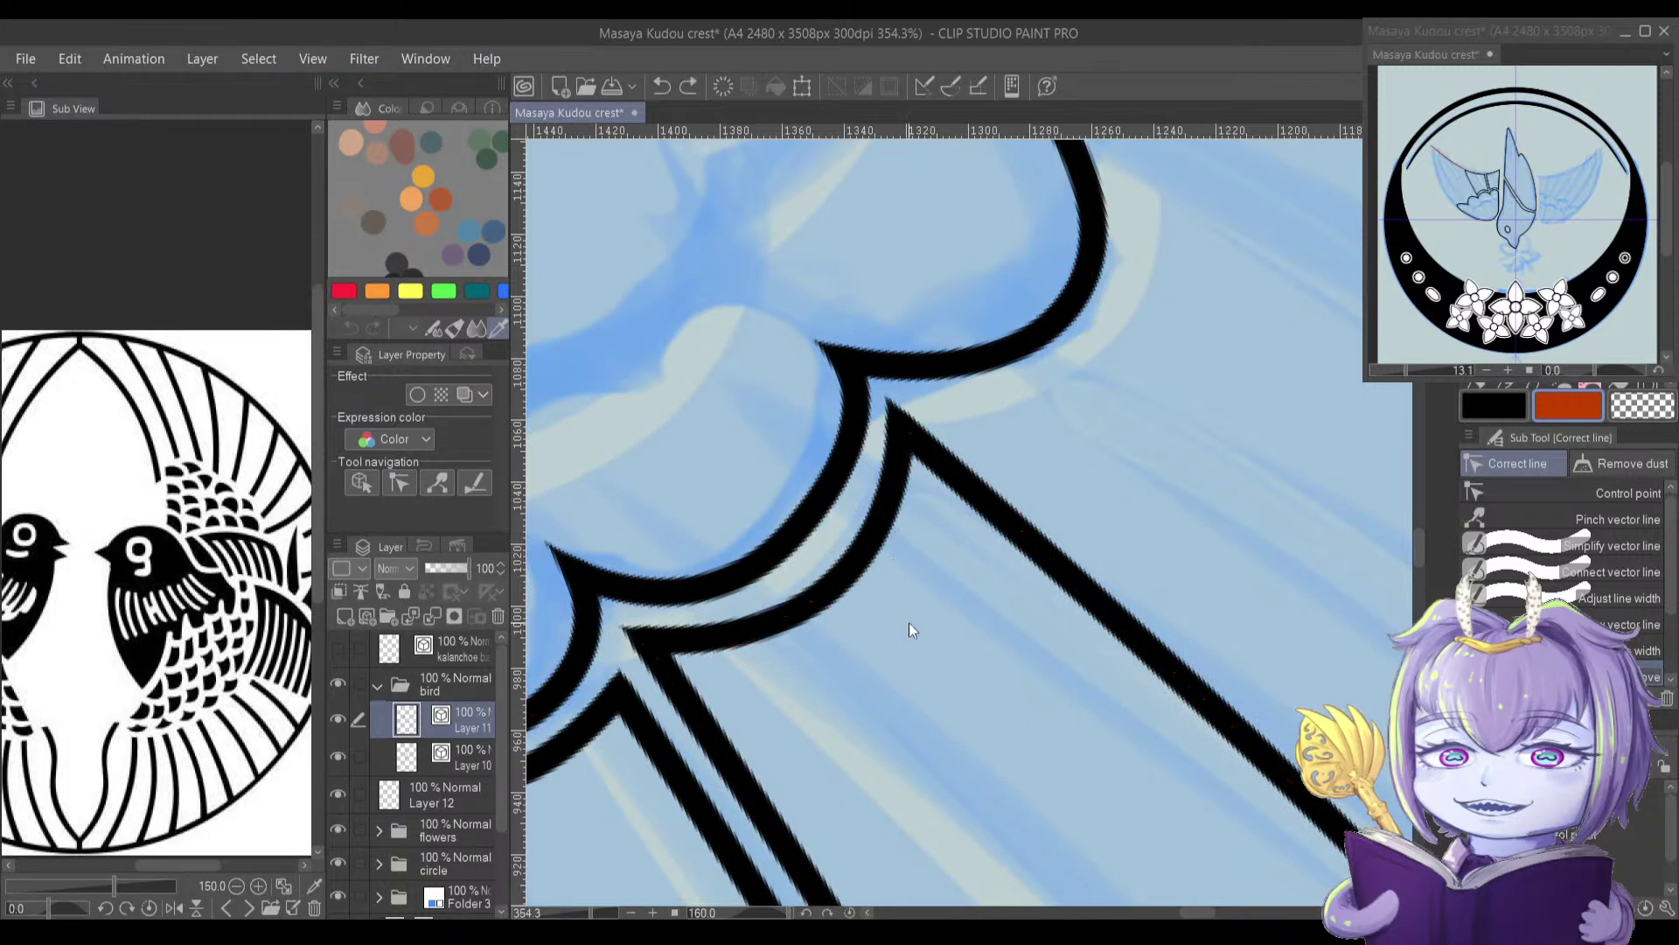
left_click_drag(909, 649, 889, 641)
left_click_drag(1030, 541, 909, 505)
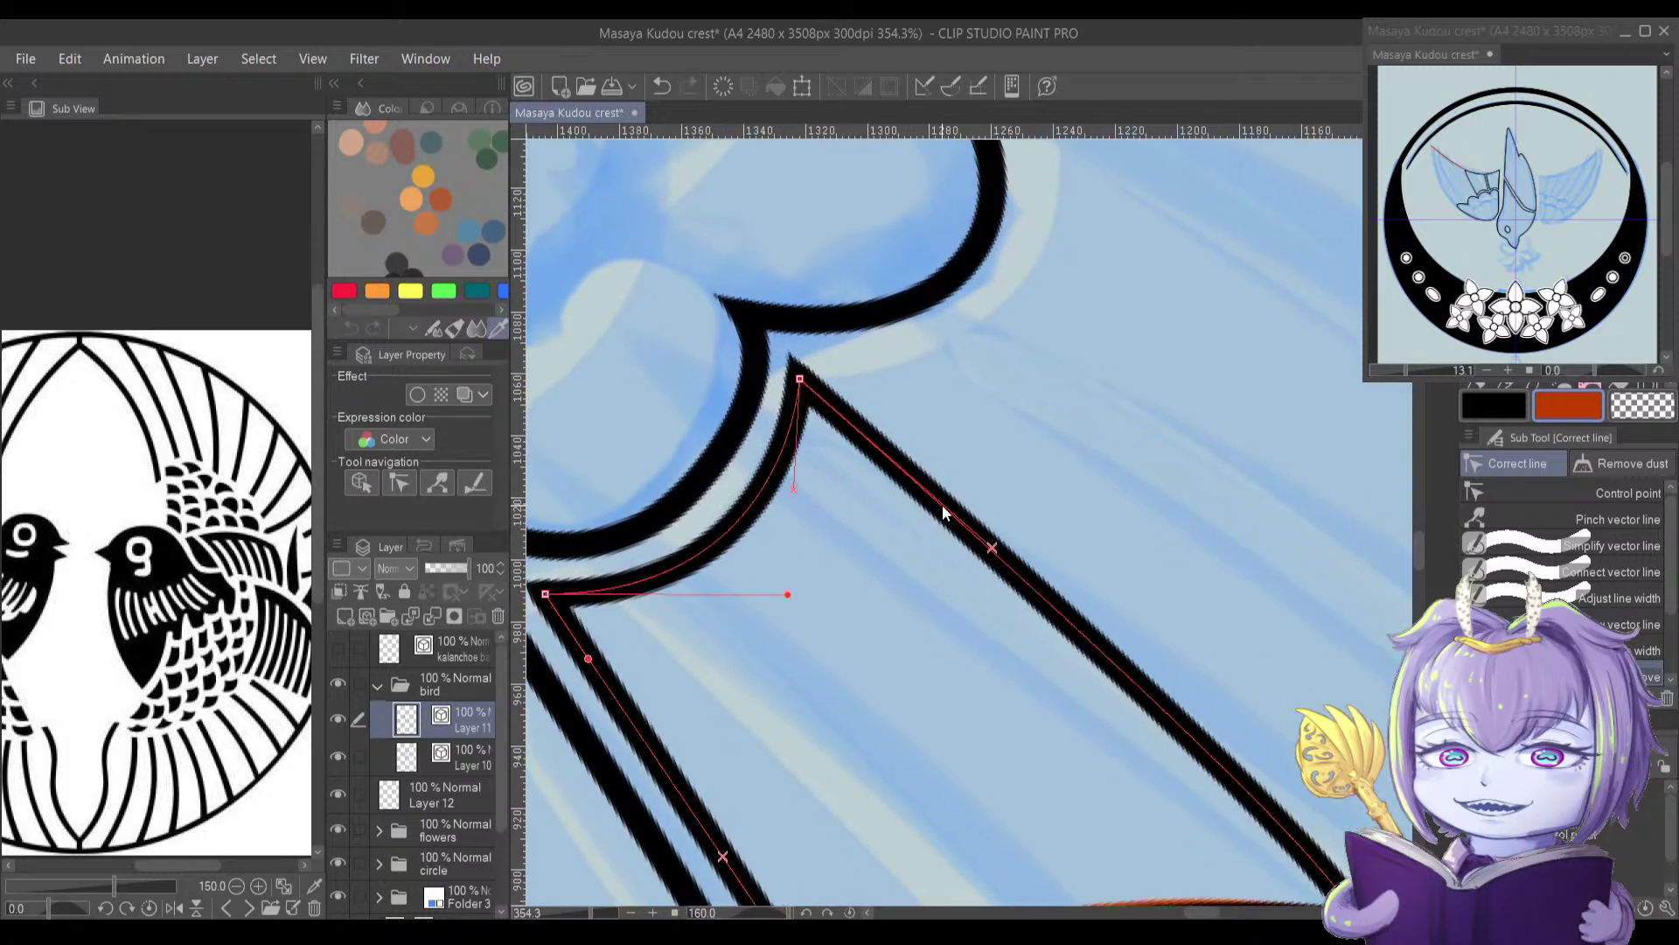
Step: Draw the third feather's closed black Bezier outline beside the second, running from the next scallop down to the guide curve
scroll(942, 507, "down", 5)
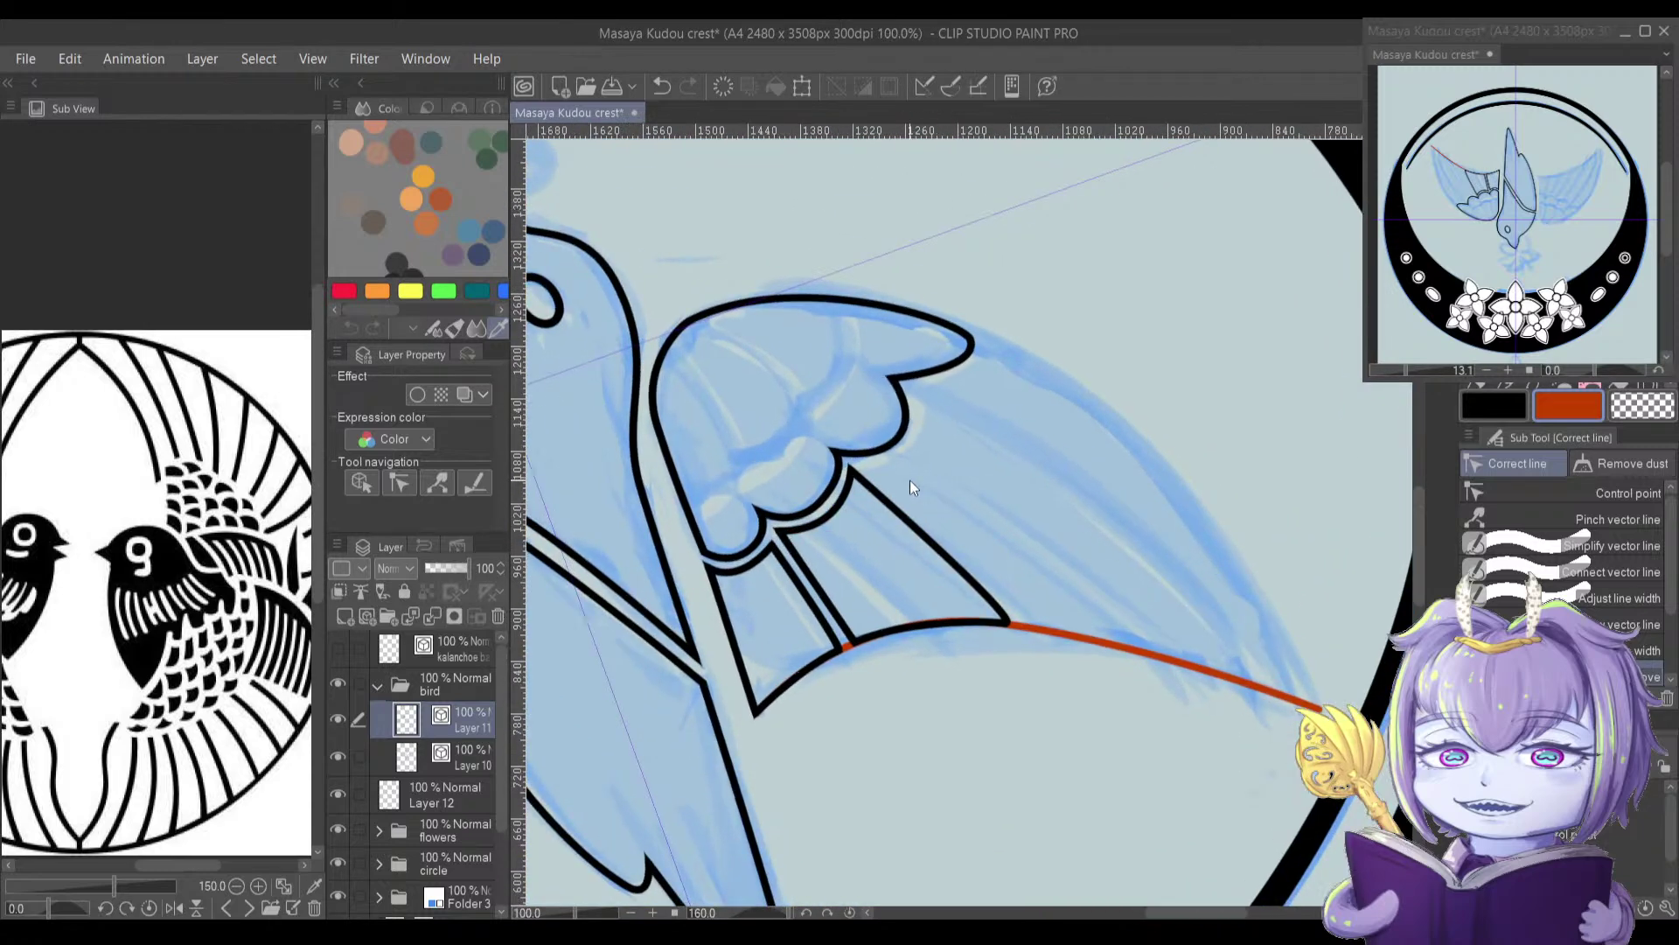
scroll(880, 465, "up", 3)
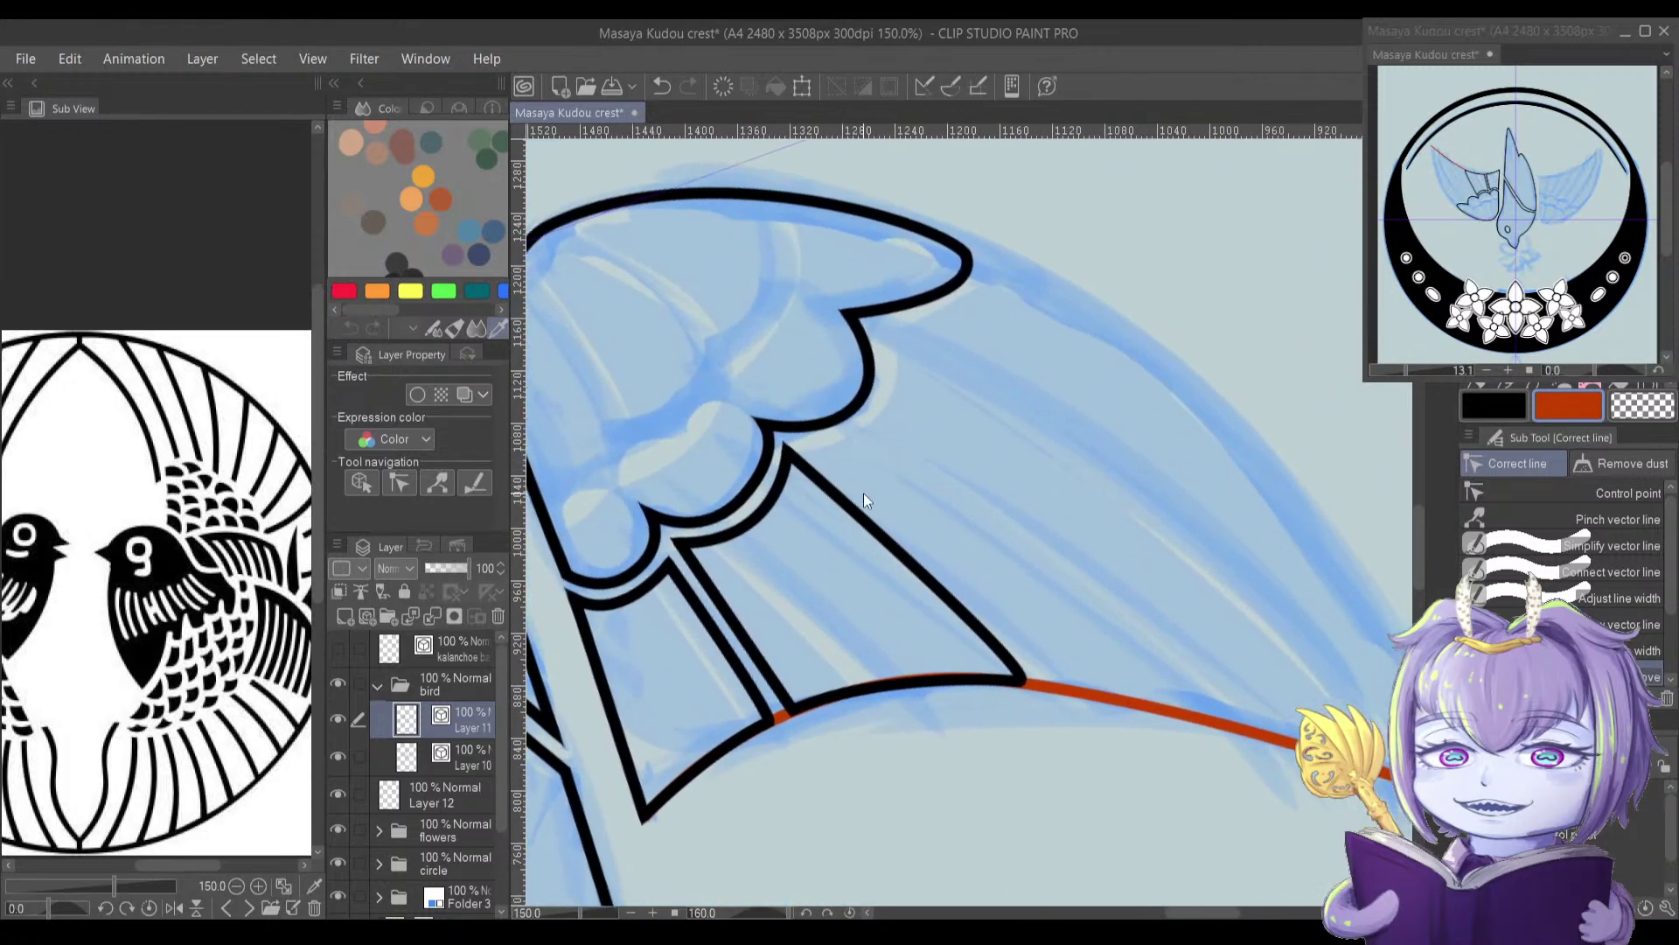
key("u")
key("x")
left_click_drag(812, 446, 1255, 735)
left_click(1288, 740)
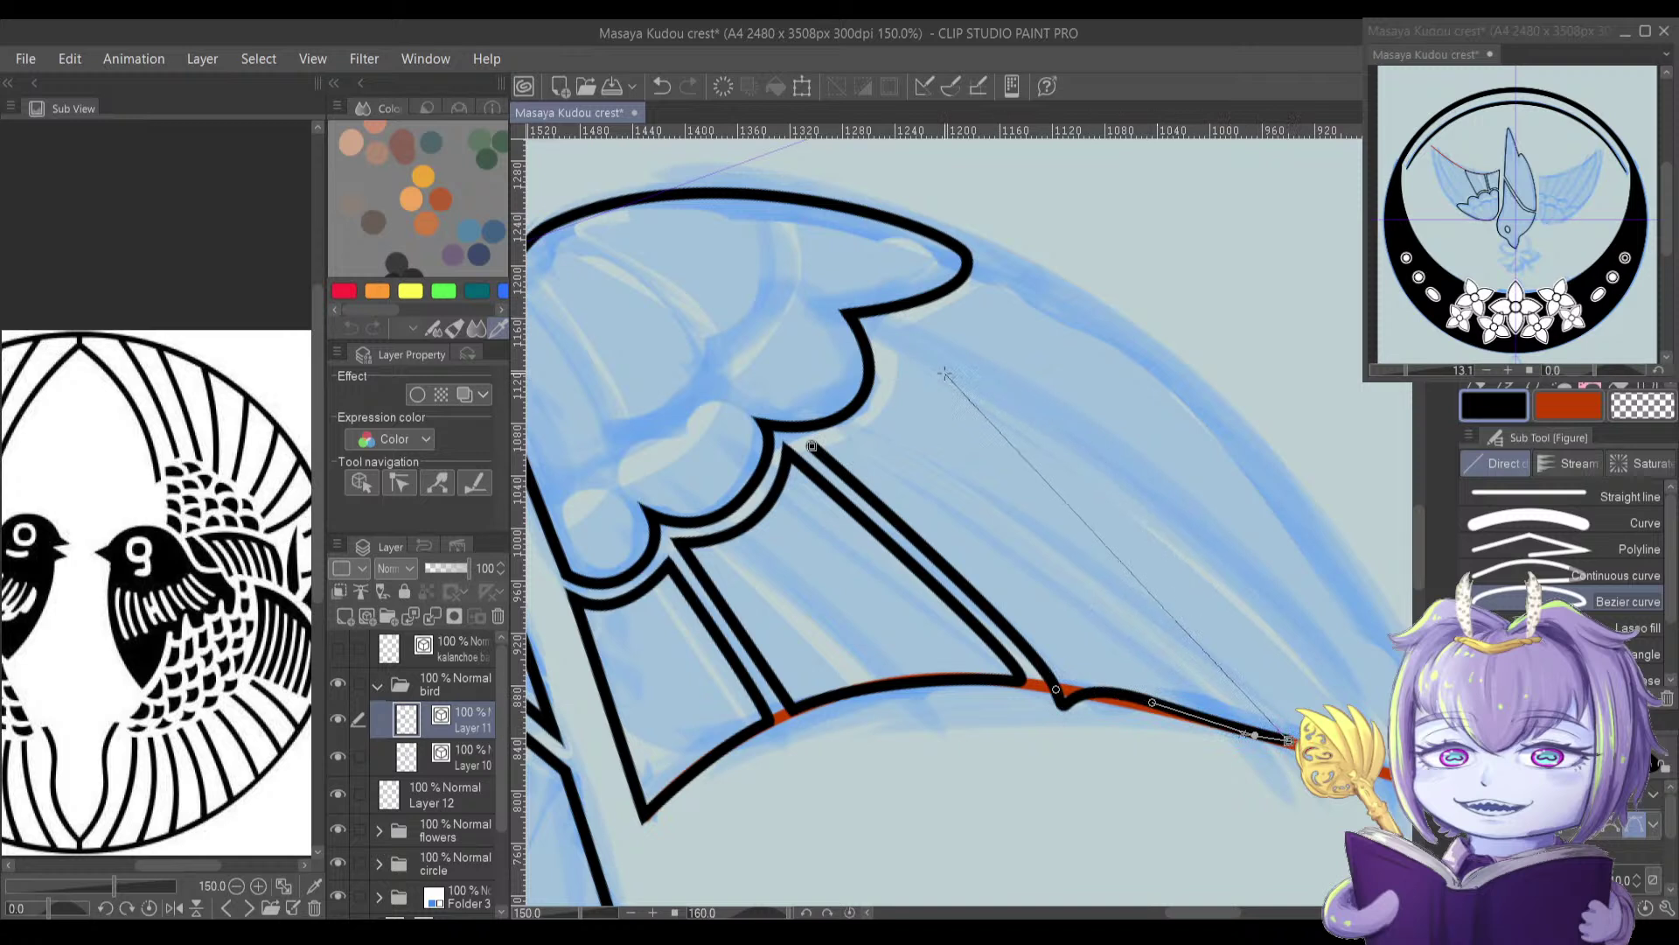
left_click_drag(1089, 474, 915, 344)
left_click(876, 323)
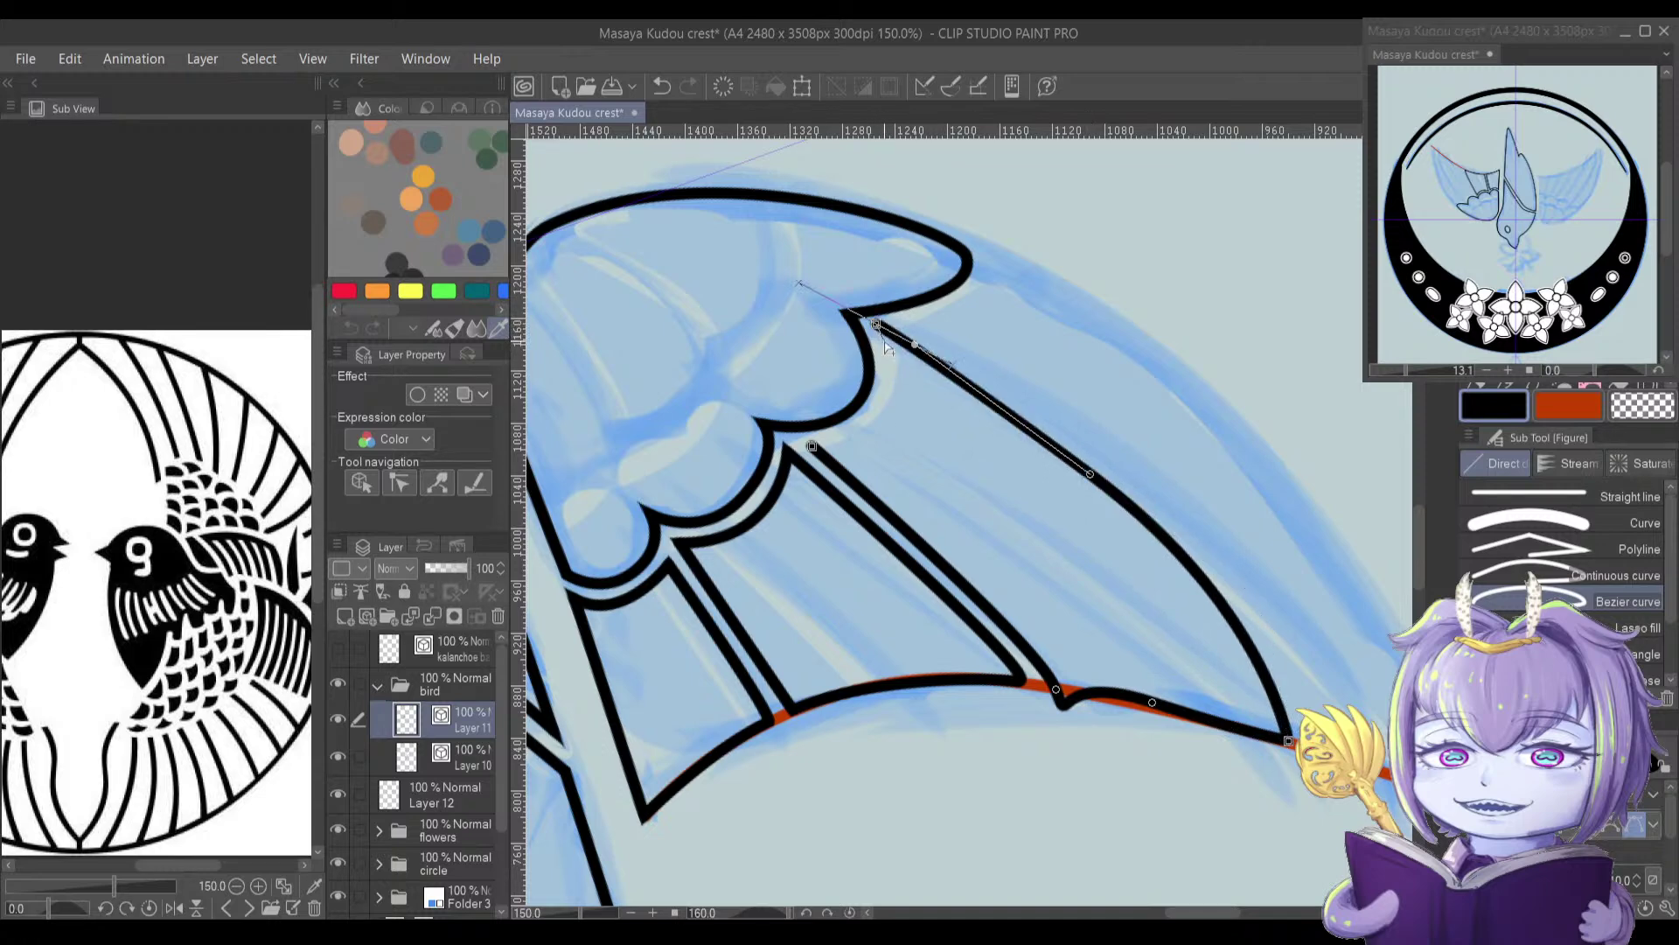
left_click_drag(889, 412, 858, 429)
key("Return")
Step: Move the third feather's top corner away from the covert and round its upper edge to parallel the scallop
scroll(908, 395, "up", 5)
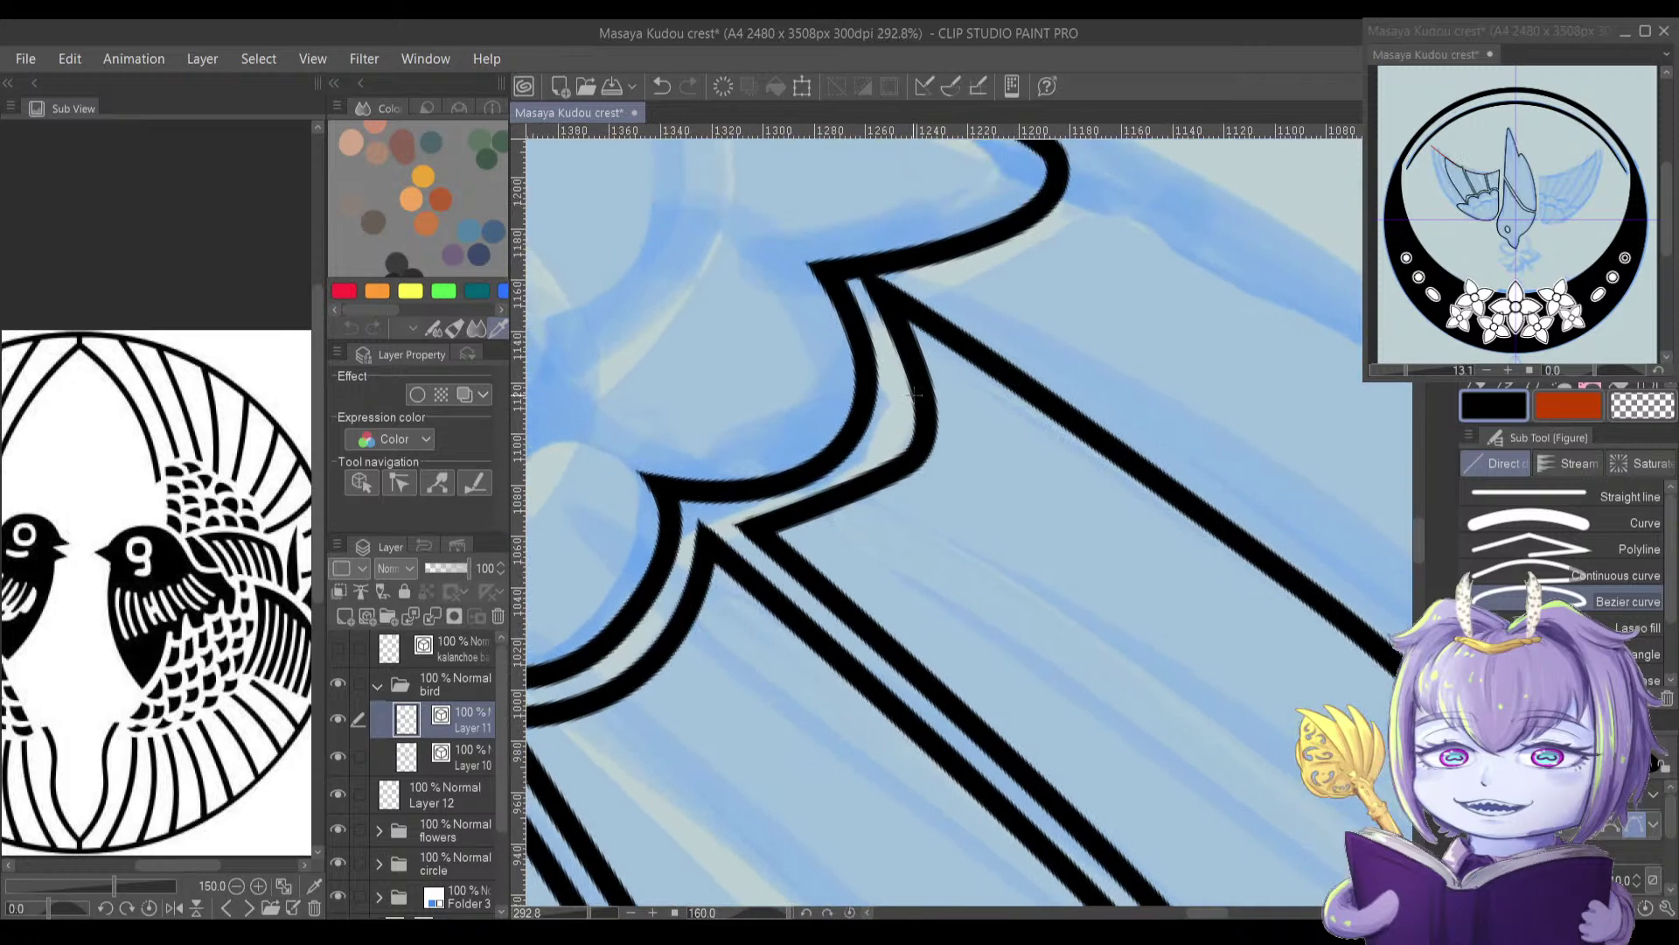
scroll(908, 395, "up", 1)
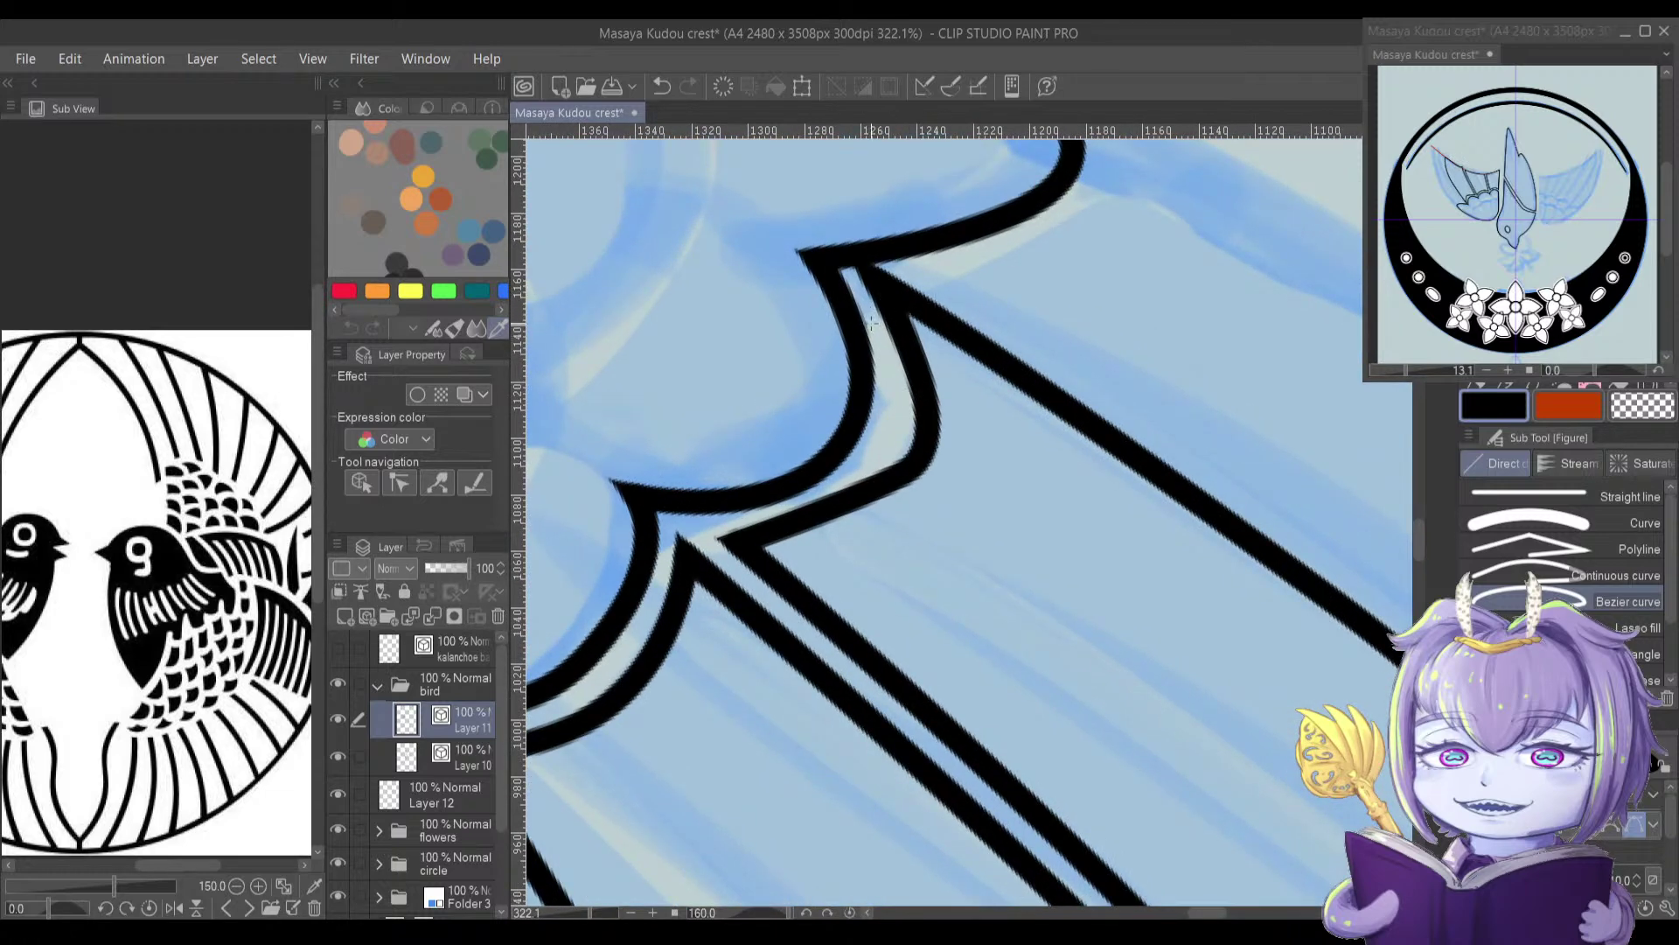
key("y")
left_click_drag(875, 282, 888, 299)
left_click_drag(835, 510, 862, 524)
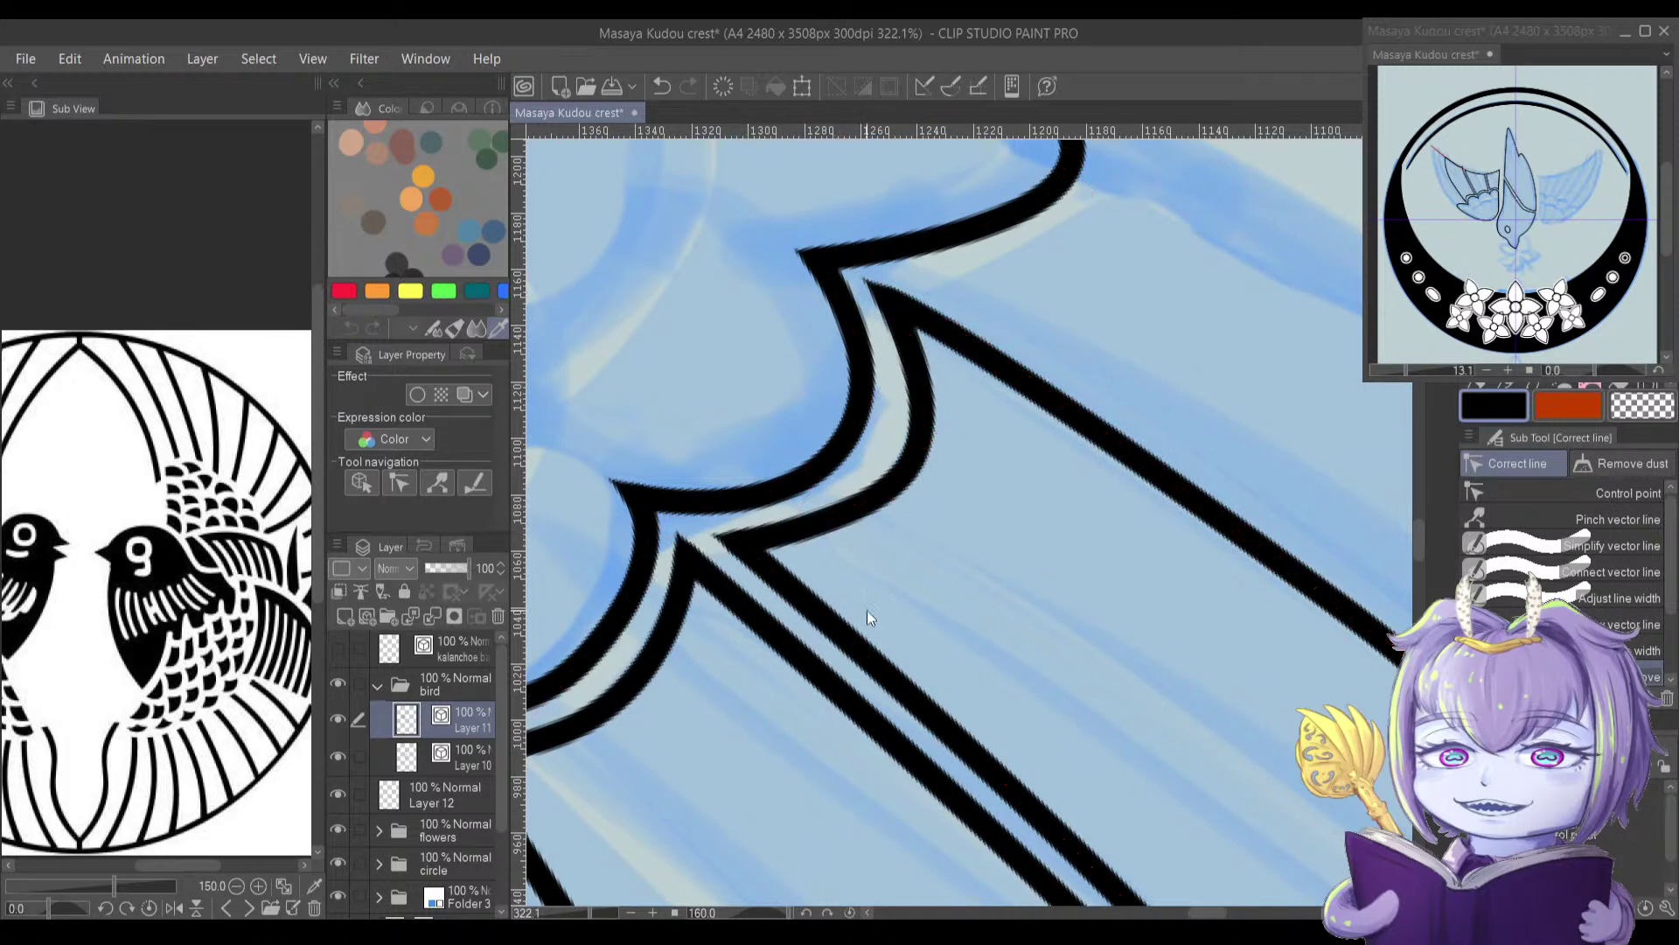
Step: Remove the kink at the third feather's lower inner corner and adjust the handles so the lower edge follows the guide curve
left_click_drag(1087, 819, 752, 401)
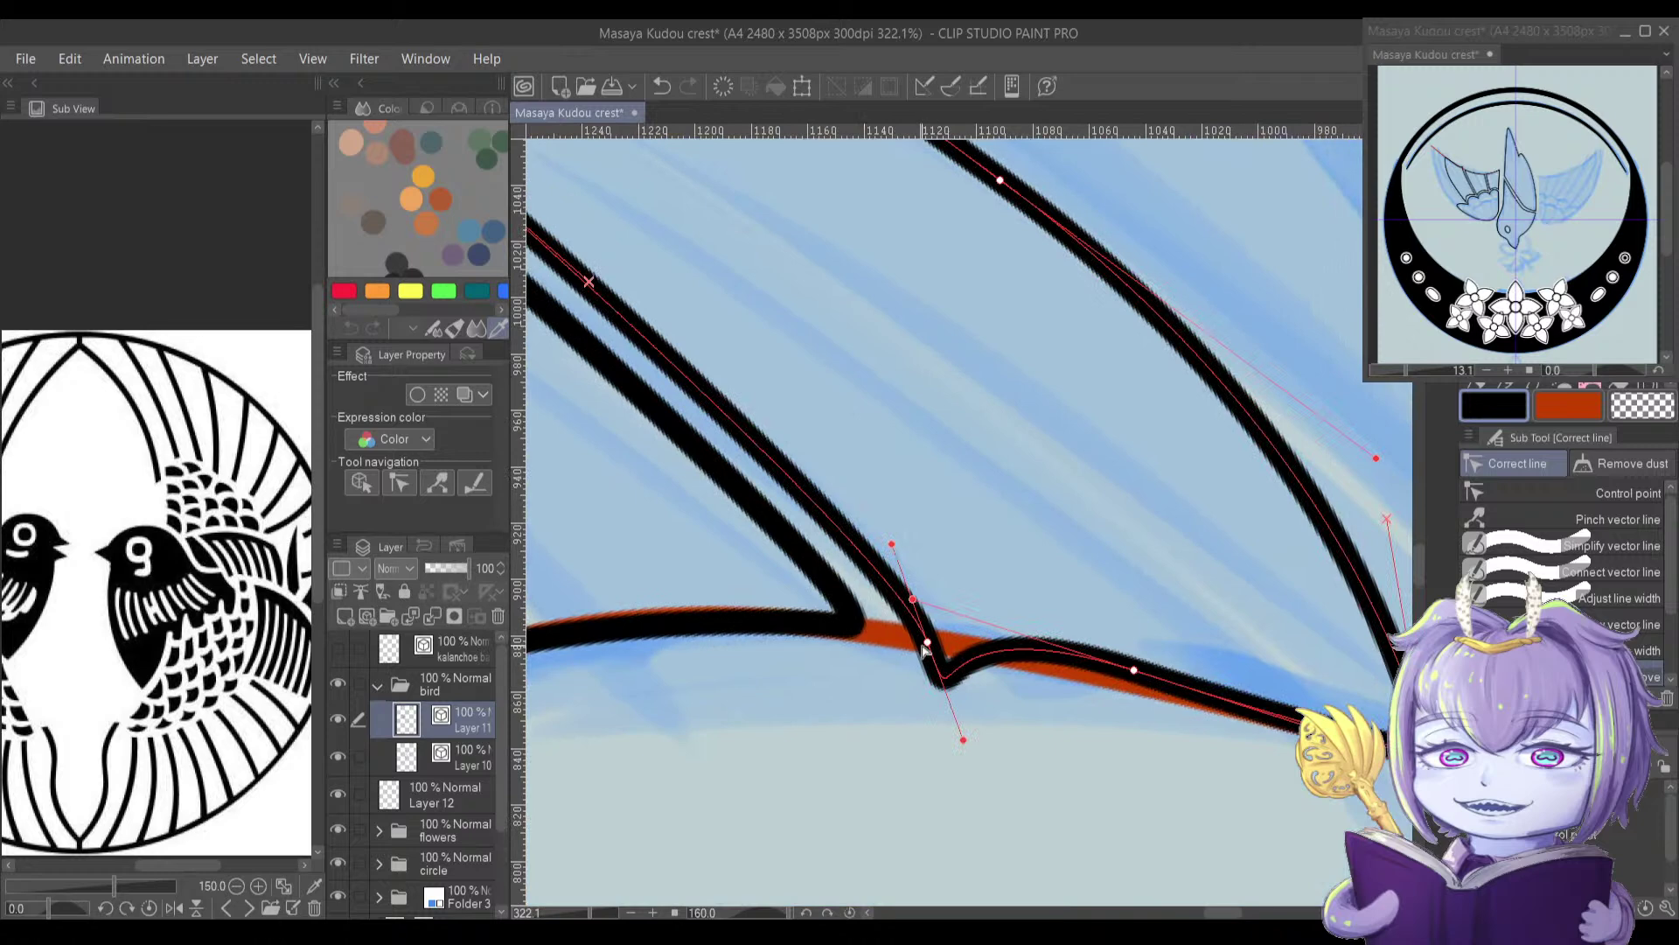
mouse_move(1133, 670)
left_mouse_down()
mouse_move(1170, 691)
mouse_move(1163, 679)
left_mouse_up()
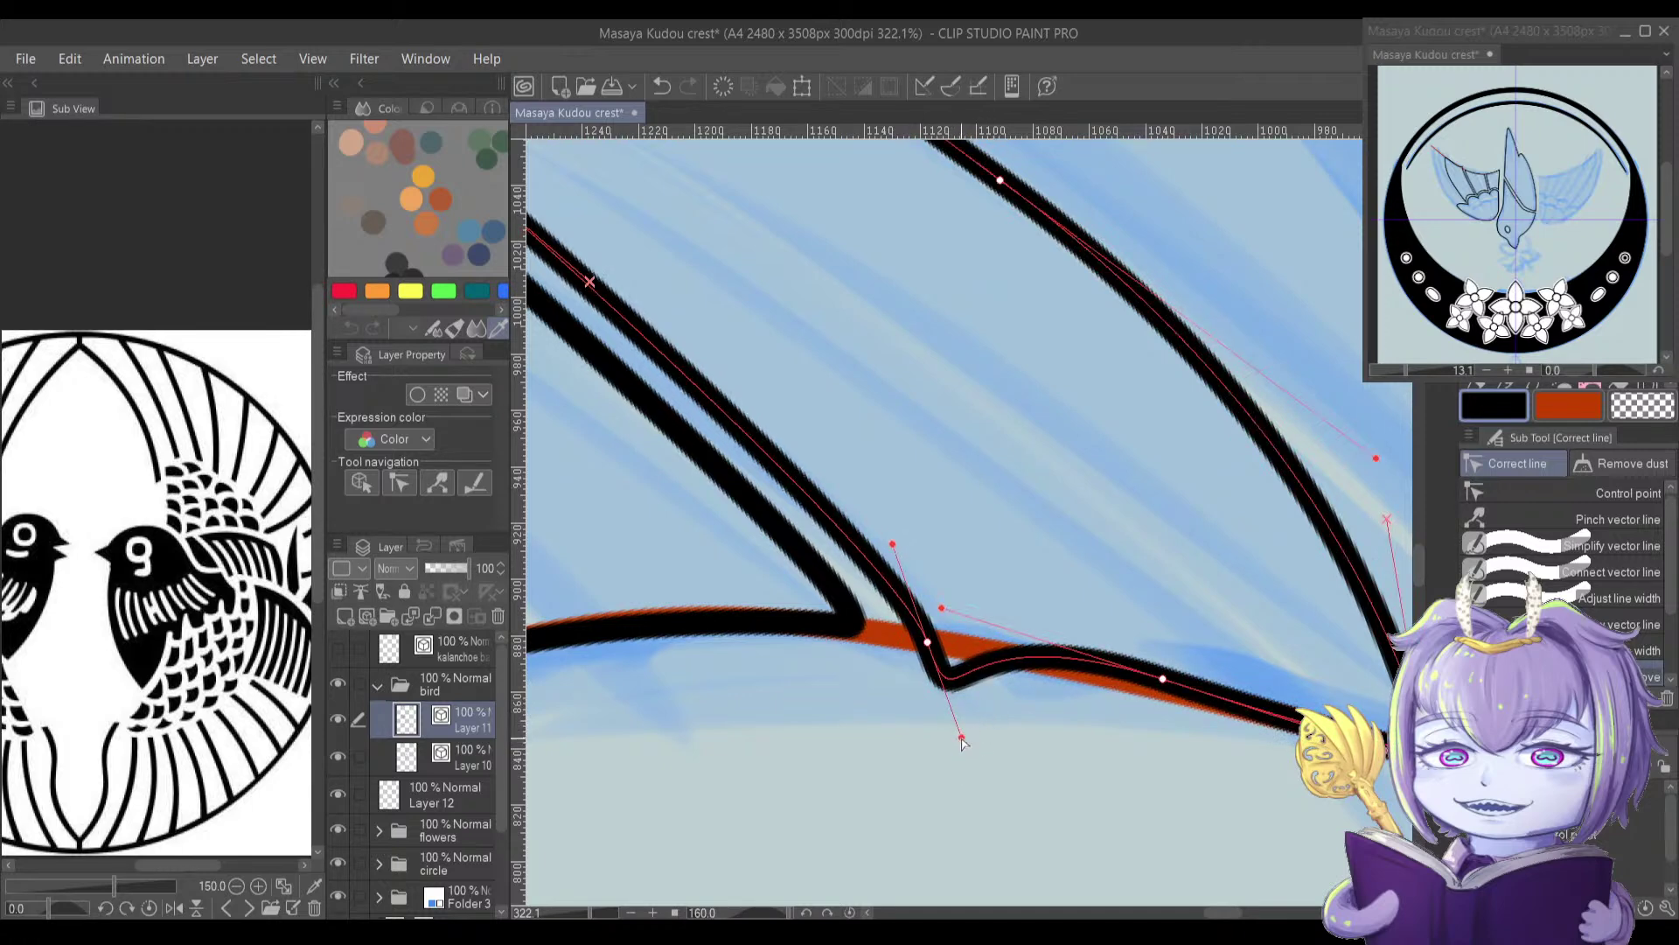
left_click_drag(963, 742, 1009, 671)
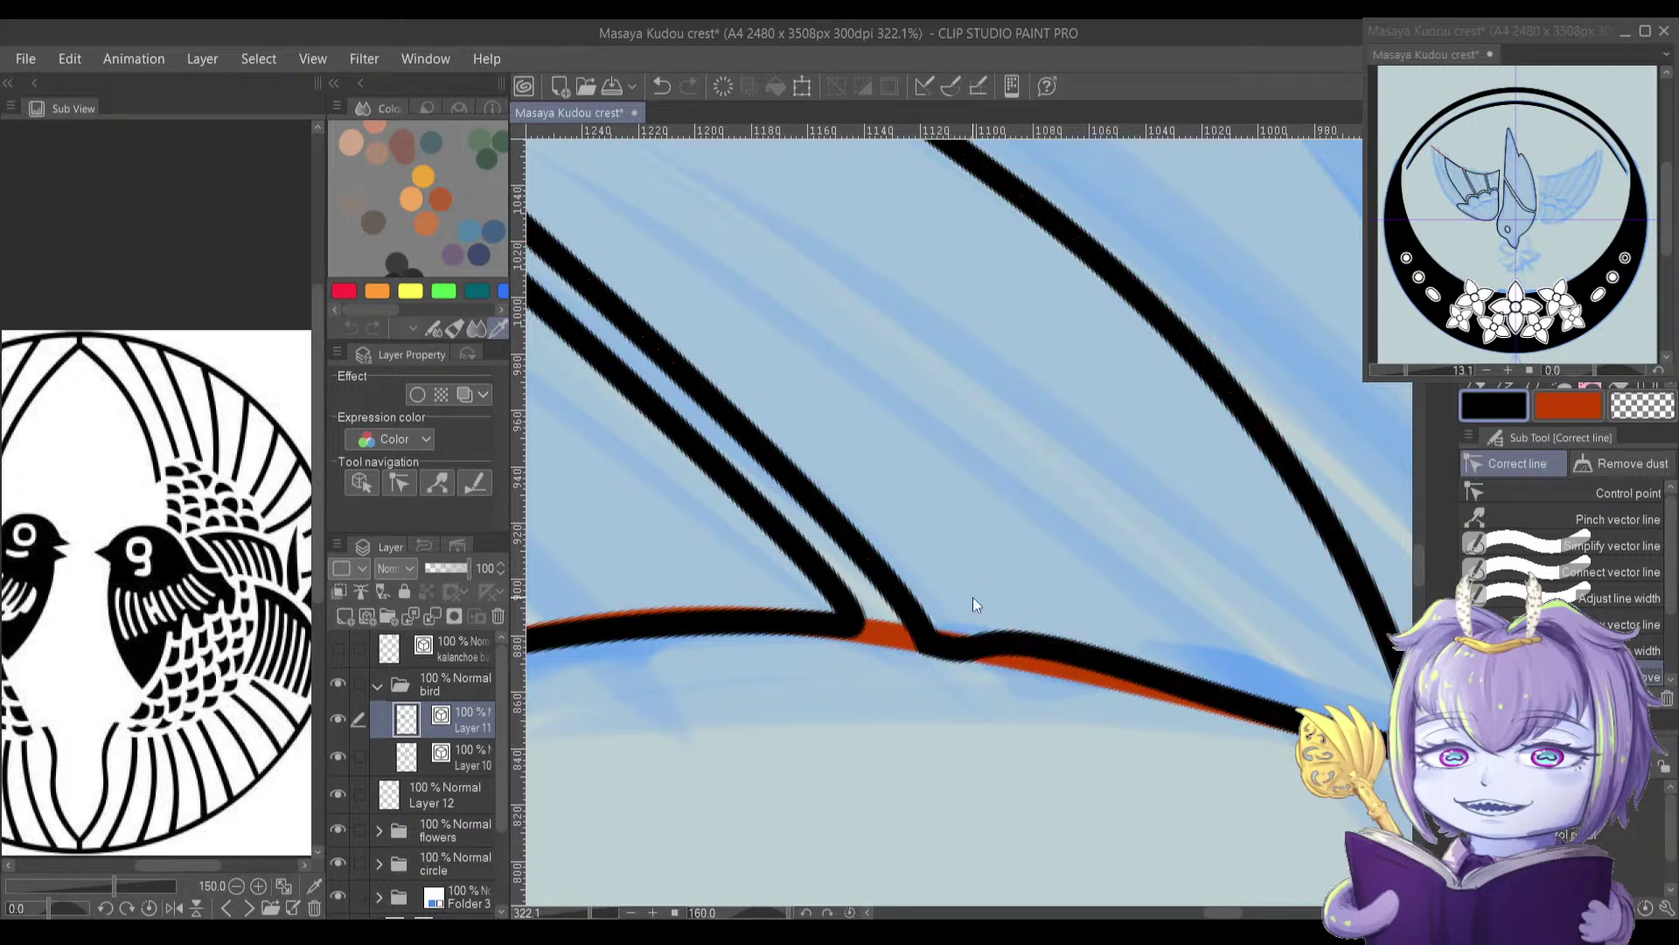
left_click_drag(942, 607, 999, 629)
left_click_drag(1163, 679, 1167, 689)
left_click_drag(1004, 672, 1003, 657)
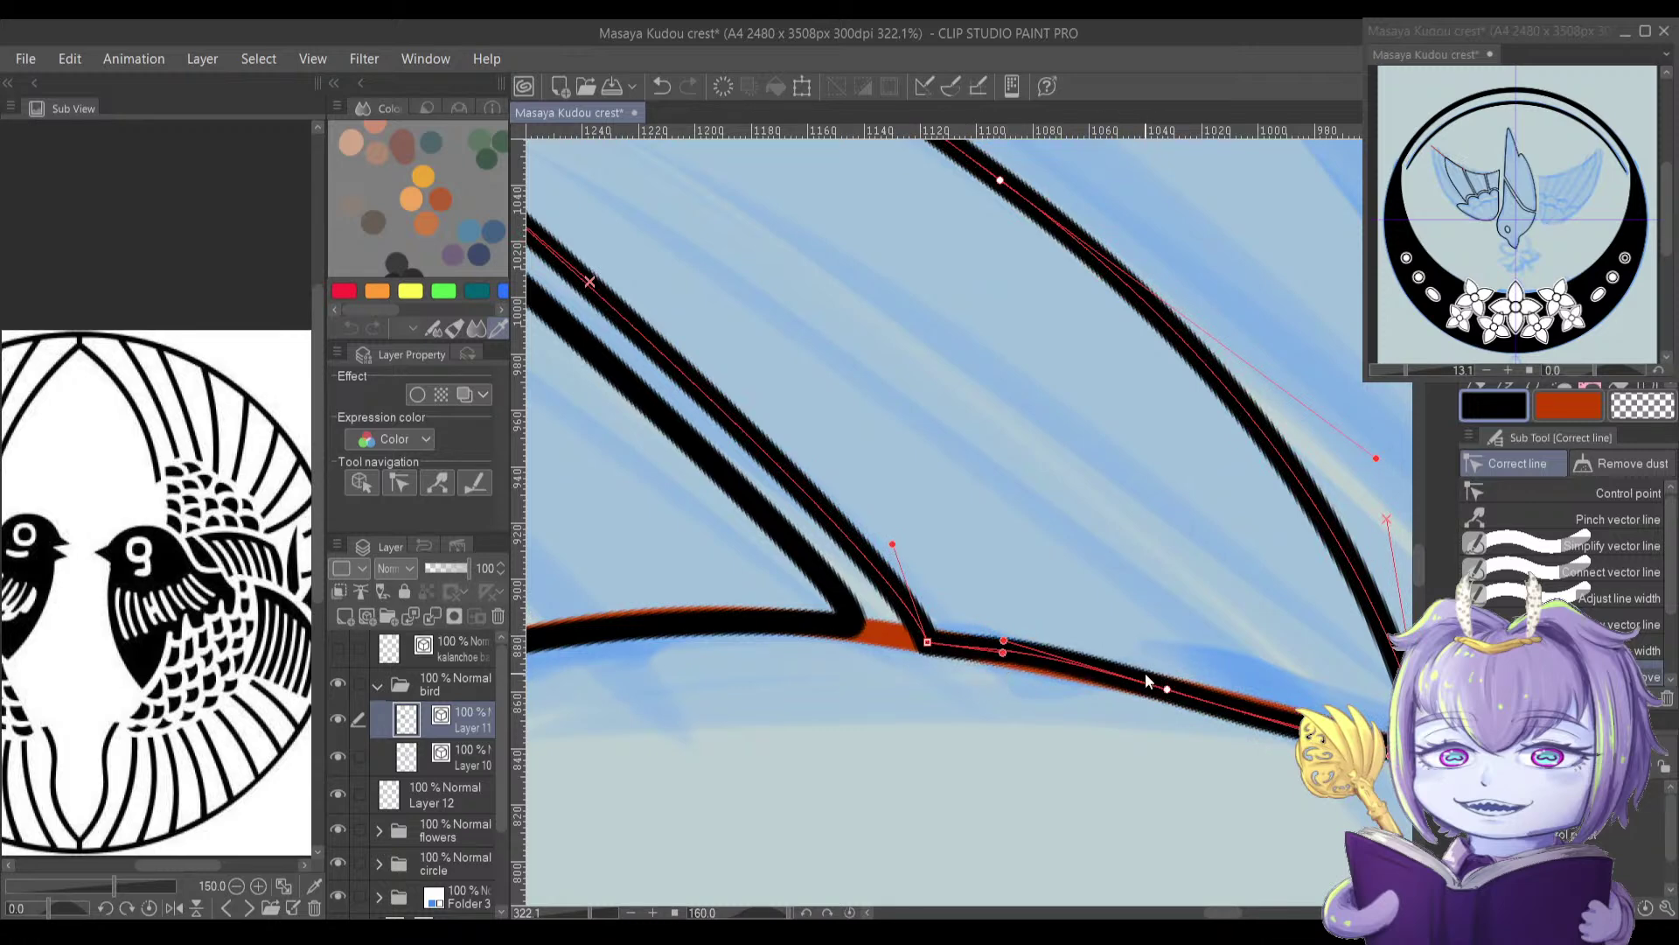
left_click_drag(1005, 647, 1006, 654)
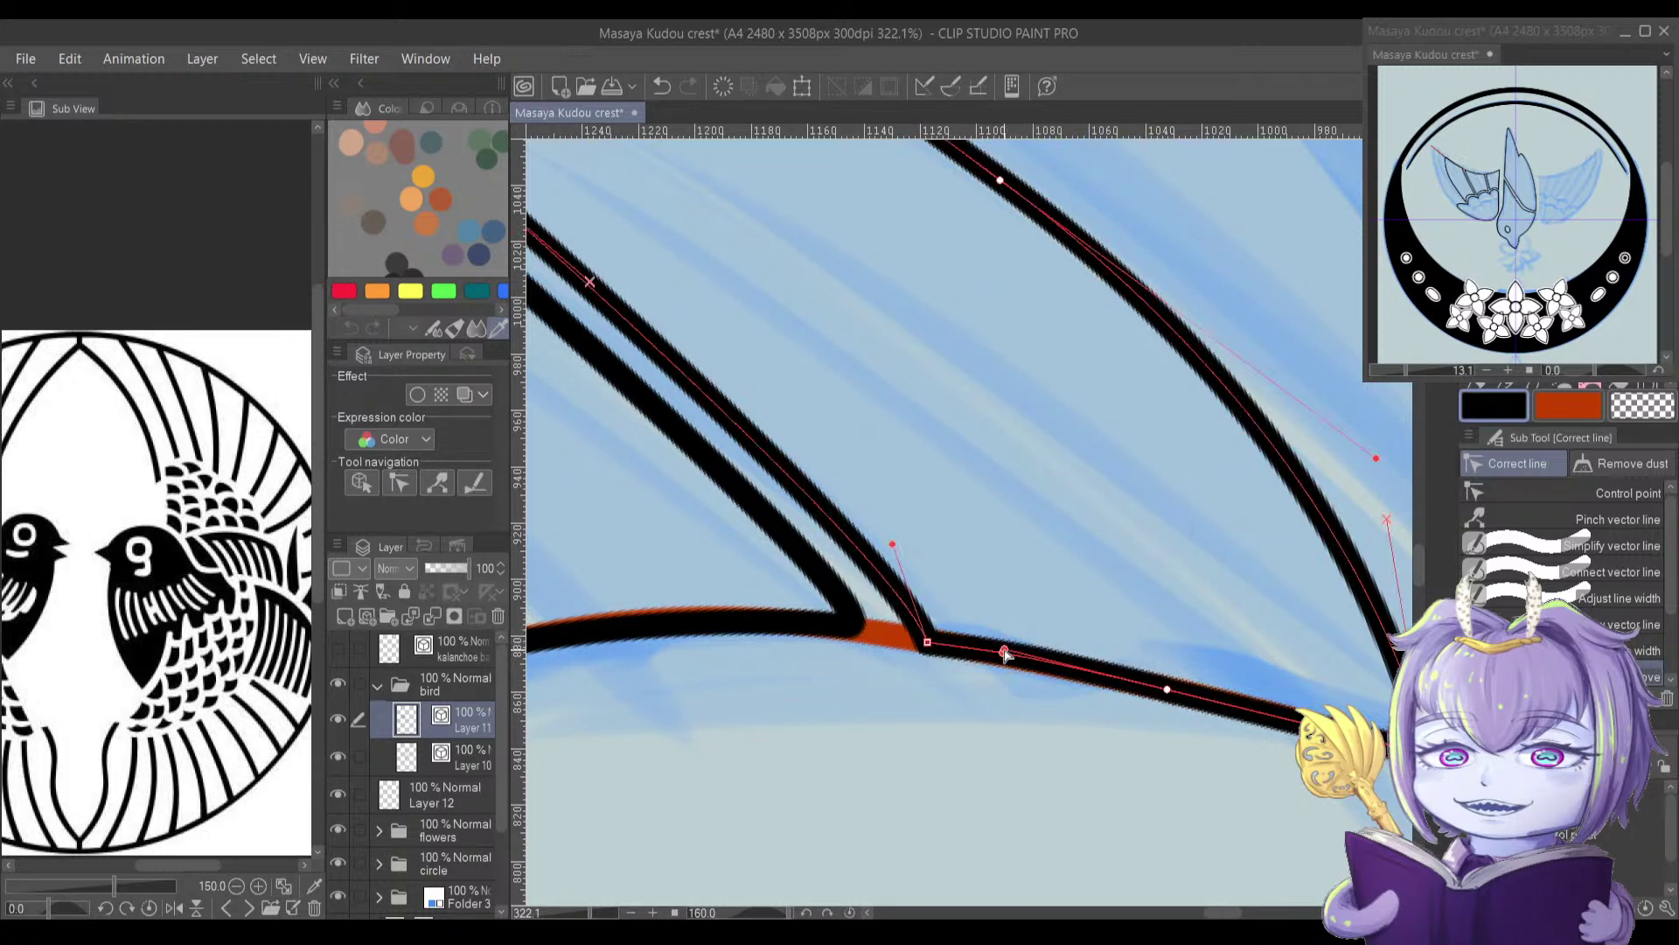
Step: Fine-tune the third feather's lower edge points and shift its lower outer corner slightly along the guide curve
left_click_drag(1165, 667, 954, 644)
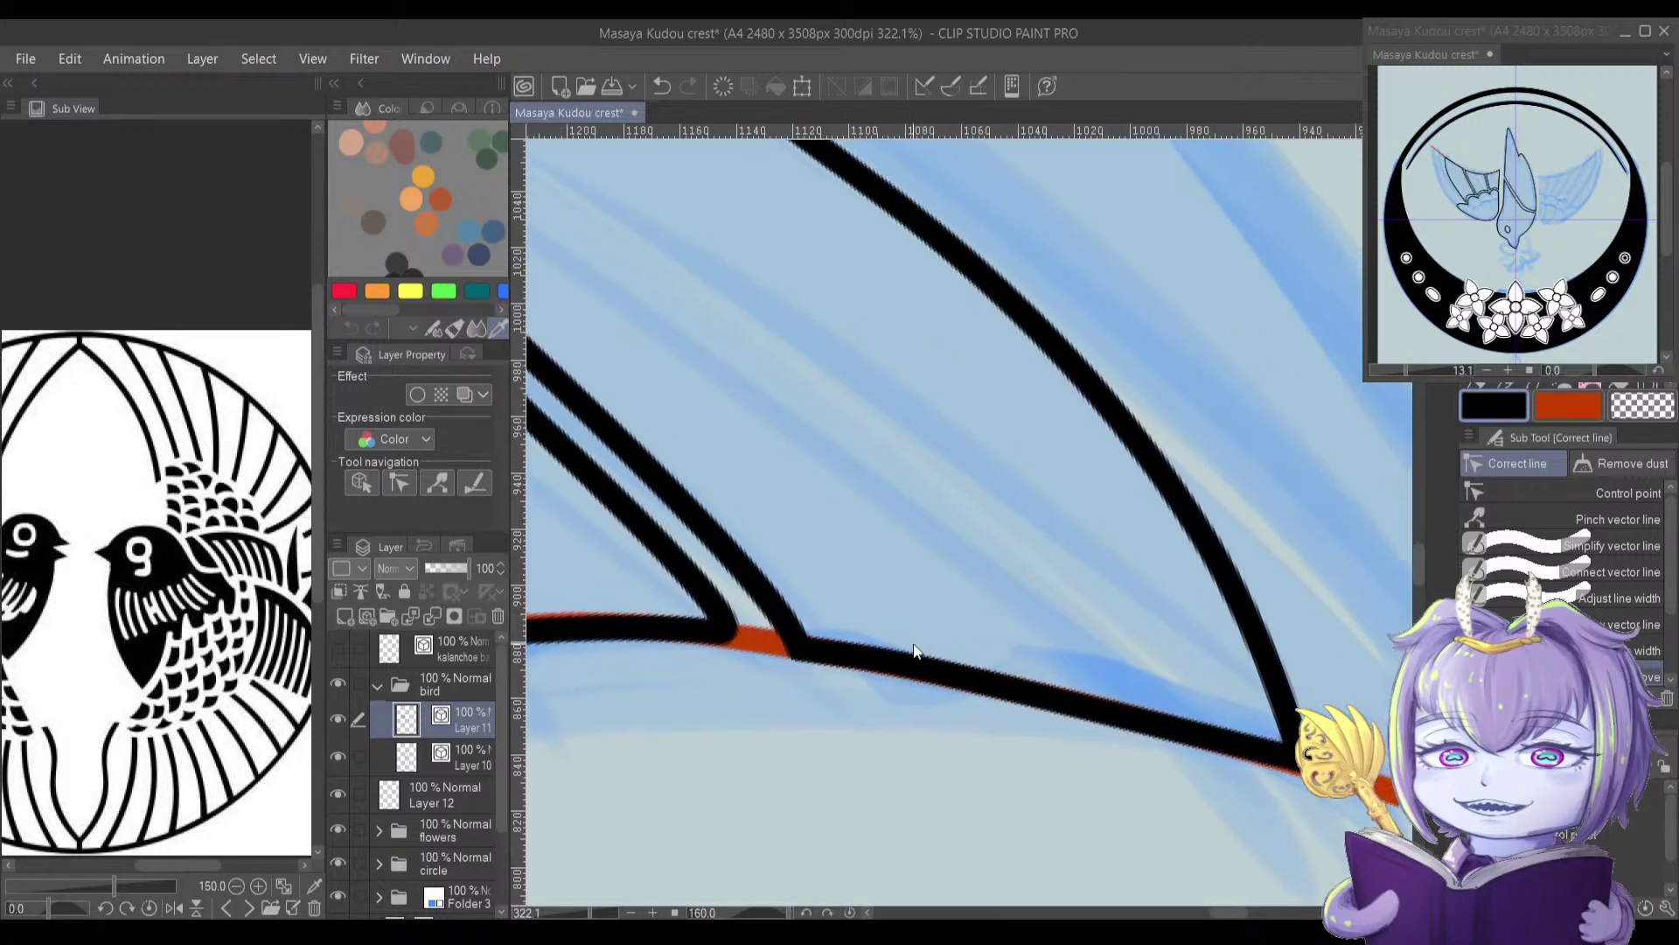
left_click_drag(1039, 695, 1041, 696)
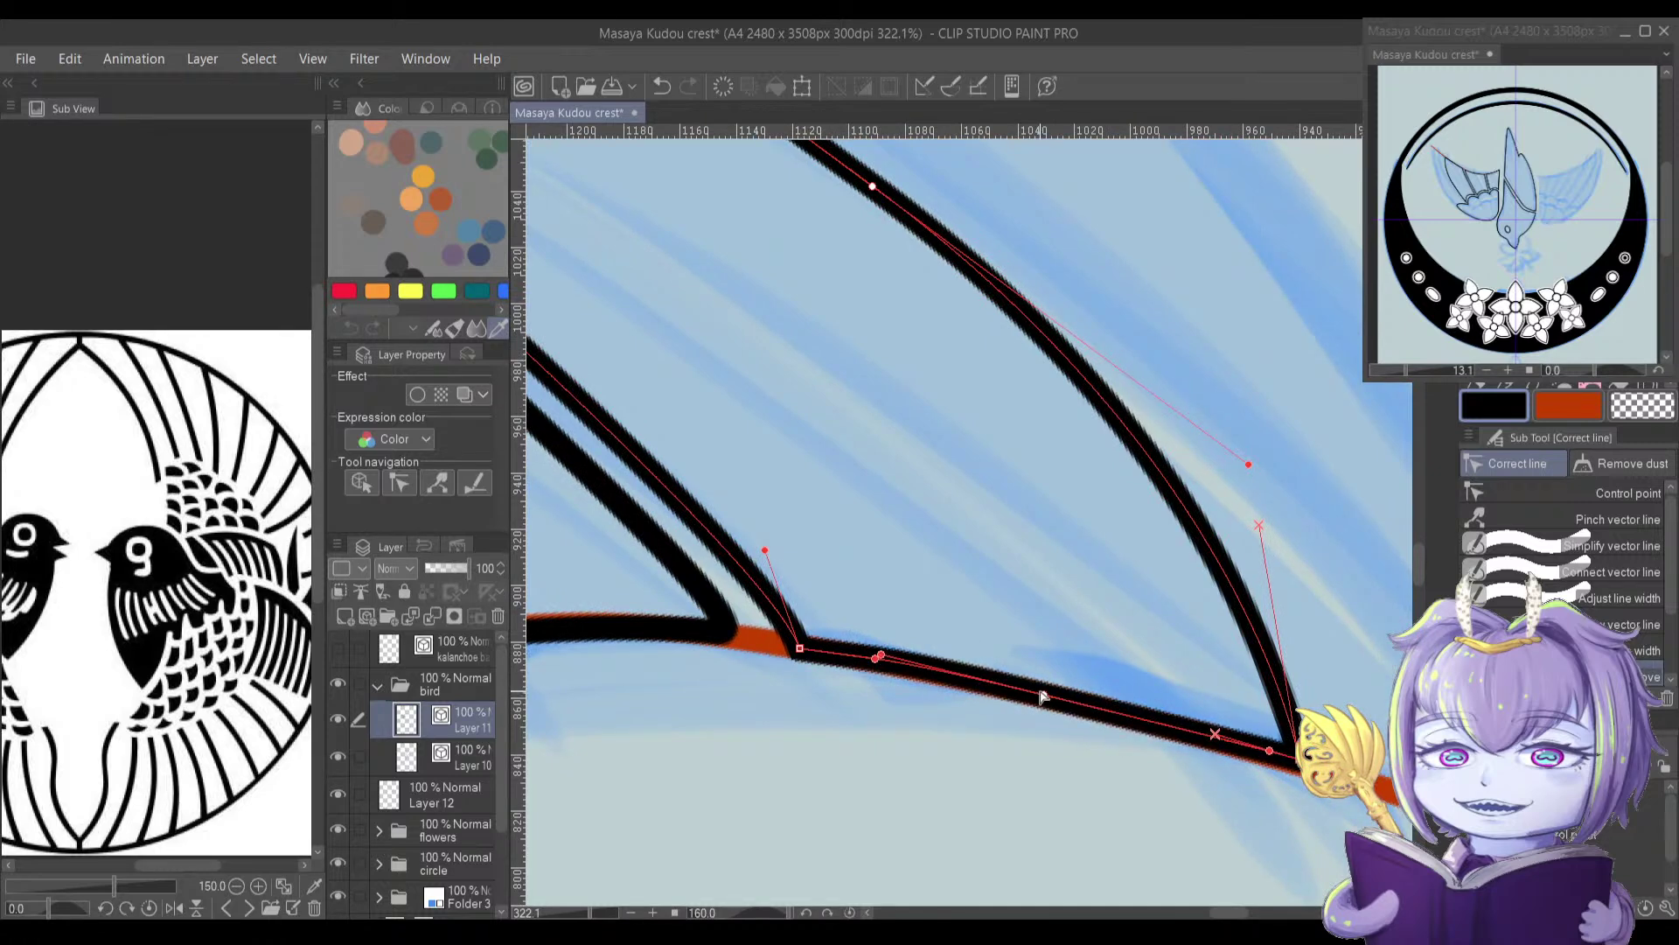
left_click_drag(875, 659, 800, 647)
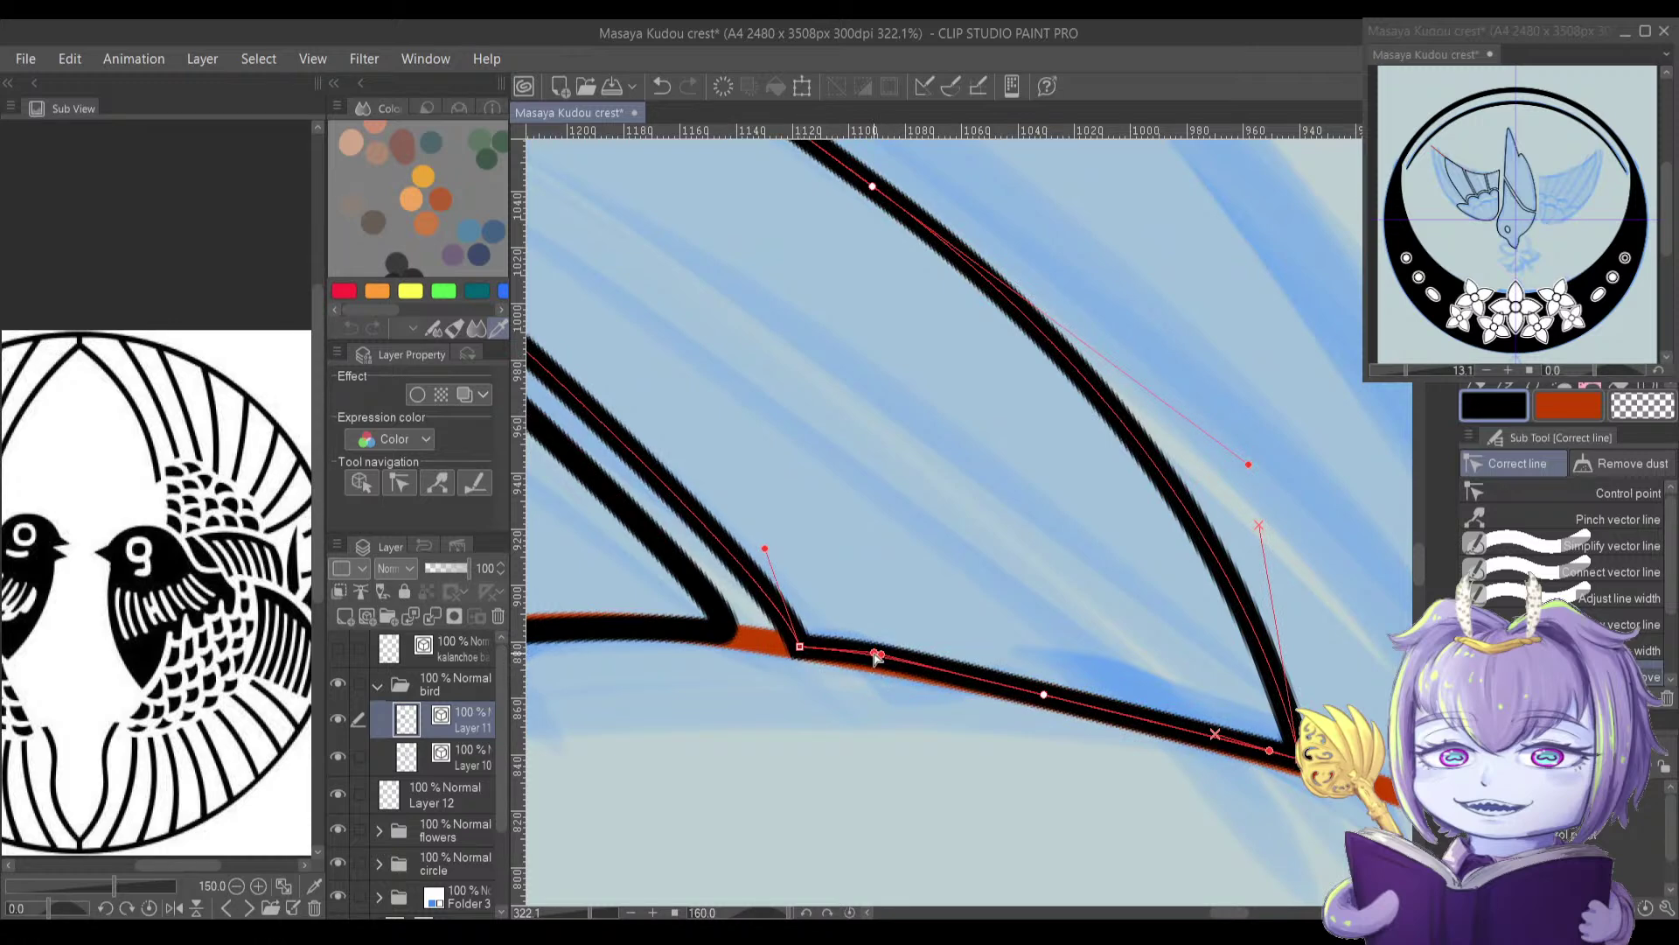
left_click_drag(883, 663, 832, 616)
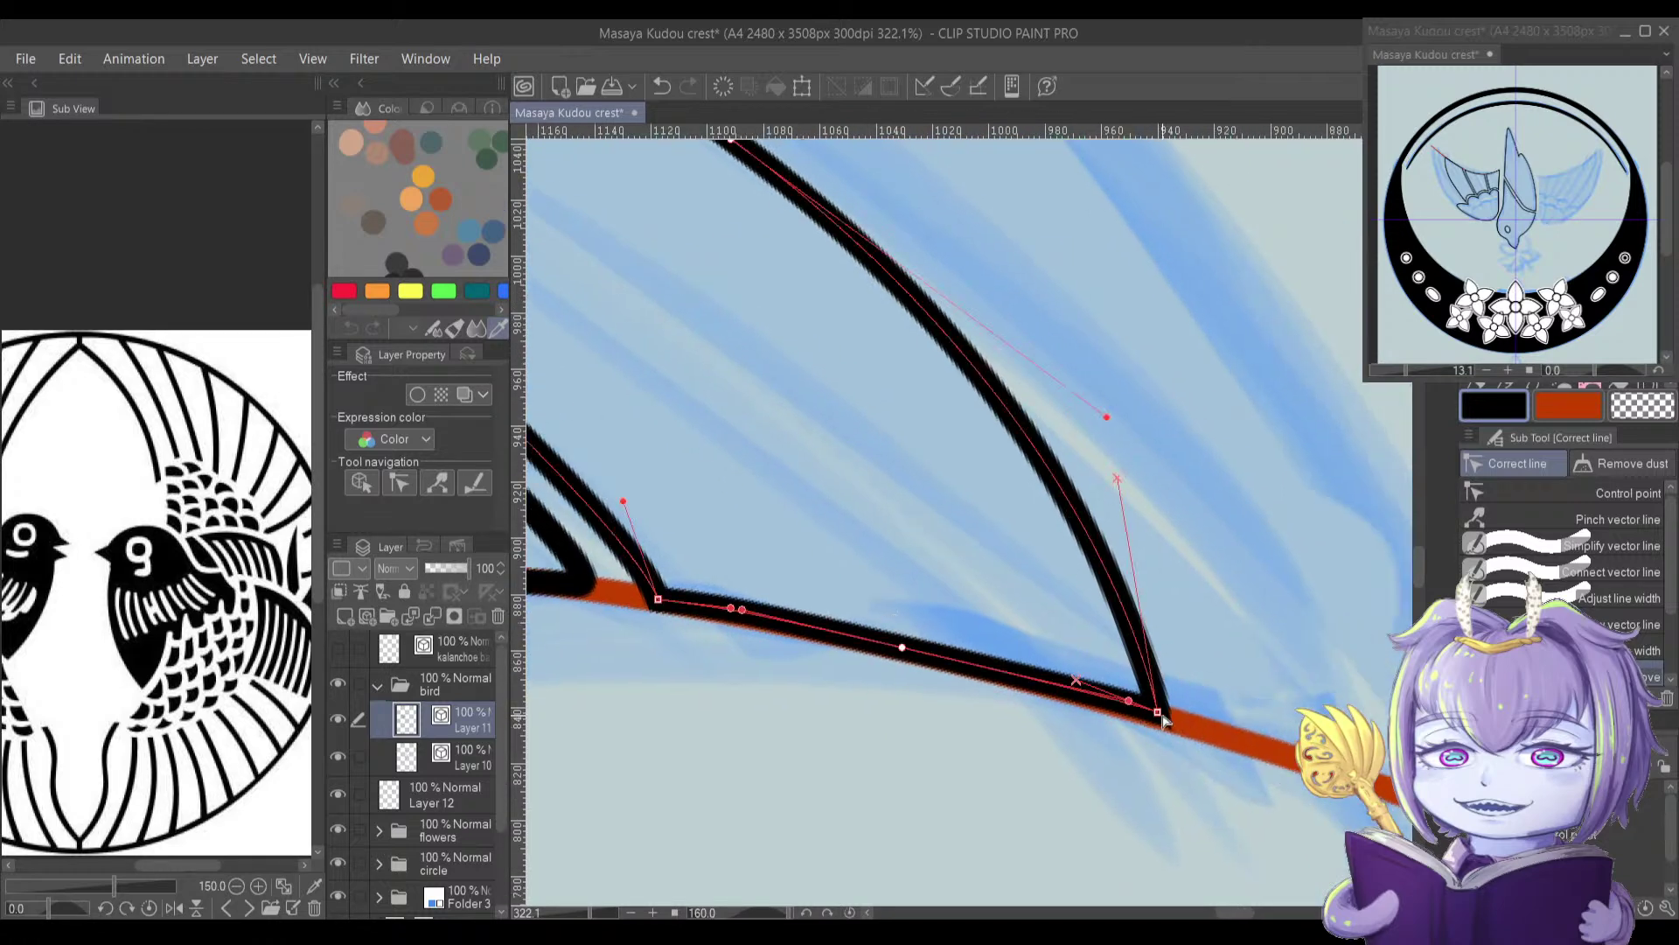
left_click_drag(1155, 716, 1166, 722)
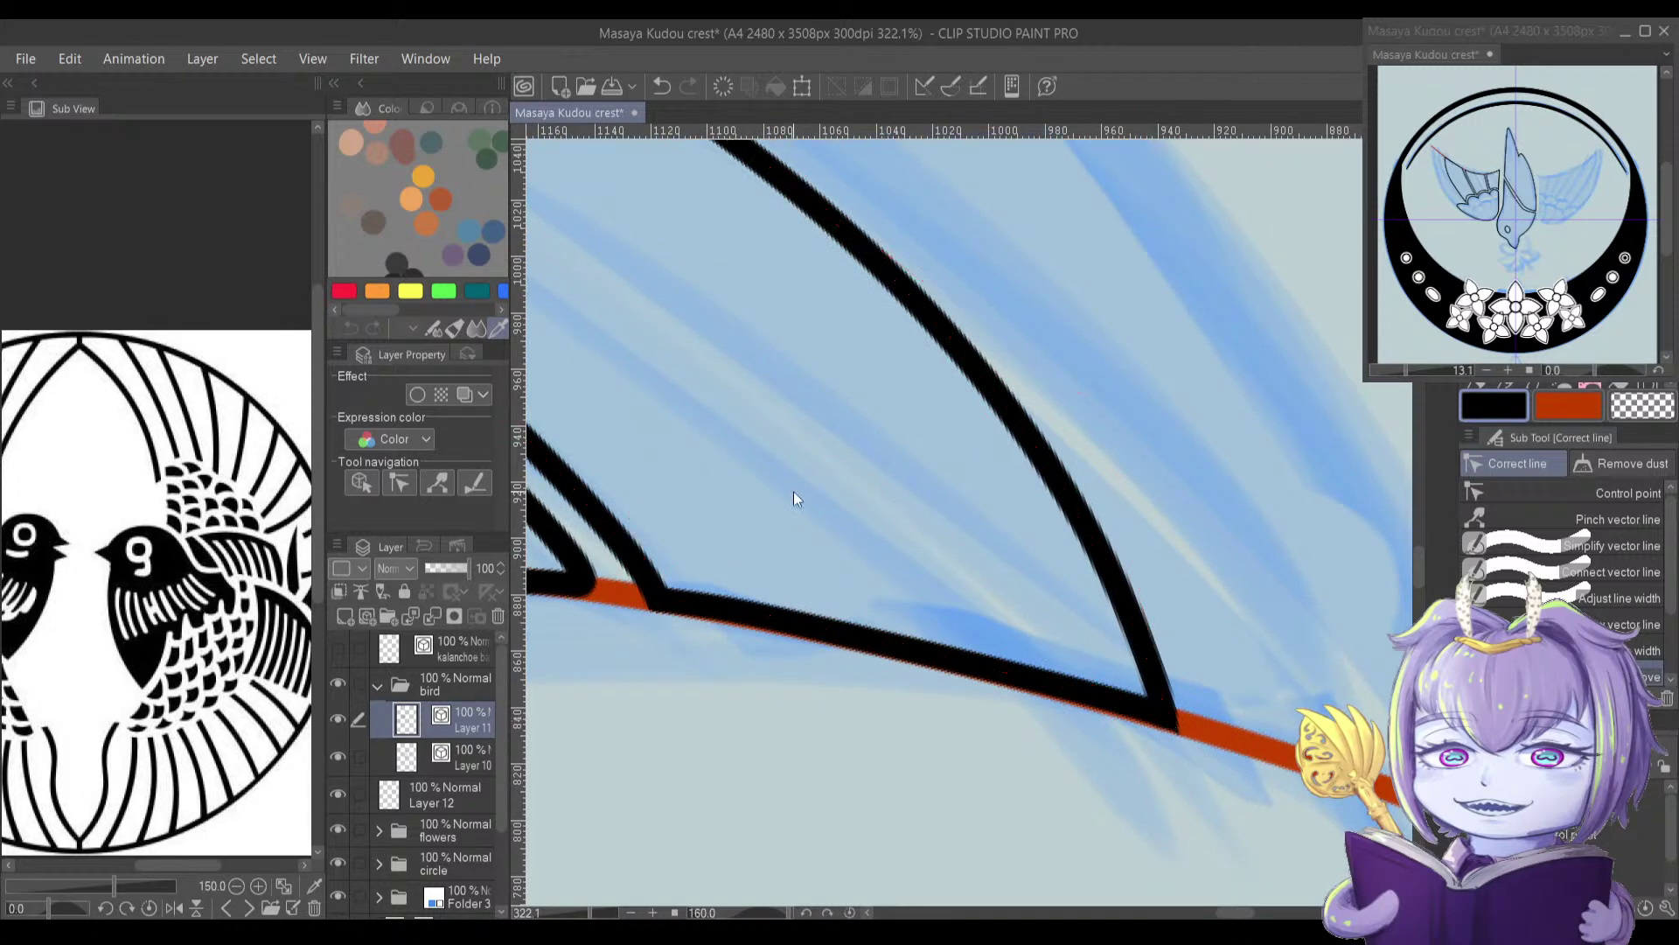
Step: Adjust the control points along the third feather's long outer edge and its top corner to smooth the curve
left_click_drag(783, 500, 964, 541)
left_click_drag(757, 547, 963, 821)
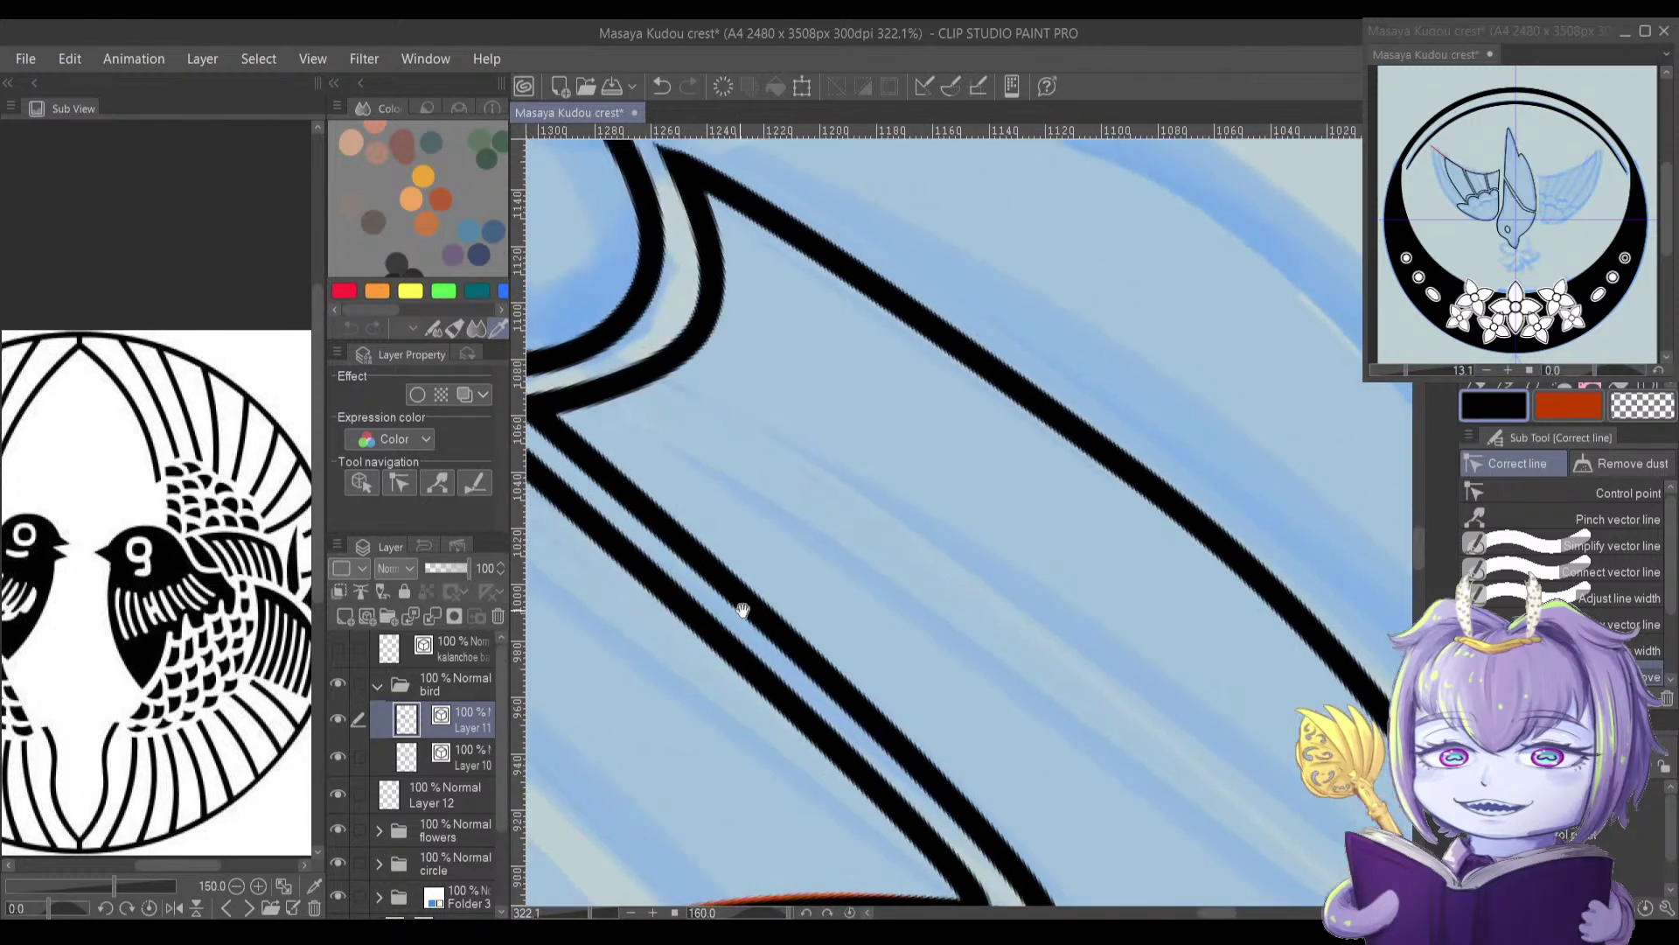
left_click_drag(656, 510, 736, 540)
scroll(736, 538, "down", 5)
scroll(736, 539, "right", 4)
left_click_drag(932, 630, 1066, 697)
mouse_move(989, 620)
left_mouse_down()
mouse_move(864, 513)
mouse_move(1012, 660)
mouse_move(966, 632)
left_mouse_up()
left_click_drag(987, 573, 974, 735)
left_click_drag(942, 474, 867, 525)
mouse_move(1000, 570)
left_click_drag(1079, 631, 1086, 620)
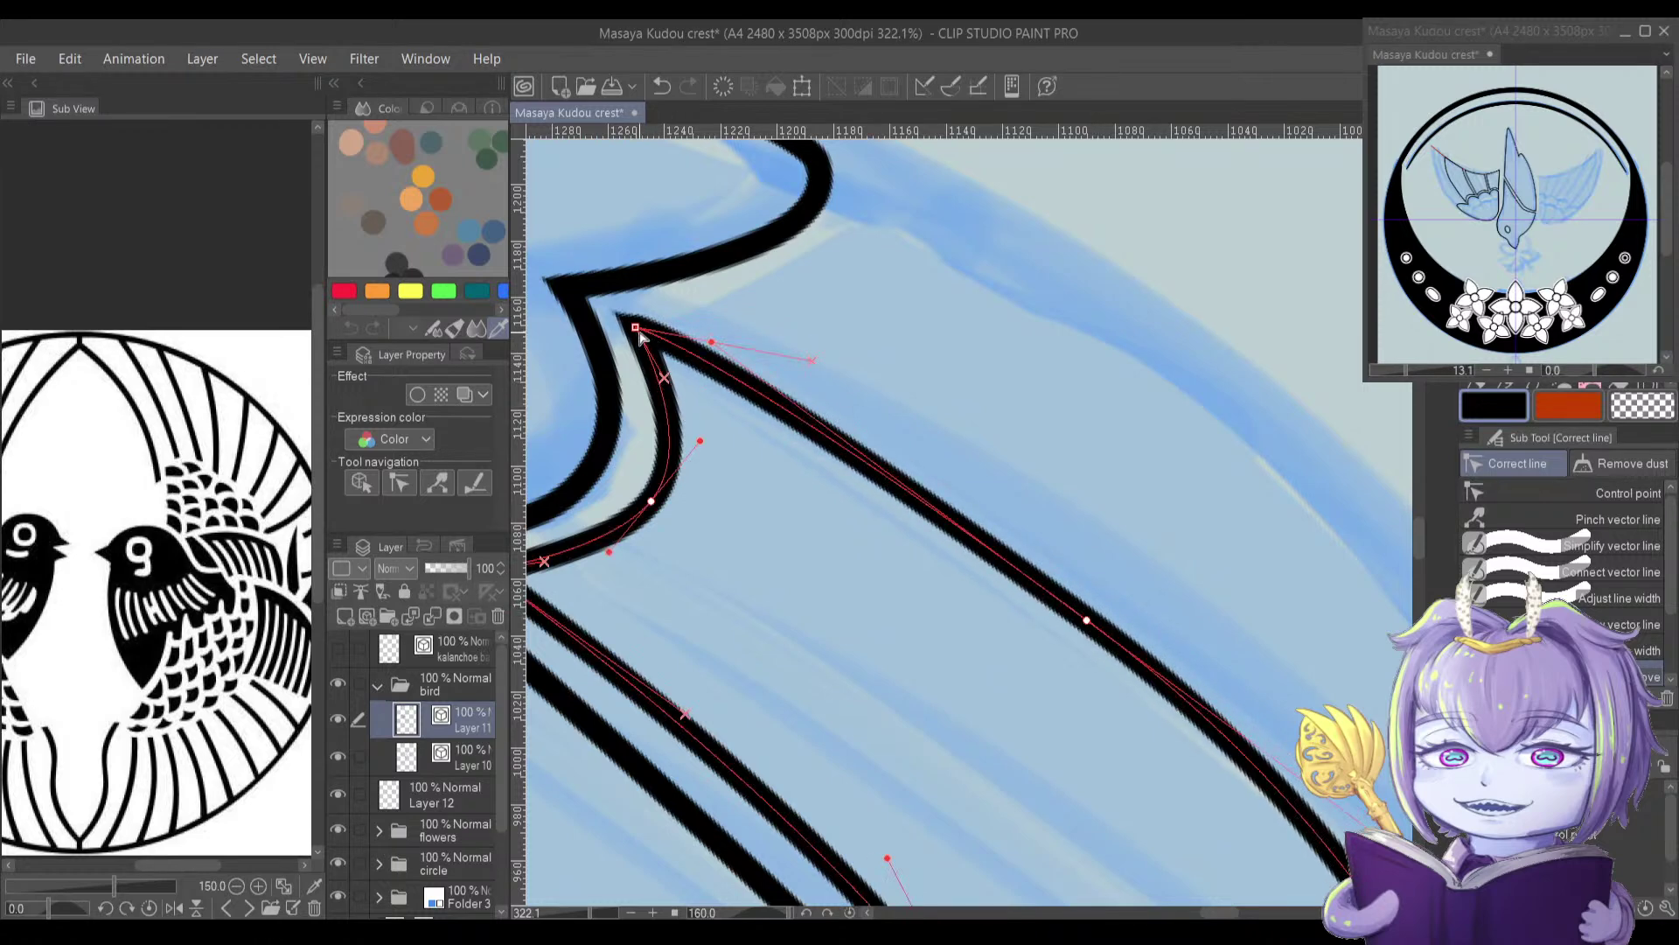
left_click_drag(643, 328, 645, 326)
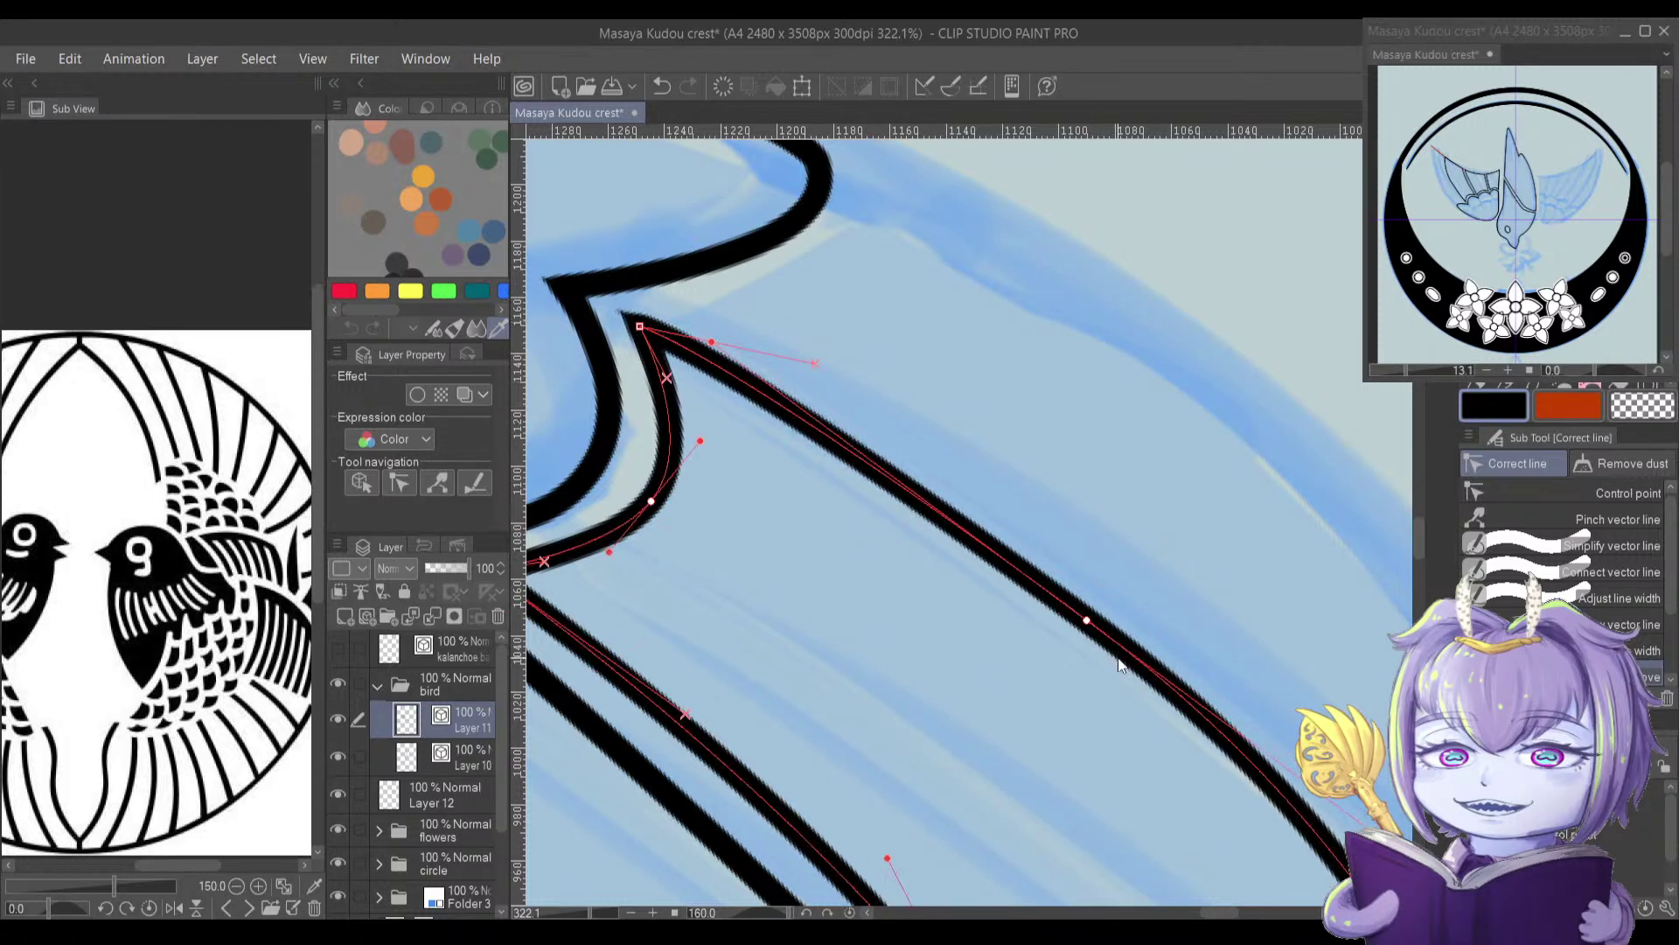
left_click_drag(1088, 619, 1093, 617)
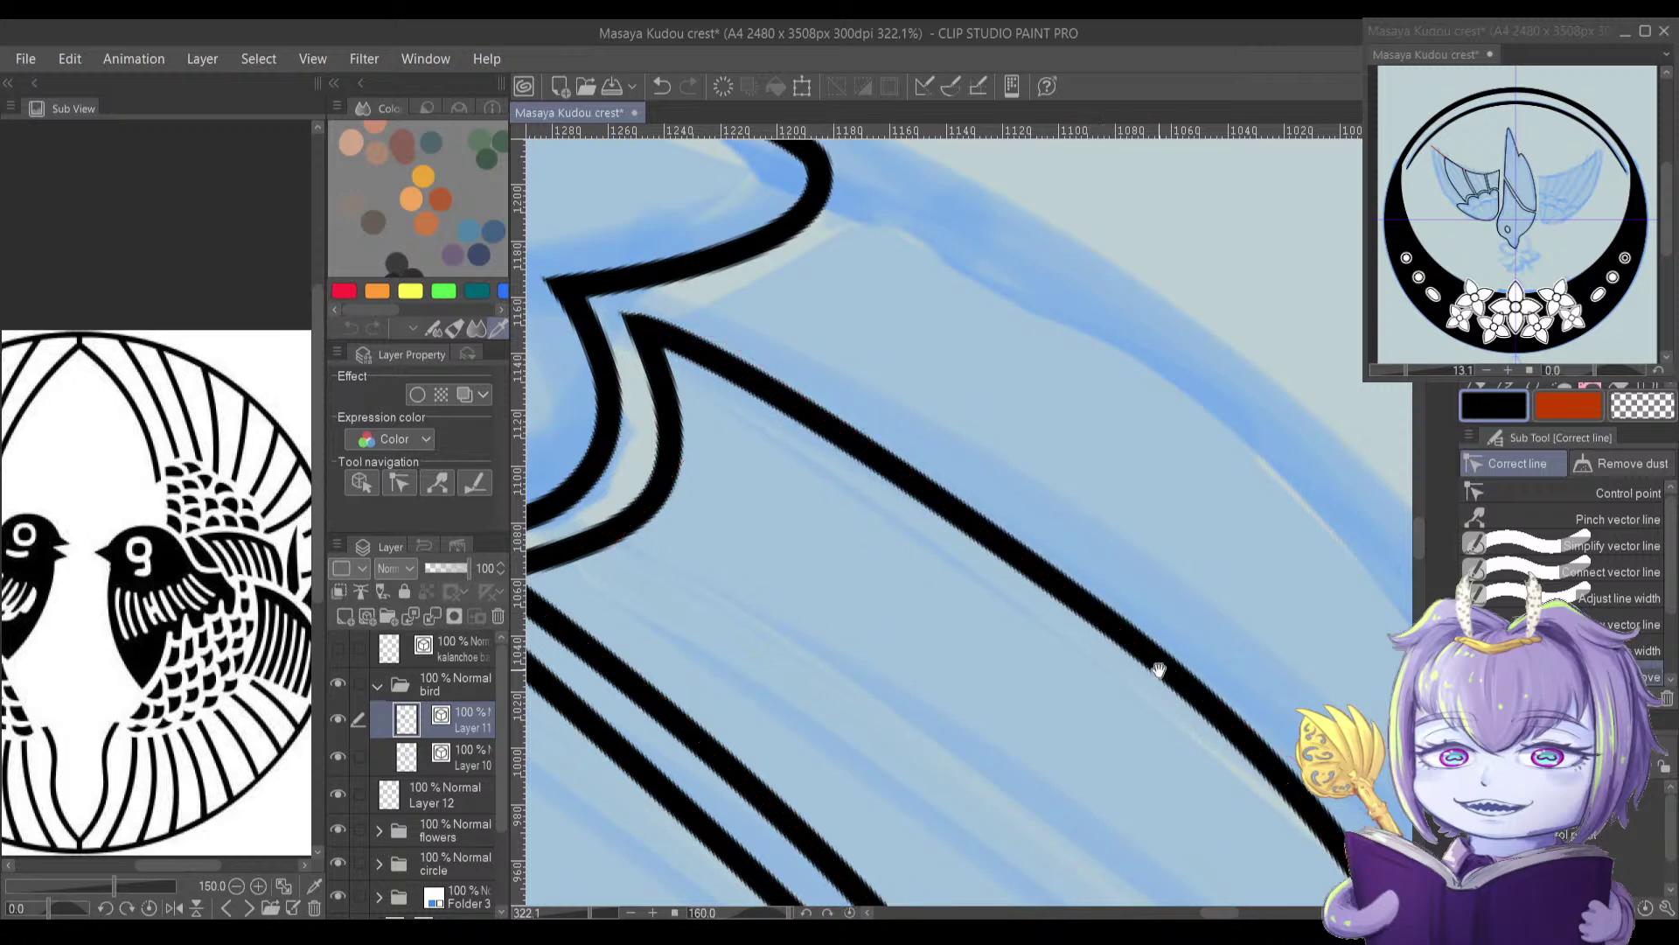
Step: Flatten the third feather's outer edge with its midpoint and handles, and extend its lower outer corner farther along the guide curve
left_click_drag(1173, 694, 870, 429)
left_click_drag(1055, 614, 923, 448)
scroll(1033, 600, "down", 5)
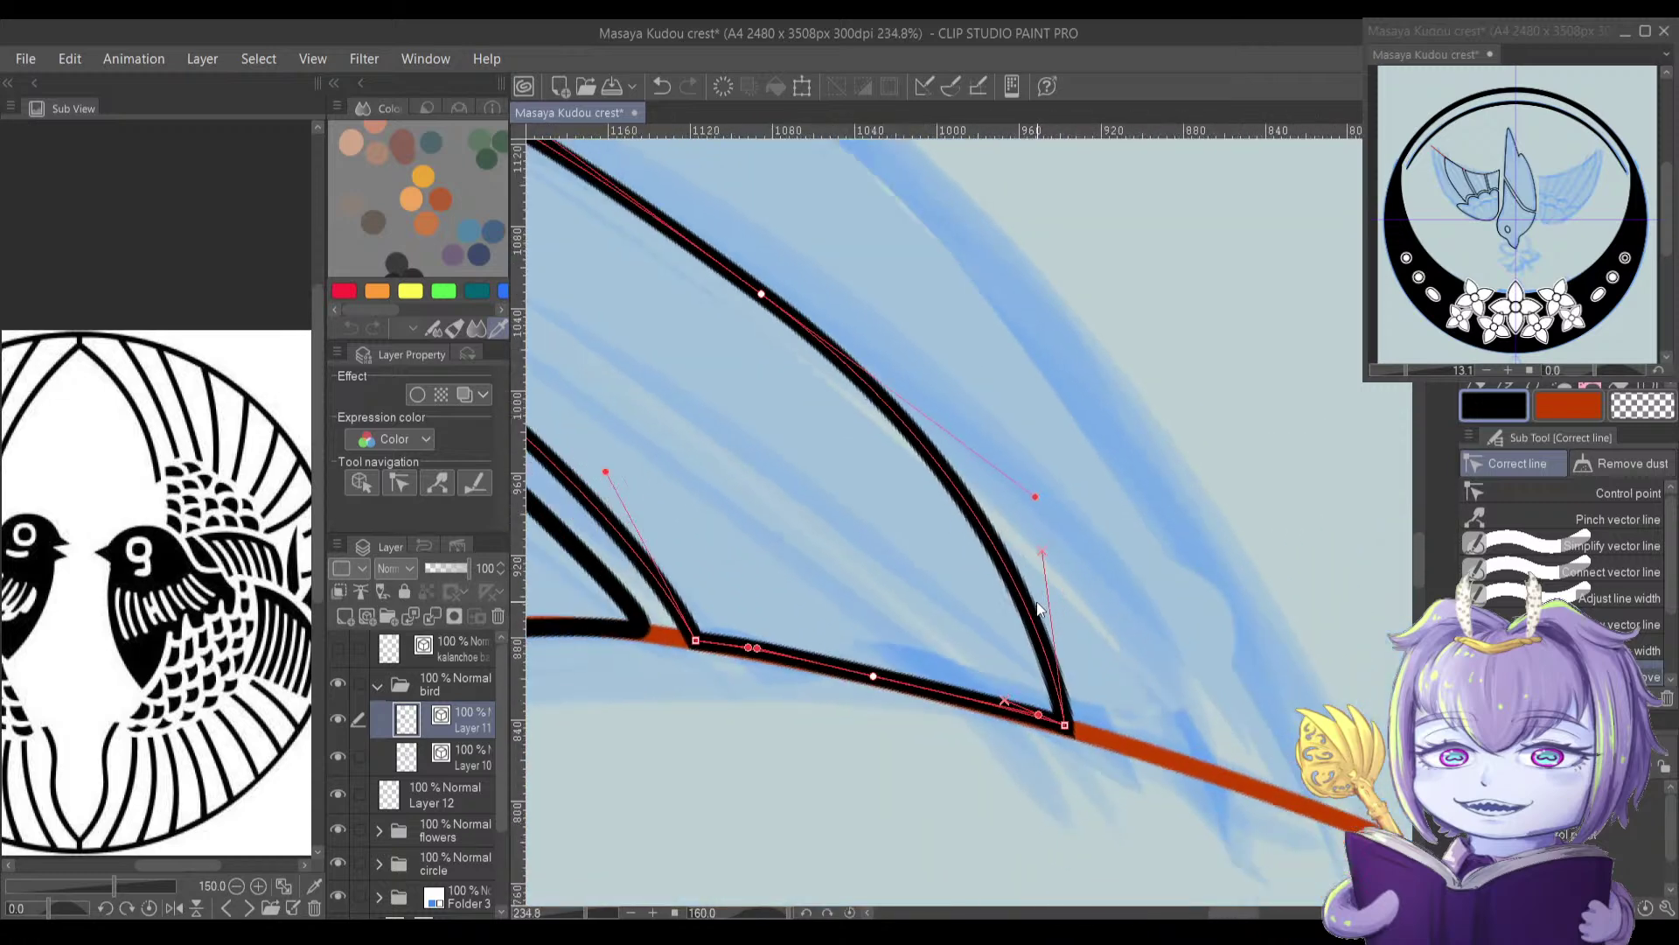
scroll(1034, 603, "down", 1)
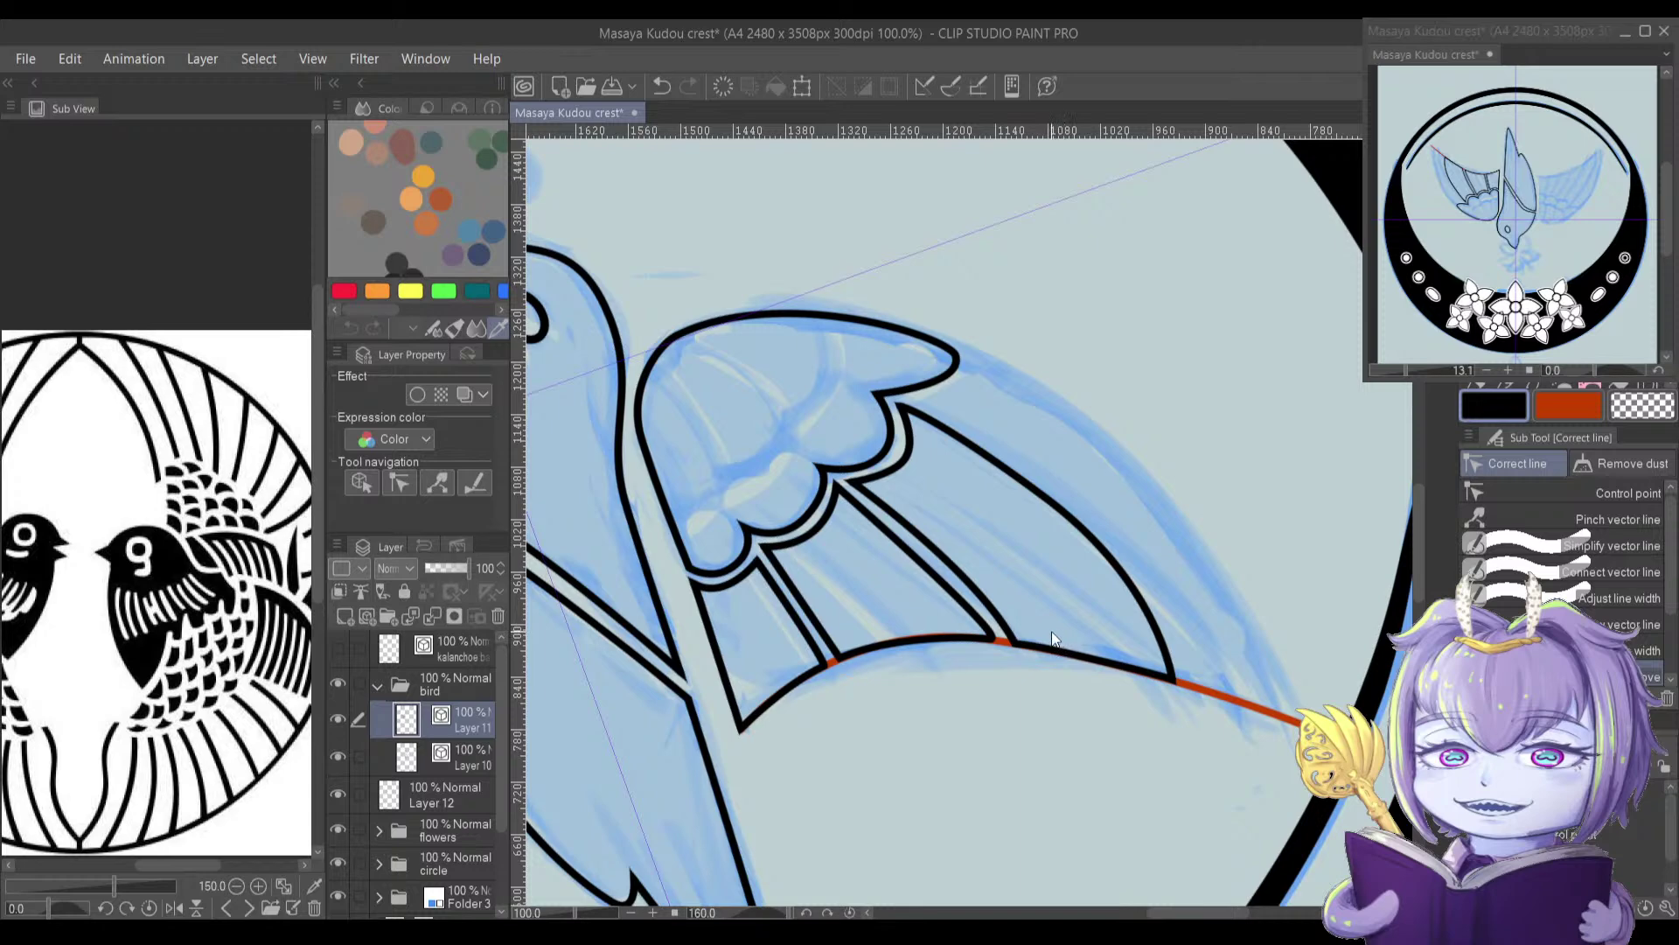
scroll(1065, 532, "up", 2)
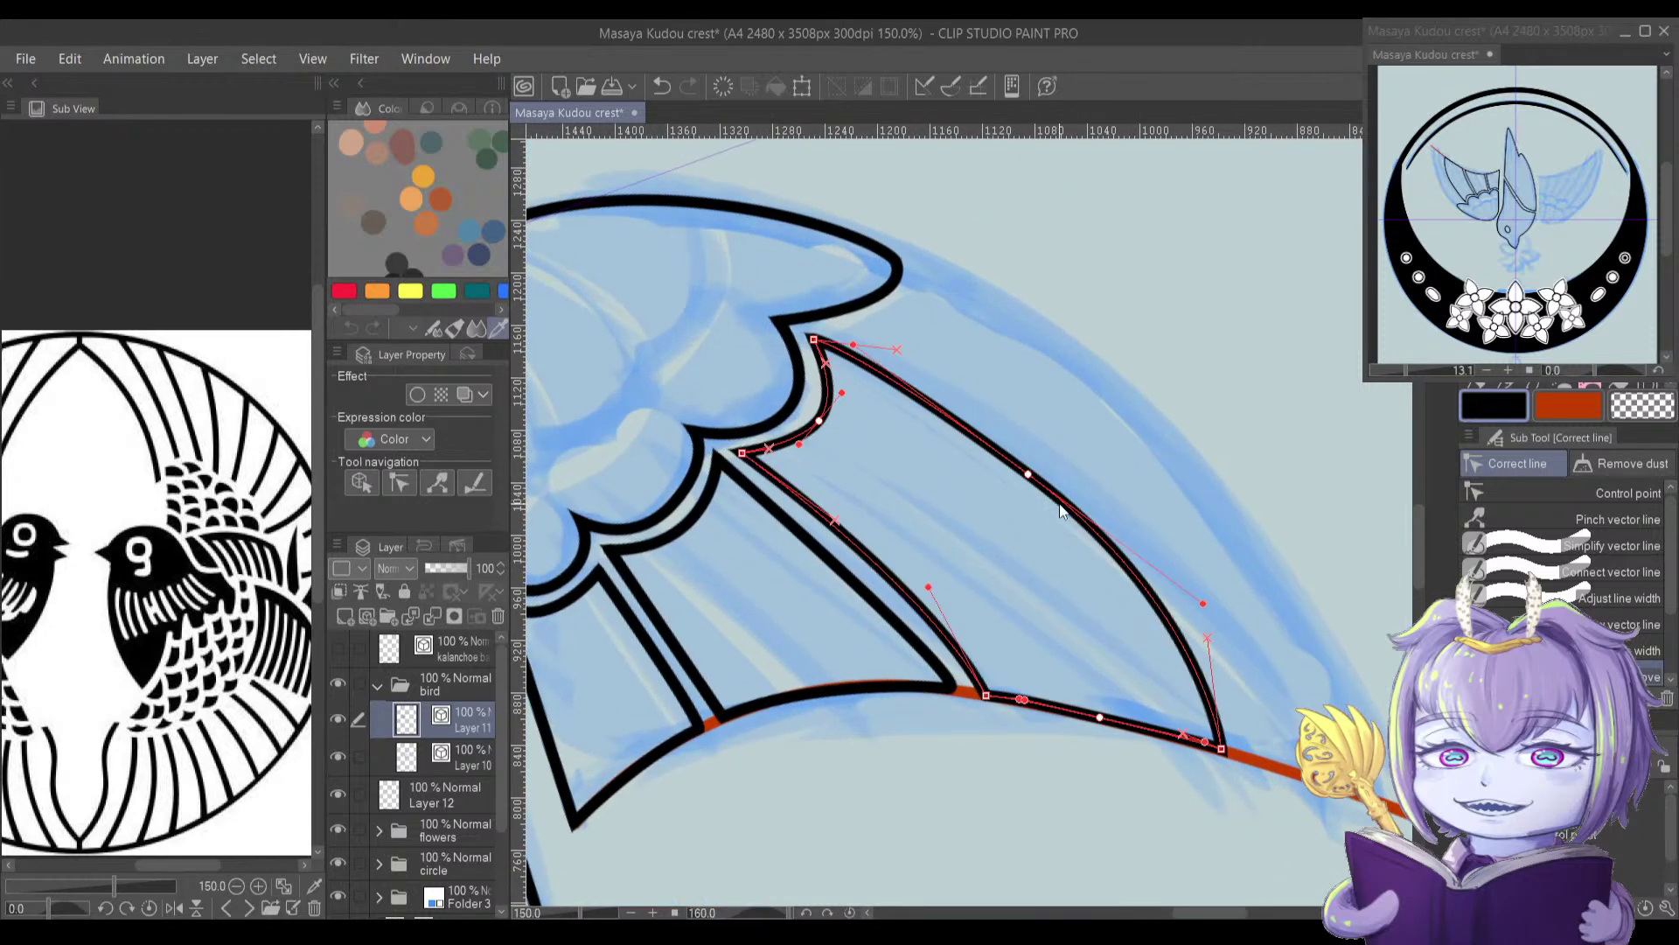
left_click_drag(1202, 604, 1176, 579)
left_click_drag(1028, 477, 1015, 483)
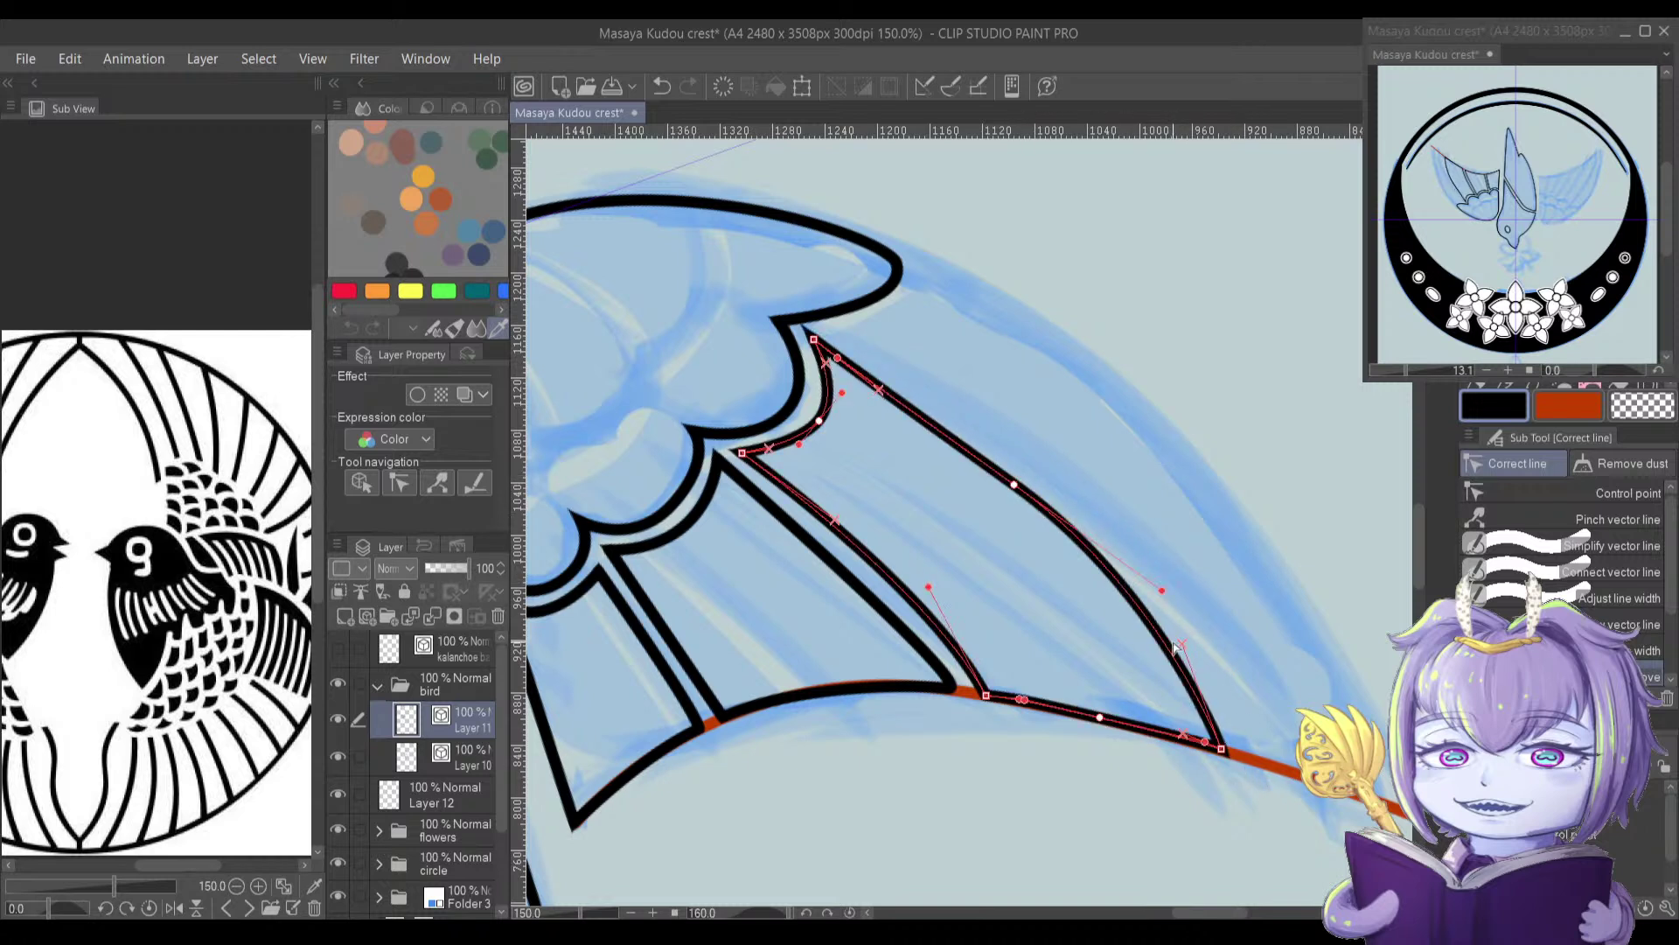
left_click_drag(1162, 591, 1129, 568)
left_click_drag(1224, 751, 1261, 771)
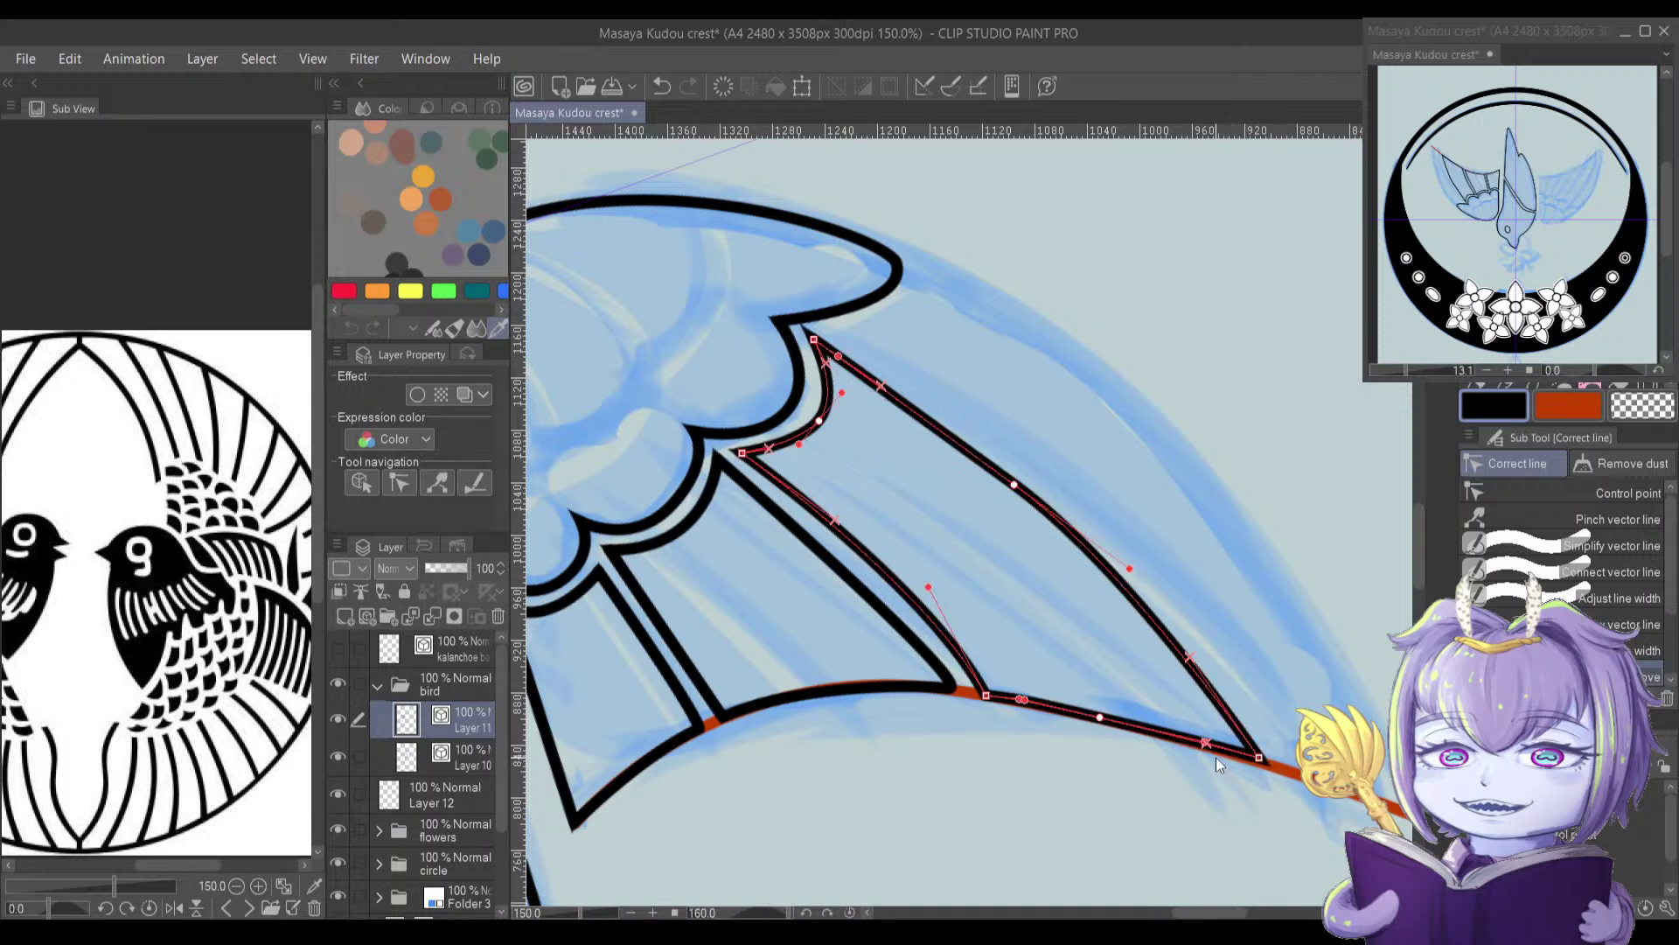
Step: Nudge the midpoint of the third feather's outer edge and realign the edge's handle beside the top corner
left_click_drag(1181, 702, 1197, 757)
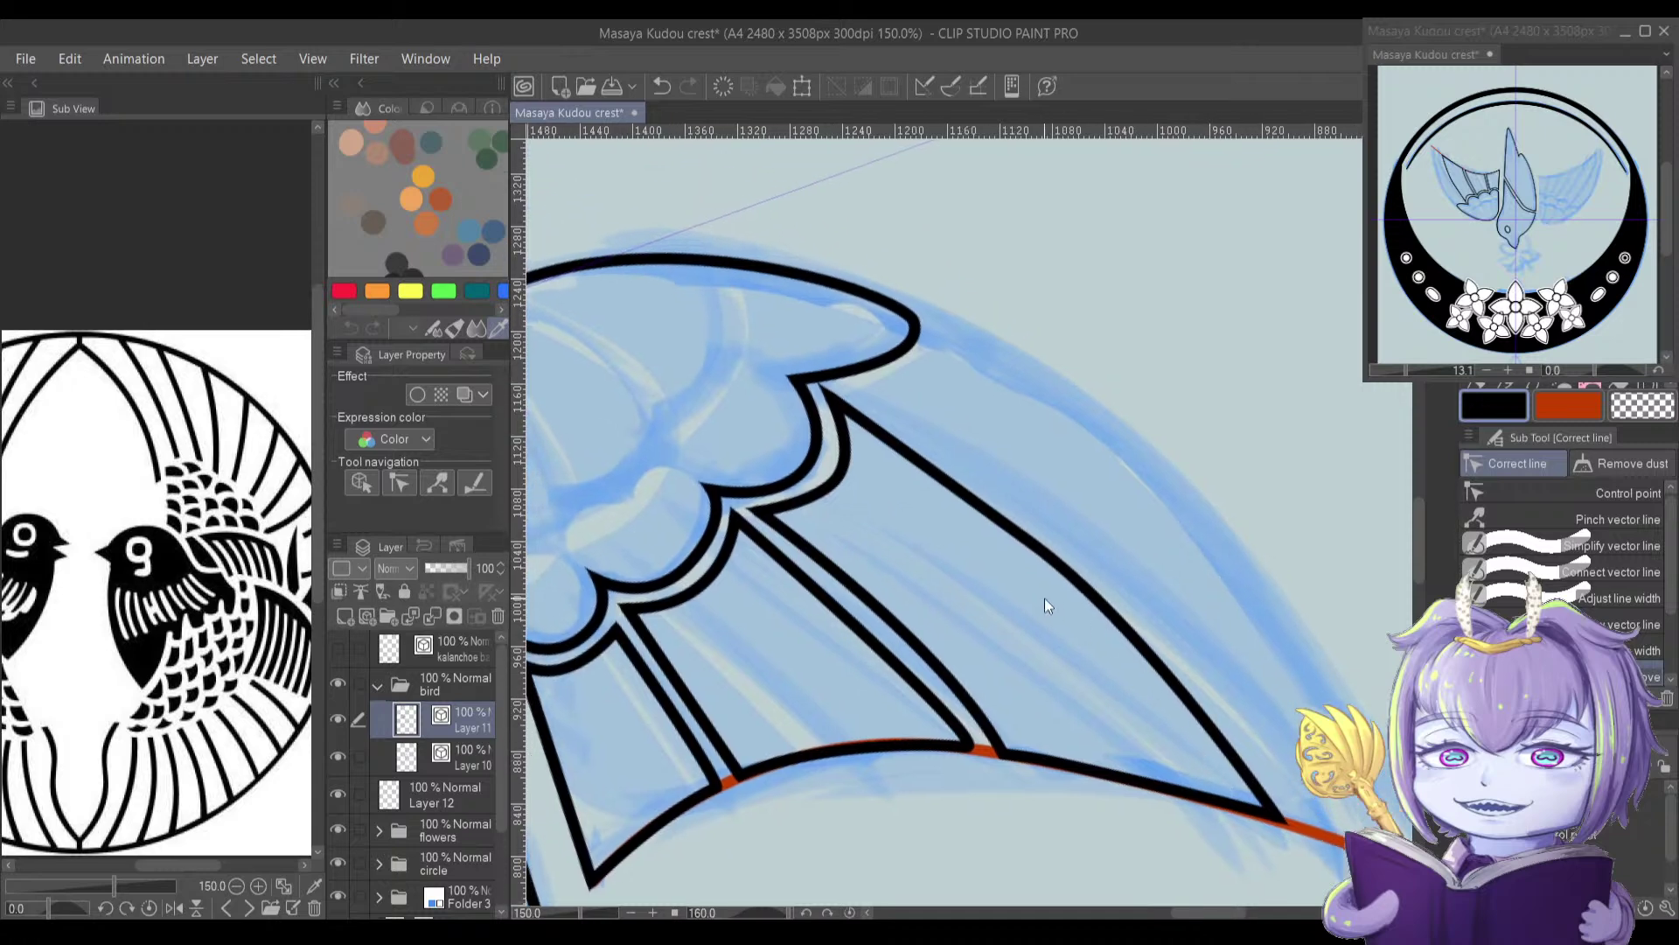
left_click_drag(1031, 545, 1026, 549)
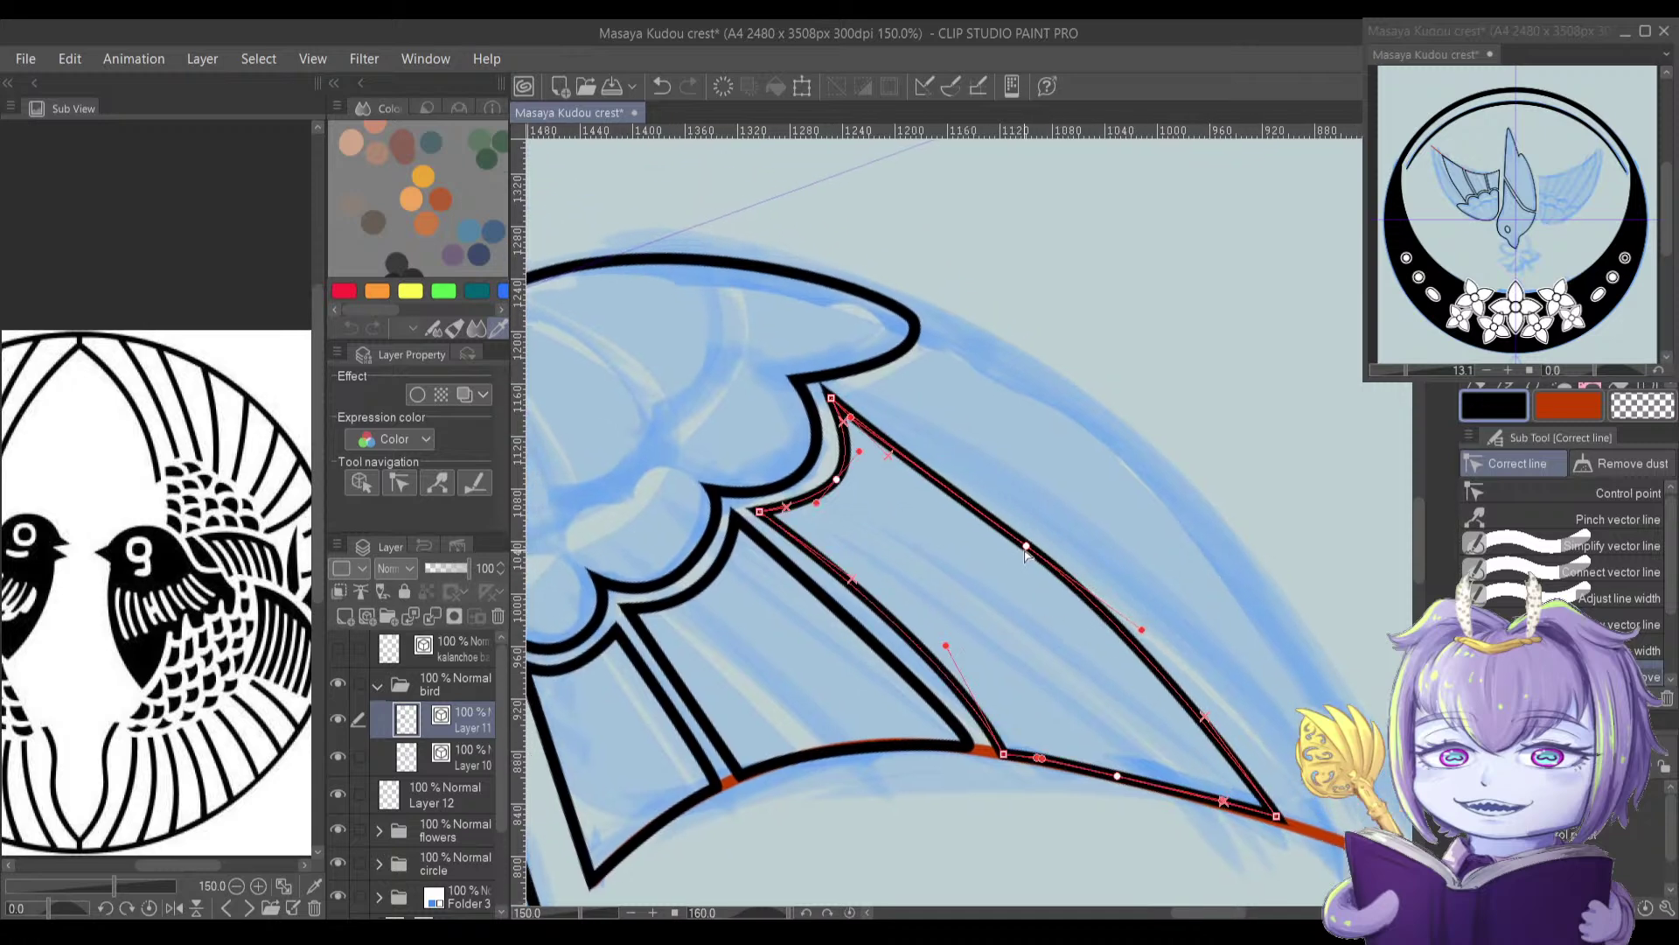
scroll(841, 423, "up", 5)
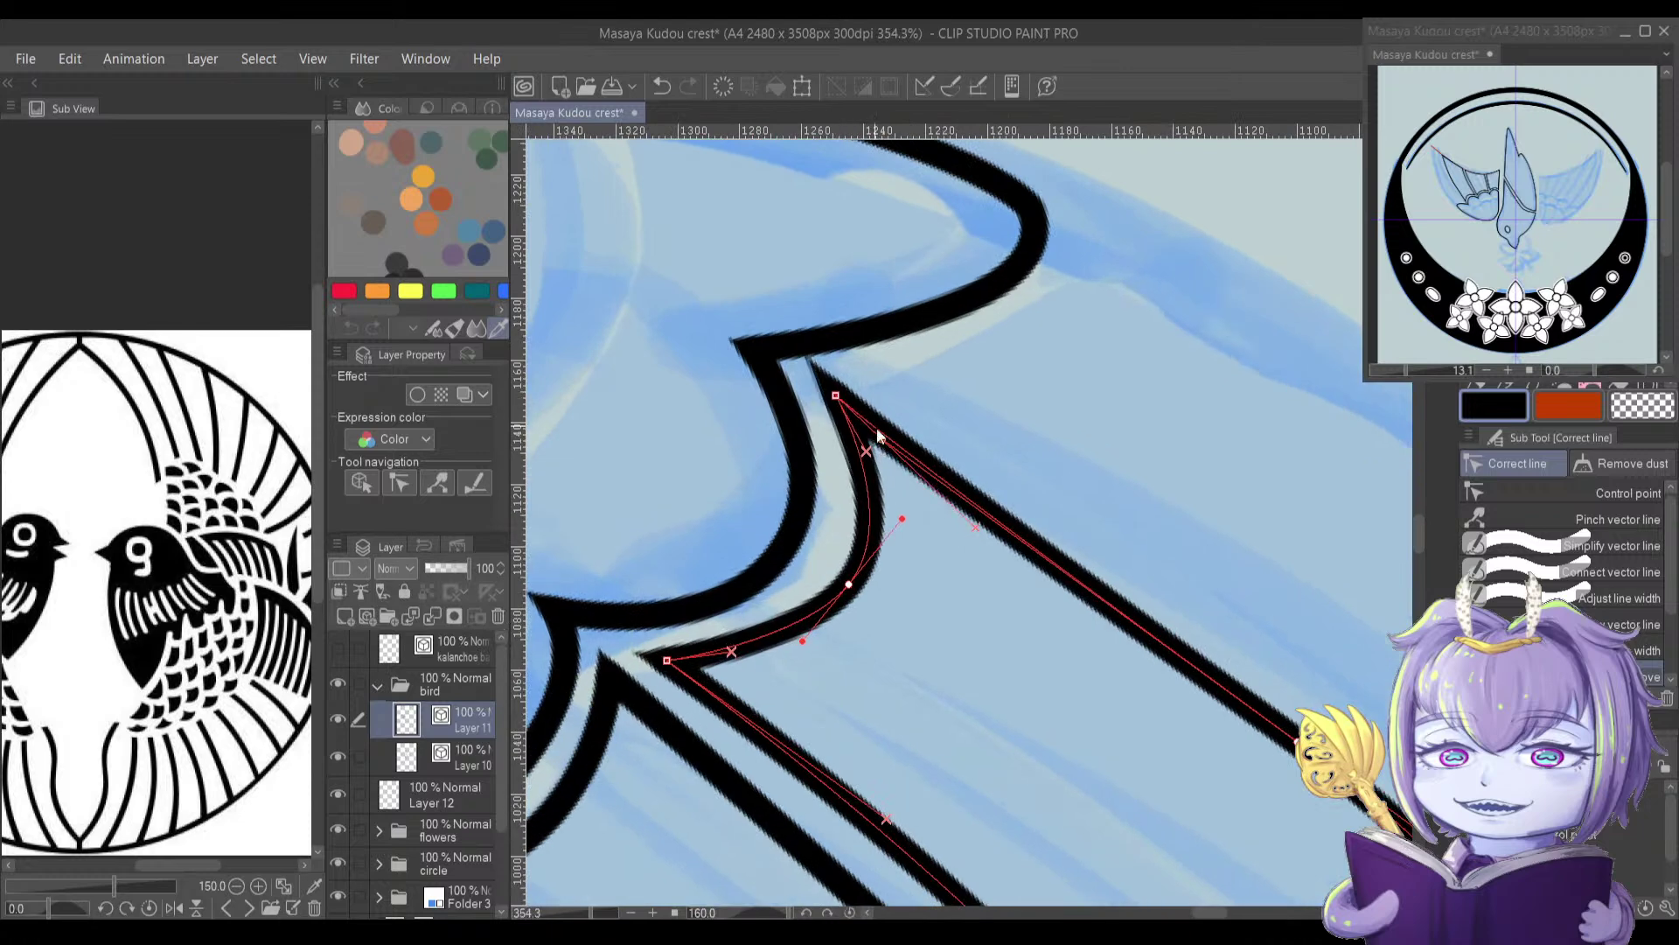
scroll(958, 471, "up", 3)
mouse_move(1021, 580)
left_mouse_down()
mouse_move(1022, 503)
mouse_move(999, 483)
left_mouse_up()
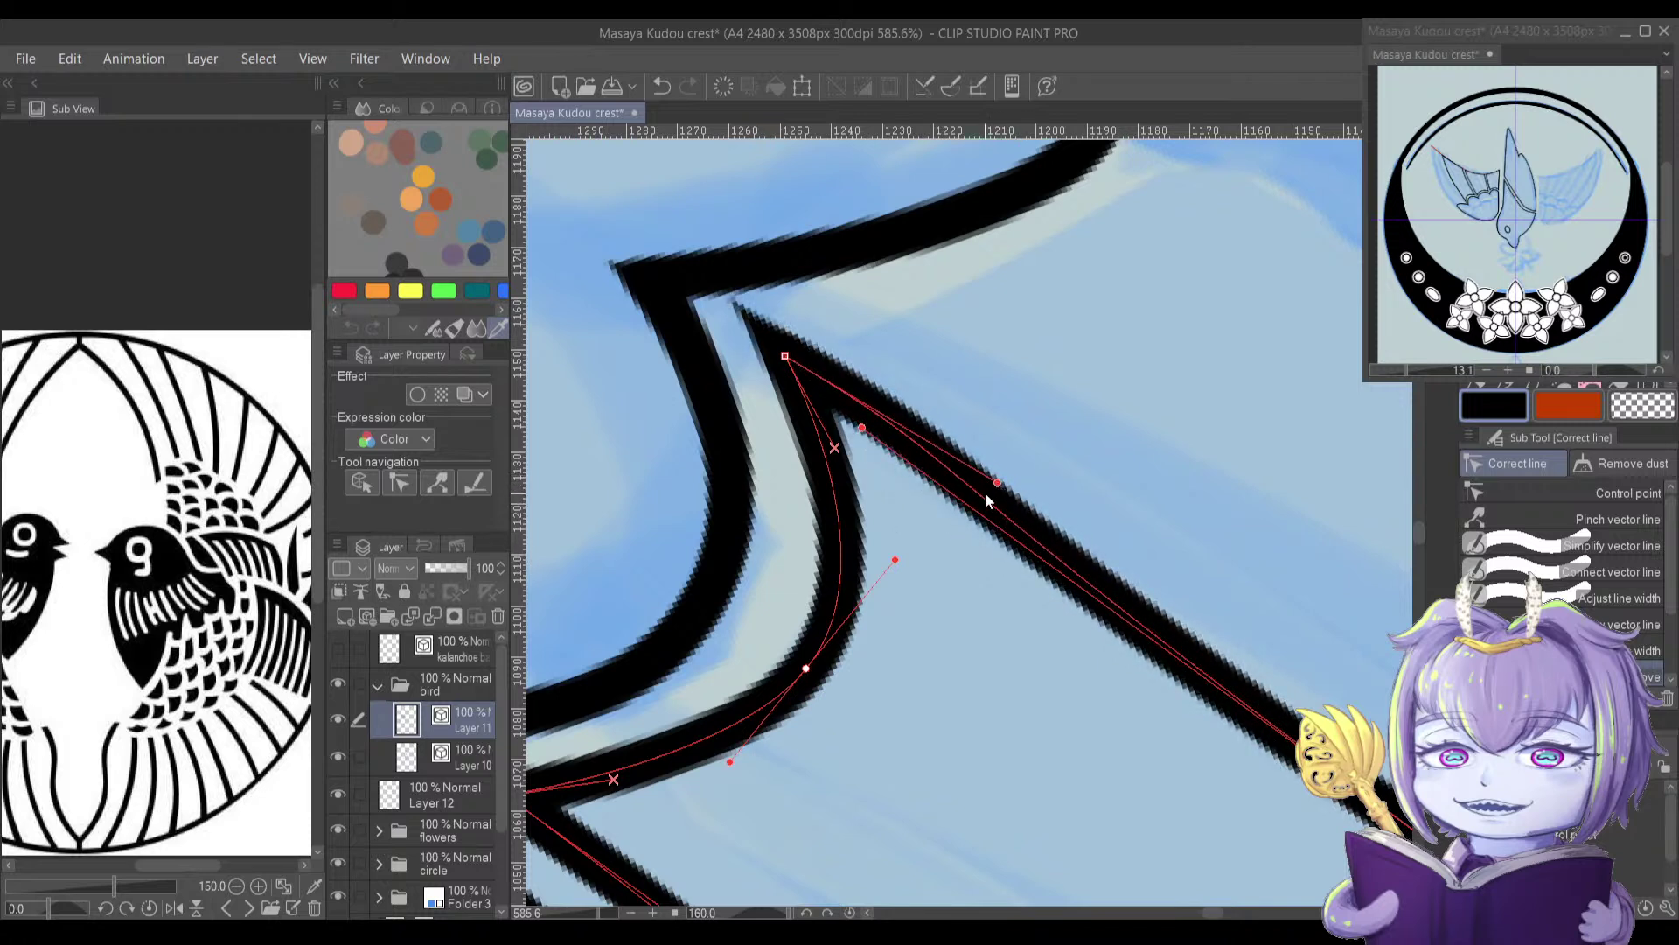
key("ctrl+z")
left_click_drag(860, 434, 962, 487)
Step: Fine-tune the handle that shapes the third feather's curved inner end, undoing the trial changes near its top corner
left_click_drag(1043, 541, 991, 489)
key("ctrl+z")
left_click_drag(834, 447, 845, 440)
key("ctrl+z")
left_click_drag(896, 559, 888, 556)
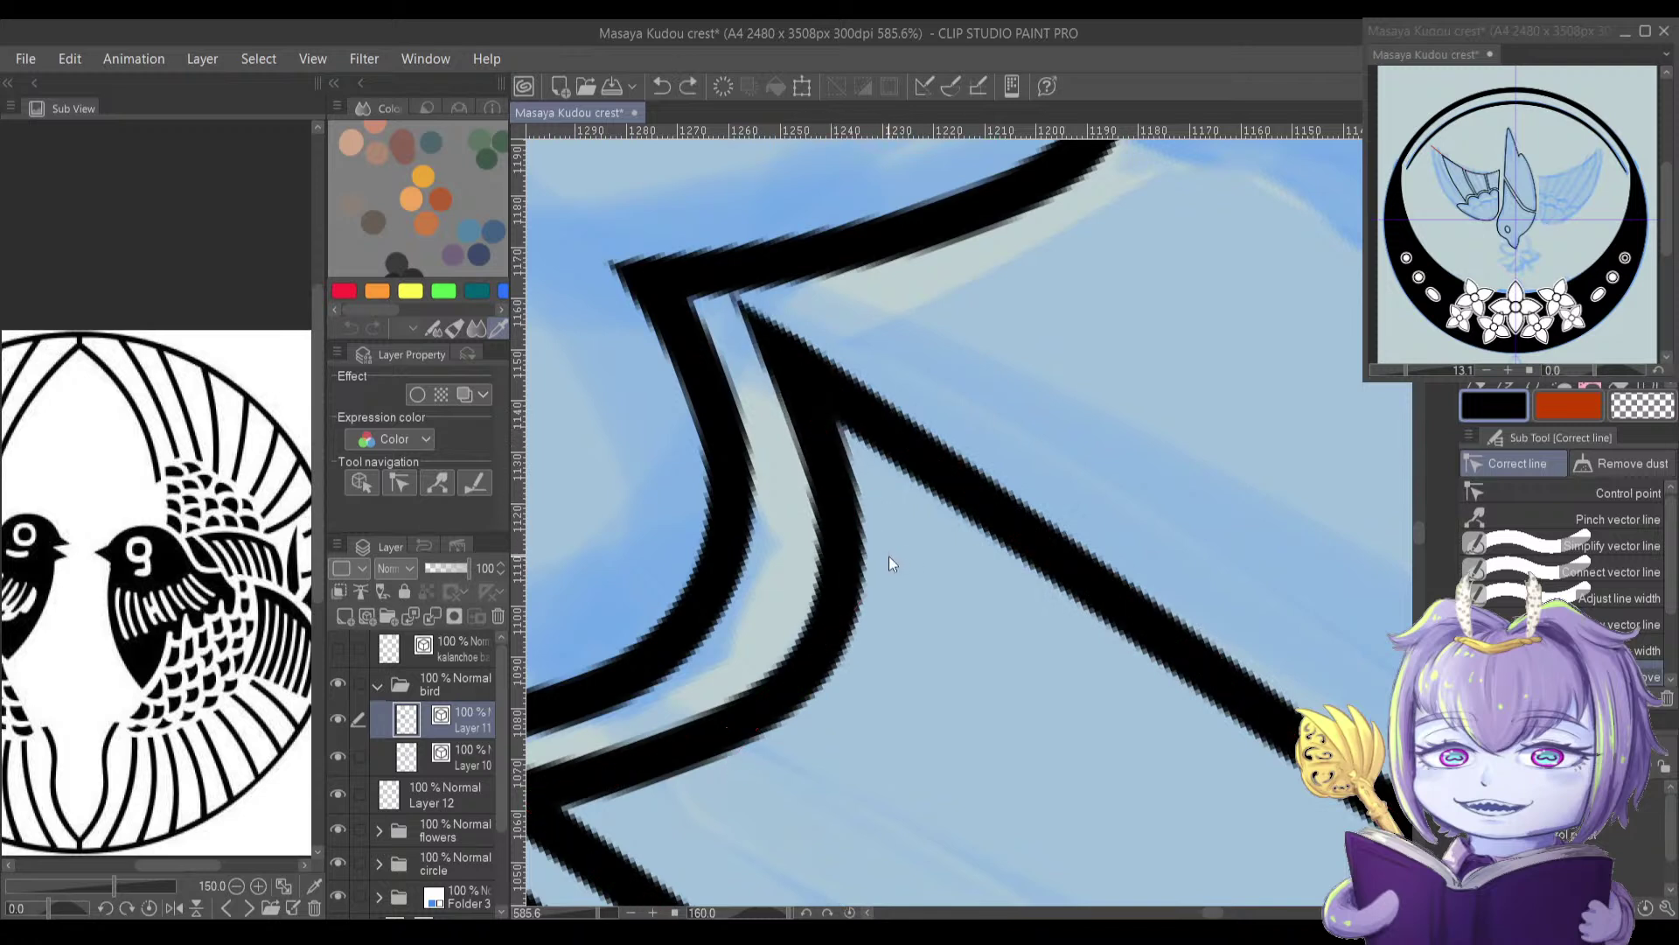
Step: Pull the third feather's top corner away from the scalloped covert and realign the outer-edge handles beside it
left_click_drag(786, 357, 813, 392)
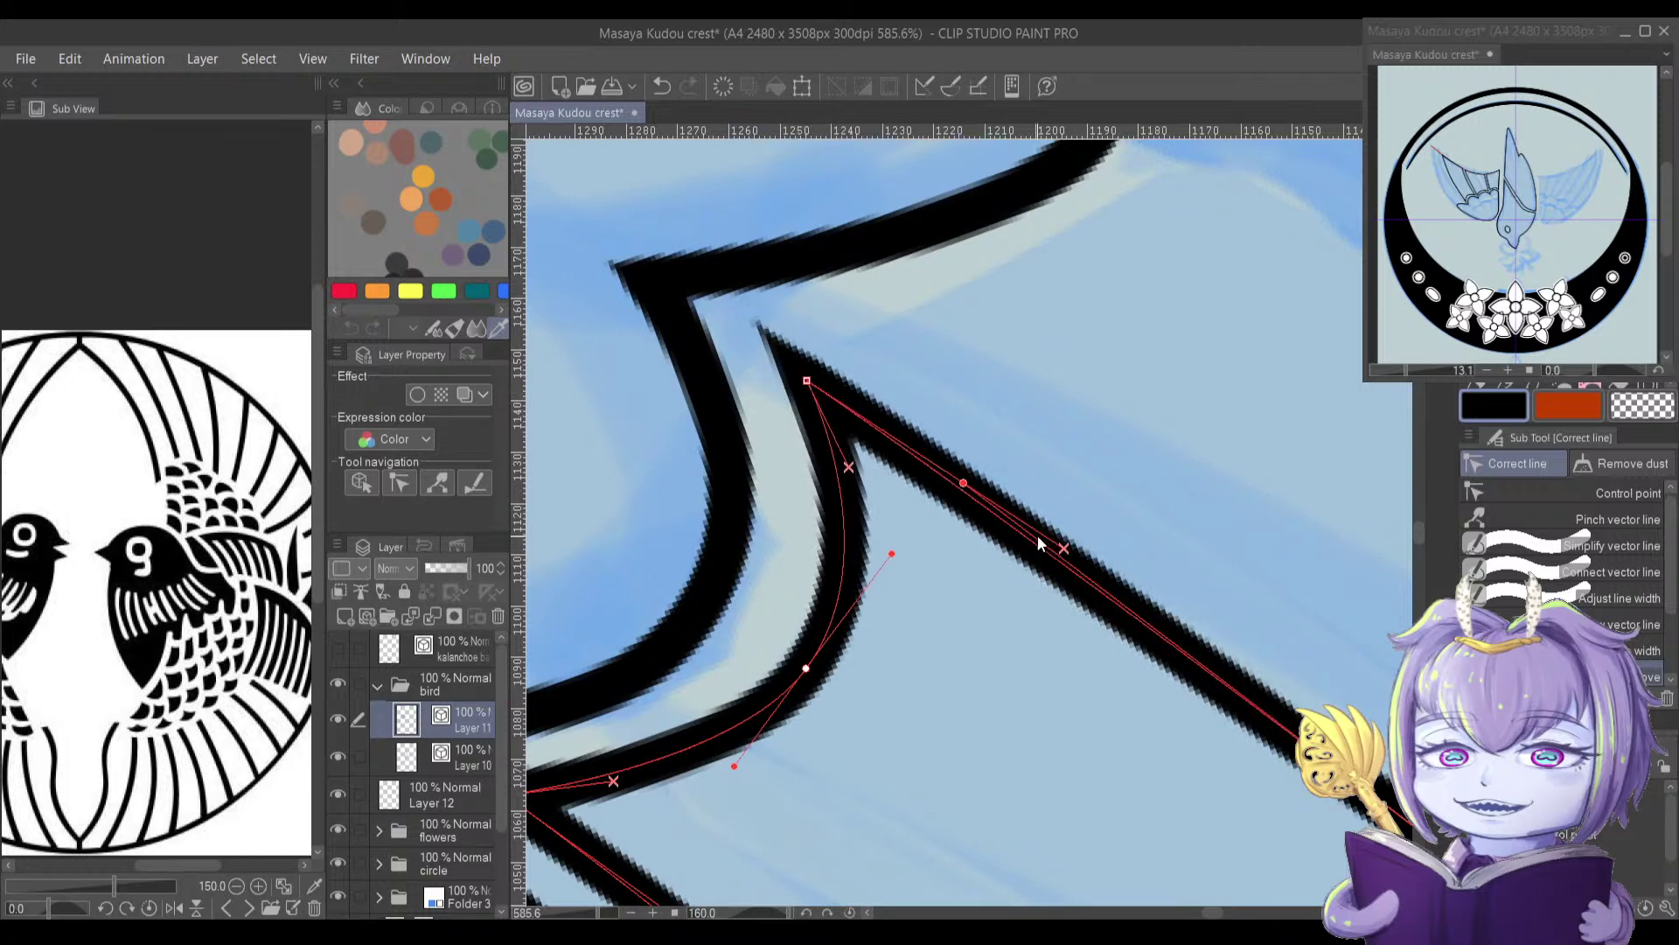
scroll(1053, 538, "up", 2)
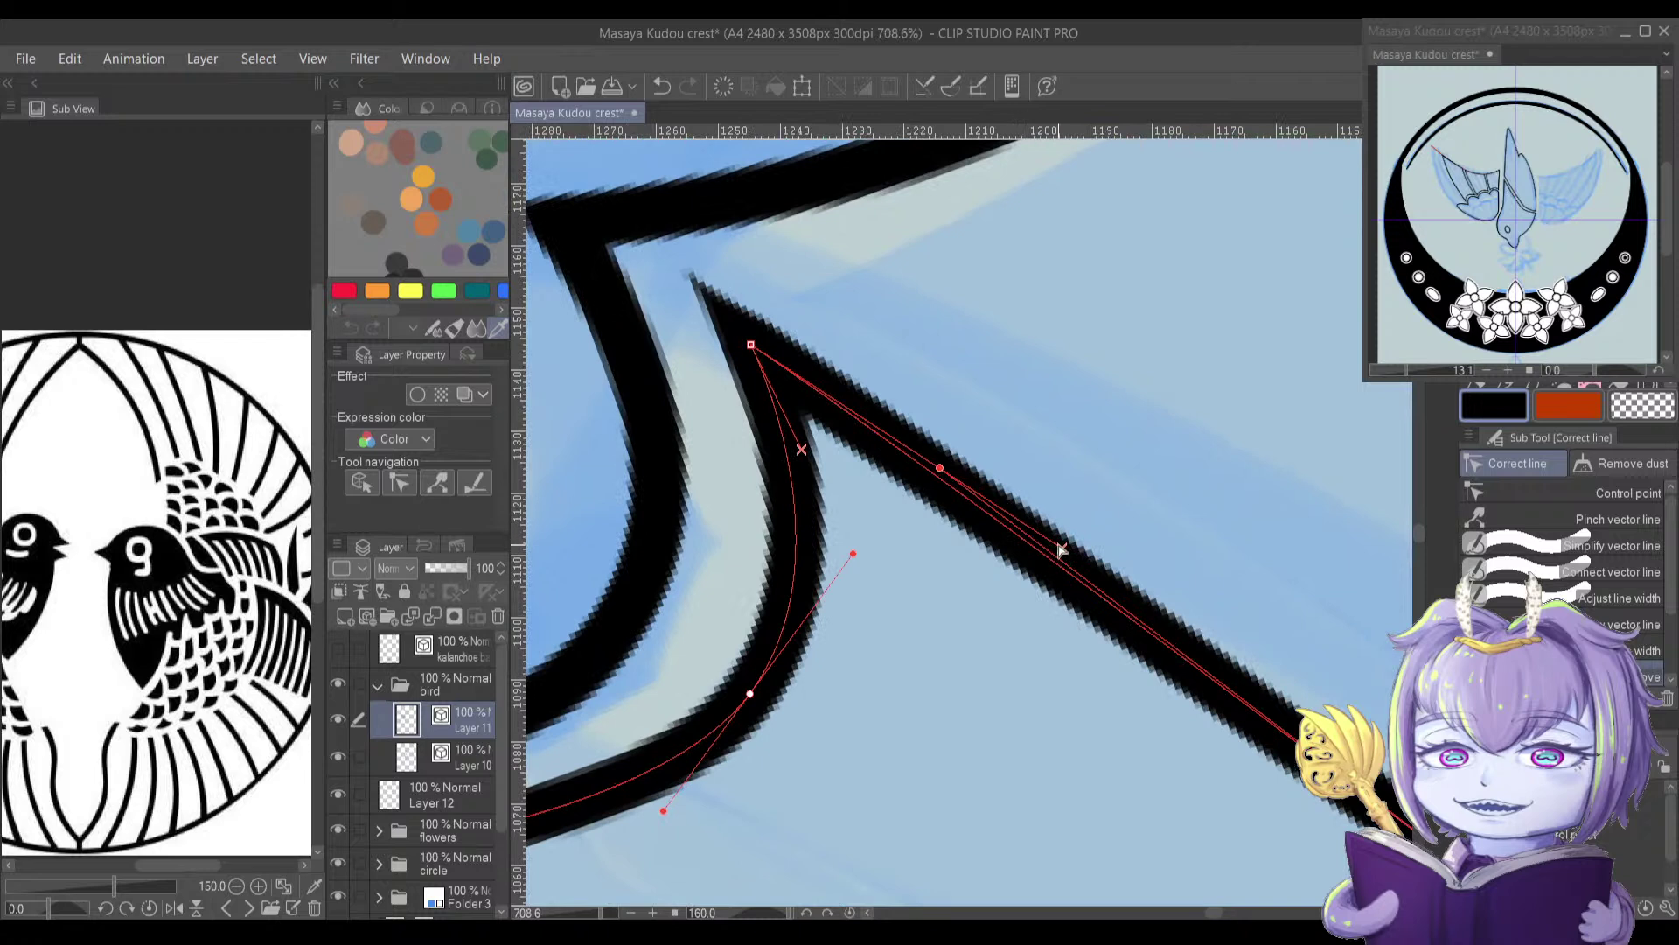
left_click(905, 439)
left_click_drag(904, 440, 884, 410)
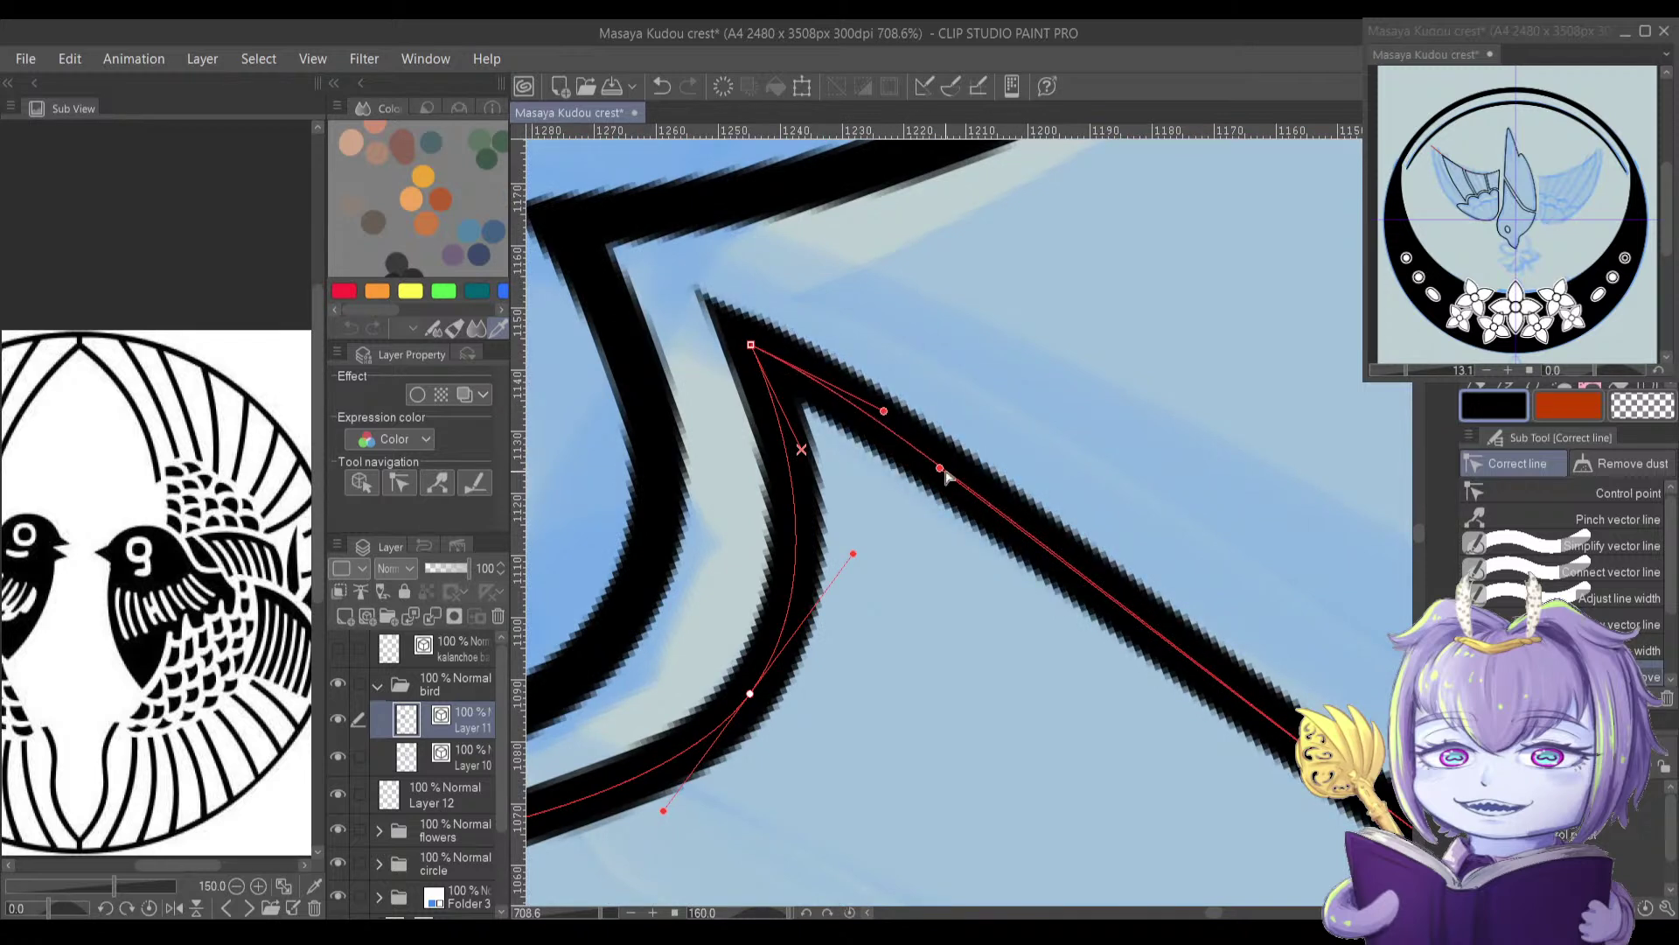
scroll(1131, 616, "down", 6)
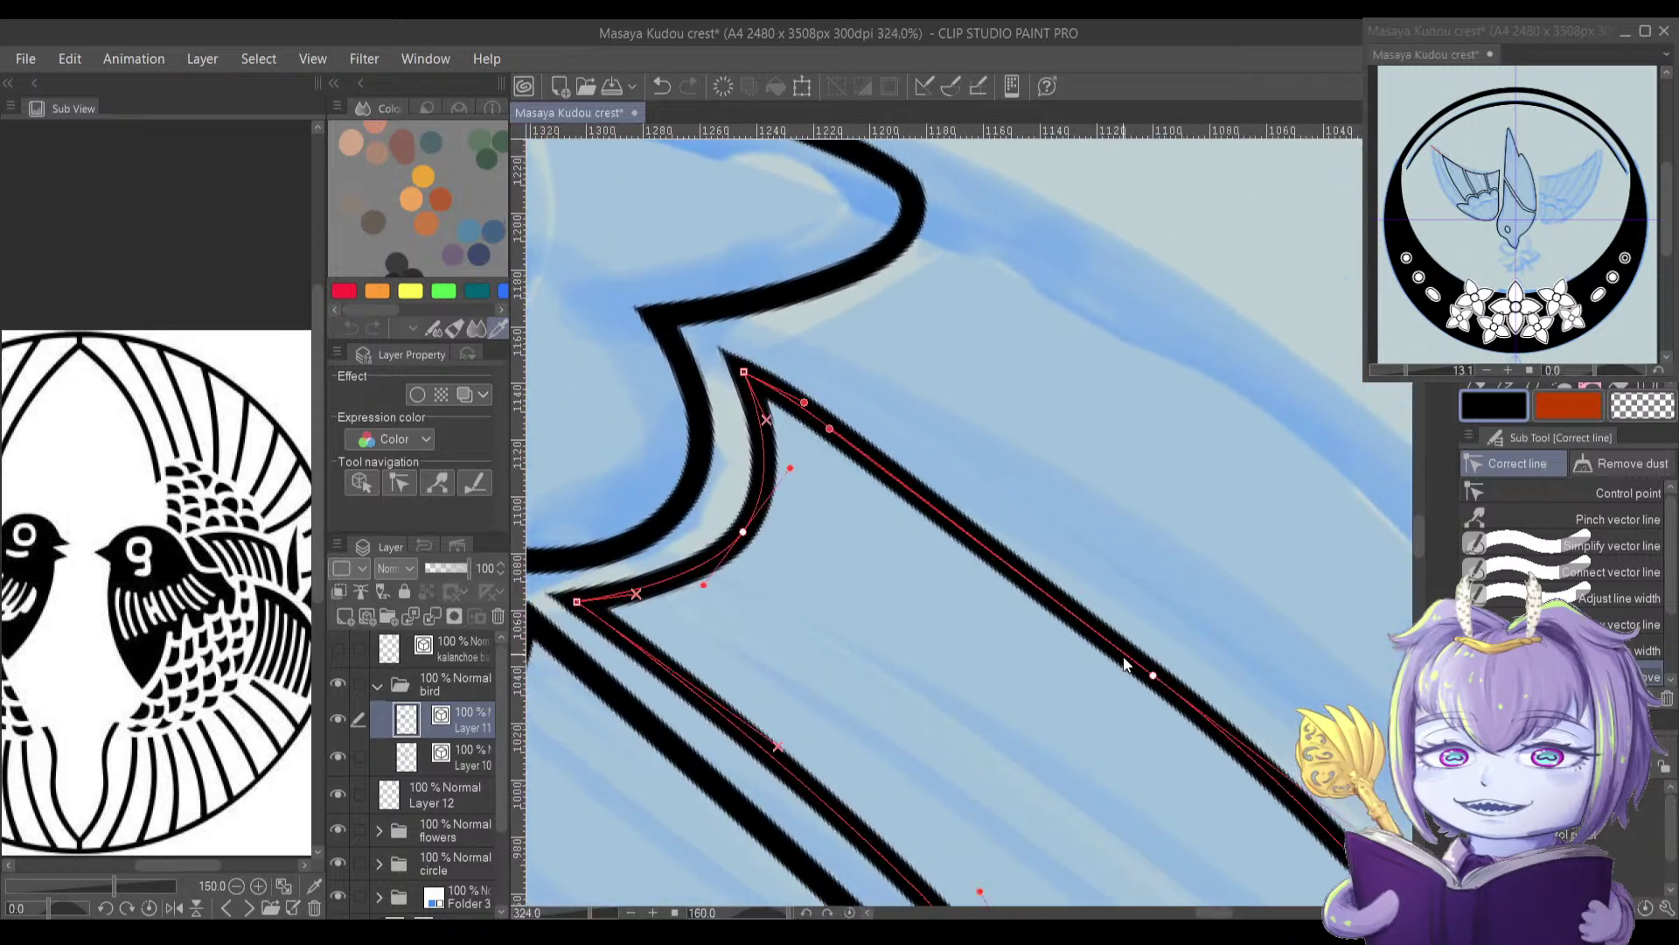
Step: Bow the upper part of the third feather's outer edge outward and refine the curve of its inner end
left_click(1155, 667)
left_click_drag(834, 421, 957, 488)
left_click_drag(775, 400, 895, 353)
left_click_drag(832, 413, 840, 424)
left_click_drag(826, 488, 861, 479)
left_click_drag(705, 541, 793, 521)
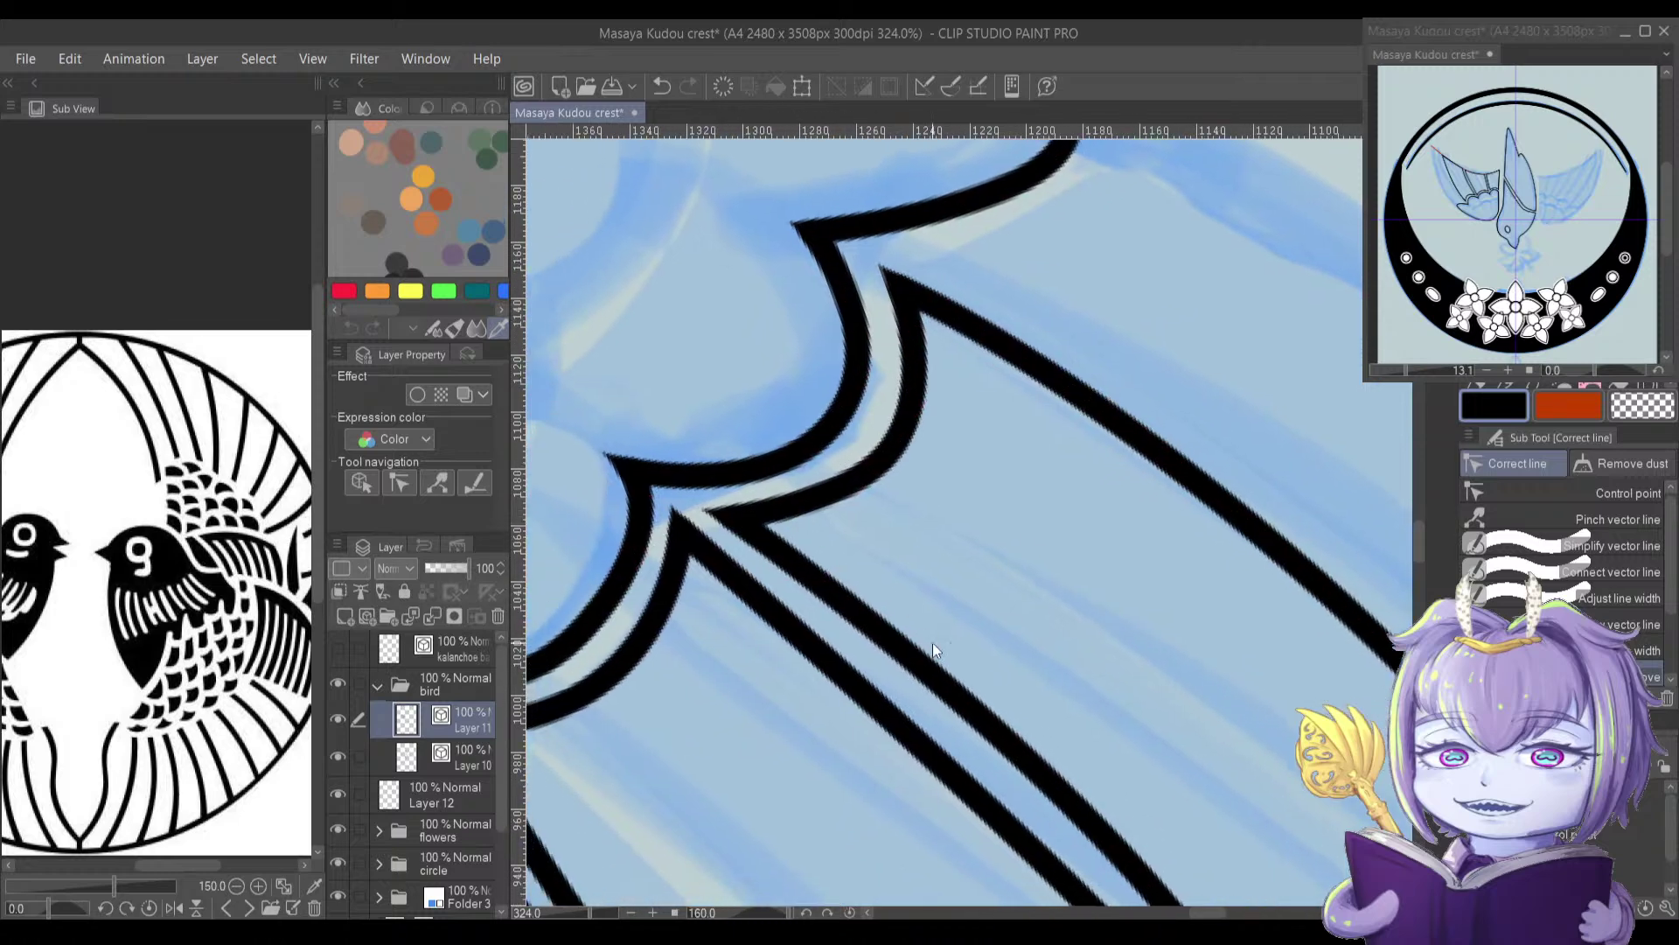
Step: Adjust the points along the third feather's long edges to even out their curves
left_click_drag(876, 595, 910, 626)
left_click_drag(898, 473, 851, 567)
left_click_drag(888, 417, 798, 382)
left_click_drag(1038, 538, 881, 460)
left_click_drag(1022, 559, 1019, 562)
left_click_drag(1046, 578, 851, 393)
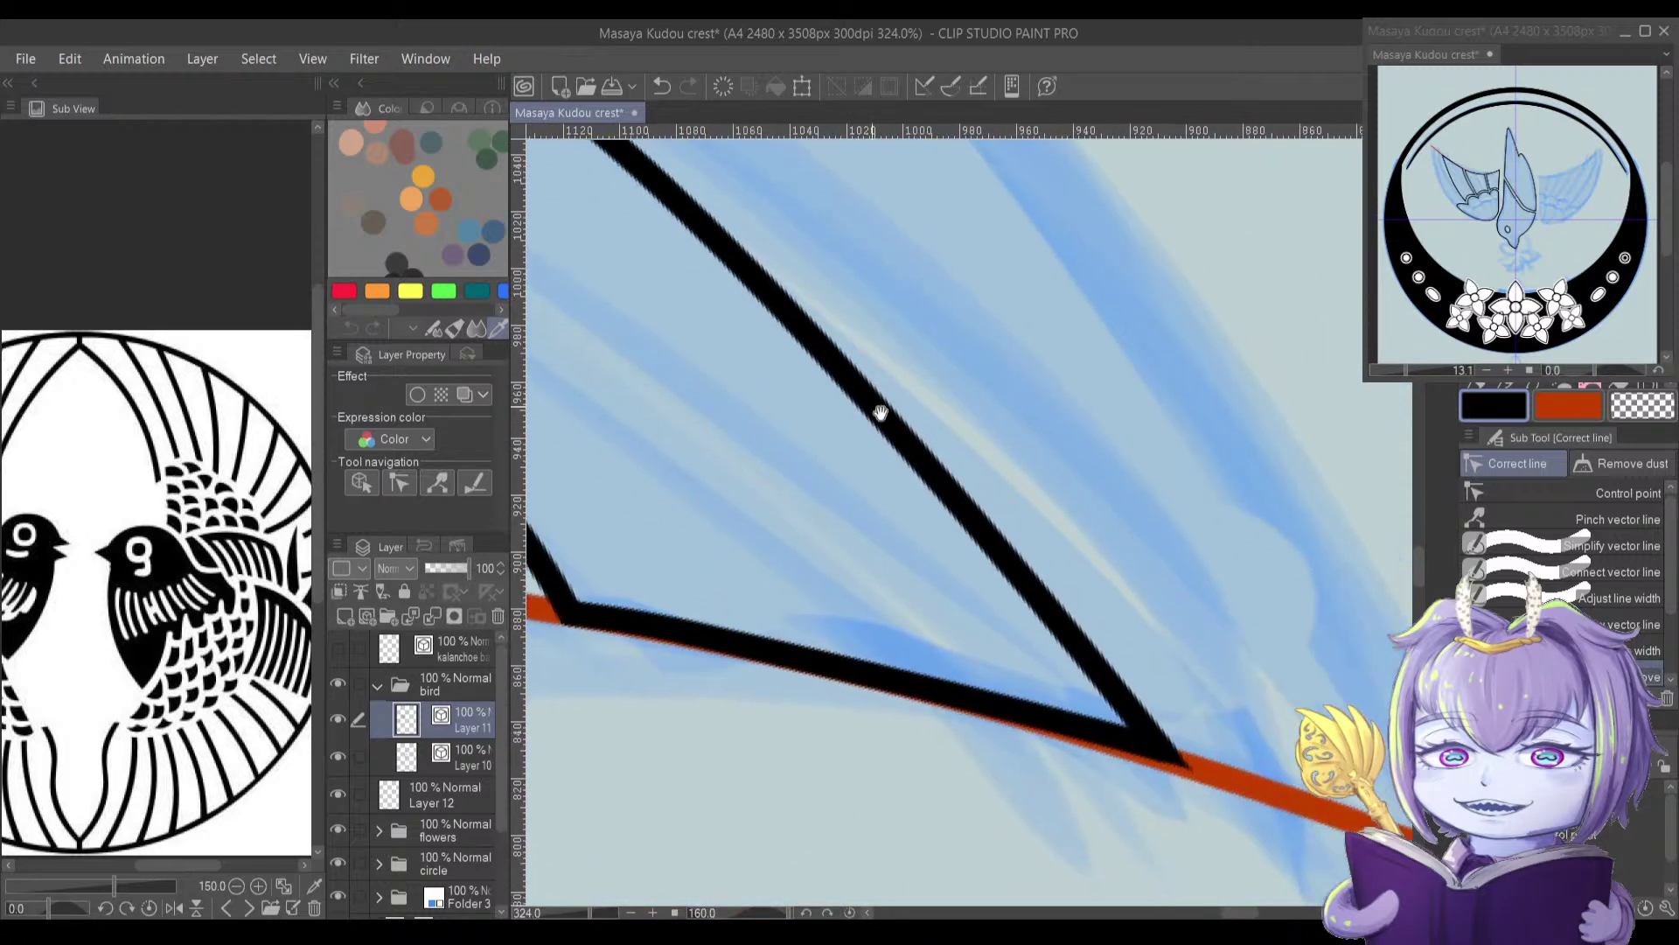
Step: Nudge the third feather's lower outer corner slightly farther along the guide curve
left_click_drag(1162, 754, 1169, 759)
left_click_drag(844, 618, 995, 623)
left_click_drag(911, 567, 933, 633)
left_click_drag(776, 420, 900, 610)
scroll(728, 335, "down", 2)
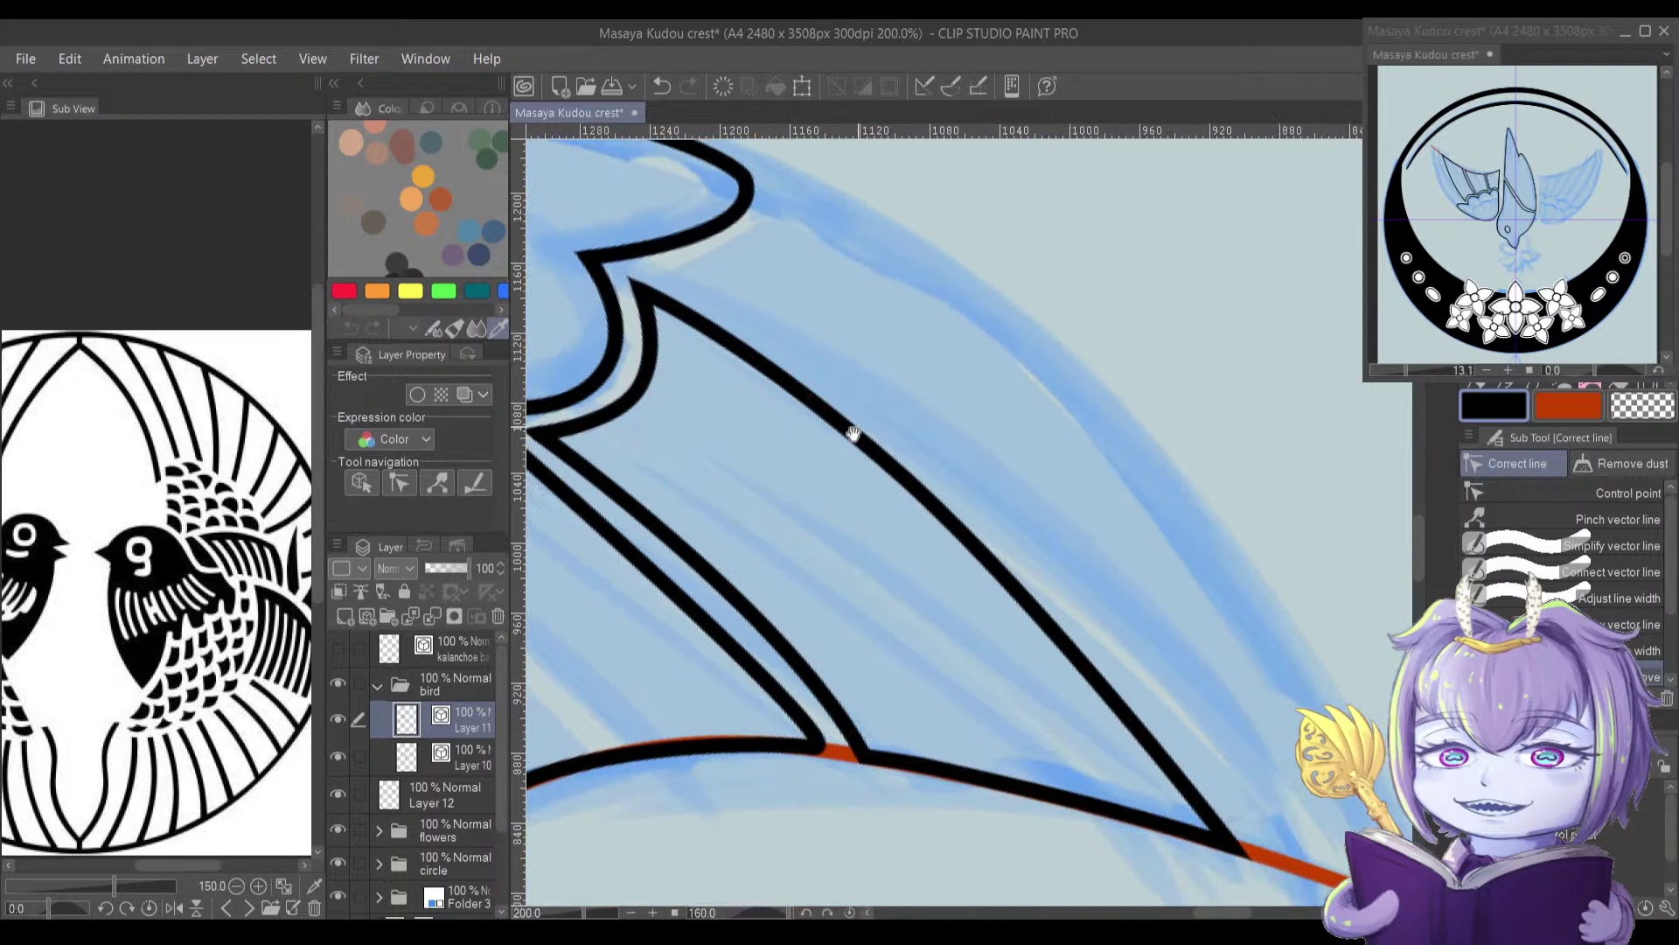
left_click_drag(859, 422, 813, 490)
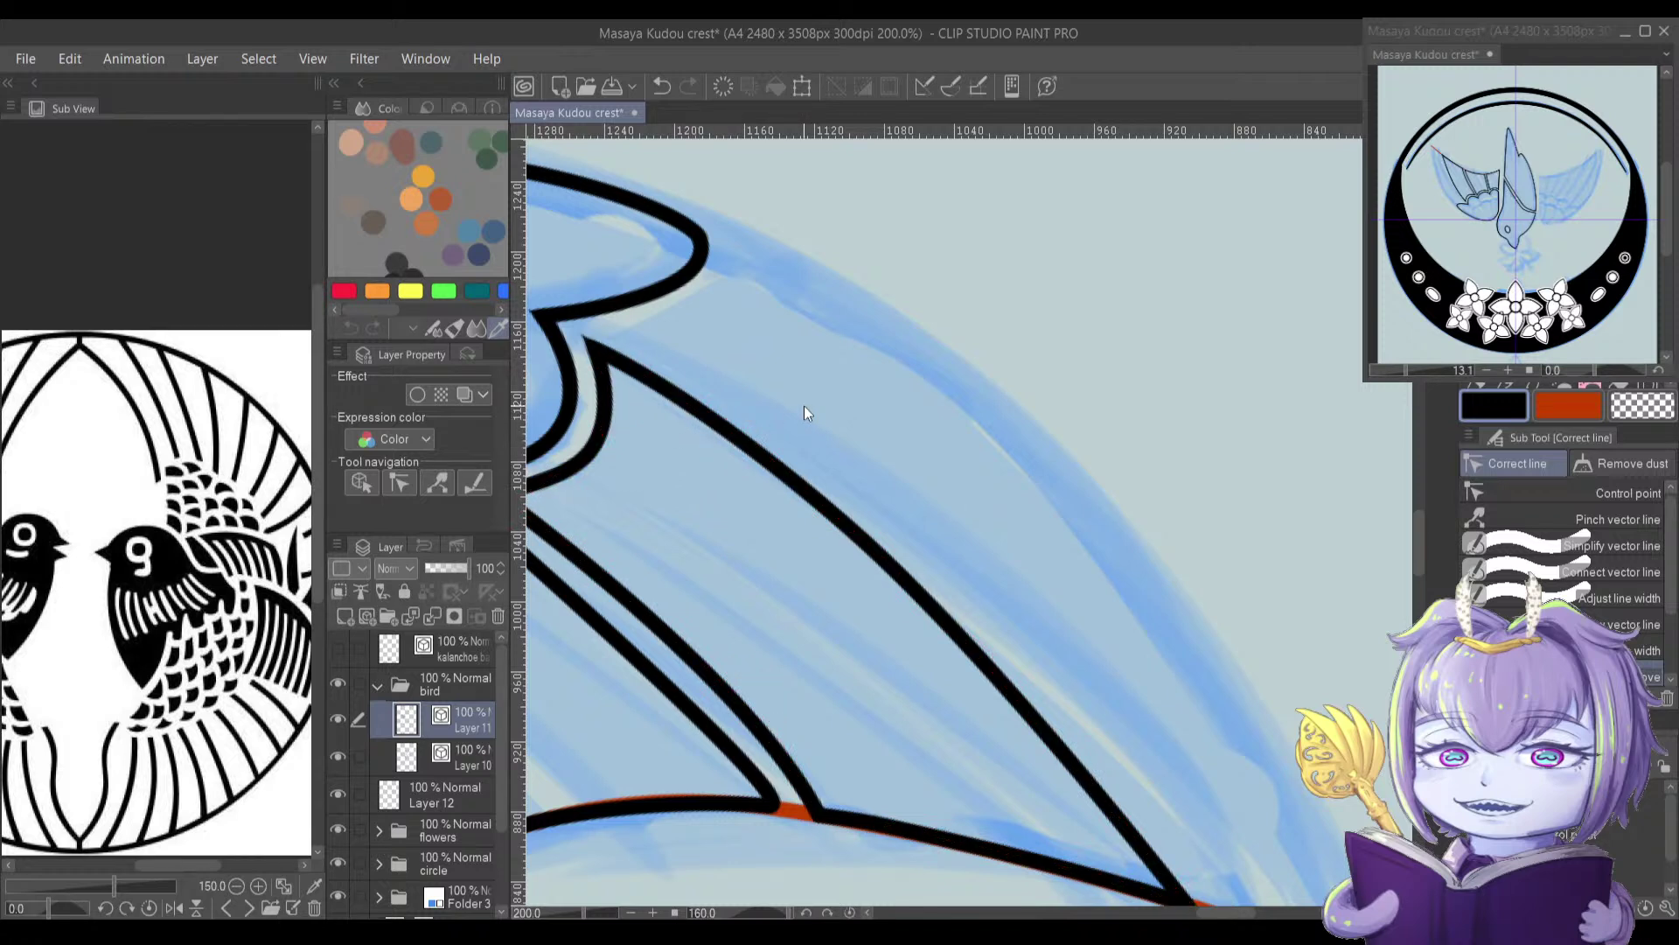
left_click_drag(823, 612, 875, 631)
Step: Draw the fourth feather's inner edge with the Bezier curve tool and continue it along the guide curve to the wing tip
key("u")
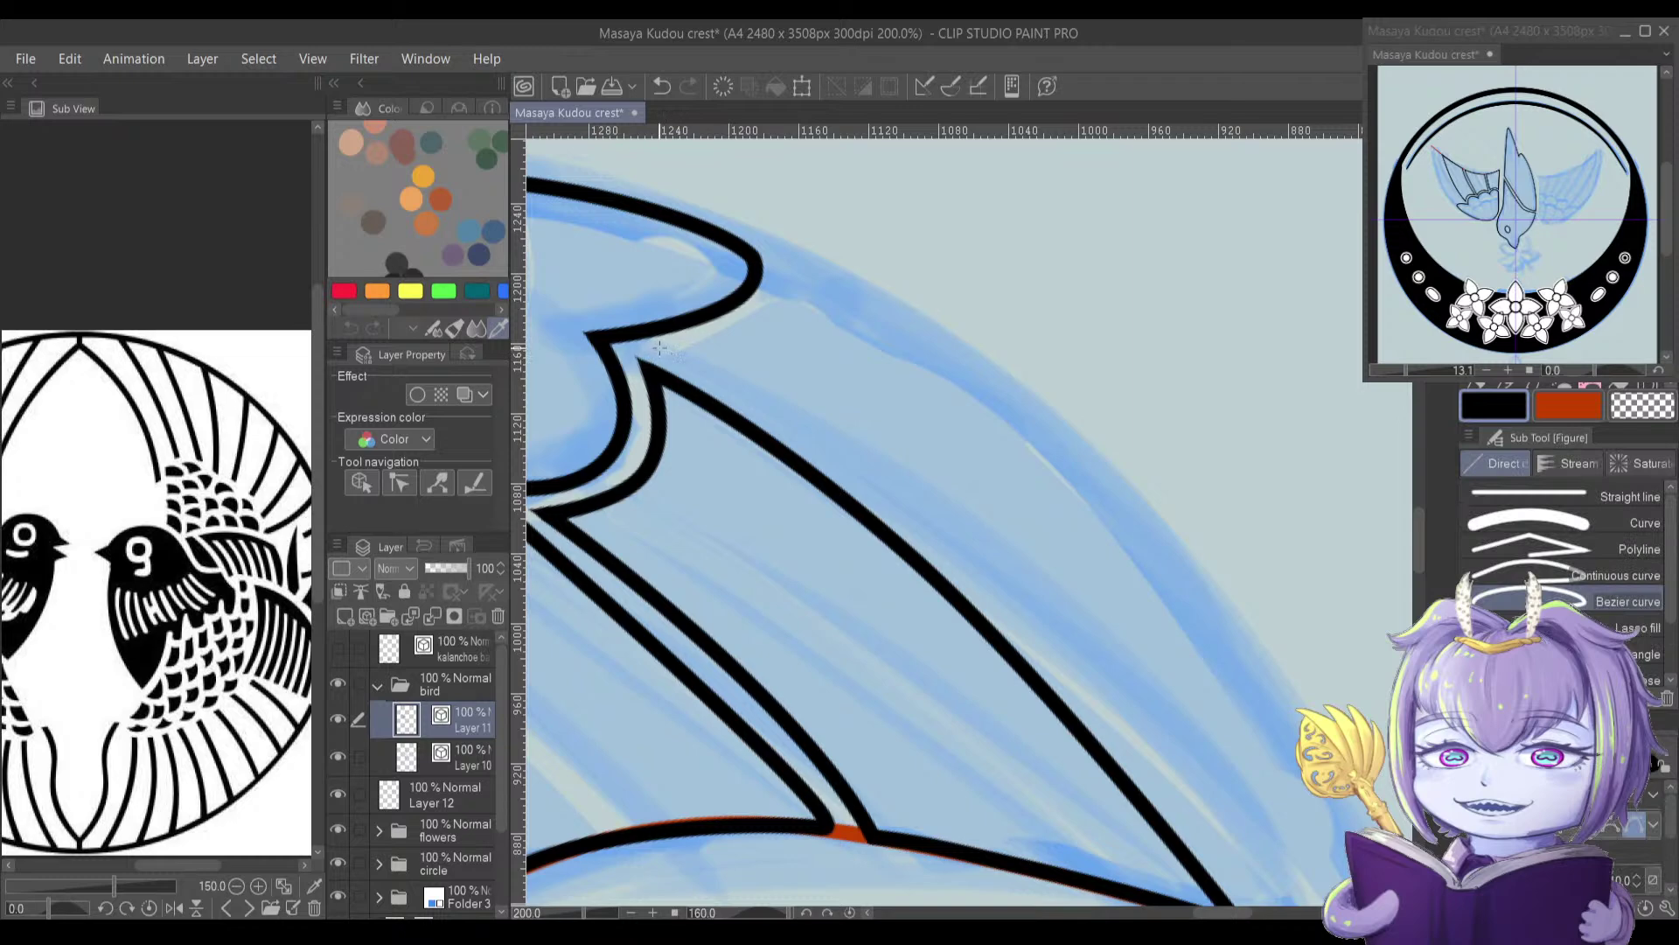
left_click_drag(1034, 578, 875, 481)
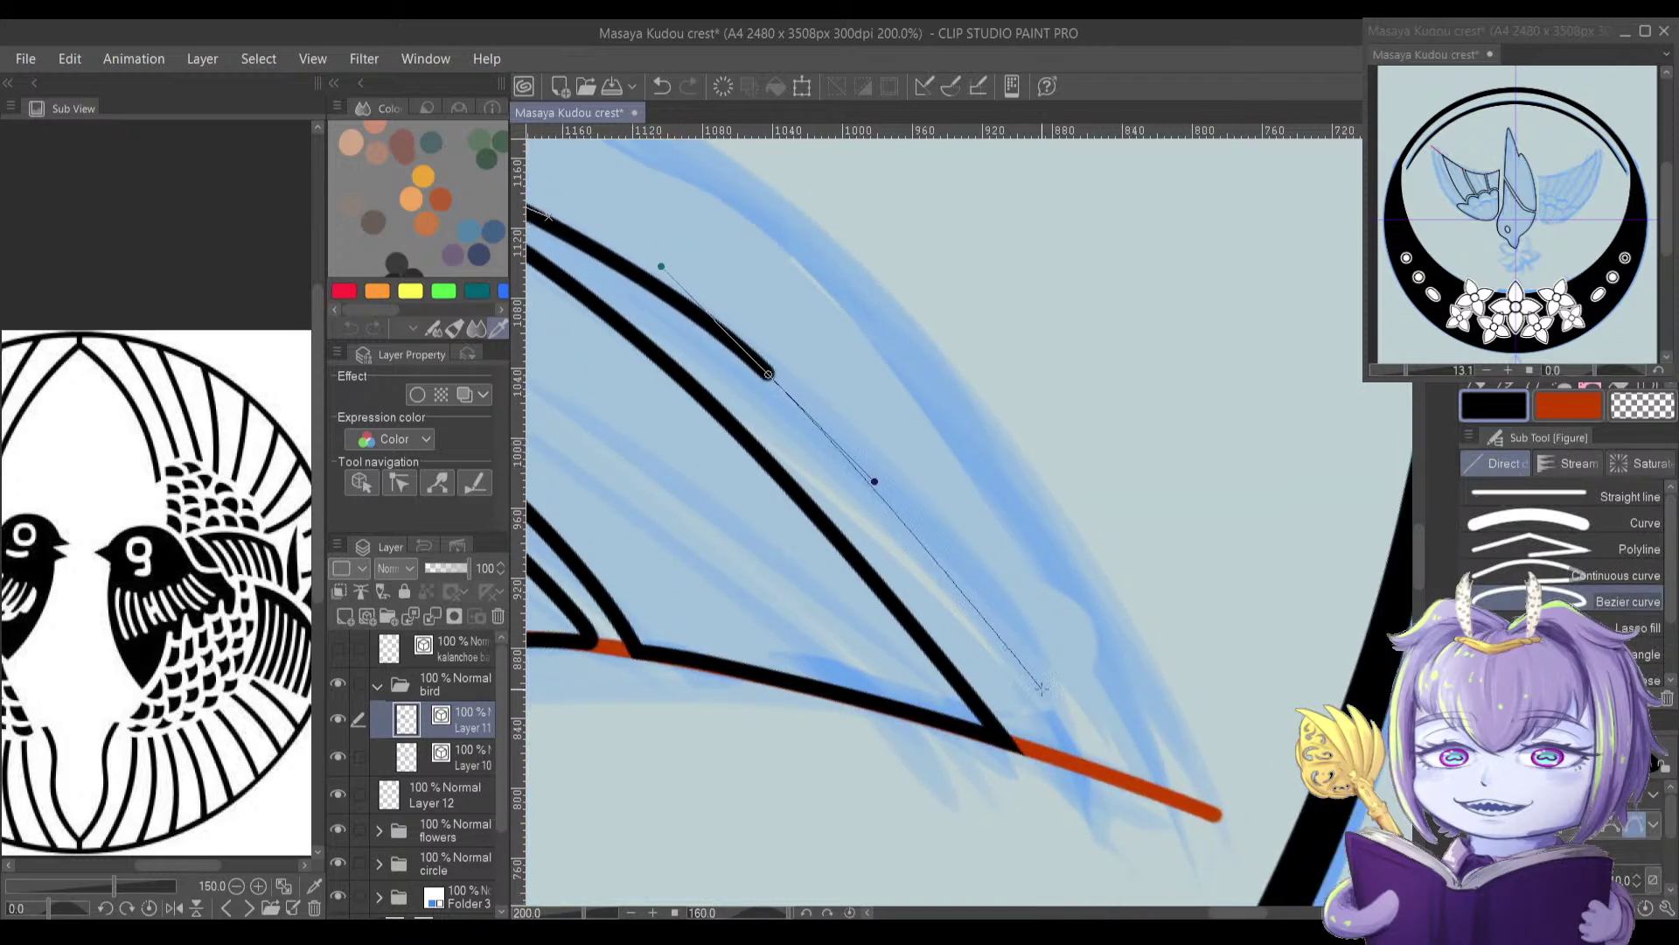
left_click_drag(1039, 754, 1119, 886)
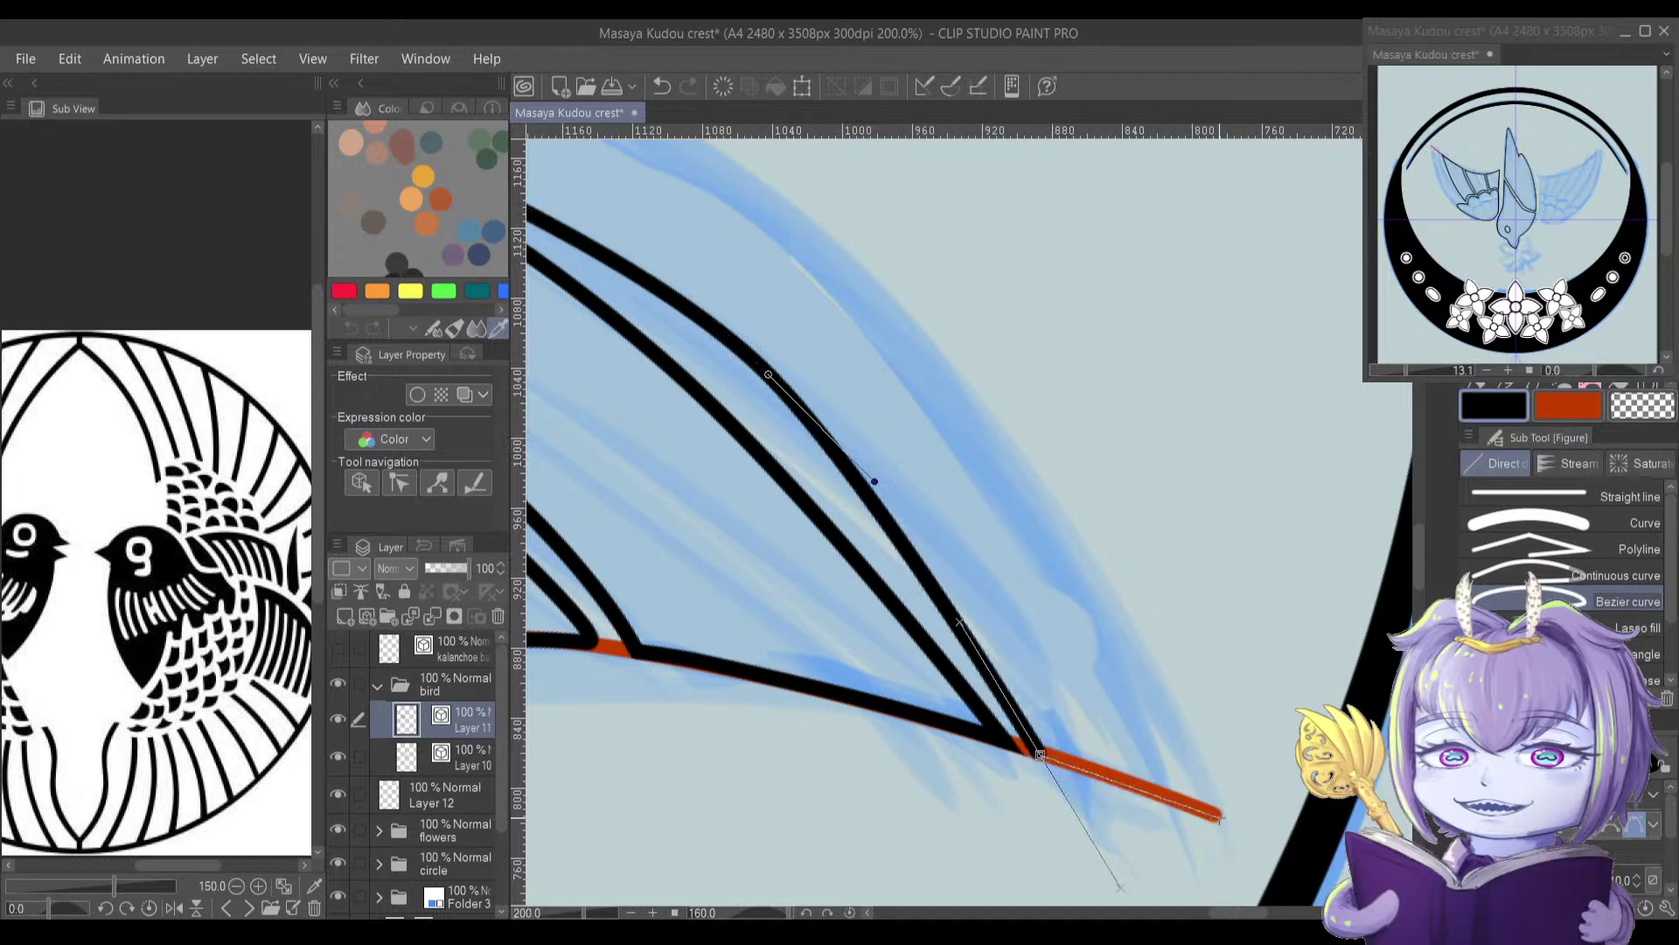
left_click(1223, 817)
Step: Continue the fourth feather's outer edge back along the sketch, curve its inner end around the covert and close the outline
left_click_drag(1061, 581, 1160, 810)
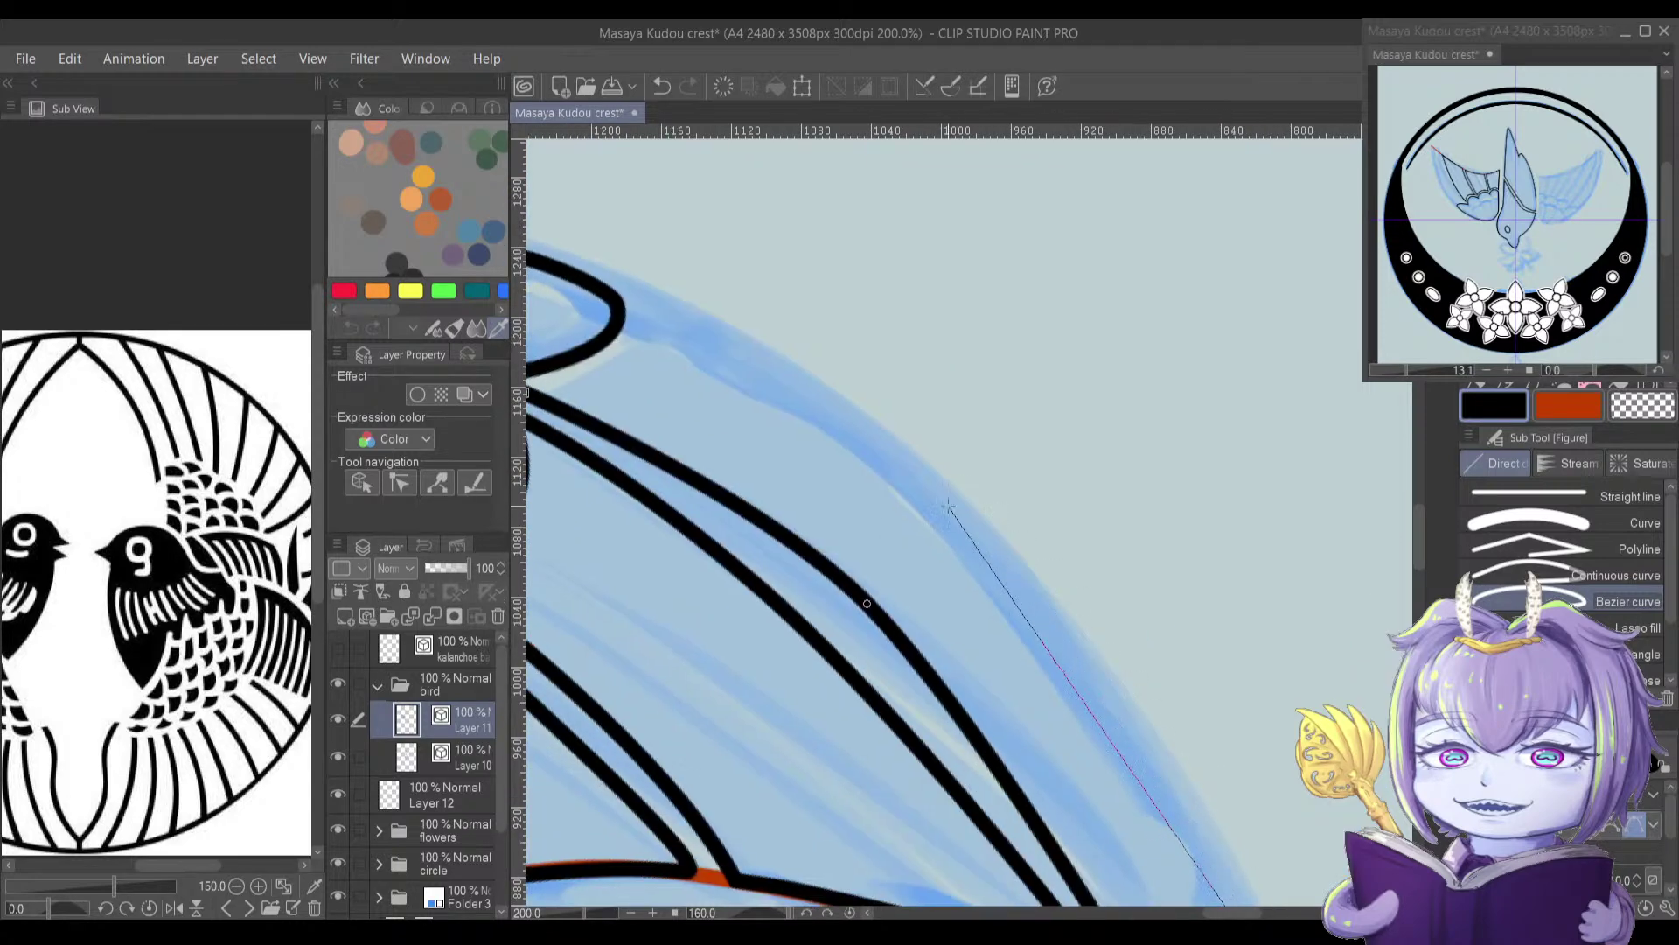
left_click_drag(977, 517, 866, 424)
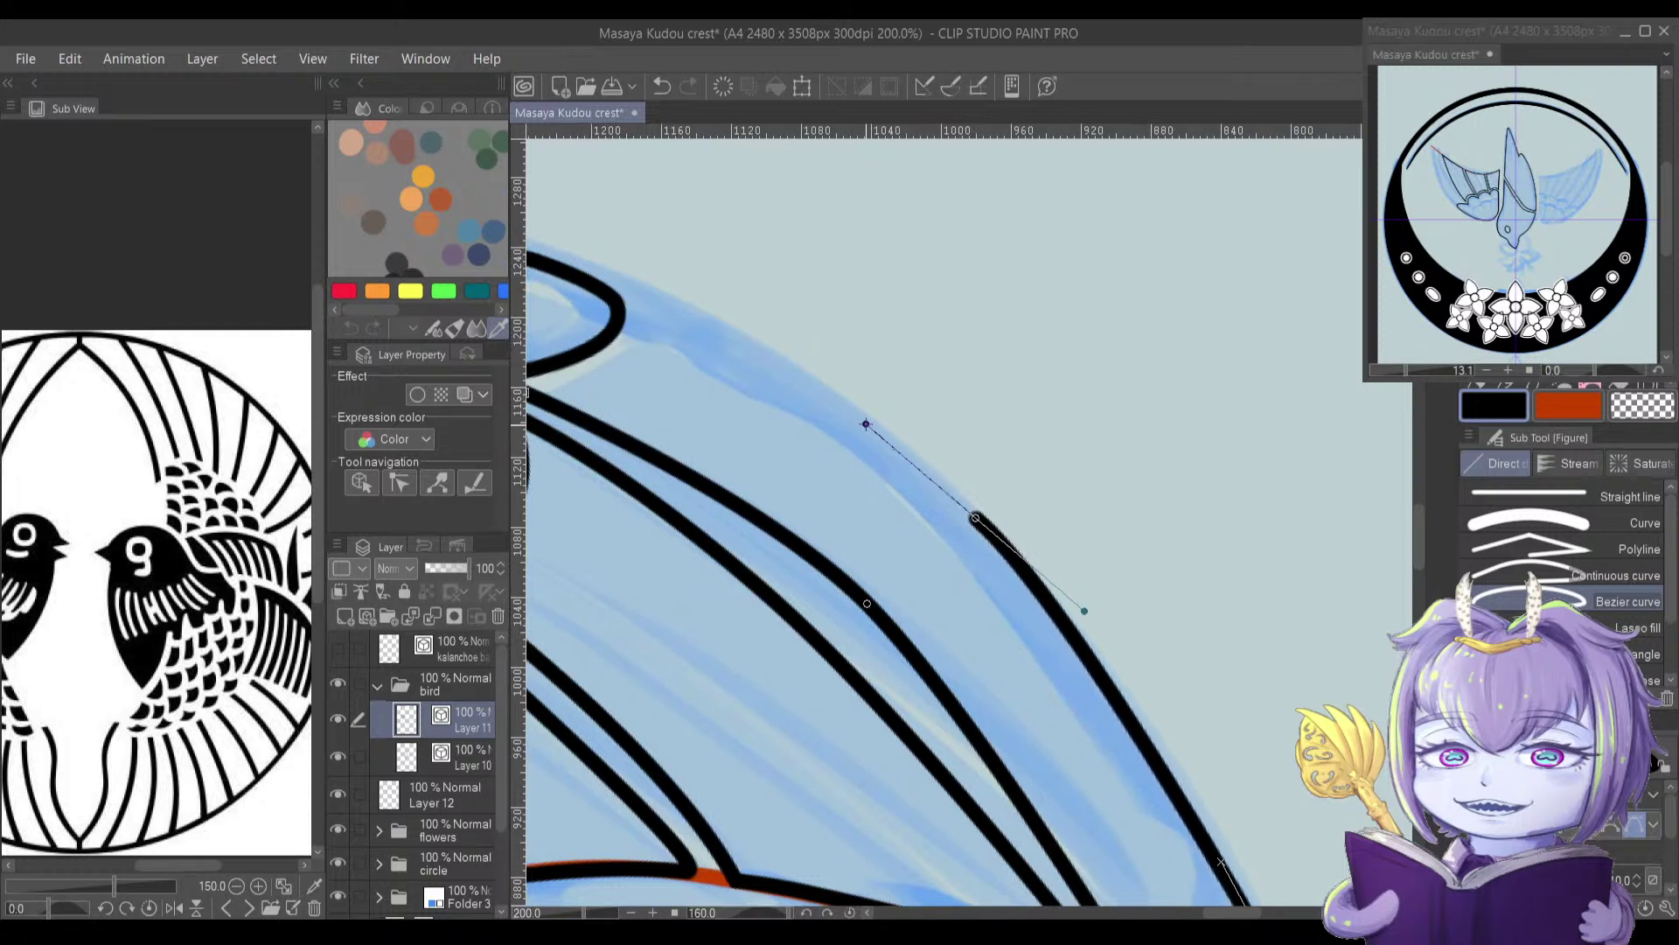
left_click_drag(773, 373, 848, 420)
left_click_drag(730, 347, 617, 281)
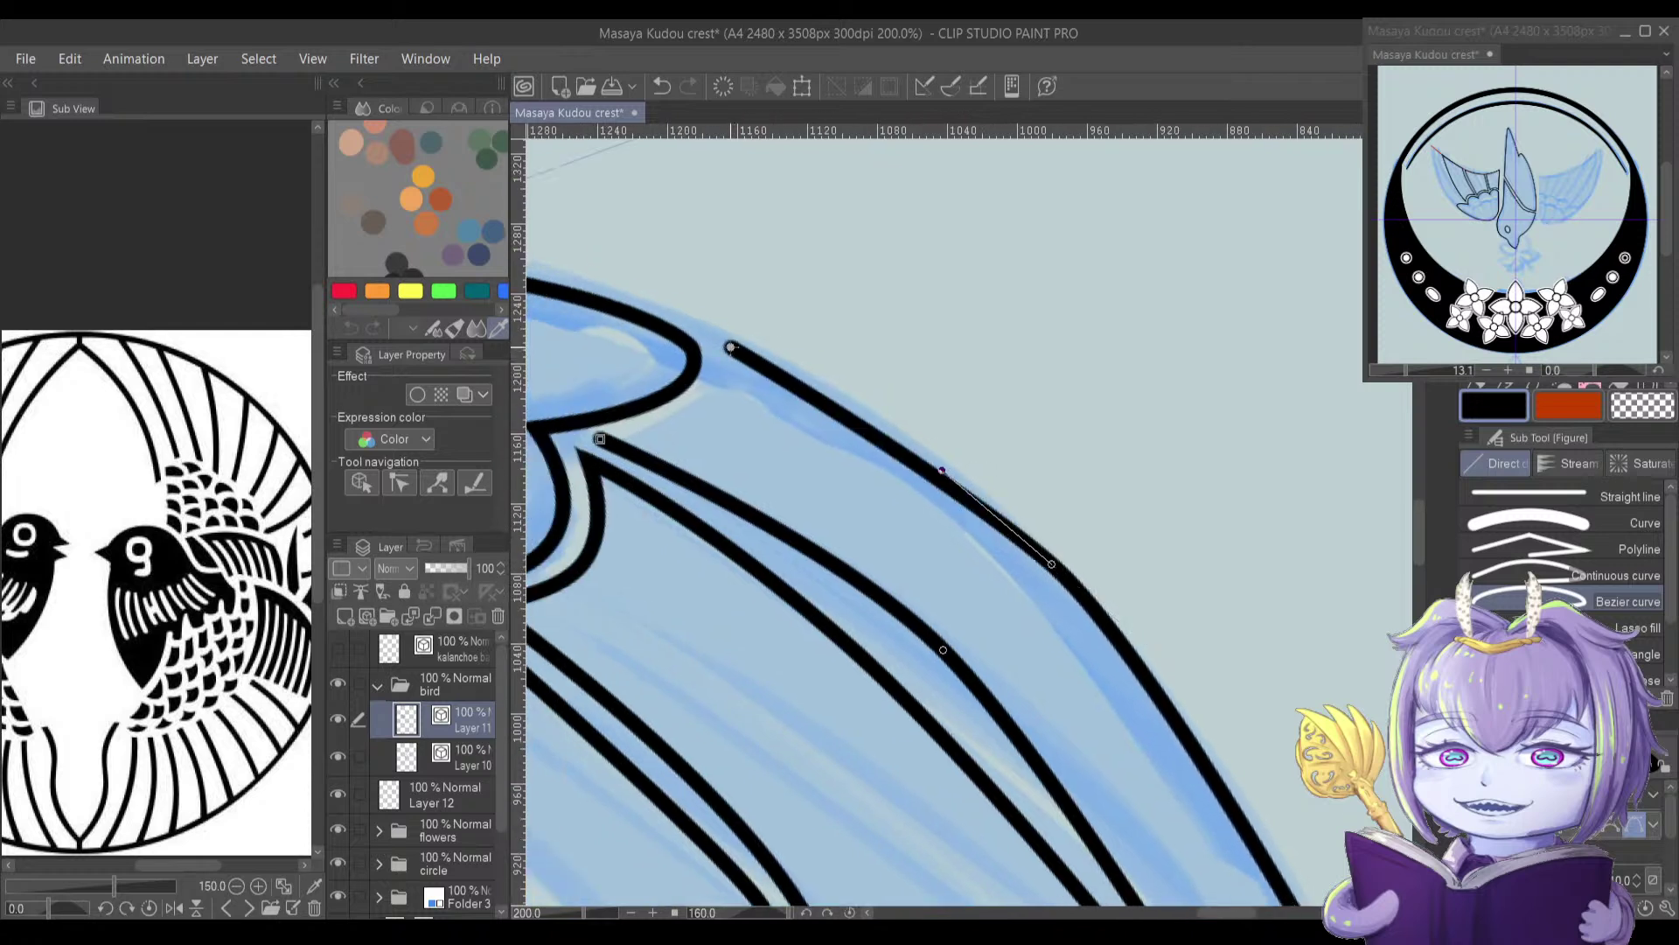
left_click_drag(687, 409, 669, 414)
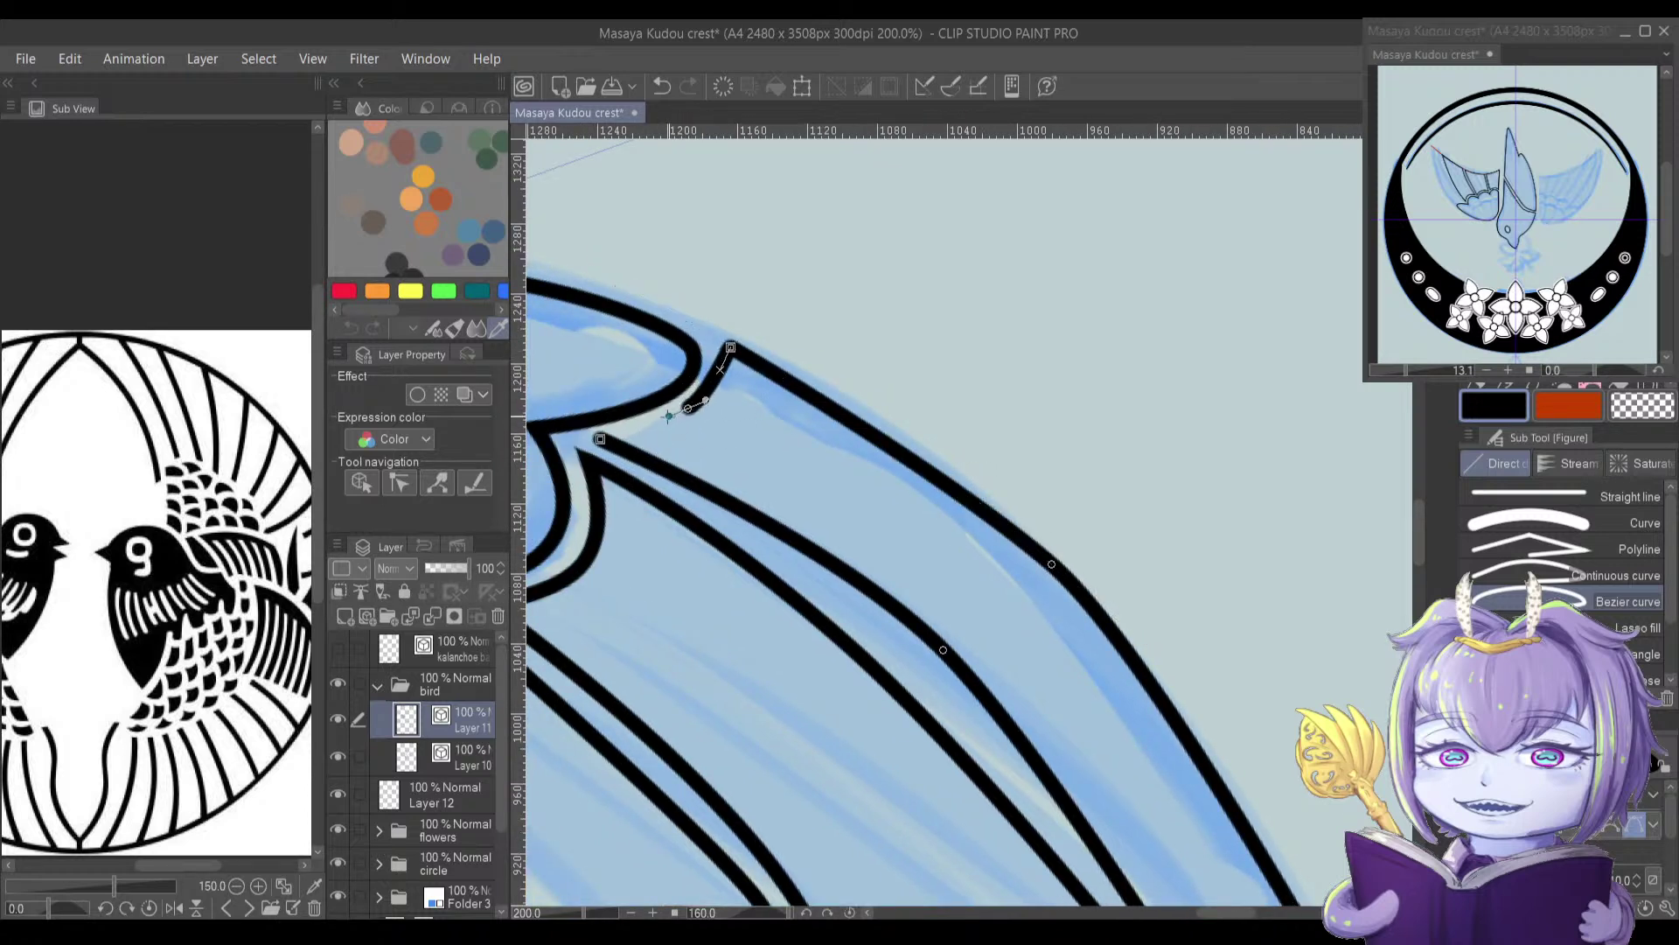
left_click(600, 439)
left_click_drag(659, 447, 729, 382)
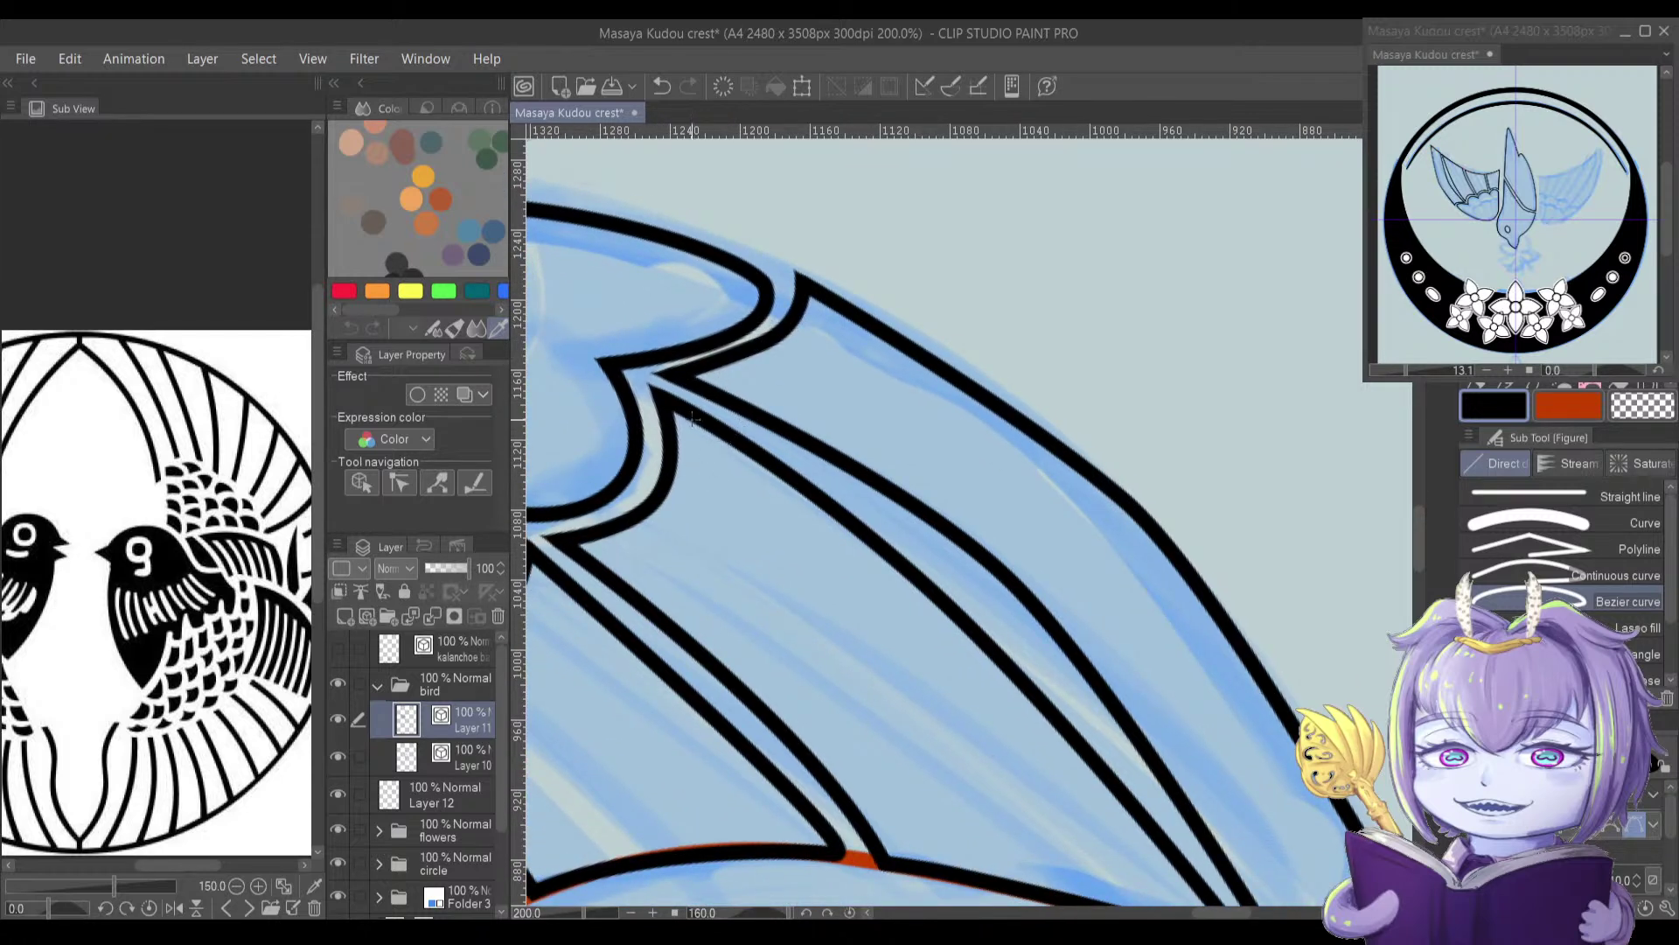
Step: Adjust the fourth feather's two inner-end corners and the curve between them to leave an even gap around the covert
scroll(666, 370, "up", 2)
key("y")
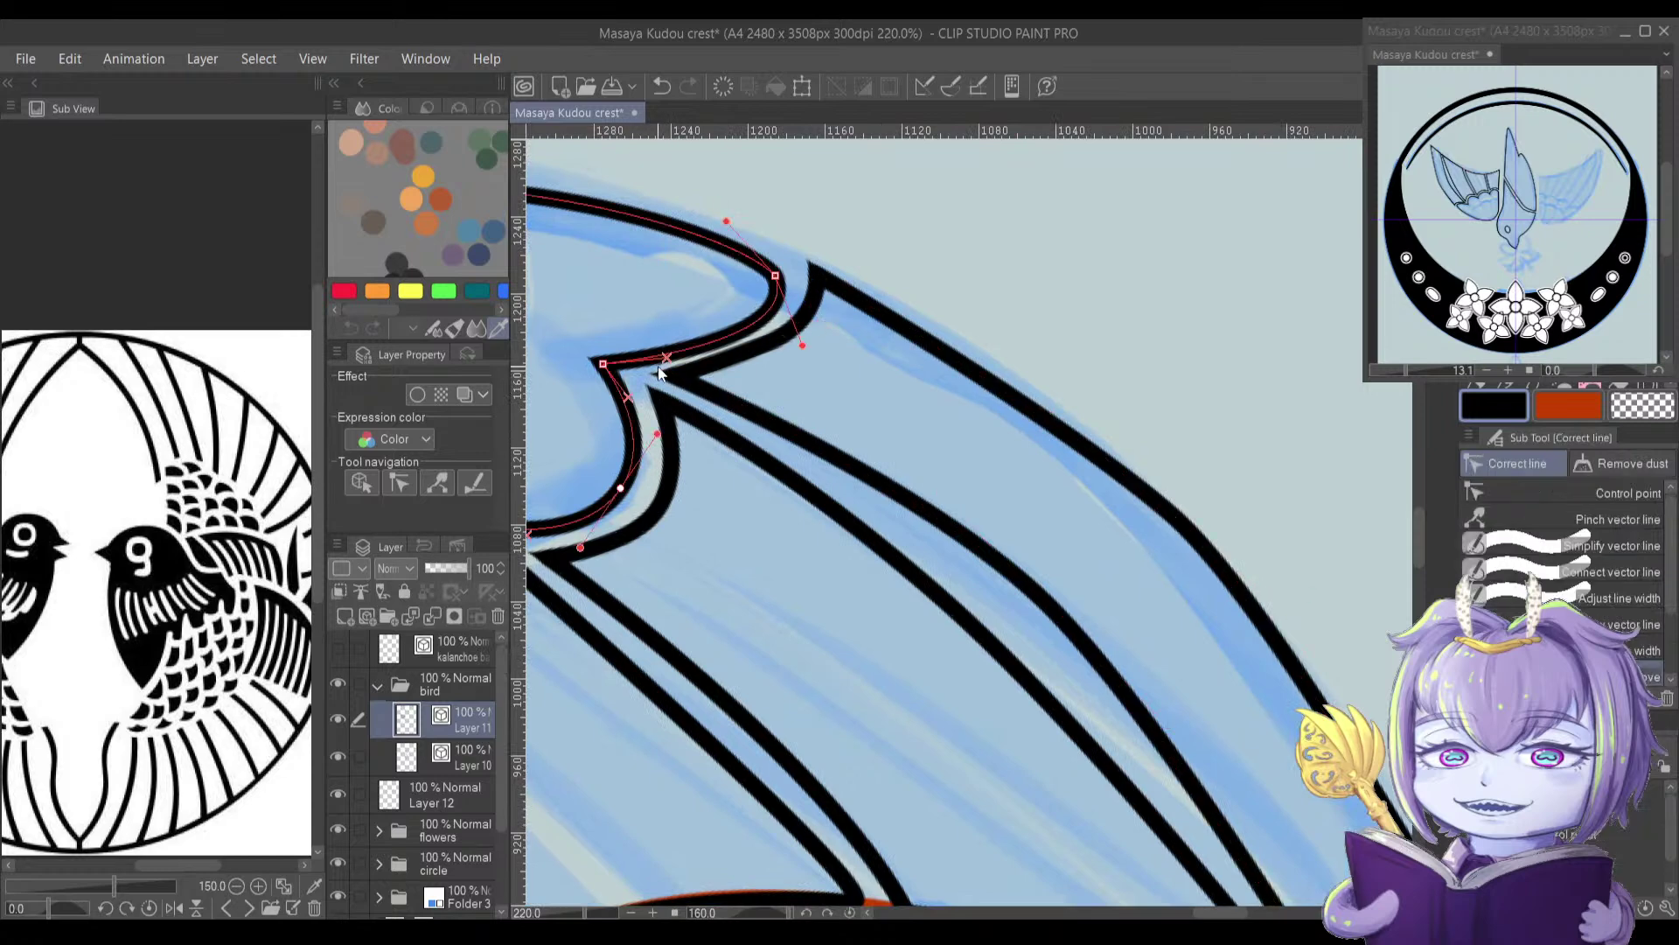
scroll(663, 344, "up", 2)
left_click_drag(664, 380, 685, 429)
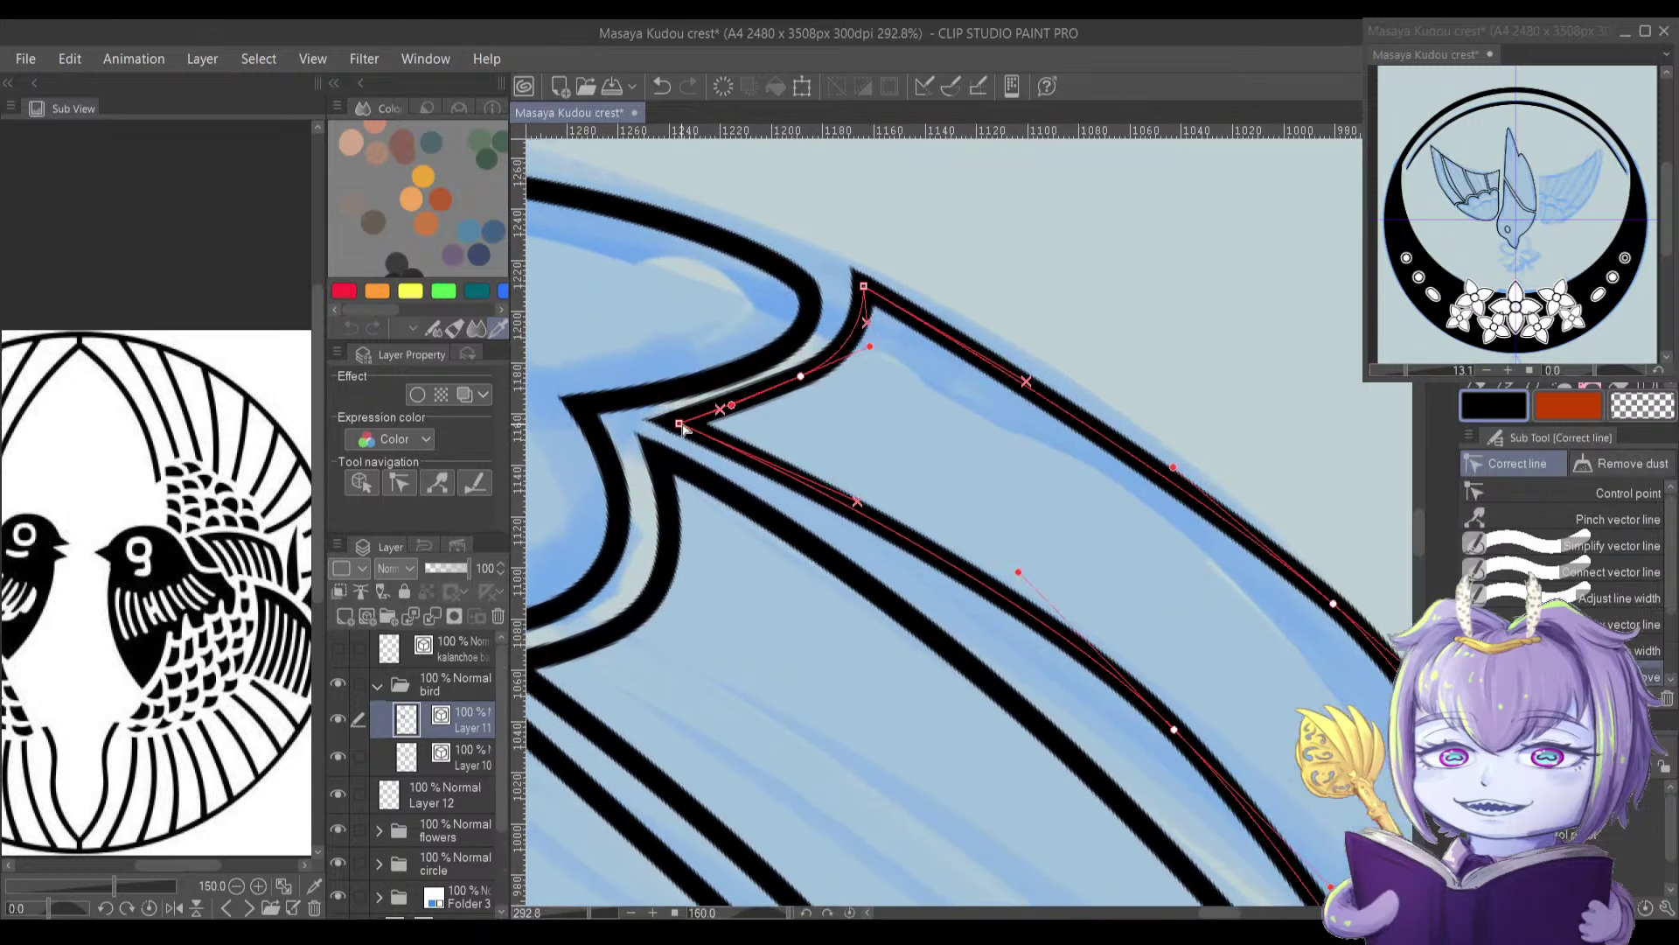
left_click_drag(797, 382, 757, 419)
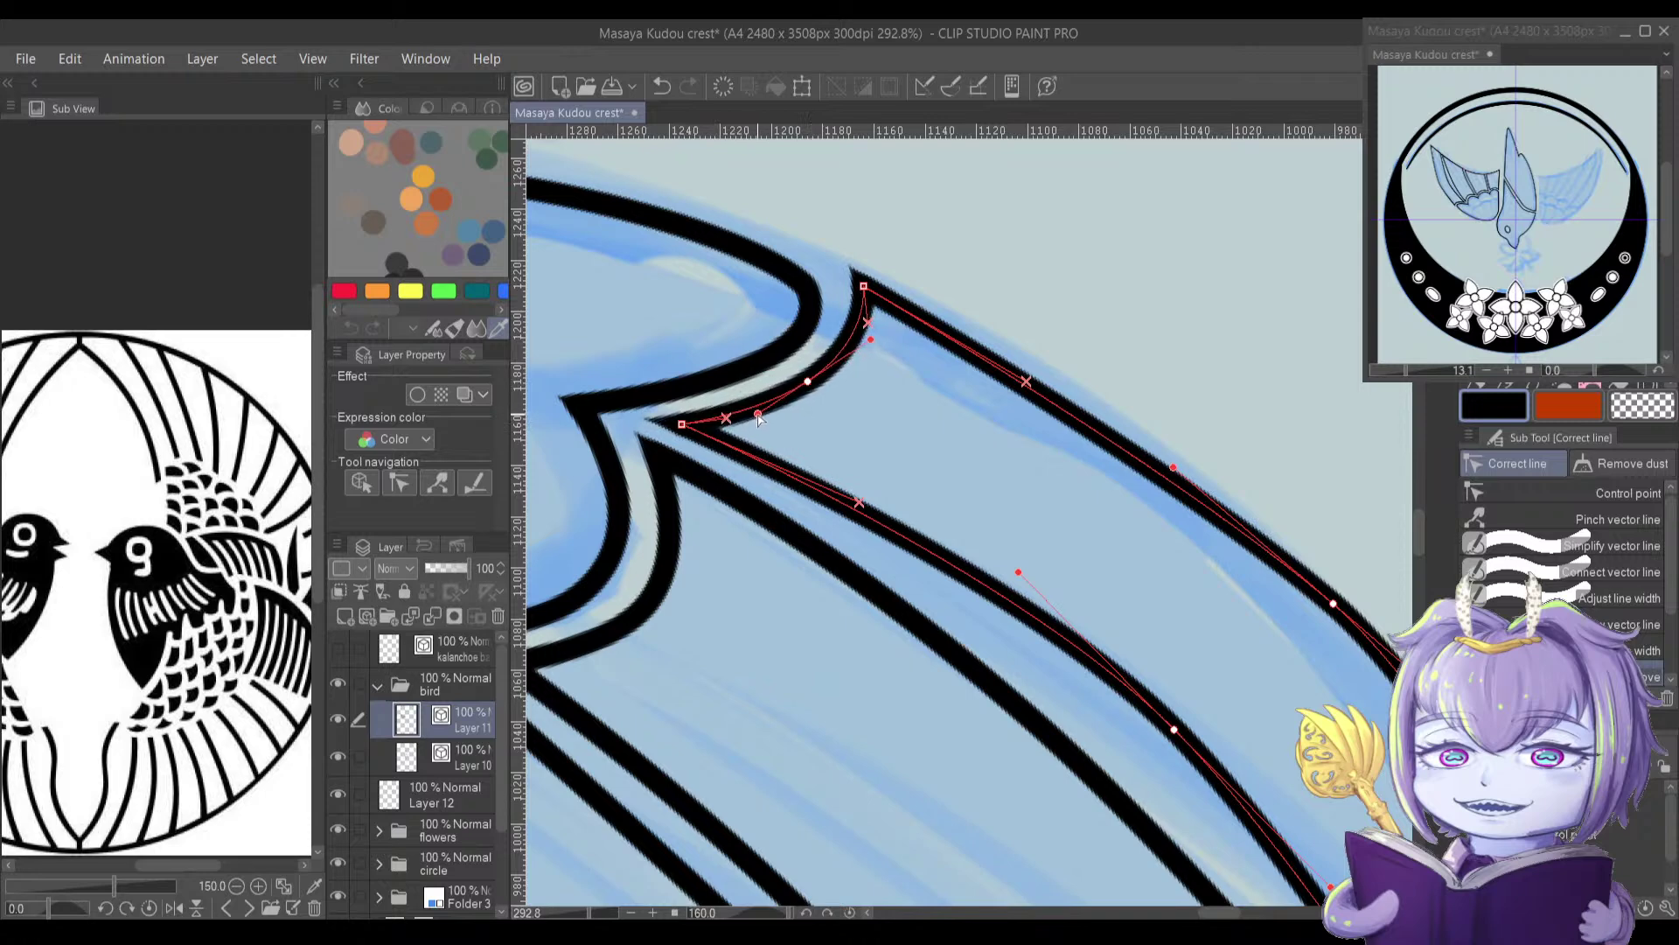
left_click_drag(865, 291, 858, 298)
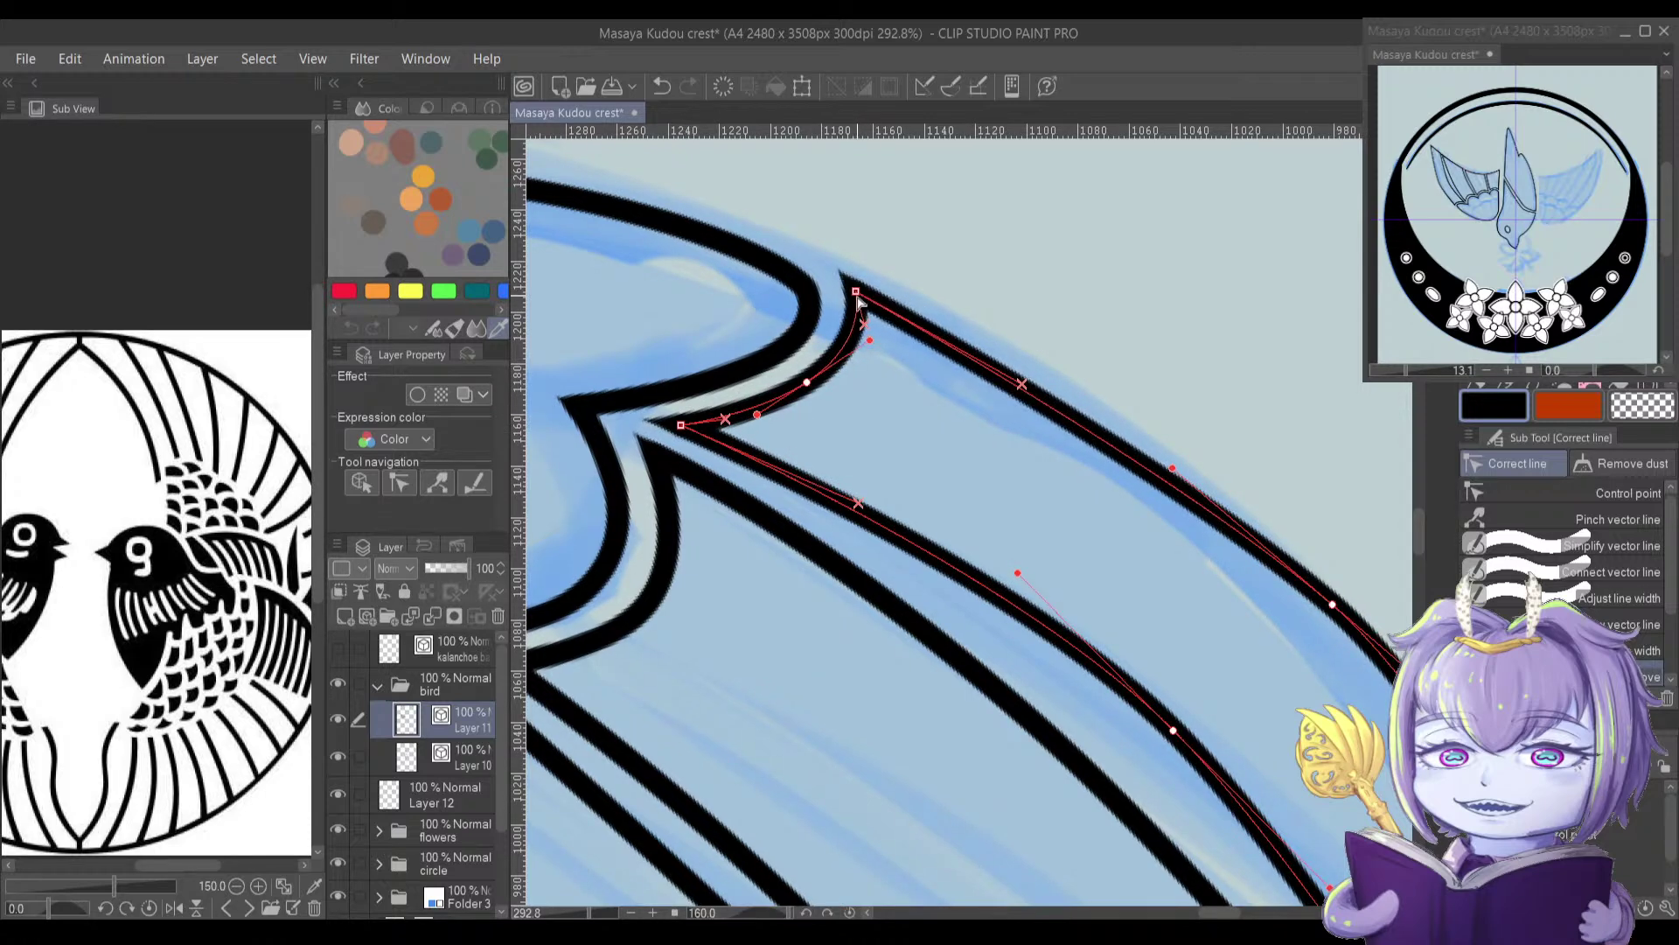
left_click_drag(692, 432, 767, 418)
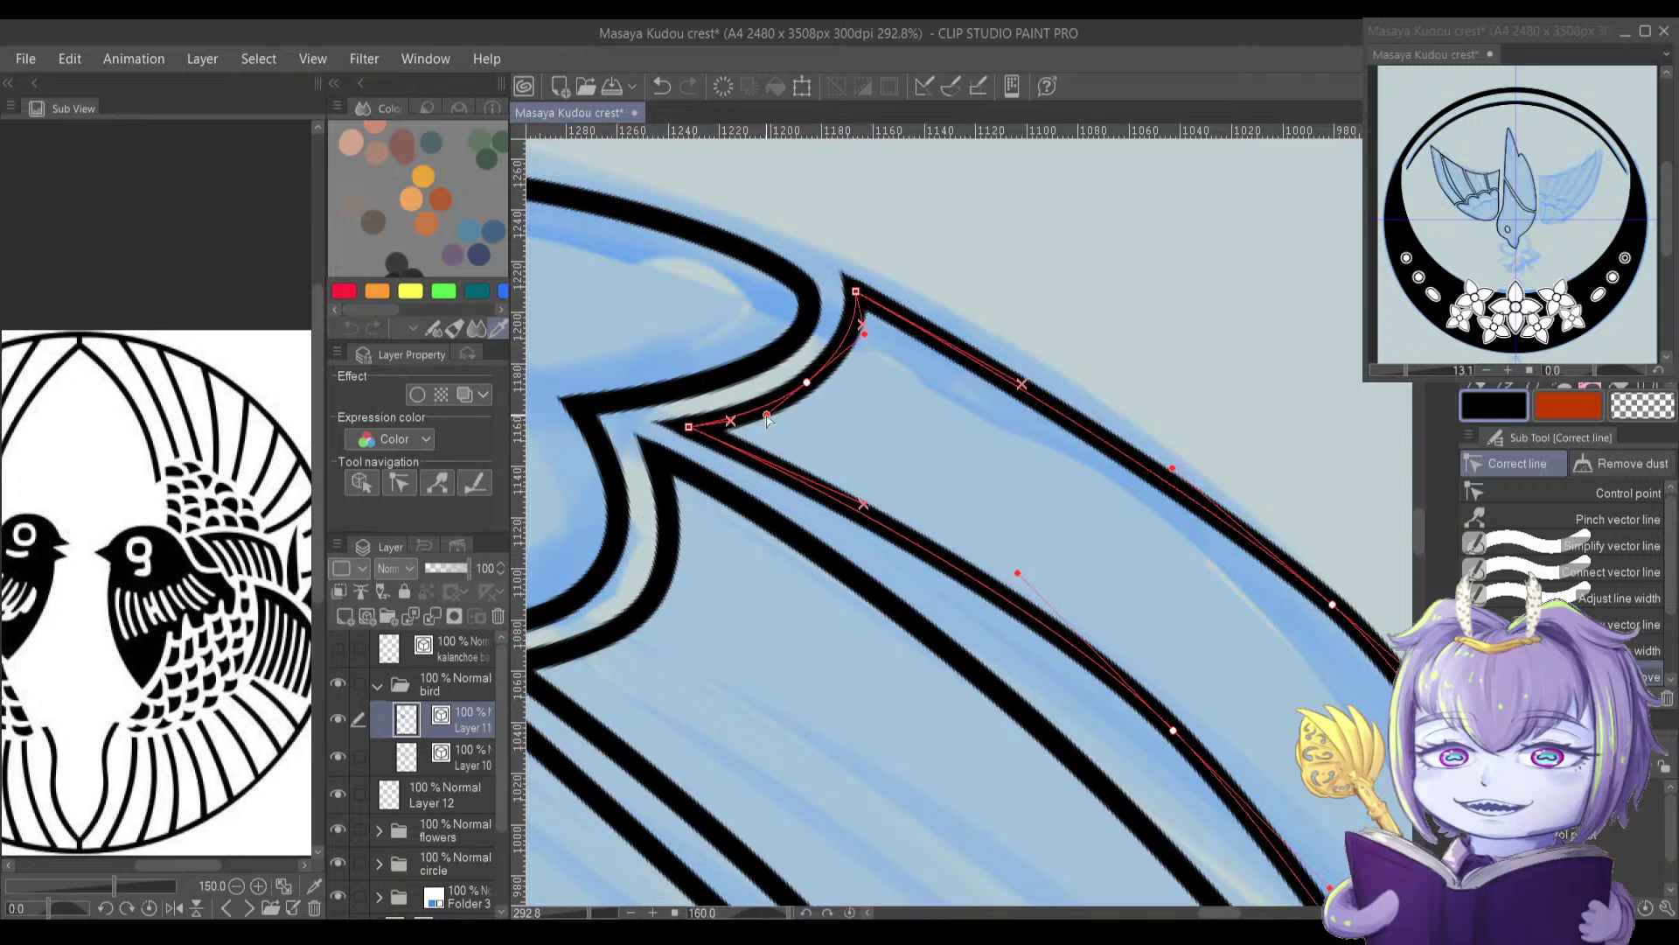
mouse_move(851, 315)
left_mouse_down()
mouse_move(831, 338)
mouse_move(839, 325)
left_mouse_up()
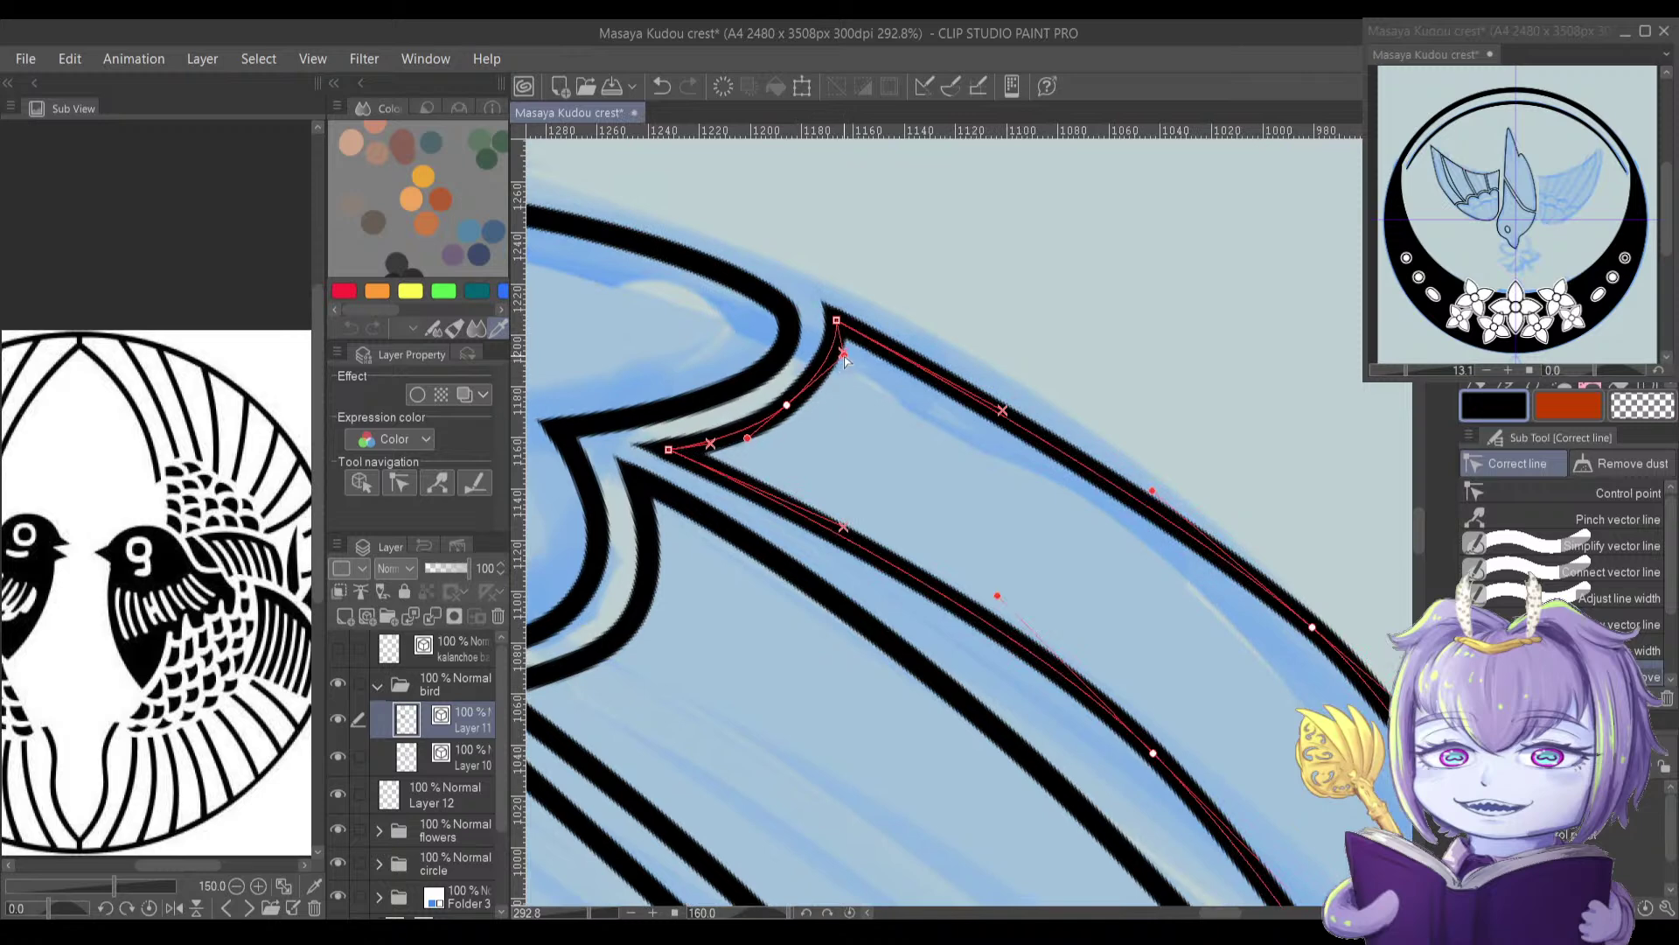
left_click_drag(851, 350, 813, 328)
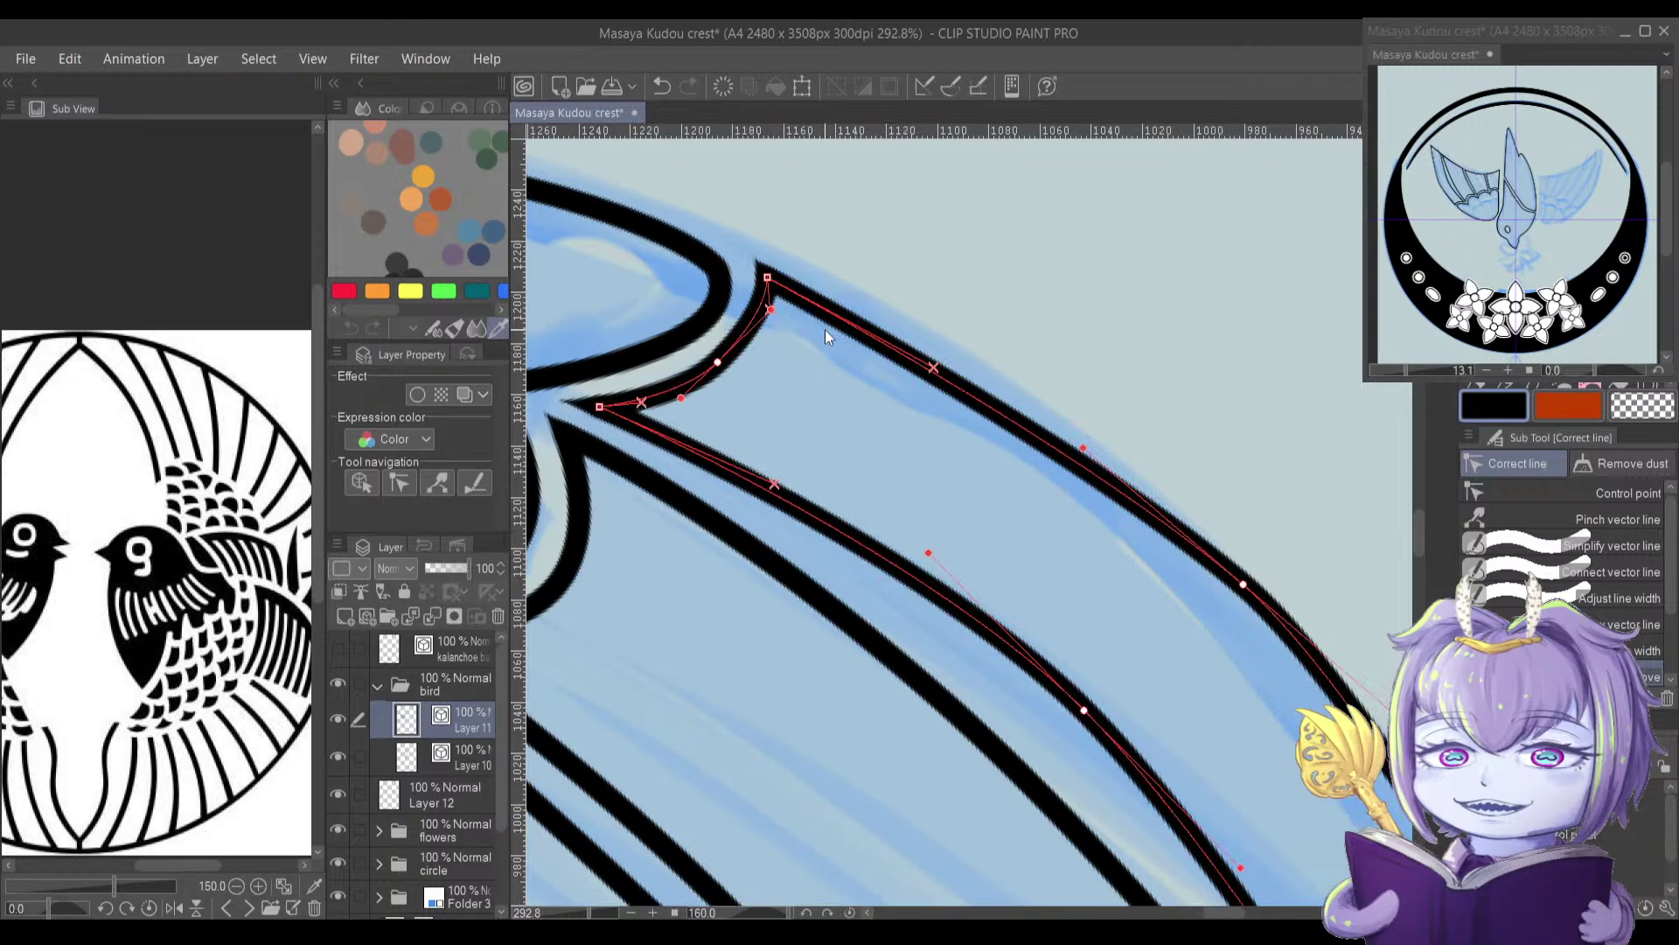
Step: Smooth the fourth feather's outer edge and shift its inner edge and lower inner corner to even the gap between feathers
scroll(1119, 554, "down", 5)
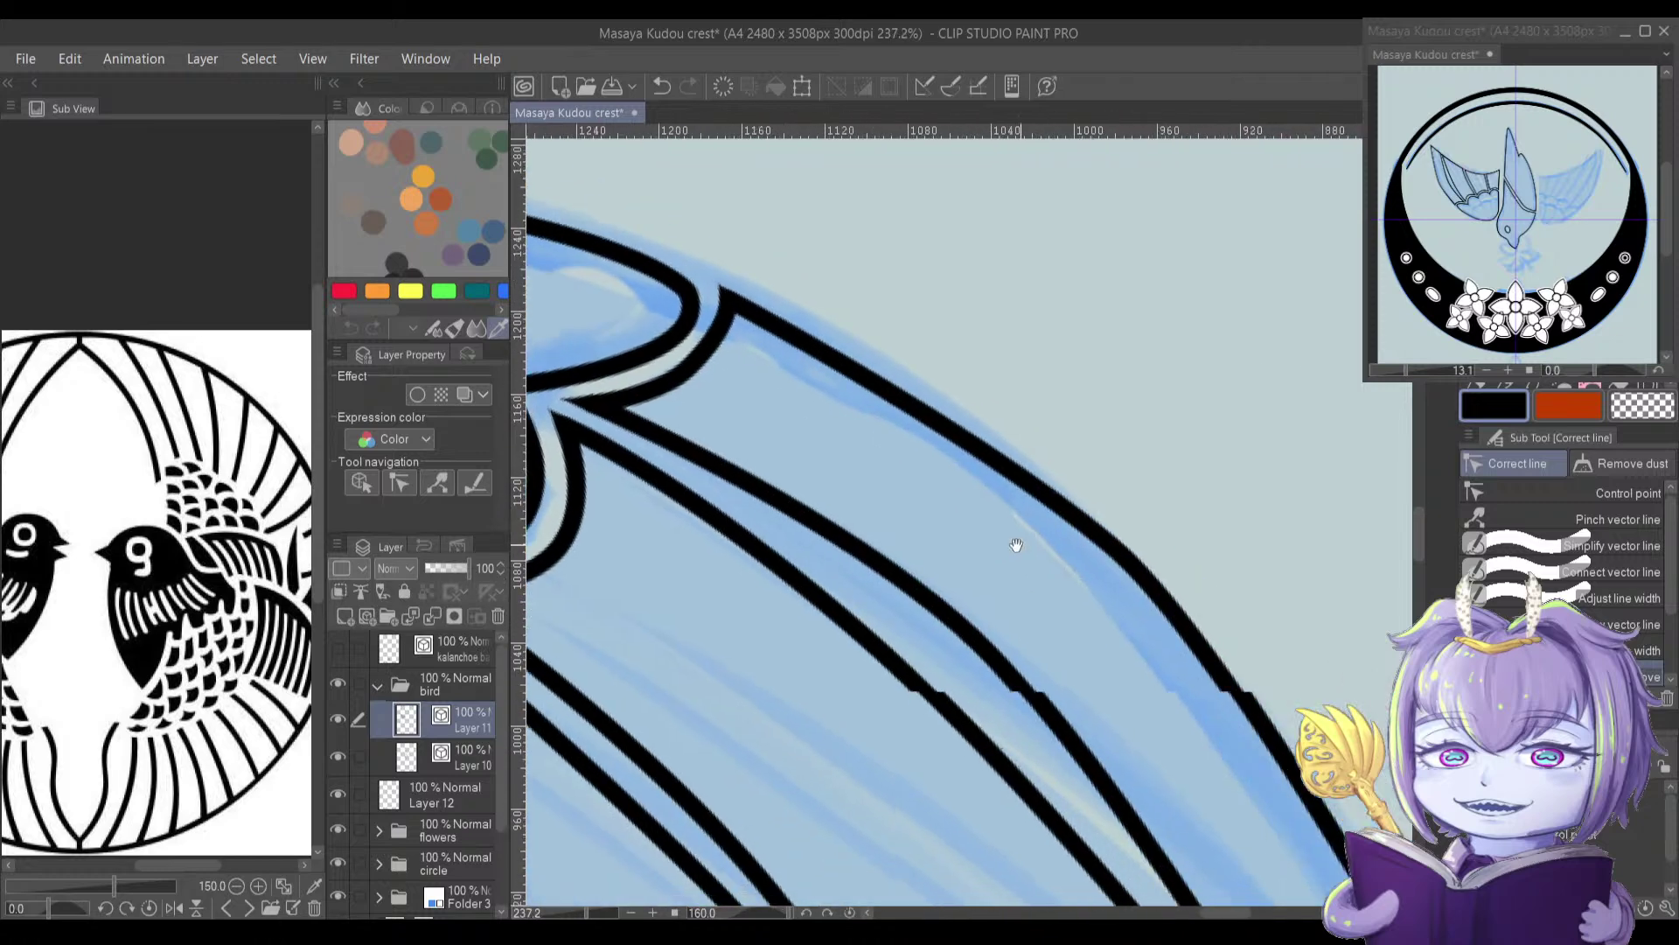
scroll(1085, 551, "down", 2)
left_click_drag(1102, 577, 937, 507)
scroll(953, 536, "up", 2)
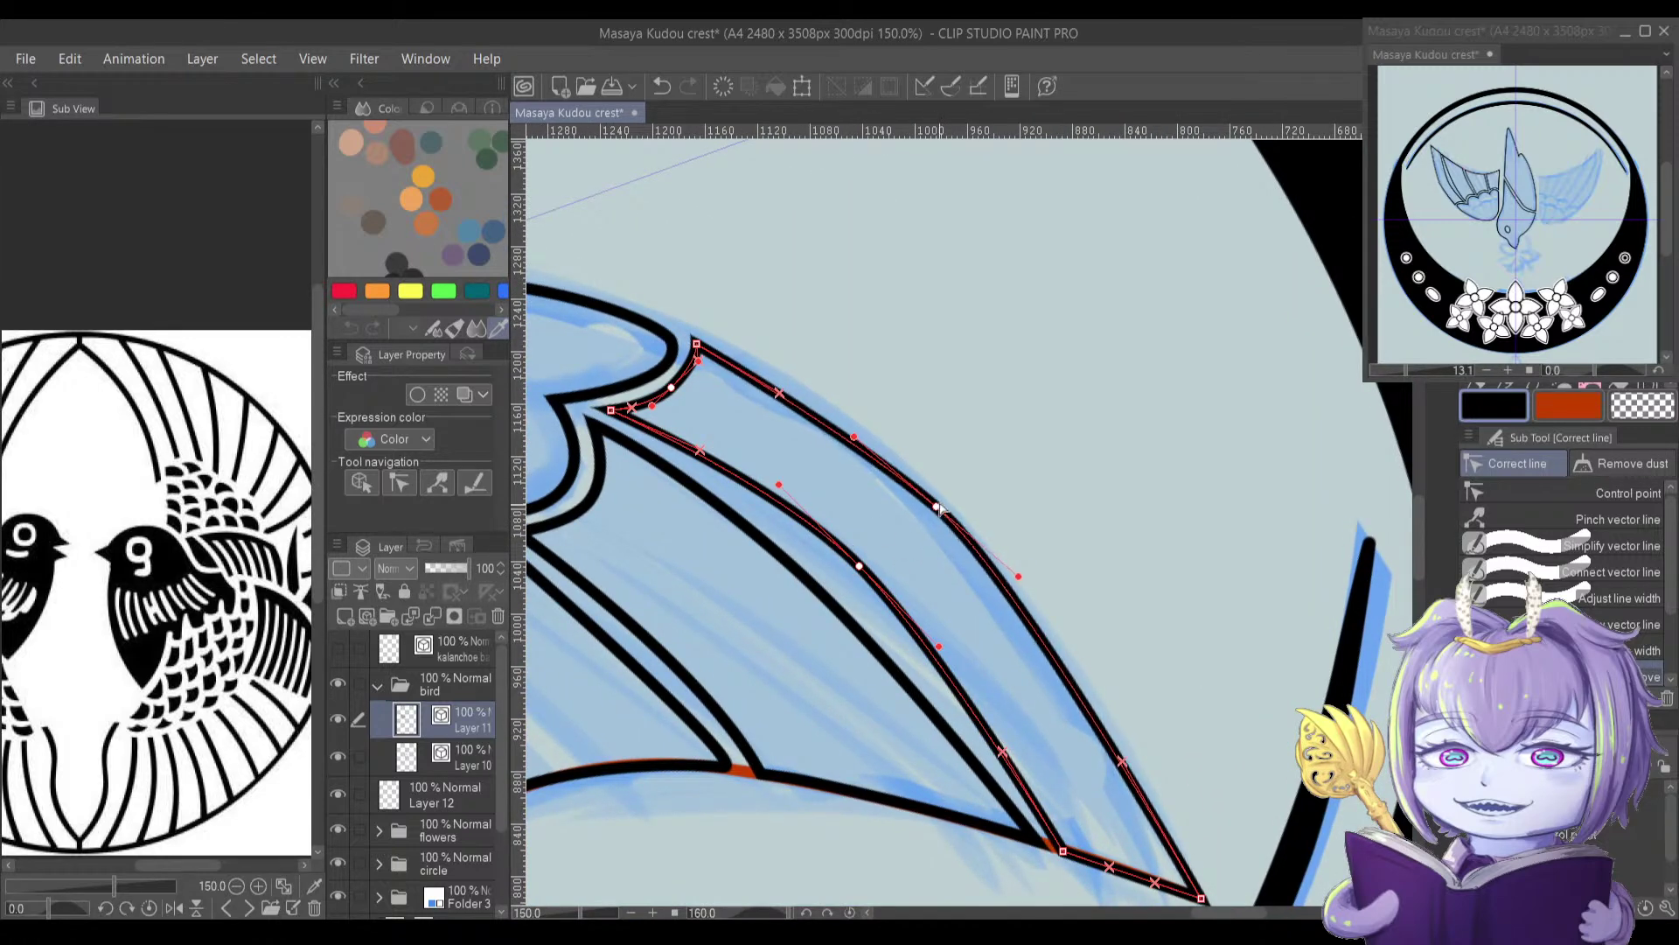
left_click_drag(853, 438, 847, 415)
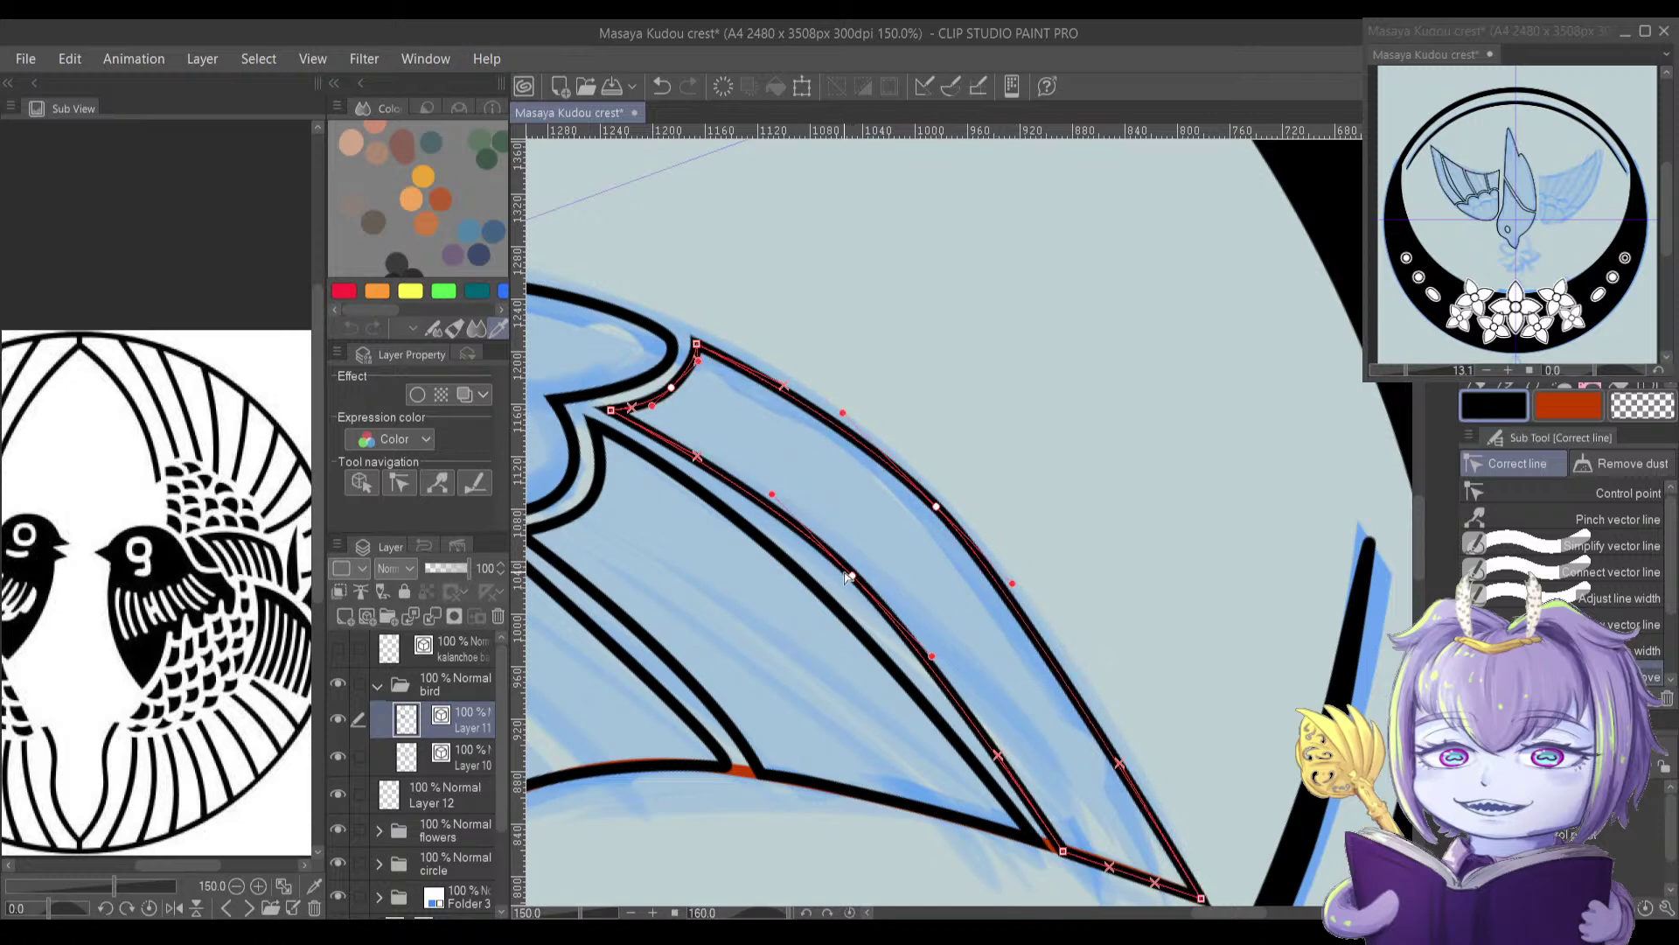
left_click_drag(1064, 852, 1076, 852)
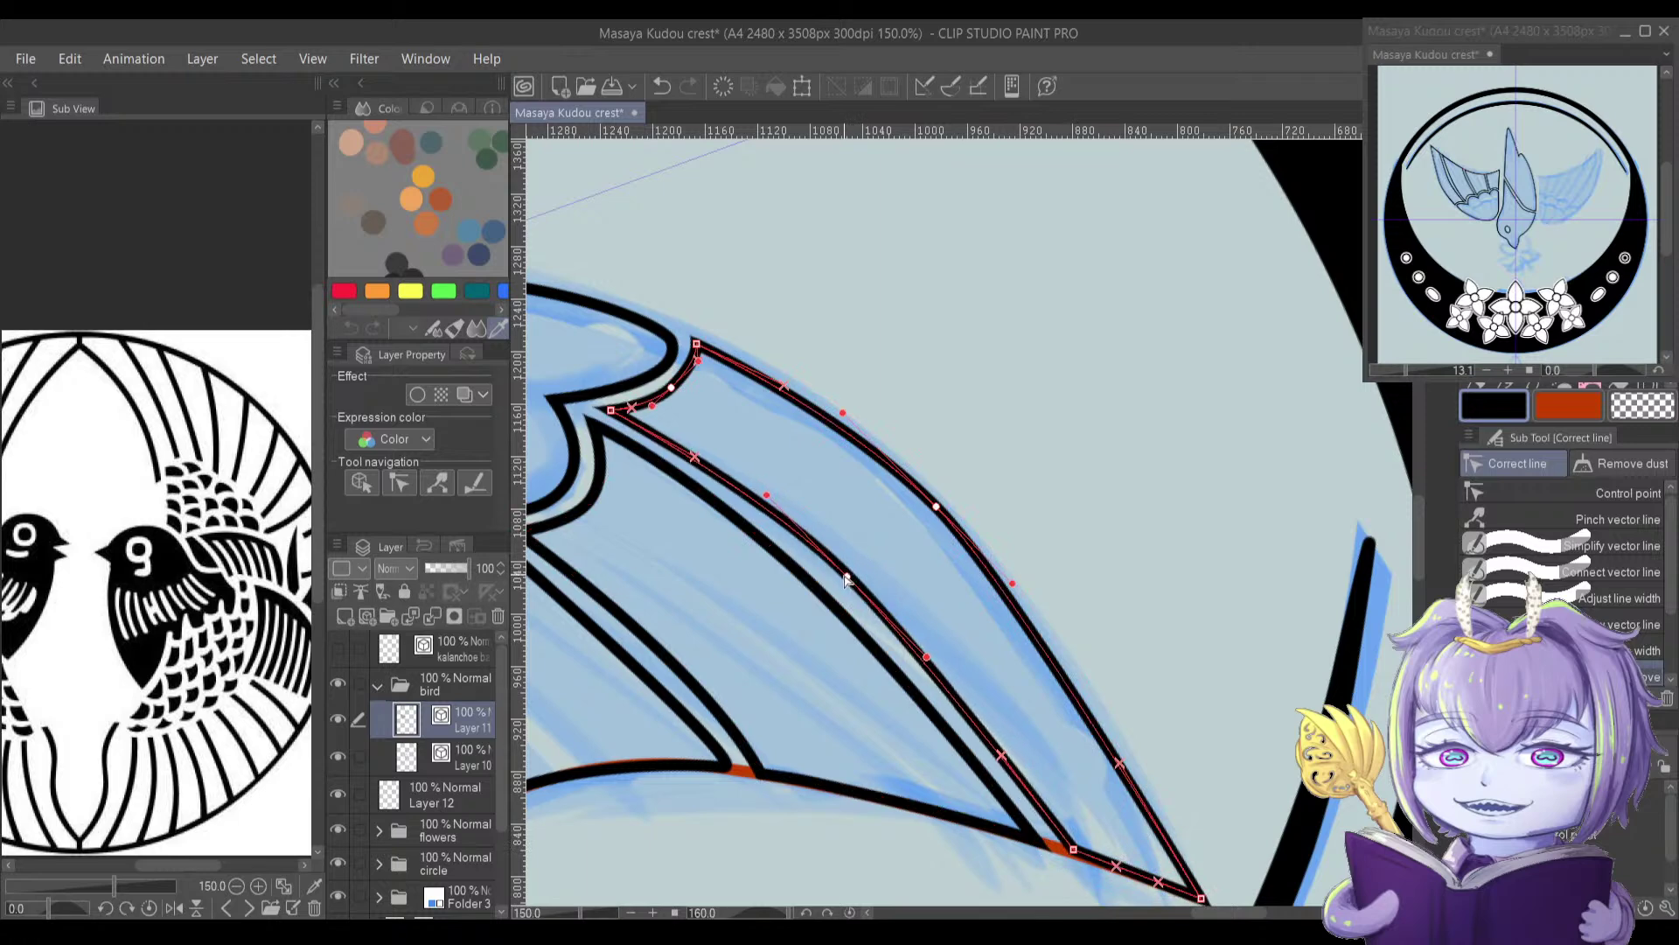
left_click_drag(732, 487, 726, 439)
Step: Align the fourth feather's lower inner corner and lower edge with the guide curve near the wing tip
left_click_drag(959, 657, 892, 607)
left_click_drag(1011, 743, 920, 674)
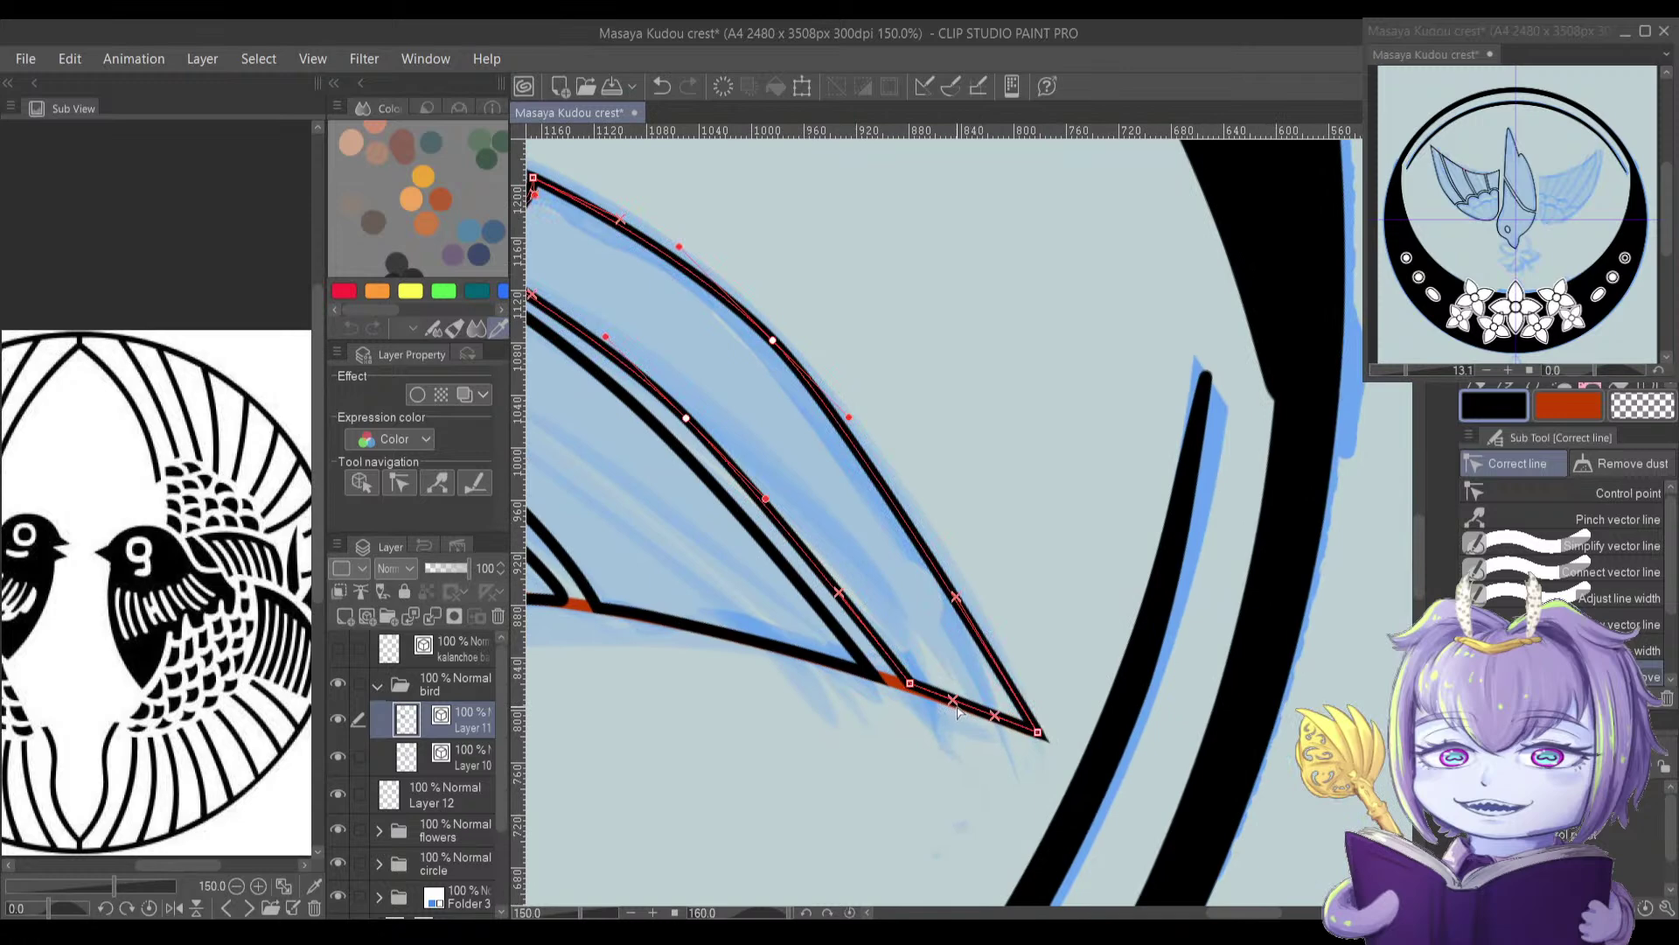
scroll(995, 717, "up", 3)
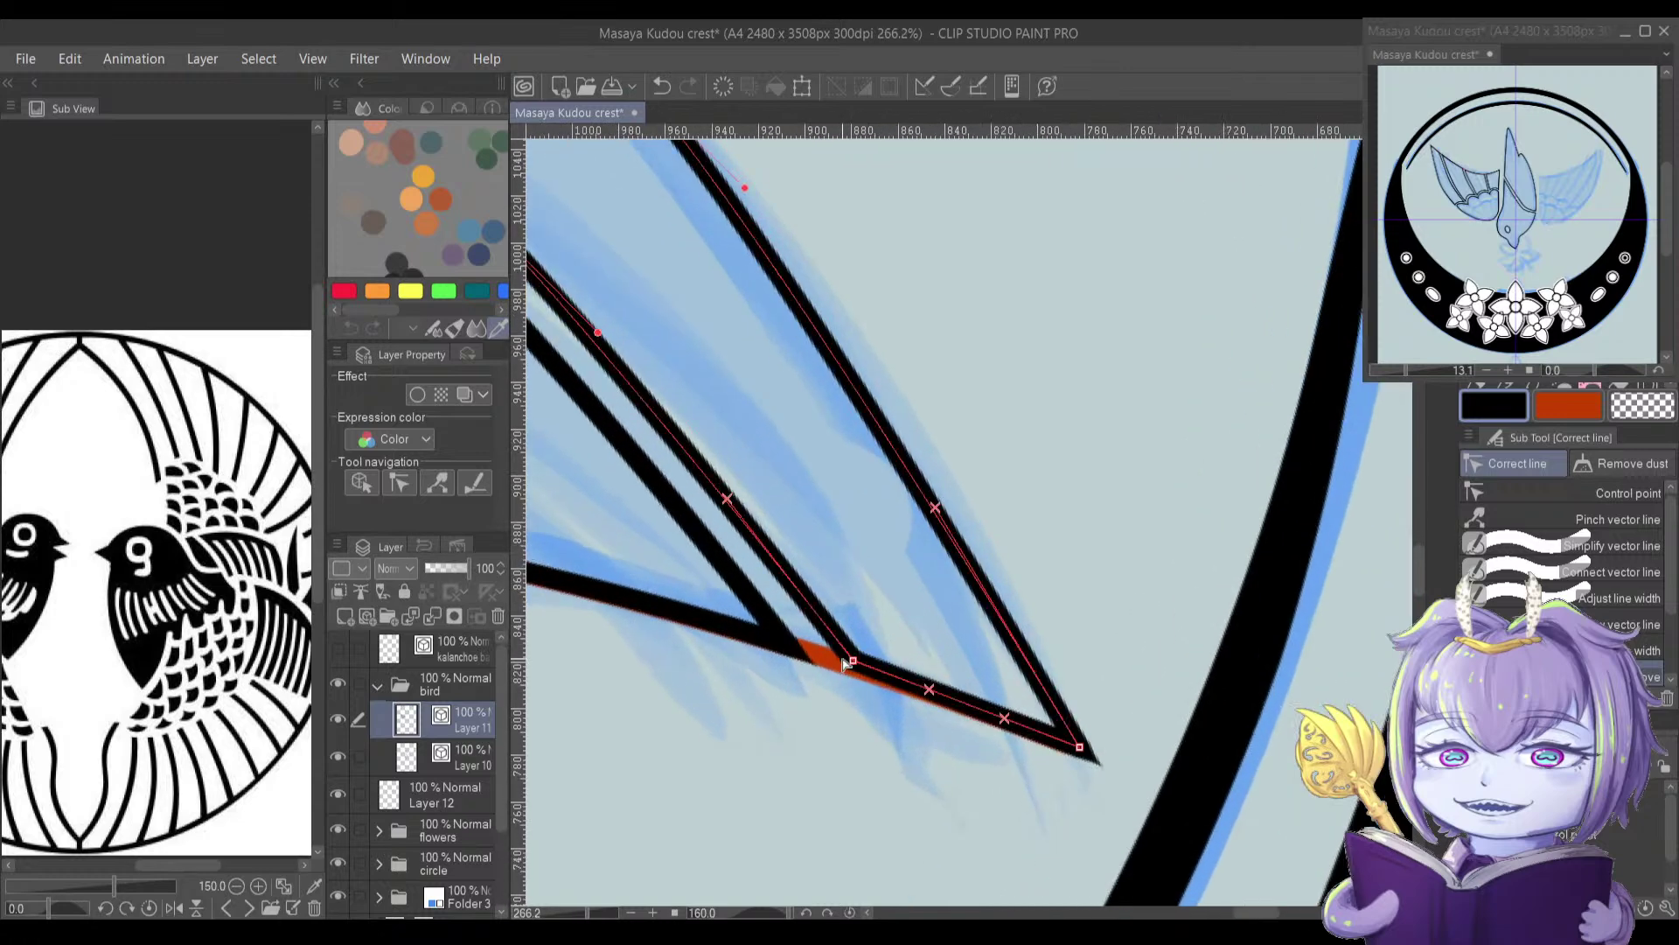
left_click_drag(853, 667, 855, 670)
left_click_drag(956, 677, 940, 707)
left_click_drag(836, 455, 845, 484)
scroll(816, 432, "down", 5)
left_click_drag(815, 432, 984, 566)
left_click_drag(894, 529, 945, 596)
scroll(1097, 464, "up", 1)
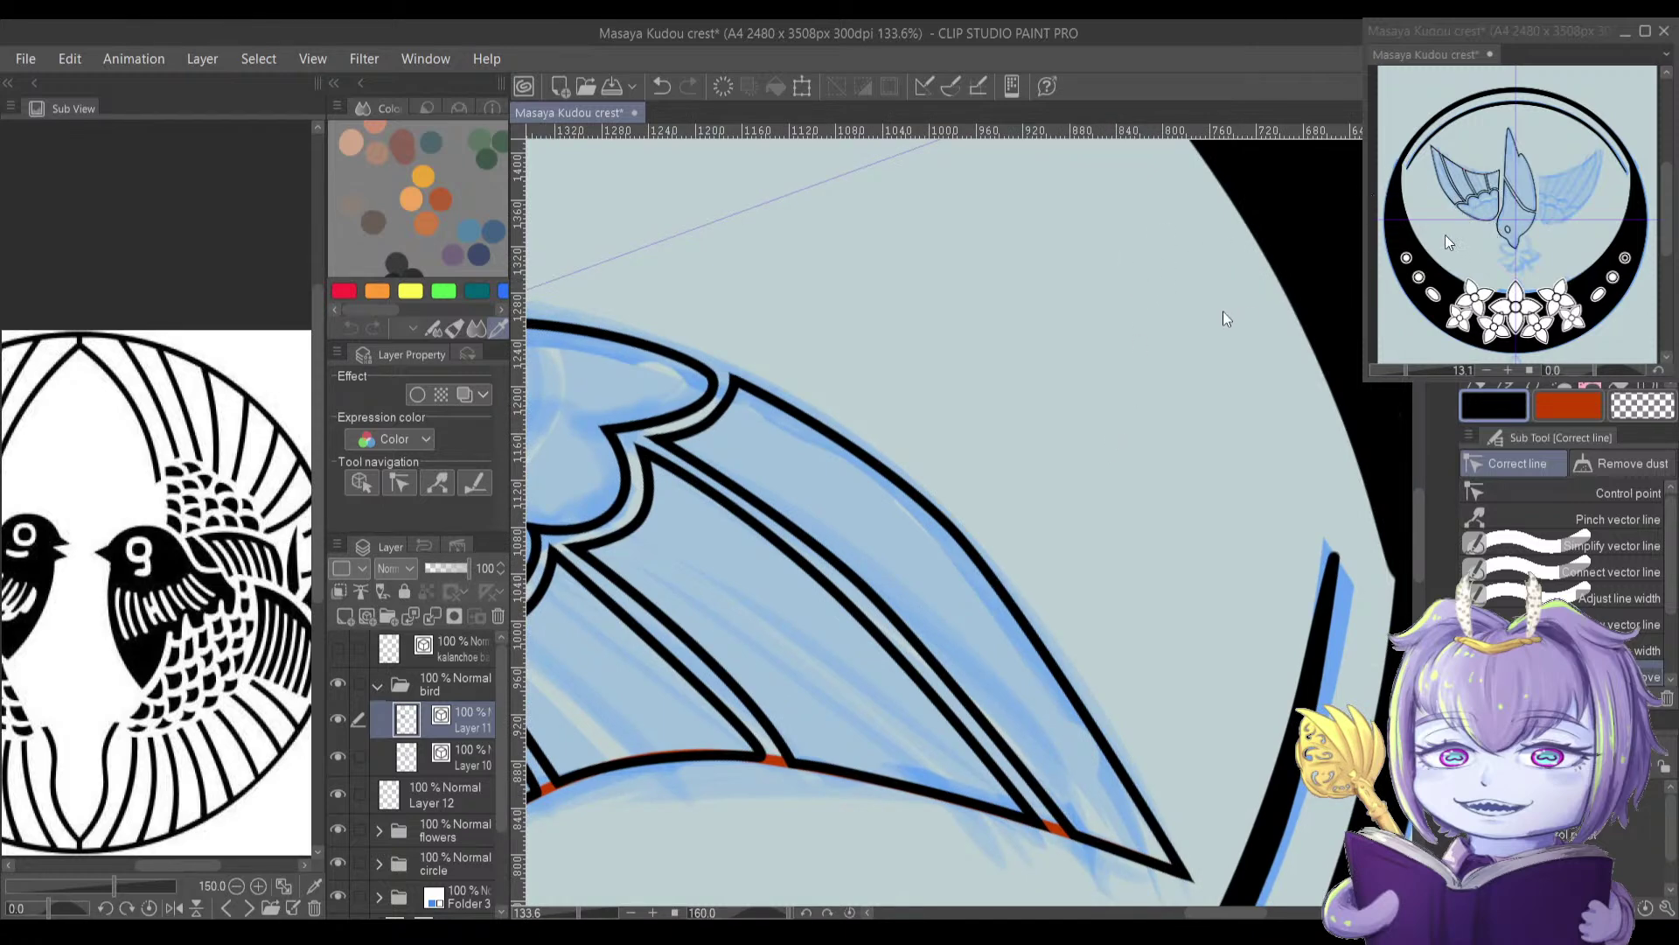
Step: Reshape the fourth feather's outer edge into a smoother arc by shifting its midpoint and the curve on both sides of it
mouse_move(1028, 646)
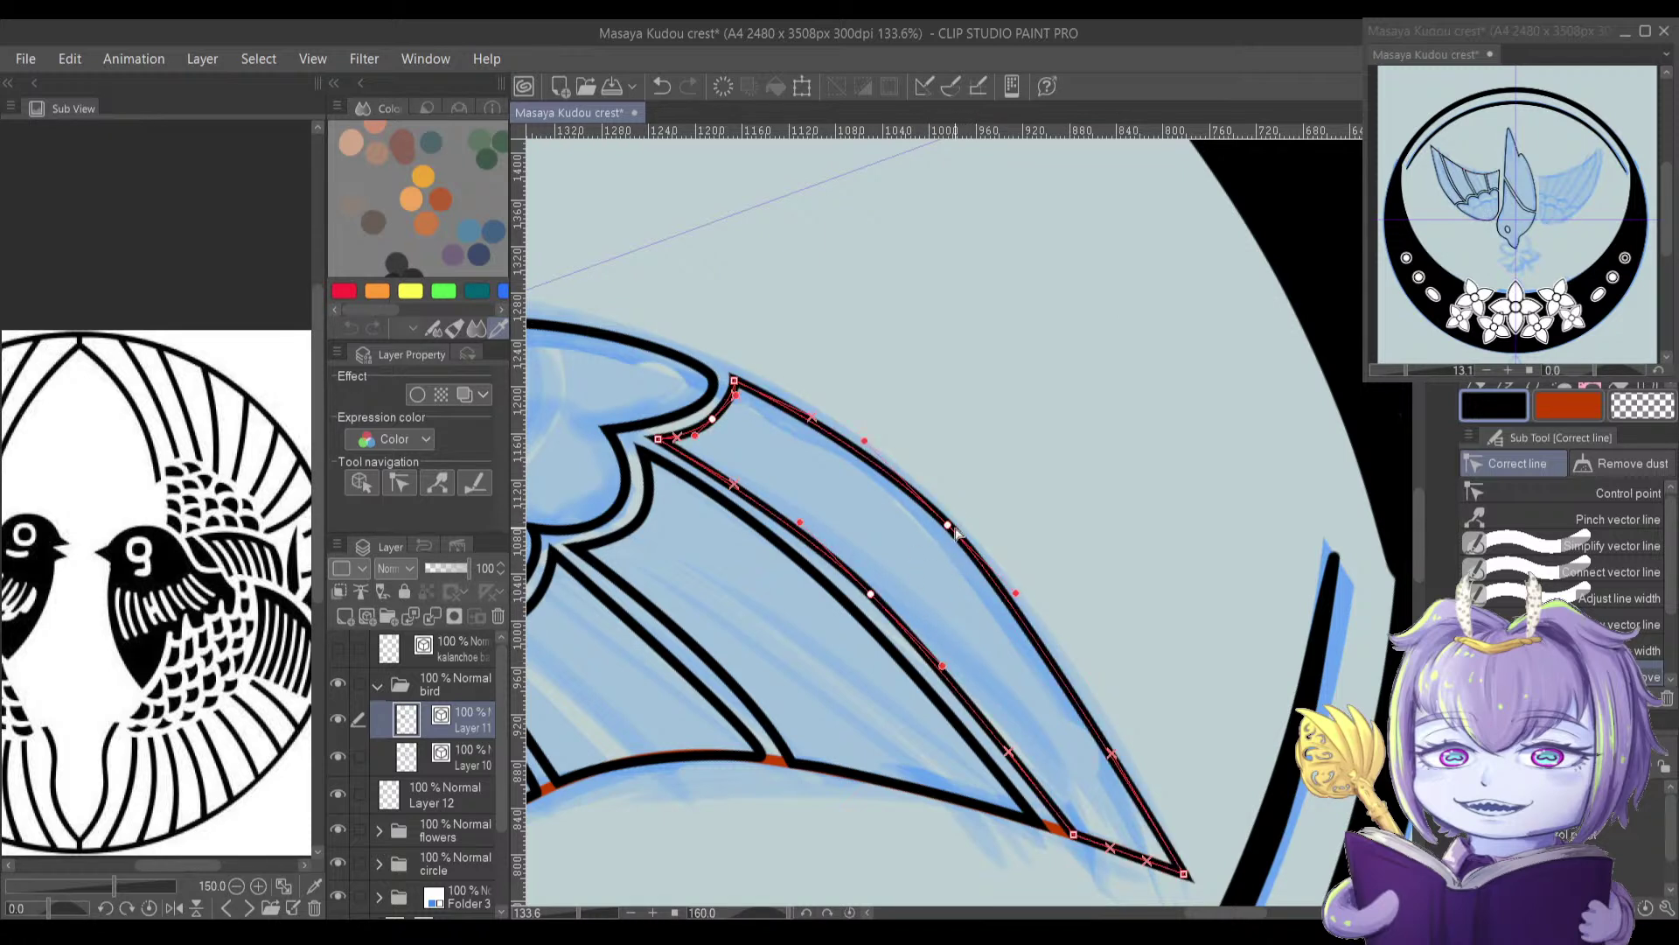
left_click_drag(947, 526, 948, 539)
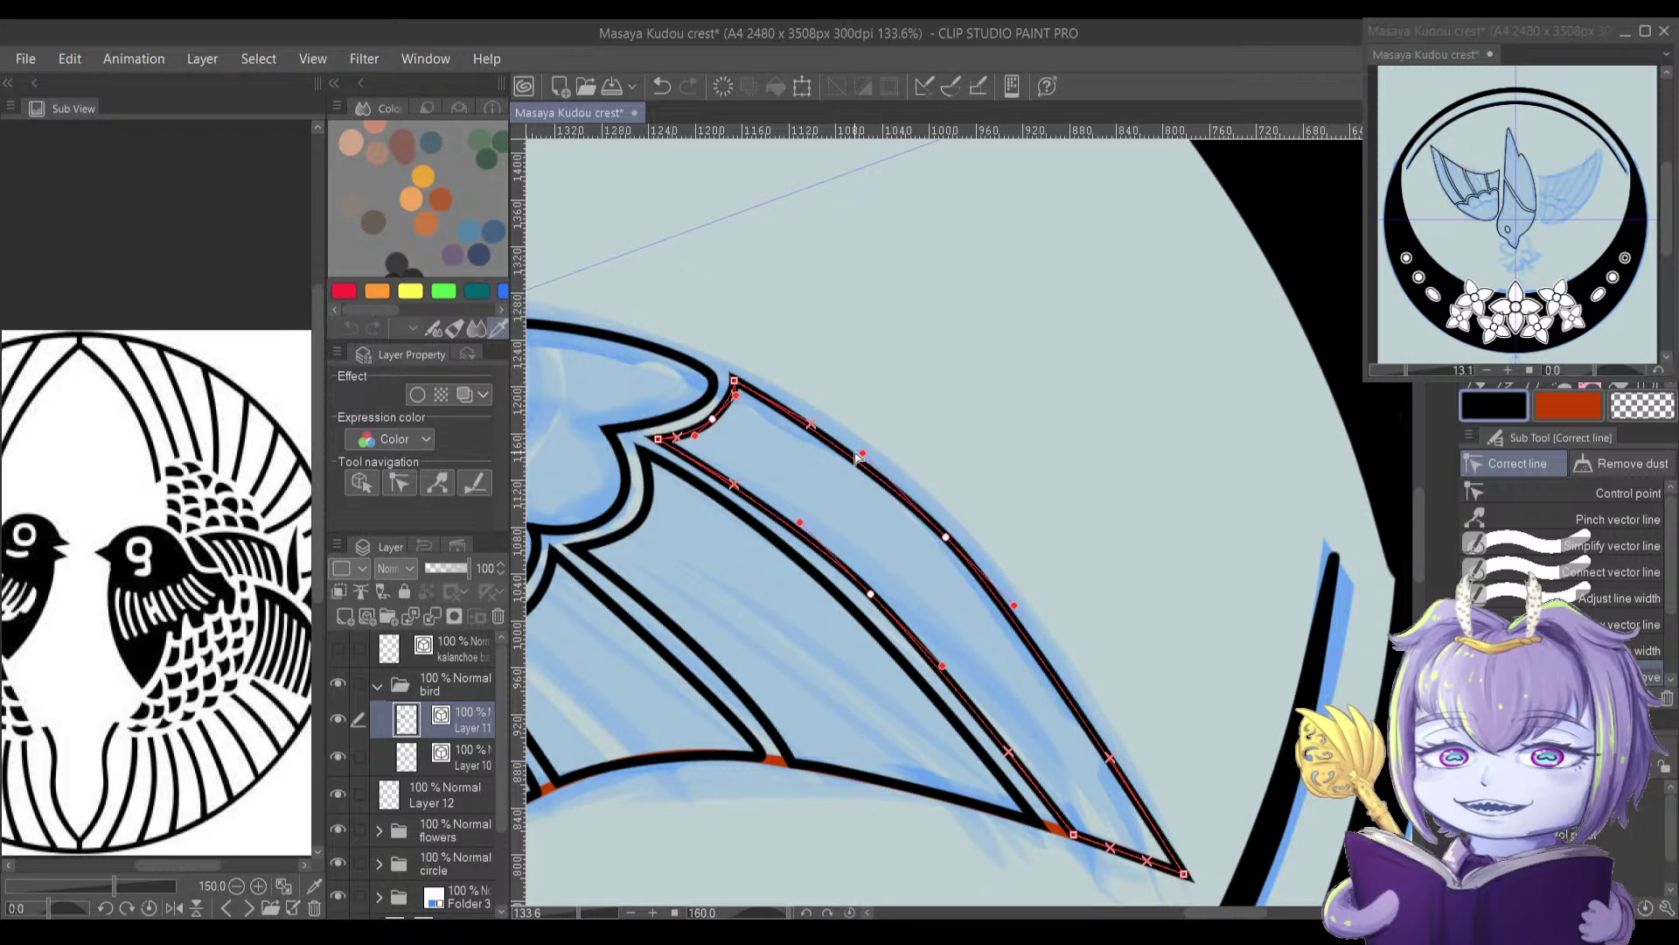
left_click_drag(1015, 607, 1071, 661)
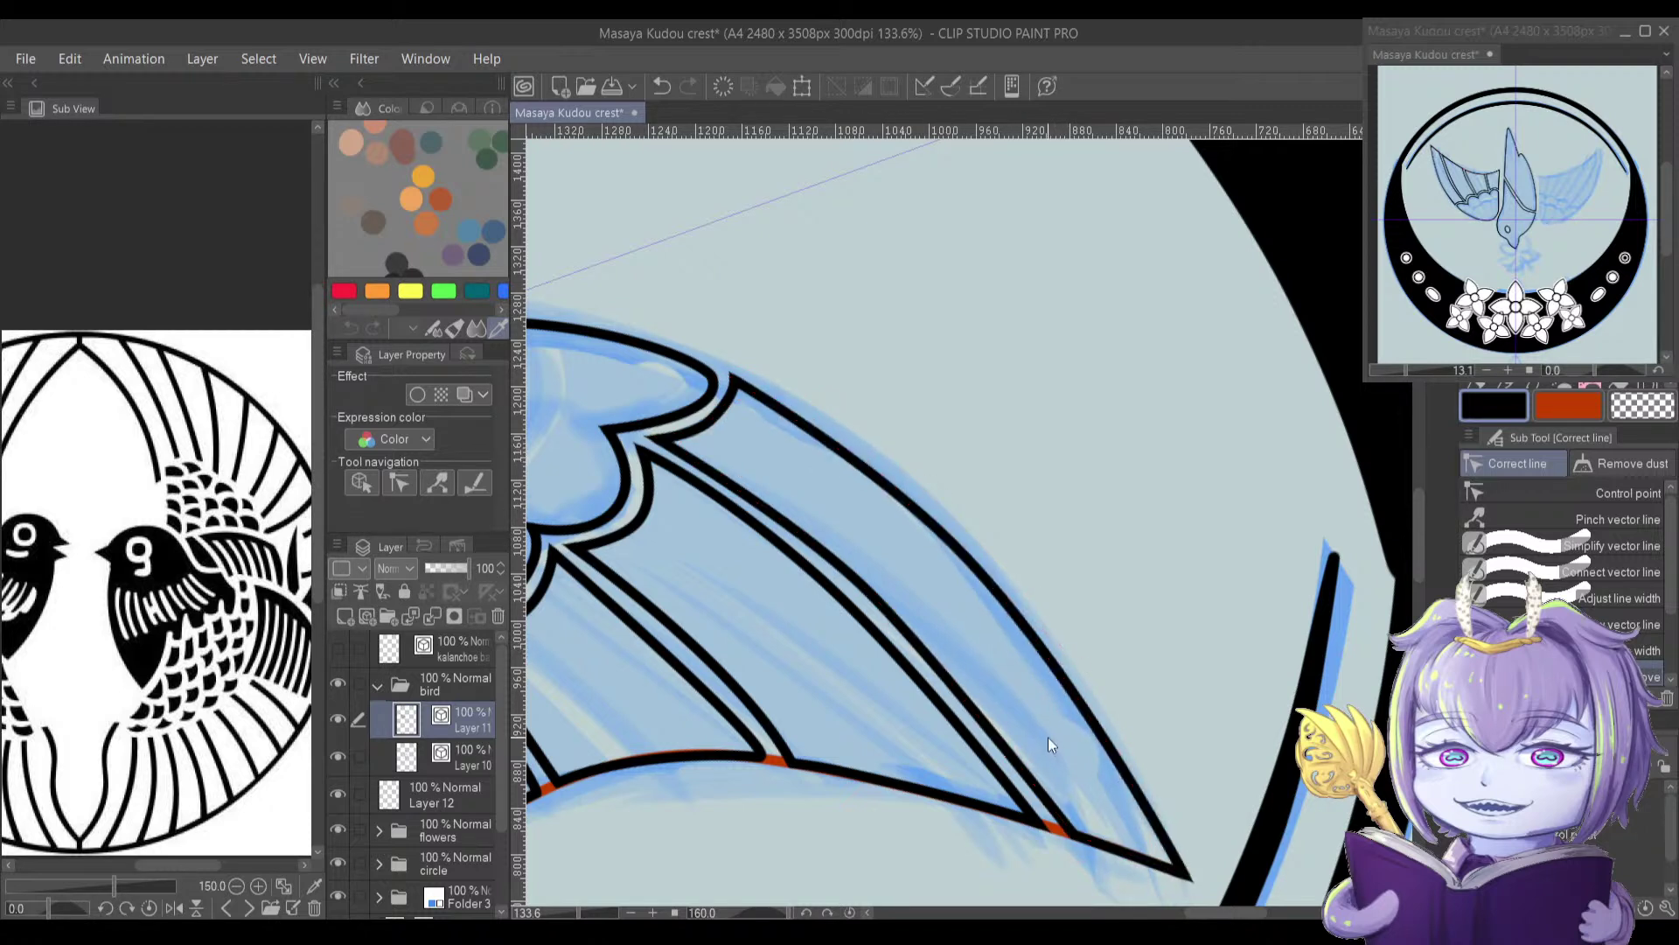
left_click_drag(943, 539, 969, 564)
left_click_drag(882, 482, 886, 472)
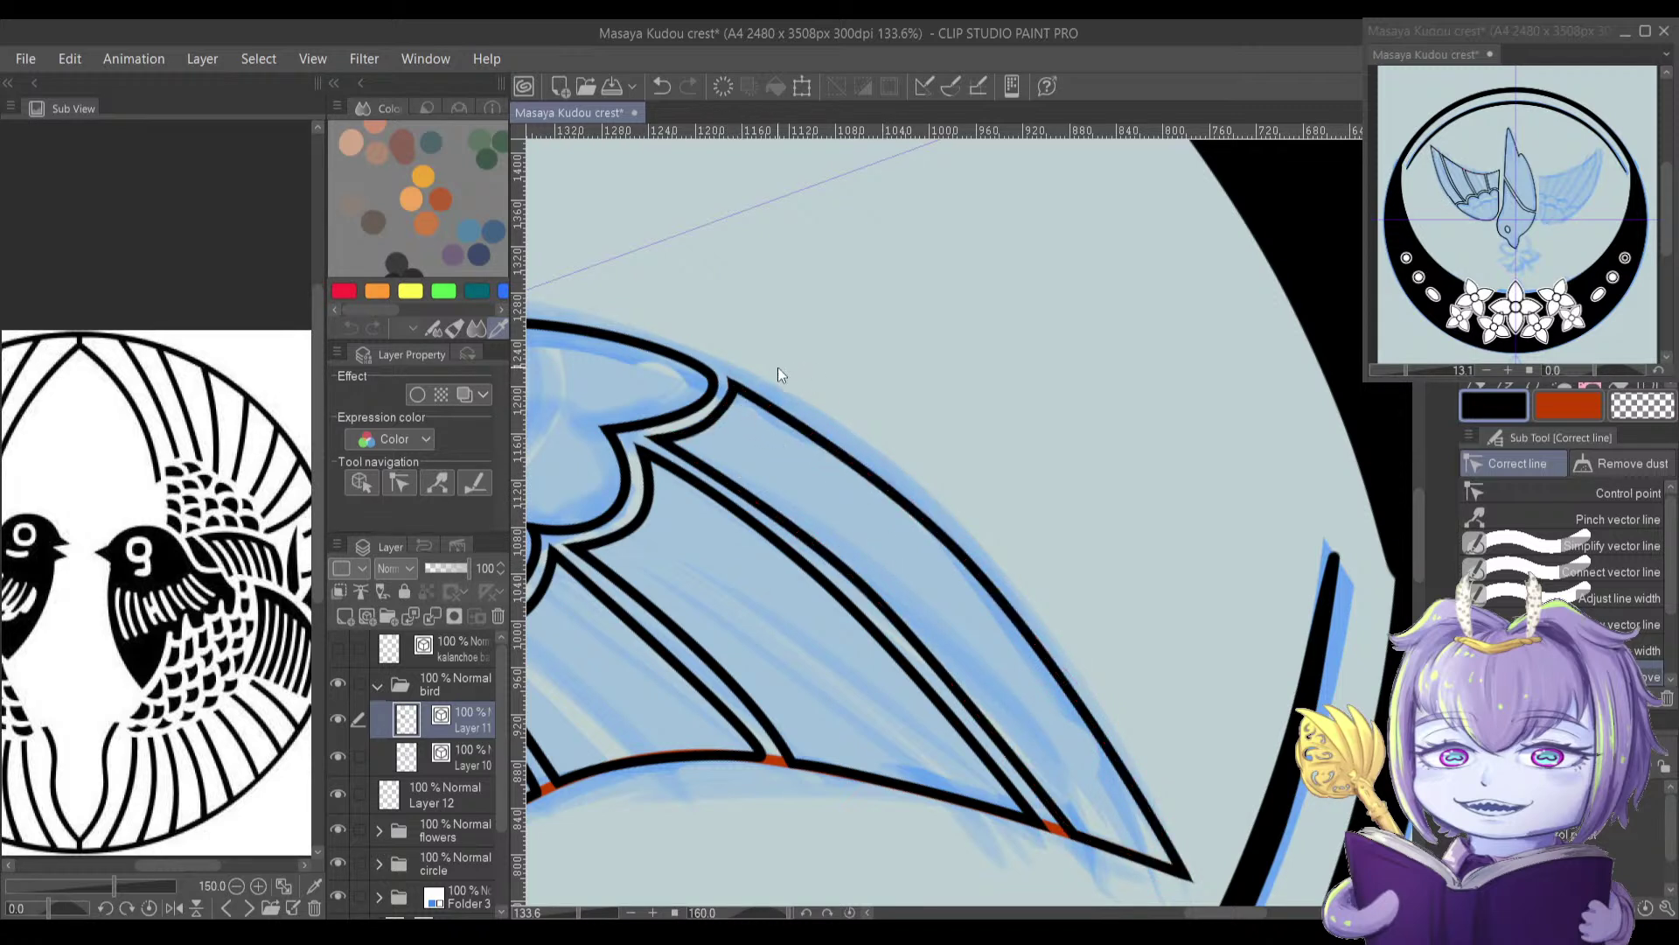
Step: Move the fourth feather's upper inner corner away from the covert and adjust the curve below it to even the gap
scroll(744, 382, "up", 5)
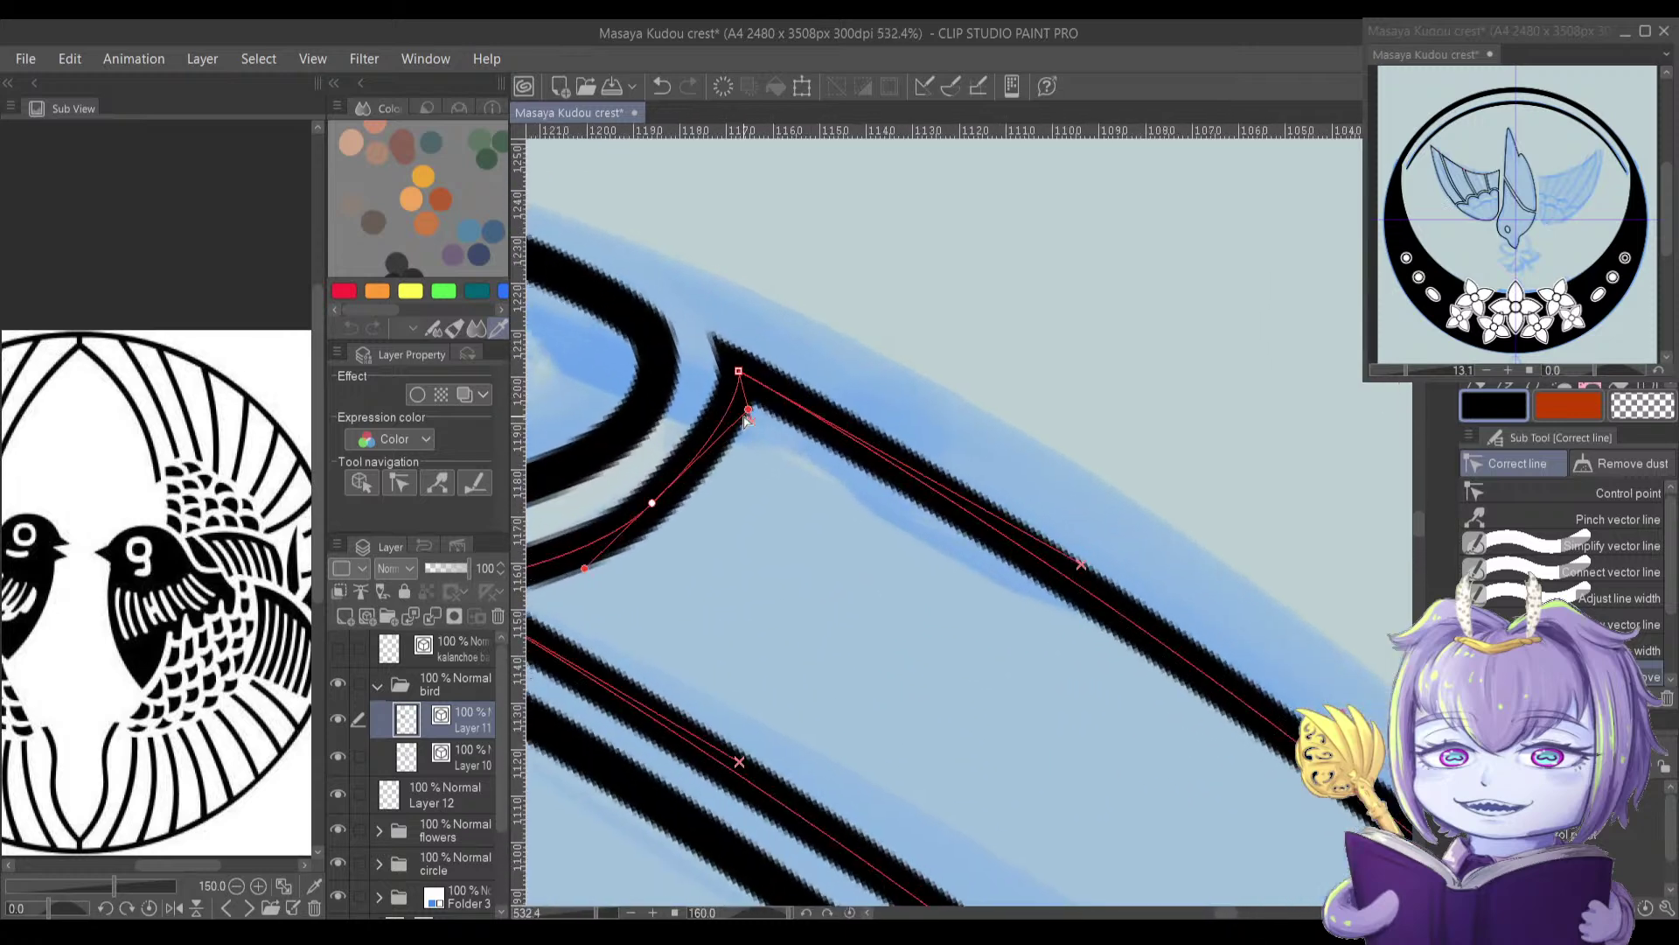
key("ctrl+z")
mouse_move(735, 354)
left_mouse_down()
mouse_move(764, 417)
mouse_move(758, 378)
mouse_move(749, 408)
left_mouse_up()
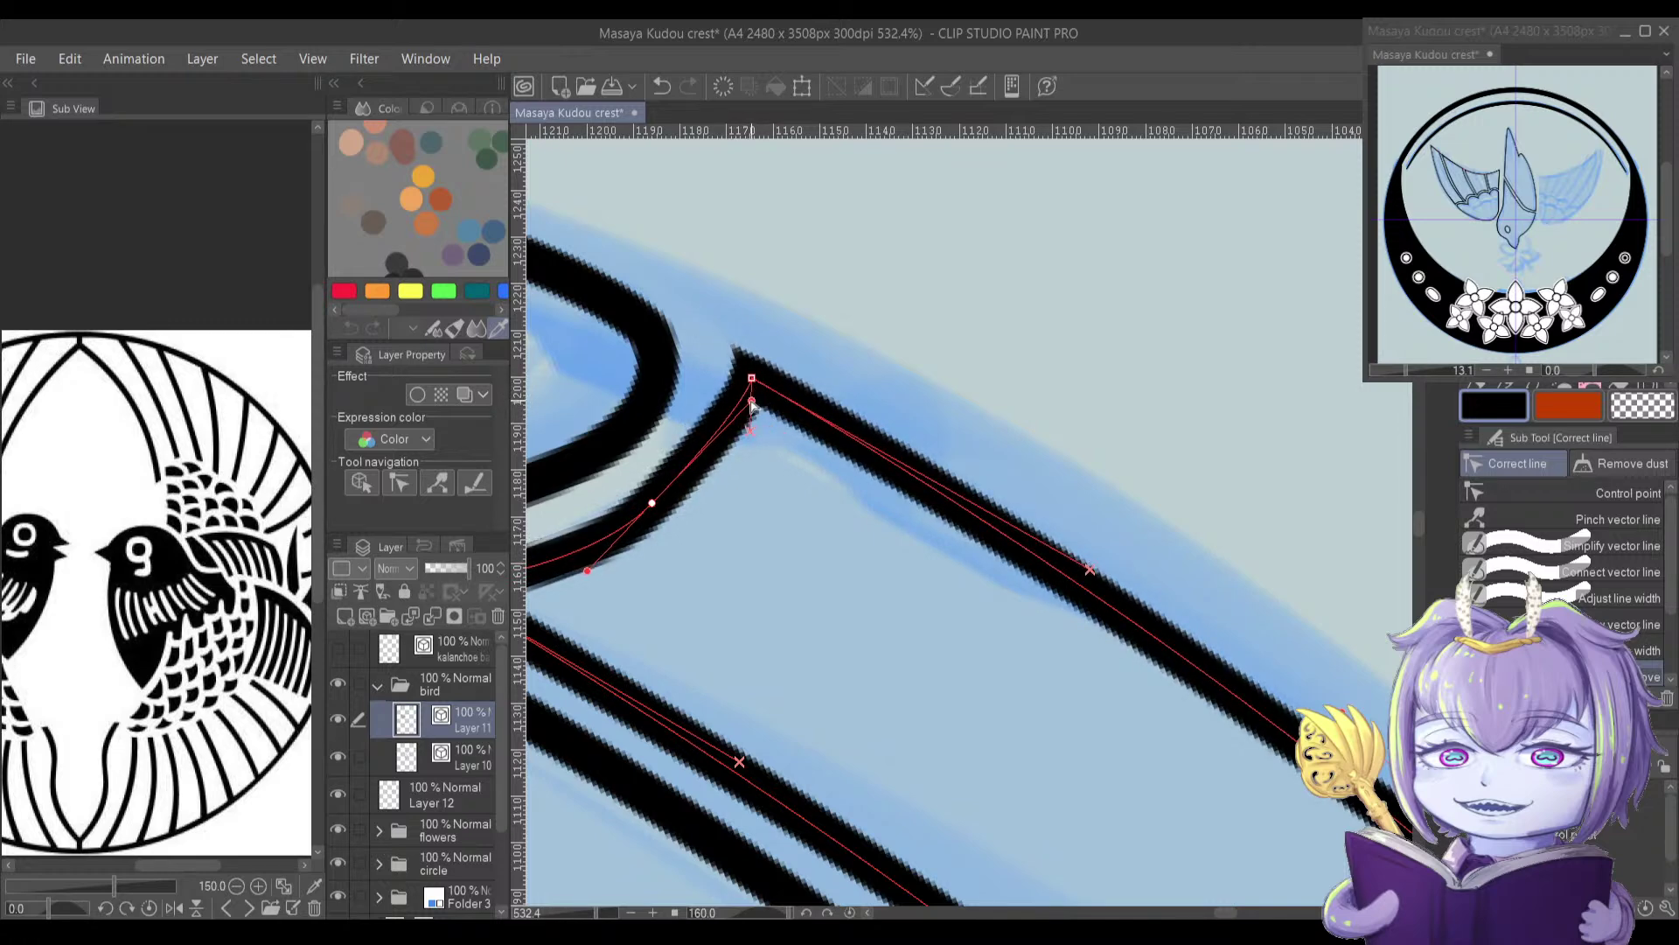
mouse_move(609, 575)
left_mouse_down()
mouse_move(722, 544)
mouse_move(700, 537)
left_mouse_up()
mouse_move(765, 473)
left_mouse_down()
mouse_move(750, 492)
mouse_move(899, 509)
mouse_move(798, 544)
mouse_move(847, 561)
mouse_move(937, 504)
left_mouse_up()
left_click_drag(719, 600, 730, 611)
left_click_drag(888, 586, 823, 627)
left_click_drag(899, 385, 904, 409)
Step: Refine the lower half and midpoint of the fourth feather's outer edge so it sweeps evenly towards the wing tip
mouse_move(1134, 520)
left_mouse_down()
mouse_move(935, 475)
mouse_move(772, 361)
left_mouse_up()
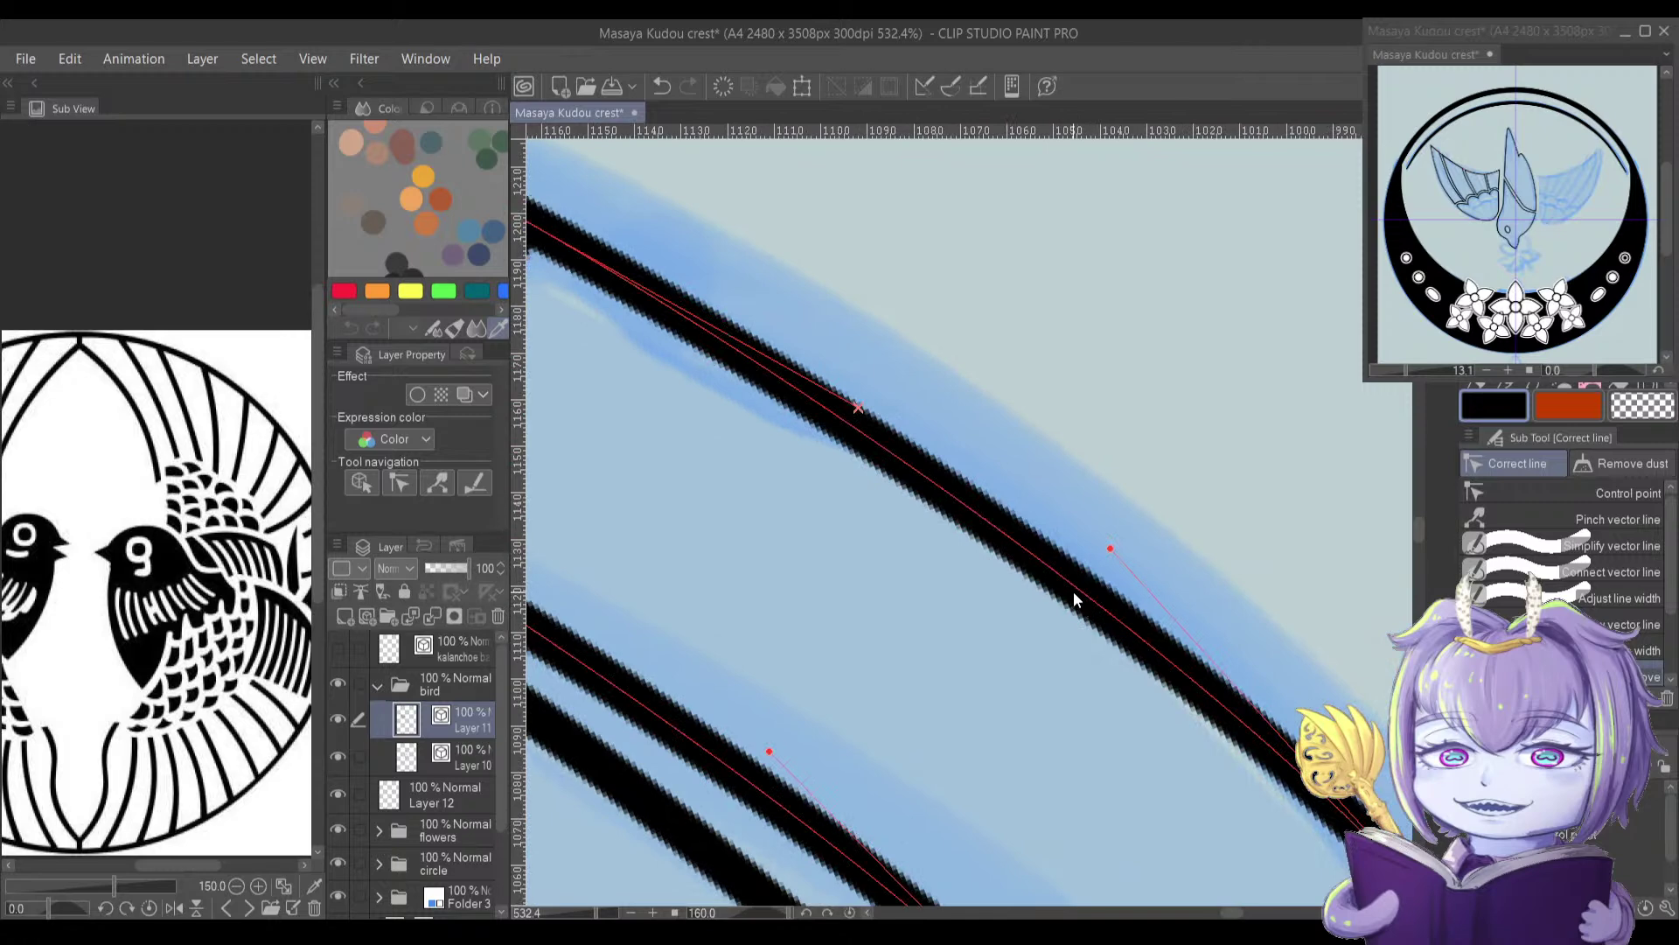
scroll(1080, 585, "down", 2)
left_click_drag(1149, 655, 998, 541)
left_click_drag(1215, 683, 1020, 564)
scroll(1112, 634, "down", 2)
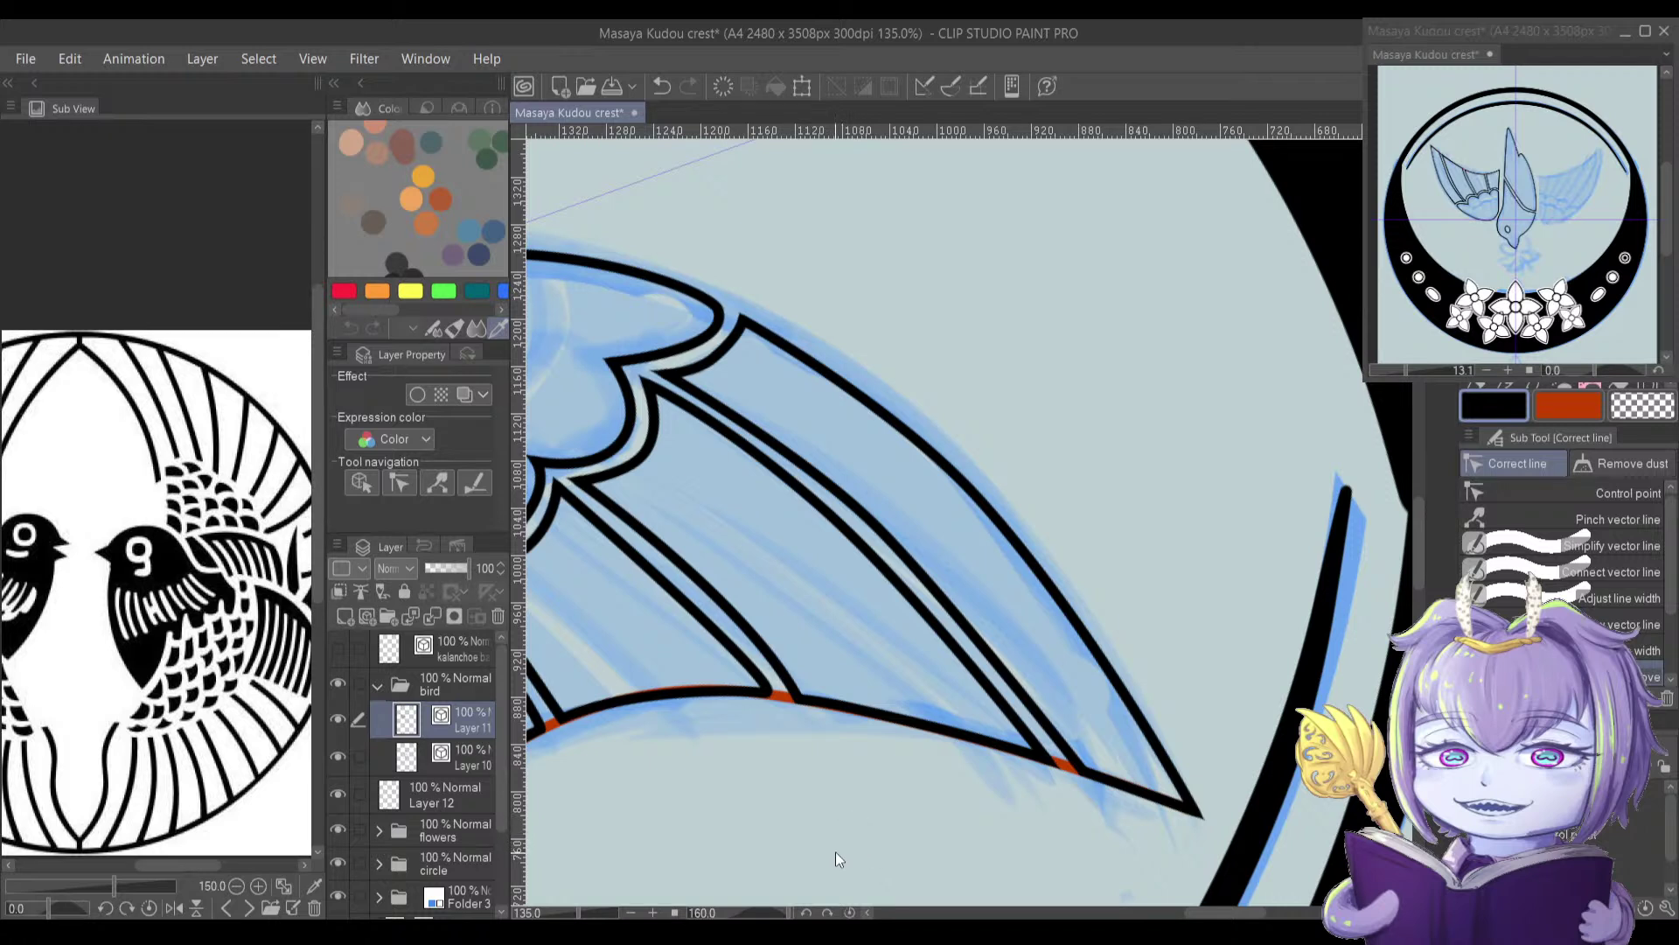
left_click_drag(981, 700, 905, 684)
left_click_drag(952, 575, 906, 567)
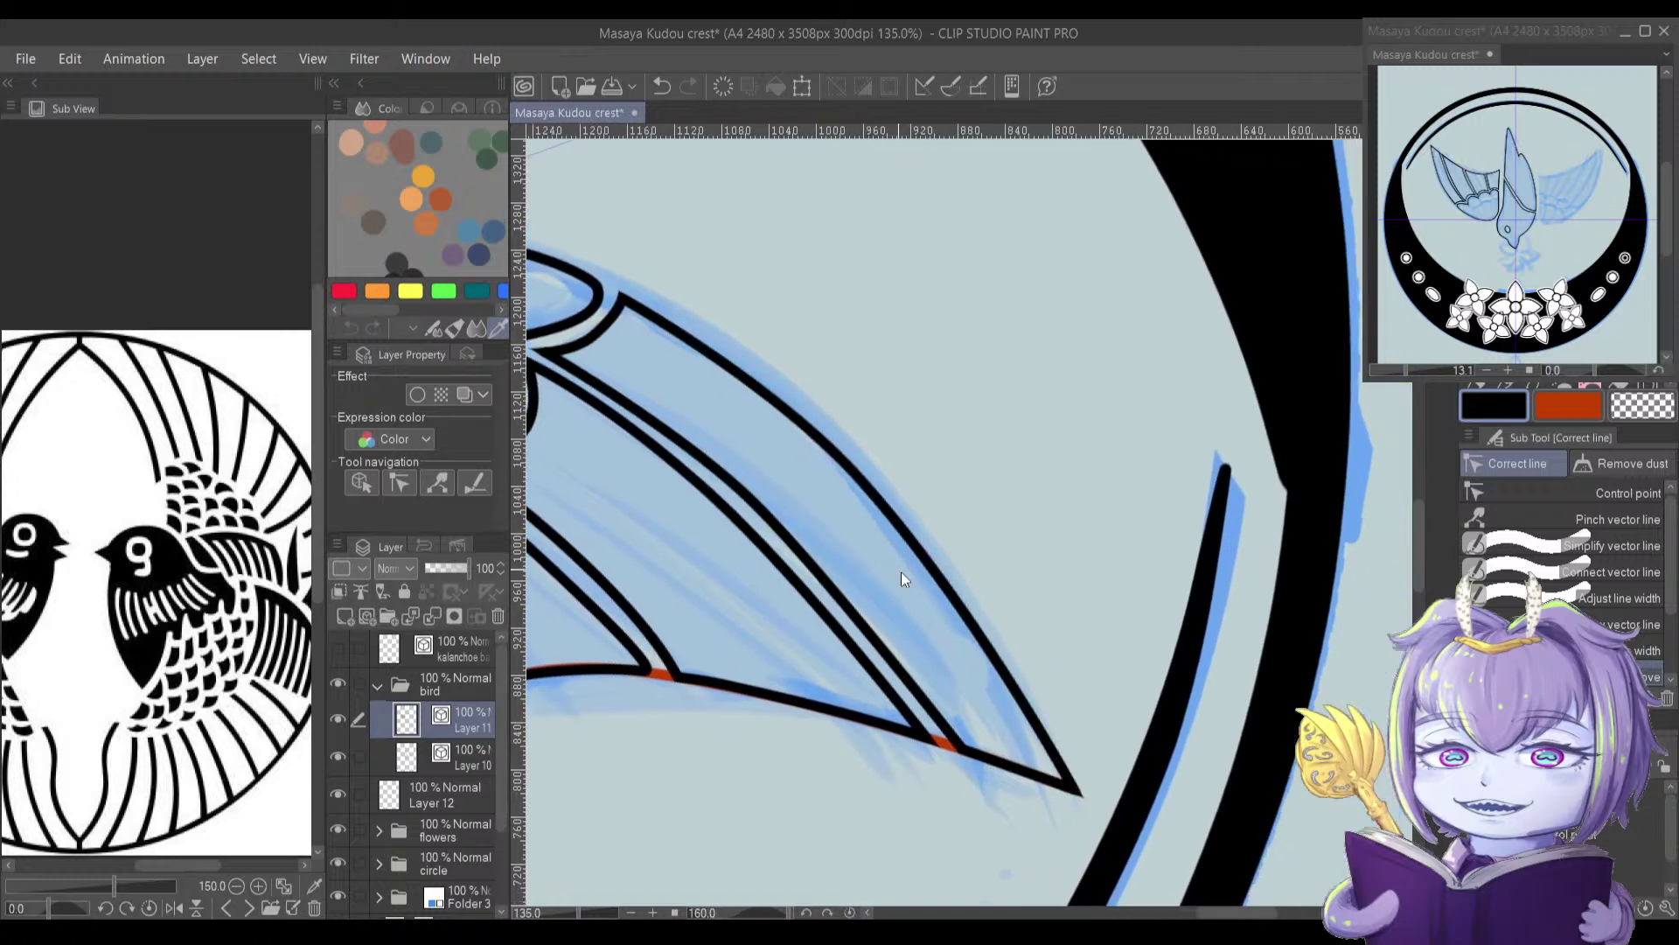
scroll(930, 573, "up", 2)
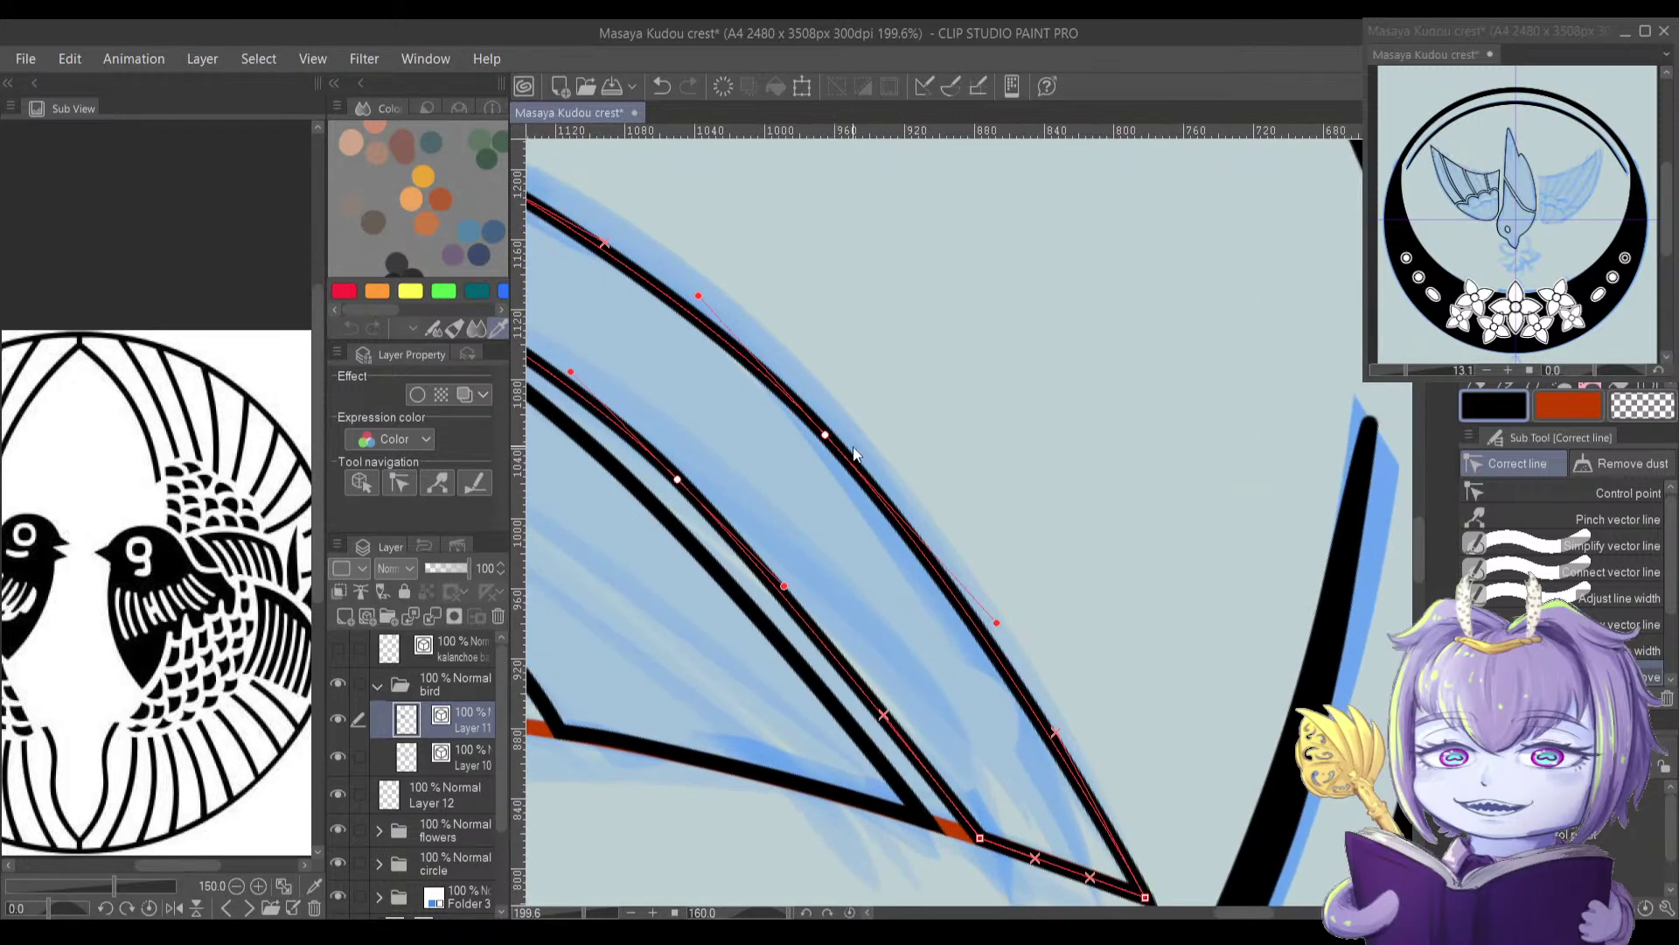
left_click_drag(996, 623, 1025, 668)
left_click_drag(937, 579, 1077, 649)
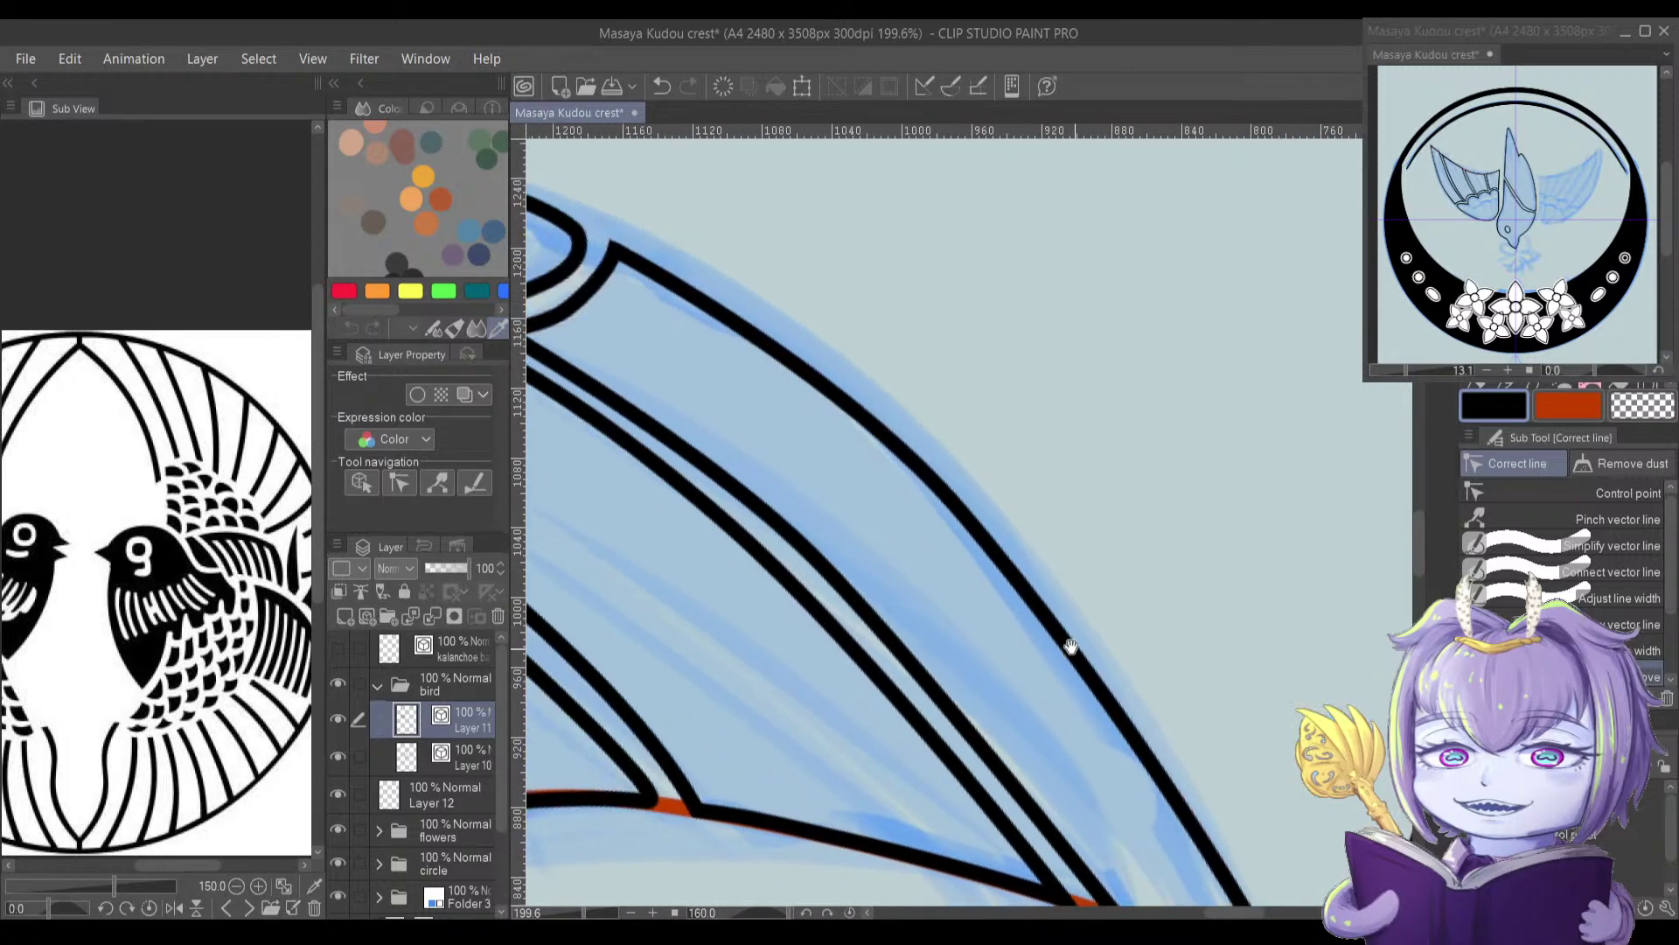
mouse_move(952, 533)
left_mouse_down()
mouse_move(918, 548)
mouse_move(944, 531)
left_mouse_up()
left_click_drag(968, 592, 1043, 569)
left_click_drag(938, 555, 1071, 675)
left_click_drag(966, 602, 995, 636)
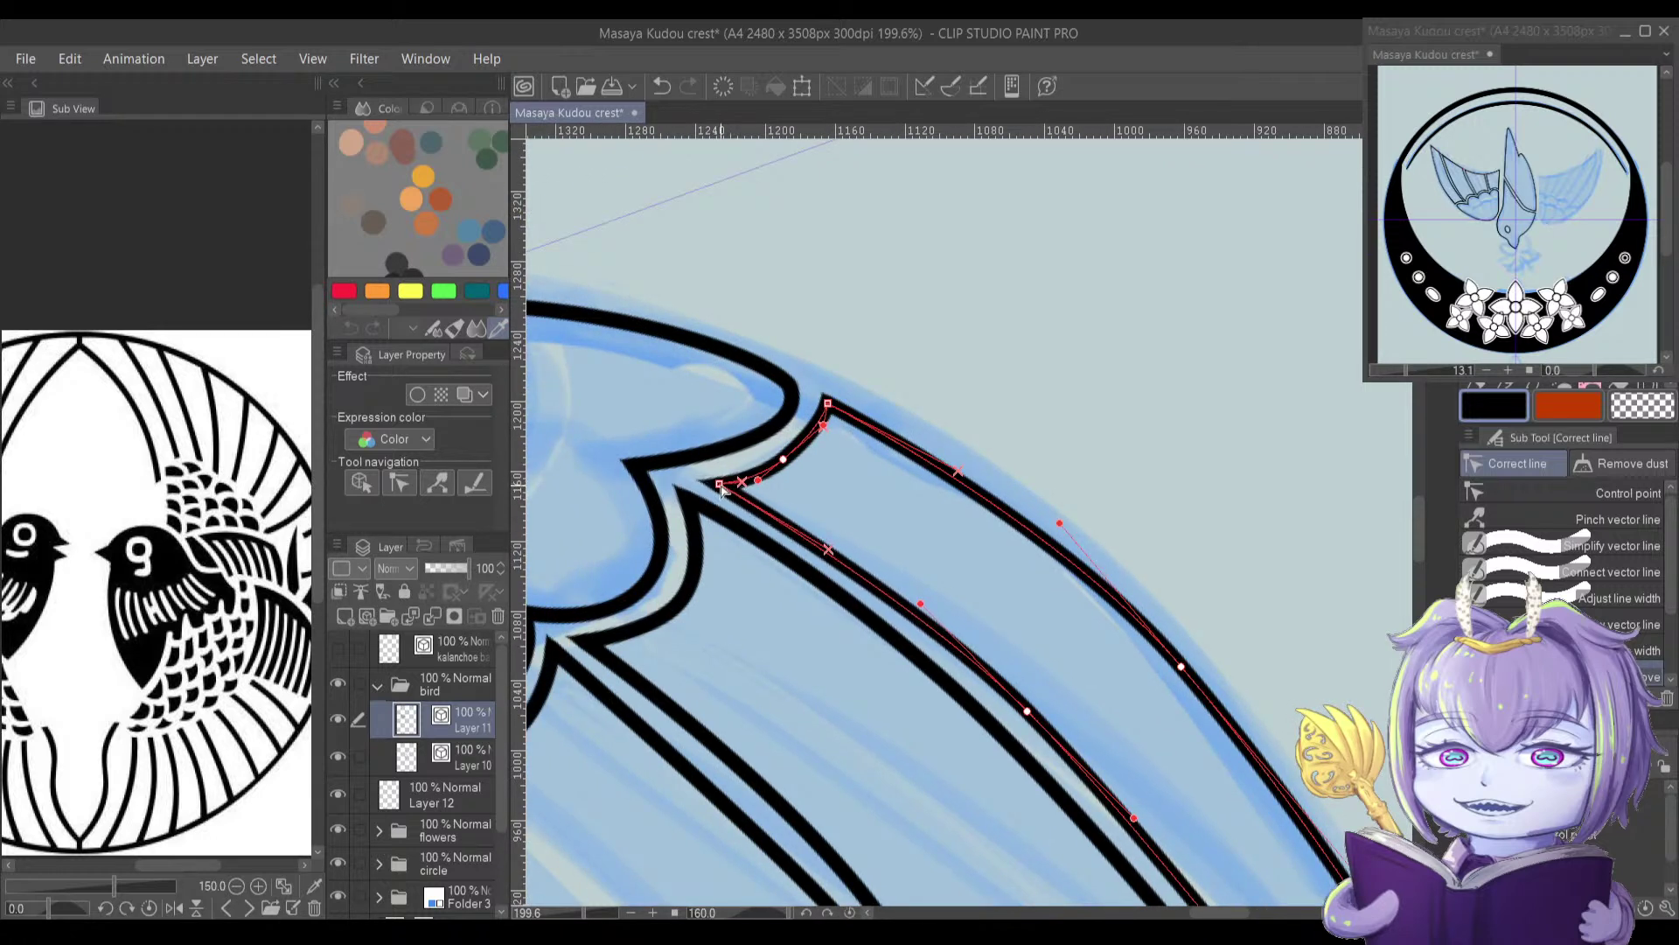
Step: Shift the midpoint and lower curve of the fourth feather's inner edge to keep an even gap beside the third feather
scroll(794, 573, "up", 1)
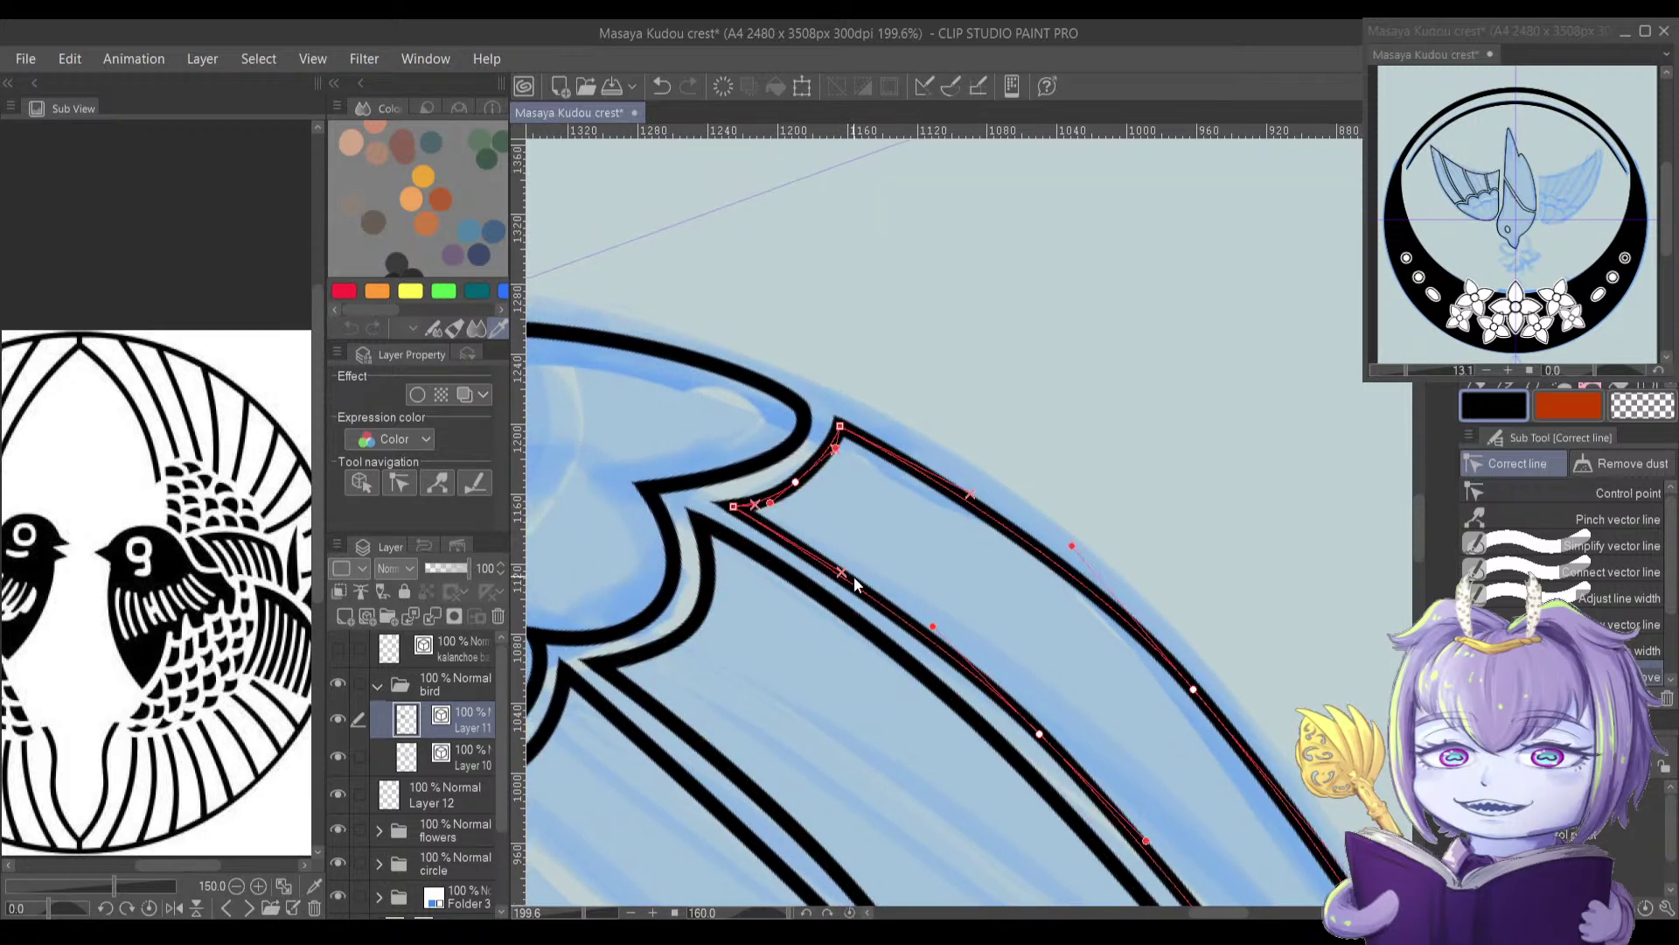
scroll(957, 638, "down", 3)
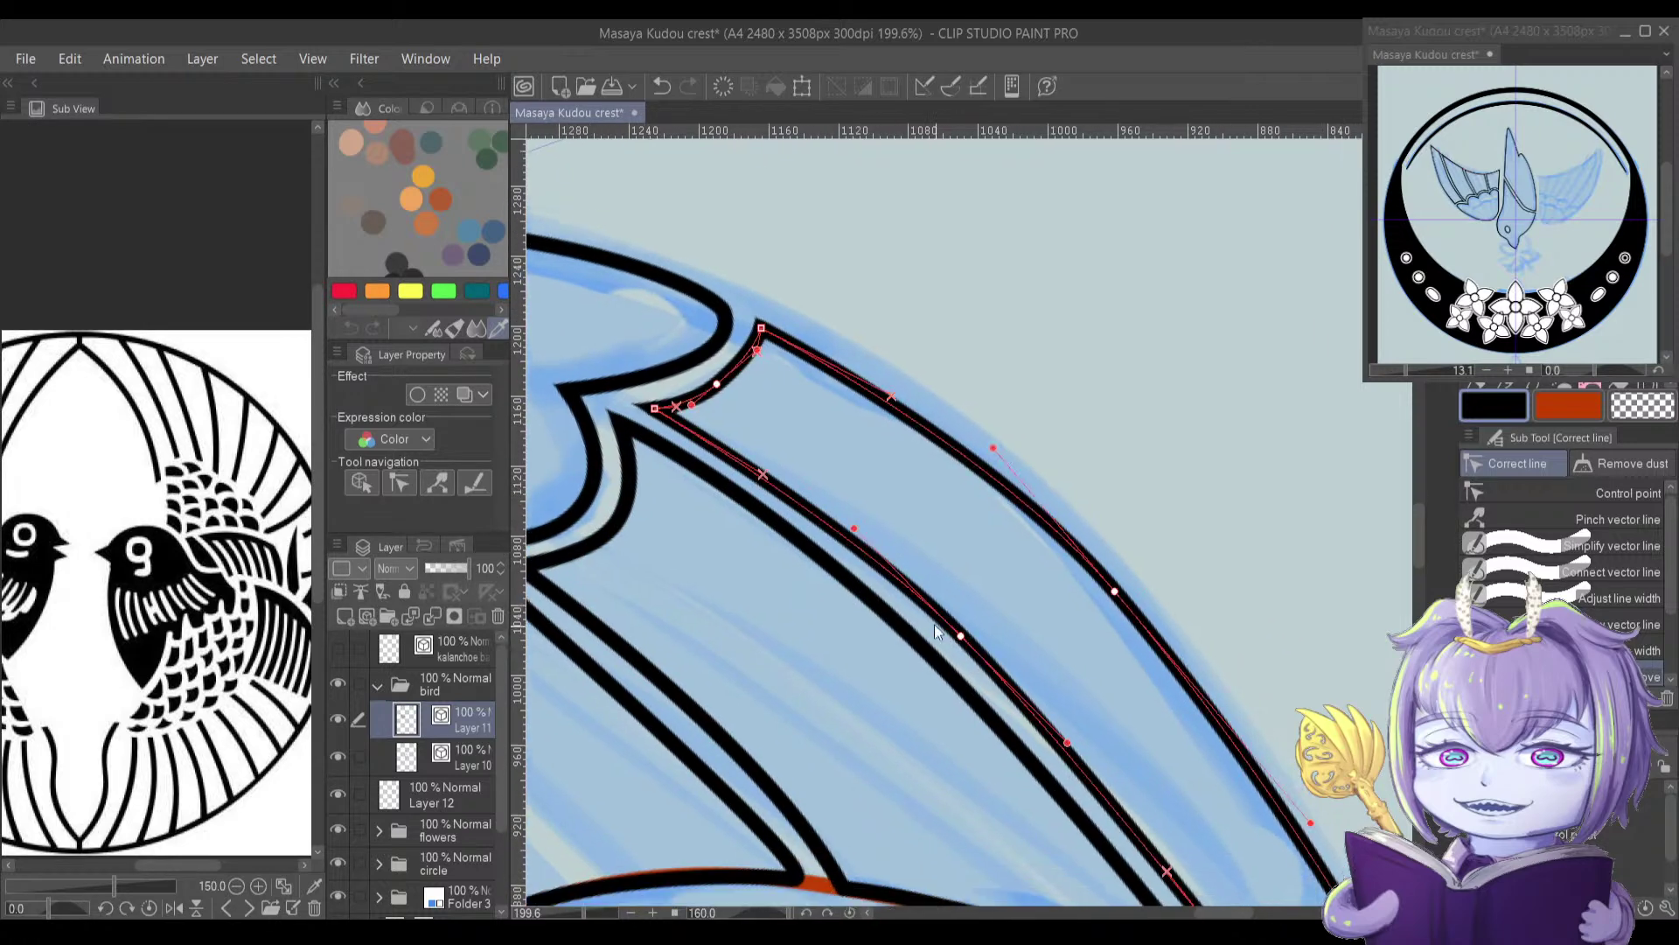
left_click_drag(957, 637, 912, 535)
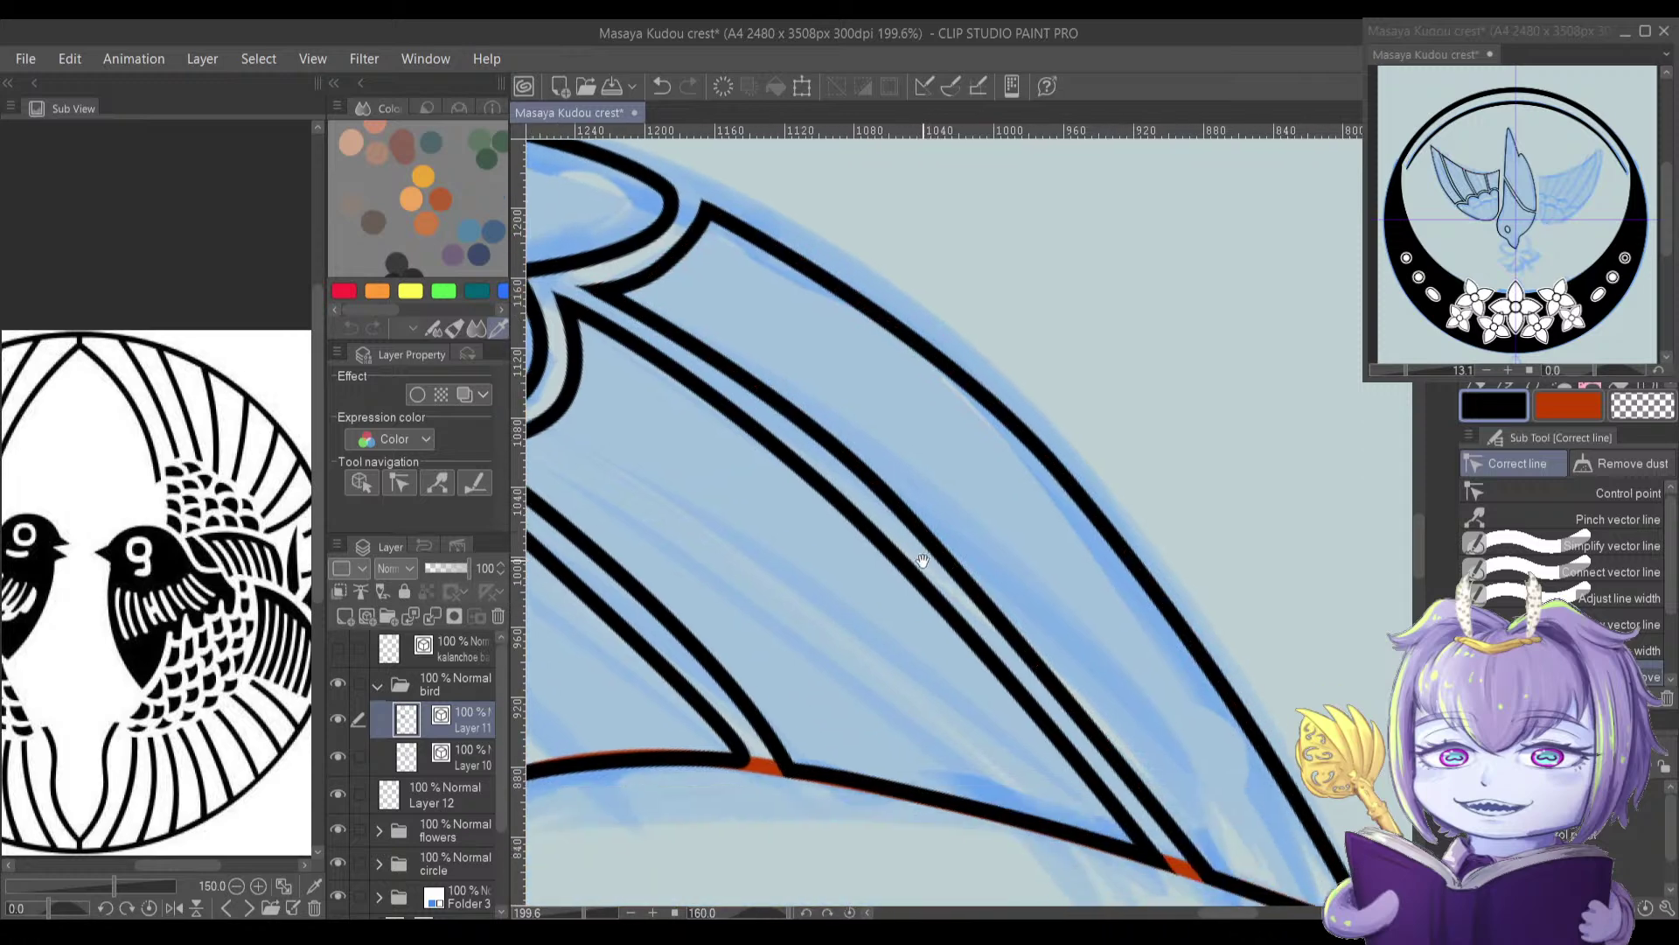
left_click_drag(988, 599, 1001, 622)
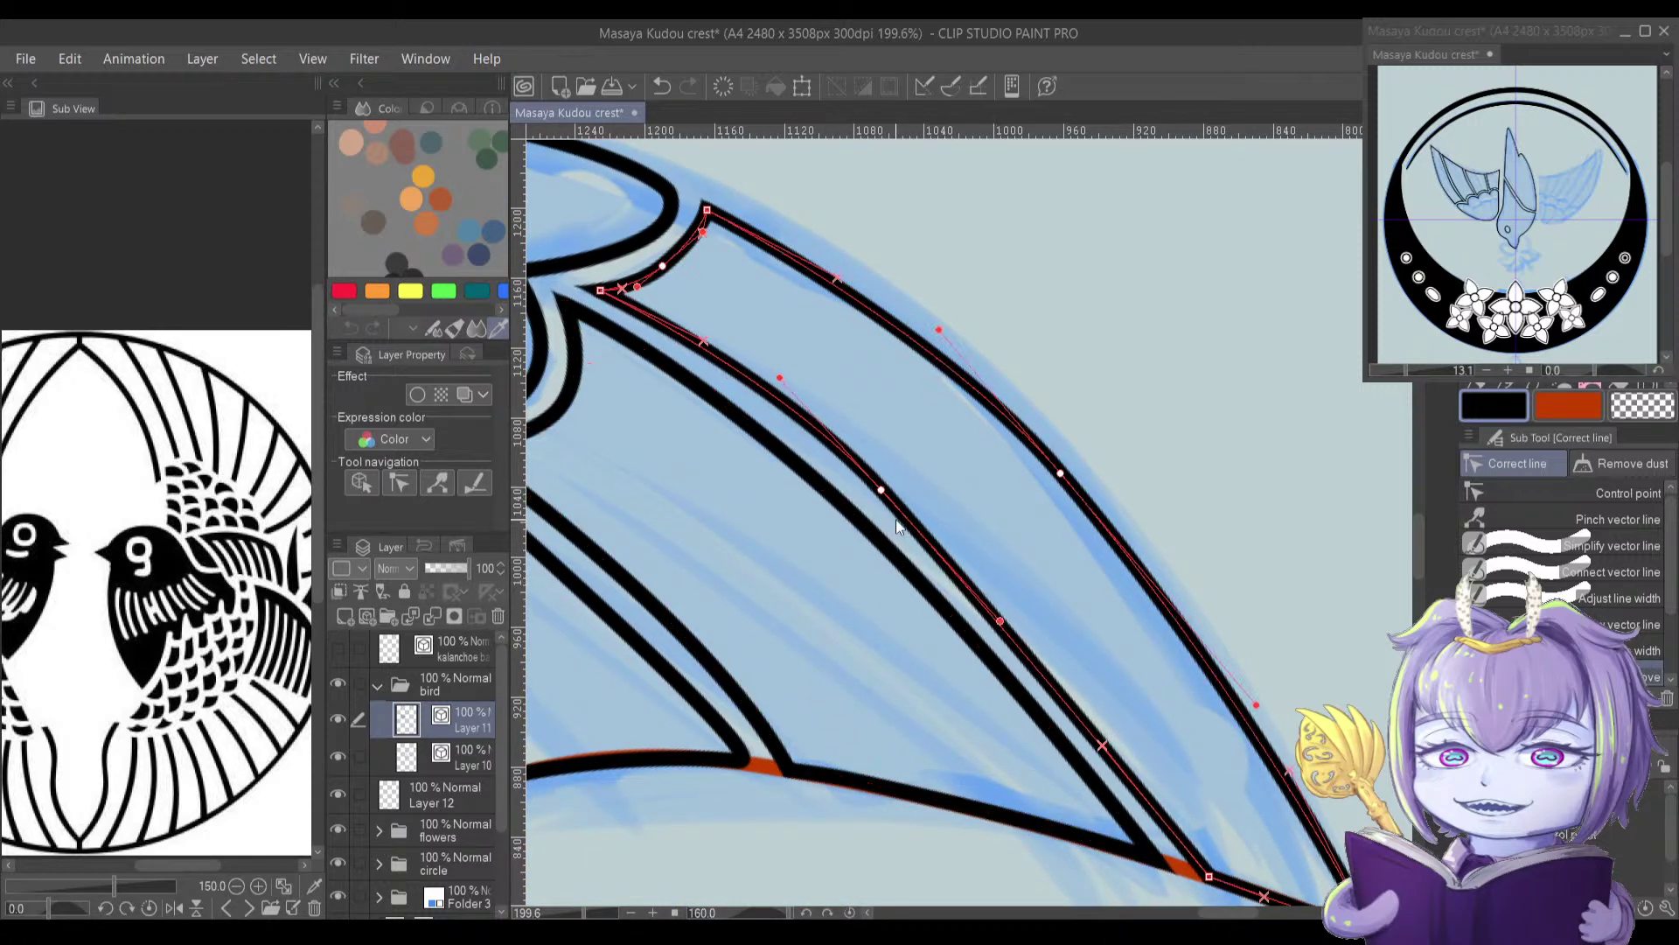
left_click_drag(881, 490, 901, 518)
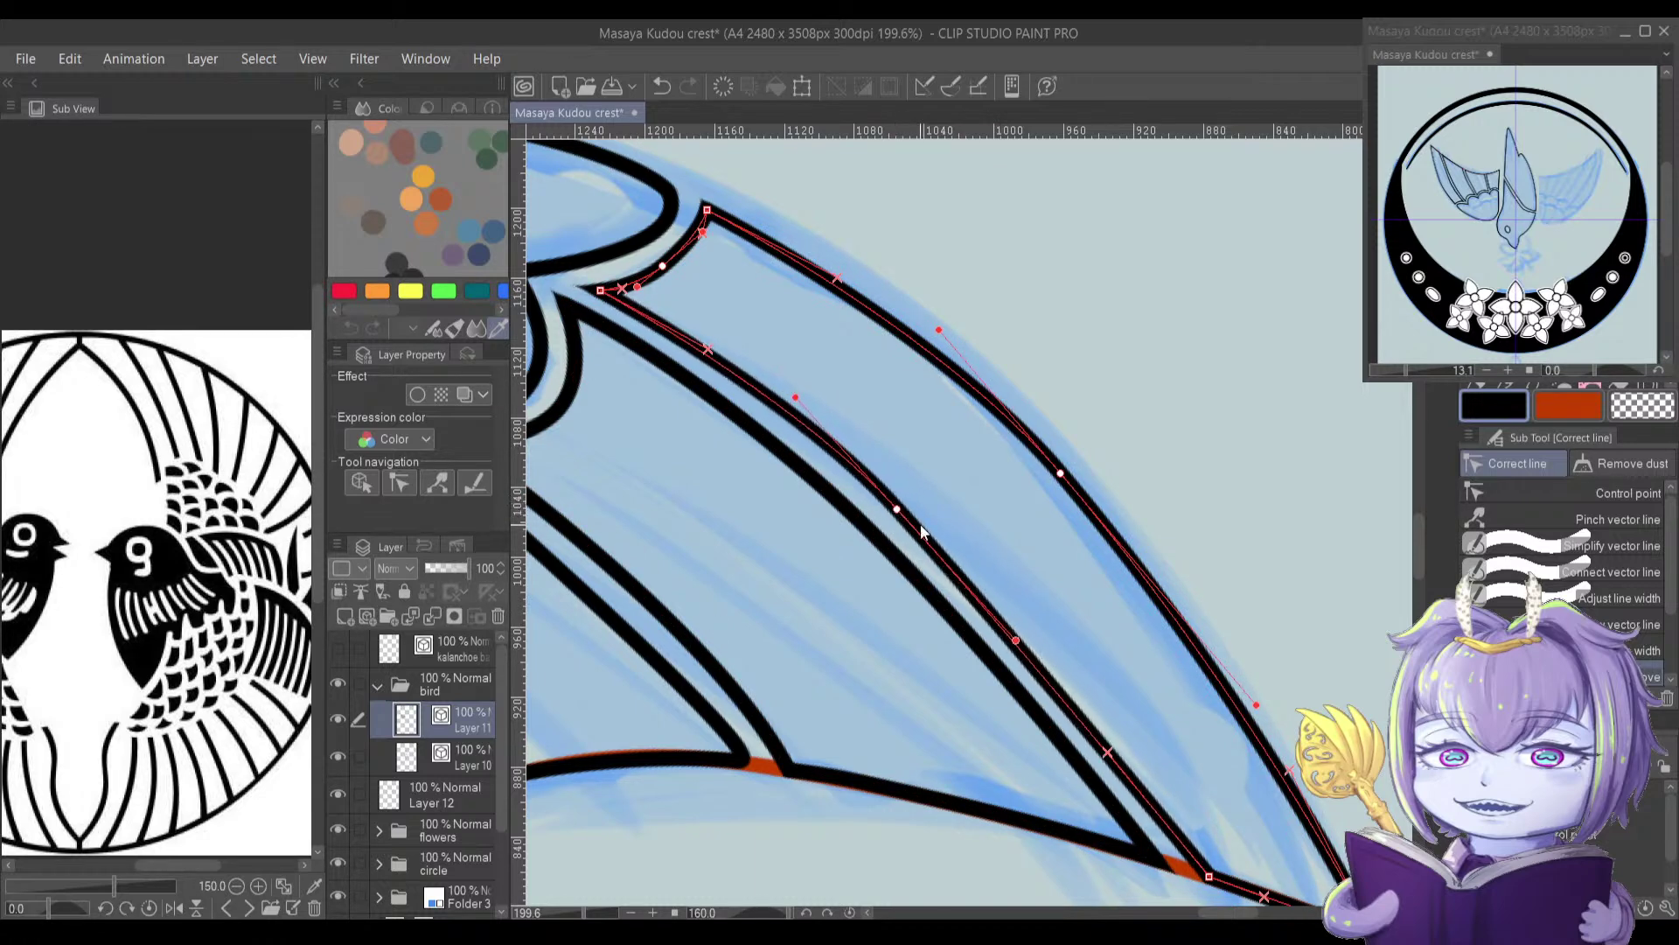
left_click_drag(1015, 642, 1085, 713)
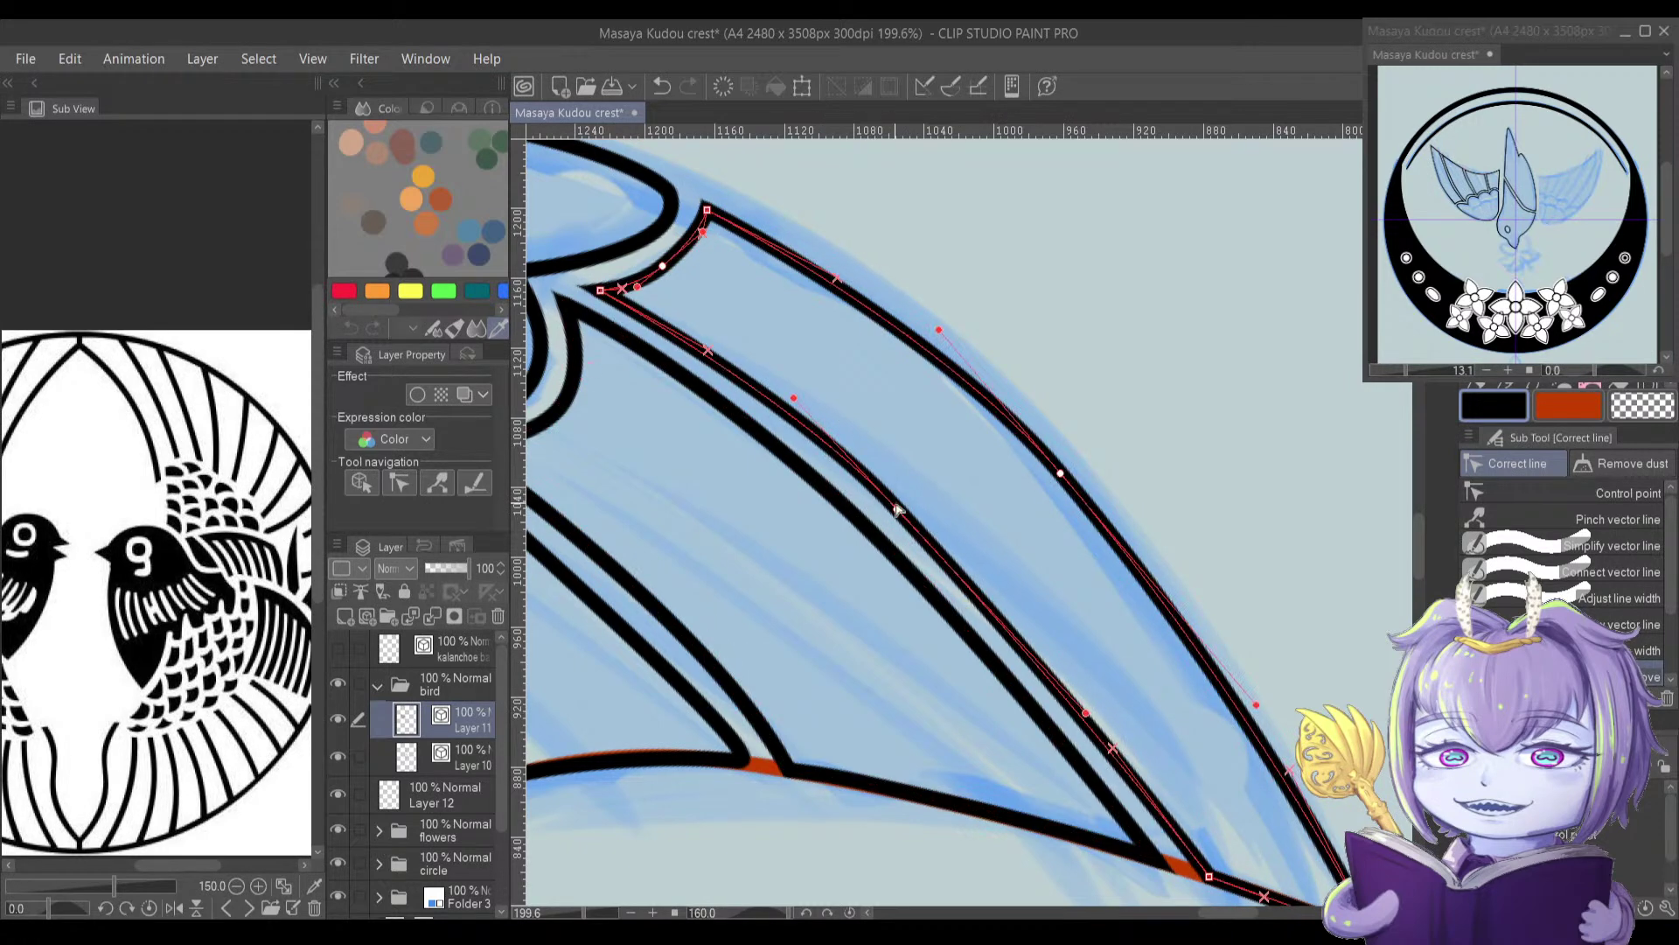
Step: Nudge the fourth feather's lower inner corner beside the covert to fine-tune the gap
scroll(922, 553, "down", 5)
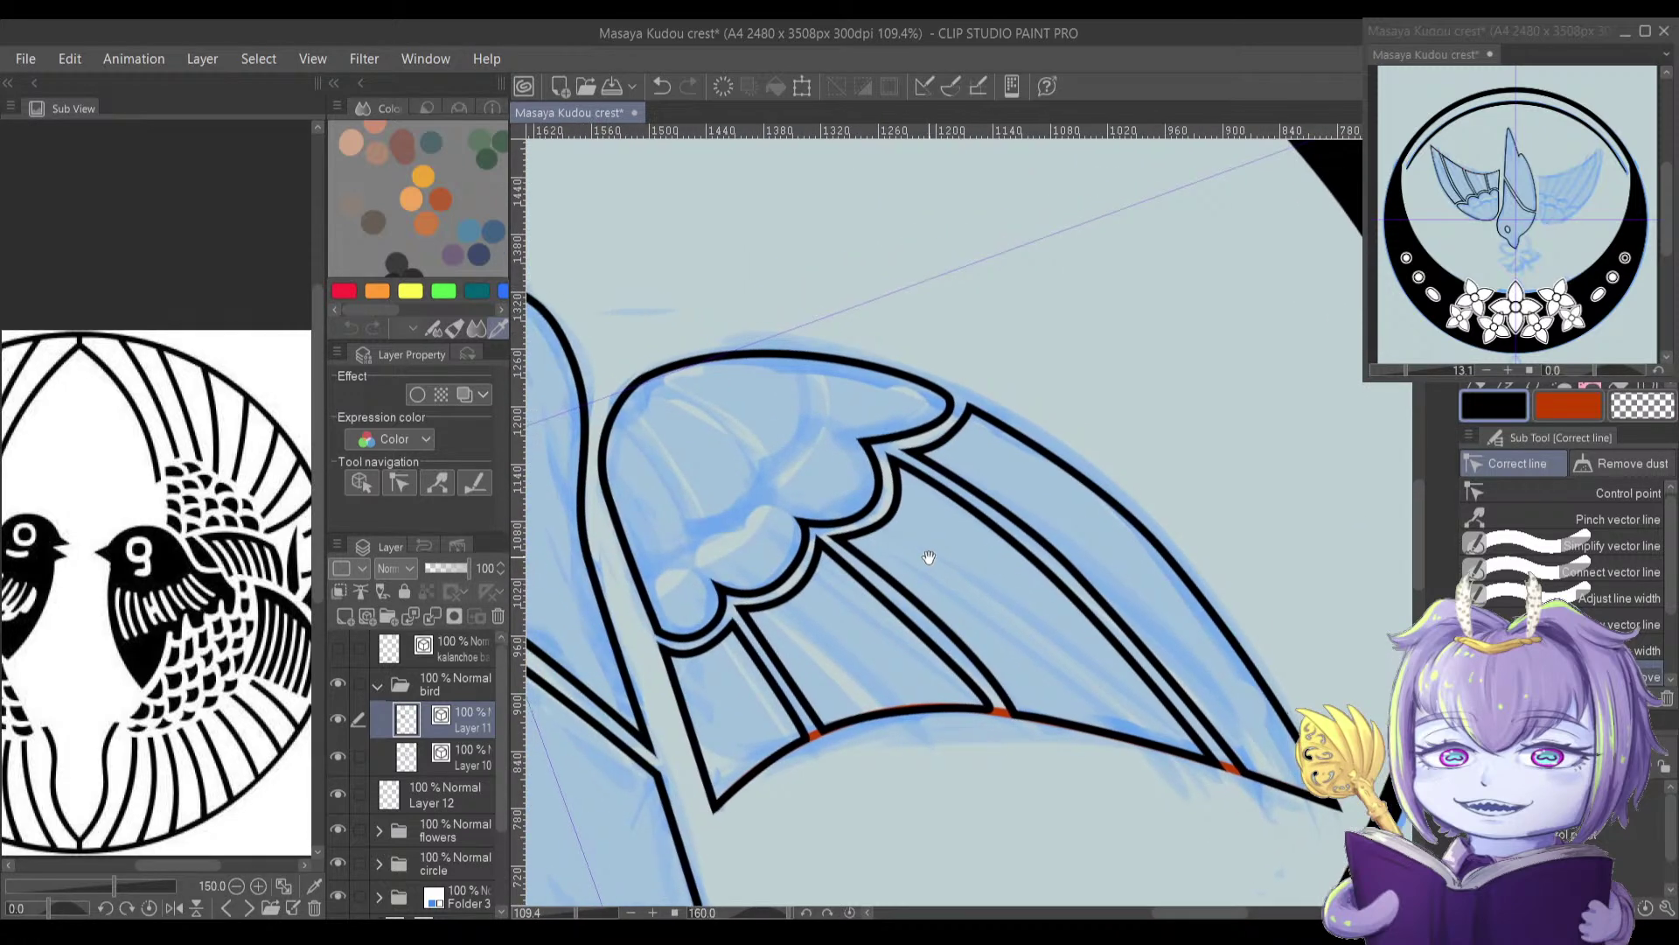
scroll(931, 493, "up", 5)
scroll(879, 408, "up", 3)
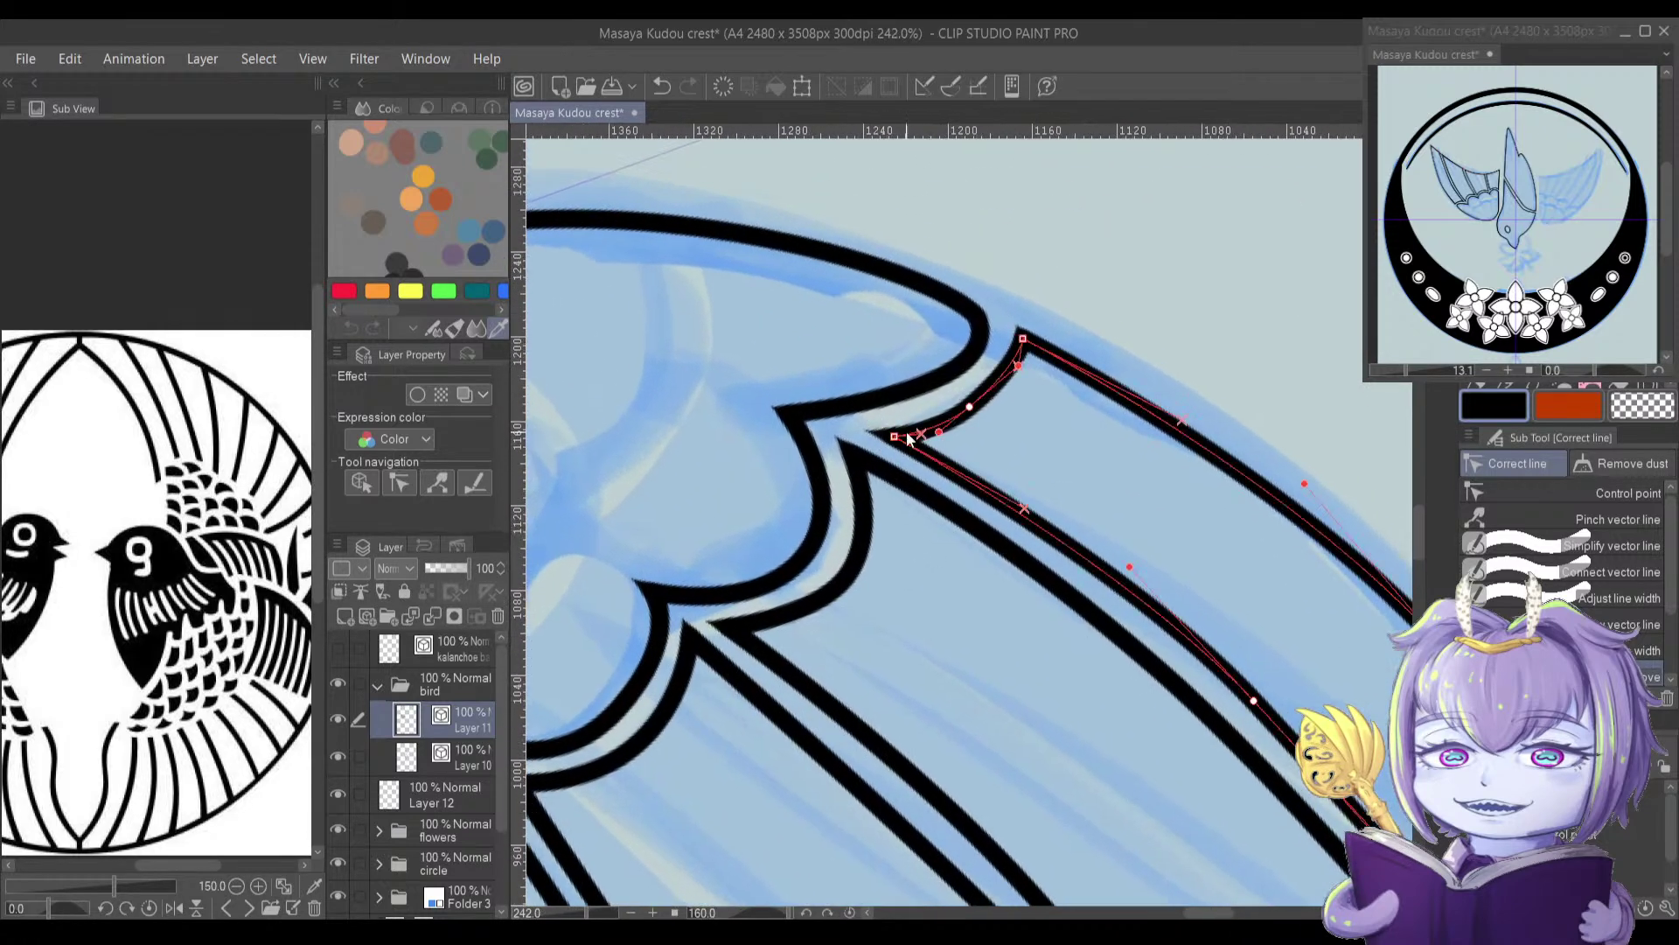
scroll(843, 453, "up", 2)
left_click_drag(900, 448, 899, 450)
scroll(927, 539, "down", 1)
scroll(929, 547, "down", 5)
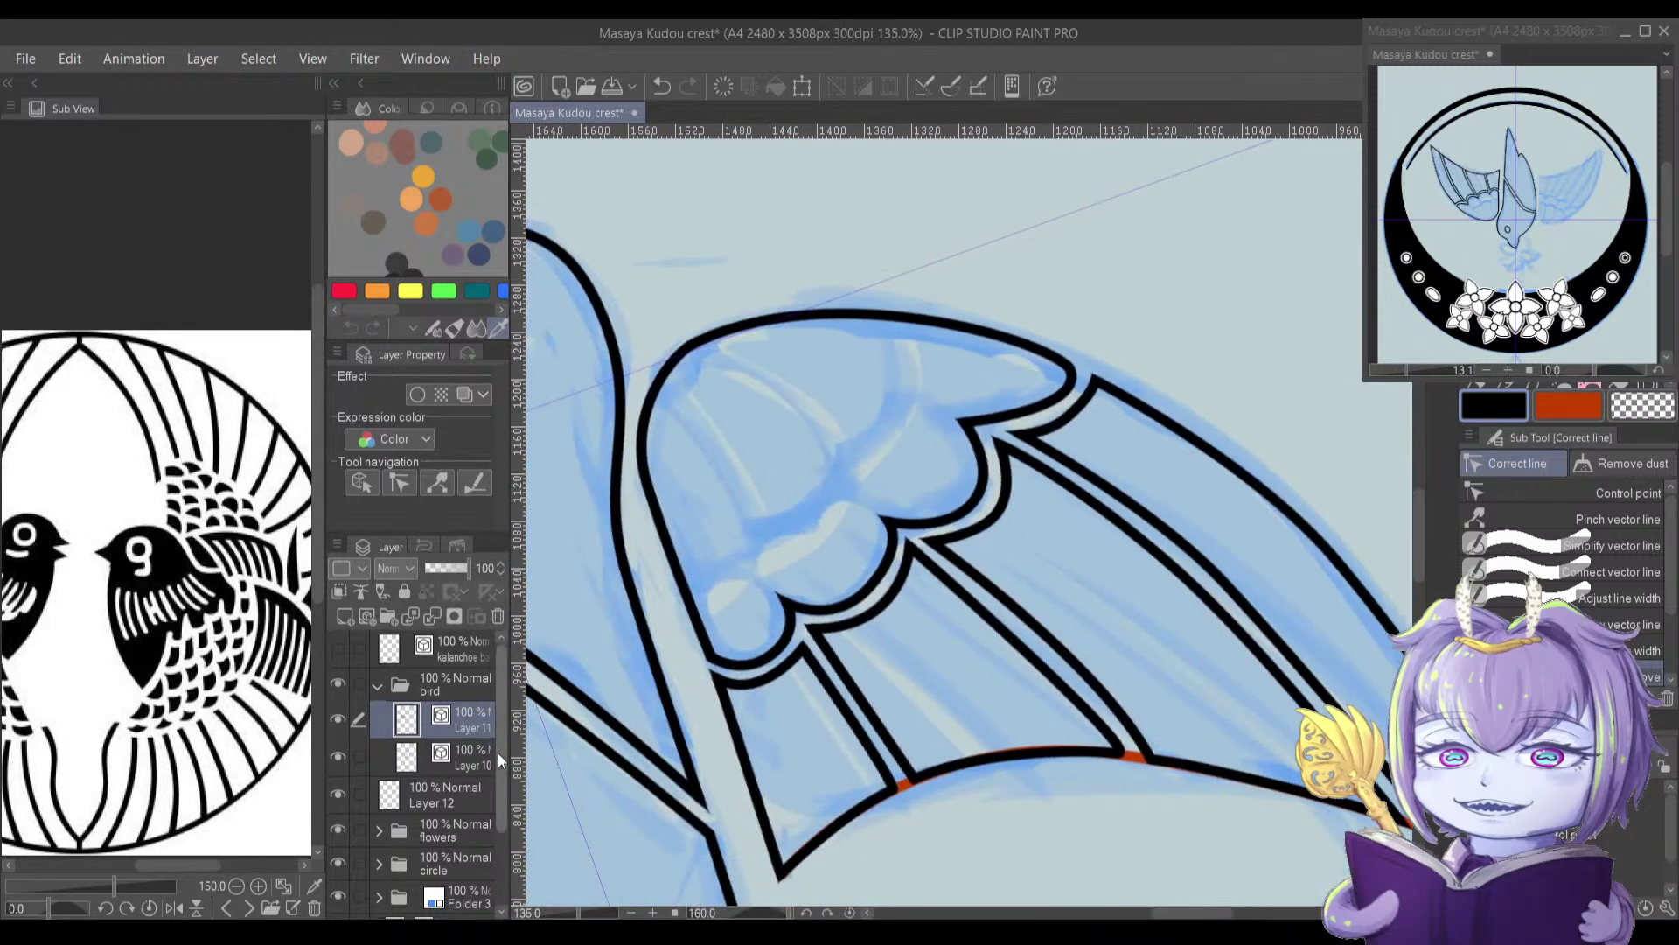
Step: Curve the covert's body-side edge to follow the body outline and move its lower corner closer to the body
scroll(770, 565, "up", 3)
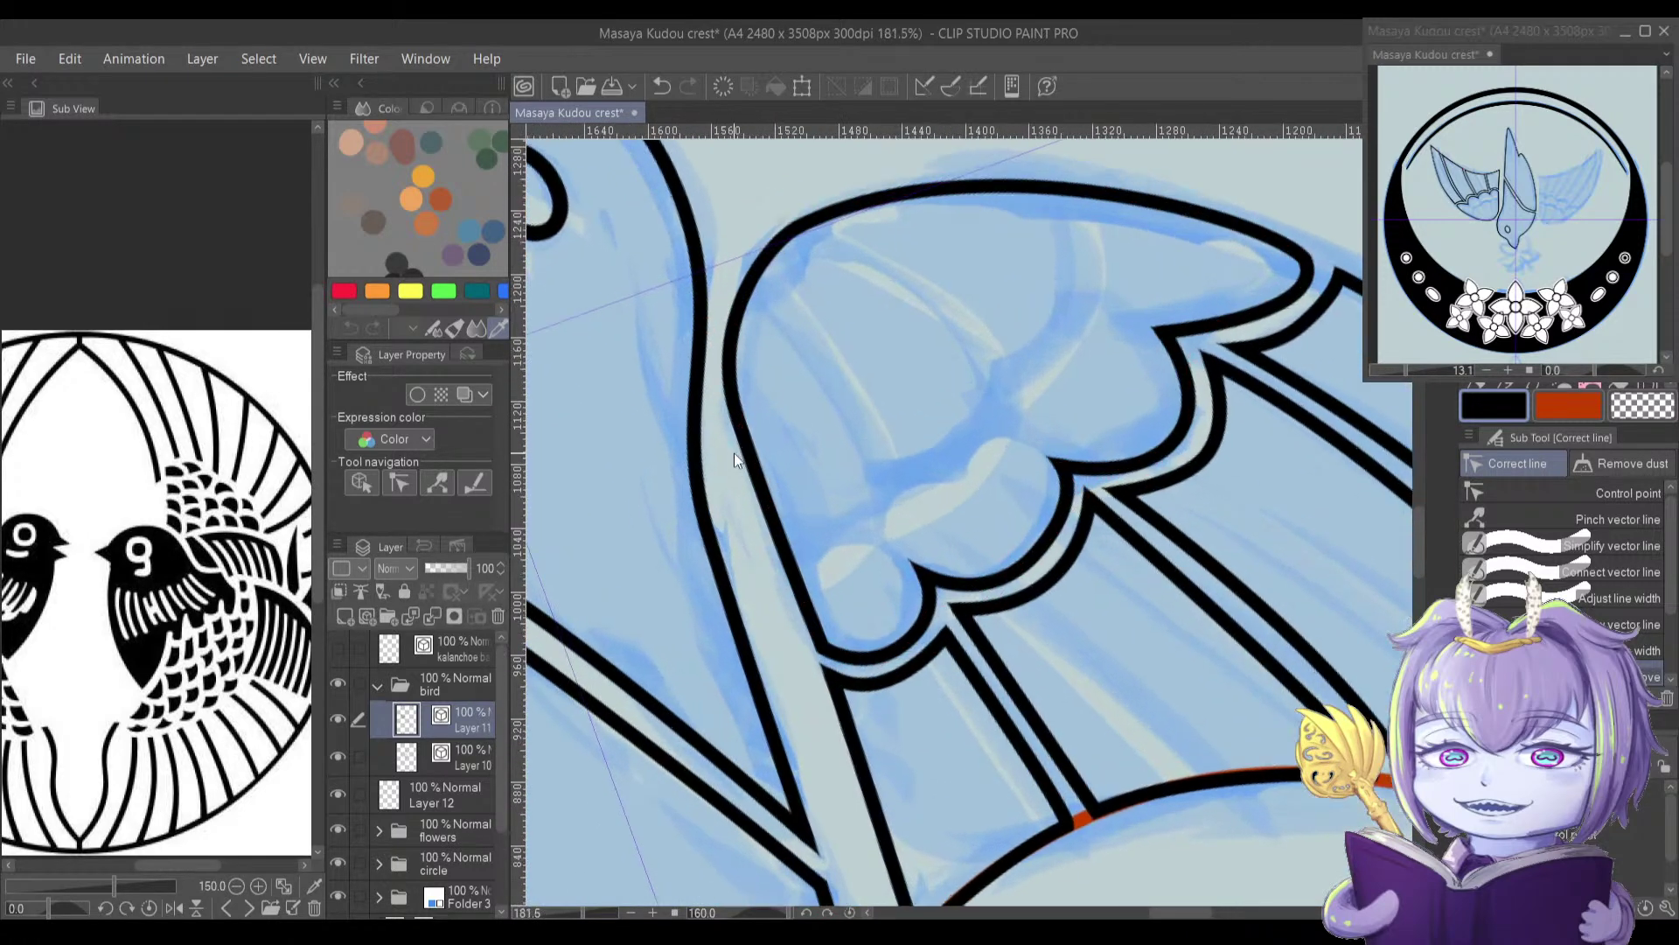
left_click_drag(754, 449, 763, 502)
mouse_move(788, 478)
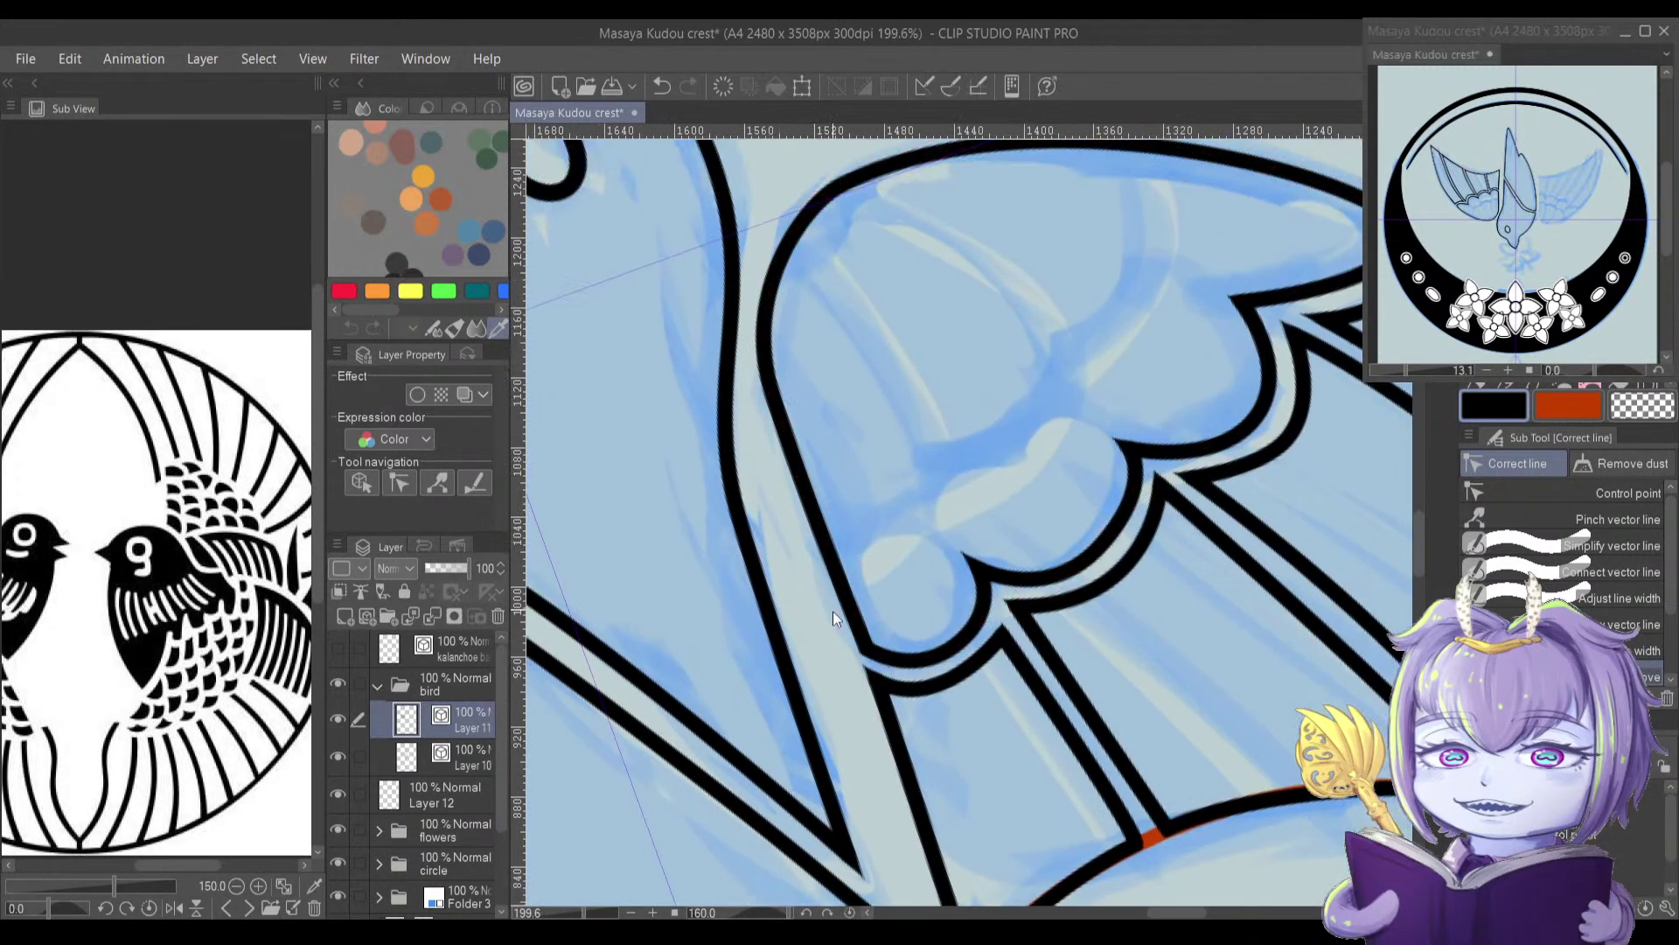
left_click_drag(770, 648, 786, 589)
mouse_move(821, 528)
left_mouse_down()
mouse_move(796, 593)
mouse_move(798, 551)
left_mouse_up()
mouse_move(830, 499)
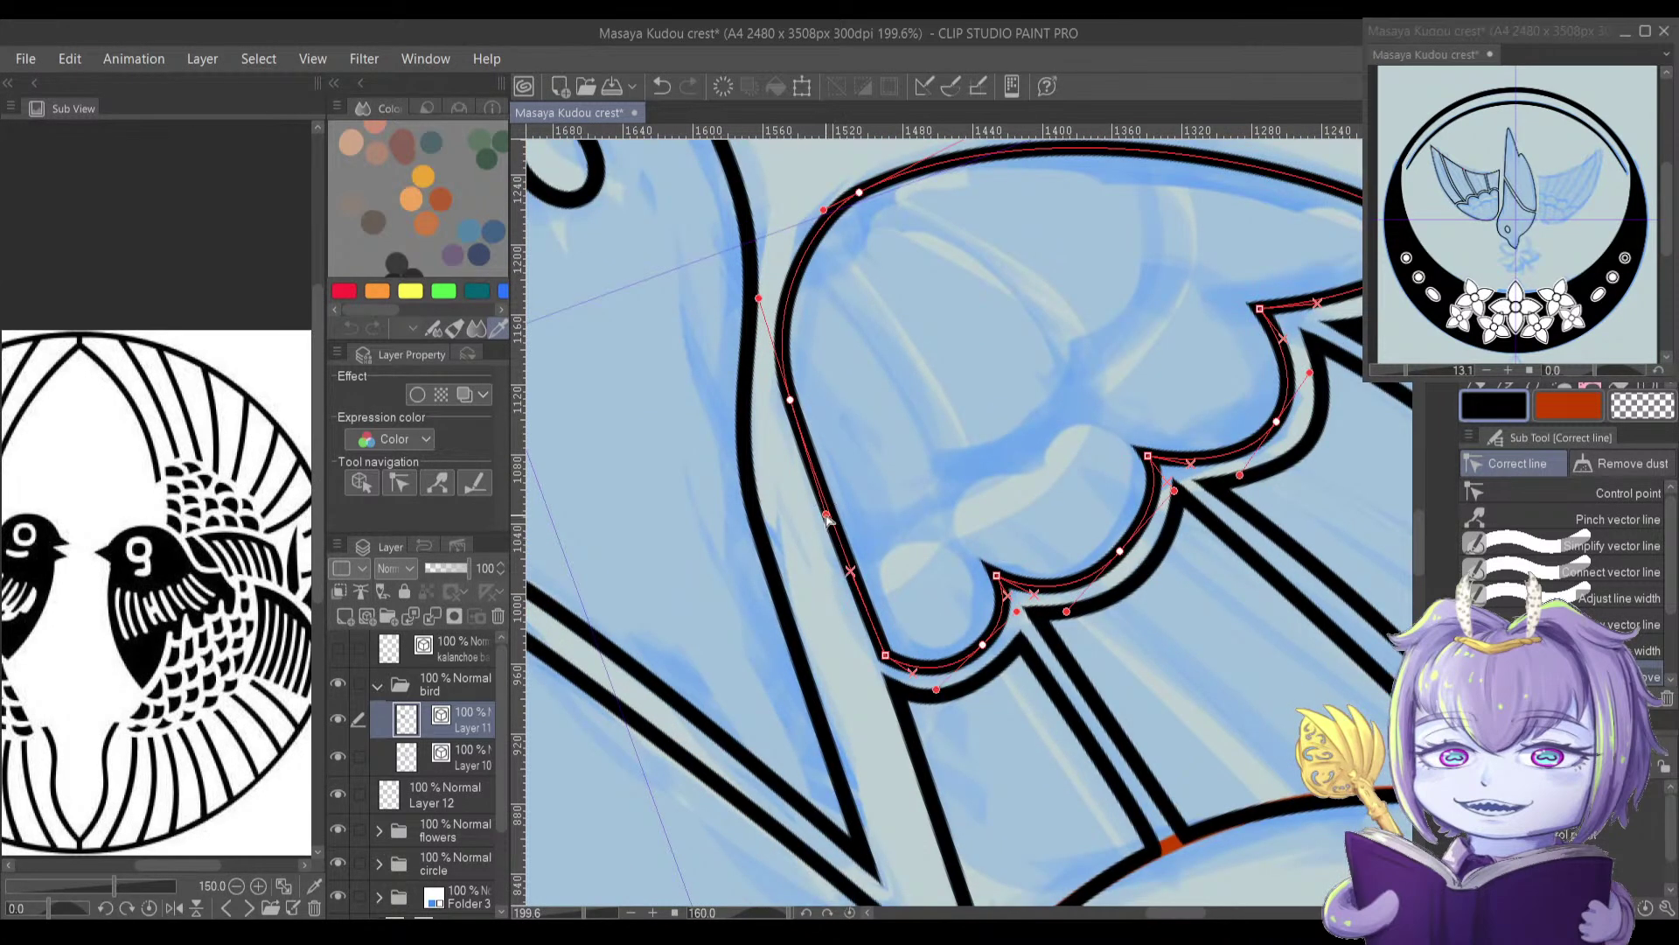
left_click_drag(789, 404, 787, 443)
left_click_drag(819, 546, 804, 554)
left_click_drag(783, 434, 780, 450)
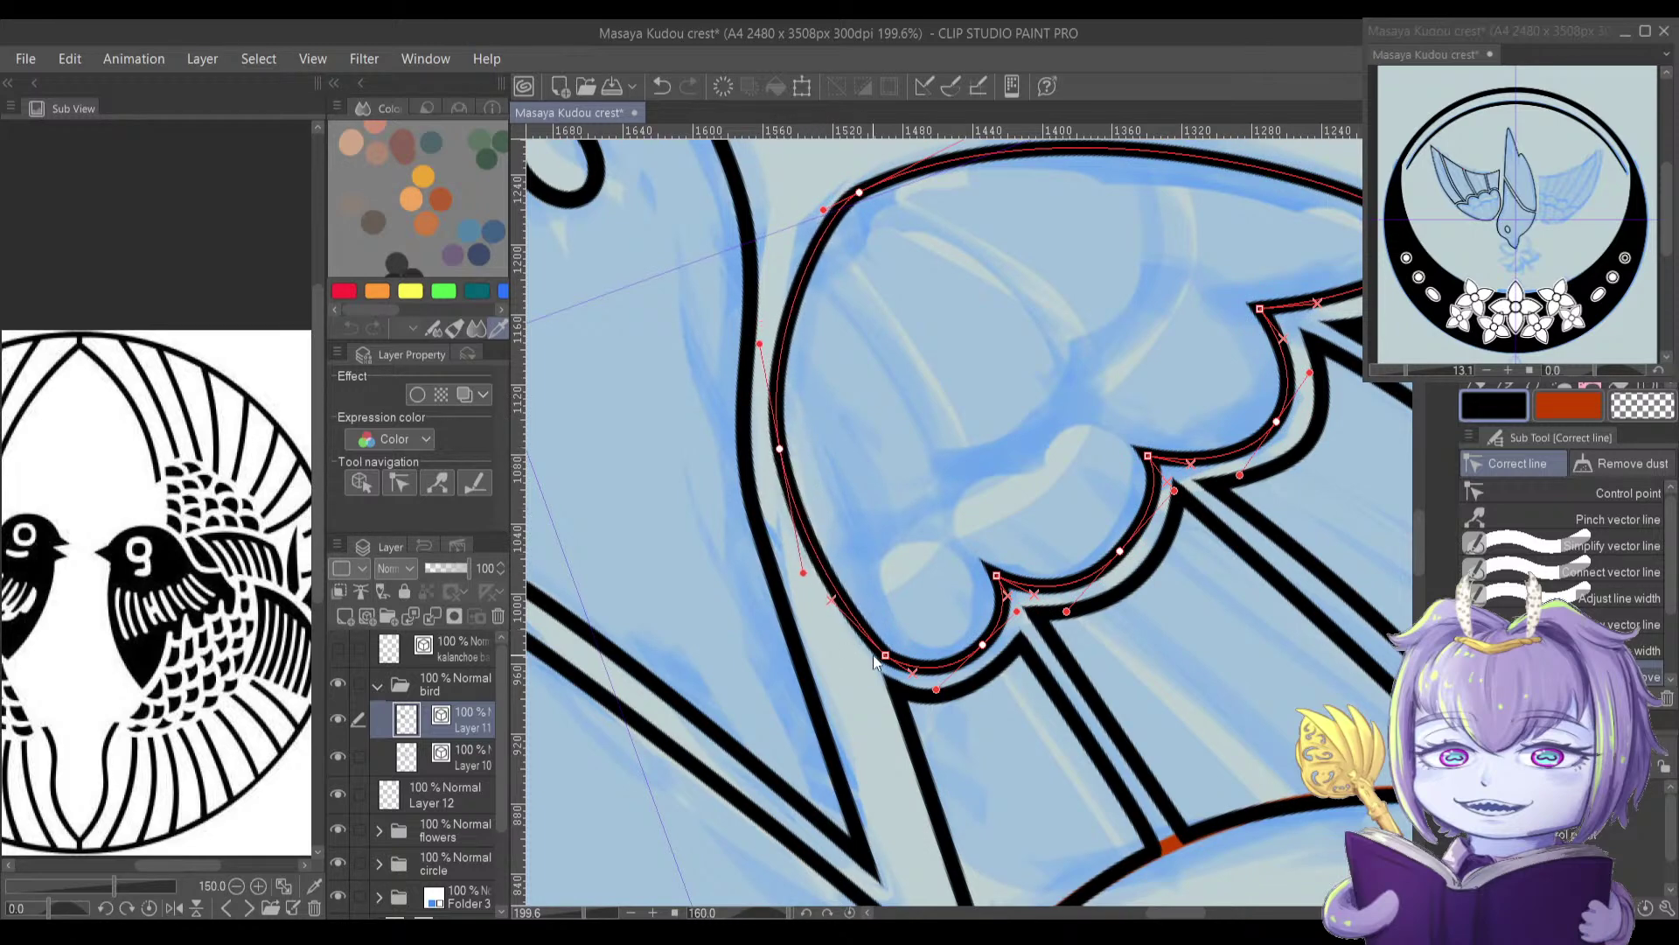
left_click_drag(882, 660, 846, 667)
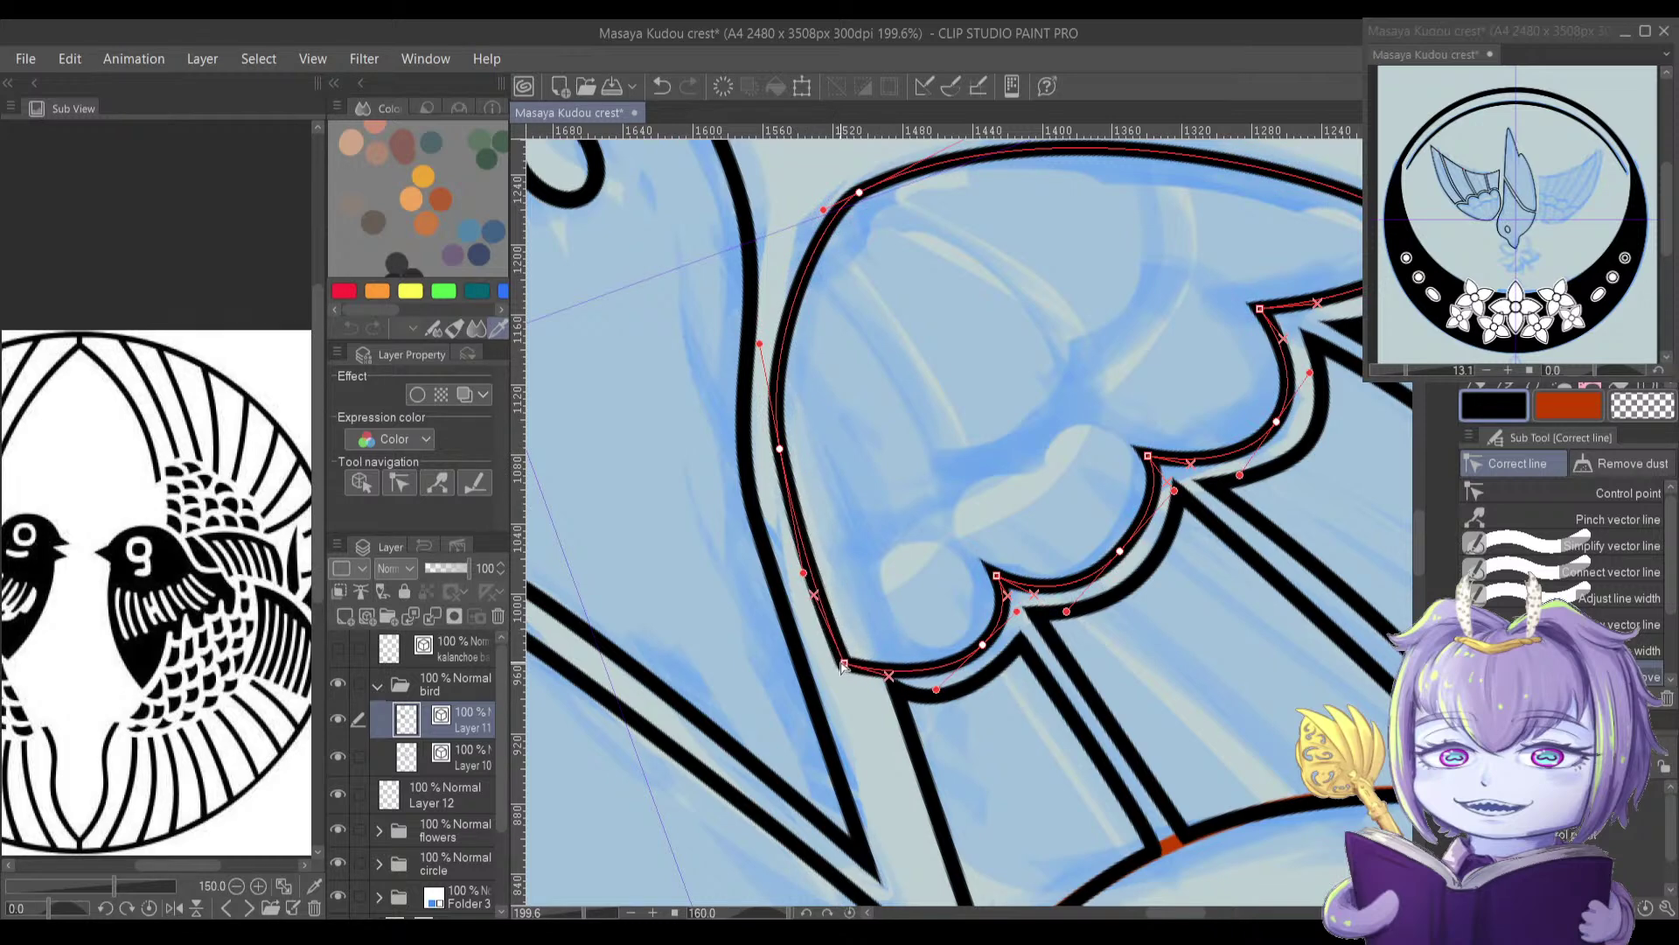
Step: Start adjusting the first feather's upper body-side corner beneath the covert's relocated lower corner
scroll(845, 667, "down", 4)
left_click(866, 579)
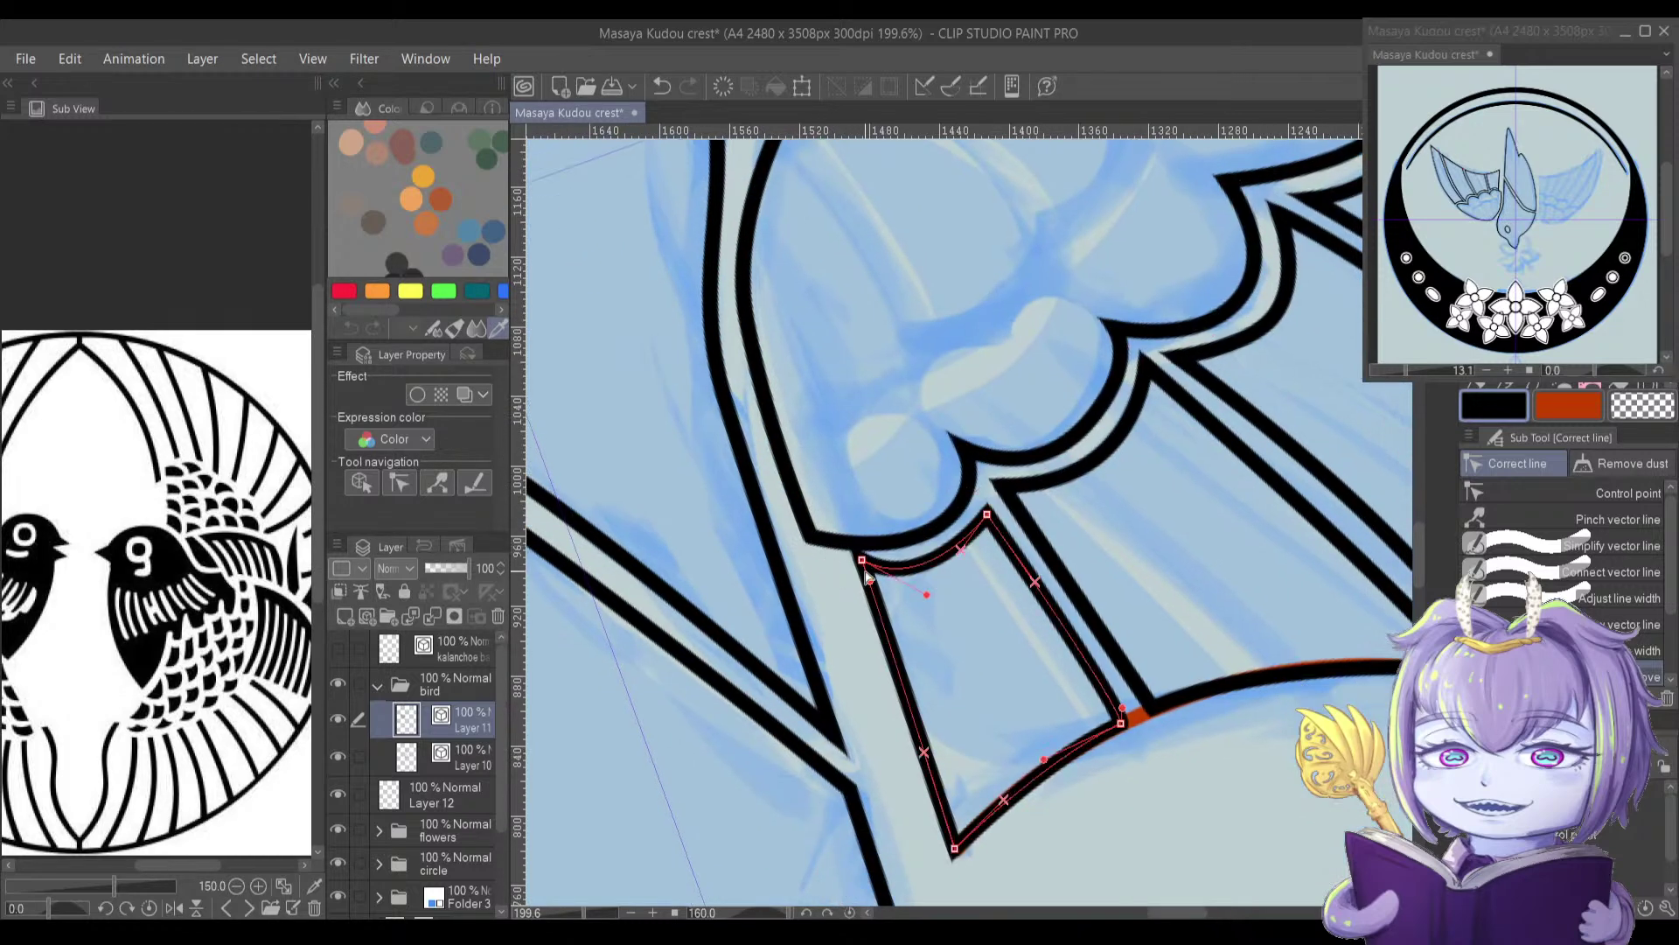
Step: Reshape the wing's innermost feather on Layer 11 by moving its upper inner corner and lower tip closer to the bird's body
left_click_drag(860, 563, 889, 595)
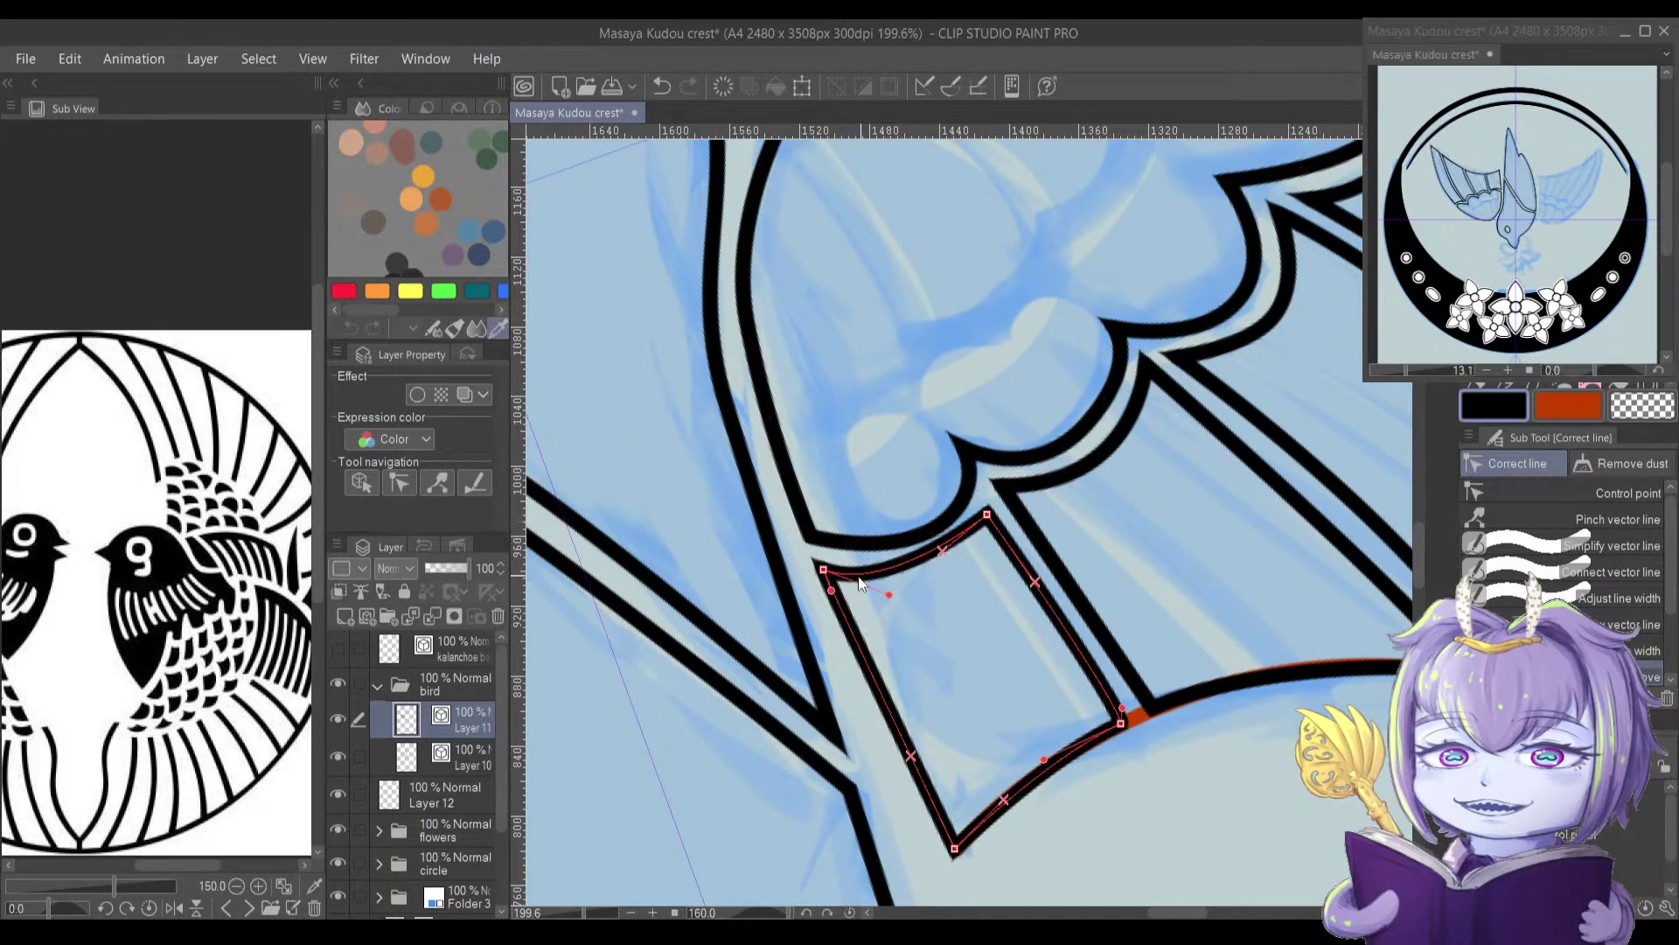
left_click_drag(888, 595, 936, 606)
scroll(932, 603, "down", 2)
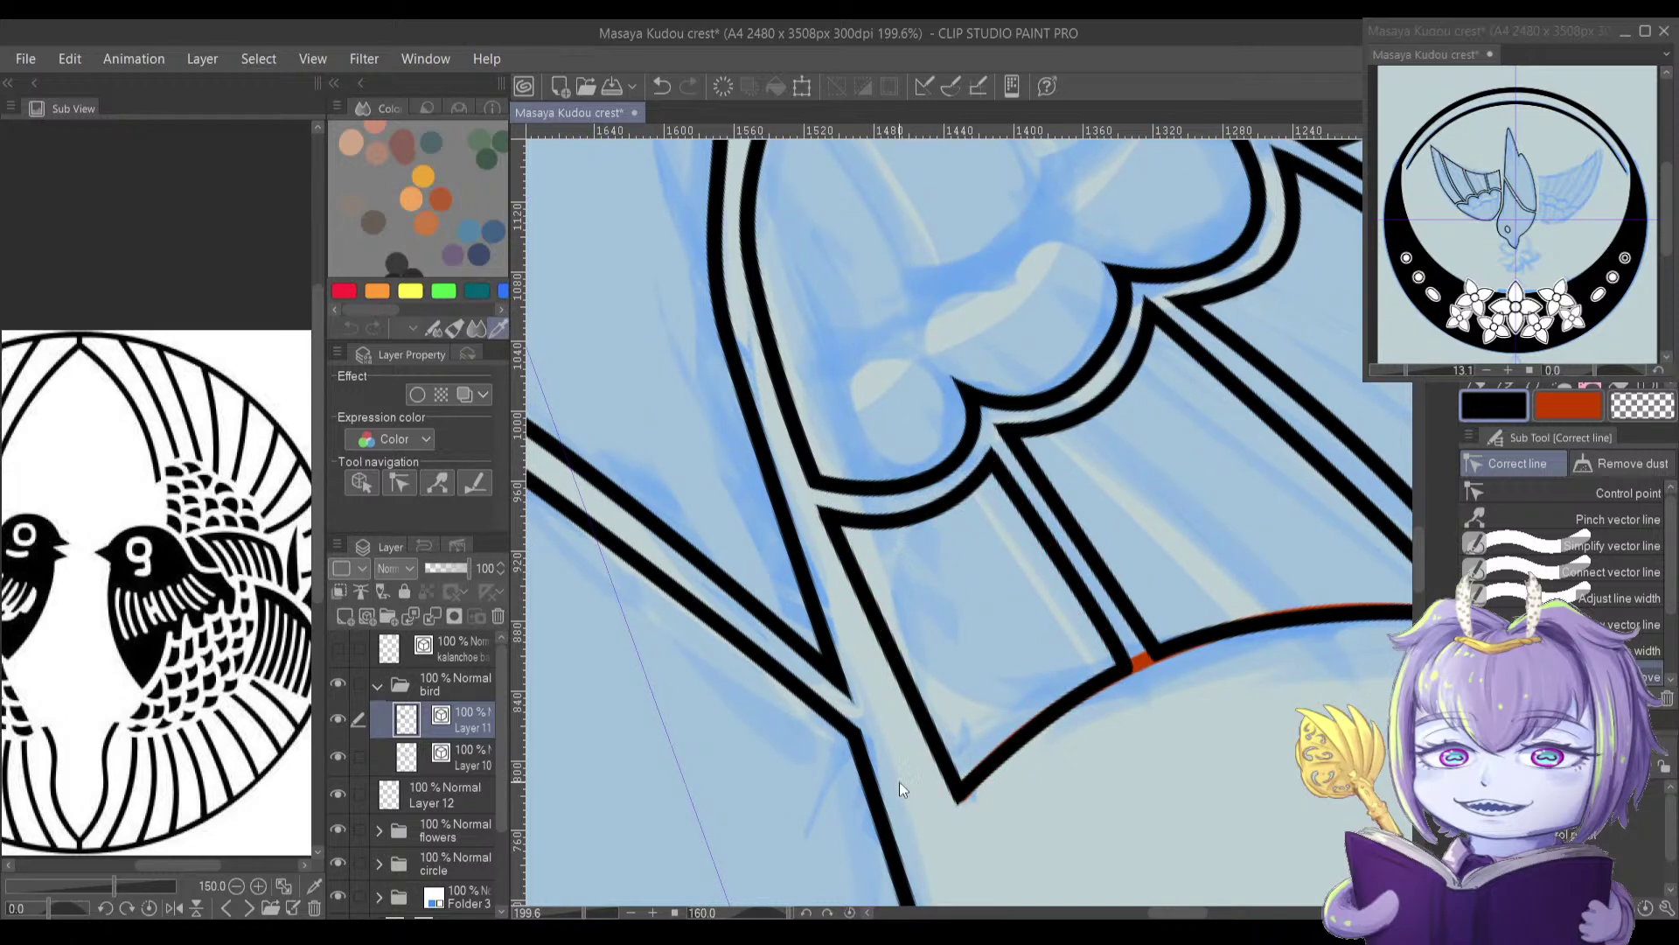
left_click_drag(952, 793, 922, 831)
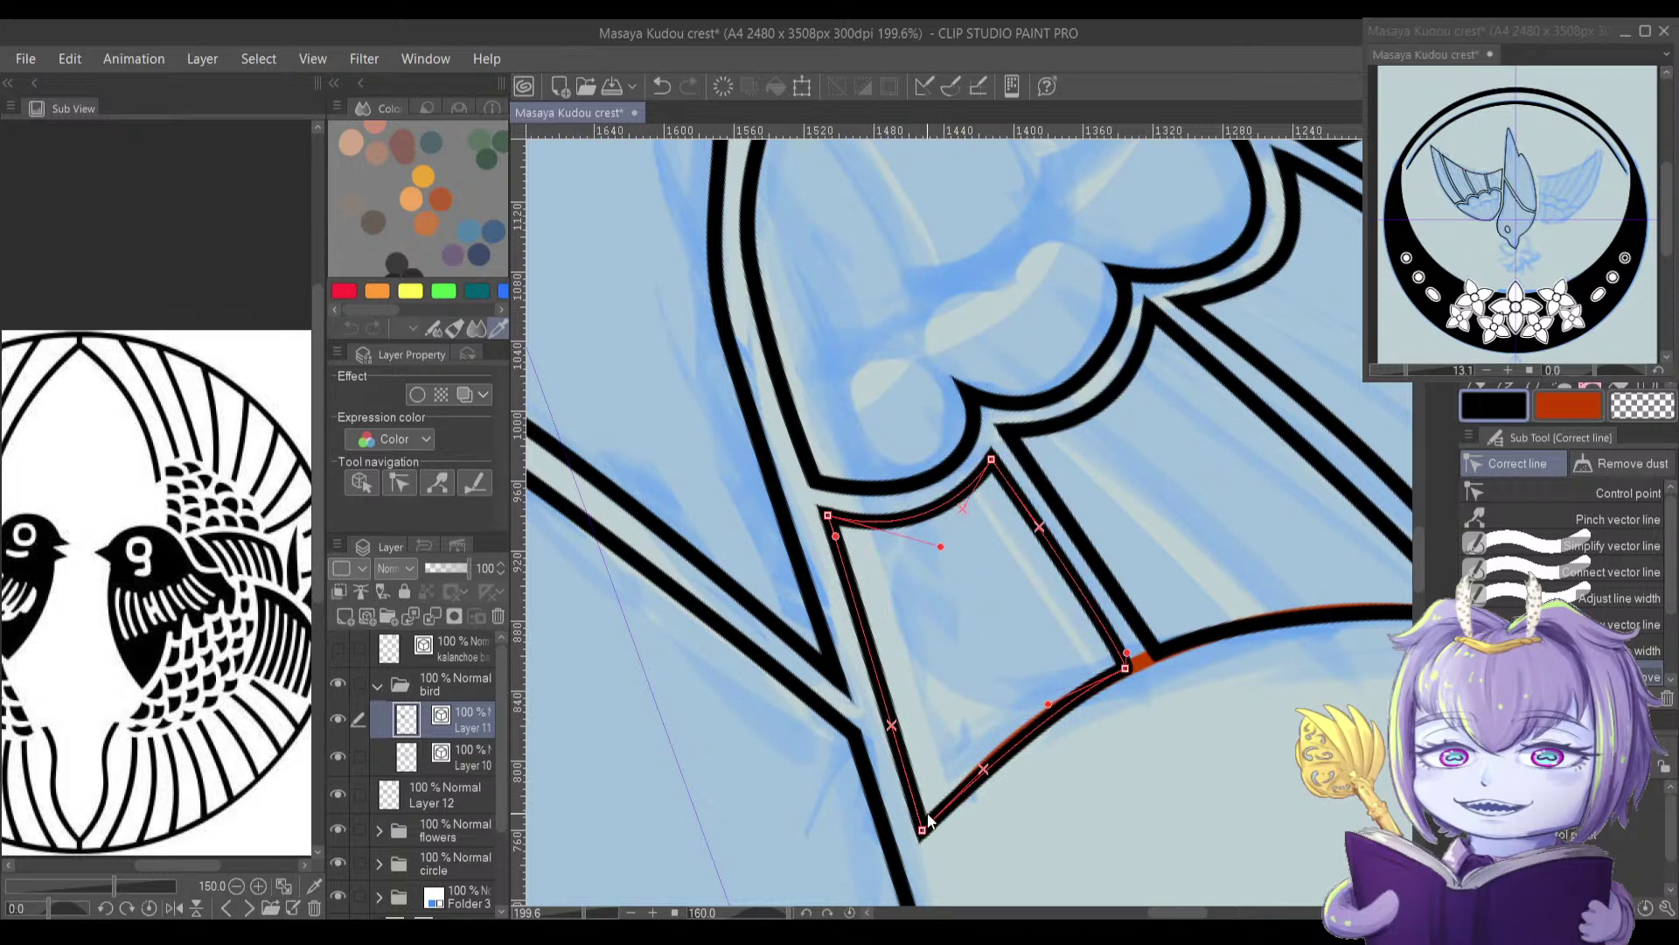
left_click_drag(923, 831, 932, 825)
left_click_drag(960, 632, 926, 568)
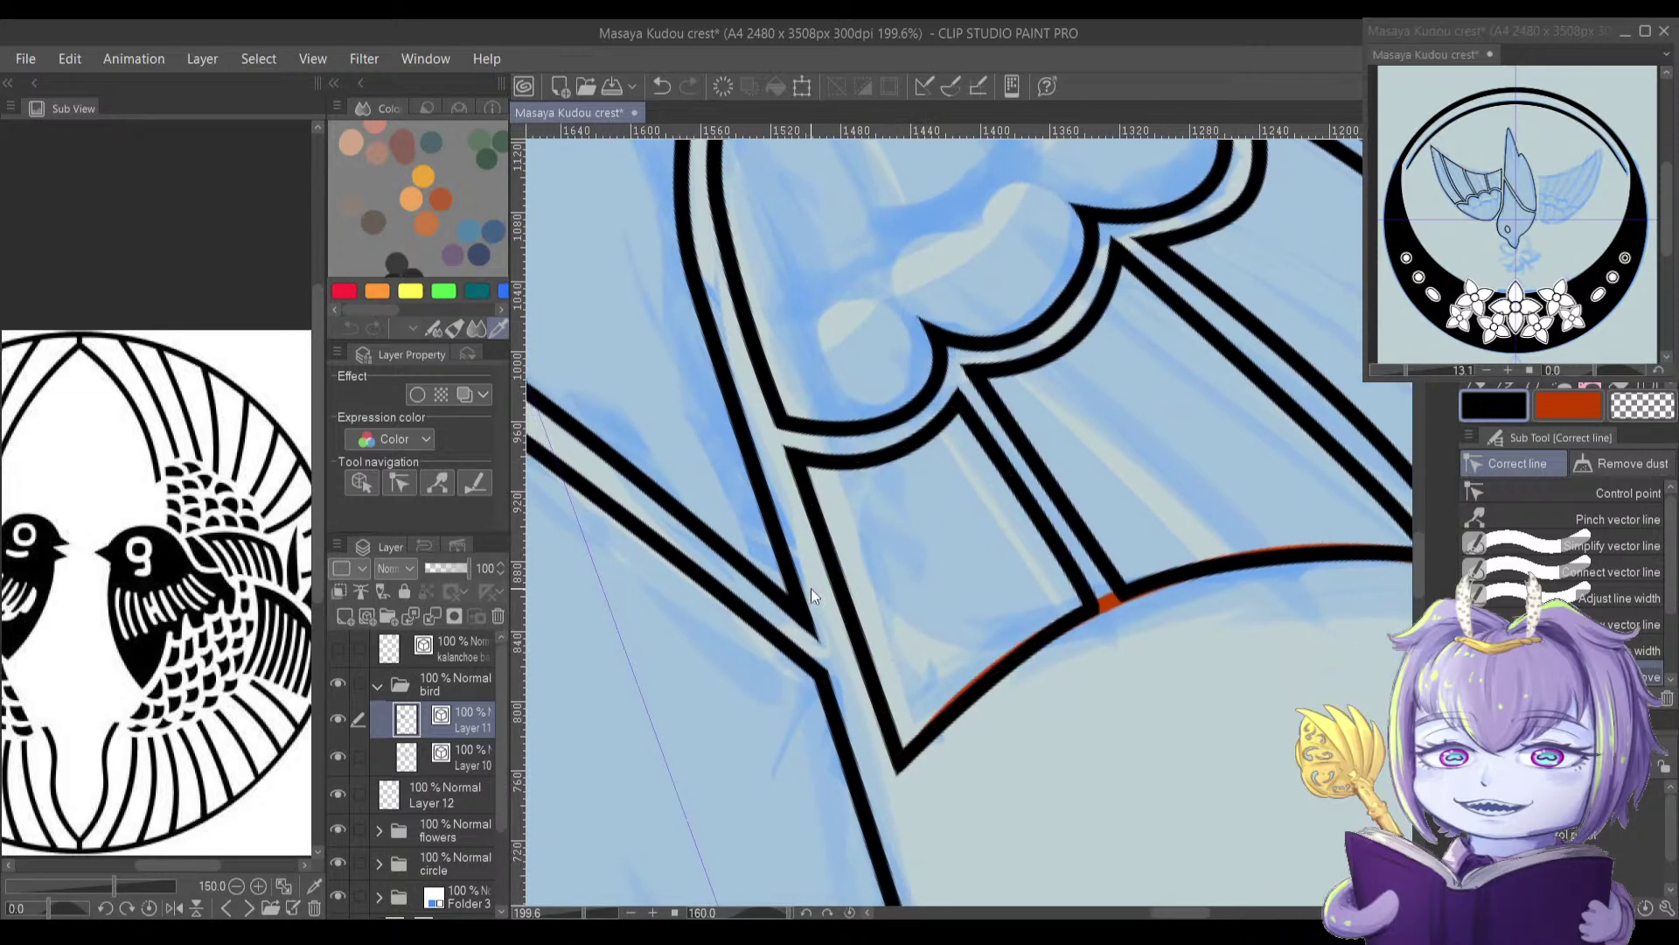
Step: Pull the curve handles at the tips of the two outermost feathers onto their corner points to refine the feather edges
left_click_drag(824, 542, 774, 629)
mouse_move(921, 505)
left_mouse_down()
mouse_move(868, 523)
mouse_move(845, 565)
mouse_move(795, 520)
mouse_move(796, 476)
mouse_move(926, 371)
left_mouse_up()
mouse_move(858, 509)
left_mouse_down()
mouse_move(769, 589)
mouse_move(574, 554)
left_mouse_up()
left_click_drag(923, 457, 798, 443)
left_click_drag(915, 491, 836, 435)
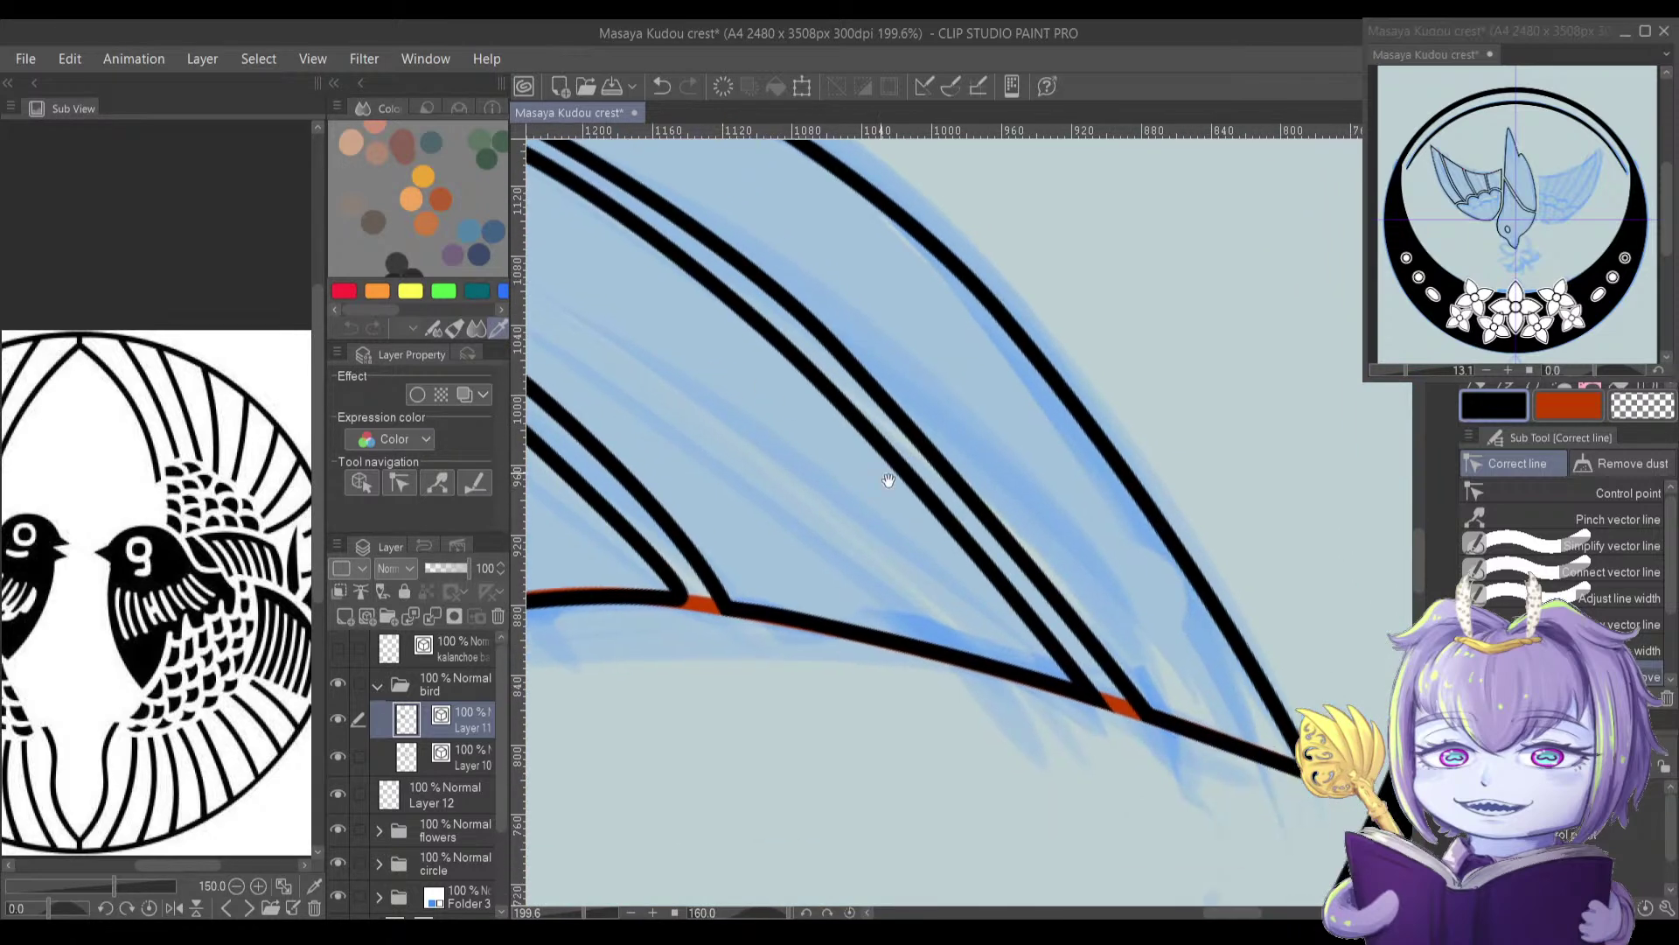
left_click_drag(993, 569, 1010, 585)
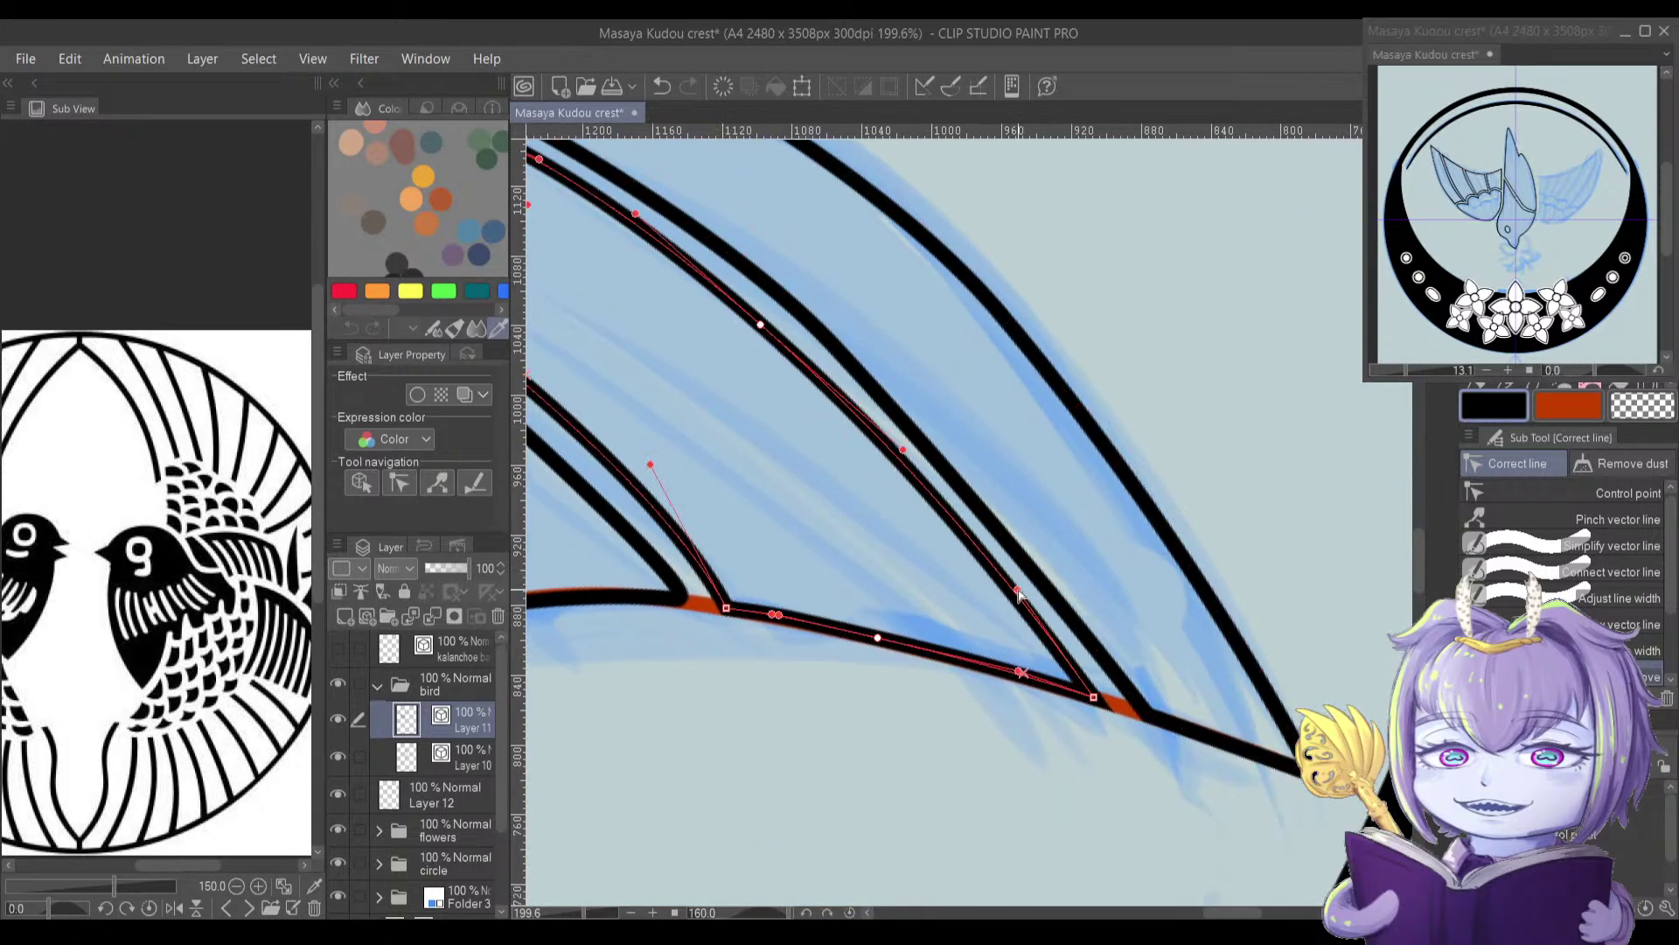
left_click_drag(1068, 654, 1098, 695)
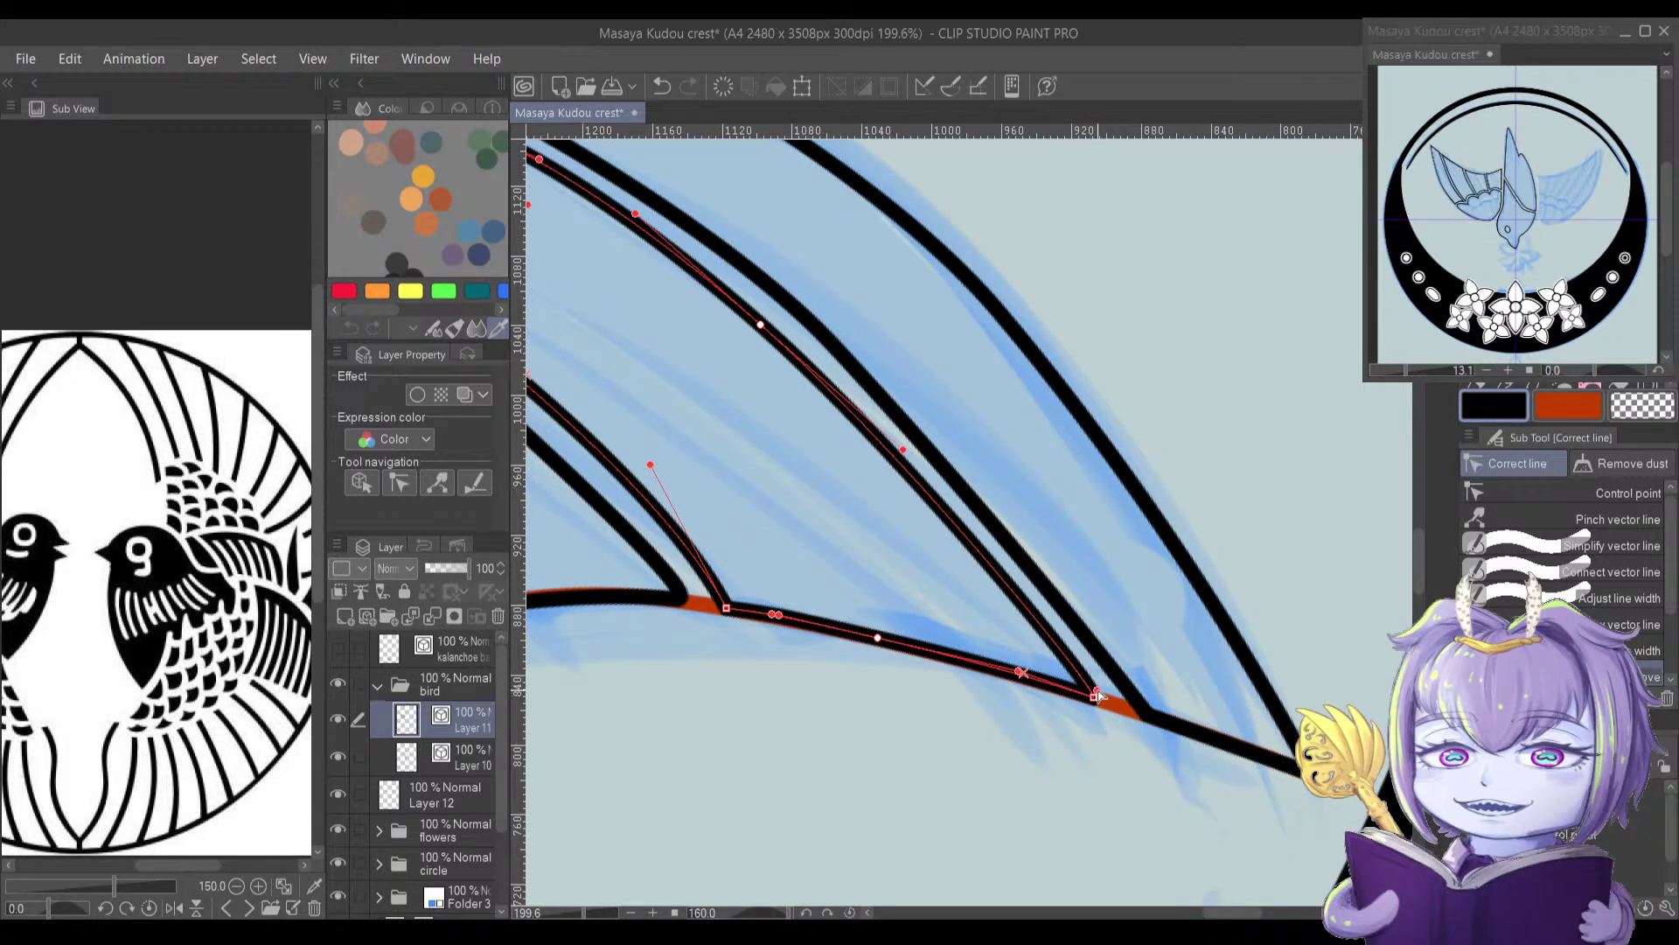
left_click_drag(1032, 591, 990, 549)
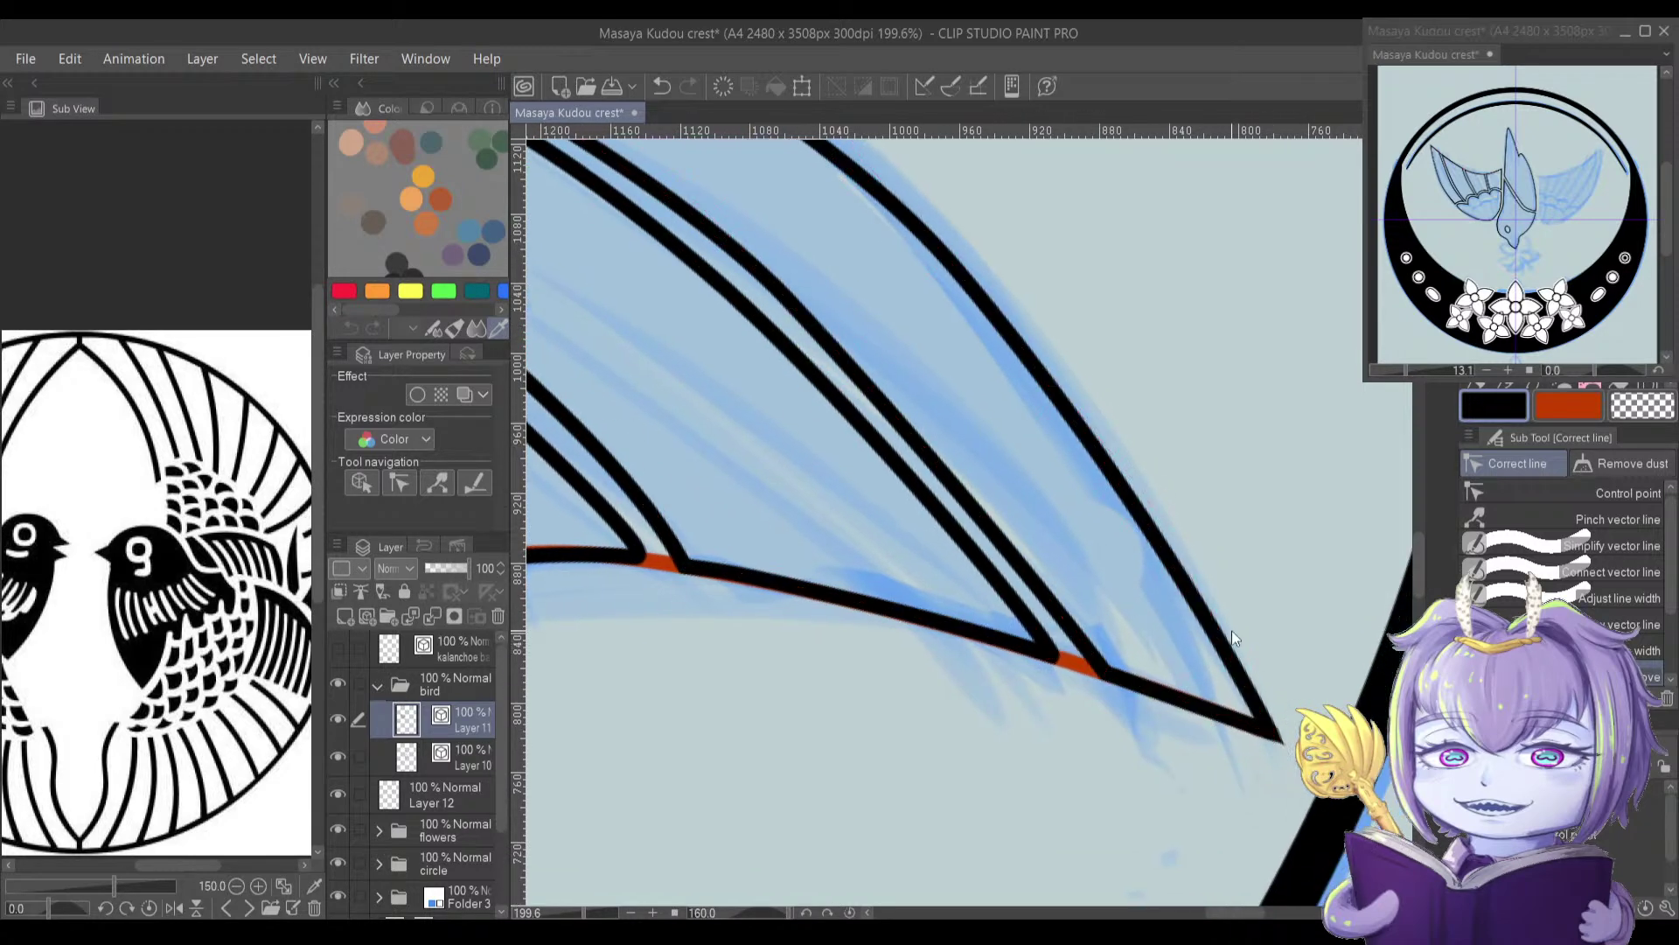
left_click_drag(1180, 560, 1273, 714)
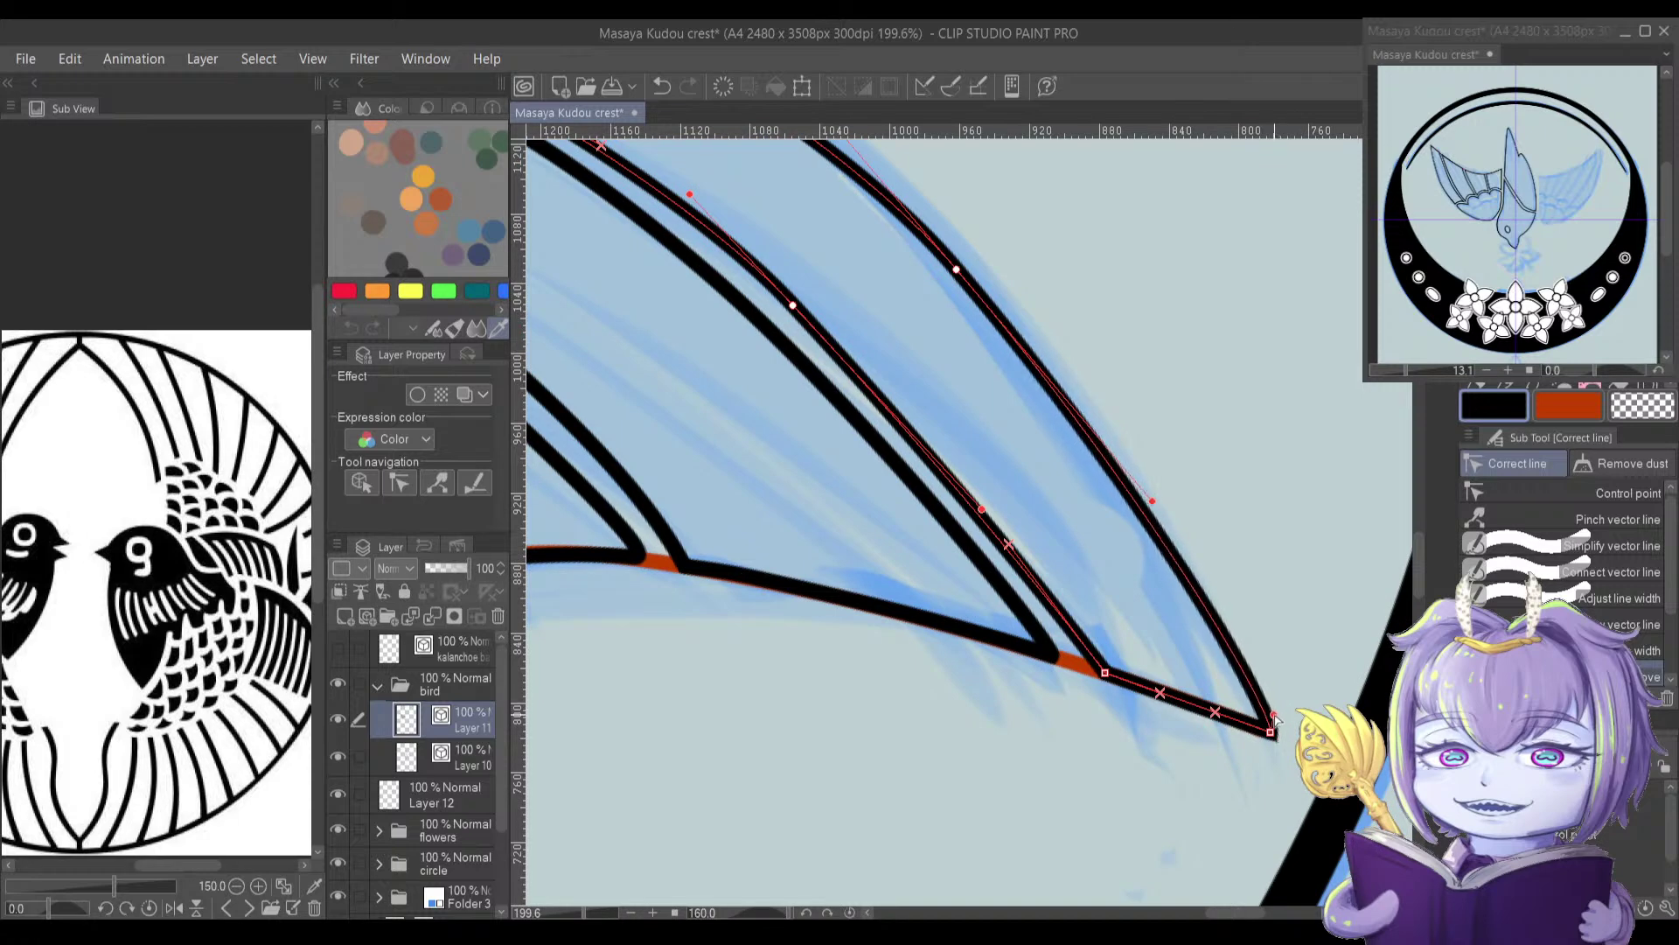
left_click_drag(1021, 717, 1047, 709)
left_click_drag(805, 678, 1205, 725)
Step: Rotate the canvas to 105 degrees and shift the control point on the wing shoulder's body-side edge toward the inner corner
scroll(789, 558, "down", 4)
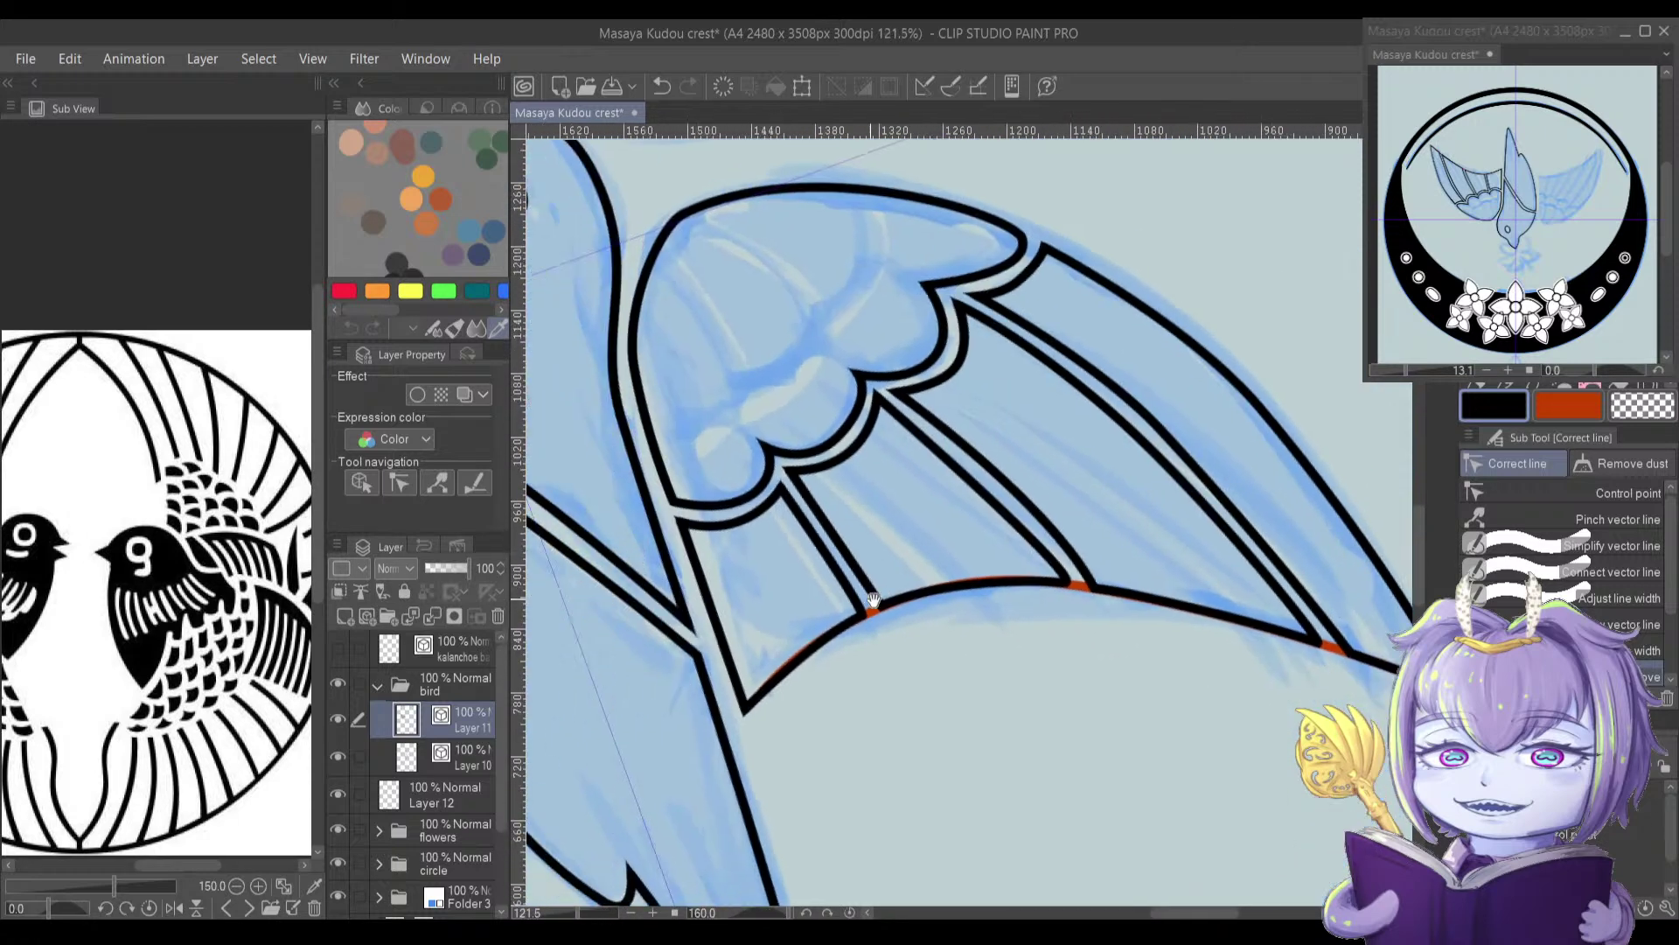
key("minus")
key("minus")
key("minus")
key("minus")
key("minus")
key("minus")
key("minus")
key("minus")
key("minus")
key("minus")
key("minus")
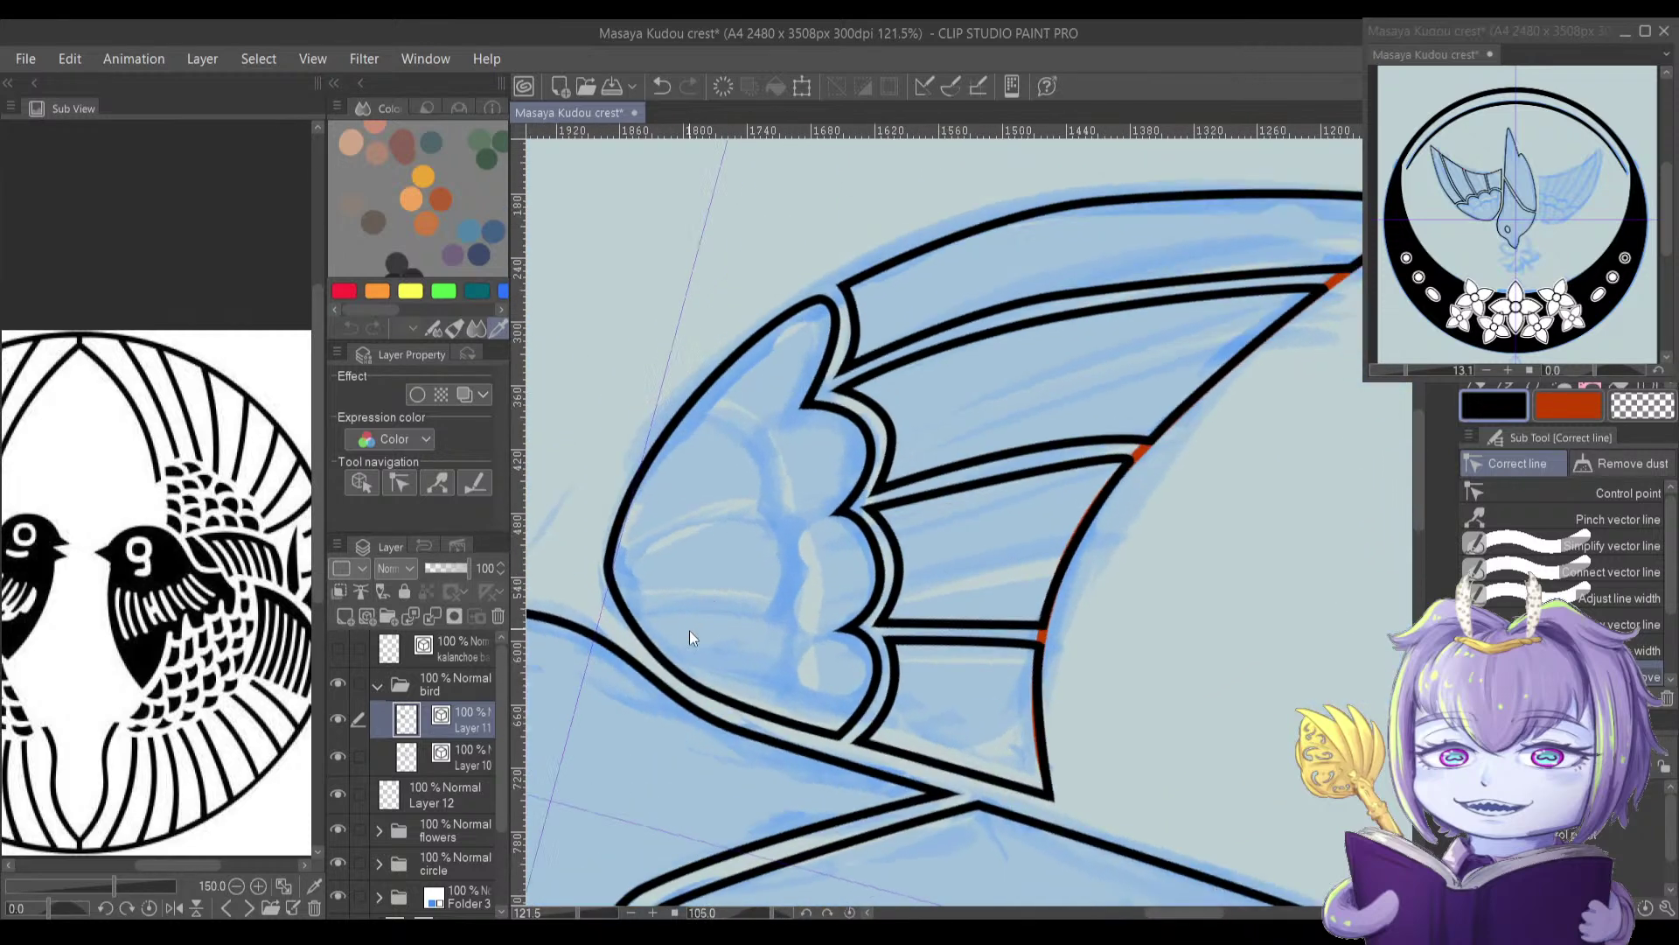
scroll(704, 673, "up", 5)
left_click_drag(726, 679, 781, 675)
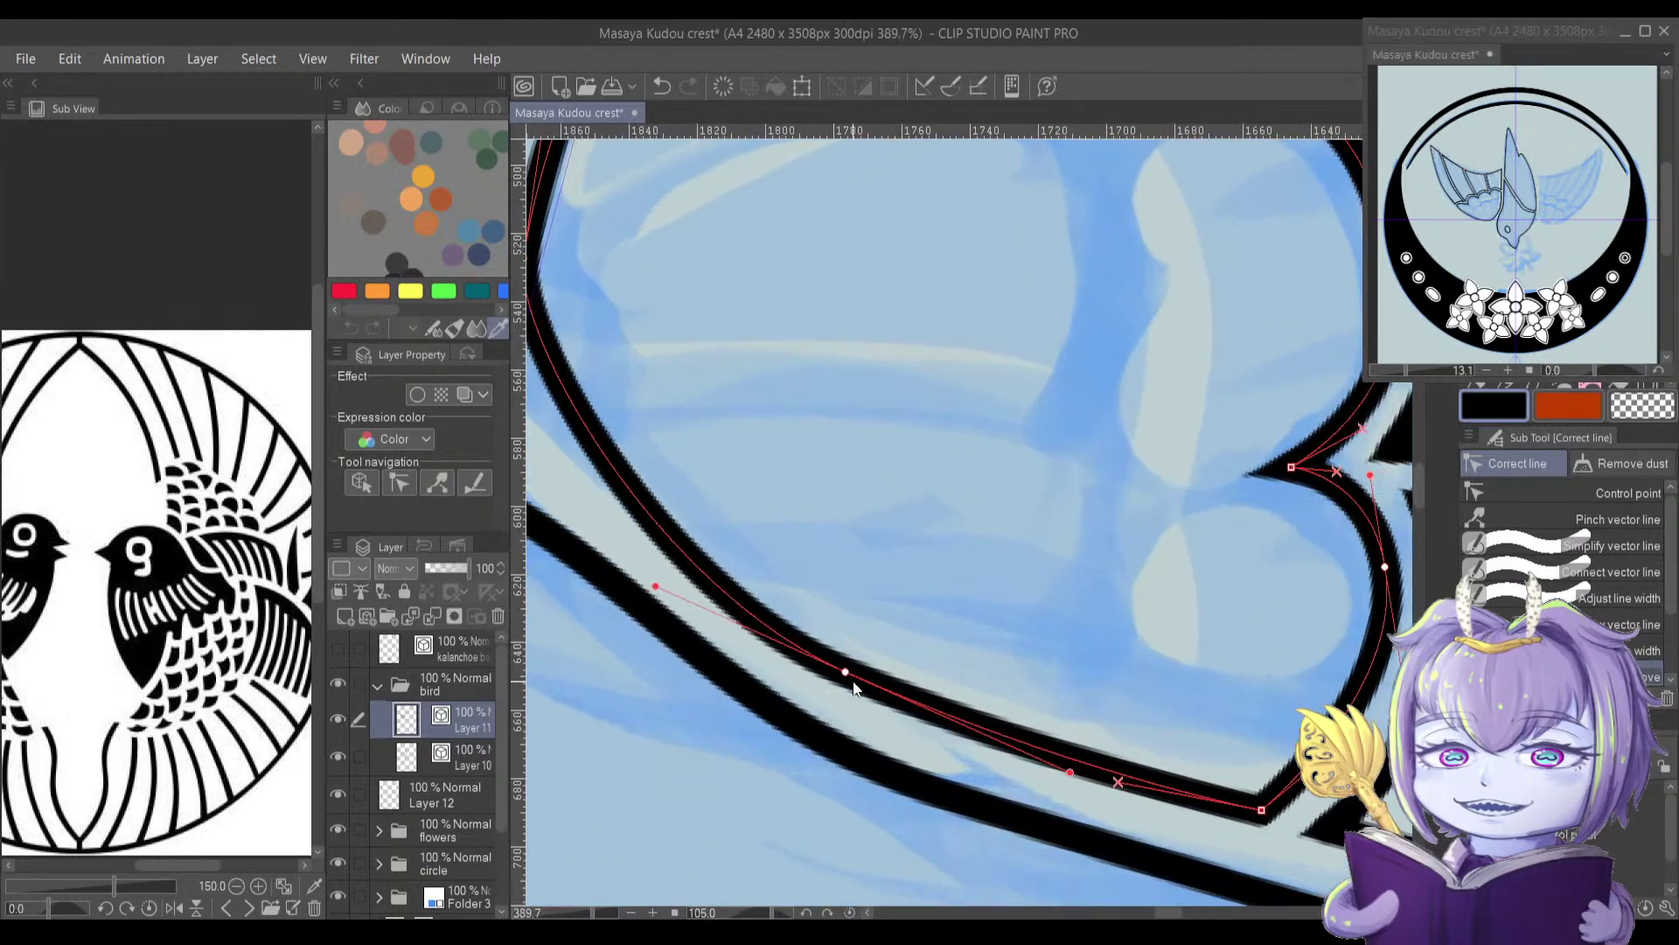
left_click_drag(842, 674, 879, 691)
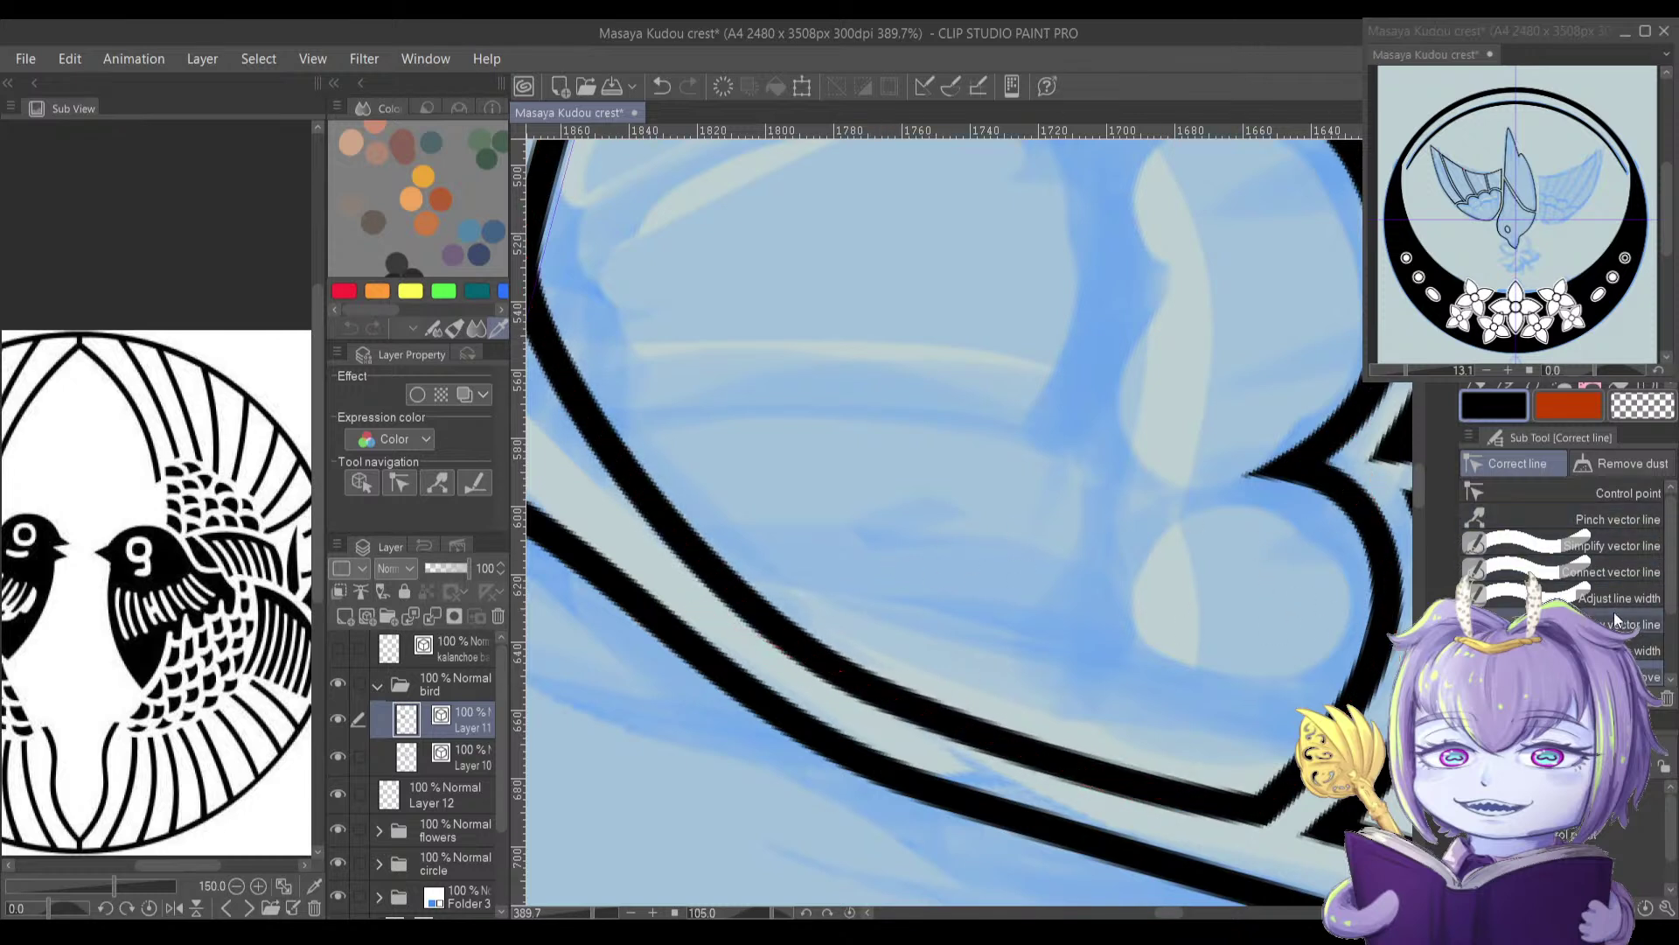
Step: Add a second control point to the shoulder's body-side edge and smooth the curve with both points and their handles
scroll(1566, 569, "down", 2)
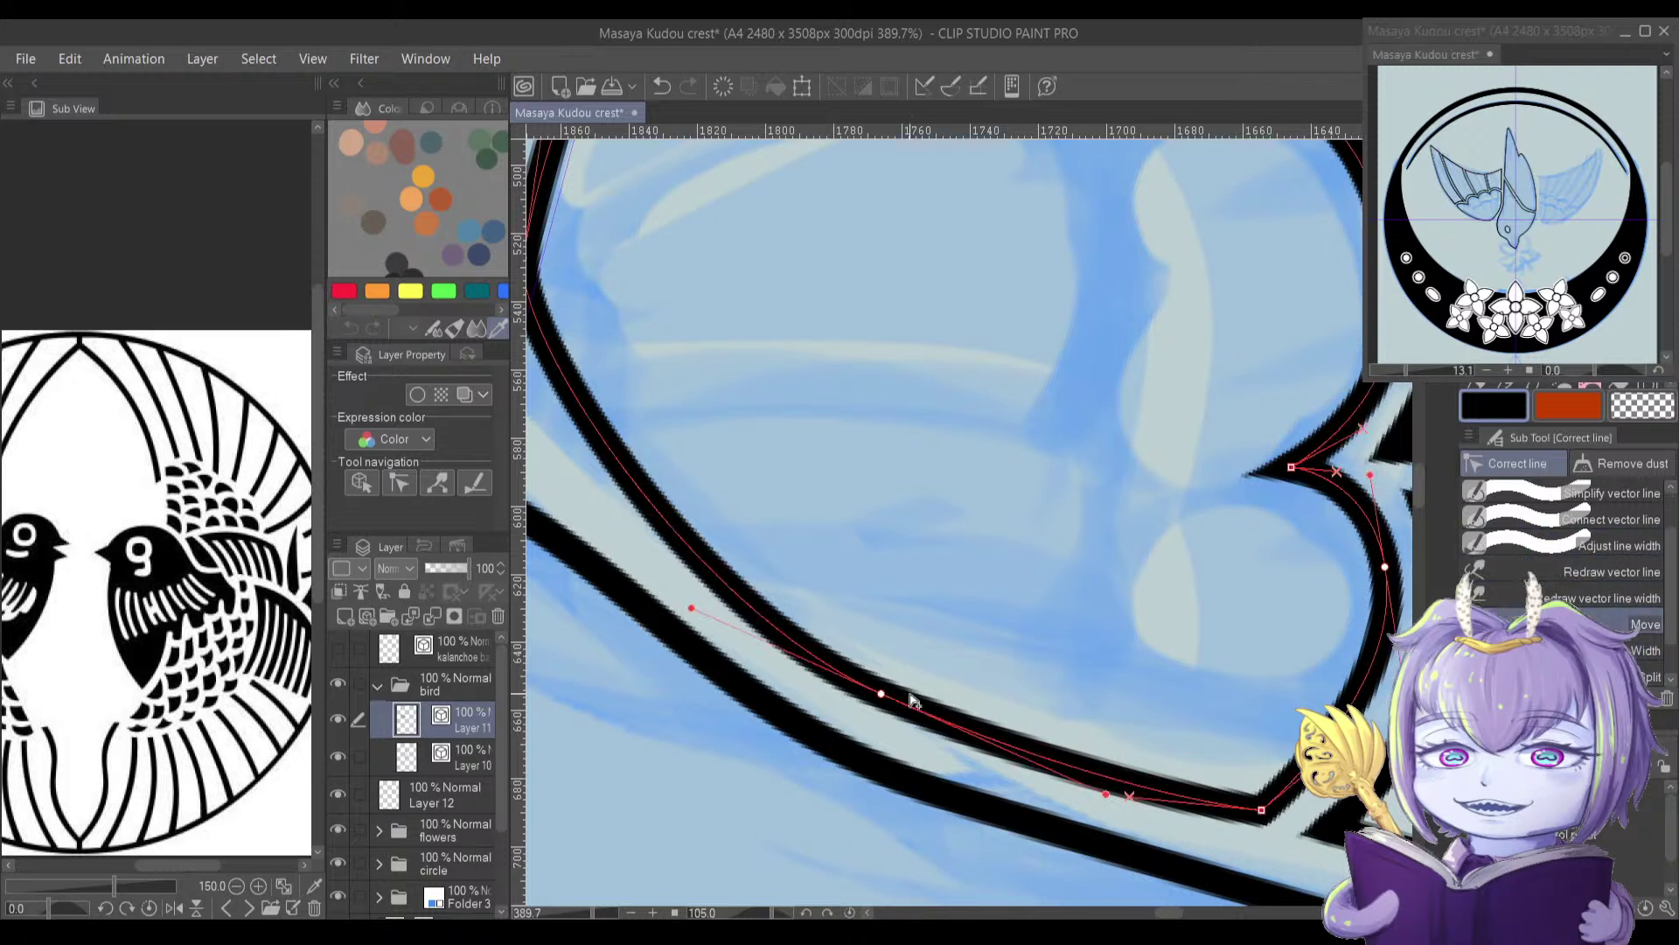
key(".")
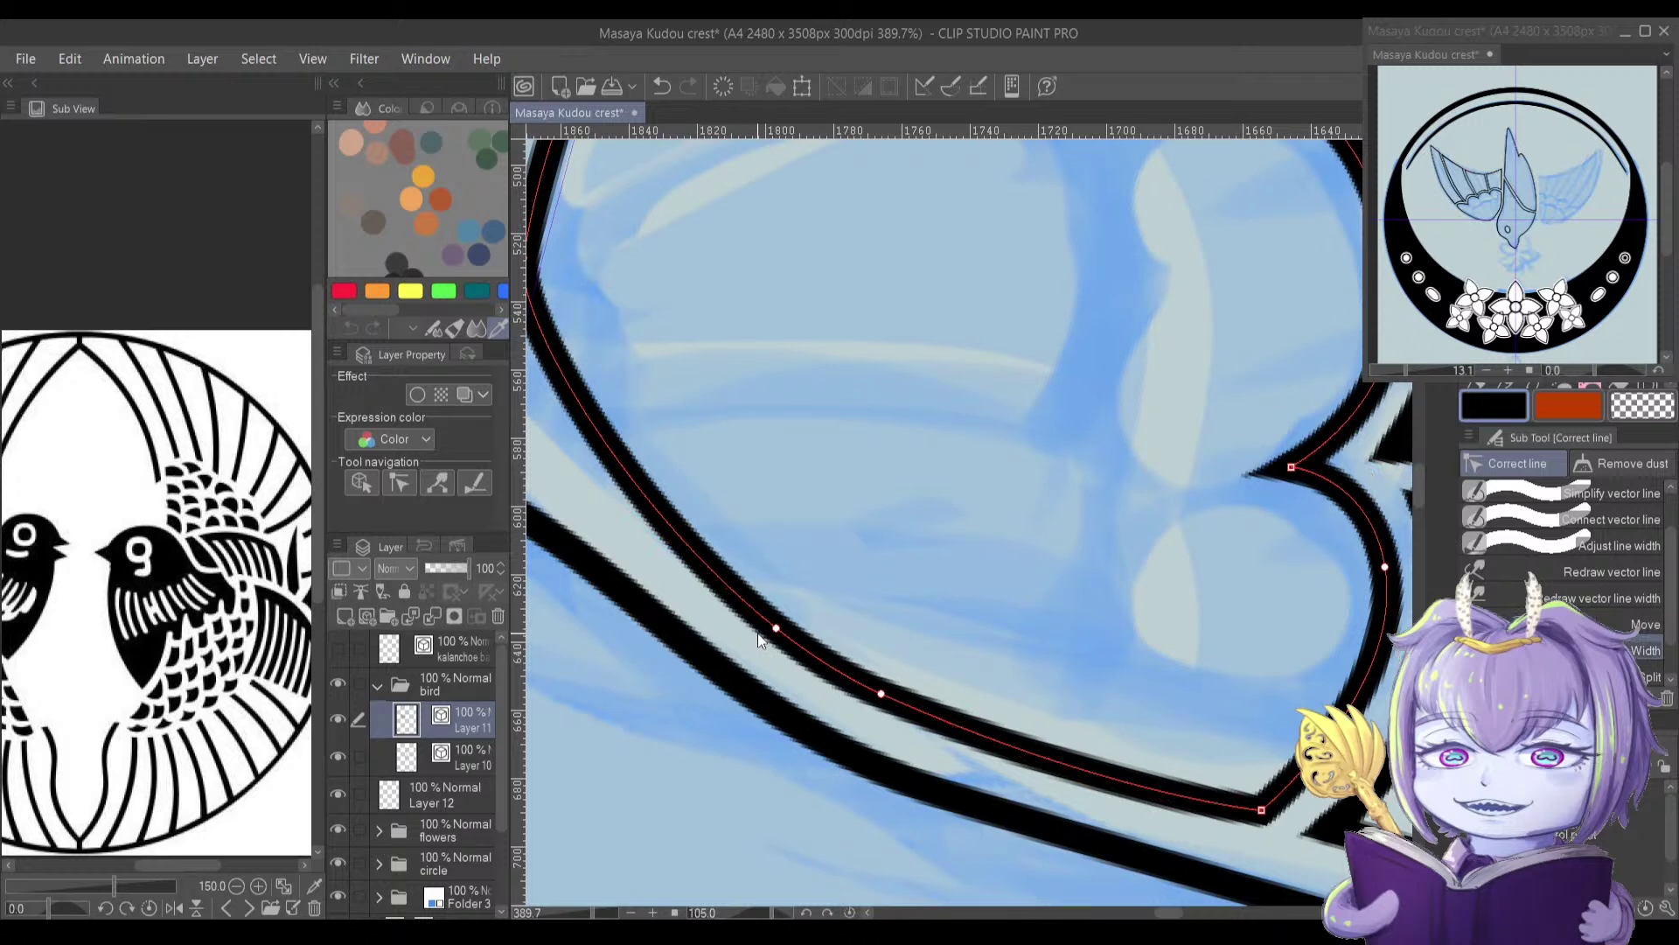
key(".")
key(".")
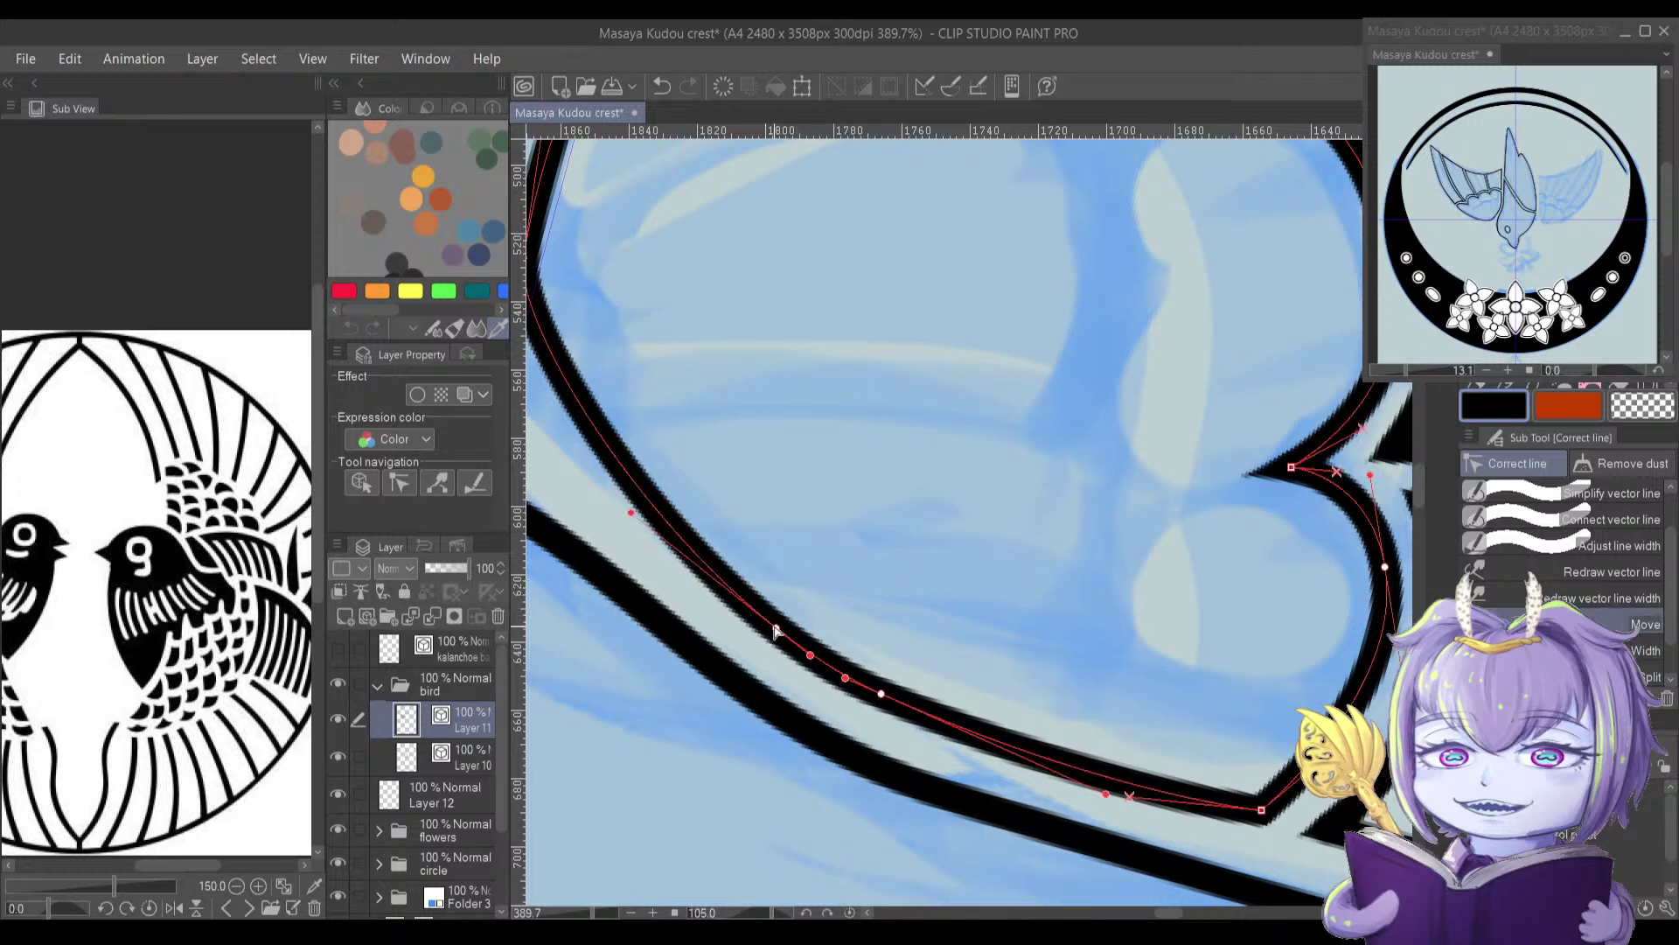
left_click_drag(630, 513, 641, 511)
left_click_drag(884, 691, 875, 695)
left_click_drag(774, 630, 757, 604)
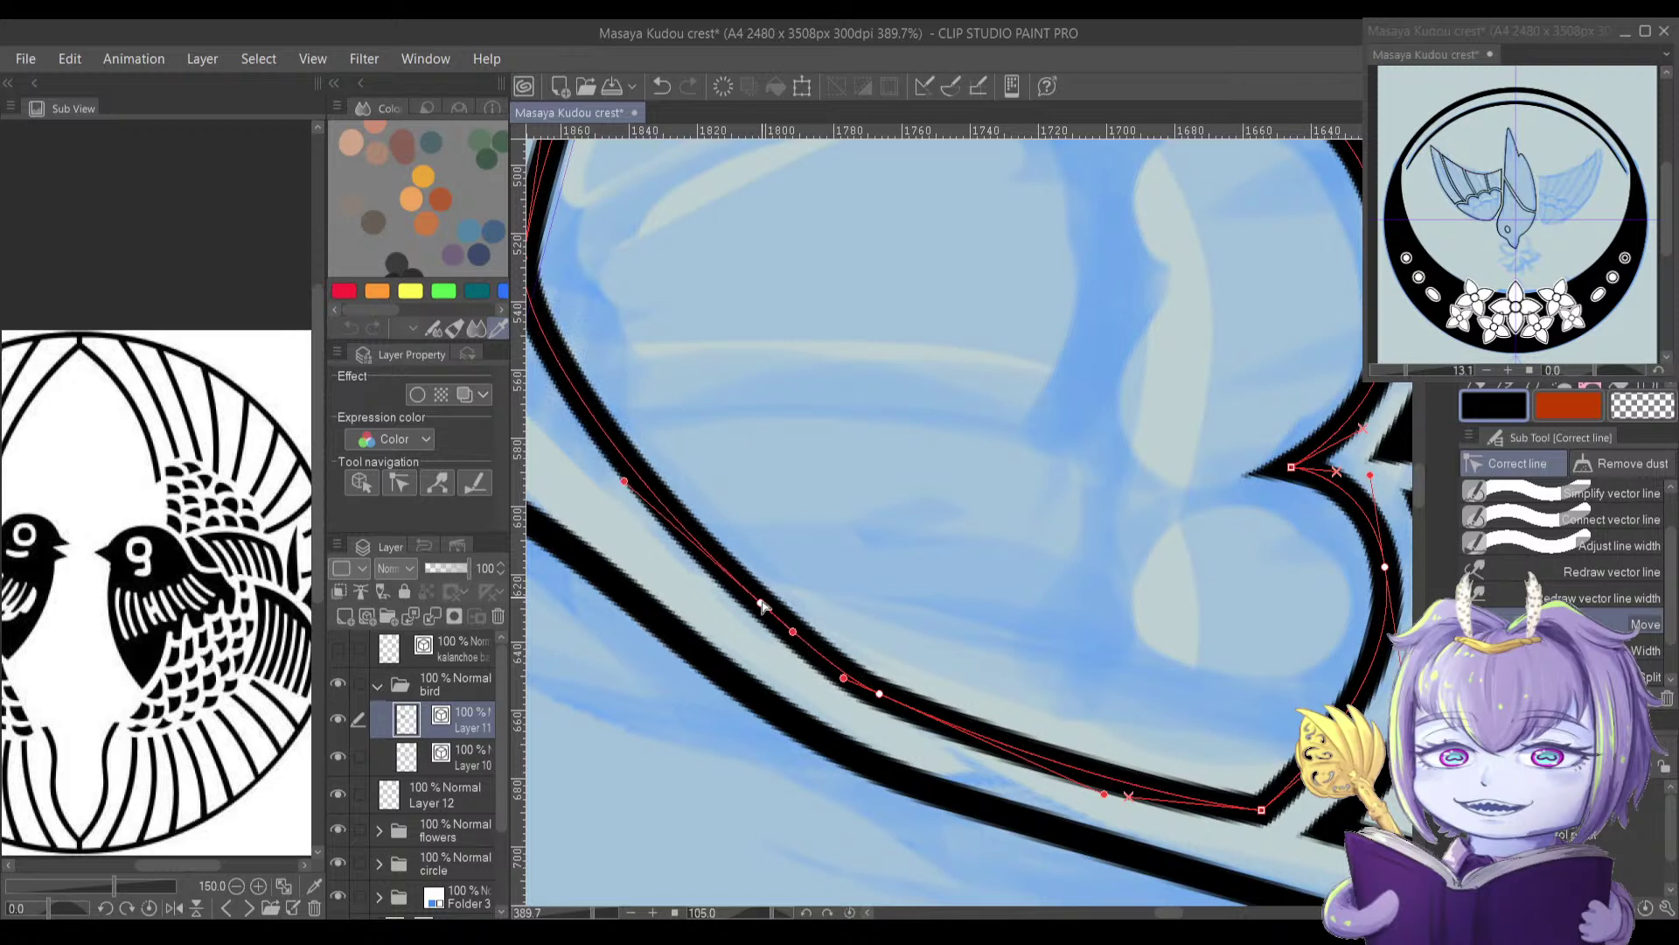
left_click_drag(836, 676, 820, 667)
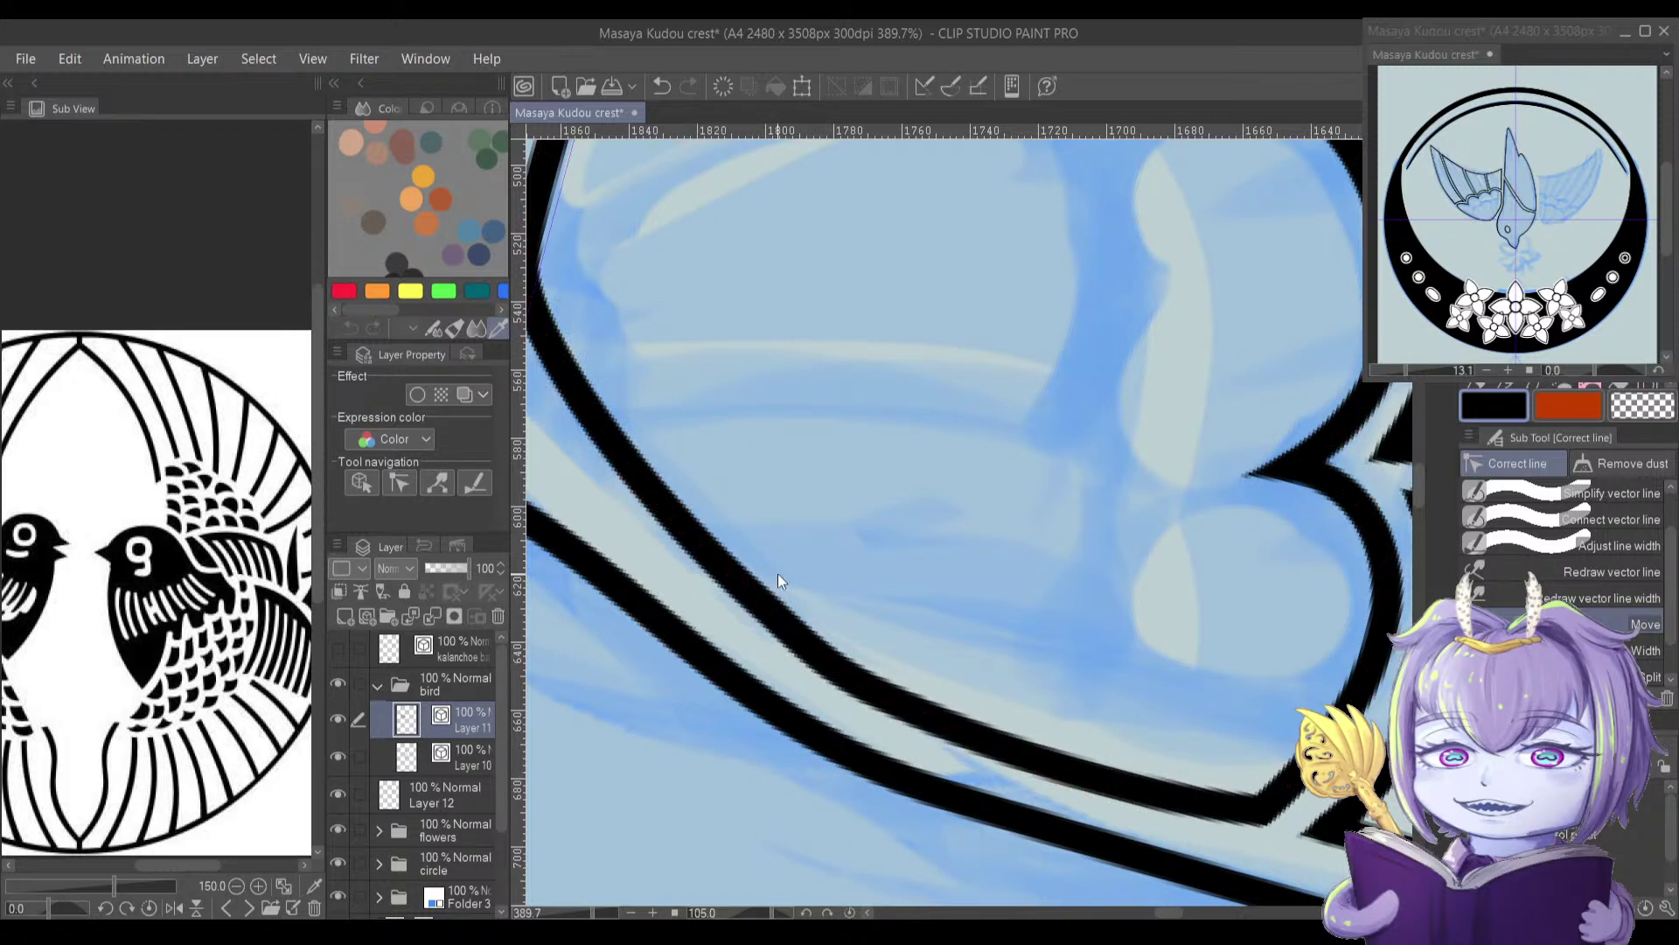
Step: Fine-tune the body-side edge's curve points and its corner with the scalloped edge for an even gap along the body
left_click_drag(685, 555, 661, 484)
left_click_drag(906, 656, 918, 662)
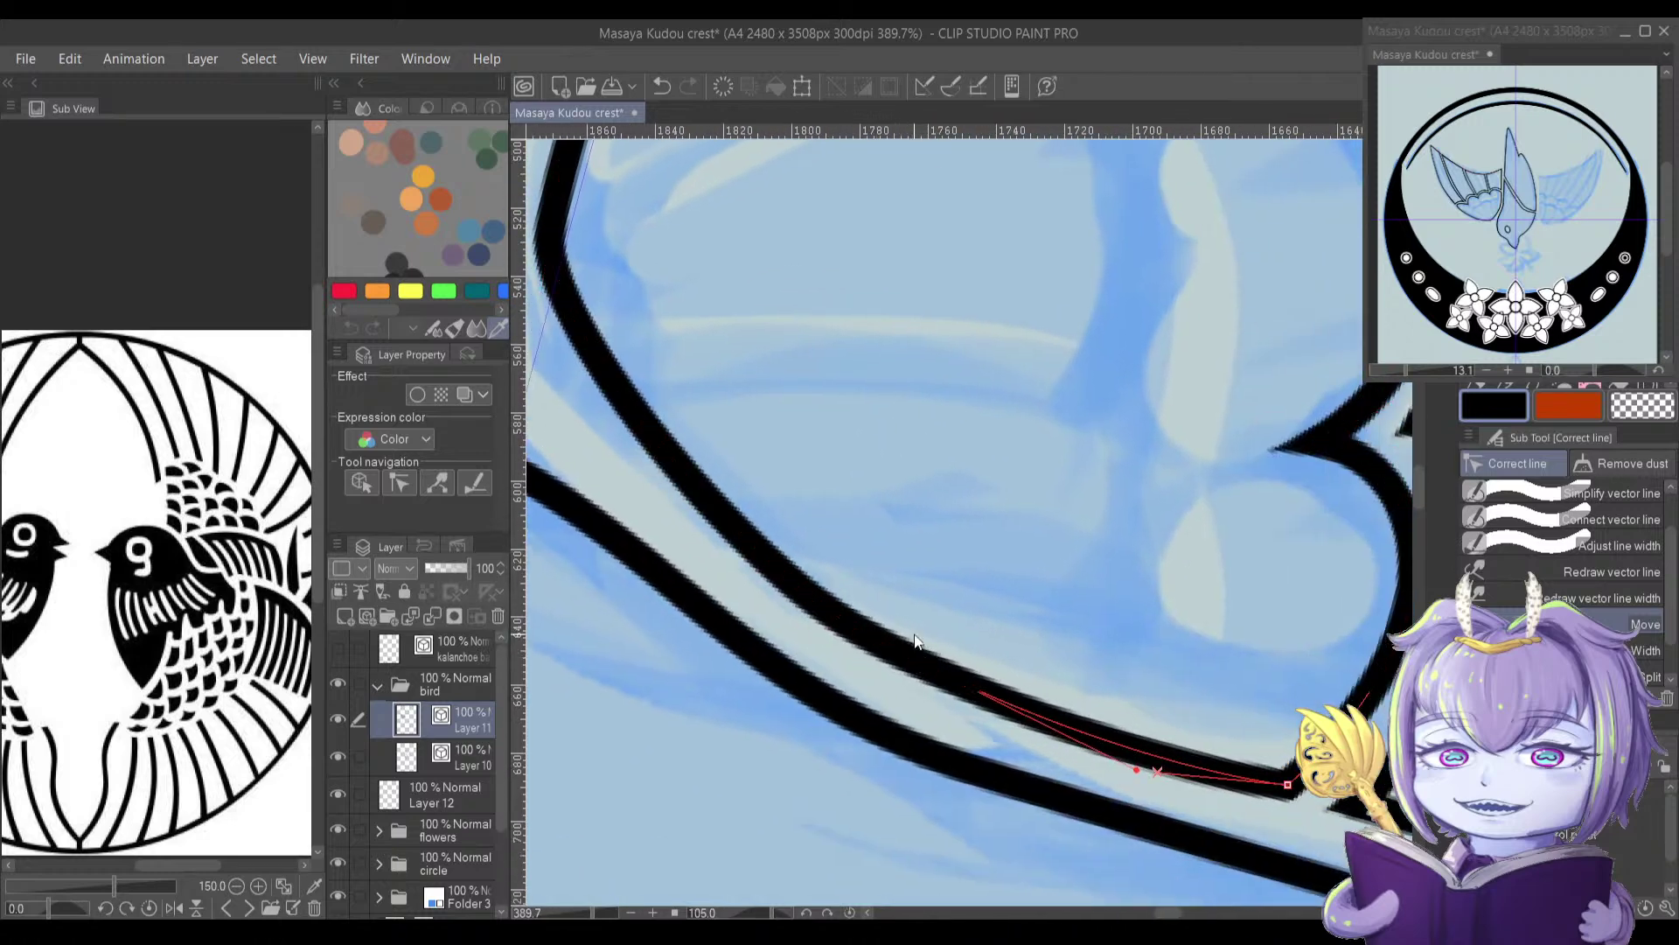
left_click_drag(787, 577, 789, 570)
left_click_drag(873, 634, 819, 553)
mouse_move(980, 617)
left_mouse_down()
mouse_move(764, 513)
mouse_move(678, 507)
left_mouse_up()
left_click_drag(781, 538, 879, 594)
left_click_drag(1024, 640, 1030, 643)
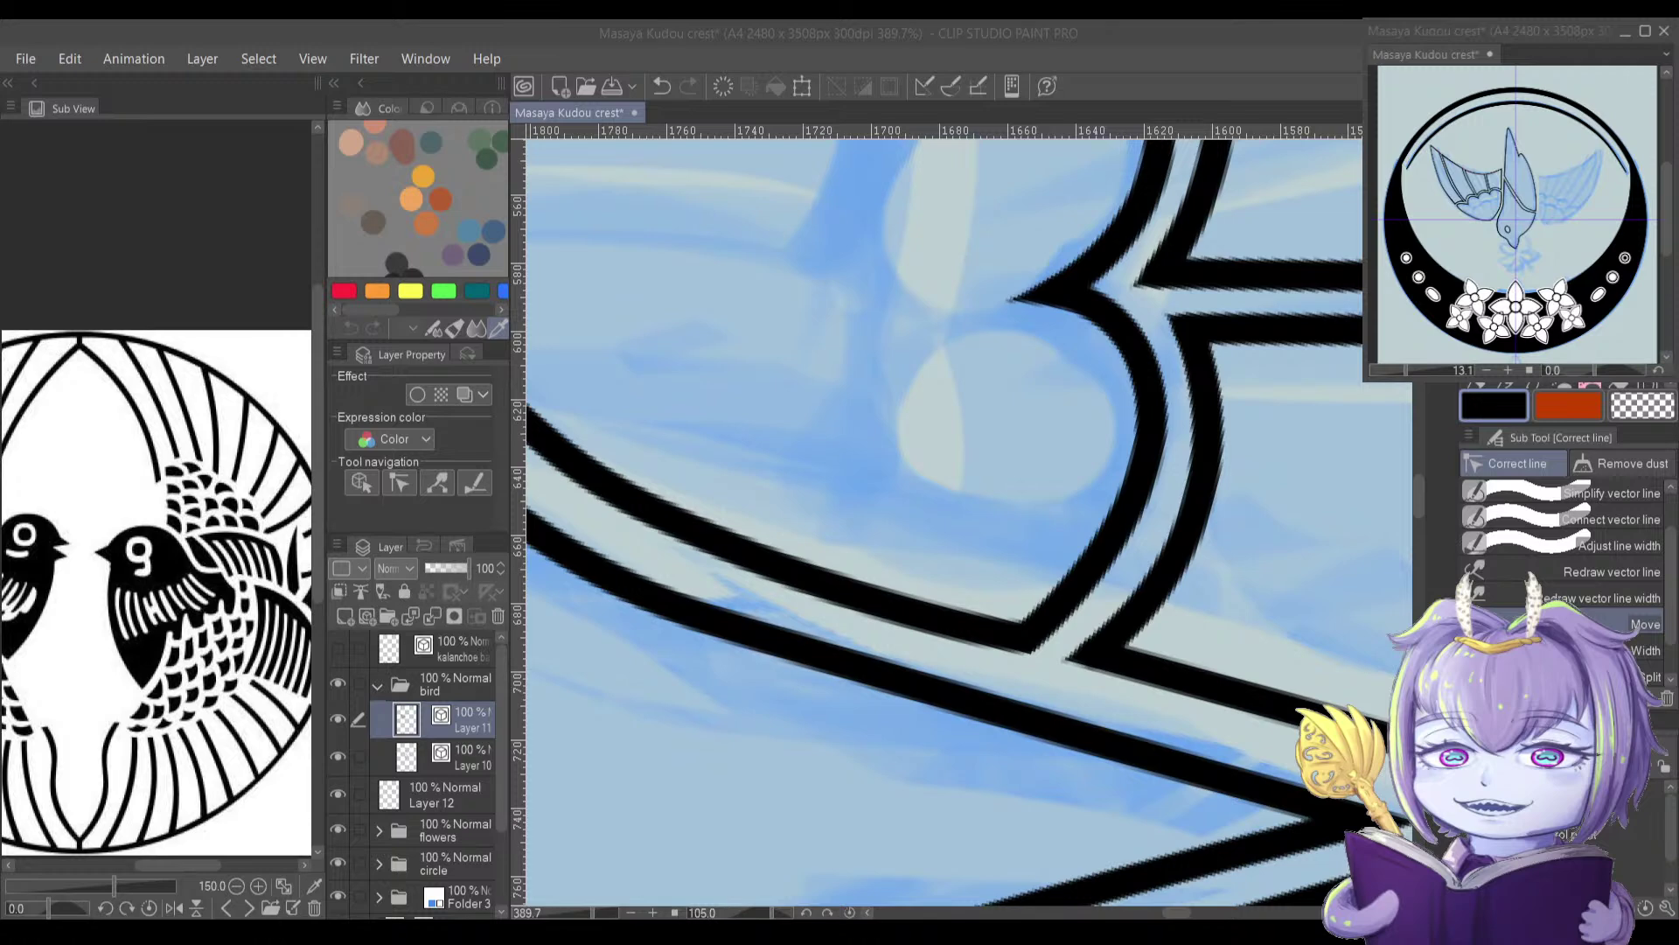
left_click_drag(674, 712, 682, 674)
left_click_drag(740, 570, 974, 786)
scroll(667, 397, "down", 5)
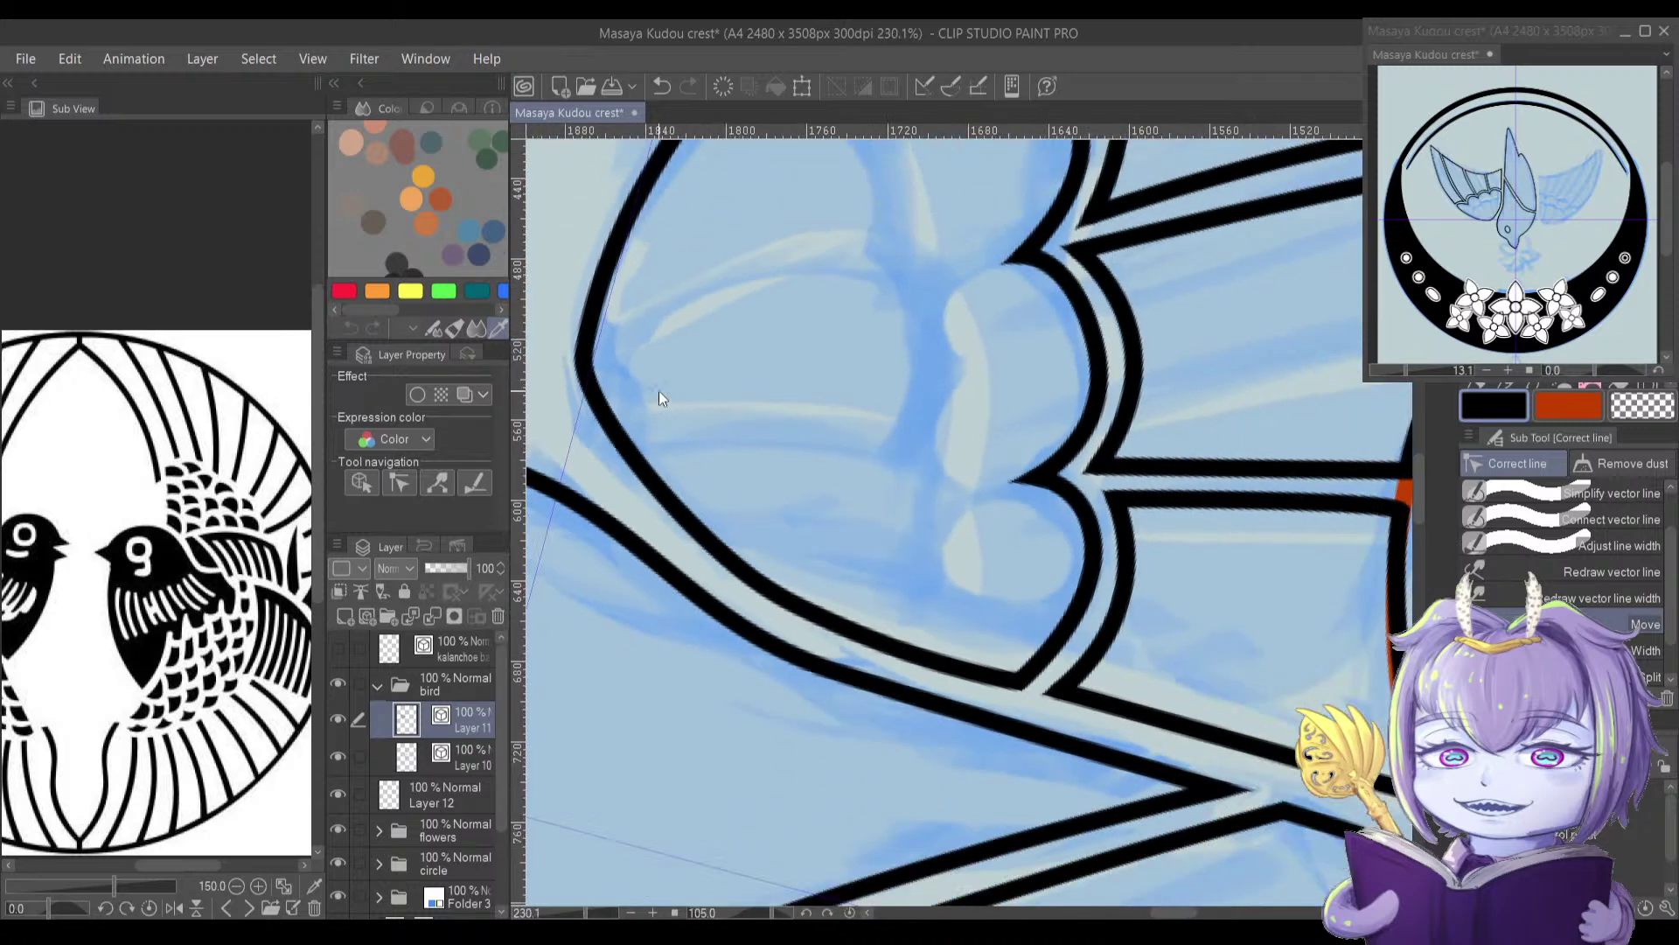
Step: Round out the wing shoulder's front bend by extending its curve handle and repositioning its control point
scroll(673, 464, "up", 3)
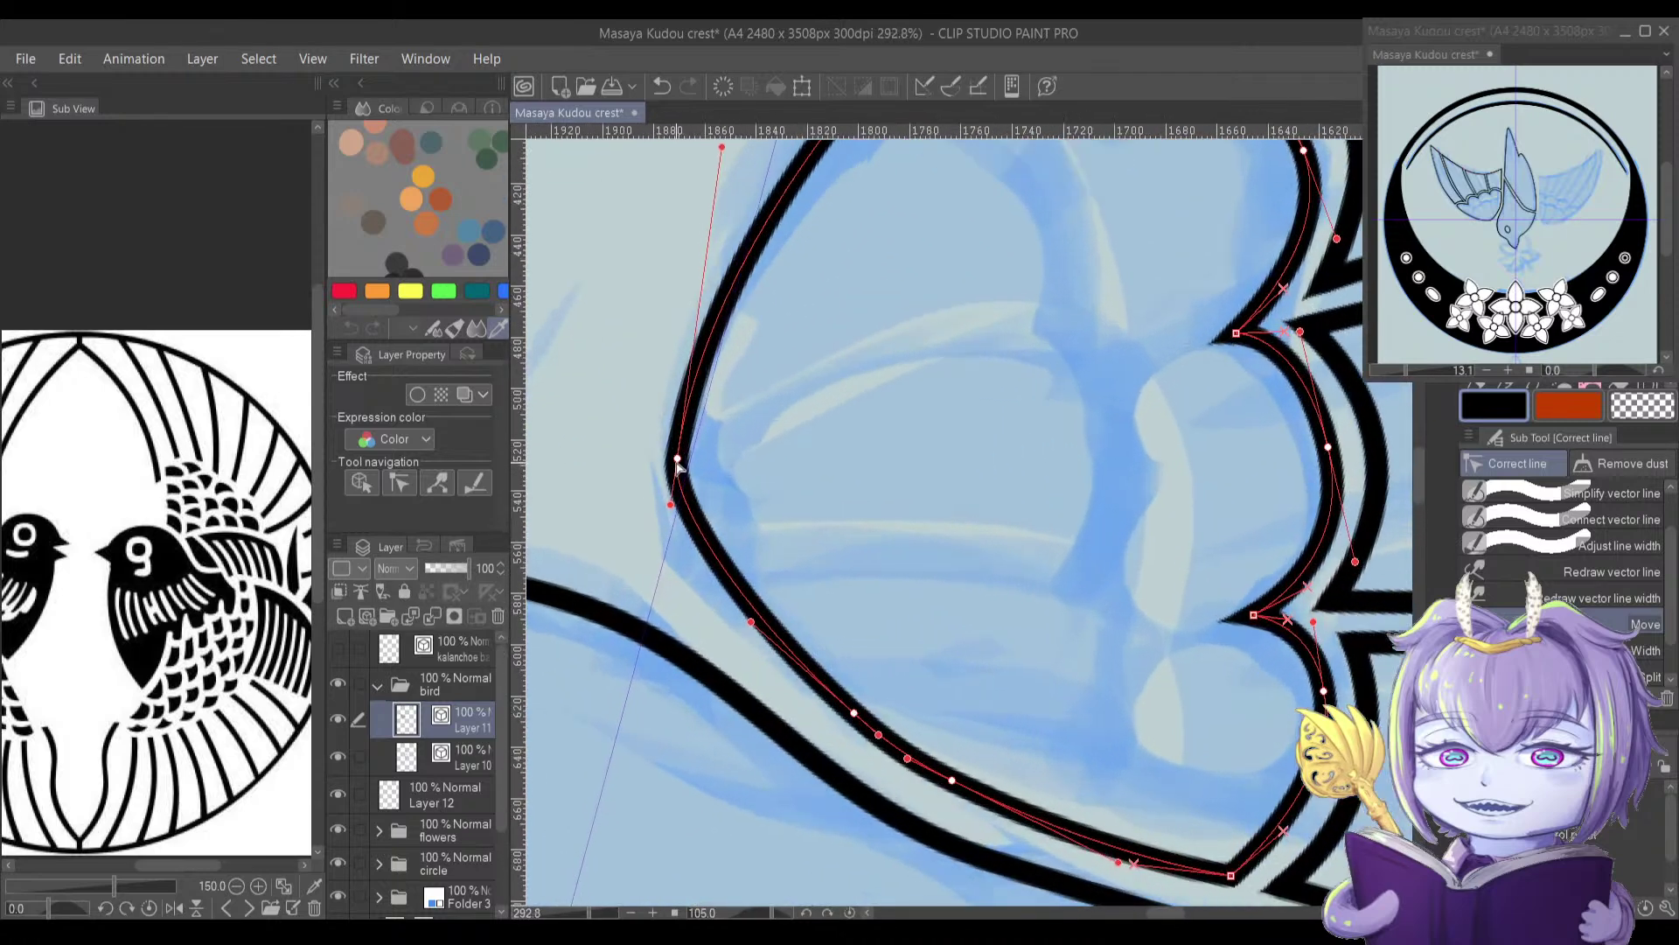
left_click_drag(658, 533, 683, 525)
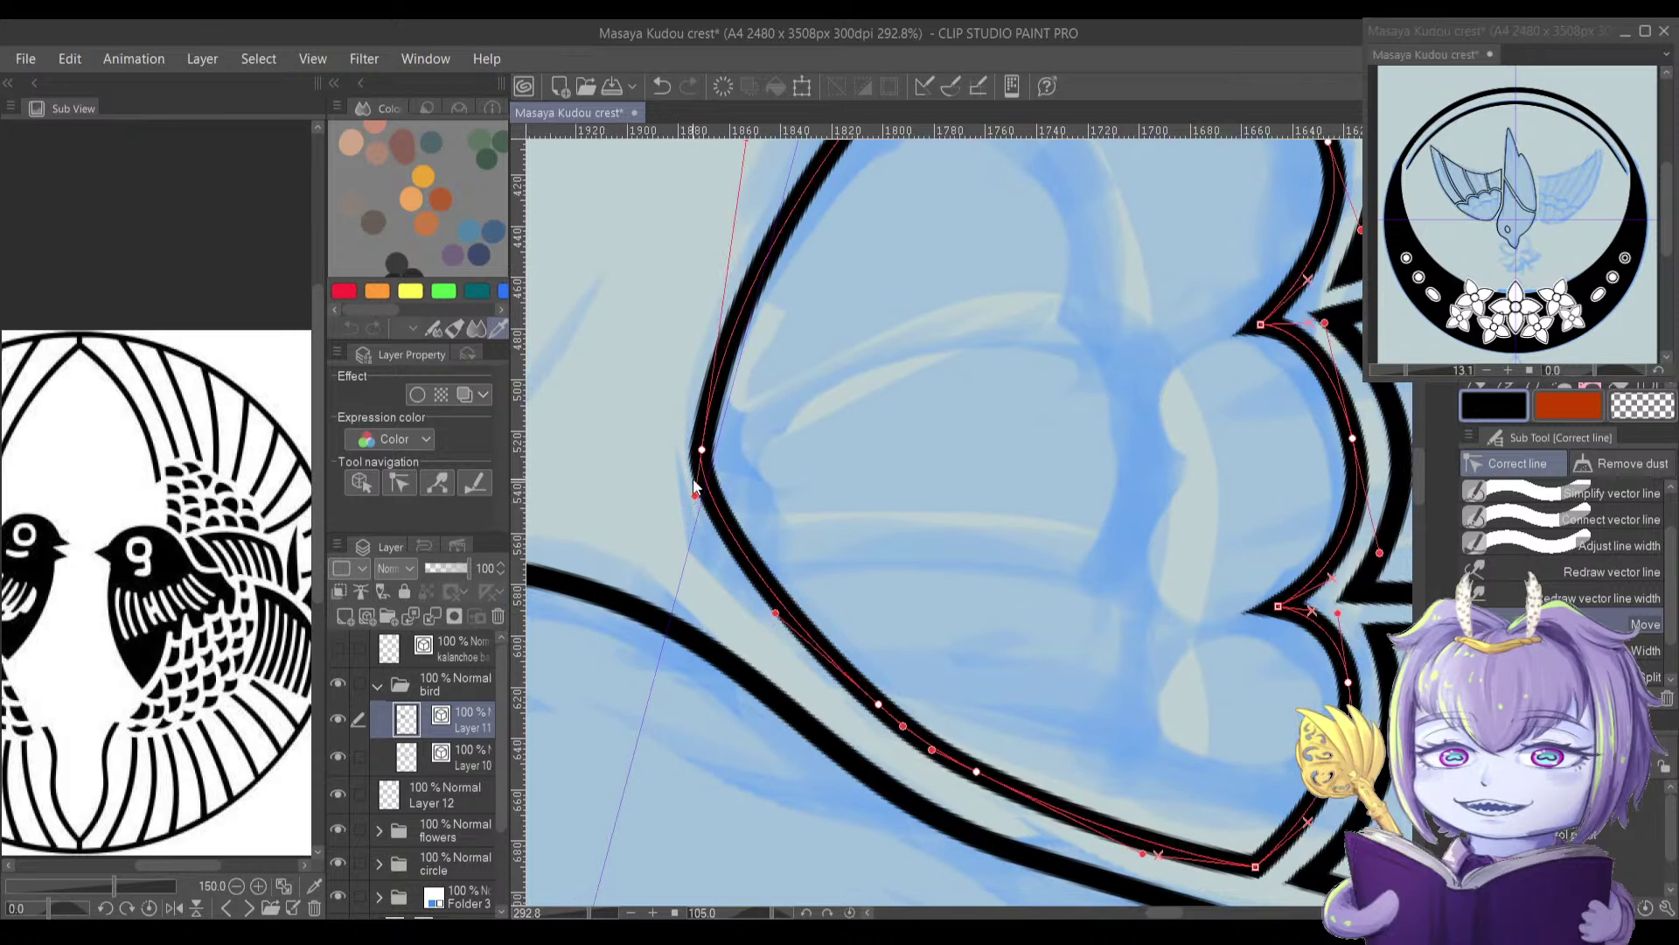
left_click_drag(695, 496, 697, 567)
mouse_move(693, 446)
left_mouse_down()
mouse_move(656, 606)
mouse_move(692, 464)
left_mouse_up()
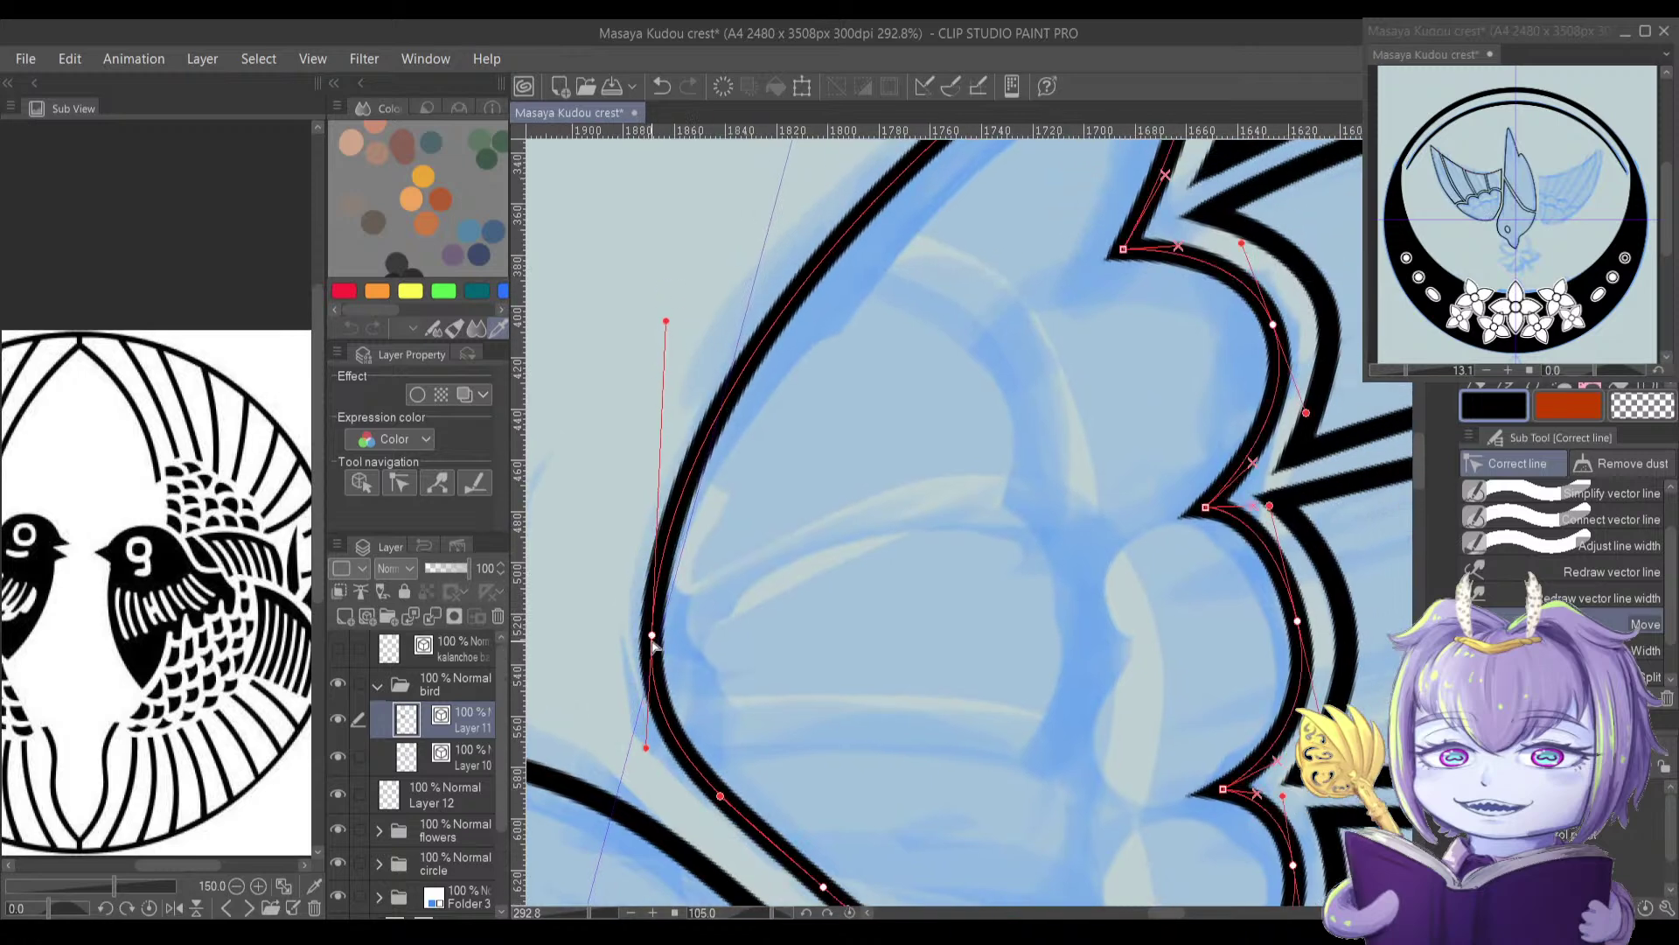
scroll(682, 594, "down", 3)
scroll(700, 554, "up", 3)
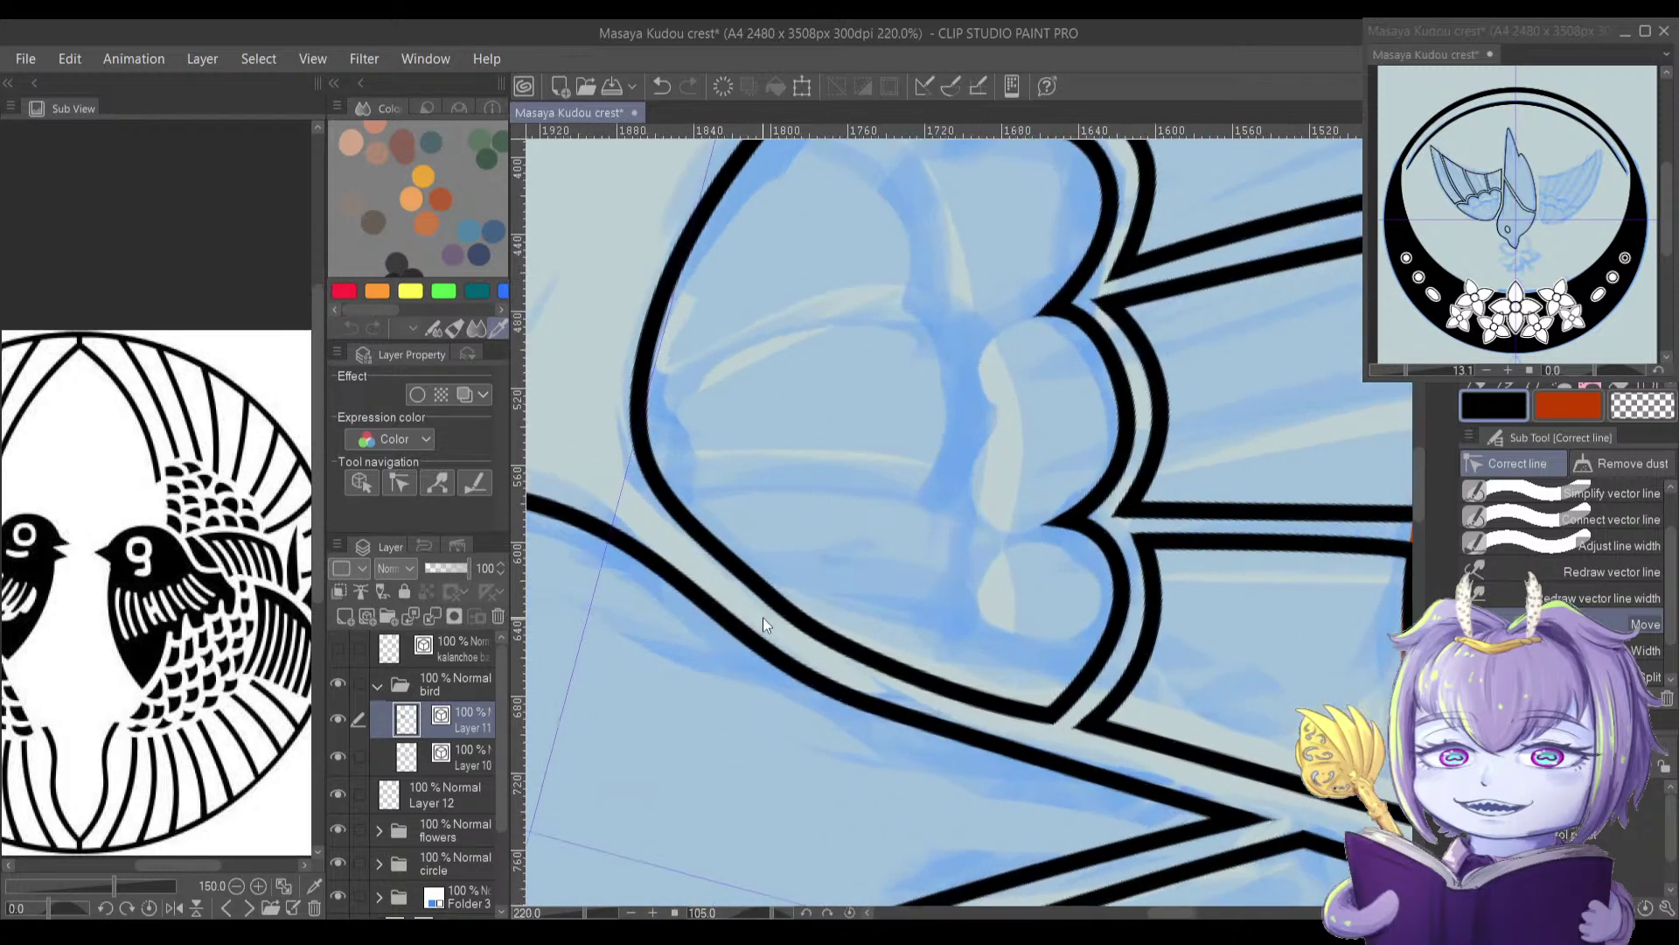
Step: Nudge the added control point on the body-side edge to even out the line between the front bend and corner
left_click_drag(762, 595, 762, 589)
left_click_drag(860, 663, 774, 541)
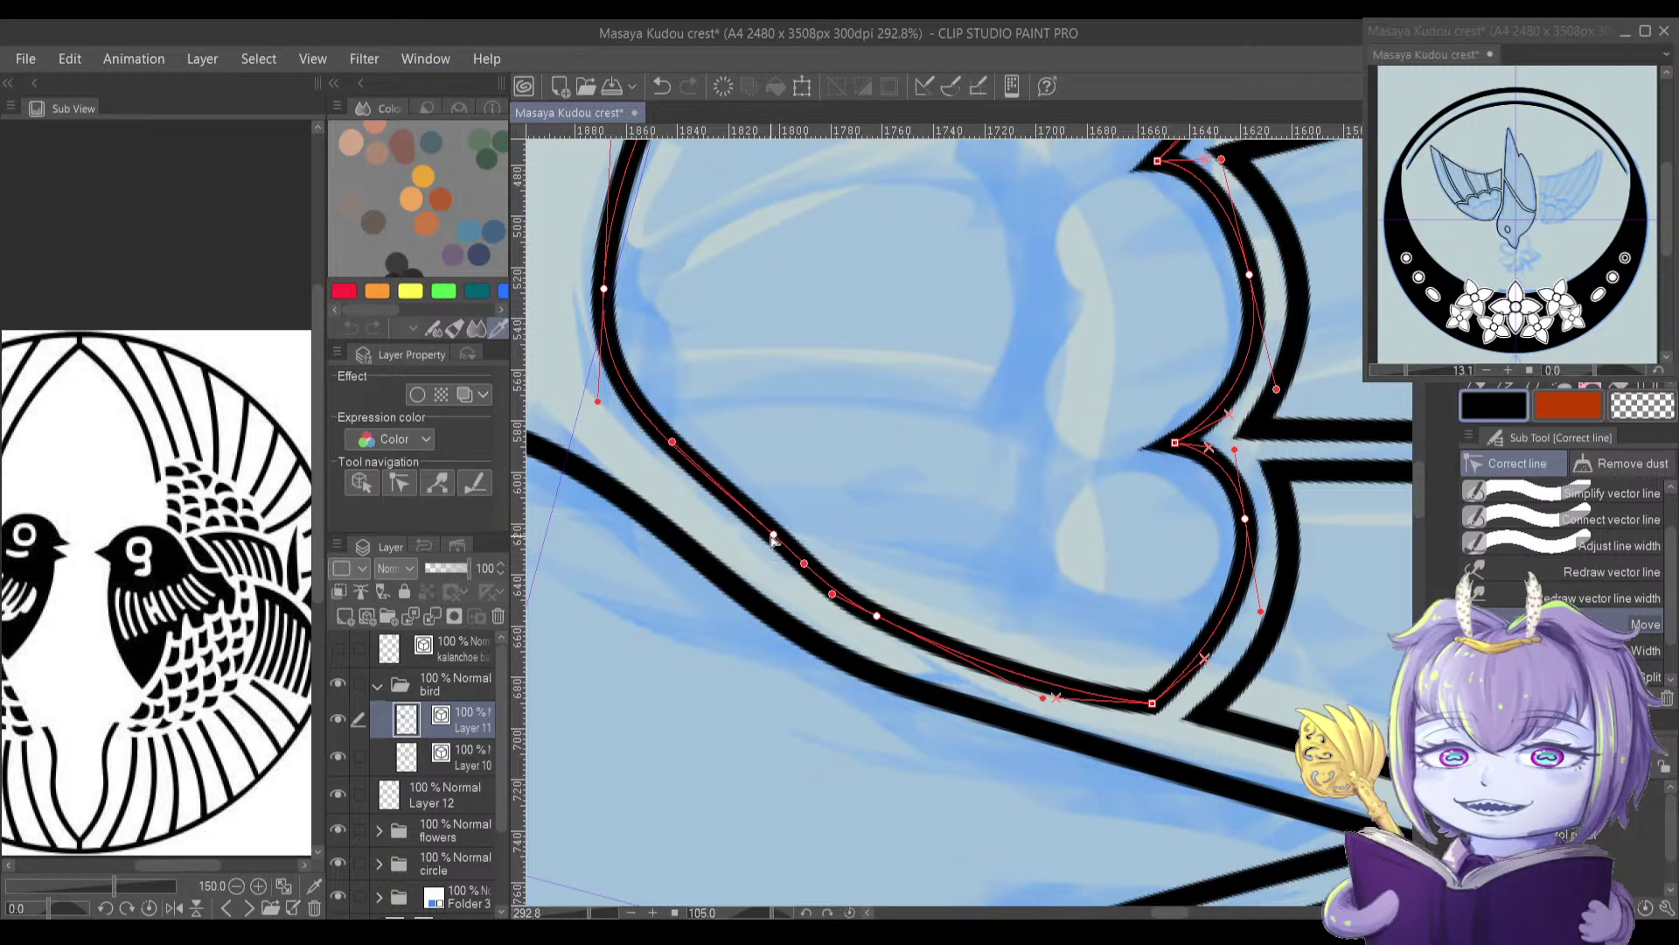
left_click_drag(826, 487, 805, 511)
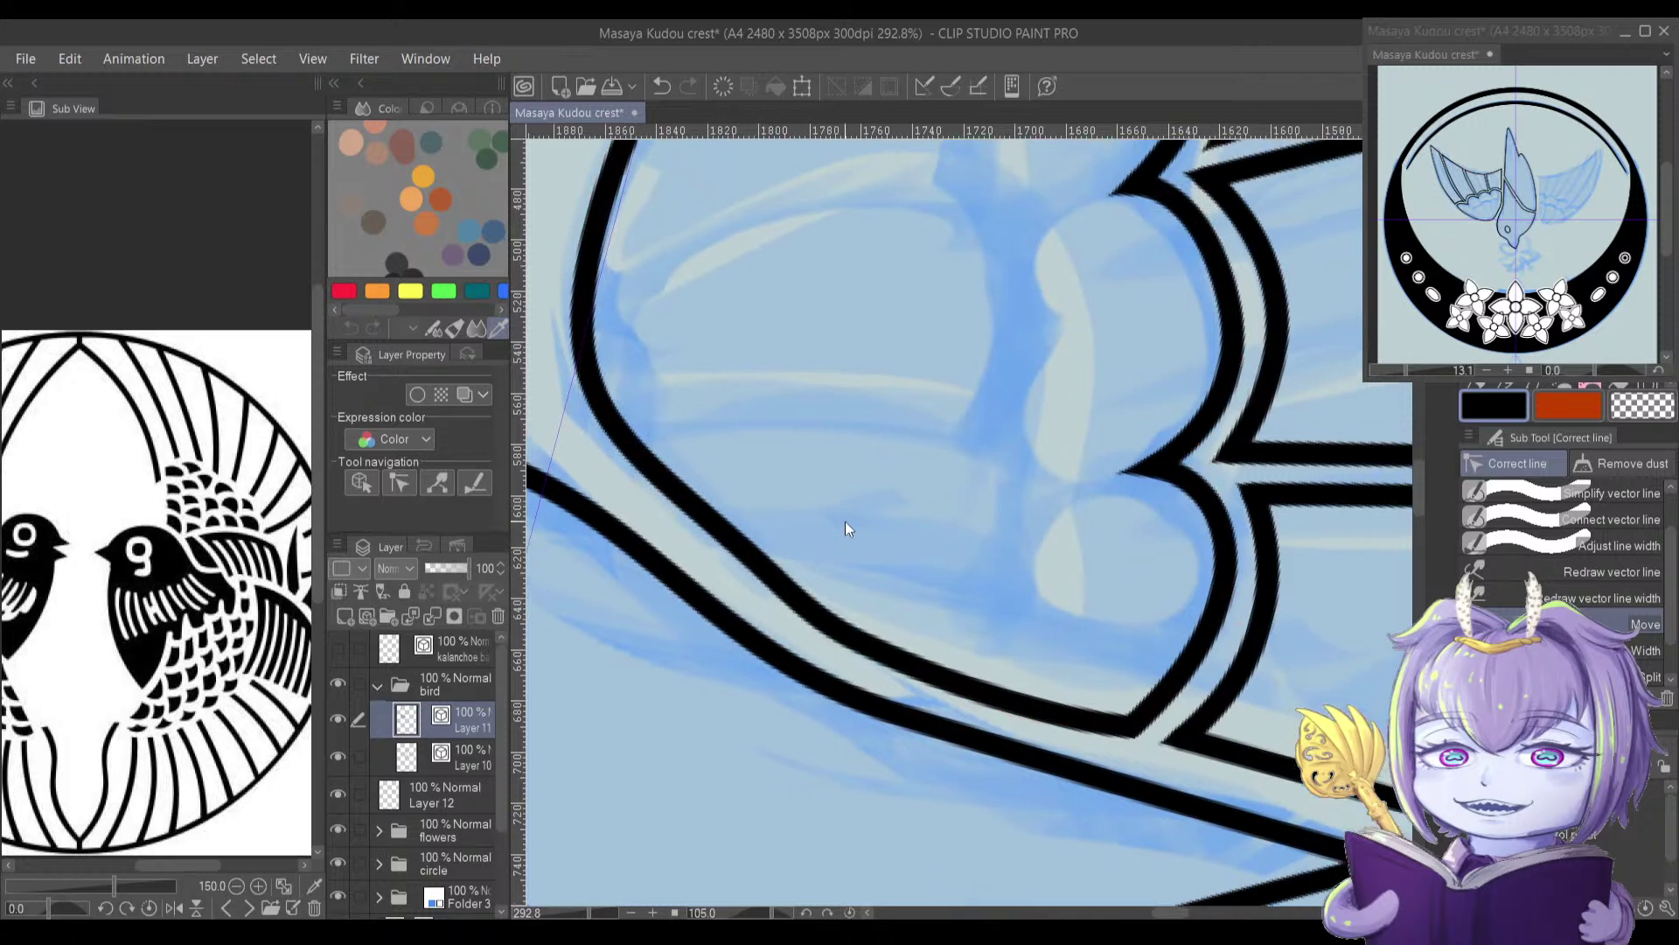
scroll(803, 502, "up", 1)
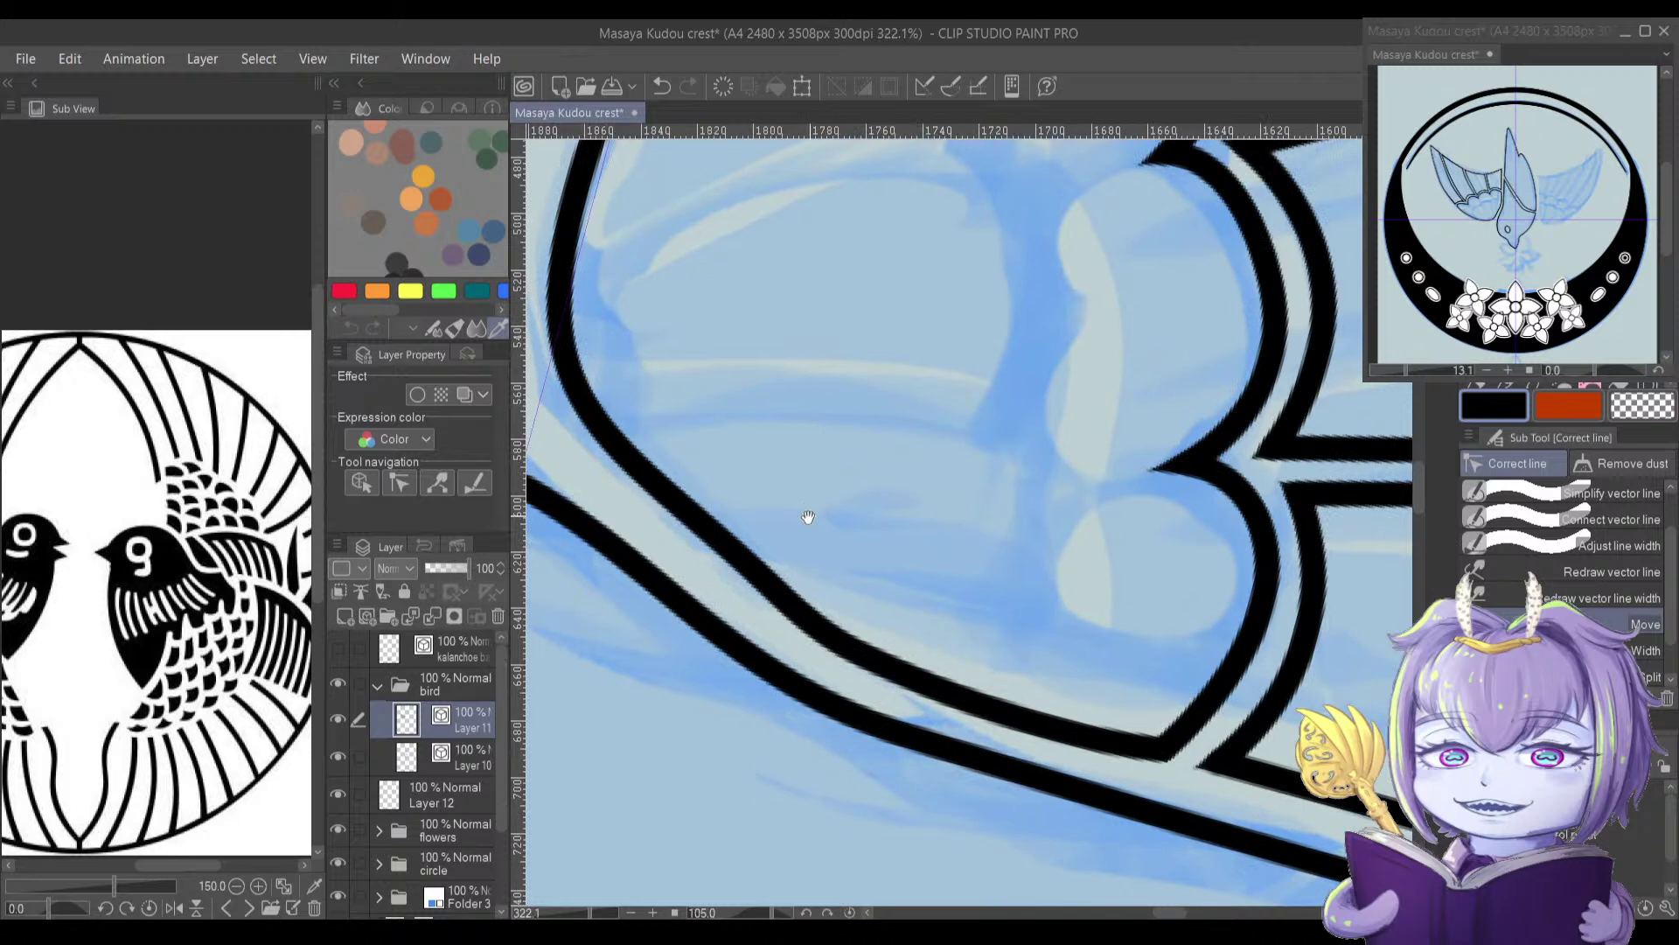
left_click_drag(812, 513, 866, 487)
scroll(843, 553, "down", 1)
left_click_drag(870, 580, 913, 575)
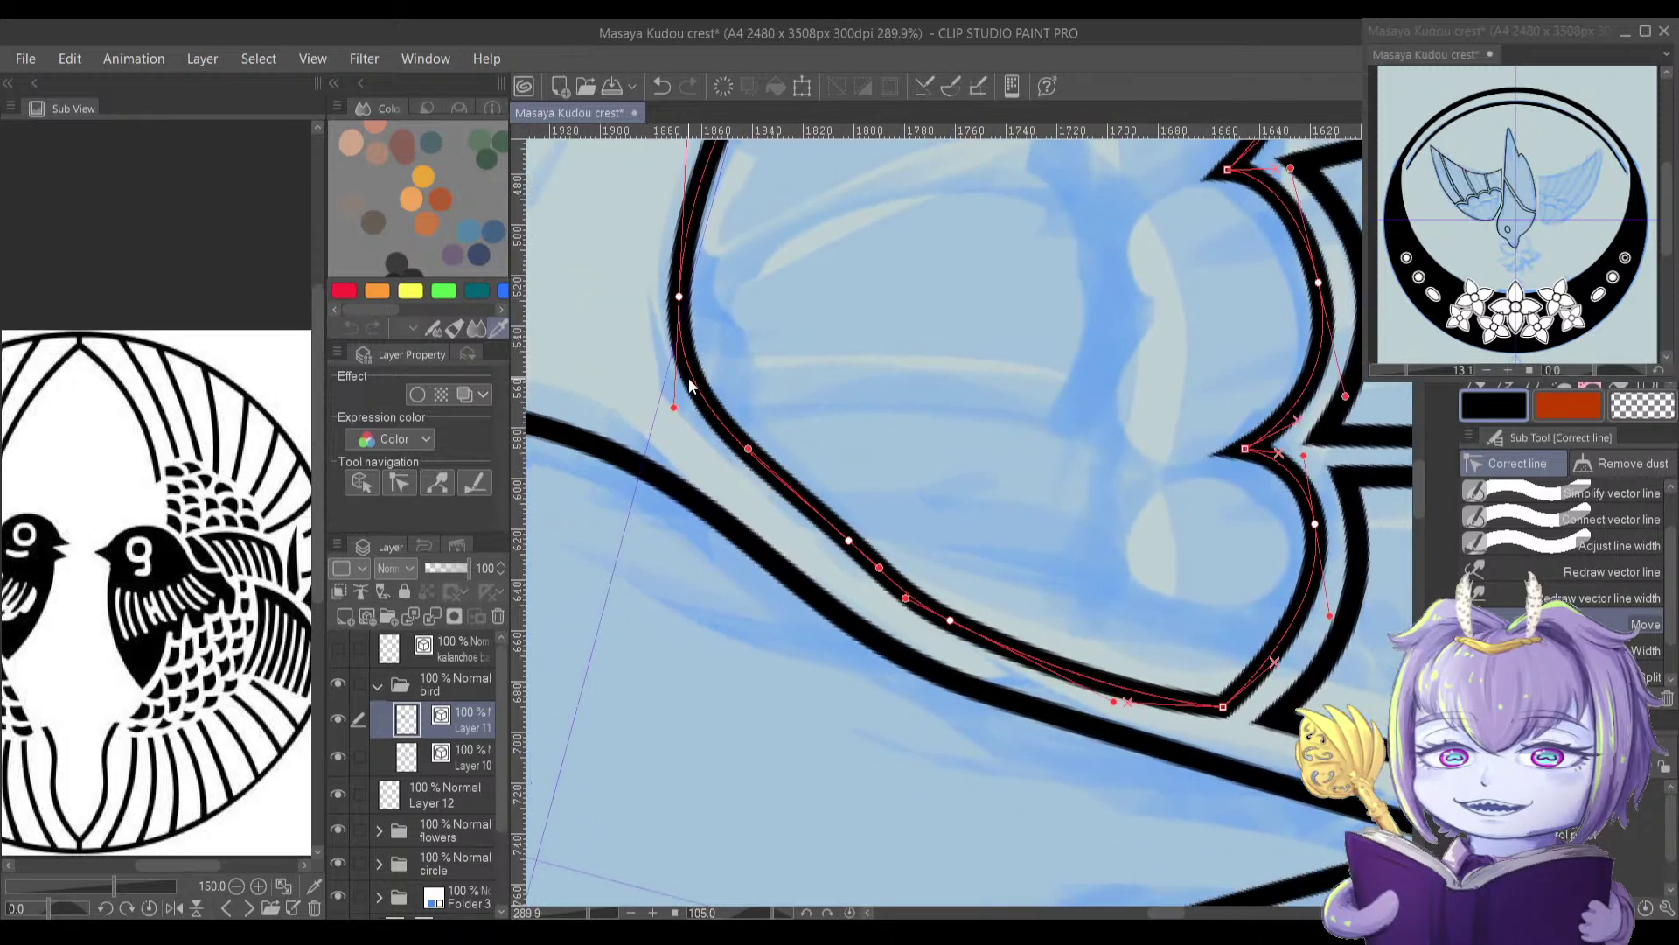
Step: Refine the front bend's control point and the adjoining curve handle, and nudge the body-side point nearest the corner
left_click_drag(681, 305, 672, 322)
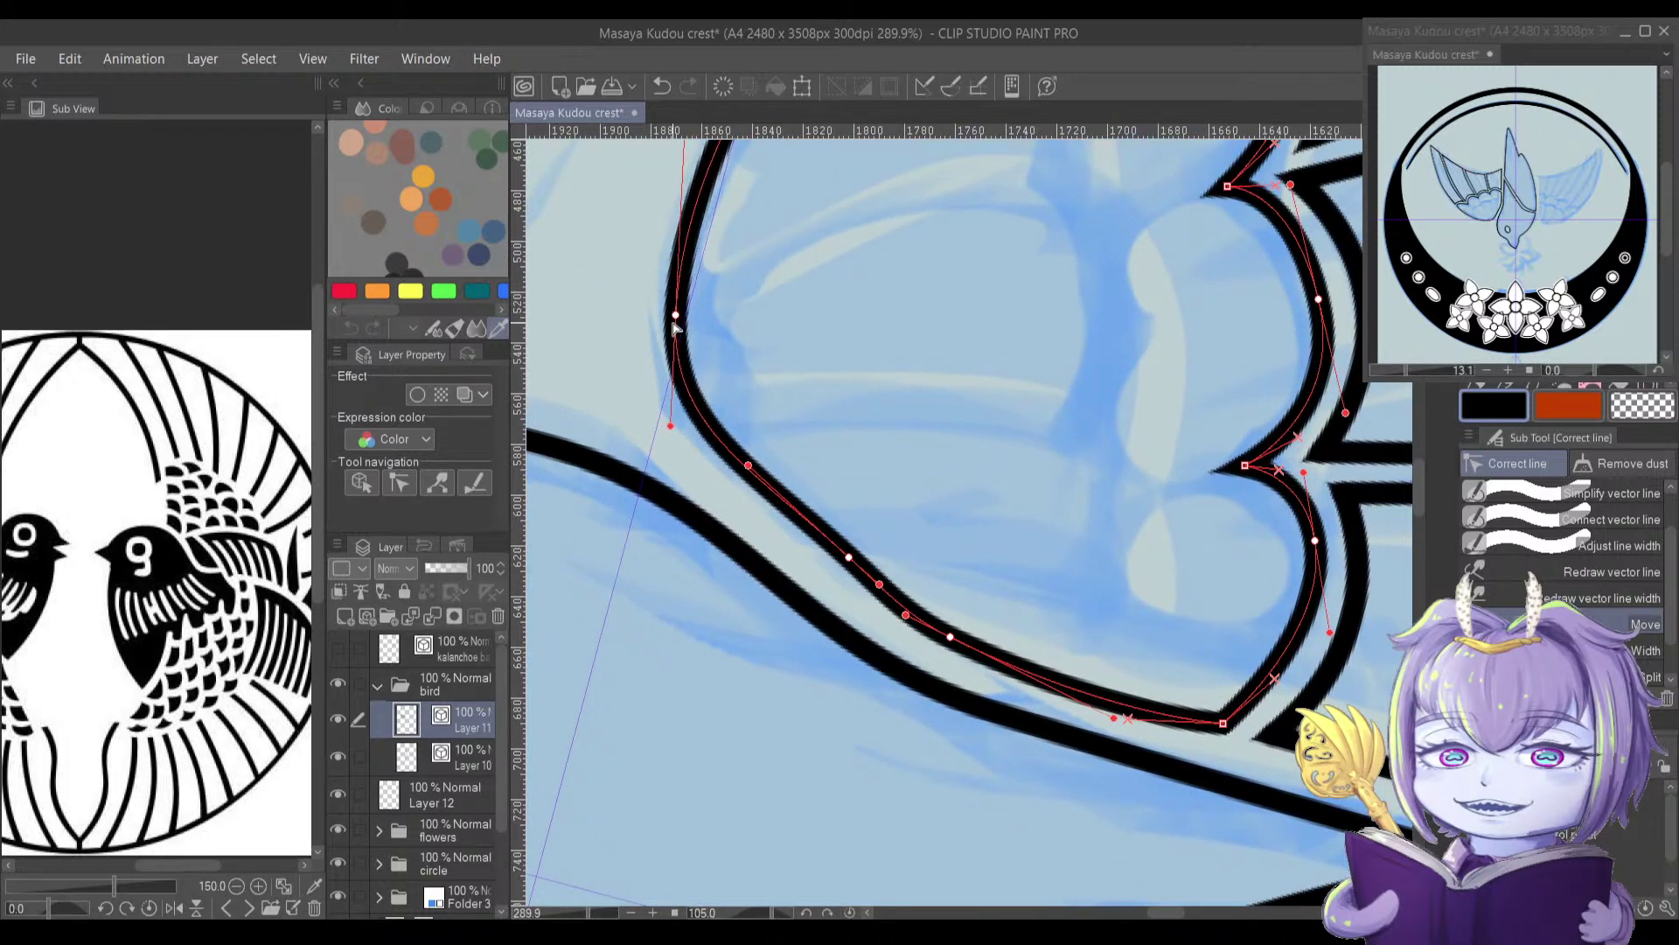
left_click_drag(748, 465, 742, 468)
key("space")
left_click_drag(804, 537, 795, 512)
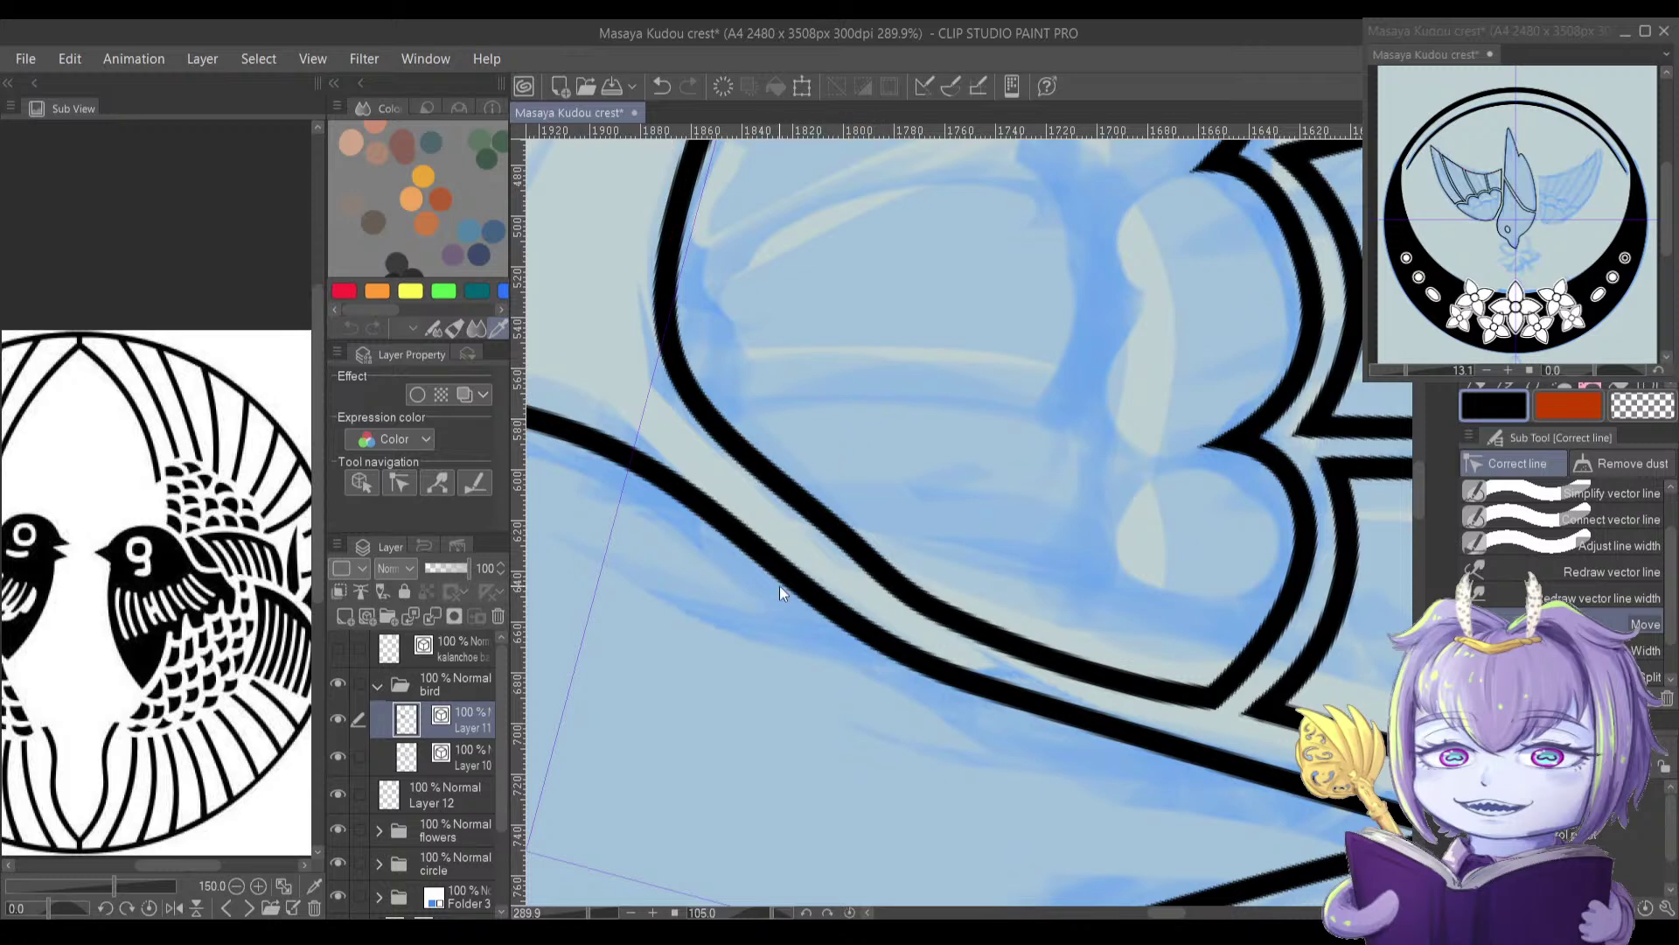
key("space")
left_click_drag(856, 511, 818, 560)
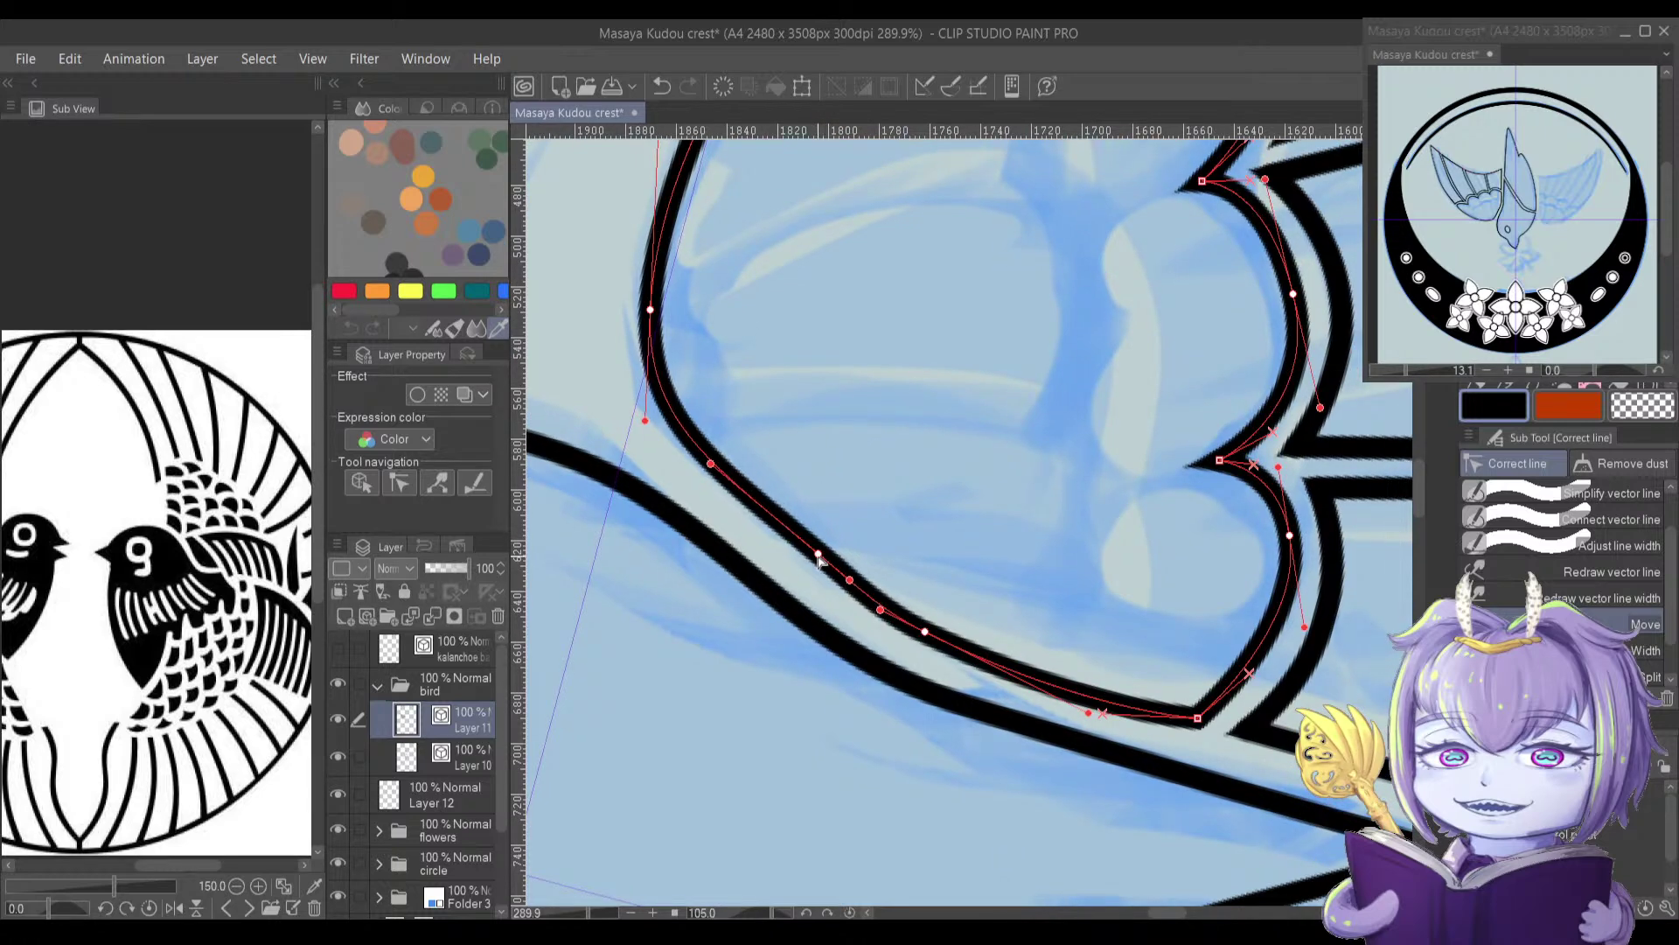
left_click_drag(919, 634, 922, 641)
scroll(899, 661, "down", 1)
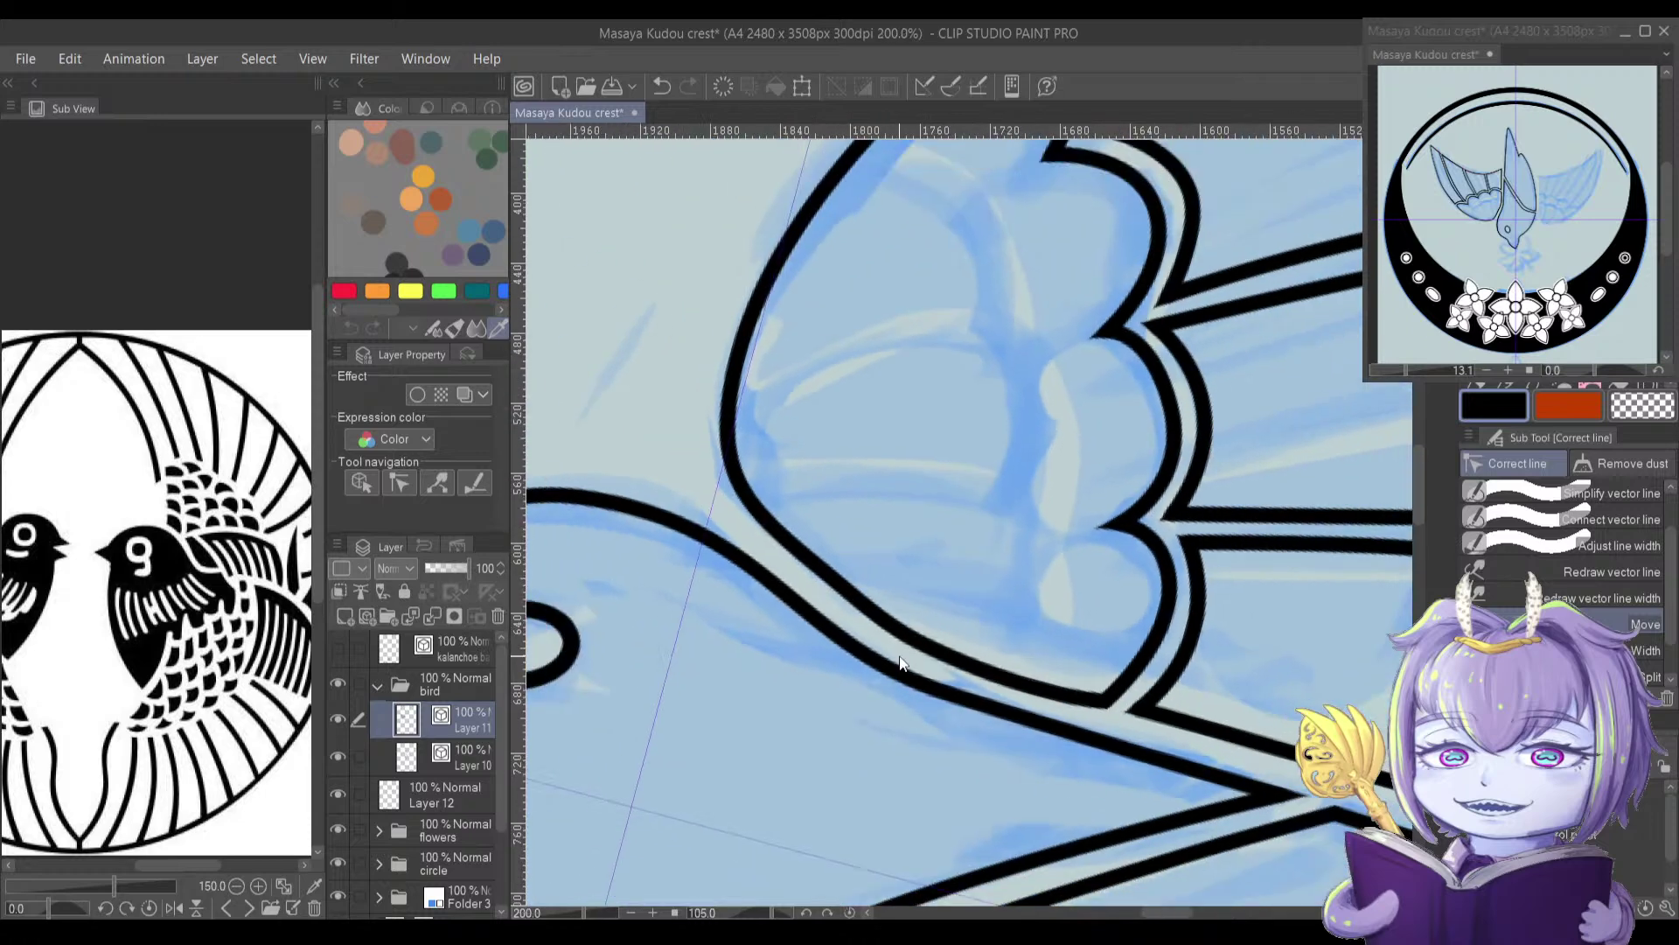
Step: Hide Layer 12 and select Layer 10 in the bird folder
scroll(896, 659, "down", 5)
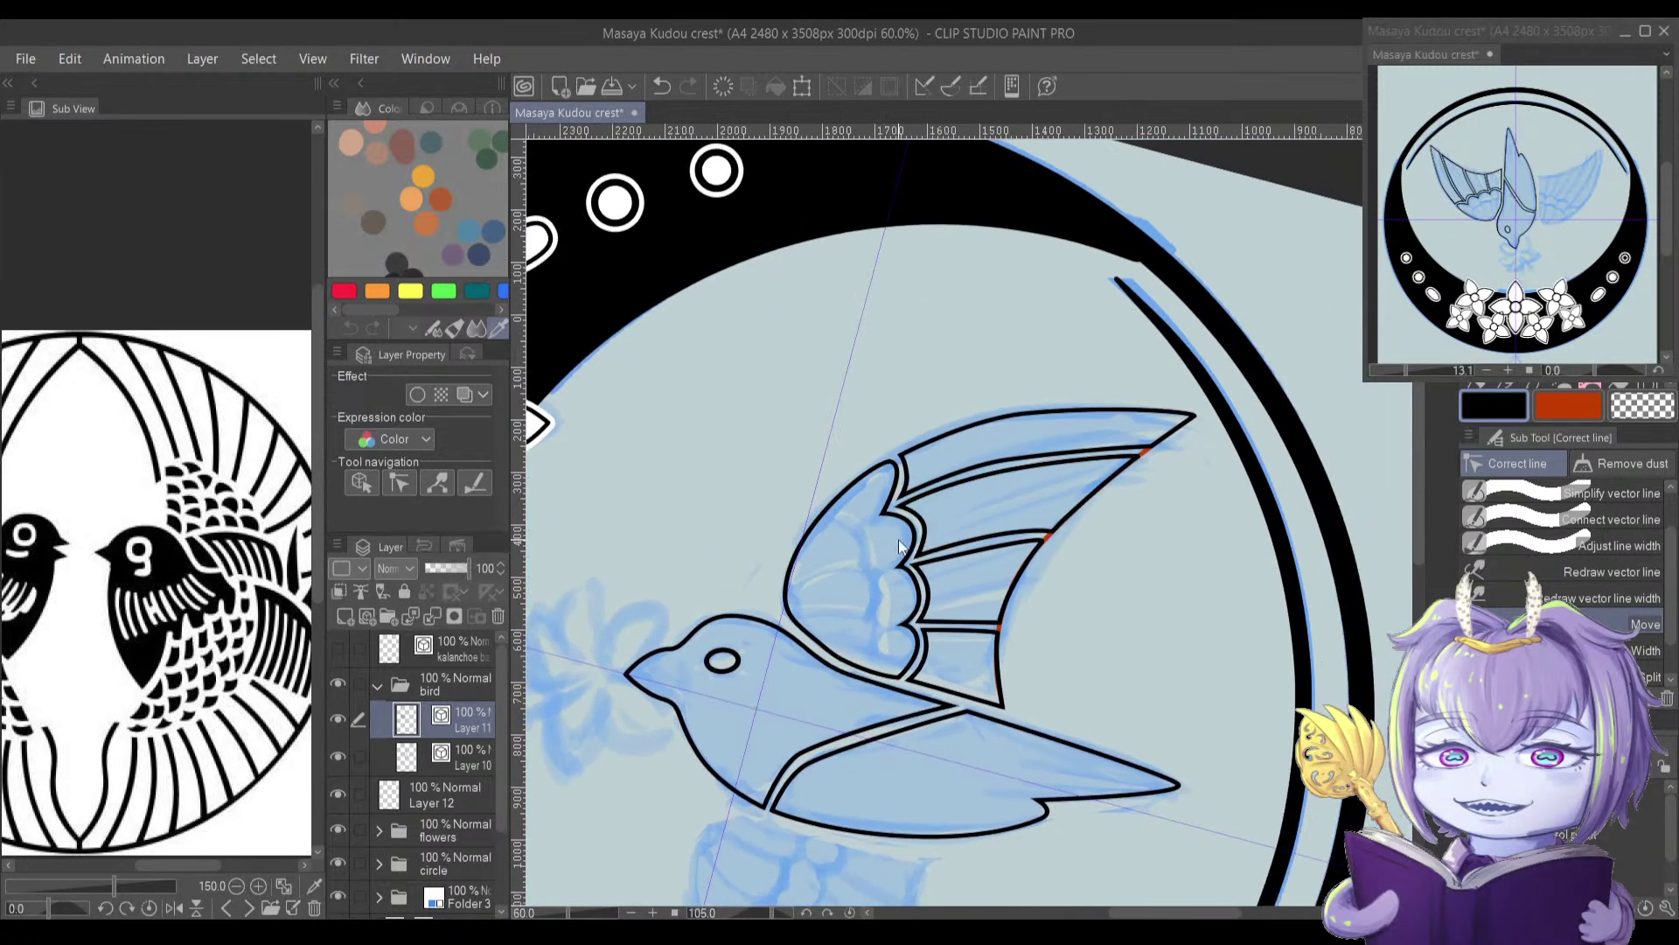
left_click(338, 799)
left_click(378, 770)
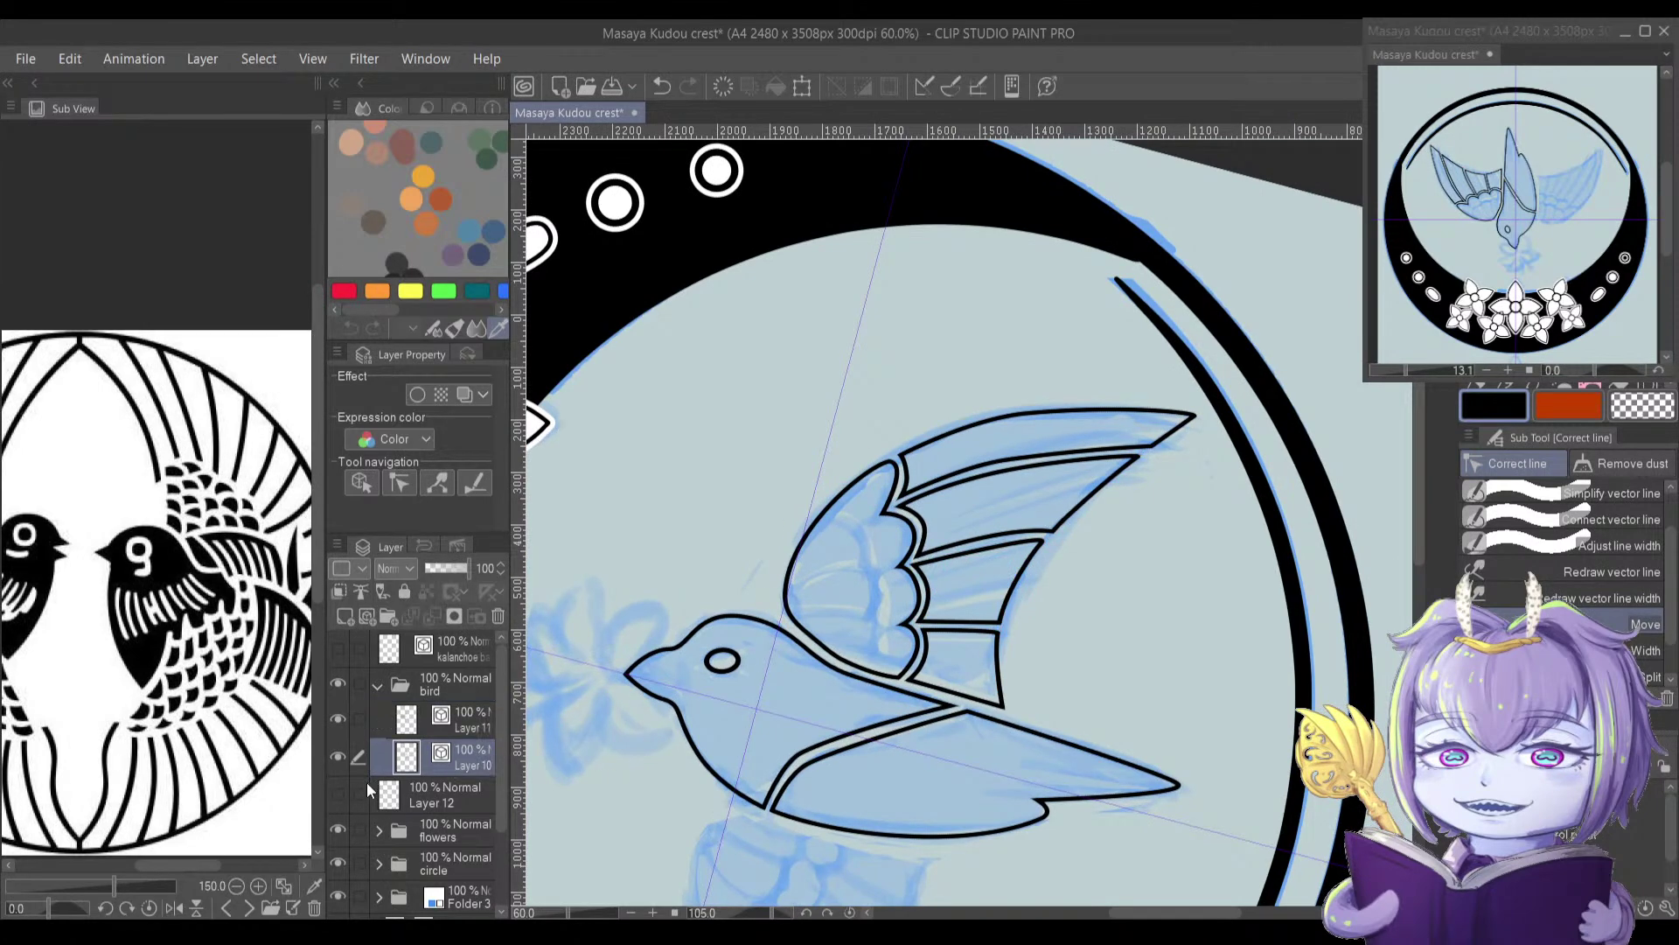
Step: Check the bird folder's layers by toggling their visibility, and rename Layer 11 as "left wing"
left_click(341, 798)
left_click_drag(984, 622, 837, 694)
left_click(339, 794)
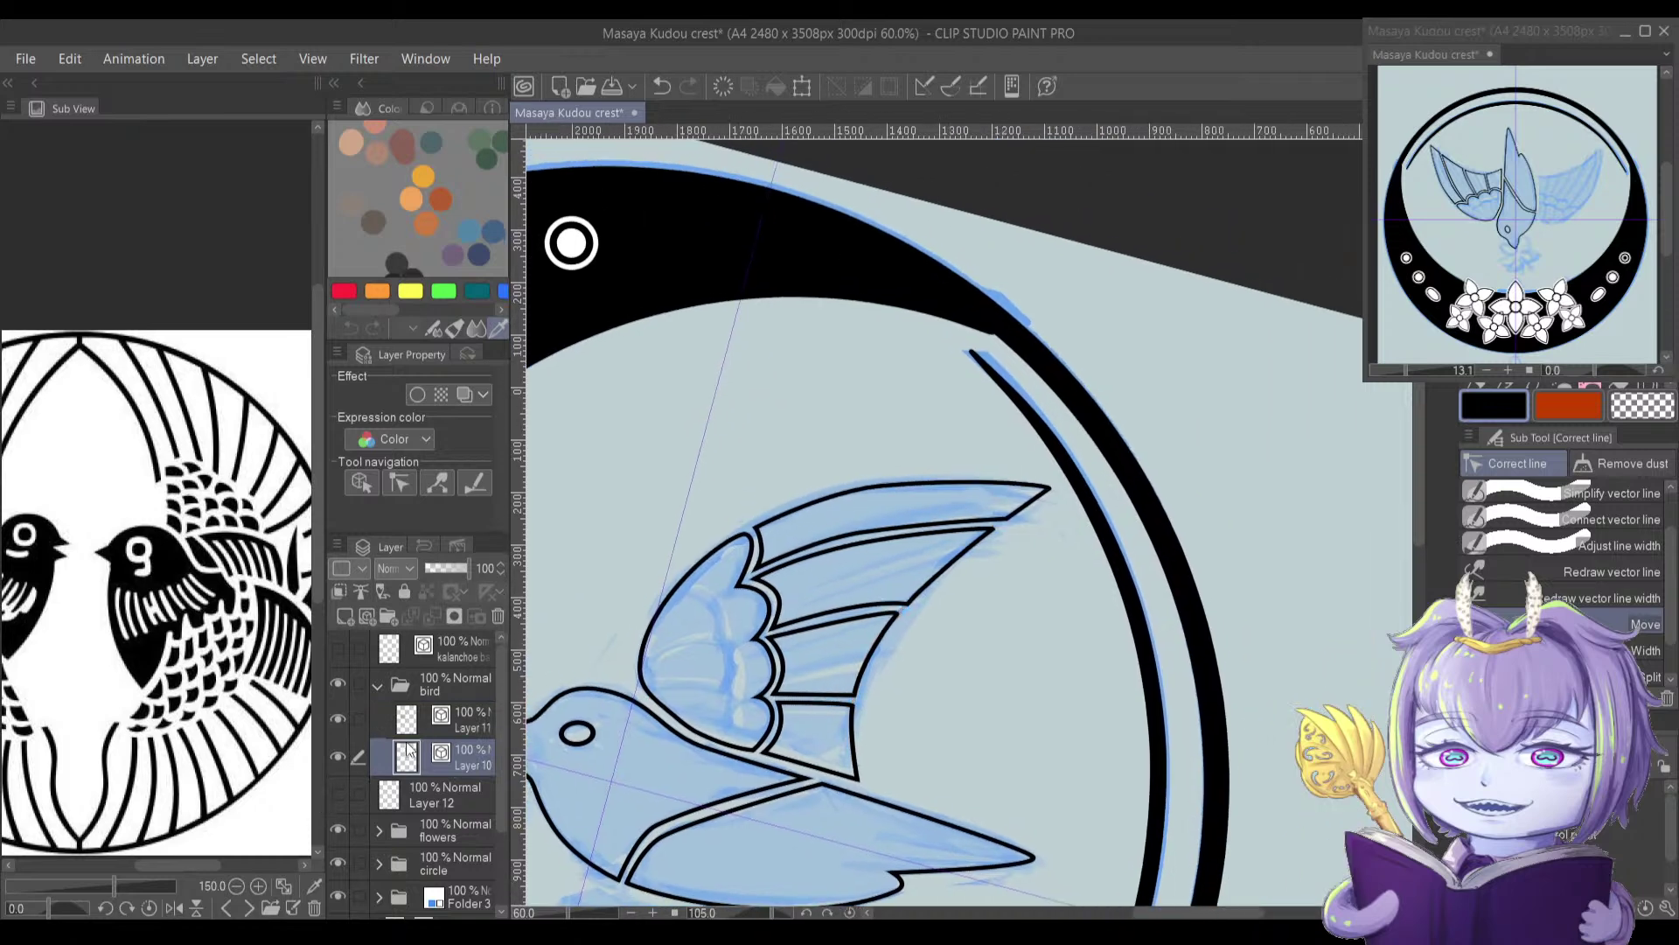
left_click(339, 758)
left_click(339, 754)
left_click(447, 717)
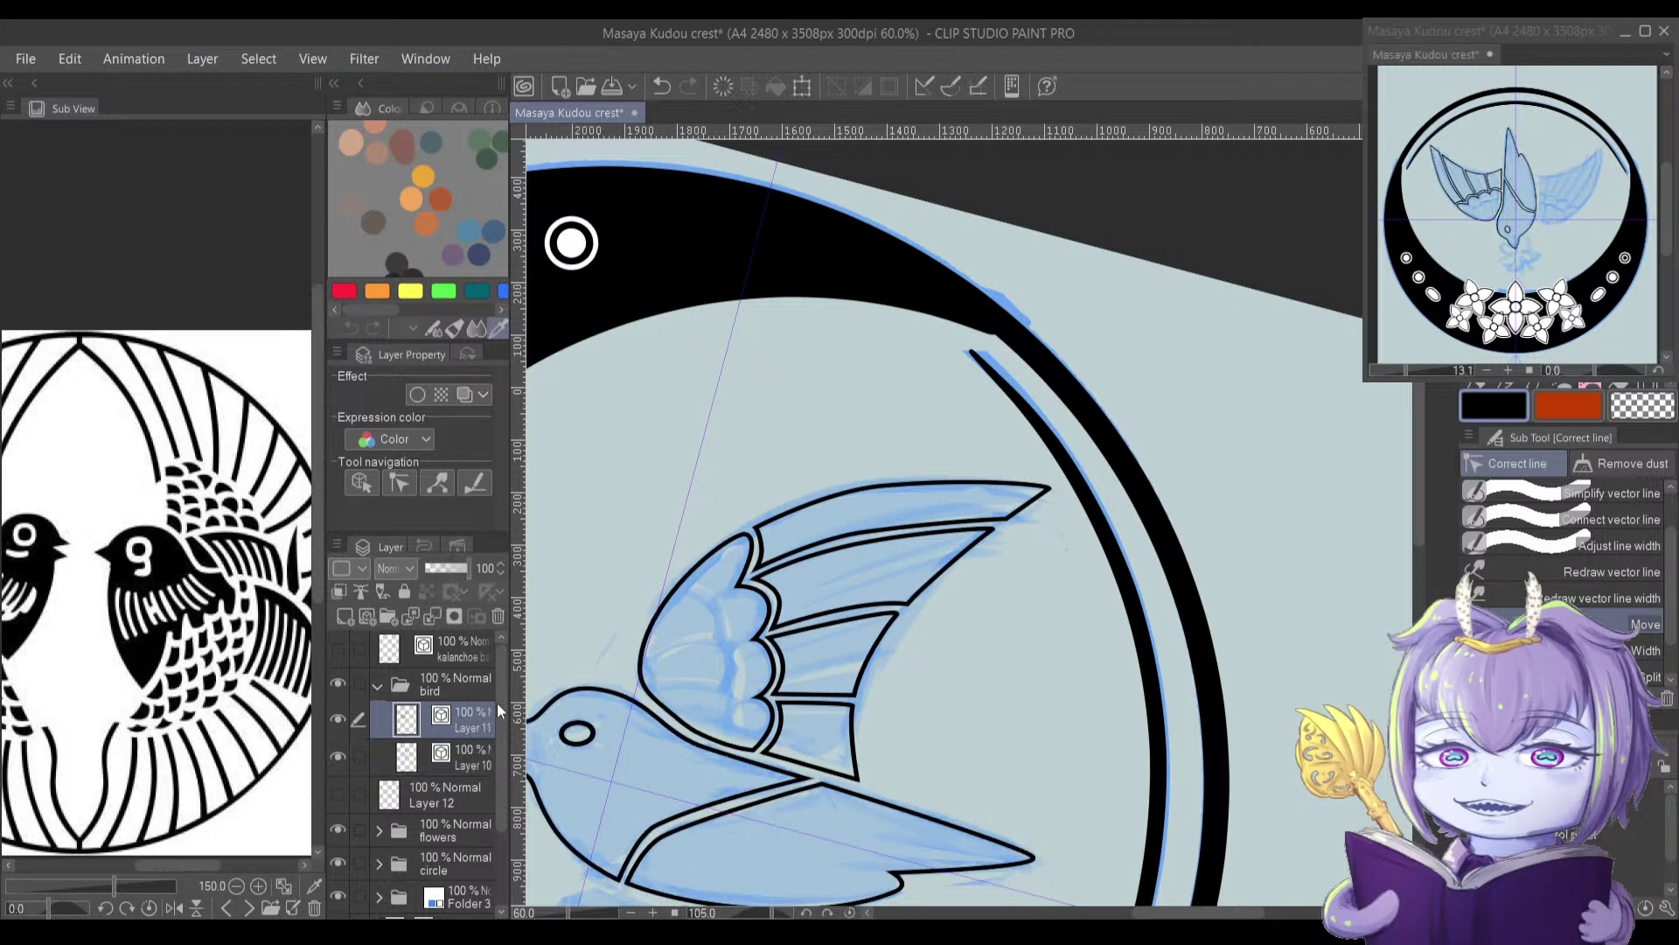
double_click(496, 701)
type("left wing")
key("Return")
Step: Duplicate the left wing layer, mirror the copy across the bird's body and place it over the opposite sketched wing
key("ctrl+c")
key("ctrl+v")
key("ctrl+t")
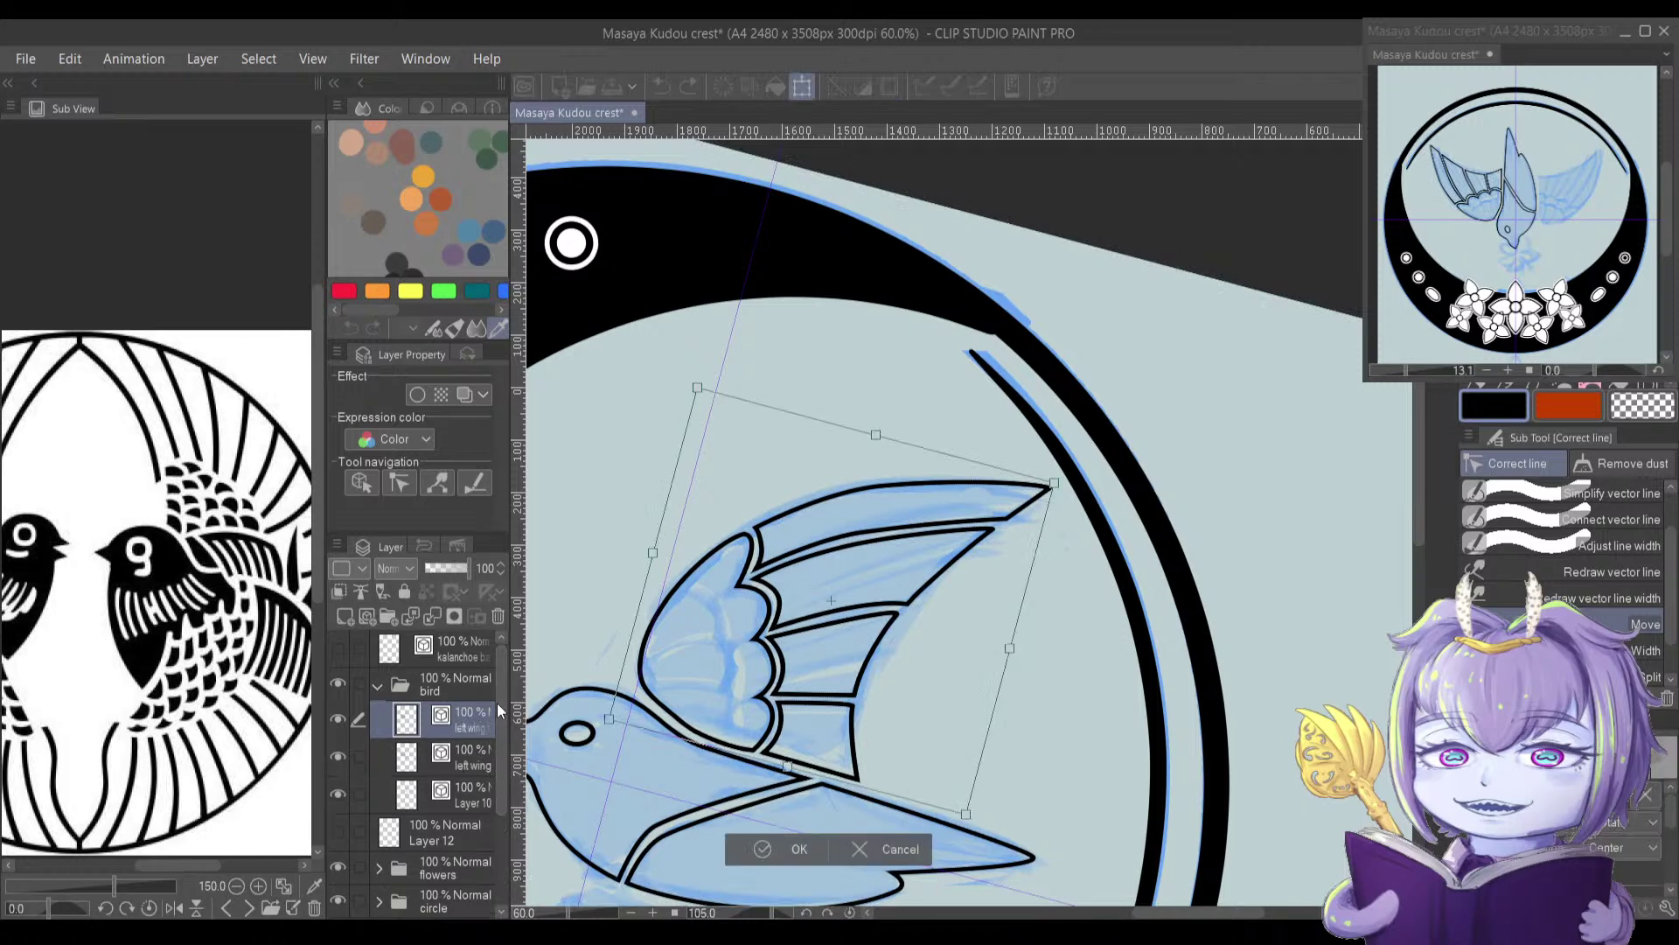
key("h")
mouse_move(729, 560)
left_mouse_down()
mouse_move(947, 302)
mouse_move(768, 754)
mouse_move(760, 602)
mouse_move(813, 628)
mouse_move(795, 611)
left_mouse_up()
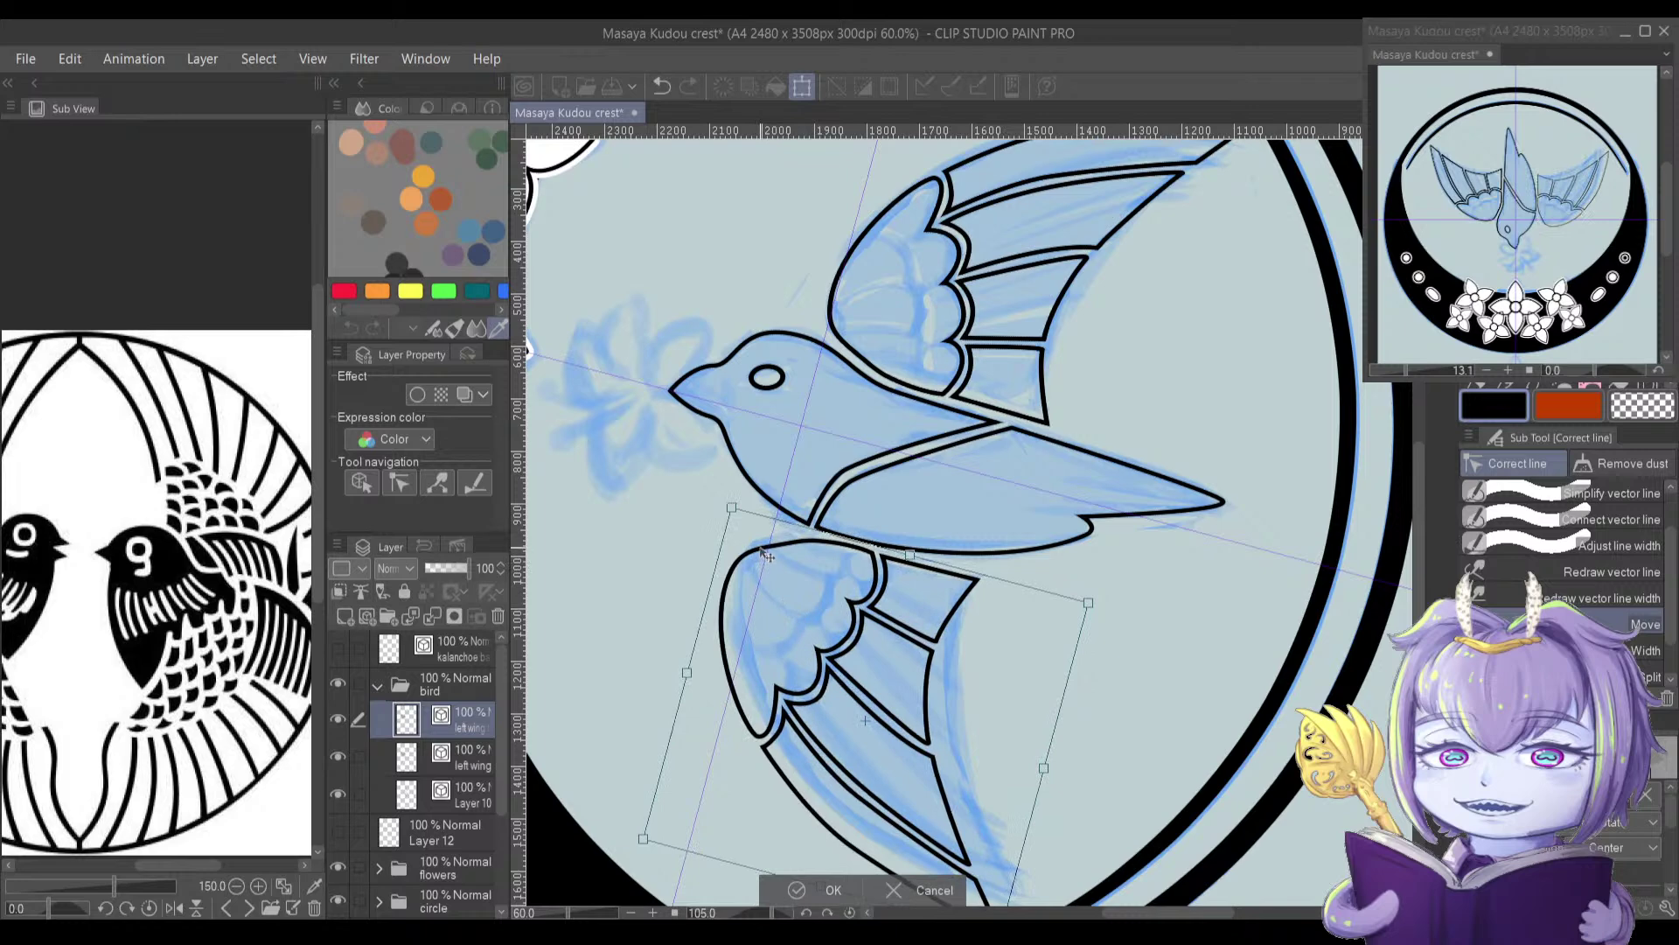
left_click_drag(715, 482, 686, 346)
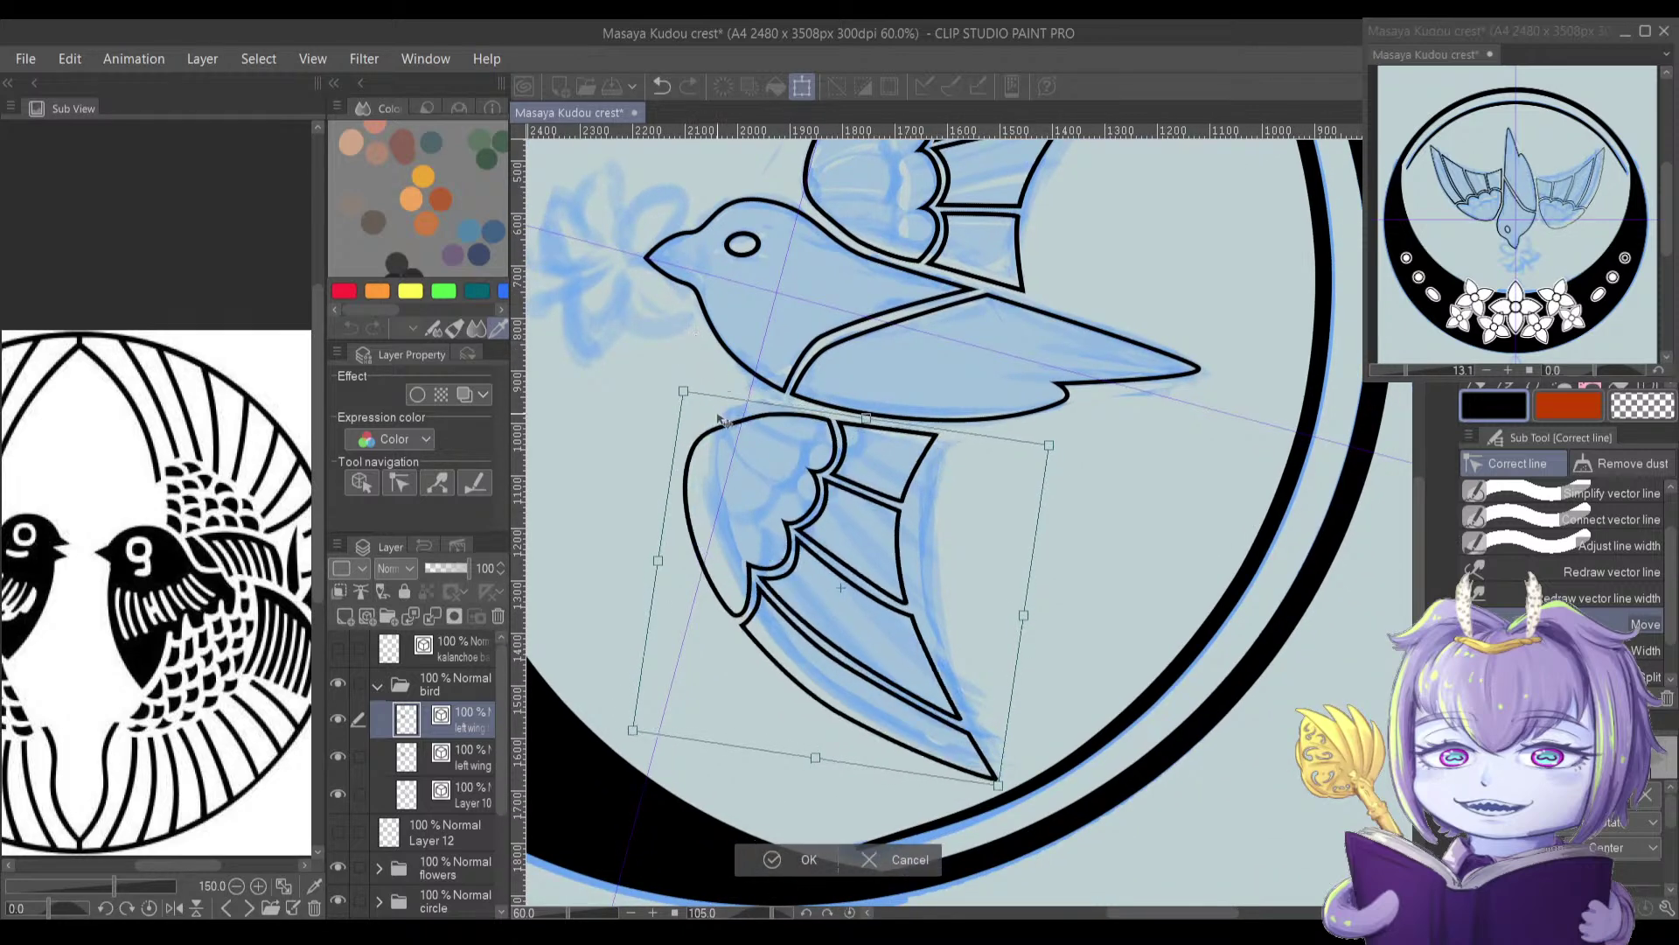
left_click_drag(754, 476, 772, 481)
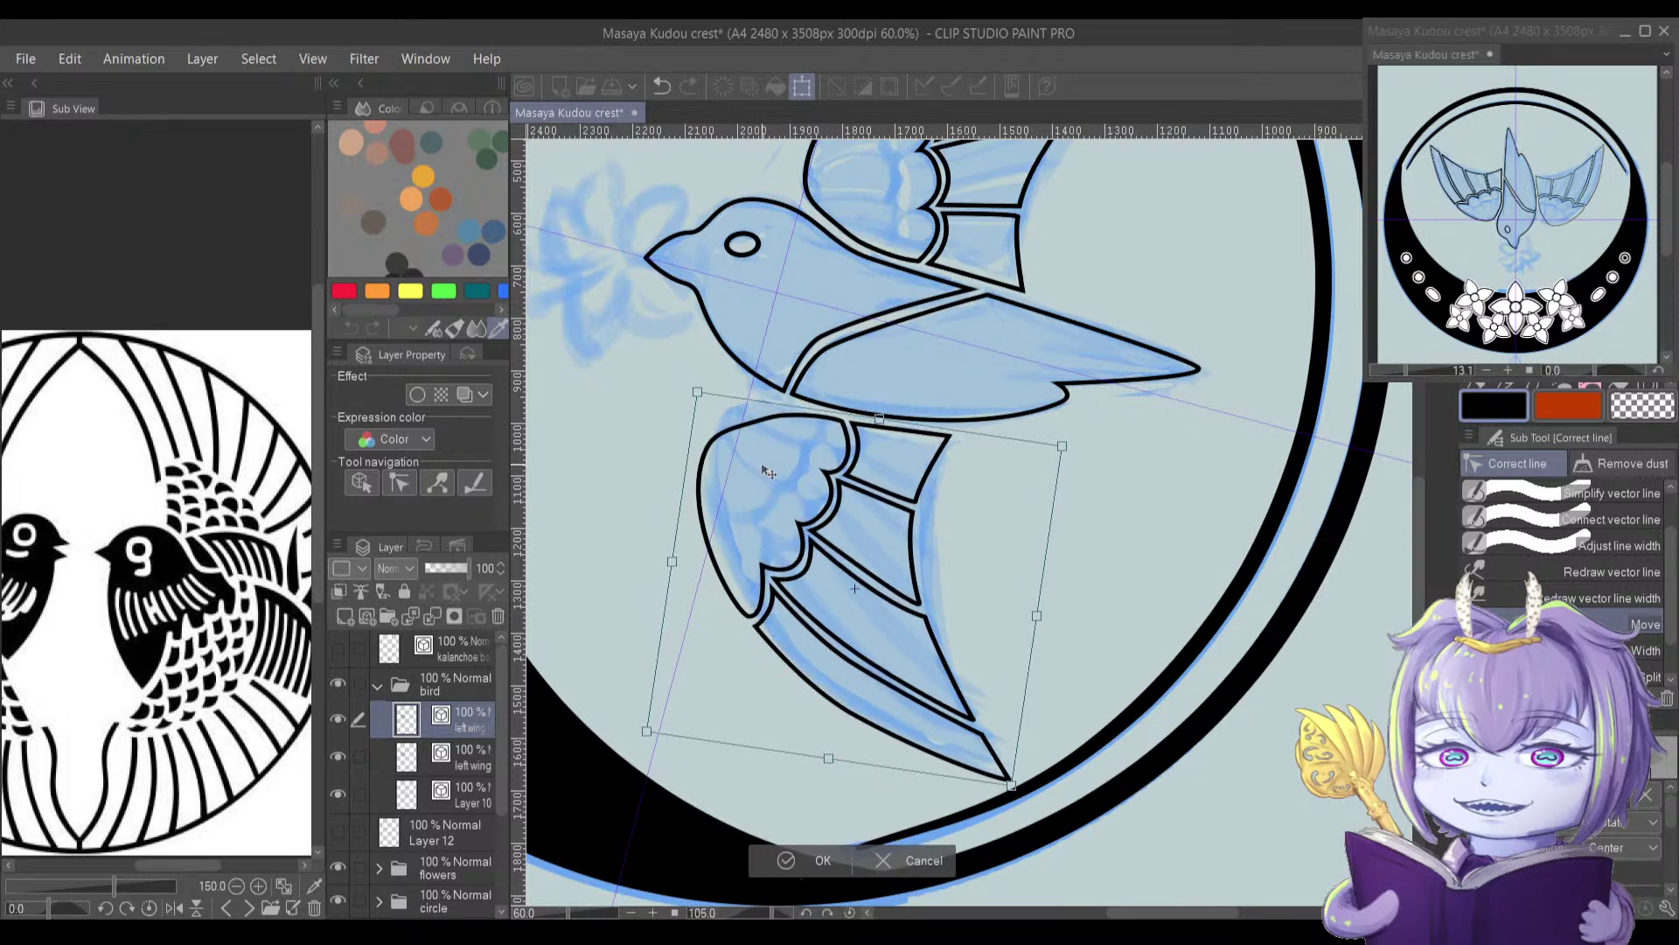
left_click_drag(771, 472, 773, 474)
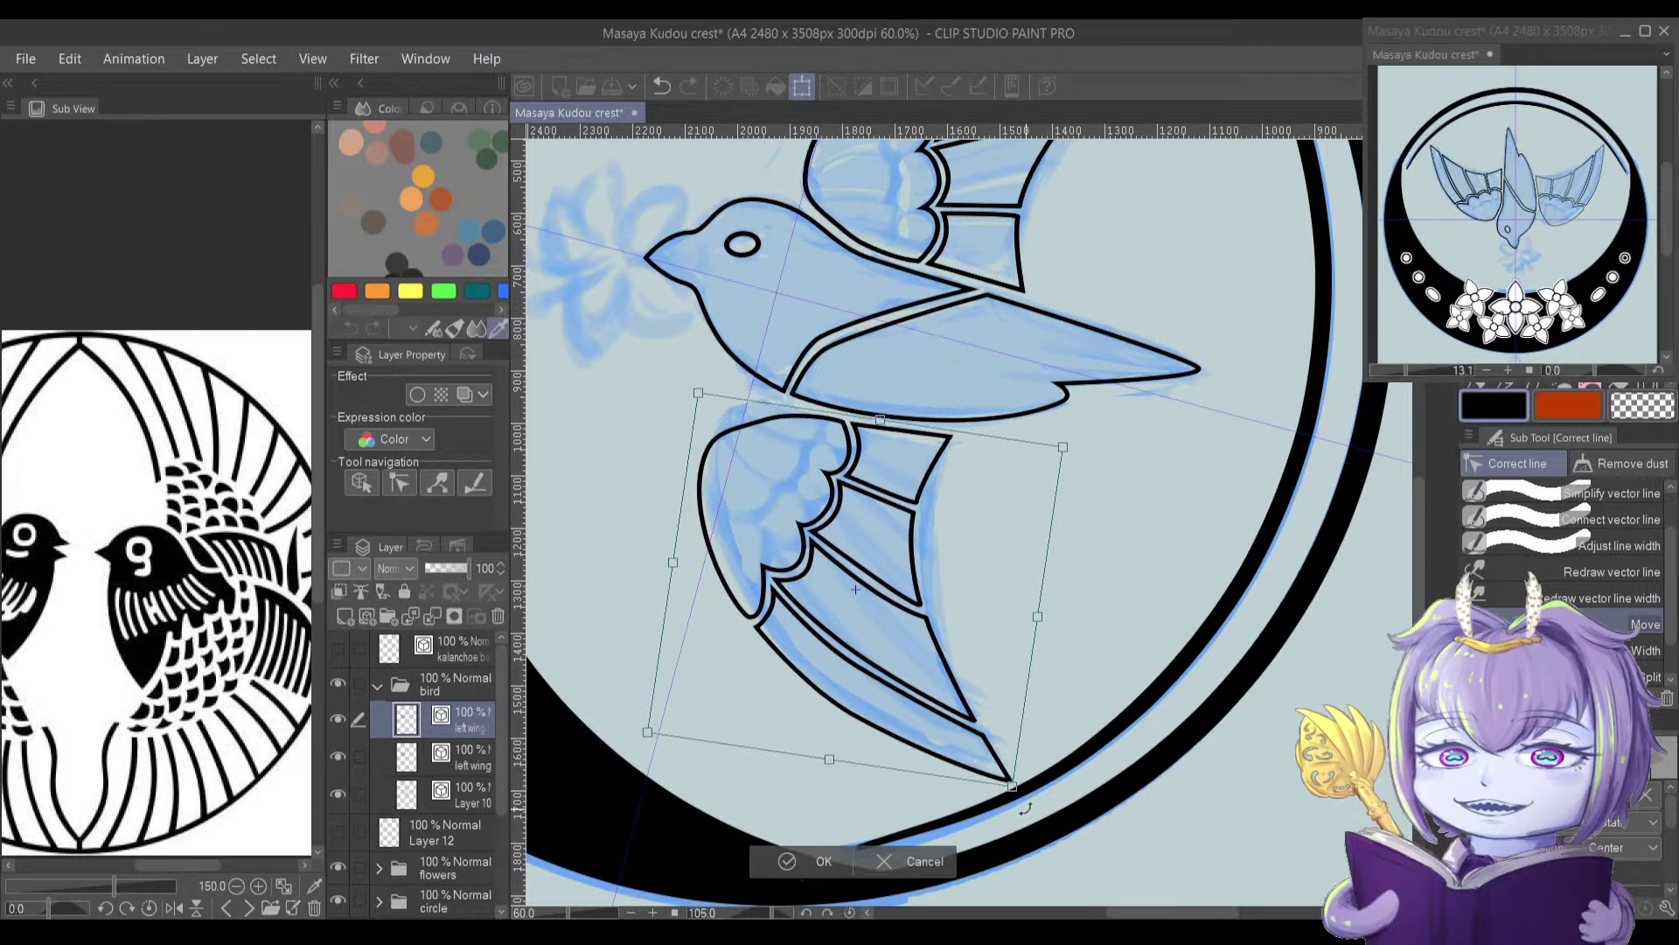
key("Return")
Step: Scale the mirrored wing down slightly from its tip corner to fit inside the crest ring
left_click_drag(948, 615, 824, 864)
left_click_drag(848, 799, 915, 415)
key("ctrl+t")
left_click_drag(931, 768, 925, 758)
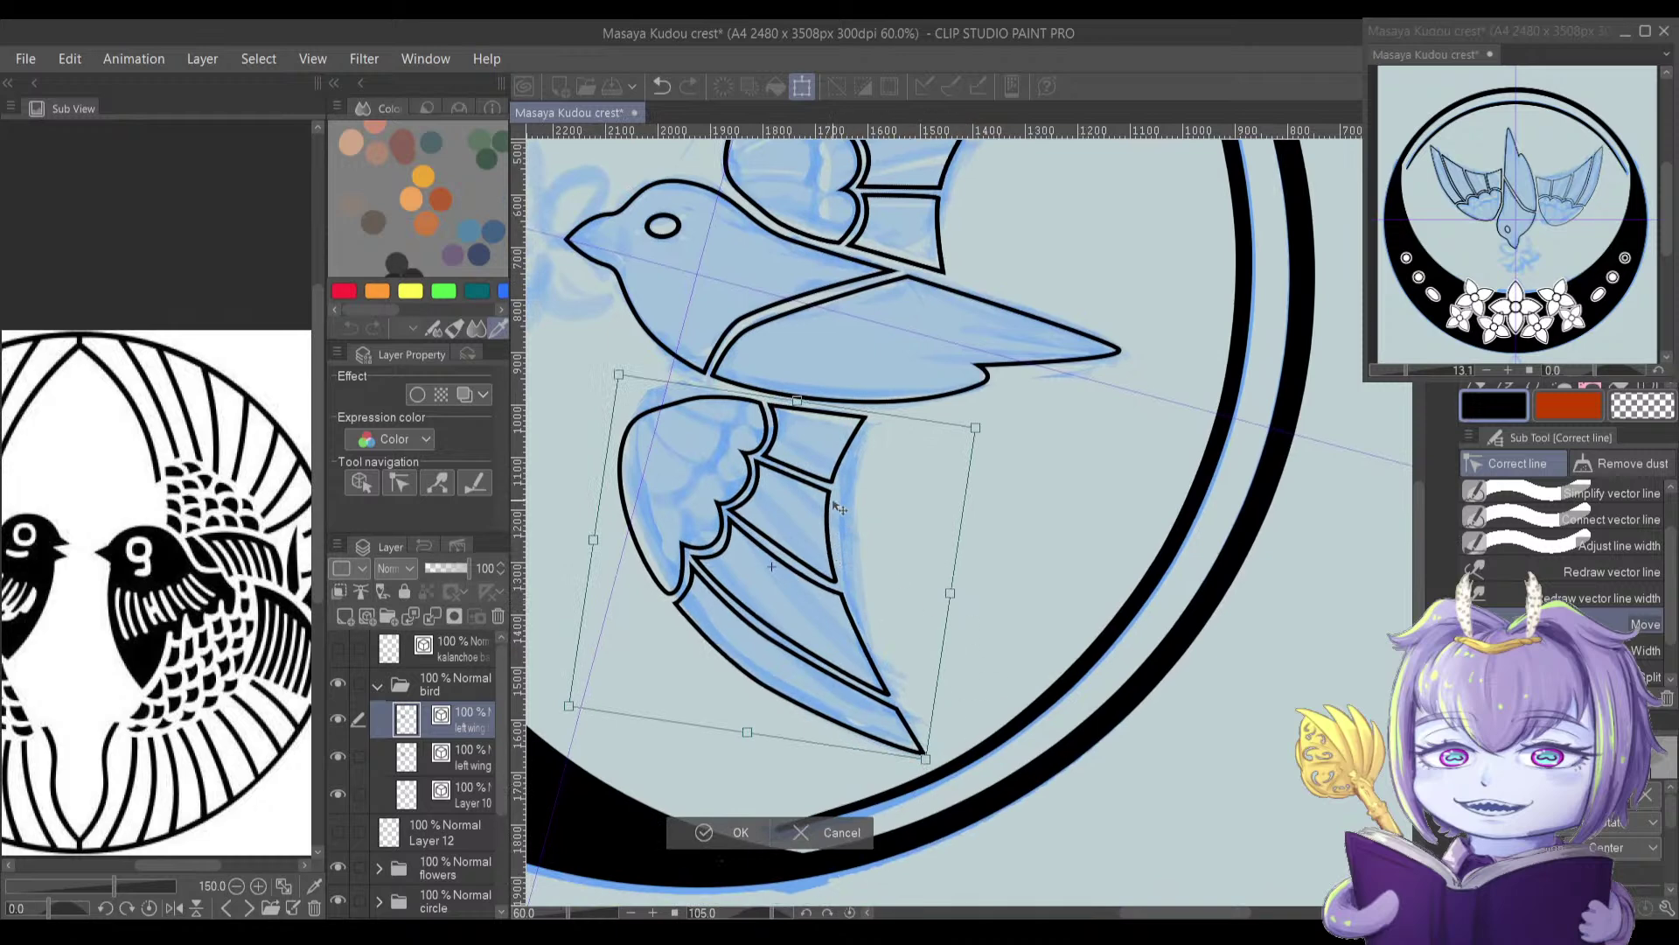
left_click_drag(850, 495, 803, 572)
key("Return")
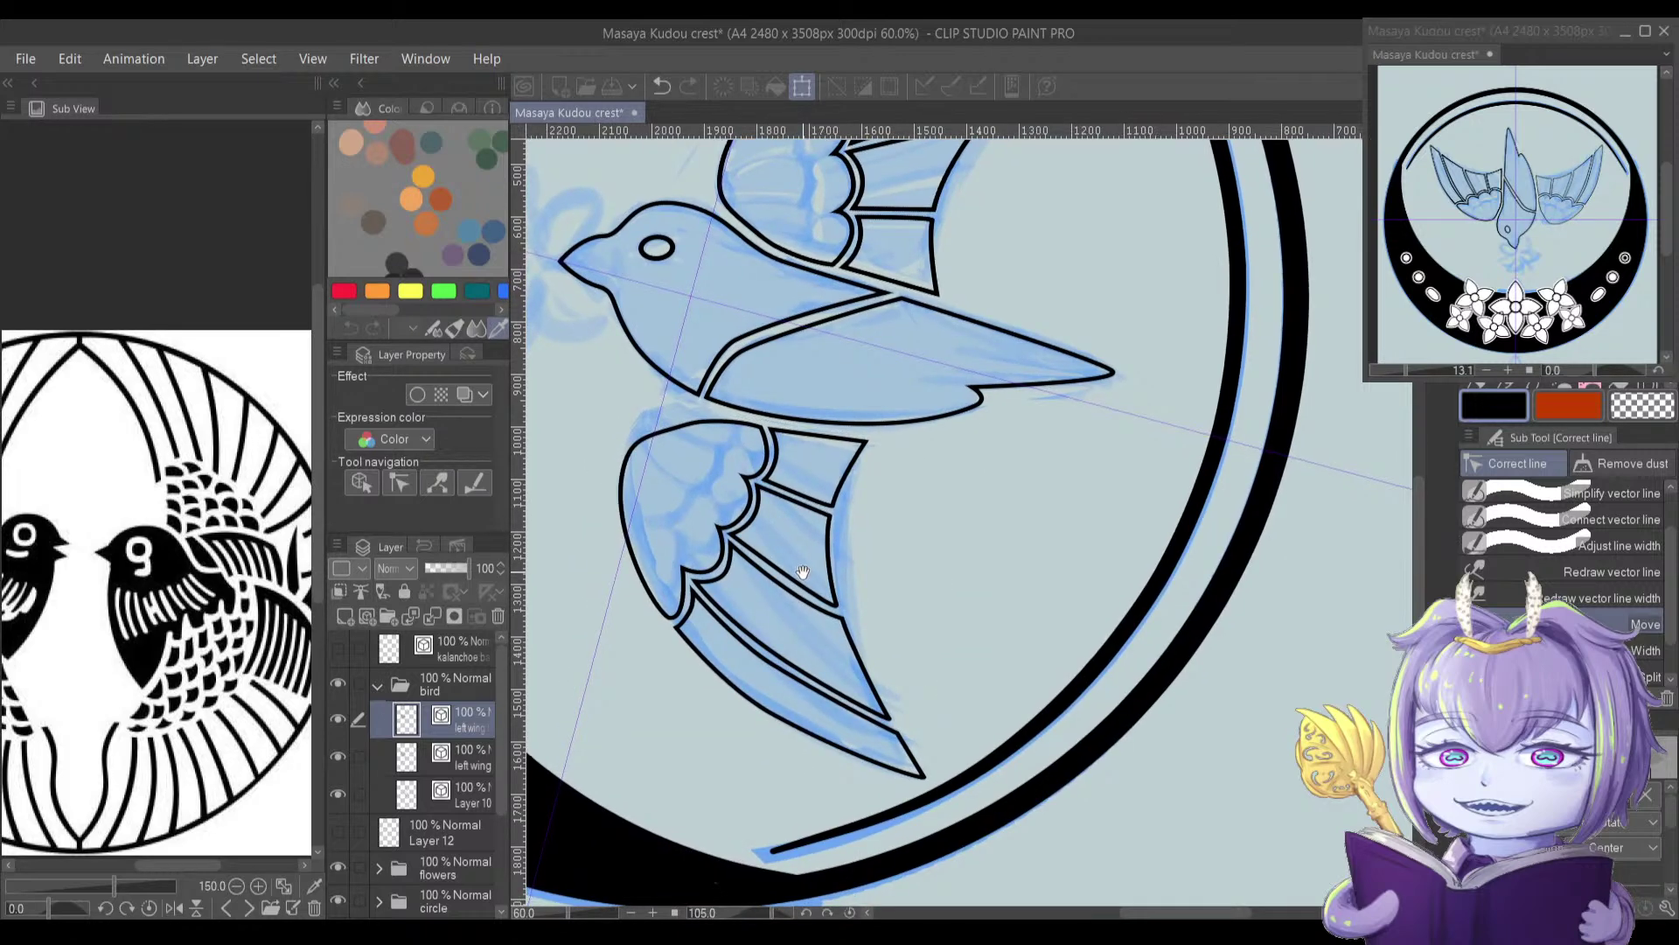
Step: Rotate the mirrored wing slightly and nudge it into alignment beneath the bird's body
left_click_drag(721, 499, 760, 504)
left_click_drag(635, 390, 638, 389)
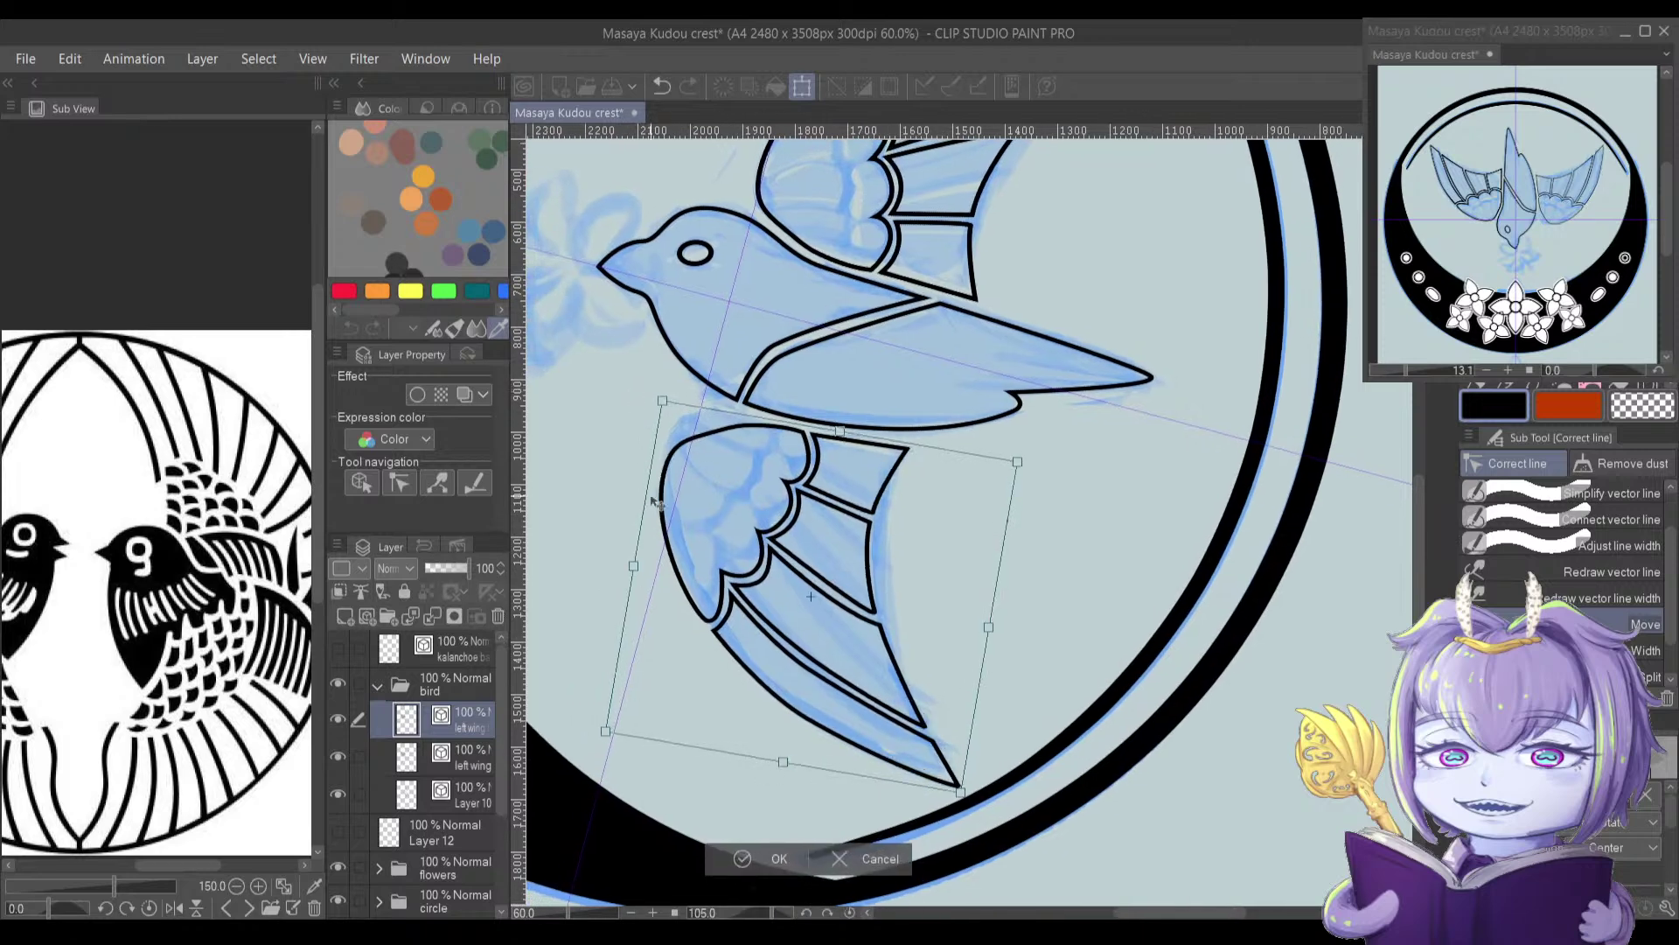
left_click_drag(738, 580, 733, 577)
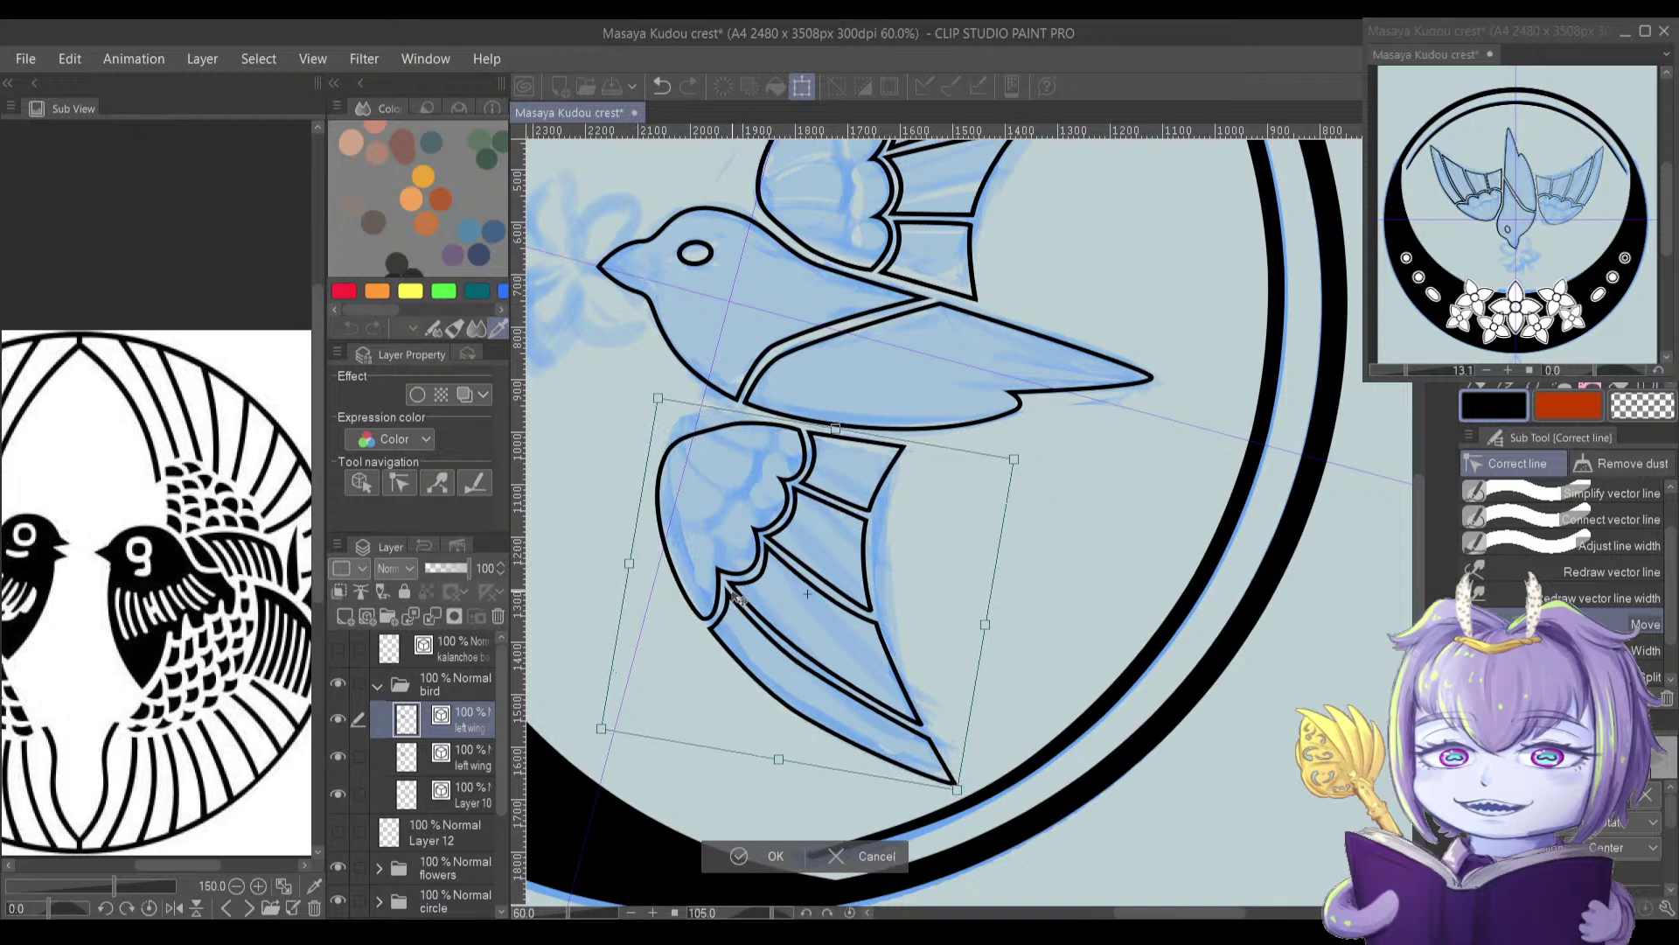
left_click_drag(739, 597, 737, 597)
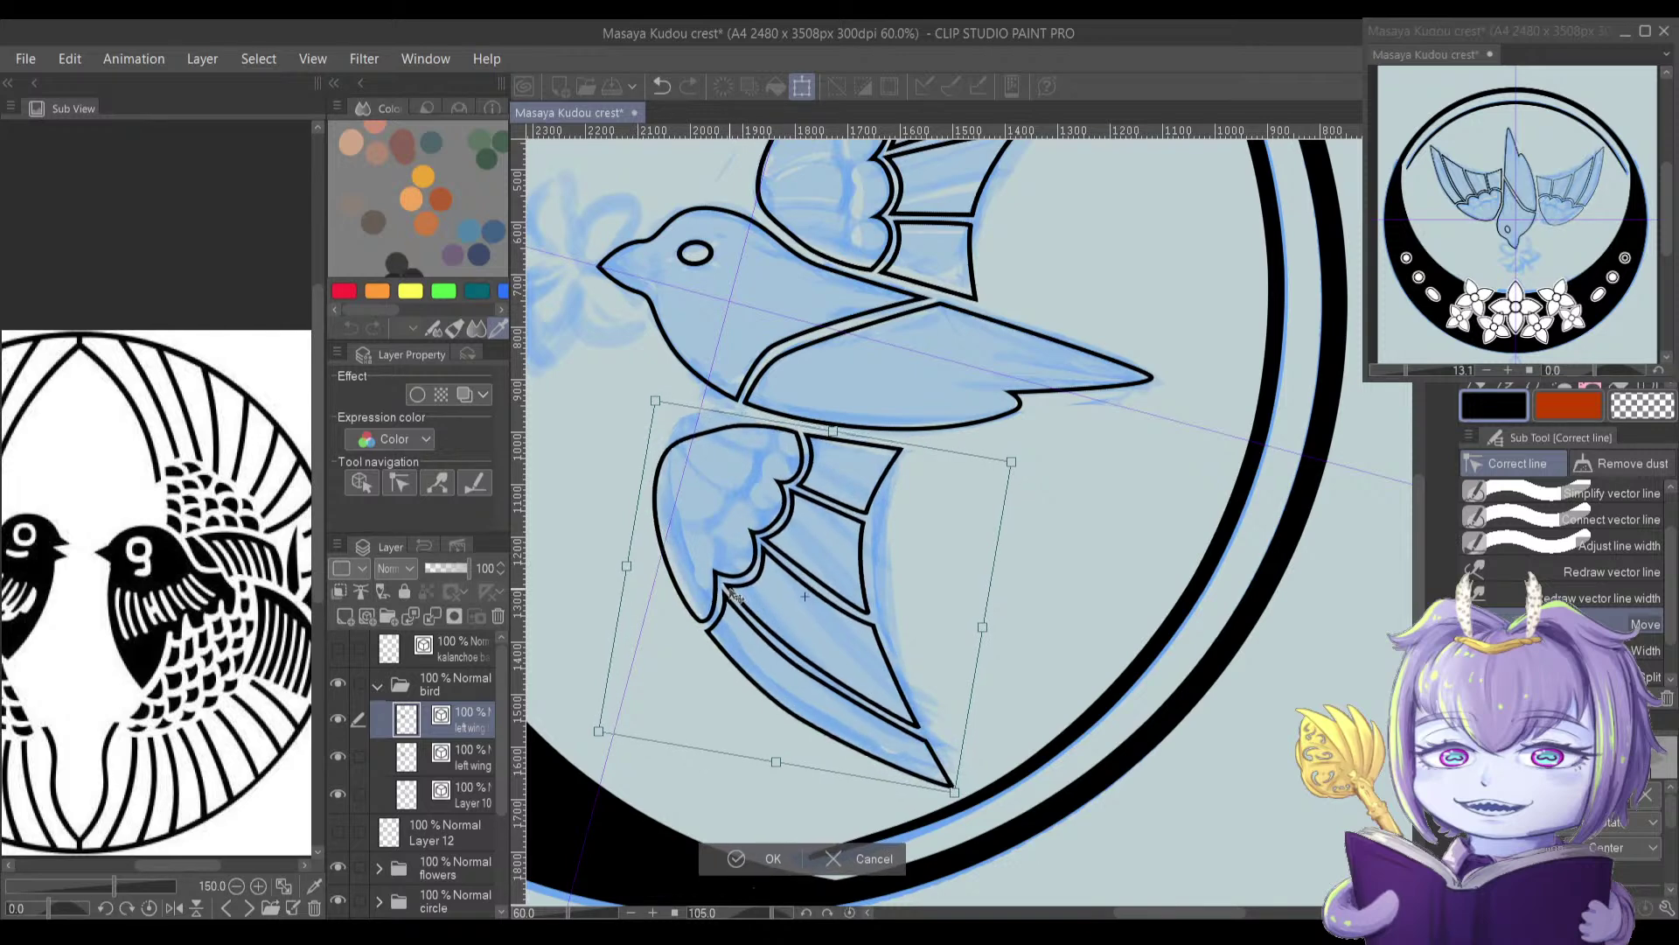
key("Return")
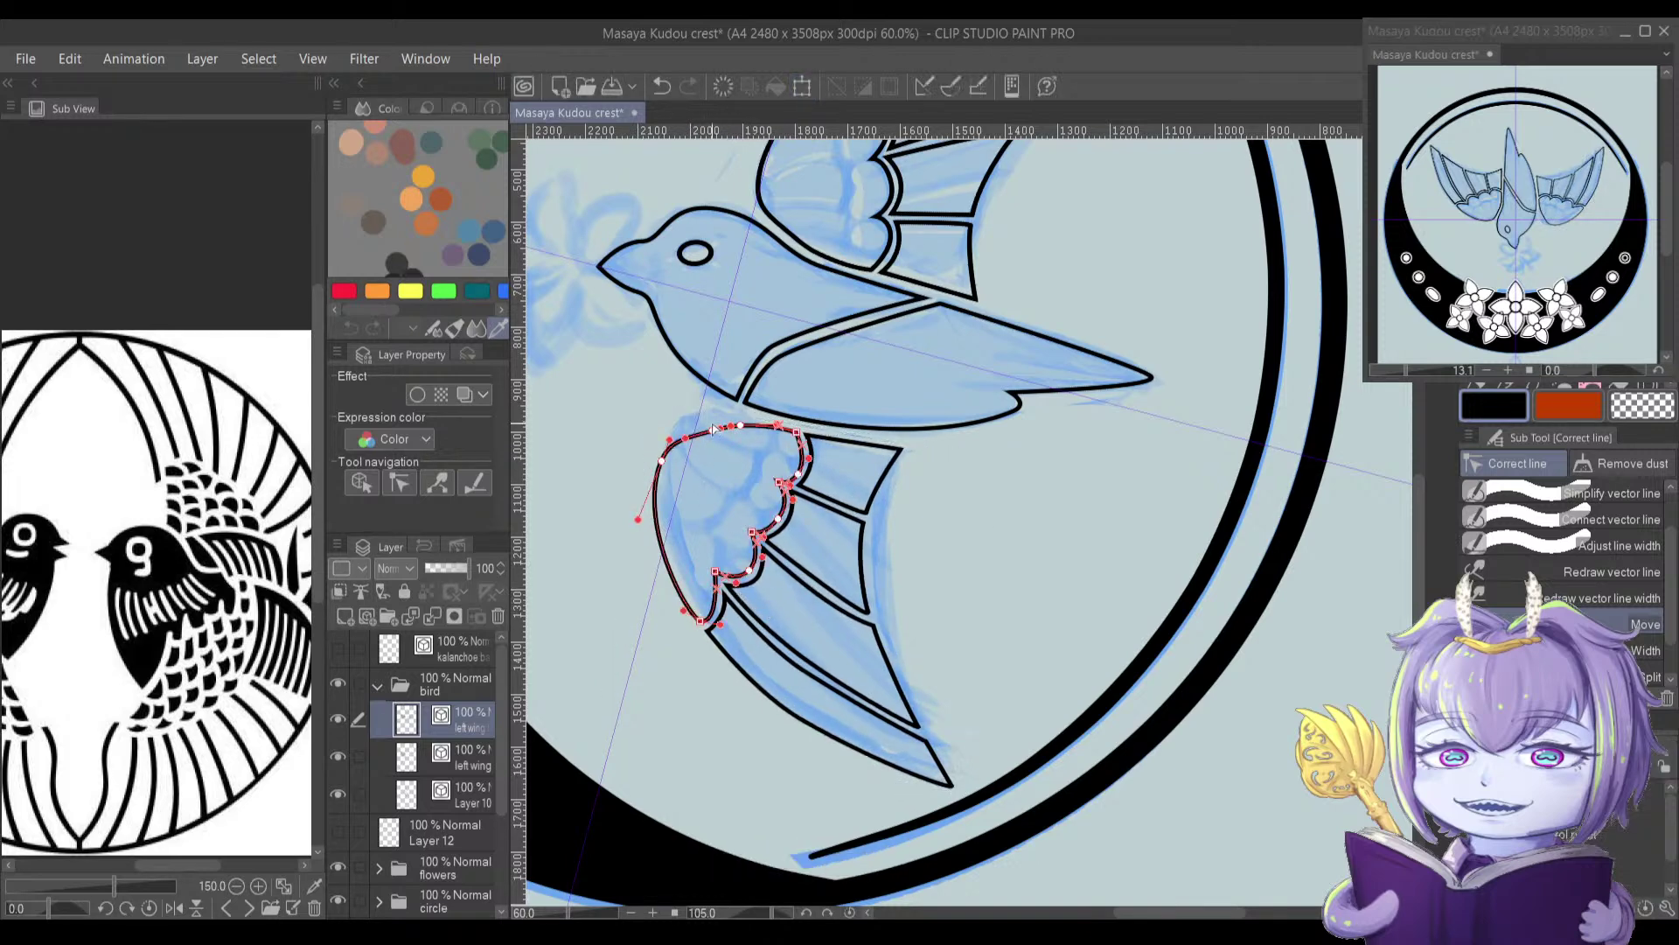
Step: Move two control points on the mirrored wing's shoulder edge toward the body so the shoulder follows the breast outline
scroll(700, 455, "up", 5)
scroll(696, 448, "up", 2)
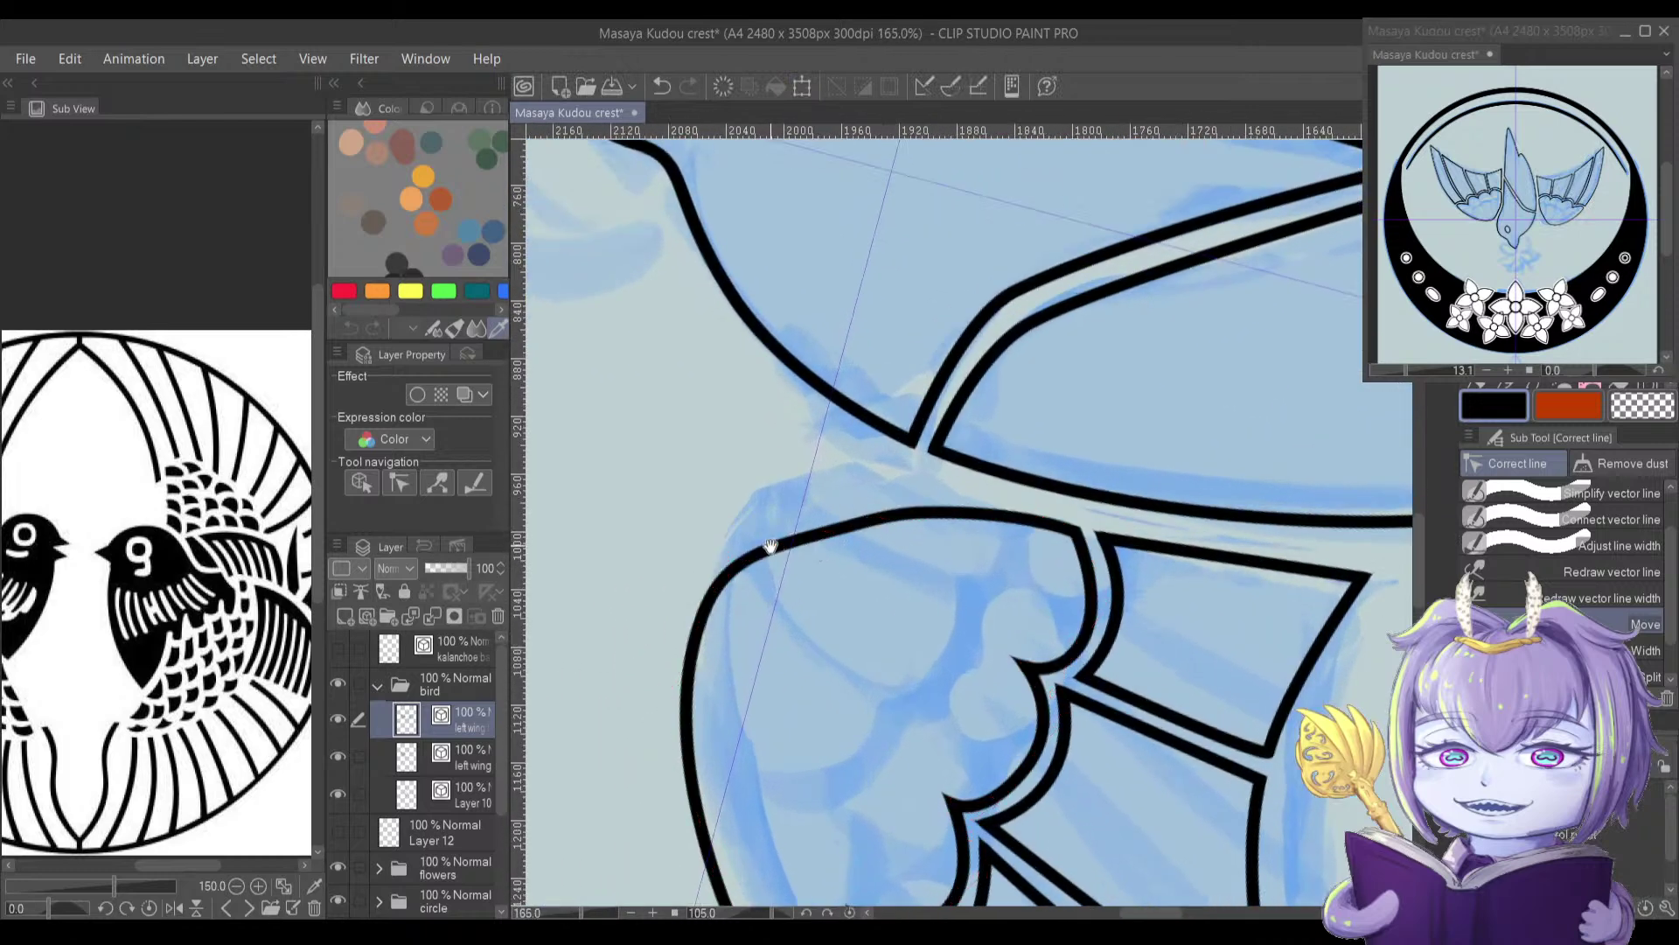
left_click_drag(771, 549, 820, 501)
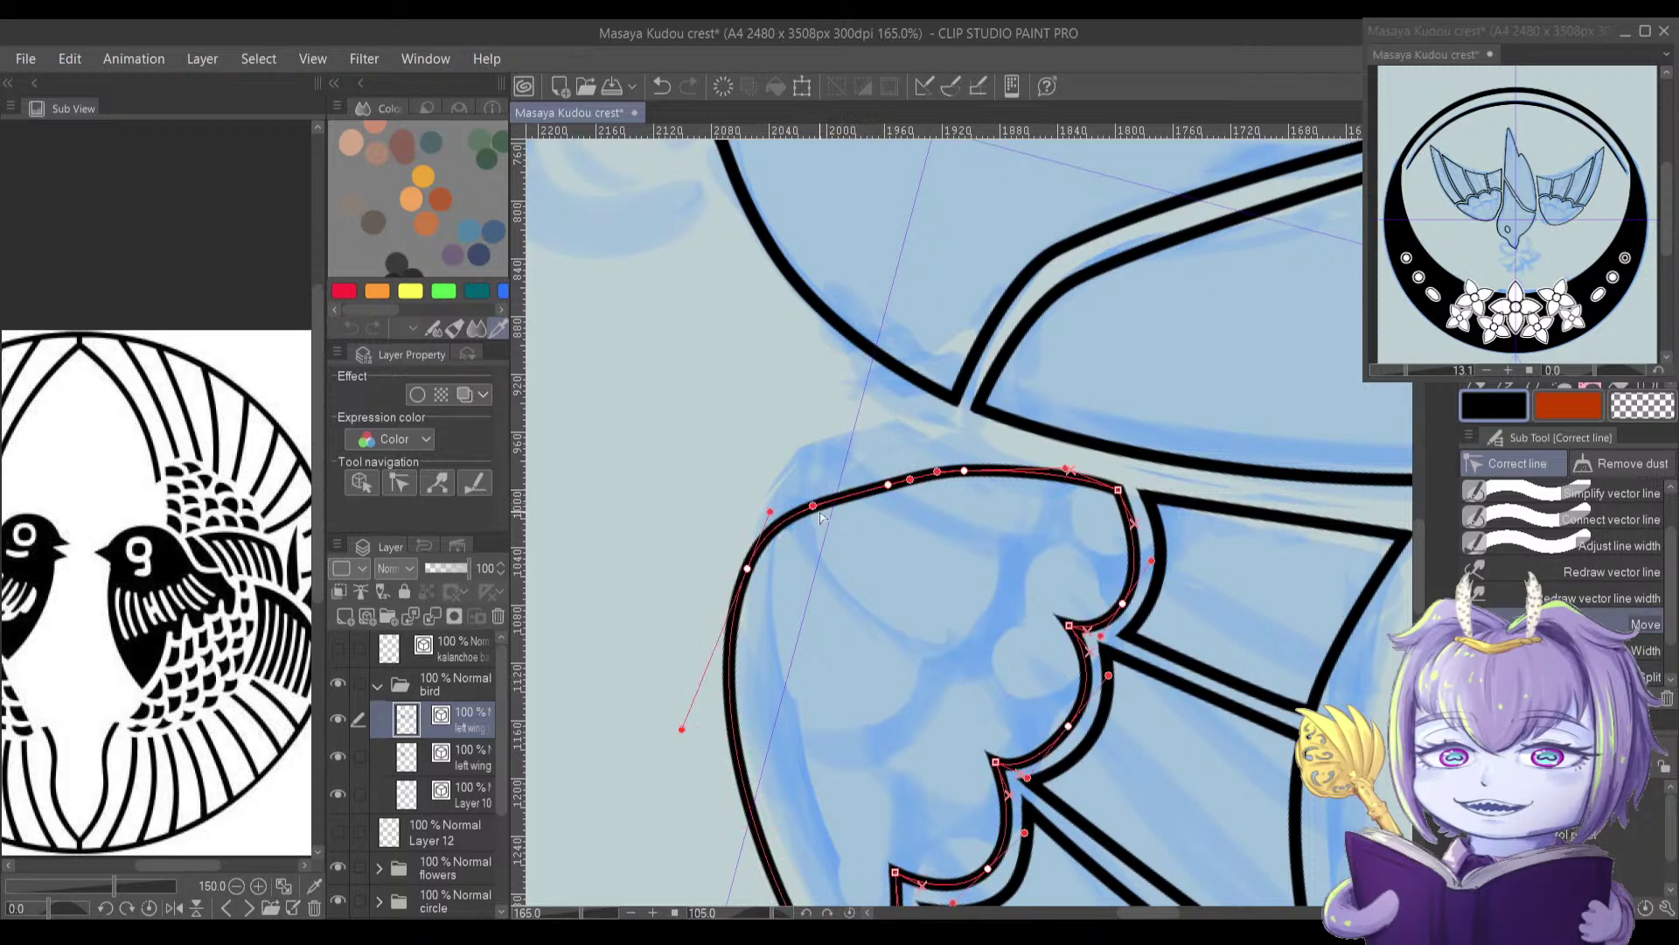
left_click_drag(886, 488, 862, 392)
left_click_drag(962, 472, 862, 387)
left_click_drag(967, 435, 968, 438)
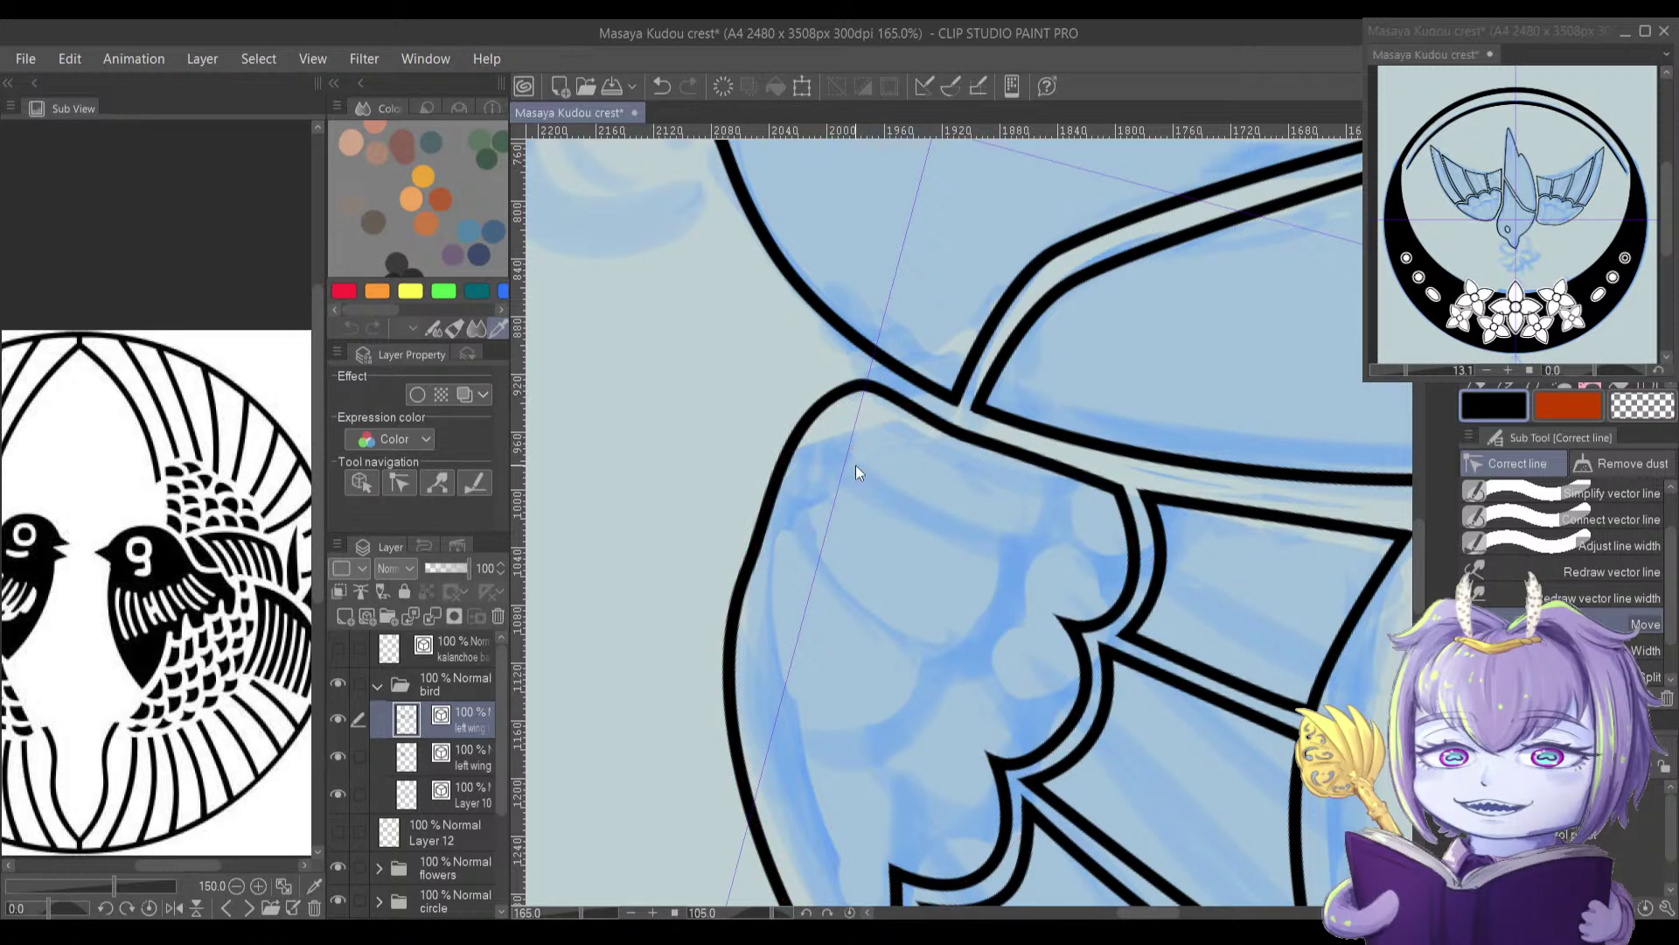
Step: Smooth the mirrored wing's shoulder curve by adjusting its handles and the control points on the front and body-side edges
left_click_drag(769, 513, 764, 507)
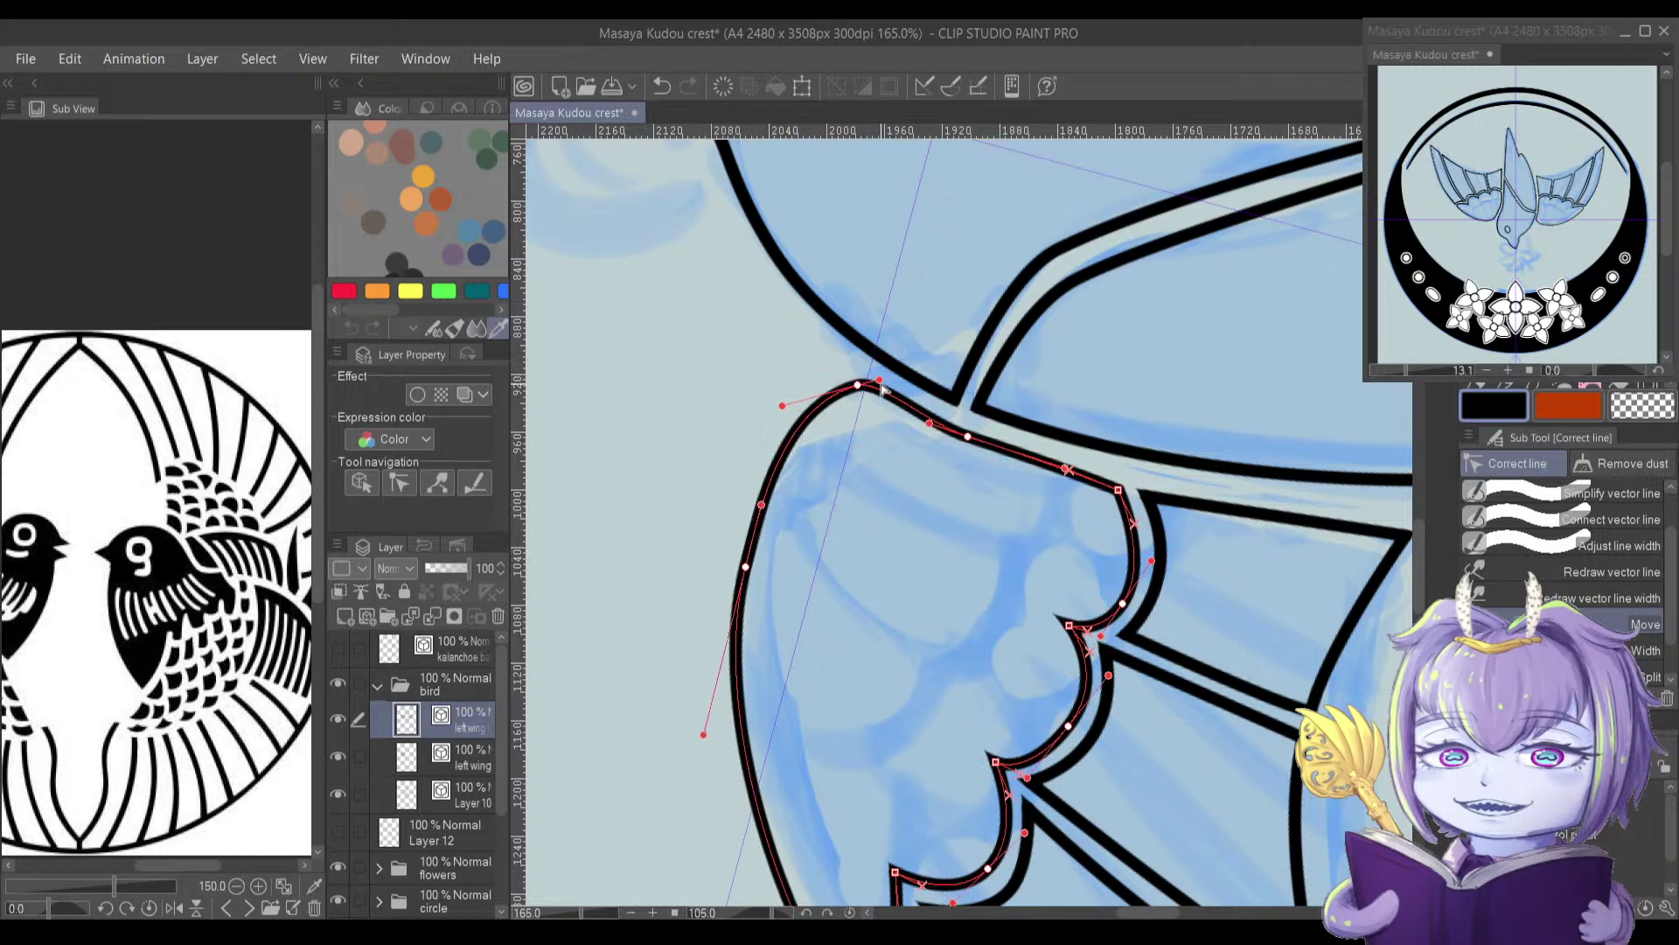
left_click_drag(968, 438, 963, 437)
left_click_drag(879, 381, 880, 378)
left_click_drag(759, 504, 751, 499)
left_click_drag(752, 562, 756, 565)
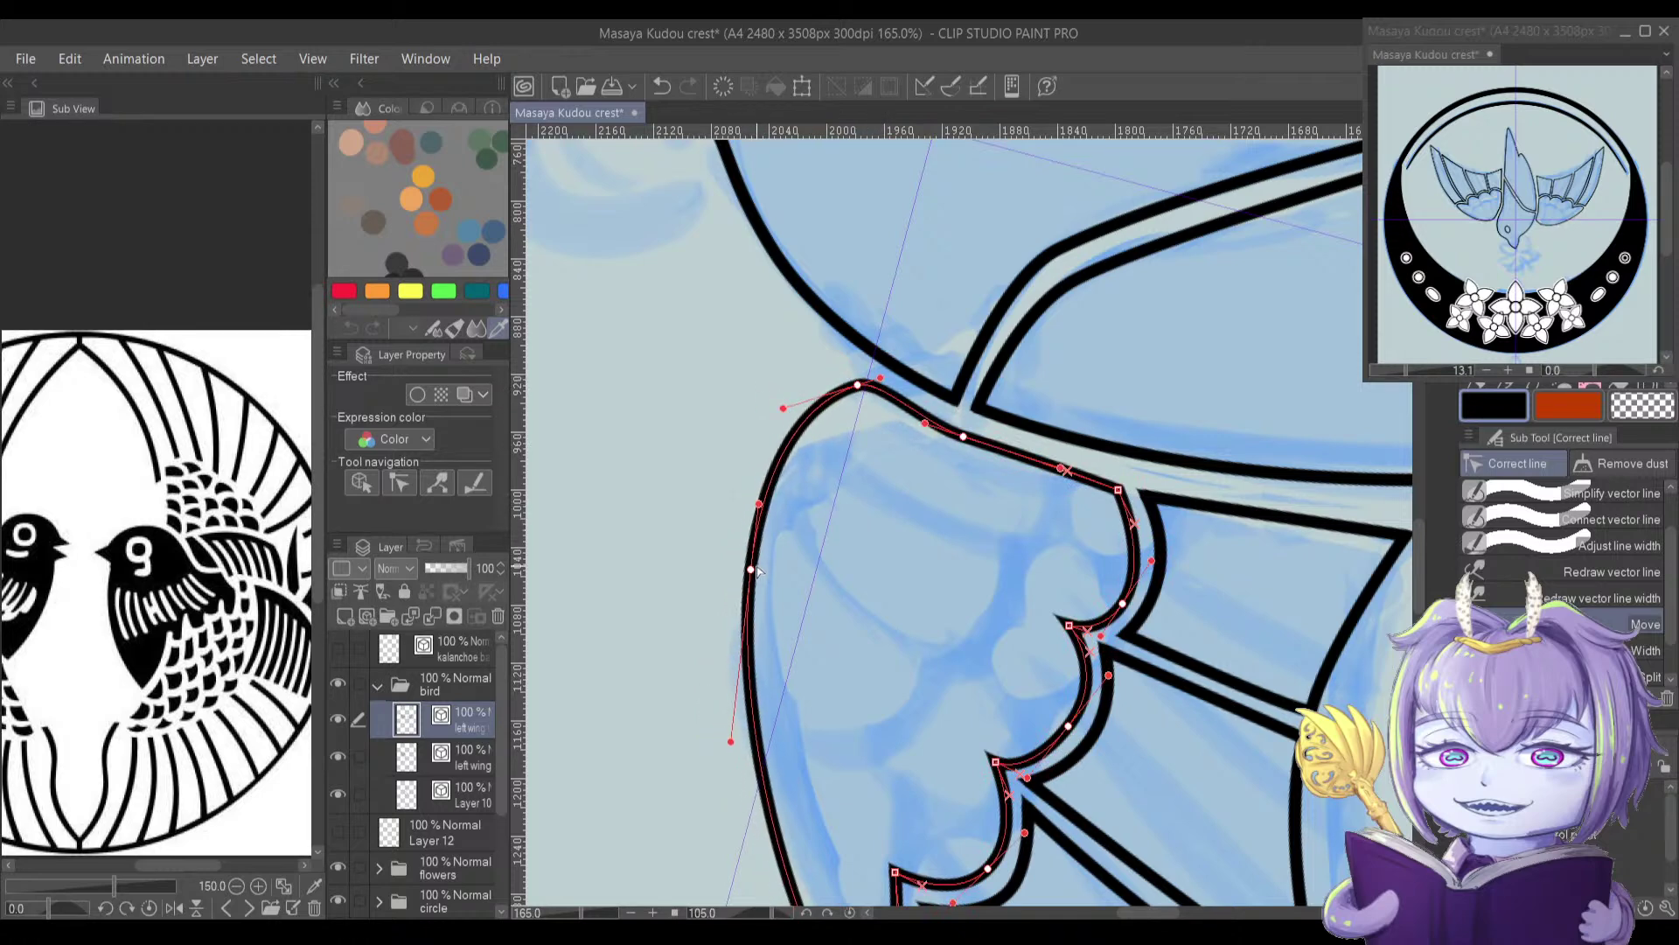
left_click_drag(925, 424, 919, 418)
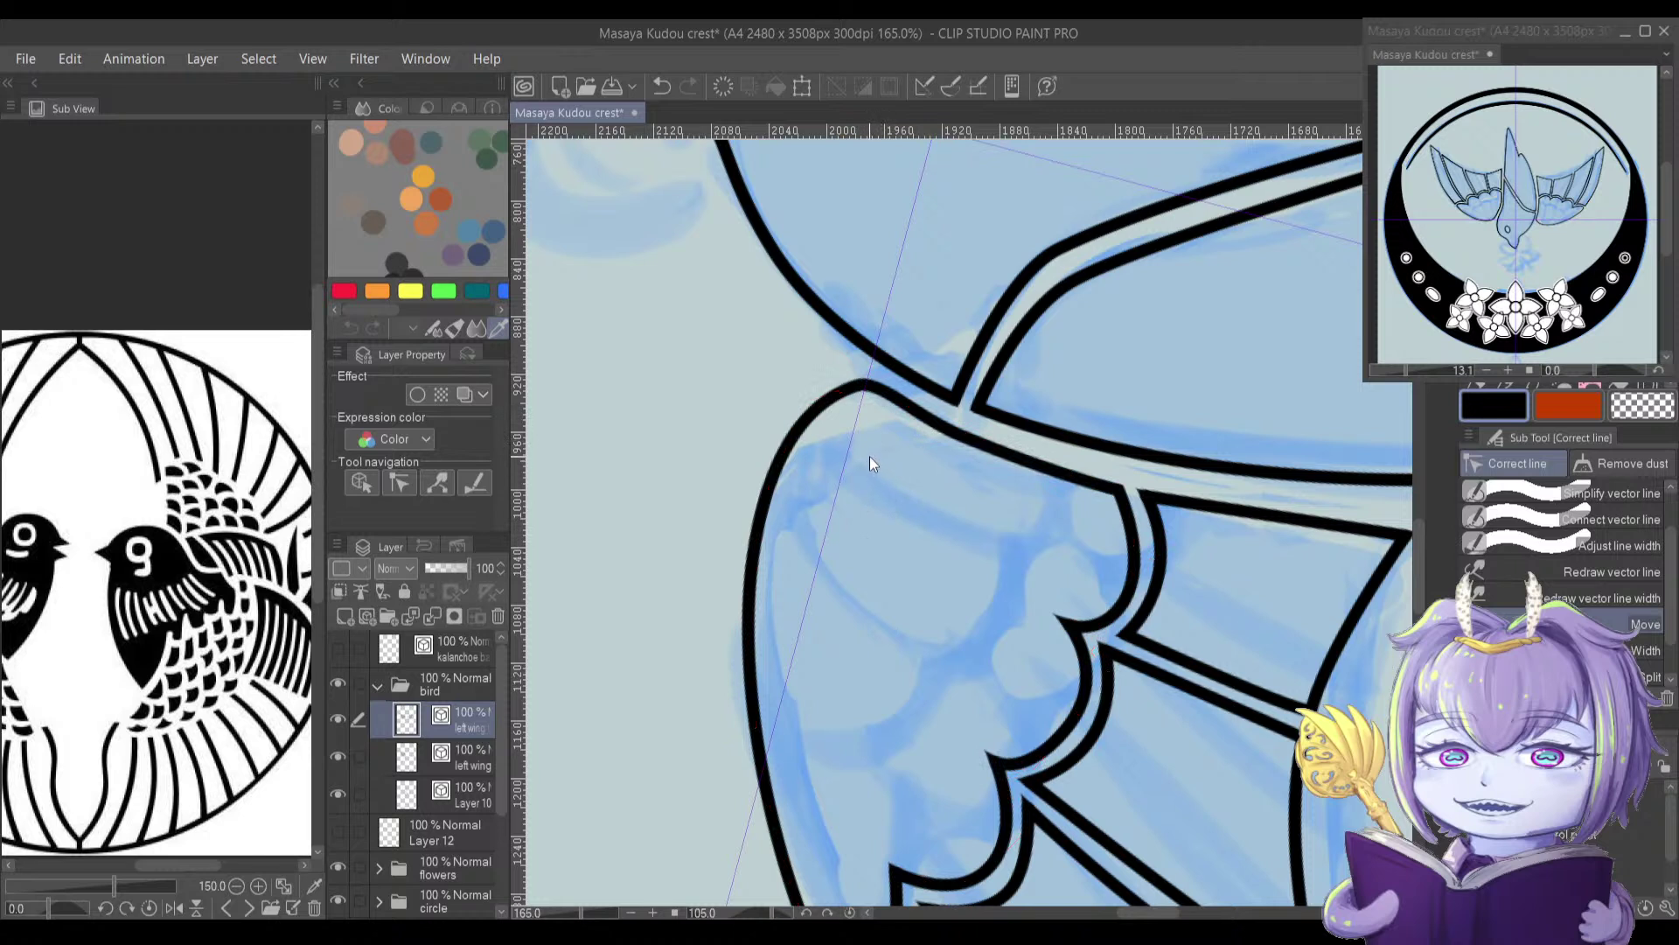
left_click_drag(862, 383, 852, 387)
Step: Turn the rounded control point at the top of the mirrored wing's shoulder into a sharp corner
left_click(830, 570)
left_click(967, 452)
scroll(883, 376, "up", 3)
scroll(861, 387, "up", 1)
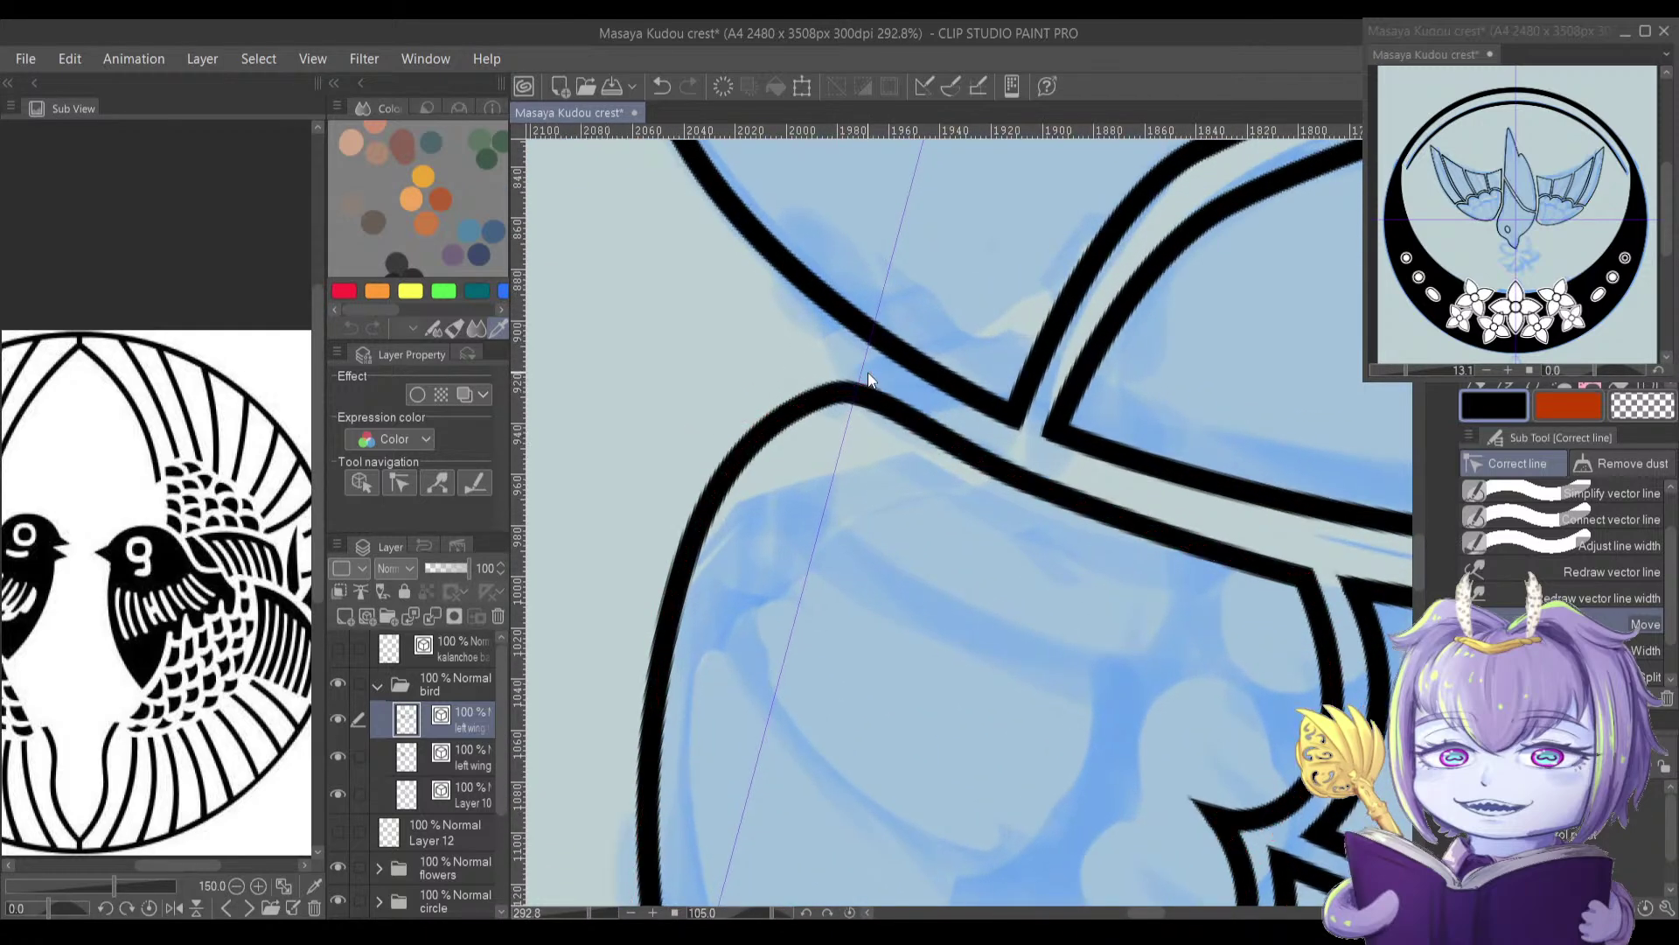
left_click_drag(870, 382, 923, 433)
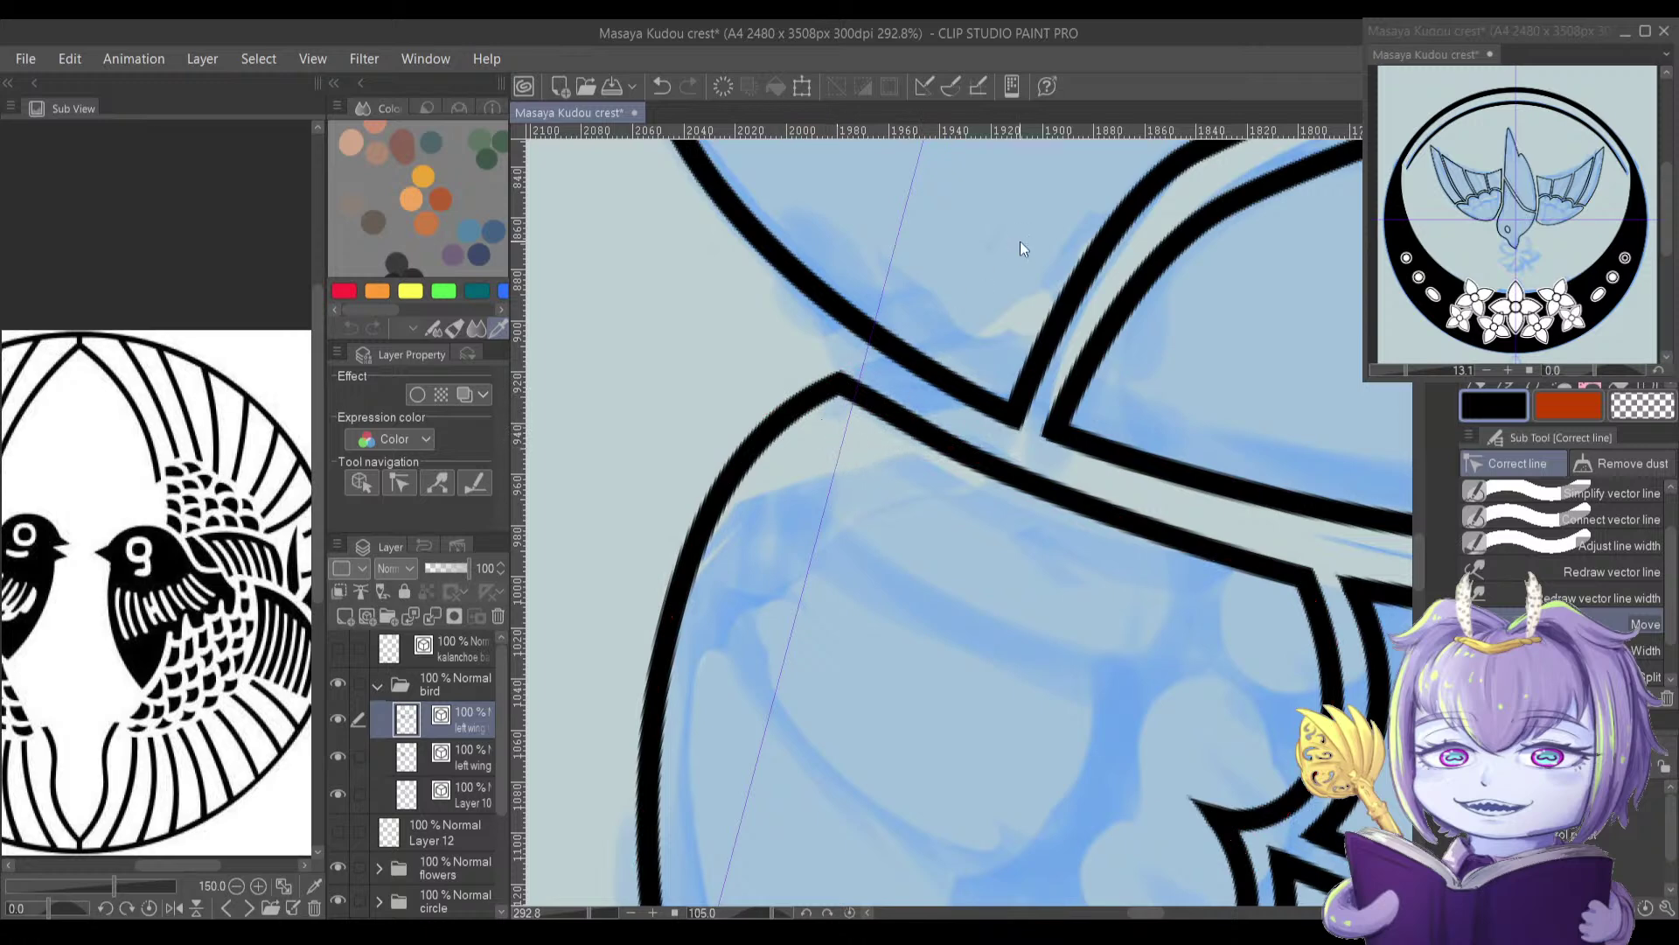
Step: Move the outer corner of the feather nearest the body slightly closer to the body line
scroll(770, 343, "down", 5)
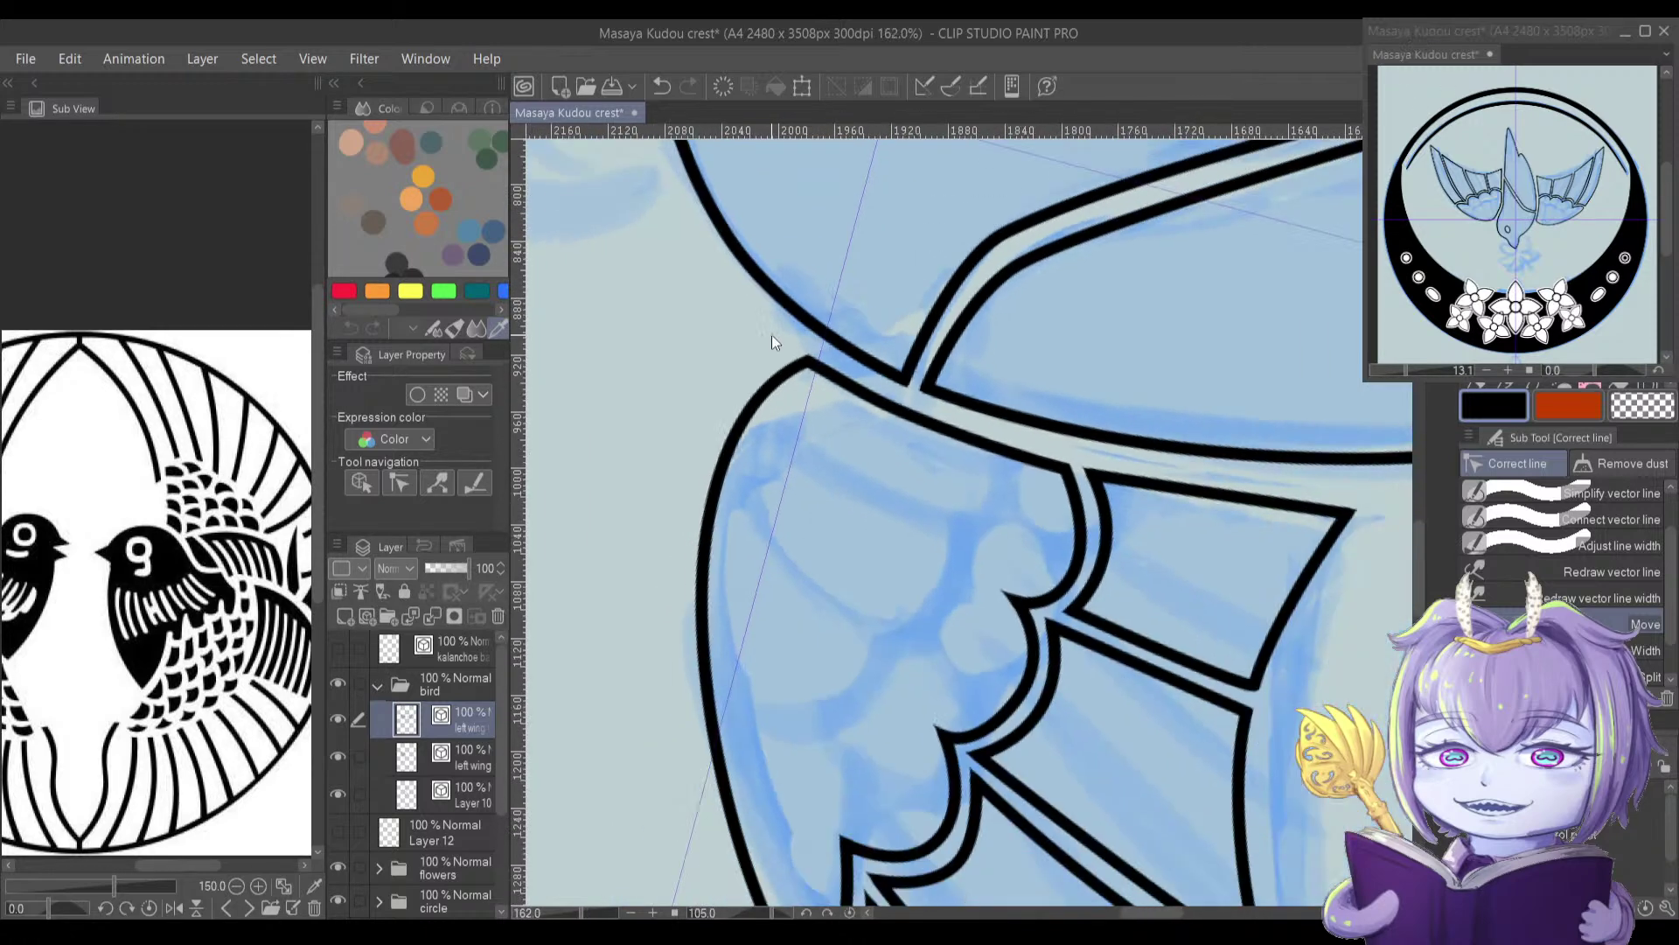
scroll(781, 336, "down", 2)
scroll(885, 359, "up", 5)
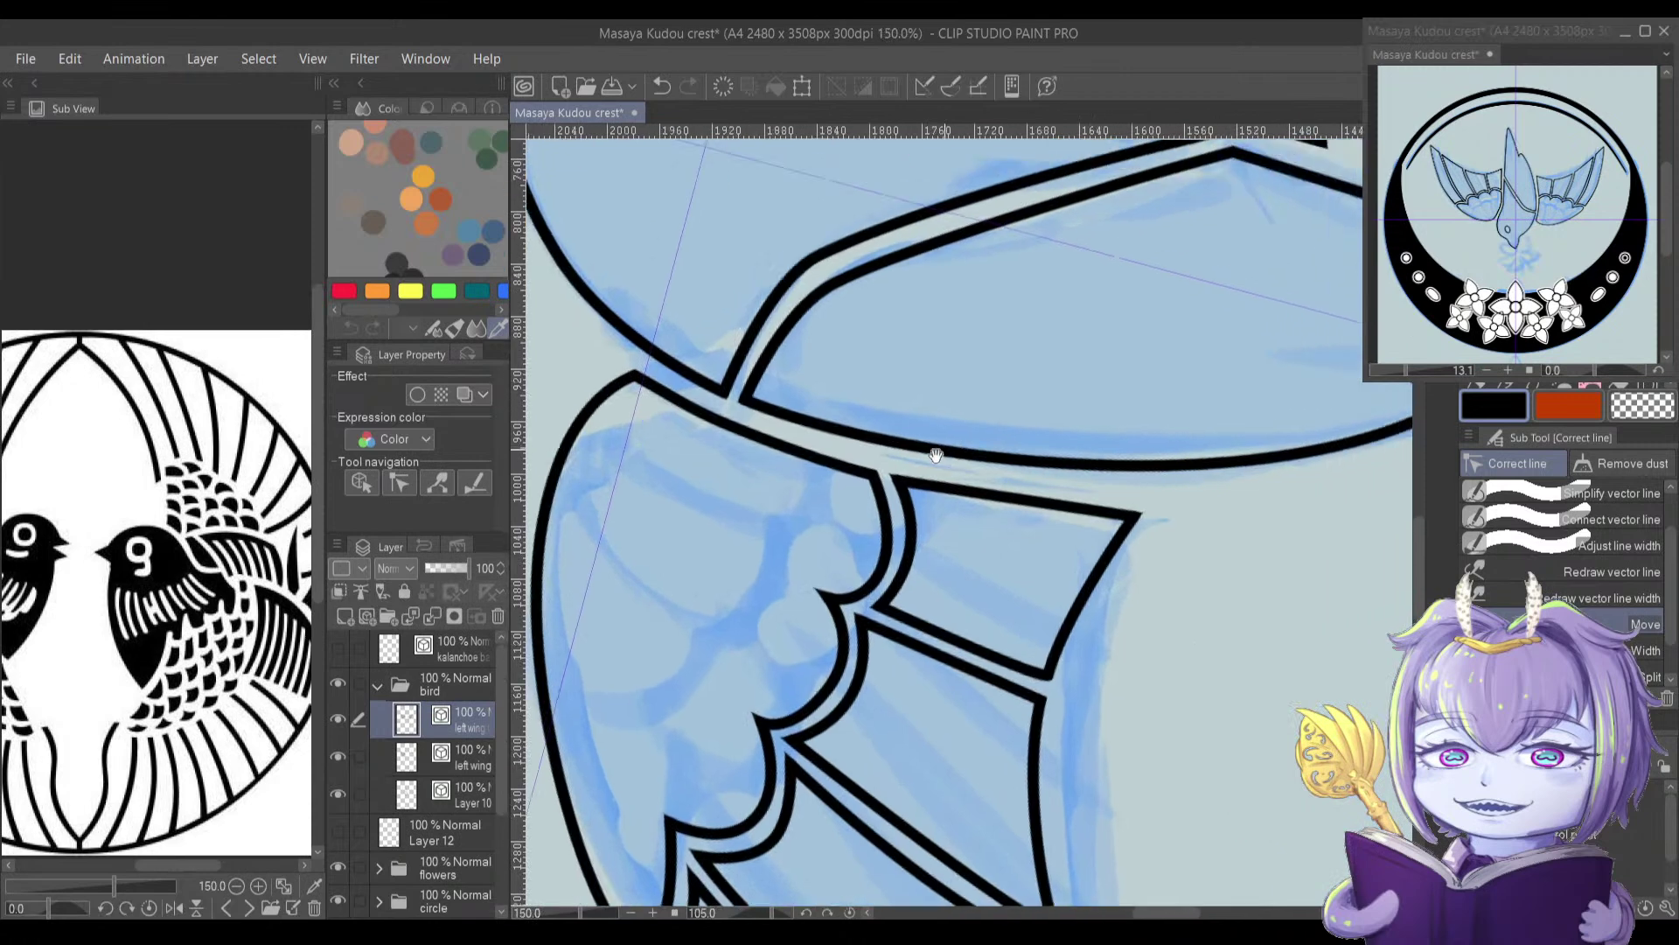
scroll(953, 516, "up", 2)
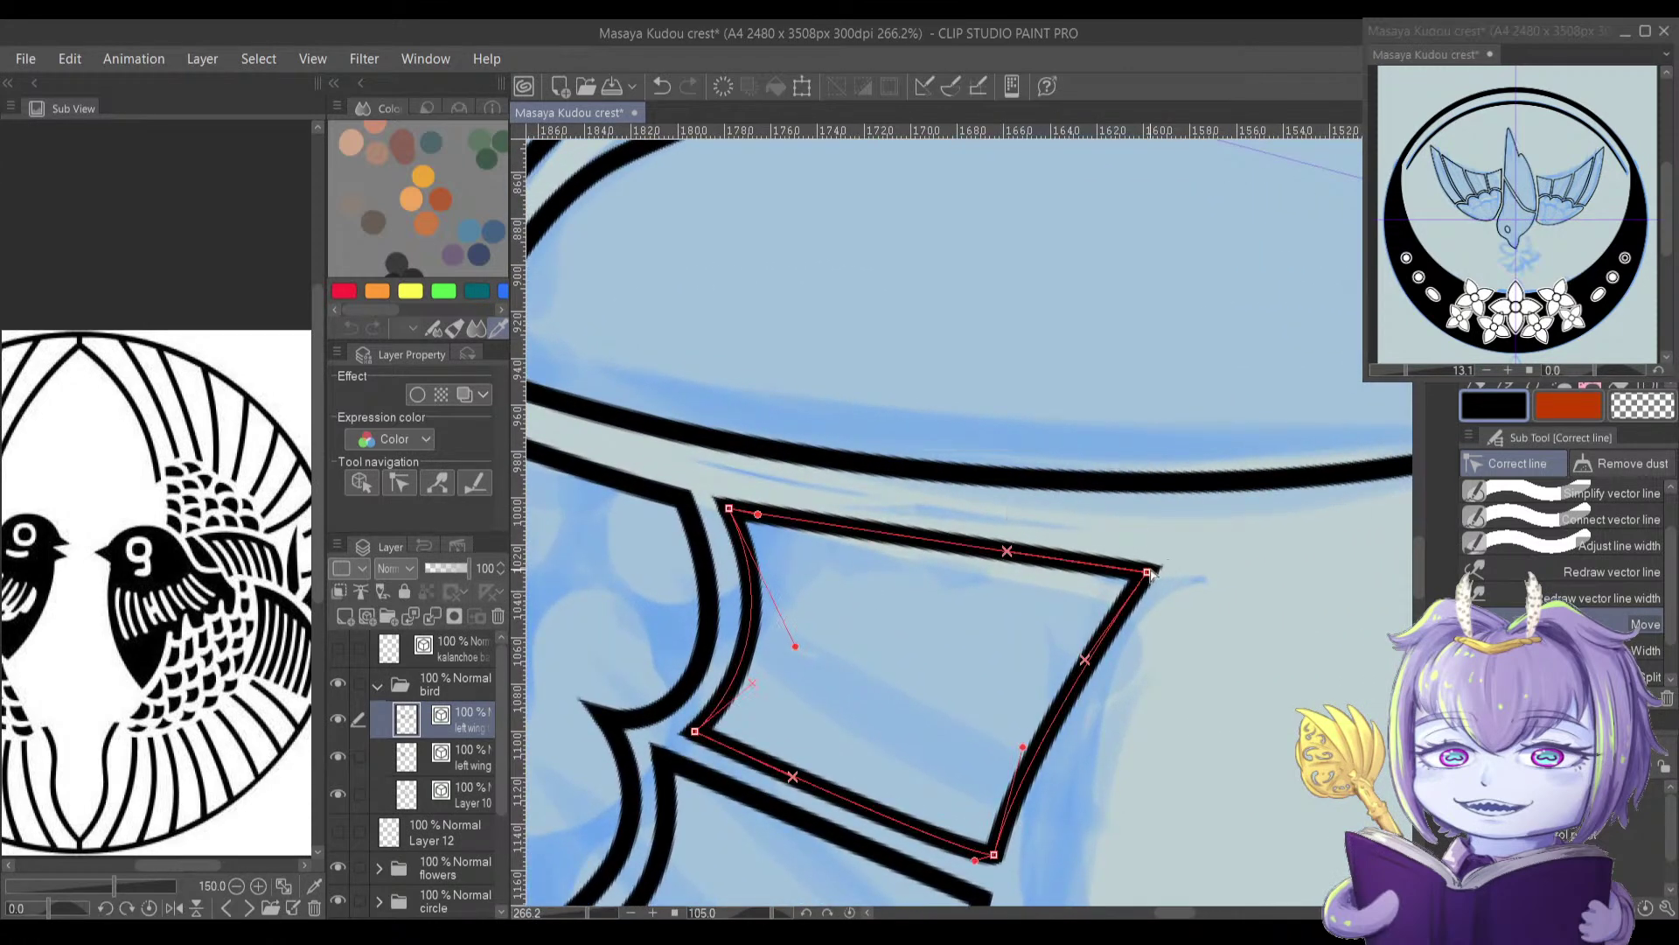
left_click_drag(1147, 572, 1150, 559)
Step: Lower the middle control point and adjoining handle on the shoulder's body-side edge to even out the gap to the body
left_click_drag(748, 514, 1016, 605)
left_click_drag(823, 508, 1053, 555)
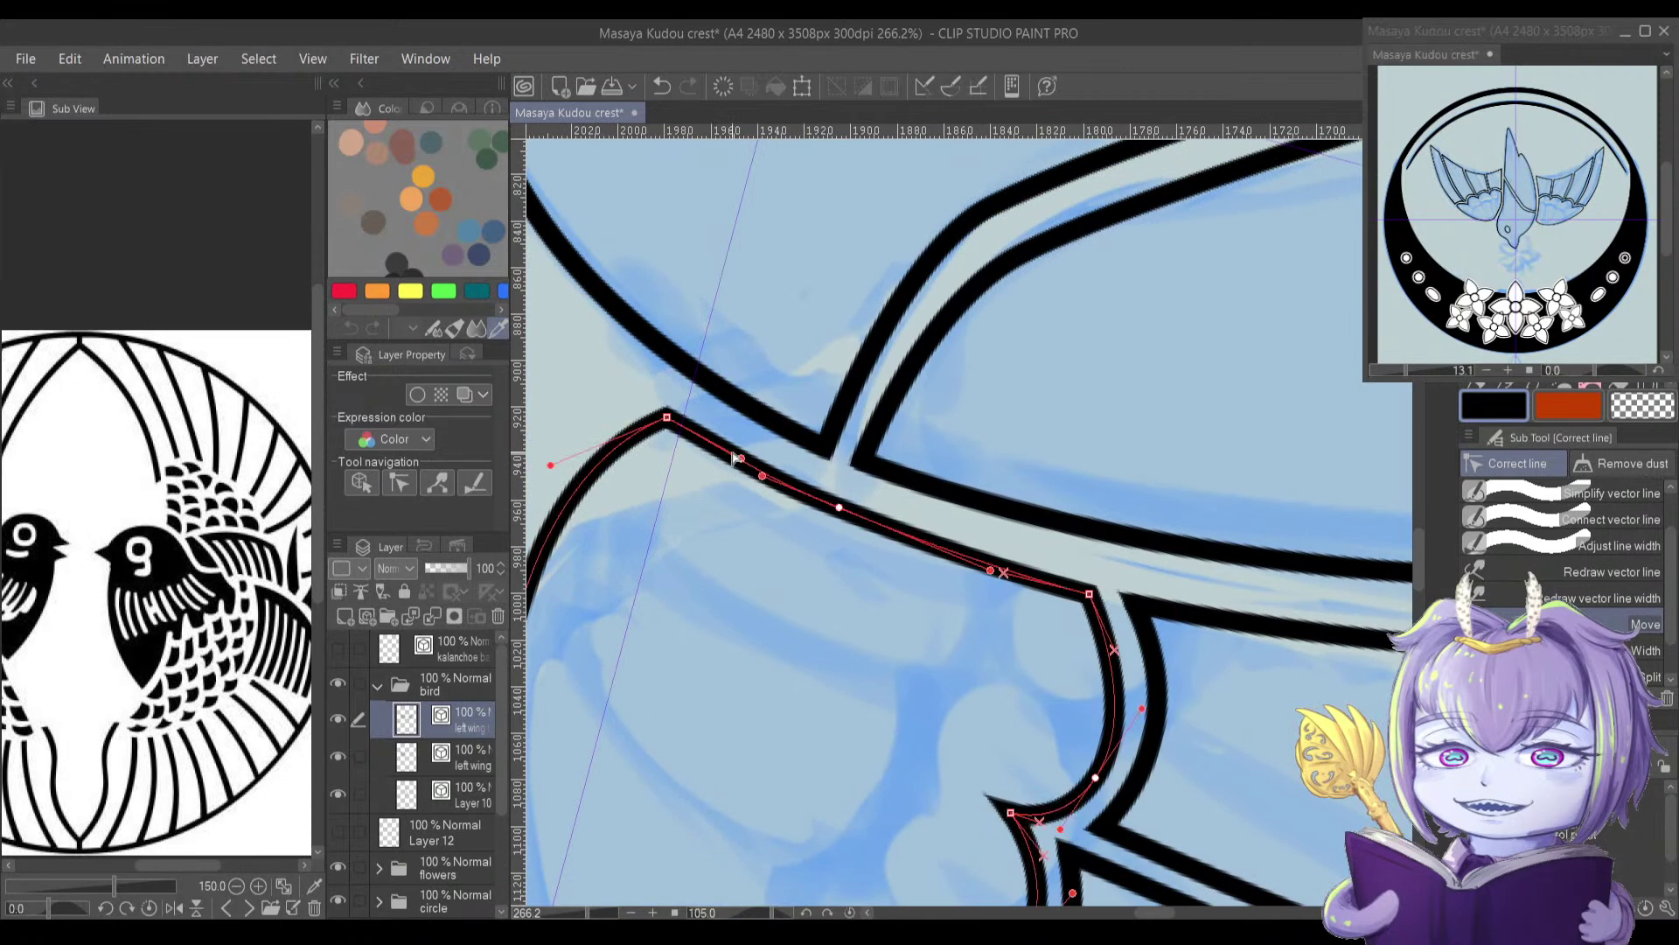
scroll(839, 525, "up", 3)
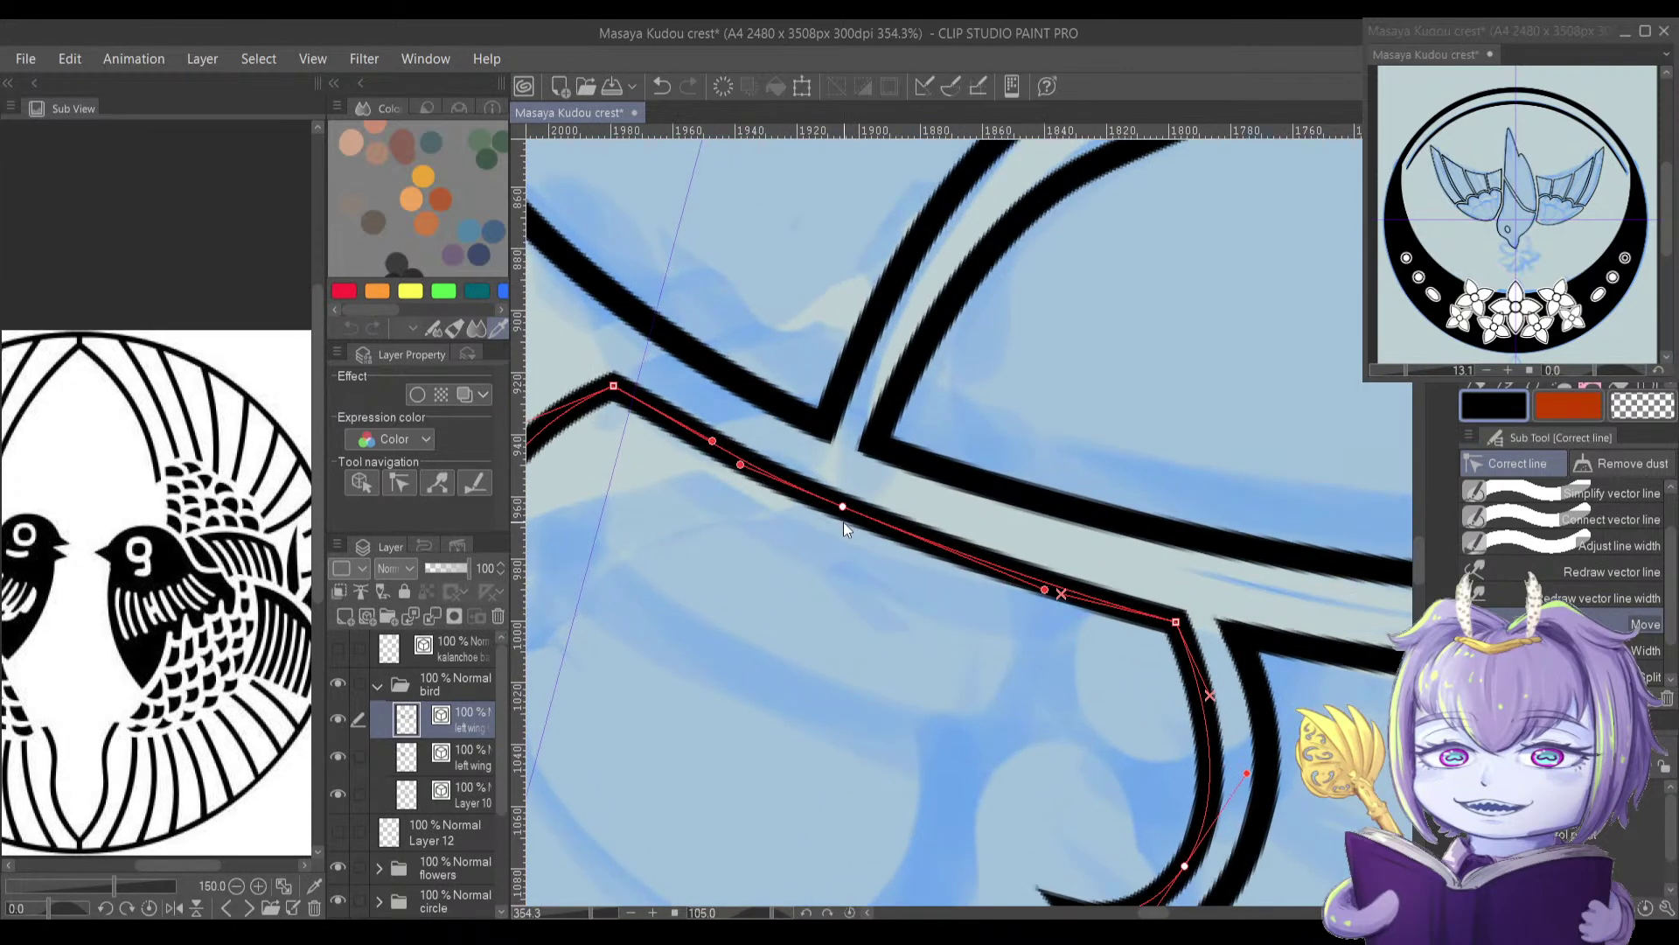
left_click_drag(838, 509, 840, 518)
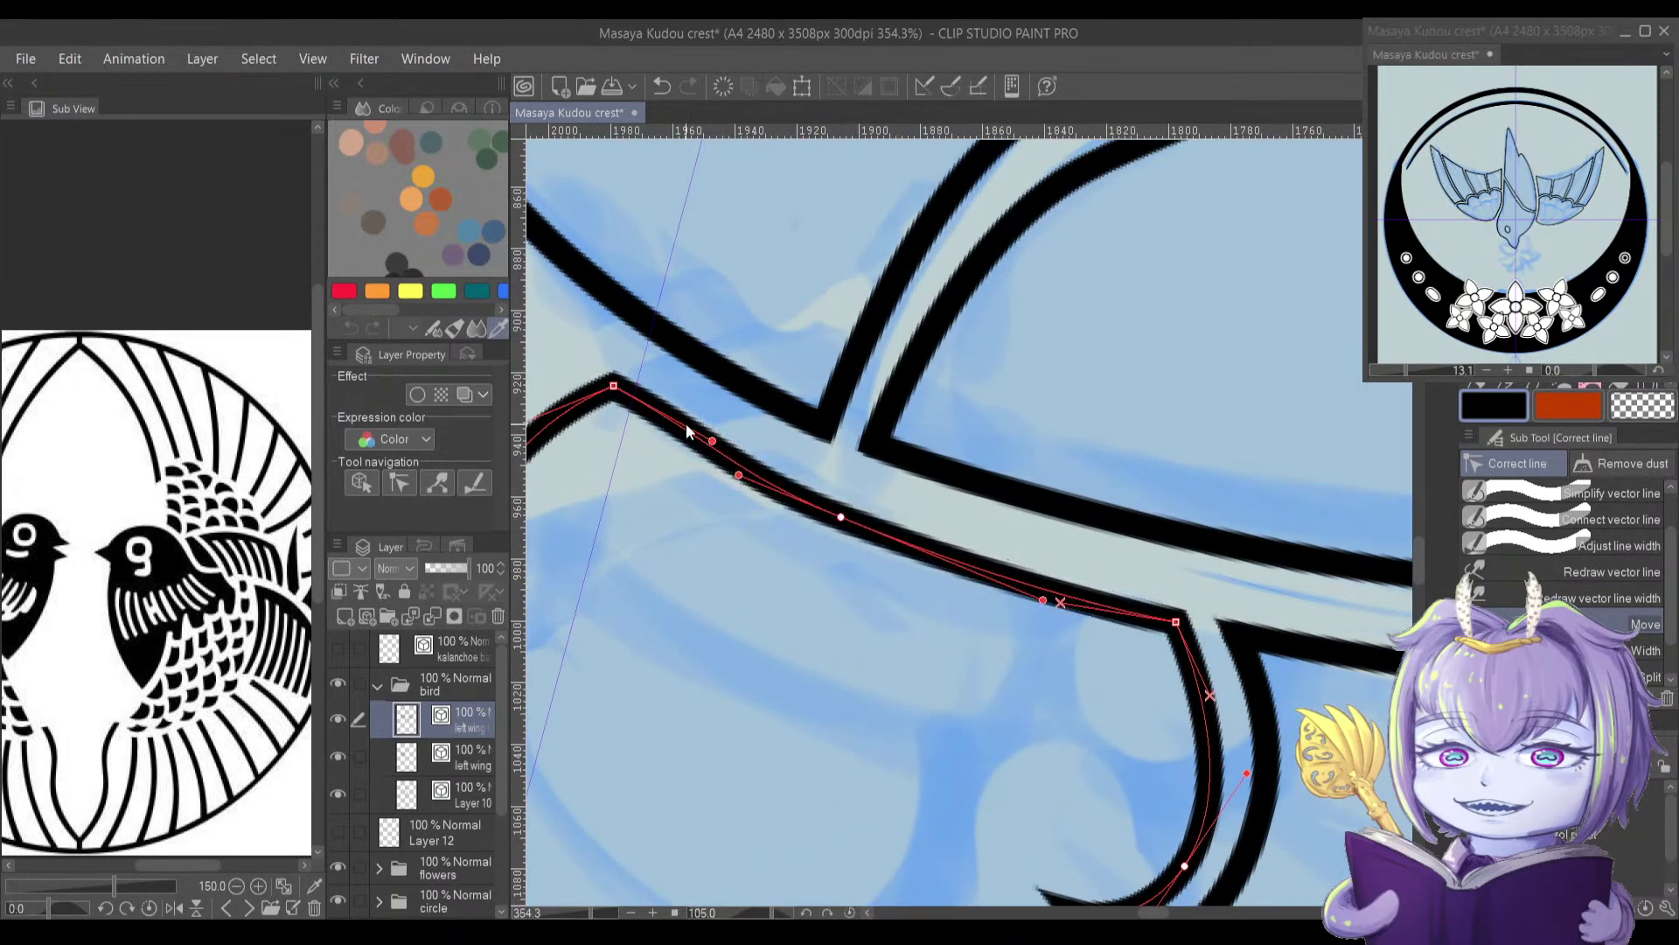
left_click_drag(708, 444, 709, 454)
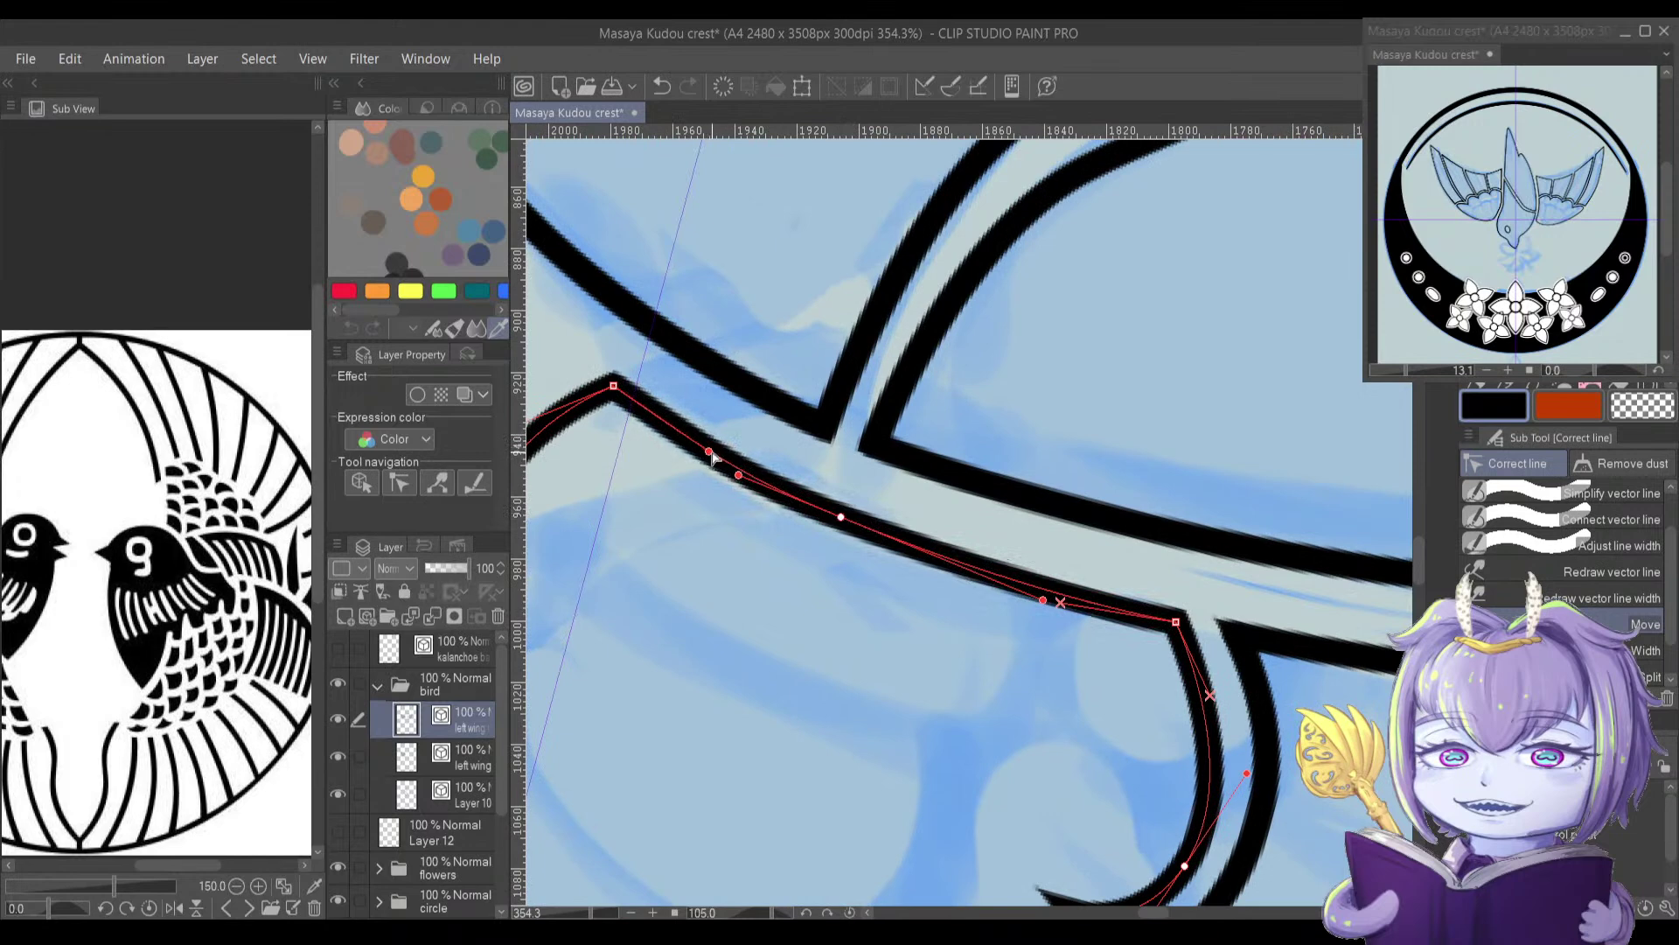
Step: Review the mirrored wing against the body and rename its layer as "right wing"
scroll(704, 473, "down", 6)
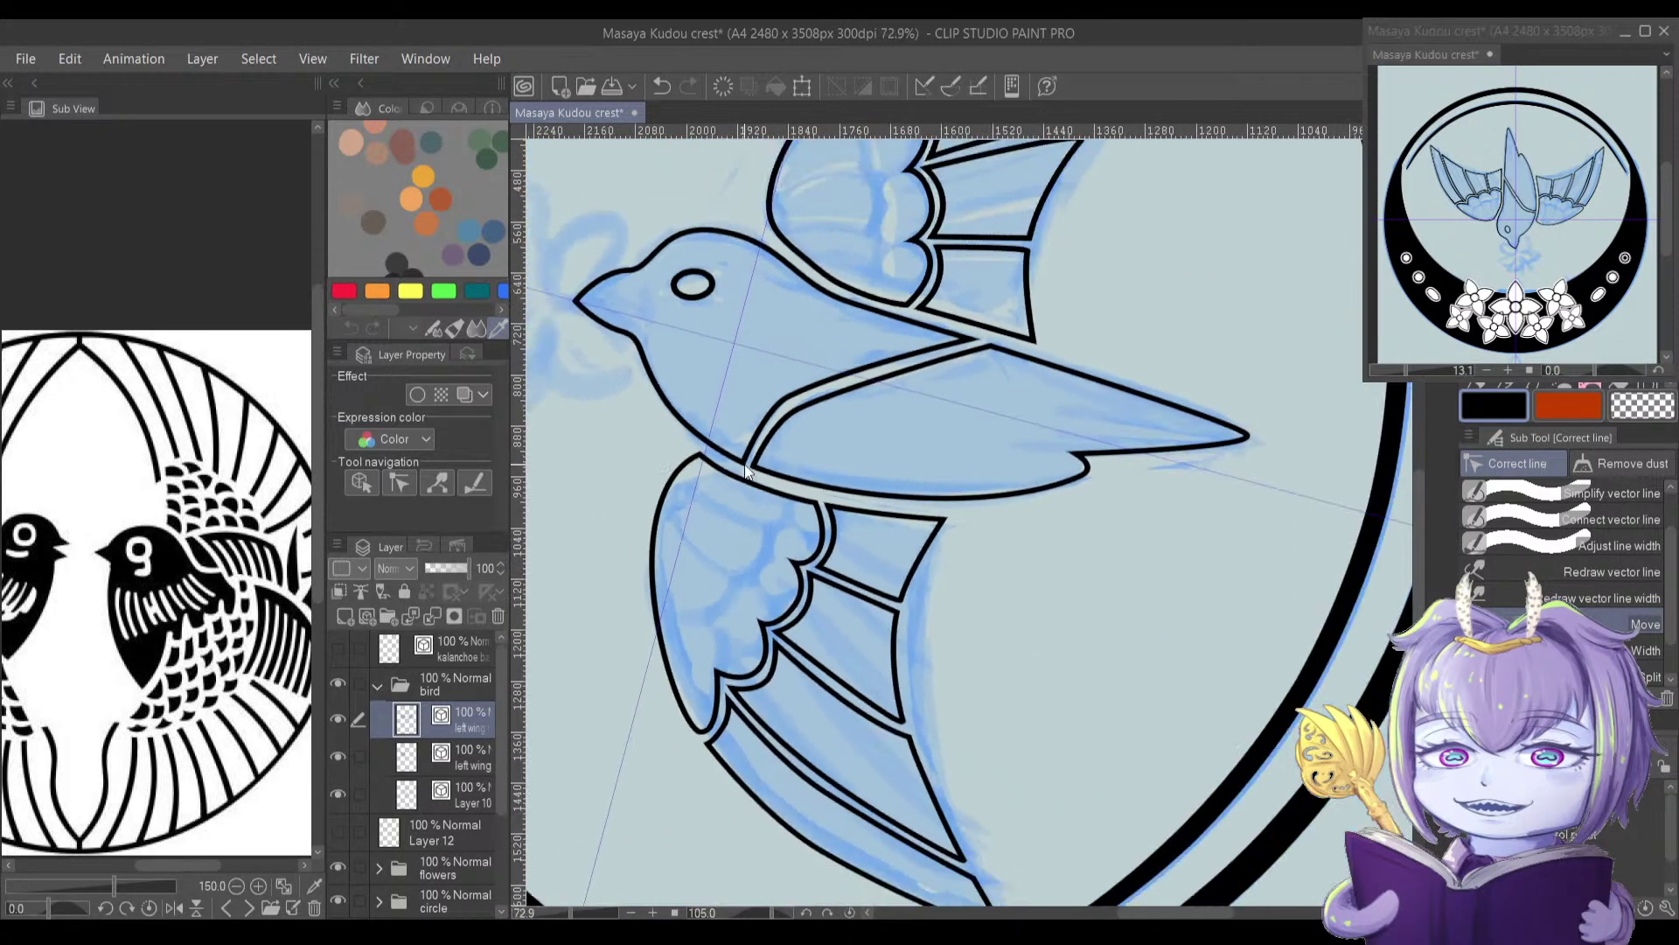
scroll(736, 471, "up", 4)
mouse_move(1024, 601)
left_mouse_down()
mouse_move(920, 544)
mouse_move(1017, 560)
mouse_move(1008, 586)
left_mouse_up()
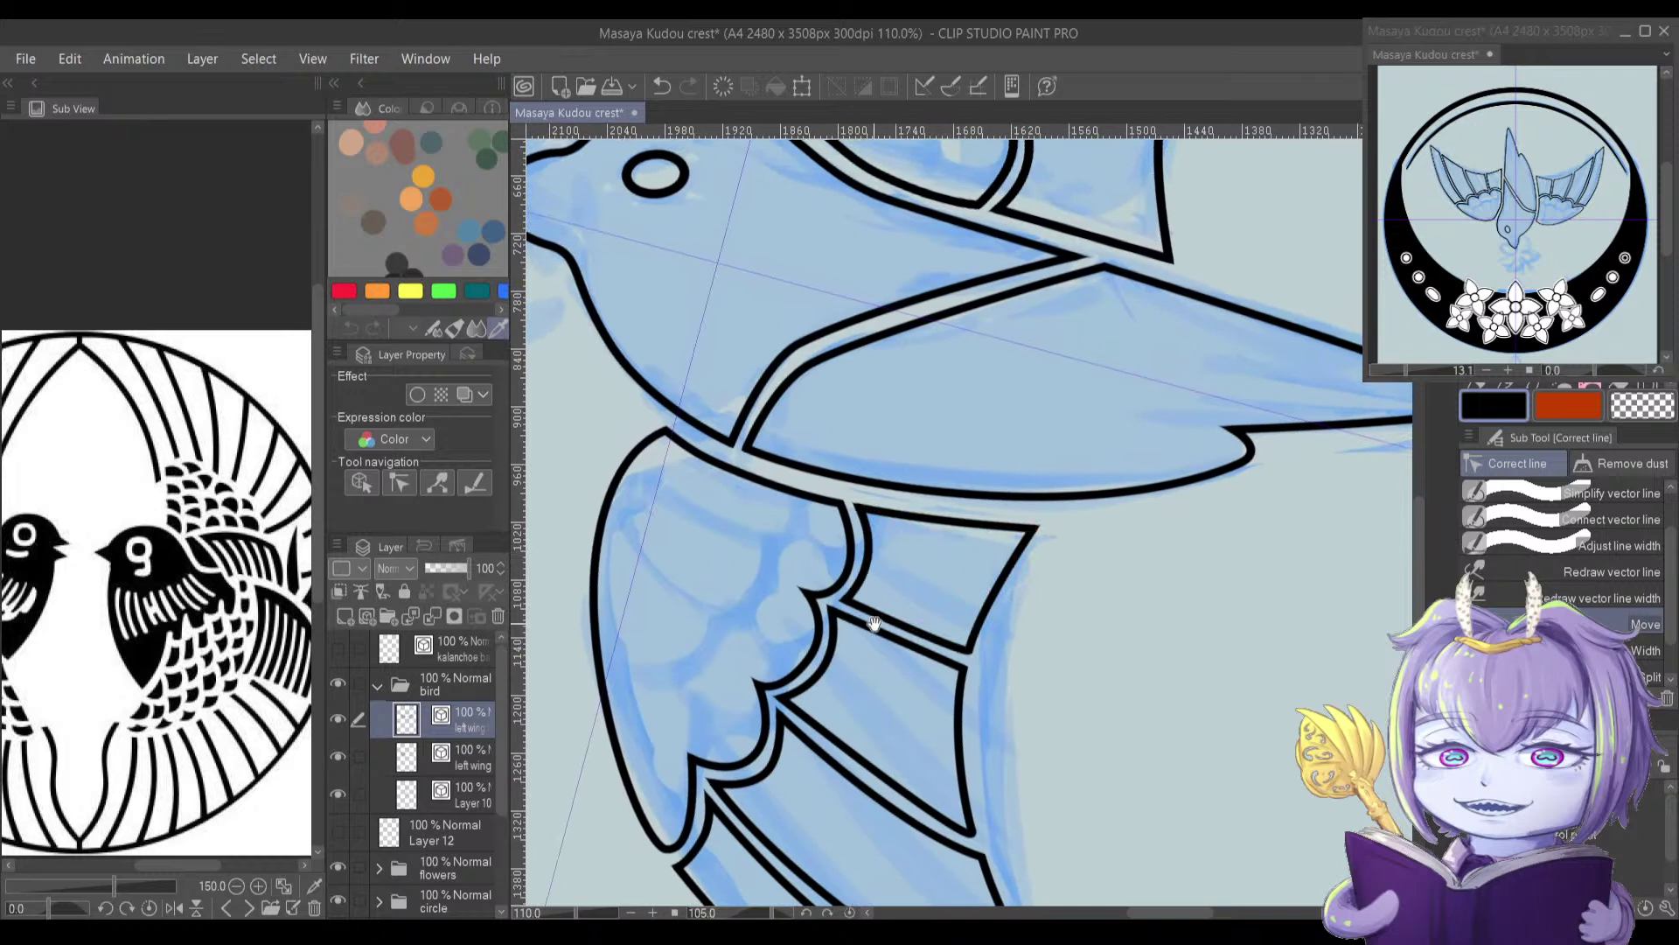
left_click_drag(874, 621, 859, 606)
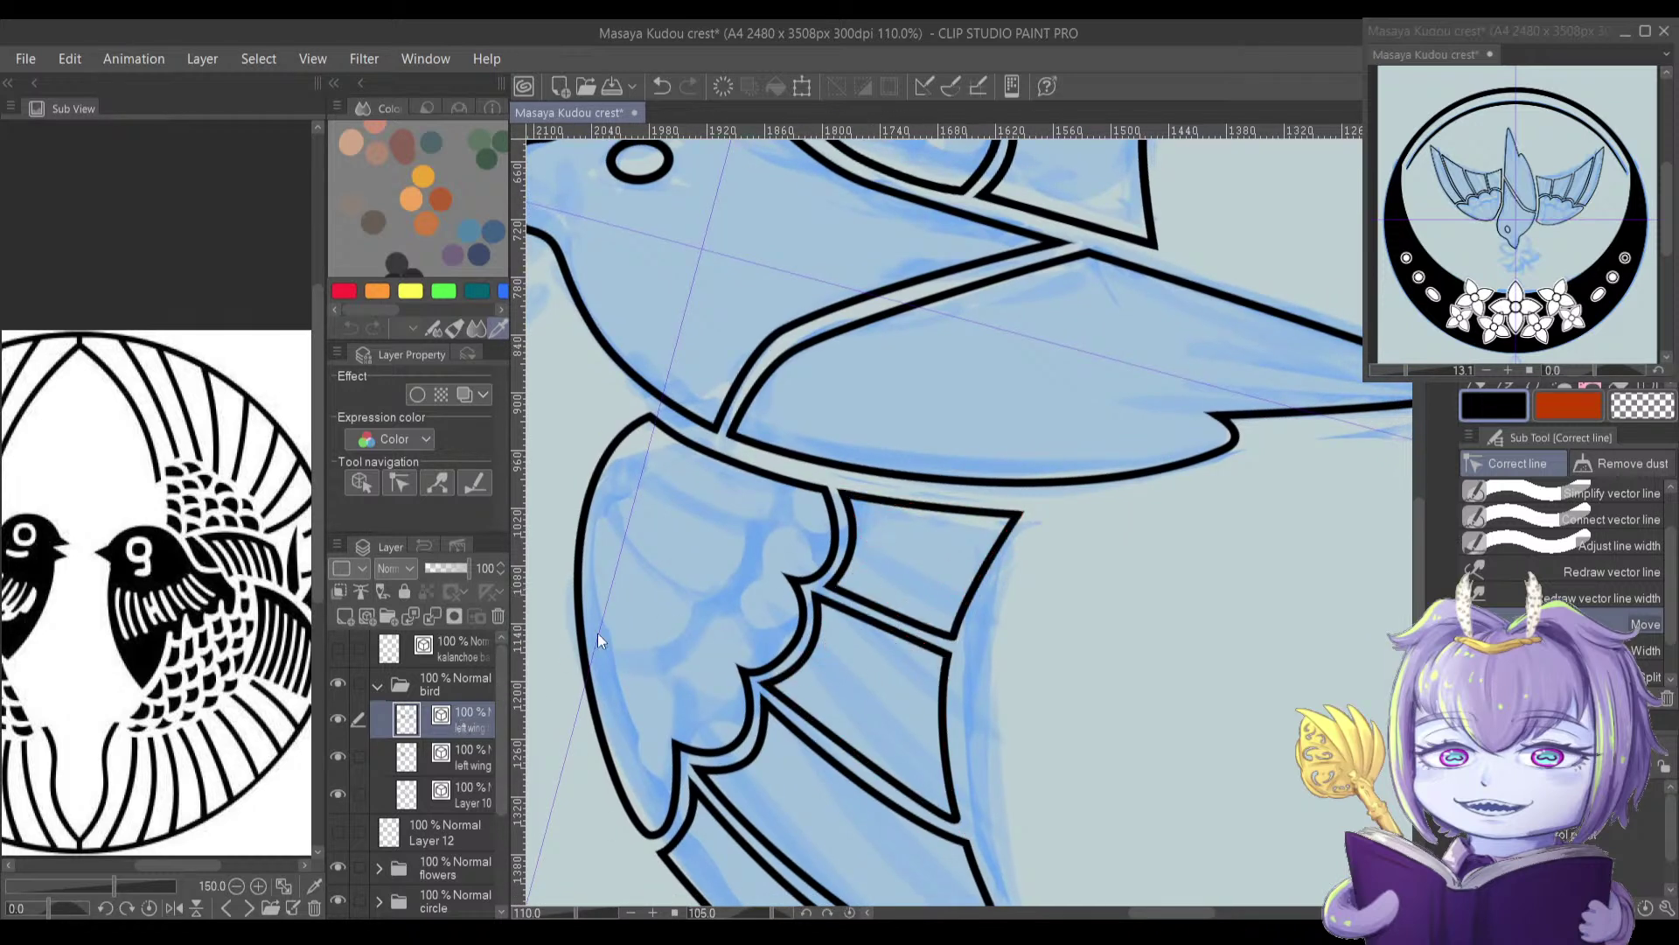
key("Return")
key("ctrl+t")
mouse_move(815, 602)
left_mouse_down()
mouse_move(811, 588)
mouse_move(836, 600)
left_mouse_up()
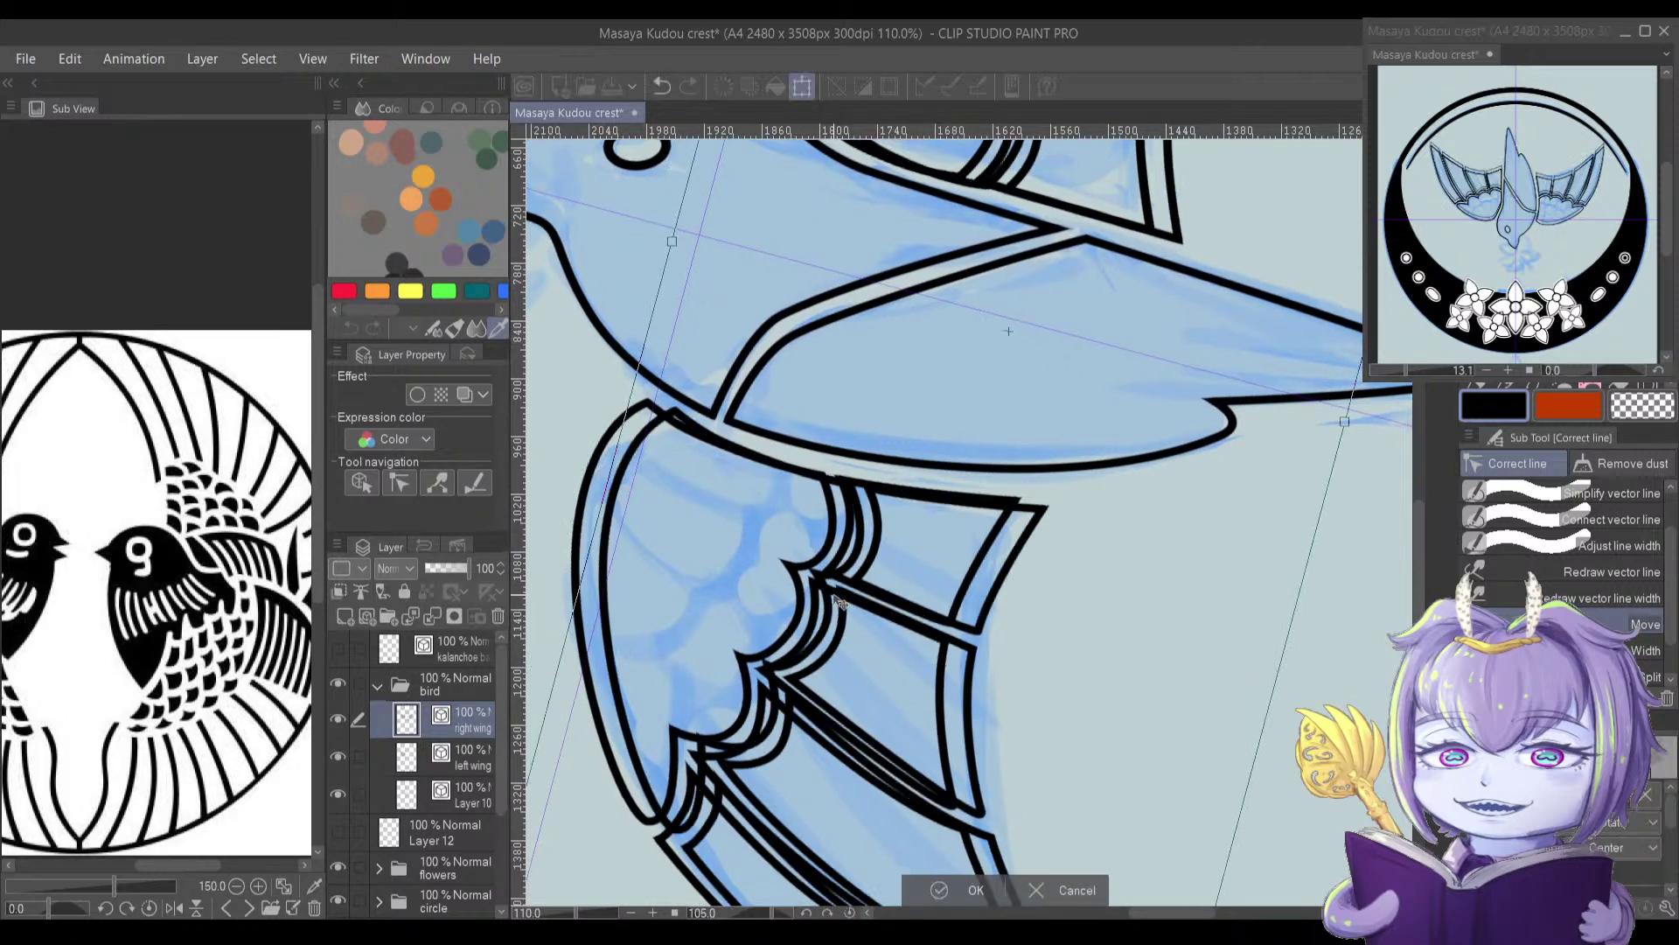
key("Escape")
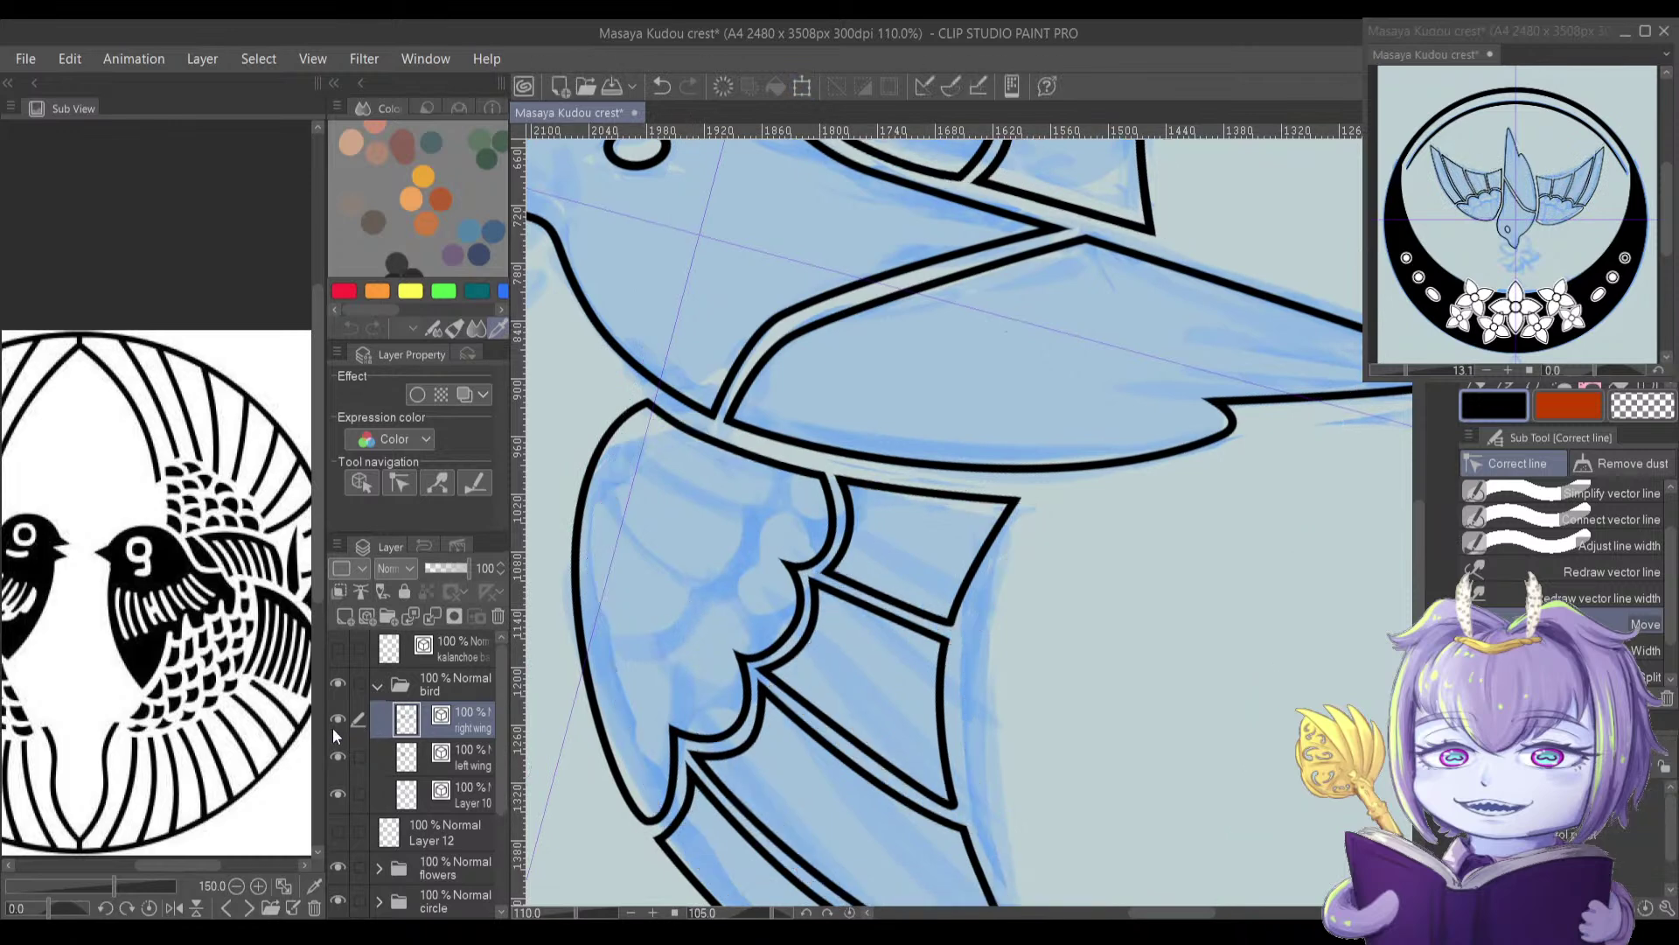
Step: Check the right wing layer's contents, select the stray left wing copy on it with the Selection pen, and delete it
left_click(338, 719)
left_click(339, 719)
scroll(756, 530, "down", 4)
left_click_drag(828, 369, 787, 551)
key("m")
mouse_move(976, 318)
left_mouse_down()
mouse_move(1014, 398)
mouse_move(909, 281)
left_mouse_up()
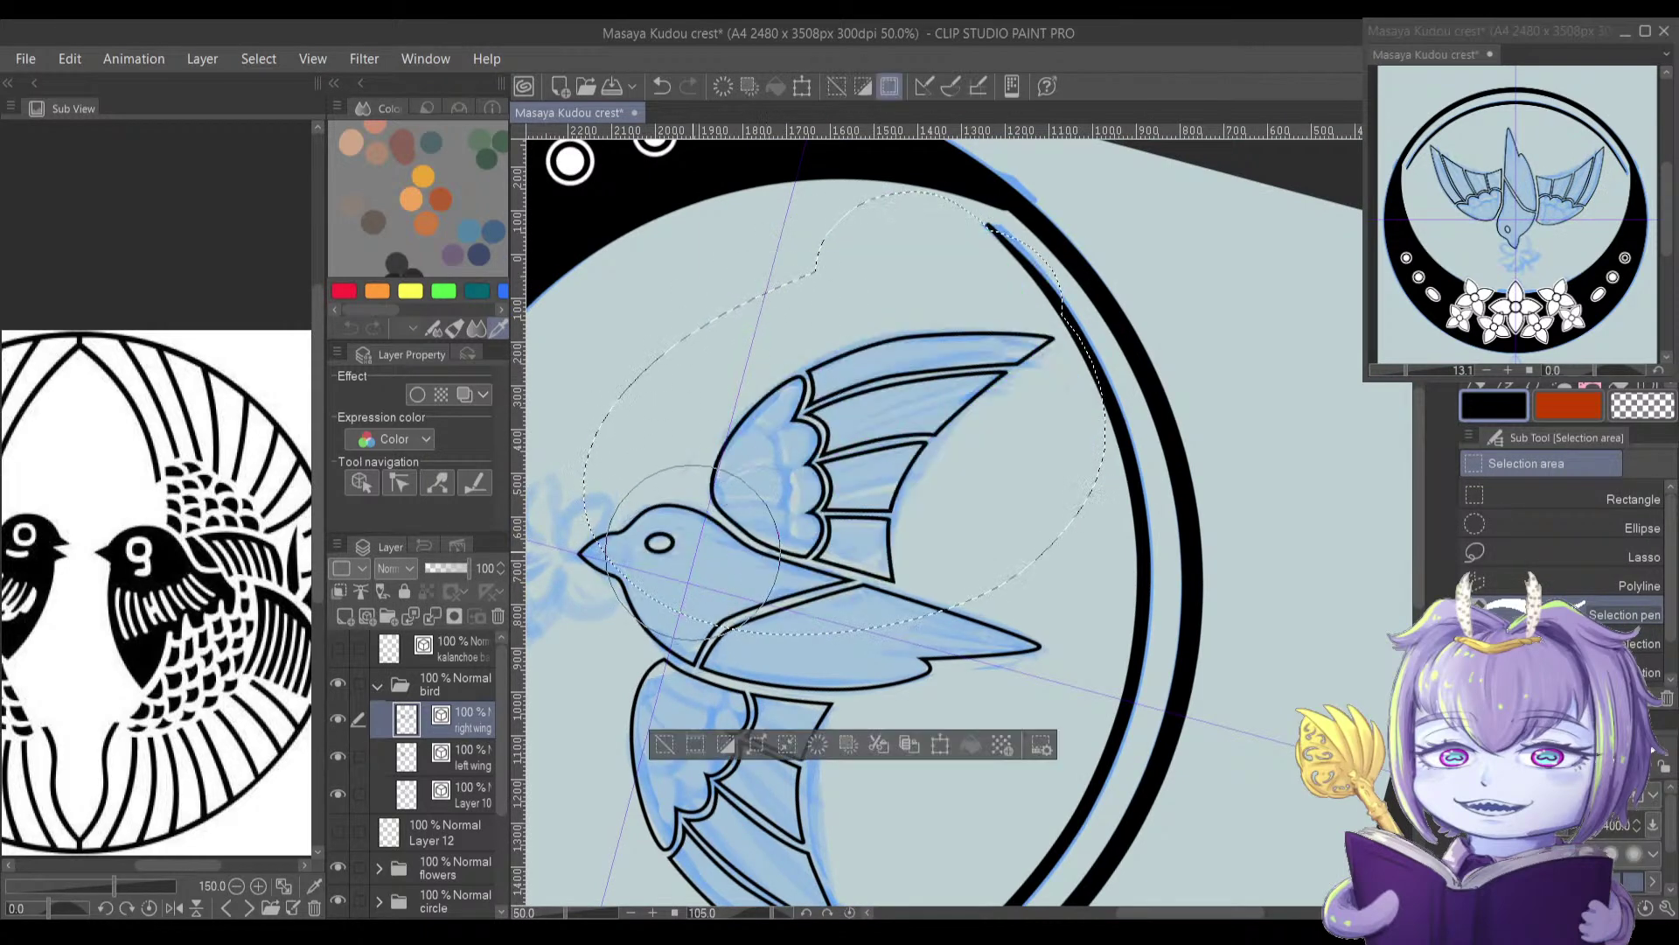
key("ctrl+d")
Step: Transform the right wing layer, rotating and shifting the wing slightly to leave an even gap to the body, and apply it
key("ctrl+t")
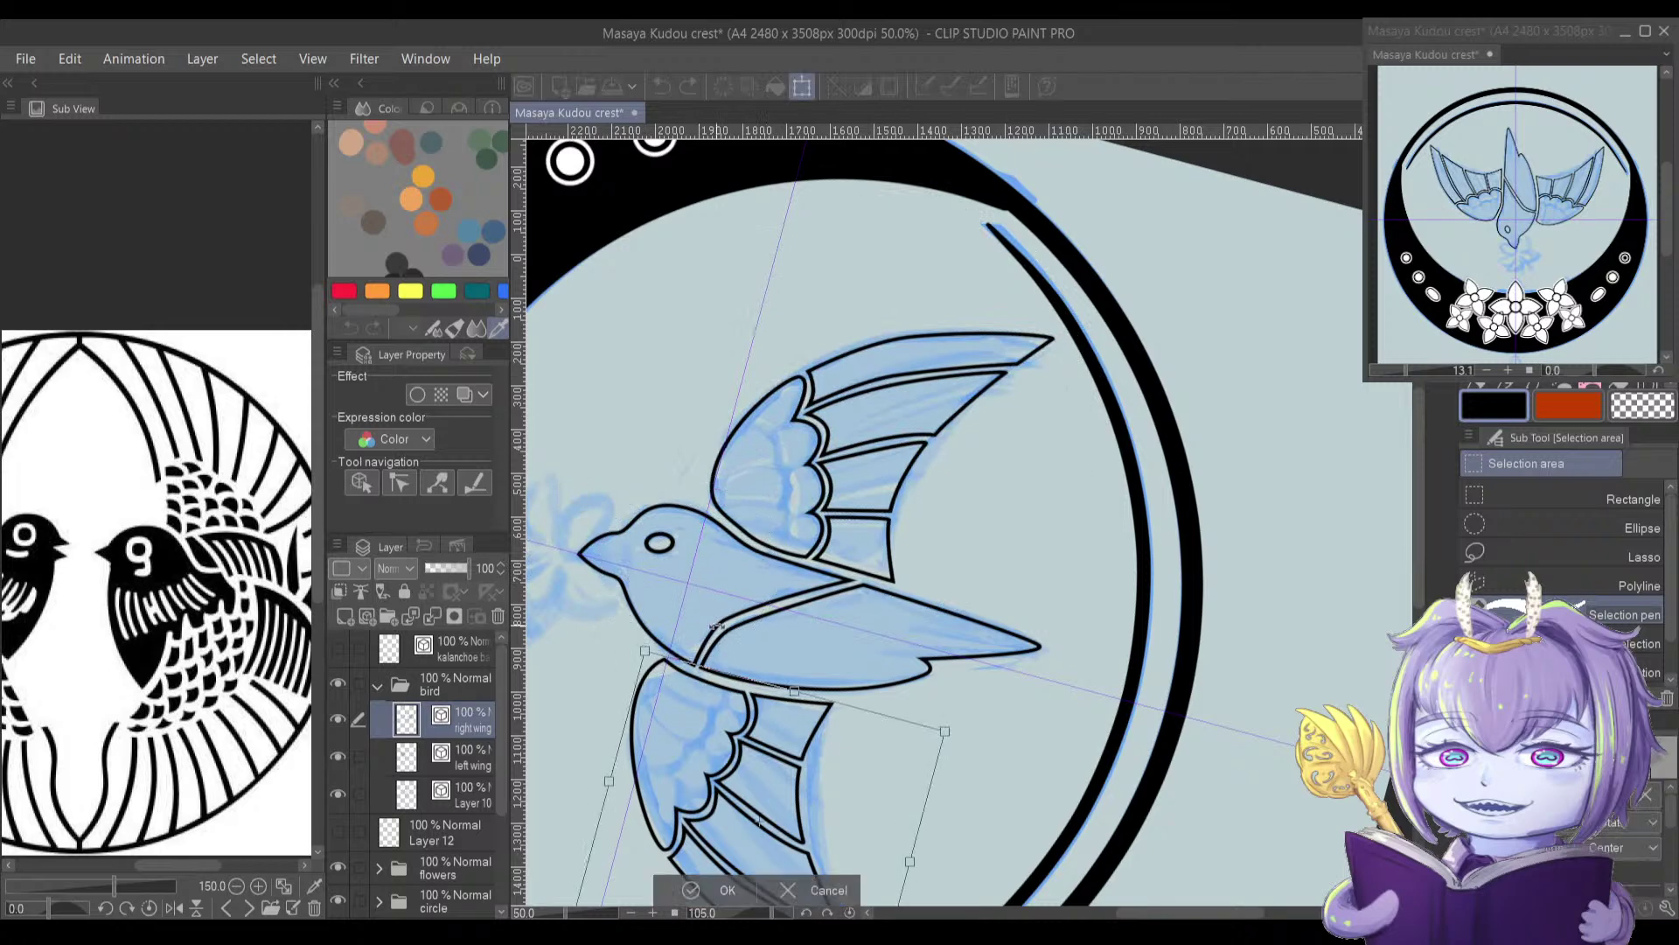
left_click_drag(736, 649, 743, 395)
left_click_drag(765, 469, 769, 470)
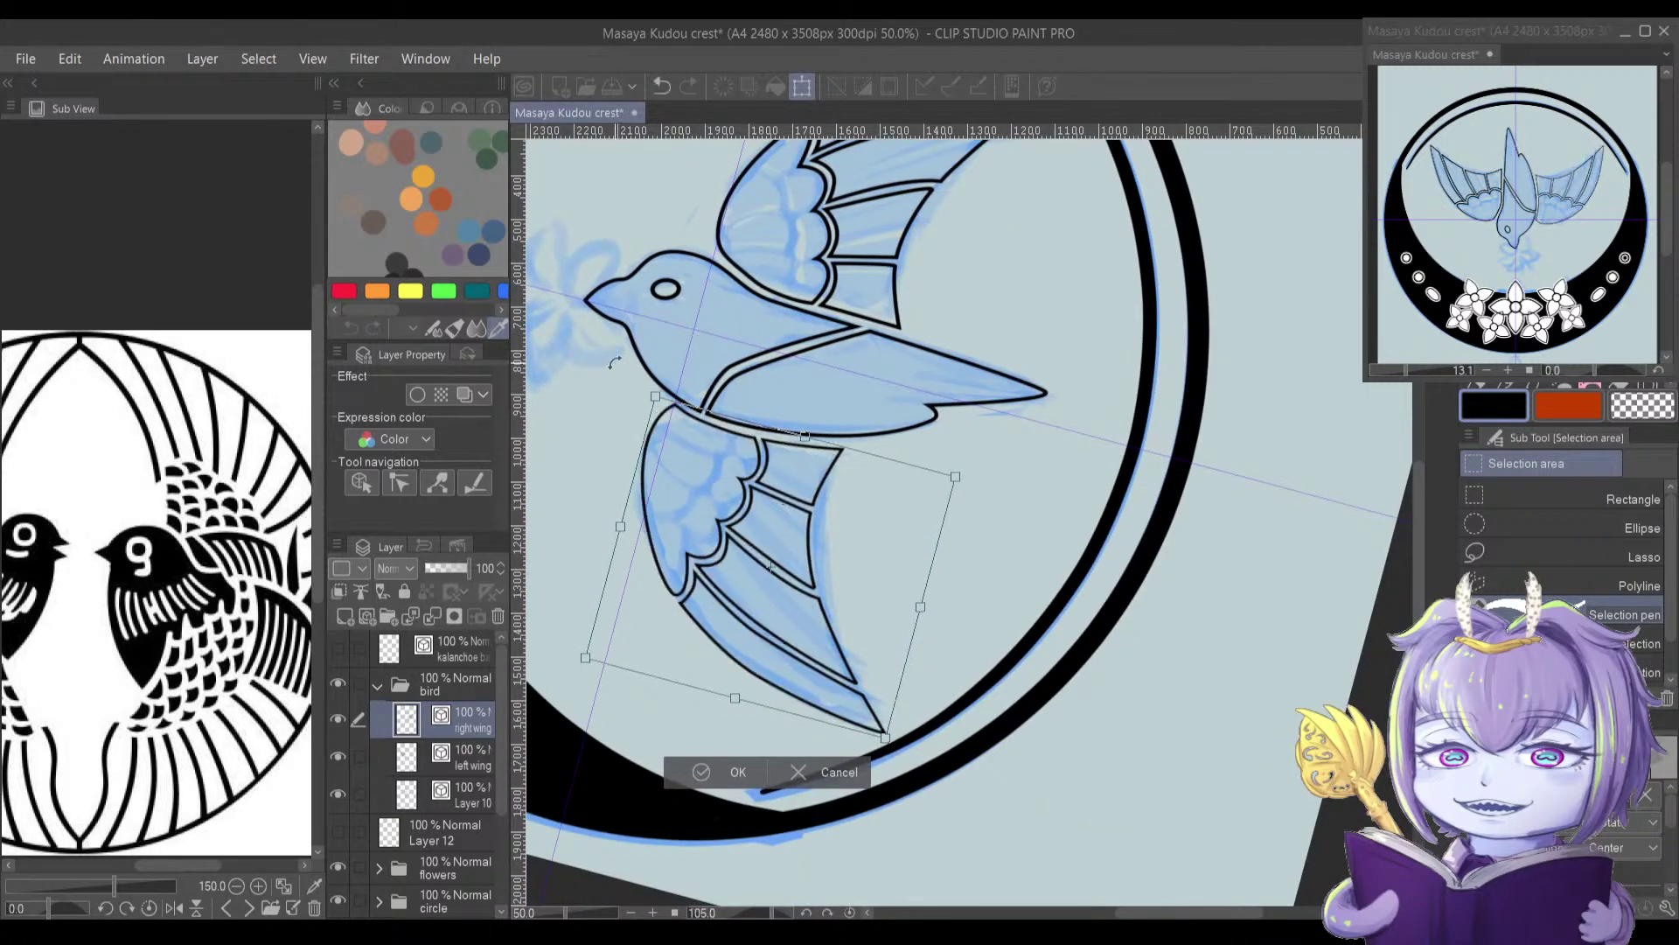
left_click_drag(616, 371, 612, 348)
left_click_drag(764, 502, 769, 501)
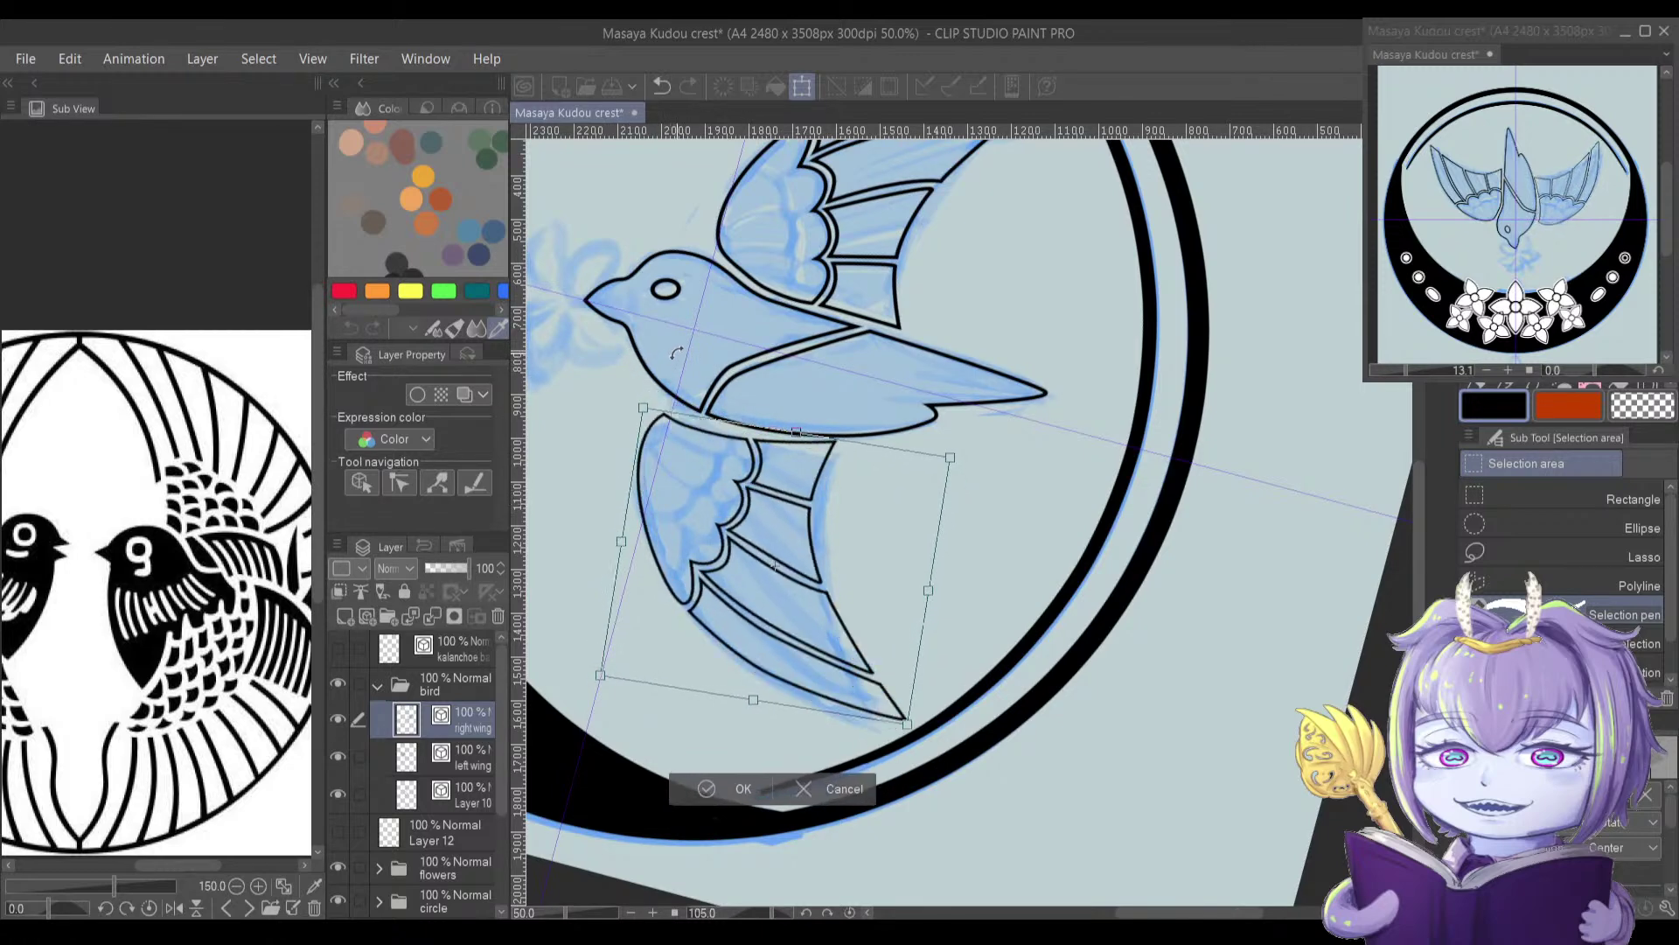
left_click_drag(681, 354, 698, 313)
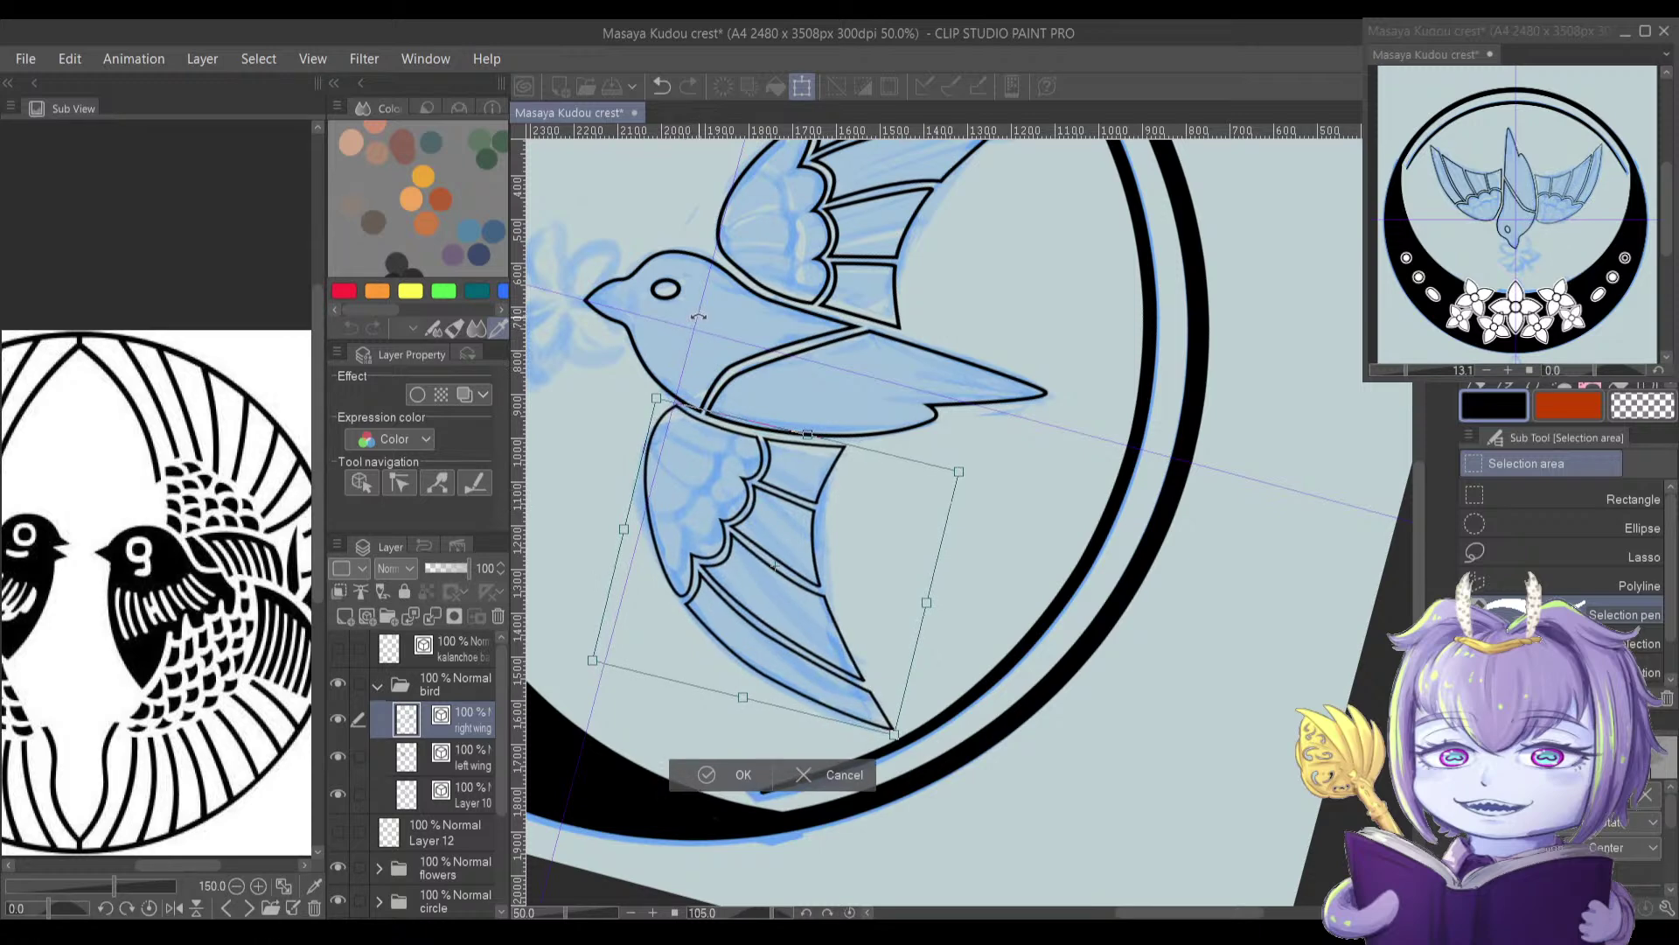
left_click_drag(697, 317, 665, 298)
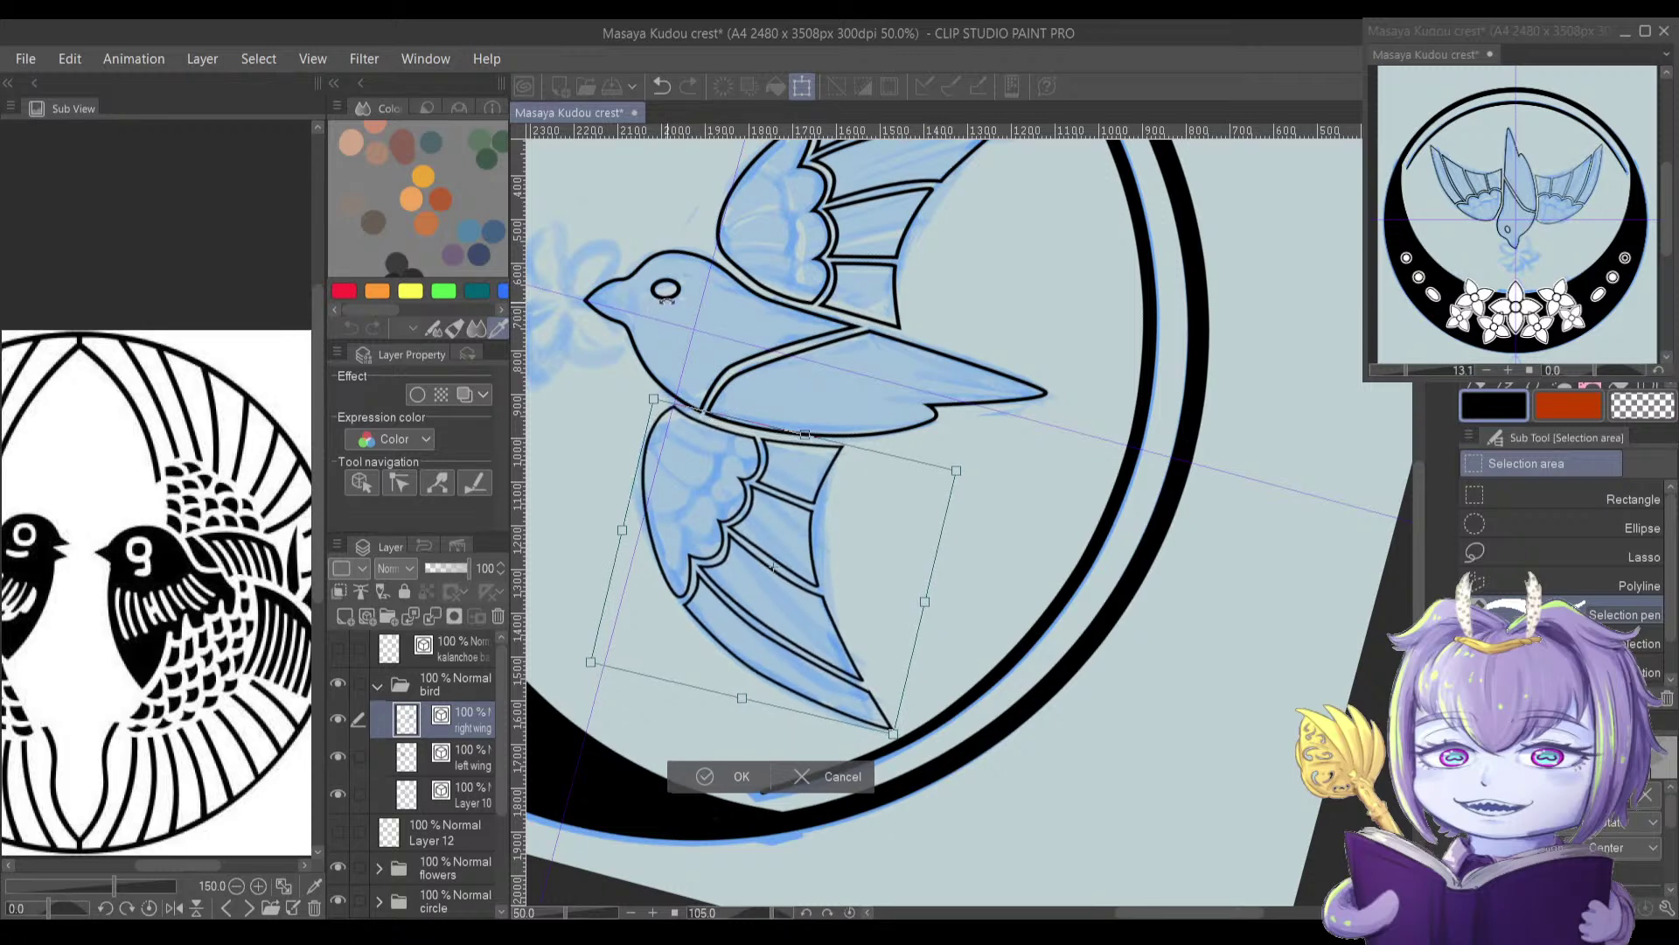
key("Return")
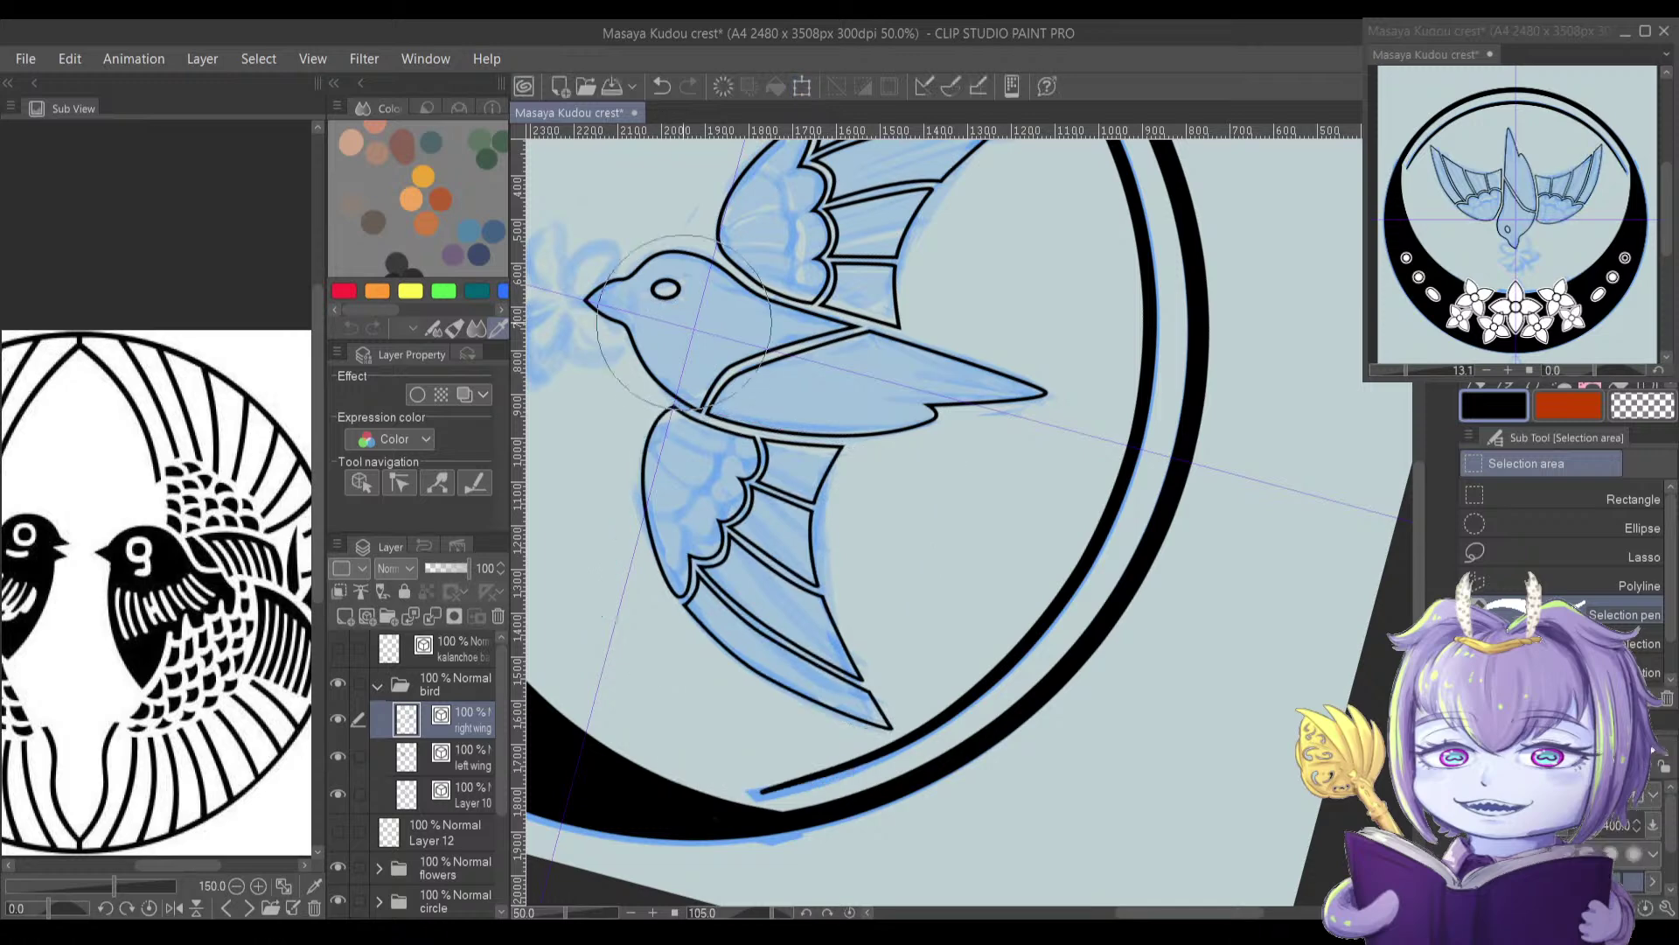
Step: Start a free transform on the whole bird folder and rotate the bird very slightly within the circle
left_click(434, 684)
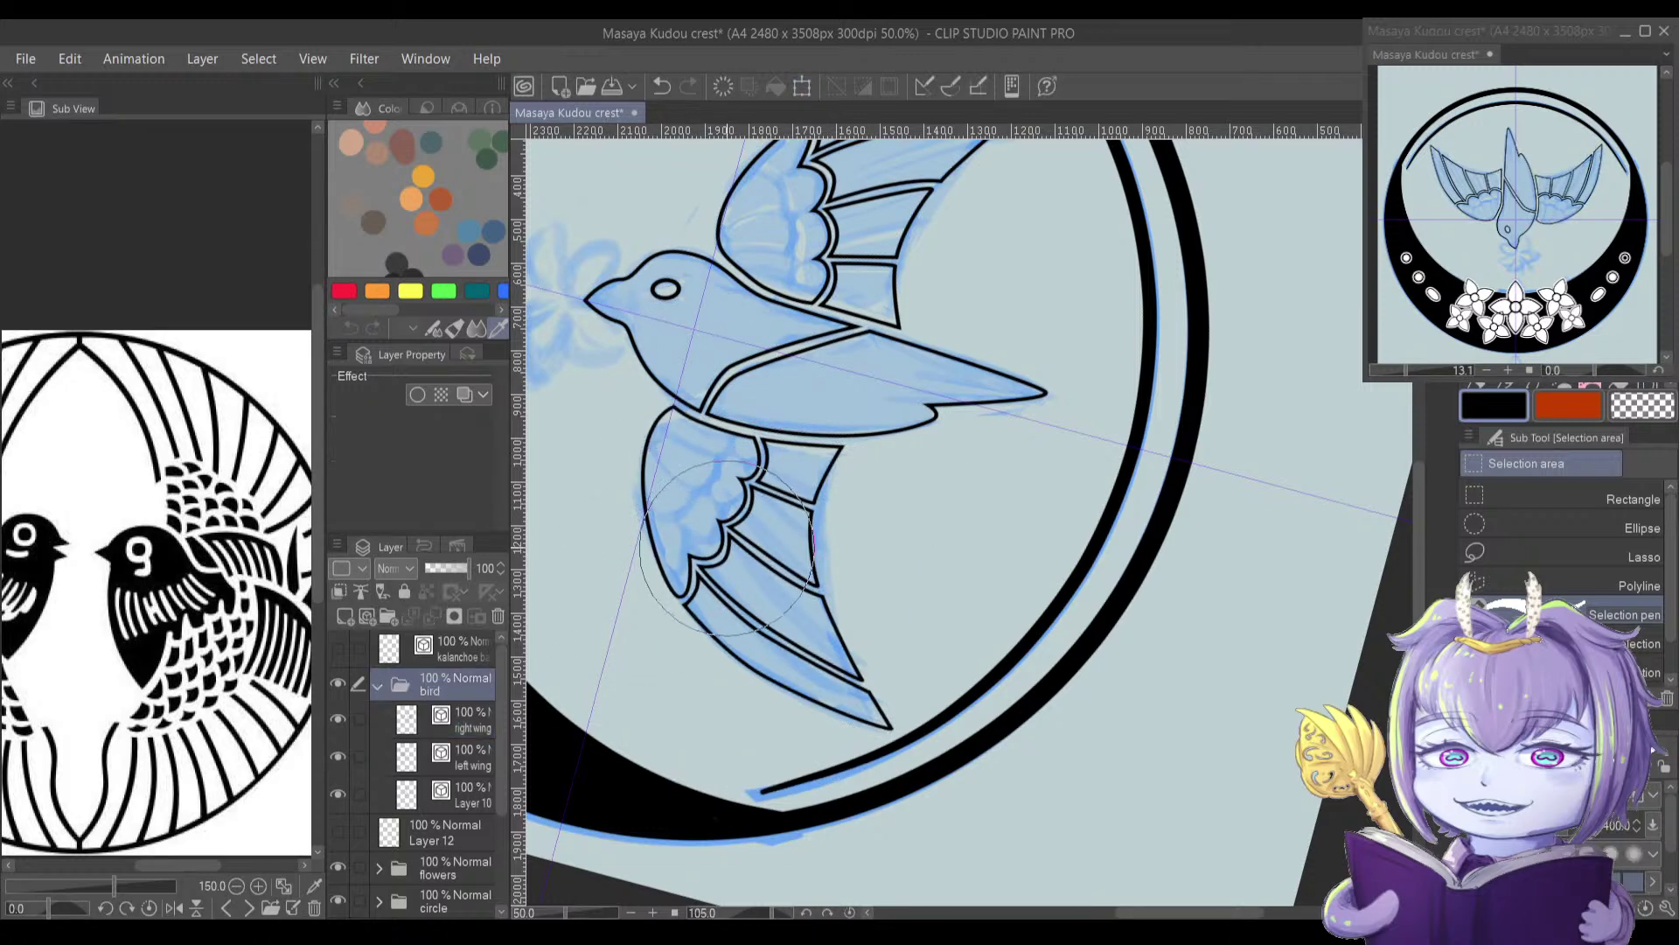
key("ctrl+t")
left_click_drag(761, 386, 758, 385)
left_click_drag(616, 251, 749, 442)
left_click_drag(744, 381, 673, 509)
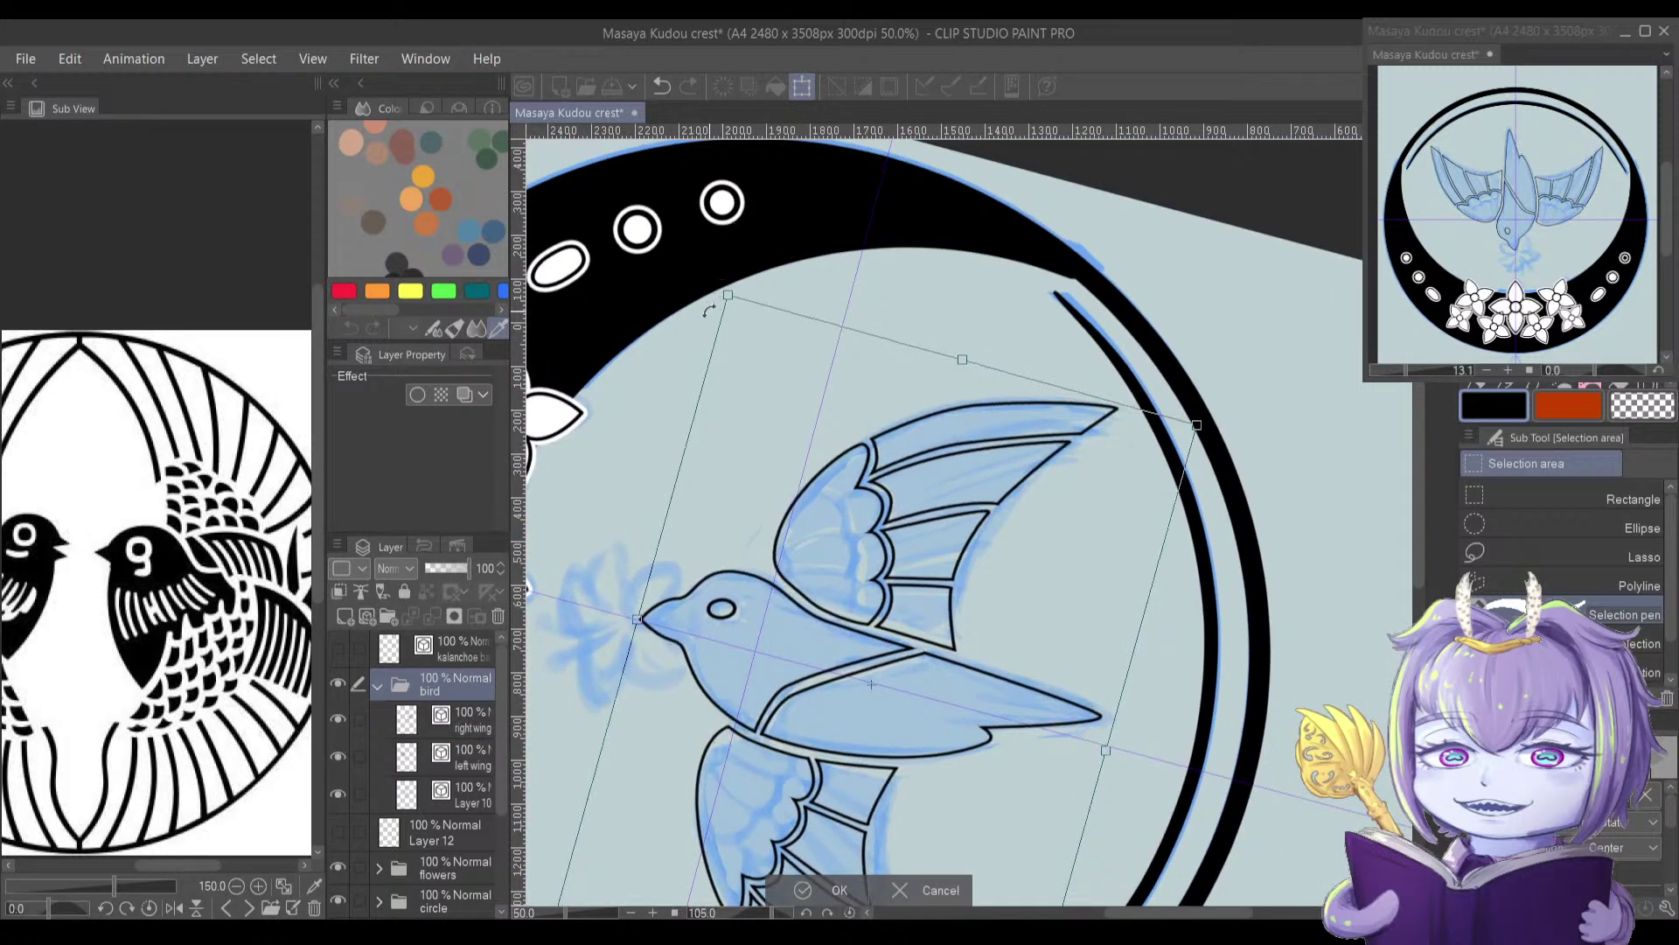
left_click_drag(744, 326, 746, 324)
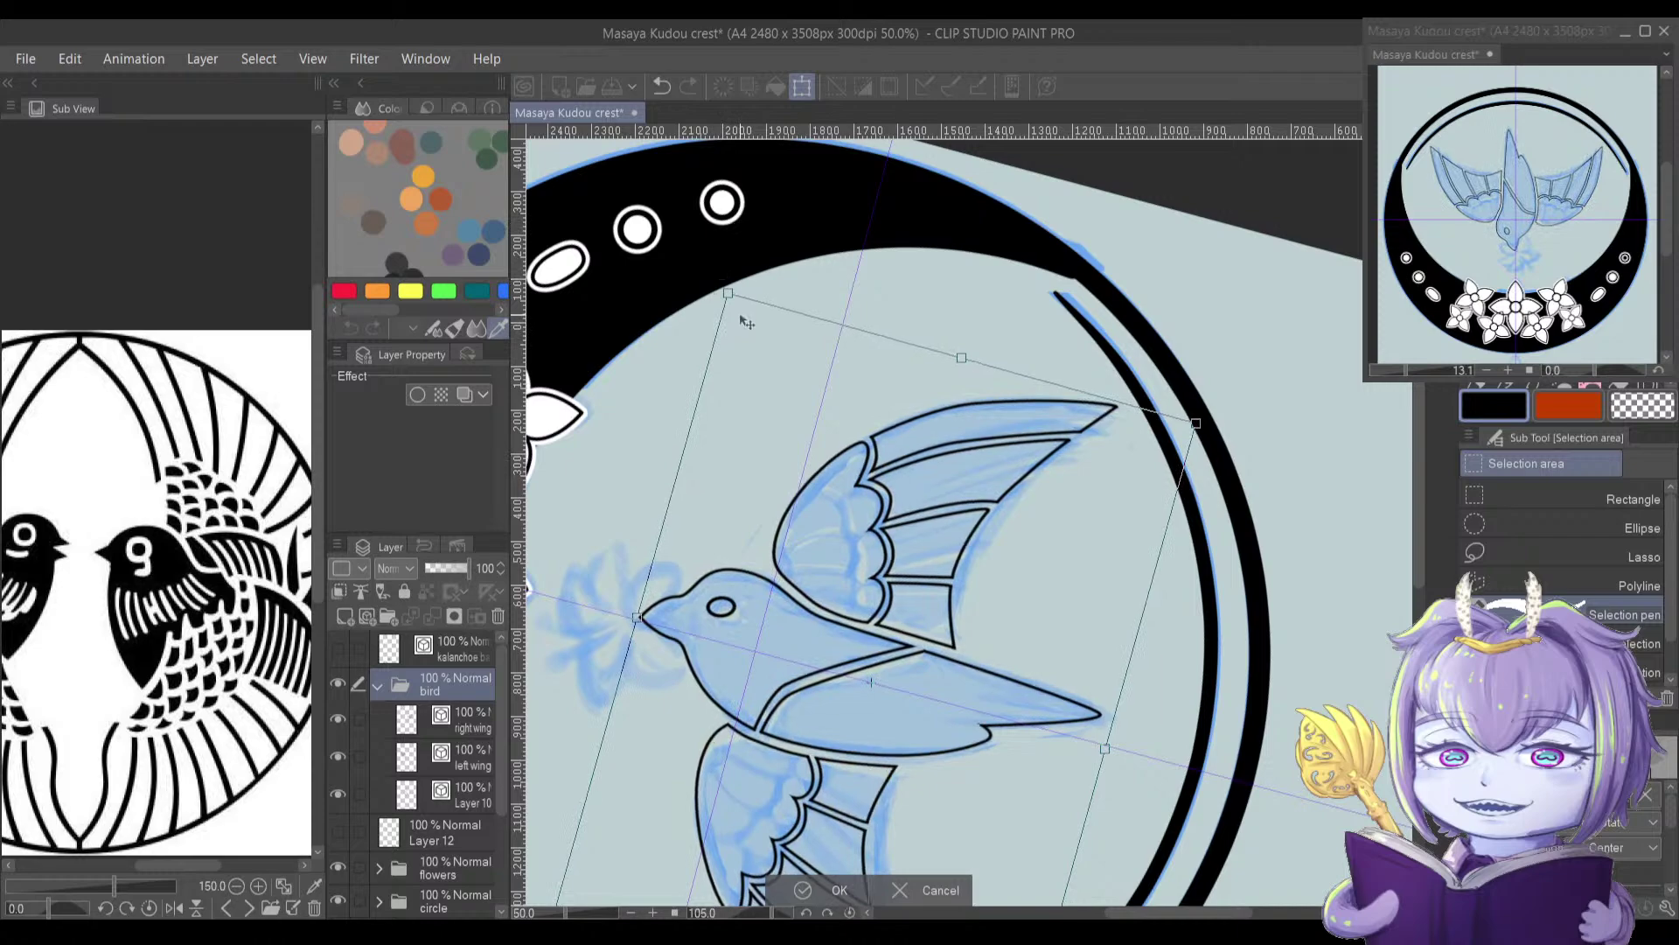
Step: Nudge the whole bird slightly to line its beak up with the vertical centre guide, and apply the transform
scroll(737, 315, "down", 1)
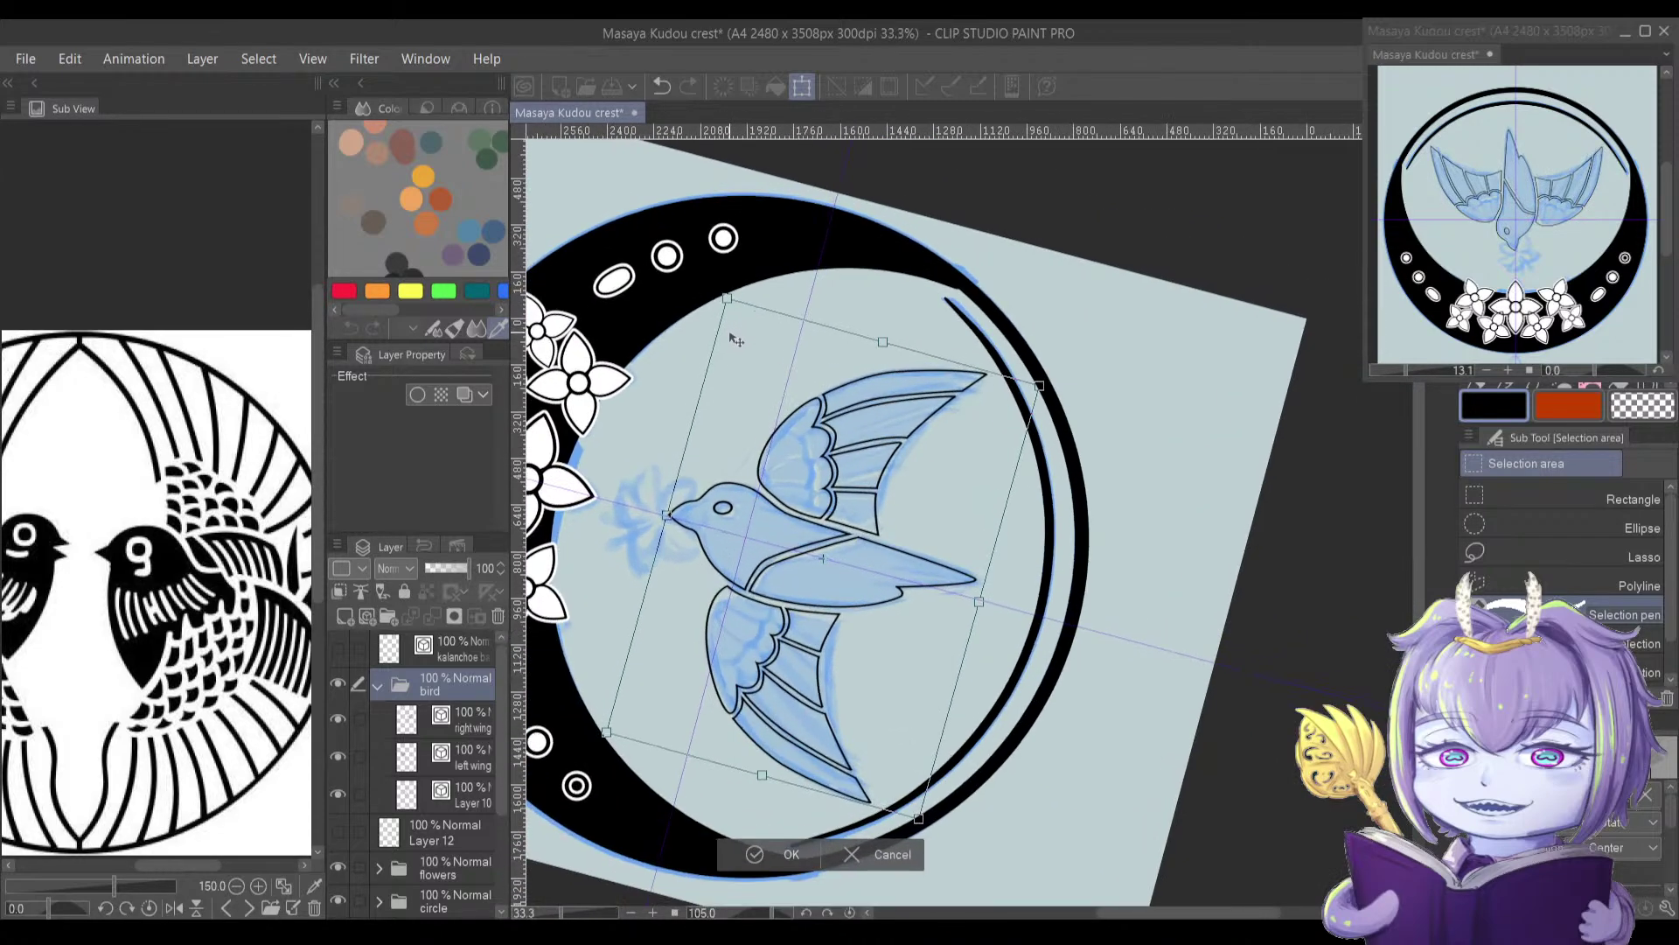
key("minus")
key("minus")
key("minus")
key("minus")
key("minus")
key("minus")
key("minus")
key("minus")
key("minus")
key("minus")
key("minus")
key("minus")
key("minus")
key("minus")
key("minus")
key("minus")
key("minus")
key("minus")
key("minus")
key("minus")
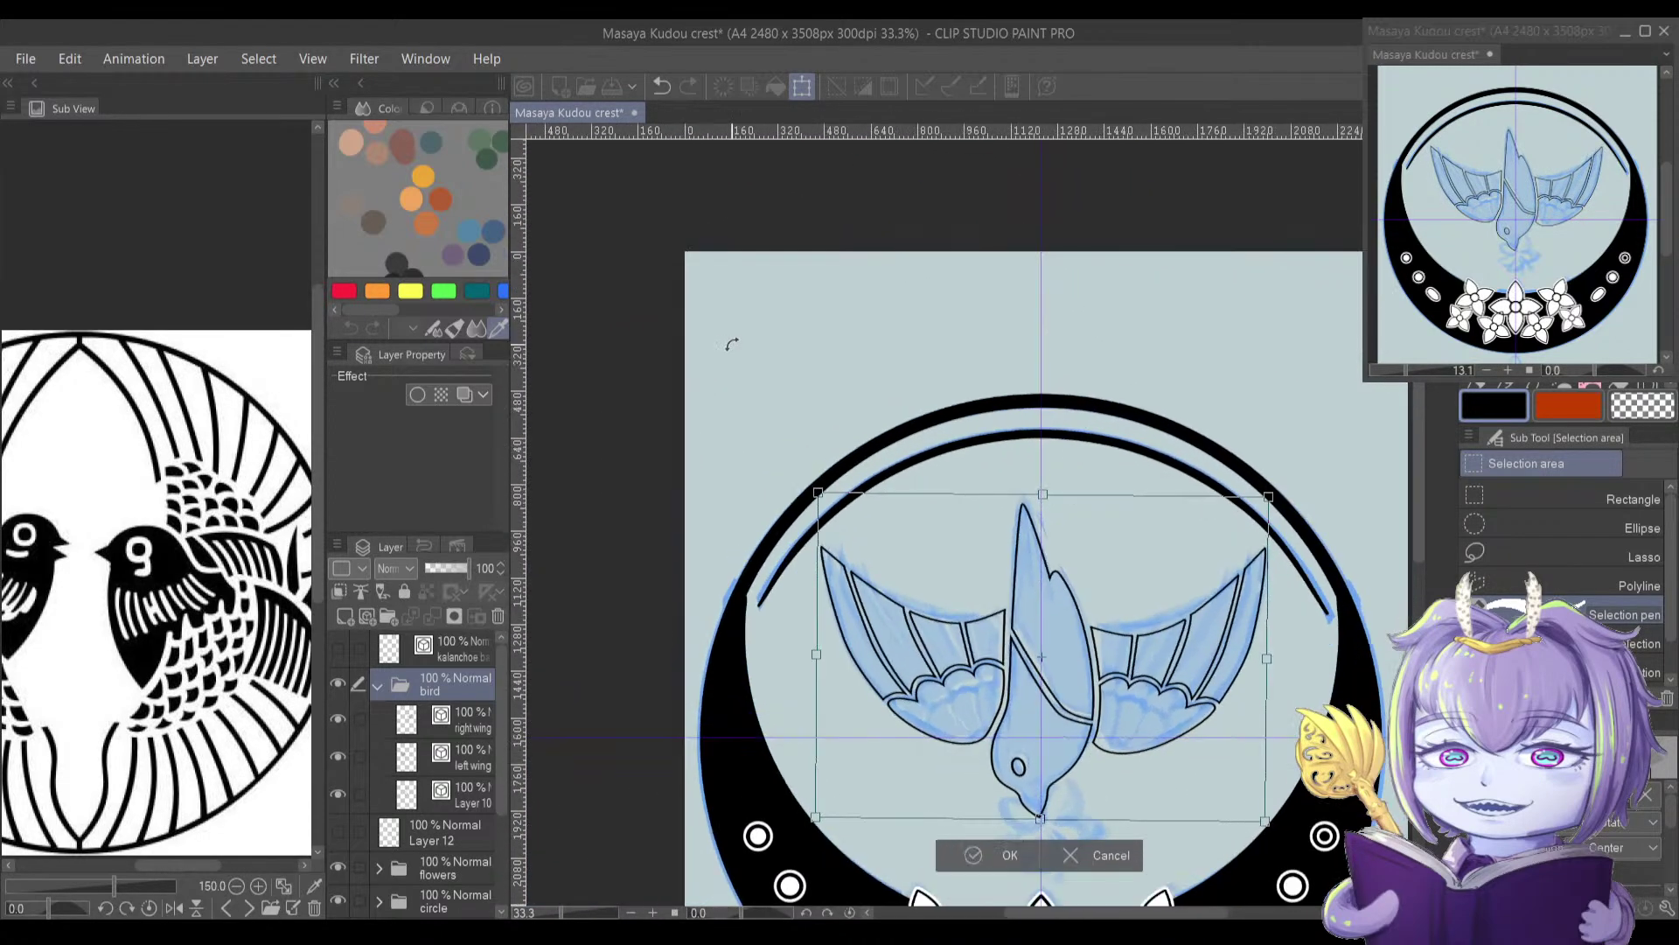
left_click_drag(850, 471, 586, 210)
scroll(792, 470, "up", 3)
left_click_drag(772, 484, 859, 592)
key("ctrl+t")
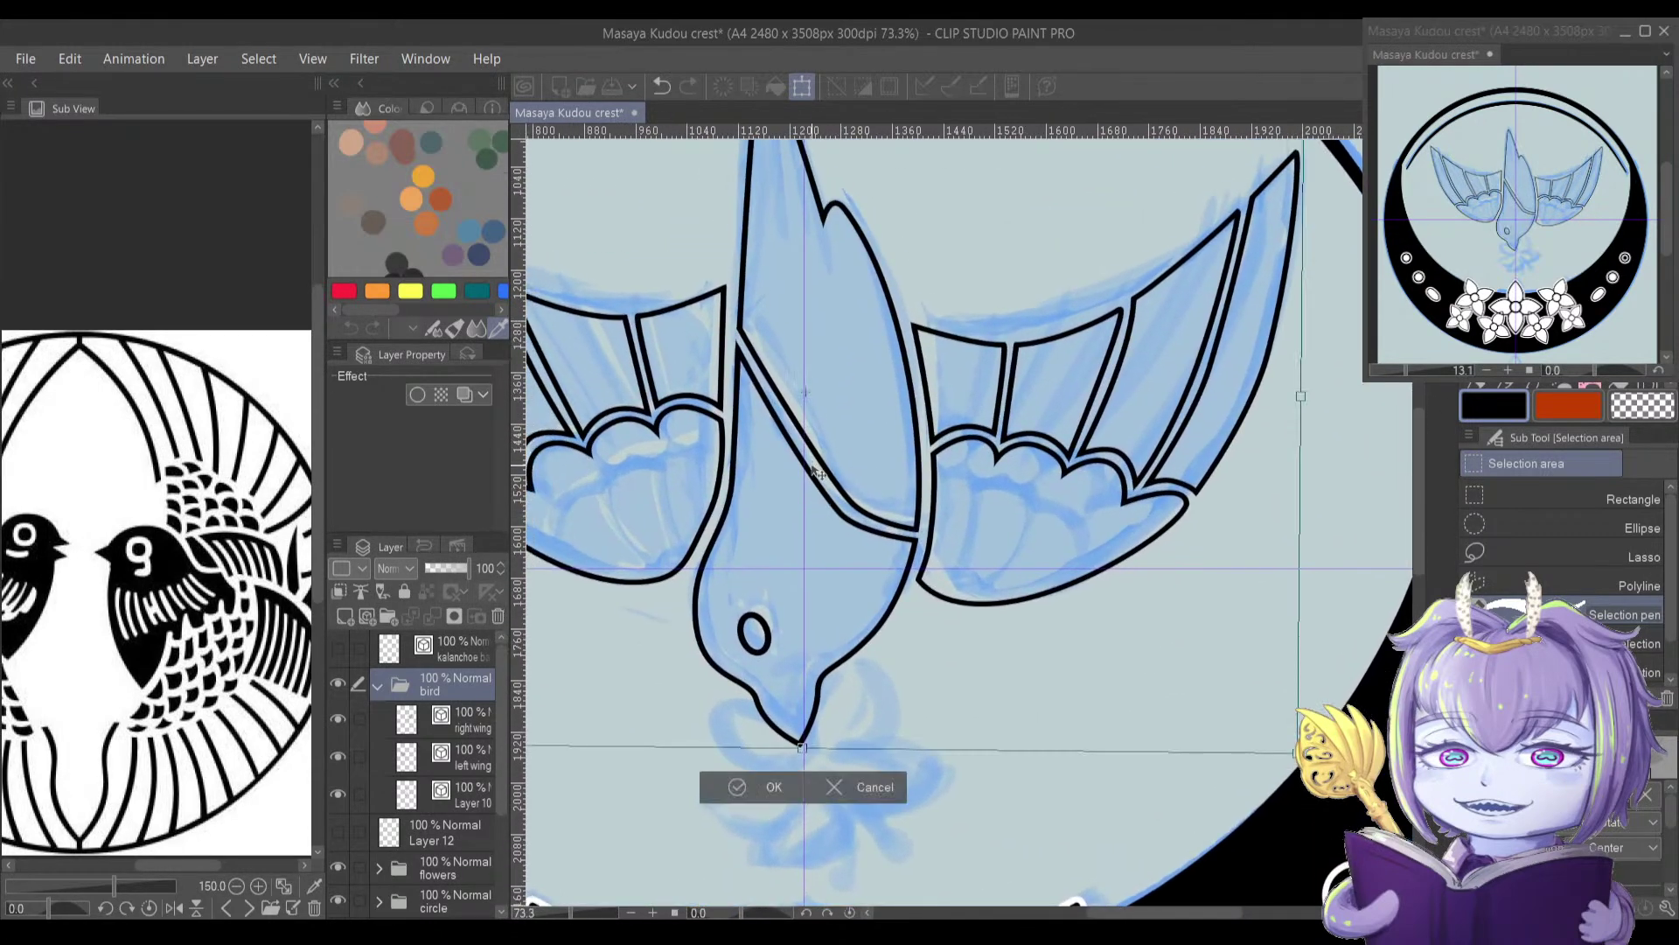
left_click_drag(822, 475, 817, 472)
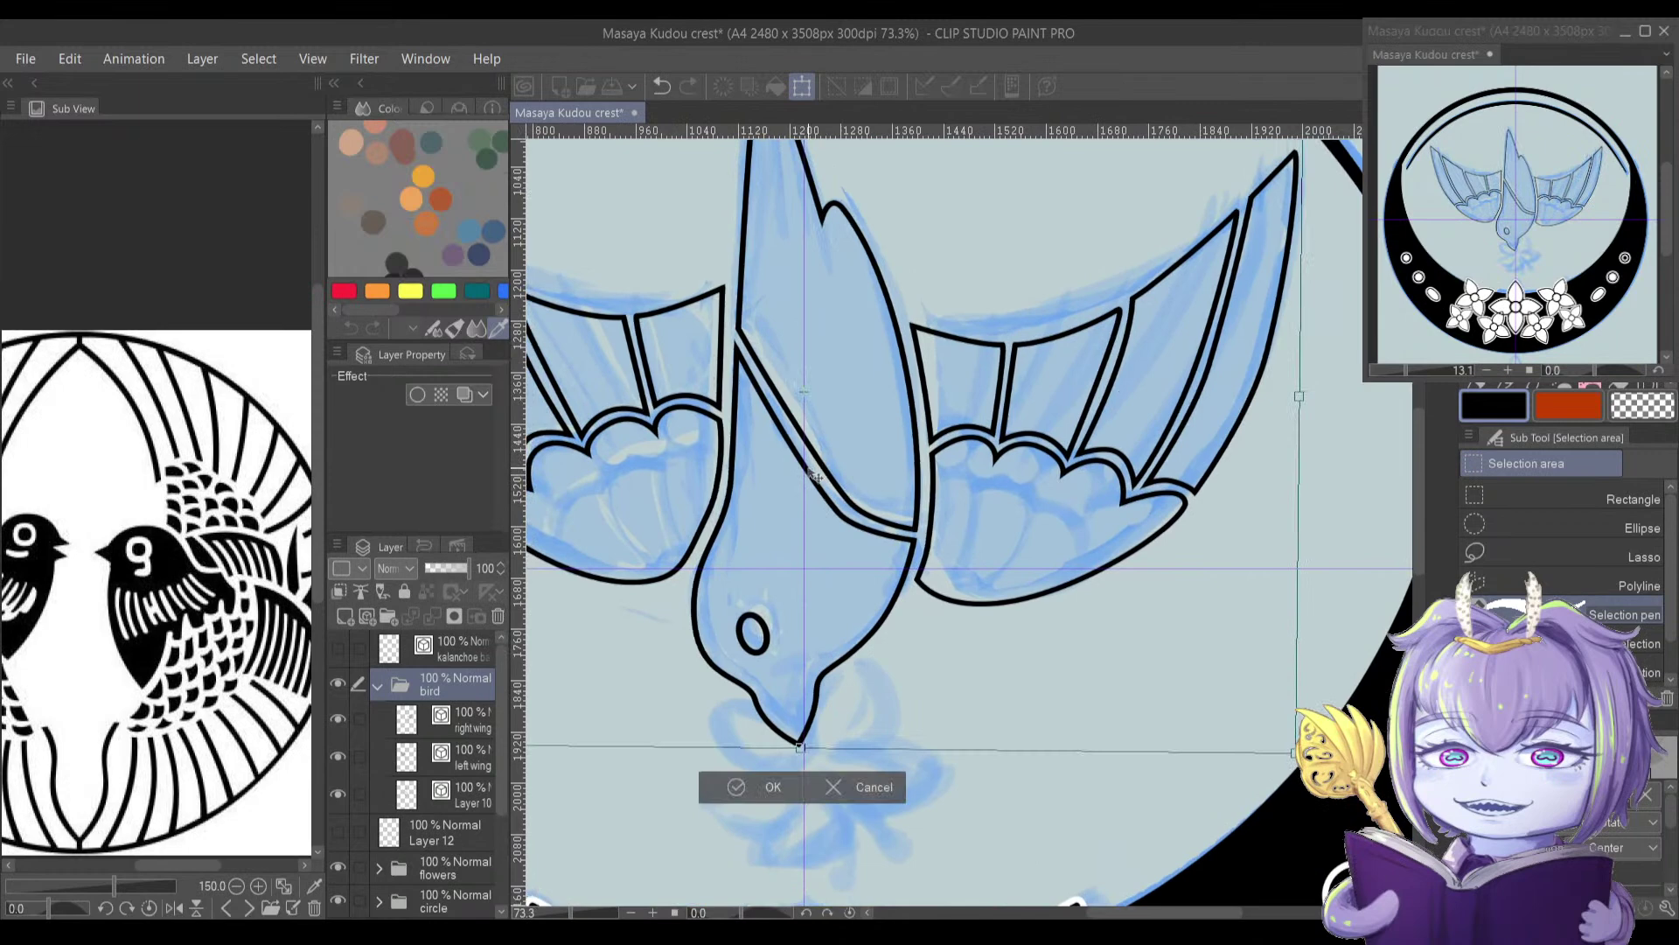
scroll(829, 487, "down", 3)
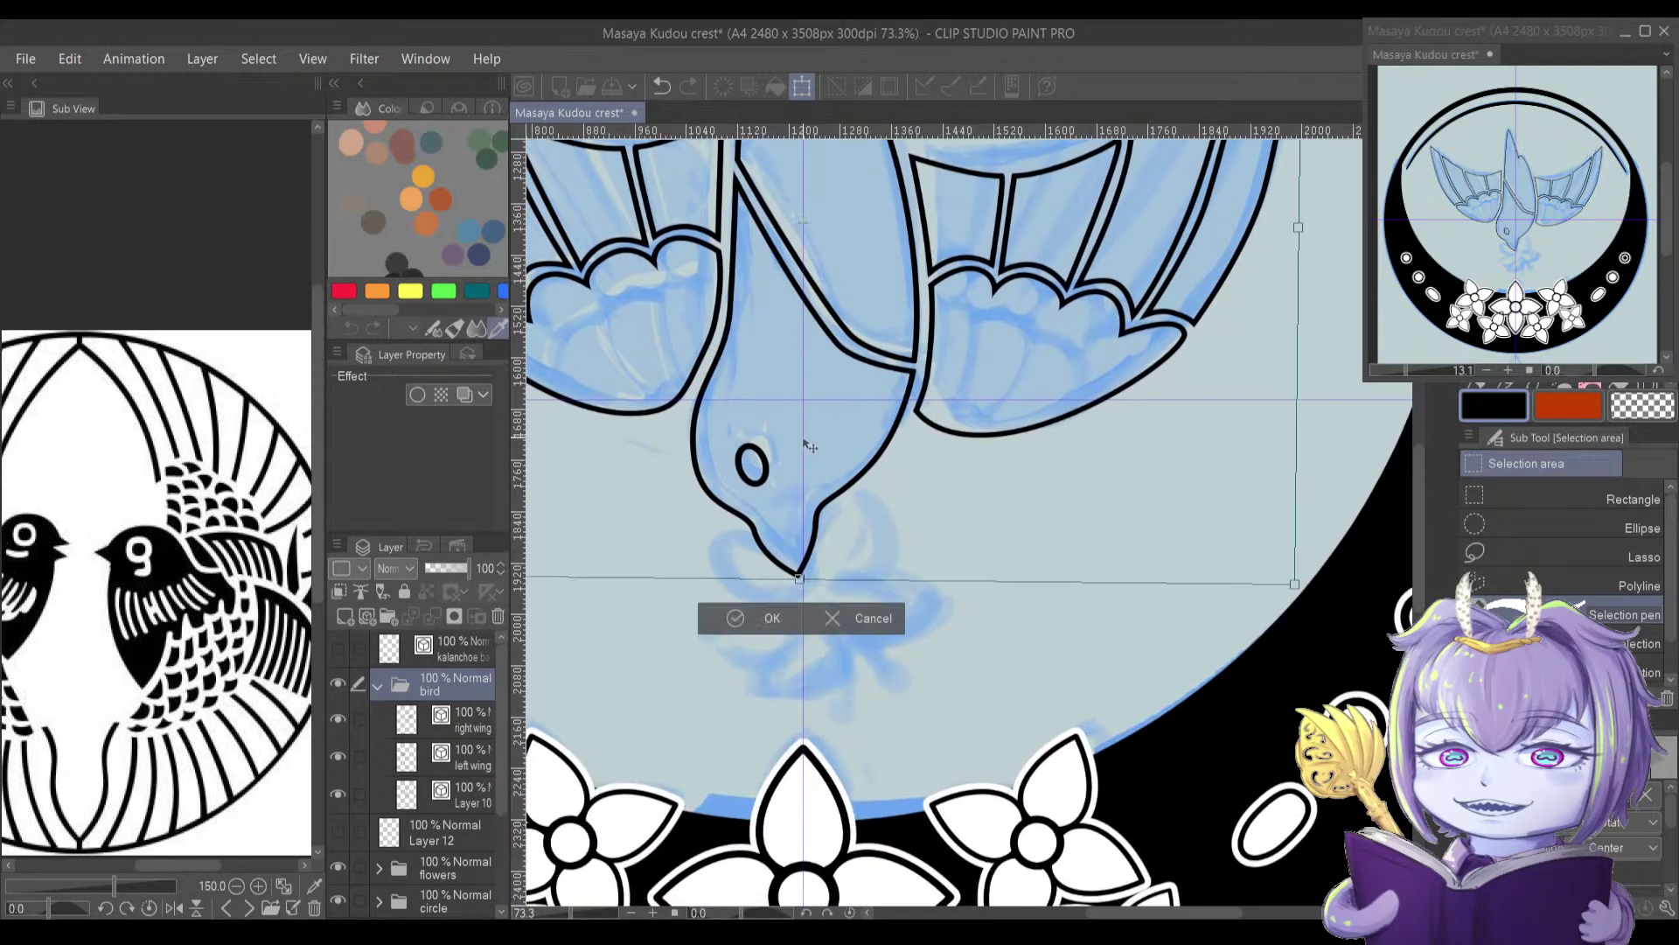
scroll(811, 440, "down", 1)
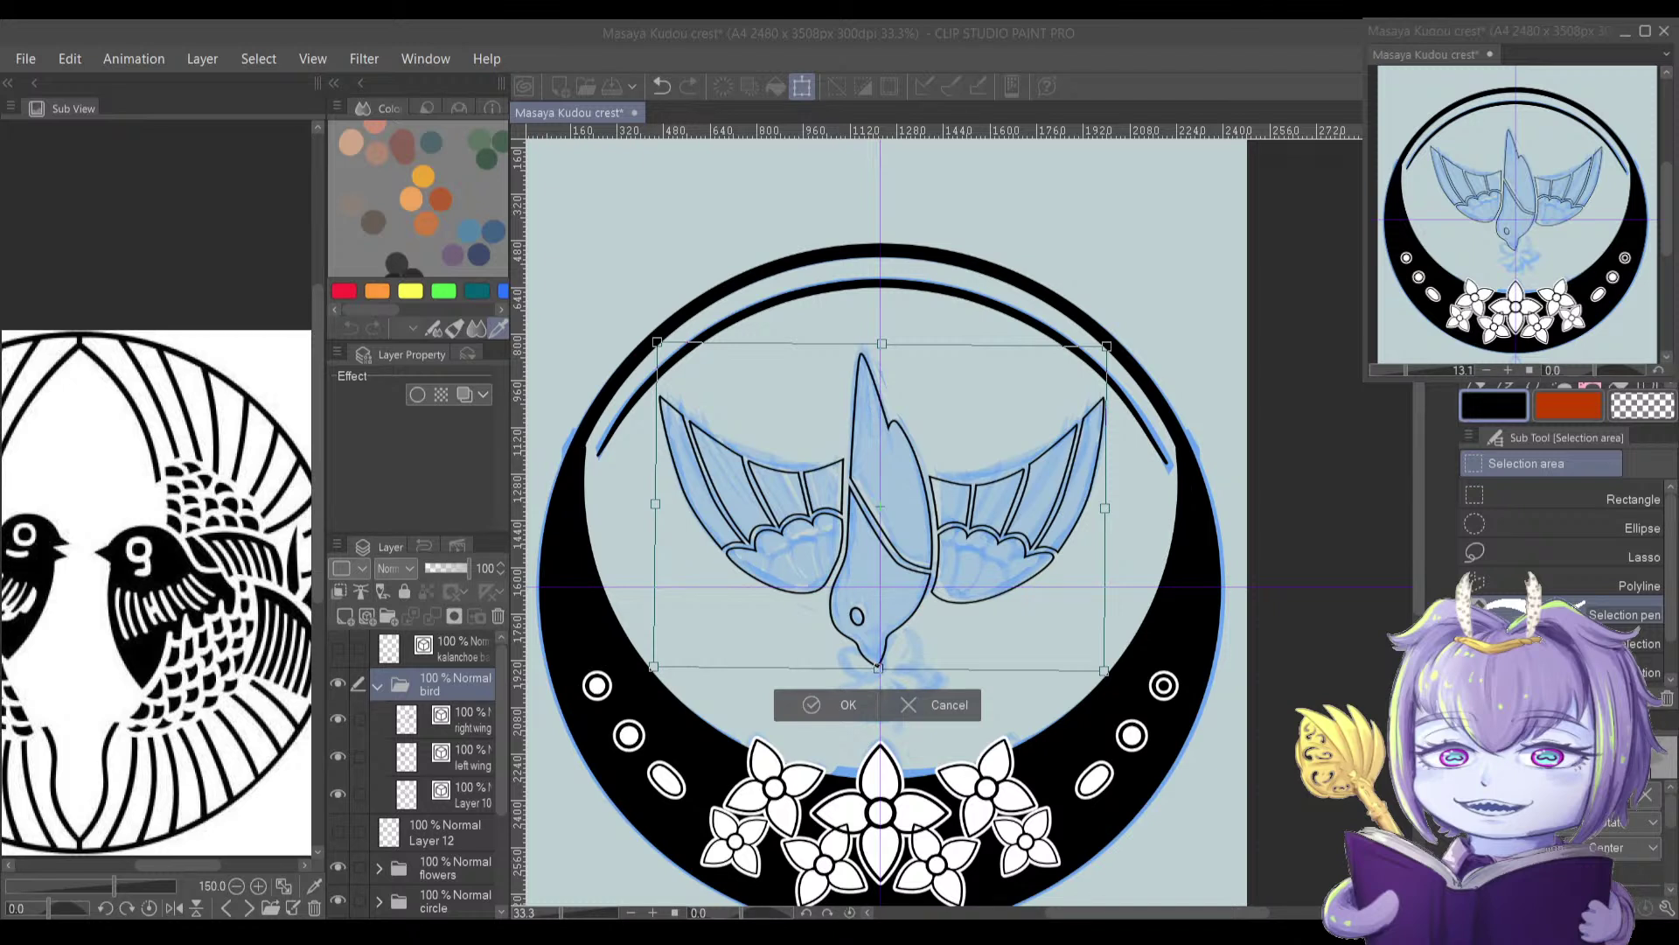
left_click(432, 833)
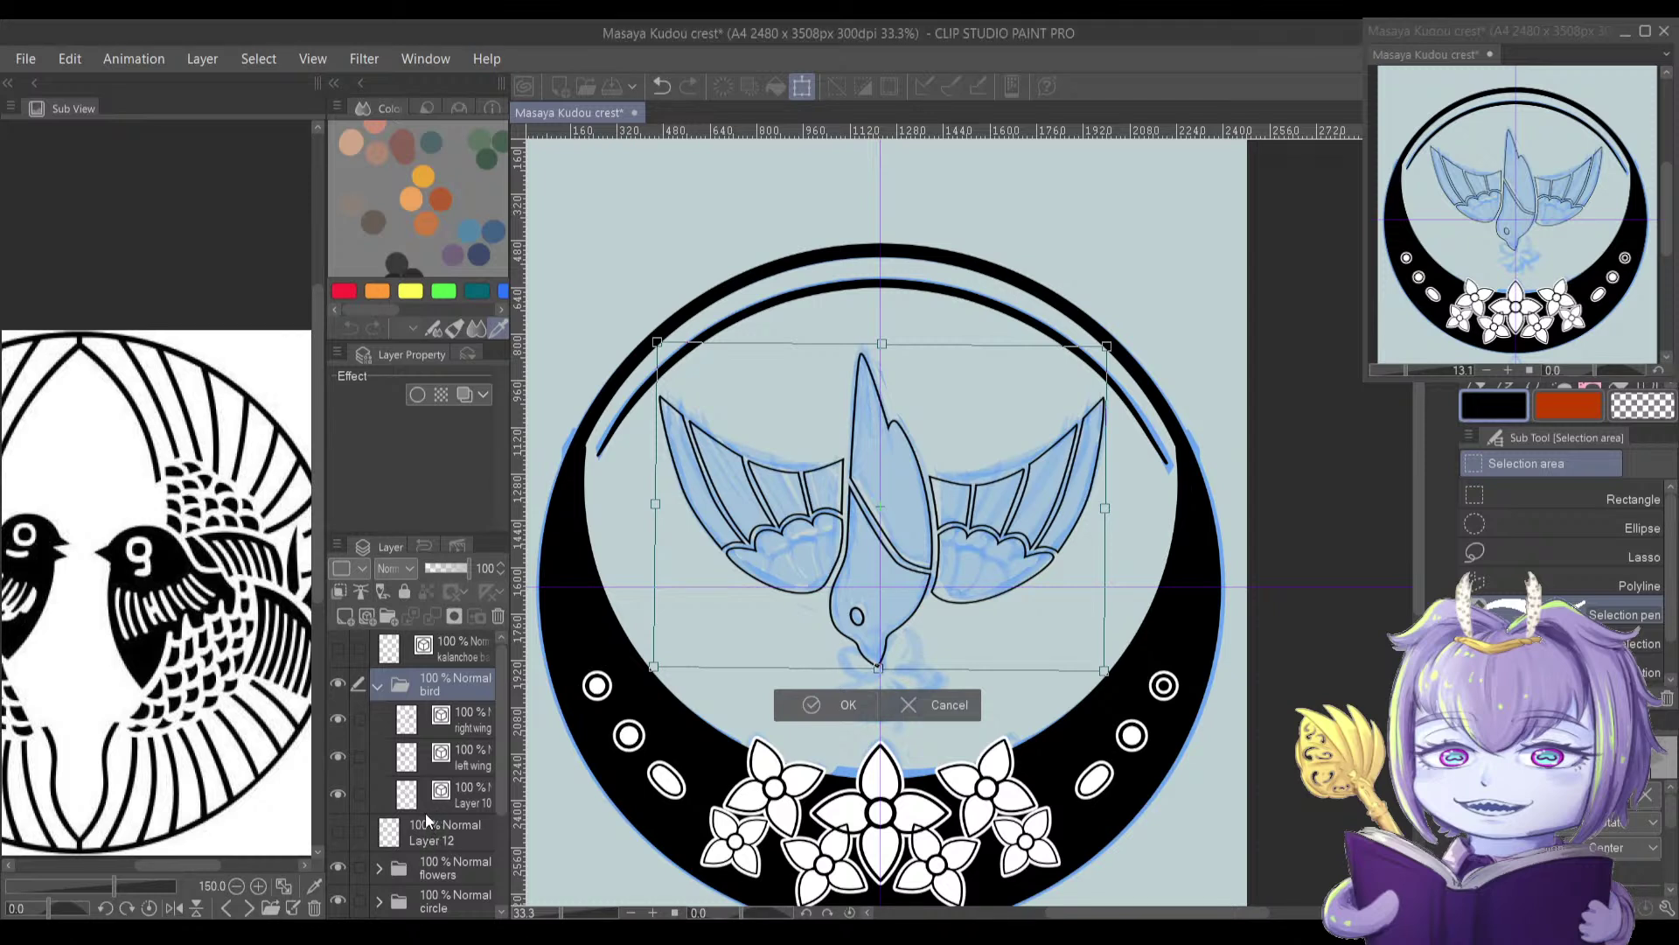
key("Return")
left_click_drag(797, 563, 820, 482)
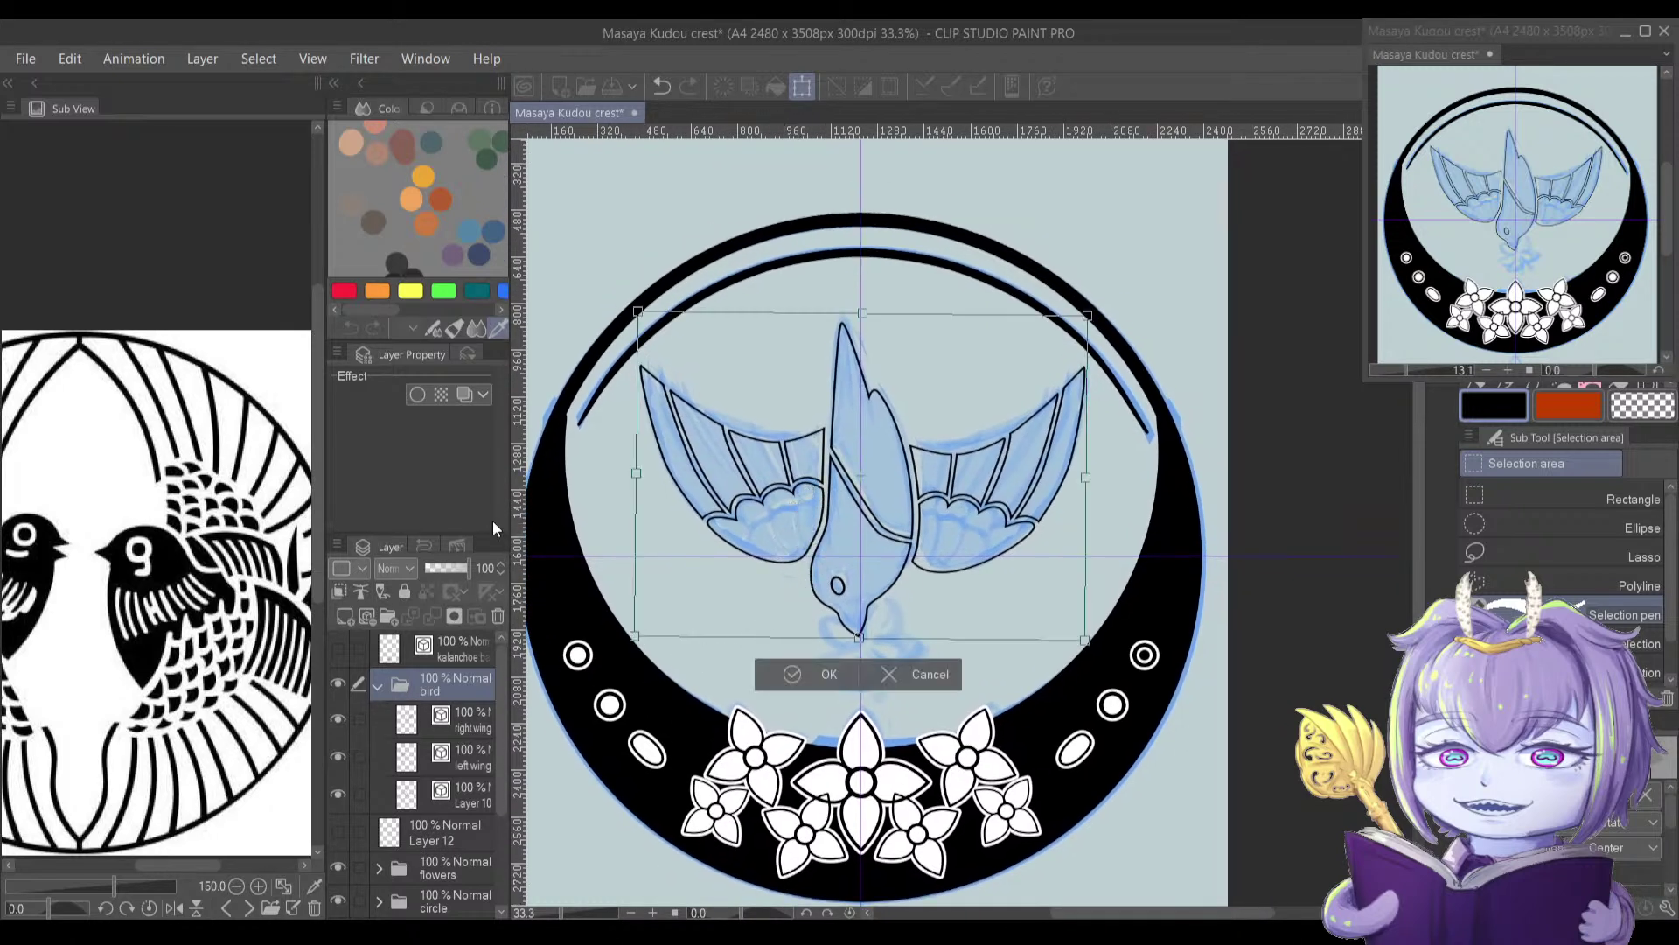
key("Return")
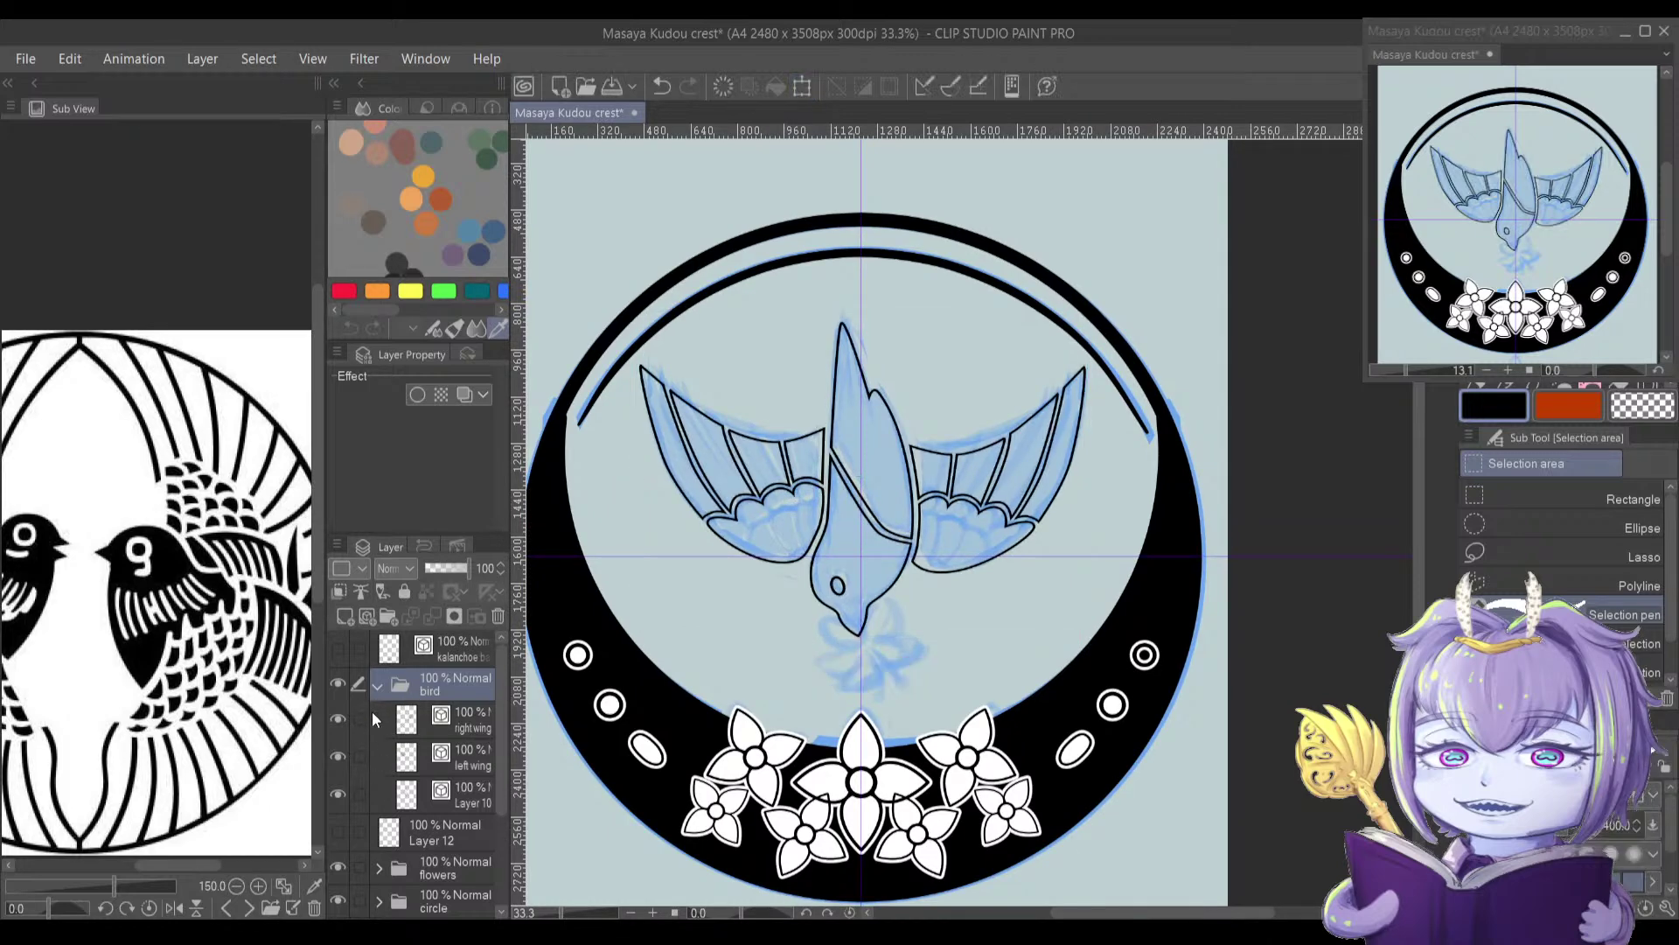
Step: Add a raster layer at the bottom of the bird folder, hide the blue sketch, and ready the Fill tool referring to other layers
left_click(346, 618)
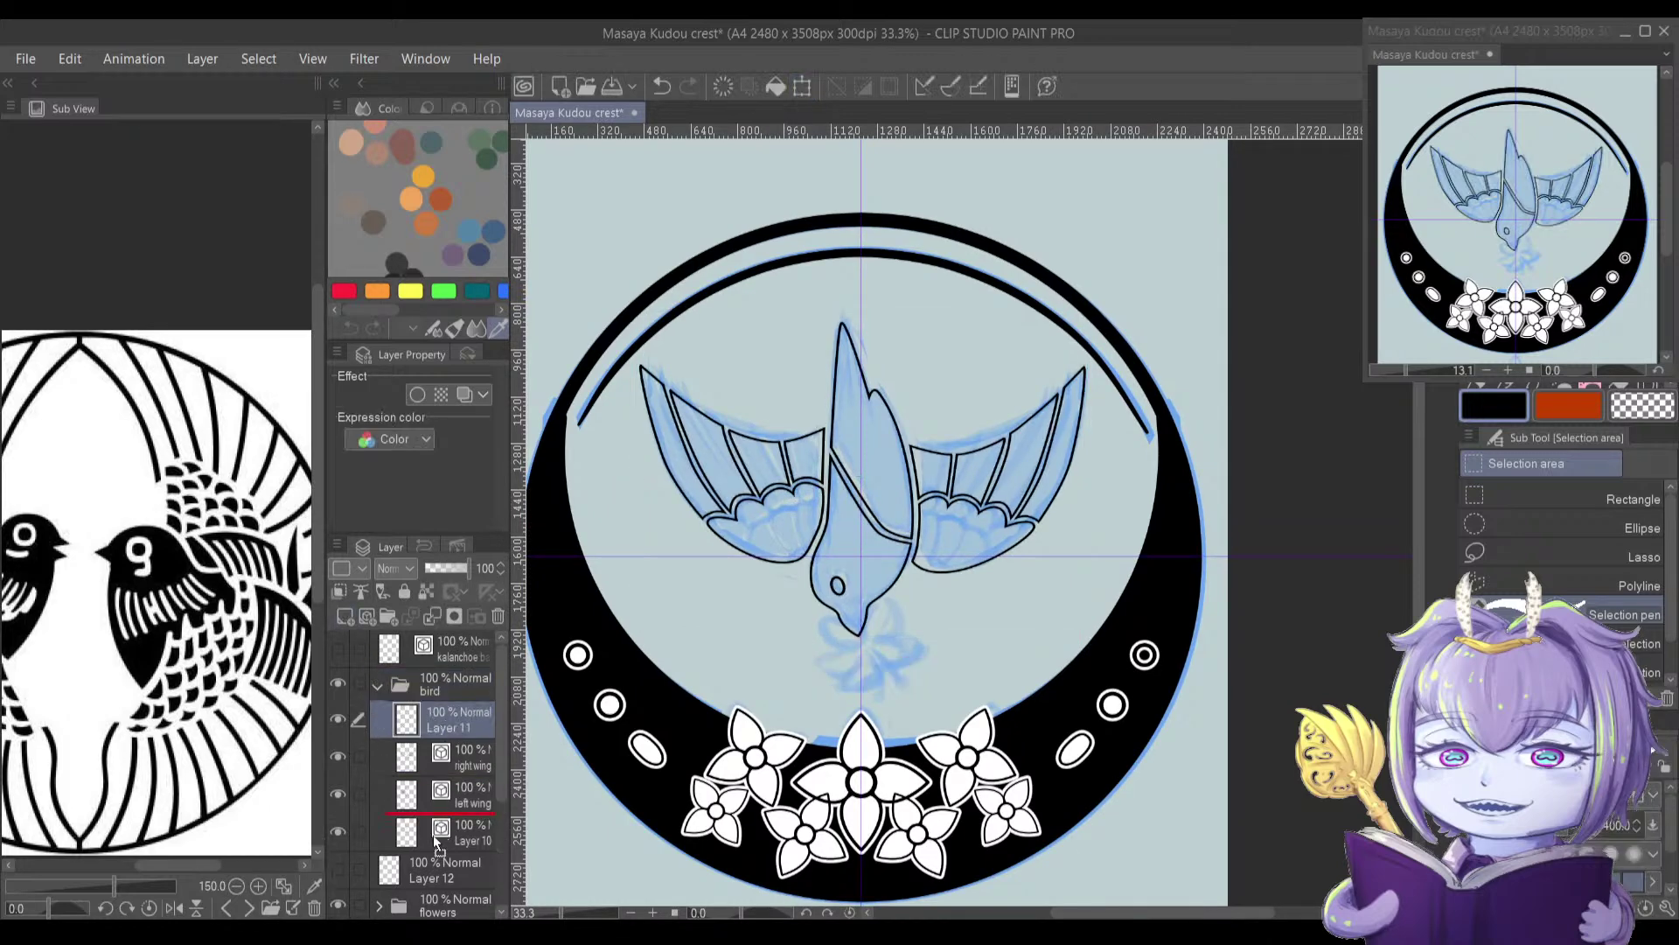
left_click_drag(437, 831, 400, 848)
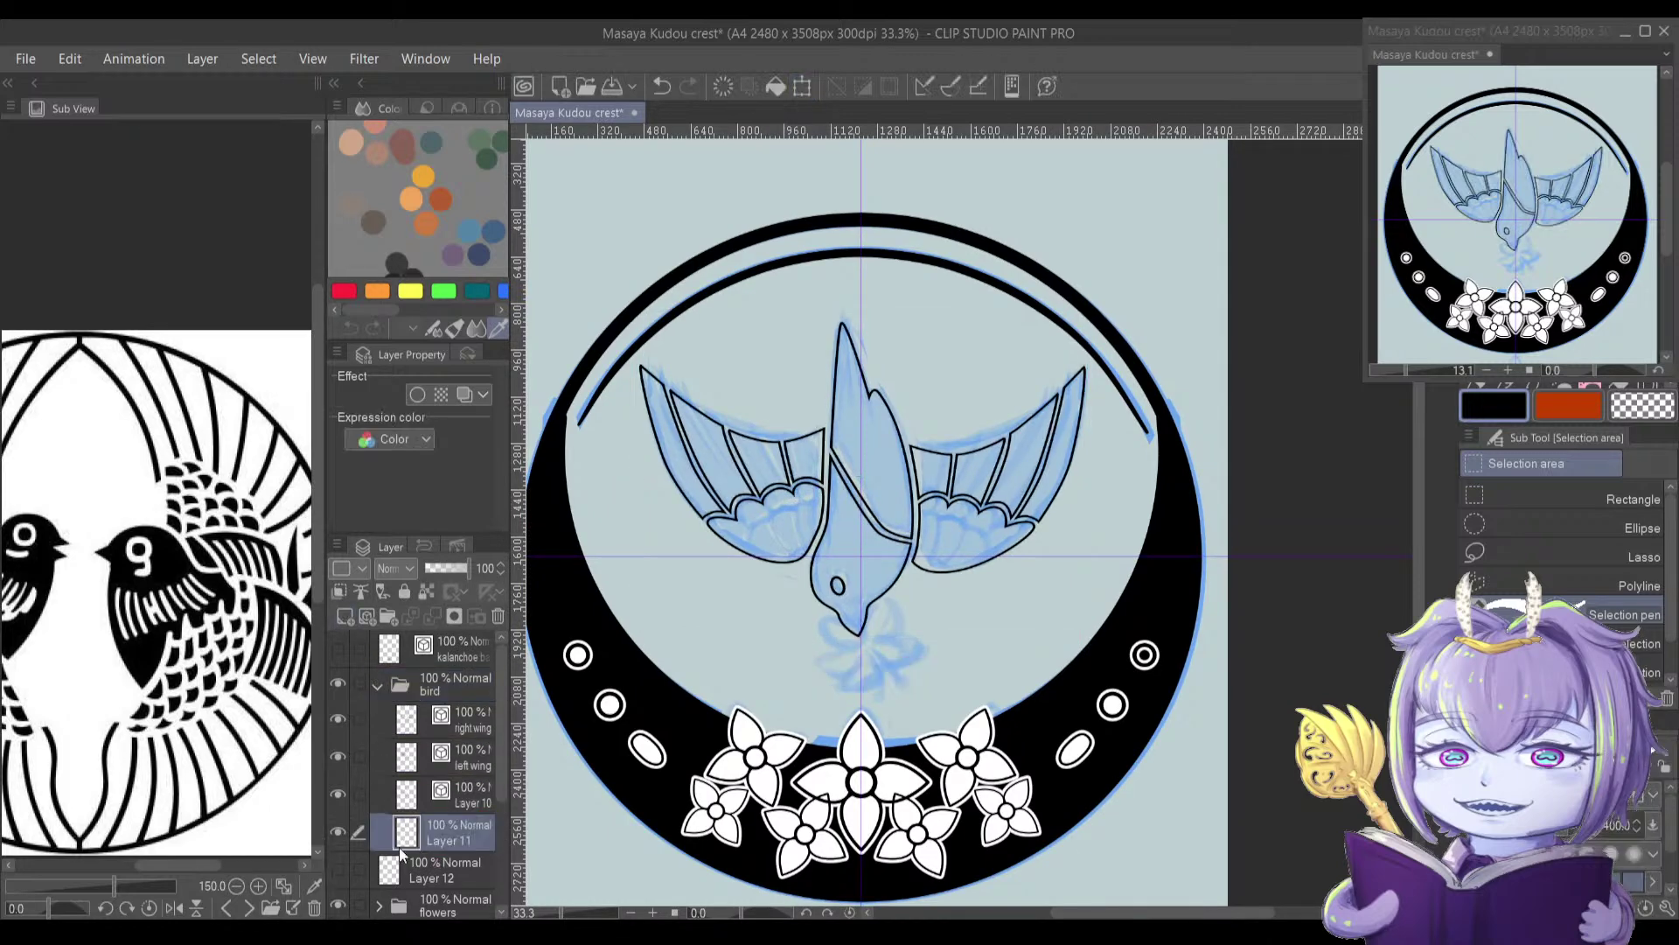
left_click(377, 684)
key("g")
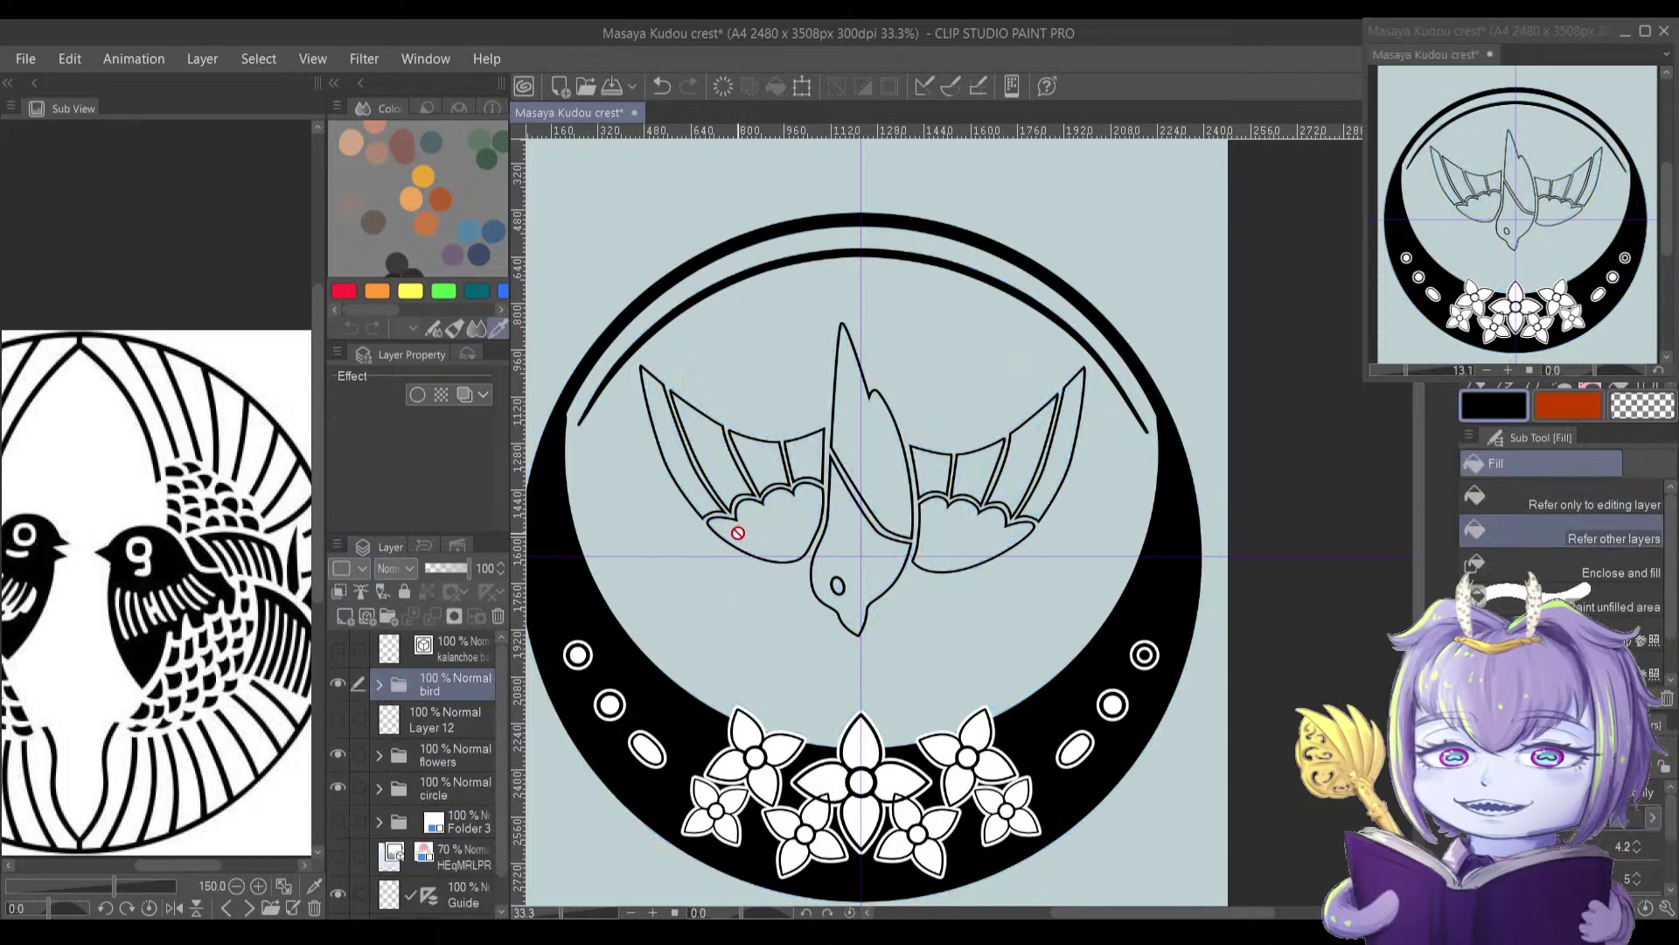
left_click(379, 686)
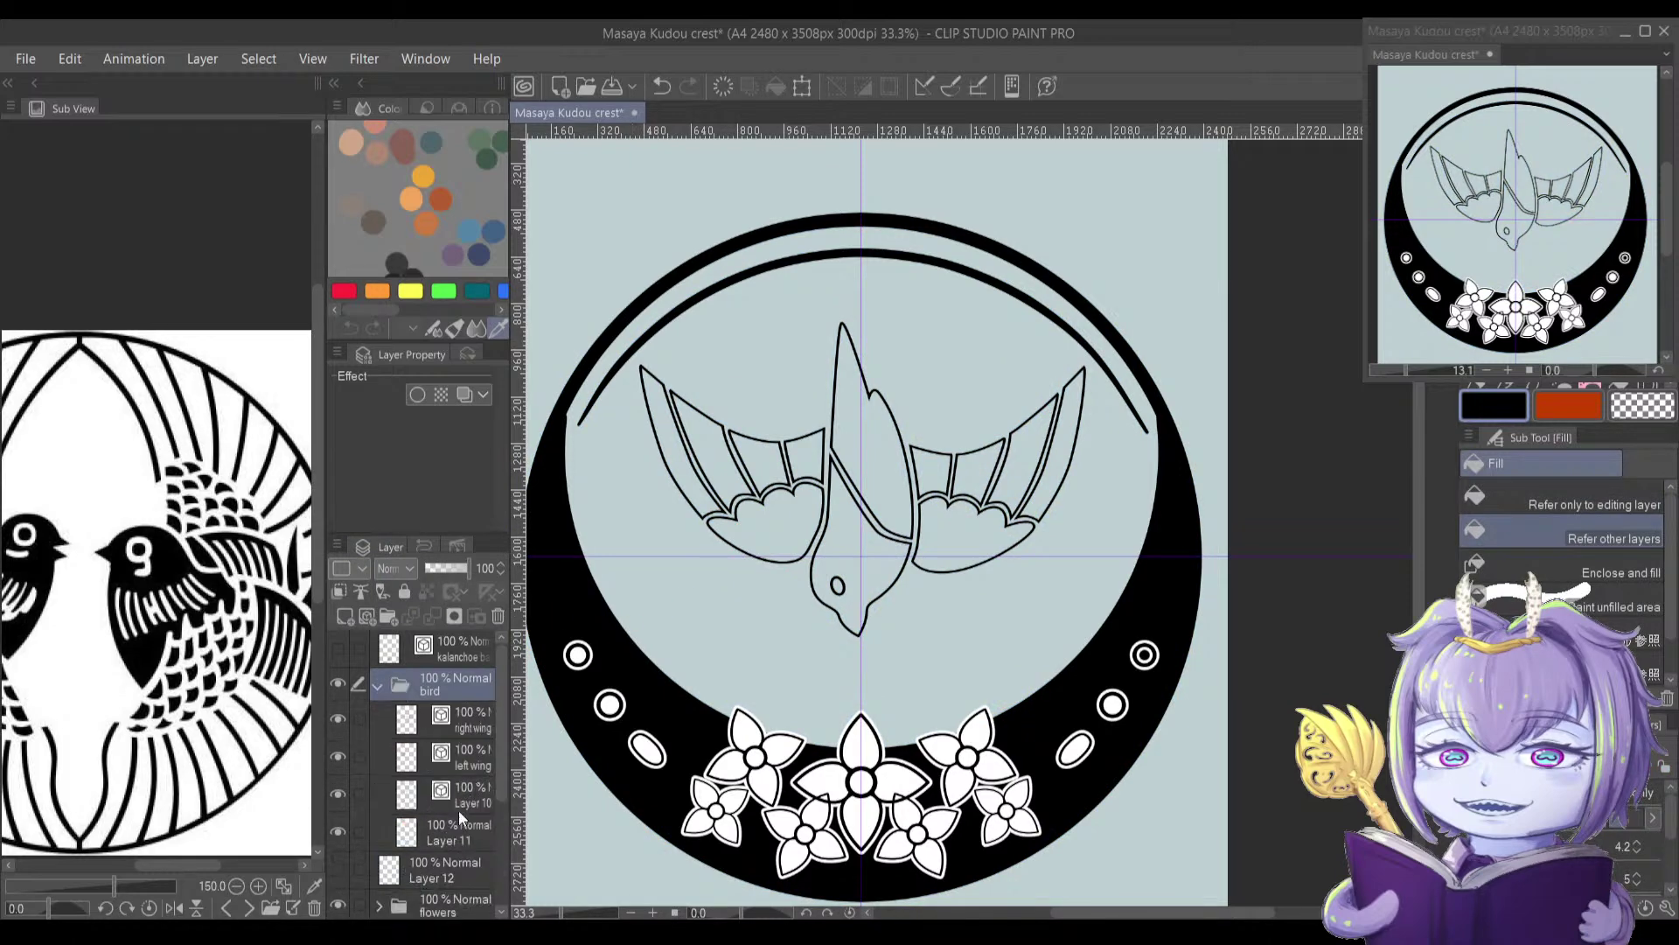
left_click(439, 831)
Step: Fill the bird's body, its tail section and every section of the left wing with black on the new layer
left_click(781, 526)
left_click(856, 546)
left_click(877, 461)
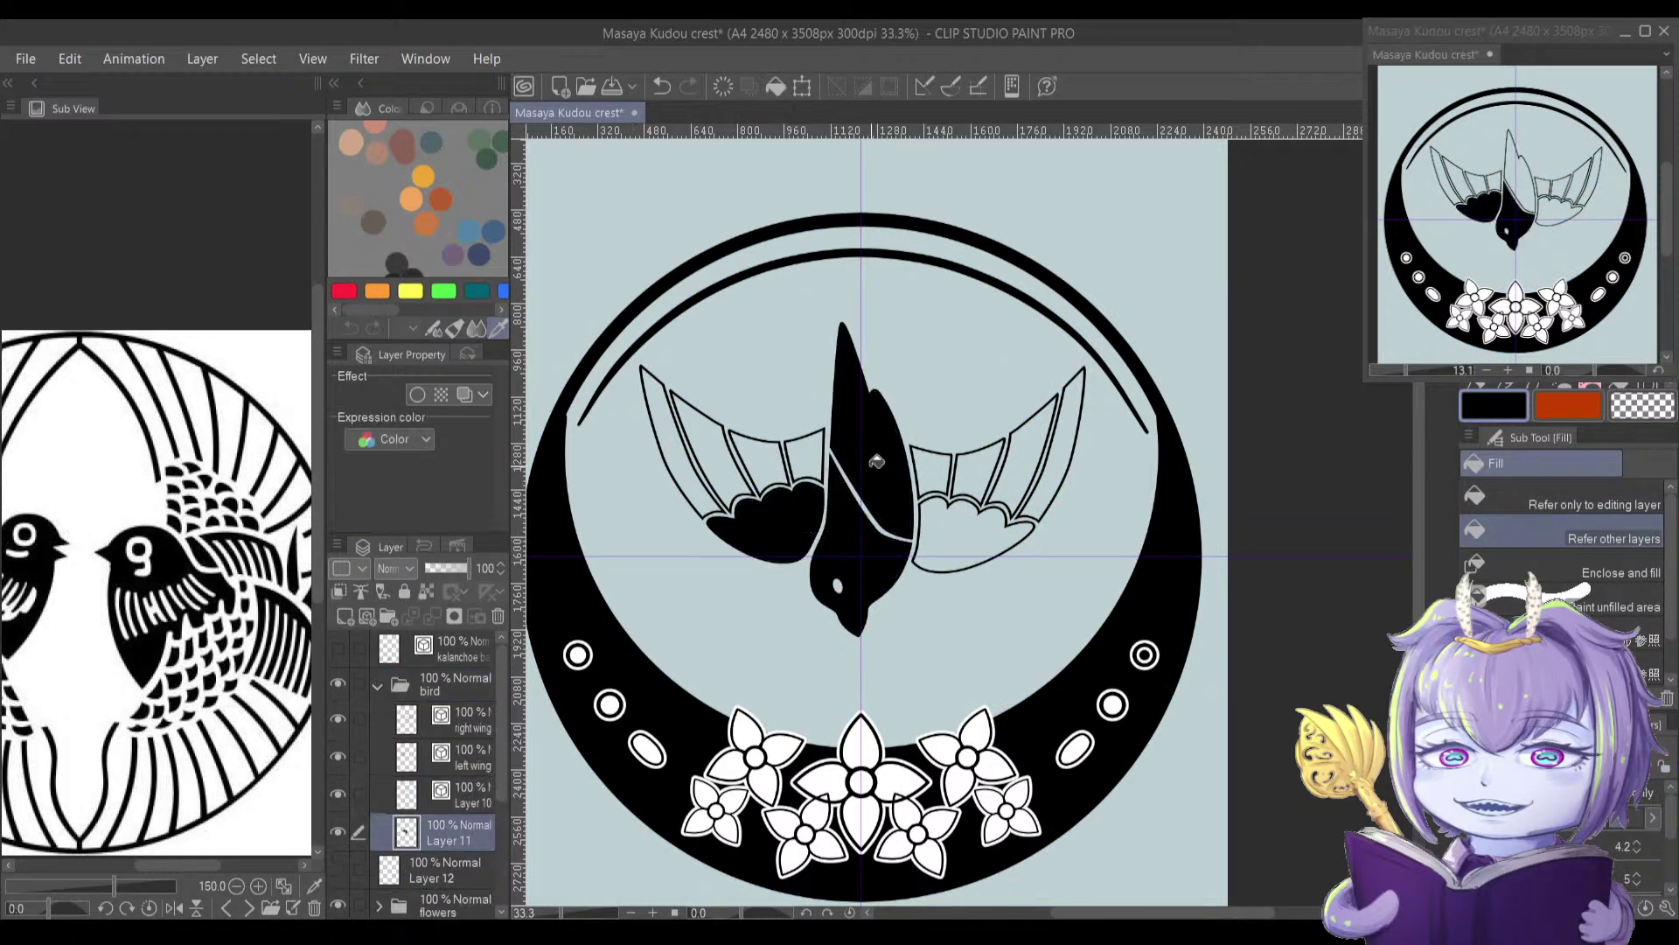
left_click(682, 467)
left_click(709, 464)
left_click(758, 464)
left_click(804, 457)
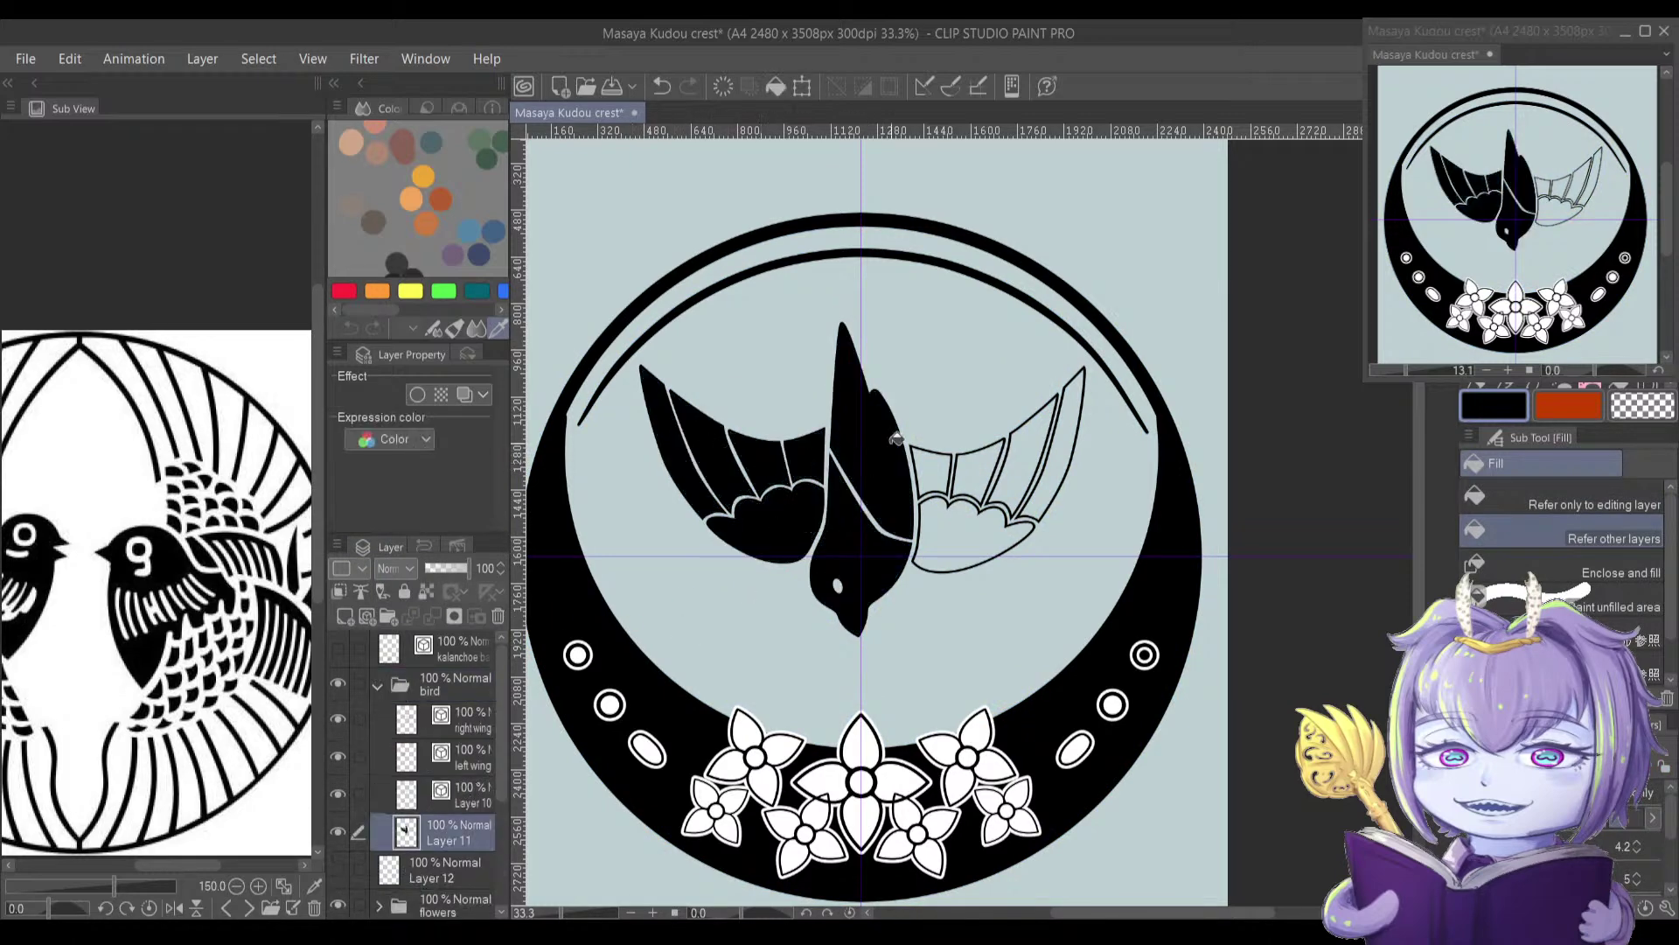
Step: Fill the four feathers and the scalloped shoulder of the right wing with black
left_click(937, 466)
left_click(975, 473)
left_click(1021, 448)
left_click(1061, 422)
left_click(974, 553)
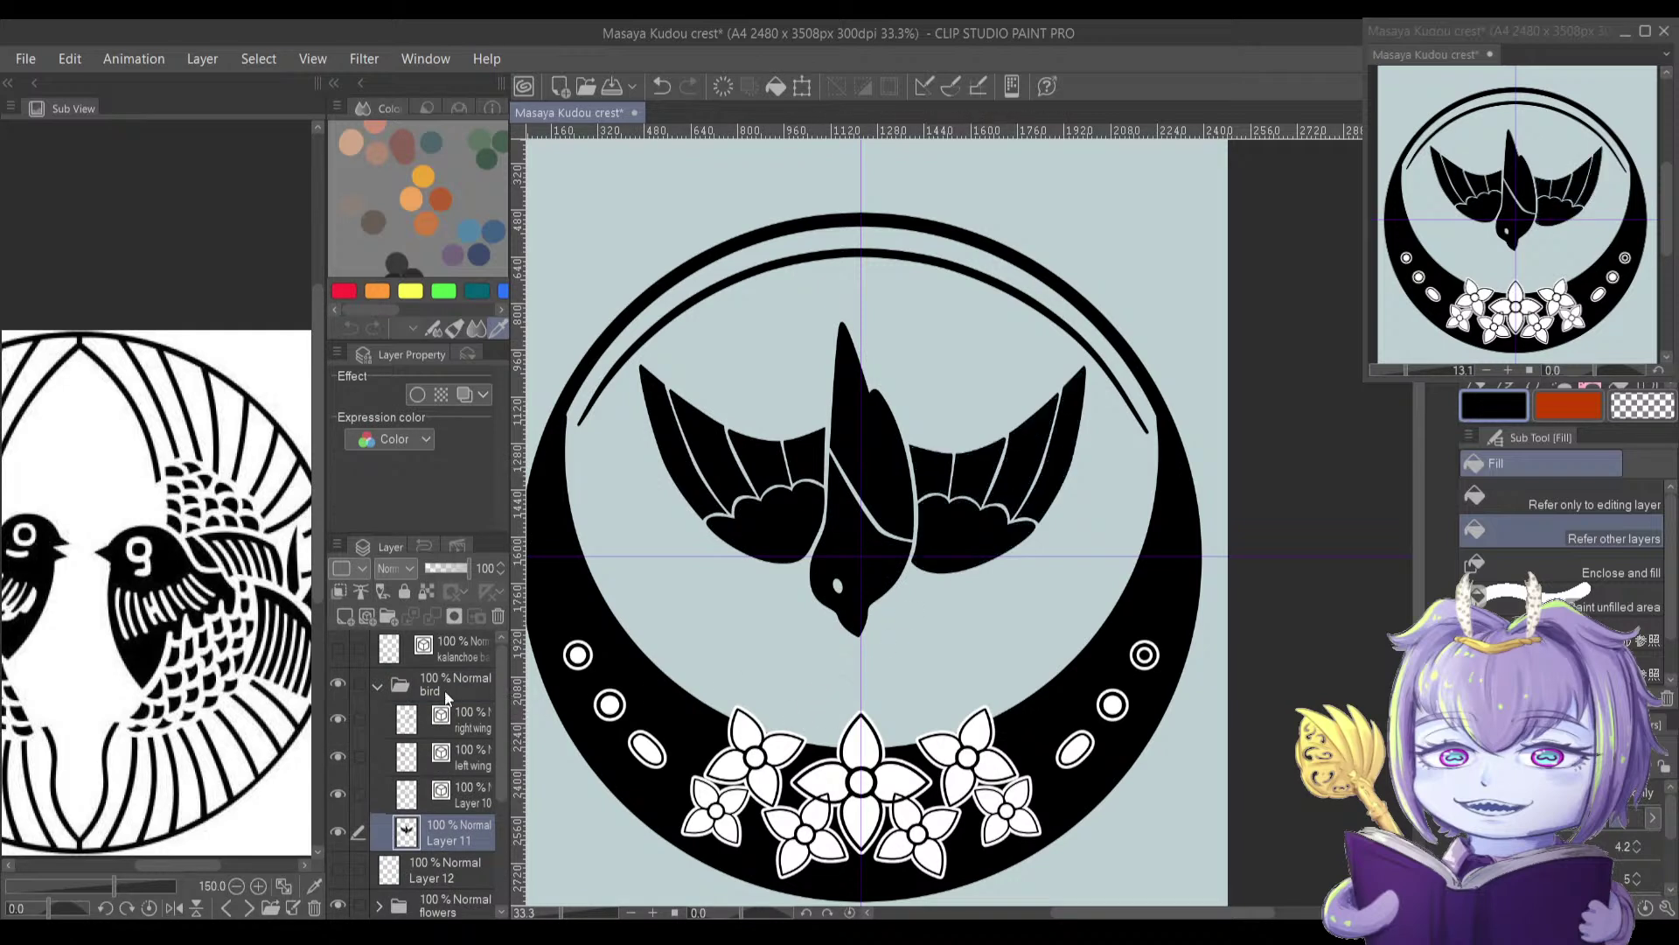
Step: Change the Paper layer's colour to white
scroll(492, 691, "down", 4)
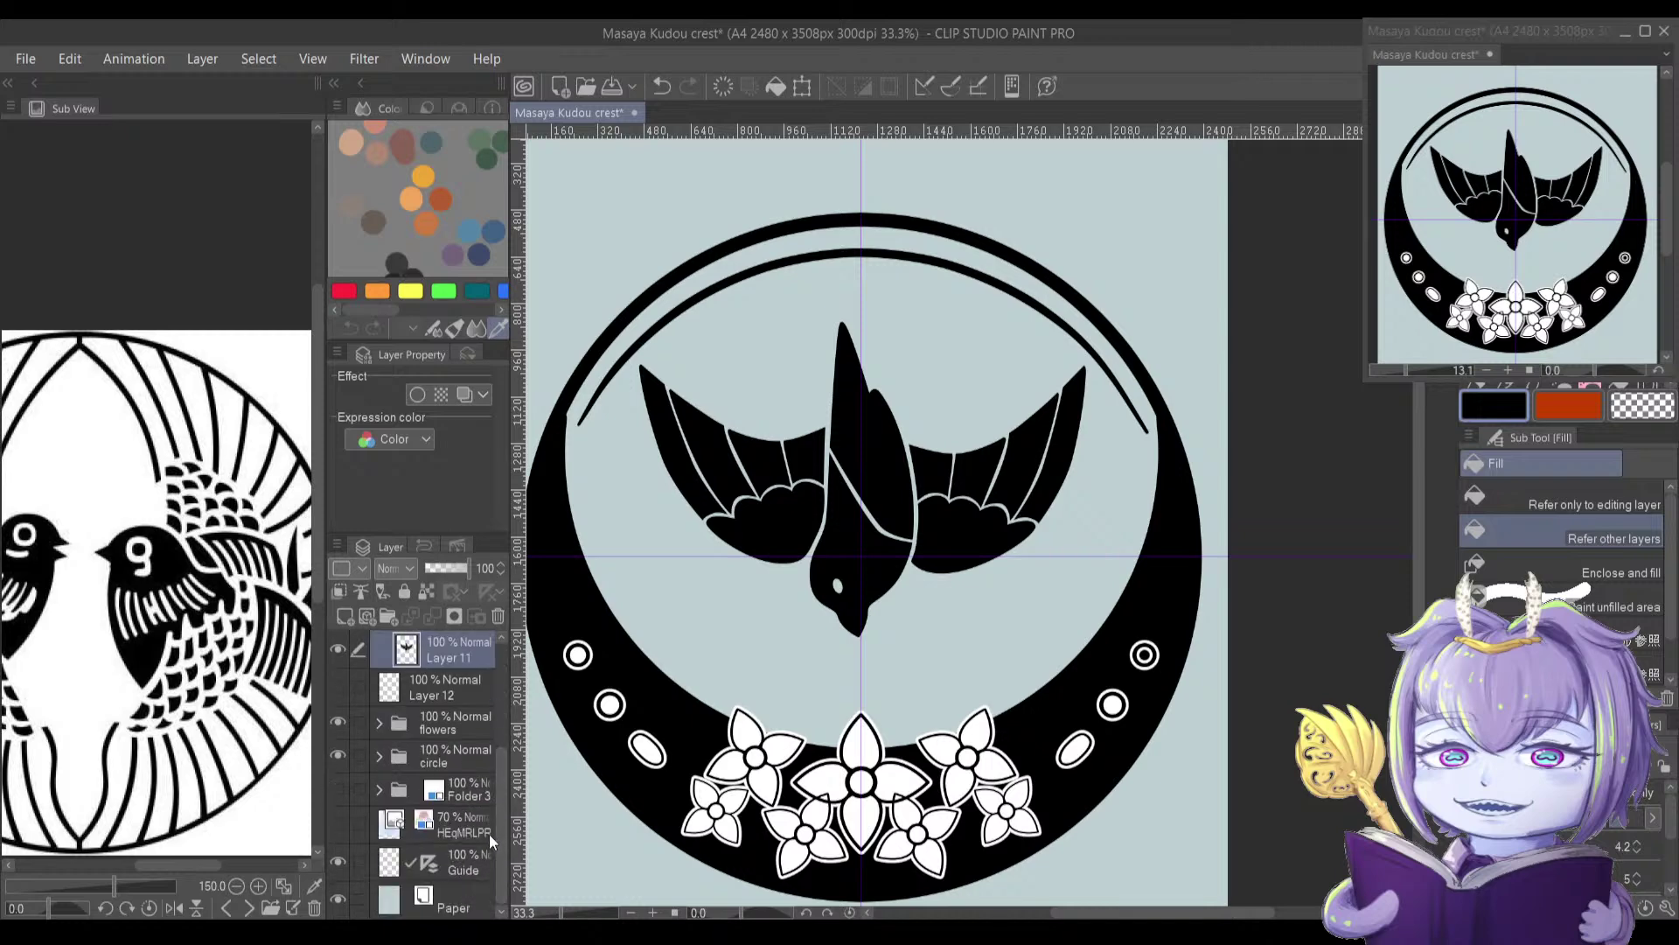
left_click(395, 902)
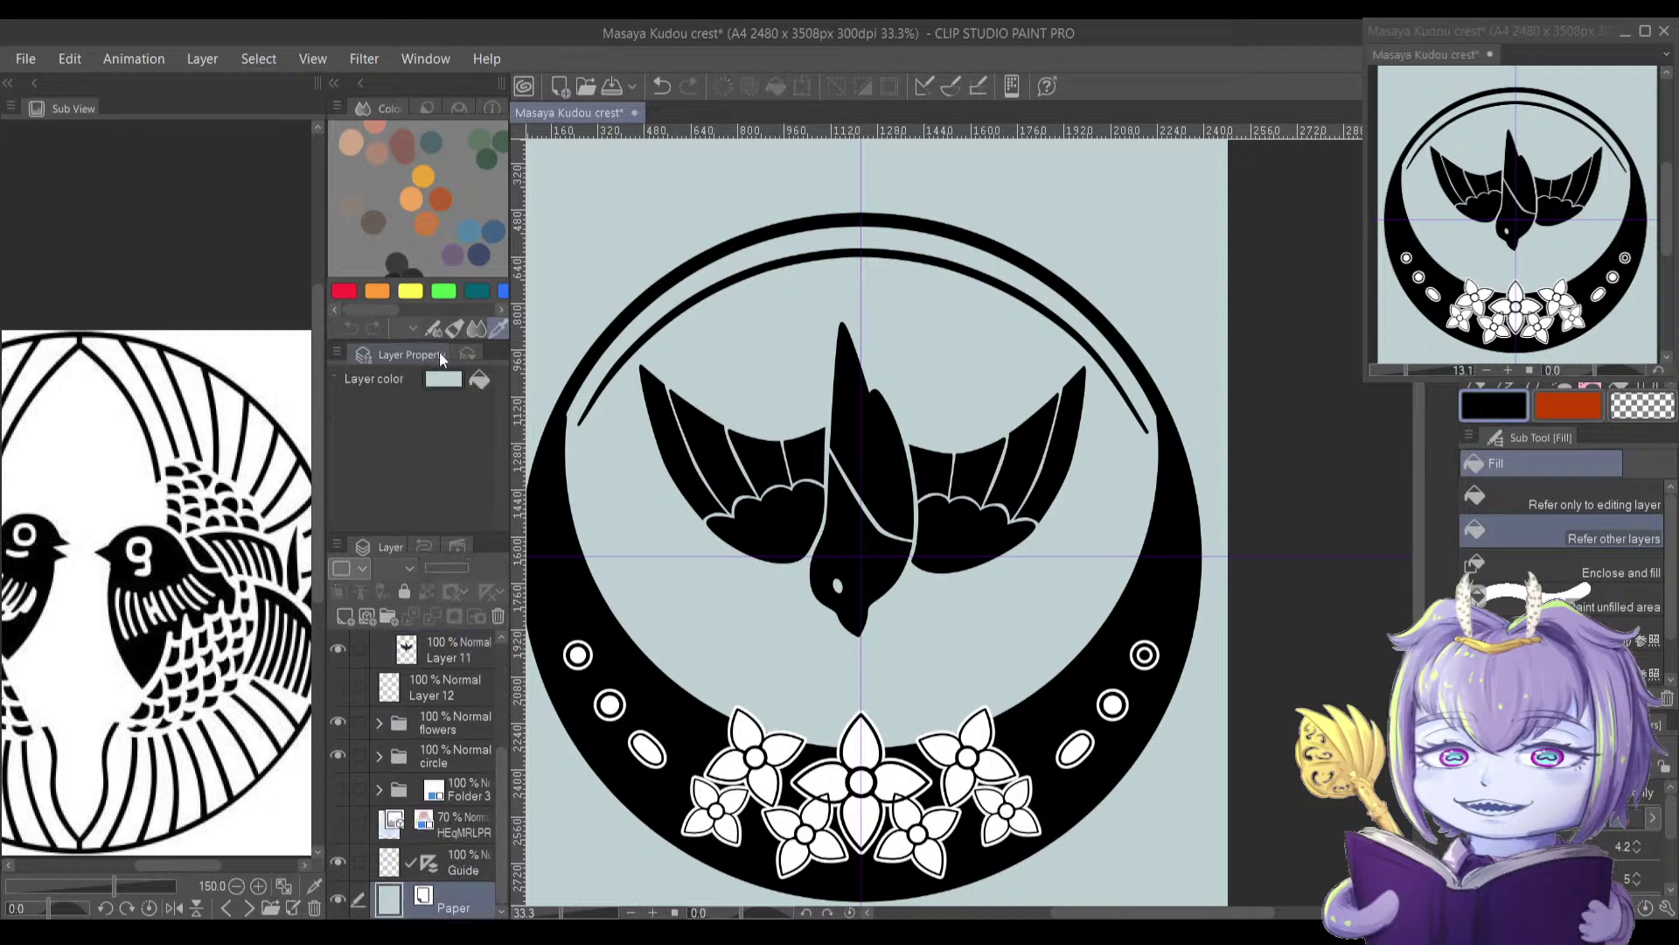
left_click(982, 465)
Step: Examine the filled bird on the white background, checking the wing gaps, silhouette and balance within the circular crest
scroll(745, 612, "down", 2)
left_click_drag(744, 570, 772, 475)
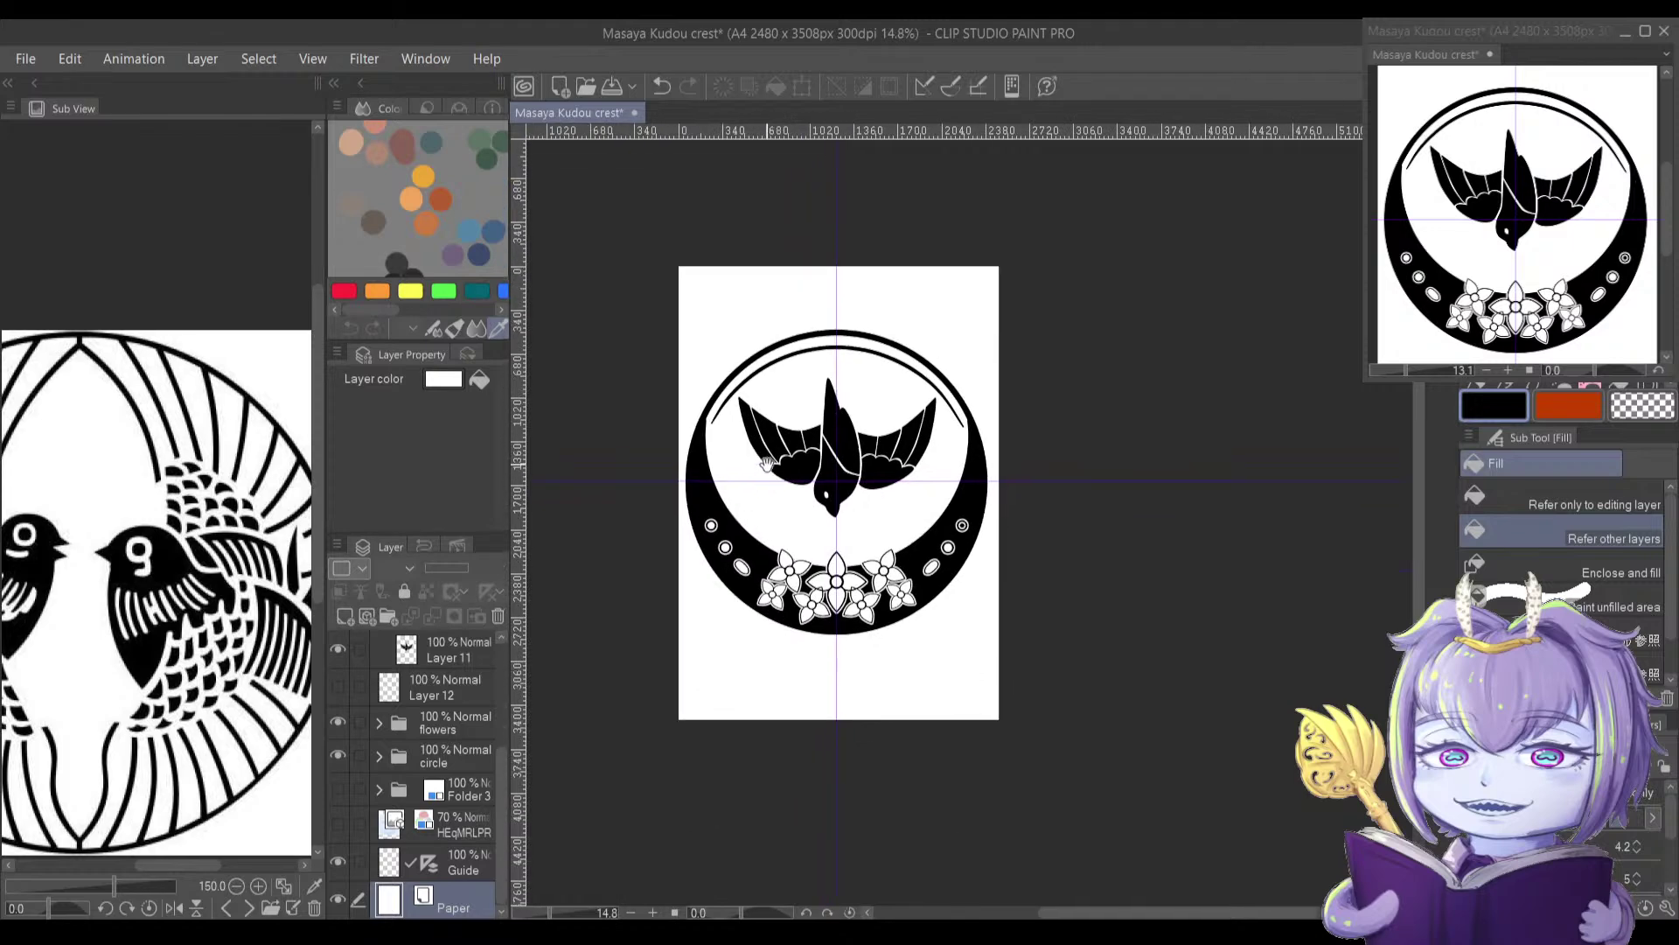
scroll(669, 420, "up", 2)
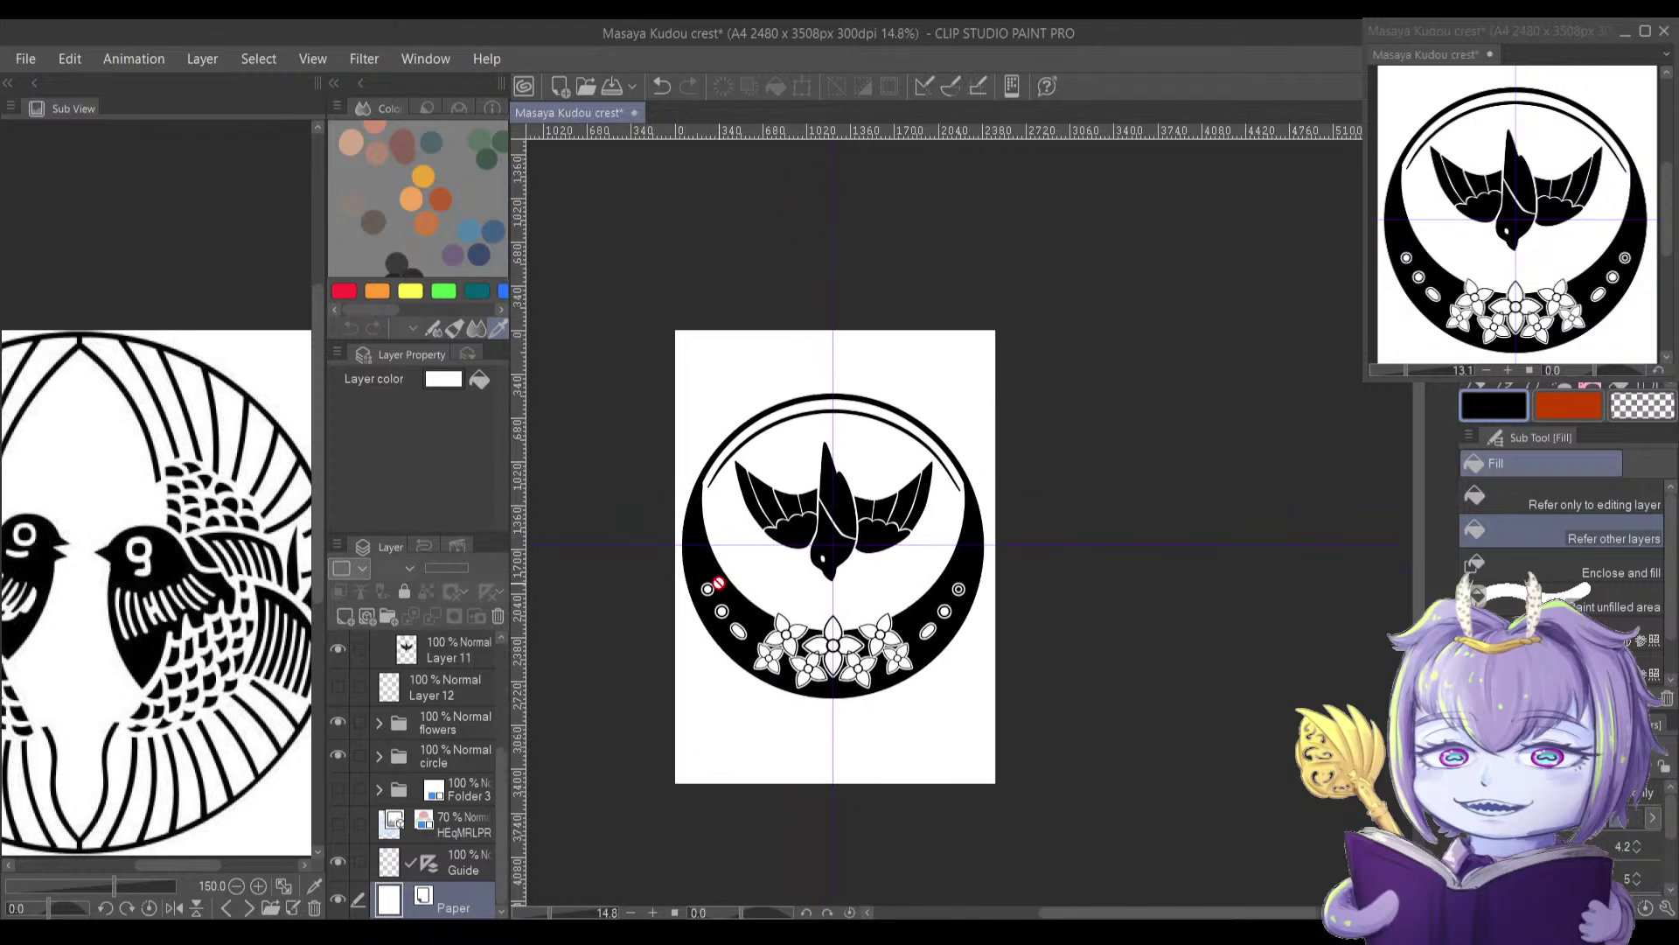
scroll(747, 516, "up", 1)
scroll(758, 509, "up", 5)
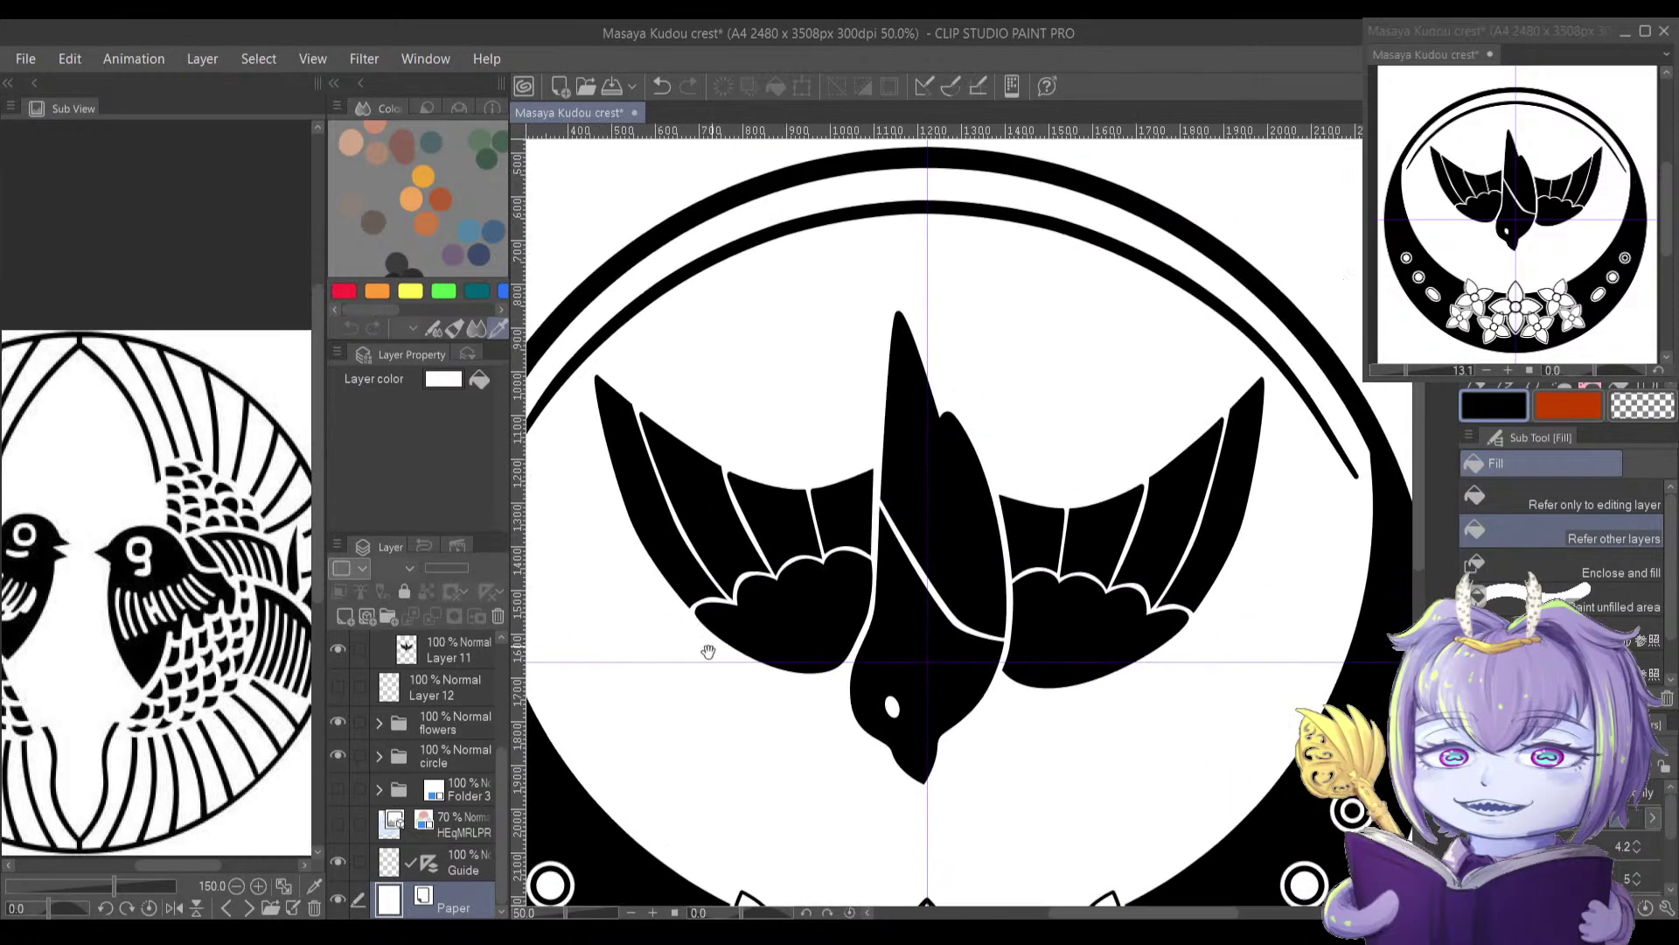
mouse_move(750, 579)
left_mouse_down()
mouse_move(745, 486)
mouse_move(743, 606)
left_mouse_up()
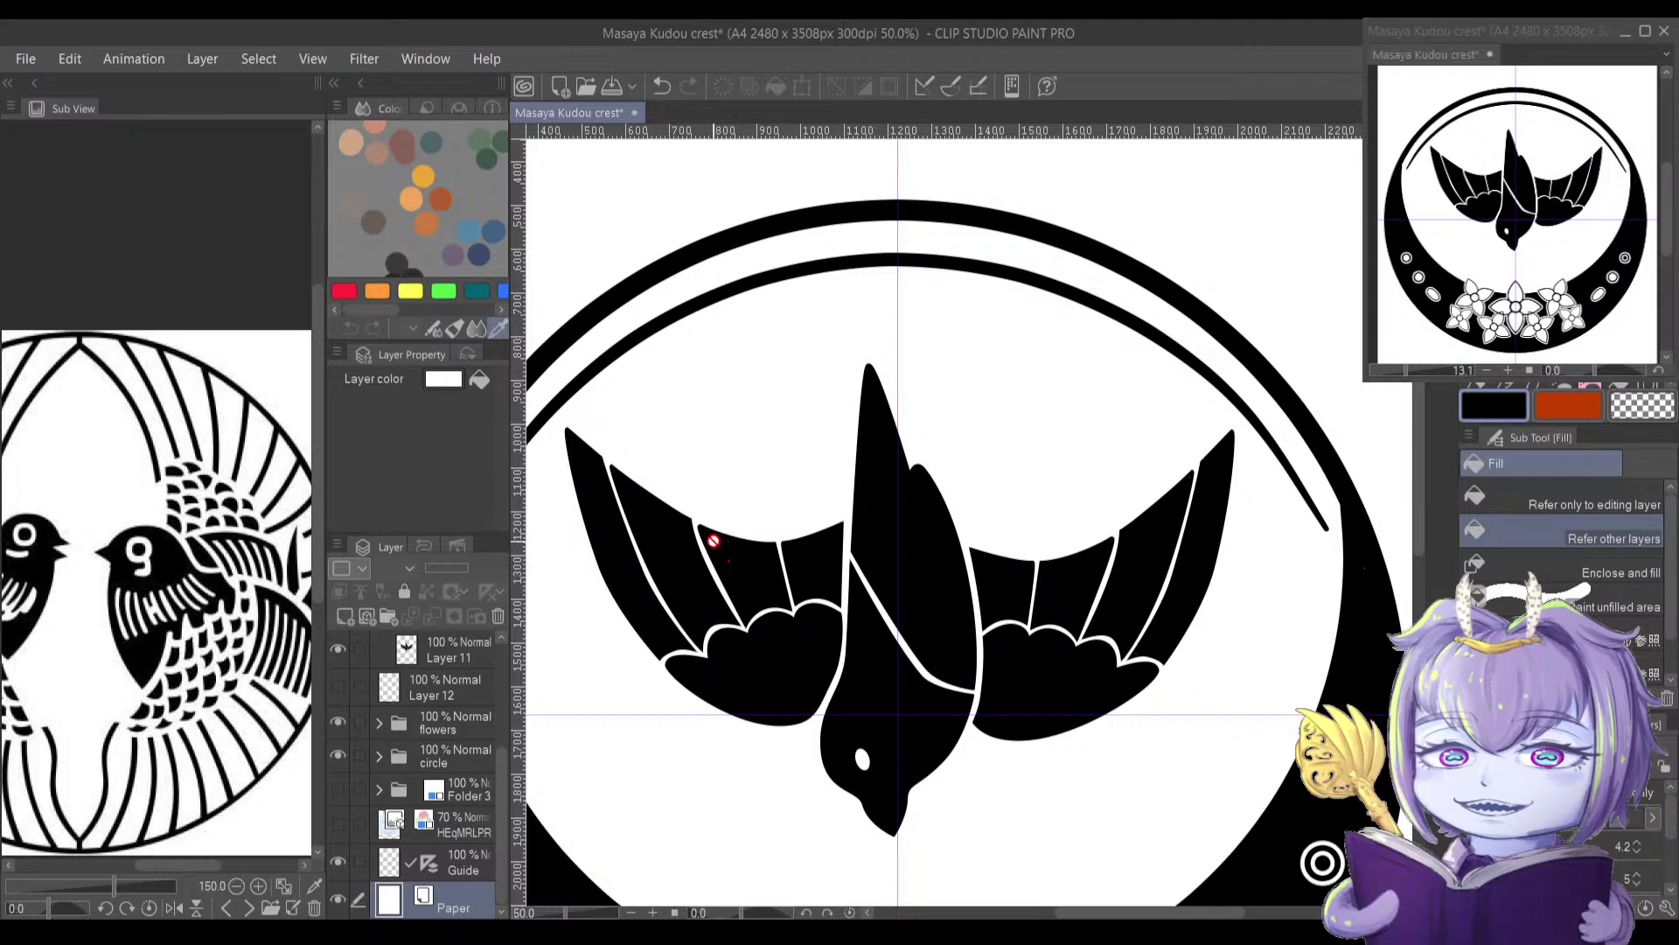
mouse_move(877, 649)
left_mouse_down()
mouse_move(862, 615)
mouse_move(851, 661)
left_mouse_up()
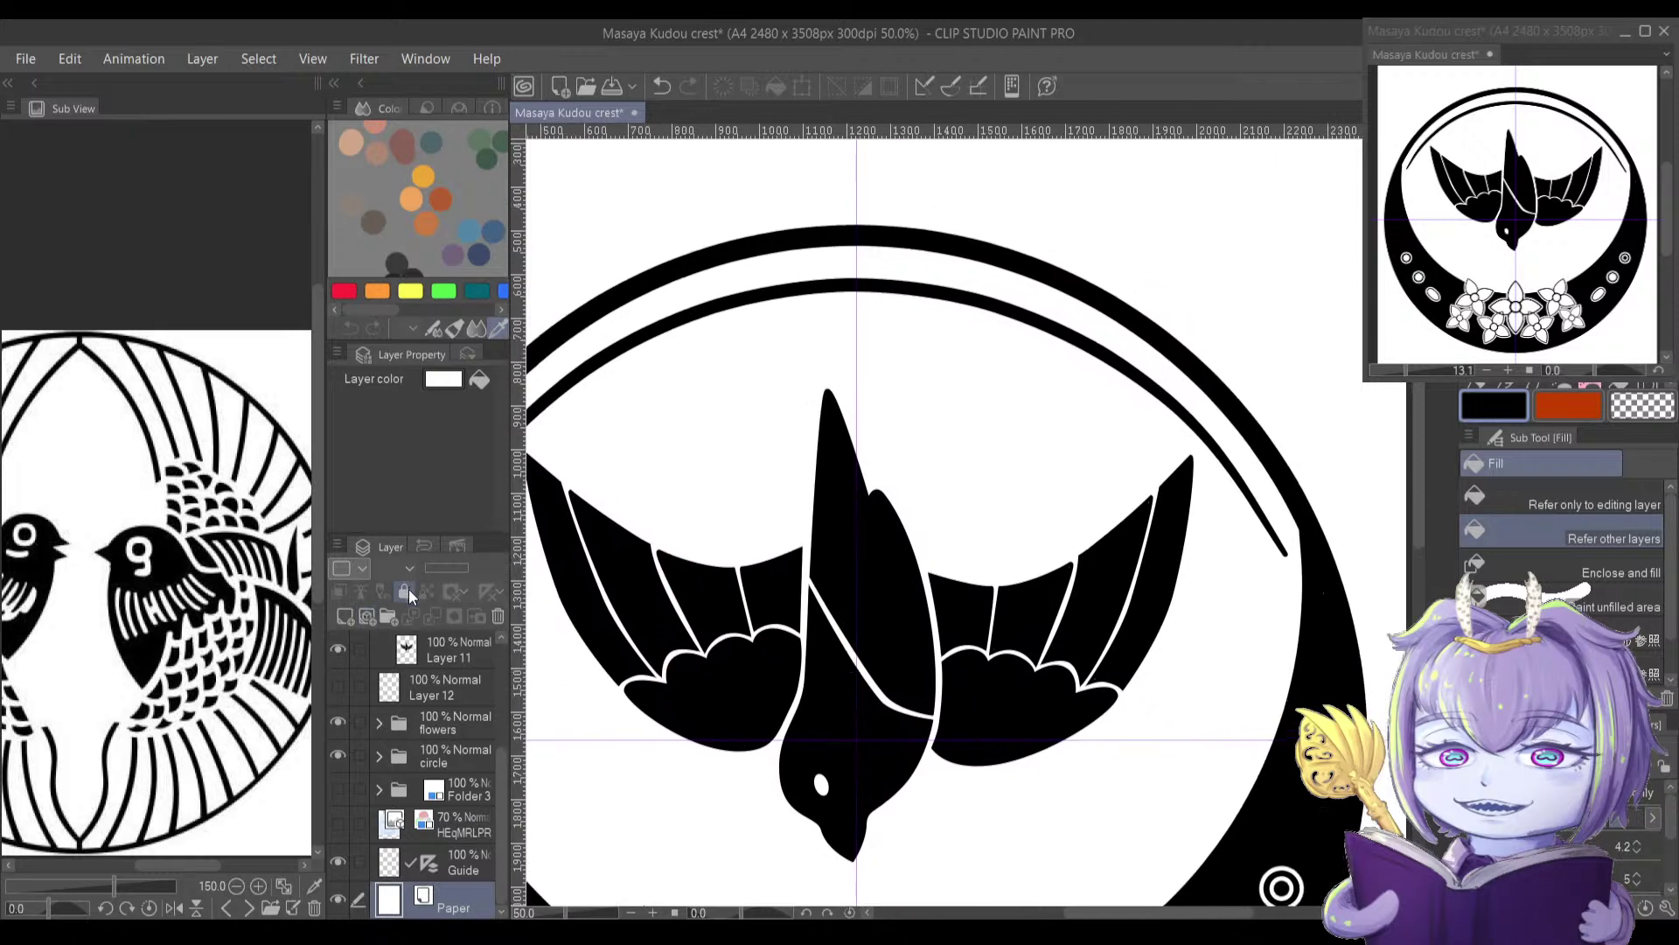
left_click_drag(687, 678, 705, 587)
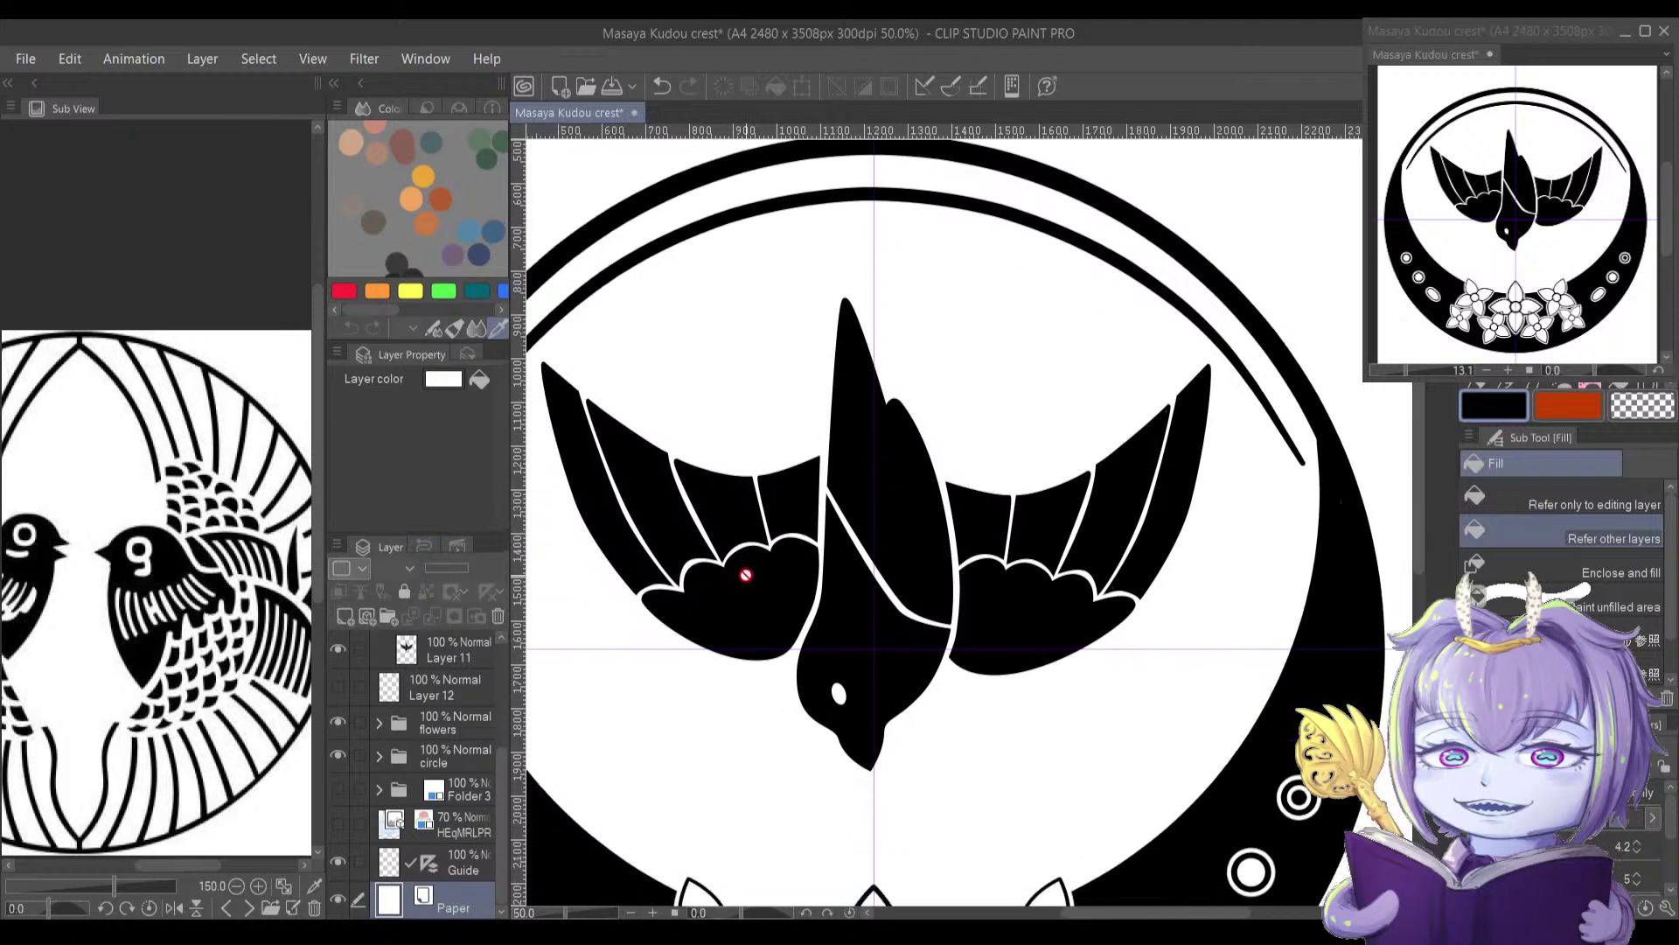
left_click_drag(818, 604, 833, 595)
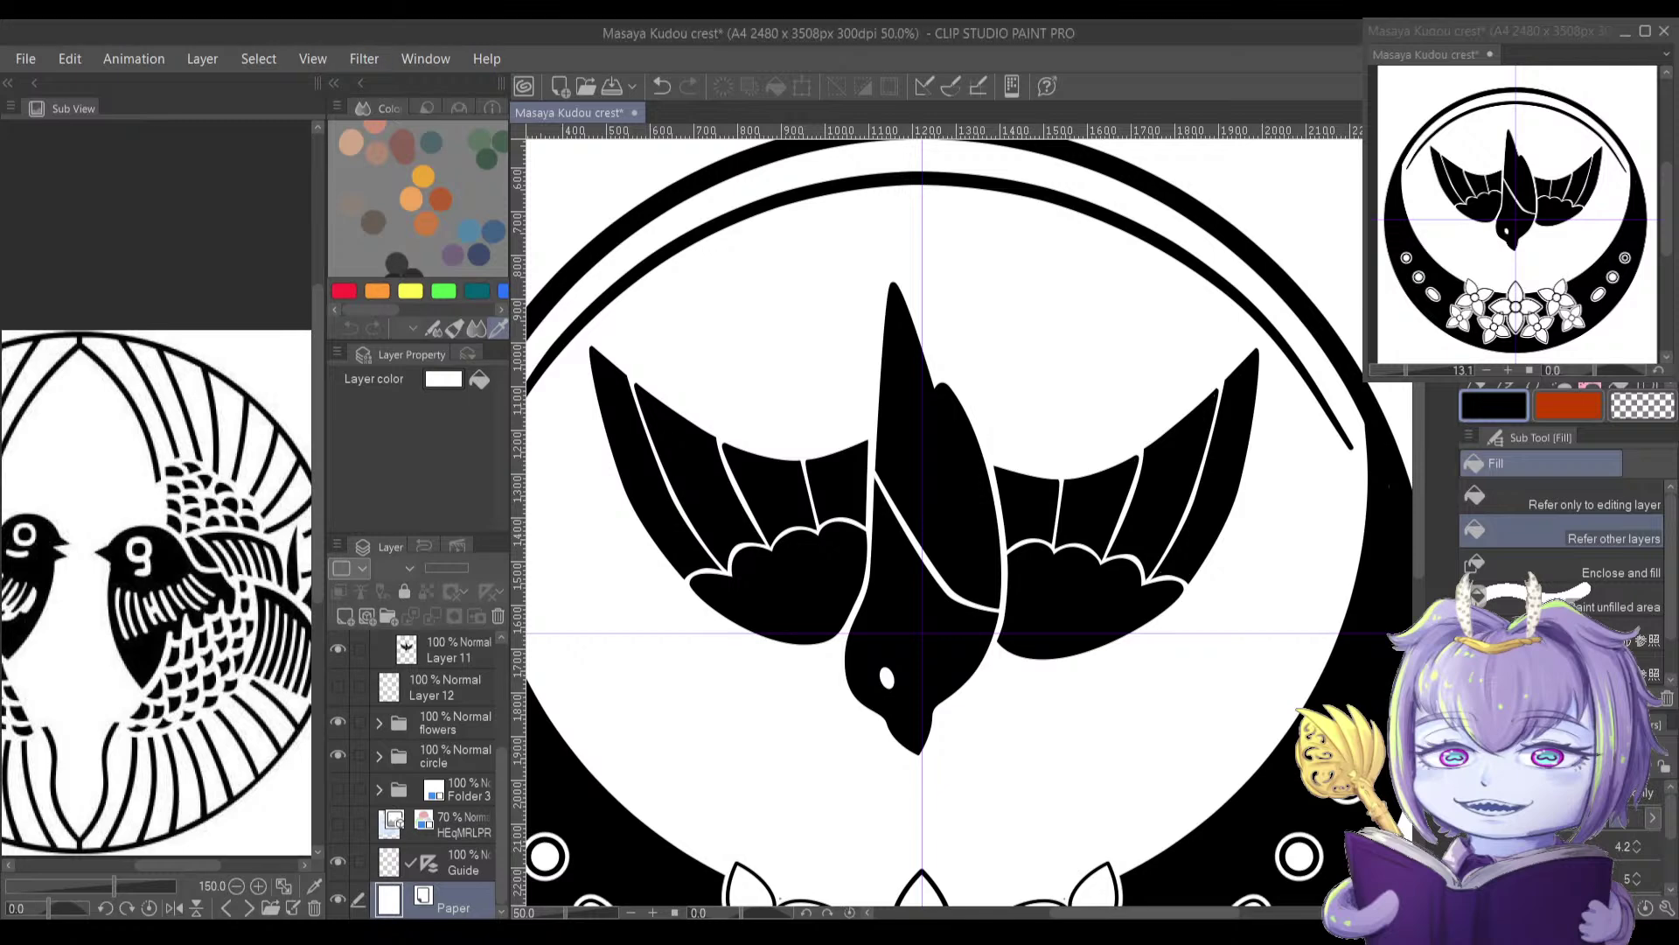
left_click_drag(790, 551, 754, 384)
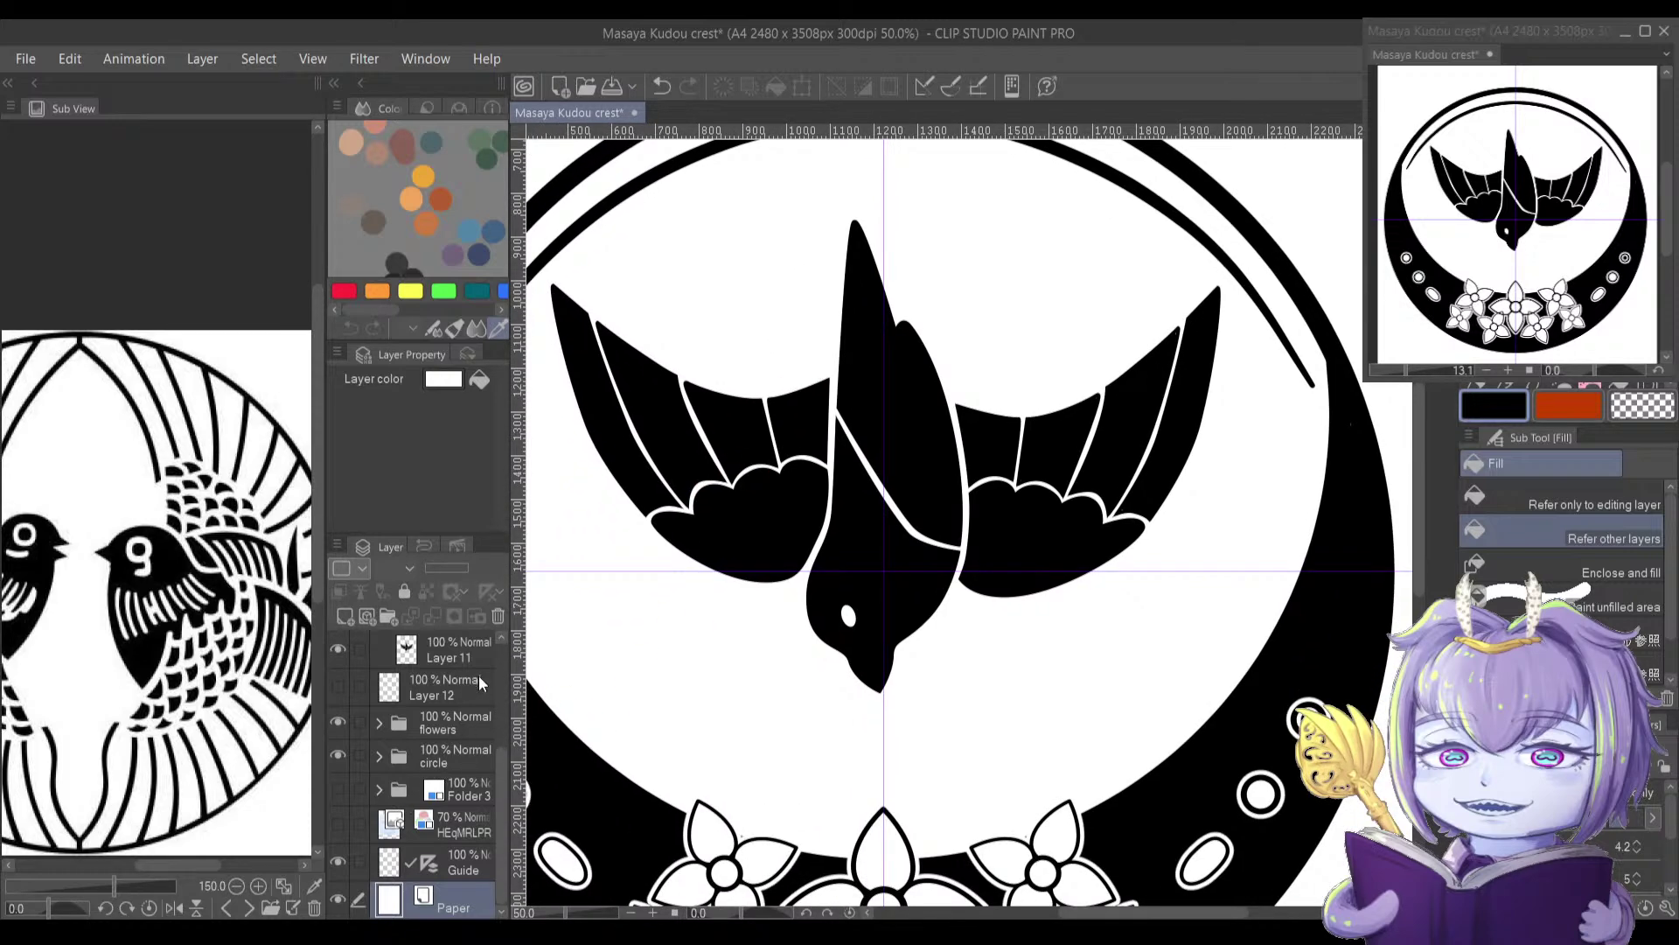
Step: Hide the bird's black fill on Layer 11 and show the blue sketch in Folder 3
left_click(338, 649)
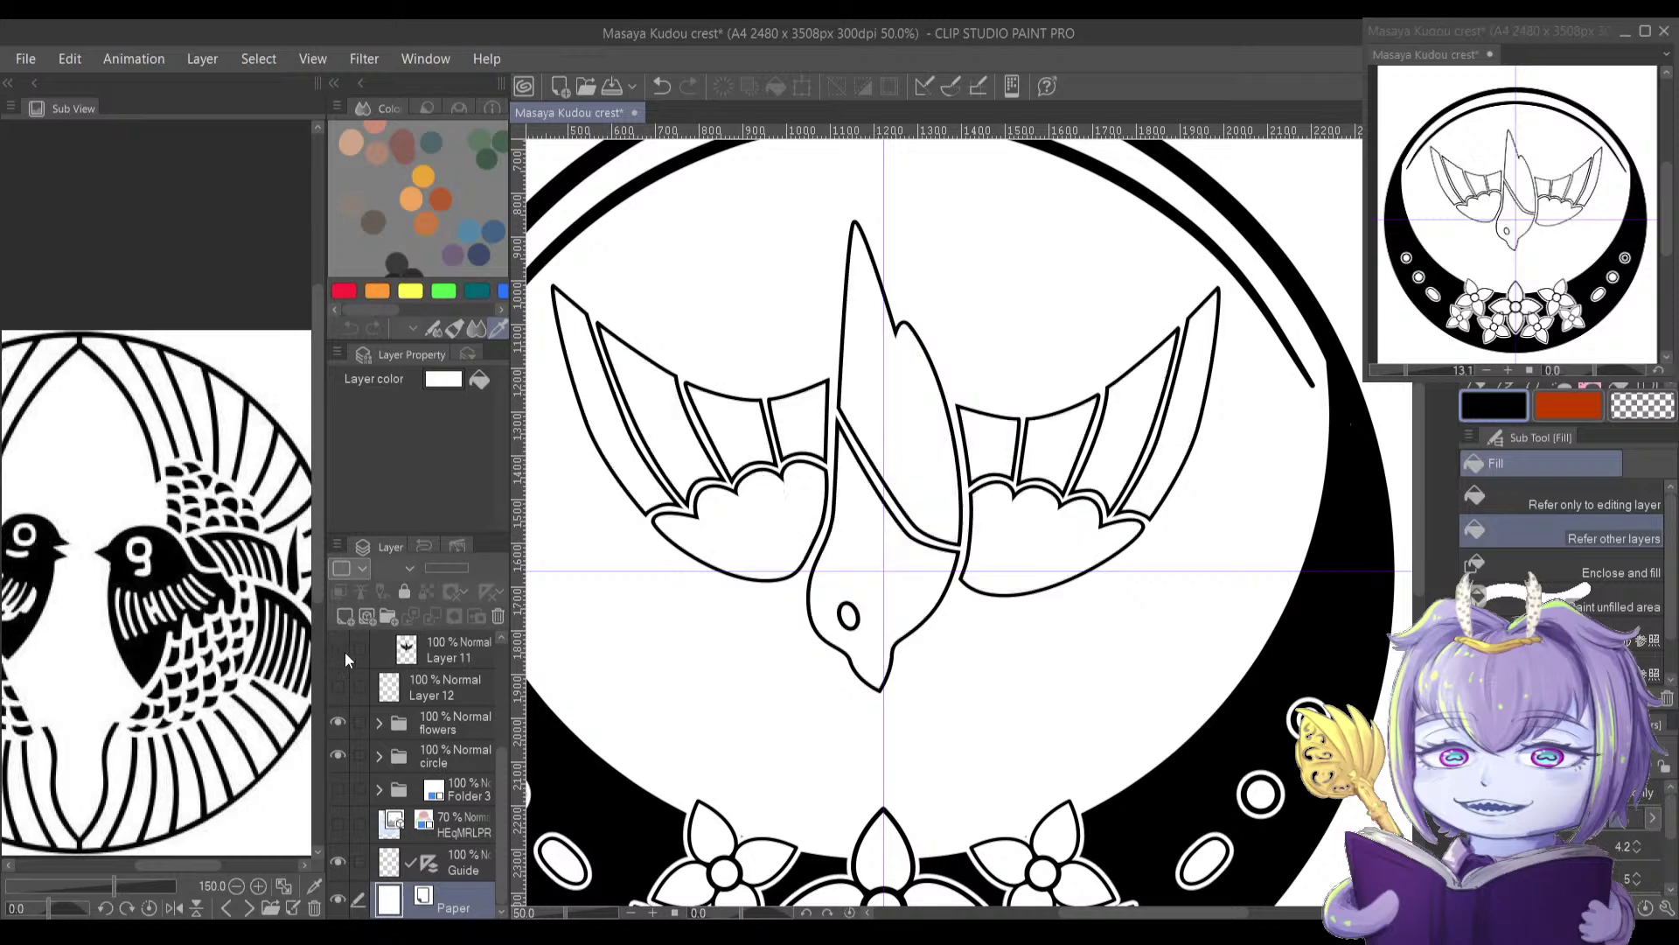
left_click(339, 791)
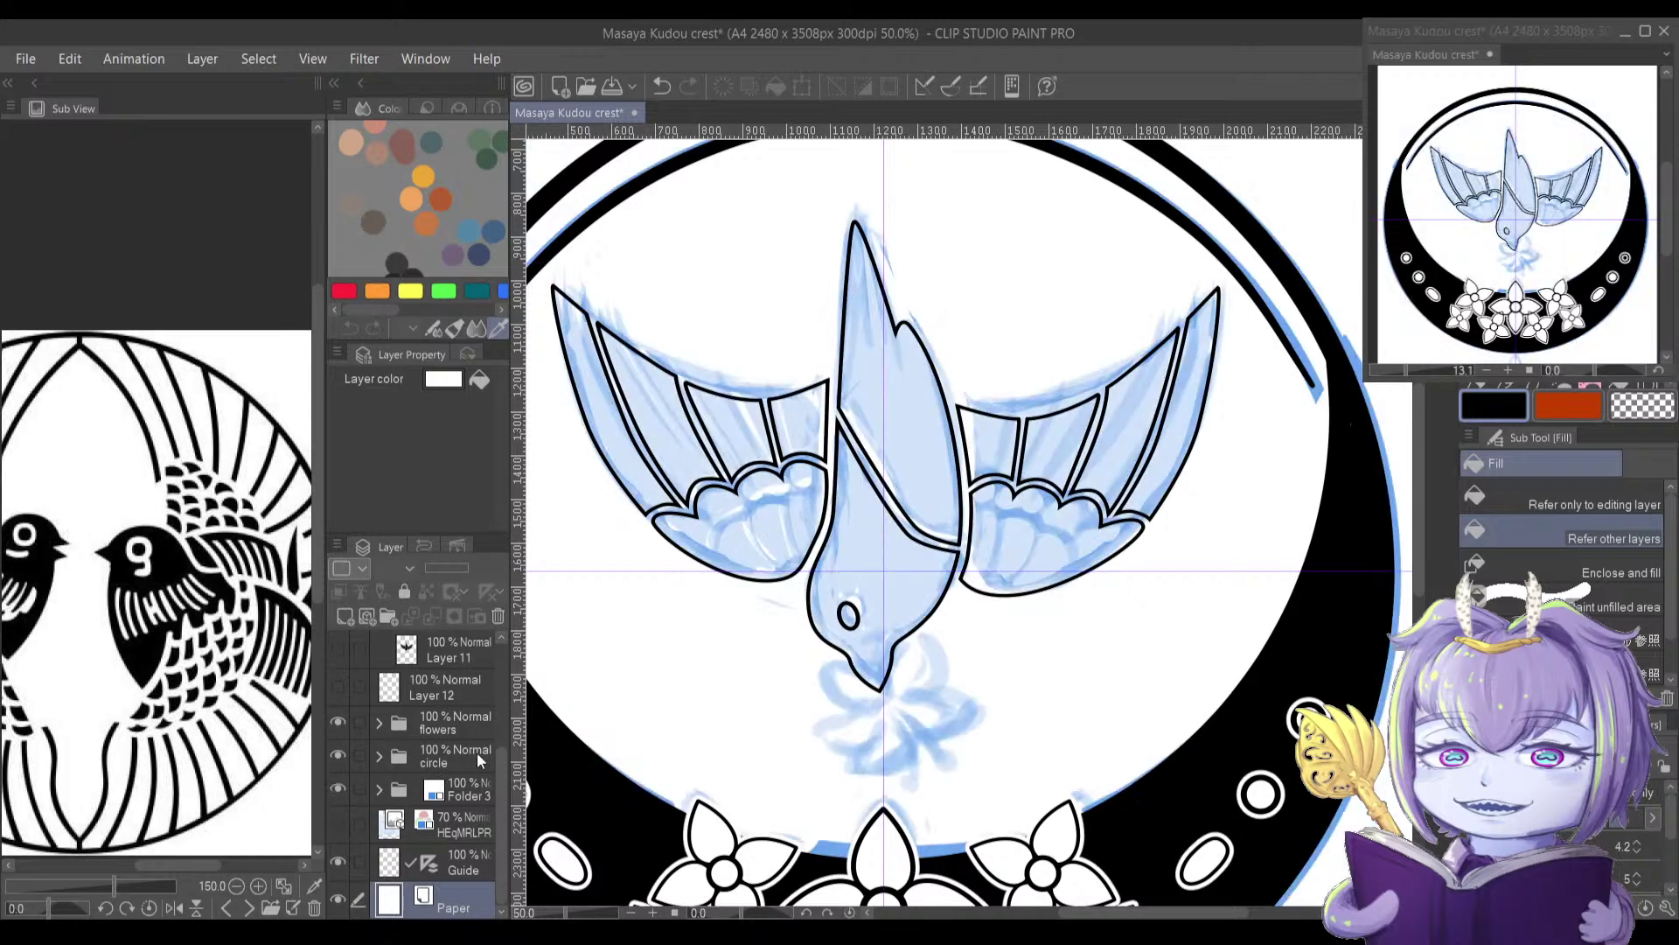
left_click_drag(723, 734, 729, 694)
Step: Look through the reference images for a flower photo to guide the blossom under the bird's beak
left_click(248, 908)
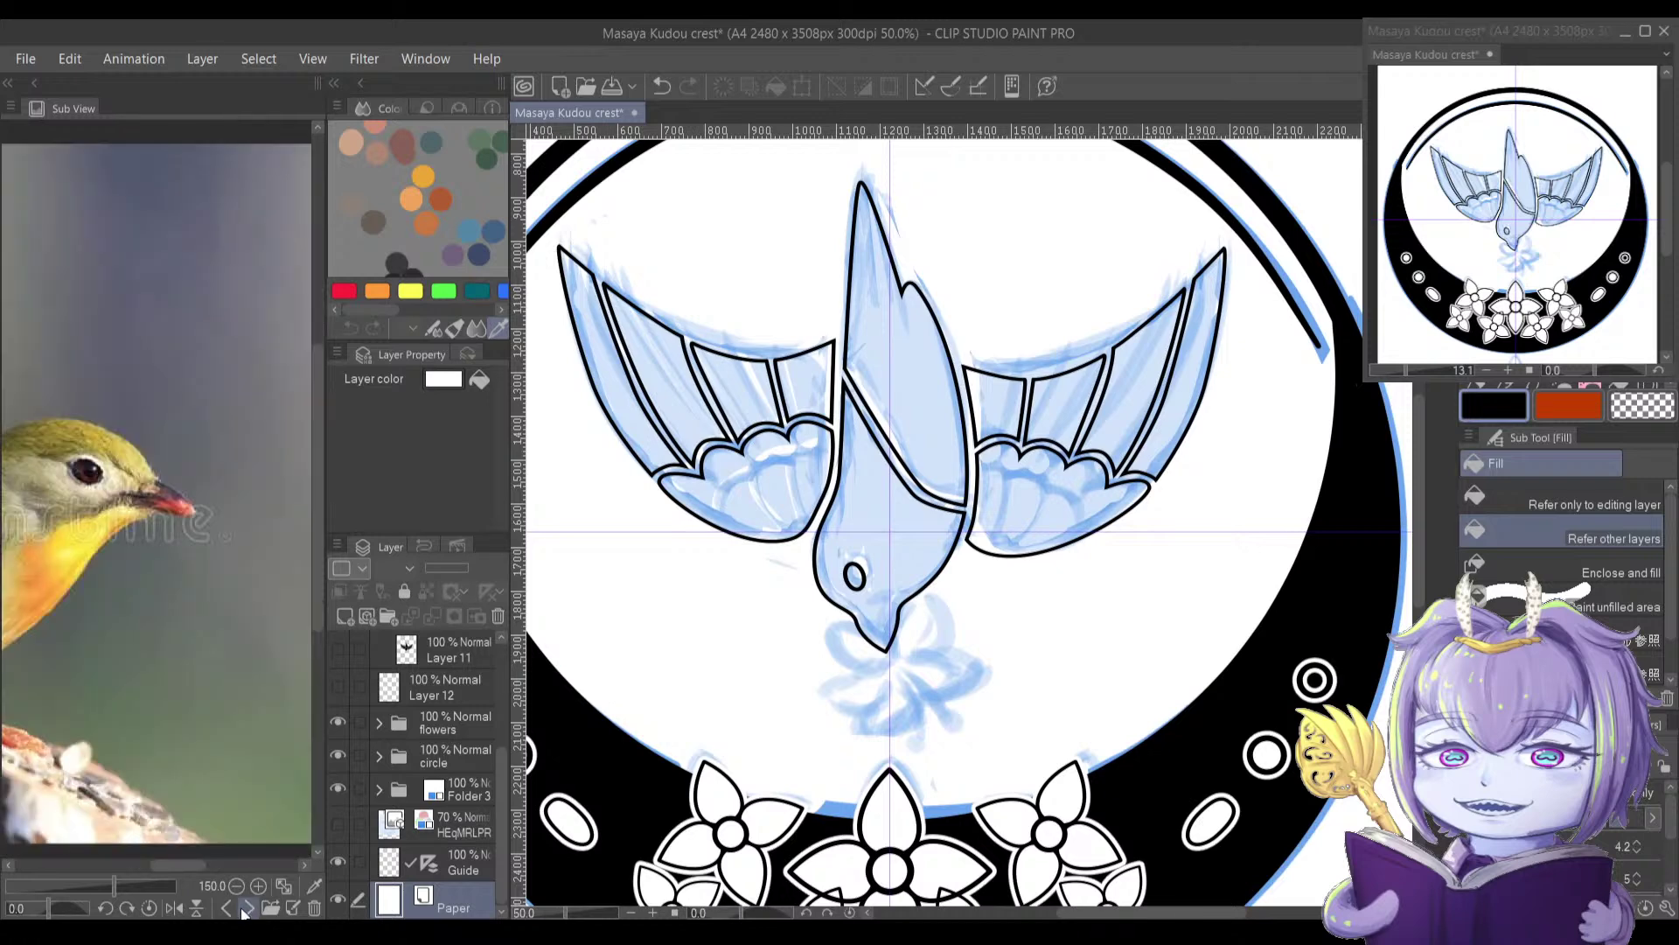
left_click(248, 908)
left_click(248, 908)
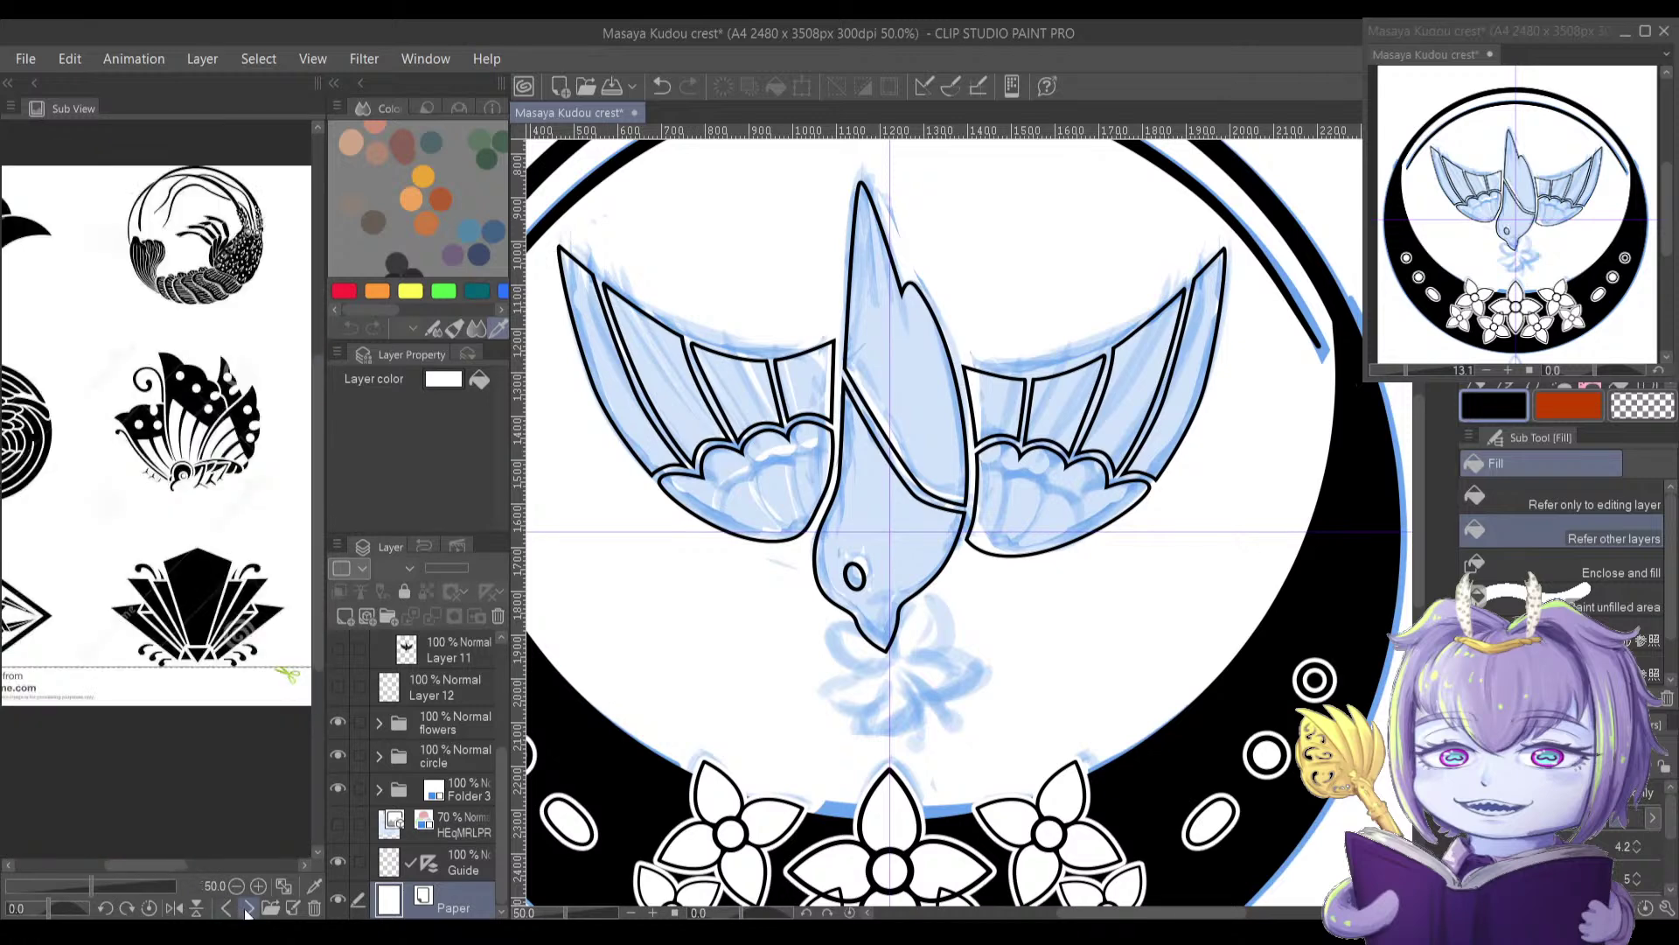
left_click(249, 908)
left_click(248, 908)
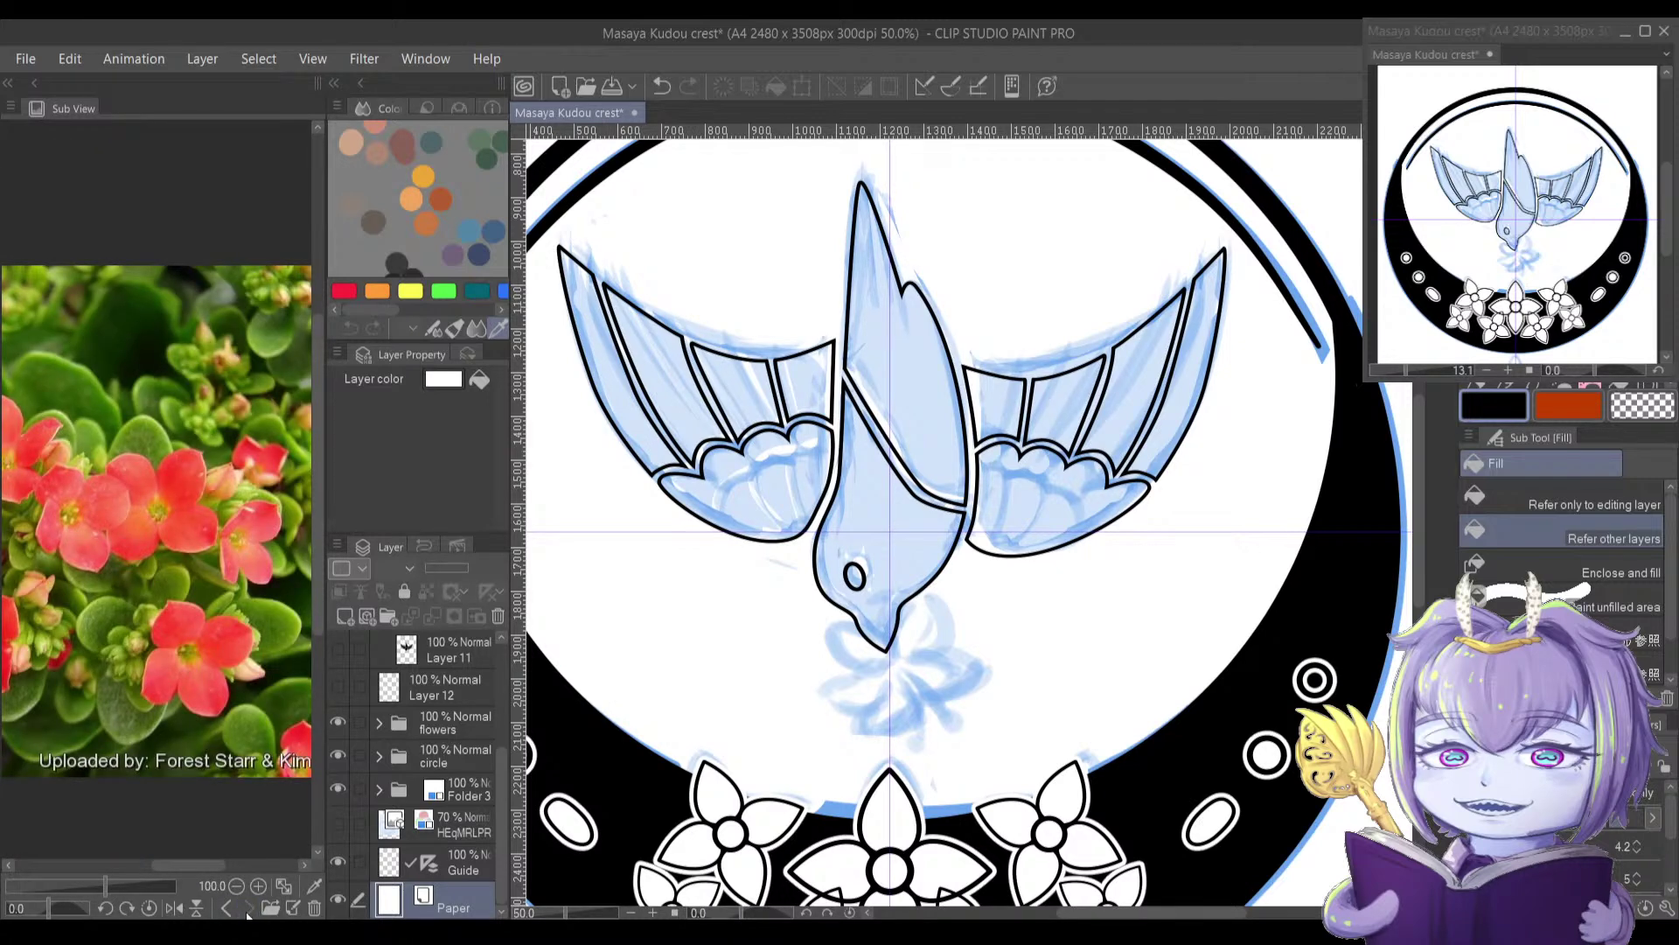
left_click(226, 908)
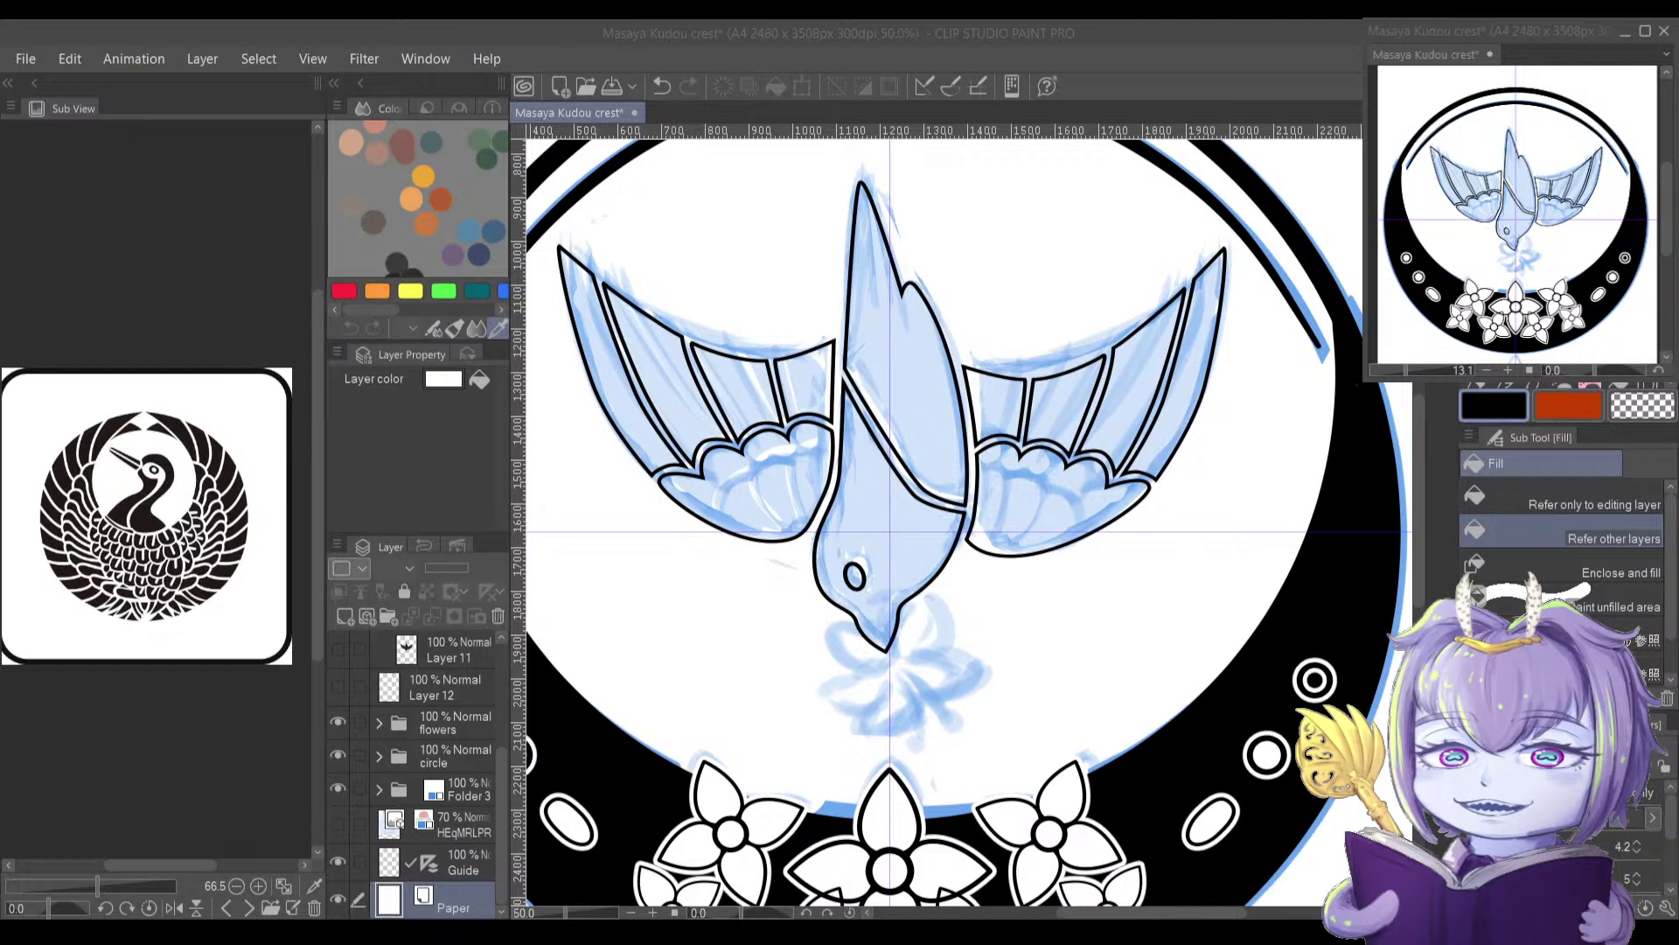
left_click(579, 35)
left_click(248, 908)
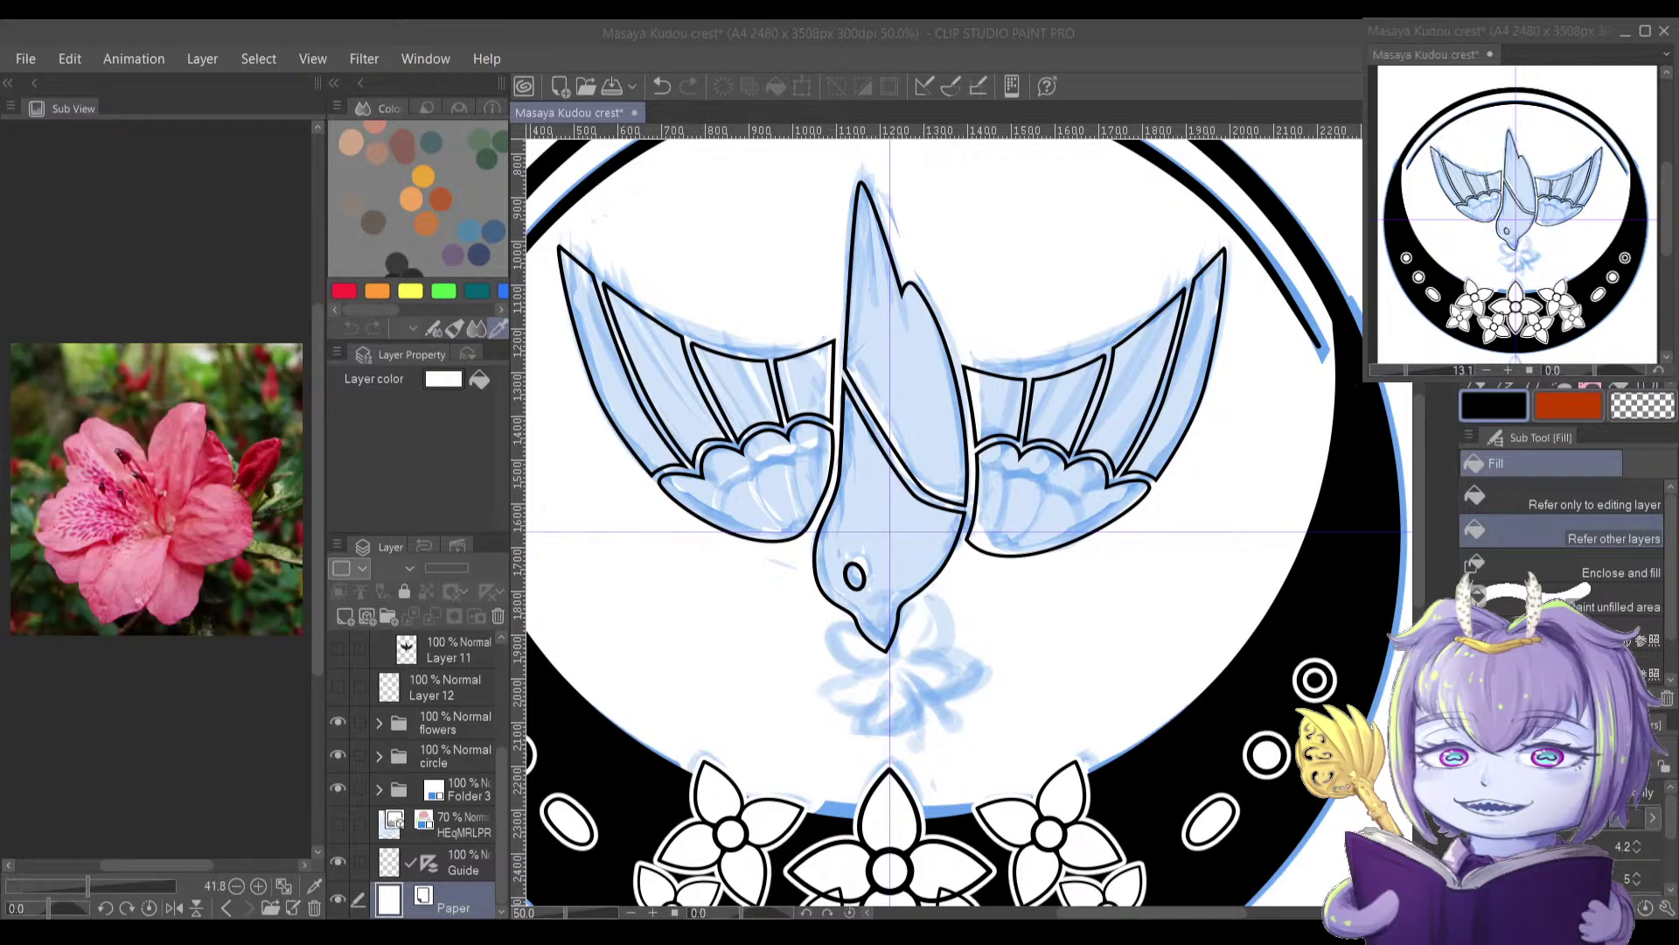
left_click(187, 722)
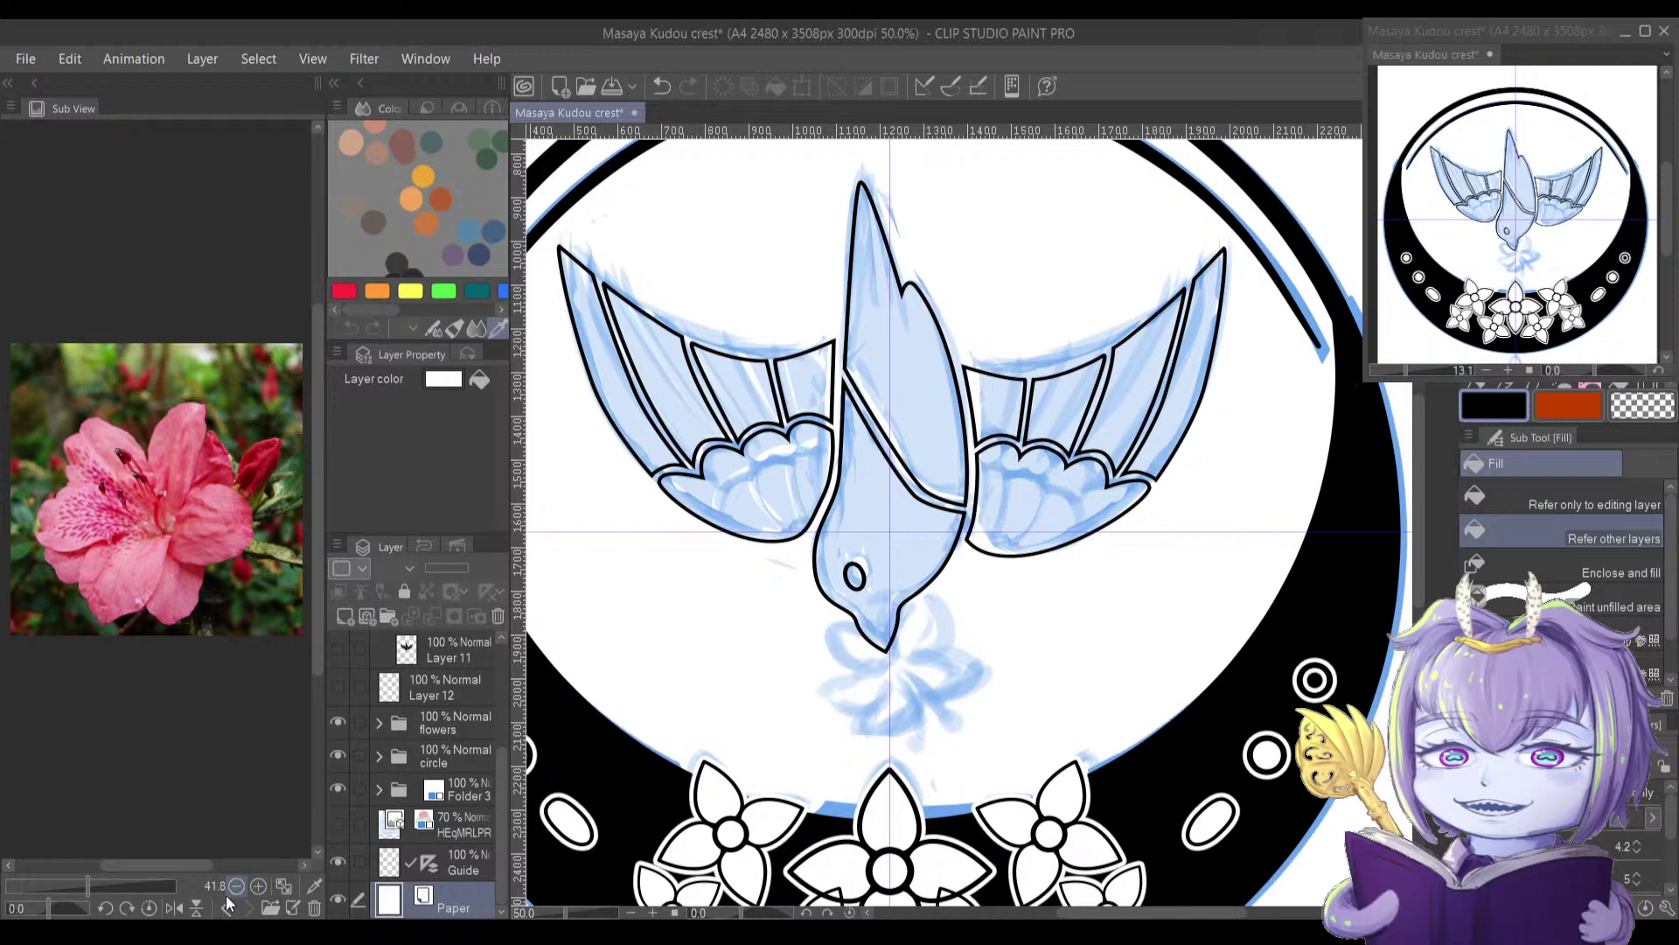
left_click(226, 908)
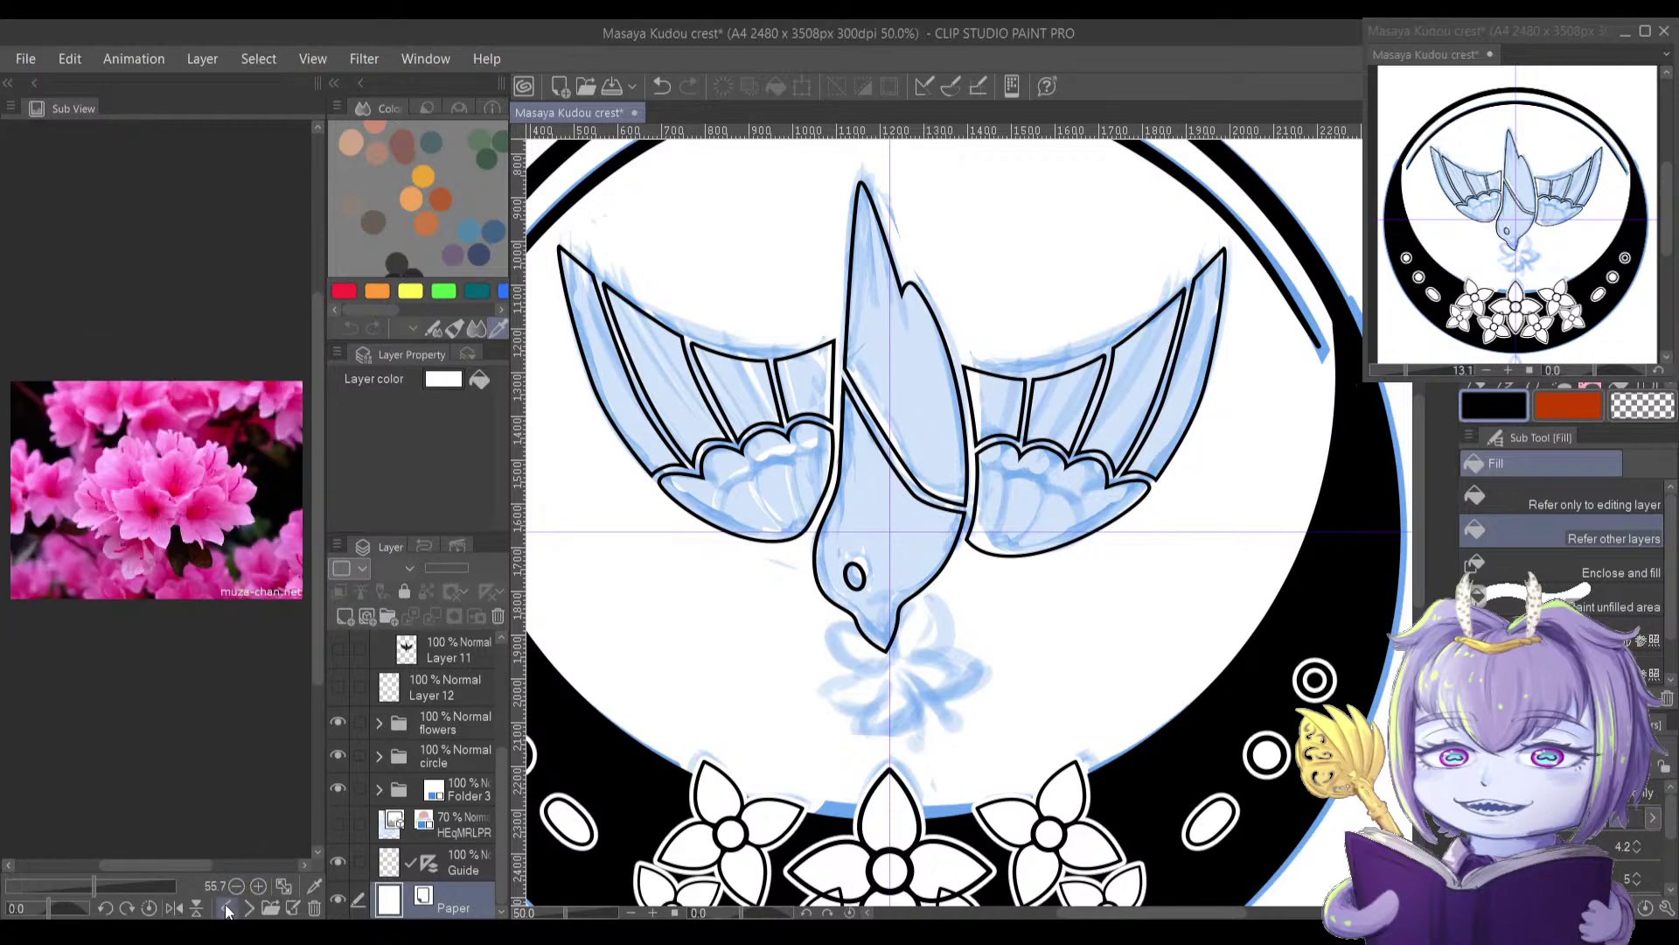
Step: Enlarge the pink flower cluster reference to 150% and centre its front blossoms to study the petals
left_click(241, 887)
left_click(261, 885)
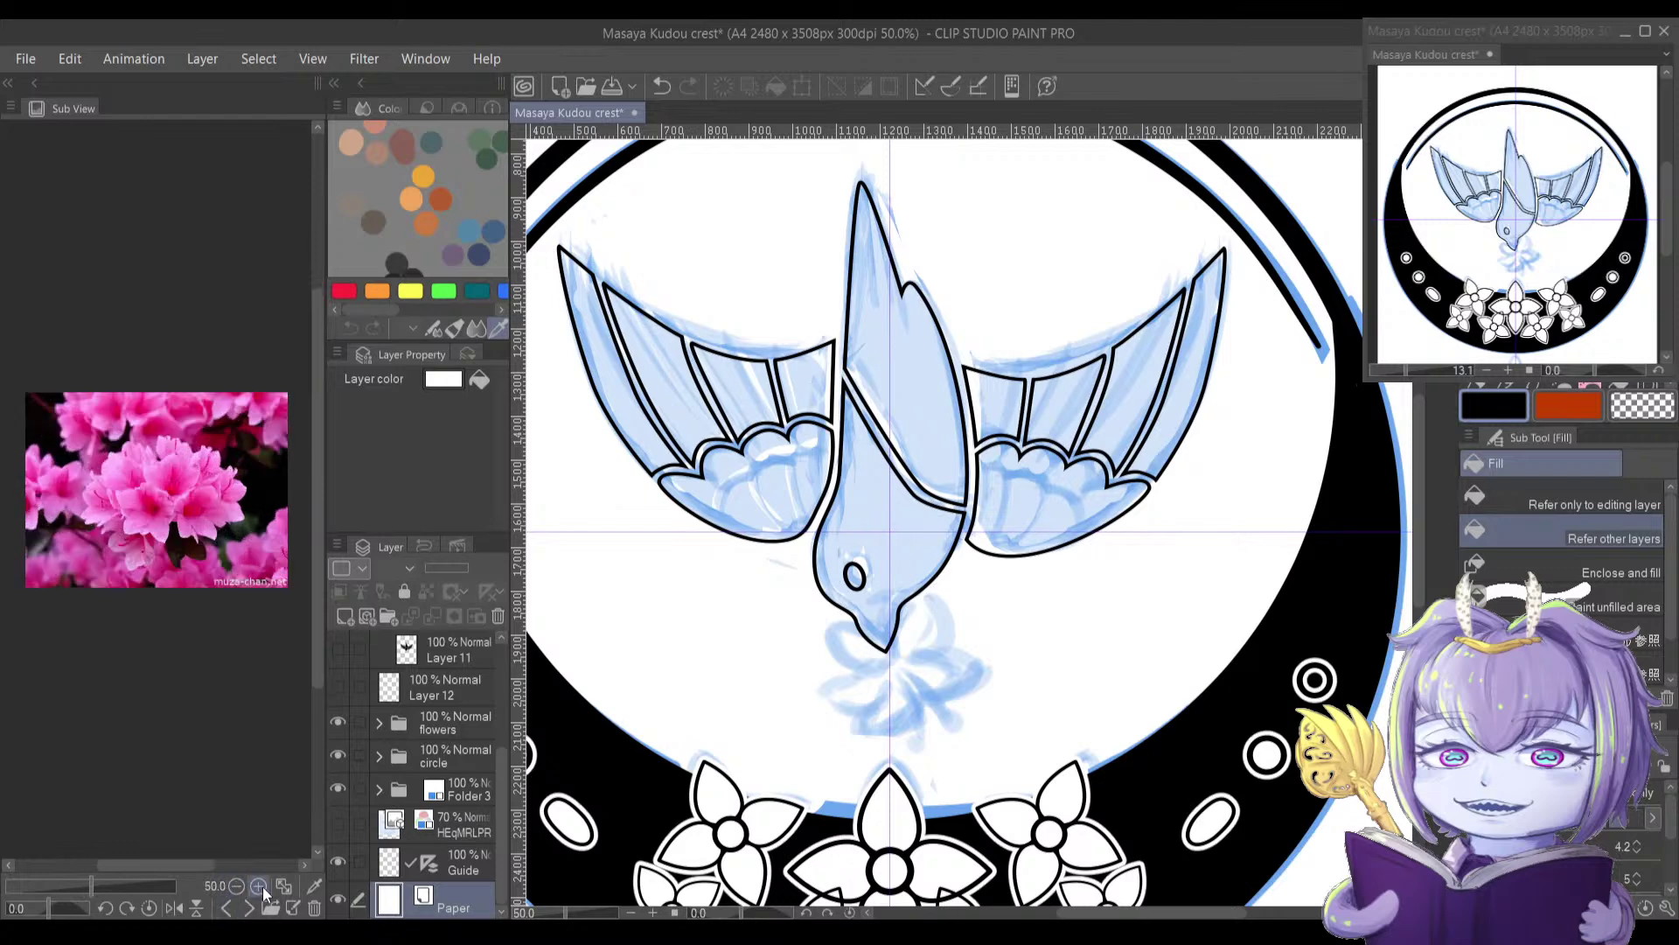
left_click(261, 886)
left_click(261, 885)
left_click(260, 885)
left_click_drag(269, 665, 171, 624)
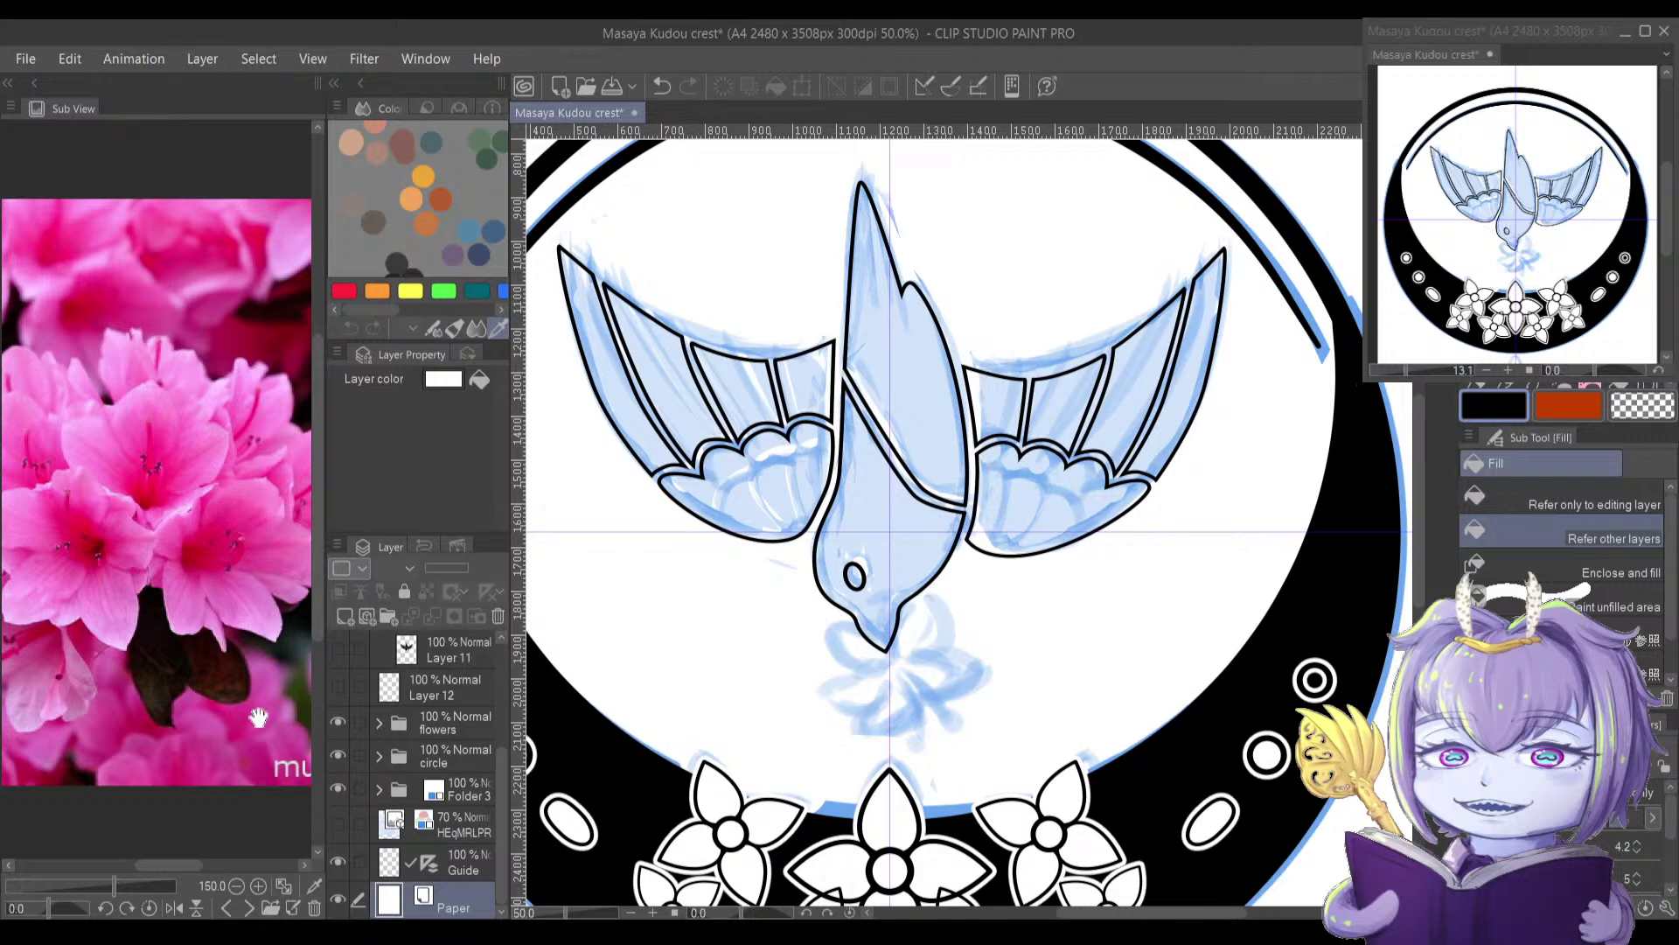
left_click(248, 908)
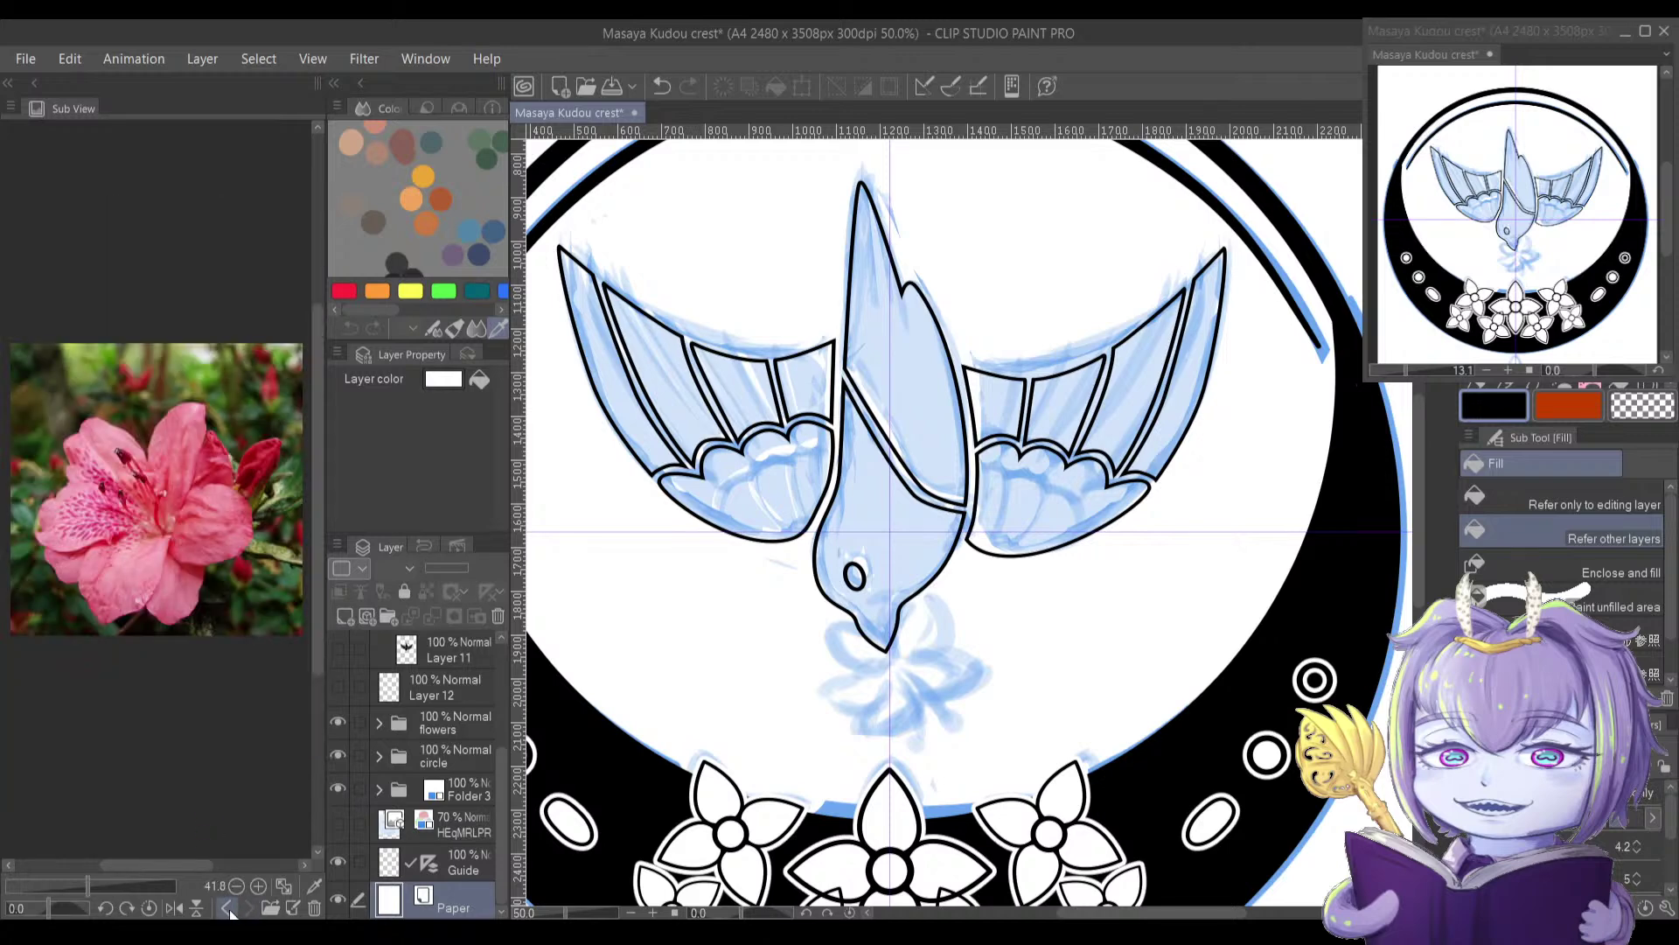
left_click(225, 909)
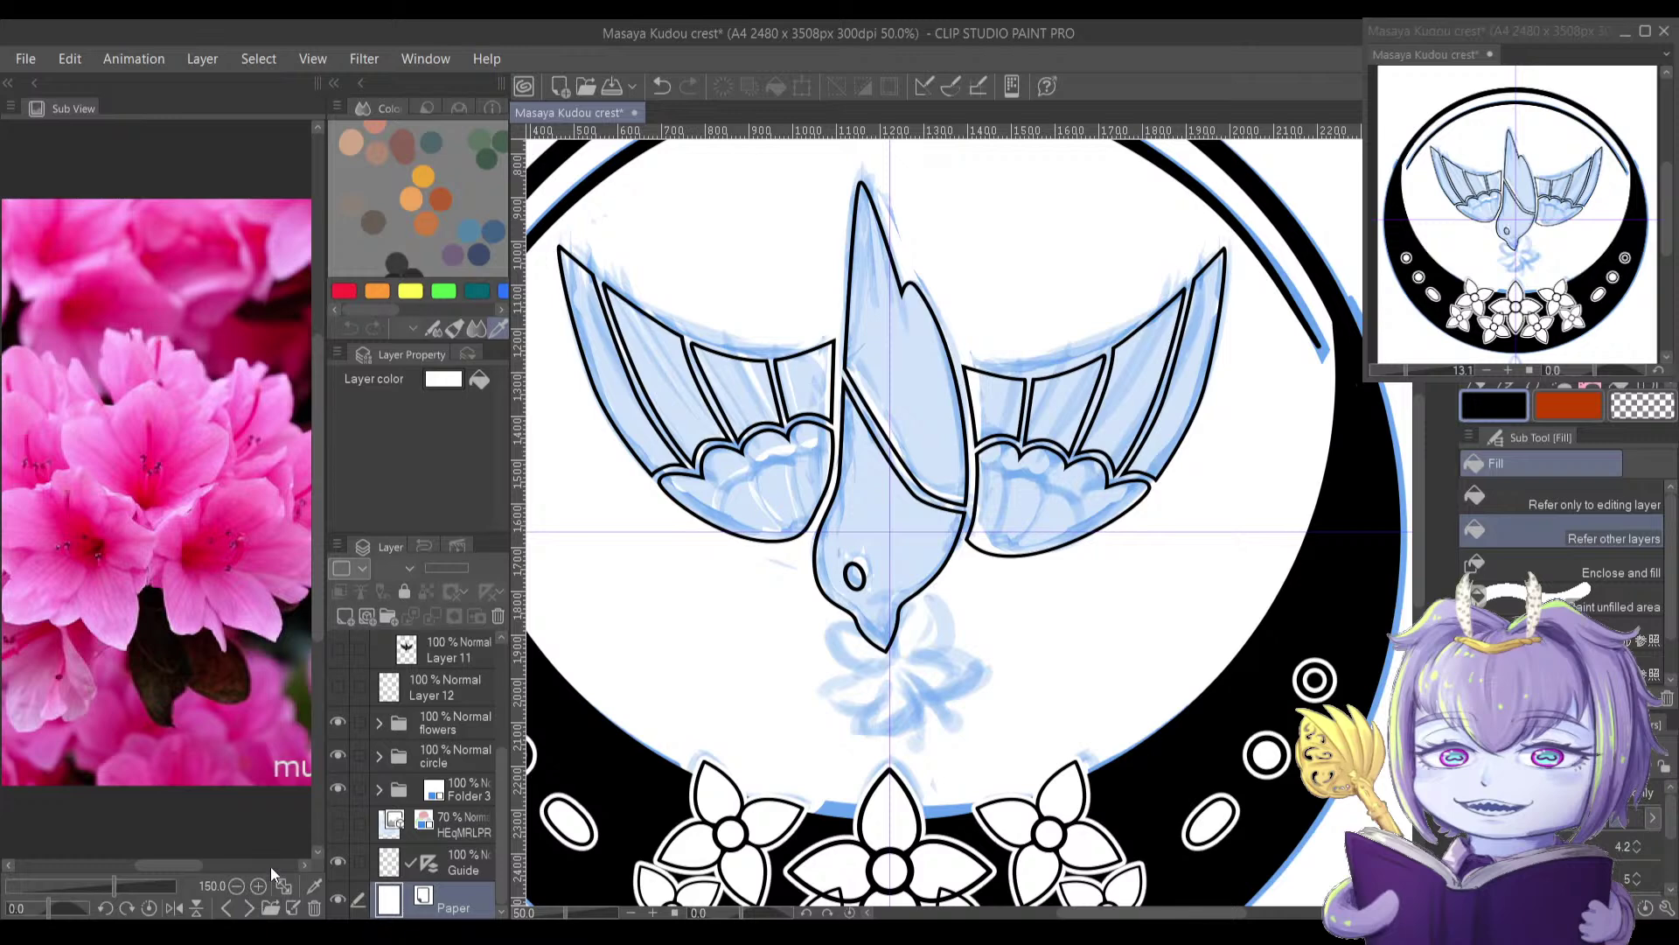
left_click_drag(225, 595, 221, 666)
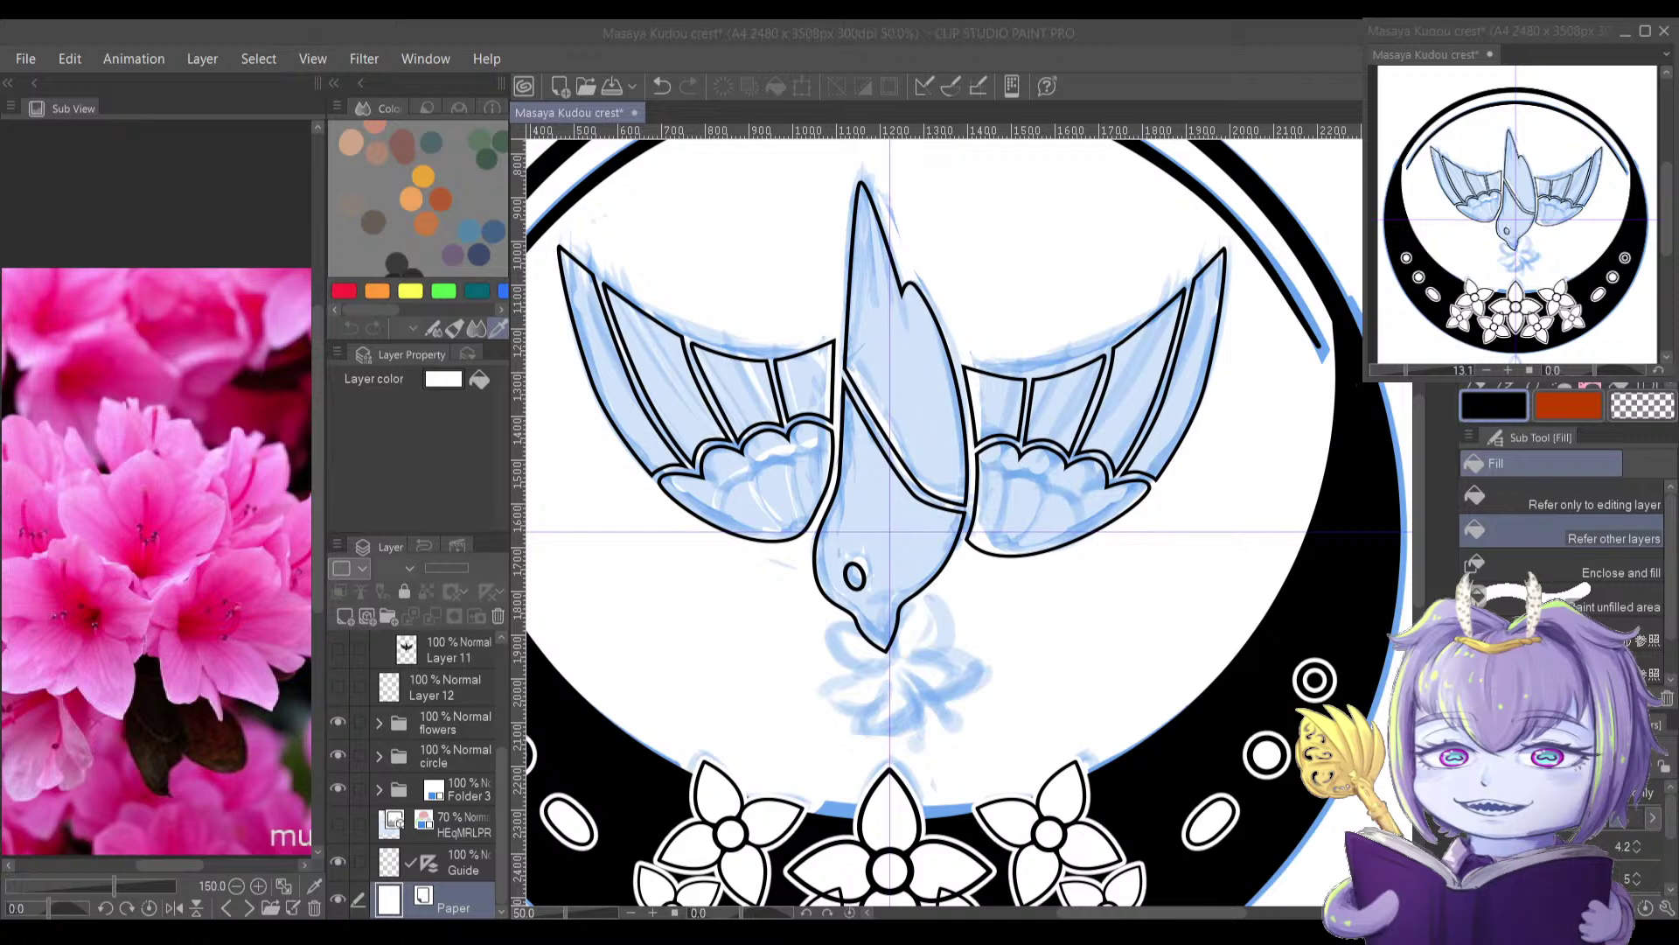
left_click_drag(207, 655, 226, 568)
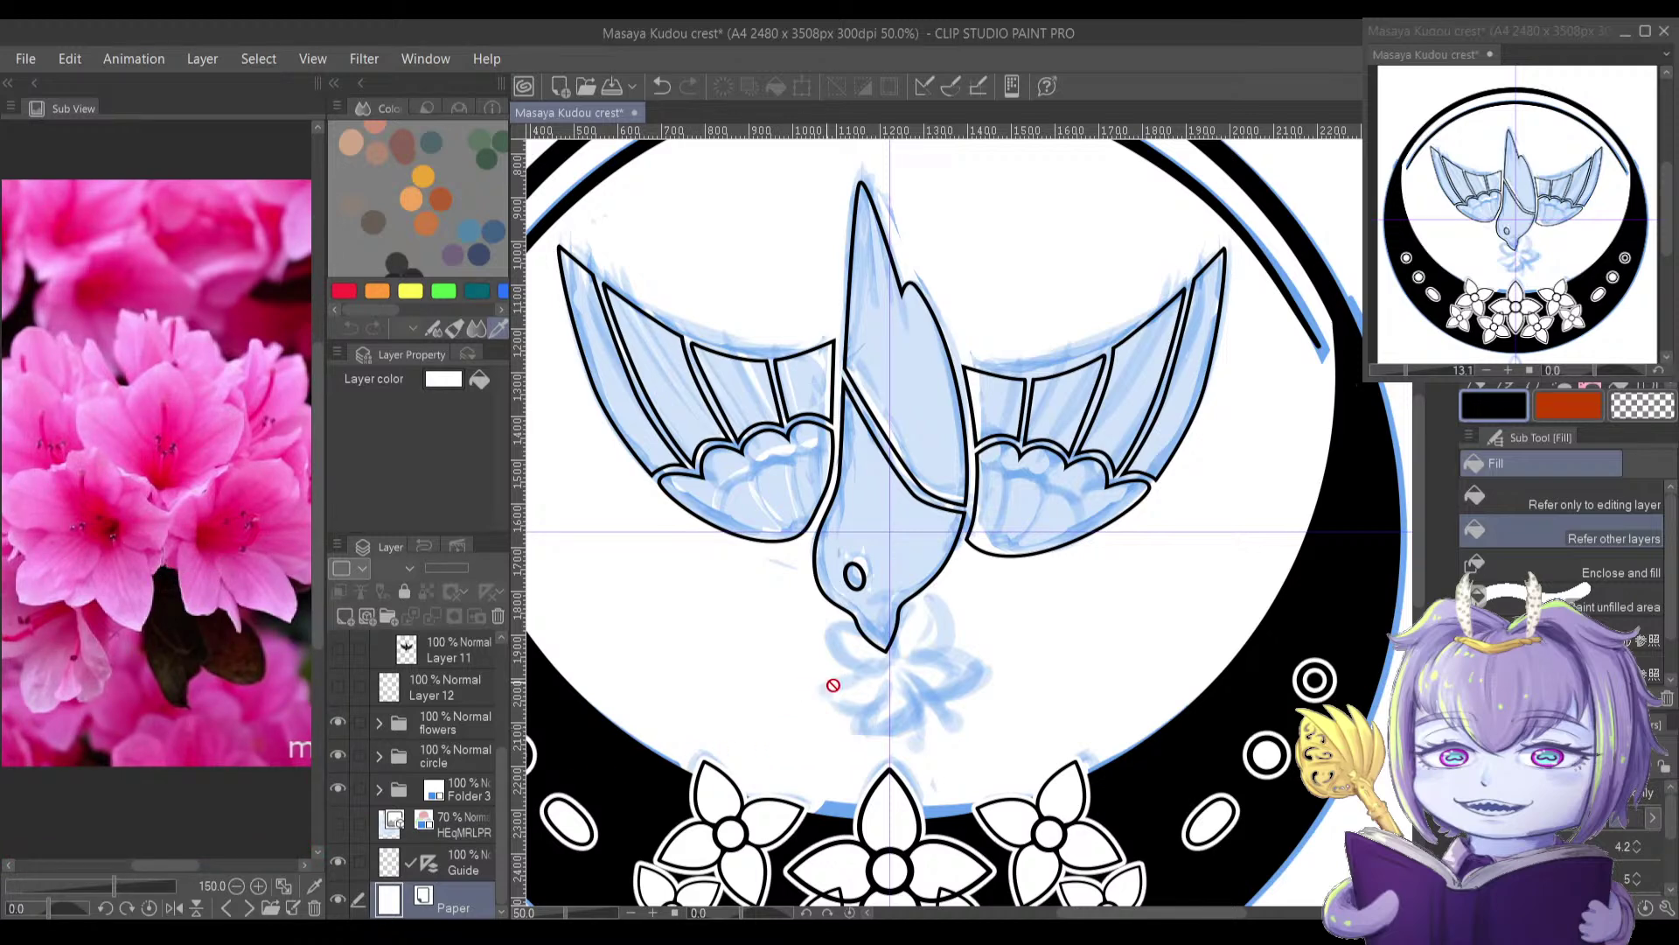
Step: Collapse the bird folder, add a new layer above it, and get the marker ready in orange-red
scroll(861, 714, "up", 3)
left_click_drag(776, 745, 768, 697)
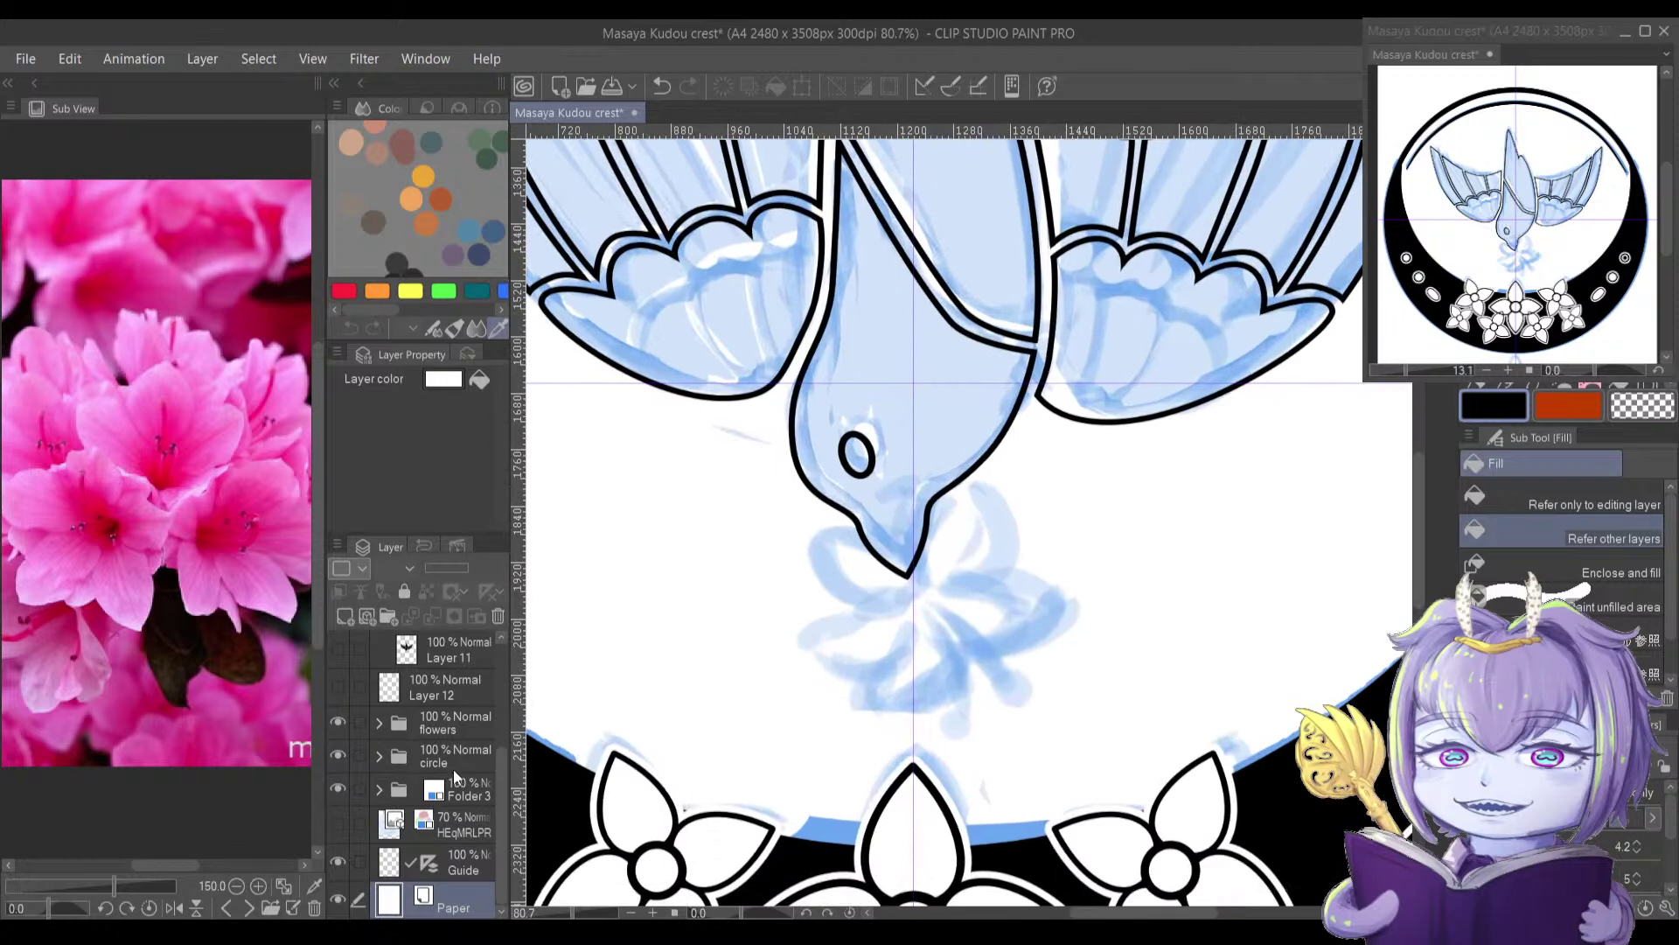
key("x")
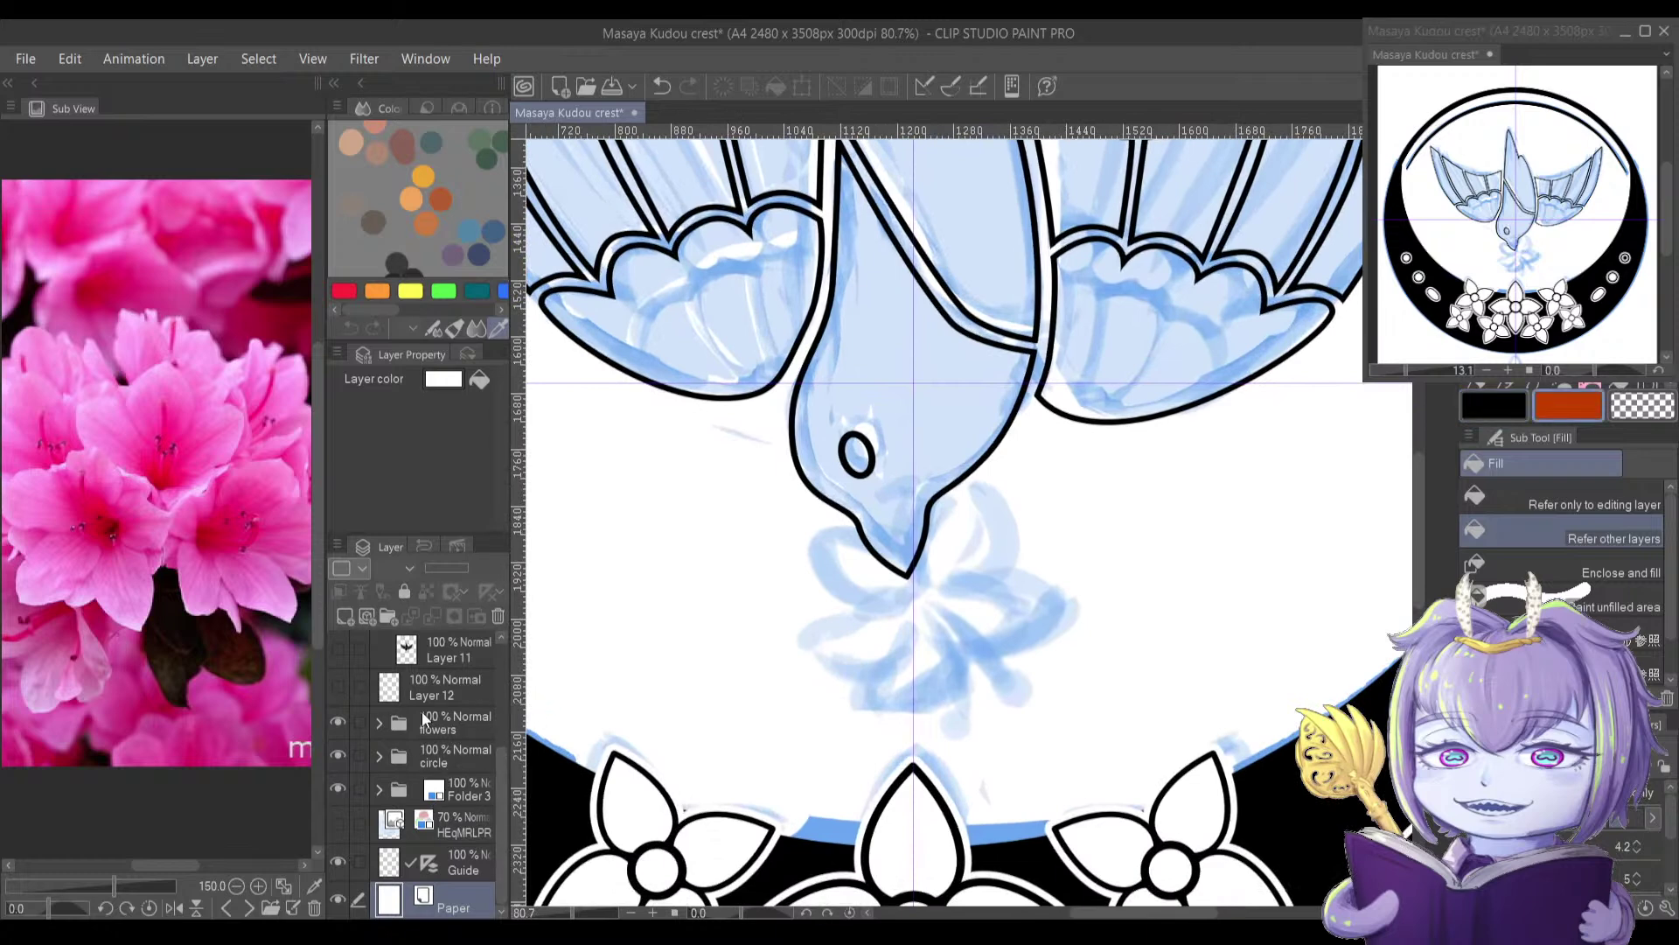
left_click_drag(500, 757, 487, 655)
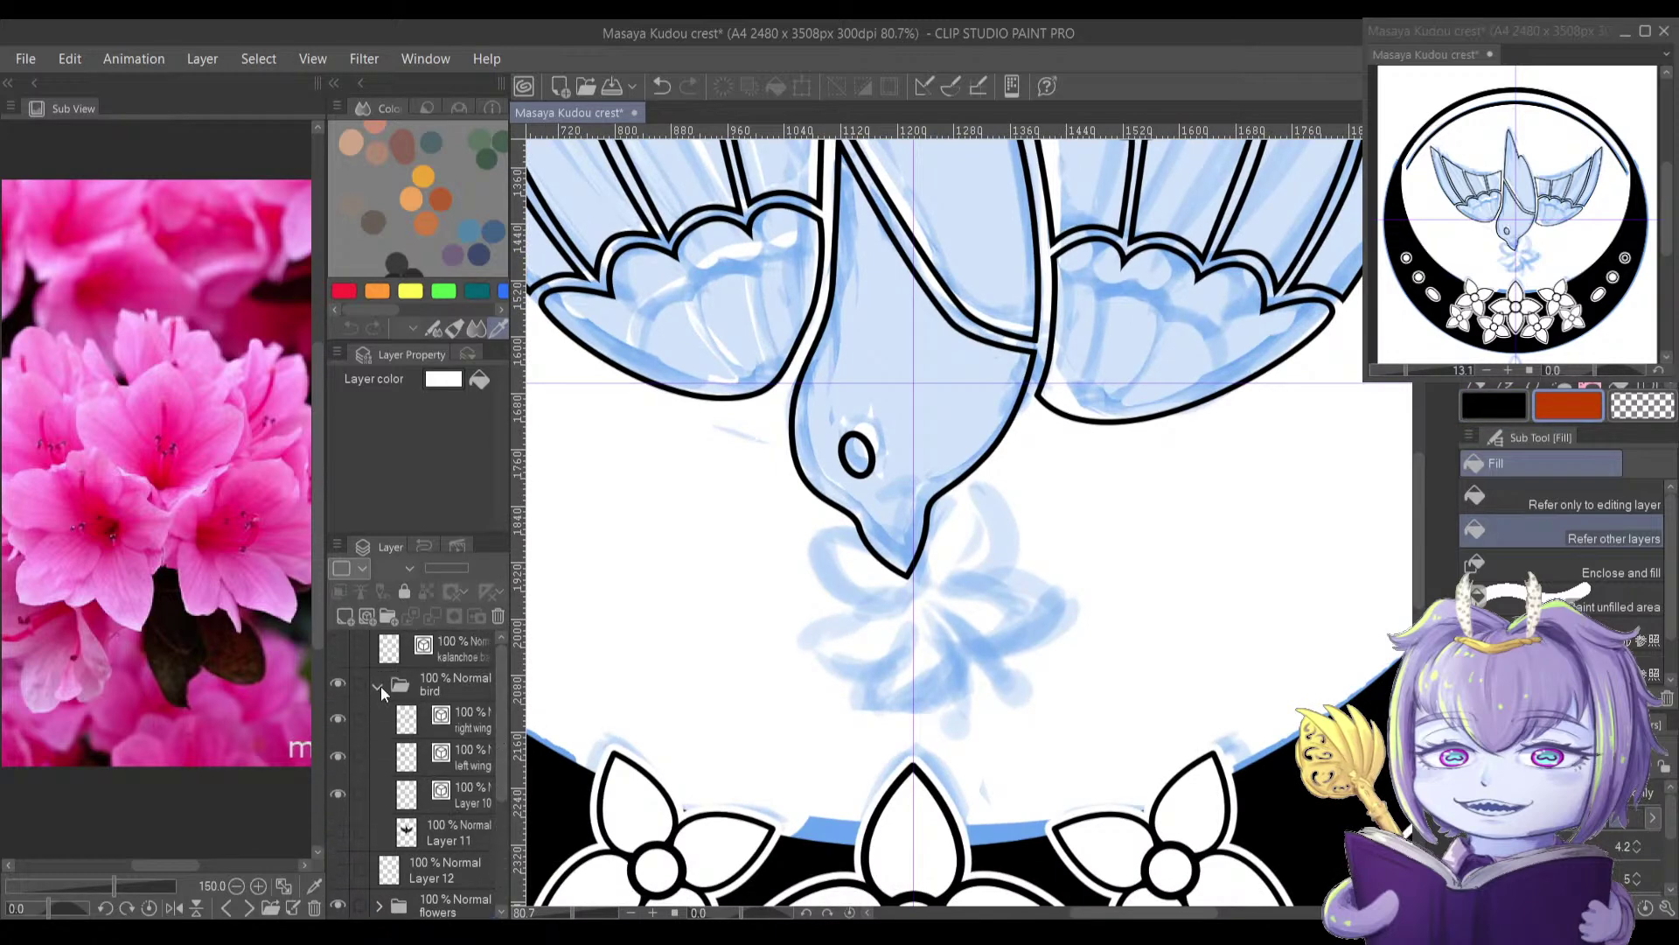
left_click(378, 684)
left_click(433, 688)
left_click(345, 617)
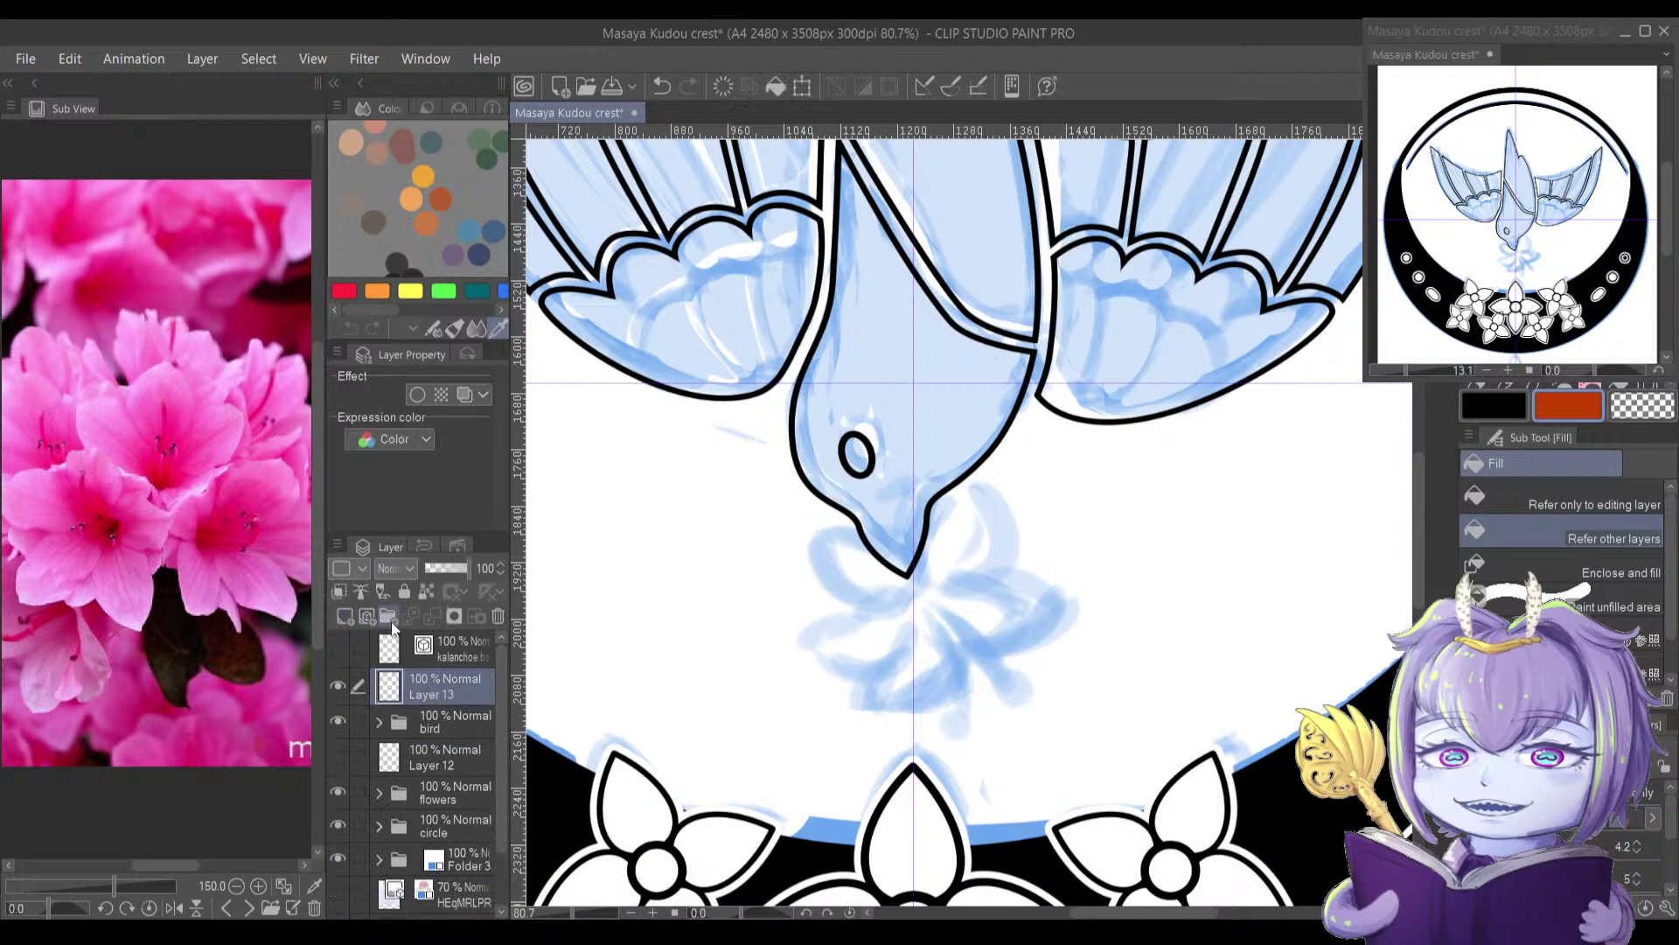
key("p")
scroll(910, 638, "up", 3)
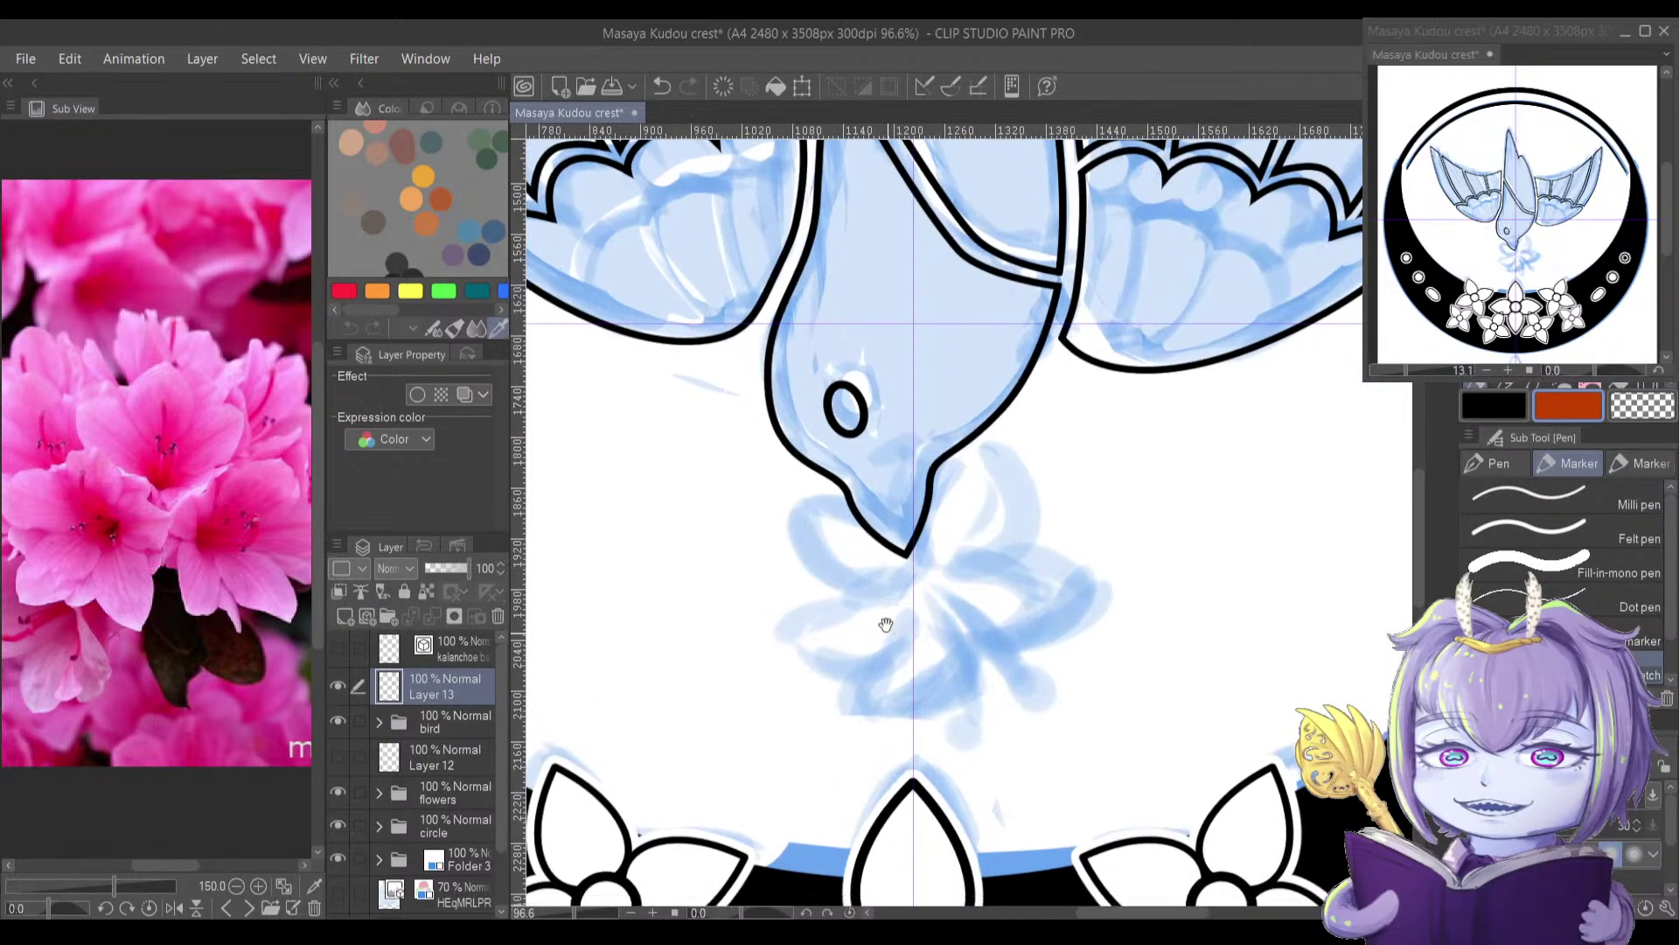
mouse_move(909, 566)
left_mouse_down()
mouse_move(928, 674)
mouse_move(896, 678)
left_mouse_up()
key("ctrl+z")
mouse_move(916, 580)
left_mouse_down()
mouse_move(860, 666)
mouse_move(920, 648)
mouse_move(830, 675)
mouse_move(884, 575)
mouse_move(899, 578)
mouse_move(840, 665)
mouse_move(912, 582)
mouse_move(877, 563)
mouse_move(898, 557)
mouse_move(806, 672)
left_mouse_up()
key("ctrl+z")
key("ctrl+z")
key("ctrl+z")
key("ctrl+z")
key("ctrl+z")
key("ctrl+z")
Step: Sketch the flower's side, lower and upper-right petals in orange-red over the blue guide below the beak
mouse_move(888, 574)
left_mouse_down()
mouse_move(787, 633)
mouse_move(744, 579)
mouse_move(835, 550)
mouse_move(831, 639)
mouse_move(844, 544)
mouse_move(866, 592)
mouse_move(852, 588)
left_mouse_up()
left_click_drag(902, 529, 1047, 528)
left_click_drag(1030, 560, 914, 606)
key("ctrl+z")
key("ctrl+z")
mouse_move(902, 531)
left_mouse_down()
mouse_move(1007, 573)
mouse_move(919, 600)
mouse_move(1000, 570)
left_mouse_up()
mouse_move(885, 533)
left_mouse_down()
mouse_move(945, 453)
mouse_move(929, 424)
mouse_move(879, 480)
left_mouse_up()
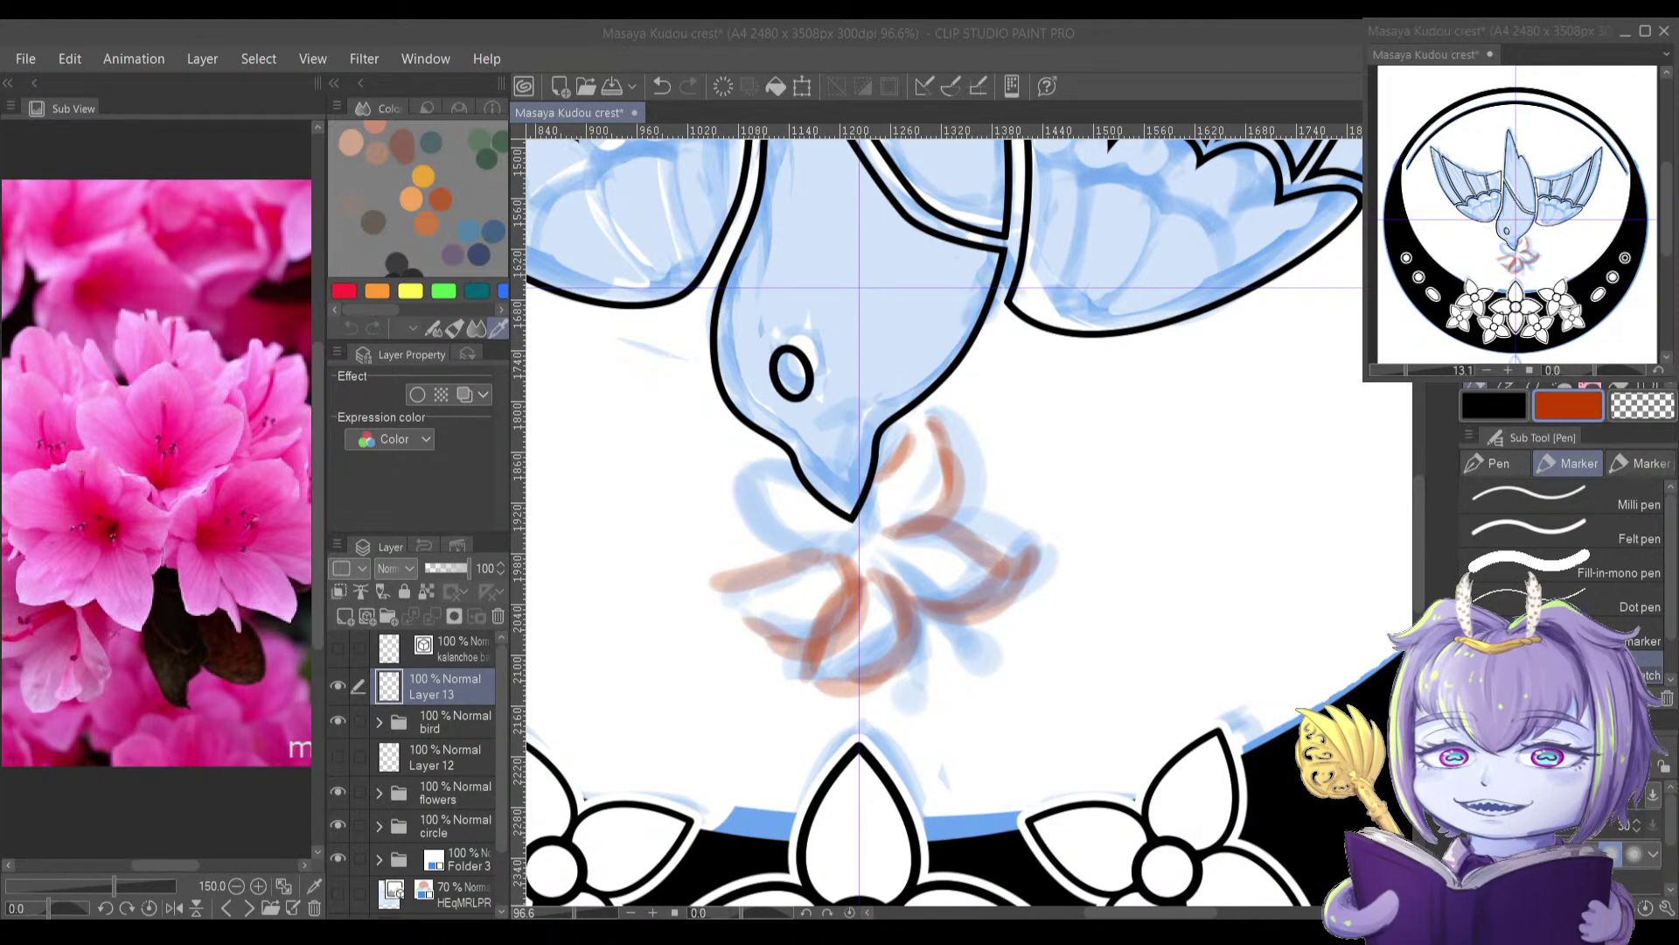
left_click(386, 21)
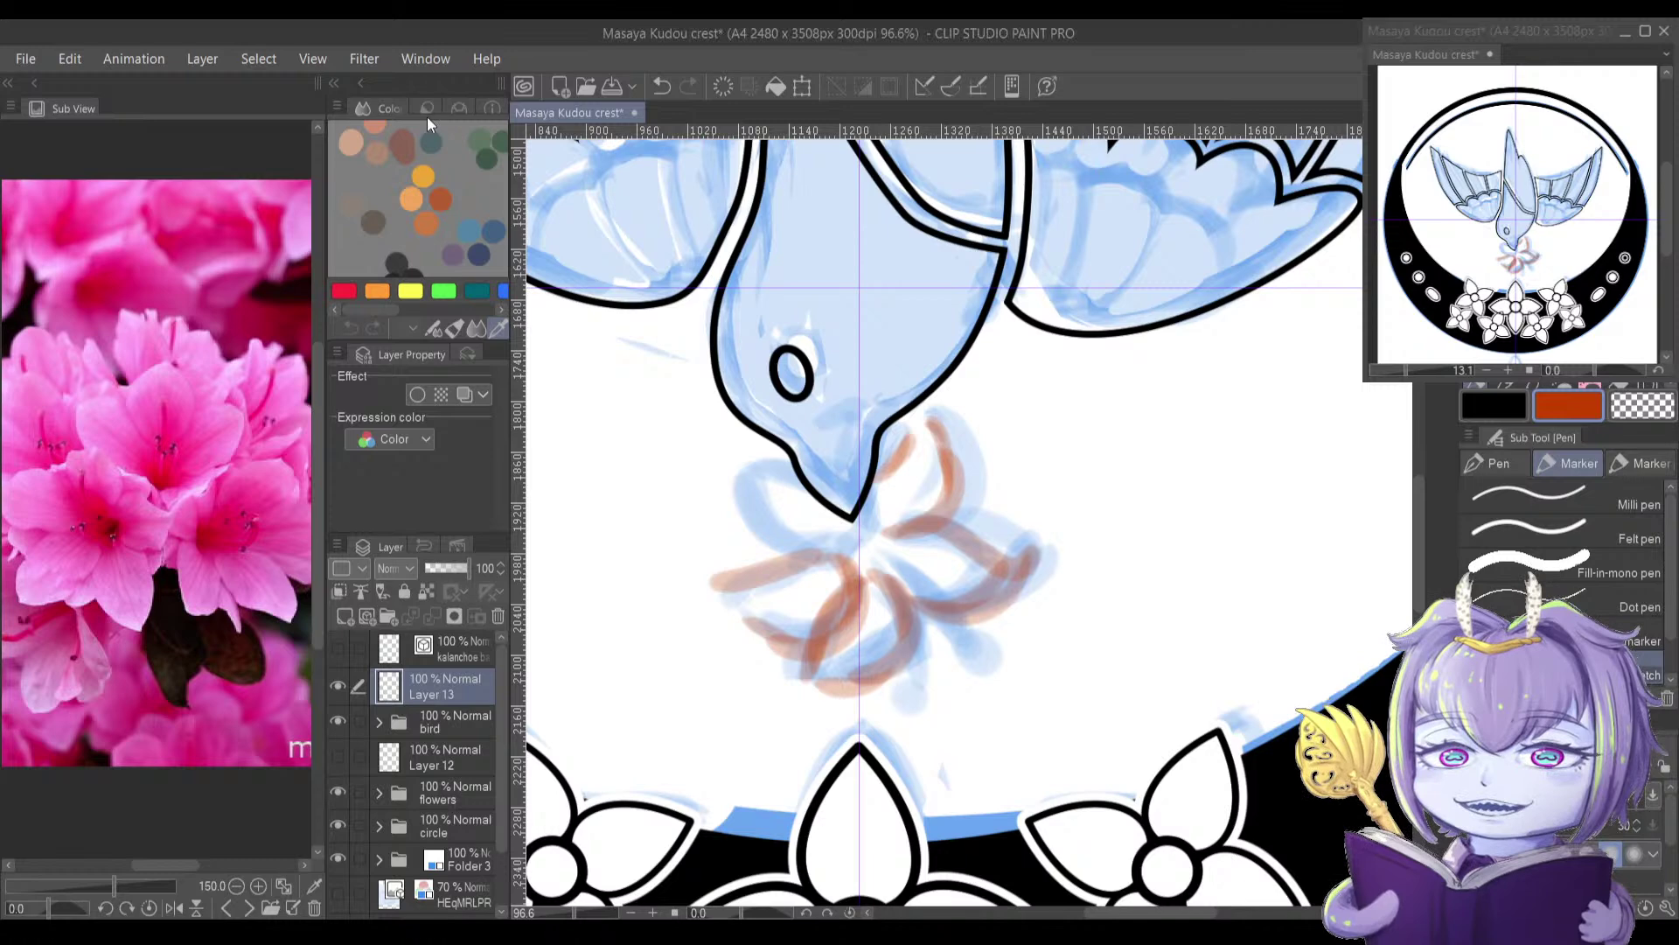
Step: Sketch the upper-left petal beside the beak, and refine the upper-right petal and the flower's centre
mouse_move(887, 553)
left_mouse_down()
mouse_move(939, 488)
mouse_move(951, 567)
left_mouse_up()
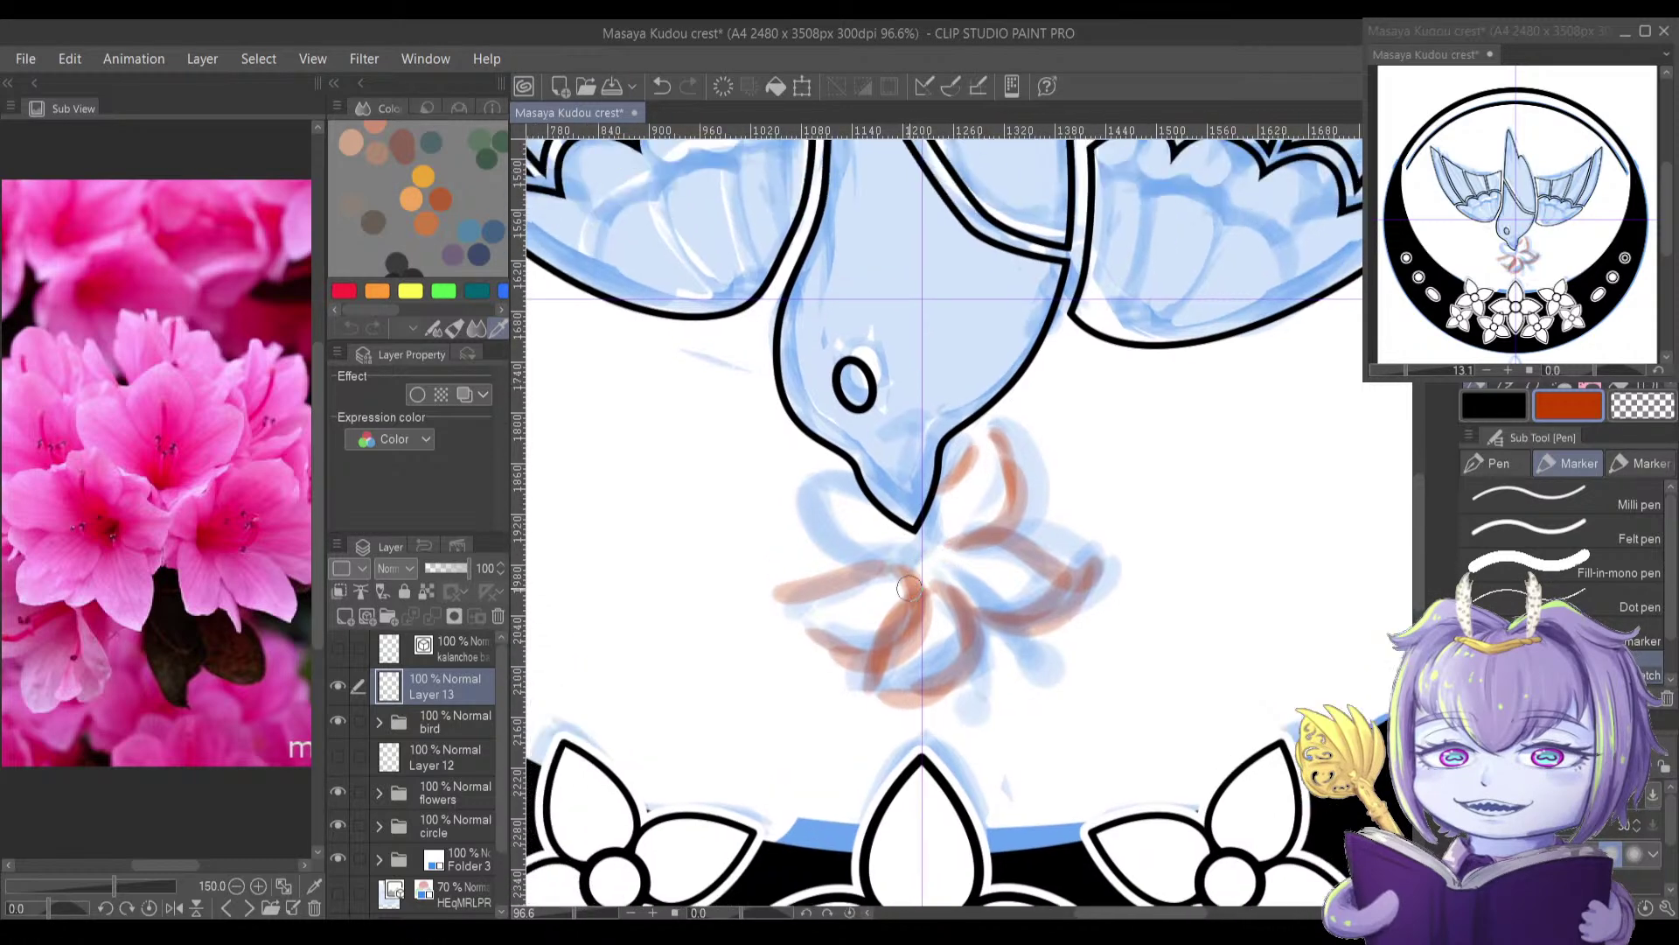
mouse_move(838, 472)
left_mouse_down()
mouse_move(800, 481)
mouse_move(855, 553)
mouse_move(849, 540)
mouse_move(910, 564)
left_mouse_up()
mouse_move(908, 492)
left_mouse_down()
mouse_move(920, 558)
mouse_move(893, 563)
left_mouse_up()
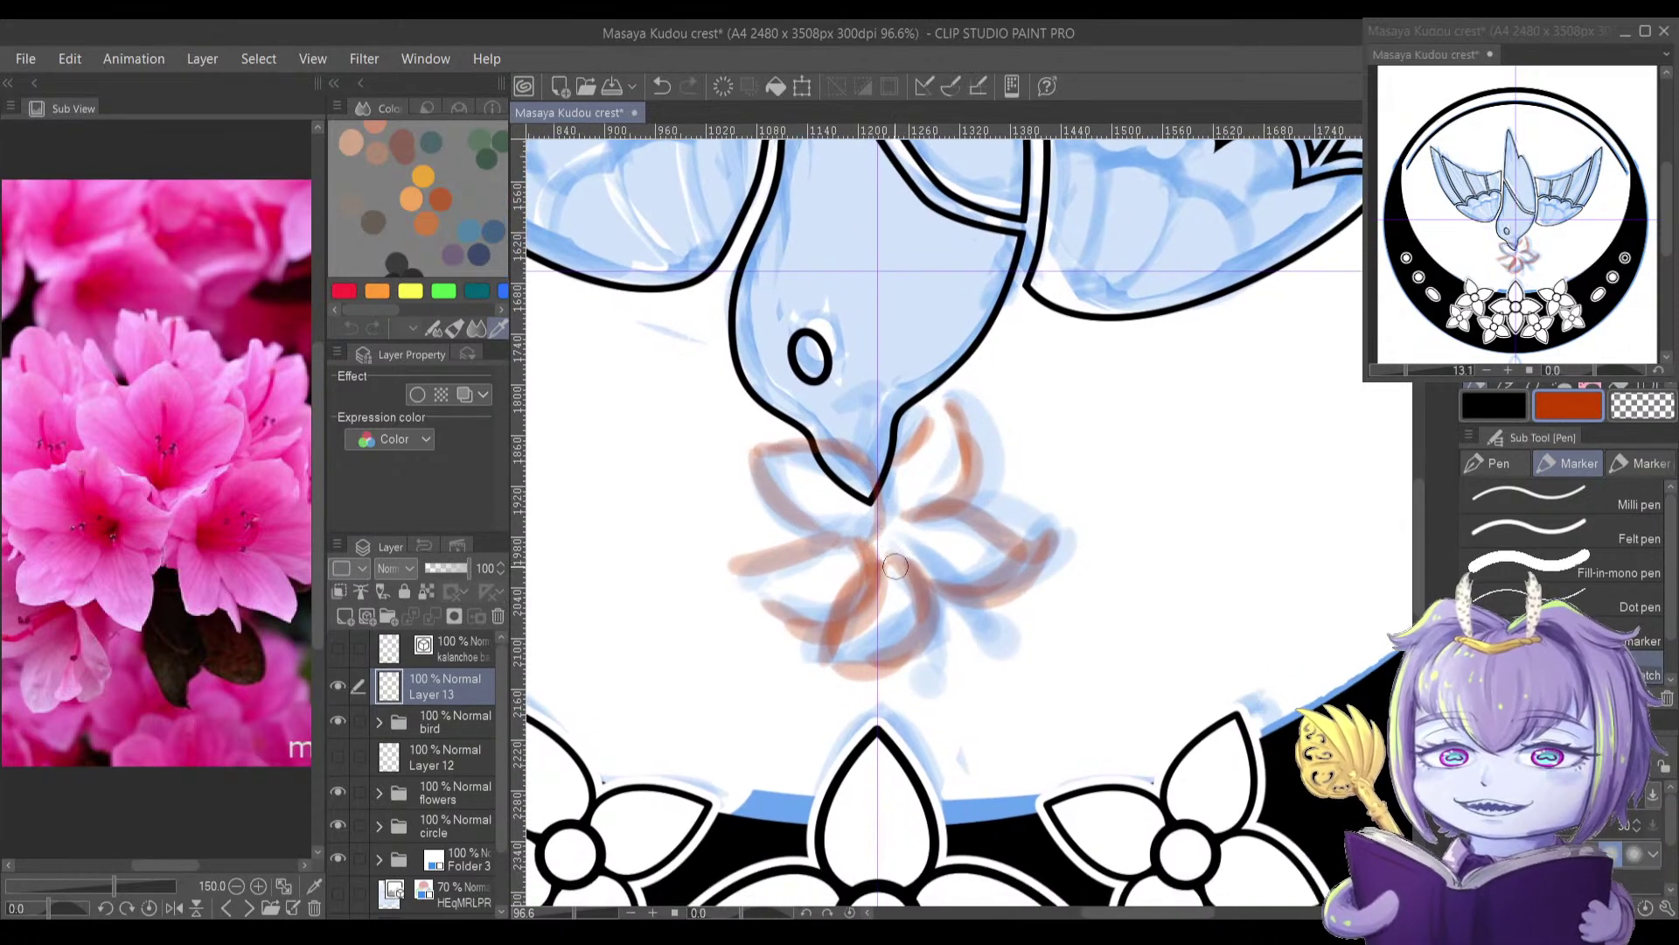
key("e")
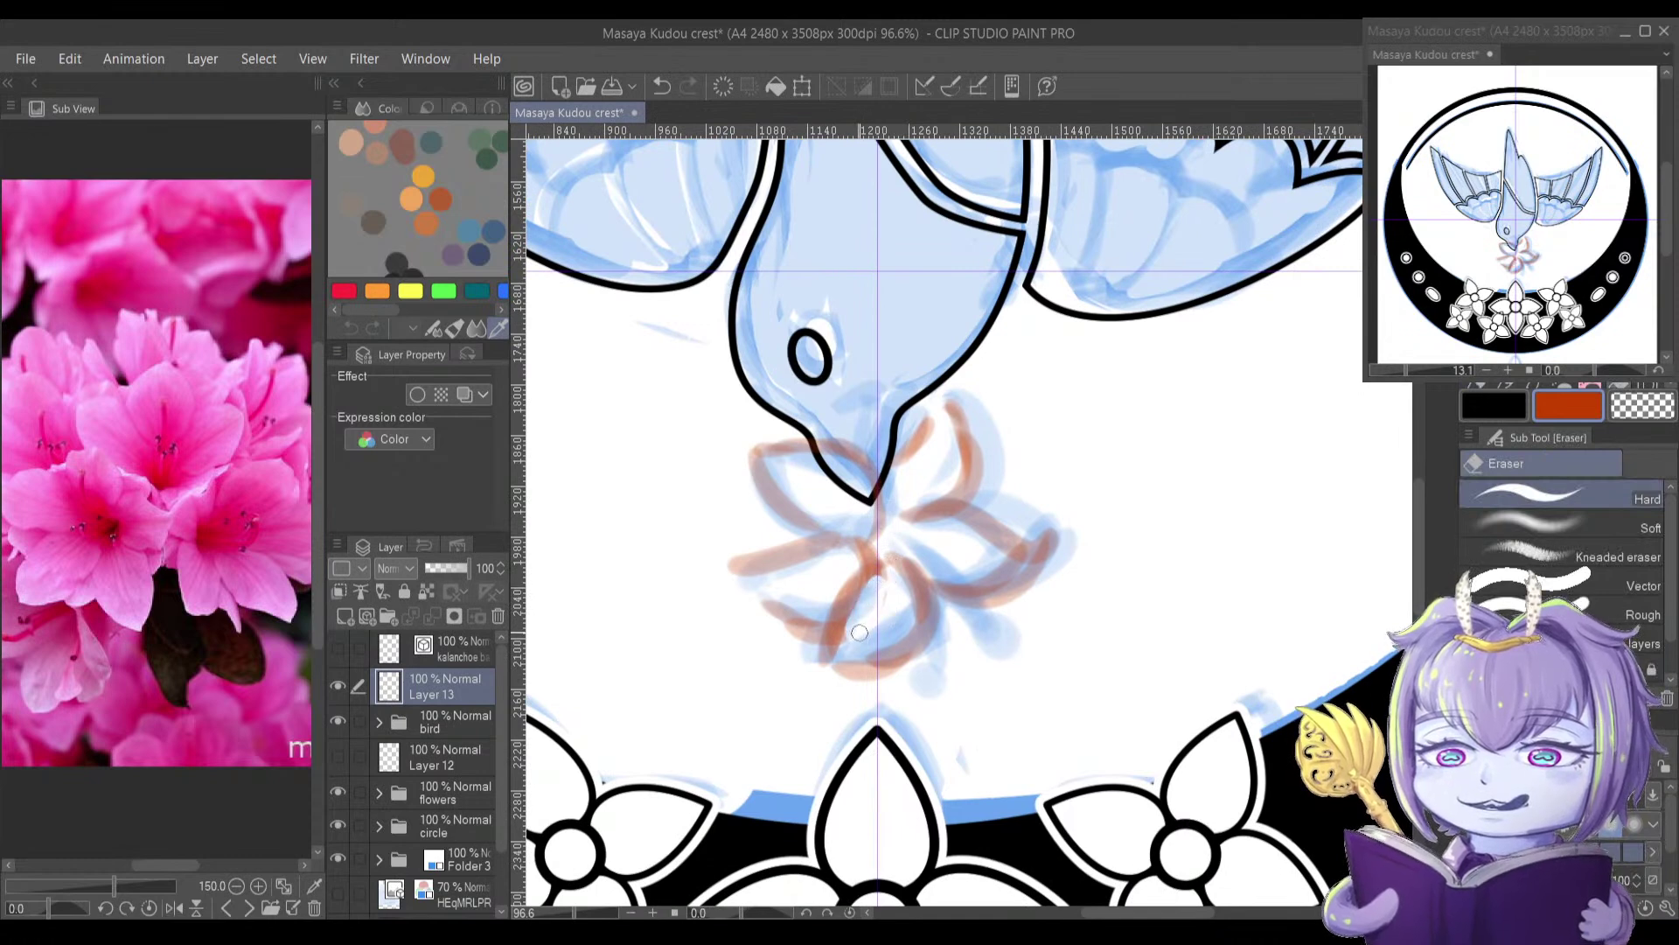
key("p")
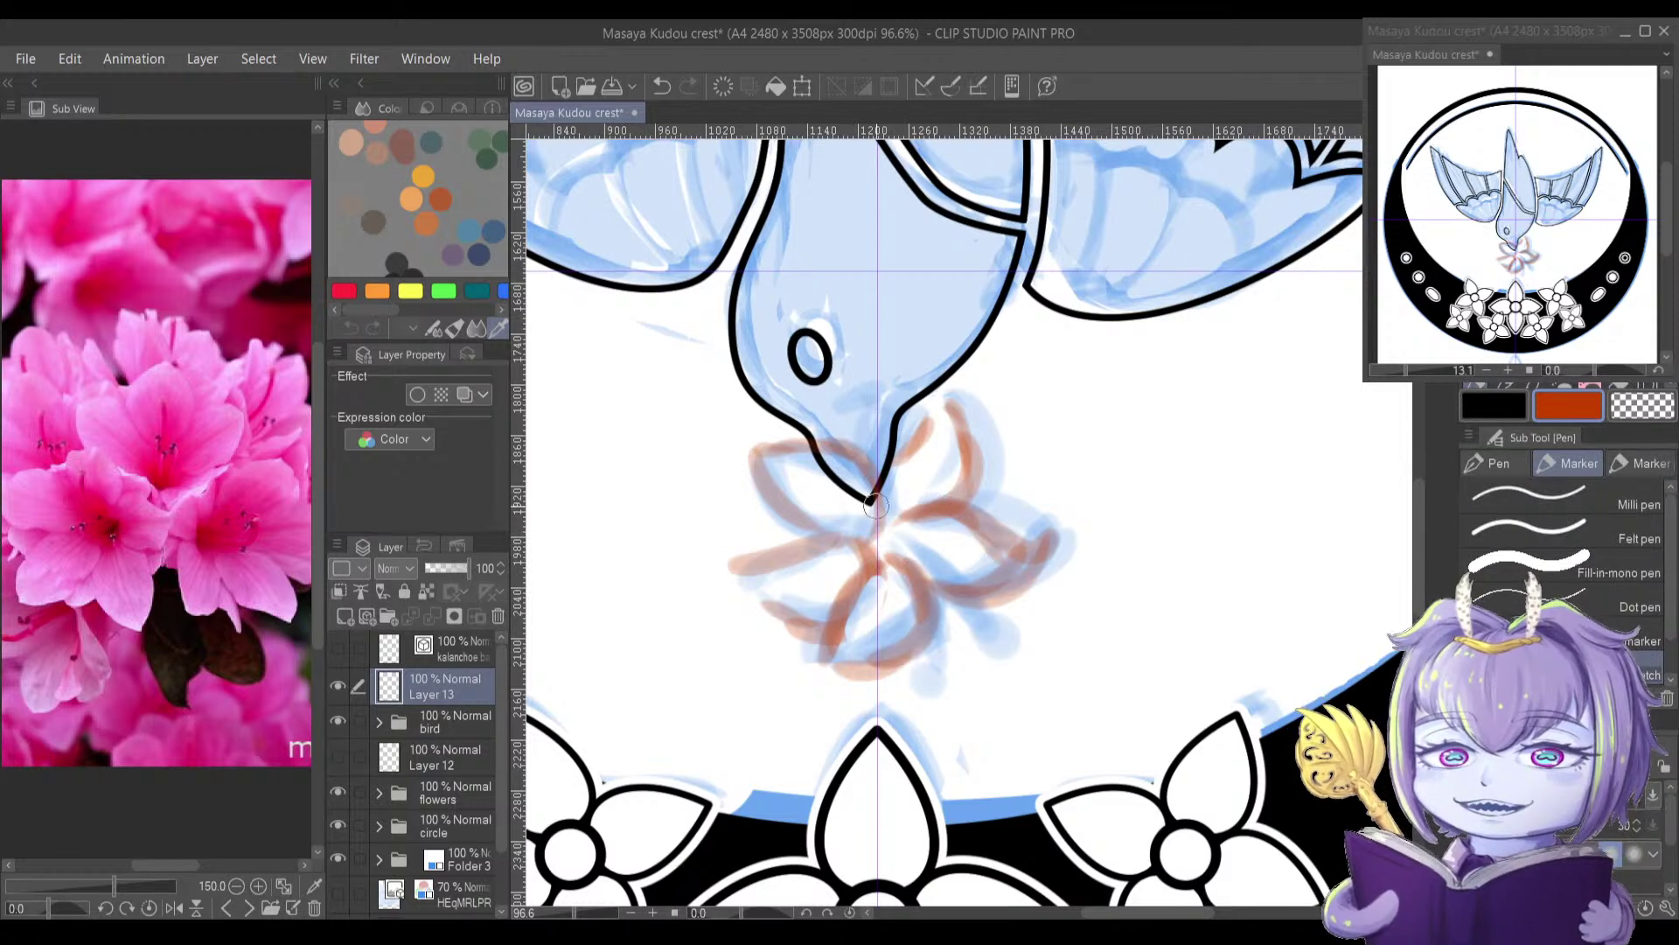
mouse_move(879, 466)
left_mouse_down()
mouse_move(878, 532)
mouse_move(926, 412)
left_mouse_up()
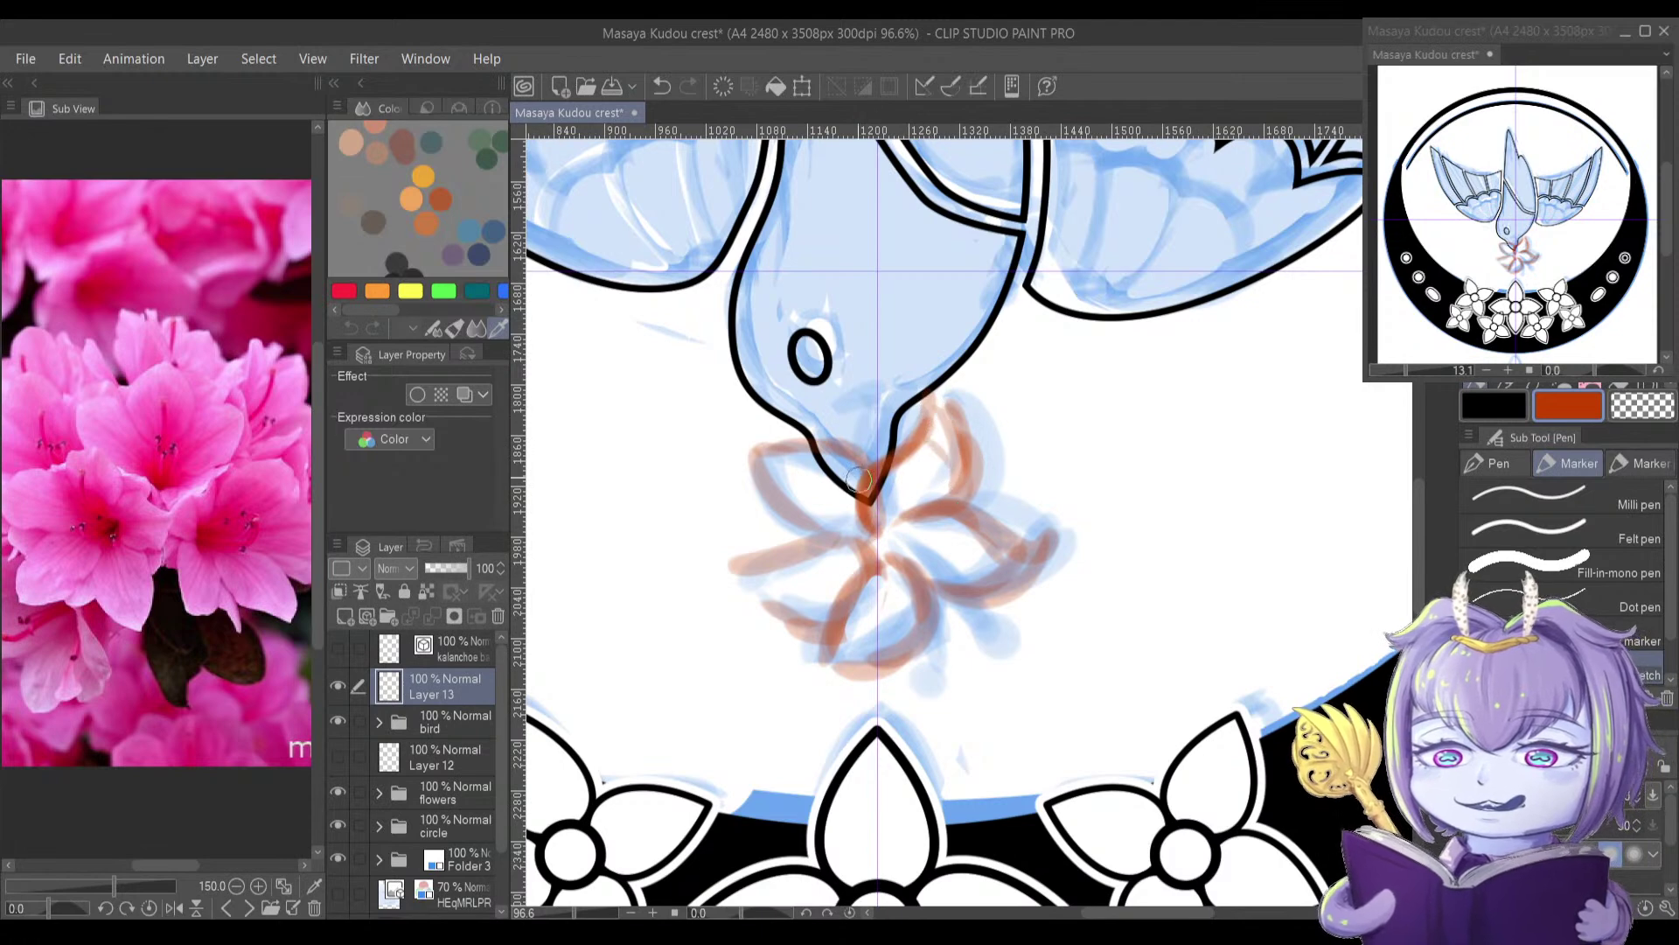
key("e")
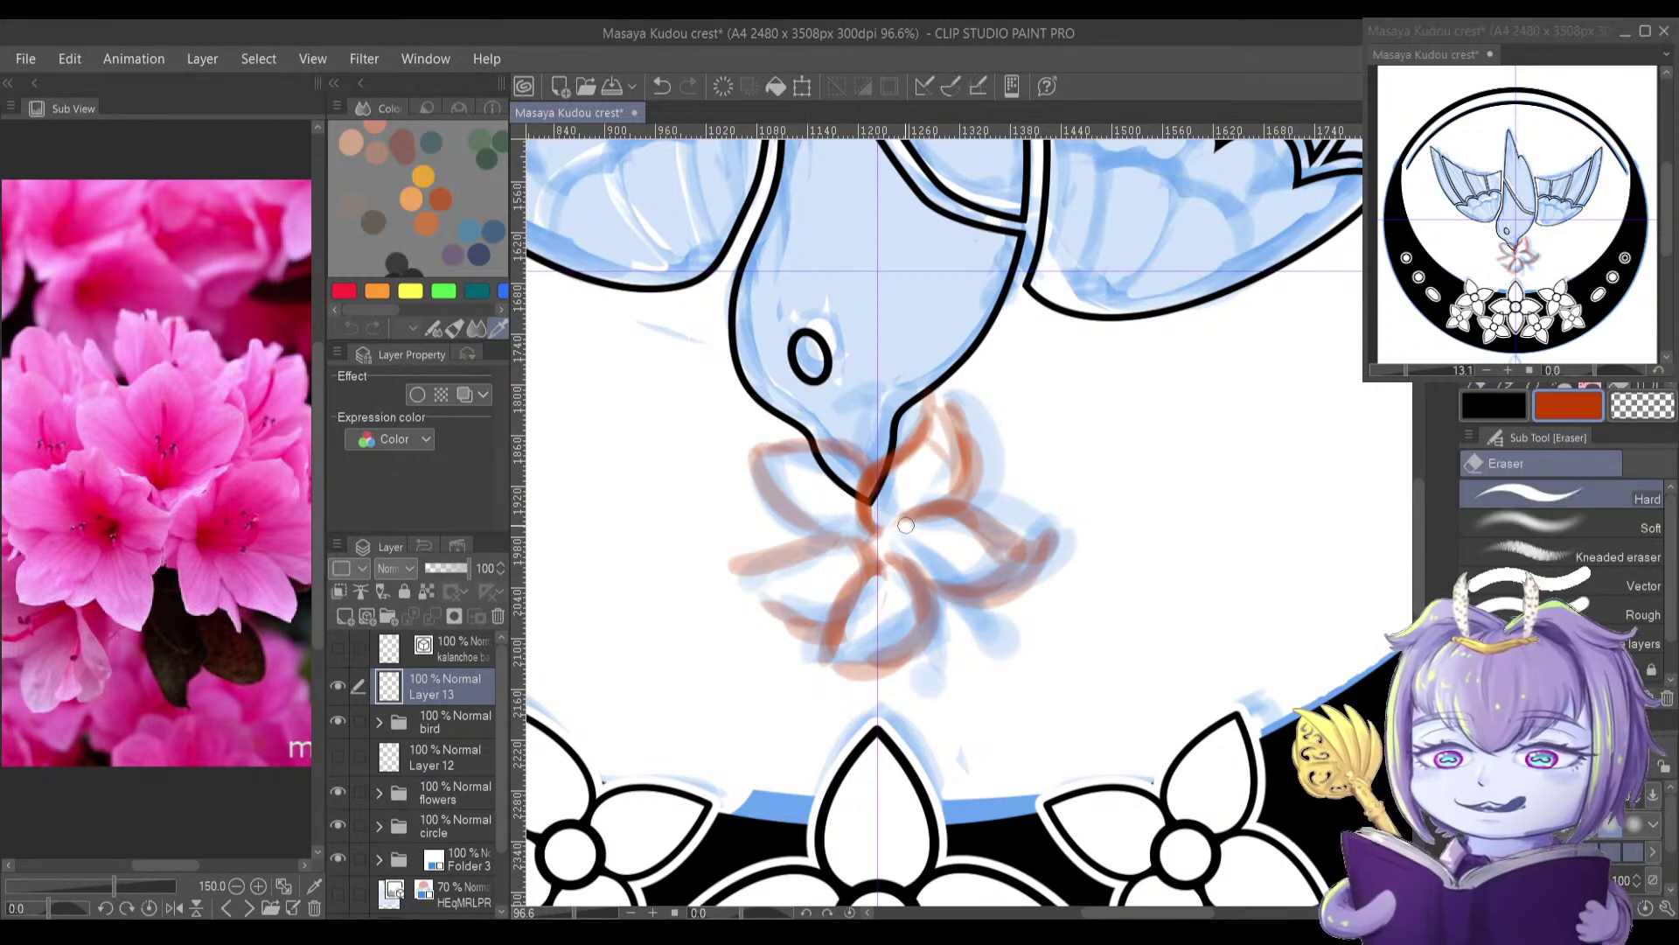
key("p")
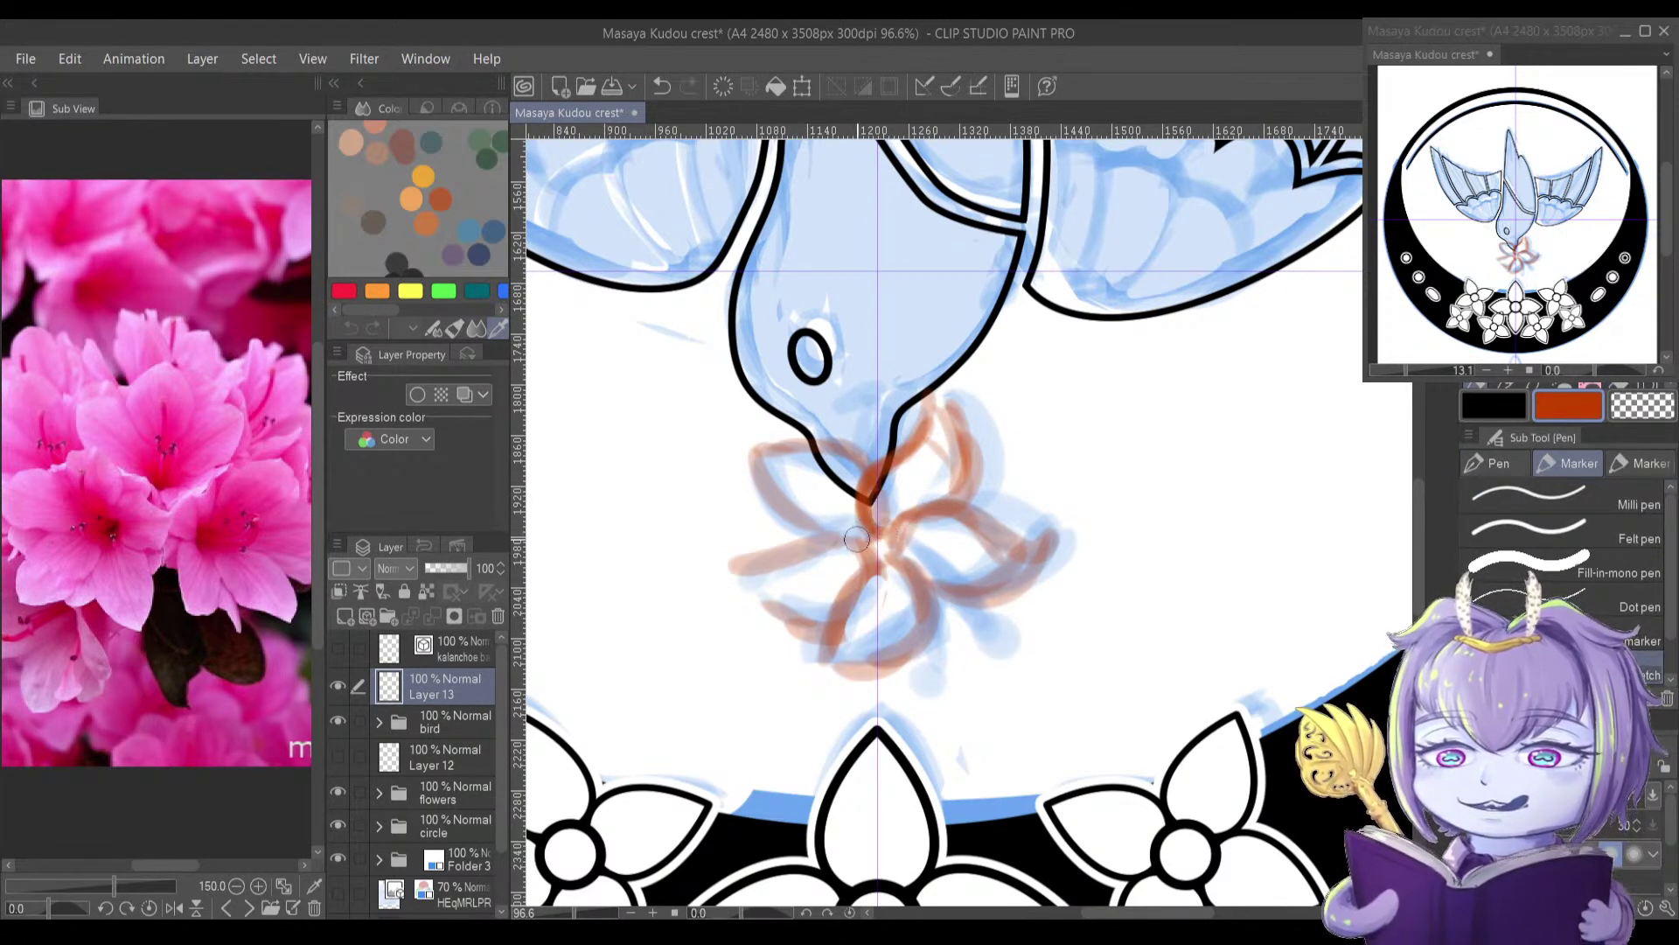
key("e")
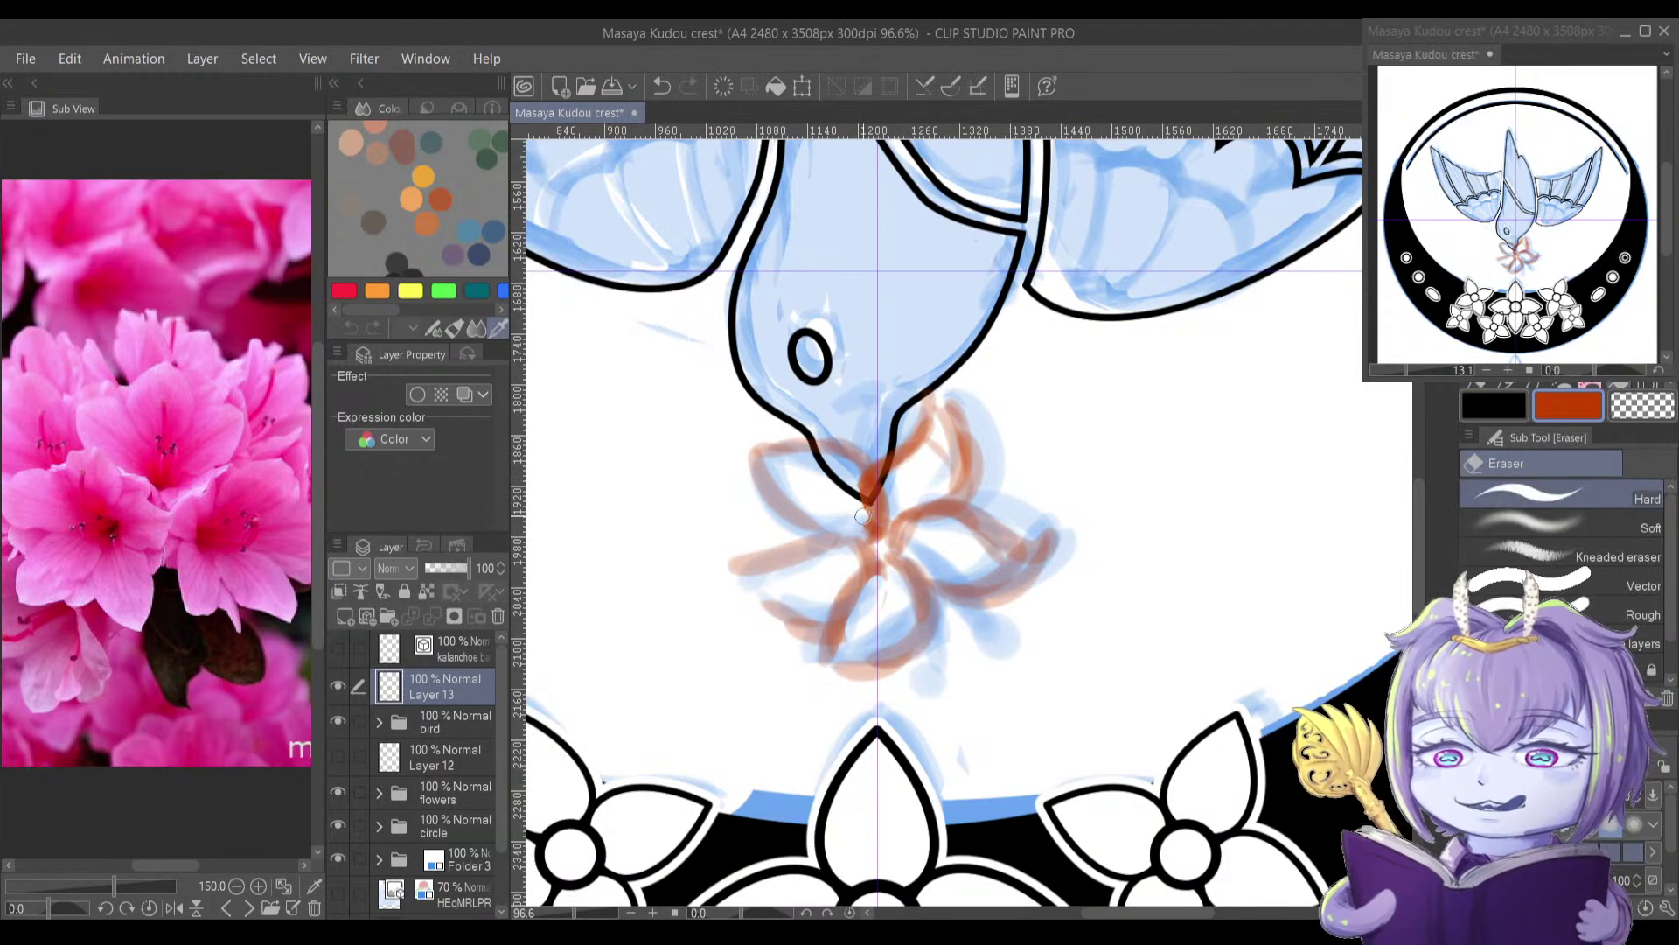
key("p")
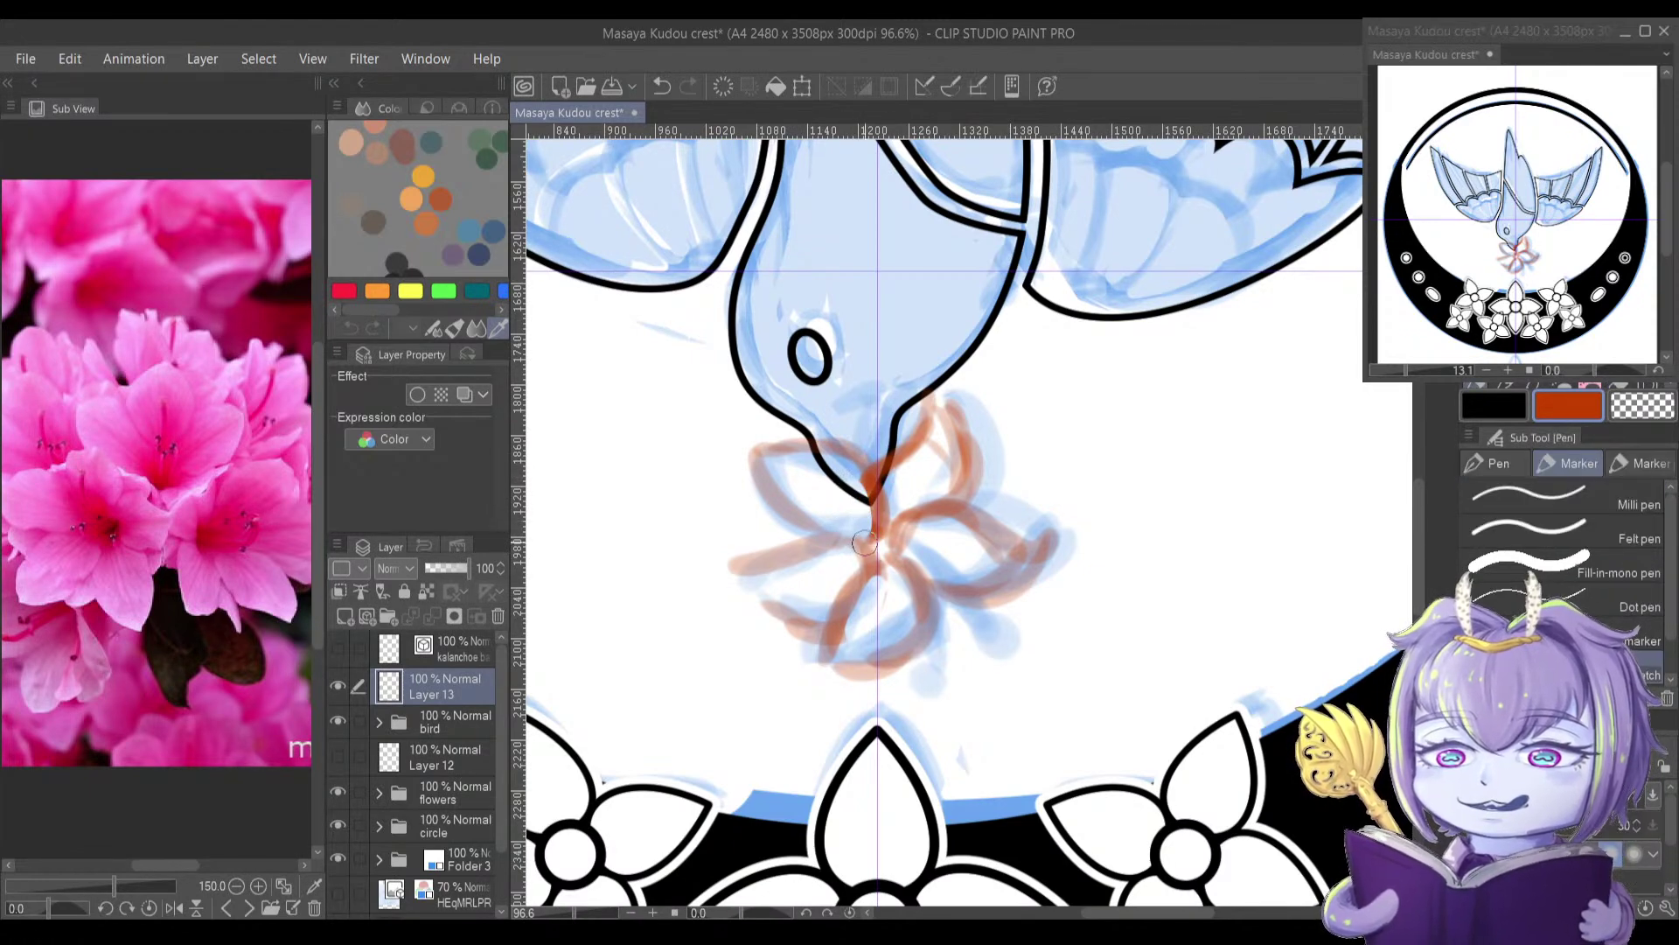
Step: Try to sketch long stamens fanning down from the flower's centre across the lower petals, and undo the strokes
left_click_drag(866, 559, 910, 731)
key("ctrl+z")
left_click_drag(879, 557, 923, 679)
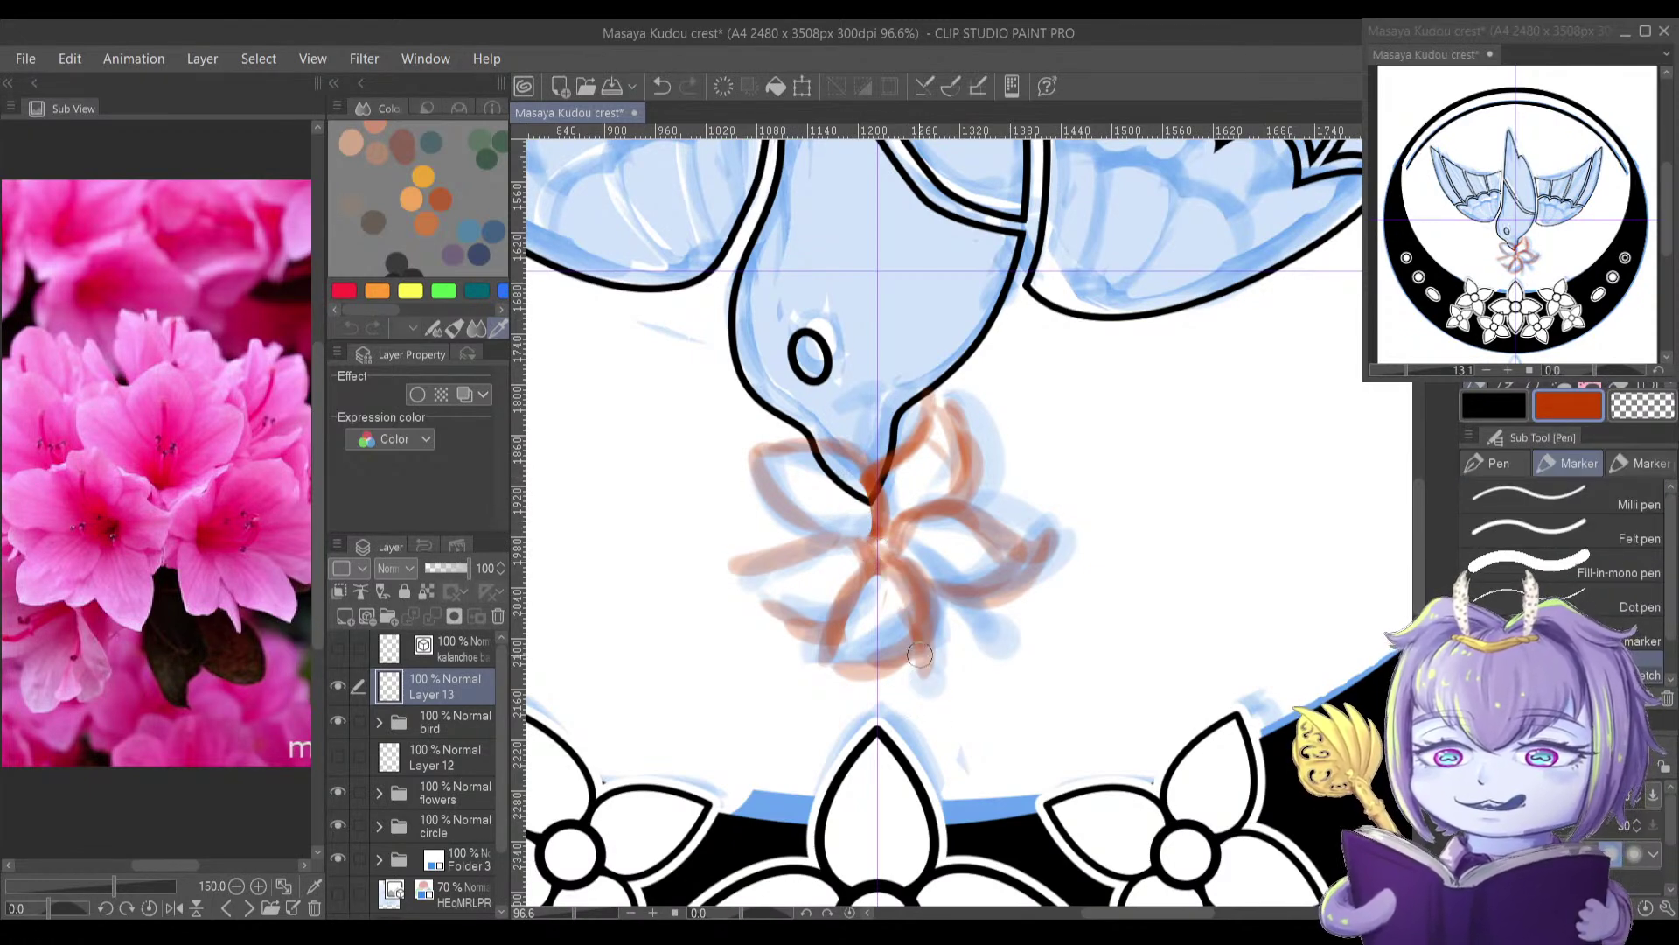
mouse_move(881, 606)
left_mouse_down()
mouse_move(877, 550)
mouse_move(906, 669)
left_mouse_up()
left_click_drag(887, 530, 946, 630)
key("ctrl+z")
key("ctrl+z")
left_click_drag(870, 518, 941, 630)
mouse_move(870, 512)
left_mouse_down()
mouse_move(992, 598)
mouse_move(972, 610)
left_mouse_up()
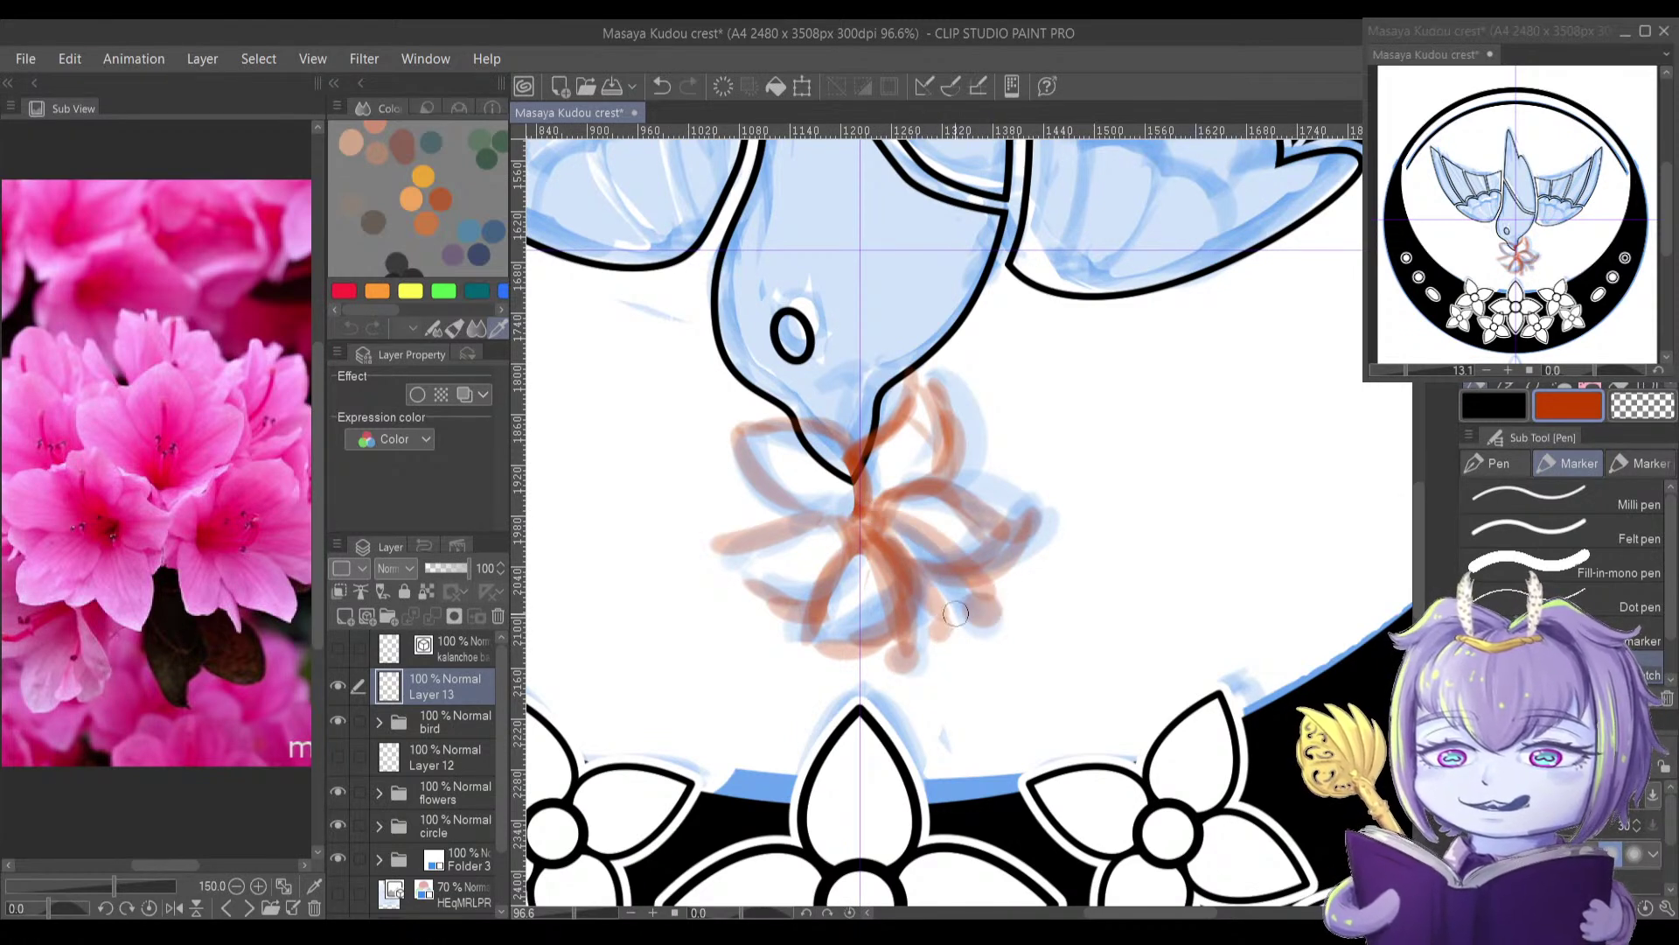
key("ctrl+z")
key("ctrl+z")
mouse_move(864, 516)
left_mouse_down()
mouse_move(974, 605)
mouse_move(937, 636)
mouse_move(894, 627)
left_mouse_up()
key("ctrl+z")
left_click_drag(765, 567, 772, 567)
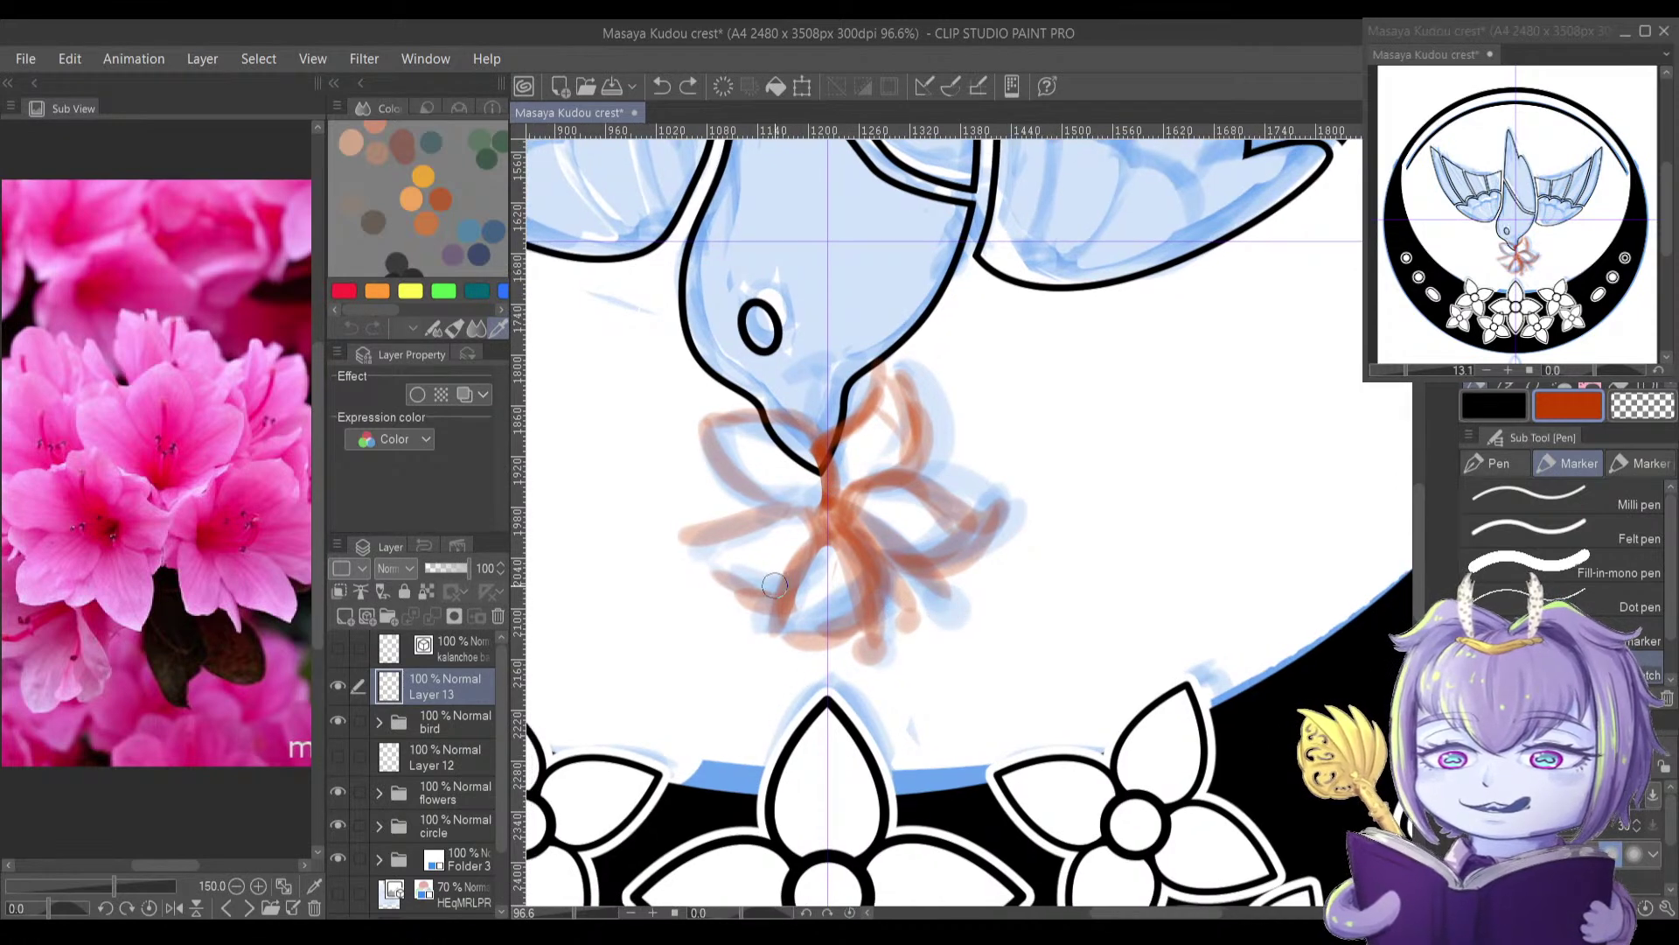
key("ctrl+z")
key("ctrl+z")
key("ctrl+z")
key("ctrl+z")
key("ctrl+z")
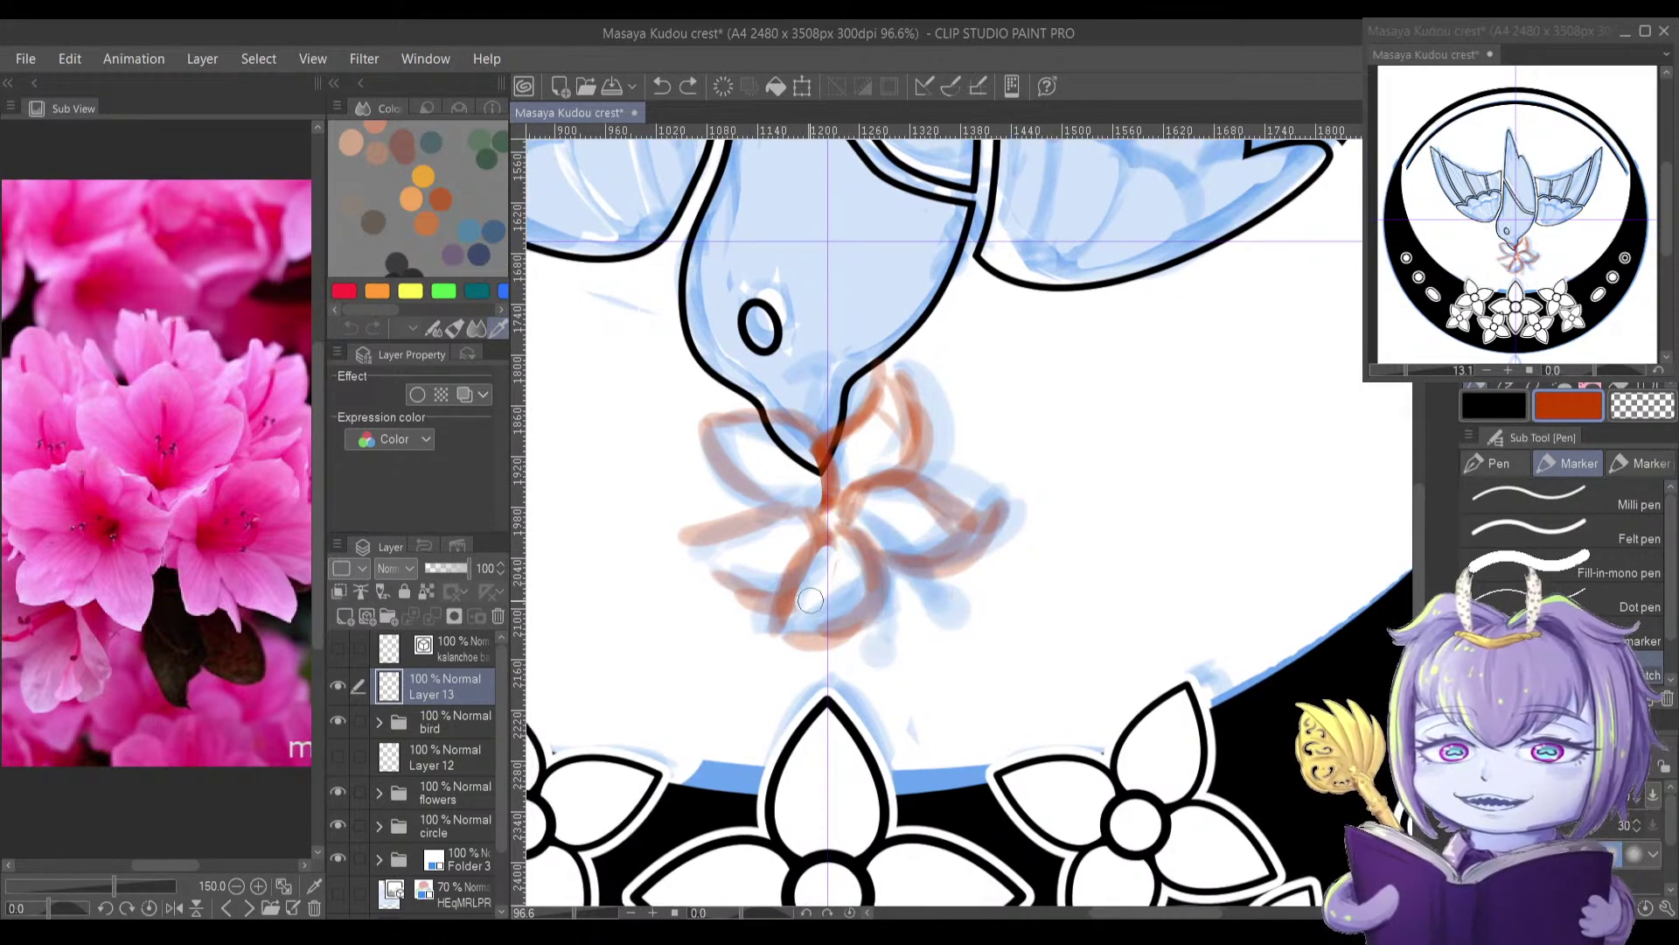
Step: Add a vector layer above the flower sketch and get the Bezier curve tool ready in black
left_click_drag(832, 587, 941, 539)
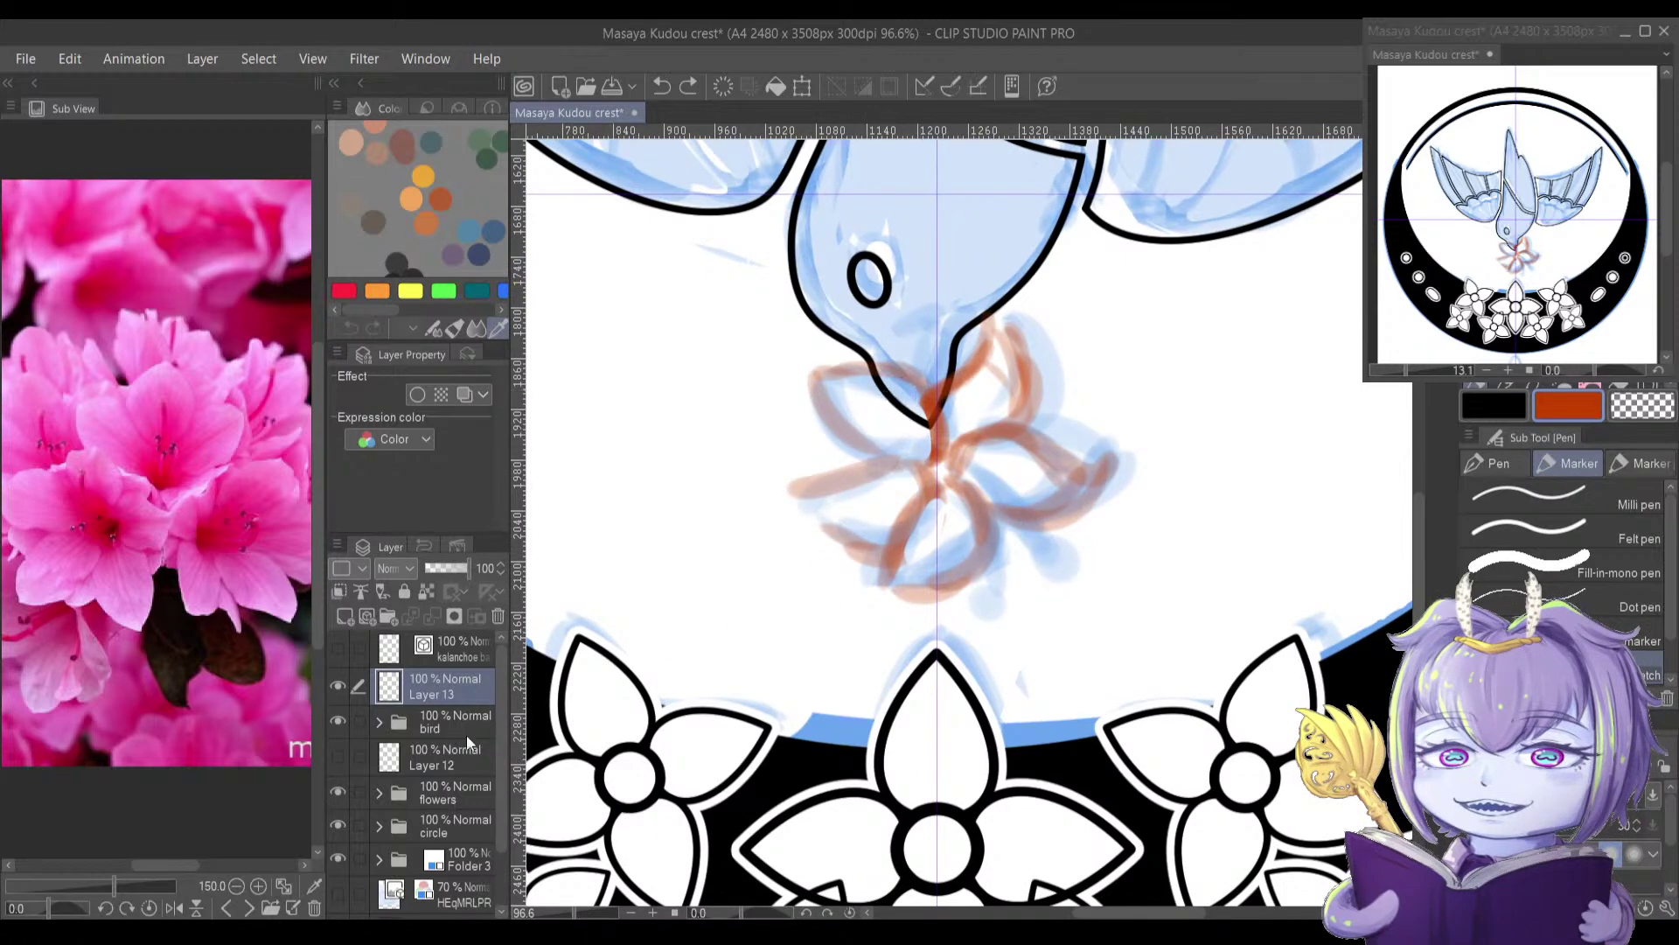
left_click(366, 616)
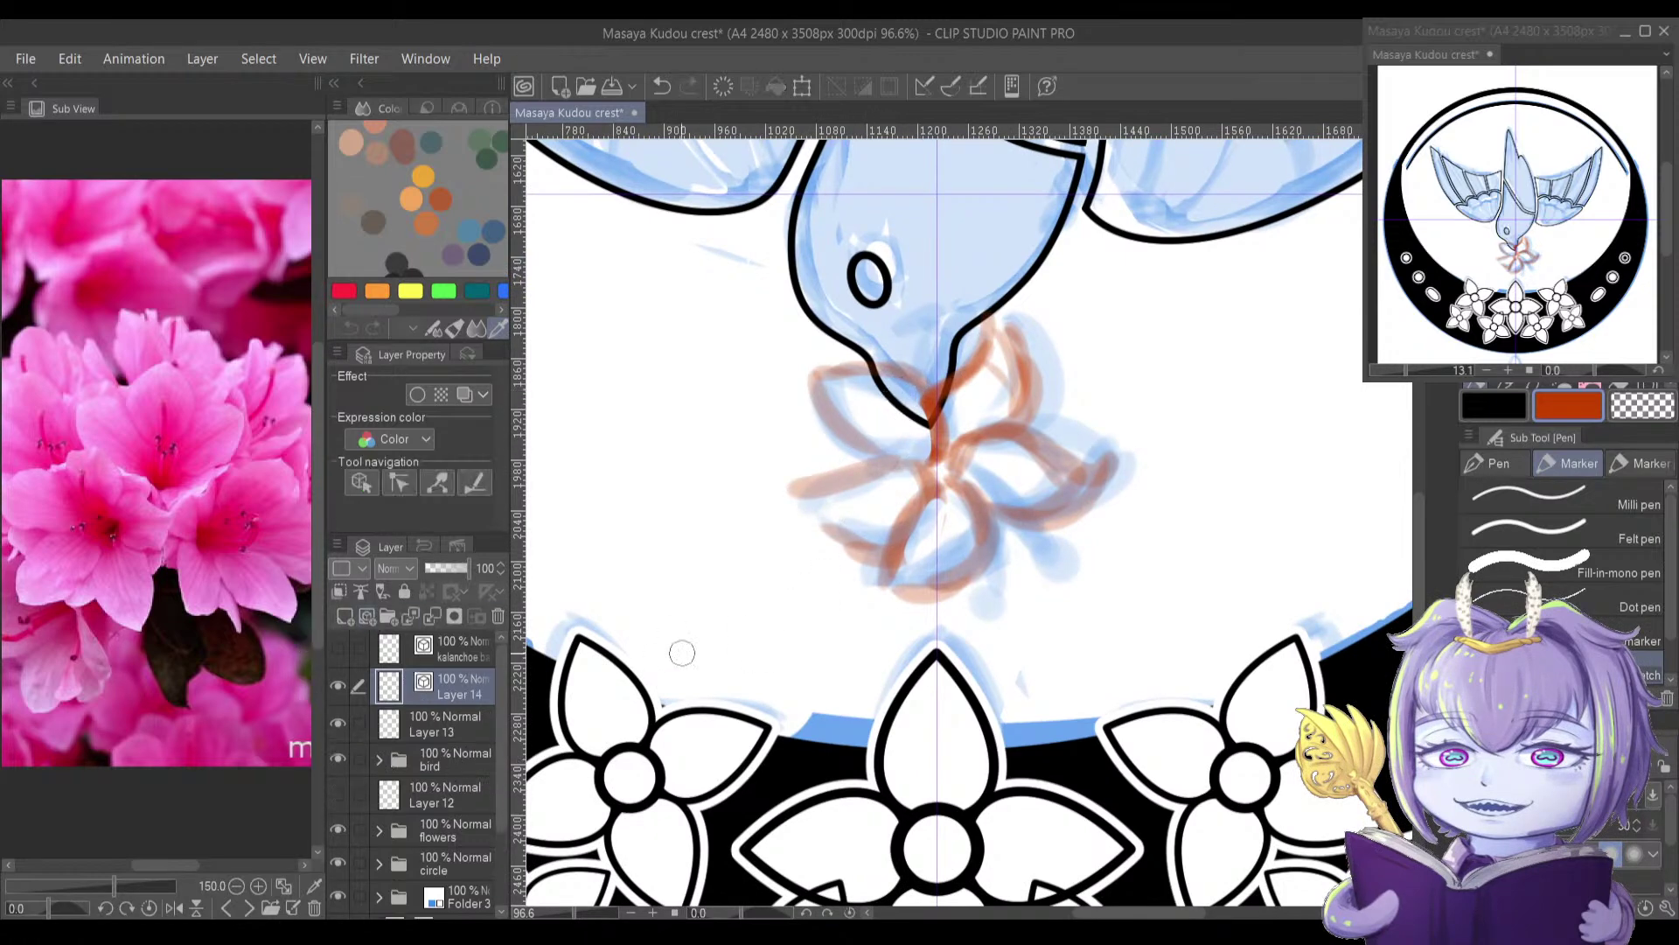
key("u")
scroll(875, 498, "up", 3)
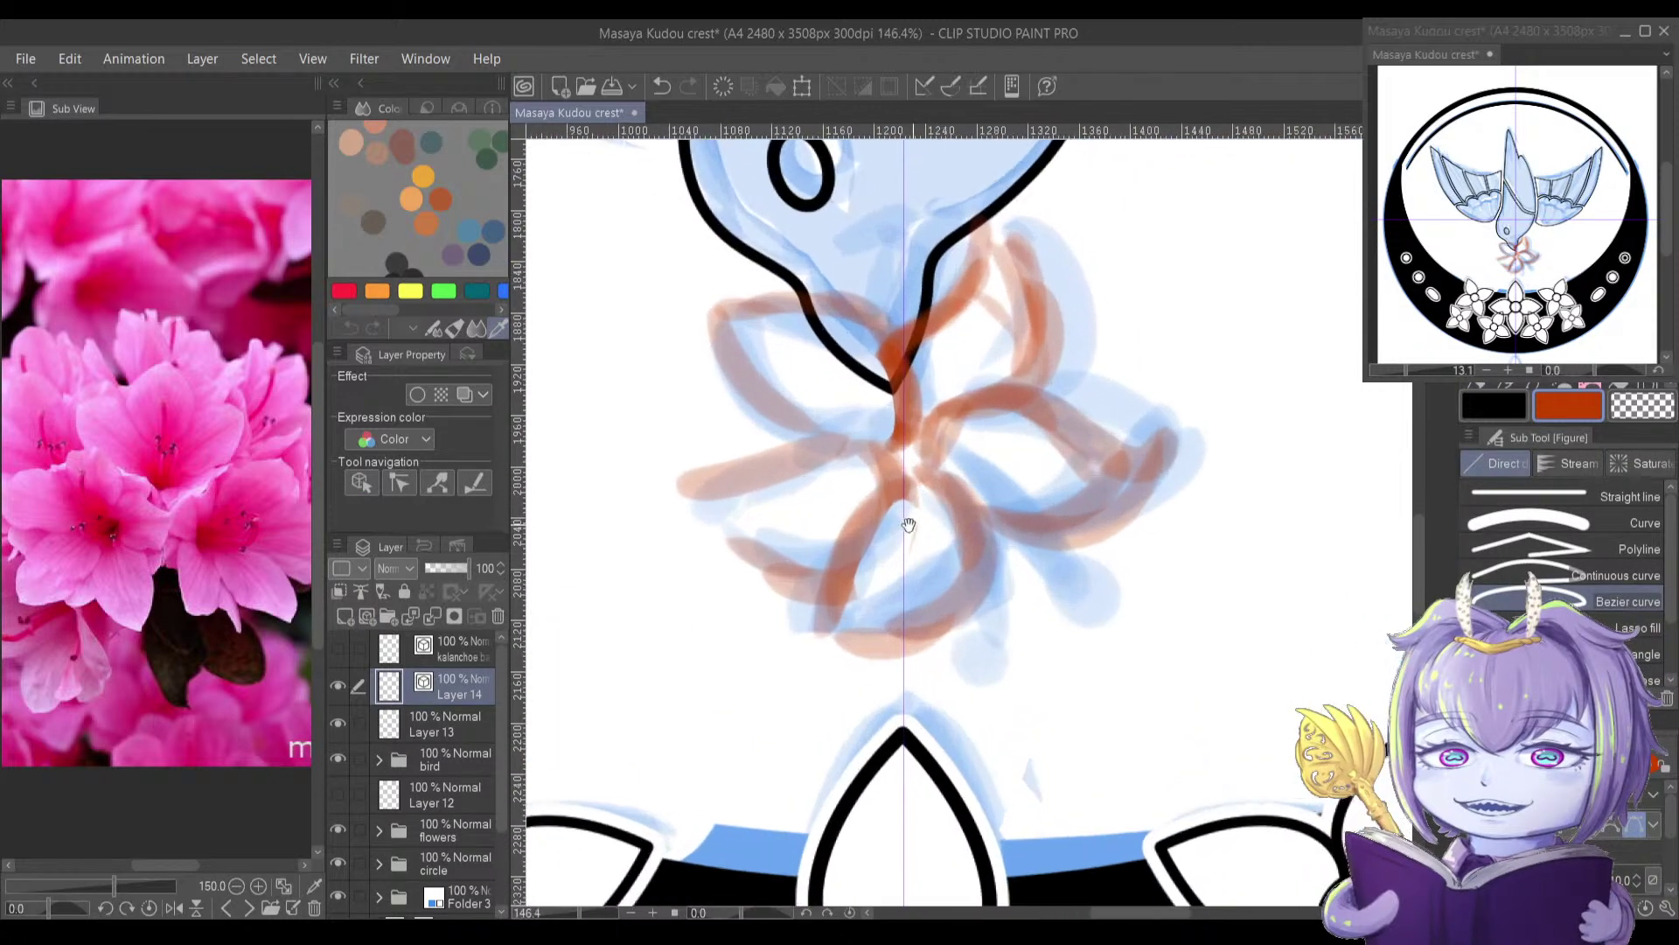
left_click_drag(877, 492, 889, 447)
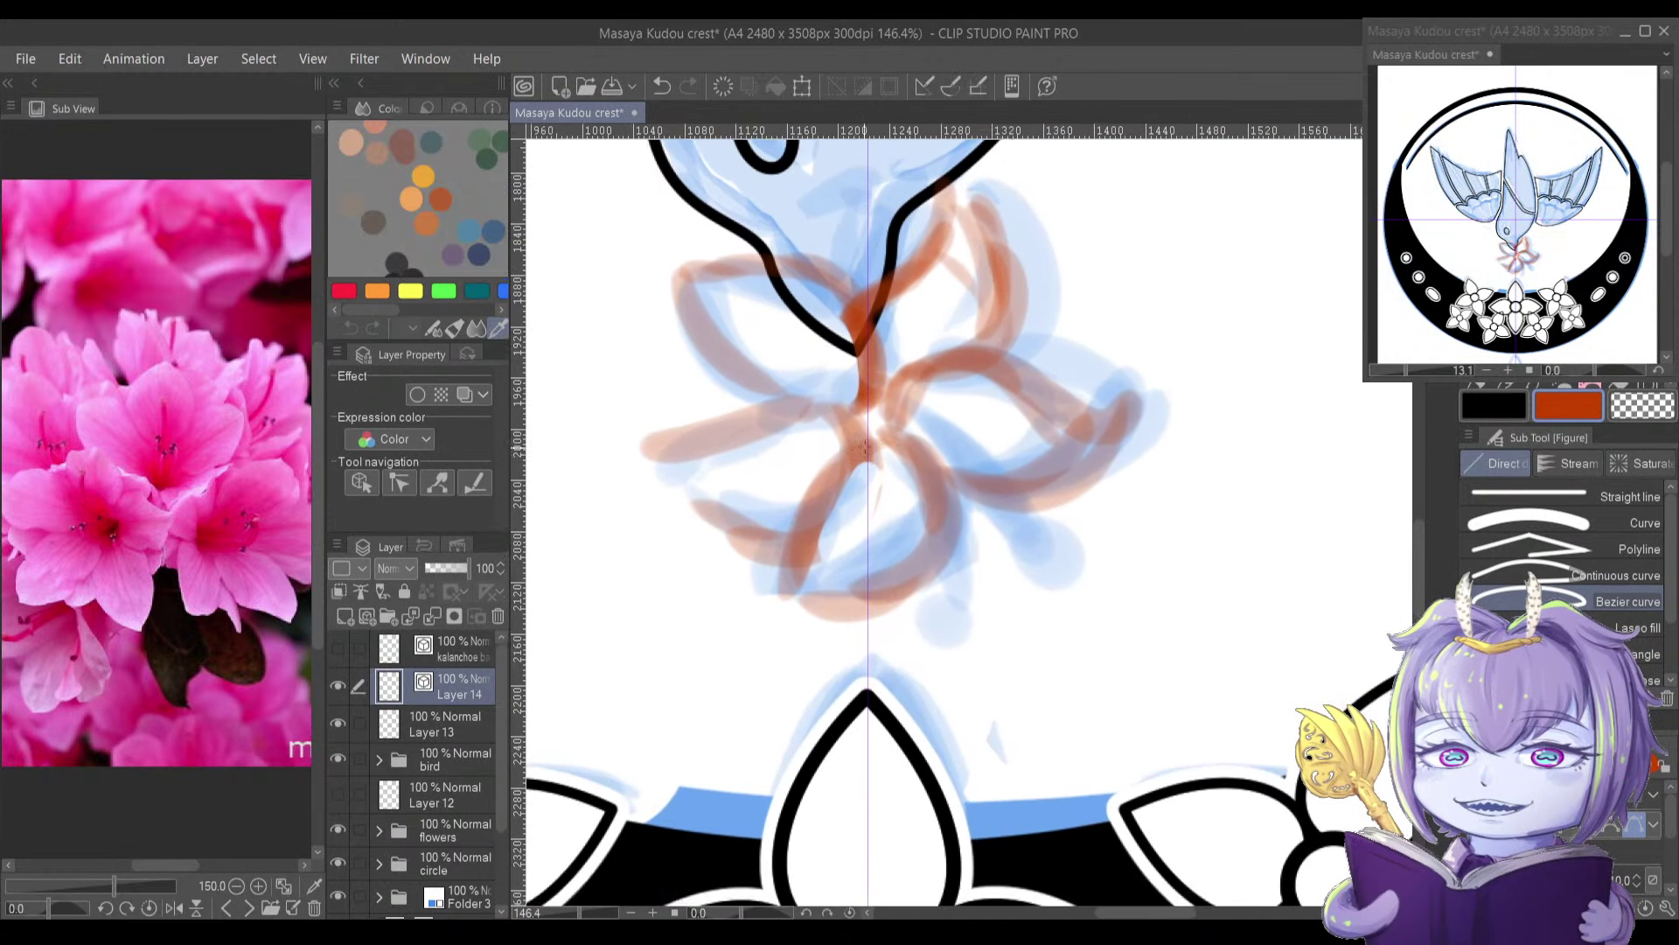
left_click_drag(917, 451, 933, 464)
key("Escape")
key("x")
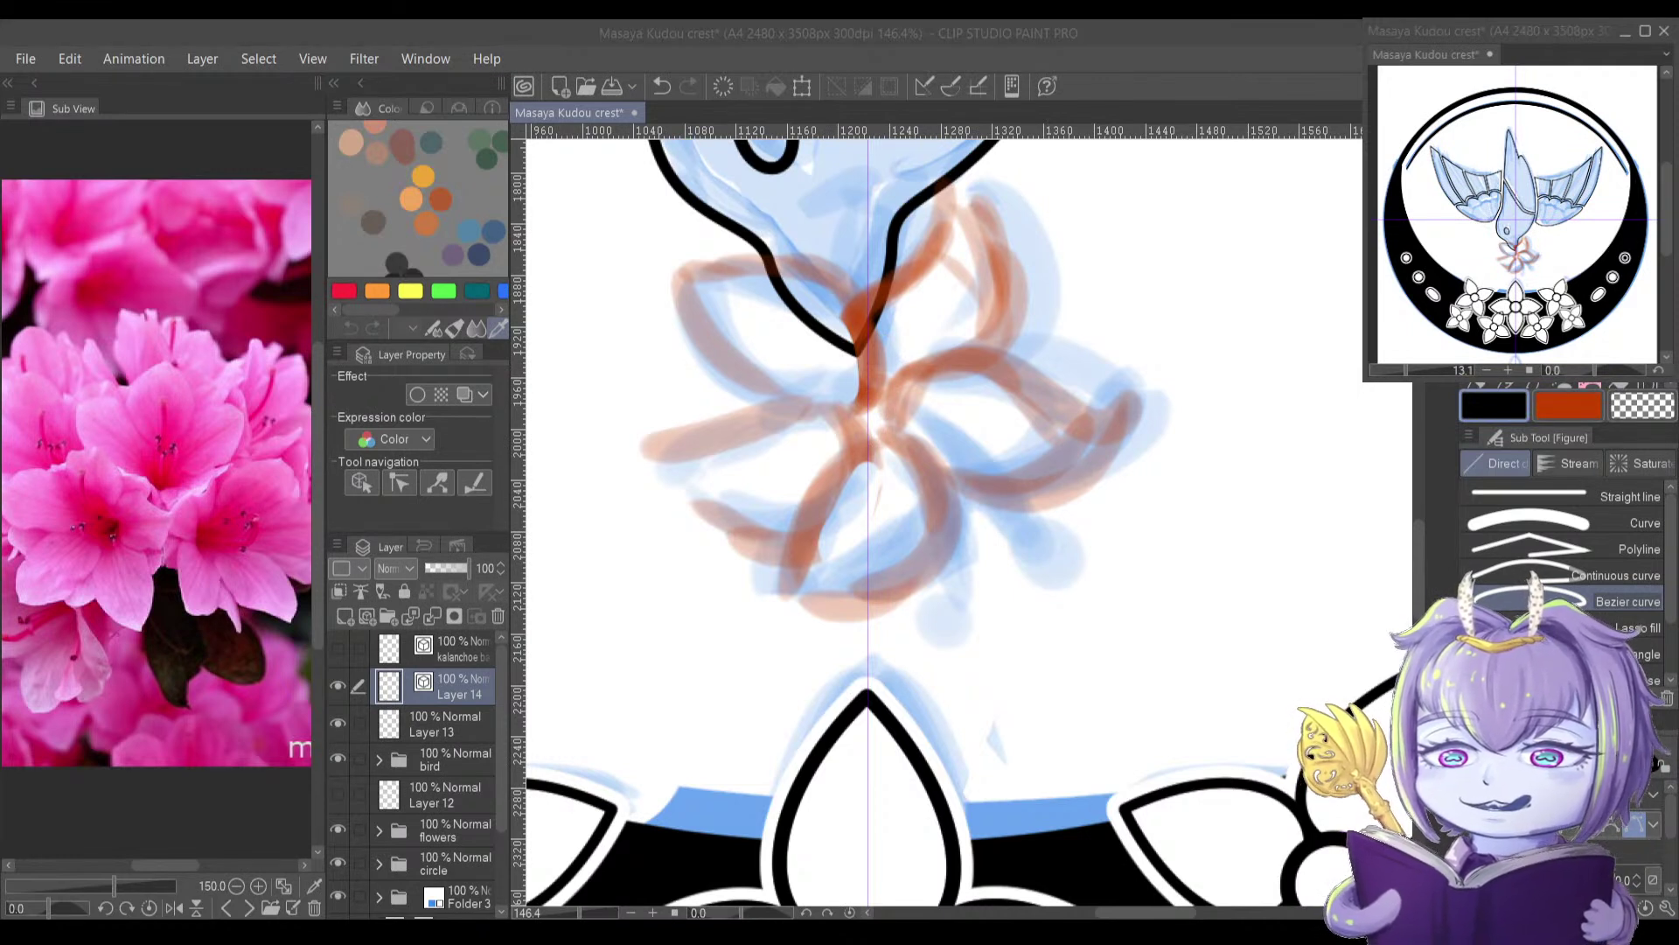
Step: Outline the flower's lower petal as a closed black Bezier curve over the orange sketch, with its tip at the lower left
left_click(831, 621)
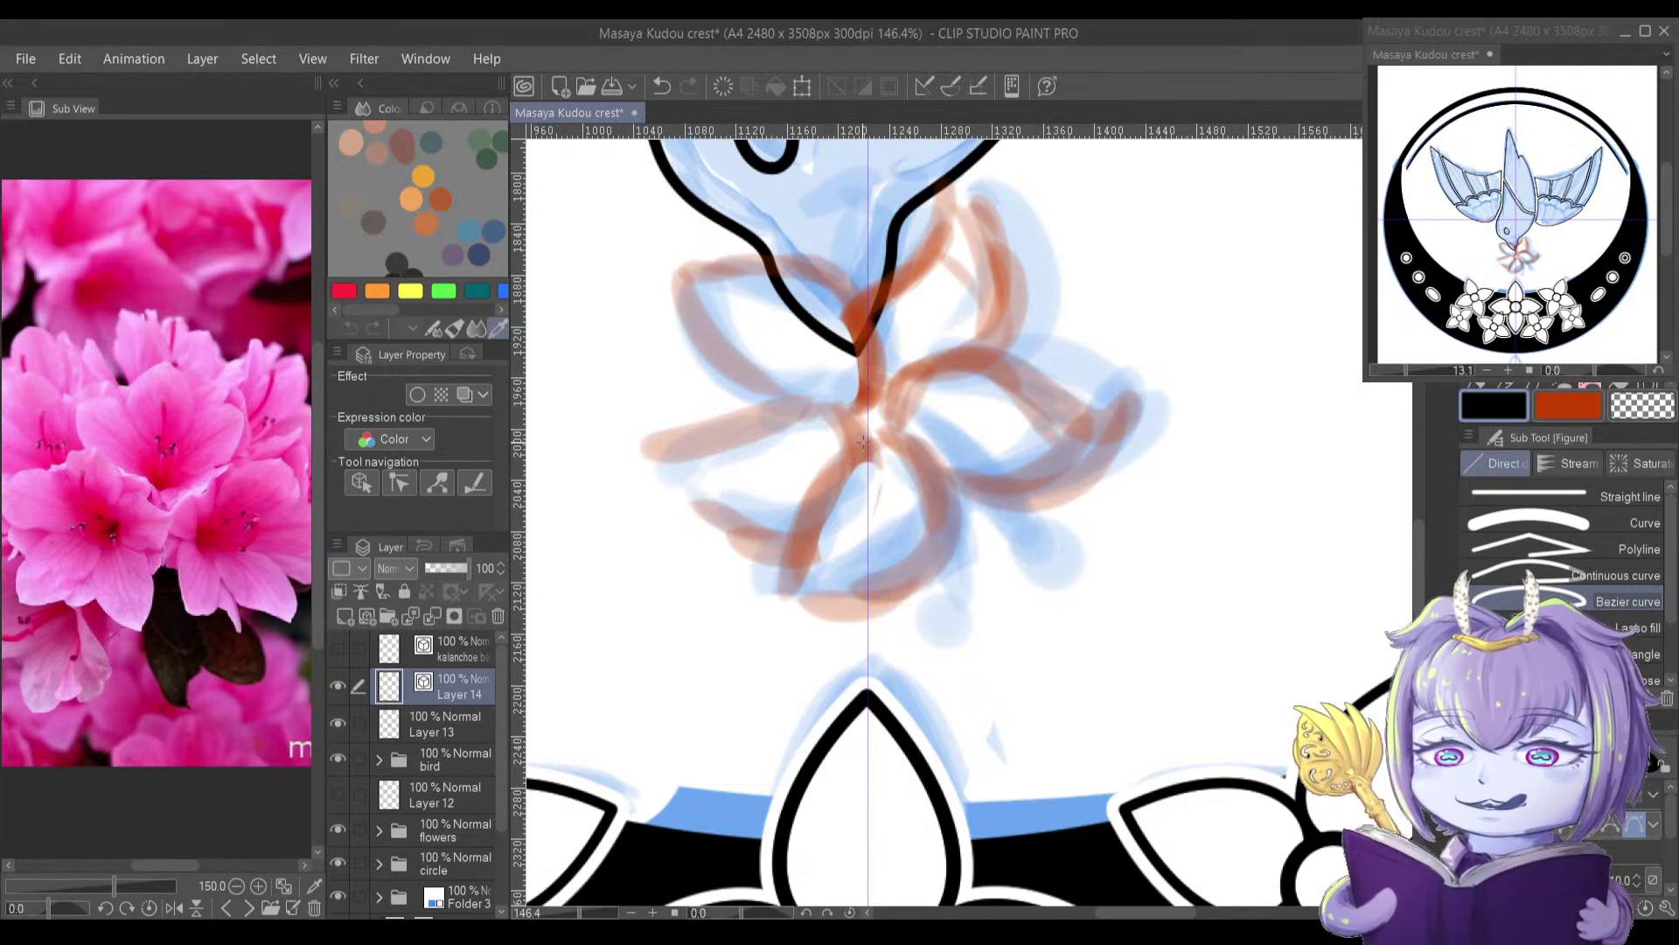
left_click_drag(941, 541, 919, 571)
left_click_drag(802, 598, 724, 583)
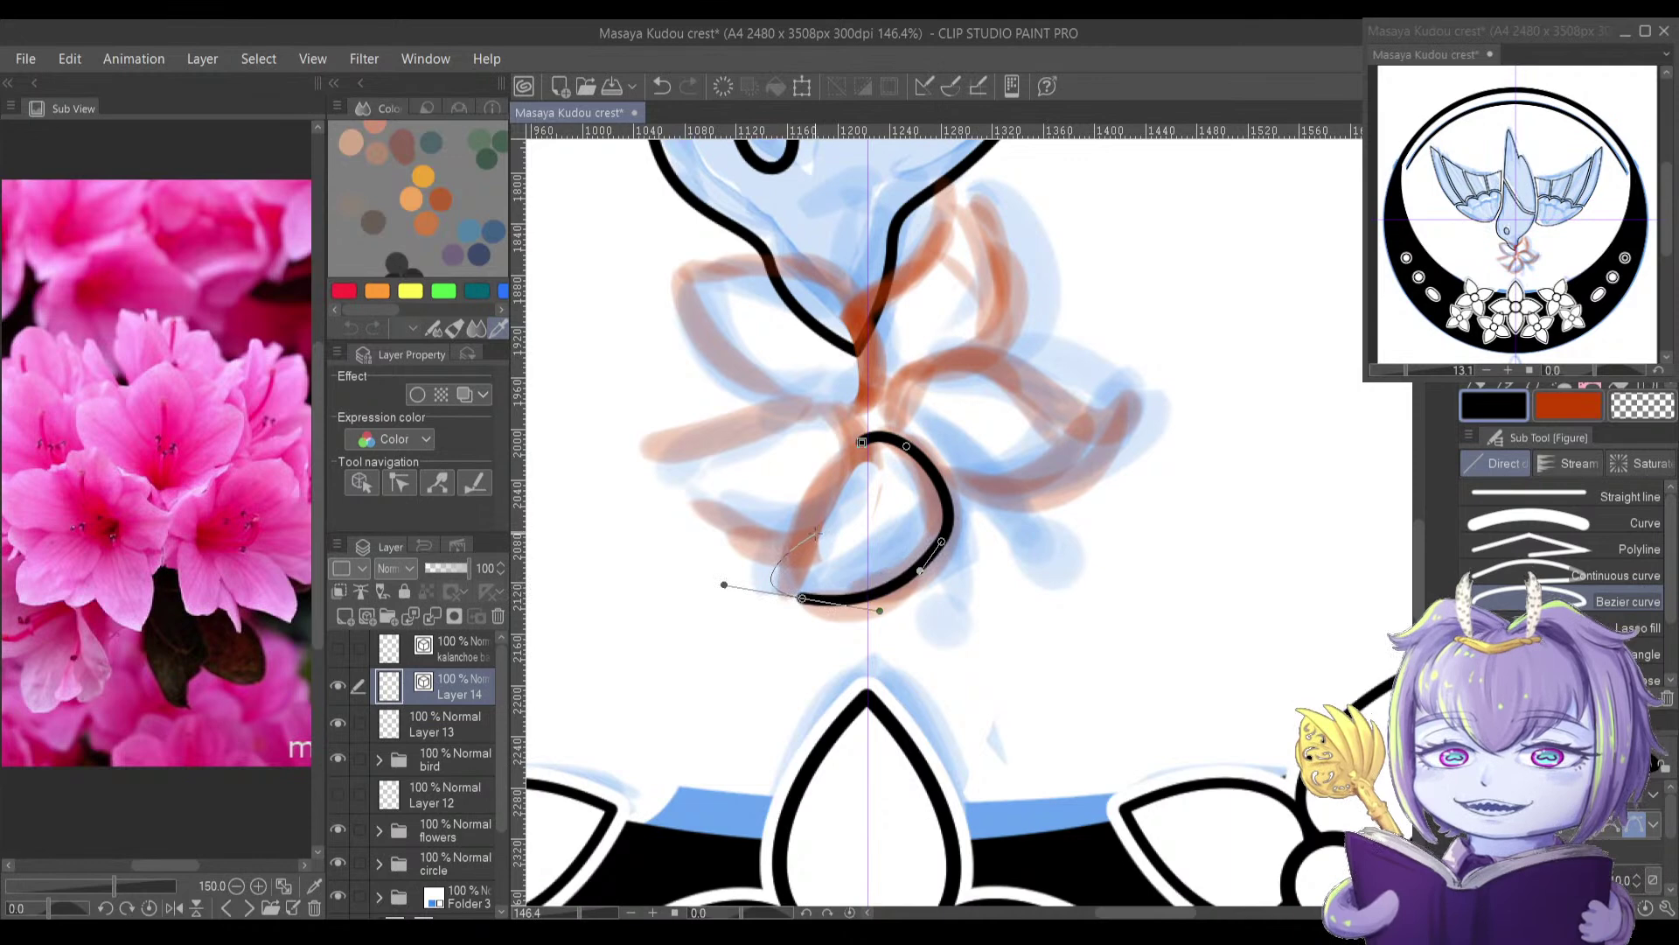
left_click_drag(818, 521, 825, 480)
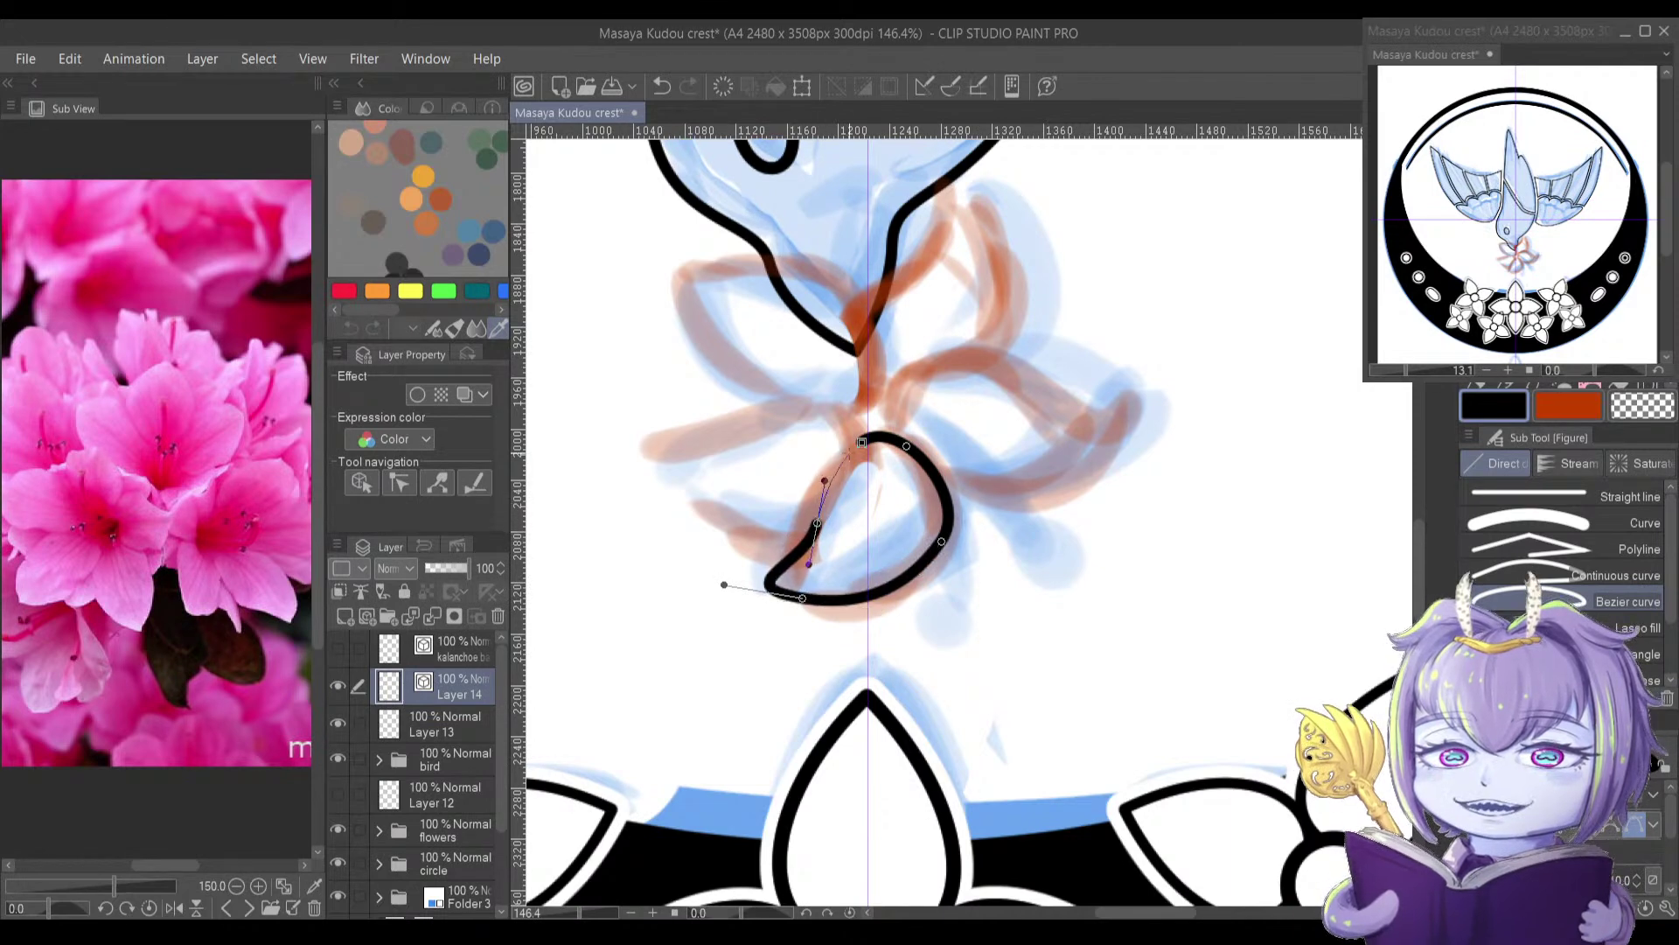
left_click(861, 444)
scroll(849, 536, "up", 2)
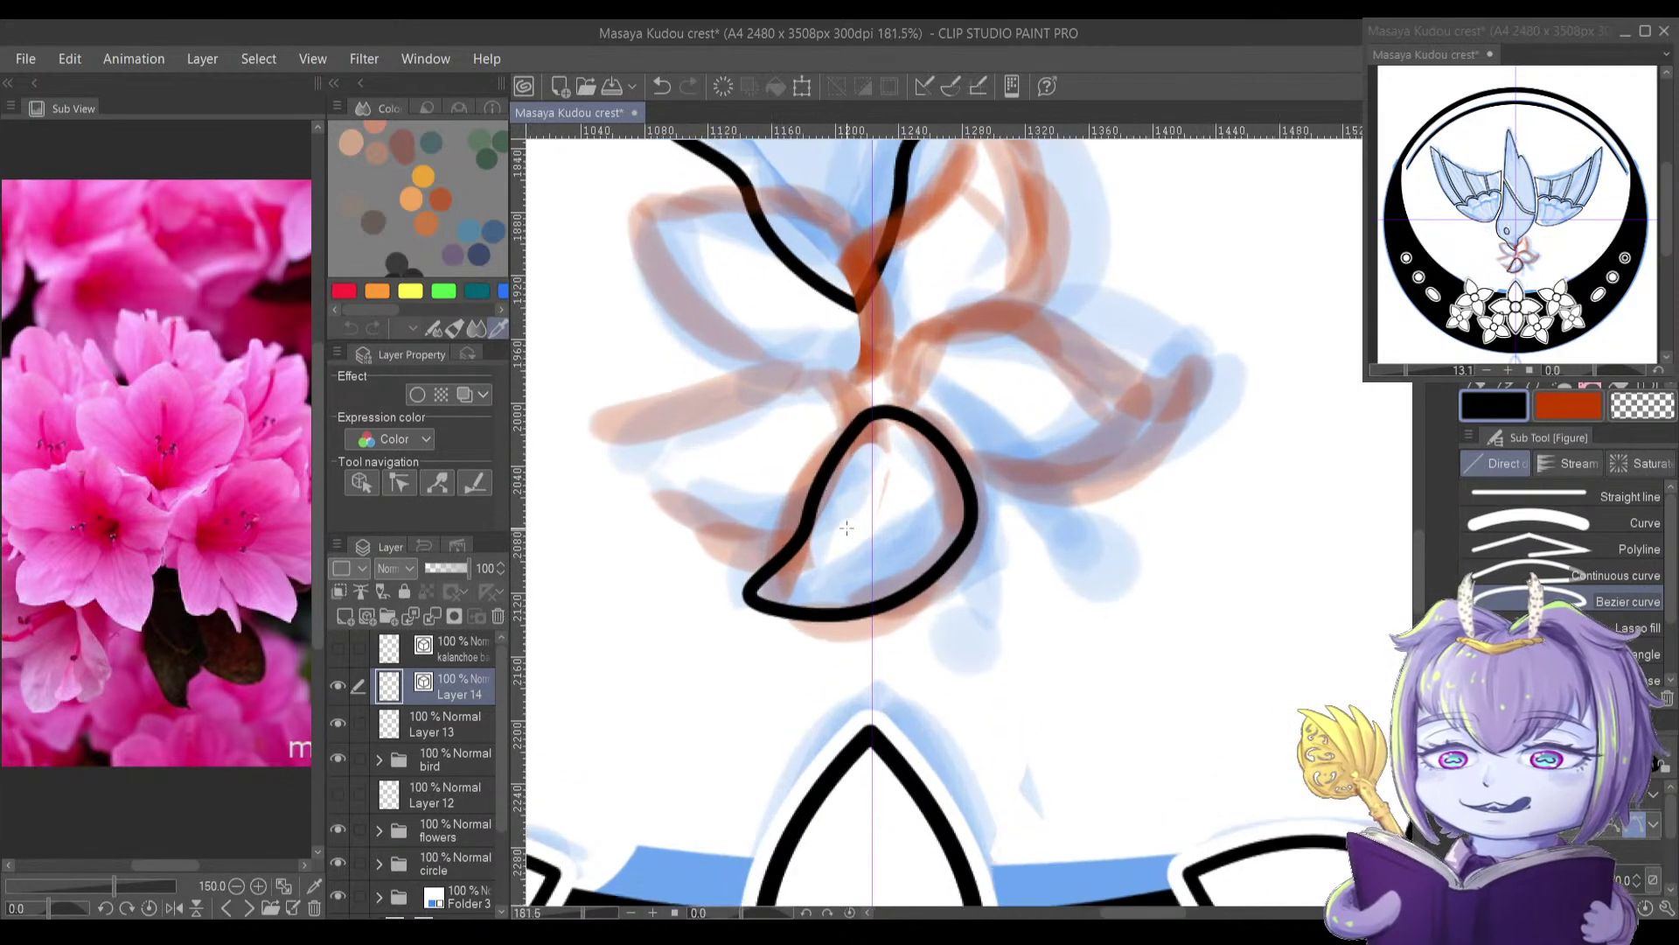
Step: Smooth the lower petal's rounded upper end and reshape its lower-left tip into a sharp point
key("y")
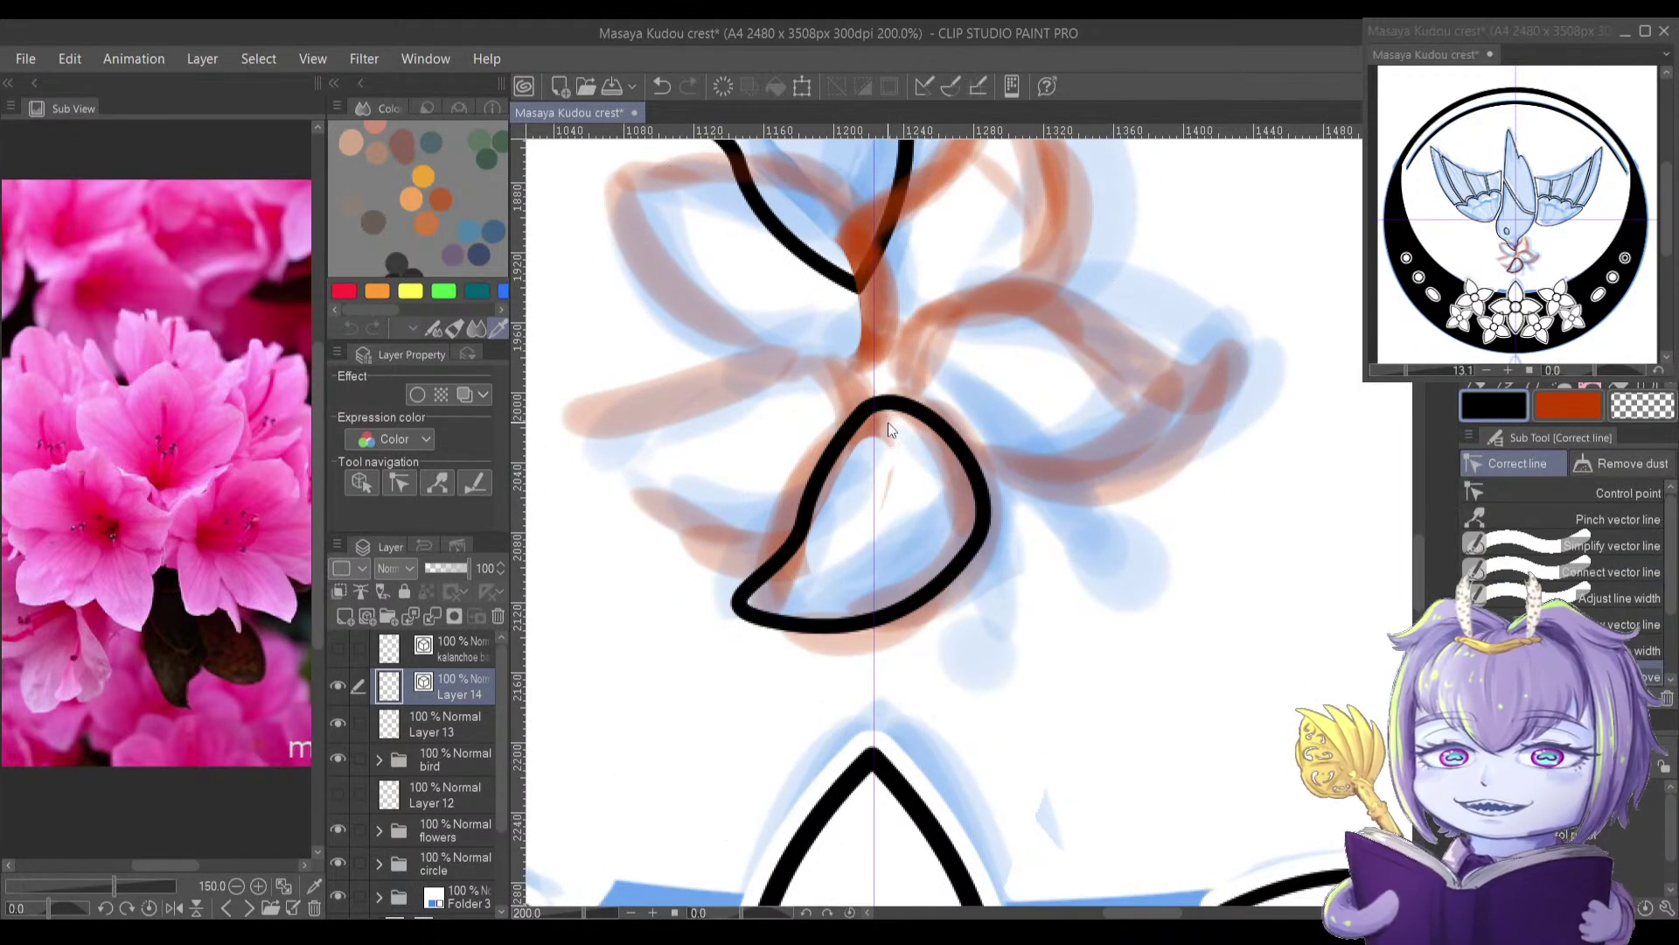
left_click_drag(888, 393, 910, 411)
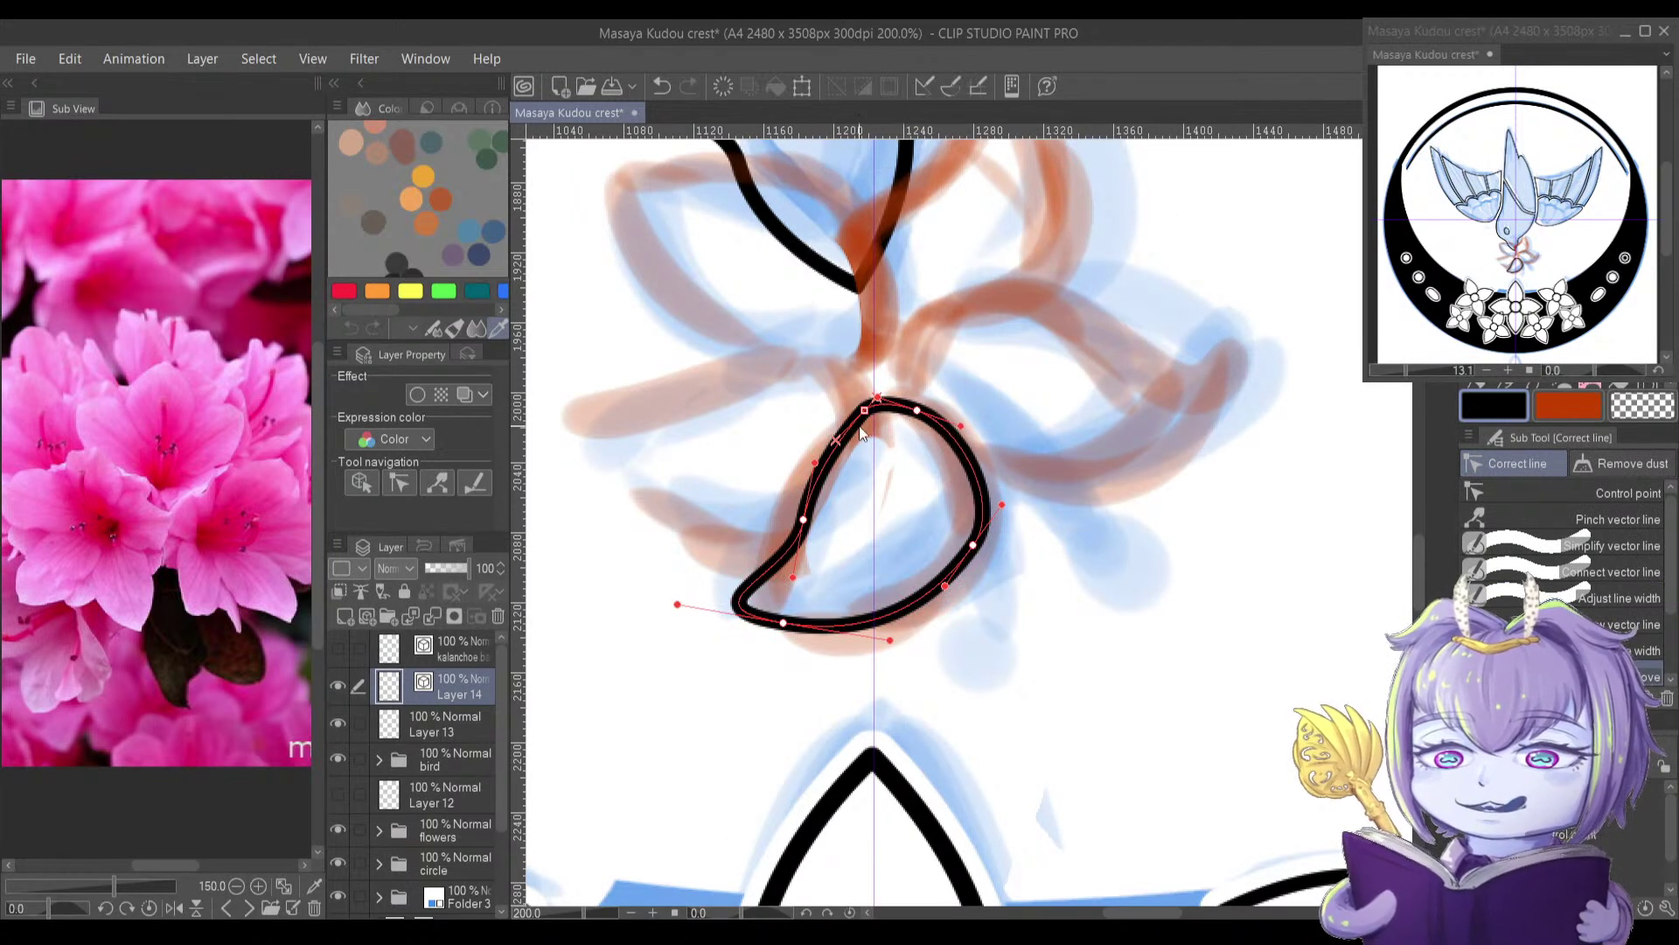
key(".")
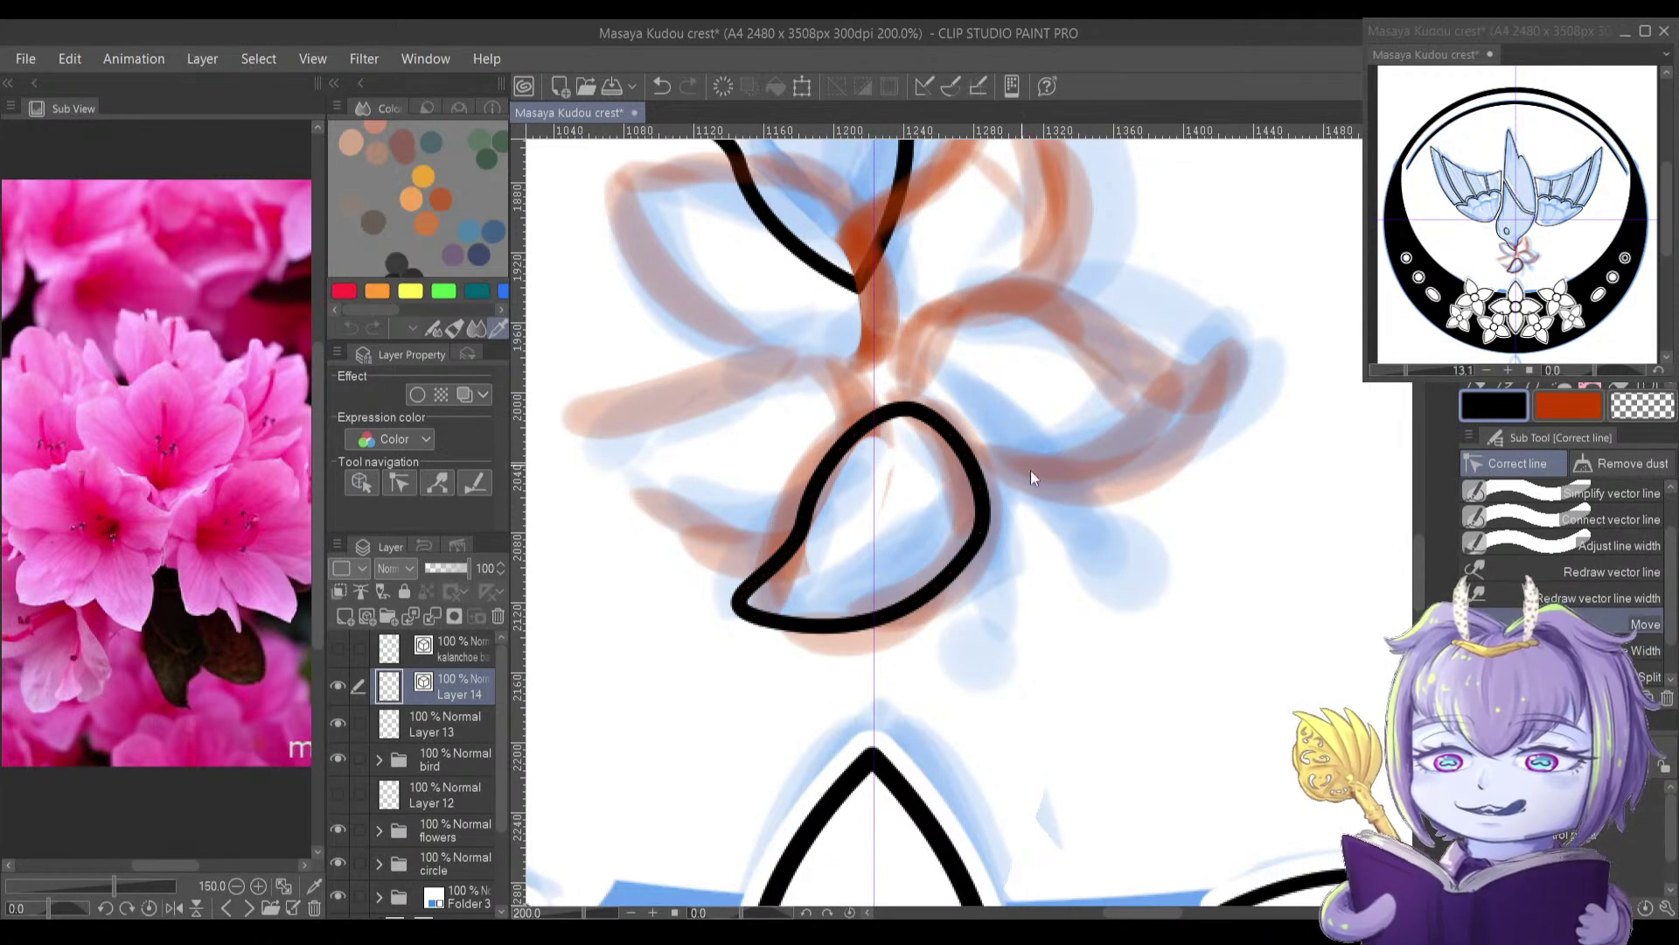
left_click_drag(878, 397, 852, 400)
left_click_drag(783, 626, 709, 603)
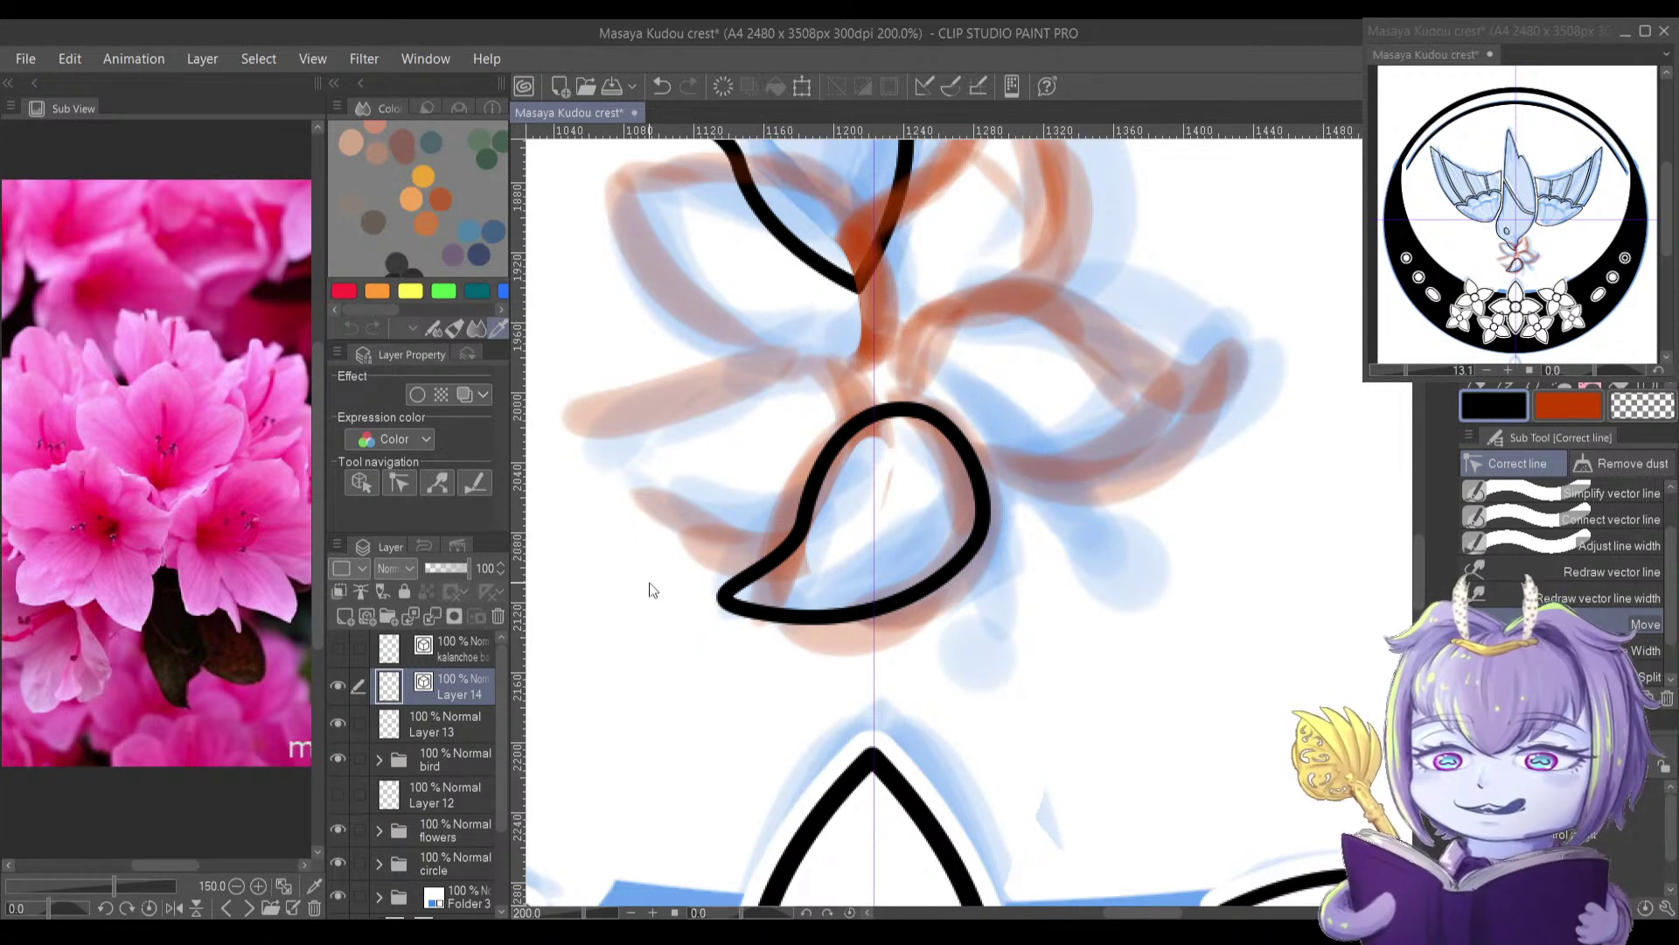
left_click_drag(665, 599, 775, 590)
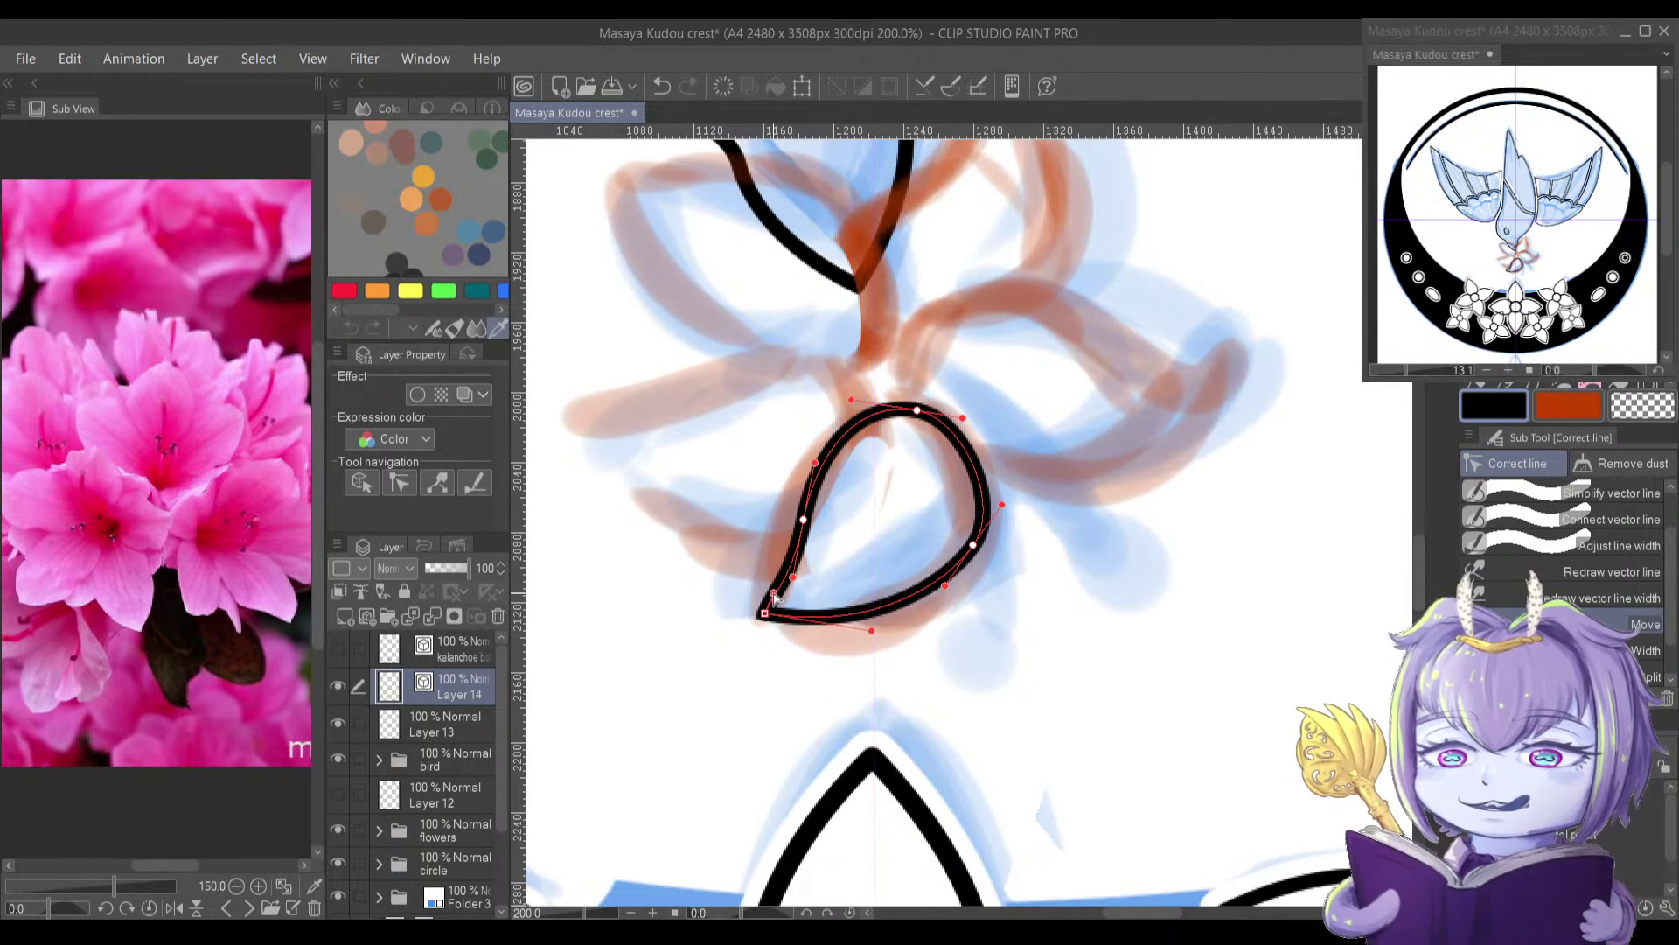
Step: Shift the lower petal's left edge slightly outward to follow the orange sketch
left_click_drag(803, 519, 798, 518)
left_click_drag(775, 591, 781, 593)
left_click_drag(805, 509, 799, 512)
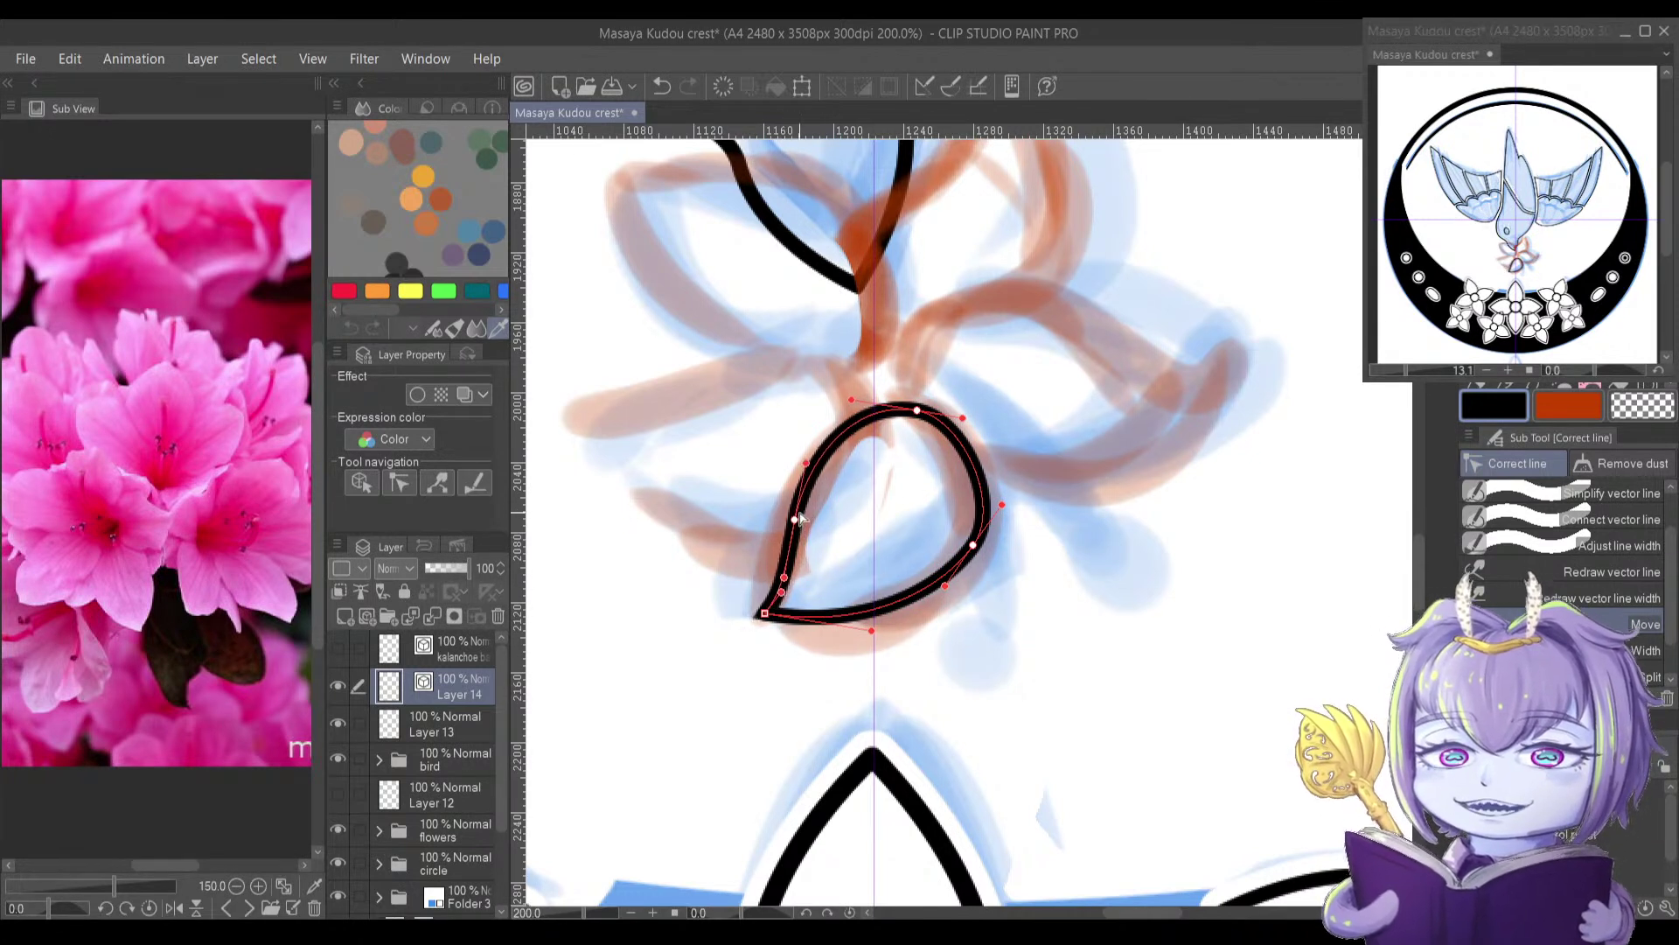
Step: Round out the lower petal's right and bottom edges, and fine-tune the curve of its left edge
left_click_drag(974, 544, 979, 546)
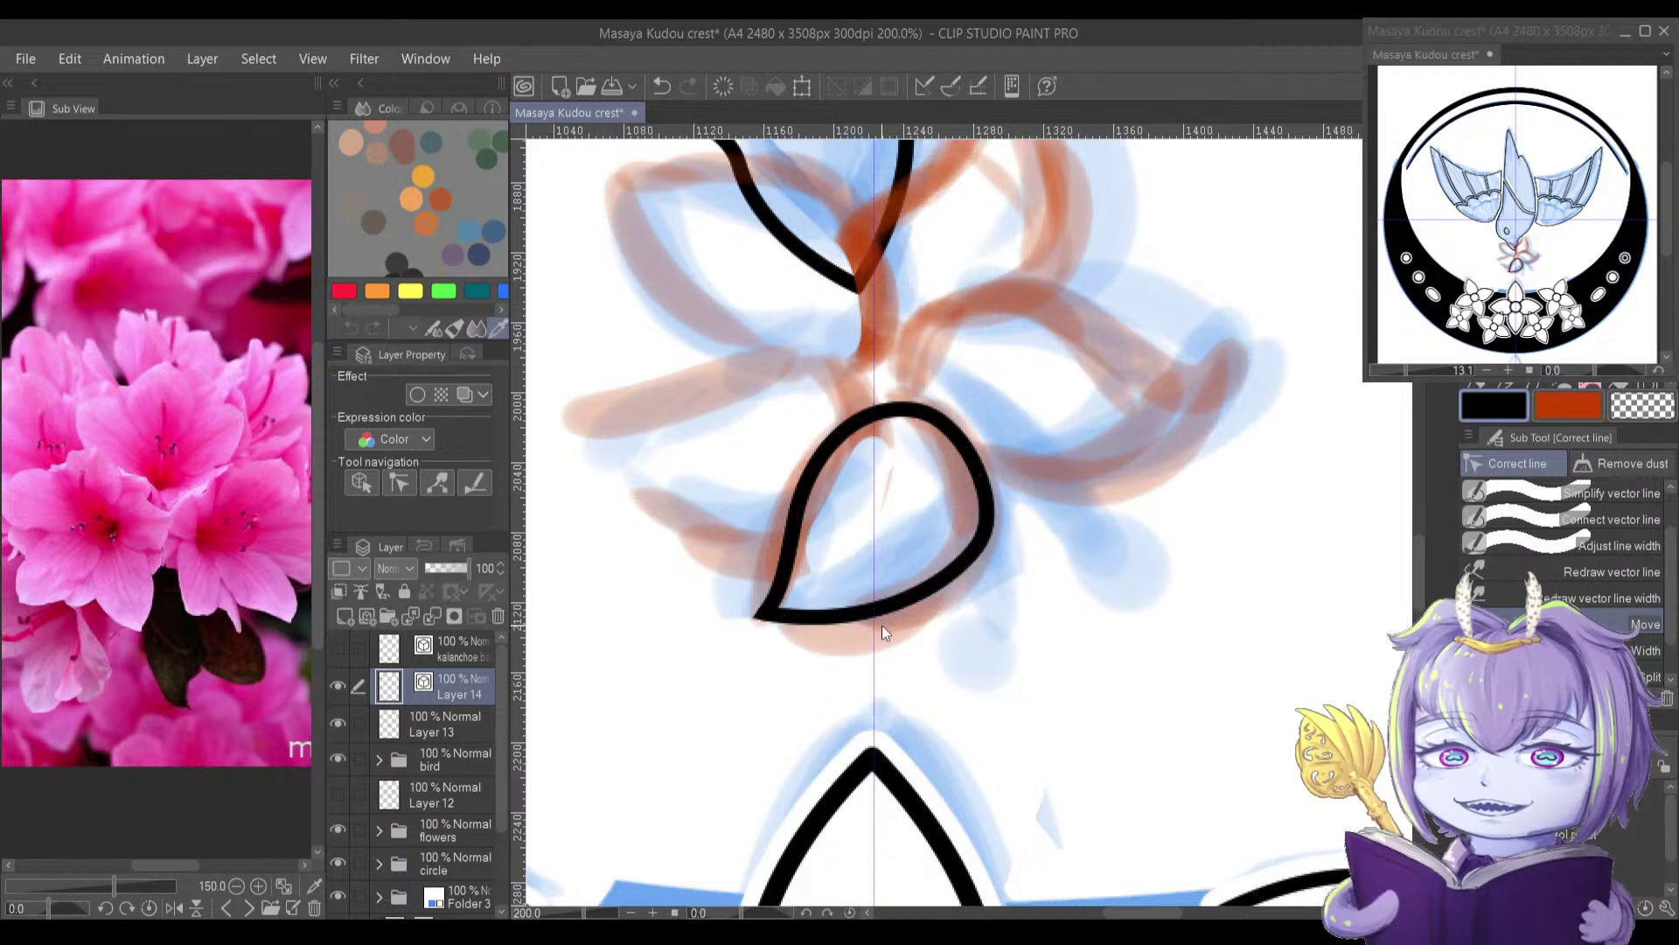
left_click_drag(871, 631, 873, 639)
left_click_drag(956, 587, 933, 615)
left_click_drag(977, 545, 980, 546)
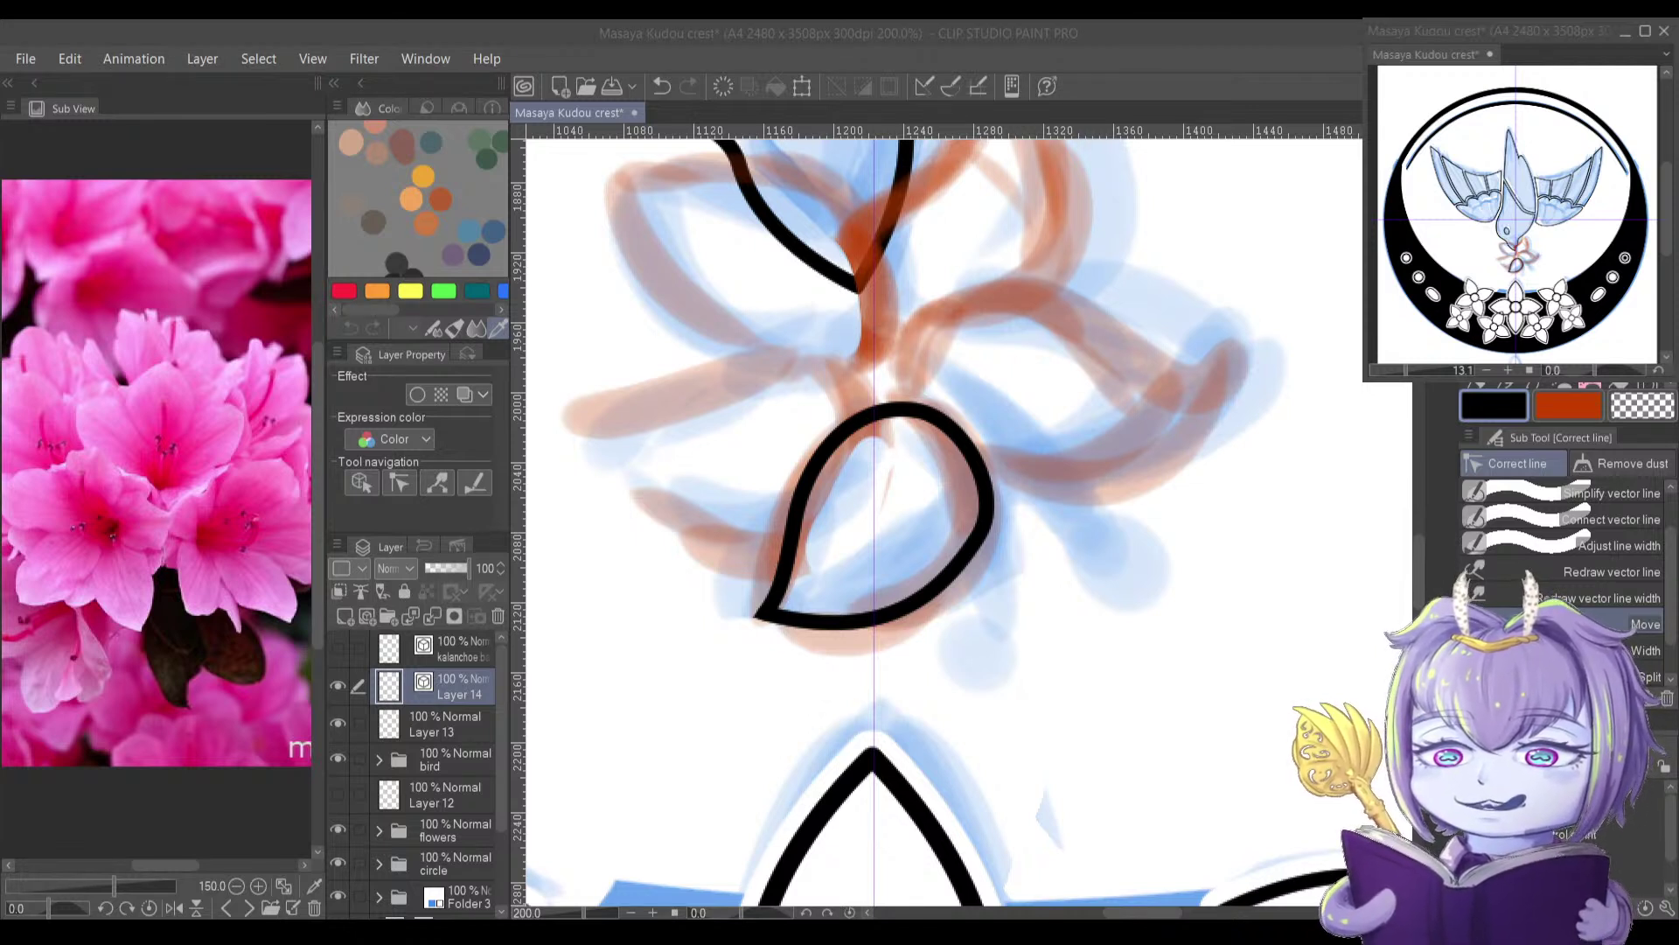
left_click(608, 199)
mouse_move(986, 529)
left_mouse_down()
mouse_move(974, 537)
mouse_move(990, 494)
left_mouse_up()
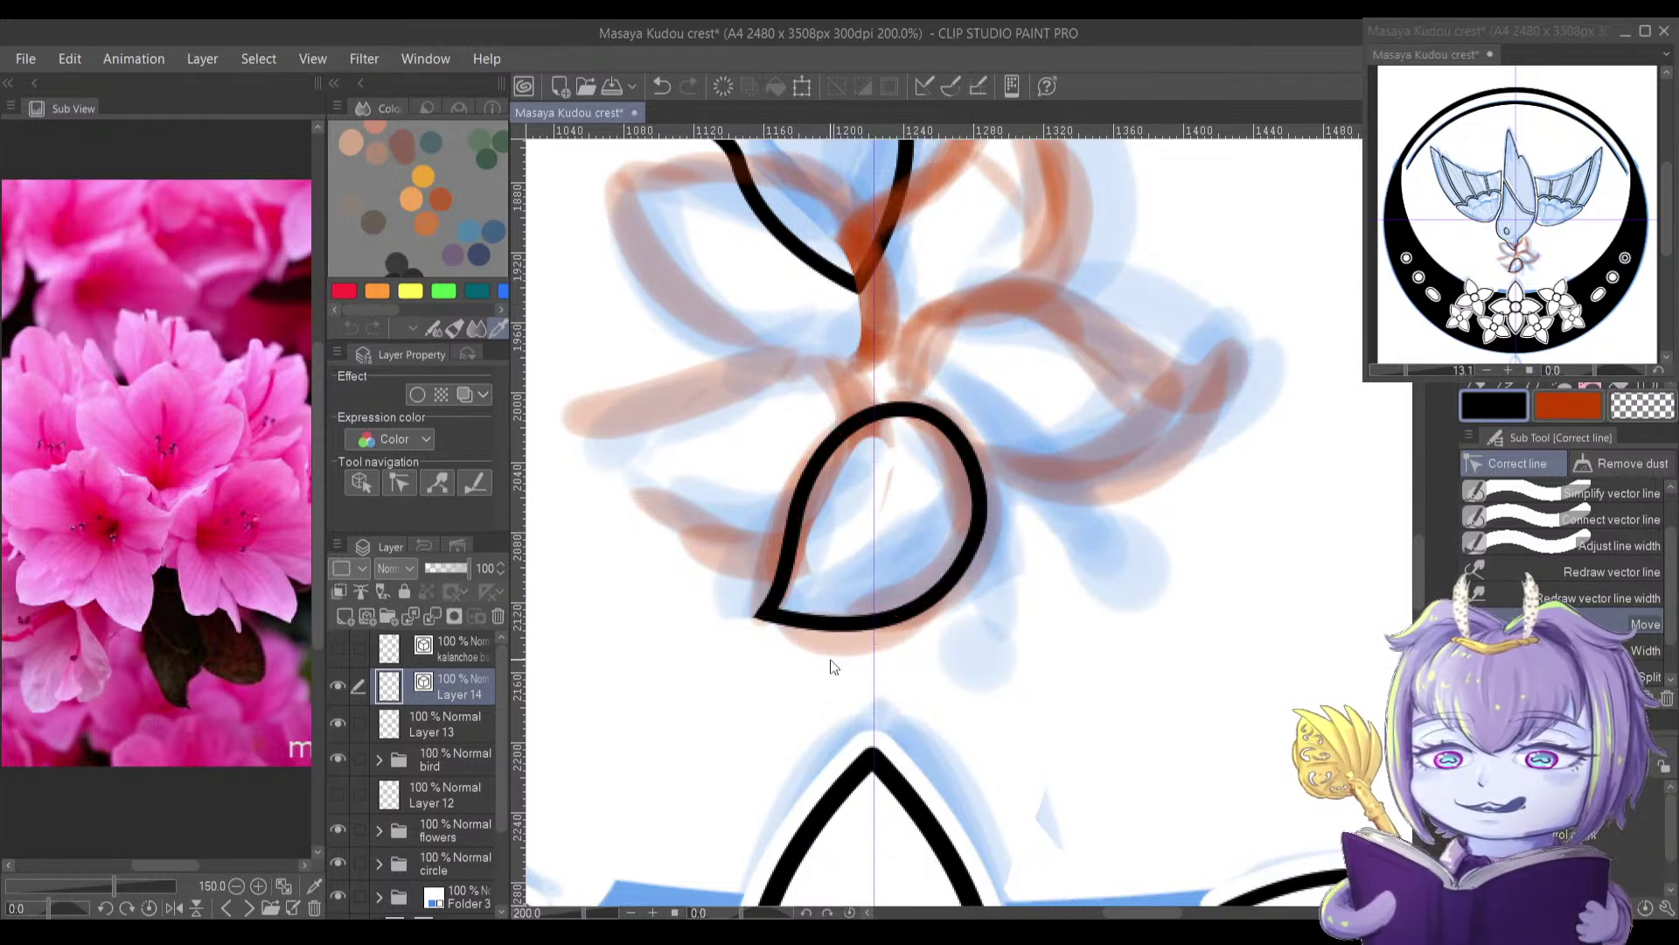
left_click_drag(864, 640, 879, 653)
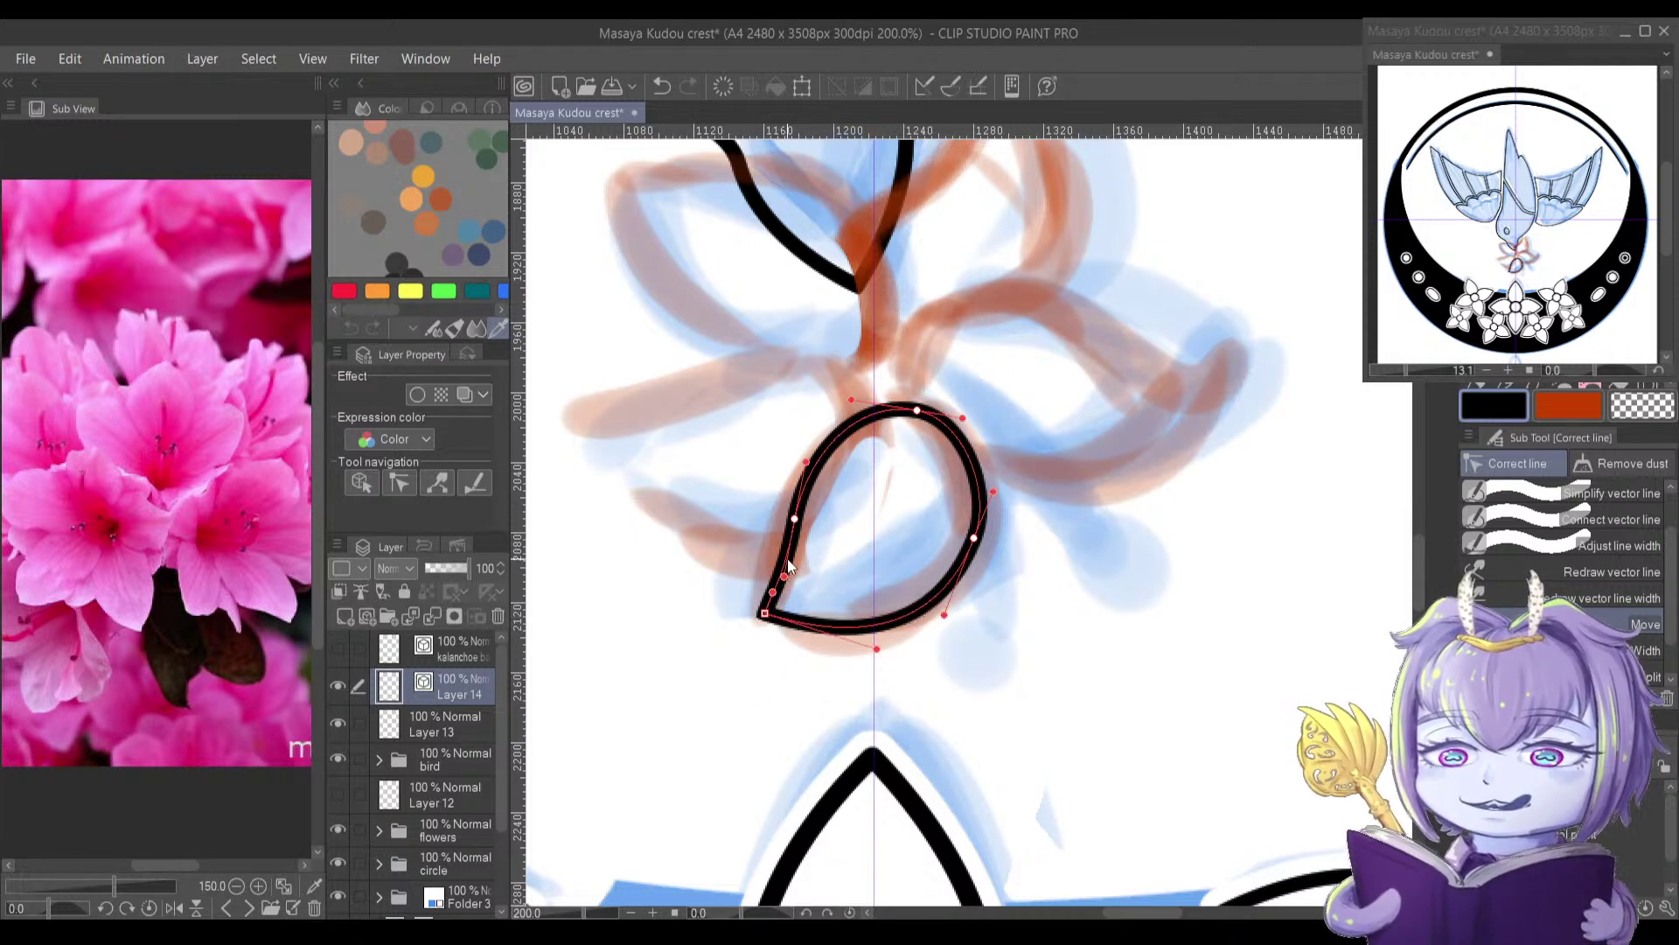
left_click_drag(794, 525, 797, 529)
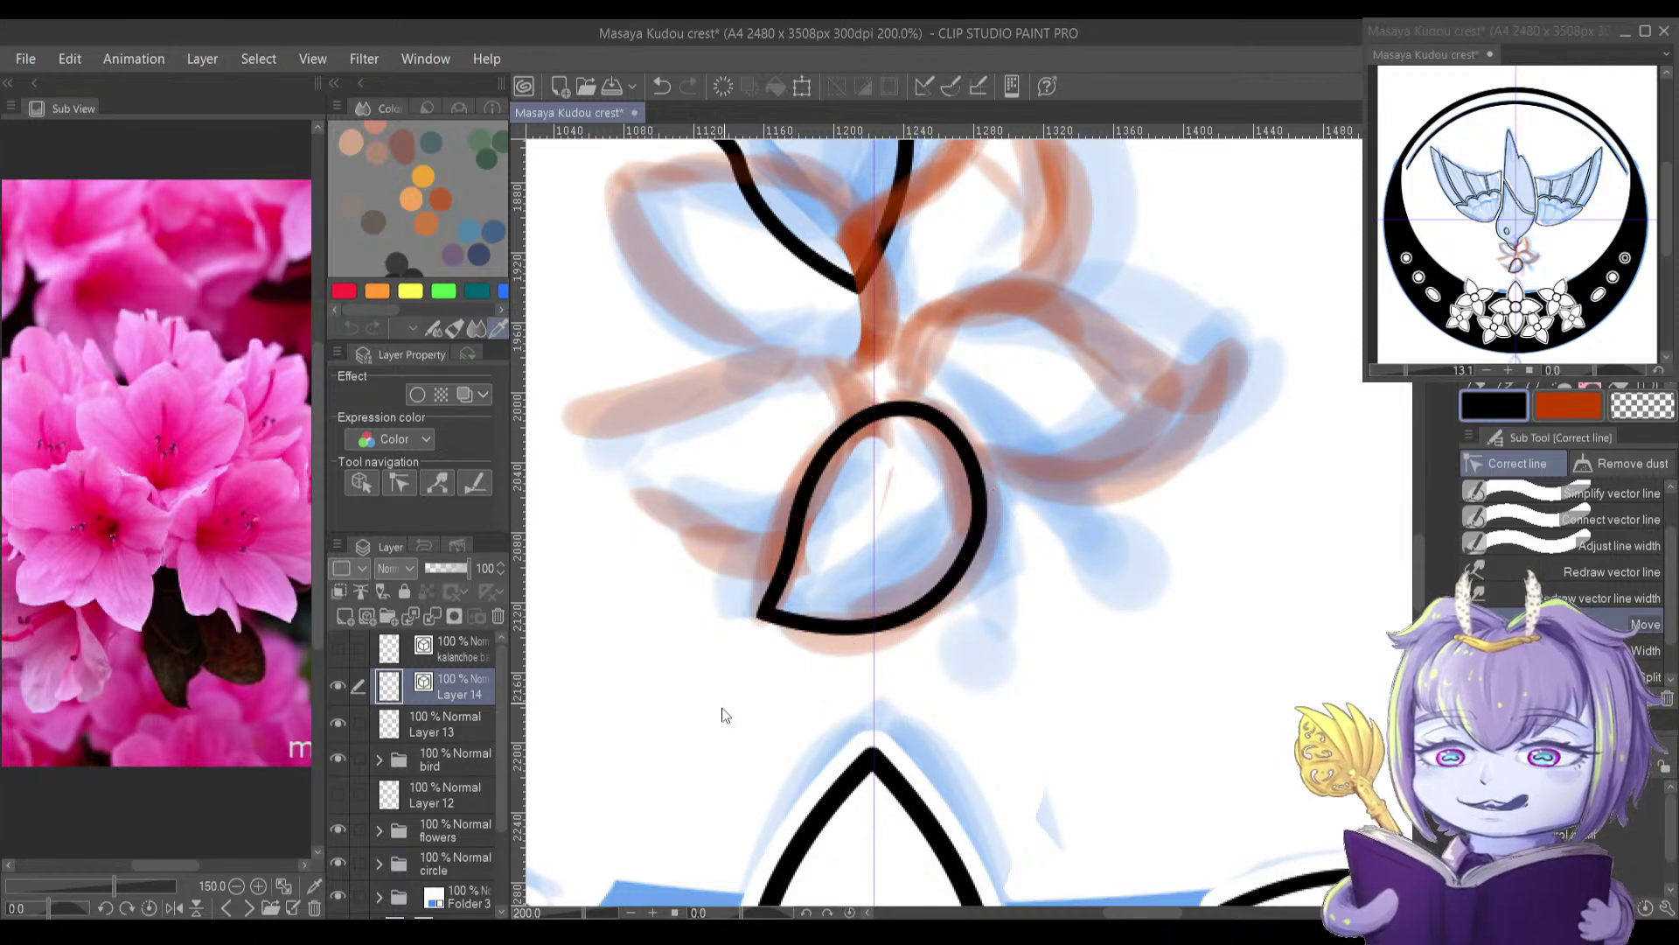
left_click_drag(794, 530, 798, 525)
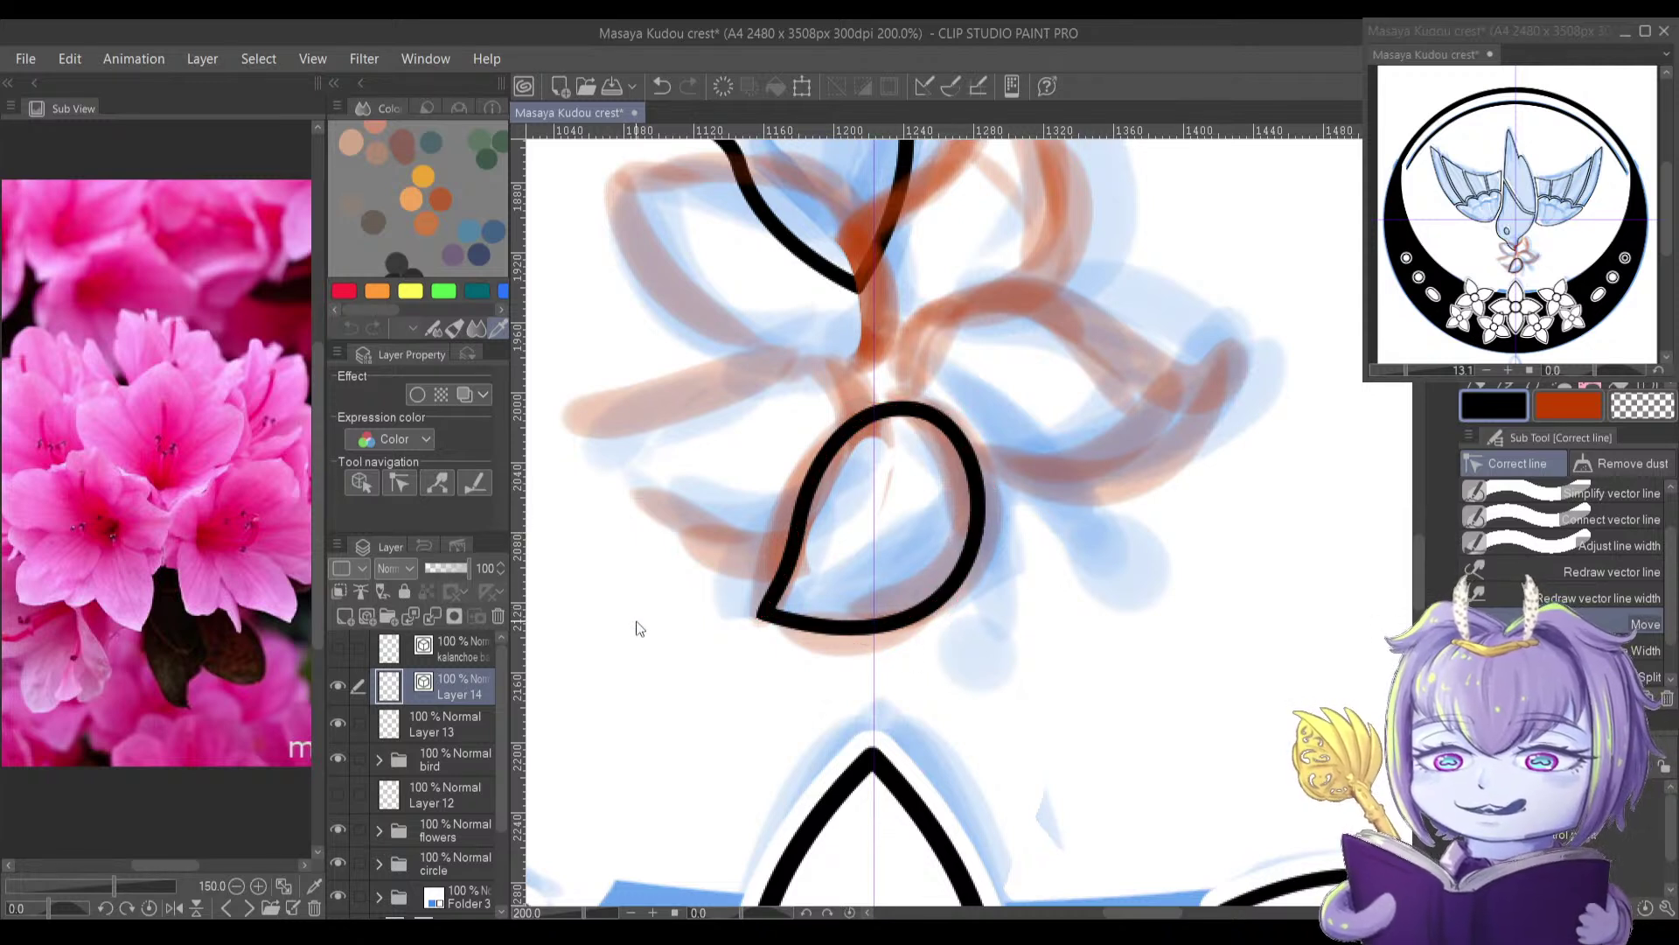
Step: Rotate a copy of the petal clockwise onto the left side-petal sketch and enlarge it slightly, leaving the lower petal in place
key("ctrl+t")
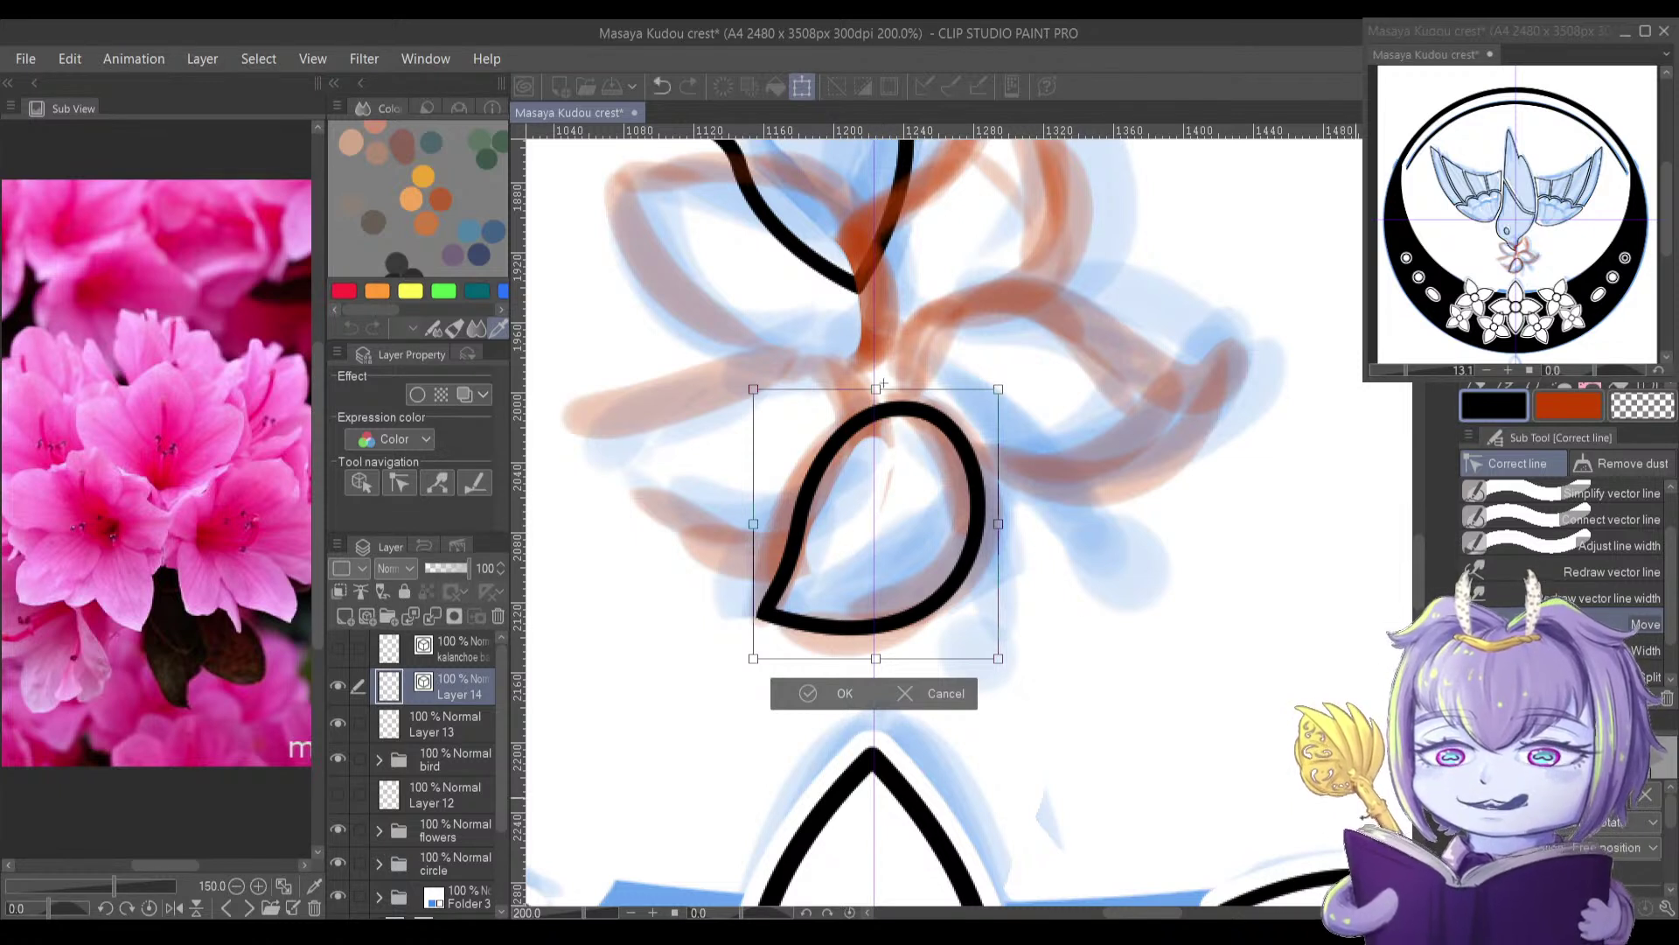
left_click_drag(1069, 349, 1170, 718)
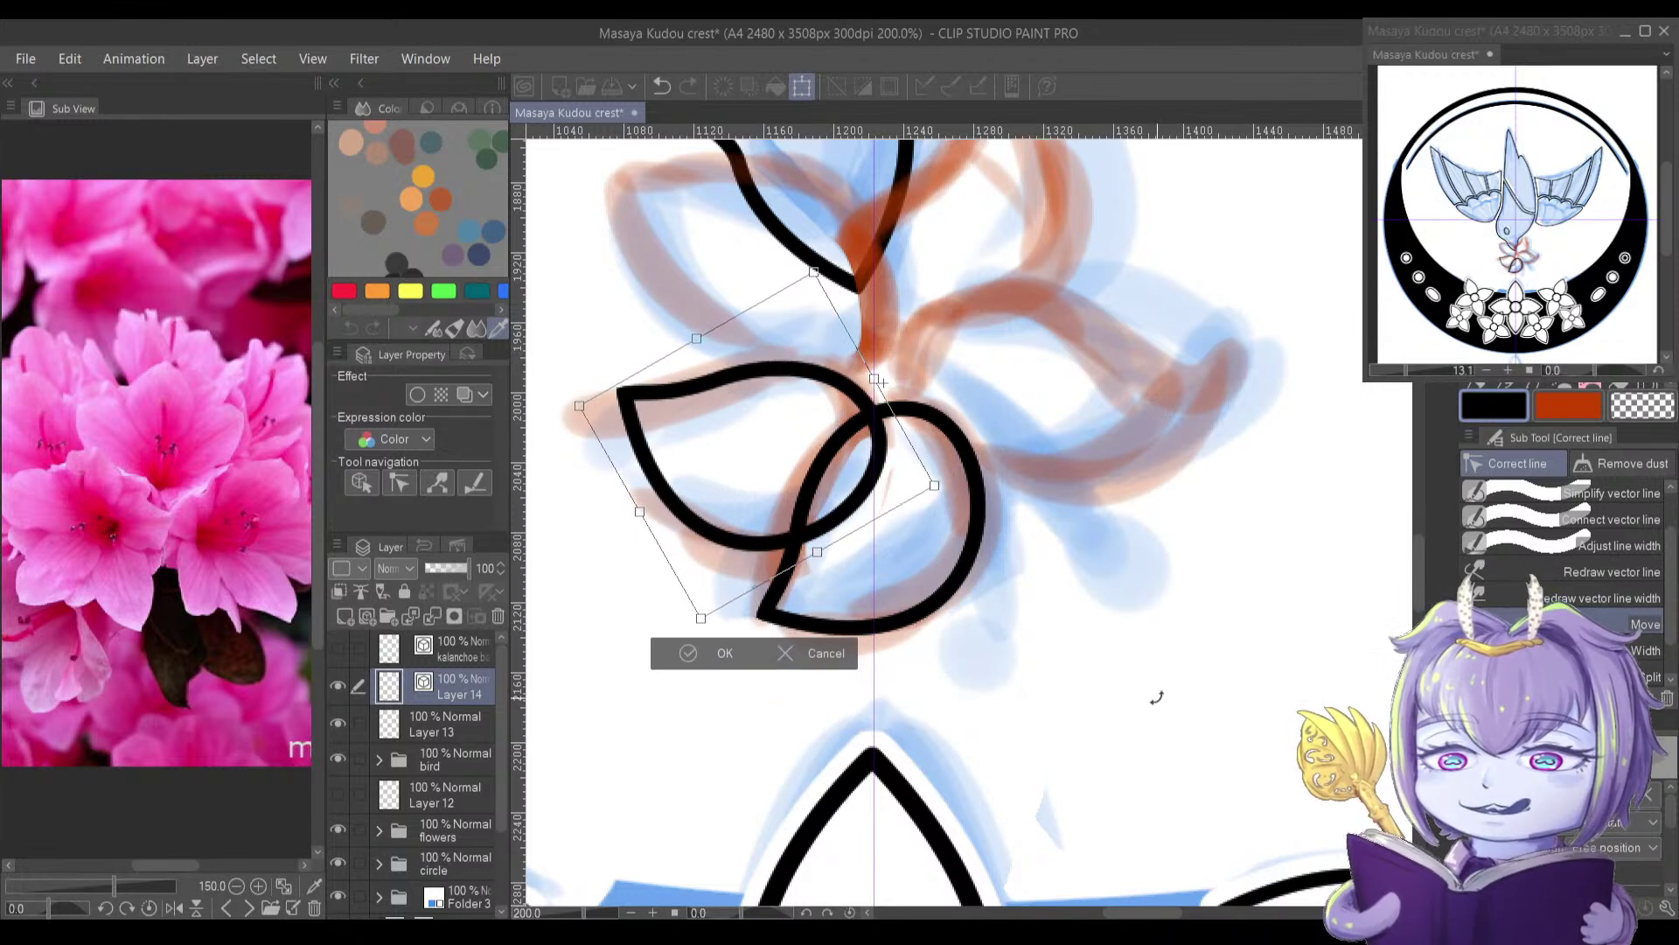
left_click_drag(736, 565, 727, 559)
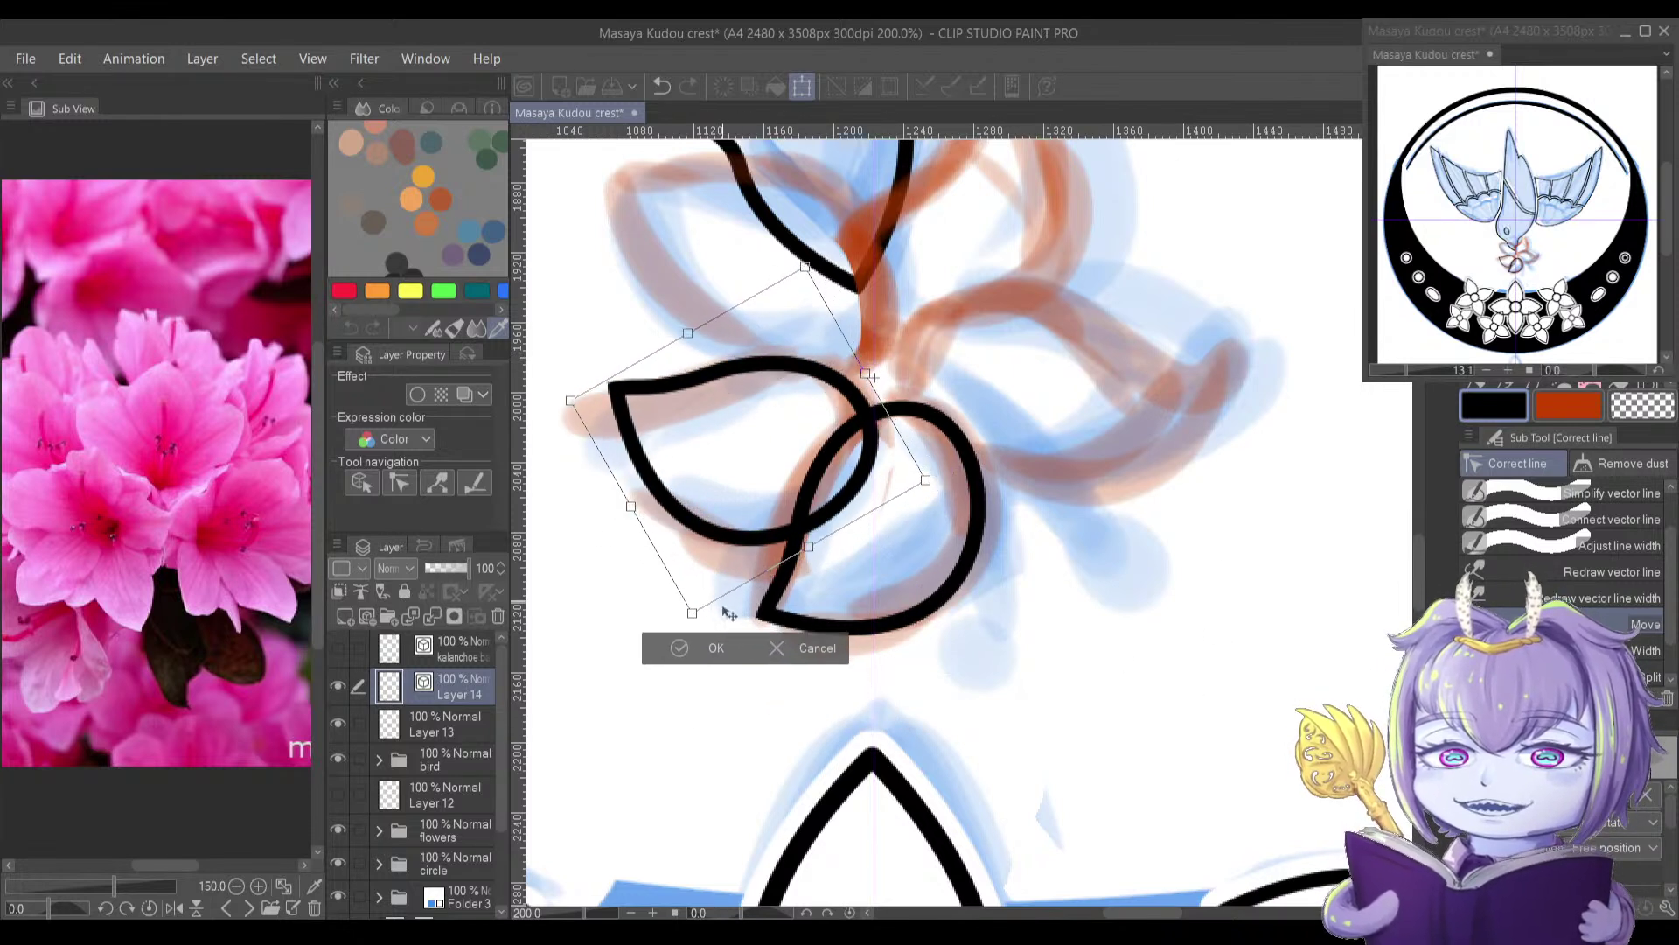
left_click_drag(692, 621, 687, 634)
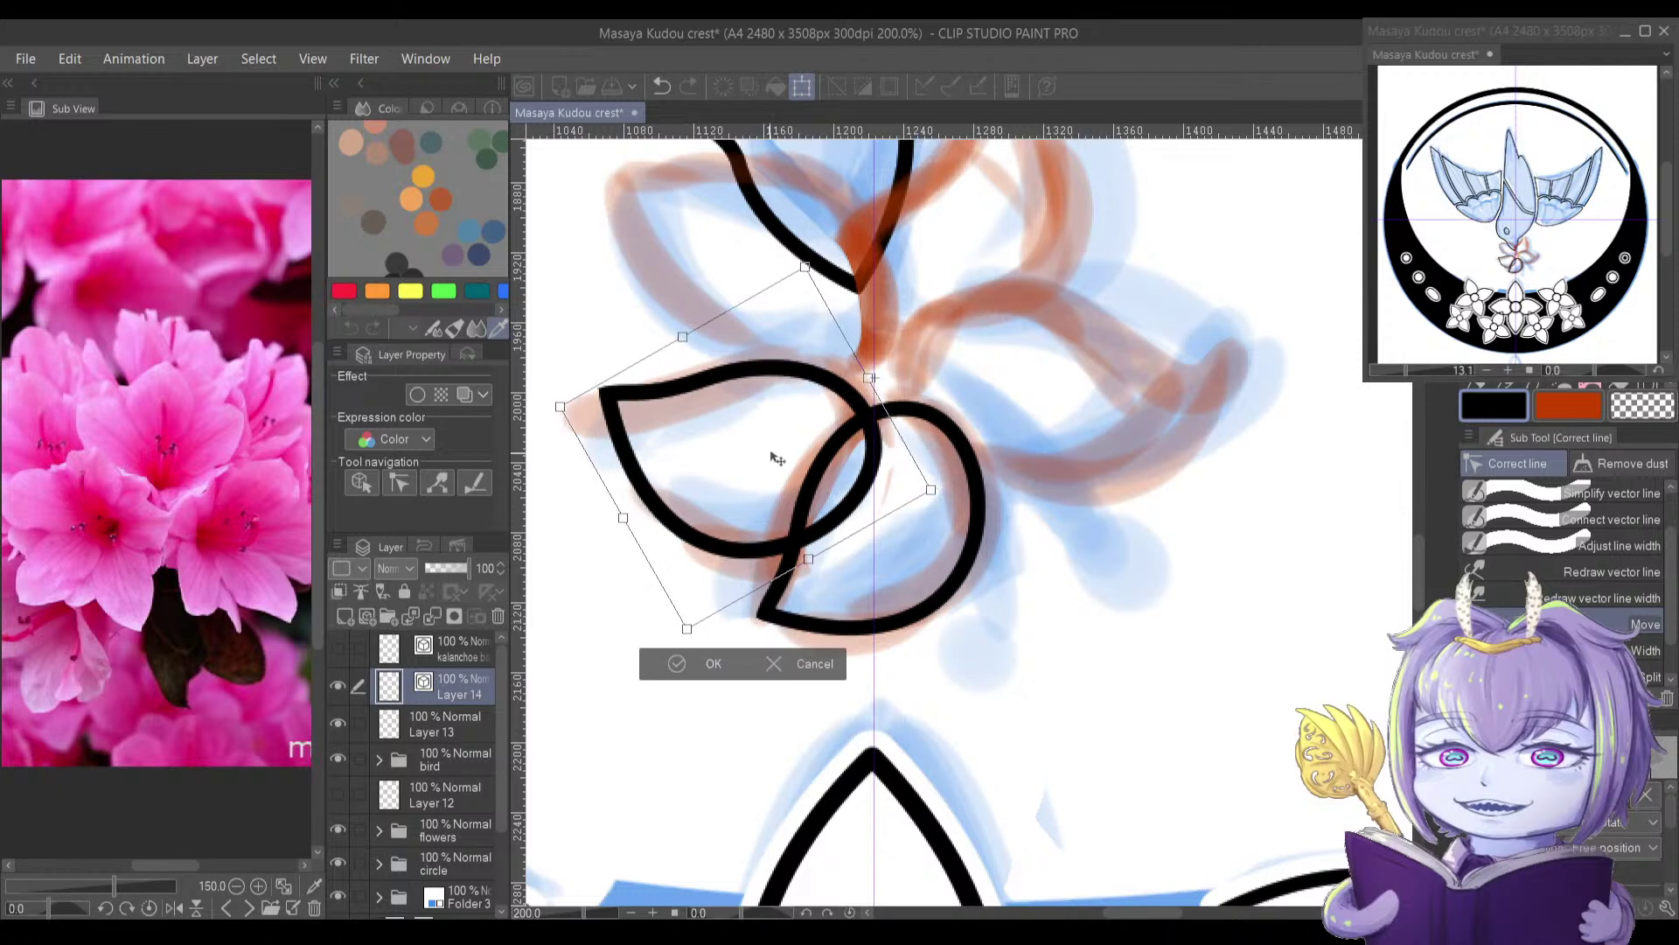
left_click_drag(840, 398, 830, 384)
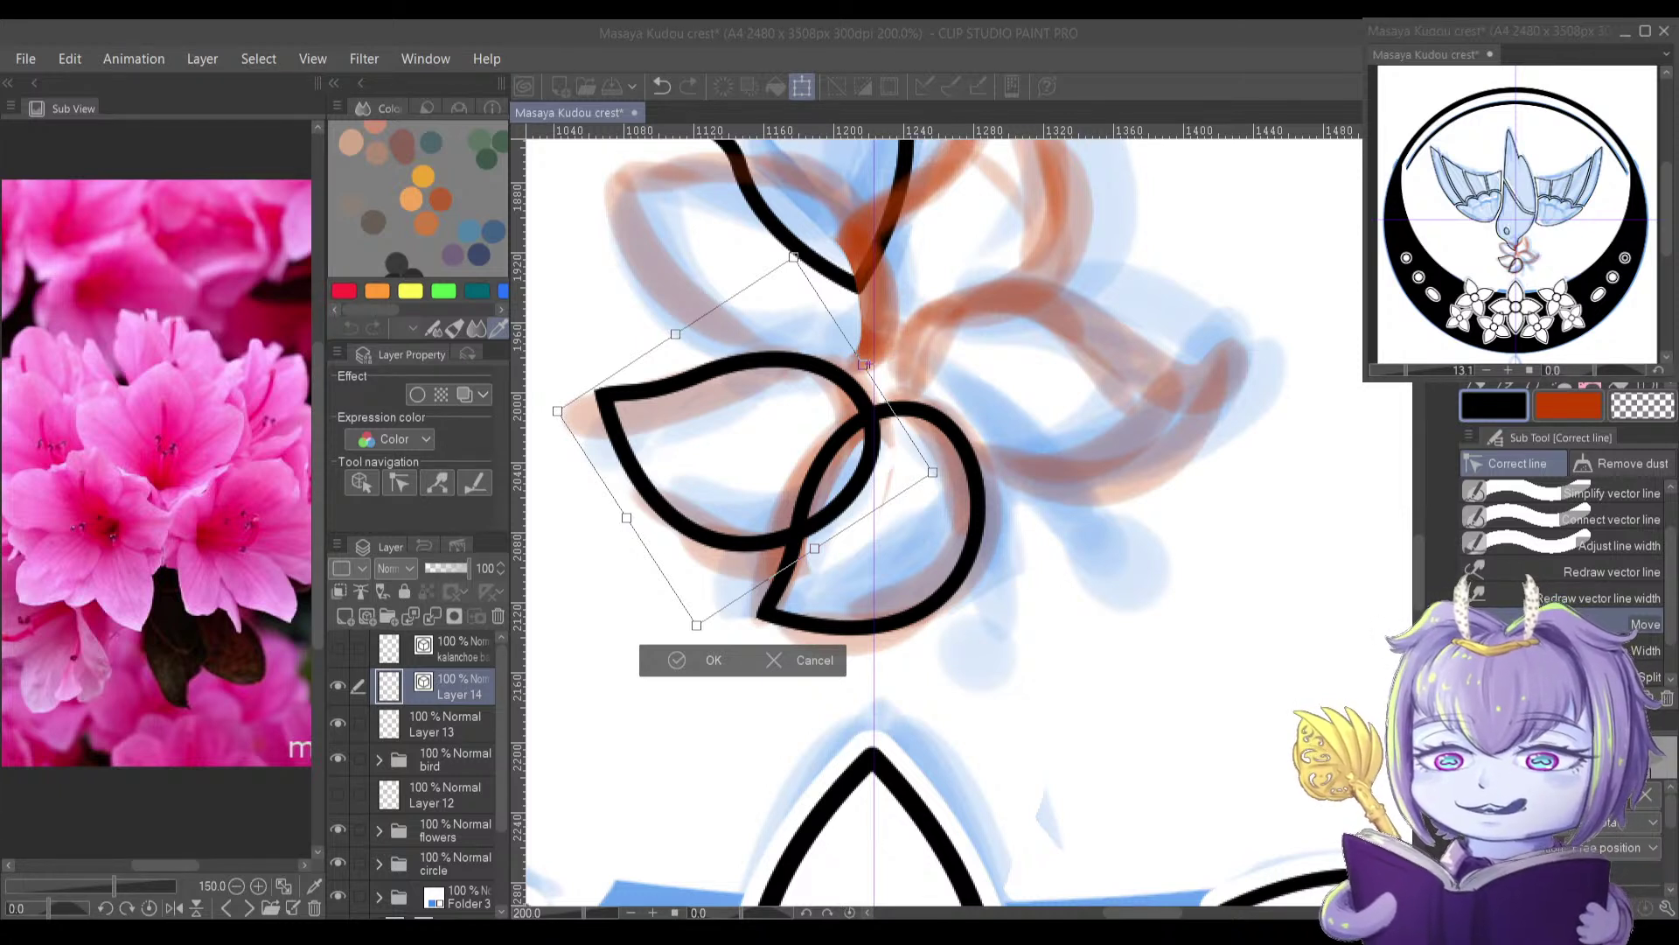
left_click(614, 53)
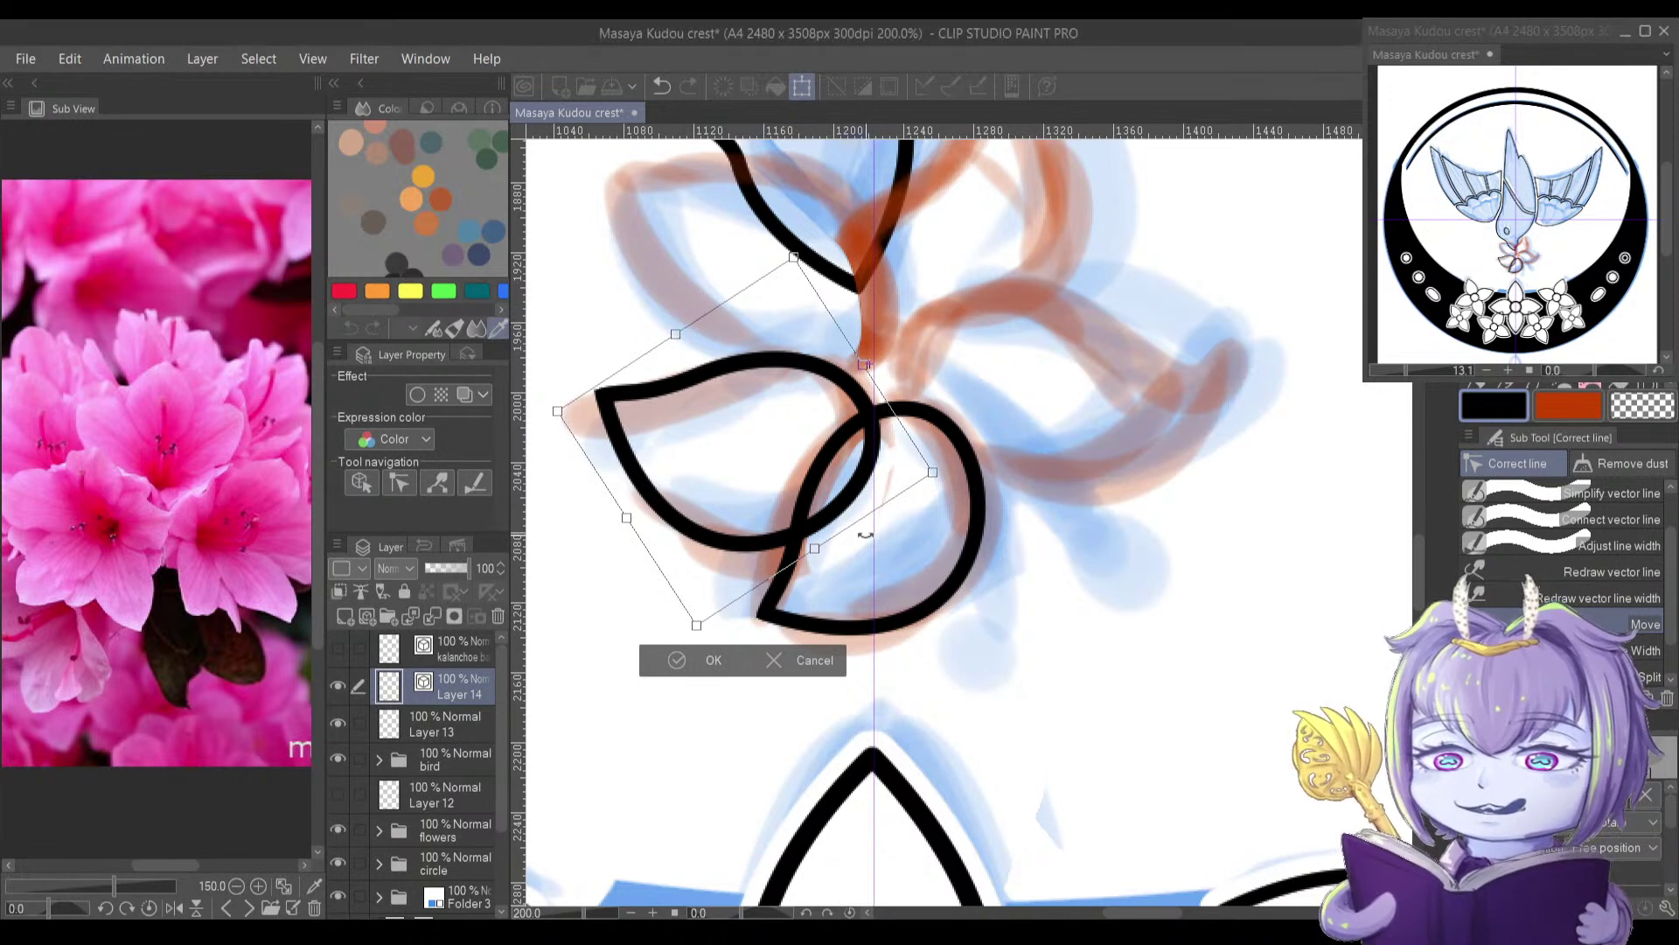
left_click(713, 660)
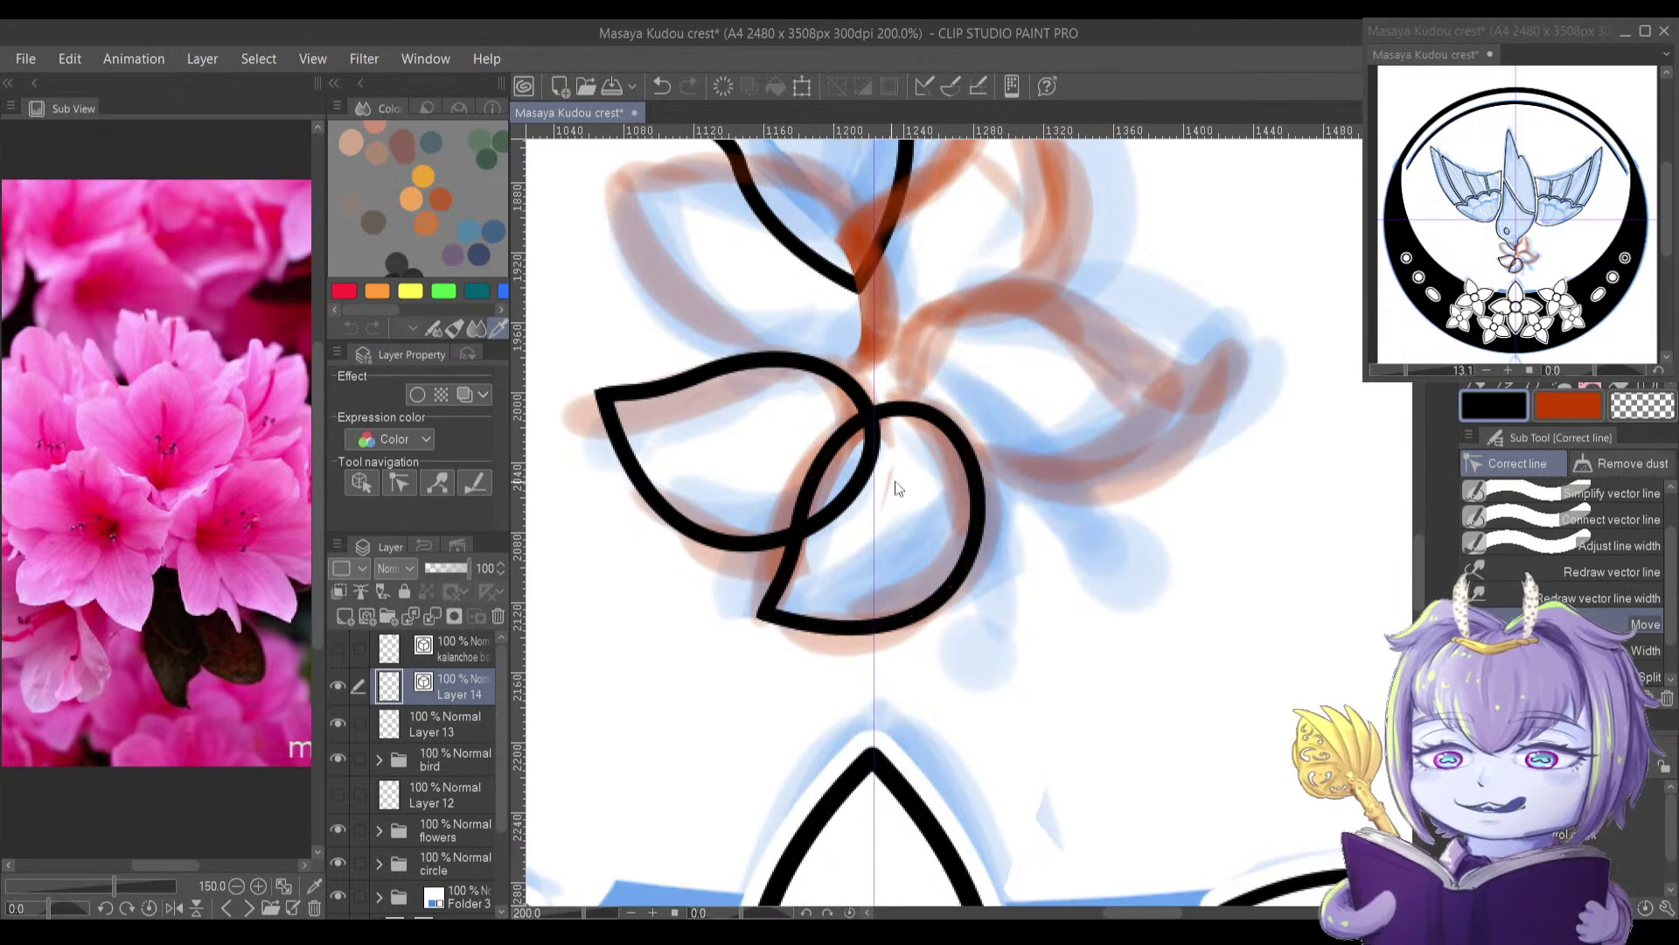
Step: Move another copy of the lower petal to the flower's right side and rotate it so its tip points right
key("o")
left_click(973, 471)
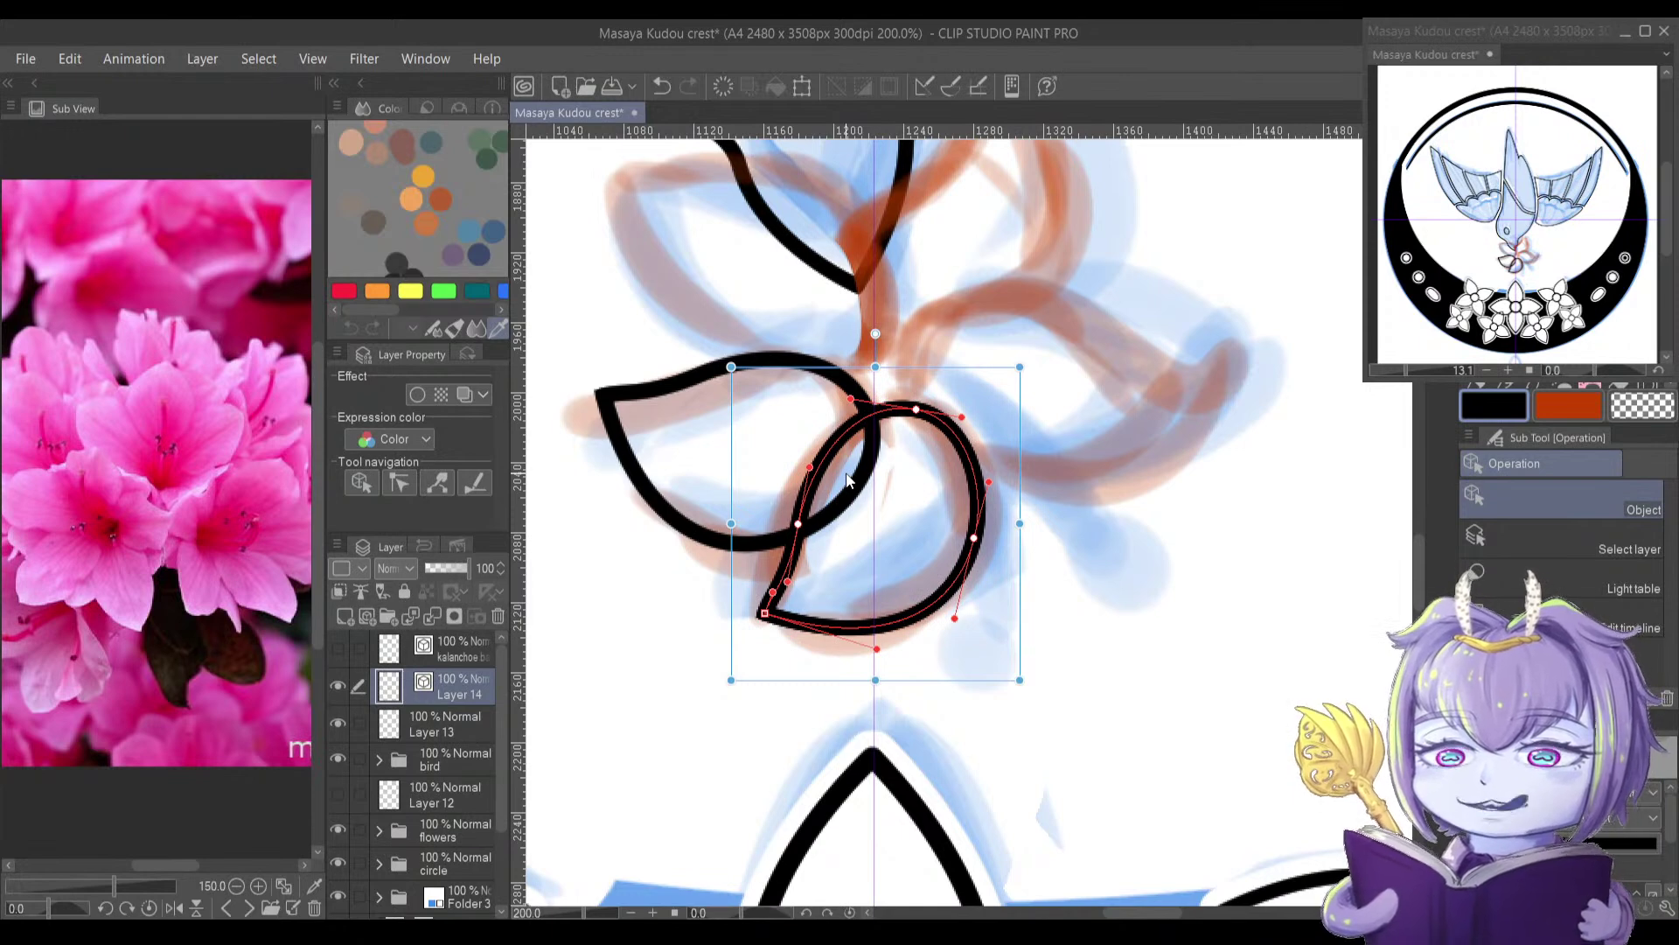
left_click_drag(876, 326, 725, 401)
mouse_move(789, 485)
left_mouse_down()
mouse_move(895, 433)
mouse_move(909, 405)
left_mouse_up()
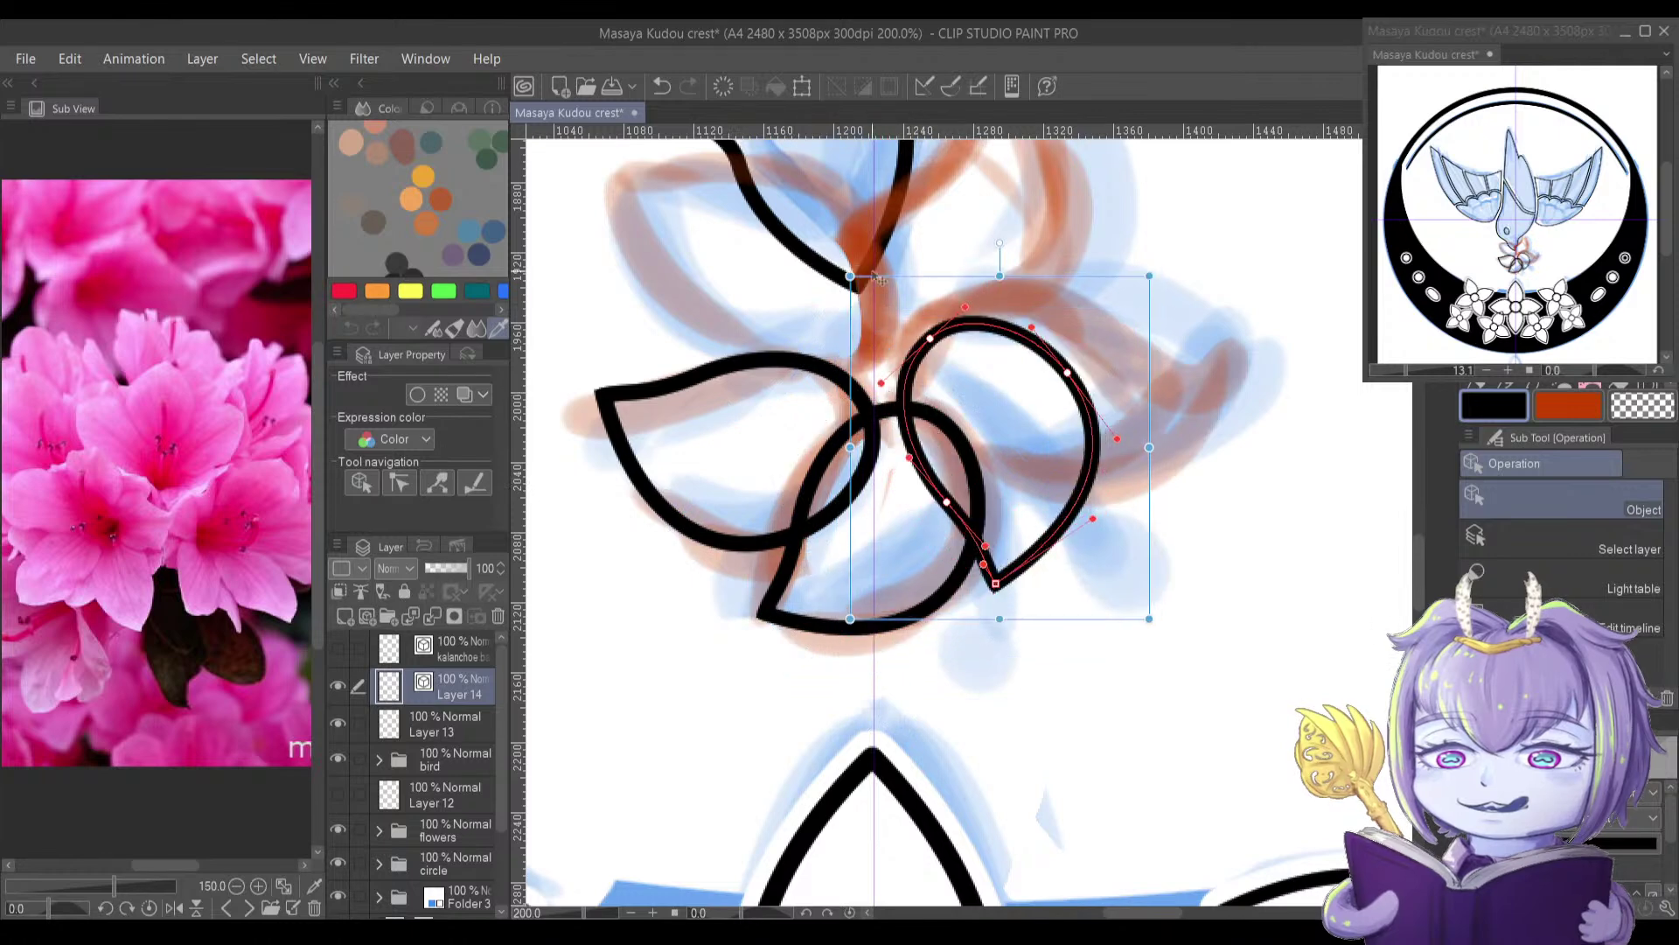
left_click_drag(998, 239, 822, 368)
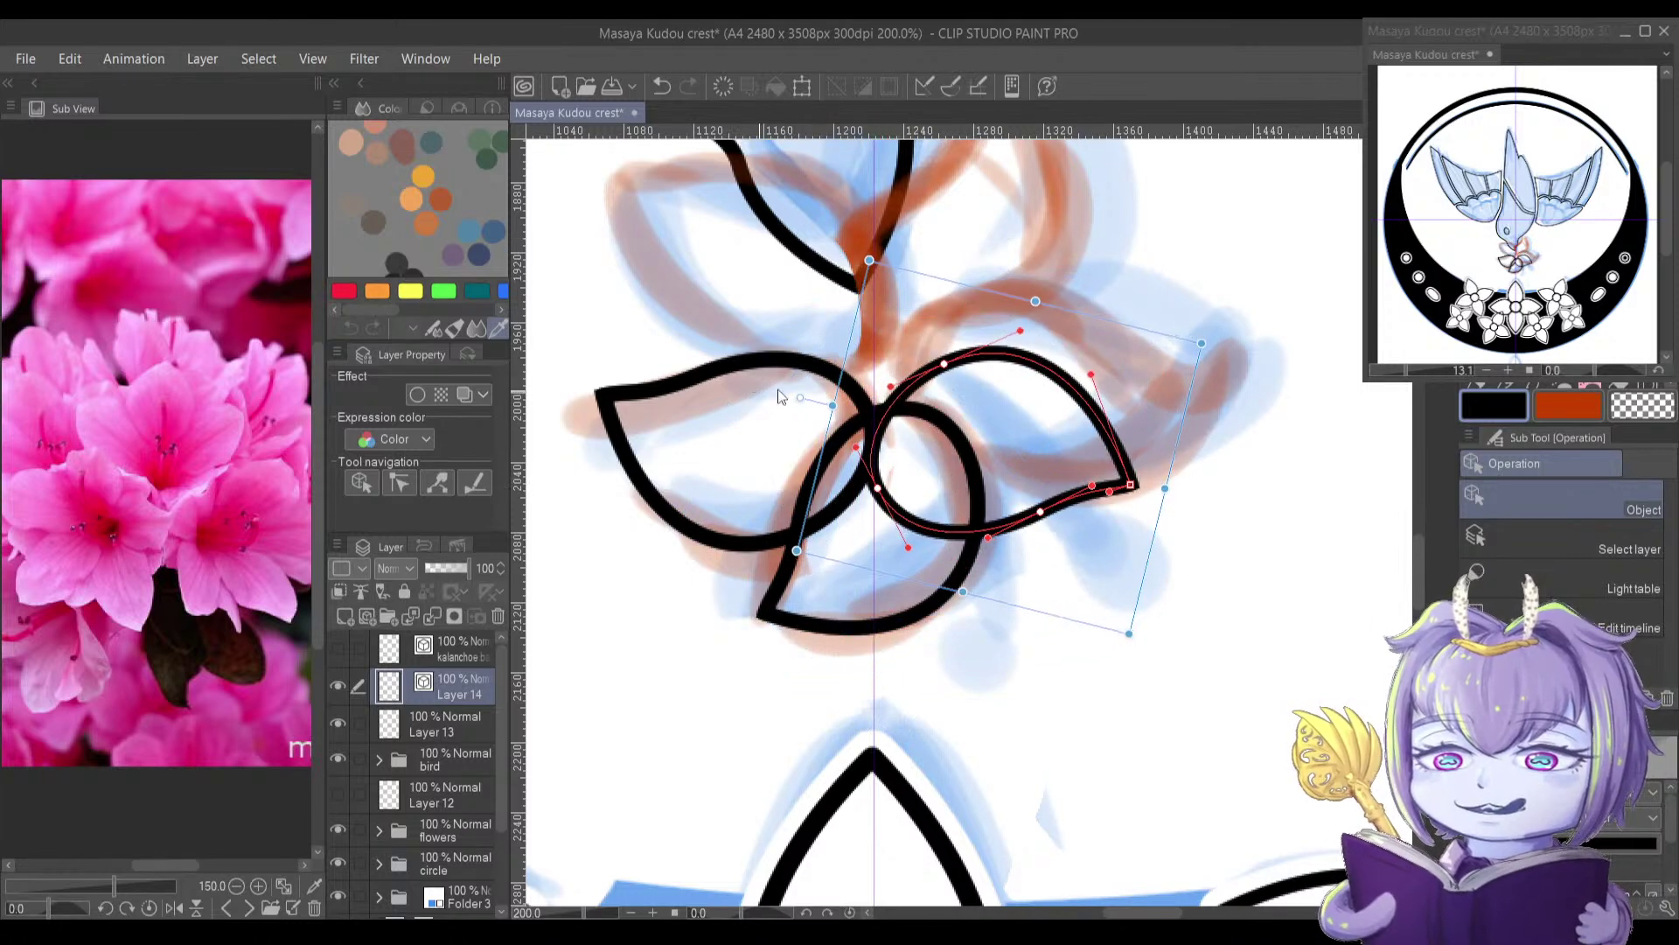
Step: Undo the lower petal's displacement, and rotate the right petal clockwise and shift it up onto the right side-petal sketch
left_click_drag(932, 353, 934, 350)
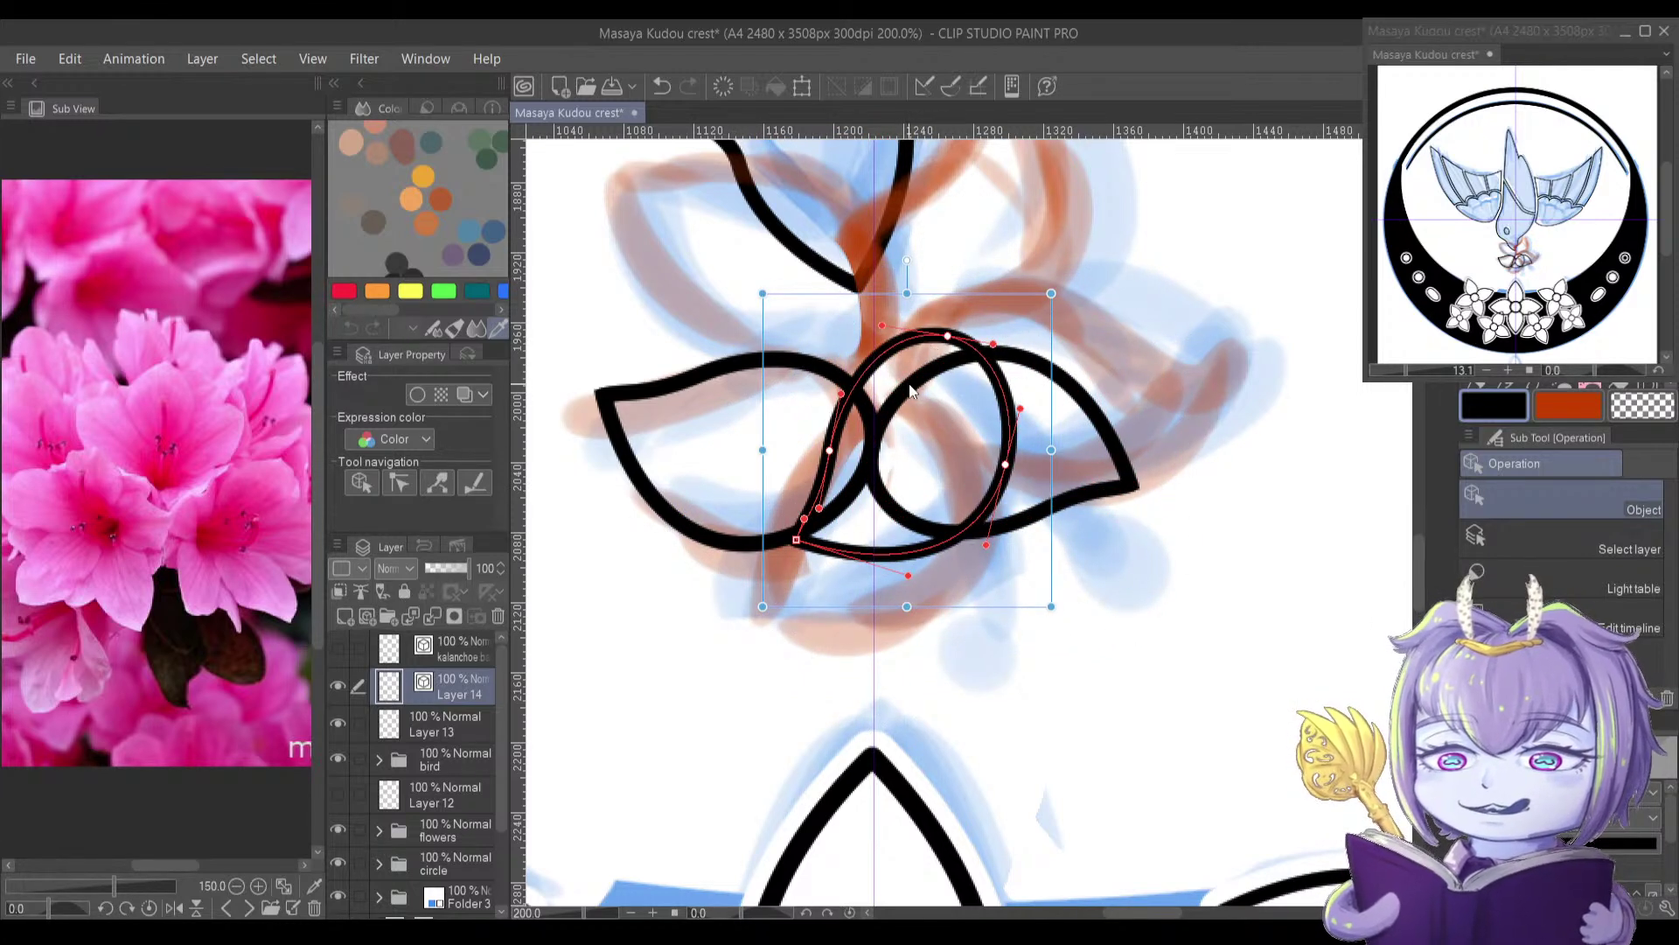
key("ctrl+z")
left_click(1050, 357)
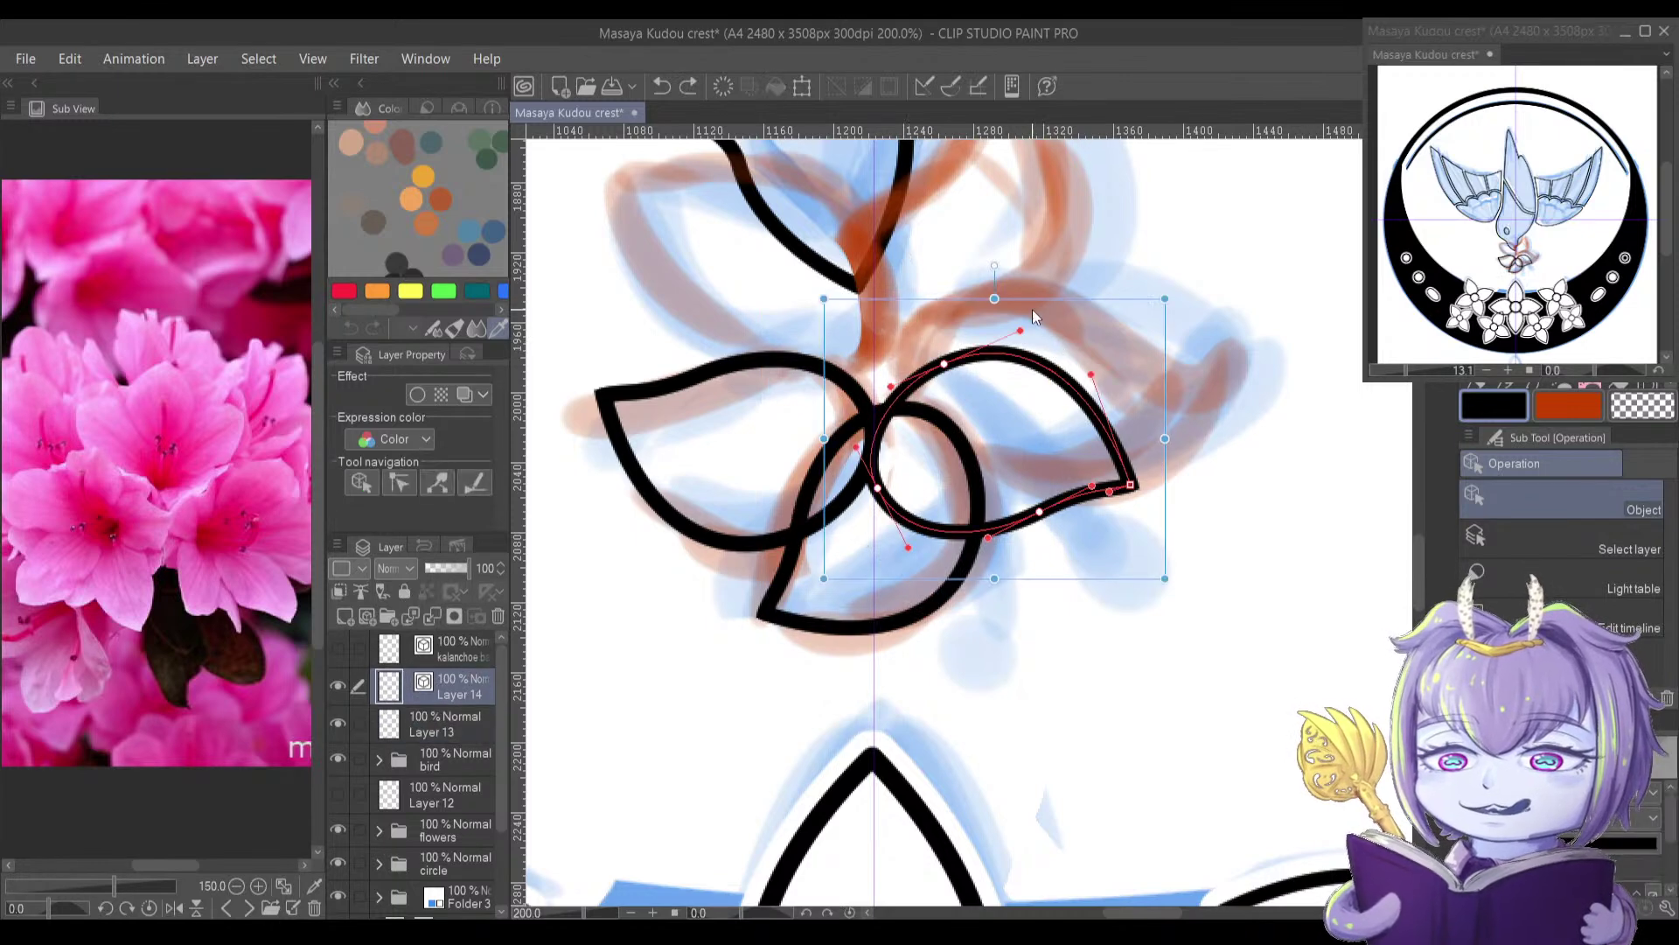
left_click_drag(1054, 268, 1118, 216)
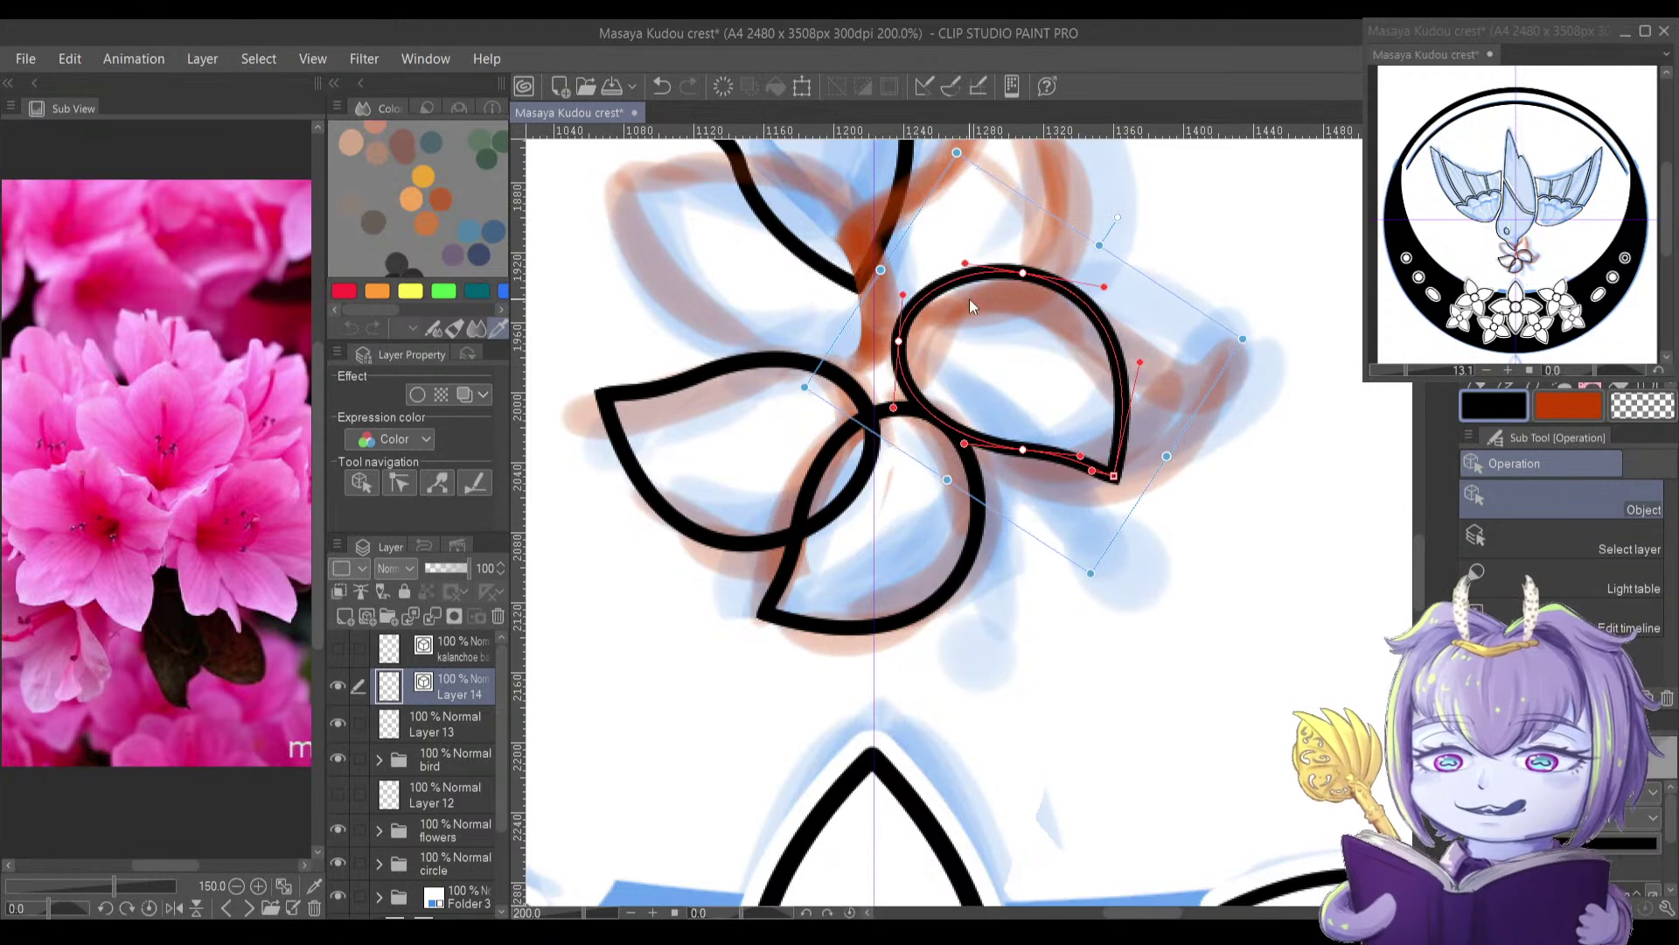
left_click_drag(929, 296, 938, 309)
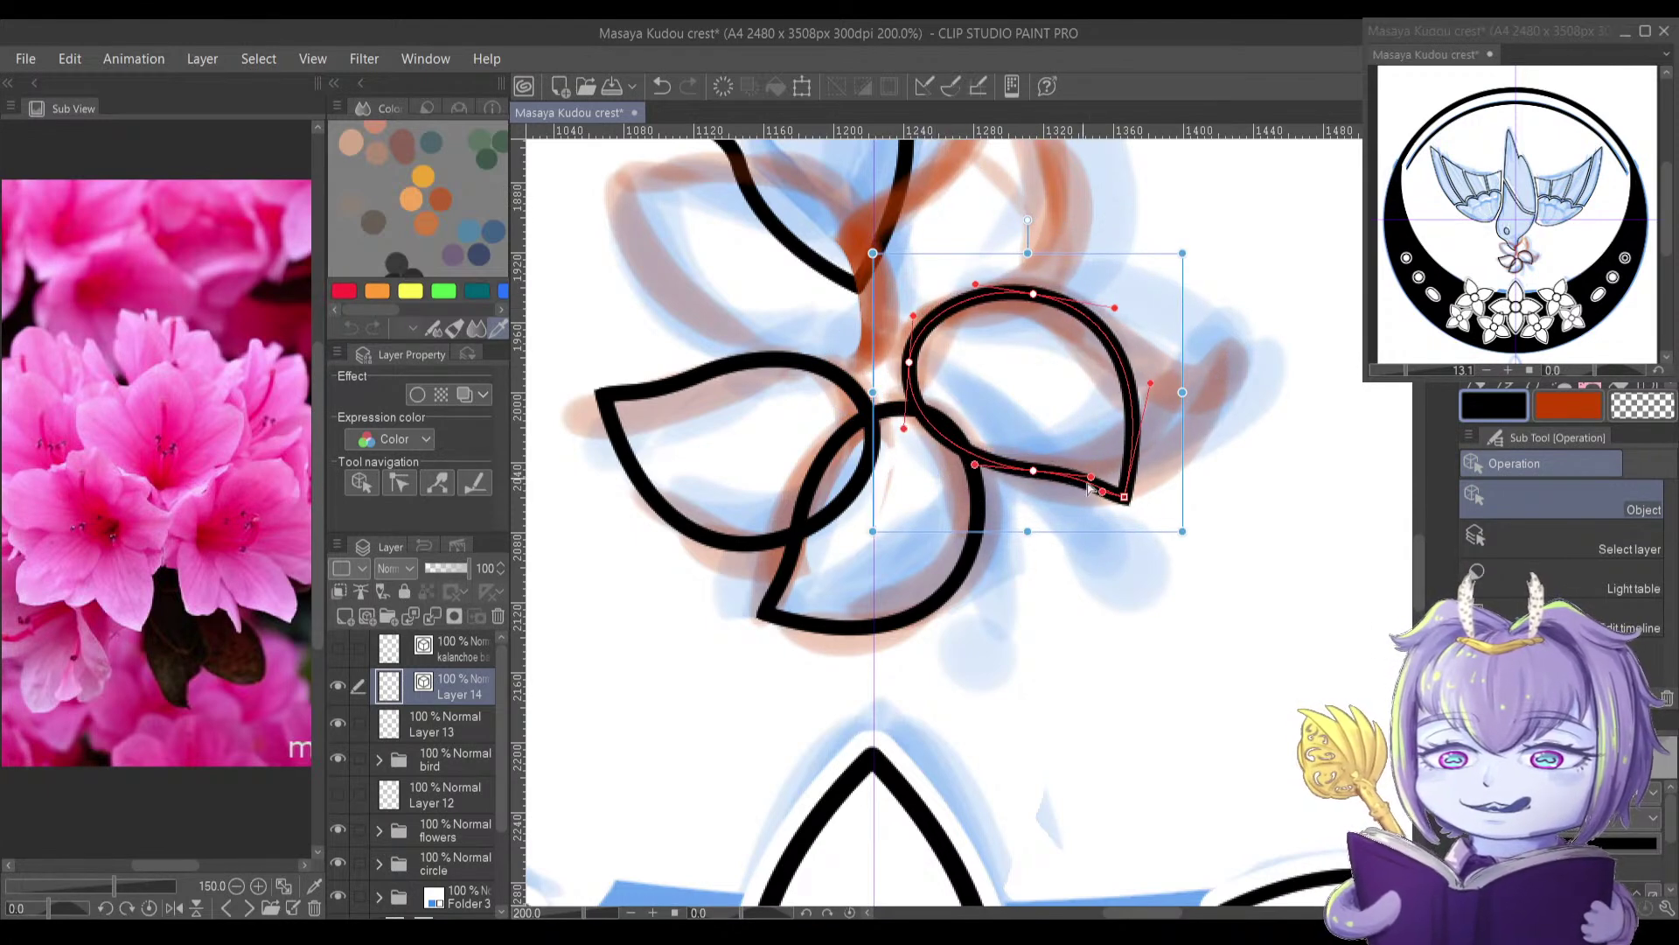
Step: Move the right petal clear of the flower, reduce the selection pen's size, and enclose the petal in a selection
scroll(1100, 522, "down", 4)
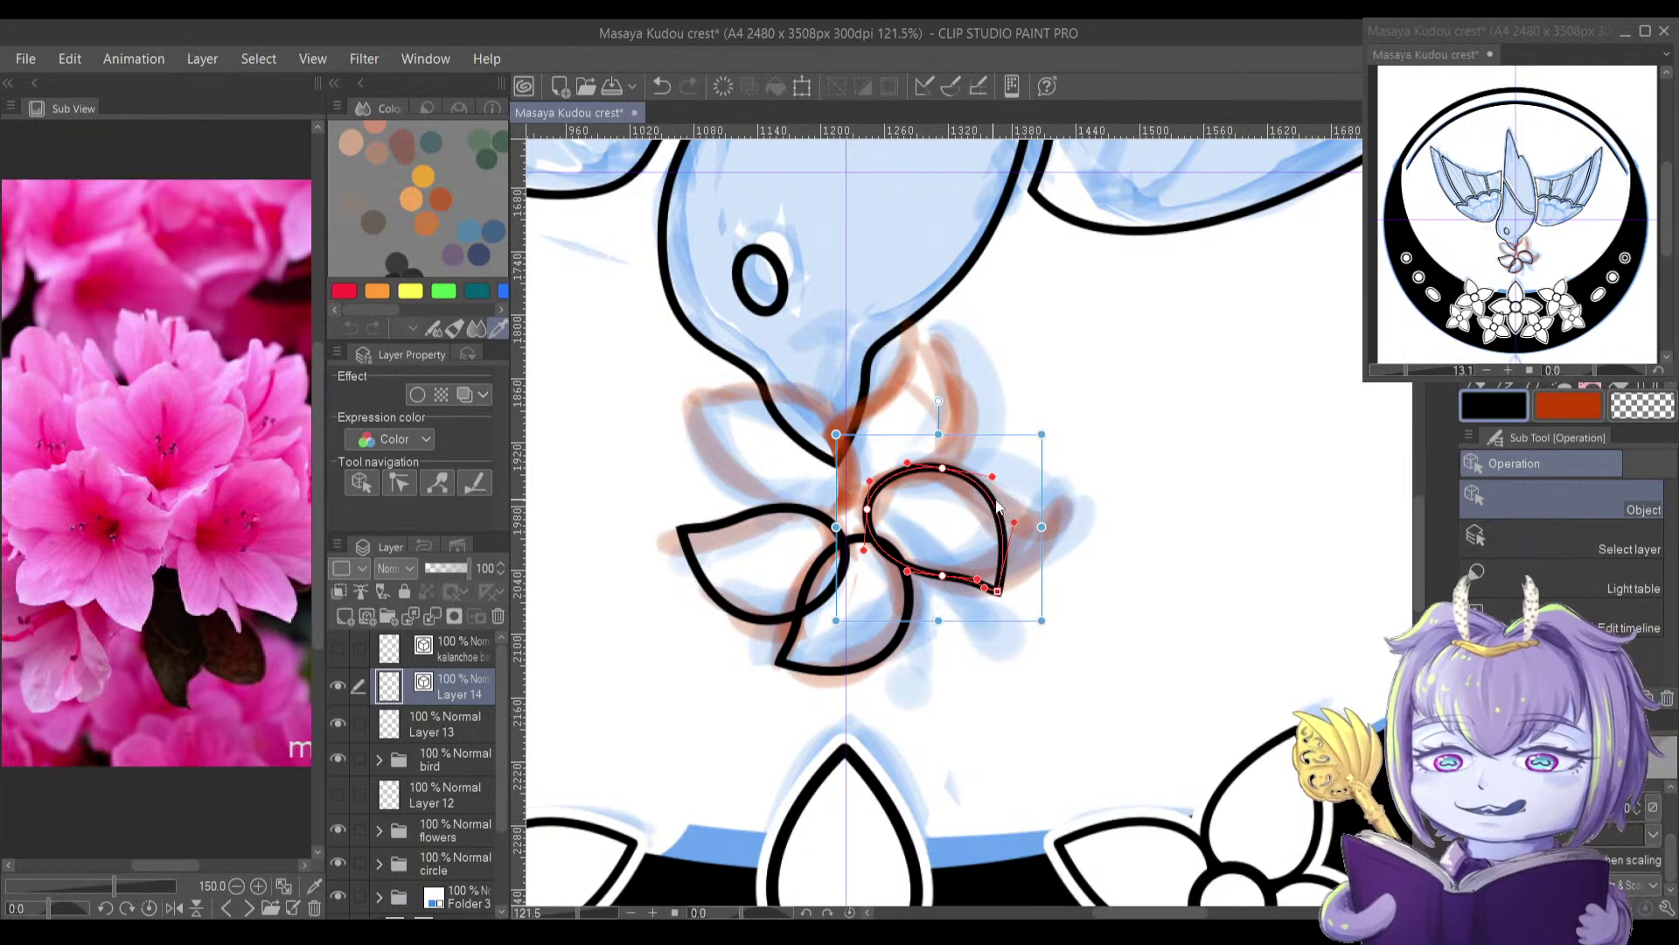
left_click_drag(993, 506, 1041, 507)
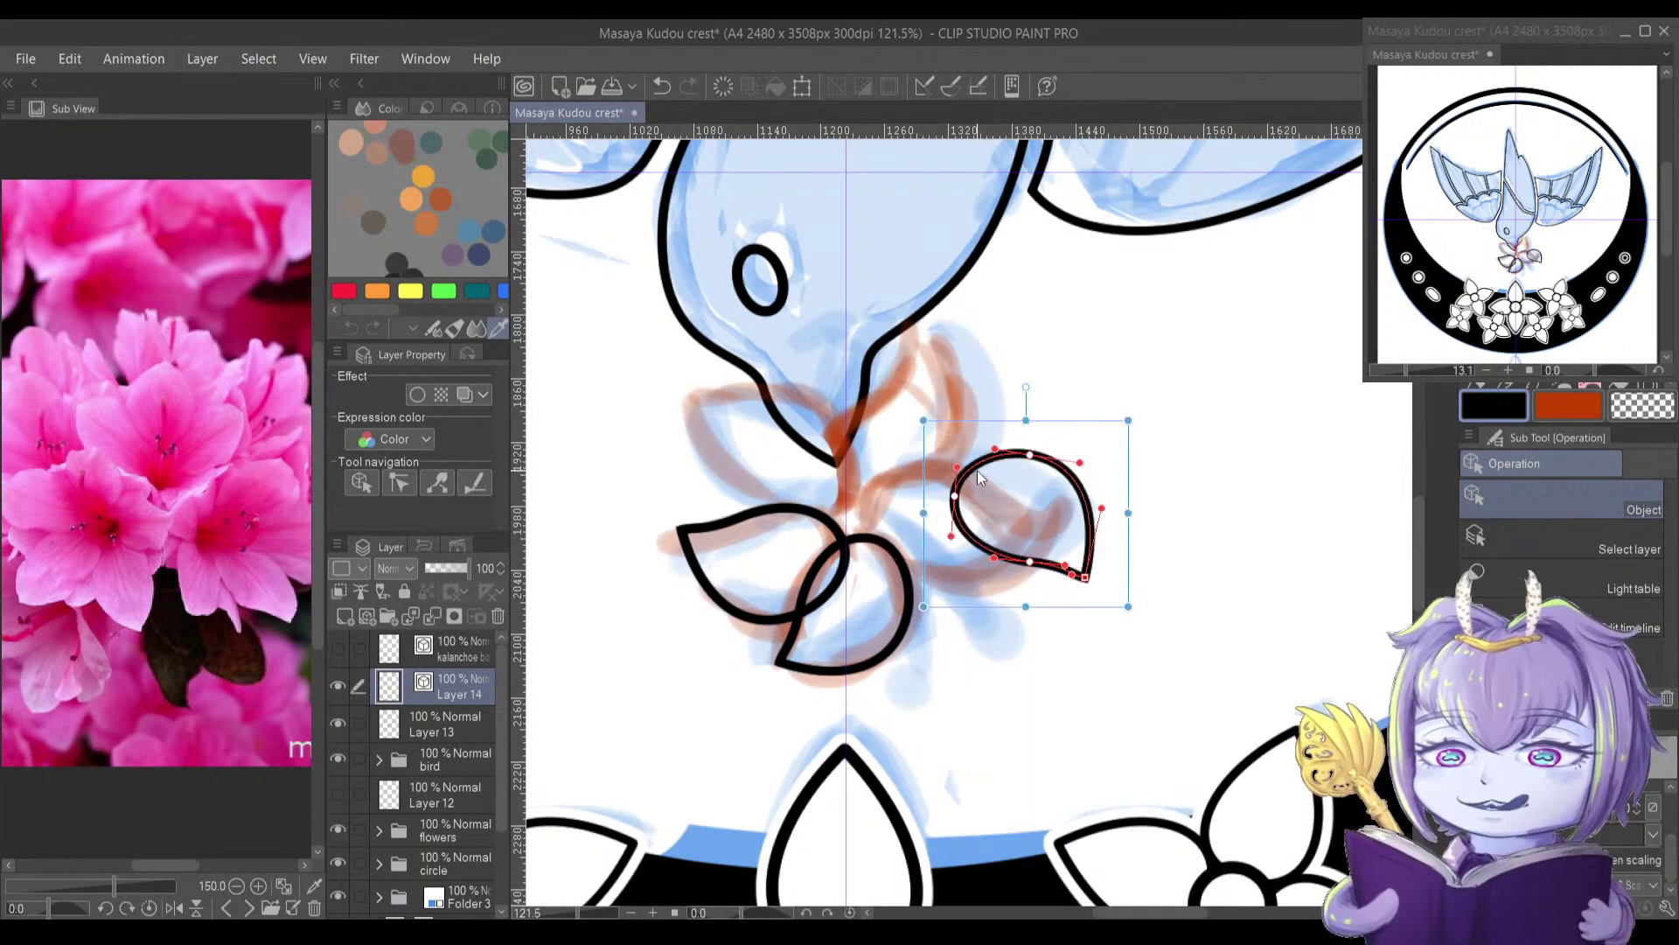
key("m")
key("bracketleft")
key("bracketleft")
key("bracketleft")
key("bracketleft")
mouse_move(1044, 483)
left_mouse_down()
mouse_move(1003, 499)
mouse_move(1069, 512)
left_mouse_up()
Step: Flip the selected right petal vertically so its tip points up and to the right
key("ctrl+t")
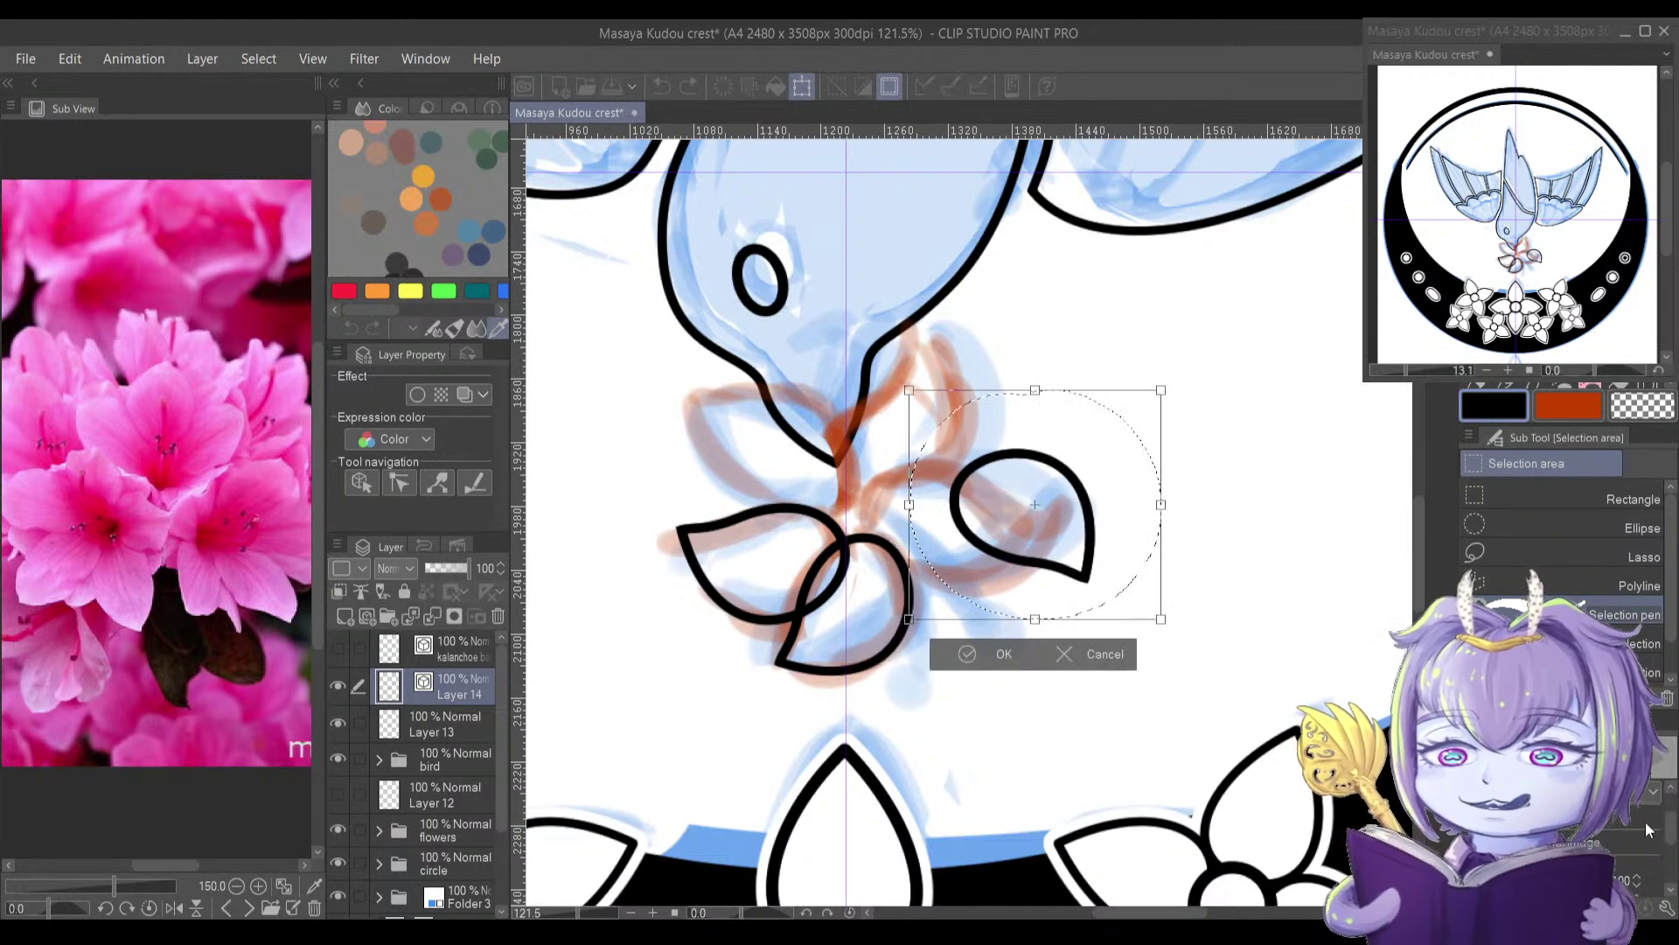
left_click(1671, 863)
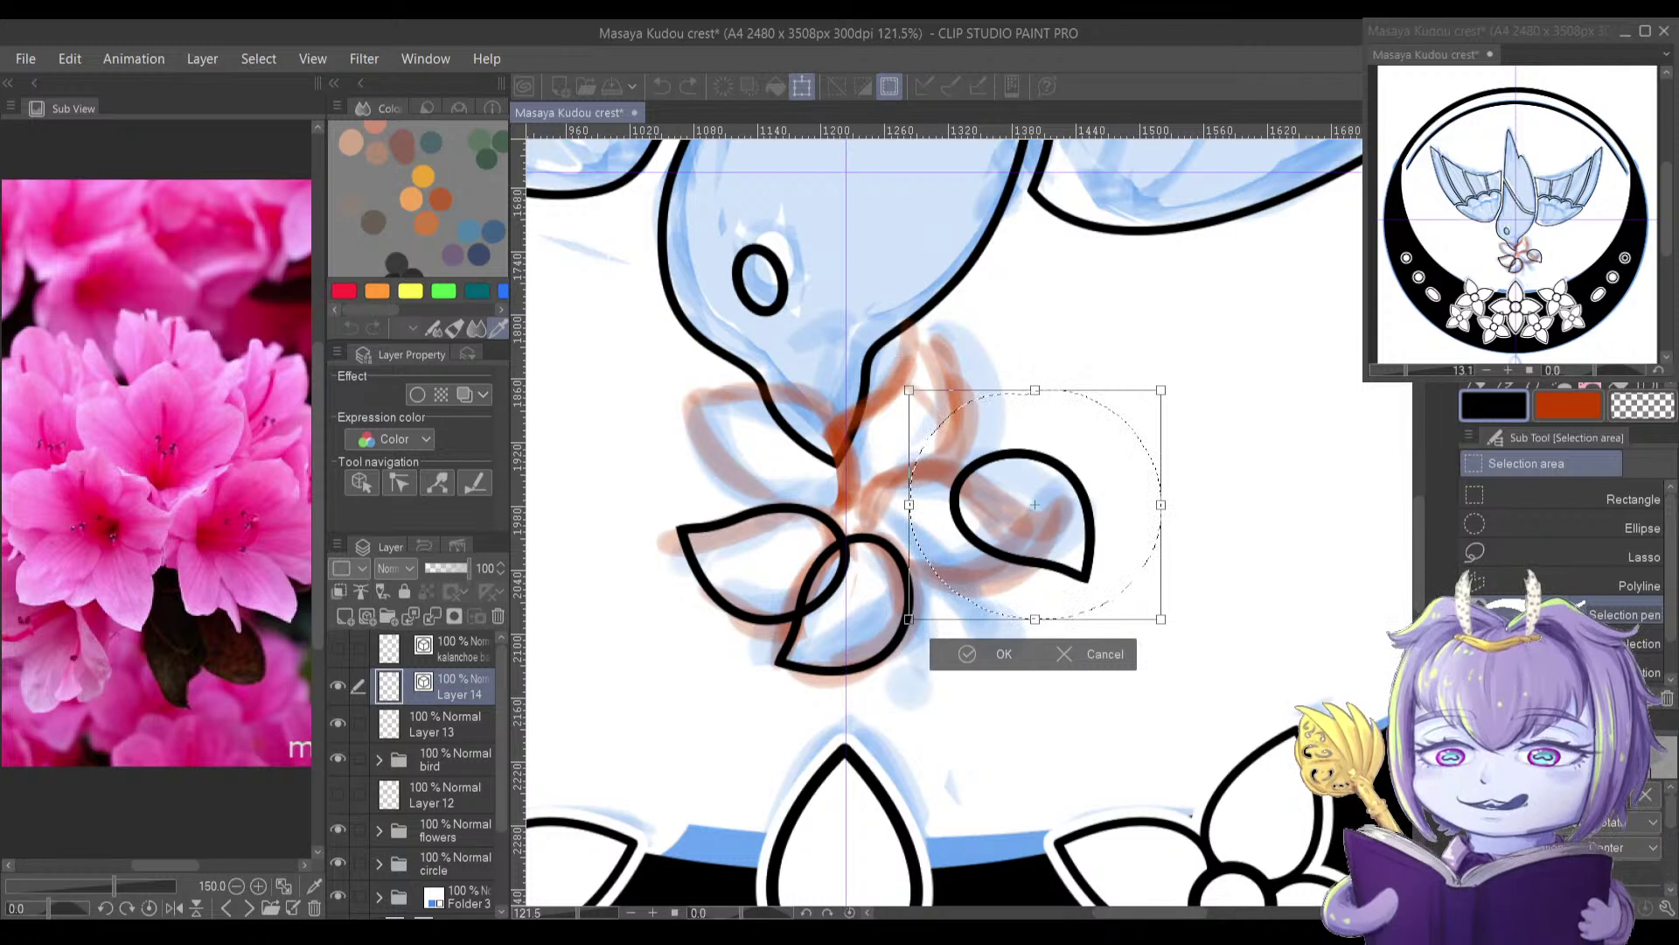
left_click(1476, 794)
left_click(1476, 794)
left_click(1513, 794)
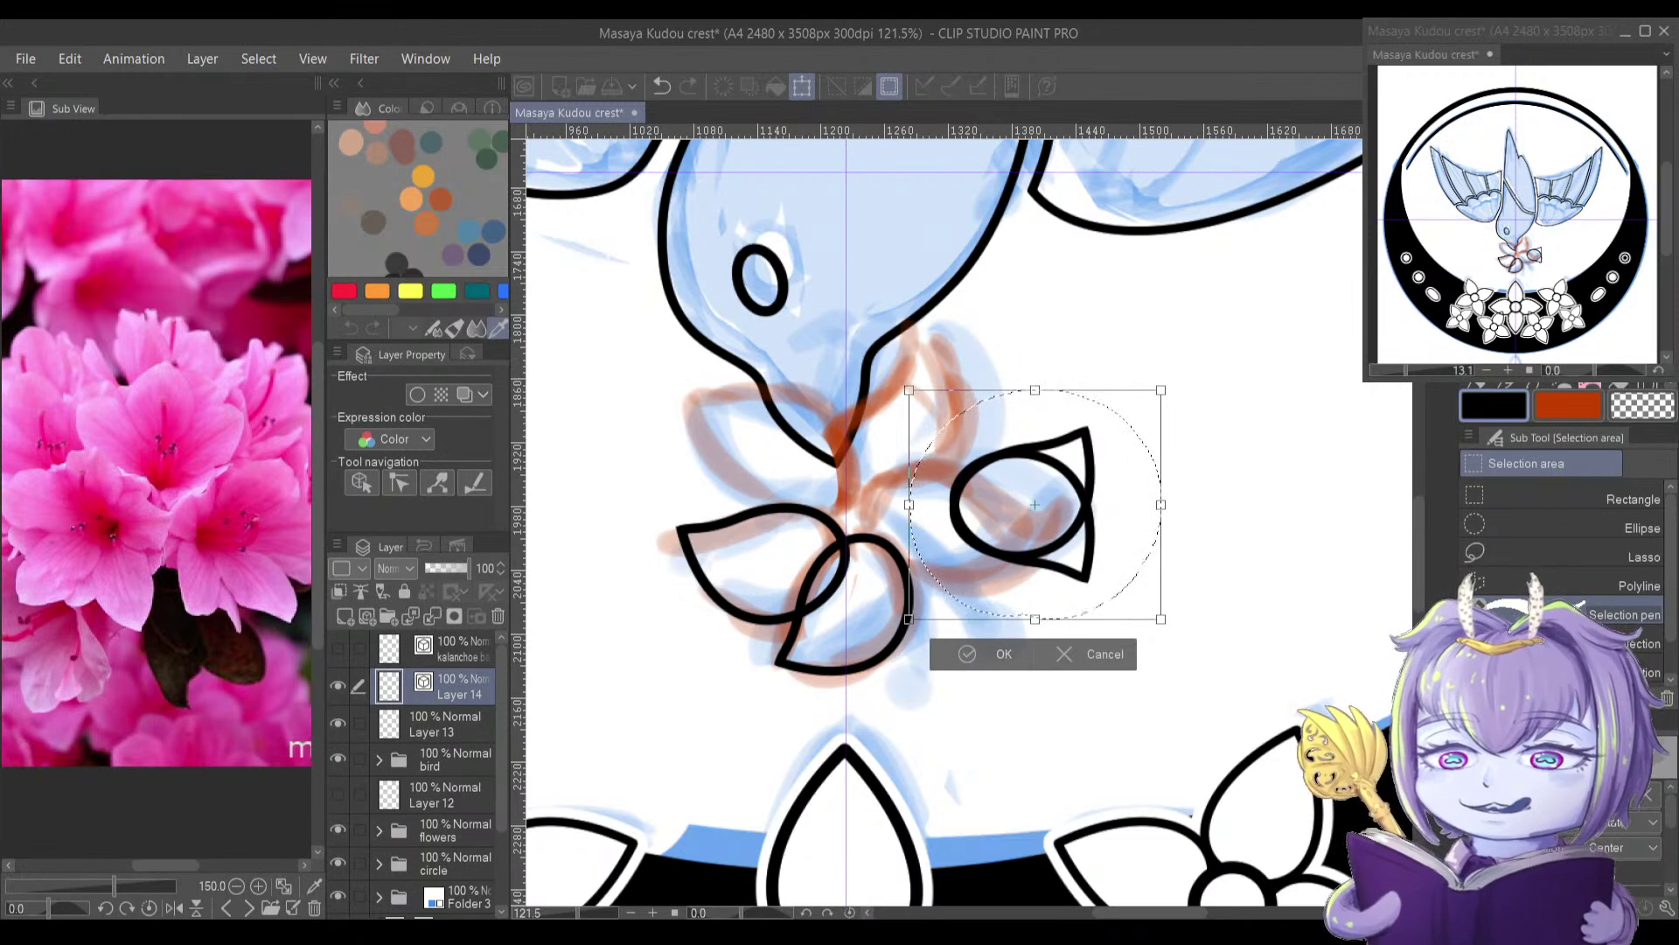
left_click(1513, 794)
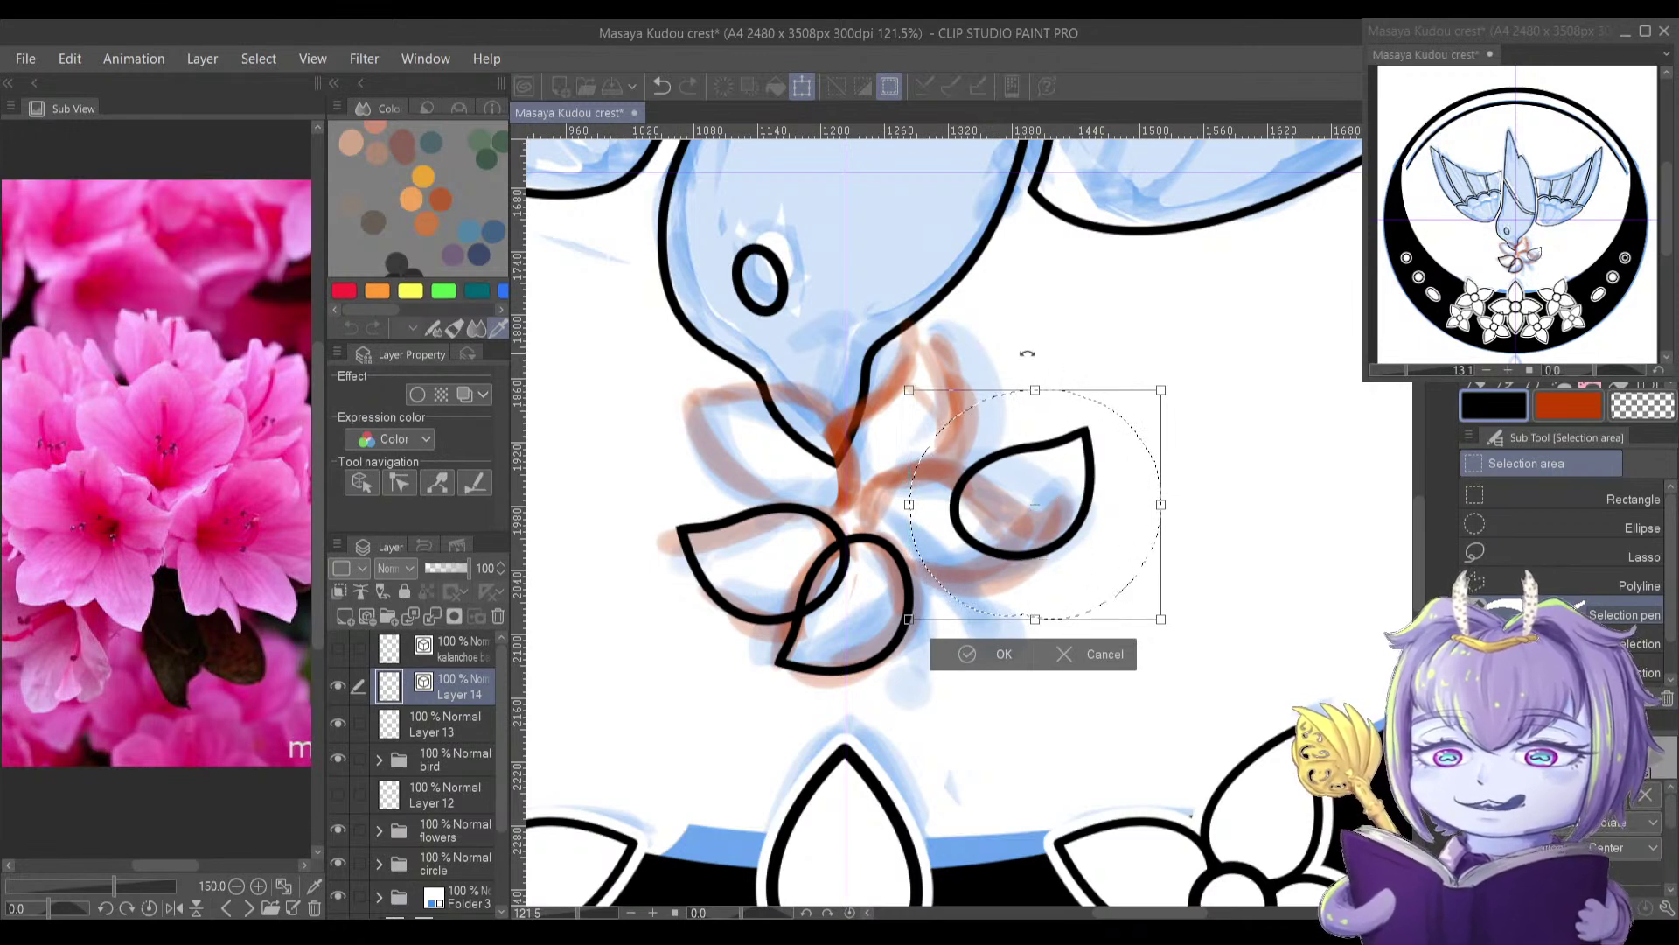
Step: Rotate the flipped petal clockwise and fit it onto the right side-petal sketch next to the lower petal
left_click_drag(1031, 350, 1093, 363)
left_click_drag(962, 483, 879, 512)
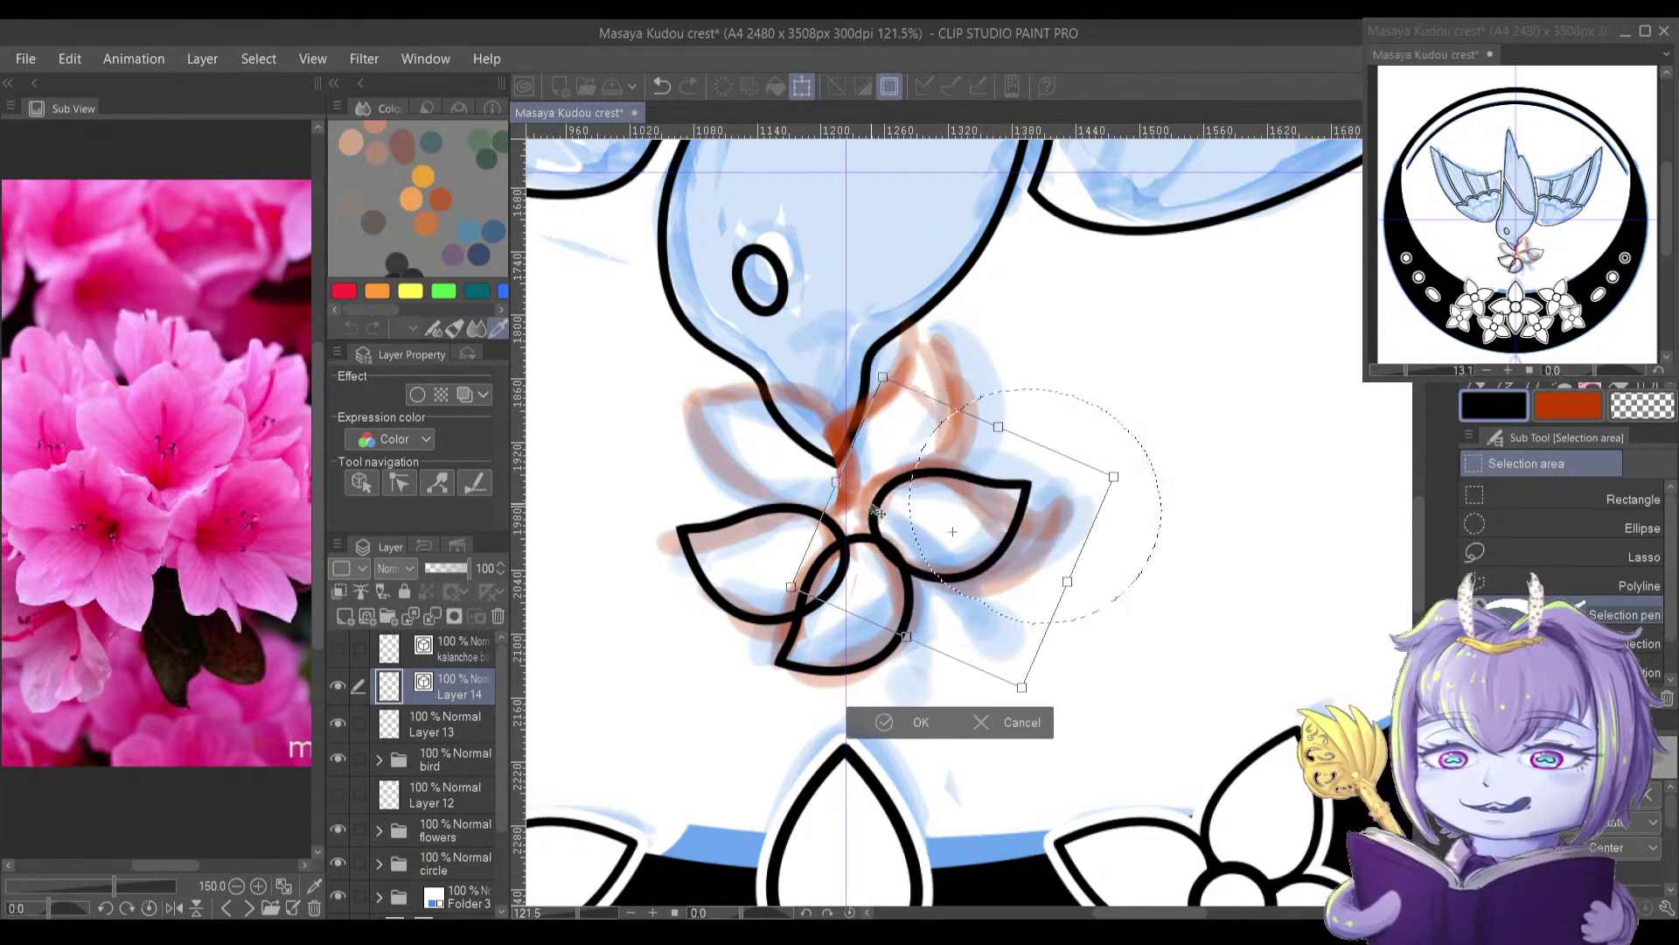
left_click_drag(1115, 474, 1119, 501)
left_click_drag(872, 512, 865, 516)
key("Return")
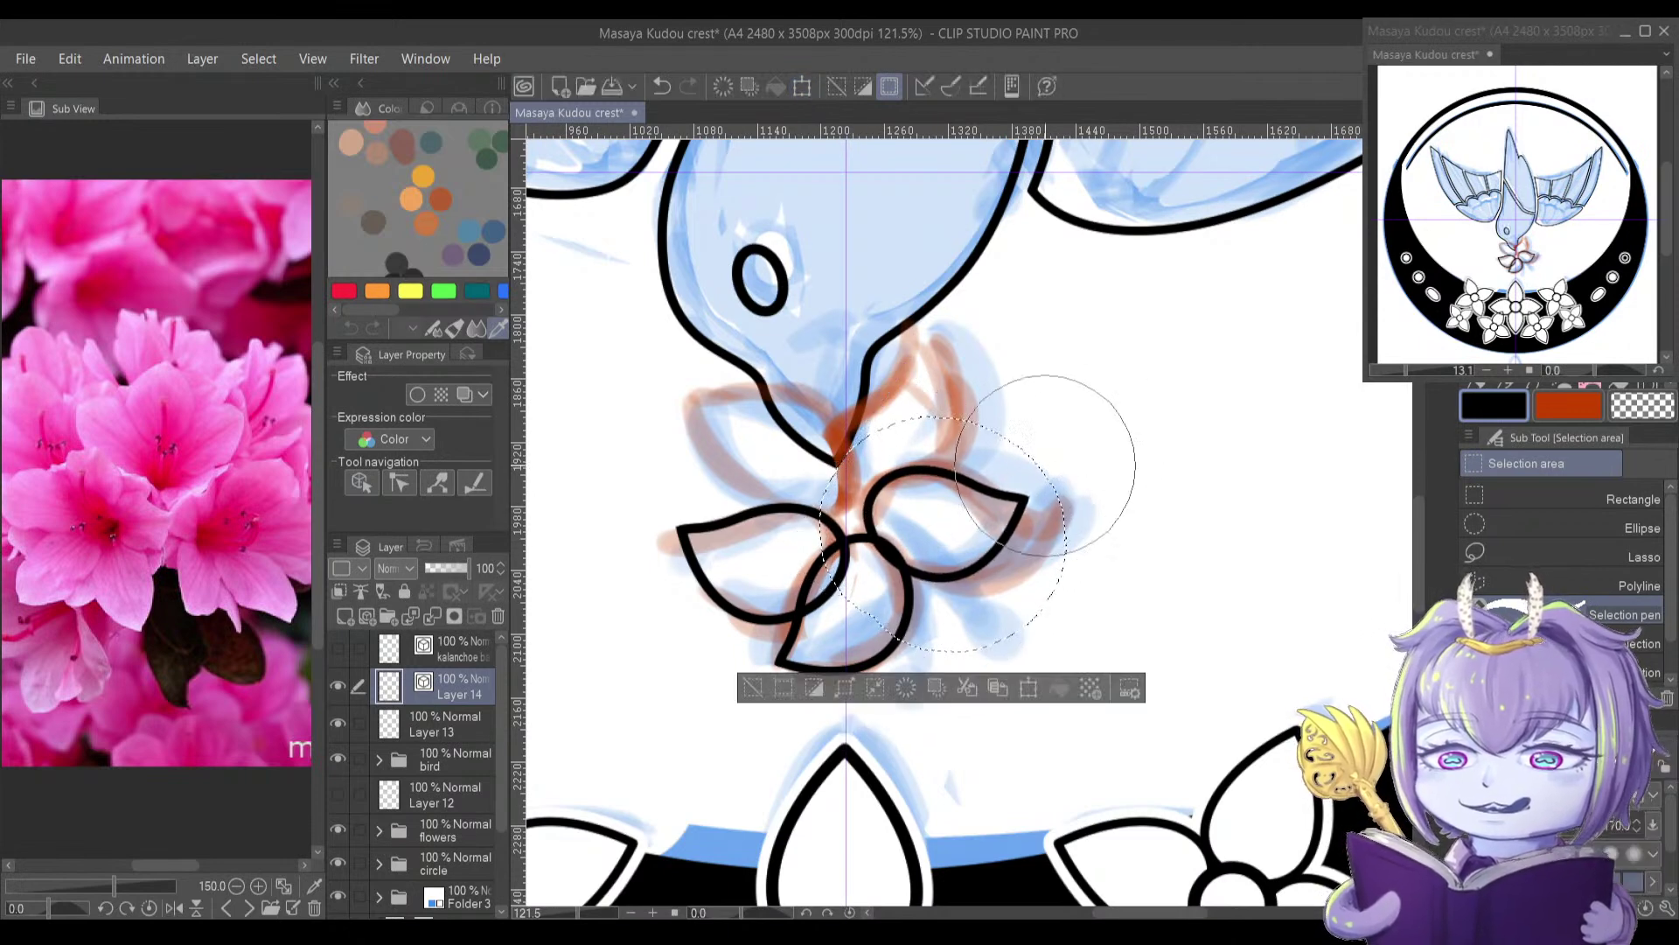
Step: Extend the right petal's tip outward to follow the sketch, clear the selection, and fine-tune the tip and lower edge
key(".")
key("y")
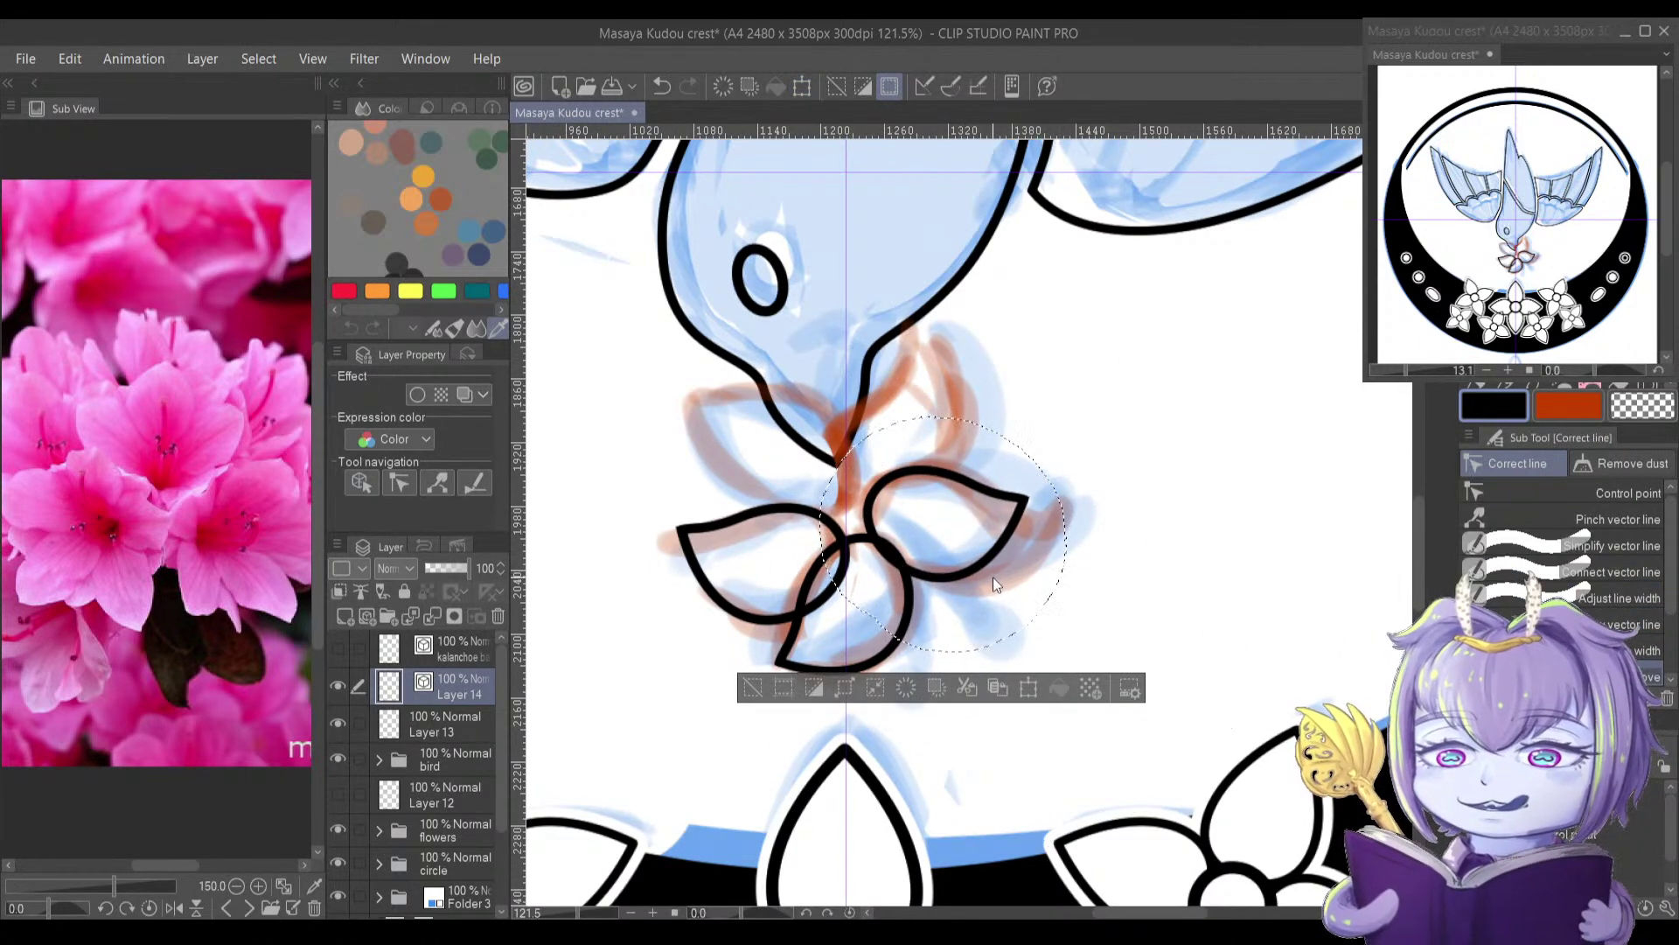
left_click_drag(1027, 499, 1063, 510)
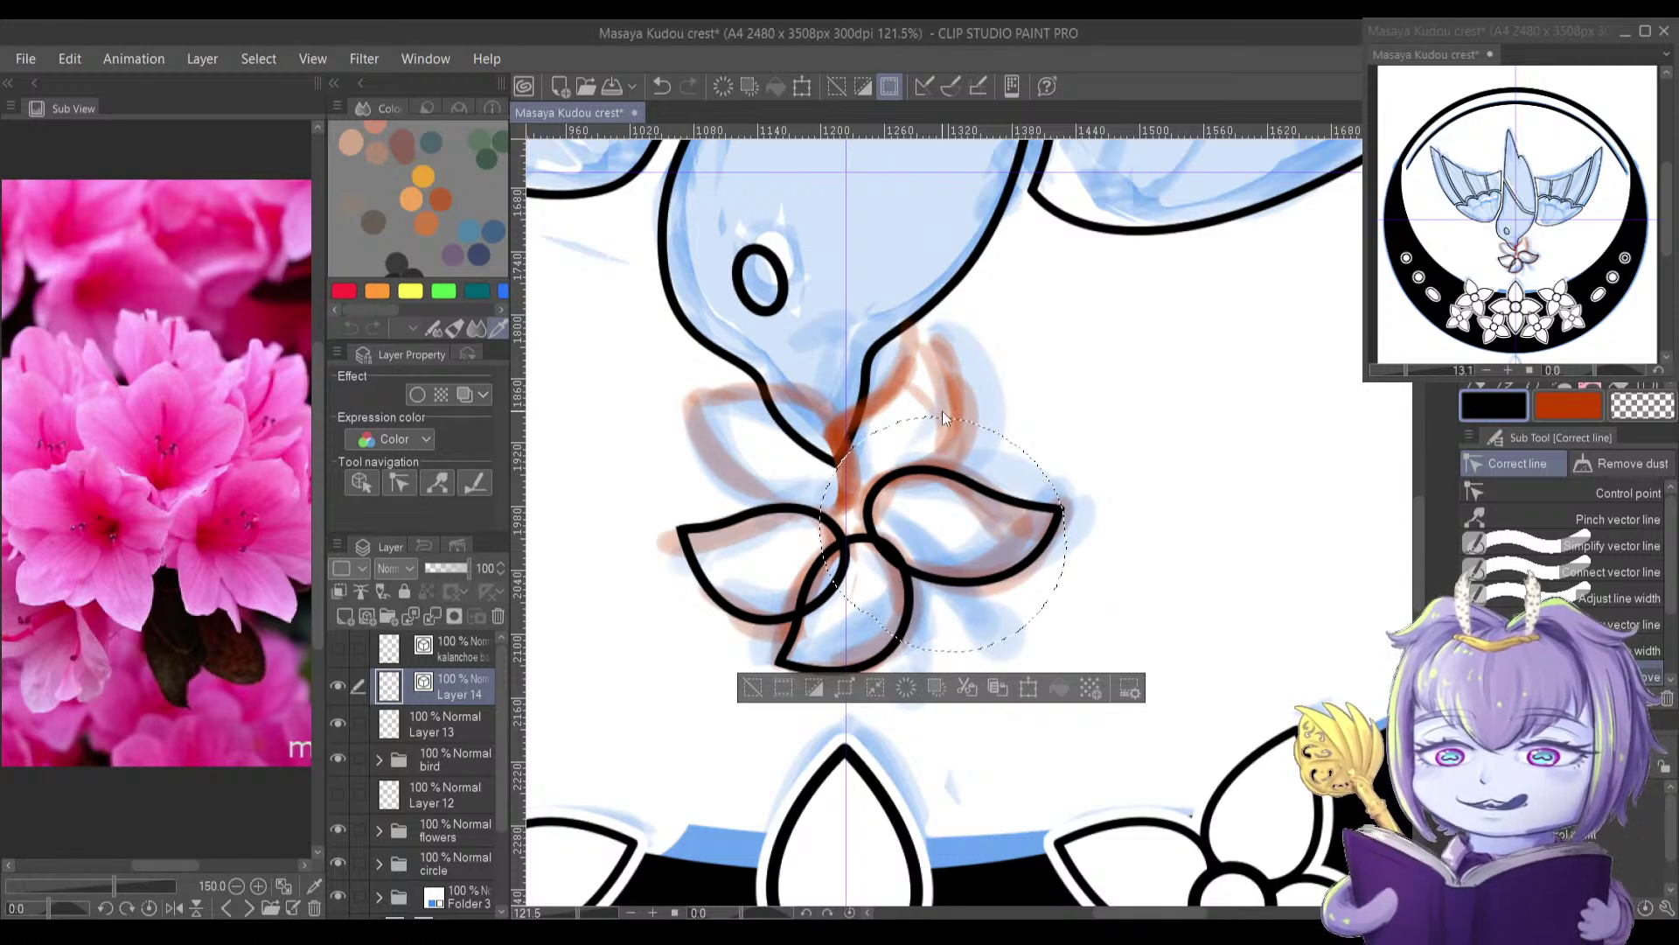
left_click_drag(1072, 551, 1090, 505)
scroll(1106, 508, "up", 3)
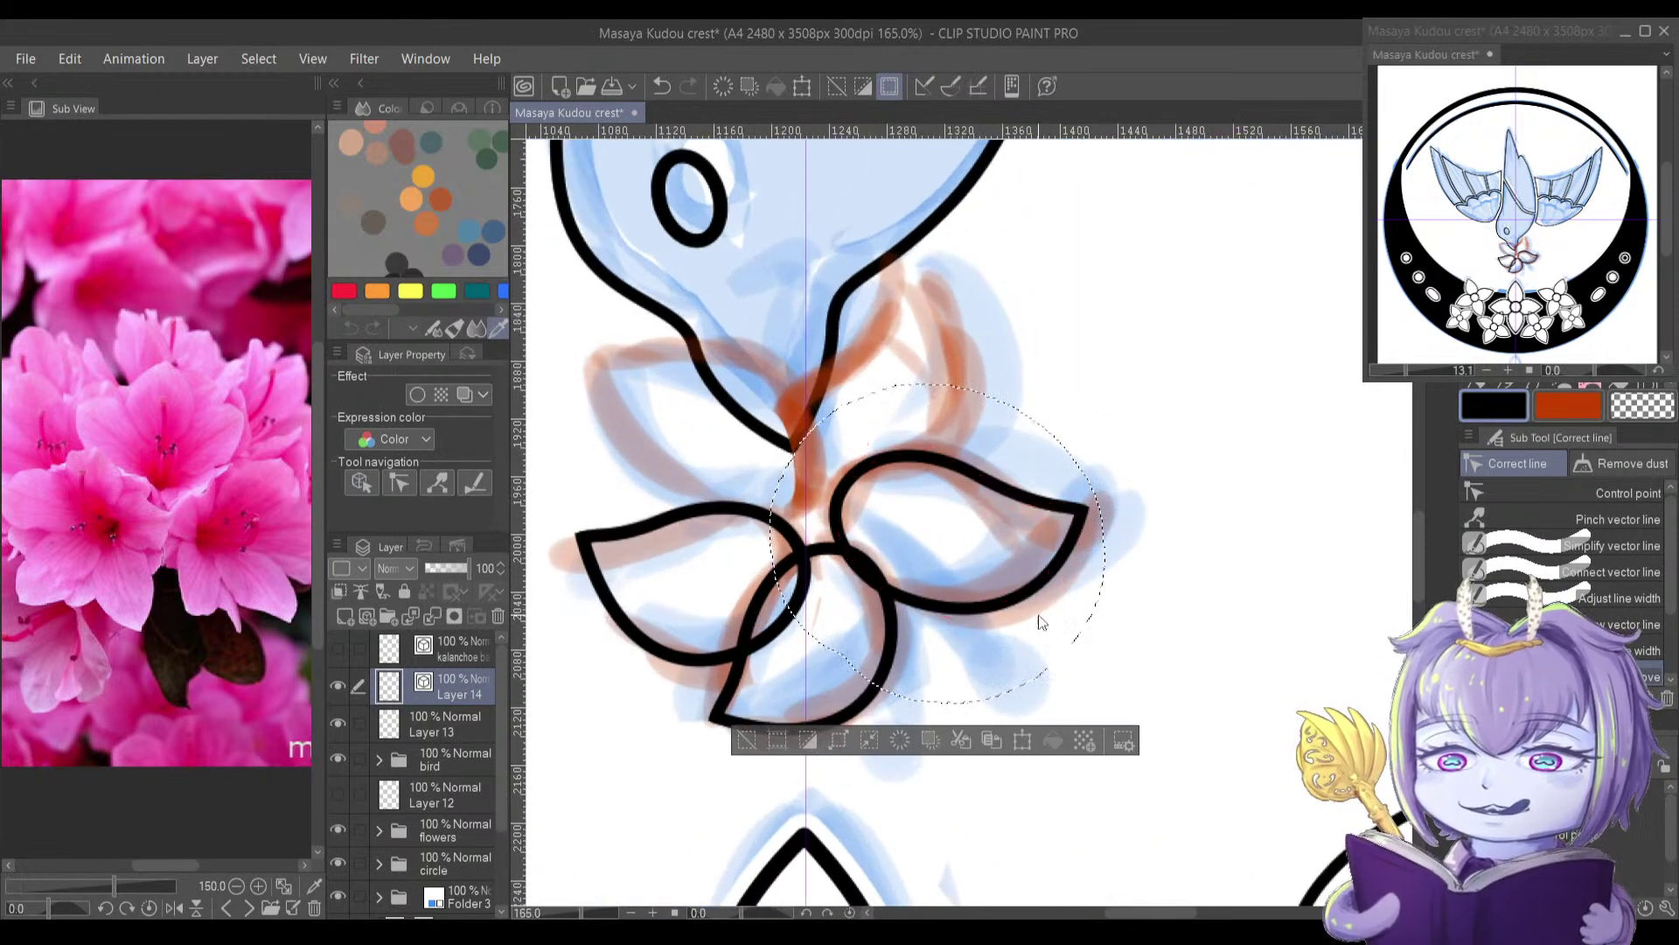
key("ctrl+d")
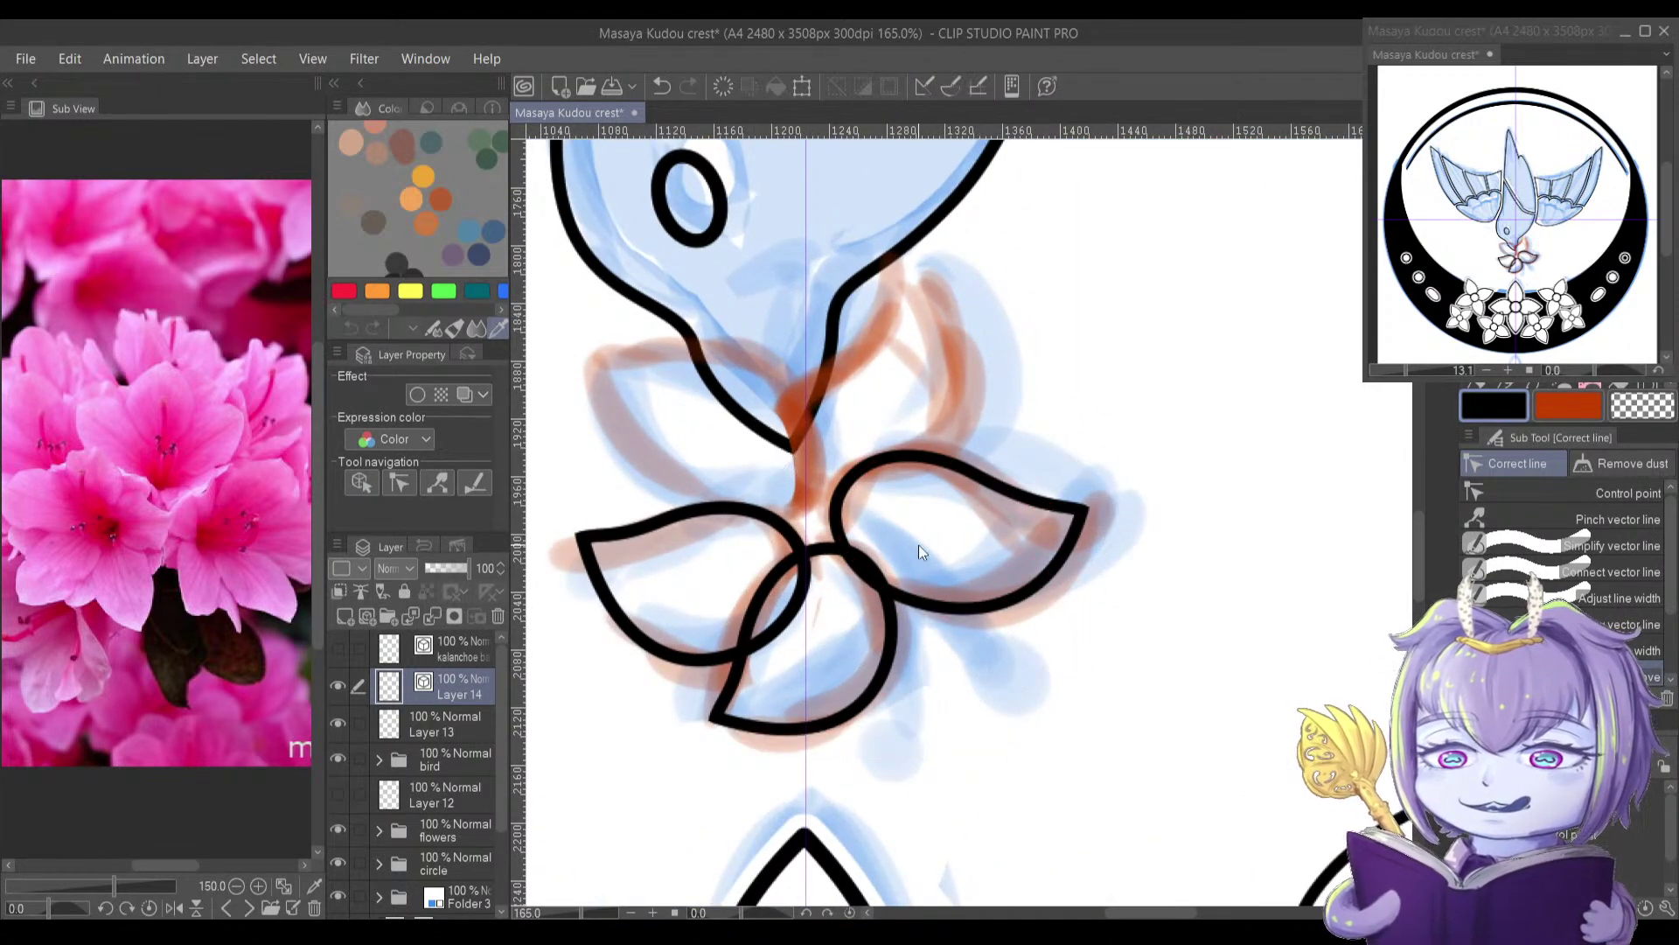
left_click_drag(859, 486, 859, 502)
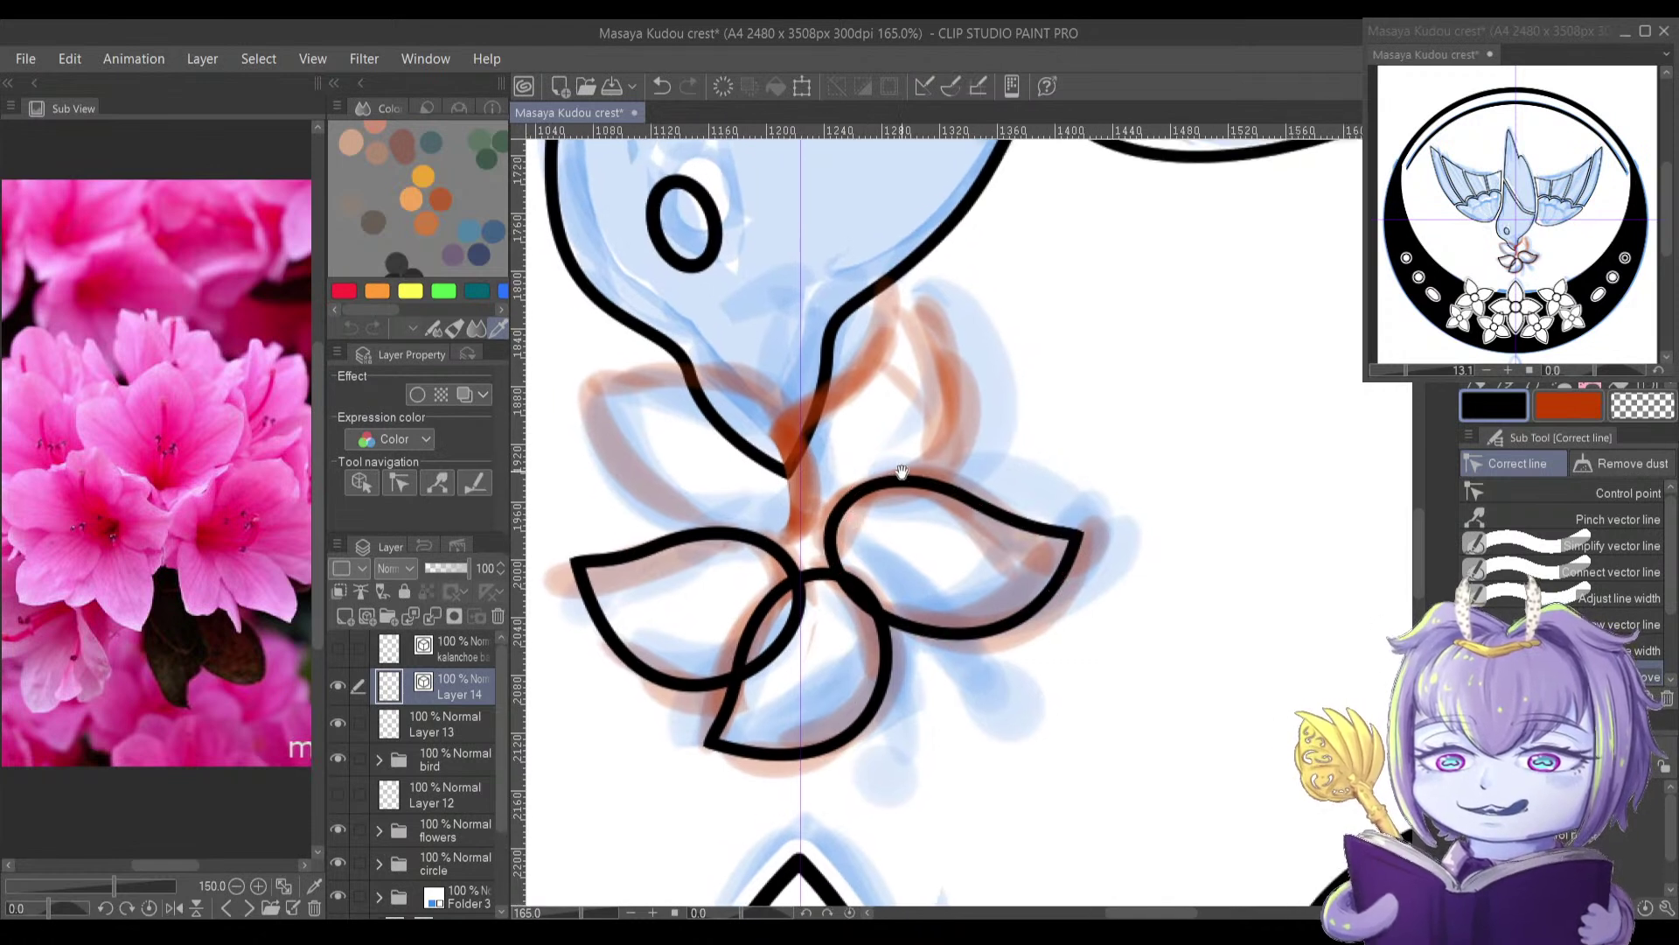
left_click_drag(1075, 536, 1074, 542)
left_click_drag(987, 627, 967, 655)
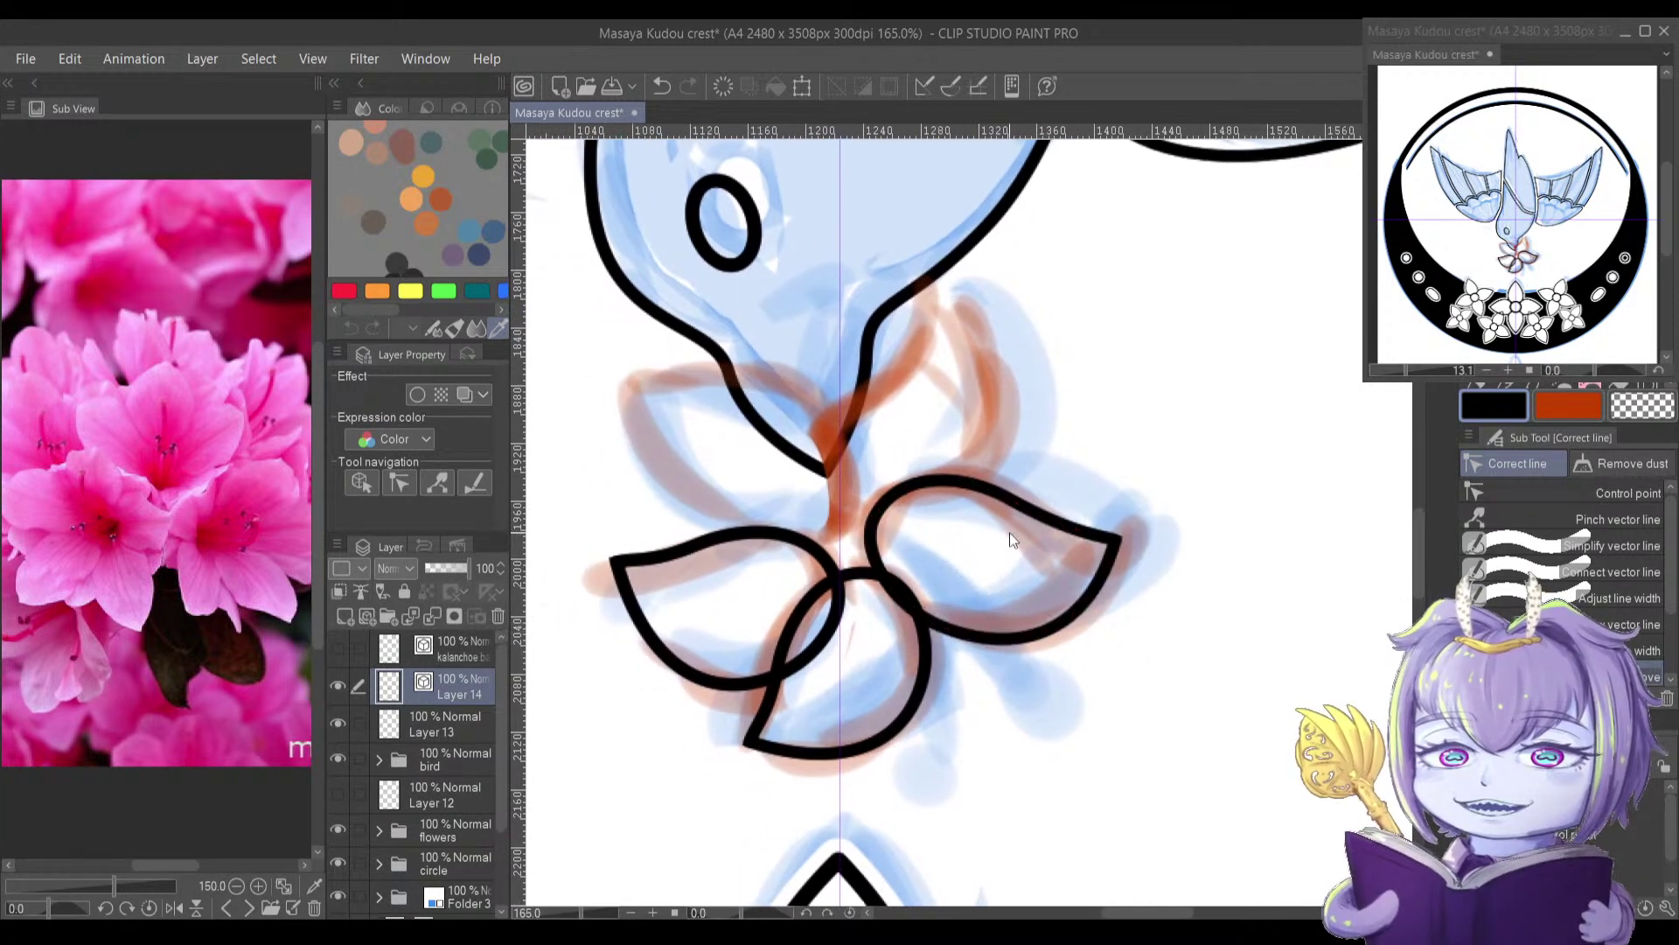
Step: Duplicate the lower petal, rotate the copy so its tip points up, and move it to the blank area right of the flower
mouse_move(833, 645)
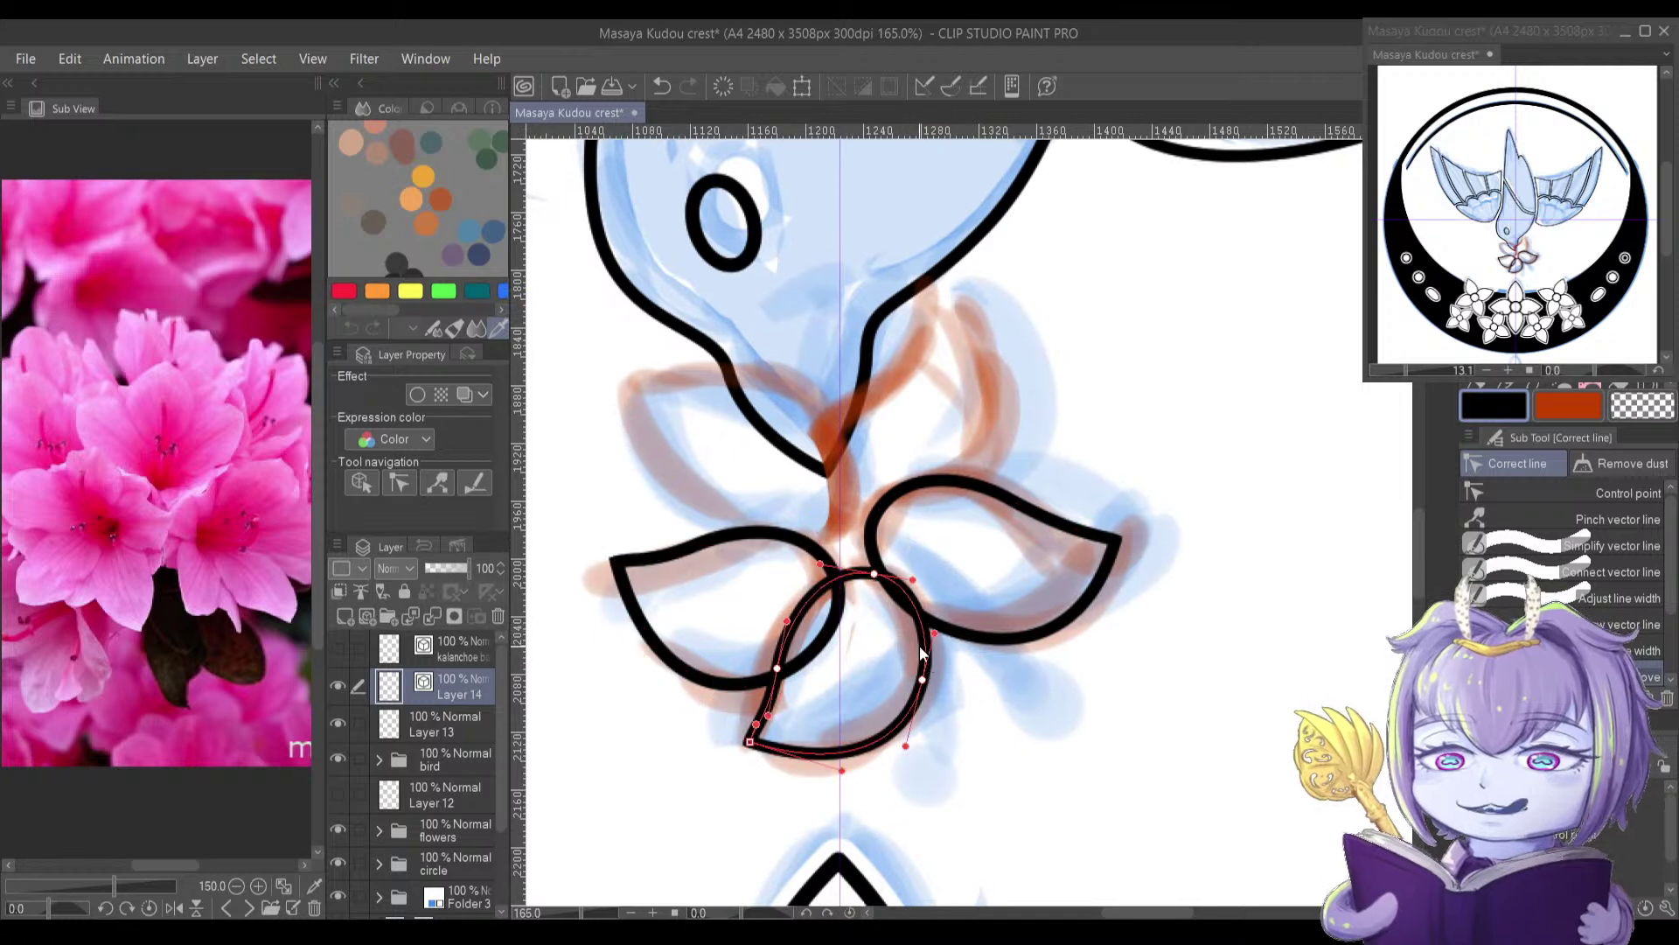
mouse_move(915, 593)
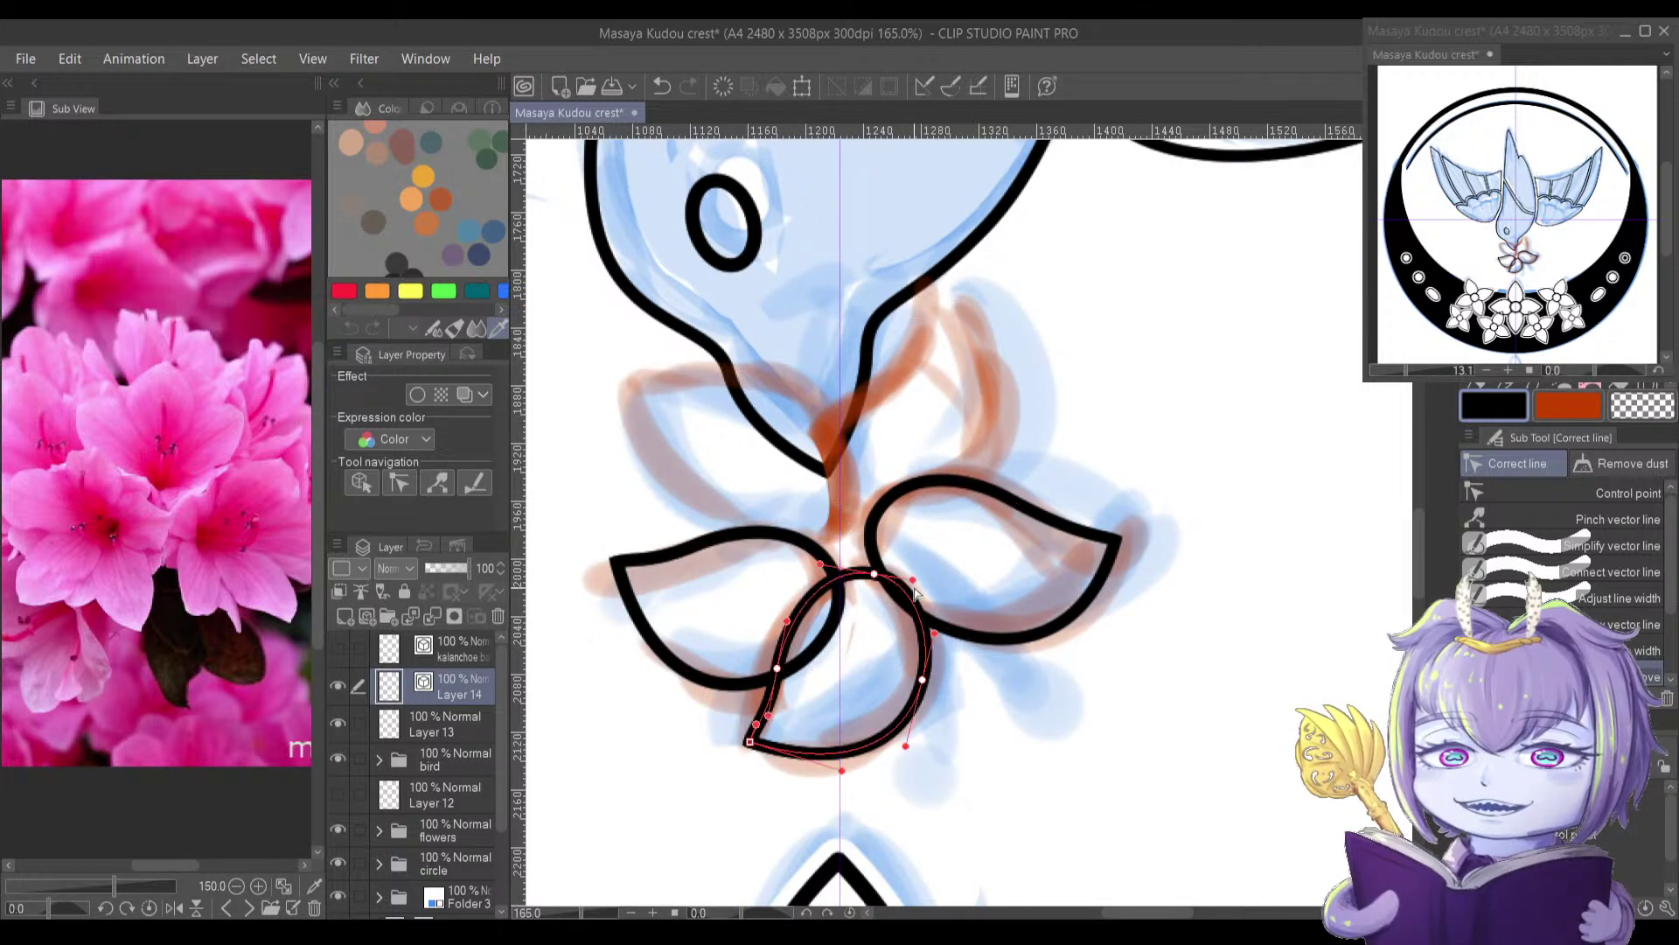
left_click_drag(914, 594, 926, 555)
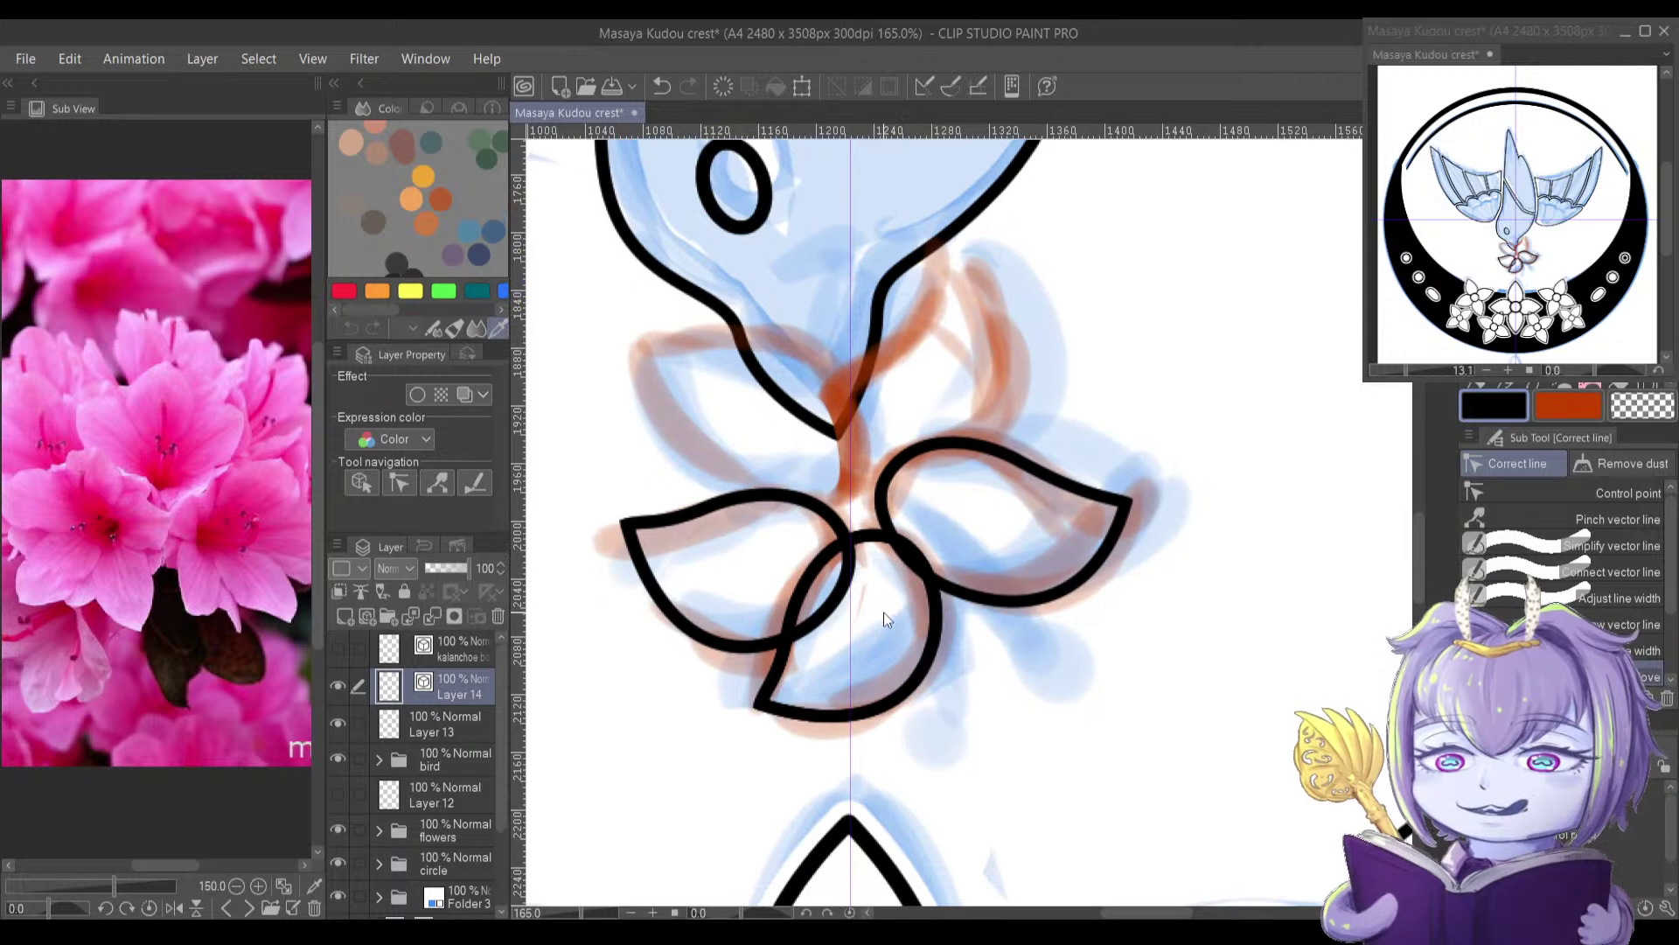
mouse_move(811, 578)
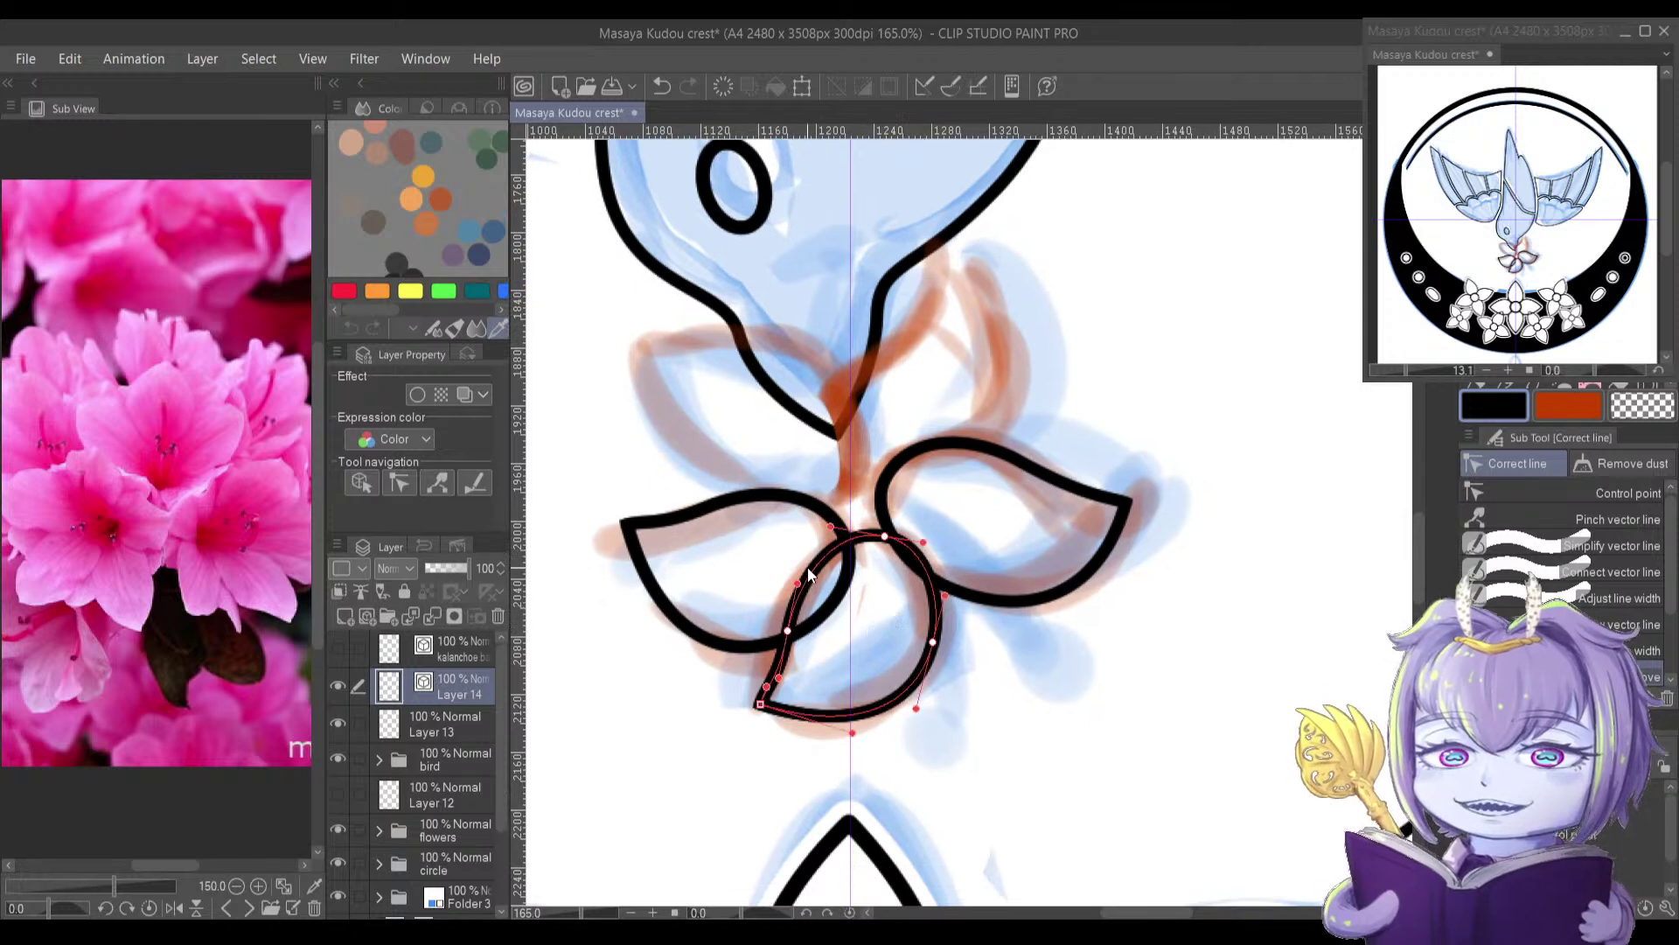
key("o")
left_click(835, 549)
left_click_drag(850, 464, 926, 798)
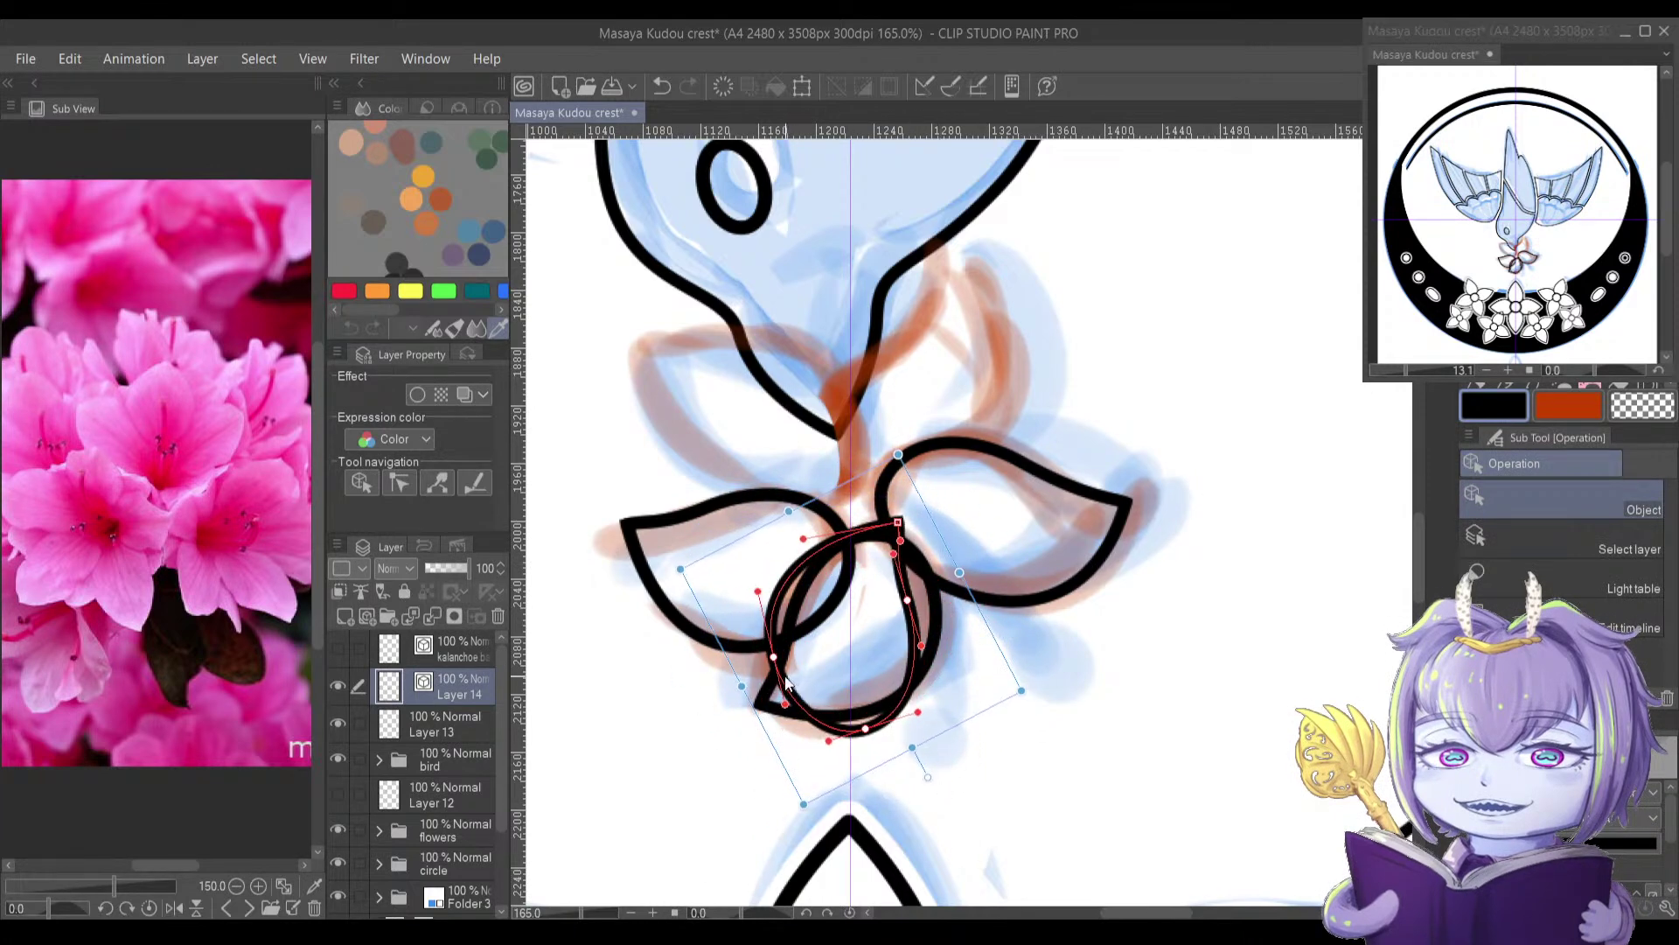
left_click(795, 455)
left_click_drag(794, 454, 874, 490)
left_click_drag(874, 391, 1185, 625)
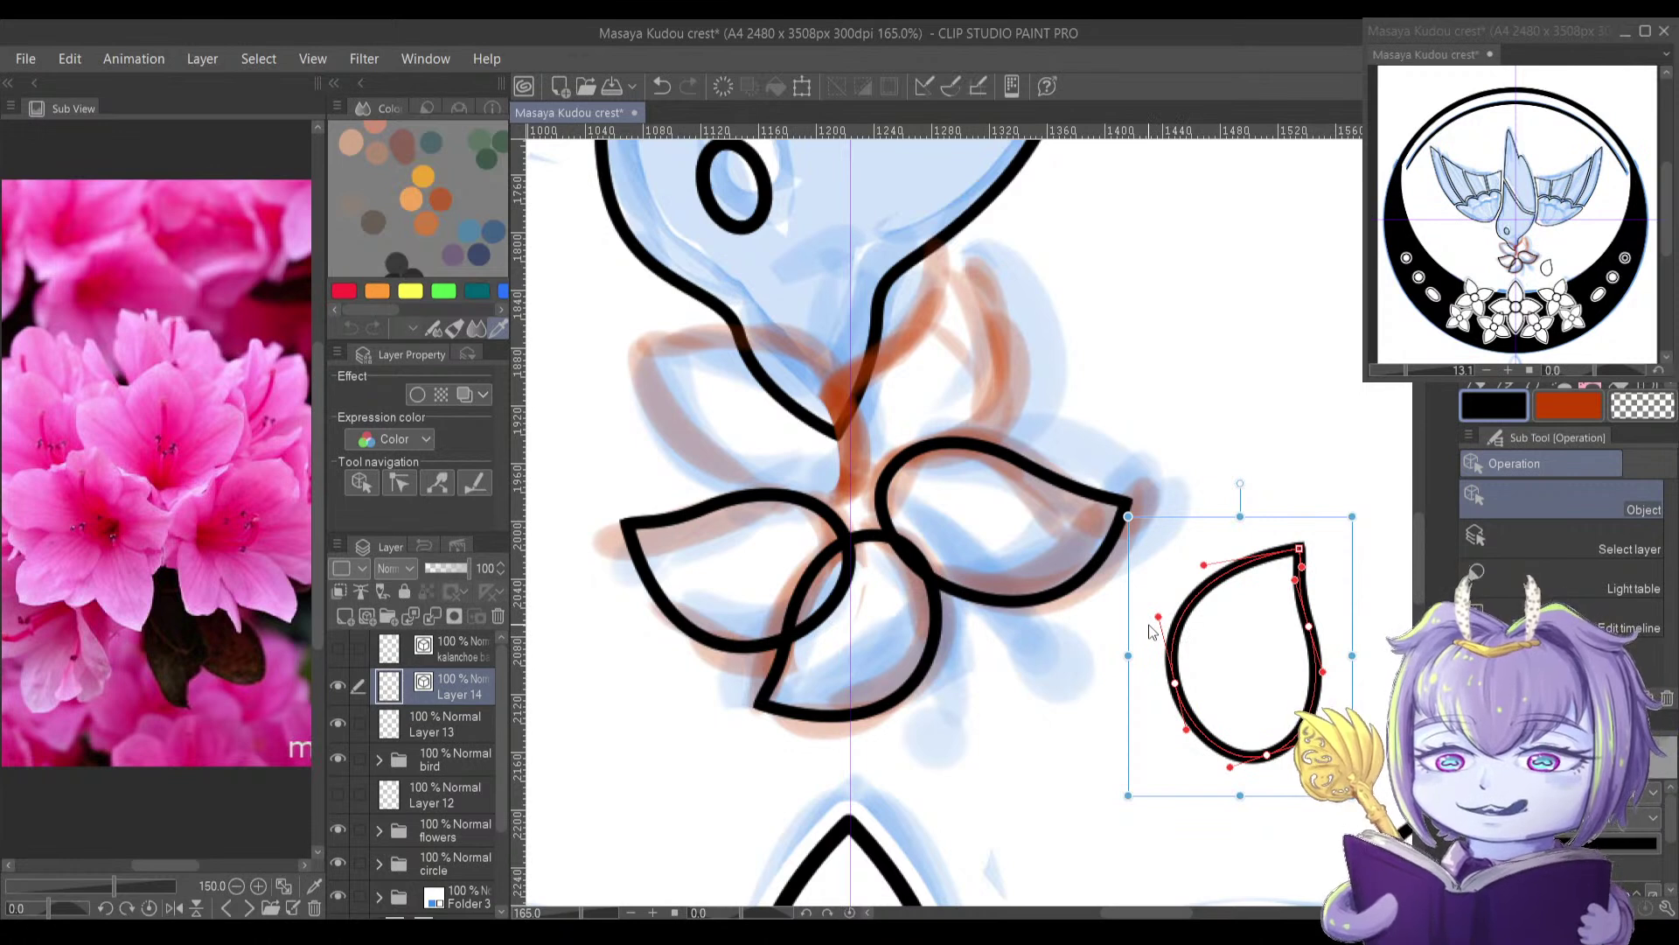
scroll(1151, 632, "right", 5)
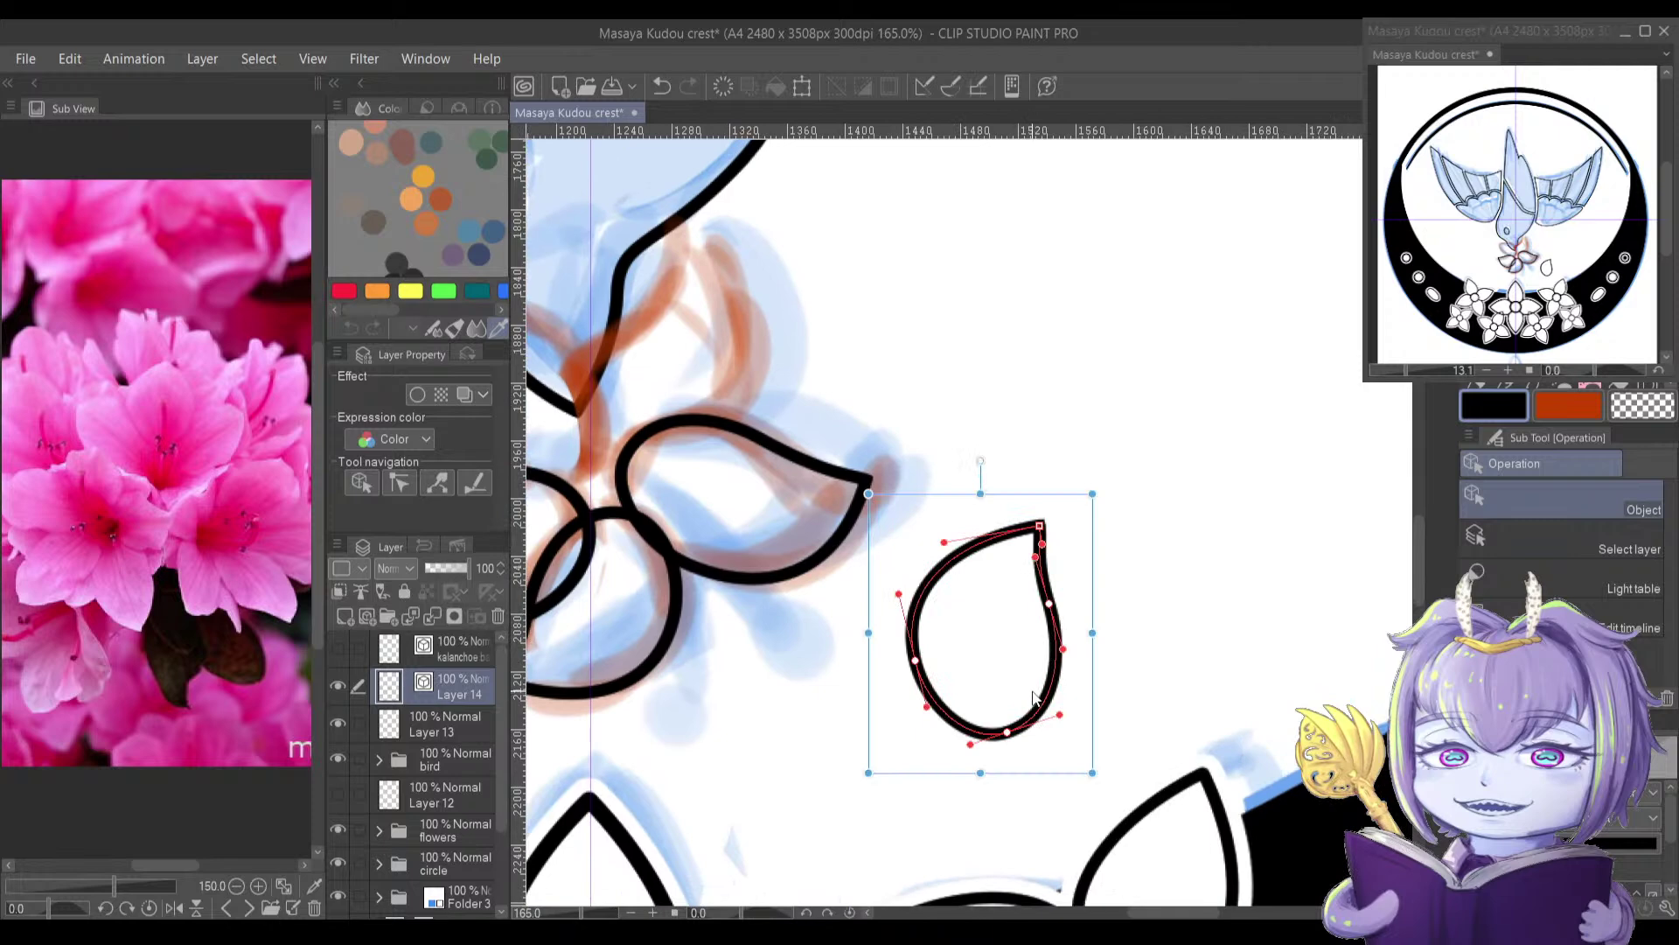
Step: Flip the new petal copy horizontally, move it onto the upper-right petal sketch, and rotate it clockwise
key("m")
left_click_drag(1015, 581, 1002, 636)
key("ctrl+t")
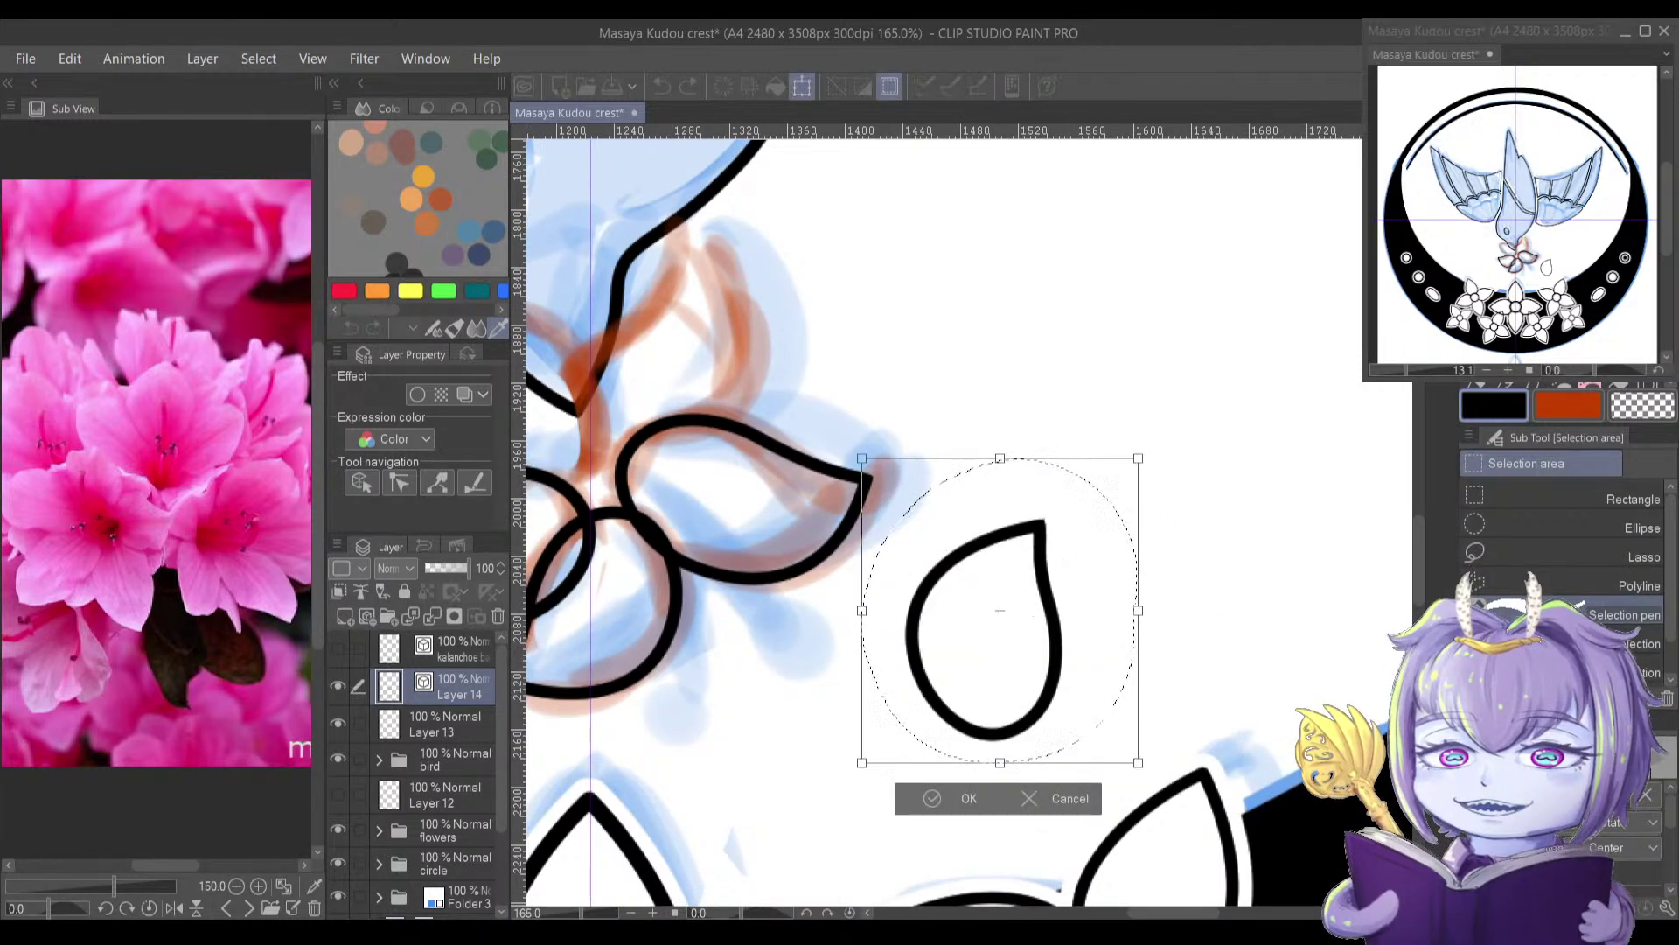
key("ctrl+h")
mouse_move(989, 535)
left_mouse_down()
mouse_move(619, 290)
mouse_move(638, 308)
left_mouse_up()
left_click_drag(728, 268, 893, 413)
left_click_drag(812, 334, 910, 360)
left_click_drag(785, 506, 789, 466)
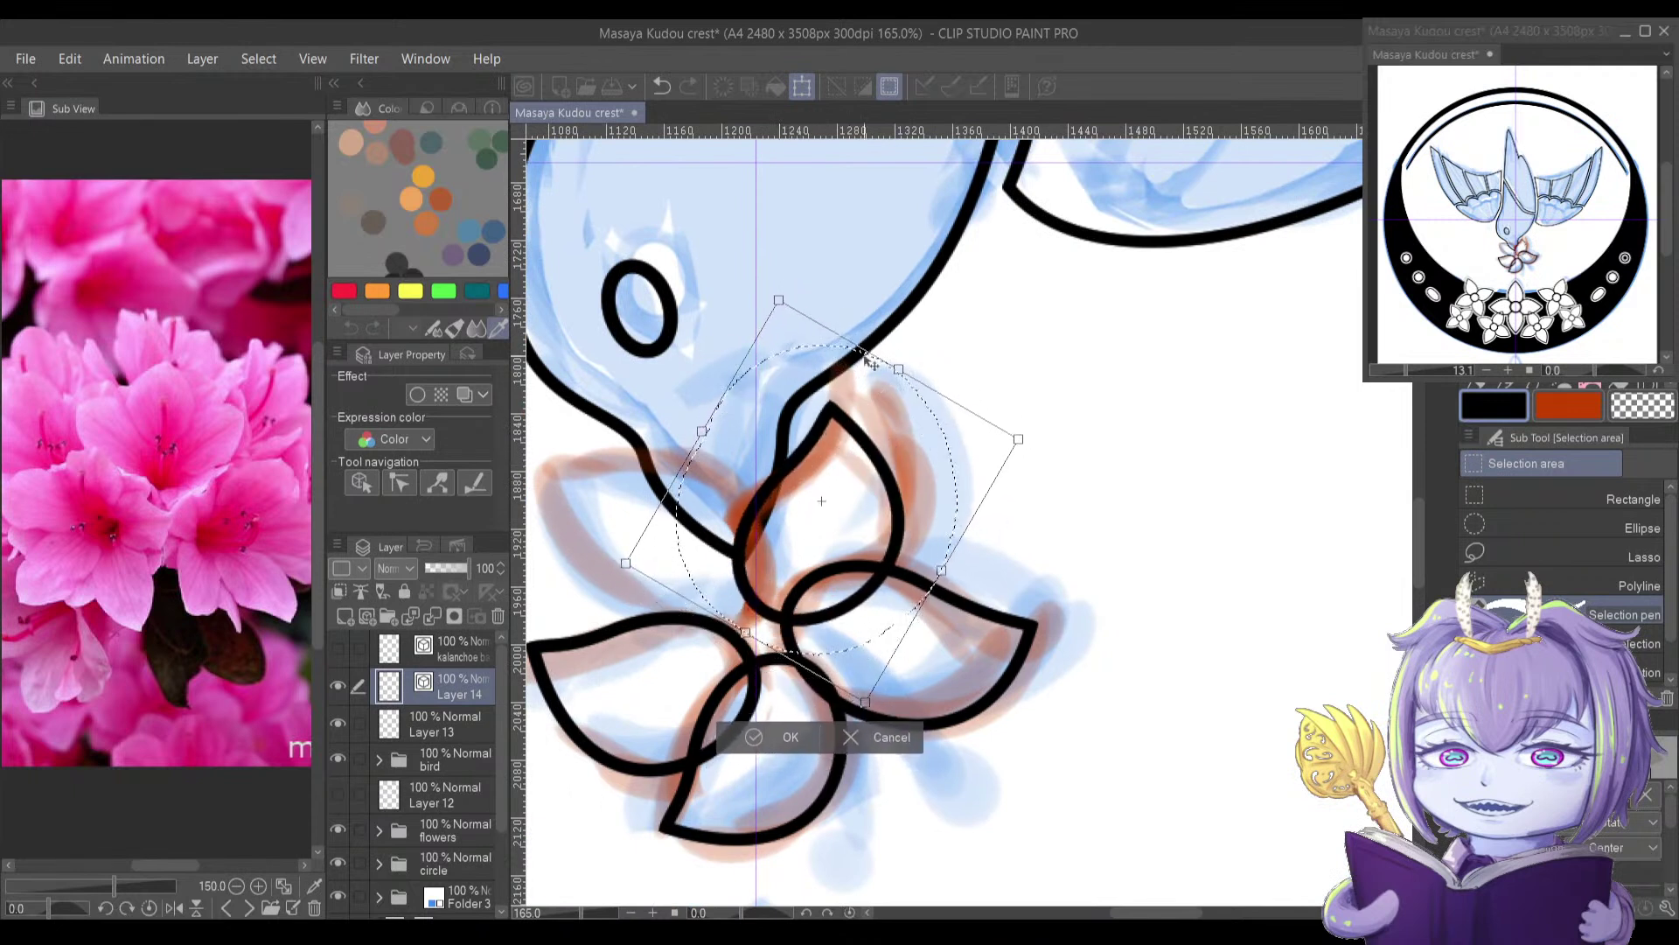
Step: Enlarge the upper-right petal slightly, fine-tune its rotation and position over the sketch, and clear the selection
left_click_drag(898, 371, 911, 347)
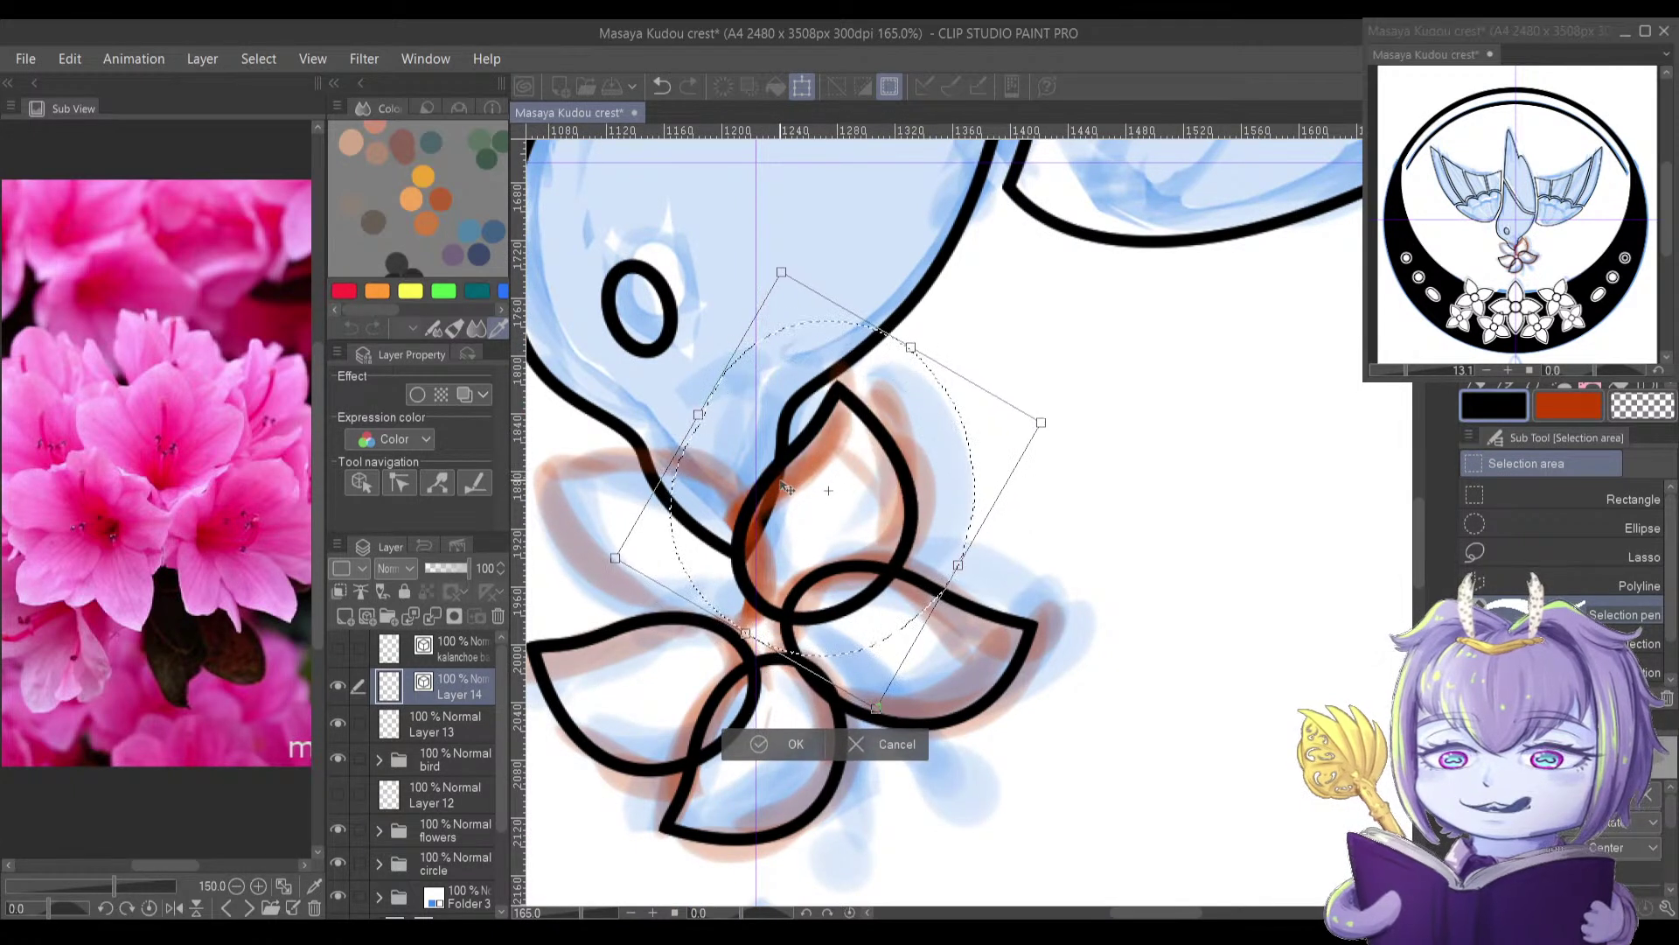
left_click_drag(697, 415, 761, 468)
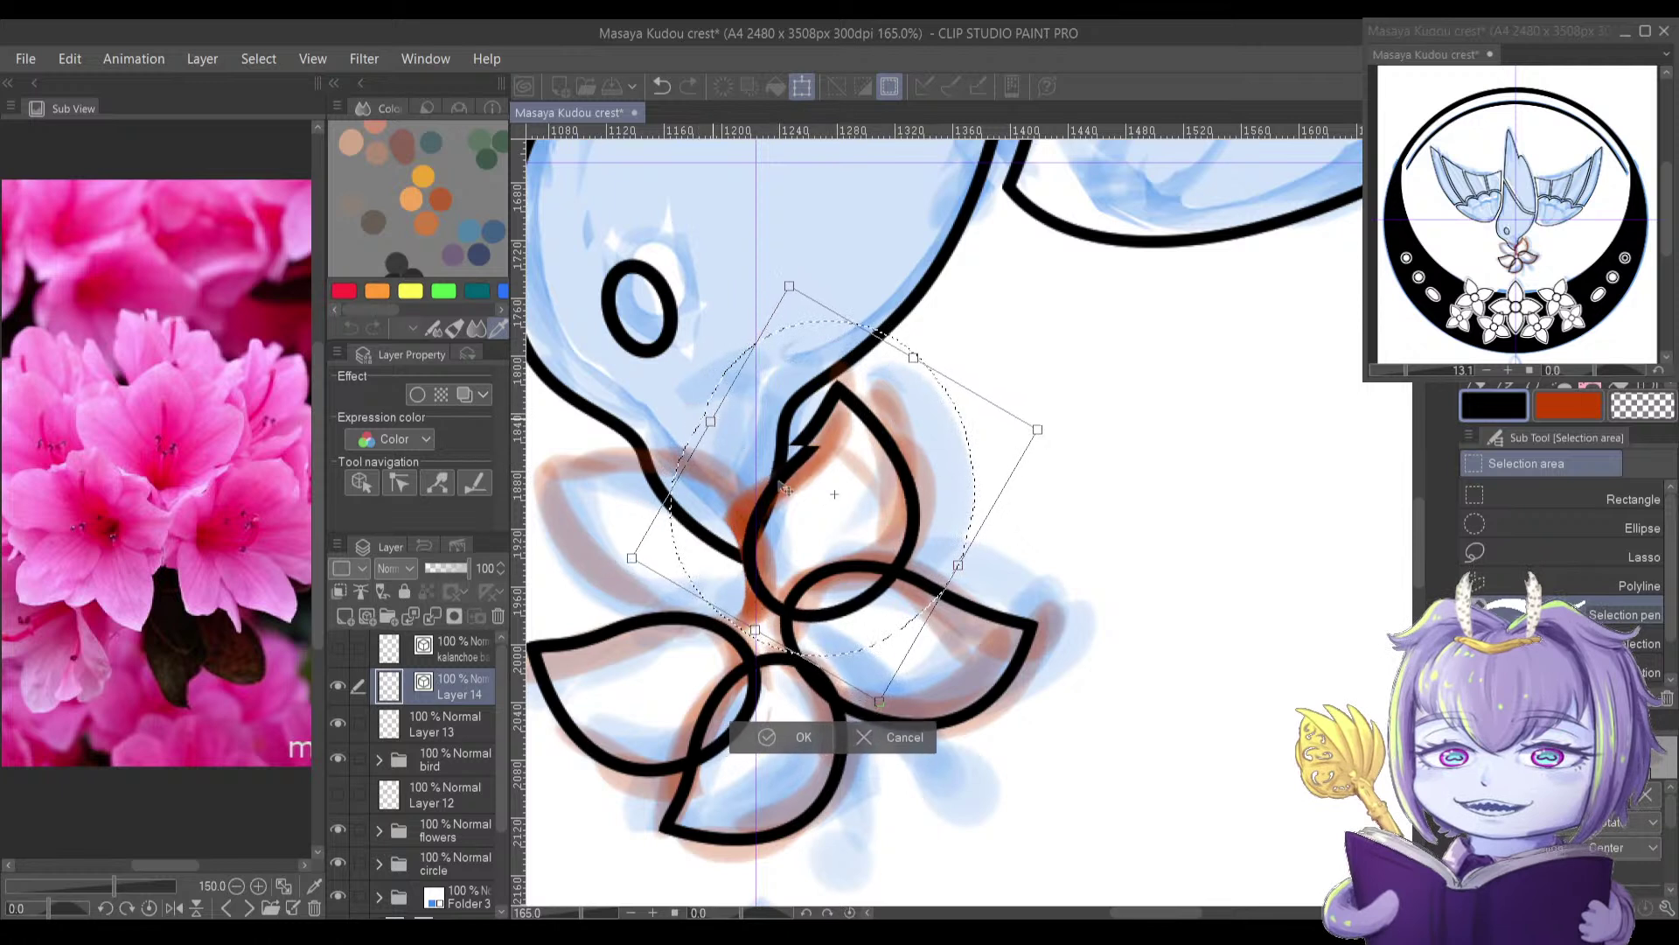
left_click_drag(787, 280, 814, 273)
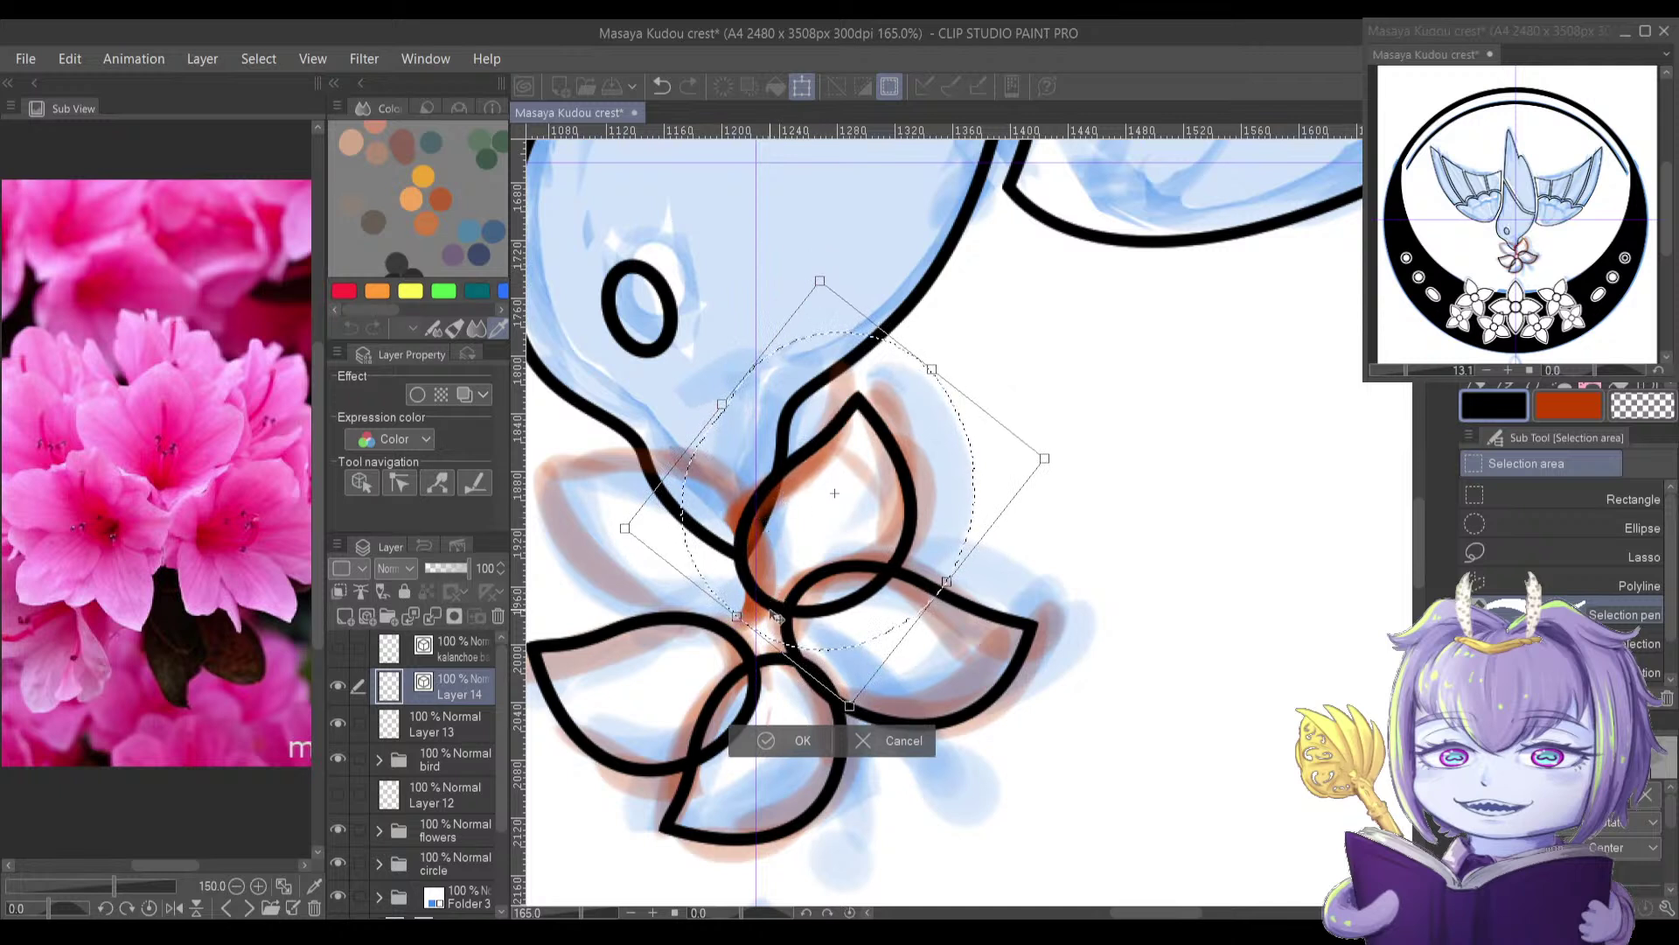
left_click_drag(788, 622, 794, 623)
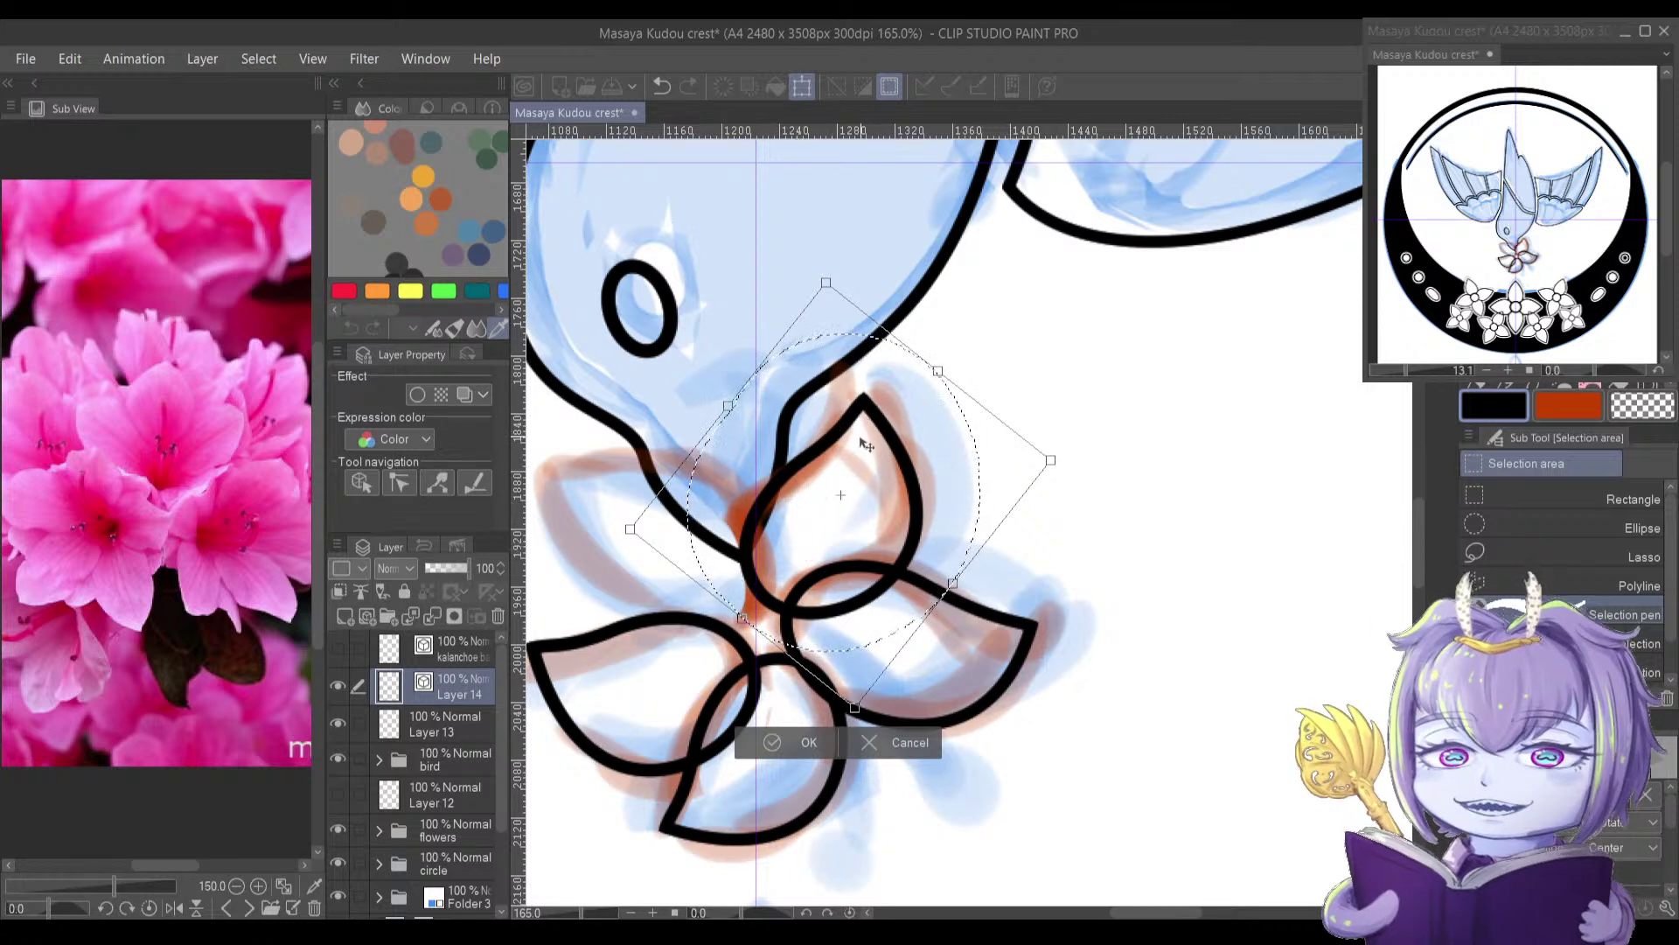
left_click_drag(844, 444, 846, 445)
key("Right")
key("Up")
key("Up")
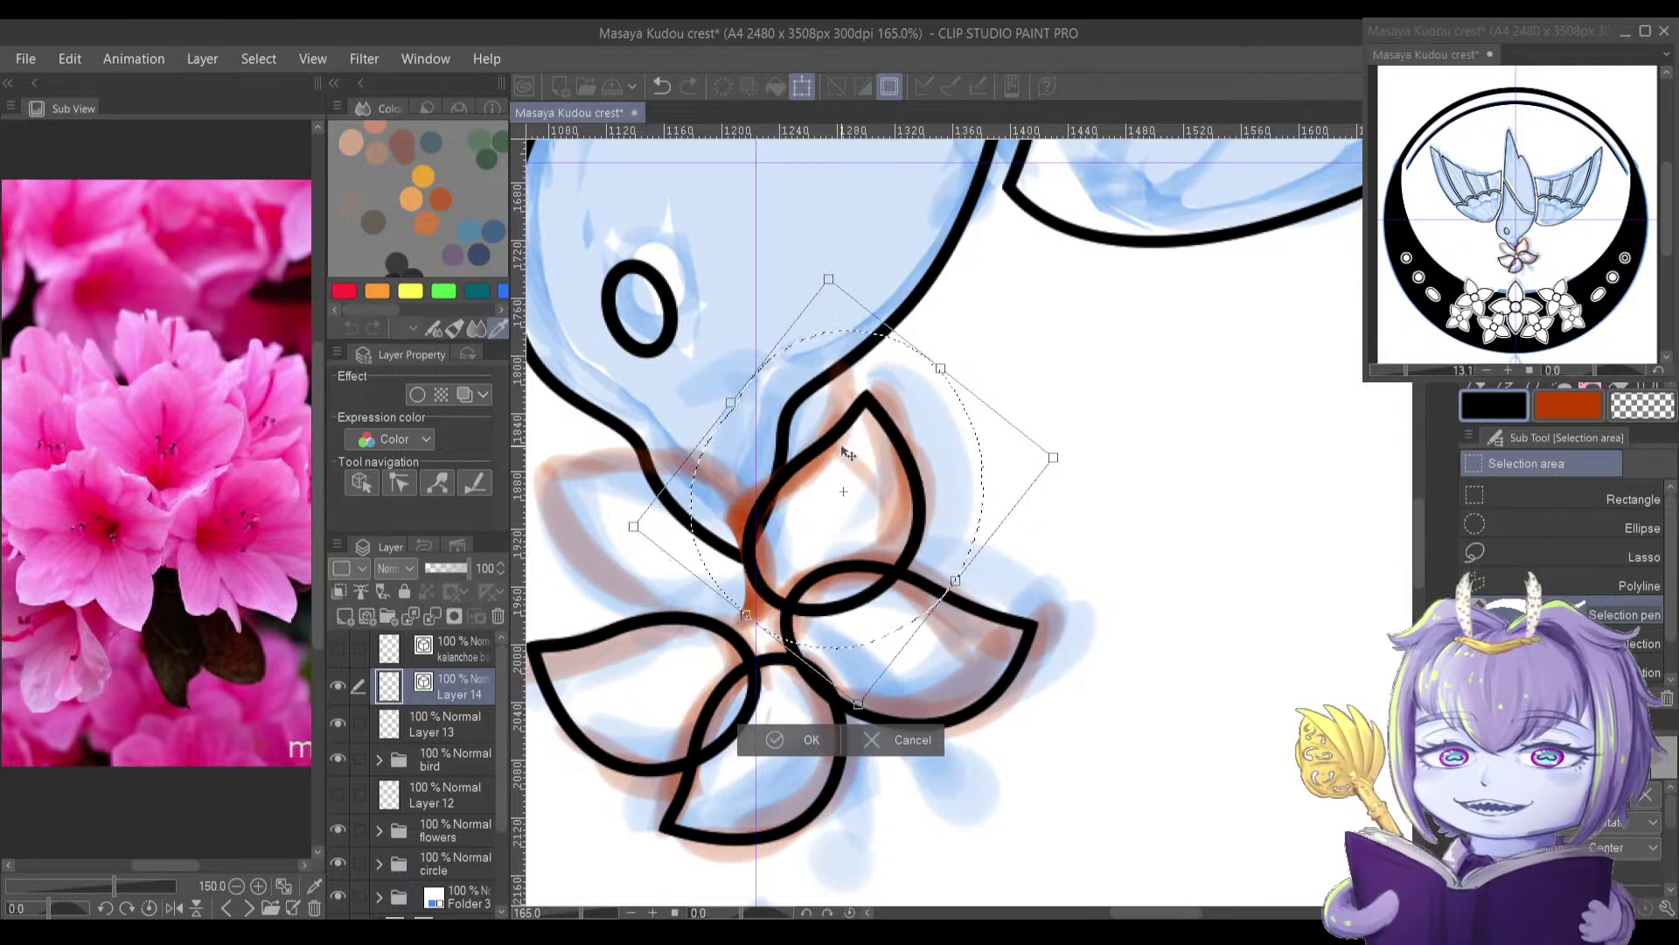
key("Return")
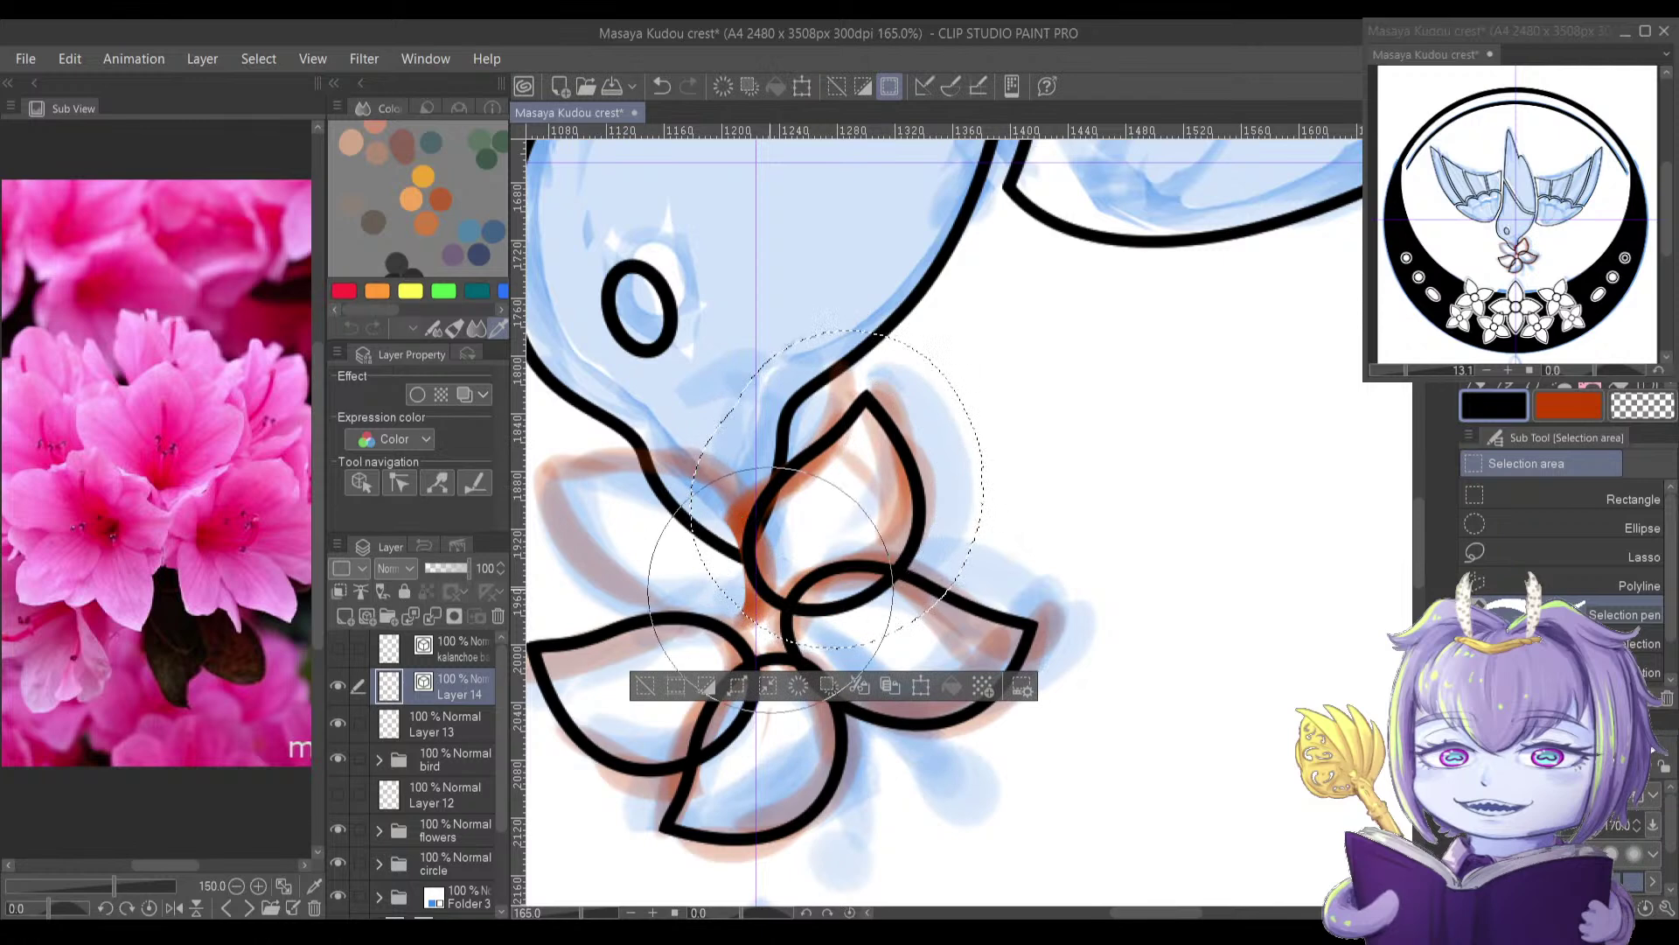
left_click_drag(1035, 566, 951, 488)
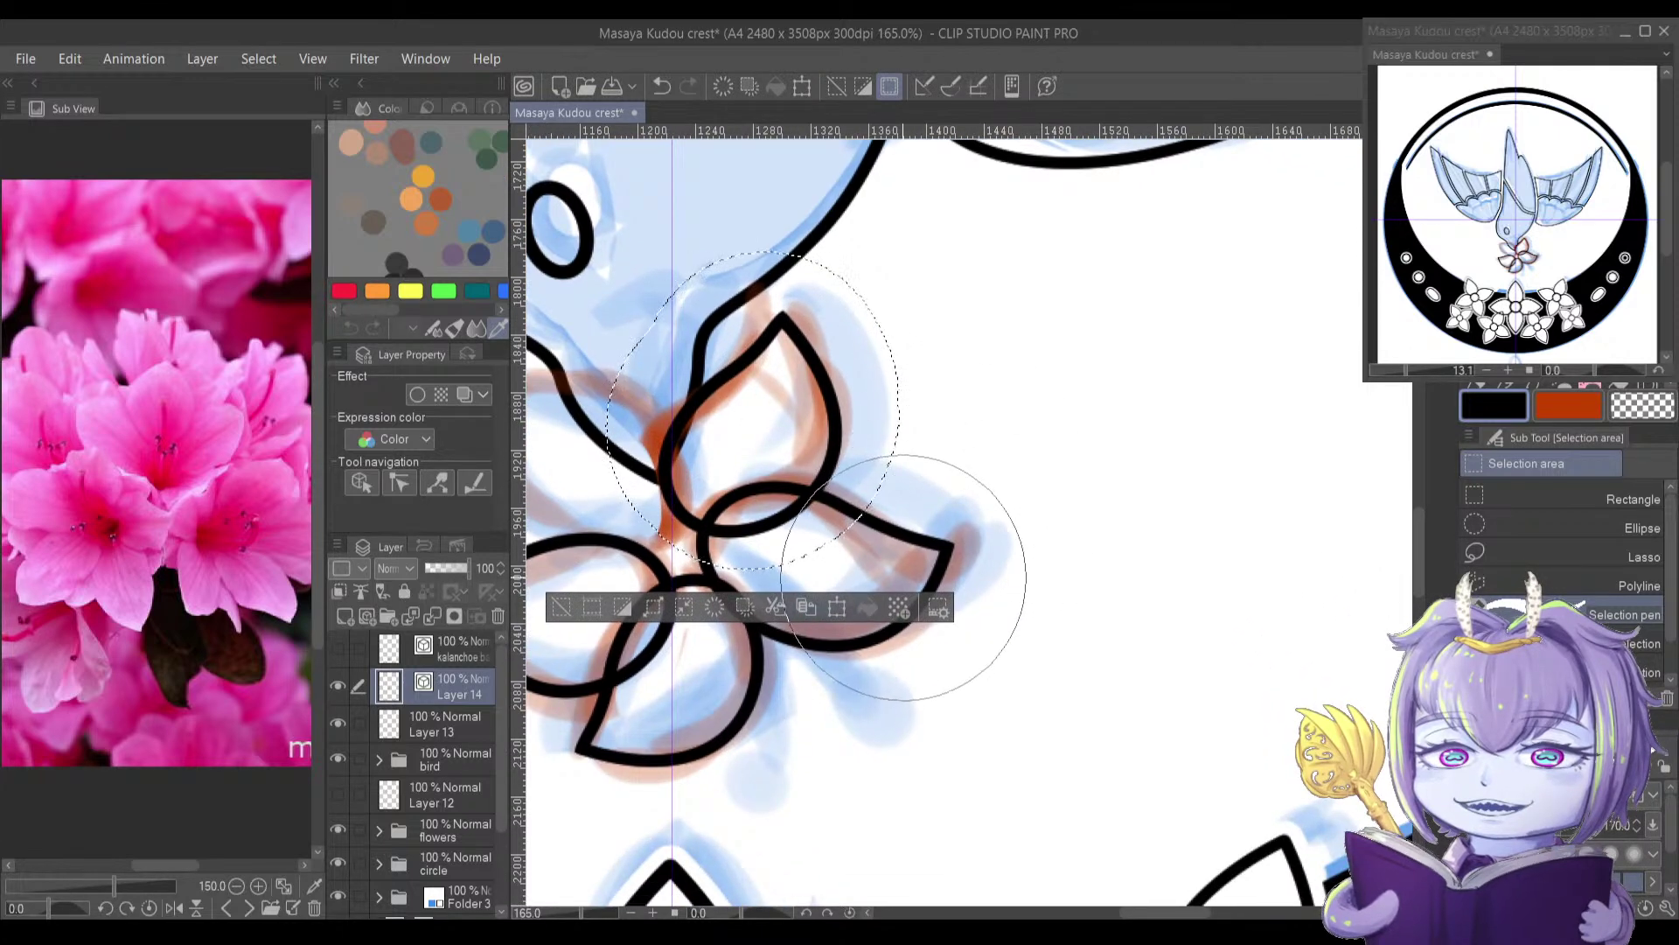
key("ctrl+d")
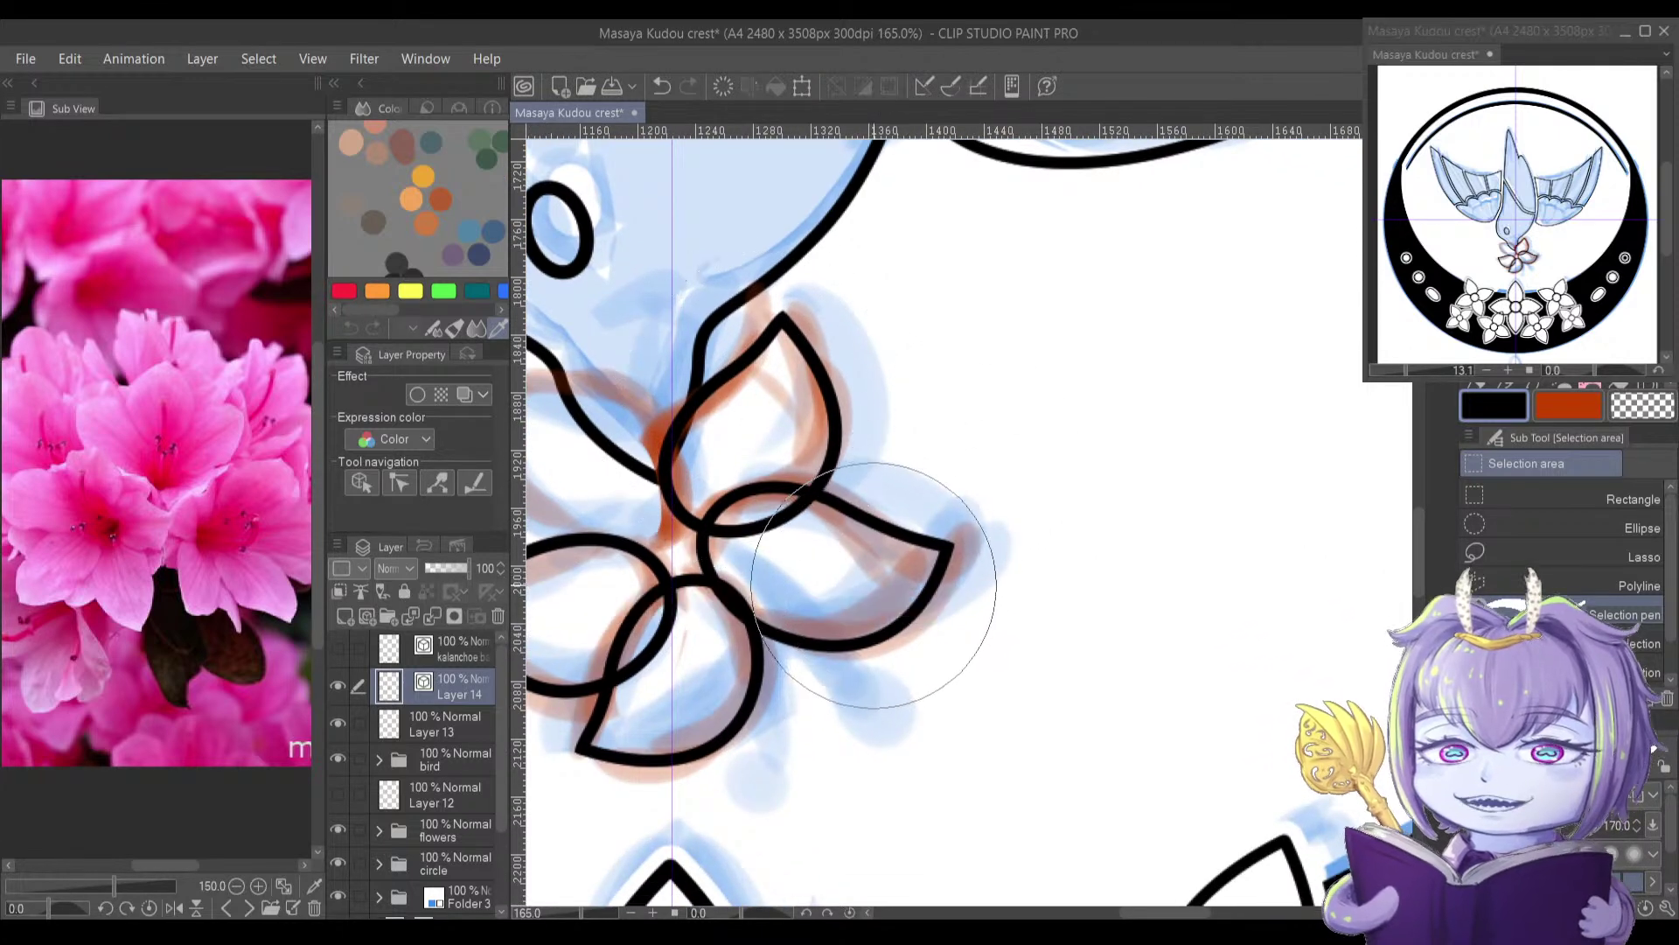
left_click_drag(990, 648, 959, 588)
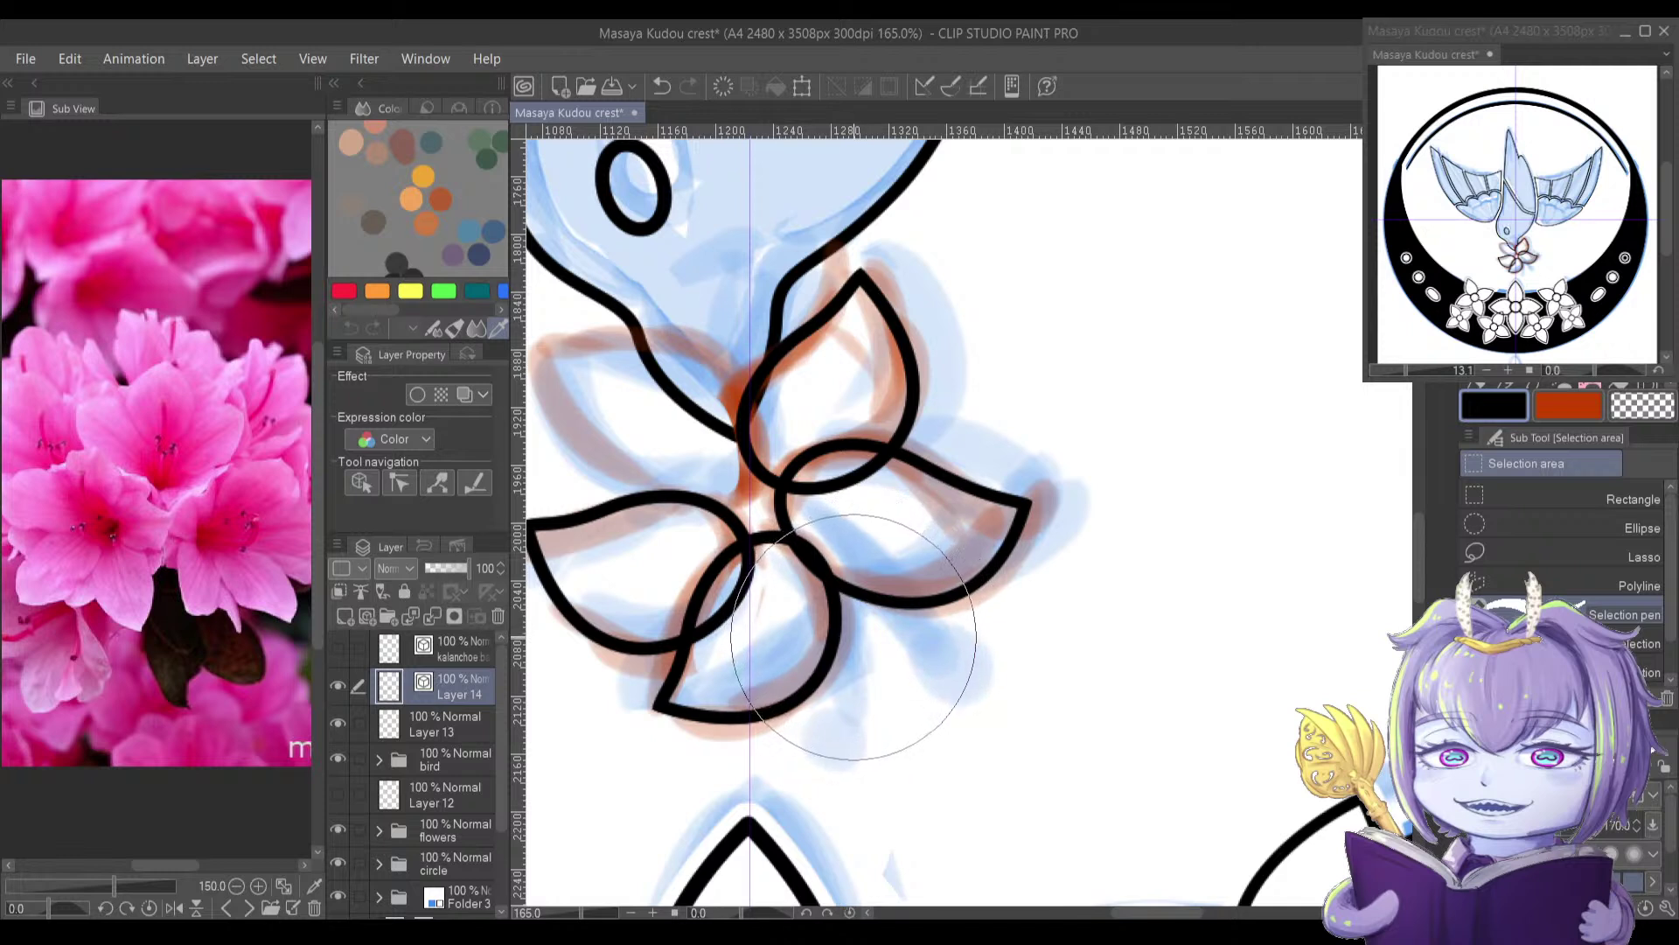
key("ctrl+t")
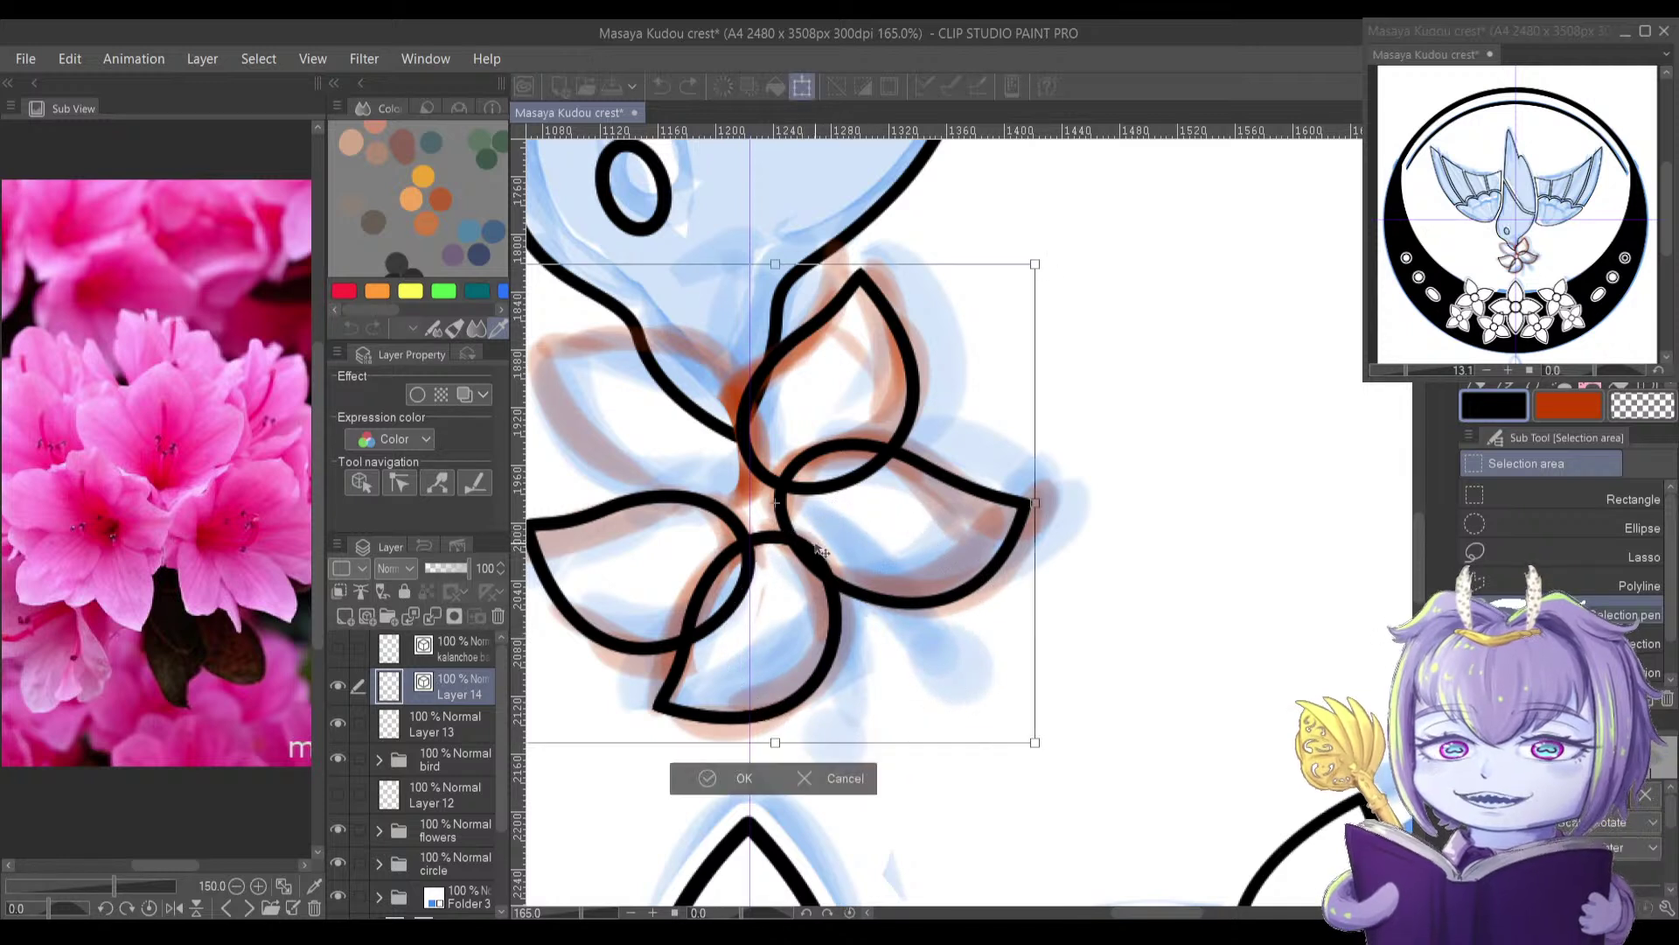
key("Return")
Step: Place a copy of the lower petal on the upper-left petal sketch, rotated clockwise so its tip points up and left
key("o")
left_click(831, 618)
left_click_drag(750, 462, 894, 652)
left_click_drag(790, 595, 704, 378)
key("ctrl+minus")
left_click_drag(562, 312, 637, 357)
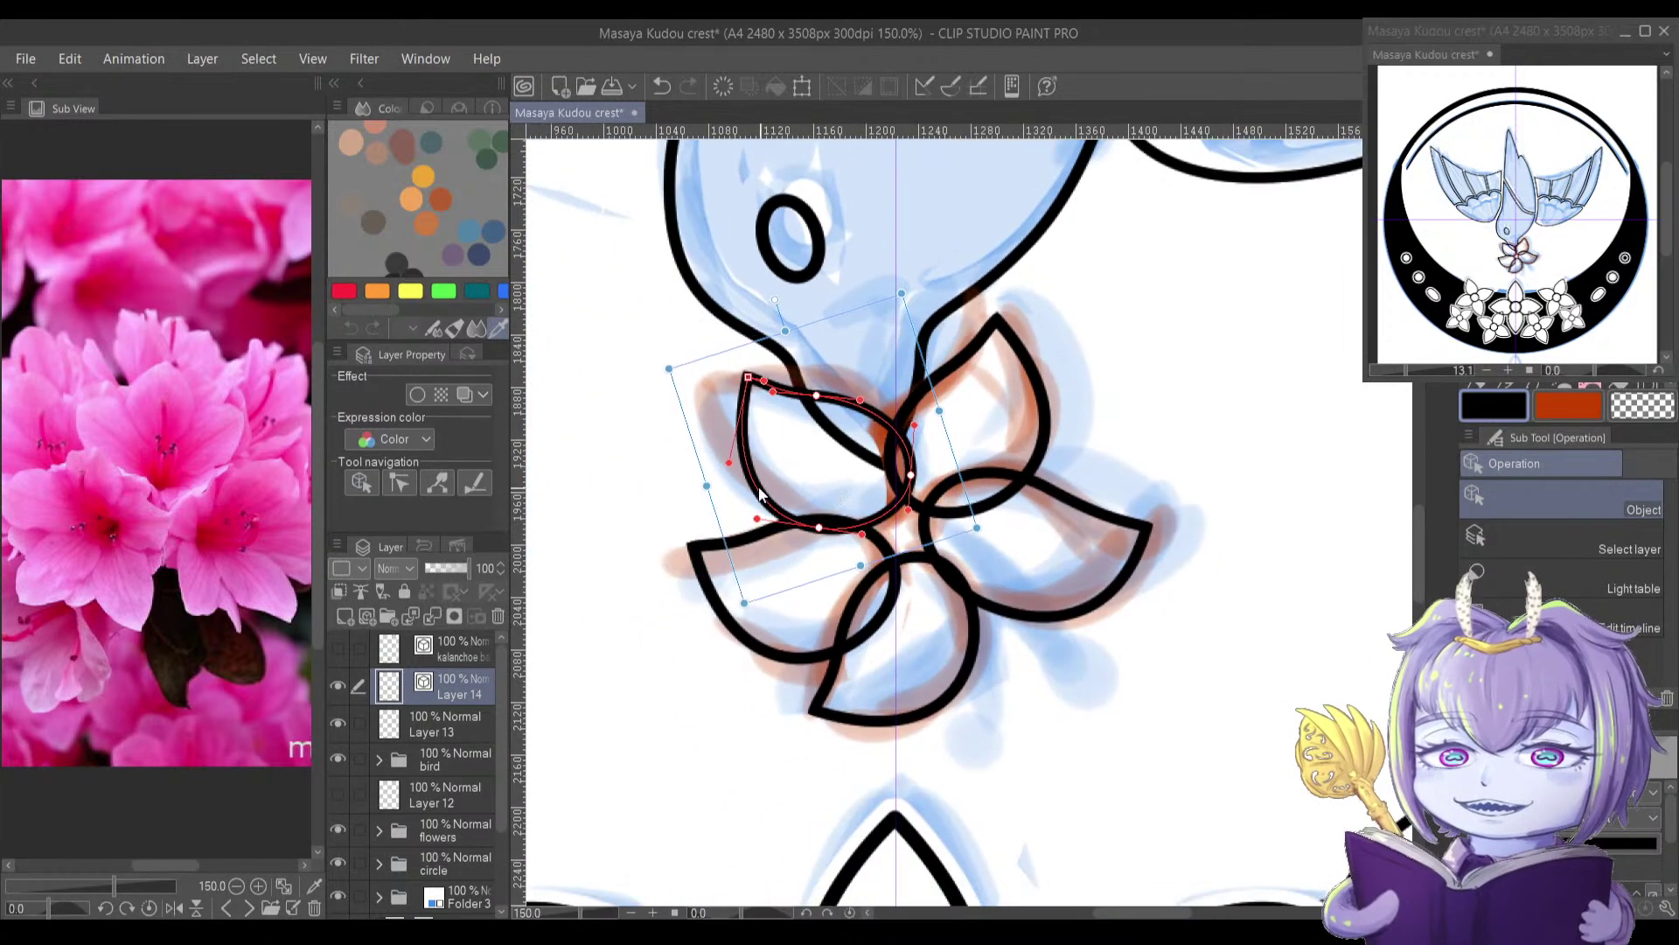
left_click_drag(751, 480, 746, 495)
key("y")
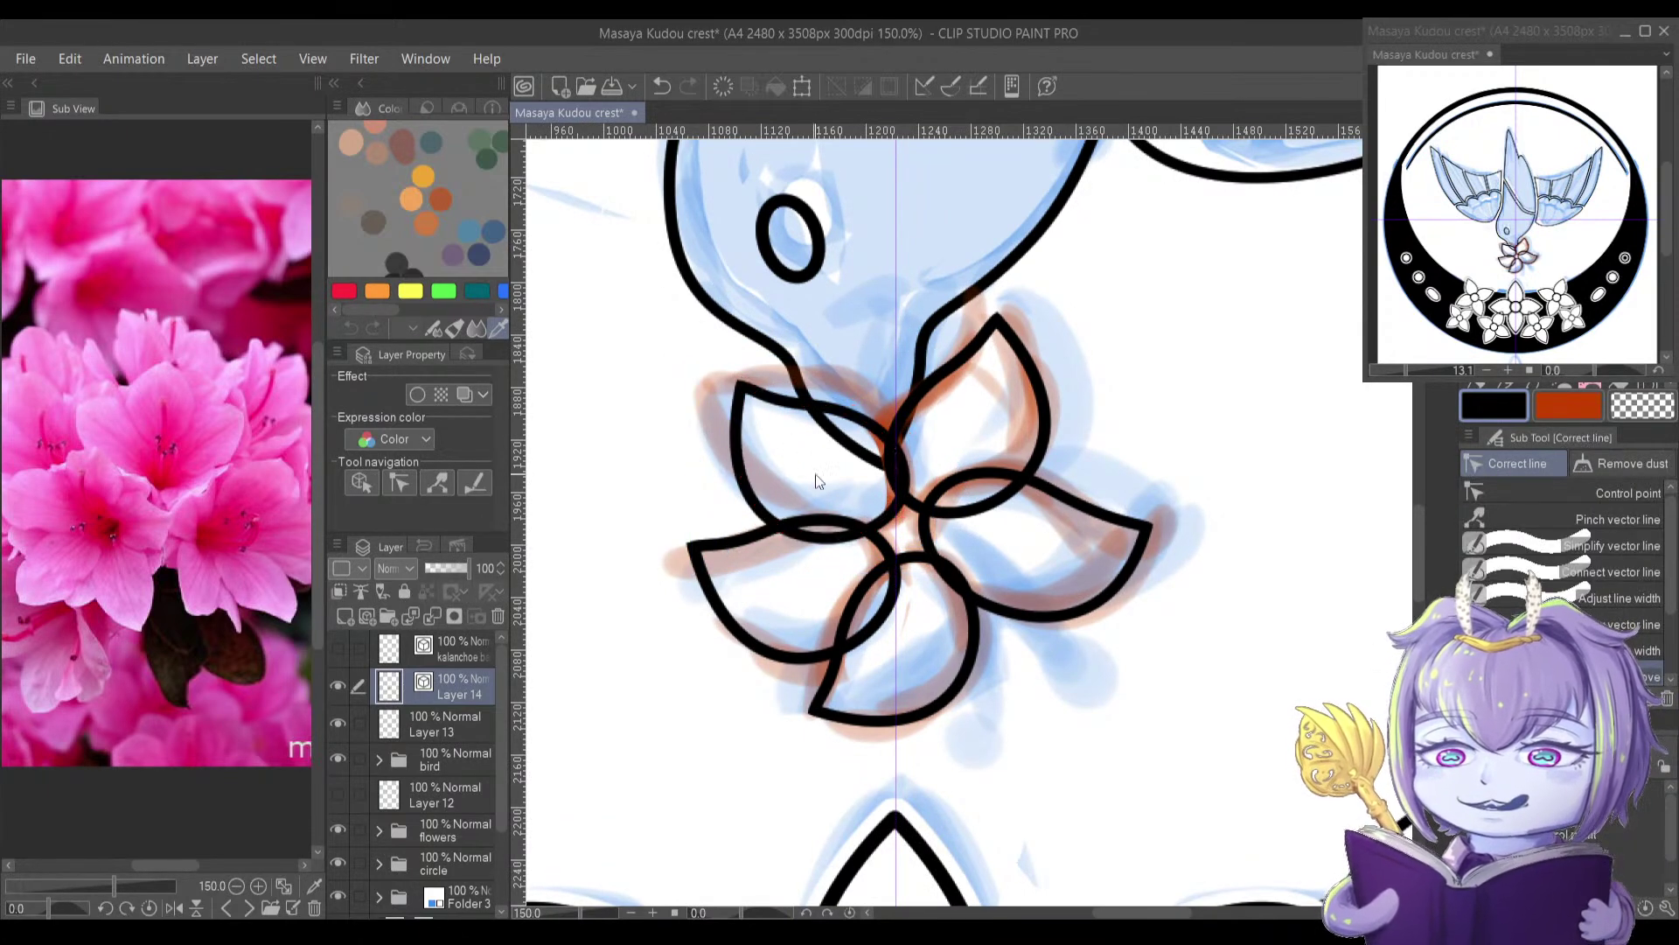
Step: Reshape the upper-left petal by moving its tip outward, raising its upper edge and lowering its inner end to follow the orange sketch
scroll(814, 543, "up", 2)
scroll(814, 543, "up", 1)
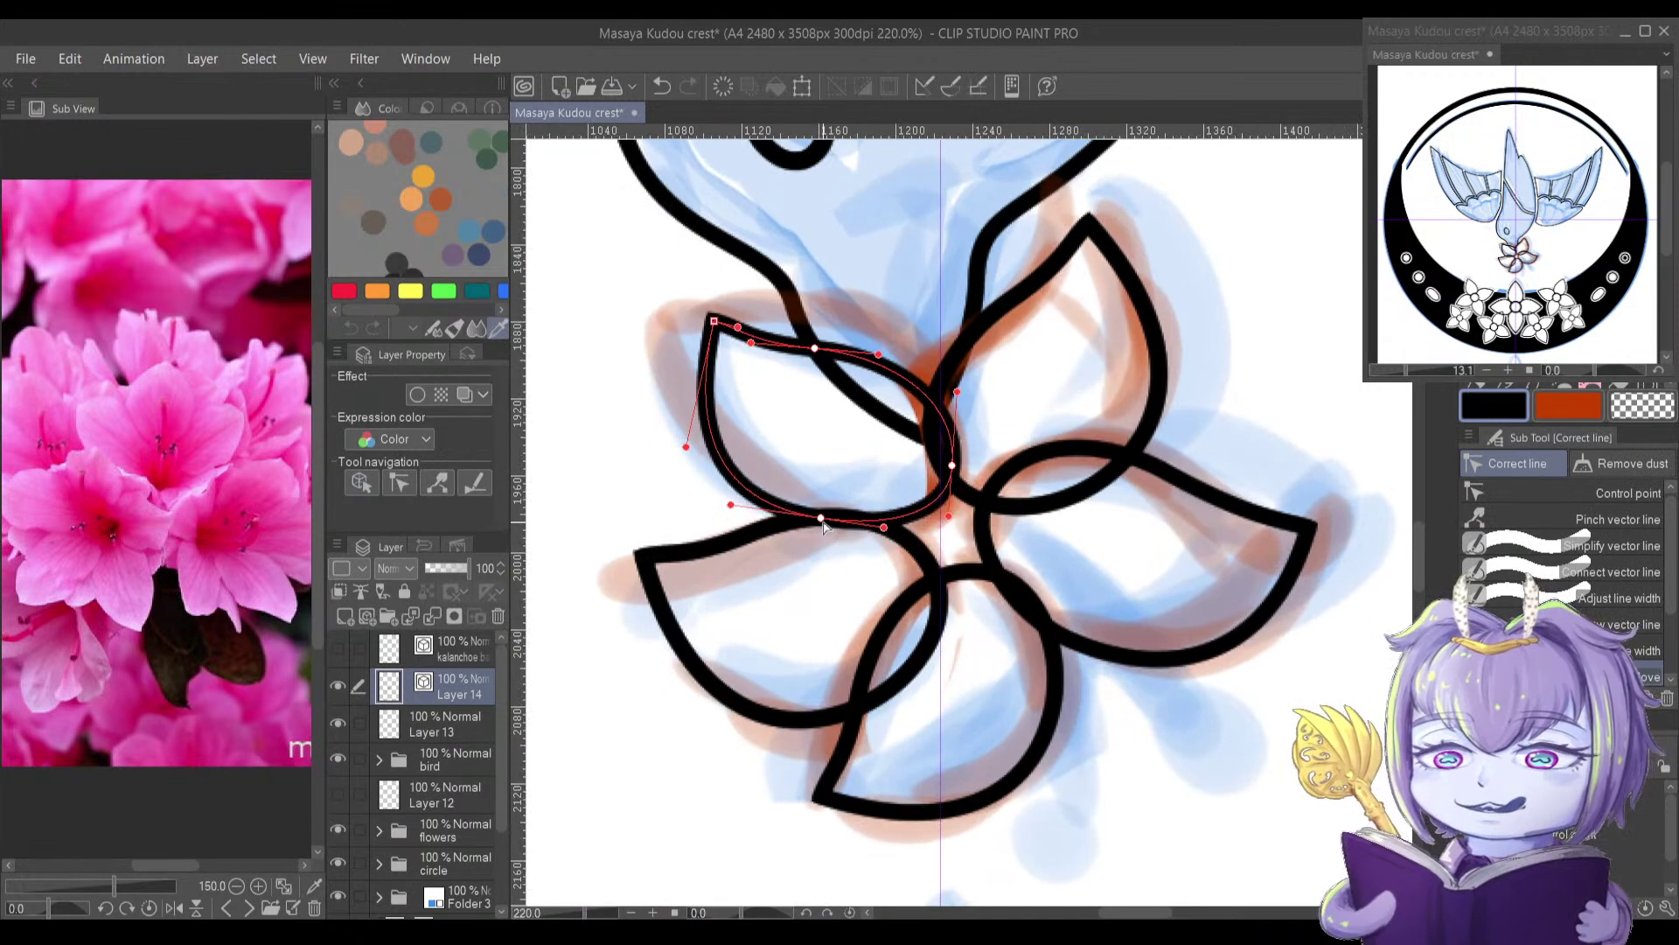
left_click_drag(713, 324, 670, 312)
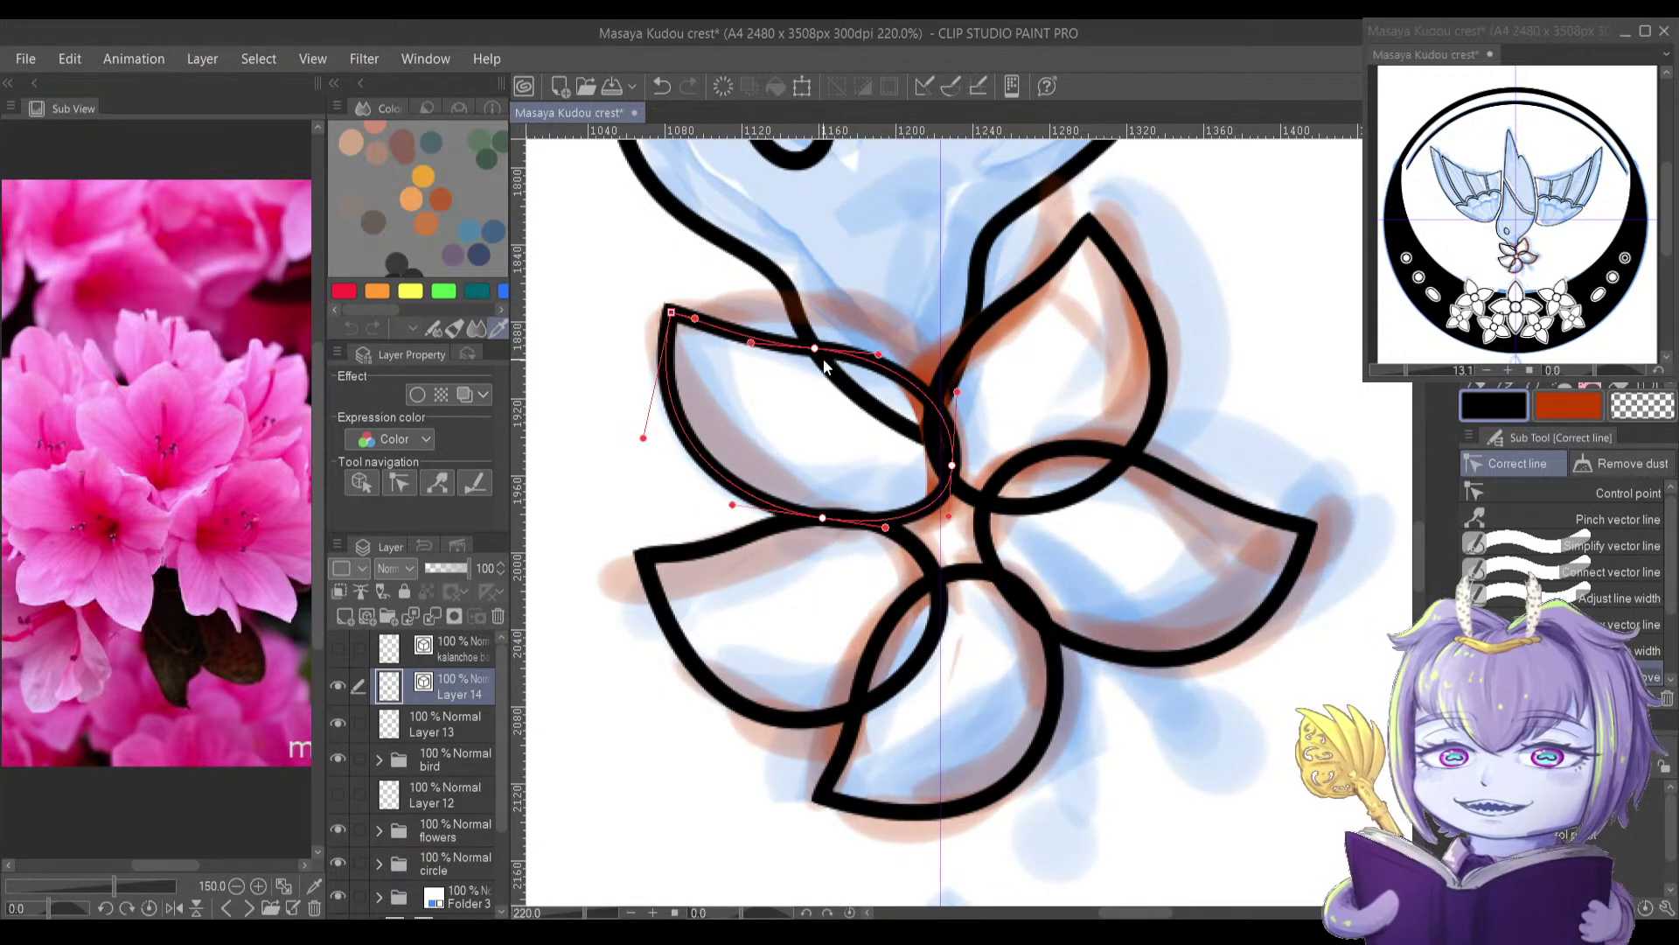
left_click_drag(815, 350, 831, 311)
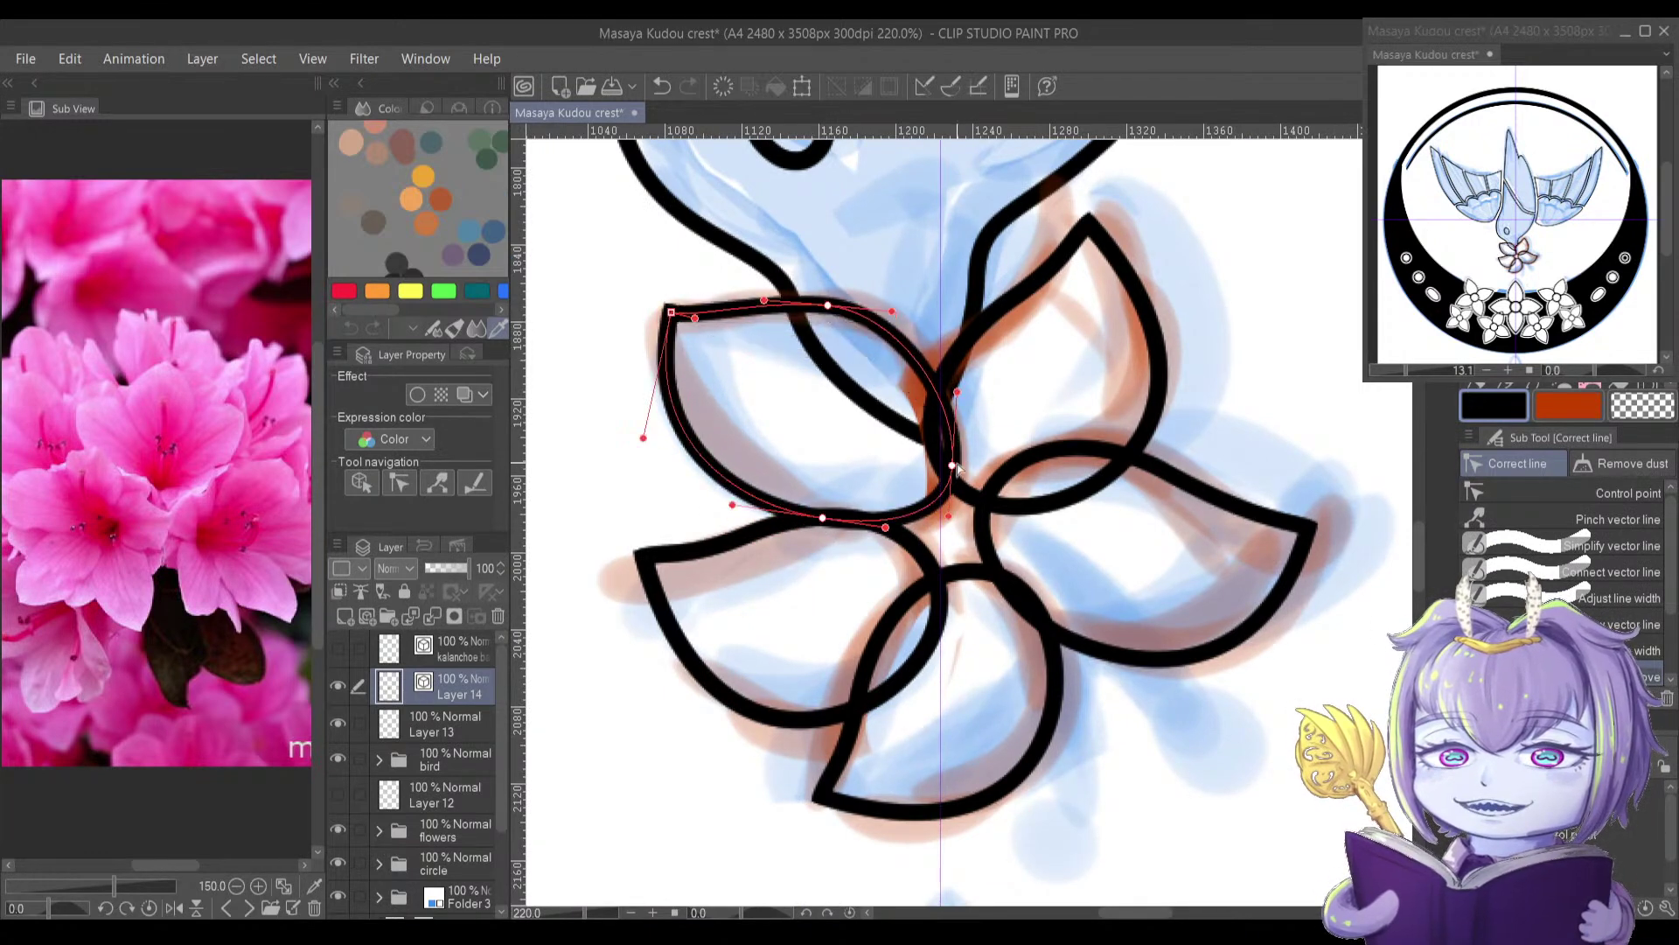
left_click_drag(951, 465, 920, 506)
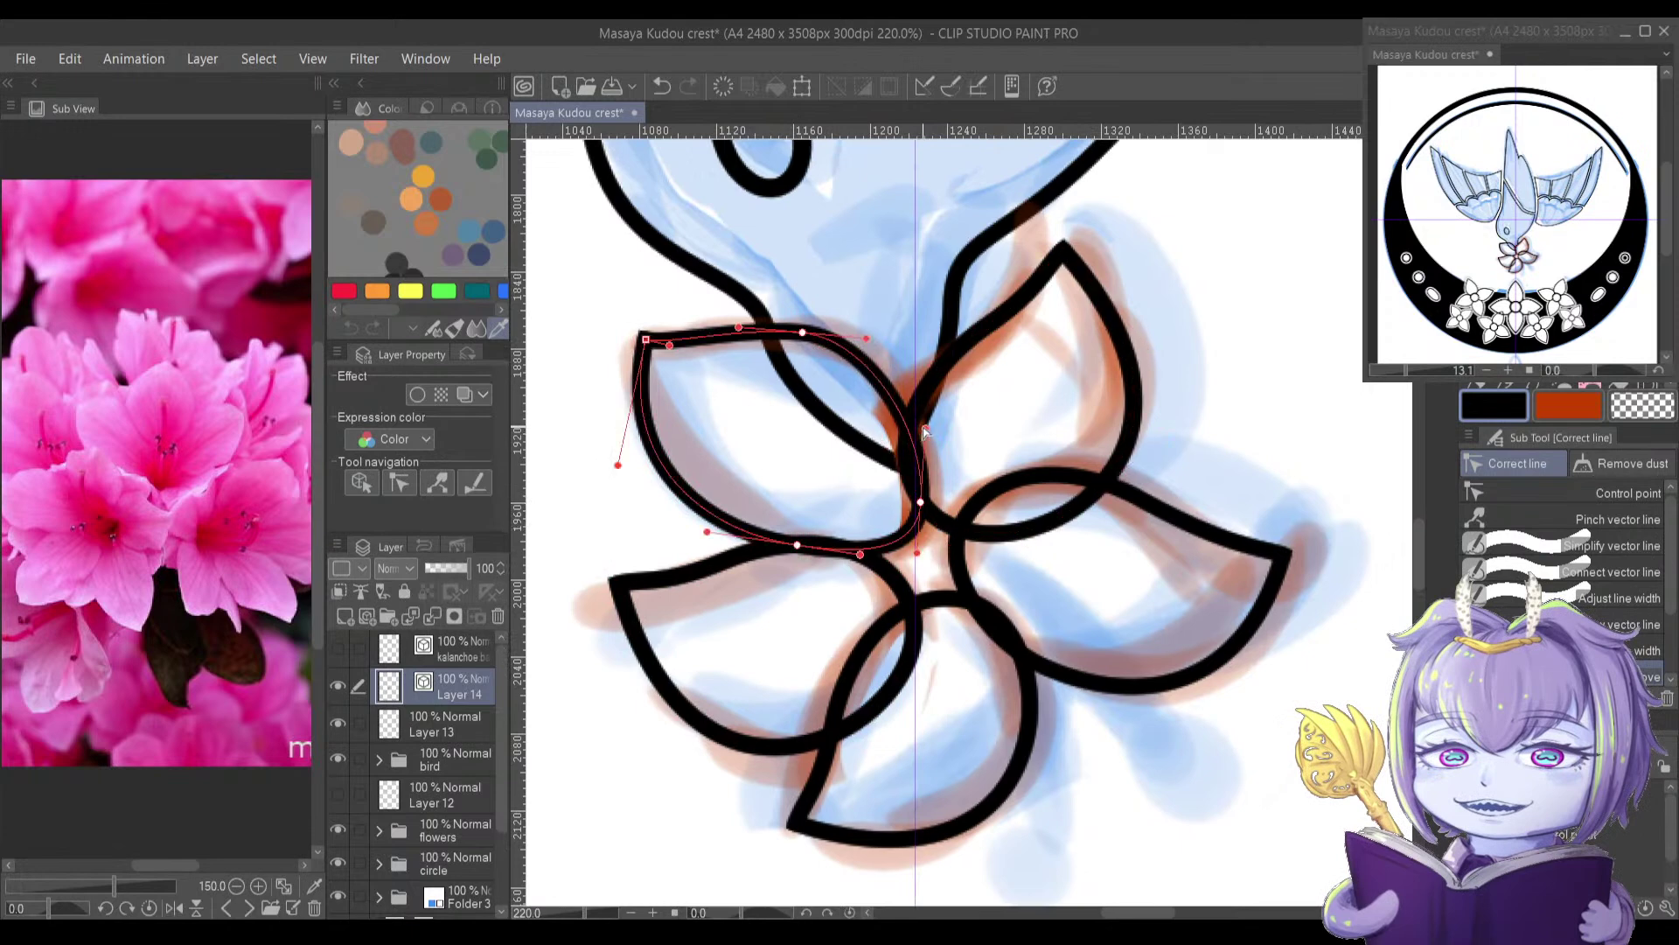
left_click_drag(865, 341, 887, 338)
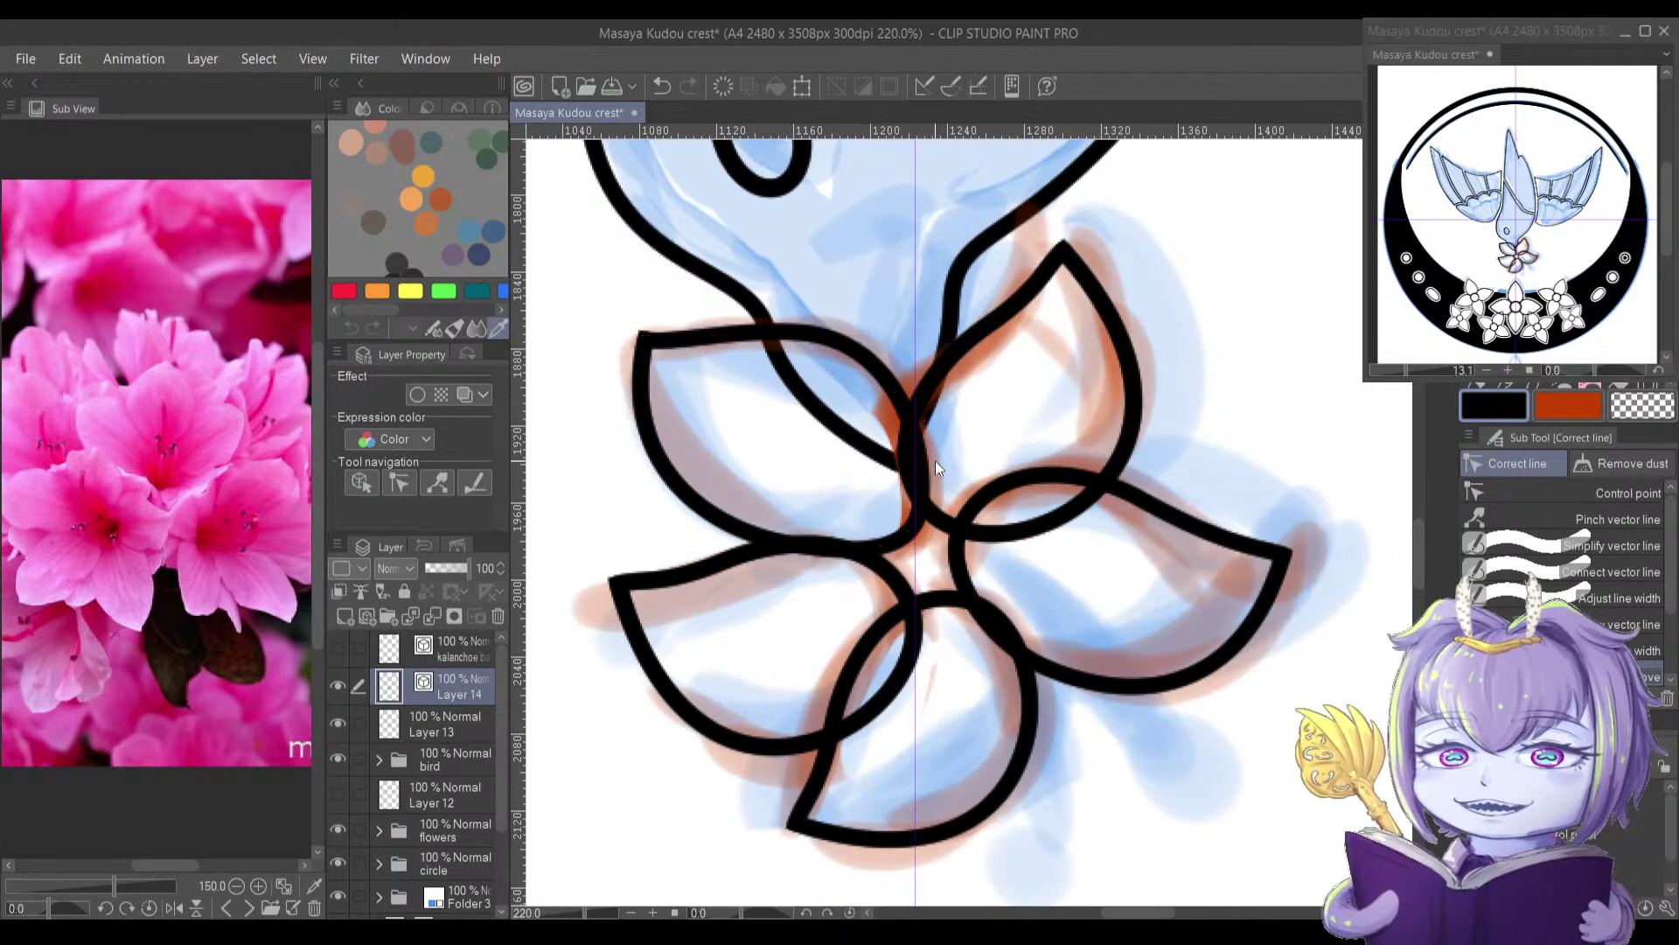
Step: Adjust the inner end of the upper-right petal where it meets the upper-left petal
left_click(922, 503)
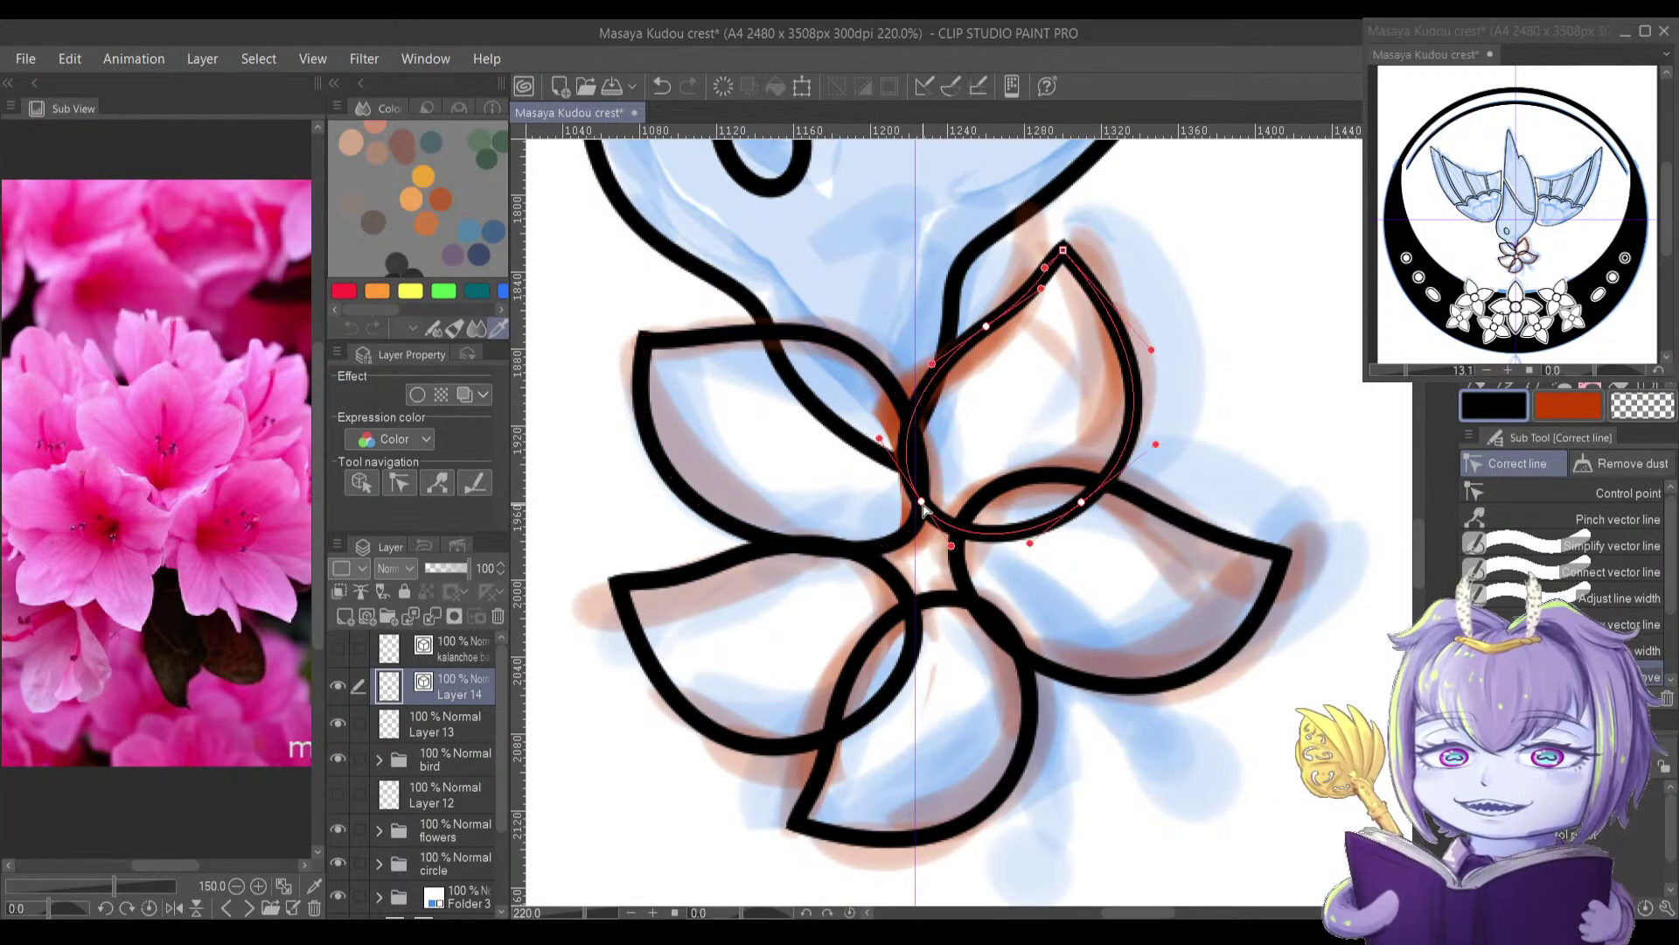
left_click_drag(923, 503, 834, 514)
left_click_drag(989, 499, 940, 514)
left_click(884, 558)
left_click(845, 535)
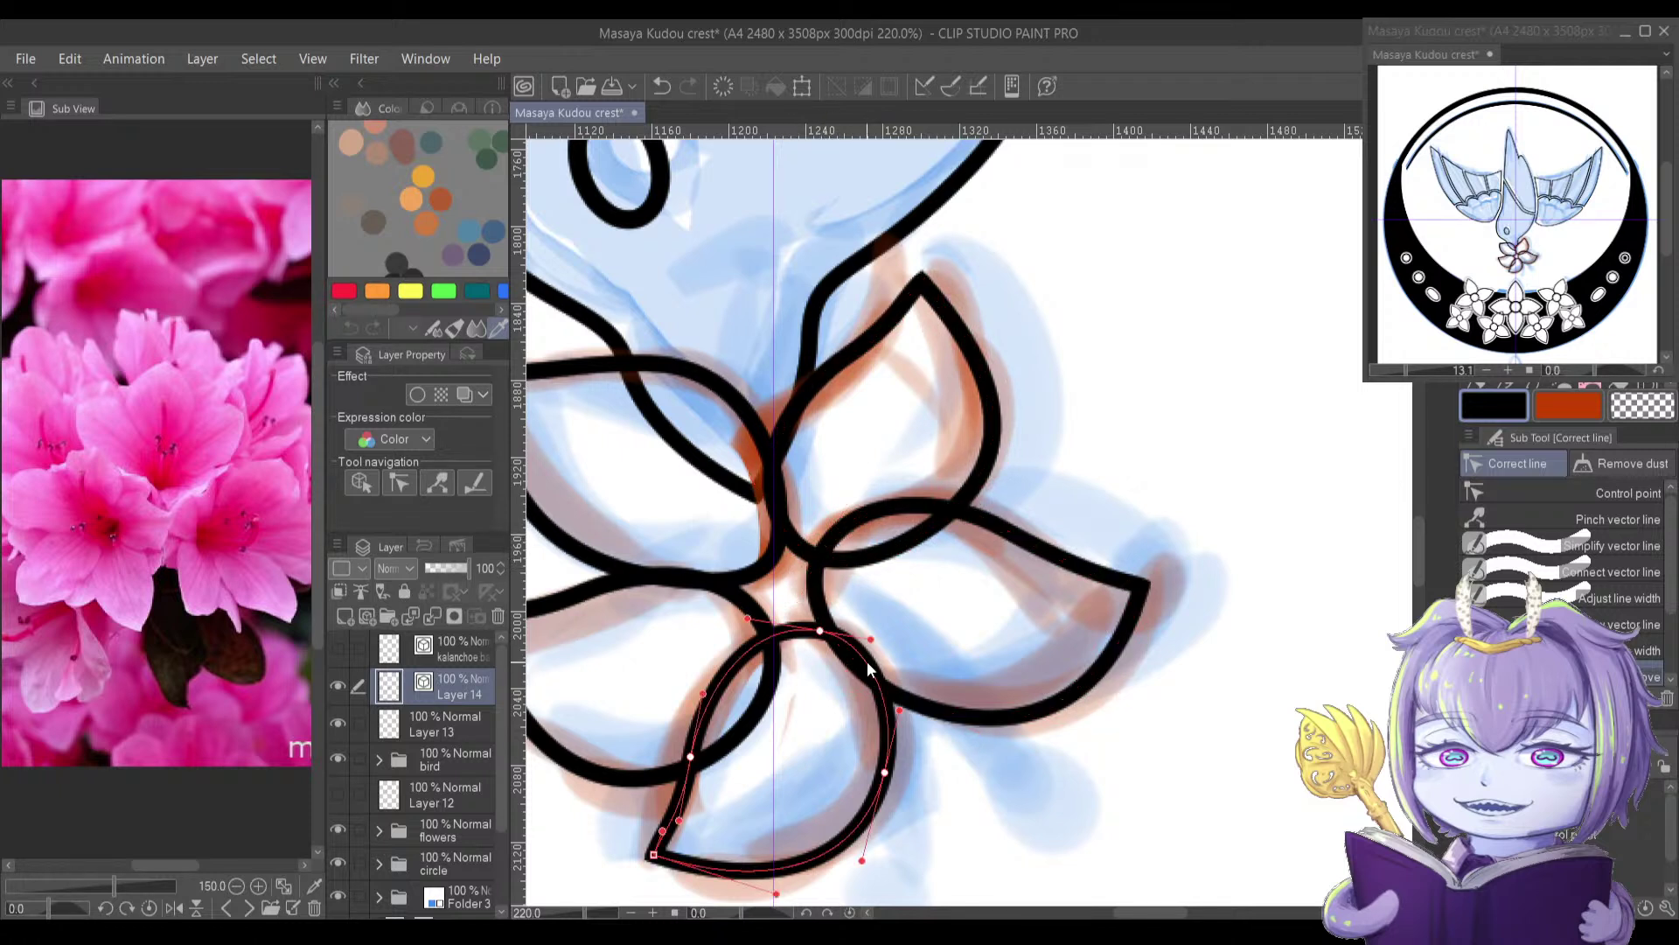
Step: Refine the inner curve of the right petal beside the bottom petal by adjusting its curve handles
left_click_drag(911, 624, 931, 569)
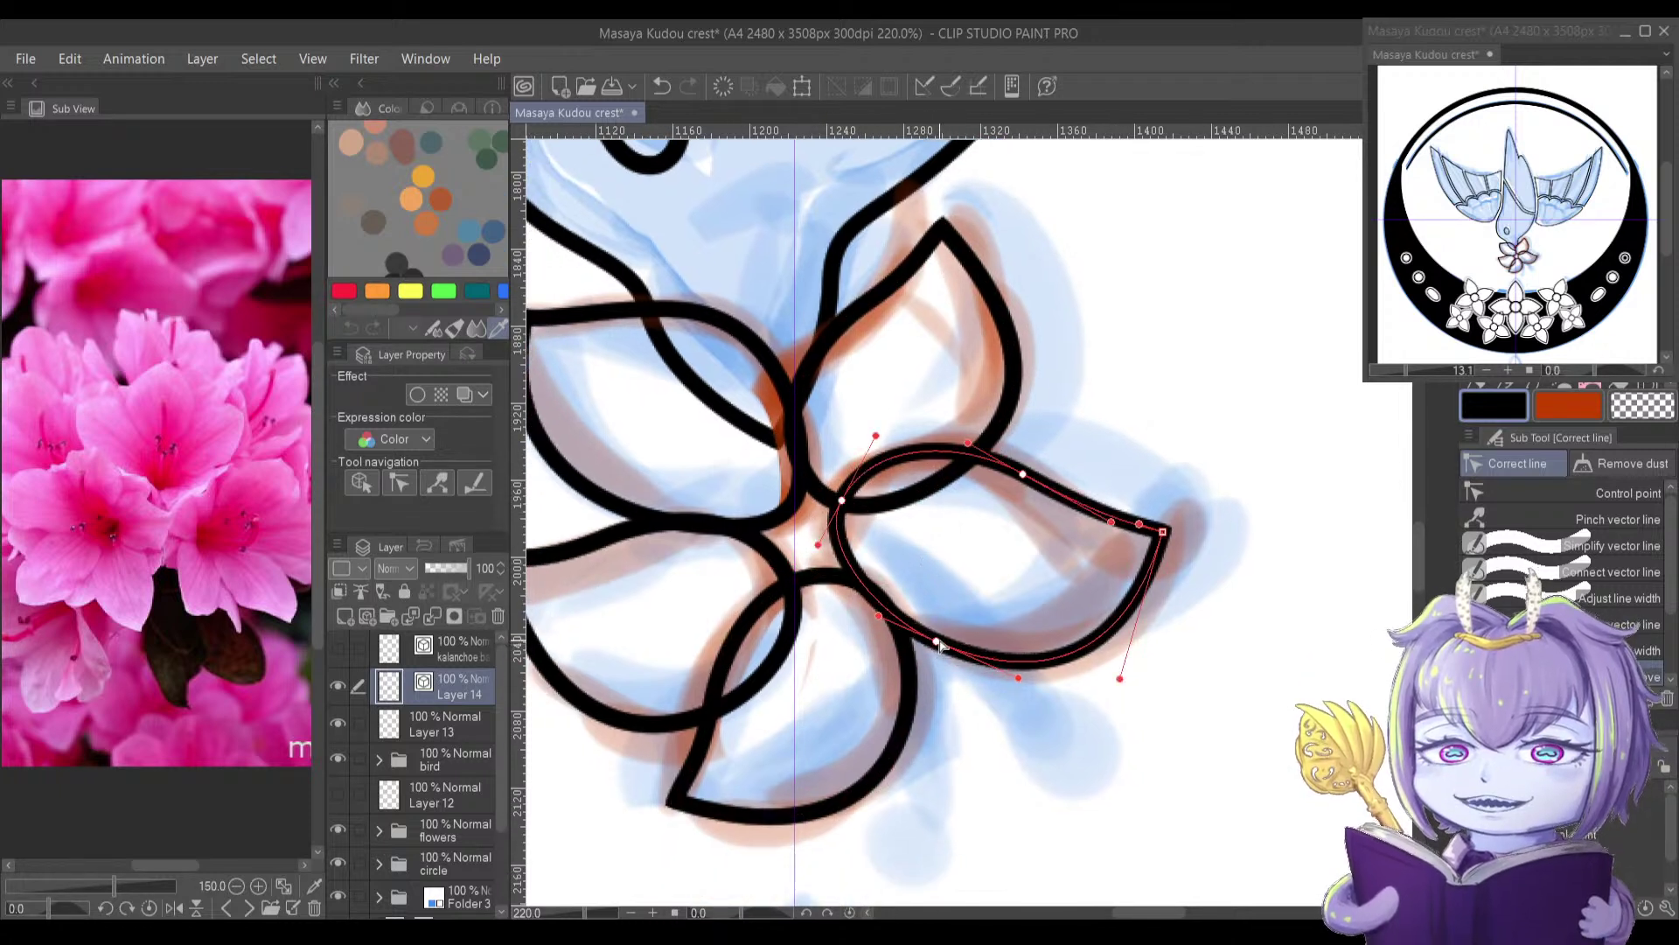
left_click(887, 684)
left_click(903, 713)
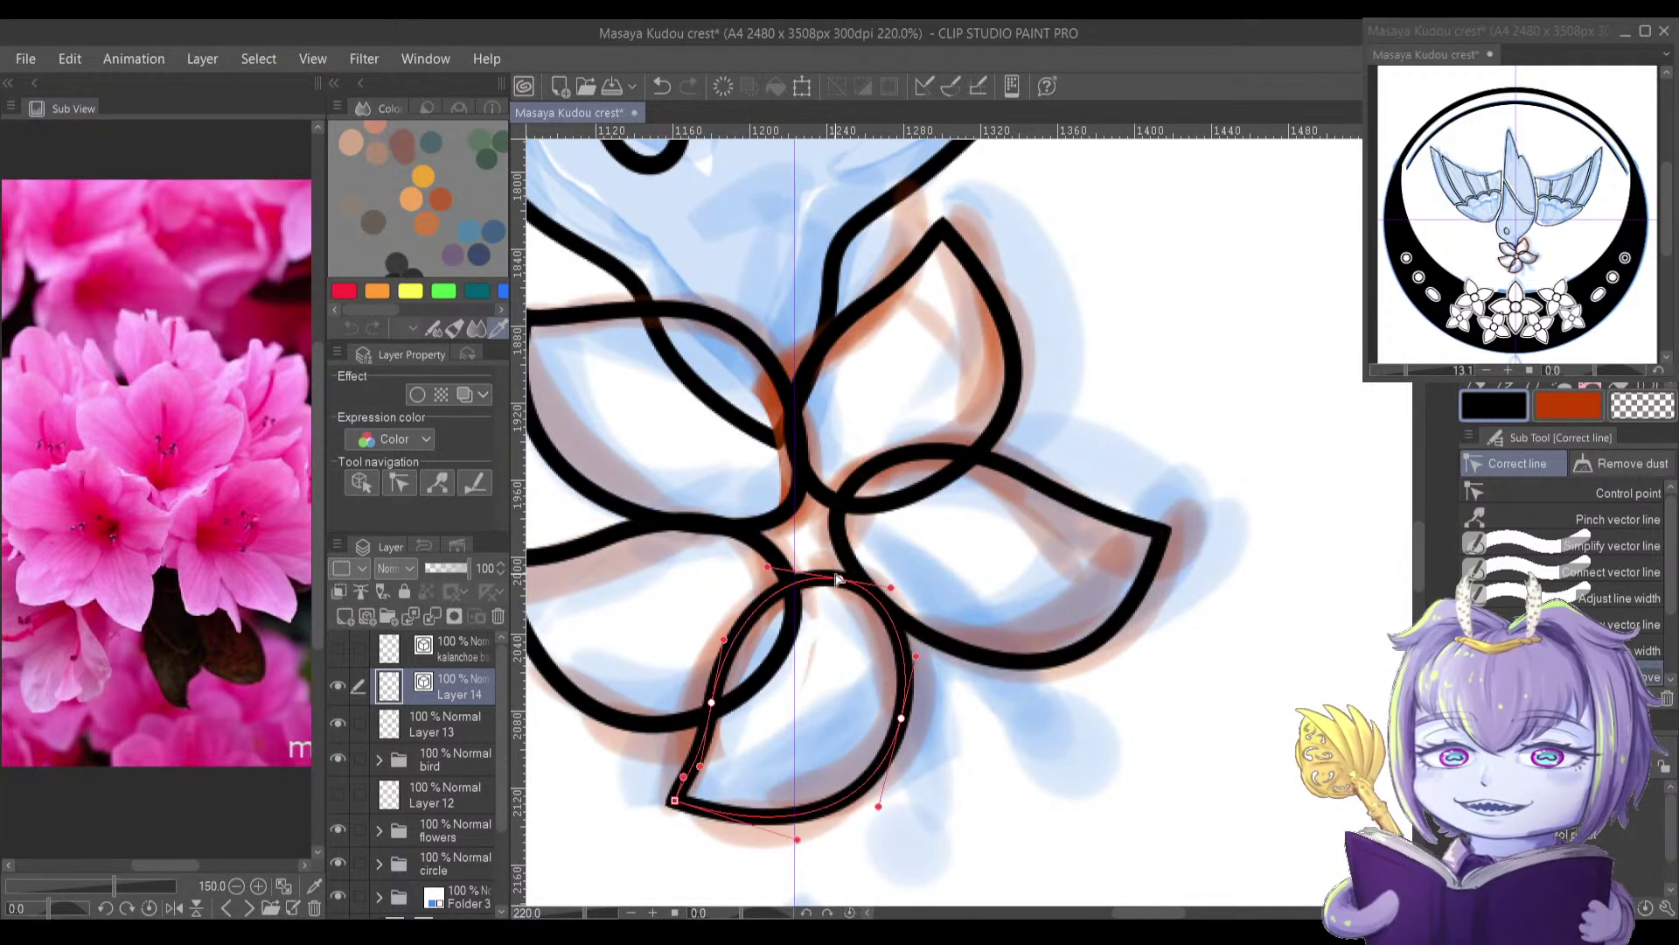
left_click(845, 524)
left_click_drag(818, 544, 829, 557)
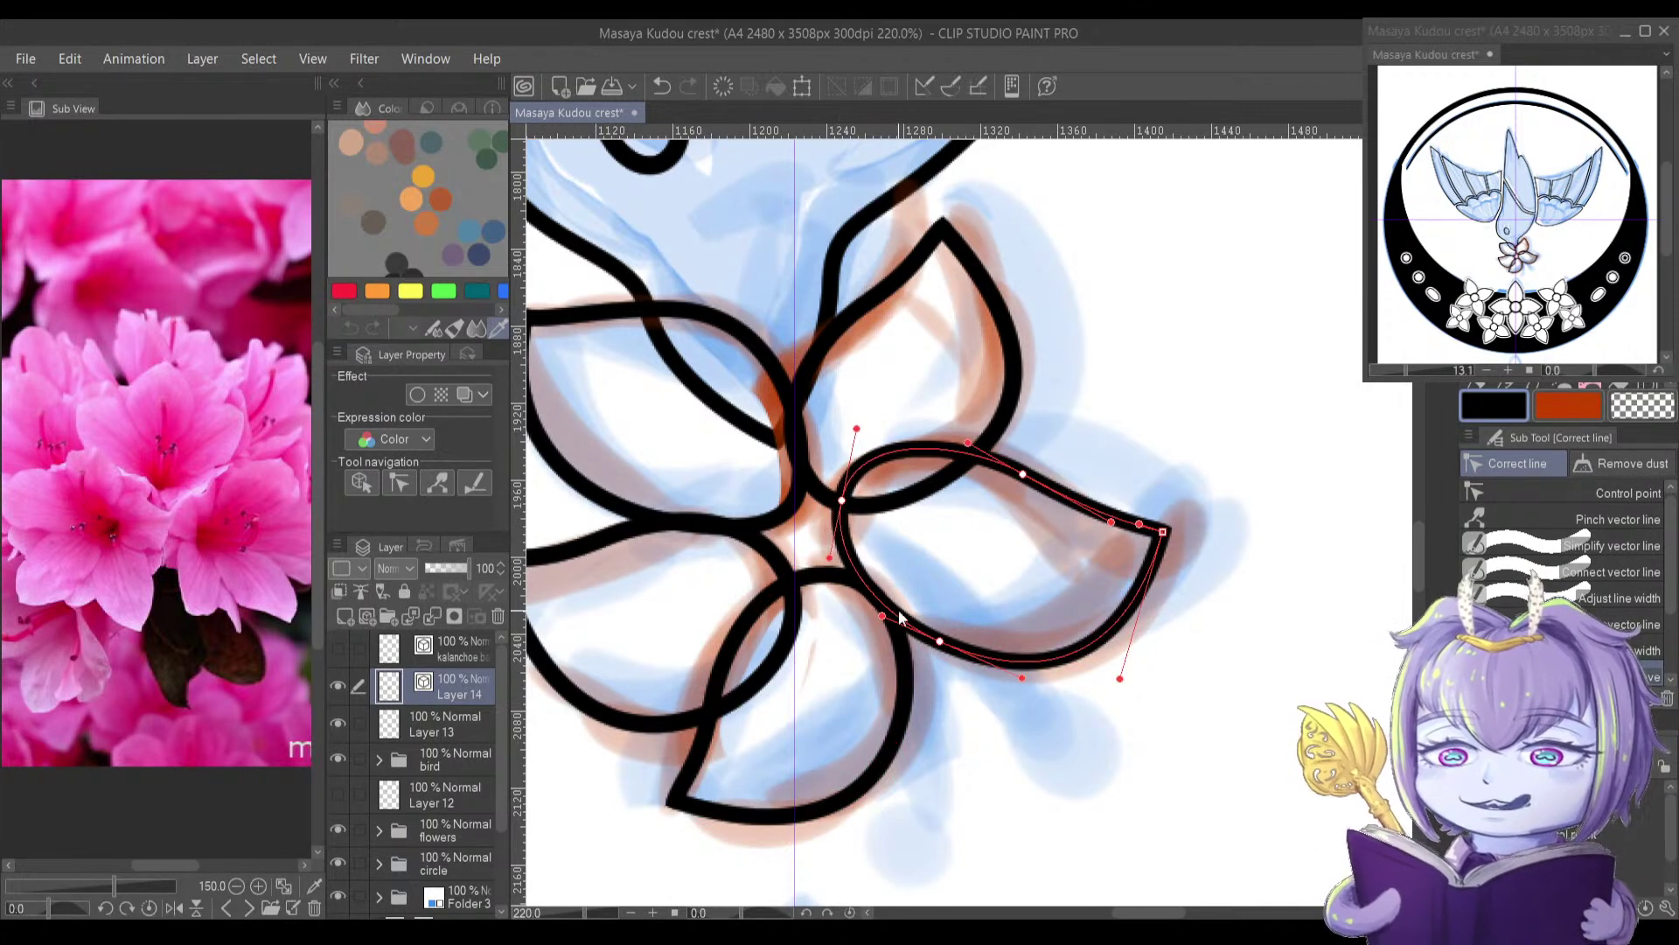
left_click_drag(882, 616, 876, 611)
Step: Refine the upper-left petal's edges near its tip and raise the lower edge of the lower-left petal slightly
key("space")
left_click_drag(914, 552, 875, 523)
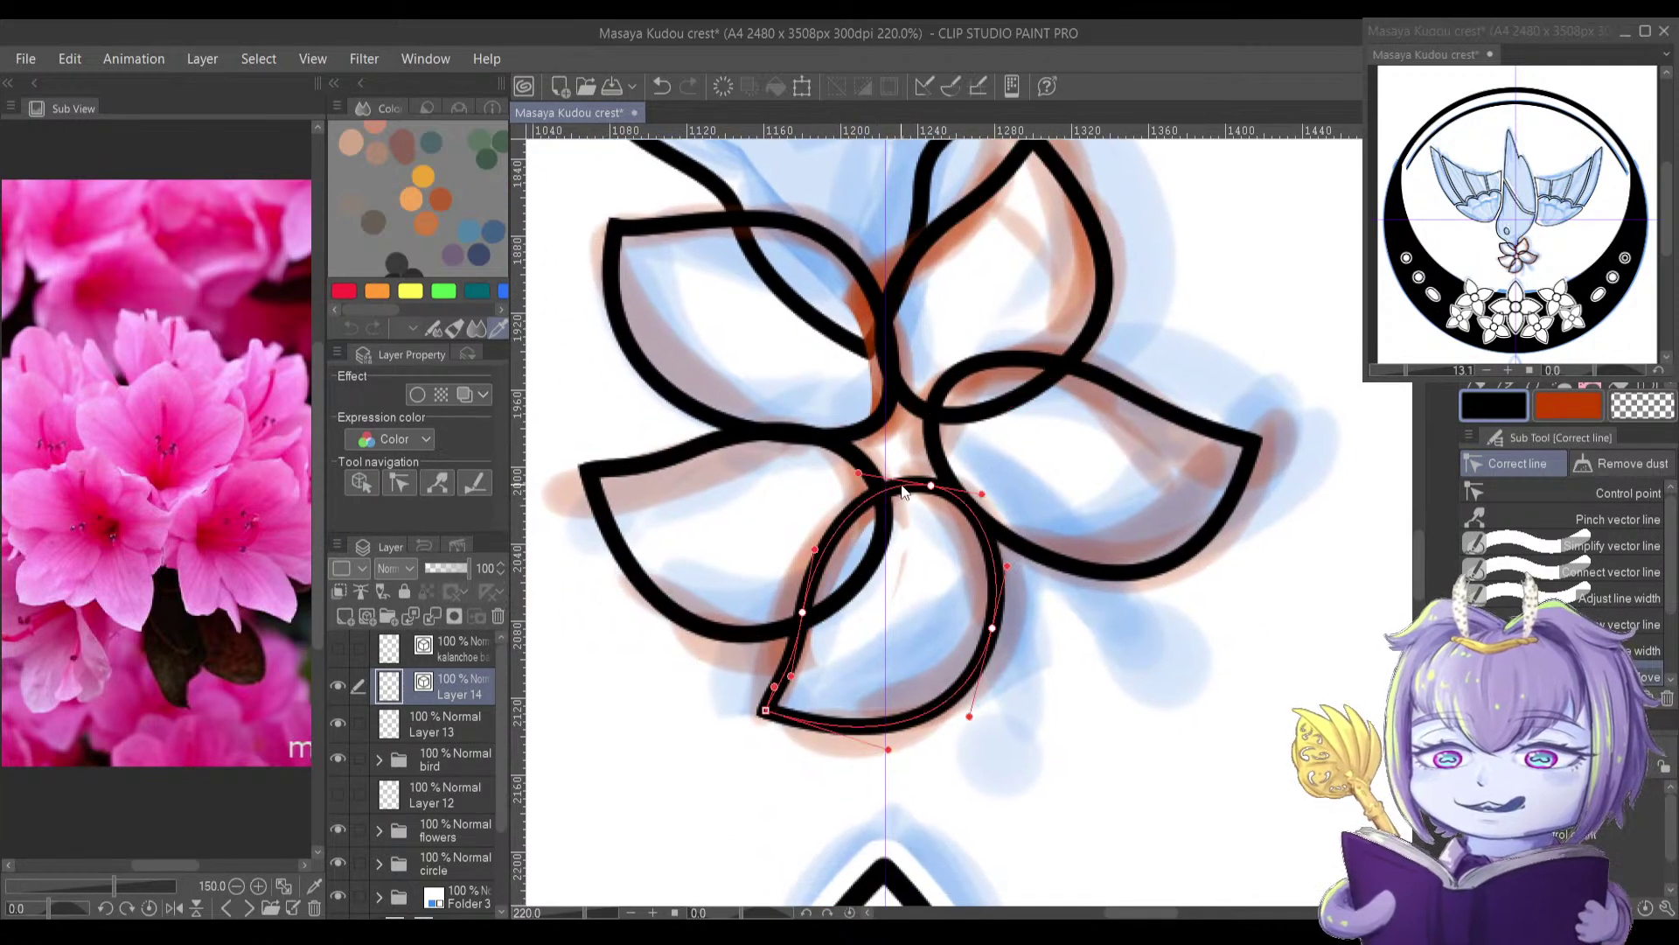
key("space")
left_click_drag(806, 461, 808, 494)
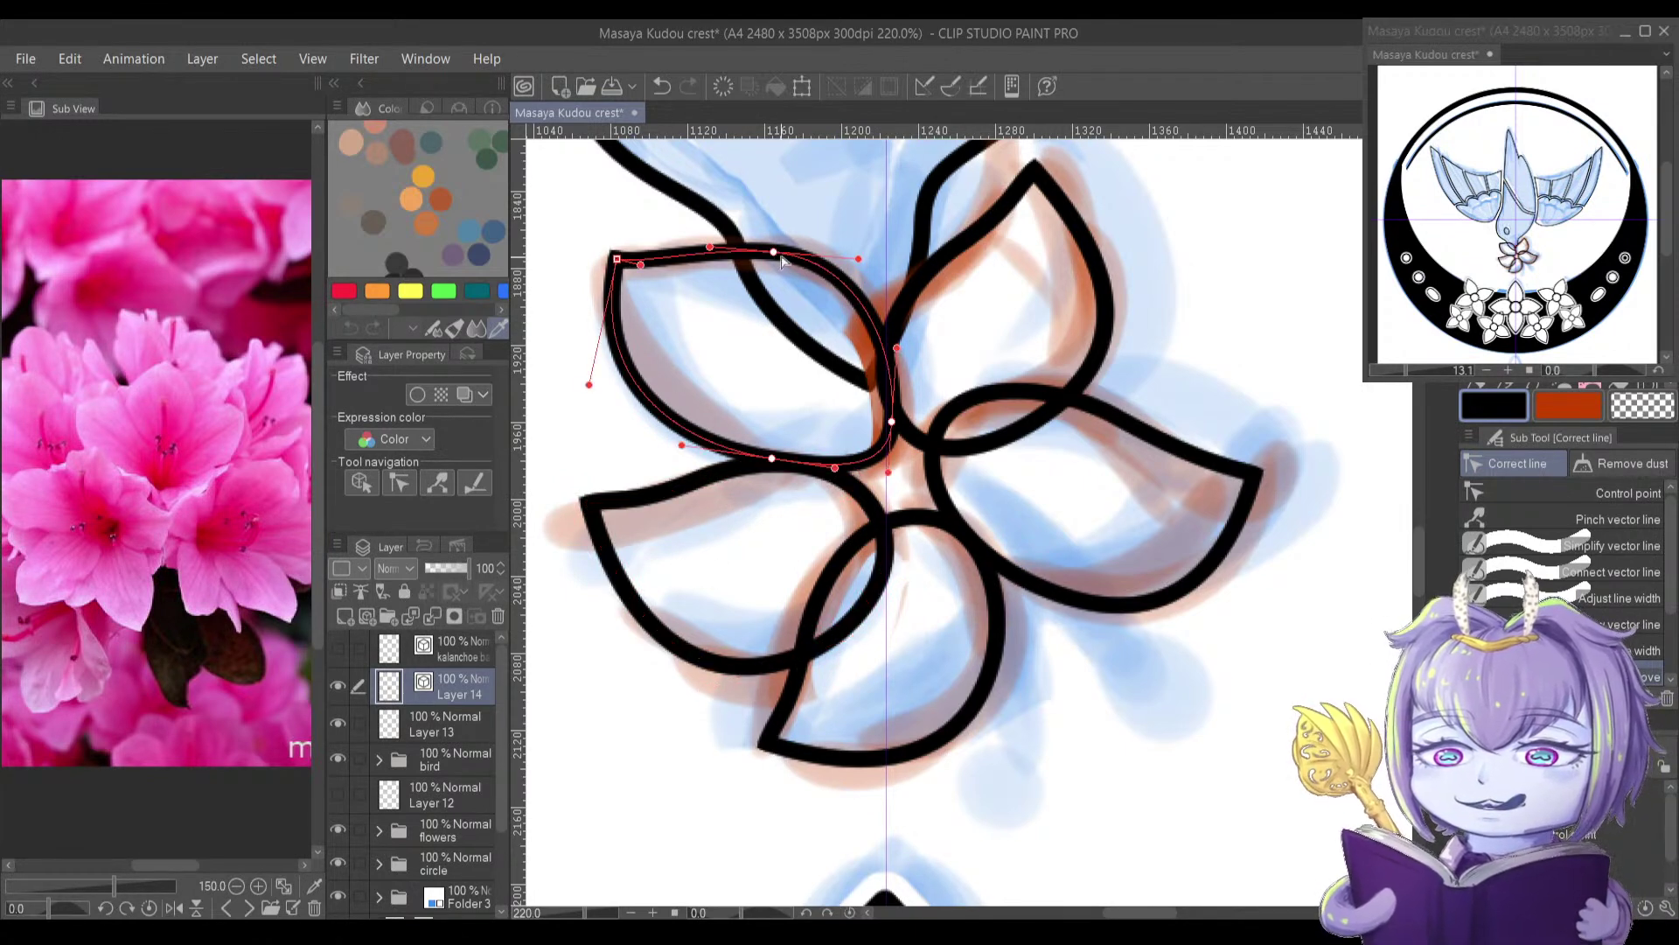
left_click_drag(779, 256, 681, 280)
left_click_drag(591, 382, 614, 376)
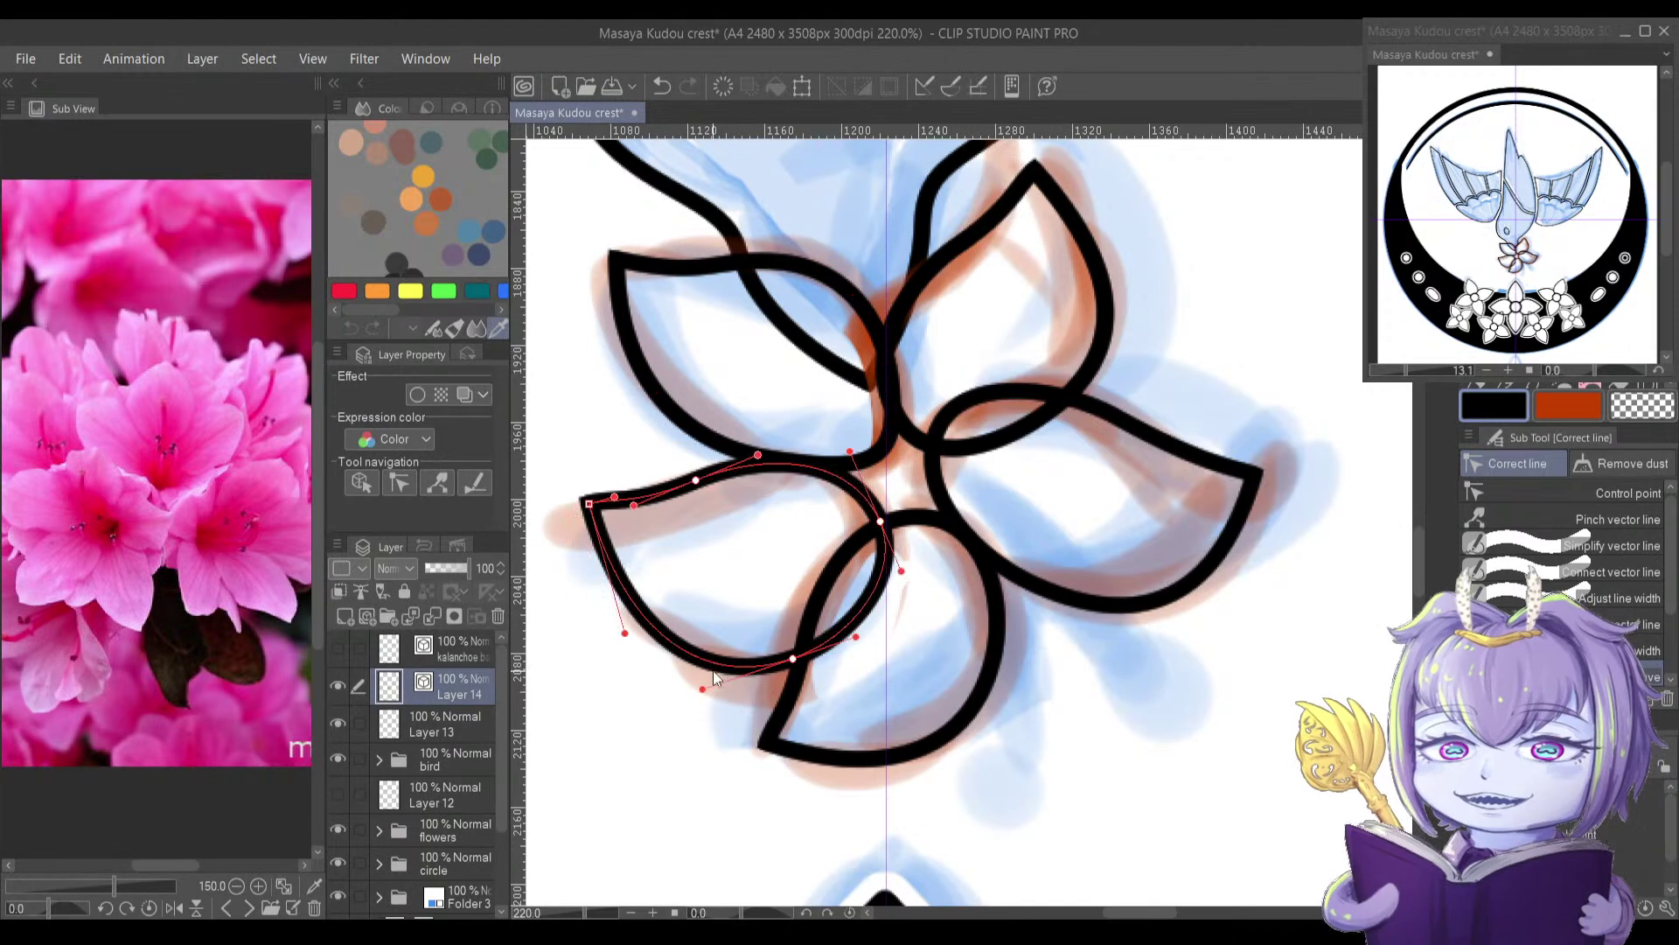
left_click_drag(702, 691, 797, 650)
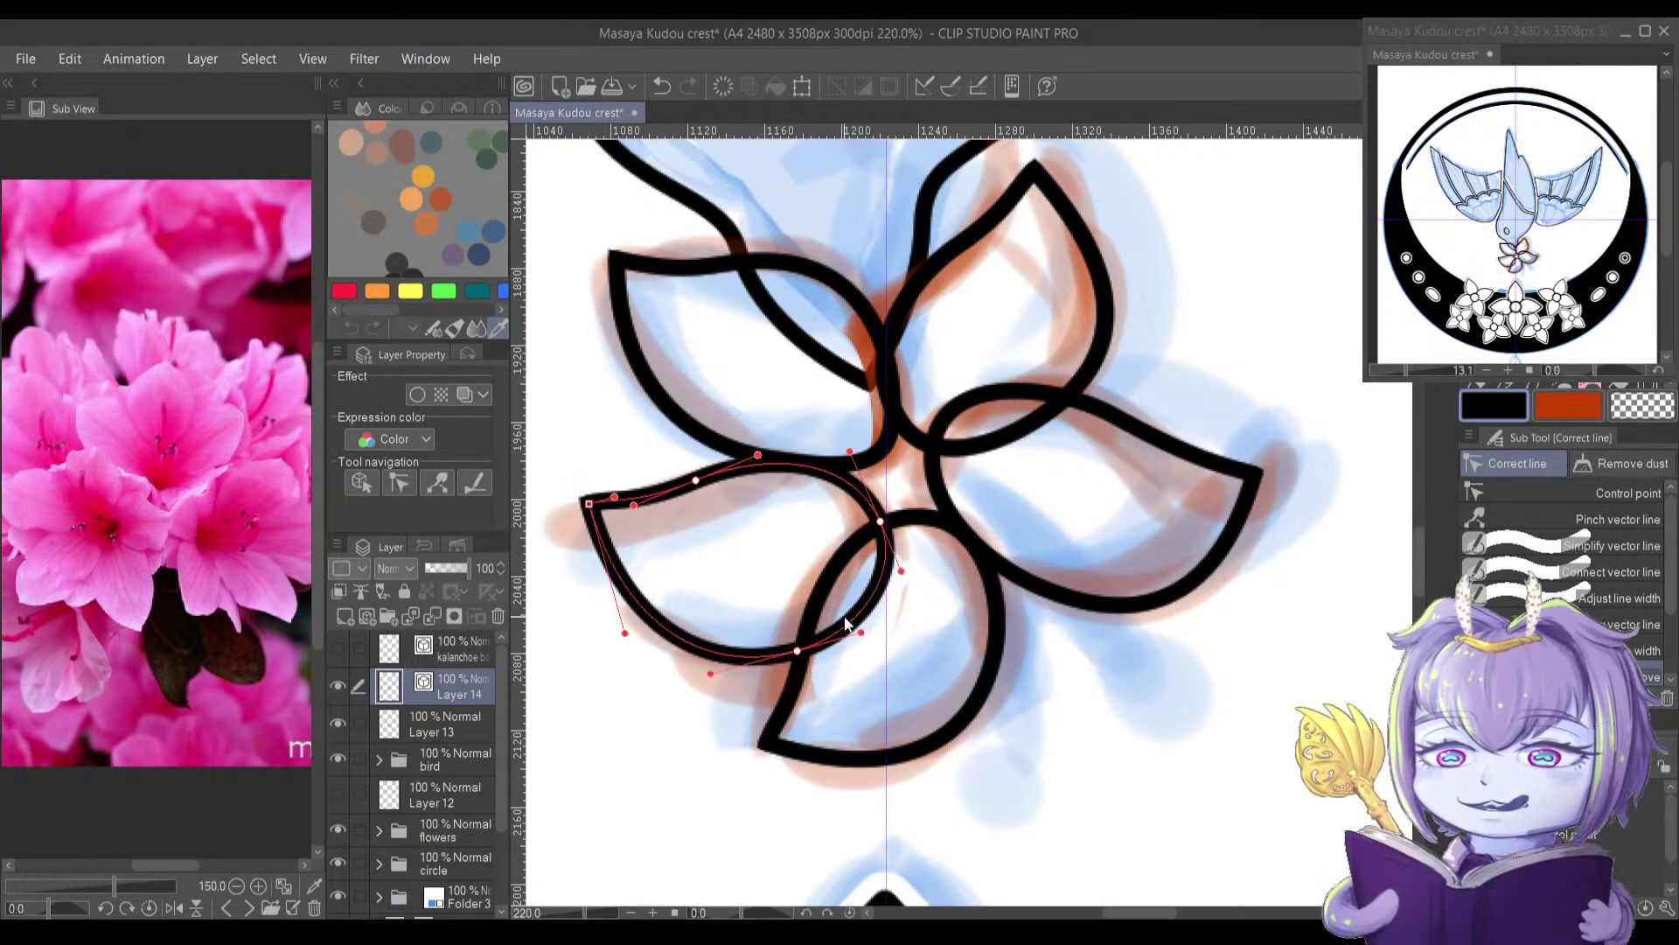
Step: Split the lower-left and upper-right petal outlines at the points where they cross the neighbouring petals
key("period")
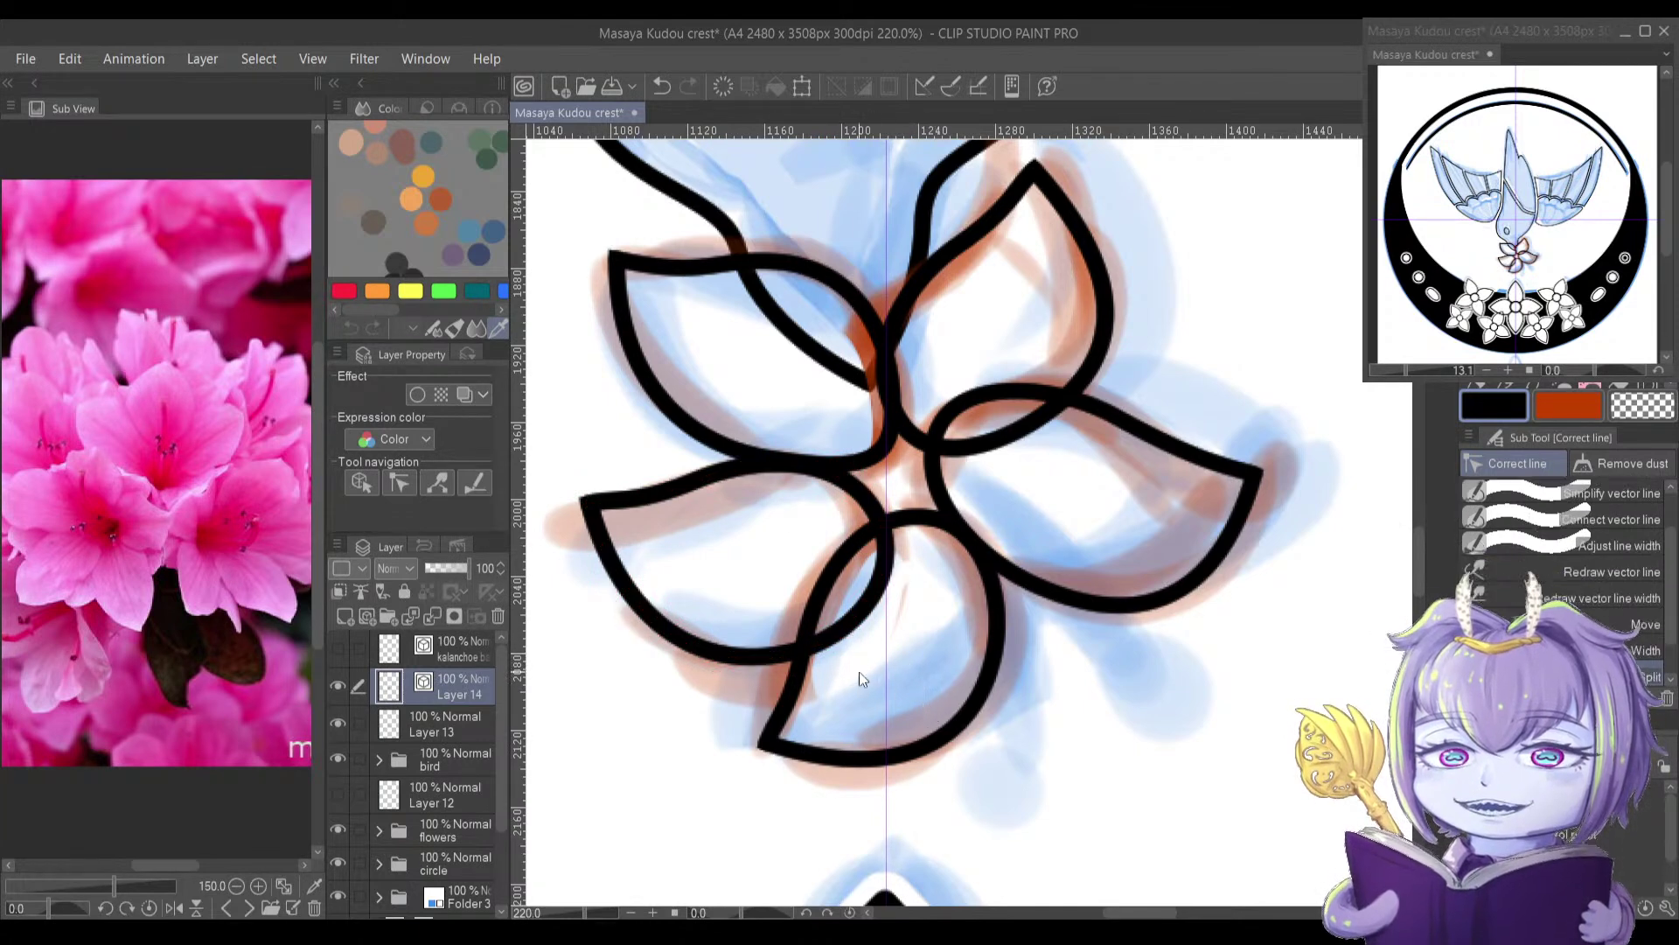
left_click_drag(845, 661, 851, 643)
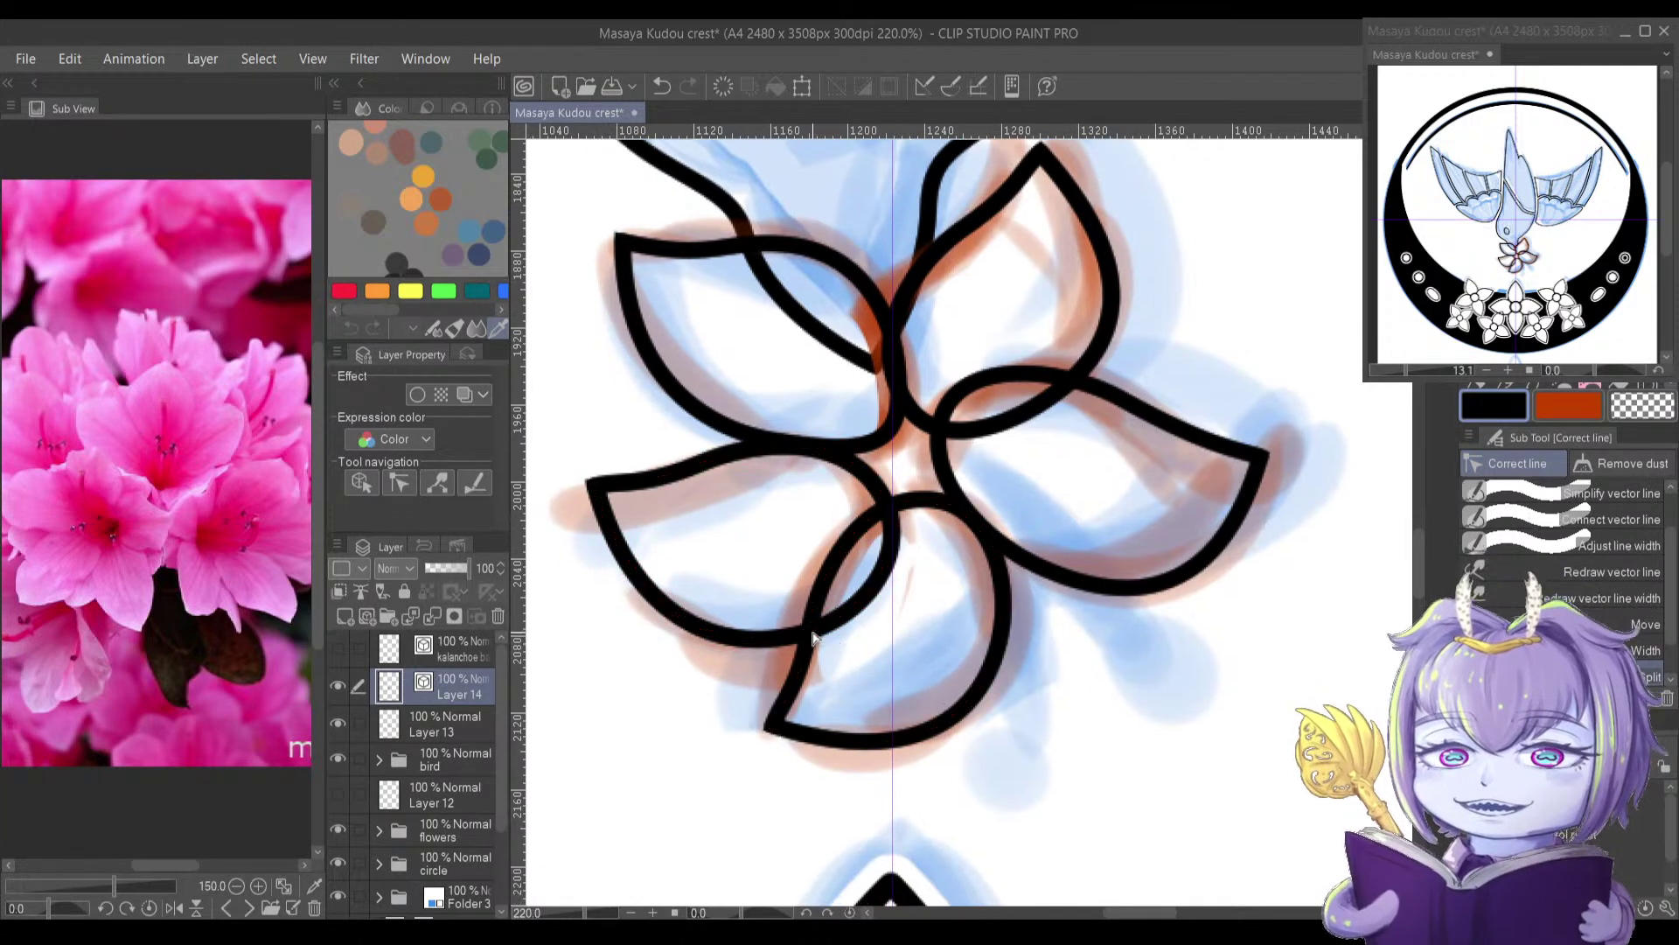
left_click_drag(910, 505, 868, 469)
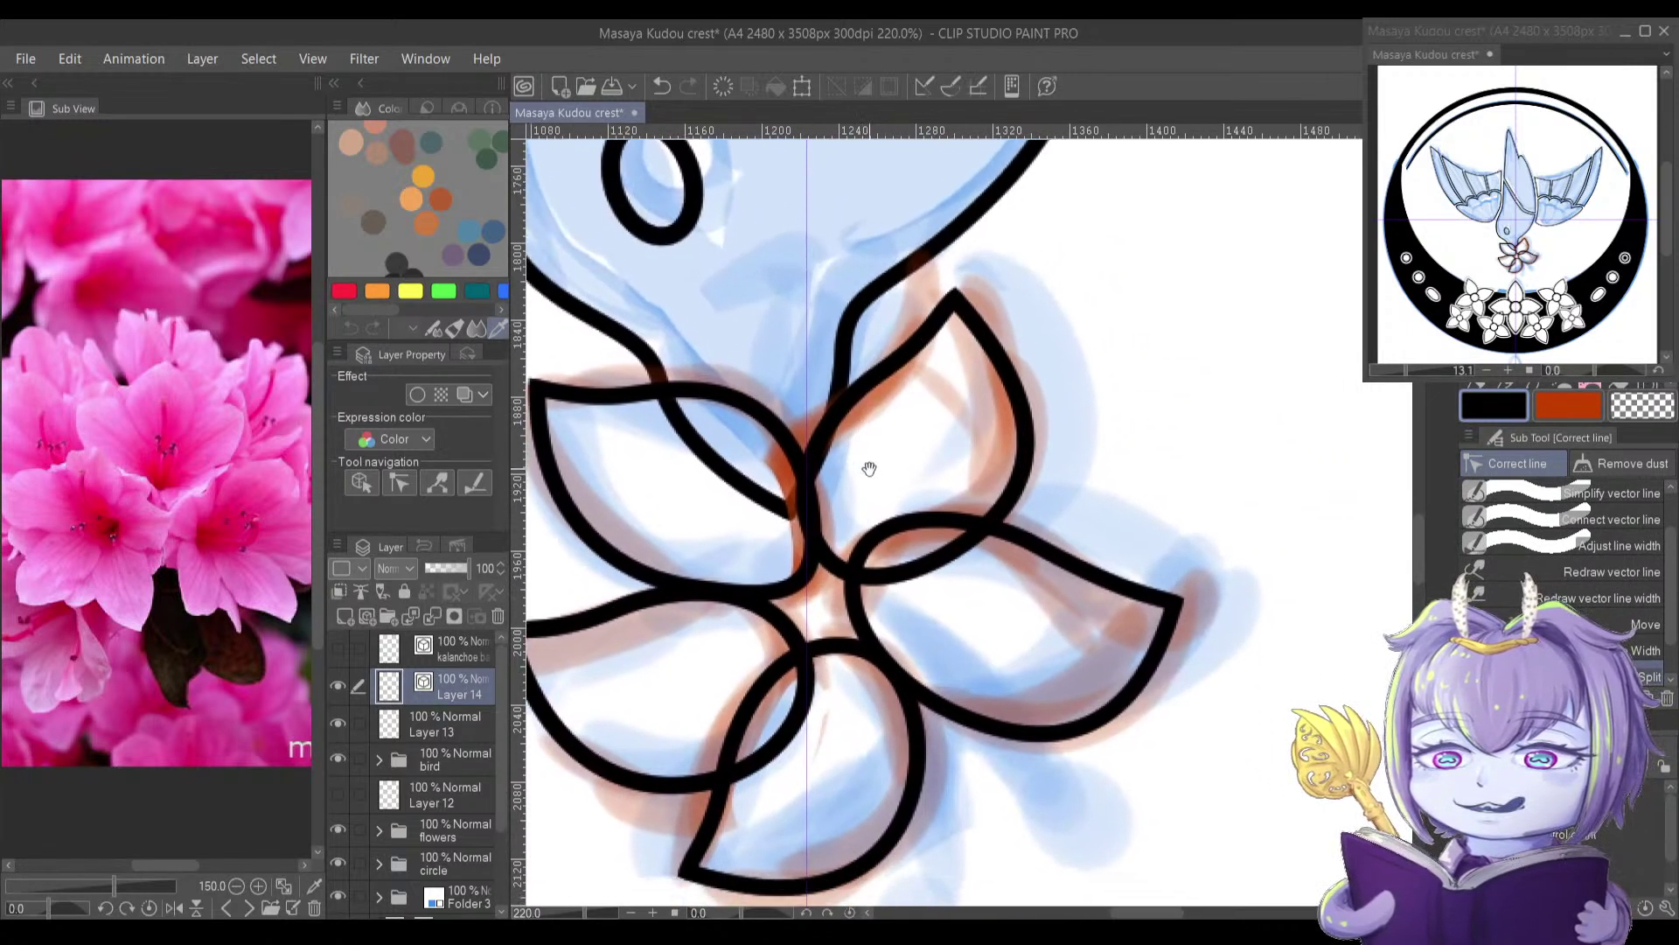
left_click(858, 577)
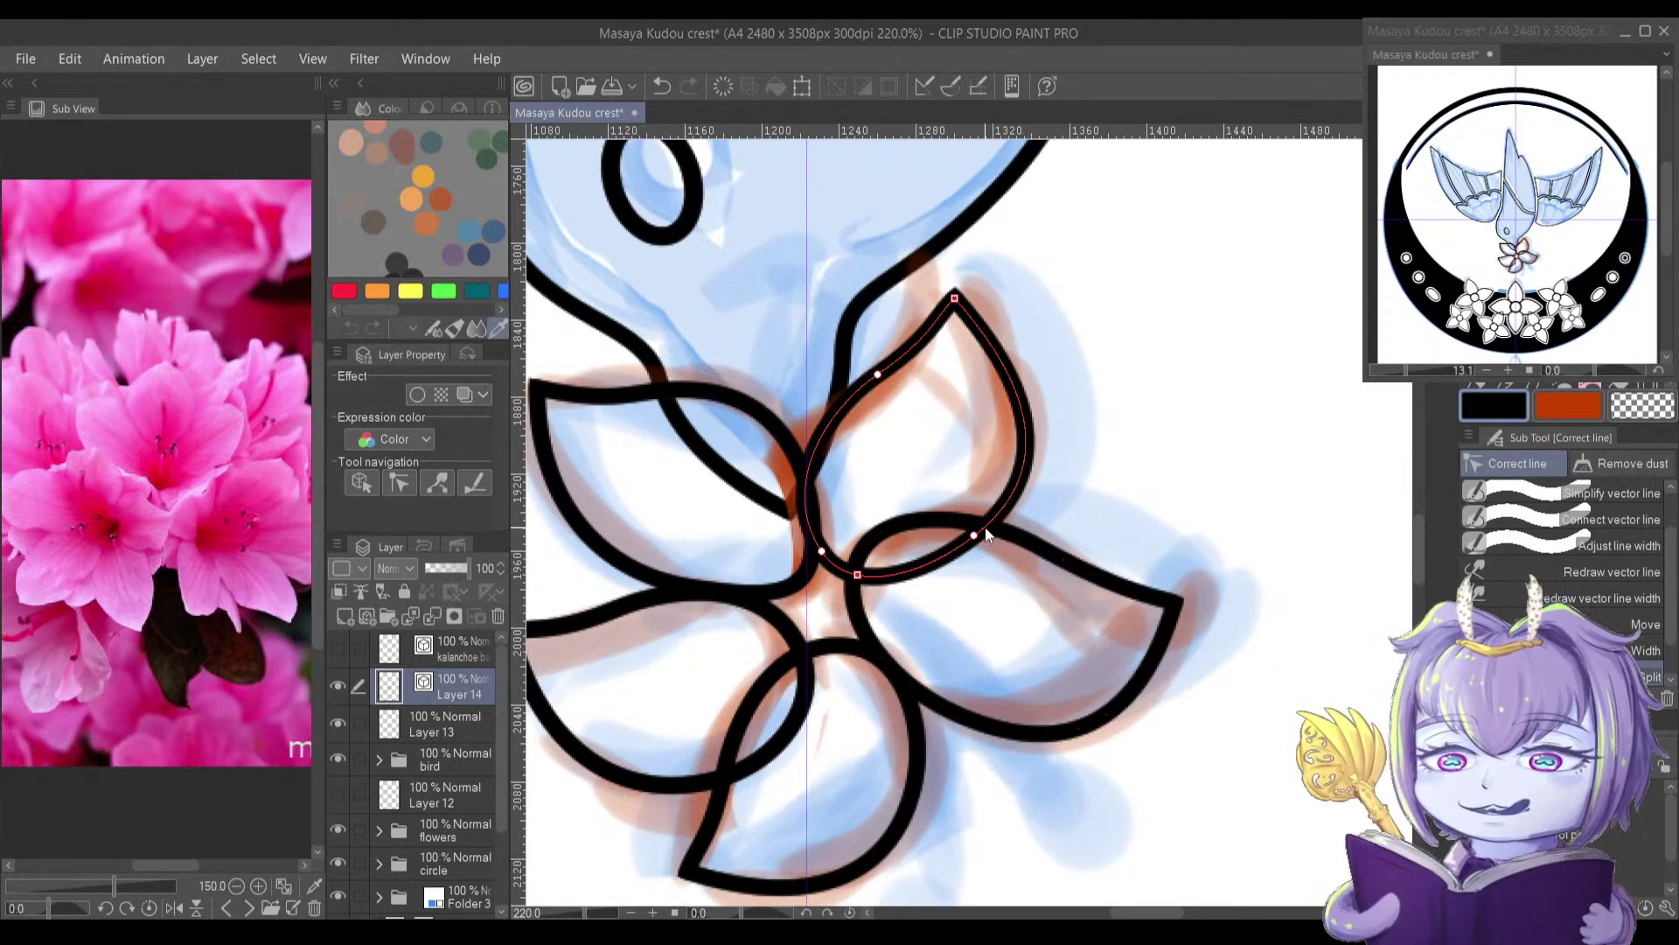
Step: Delete the split-off segments of the upper-right and lower-left petals that overlap the right and bottom petals
key("o")
left_click(918, 570)
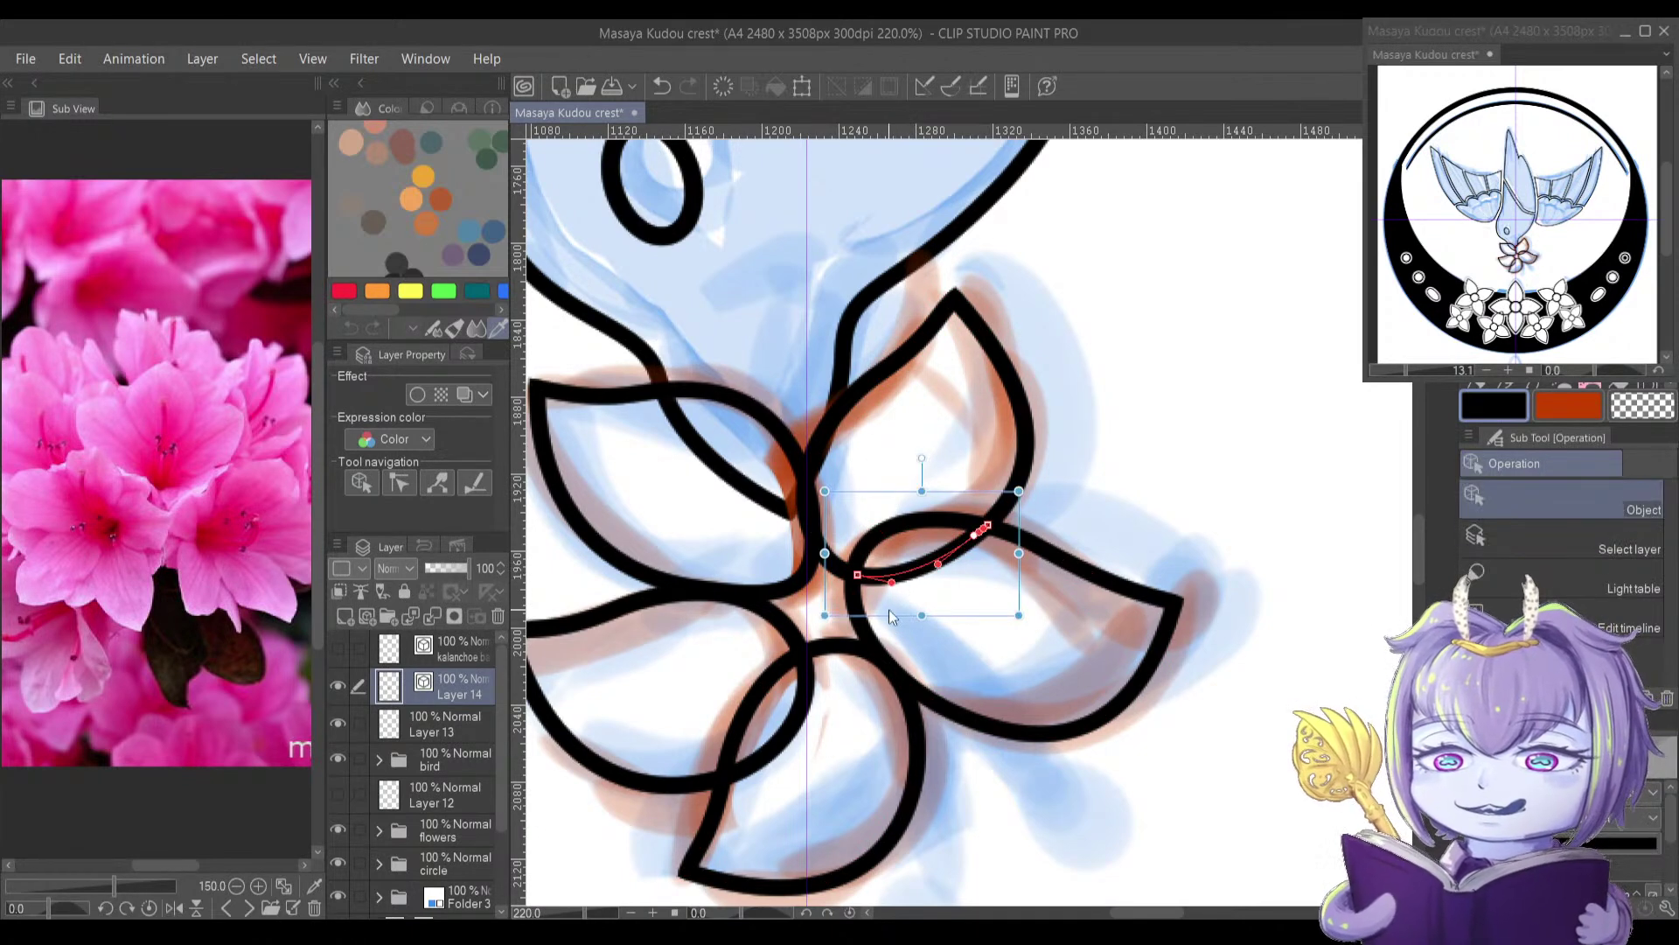
left_click(866, 624)
left_click(746, 719)
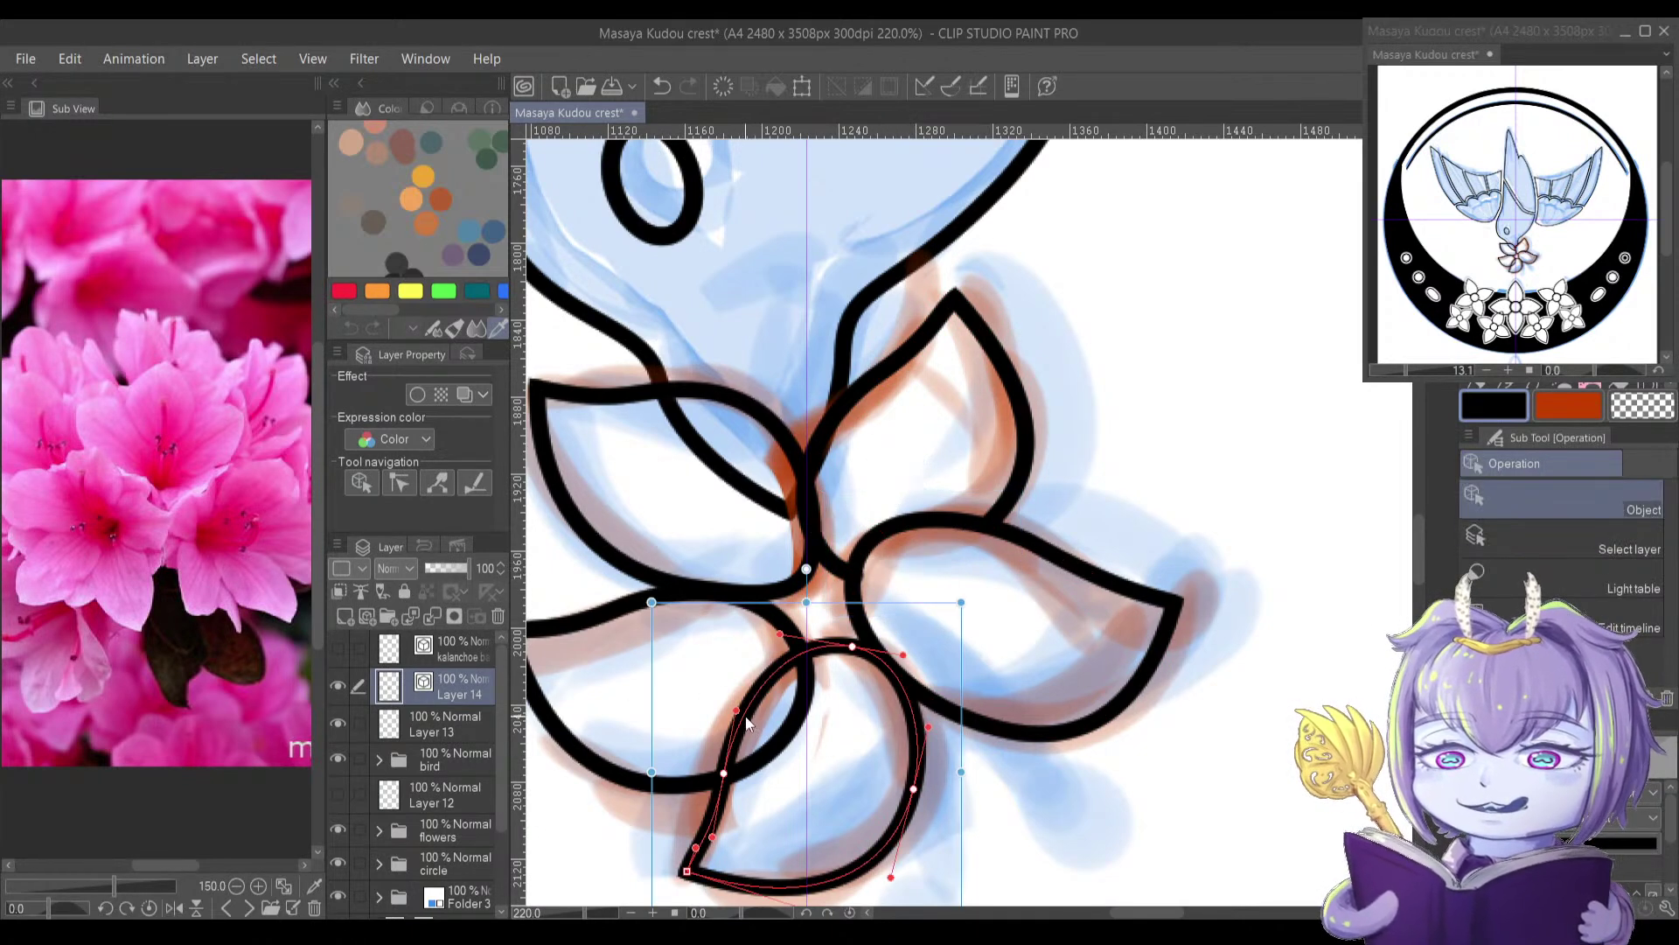
left_click(792, 733)
key("Delete")
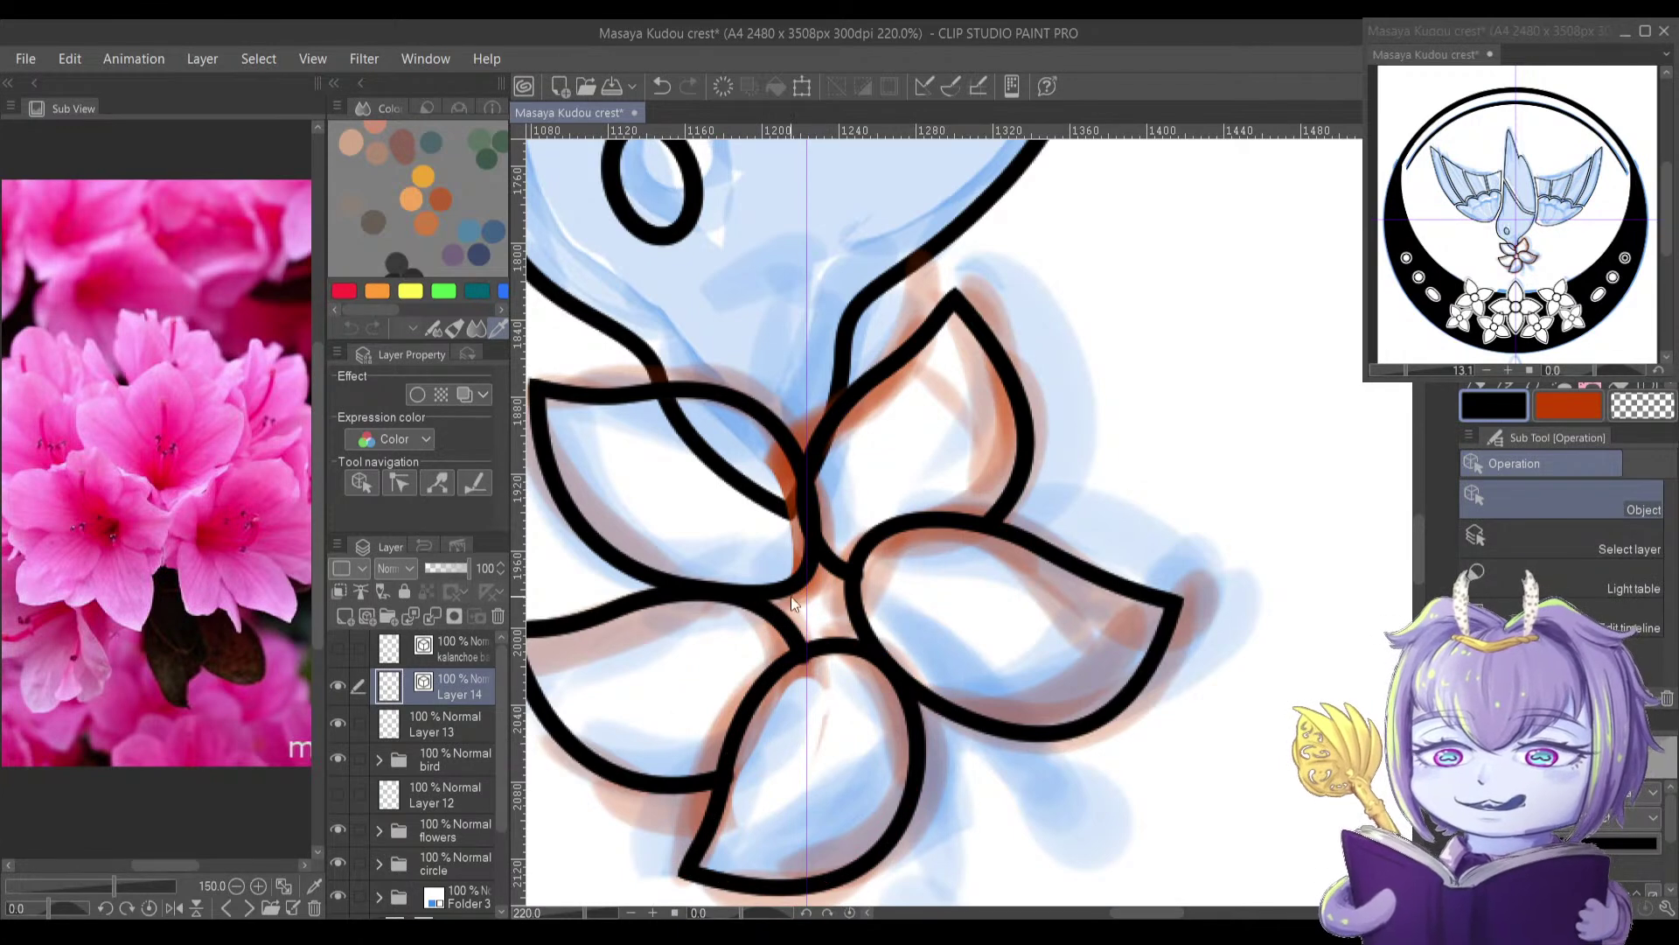
Step: Align the cut ends of the lower-left and upper-right petals with the outlines of the neighbouring petals
left_click(802, 654)
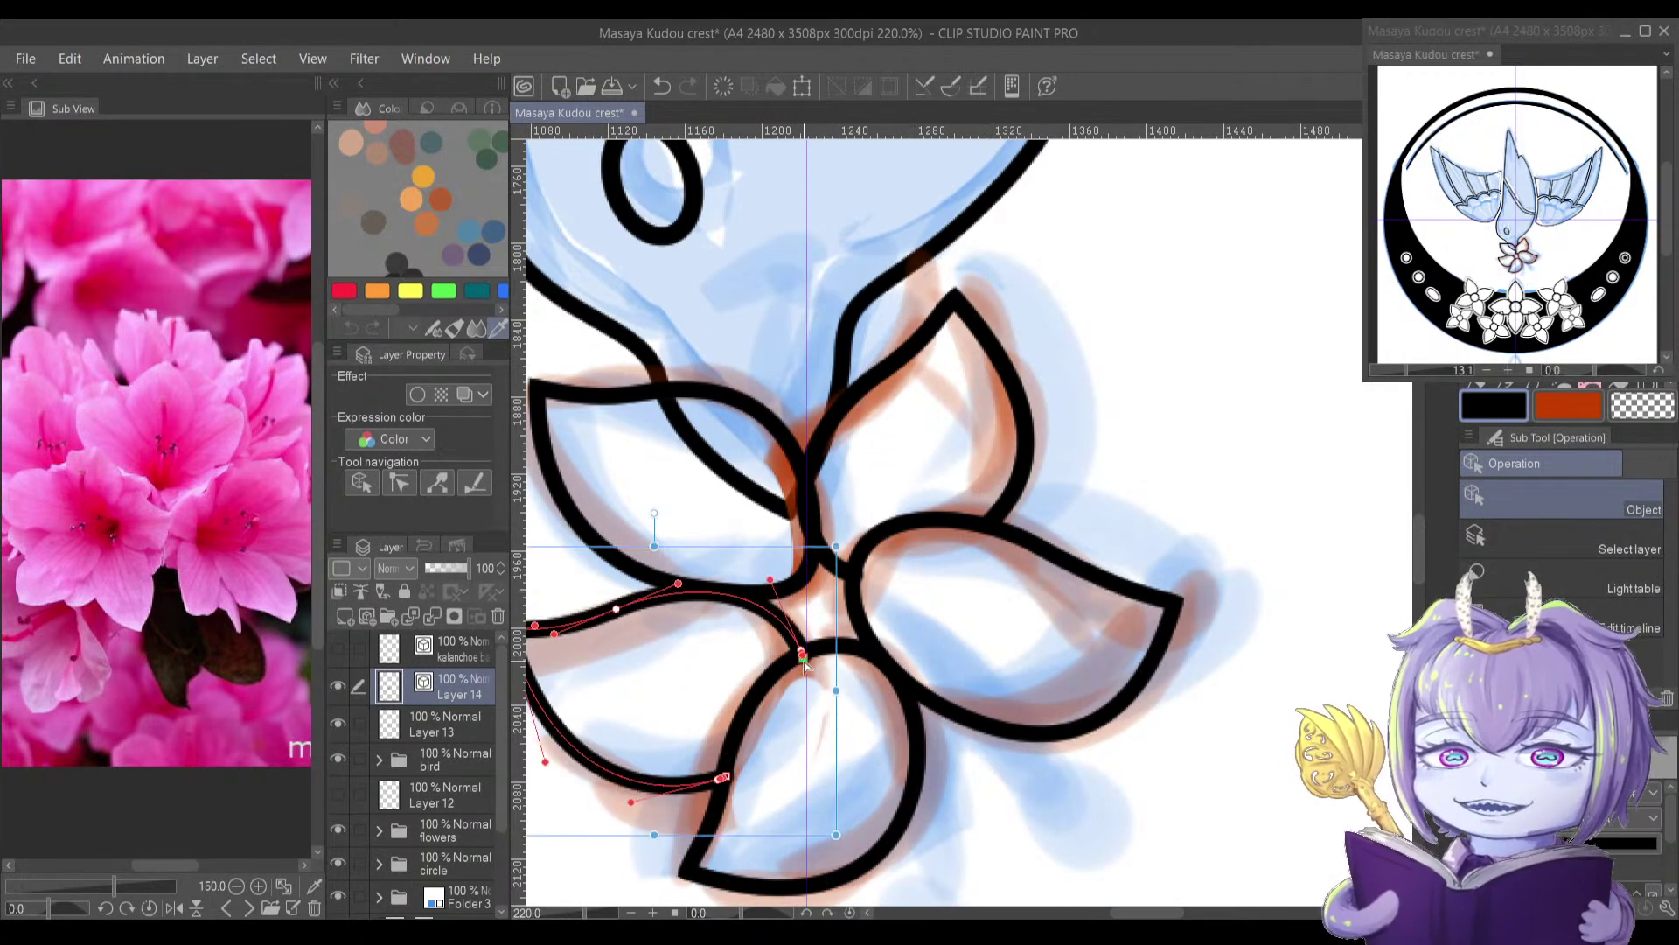
scroll(807, 685, "up", 5)
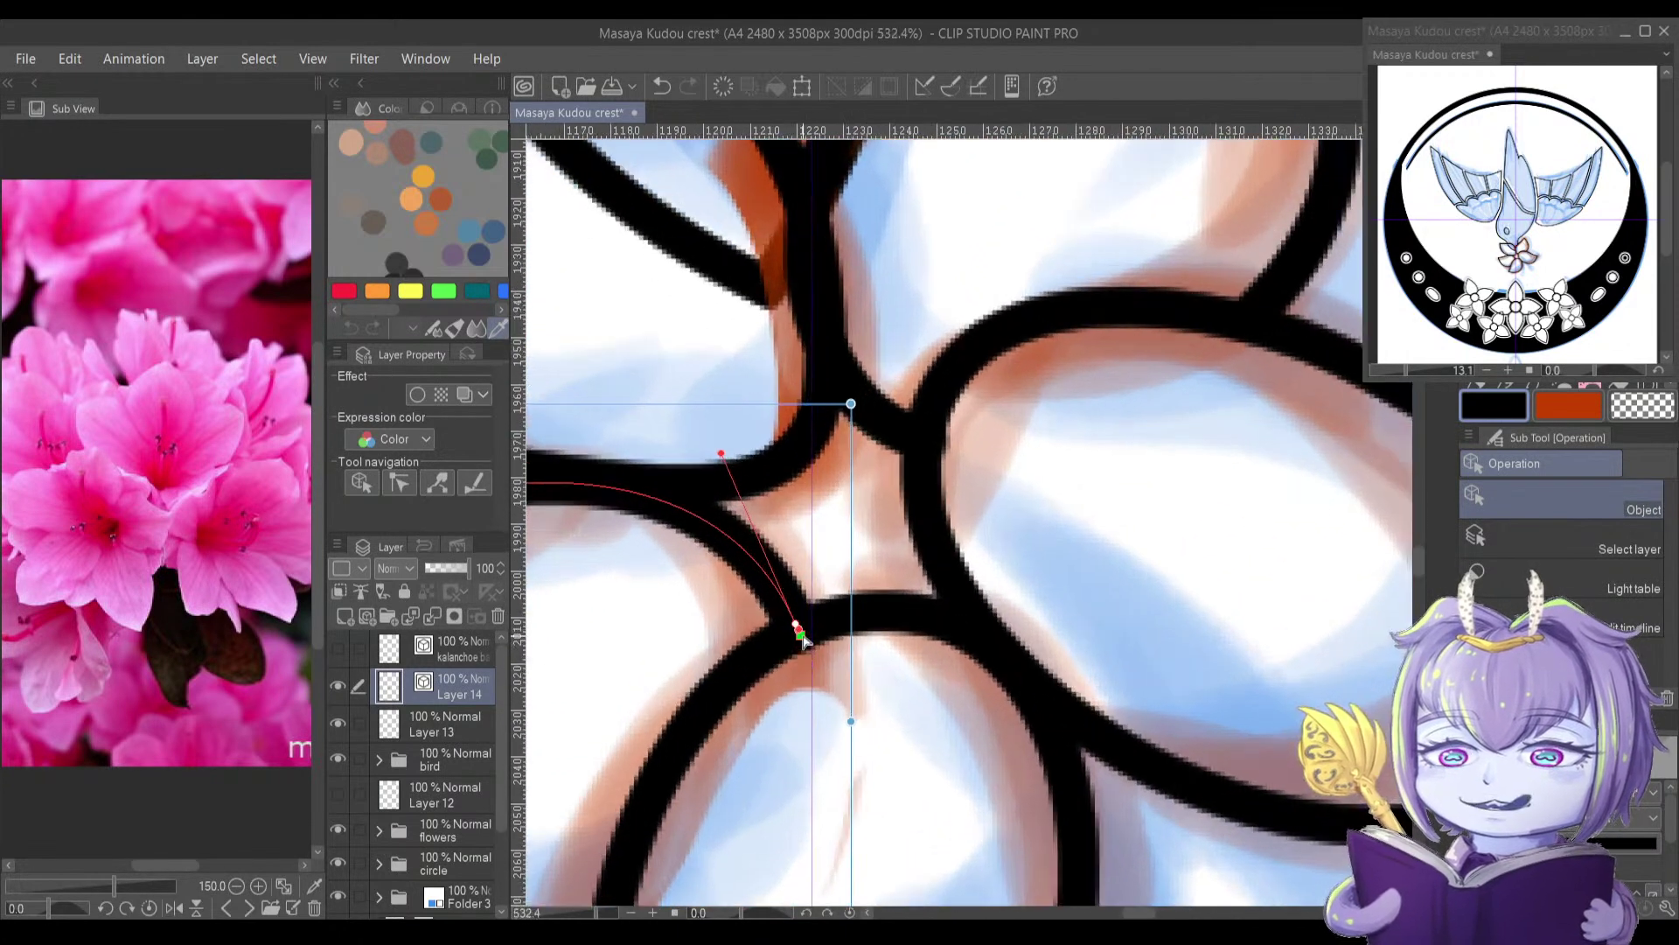
left_click_drag(771, 691, 924, 371)
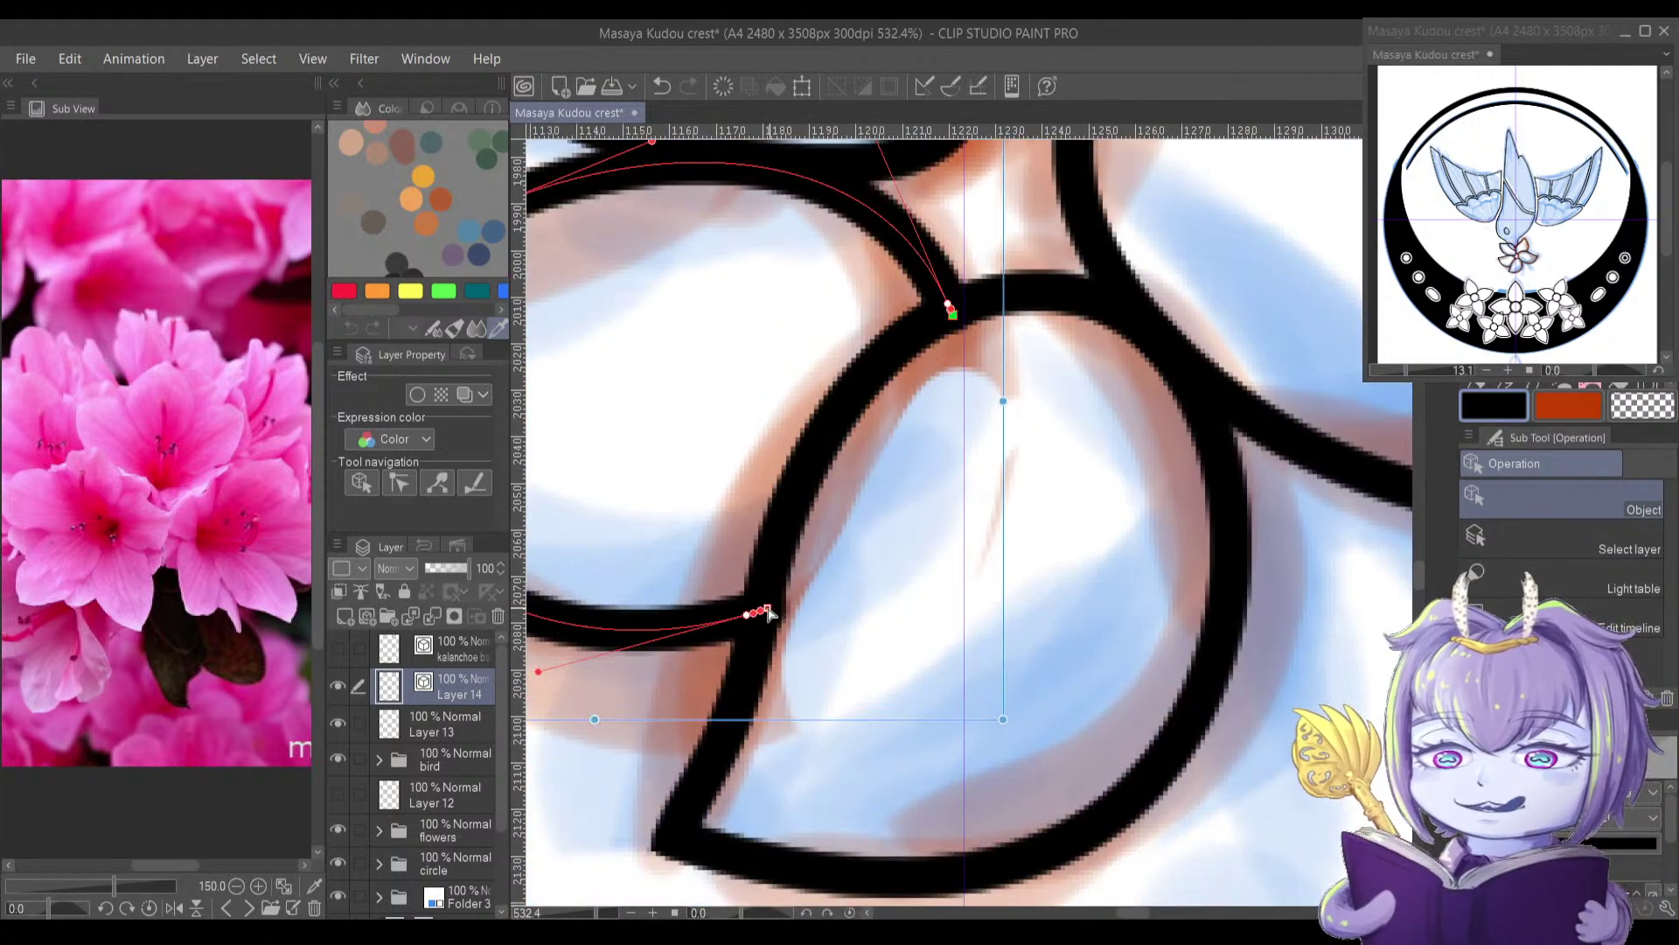
scroll(759, 626, "down", 4)
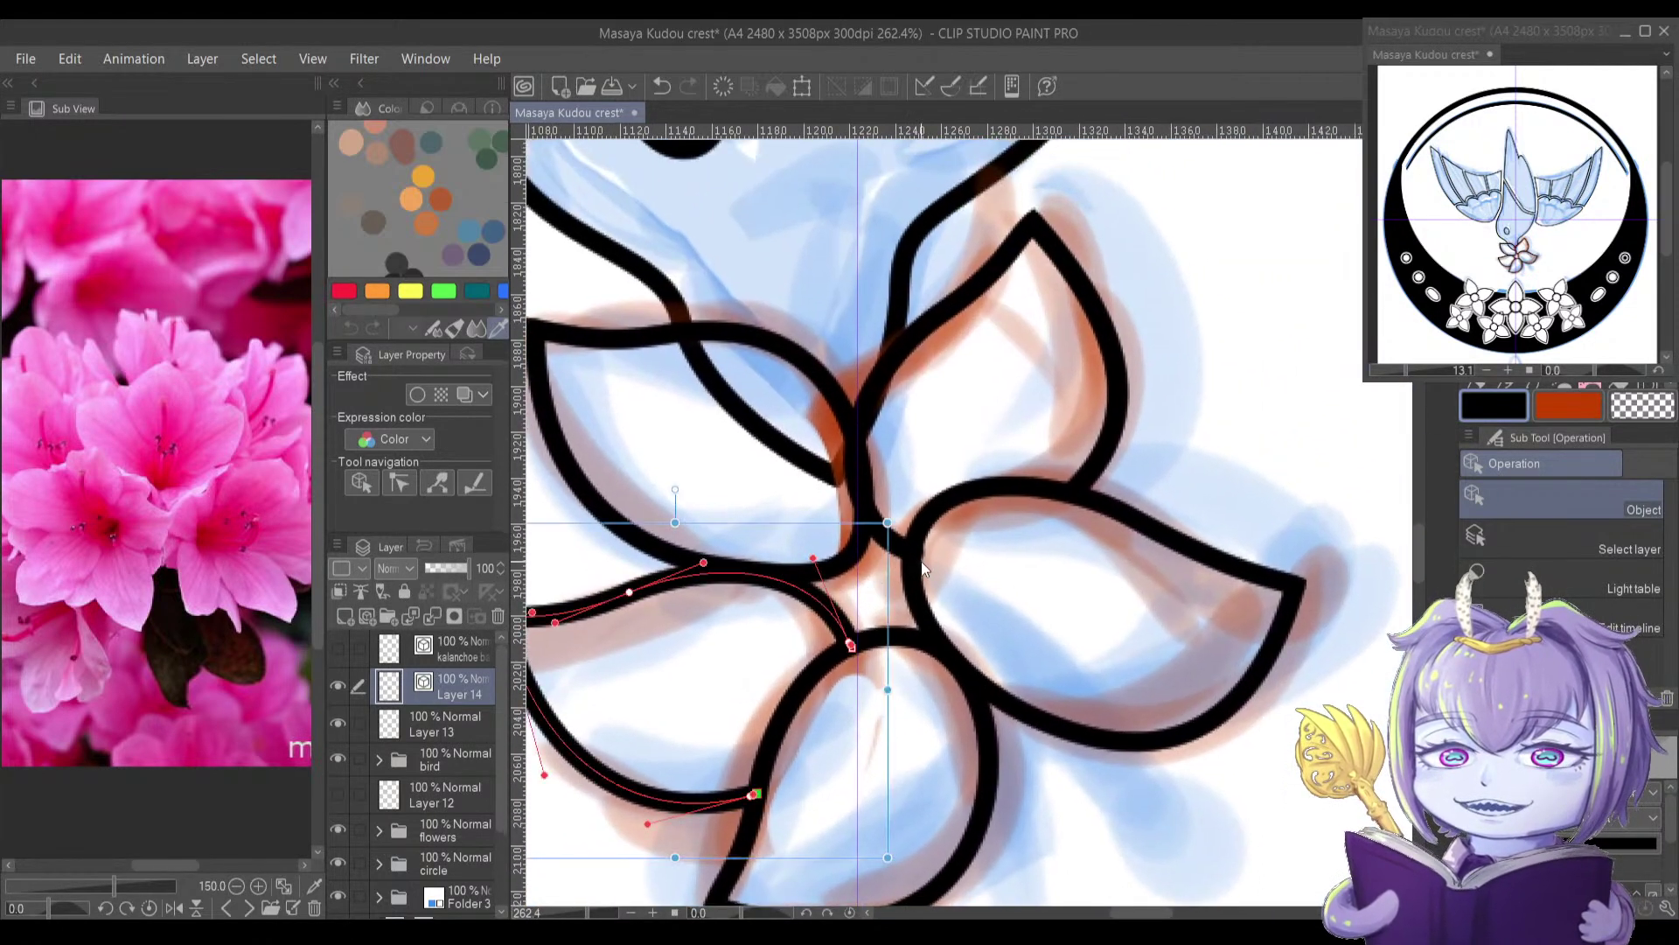
left_click(923, 563)
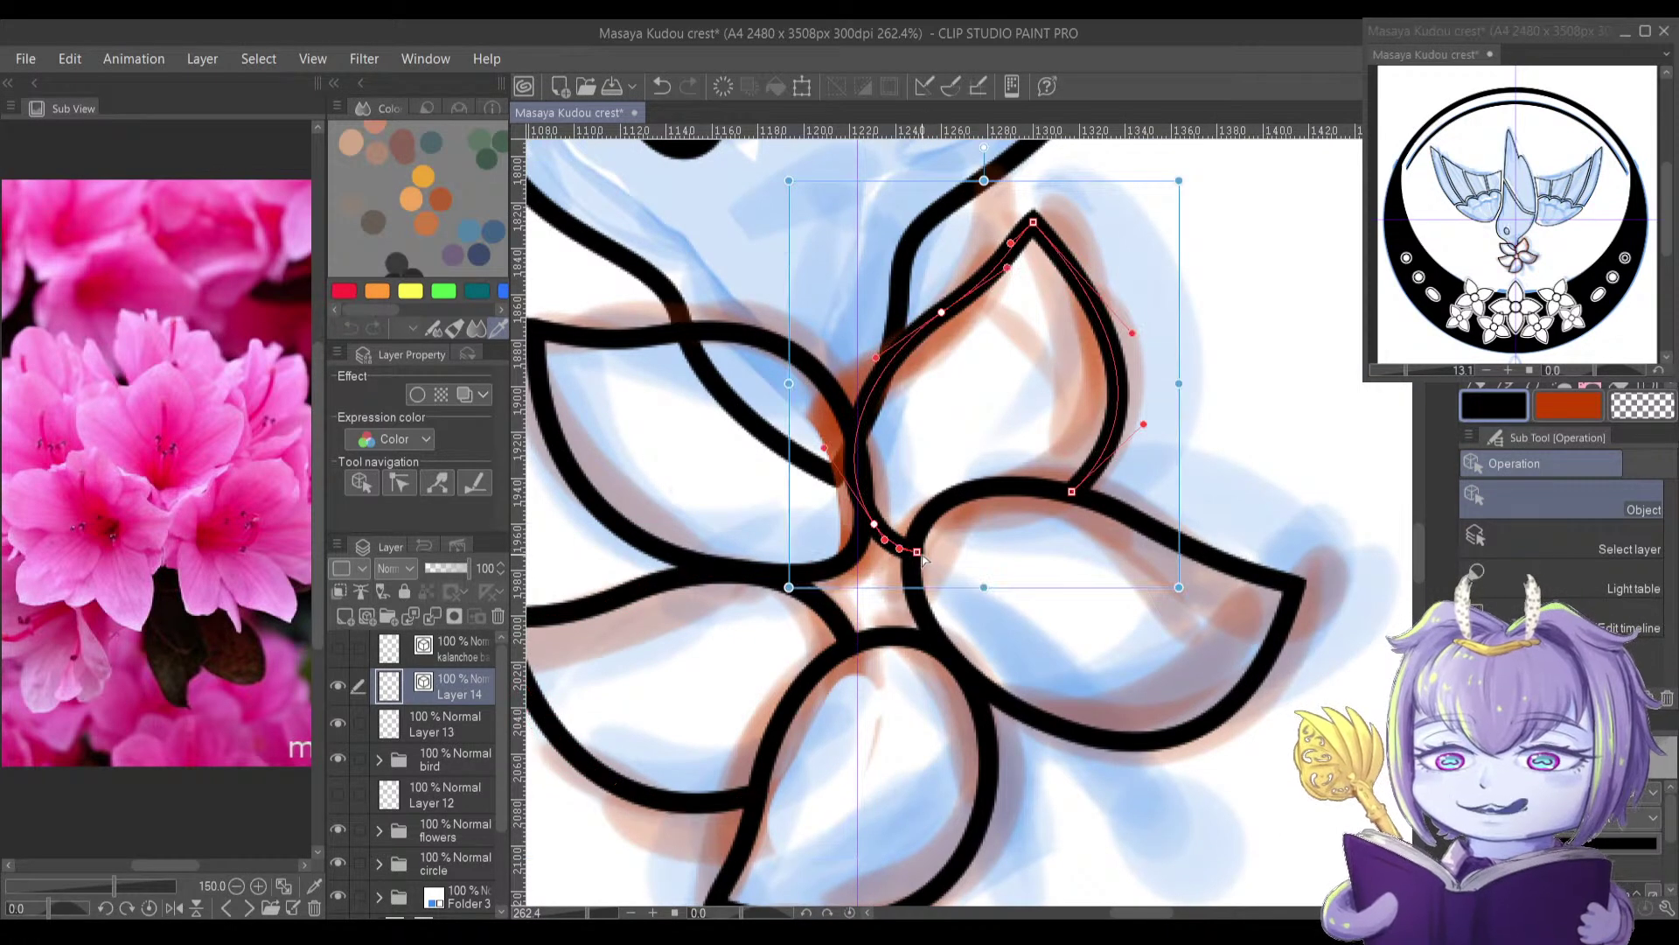
left_click(1006, 549)
Step: Adjust the inner control points of the upper-left and right petals around the flower's centre
left_click_drag(926, 536, 872, 508)
left_click(884, 502)
left_click(865, 521)
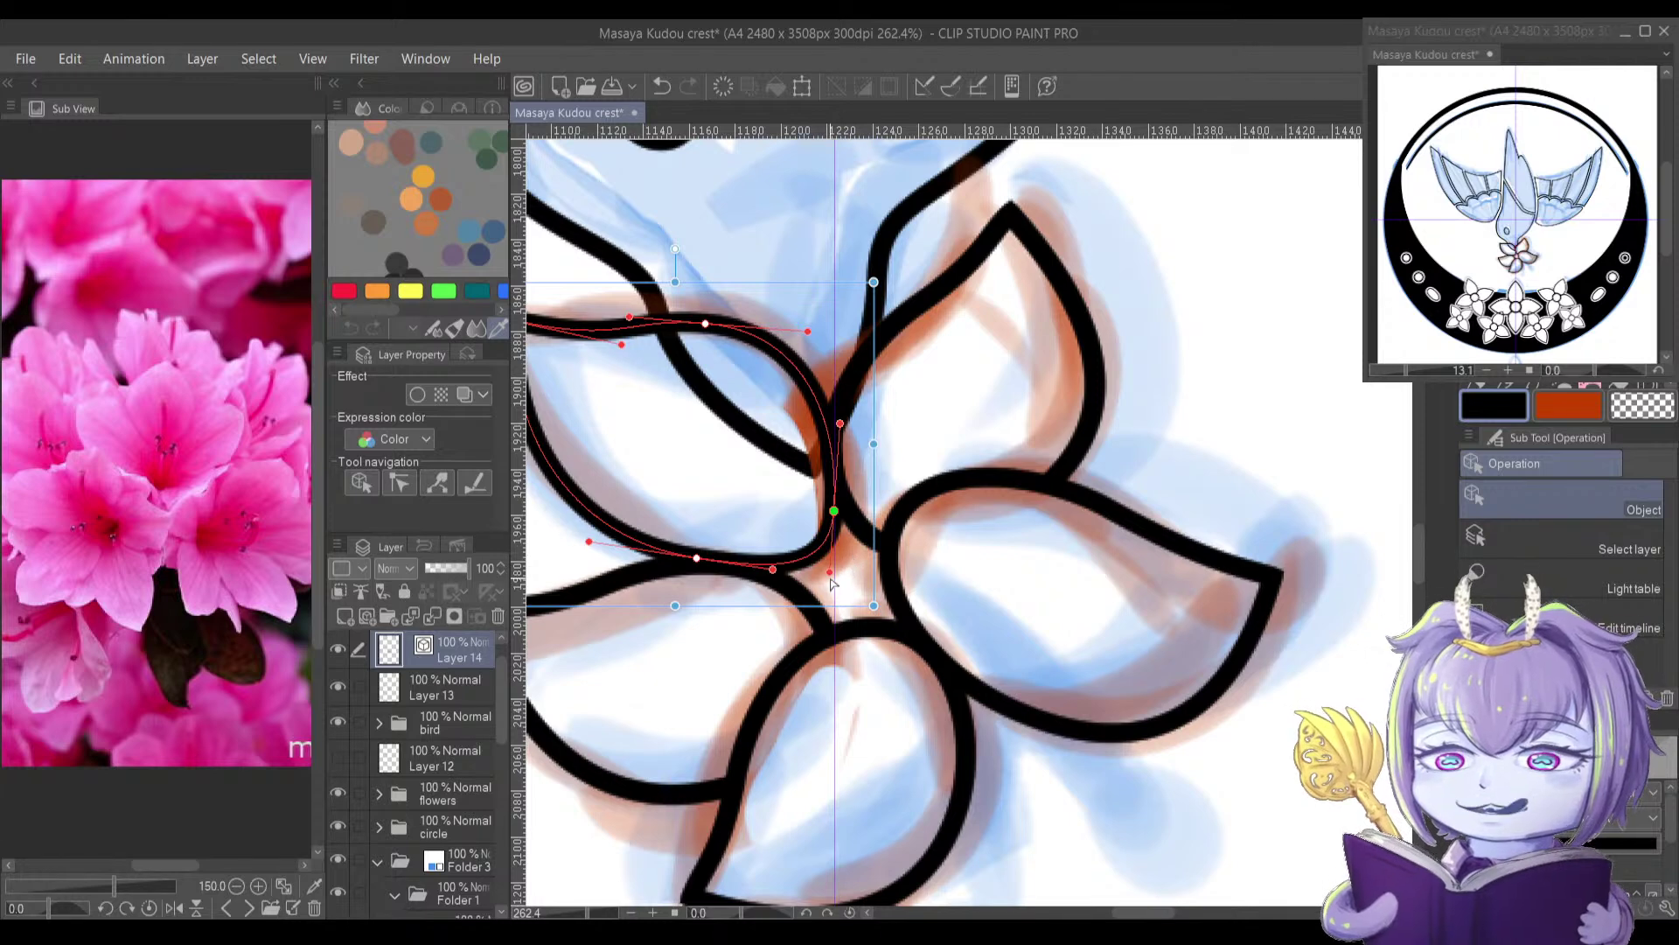
mouse_move(881, 559)
left_mouse_down()
mouse_move(829, 576)
mouse_move(858, 561)
left_mouse_up()
left_click(851, 553)
left_click(894, 548)
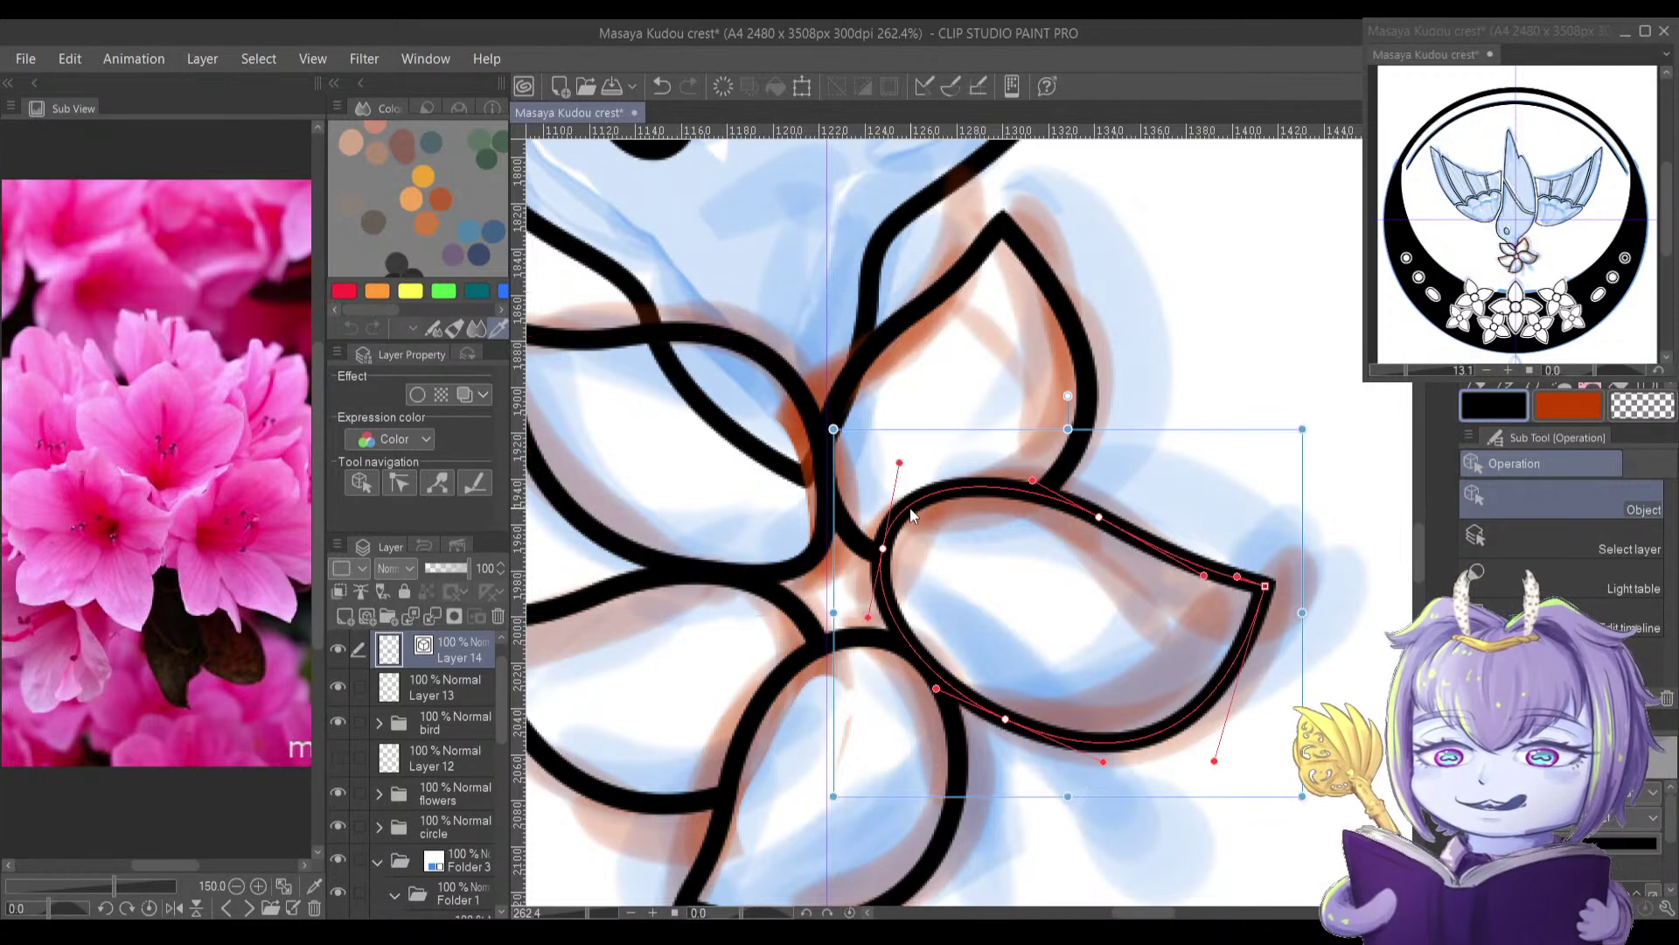
Step: Fine-tune the upper-left petal's innermost point and select the lower-left petal's outline
left_click_drag(901, 555, 825, 522)
left_click(819, 557)
left_click_drag(712, 704, 720, 686)
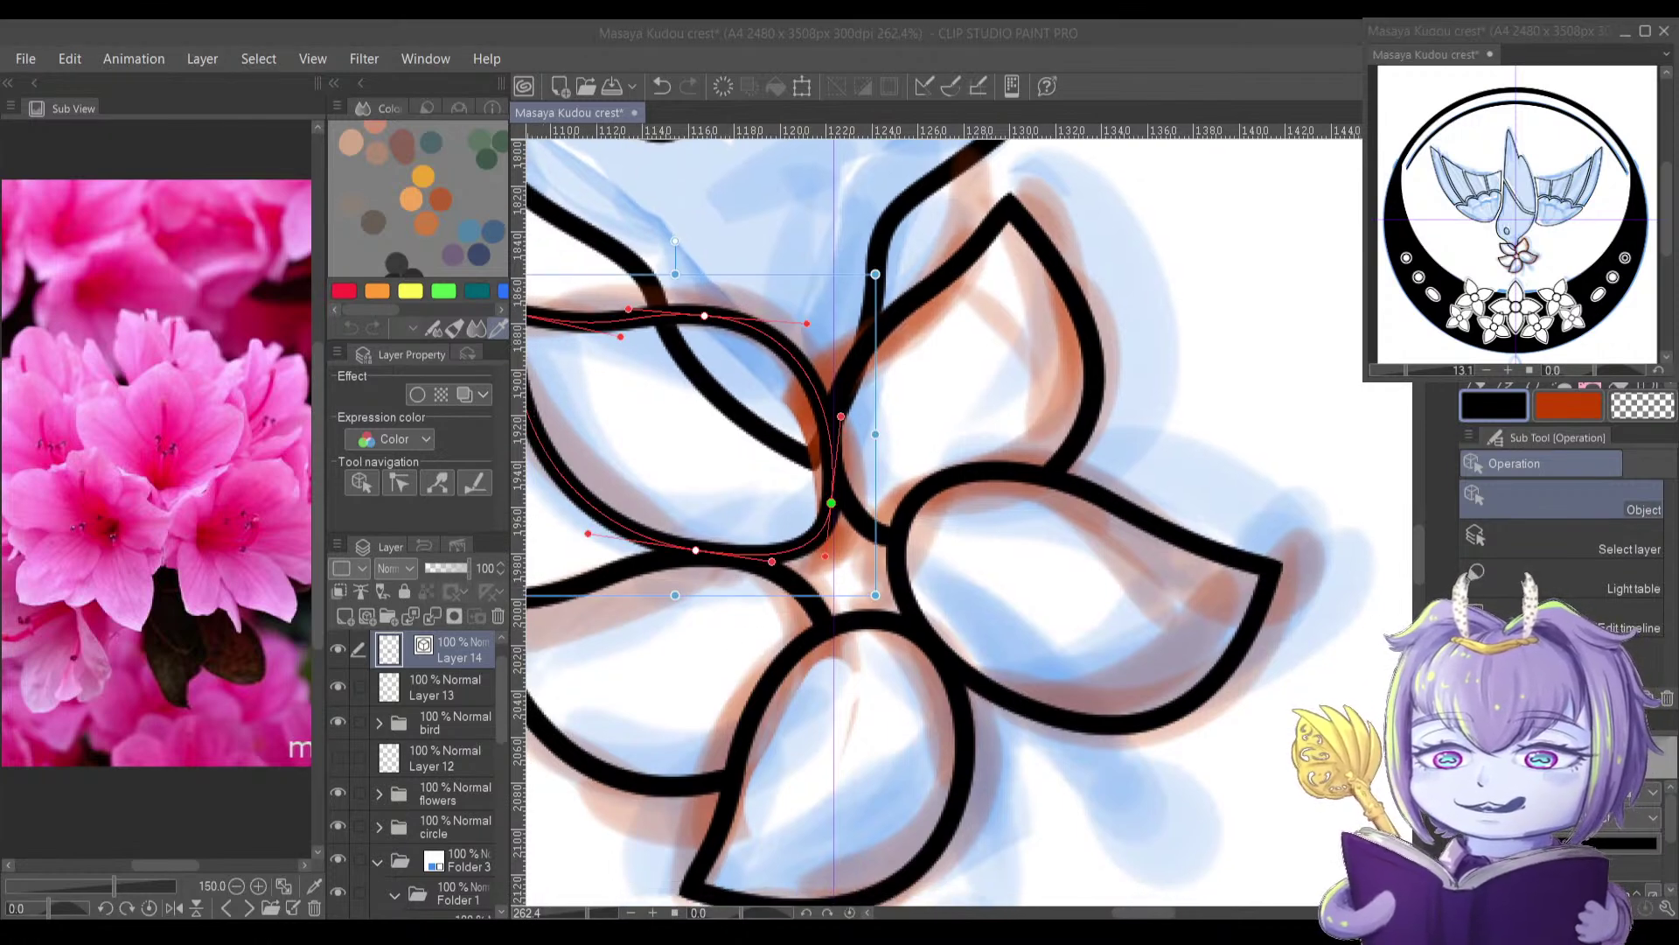
left_click_drag(819, 597, 861, 566)
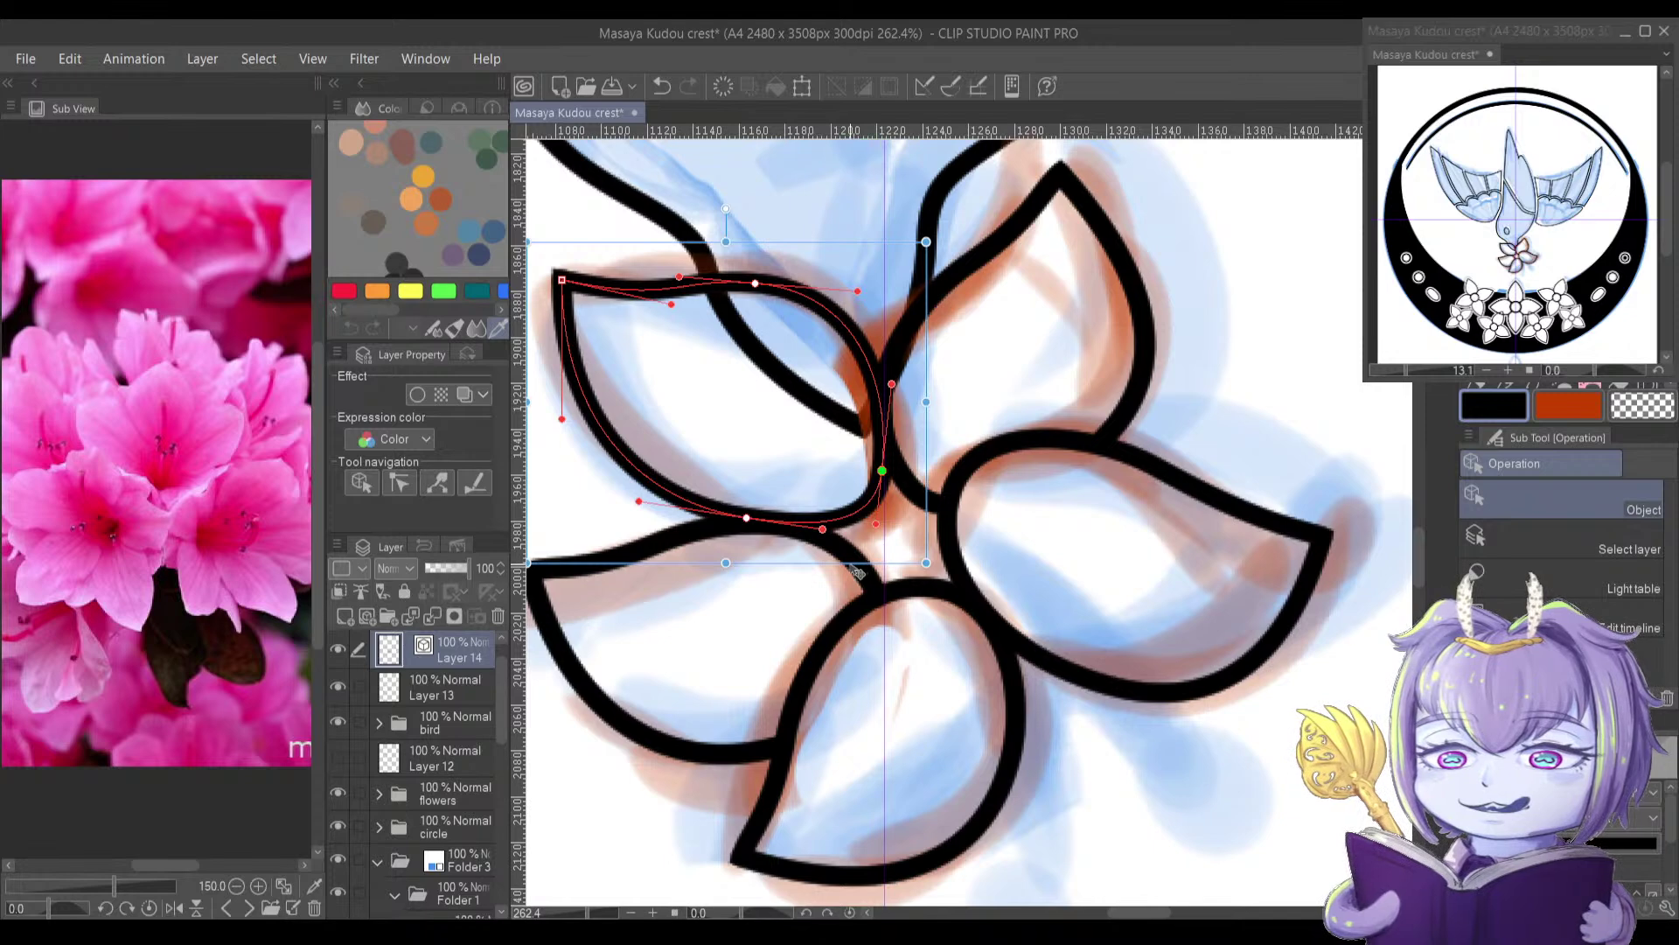
left_click(842, 558)
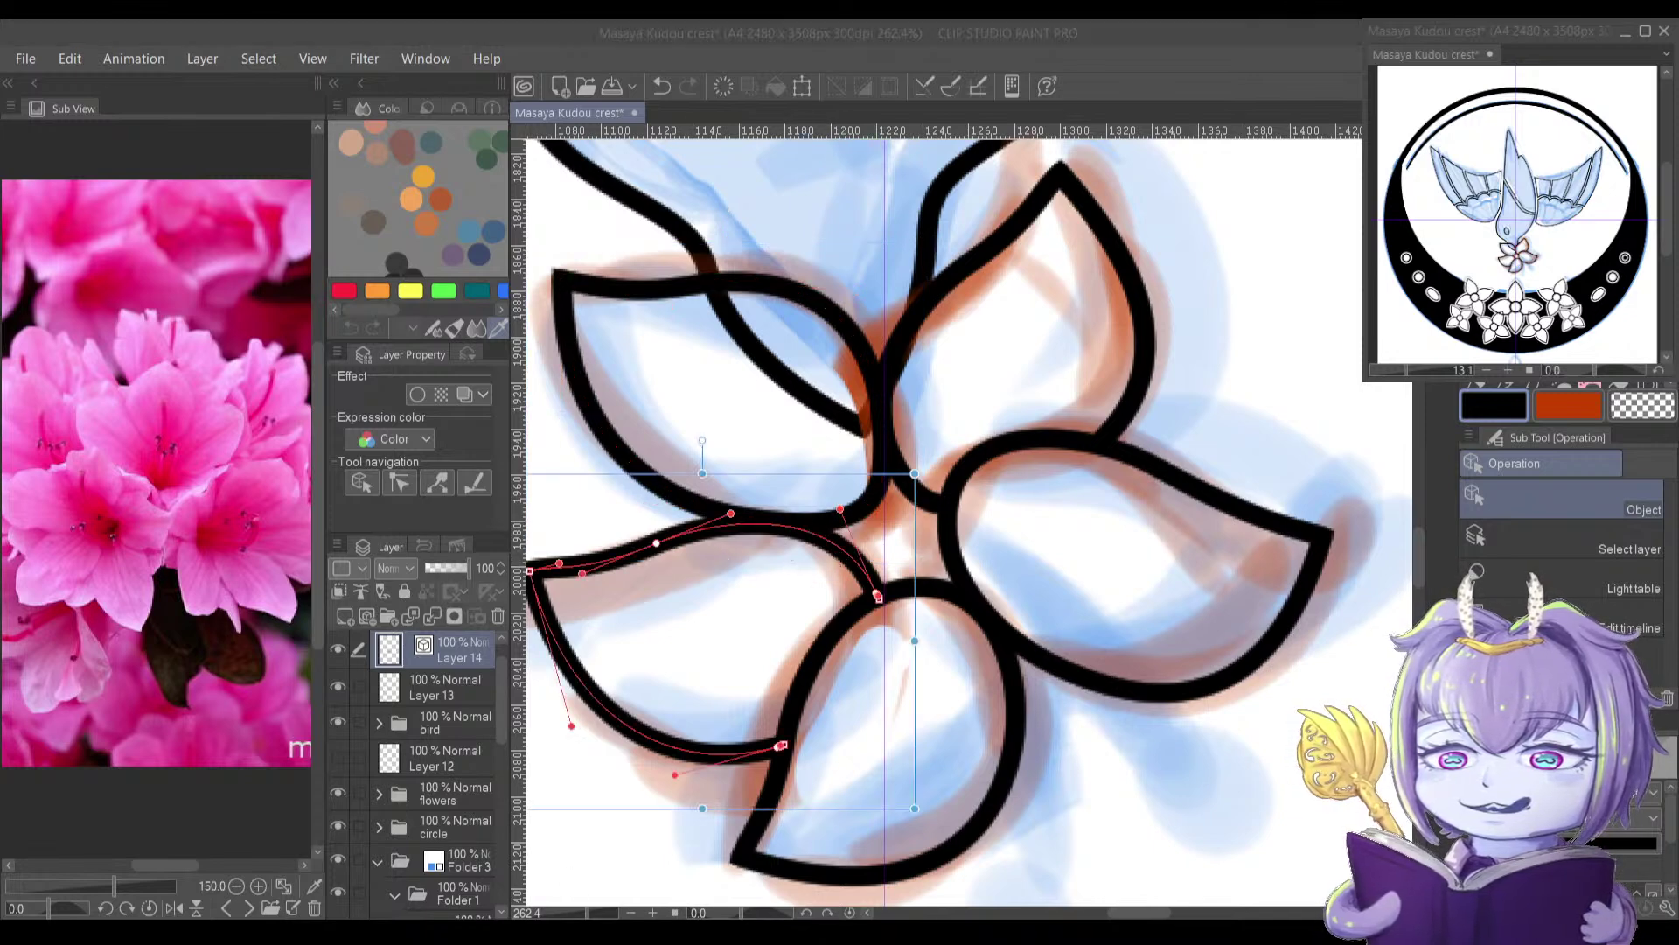
left_click_drag(852, 639, 884, 709)
left_click_drag(829, 584, 851, 659)
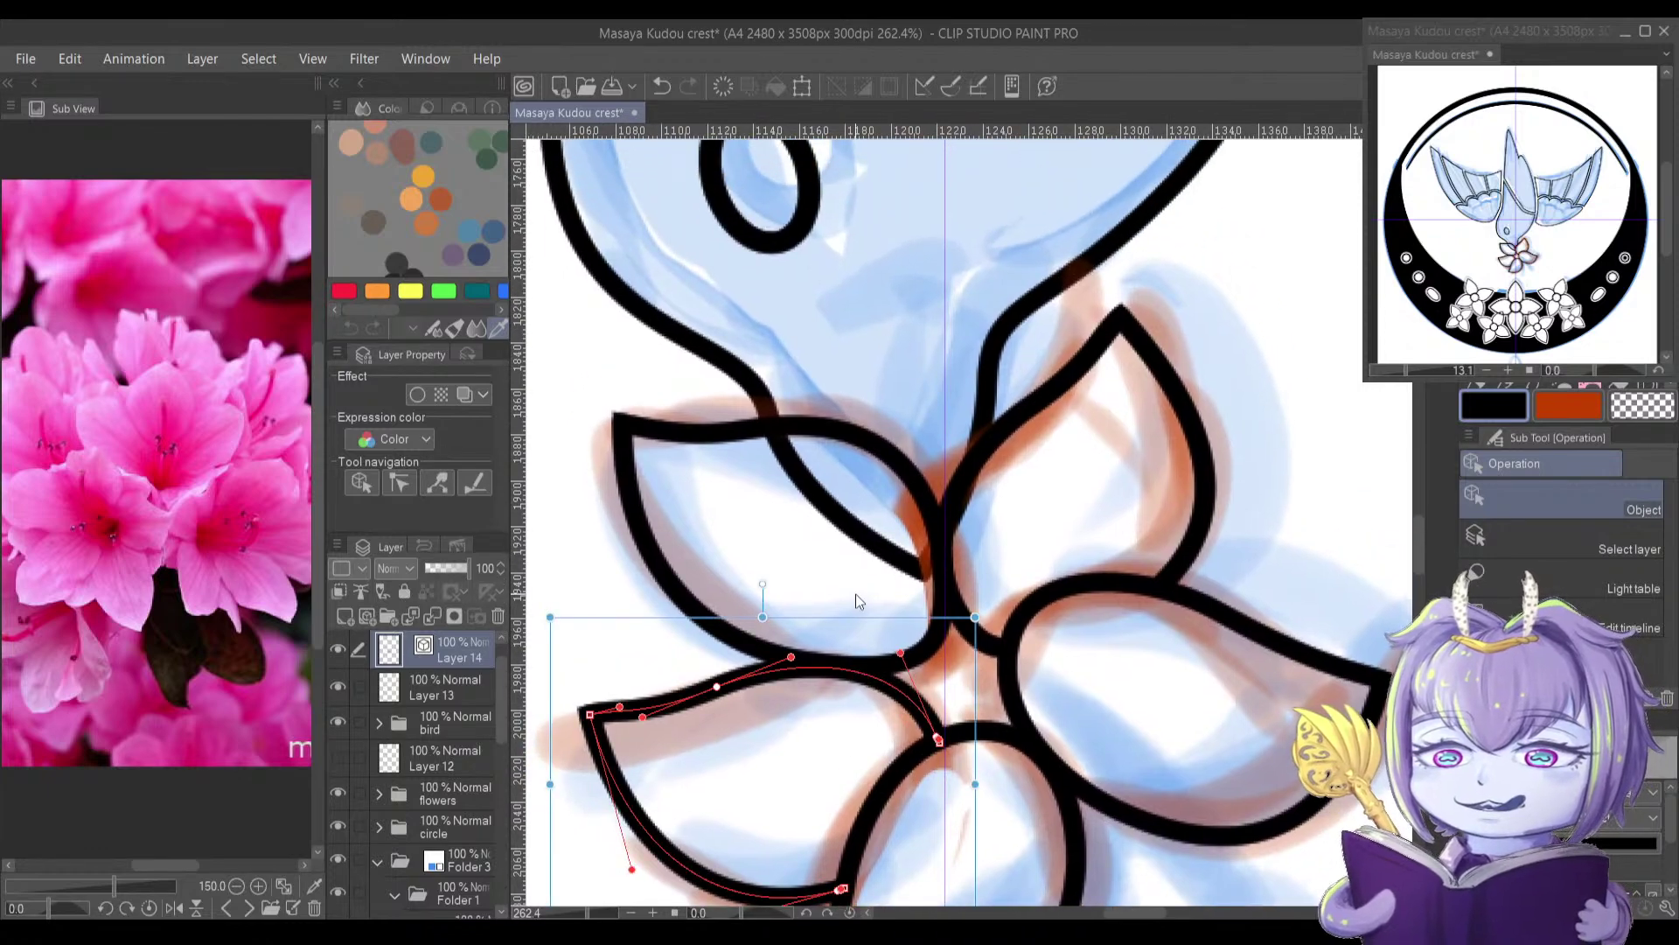
Step: Adjust the tip and upper edge of the right petal to follow the sketch and clear the selection
scroll(857, 601, "down", 6)
left_click_drag(862, 594, 875, 454)
scroll(954, 498, "up", 3)
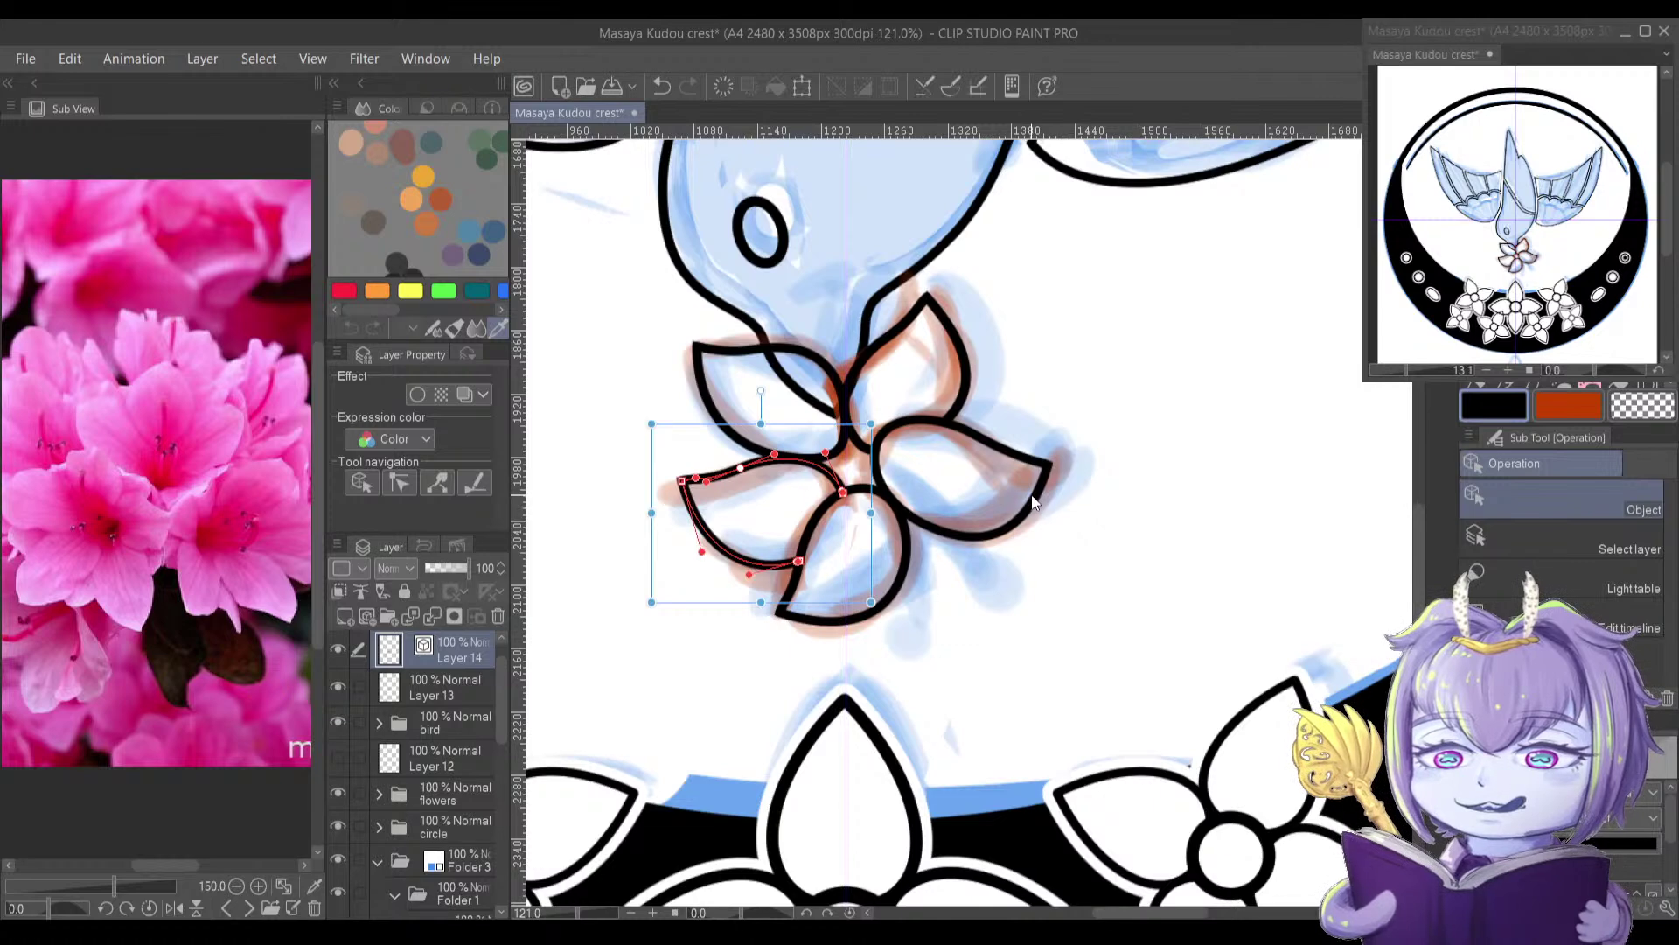
scroll(1034, 503, "up", 2)
left_click(1041, 471)
mouse_move(1036, 470)
left_mouse_down()
mouse_move(1054, 482)
mouse_move(1019, 482)
mouse_move(1055, 482)
left_mouse_up()
left_click_drag(925, 413, 1036, 470)
left_click_drag(1009, 591, 911, 601)
key("space")
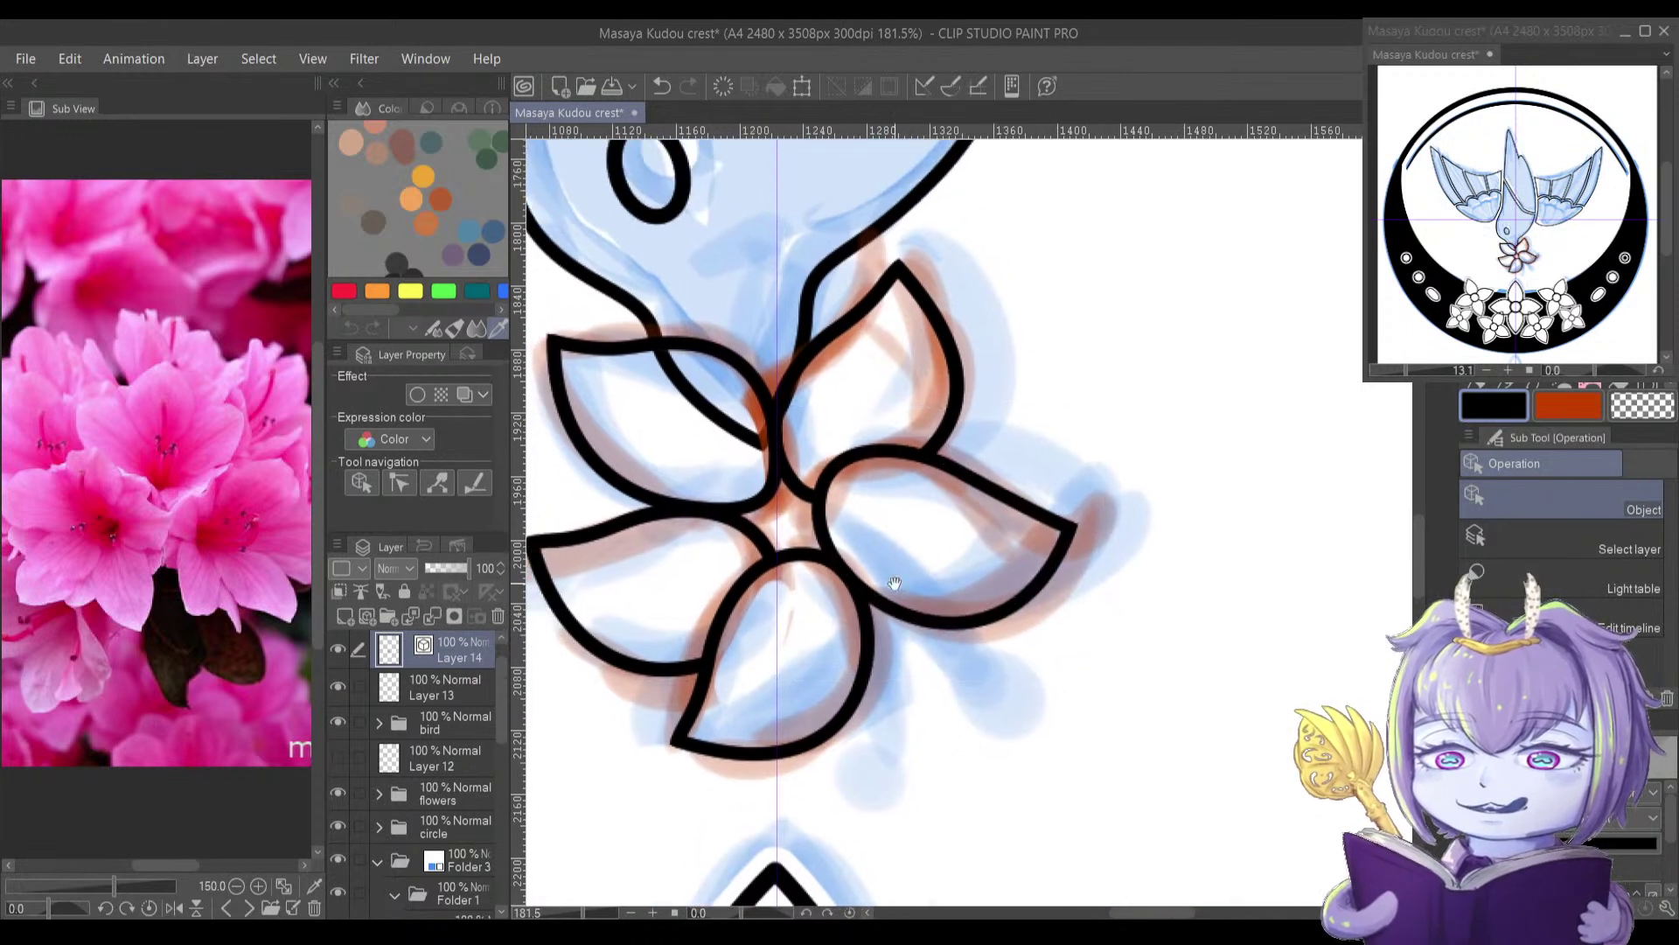
left_click_drag(846, 550, 872, 573)
left_click_drag(916, 448, 927, 510)
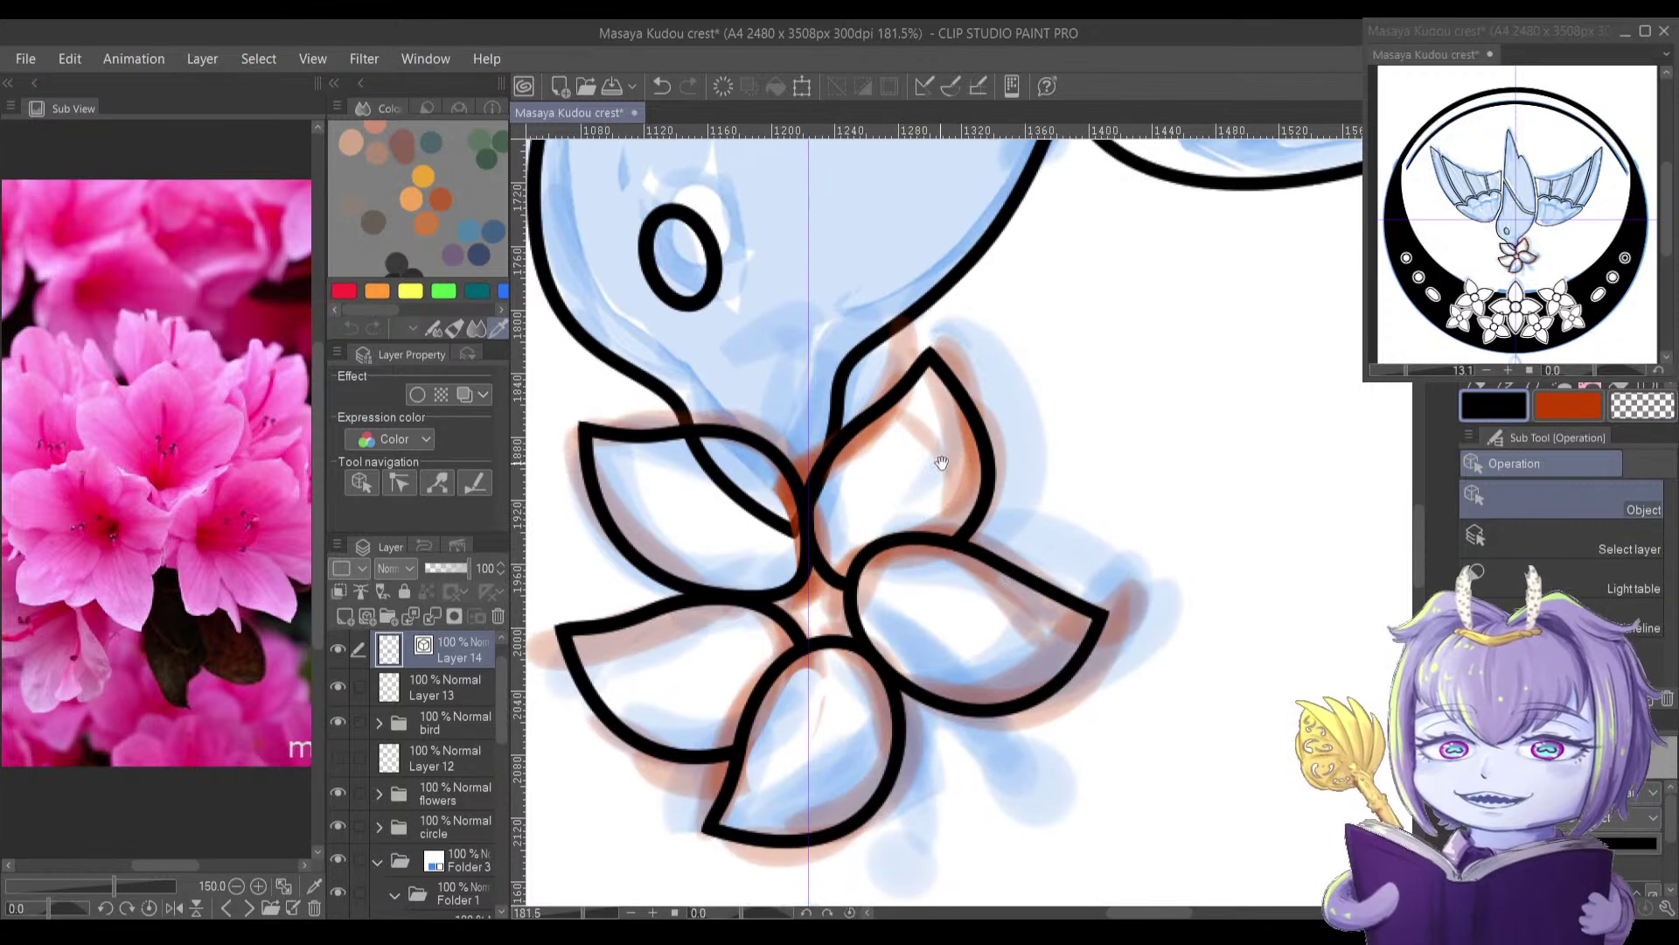
Step: Group the petal line layer into a folder named azalea and add a new vector layer above it inside the folder
left_click(943, 500)
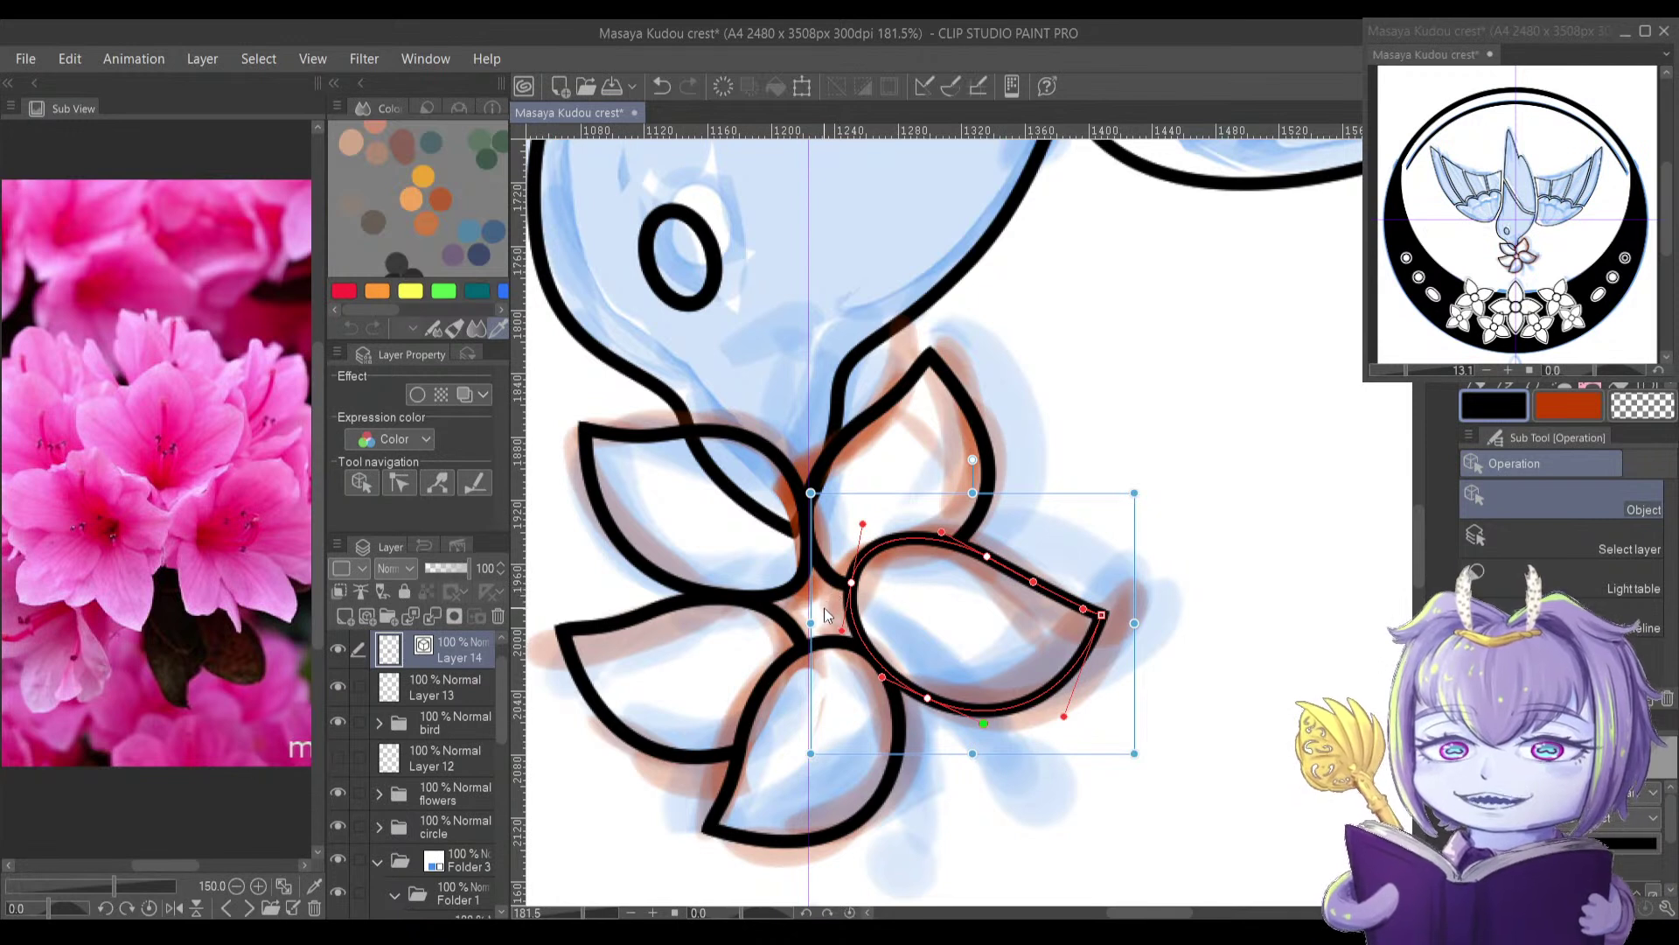
left_click_drag(705, 667, 697, 600)
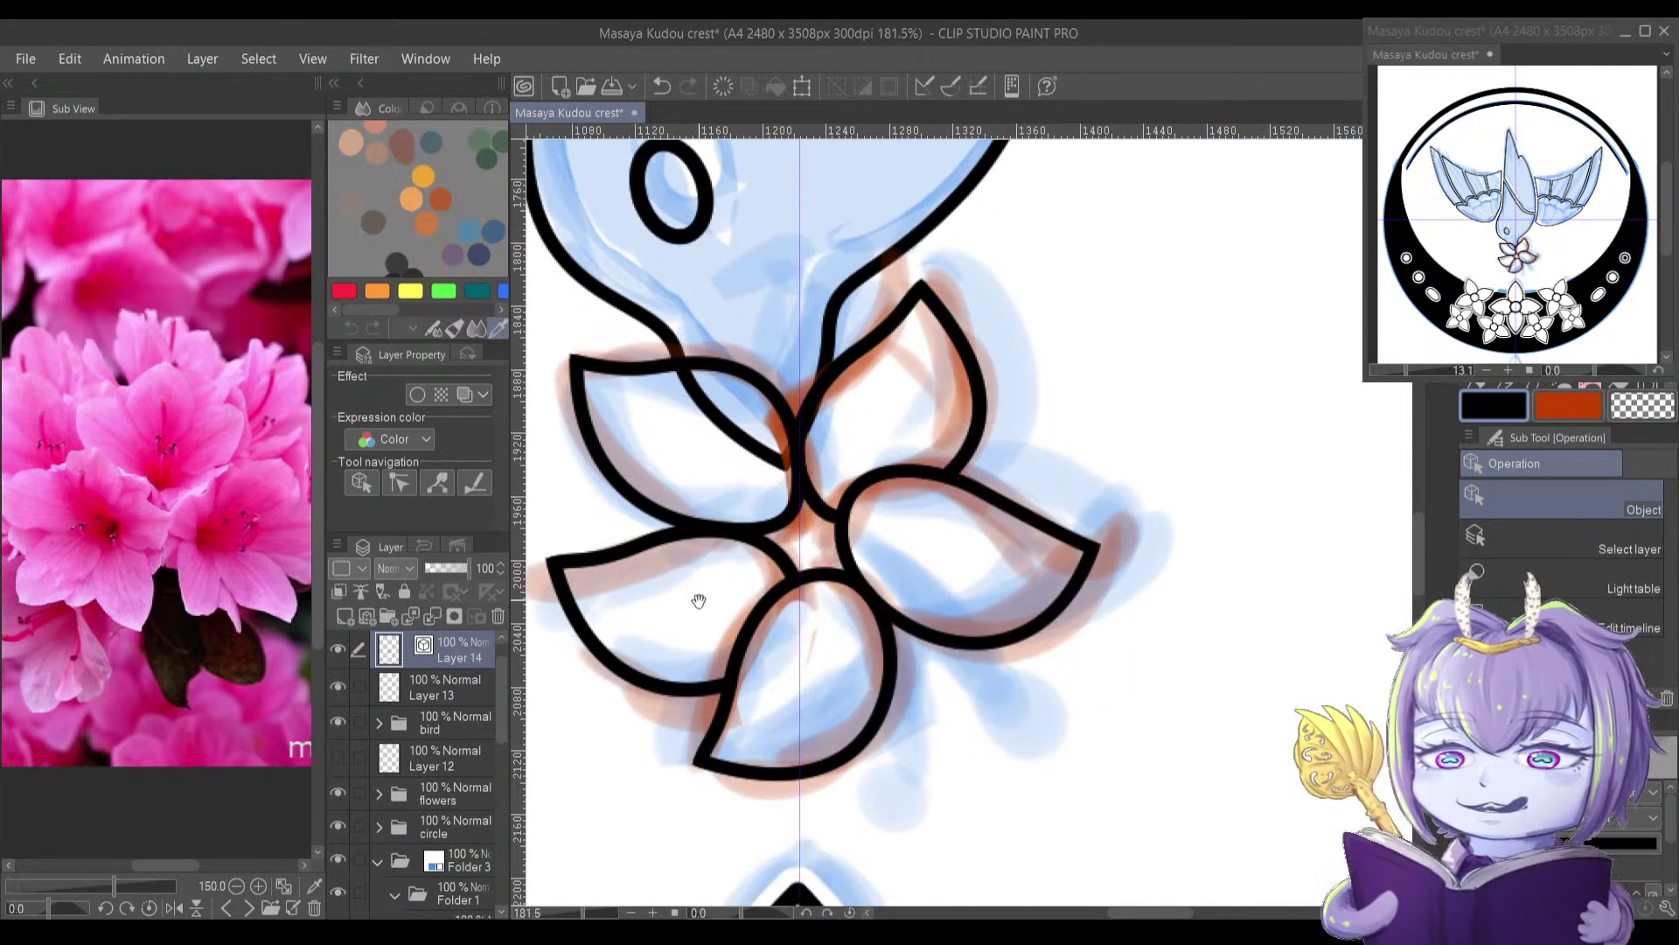
left_click_drag(501, 679, 498, 648)
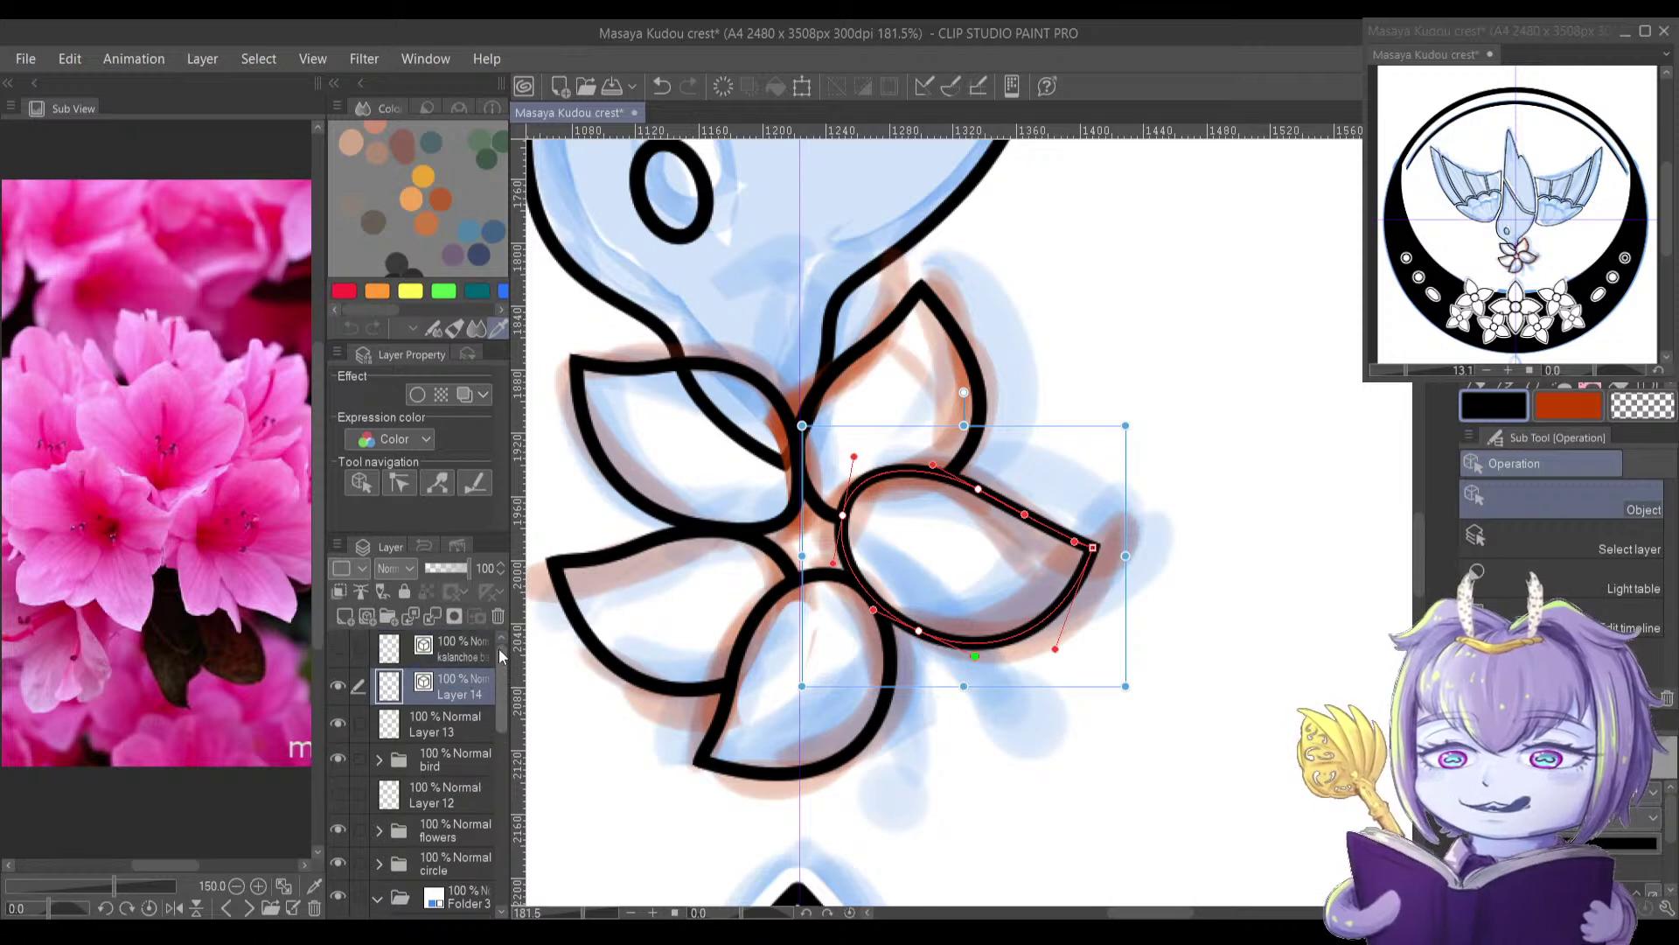
key("ctrl+g")
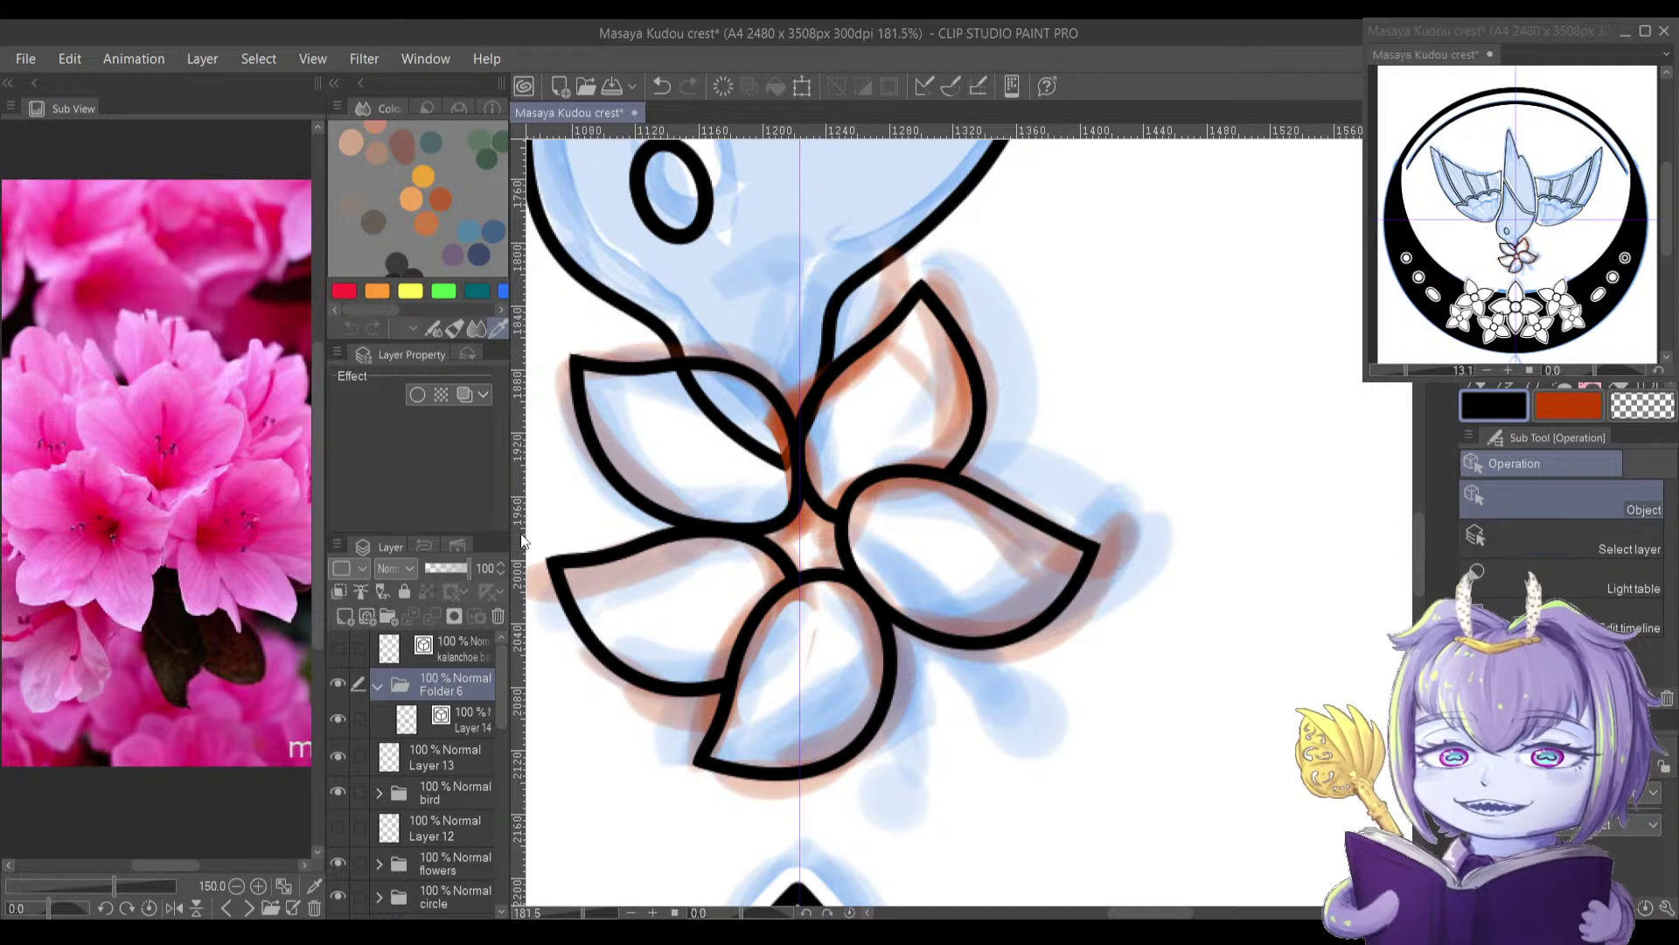
left_click(481, 731)
left_click(364, 618)
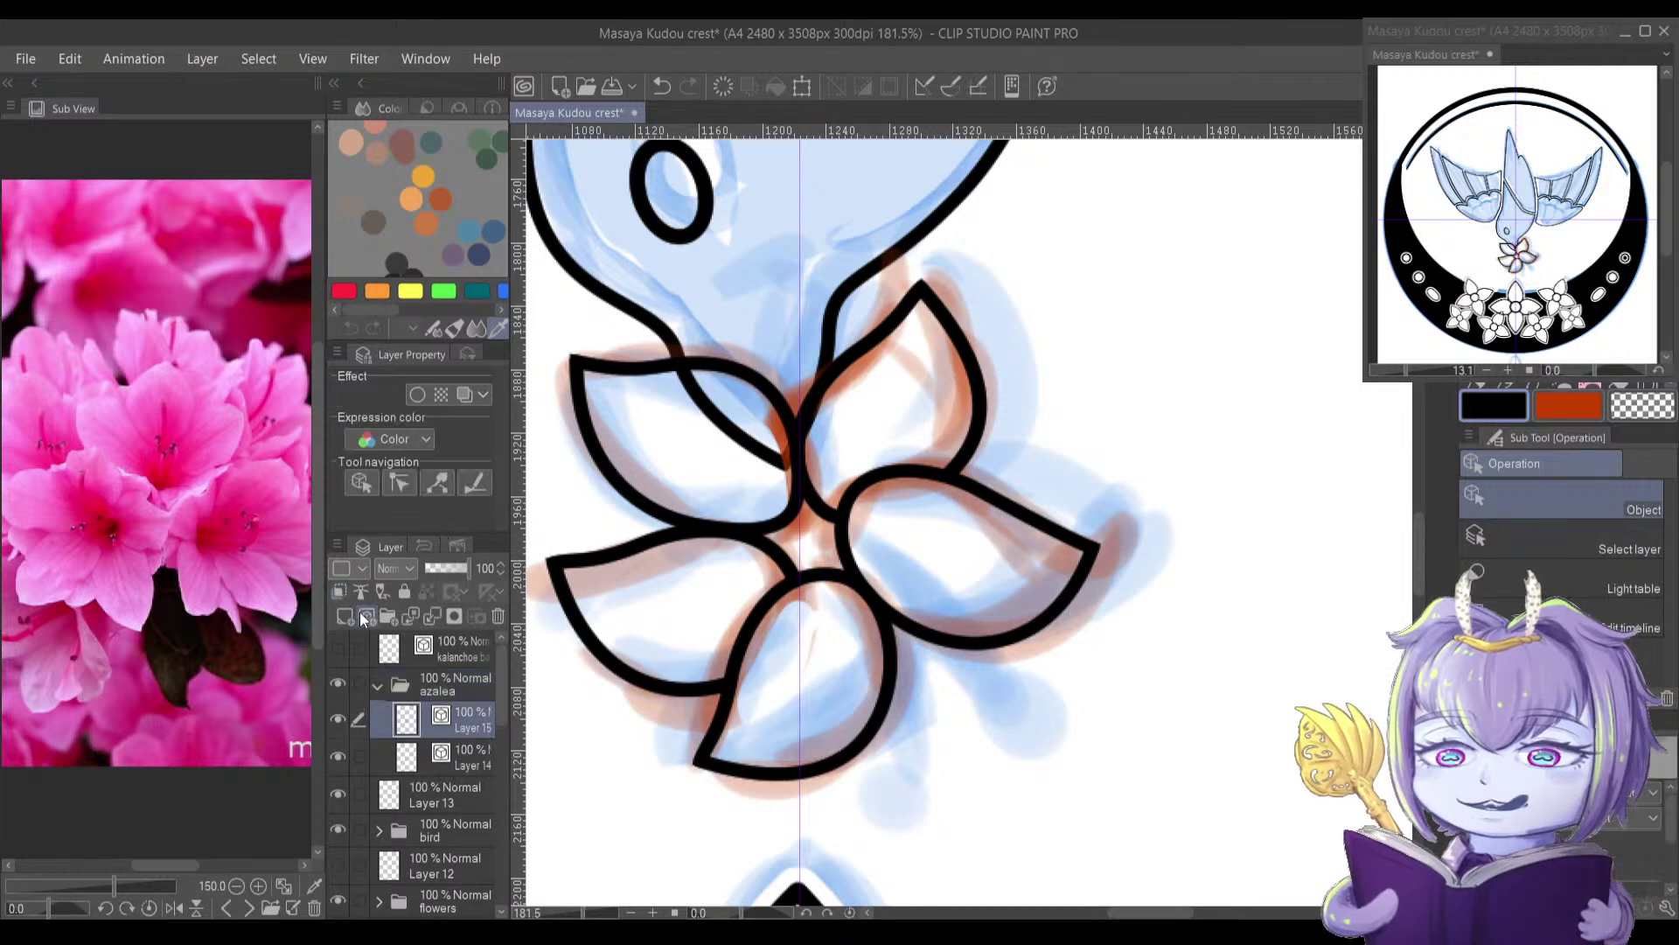
Step: Draw a curved stamen with the Bezier curve tool from the flower's centre outward between the bottom and right petals
left_click_drag(1035, 622, 1013, 549)
left_click_drag(883, 570, 900, 608)
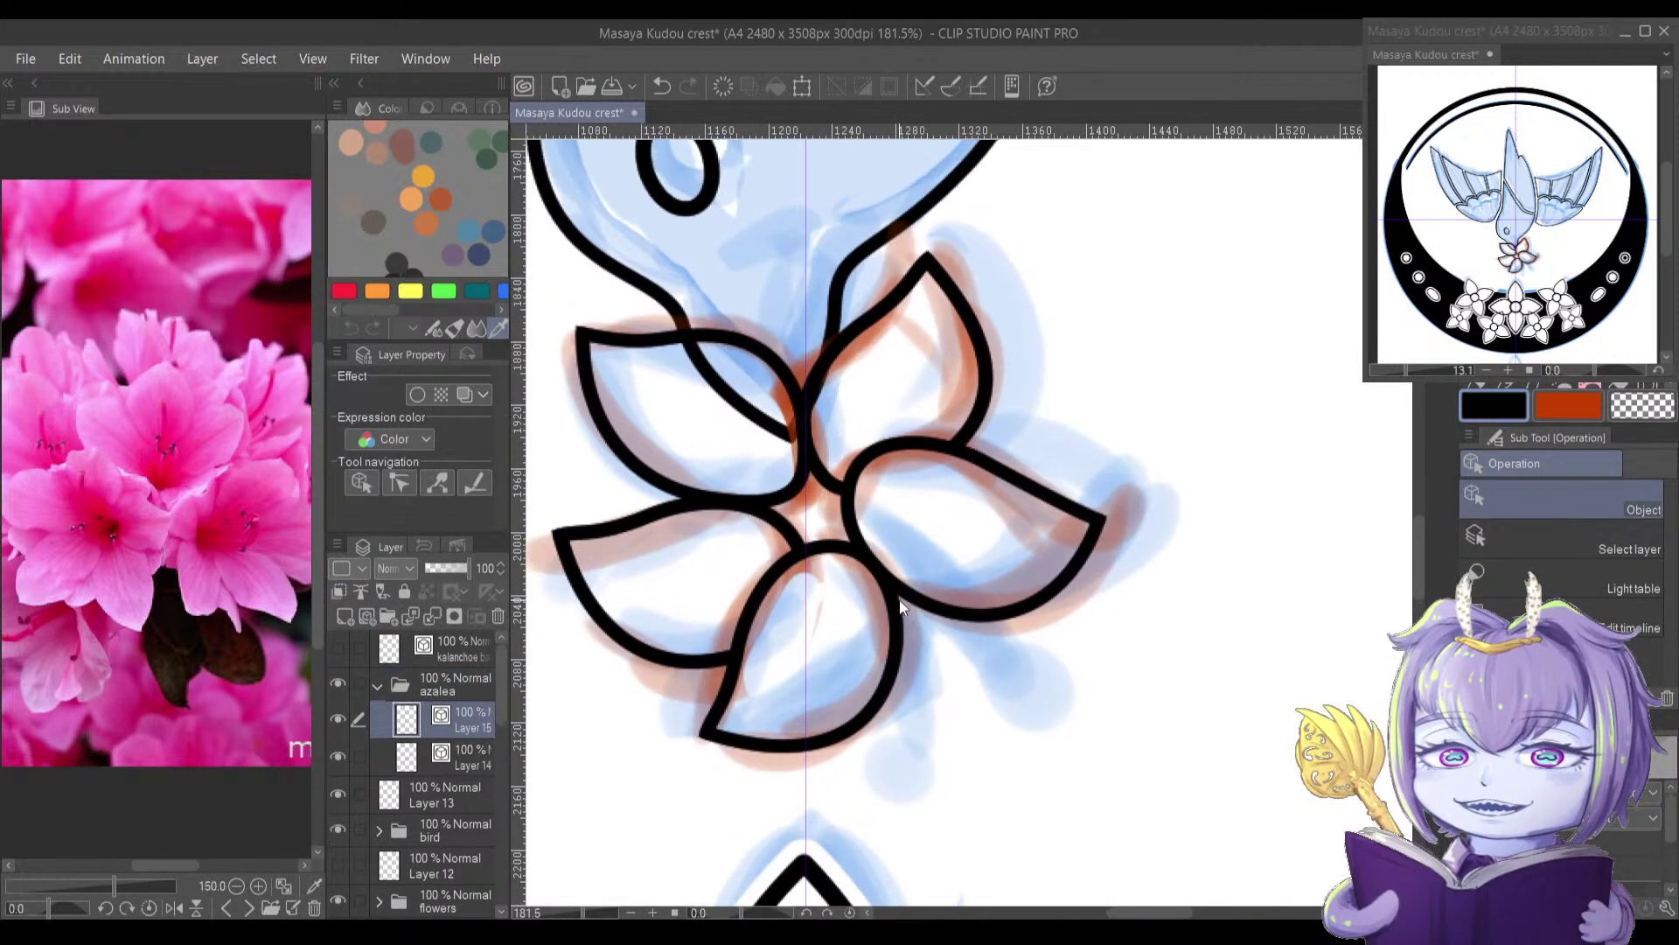
key("u")
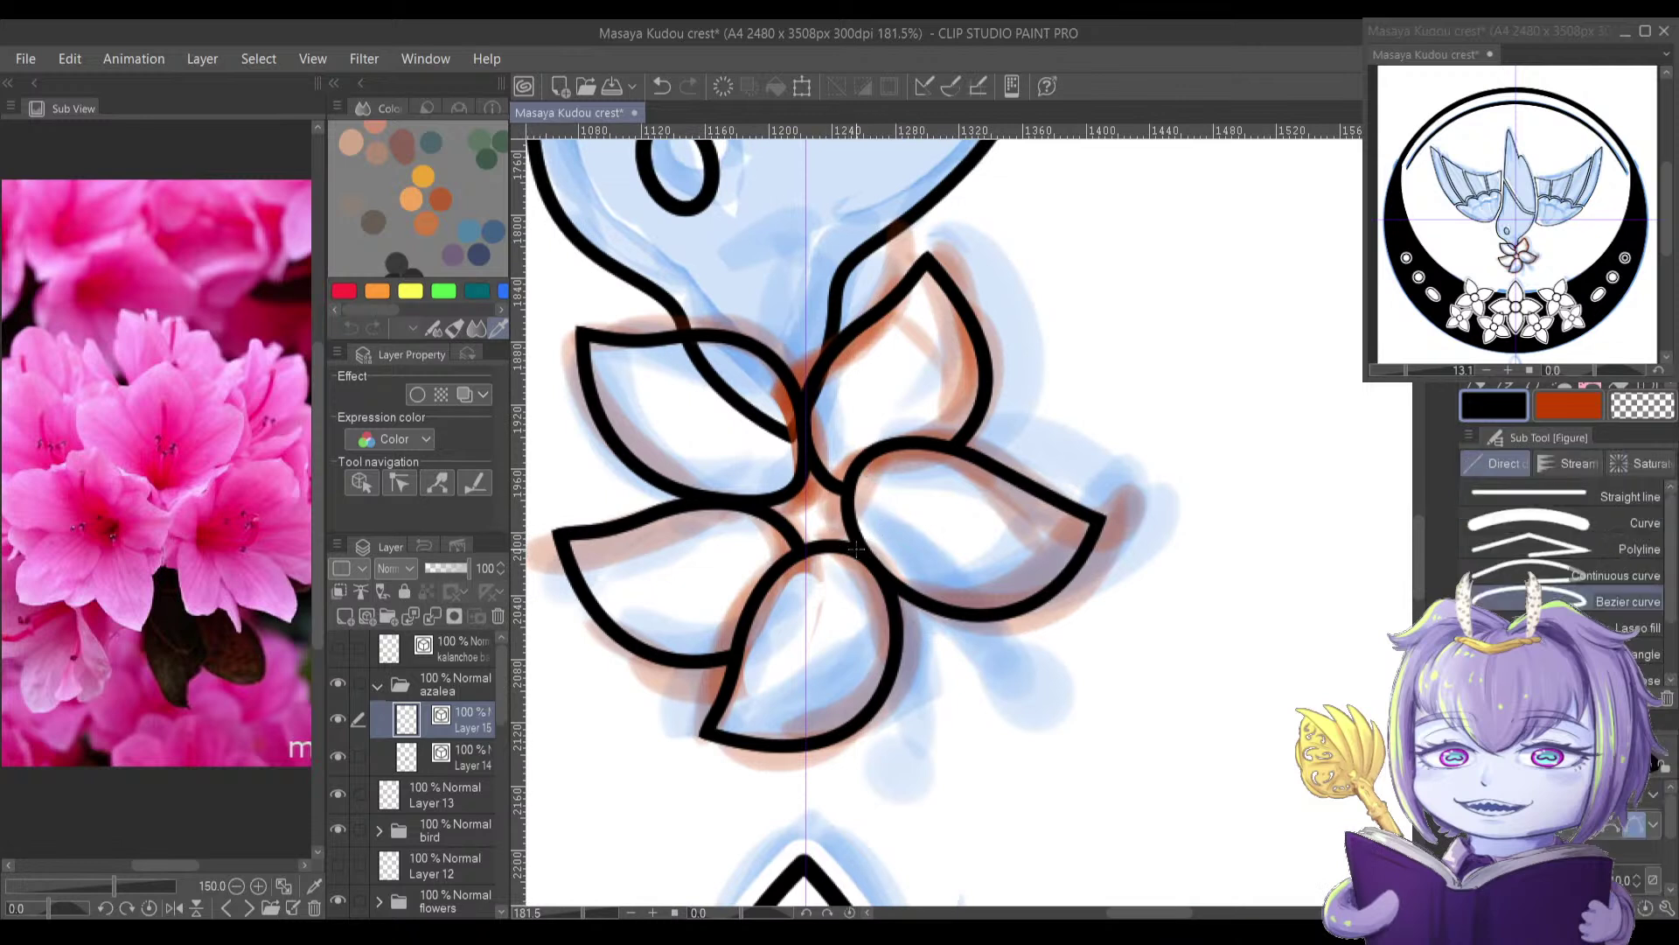
left_click(814, 505)
left_click_drag(944, 645, 1005, 762)
key("Return")
left_click(806, 519)
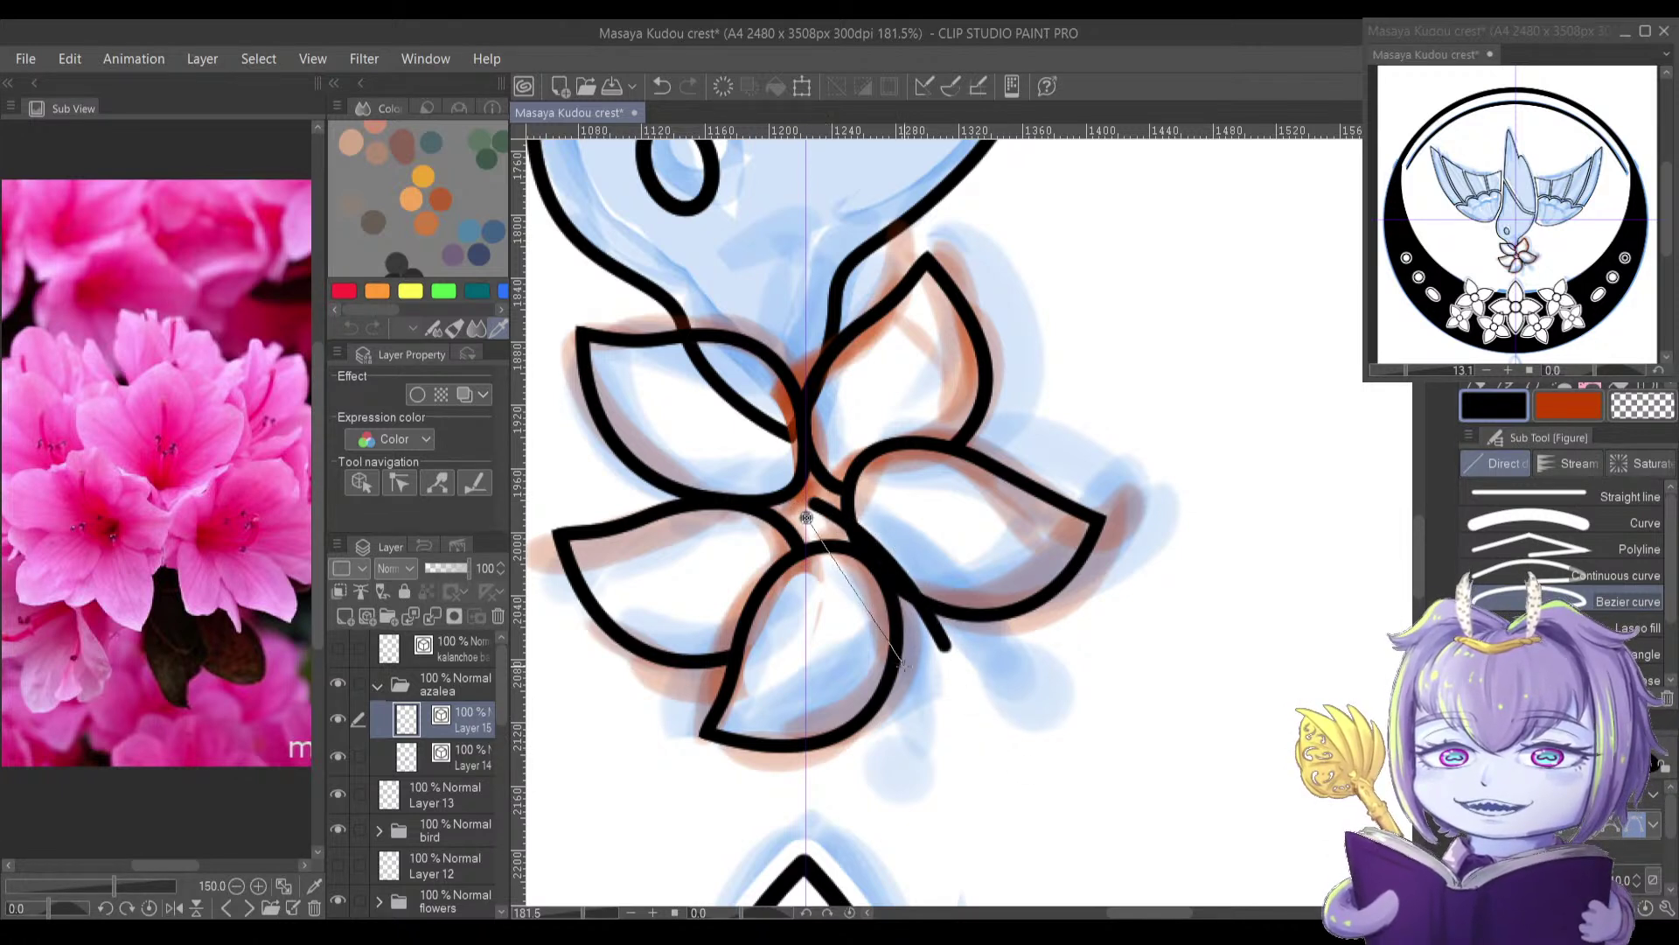
left_click_drag(921, 692, 959, 750)
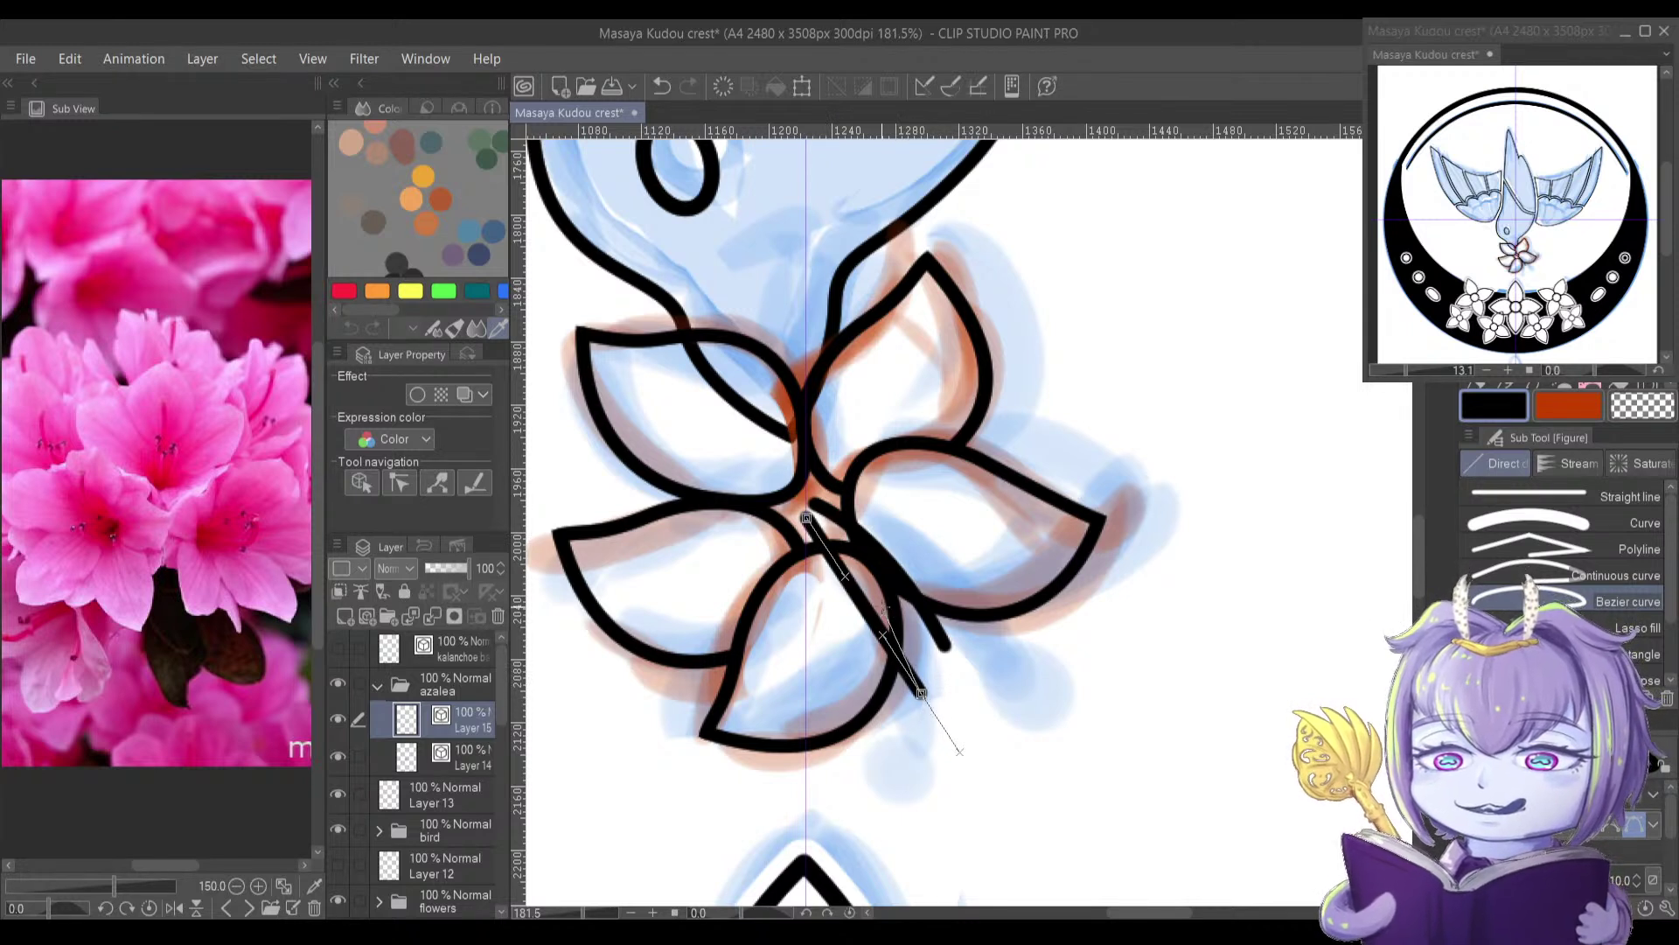
key("Escape")
Step: Draw a second Bezier stamen from the flower's centre past the bottom petal's right edge
left_click(806, 515)
left_click_drag(923, 690, 927, 732)
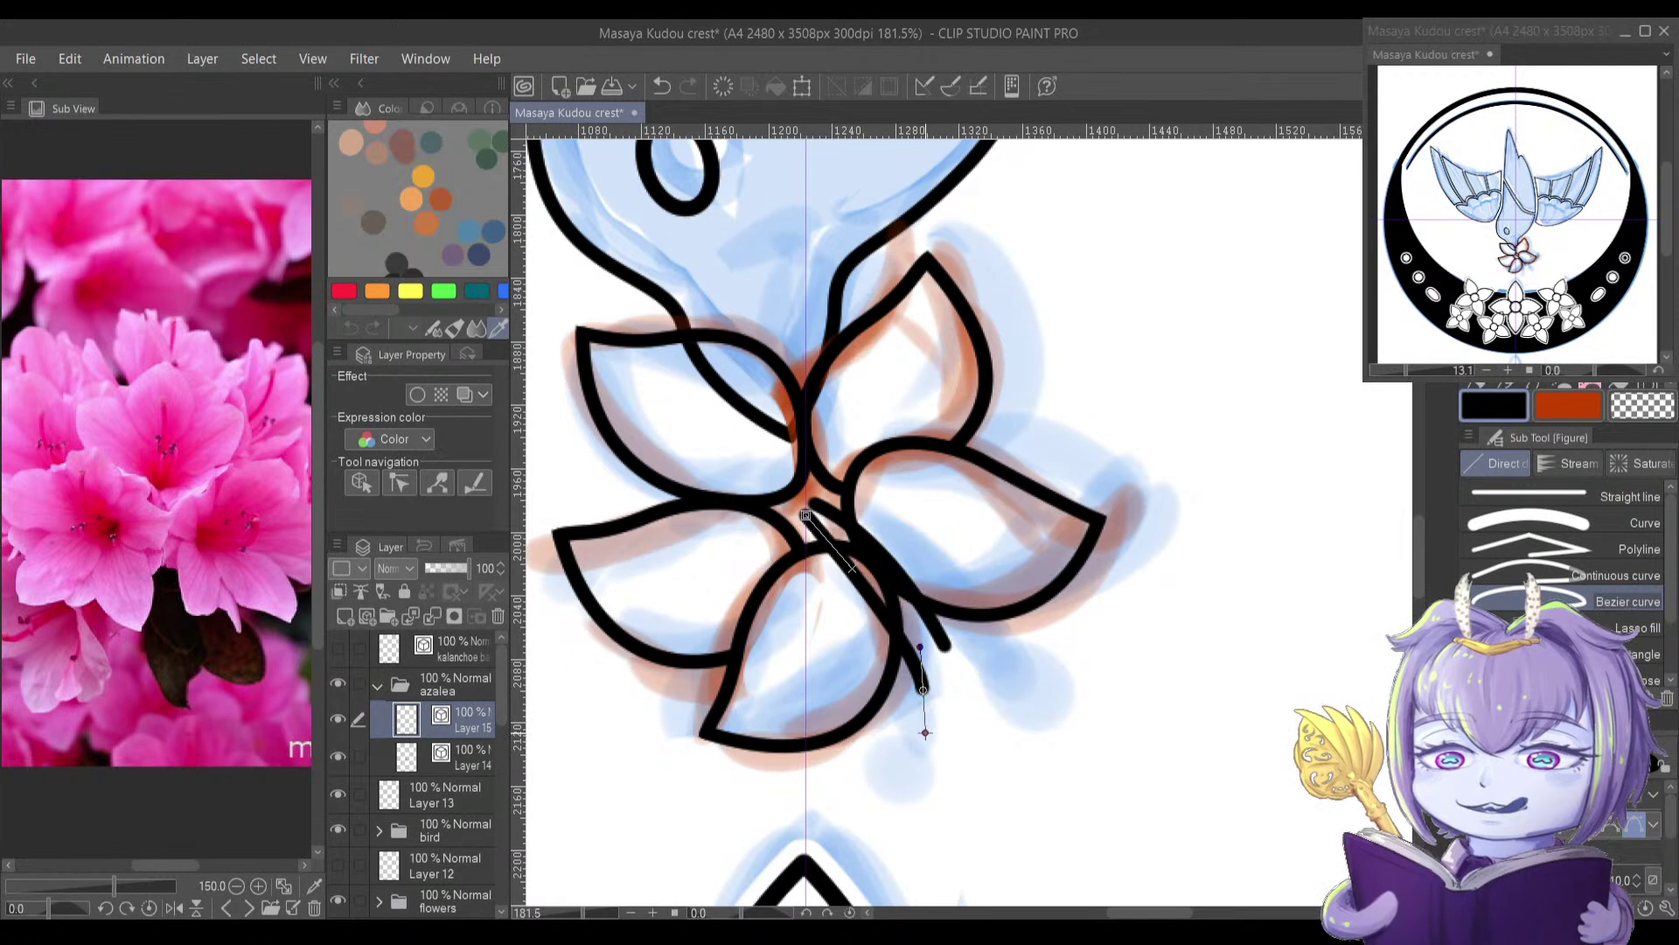
double_click(923, 692)
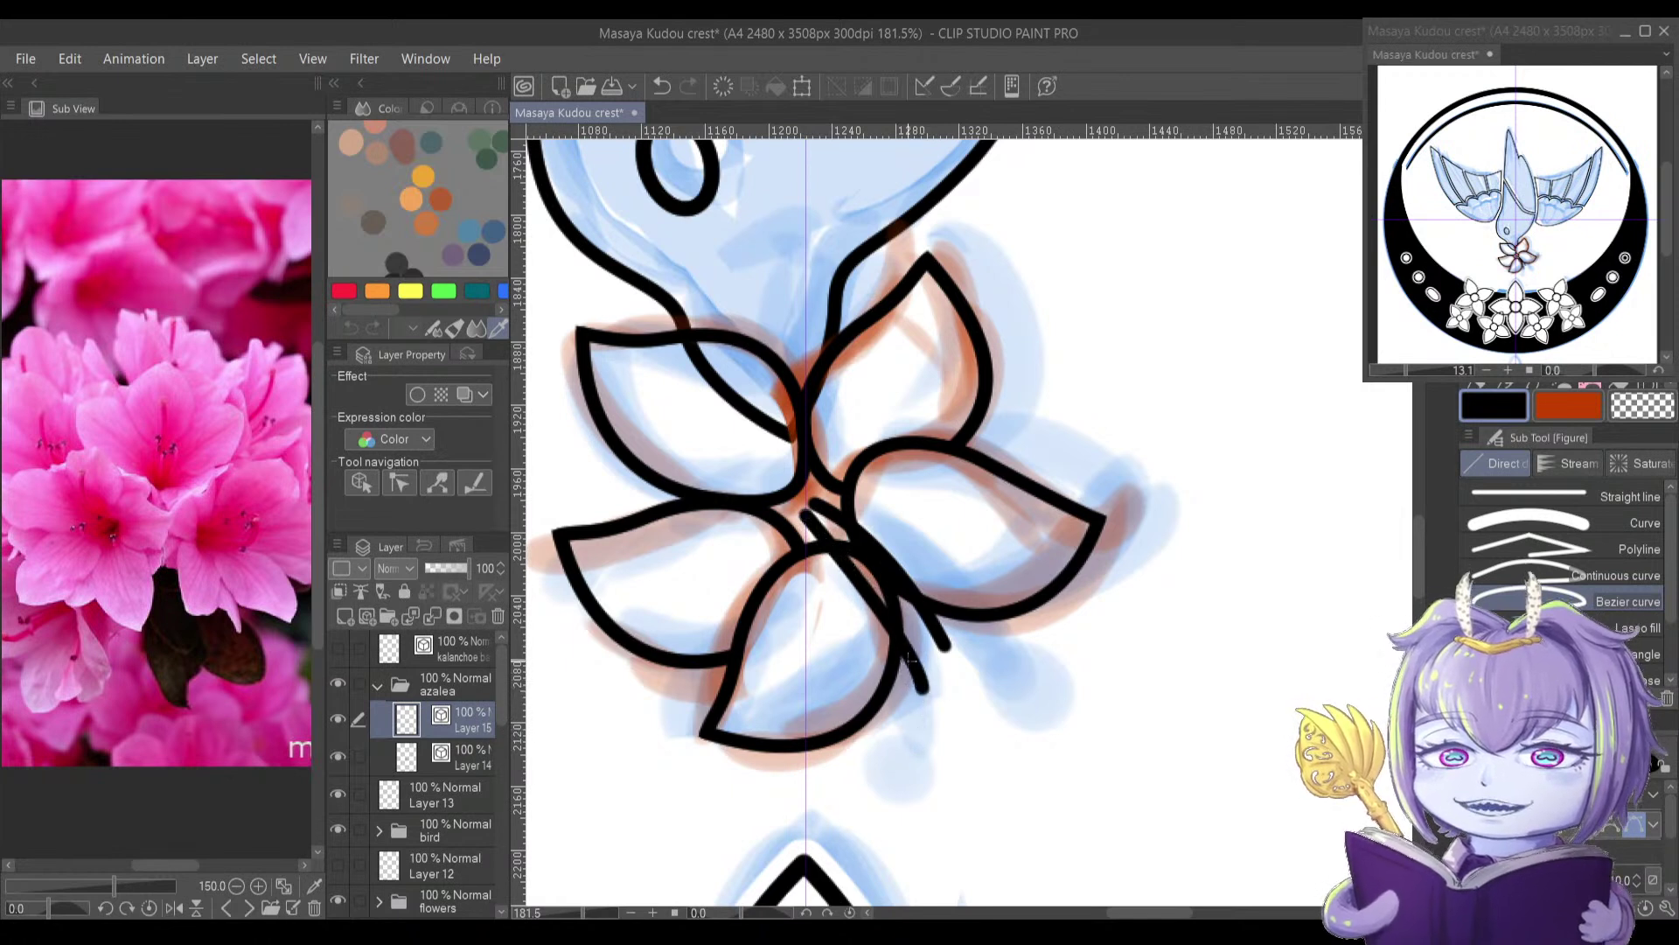
Step: Extend the second stamen's outer end downward and adjust its bend with the Correct line tool
key("y")
left_click_drag(923, 690, 906, 709)
mouse_move(816, 545)
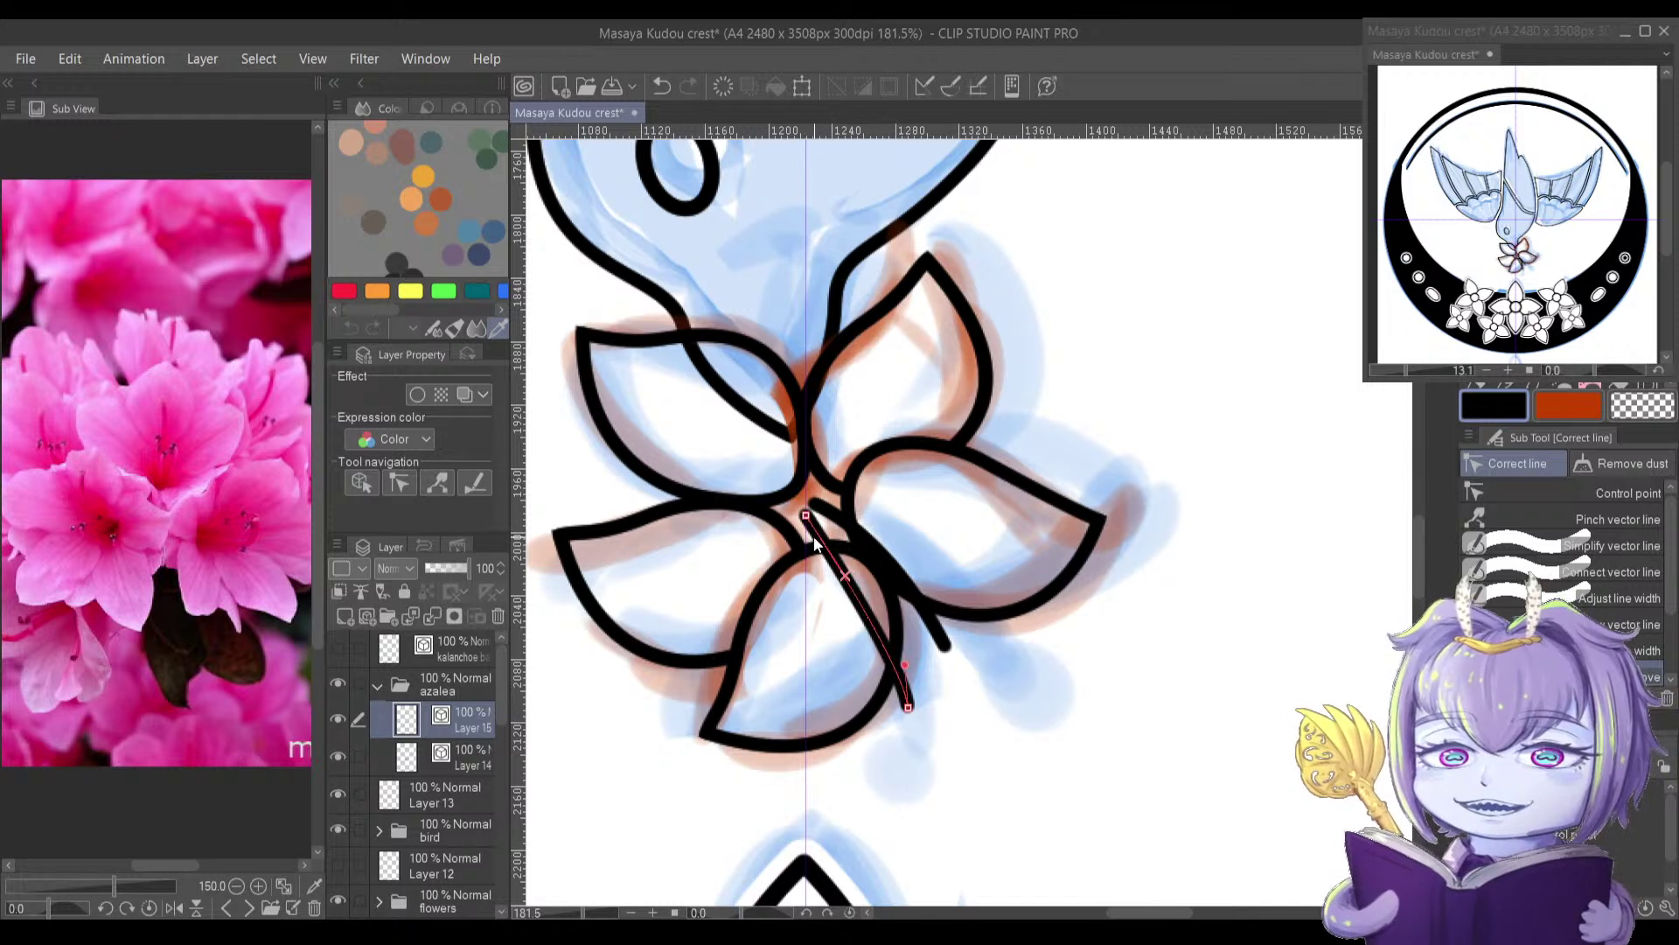
left_click_drag(842, 573, 848, 563)
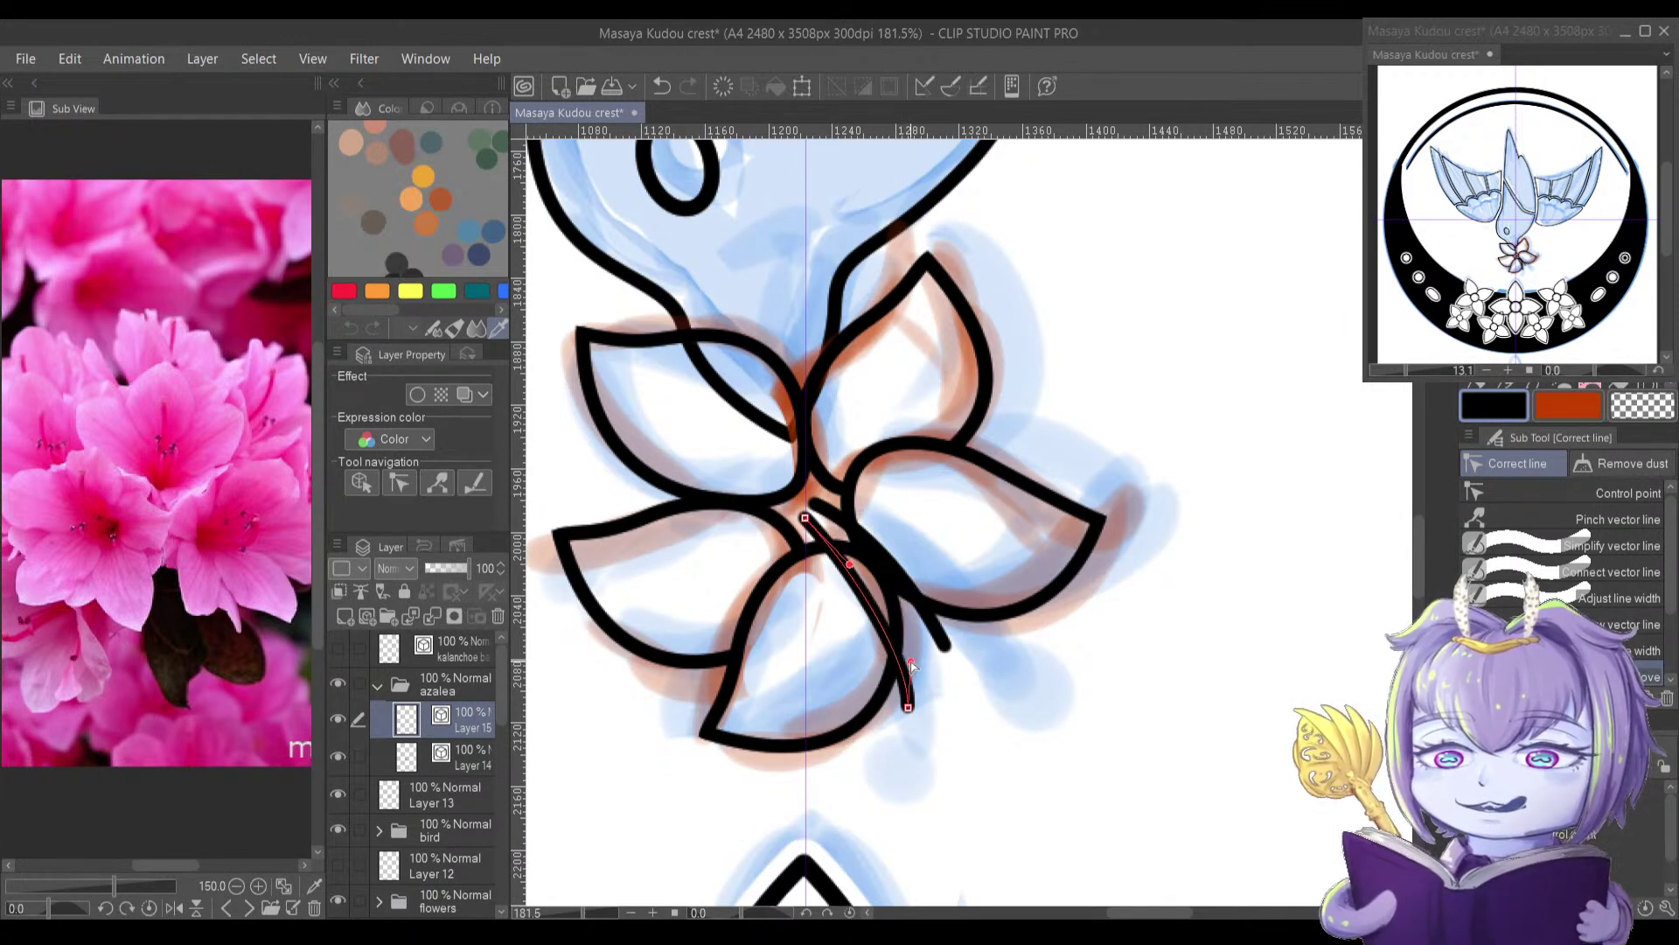
left_click_drag(812, 506, 814, 507)
key("period")
left_click(820, 507)
Step: Draw a third Bezier stamen from the flower's centre across the right petal, extend its outer end and refine its curve
key("u")
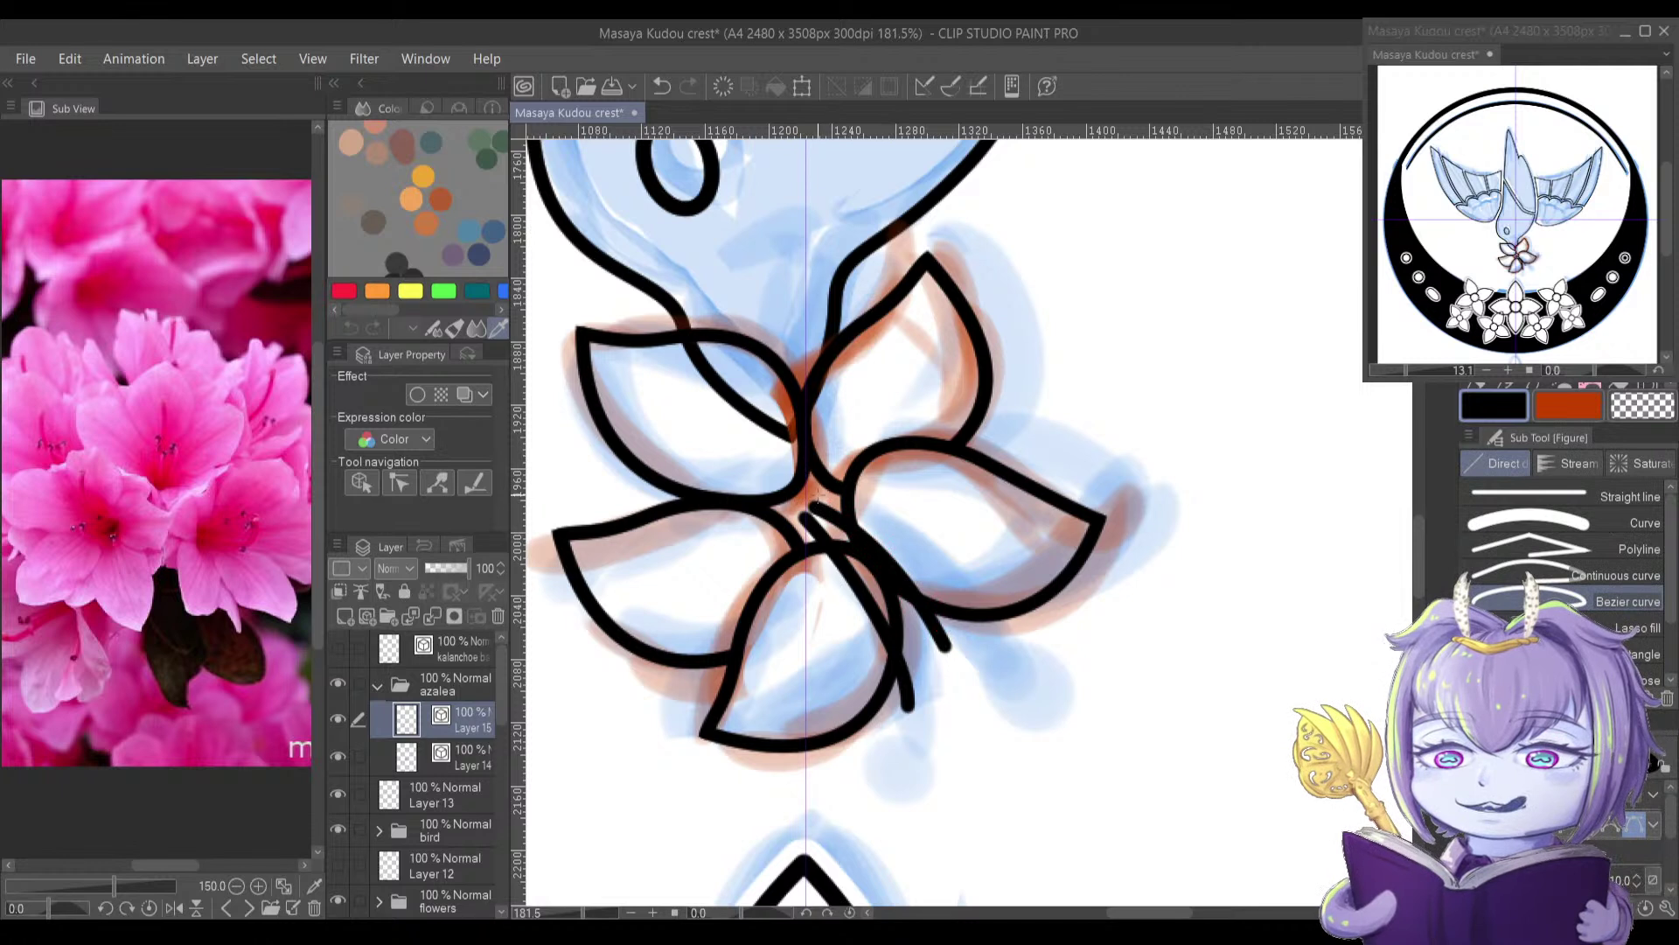
left_click(810, 493)
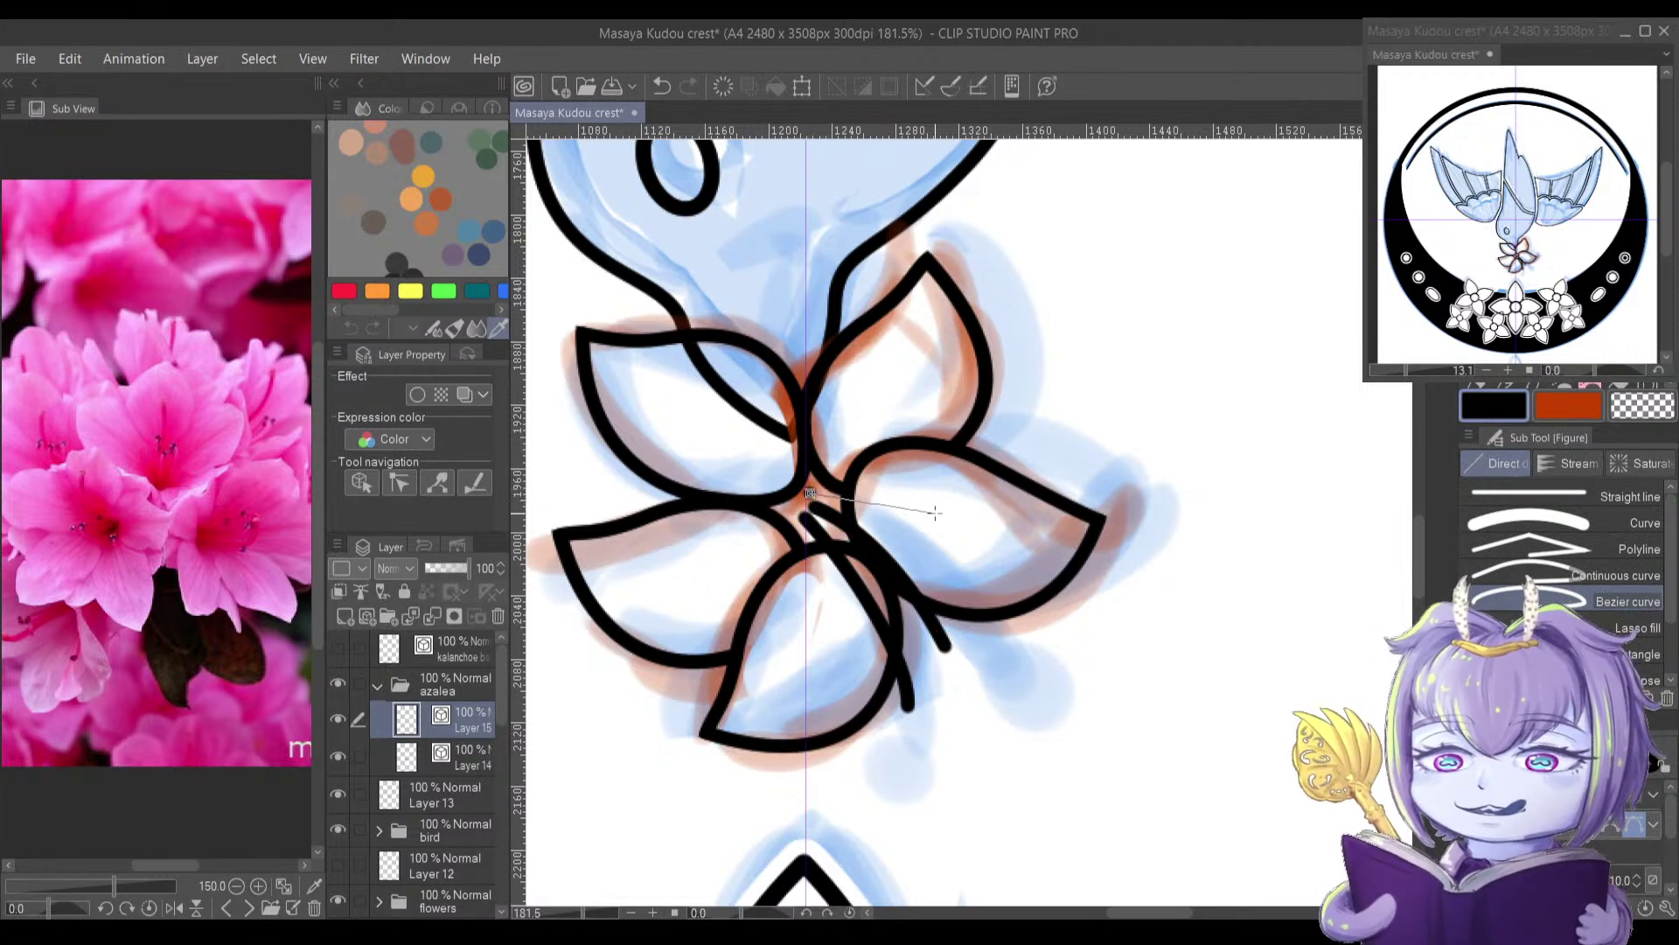
left_click_drag(939, 534, 970, 570)
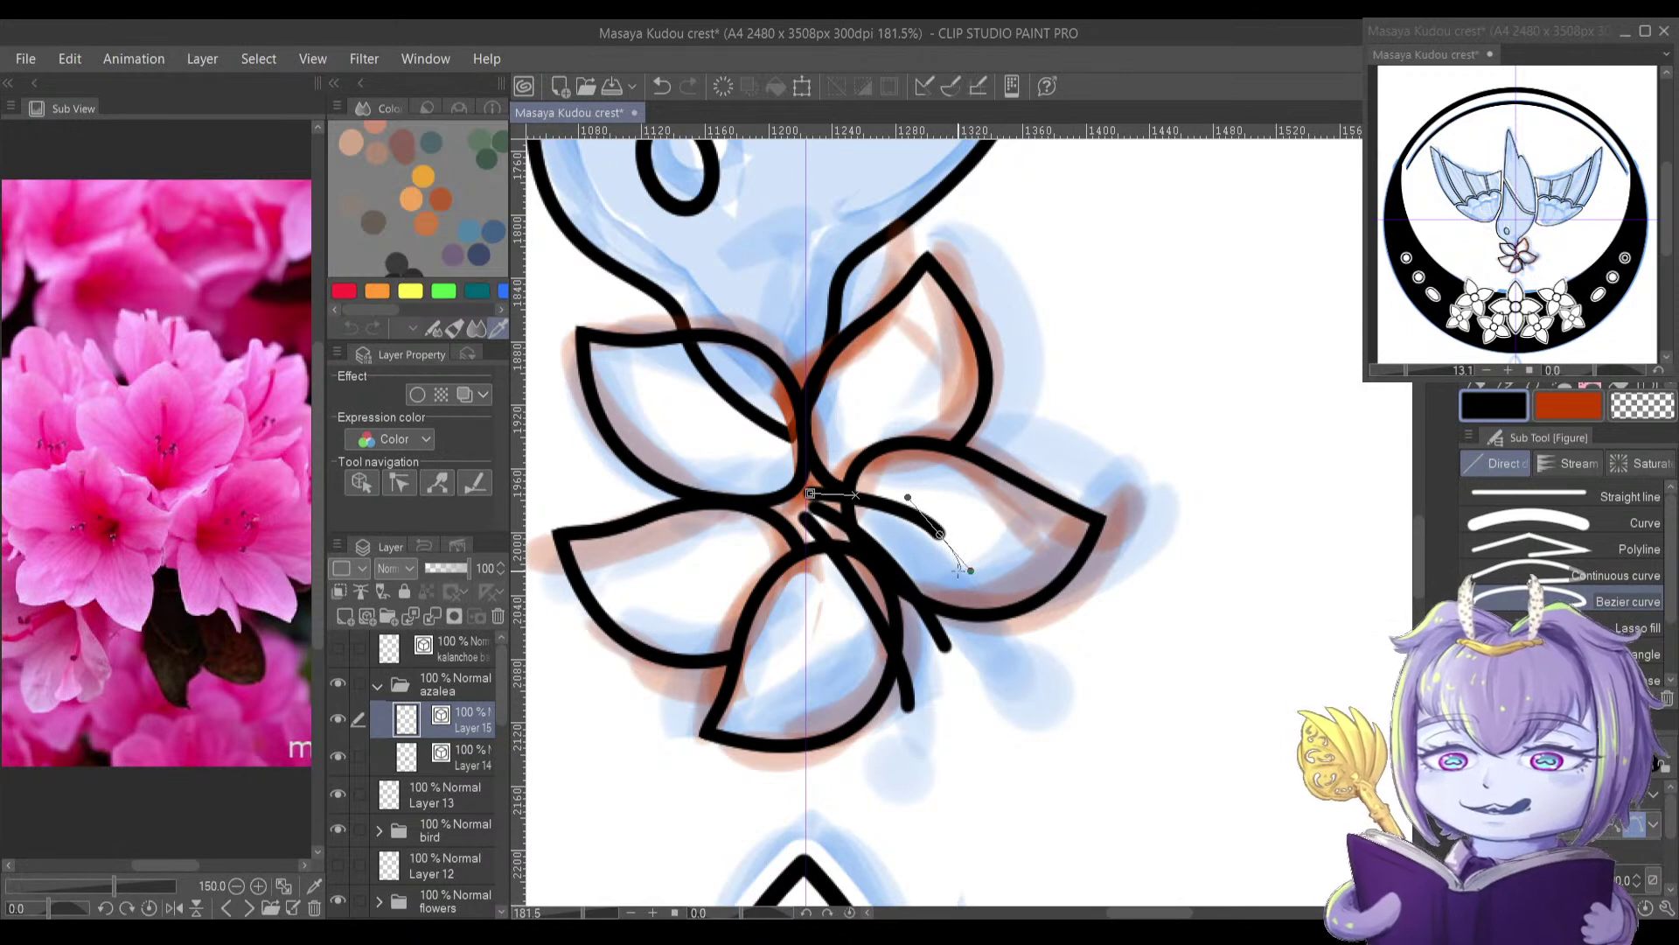
double_click(945, 545)
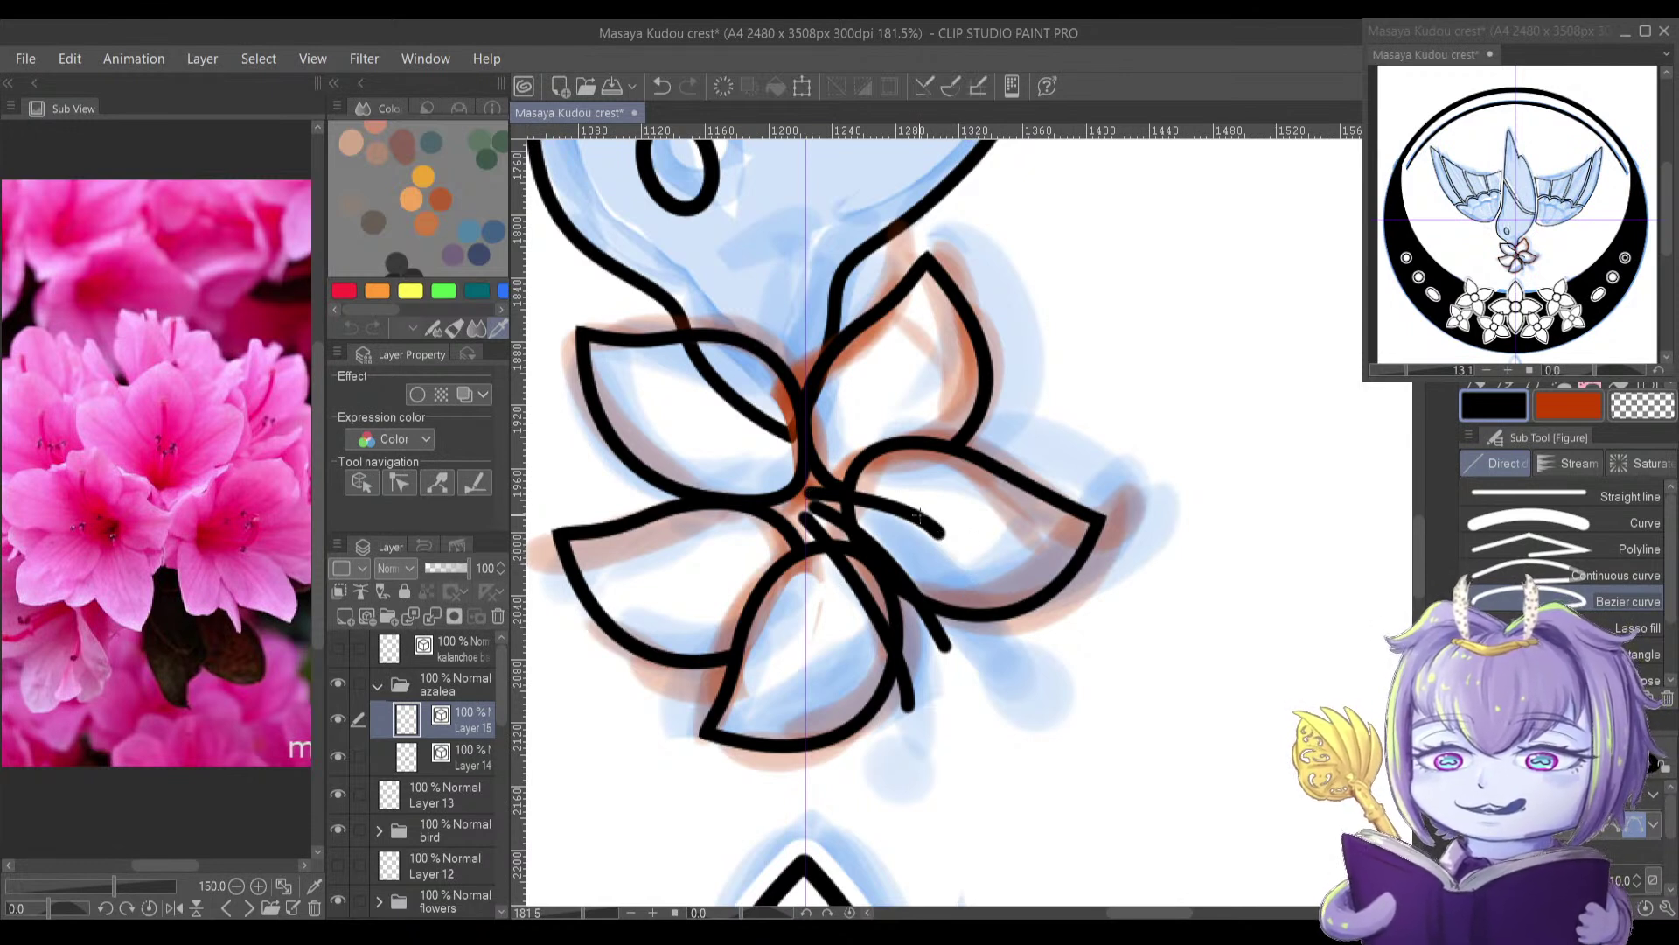
key("y")
left_click_drag(938, 532, 960, 565)
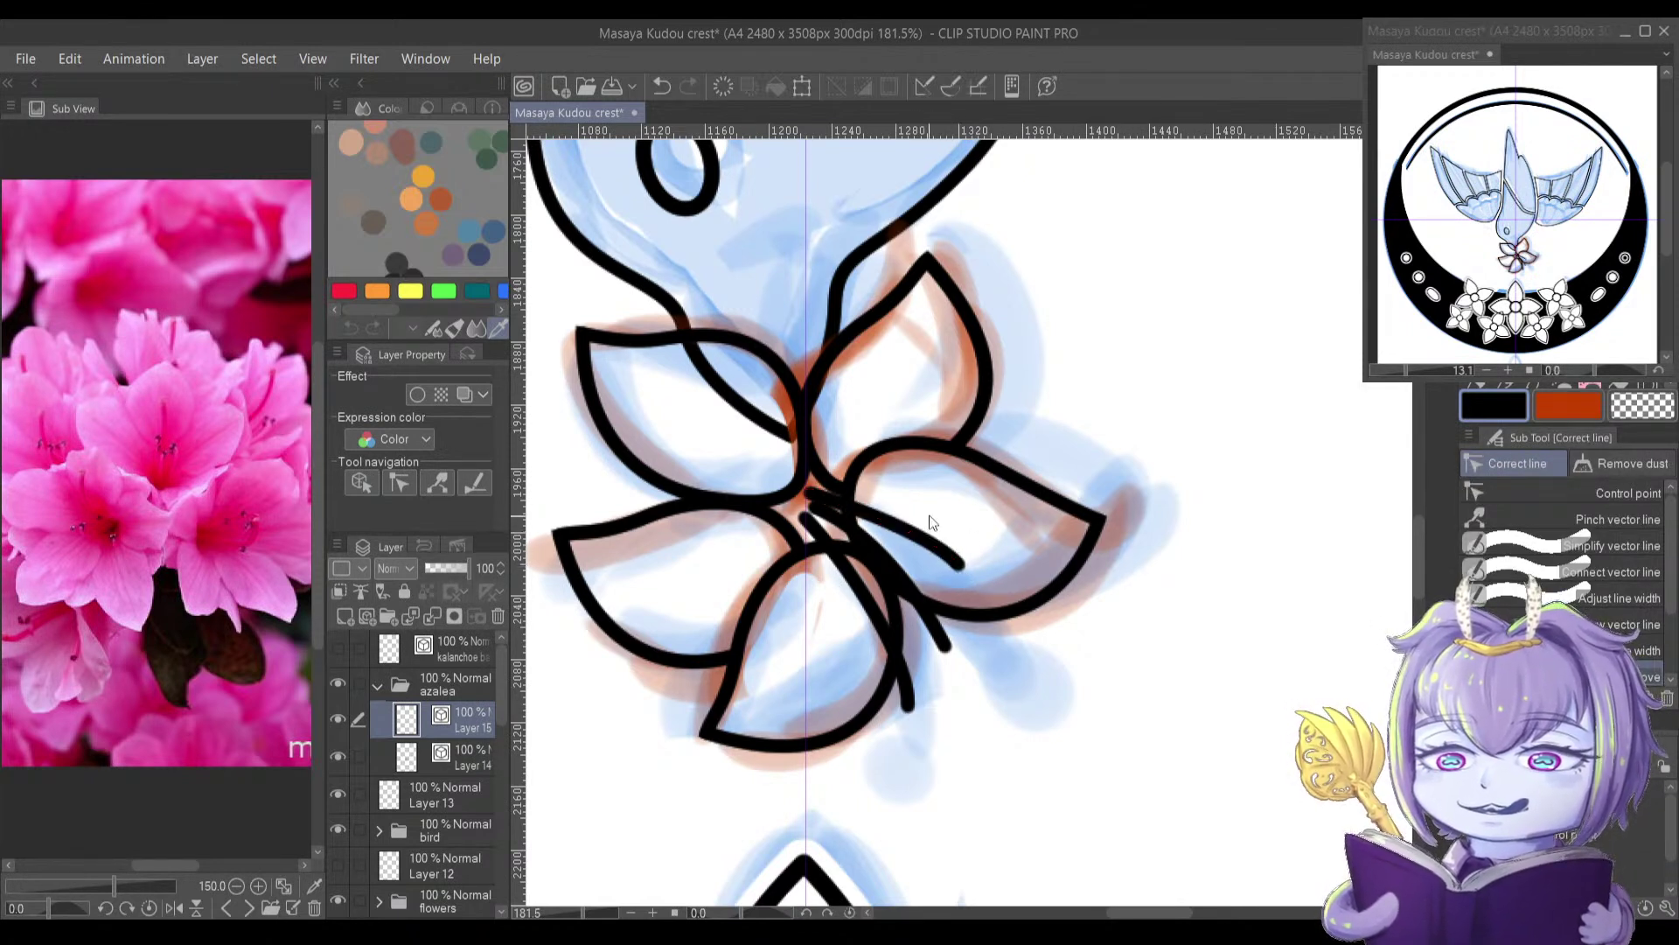
left_click_drag(912, 500, 913, 498)
left_click_drag(810, 493, 812, 492)
Step: Refine the bend and inner end of the lowest stamen near the flower's centre
left_click_drag(886, 533, 886, 535)
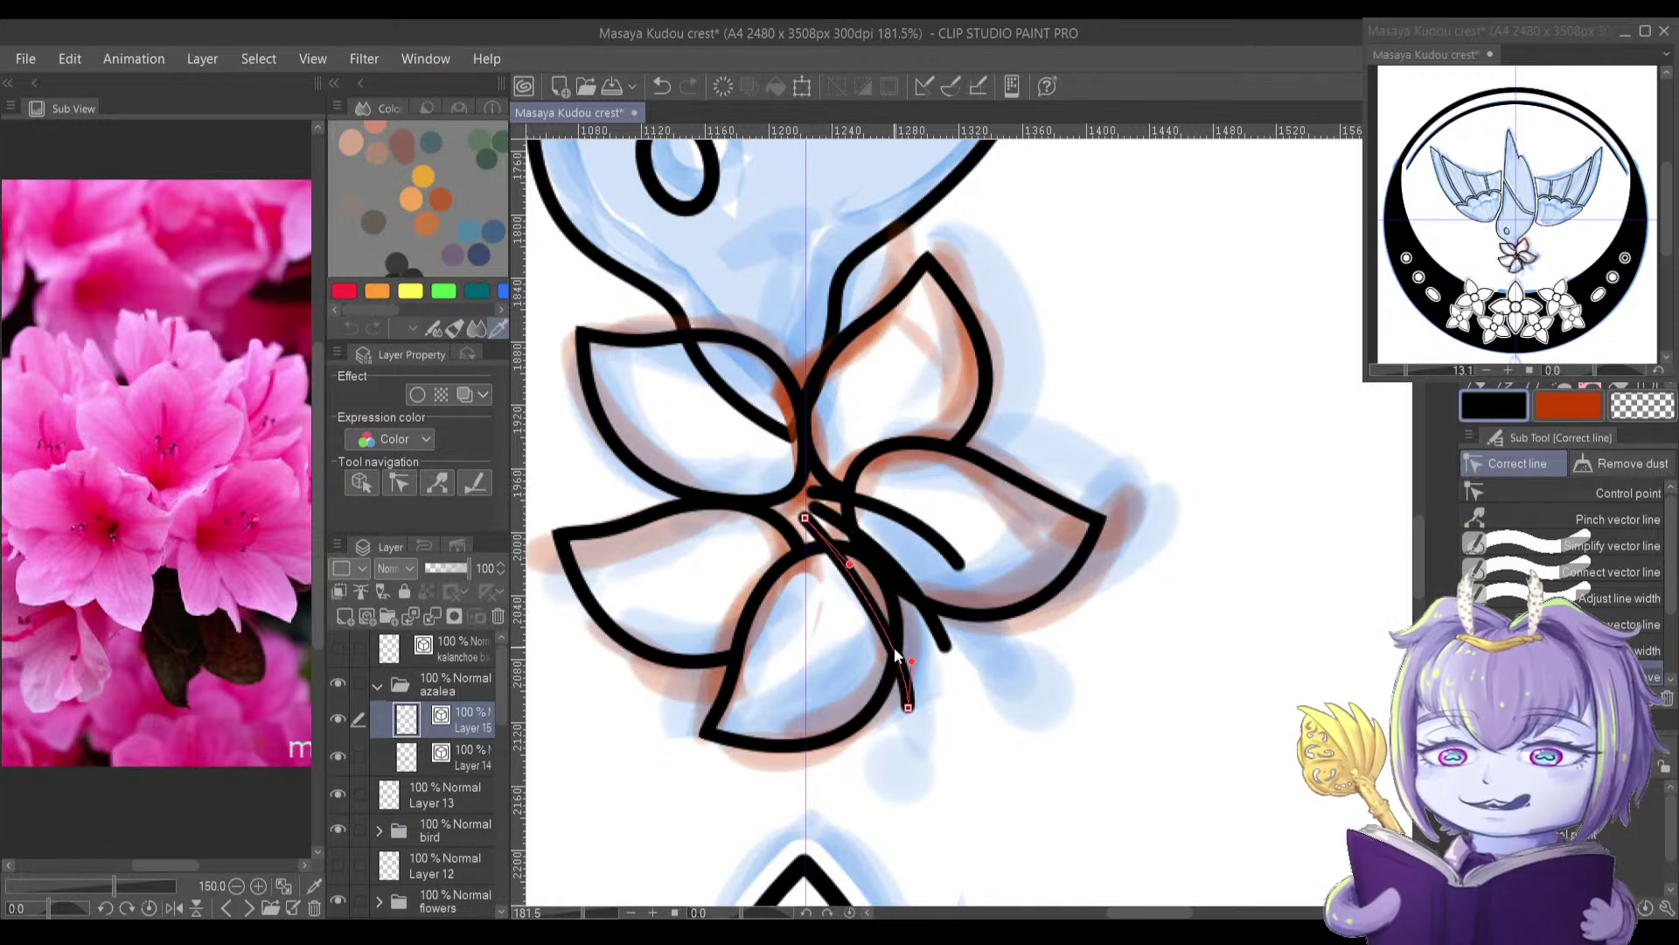
left_click_drag(911, 661, 893, 611)
left_click_drag(805, 519, 810, 513)
key("ctrl+y")
key("ctrl+y")
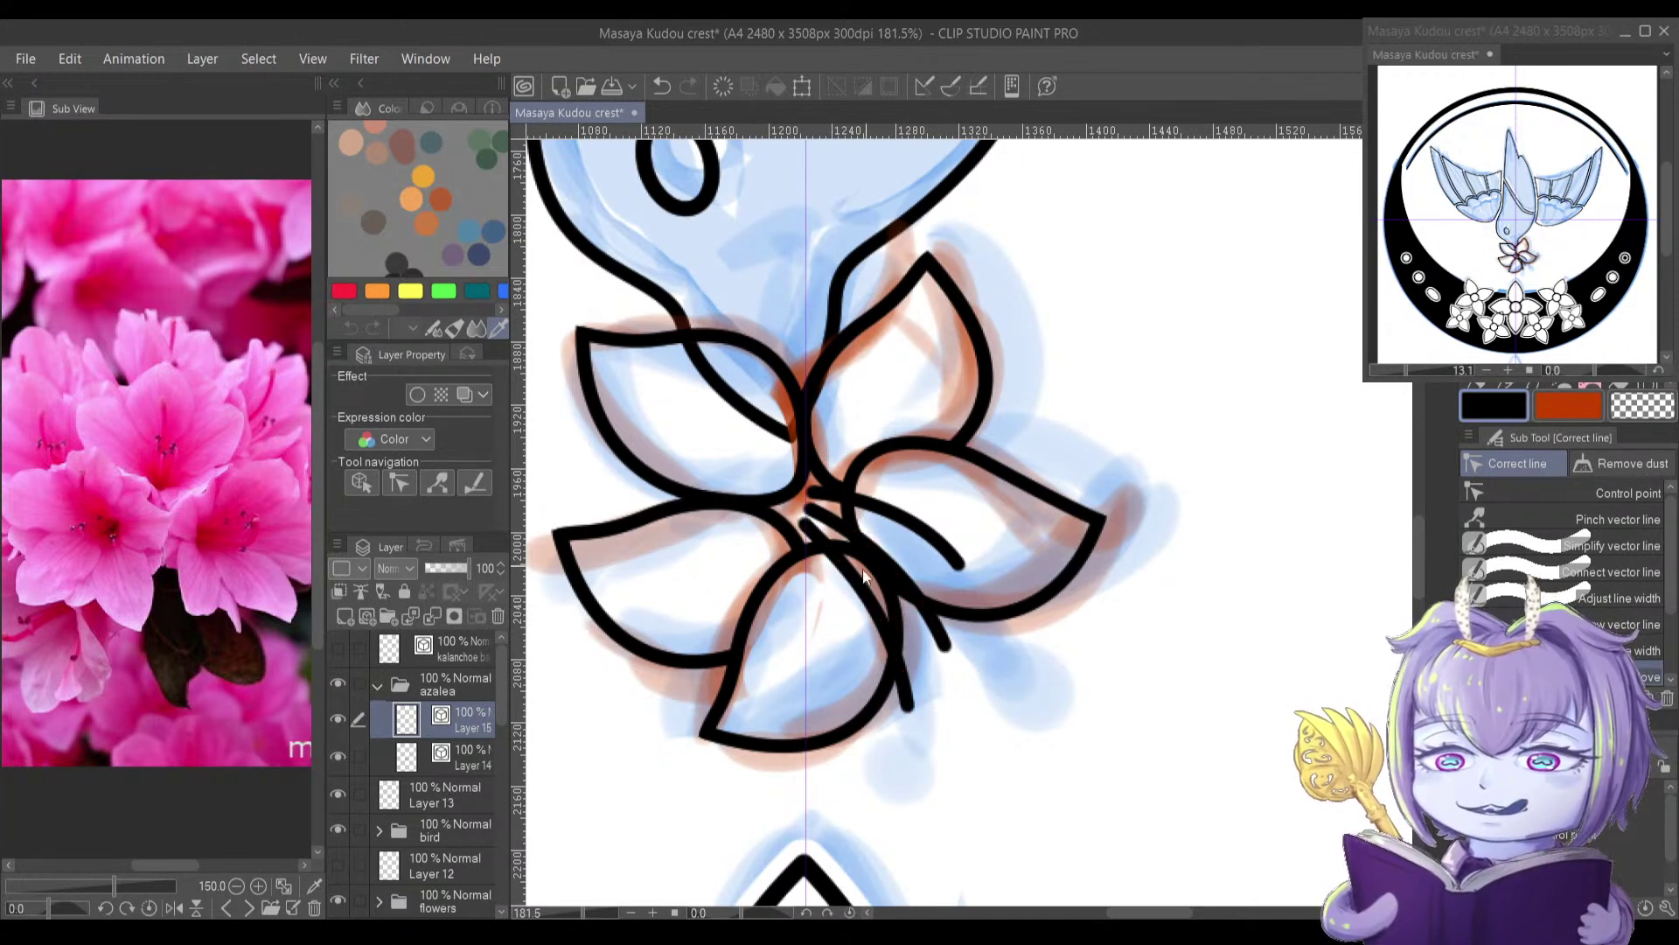
Step: Taper the inner ends of the stamens and bring the upper stamen's start closer to the other two
scroll(892, 639, "up", 2)
left_click_drag(895, 620, 894, 647)
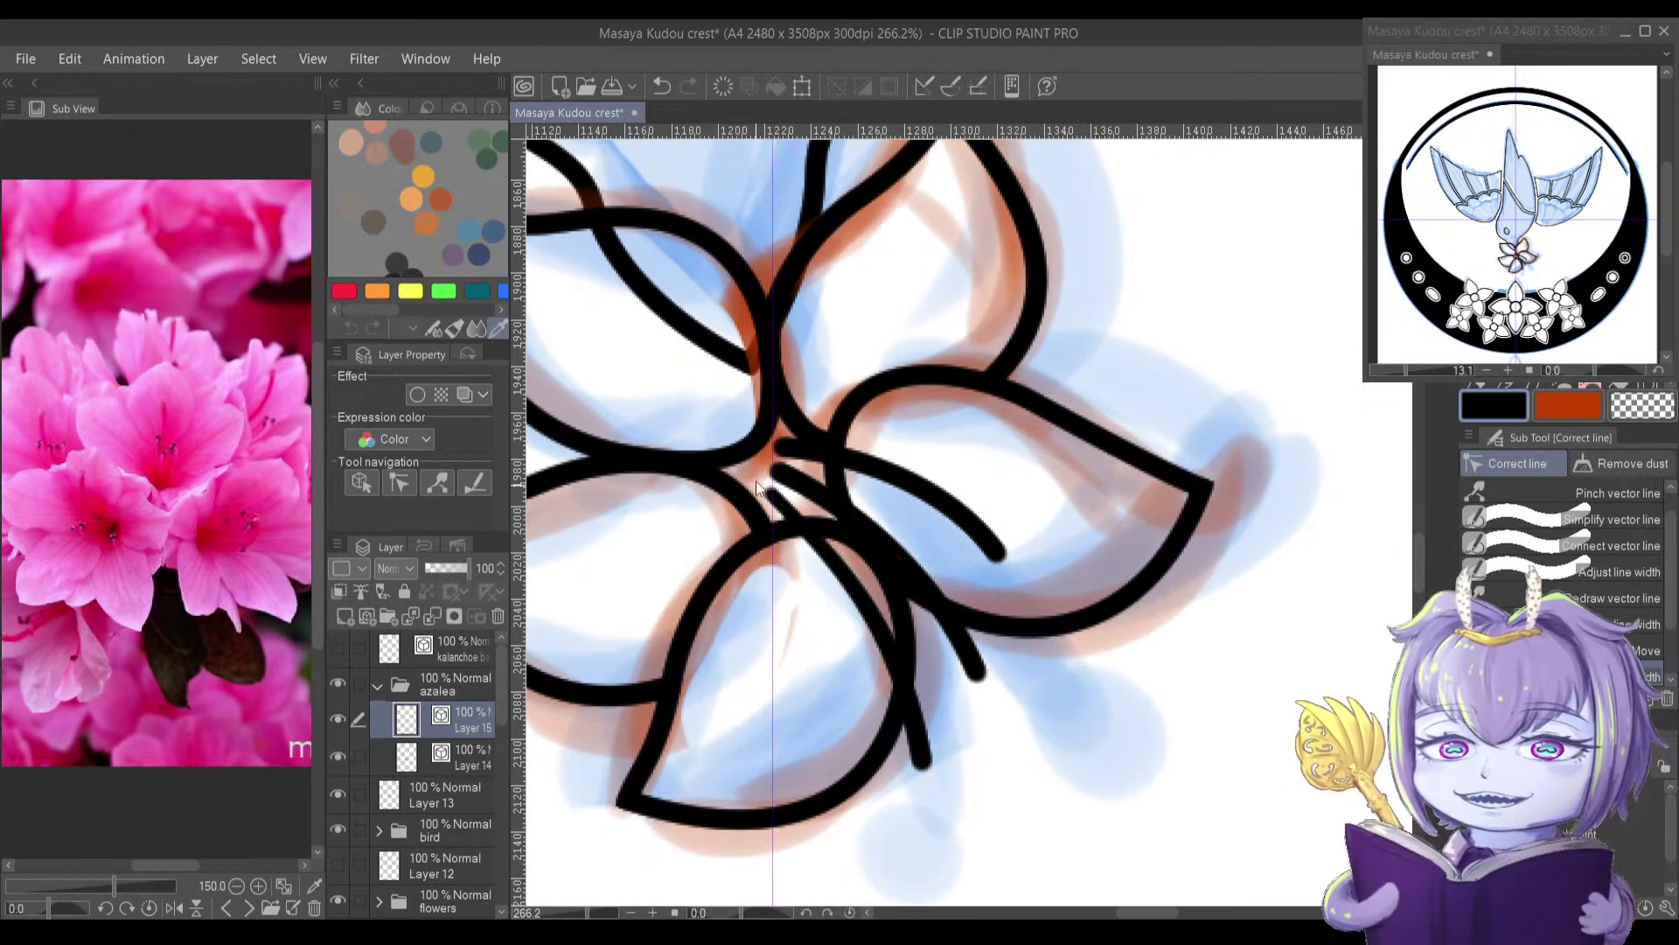
mouse_move(781, 446)
left_mouse_down()
mouse_move(758, 451)
mouse_move(744, 499)
left_mouse_up()
key(".")
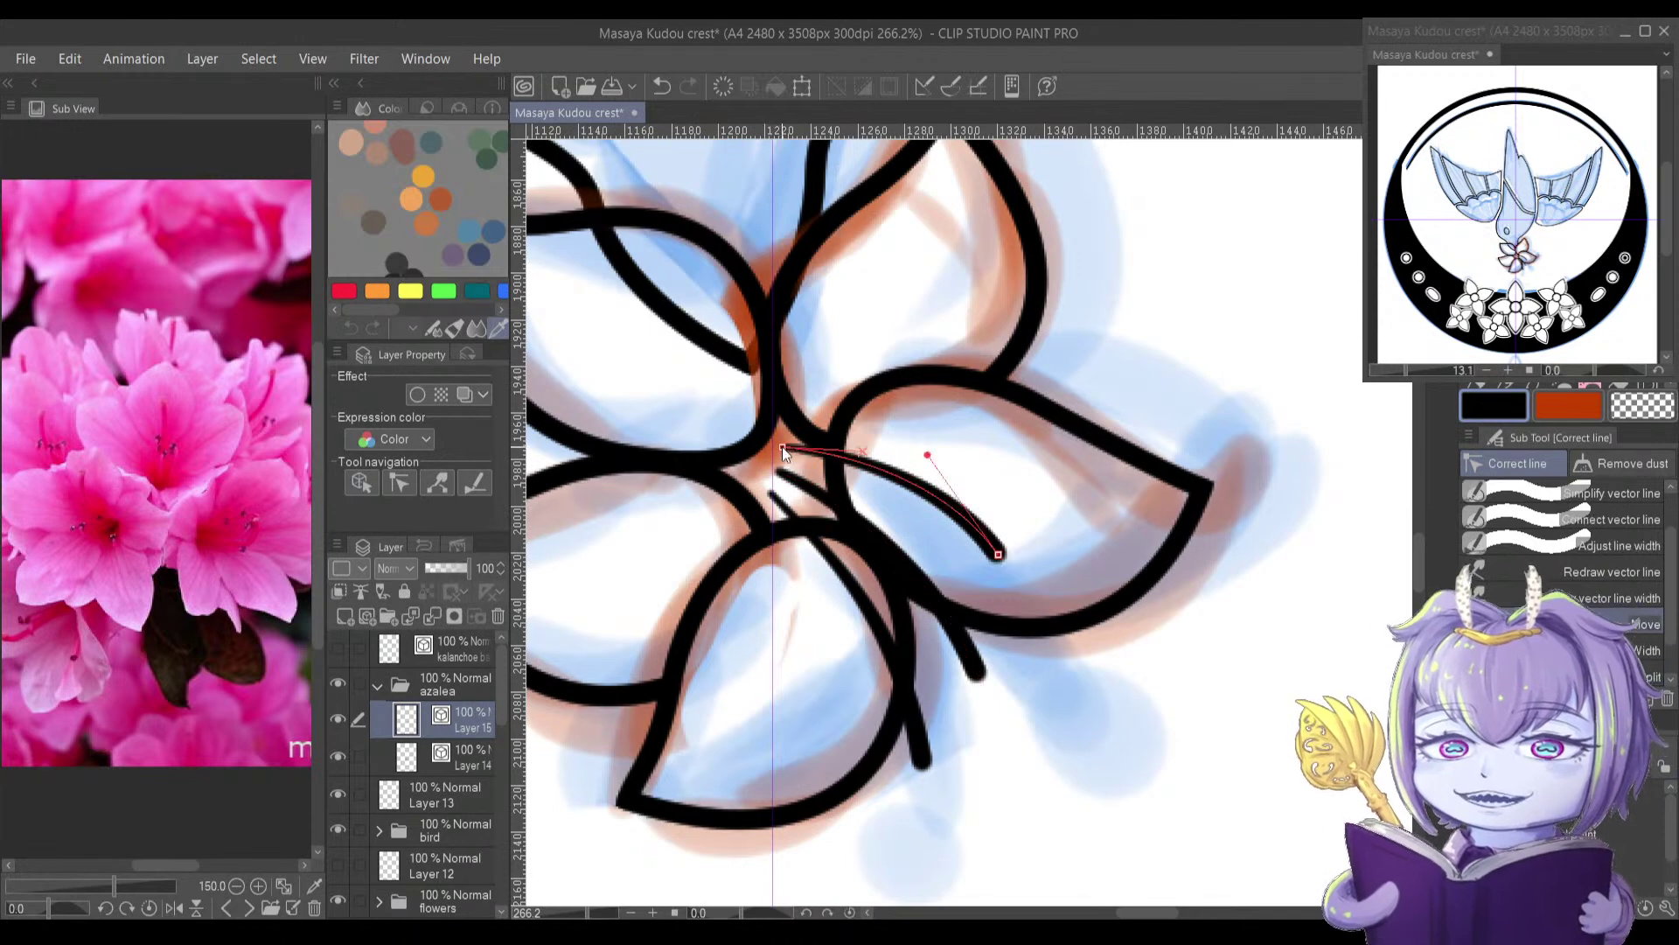
left_click_drag(782, 448, 768, 522)
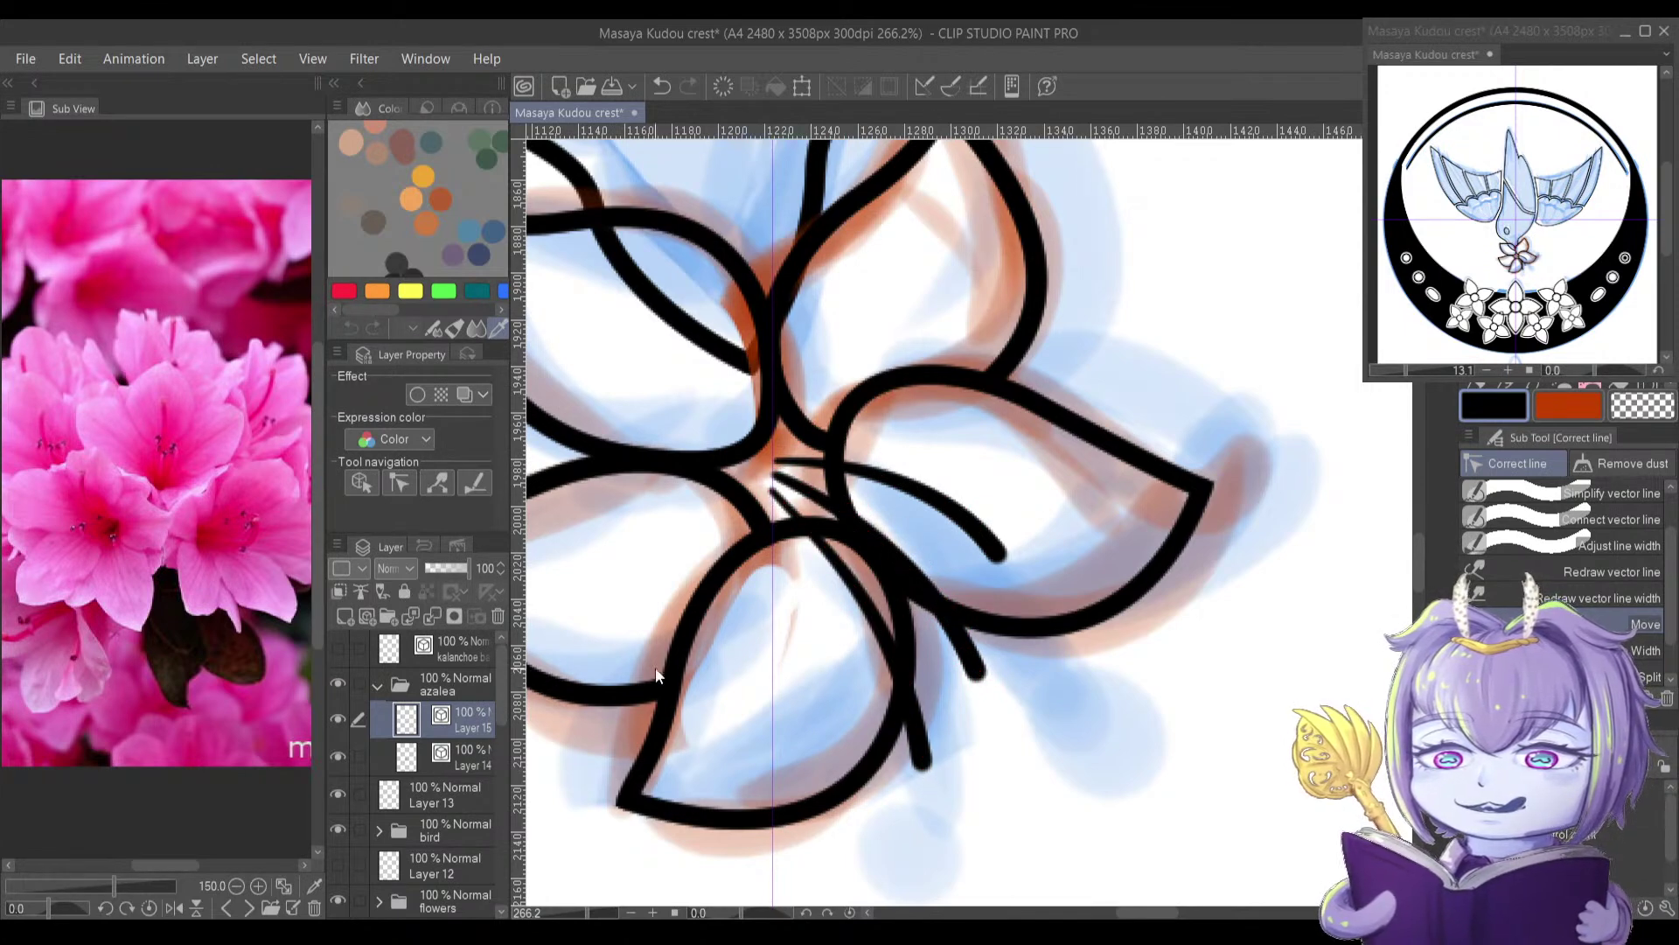
Step: Draw a small outlined circle with the Ellipse tool at the lowest stamen's tip, undoing the larger trial circle
key("u")
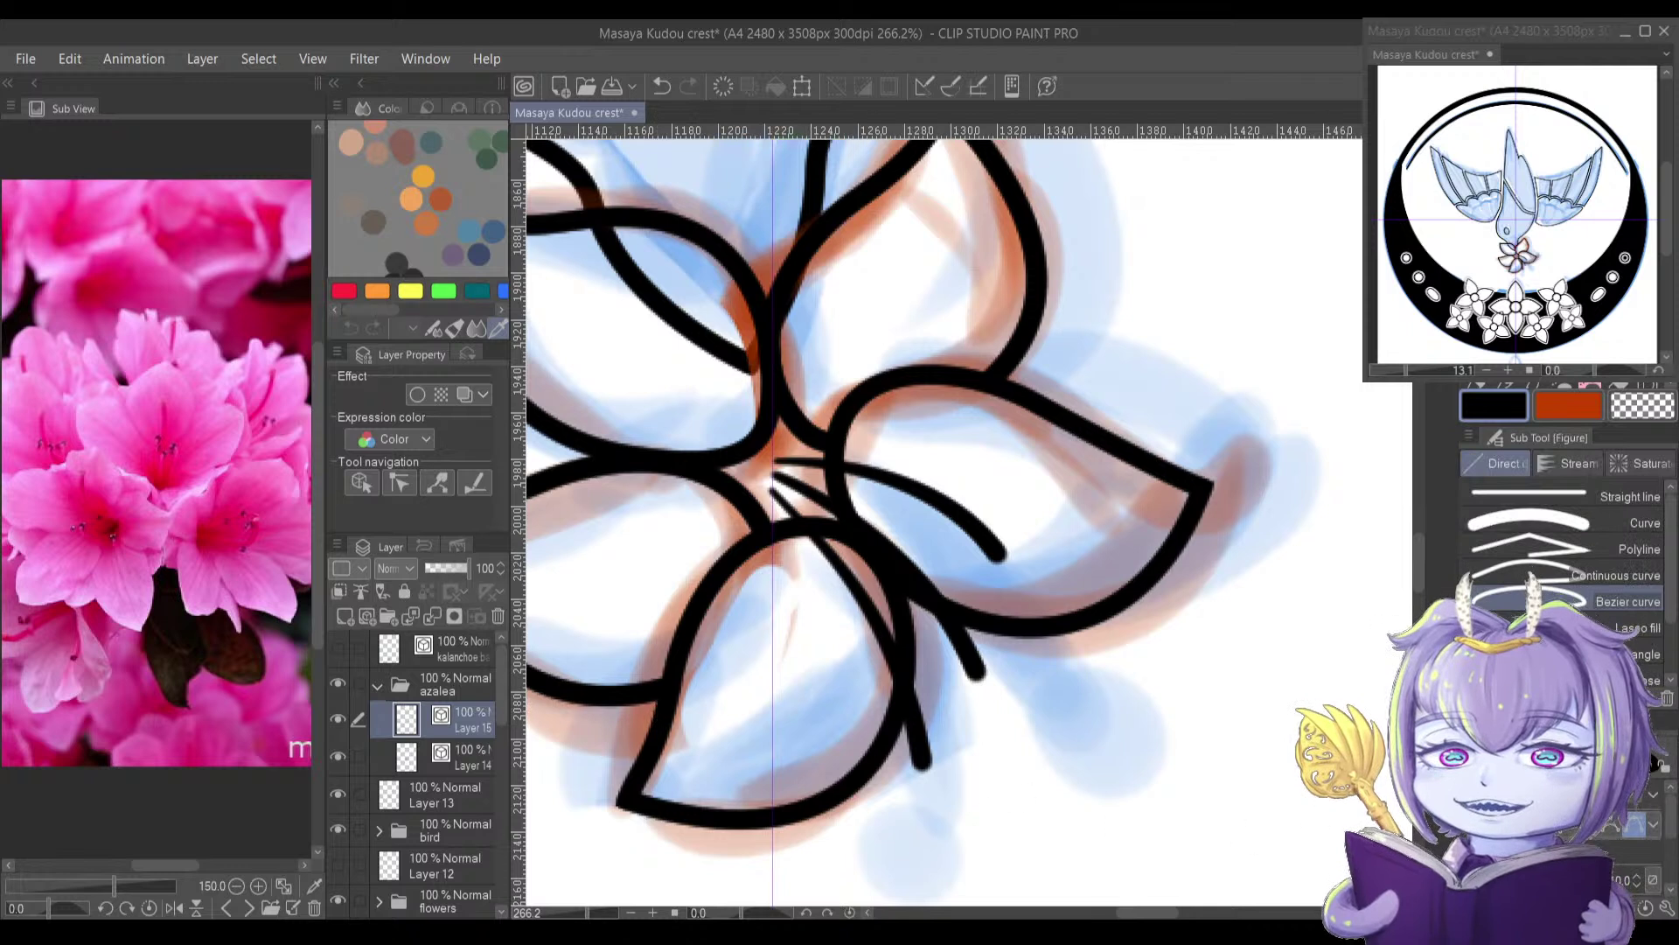
left_click(1636, 680)
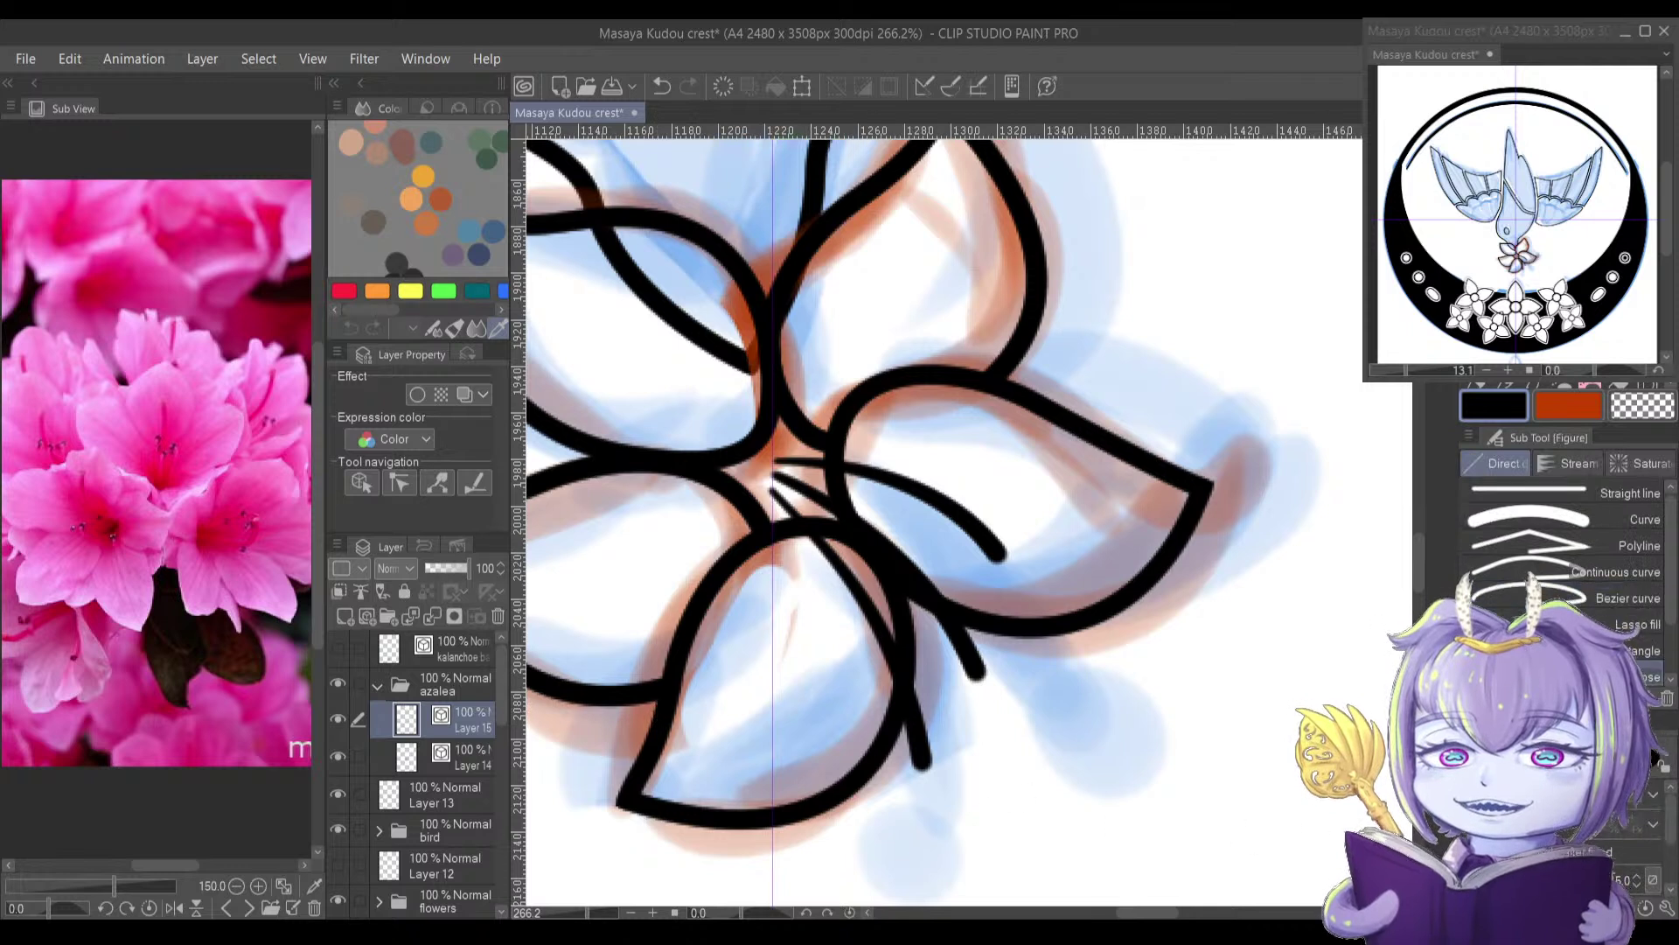
left_click_drag(996, 813, 1056, 872)
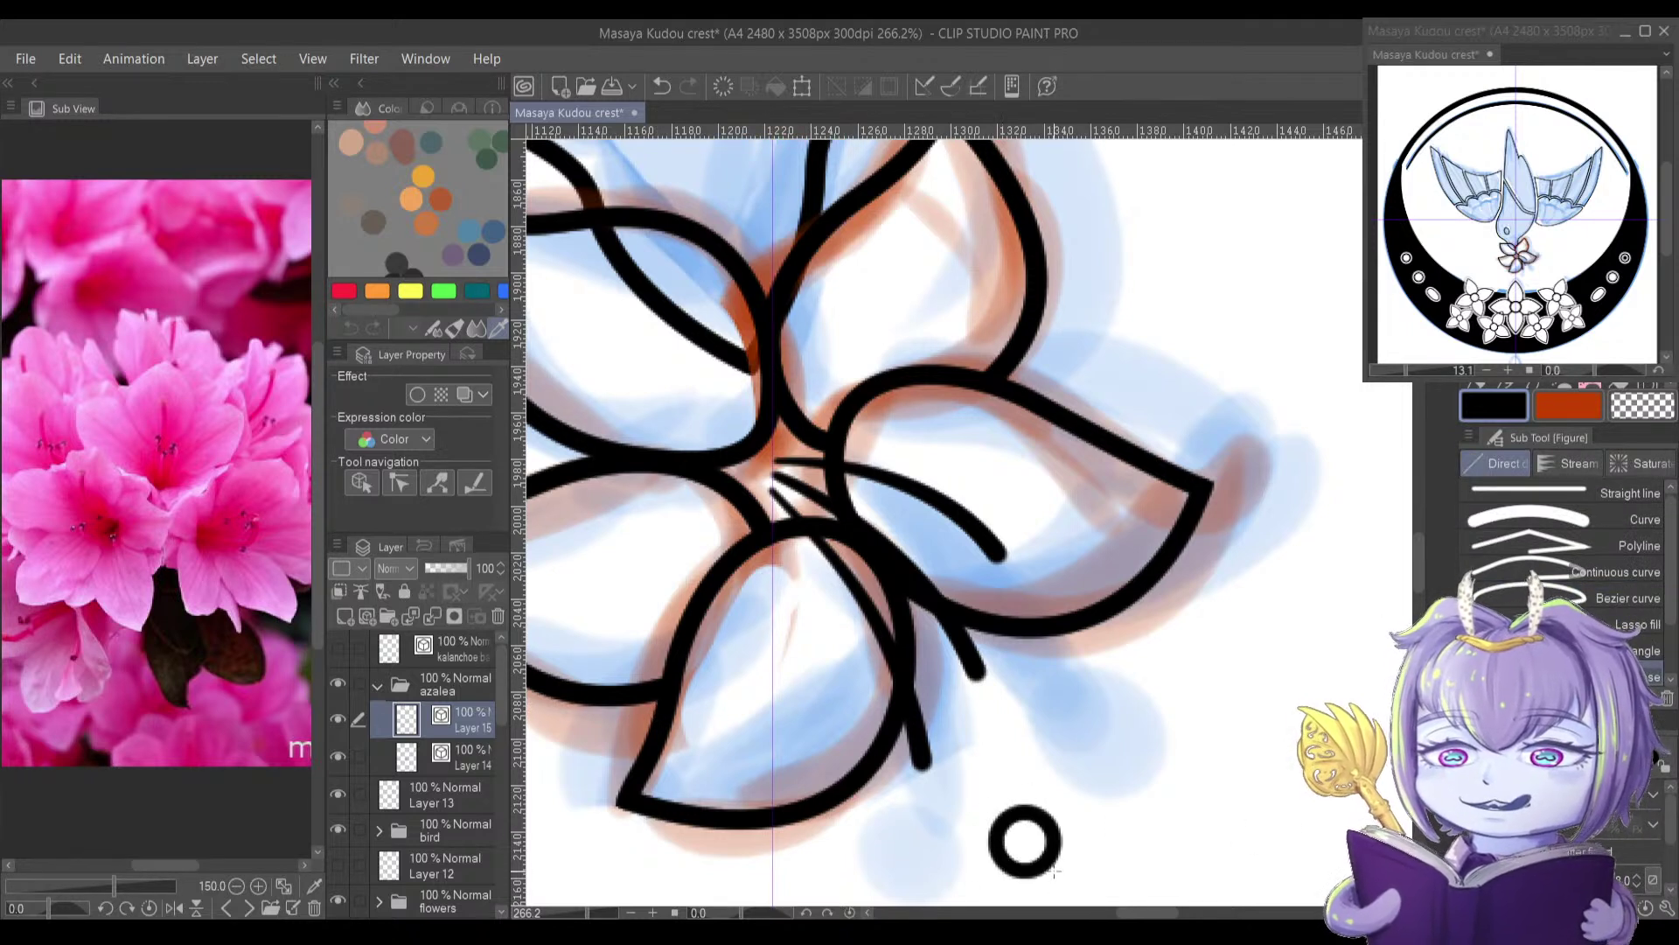
key("ctrl+z")
left_click_drag(906, 770, 962, 818)
Step: Place copies of the small circle on the tips of the middle and upper stamens
key("o")
left_click(943, 791)
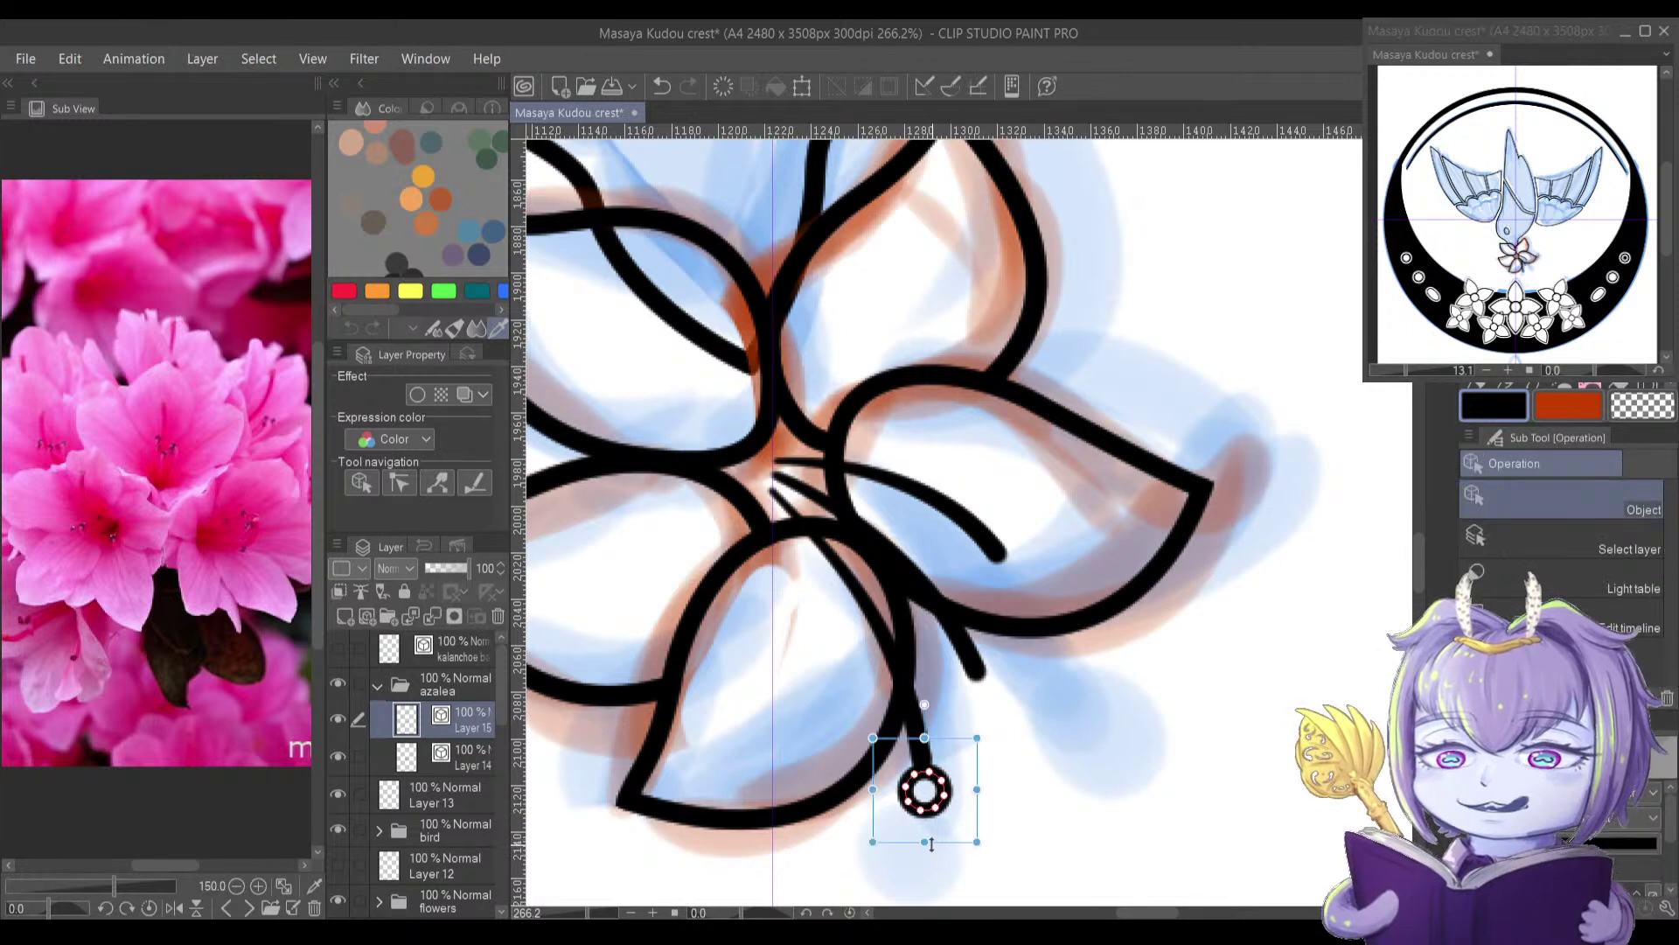
left_click_drag(947, 809, 1019, 695)
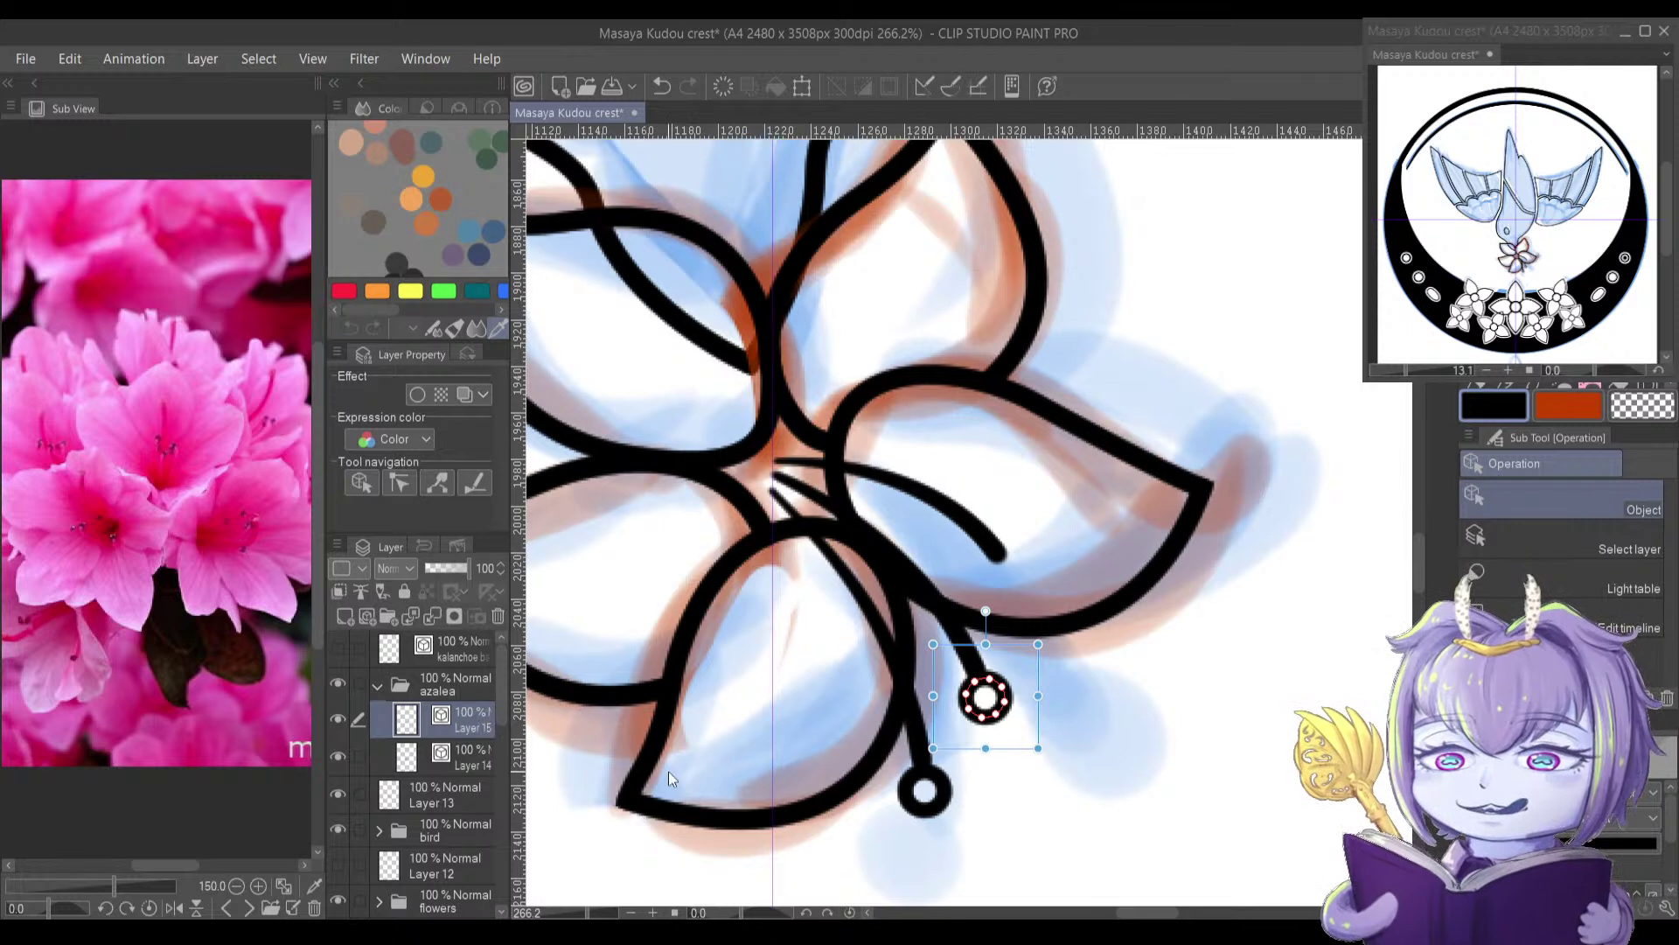
left_click(914, 752)
mouse_move(943, 782)
left_mouse_down()
mouse_move(966, 777)
mouse_move(1010, 656)
mouse_move(949, 788)
left_mouse_up()
key("ctrl+z")
left_click(951, 790)
left_click_drag(959, 749, 1043, 537)
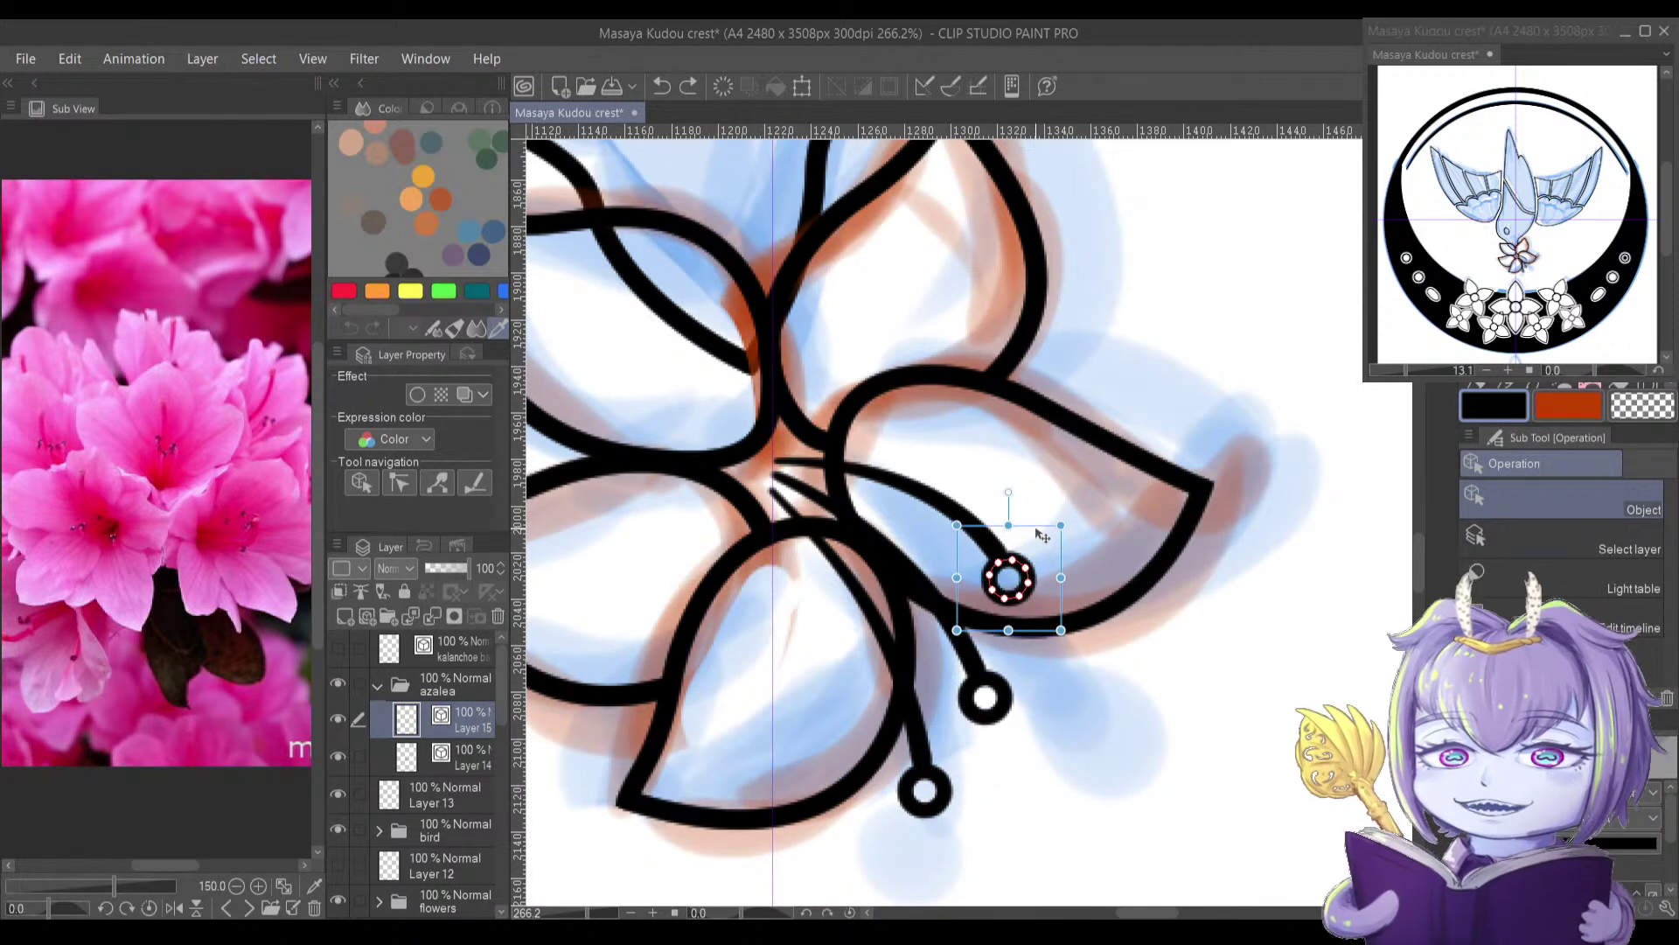
Step: Apply a white border effect with an edge thickness of 3.0 to the stamen layer
left_click(458, 687)
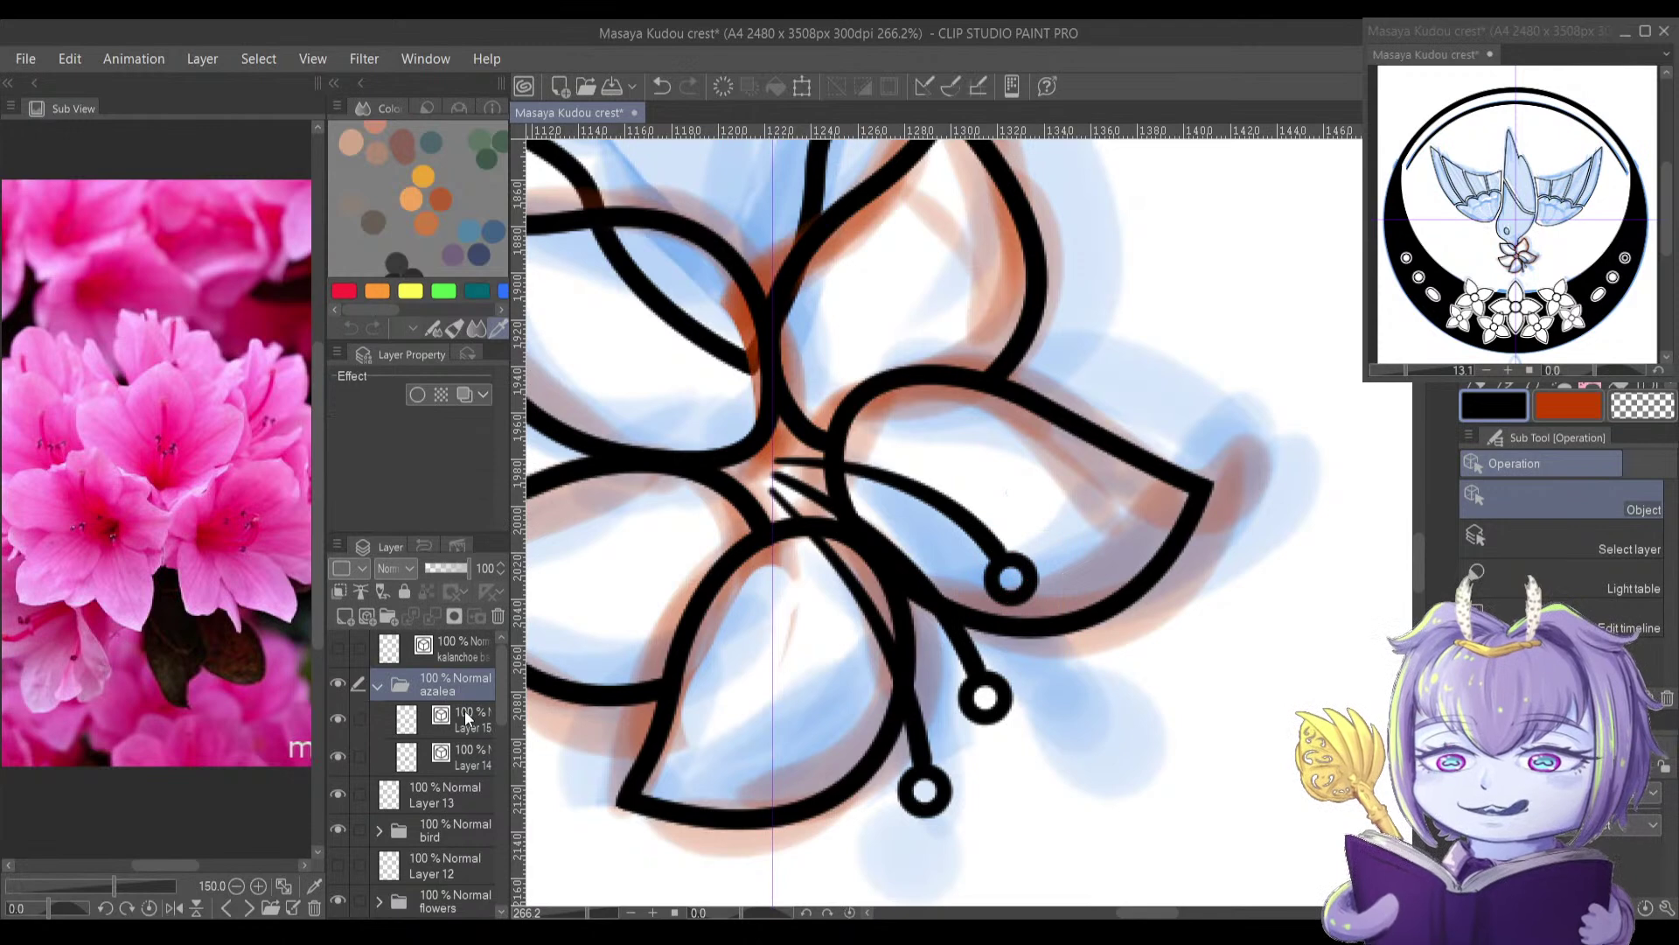
left_click(465, 718)
left_click(417, 394)
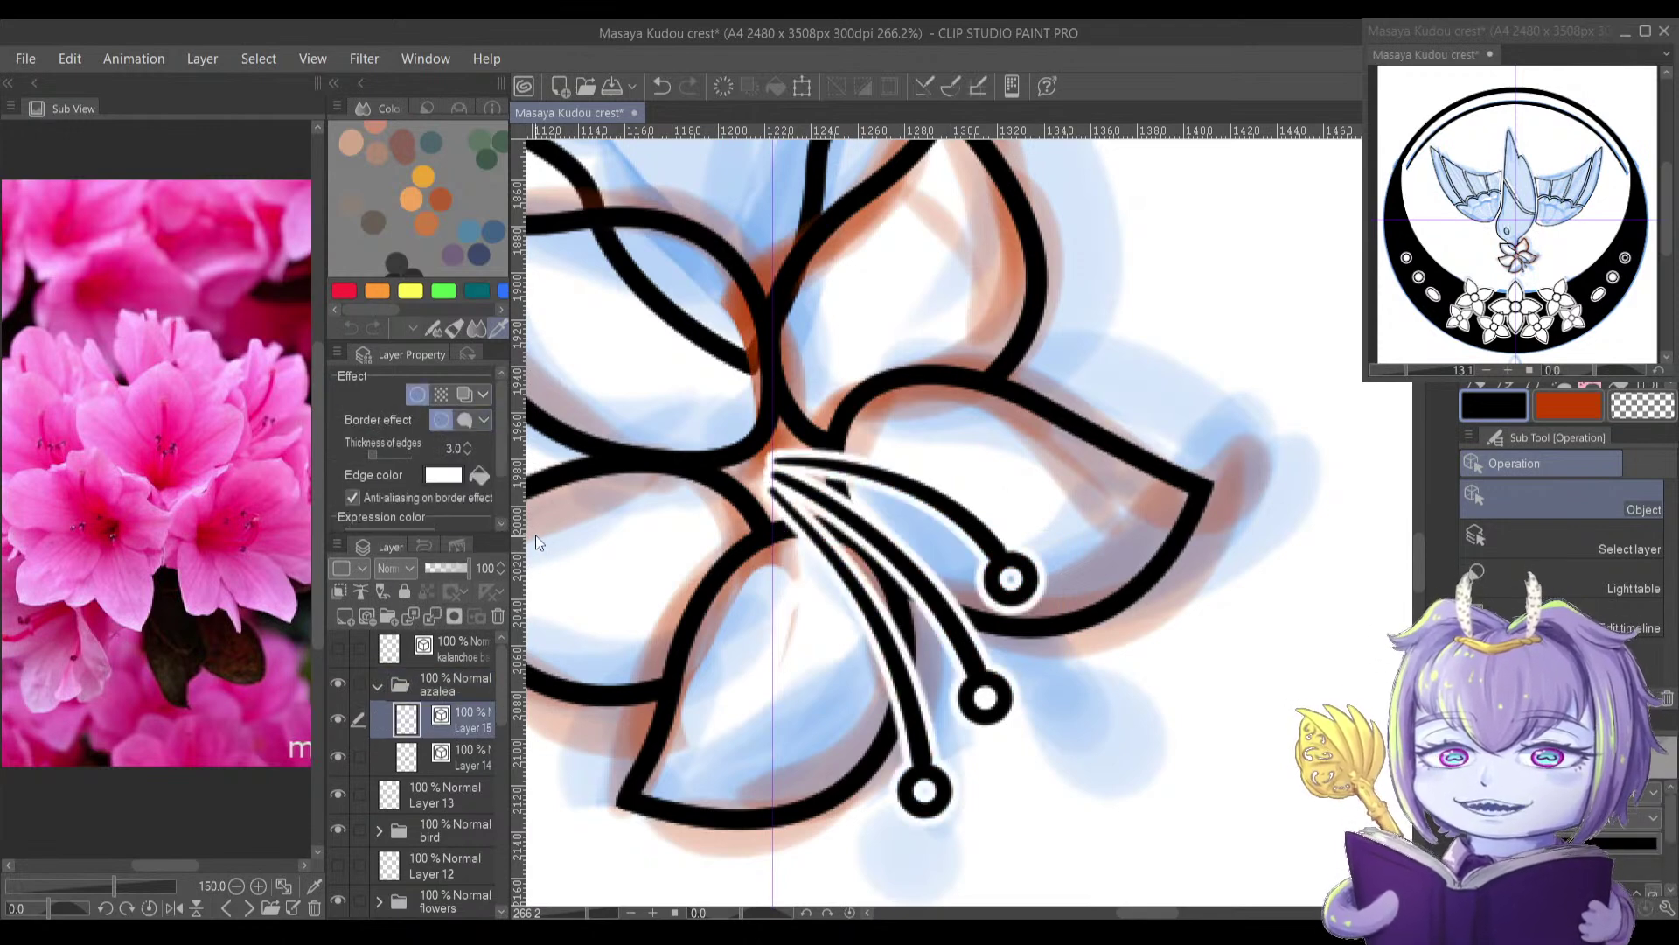
left_click_drag(577, 530, 668, 570)
scroll(604, 664, "down", 5)
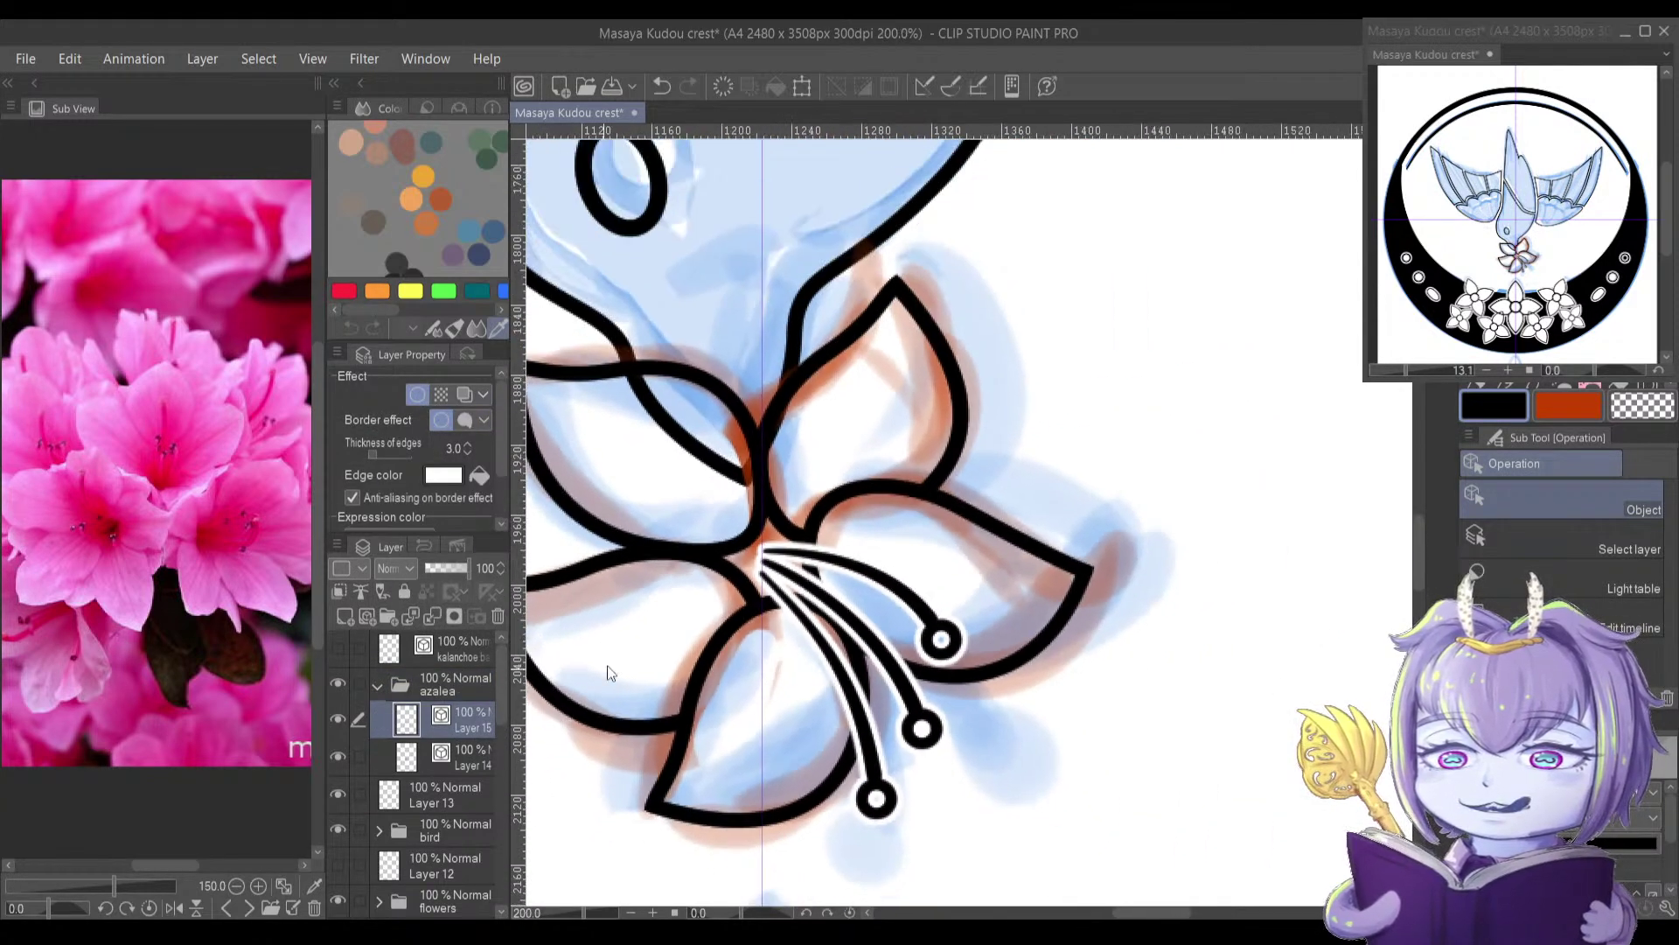
scroll(713, 630, "down", 2)
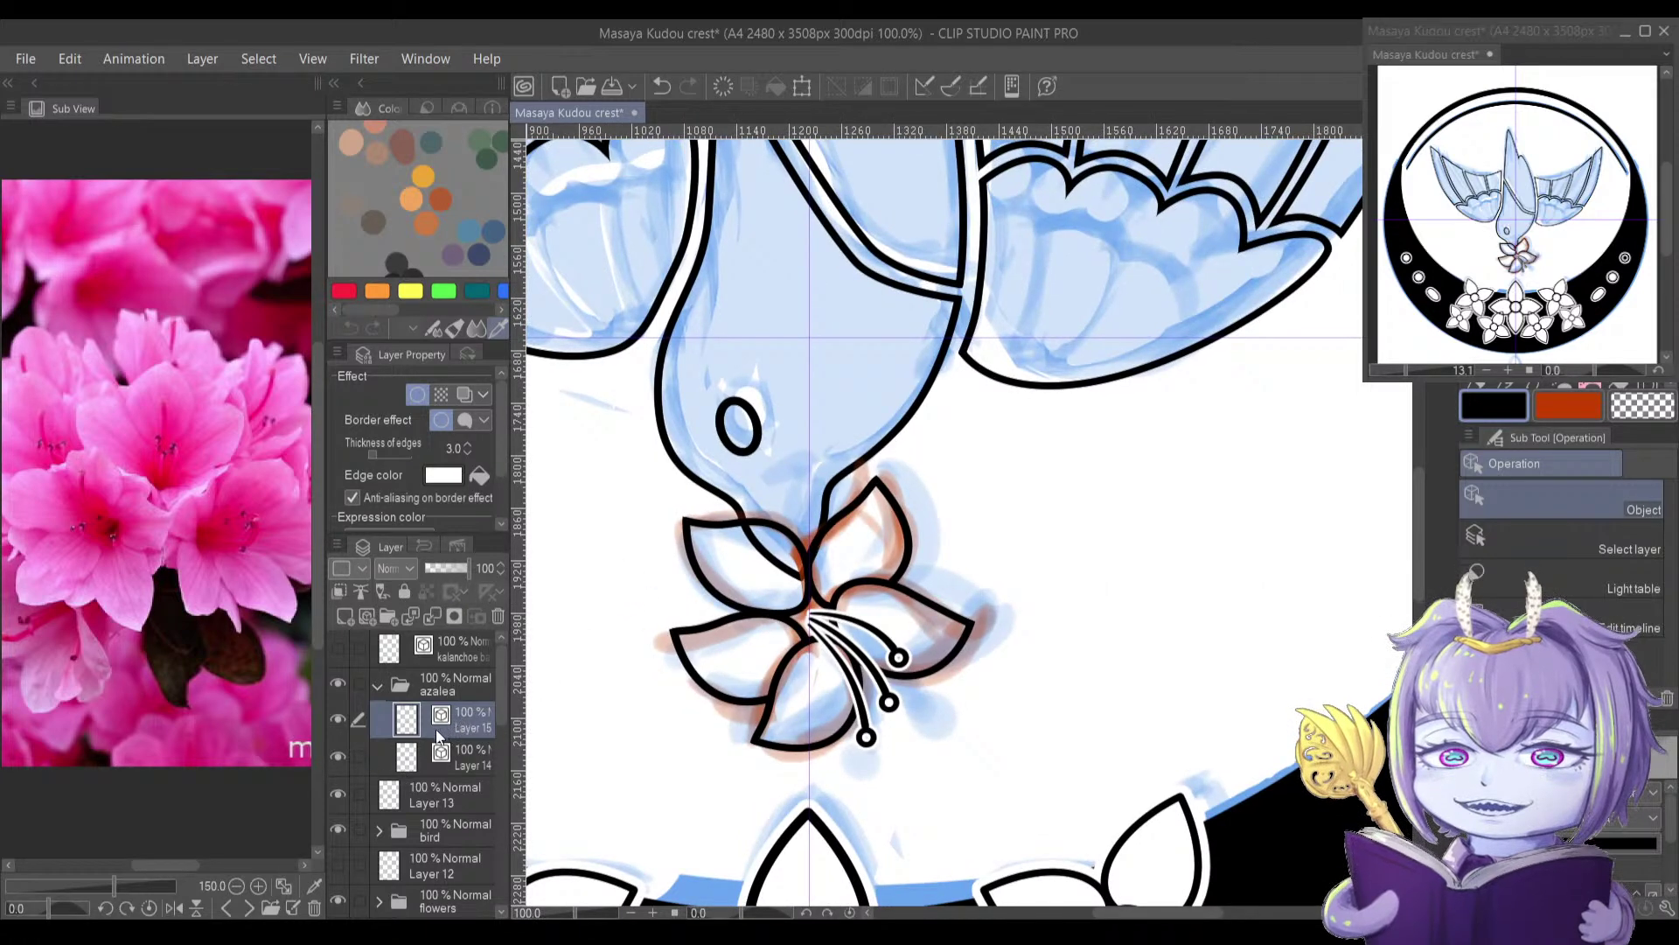
Step: Collapse the azalea folder, hide the flower sketch on Layer 13 and expand the bird folder
left_click(382, 685)
left_click(380, 685)
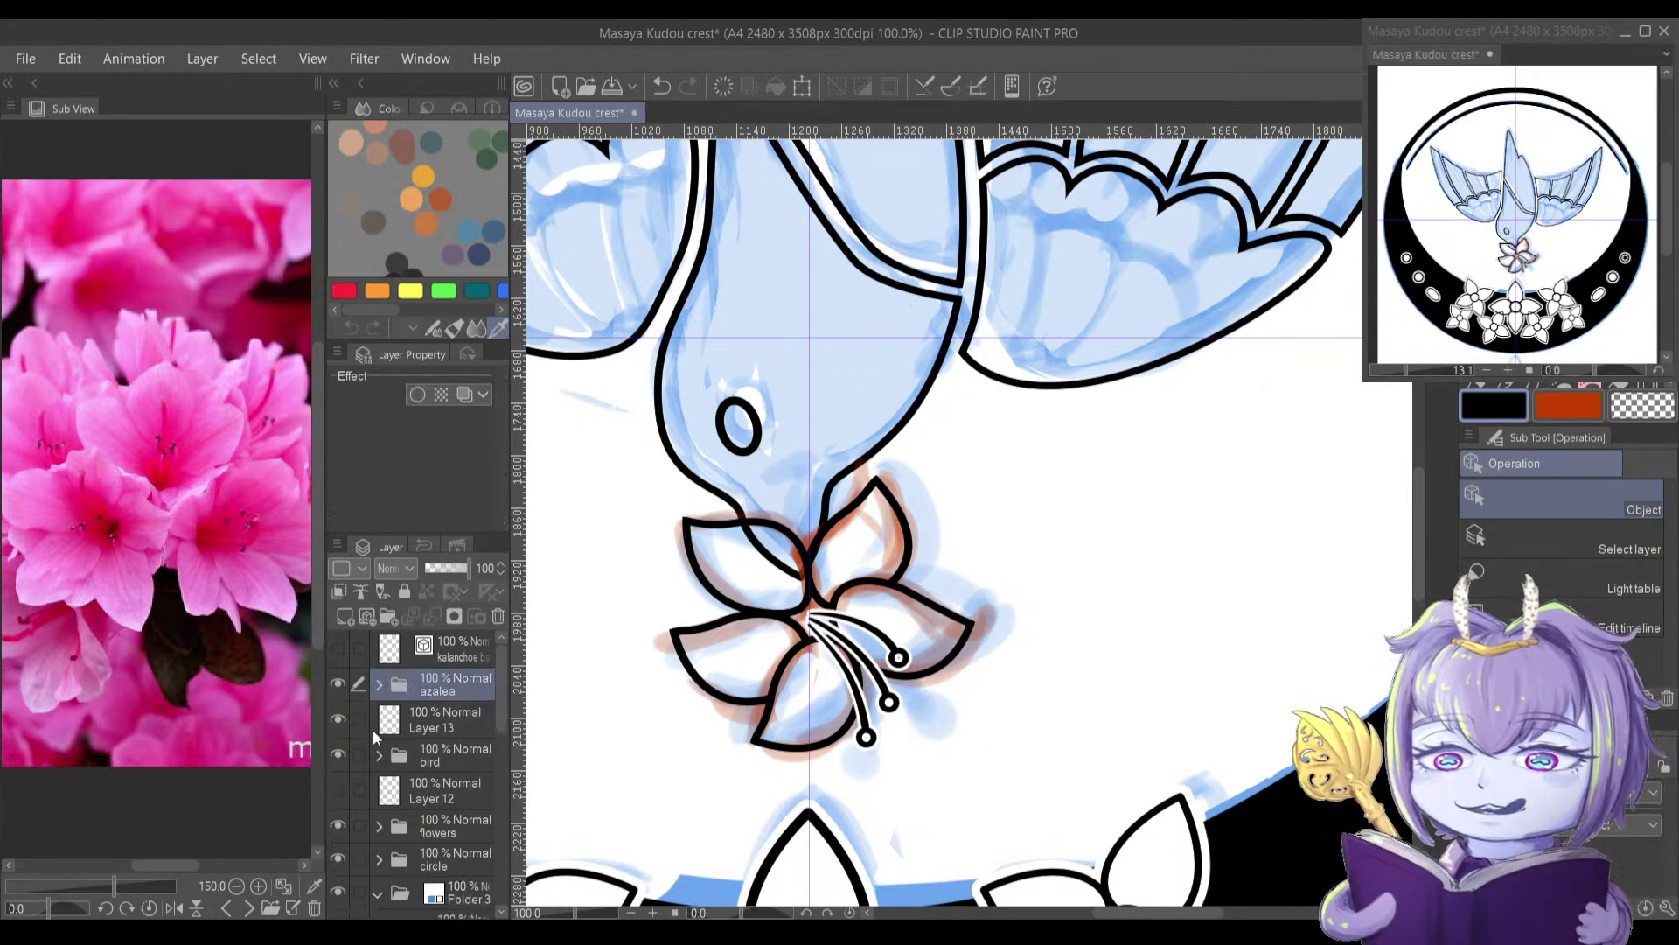
mouse_move(615, 668)
left_mouse_down()
mouse_move(697, 708)
mouse_move(669, 753)
left_mouse_up()
left_click(378, 757)
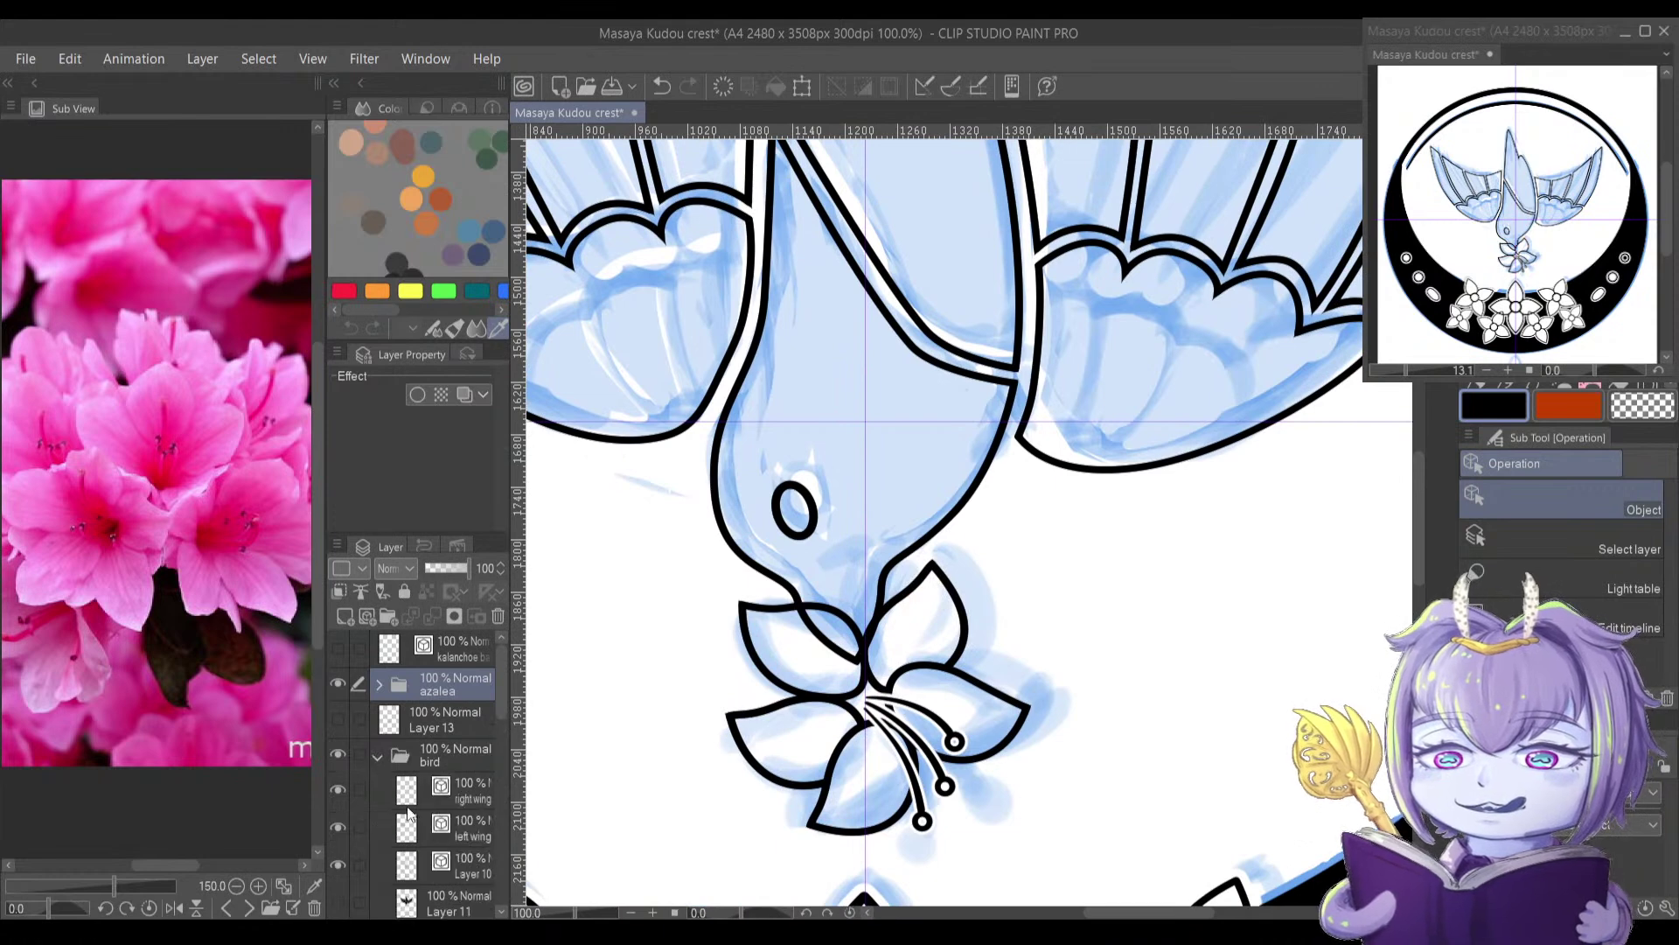
Step: Add a layer mask to the bird folder and erase the beak lines overlapping the azalea's upper petals
left_click(411, 768)
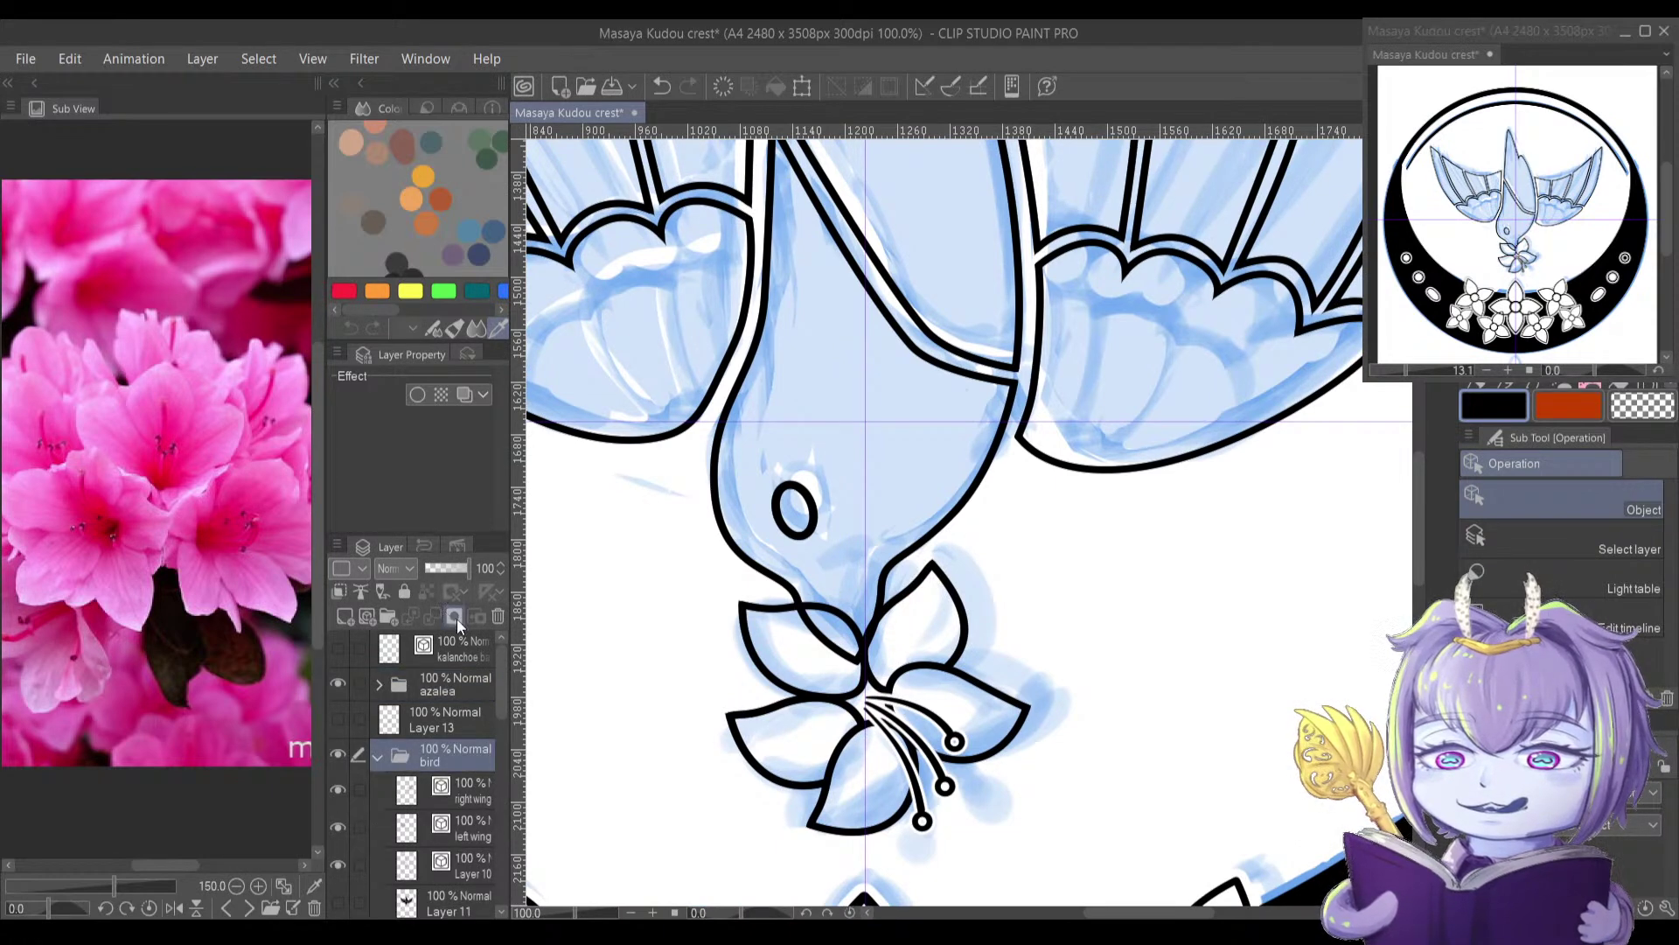
left_click(457, 617)
key("e")
scroll(844, 573, "up", 5)
scroll(844, 573, "up", 2)
mouse_move(798, 638)
left_mouse_down()
mouse_move(769, 600)
mouse_move(856, 630)
mouse_move(888, 675)
mouse_move(1068, 664)
mouse_move(1071, 620)
left_mouse_up()
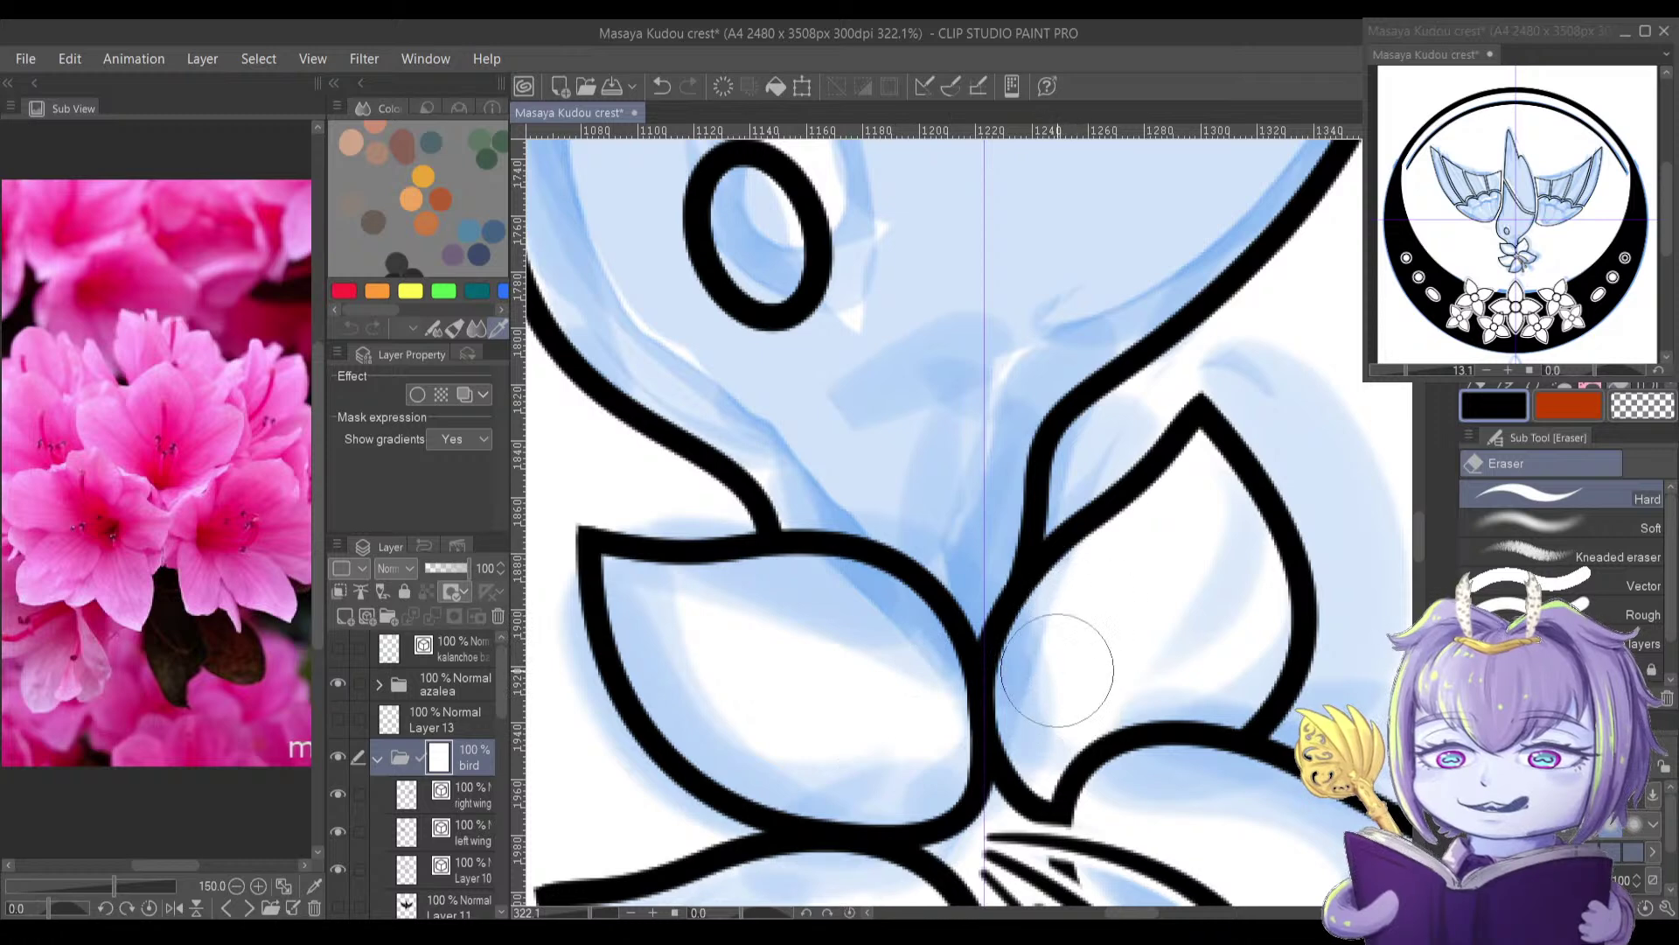
Step: Show the bird's solid black fill and collapse the bird folder
left_click(377, 755)
left_click(373, 757)
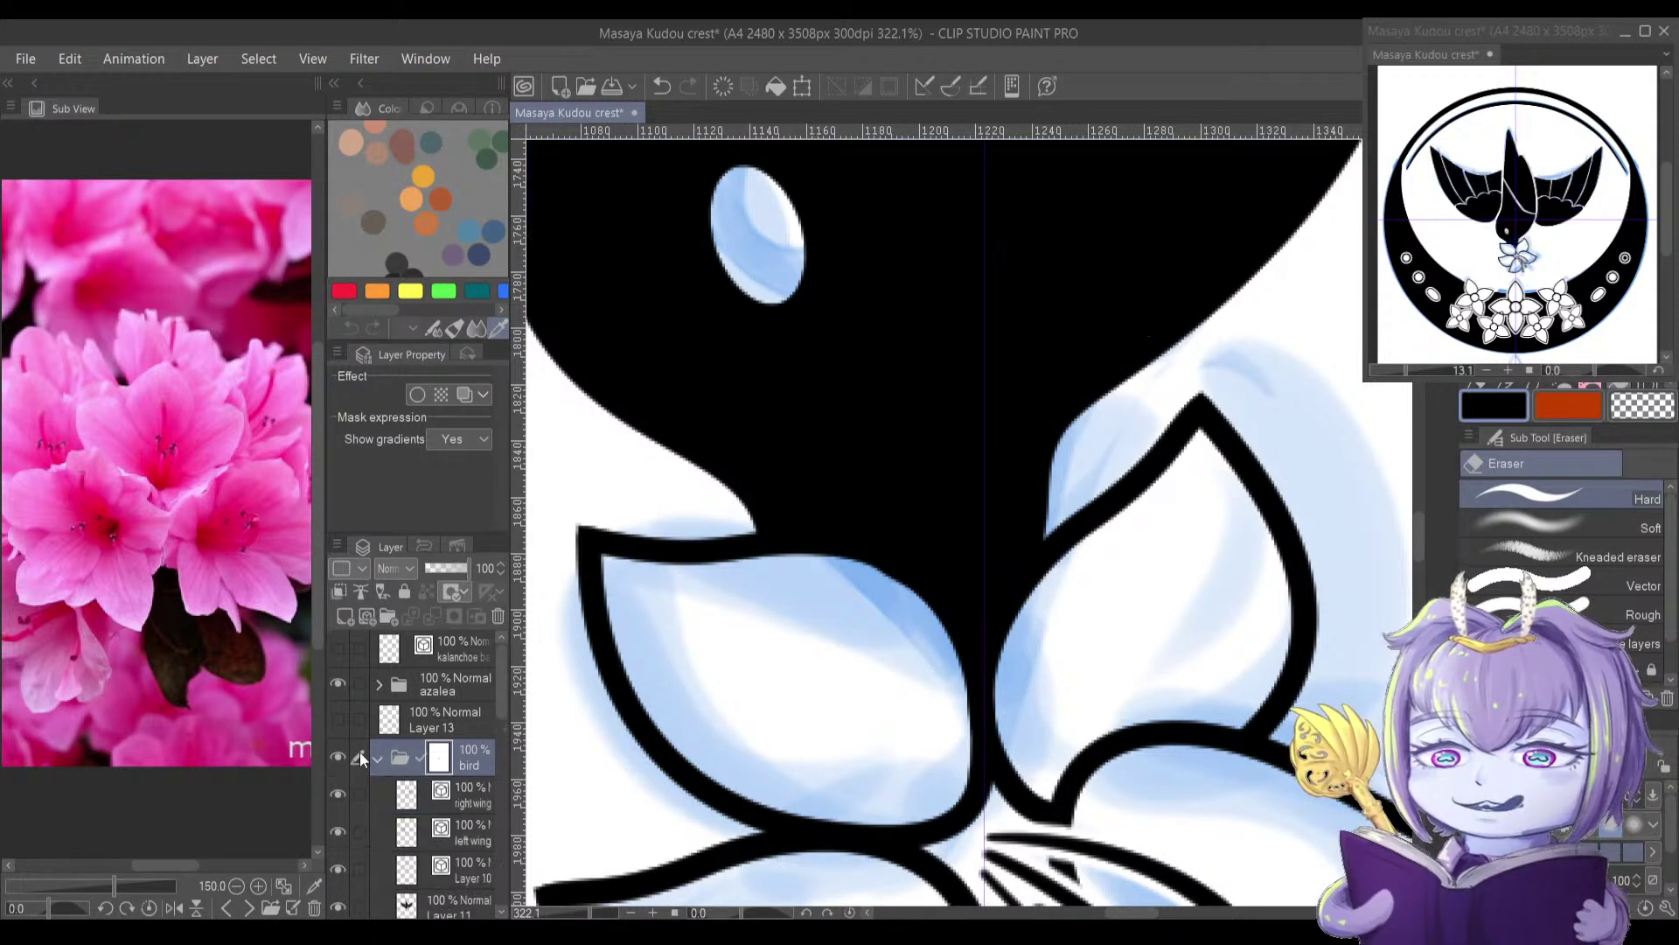
left_click(378, 758)
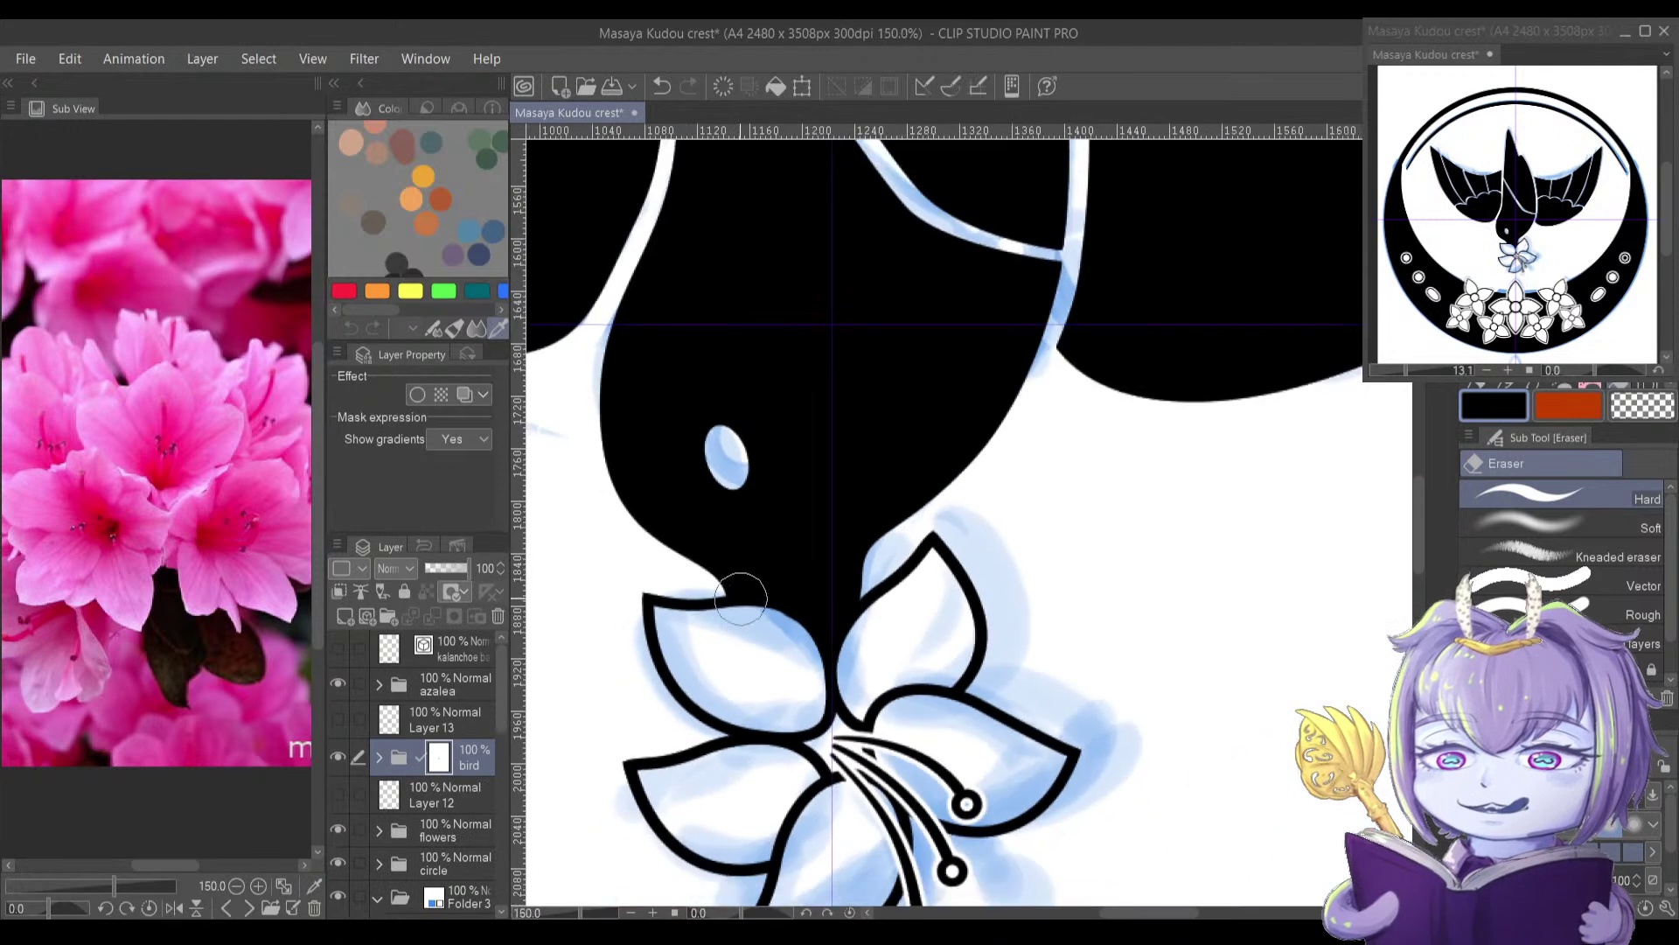
scroll(740, 599, "down", 3)
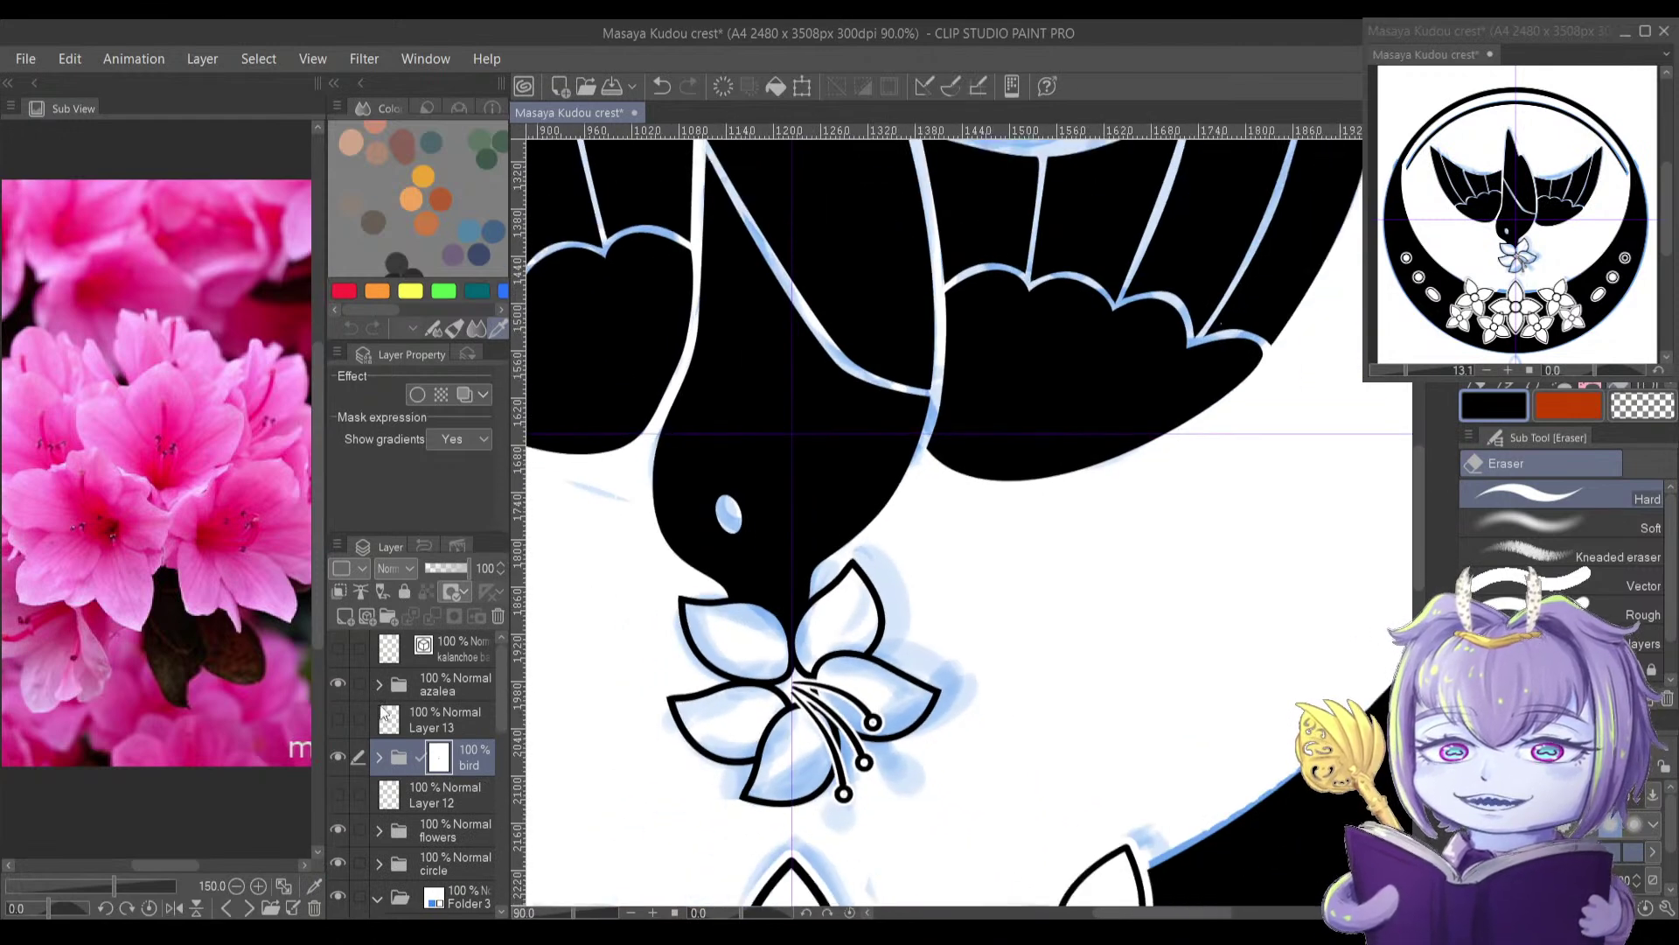
scroll(602, 633, "down", 5)
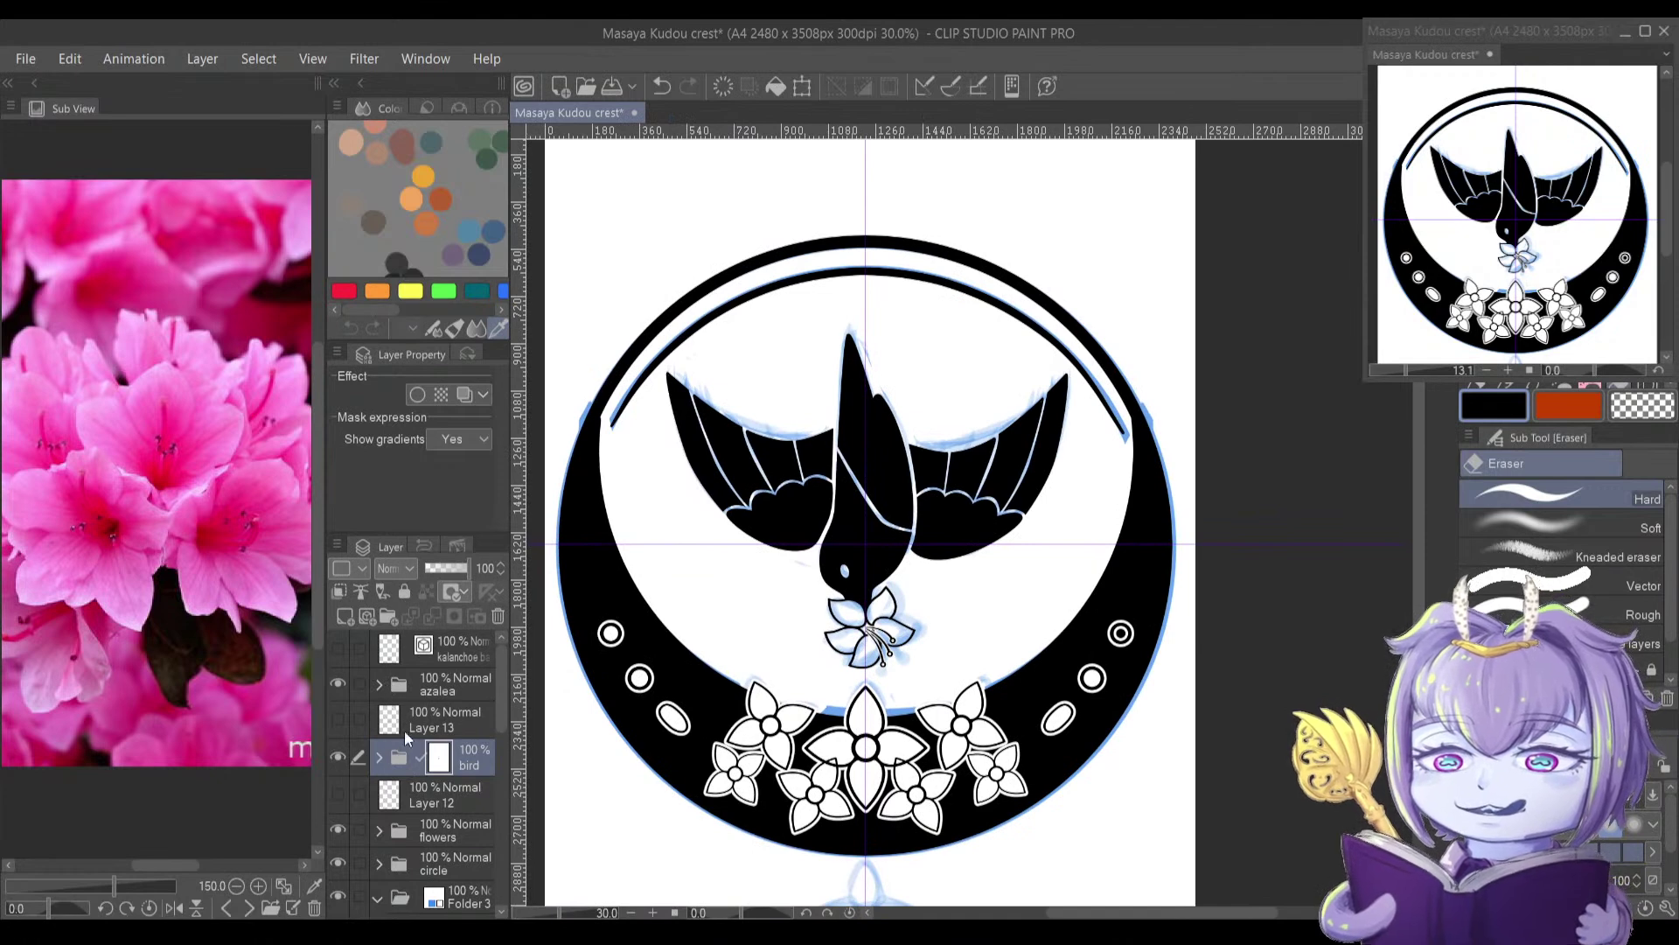
Step: Group the azalea folder, Layer 13 and the bird folder into a new folder, and hide the blue crest sketch
left_click(433, 717)
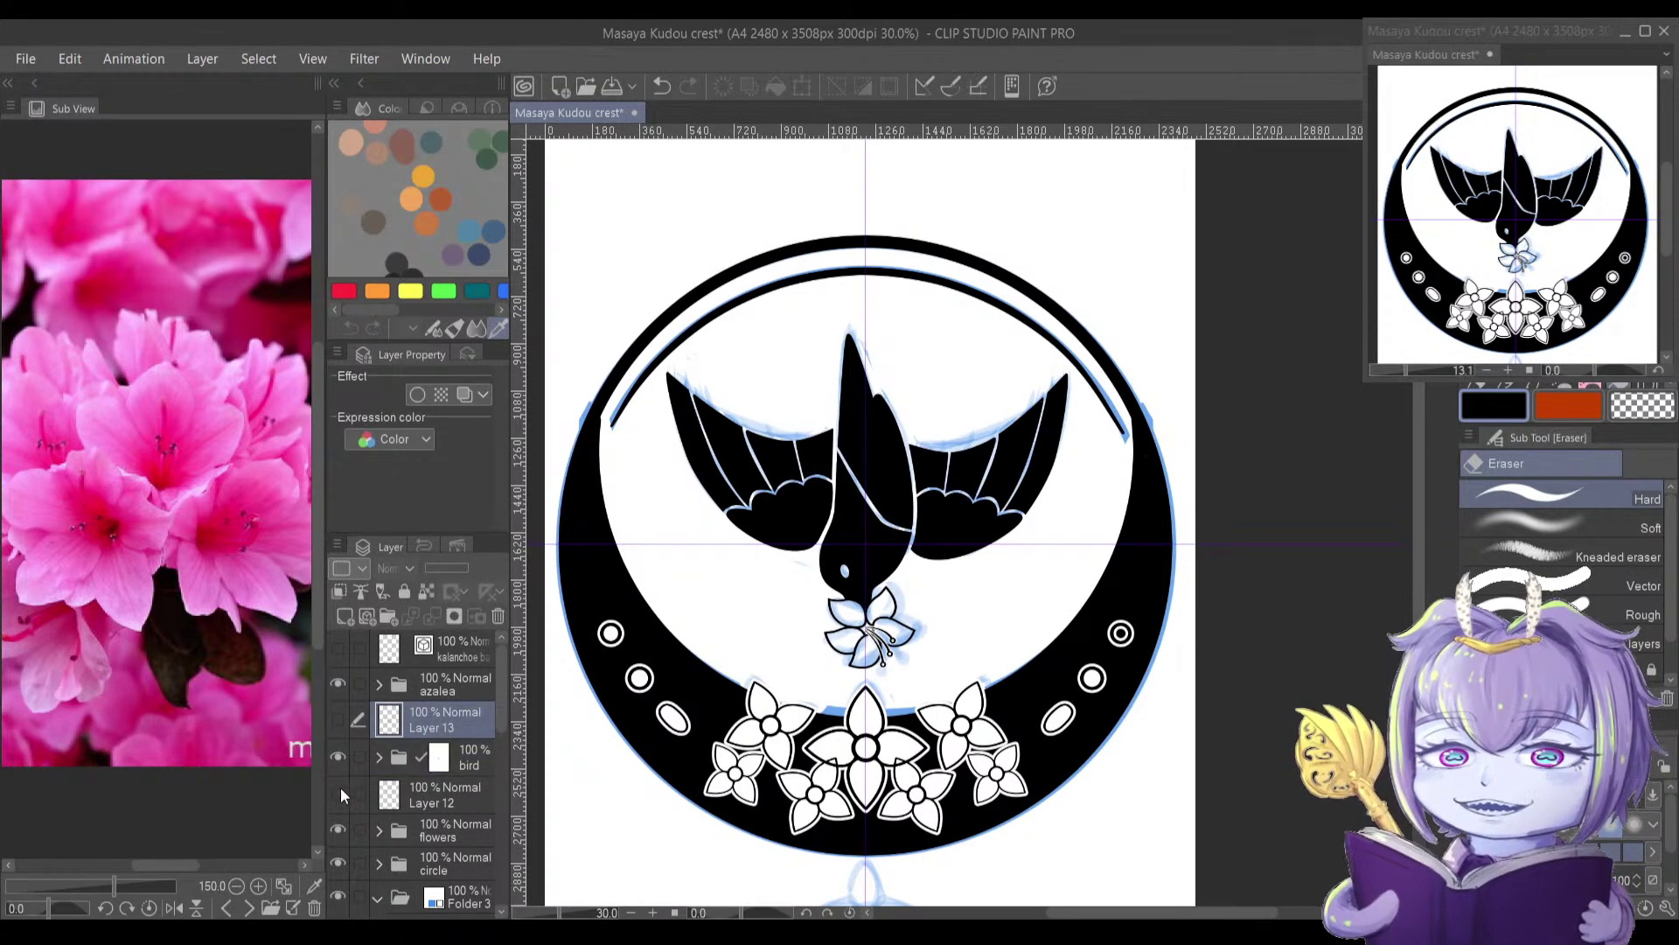
left_click(429, 689)
left_click(476, 758, "shift")
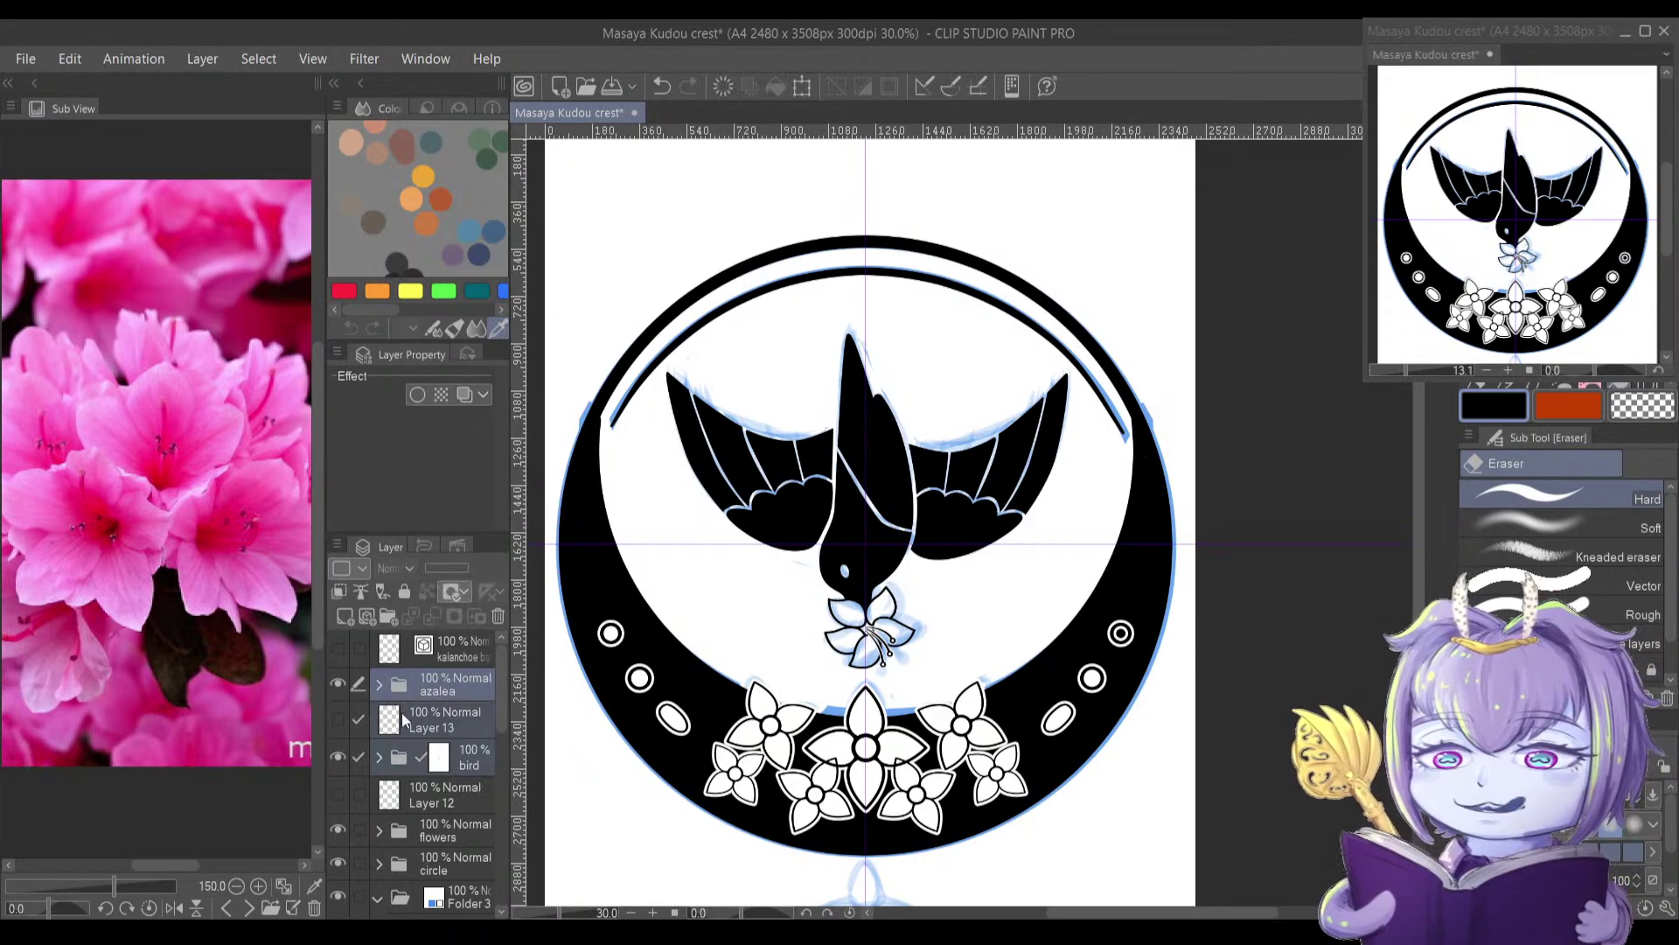
key("ctrl+g")
left_click_drag(500, 695, 496, 733)
left_click(474, 735)
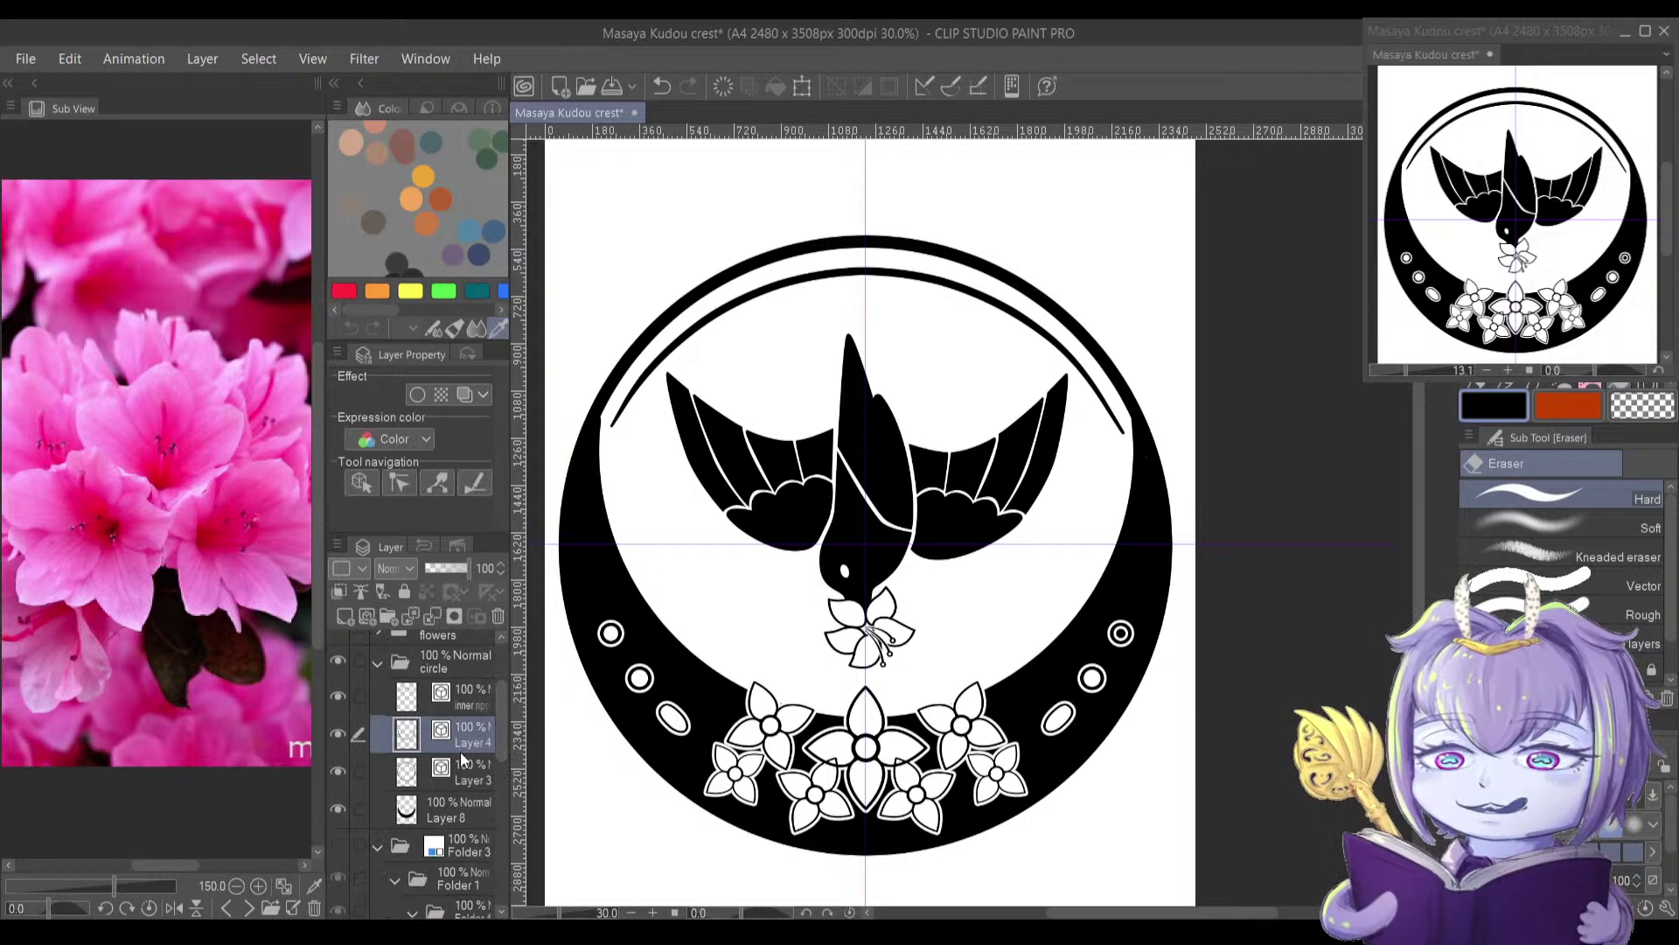
Step: Turn off the border effect on the flowers folder, expand its layers and hide the circle folder
left_click(456, 641)
left_click(416, 395)
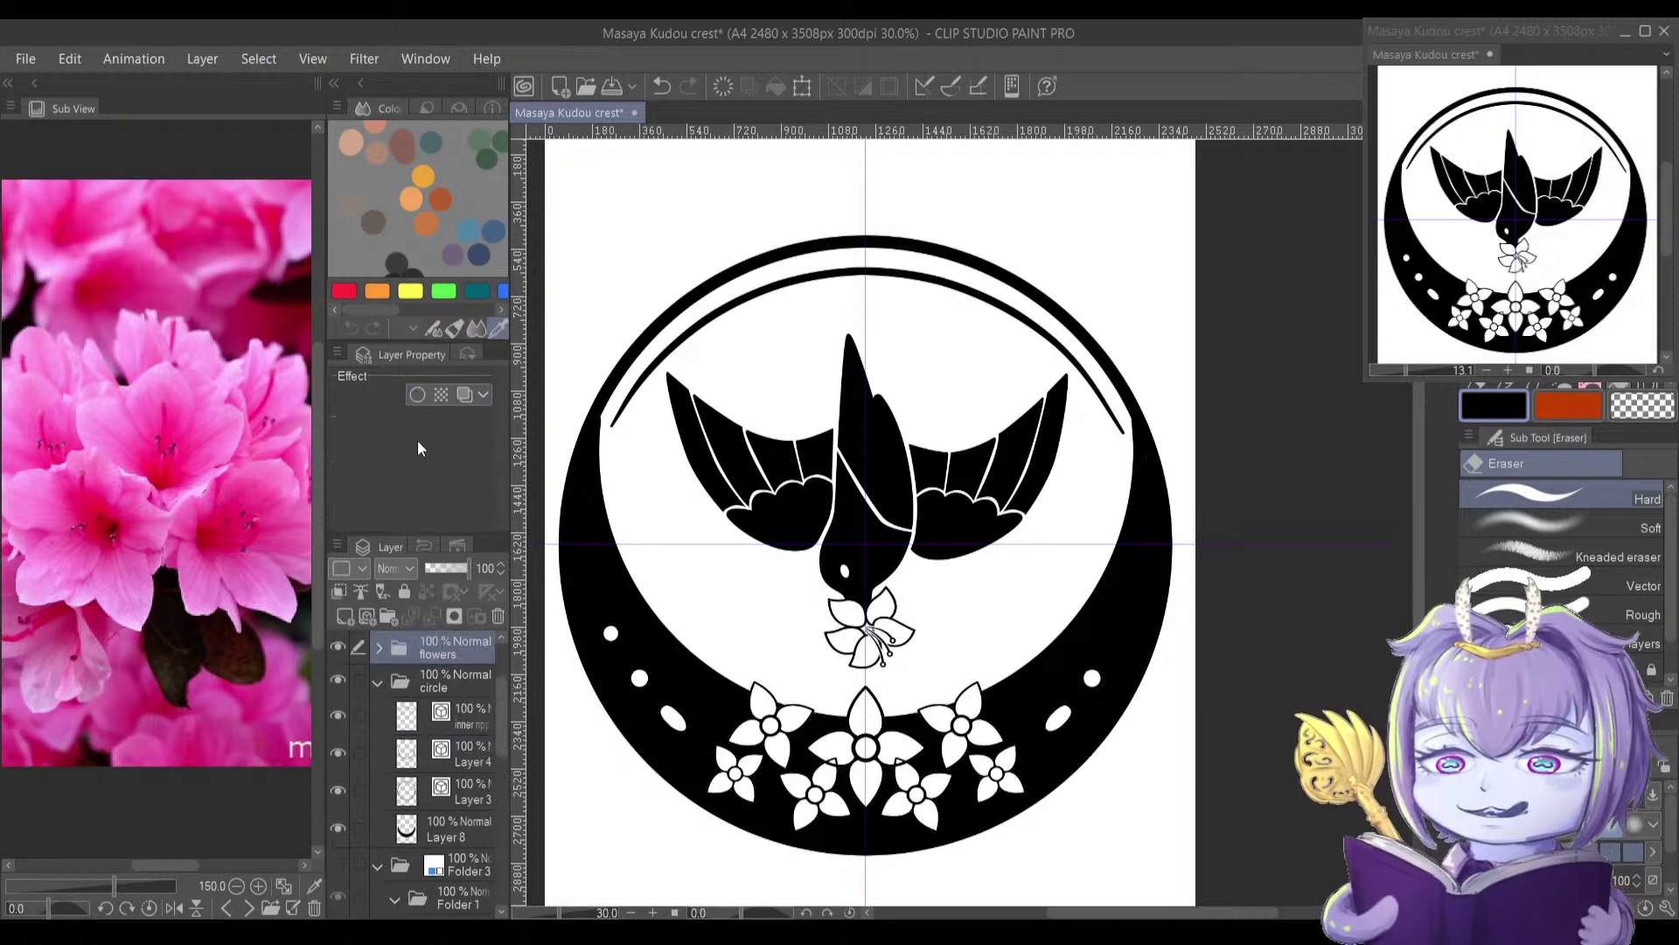
left_click(379, 684)
left_click(380, 648)
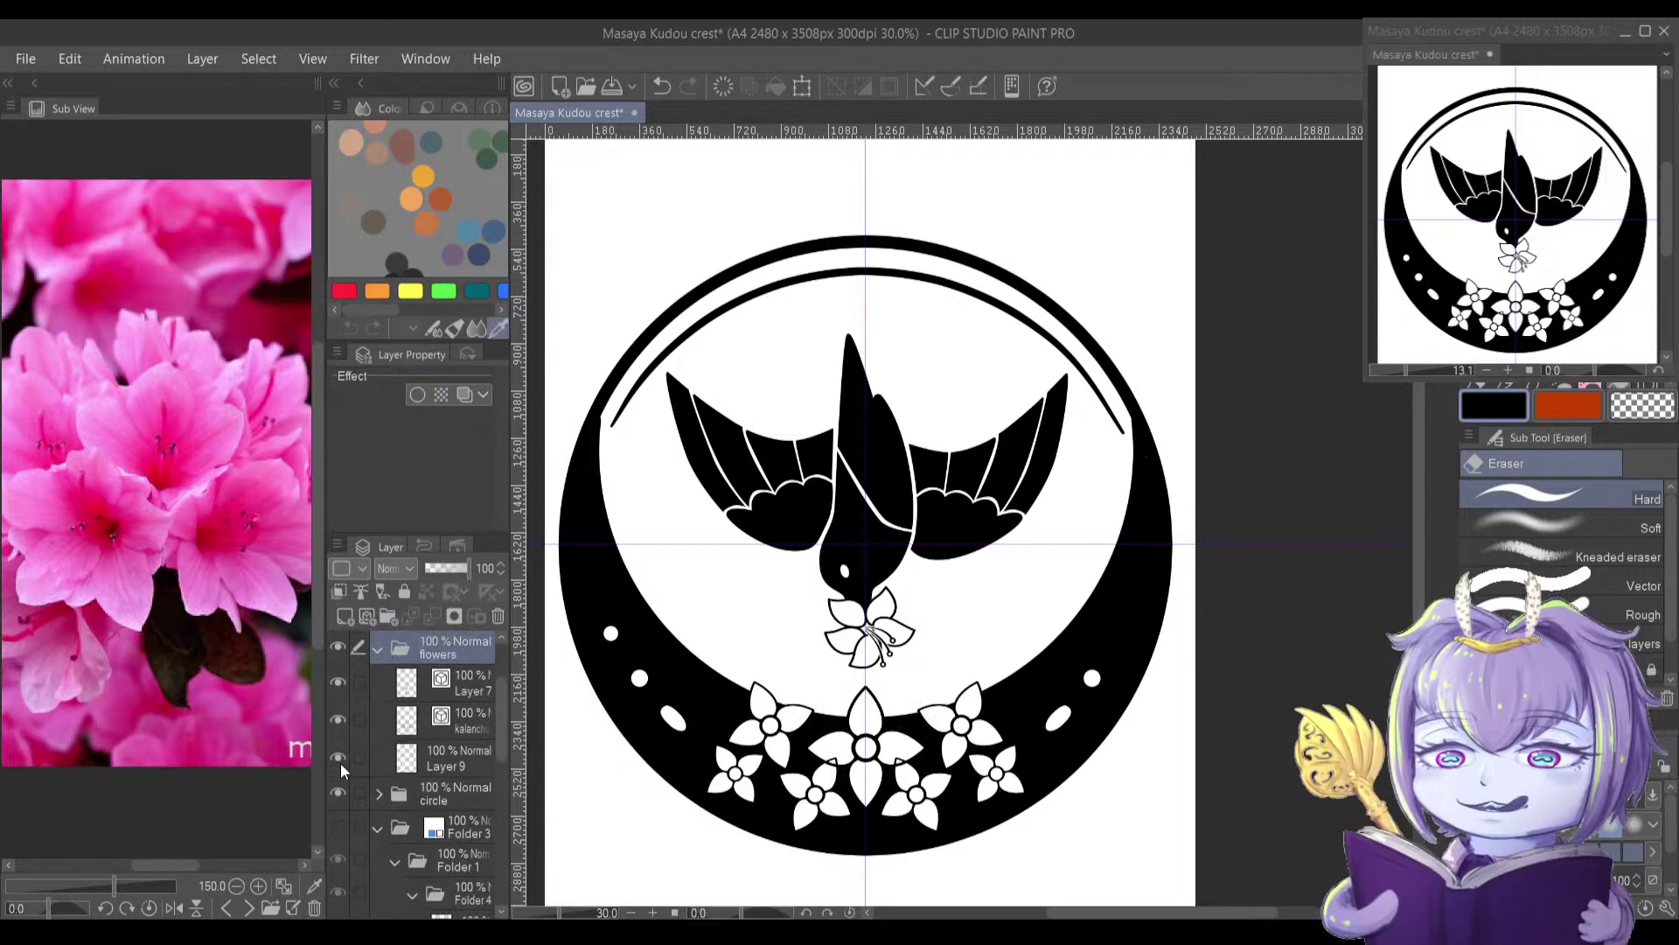
left_click(339, 793)
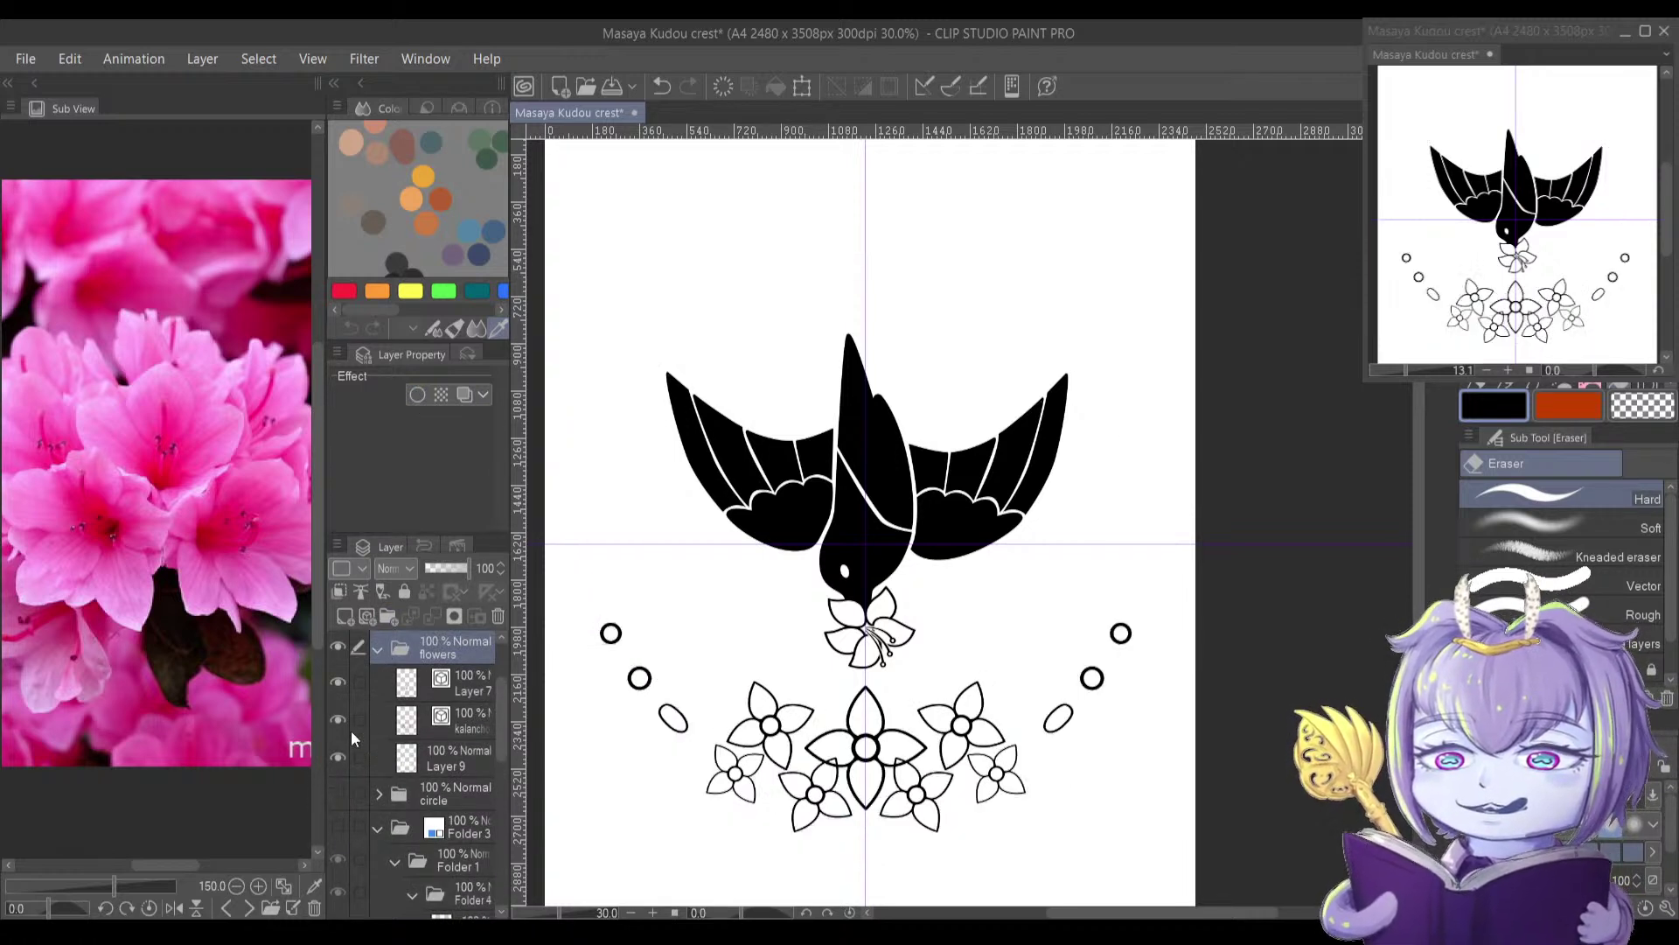
Step: Prepare a white fill on Layer 9 with the Fill tool set to refer to other layers
left_click(407, 752)
key("x")
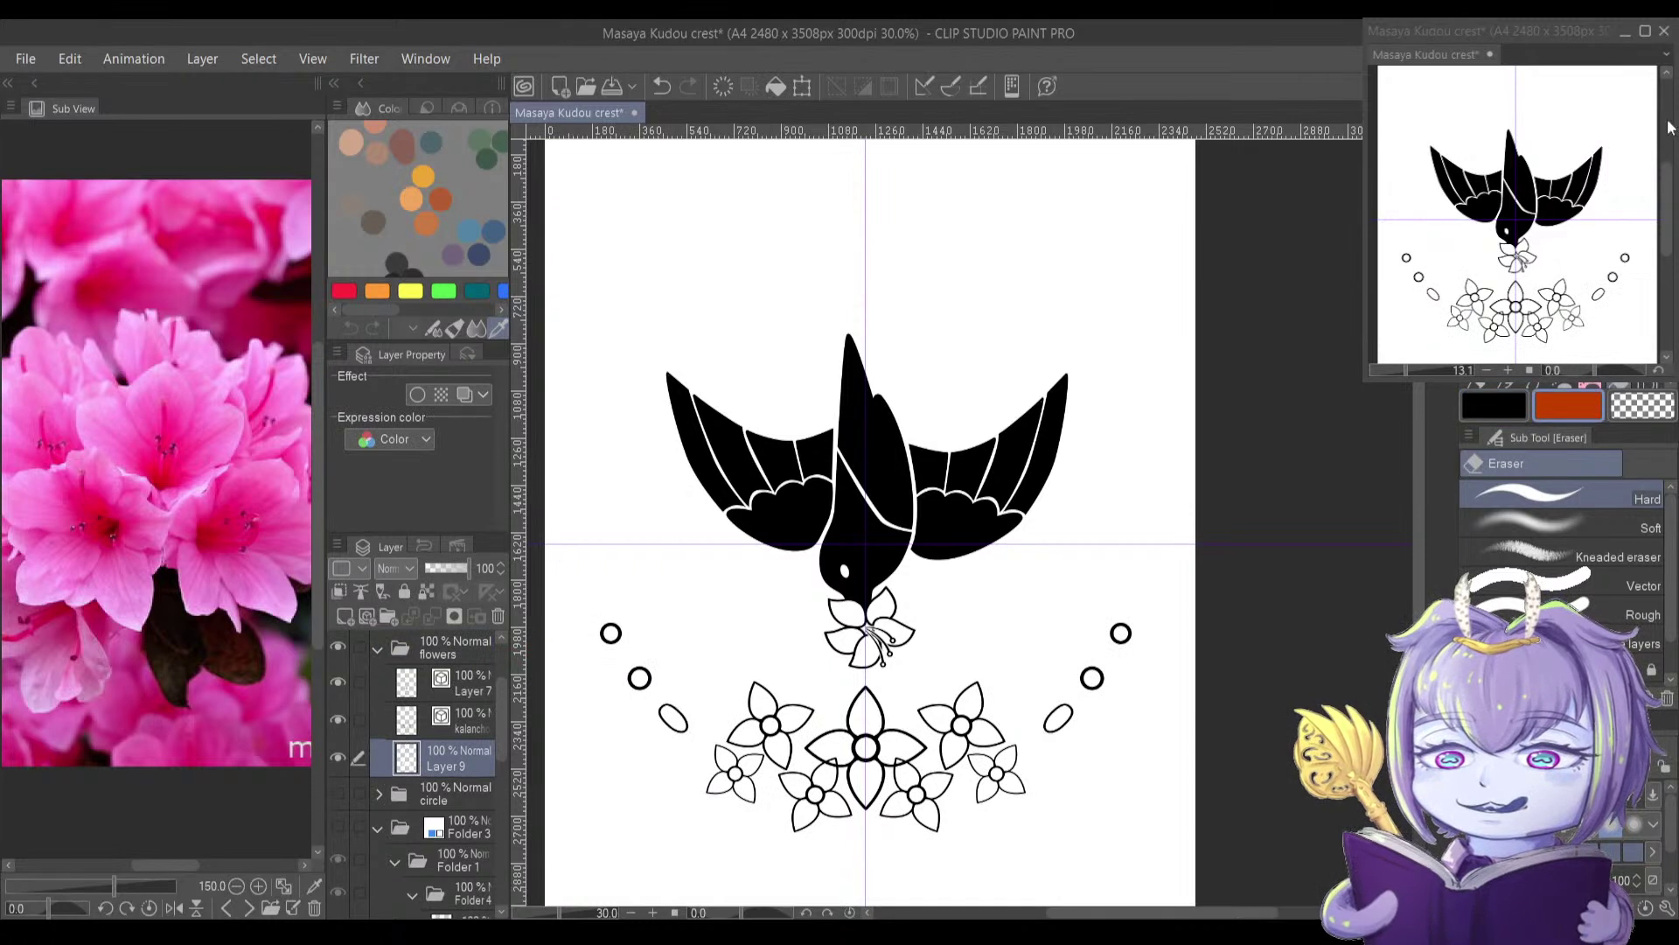
right_click(1595, 119)
key("g")
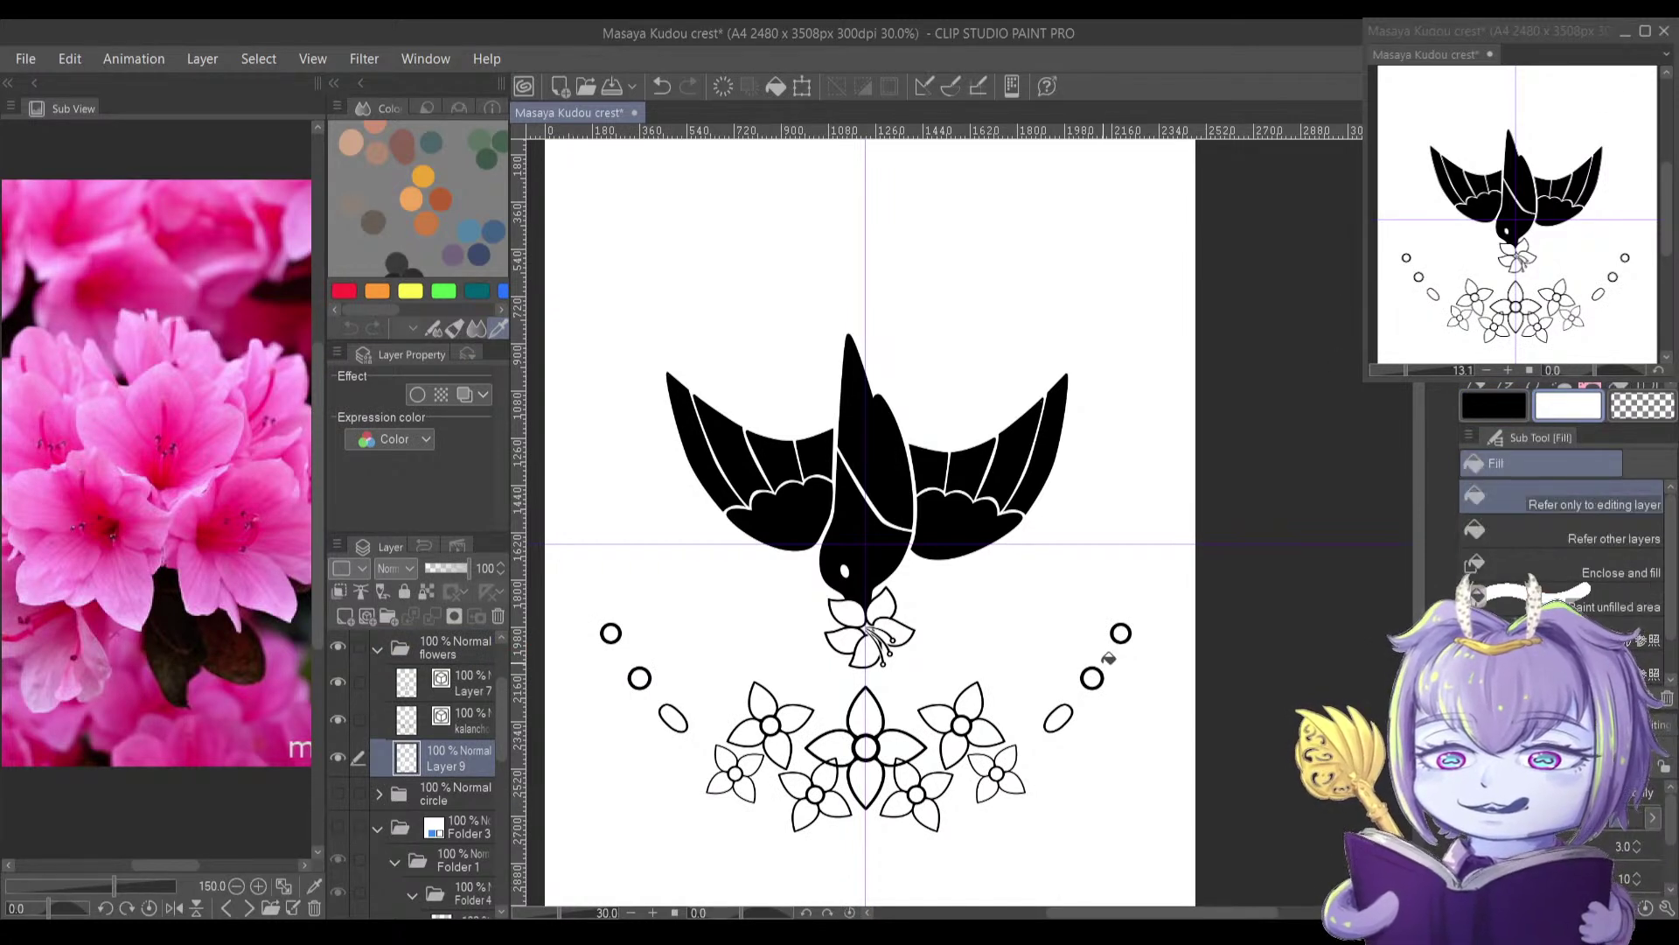
key("g")
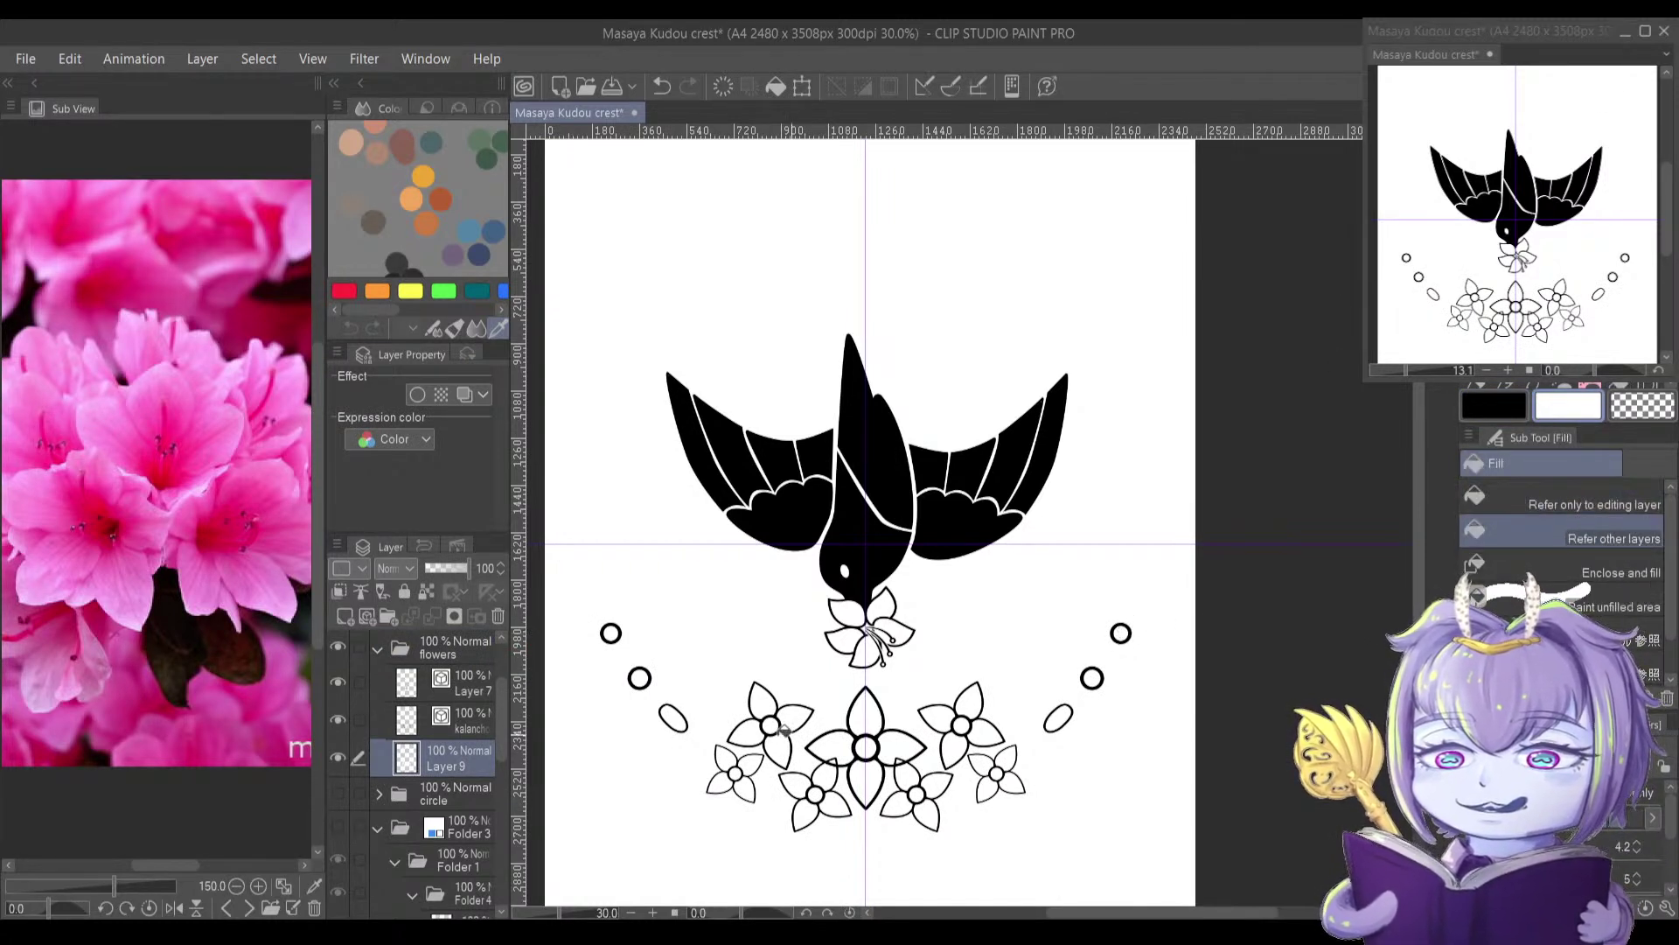
Step: Re-enable the border effect on the flowers folder and show the circle folder again
left_click(428, 646)
left_click(417, 395)
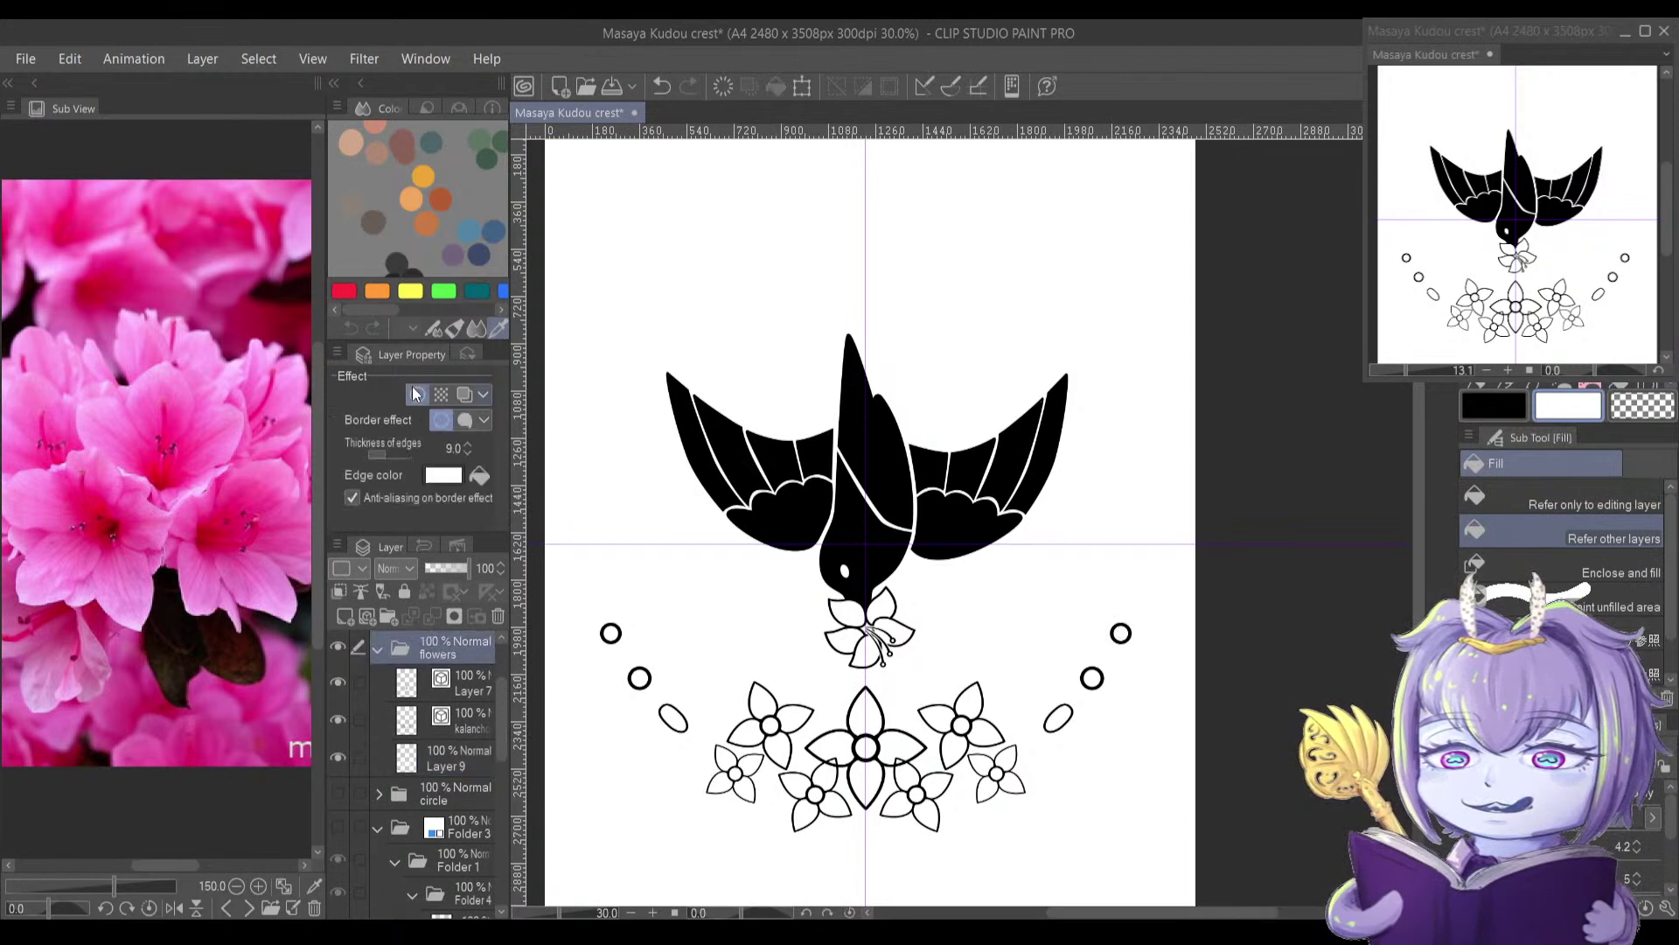
left_click(338, 793)
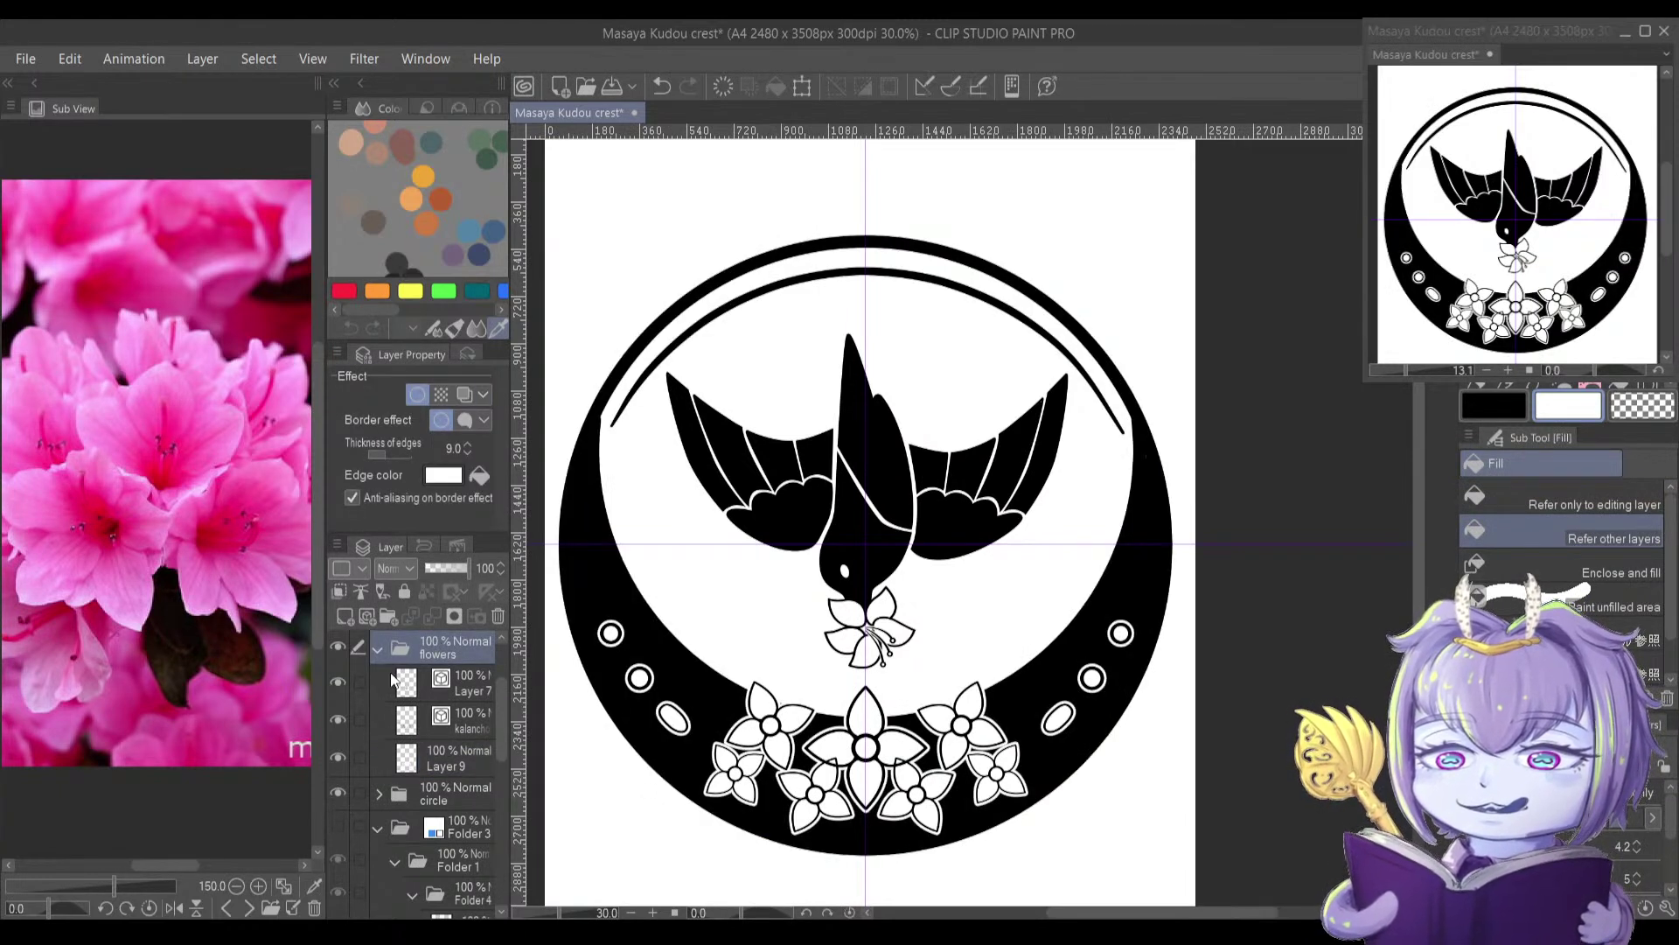
Step: Collapse the flowers folder and Folder 3, and hide the Guide layer
scroll(673, 678, "down", 2)
left_click_drag(709, 689, 731, 584)
scroll(680, 660, "down", 4)
scroll(691, 607, "up", 5)
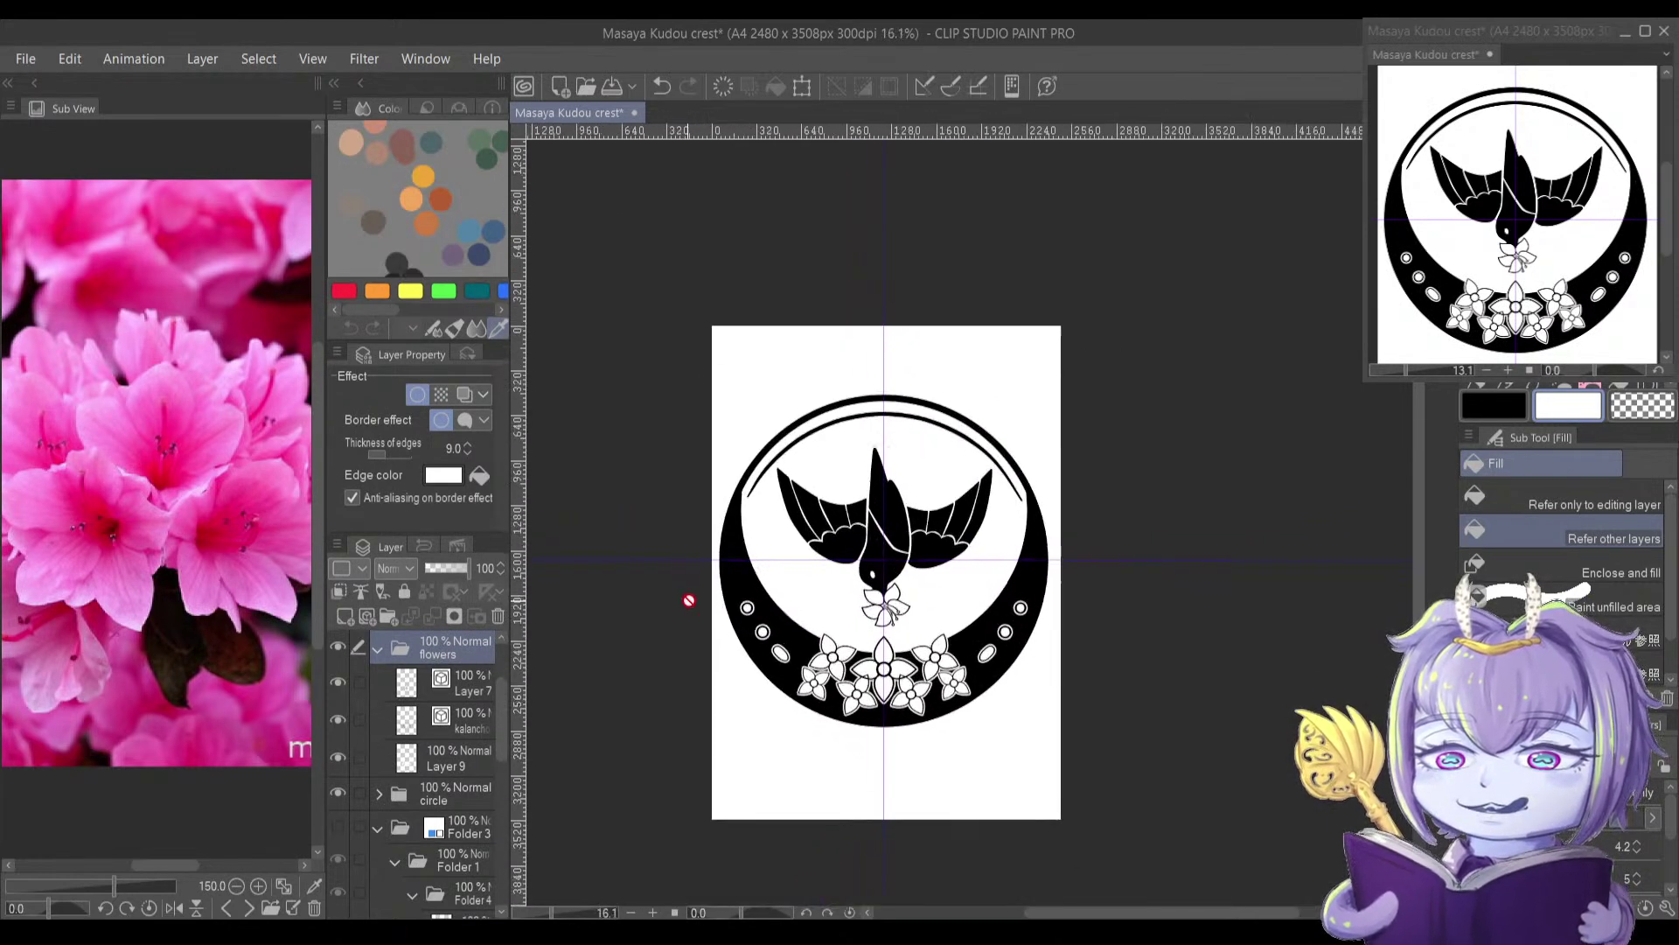
left_click(379, 647)
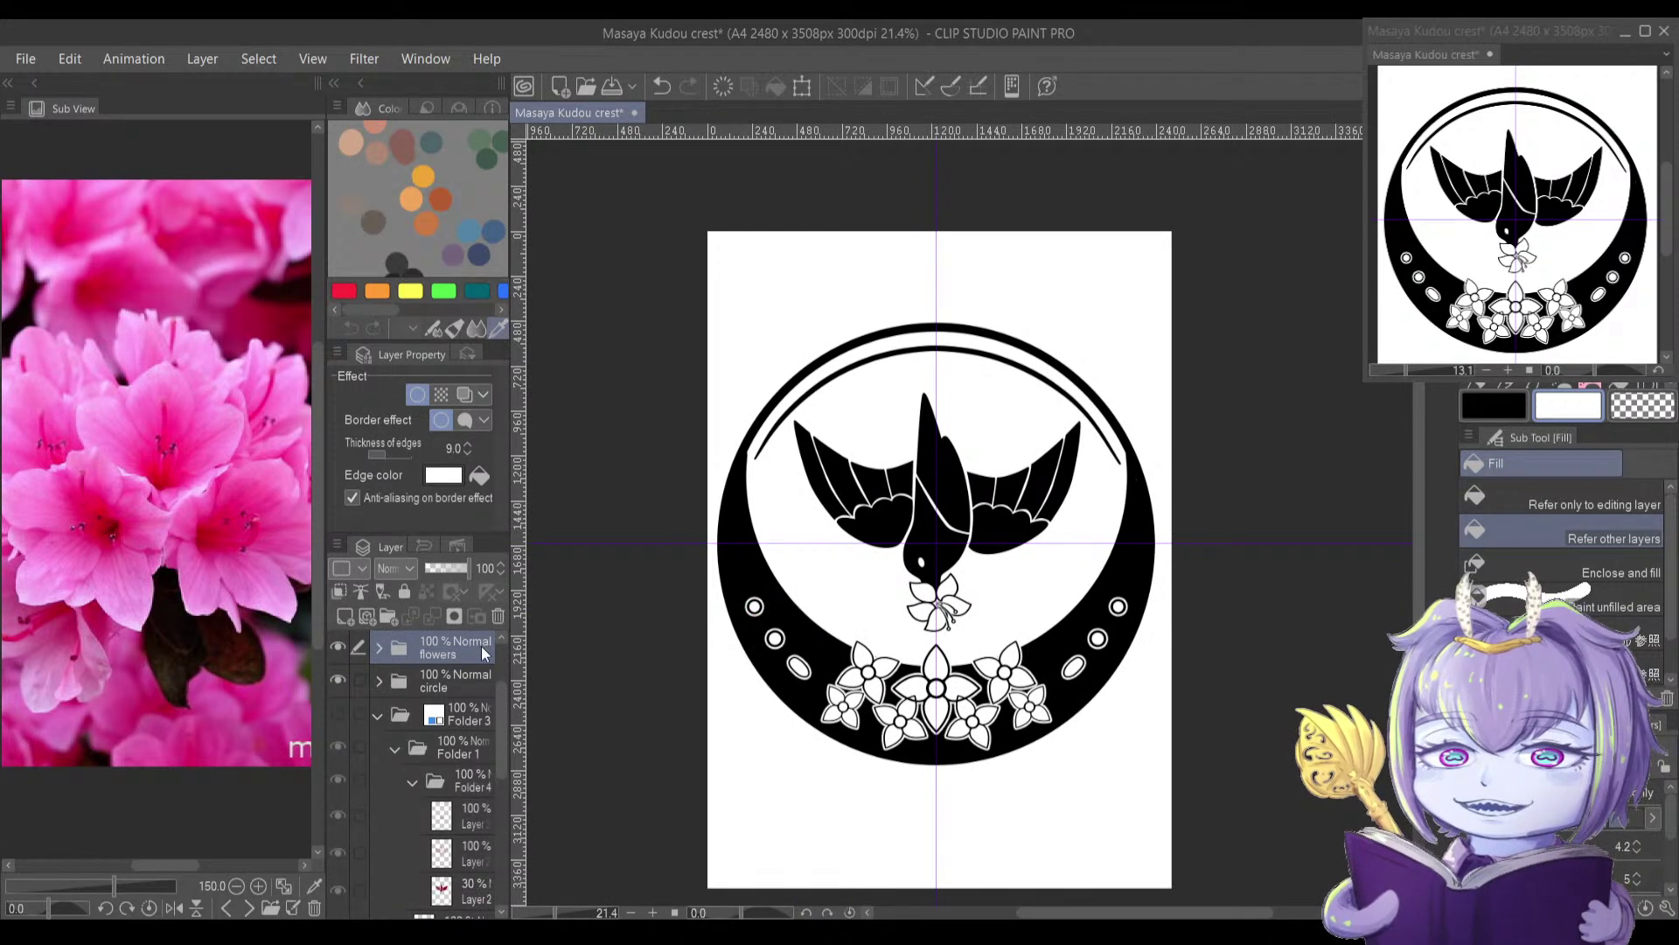
left_click(377, 680)
left_click(377, 684)
left_click(378, 716)
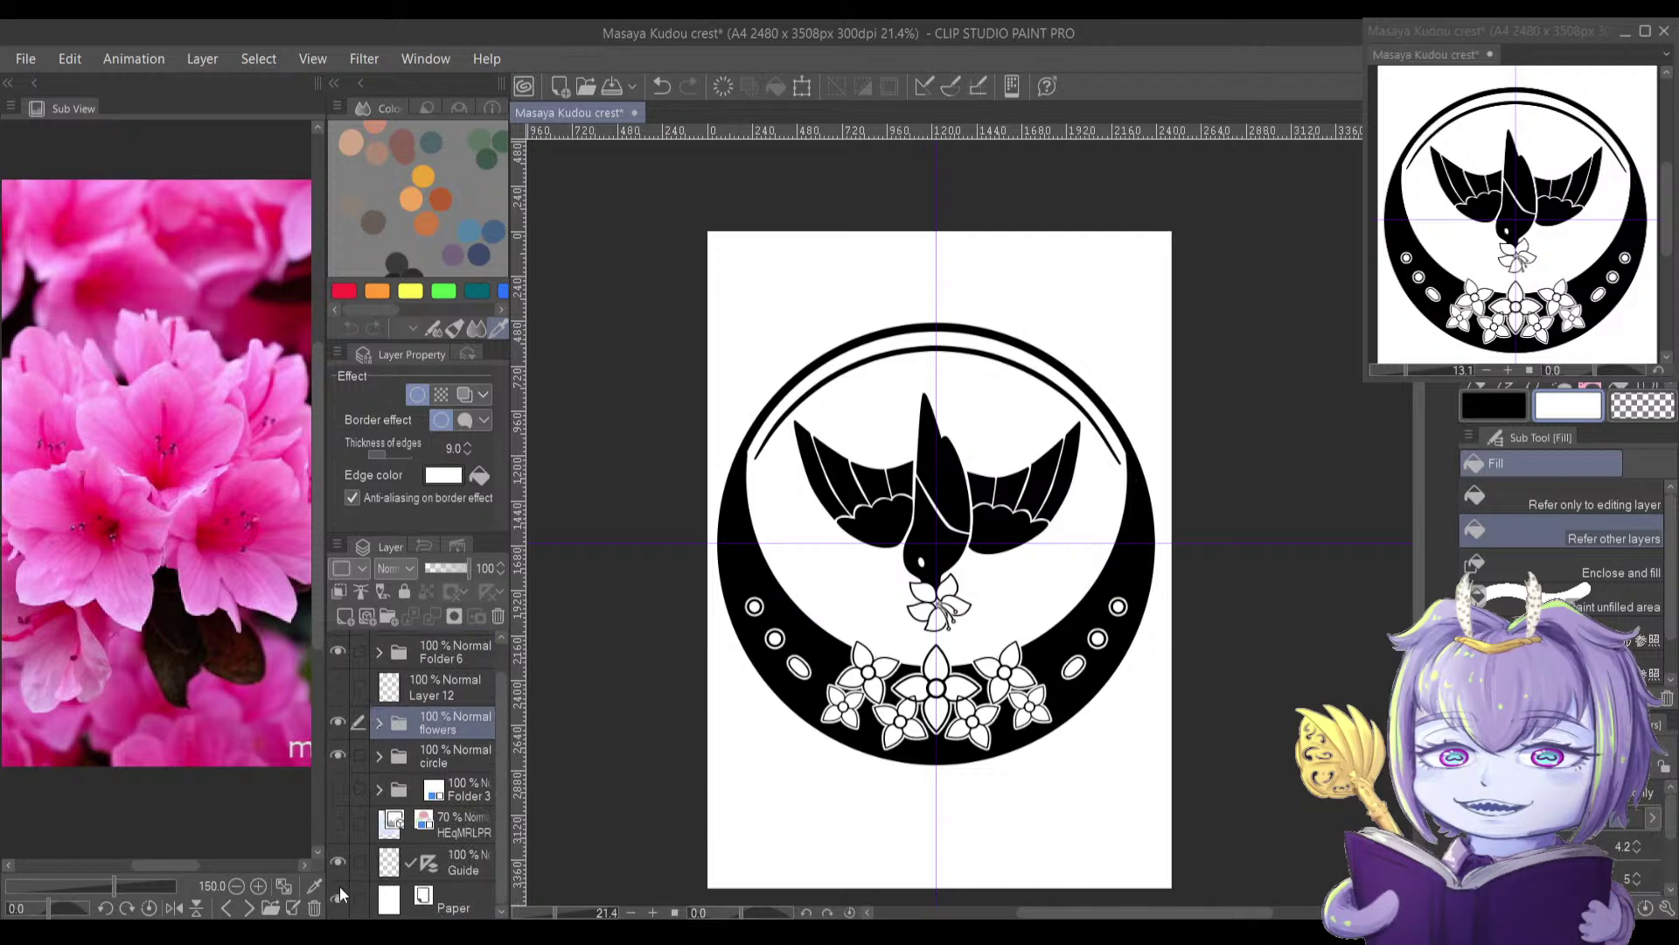
left_click(339, 861)
Step: Scale up Folder 6 slightly so the bird and azalea fill more of the ring
left_click_drag(817, 662, 761, 670)
left_click_drag(732, 582, 749, 600)
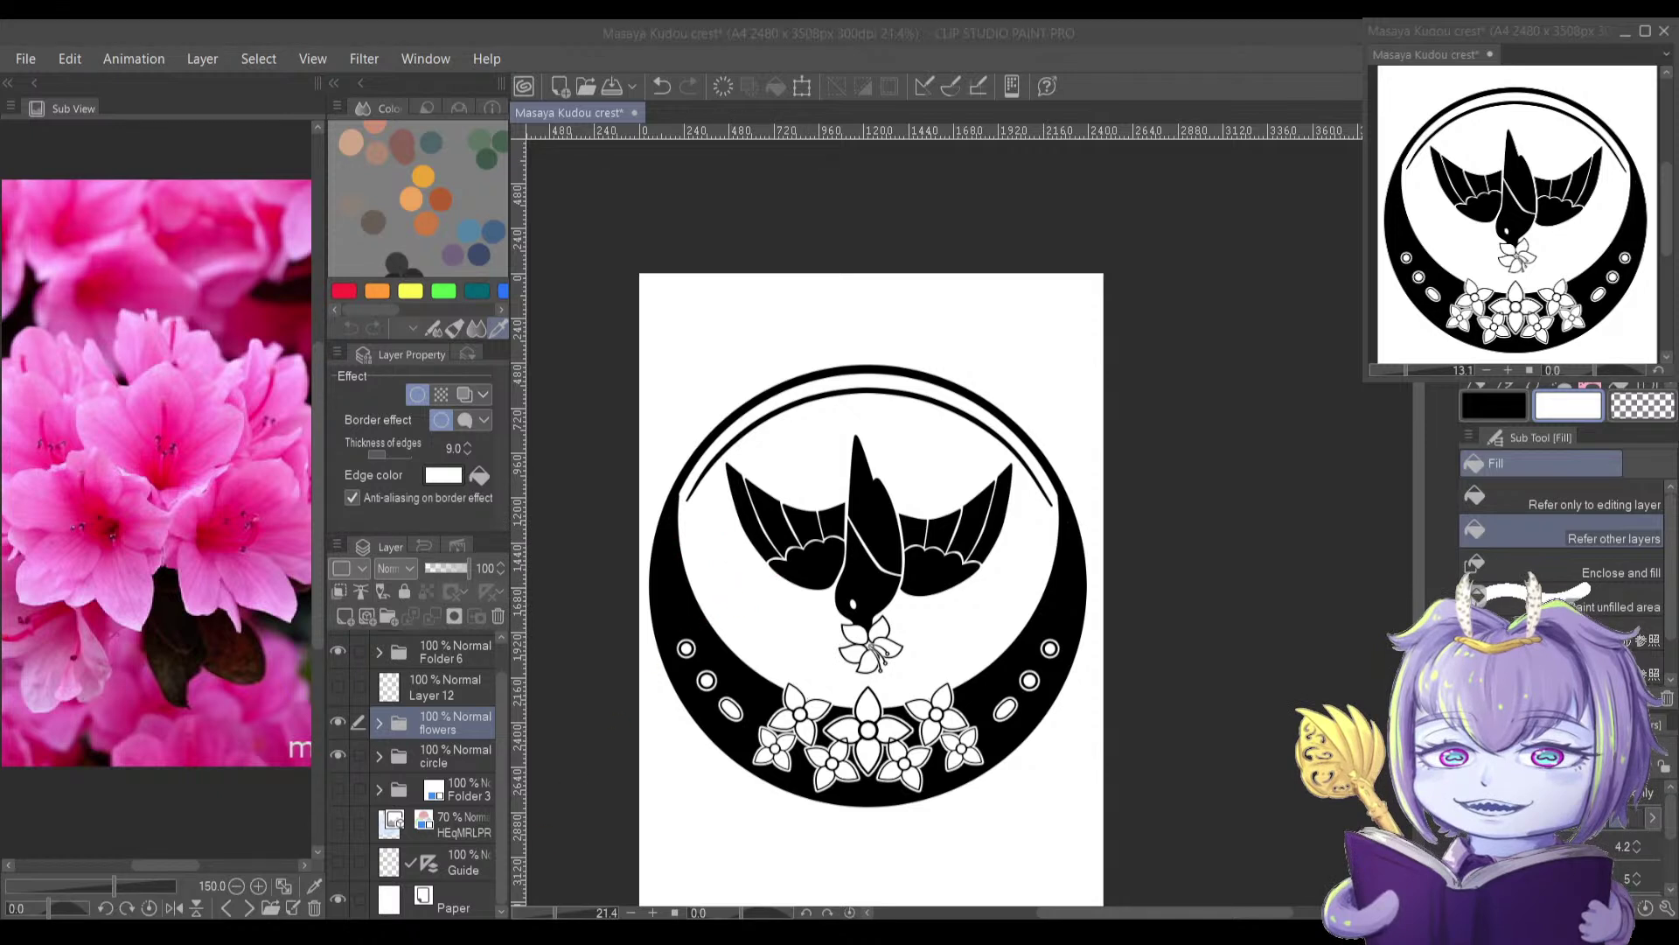
left_click(170, 33)
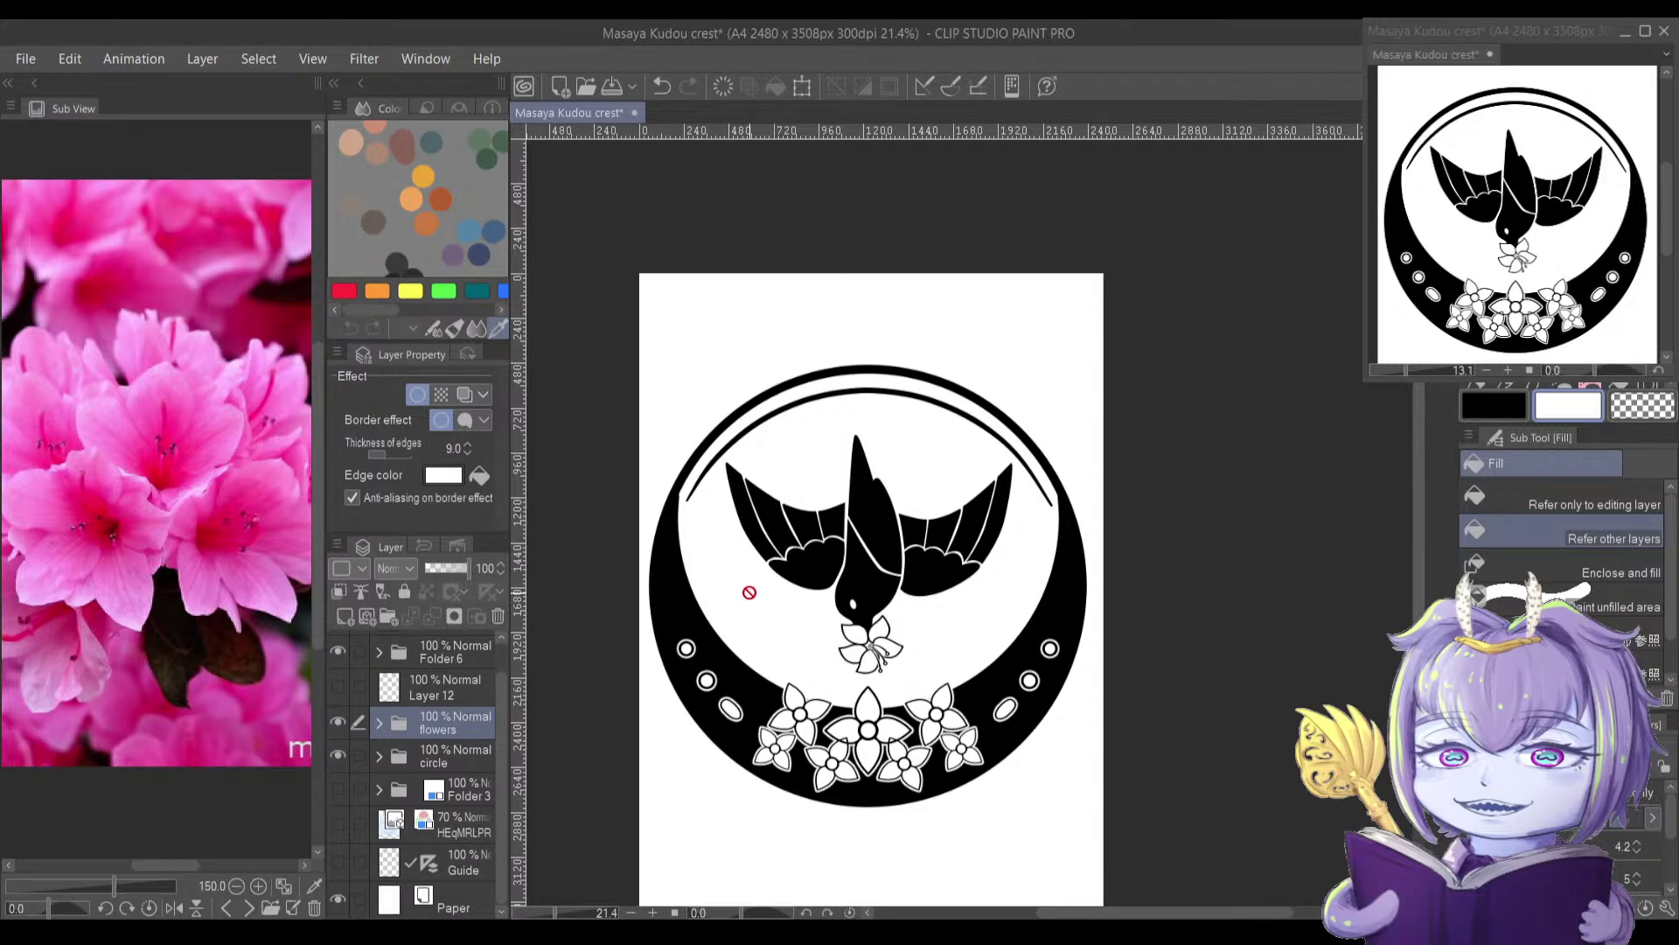
scroll(822, 597, "up", 1)
scroll(769, 596, "up", 1)
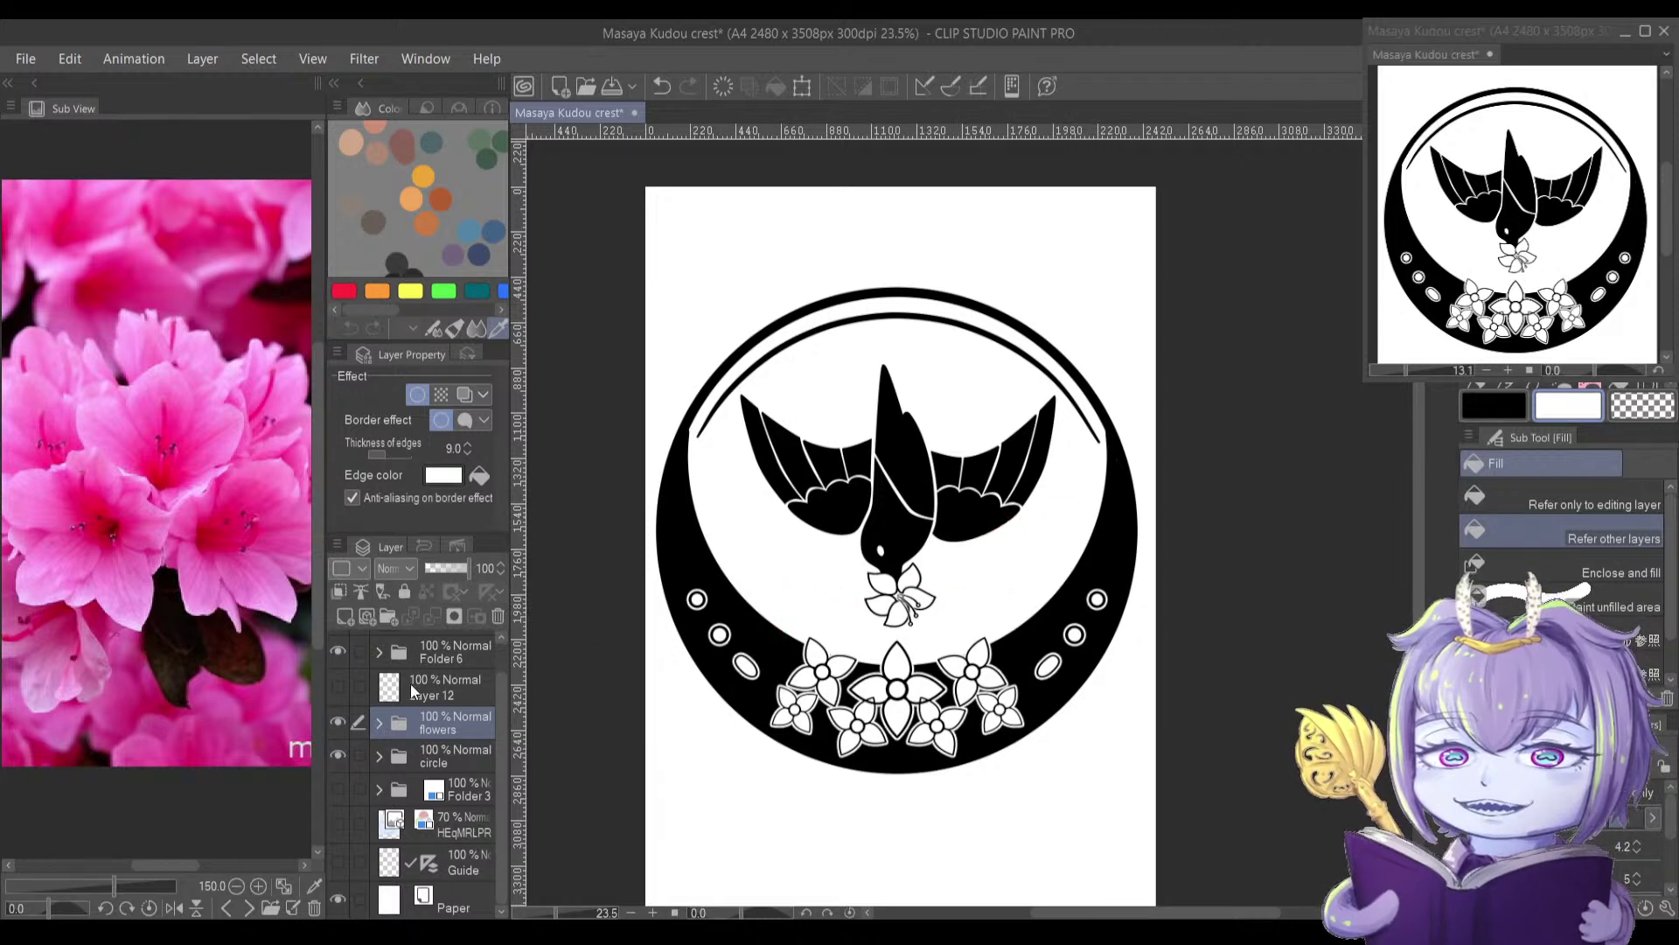
left_click(428, 661)
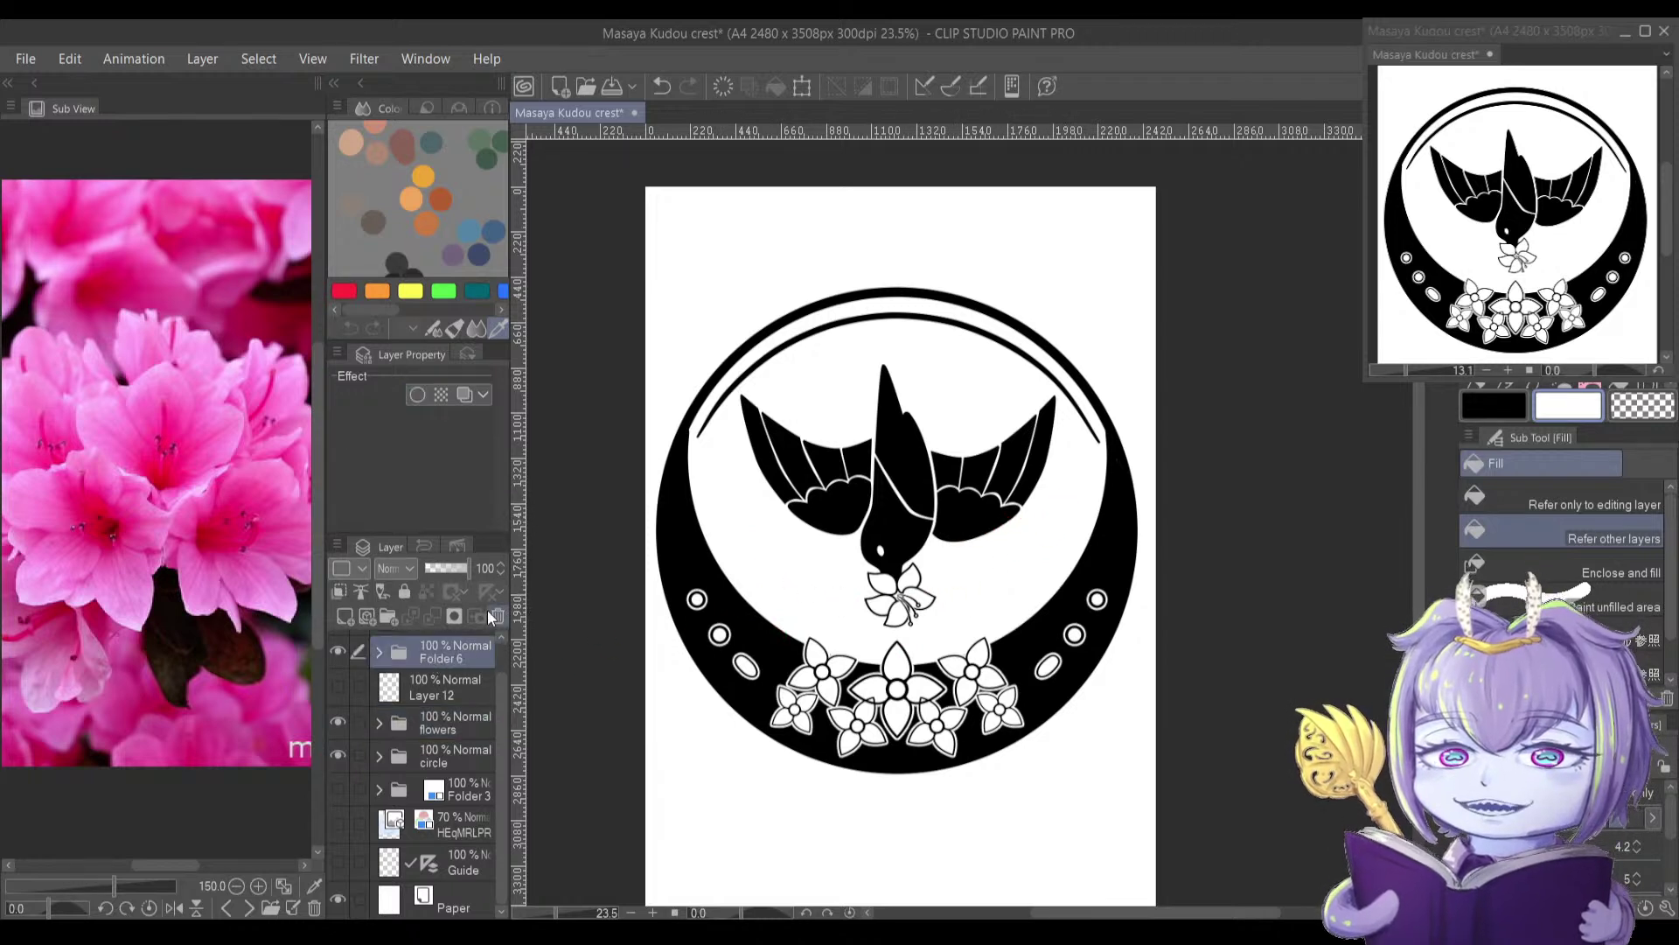
key("ctrl+t")
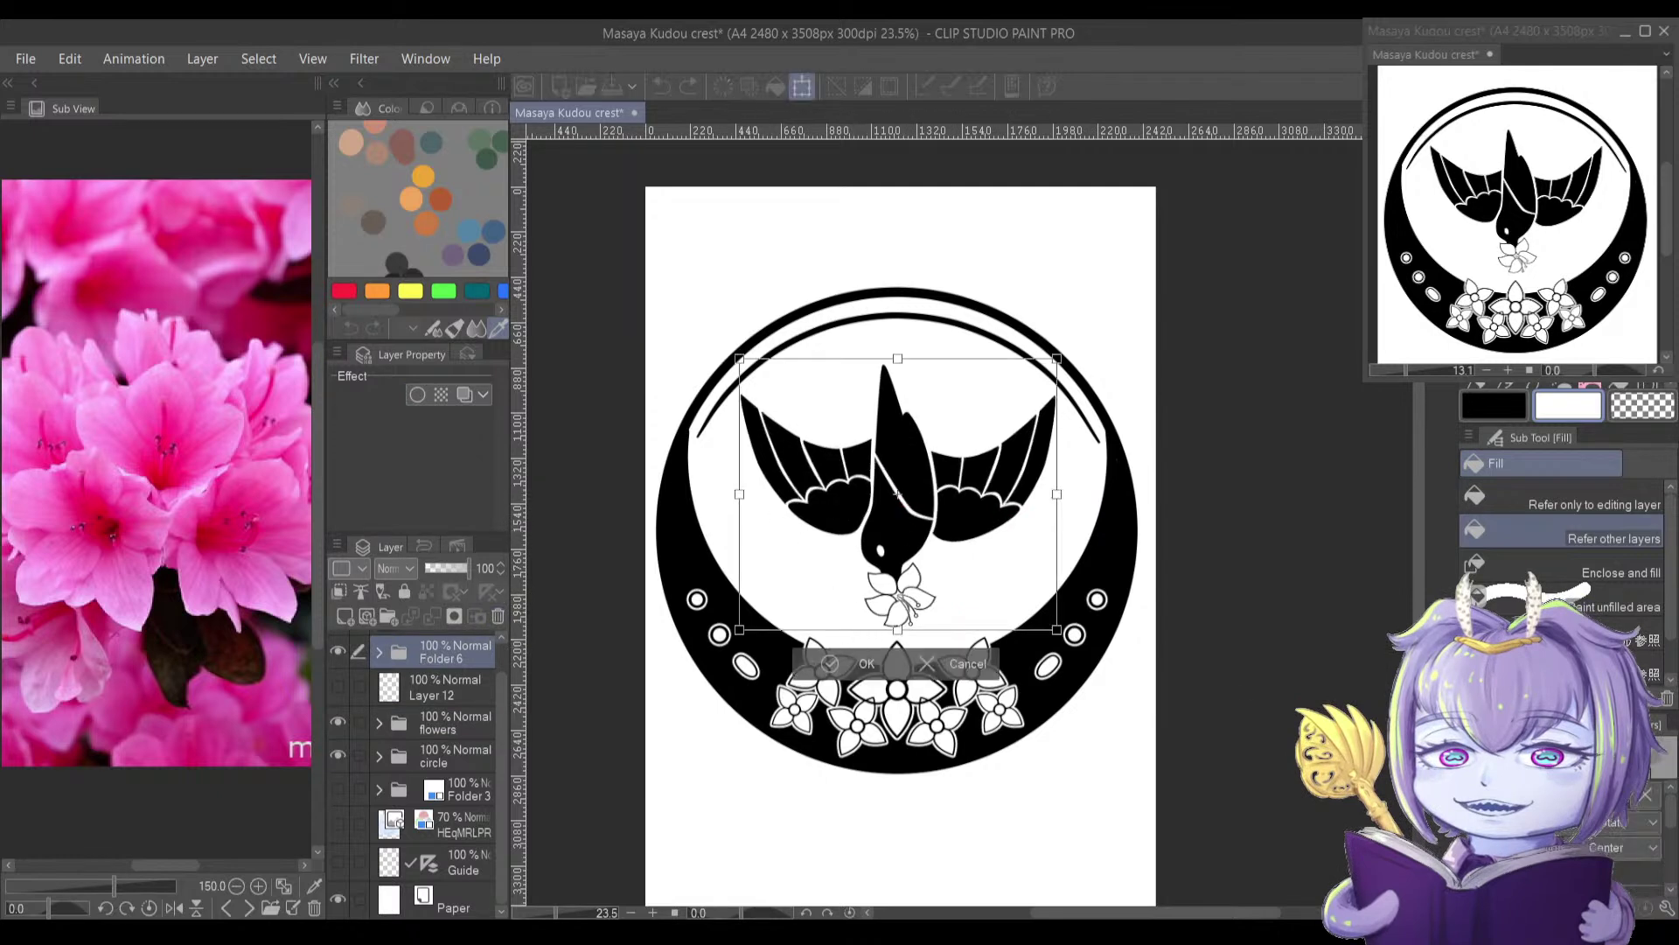
left_click_drag(1669, 812, 1669, 822)
left_click_drag(895, 622, 889, 640)
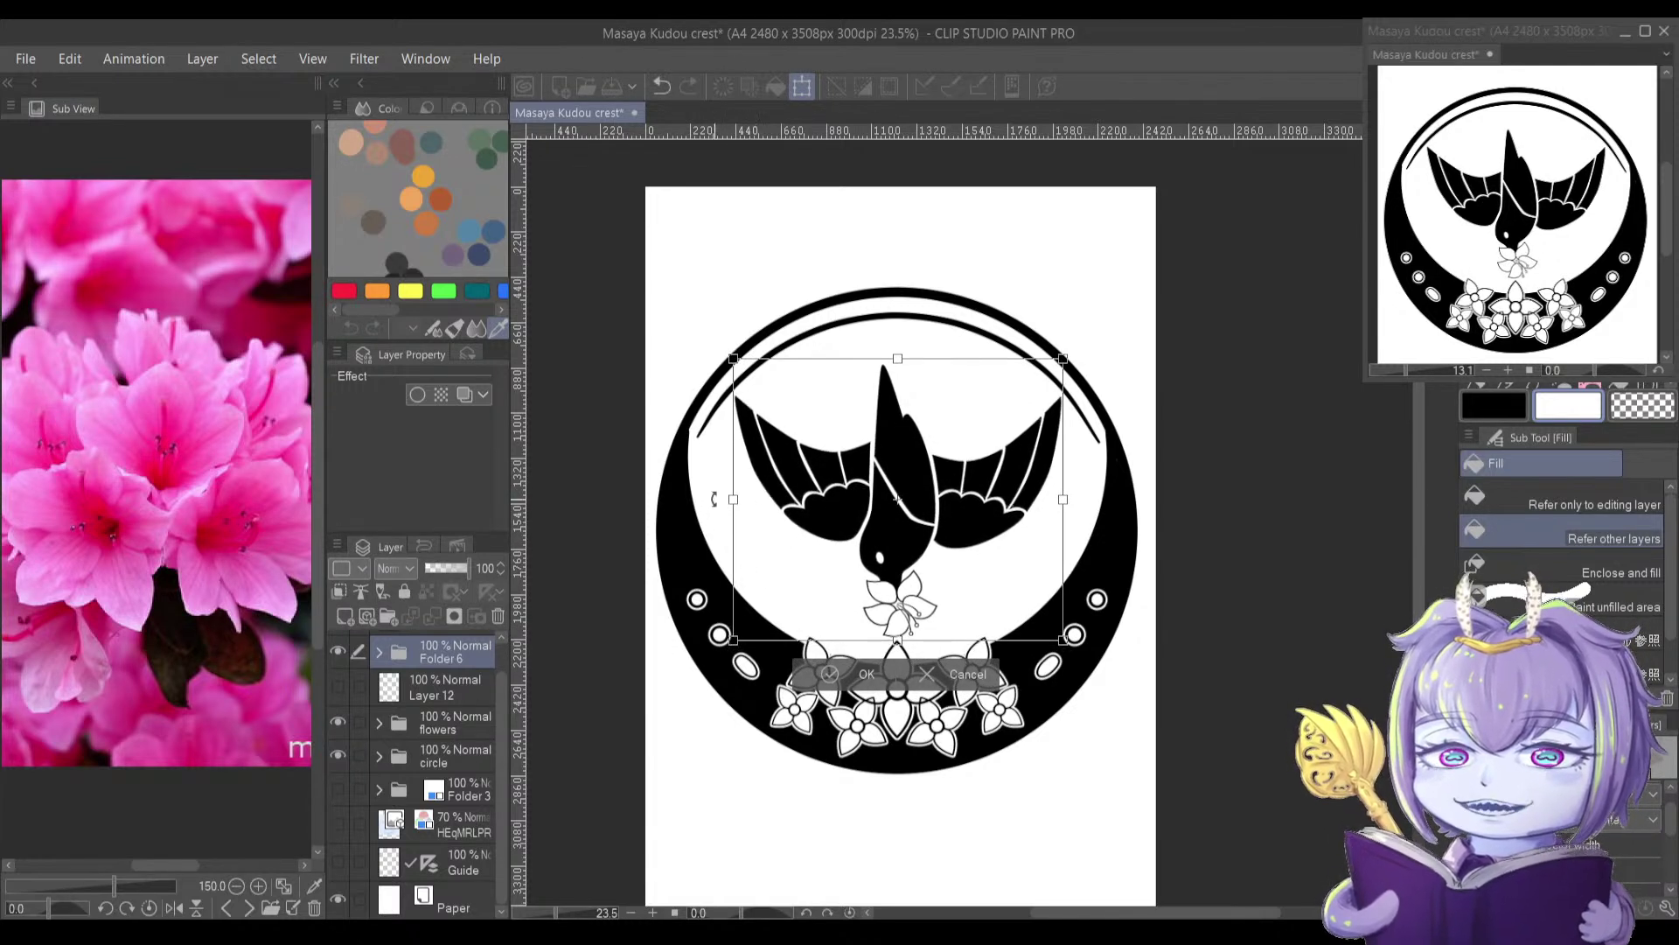
left_click_drag(733, 498, 733, 497)
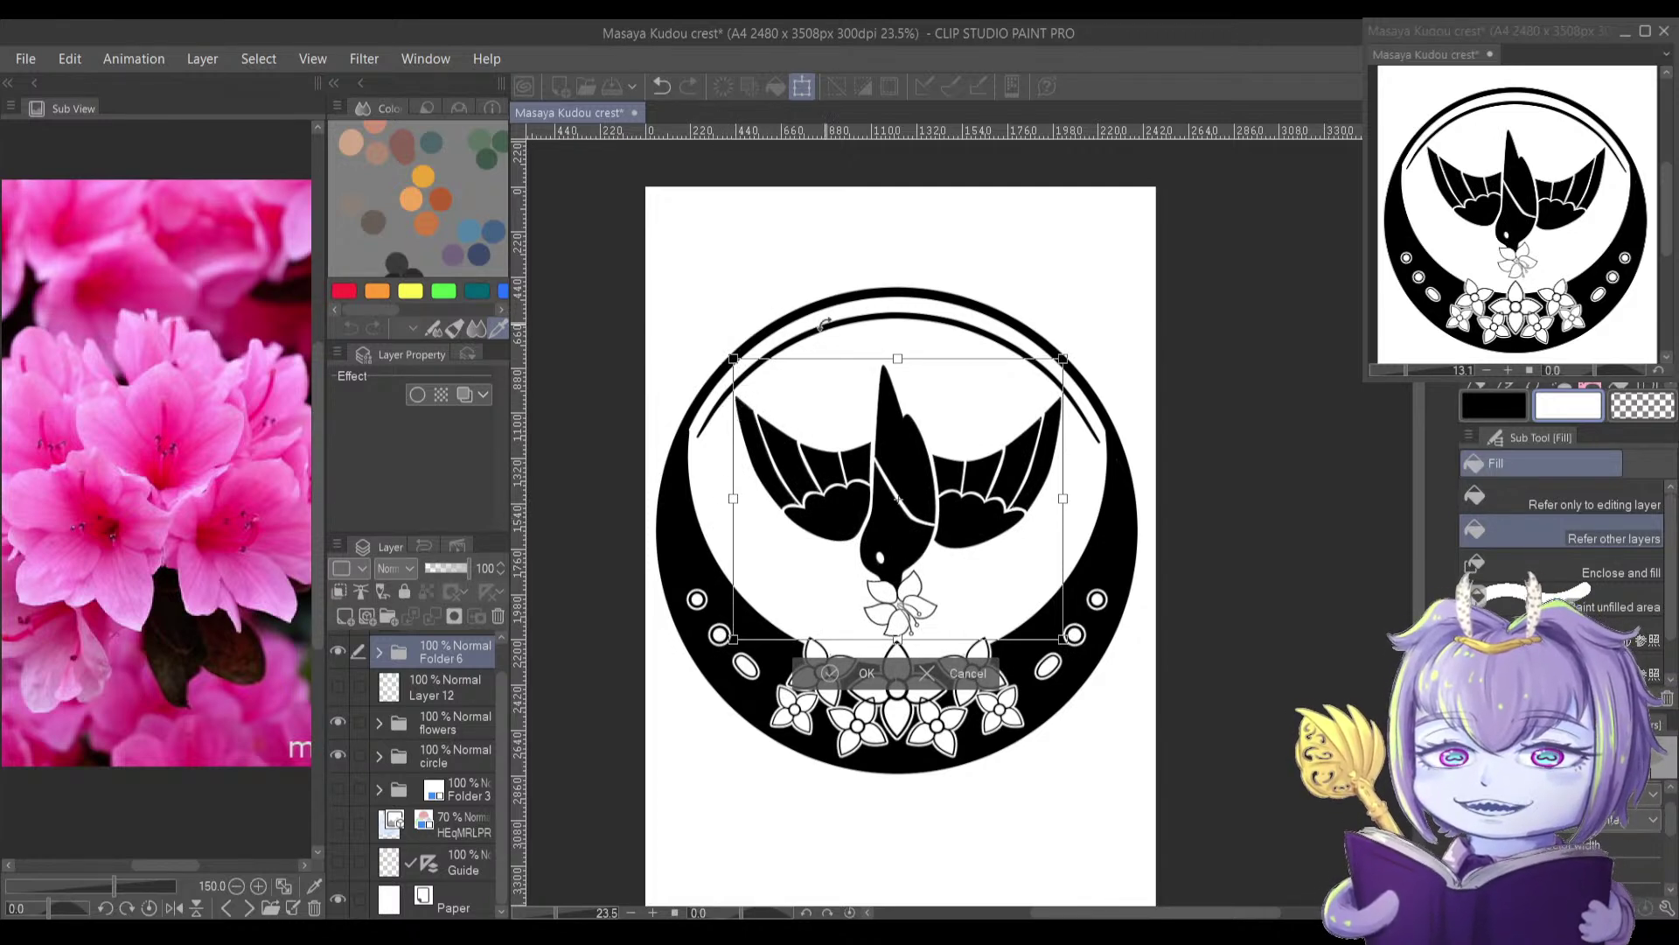
key("Return")
Step: Expand Folder 6 and the bird folder, and hide the bird's black fill on Layer 11
left_click(380, 652)
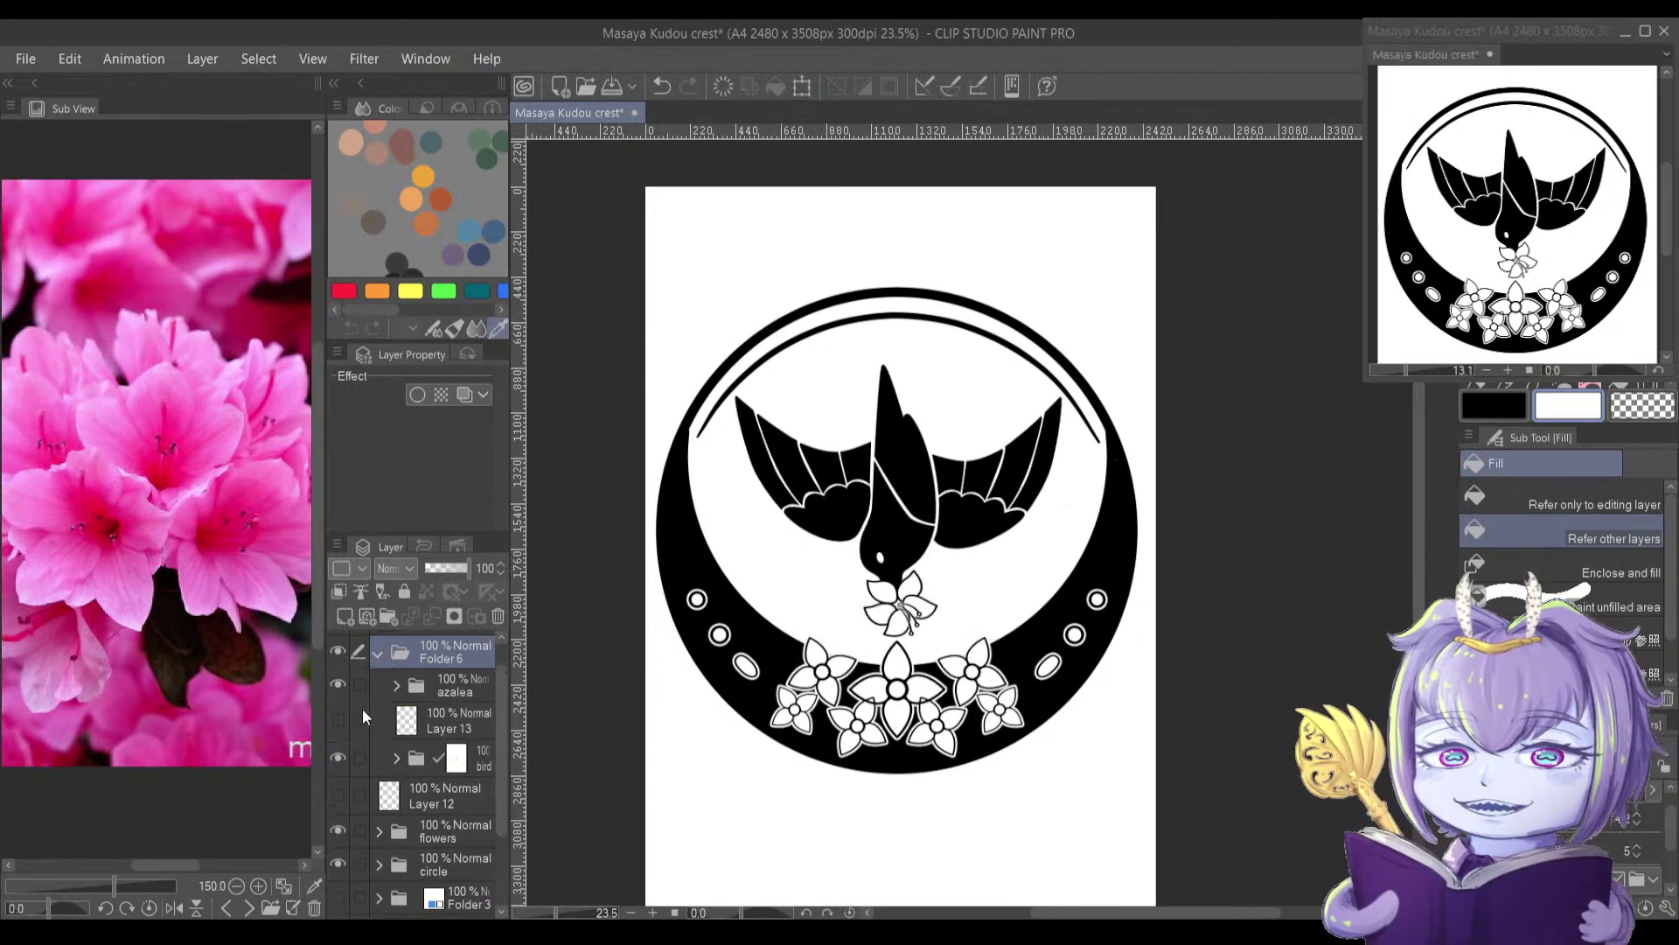
left_click(395, 684)
left_click(396, 684)
left_click(395, 757)
left_click(338, 794)
left_click(337, 794)
left_click(338, 907)
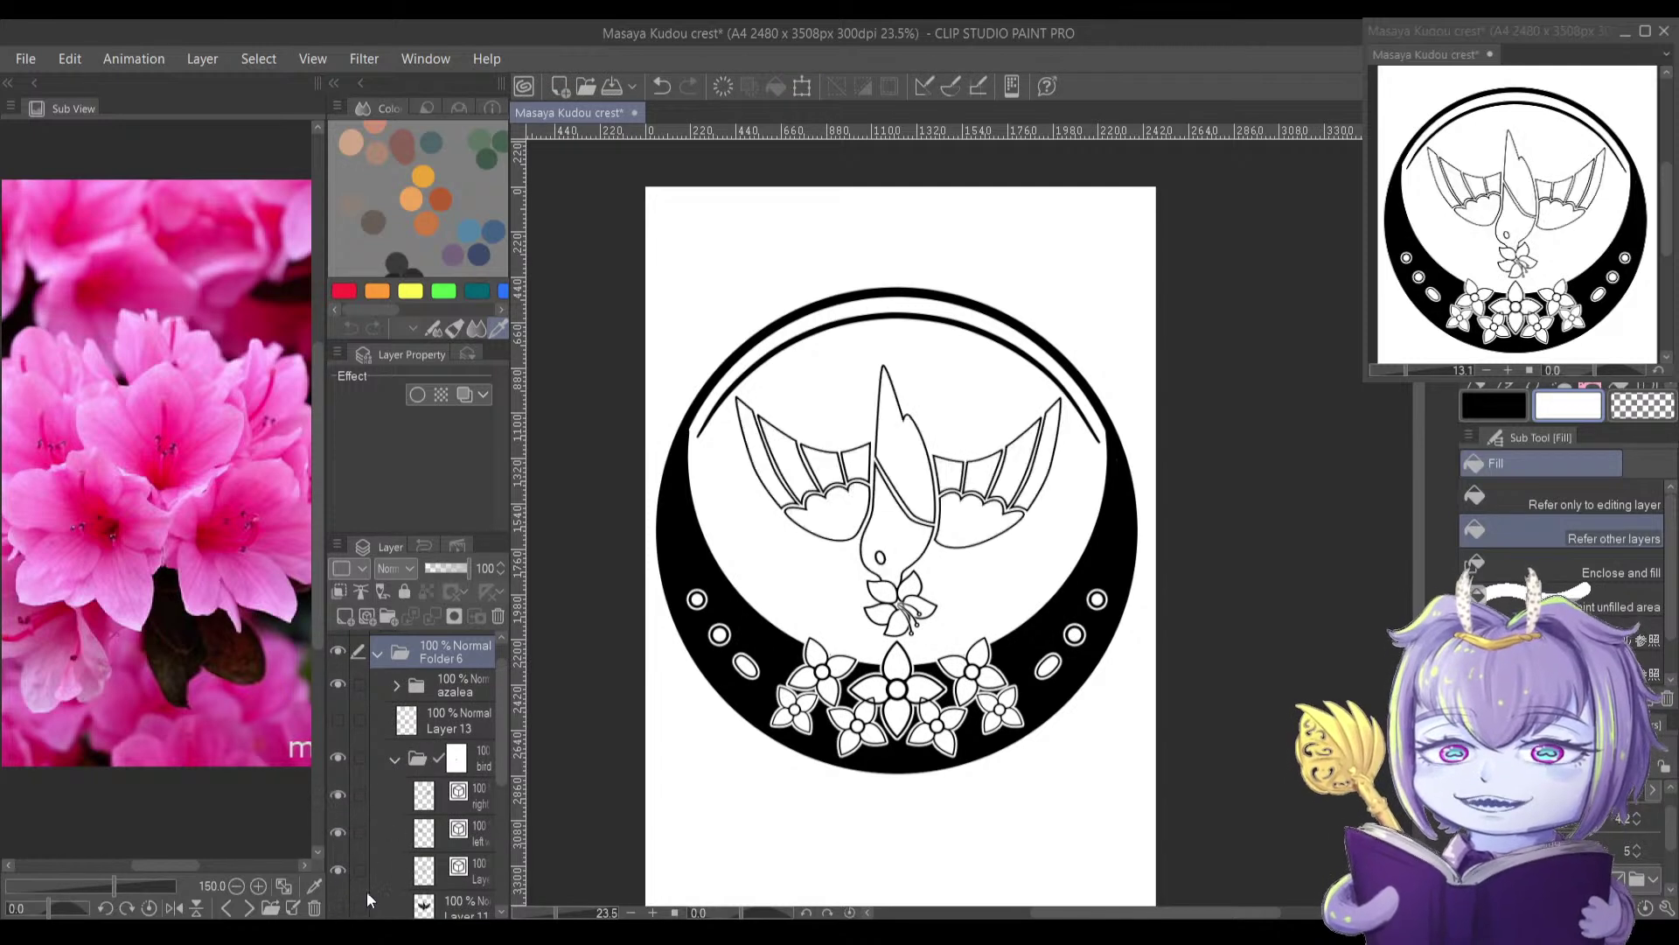
Step: Duplicate the right and left wing layers and merge the copies into one layer
left_click(479, 801)
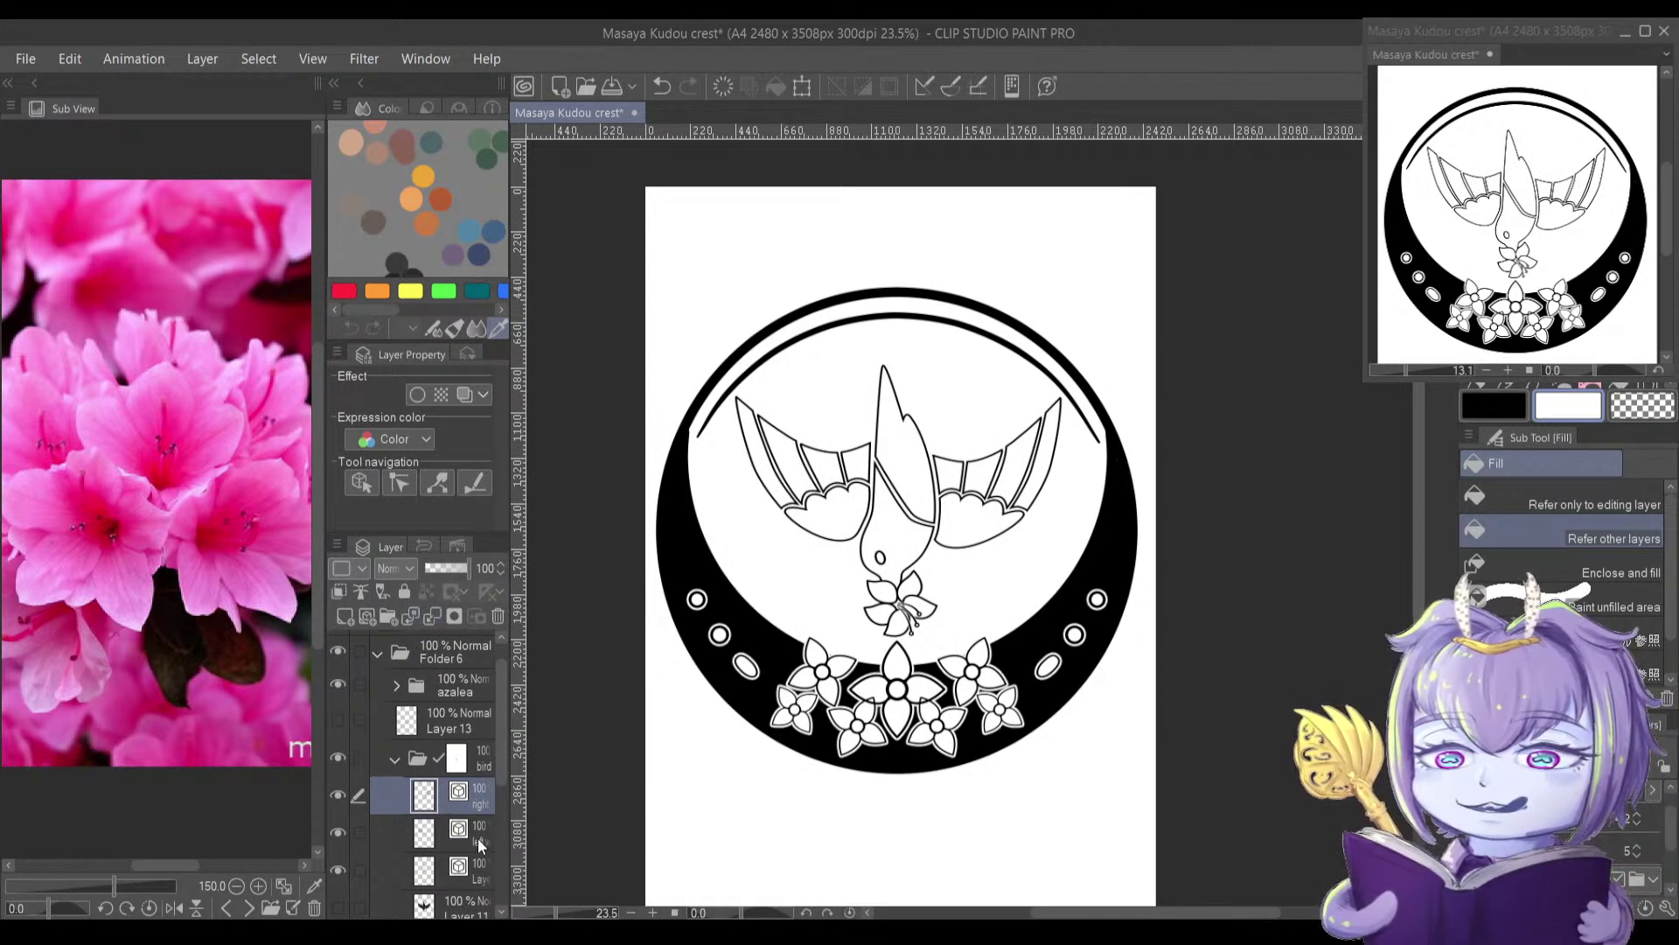
left_click(427, 848, "ctrl")
key("ctrl+c")
key("ctrl+v")
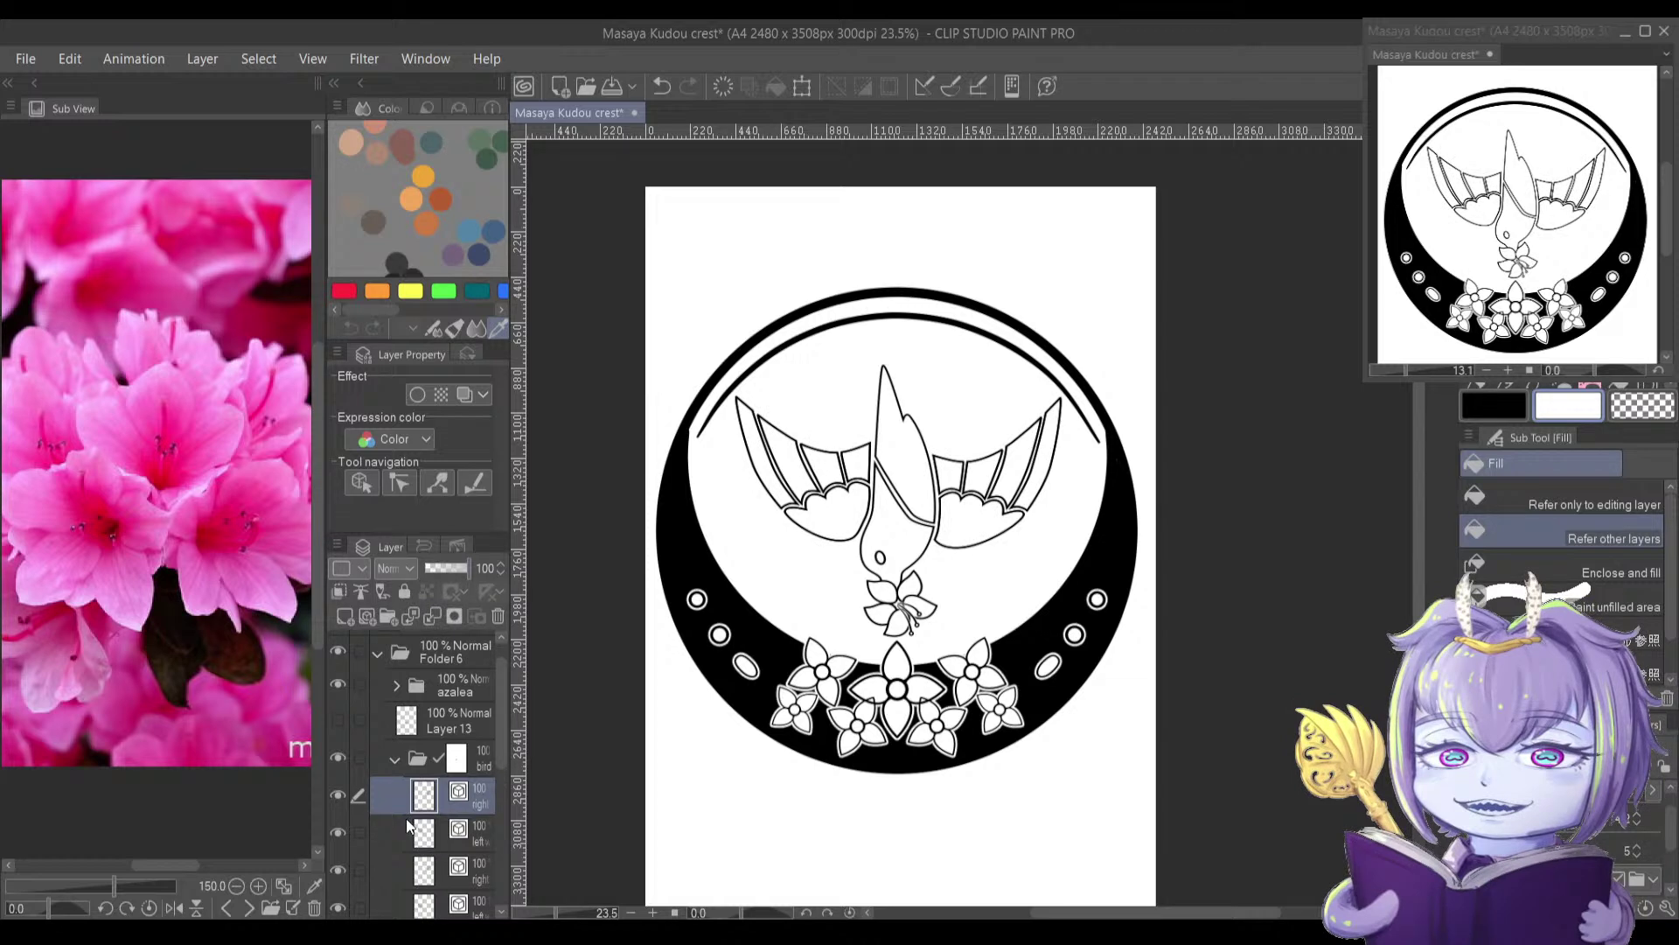
left_click(429, 617)
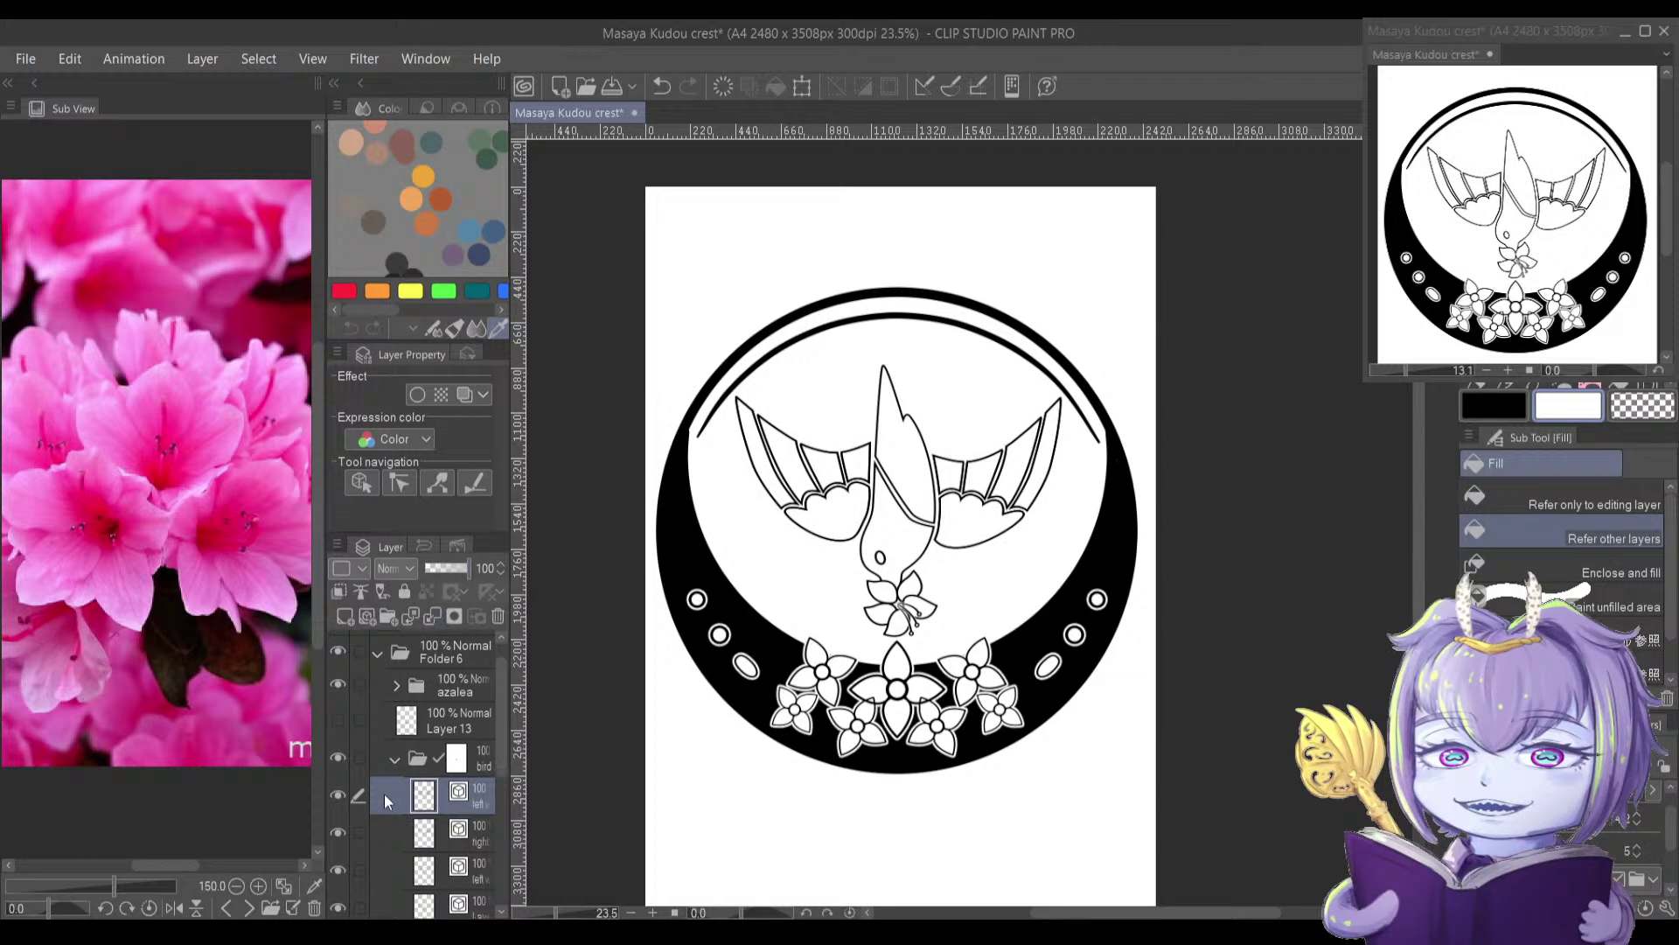
Step: Hide the original right and left wing layers, keeping the merged wing layer visible
left_click(339, 833)
left_click(338, 870)
left_click(338, 794)
left_click(338, 794)
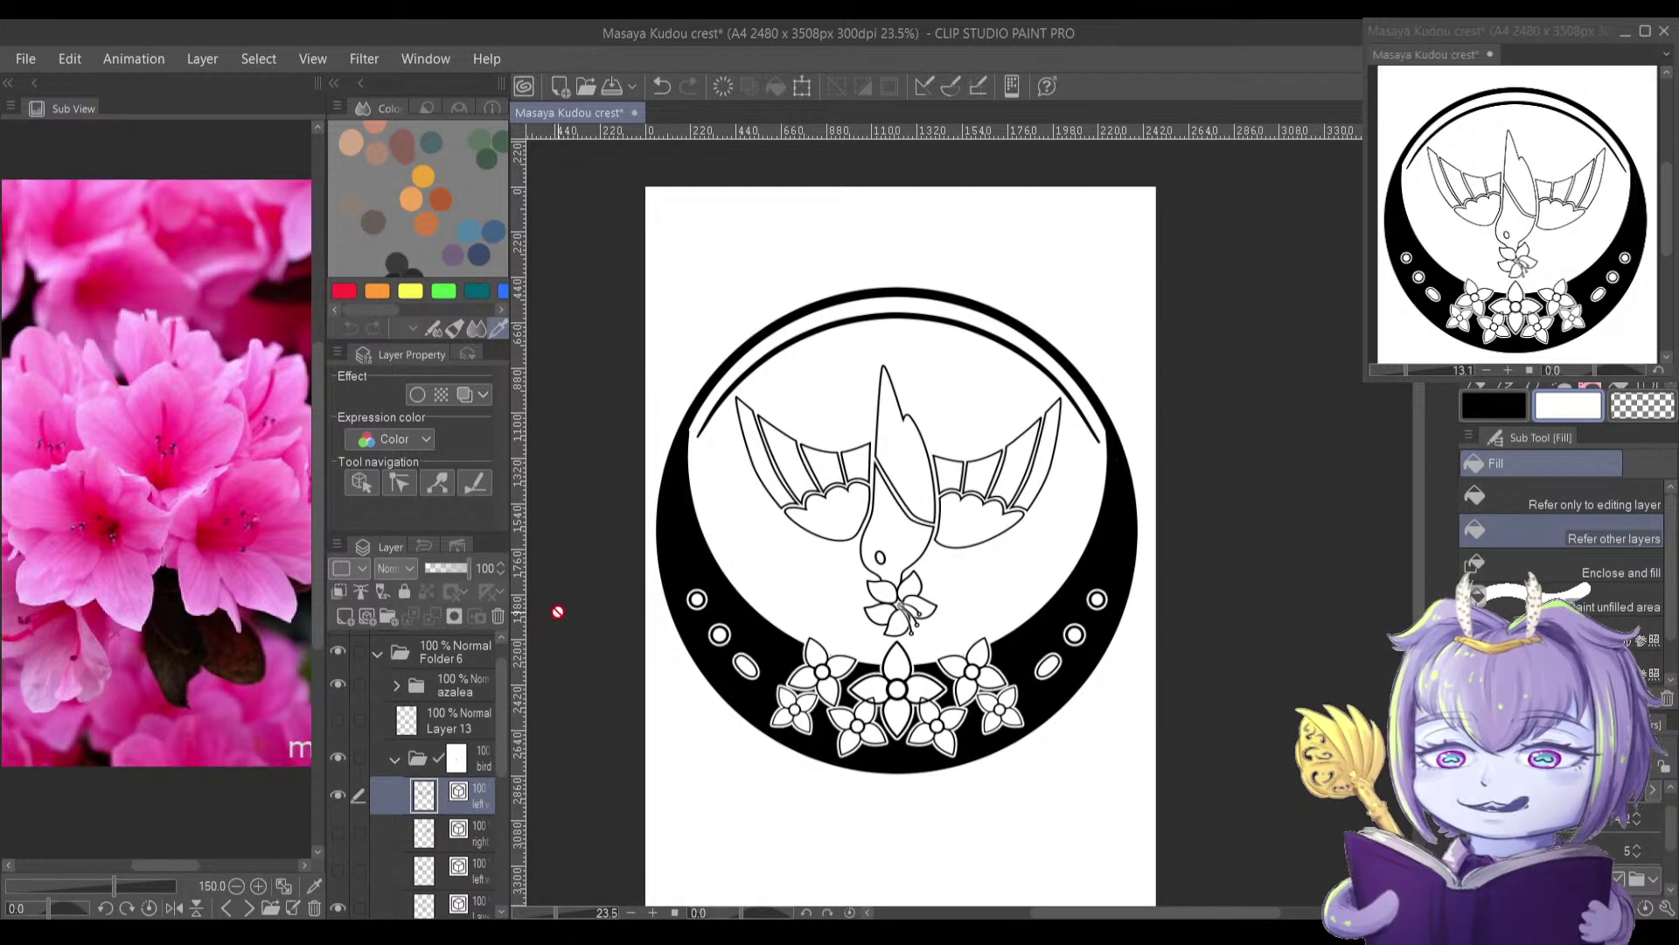
Step: Scale the merged wing layer to 103% width and 96% height so the wings are slightly wider and flatter
key("o")
left_click(754, 477)
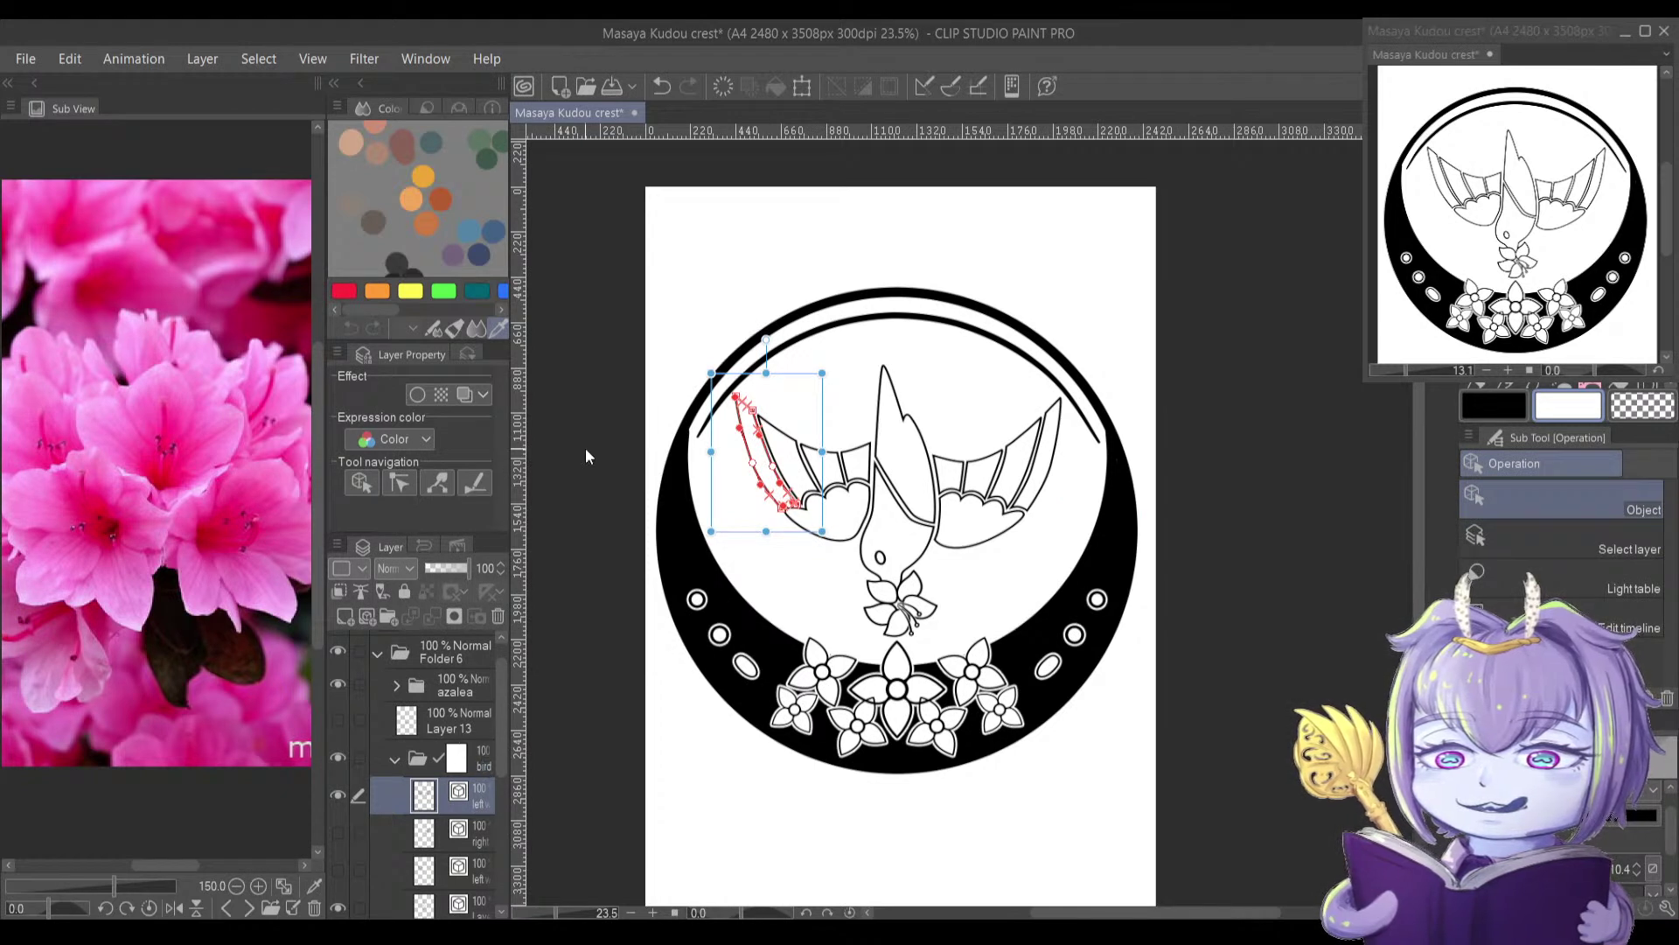
key("ctrl+t")
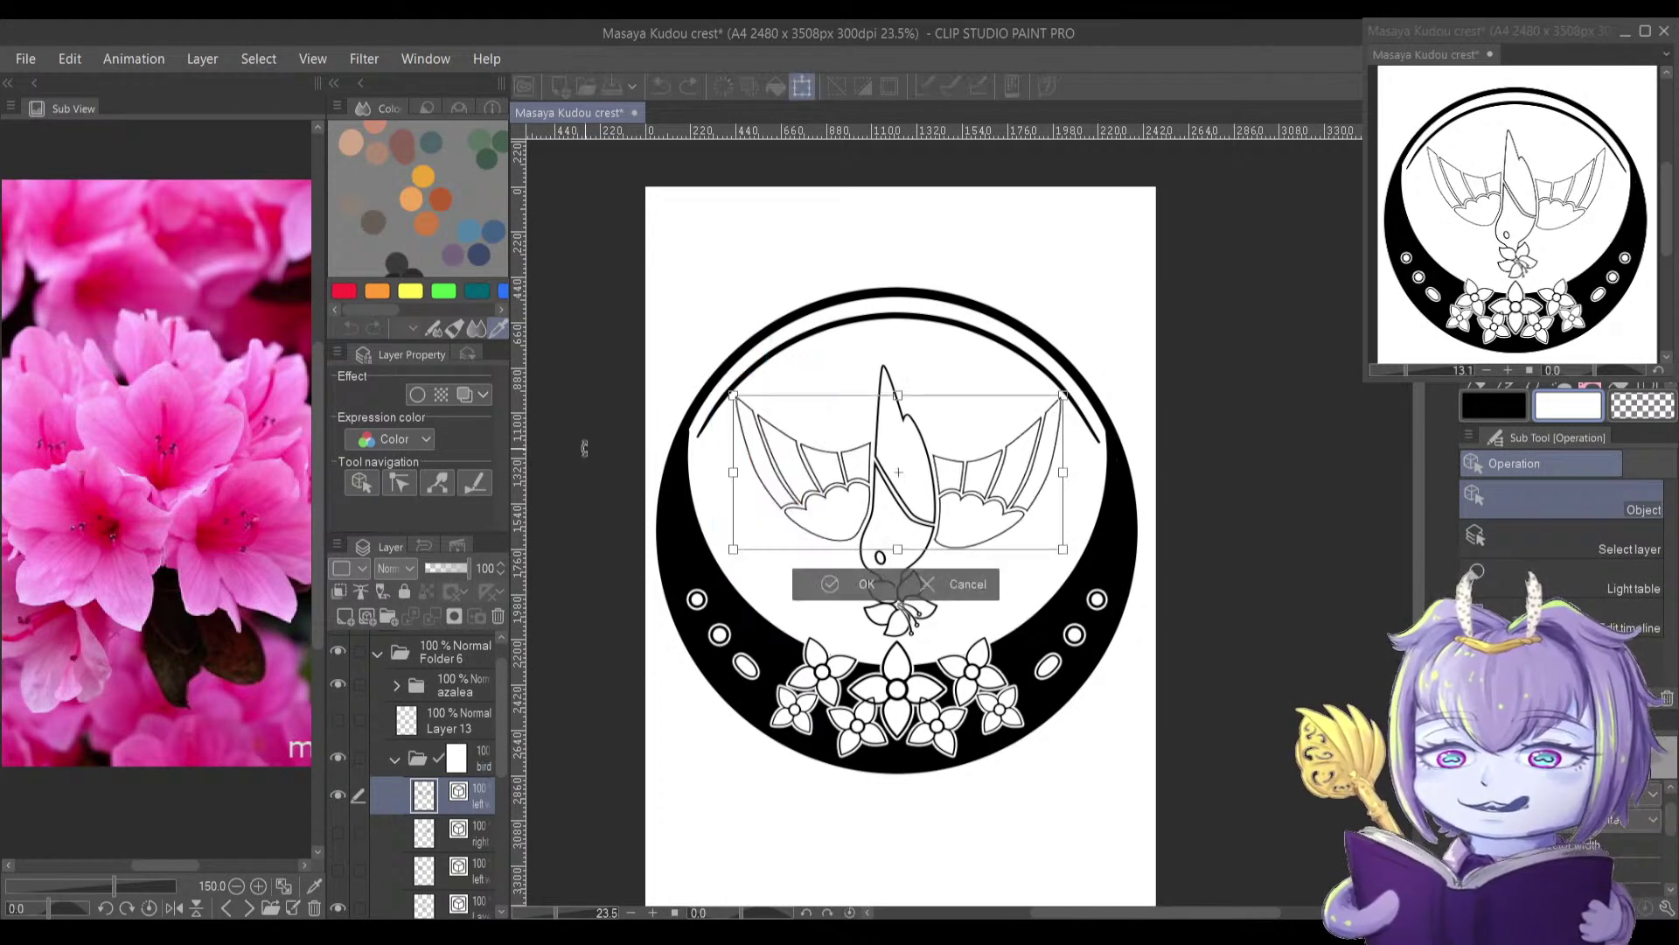
left_click_drag(1675, 835, 1674, 830)
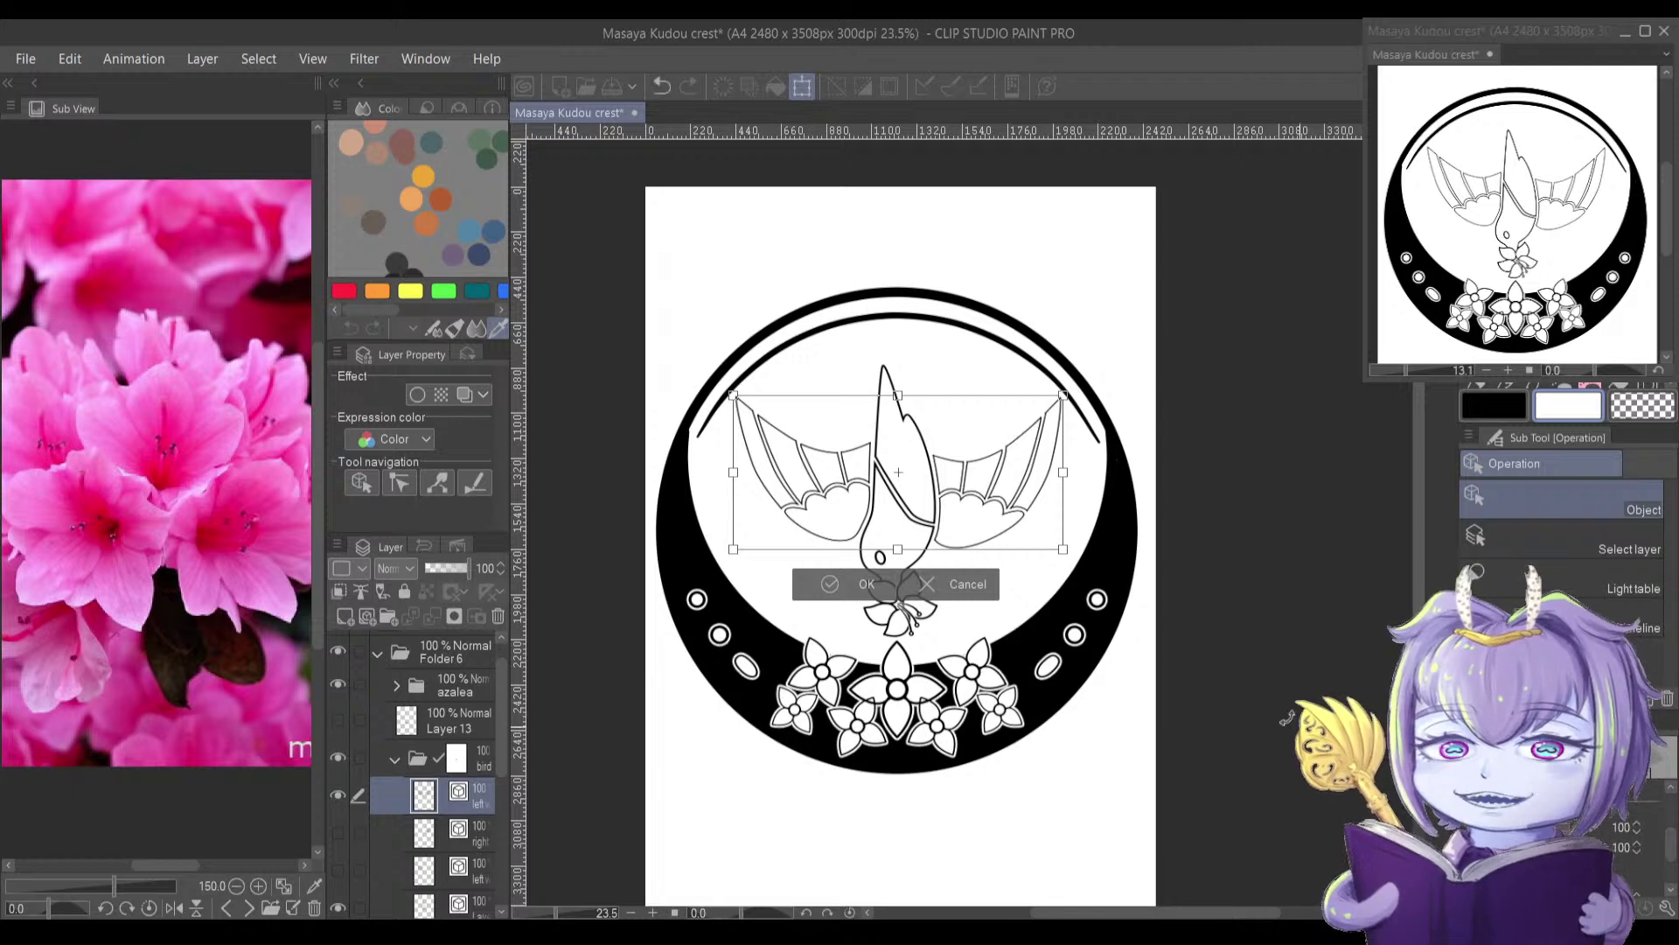
left_click_drag(898, 395, 899, 401)
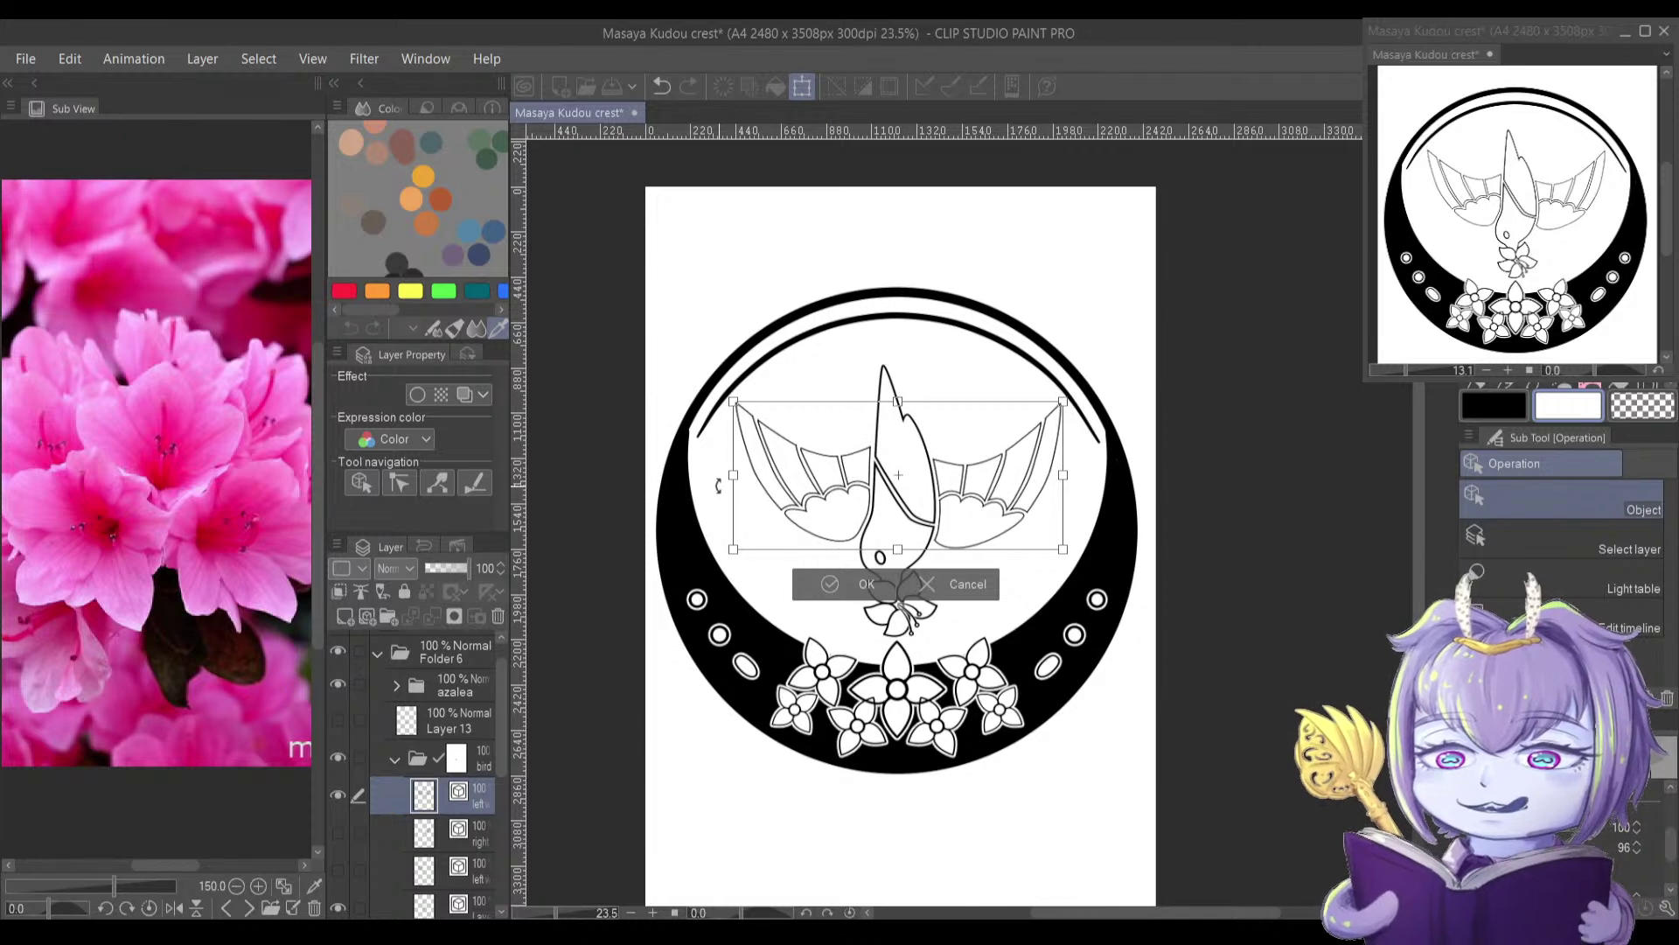
left_click_drag(733, 475, 787, 513)
key("Right")
key("Right")
key("Right")
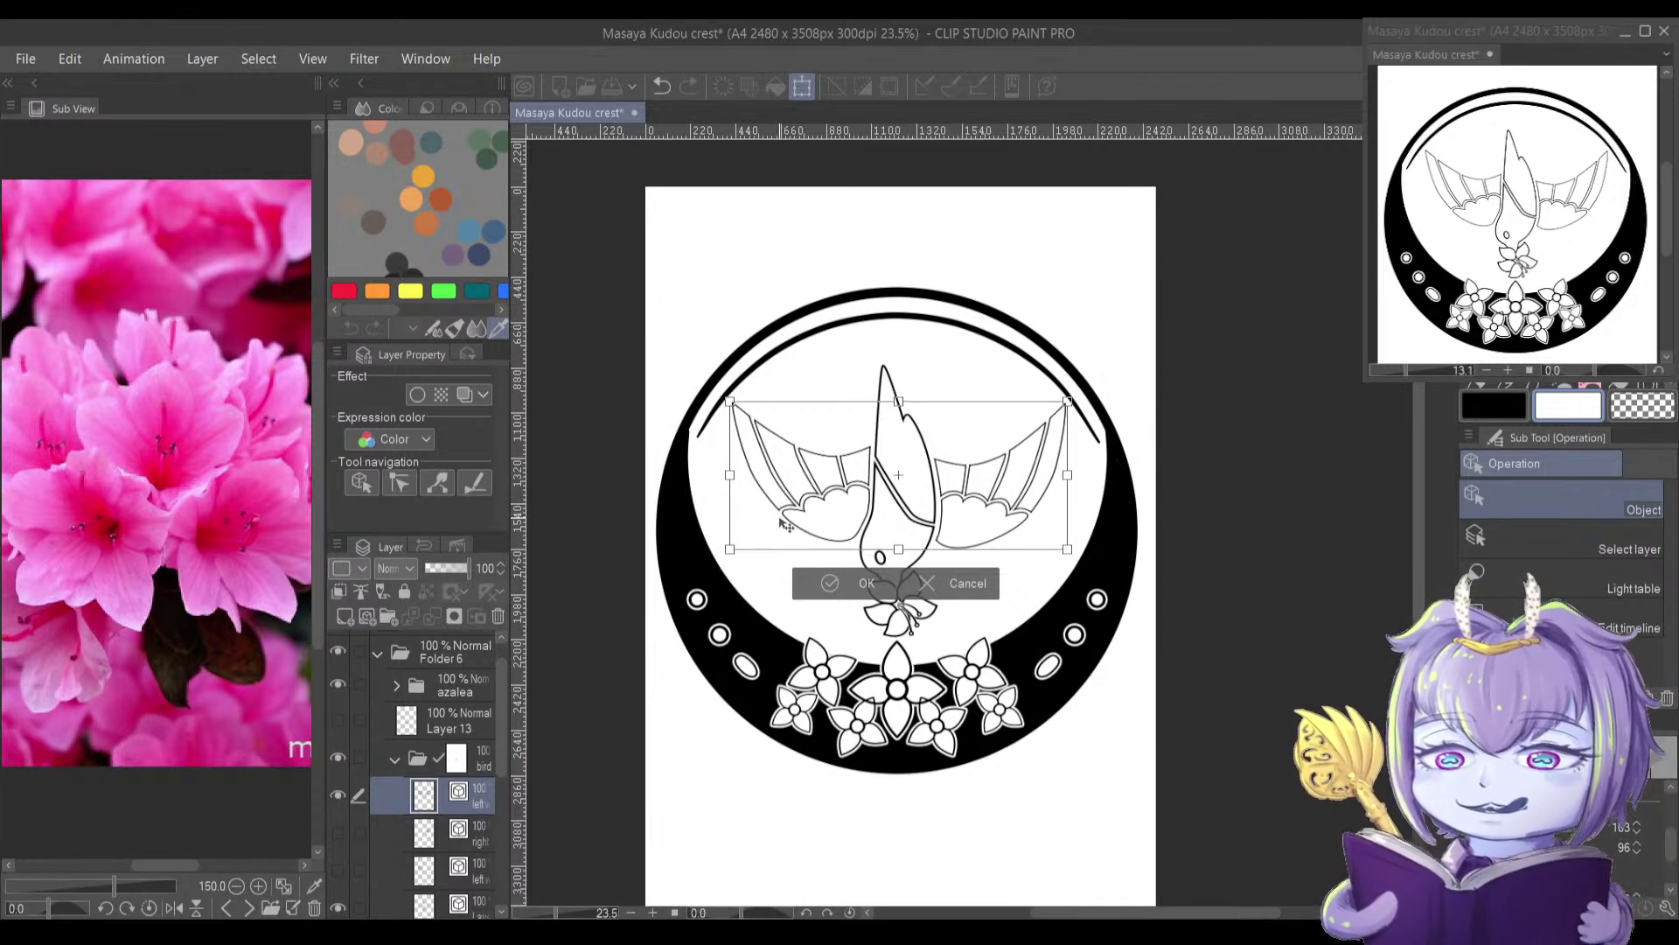
key("Return")
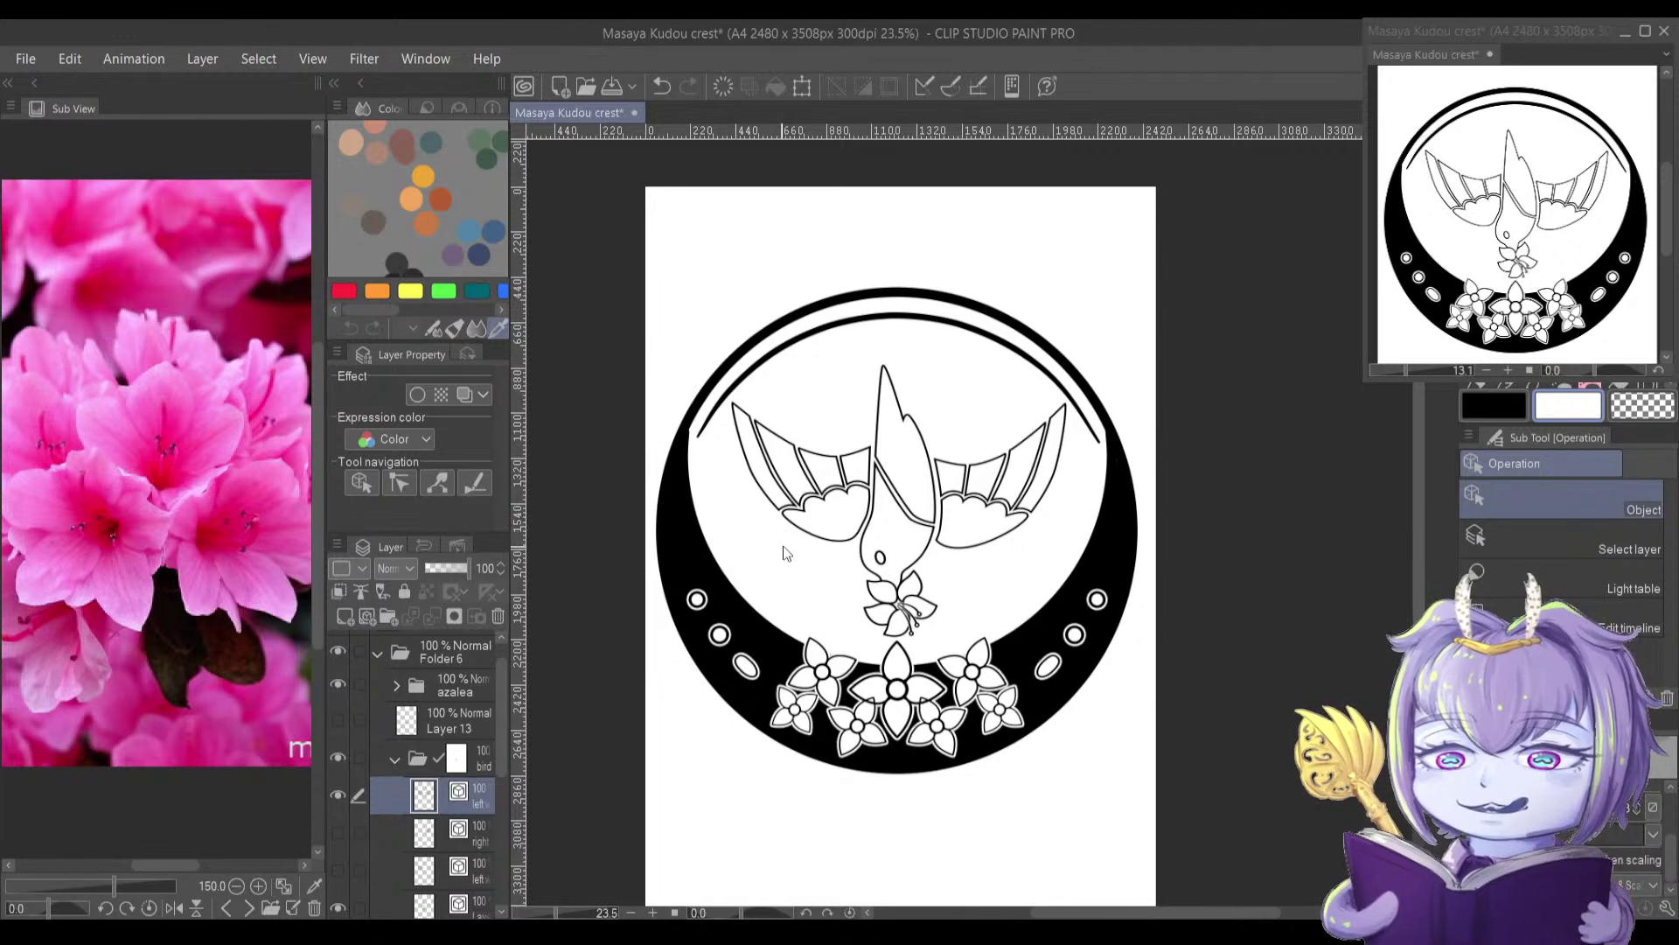
Step: Show Layer 11 in the bird folder and clear its outdated black fill
scroll(900, 479, "up", 5)
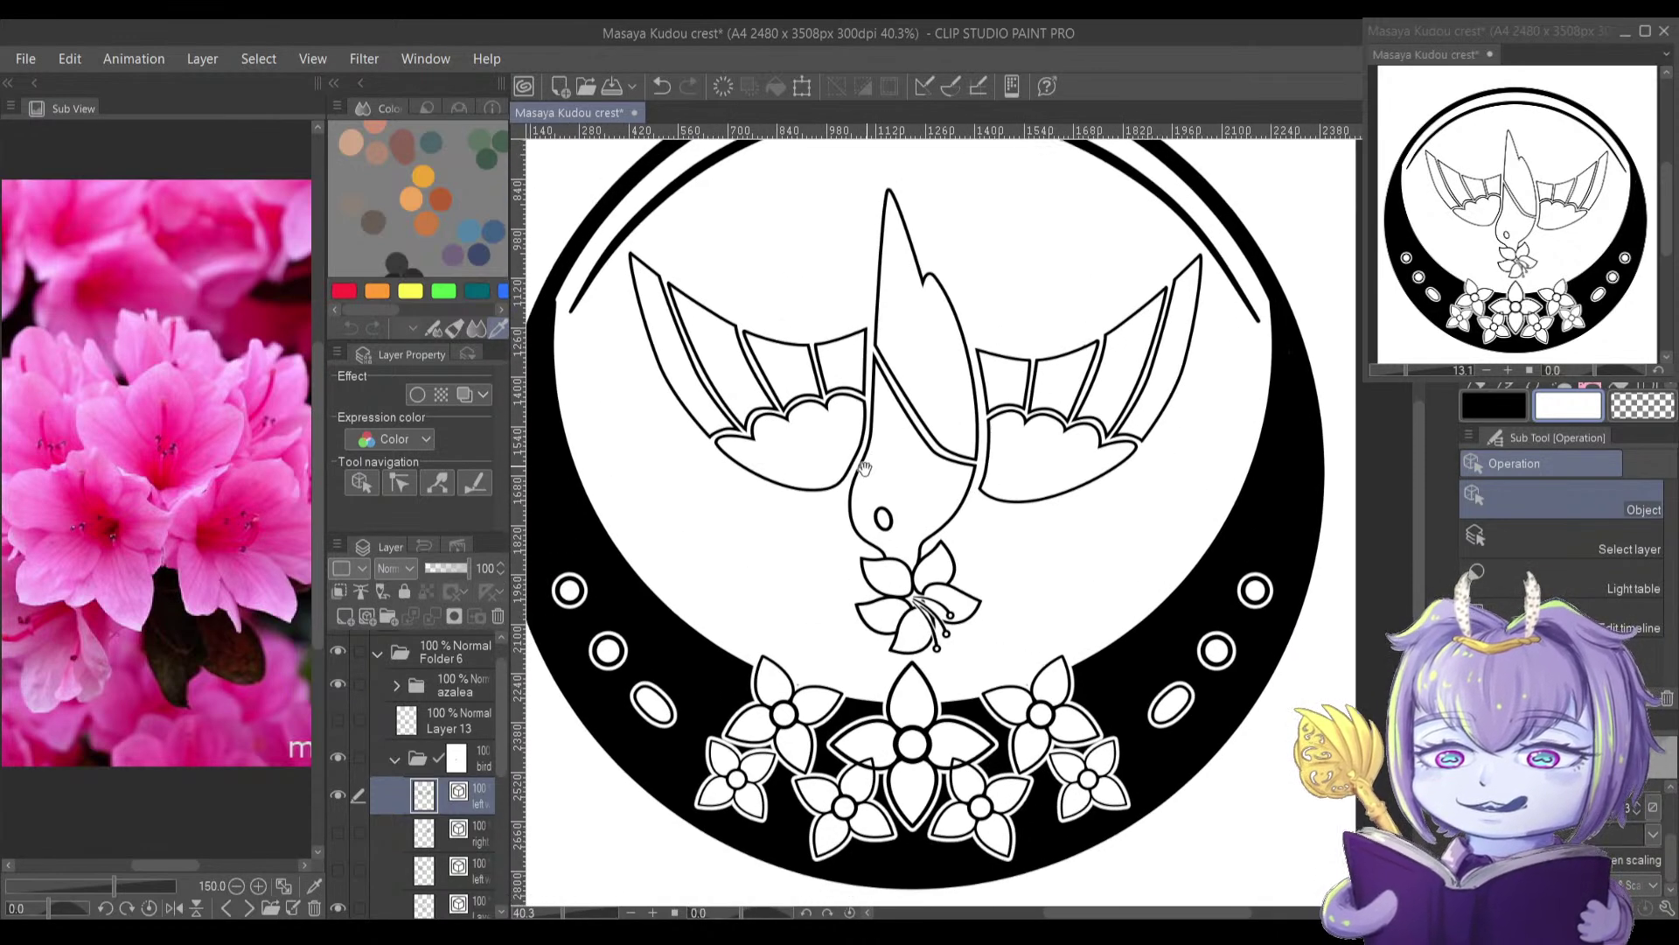
left_click_drag(884, 544, 809, 471)
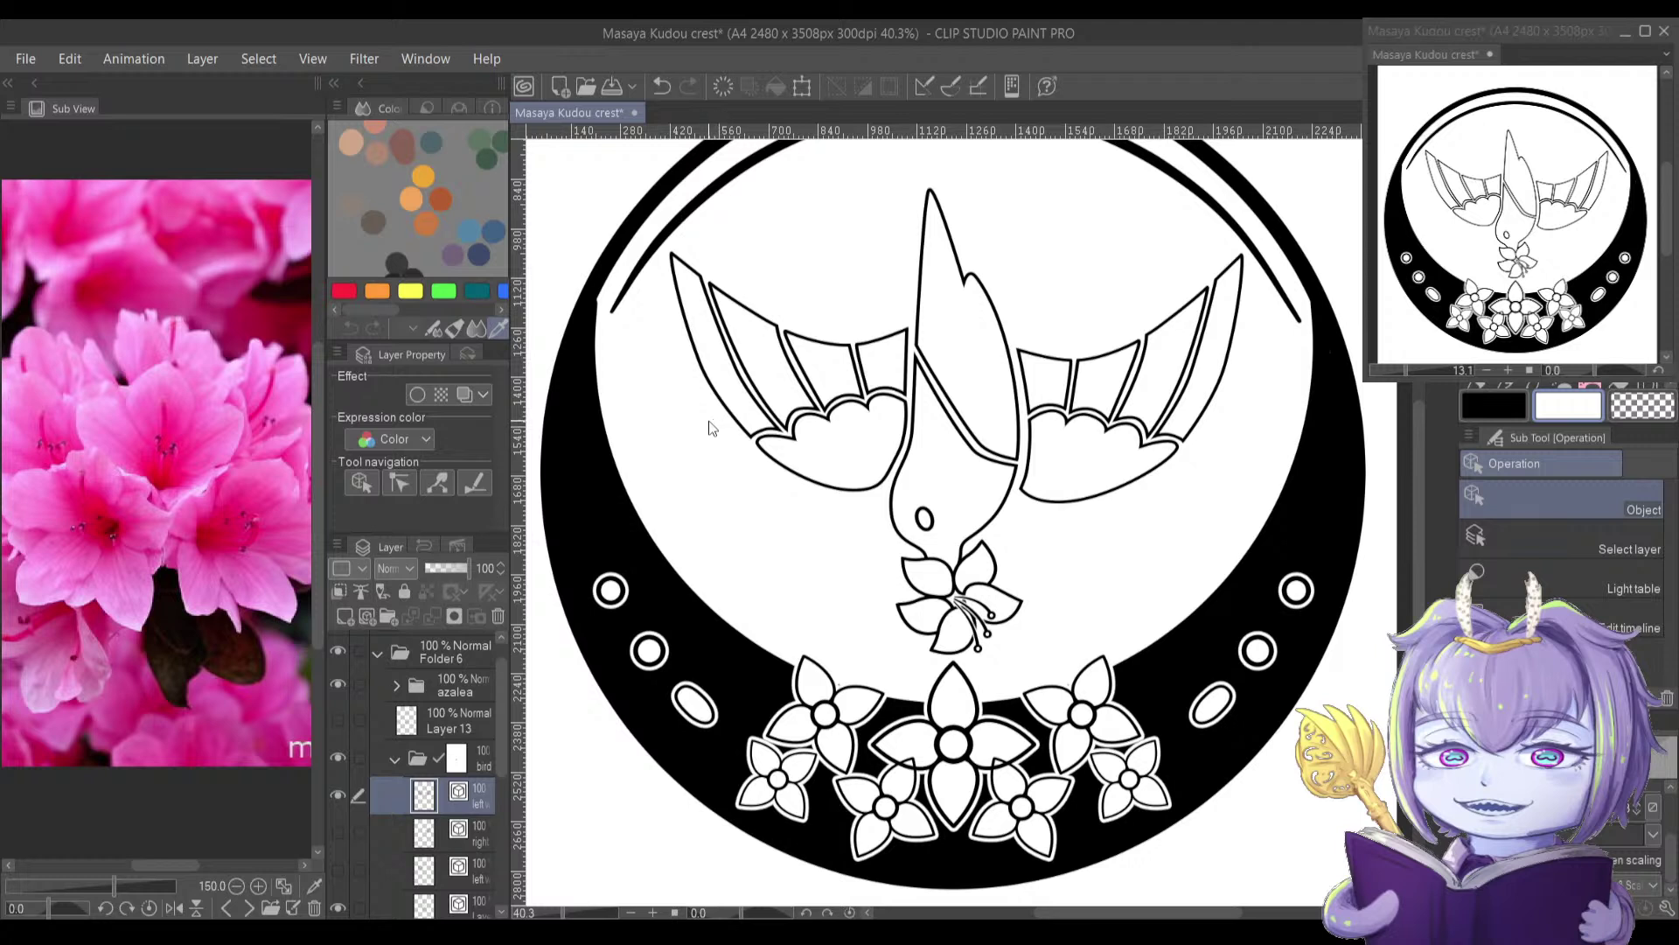
left_click_drag(503, 723, 504, 769)
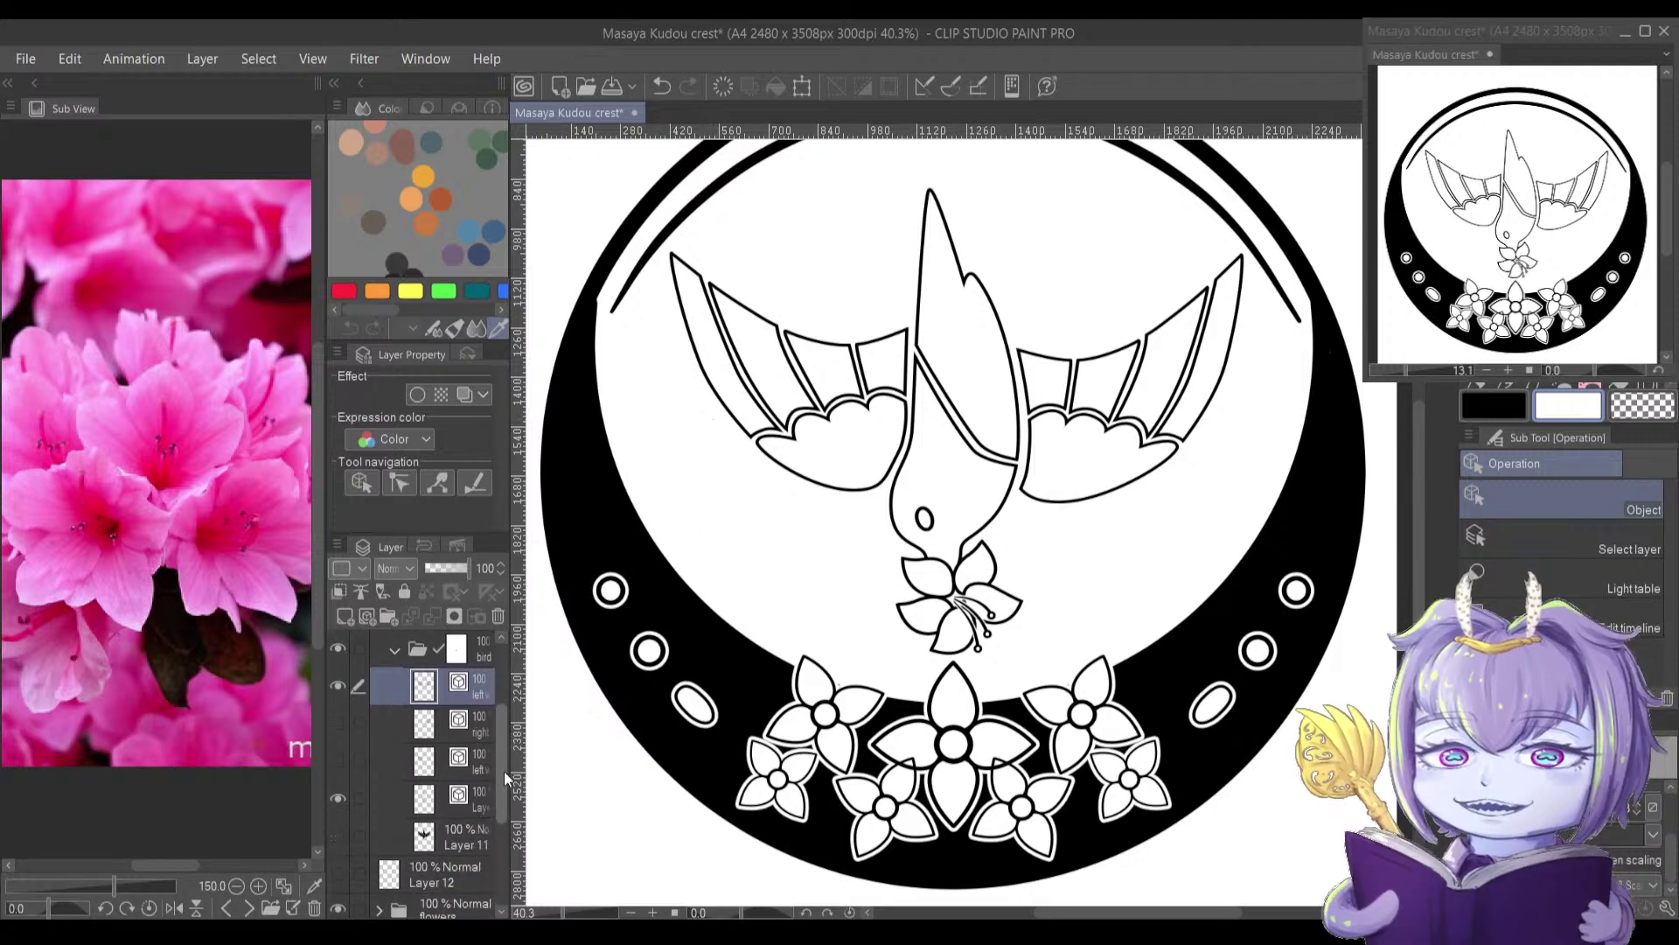
left_click(423, 821)
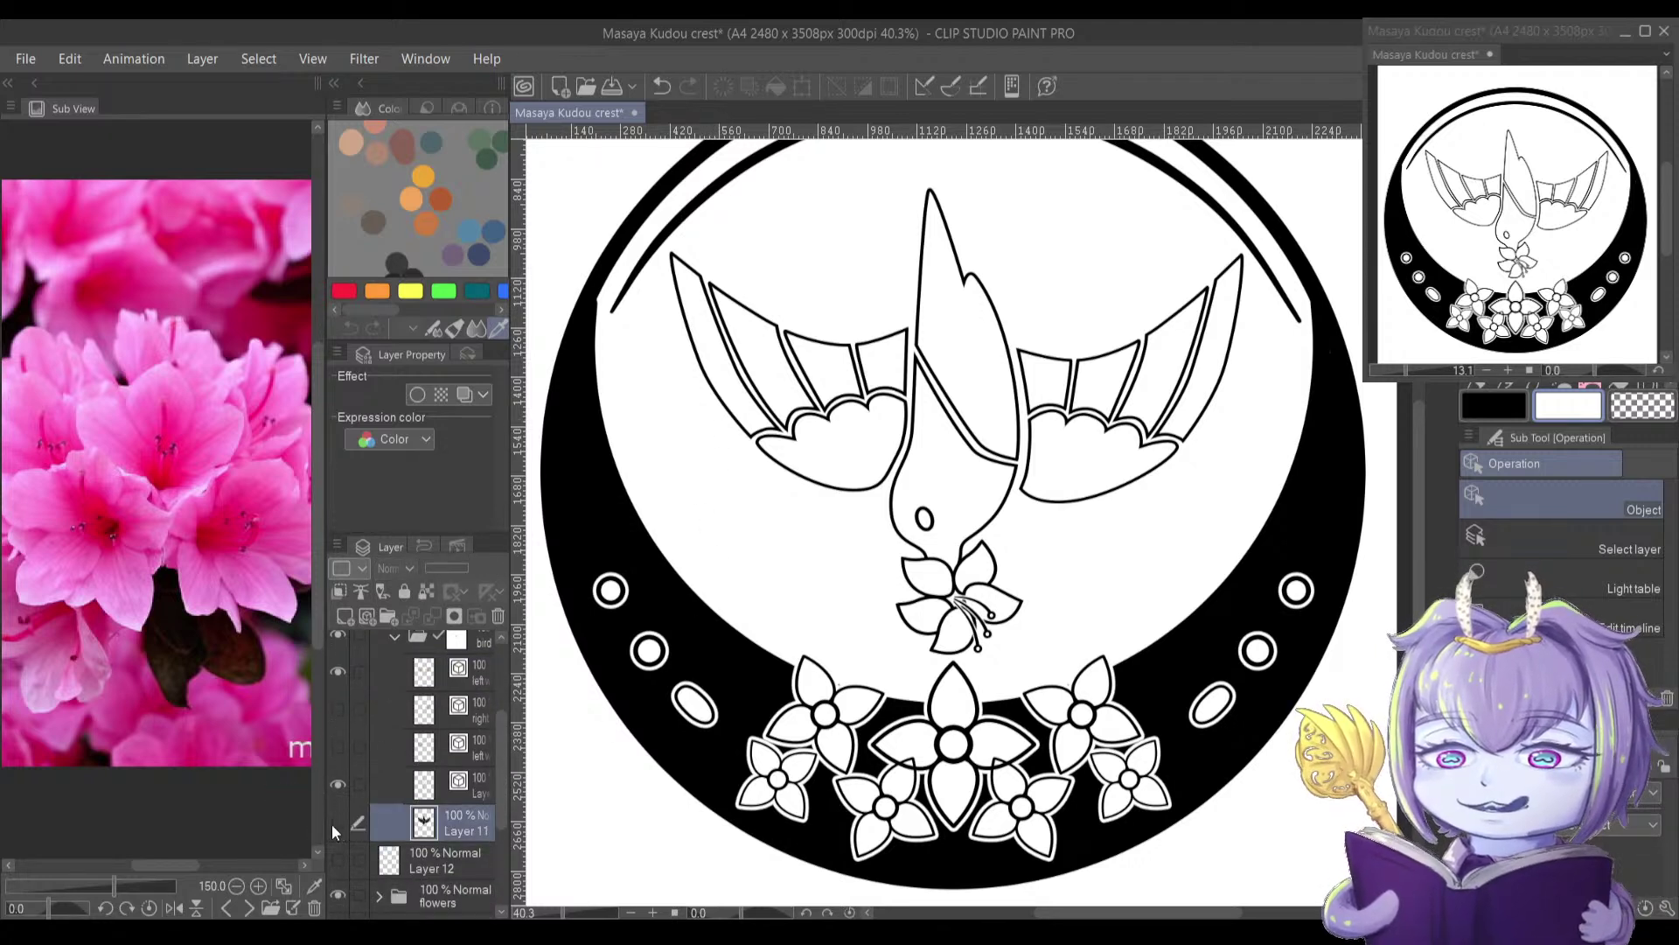
left_click(338, 820)
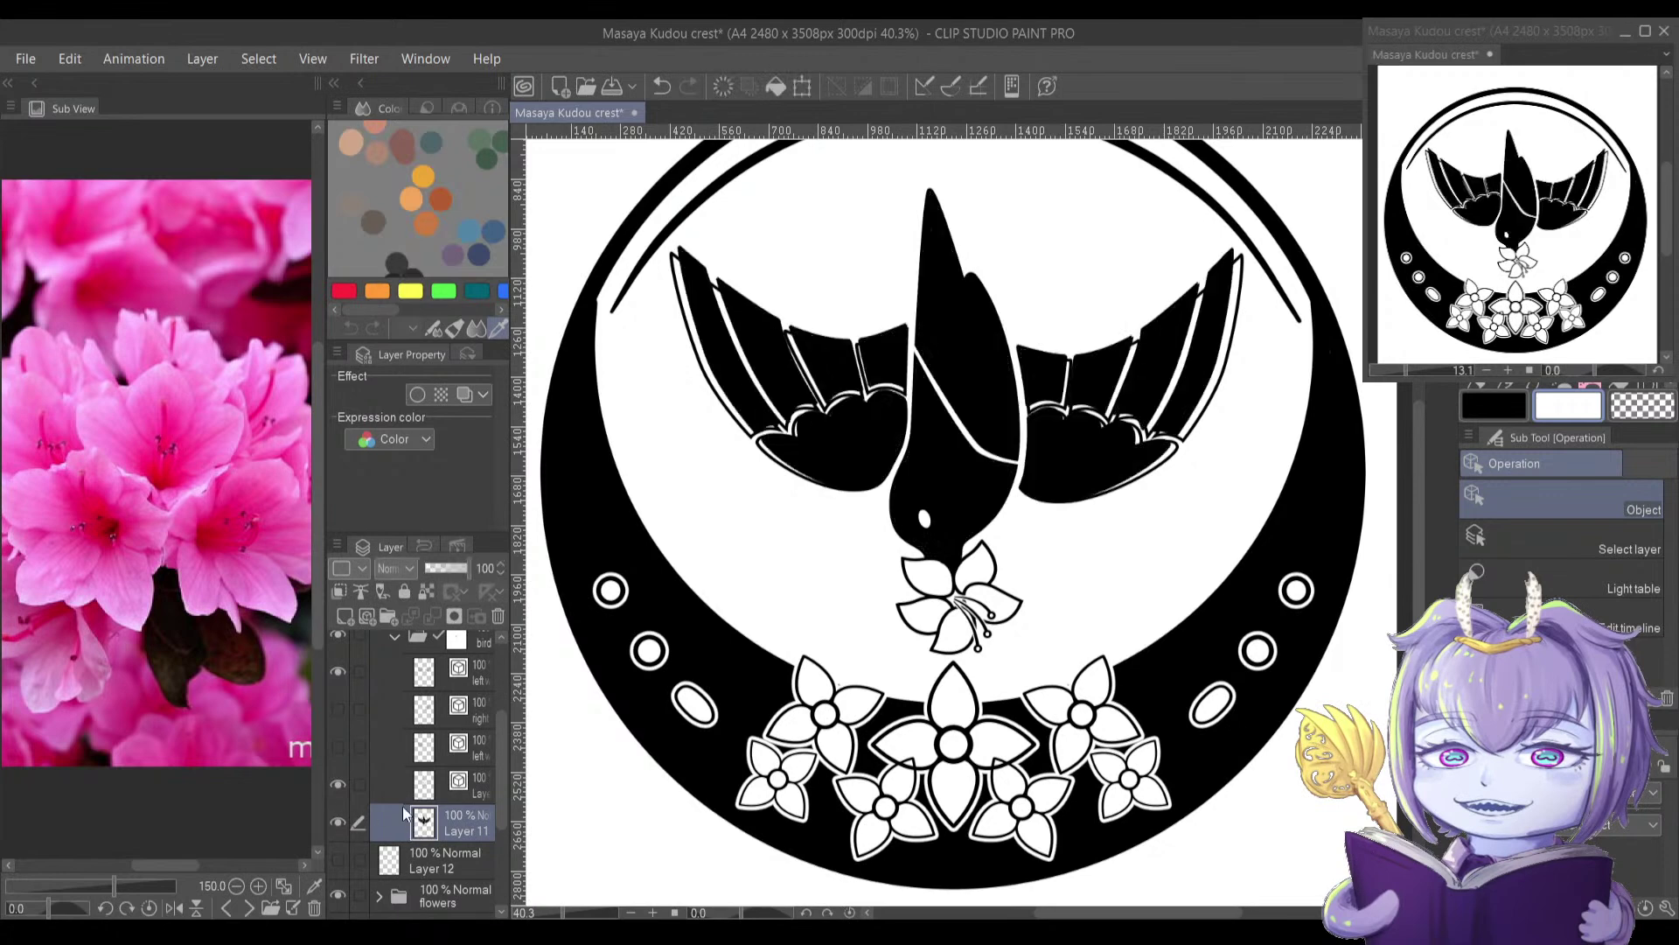
key("Delete")
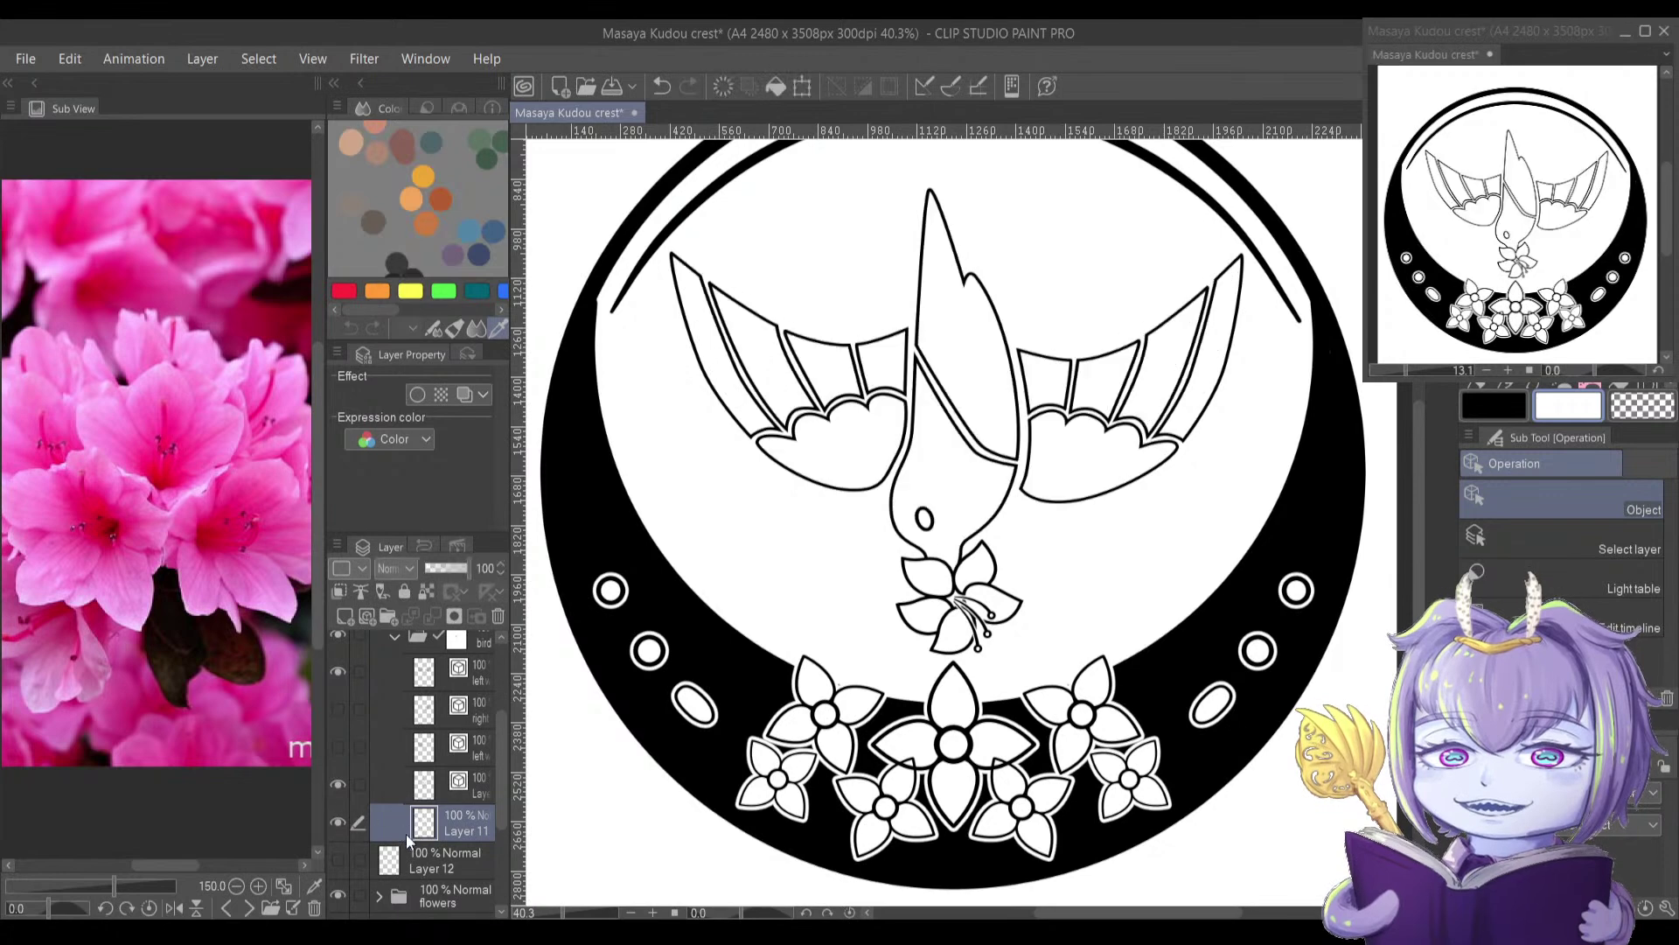
Step: Fill the bird's left-hand wing sections and its head with black on Layer 11, using Fill with Refer other layers
key("g")
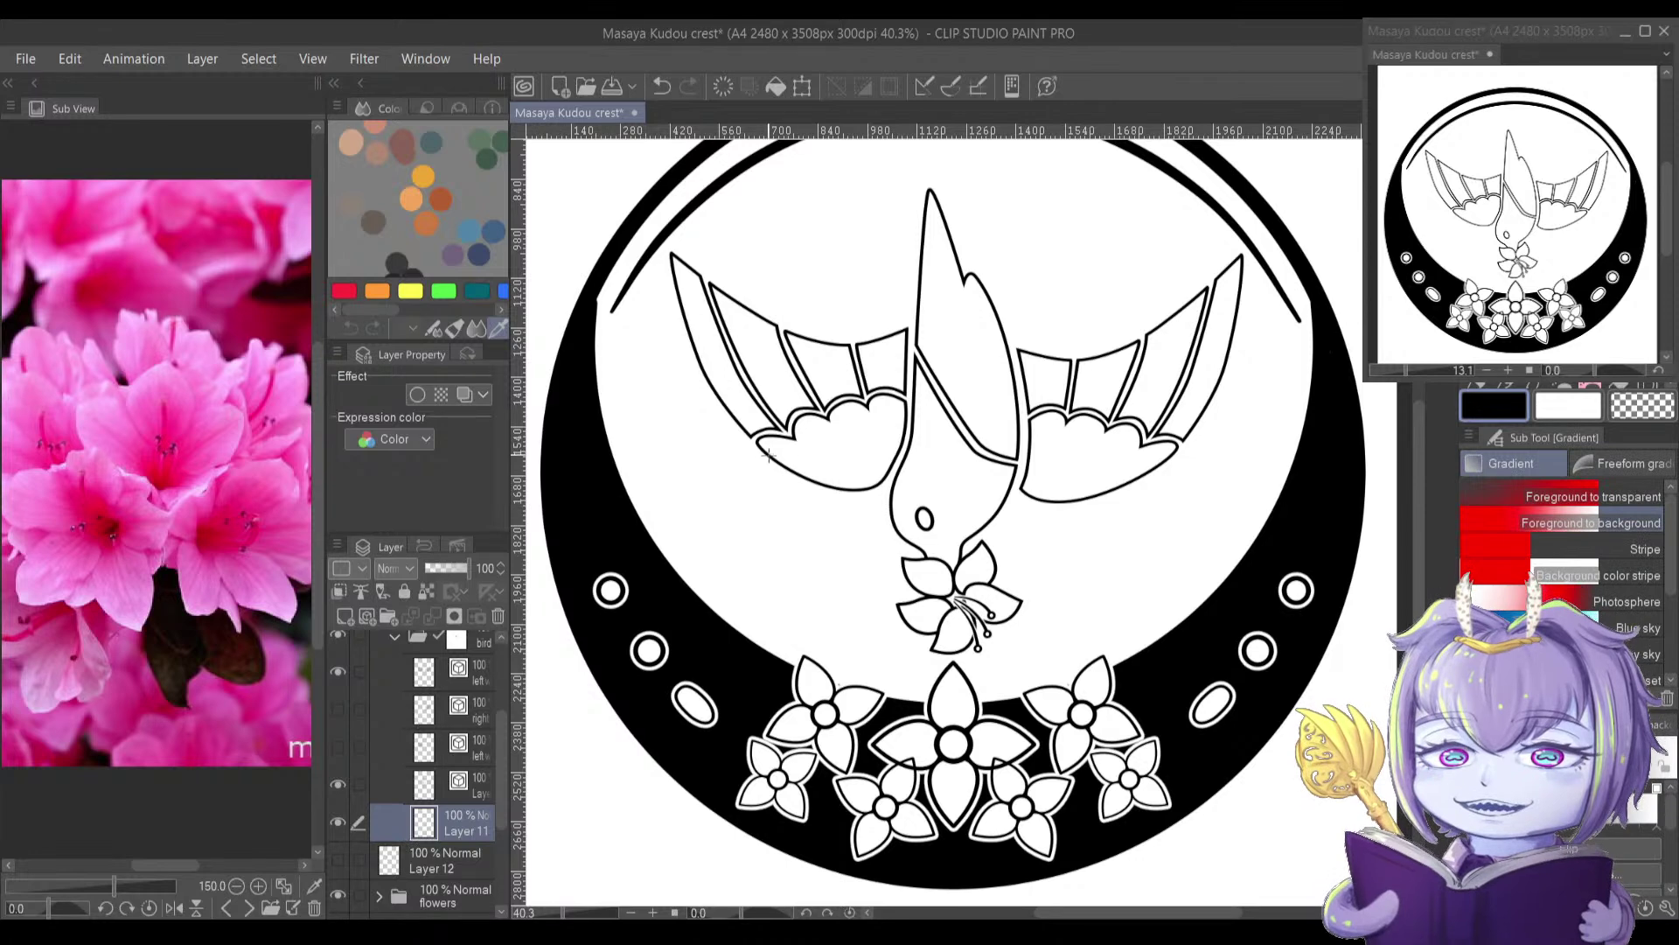
left_click_drag(791, 517, 749, 600)
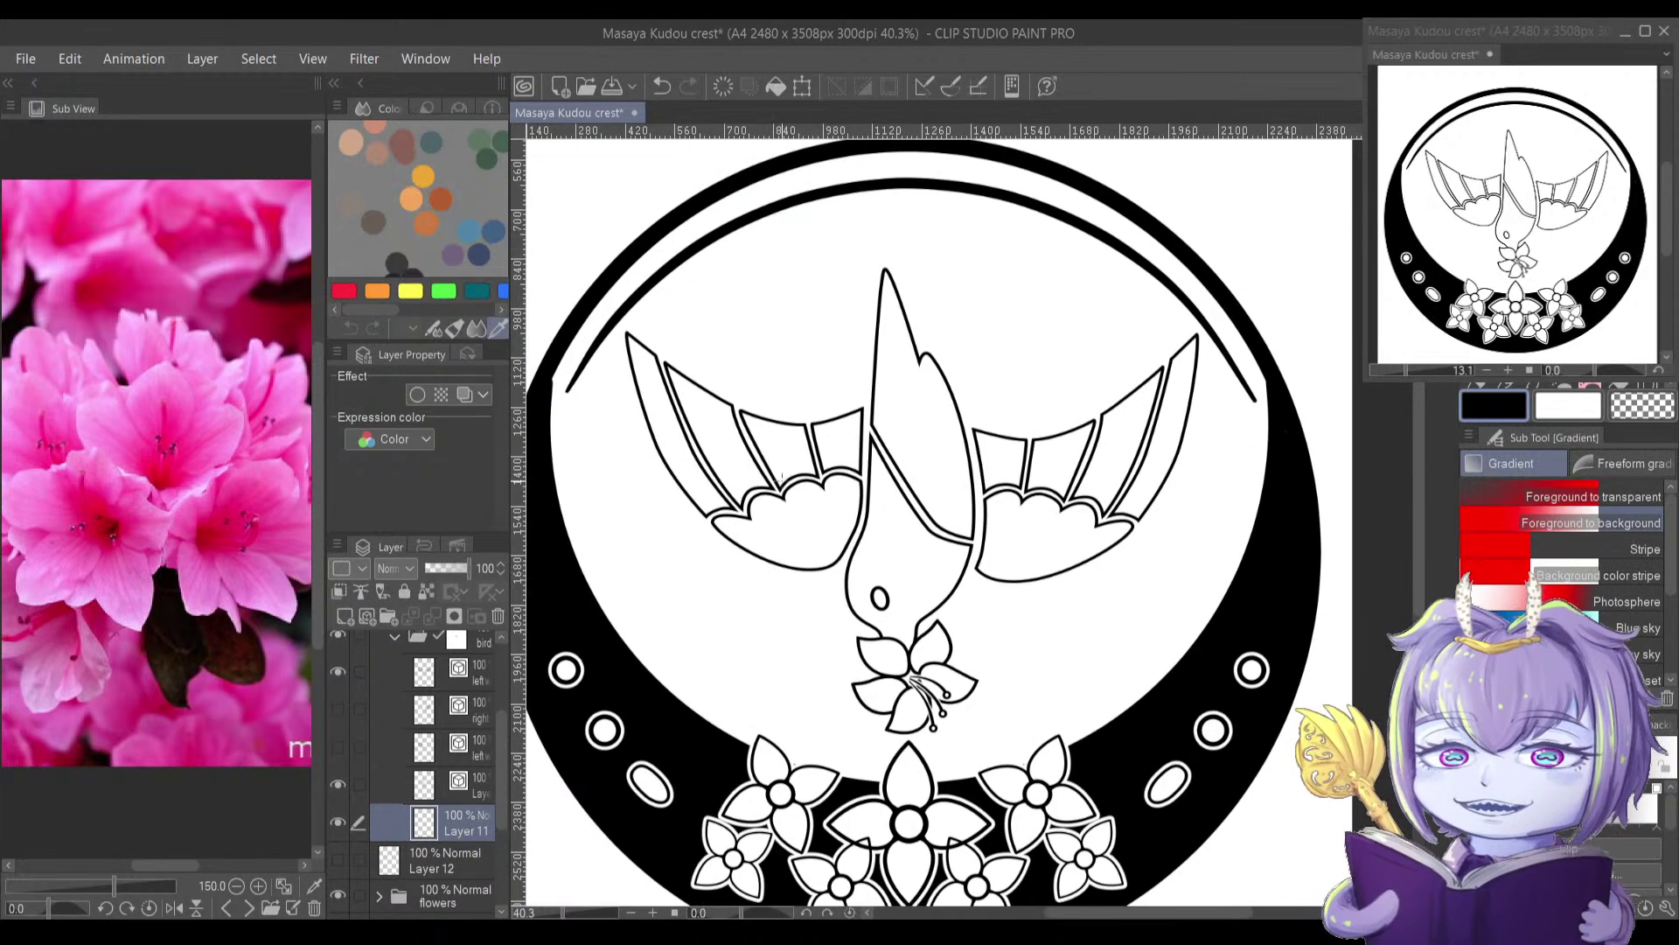
key("g")
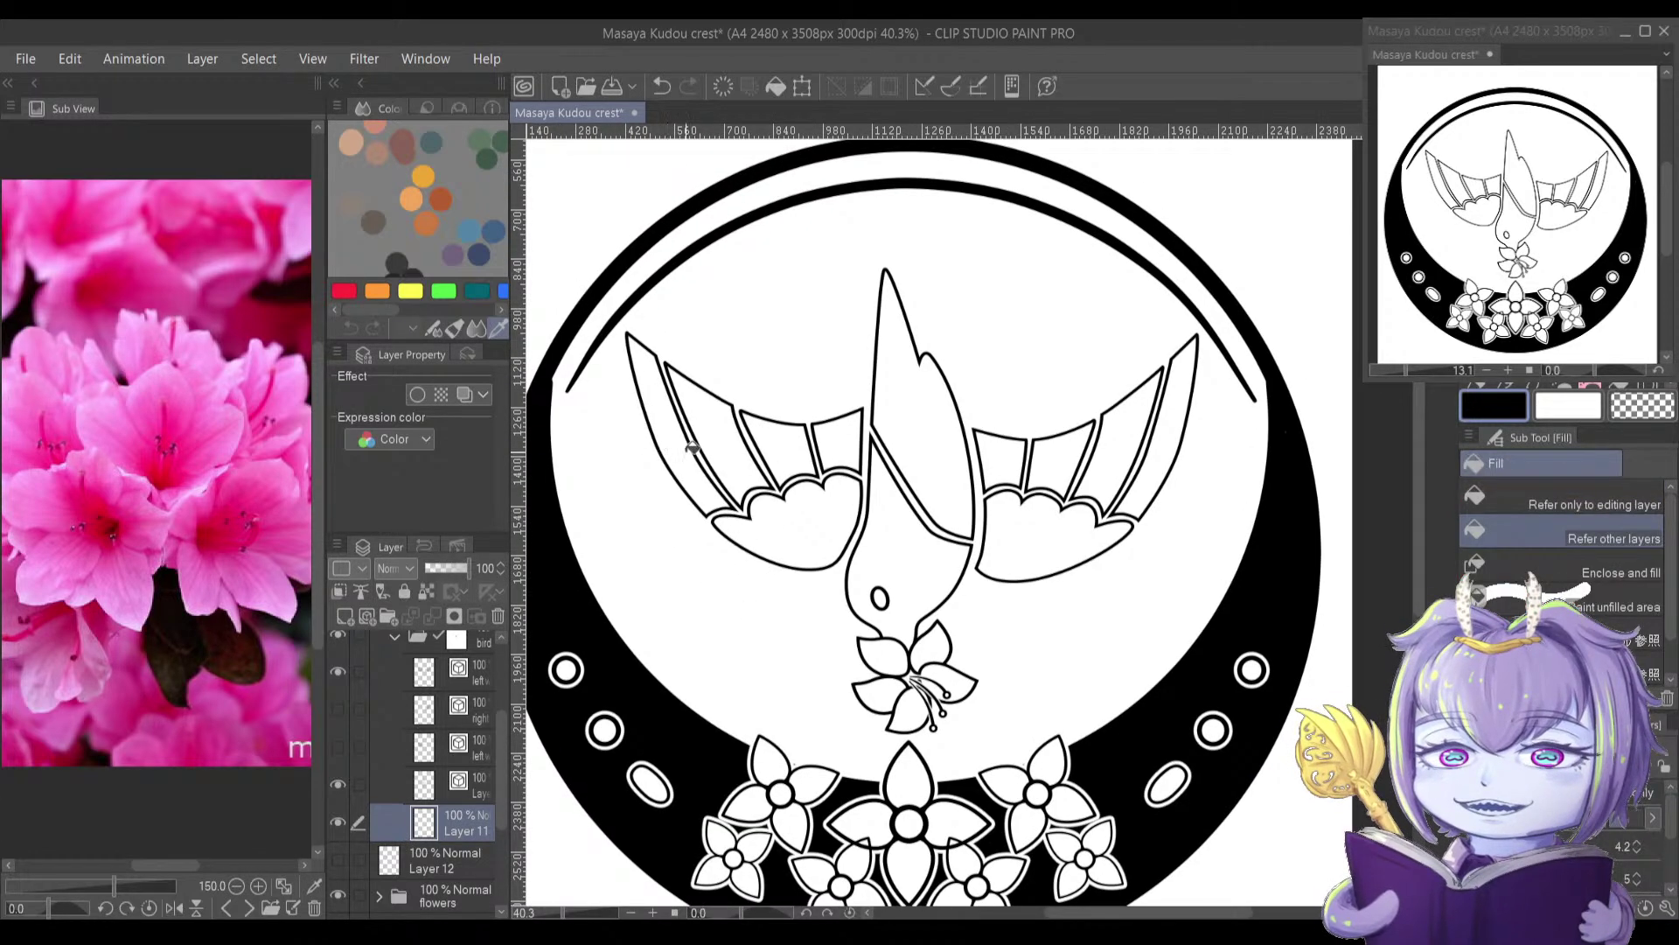
left_click(682, 438)
left_click(743, 442)
left_click(766, 439)
left_click(835, 442)
left_click(788, 524)
left_click(902, 548)
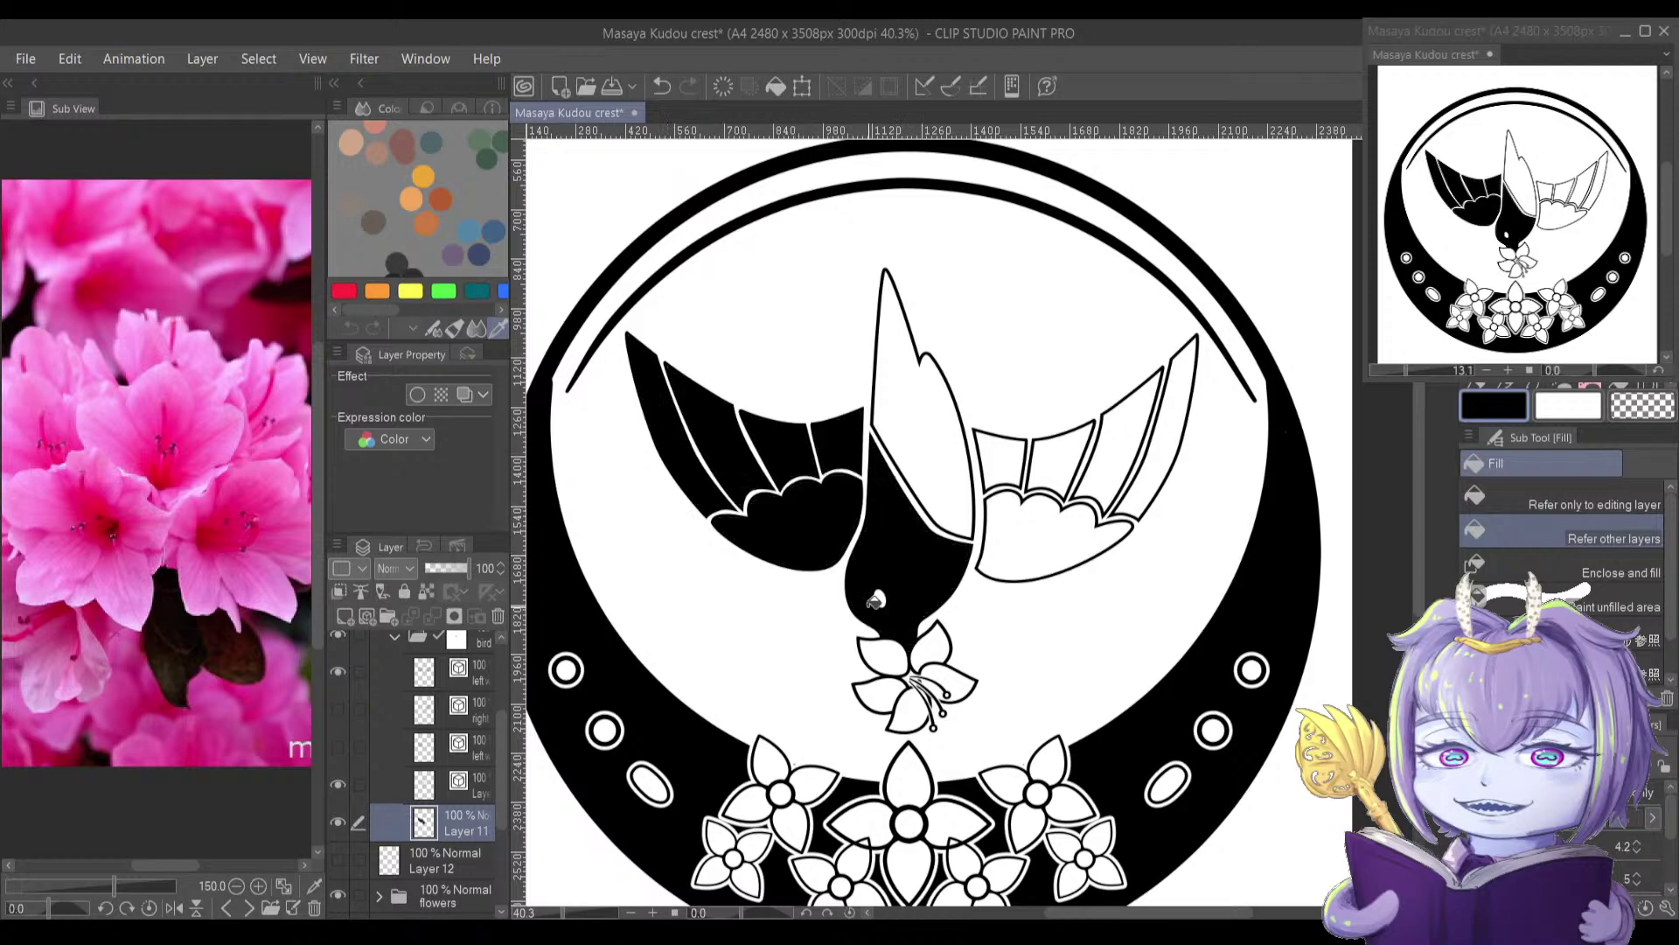
Step: Fill the bird's tail and back area and all sections of the right-hand wing with black
left_click(926, 435)
left_click(1022, 530)
left_click(1001, 464)
left_click(1058, 459)
left_click(1115, 432)
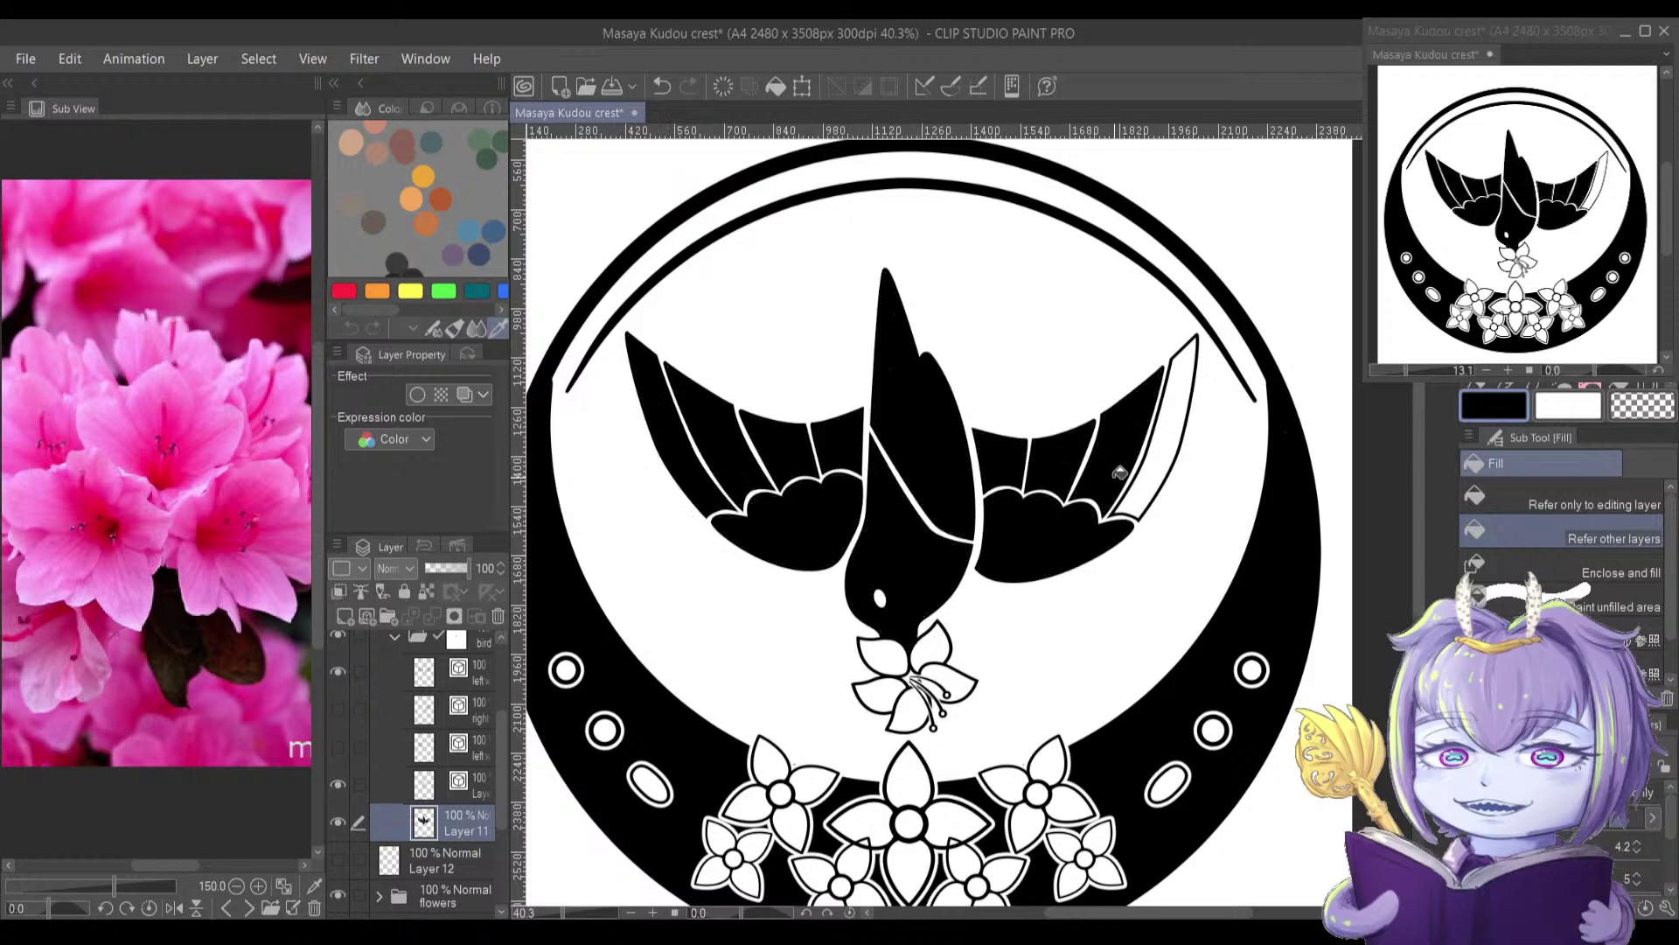
left_click(1150, 464)
Step: Clear the reference image and the canvas rulers from the workspace, and save the crest file
left_click_drag(861, 643, 802, 712)
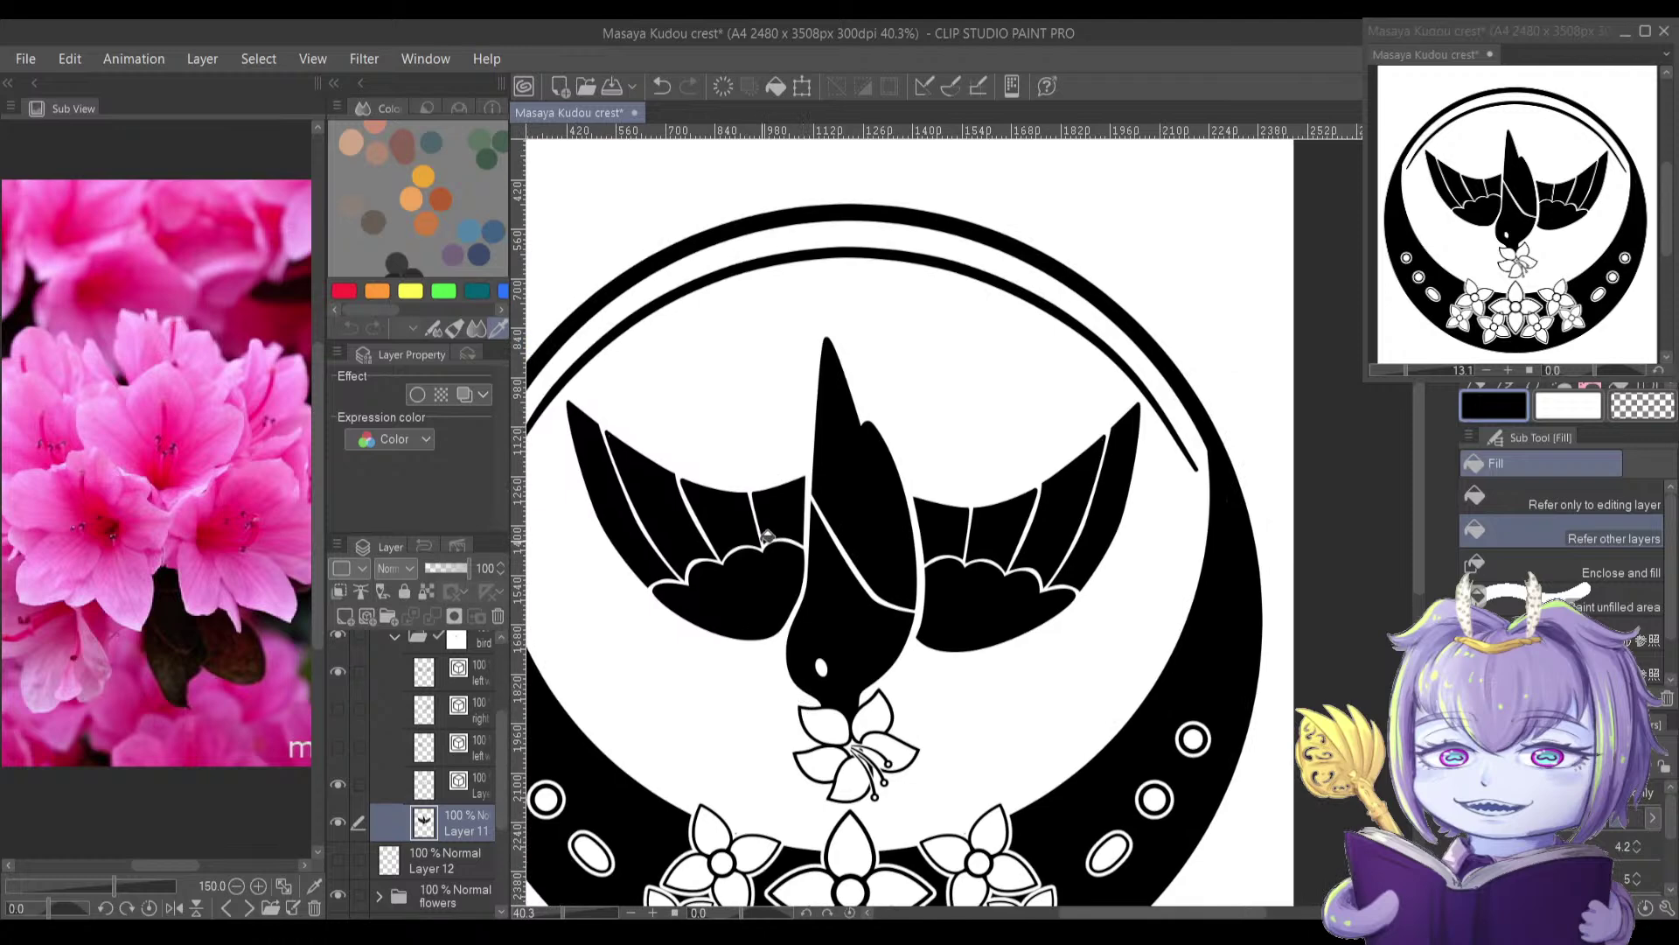
scroll(767, 536, "up", 1)
scroll(776, 529, "down", 4)
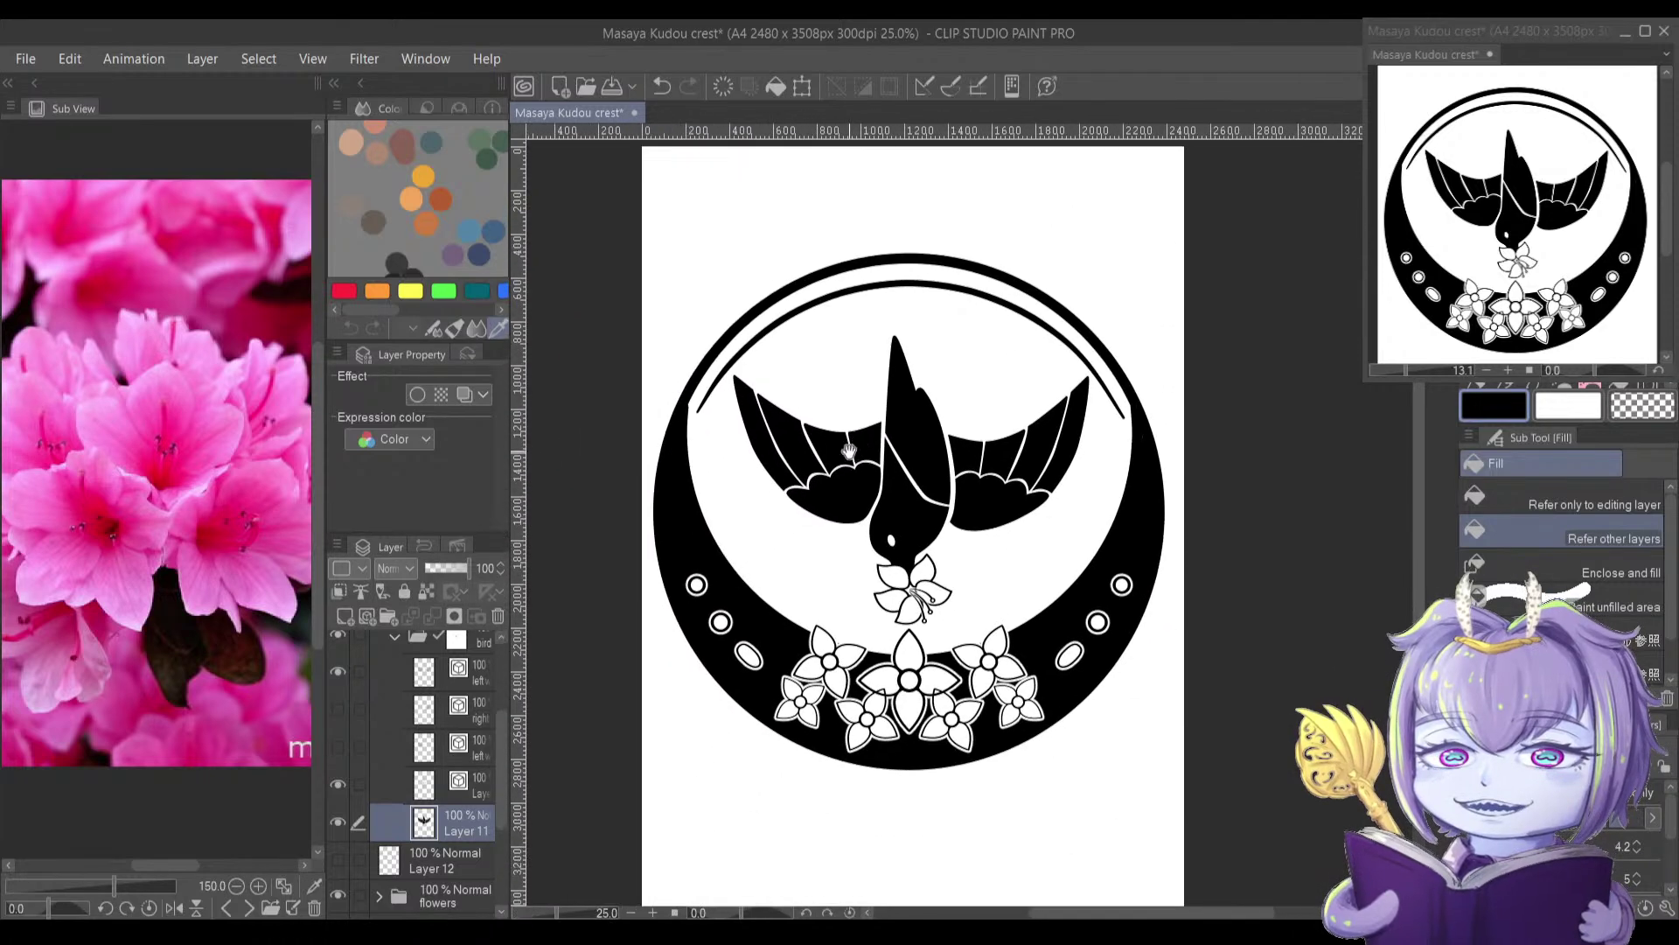
scroll(805, 494, "up", 2)
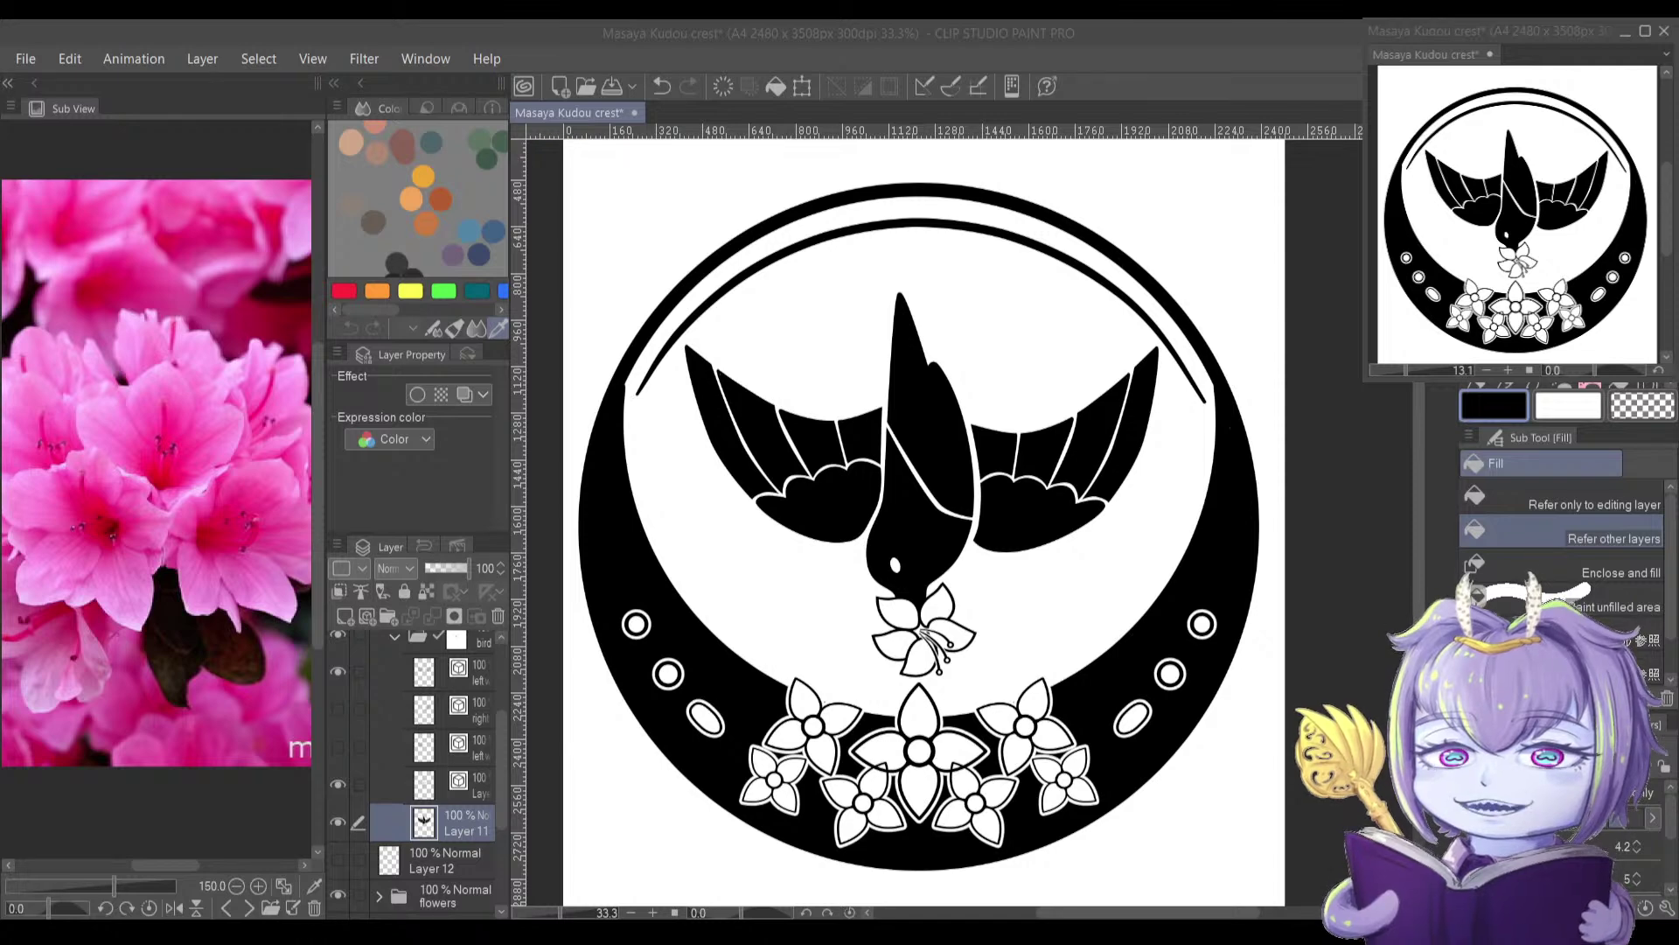
left_click(8, 83)
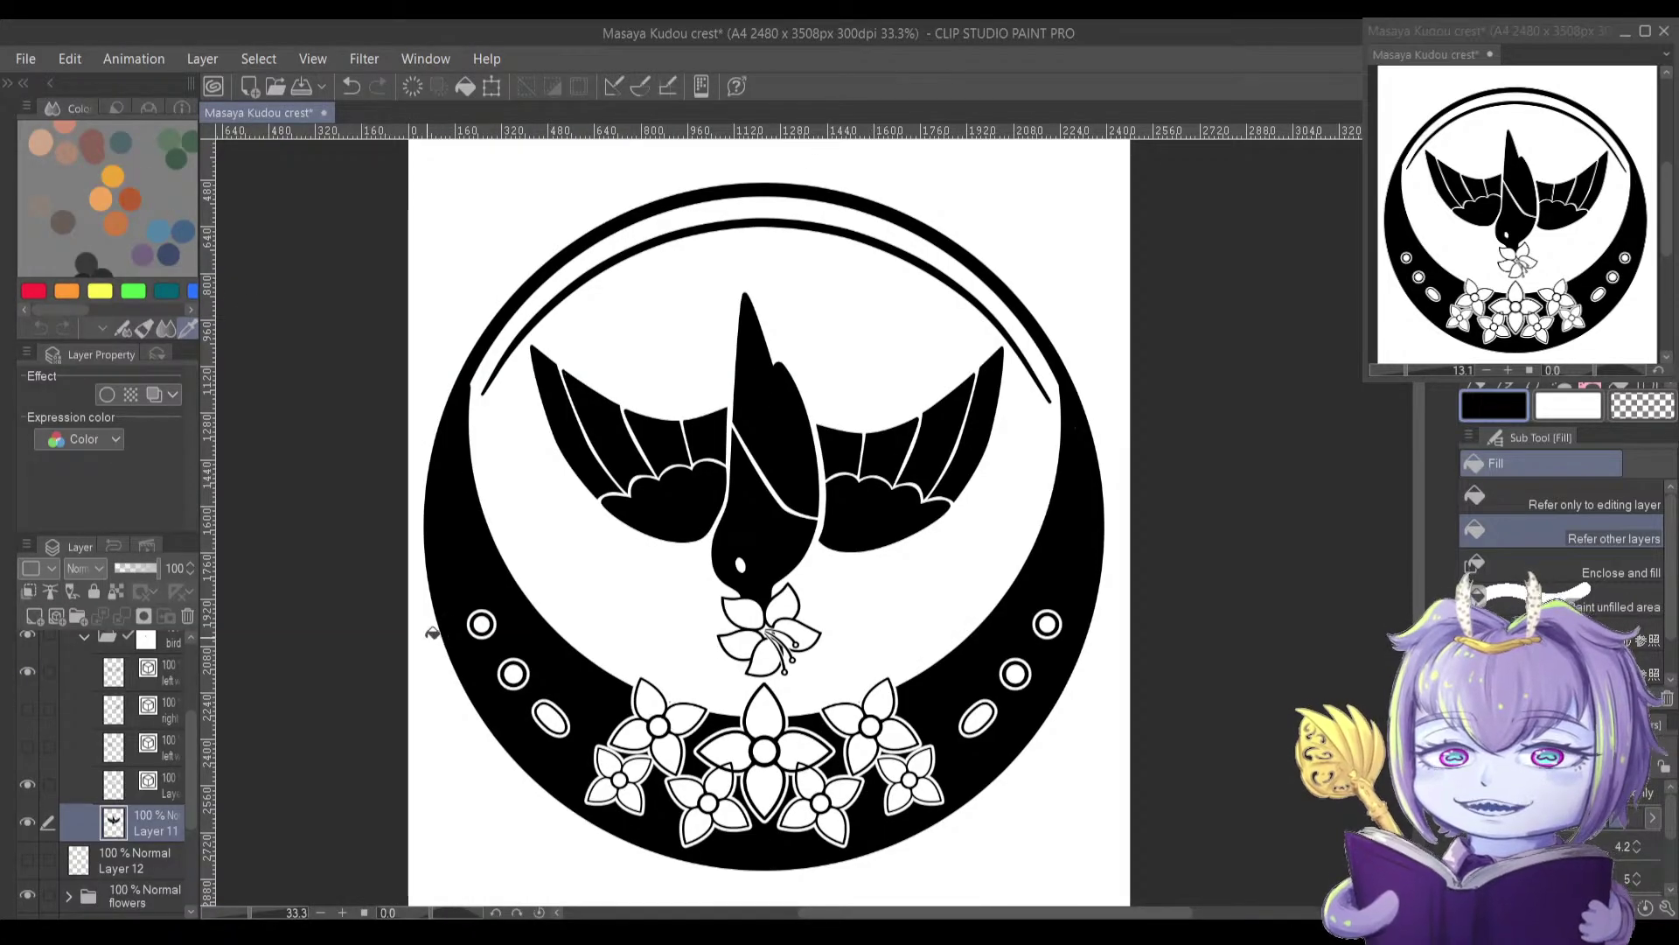
key("ctrl+r")
left_click_drag(519, 627, 493, 628)
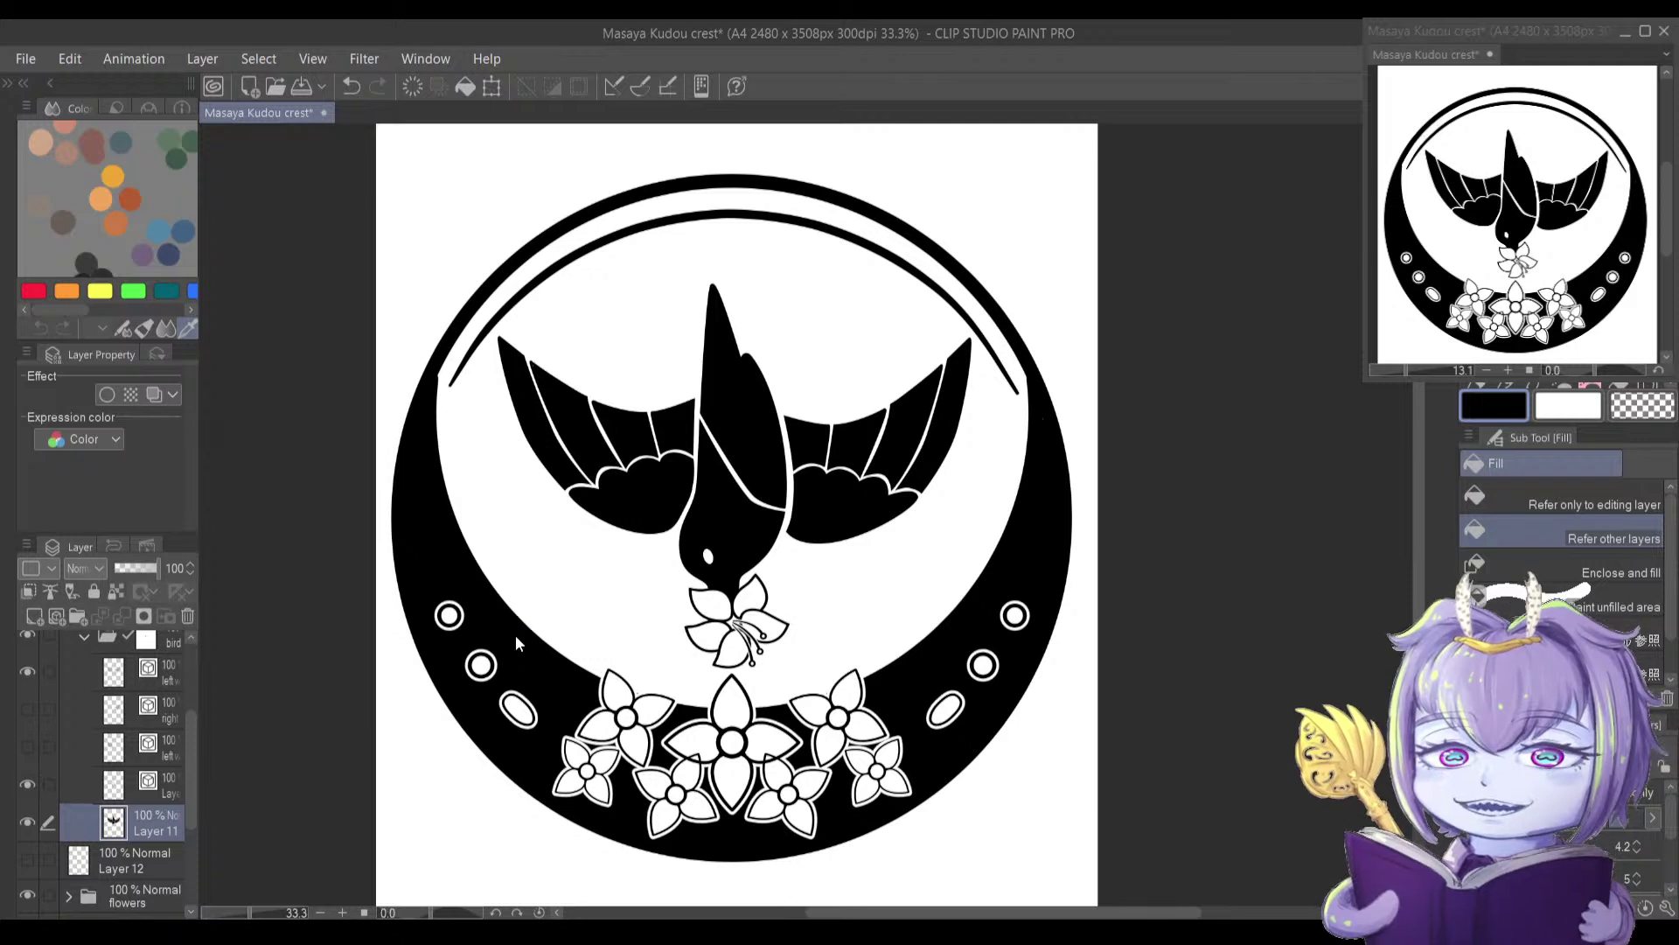
key("ctrl+s")
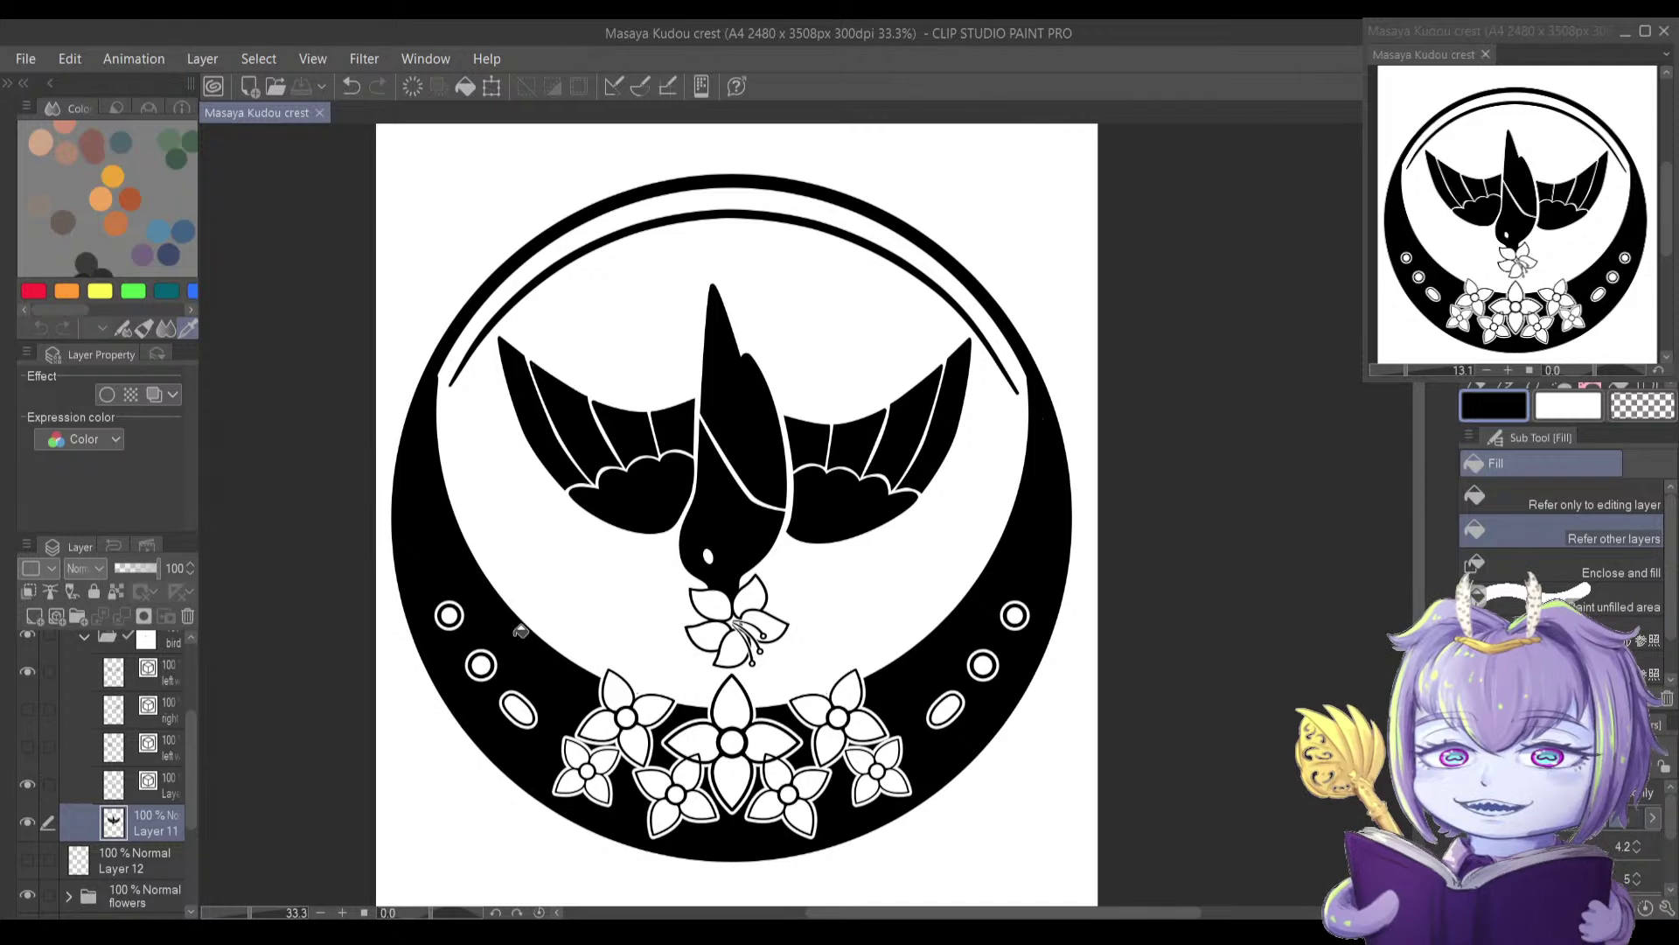